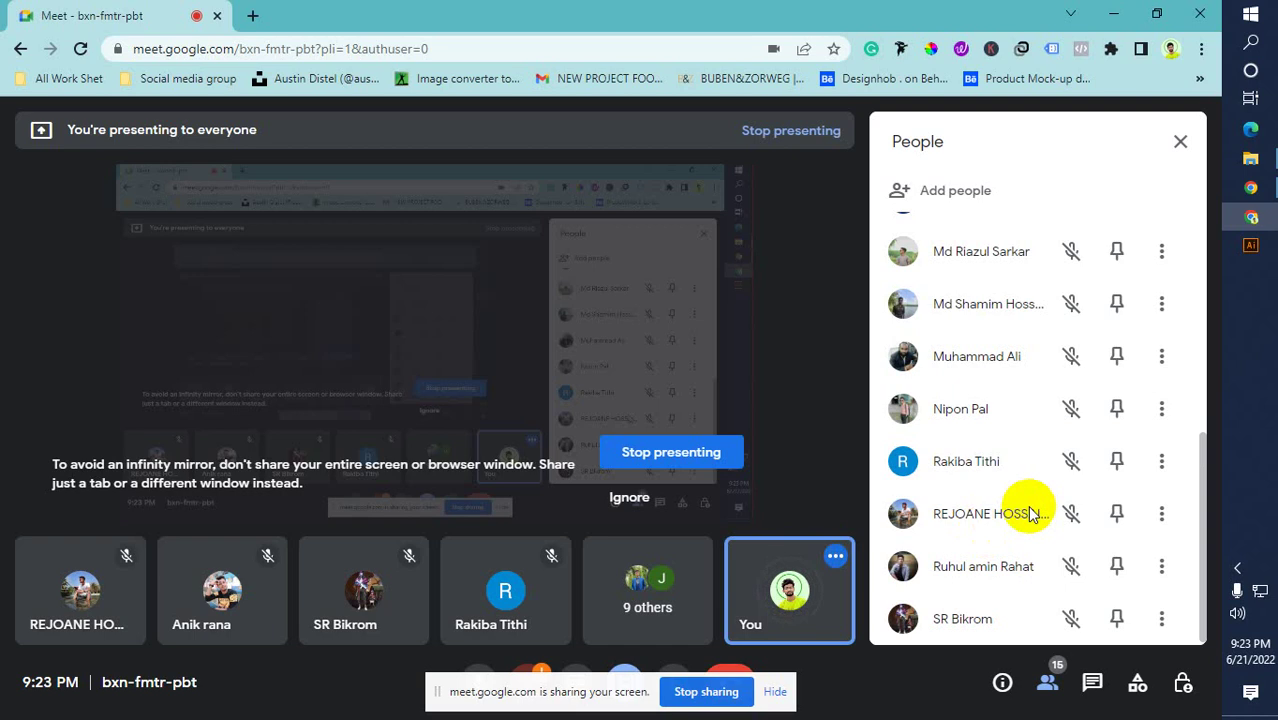
Look through the list of participants in the video call
scroll(1028, 513, up, 5)
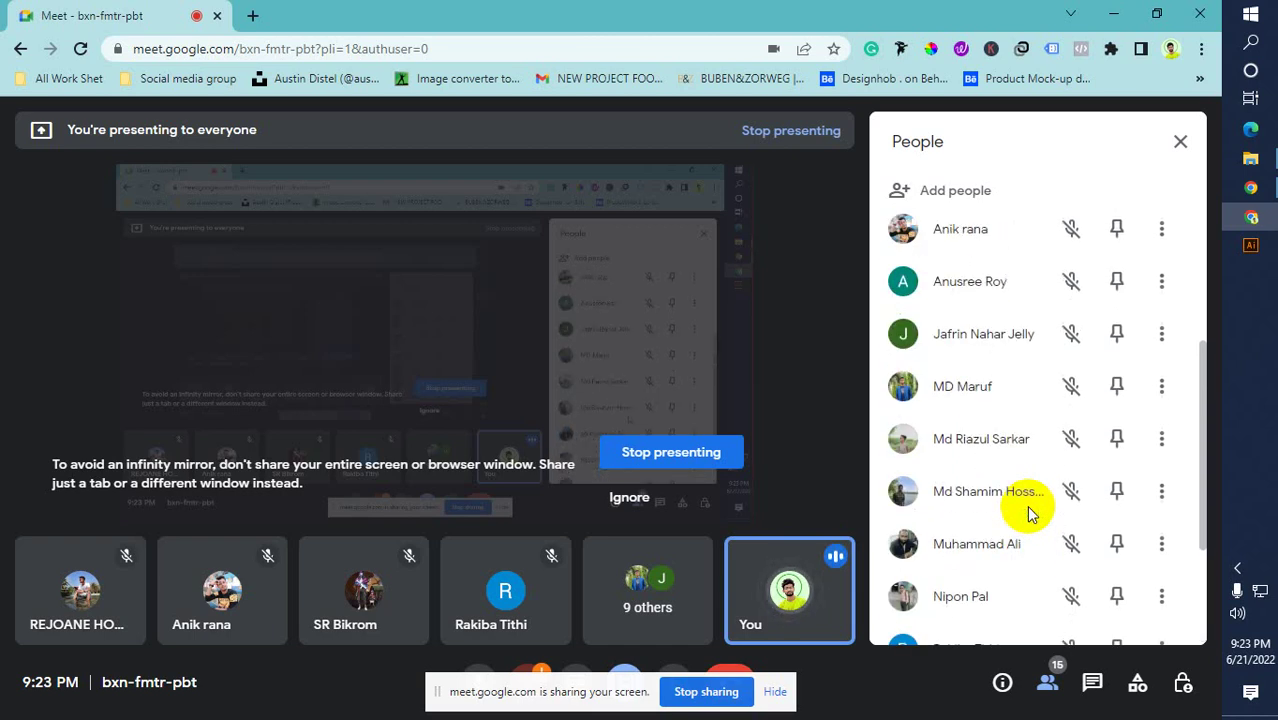
scroll(1028, 513, up, 1)
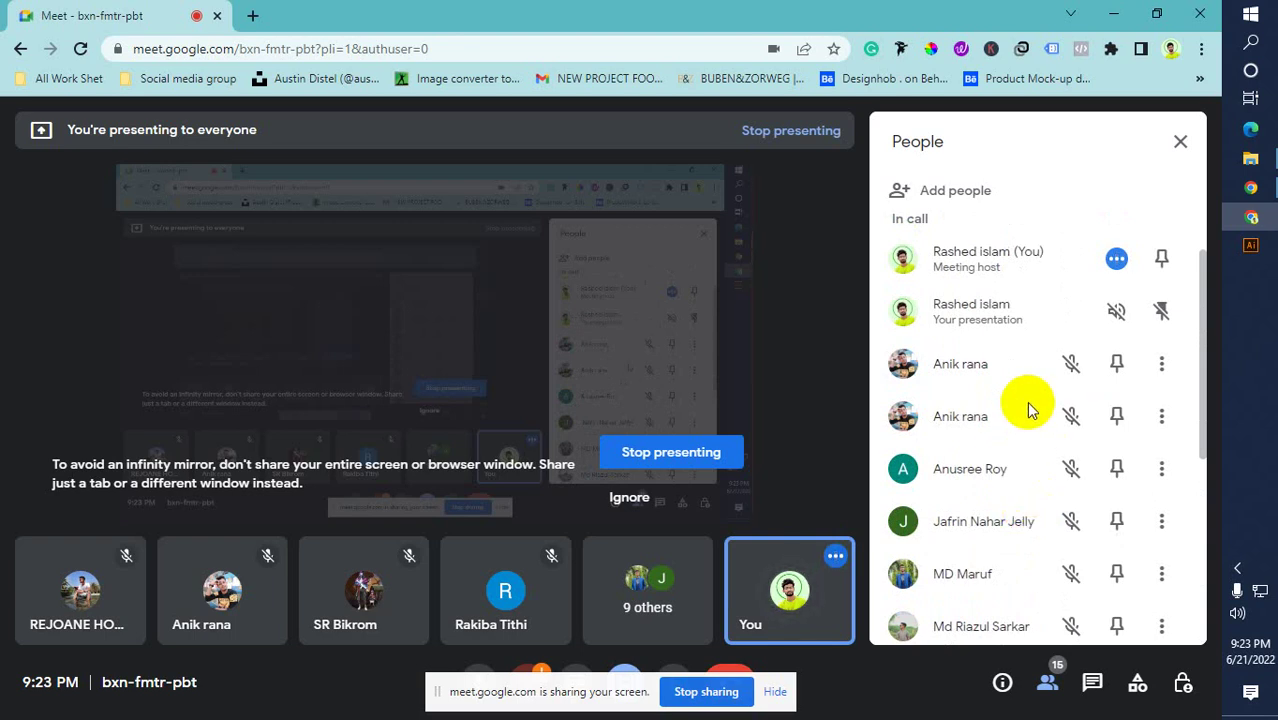
scroll(1026, 401, up, 1)
scroll(1028, 411, down, 1)
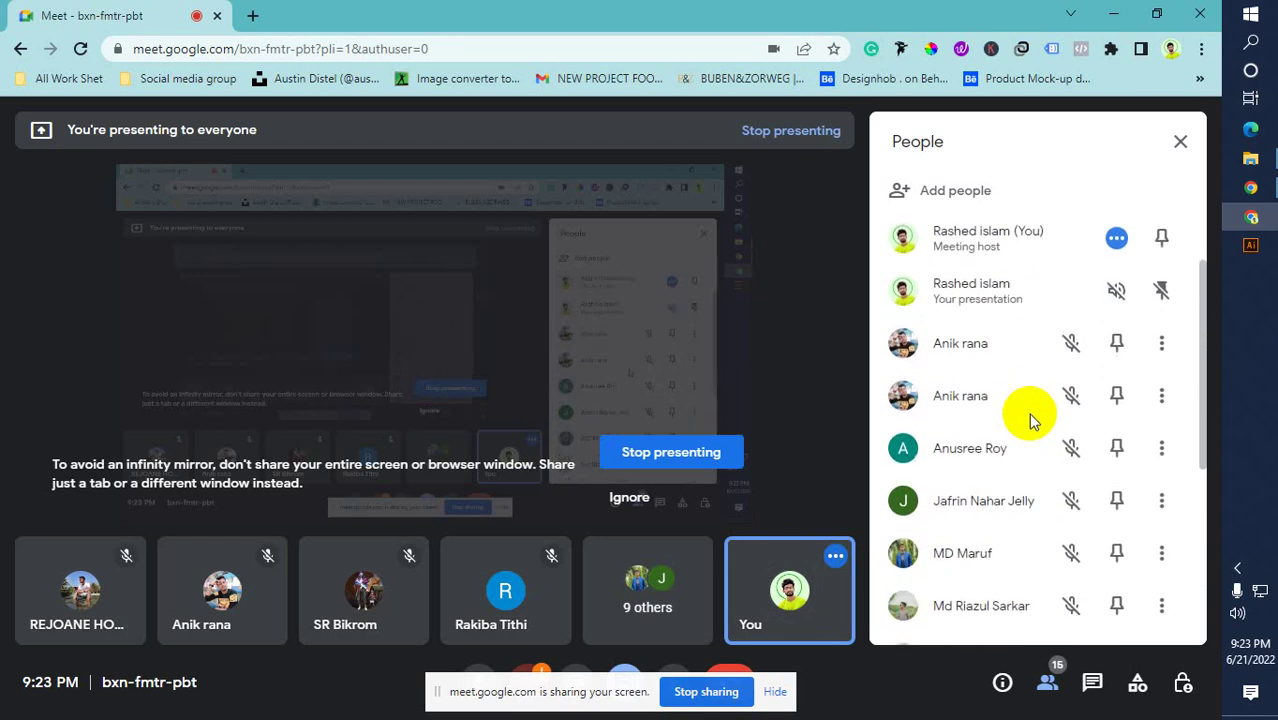
scroll(1030, 418, down, 5)
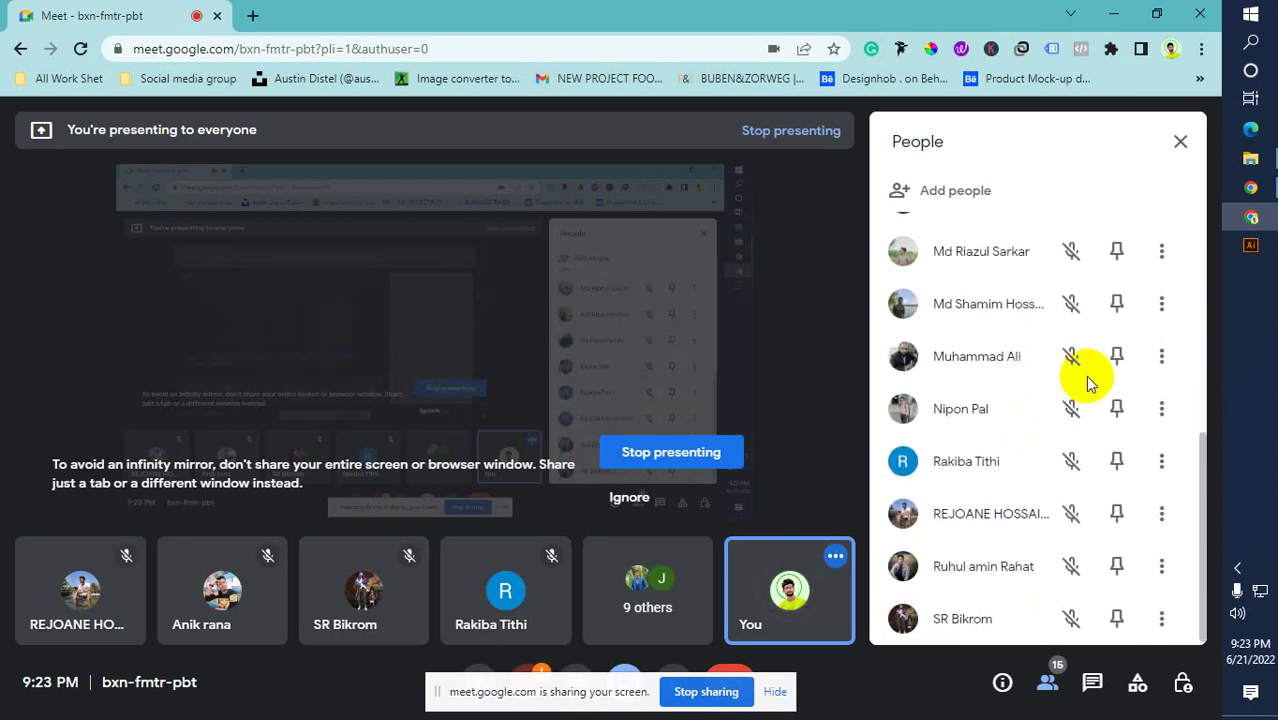
Switch to Illustrator and create a new document from the A4 print preset
click(1250, 246)
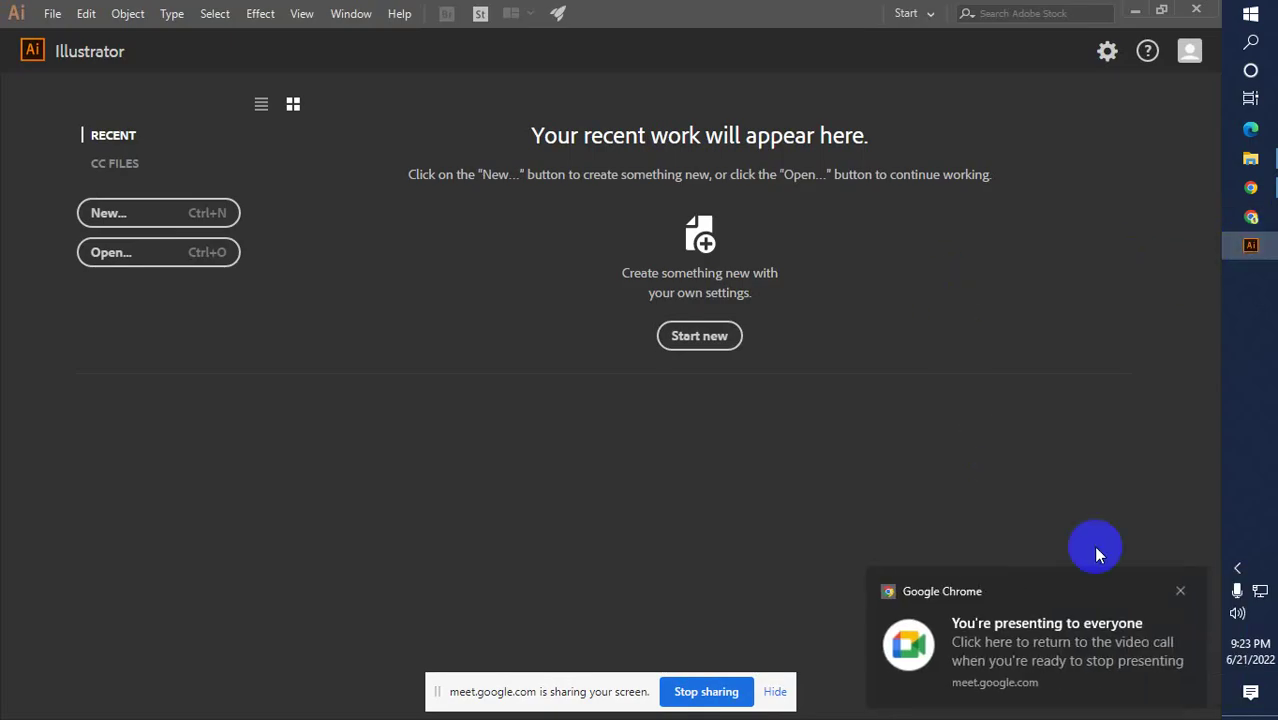
click(1180, 591)
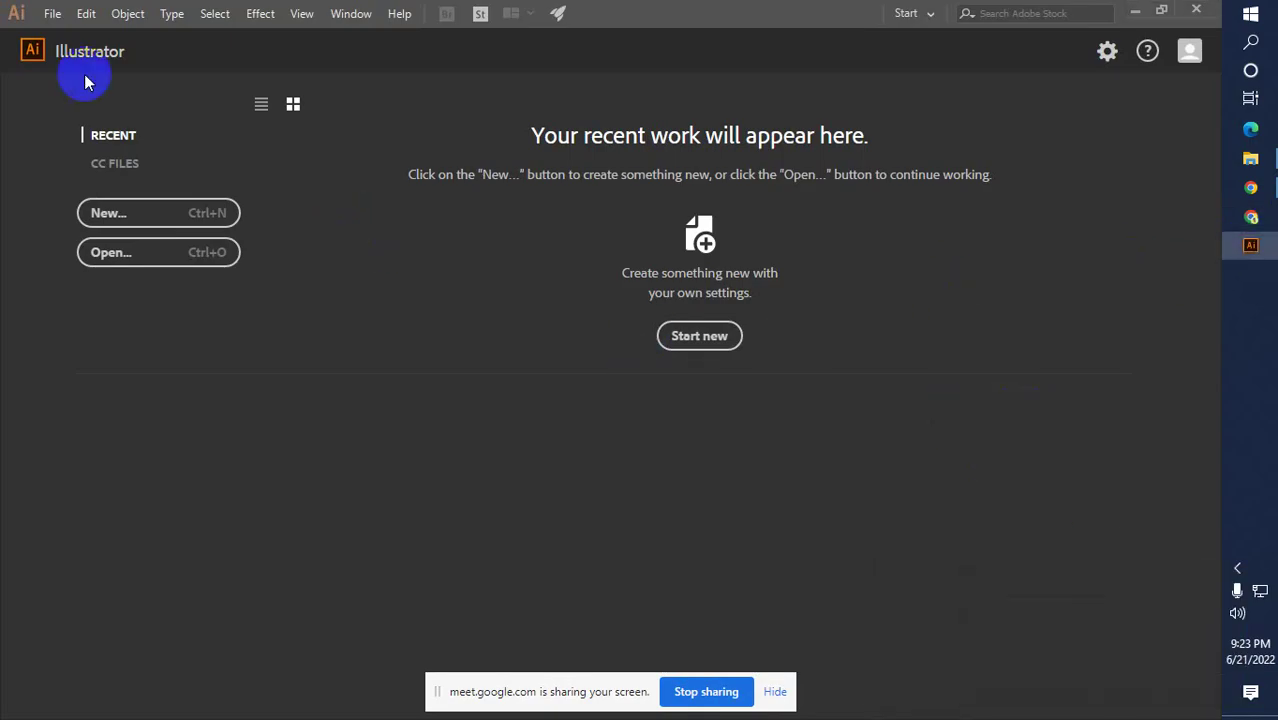
click(53, 14)
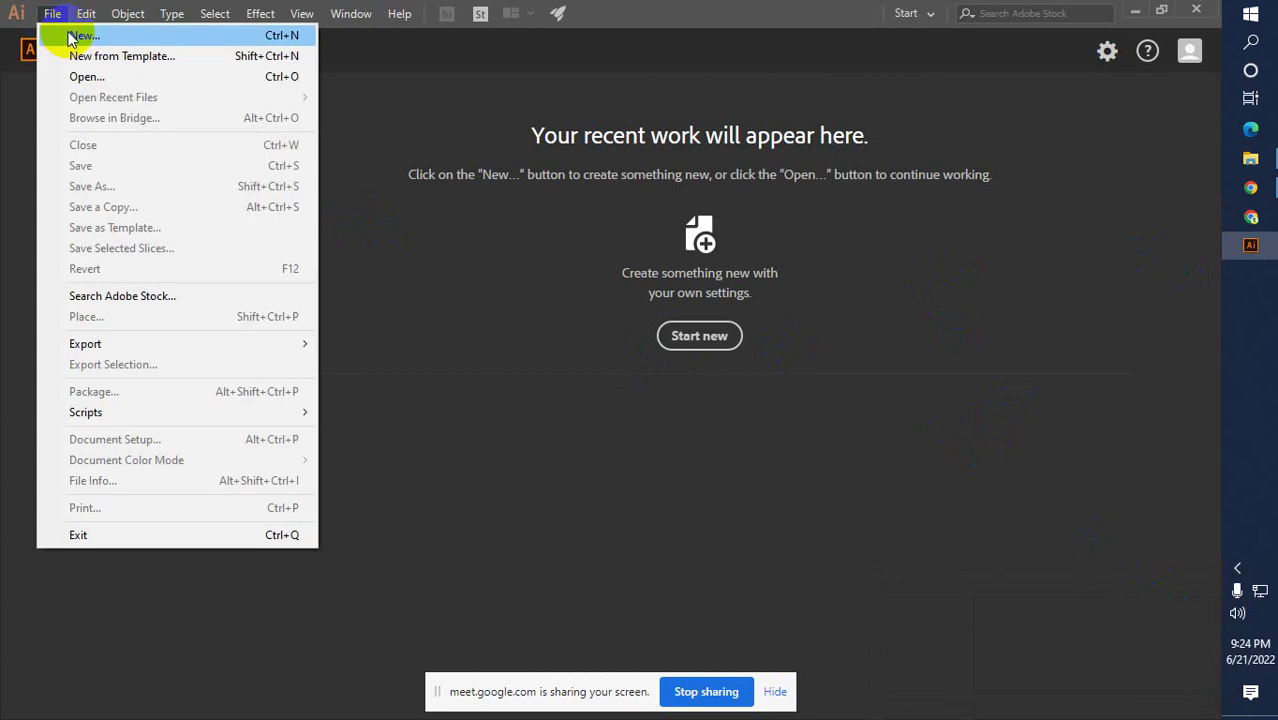
click(70, 35)
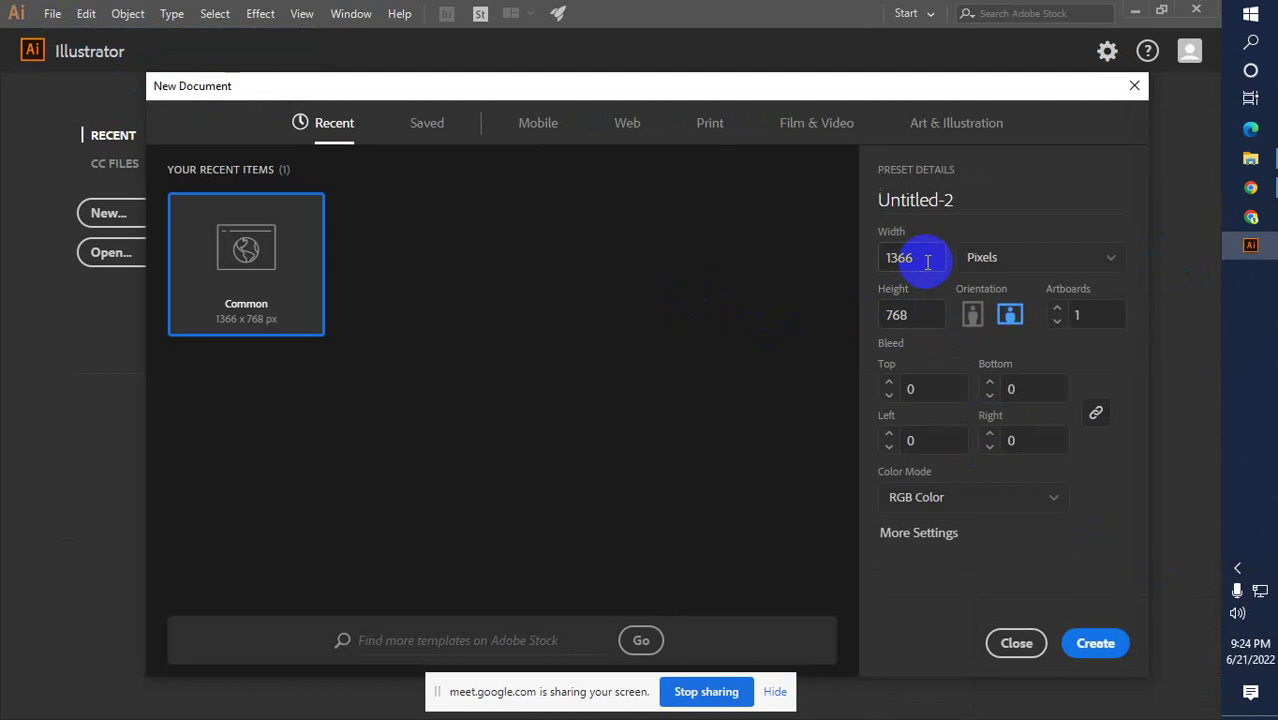
click(708, 124)
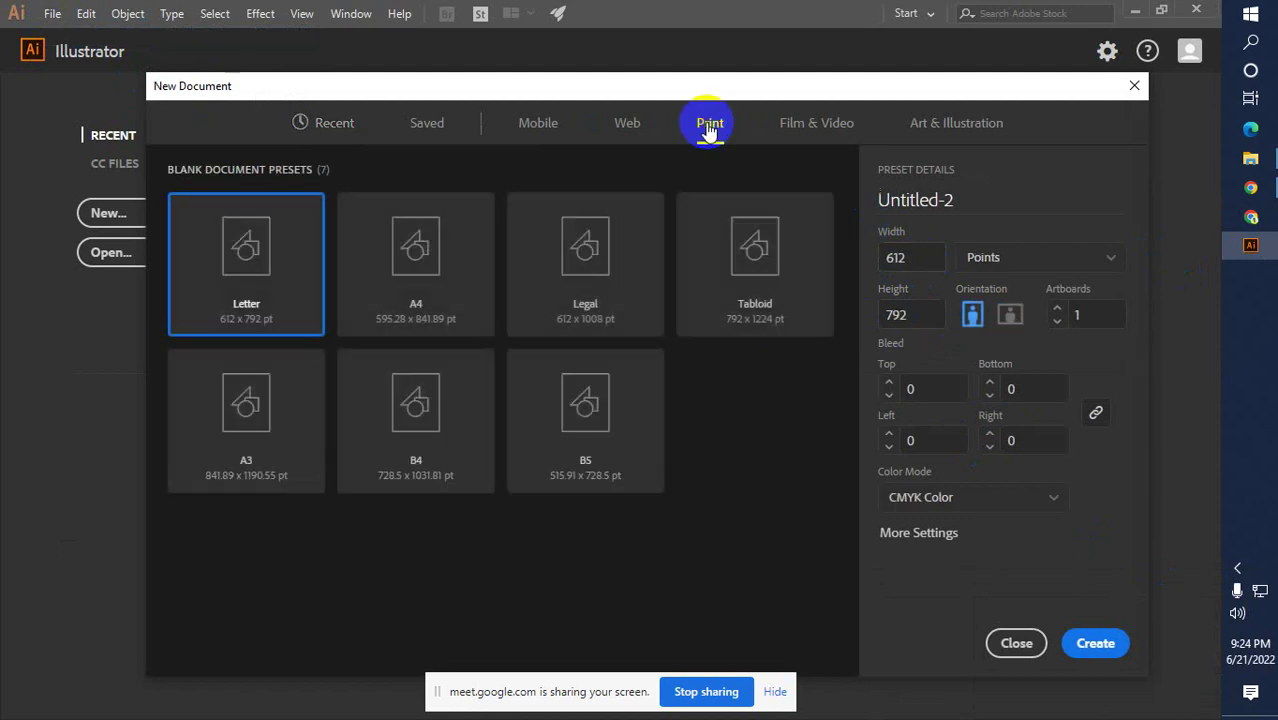
click(462, 288)
click(1092, 640)
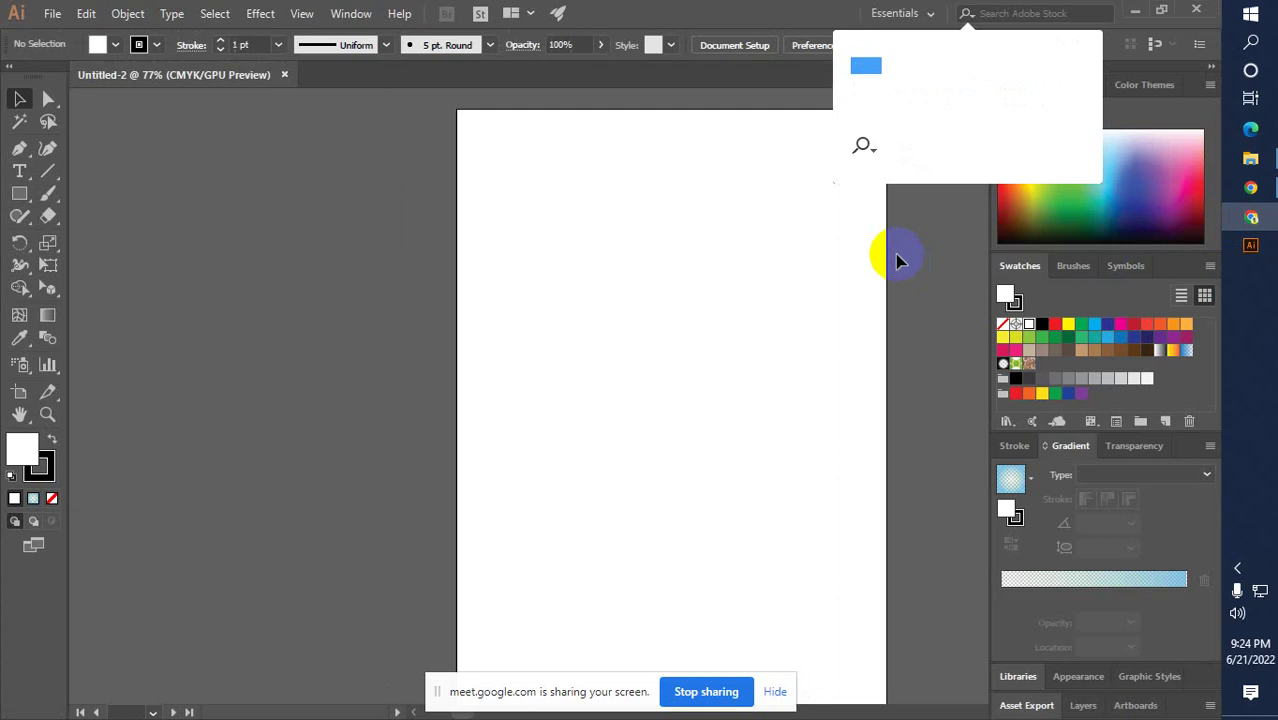
click(1070, 46)
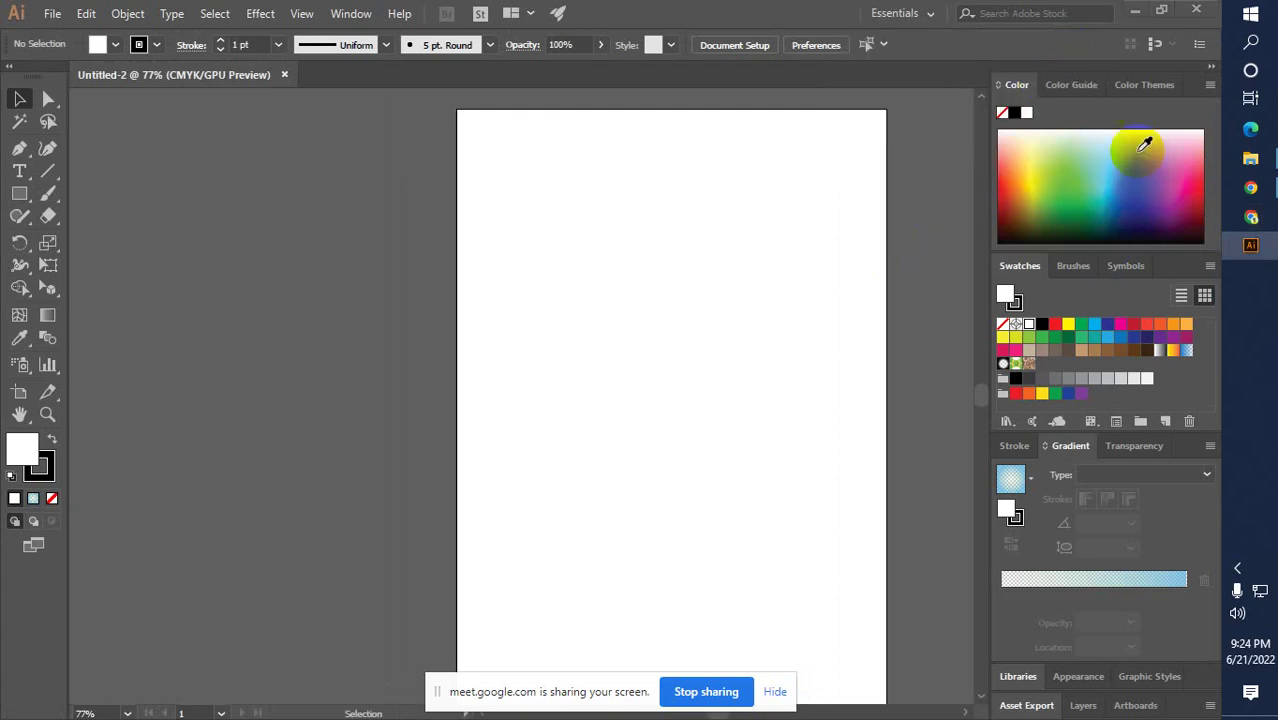
Switch to the Google Meet call and admit the person waiting to join
click(1253, 220)
click(806, 206)
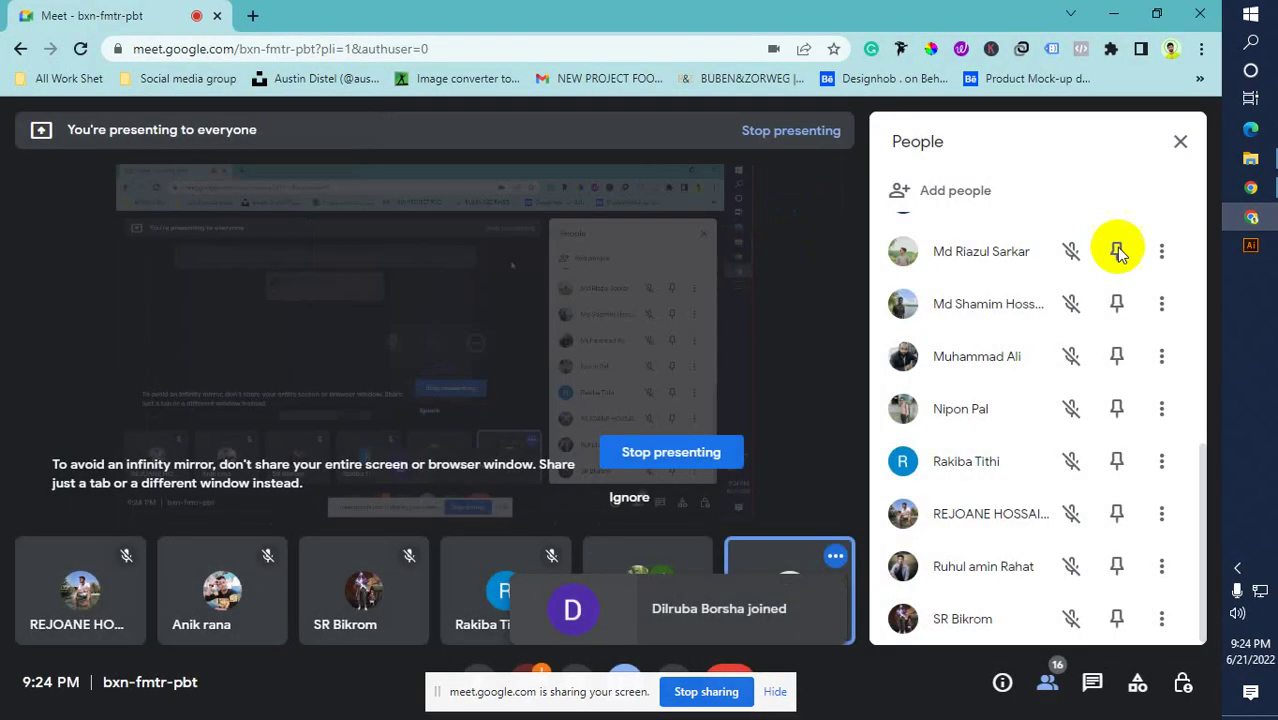
Switch back to Illustrator and change the A4 artboard's orientation to landscape
click(1251, 246)
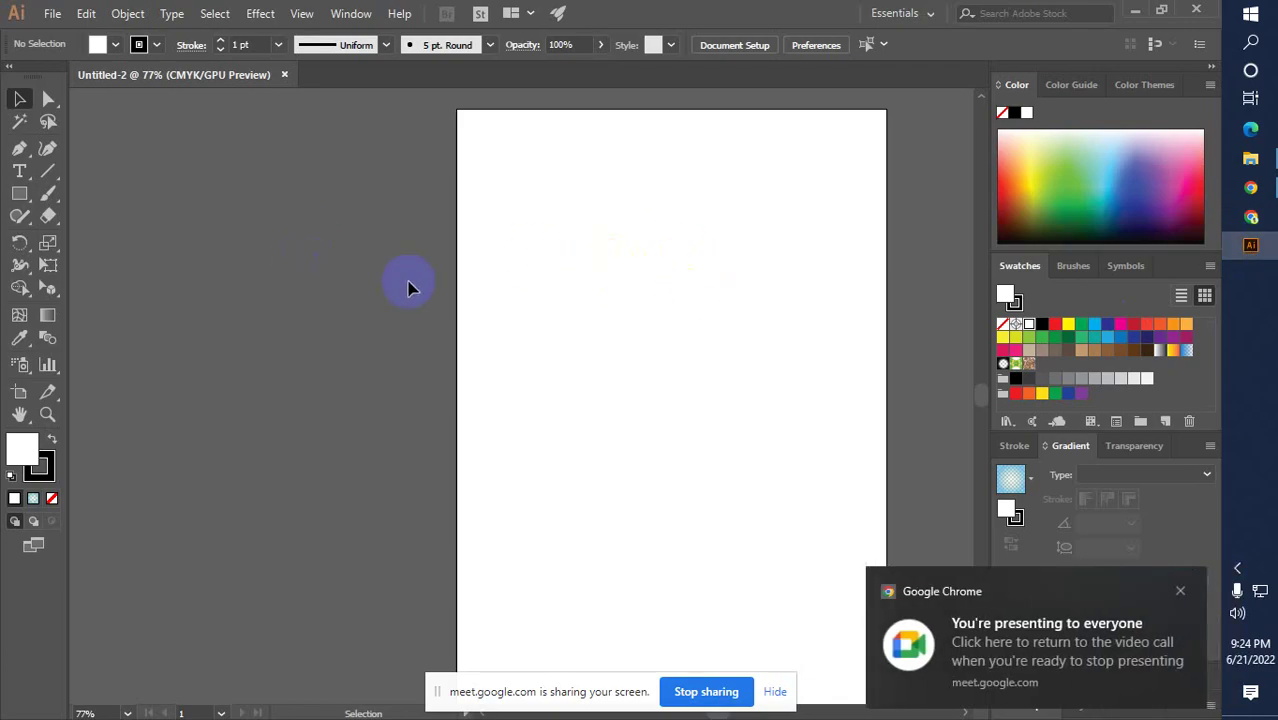
drag(650, 305, 522, 300)
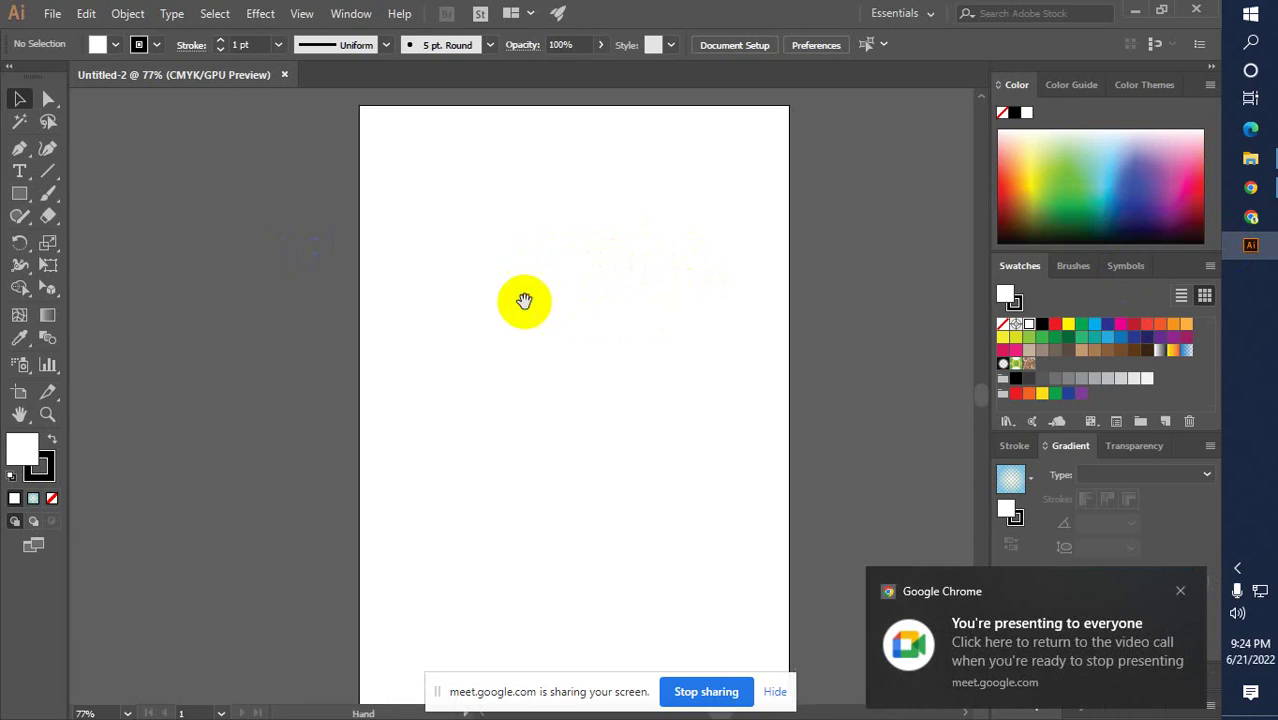
click(19, 393)
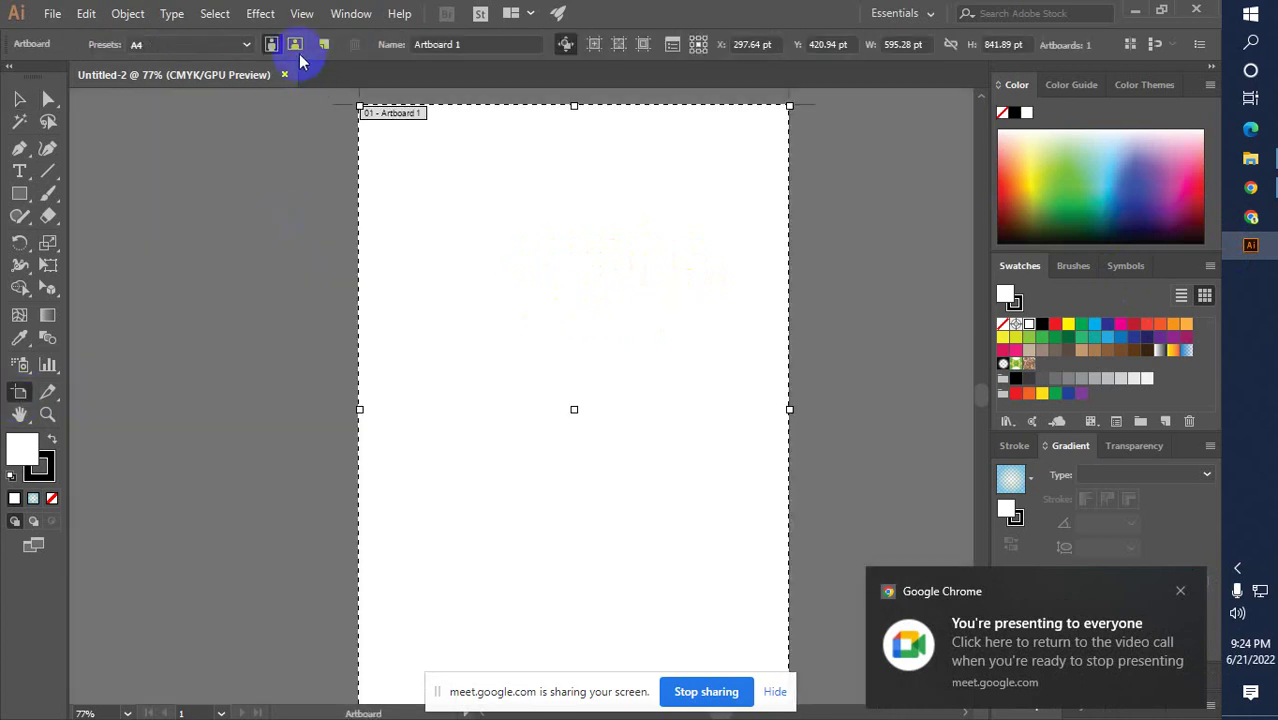
click(295, 45)
click(19, 98)
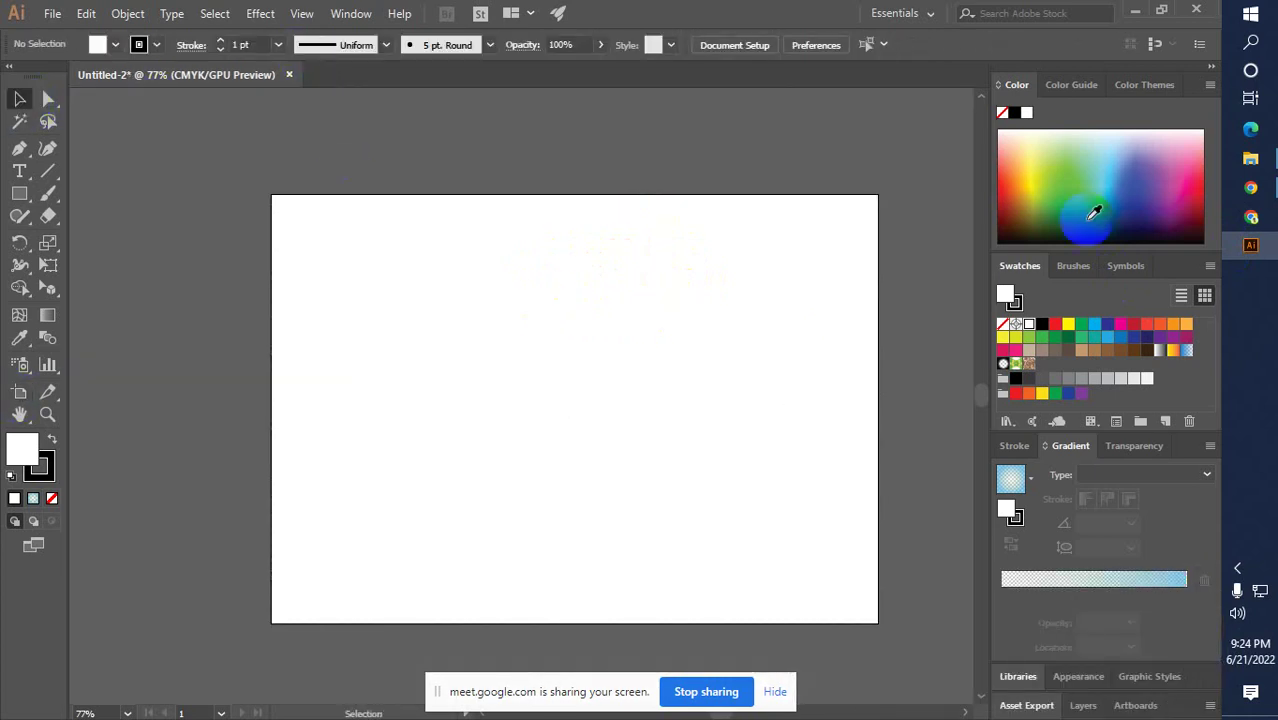
Return to the Google Meet call and admit the newly waiting participant
click(1245, 224)
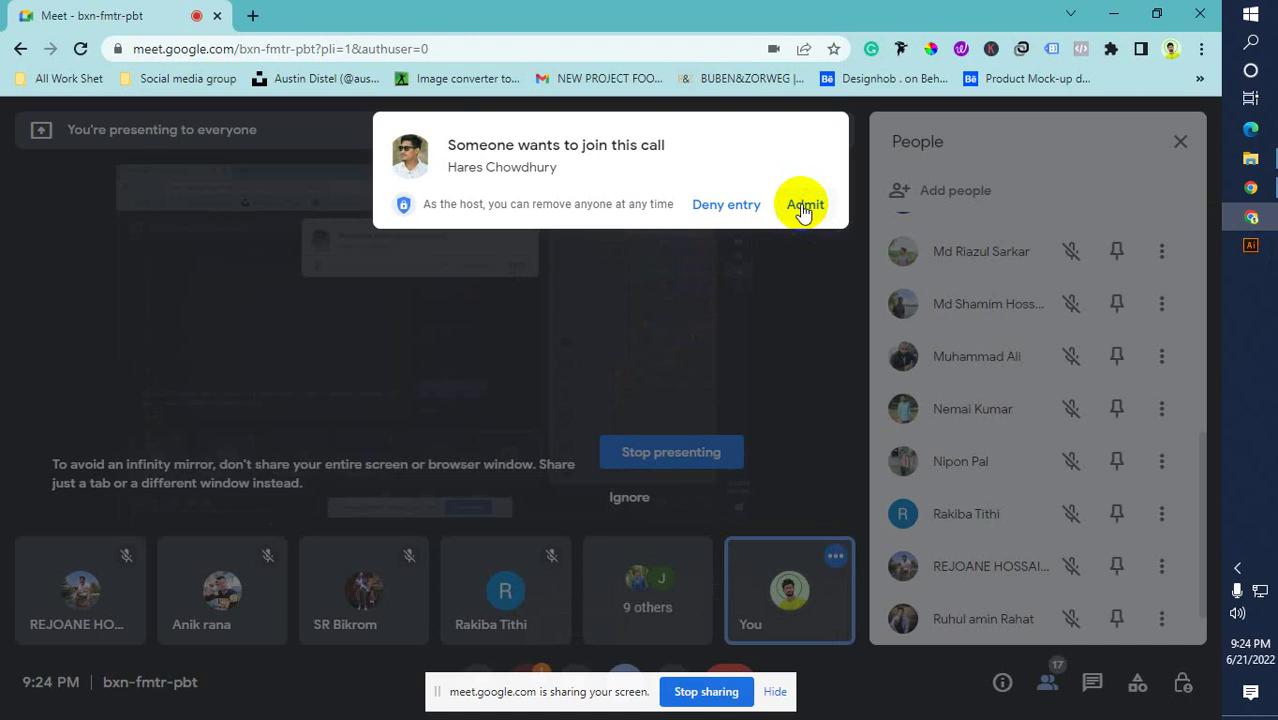
click(805, 205)
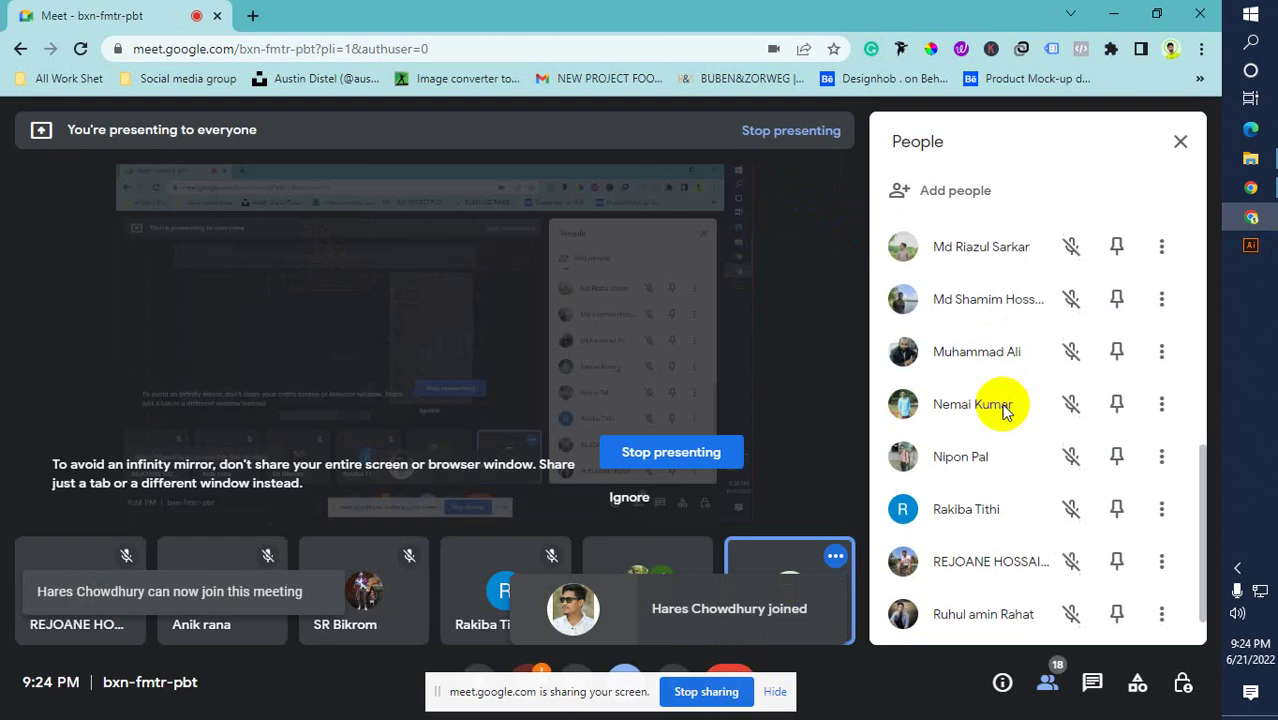
Examine the whole participant list to check who is attending the call
scroll(1005, 412, down, 1)
scroll(1005, 412, up, 3)
scroll(1005, 412, up, 2)
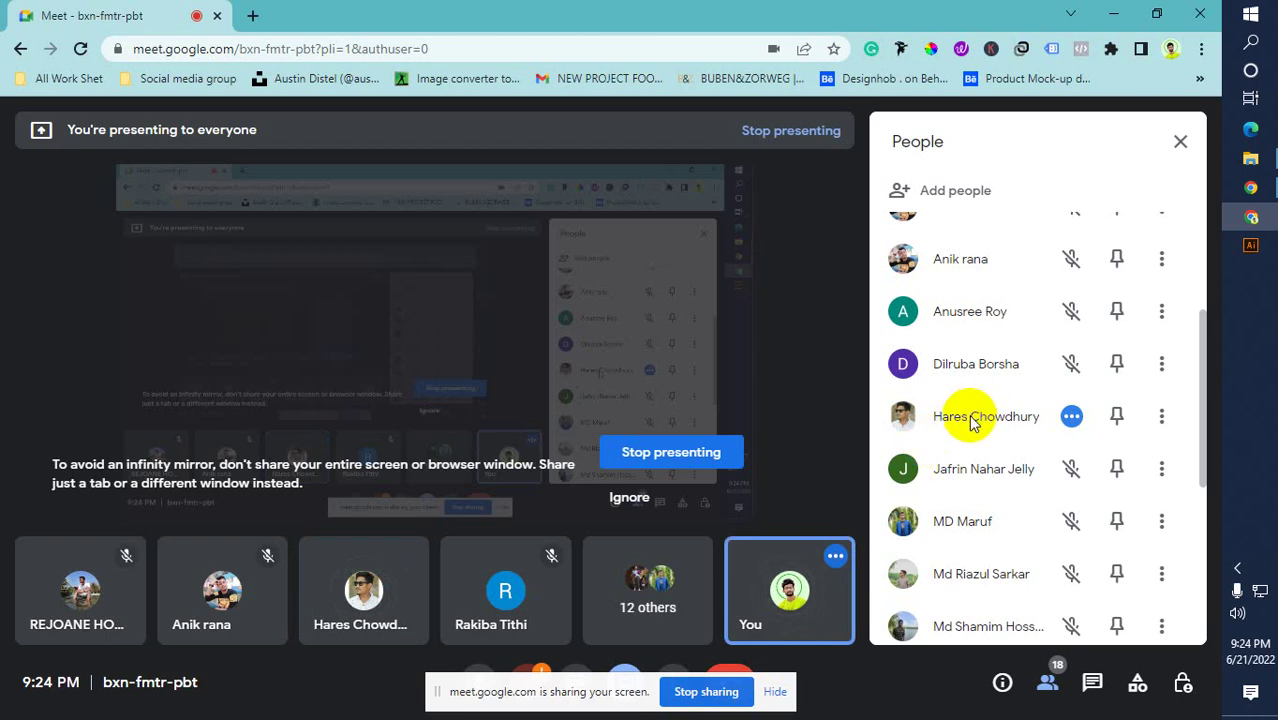
scroll(973, 425, down, 3)
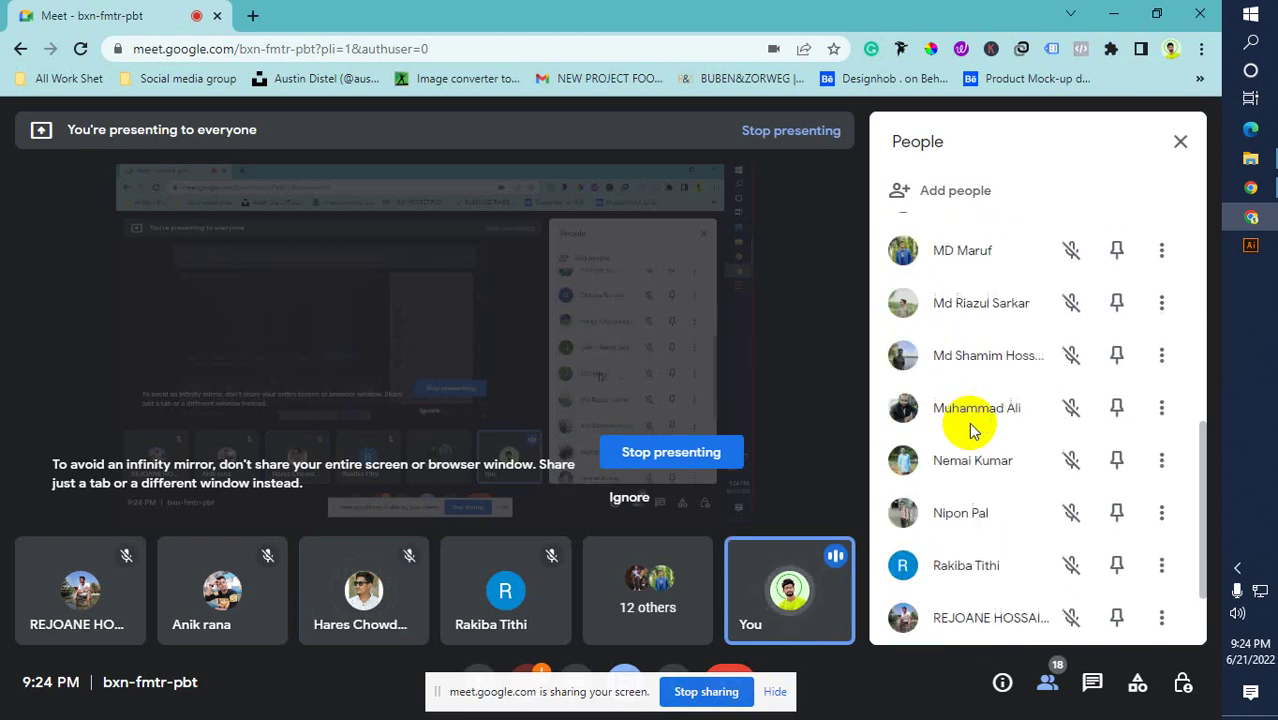
scroll(978, 460, down, 1)
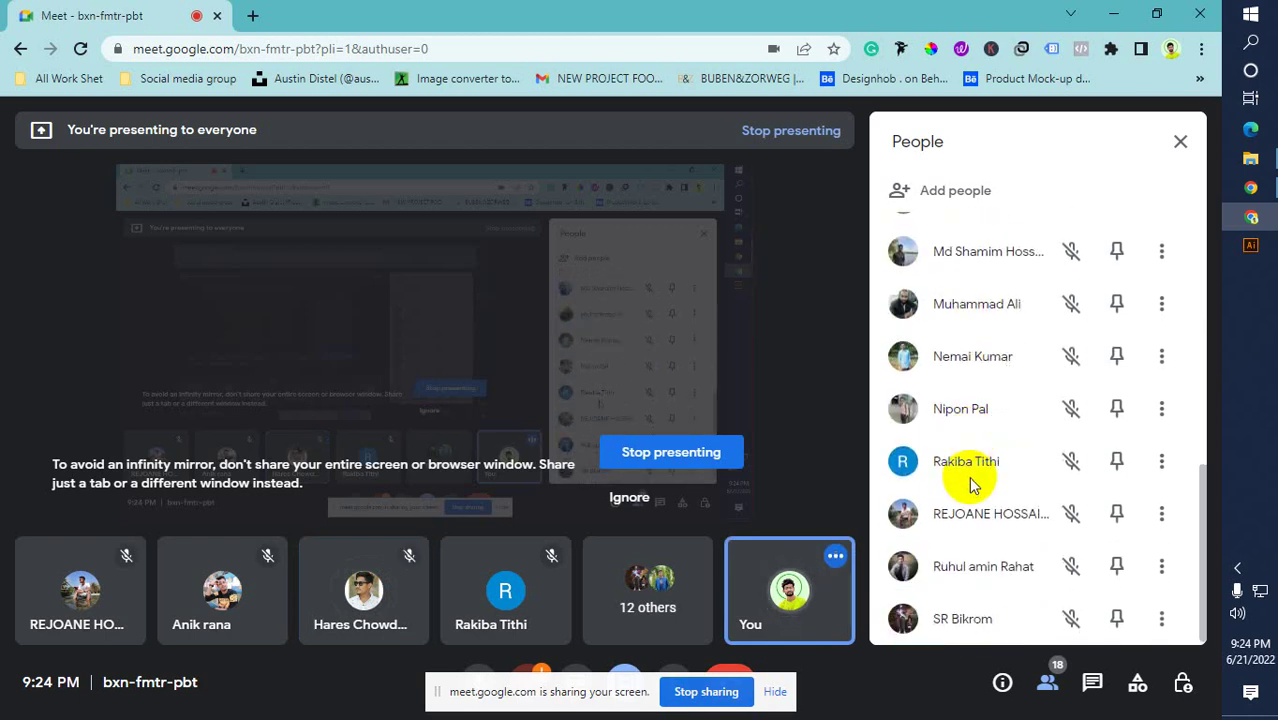
scroll(975, 480, up, 1)
scroll(972, 484, up, 5)
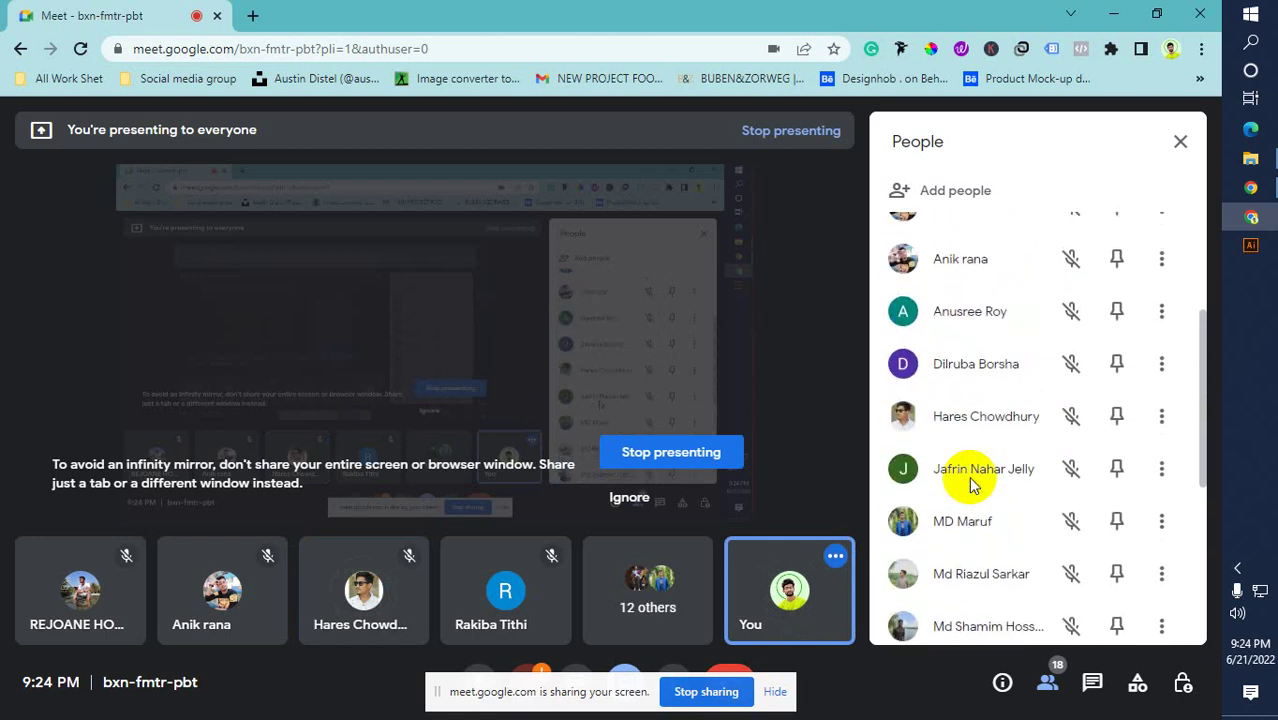
scroll(972, 484, up, 2)
scroll(972, 486, down, 3)
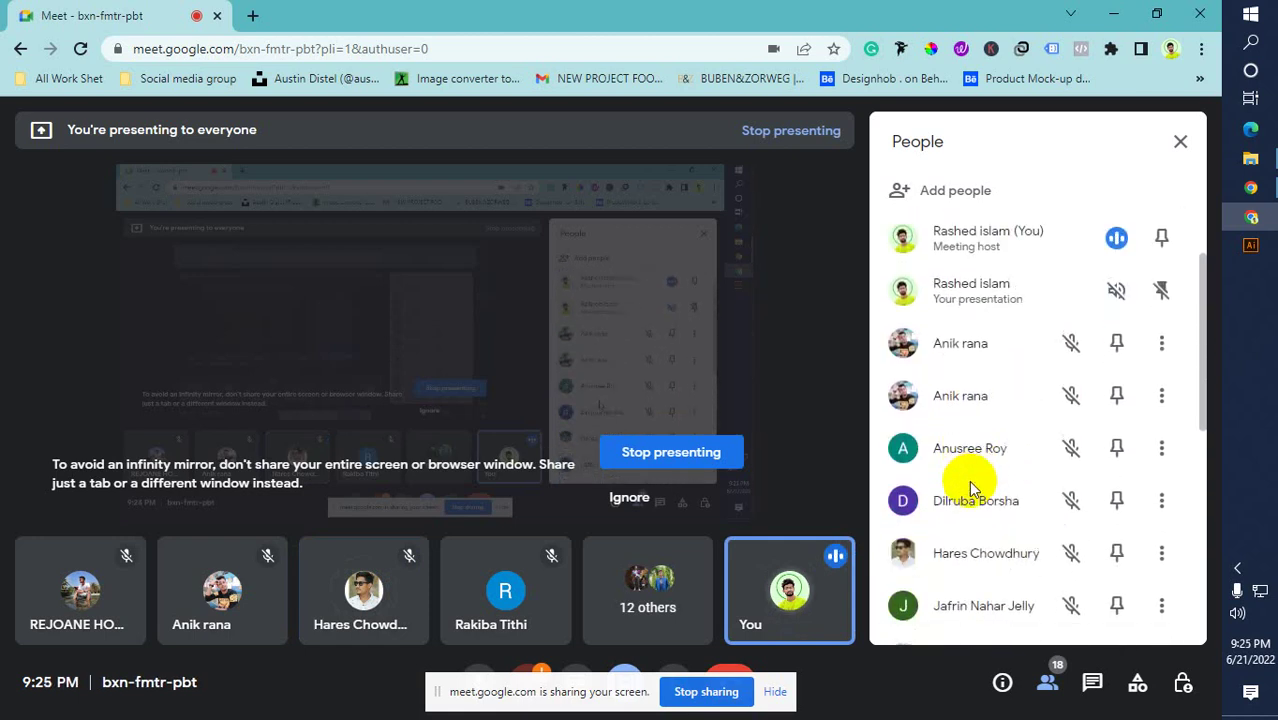
scroll(970, 490, down, 3)
scroll(972, 494, down, 1)
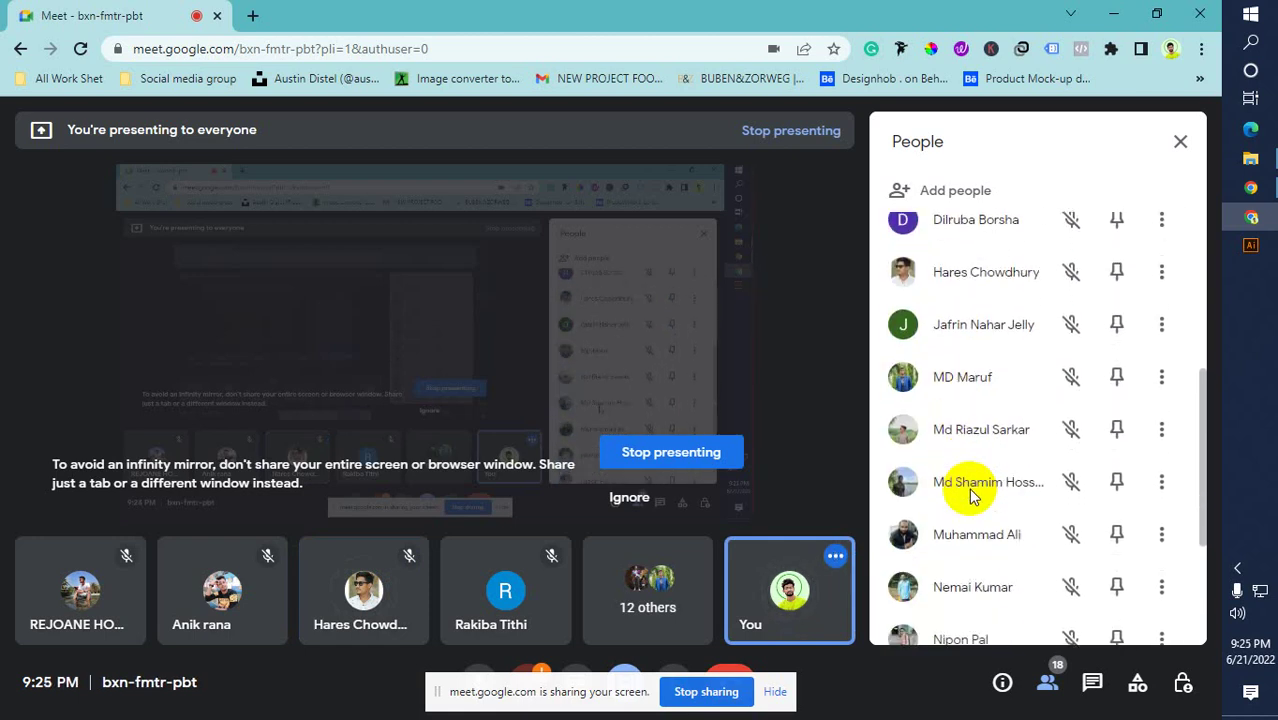
scroll(970, 494, down, 4)
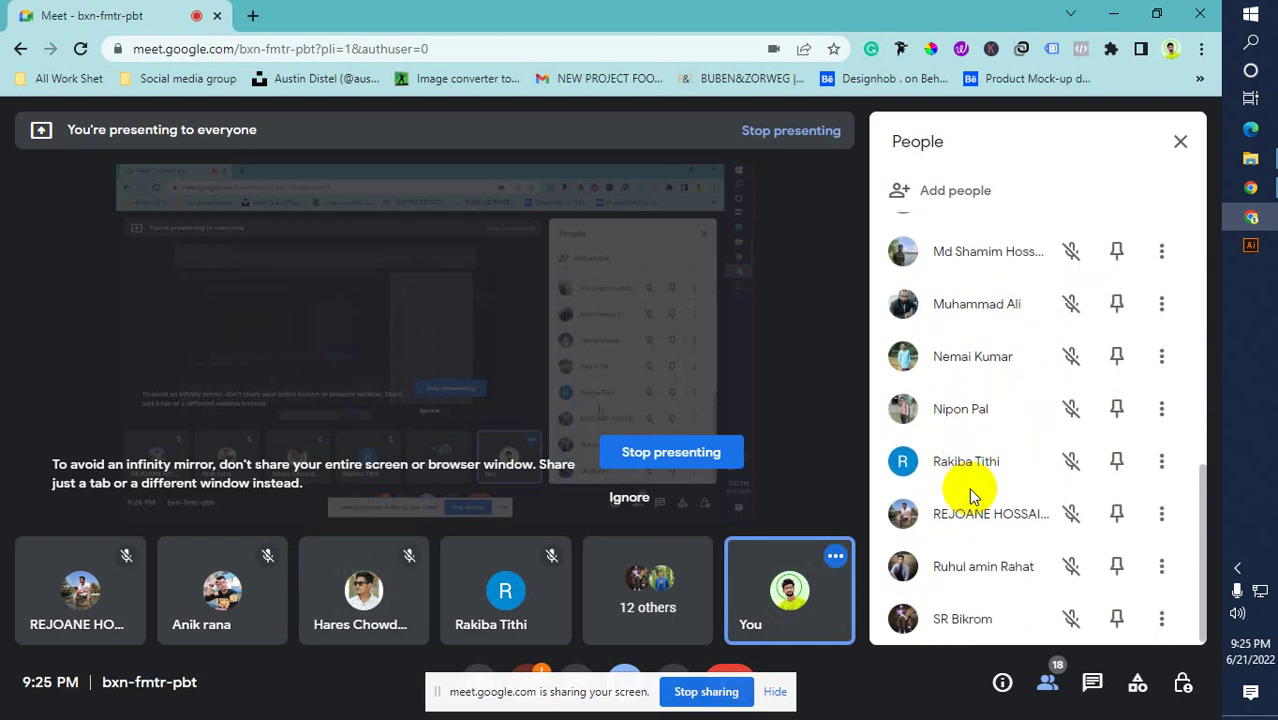
scroll(970, 494, up, 6)
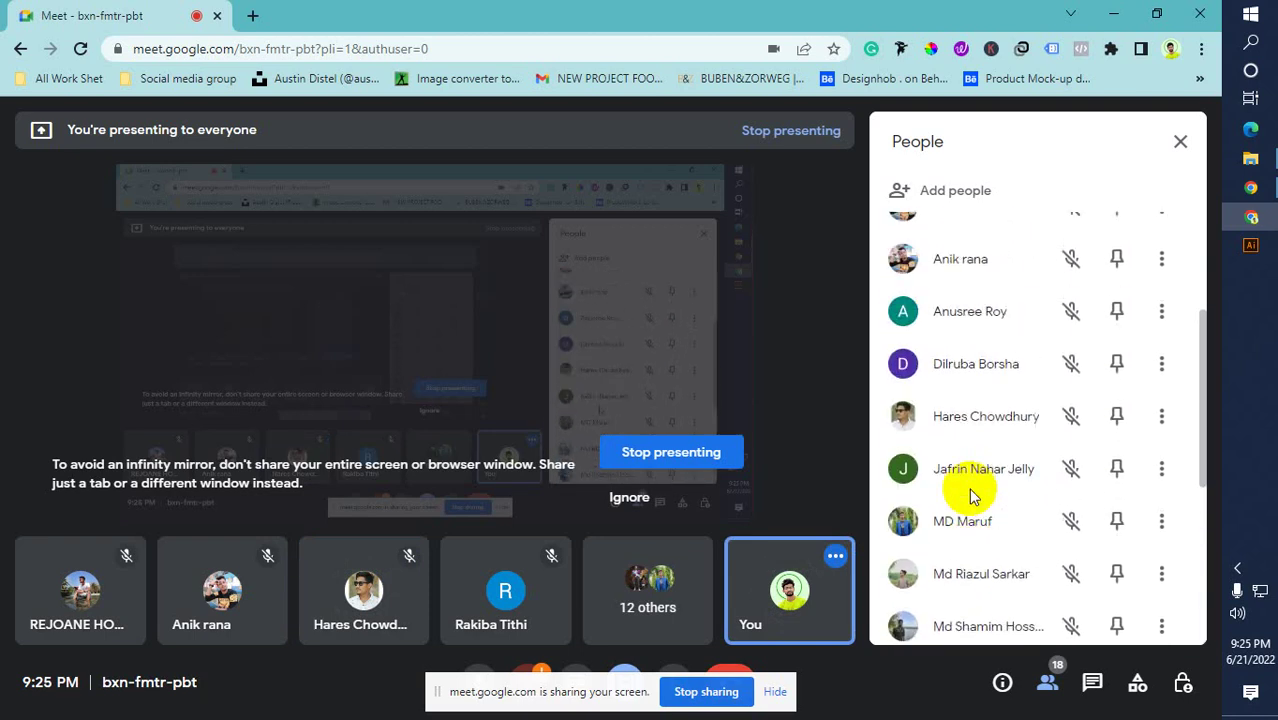
scroll(970, 494, up, 2)
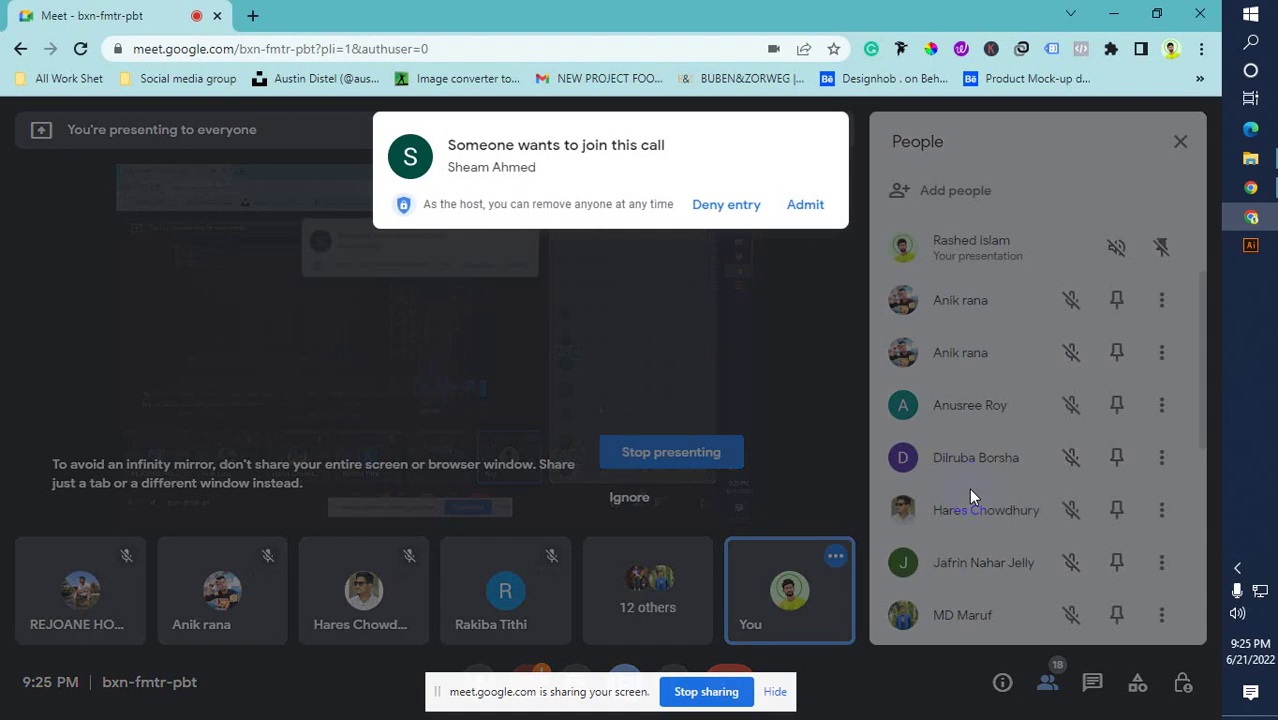
Admit the person asking to join and return to Illustrator, dismissing the presenting notification
click(805, 204)
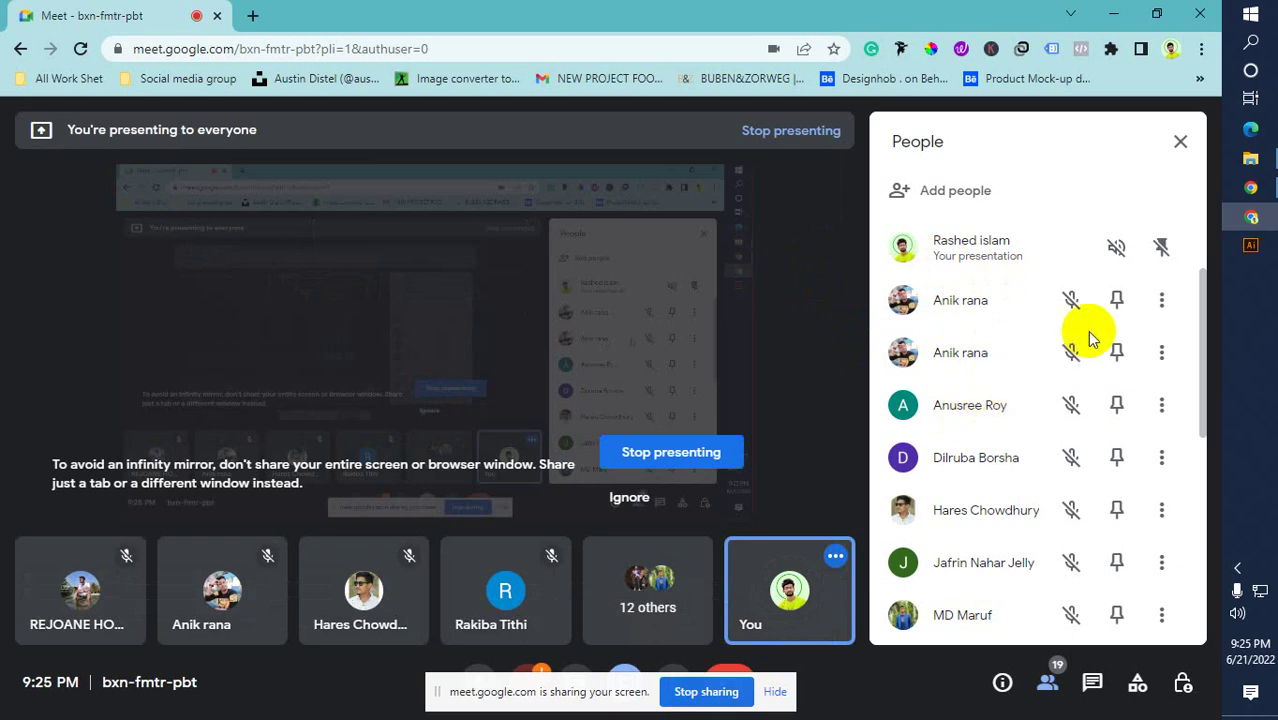
click(1250, 247)
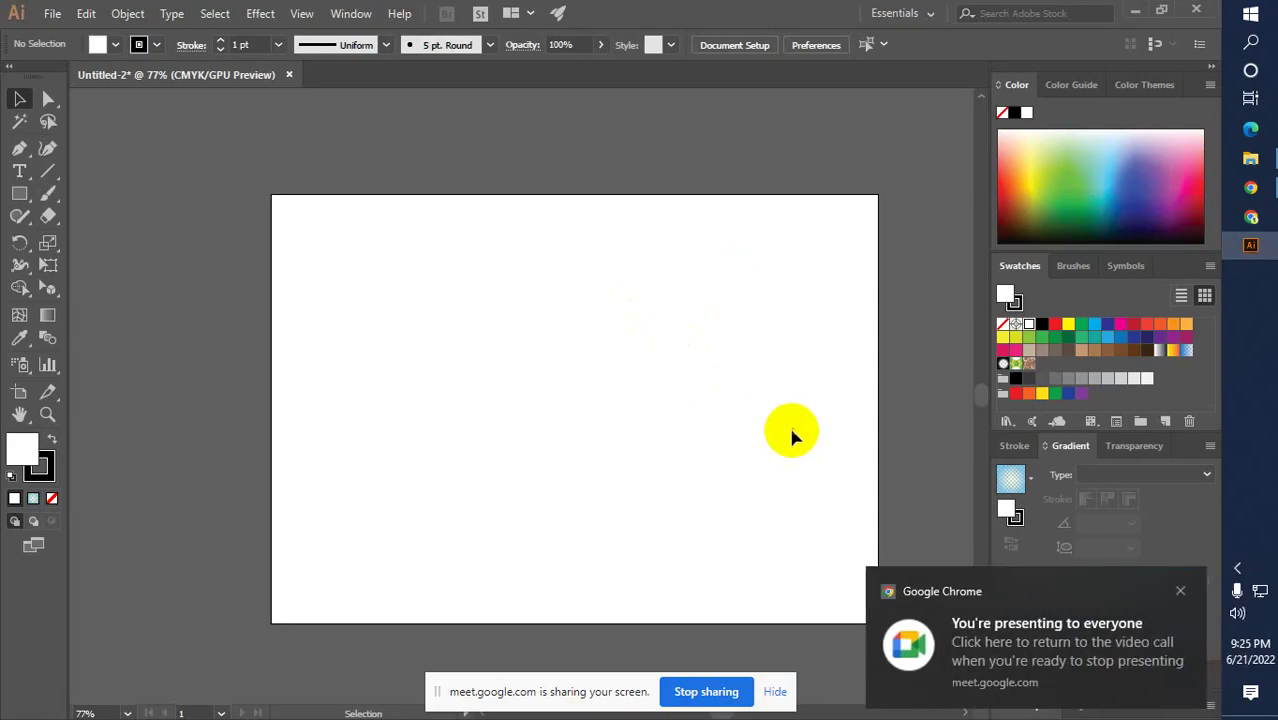
click(1181, 592)
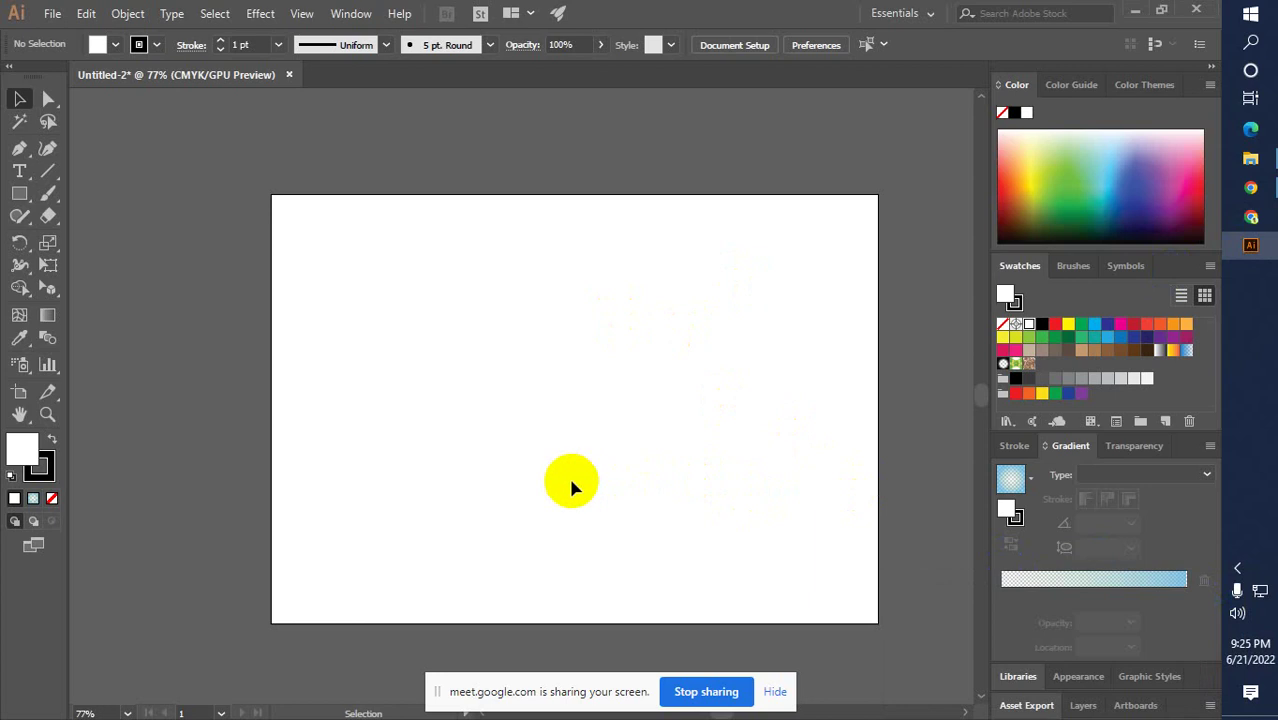
Display the two-point perspective grid over the artboard with the Perspective Grid tool
click(45, 370)
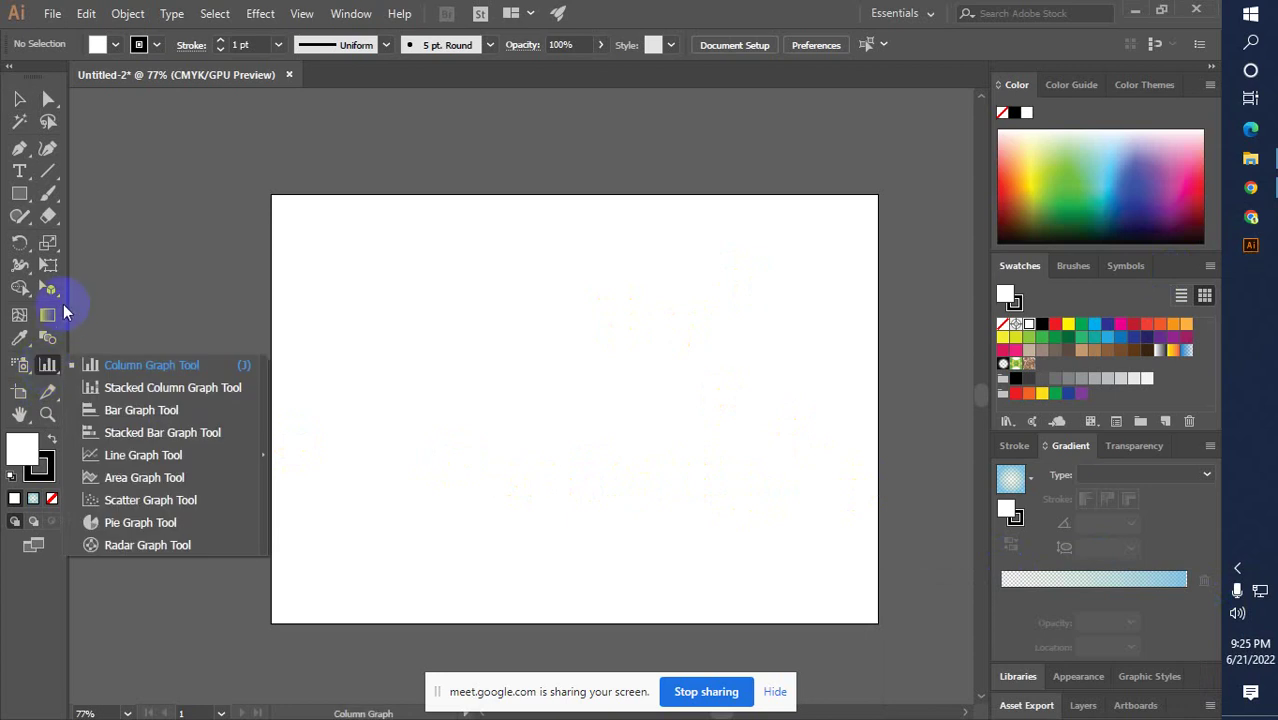
drag(49, 263, 94, 287)
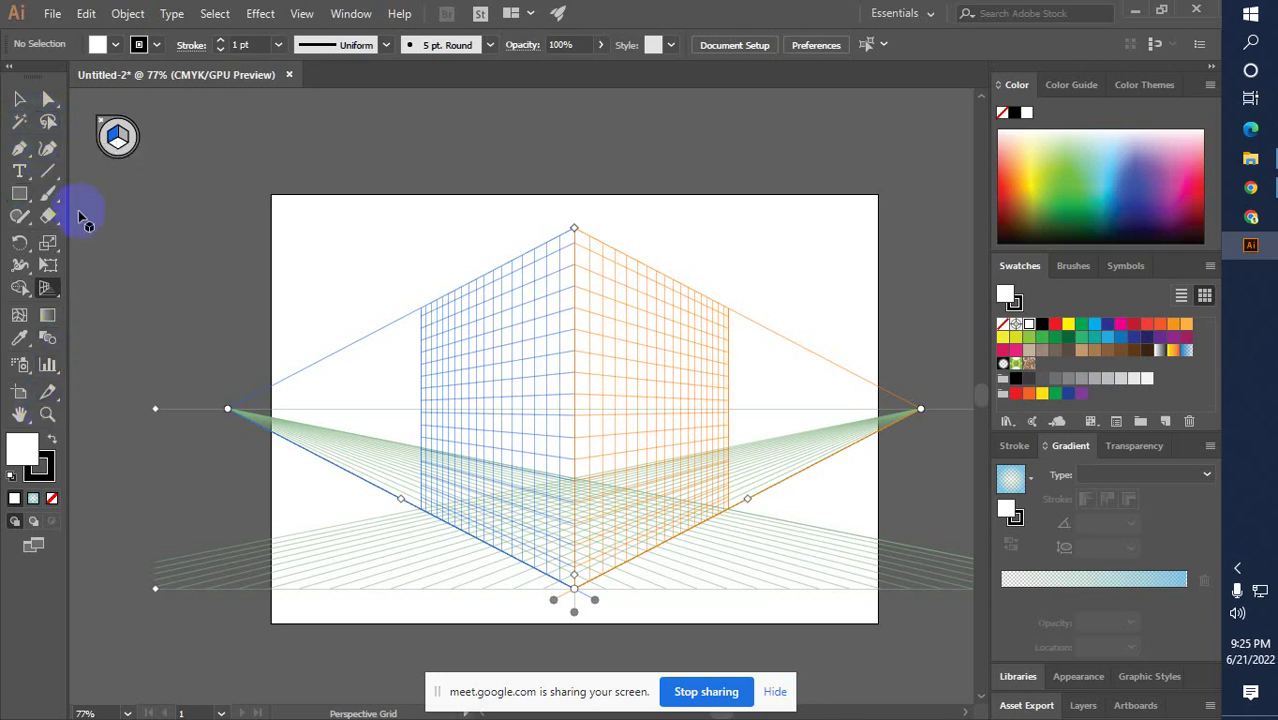
click(22, 104)
click(502, 418)
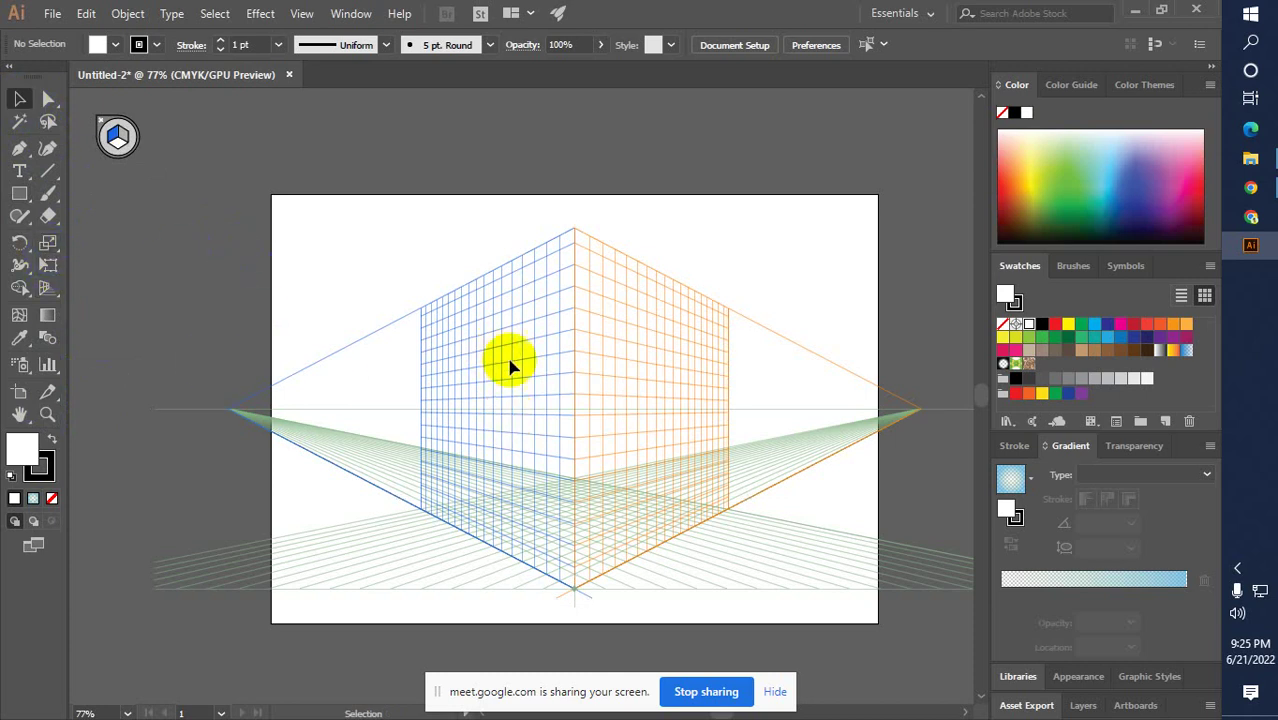
click(533, 455)
Hide the perspective grid using its plane switching widget and return to the Selection tool
click(104, 125)
click(50, 291)
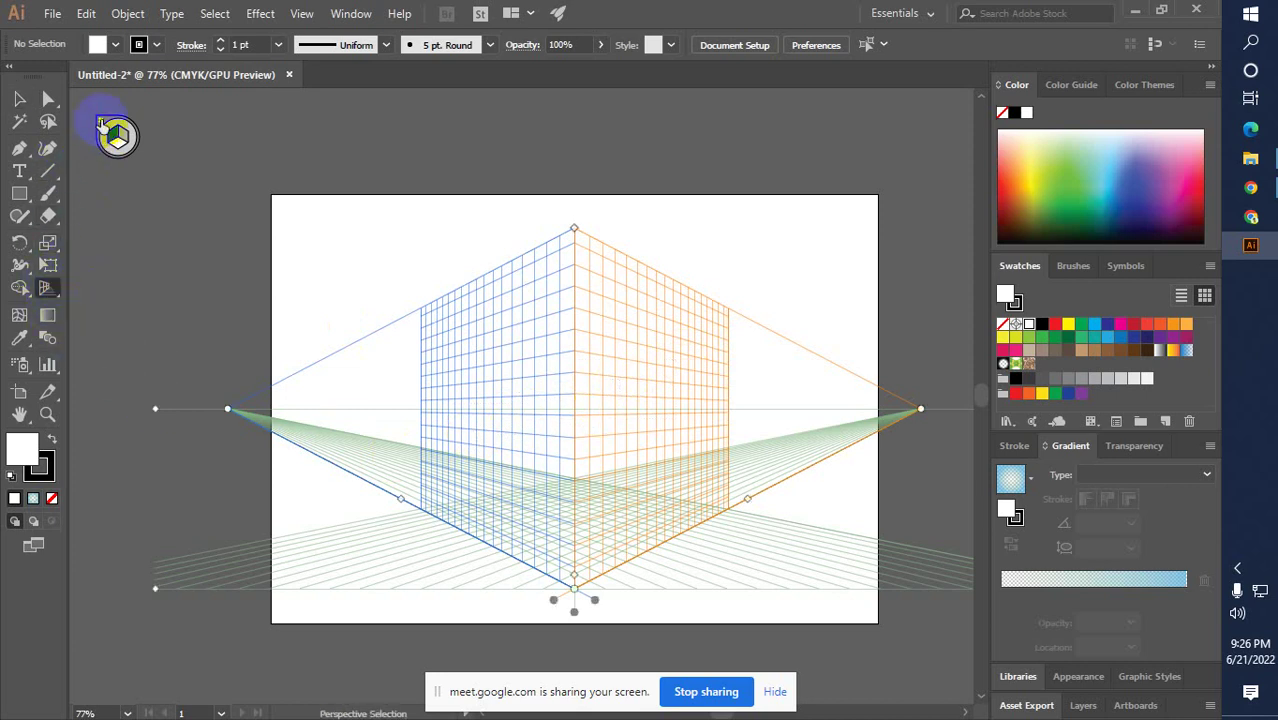
click(101, 122)
click(19, 98)
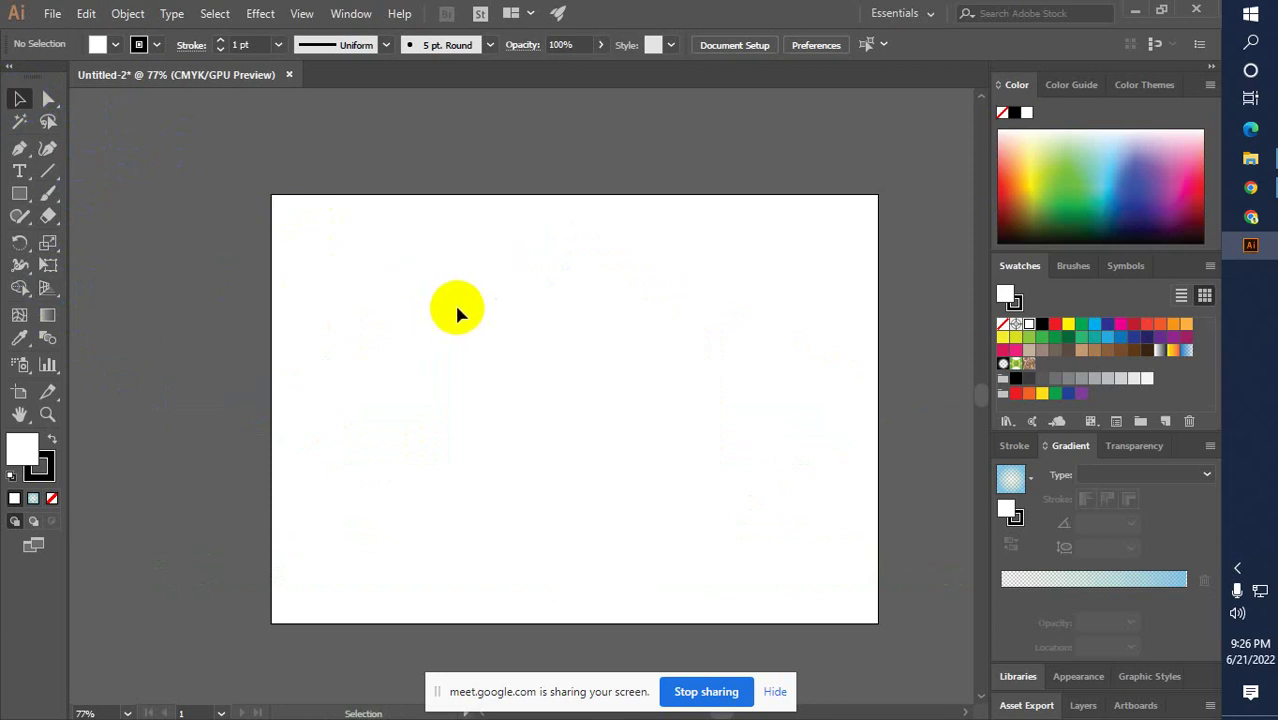
Admit the participant asking to join the video call and return to the Illustrator document
click(1248, 217)
click(805, 204)
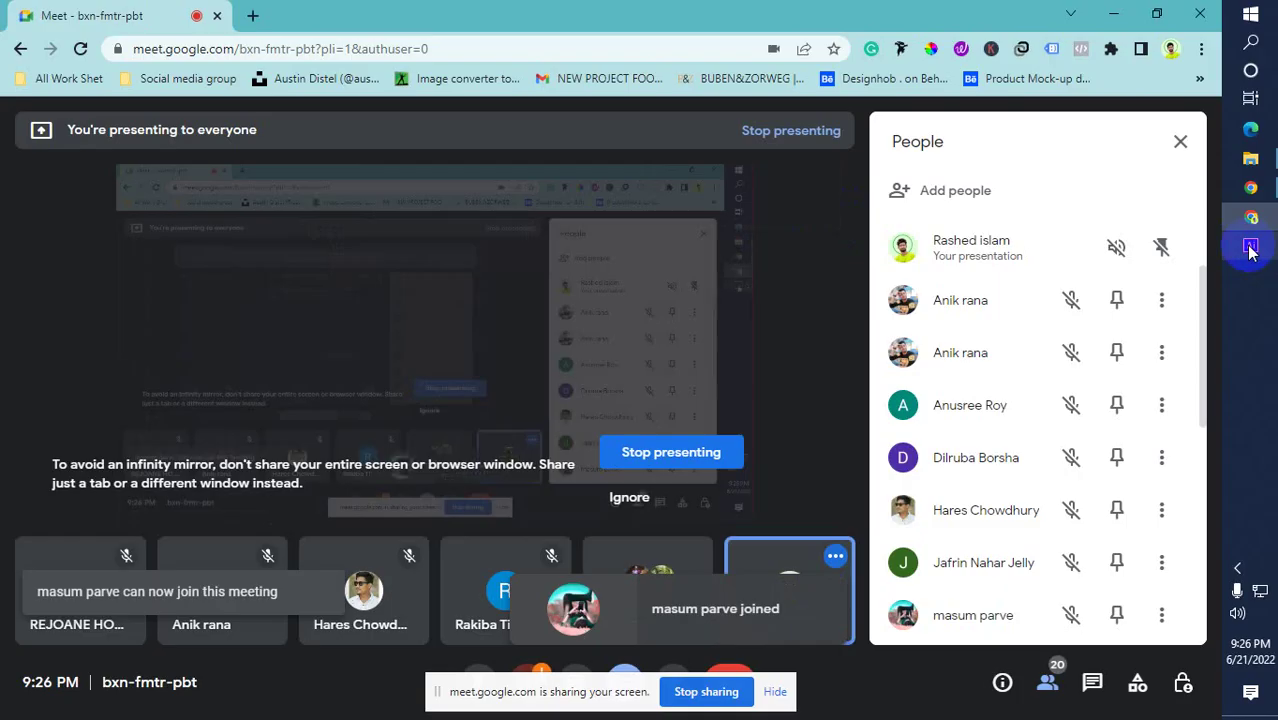
click(1250, 245)
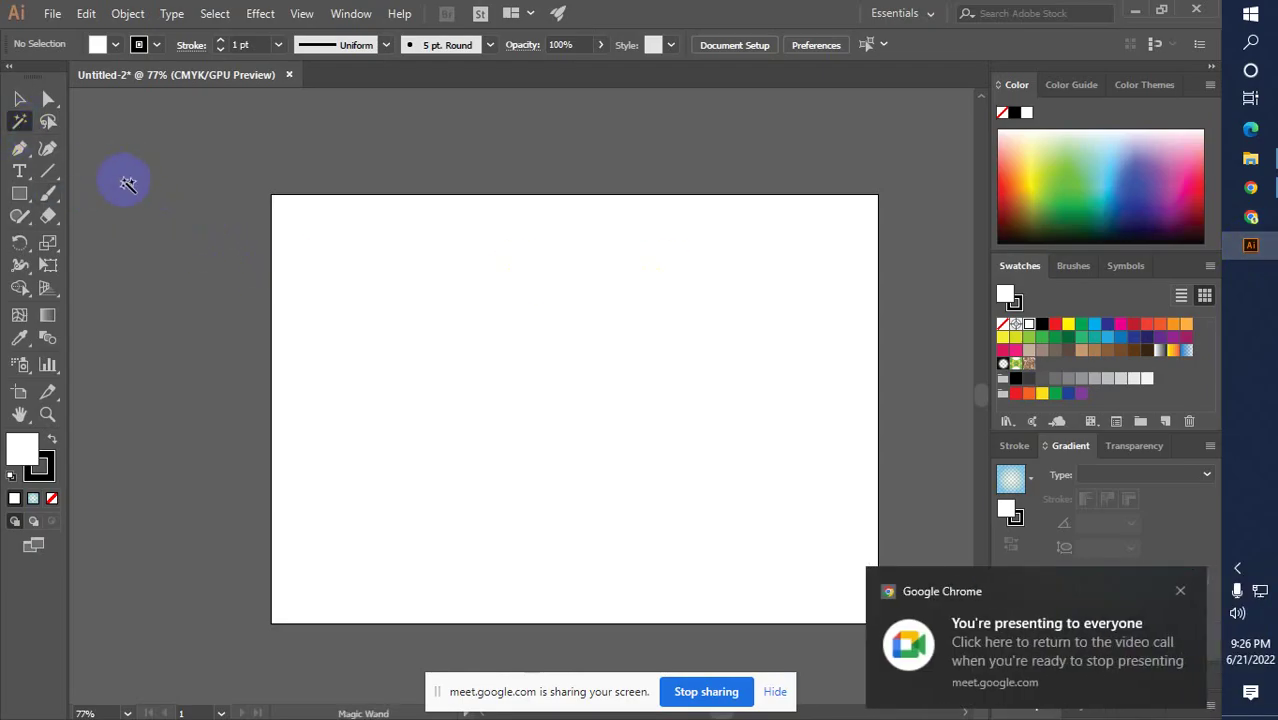
click(1010, 478)
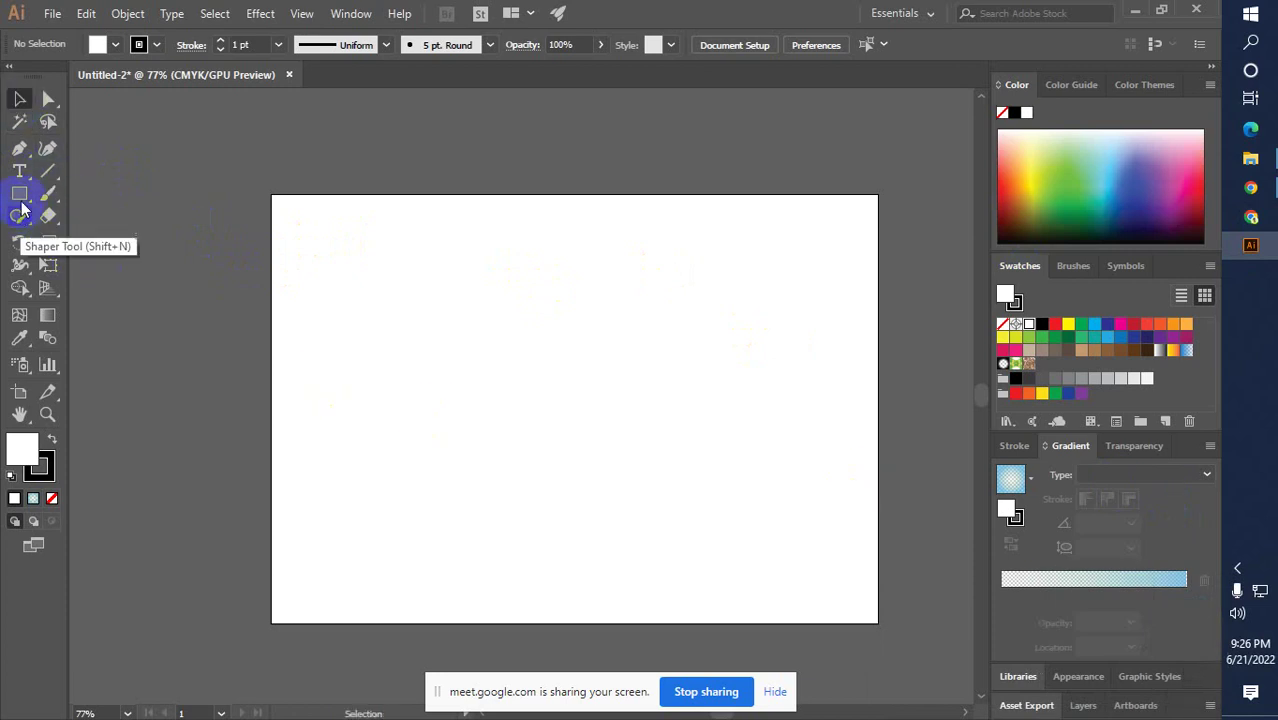
Draw a rectangle, a rounded square beneath it and a circle near the artboard's centre
drag(14, 203, 104, 199)
drag(336, 253, 442, 348)
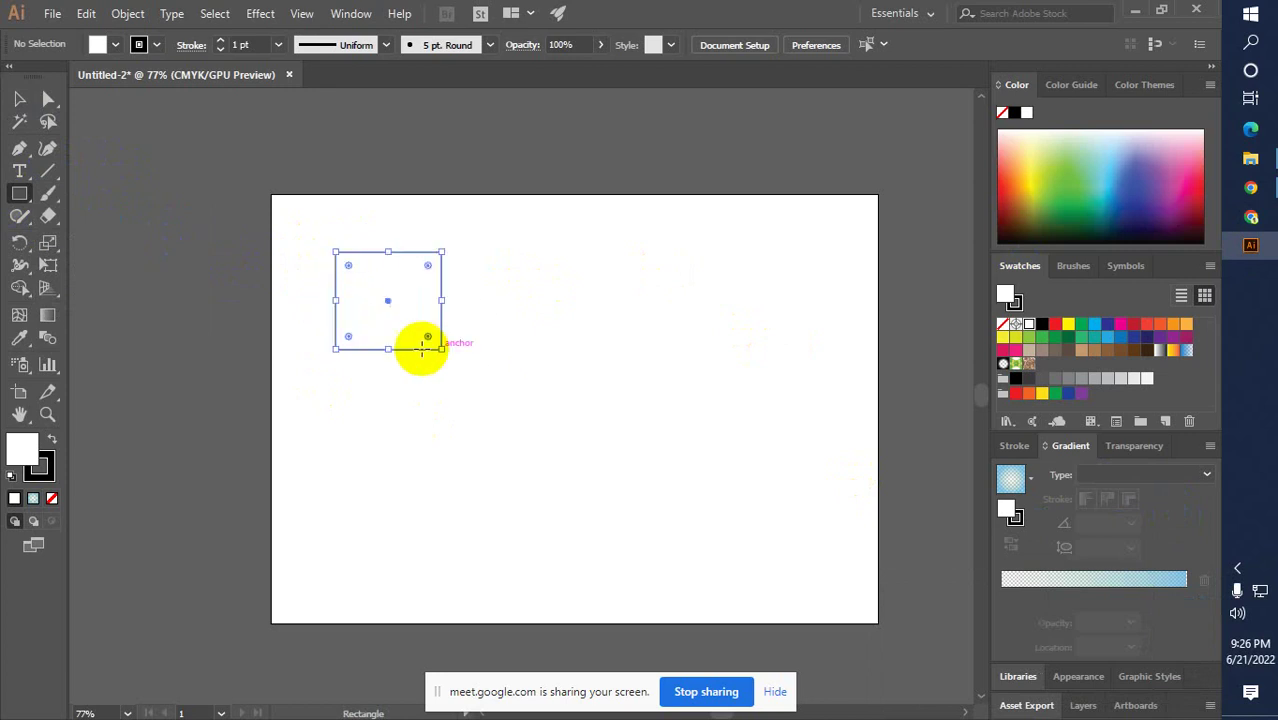
drag(19, 198, 88, 216)
drag(387, 396, 497, 503)
drag(23, 200, 86, 242)
drag(508, 308, 628, 425)
Draw a hexagon in the artboard's upper right area and a five-pointed star below it
drag(20, 193, 80, 268)
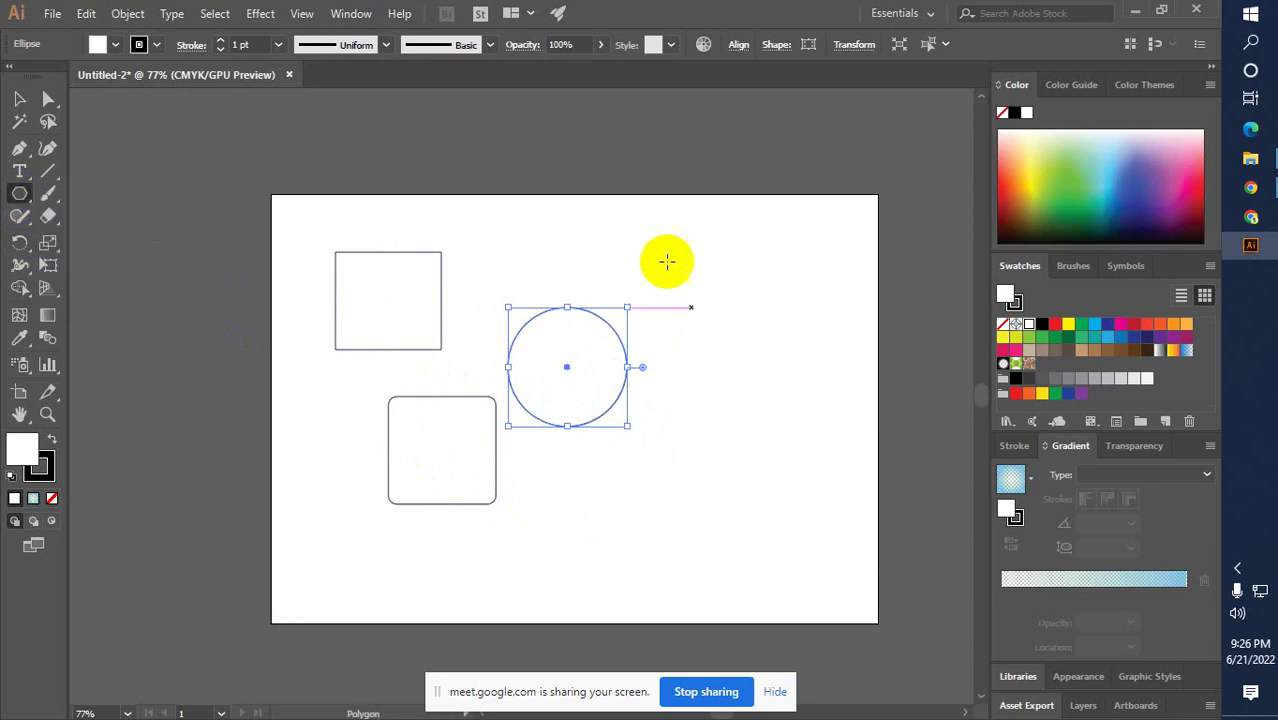
drag(665, 261, 708, 294)
drag(22, 200, 100, 280)
drag(705, 463, 755, 525)
Space out the shapes by moving the rounded square down, the hexagon right and the circle slightly, using the Selection tool
click(19, 98)
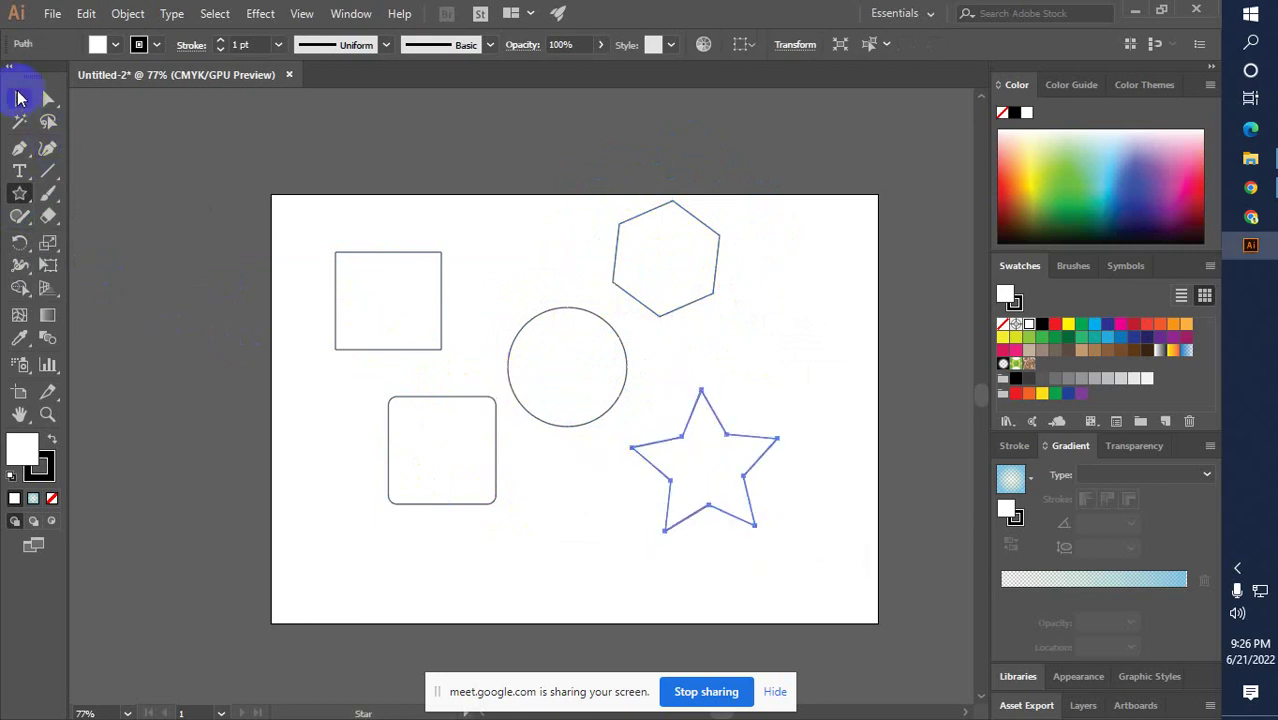
click(205, 277)
drag(466, 456, 466, 509)
drag(570, 400, 576, 415)
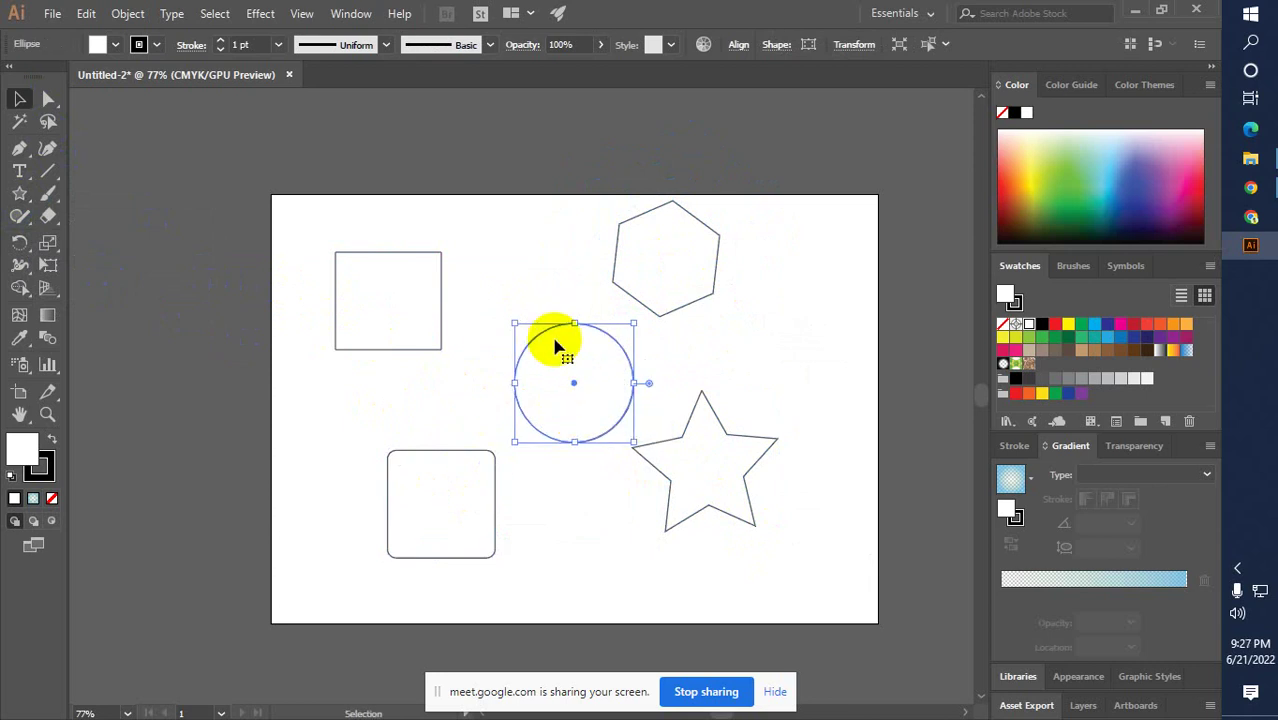
drag(663, 292, 738, 312)
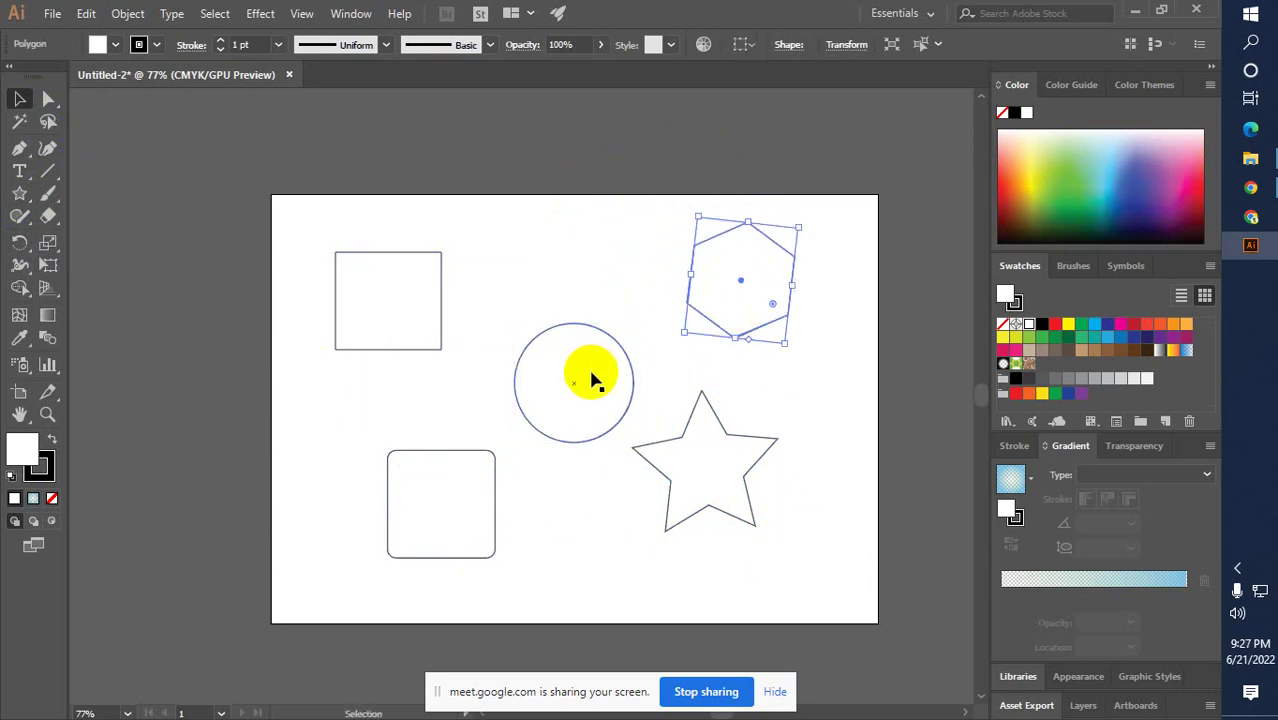
drag(590, 374, 578, 357)
click(522, 214)
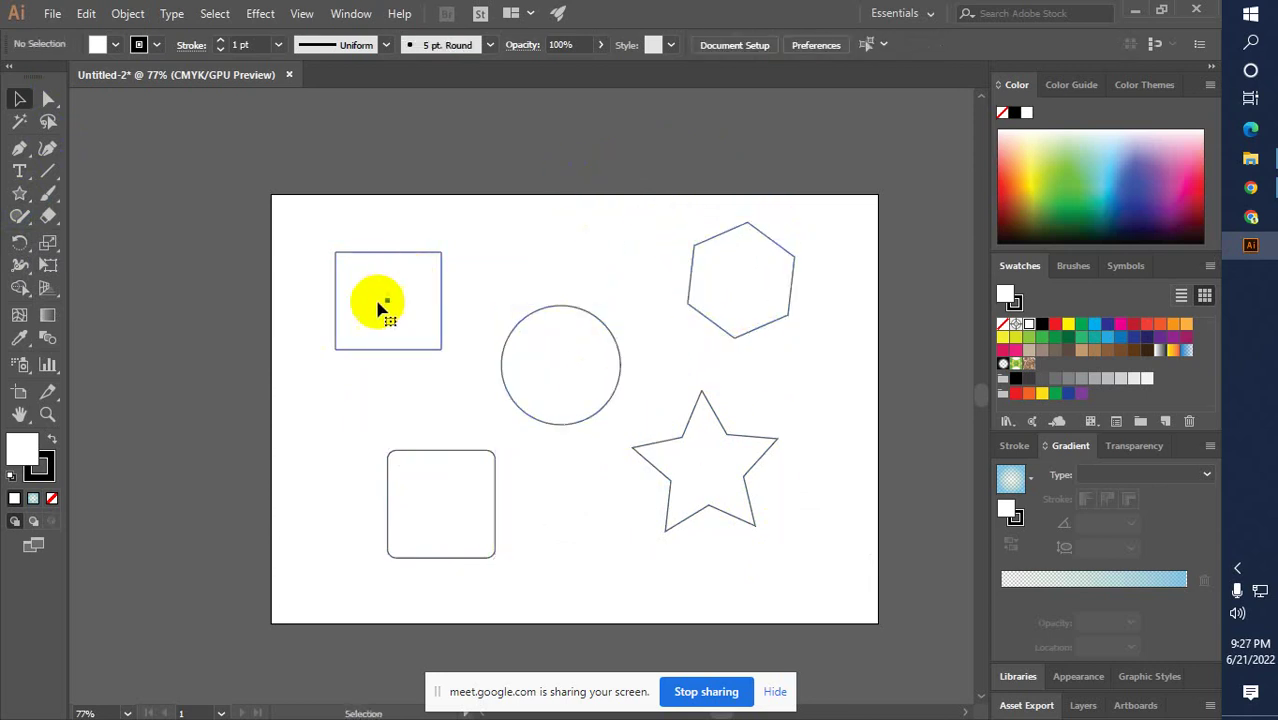
Fill the rectangle with red, the circle with yellow and the hexagon with green
click(379, 304)
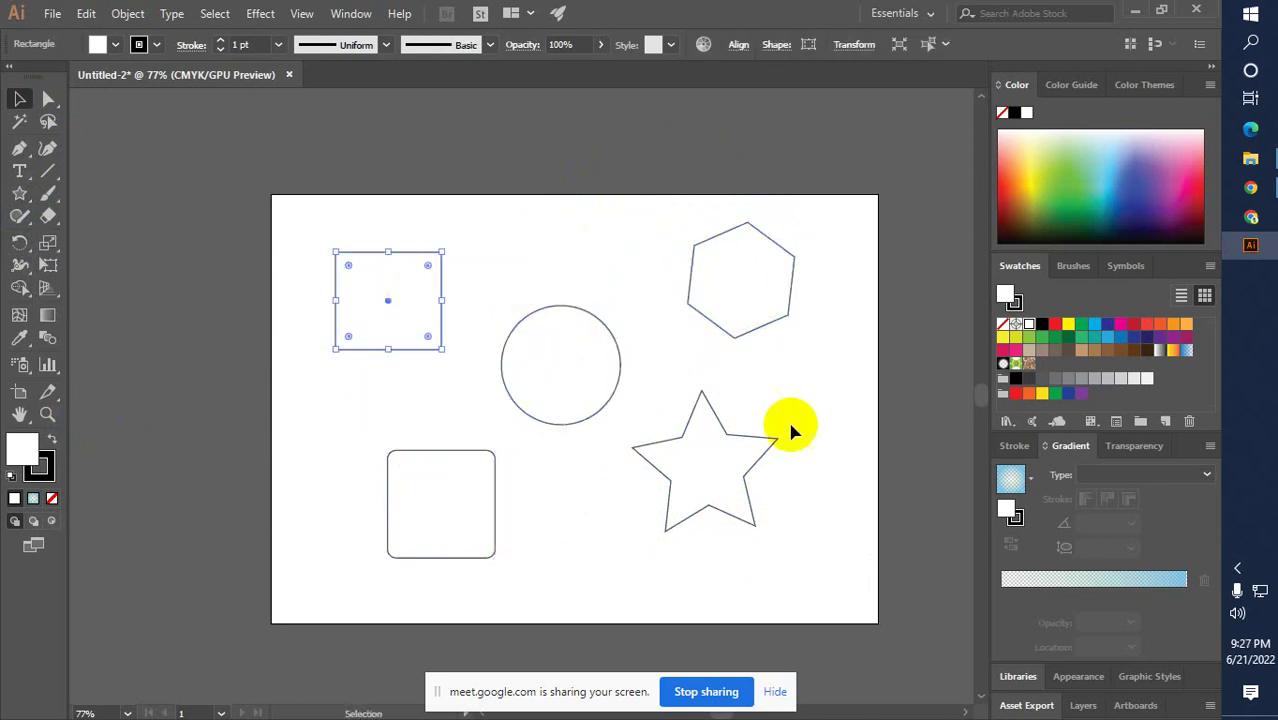
click(1055, 328)
click(590, 391)
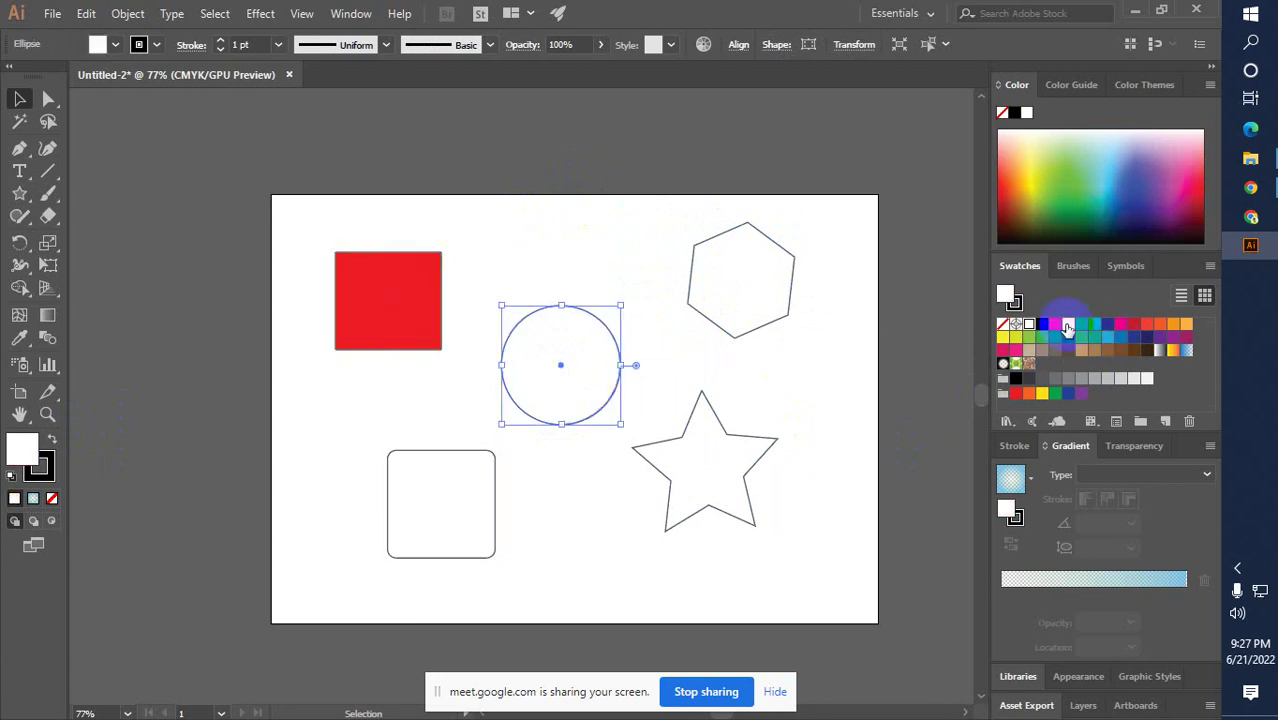
click(1067, 328)
click(727, 291)
click(1080, 327)
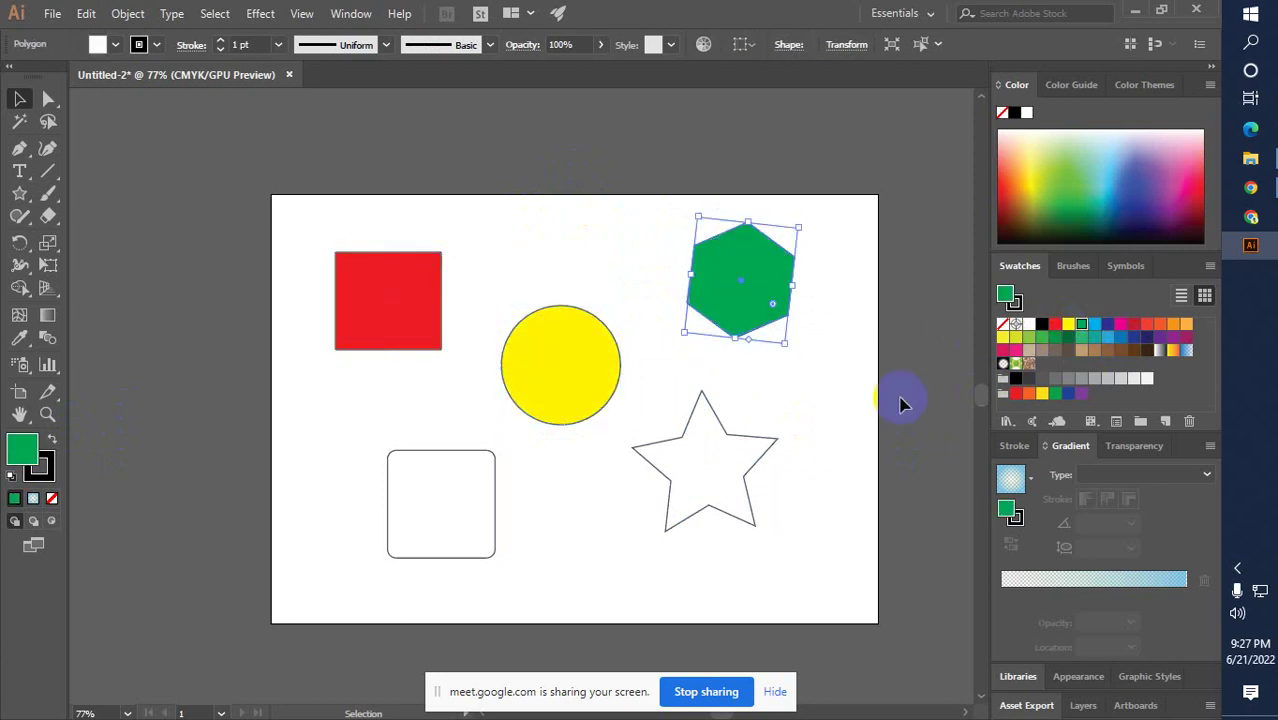
Fill the star with red and the rounded square with green, leaving nothing selected
click(707, 479)
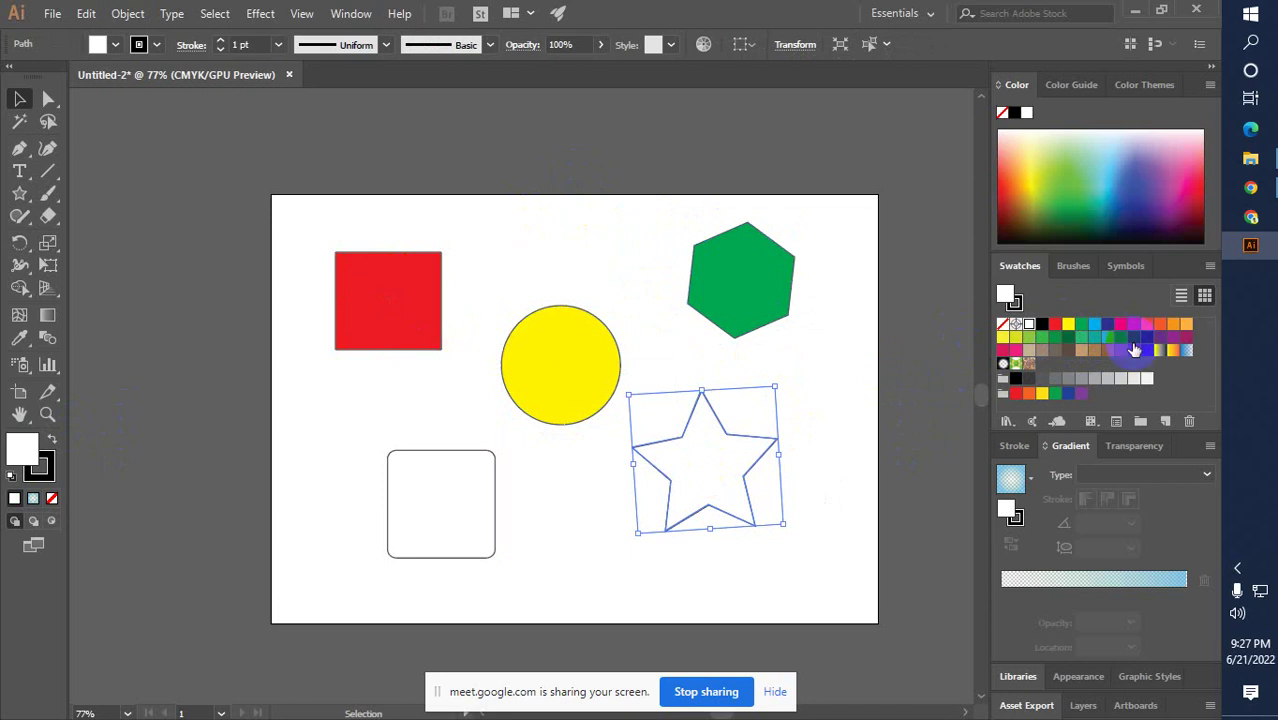
click(1056, 326)
click(422, 502)
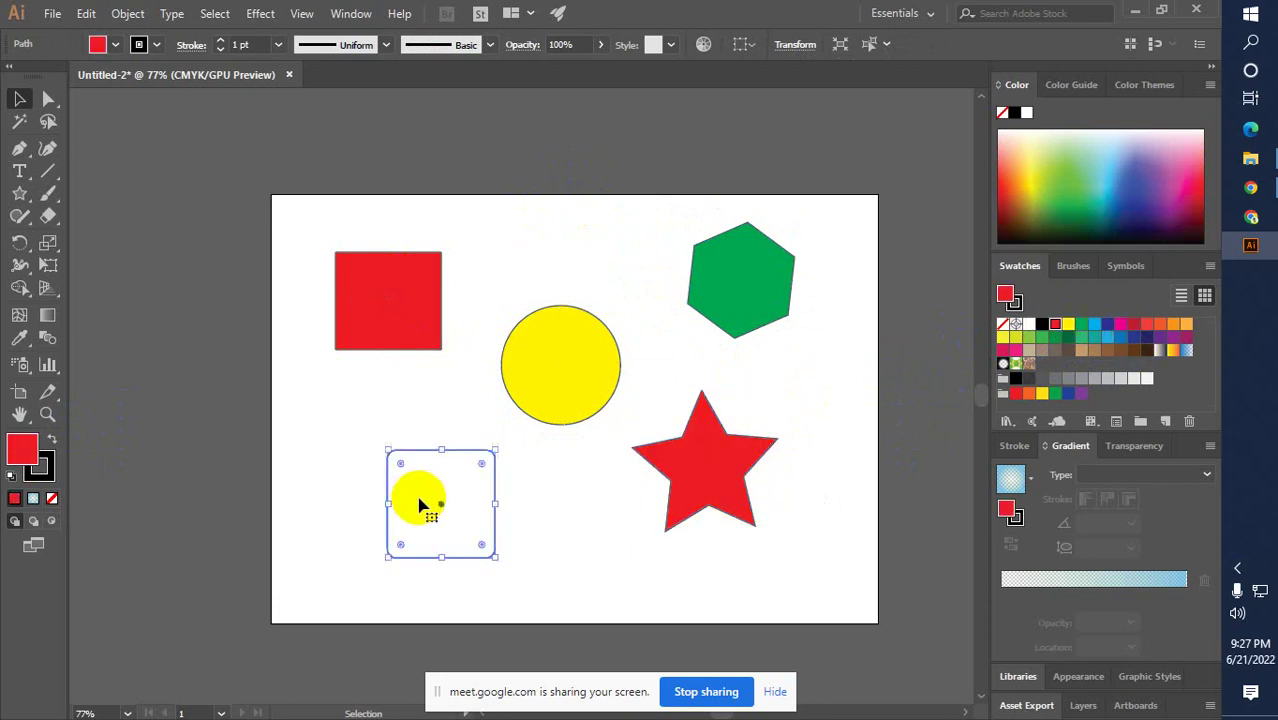
click(1081, 324)
click(575, 384)
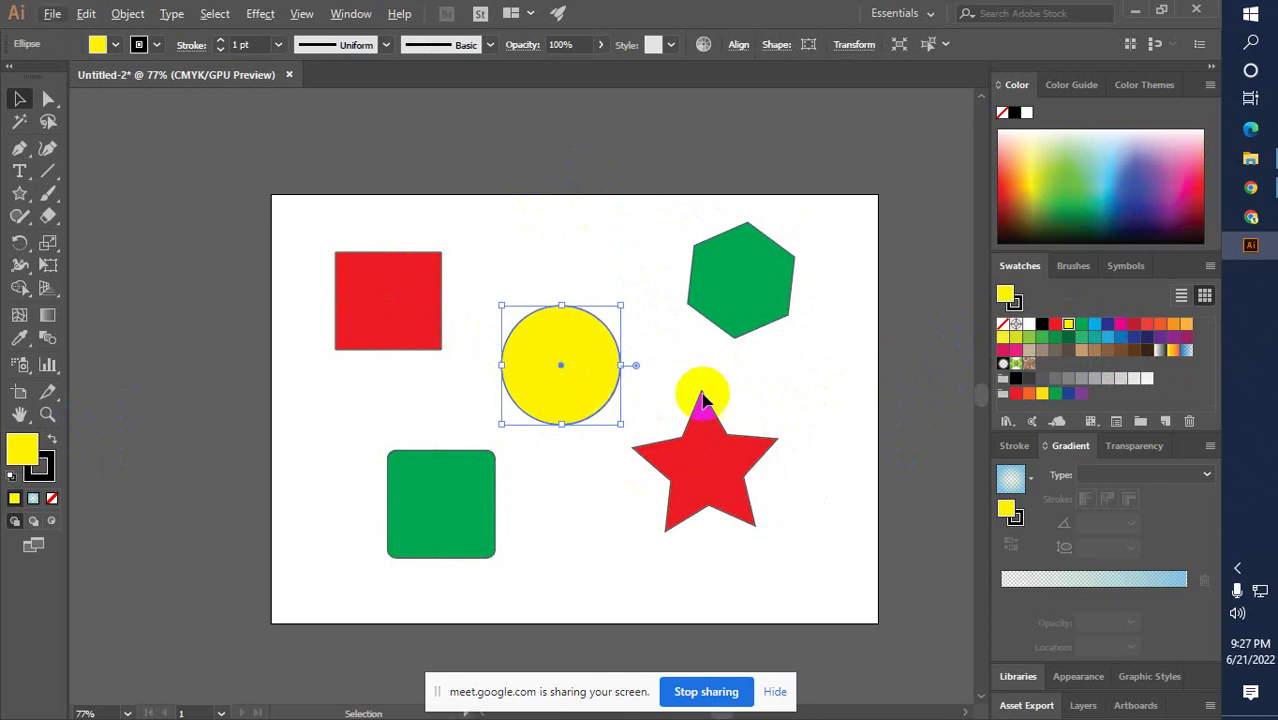
click(864, 316)
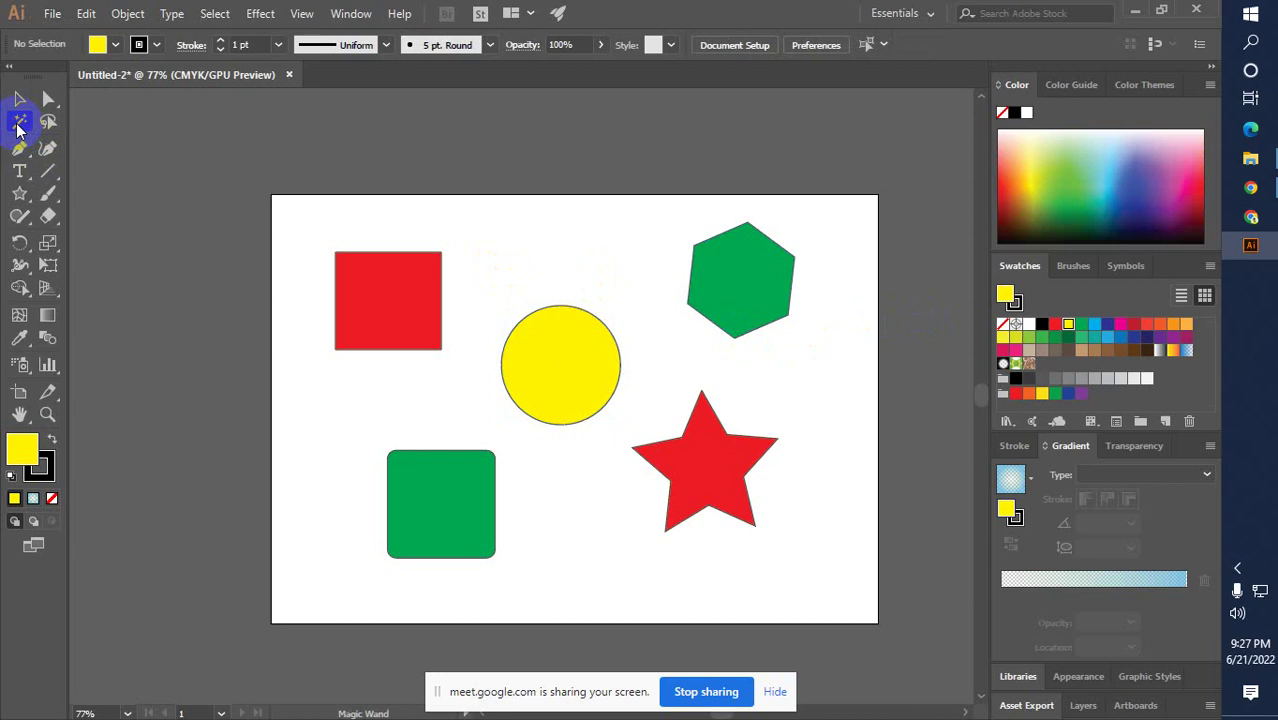
Select the red rectangle and red star together by their shared fill with the Magic Wand tool
click(376, 292)
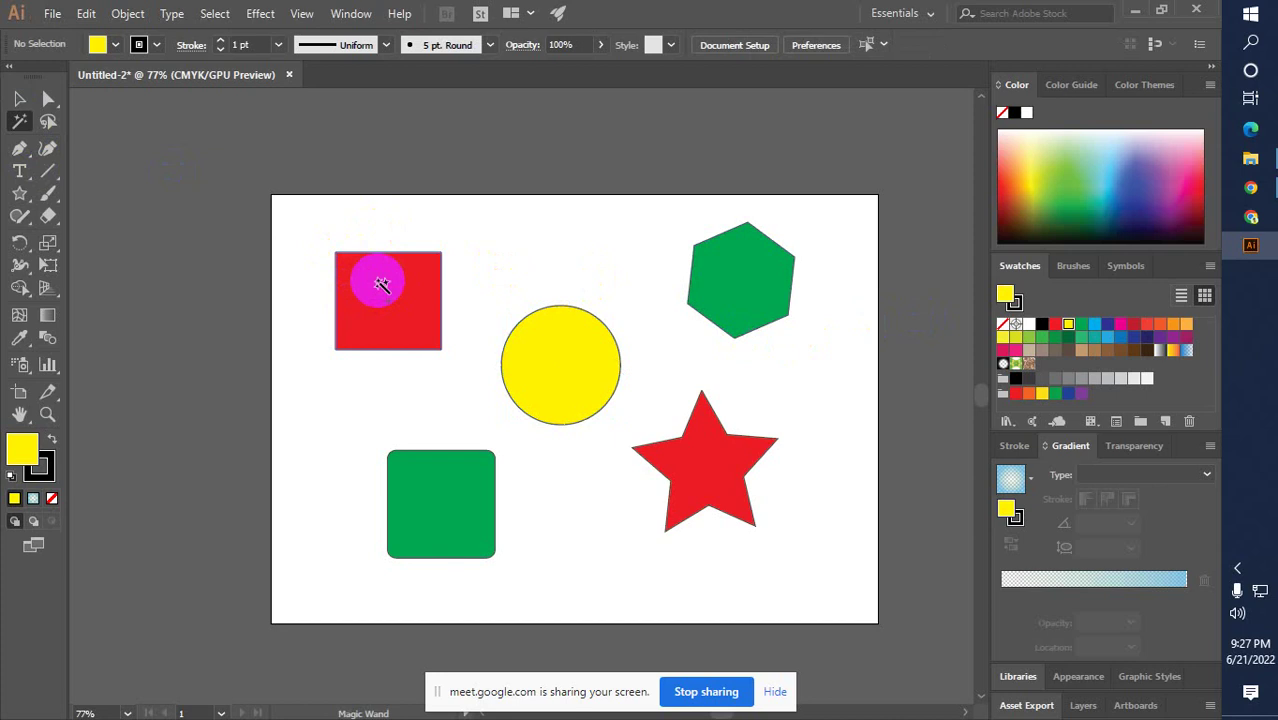
click(382, 285)
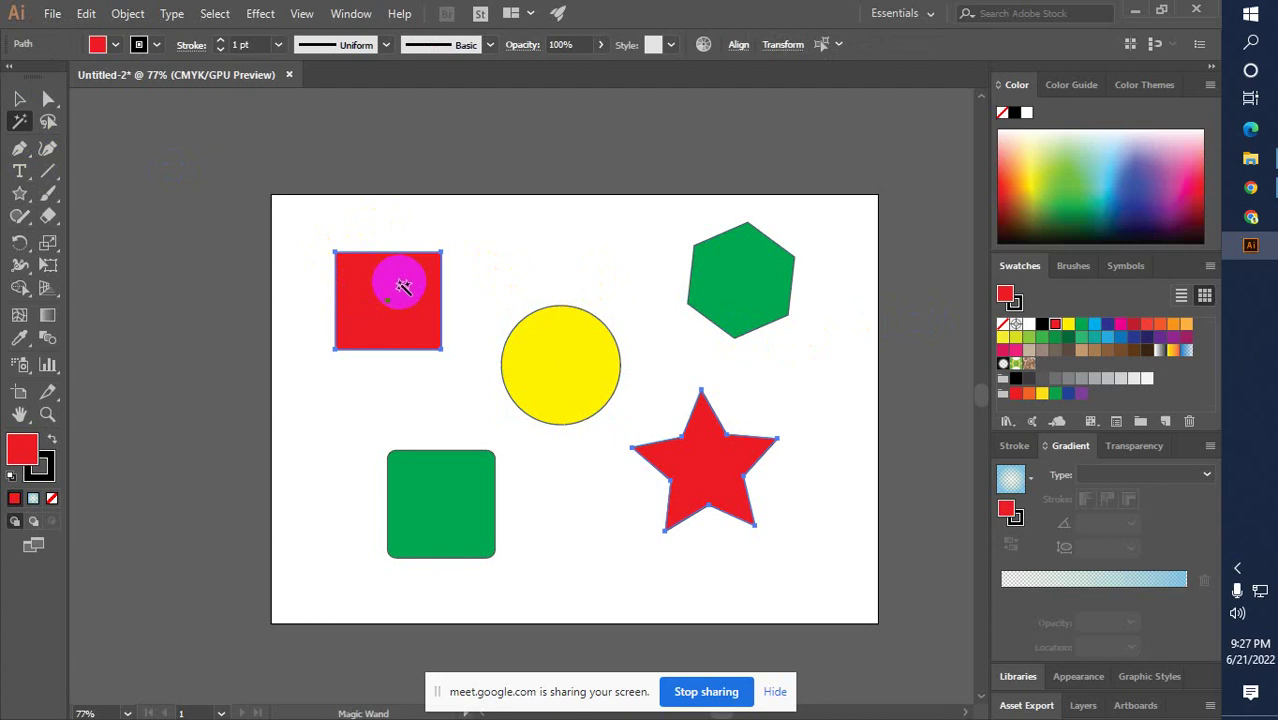
click(745, 458)
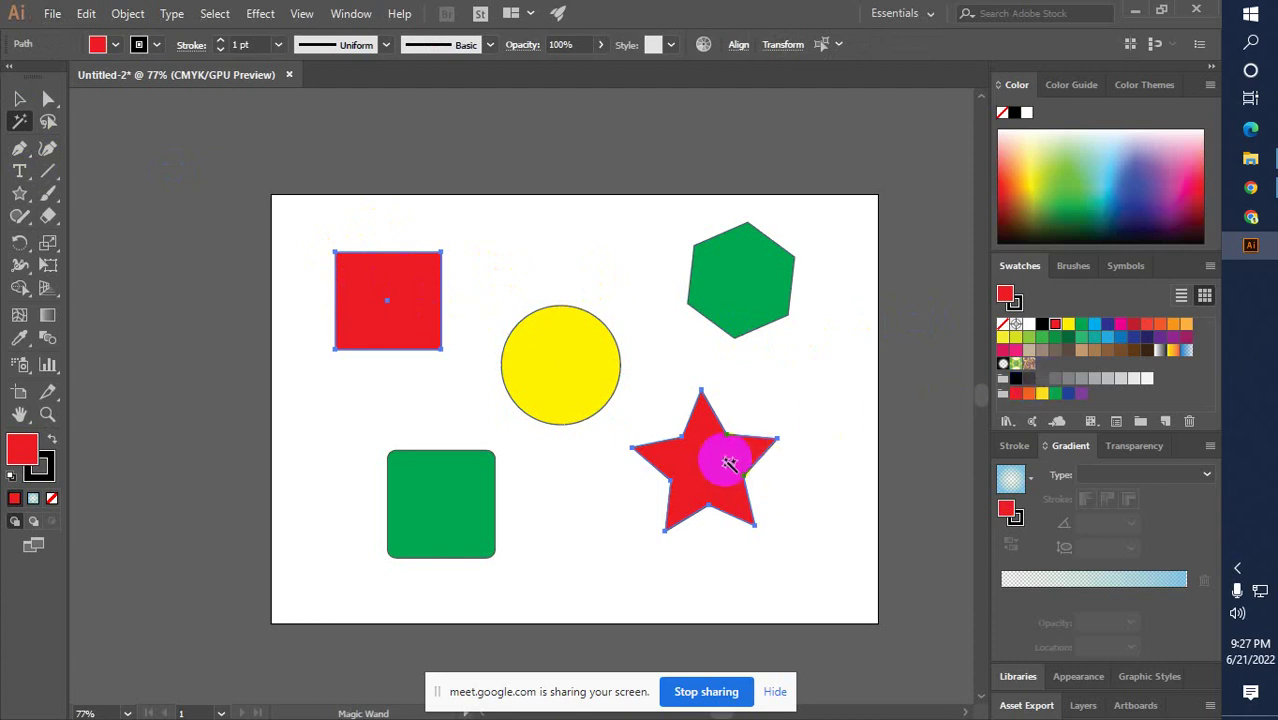
click(422, 322)
click(698, 460)
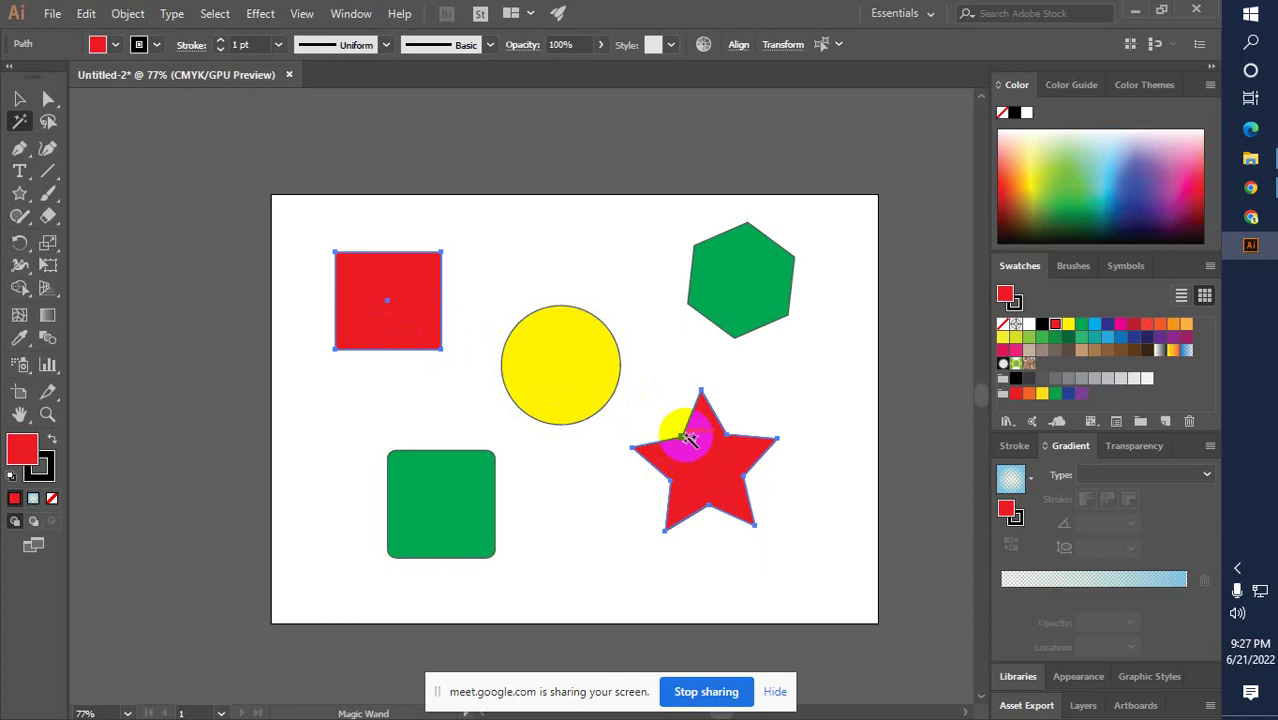
Try a light blue fill on the Magic Wand selection, undo it and reselect the red shapes
drag(1072, 347, 1108, 345)
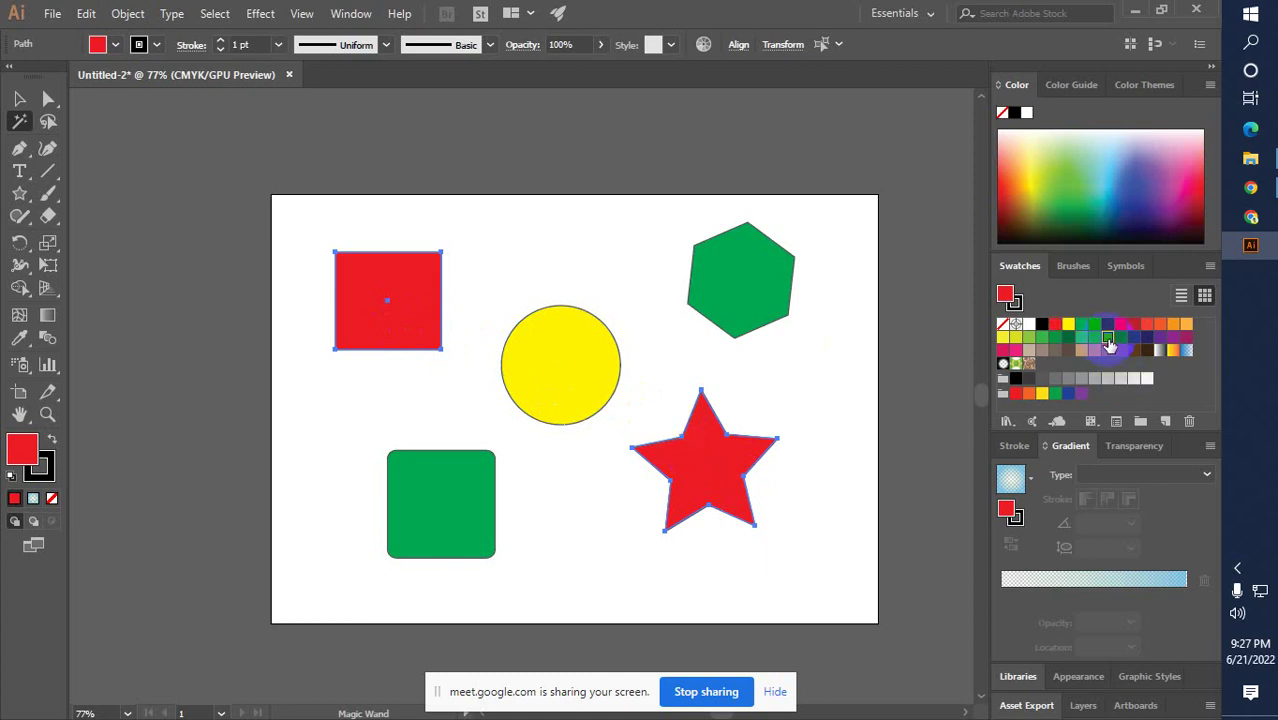
click(1108, 340)
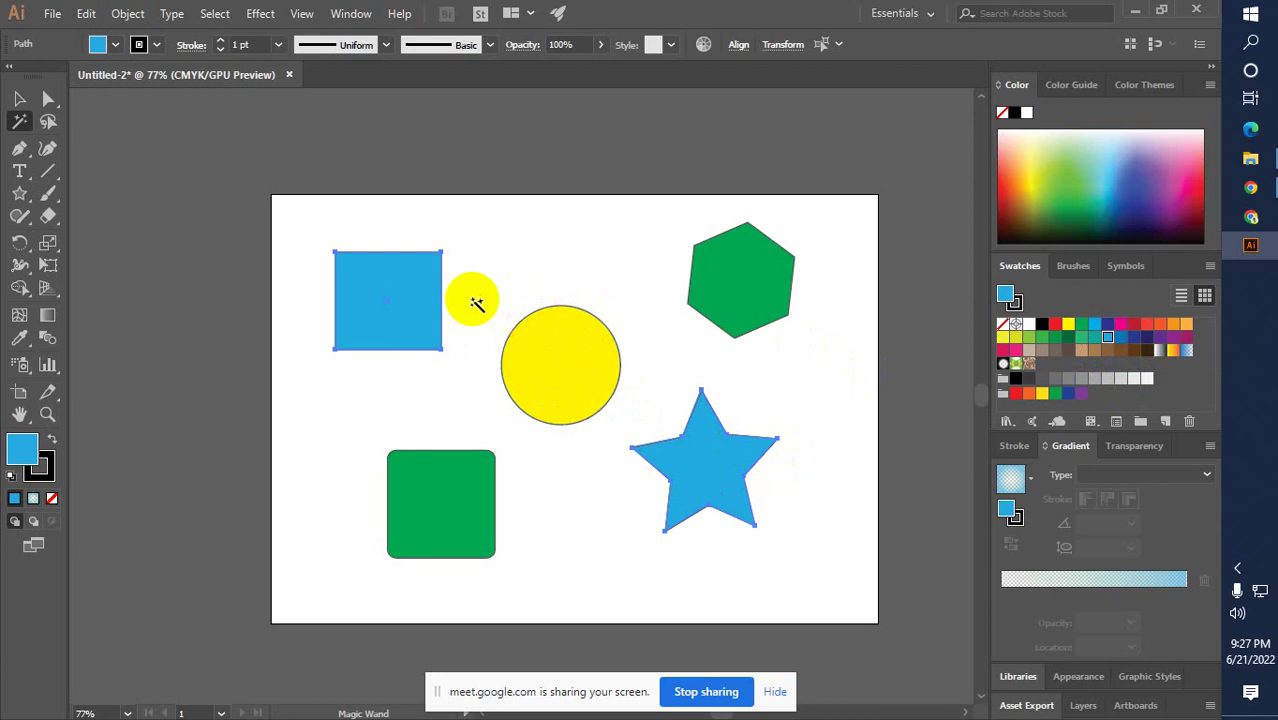
click(383, 284)
key(ctrl+z)
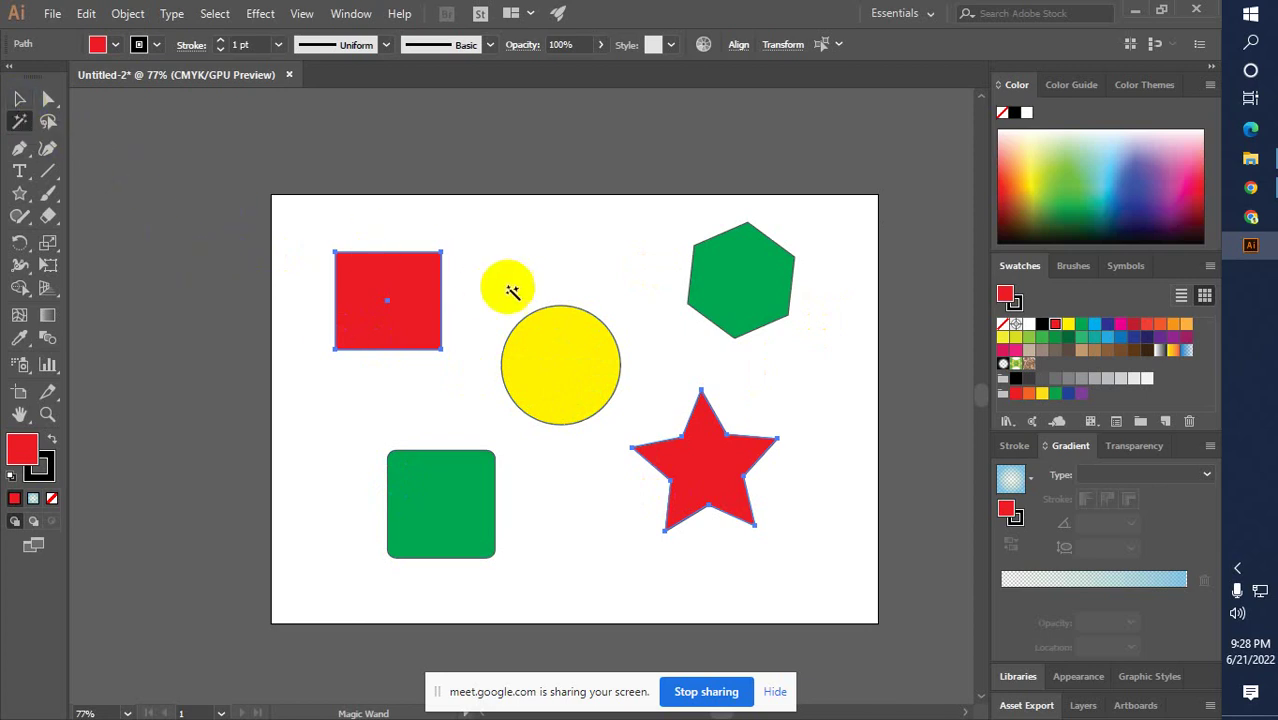
click(398, 286)
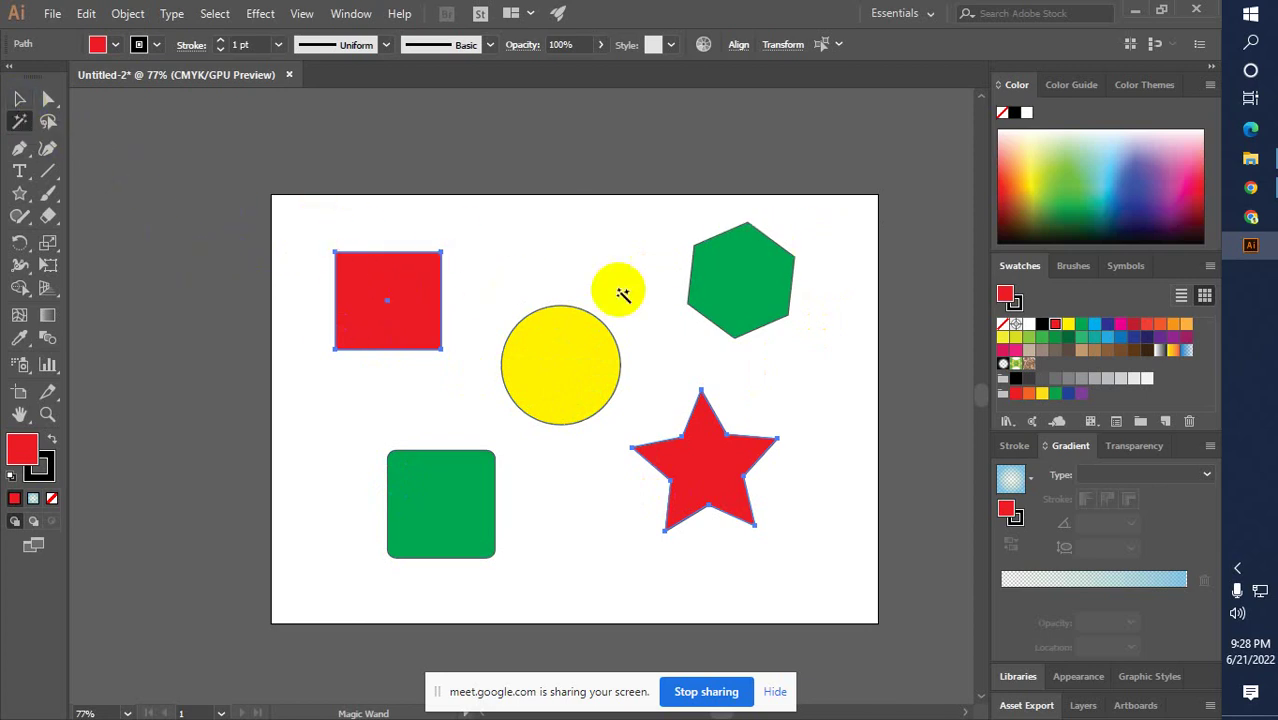
click(683, 436)
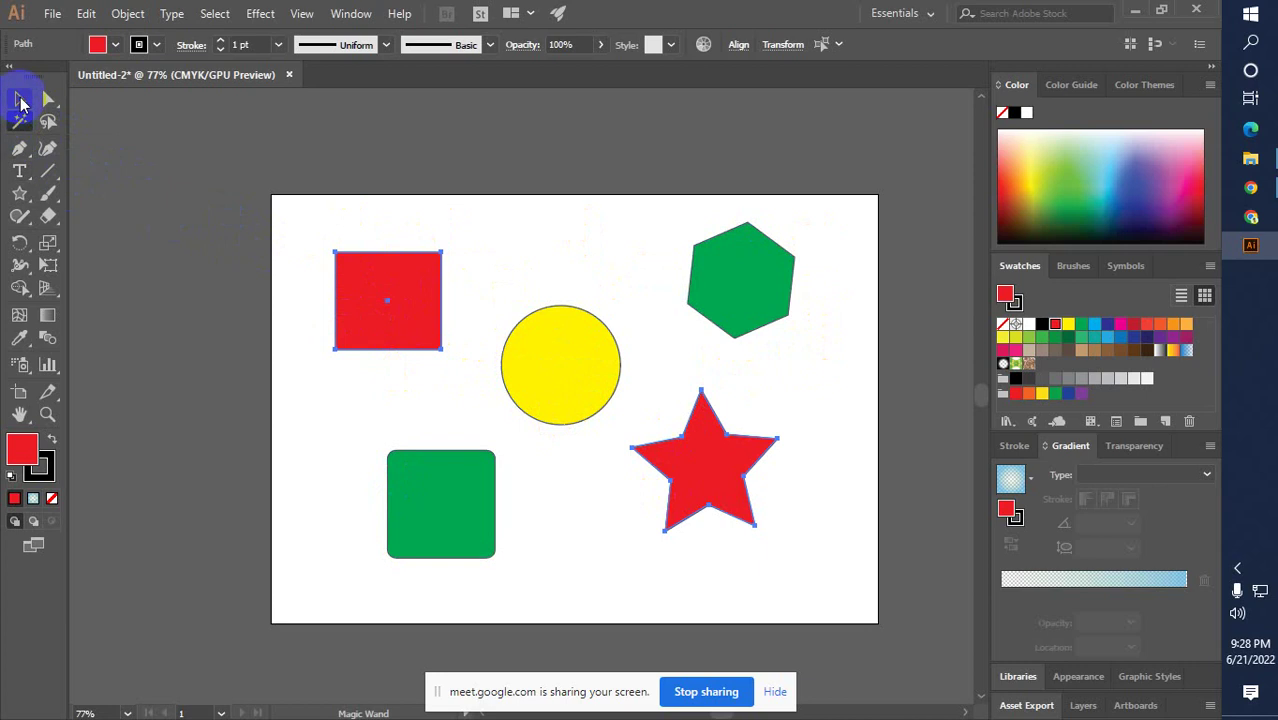
Select all five shapes with the Selection tool and delete them from the artboard
click(19, 98)
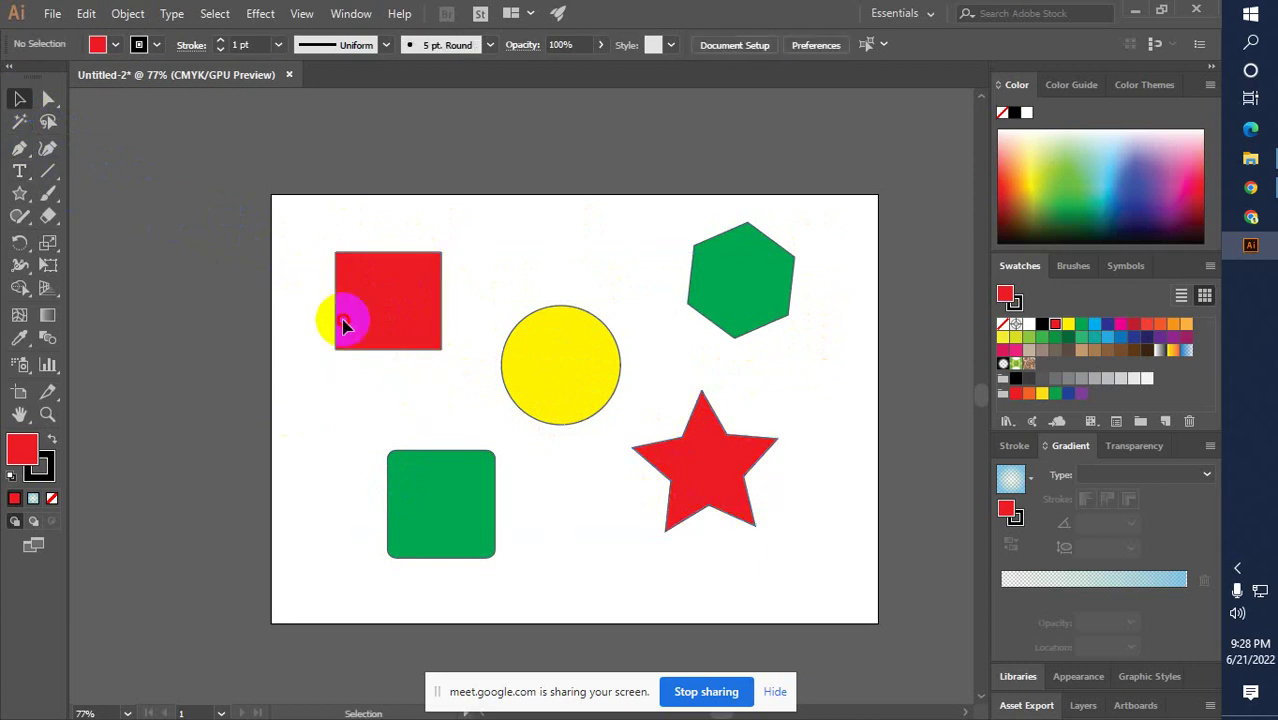
drag(342, 322, 759, 522)
key(Delete)
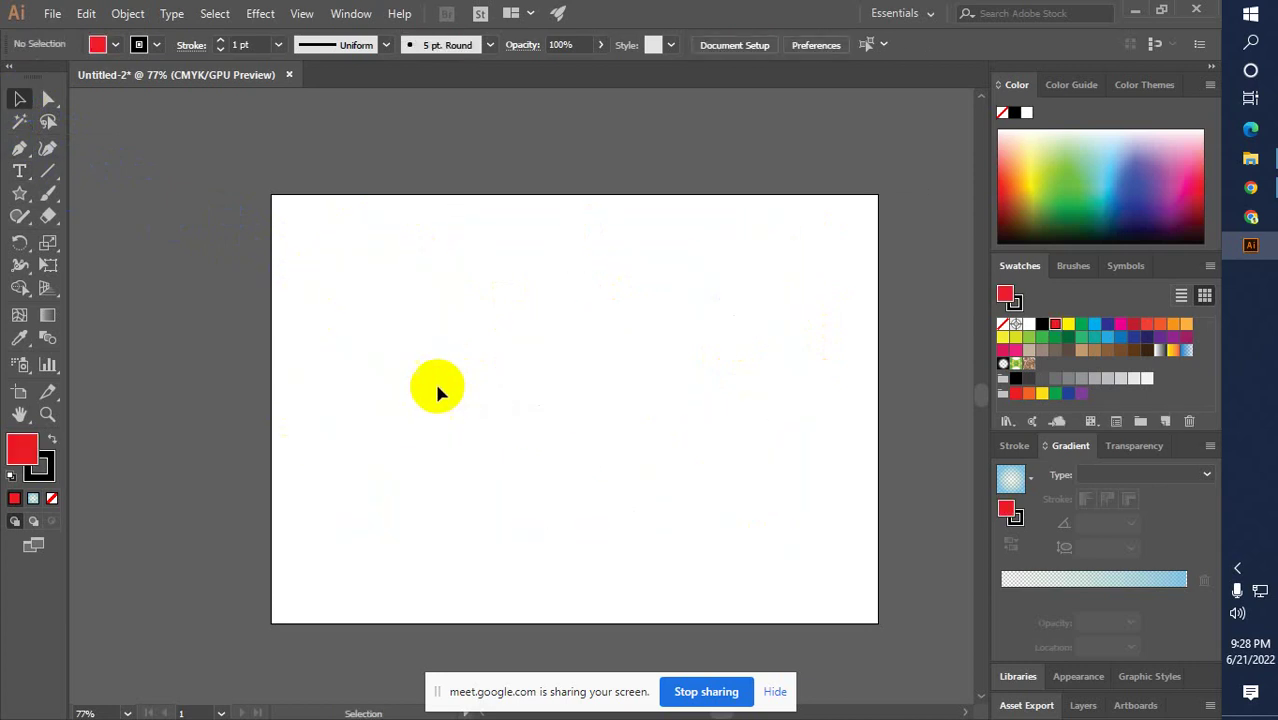
Draw a small red square in the artboard's upper left corner and place a copy just to its right
drag(15, 200, 90, 191)
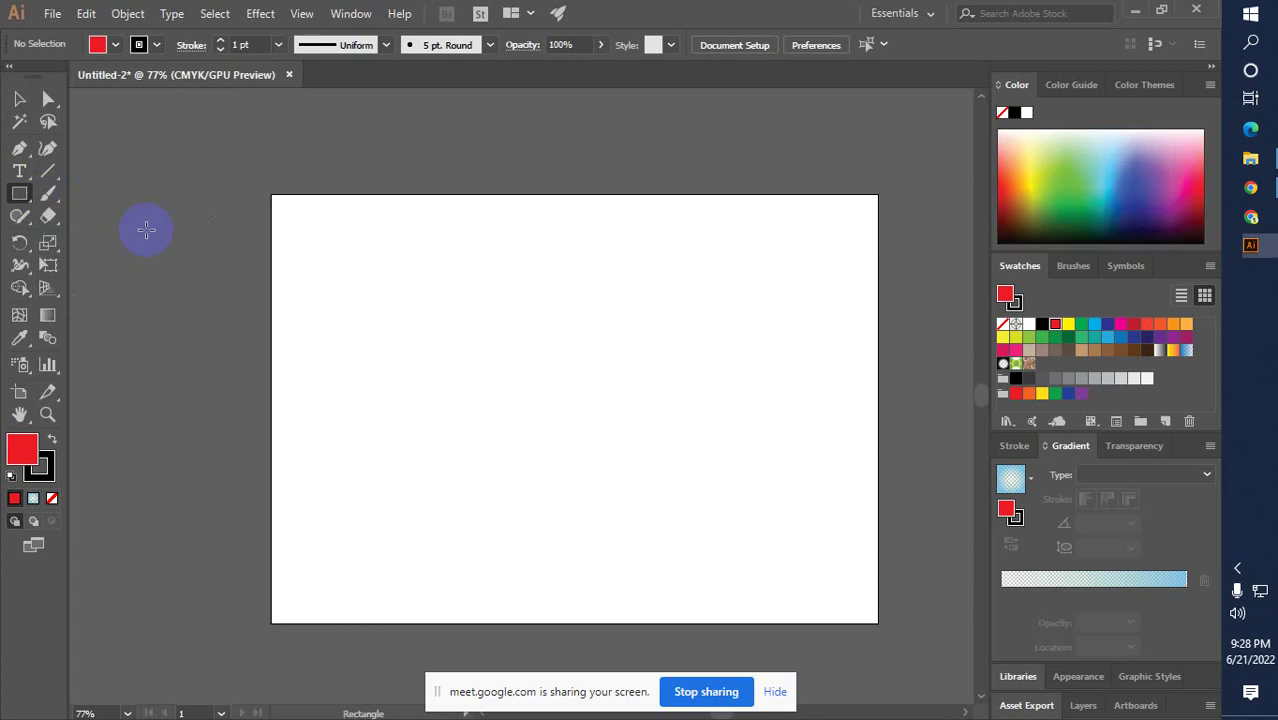
drag(291, 217, 361, 232)
click(19, 100)
click(342, 259)
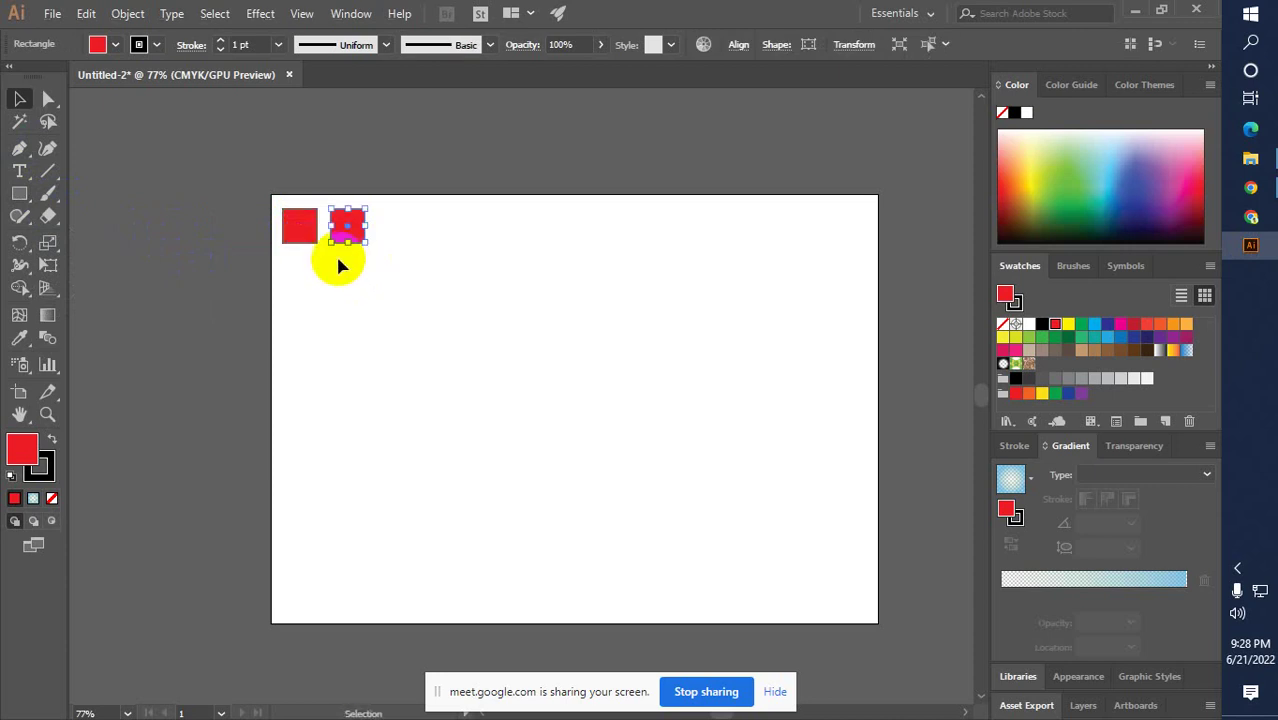
Repeat the copy transformation until a row of twelve evenly spaced squares spans the artboard's upper edge
key(ctrl+d)
key(ctrl+d)
key(ctrl+d)
key(ctrl+d)
key(ctrl+d)
key(ctrl+d)
key(ctrl+d)
key(ctrl+d)
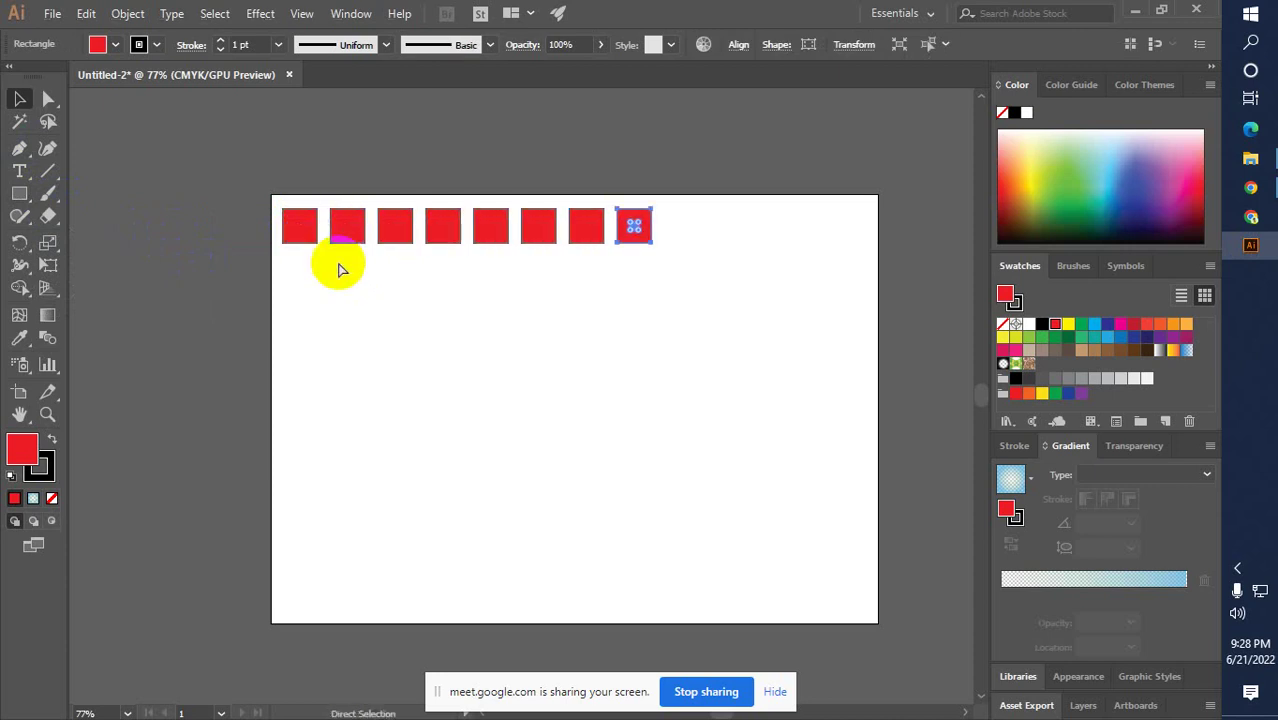
key(ctrl+d)
key(ctrl+d)
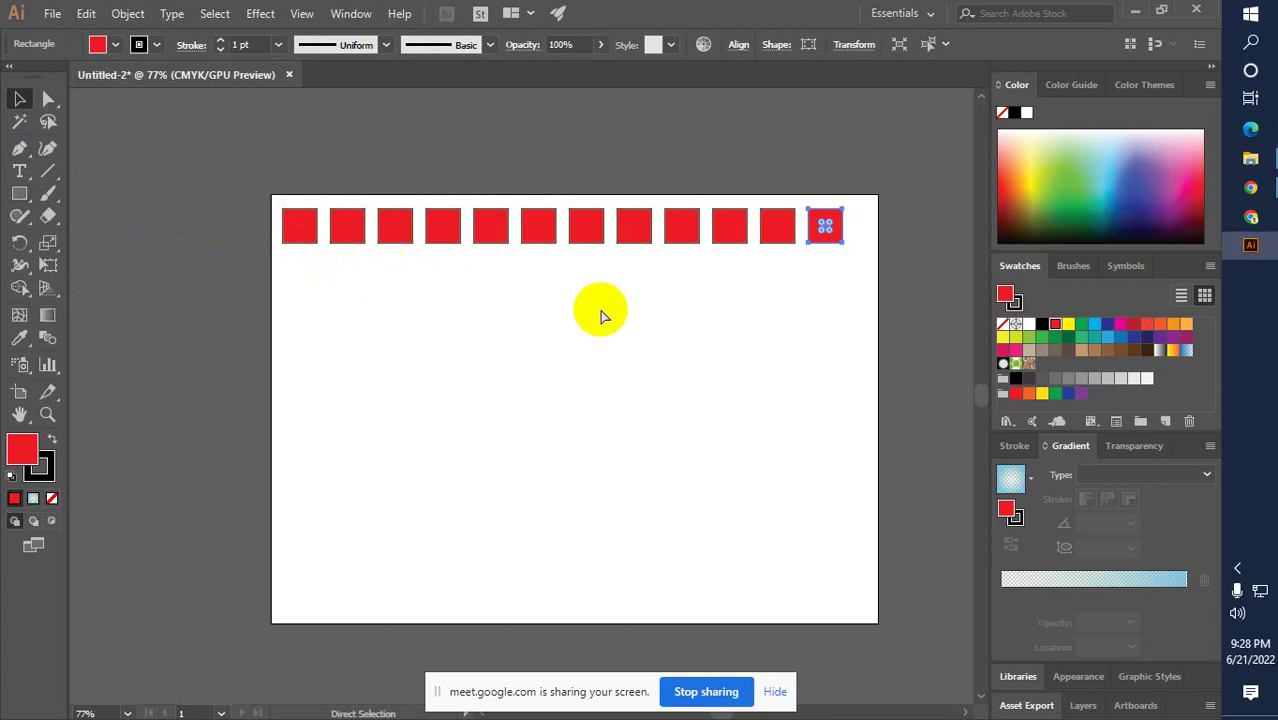
Select the whole row of squares and nudge it right to centre it across the artboard
drag(836, 275, 310, 238)
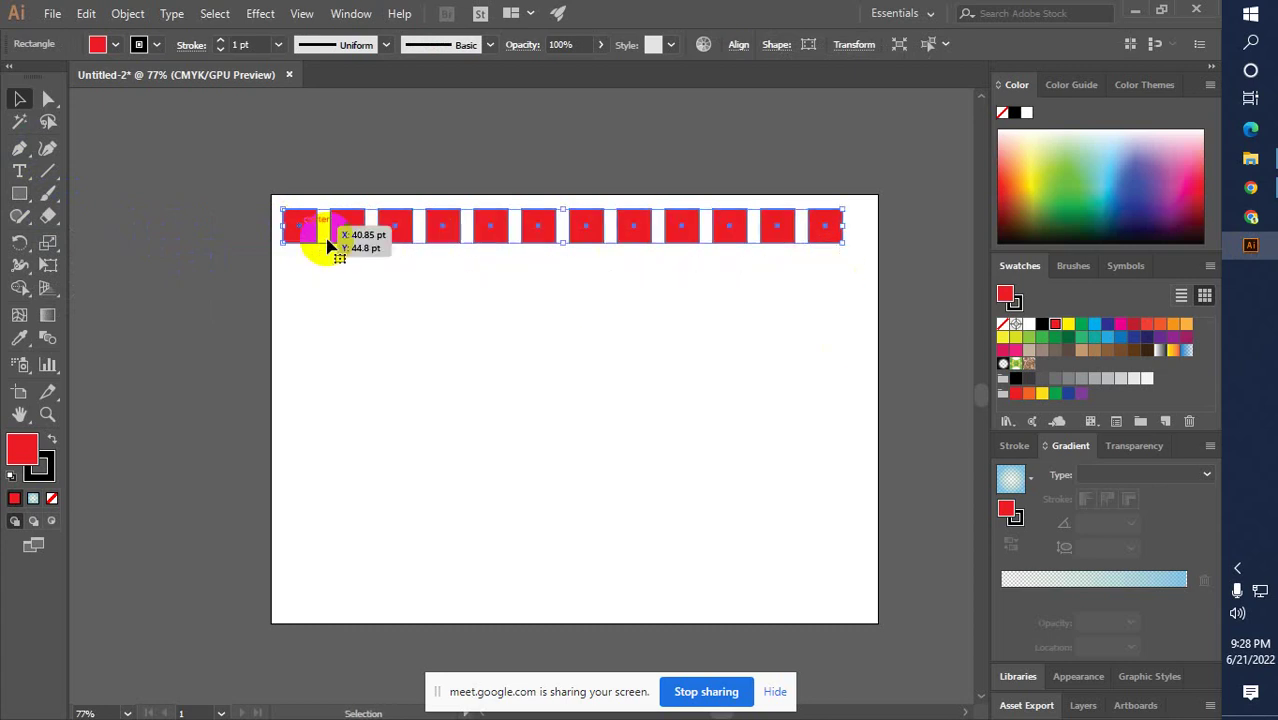
key(Right)
key(Right)
key(Right)
key(Right)
key(Right)
key(Right)
key(Right)
key(Right)
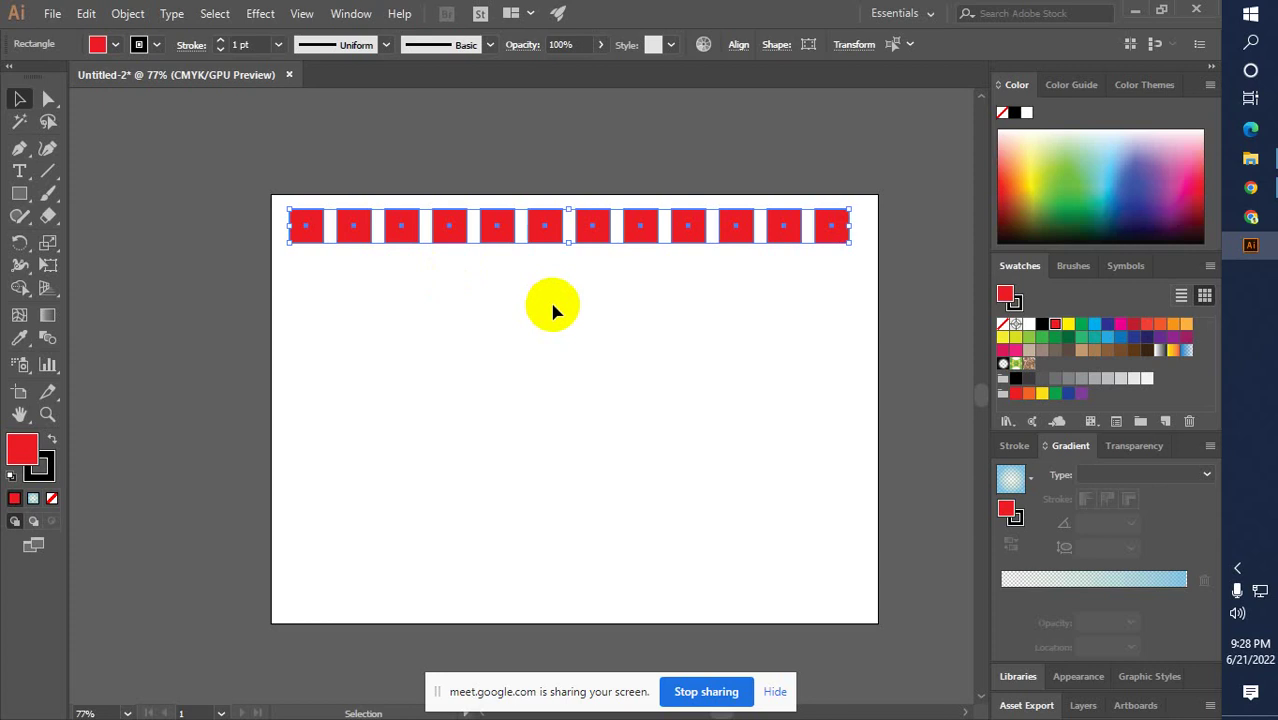
Copy the row straight down and repeat the copy until nine evenly spaced rows fill the artboard
alt+shift+drag(593, 228, 593, 279)
key(ctrl+d)
key(ctrl+d)
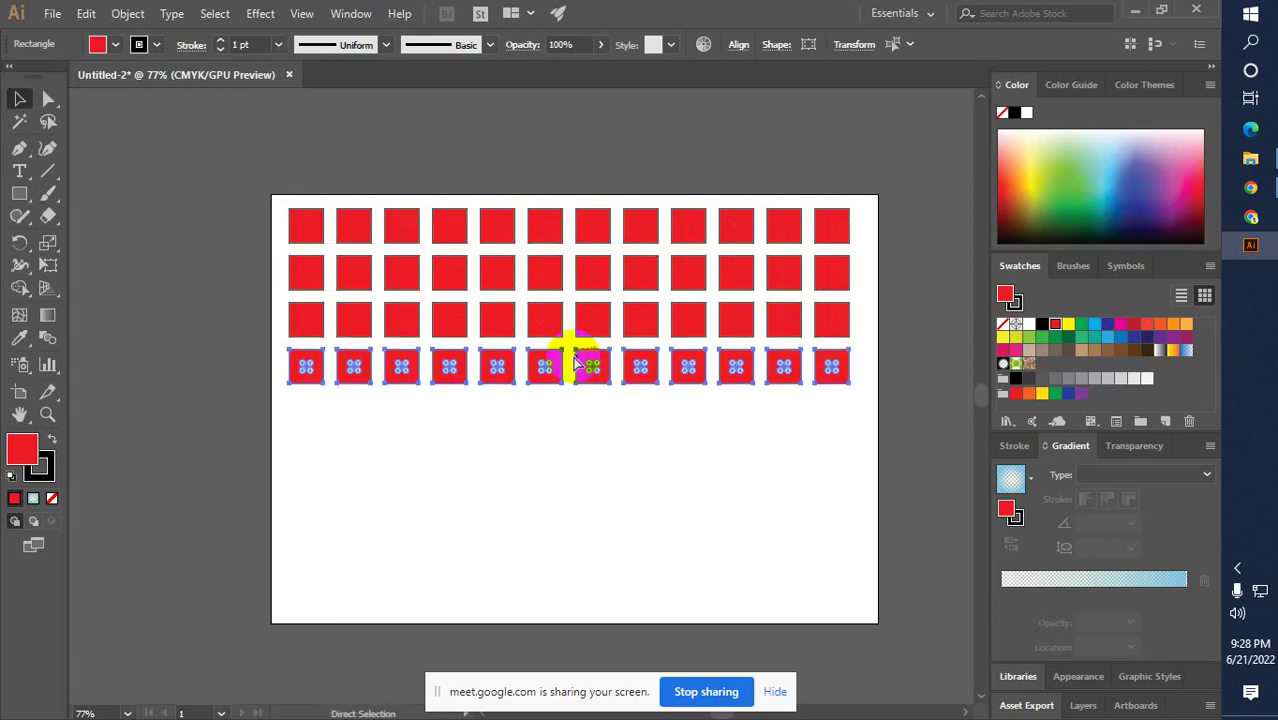
key(ctrl+d)
key(ctrl+d)
key(ctrl+d)
key(ctrl+d)
key(ctrl+d)
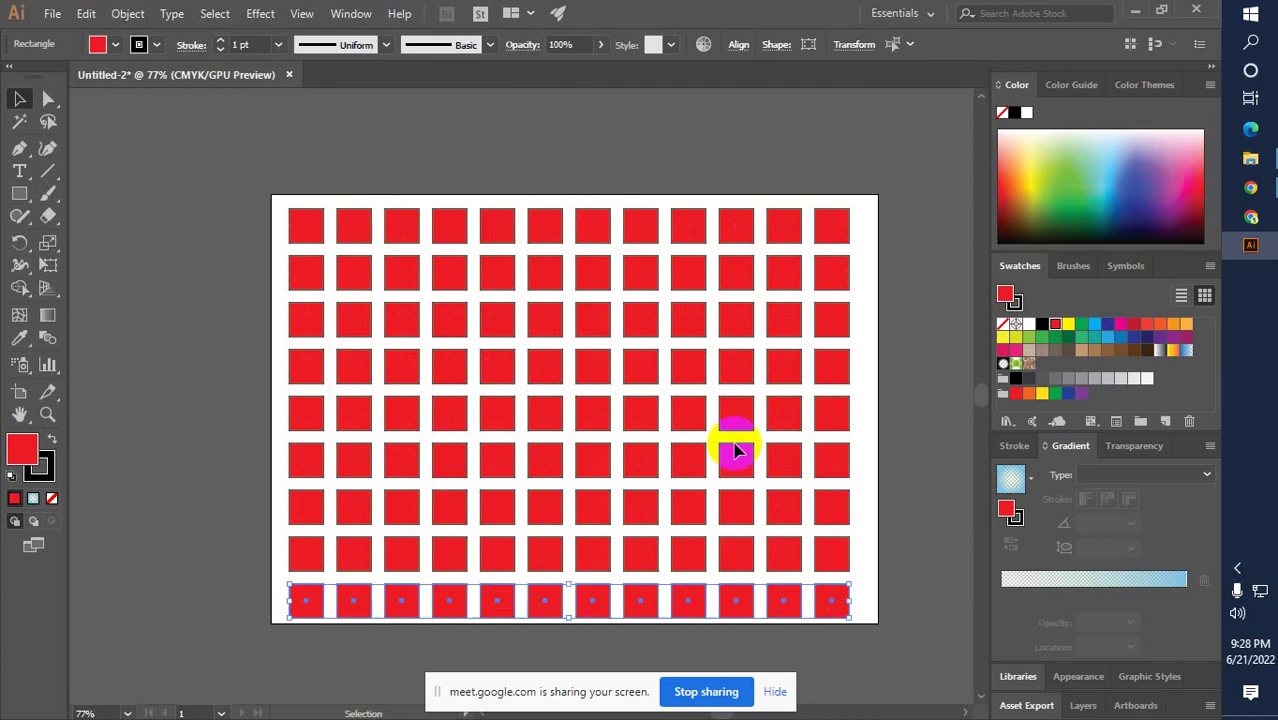
Recolour the second row of squares light blue and the fourth row orange
click(903, 470)
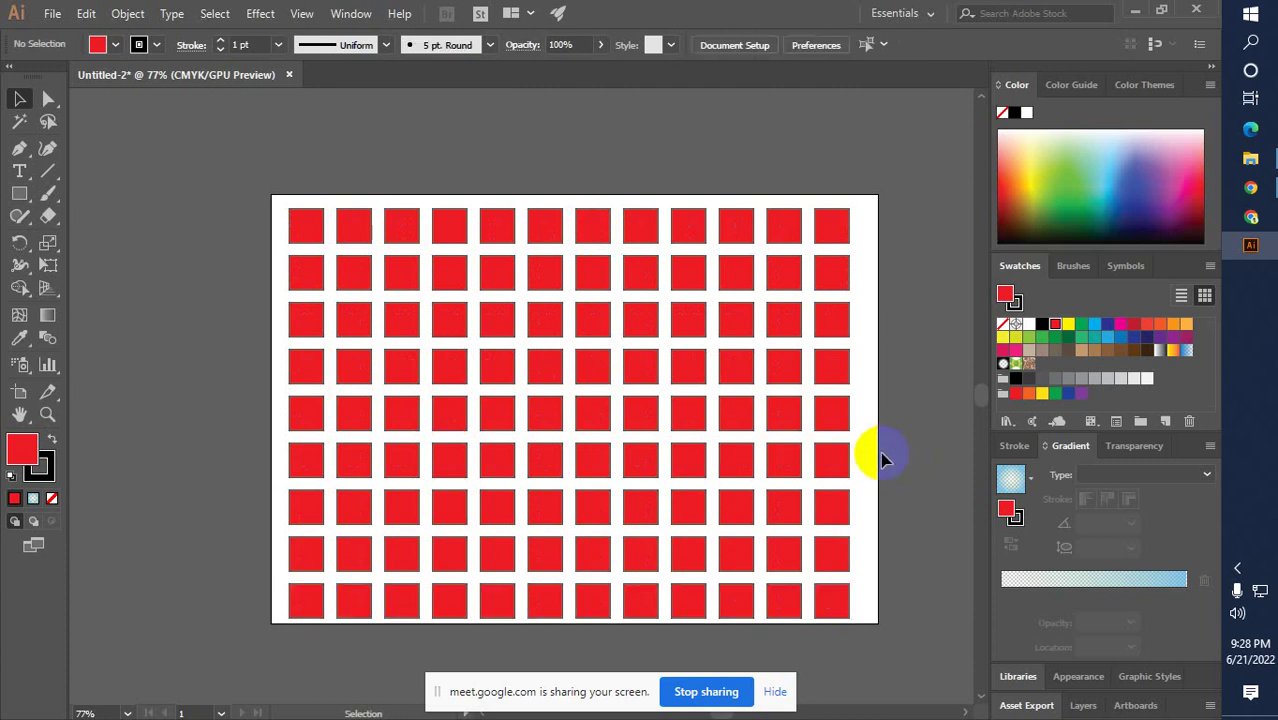
drag(273, 271, 829, 290)
click(1094, 323)
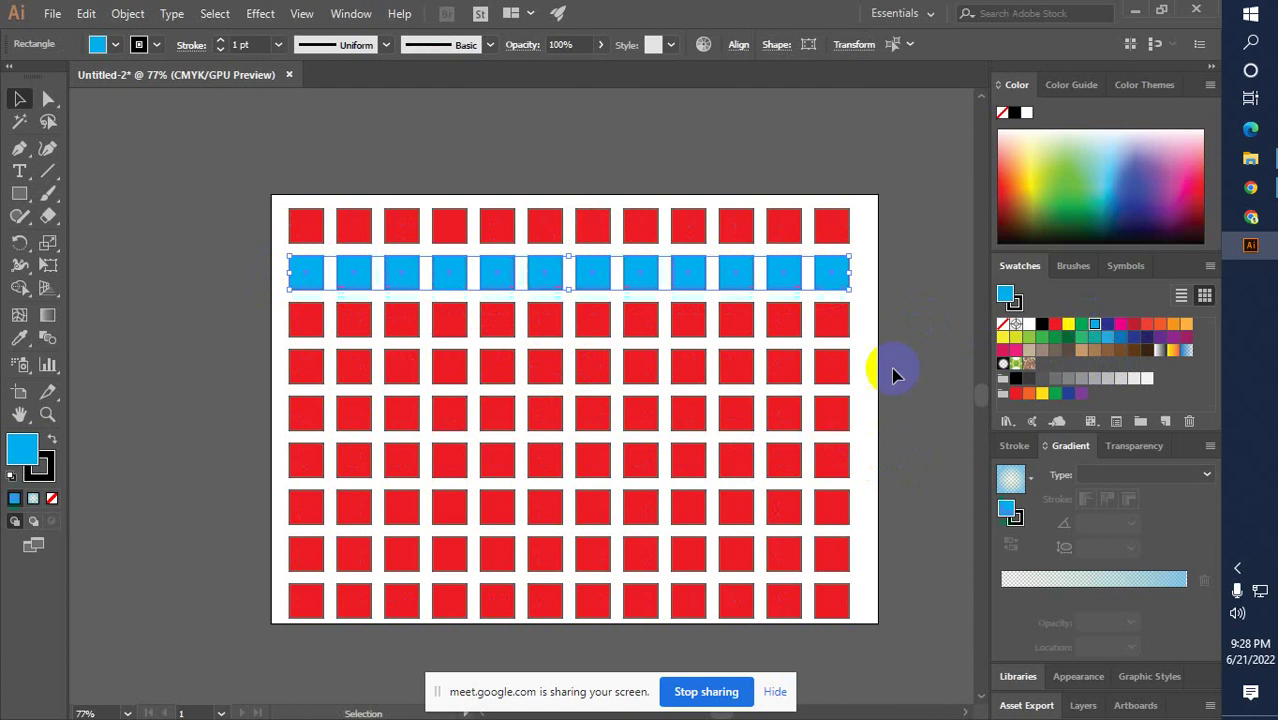
drag(880, 370, 286, 372)
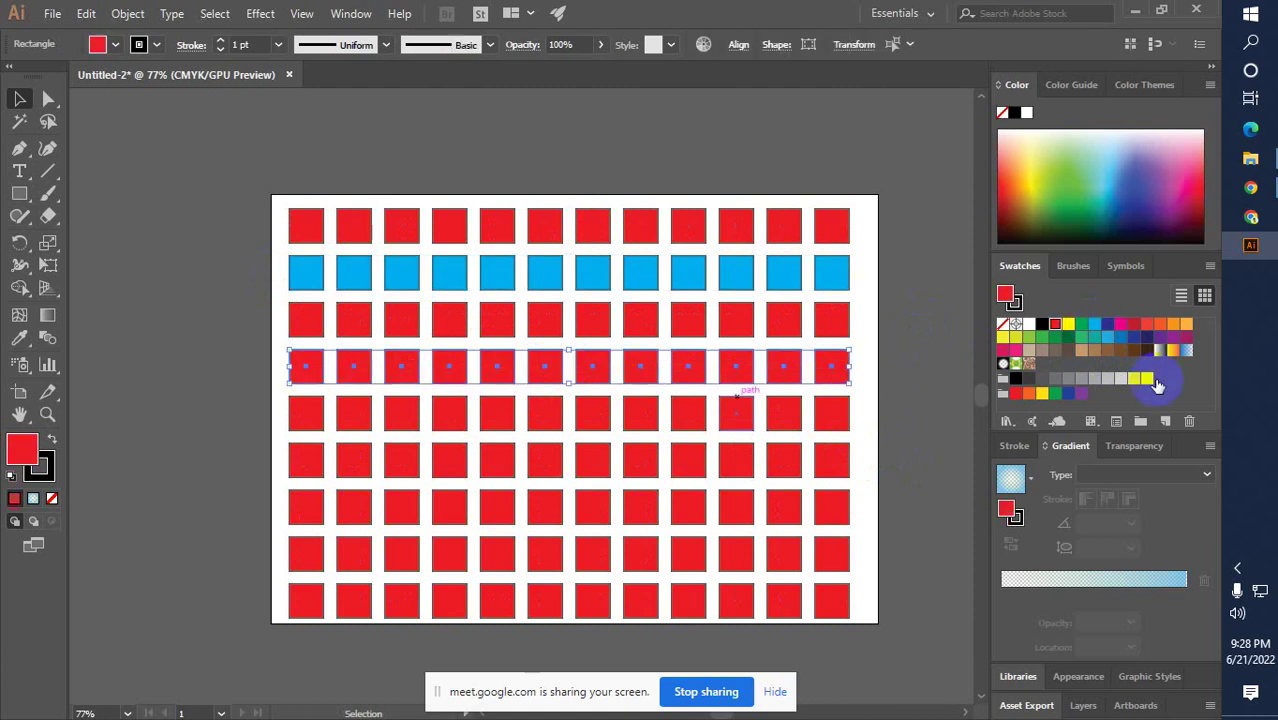
click(1171, 325)
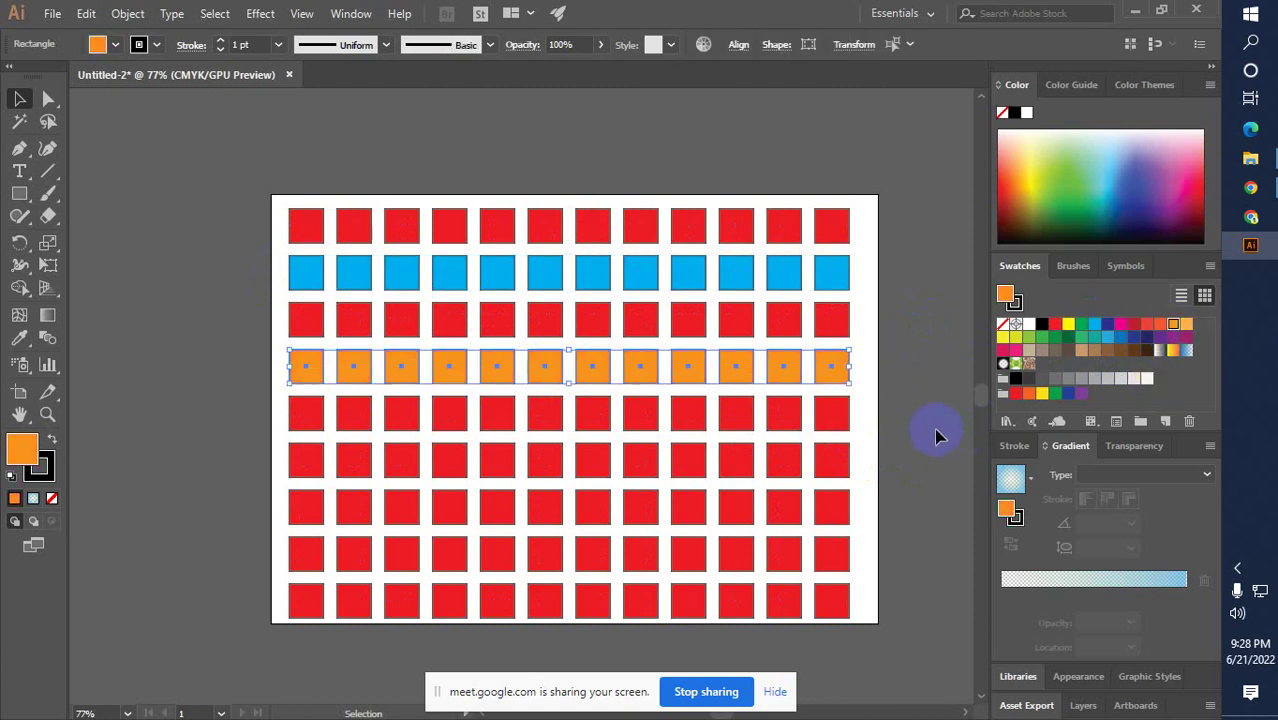
Recolour the sixth row of squares blue and the eighth row green, leaving nothing selected
drag(900, 452, 292, 470)
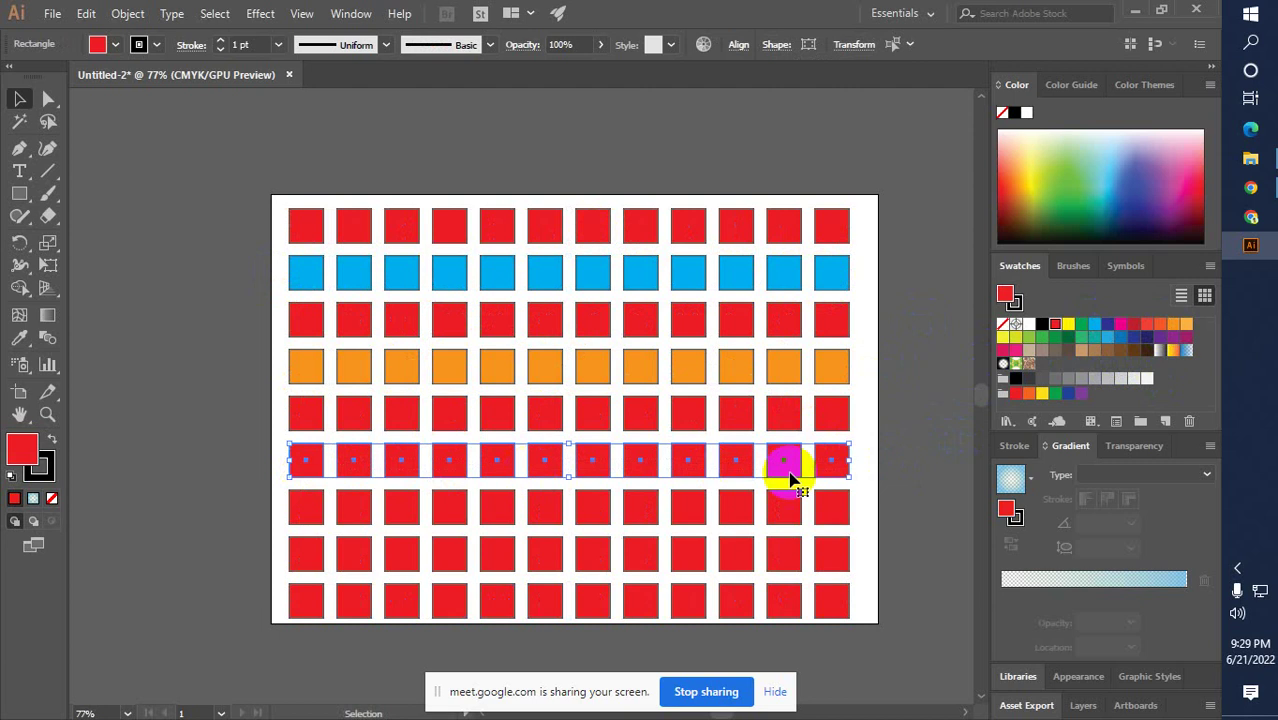
click(1120, 337)
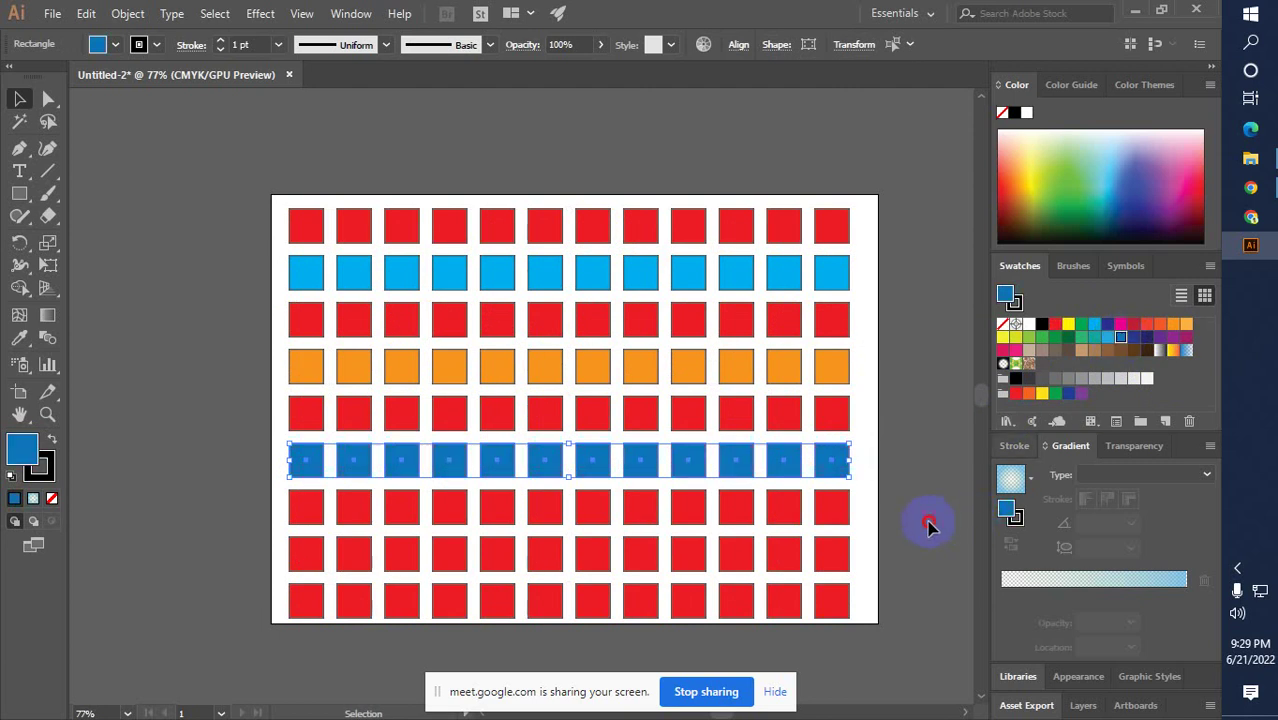
drag(910, 545, 262, 562)
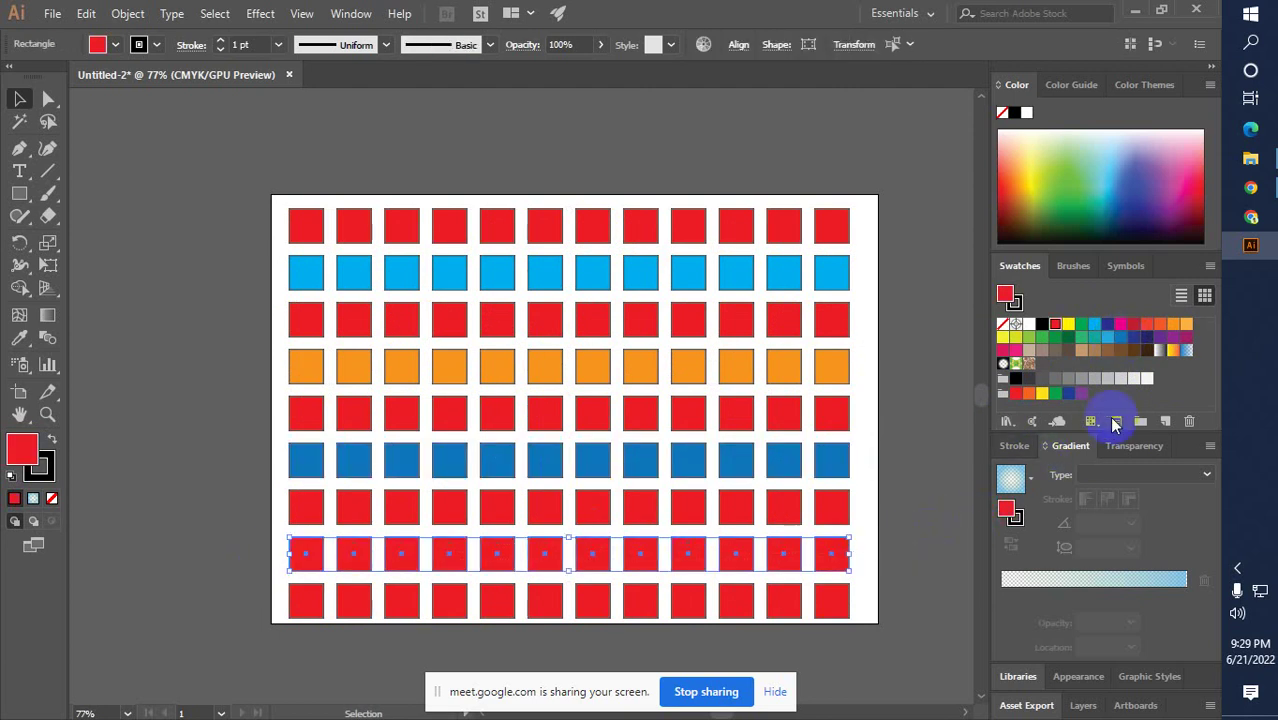
click(1186, 325)
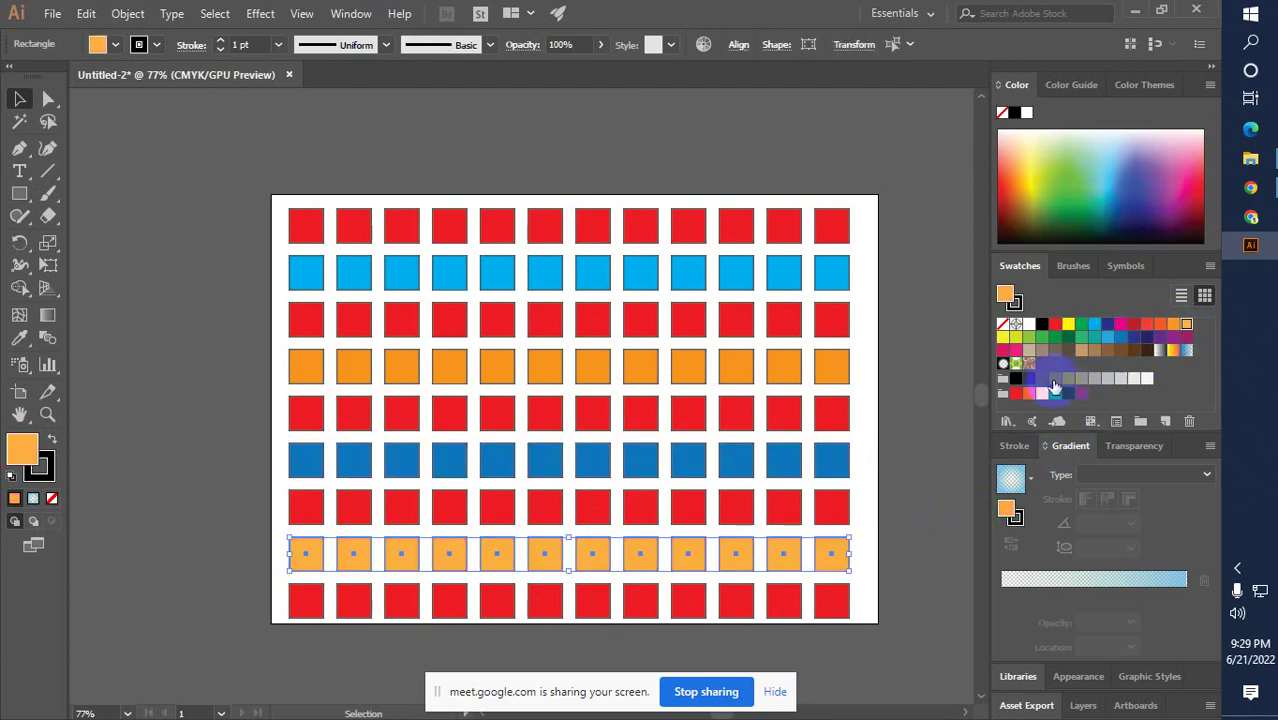
click(1081, 339)
click(935, 440)
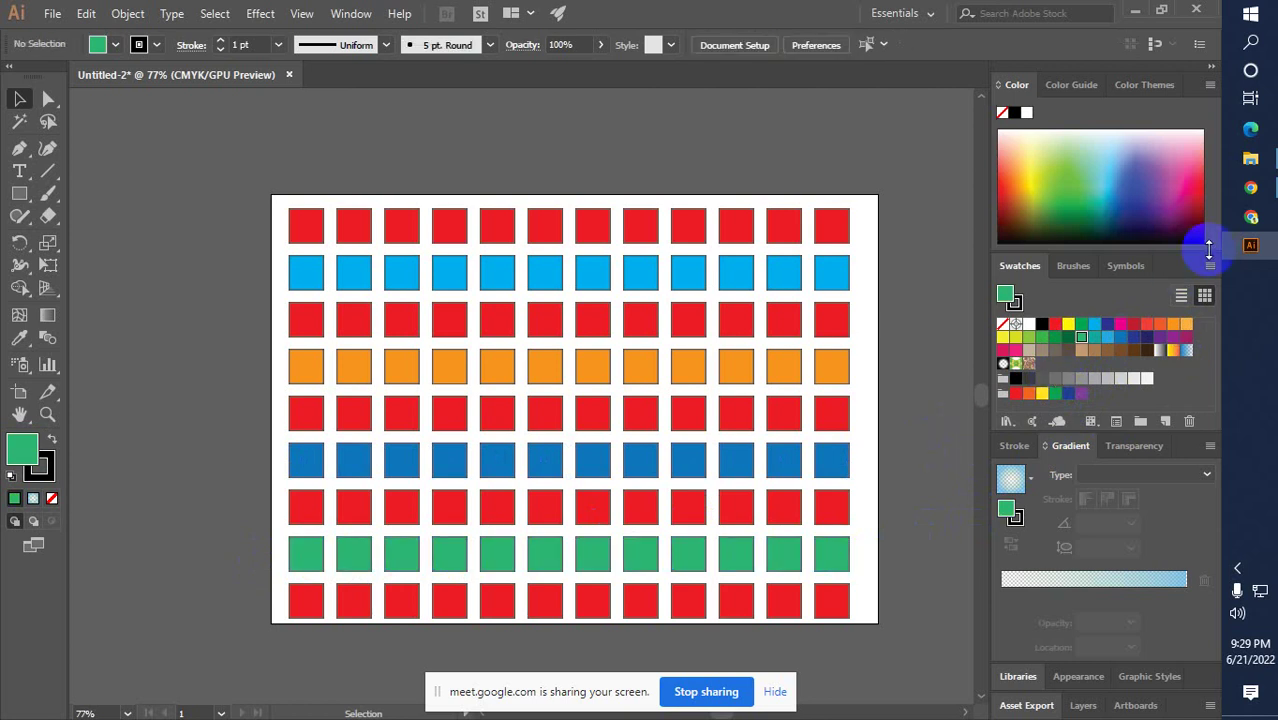
Switch to the Google Meet call to check the participants, return to Illustrator and dismiss the presenting notification
click(1250, 218)
click(807, 206)
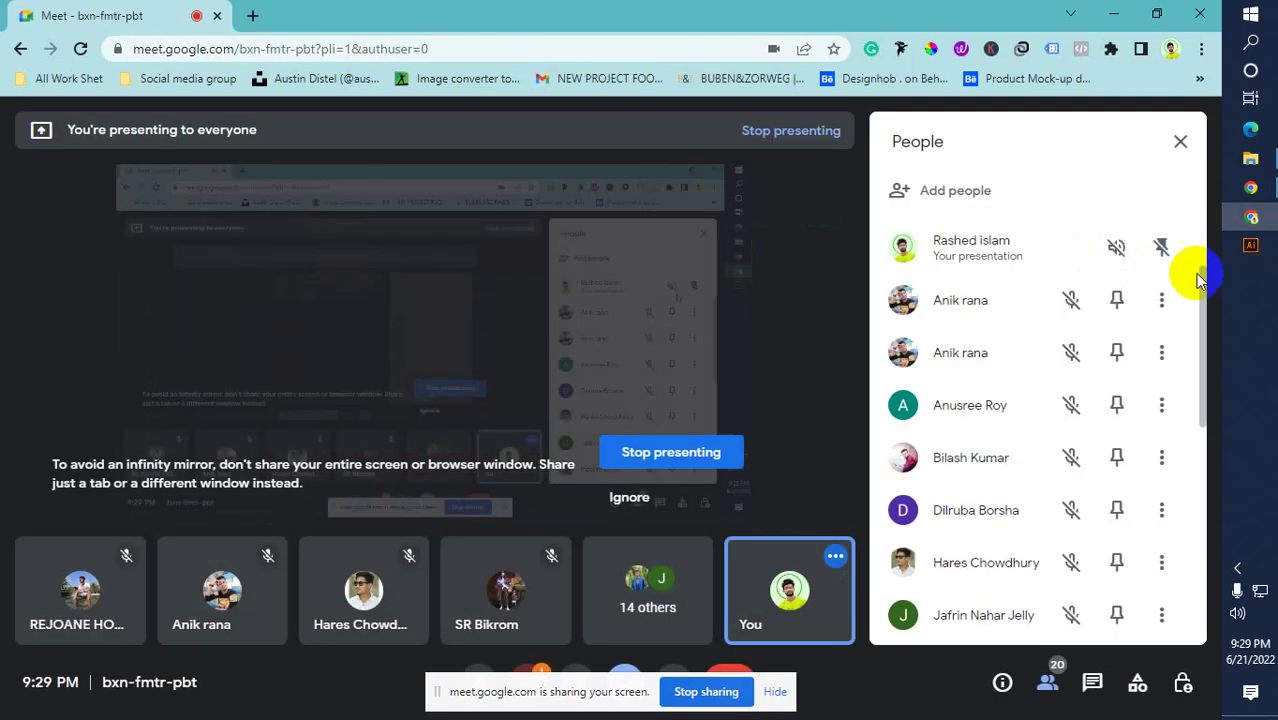
click(1251, 247)
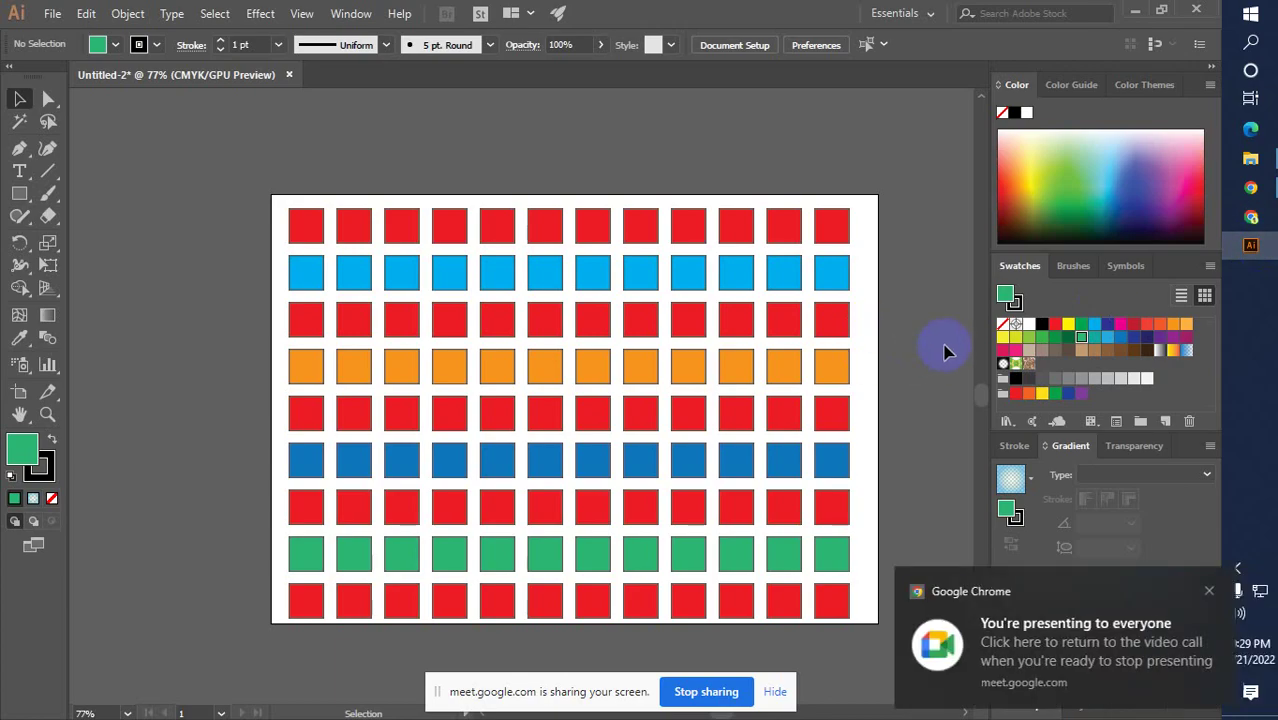
click(1181, 593)
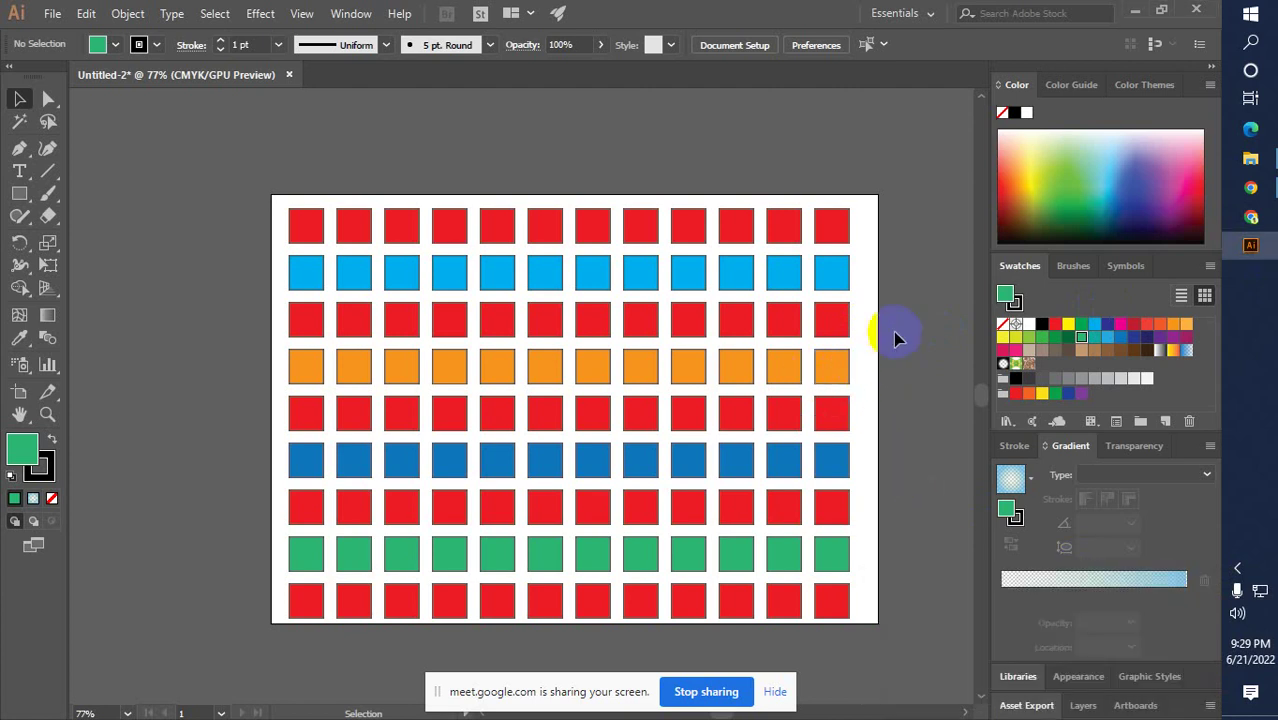
Select all red squares at once with the Magic Wand, try several fill swatches and leave them dark blue
click(19, 121)
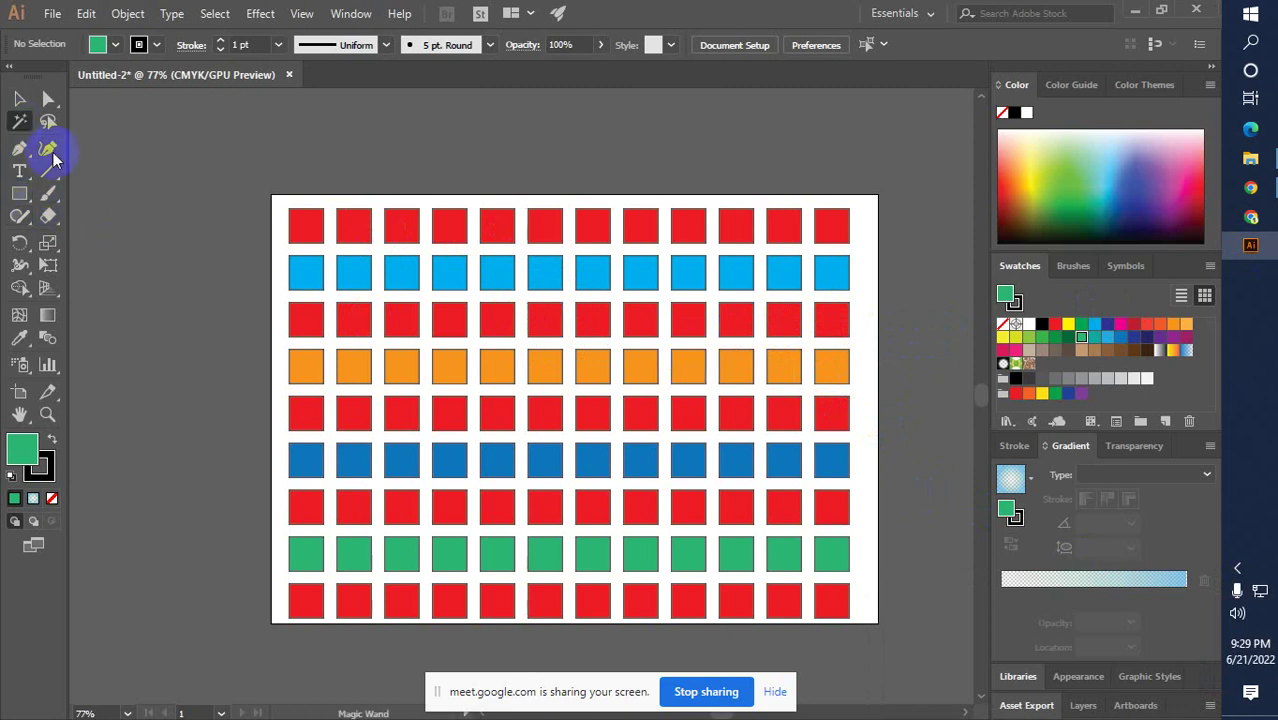
click(305, 229)
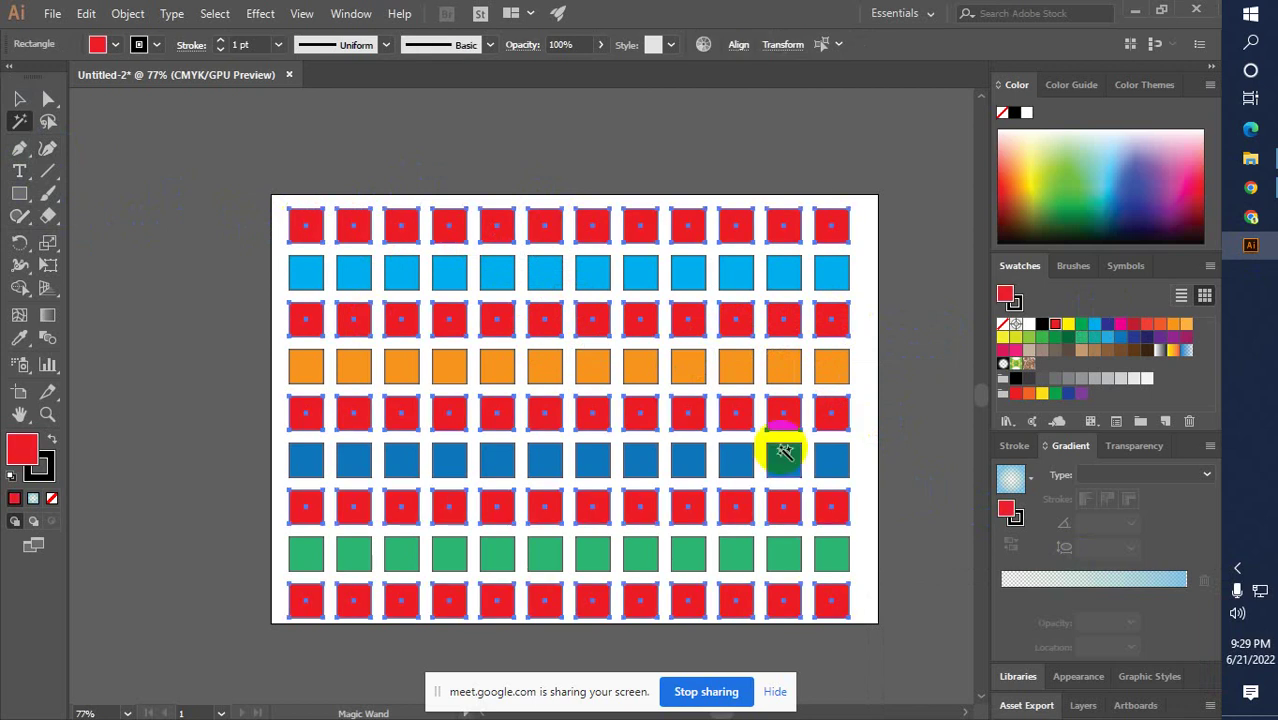
click(1107, 326)
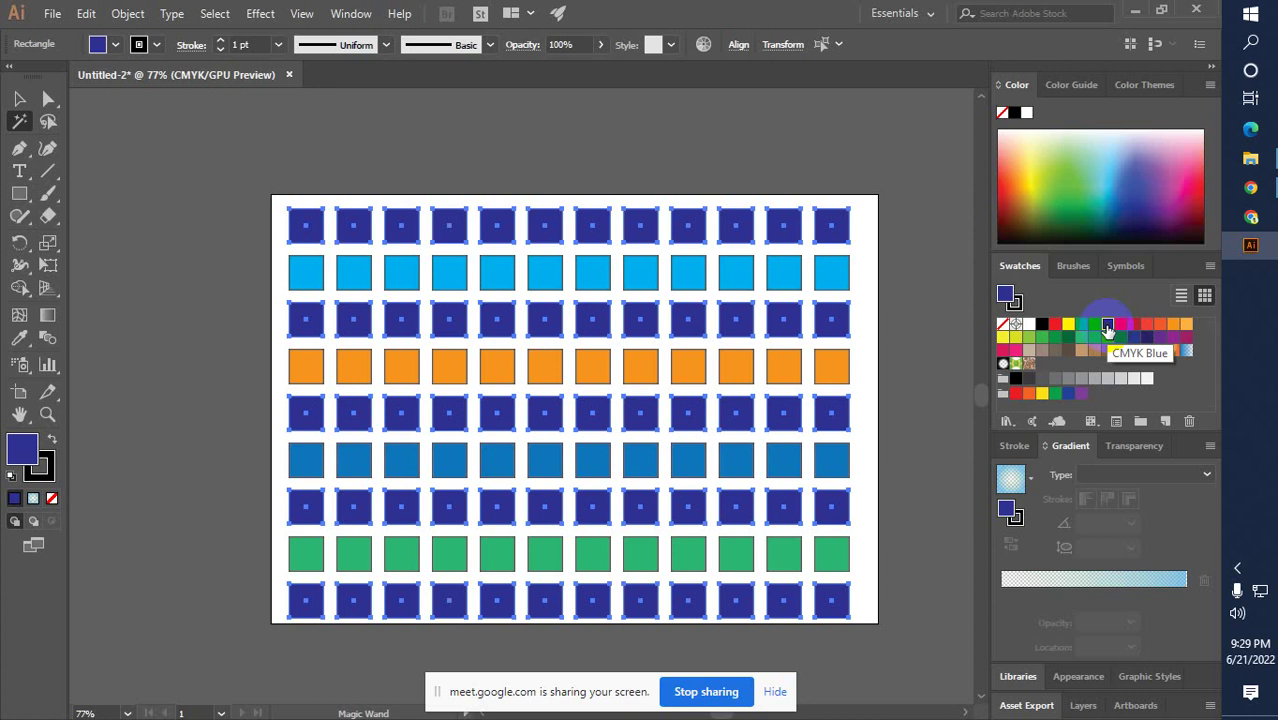
click(1146, 326)
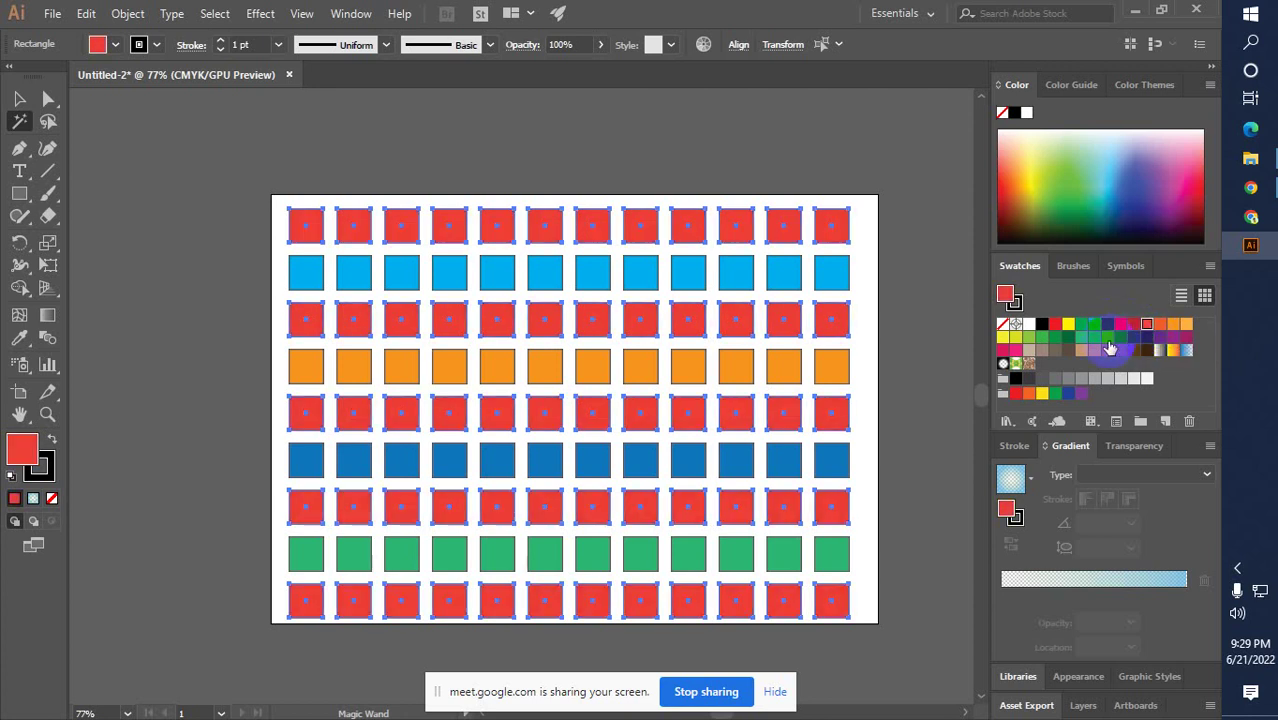
click(1108, 338)
click(1134, 341)
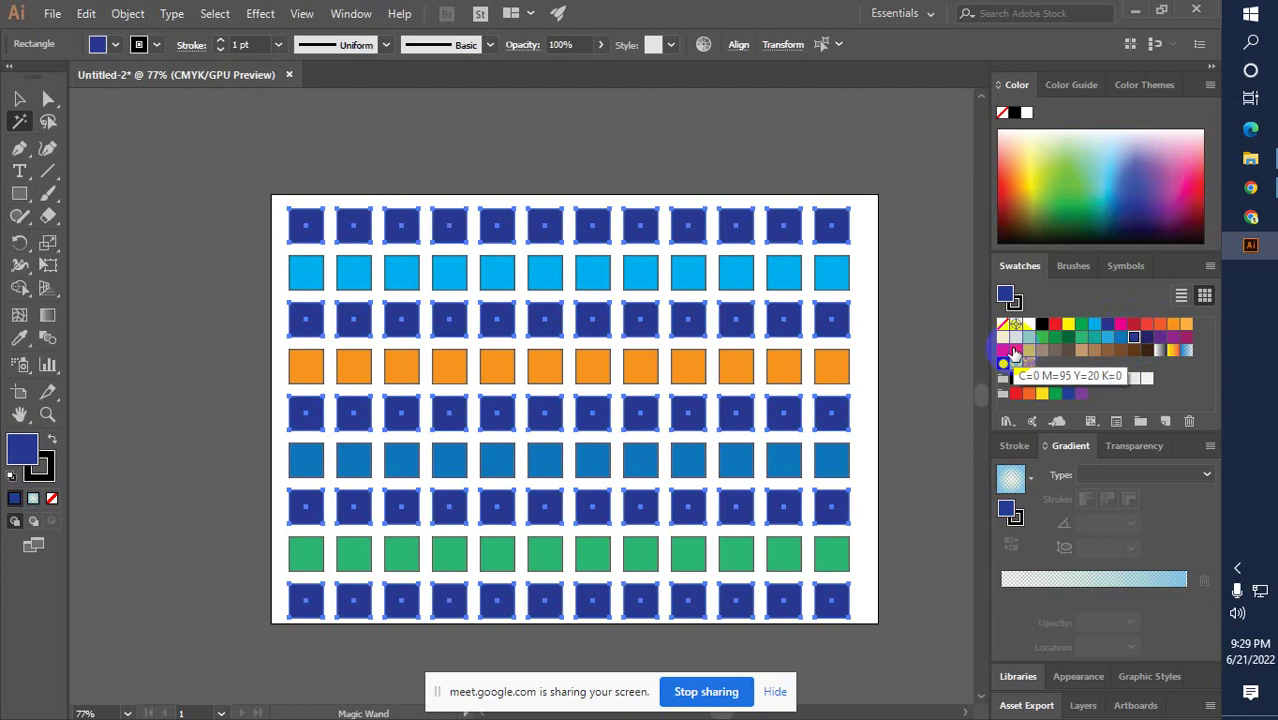
Select the light blue squares in the second row with the Magic Wand and fill them with light brown
click(19, 122)
click(300, 278)
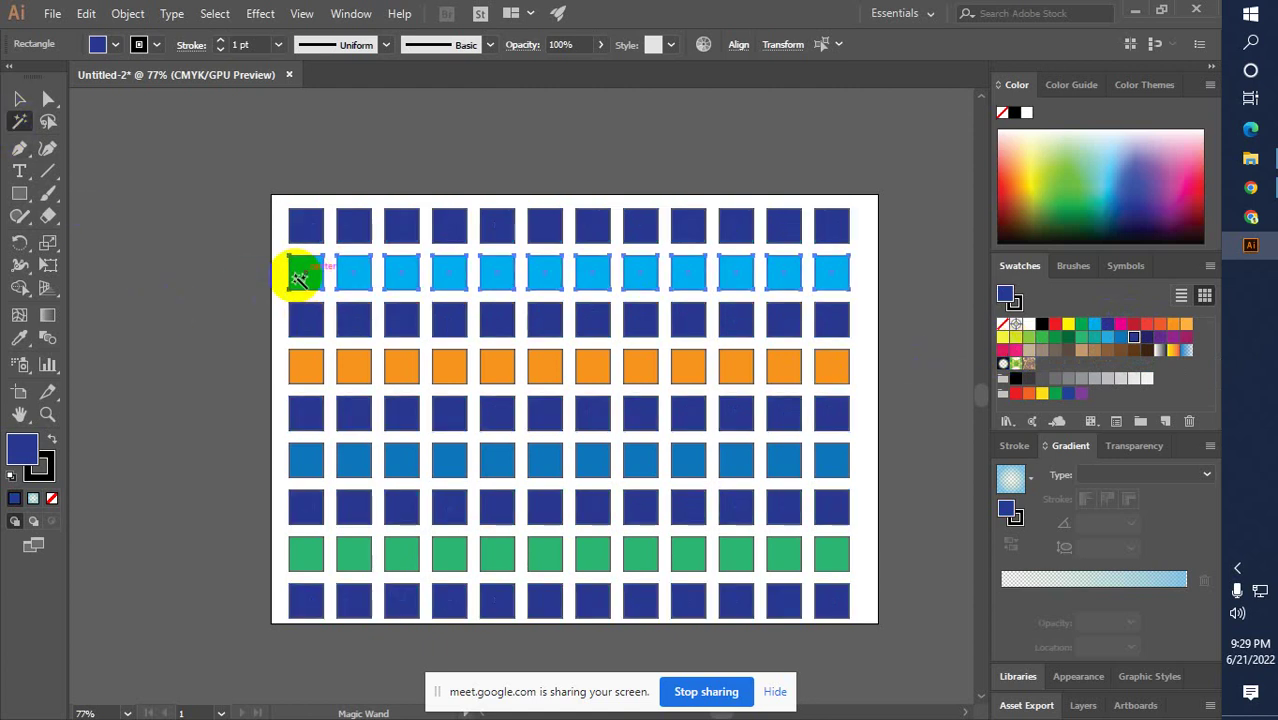
click(491, 277)
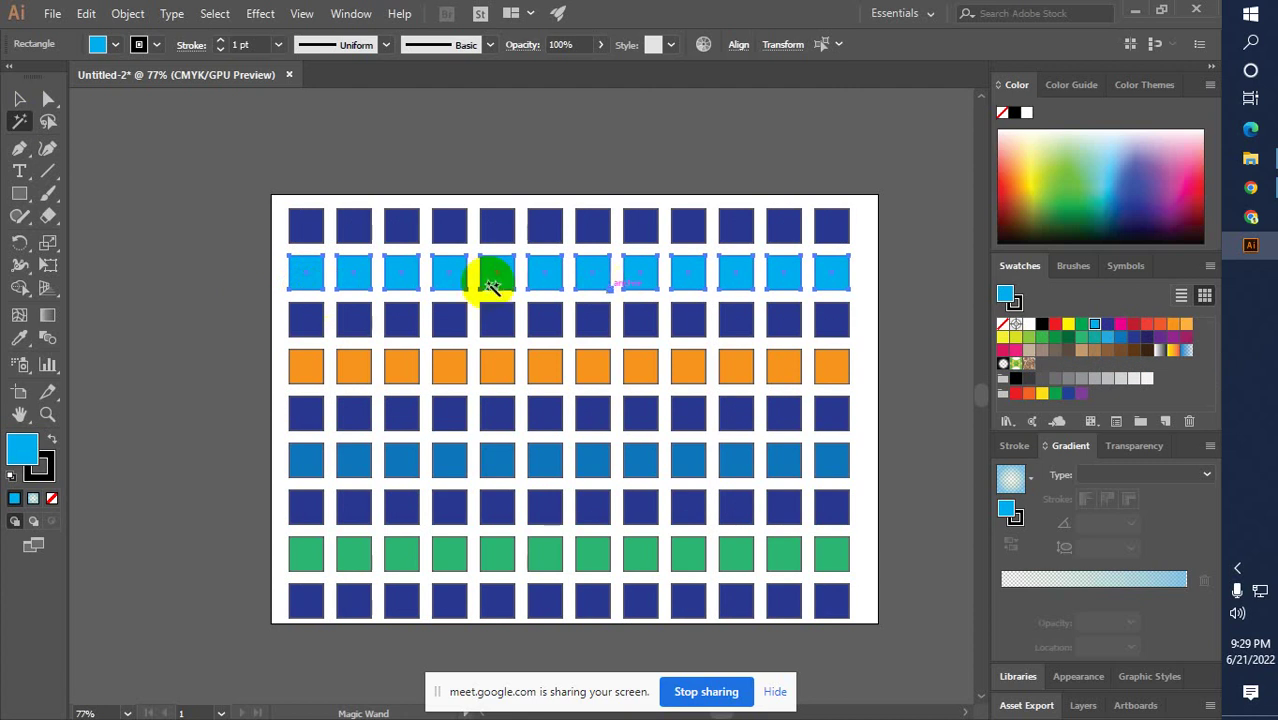
click(395, 283)
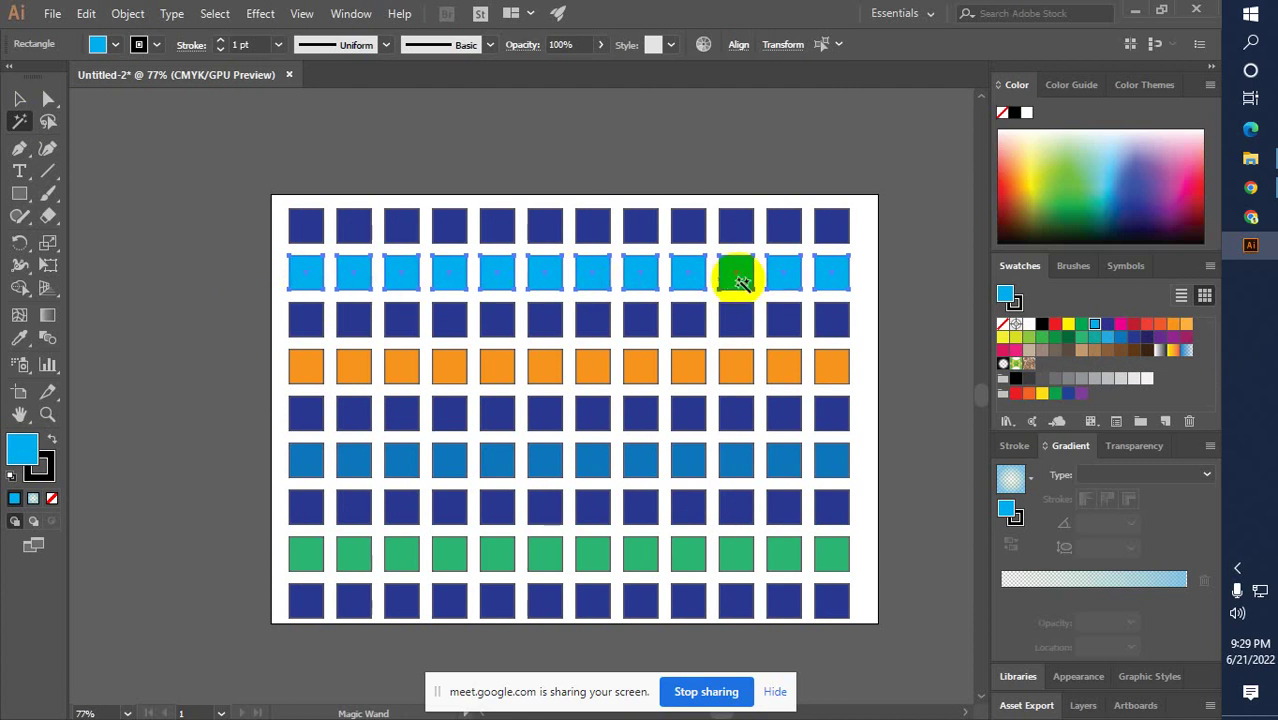
click(831, 356)
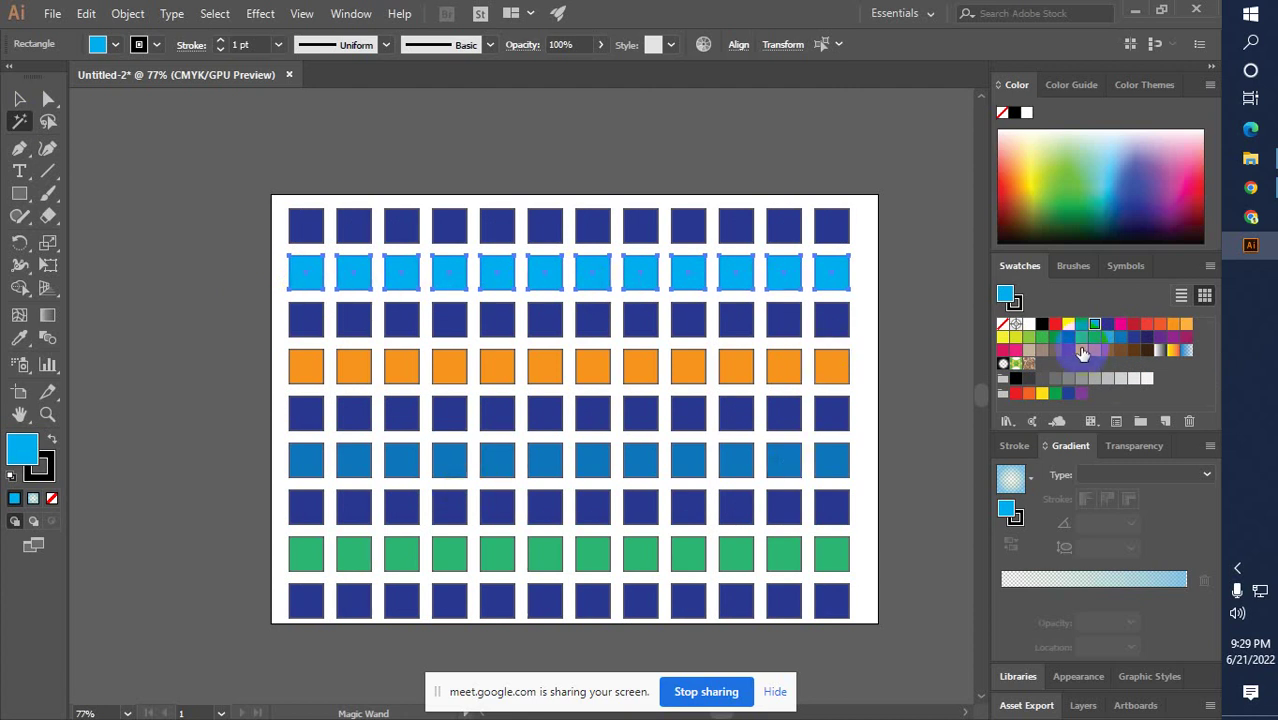
click(1081, 349)
Select the blue squares in the sixth row with the Magic Wand, fill them with green and deselect them
click(305, 462)
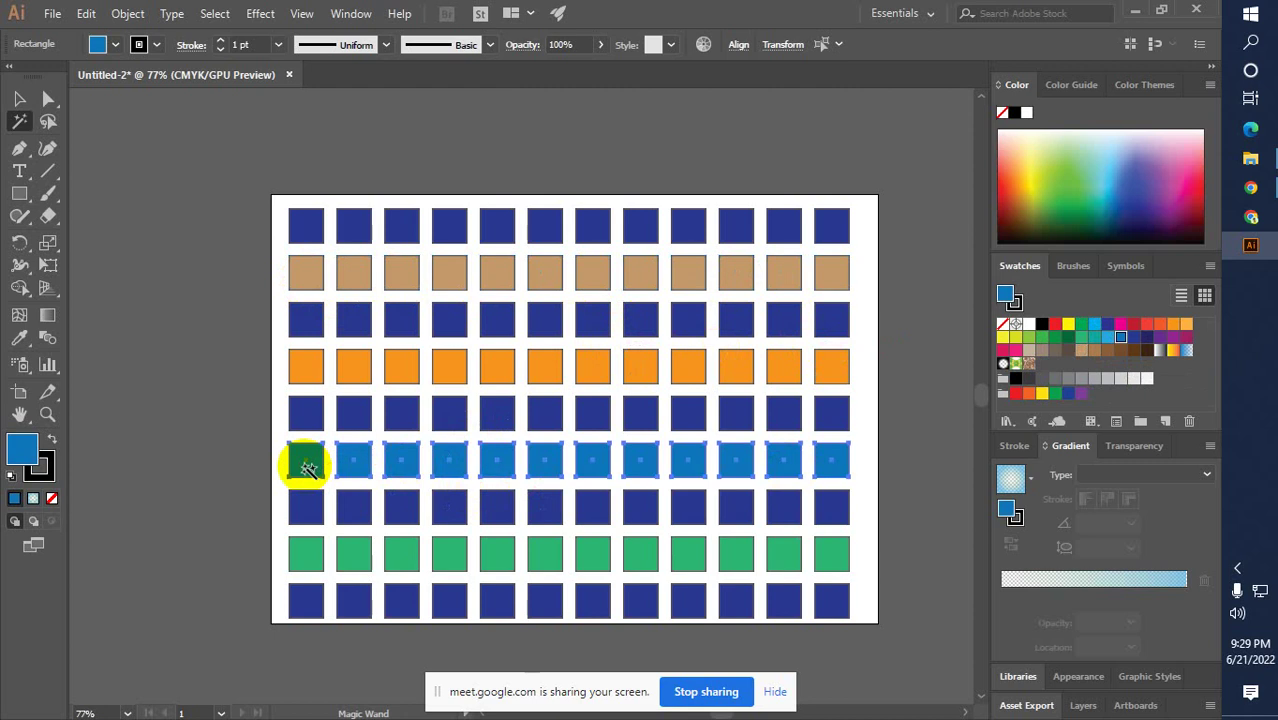
click(1083, 326)
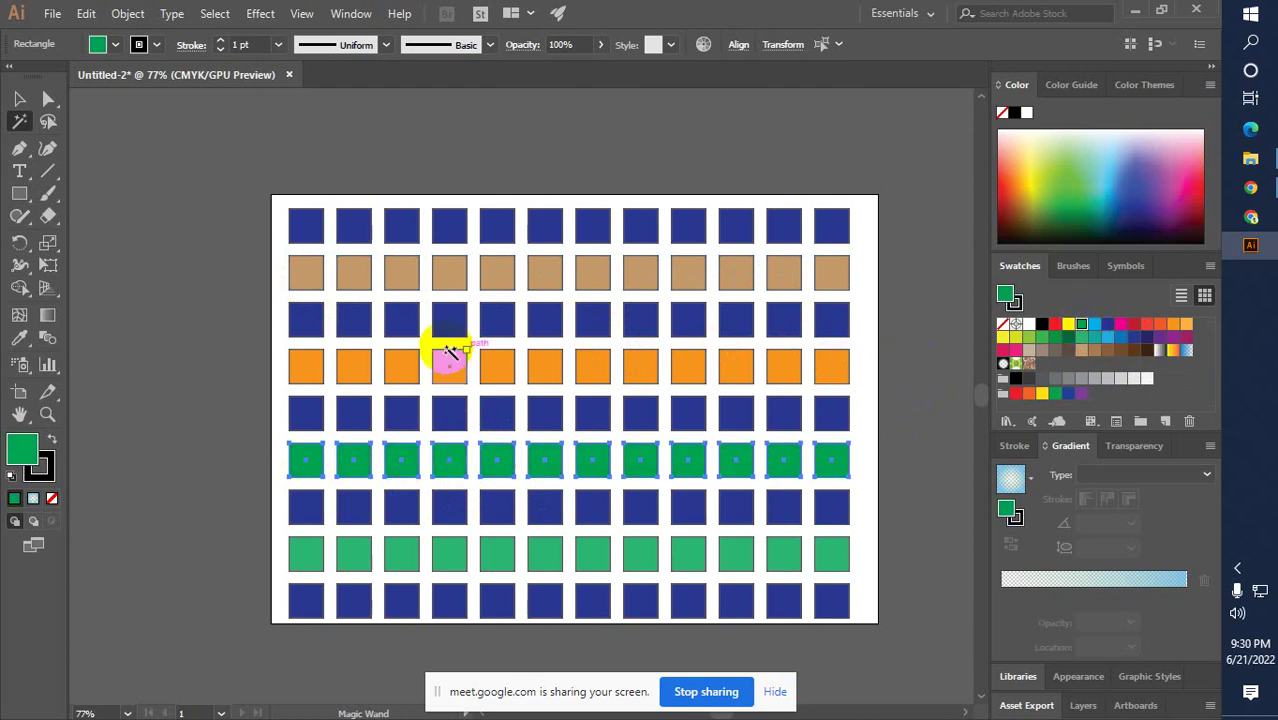
click(19, 98)
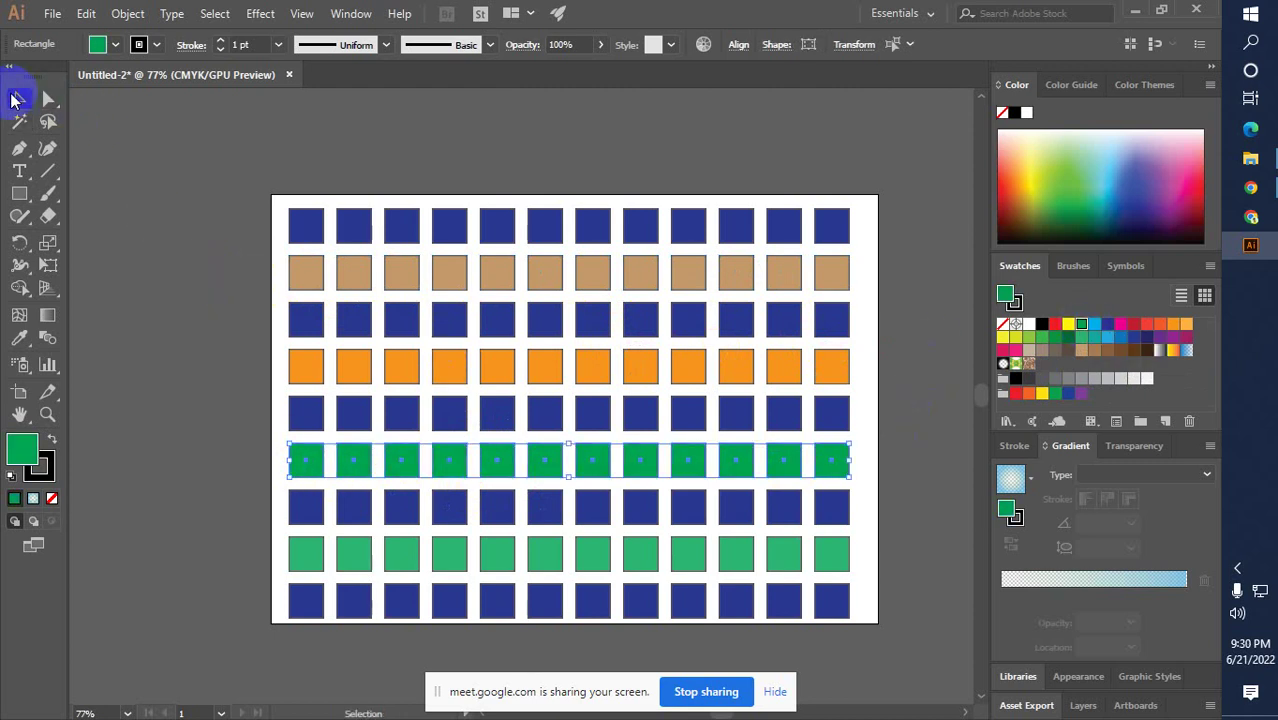
click(100, 234)
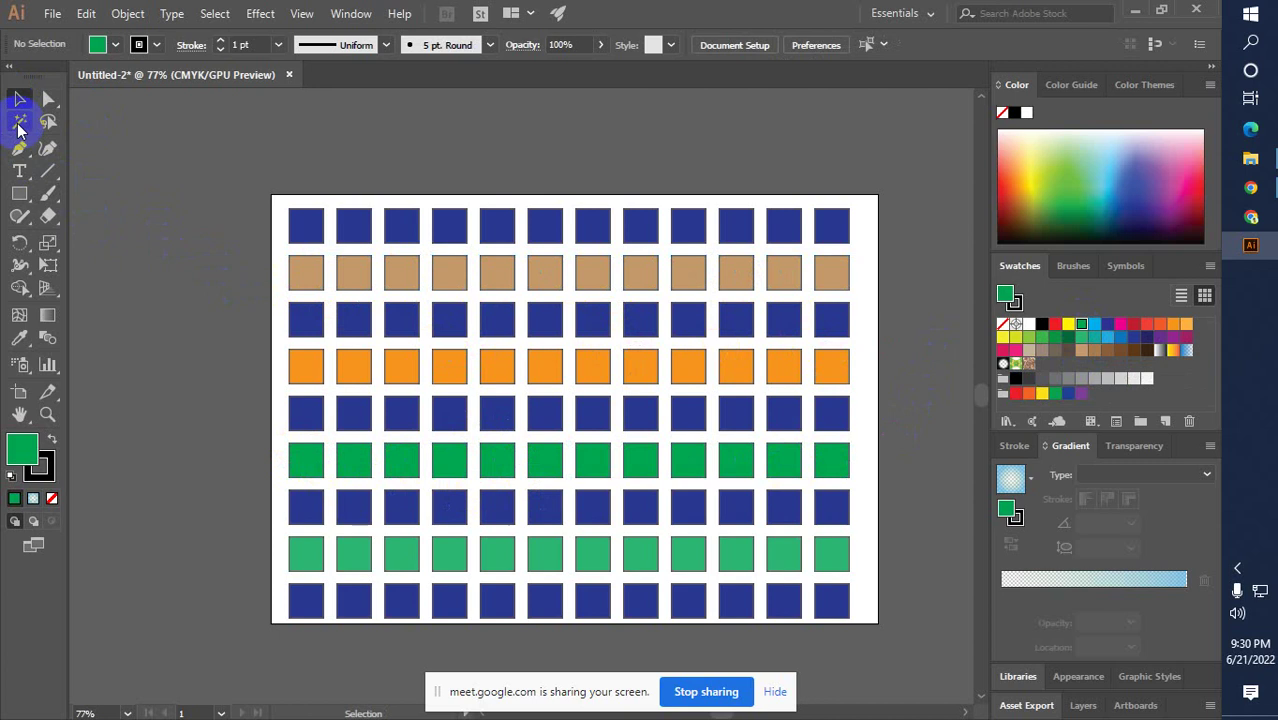
Open the Magic Wand options, move them higher to review the fill colour tolerance and other criteria, and close them
double_click(19, 123)
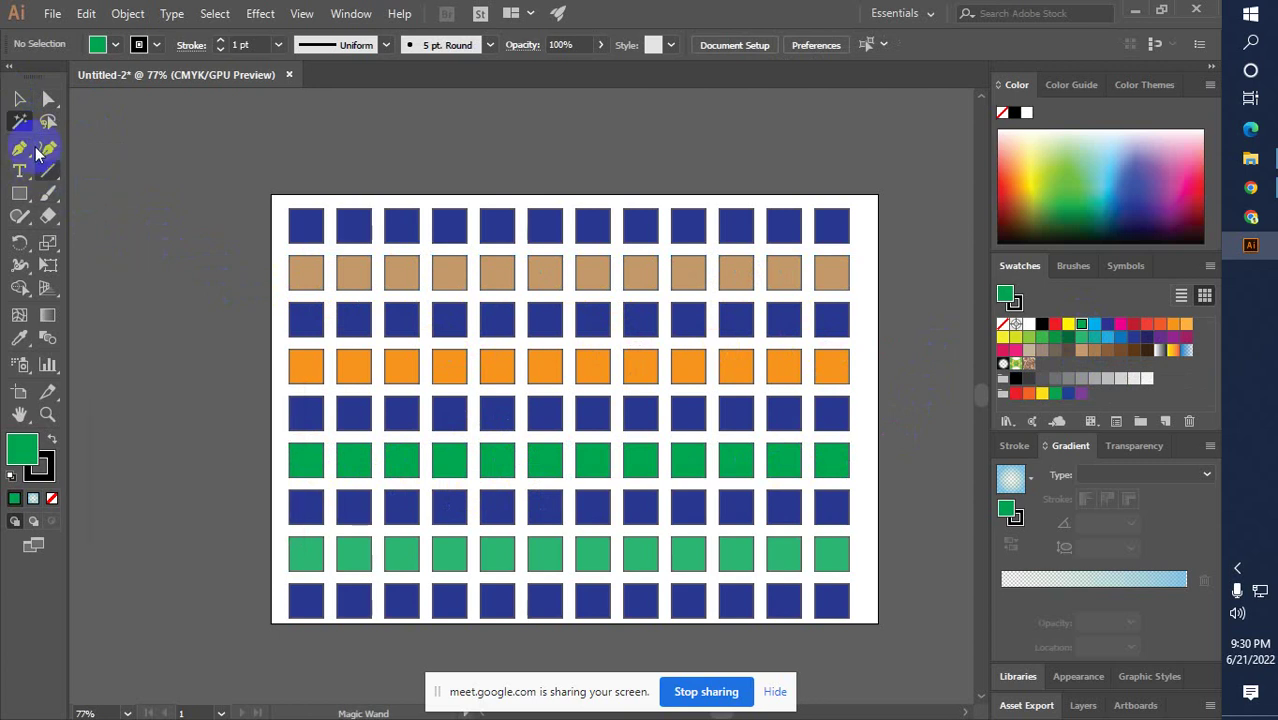
click(201, 350)
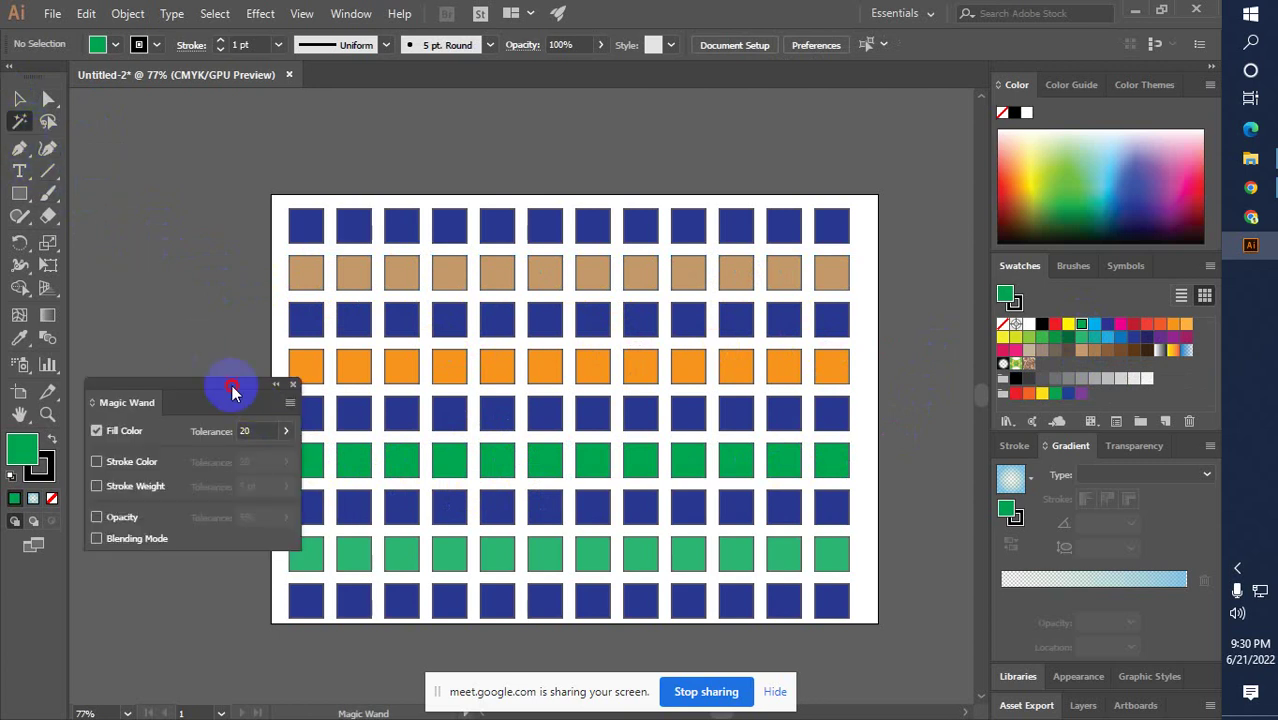
drag(232, 388, 229, 237)
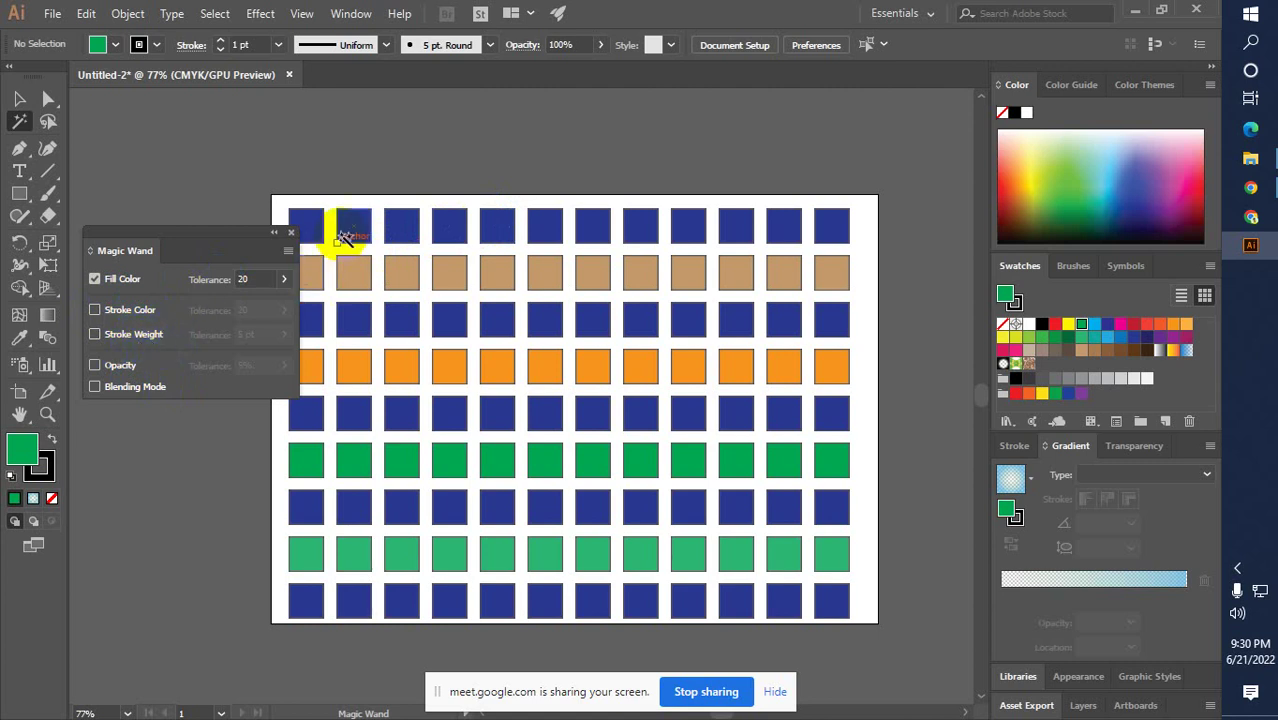
click(291, 234)
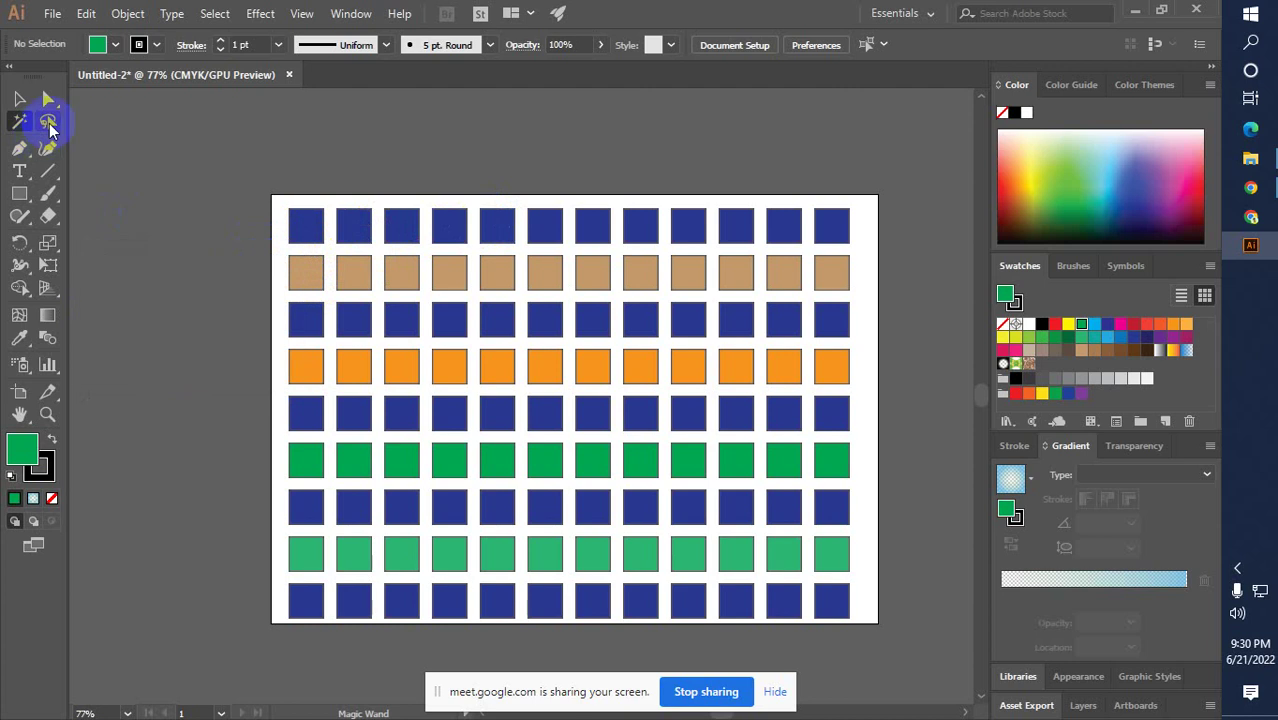
Select the third row of squares with the Selection tool, set its stroke weight to 5 pt and deselect it
click(19, 98)
click(284, 322)
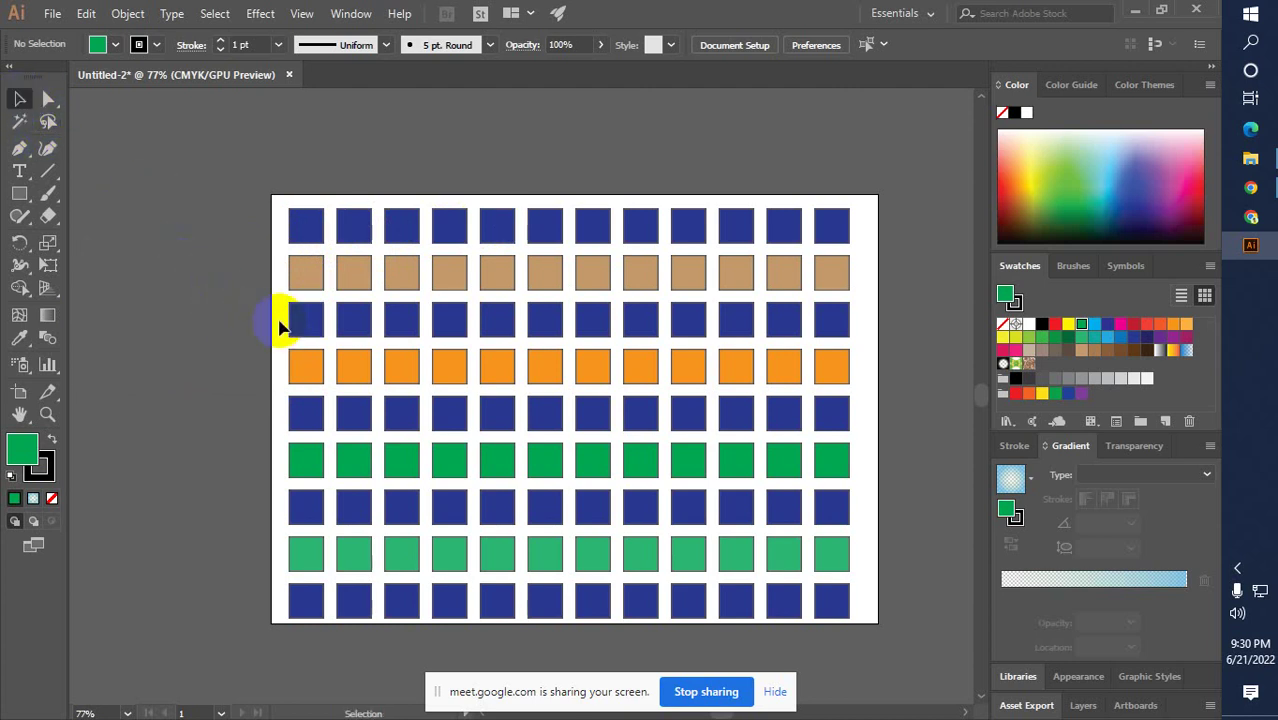
drag(284, 322, 892, 326)
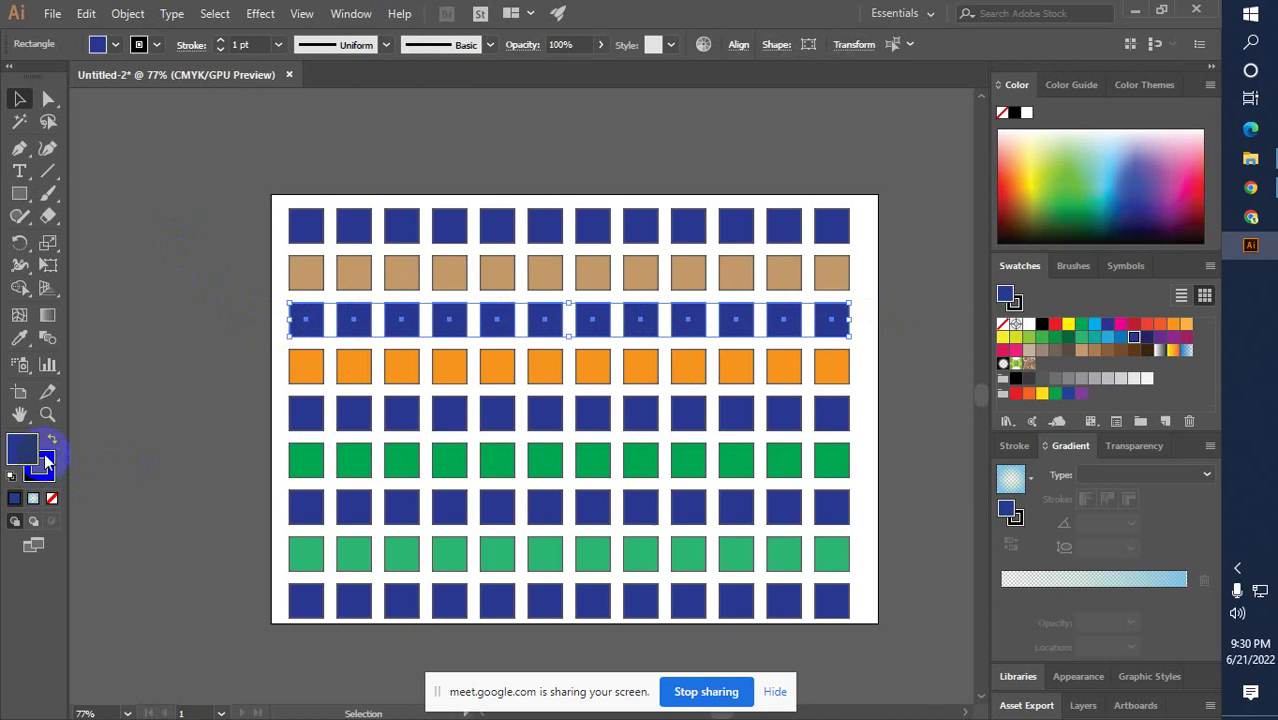
click(222, 41)
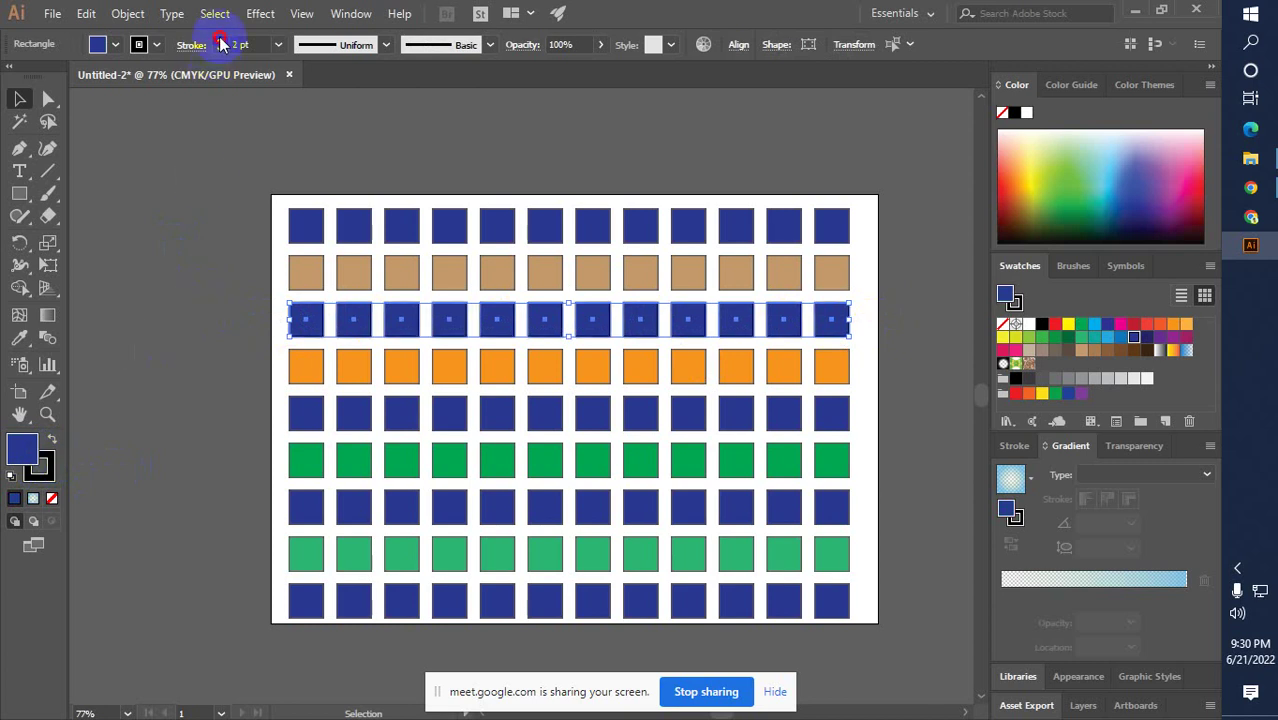
click(222, 41)
click(222, 41)
click(222, 41)
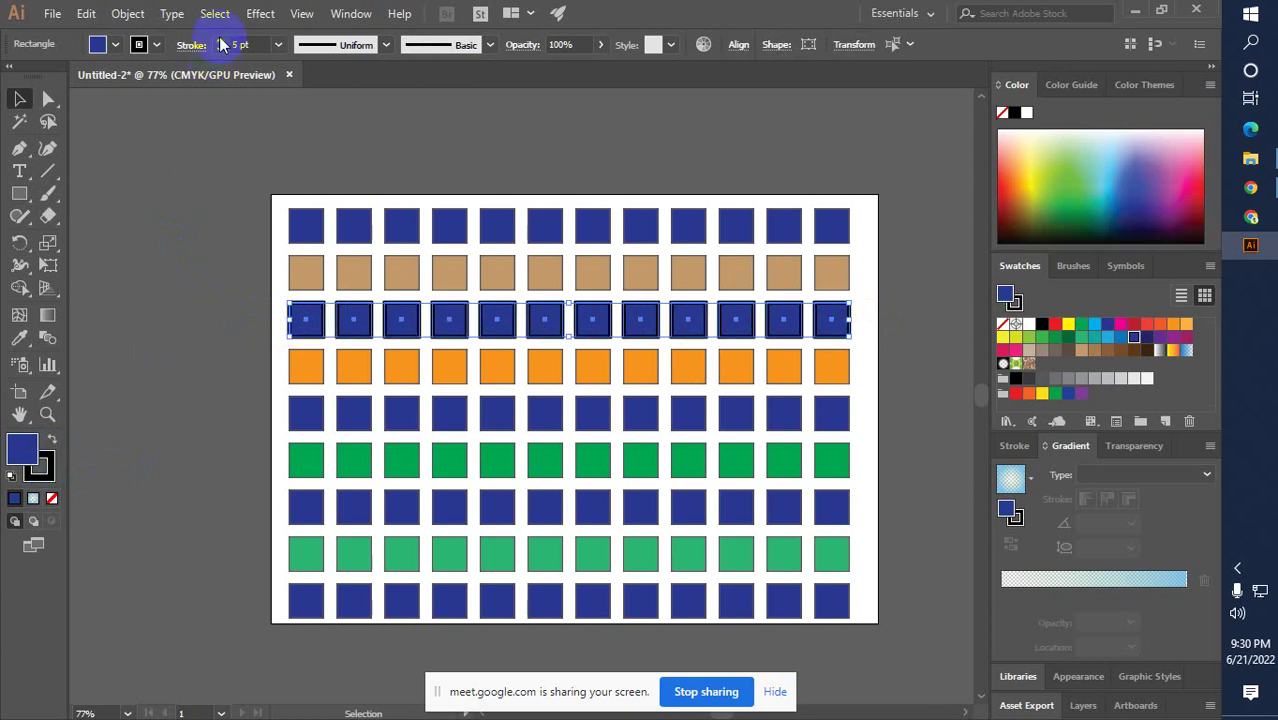
click(170, 214)
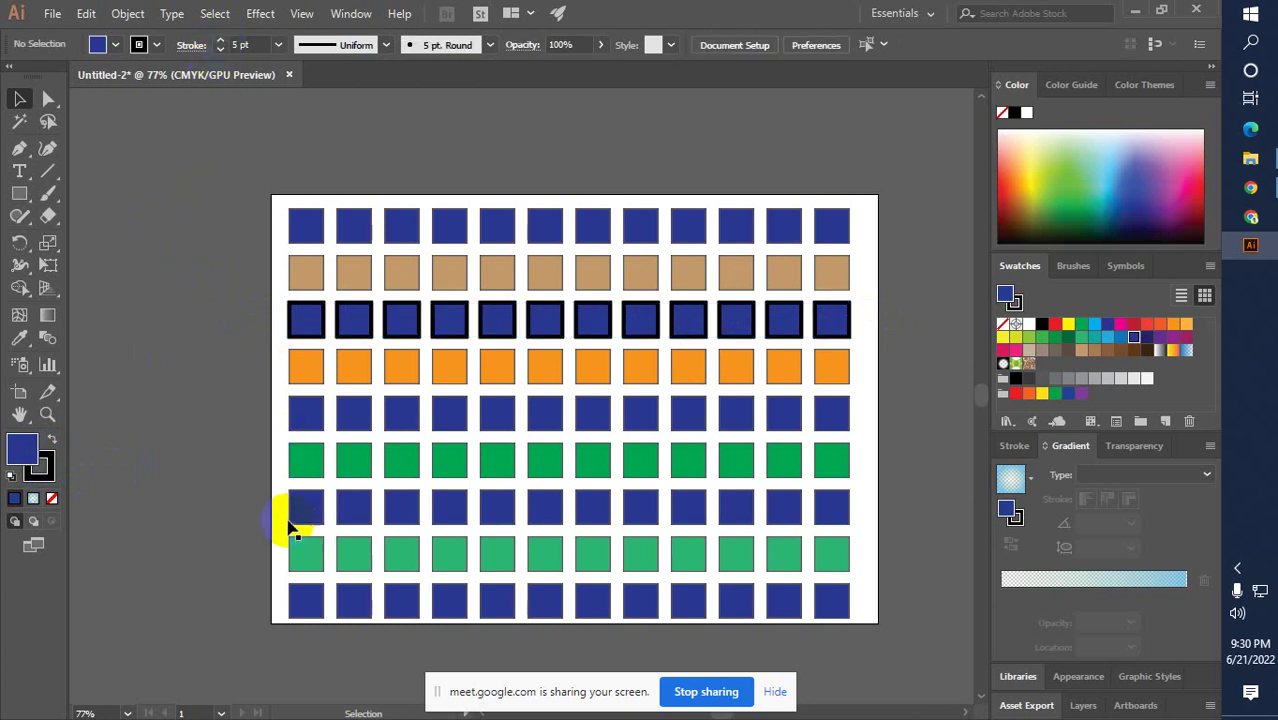
Select the eighth row of light green squares, set its stroke weight to 5 pt and deselect it
drag(528, 549, 852, 553)
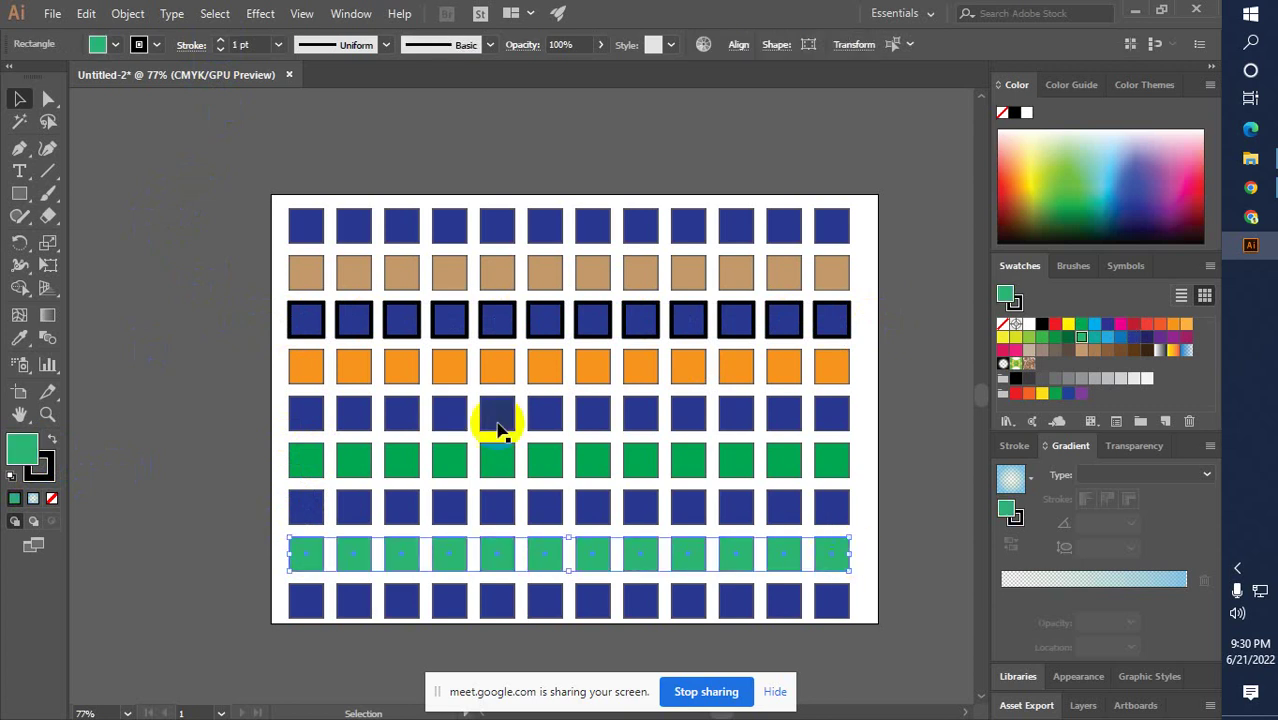
click(221, 42)
click(221, 42)
click(221, 42)
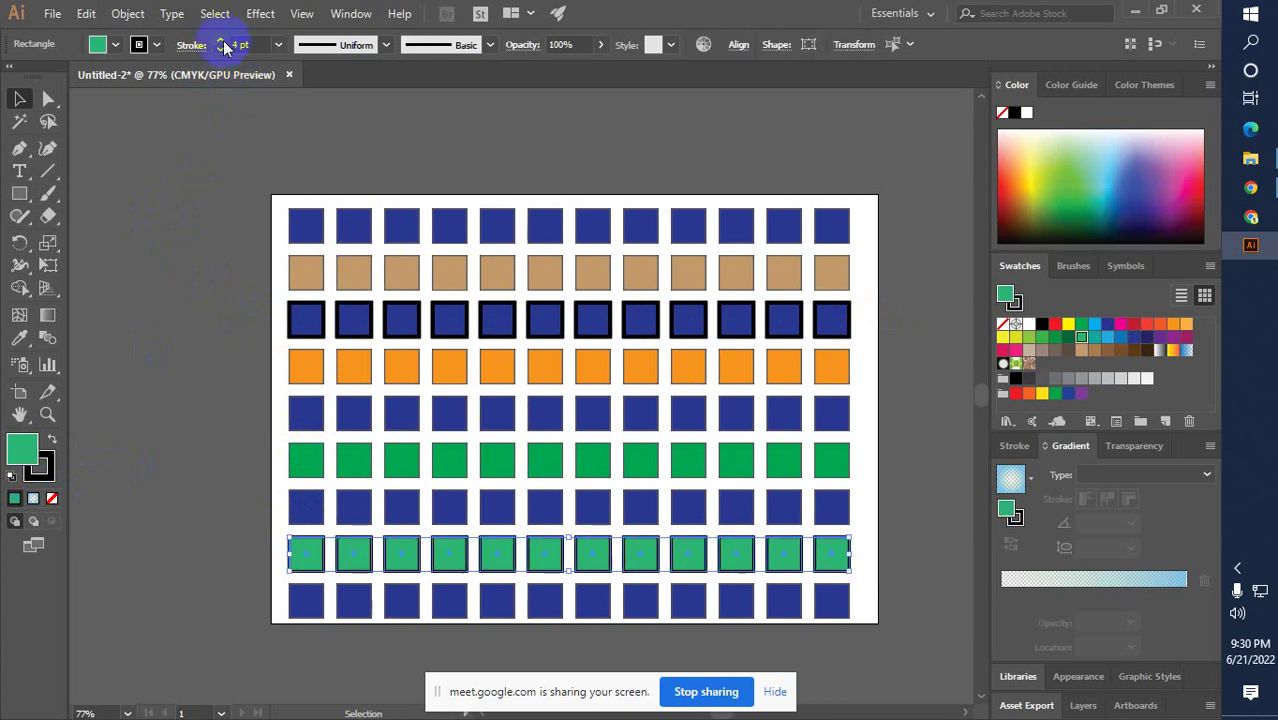
click(221, 42)
click(178, 258)
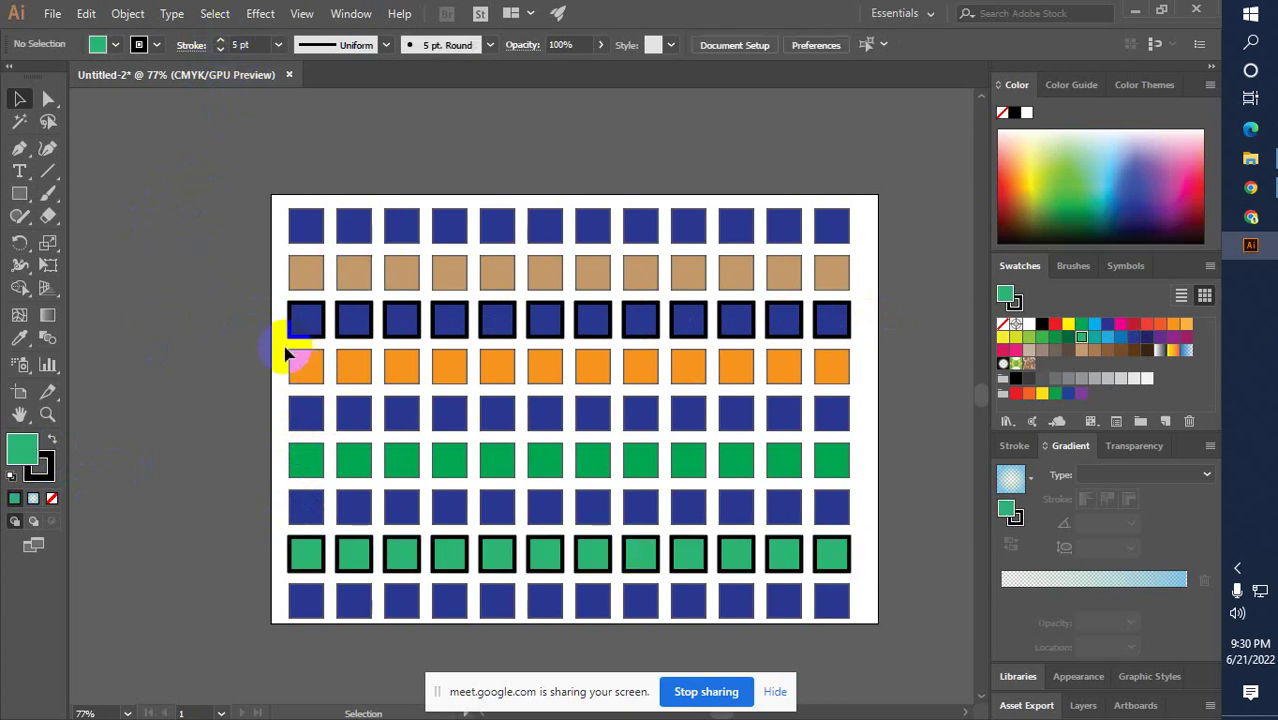
Enable stroke weight matching in the Magic Wand options and sample a third-row blue square and an eighth-row green square
click(20, 122)
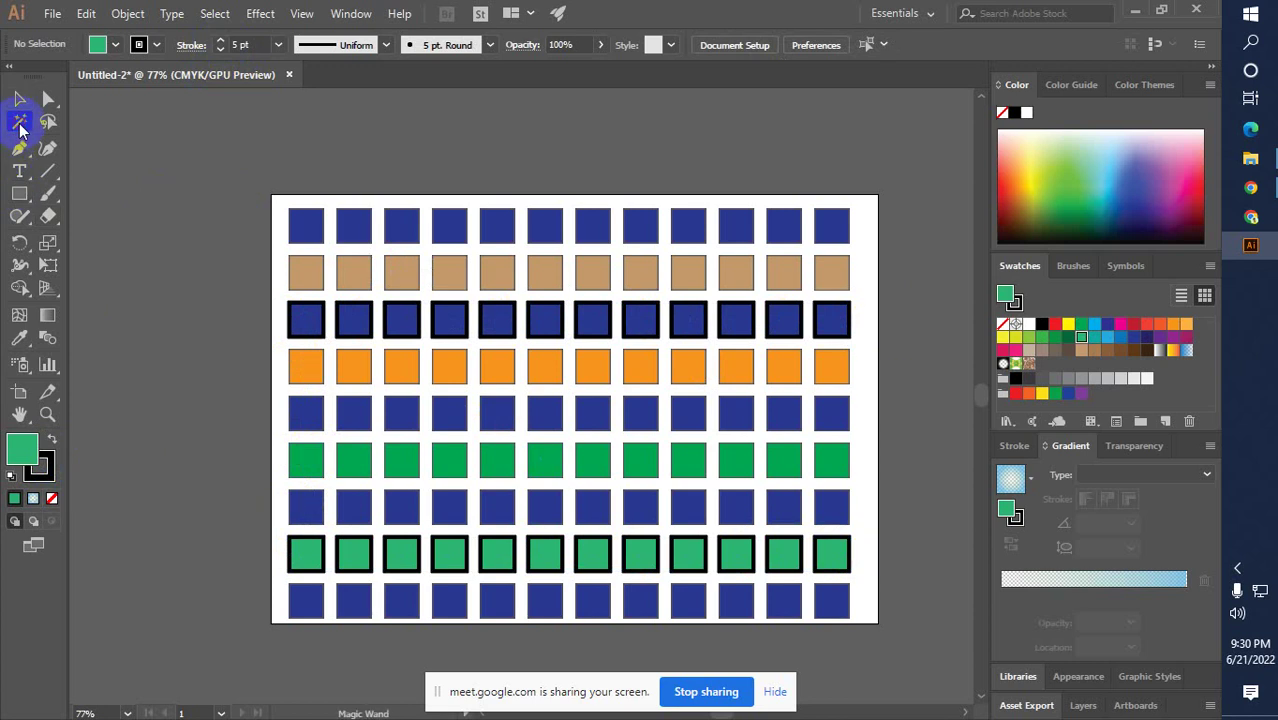
double_click(20, 122)
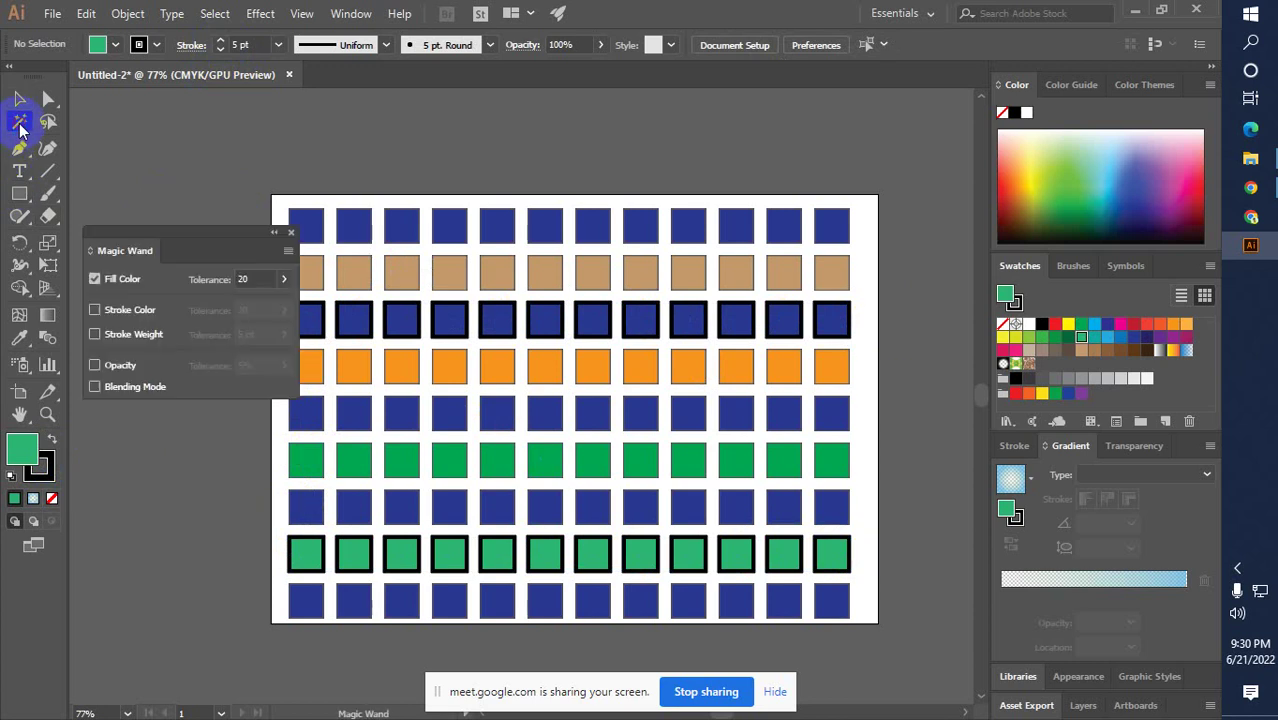
click(94, 335)
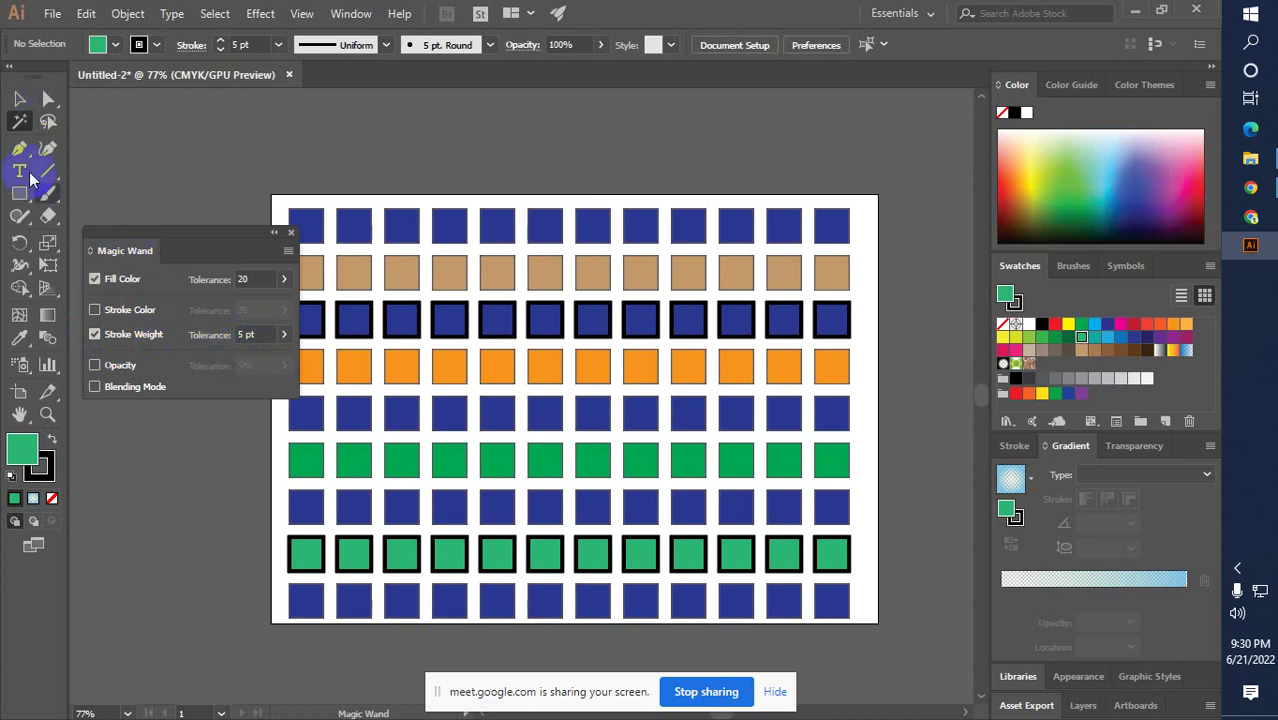
click(358, 326)
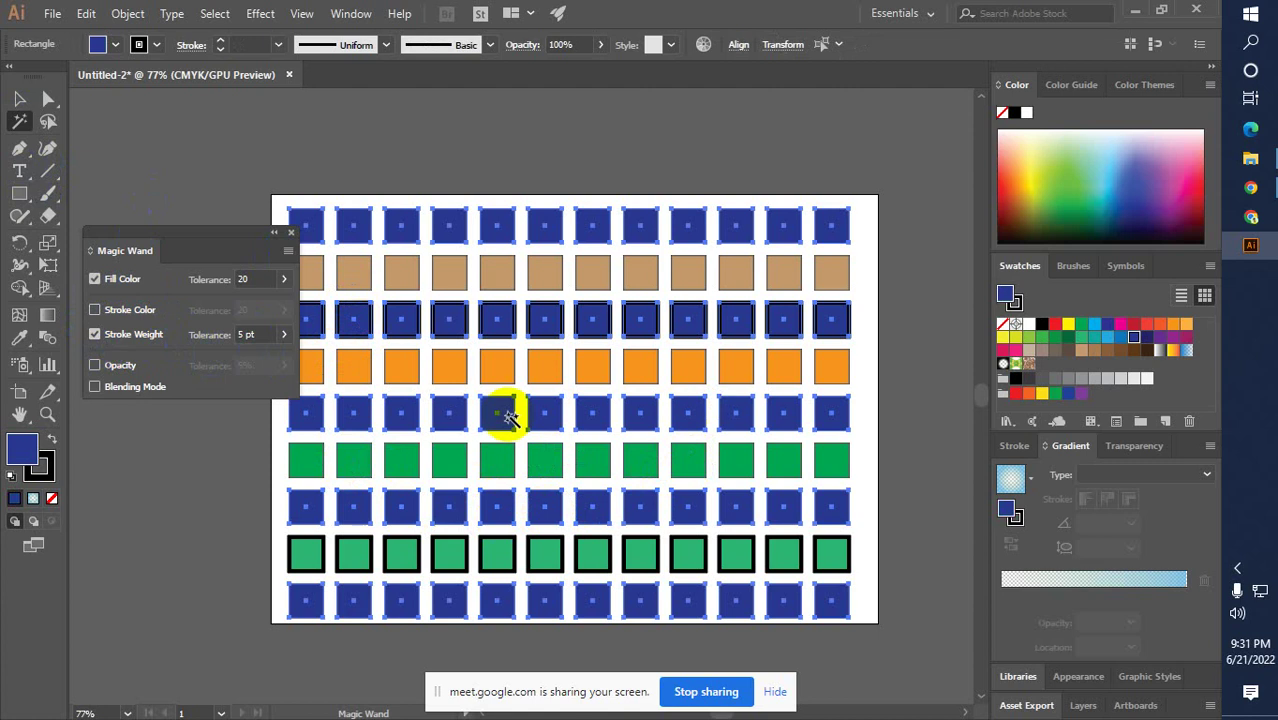
click(305, 557)
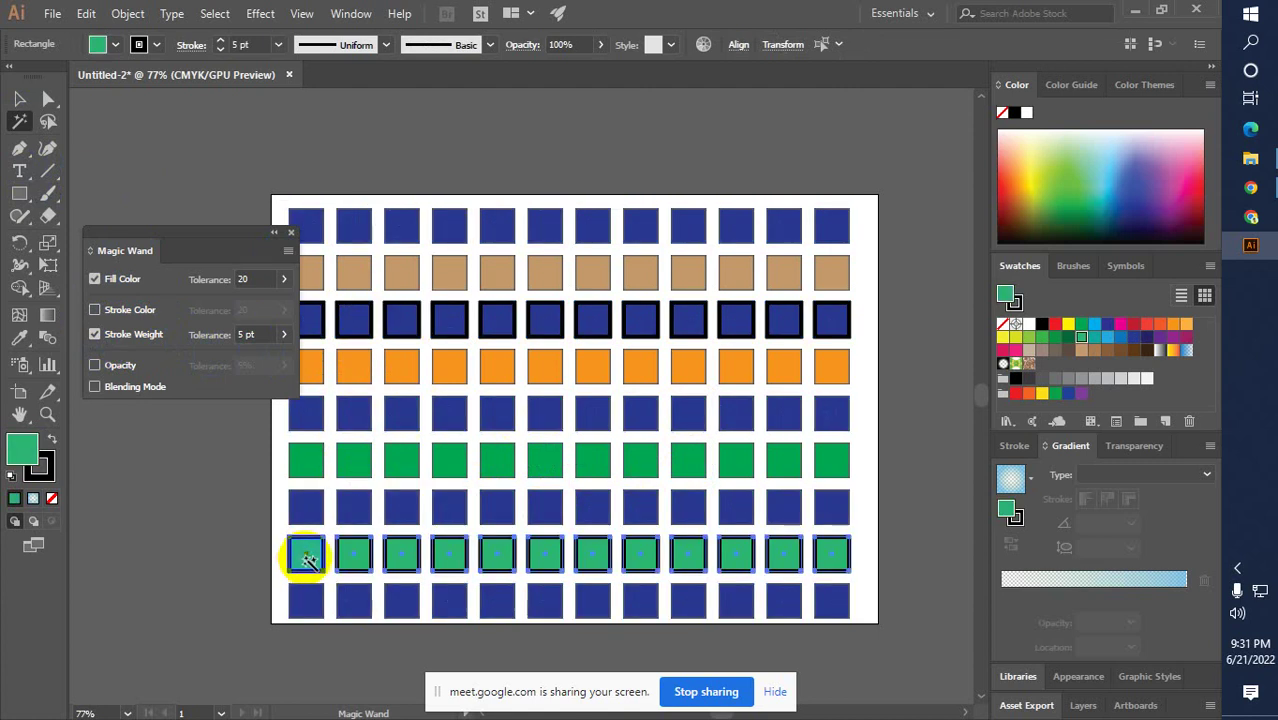
Raise the Magic Wand's stroke weight tolerance to 574 pt, then sample squares with fill colour matching on and with it turned off
mouse_move(286, 346)
mouse_down()
mouse_move(211, 362)
mouse_move(256, 370)
mouse_up()
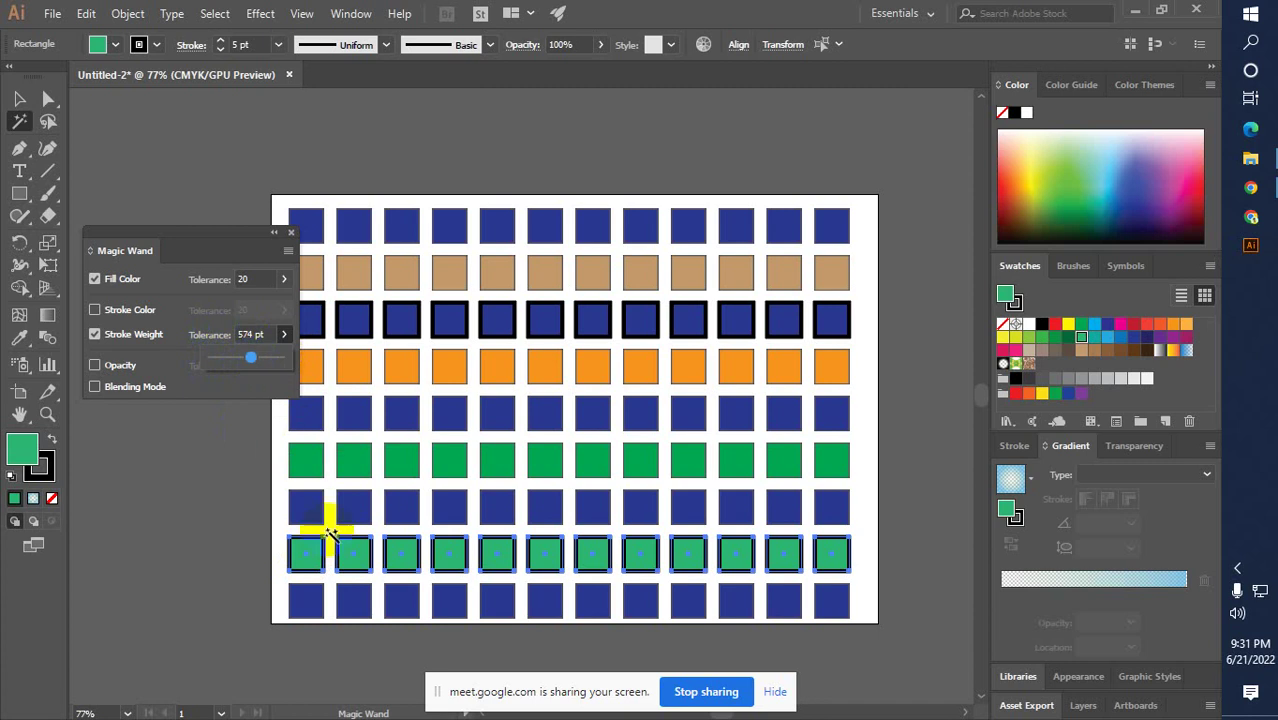
click(313, 320)
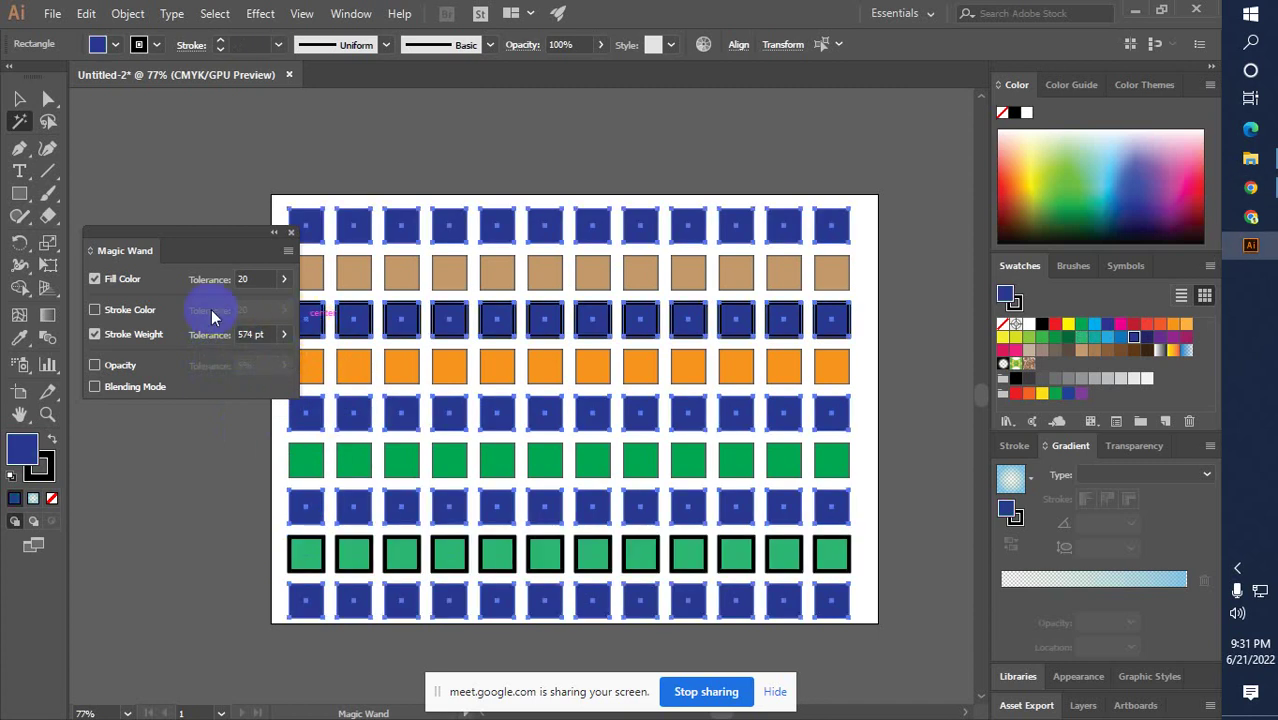
click(95, 279)
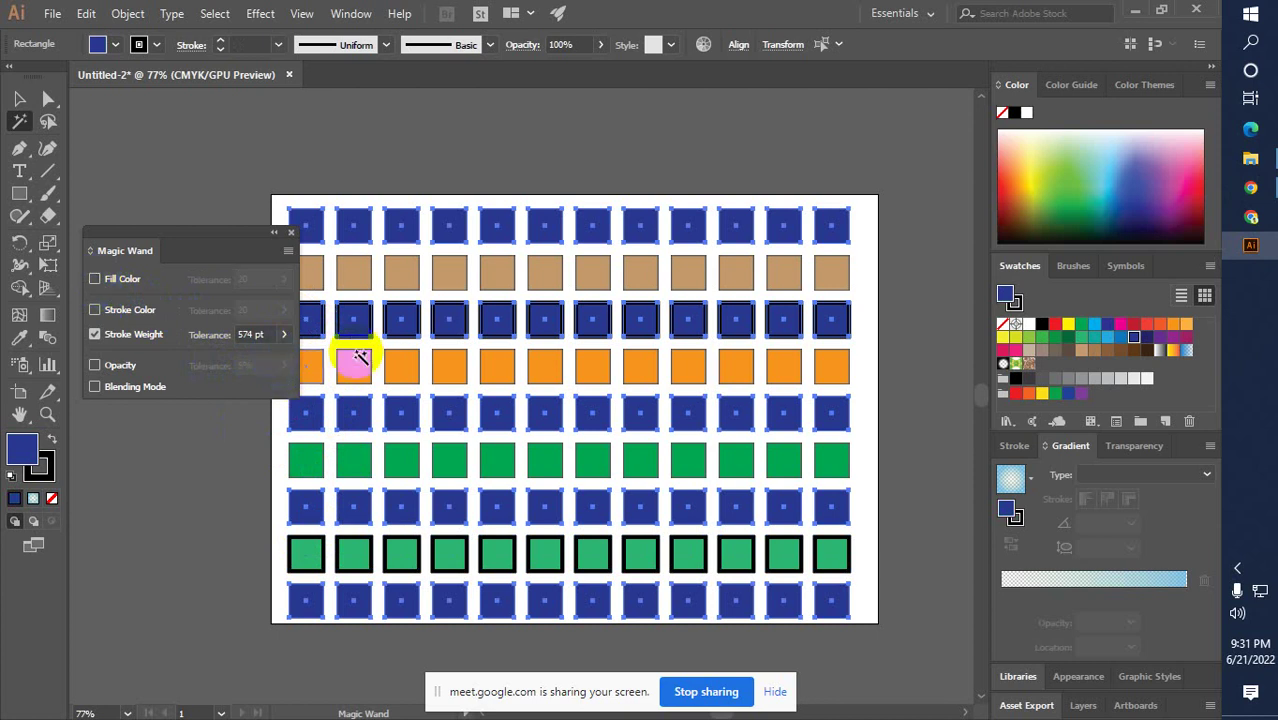
click(306, 560)
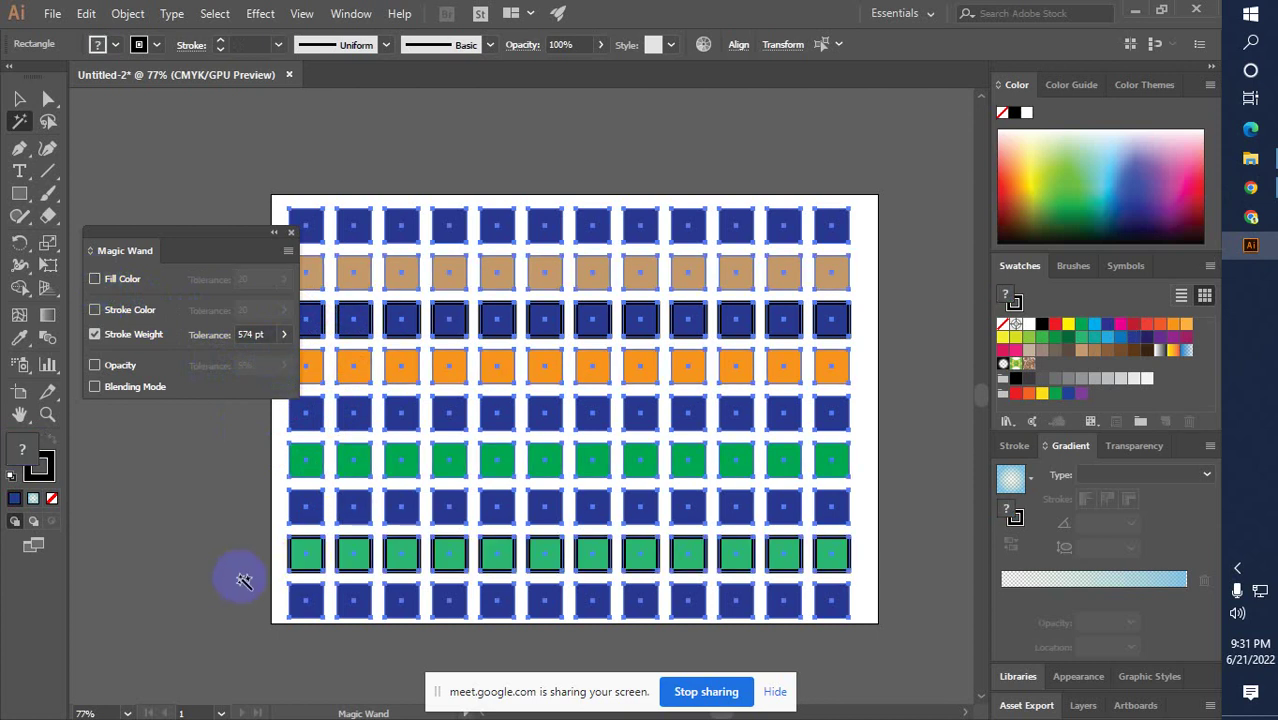
click(303, 563)
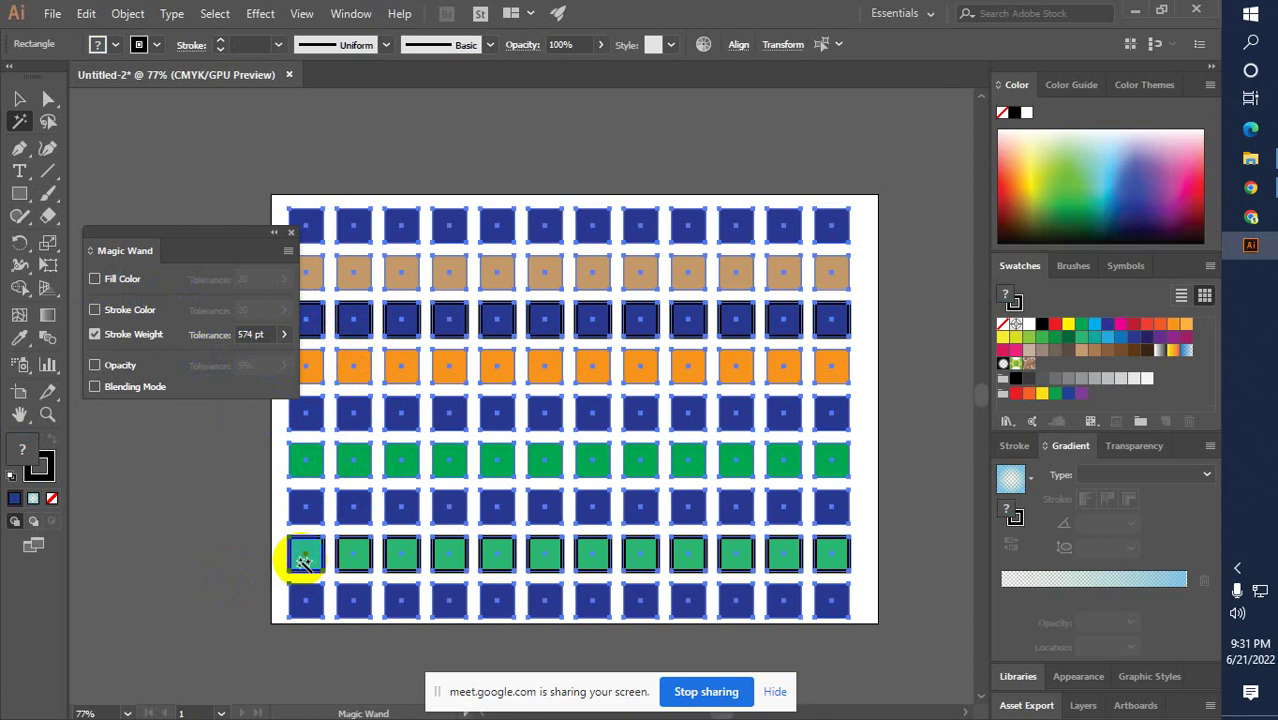
Lower the Magic Wand's stroke weight tolerance to 5 pt and collapse its options
click(285, 334)
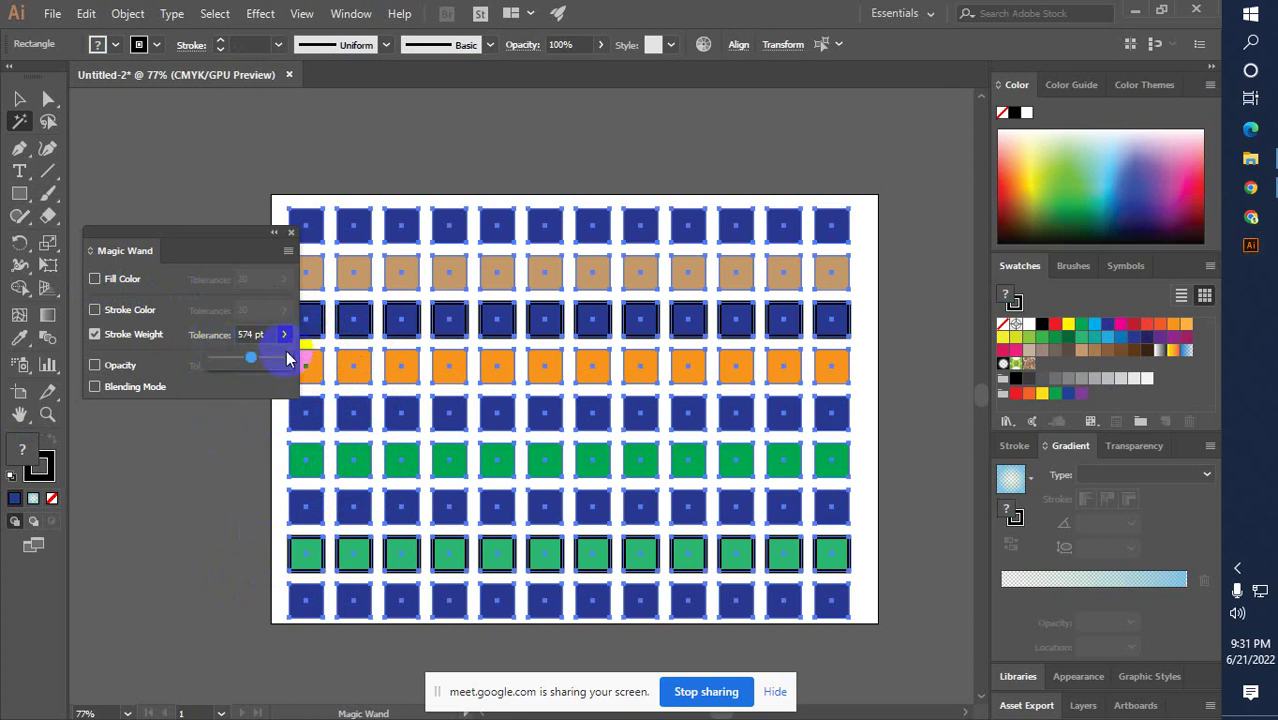
drag(250, 357, 214, 360)
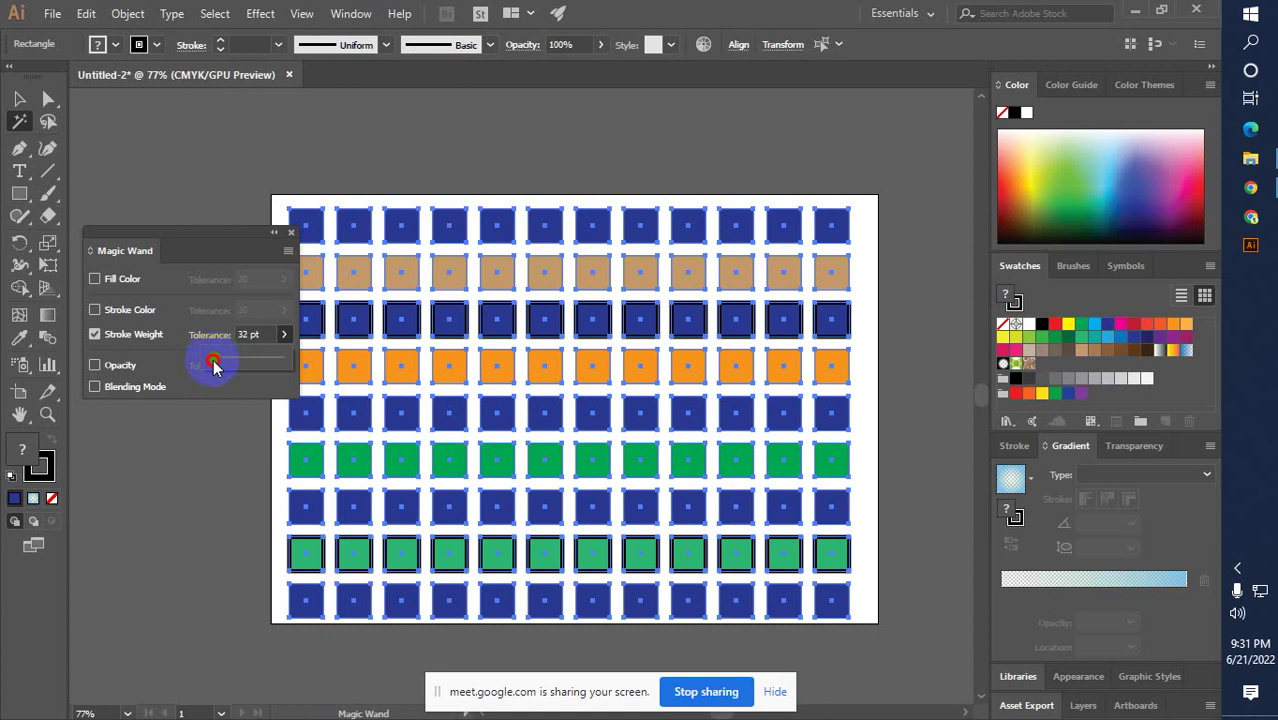
double_click(245, 335)
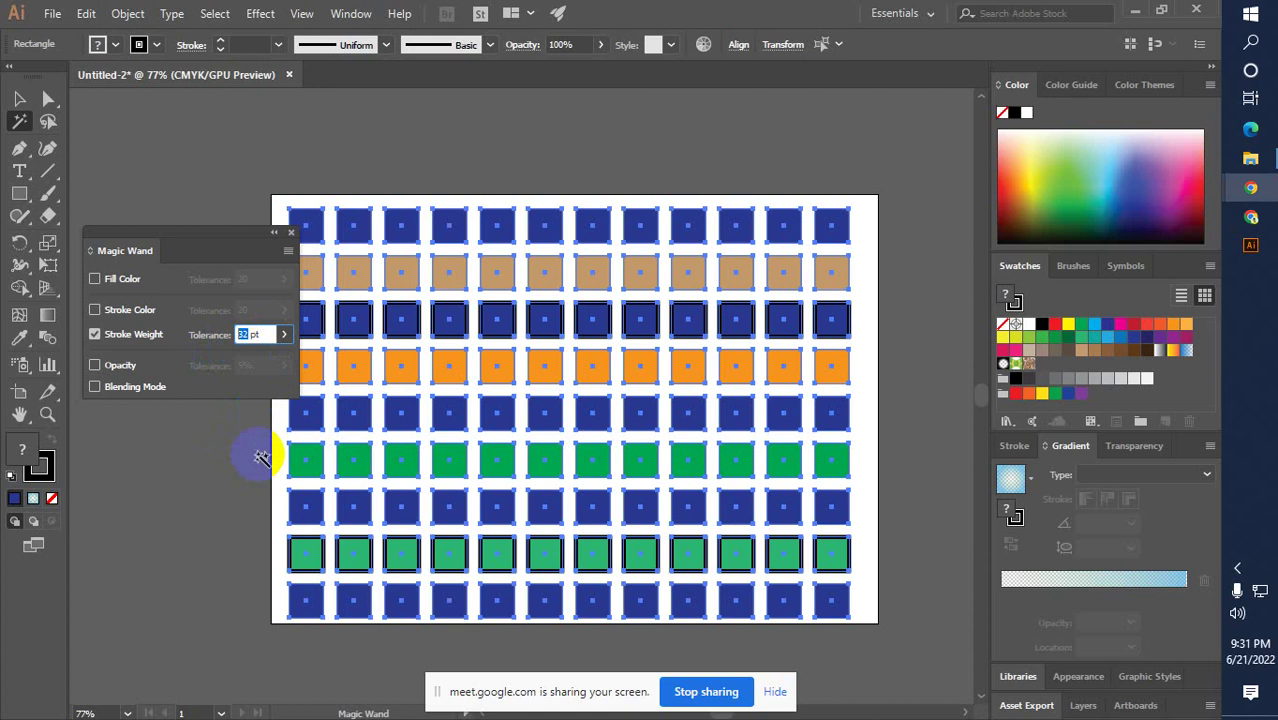
click(284, 335)
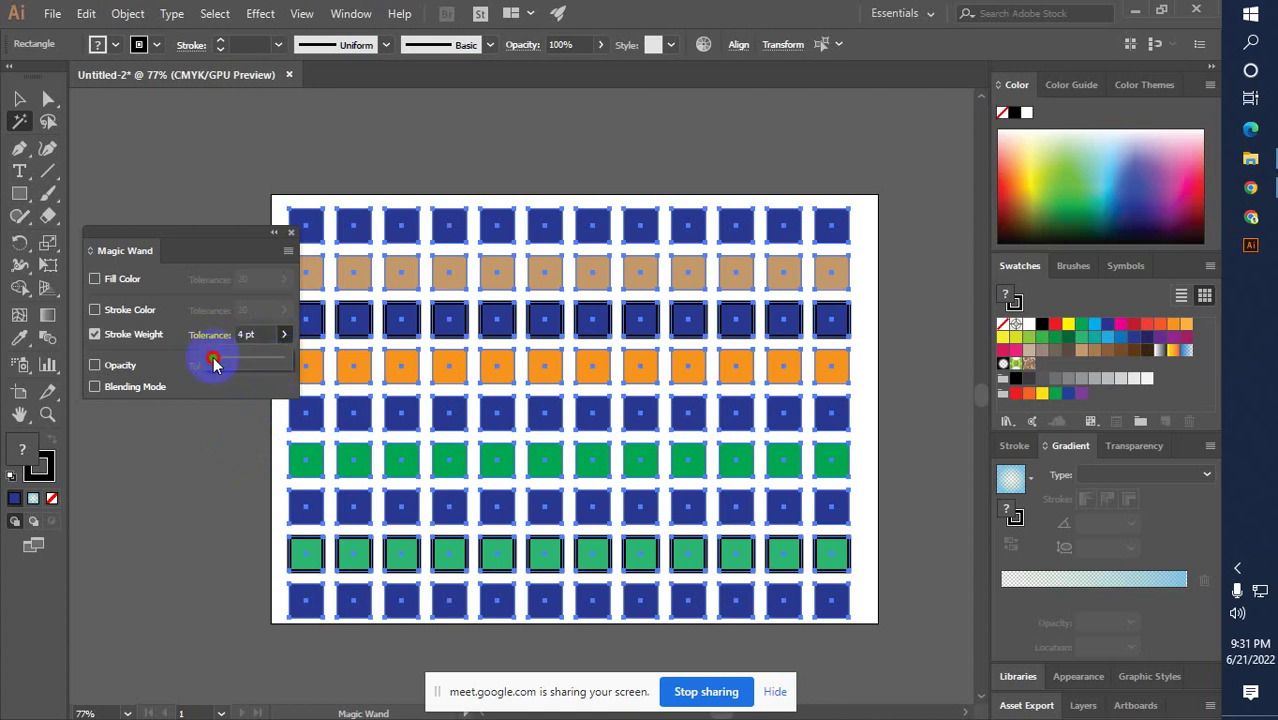
drag(213, 362, 218, 362)
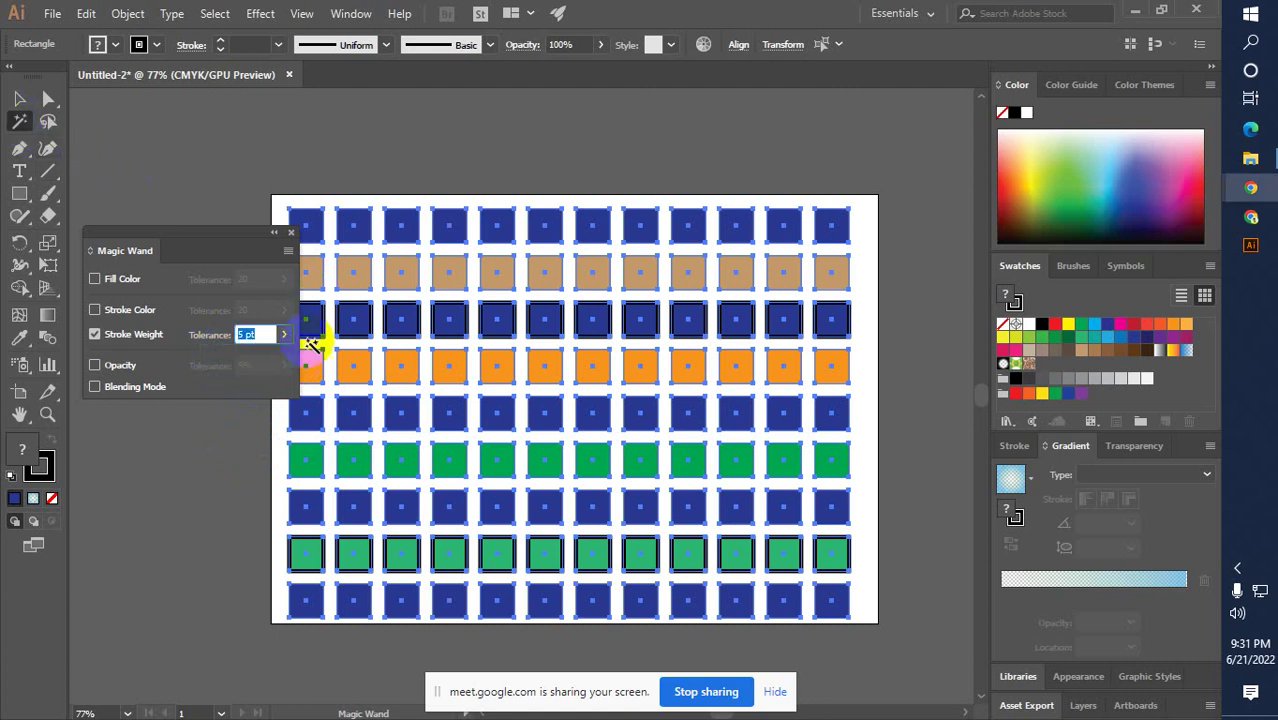
click(274, 270)
click(278, 234)
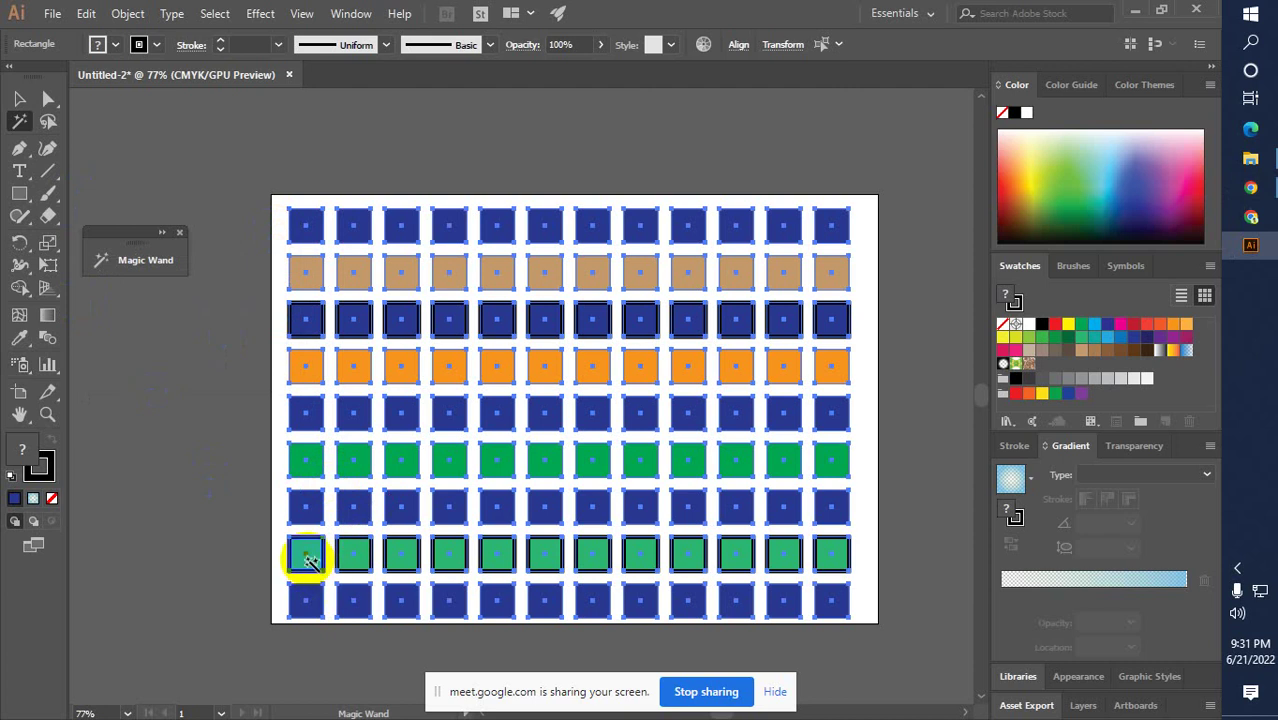
Deselect all squares and sample the first square of the eighth row with the Magic Wand
click(19, 99)
click(171, 385)
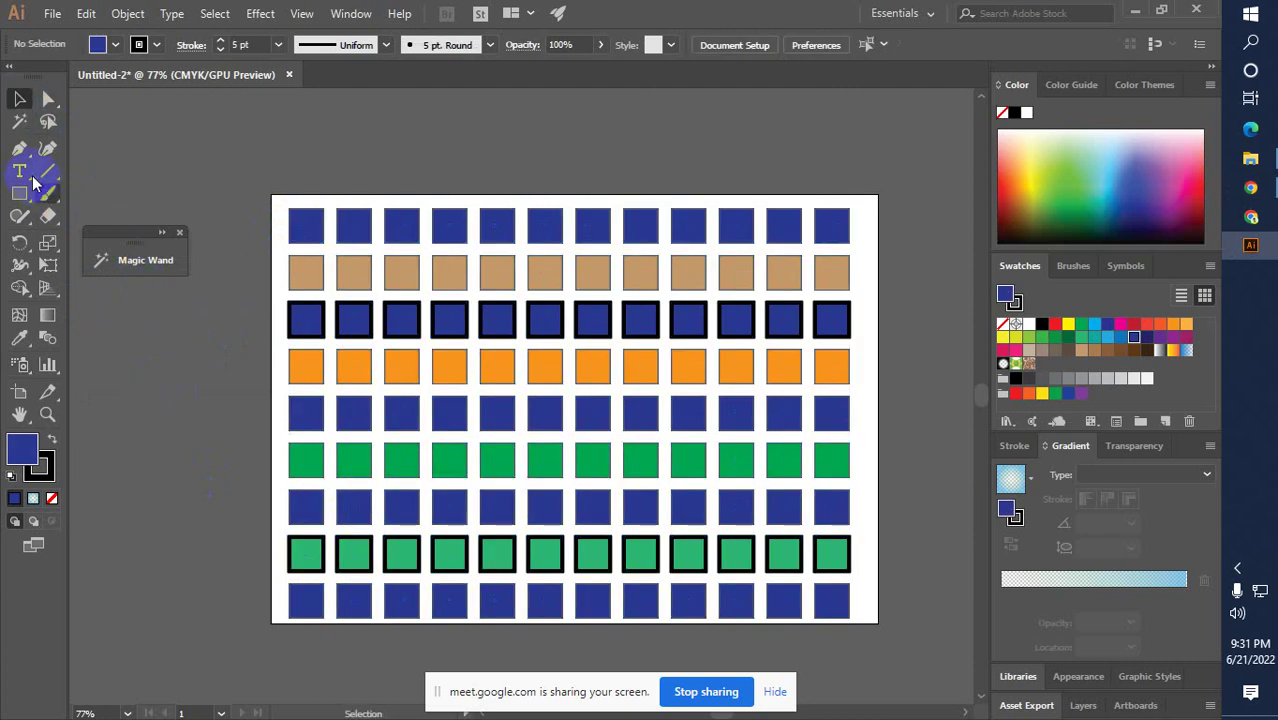
click(19, 172)
click(19, 121)
click(375, 481)
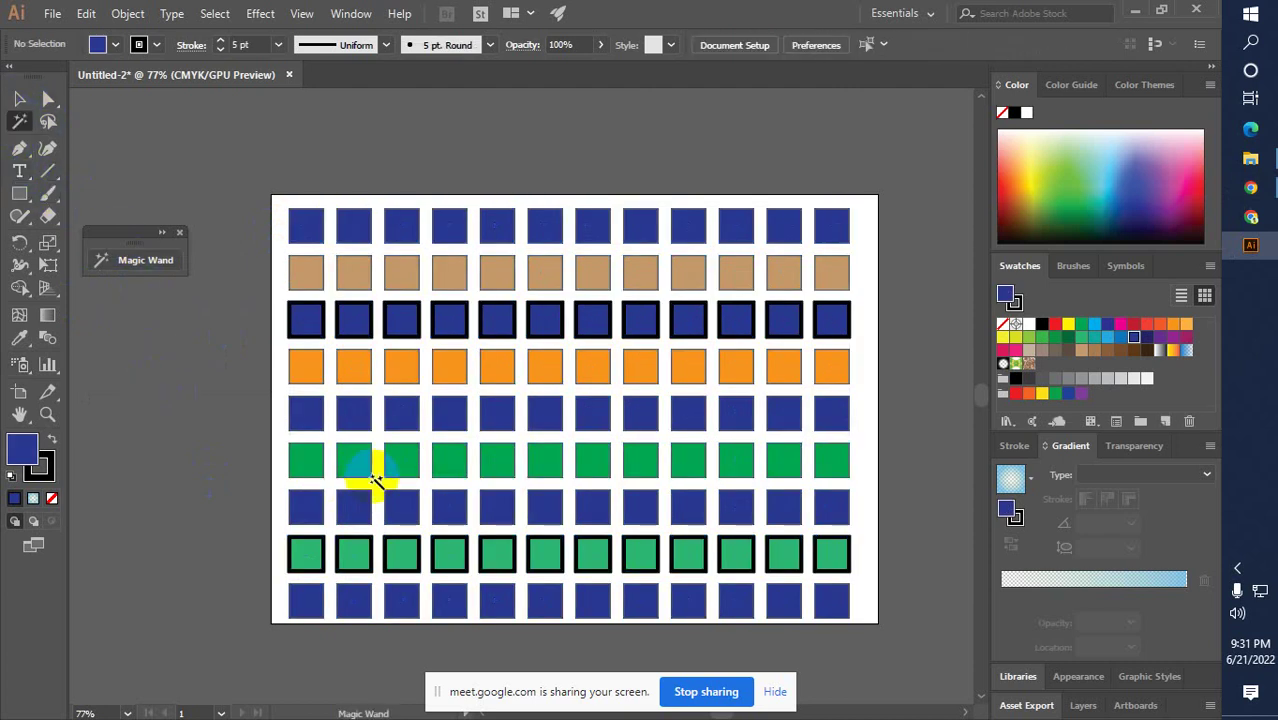
click(303, 552)
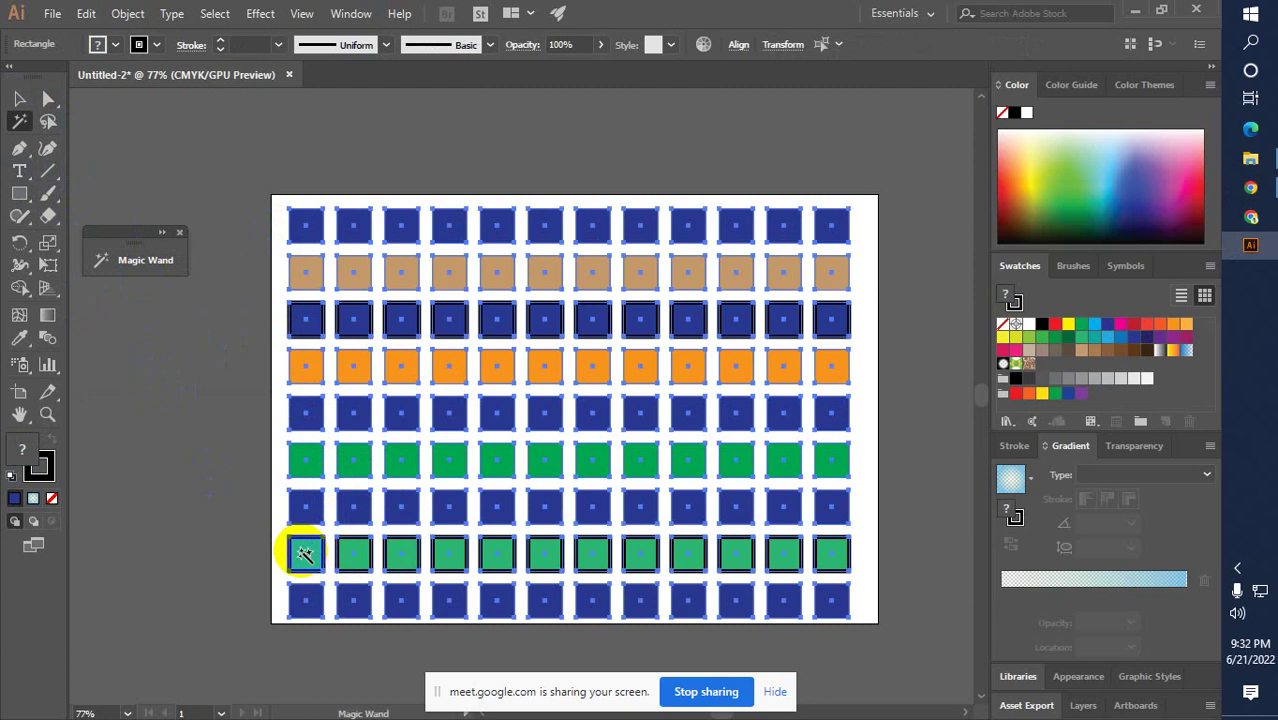
Set the Magic Wand's stroke weight tolerance to 2 pt and select the thick-stroked squares in the third and eighth rows
double_click(161, 236)
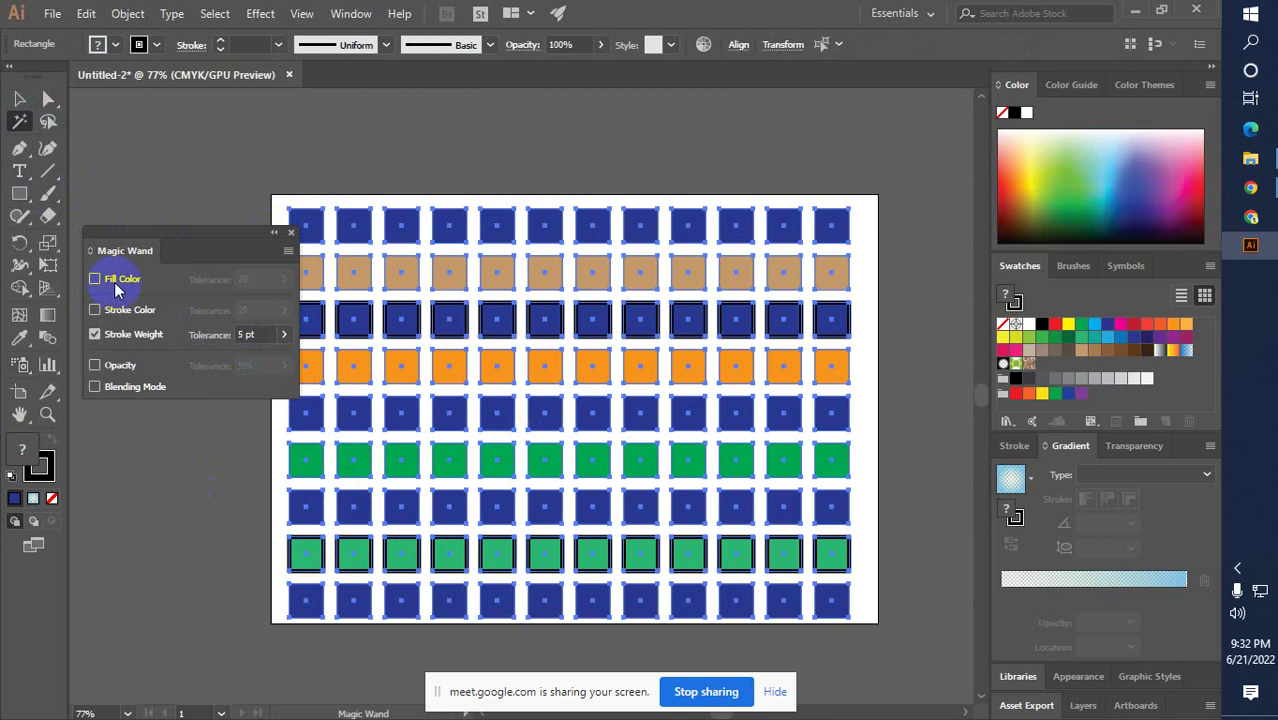
click(245, 335)
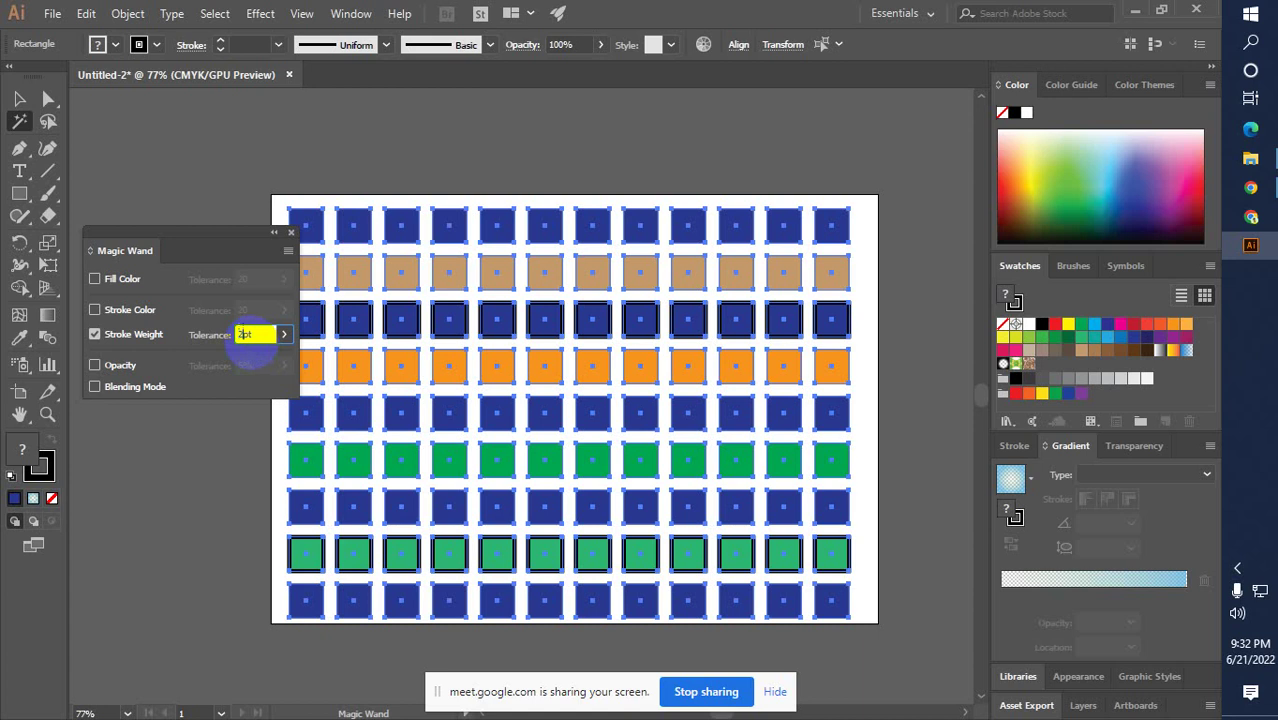
text(2pt)
click(194, 420)
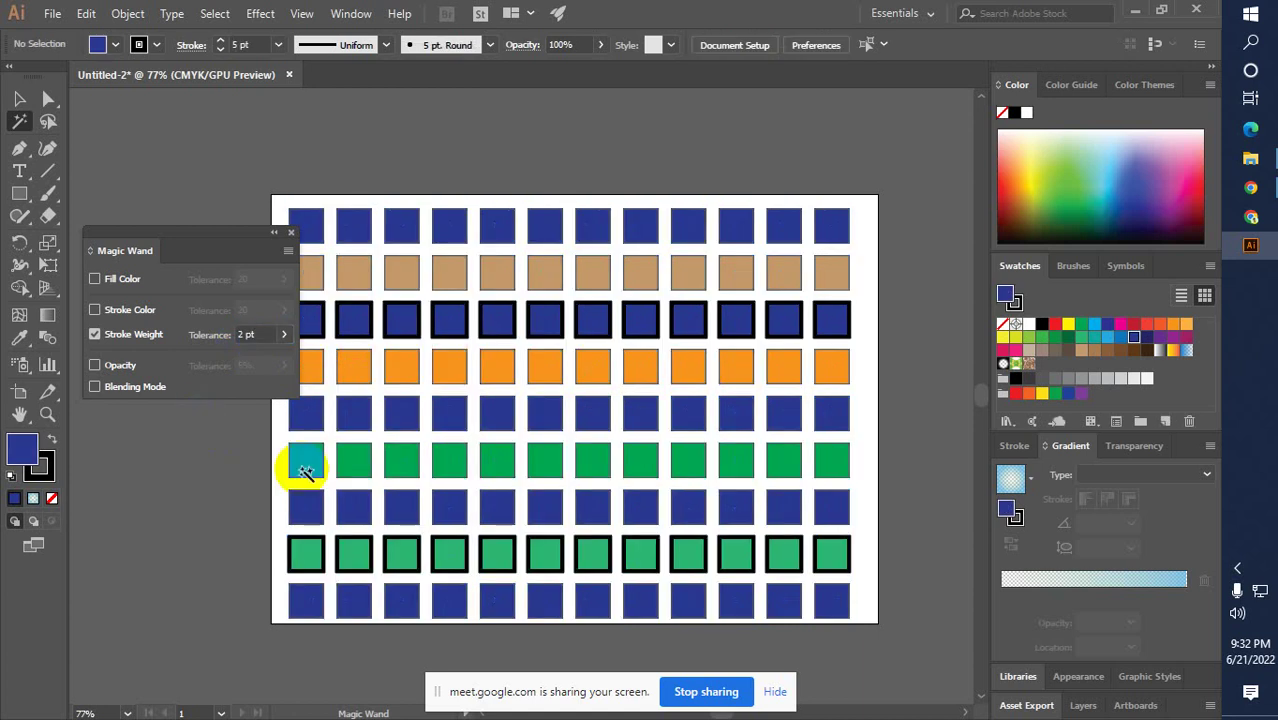
click(307, 551)
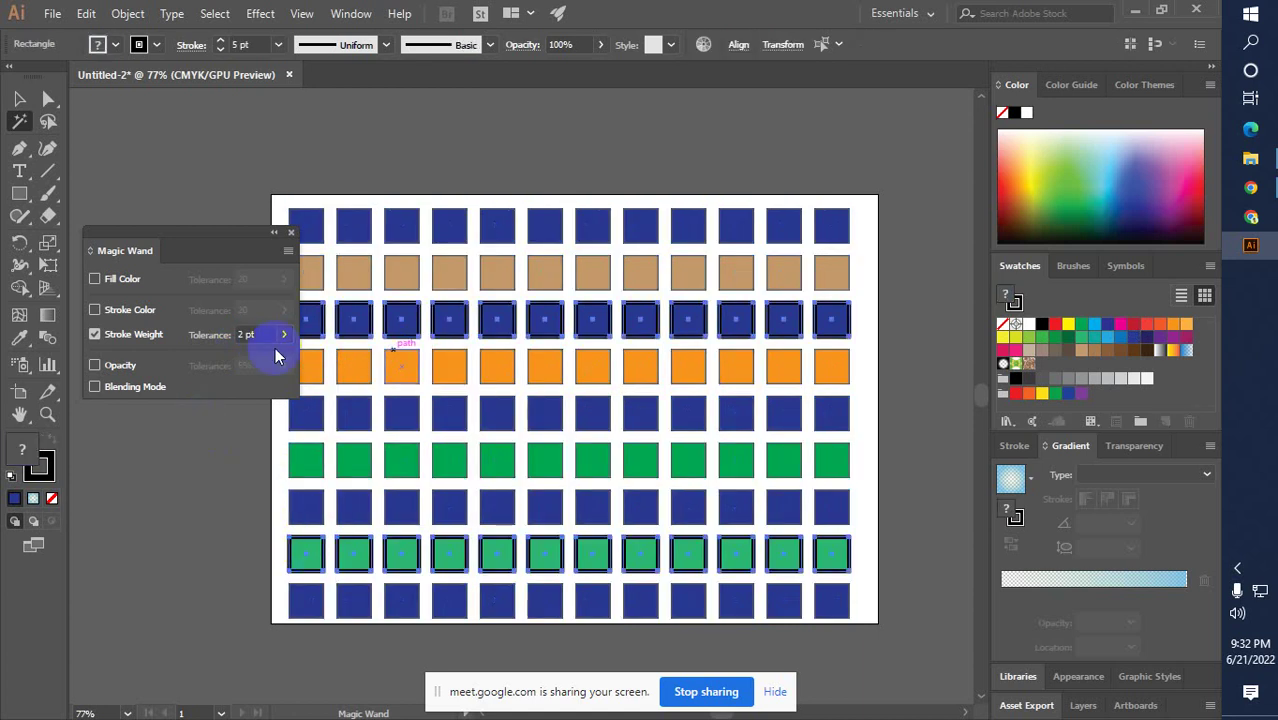
click(405, 322)
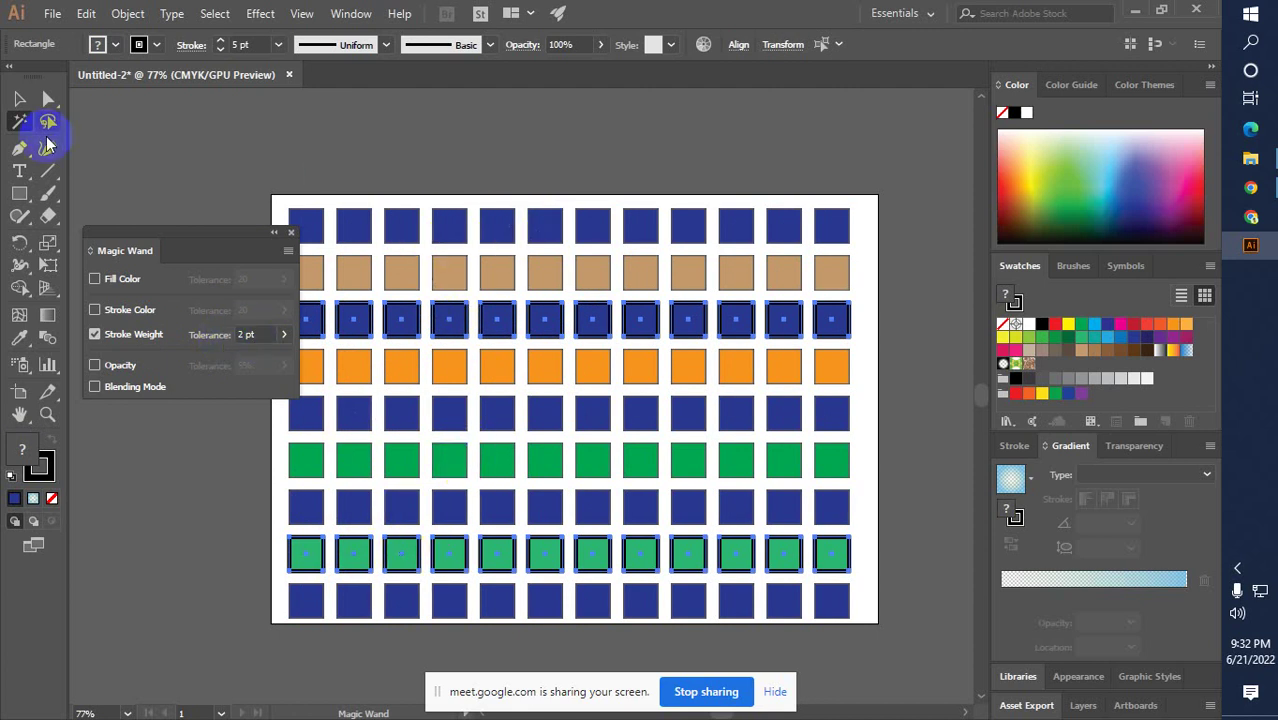
Collapse the Magic Wand options and select single squares in the first, sixth and eighth rows to compare their stroke weights
click(19, 98)
click(274, 235)
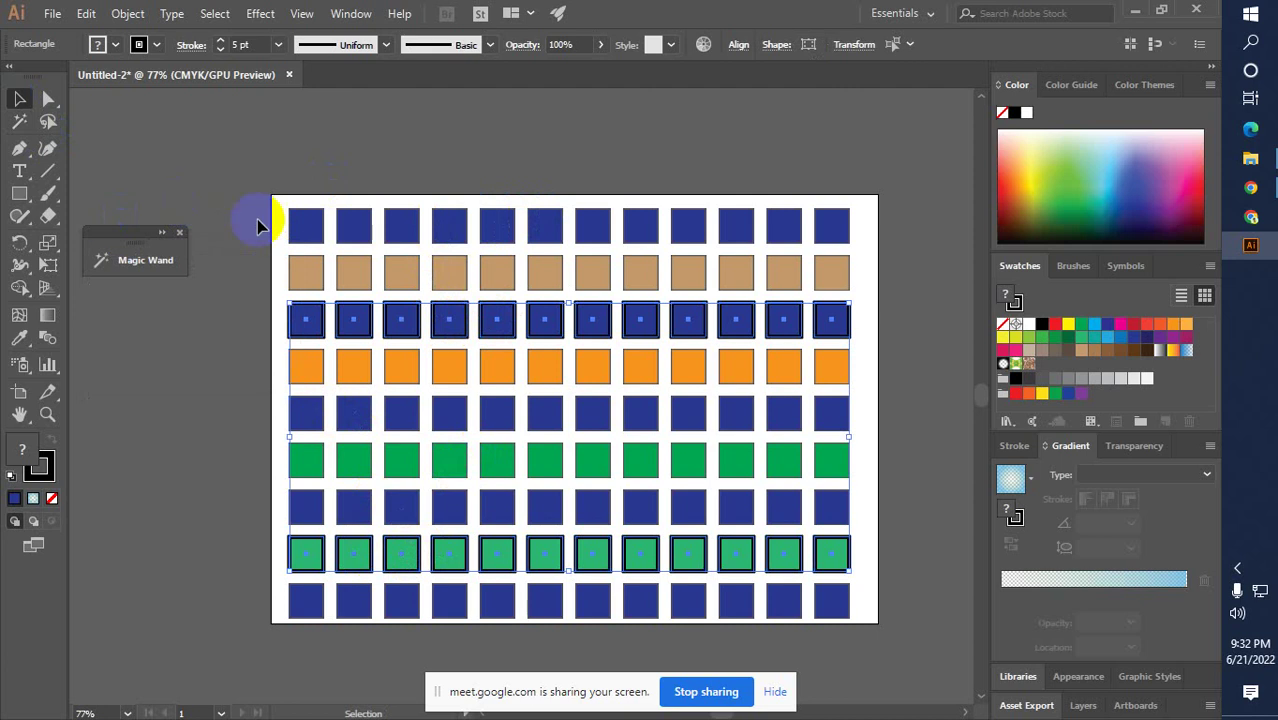
click(305, 224)
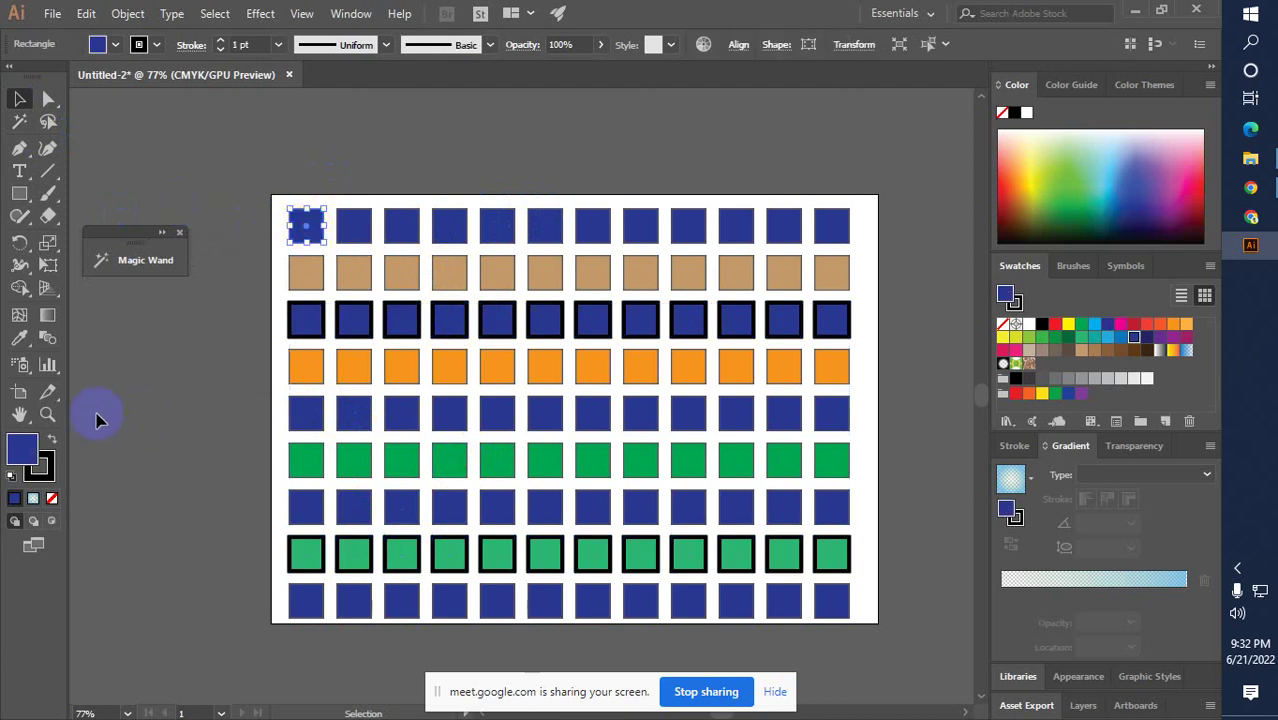
click(402, 240)
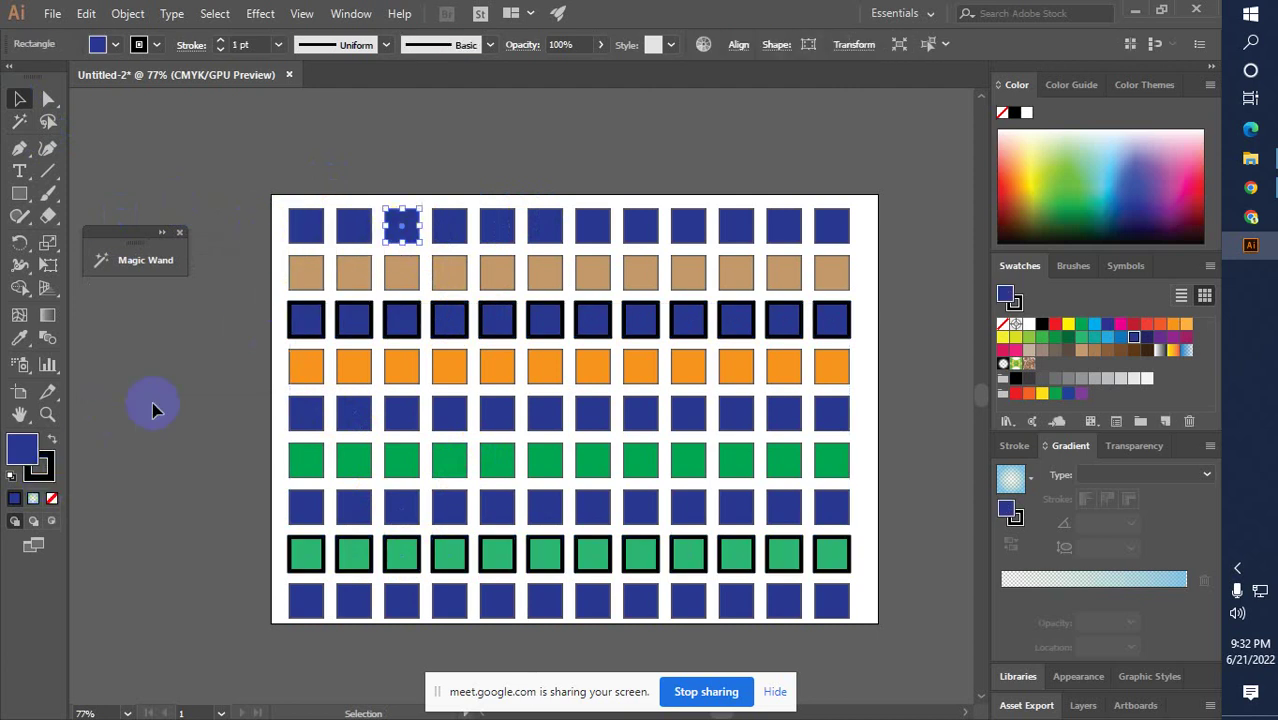
click(405, 466)
click(286, 568)
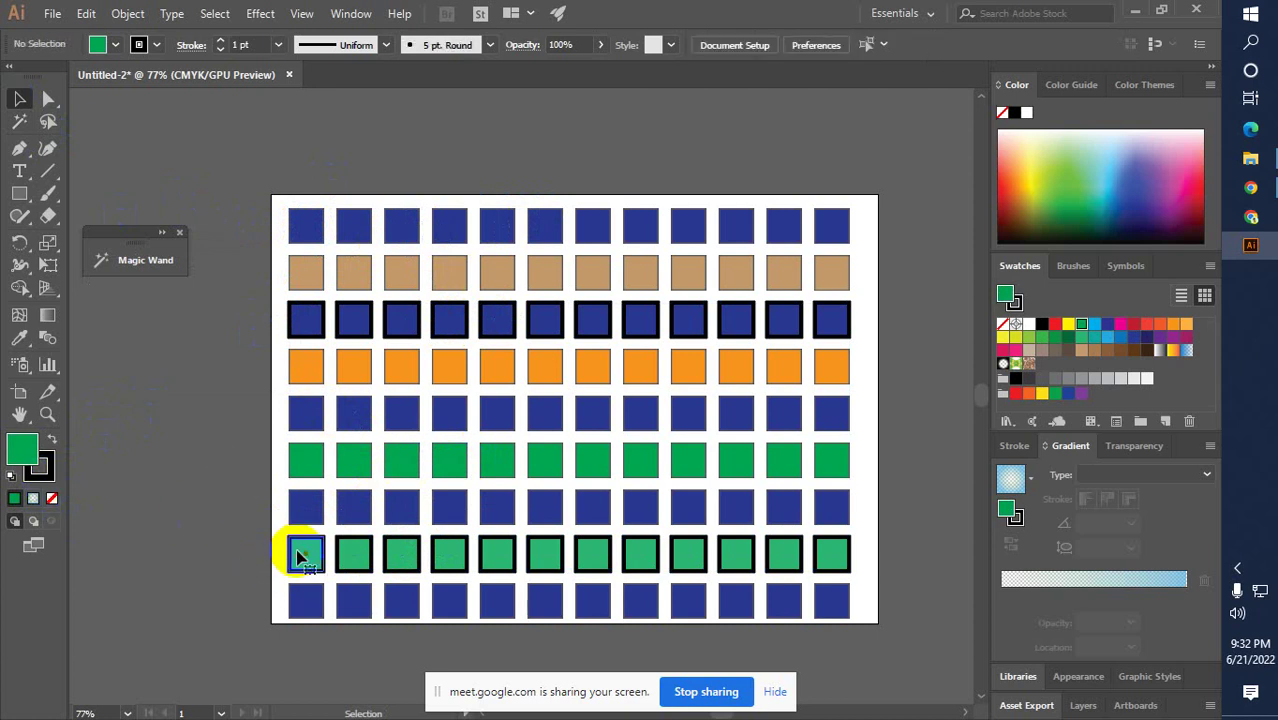
click(298, 557)
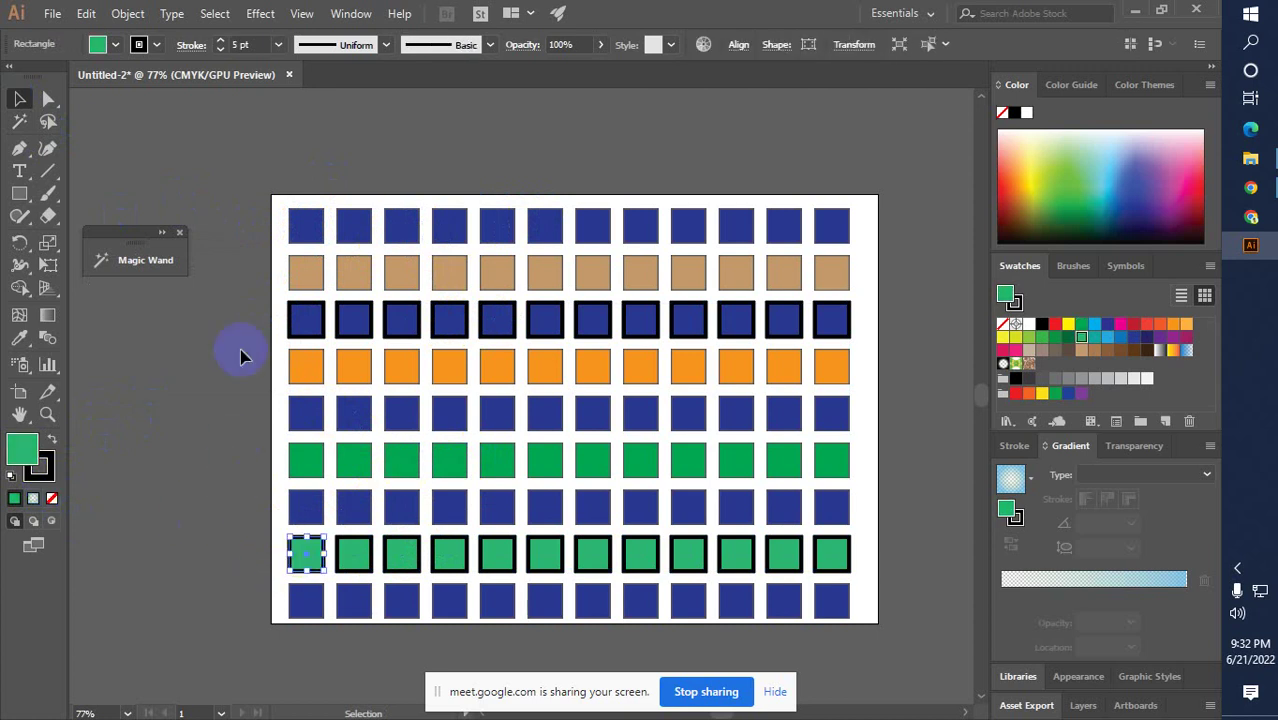
click(300, 225)
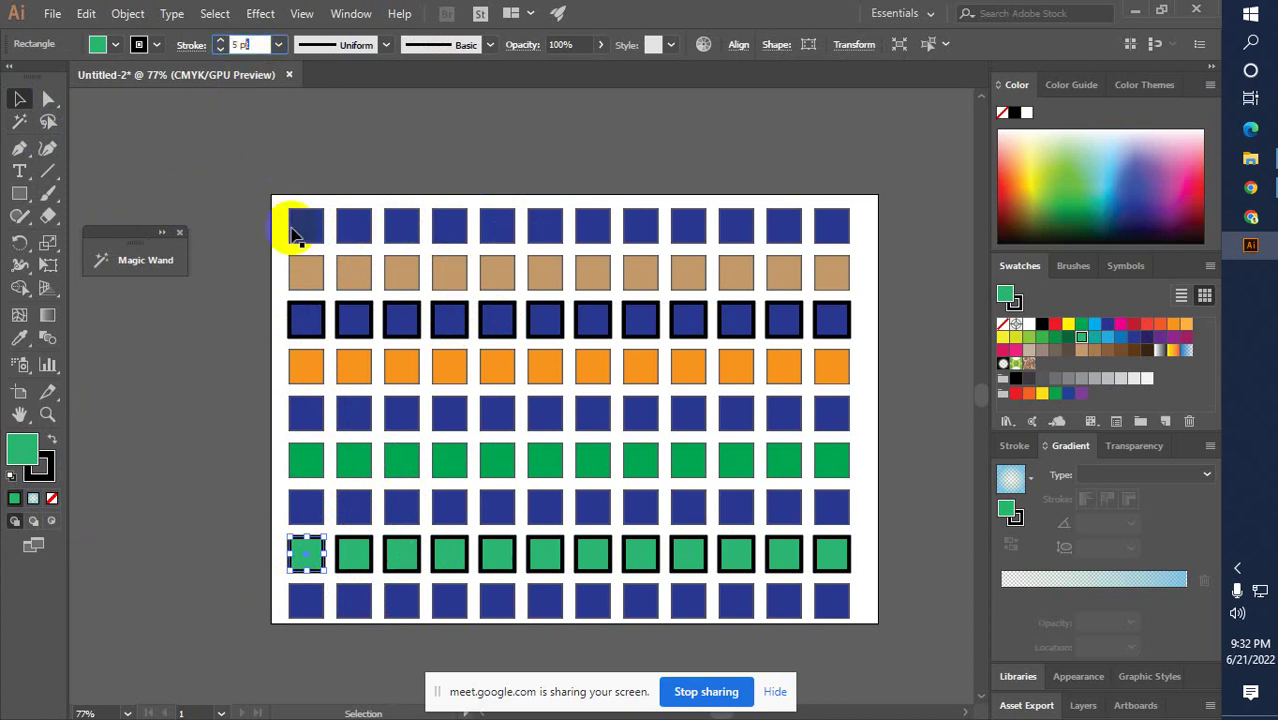
click(352, 226)
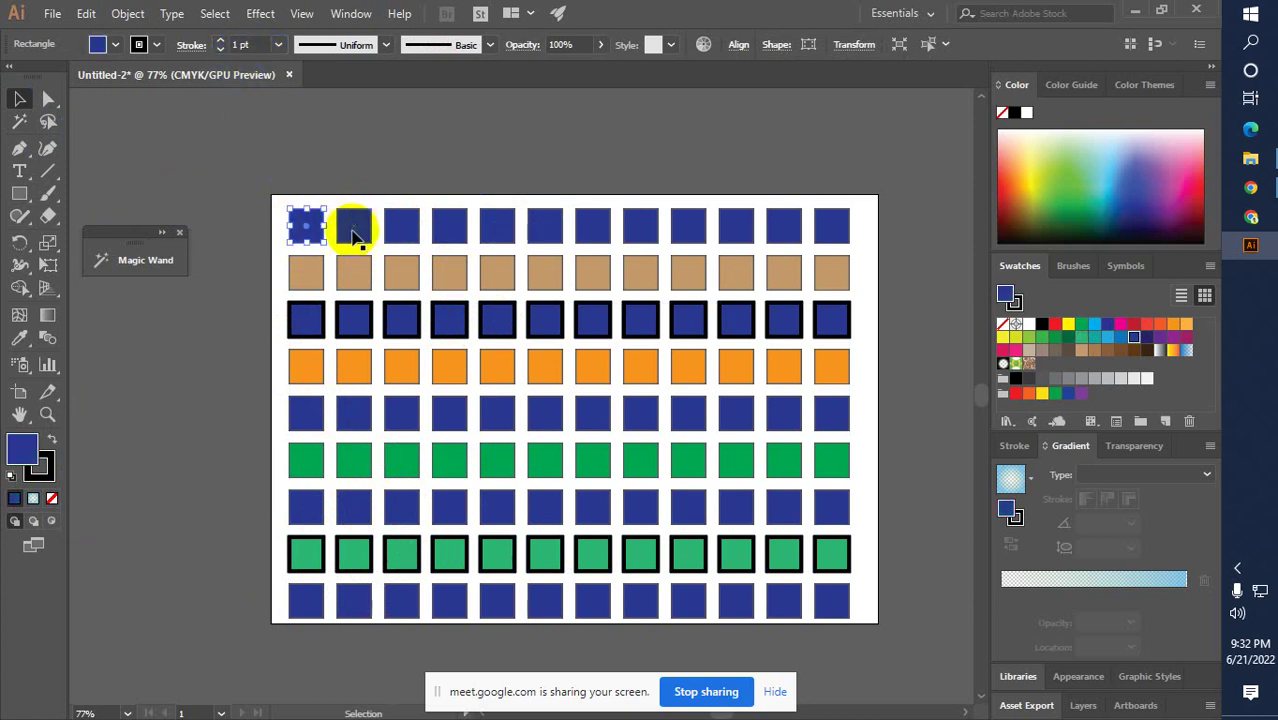
Expand and reposition the Magic Wand options, then select the thick-stroked squares by sampling the first square of the eighth row
click(162, 234)
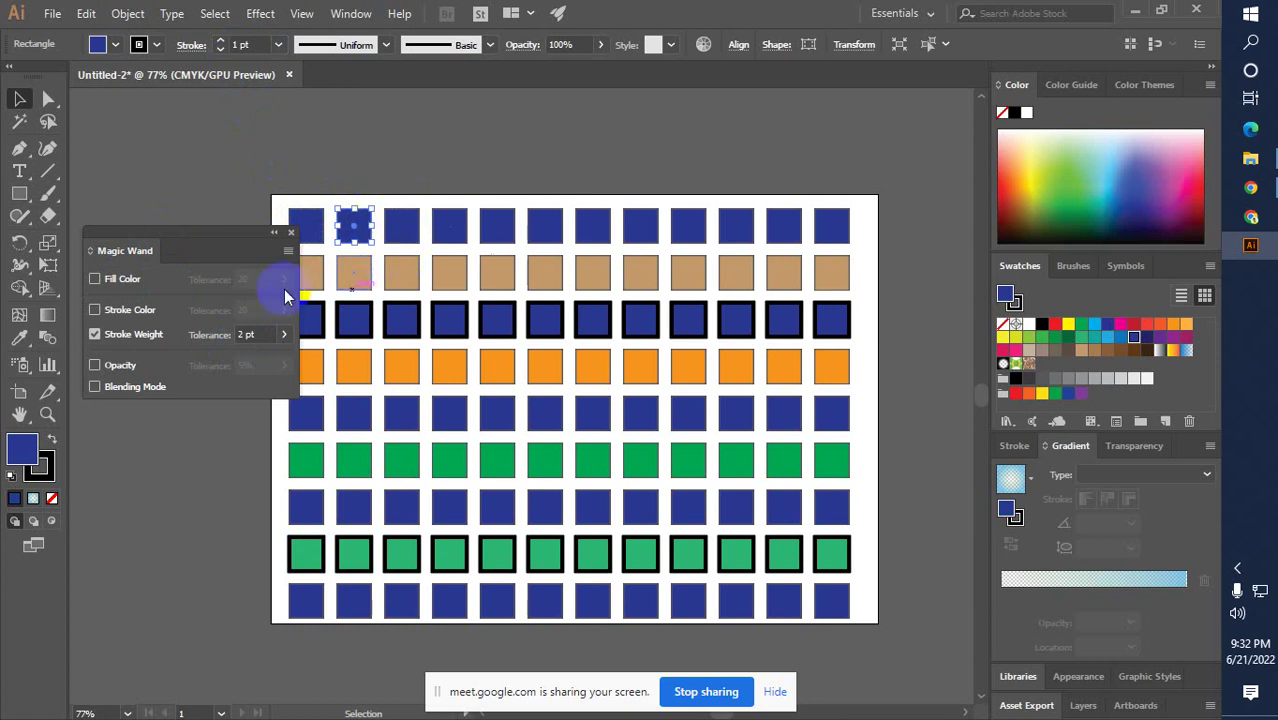
click(258, 414)
drag(222, 238, 210, 204)
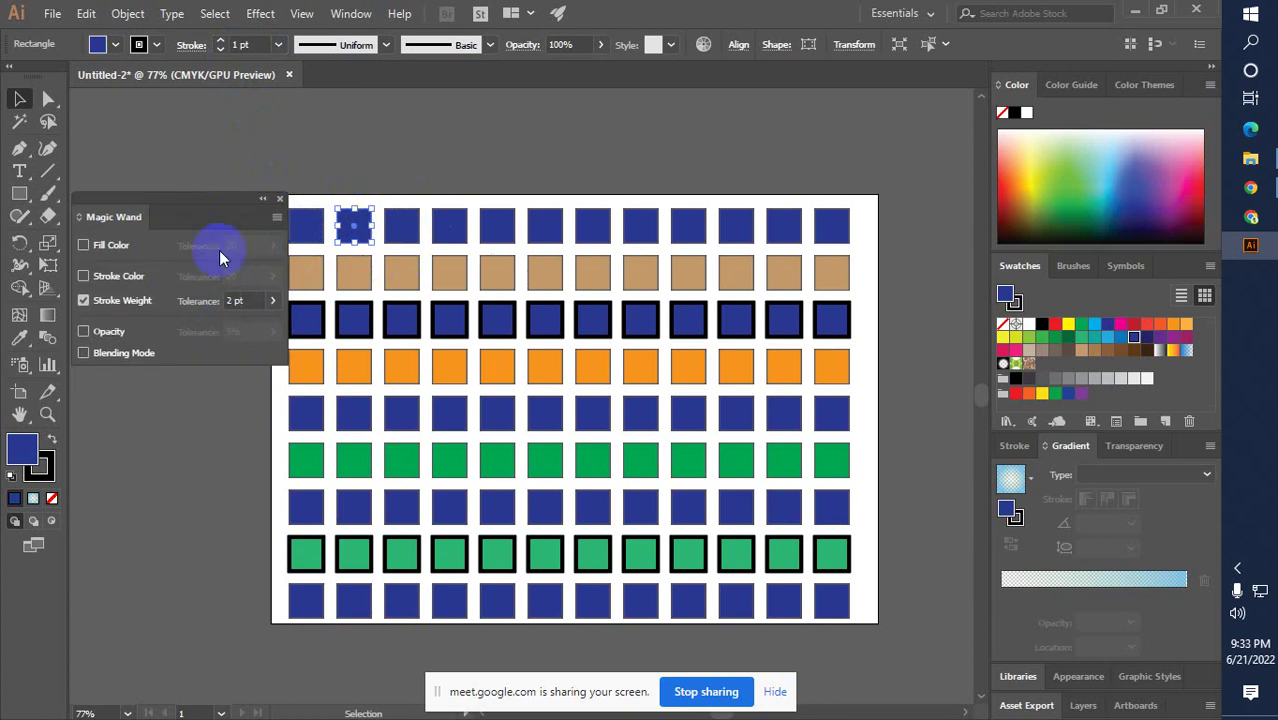
click(220, 378)
click(19, 121)
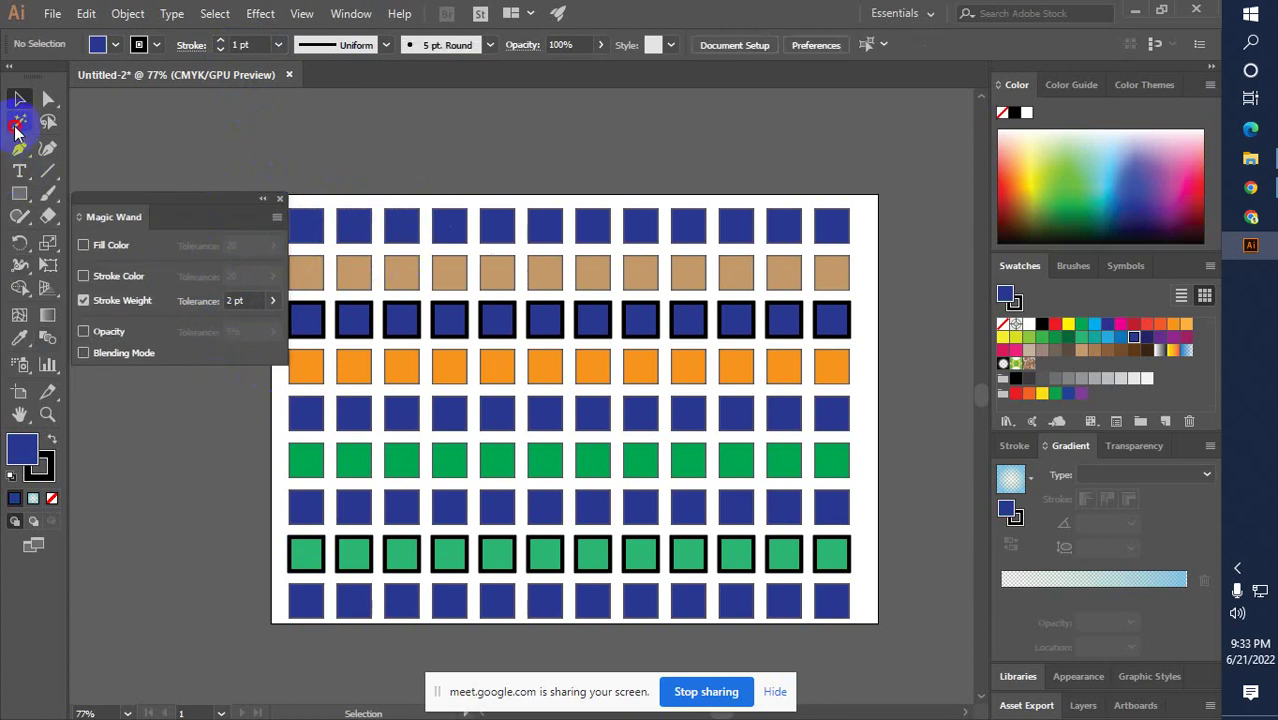
click(302, 546)
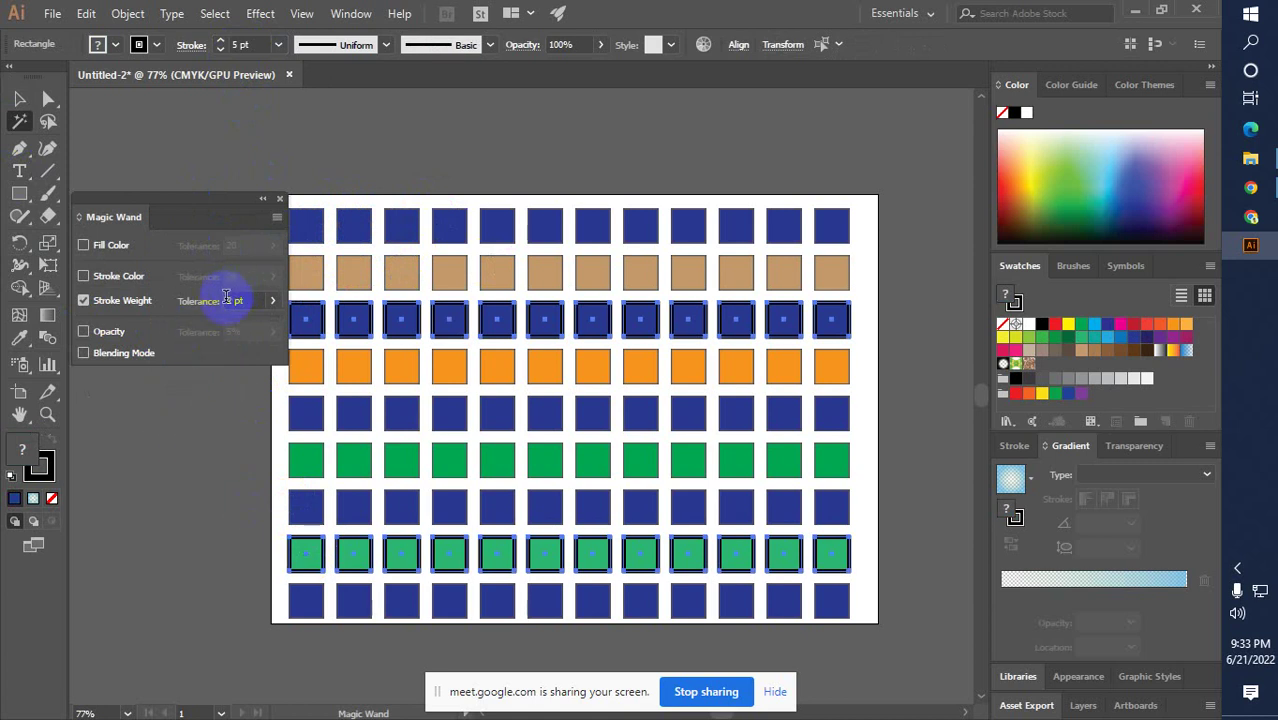
Switch to the Google Meet call to admit the two waiting participants, returning to Illustrator after each one
click(1250, 216)
click(806, 205)
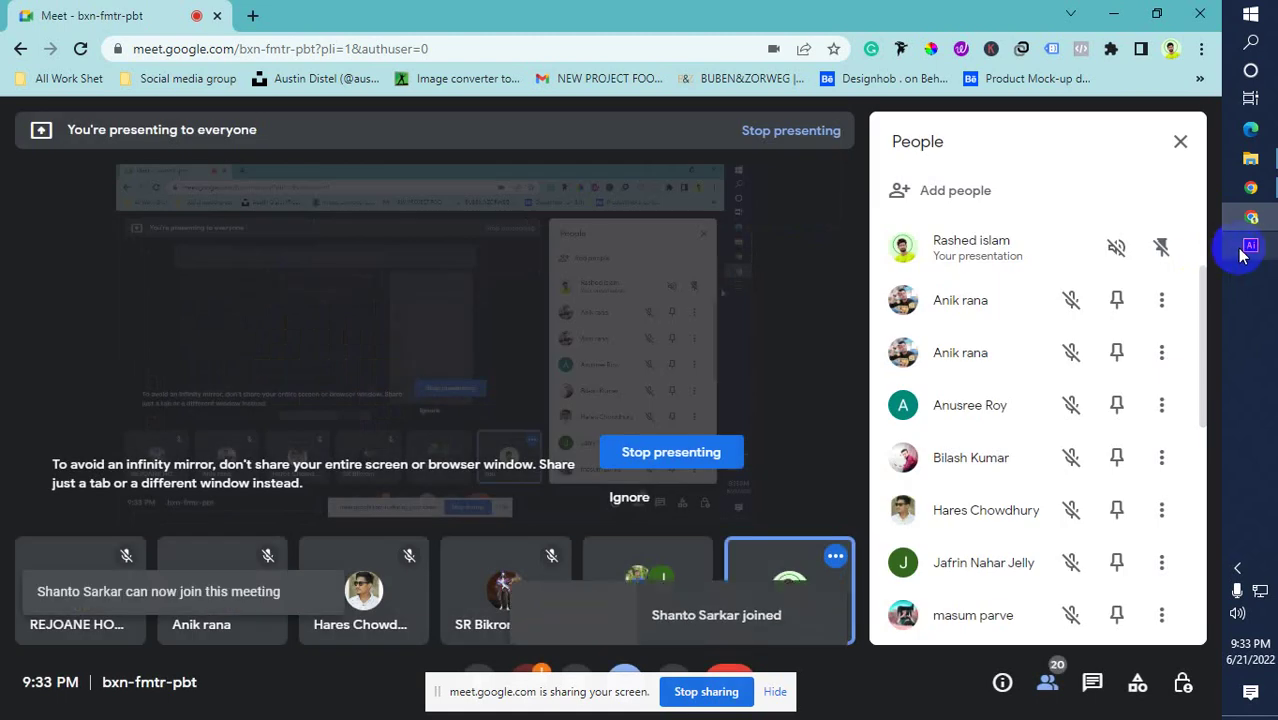
click(1250, 245)
click(225, 318)
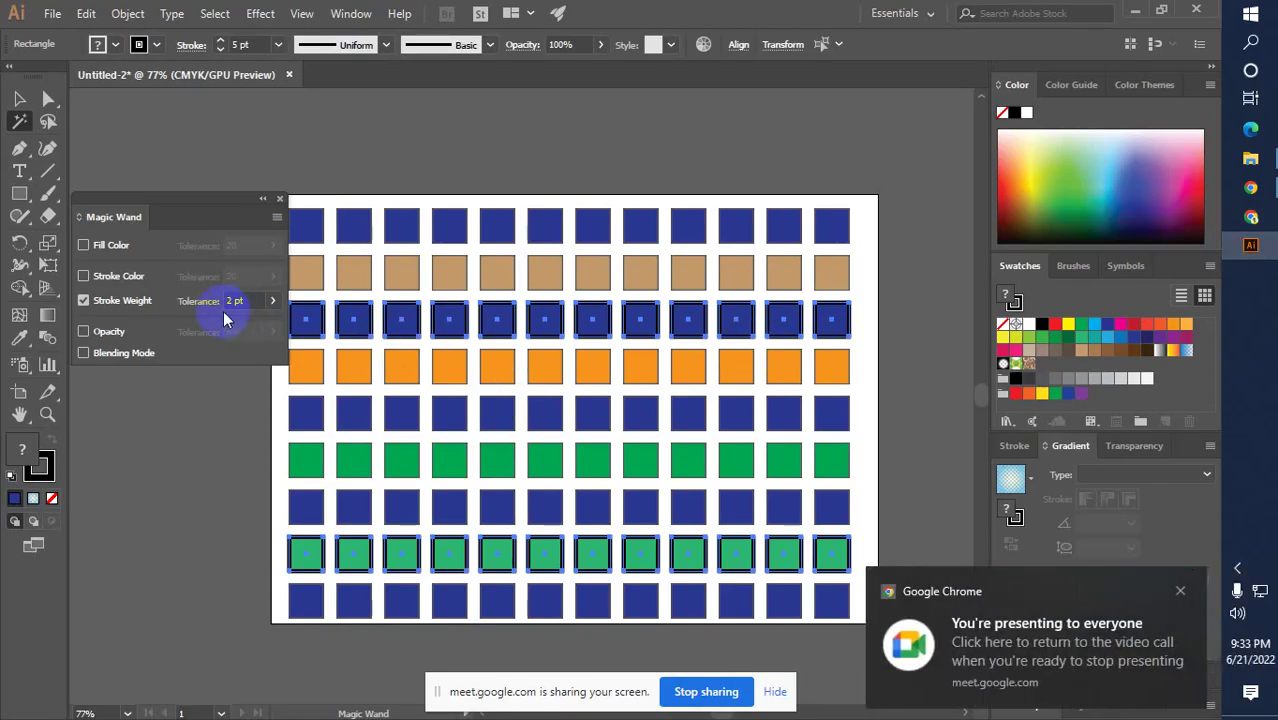
click(1250, 216)
click(800, 204)
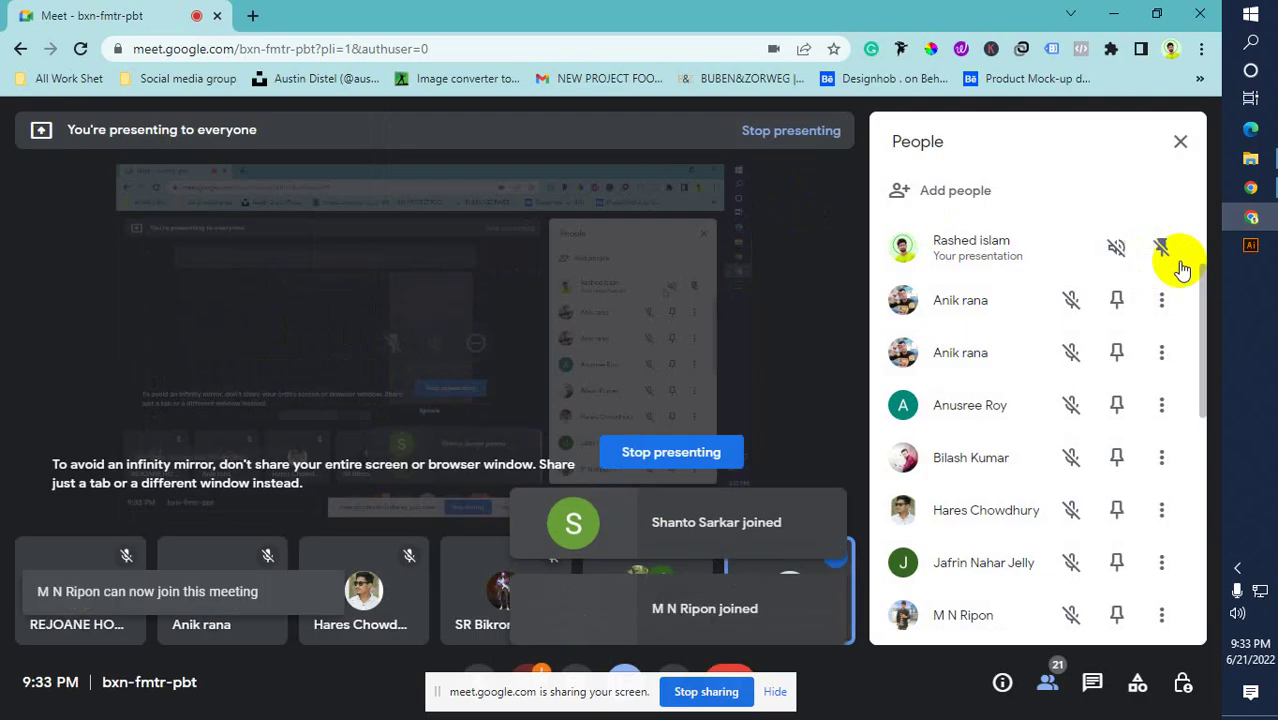
click(1250, 245)
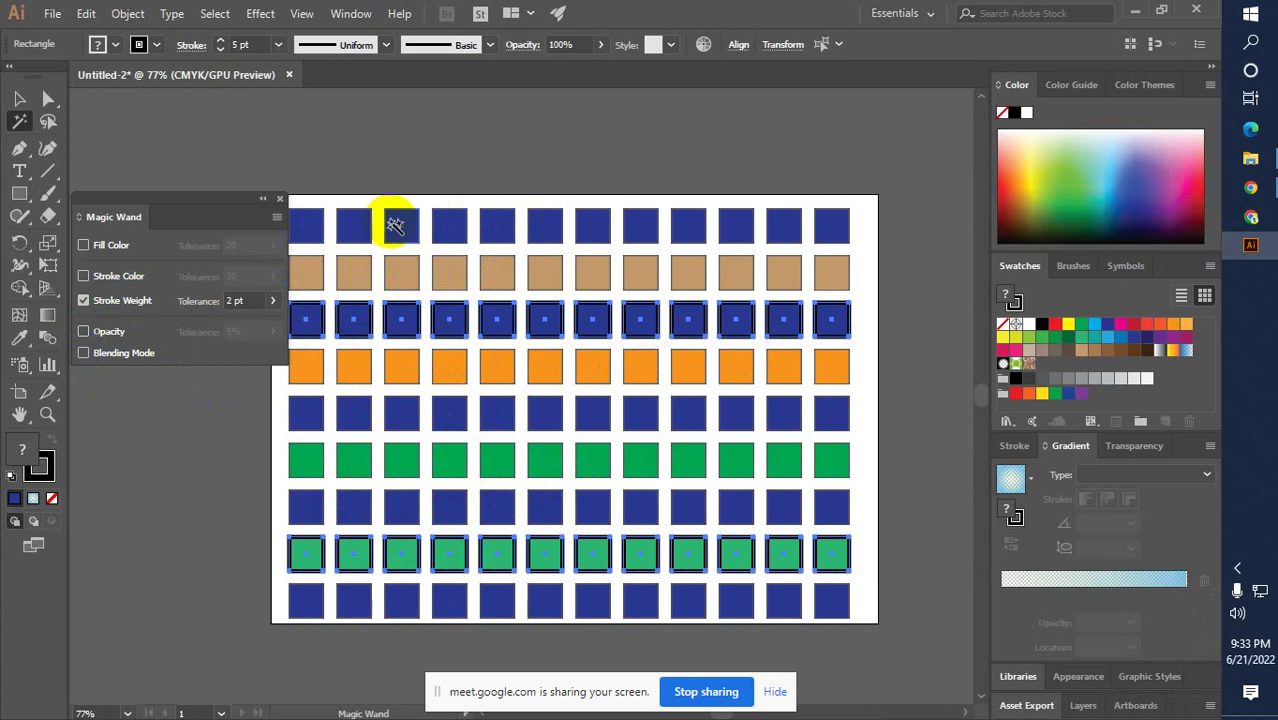
Reopen the Magic Wand options, turn off Stroke Weight matching, collapse the options and deselect all squares
click(279, 199)
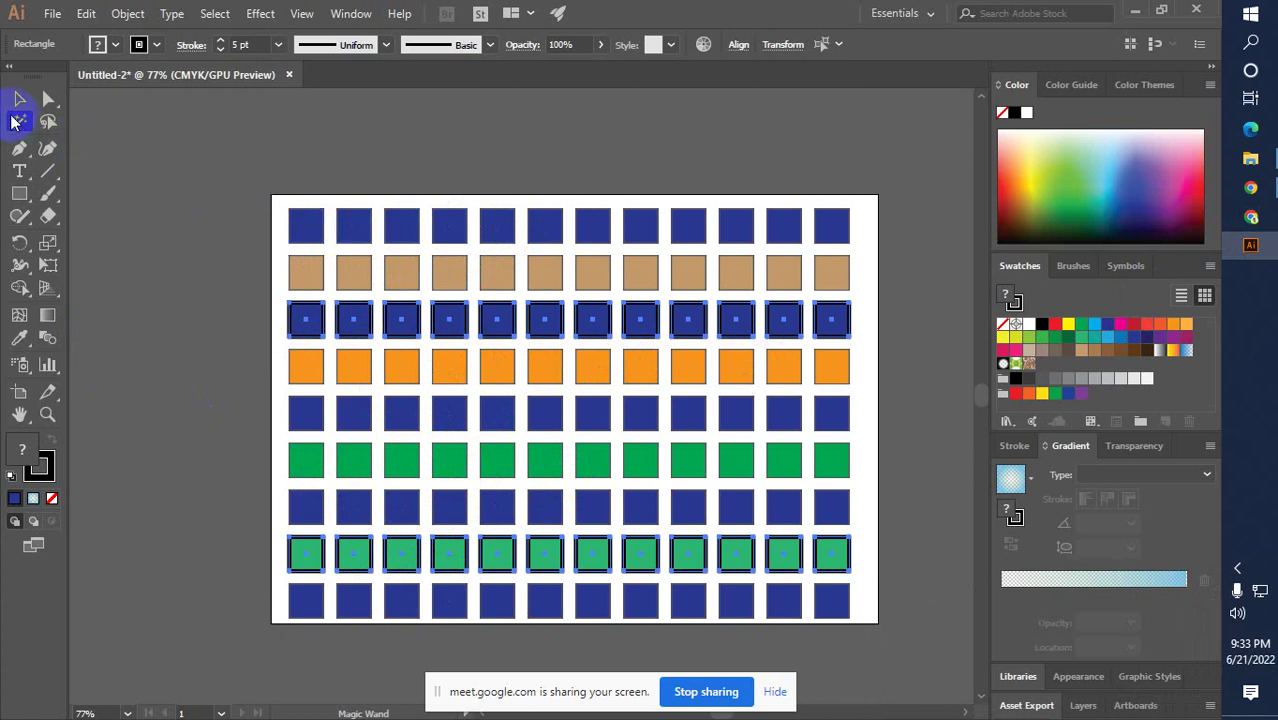
double_click(19, 123)
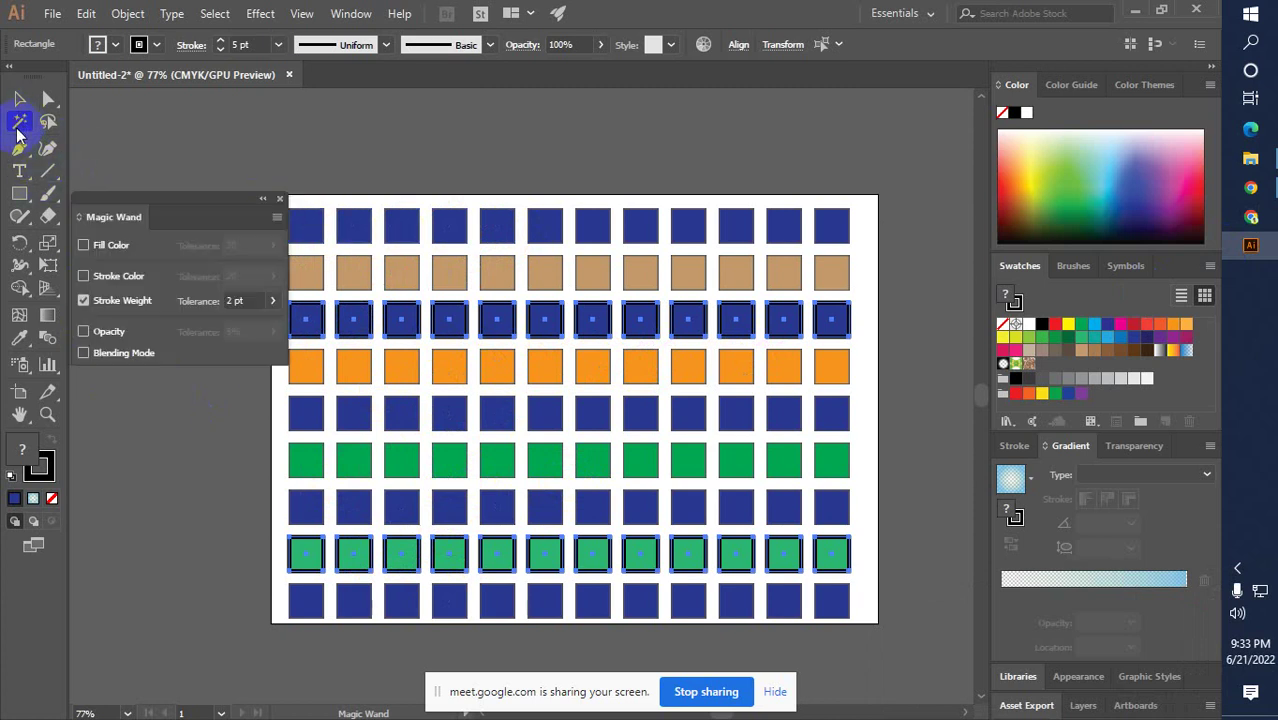
click(83, 300)
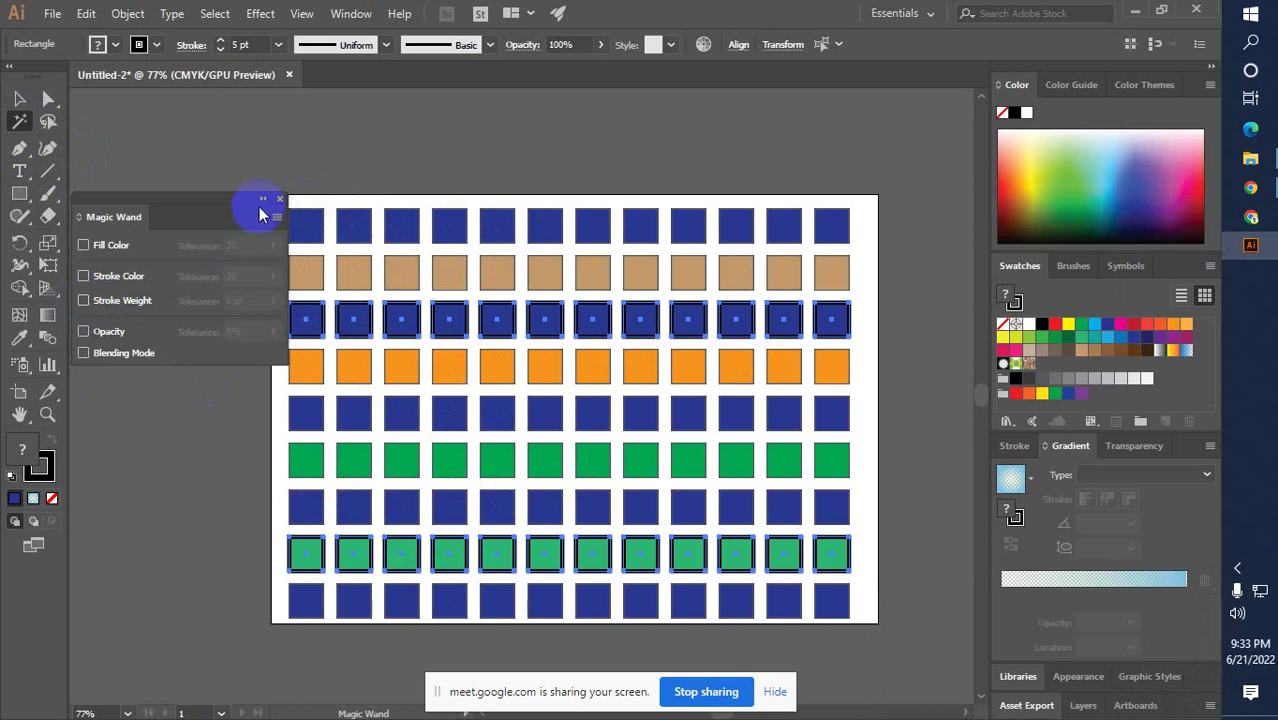
click(262, 199)
click(19, 98)
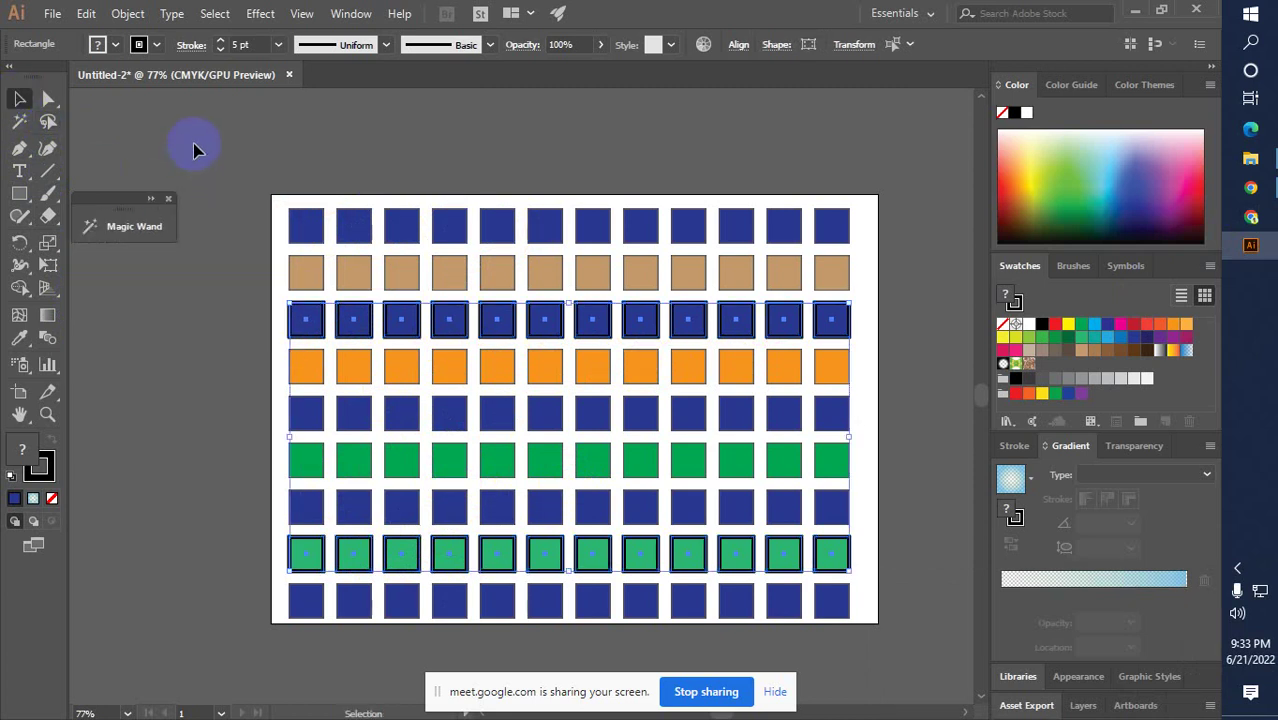
click(196, 149)
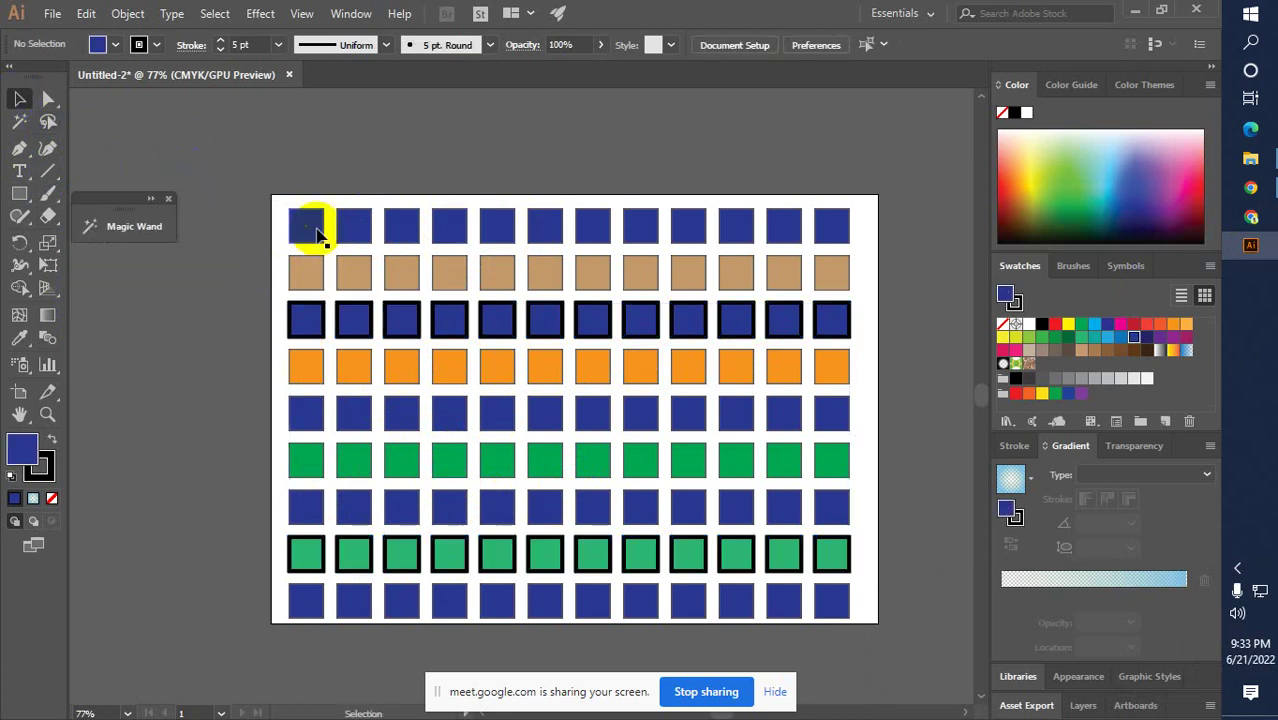
Set the opacity of the blue squares in the fifth row and the tan squares in the second row to 50%
drag(251, 408, 857, 420)
click(603, 45)
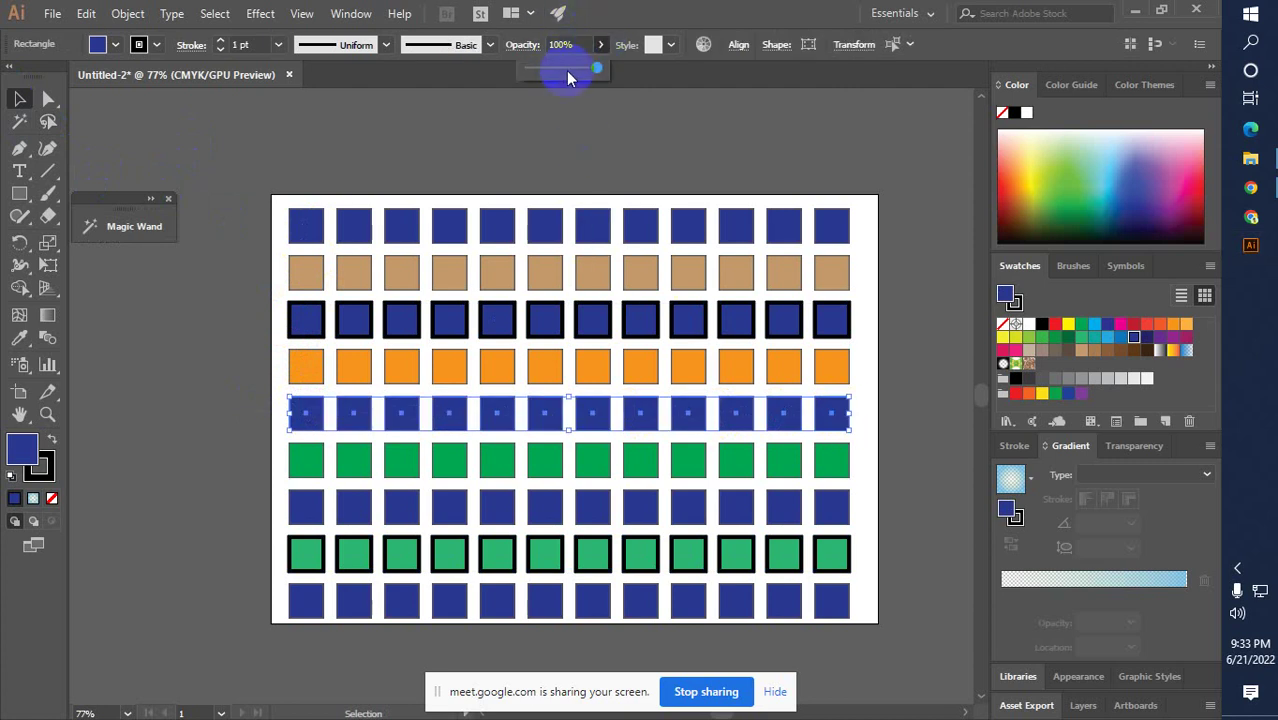
click(564, 70)
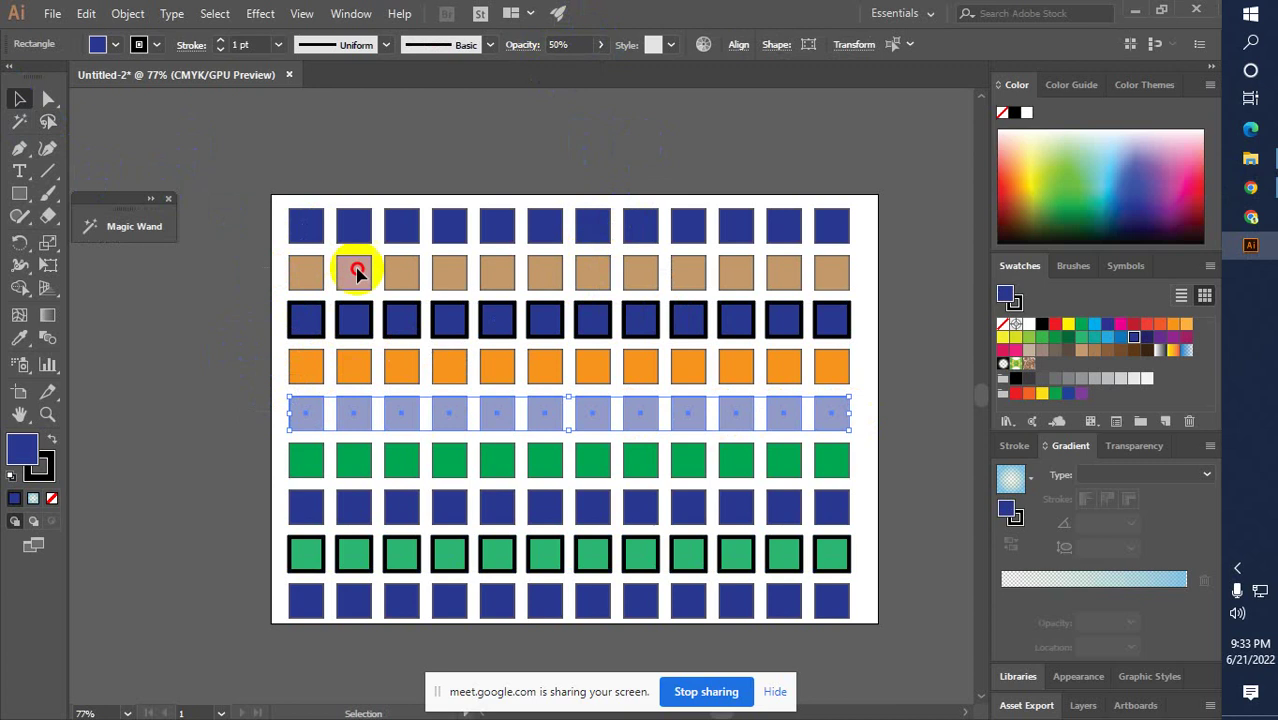
click(847, 277)
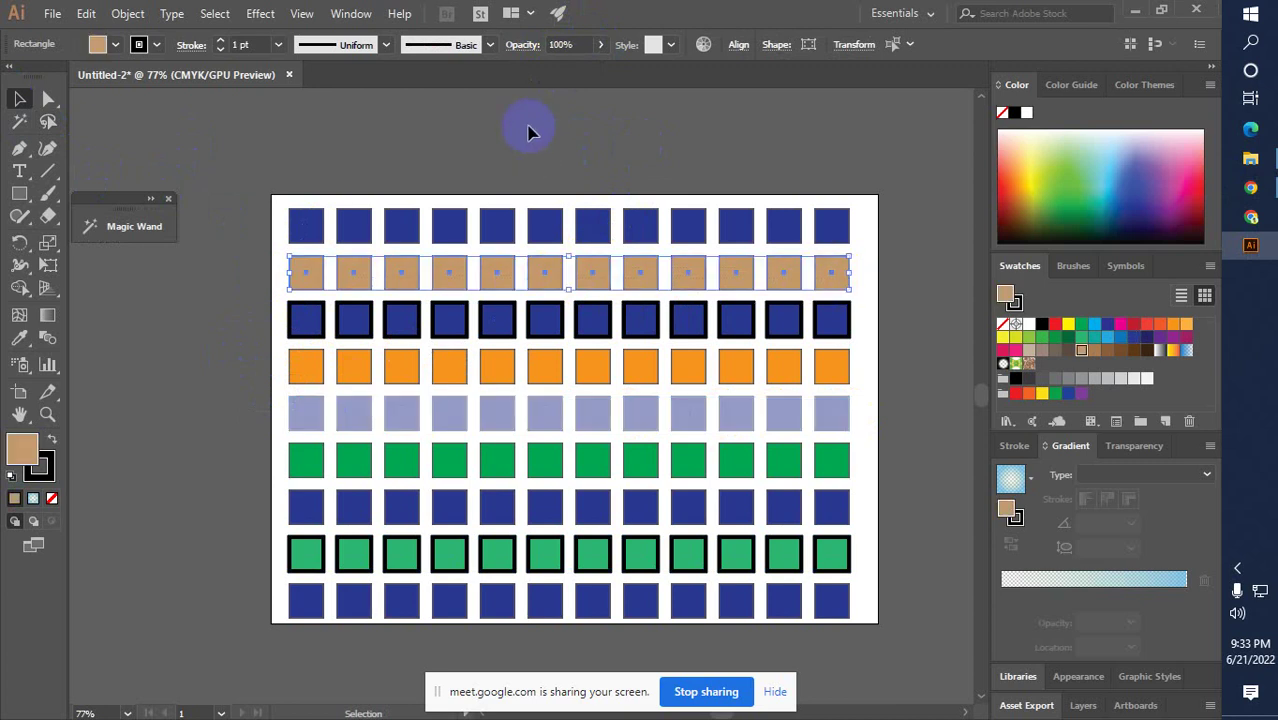
click(603, 46)
drag(596, 72, 562, 78)
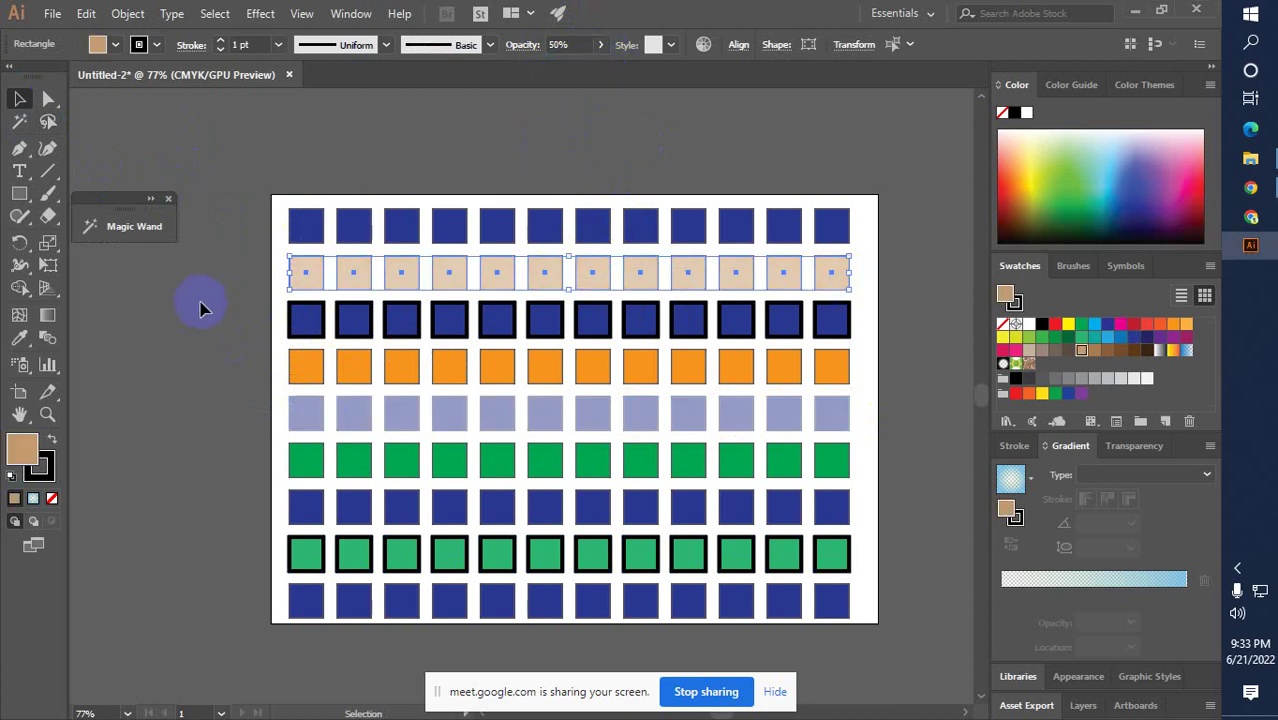
click(200, 308)
Turn on Opacity matching for the Magic Wand and select all semi-transparent squares by sampling a tan one in the second row
click(151, 198)
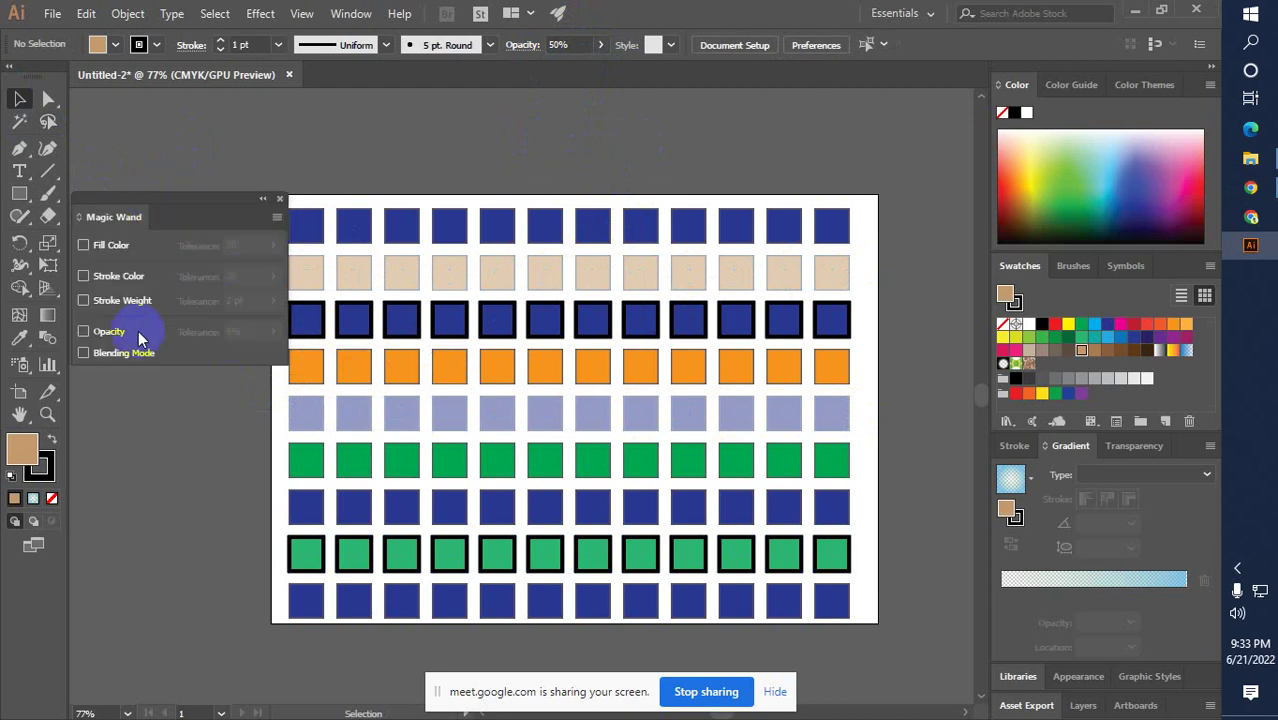
click(84, 331)
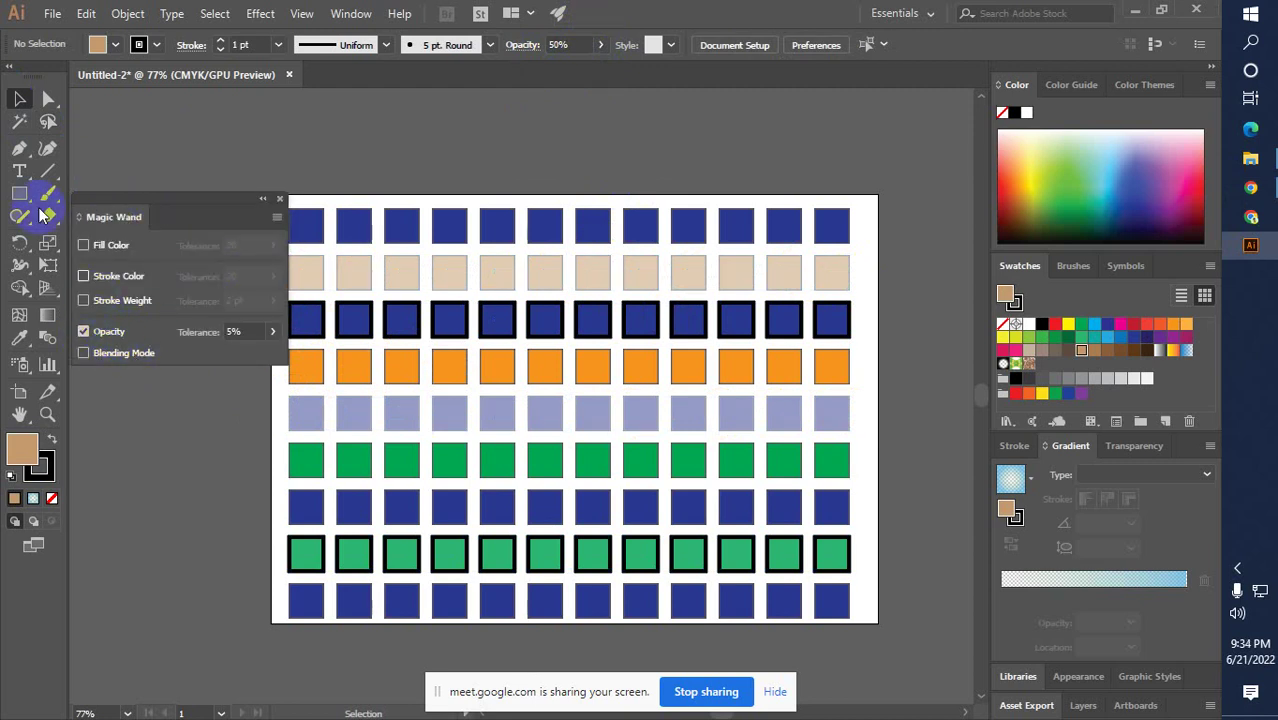
click(19, 121)
click(389, 300)
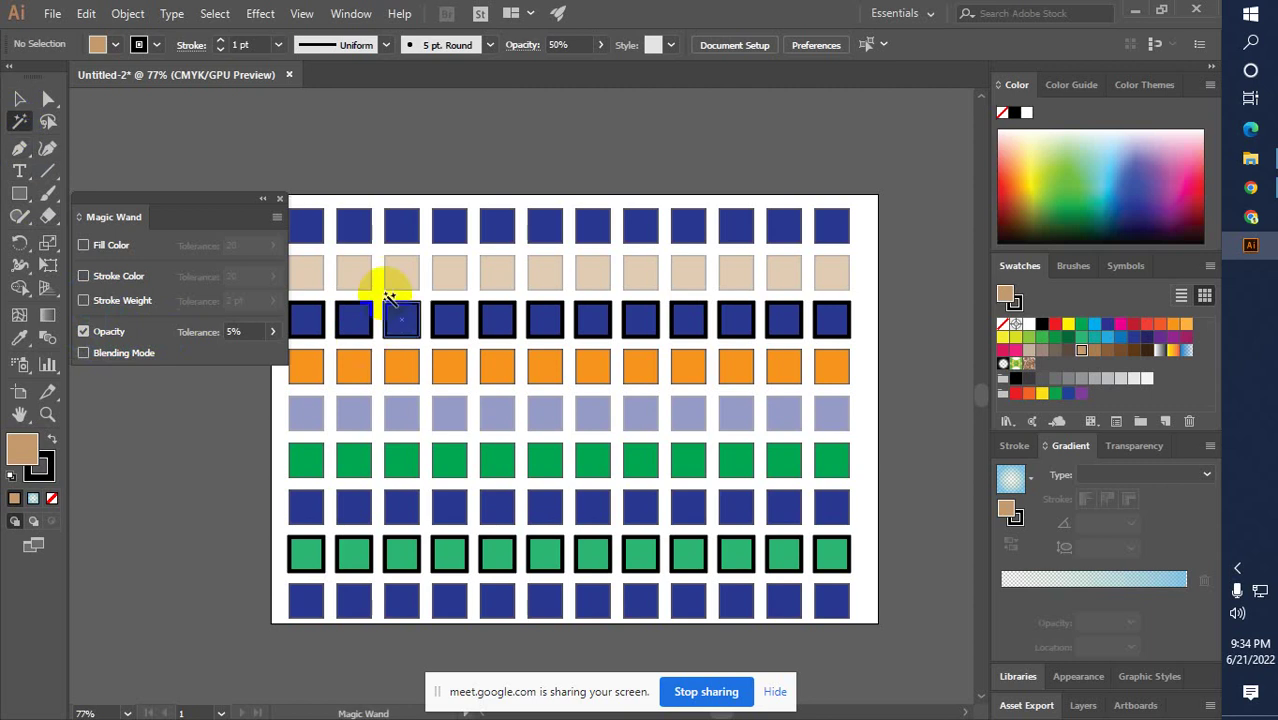
click(399, 268)
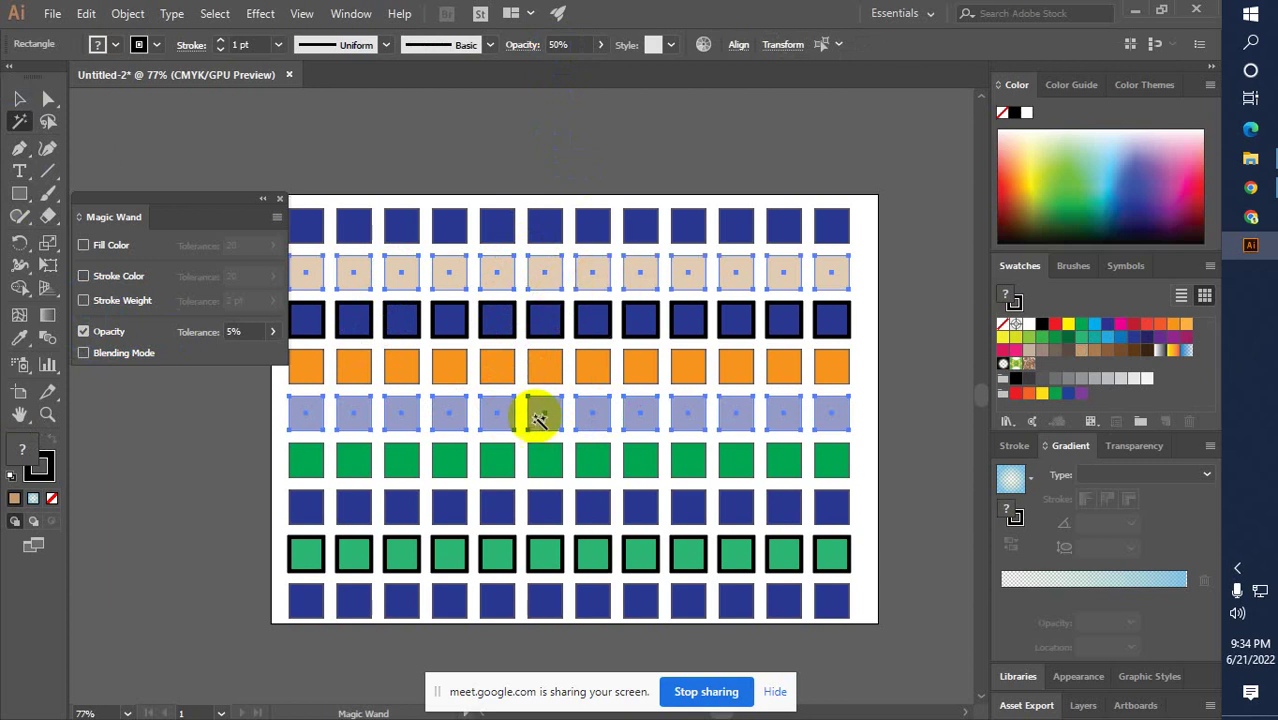
click(578, 352)
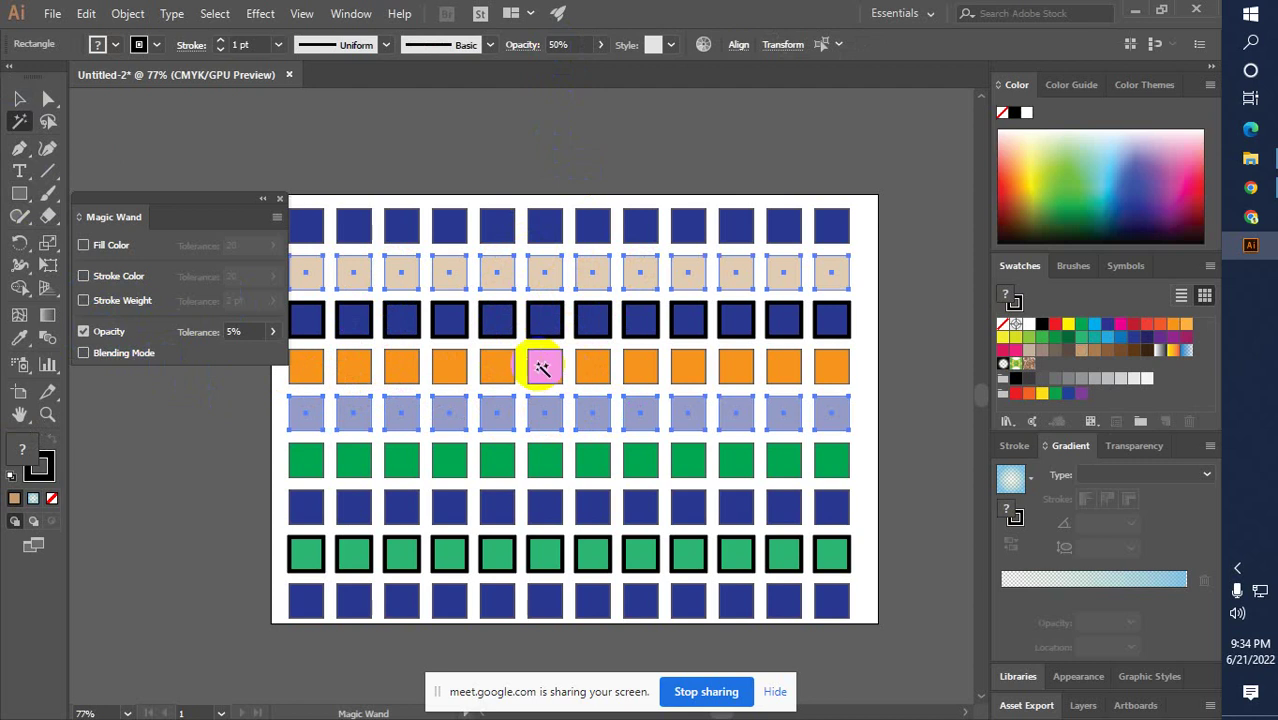
Close the Magic Wand options and deselect all squares with the Selection tool
click(284, 200)
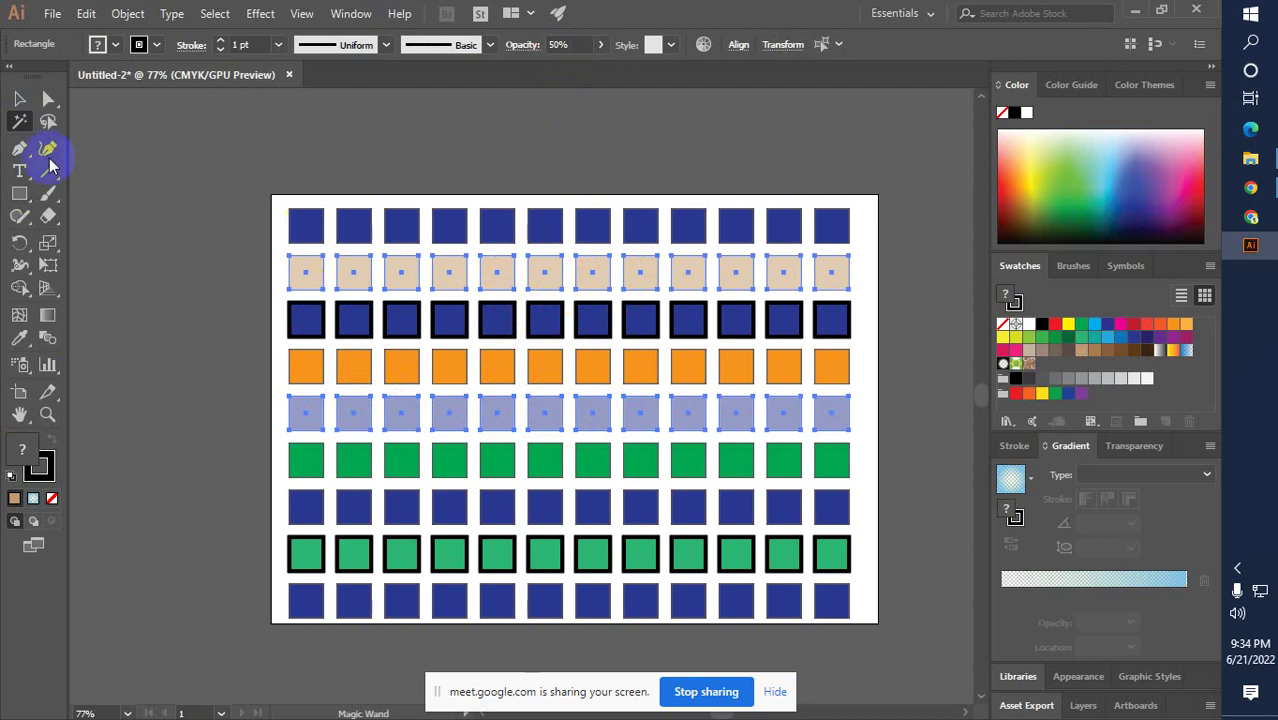
click(19, 99)
click(134, 205)
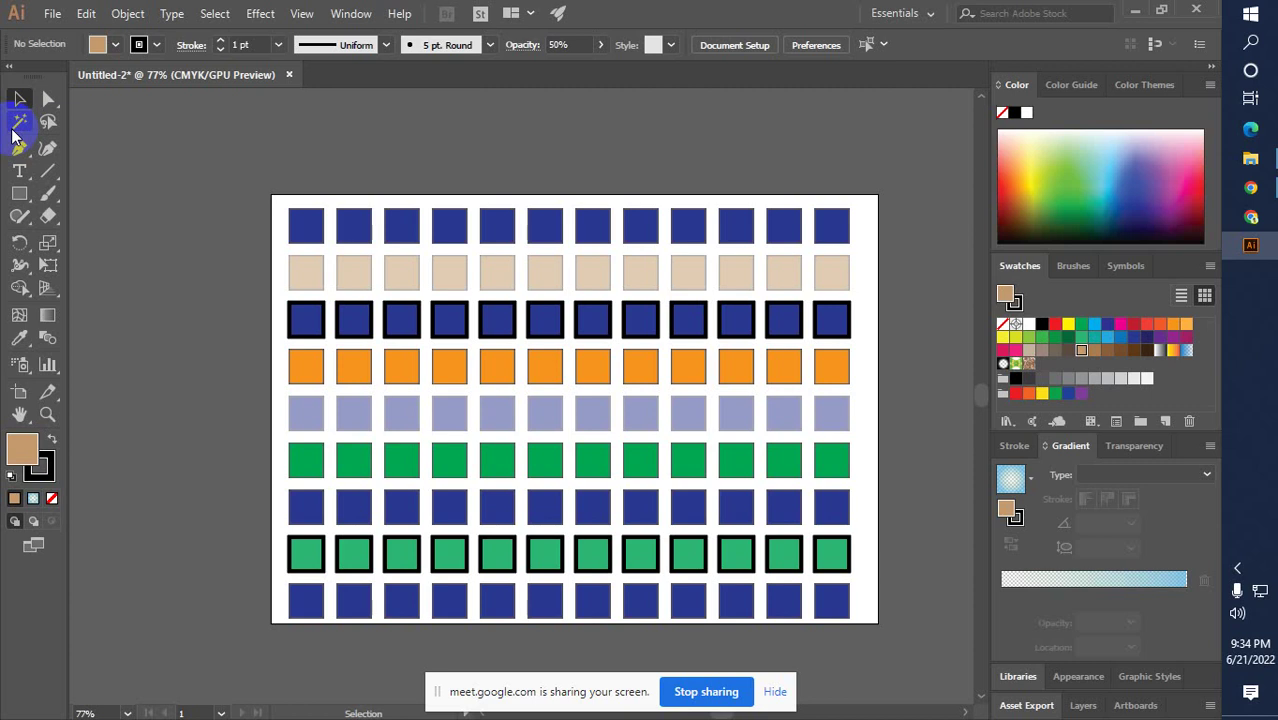
Check the participants in the Google Meet call, return to Illustrator and dismiss the presenting notification
click(1250, 220)
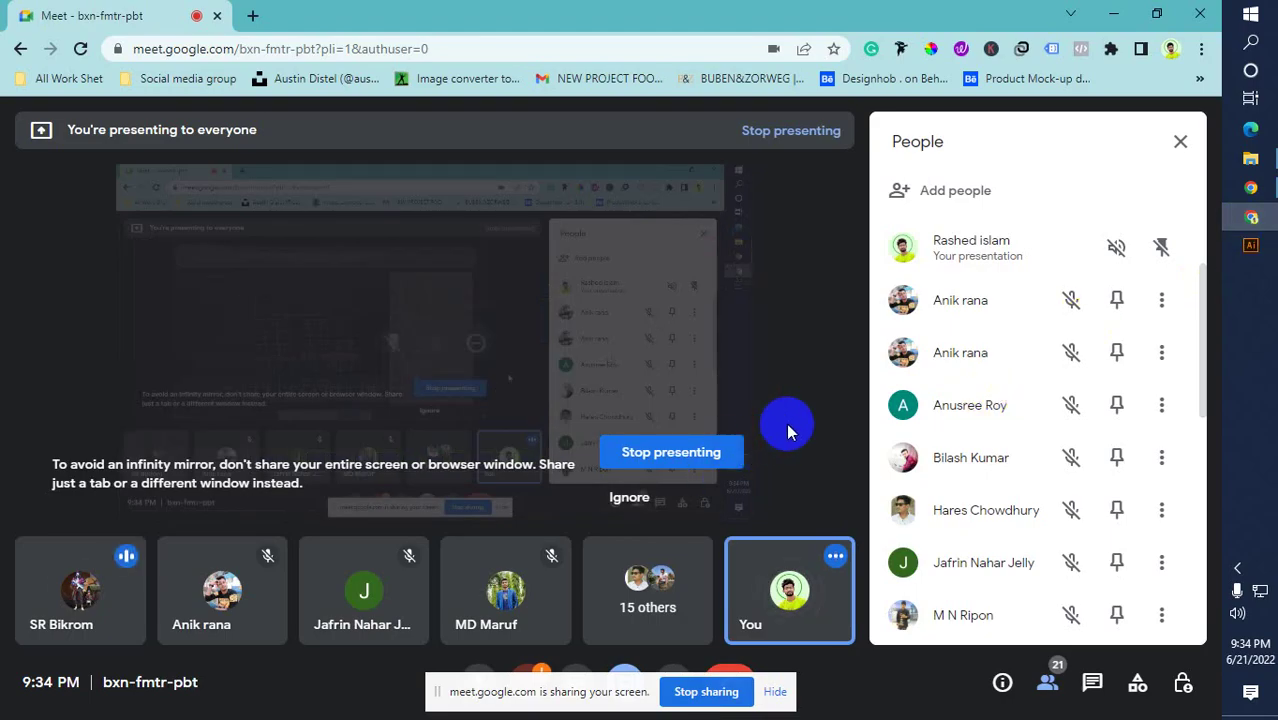
click(1250, 245)
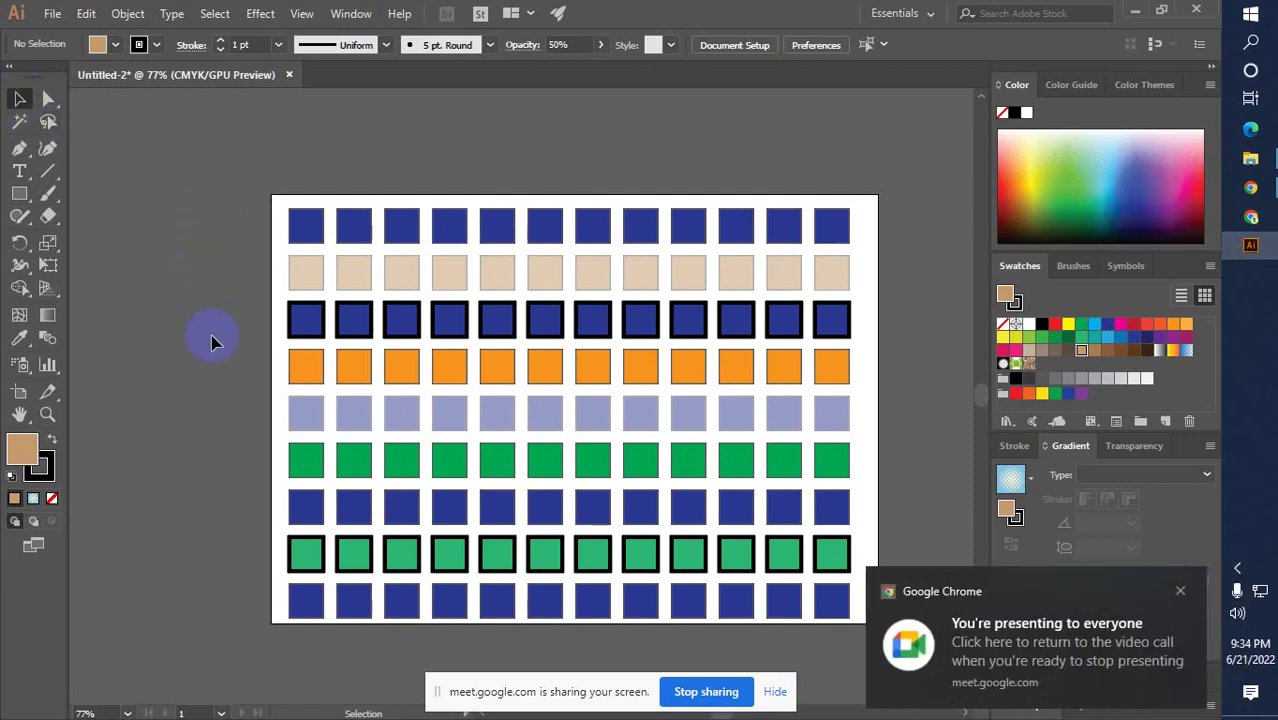
click(1181, 594)
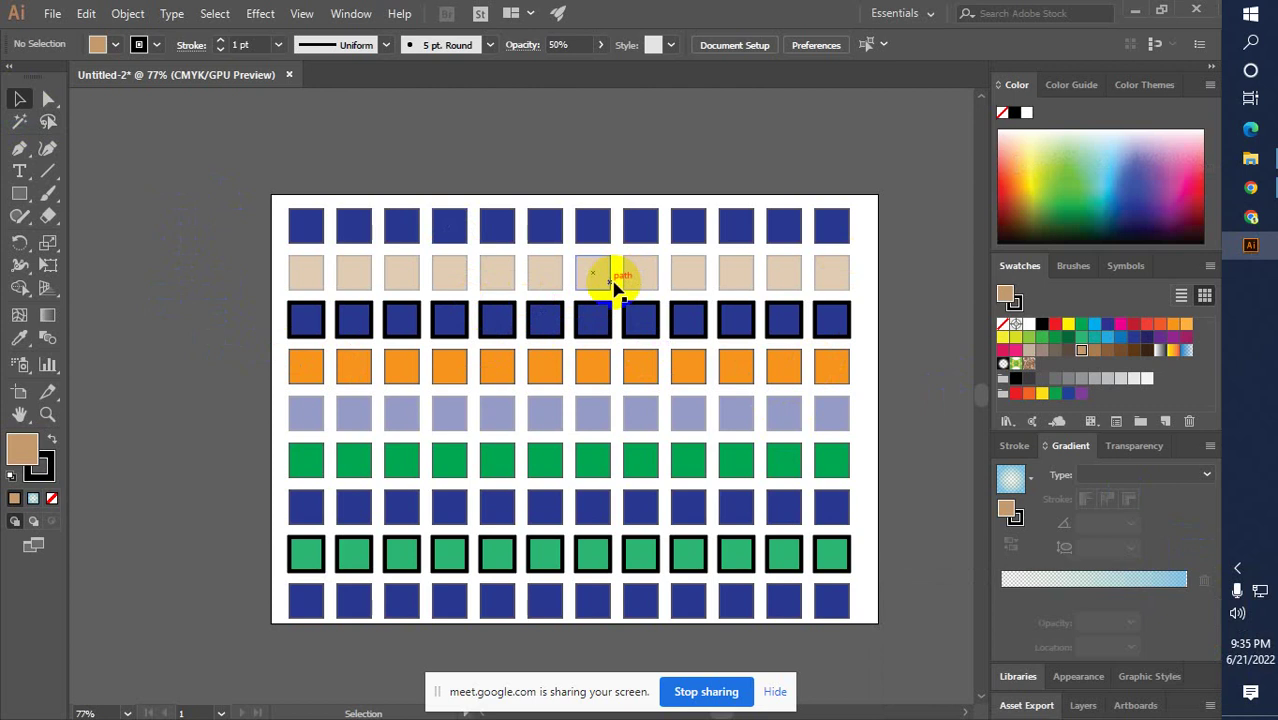
Switch to Chrome, open Google in a new tab and search for "kids pattern"
click(1250, 216)
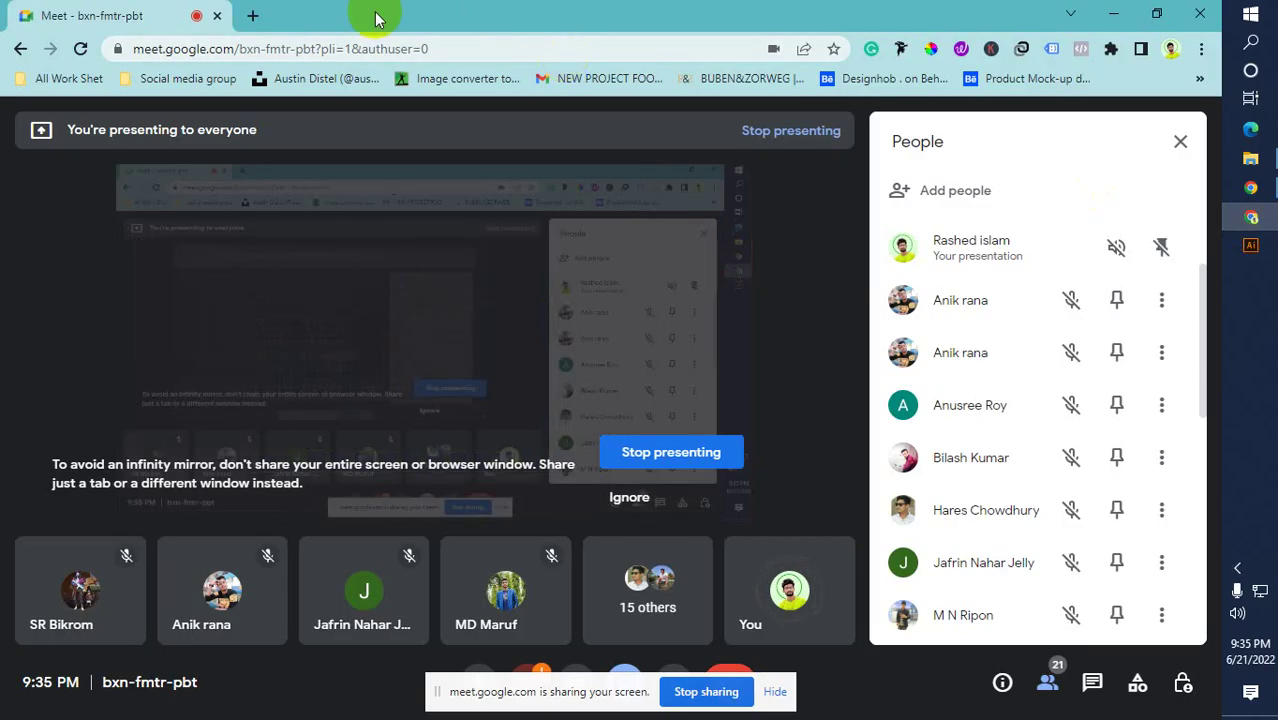
click(252, 15)
click(342, 49)
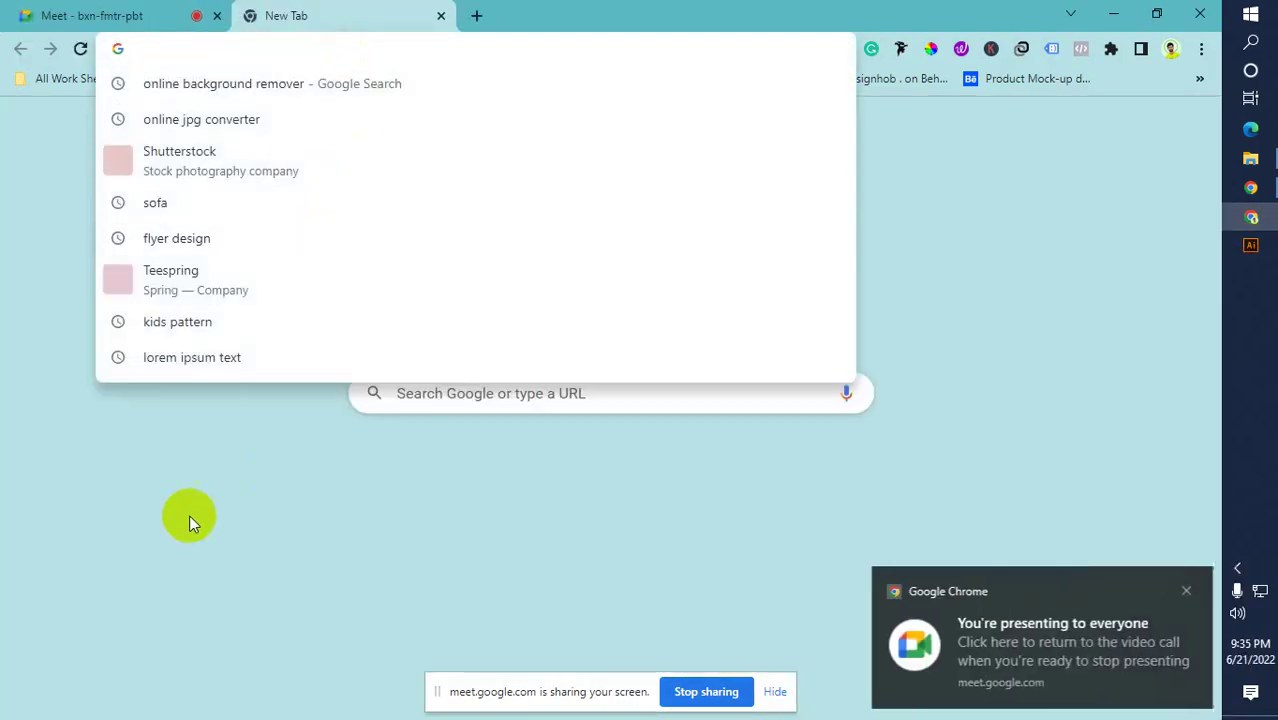
click(165, 515)
click(448, 598)
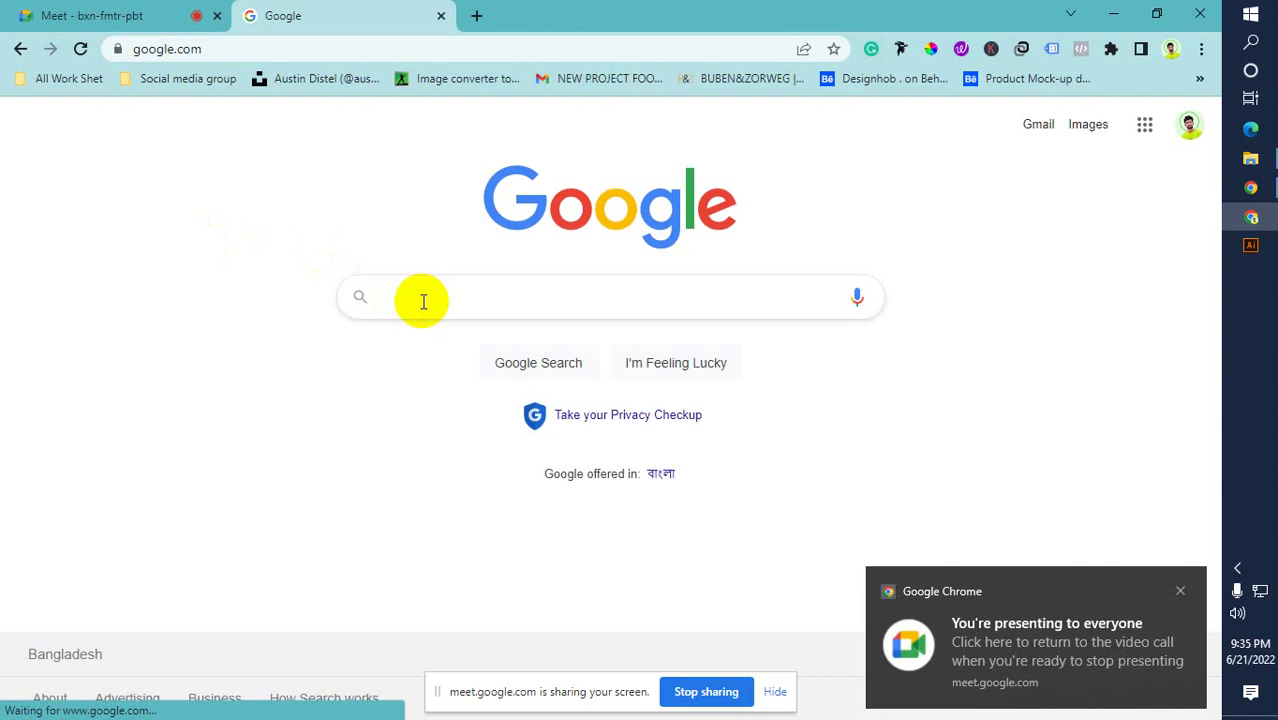
text(kids)
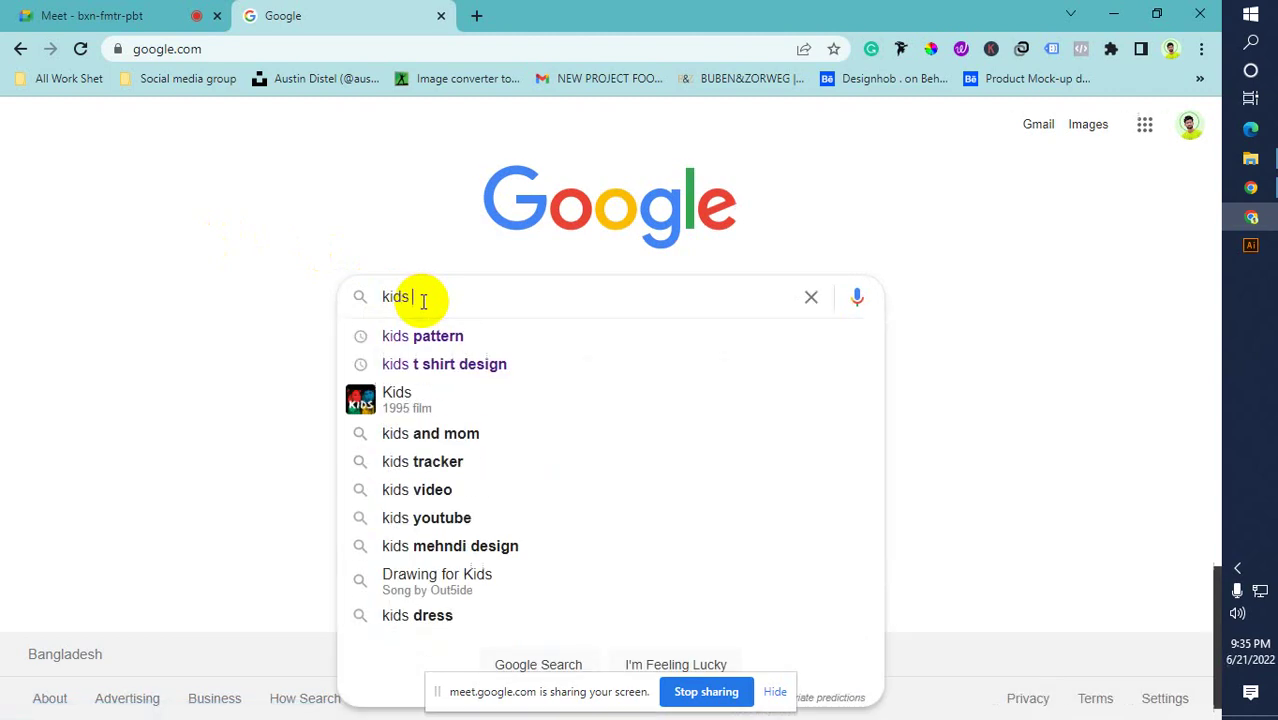
click(425, 338)
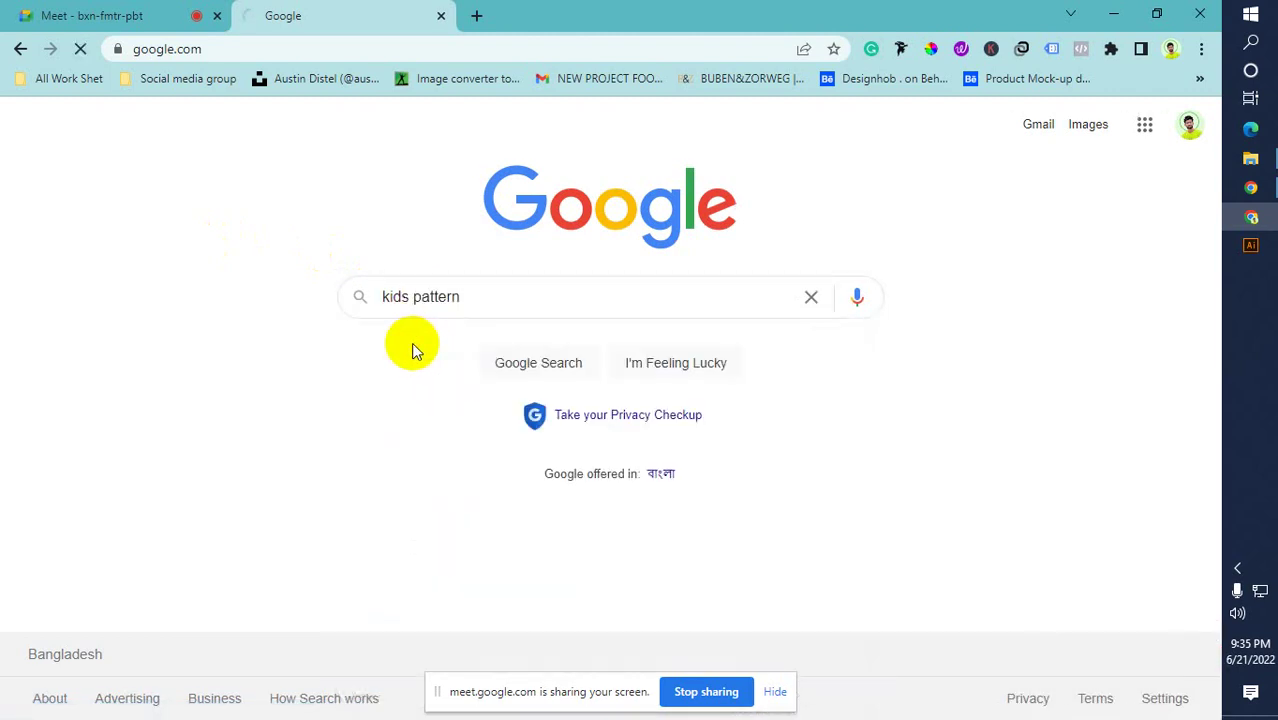
Show the image results for the kids pattern search and preview the VectorStock pattern with colourful flowers and leaves
click(259, 206)
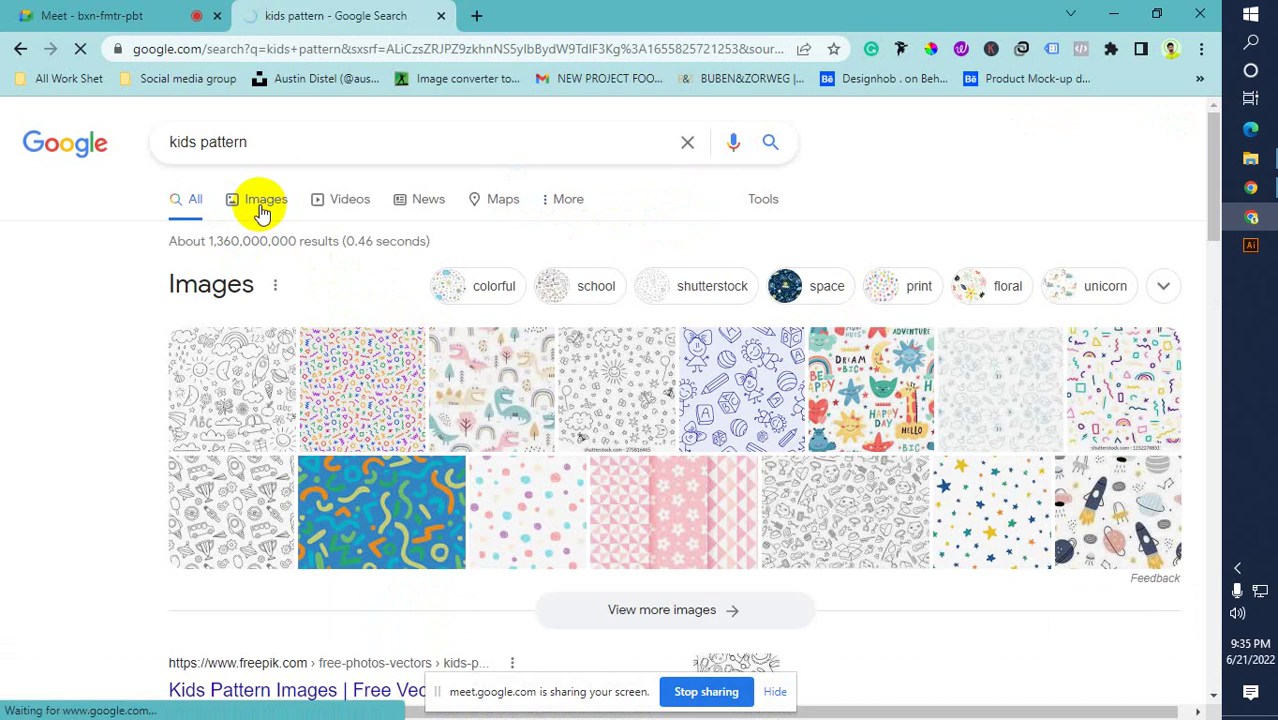
scroll(551, 422, down, 2)
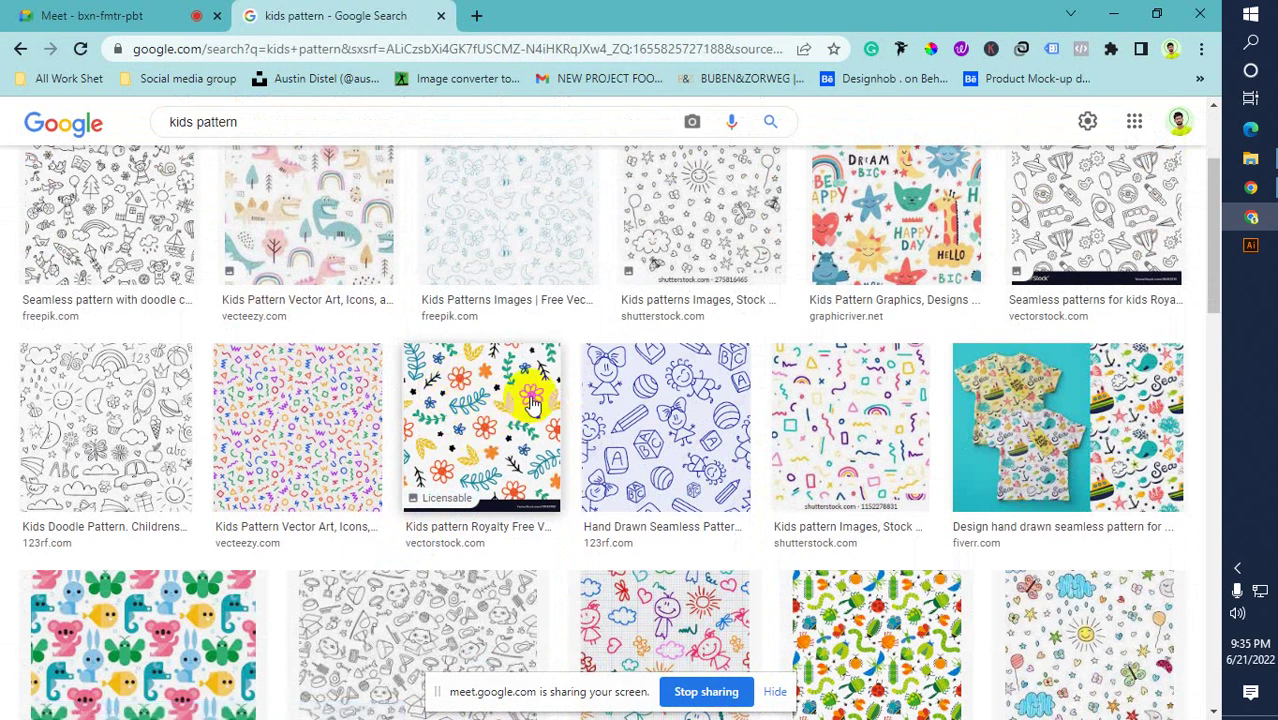
click(480, 432)
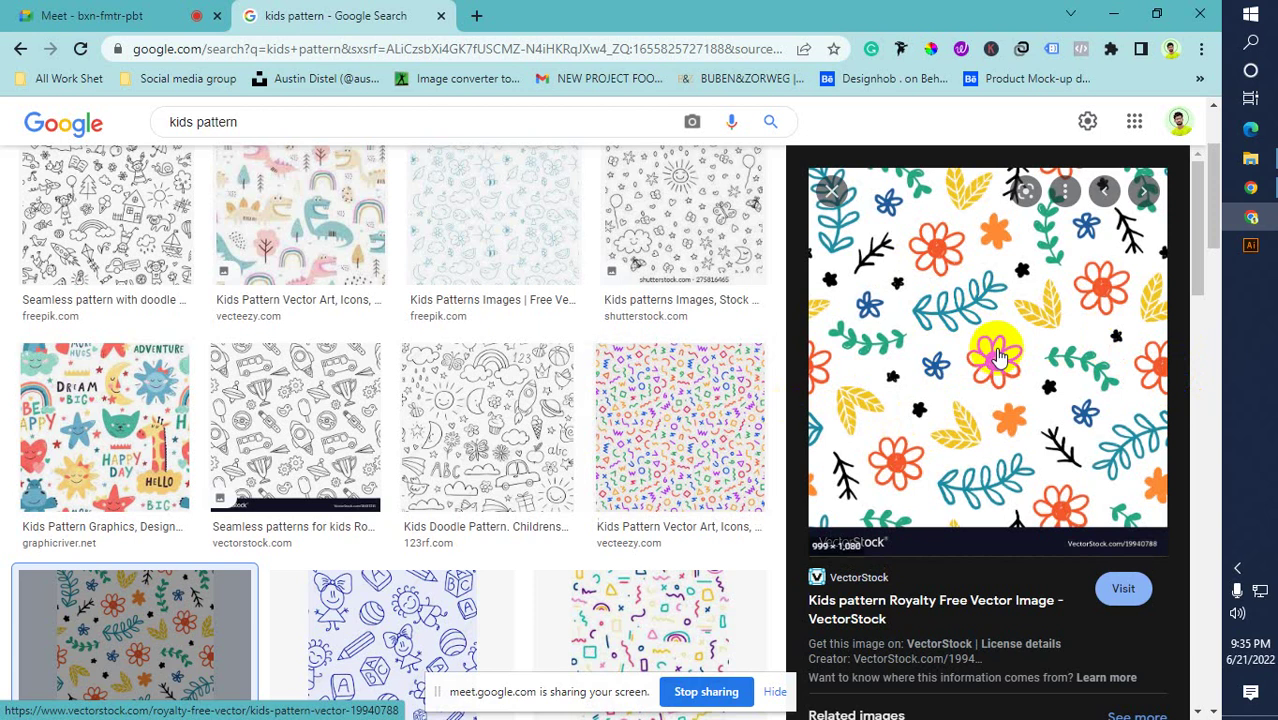
Preview the Vecteezy pattern of colourful squiggles and shapes, compare it with the squares in Illustrator, and return to Chrome
click(642, 405)
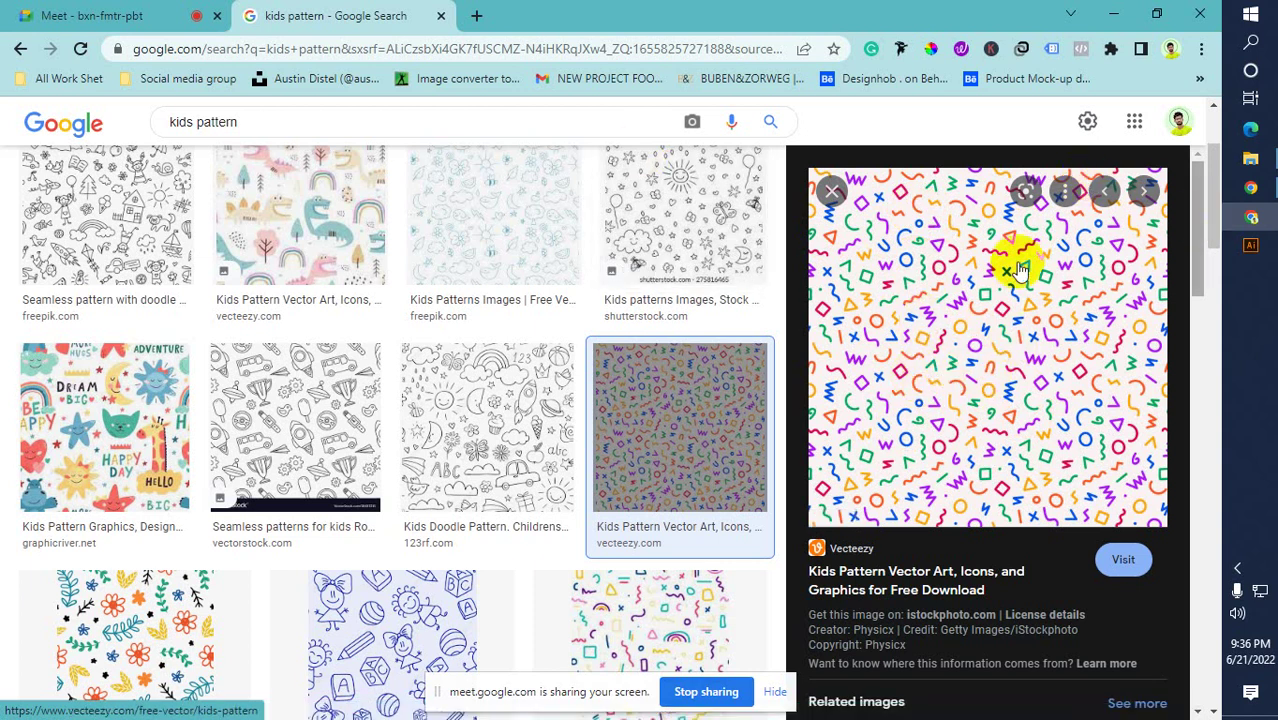
click(1248, 246)
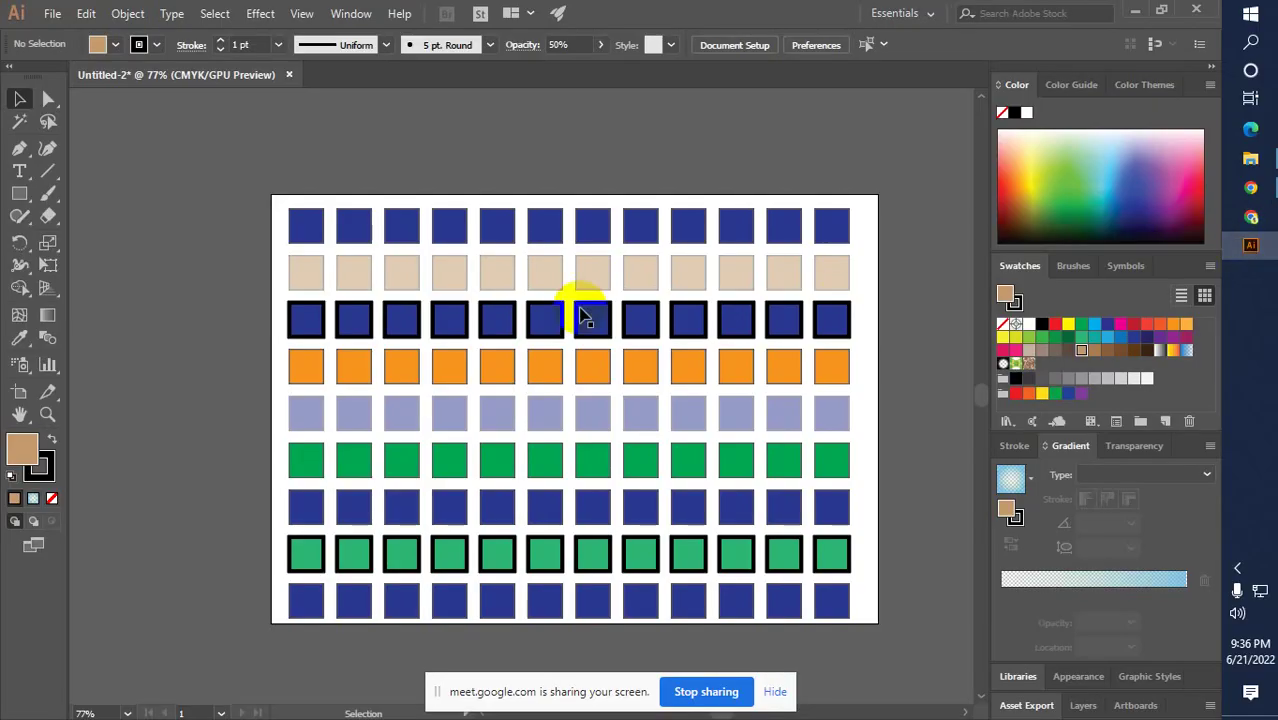
click(1250, 216)
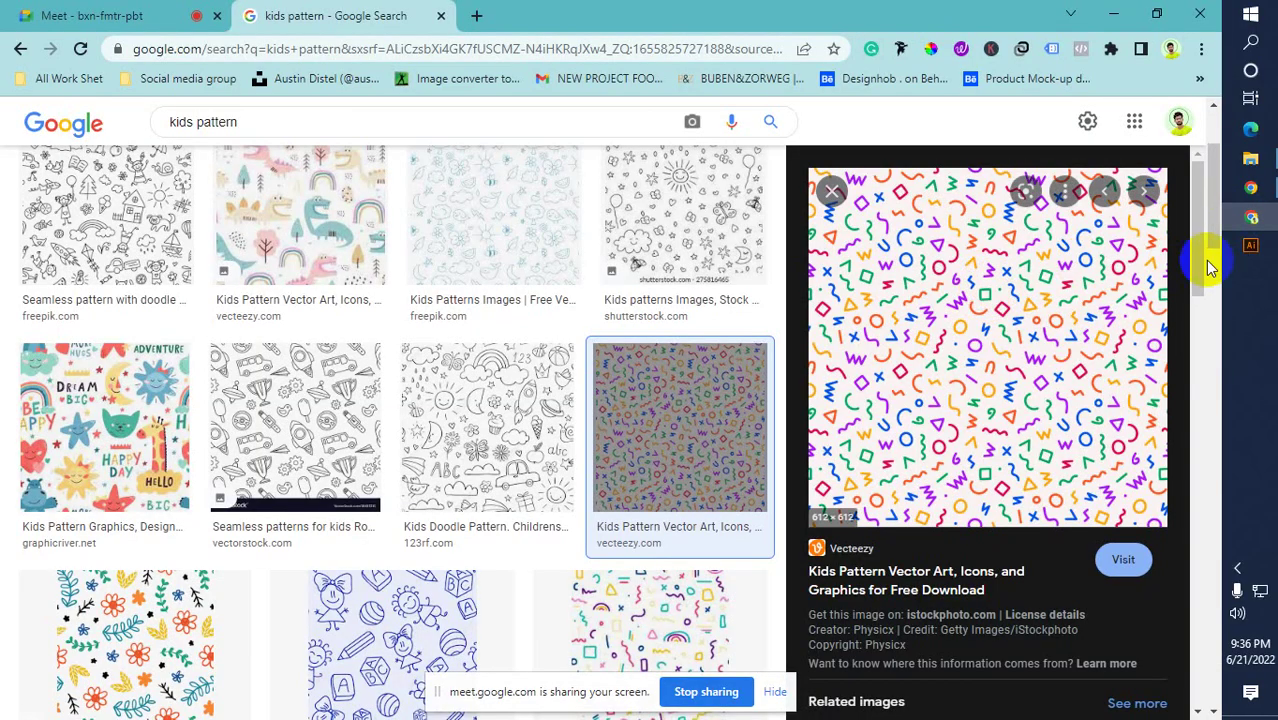
click(1250, 246)
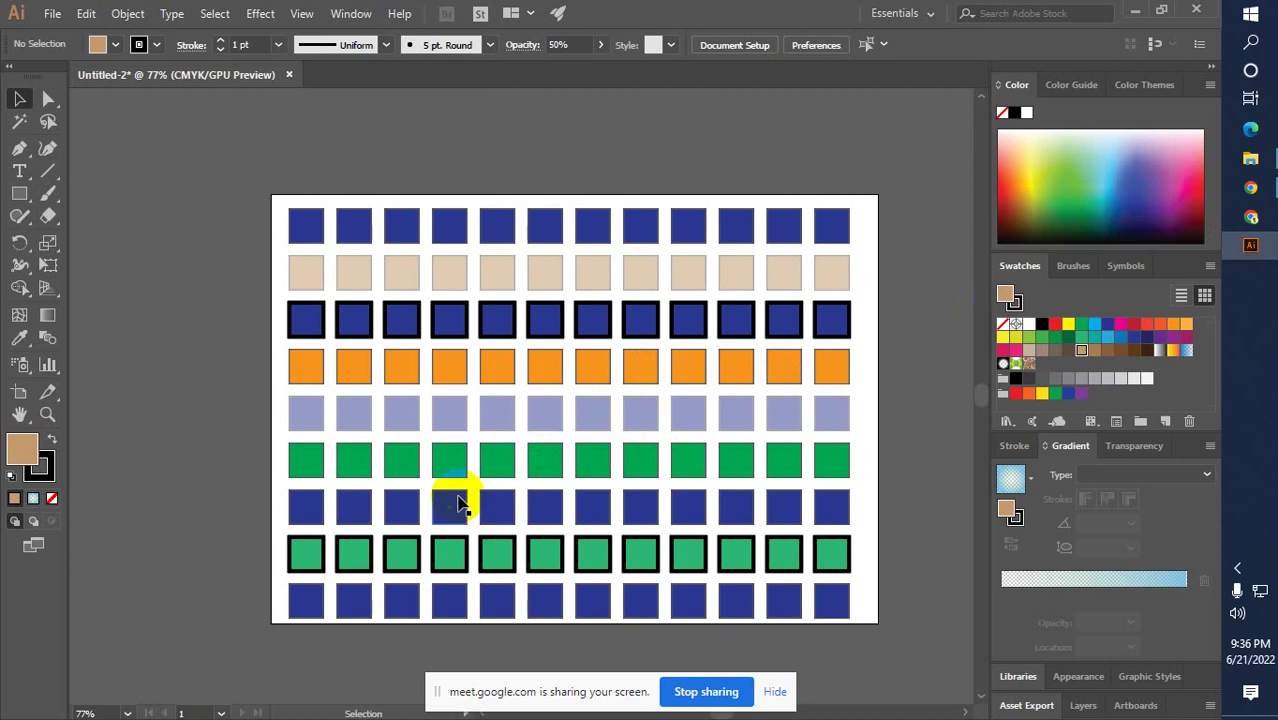
click(1250, 216)
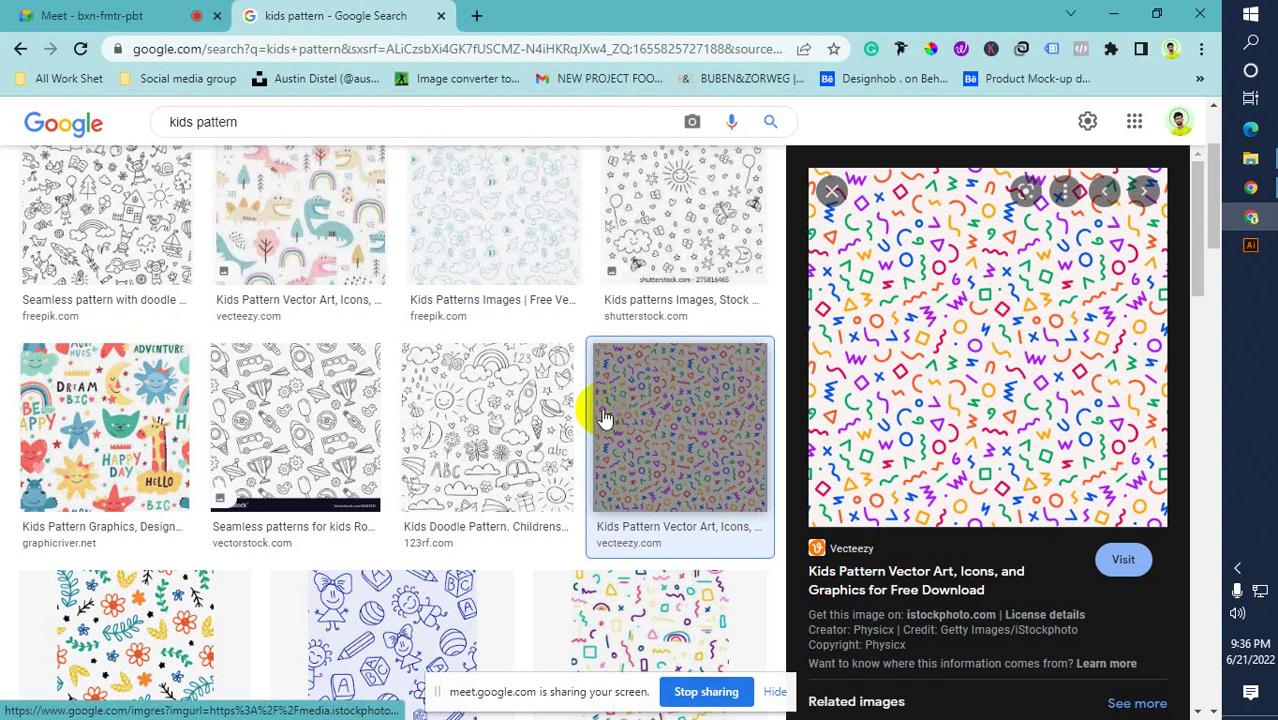
Preview the GraphicRiver "Dream Big" kids pattern, browse further image results, and preview the iStock pattern of small coloured dots and stars
click(108, 444)
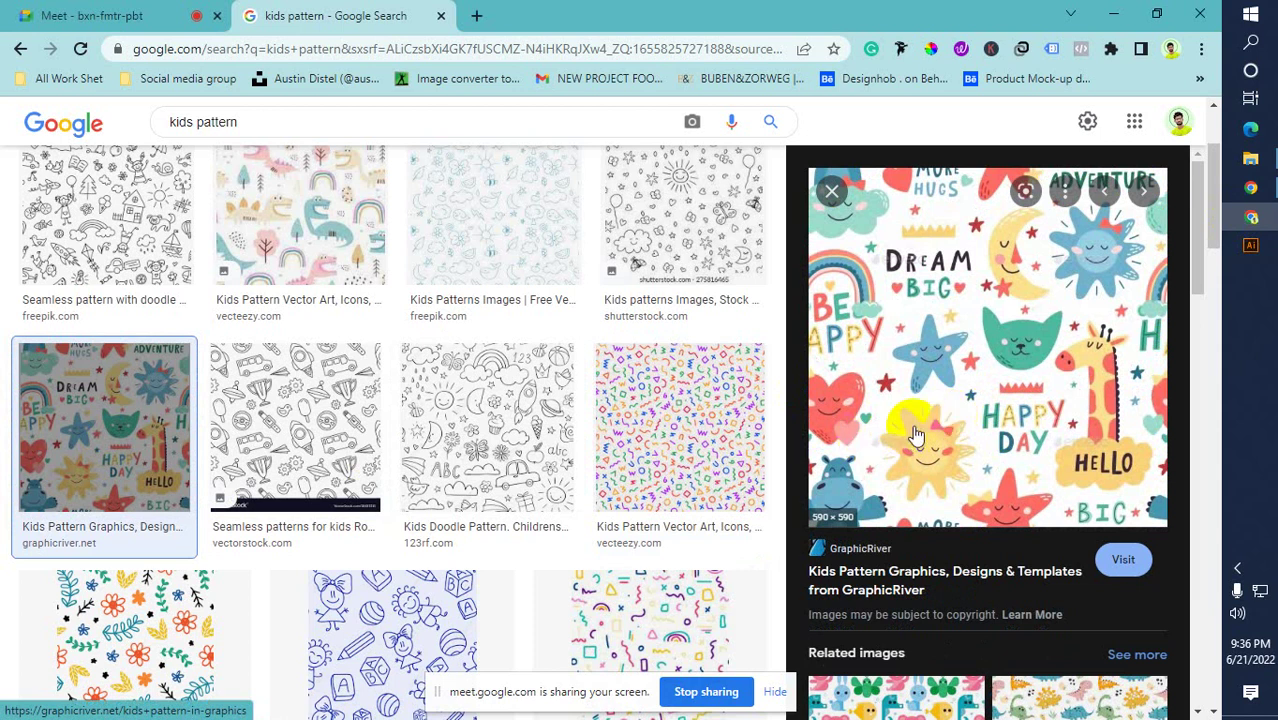
scroll(690, 490, down, 4)
scroll(632, 520, down, 3)
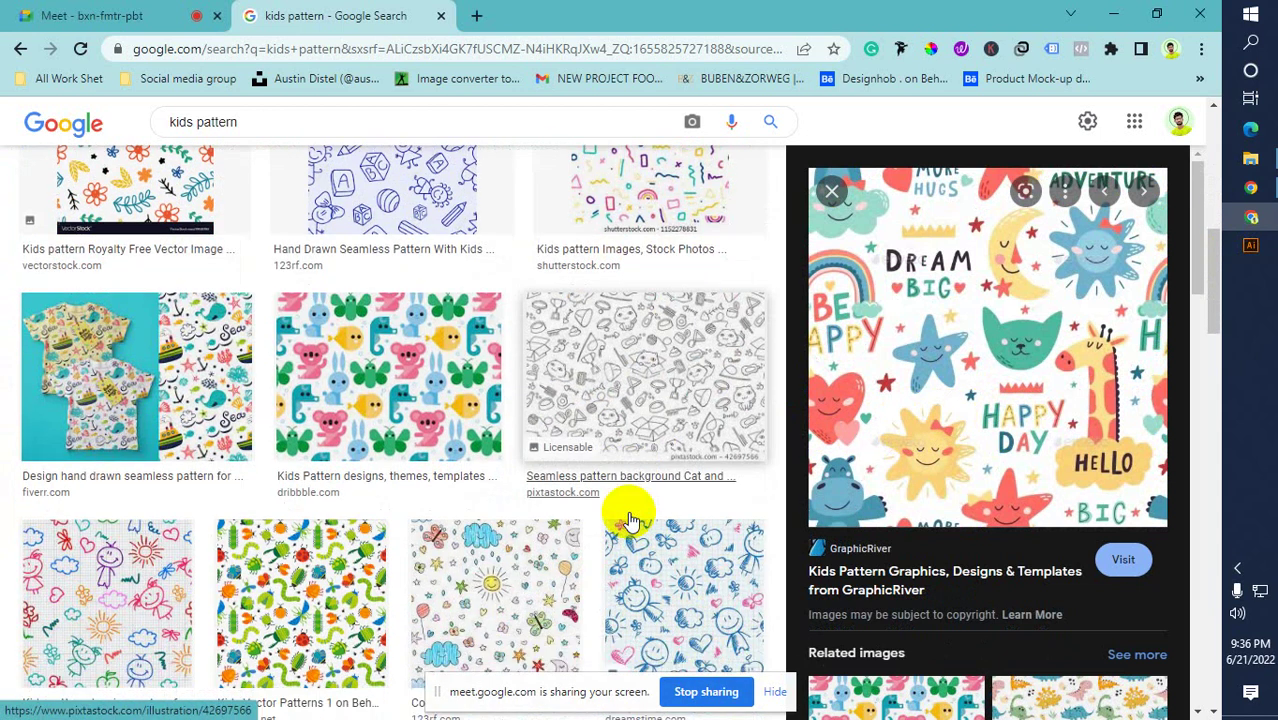
scroll(622, 520, down, 2)
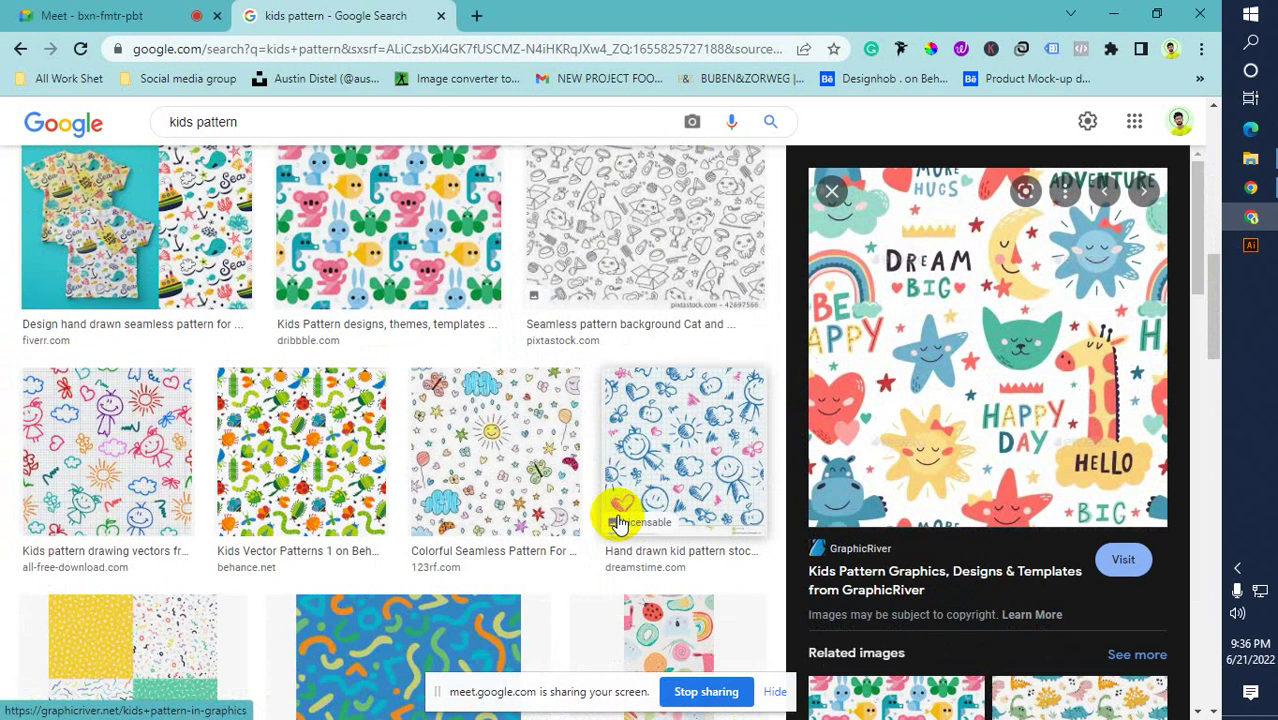
scroll(613, 522, down, 1)
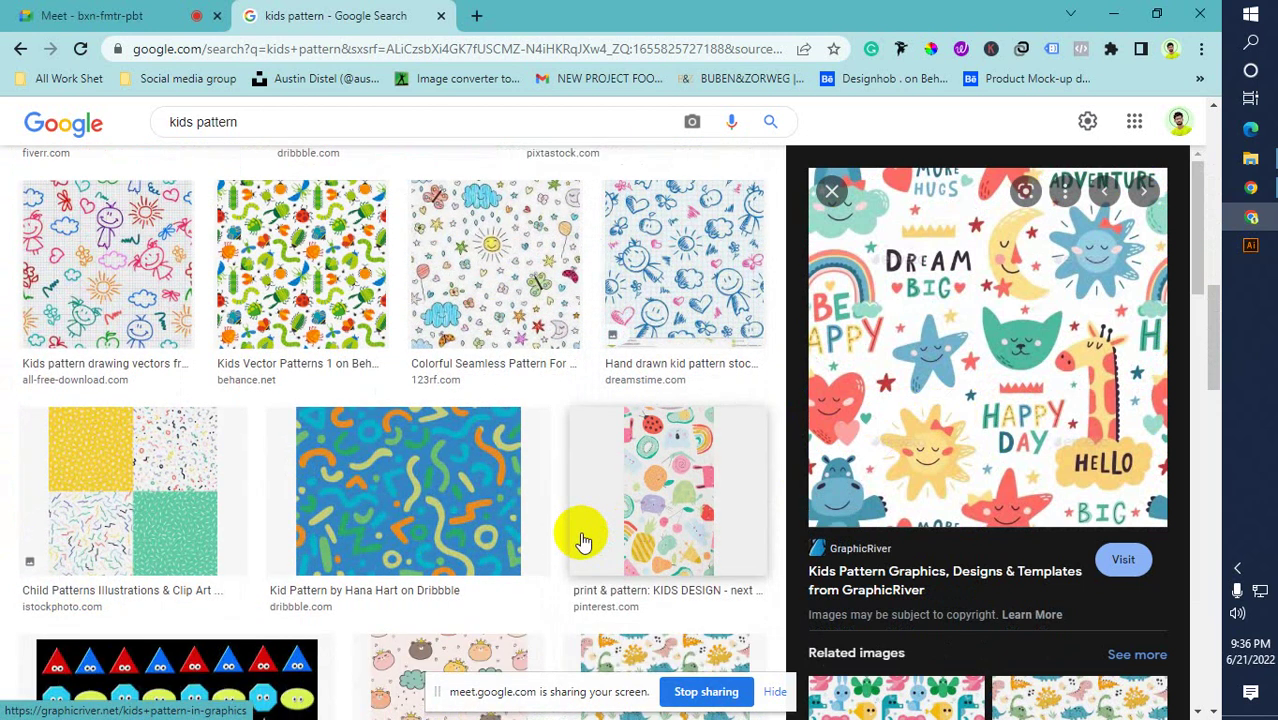
scroll(583, 545, down, 3)
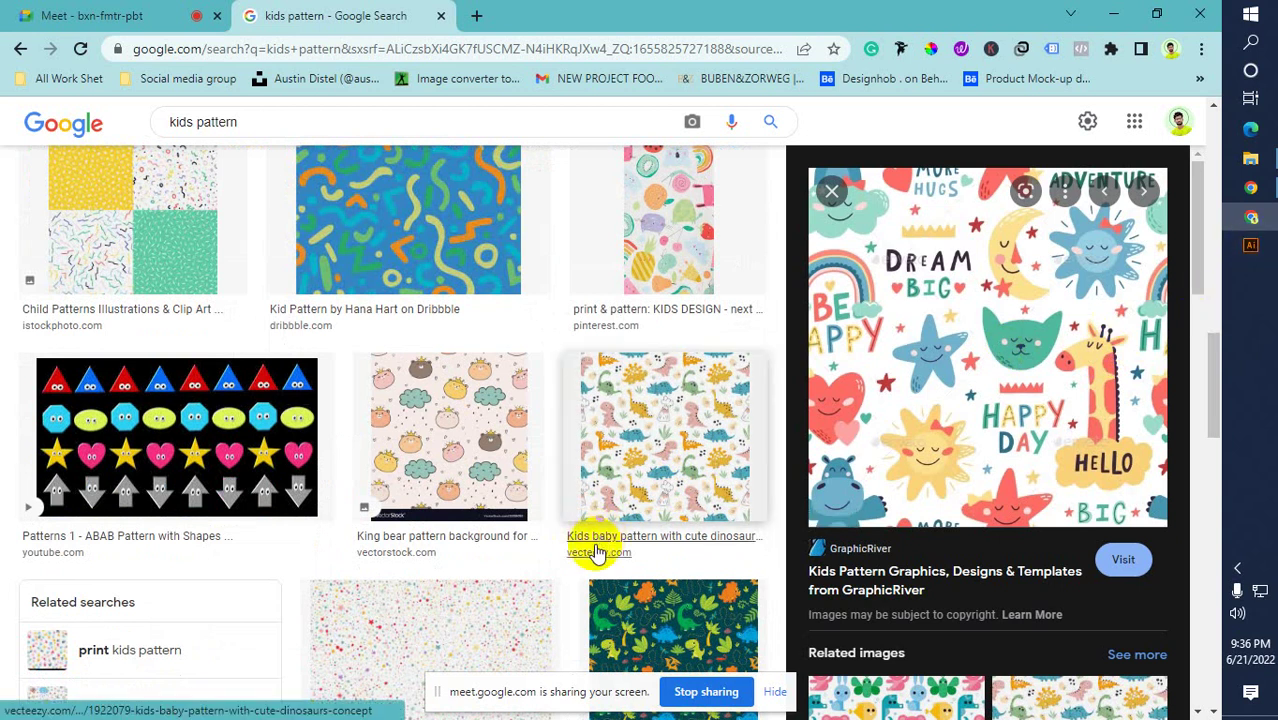
scroll(465, 592, down, 1)
click(465, 592)
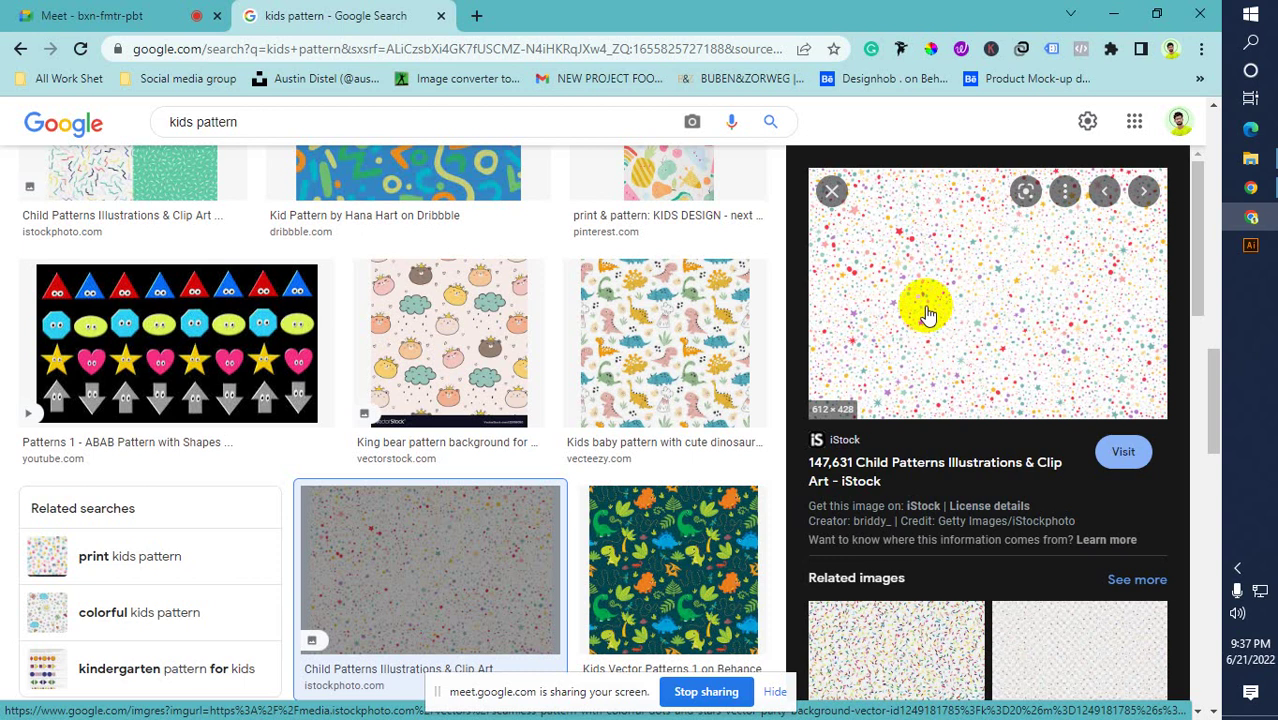
Switch to Illustrator and use the Selection tool to select and deselect the first beige square in the second row
click(1250, 245)
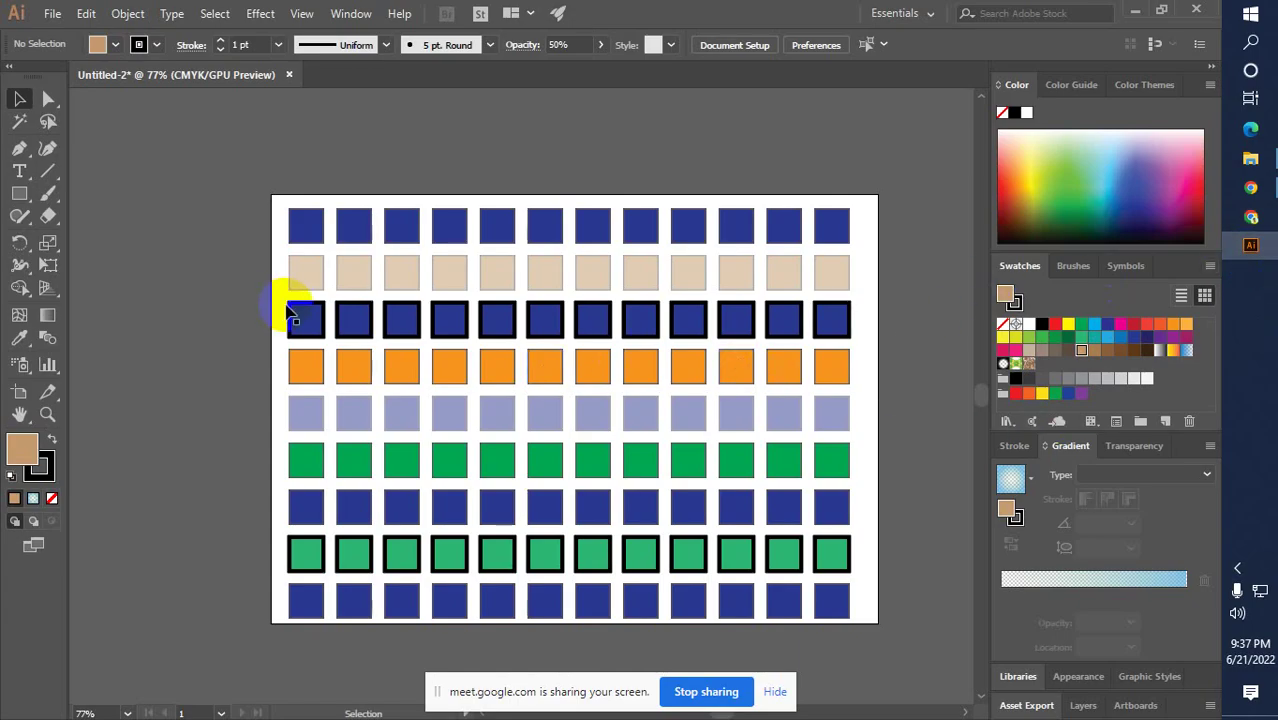
click(205, 313)
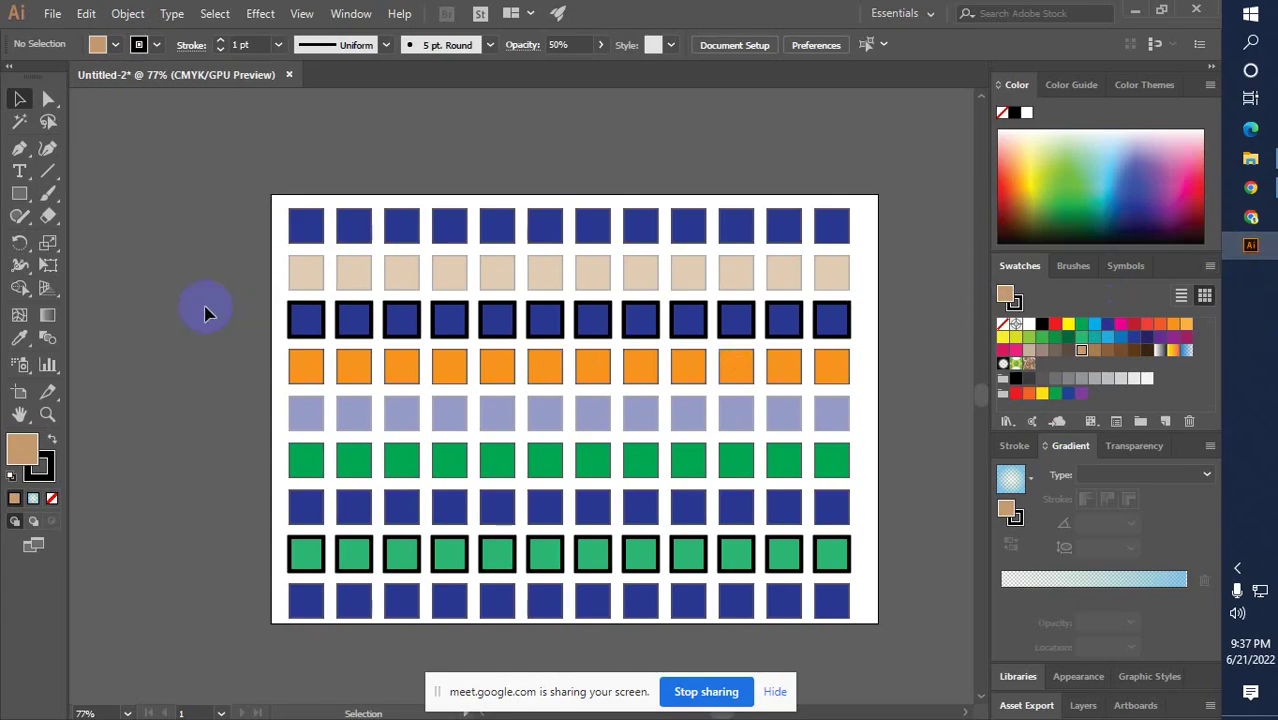
click(19, 123)
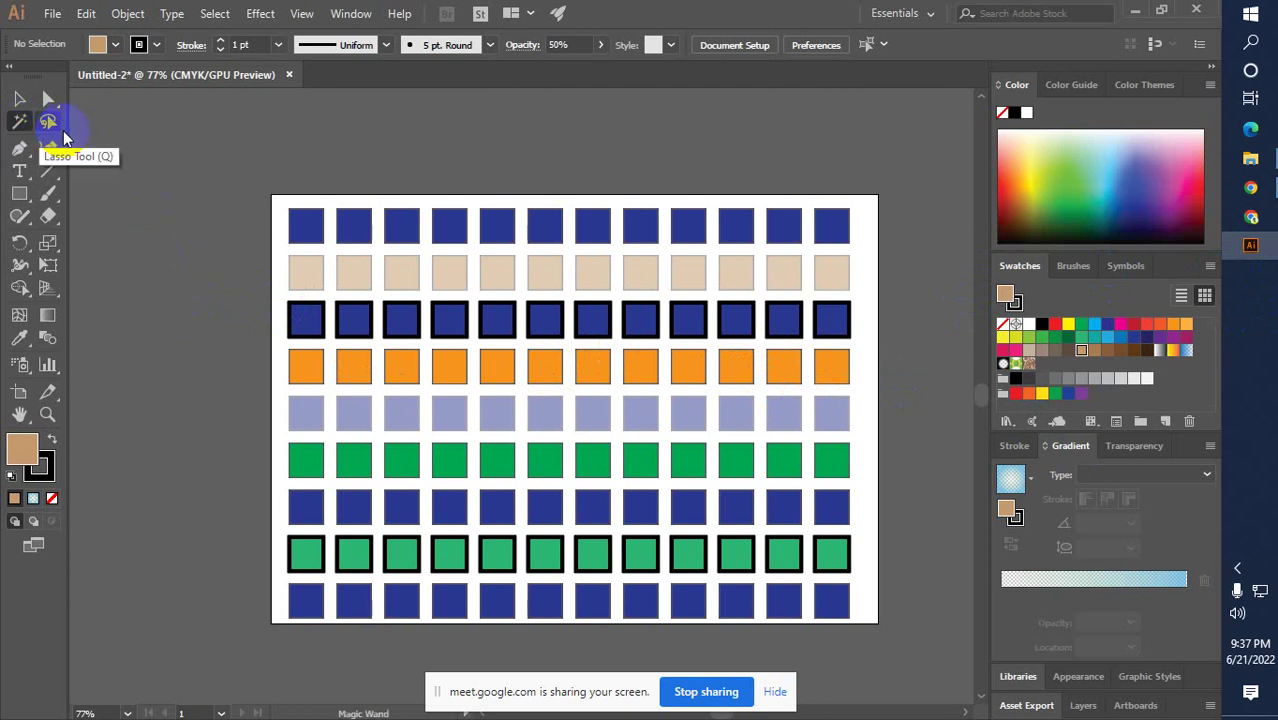
click(19, 98)
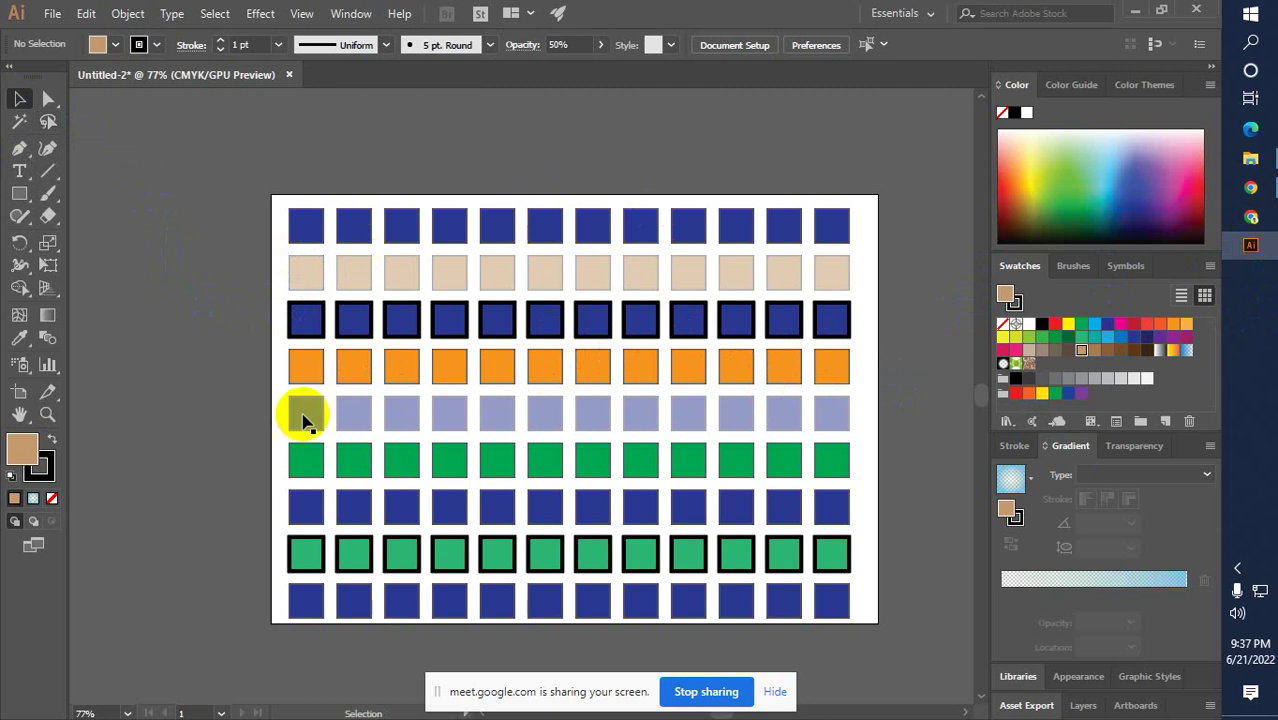
click(250, 372)
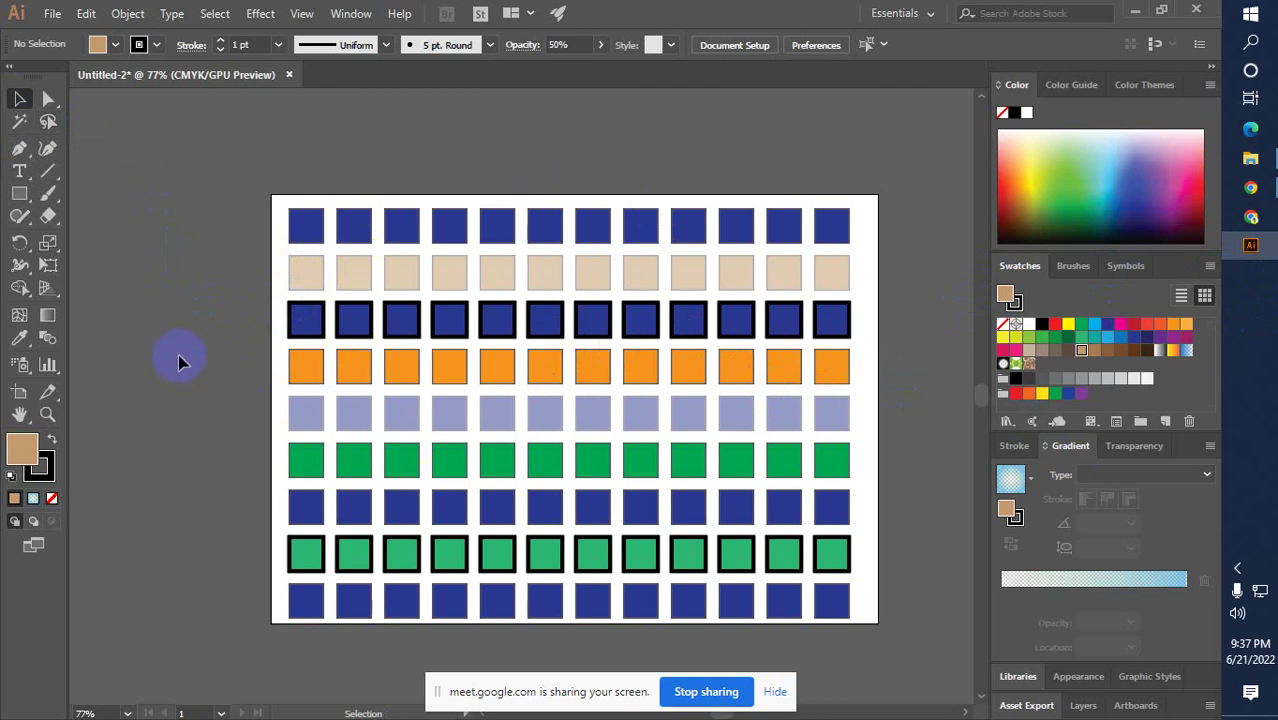
click(302, 278)
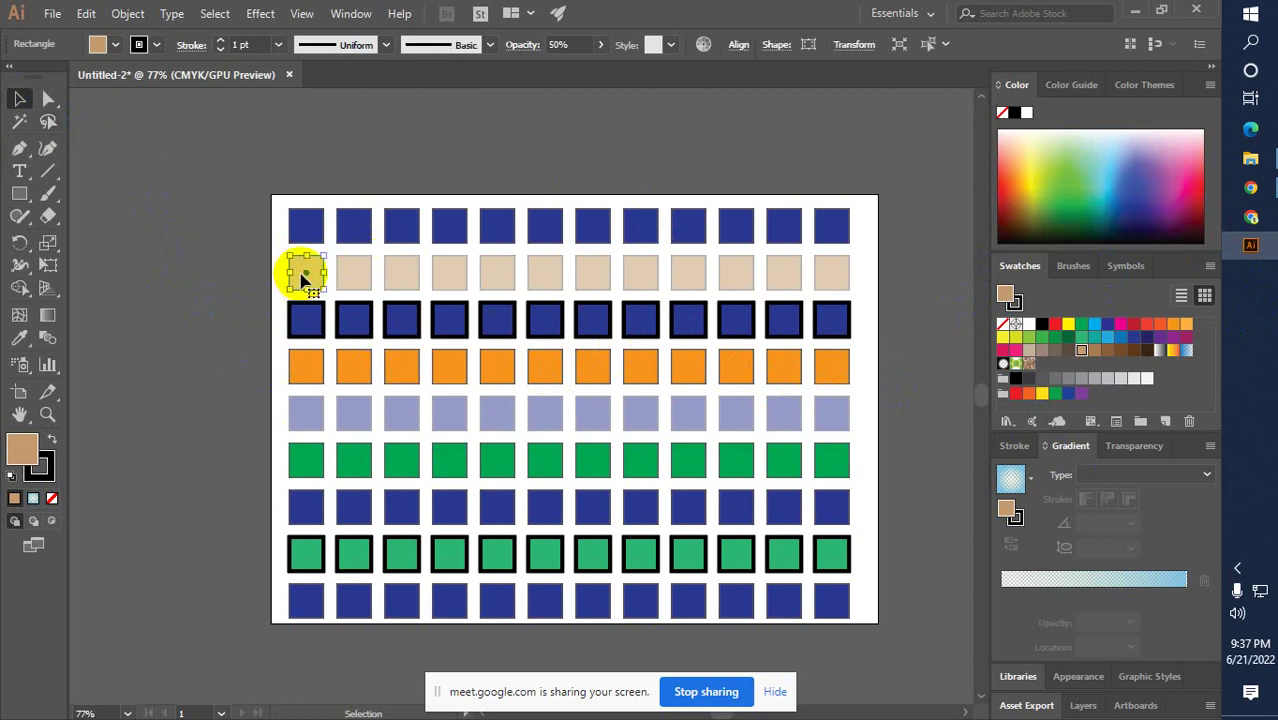
click(188, 288)
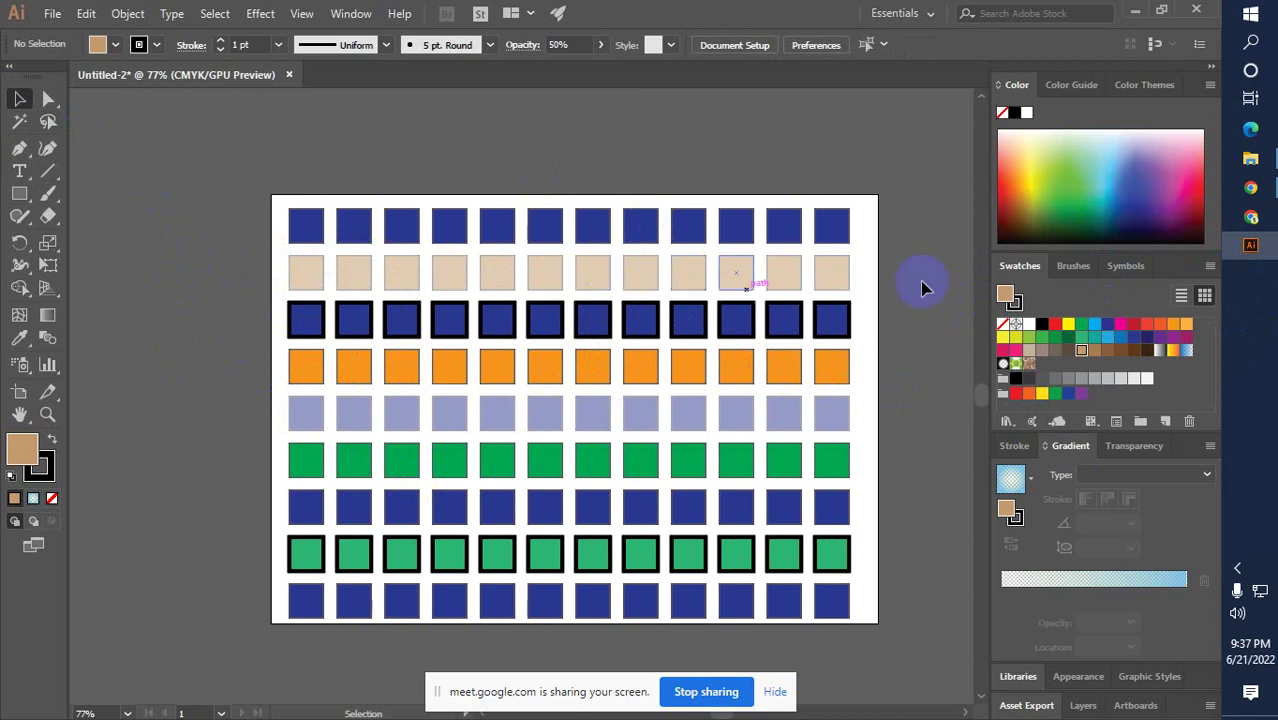
Select the beige row, the top dark blue row and the pale blue row in turn to compare their opacity, and deselect
drag(924, 288, 250, 283)
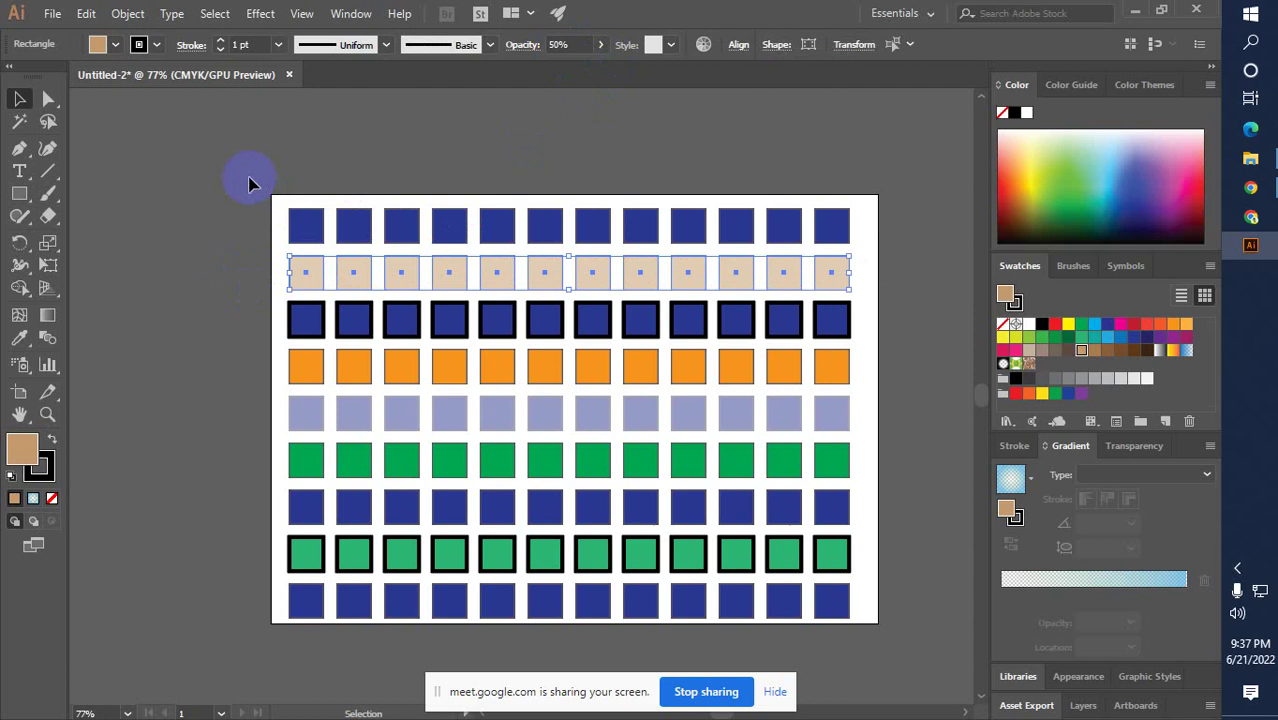
drag(244, 214, 900, 235)
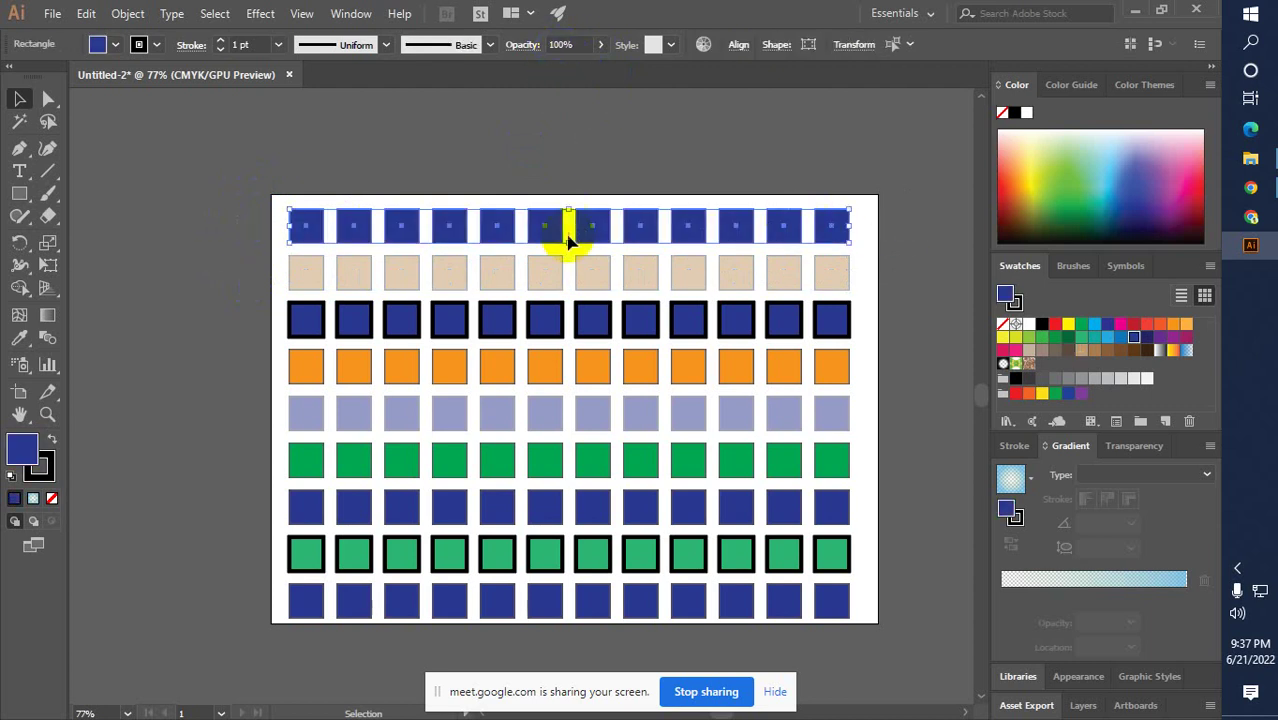
click(485, 166)
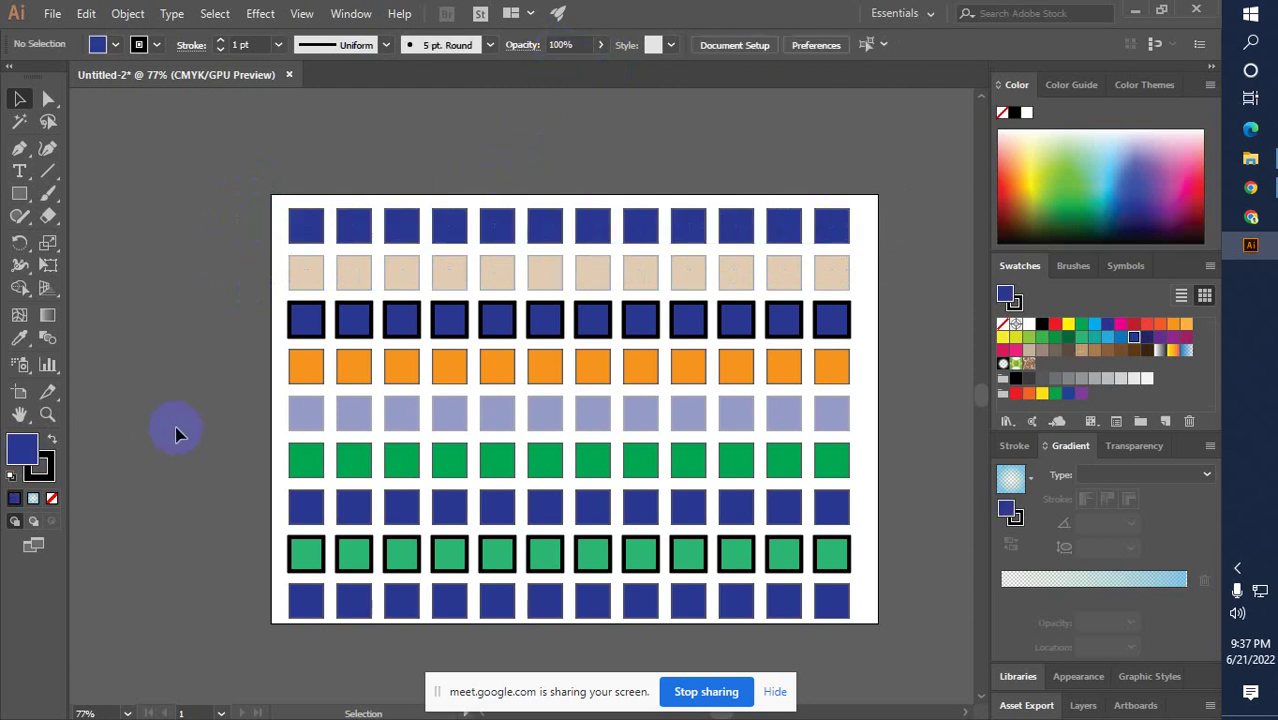
drag(262, 403, 874, 418)
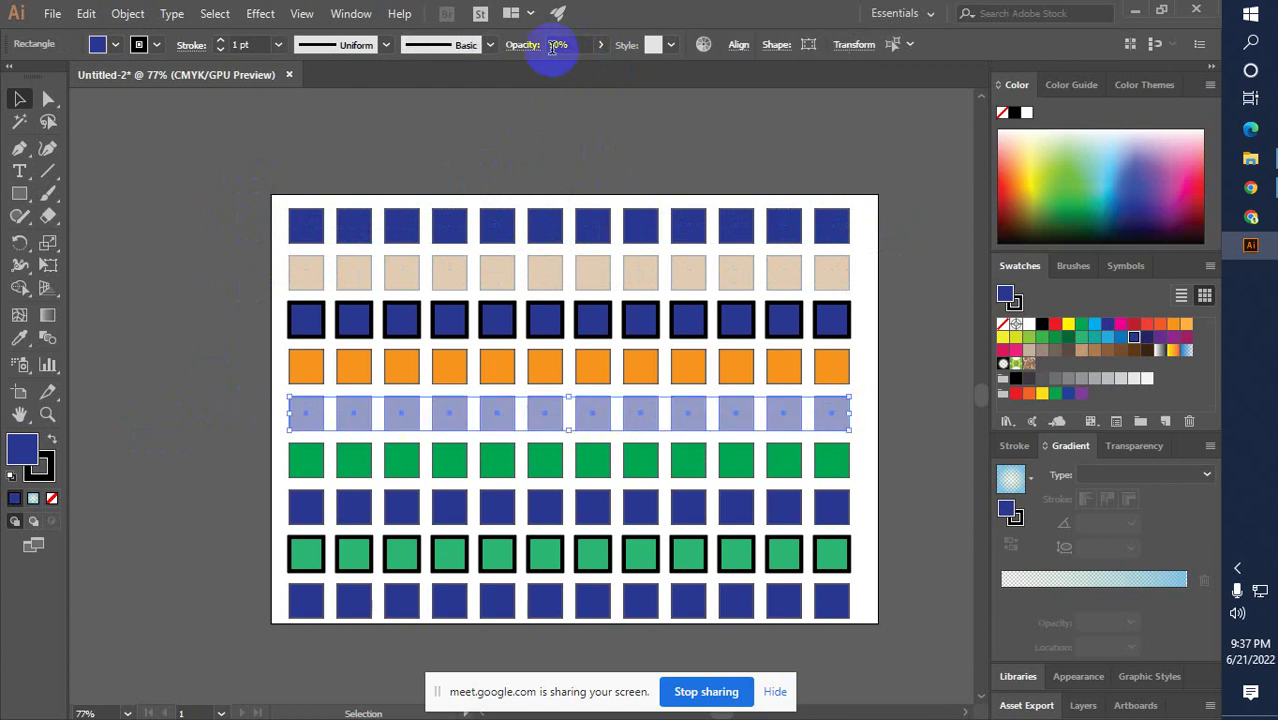
click(250, 146)
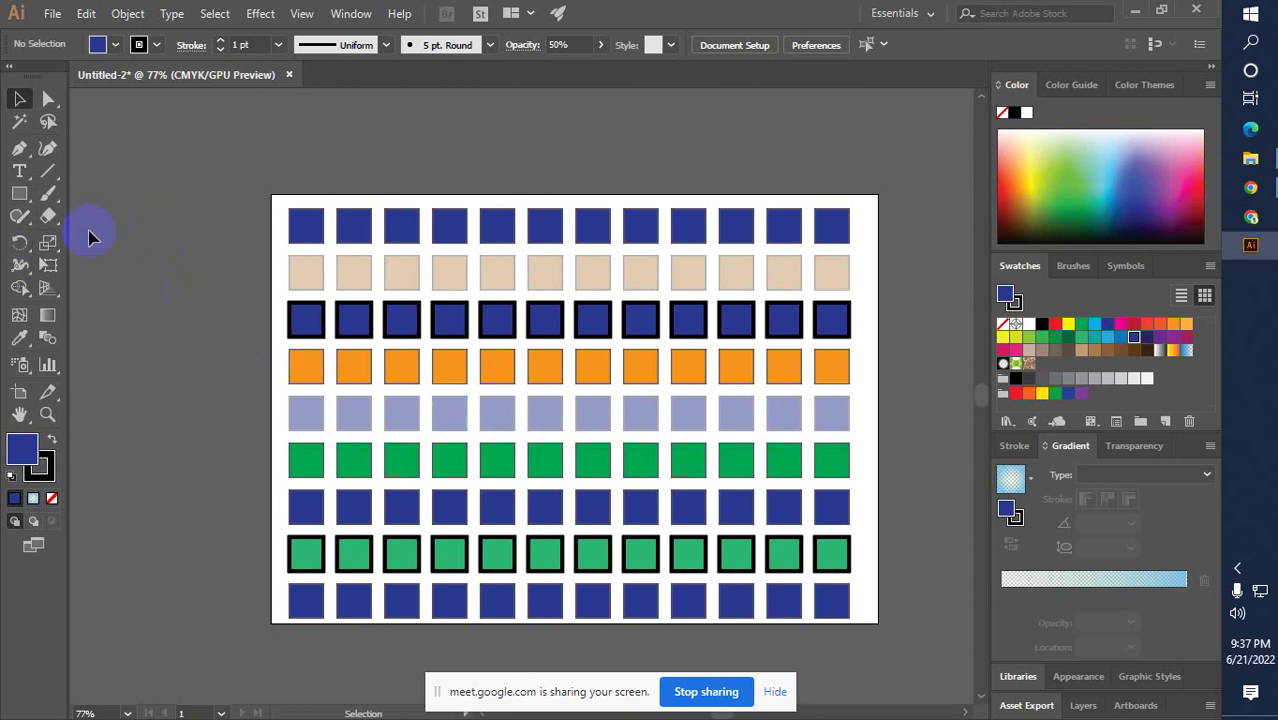
Check the opacity of the first two beige squares by selecting them together, and reselect only the first one
click(300, 280)
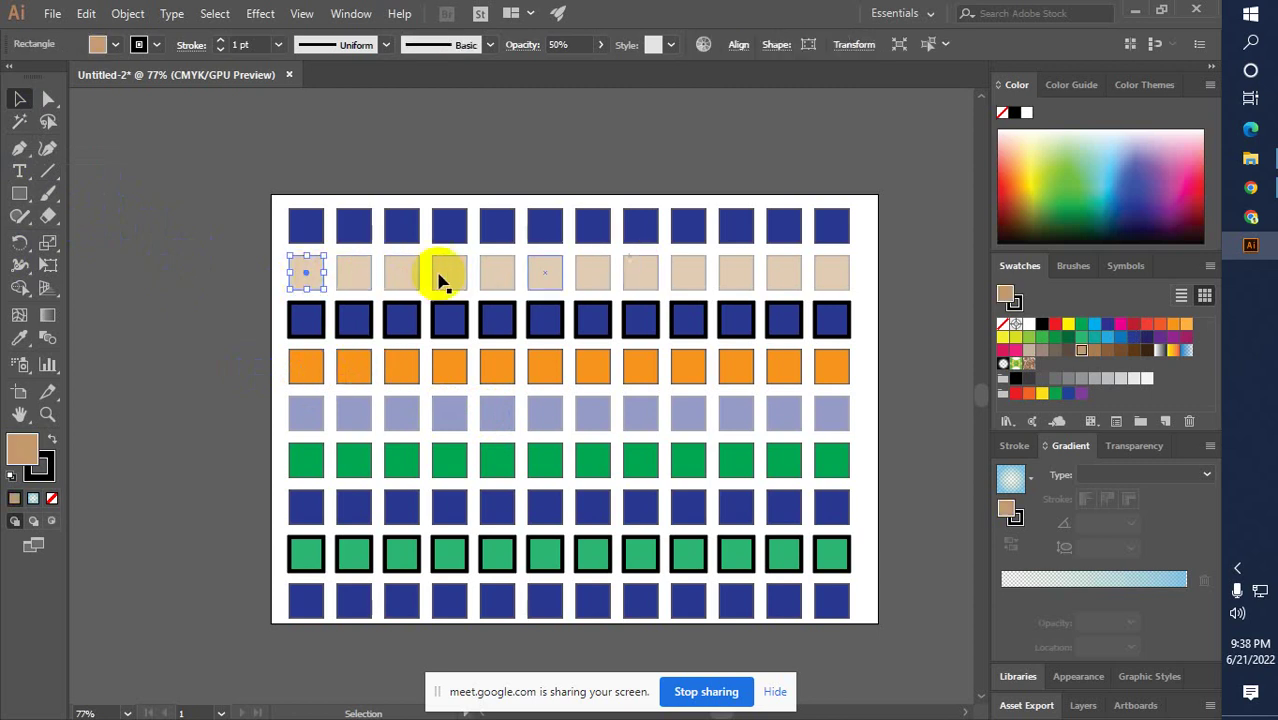
click(222, 268)
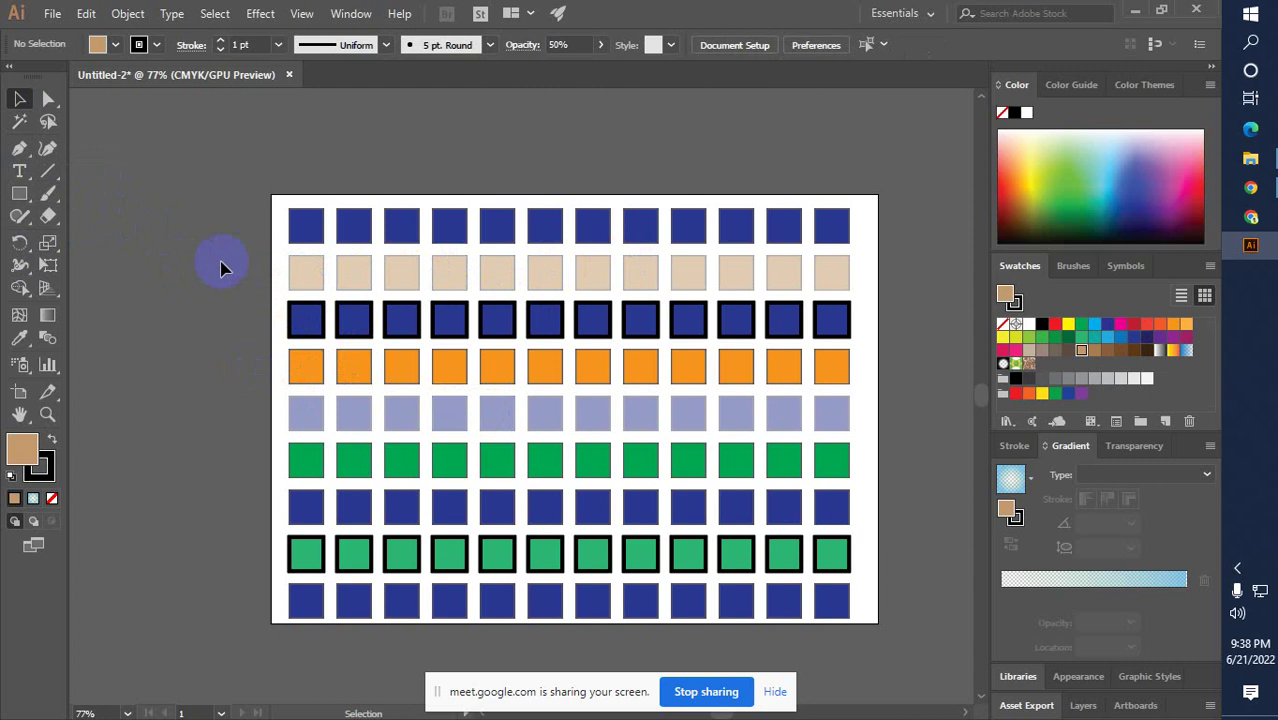
click(305, 283)
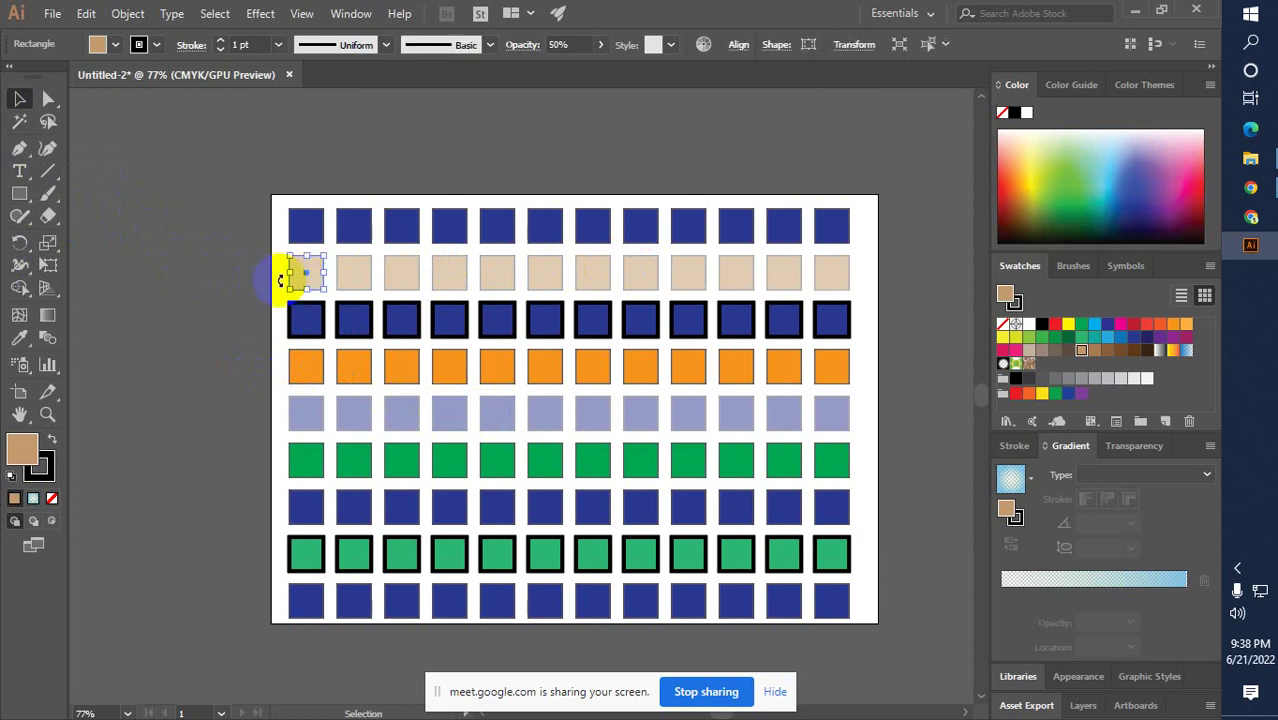
shift+click(365, 272)
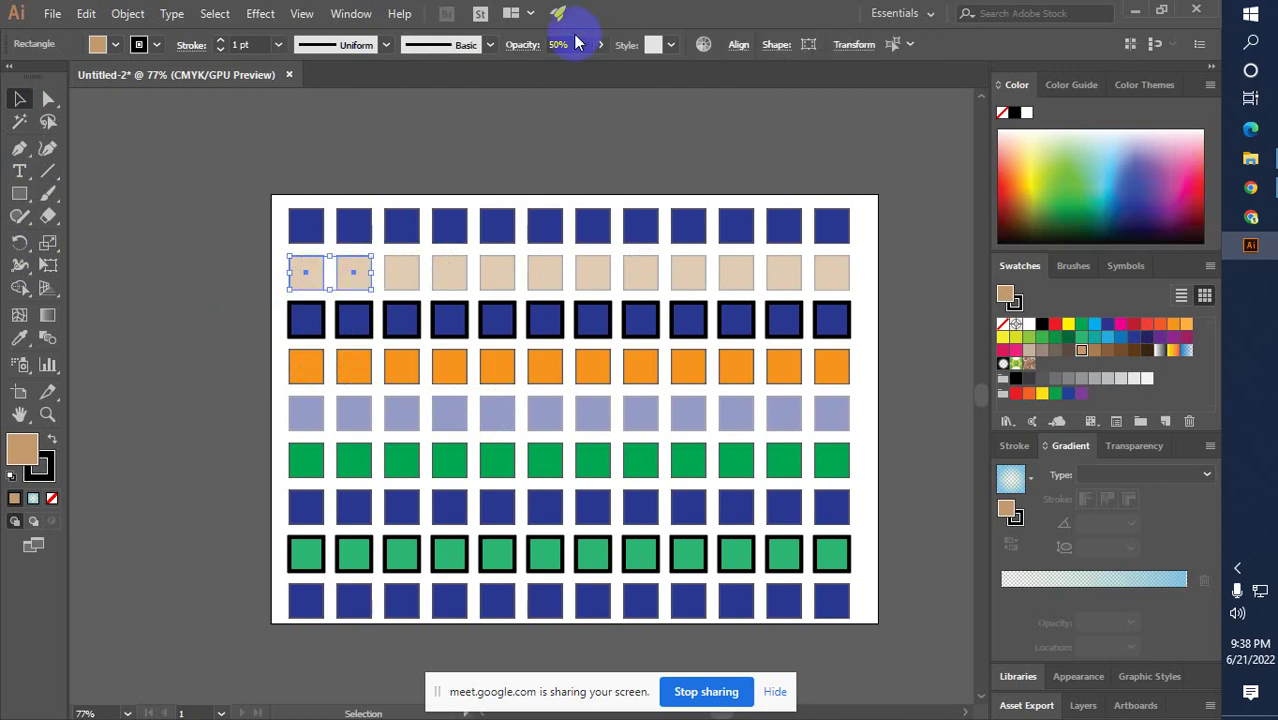
click(284, 272)
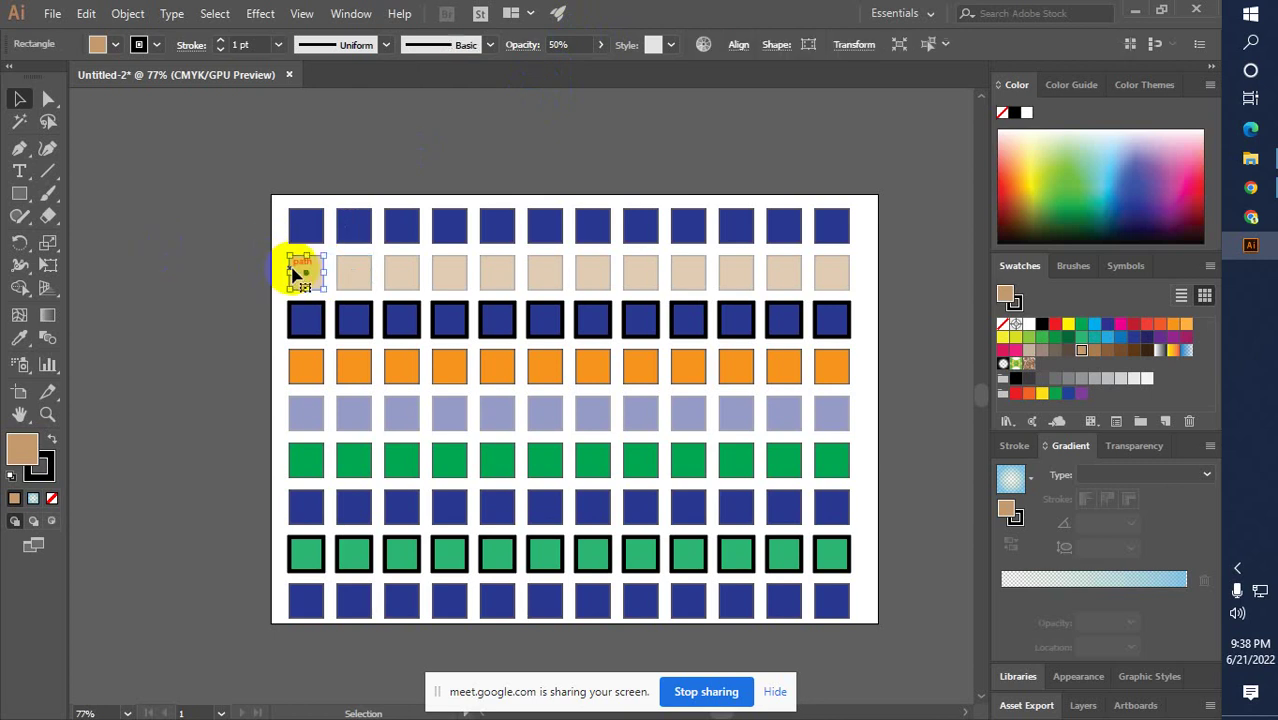
click(298, 274)
click(303, 276)
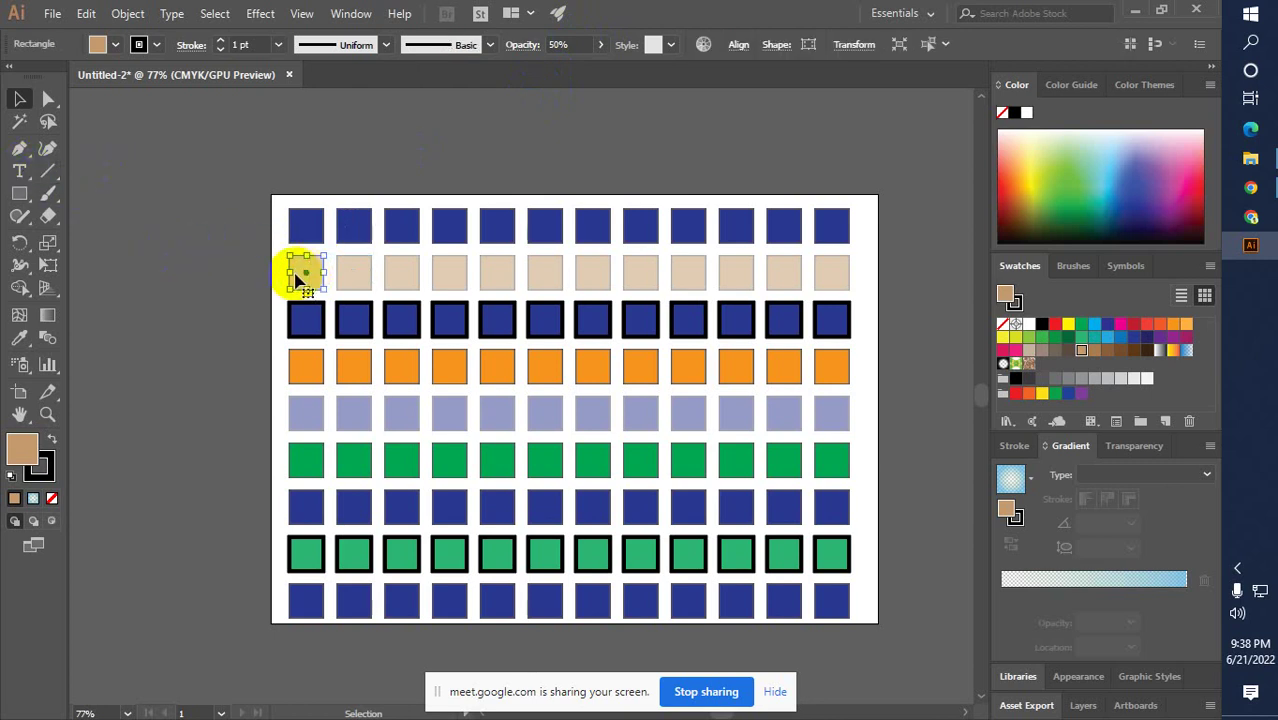
Open the Magic Wand options, turn Opacity matching off and on again, and deselect the beige square
click(19, 122)
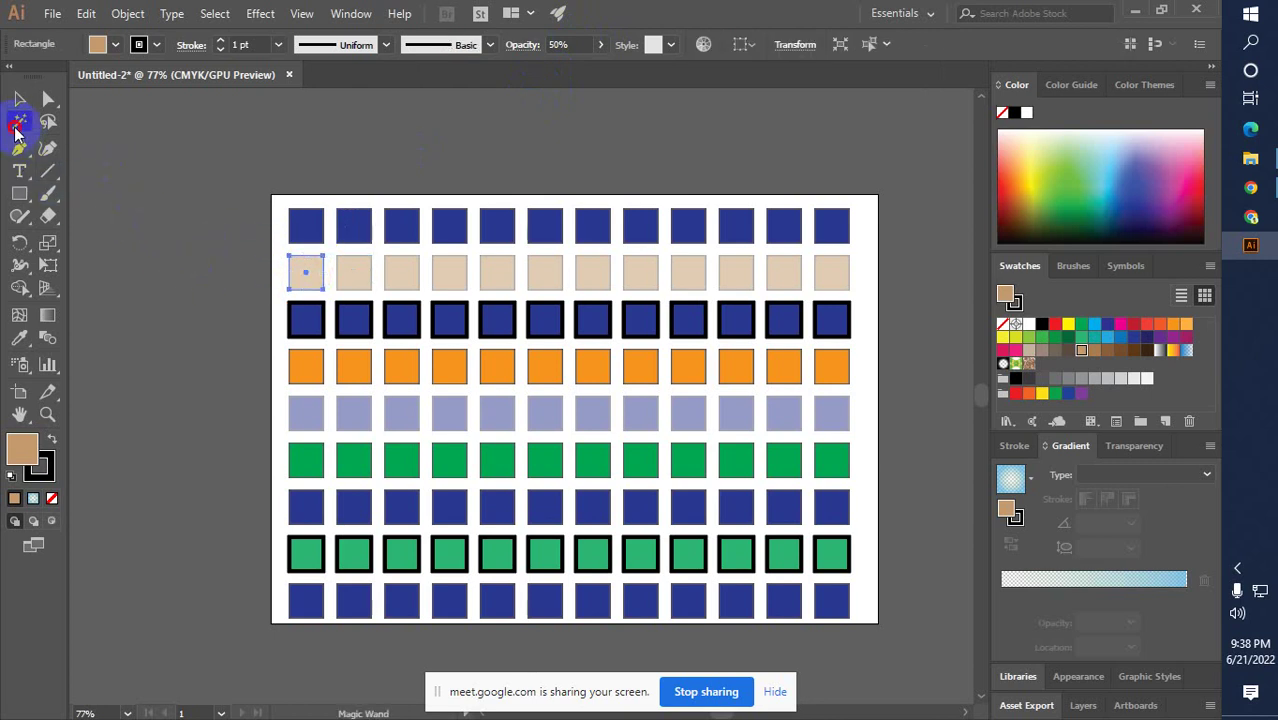
double_click(19, 122)
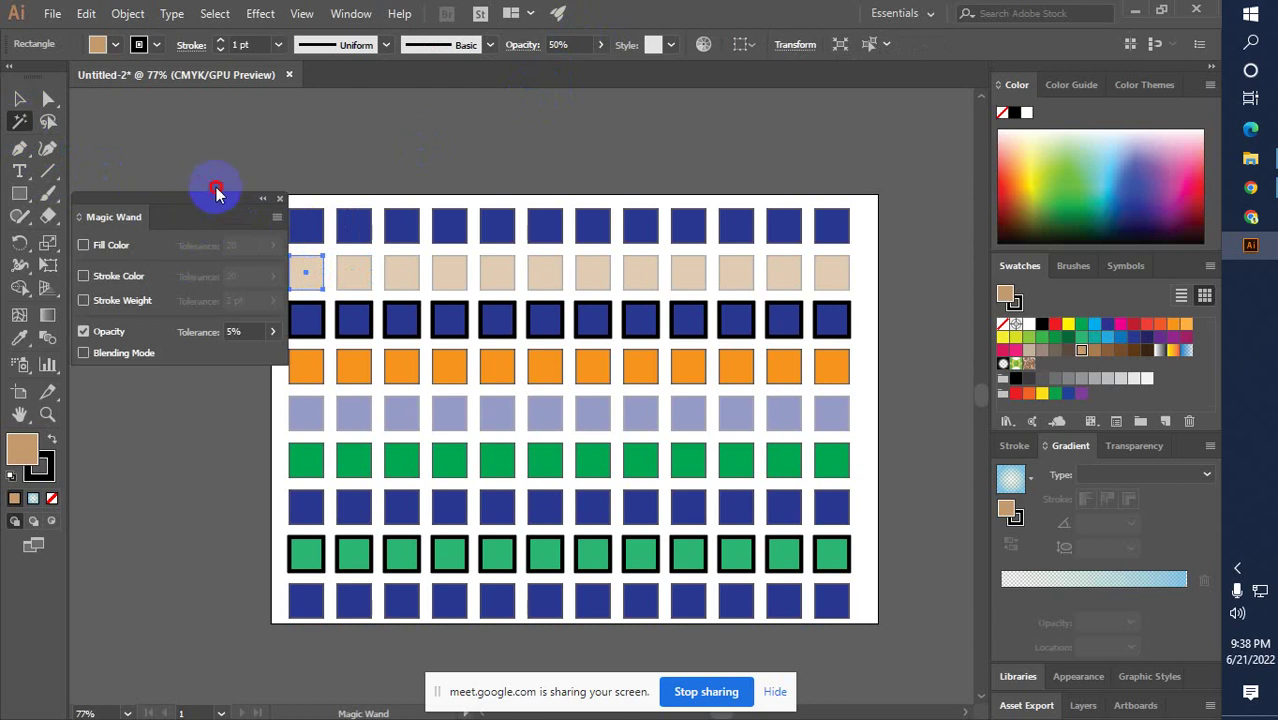
mouse_move(202, 204)
mouse_down()
mouse_move(222, 192)
mouse_move(210, 192)
mouse_up()
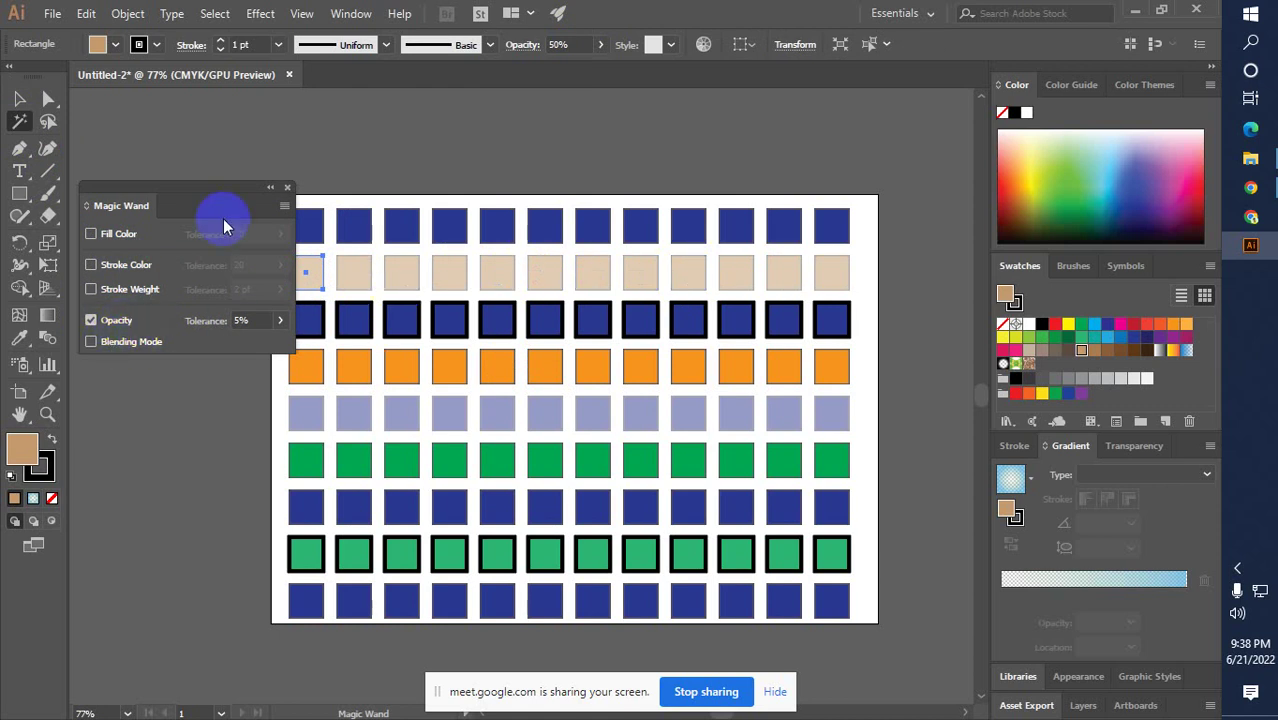
click(90, 321)
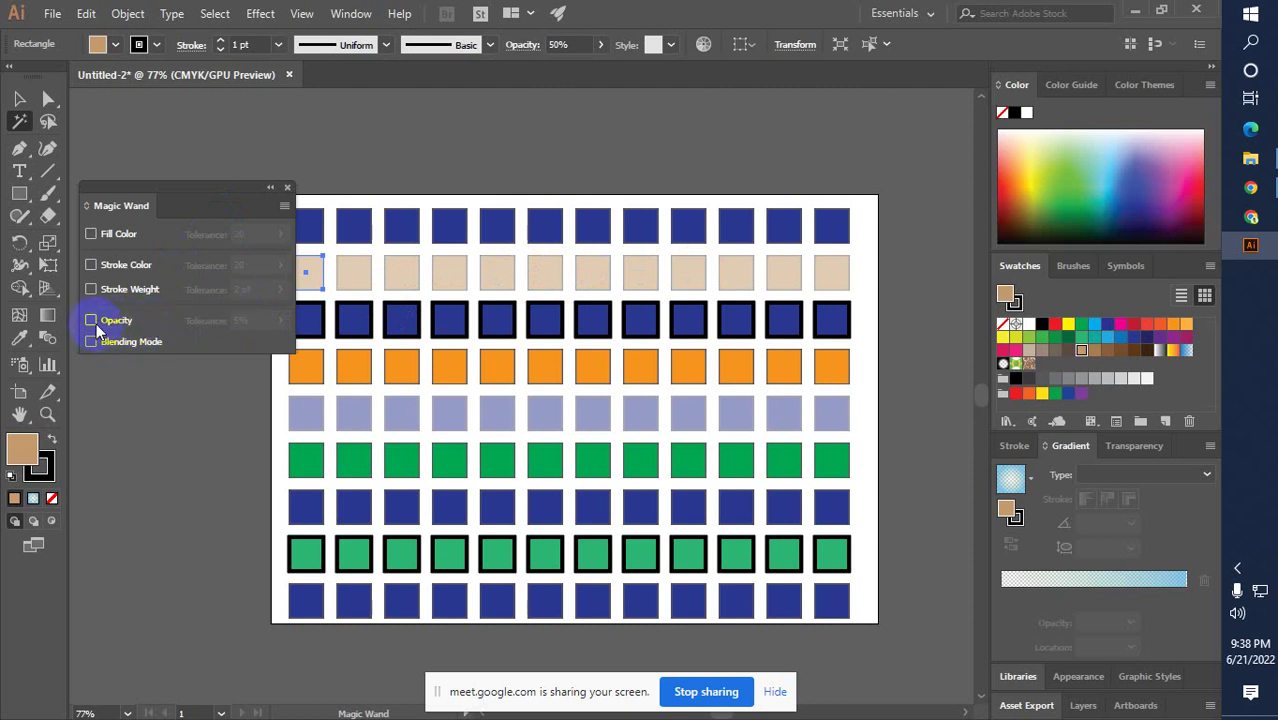
click(91, 321)
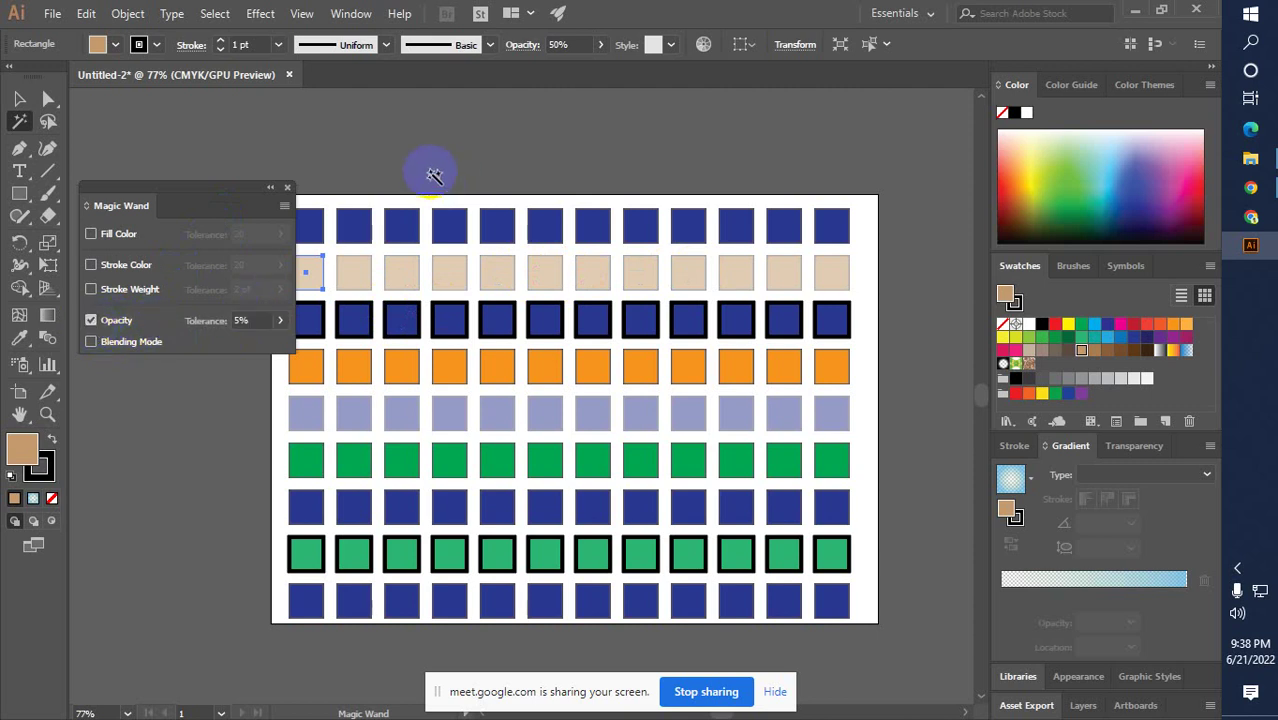
click(446, 136)
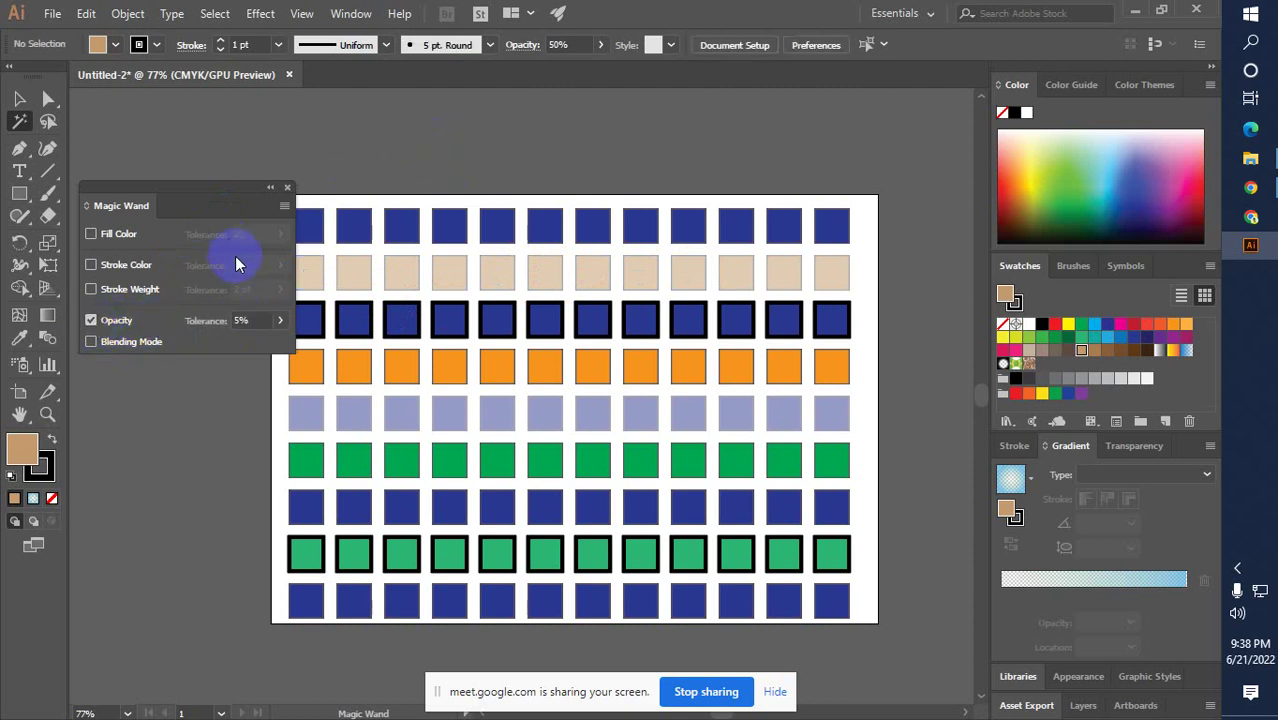
Collapse the Magic Wand options, select all squares matching the opacity of the first beige square, and deselect them
click(270, 187)
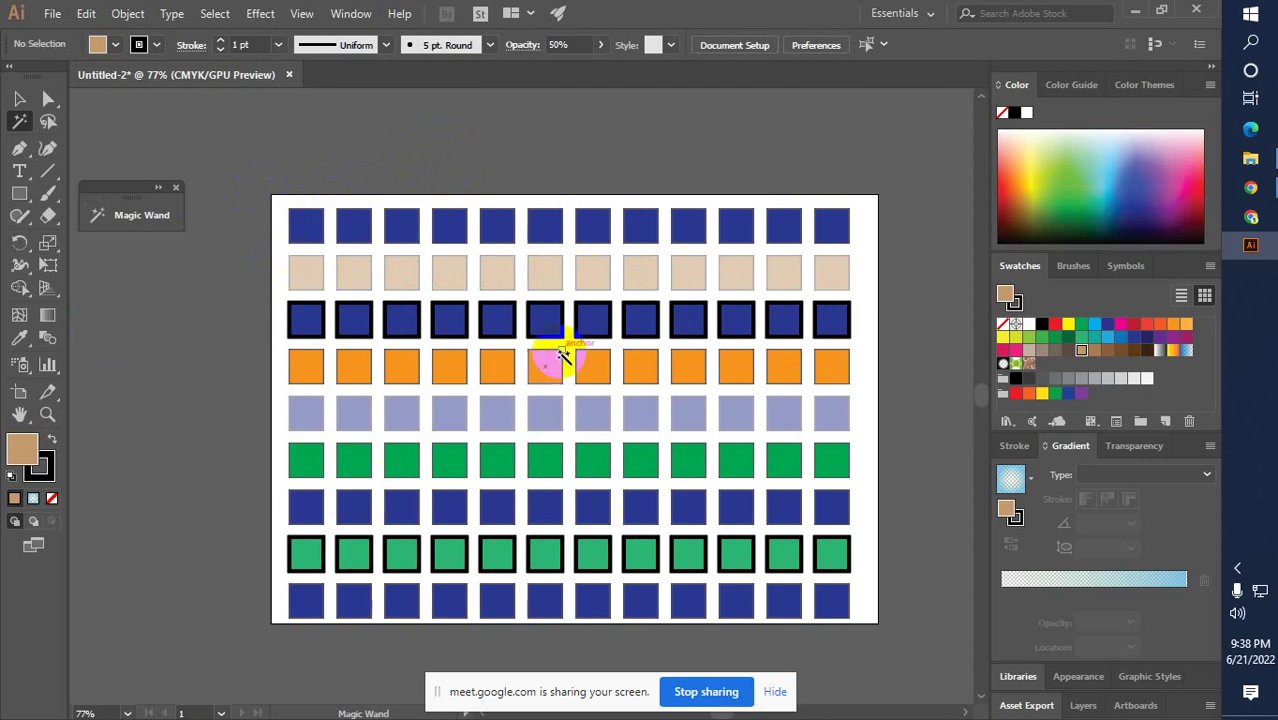
click(311, 278)
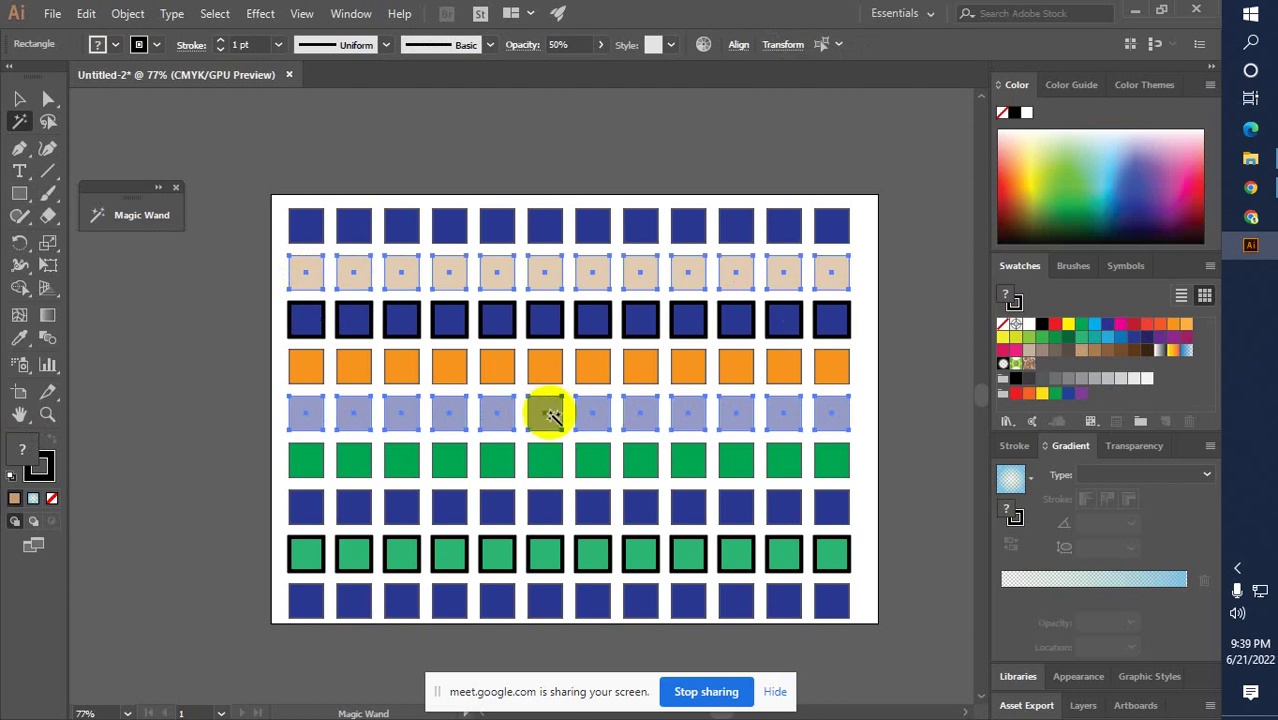
click(672, 416)
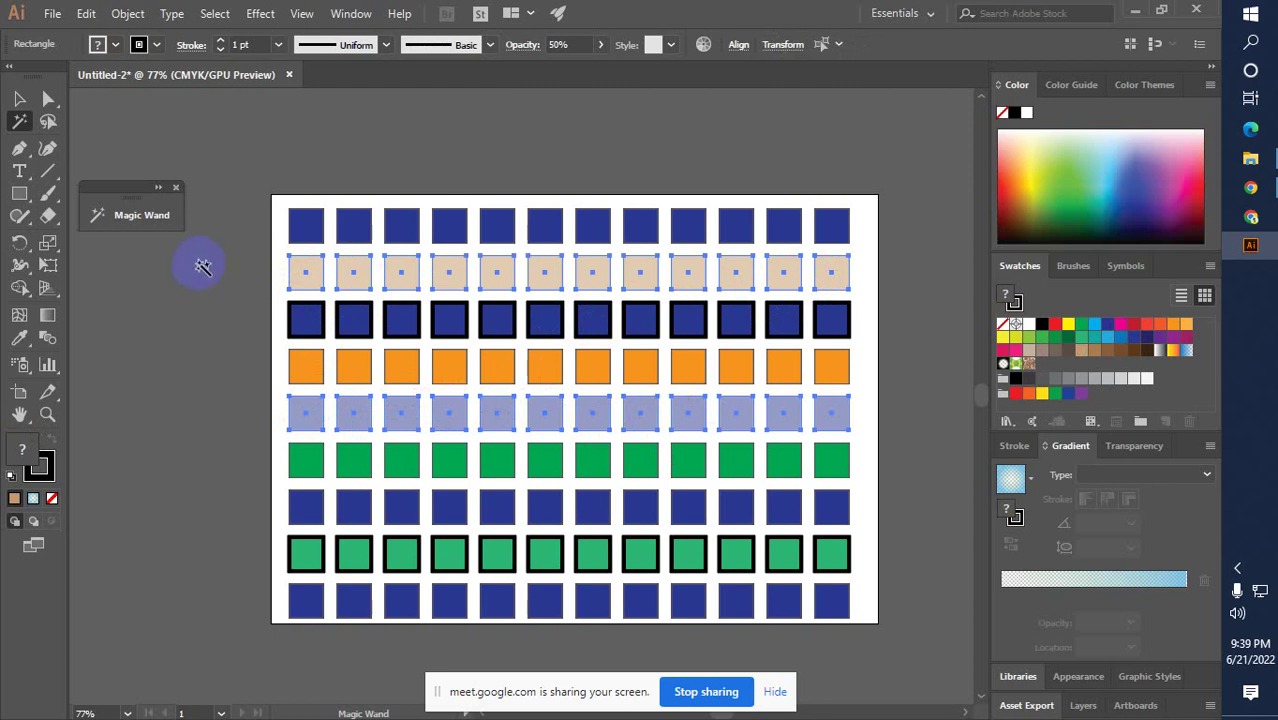
click(19, 98)
click(136, 320)
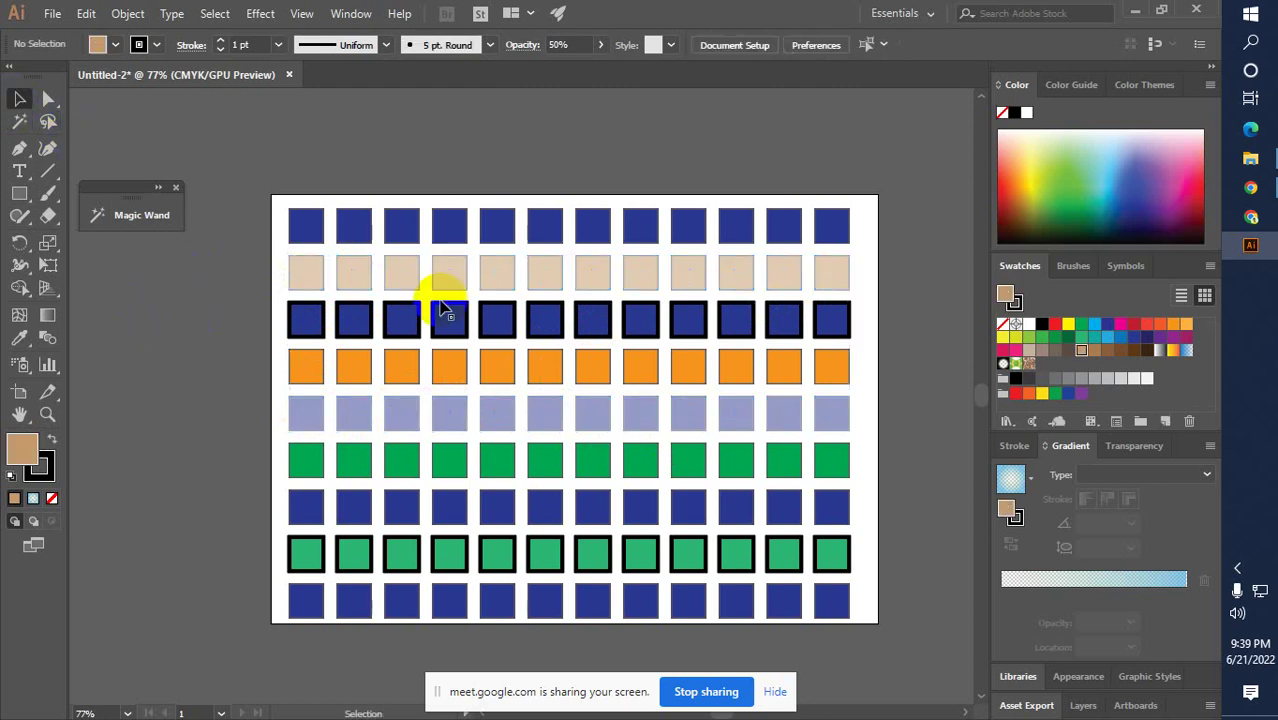
Select two beige squares and a pale blue one in turn to compare opacity, look briefly at the kids pattern search, and deselect
click(542, 275)
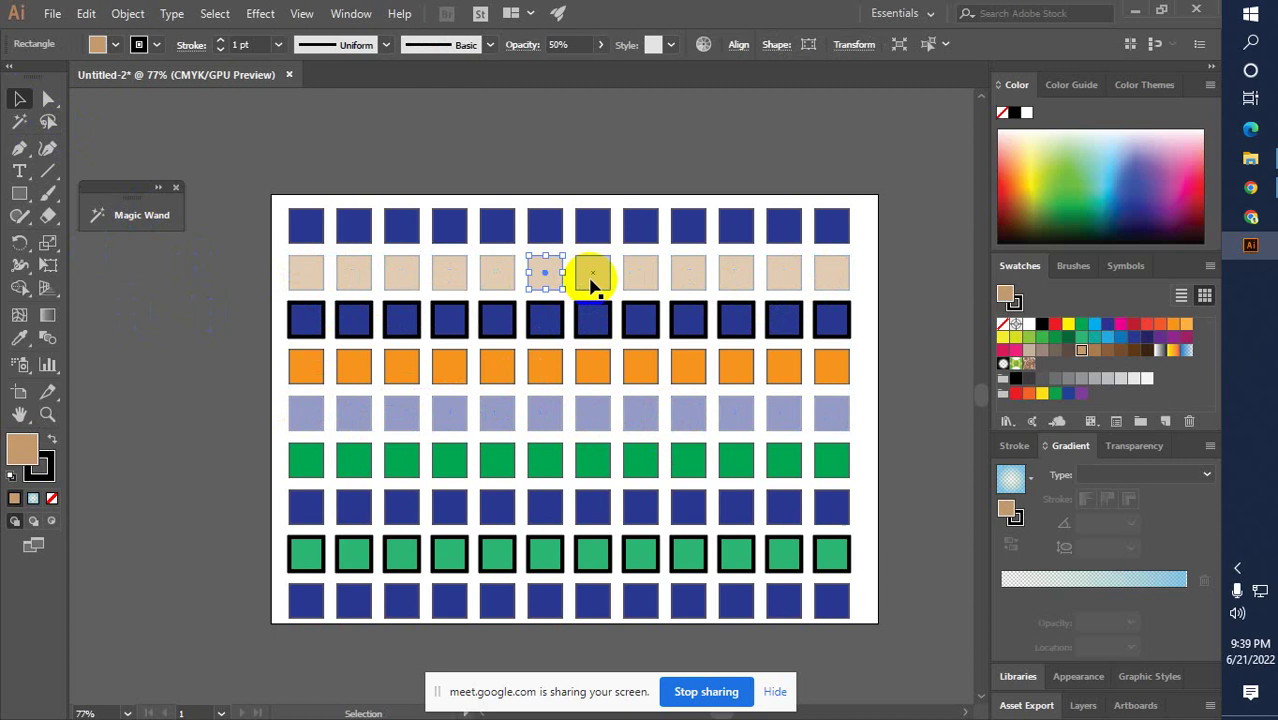
click(592, 280)
click(588, 420)
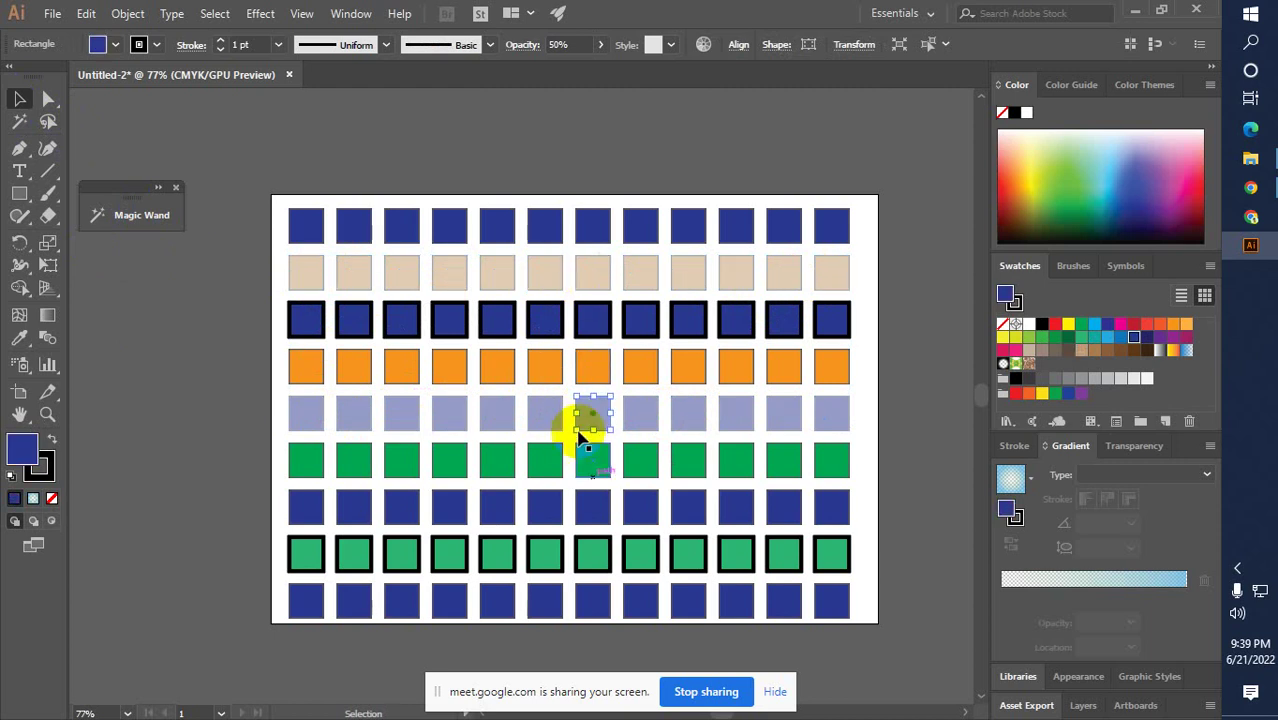
click(1250, 216)
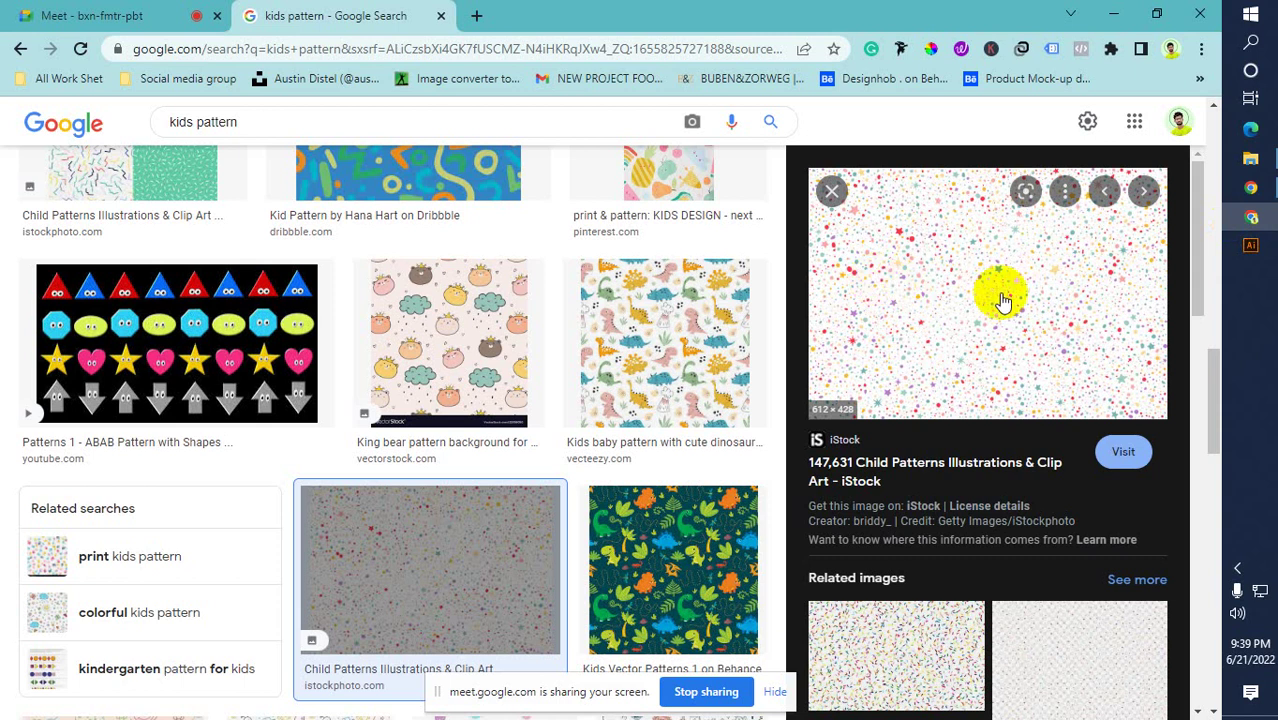
click(1251, 245)
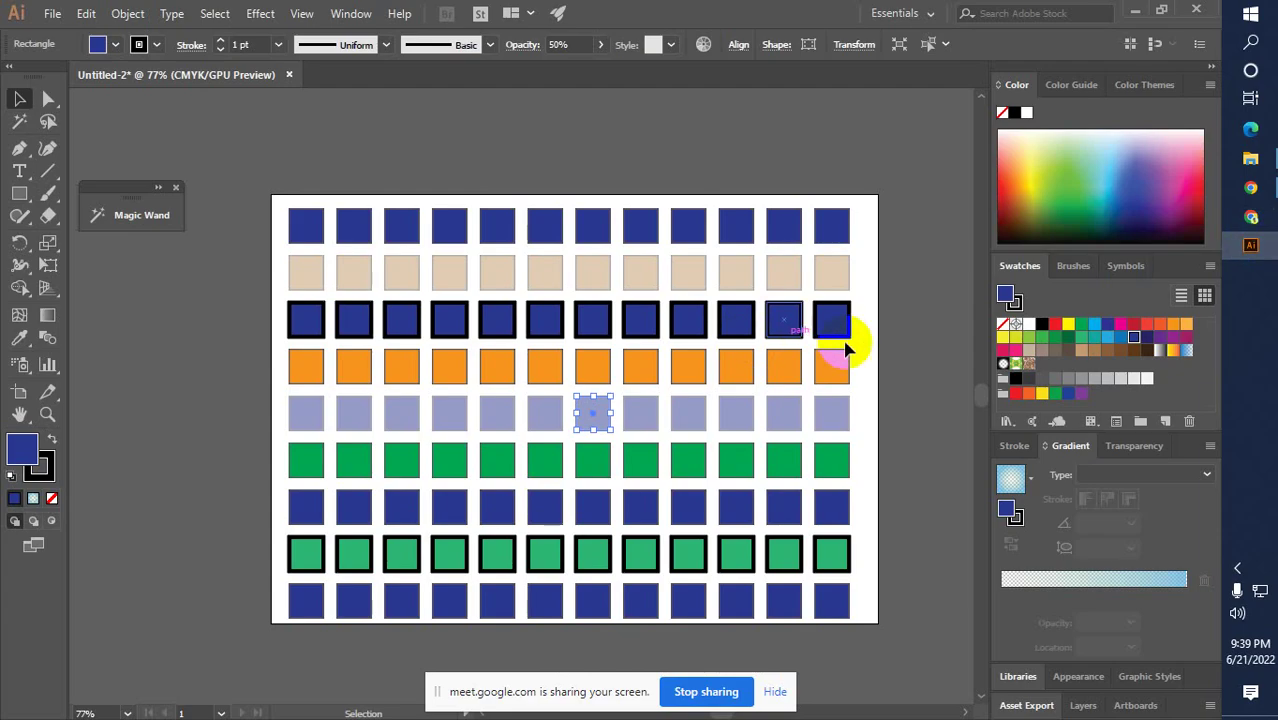
click(371, 277)
Expand the Magic Wand options and select by opacity from the last beige square, followed by the last top-row dark blue square
click(156, 218)
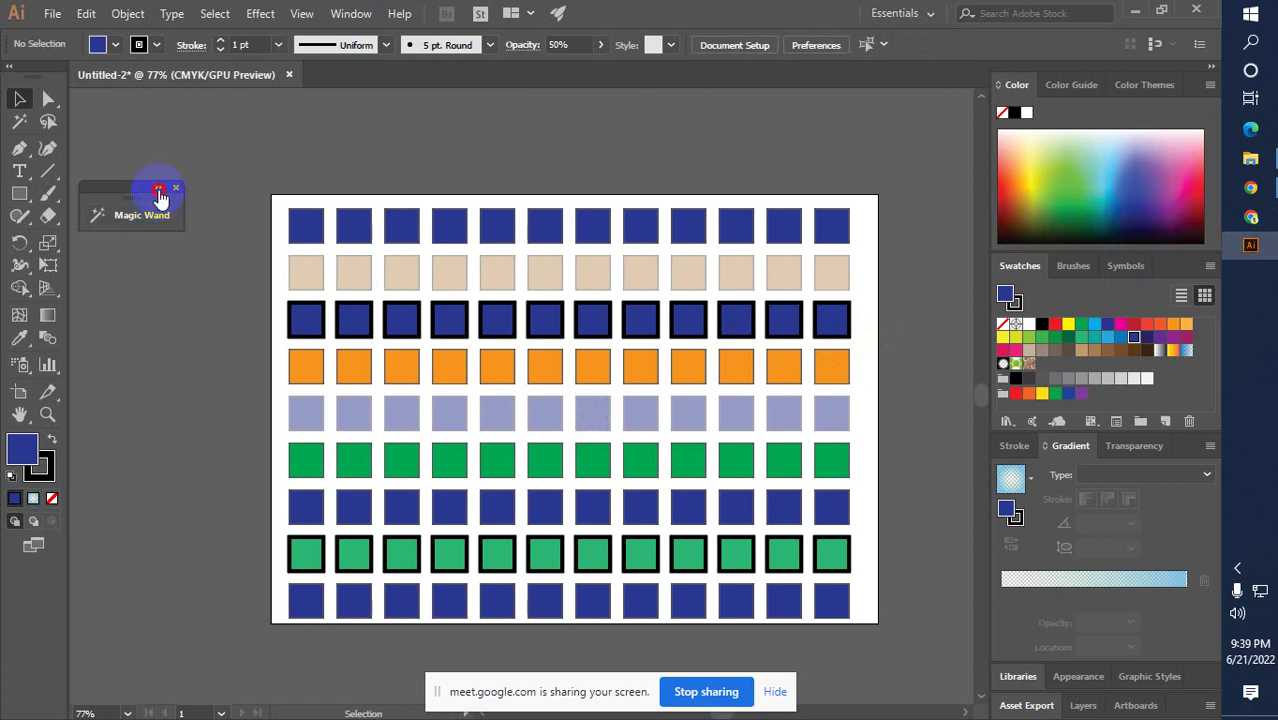
click(156, 216)
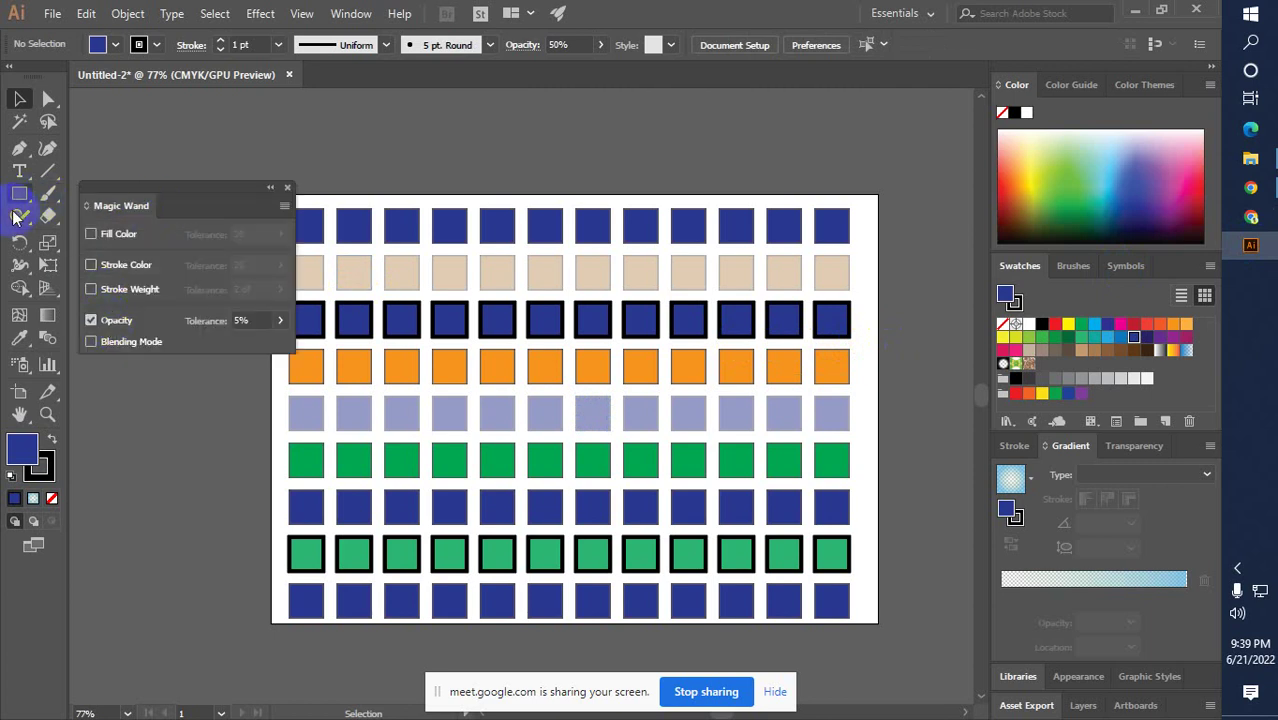
click(19, 121)
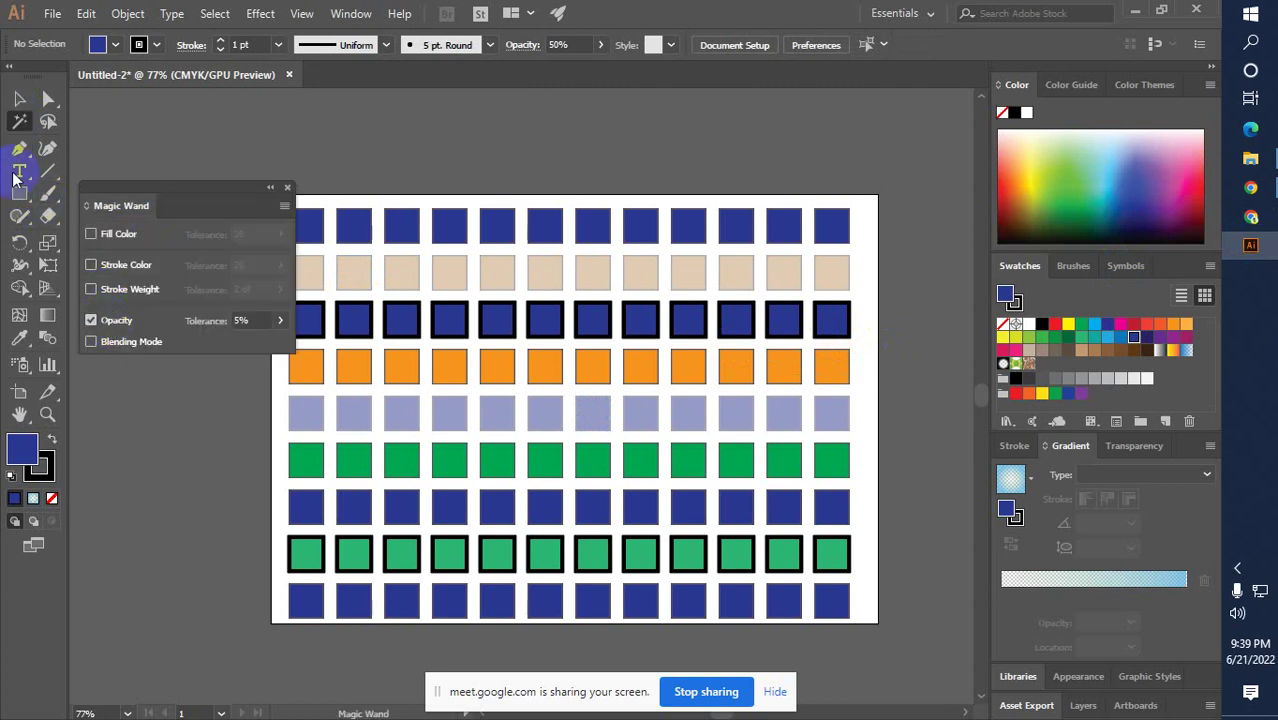
click(827, 275)
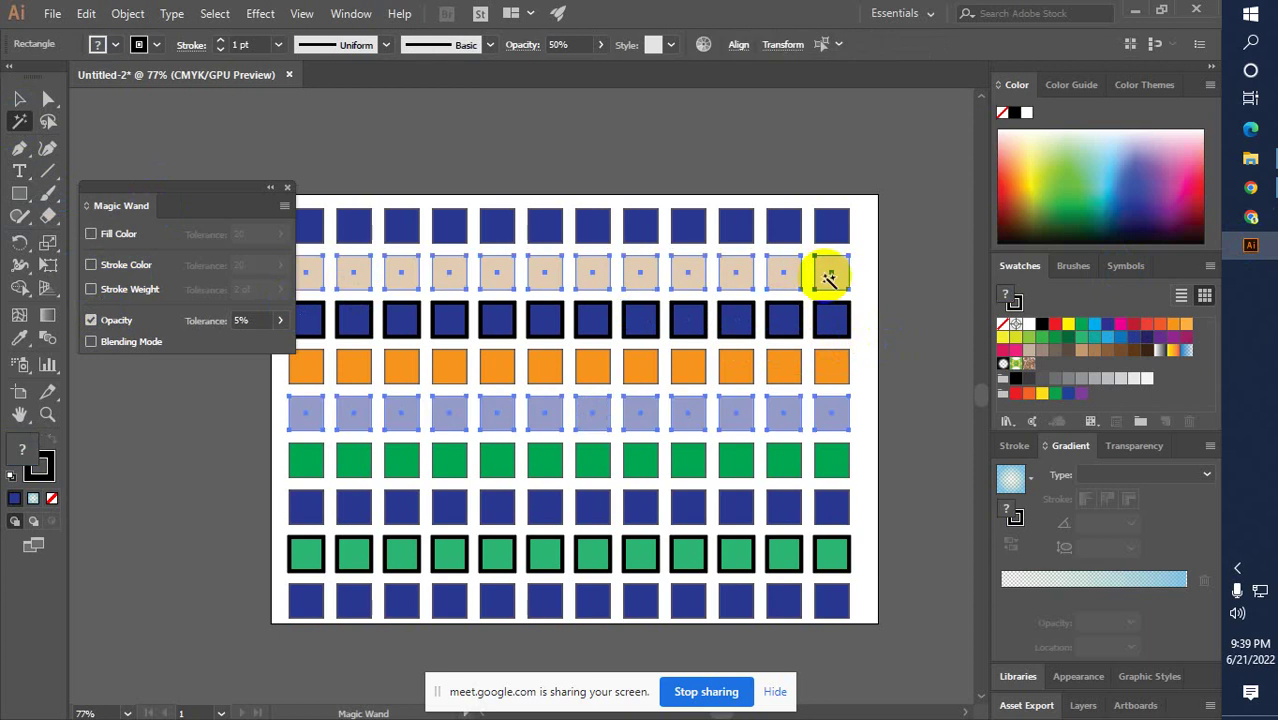
click(837, 234)
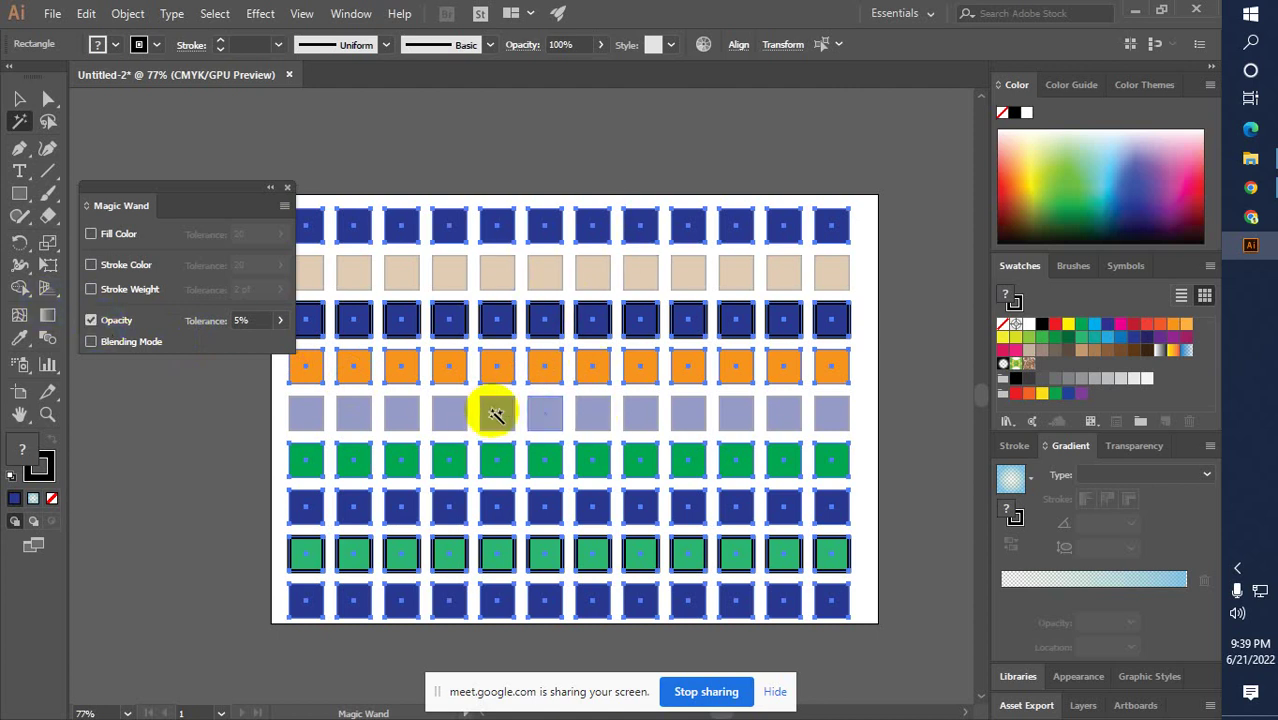
Switch to the Google Meet call in Chrome, admit the waiting participant, and return to Illustrator
click(1250, 216)
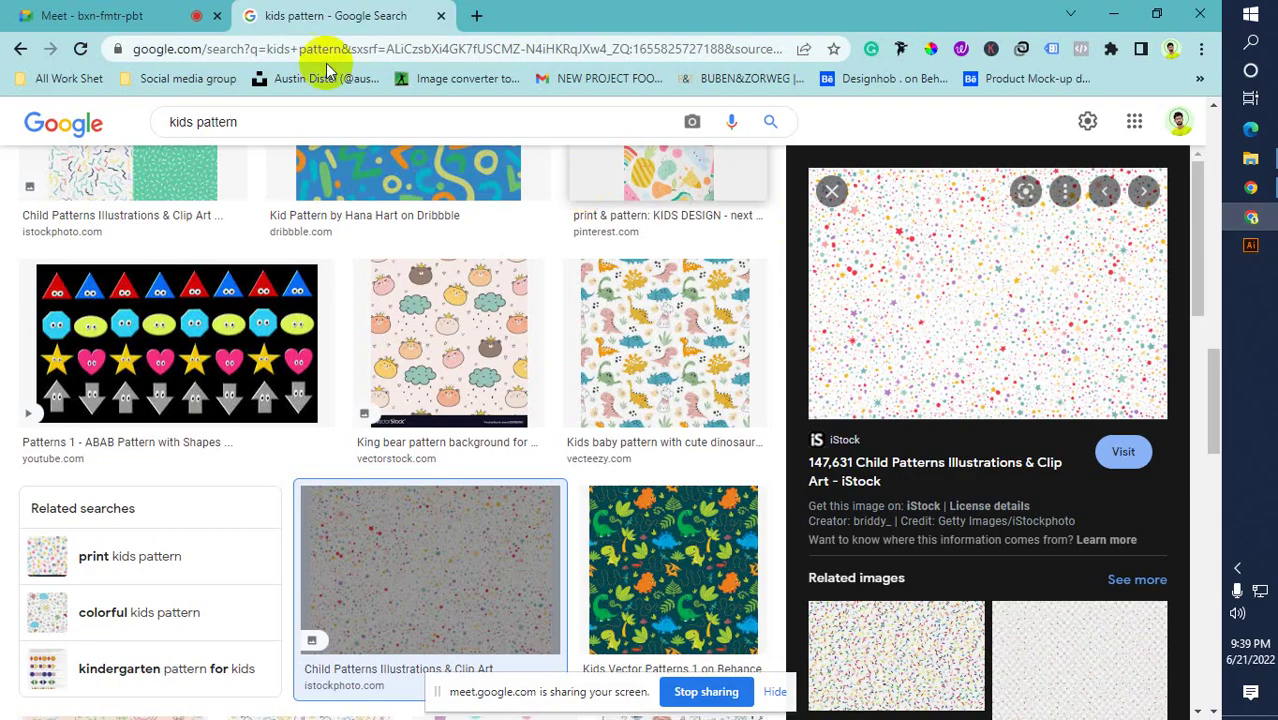
click(160, 17)
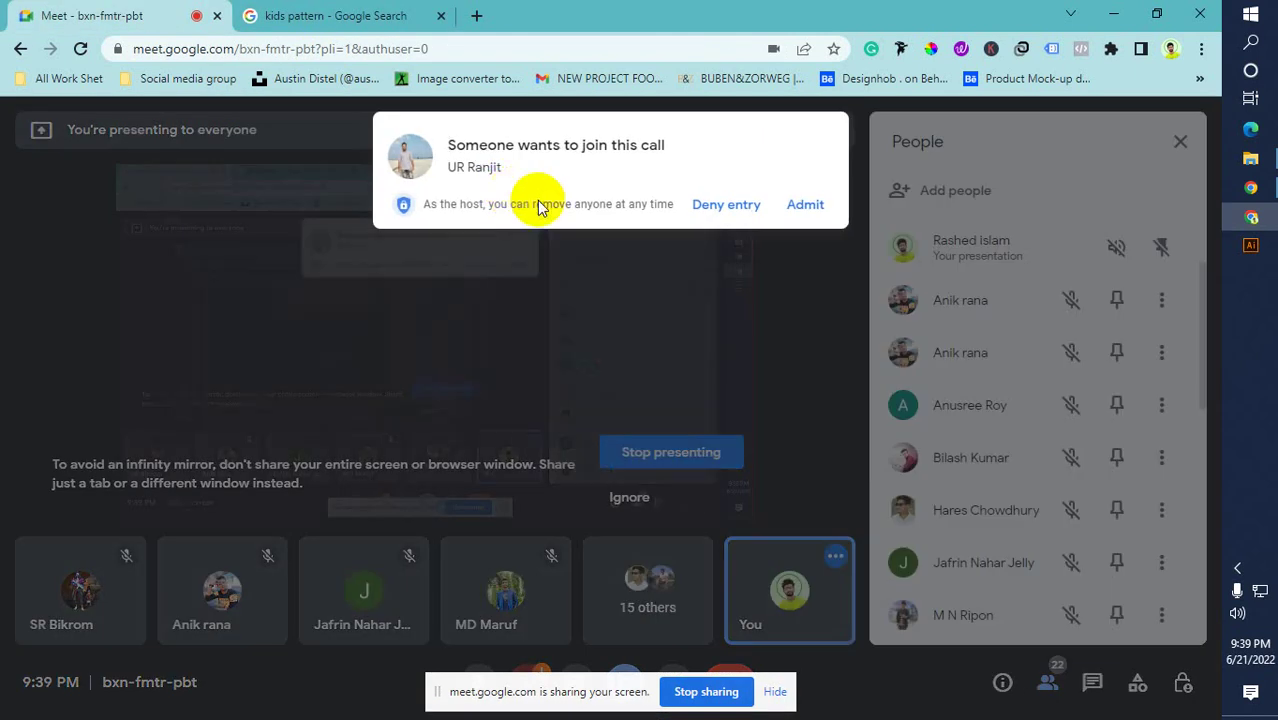
click(790, 207)
click(1250, 245)
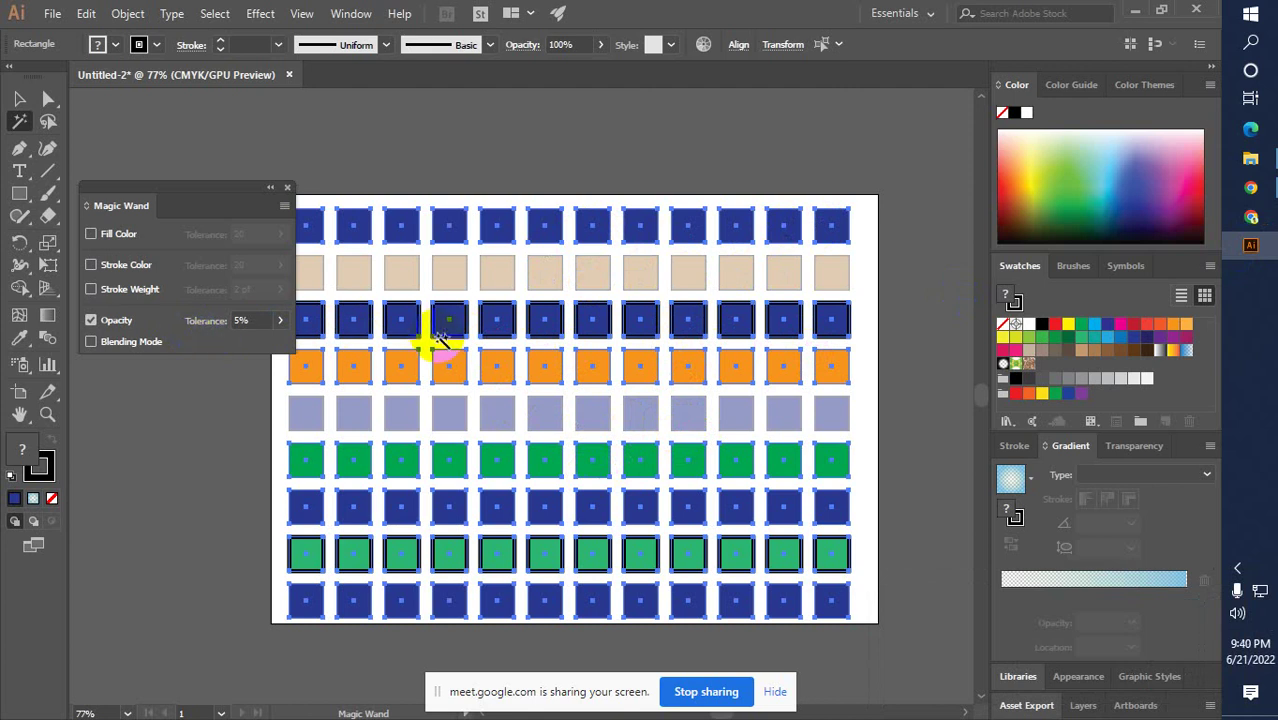
Clear the selection and select the squares sharing the last beige square's opacity again
click(240, 396)
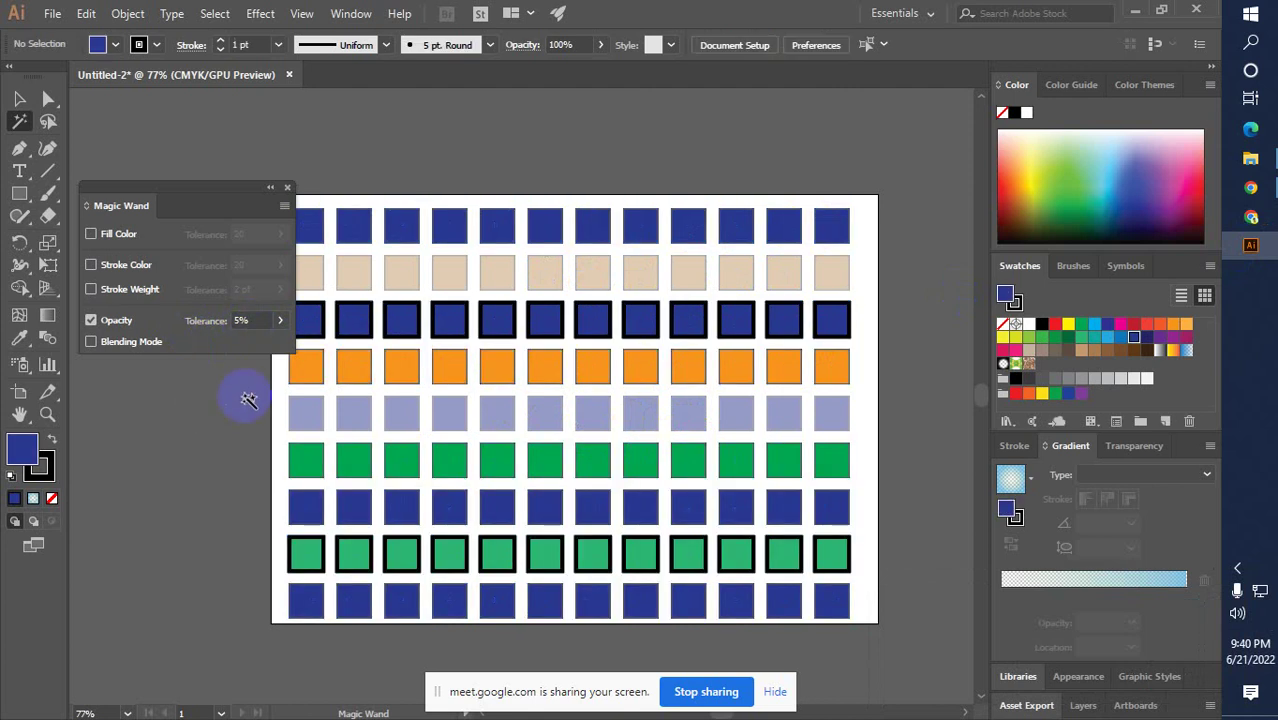
click(829, 278)
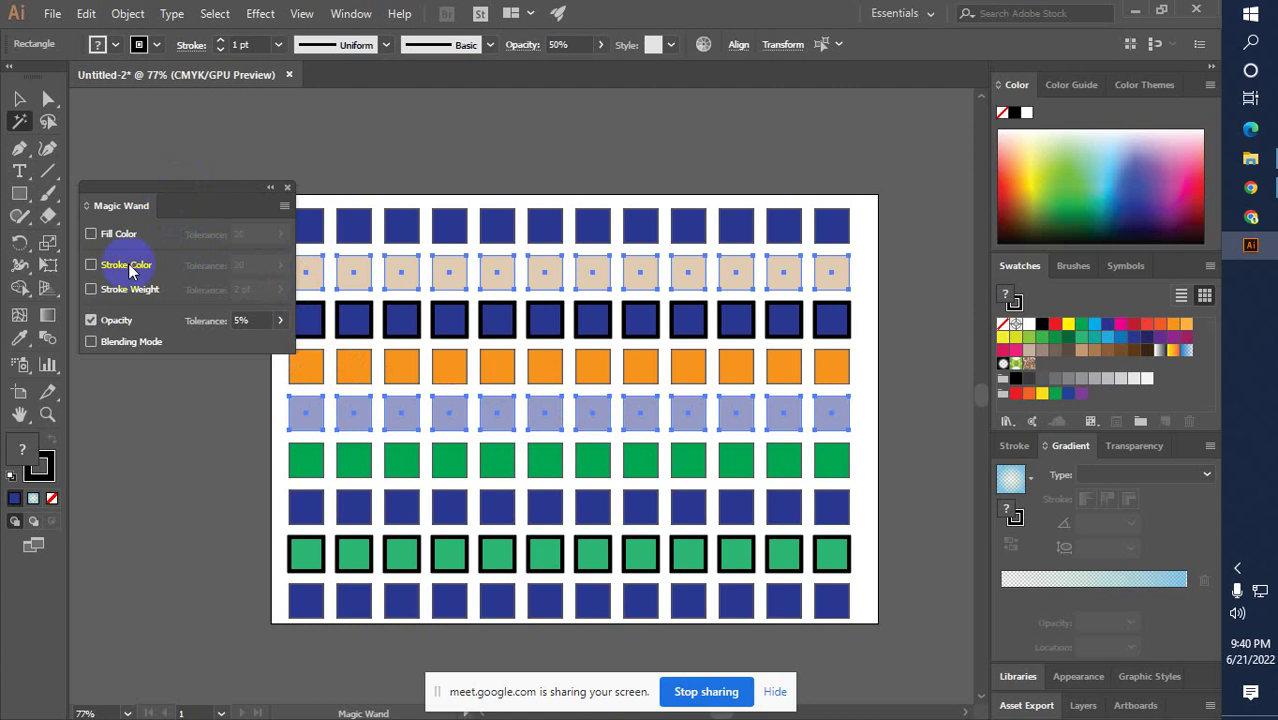
Switch Magic Wand matching from Opacity to Stroke Weight and select all squares matching the first thick-stroked green square
click(93, 320)
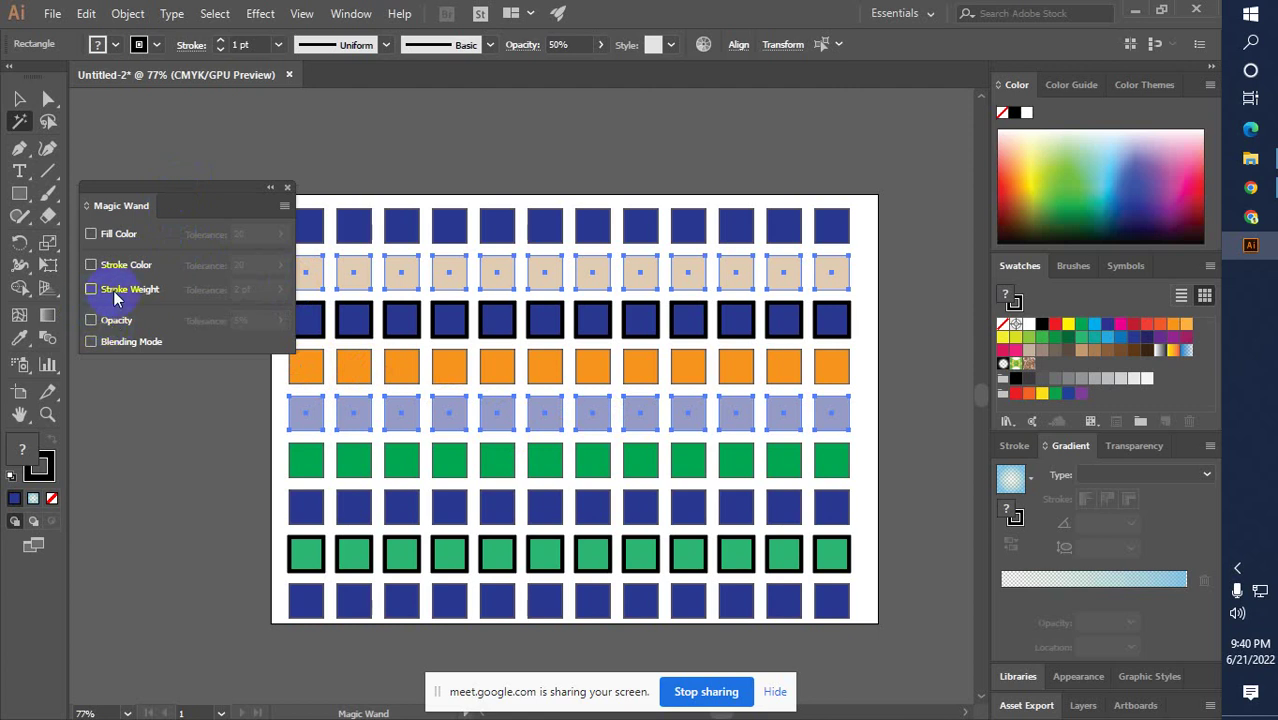
click(116, 298)
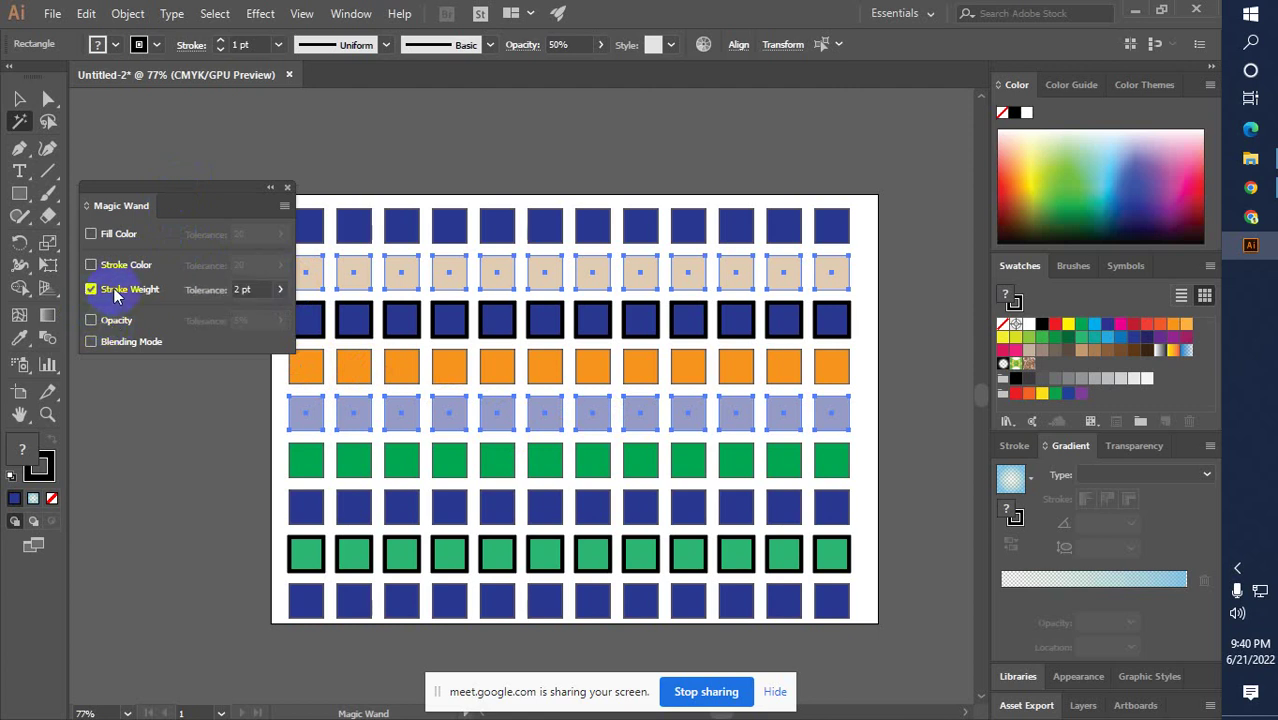
click(526, 360)
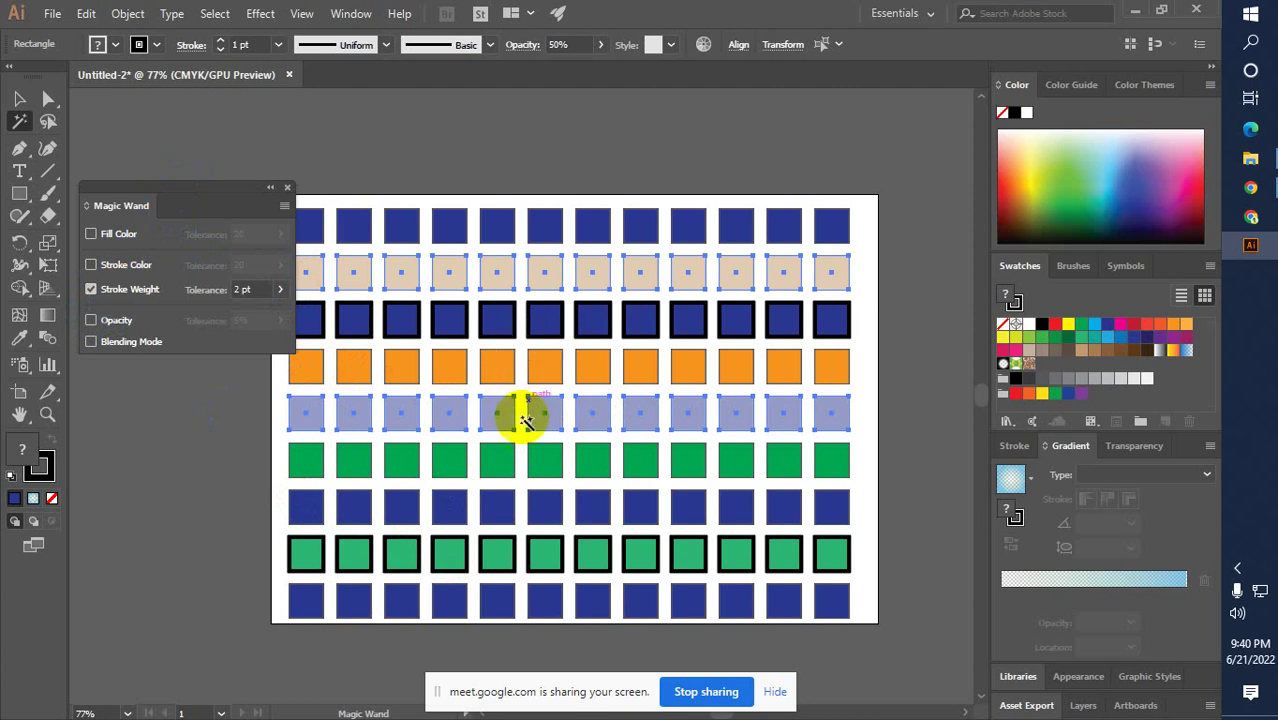
click(305, 553)
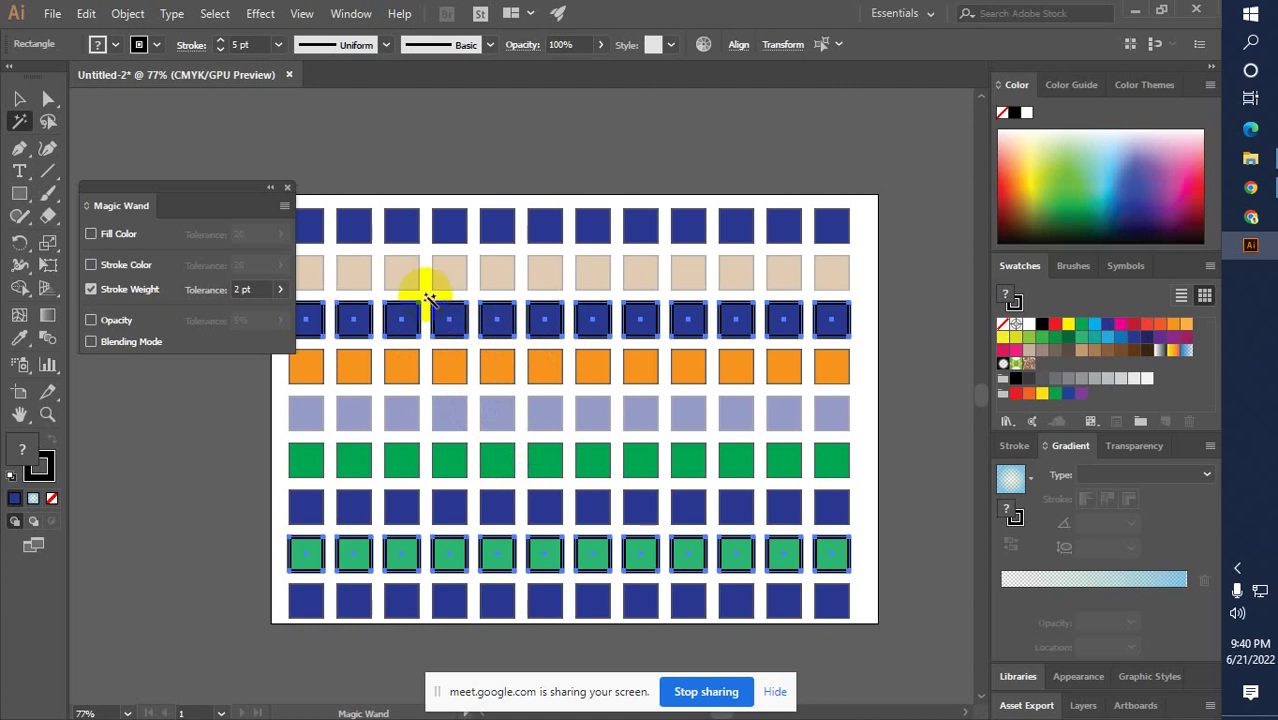
Raise the Stroke Weight tolerance to 44 pt and select by stroke weight from the last square in the top dark blue row
click(279, 300)
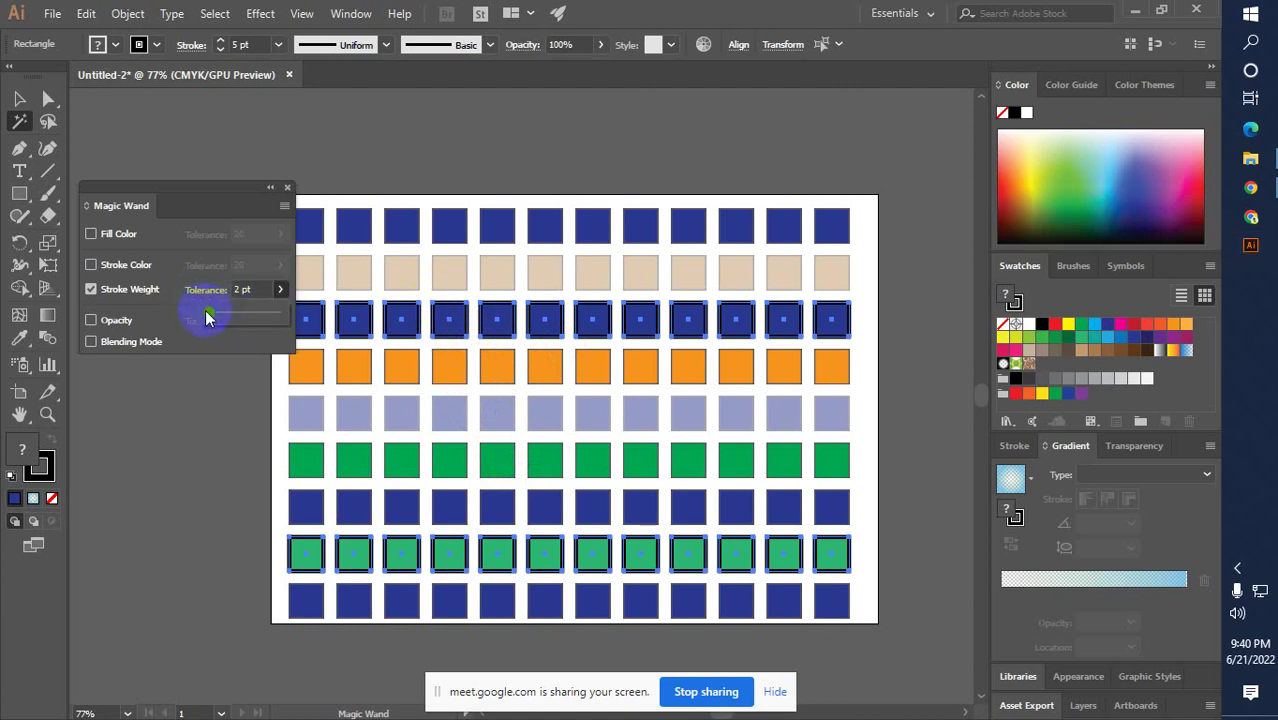
click(206, 313)
drag(206, 316, 209, 318)
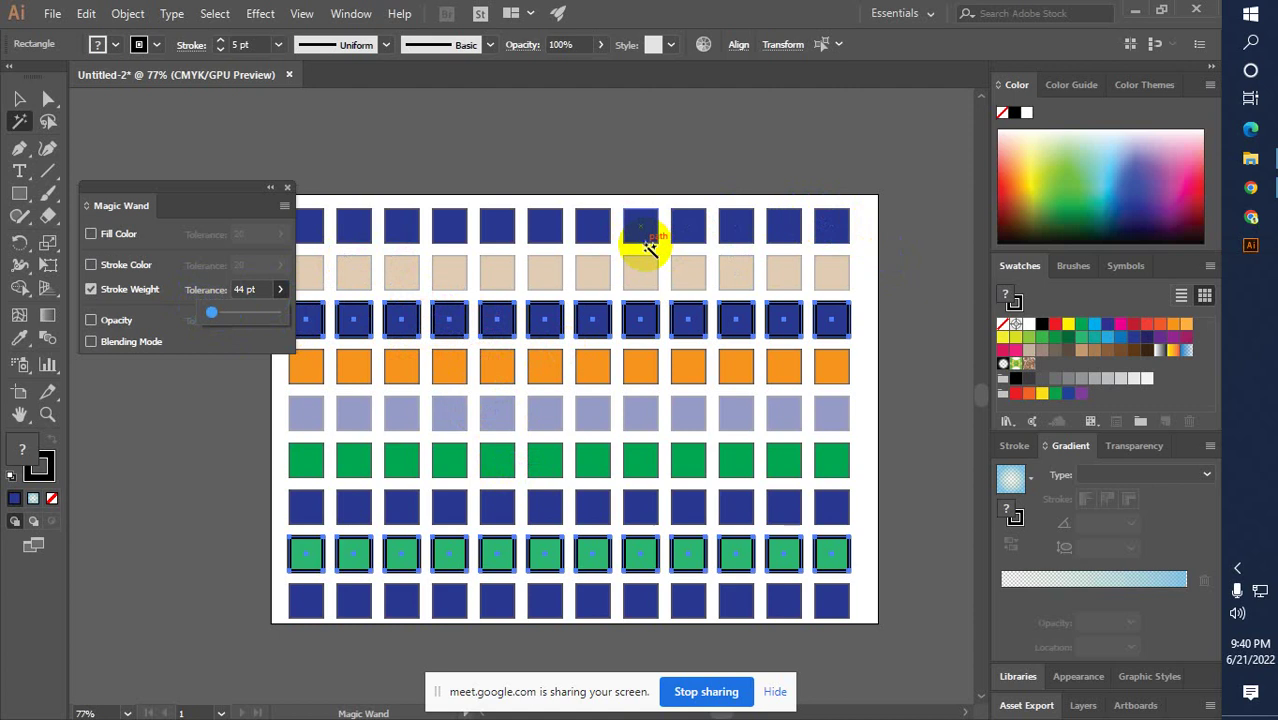
click(831, 233)
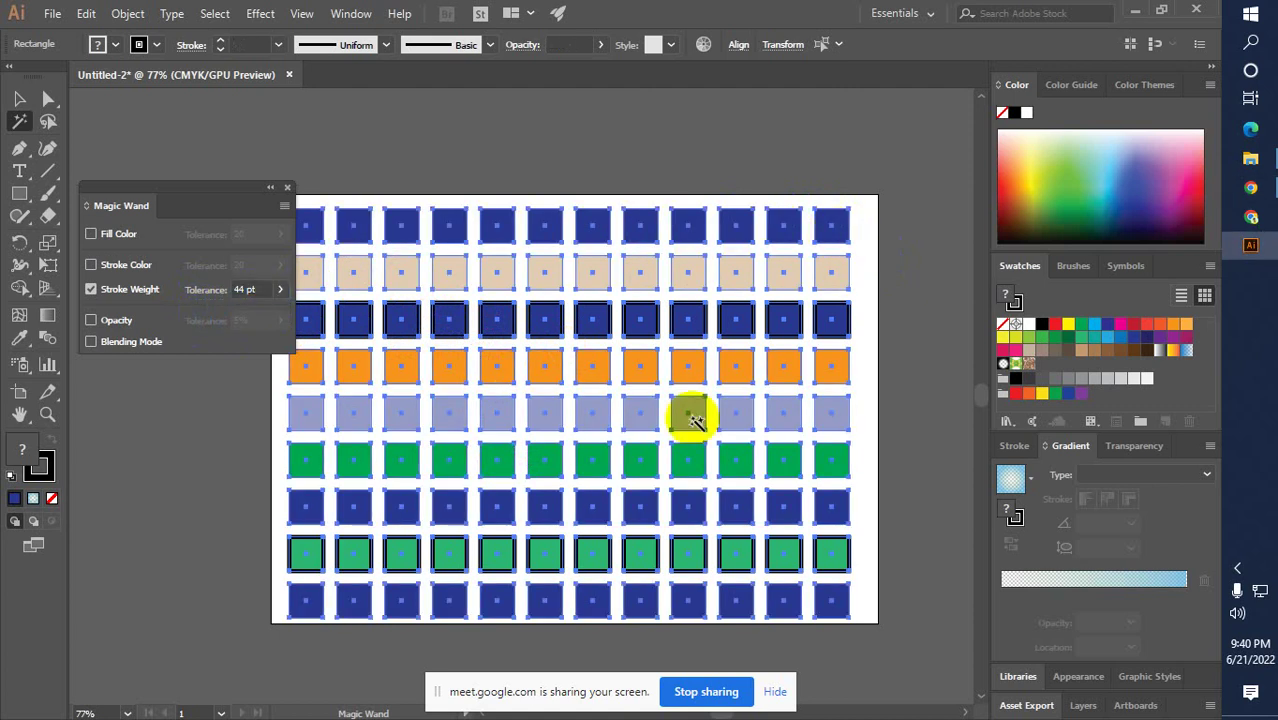
click(437, 369)
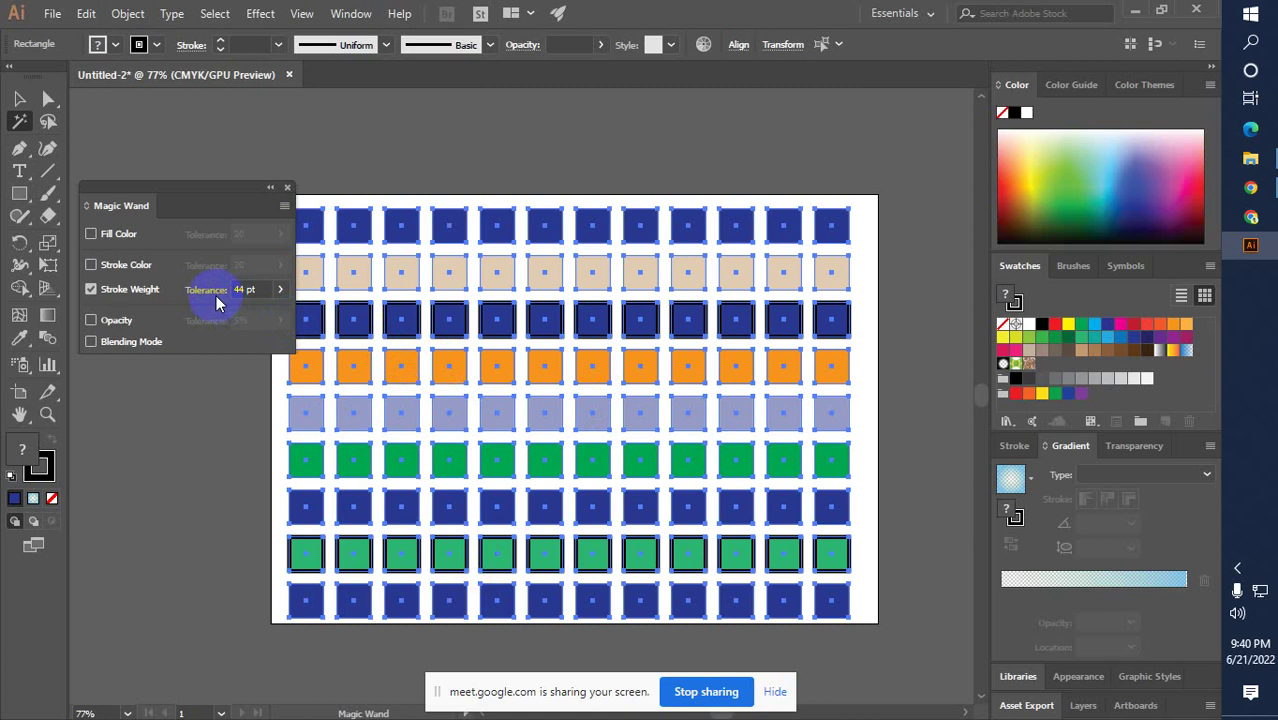
Set the Stroke Weight tolerance to 5 pt and select again from the last square in the top dark blue row
click(246, 289)
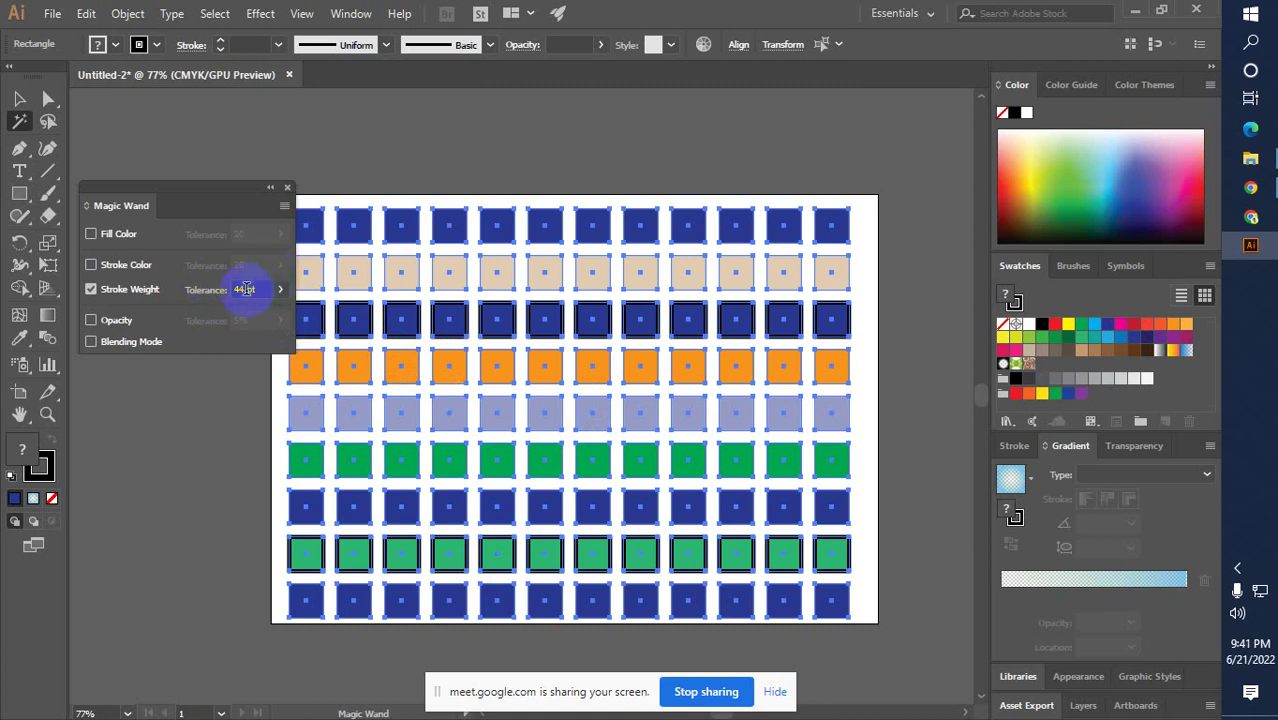
double_click(246, 289)
text(5pt)
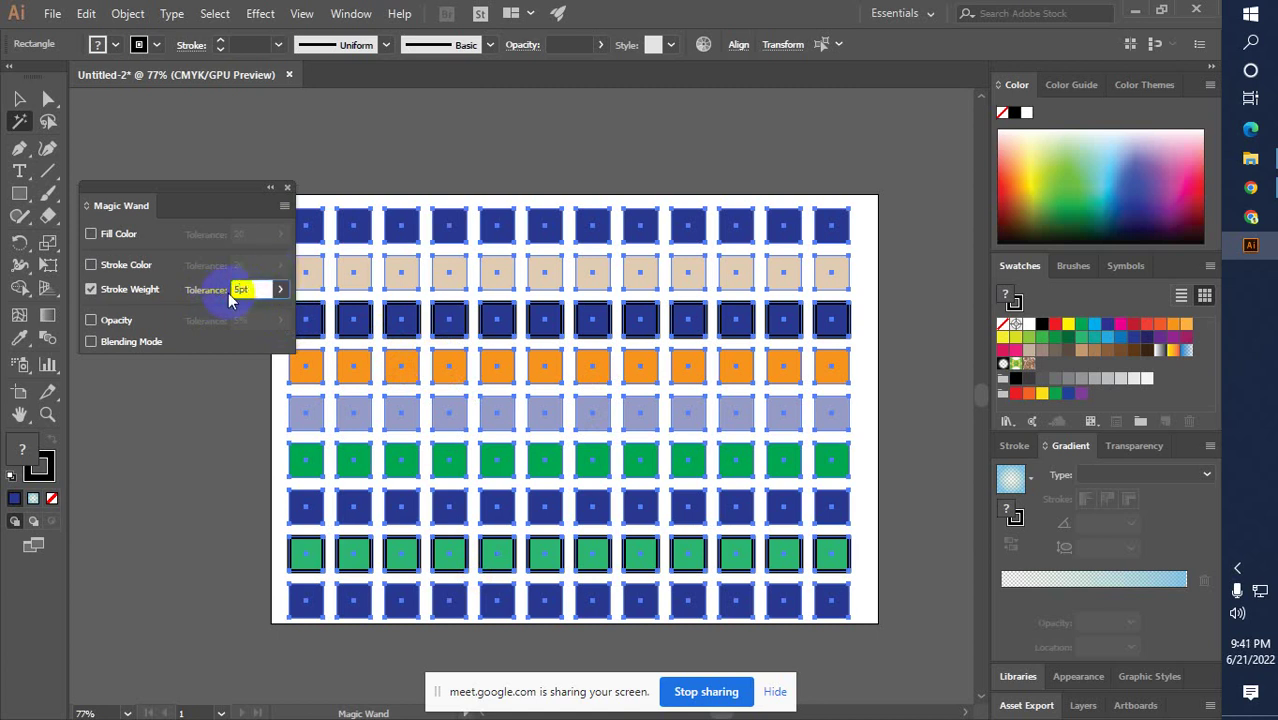
click(448, 143)
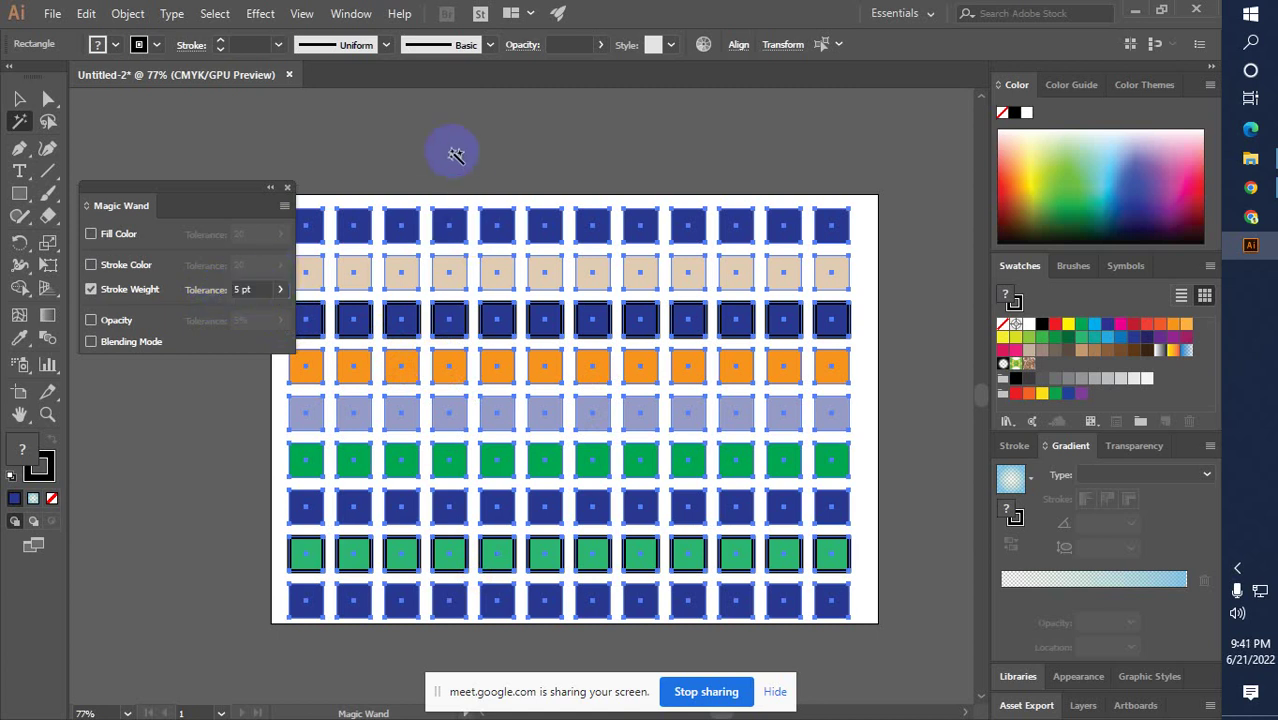
click(832, 232)
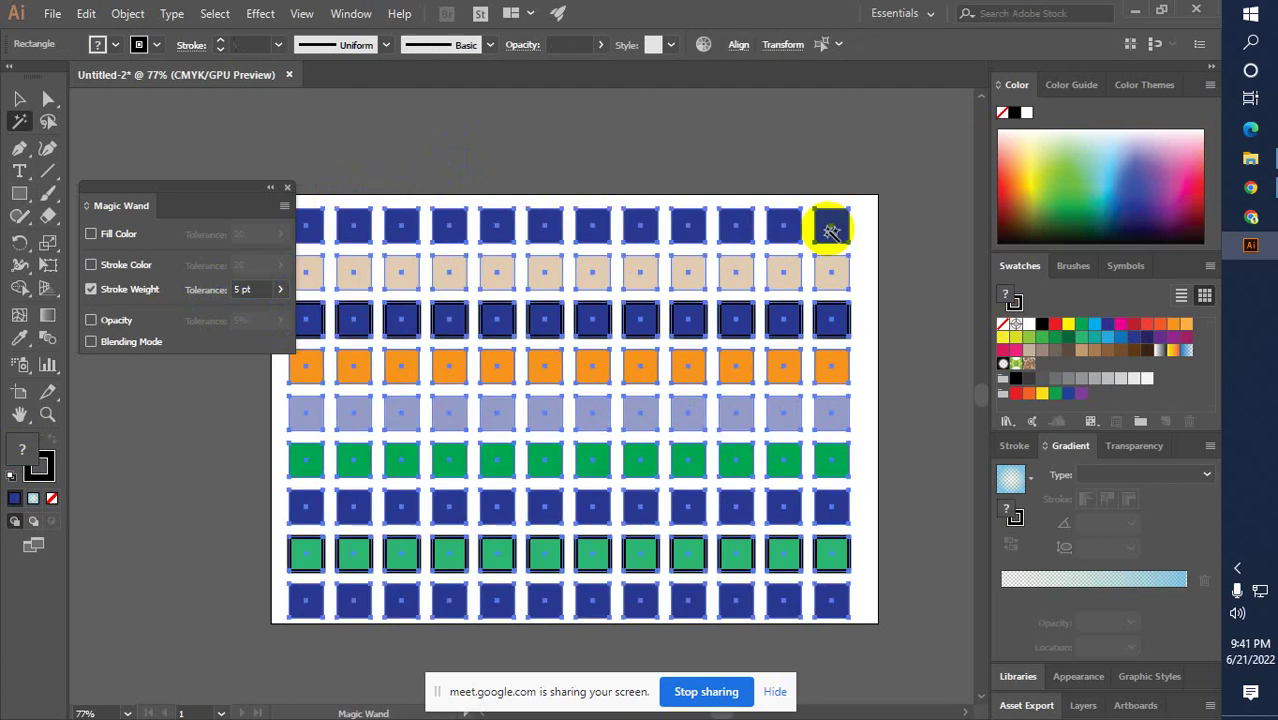
Set the Stroke Weight tolerance to 2 pt and select the squares matching the first thick-stroked green square
double_click(242, 287)
text(2)
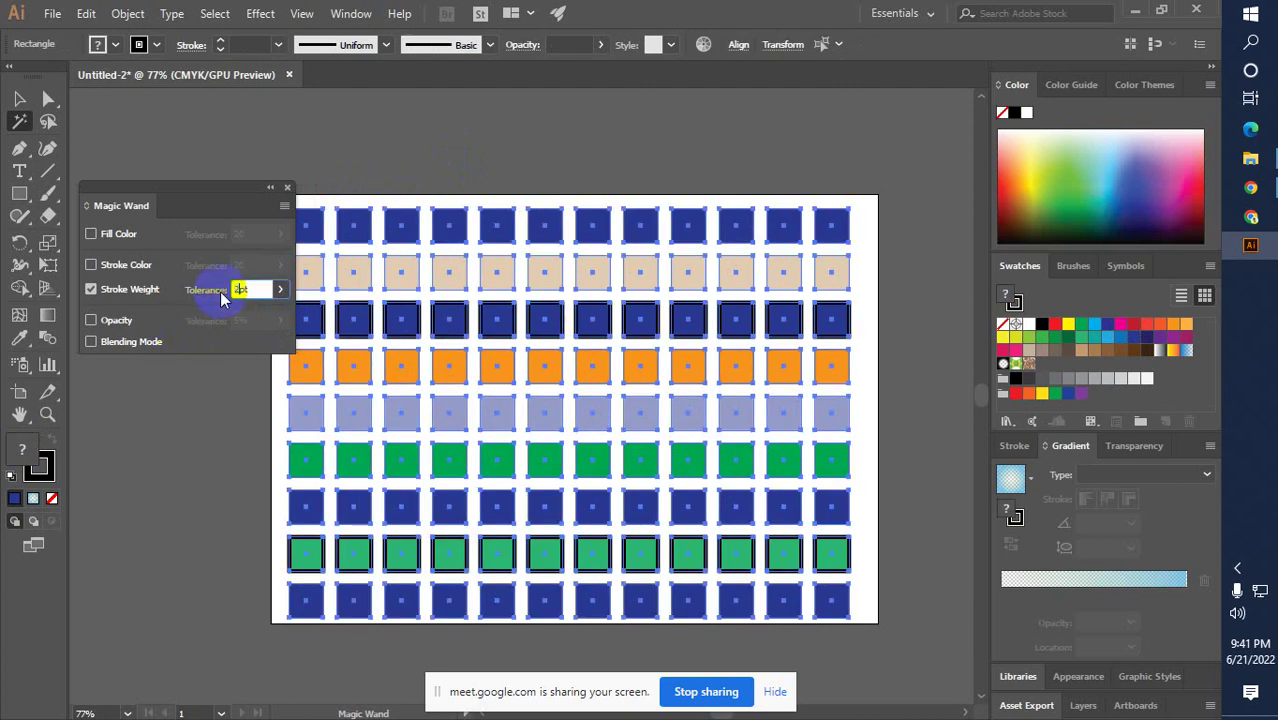
click(140, 432)
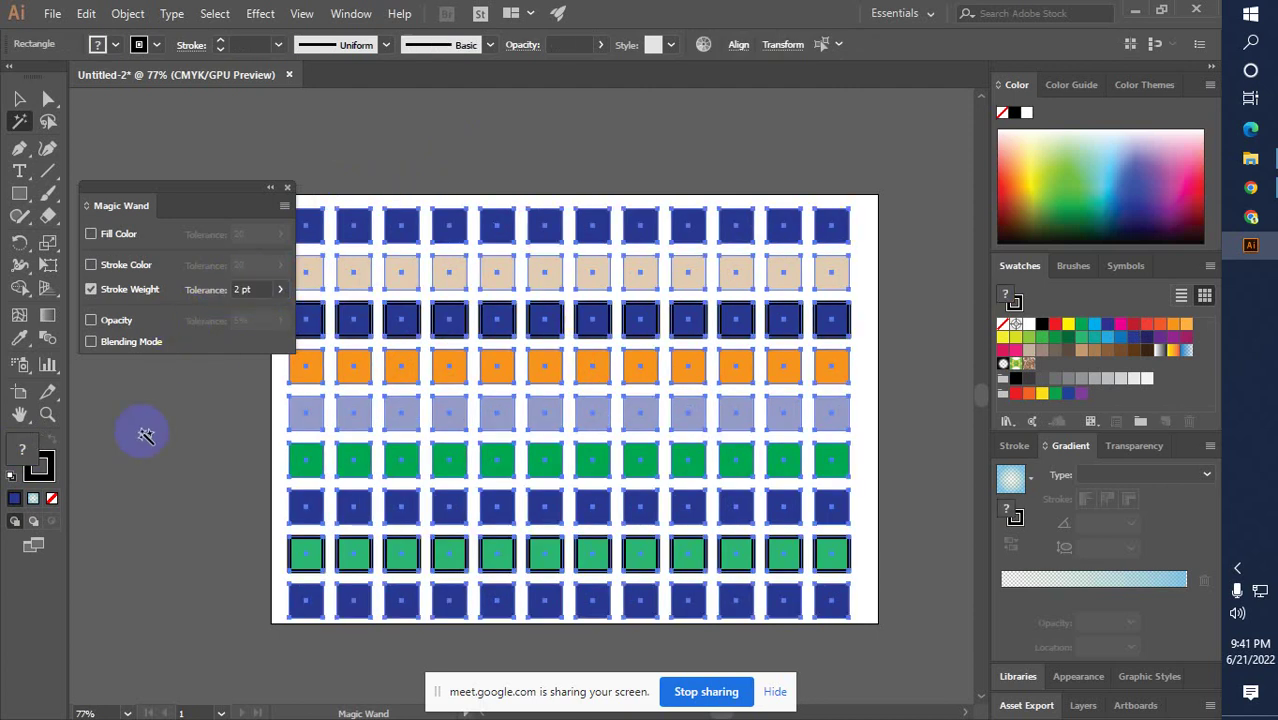
click(305, 556)
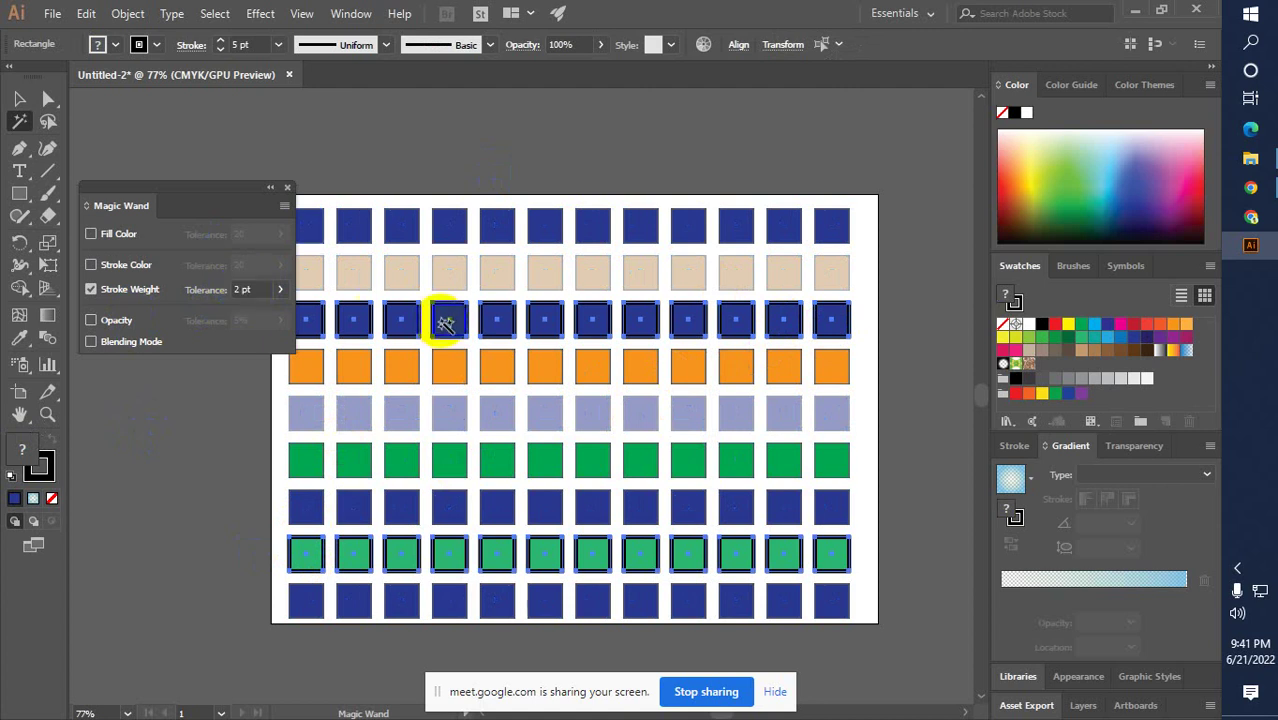
click(242, 289)
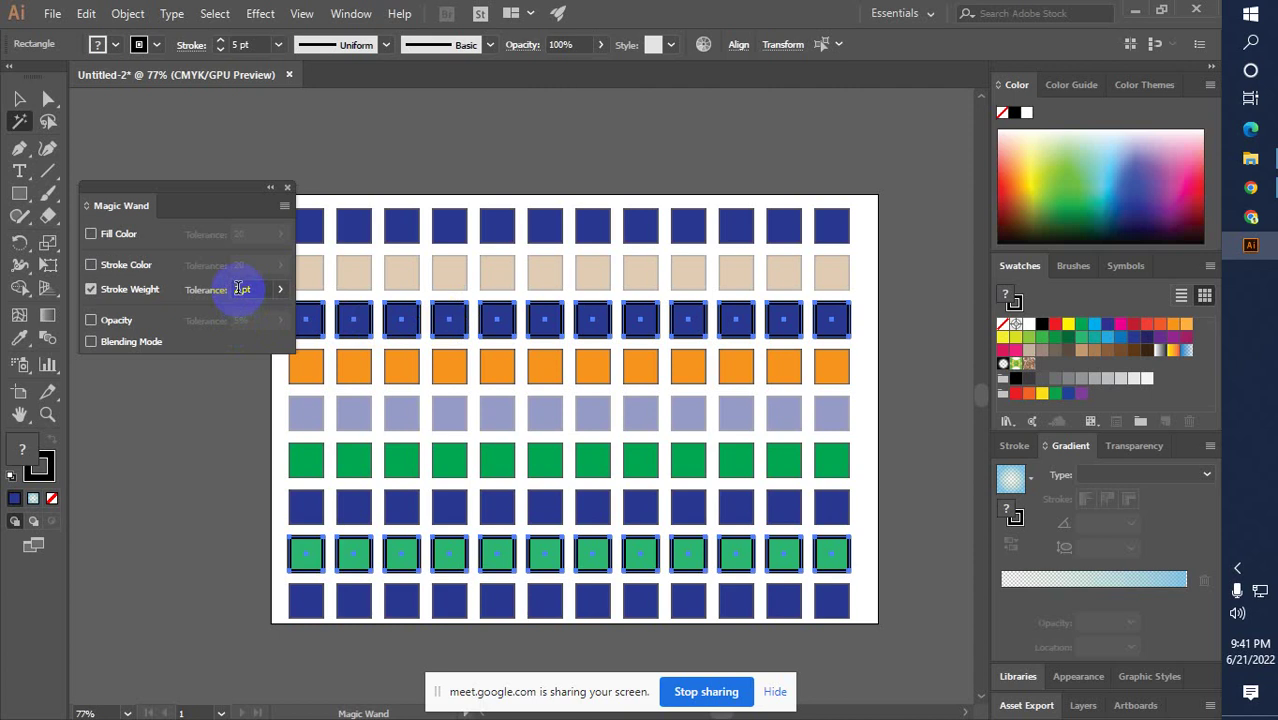
click(16, 102)
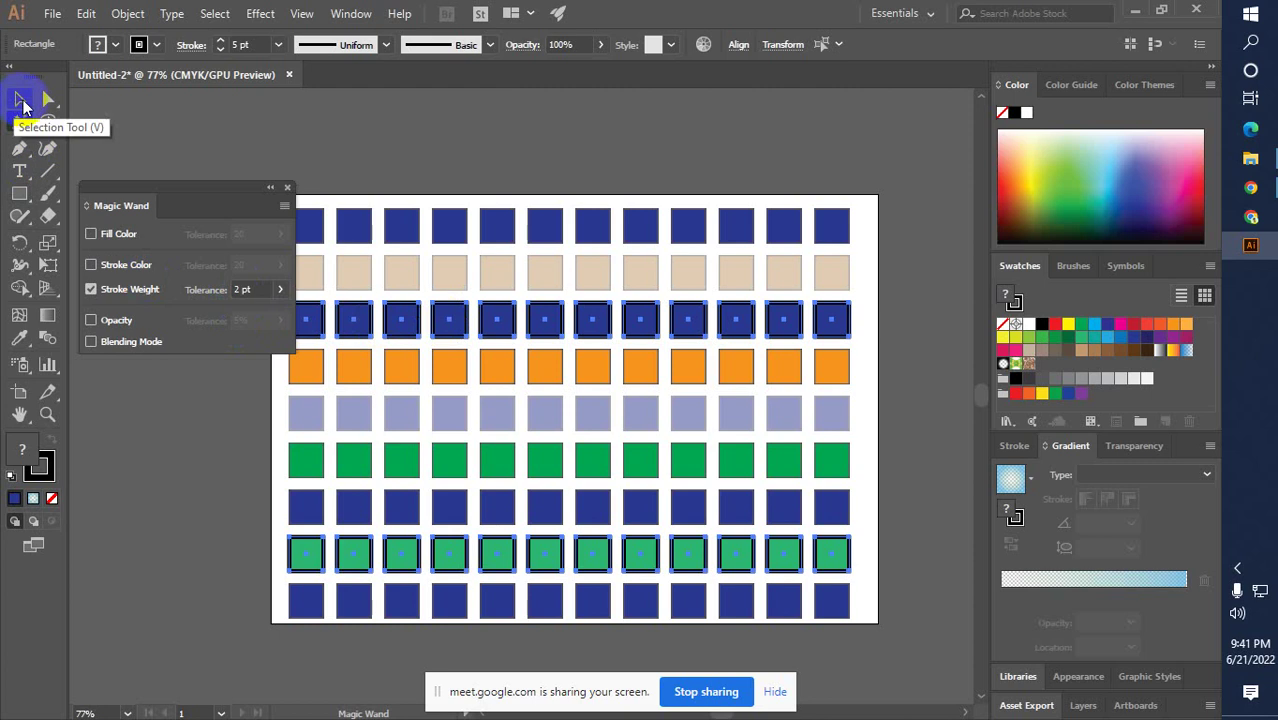
Switch Magic Wand matching from Stroke Weight to Fill Color and select by colour from the last top-row dark blue square and the last plain green one
click(214, 170)
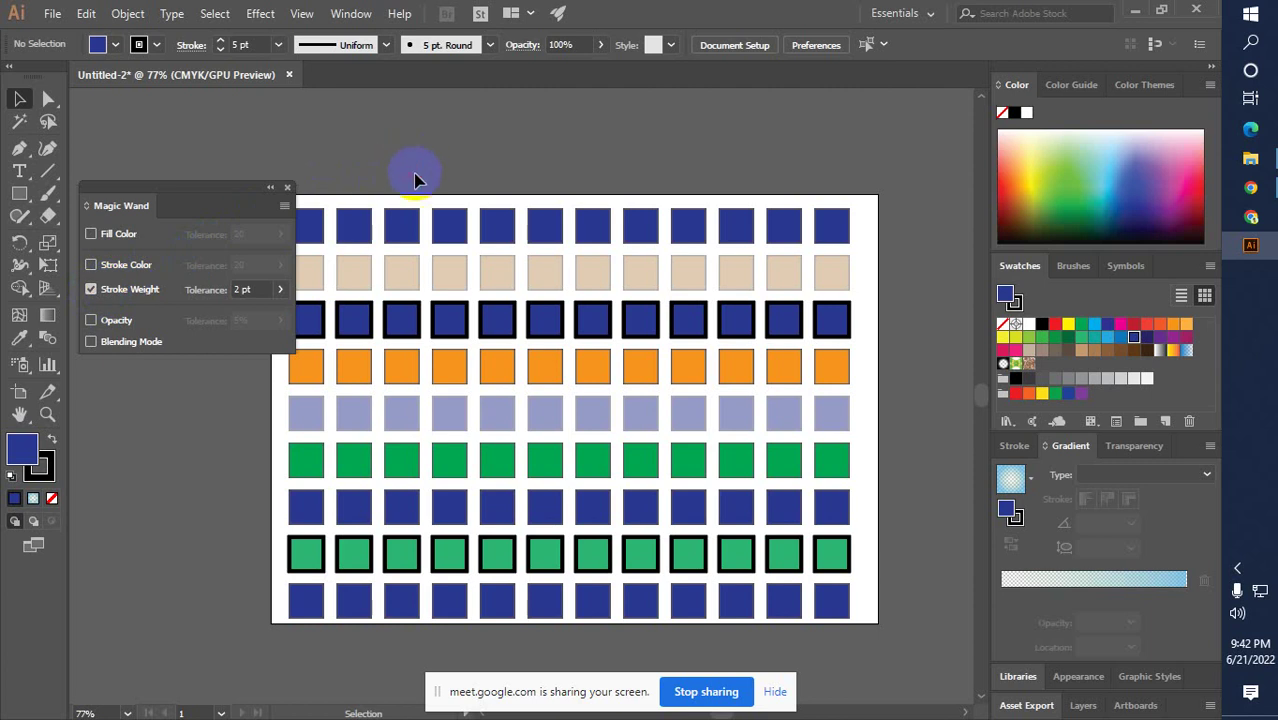
click(91, 289)
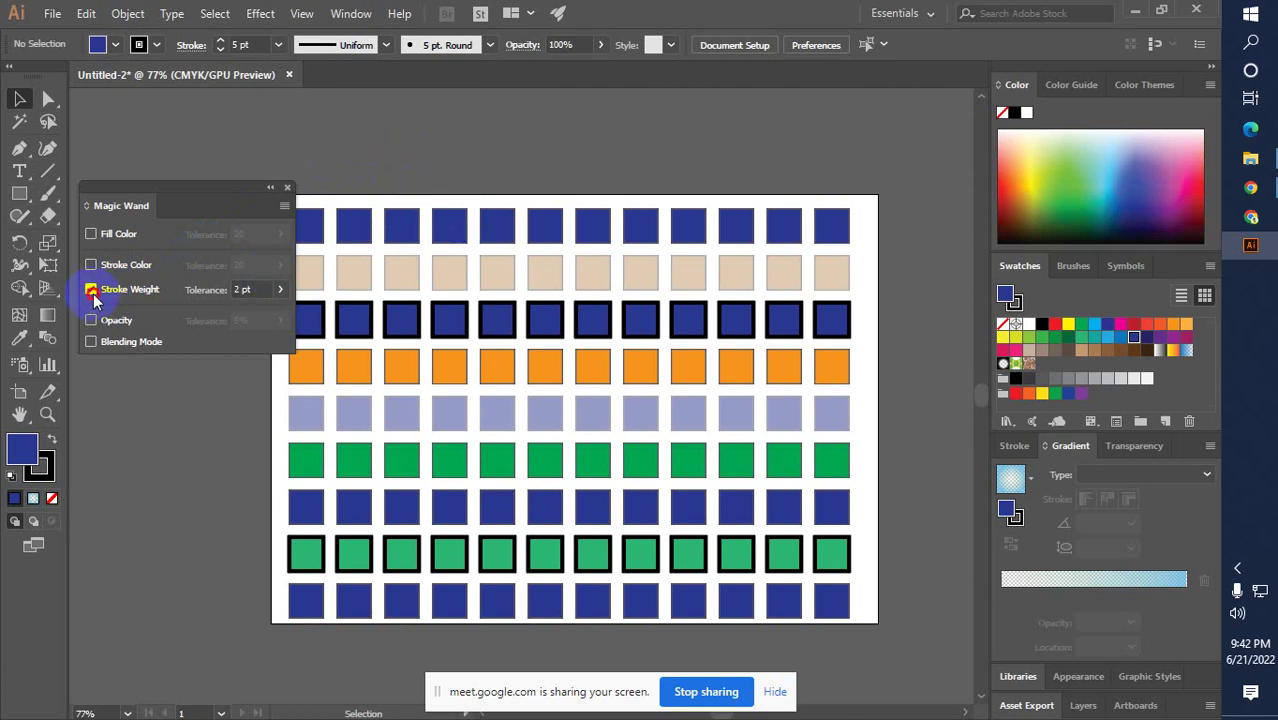
click(91, 234)
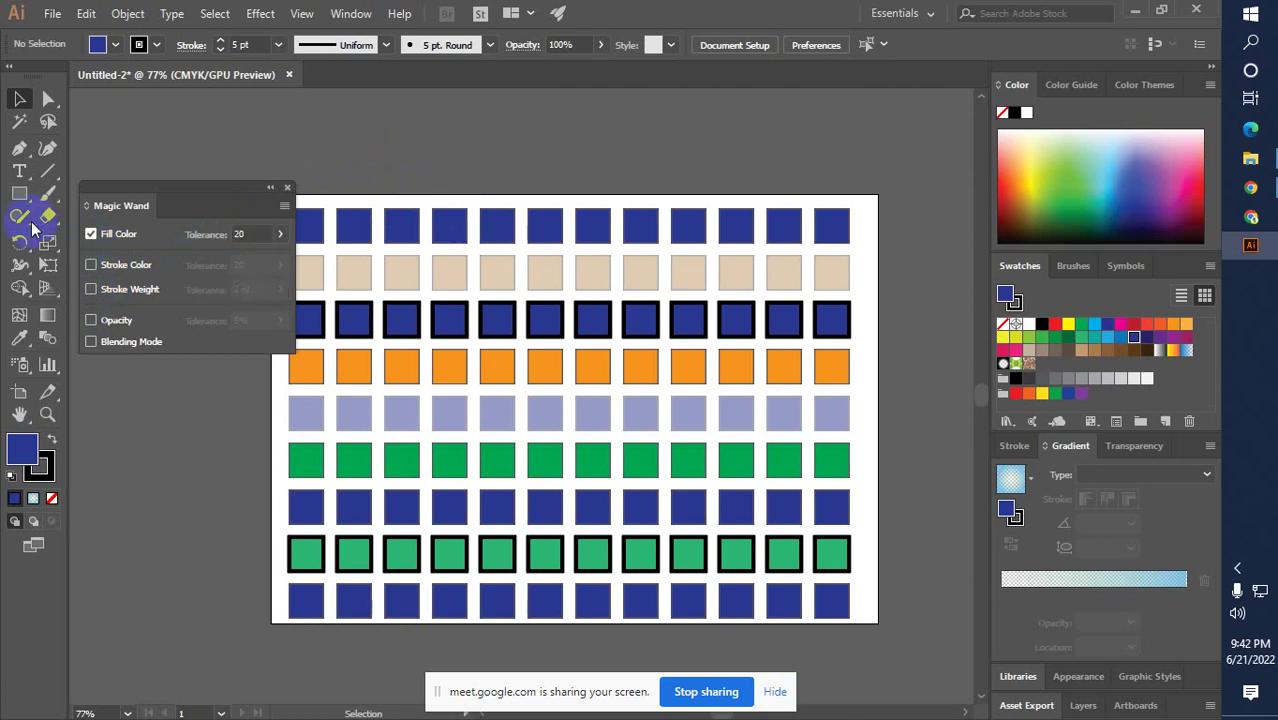
click(20, 121)
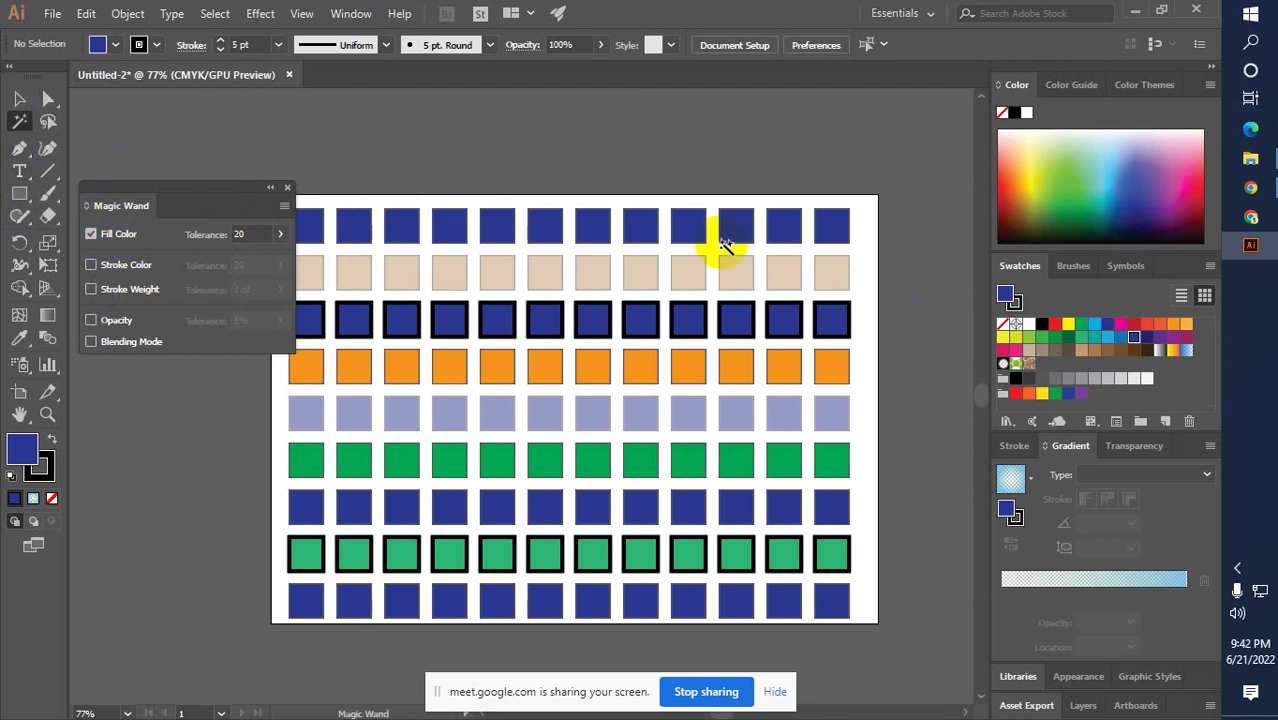
click(844, 232)
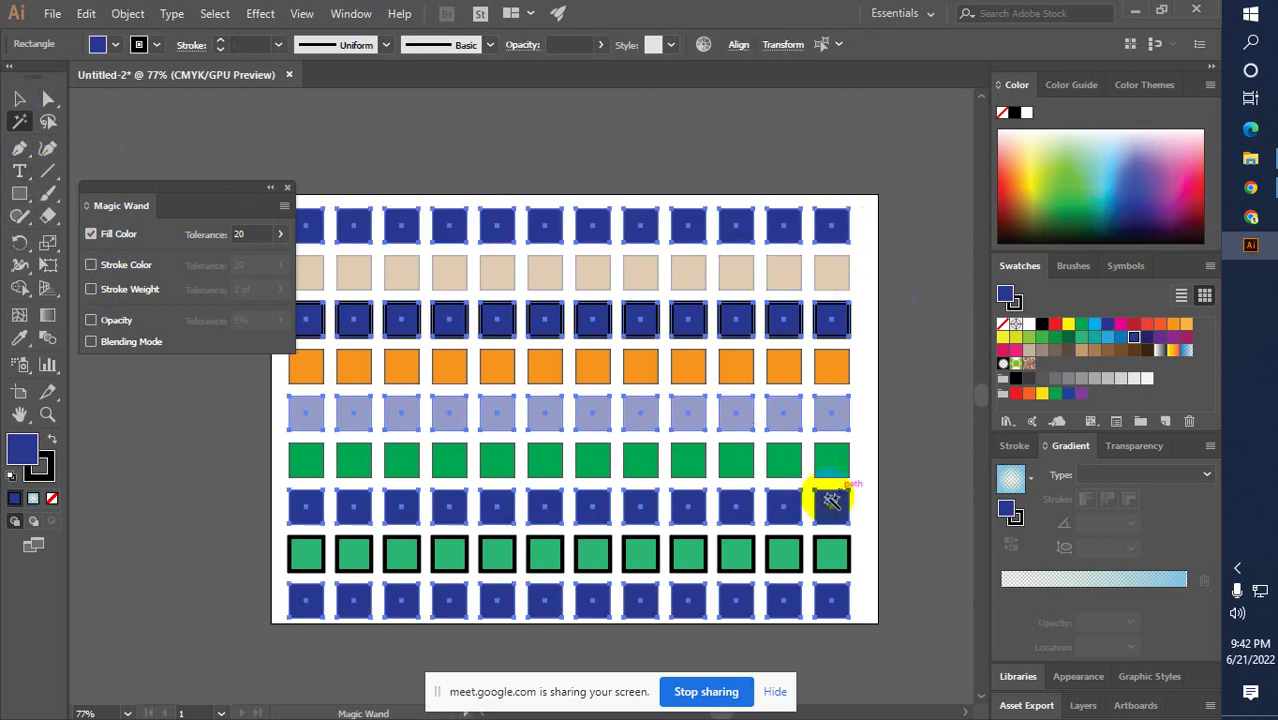
click(840, 466)
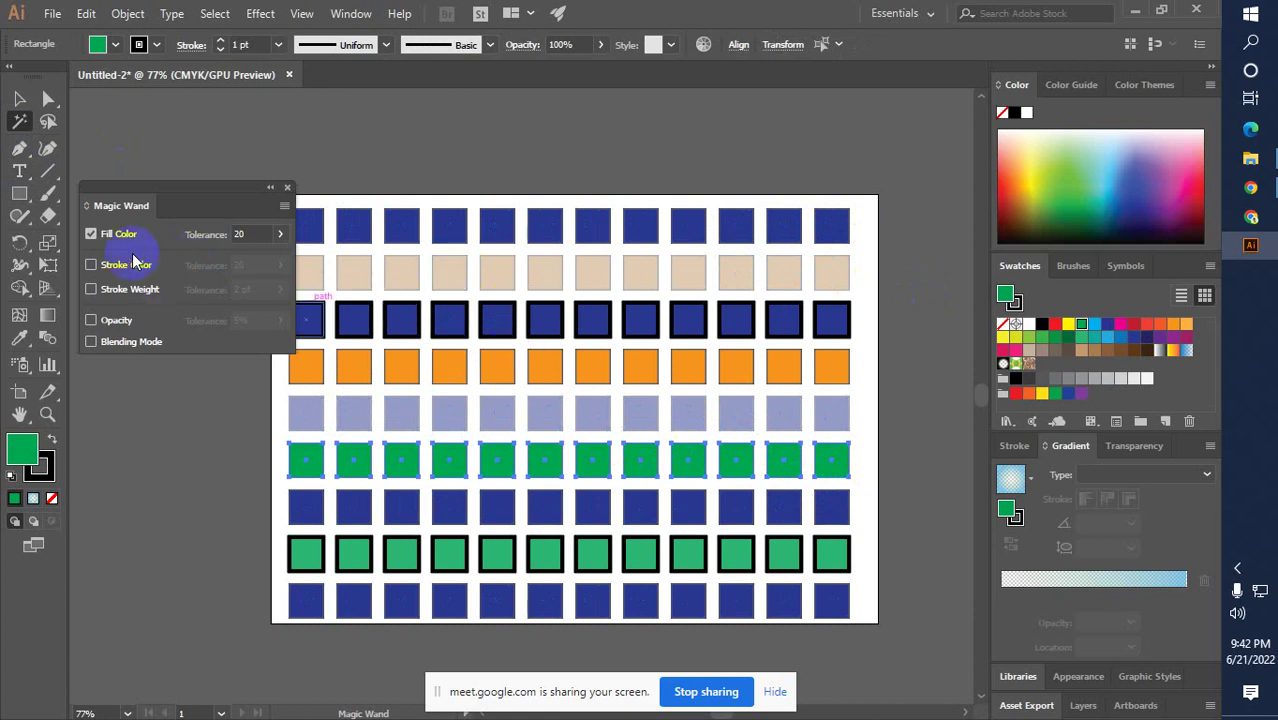
Close the Magic Wand options, clear the selection and return to the Selection tool
click(287, 190)
click(175, 183)
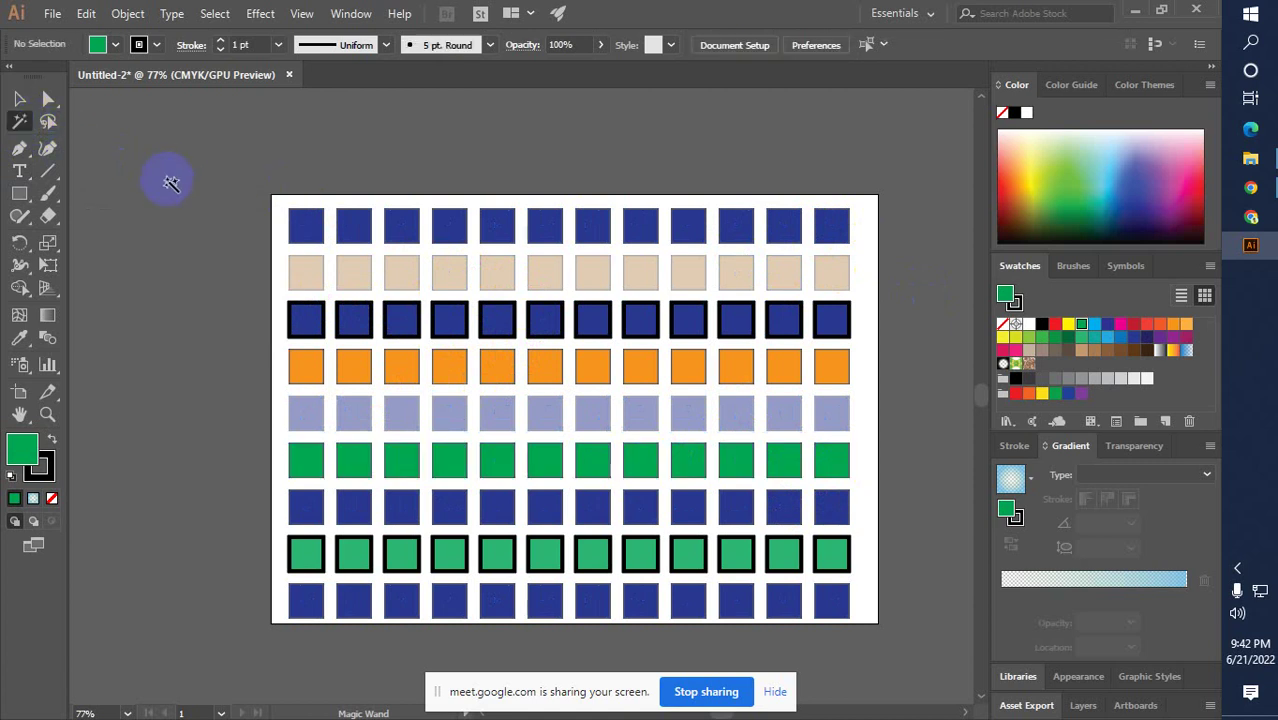
key(v)
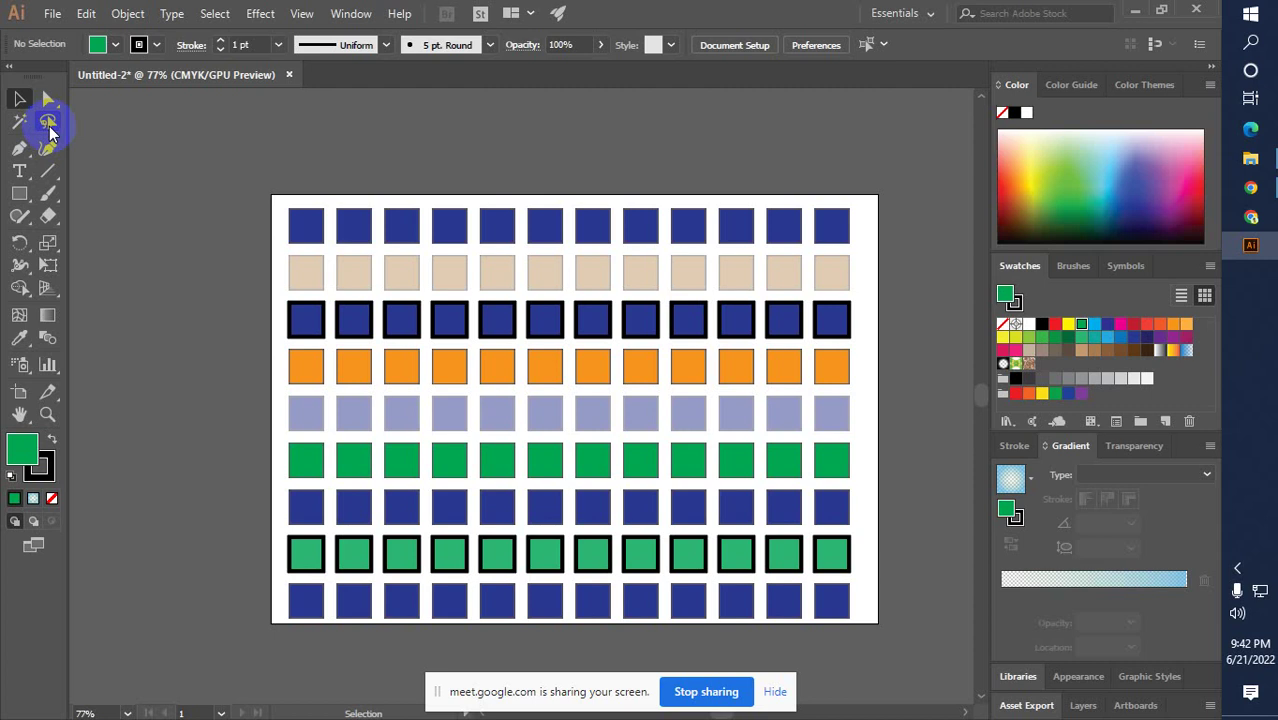
Lasso a staircase of squares from the sixth orange square down to the tenth bottom-row square and fill them with crimson red
click(48, 123)
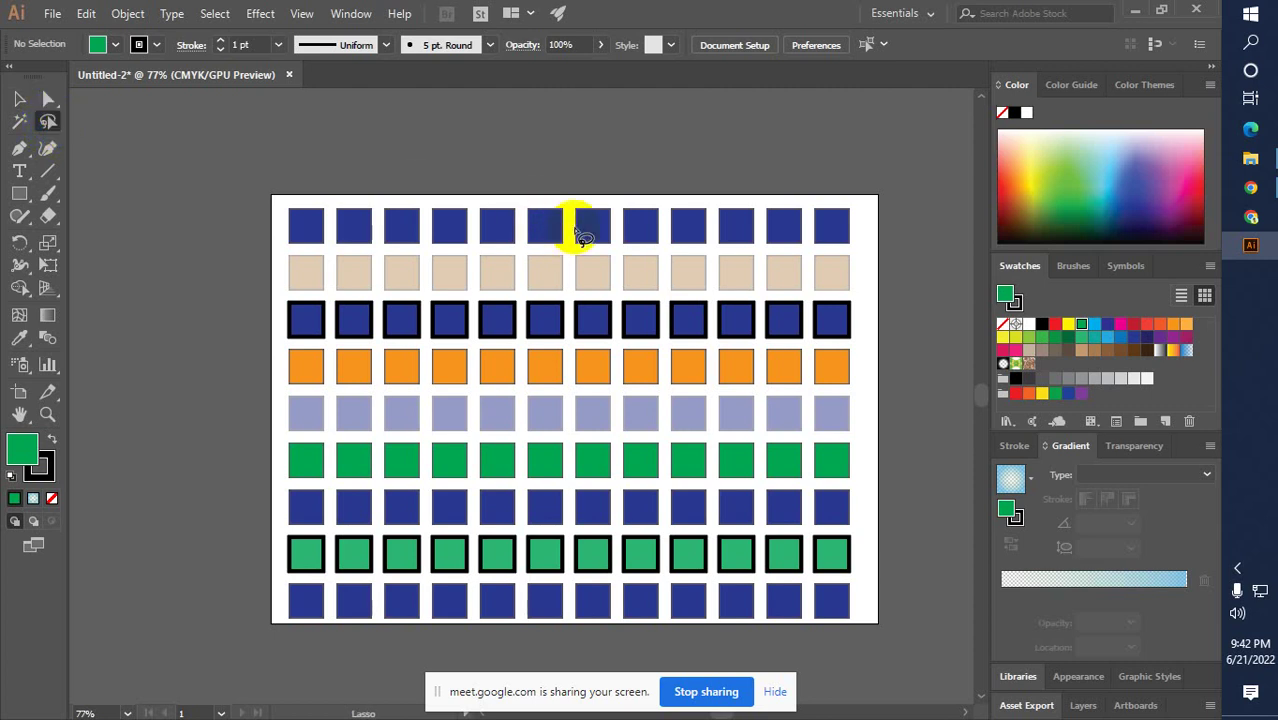
mouse_move(605, 362)
mouse_down()
mouse_move(565, 408)
mouse_move(540, 410)
mouse_move(525, 378)
mouse_up()
mouse_move(524, 352)
mouse_down()
mouse_move(551, 374)
mouse_move(542, 453)
mouse_move(632, 466)
mouse_move(642, 585)
mouse_move(726, 599)
mouse_move(655, 594)
mouse_move(632, 457)
mouse_move(571, 449)
mouse_move(536, 408)
mouse_move(527, 348)
mouse_move(533, 359)
mouse_up()
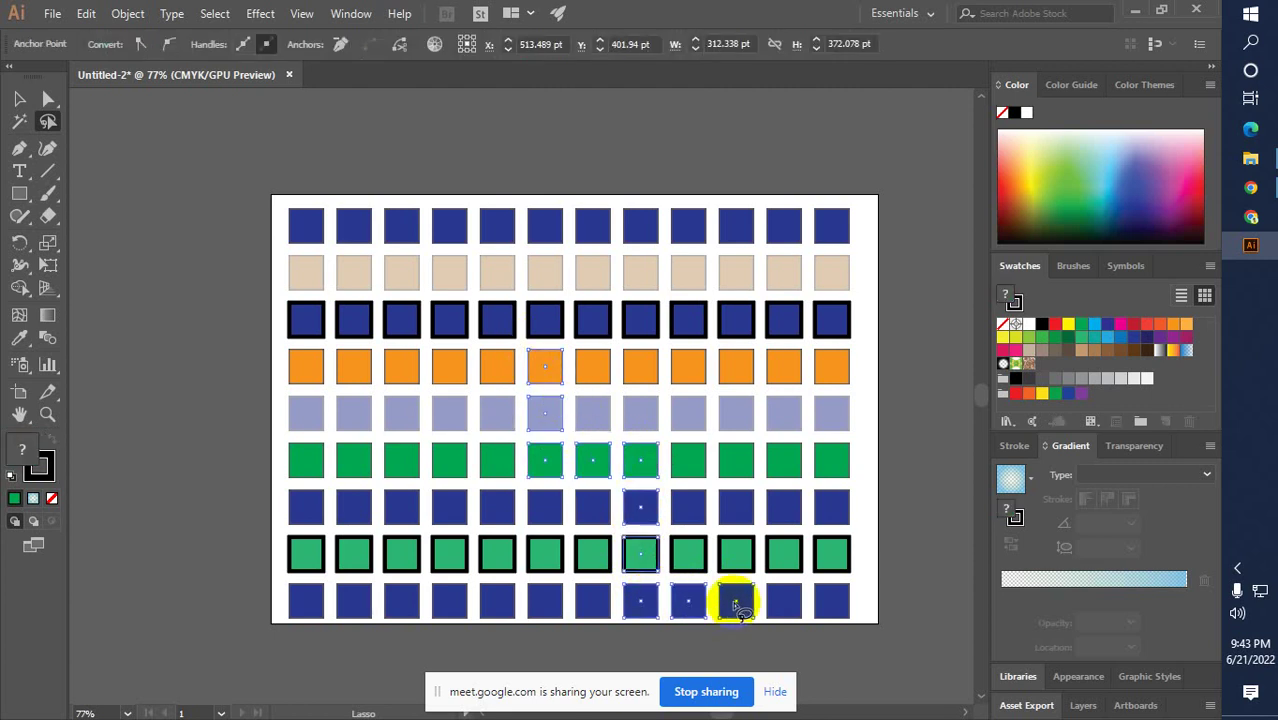
click(1133, 327)
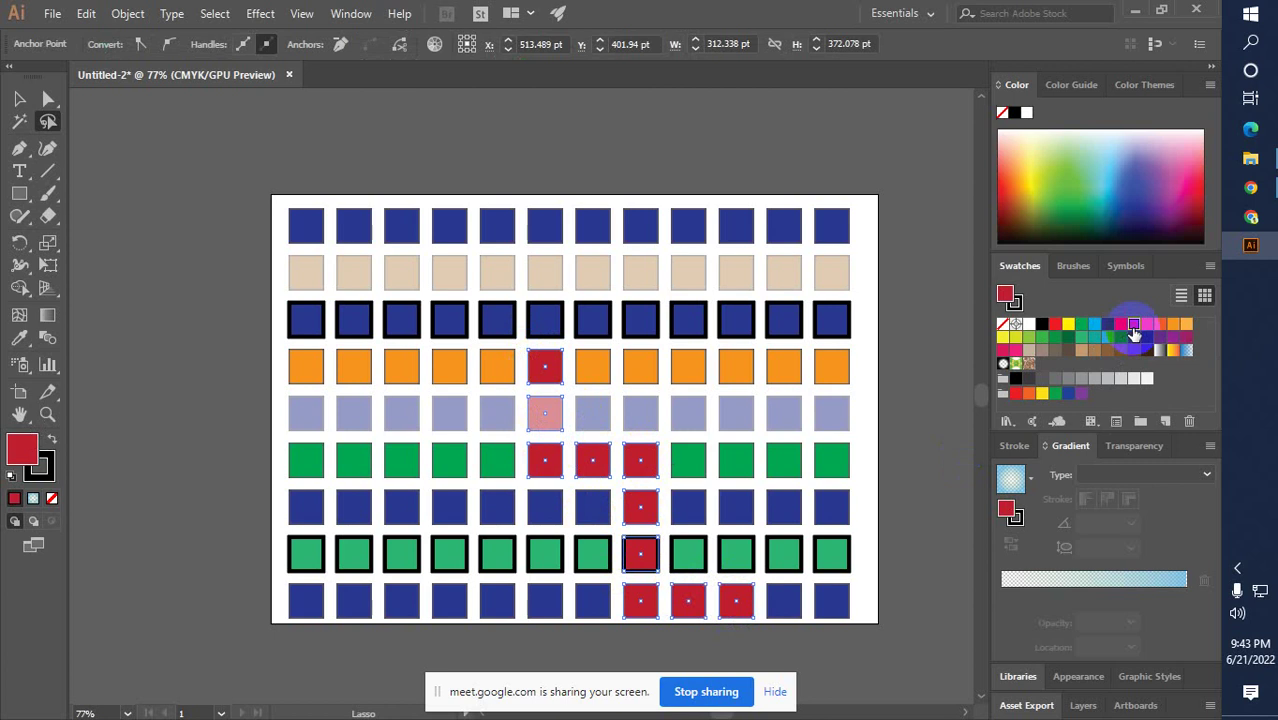
Undo the red fill on the lassoed squares and clear the selection
click(16, 98)
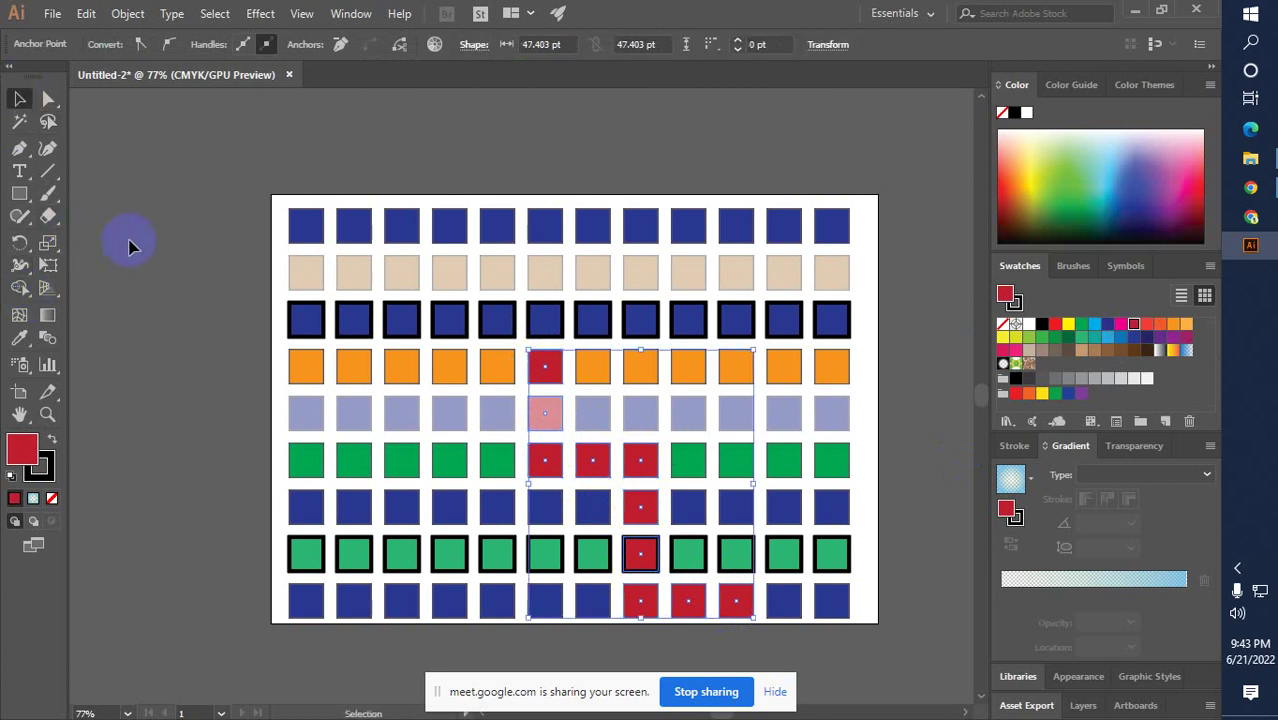
key(ctrl+z)
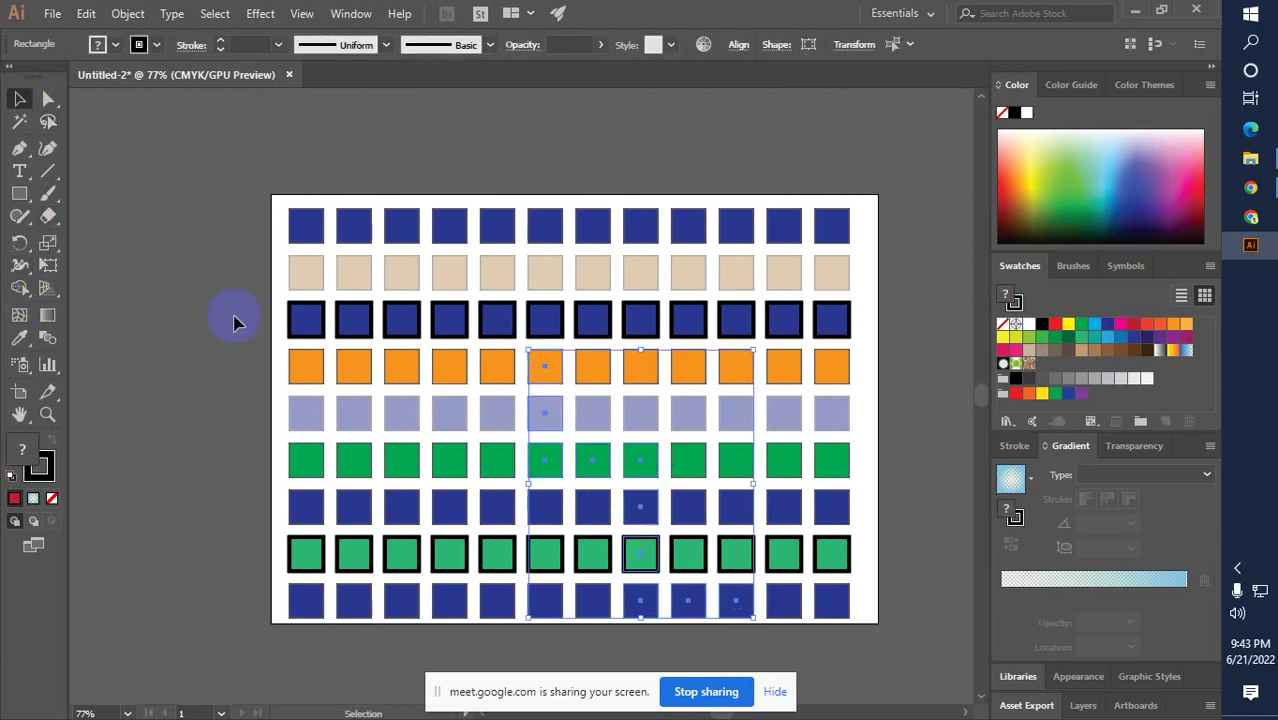
click(222, 374)
Lasso a winding area of squares from the sixth orange square through the bottom row and up to the beige row
click(48, 121)
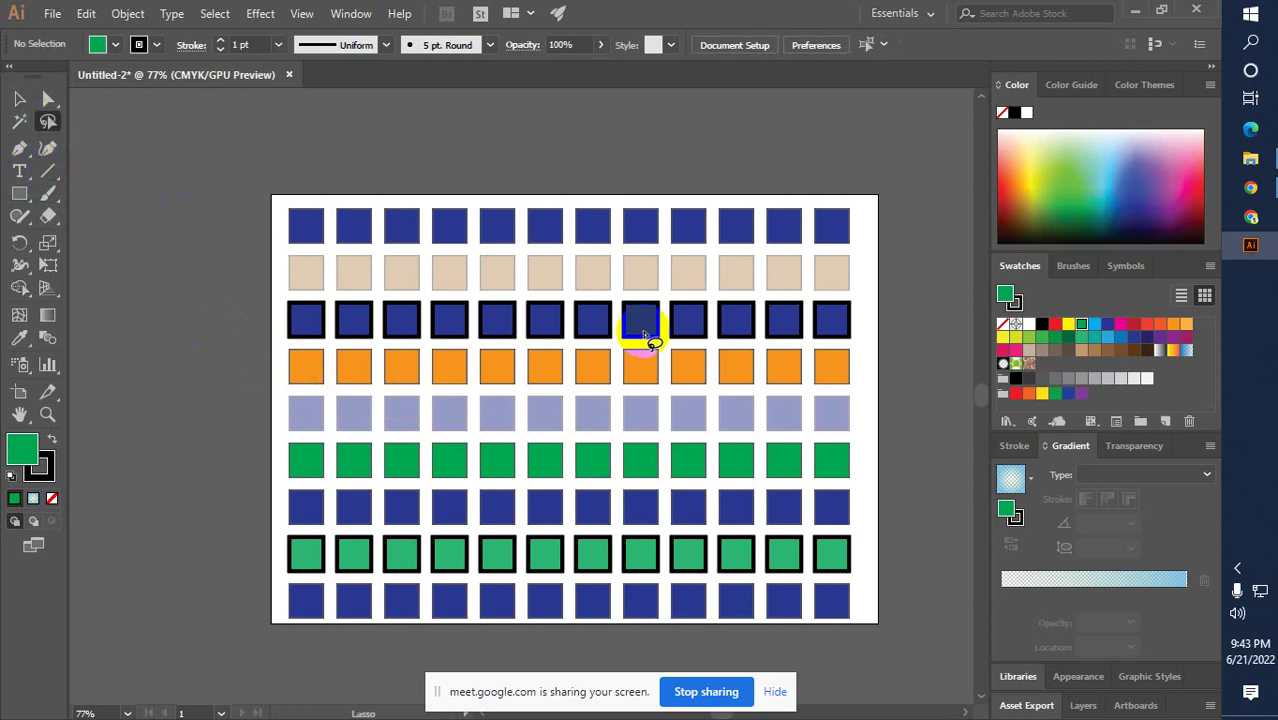
drag(645, 335, 548, 372)
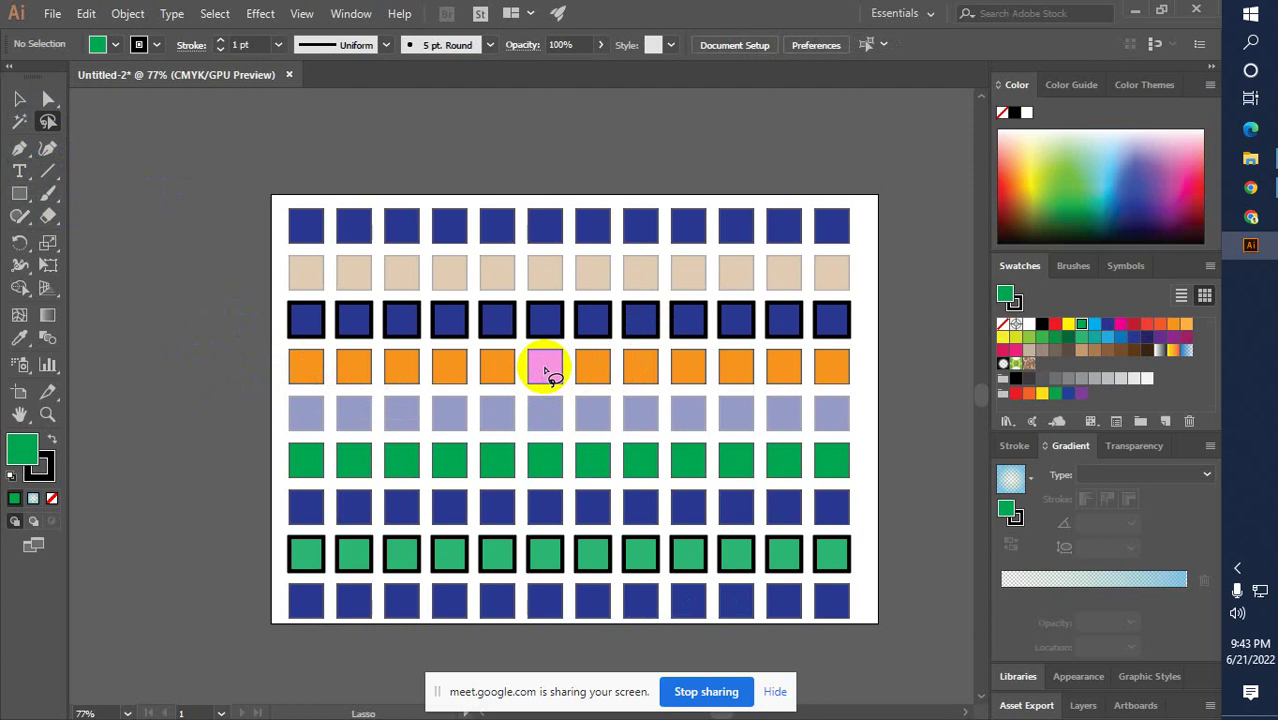
mouse_move(548, 373)
mouse_down()
mouse_move(565, 356)
mouse_move(562, 390)
mouse_move(550, 373)
mouse_move(548, 451)
mouse_move(624, 466)
mouse_move(655, 592)
mouse_move(738, 598)
mouse_move(738, 465)
mouse_move(688, 465)
mouse_move(688, 366)
mouse_move(776, 374)
mouse_move(781, 298)
mouse_move(775, 279)
mouse_move(687, 278)
mouse_up()
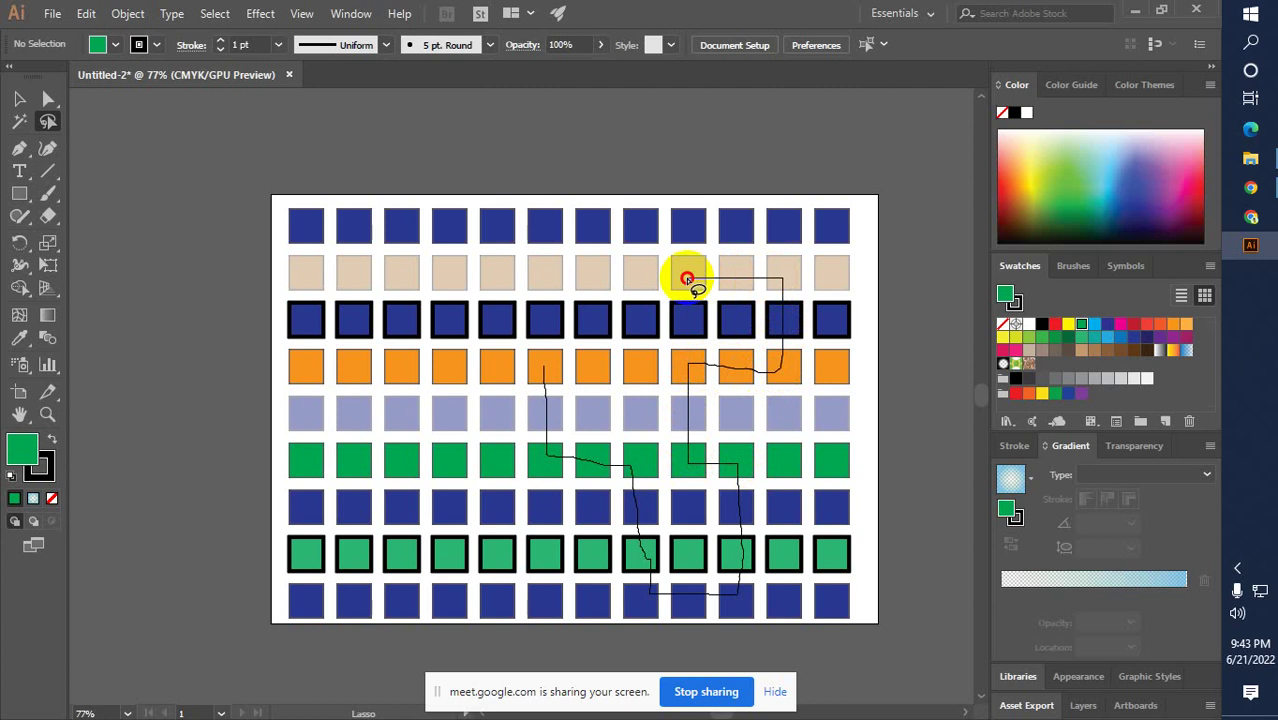
drag(687, 278, 687, 278)
drag(687, 279, 689, 283)
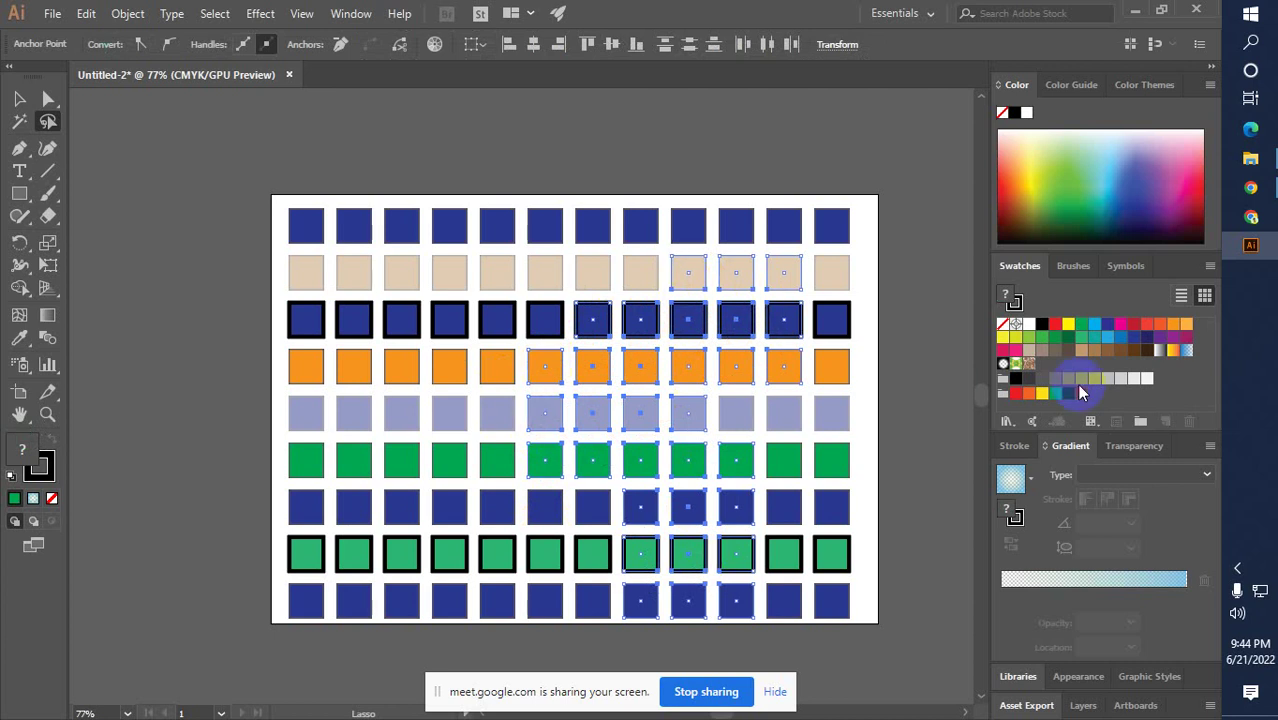
Try a light blue fill on the lassoed squares, then undo it and deselect them
click(1107, 336)
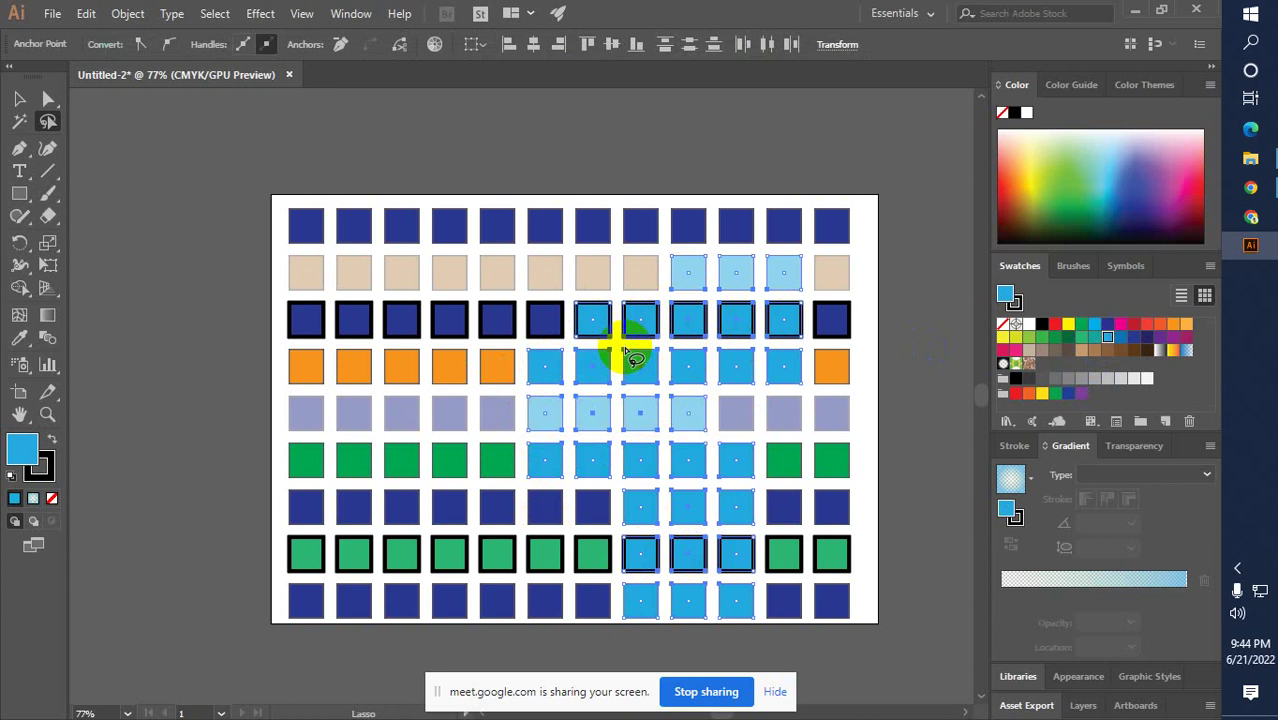
key(ctrl+z)
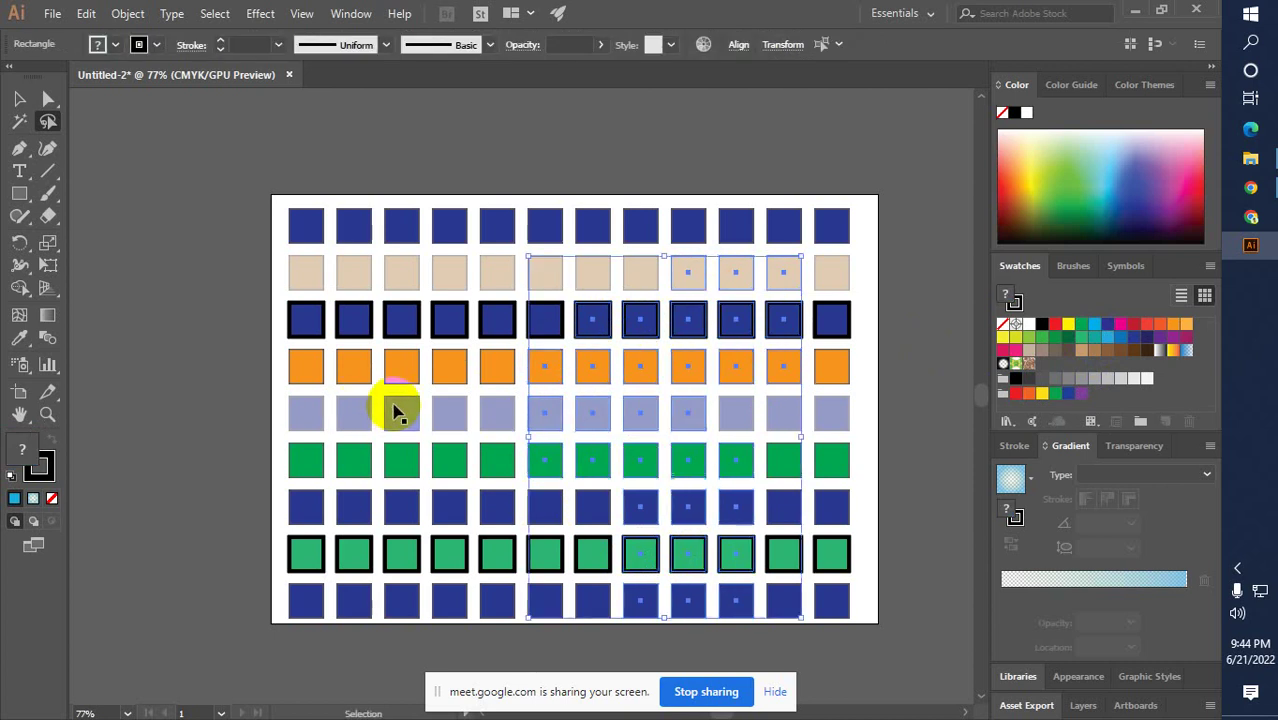
click(200, 385)
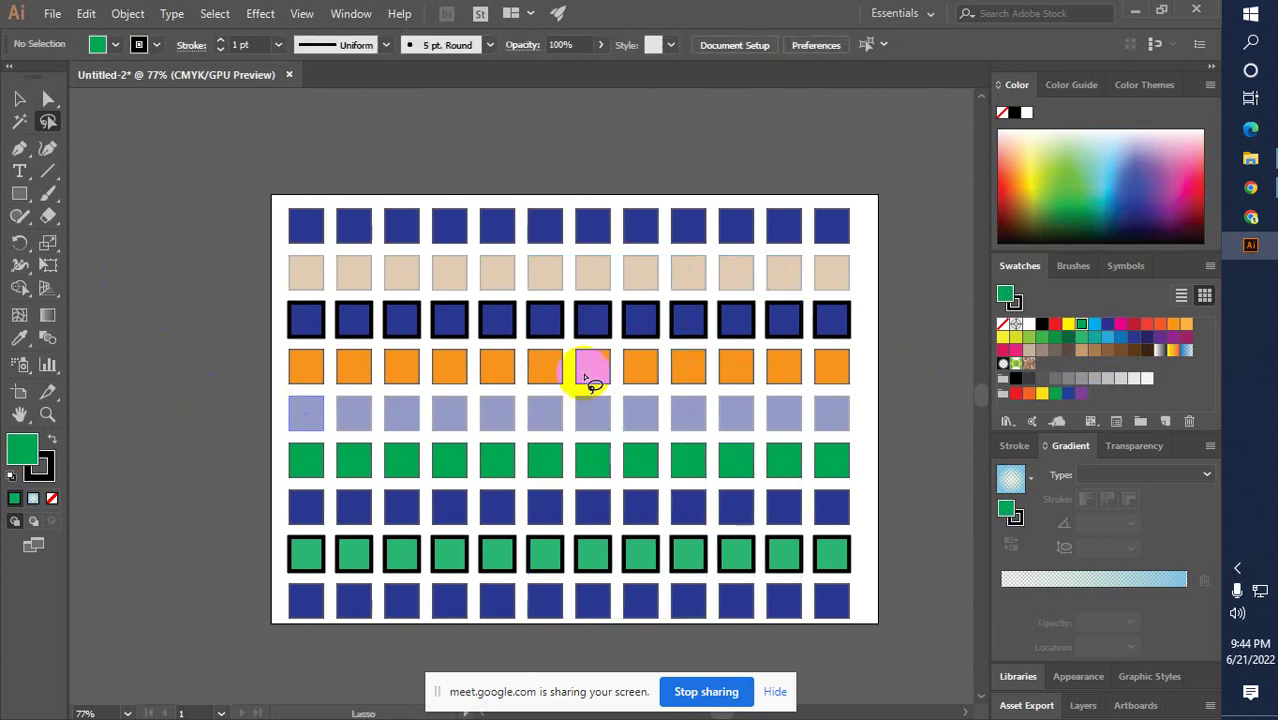
Lasso an irregular loop of squares spanning the top to bottom rows and fill them with dark brown
mouse_move(586, 377)
mouse_down()
mouse_move(524, 348)
mouse_move(541, 365)
mouse_move(547, 449)
mouse_move(588, 522)
mouse_move(692, 546)
mouse_move(696, 584)
mouse_move(740, 605)
mouse_move(745, 505)
mouse_move(808, 455)
mouse_move(824, 408)
mouse_move(750, 416)
mouse_move(733, 365)
mouse_move(656, 363)
mouse_move(586, 277)
mouse_move(640, 272)
mouse_move(638, 240)
mouse_move(690, 222)
mouse_move(665, 228)
mouse_move(625, 283)
mouse_move(588, 303)
mouse_move(630, 352)
mouse_move(732, 364)
mouse_move(736, 406)
mouse_move(818, 410)
mouse_move(822, 452)
mouse_move(779, 471)
mouse_move(734, 531)
mouse_move(742, 582)
mouse_move(706, 598)
mouse_move(688, 558)
mouse_move(590, 548)
mouse_move(585, 476)
mouse_move(560, 462)
mouse_move(523, 352)
mouse_up()
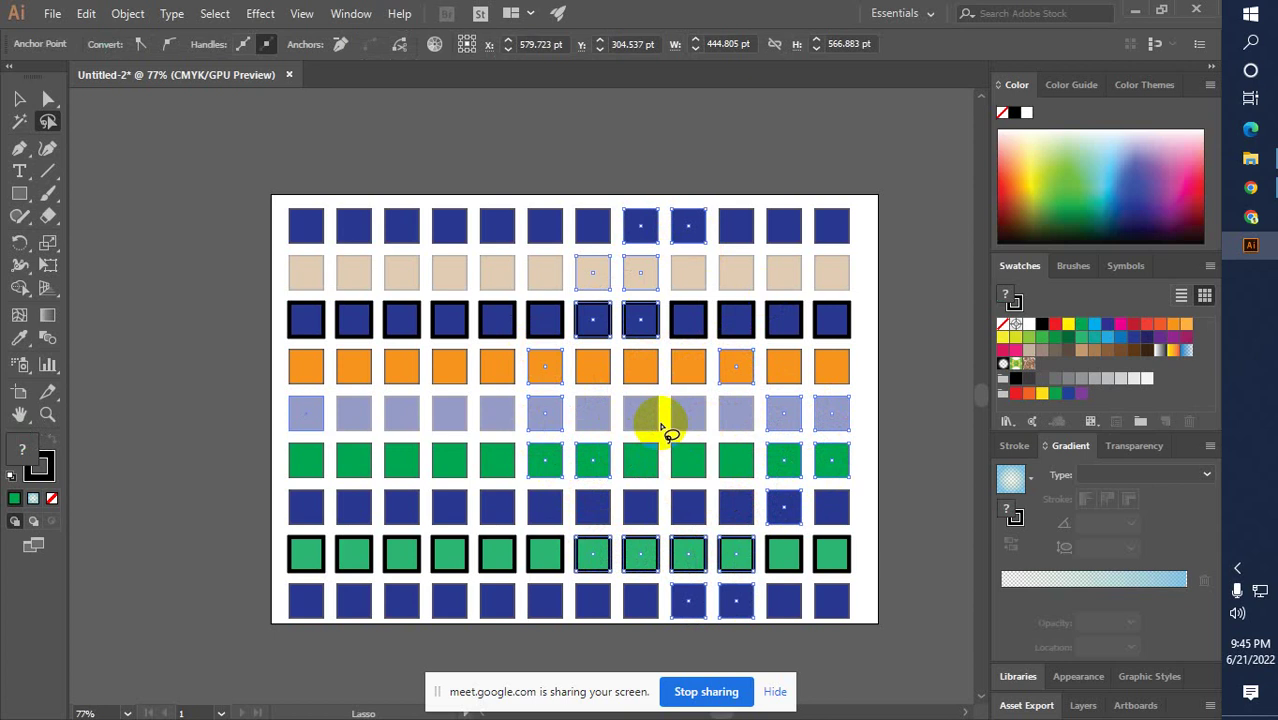
click(1147, 349)
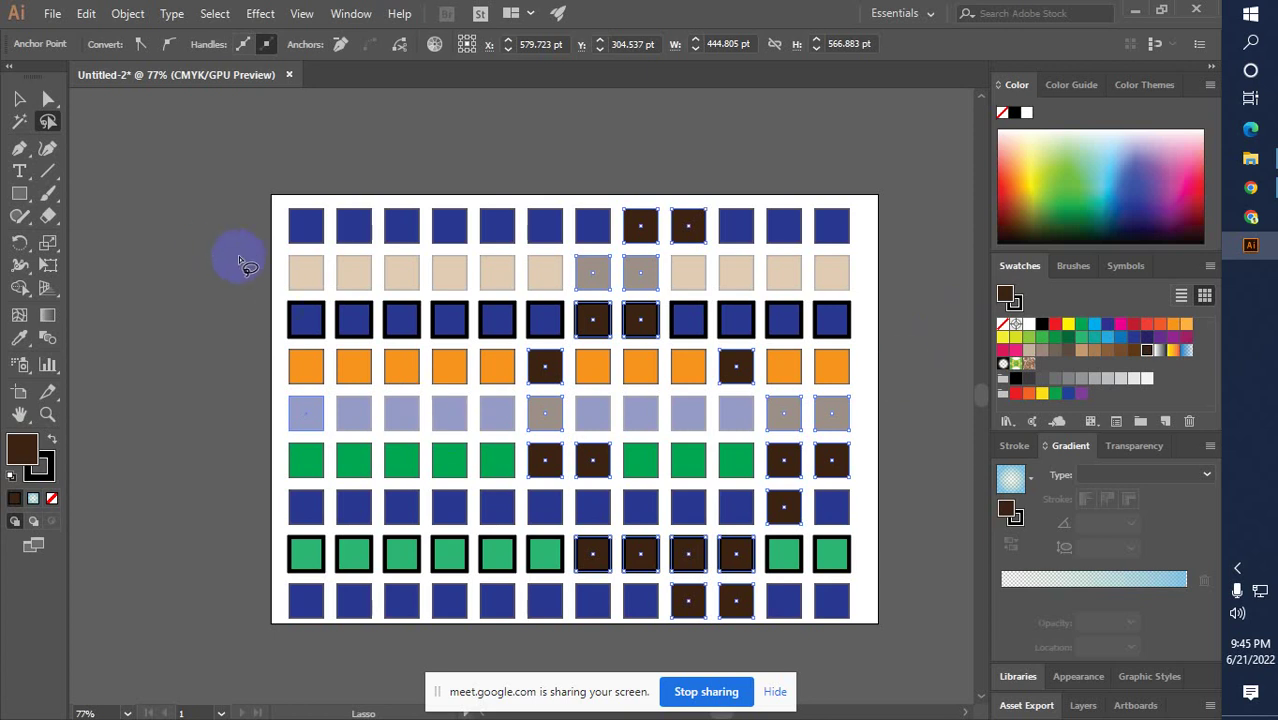
click(17, 100)
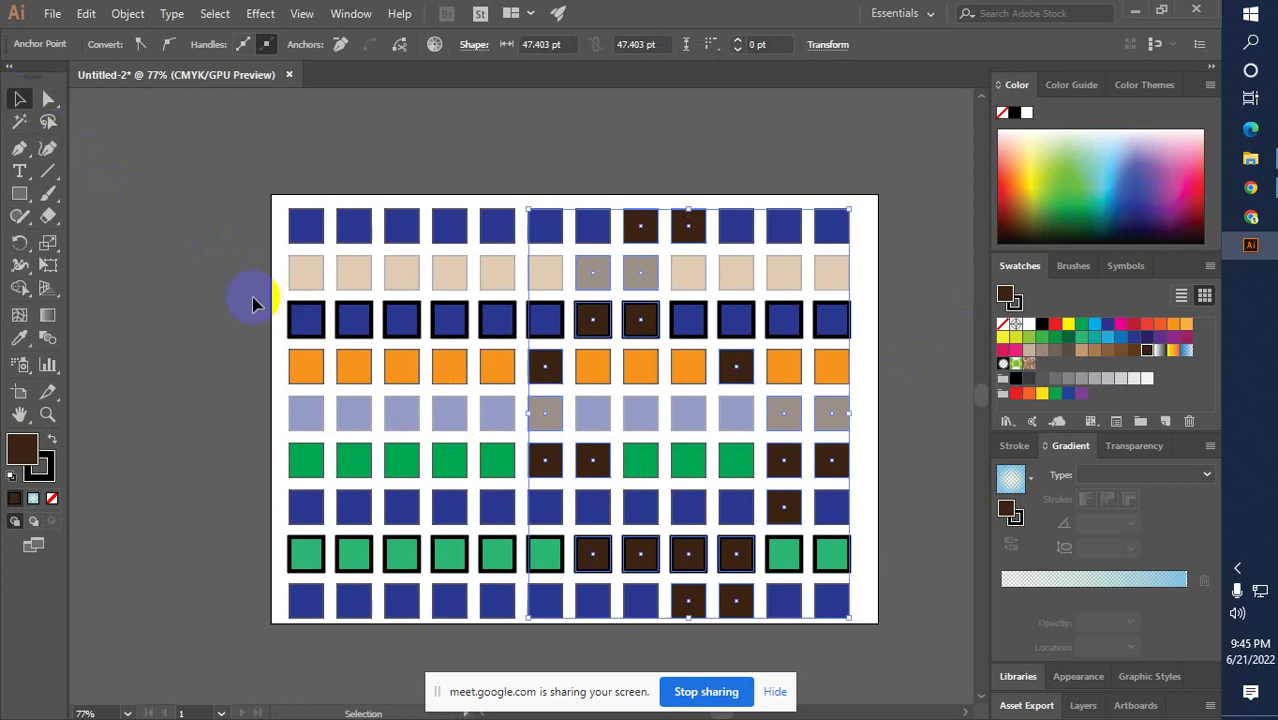
Select the entire grid of squares on the artboard and delete it
click(195, 215)
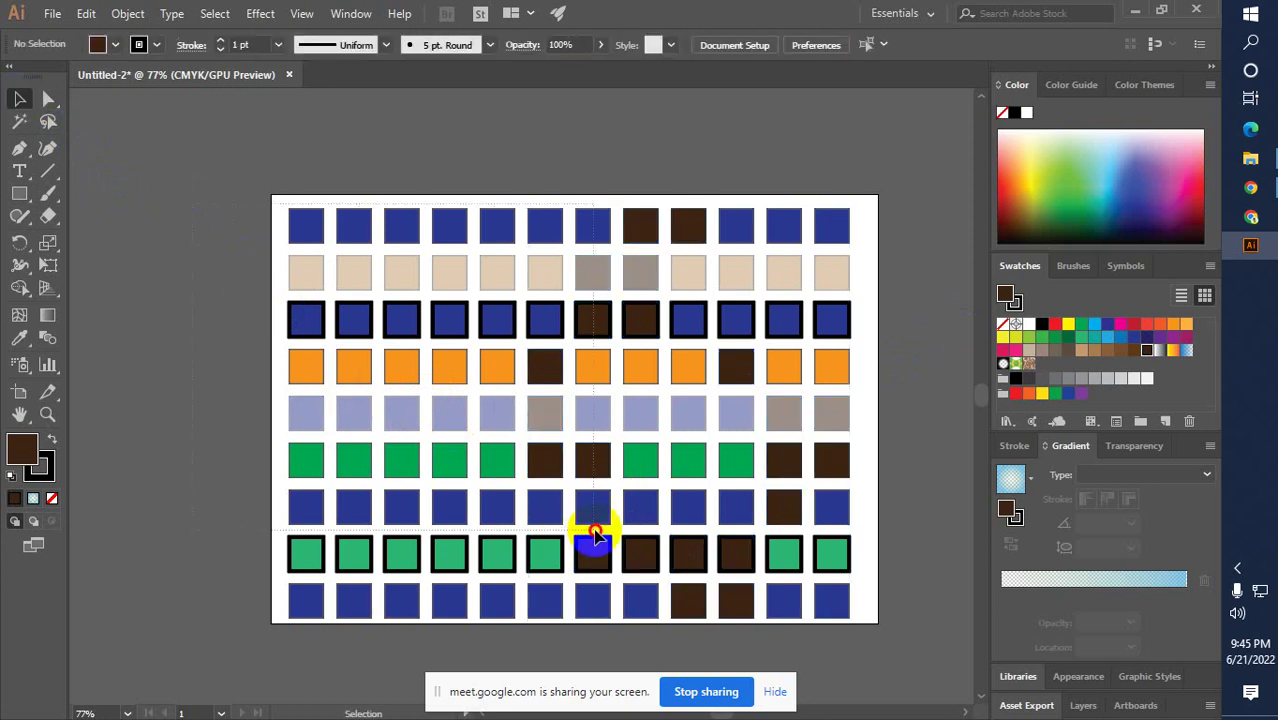
drag(871, 620, 858, 600)
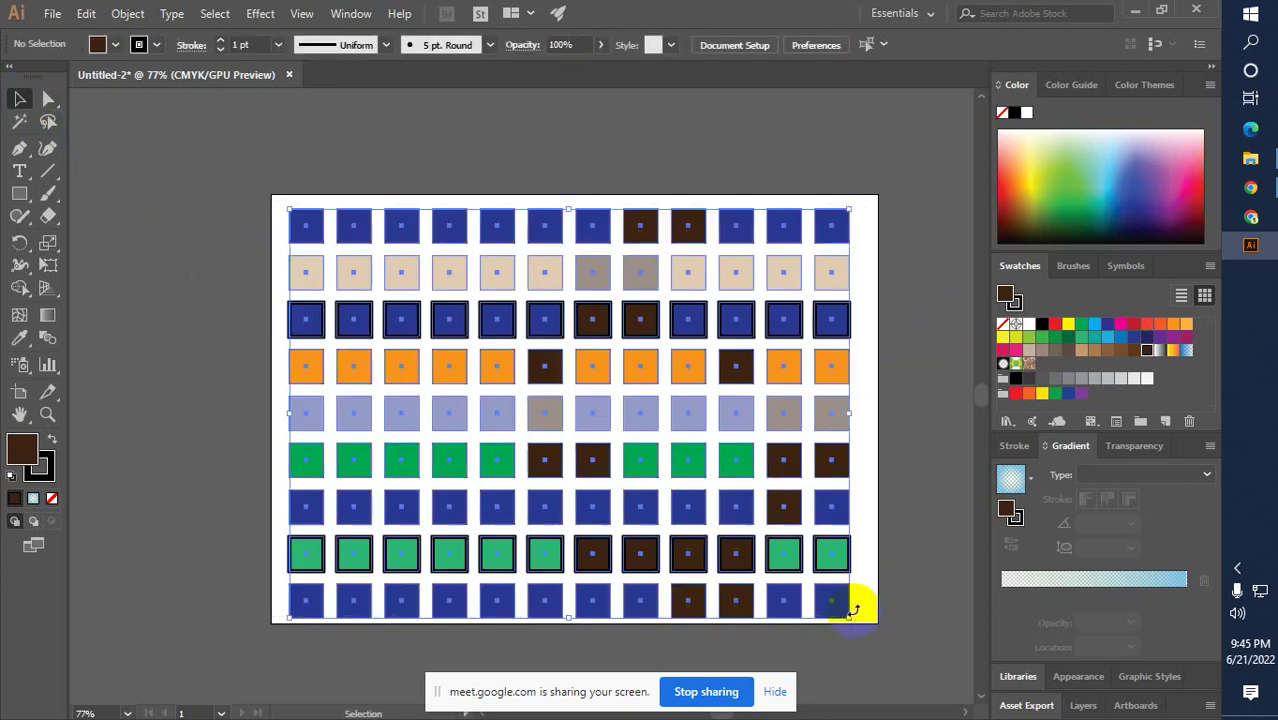
key(Delete)
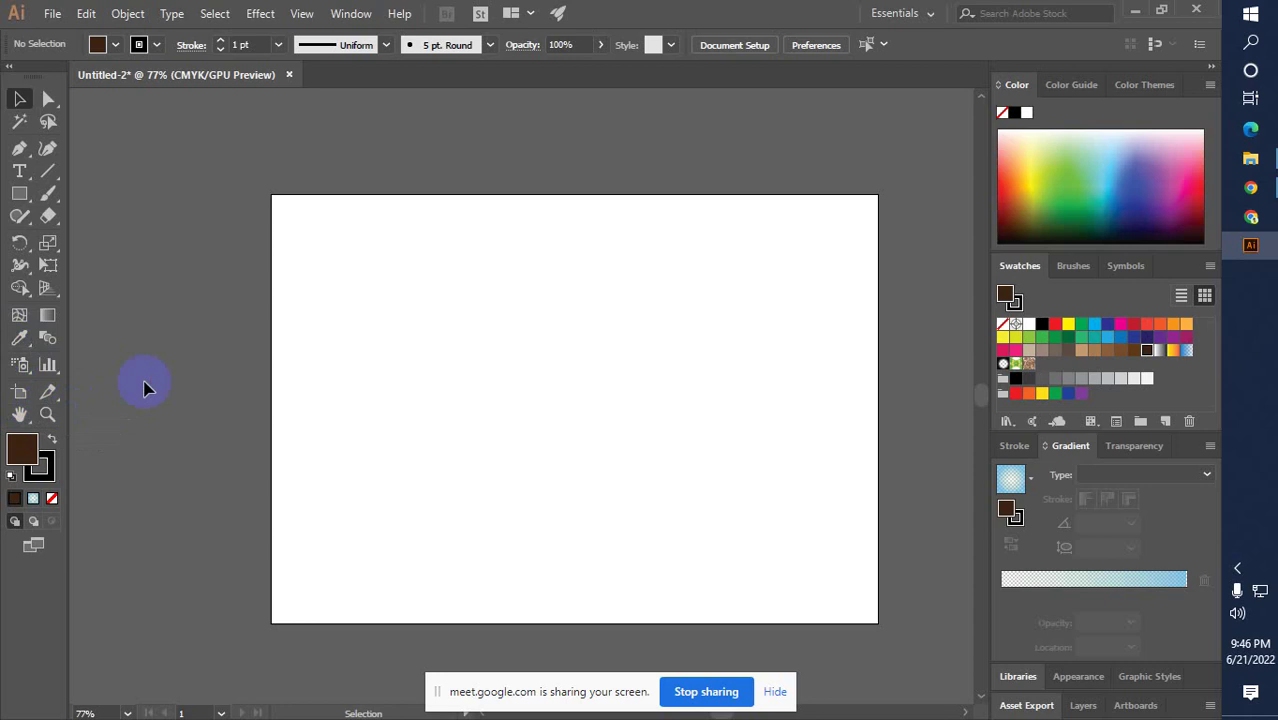
click(48, 396)
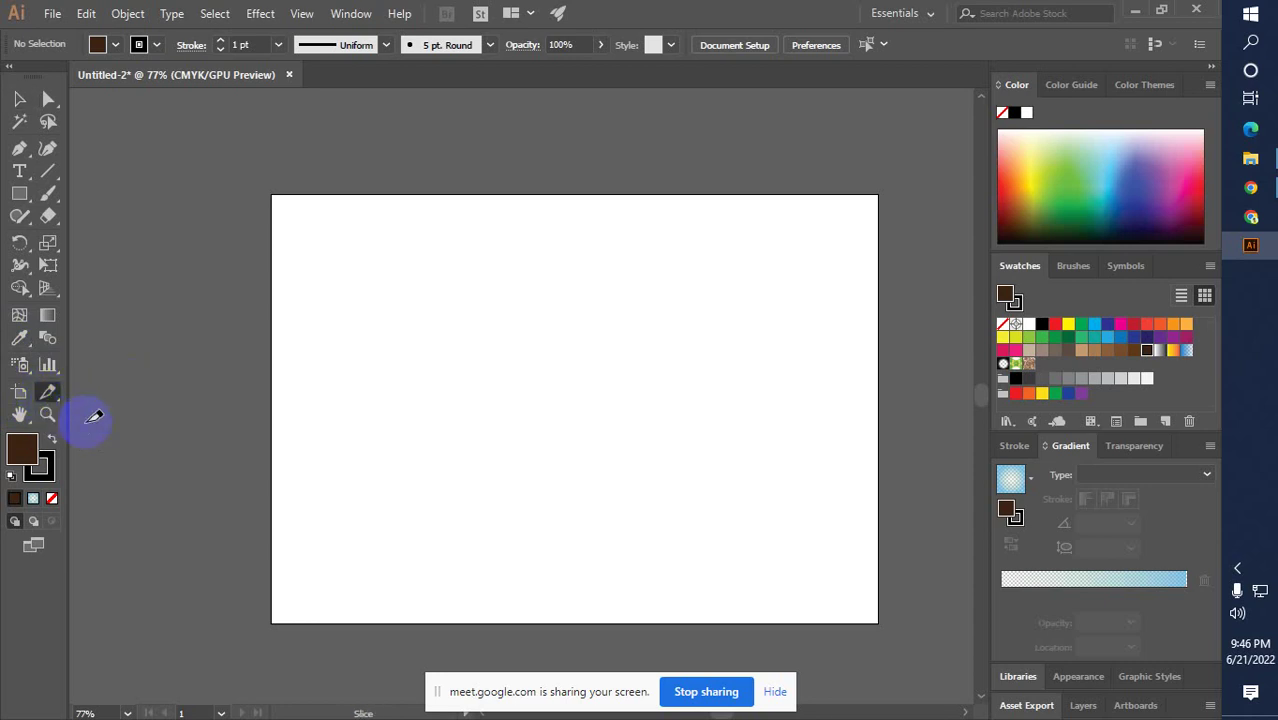
click(19, 98)
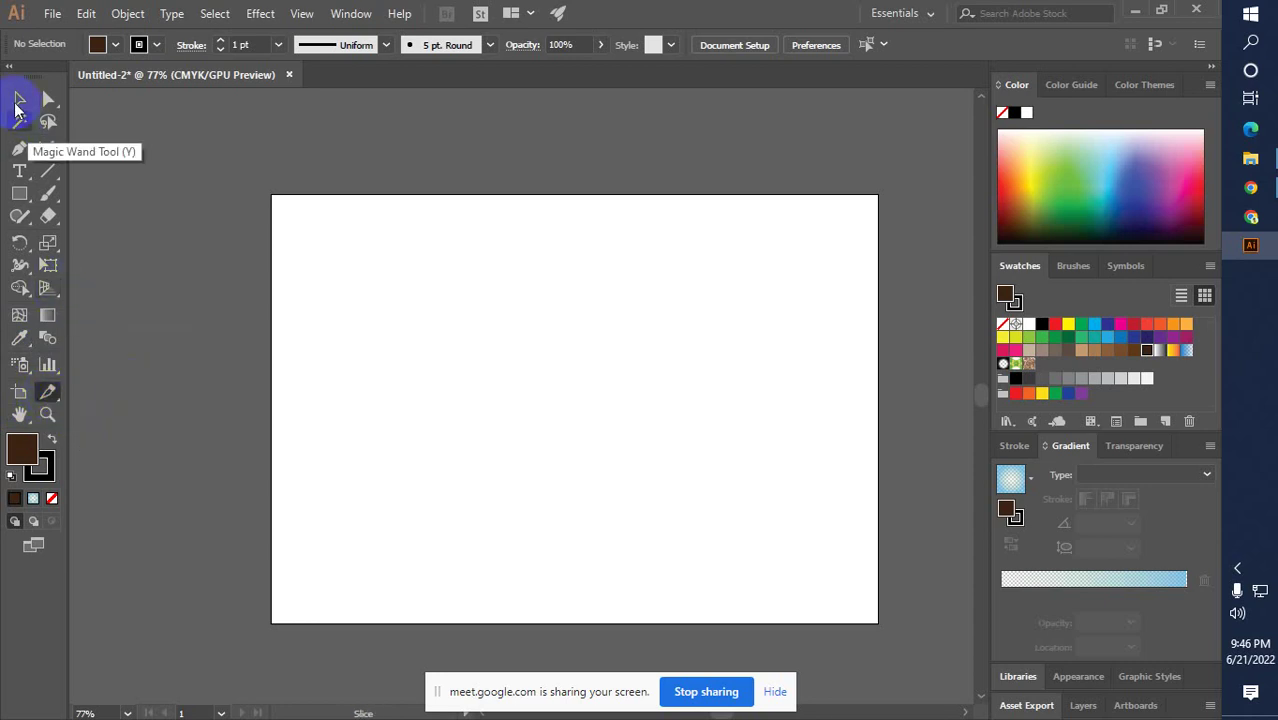
click(55, 13)
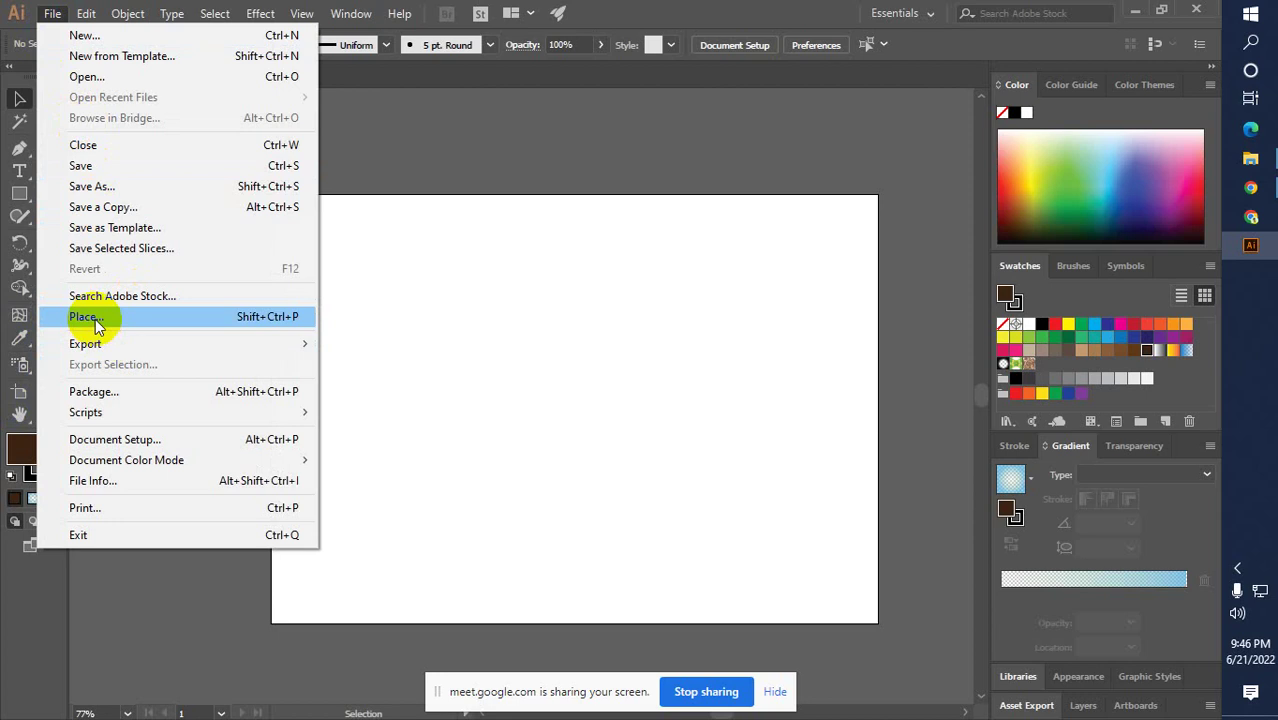
click(181, 130)
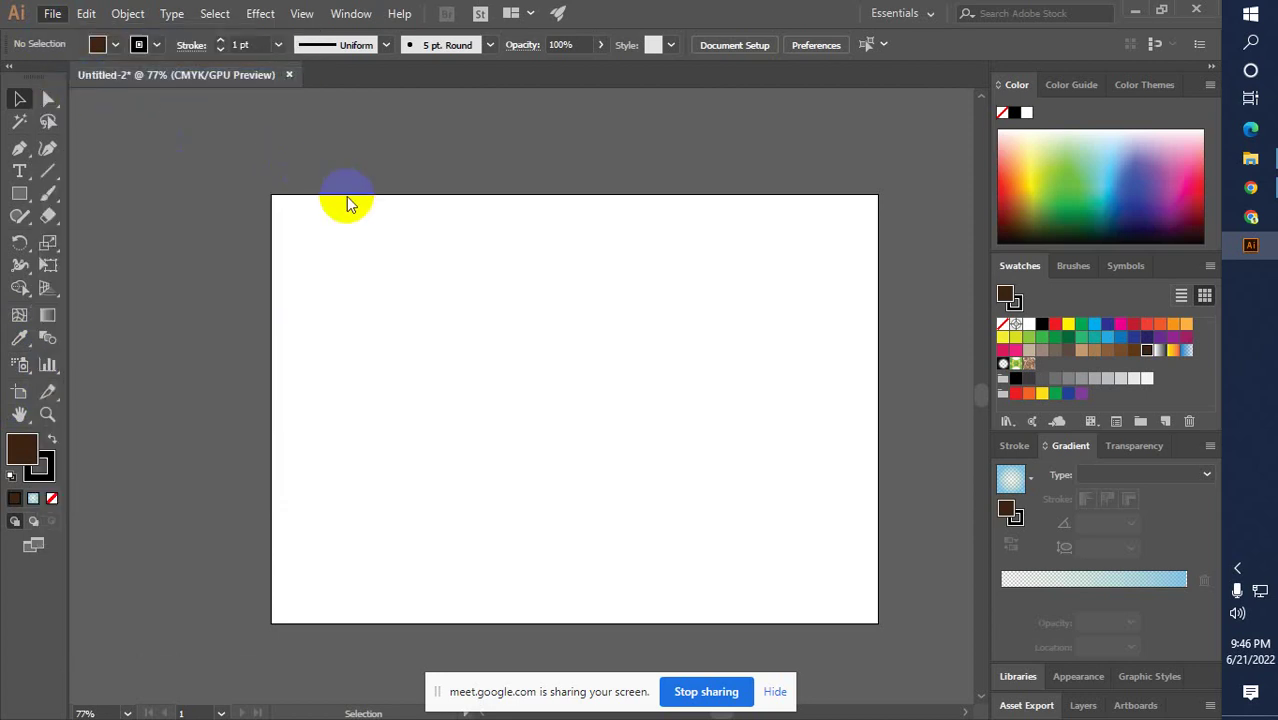
Open the web page layout image 82c3b811161431.560f2c3234f3e.jpg from the Desktop and look over its sections
click(74, 110)
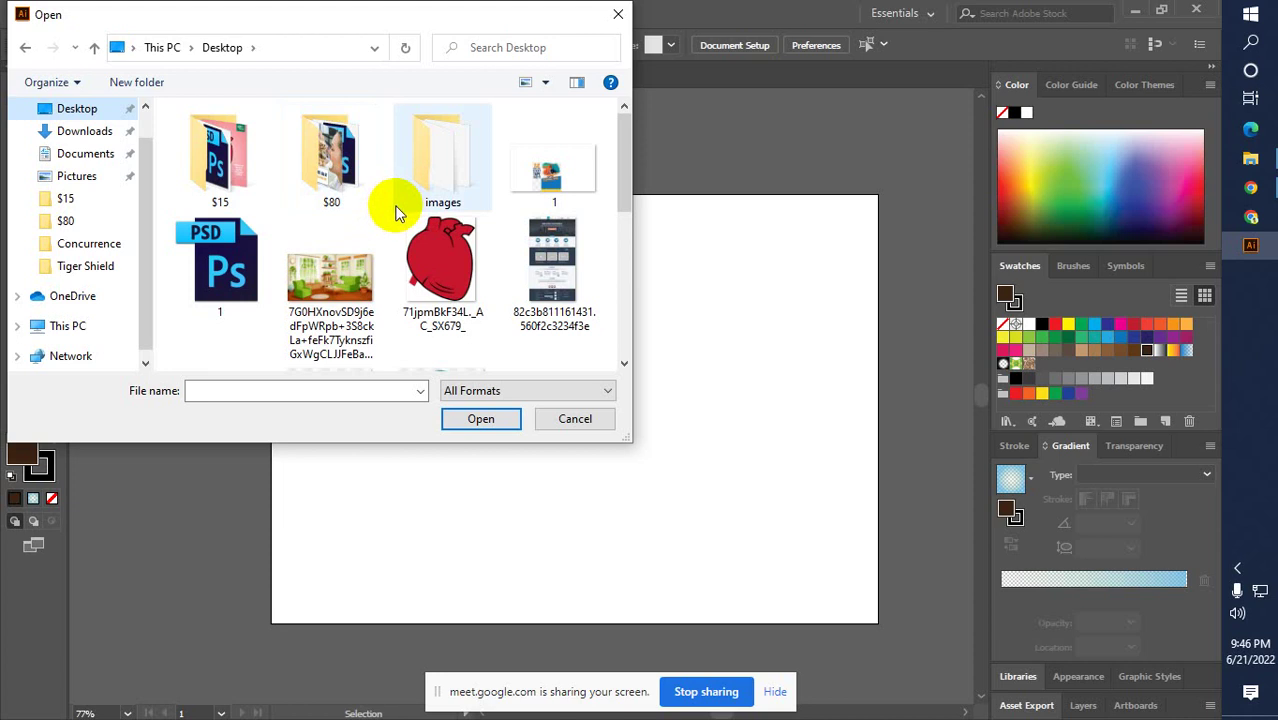
click(552, 262)
click(470, 419)
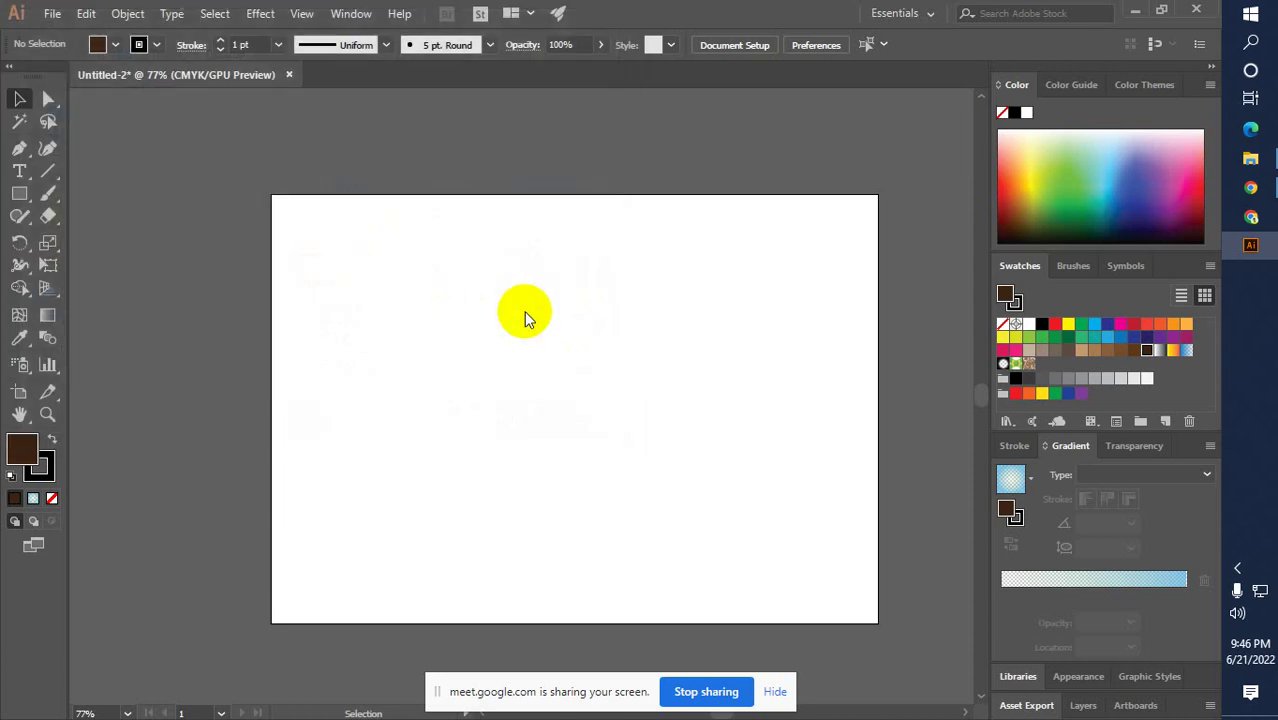
scroll(470, 328, up, 2)
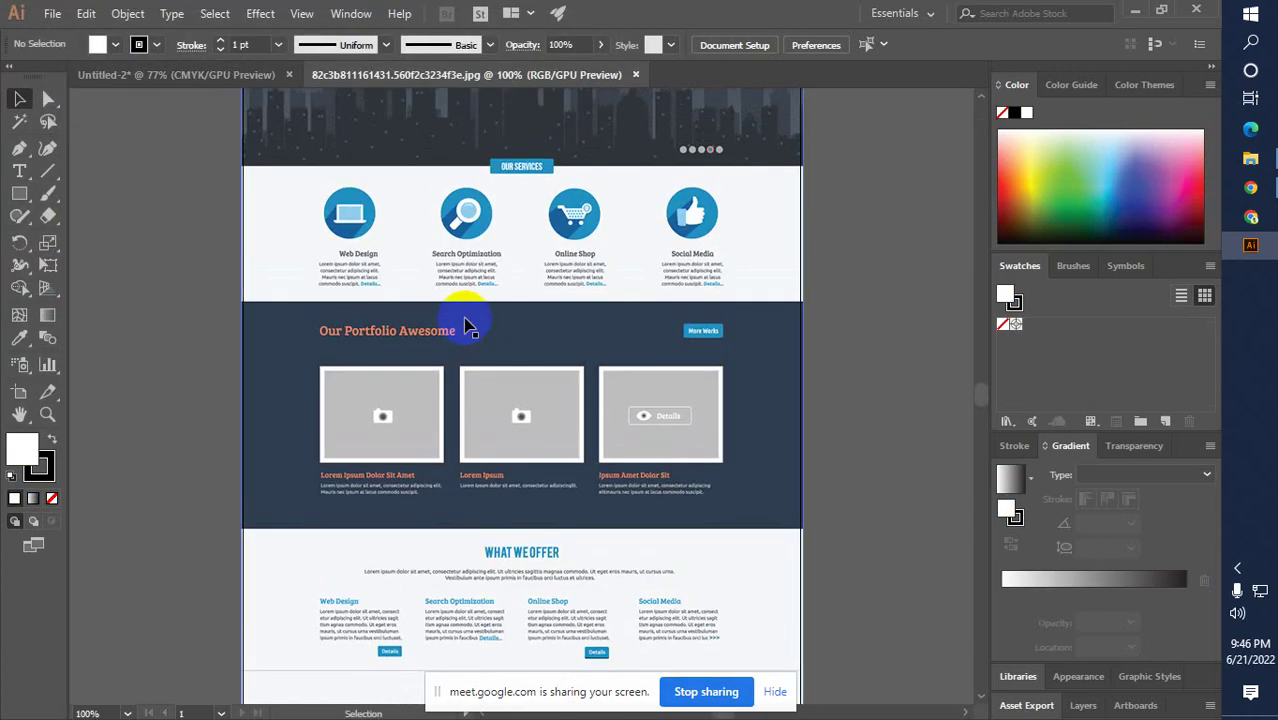
scroll(470, 328, up, 5)
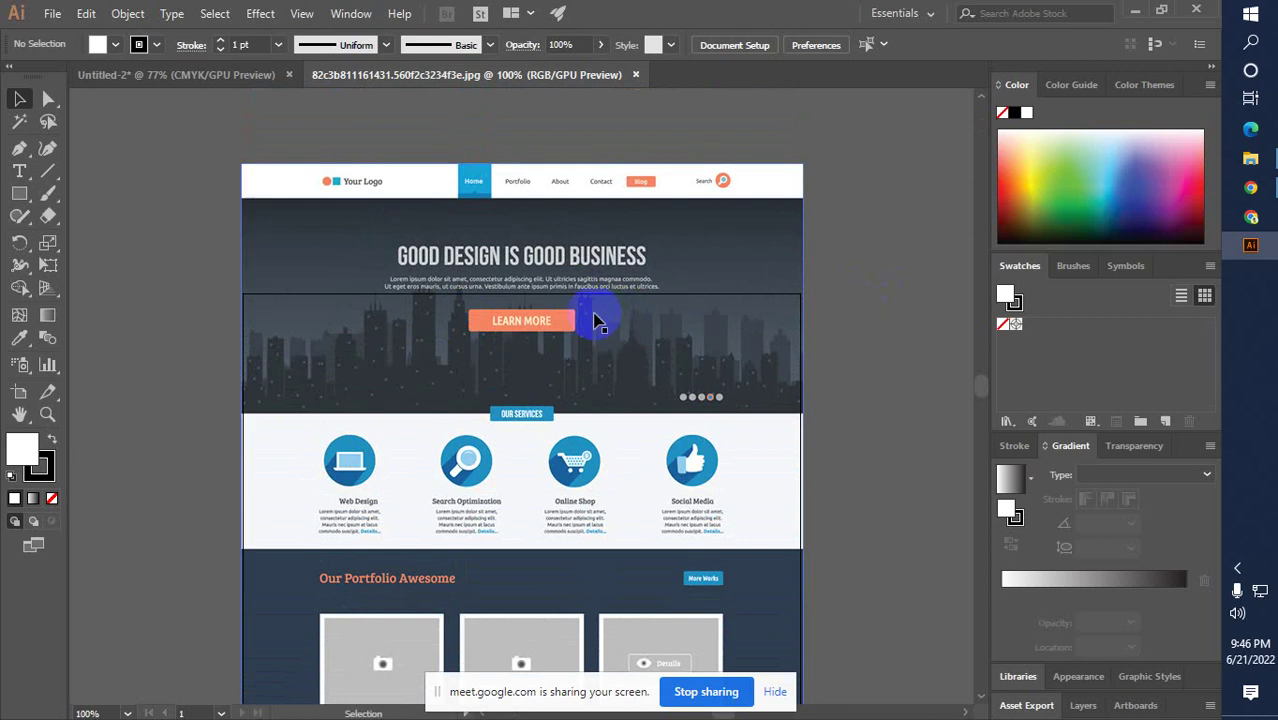
scroll(593, 322, down, 10)
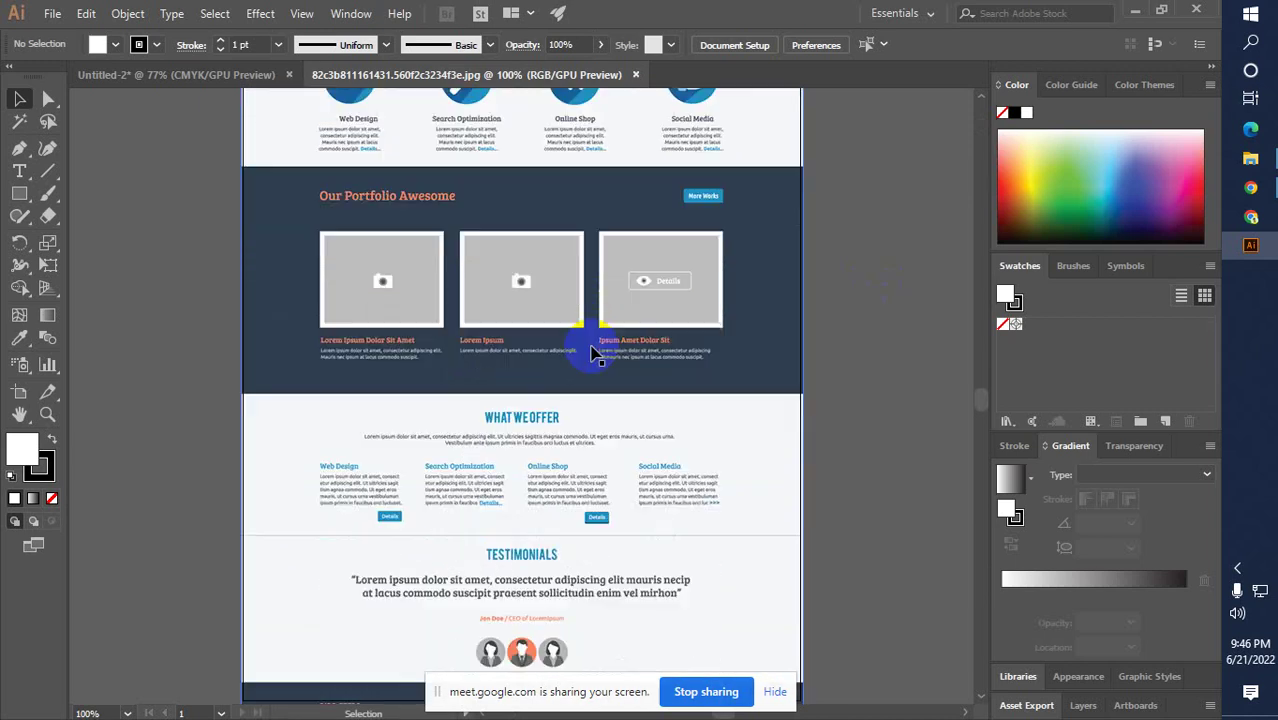
Look over the web page layout from the header and services to the portfolio, testimonials and footer sections
scroll(593, 350, down, 4)
scroll(590, 345, up, 8)
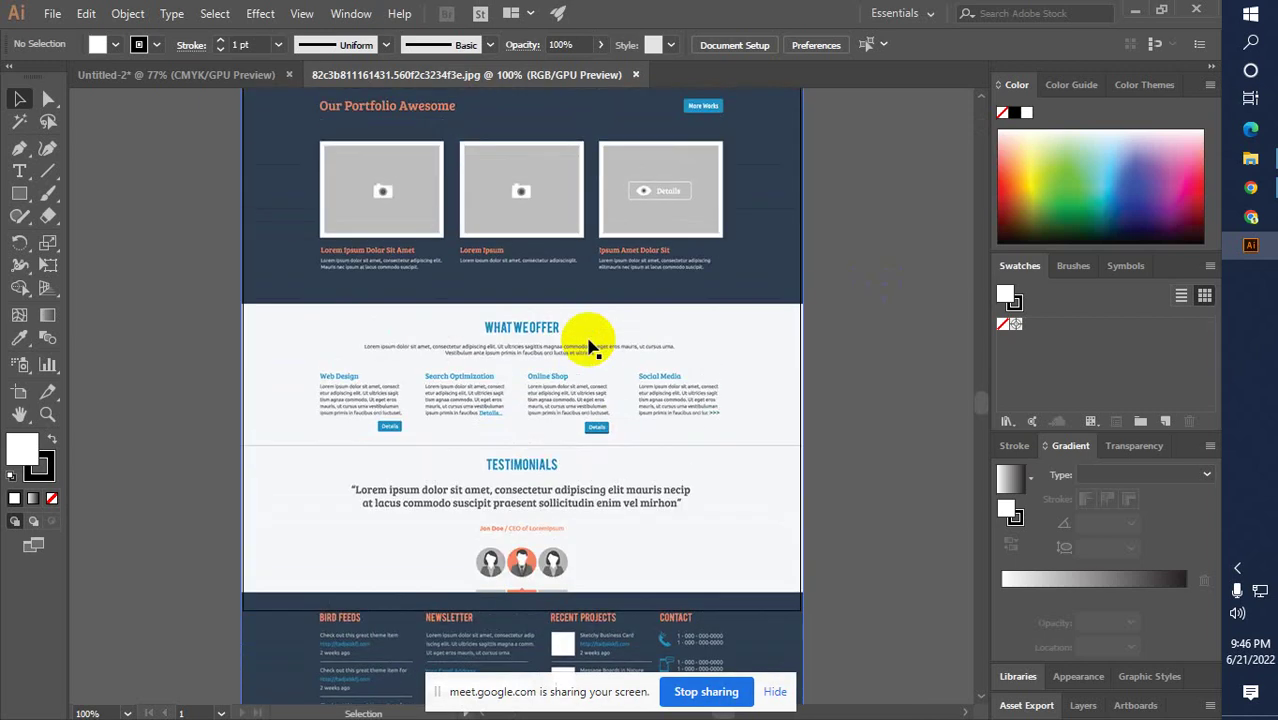
scroll(589, 345, up, 7)
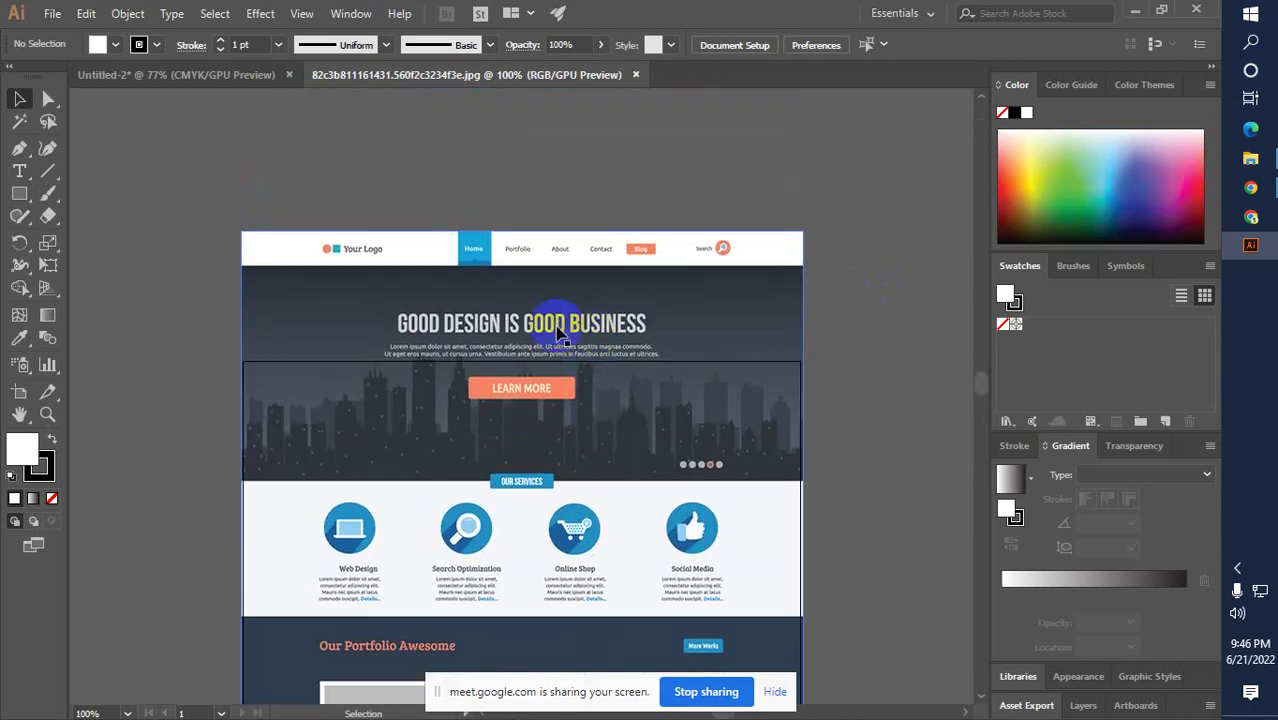
scroll(556, 336, down, 4)
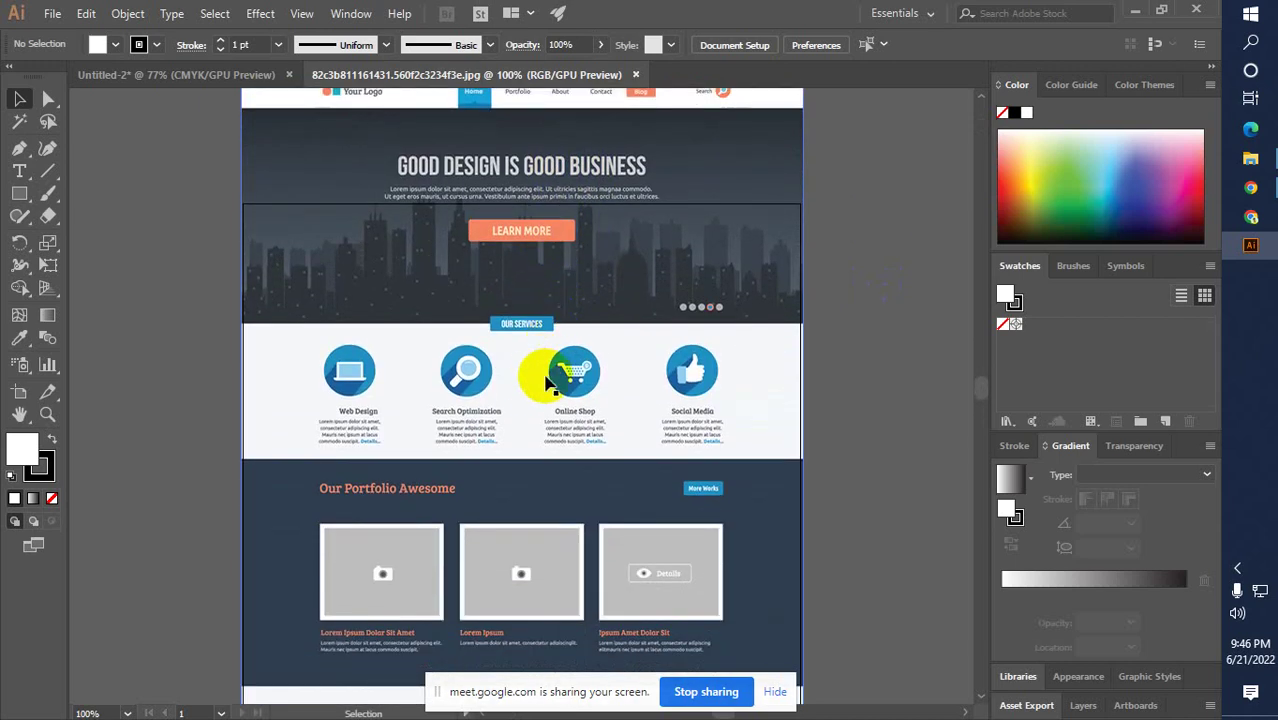
scroll(537, 392, down, 5)
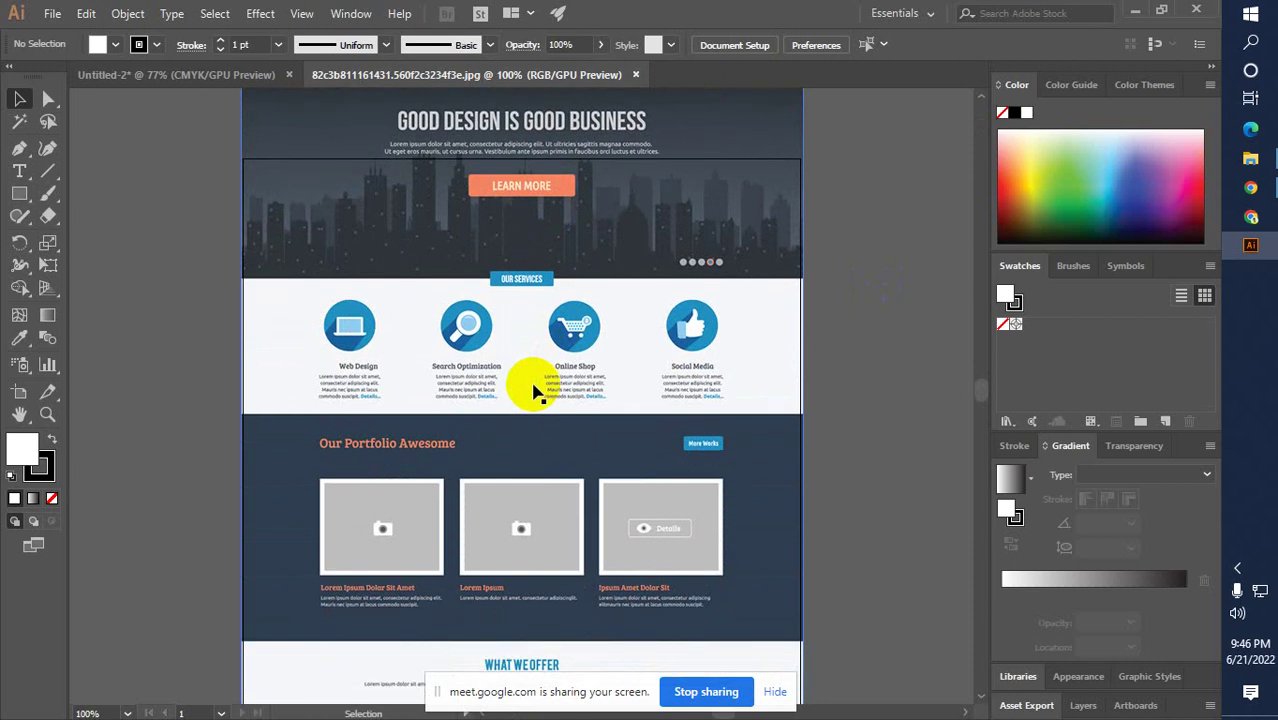
scroll(533, 400, down, 7)
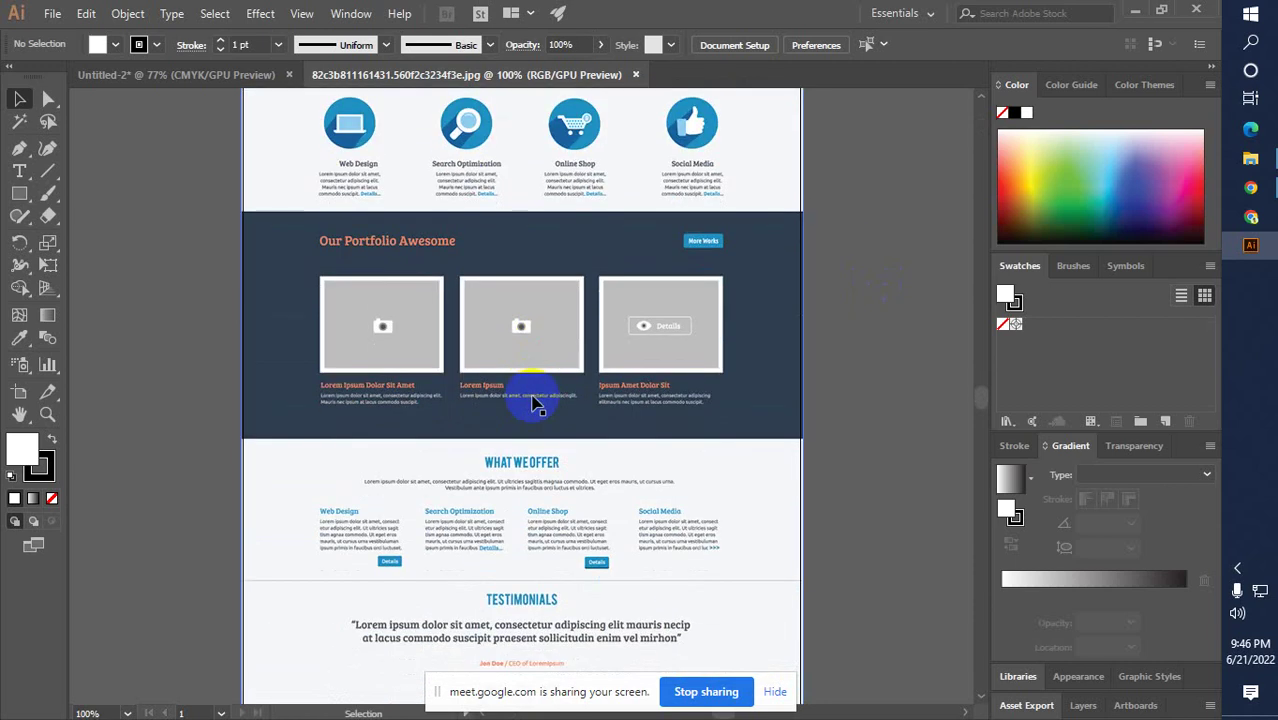
scroll(515, 385, down, 2)
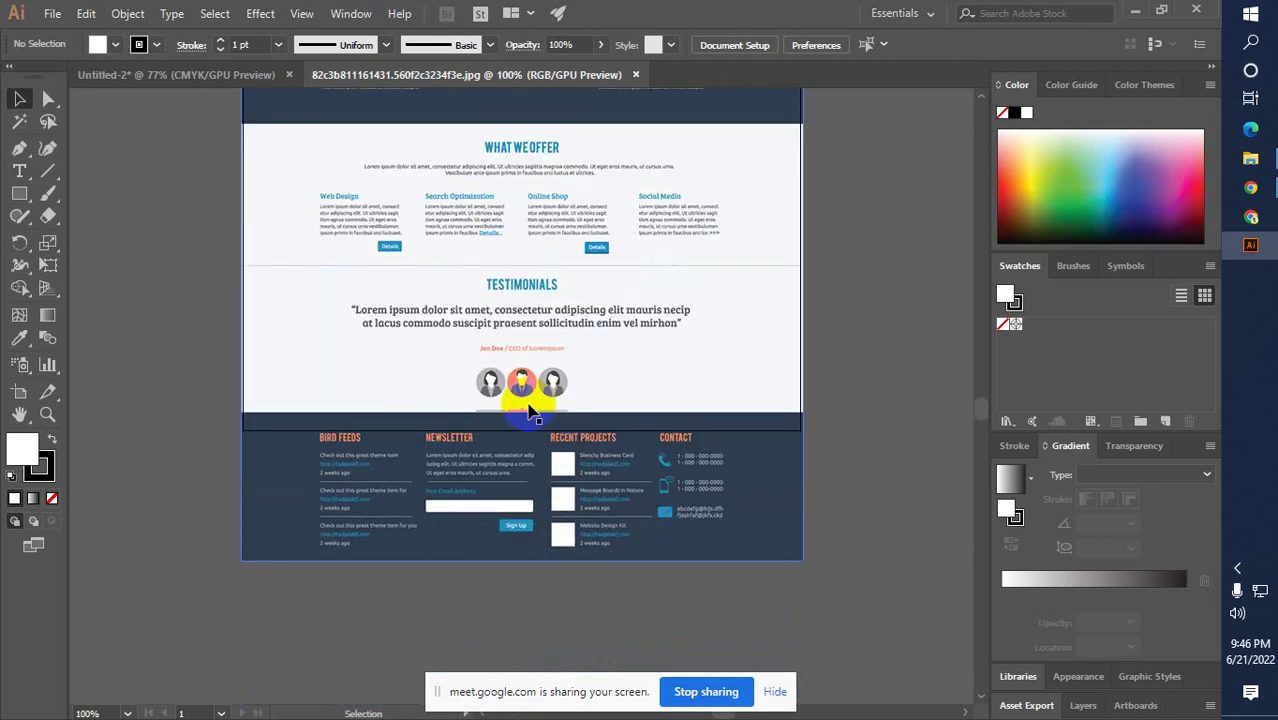
scroll(527, 399, up, 7)
scroll(617, 352, up, 6)
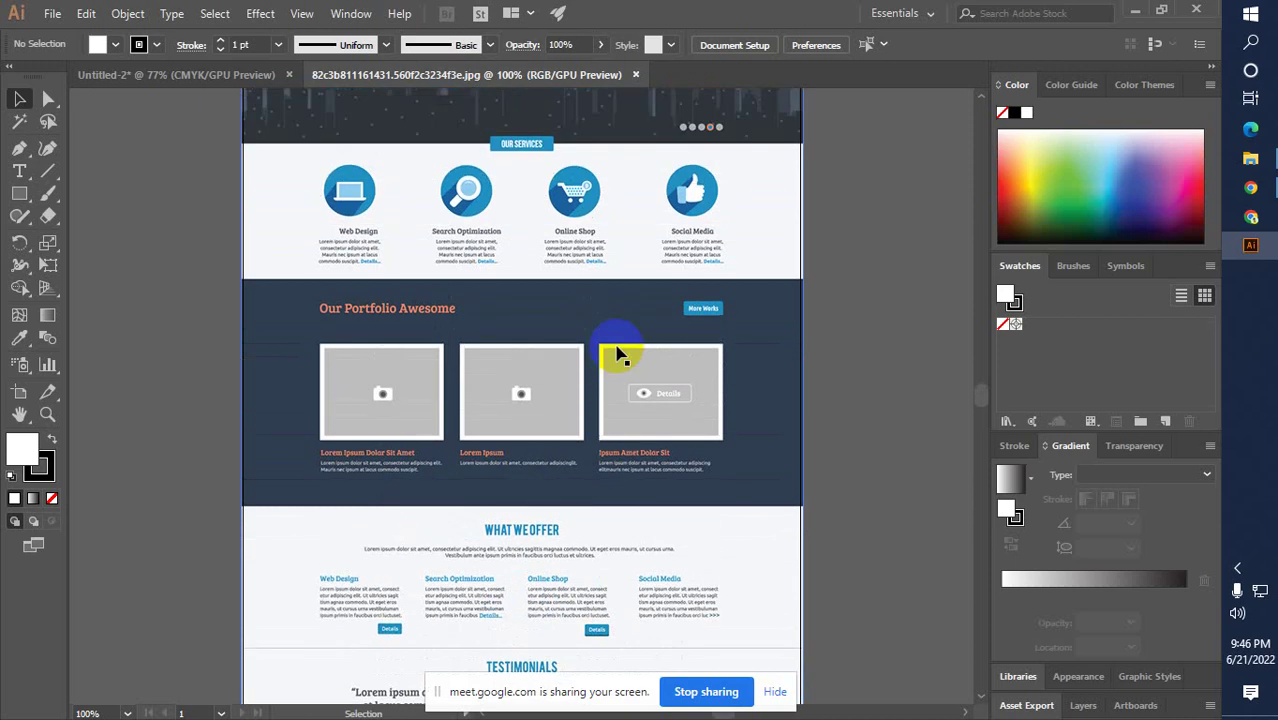
scroll(617, 352, up, 2)
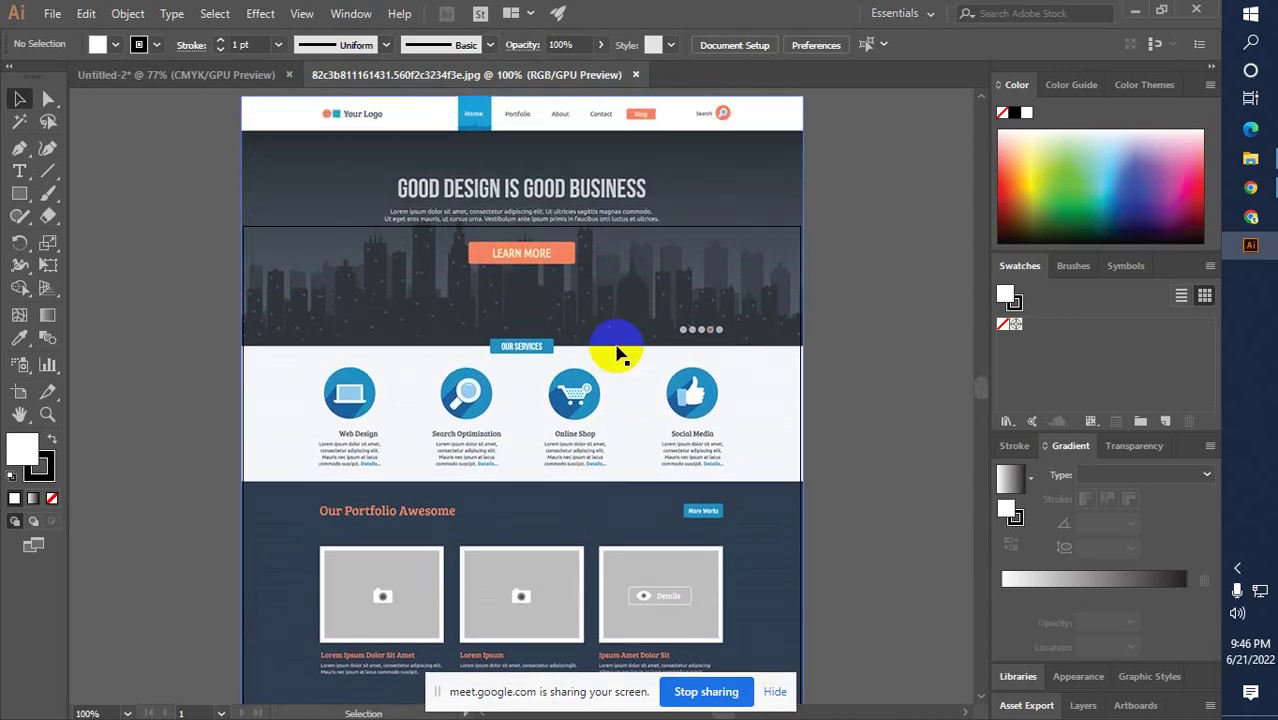
scroll(676, 376, down, 1)
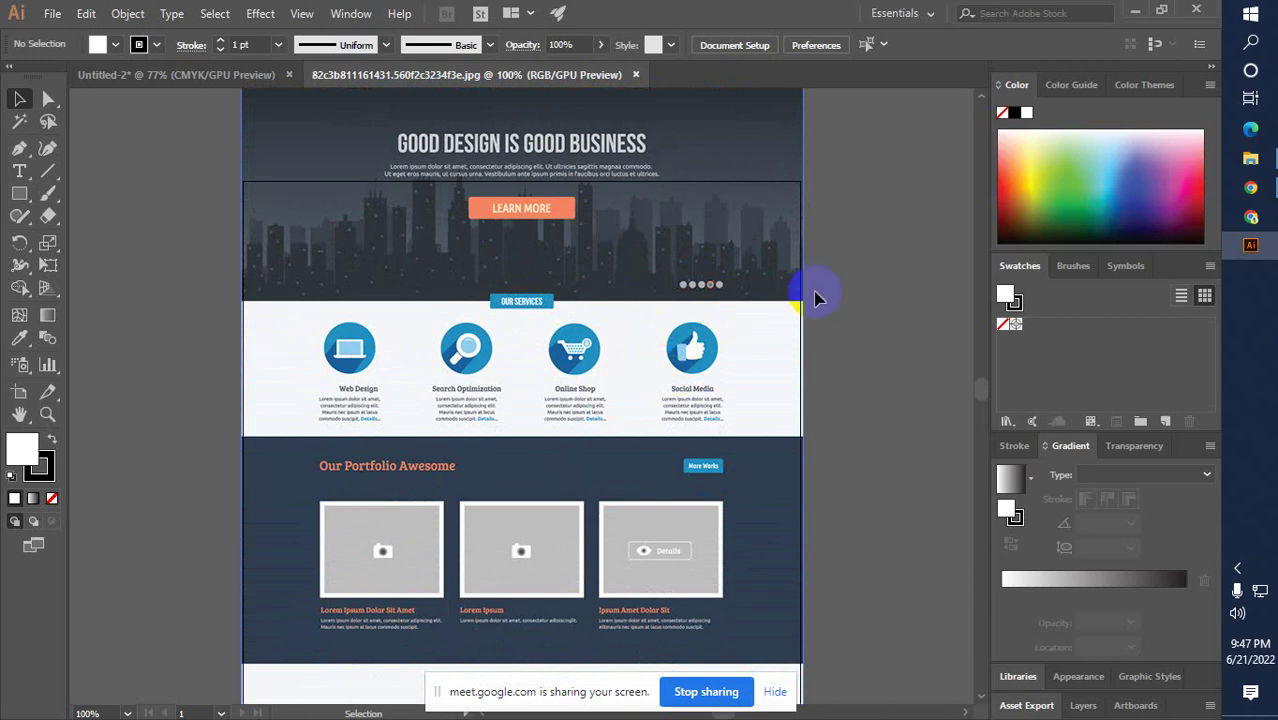
scroll(827, 314, up, 3)
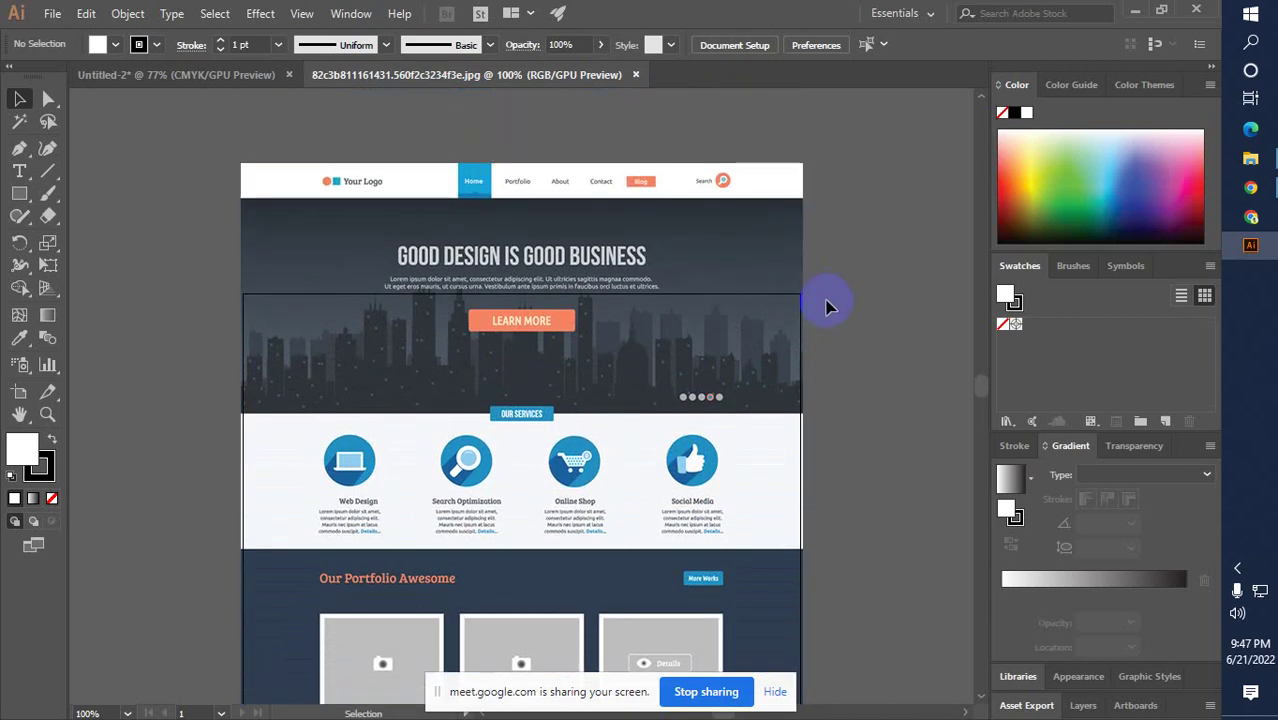
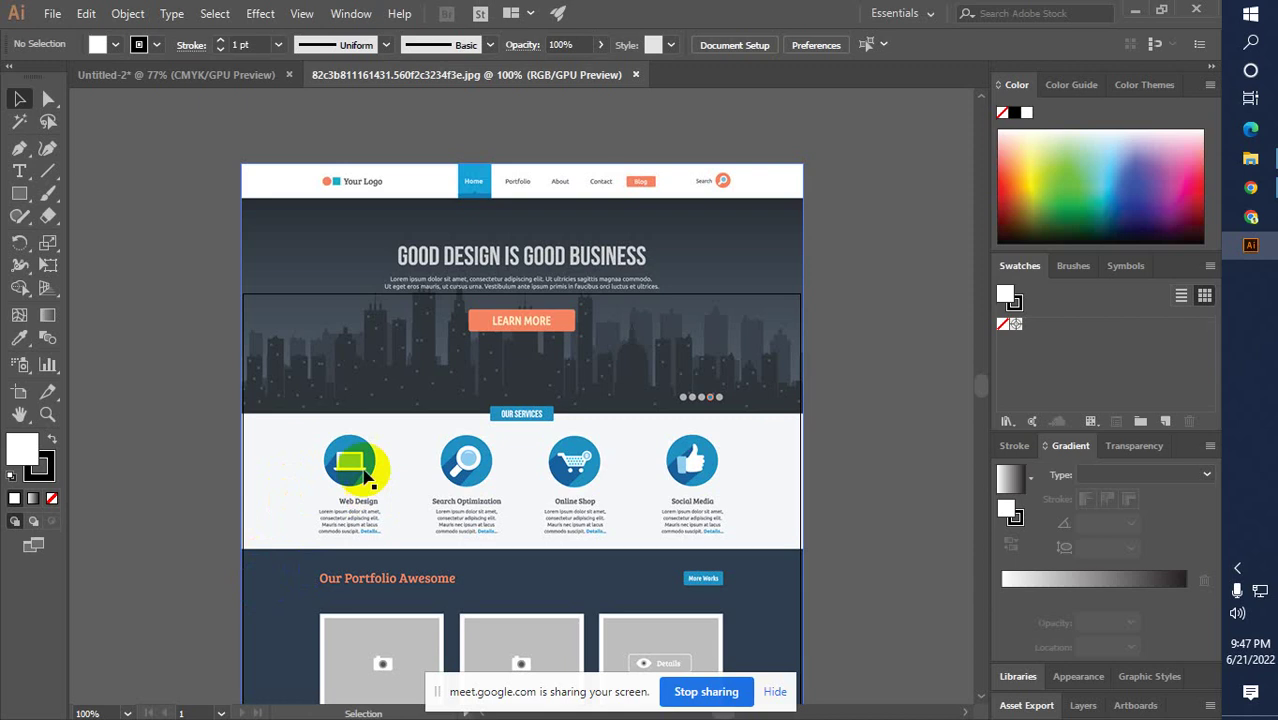
scroll(360, 460, up, 2)
scroll(548, 383, down, 17)
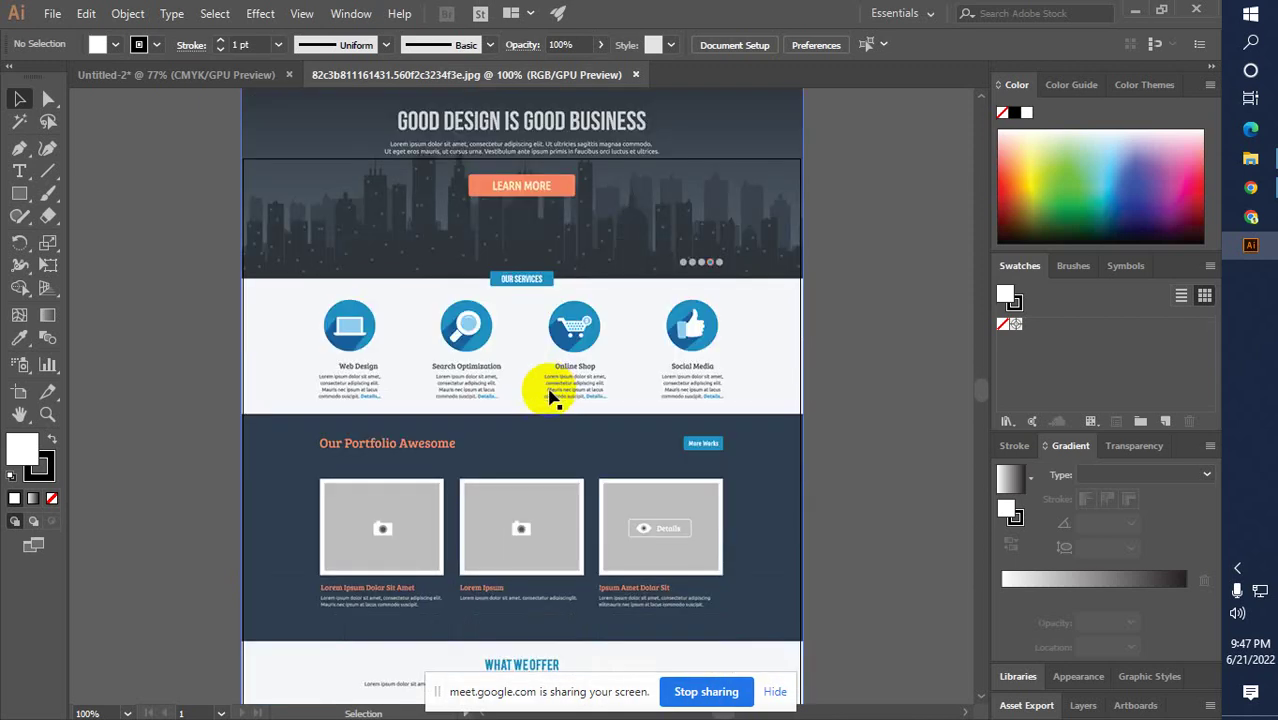
scroll(548, 400, down, 3)
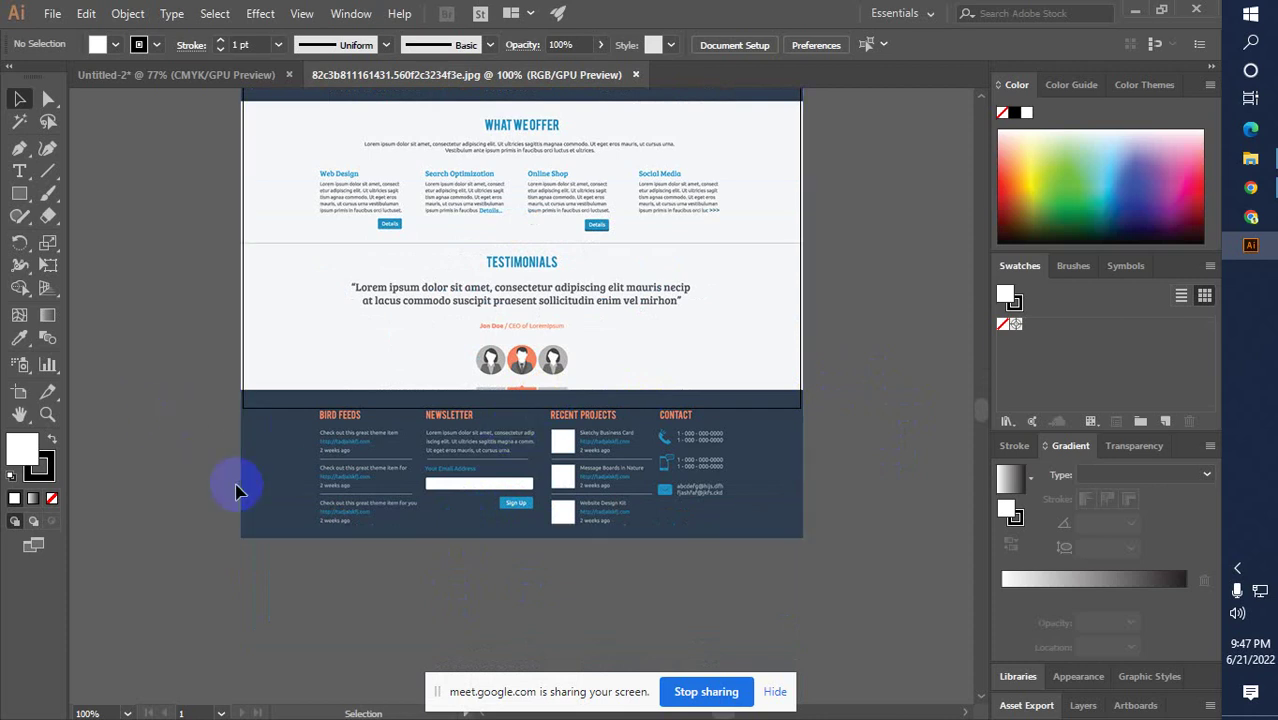
scroll(300, 485, up, 1)
scroll(497, 485, up, 5)
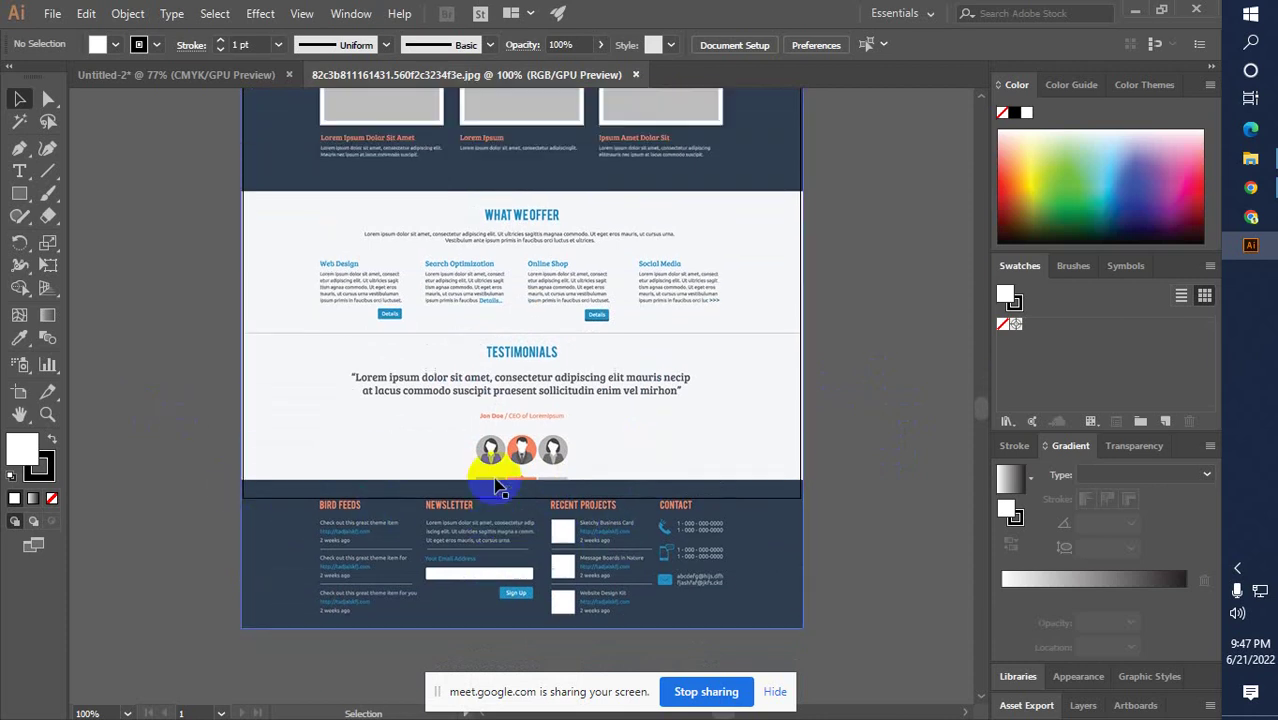
scroll(497, 485, up, 9)
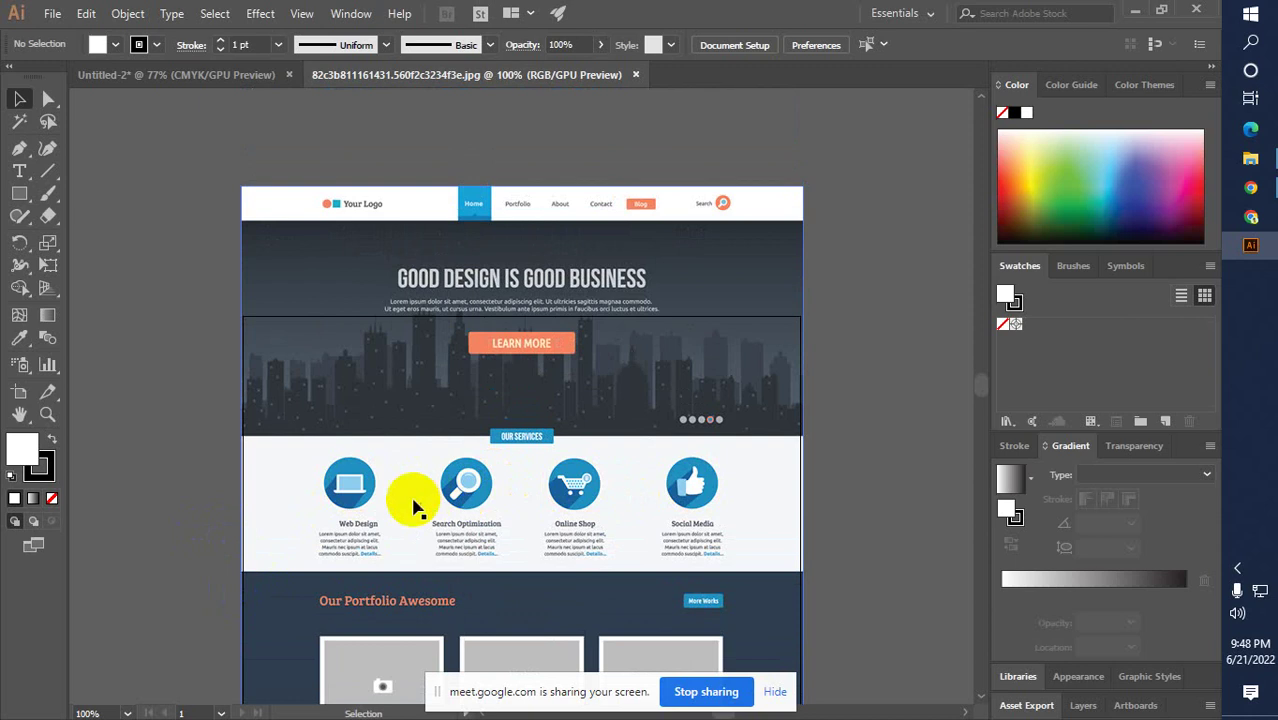
scroll(372, 492, down, 1)
scroll(378, 497, up, 1)
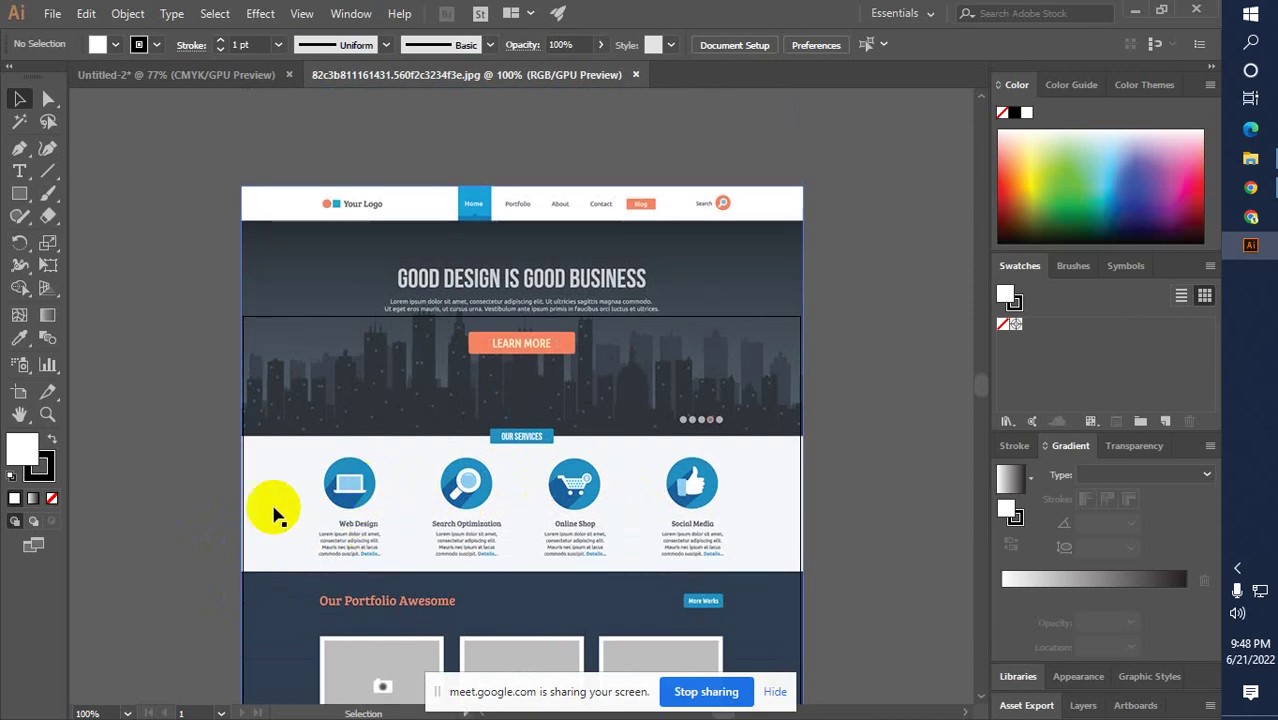
Activate the Slice tool and enlarge the layout's header area to 150%
click(47, 400)
scroll(270, 230, up, 1)
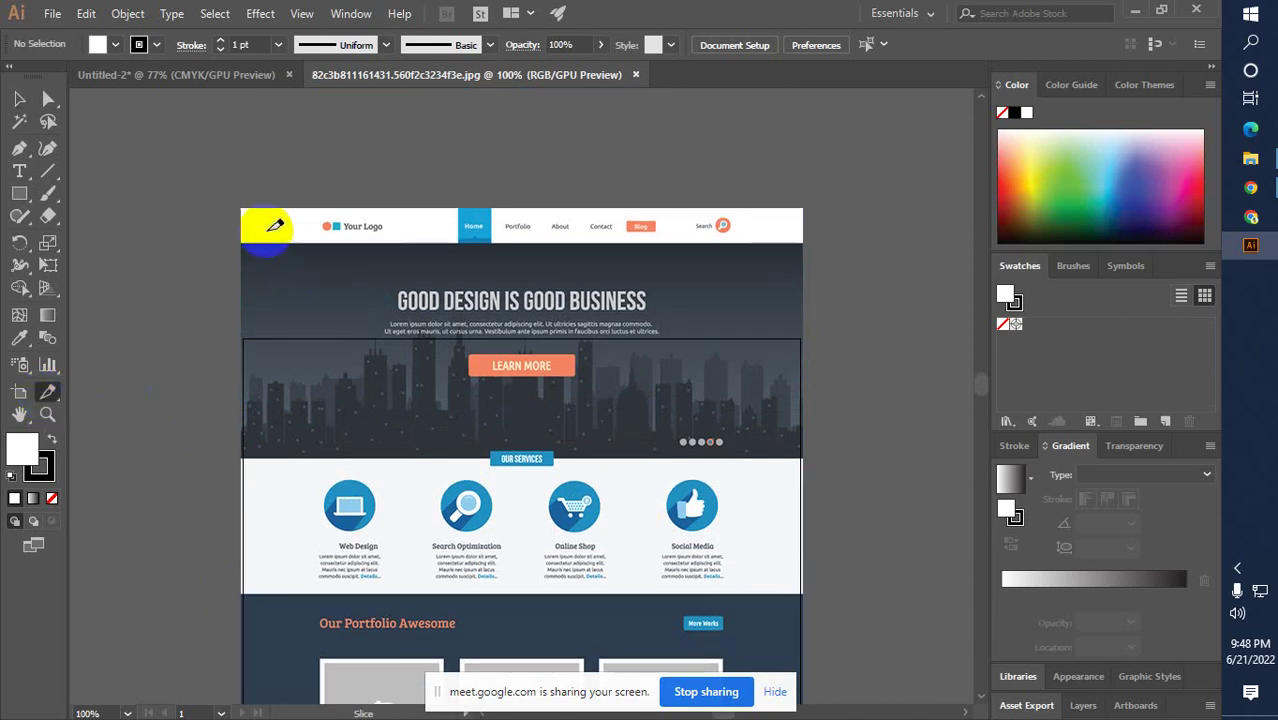
drag(322, 248, 442, 308)
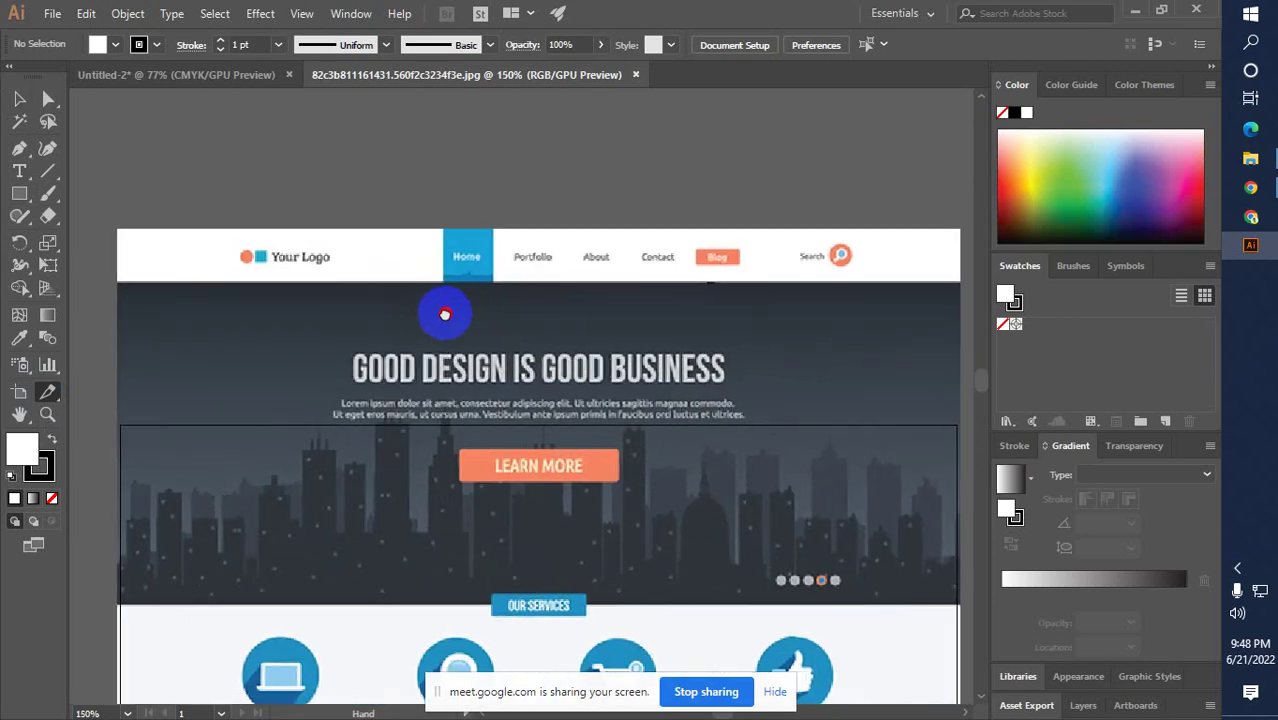
click(45, 399)
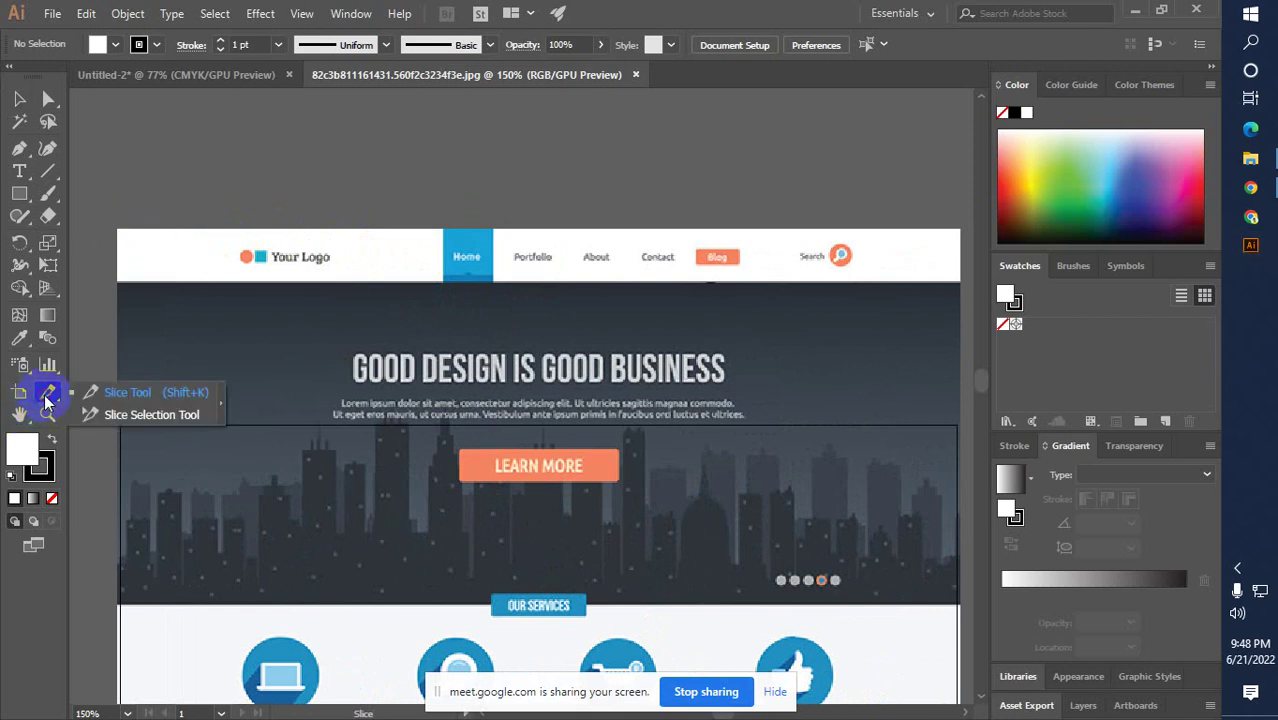
click(100, 403)
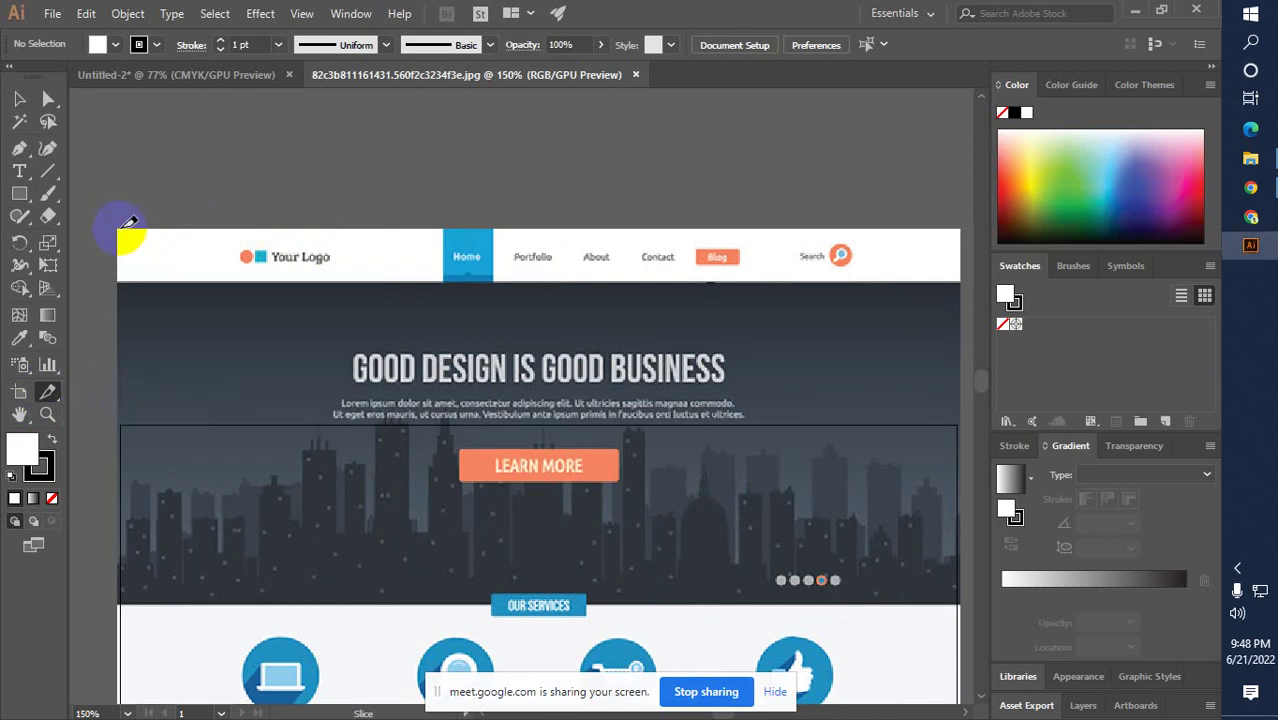
Try drawing a small slice at the upper-left corner of the page header, then undo it
drag(120, 229, 152, 256)
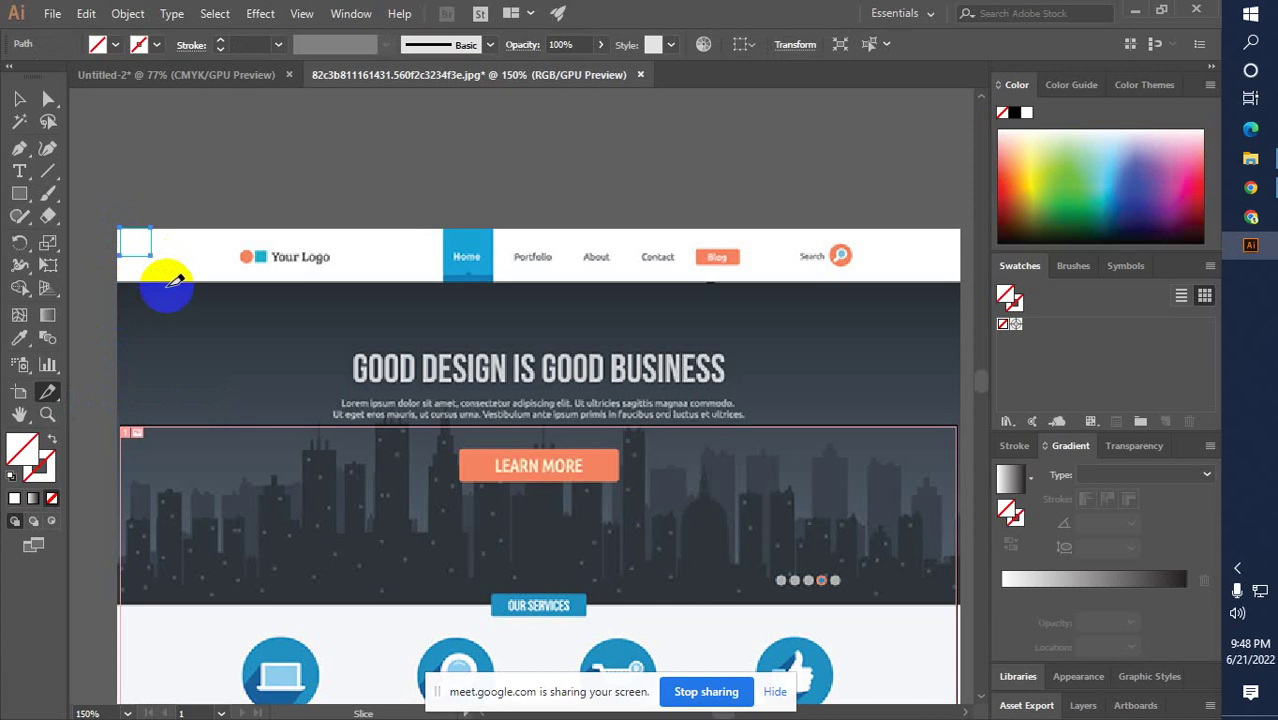
key(ctrl)
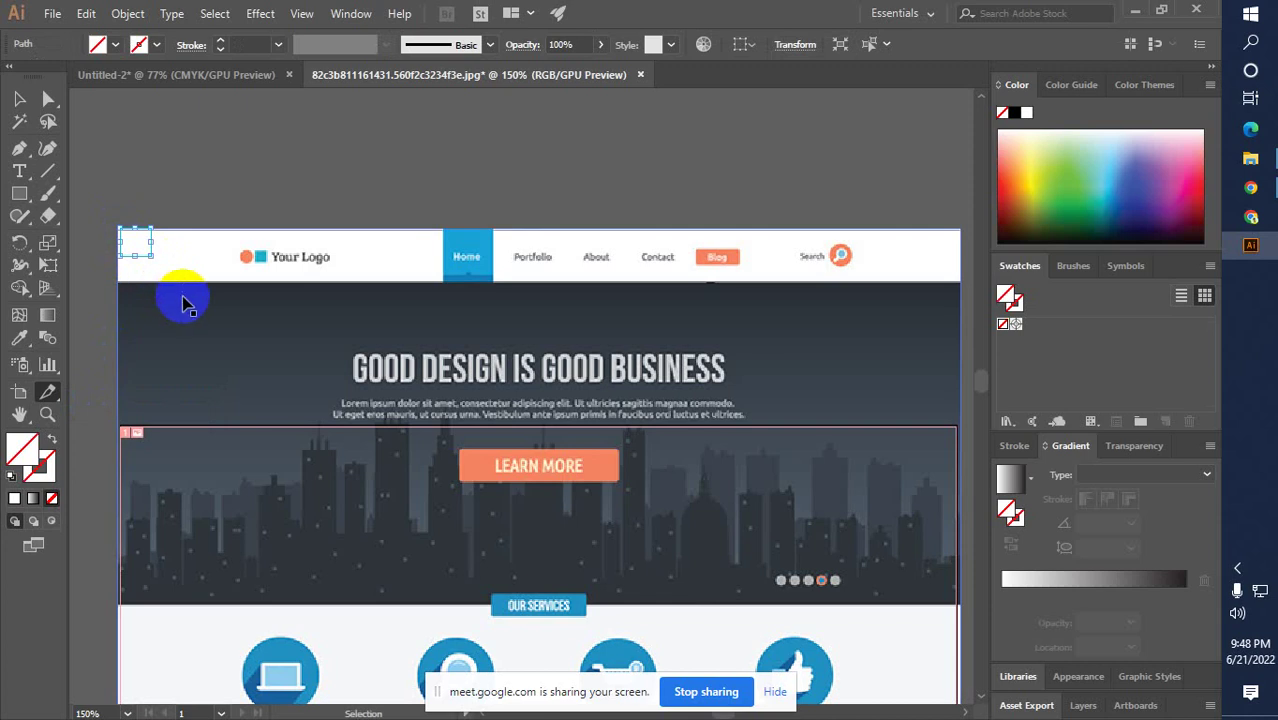
click(181, 305)
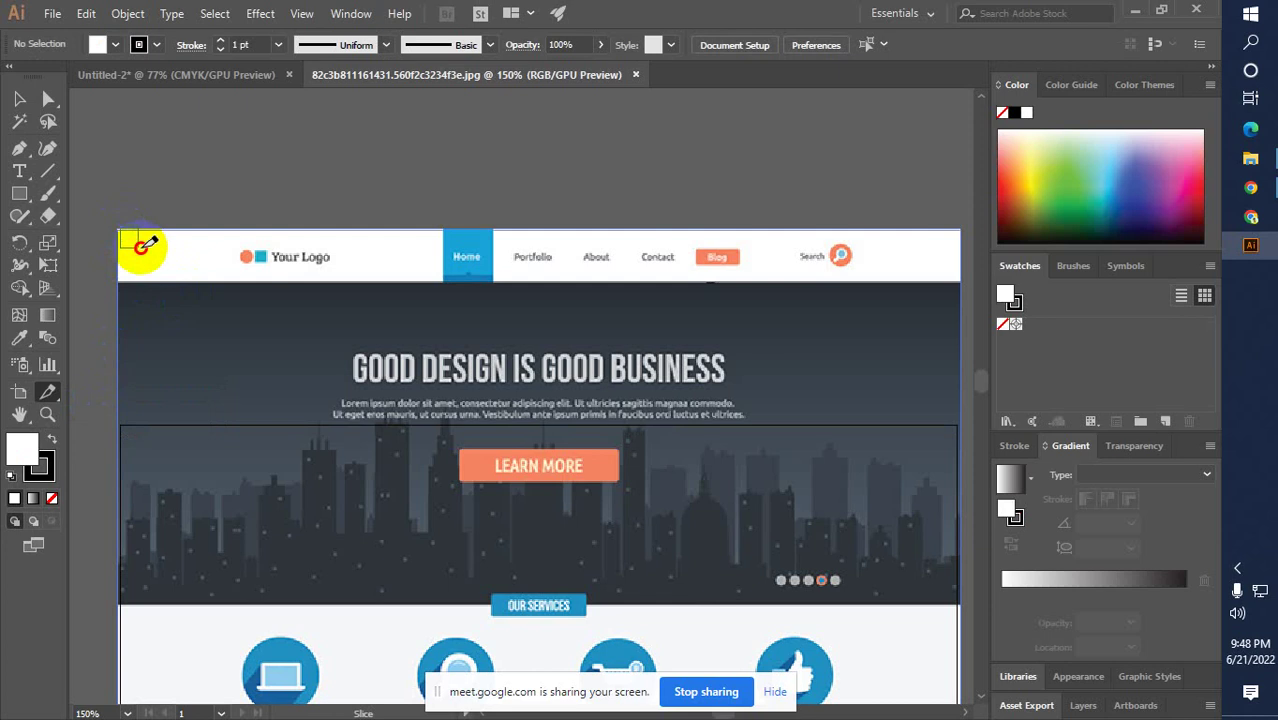
ctrl+click(141, 243)
ctrl+click(137, 222)
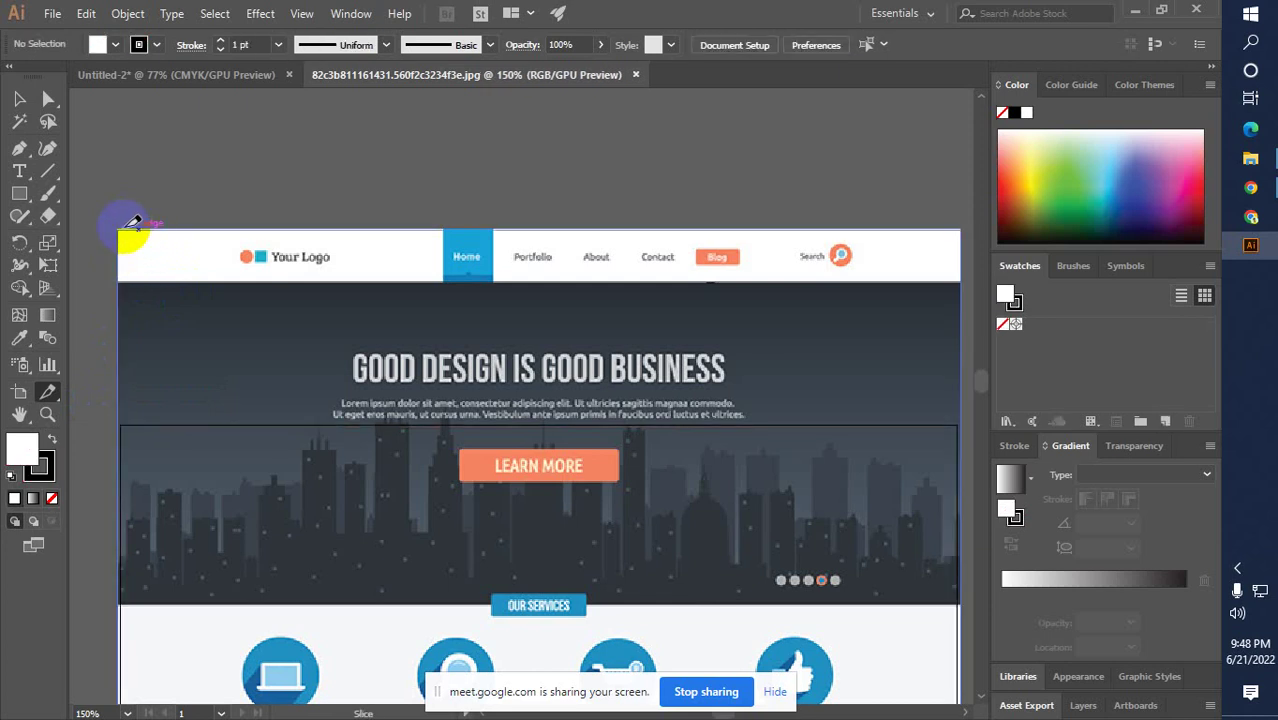
Draw one full-width slice over the logo and navigation bar and another over the Good Design Is Good Business banner
drag(128, 224, 967, 278)
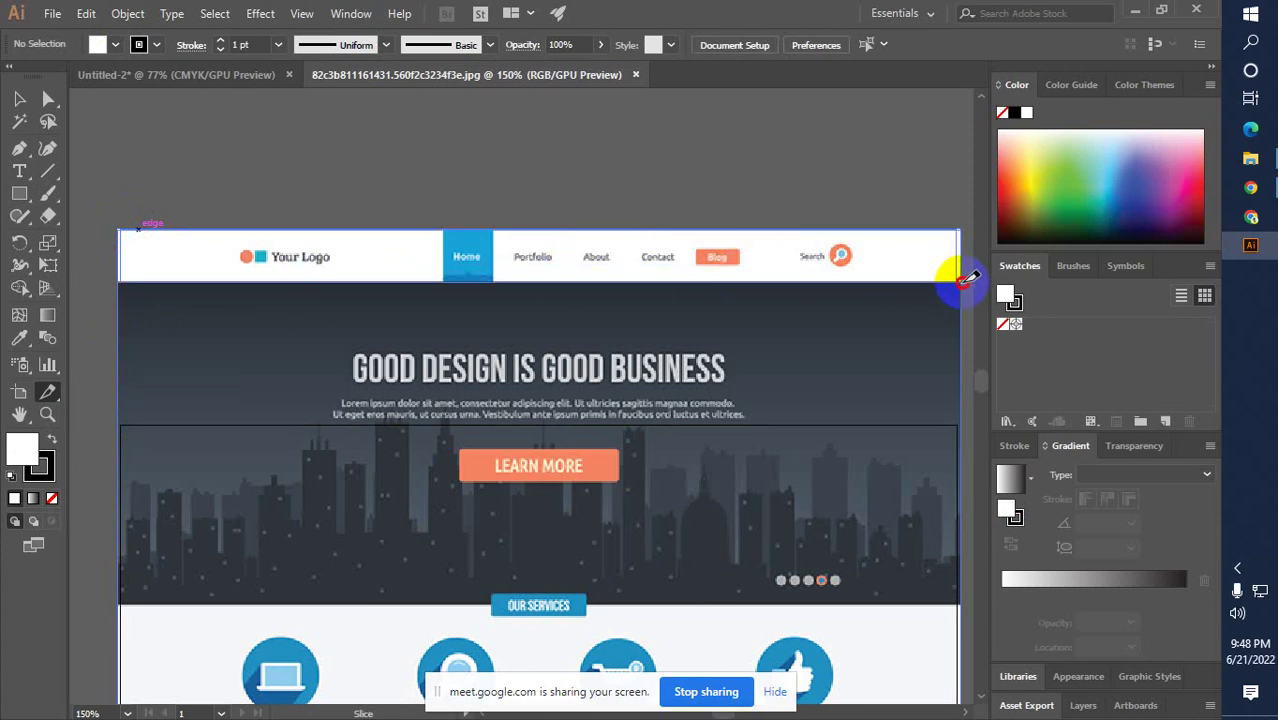
drag(967, 278, 962, 283)
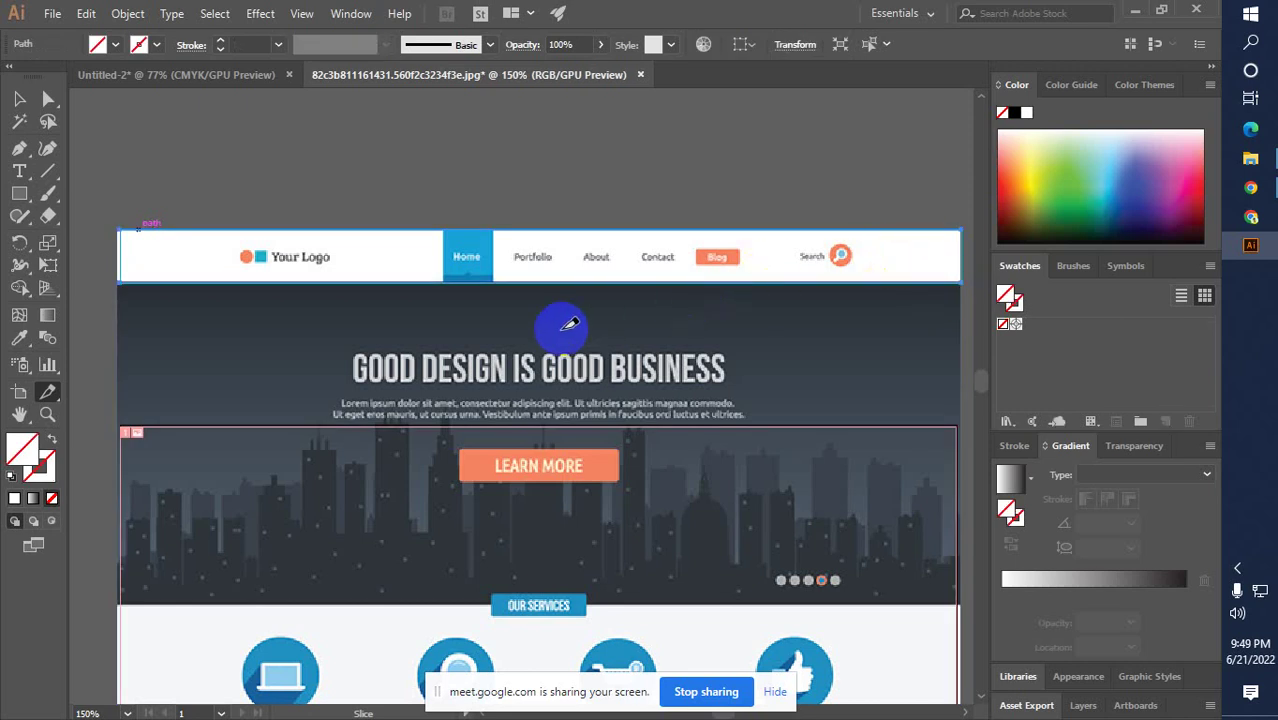
scroll(553, 320, down, 2)
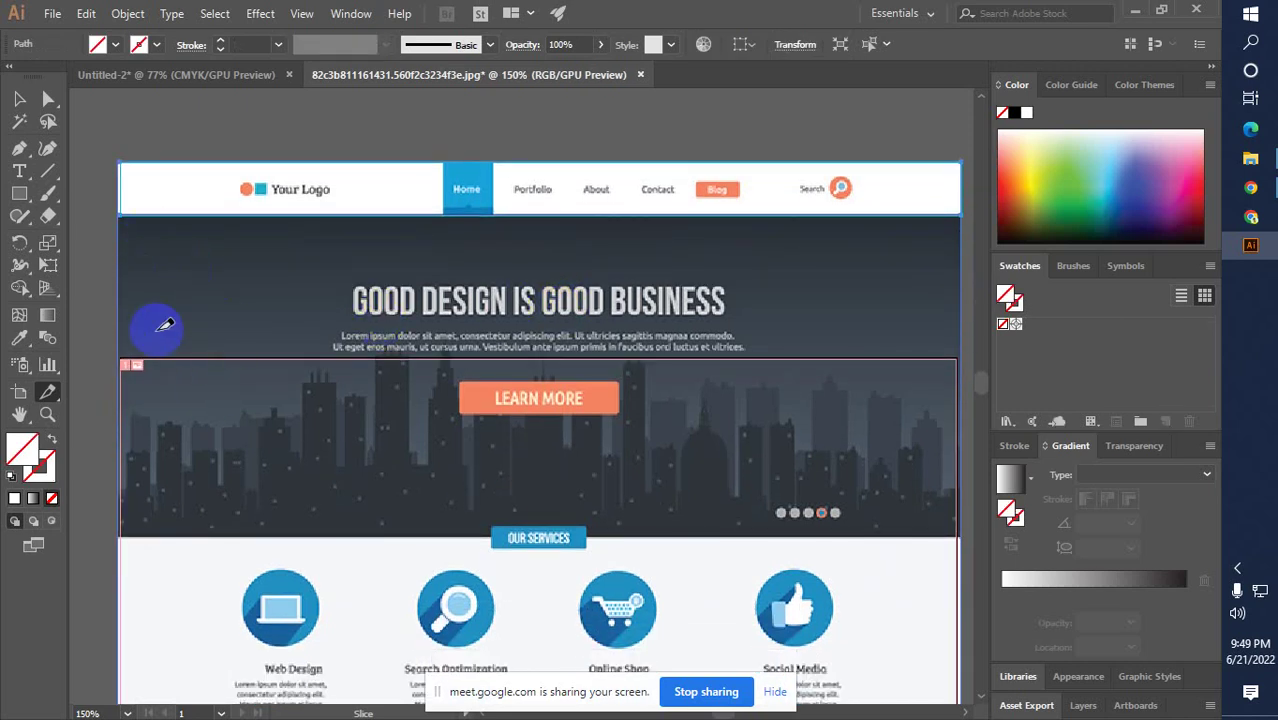
click(126, 214)
drag(128, 207, 966, 534)
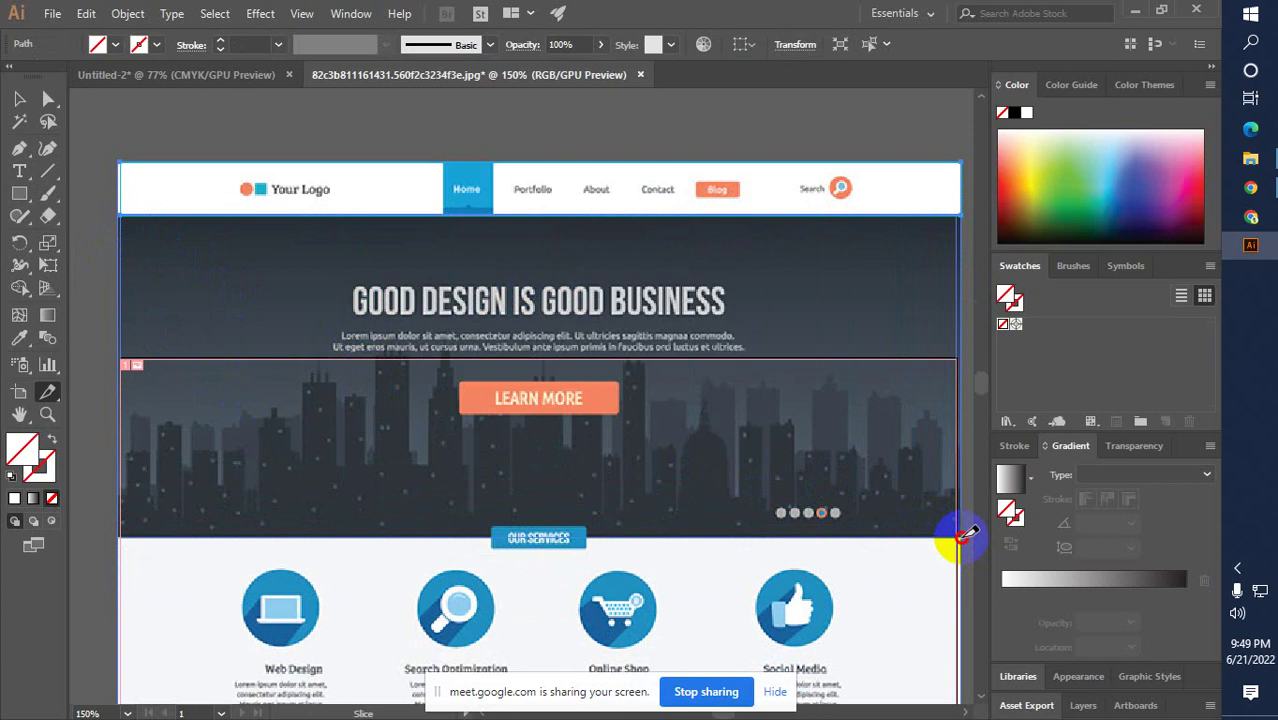
click(966, 534)
Draw separate full-width slices over the Our Services section and the dark Our Portfolio Awesome section
scroll(480, 396, down, 5)
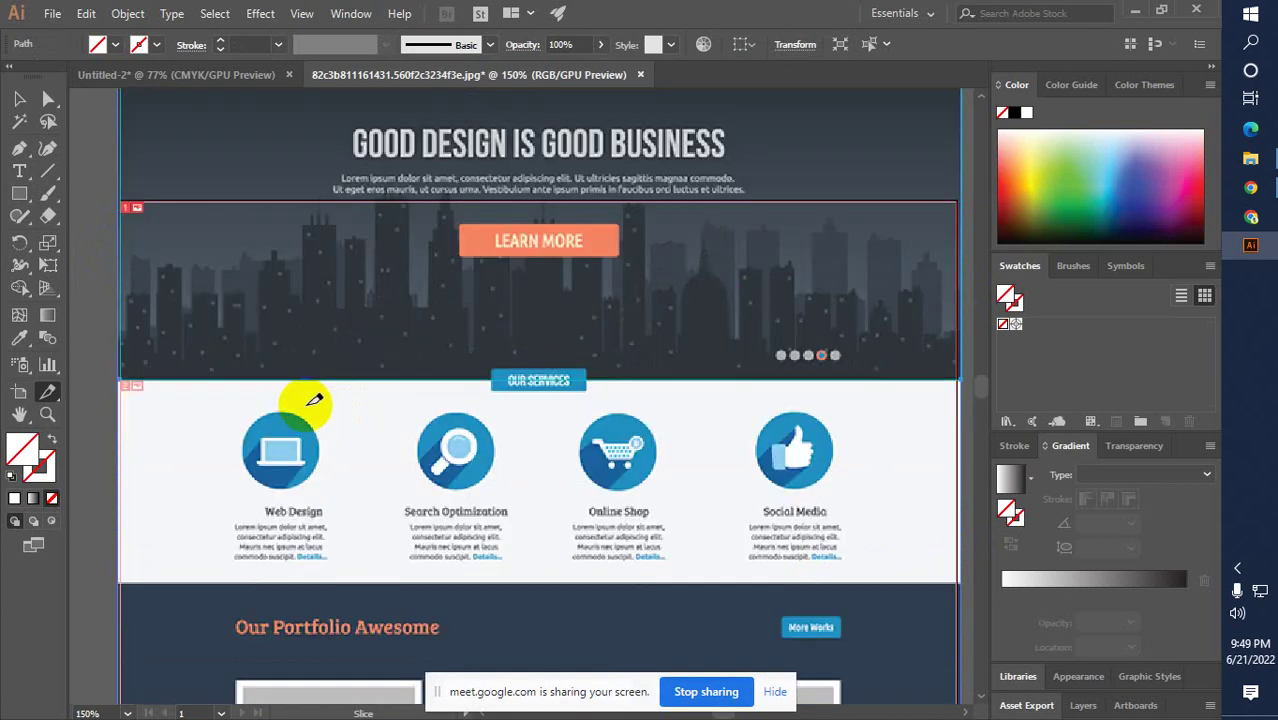
drag(178, 370, 126, 332)
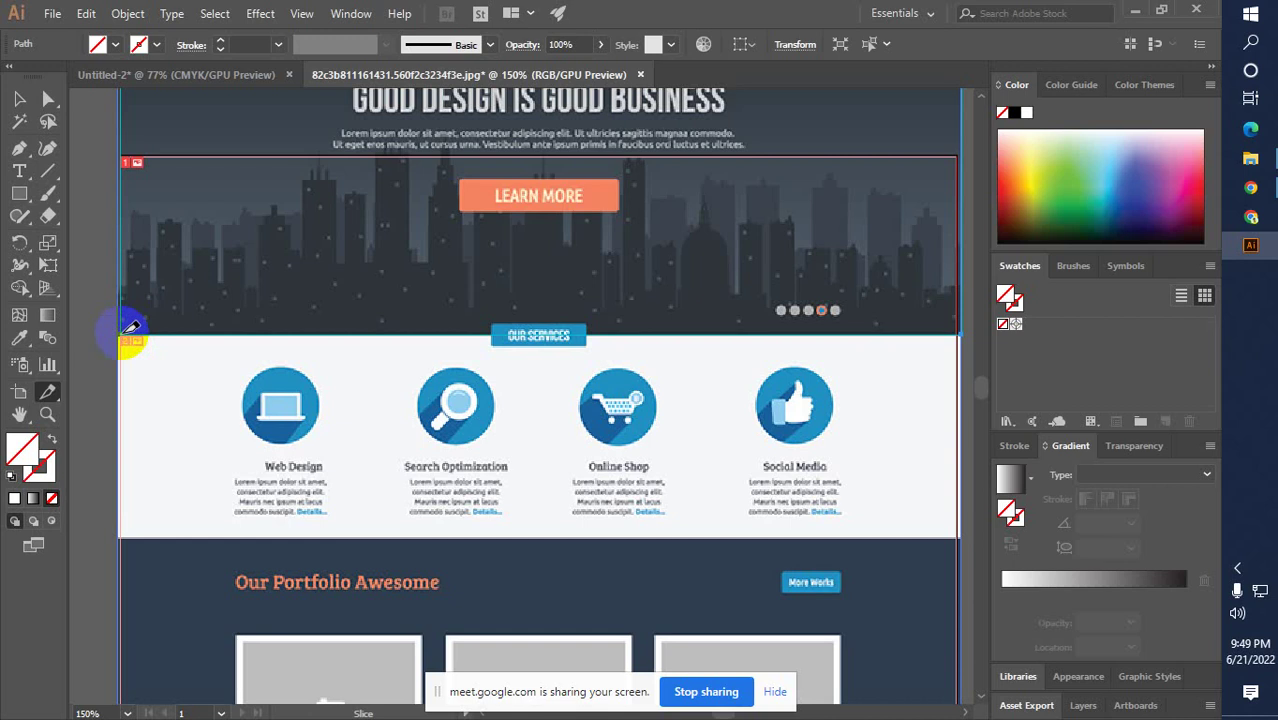
drag(128, 330, 956, 532)
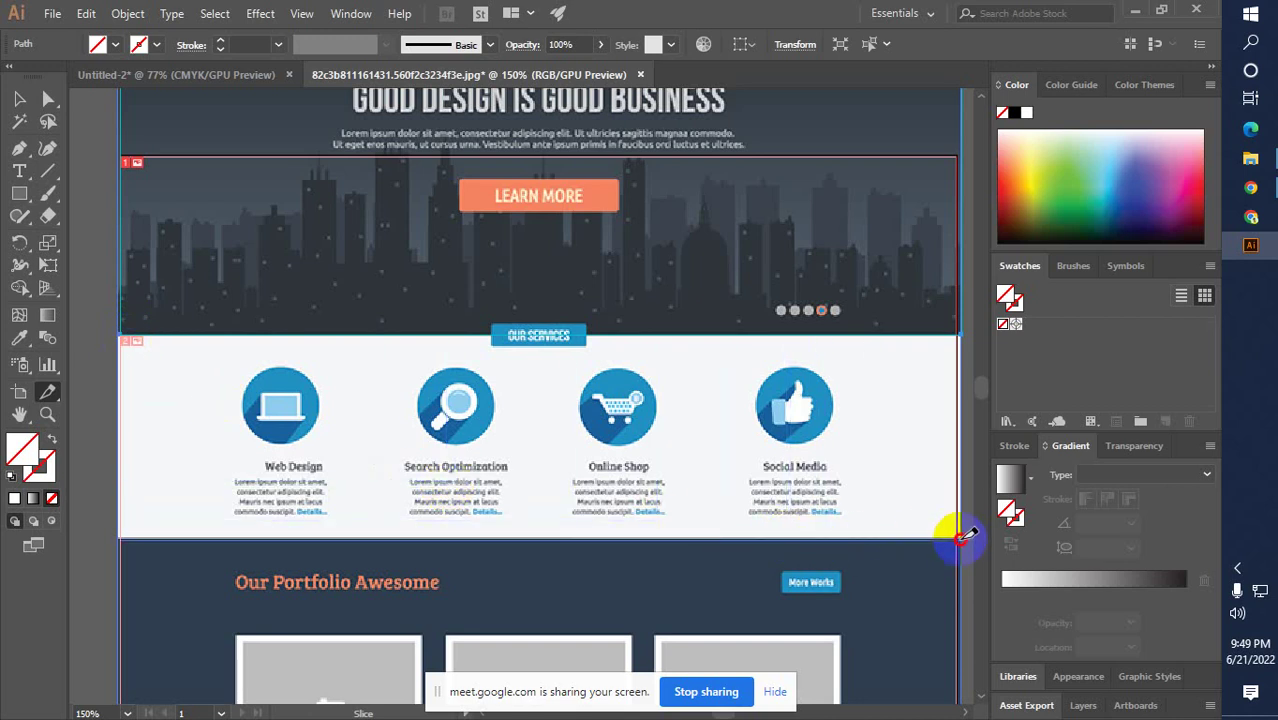
drag(960, 538, 960, 534)
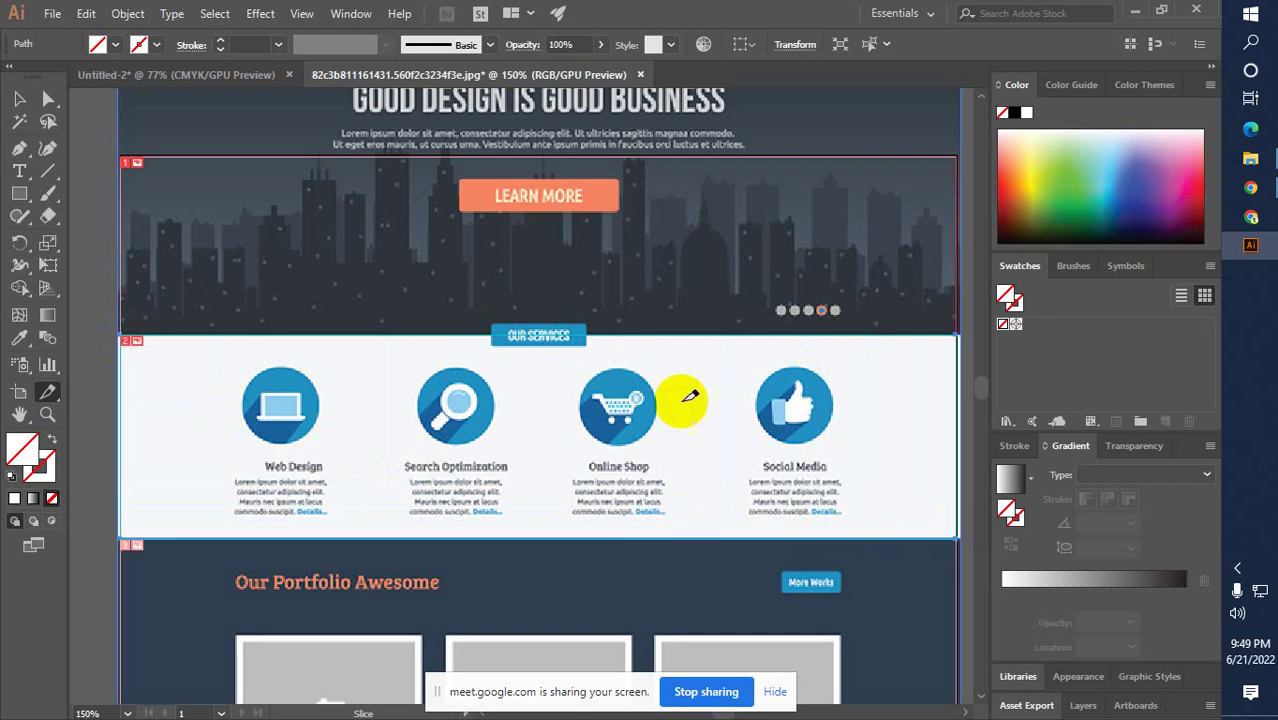
scroll(684, 393, down, 5)
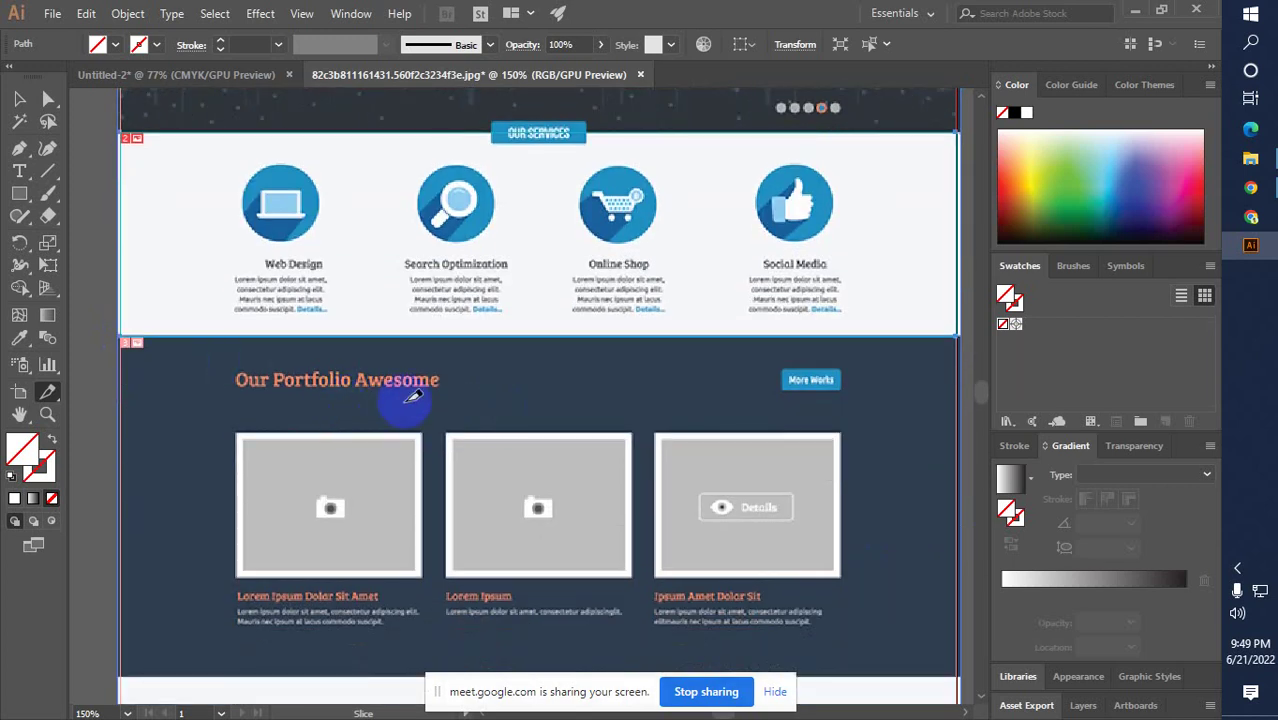
click(130, 334)
drag(128, 330, 960, 672)
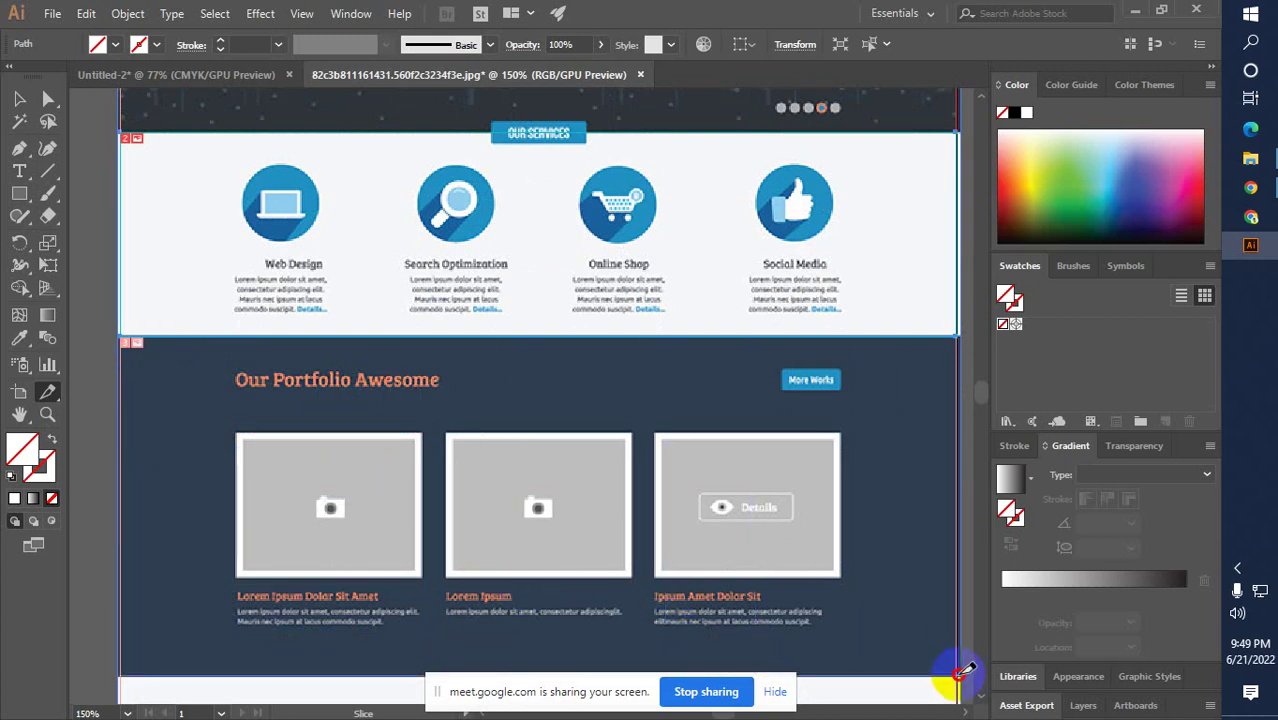
scroll(516, 508, down, 5)
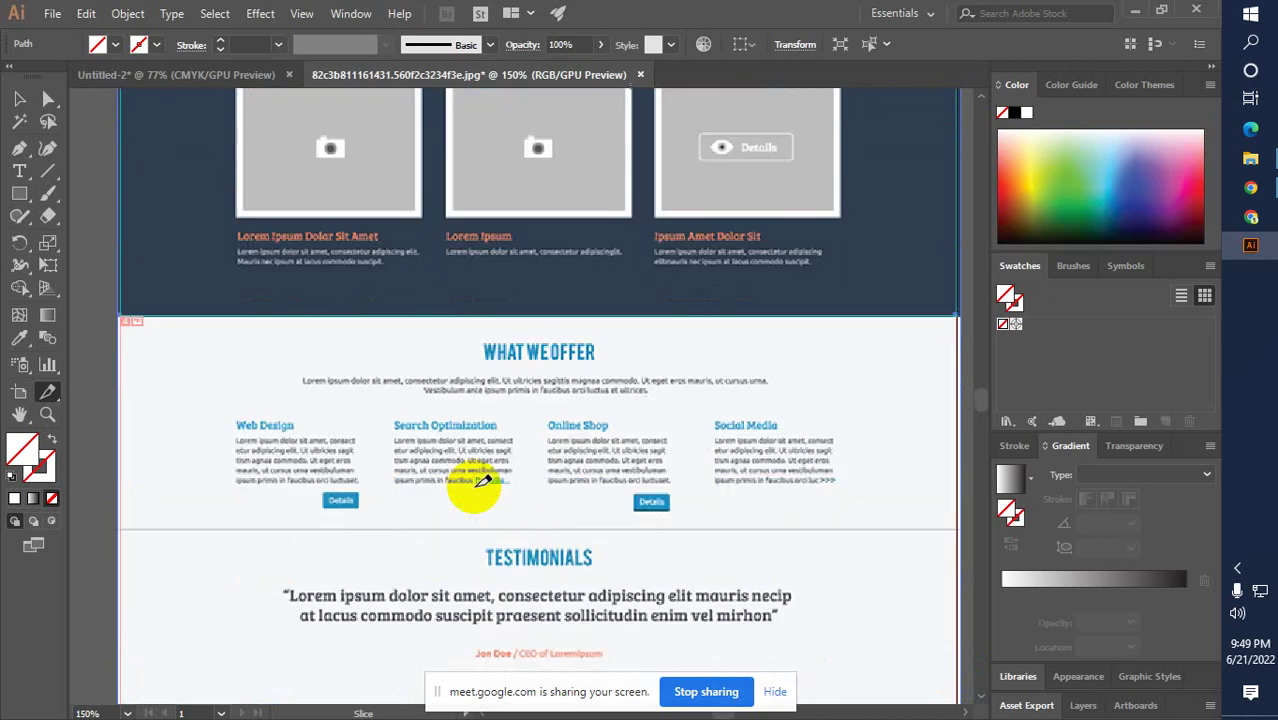
Draw a full-width slice over the What We Offer section, ending at the divider line above Testimonials
scroll(500, 430, down, 2)
scroll(505, 395, right, 1)
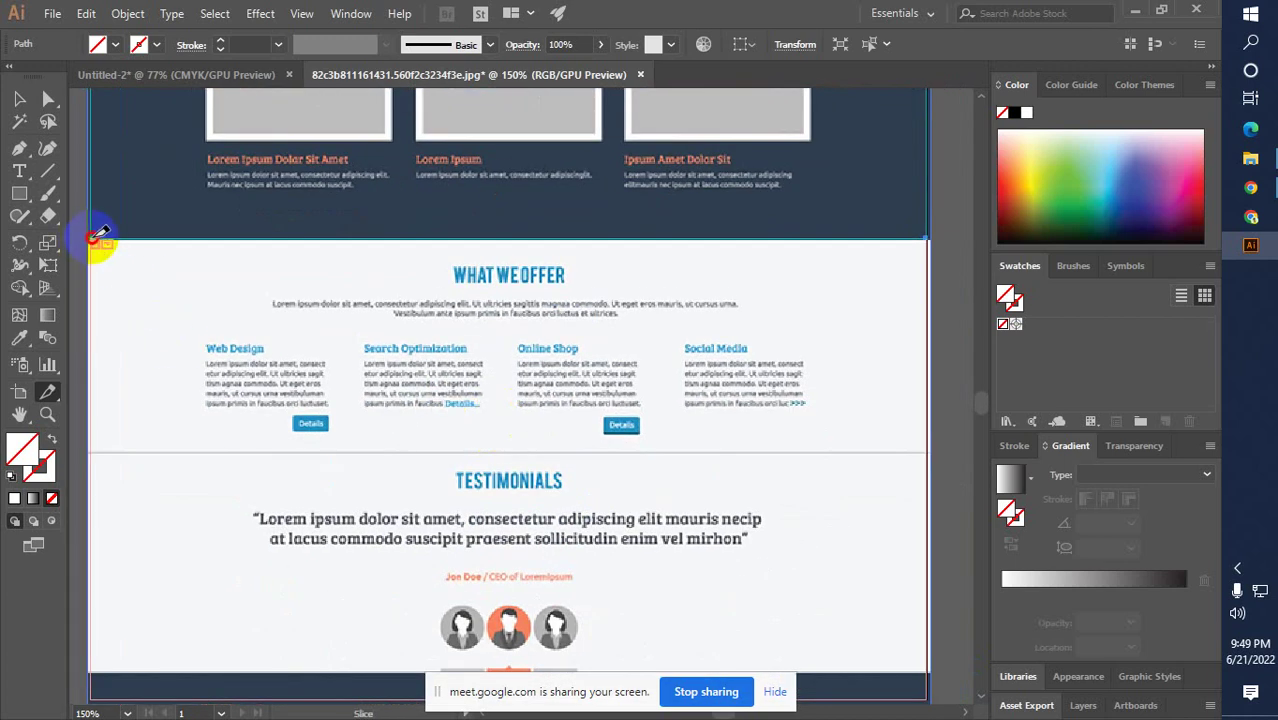
drag(97, 237, 450, 467)
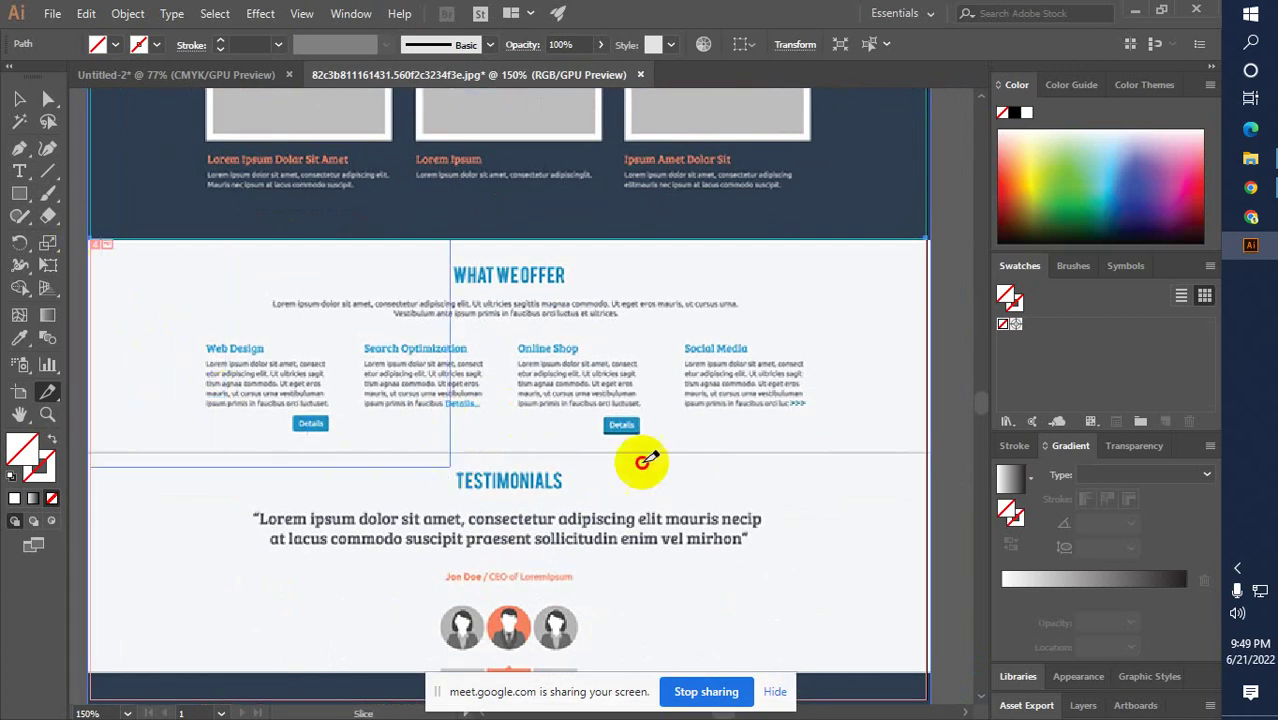
click(930, 452)
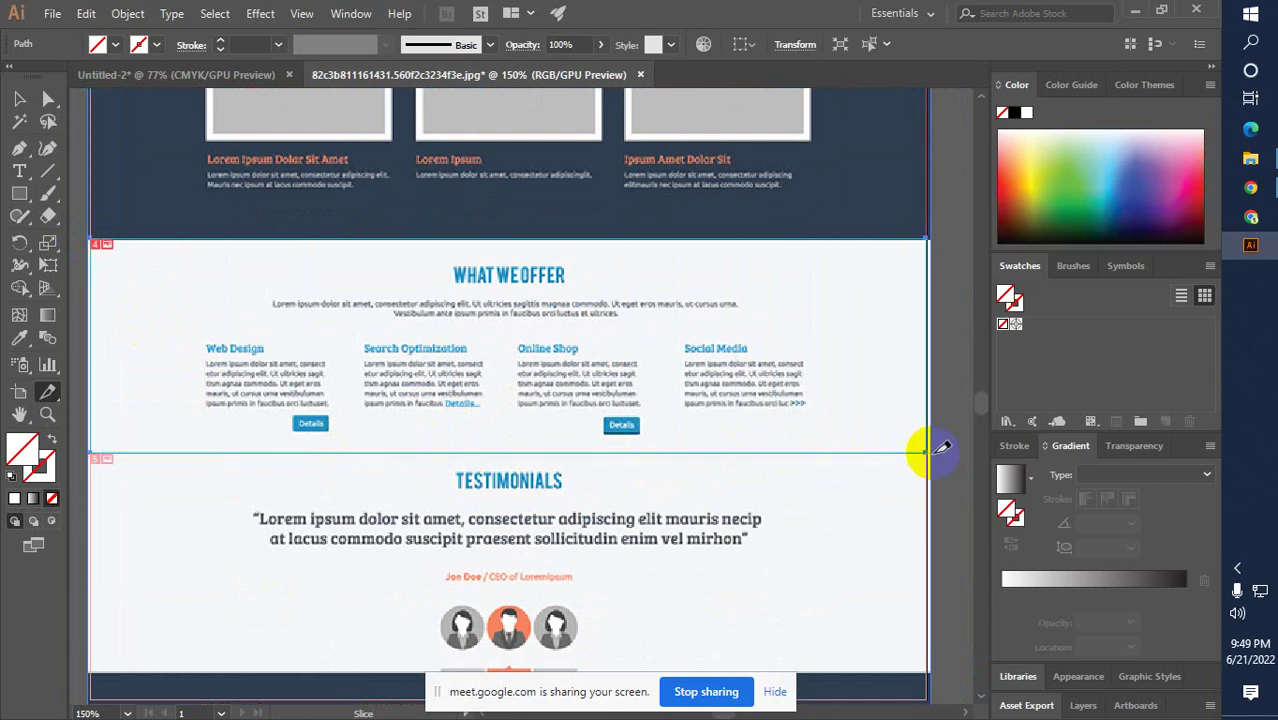
Draw one full-width slice over the Testimonials section and another over the dark footer with Bird Feeds, Newsletter and Contact
scroll(585, 357, down, 3)
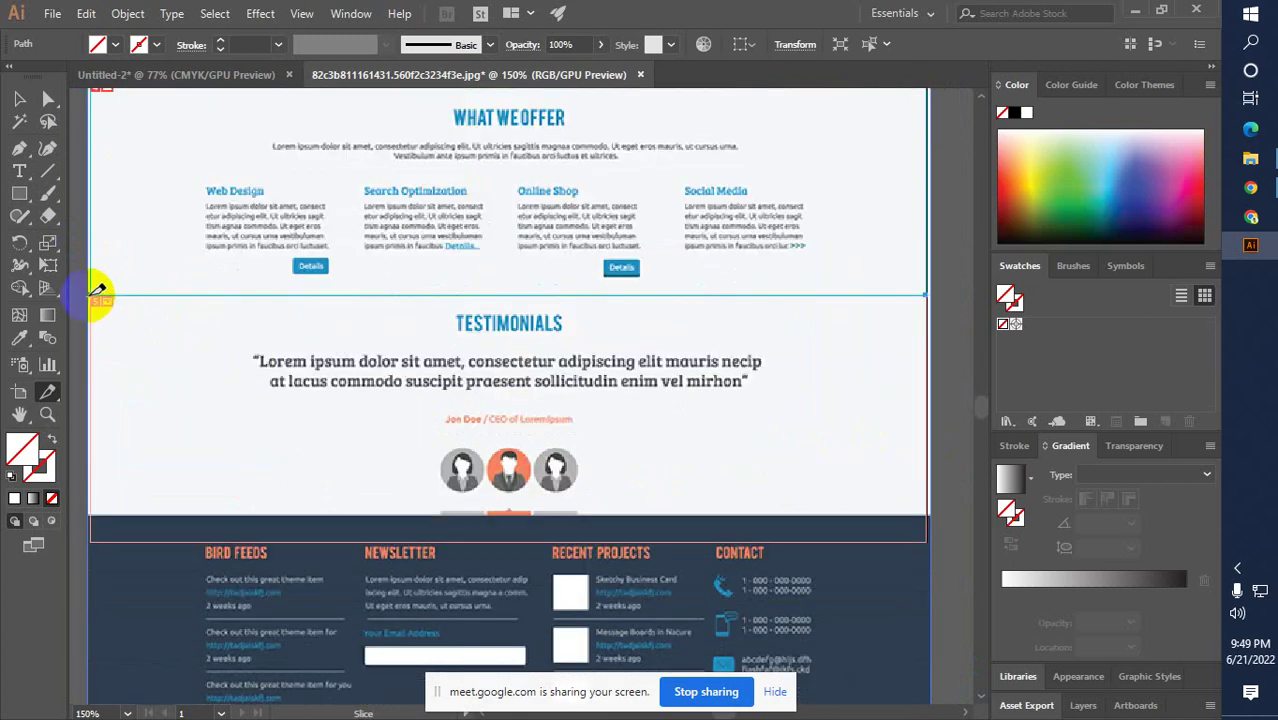
drag(99, 292, 932, 512)
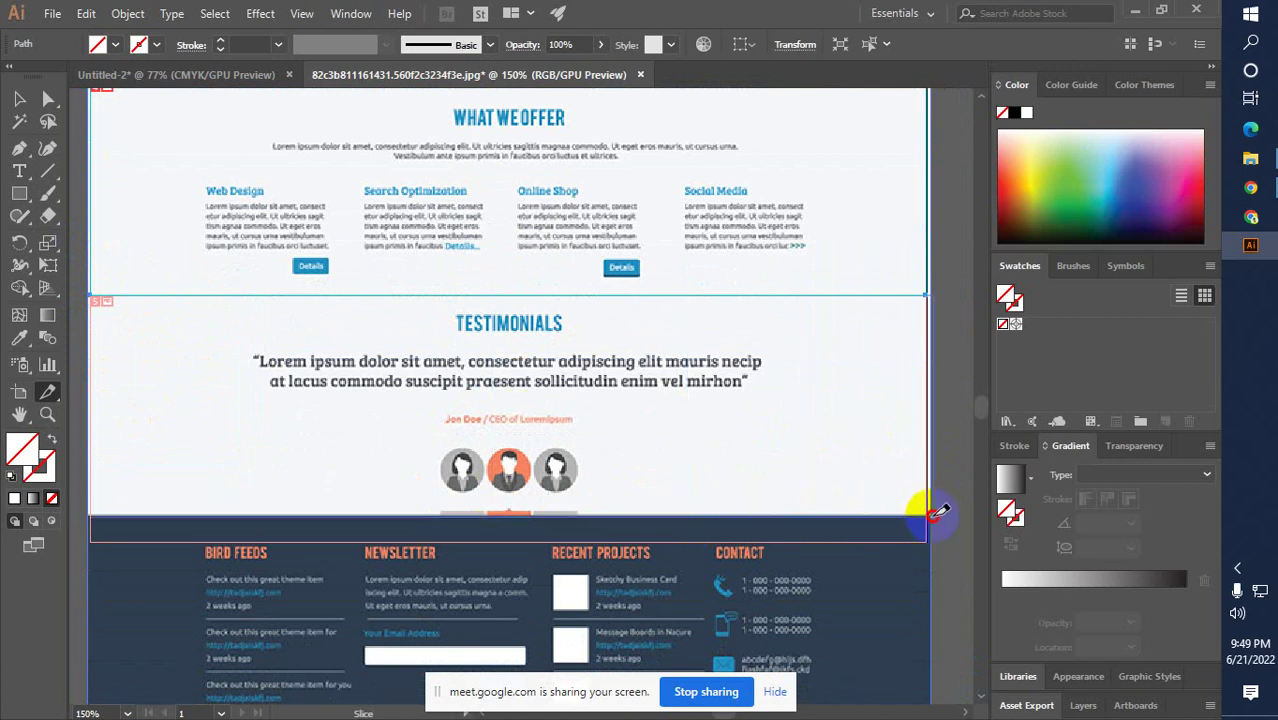
scroll(750, 445, down, 3)
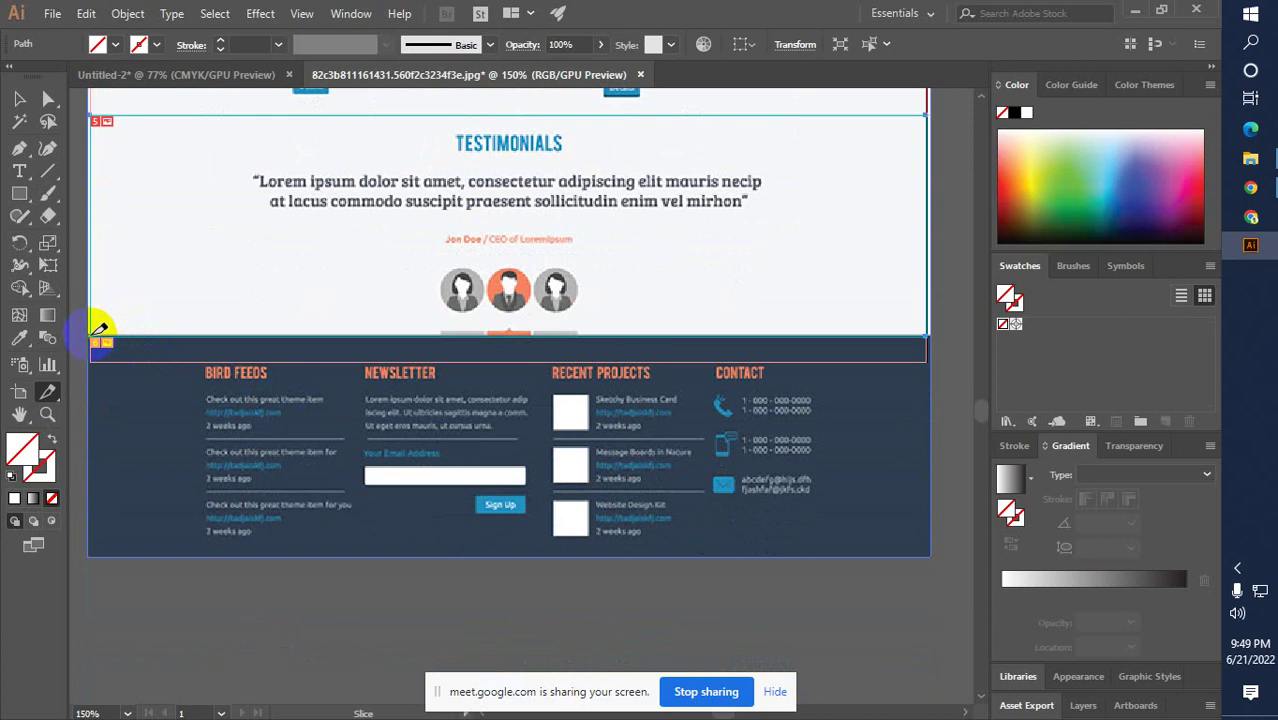
drag(97, 333, 940, 553)
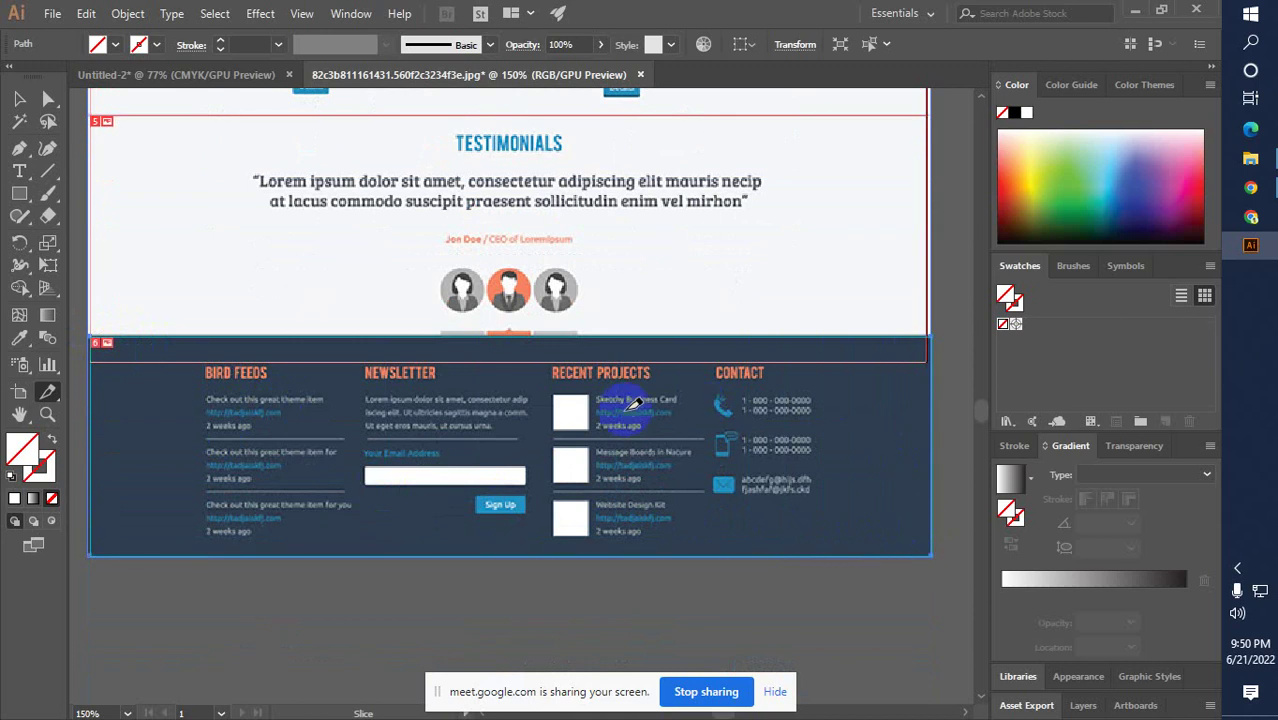
Draw a separate slice around each of the three image placeholders in the Our Portfolio Awesome section
scroll(622, 405, up, 5)
scroll(632, 407, up, 5)
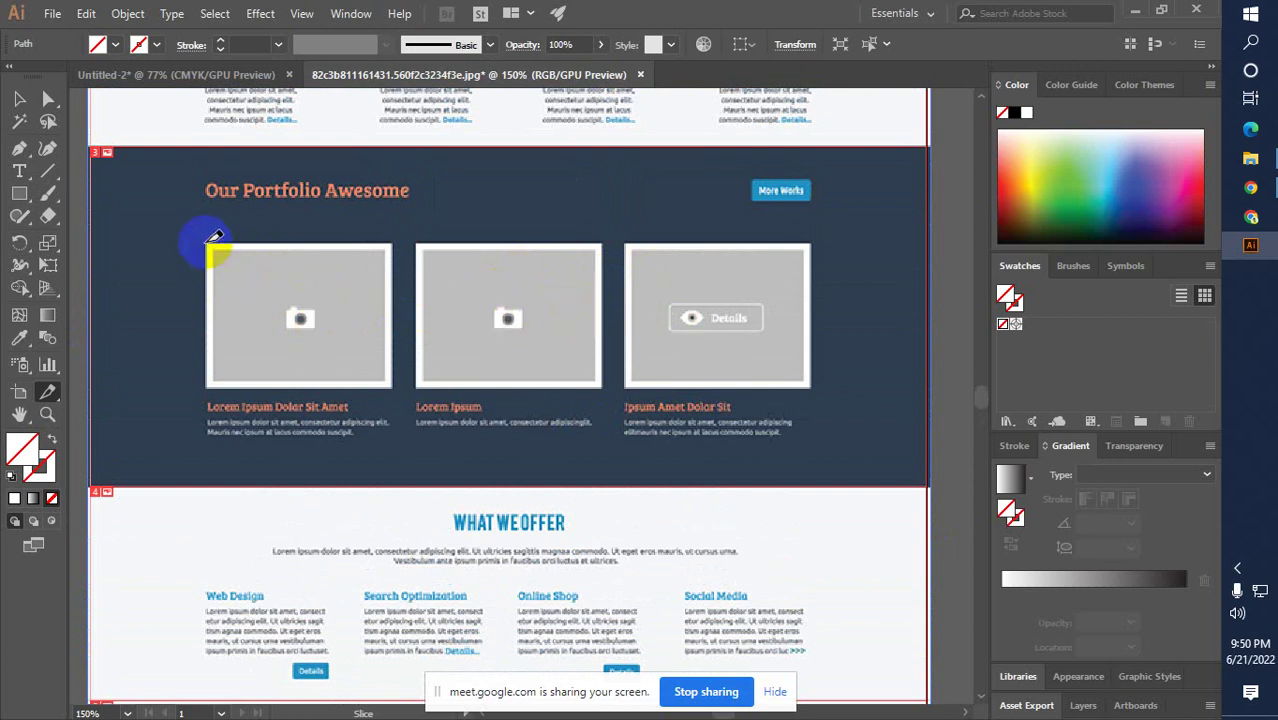
drag(214, 242, 393, 386)
drag(425, 238, 603, 386)
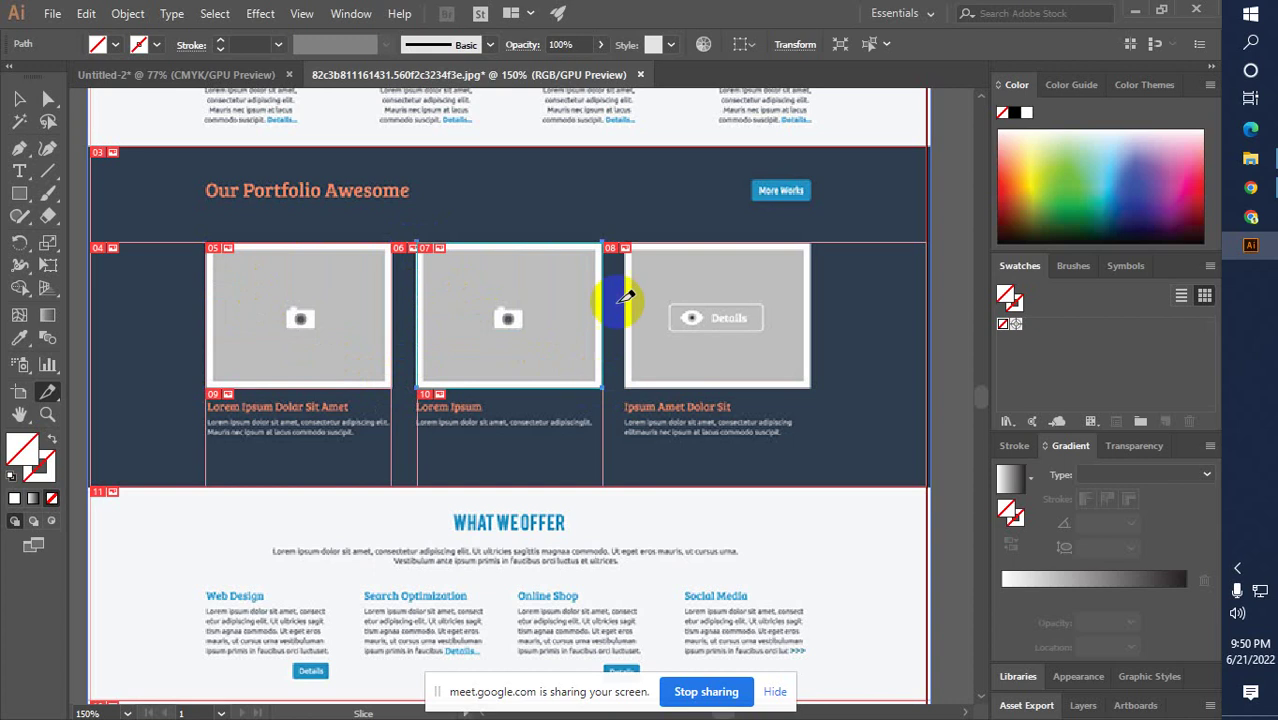
drag(628, 242, 812, 388)
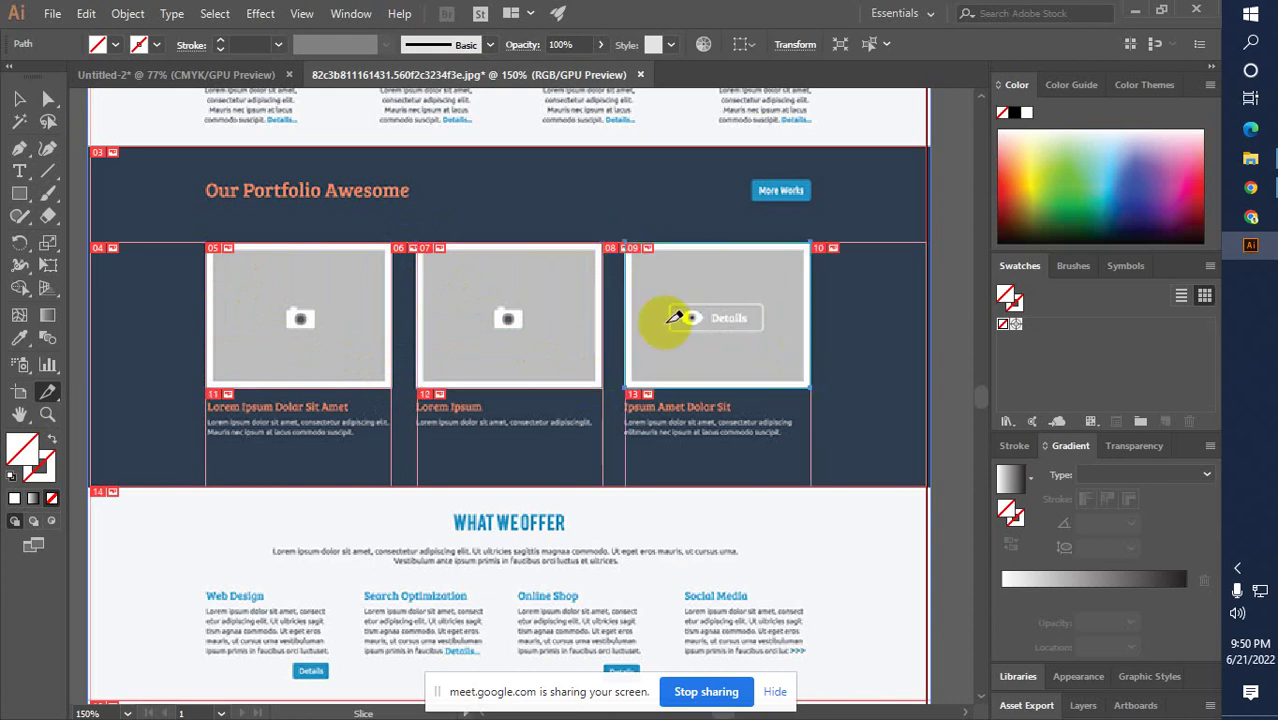
Examine the slice divisions across the whole page layout at 66.67%, from the header to the footer
scroll(570, 305, up, 4)
scroll(565, 295, up, 8)
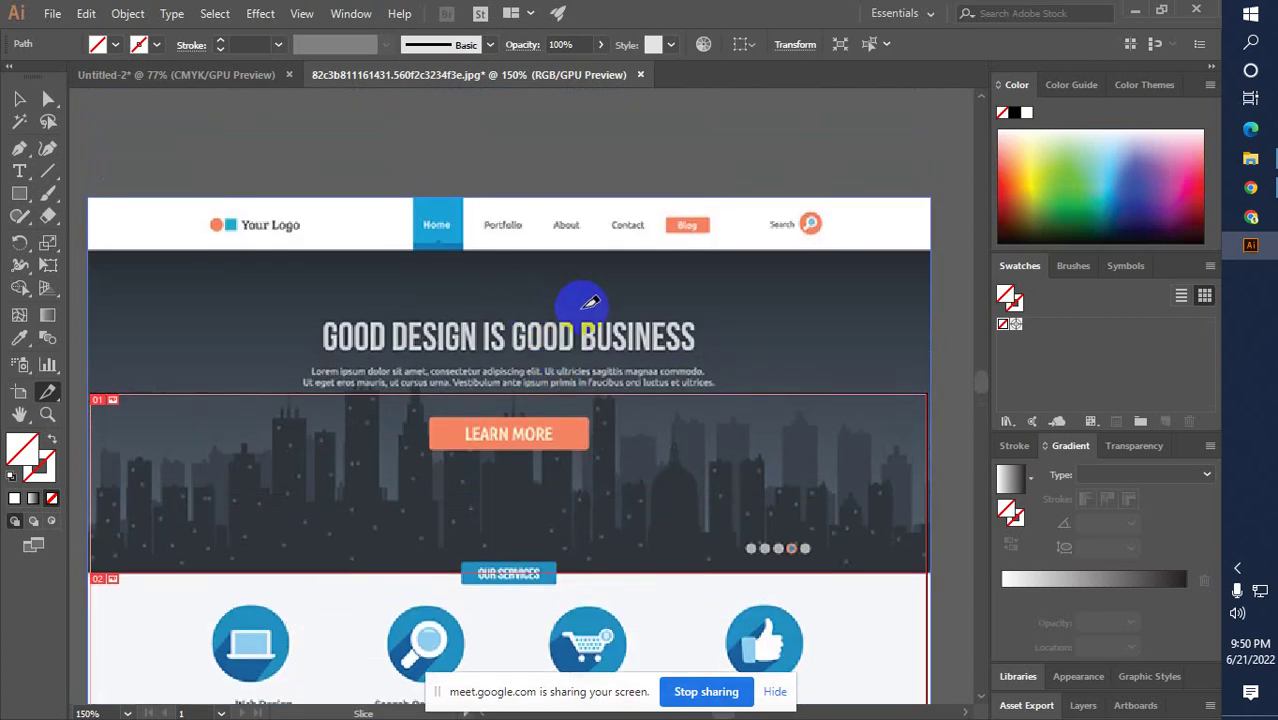
ctrl+alt+click(491, 337)
ctrl+alt+click(543, 382)
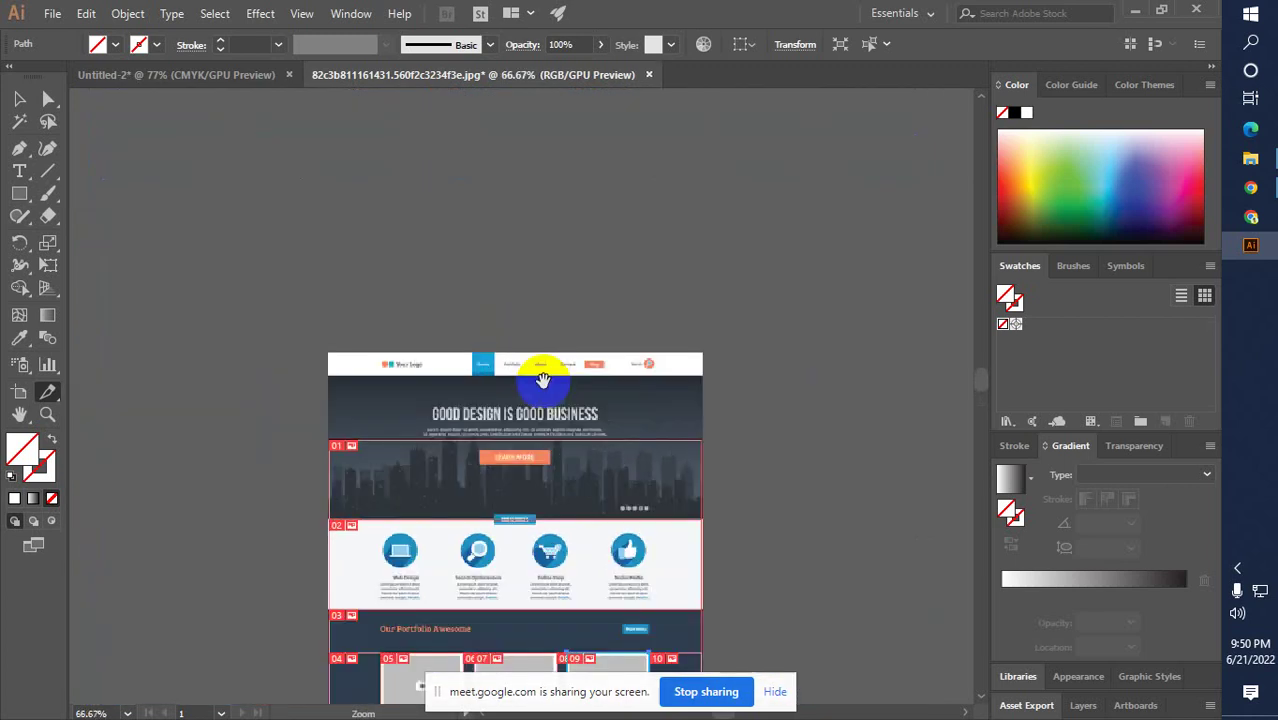
scroll(553, 374, down, 3)
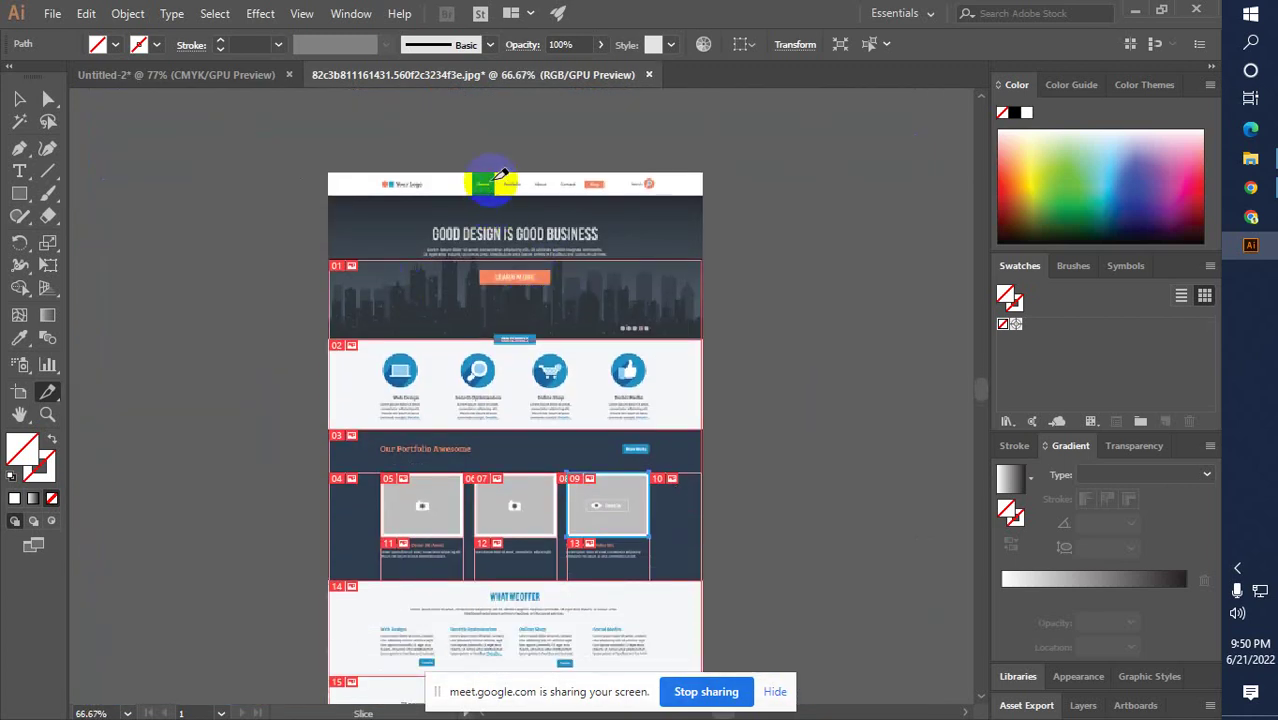
scroll(488, 215, down, 2)
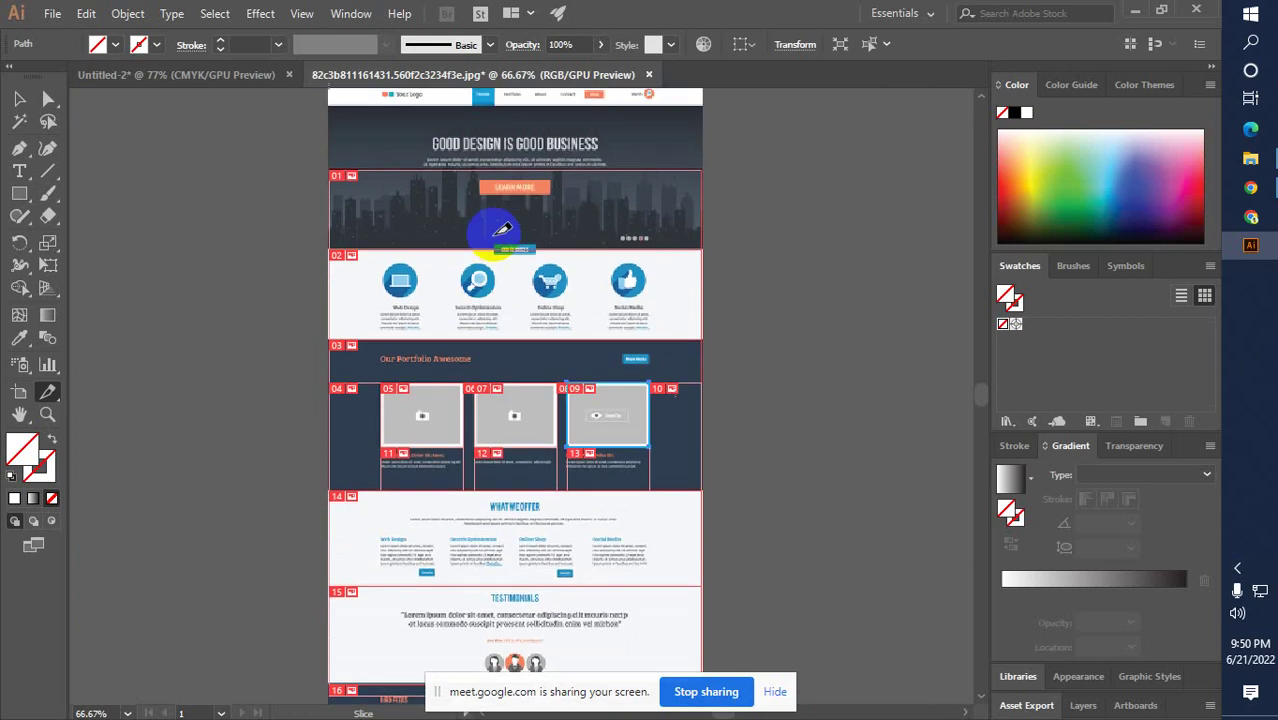
scroll(502, 229, up, 1)
scroll(510, 228, down, 1)
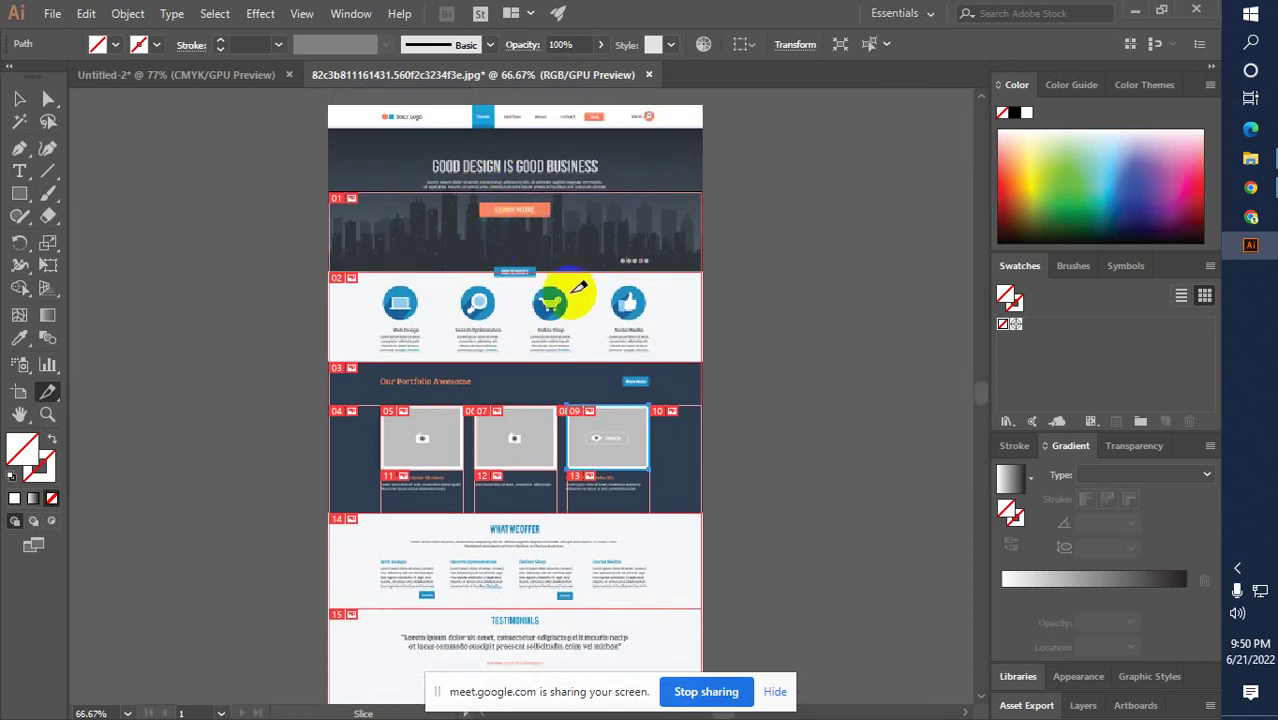
scroll(525, 412, down, 2)
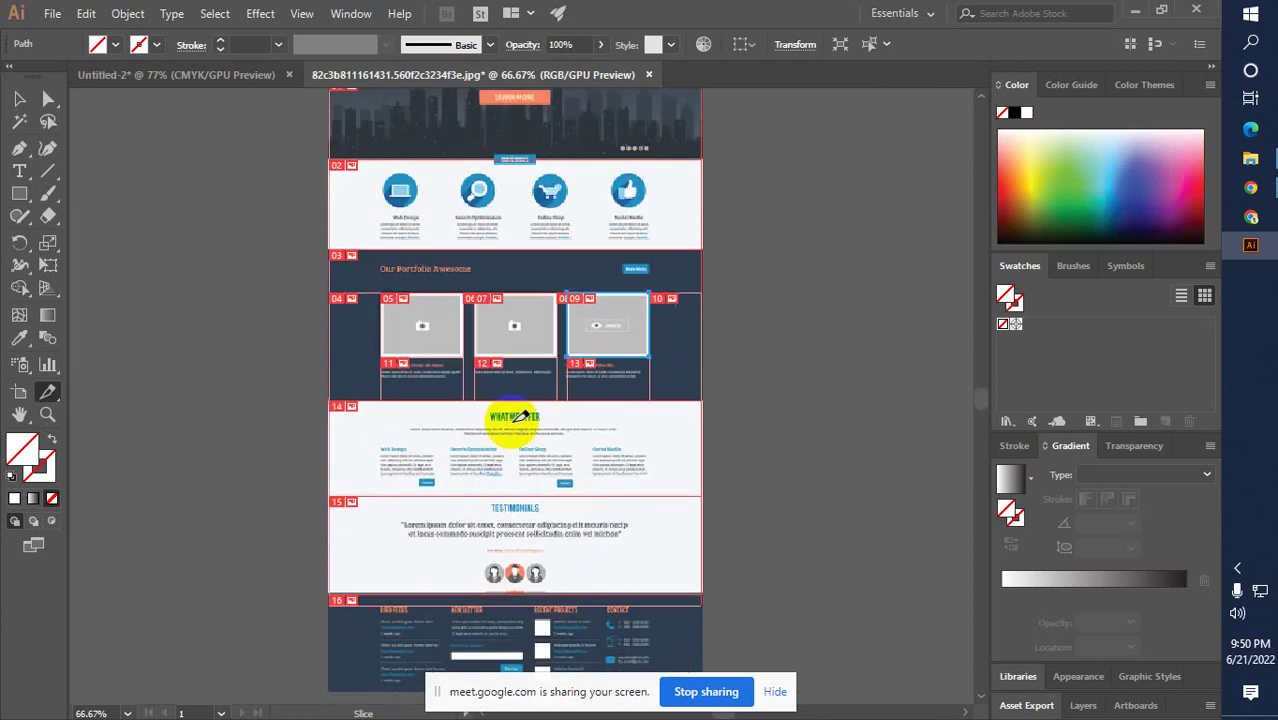
Export all slices as GIF images with Save for Web (Legacy) to the Desktop, replacing the existing files
click(51, 14)
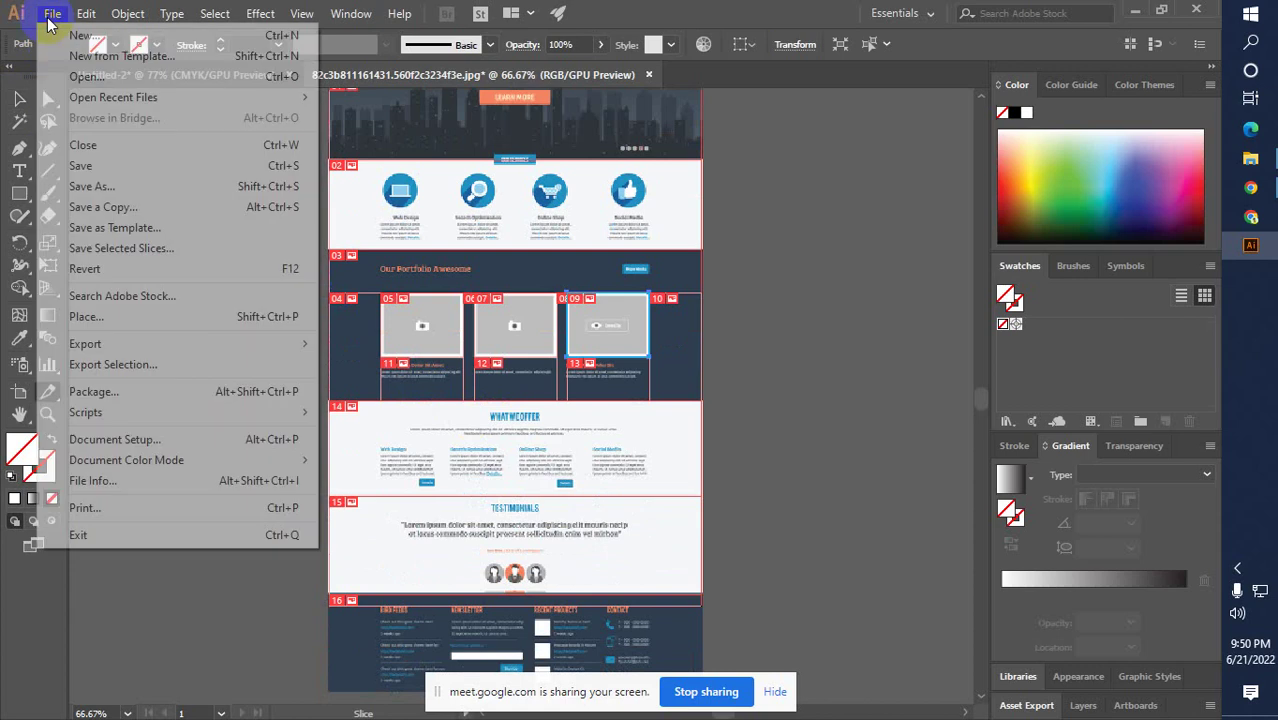
mouse_move(165, 345)
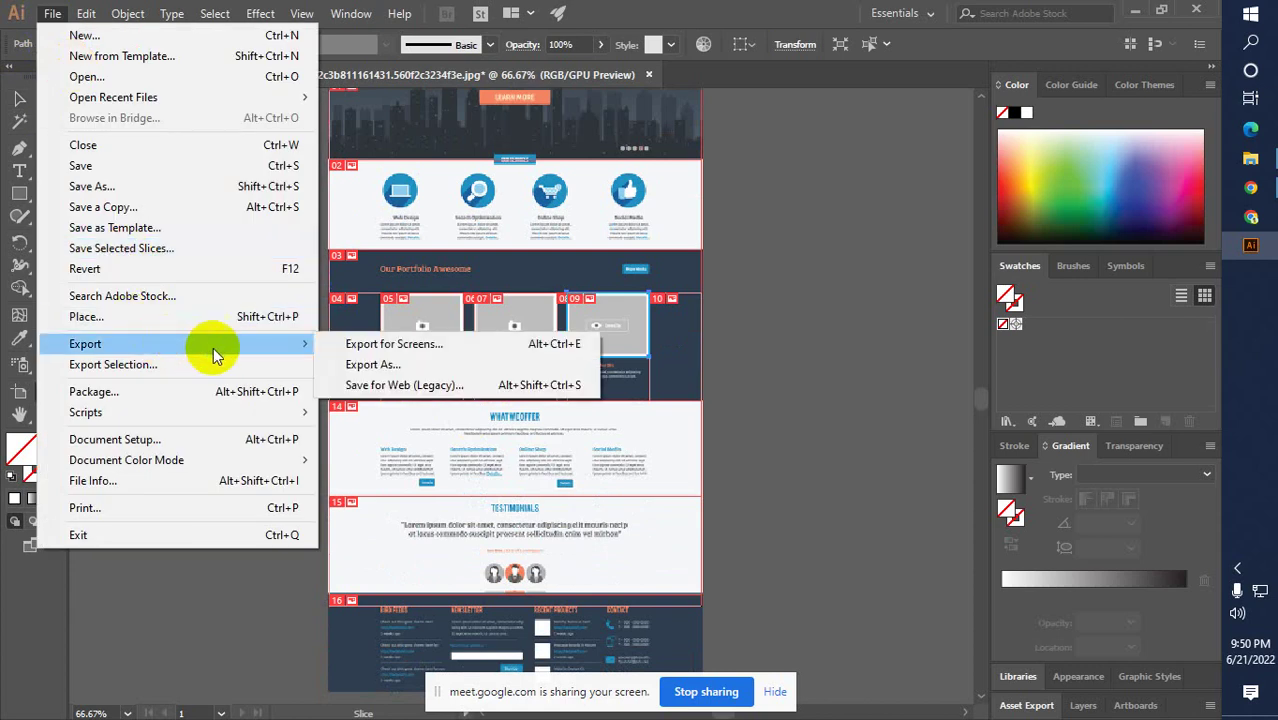
click(357, 389)
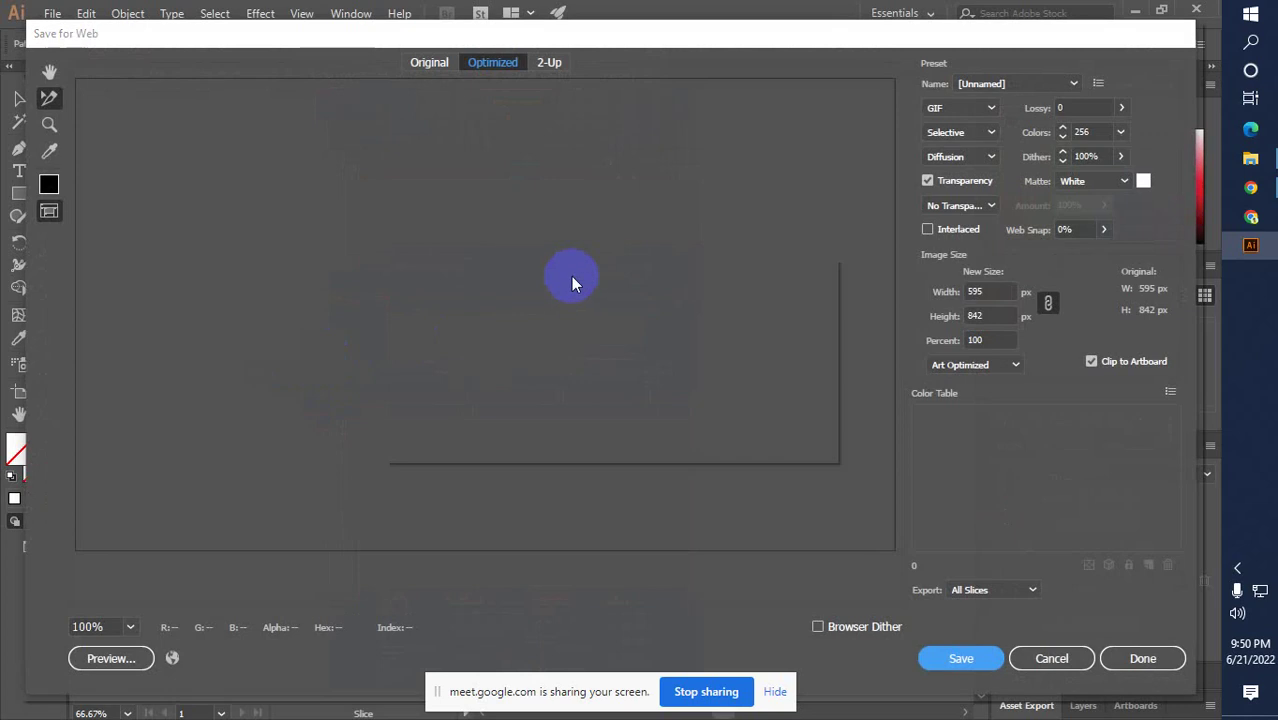
click(403, 447)
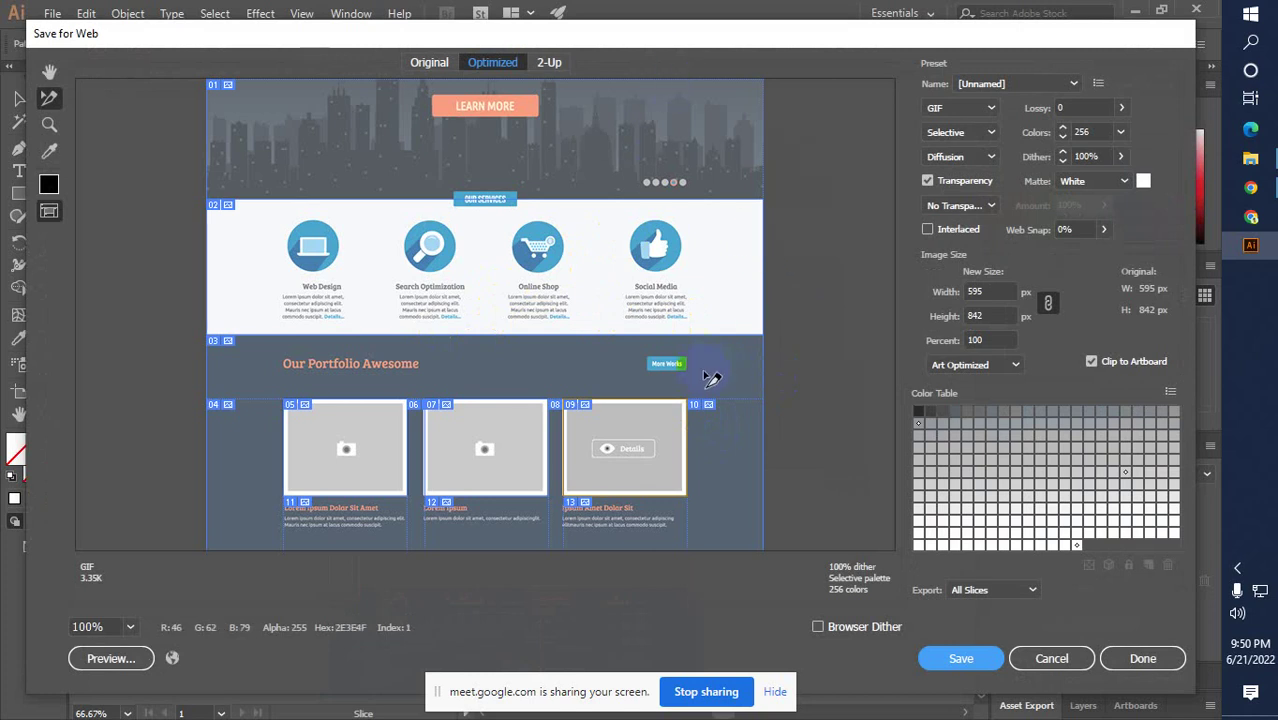
click(960, 657)
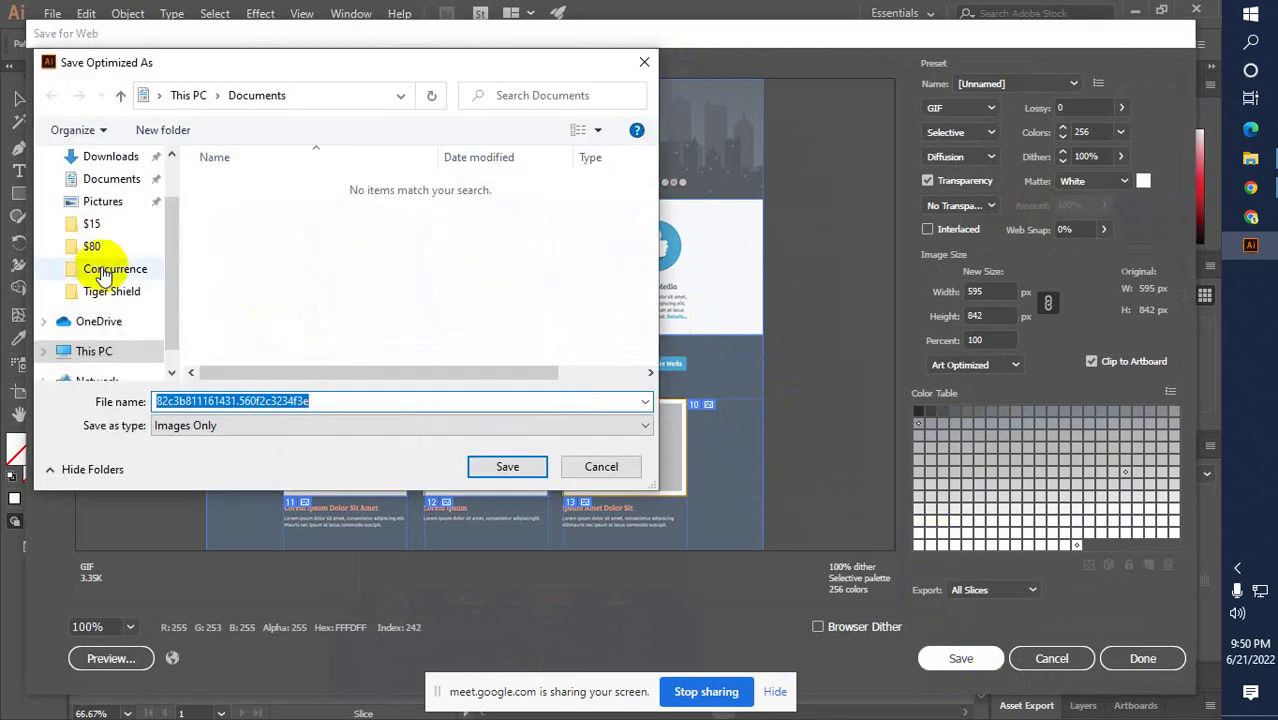
scroll(114, 271, up, 2)
click(103, 194)
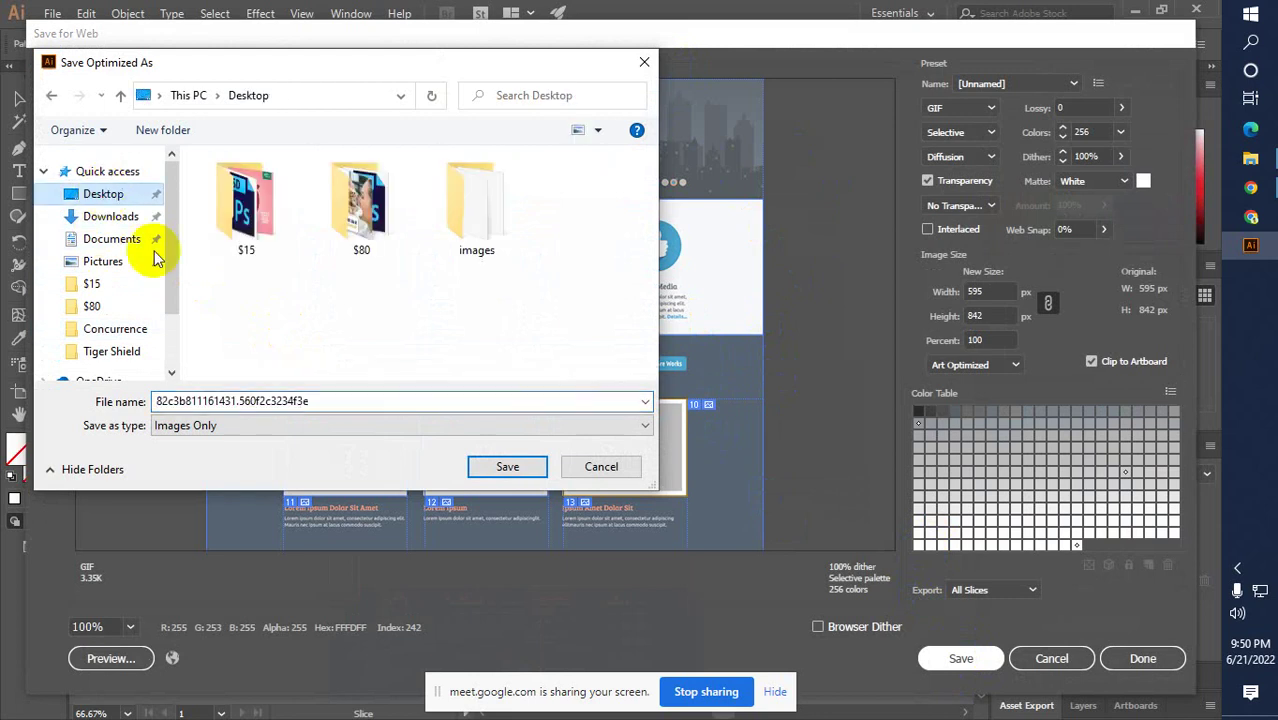
click(507, 467)
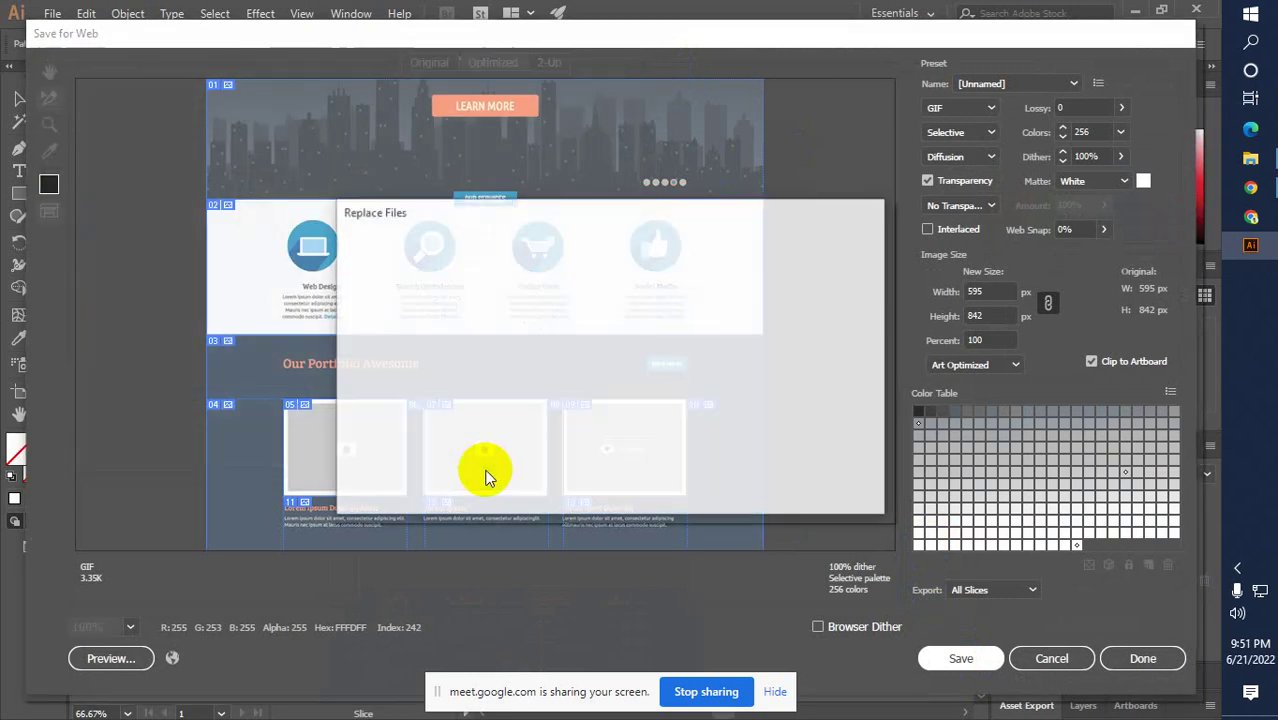
click(715, 480)
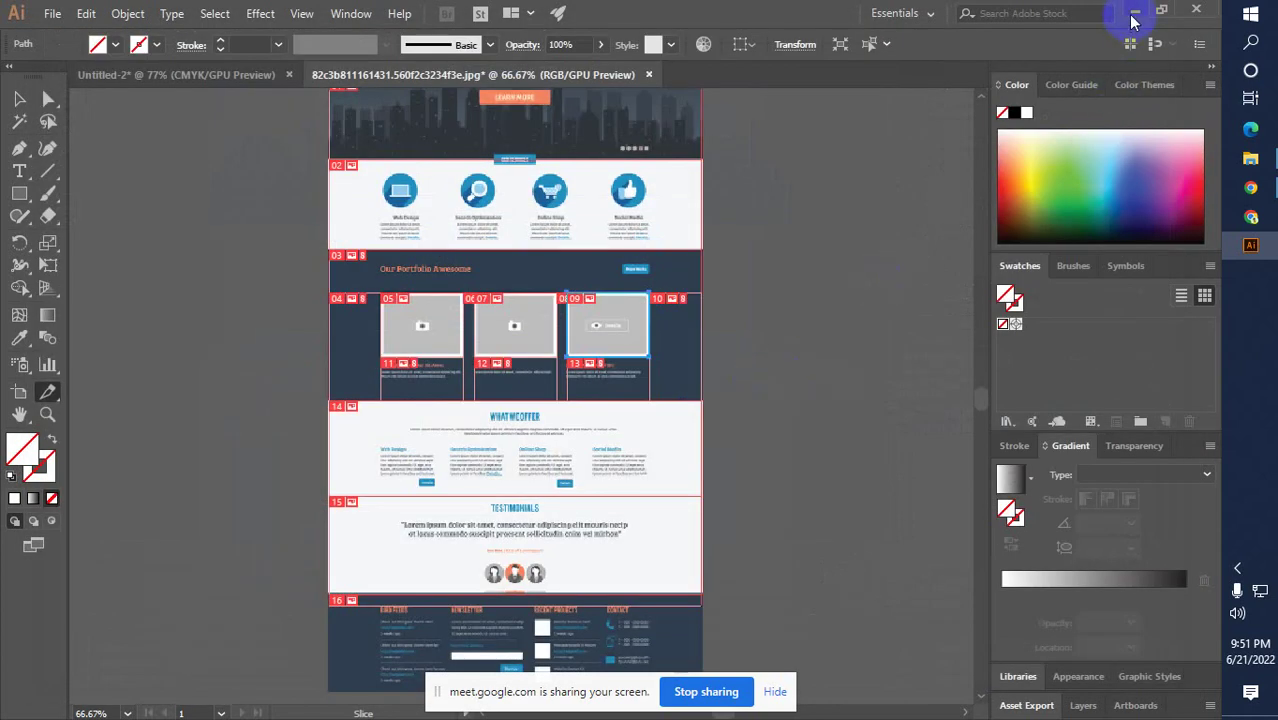
Switch to the desktop, close the old images folder window, and reopen the images folder in File Explorer
click(1134, 12)
click(1112, 14)
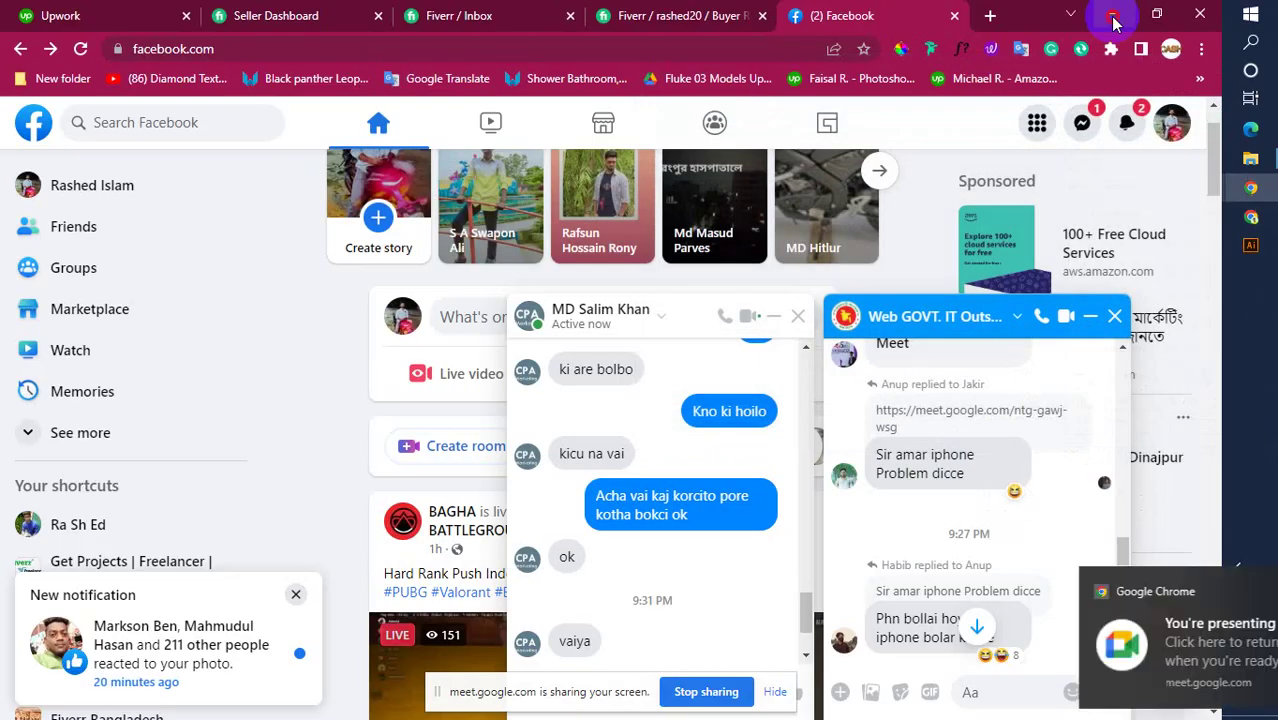
click(1113, 15)
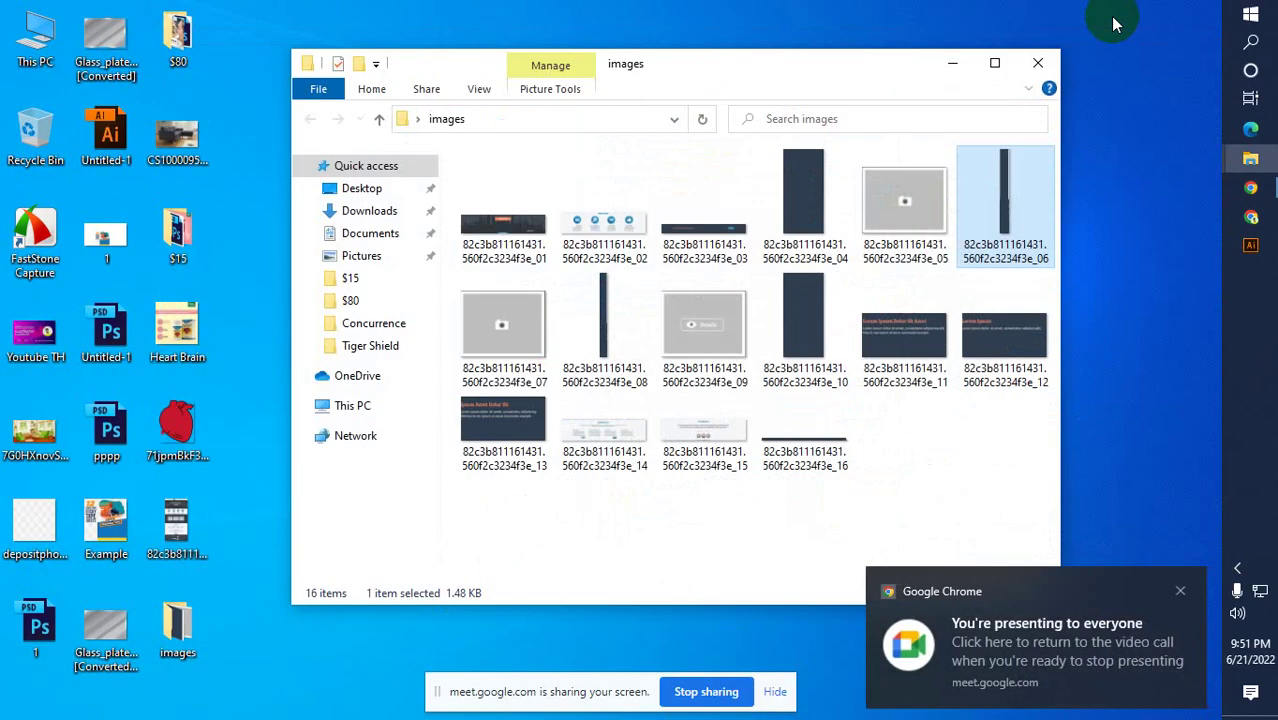
click(1037, 67)
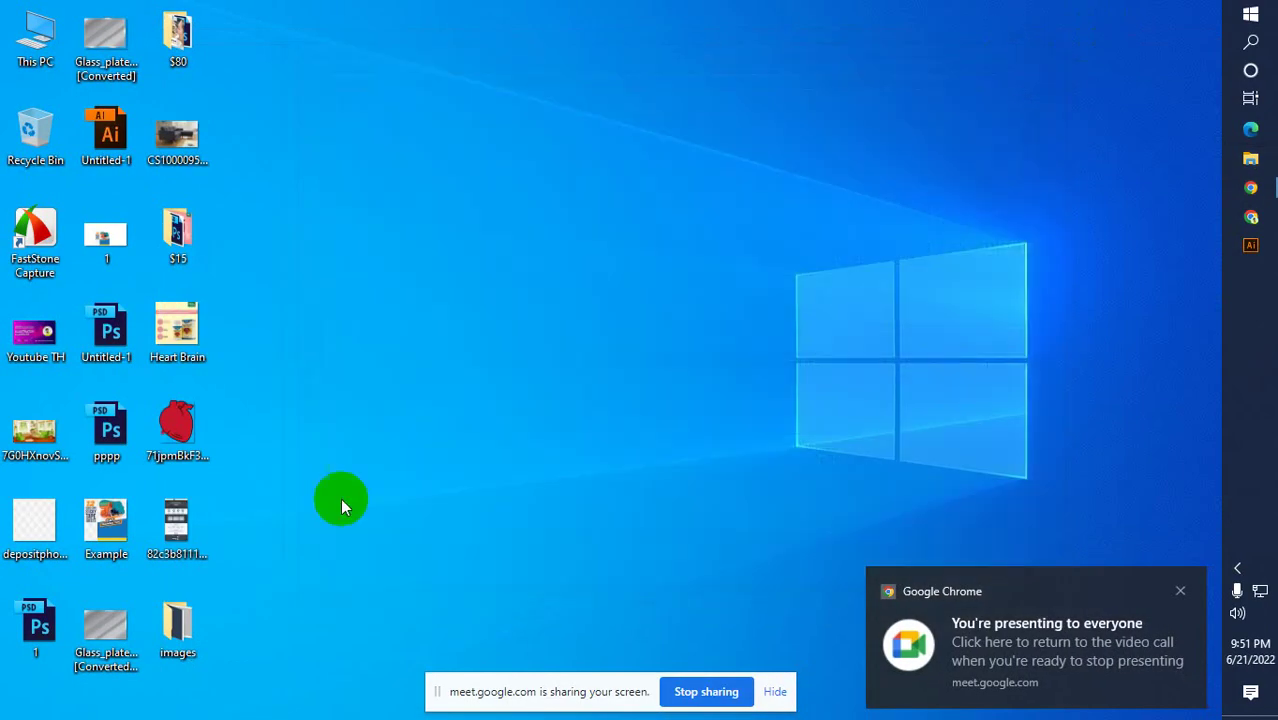
double_click(195, 630)
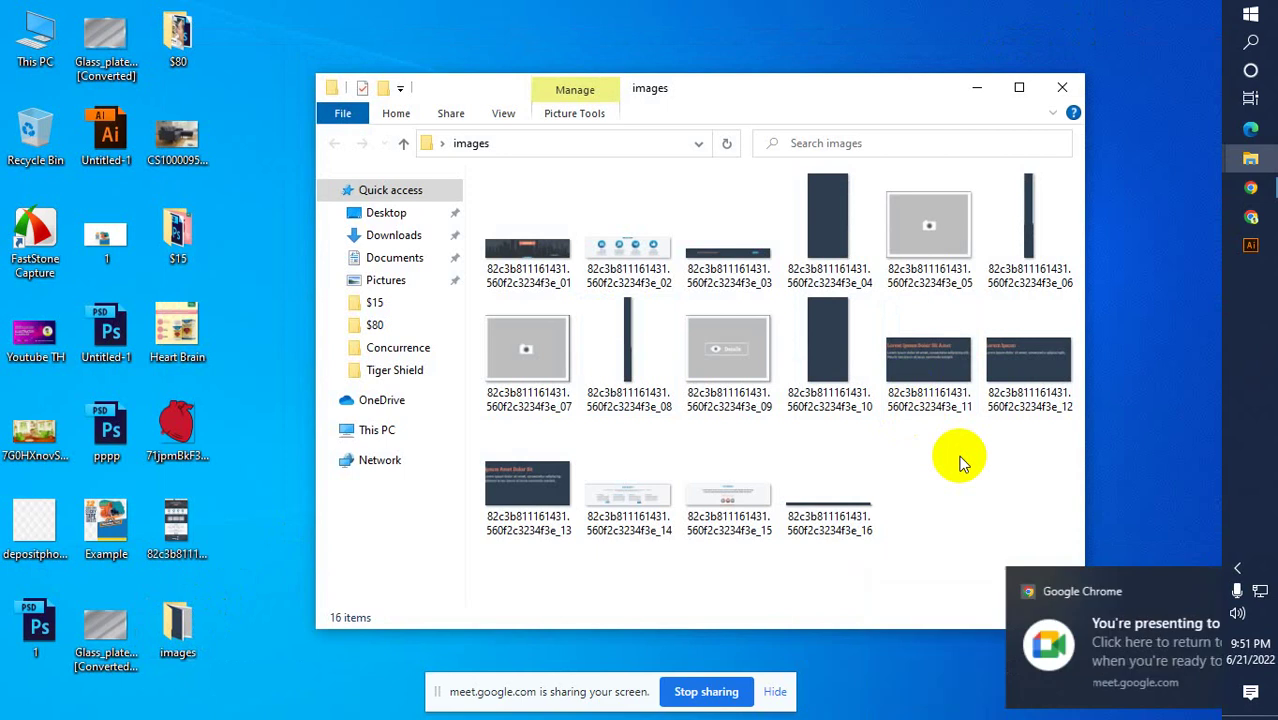
Preview individual exported slice images in Photos, including the files ending in _09, _13 and _01
double_click(541, 366)
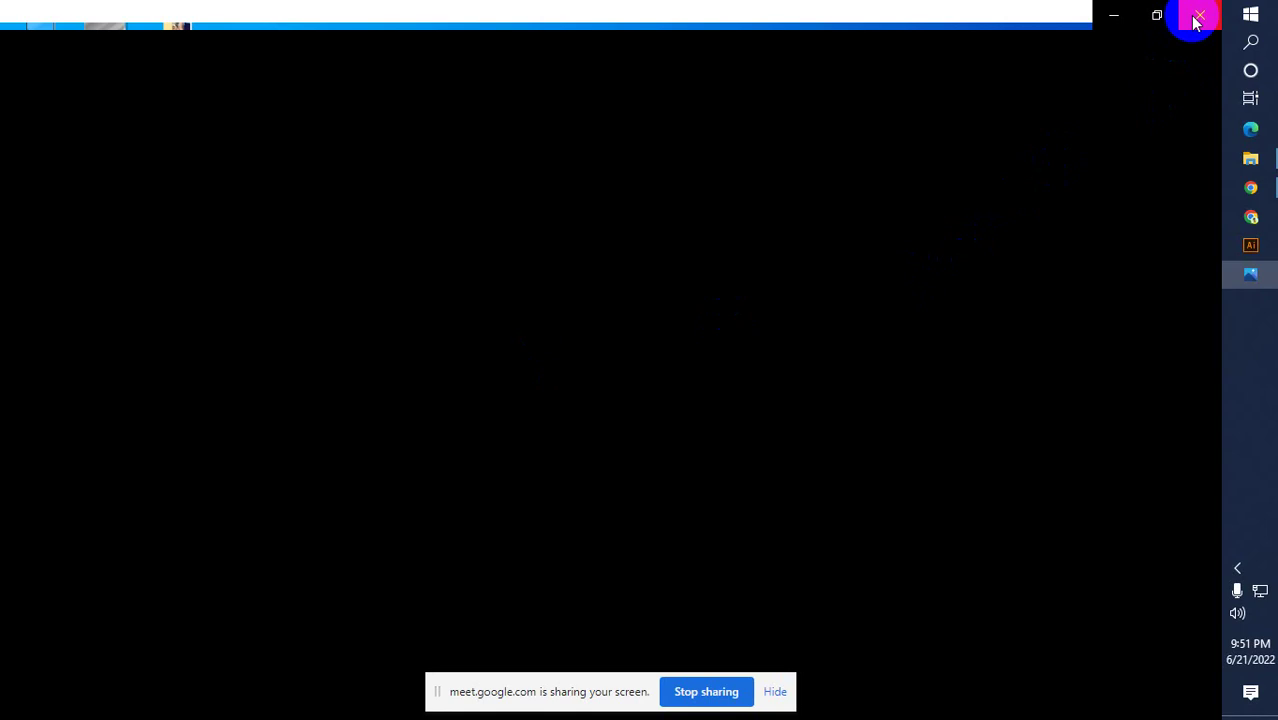
click(1197, 20)
click(736, 350)
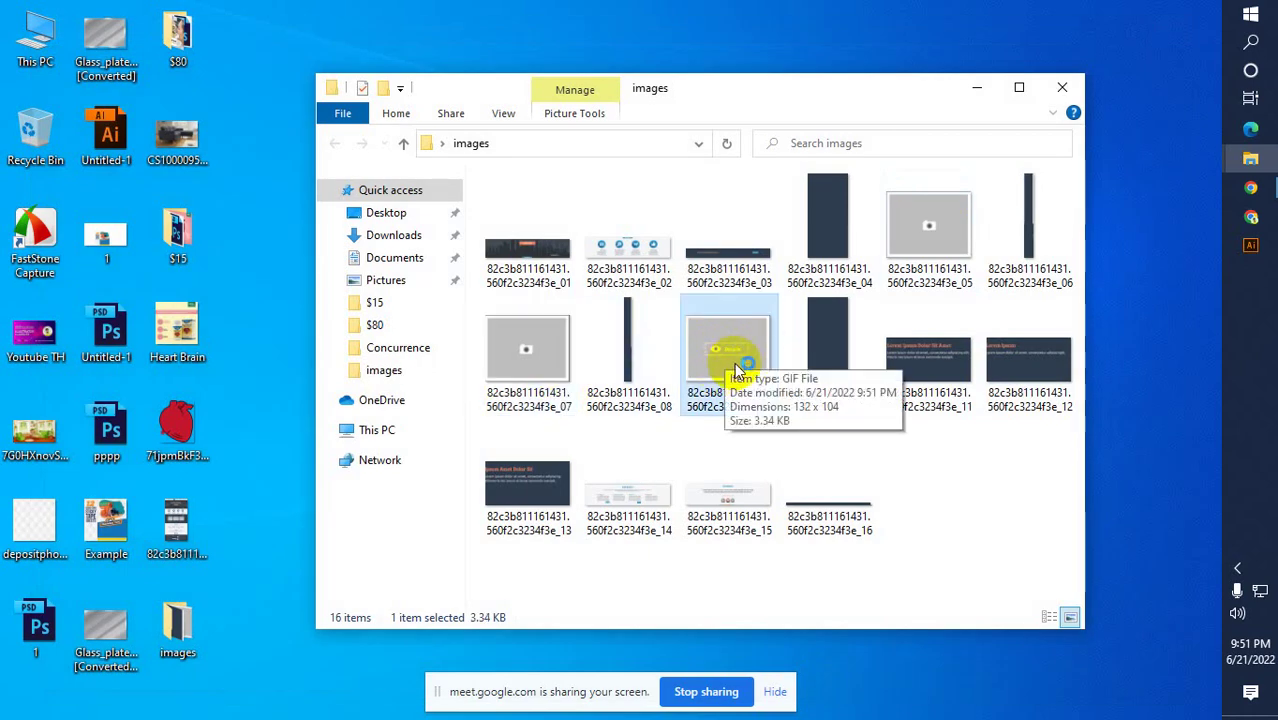
double_click(736, 369)
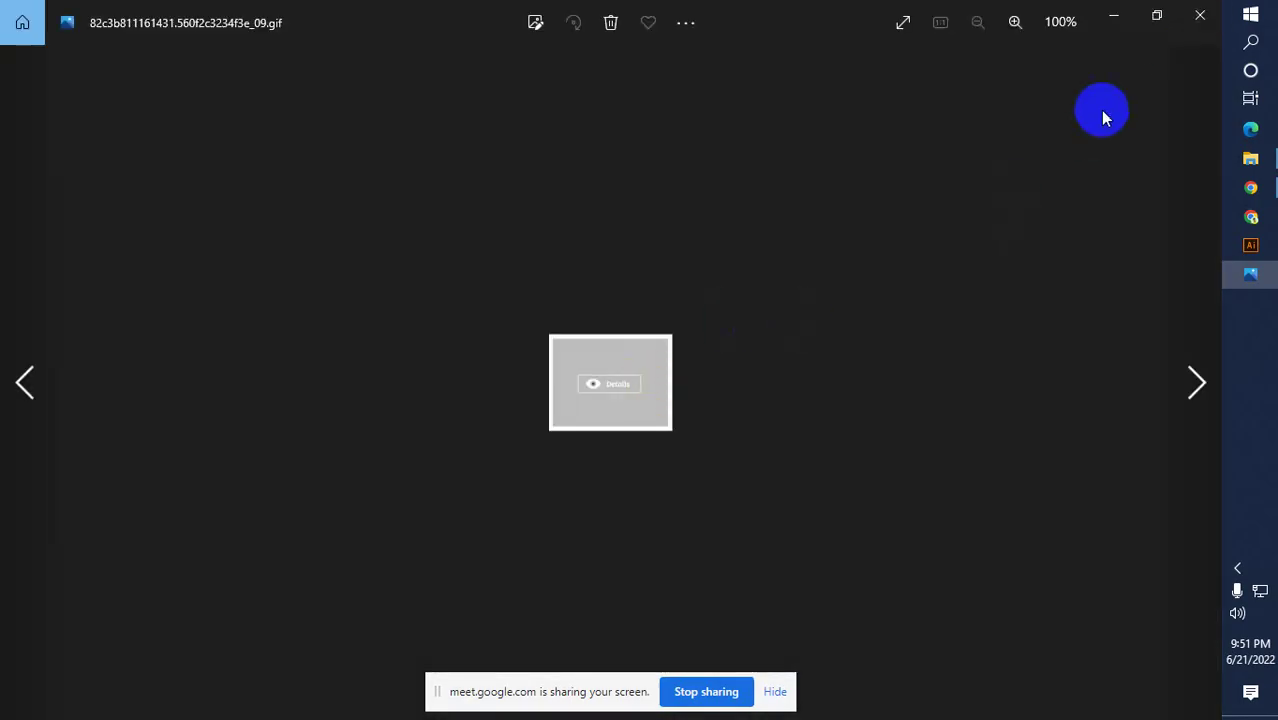
click(1199, 15)
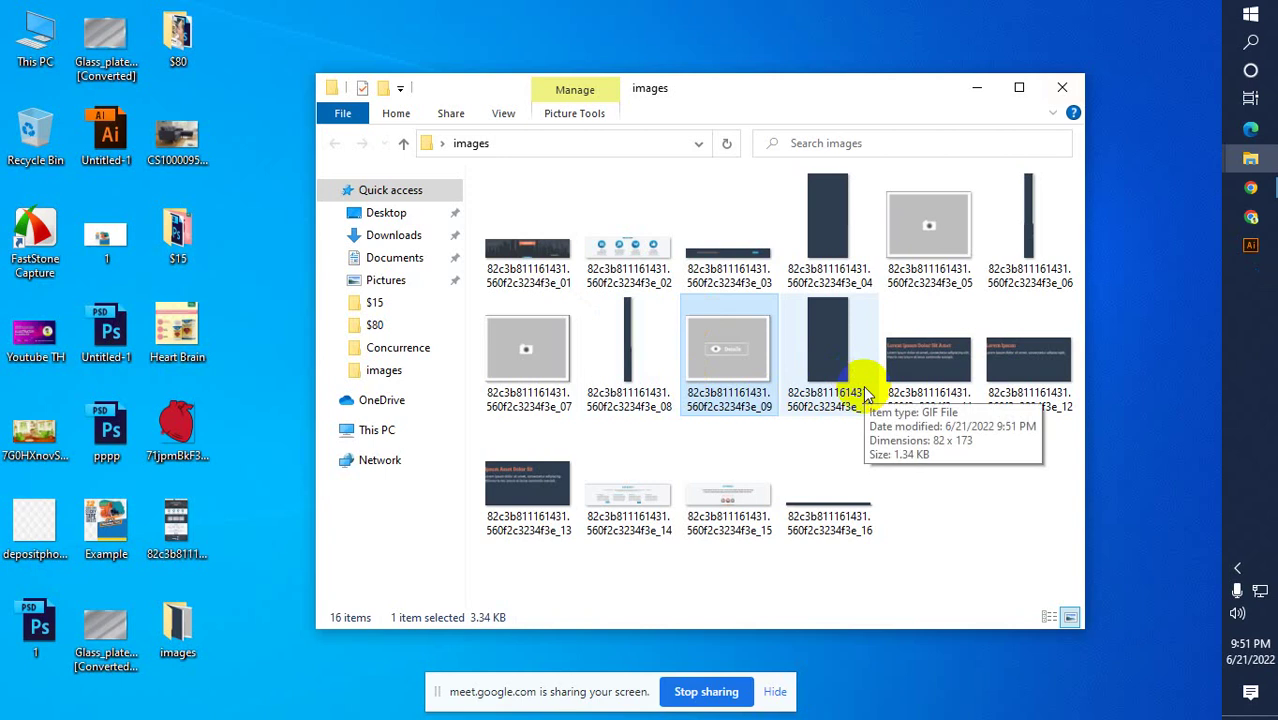
double_click(545, 505)
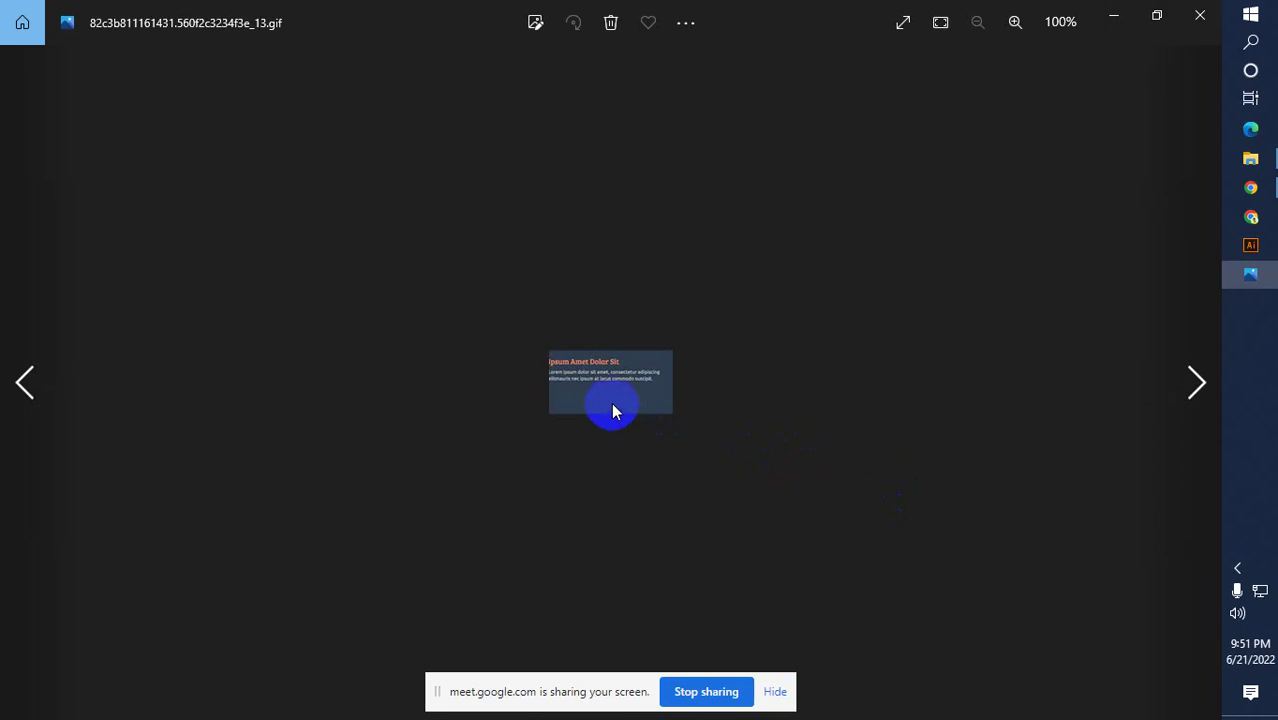
click(1199, 14)
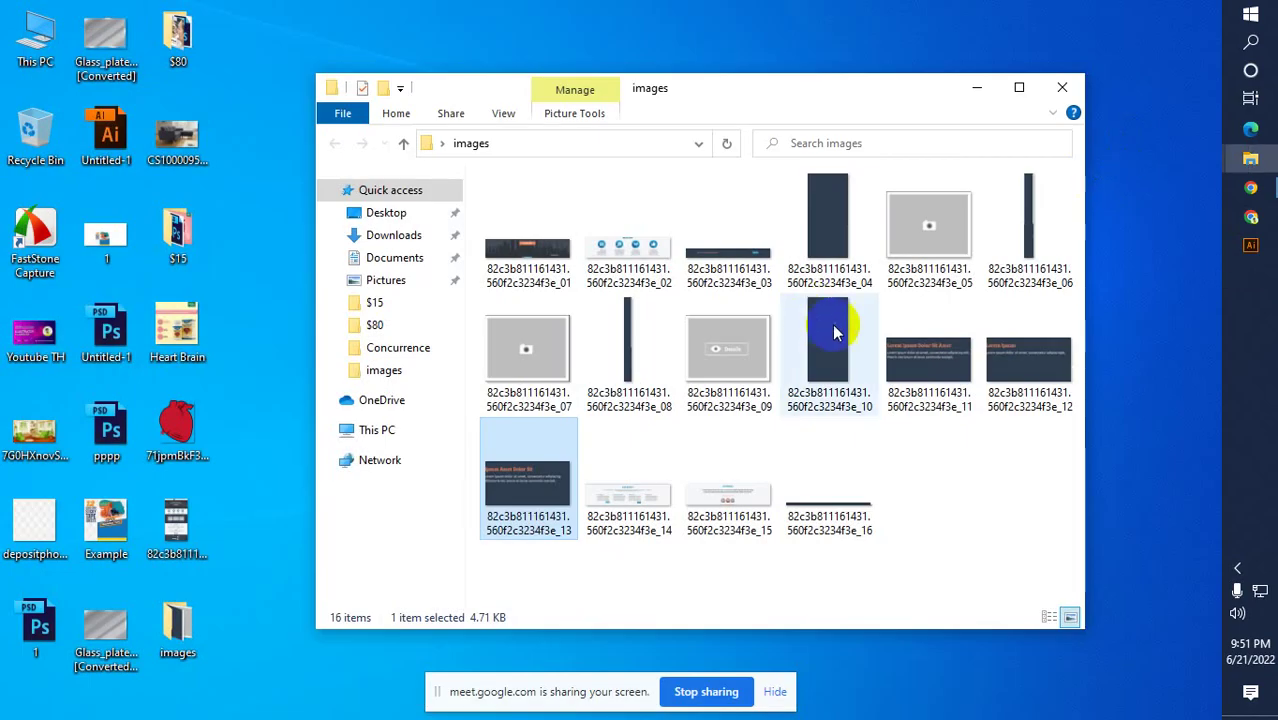
double_click(509, 251)
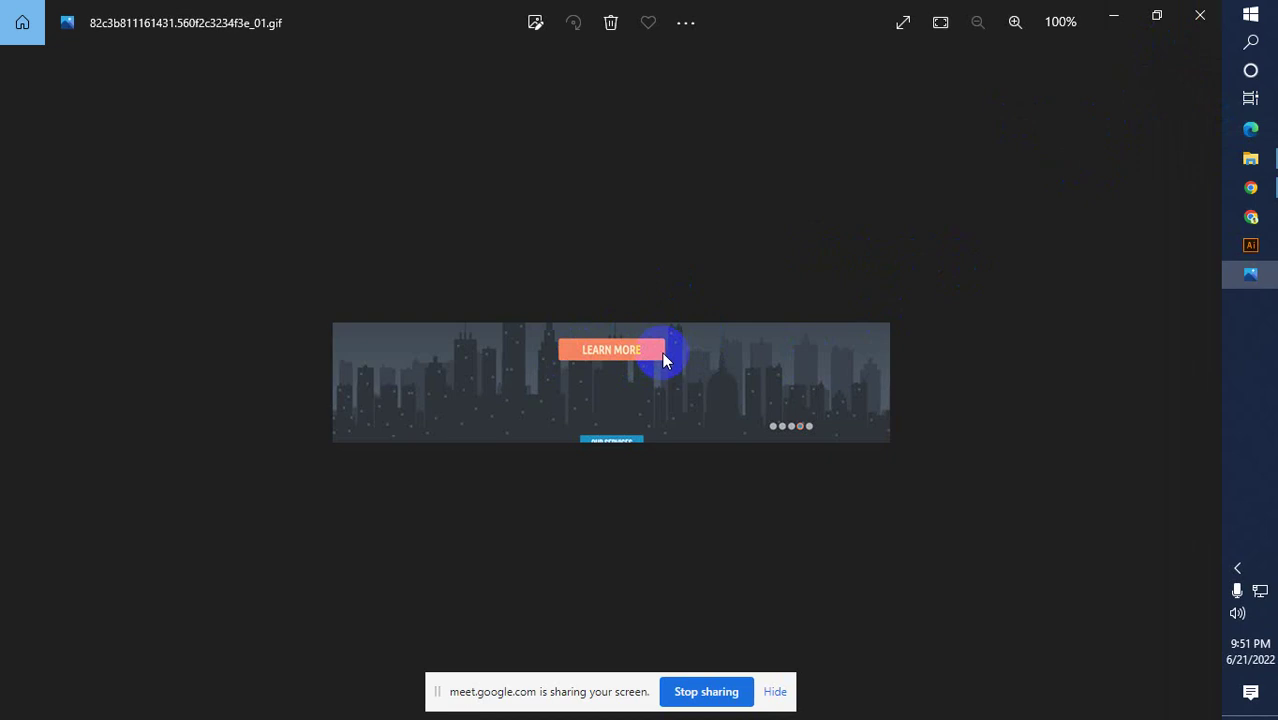
Close the current image preview and check the exported slice ending in _02 in Photos
click(1200, 16)
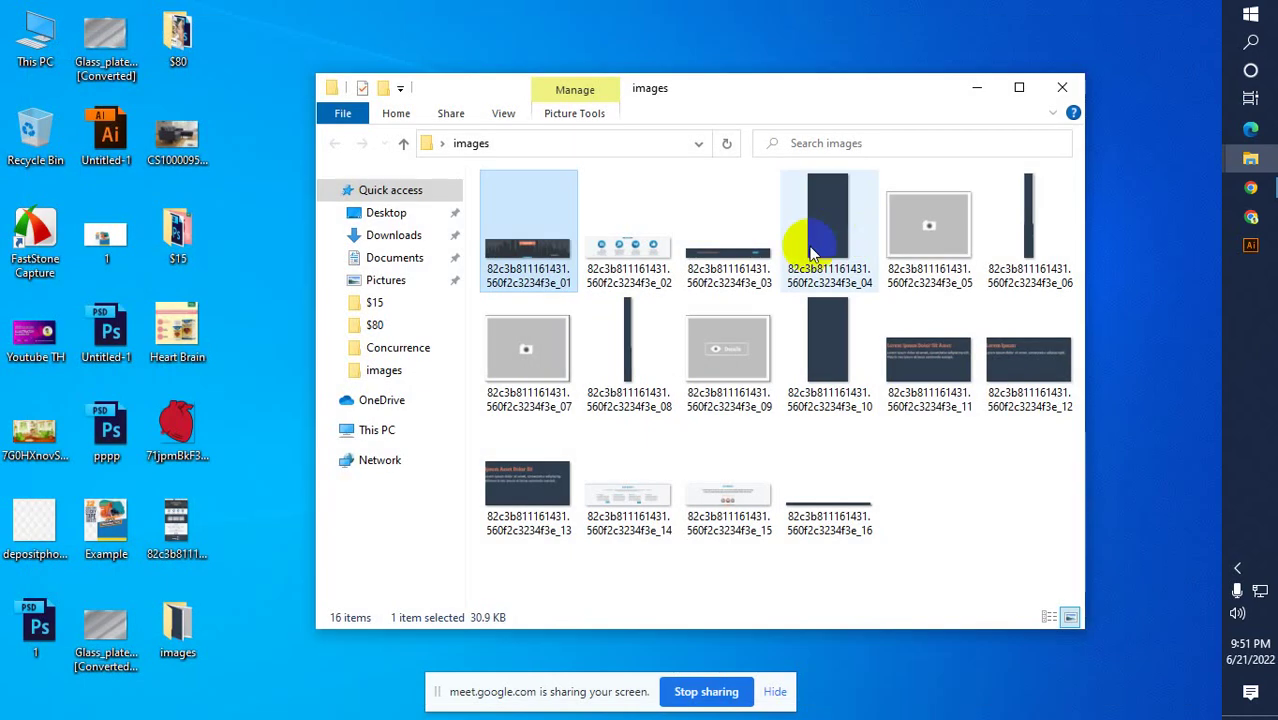
double_click(637, 262)
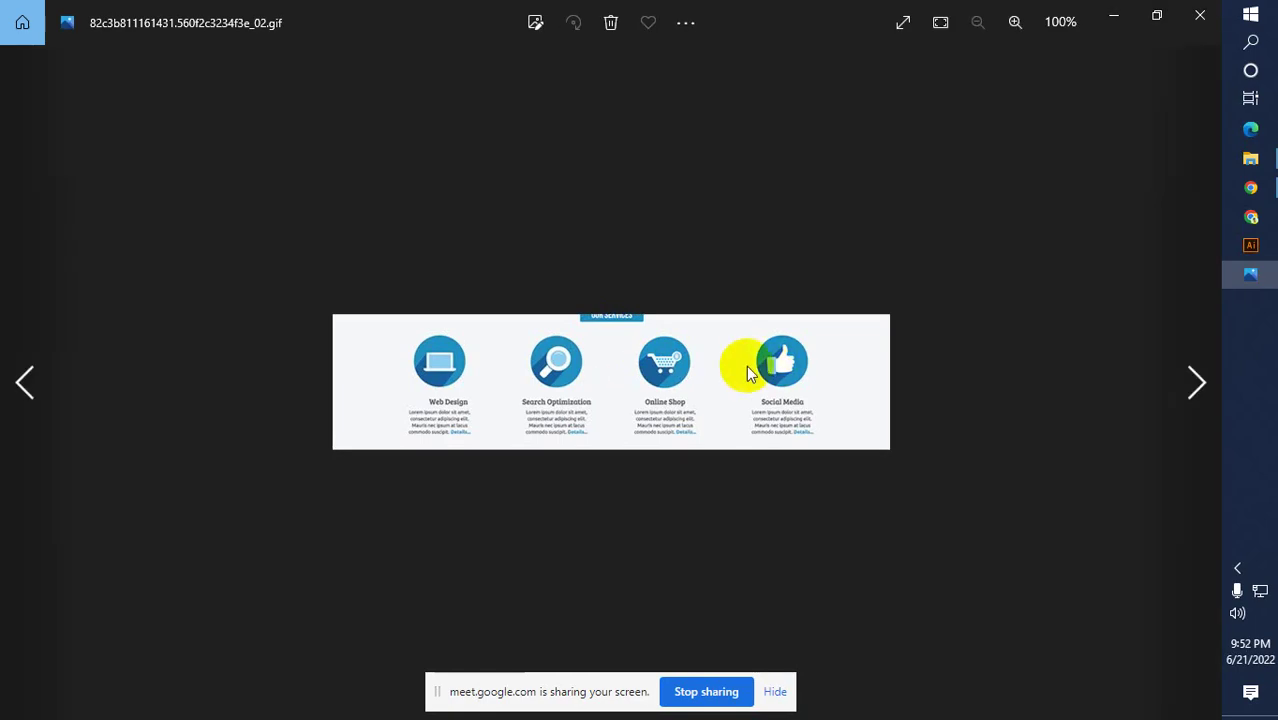
click(1196, 16)
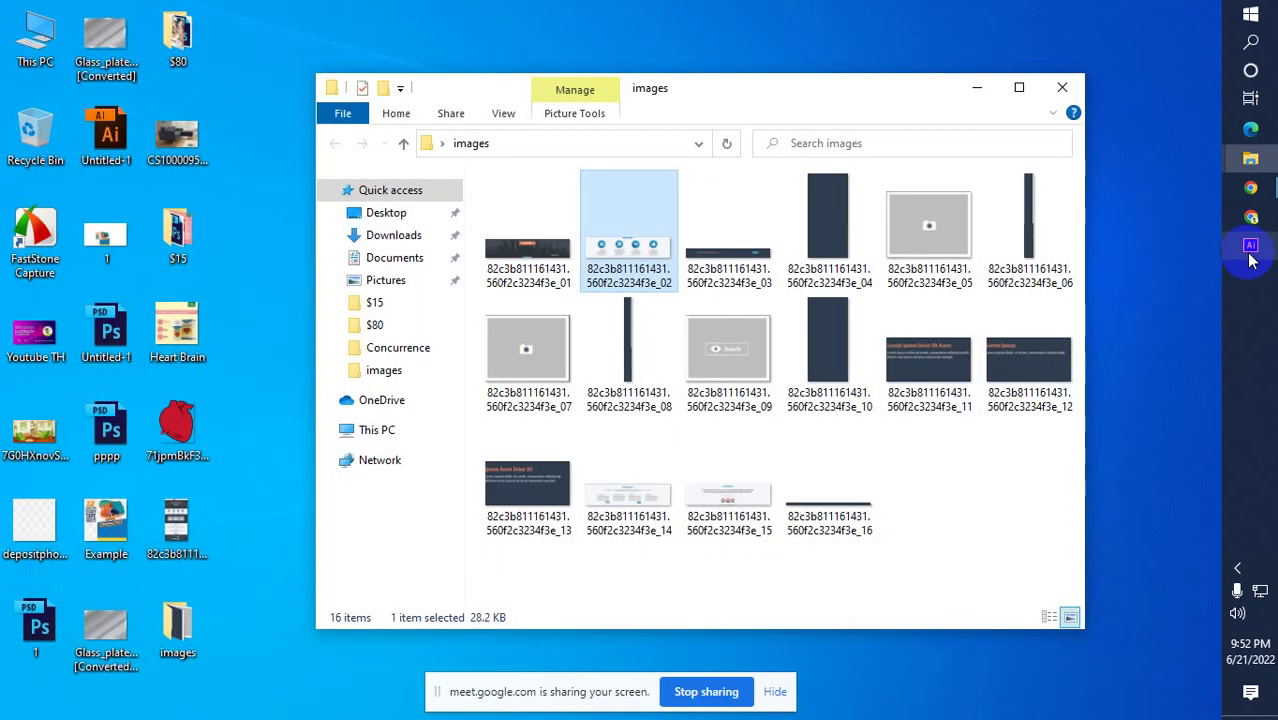
Switch back to Illustrator and undo all the slices made on the web page layout
click(1250, 246)
click(599, 320)
scroll(580, 320, up, 3)
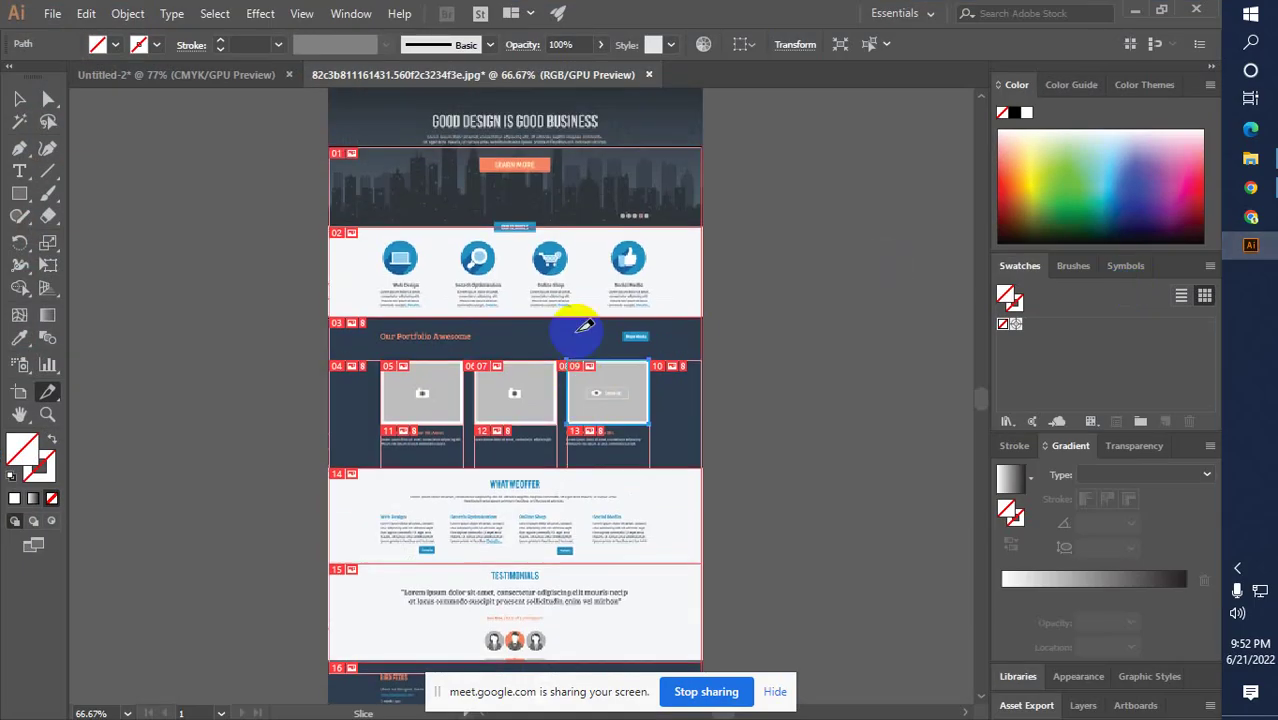
scroll(243, 373, up, 1)
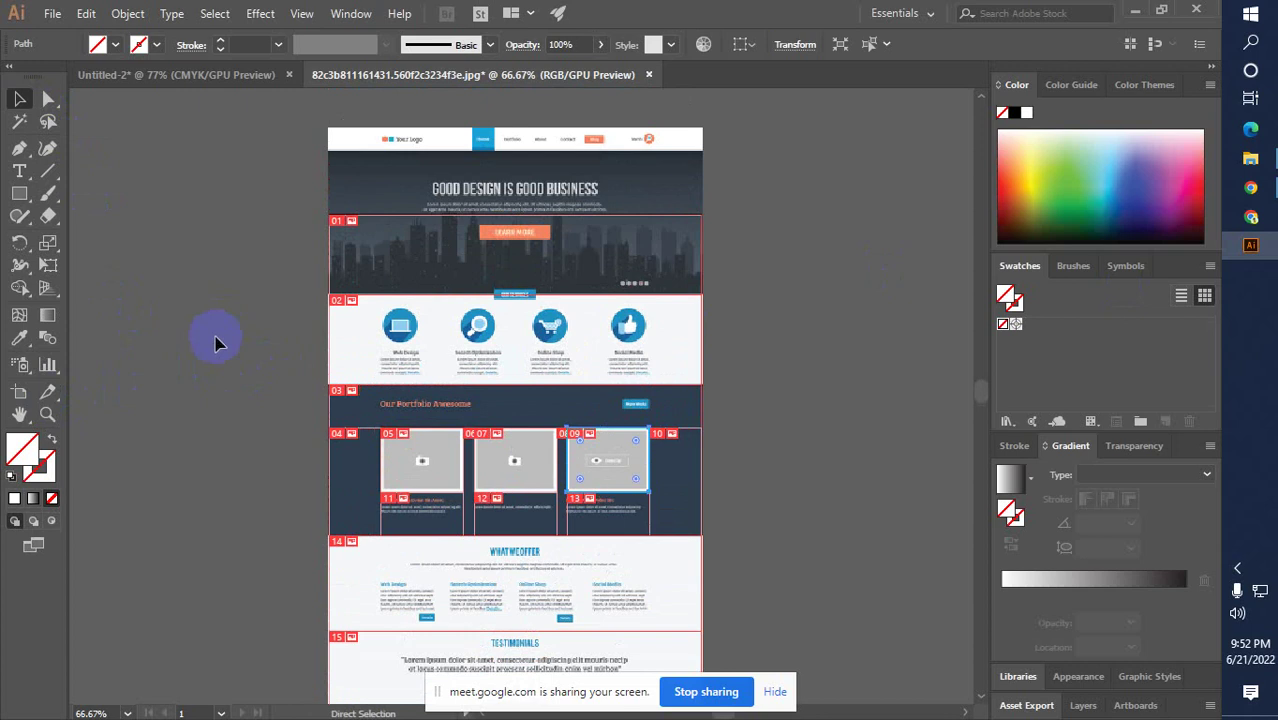
key(ctrl+z)
key(ctrl+z)
key(ctrl+z)
key(ctrl+z)
key(ctrl+z)
key(ctrl+z)
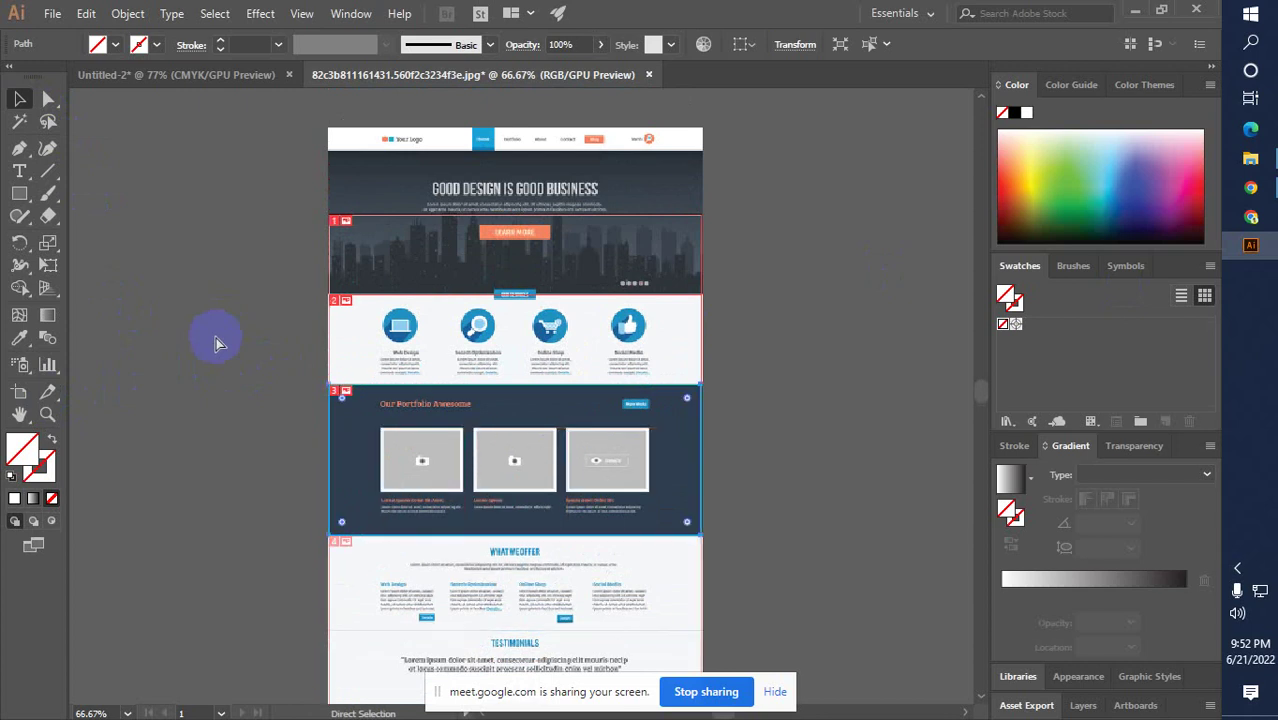
key(ctrl+z)
key(ctrl+z)
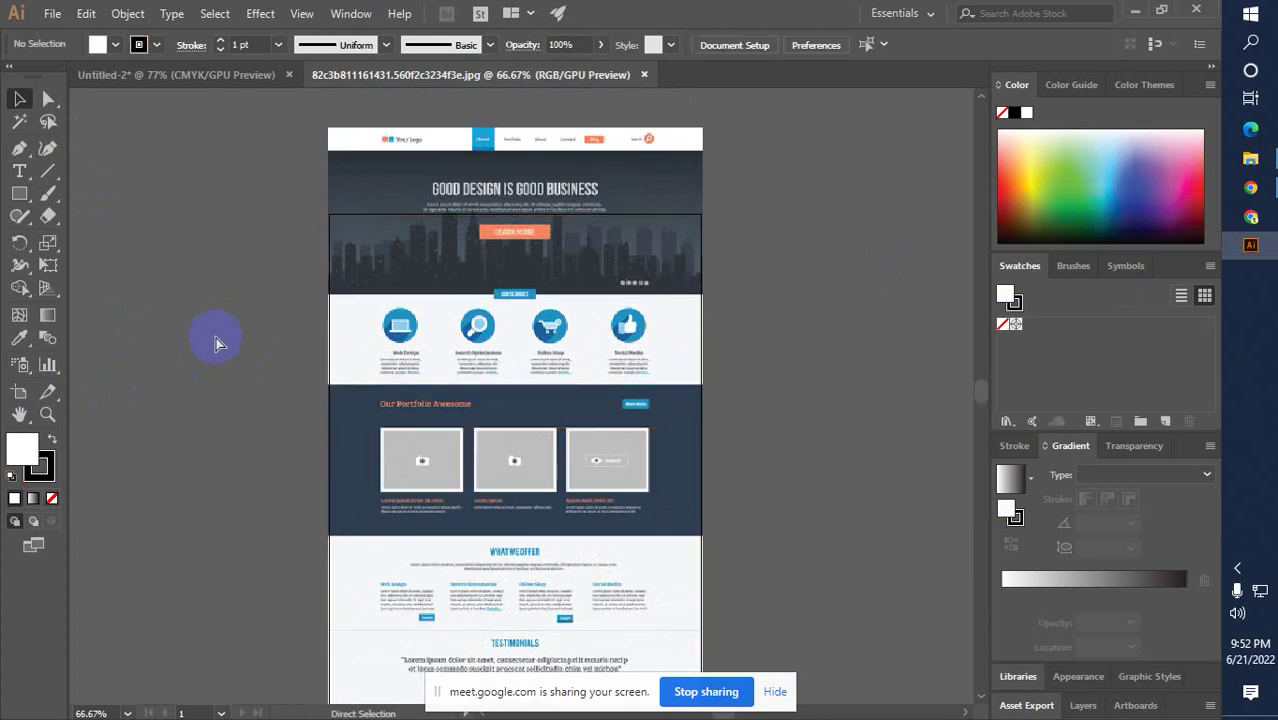
Draw a slice closely around the round laptop icon above the Web Design heading with the Slice tool
scroll(271, 341, down, 5)
scroll(271, 341, up, 4)
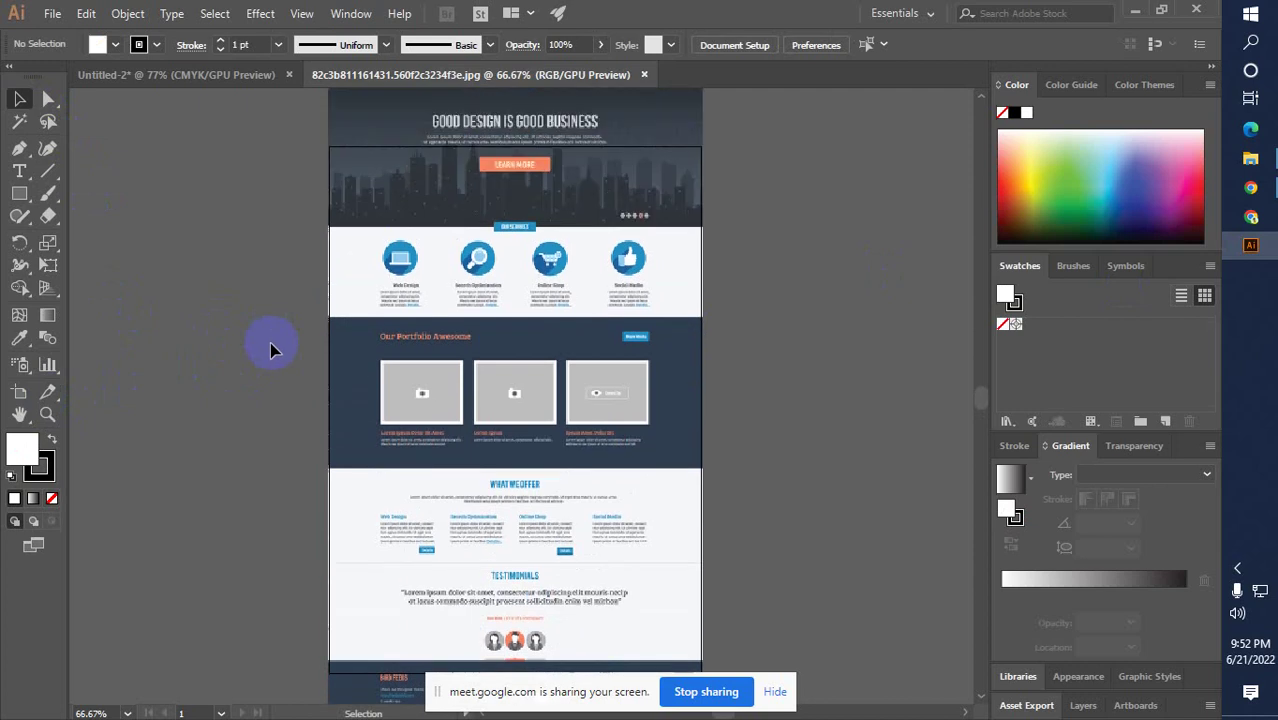
key(z)
click(442, 337)
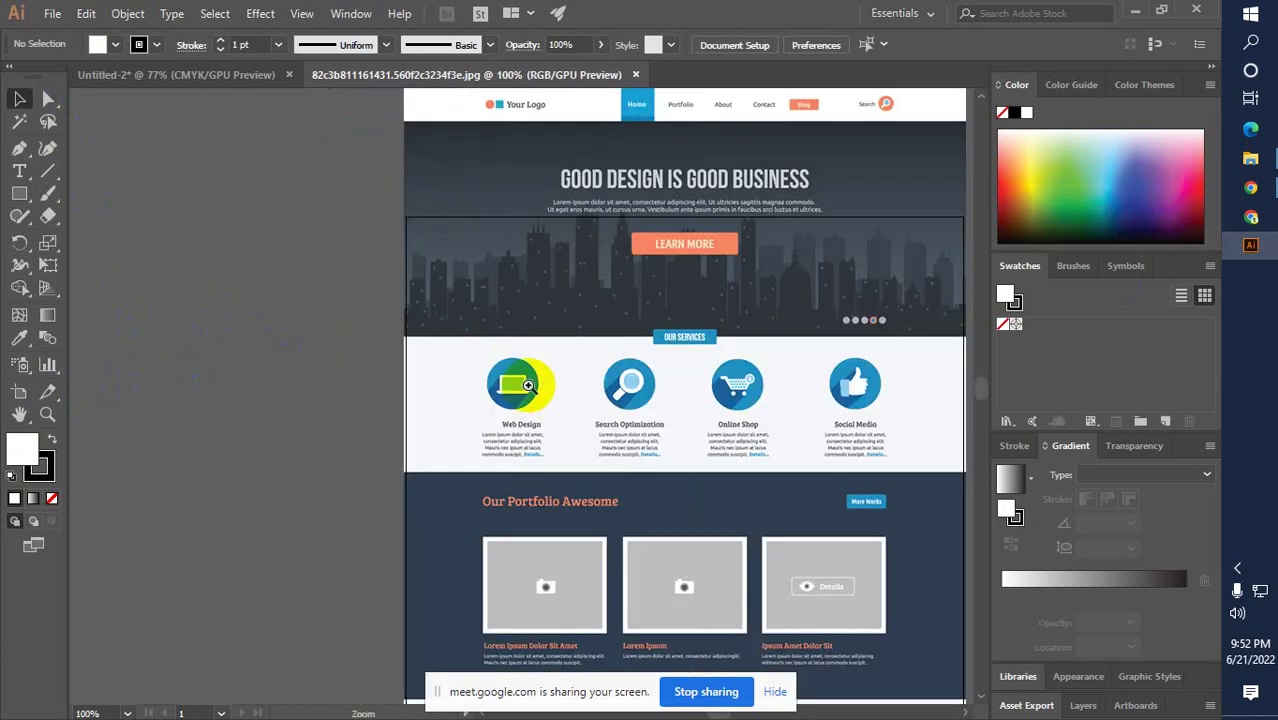
click(481, 407)
click(481, 407)
click(471, 399)
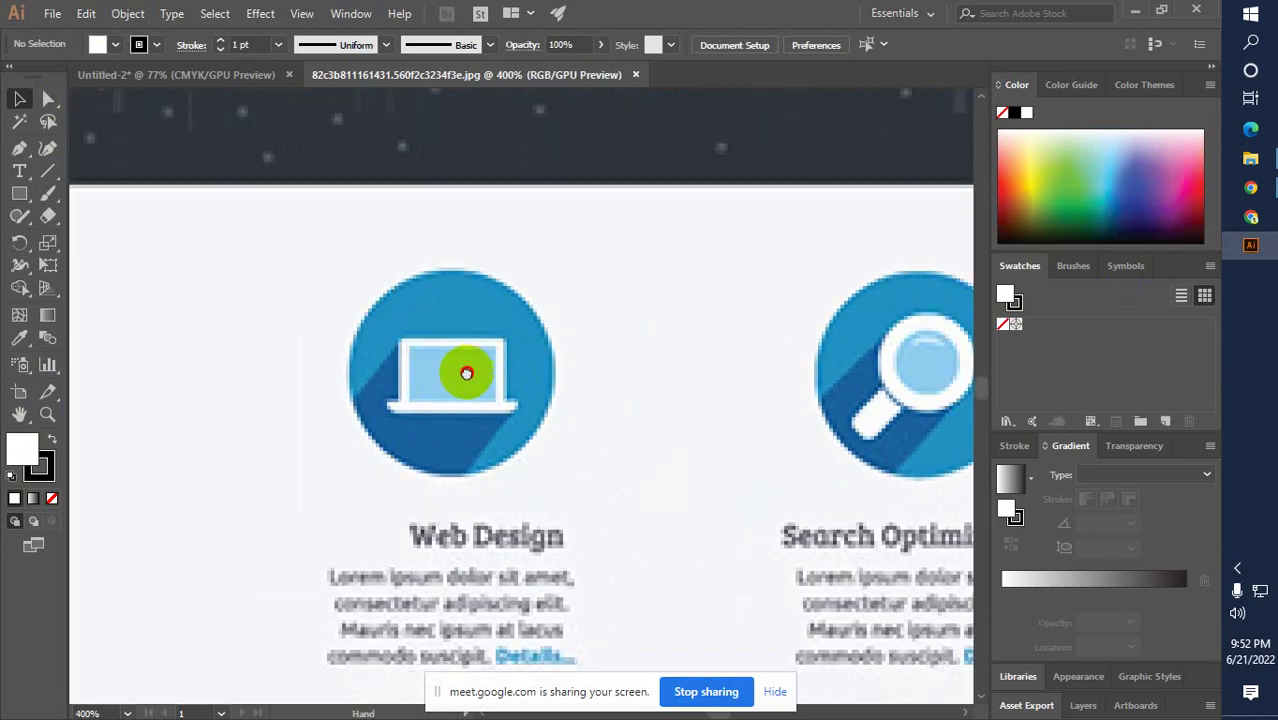
key(v)
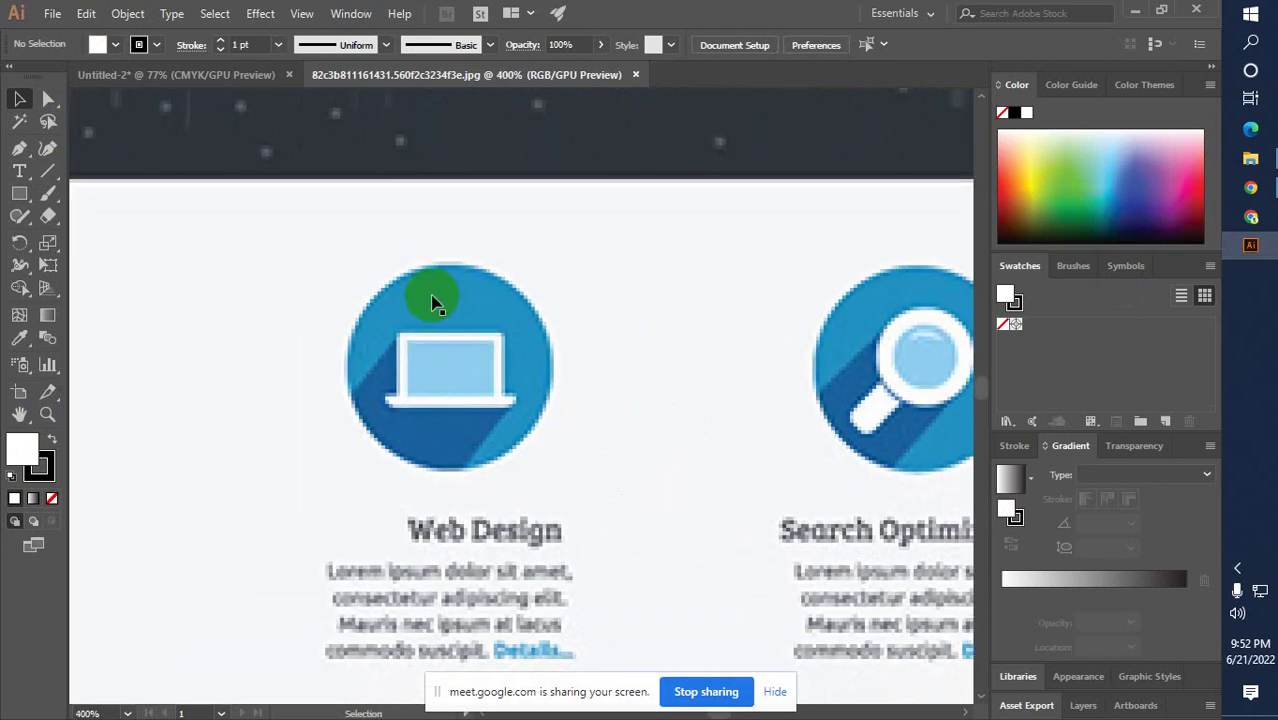
click(48, 393)
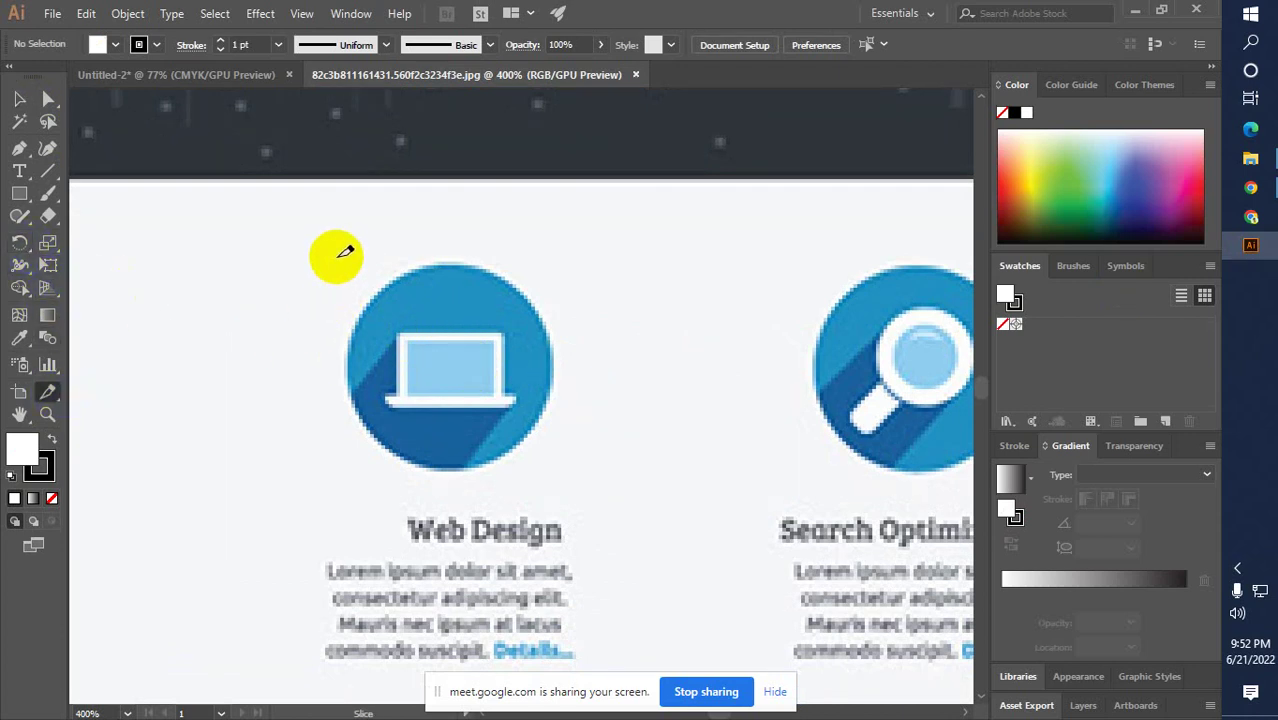
mouse_move(333, 273)
mouse_down()
mouse_move(566, 427)
mouse_move(565, 471)
mouse_up()
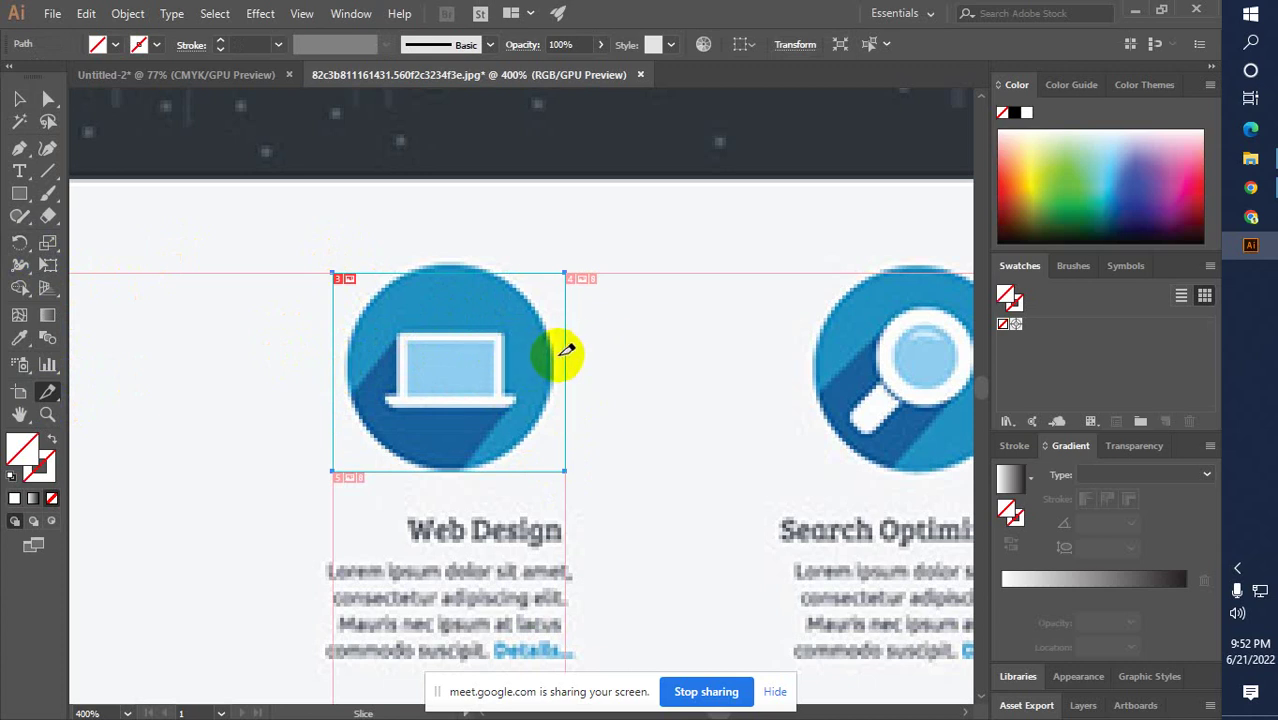
click(442, 288)
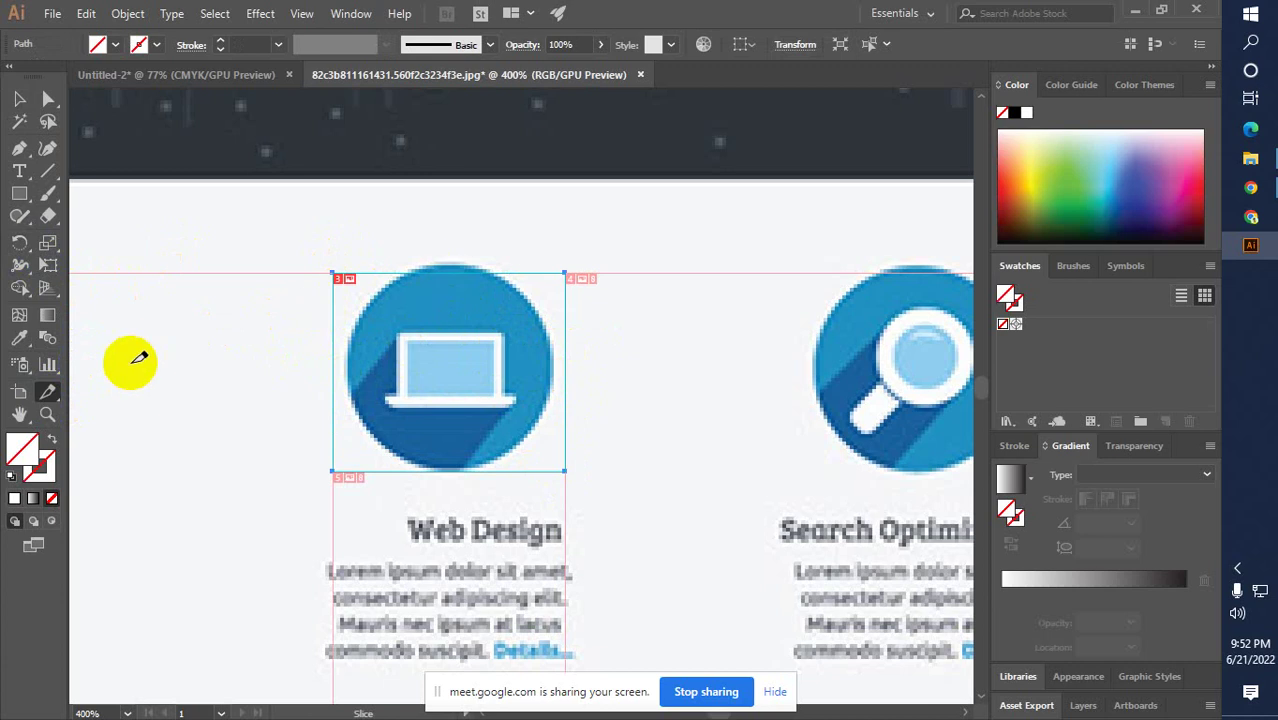
Activate the Slice Selection Tool to adjust the edges of the slice around the laptop icon
click(40, 396)
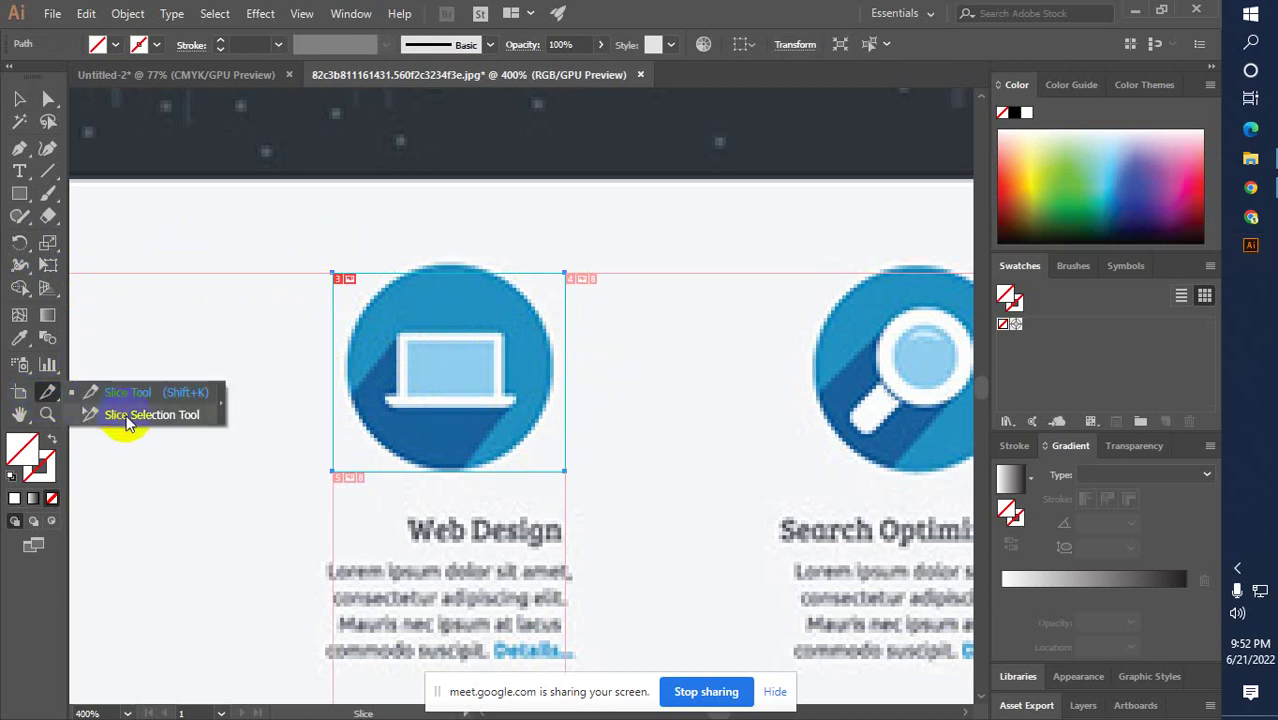
click(127, 414)
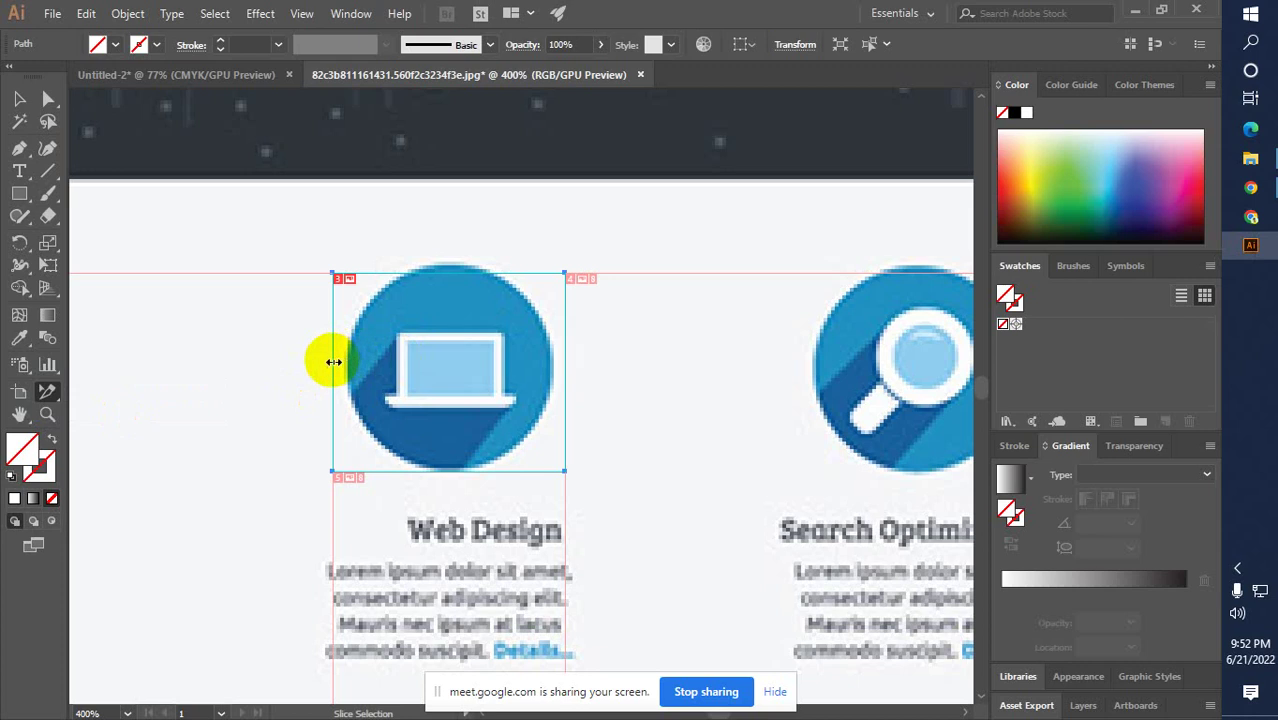
Resize the slice around the Web Design laptop icon so its left, top and right edges fit closely around the blue circle
drag(333, 361, 372, 357)
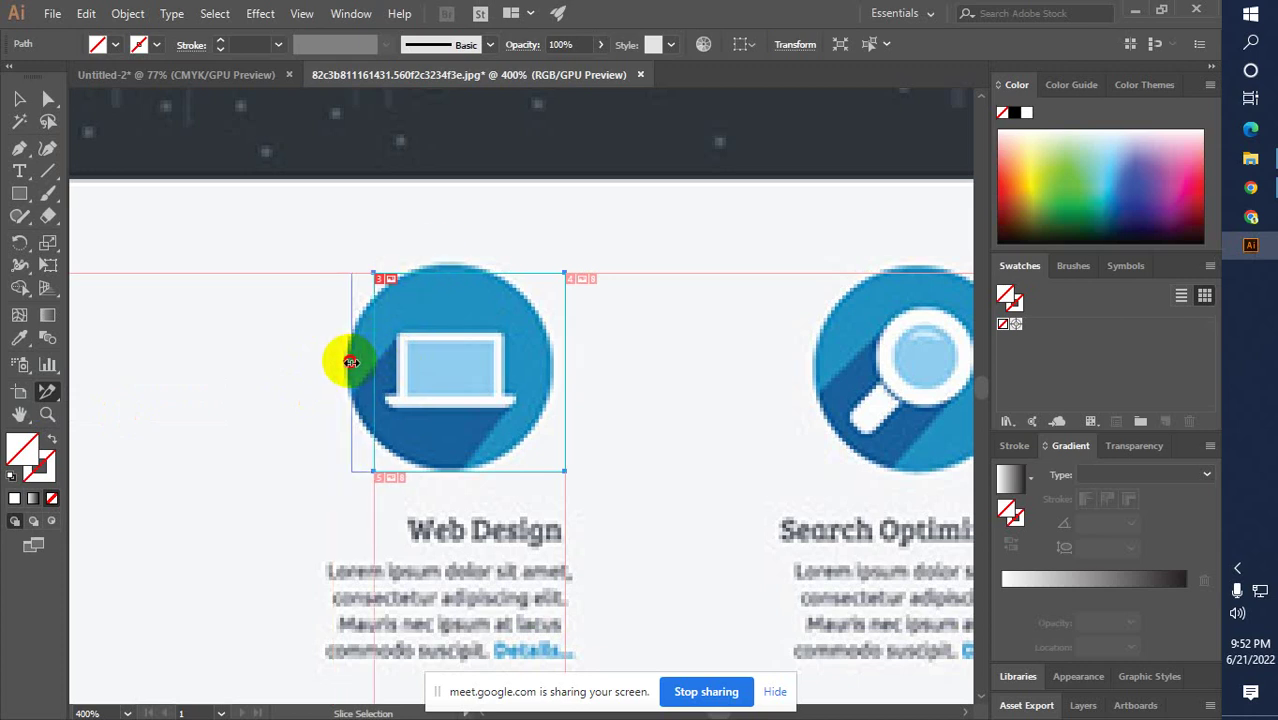
drag(351, 361, 349, 361)
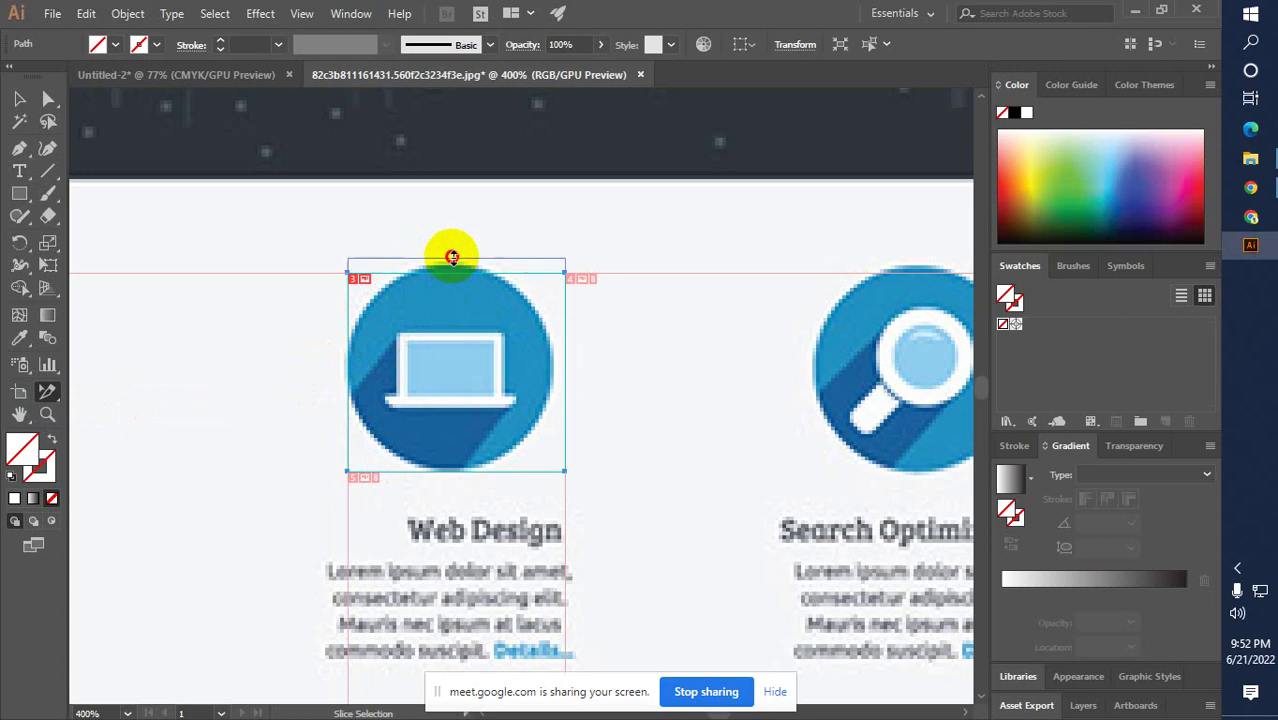
drag(452, 257, 457, 258)
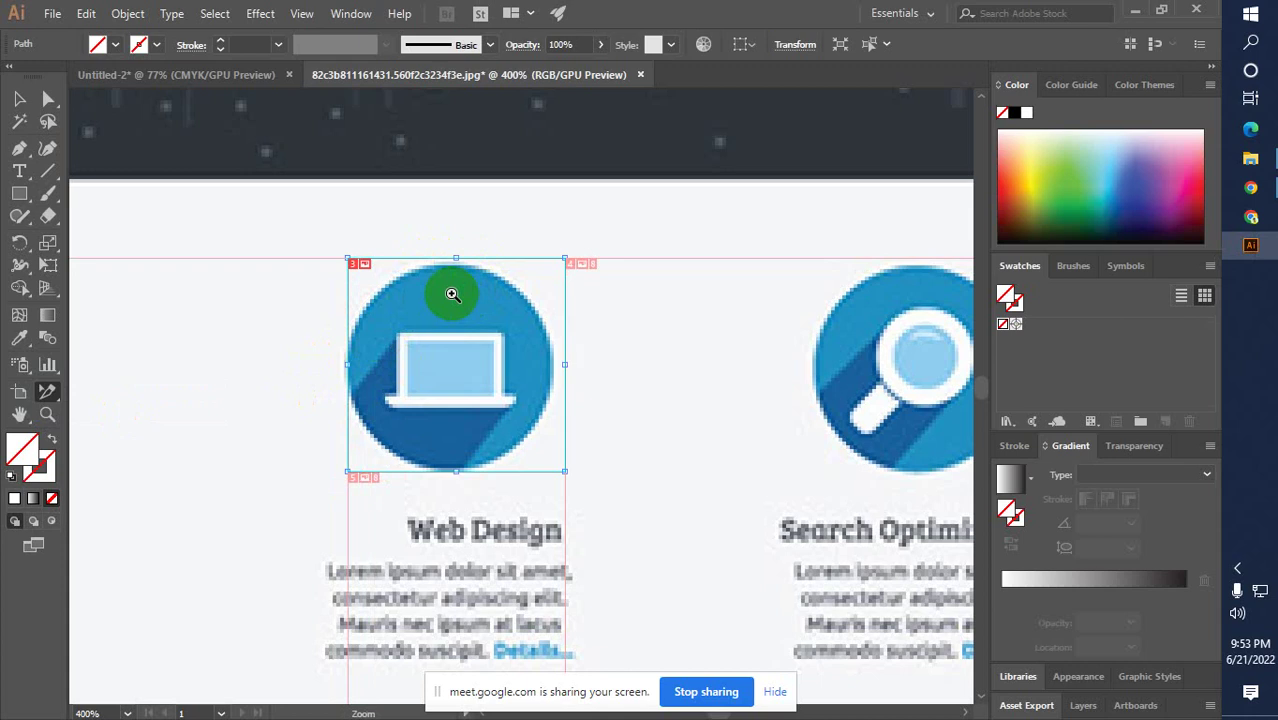
key(ctrl+plus)
drag(542, 365, 553, 273)
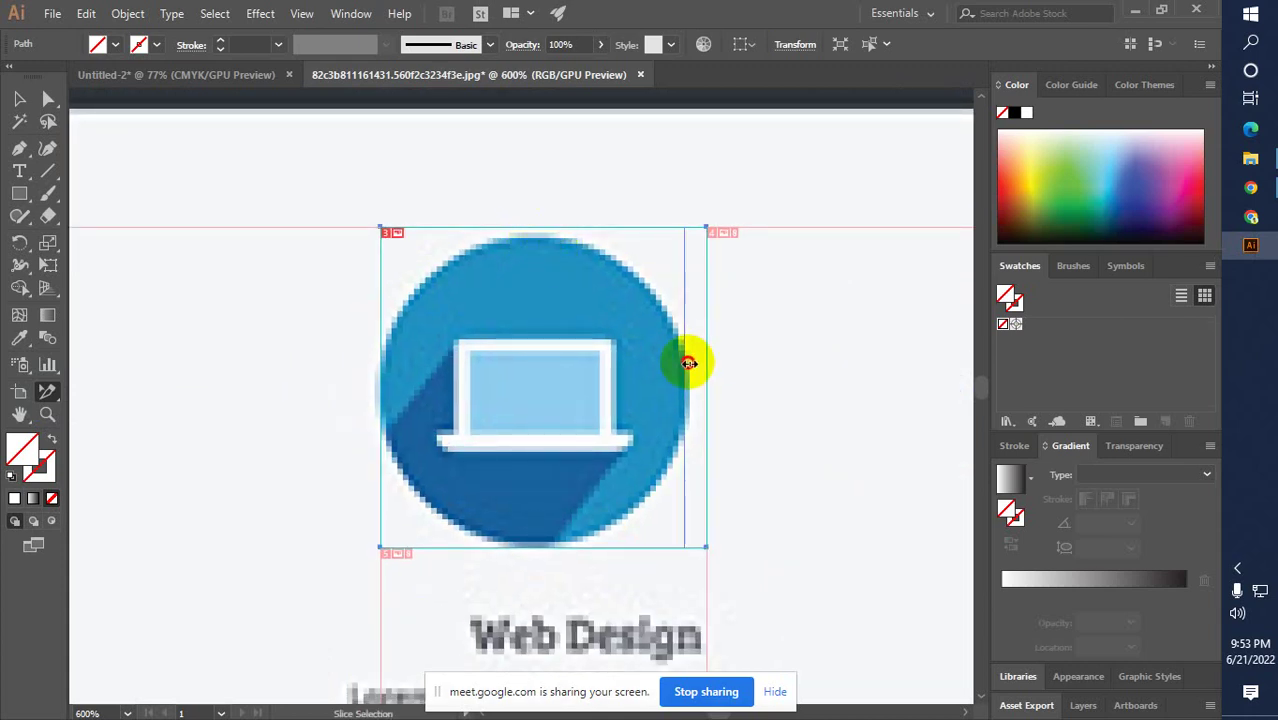
drag(689, 363, 667, 364)
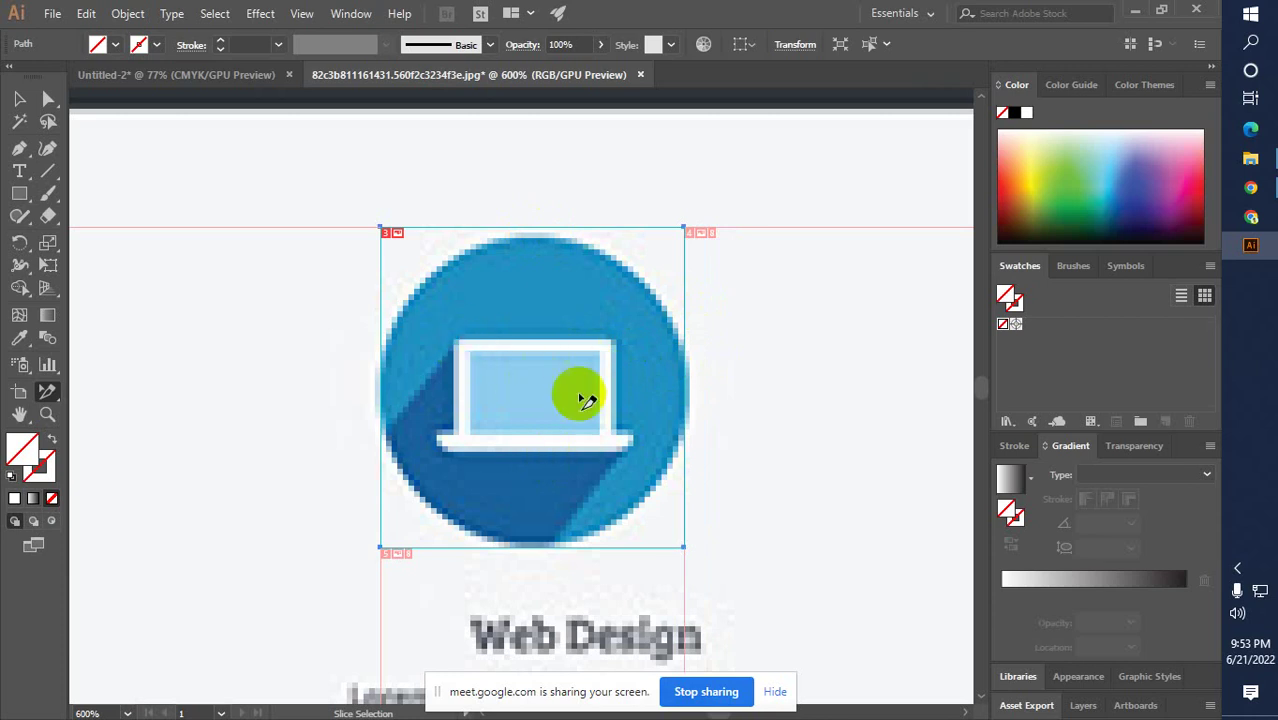
Export all slices for the web as GIF, images only, to the Desktop under the existing file name, replacing the earlier files
click(52, 13)
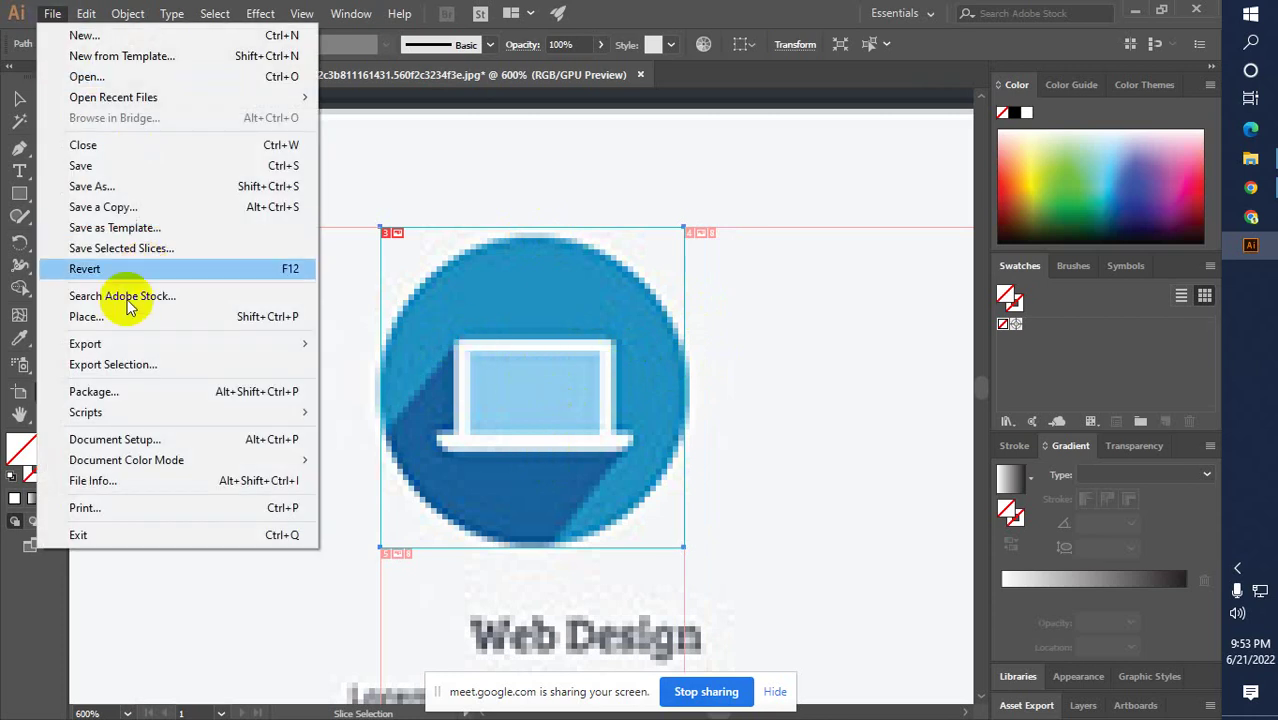
mouse_move(308, 351)
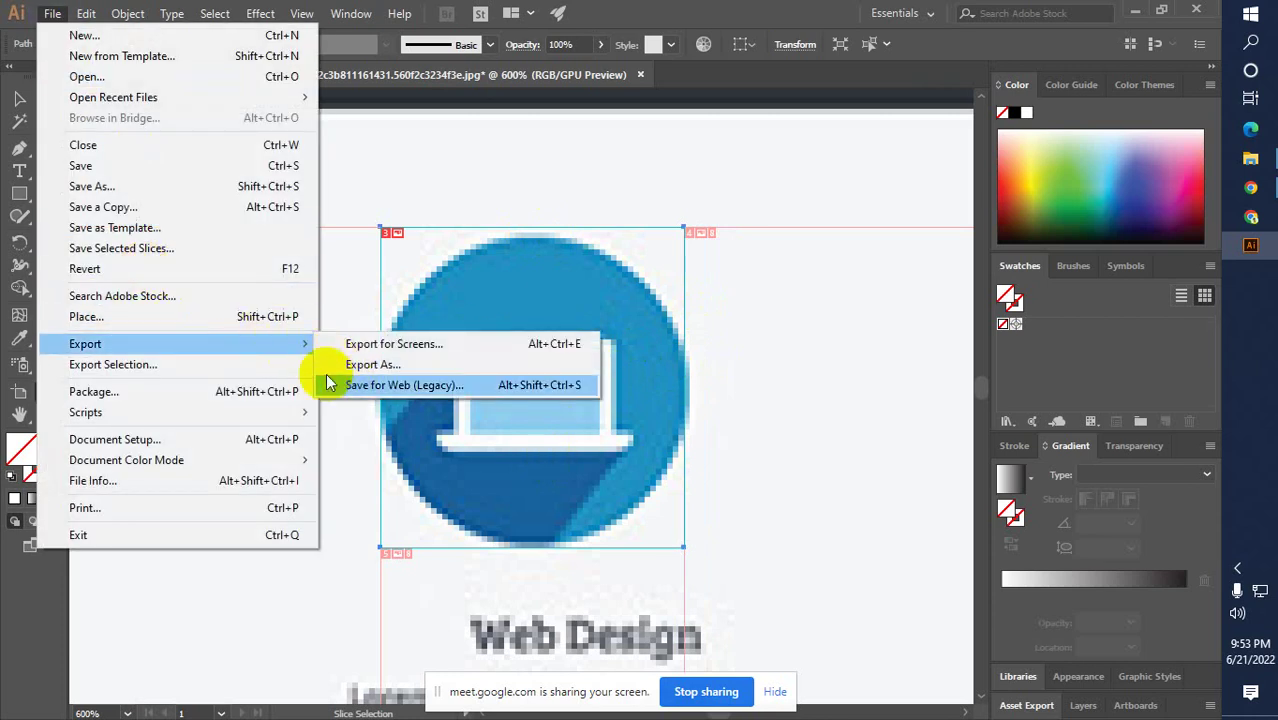
click(330, 384)
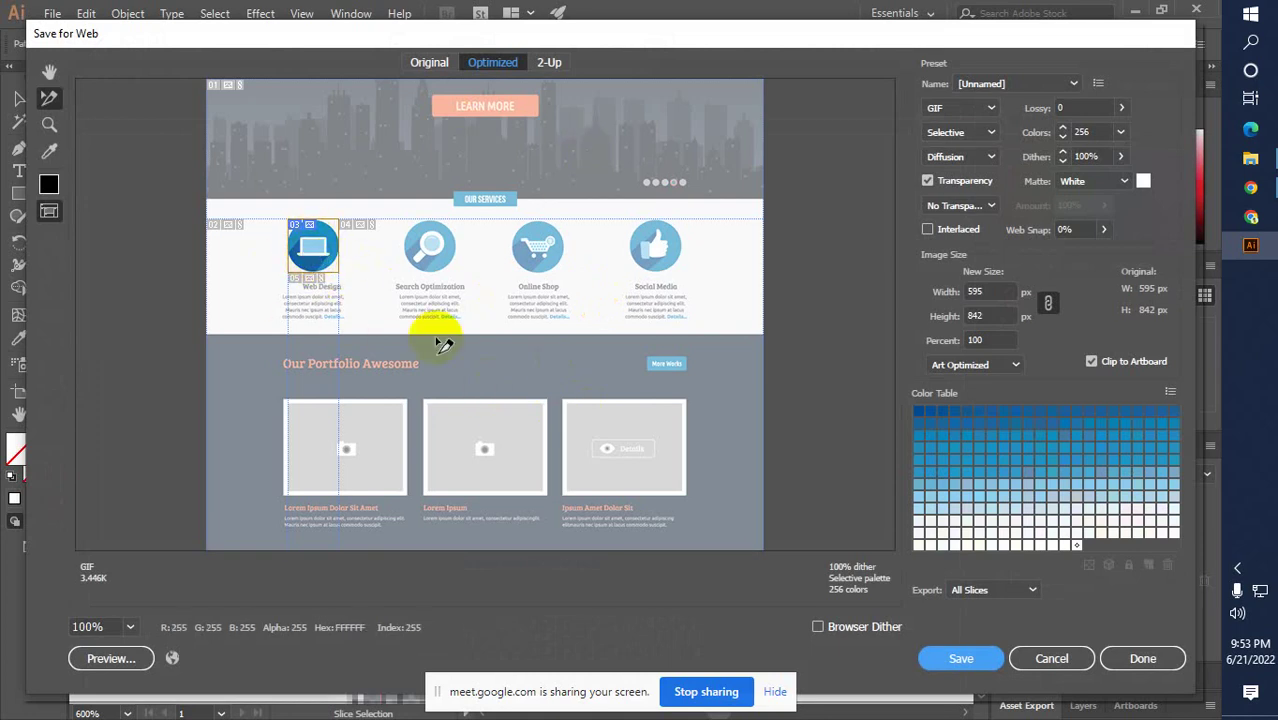
click(957, 652)
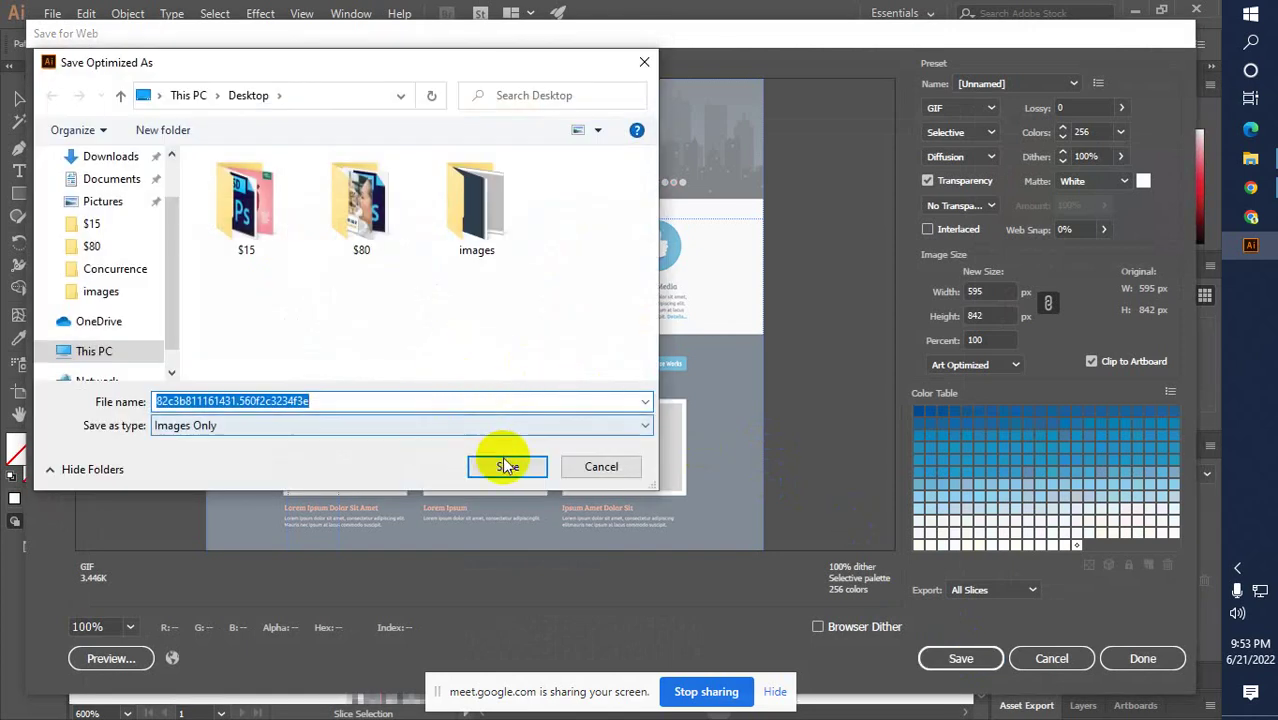
click(508, 467)
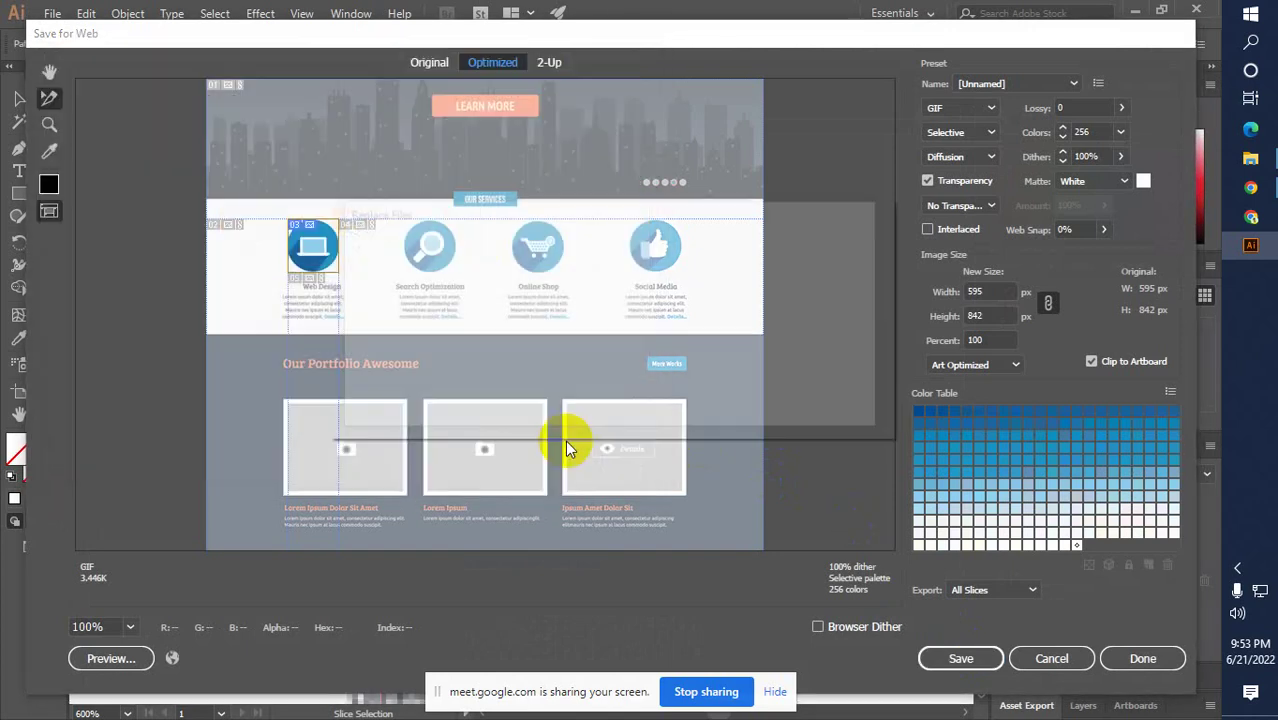
click(711, 397)
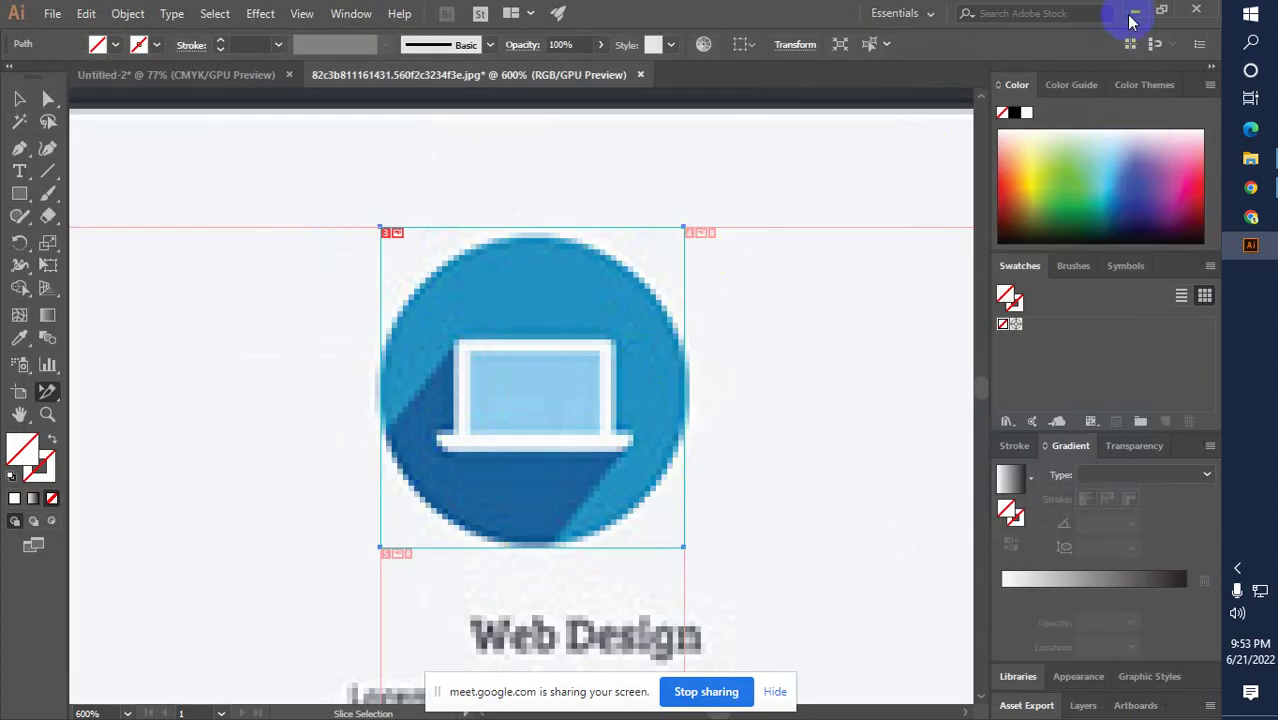
Minimize the drawing, view the exported laptop icon slice ending in _03 from the images folder, and close the viewer and folder
click(1135, 12)
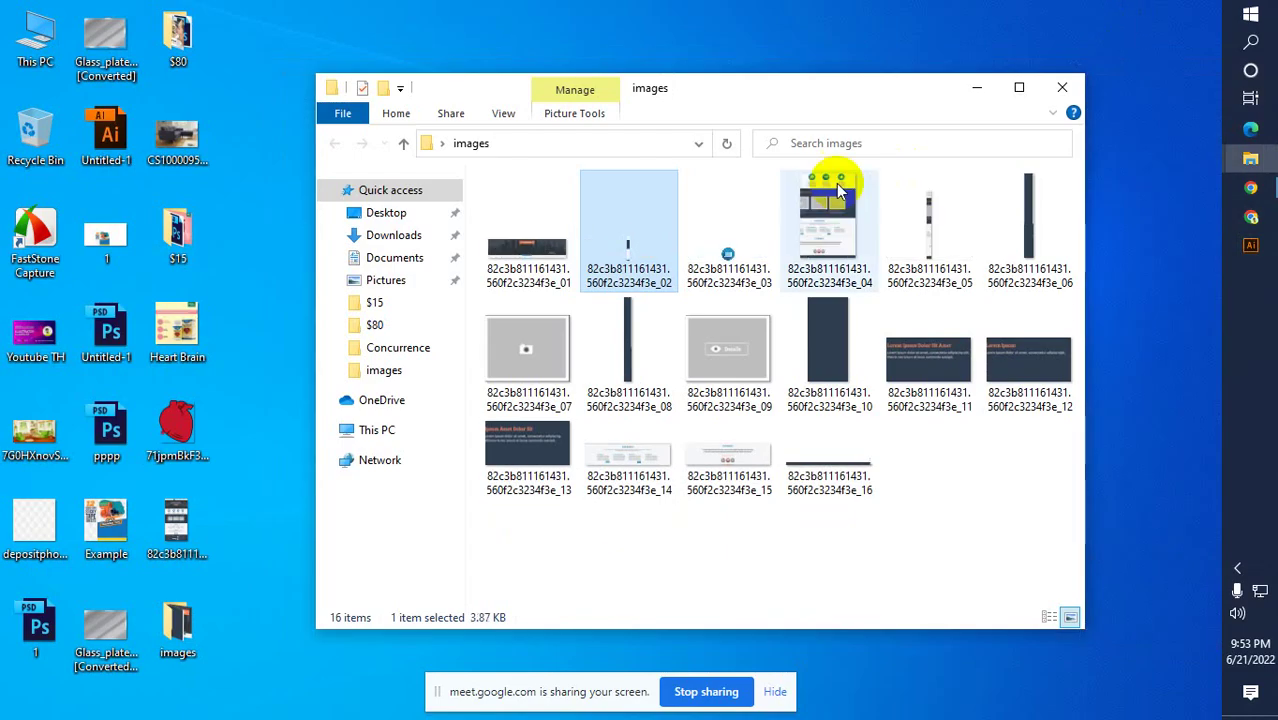
click(745, 245)
double_click(735, 252)
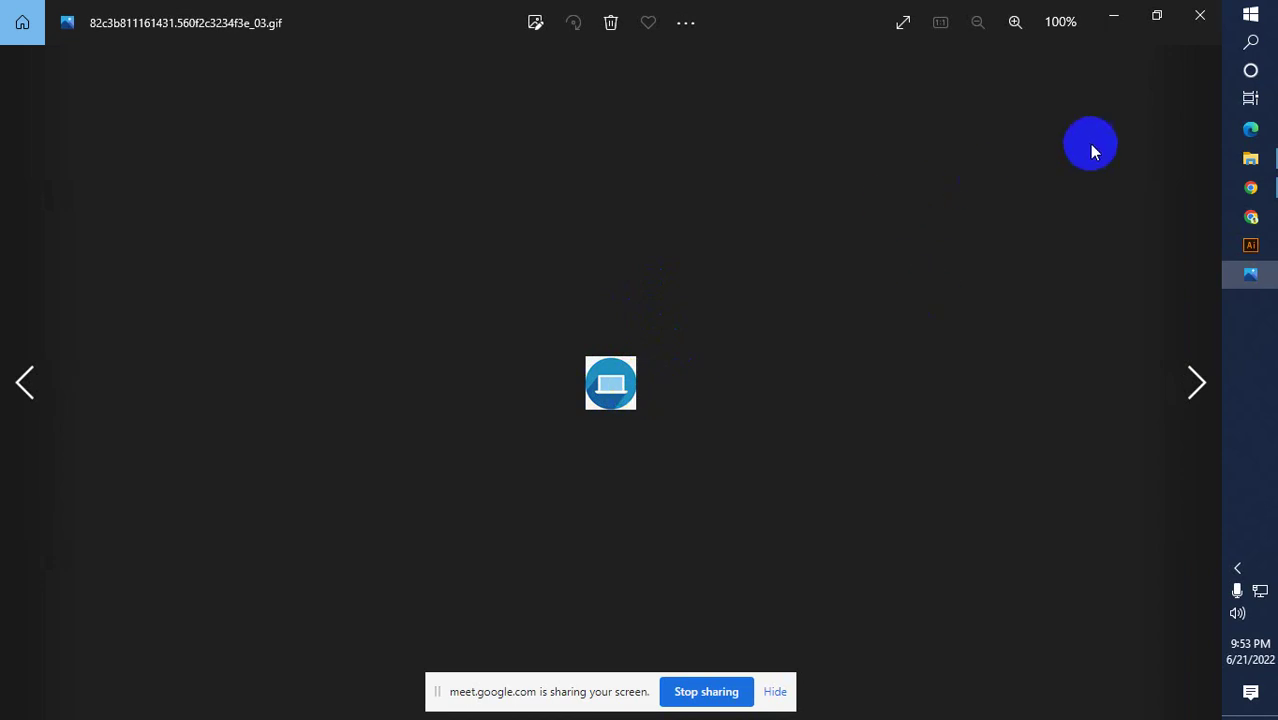
click(1195, 30)
click(1062, 90)
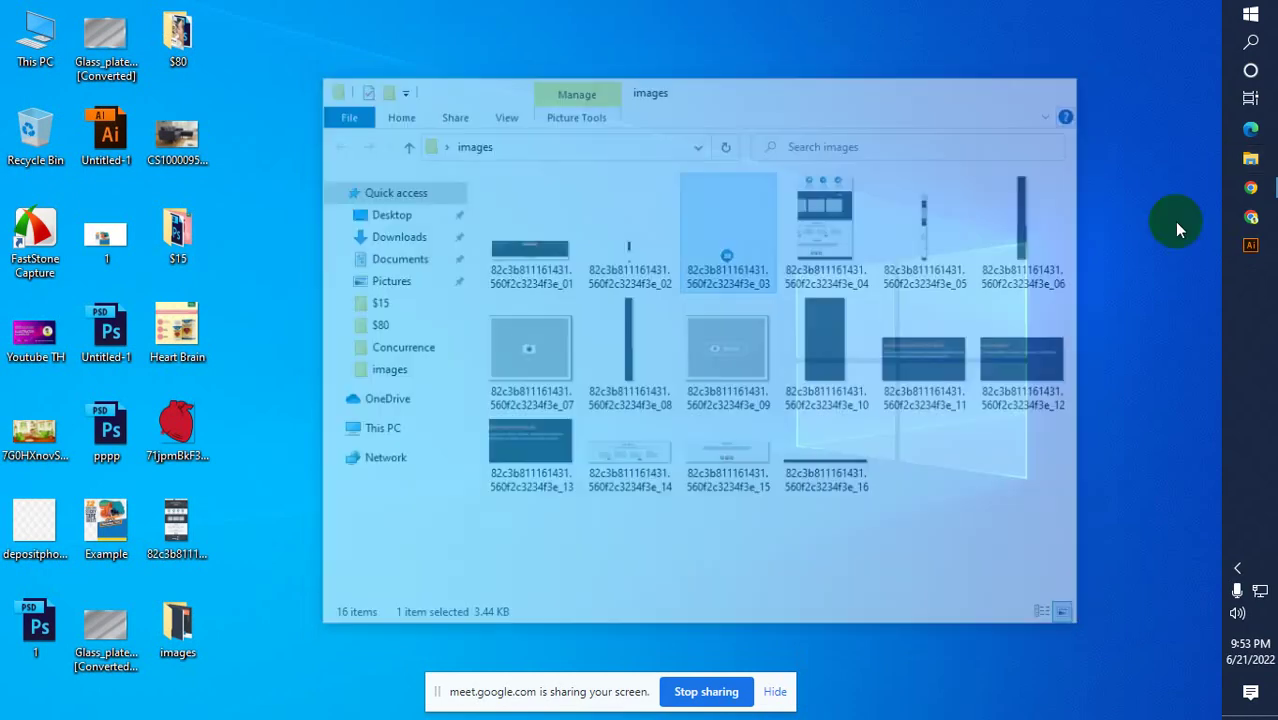
Return to Illustrator and examine the whole sliced web page layout from header to footer
click(1250, 245)
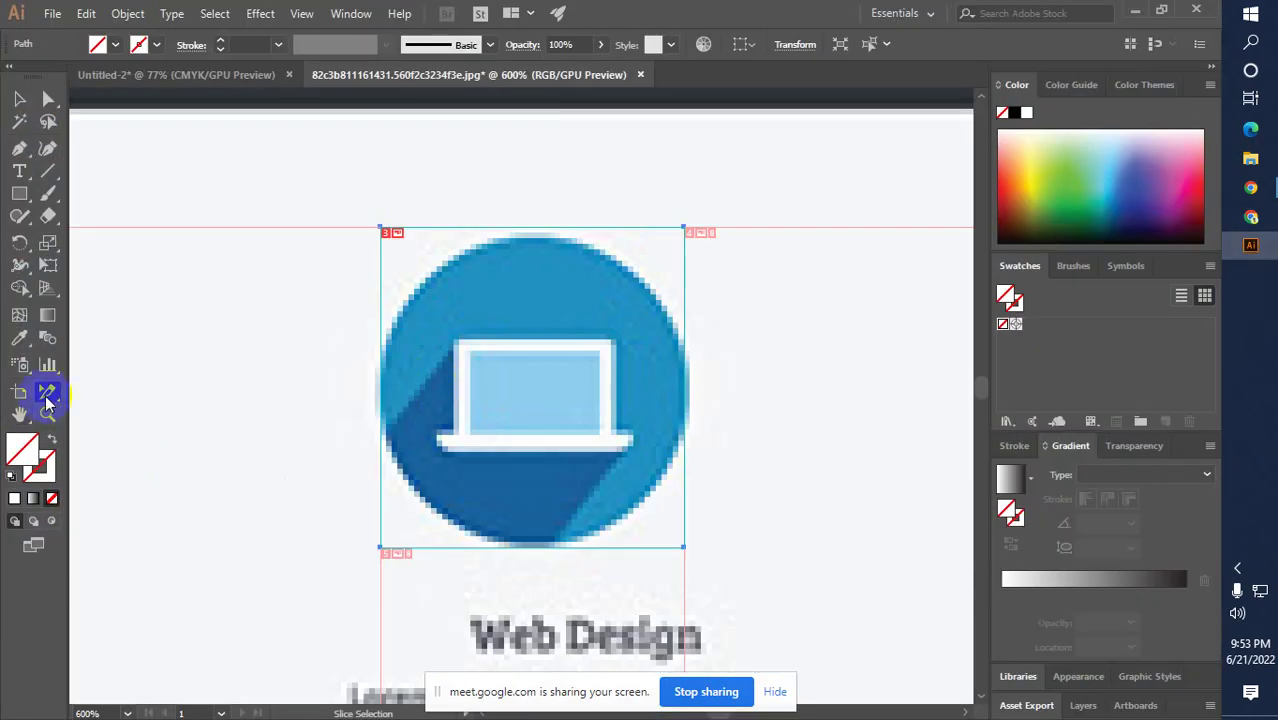
click(19, 98)
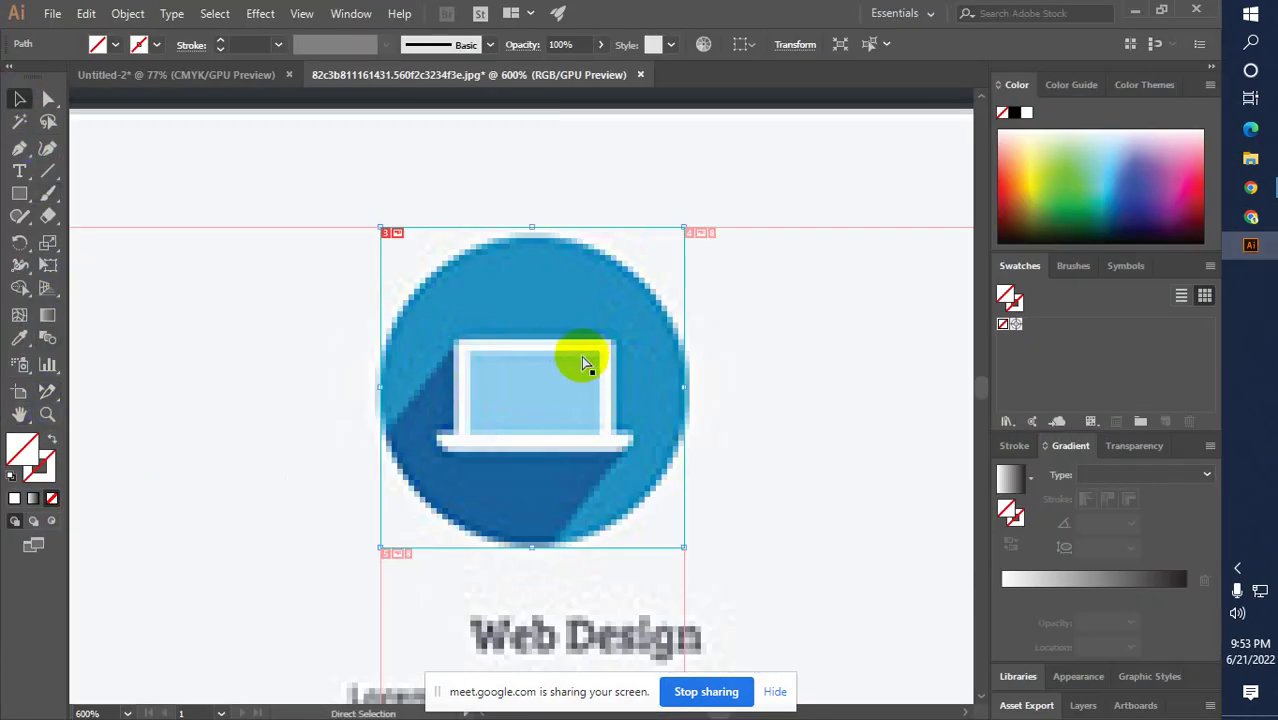
ctrl+alt+click(513, 357)
ctrl+alt+click(513, 399)
ctrl+alt+click(551, 457)
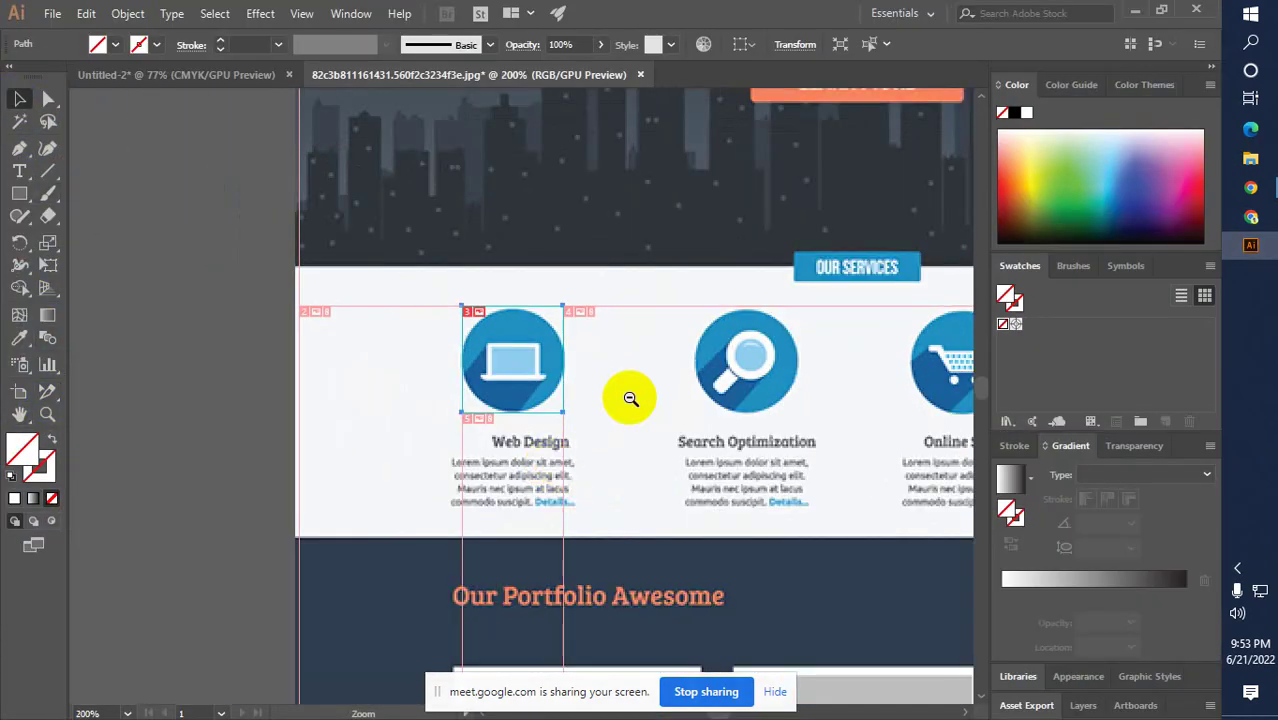
ctrl+alt+click(630, 398)
ctrl+alt+click(442, 422)
ctrl+alt+click(608, 419)
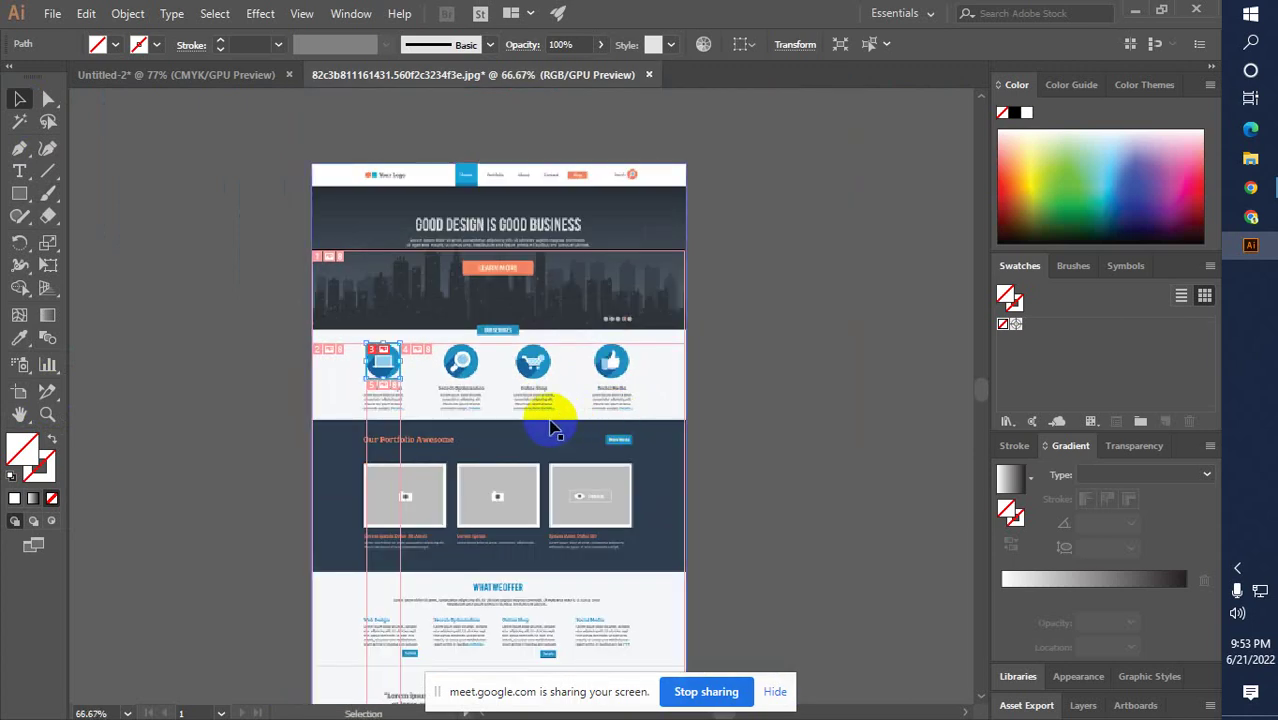
scroll(553, 428, down, 8)
scroll(506, 430, up, 4)
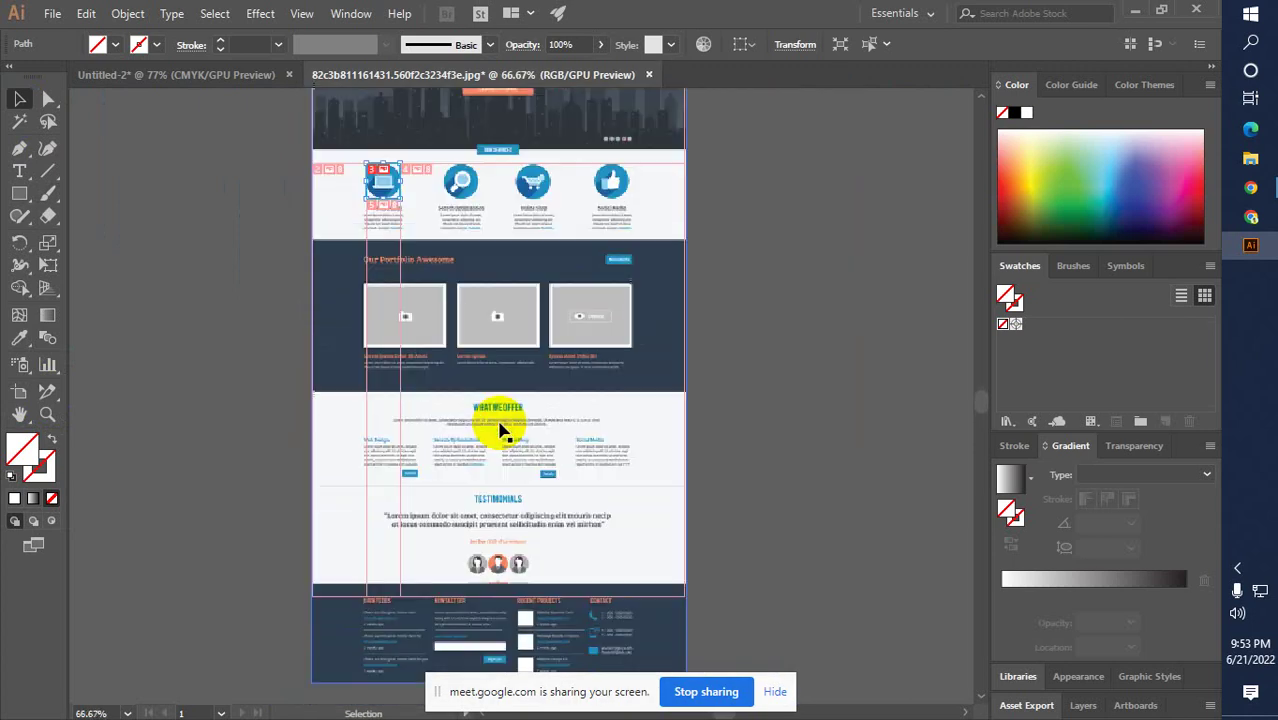
scroll(503, 432, up, 3)
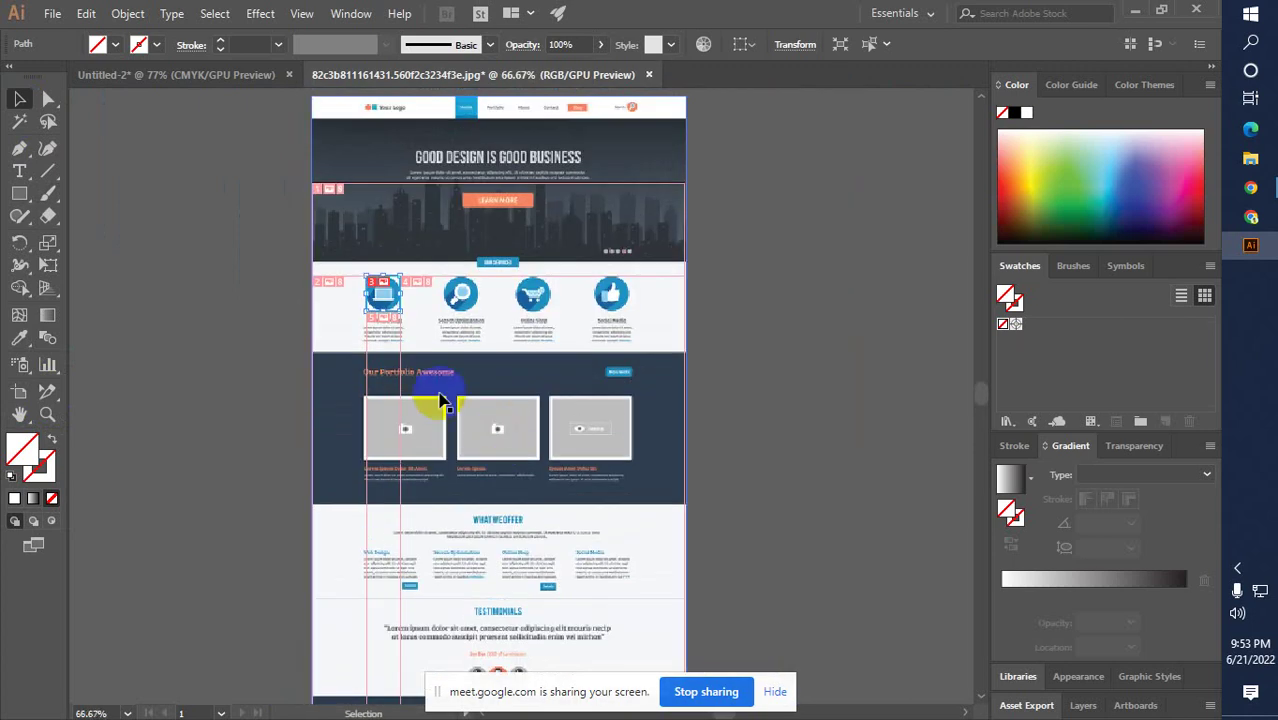
Switch to the Google Meet call in Chrome, review its participant list and admit the person asking to join
click(1250, 216)
click(1047, 682)
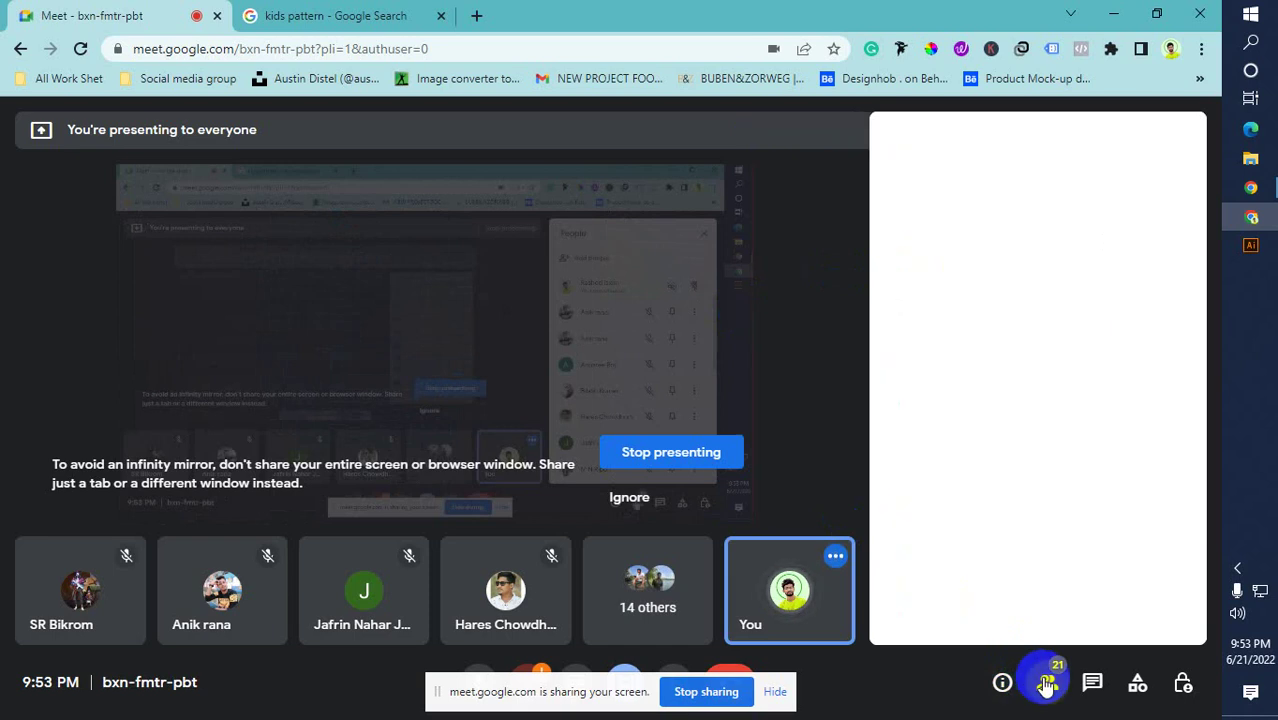
click(1047, 684)
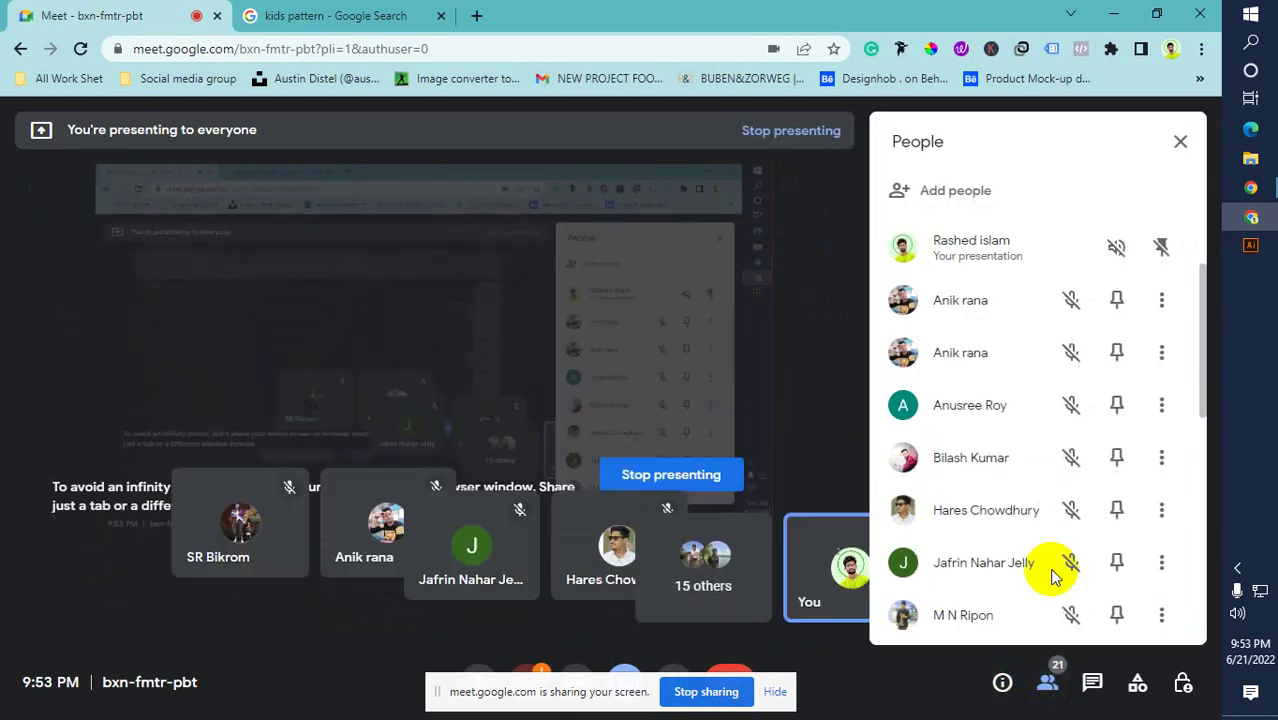
scroll(1022, 510, down, 1)
scroll(1022, 510, down, 5)
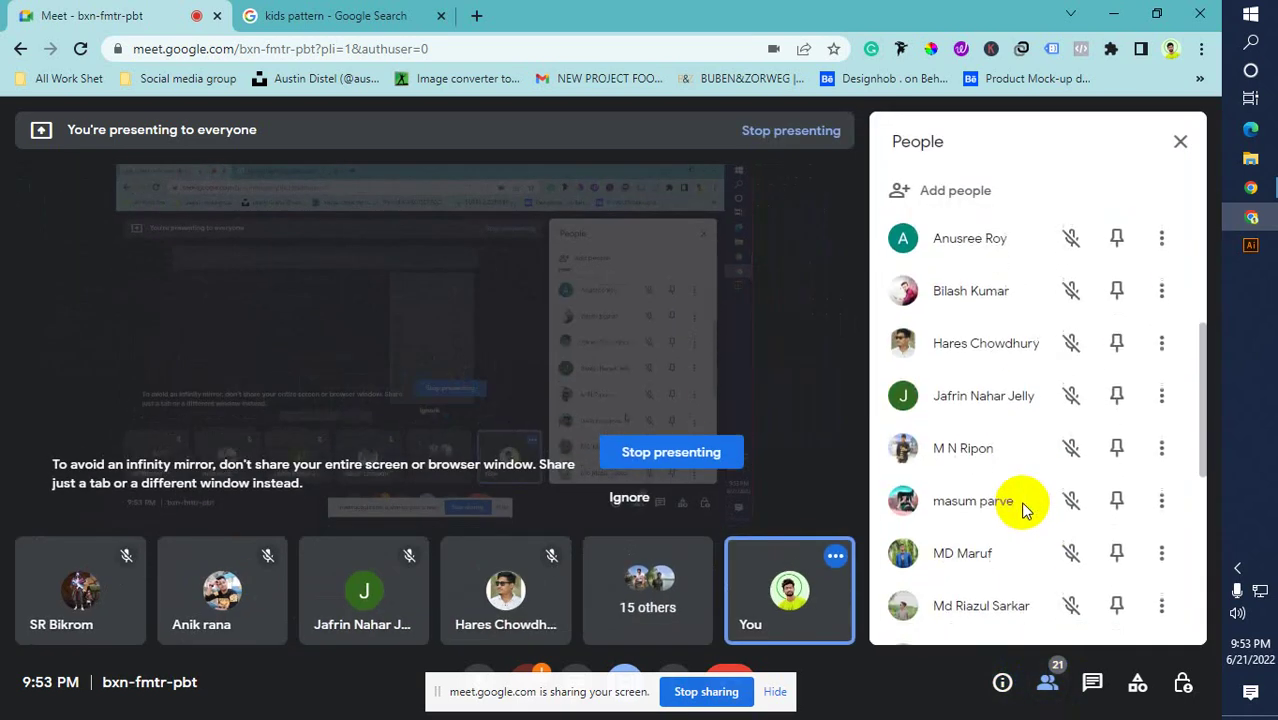
scroll(1022, 510, down, 3)
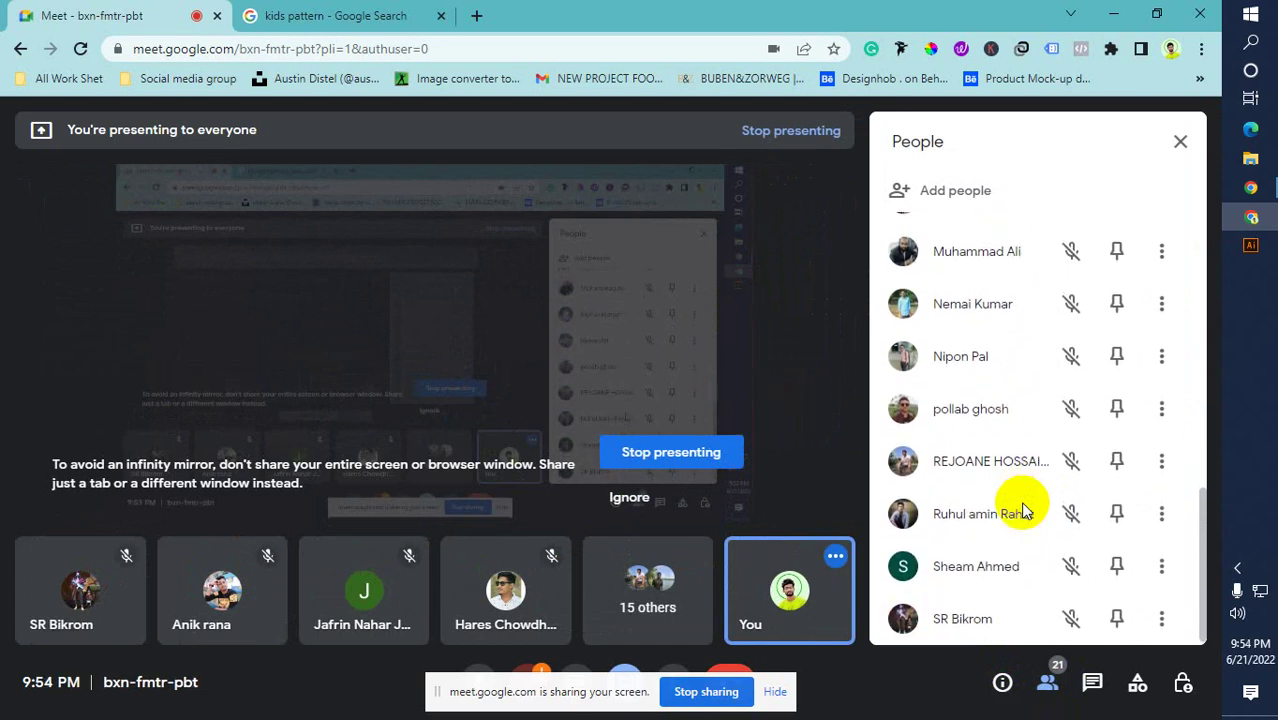
scroll(1022, 510, up, 9)
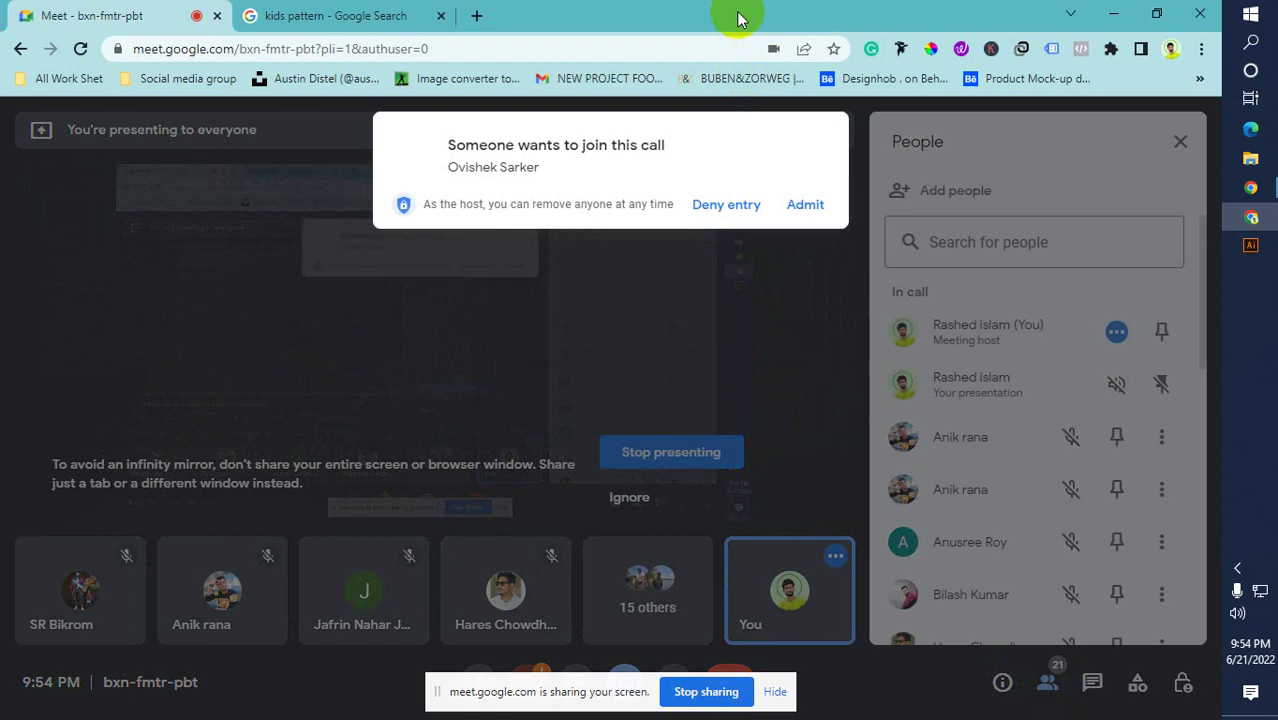
click(805, 207)
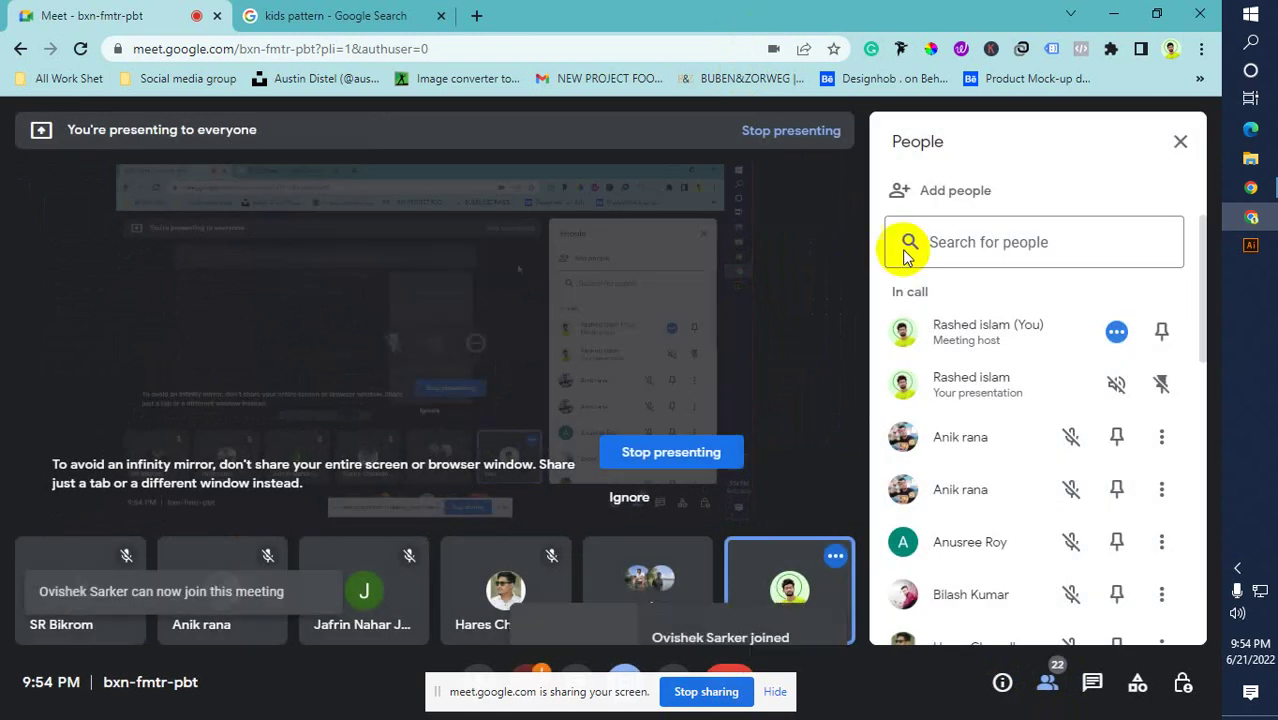
Return to Illustrator, deselect the slice and close the sliced web page JPG document without saving changes
click(1250, 245)
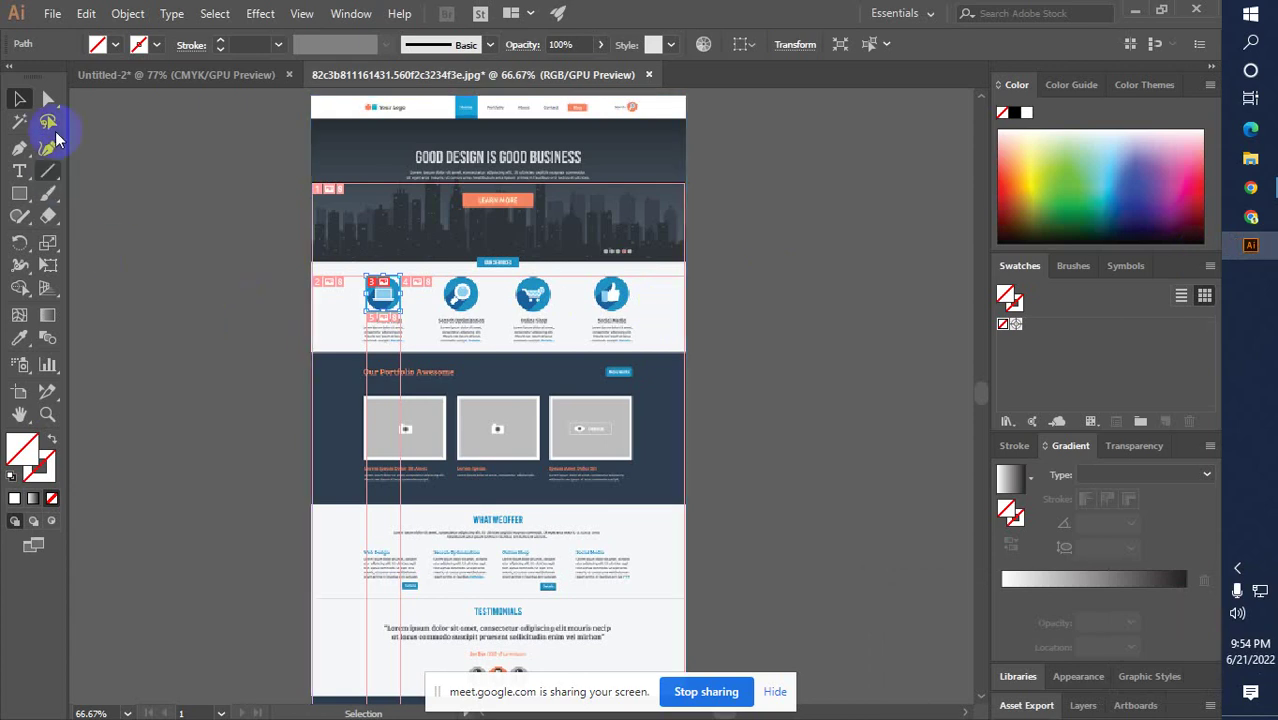
click(177, 177)
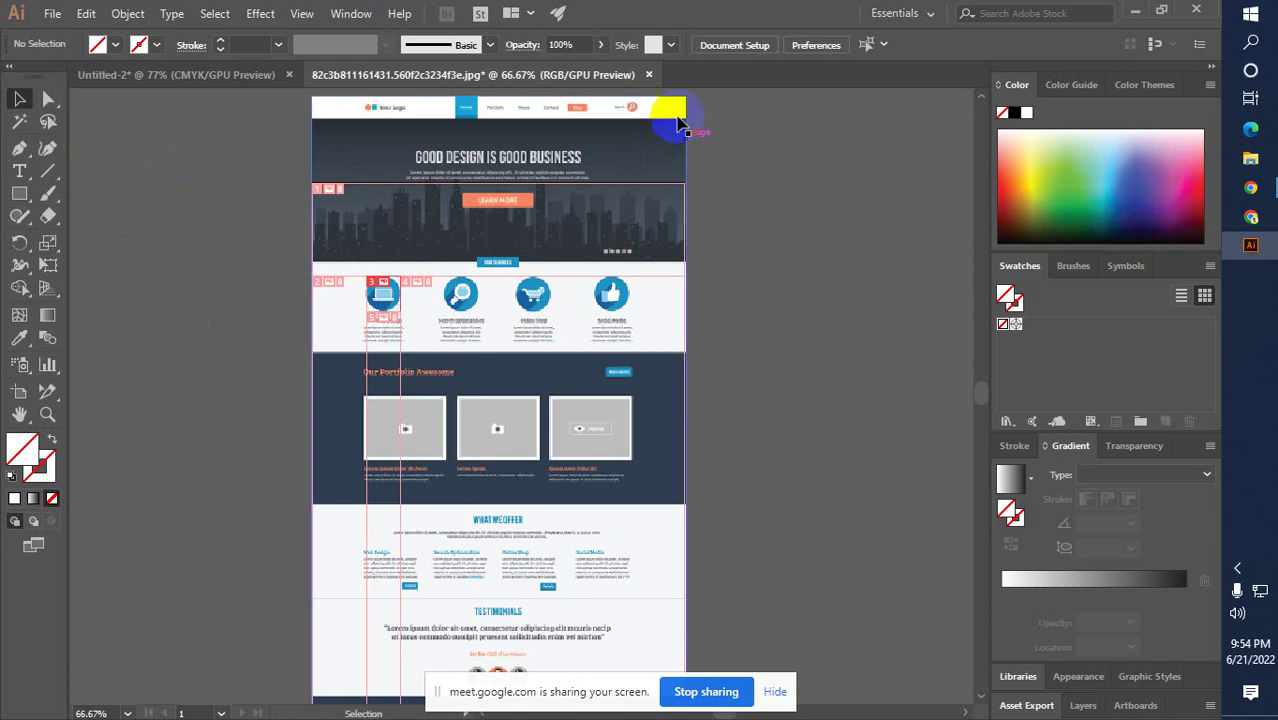
click(648, 75)
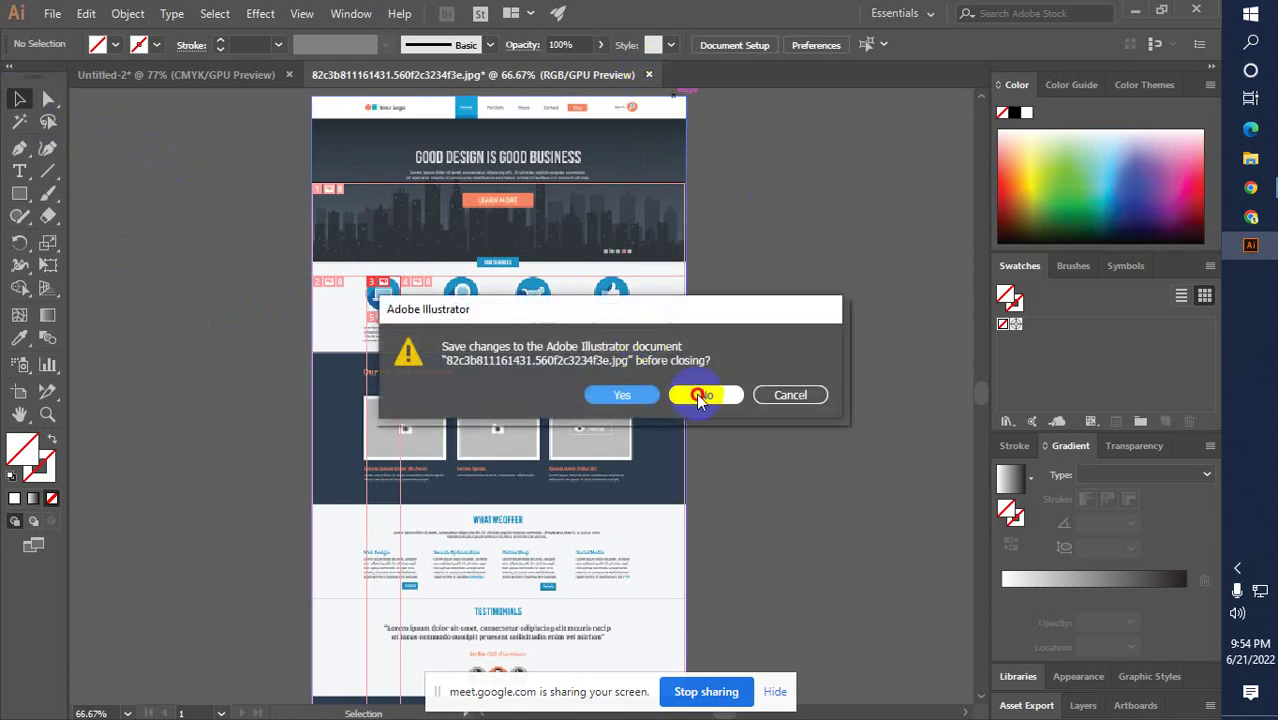
click(700, 395)
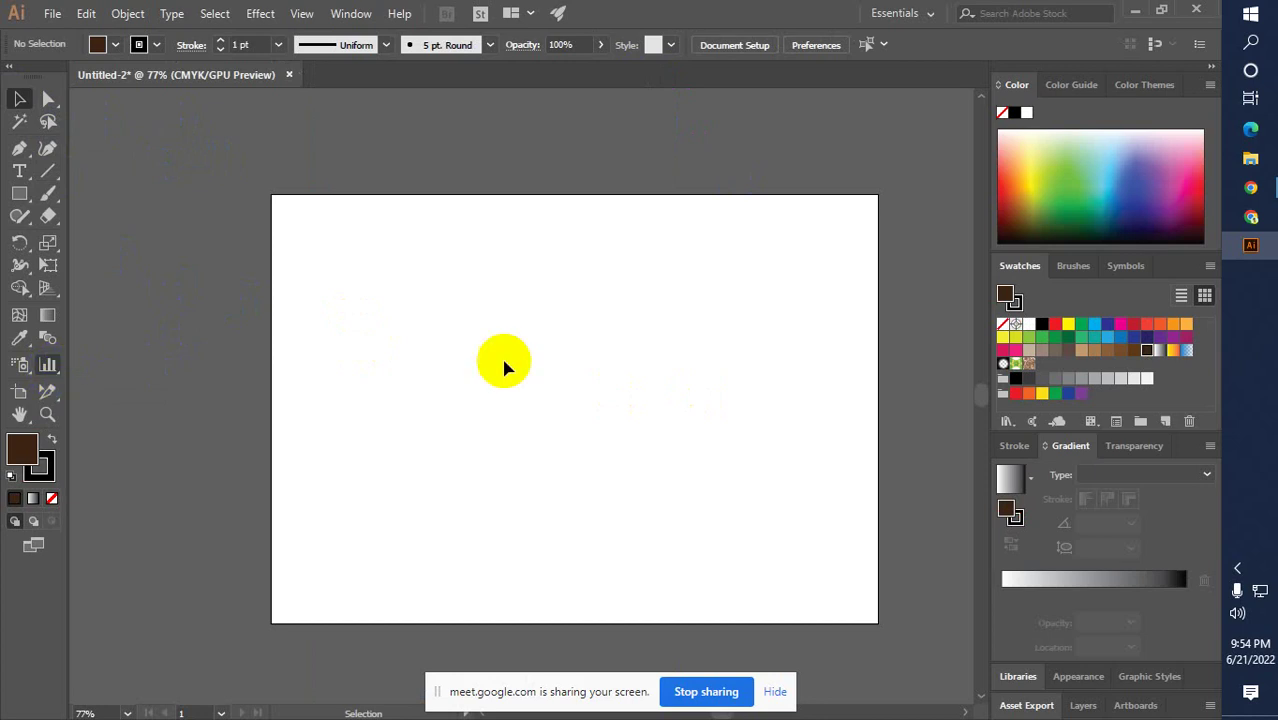
Switch to the Google Images results in Chrome and search for "graph design"
click(1262, 221)
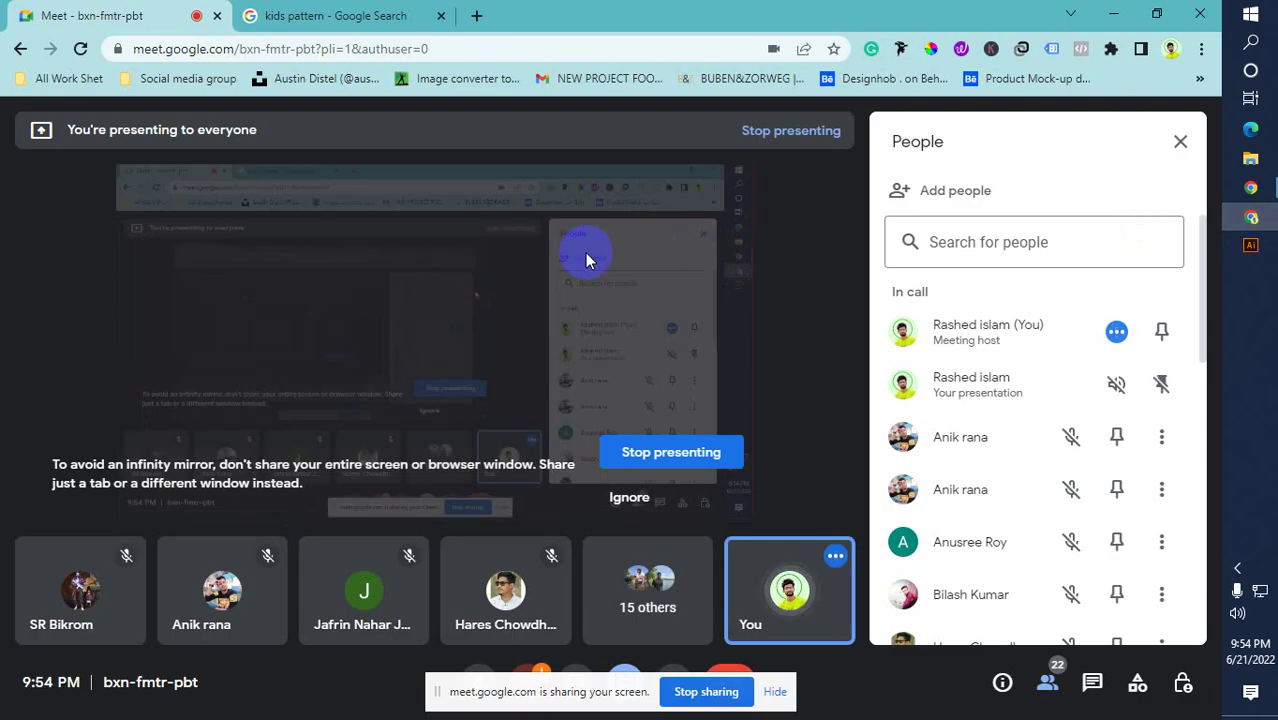
click(262, 16)
scroll(270, 136, up, 2)
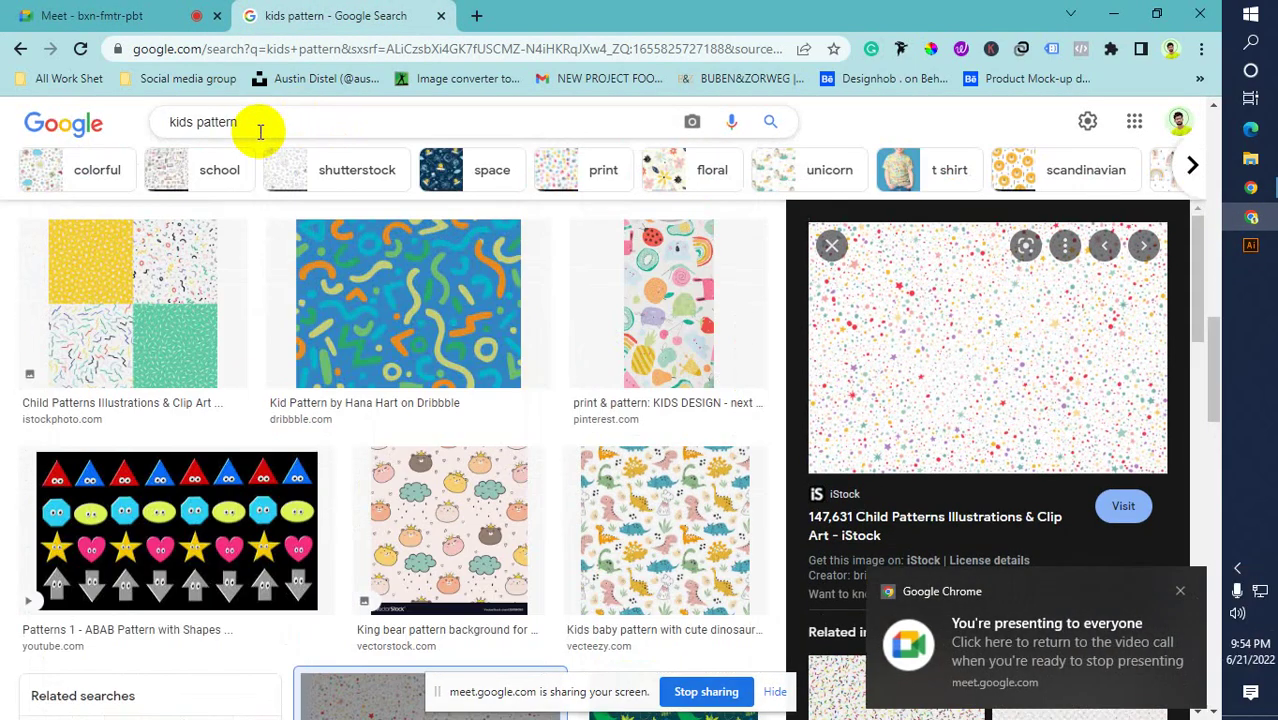
click(262, 128)
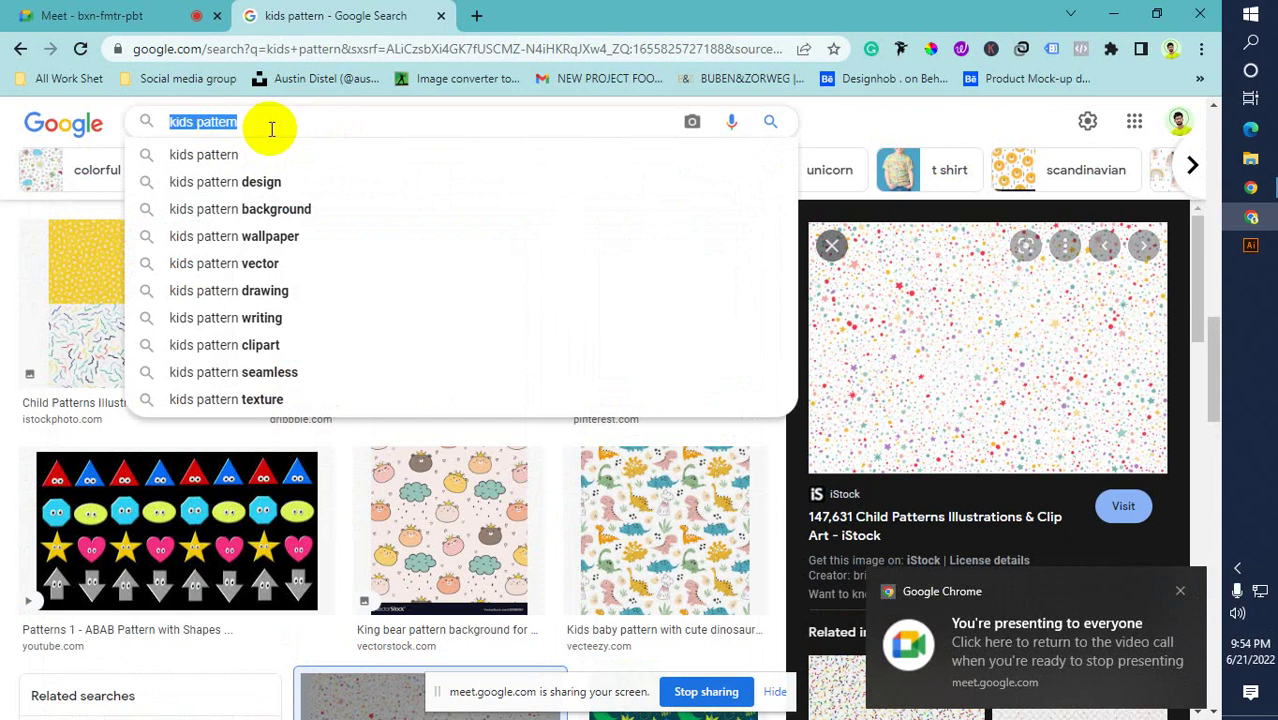
text(graph)
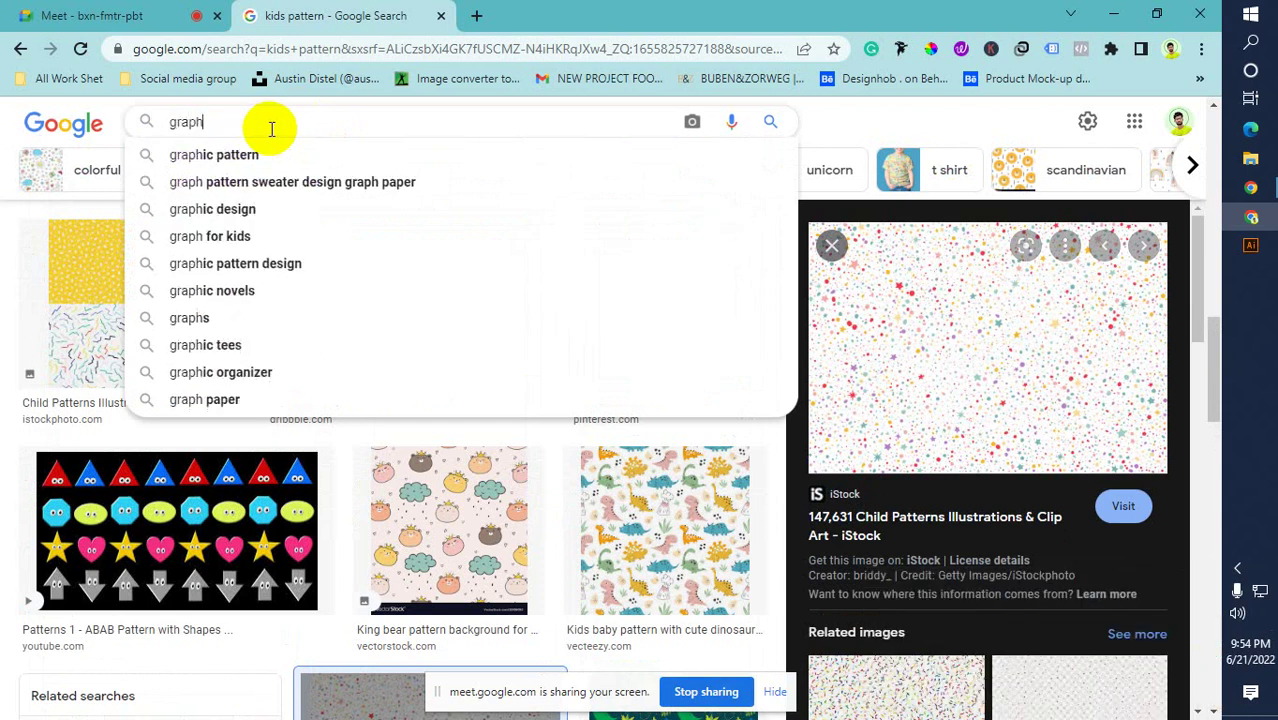
text( d)
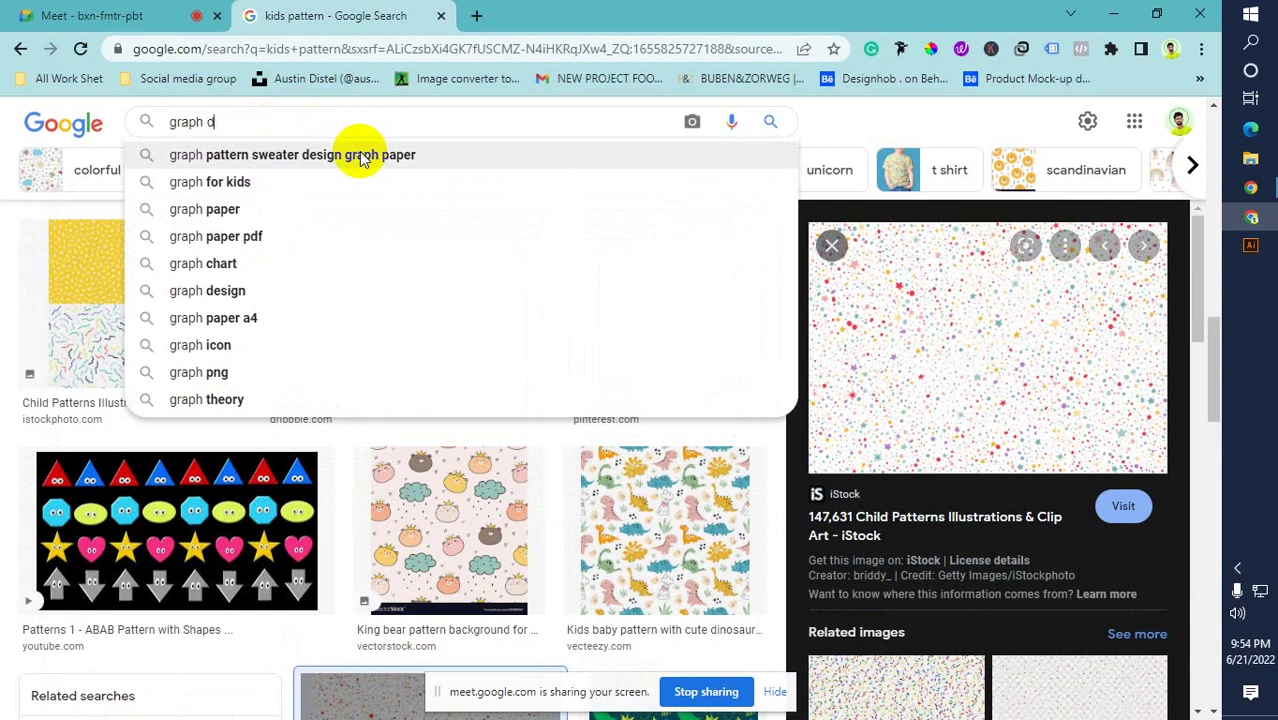
text(esign)
click(362, 158)
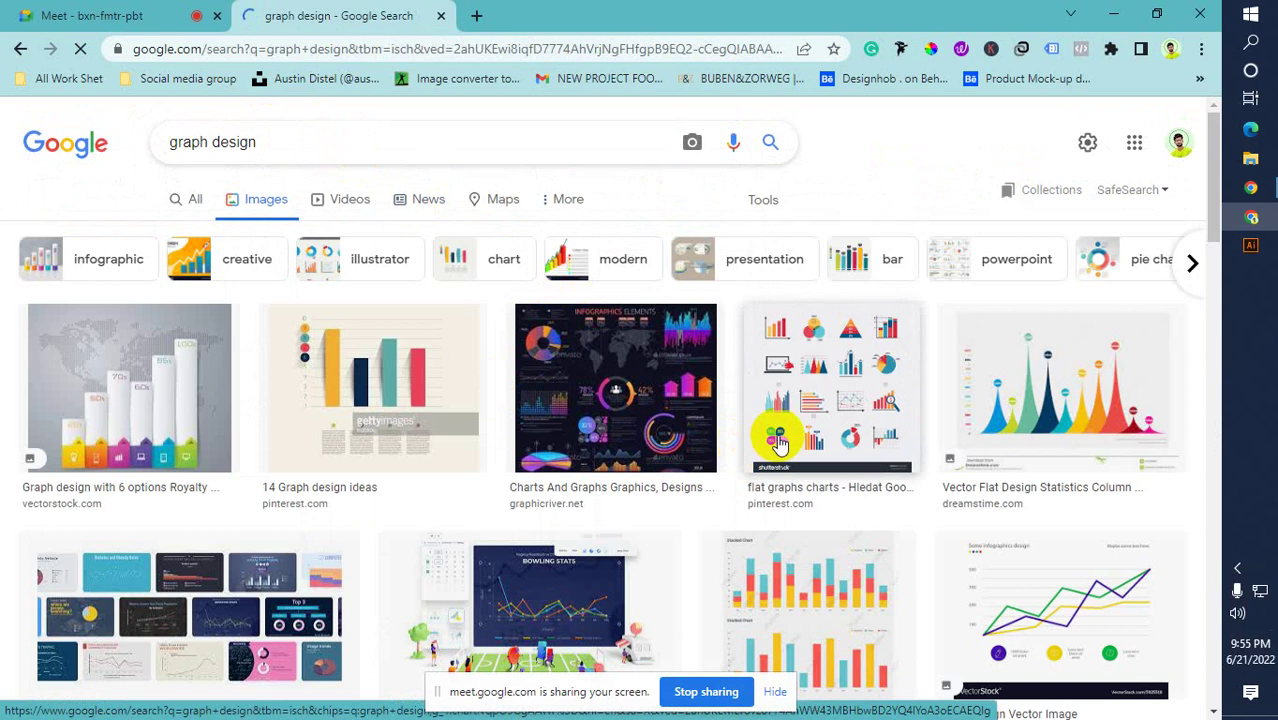
Preview the flat graph charts, stacked bar graph, infographic line diagram and flat-charts vector image results
click(836, 400)
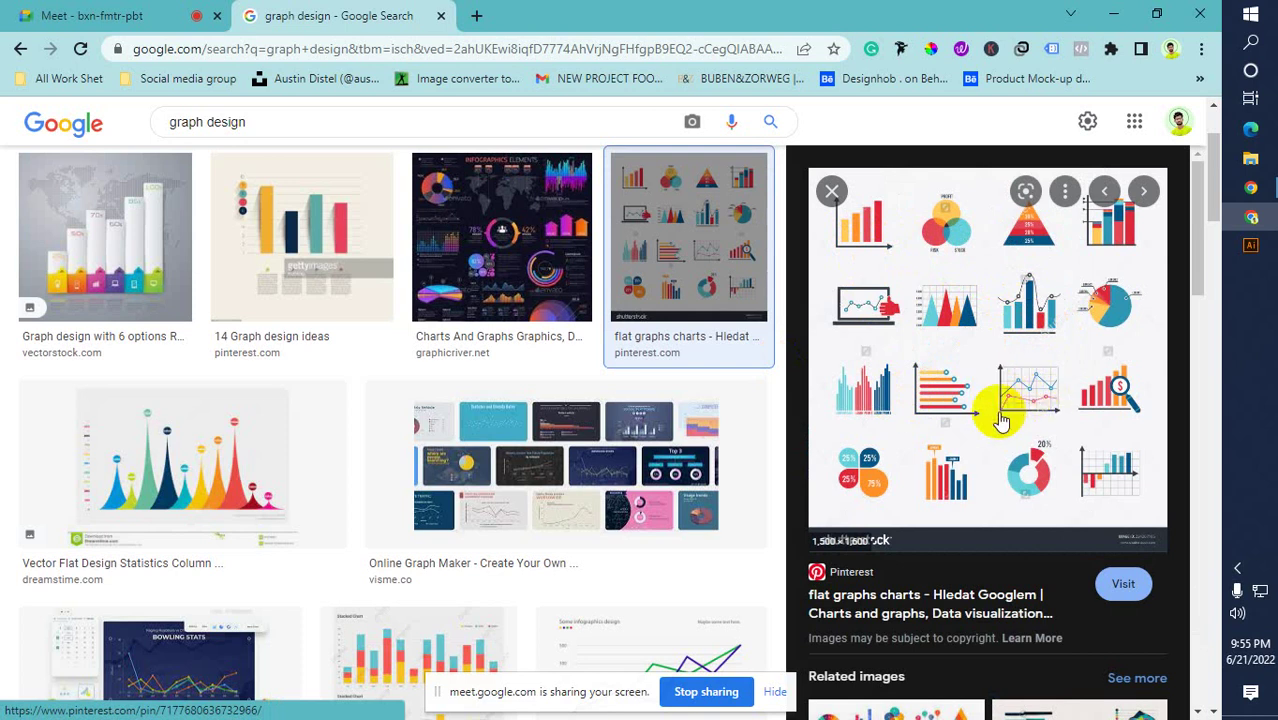
scroll(548, 455, down, 2)
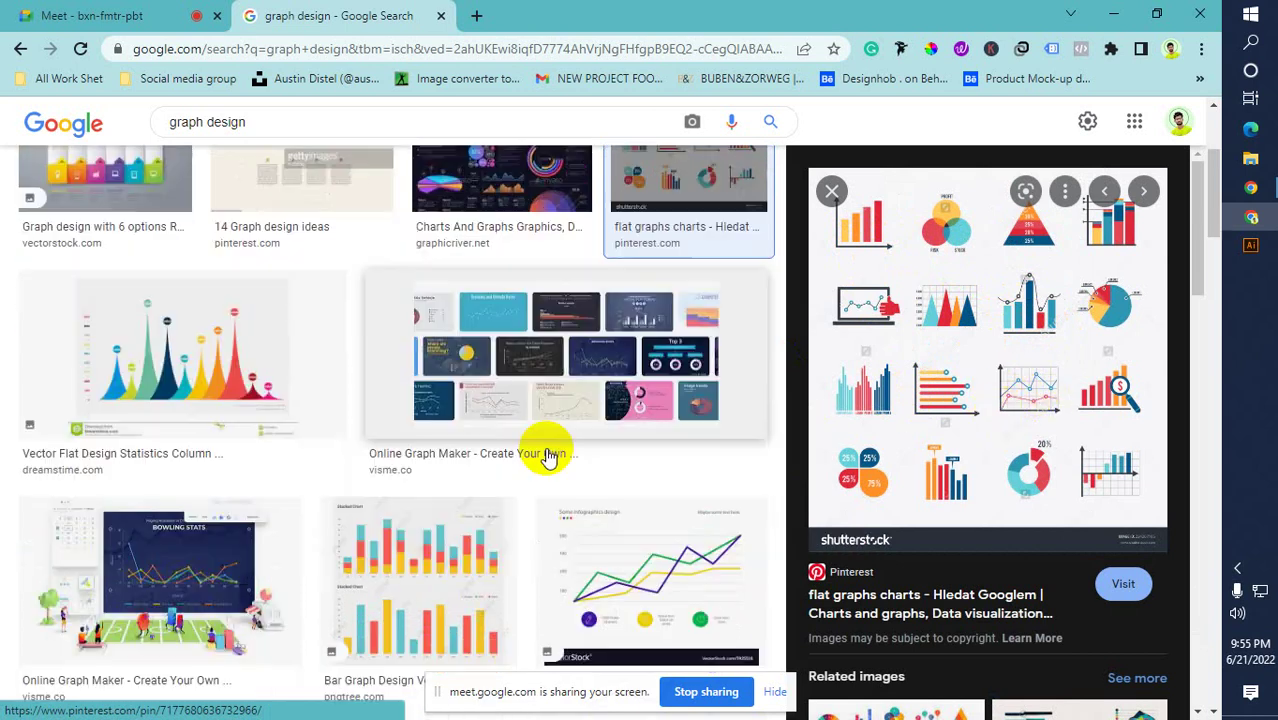
click(452, 485)
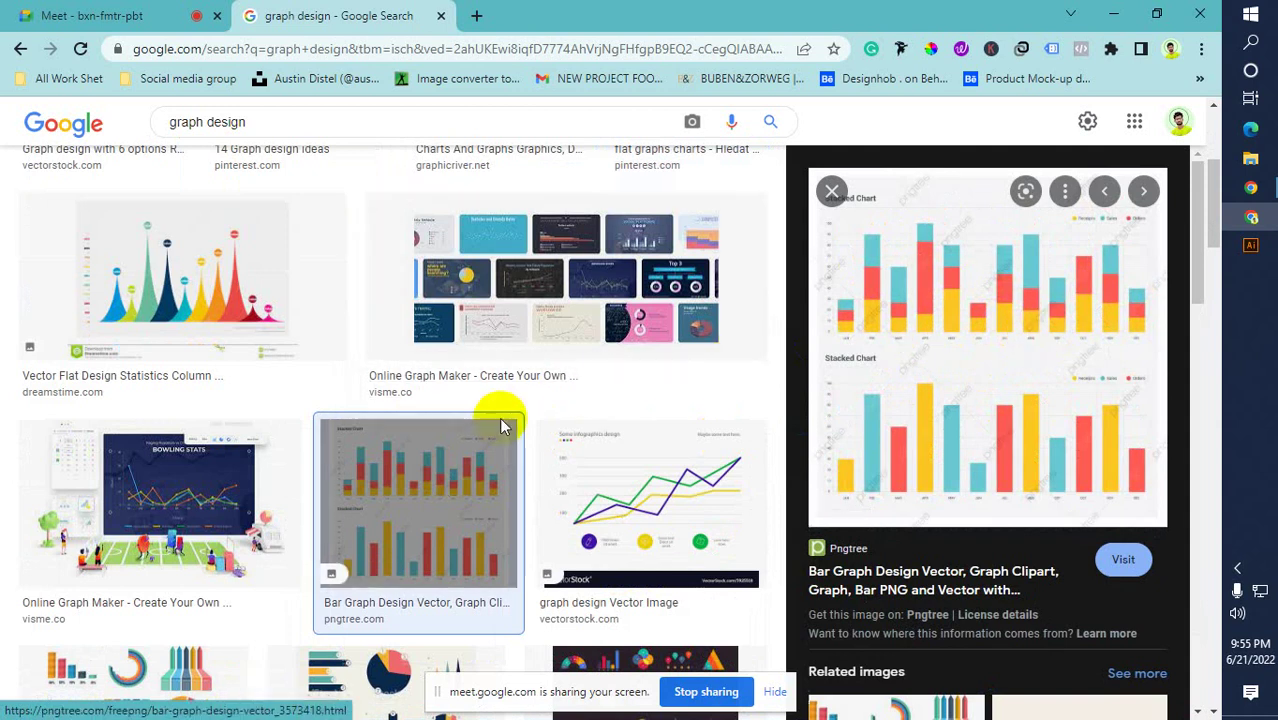
scroll(600, 400, down, 1)
click(633, 385)
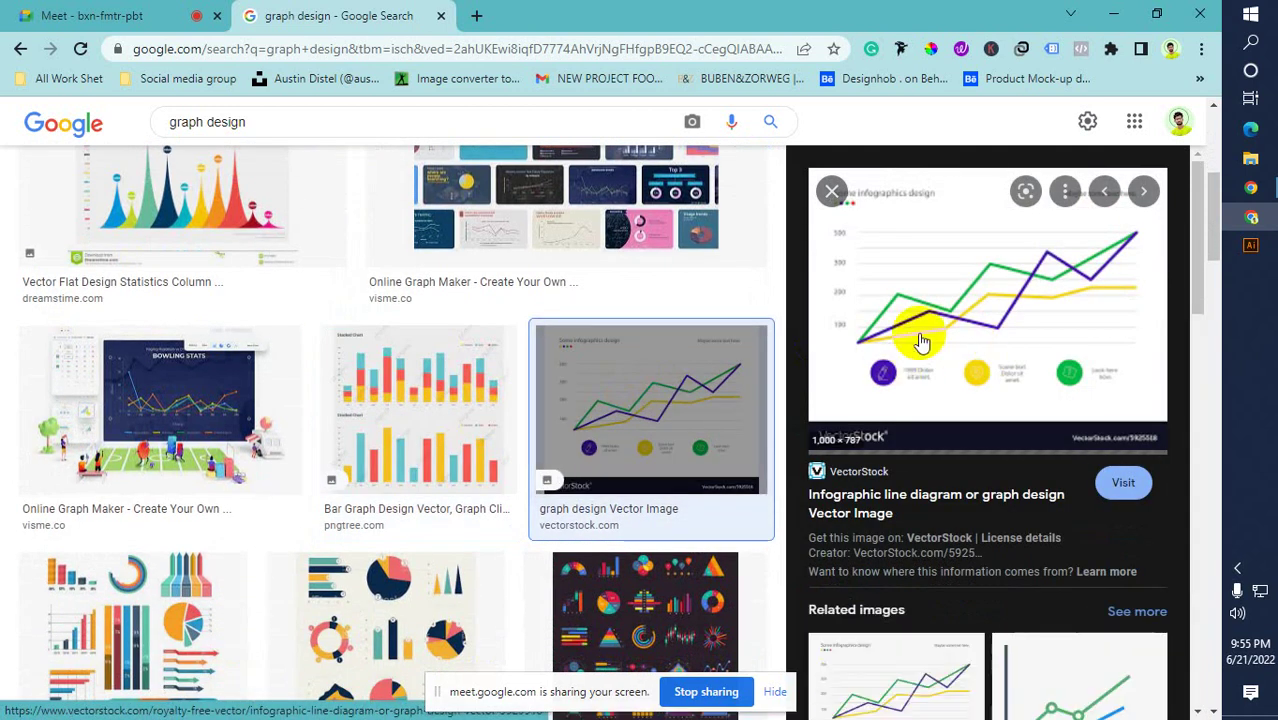
scroll(458, 455, down, 3)
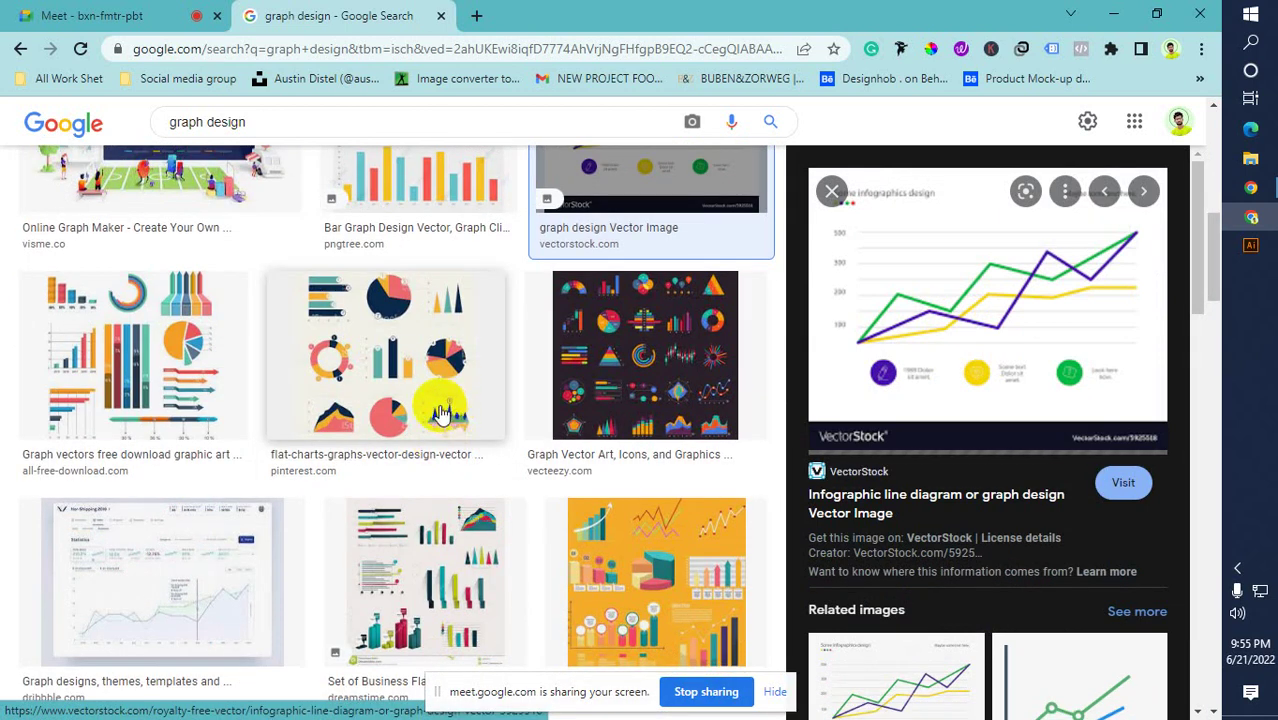
click(358, 378)
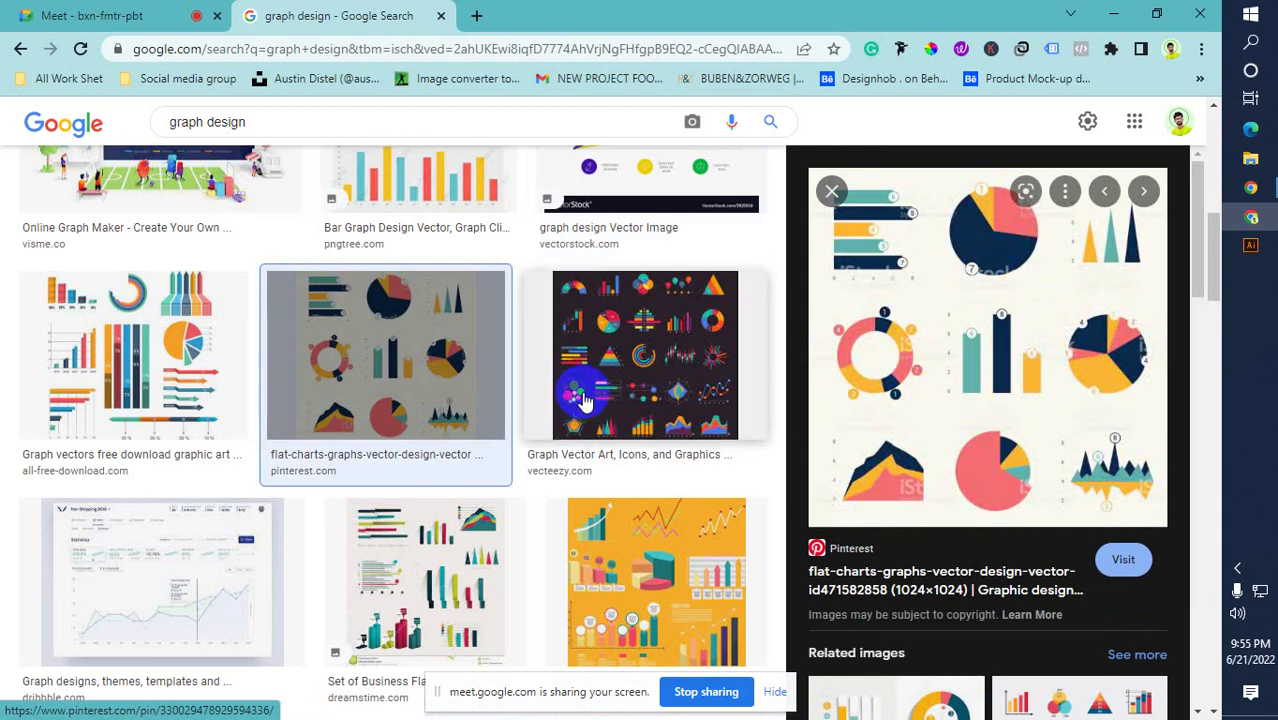
Preview the orange graph vectors, the Education charts design elements and the blue Freepik line chart illustration
scroll(428, 420, down, 3)
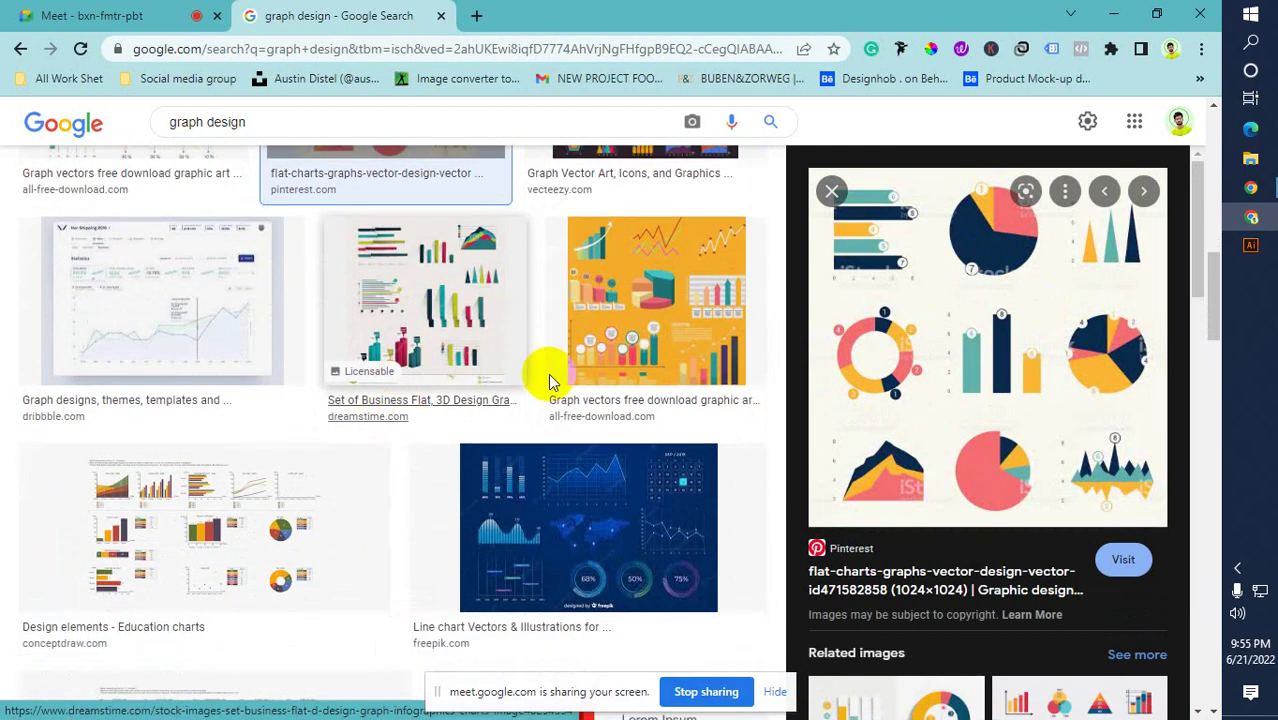
click(648, 335)
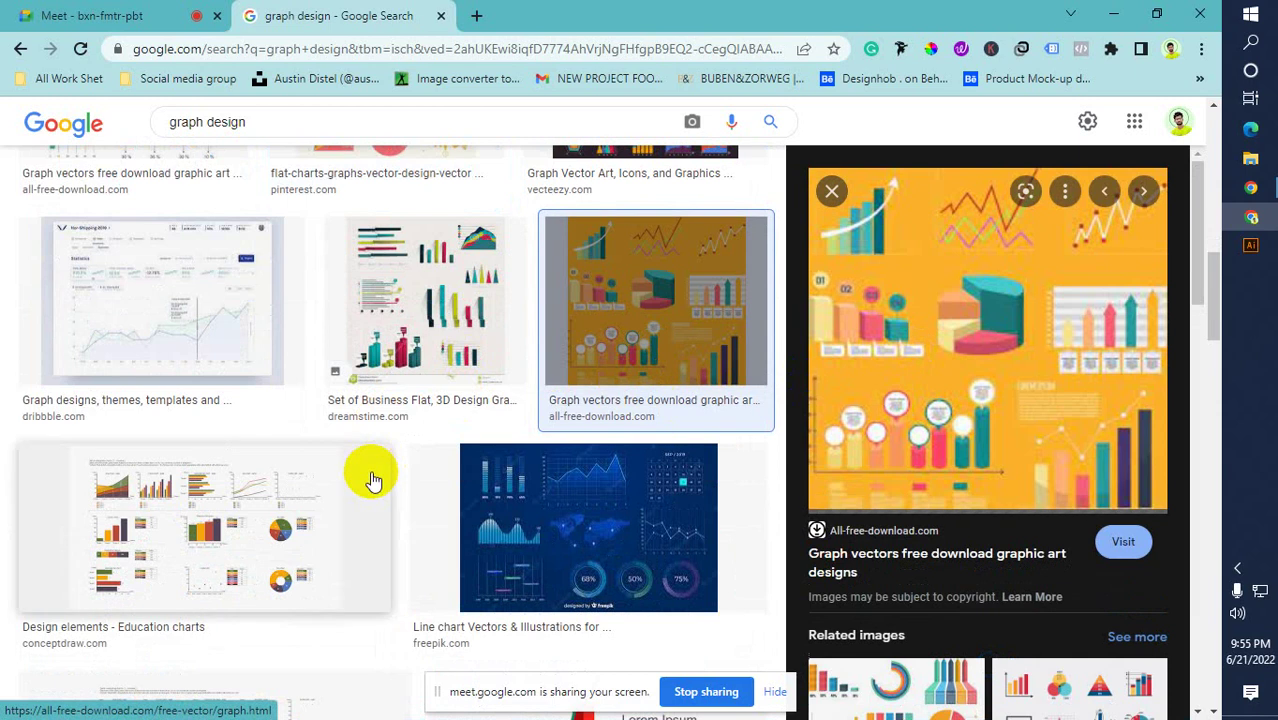
scroll(372, 481, down, 1)
click(238, 443)
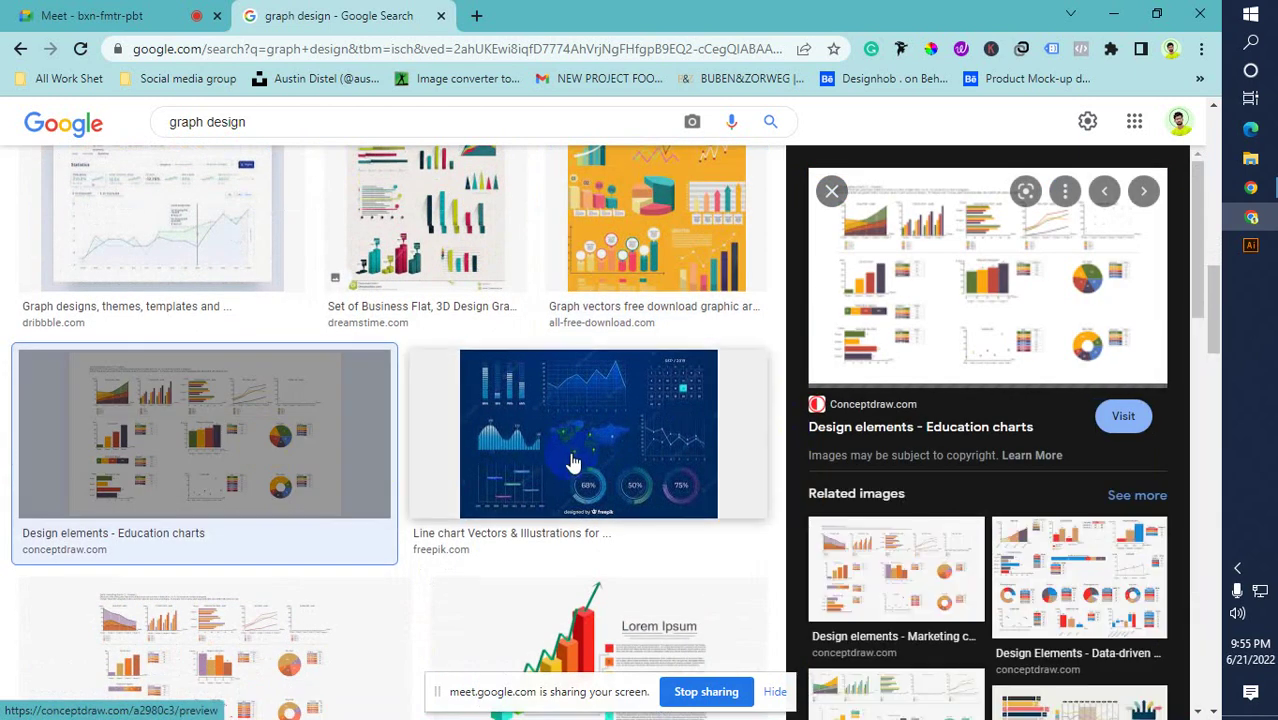
scroll(572, 462, down, 3)
scroll(570, 450, up, 2)
click(592, 358)
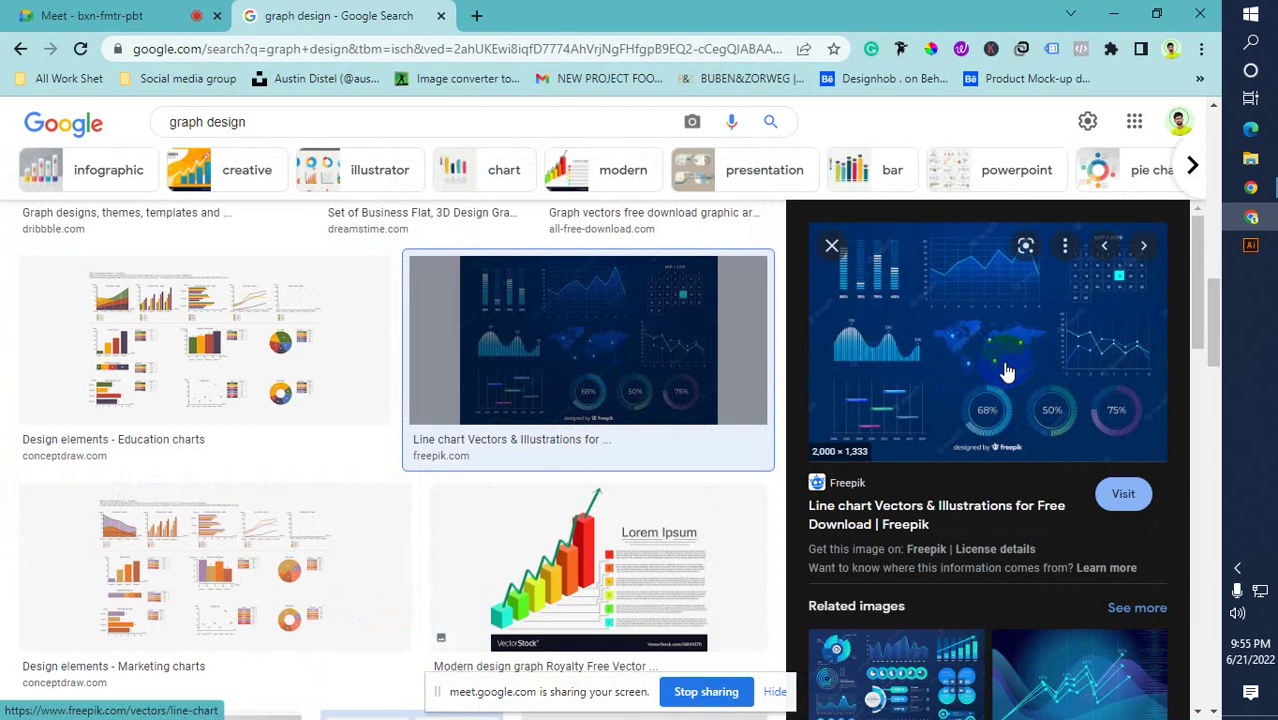
Examine the Freepik line chart image and preview the related Vecteezy graph vector art
scroll(1002, 373, down, 1)
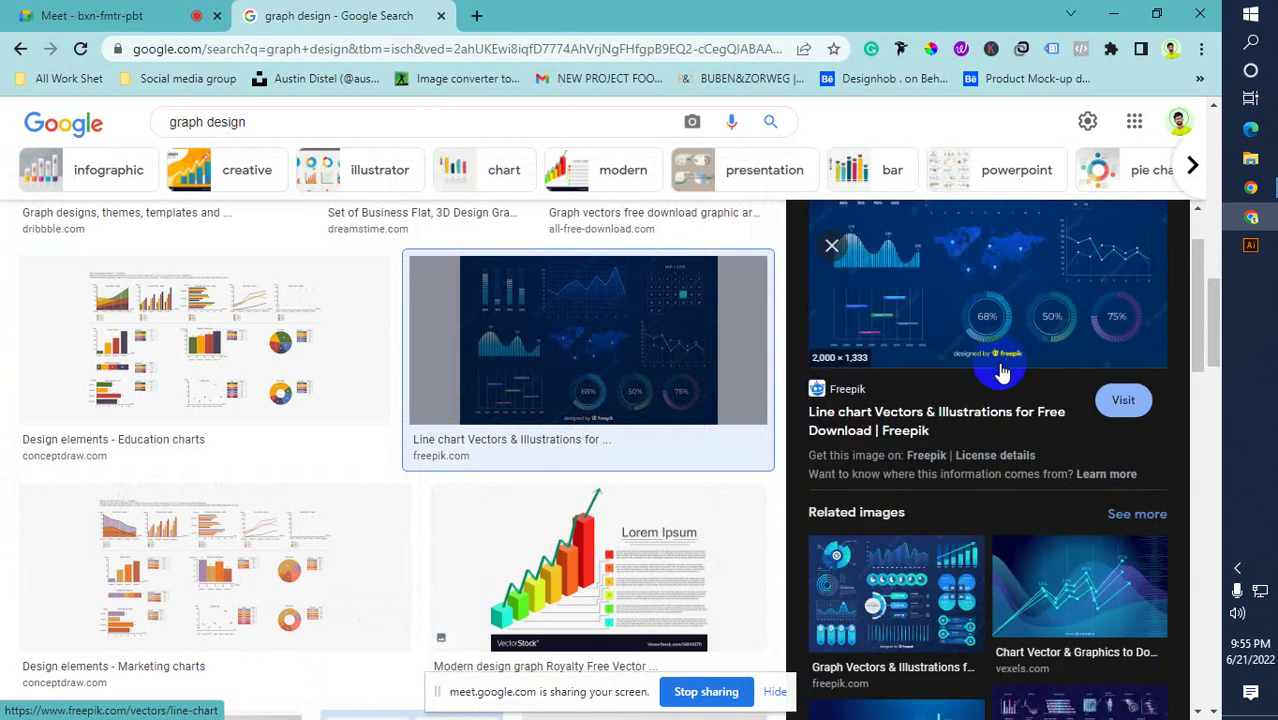
scroll(1002, 373, up, 1)
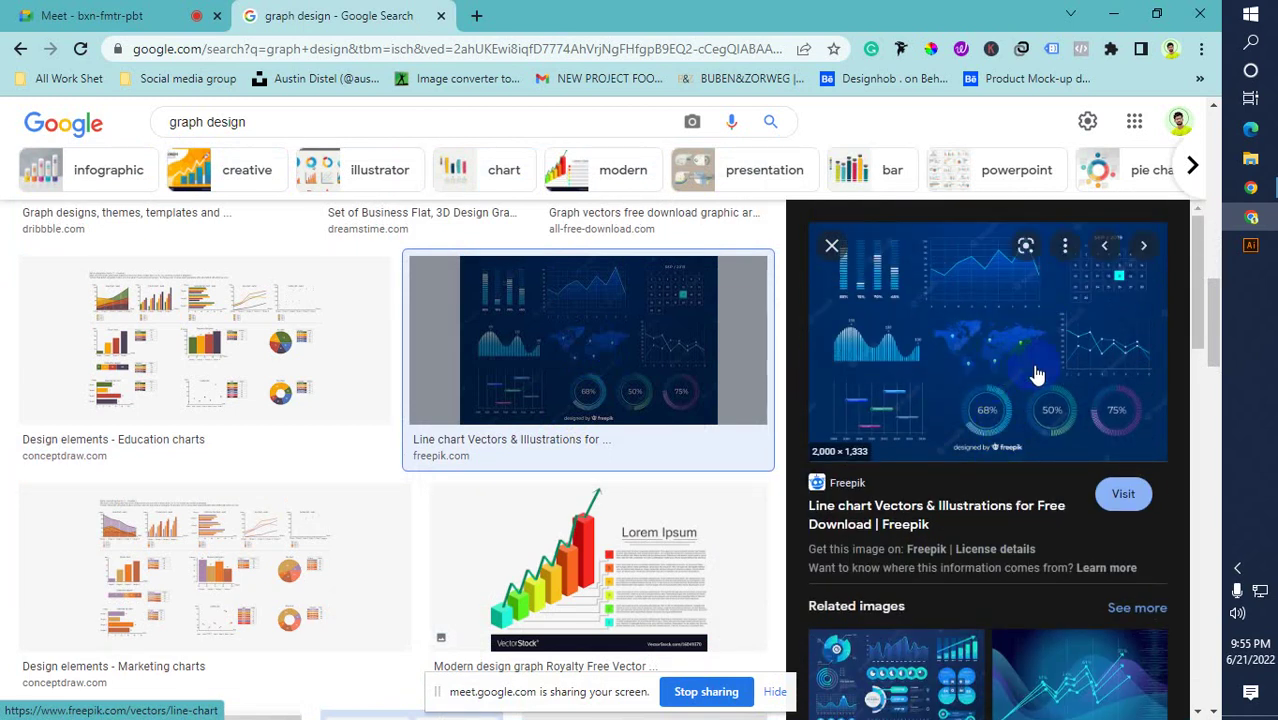
scroll(1002, 379, down, 1)
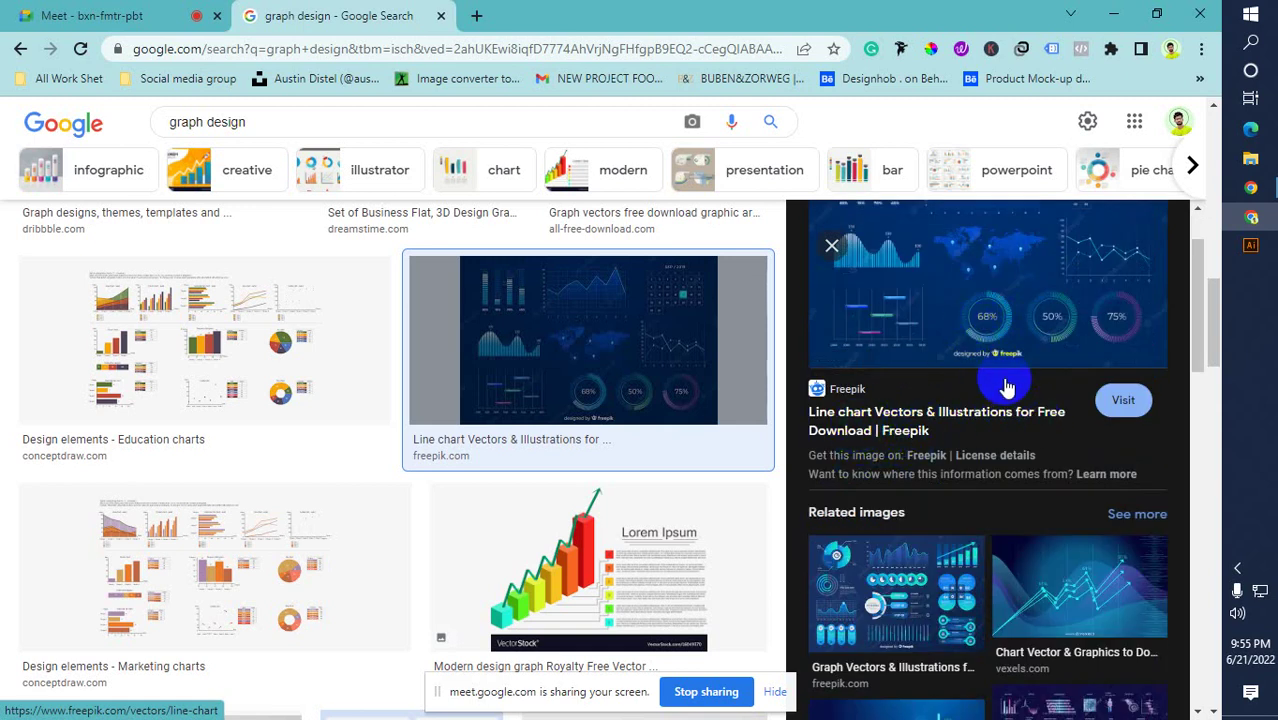
scroll(1004, 379, down, 3)
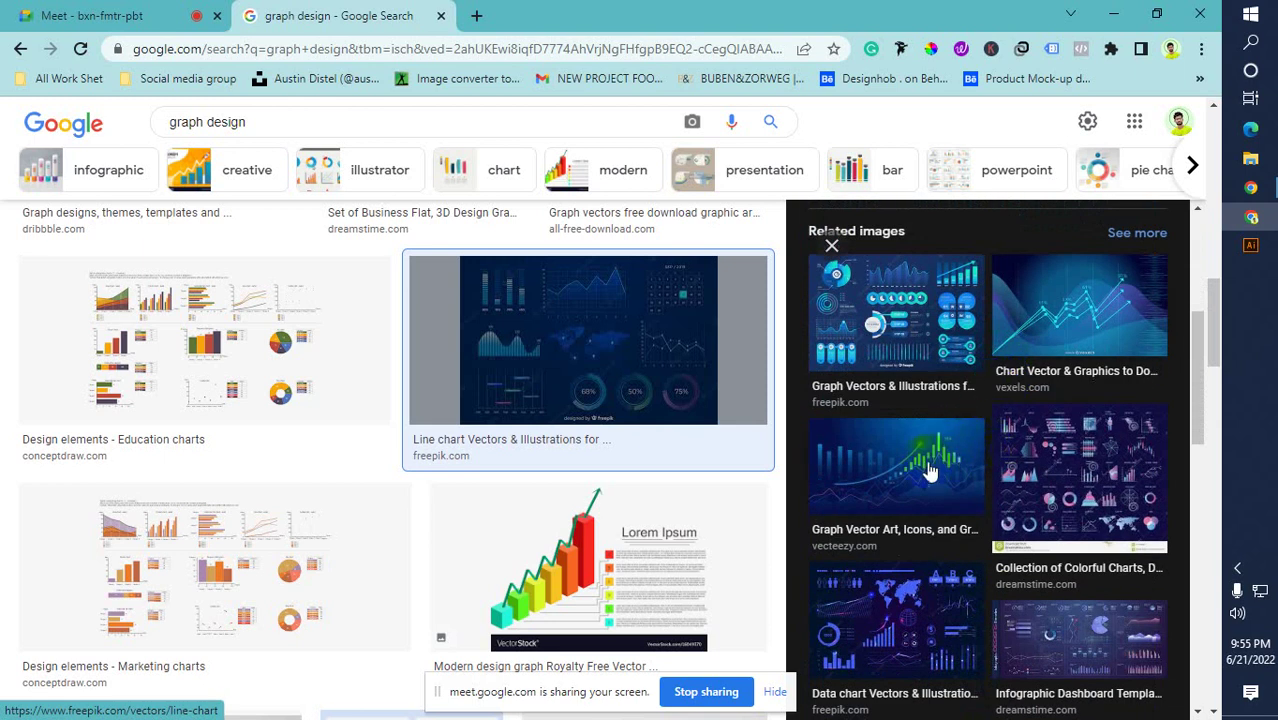
click(926, 468)
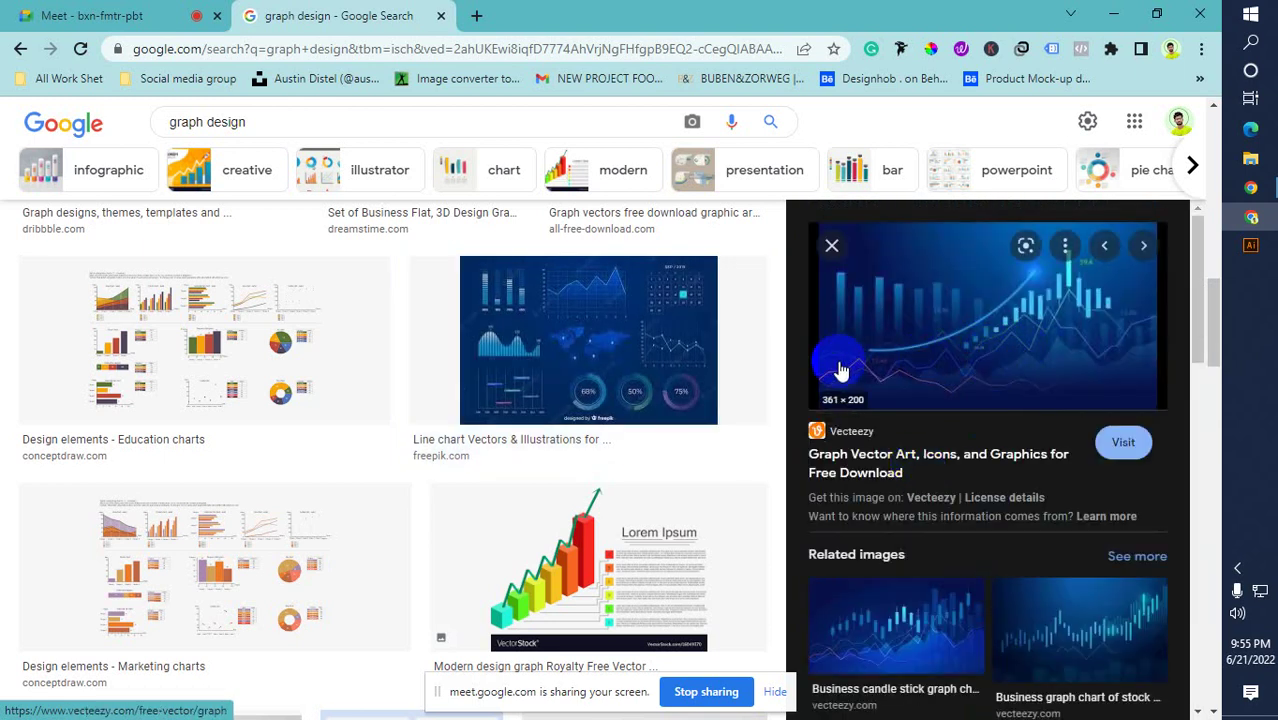
Return to Illustrator, review the available graph tool types and choose the Column Graph Tool
click(1250, 245)
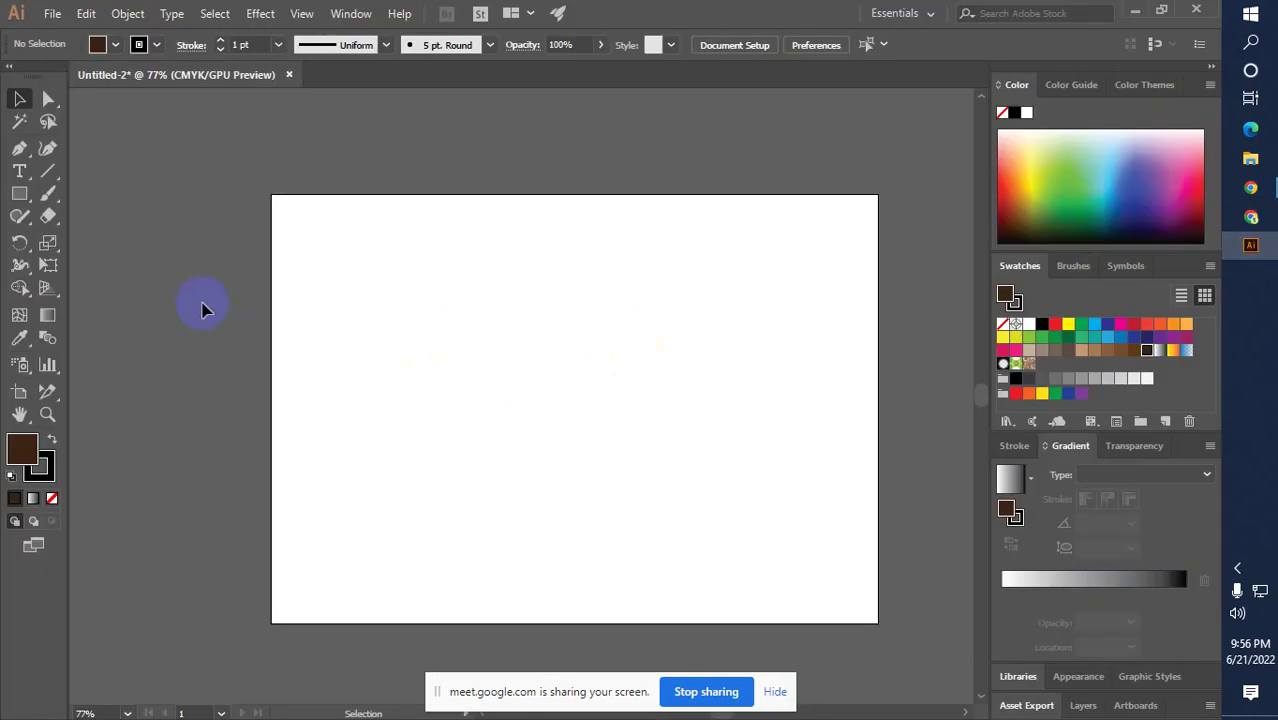
click(46, 373)
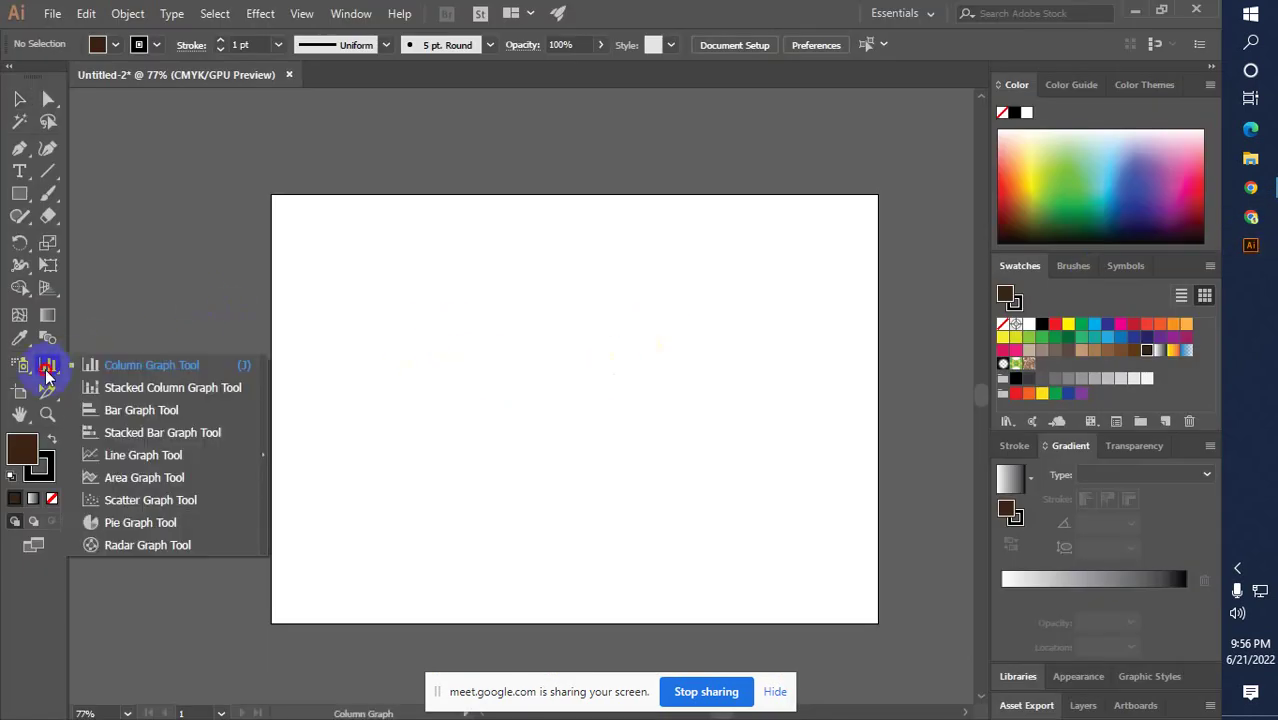
drag(57, 366, 134, 392)
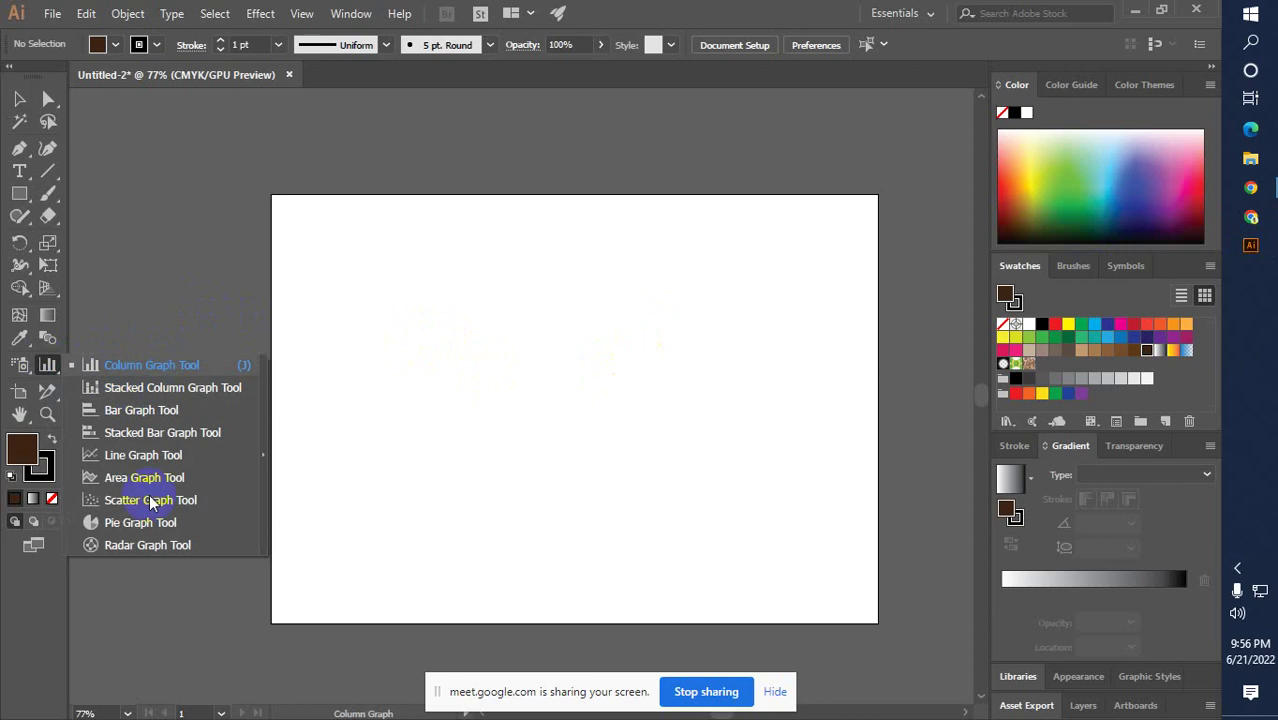
drag(150, 502, 165, 371)
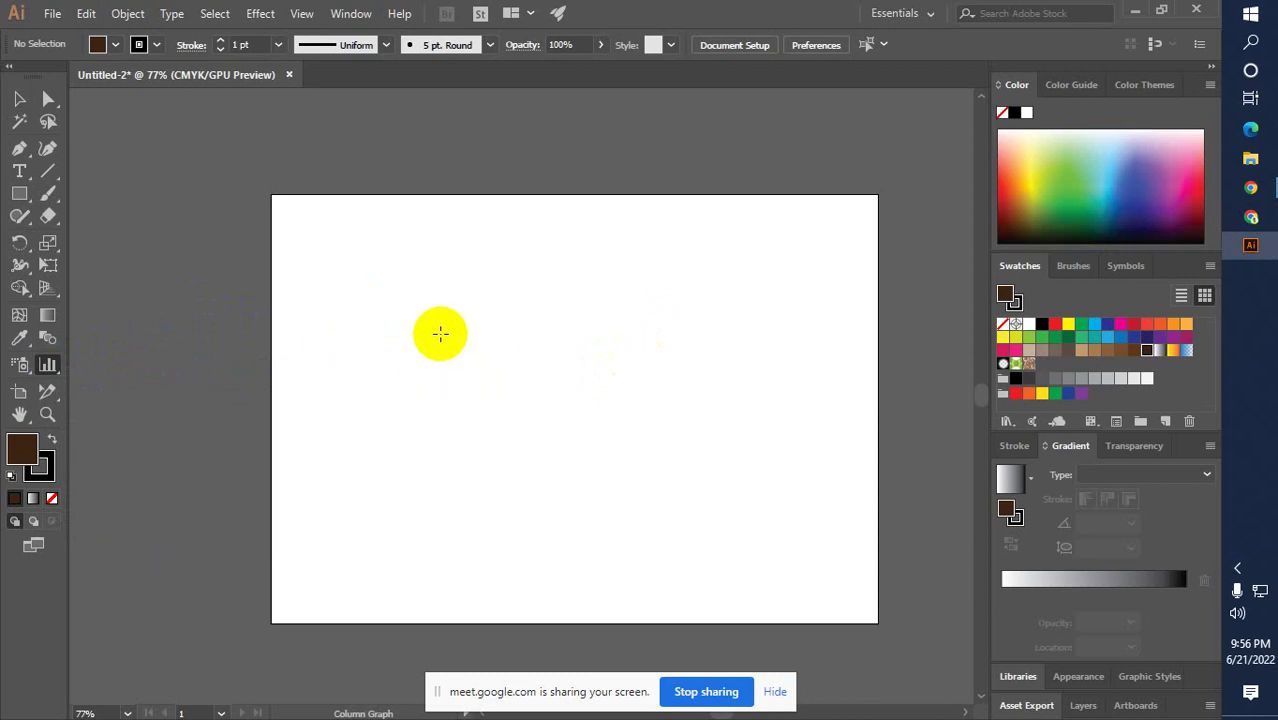
click(456, 298)
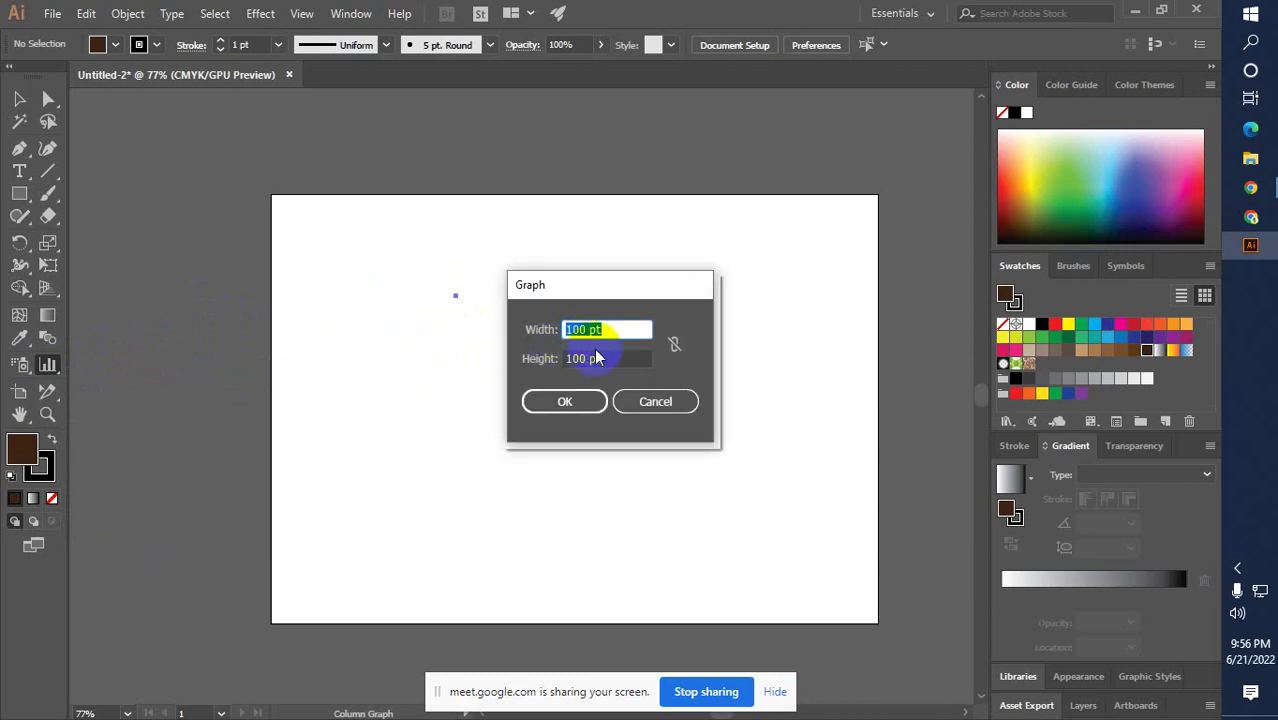
click(660, 401)
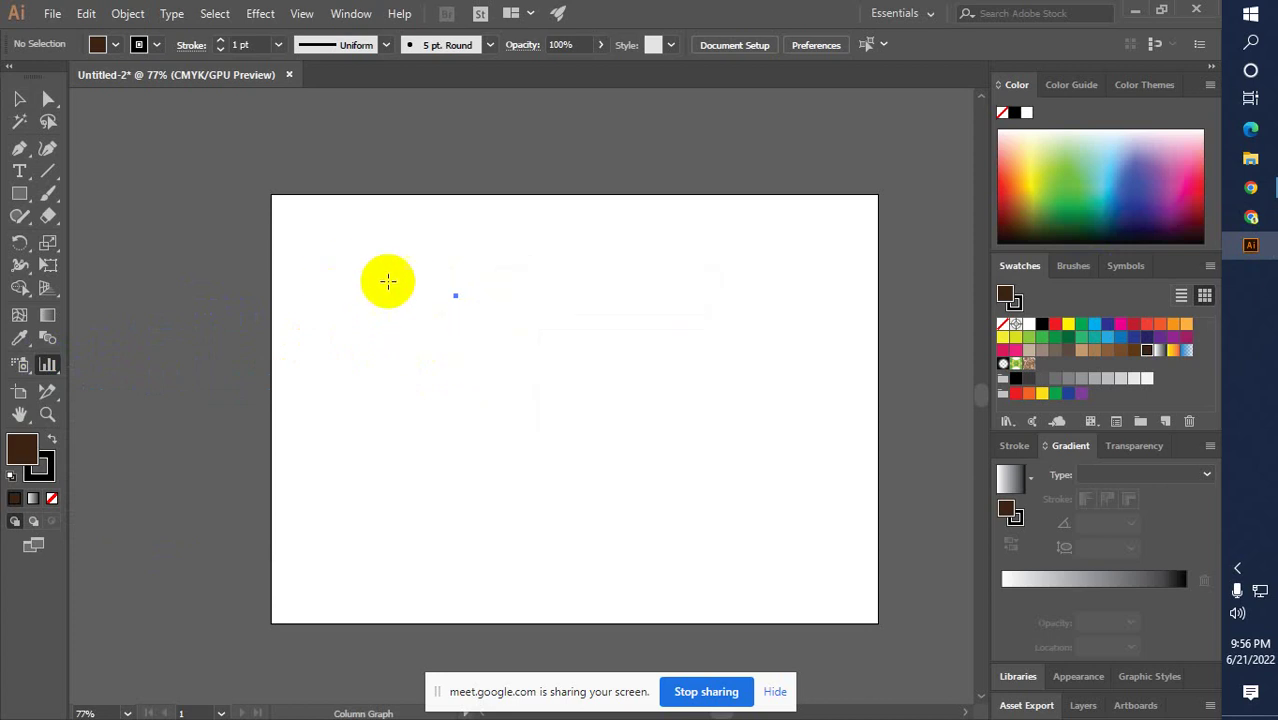
key(ctrl+z)
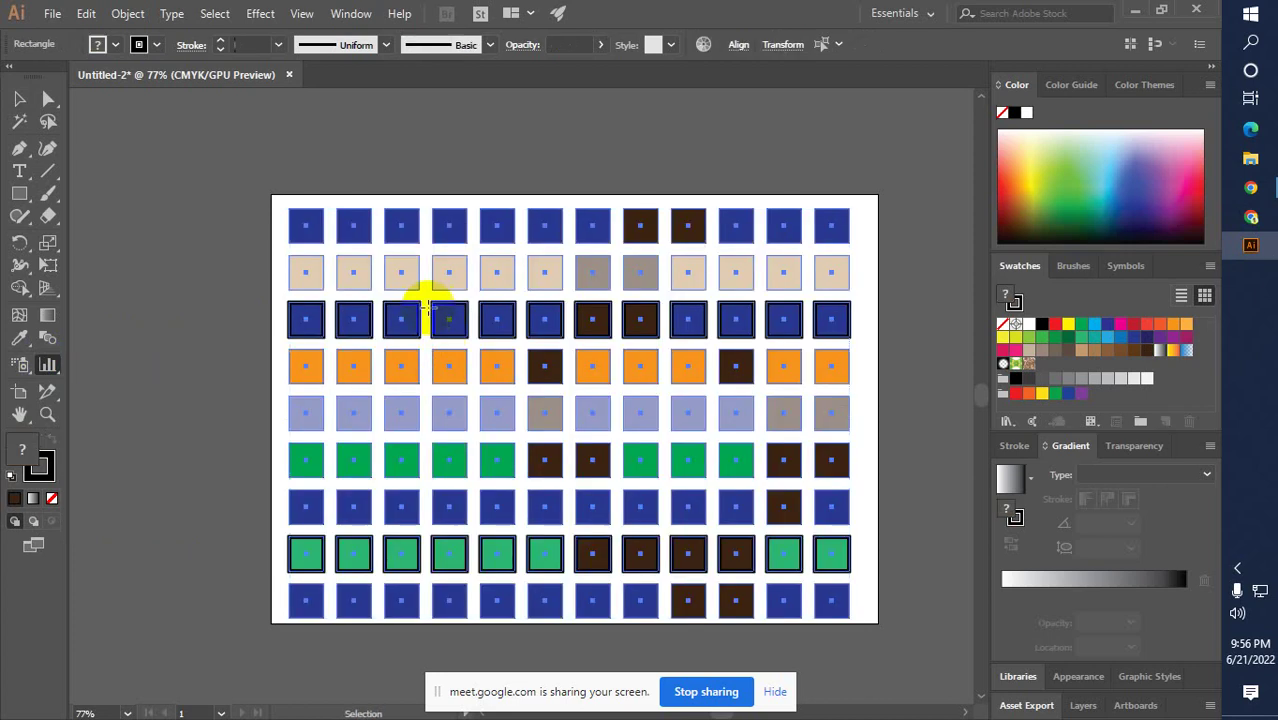
click(26, 110)
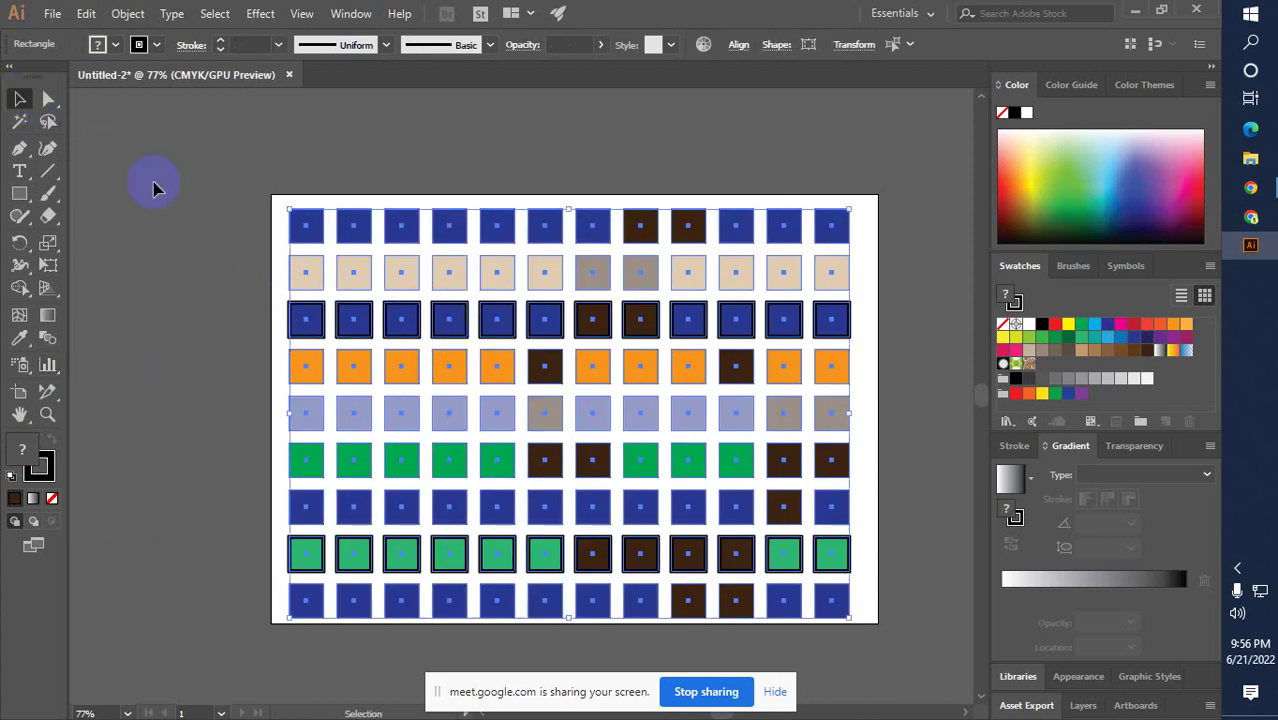
click(151, 183)
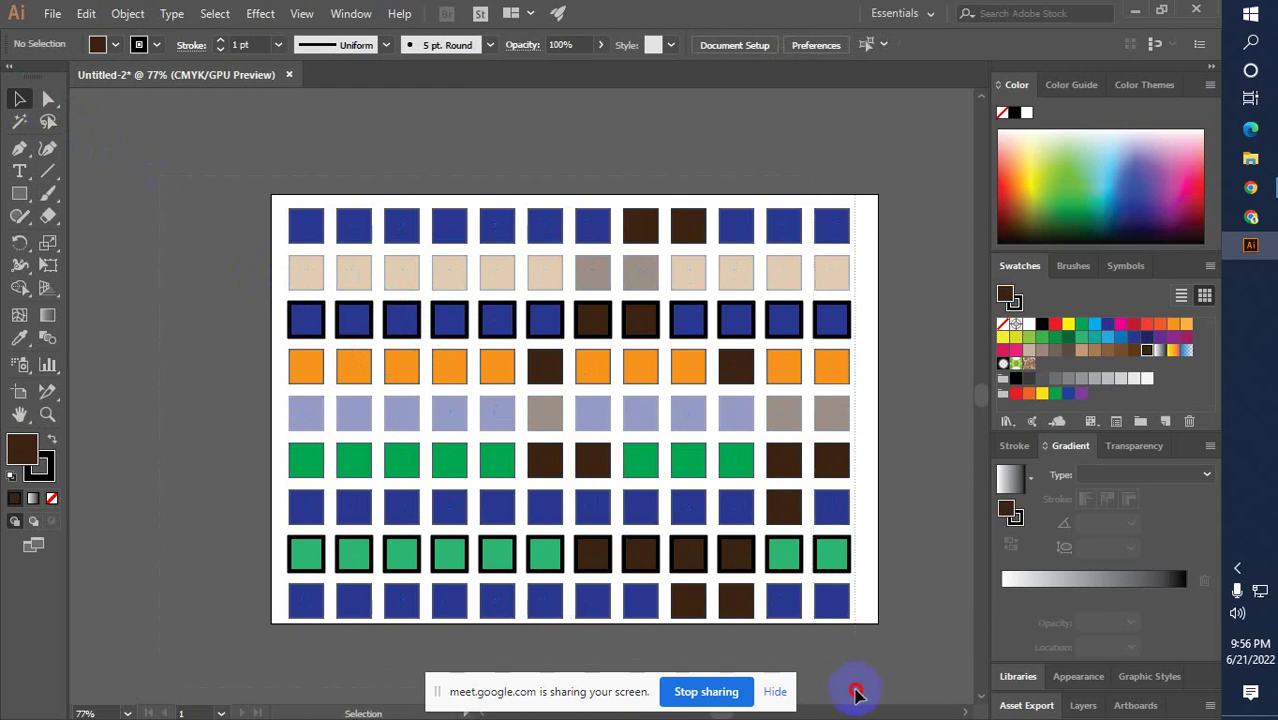
key(ctrl+shift+z)
Draw a large column graph over the left half of the artboard and move its data window clear of it
click(47, 364)
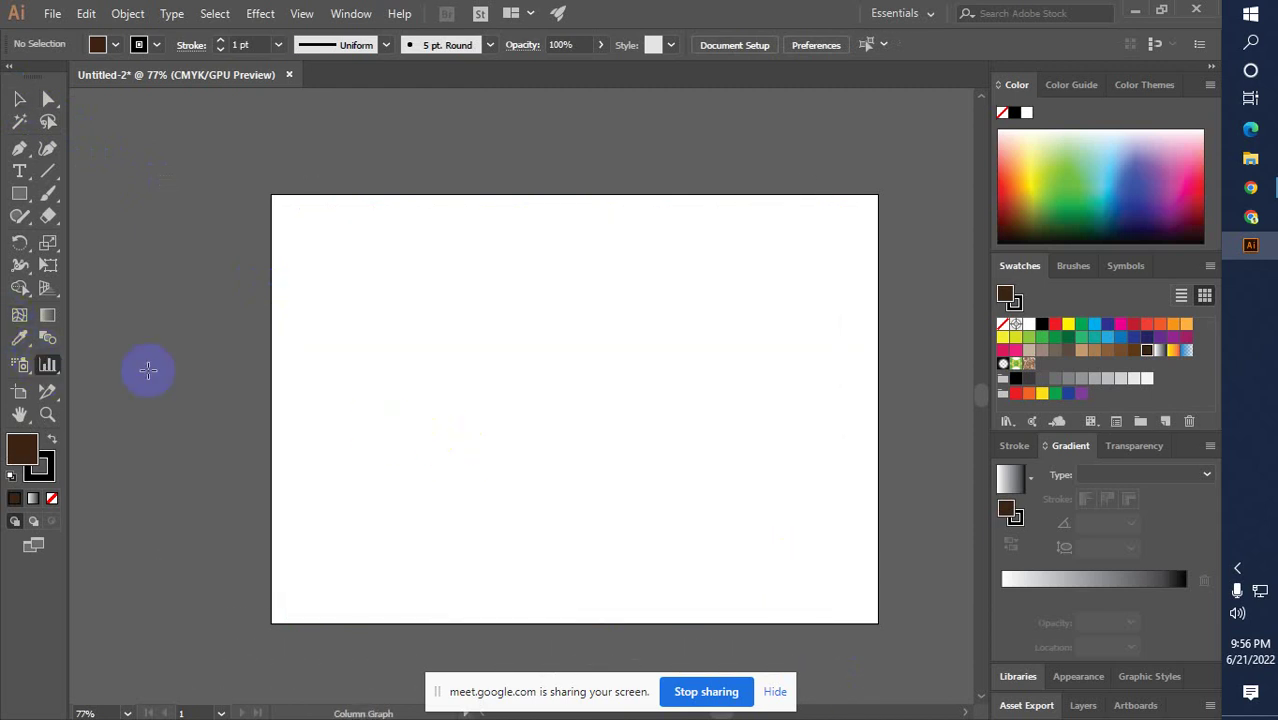
drag(325, 256, 630, 565)
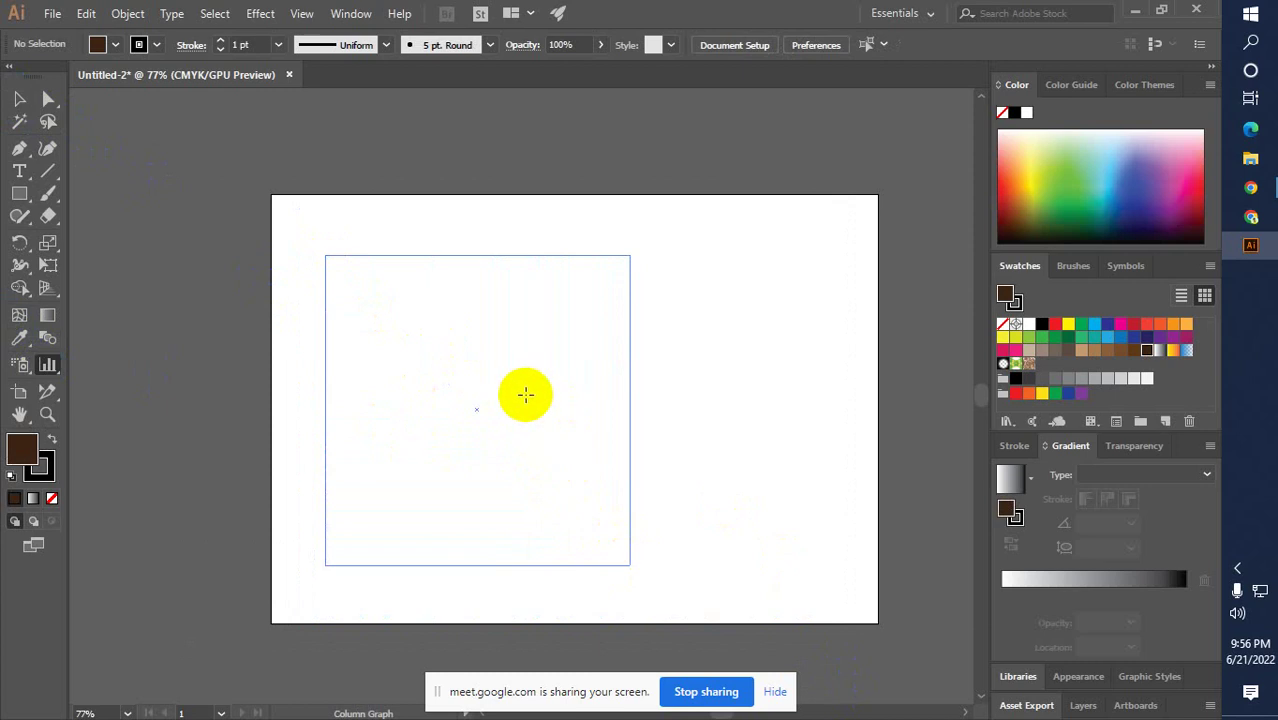
drag(594, 288, 833, 271)
Enter Computer, laptop, tab and phone as labels across the first row of the graph data and apply them
click(712, 318)
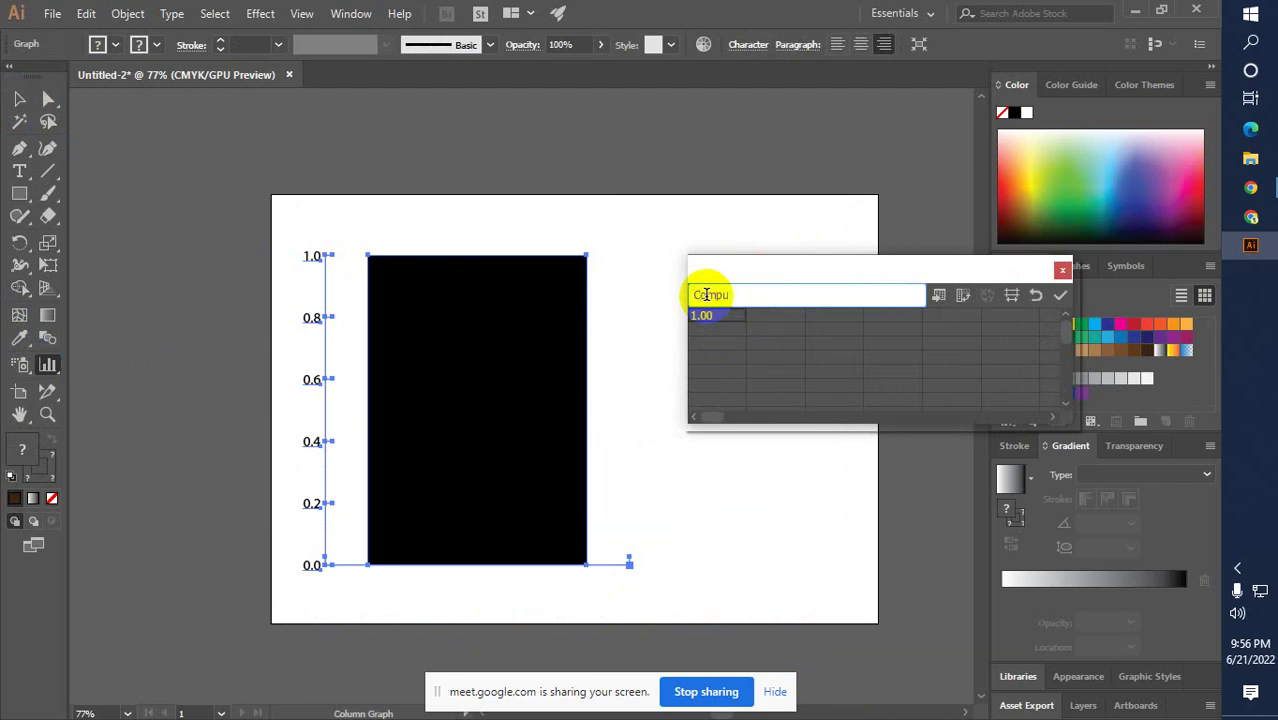
key(Return)
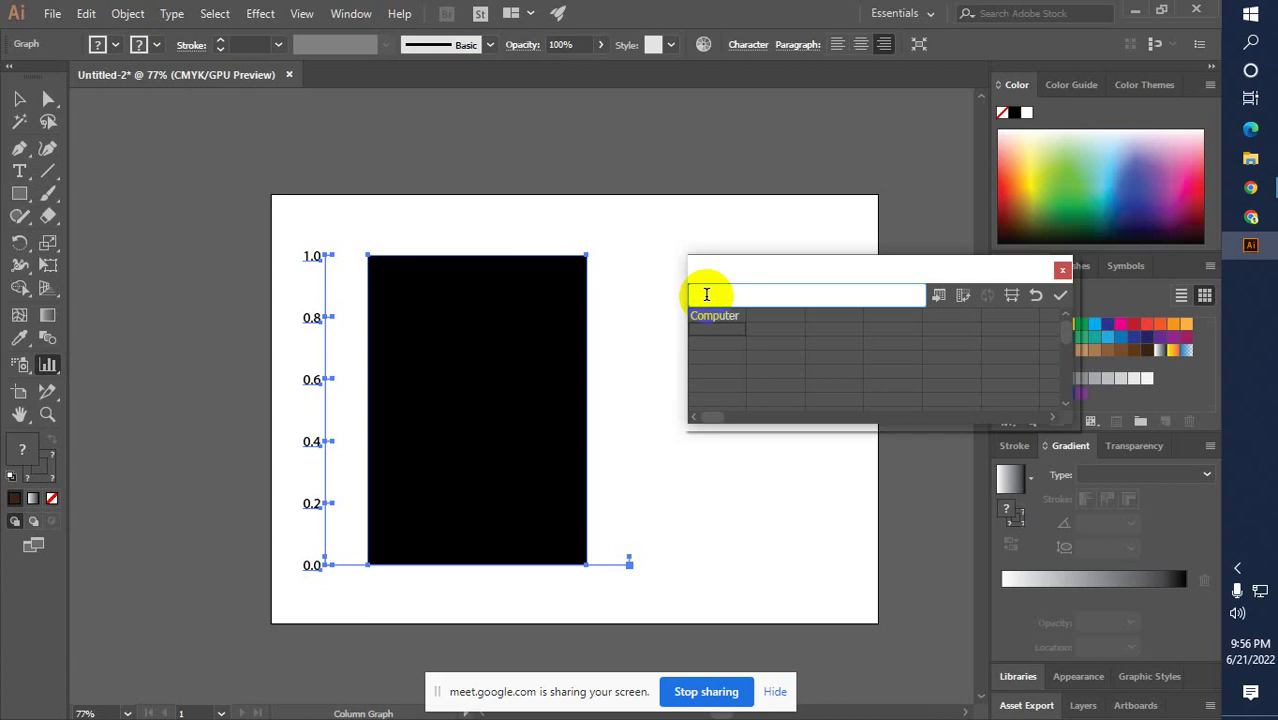
click(775, 316)
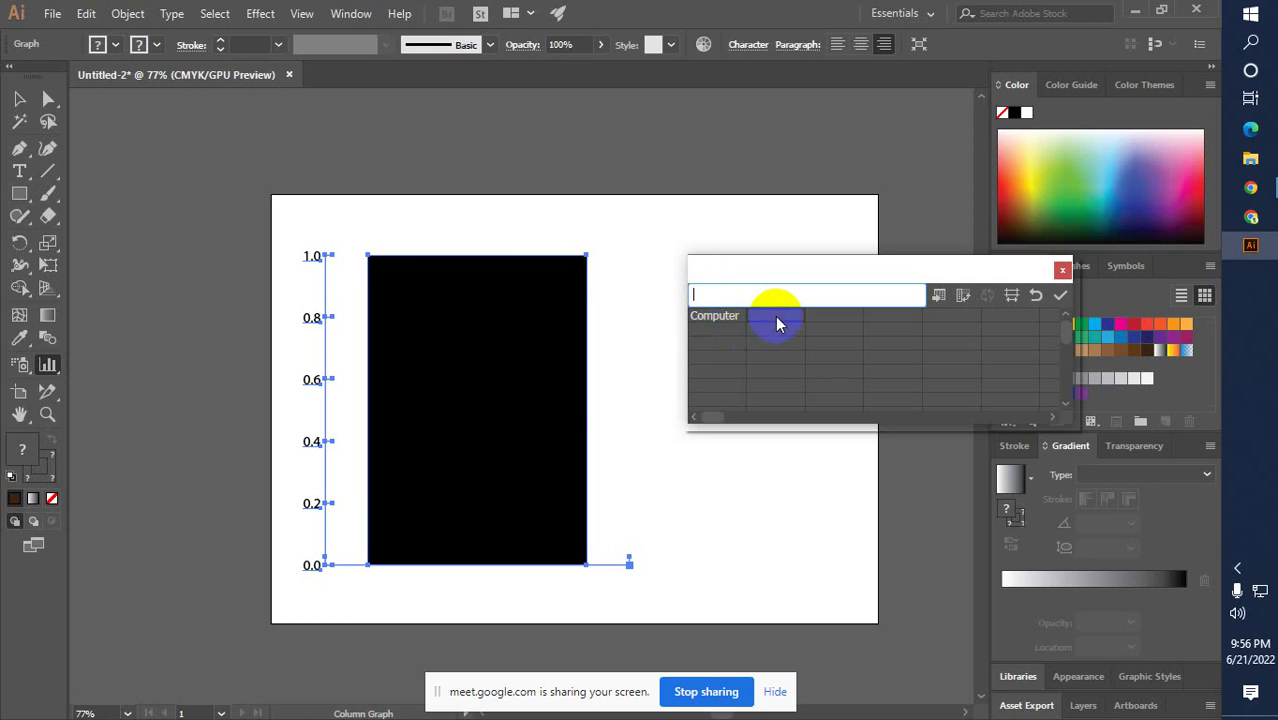
text(laptop)
key(Return)
drag(810, 397, 780, 344)
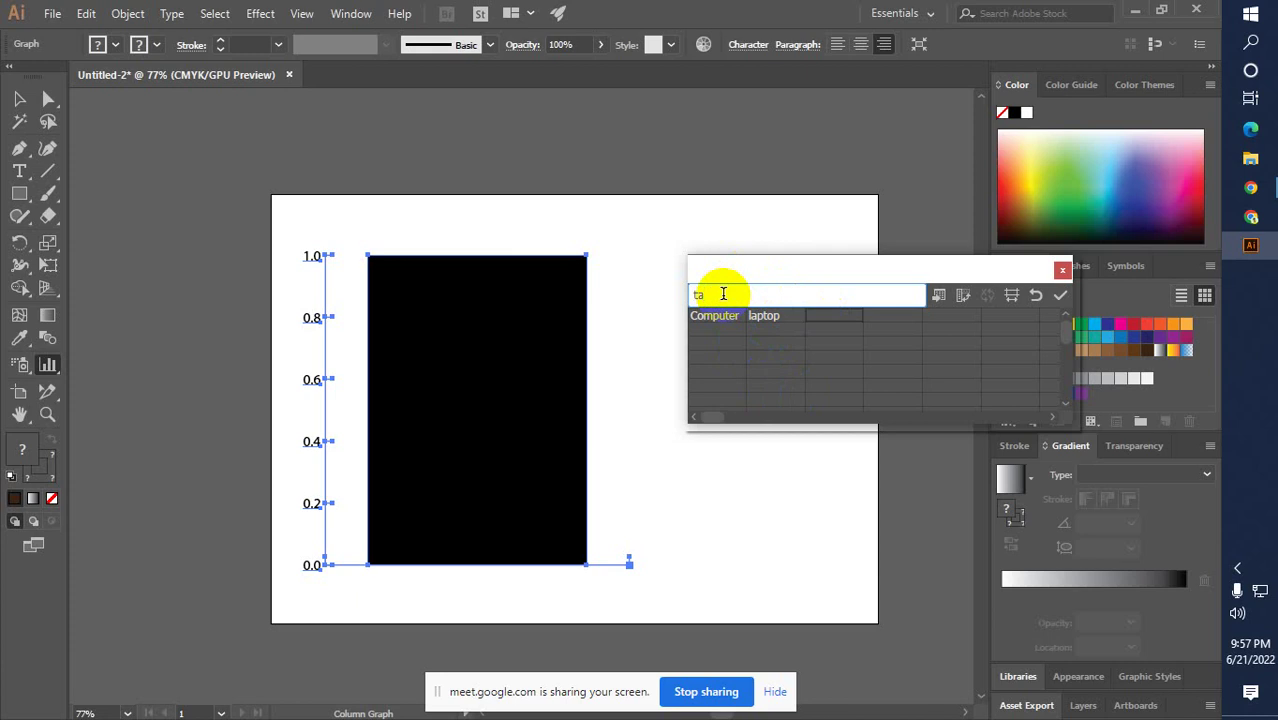
key(Return)
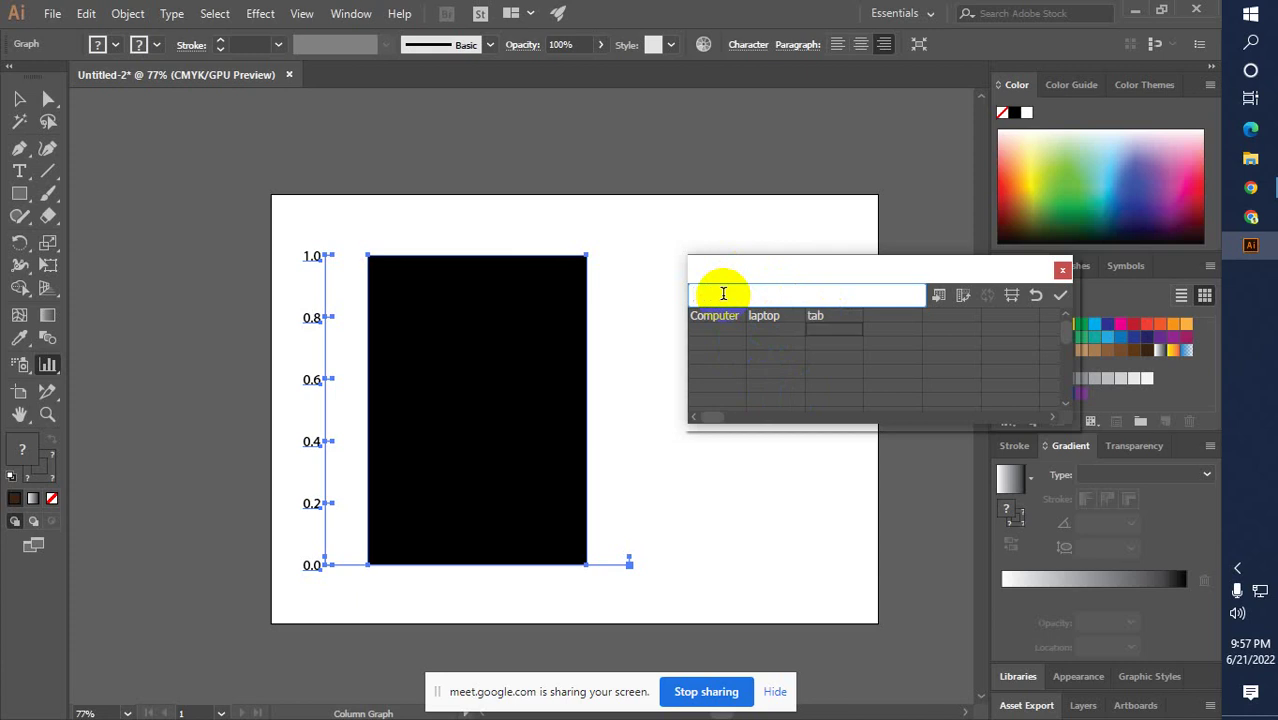
click(899, 317)
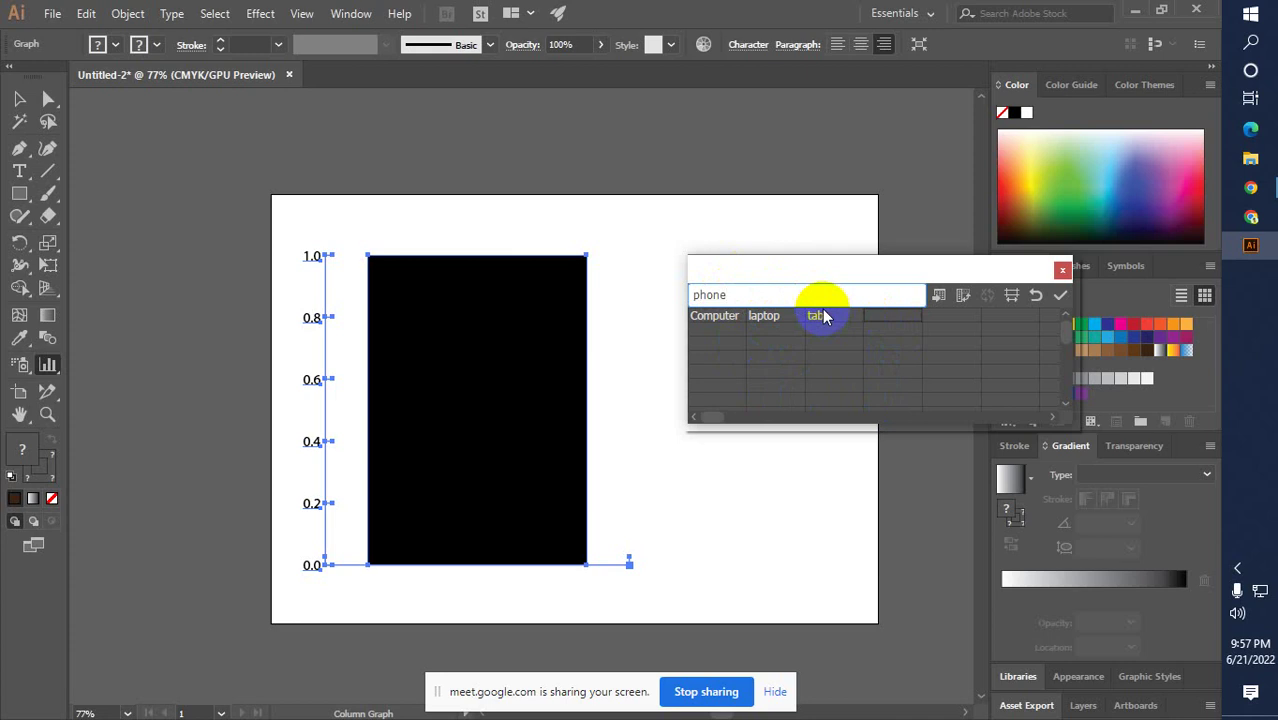
click(1061, 297)
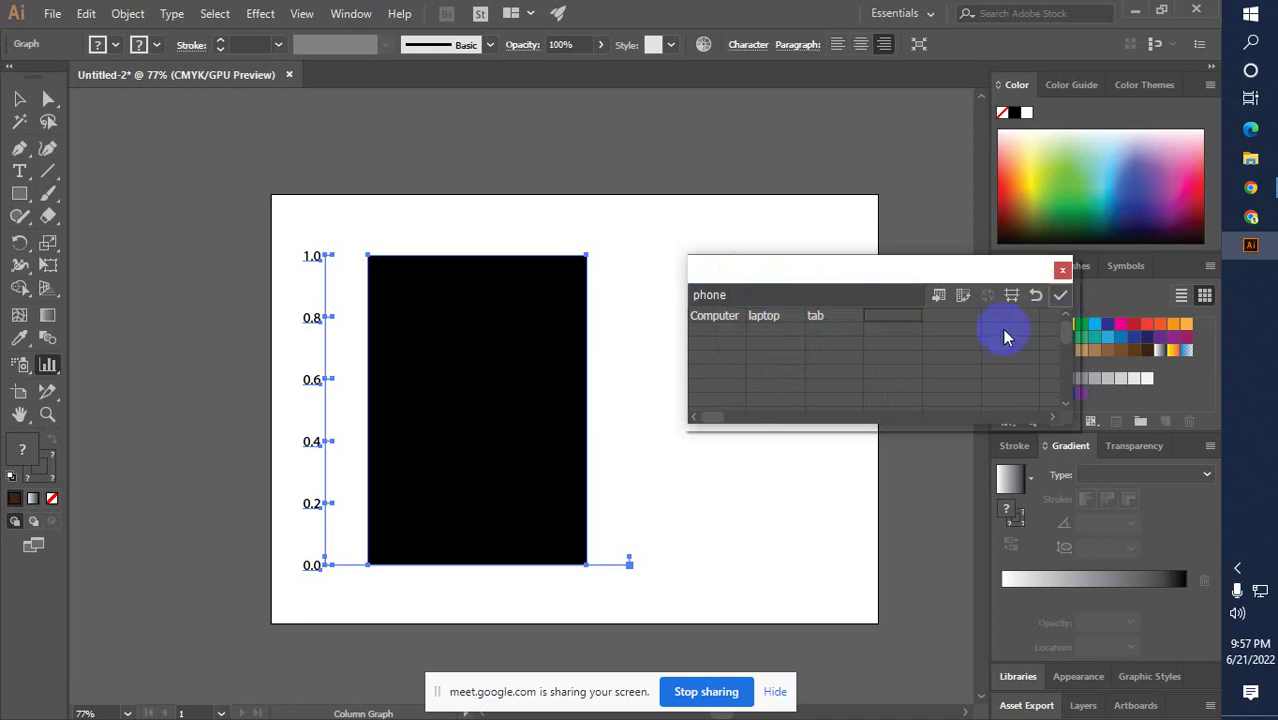
Switch to the Google Meet call in Chrome, admit the waiting participant and return to Illustrator
click(1244, 222)
click(128, 15)
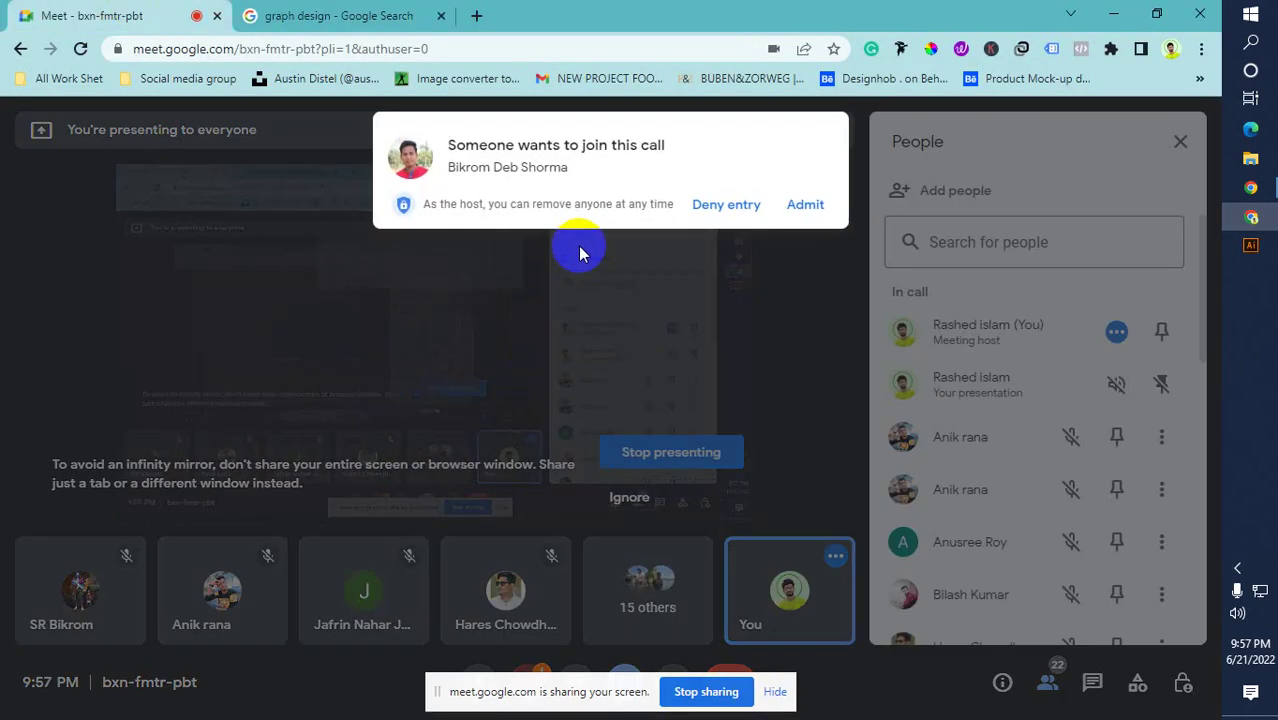
click(795, 207)
click(1252, 246)
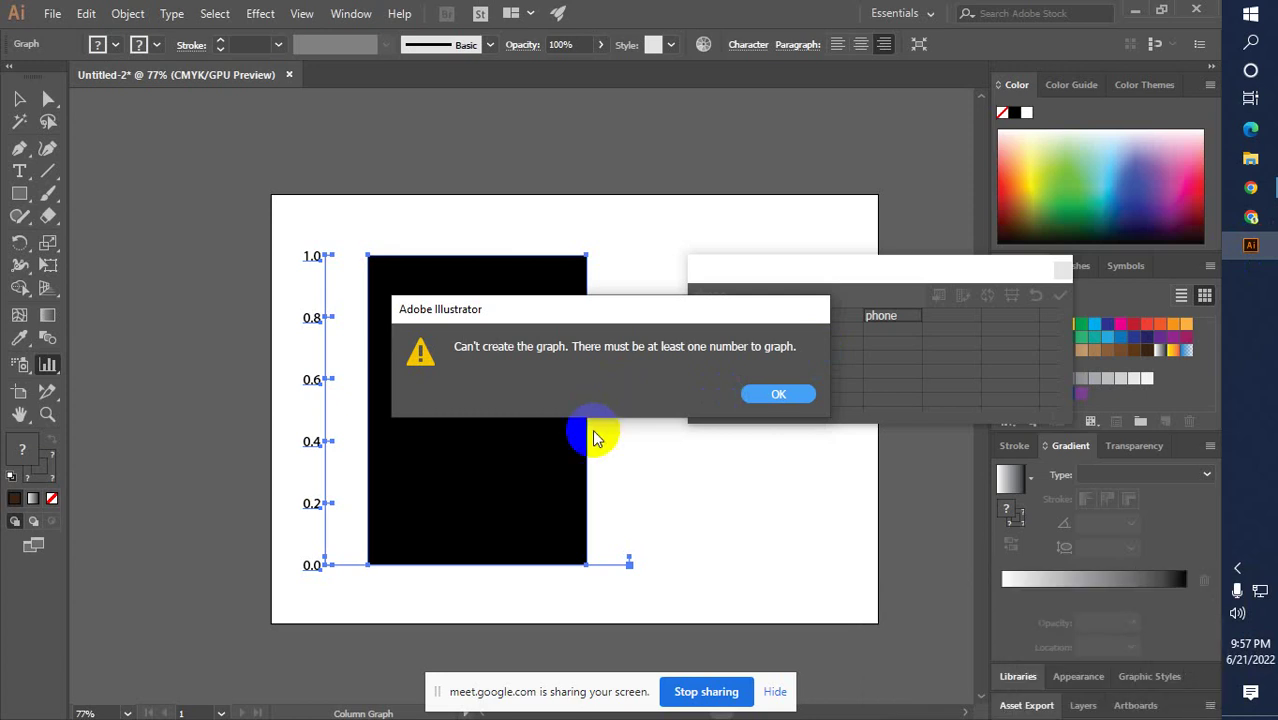
Dismiss the alert, enter 30, 40, 20 and 10 beneath Computer, laptop, tab and phone, and apply the data to the graph
click(778, 395)
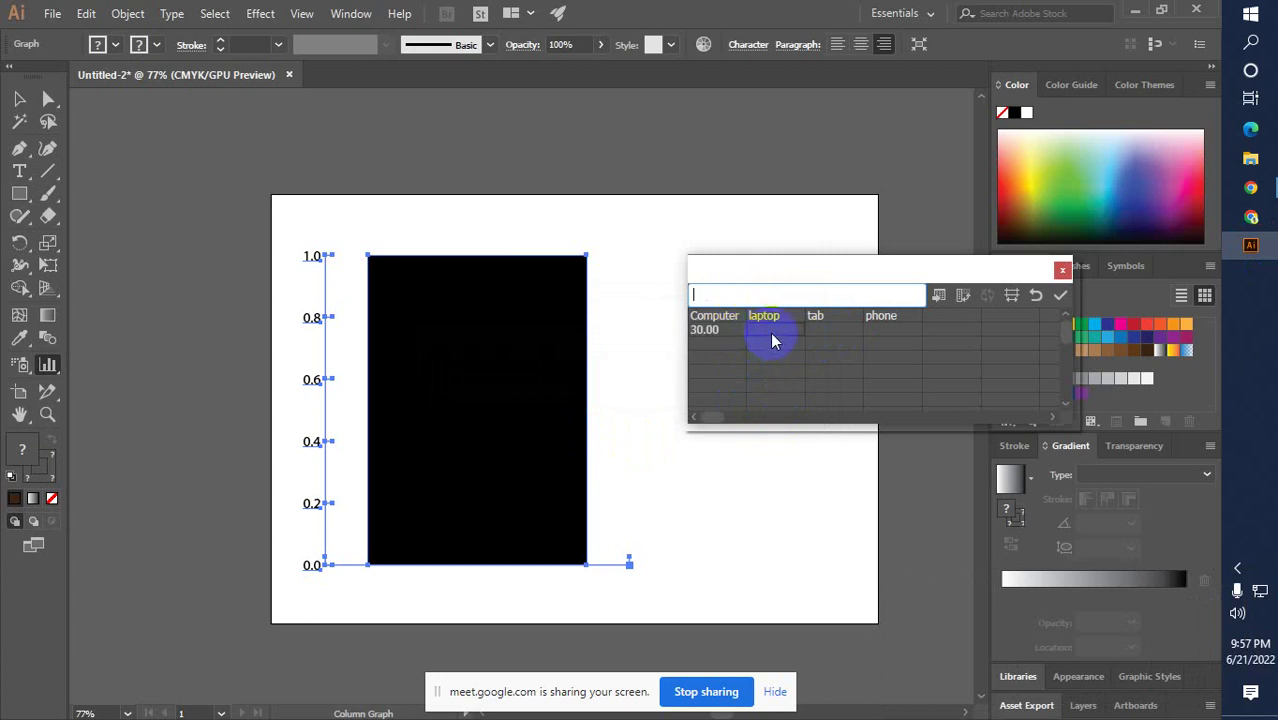
text(40)
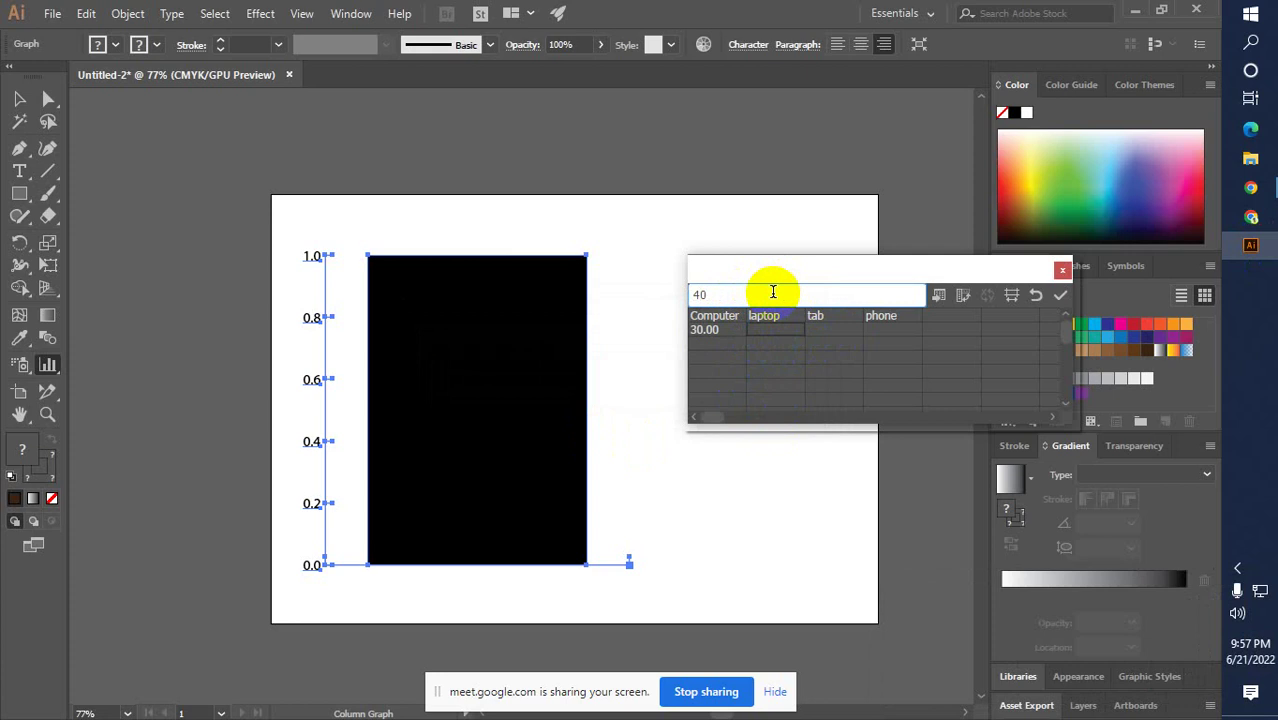
click(838, 336)
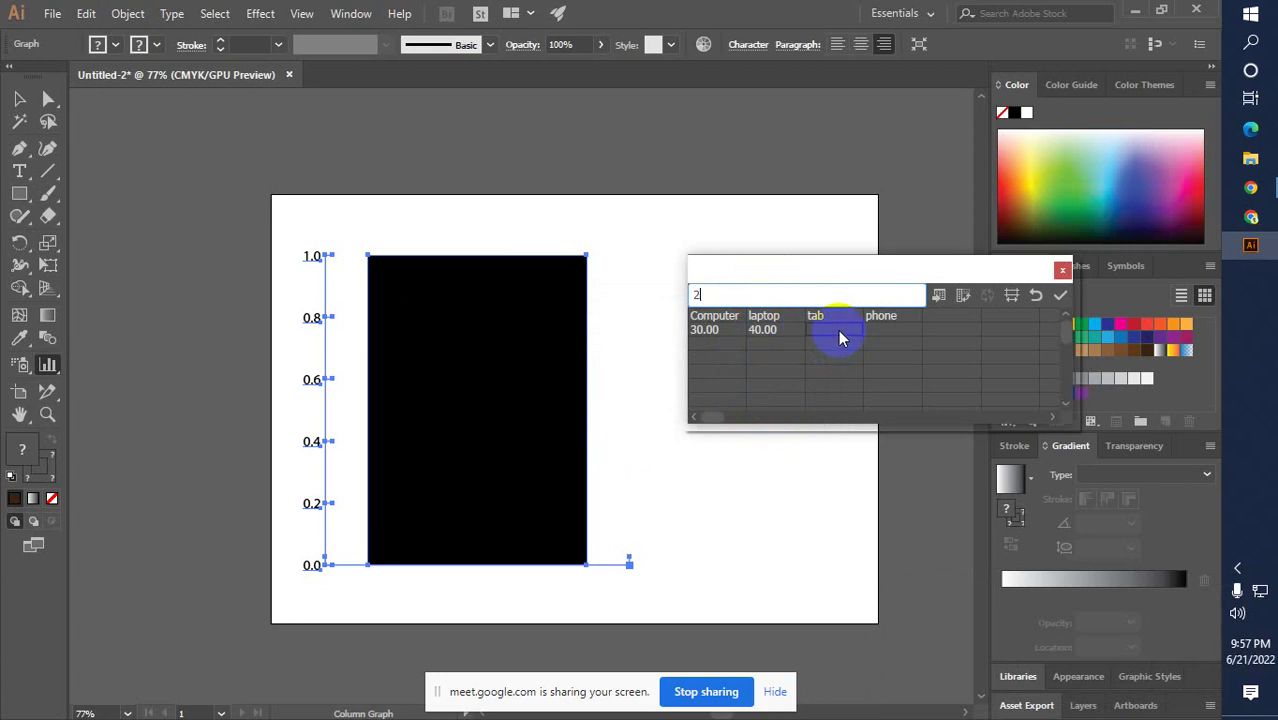
key(Return)
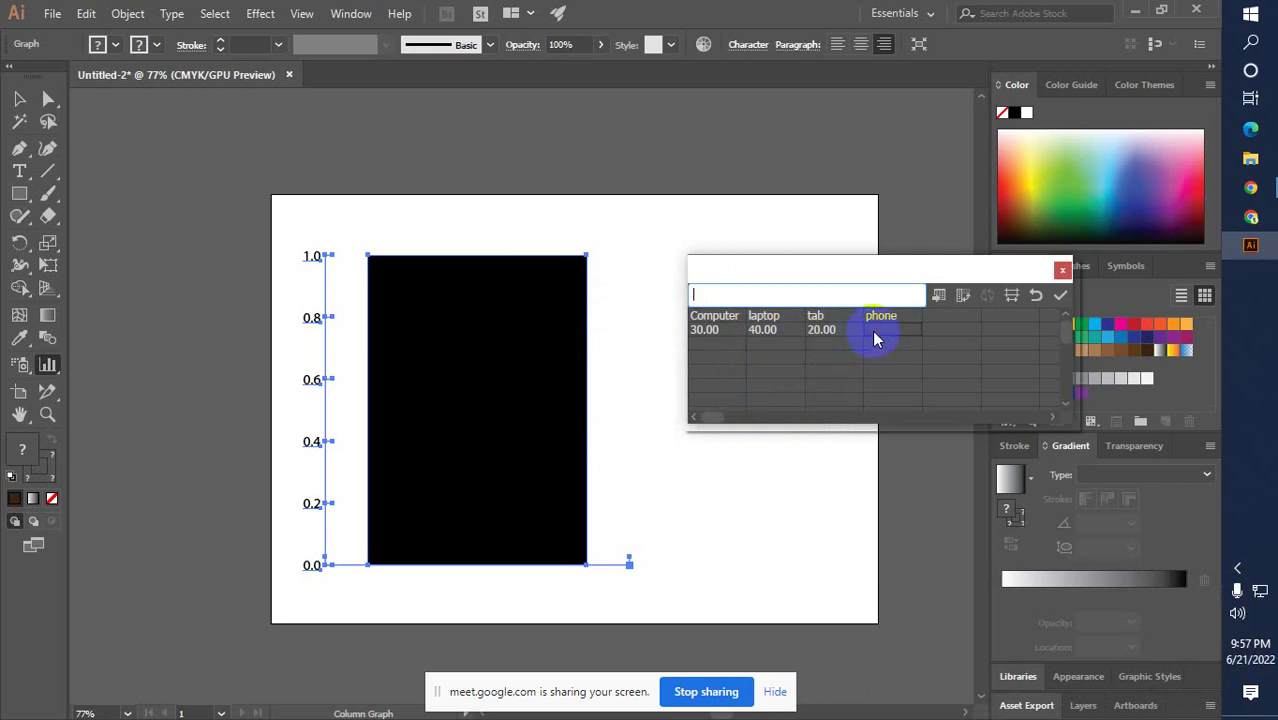
text(10)
key(Return)
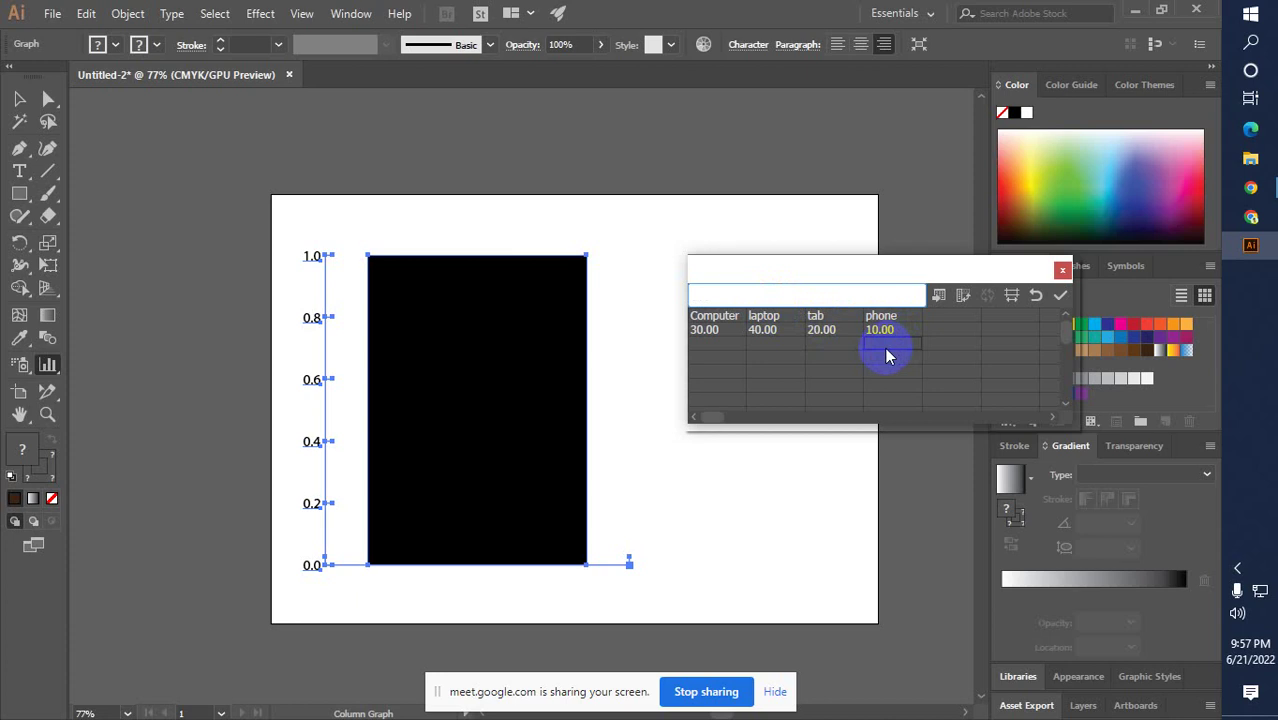
click(1060, 296)
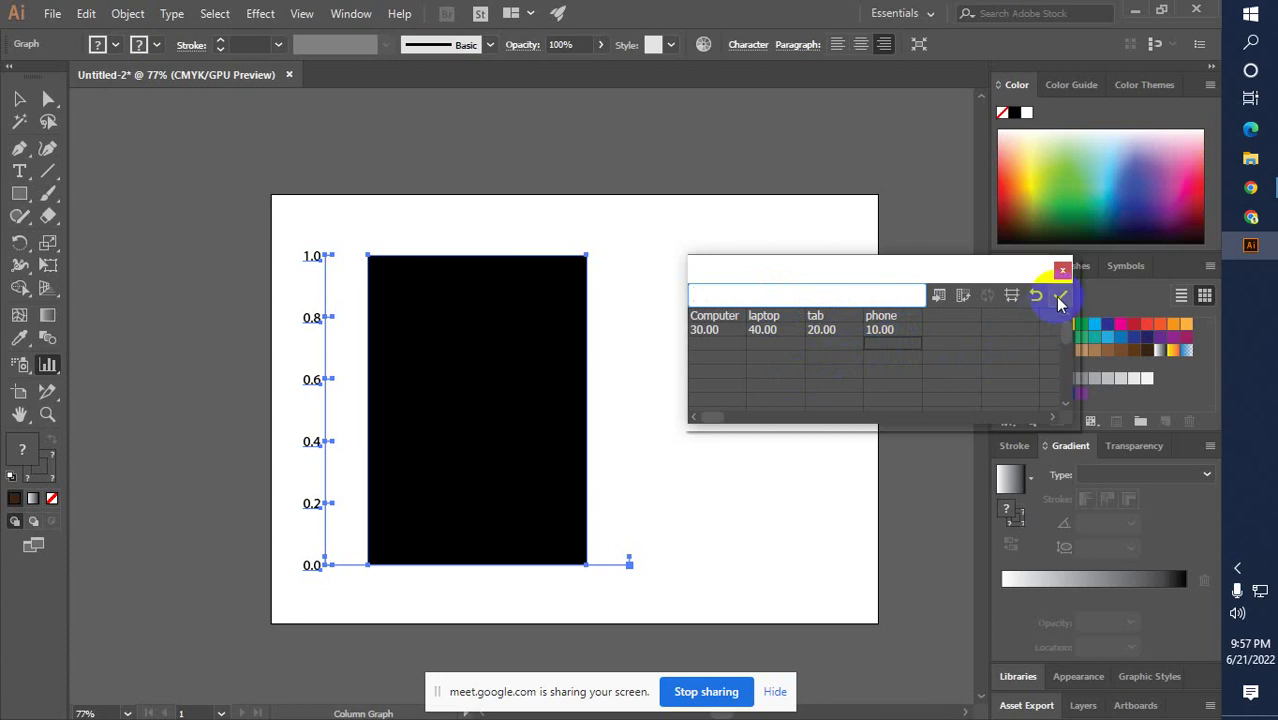
click(1060, 297)
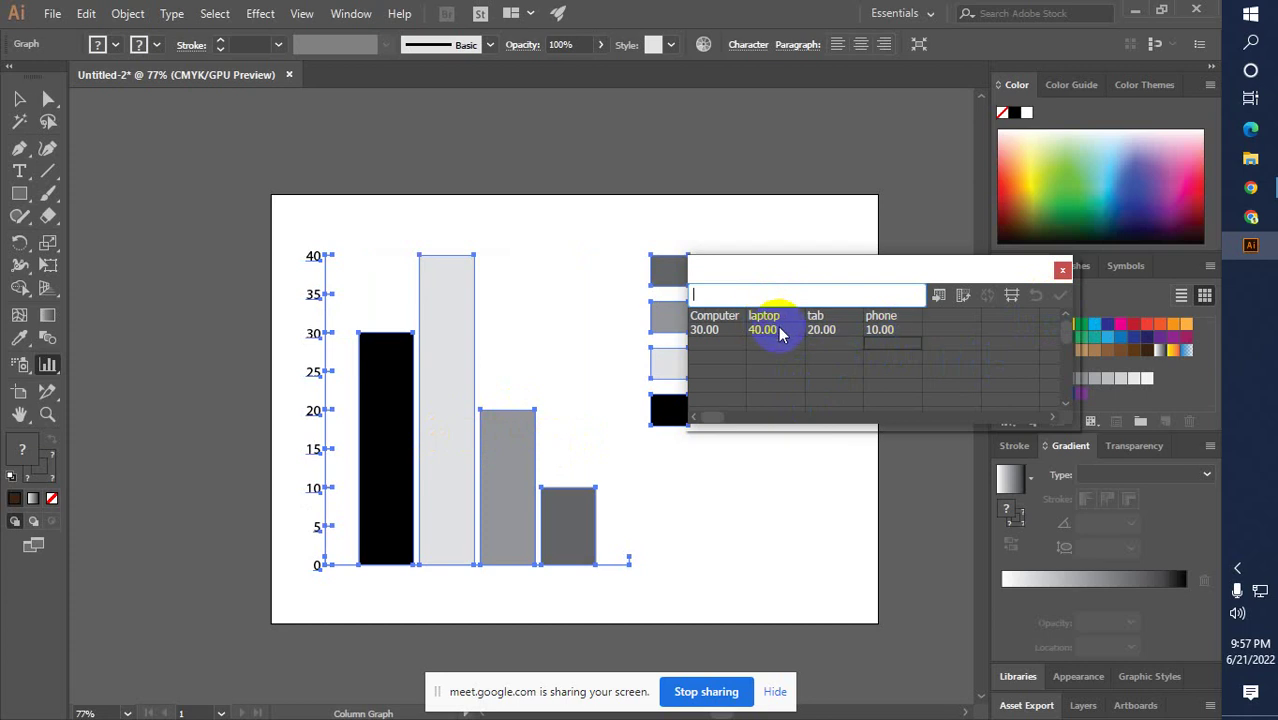
Move the graph data window away from the artboard to uncover the legend beside the columns
click(394, 437)
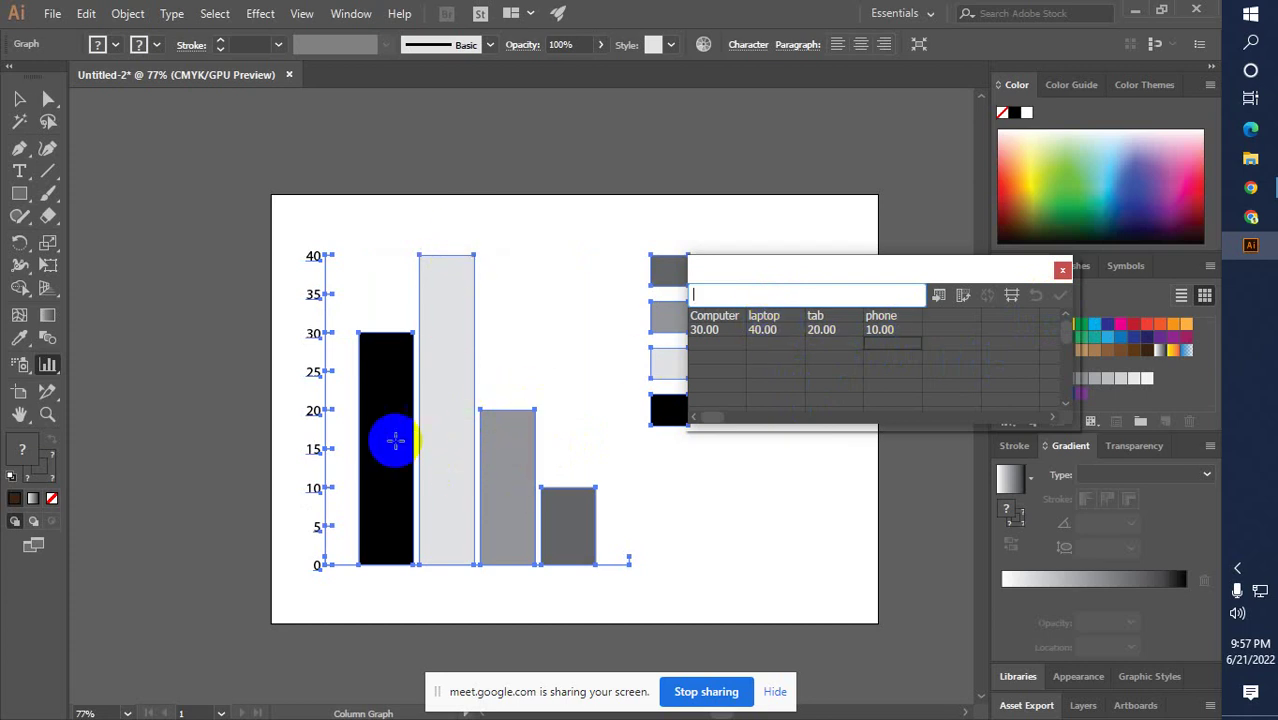
click(699, 408)
click(980, 300)
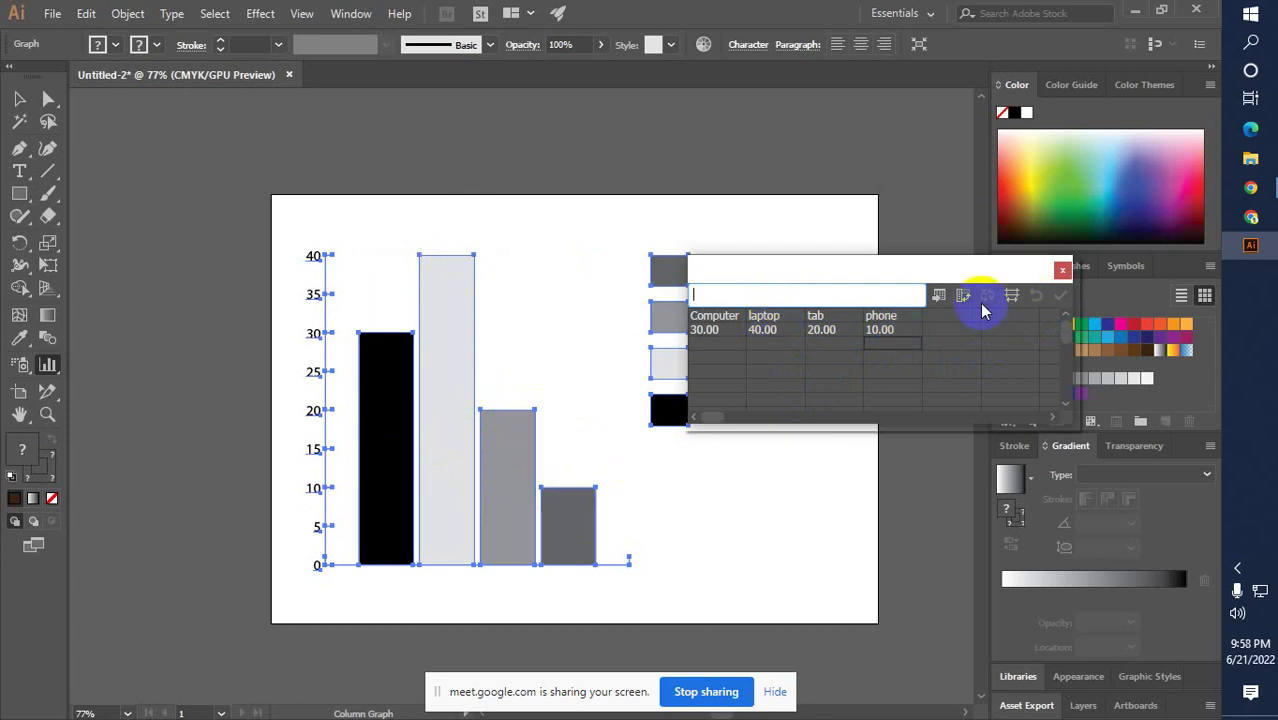
drag(856, 271, 1084, 228)
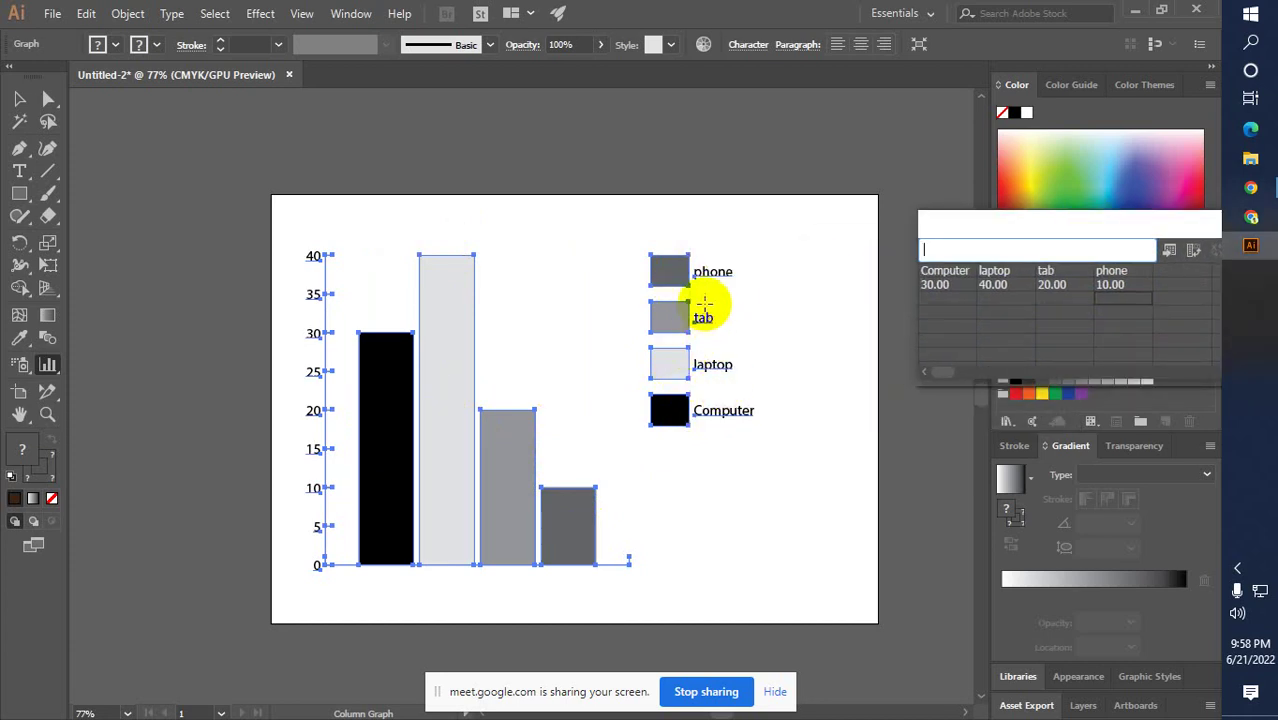
drag(1001, 228, 984, 230)
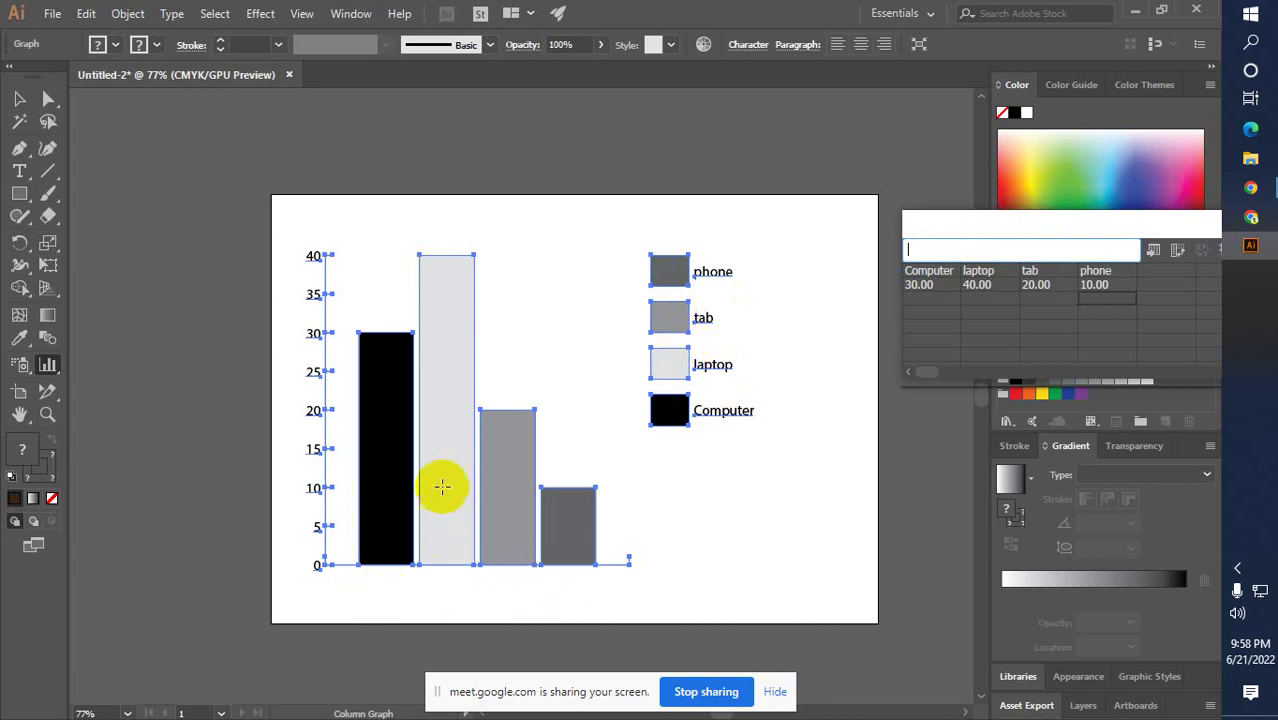
Compare the four columns with the value axis, the legend swatches and the entries in the data table
click(414, 513)
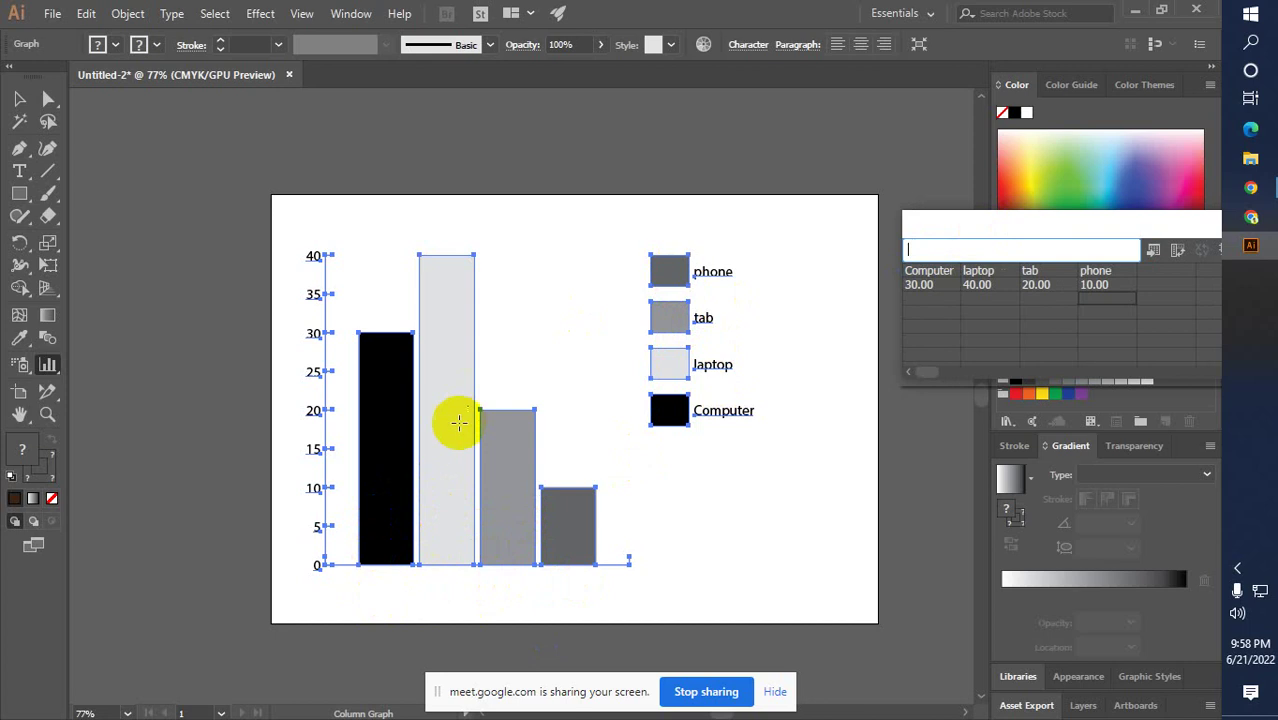
click(671, 390)
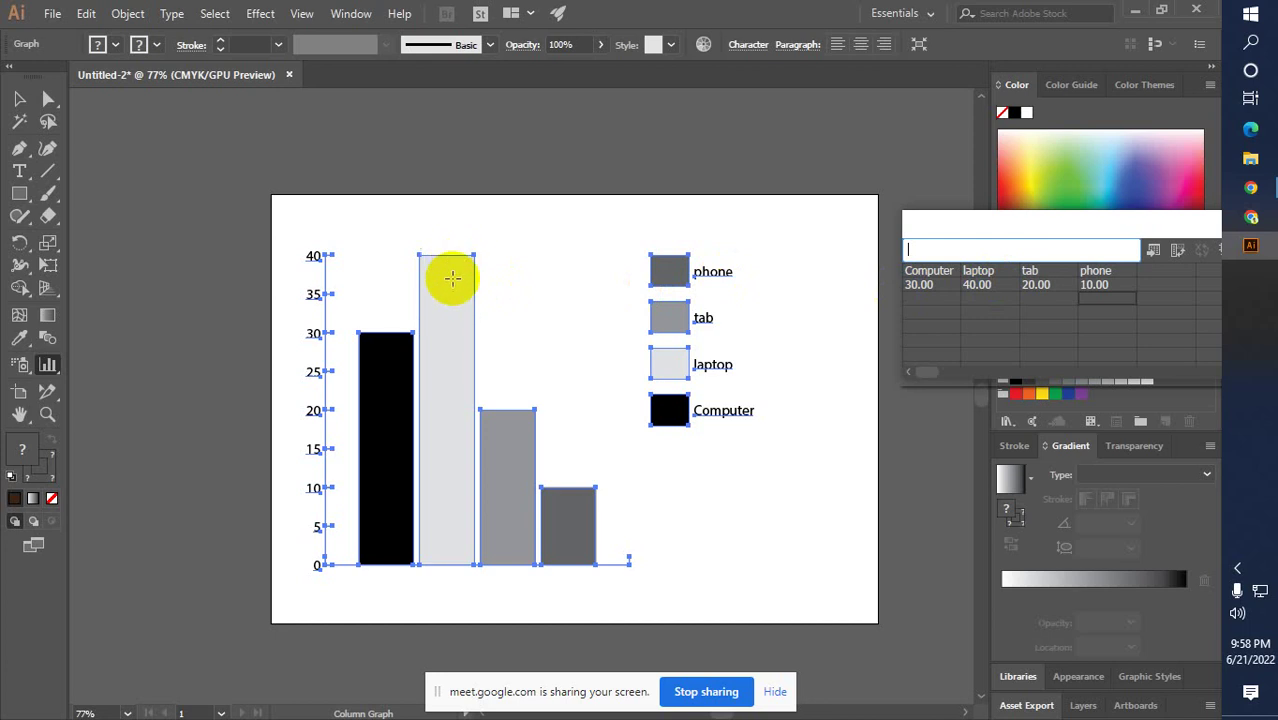
click(403, 362)
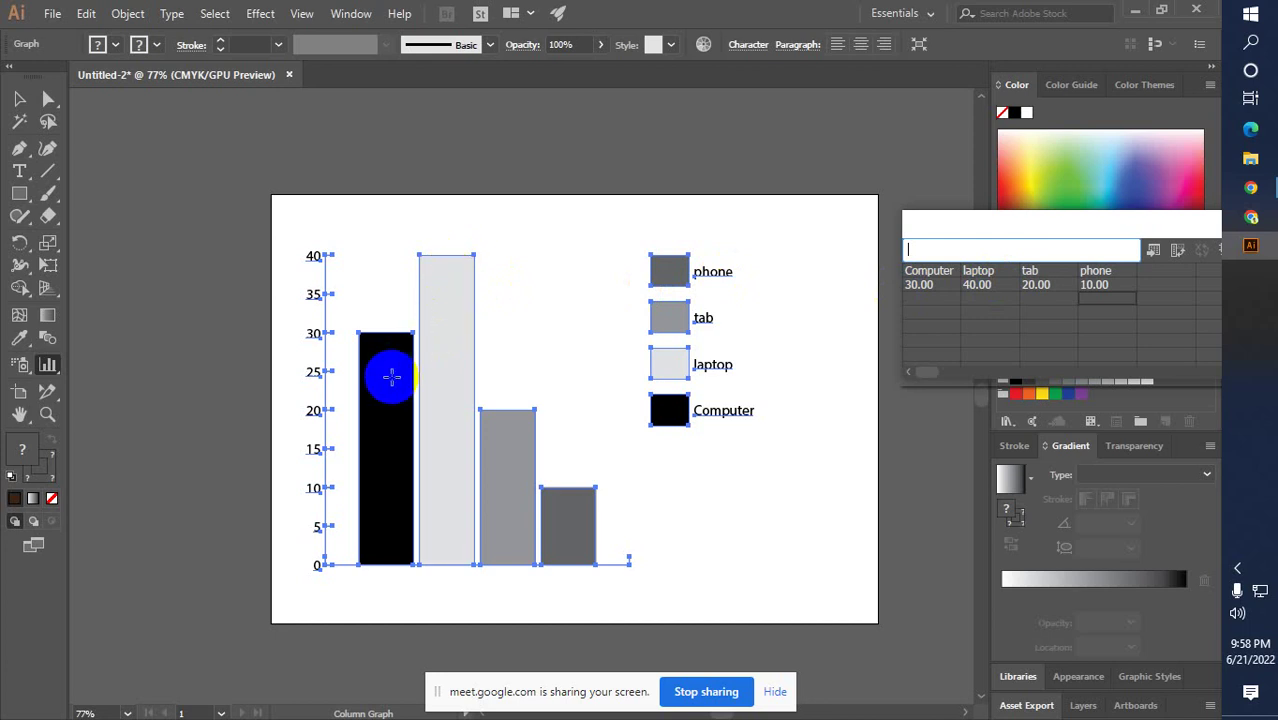
click(391, 391)
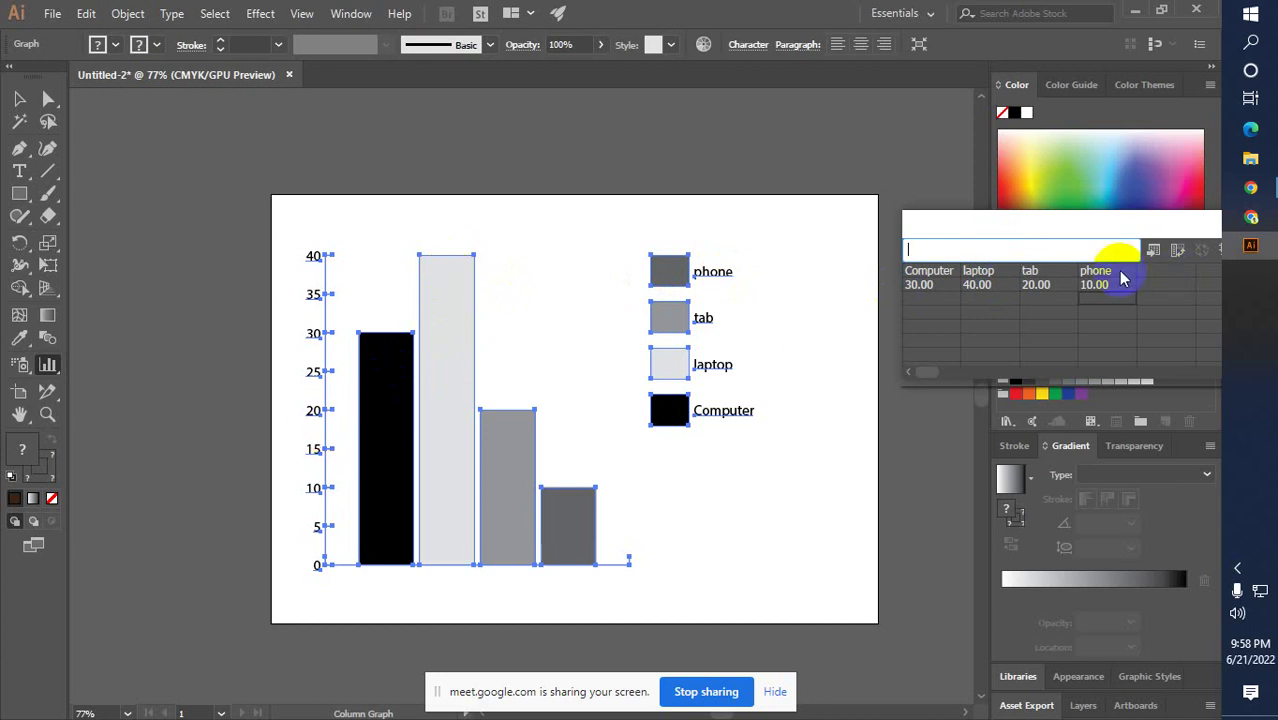
click(590, 519)
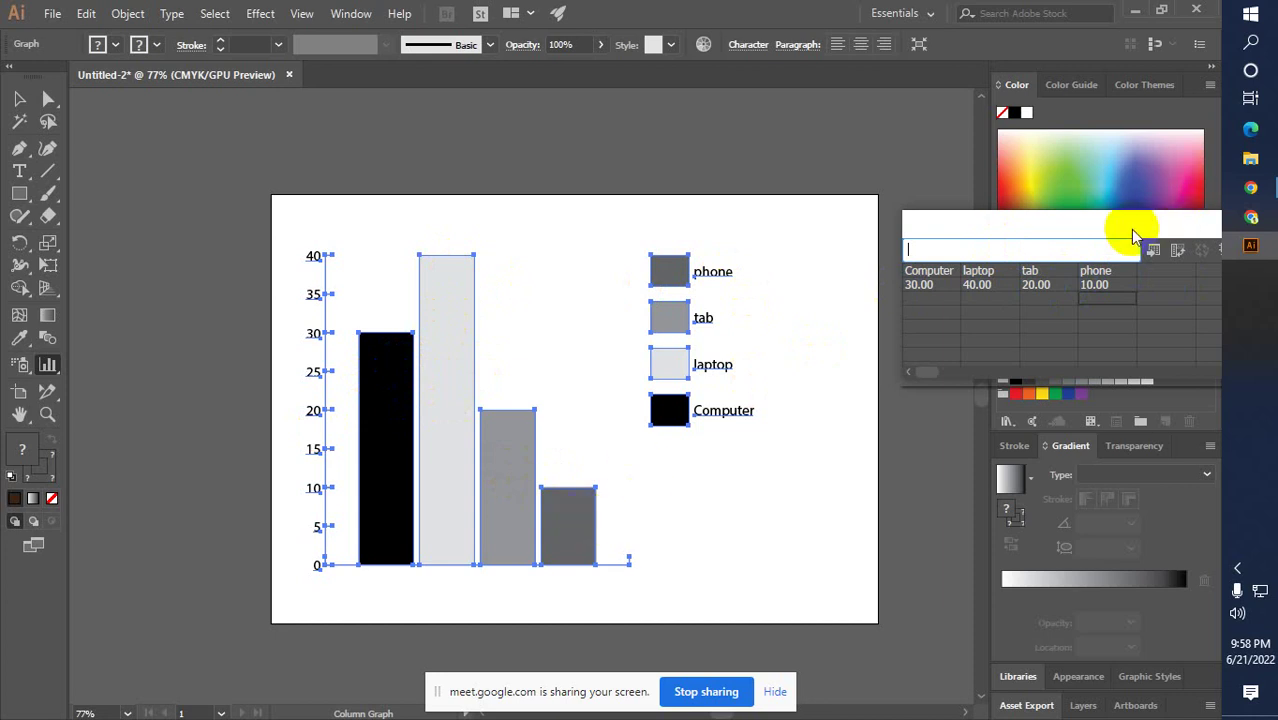
Bring the whole graph data window back into view, then transpose its rows and columns and apply the new arrangement
drag(1135, 235, 1050, 237)
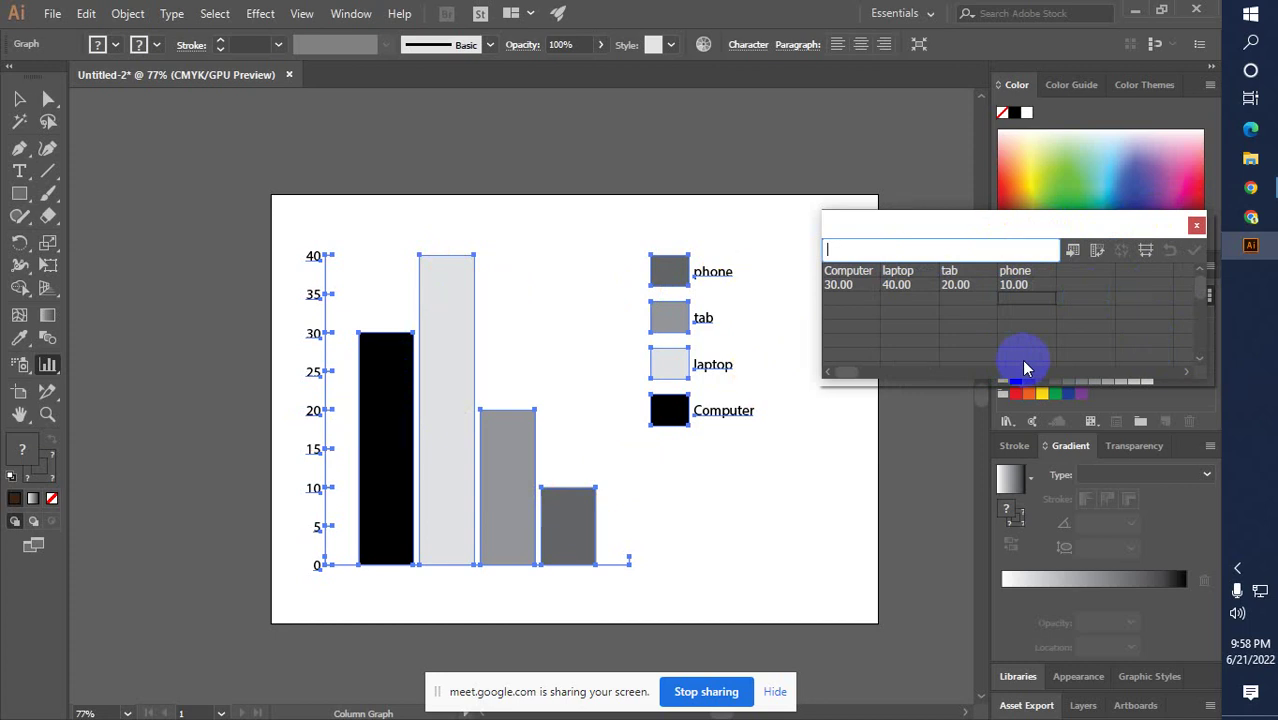
drag(927, 227, 897, 201)
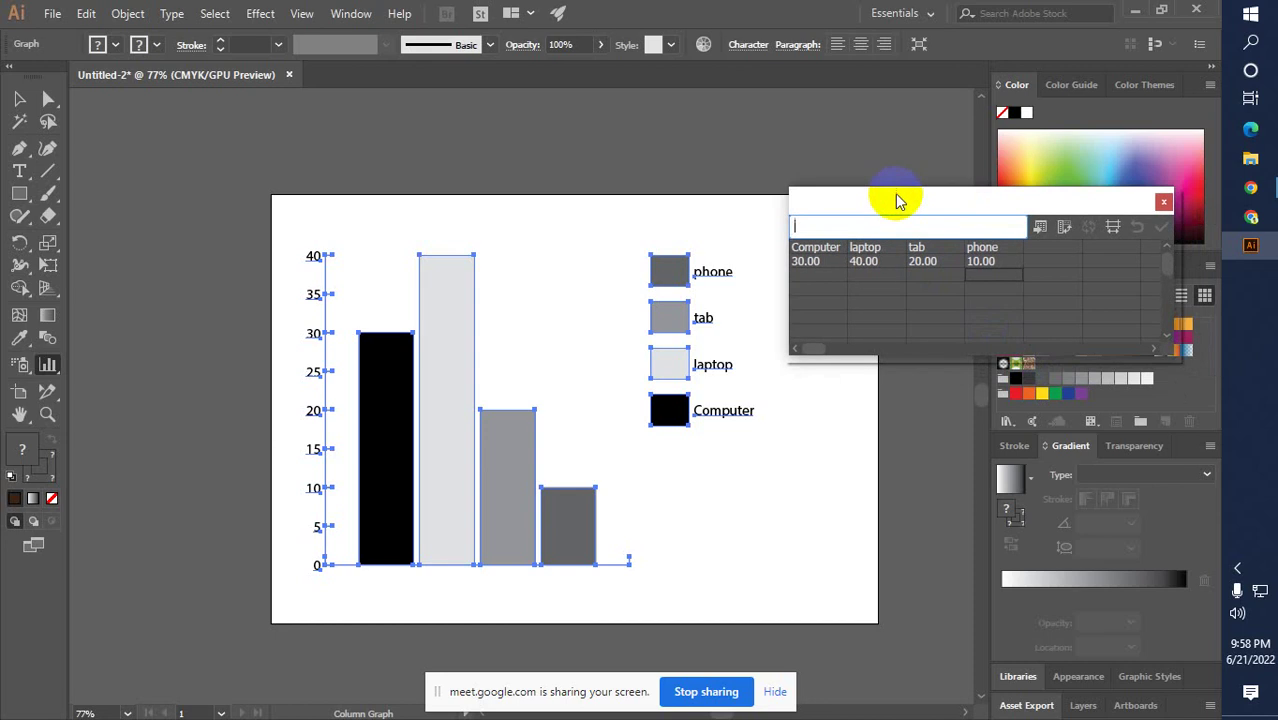
click(680, 268)
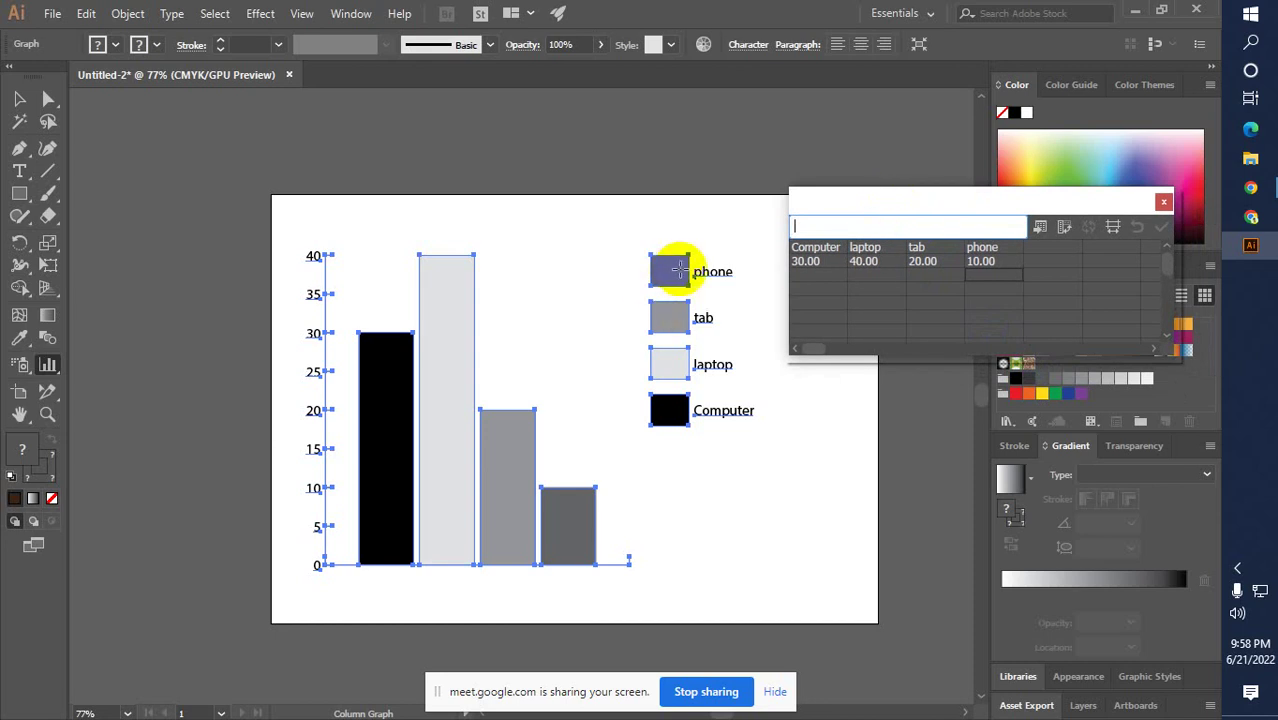
click(382, 575)
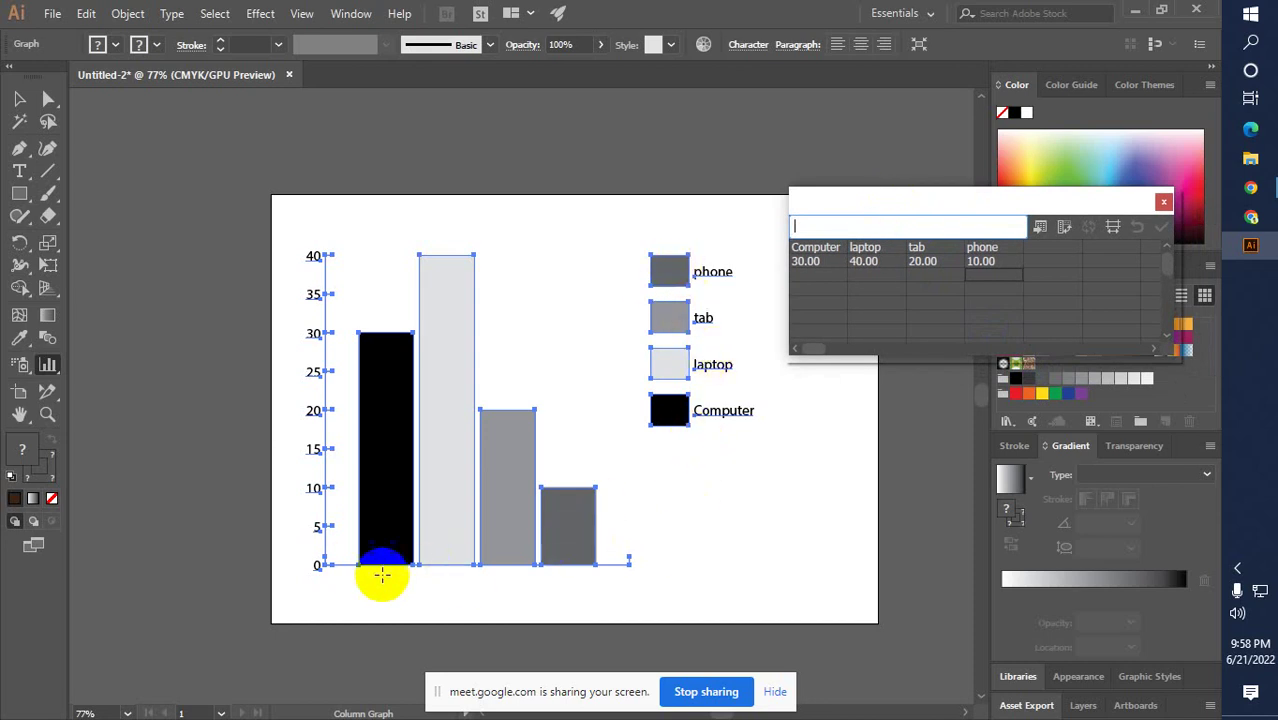
click(1066, 232)
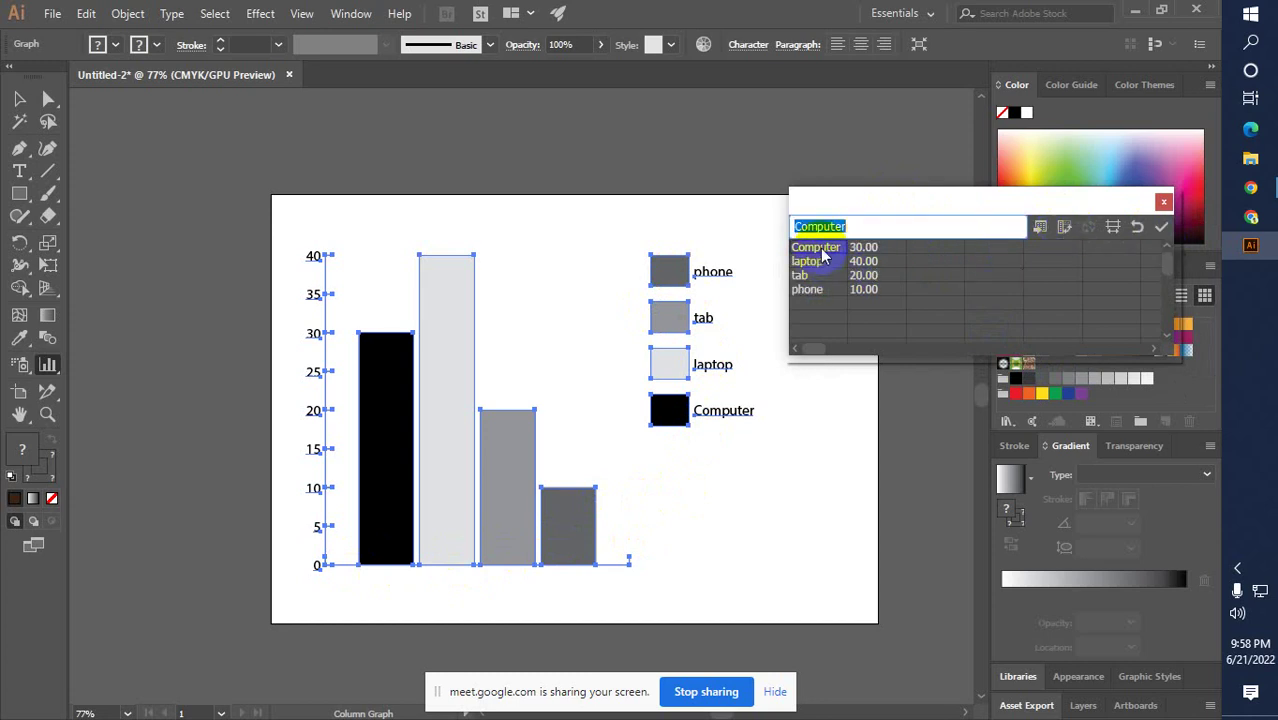
click(1161, 227)
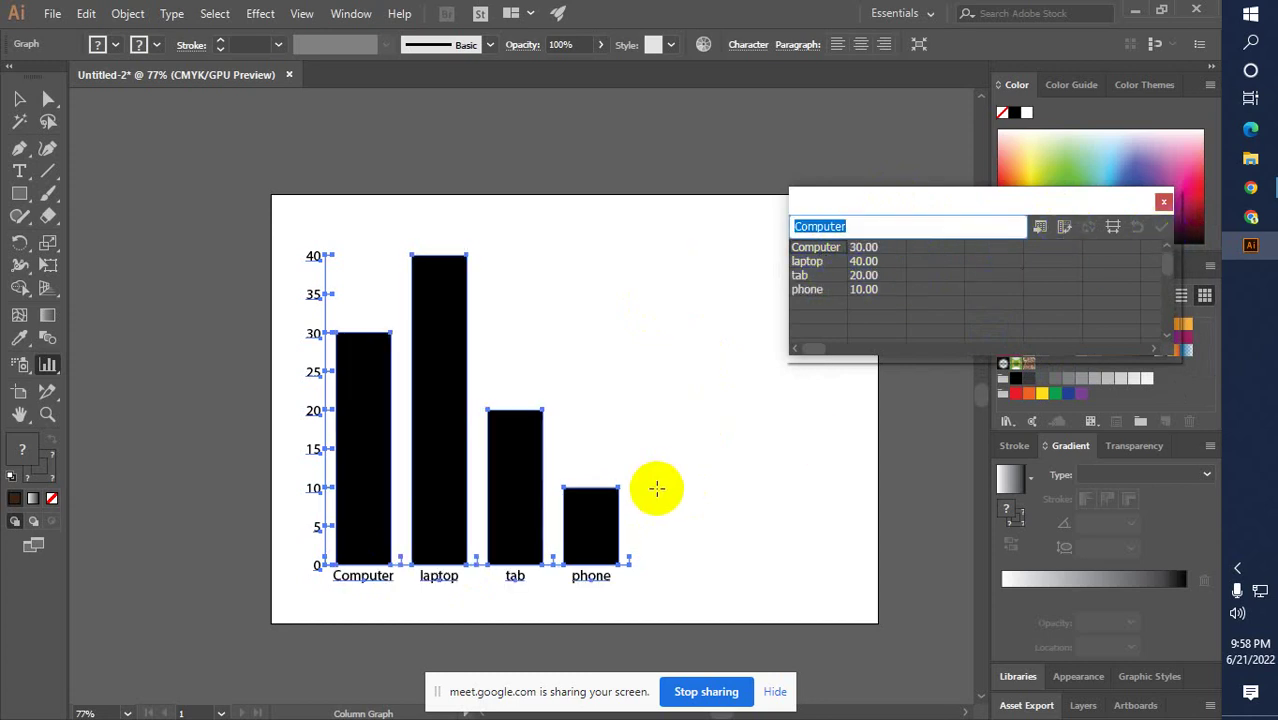
Check the category labels Computer, laptop, tab and phone beneath the transposed graph's columns
click(545, 575)
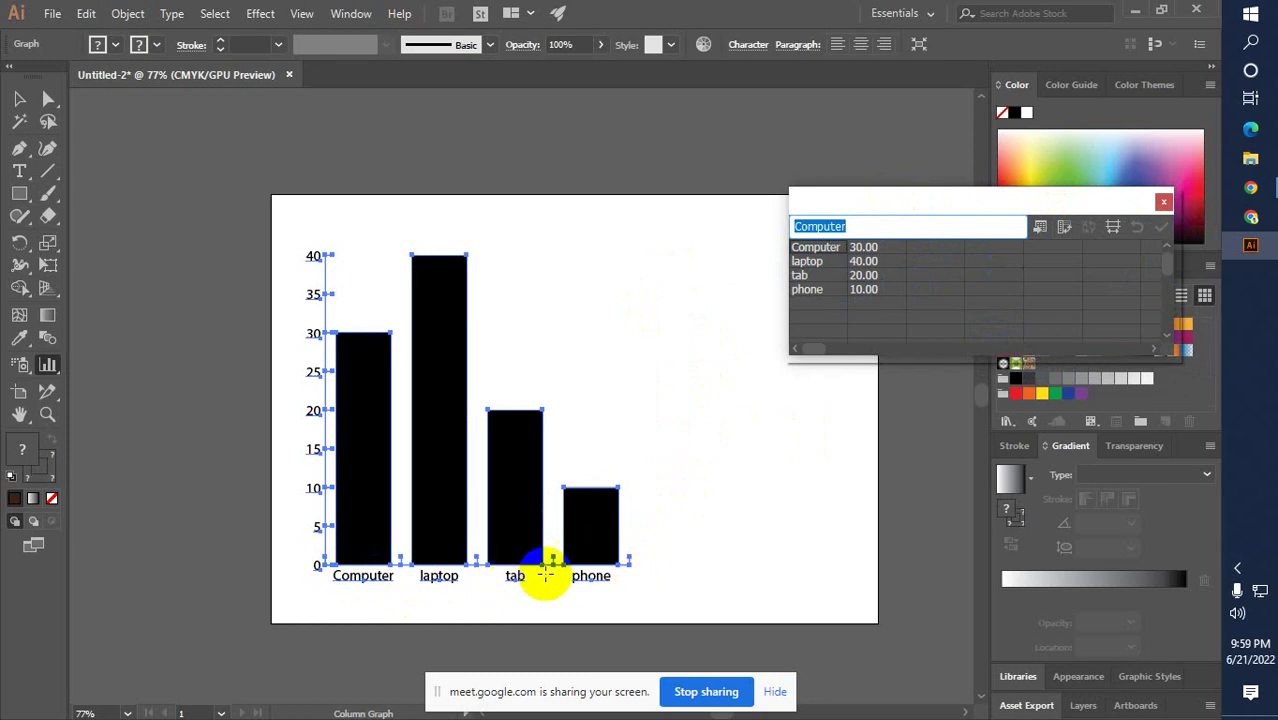
click(363, 575)
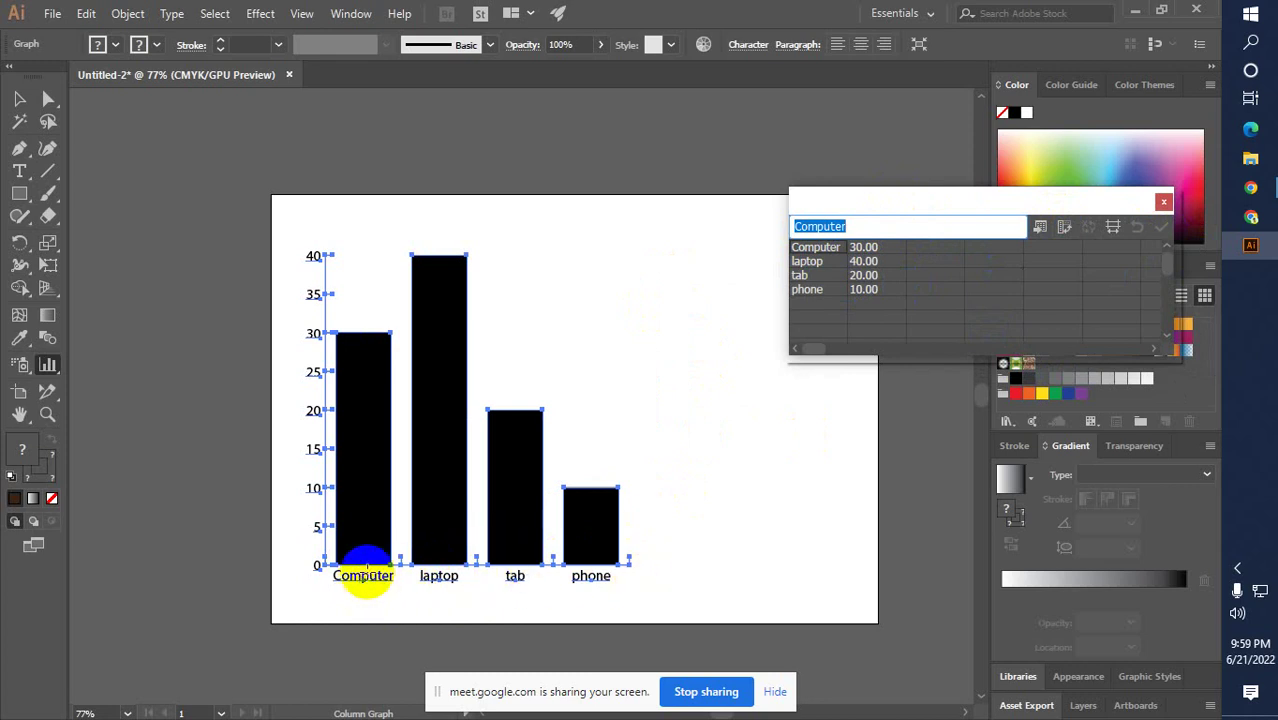
click(440, 575)
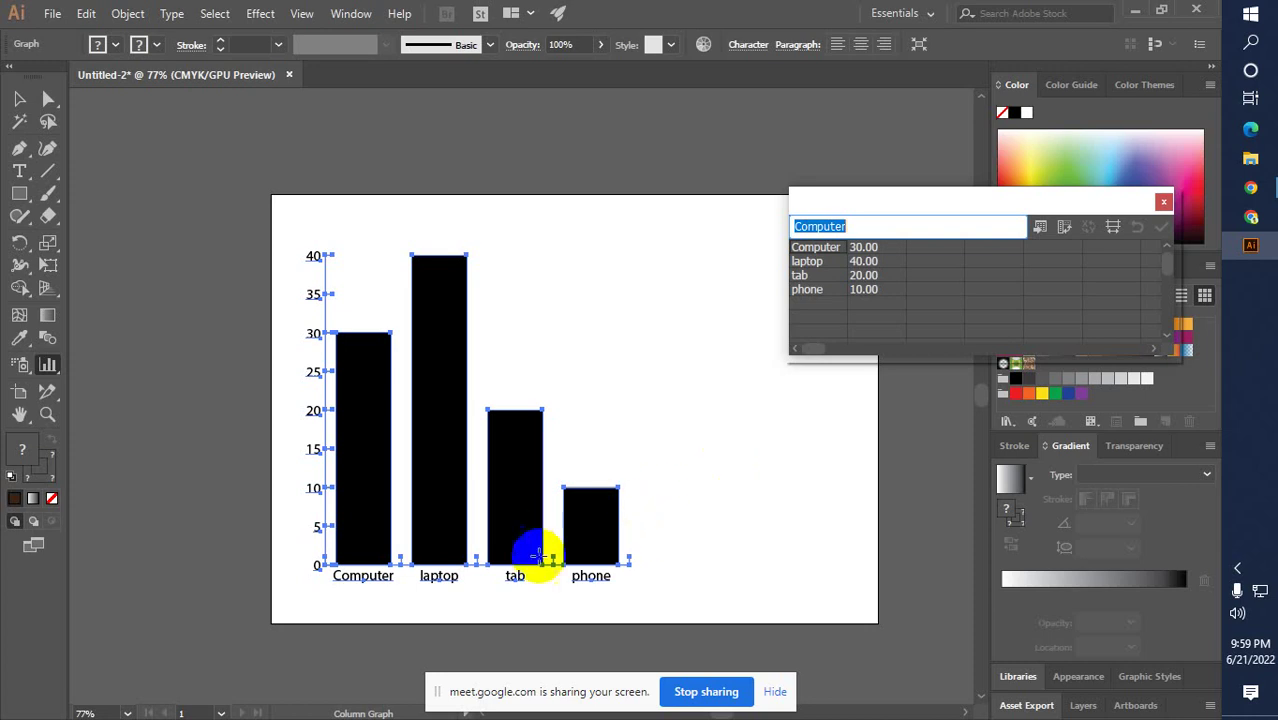
View the file browser for importing graph data and cancel without choosing a file, twice
click(1042, 228)
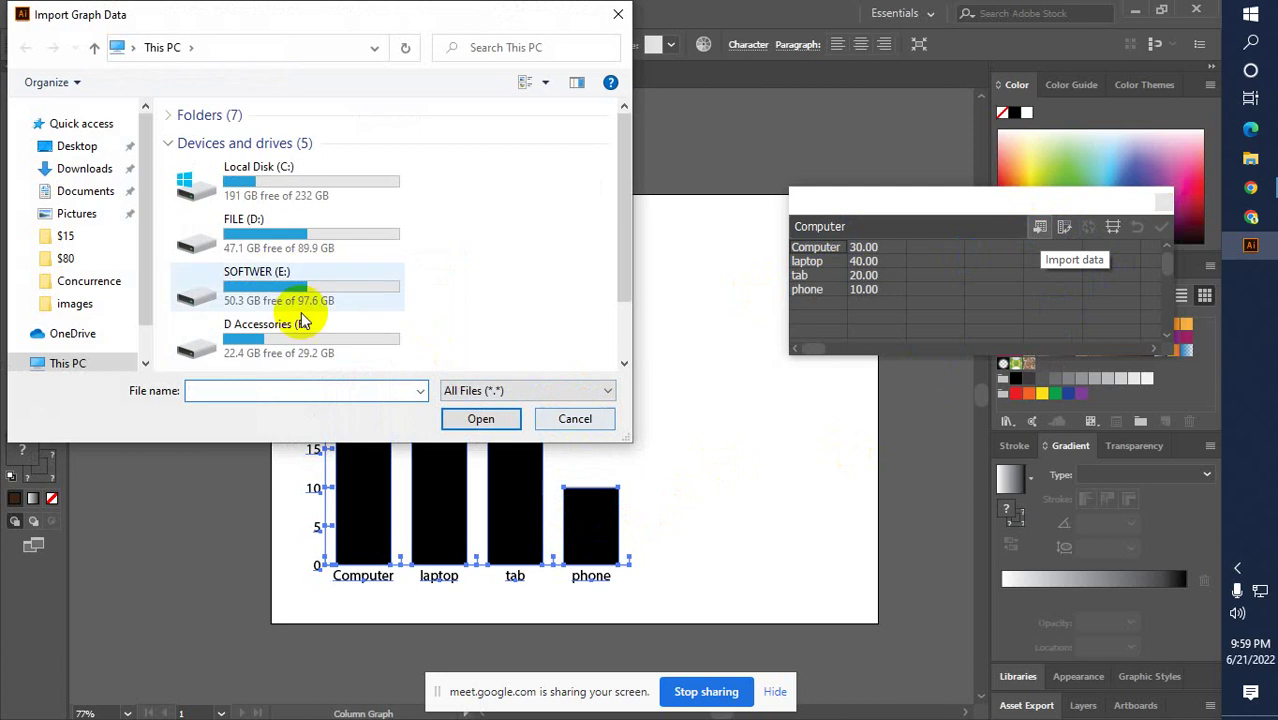
click(562, 420)
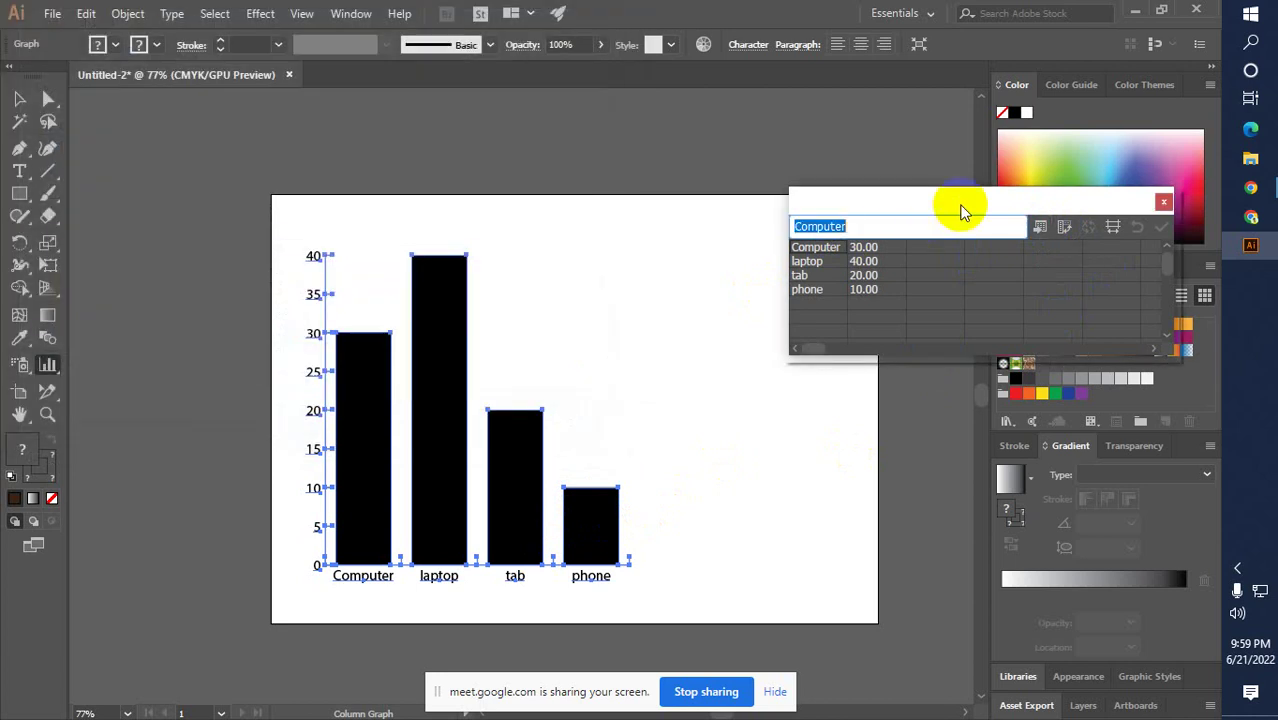
click(1040, 228)
click(580, 420)
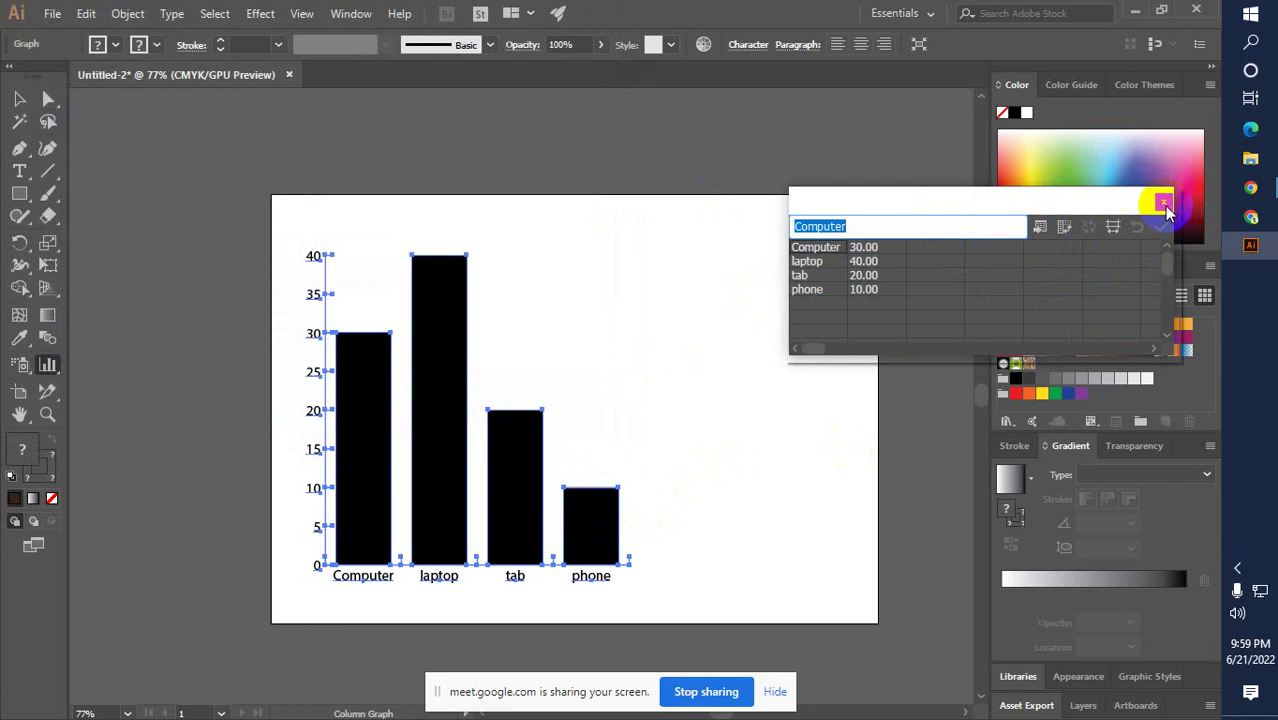
Close the graph data window, deselect the graph, and reselect it as a whole with the Selection tool
click(1163, 204)
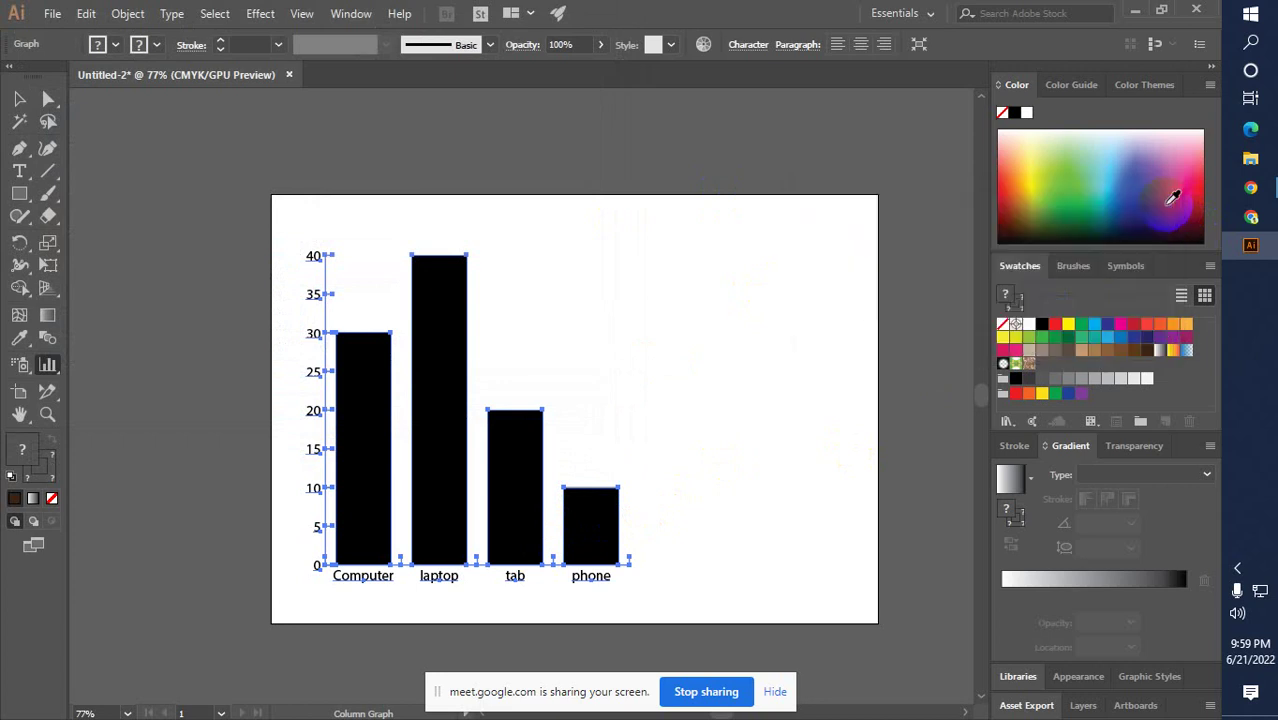
click(19, 100)
click(171, 228)
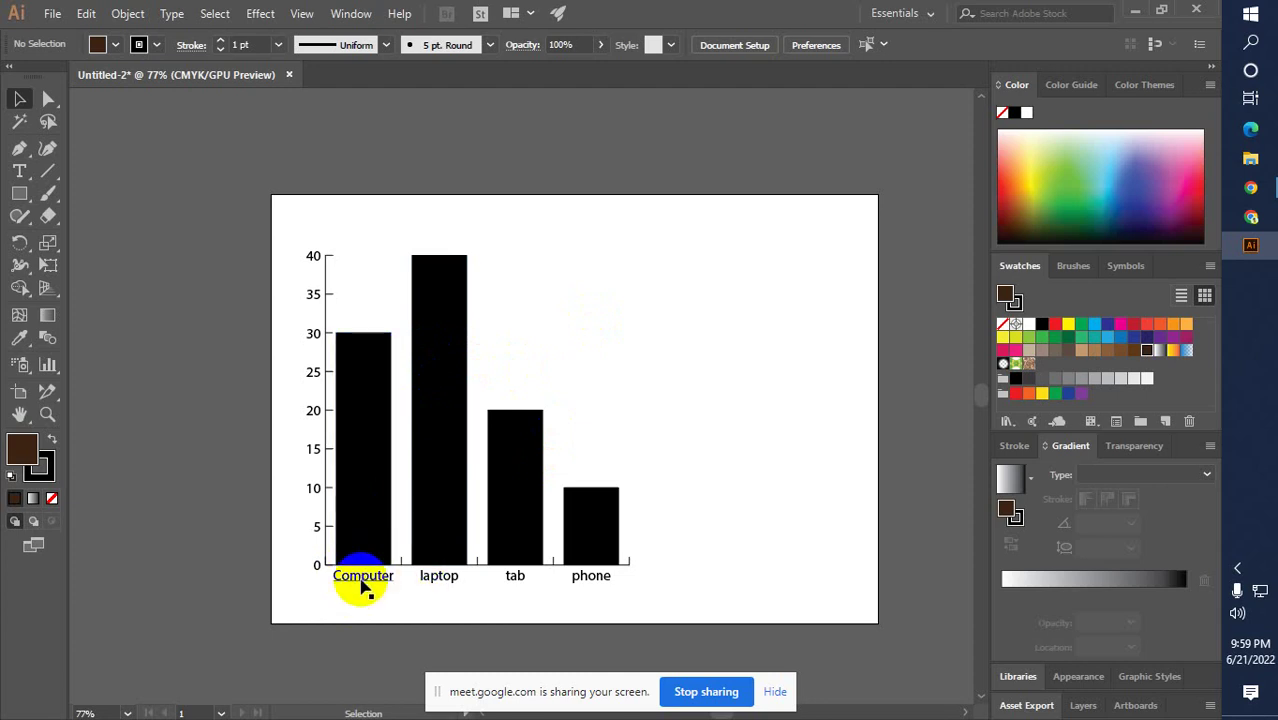
click(422, 334)
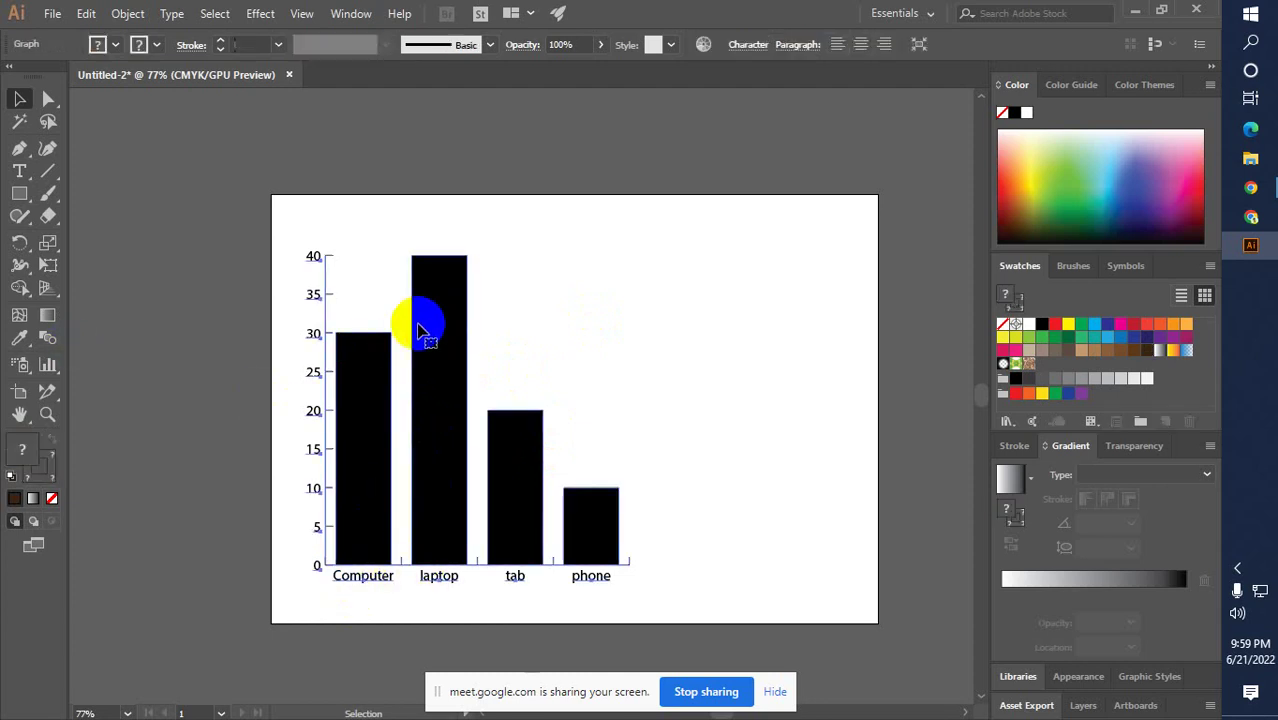
click(19, 99)
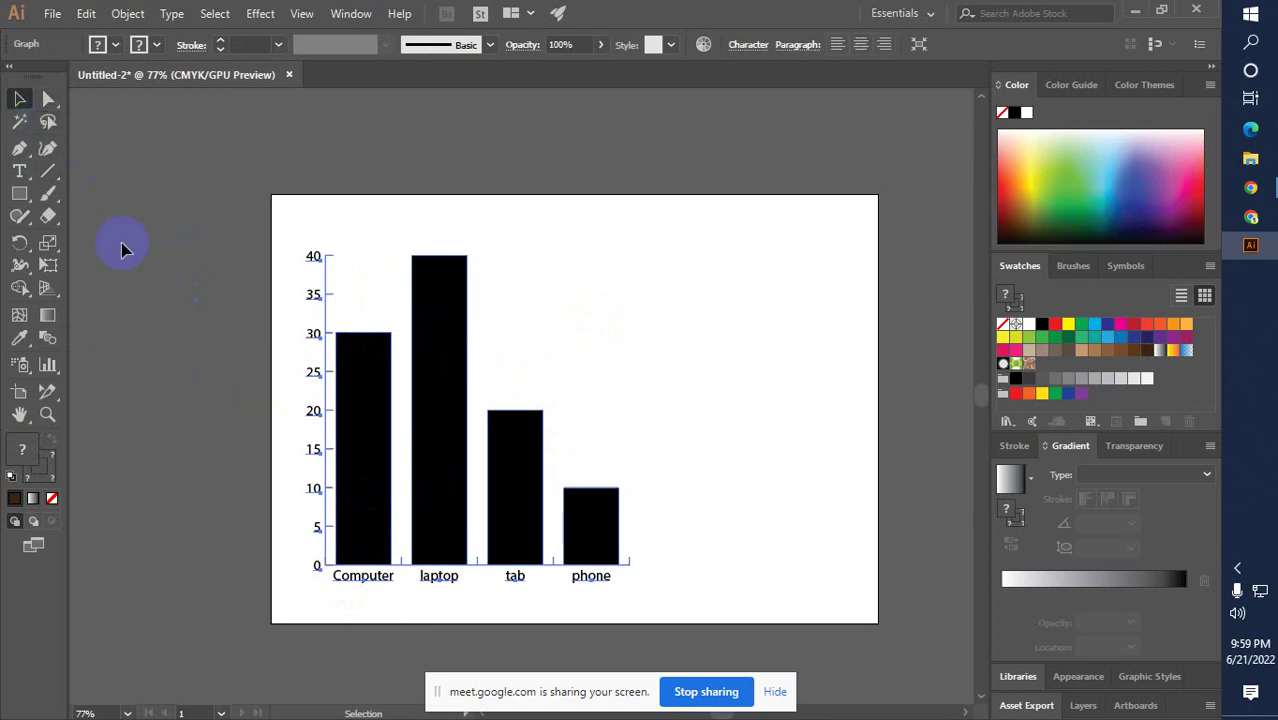
Use the Direct Selection tool to fill the laptop column with red and the Computer column with light blue
click(48, 99)
click(448, 277)
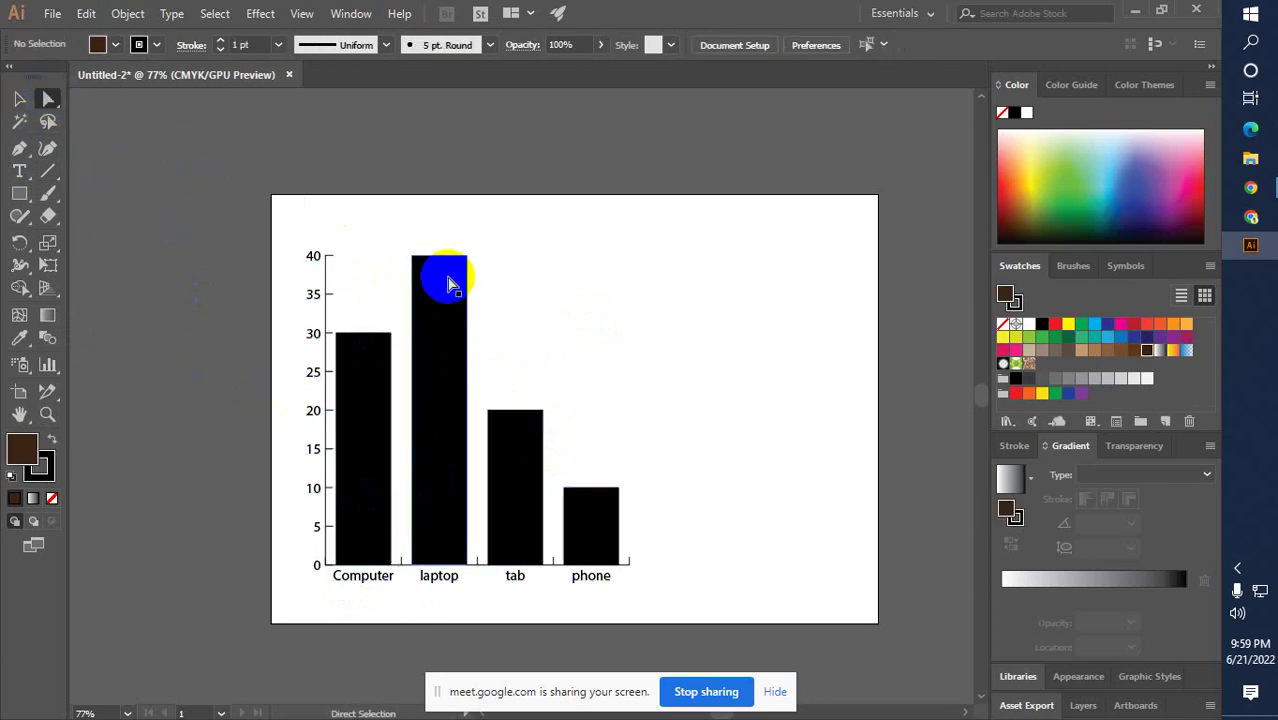
click(1057, 325)
click(385, 398)
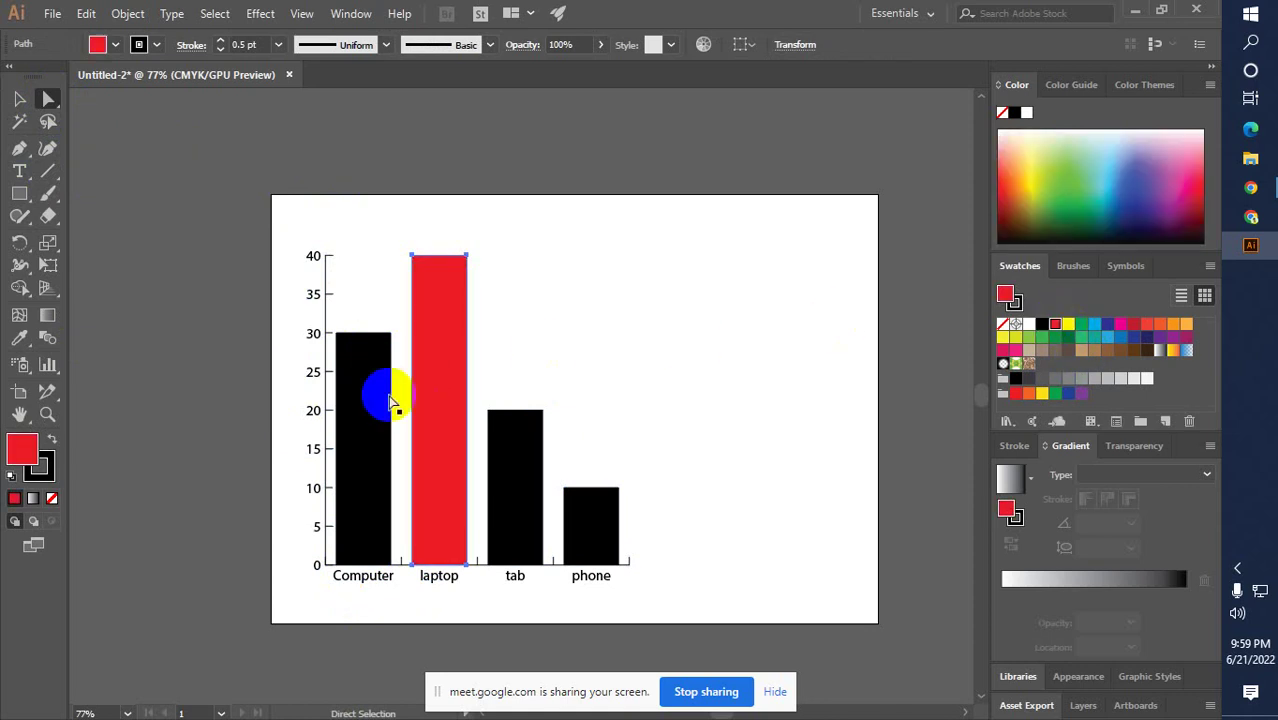
click(1094, 324)
Fill the tab column with magenta and the phone column with yellow, and clear the selection
click(505, 490)
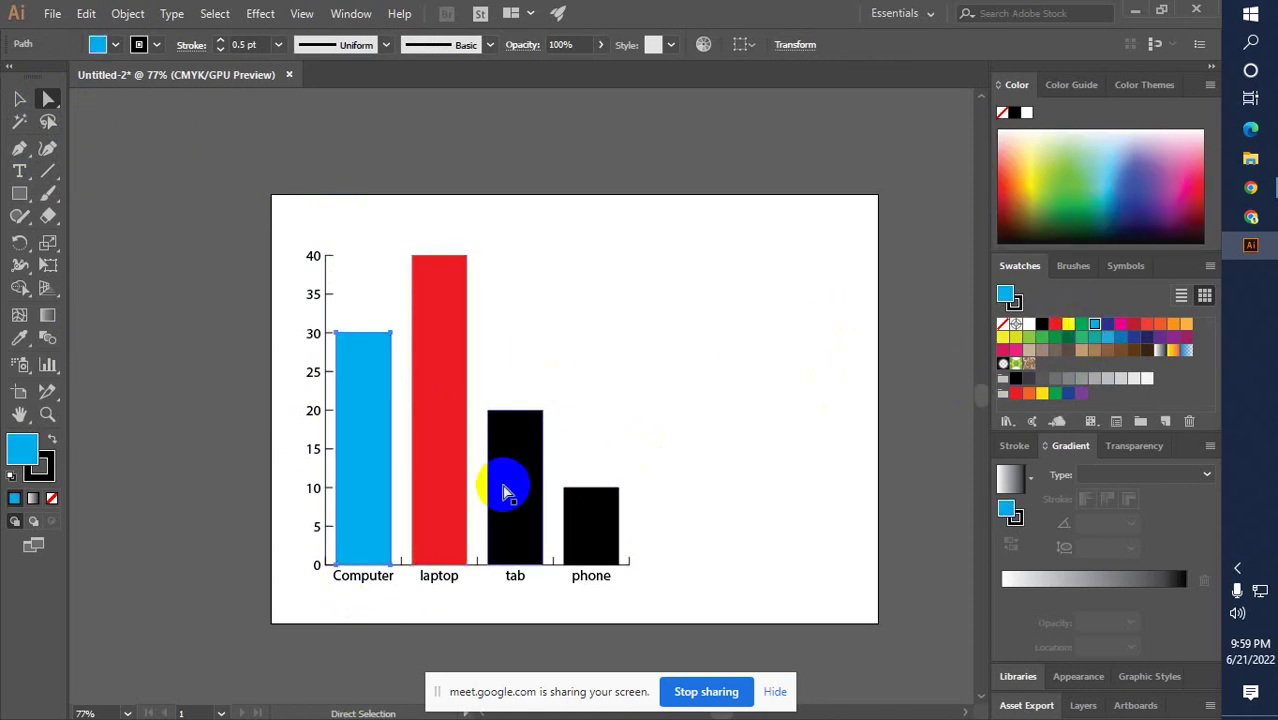
click(1121, 324)
click(596, 523)
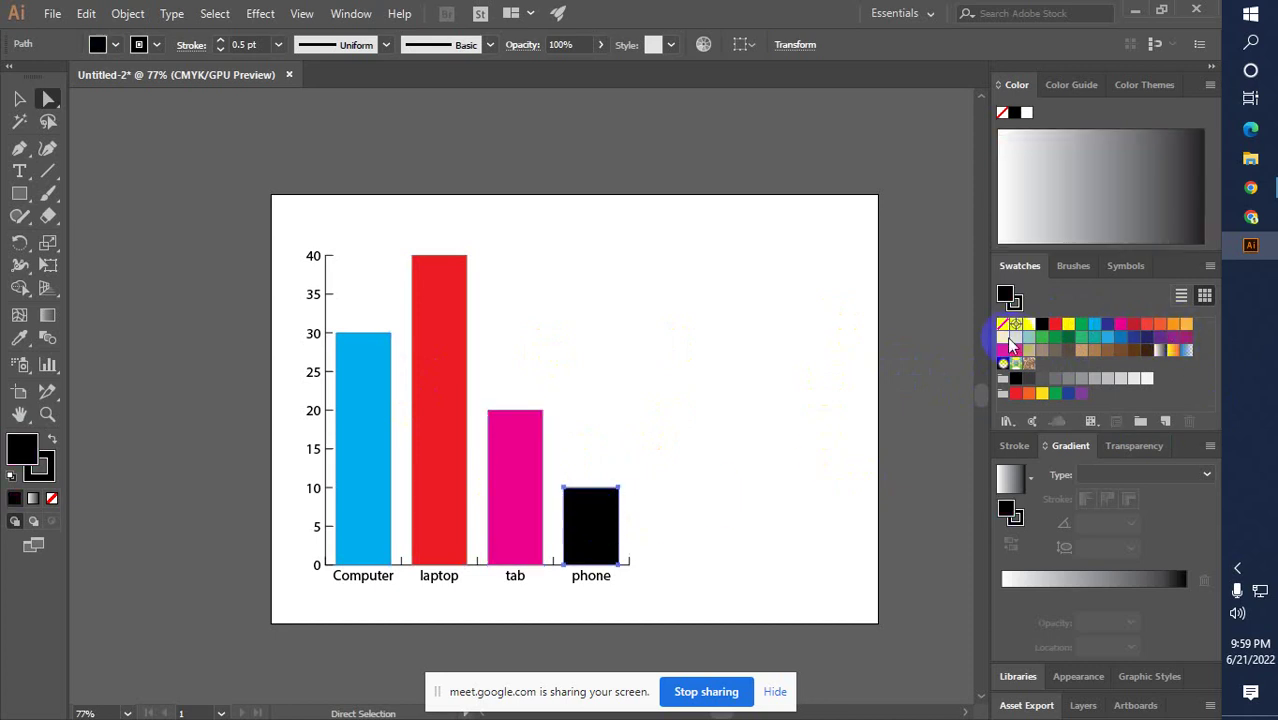
click(1004, 338)
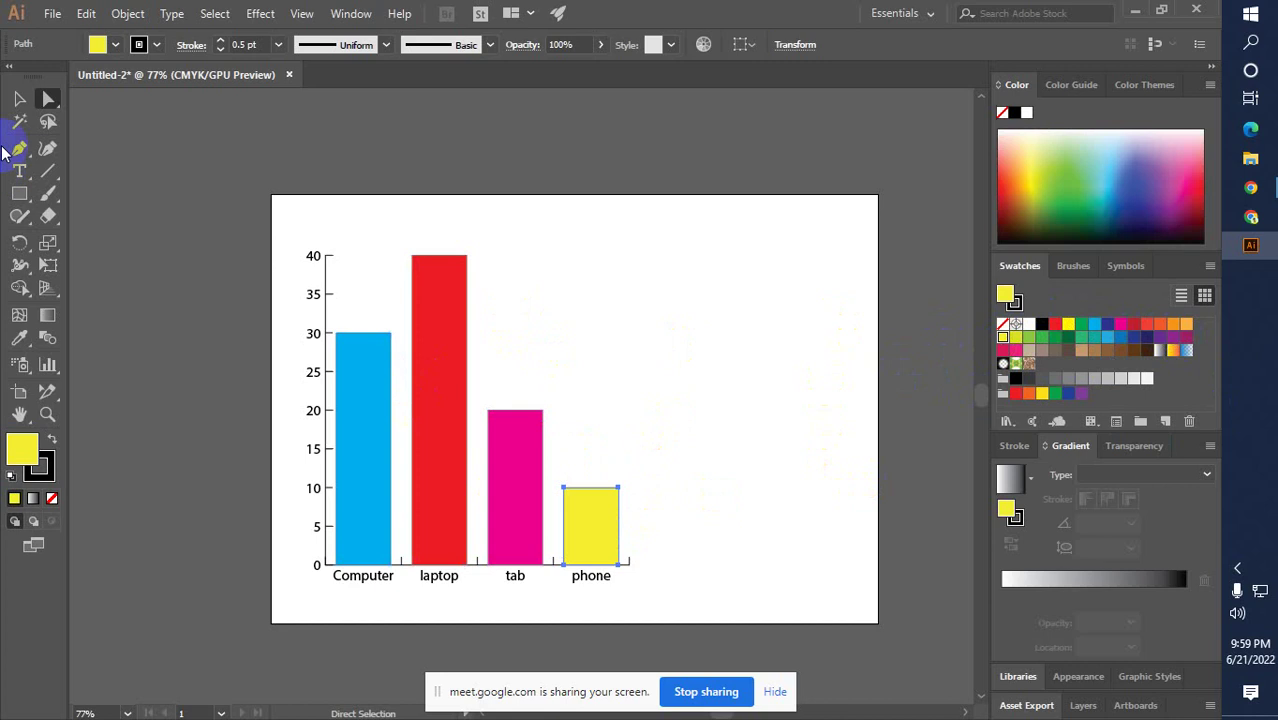
click(168, 260)
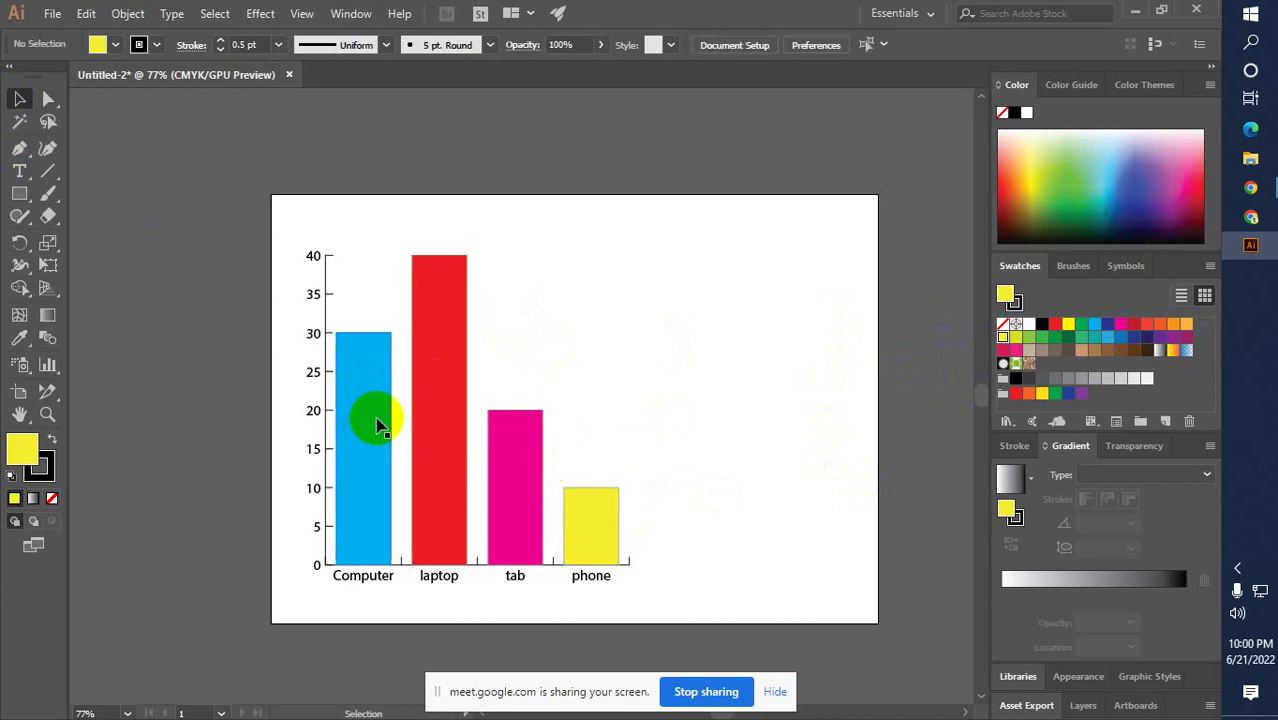
Switch to the Chrome image results for "graph design", close the open preview and browse the example charts
click(1252, 218)
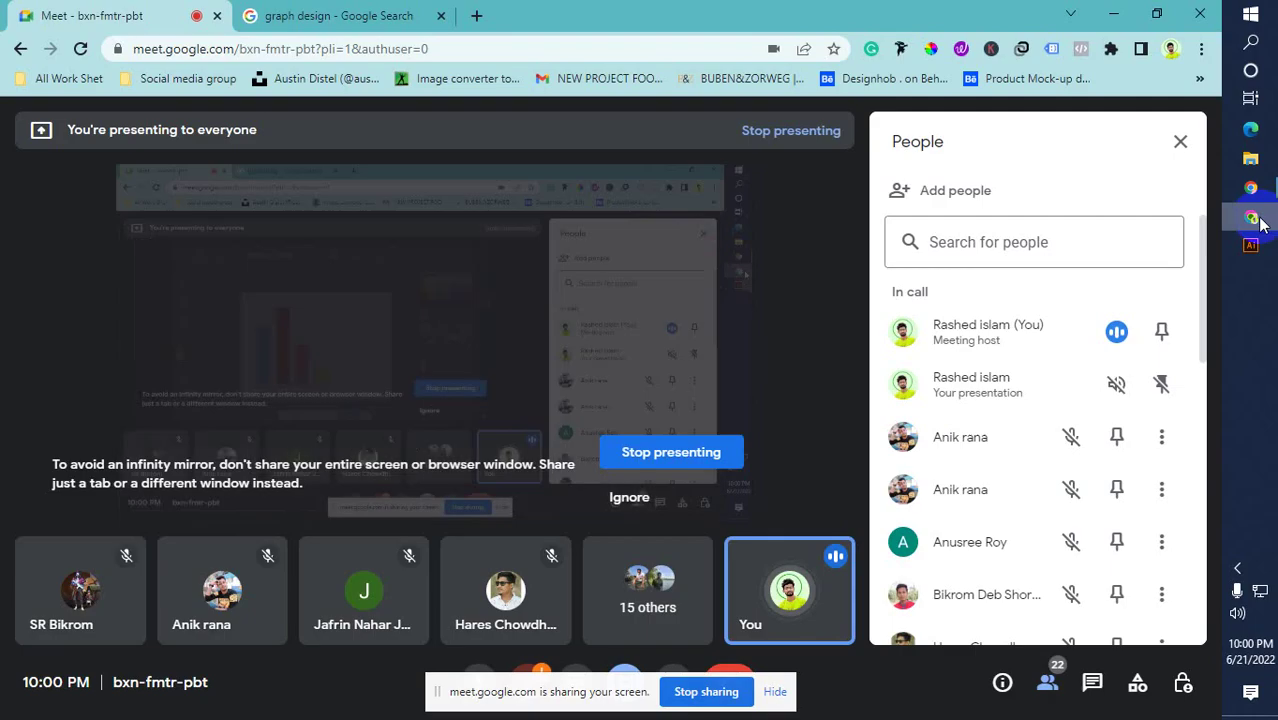
click(318, 15)
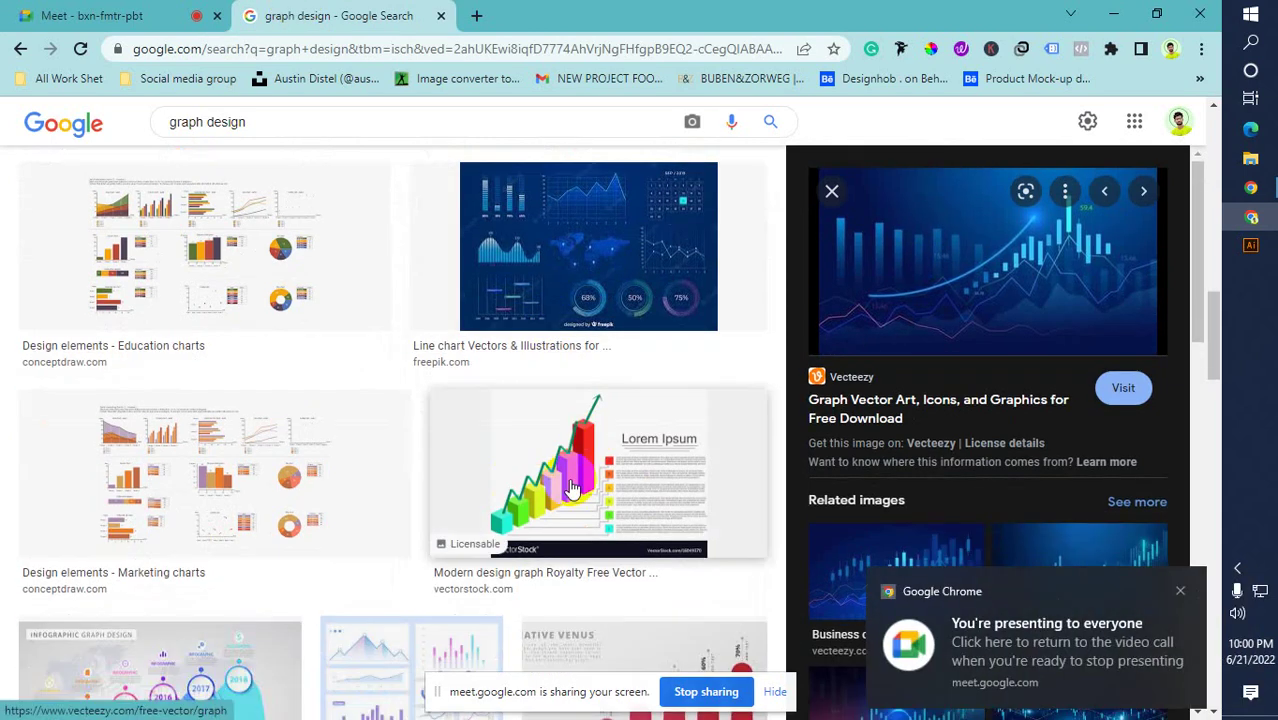
scroll(580, 480, down, 5)
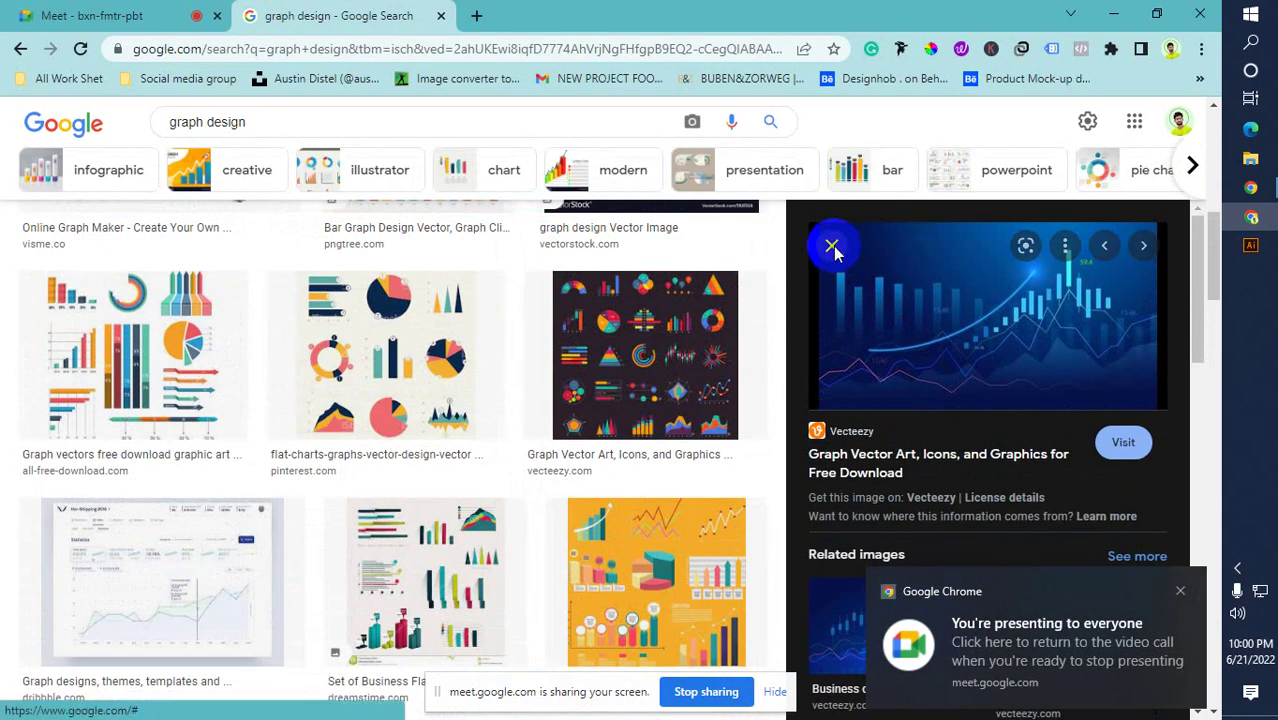
click(832, 247)
scroll(906, 370, up, 5)
scroll(857, 425, down, 3)
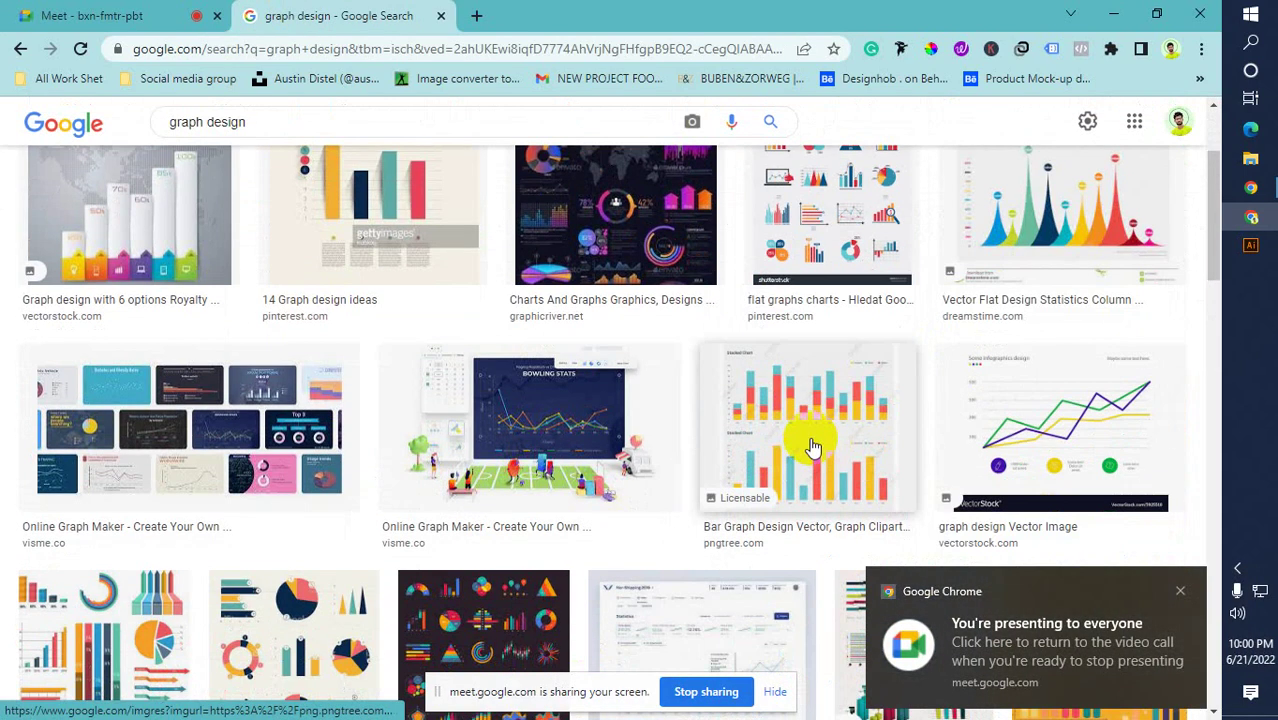
Preview the stacked bar chart and the flat graphs charts images as design references, and switch back to Illustrator
click(807, 442)
scroll(541, 472, up, 3)
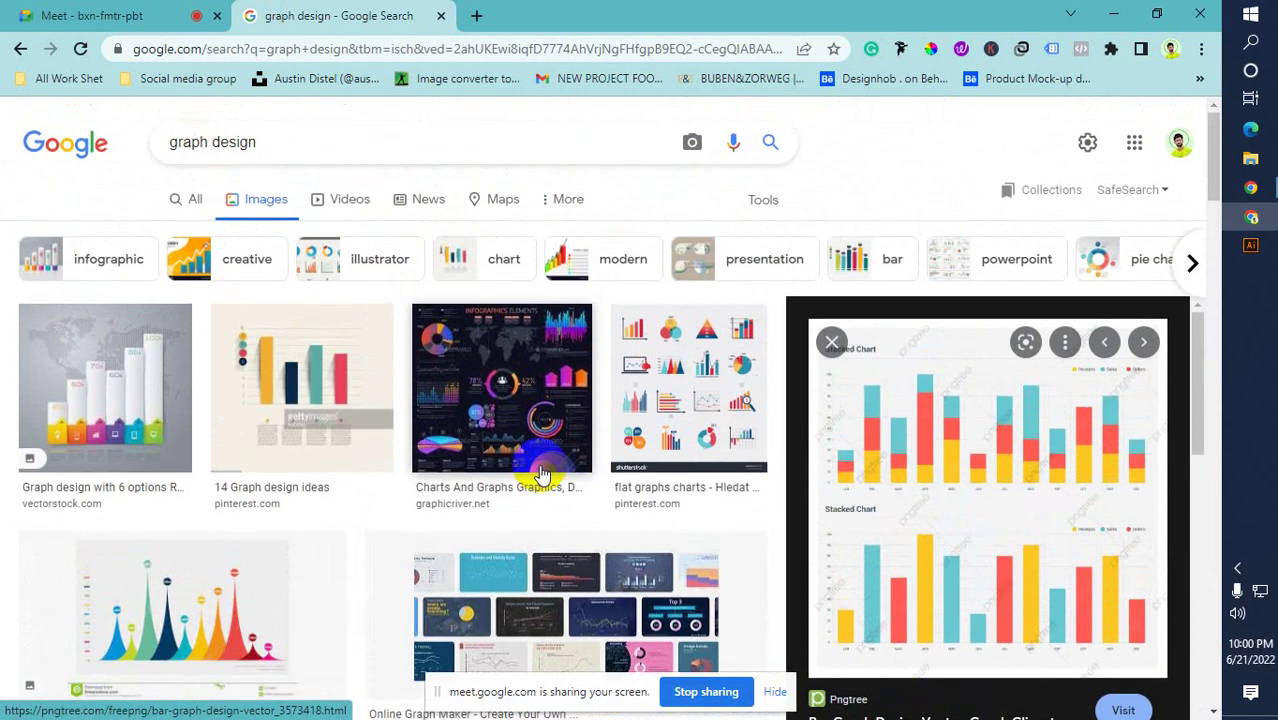
click(831, 342)
click(820, 400)
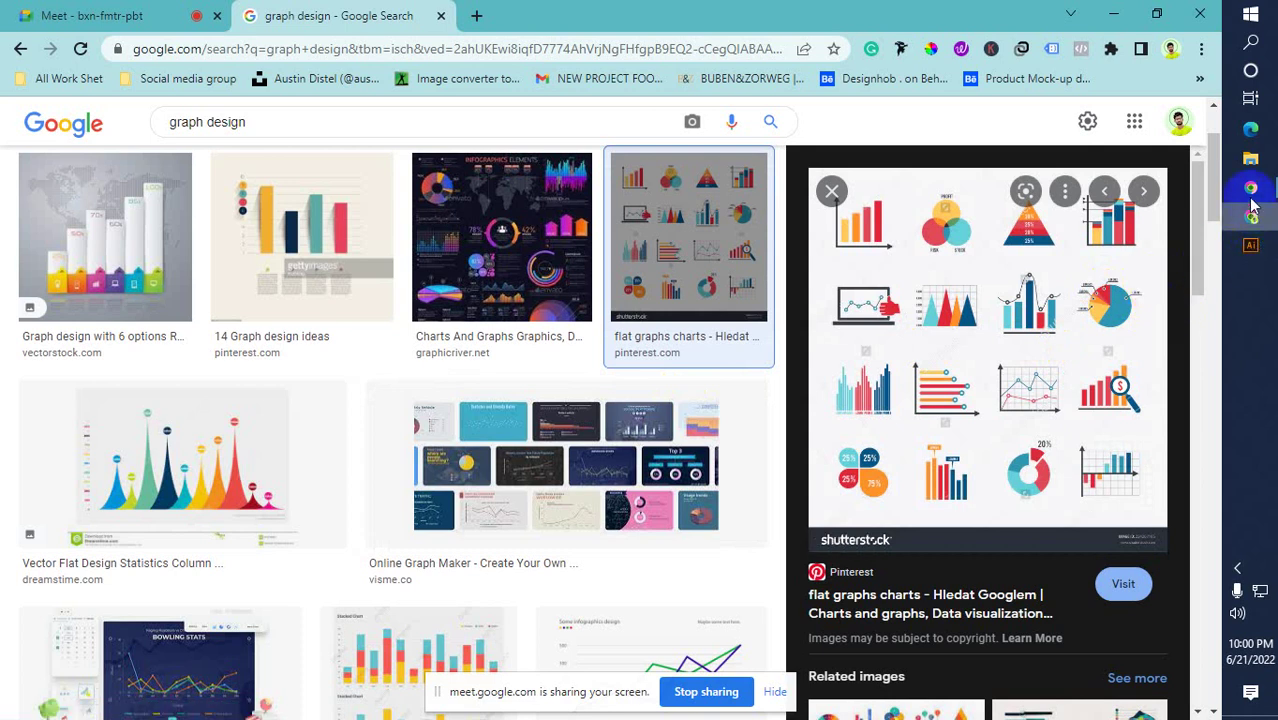
click(1250, 250)
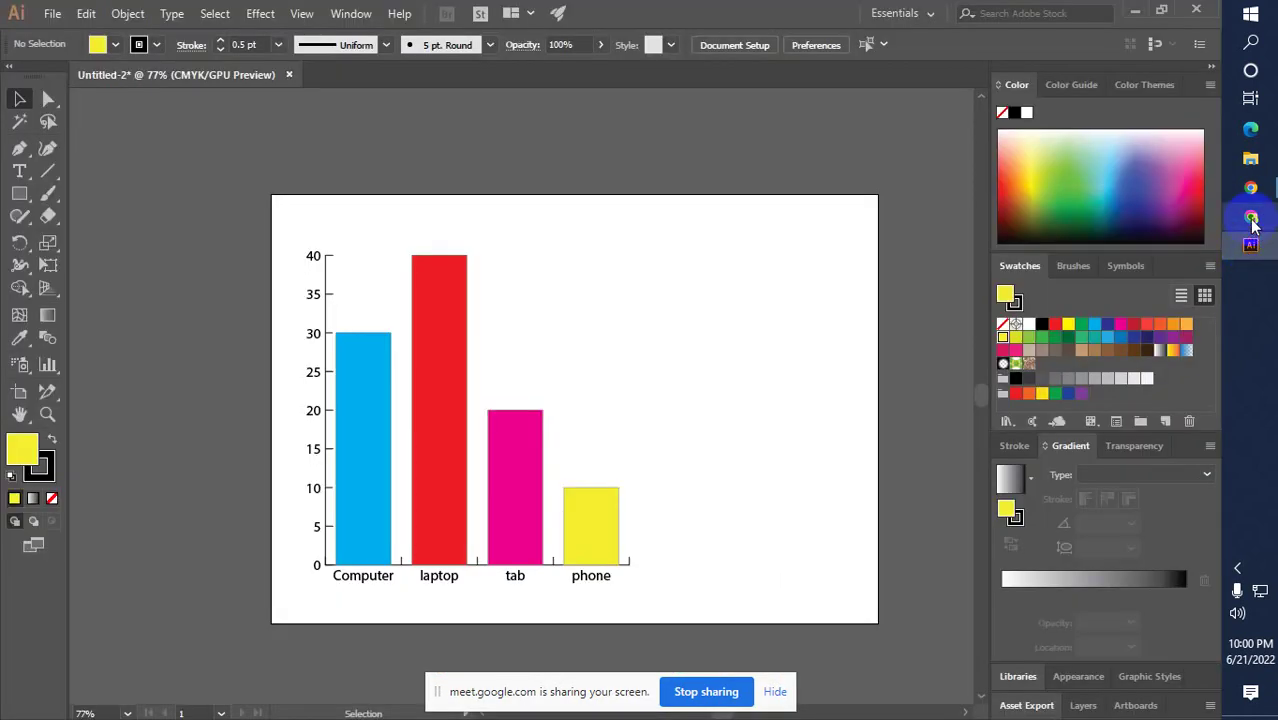
click(1249, 218)
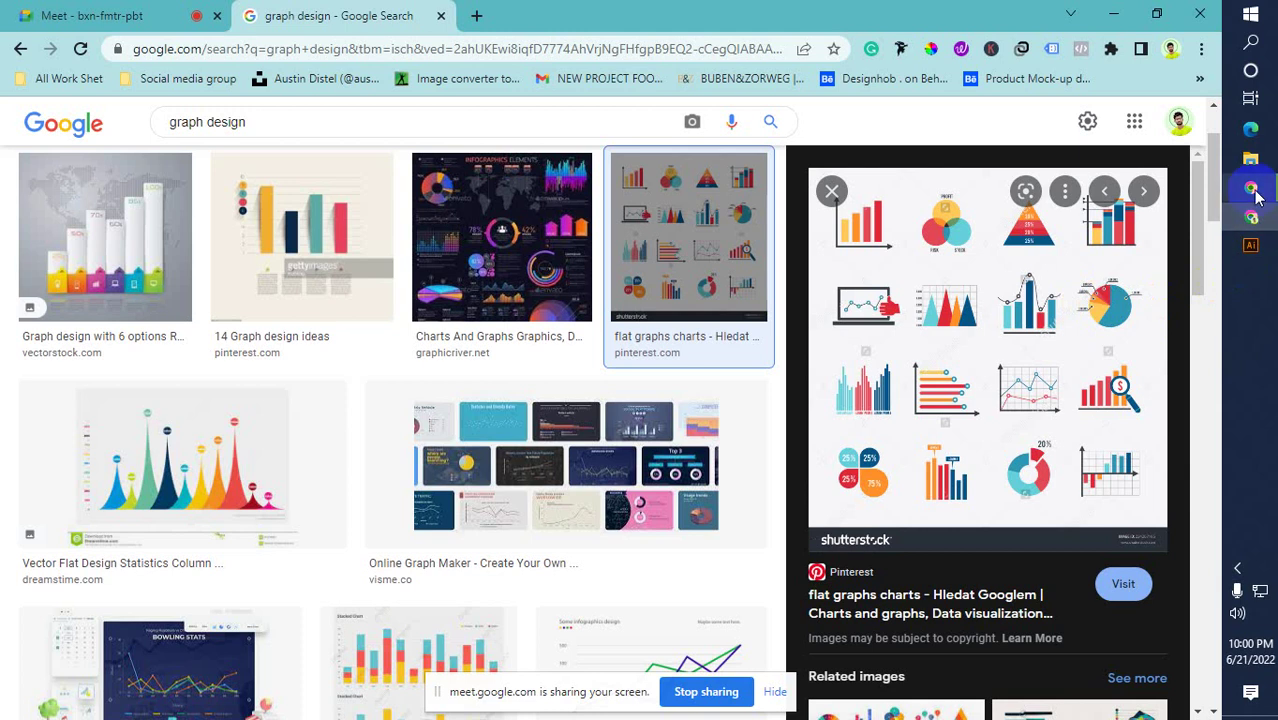
click(1250, 245)
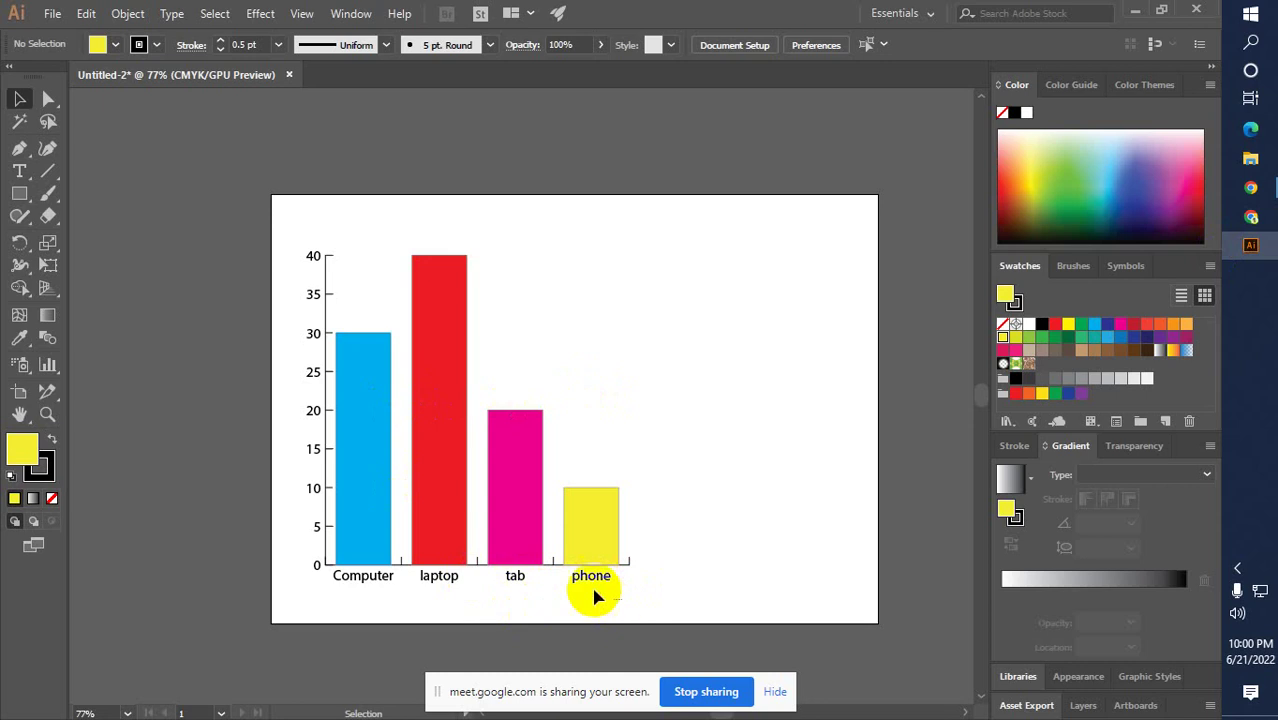
Select all four category labels with the Direct Selection tool and display their Character settings beside the graph
click(48, 99)
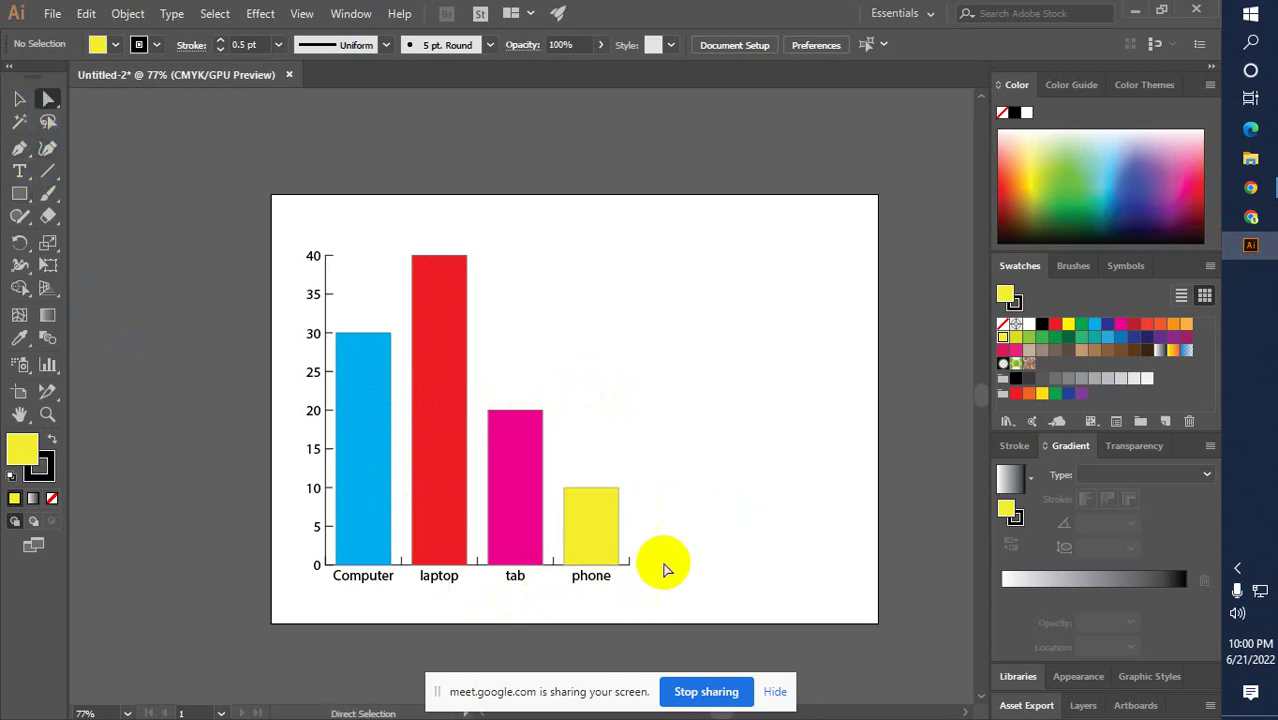
drag(613, 597, 371, 575)
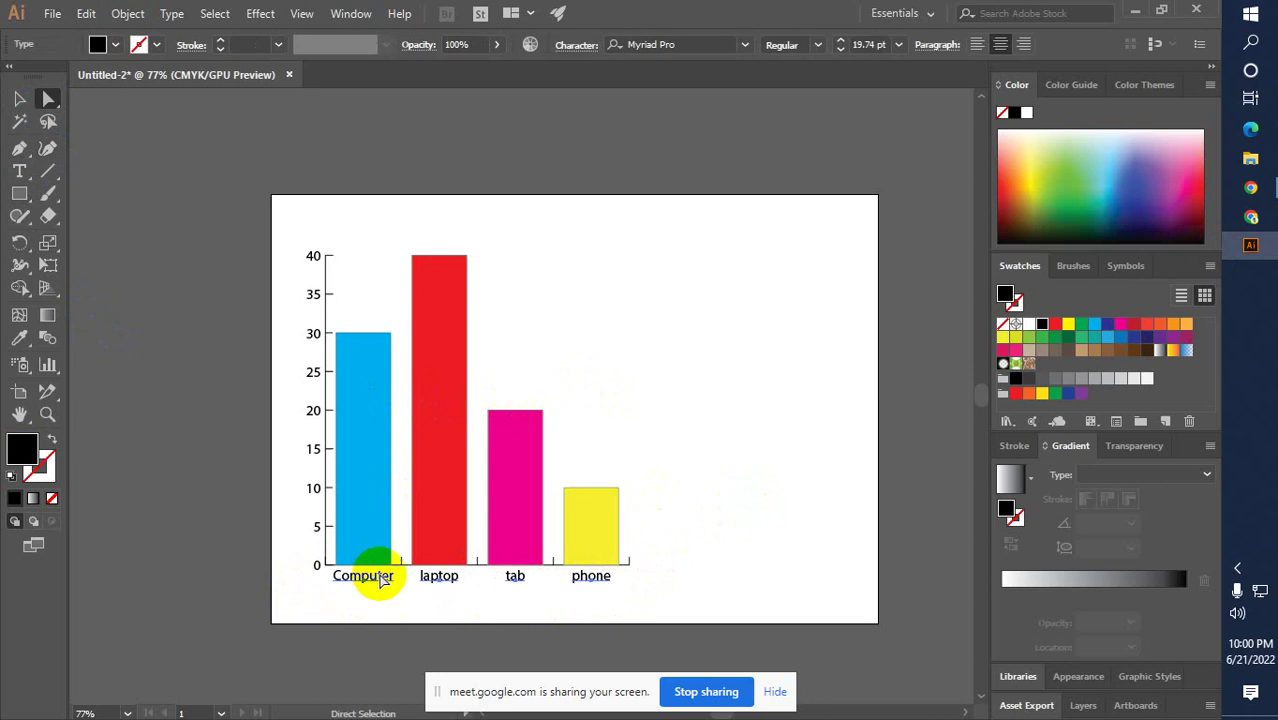
key(ctrl+t)
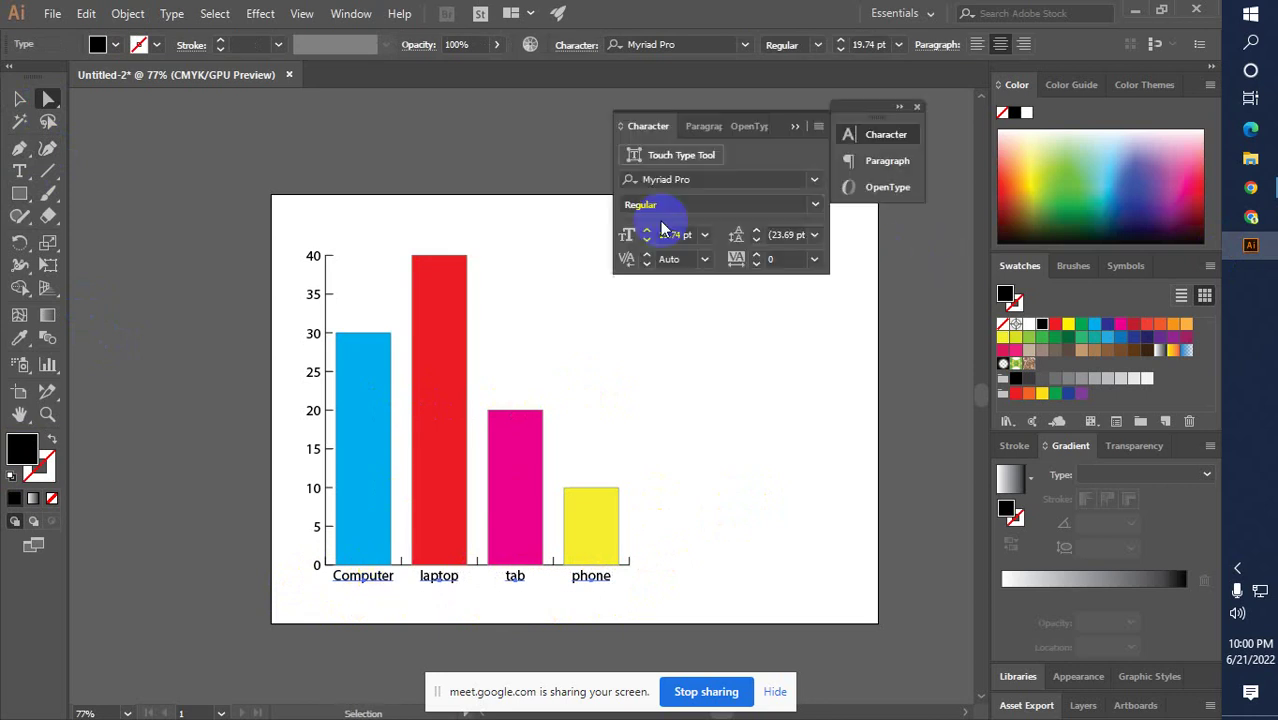
click(916, 107)
key(ctrl+t)
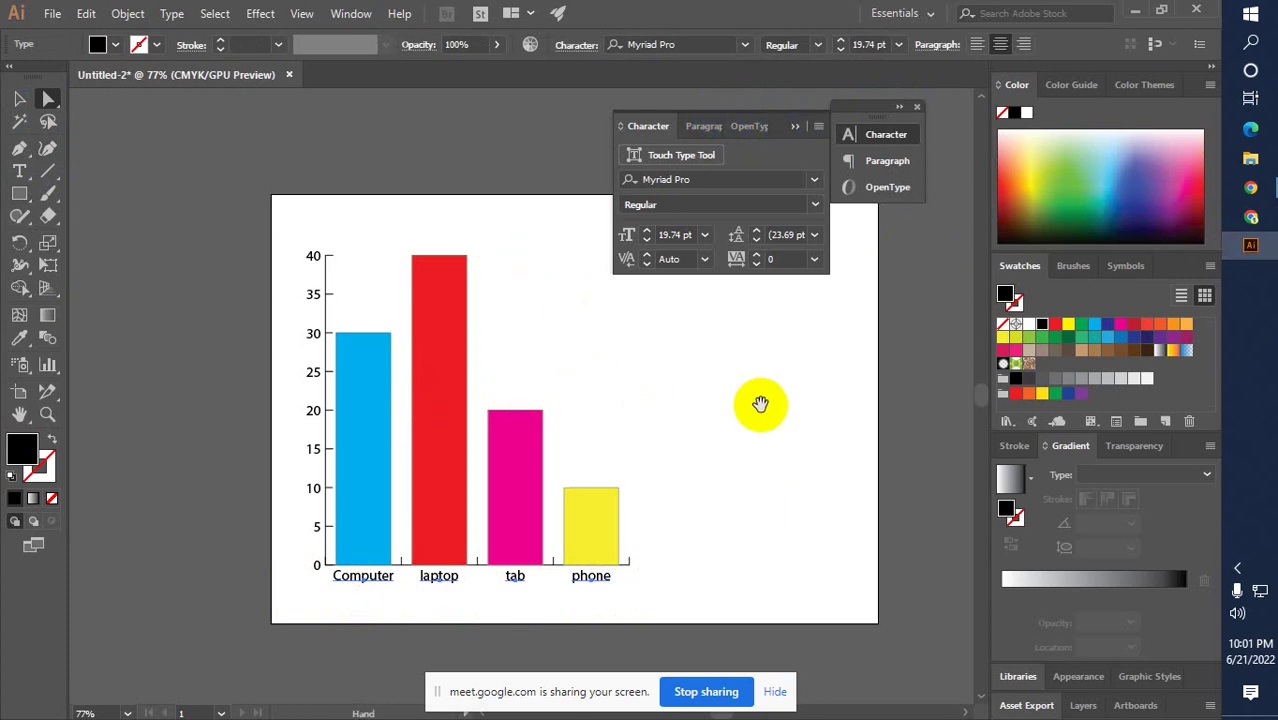
drag(756, 402, 622, 414)
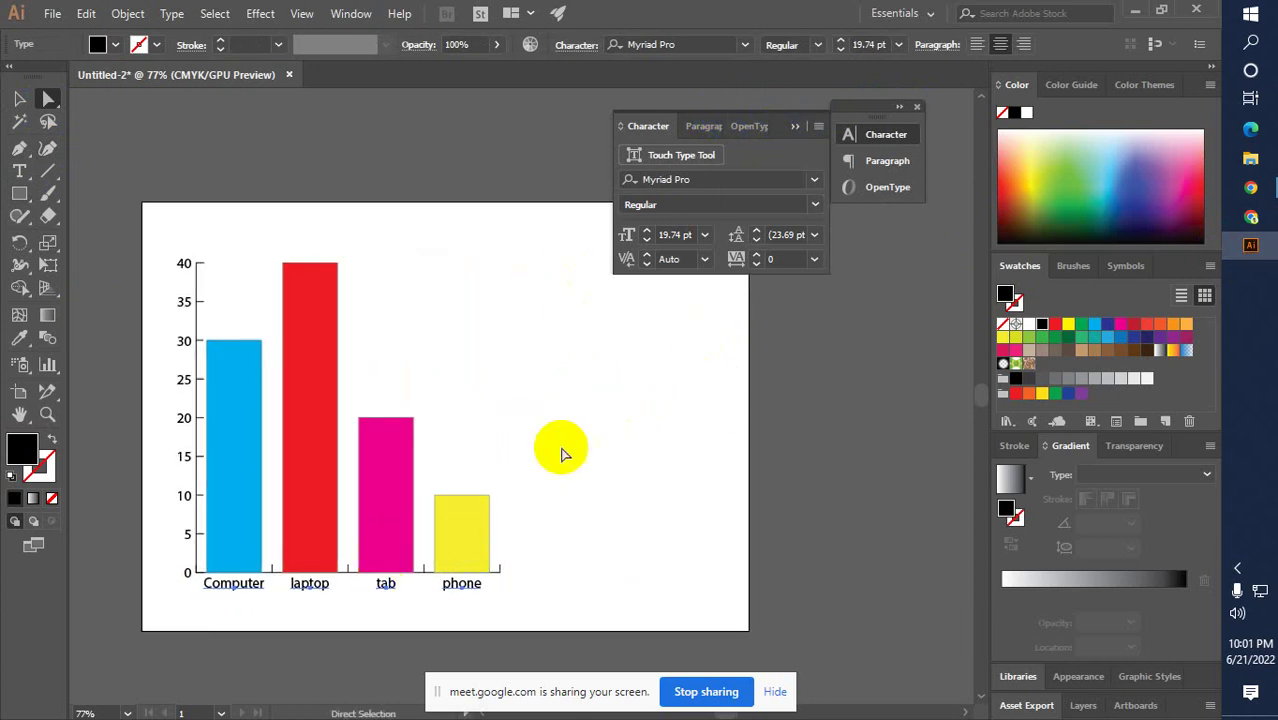
Set the font of the four selected category labels to Gobold Bold and clear the selection
click(815, 180)
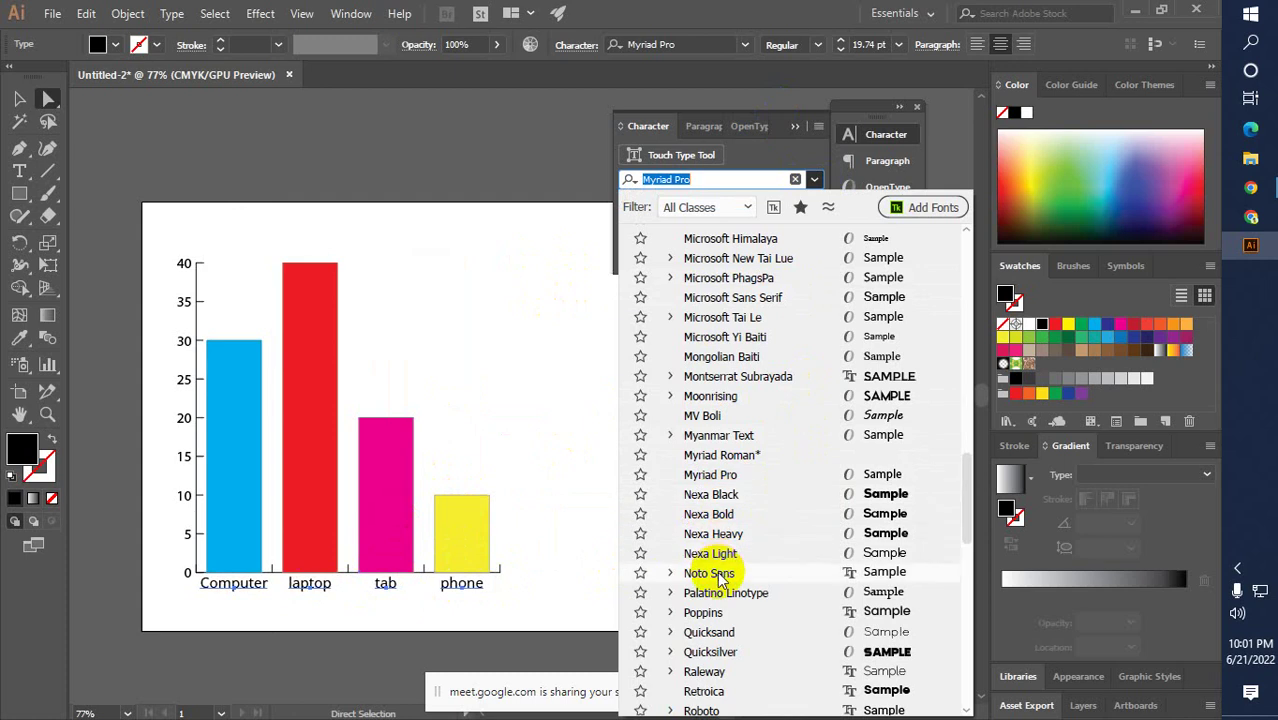
scroll(763, 455, down, 7)
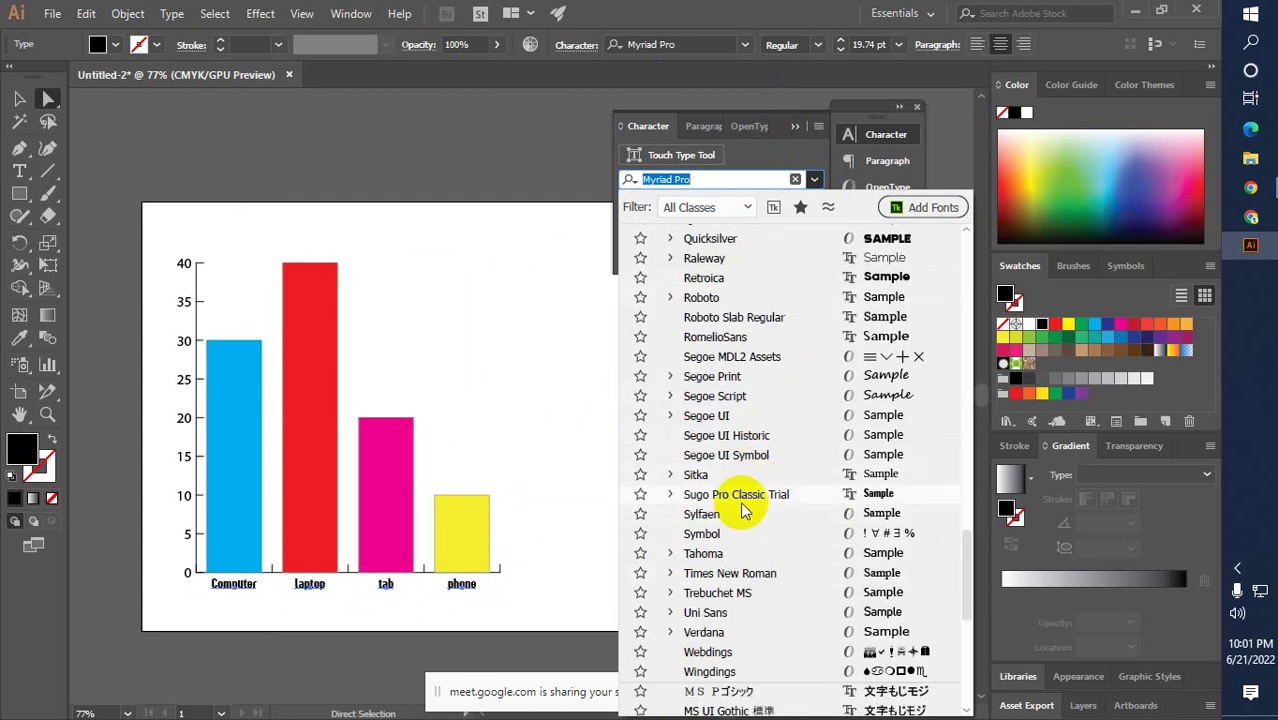
scroll(743, 510, down, 1)
scroll(740, 500, up, 8)
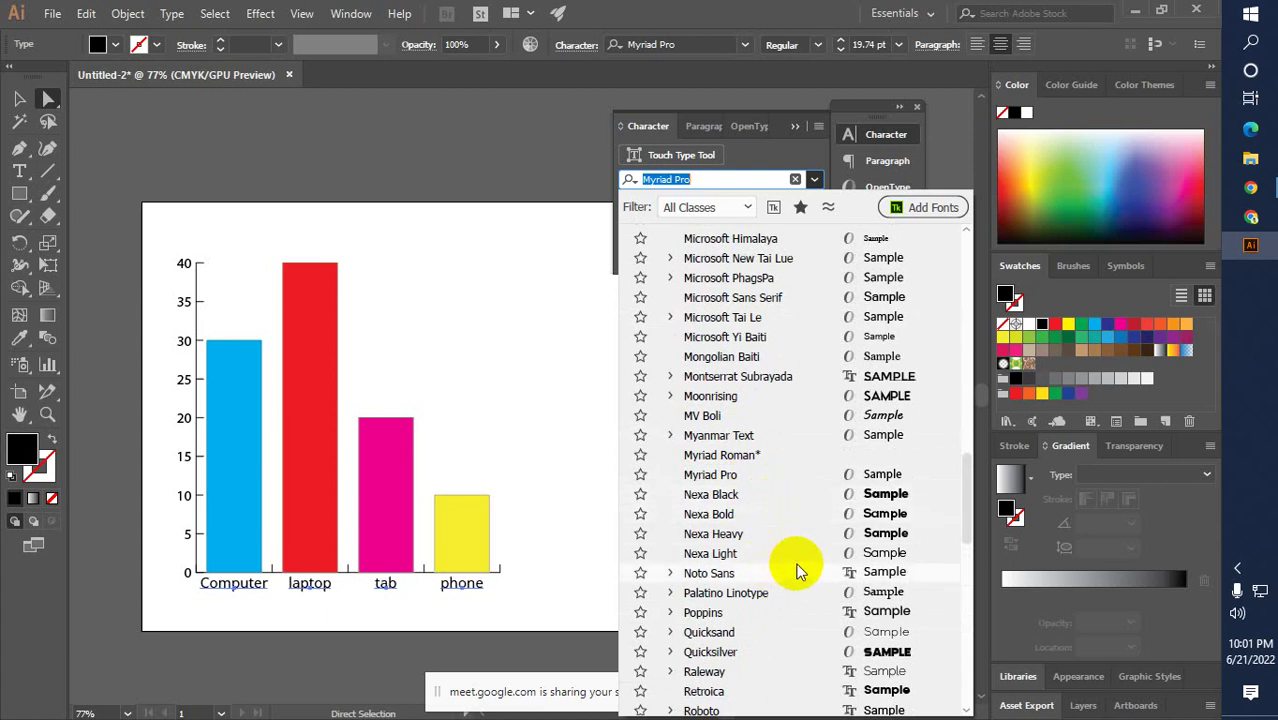
scroll(800, 555, up, 8)
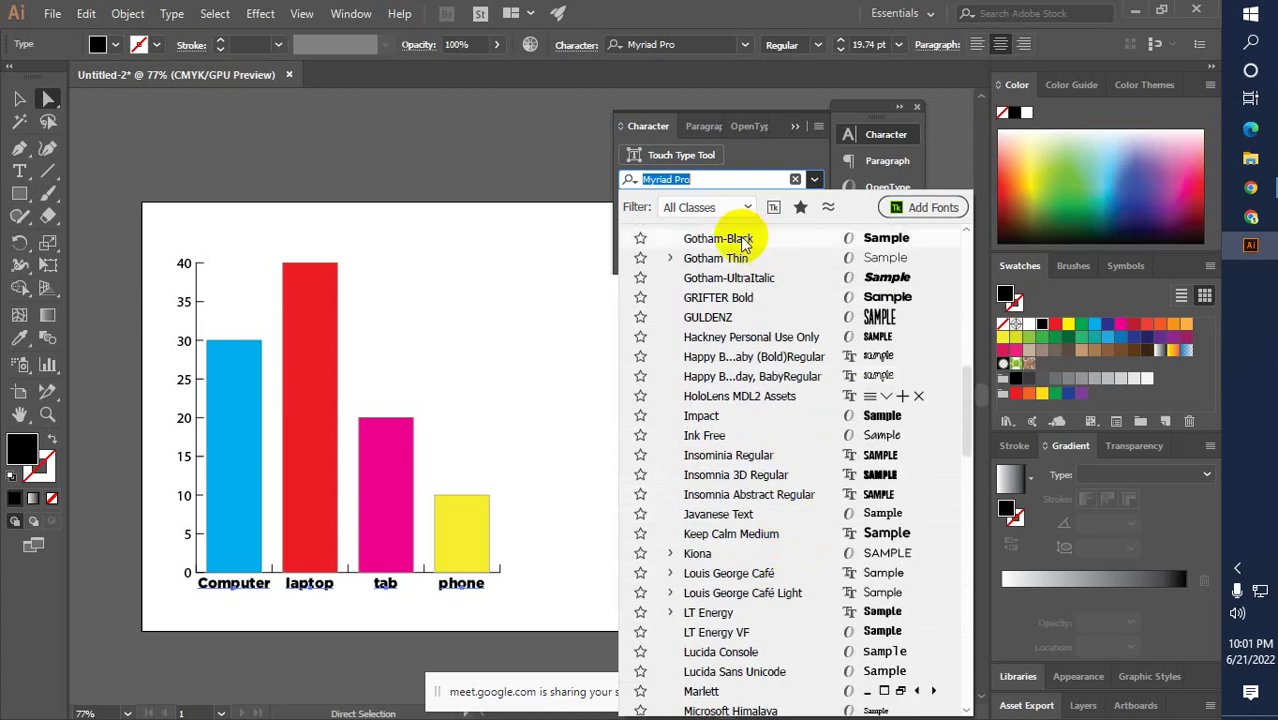
scroll(748, 245, up, 1)
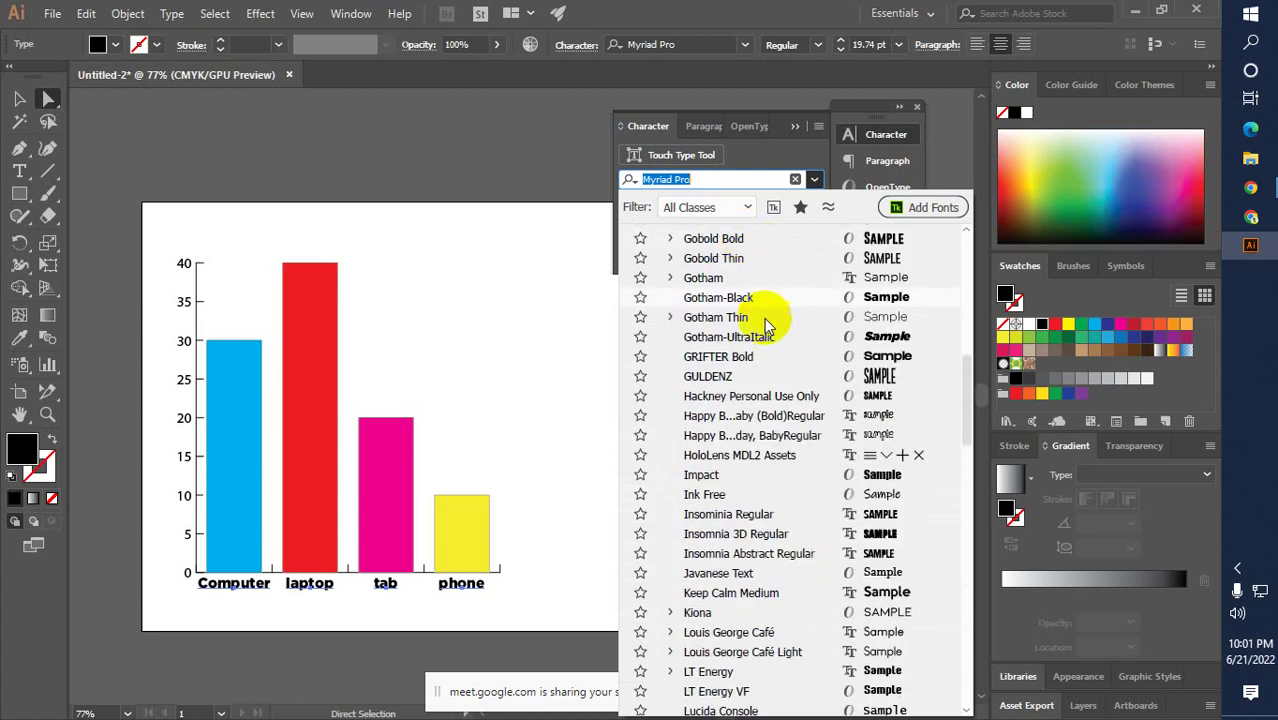
click(727, 239)
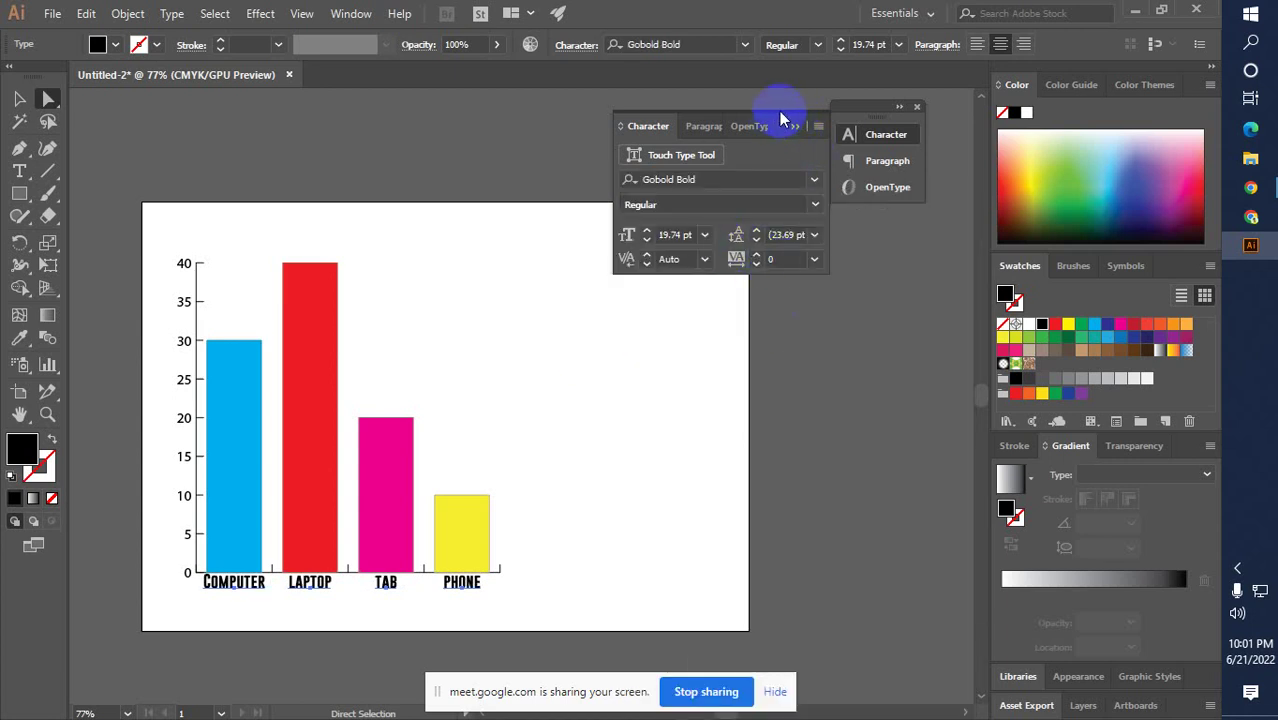
click(19, 98)
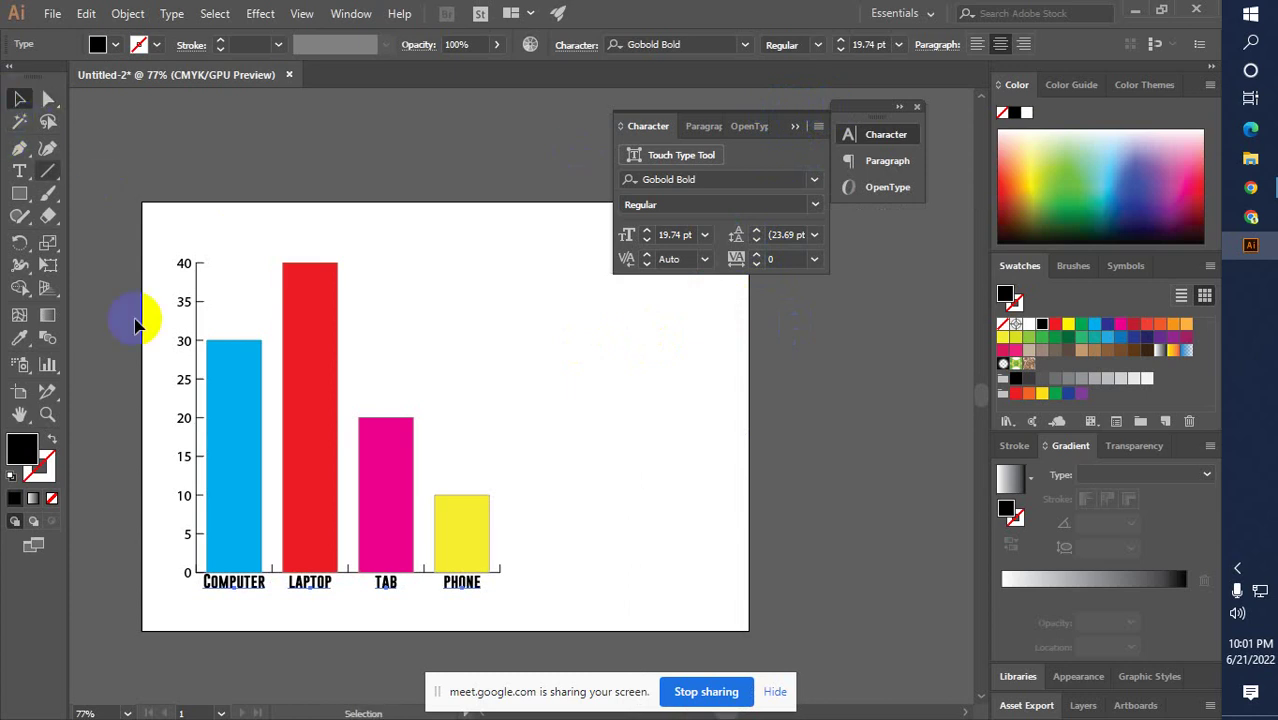
click(136, 320)
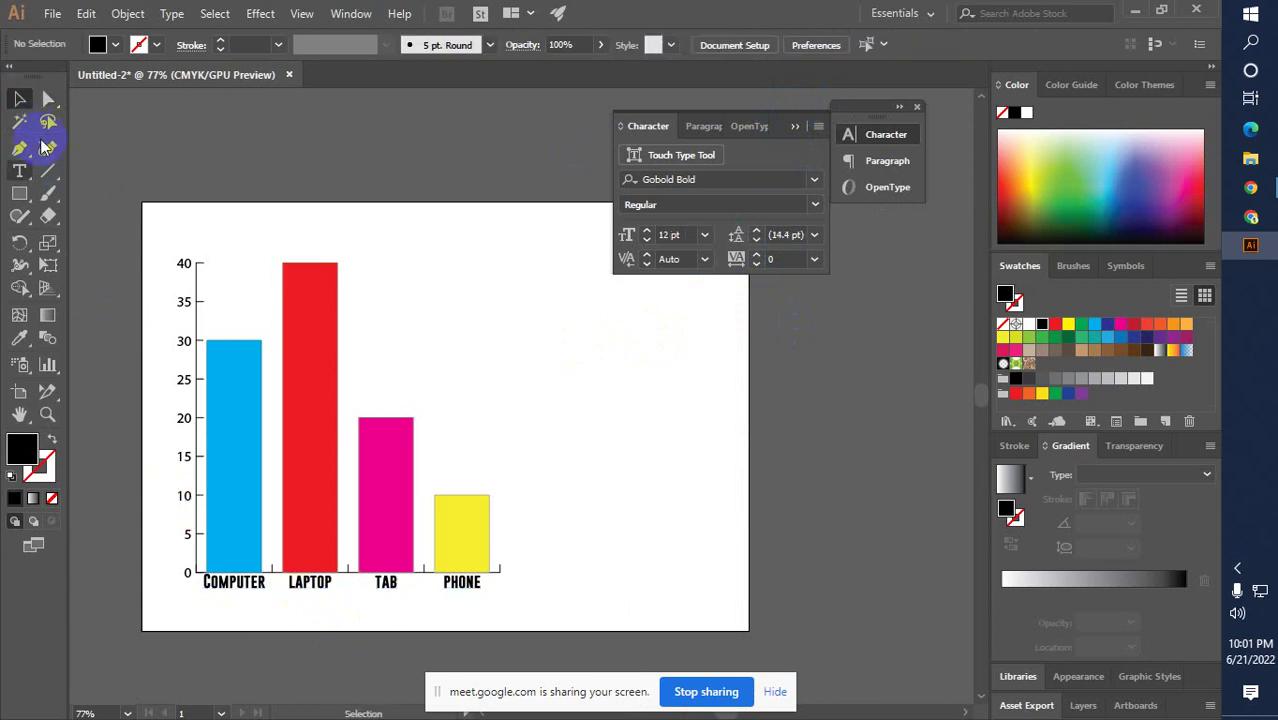
Select all the value axis numbers with the Direct Selection tool, set their font to LT Energy Bold, and clear the selection
click(48, 98)
drag(155, 242, 188, 600)
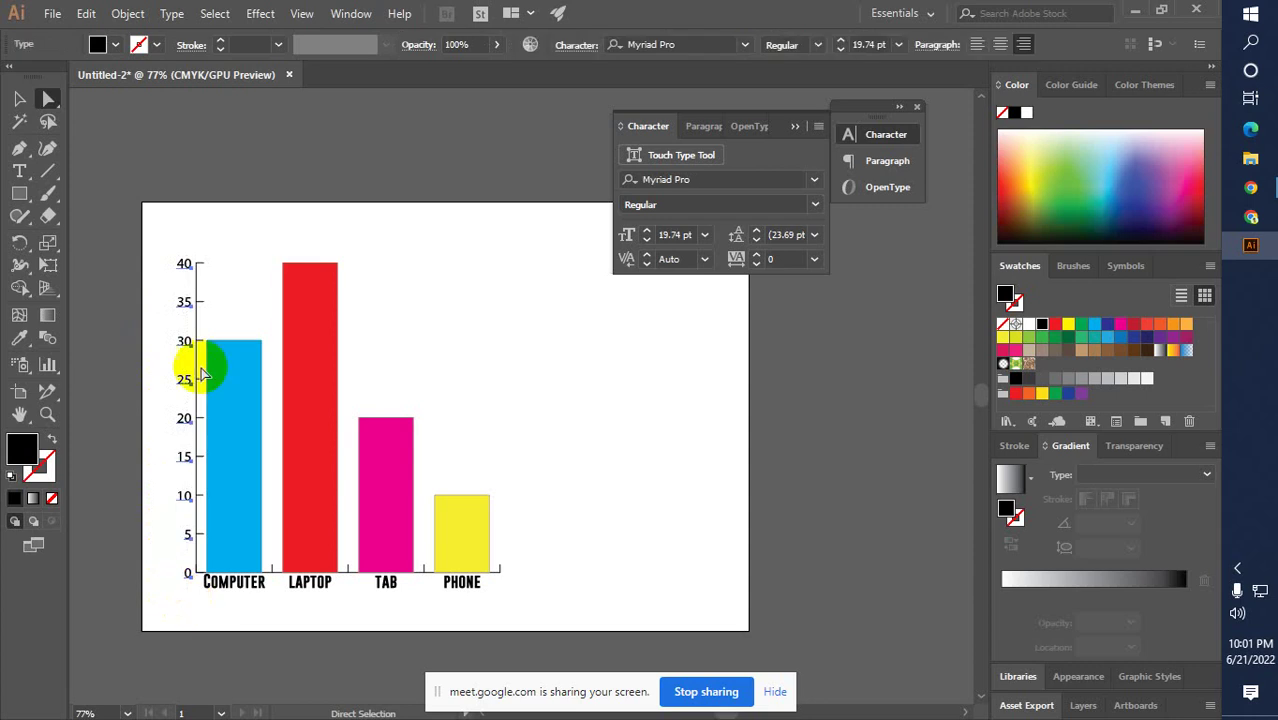
click(814, 180)
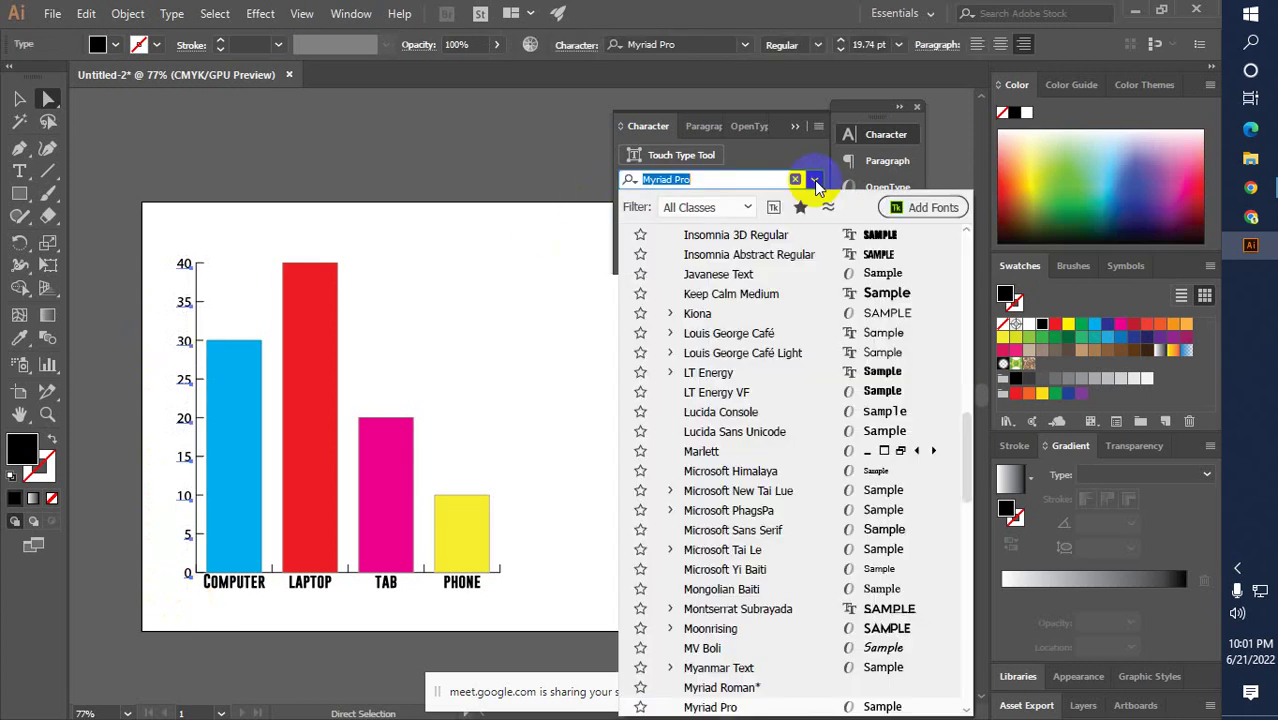
click(743, 376)
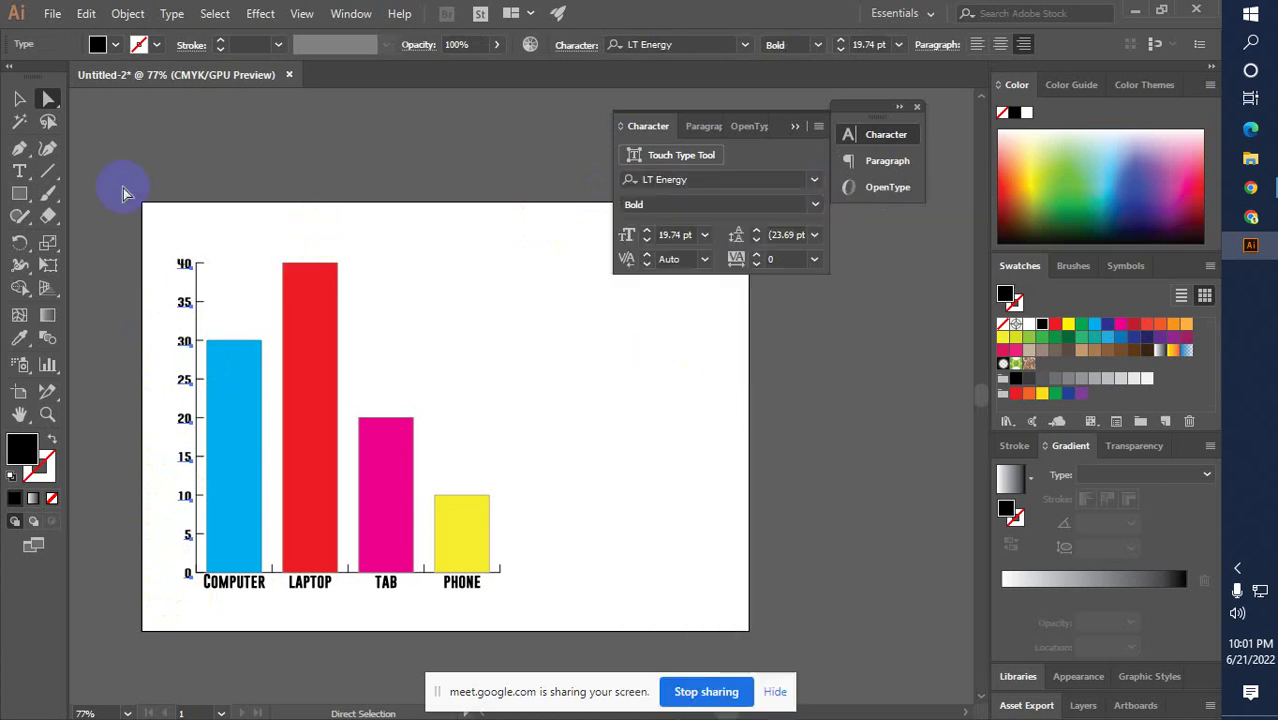
click(19, 98)
click(174, 252)
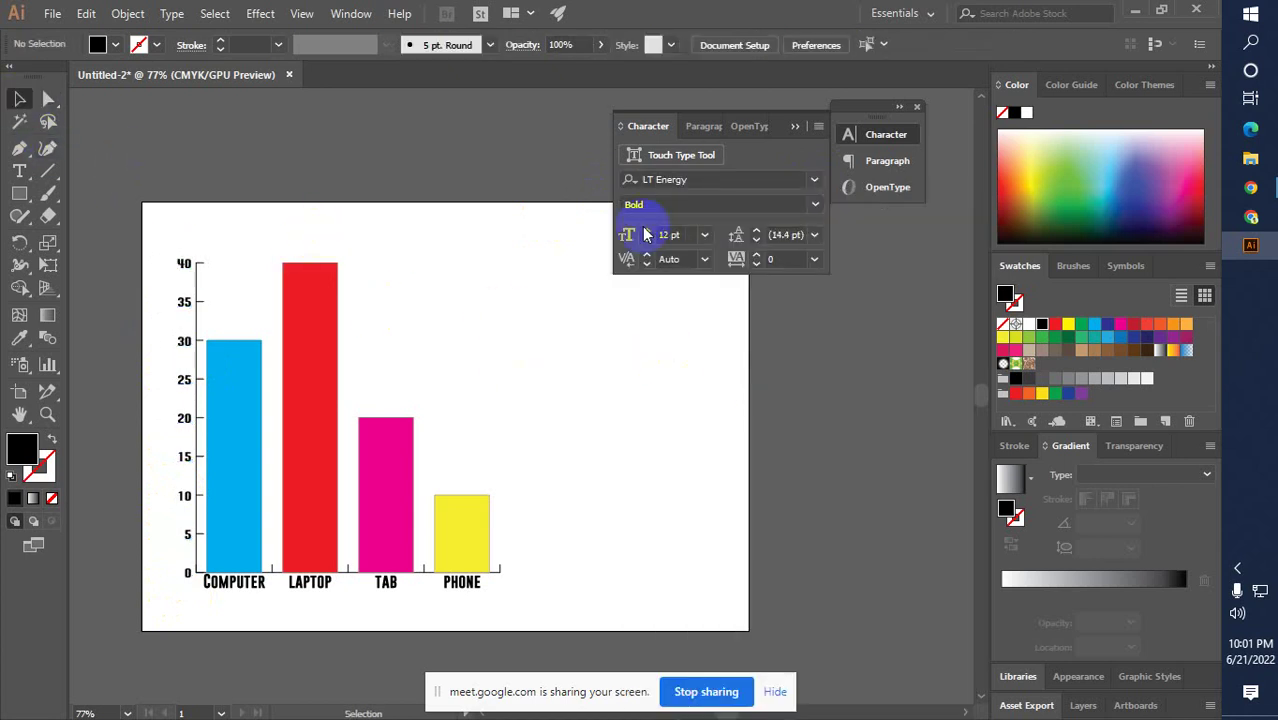
click(800, 122)
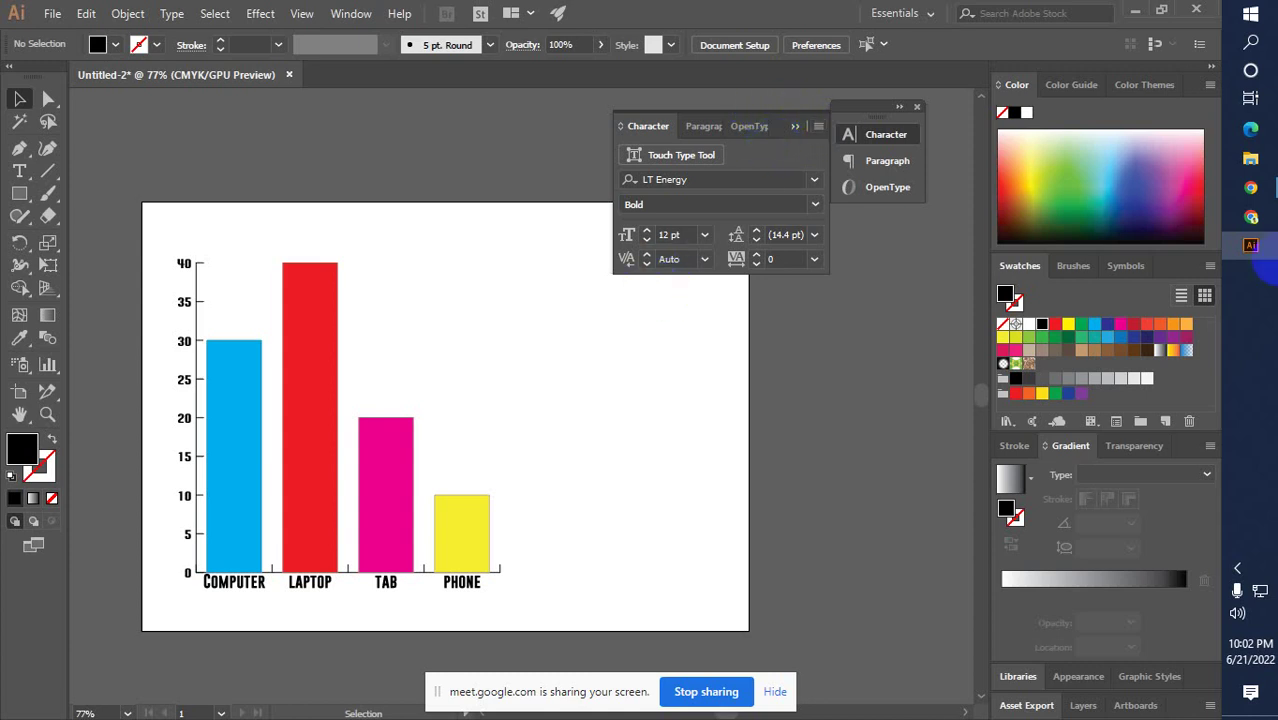
Switch to the Chrome image results, preview the dark Charts And Graphs Graphics infographic image, and browse further graph design examples
click(1250, 216)
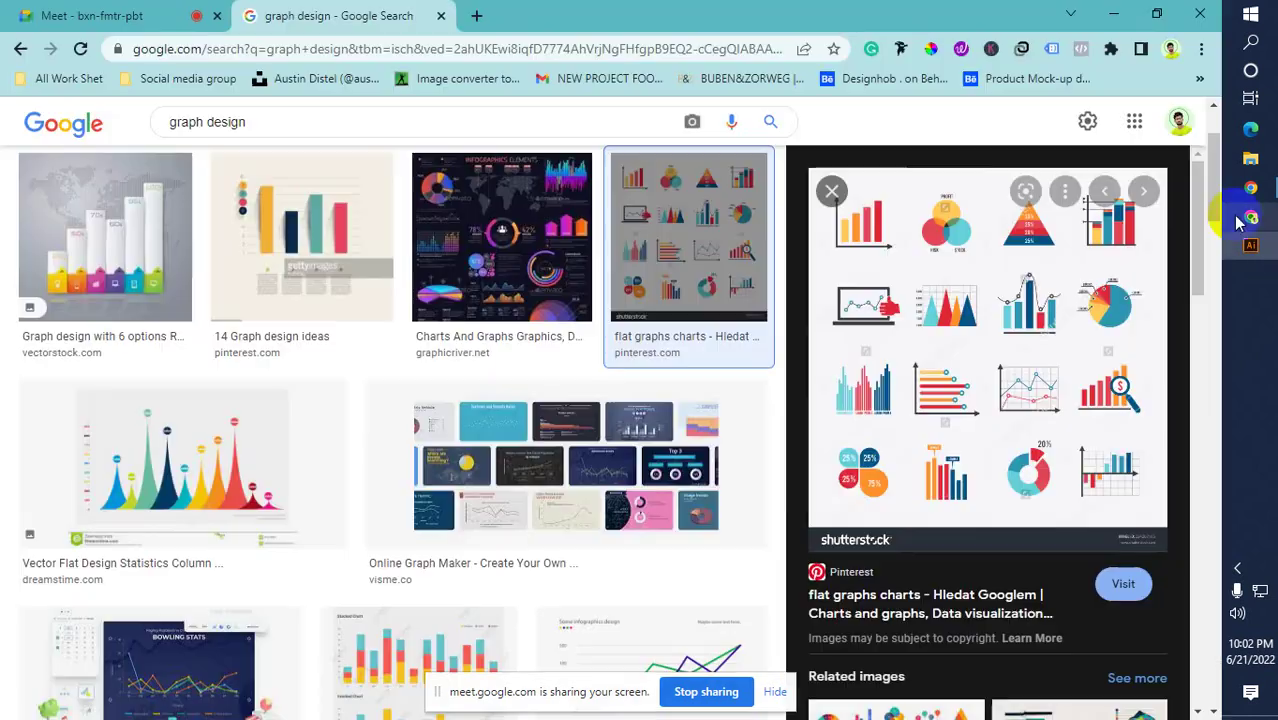
click(520, 292)
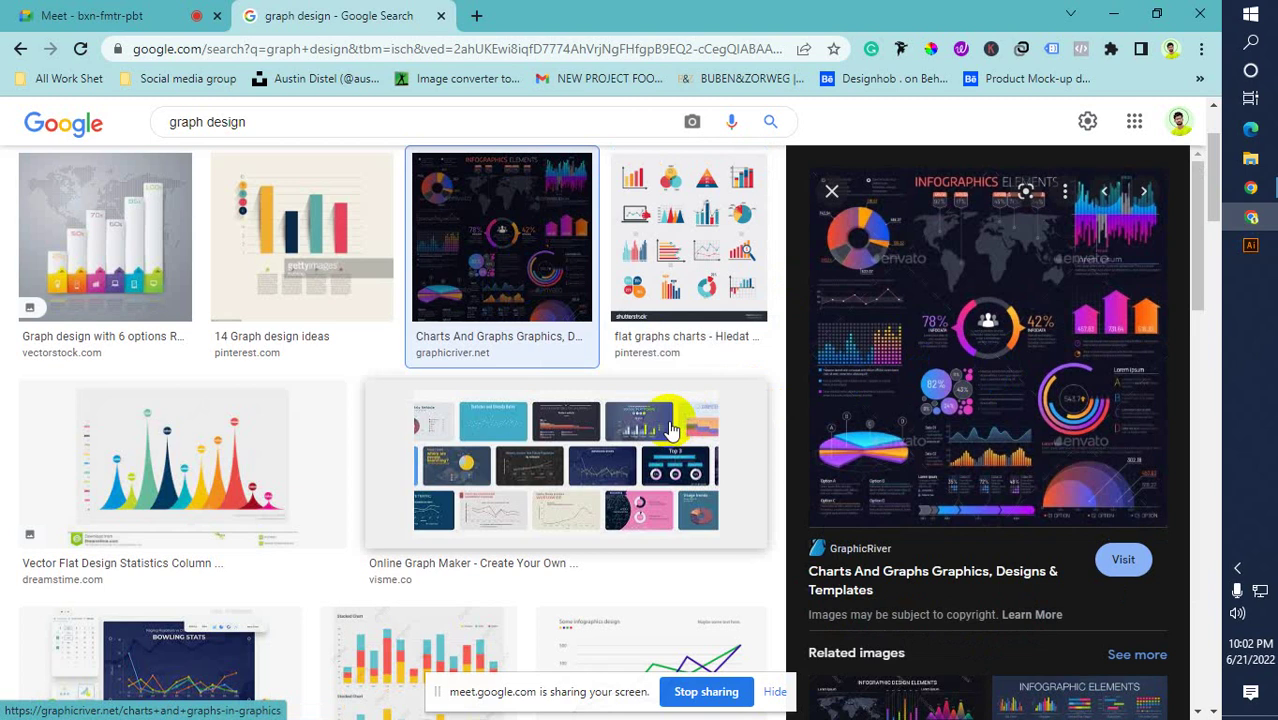
scroll(670, 430, down, 1)
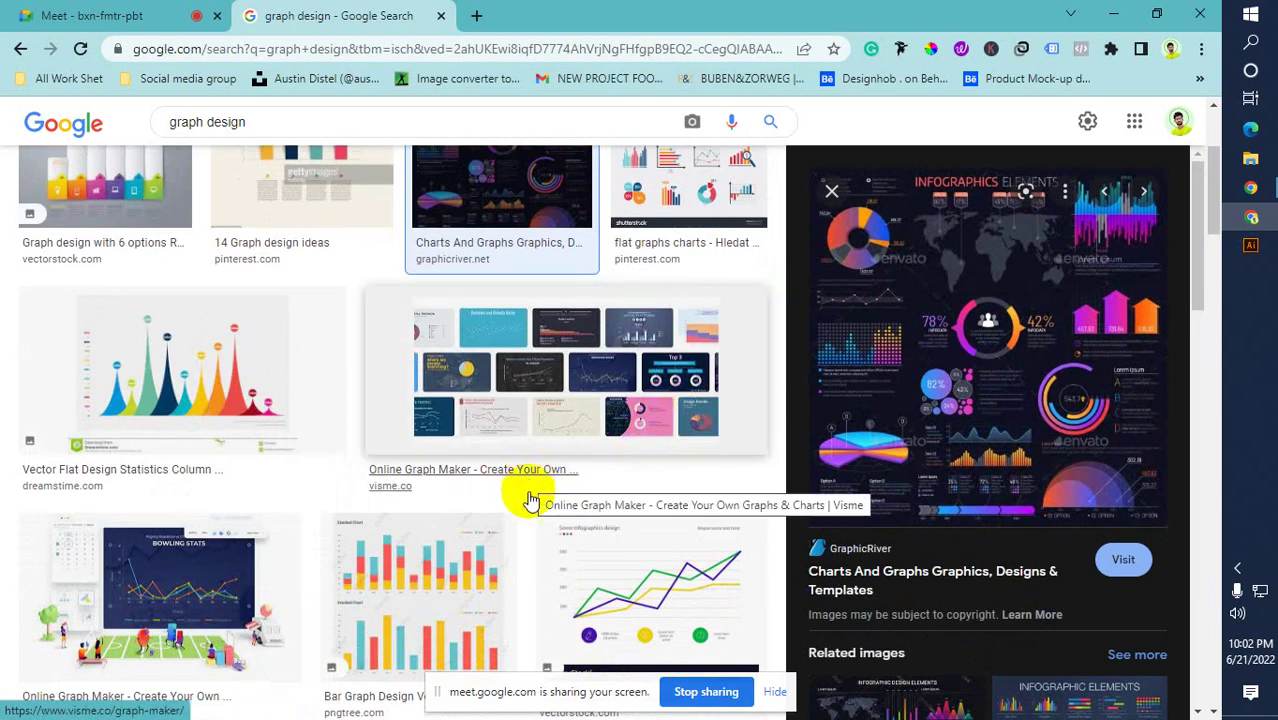
scroll(530, 490, down, 4)
scroll(531, 515, down, 8)
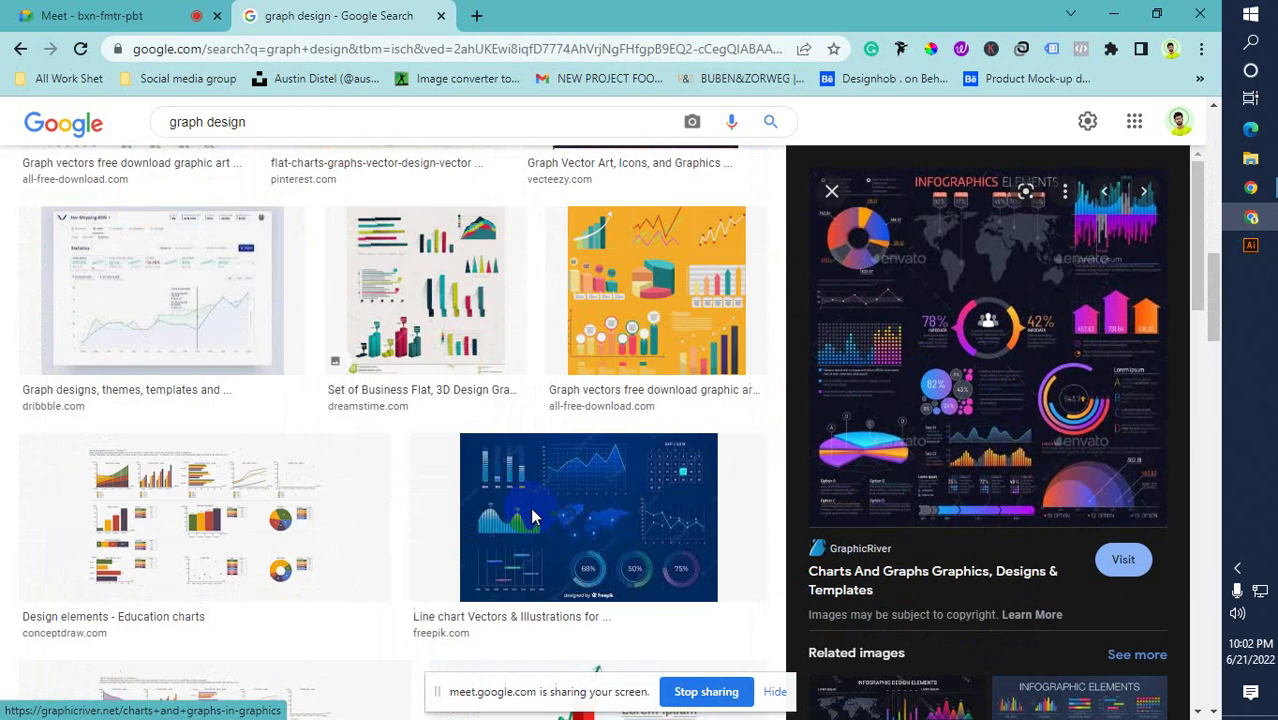
scroll(530, 515, down, 5)
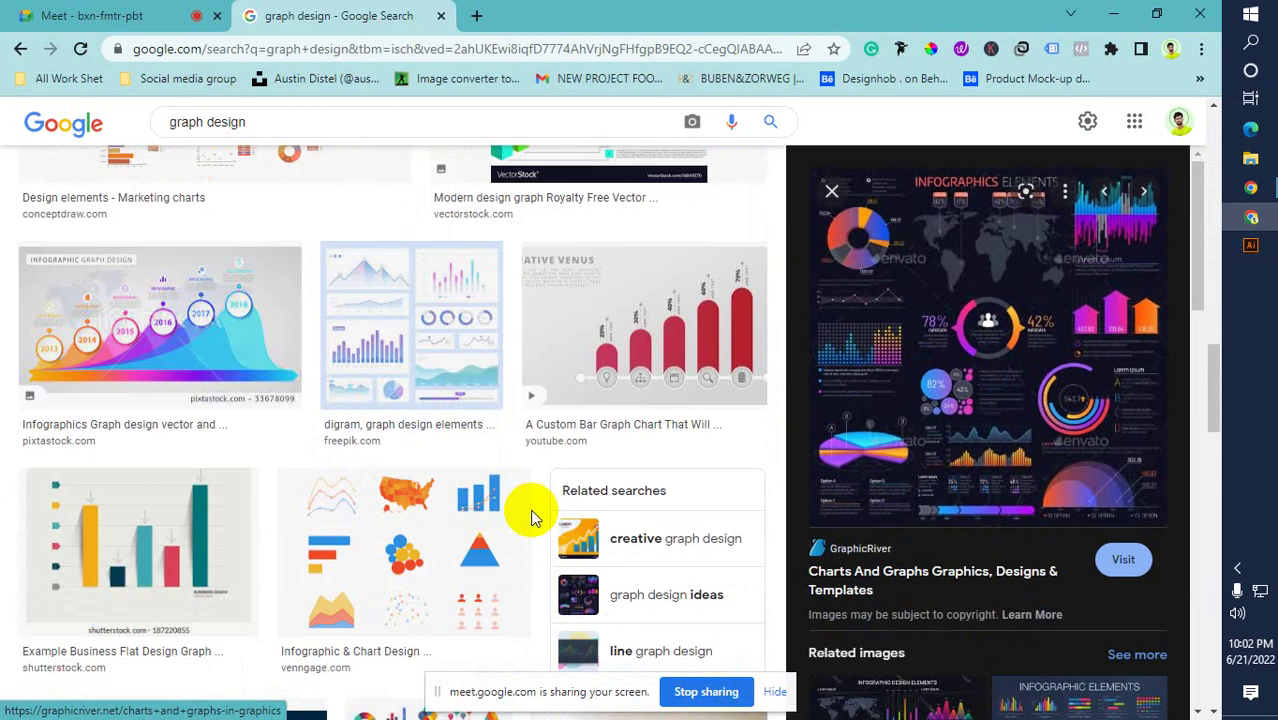
scroll(533, 520, down, 1)
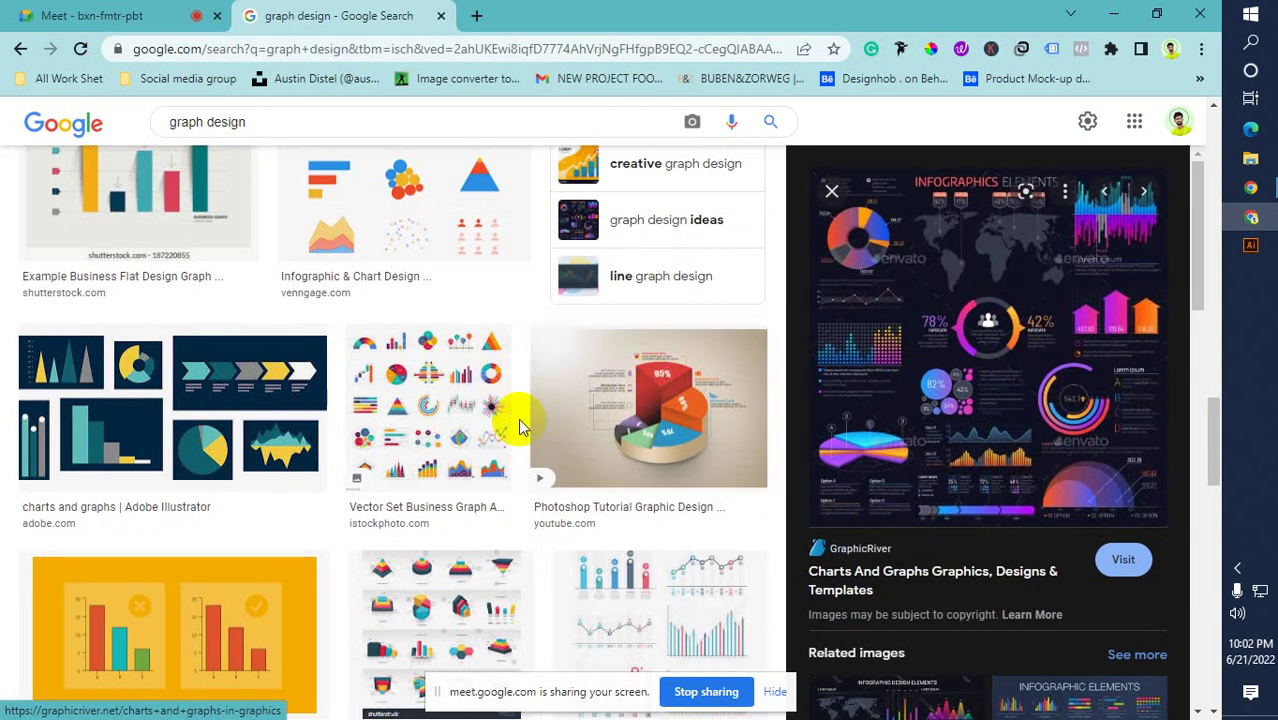
scroll(519, 424, down, 3)
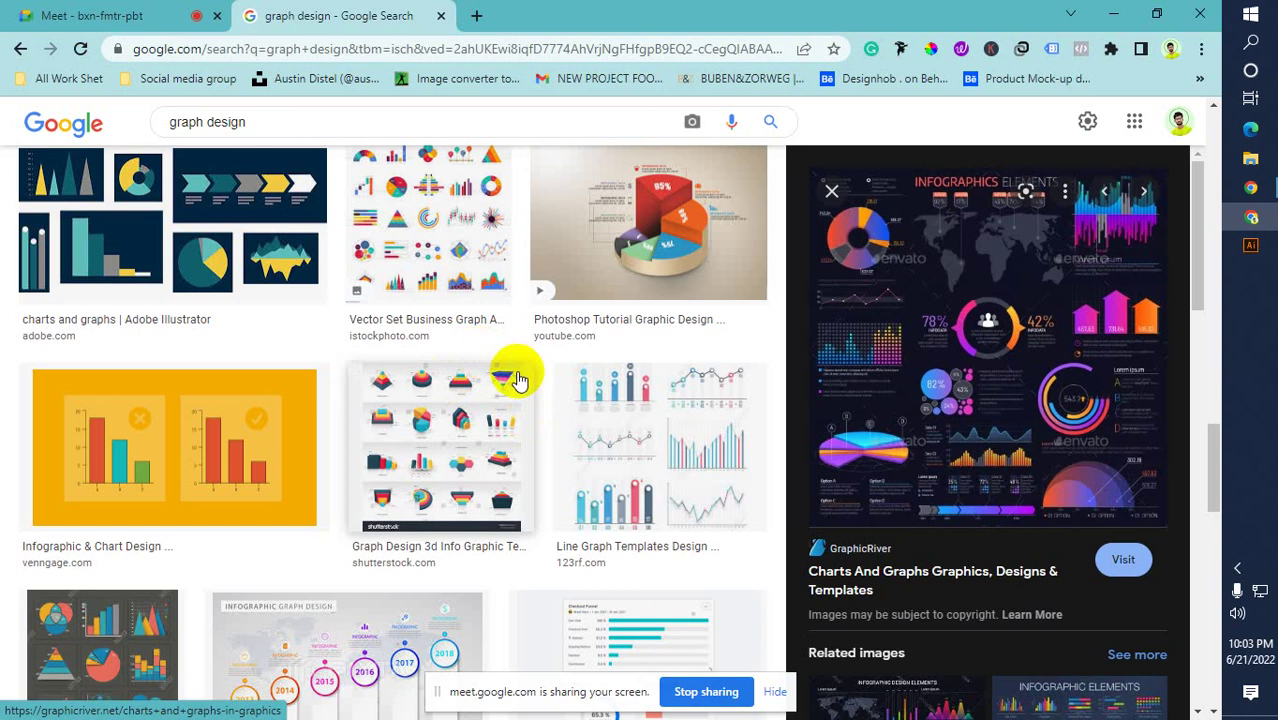
scroll(470, 420, down, 2)
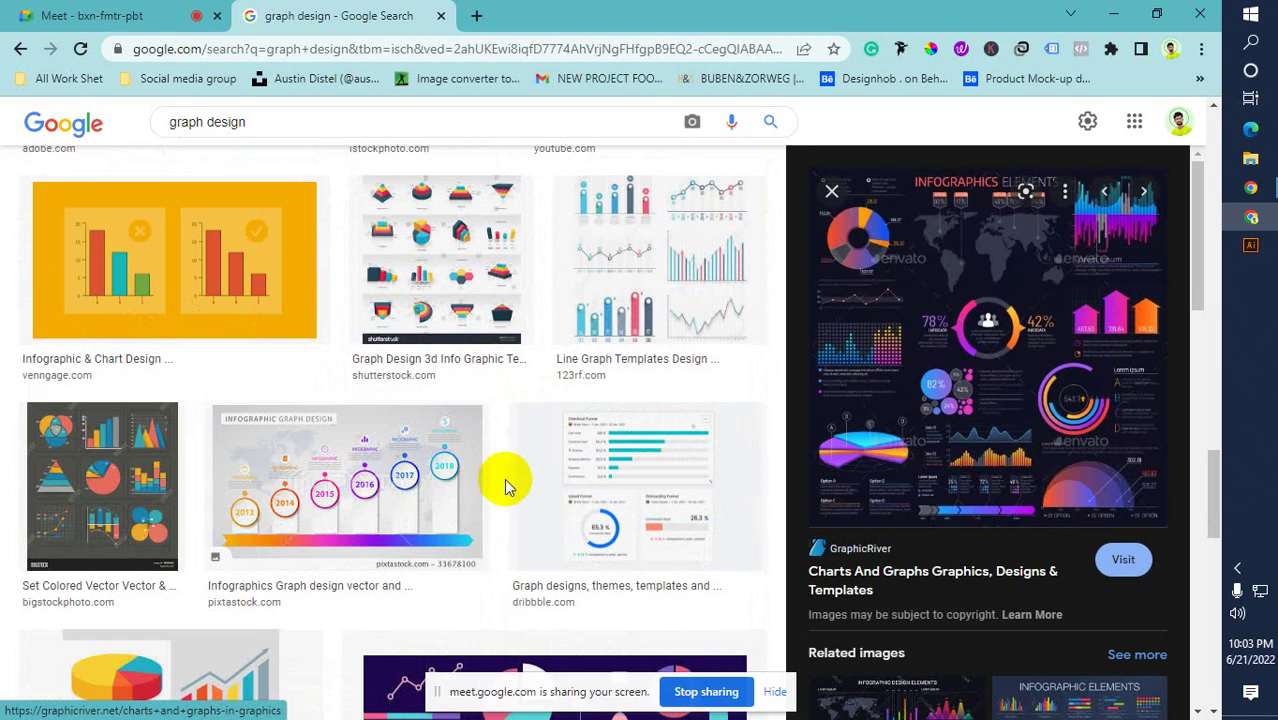
Open Fiverr in a new browser tab and look through the recently viewed and popular services on its home page
click(476, 17)
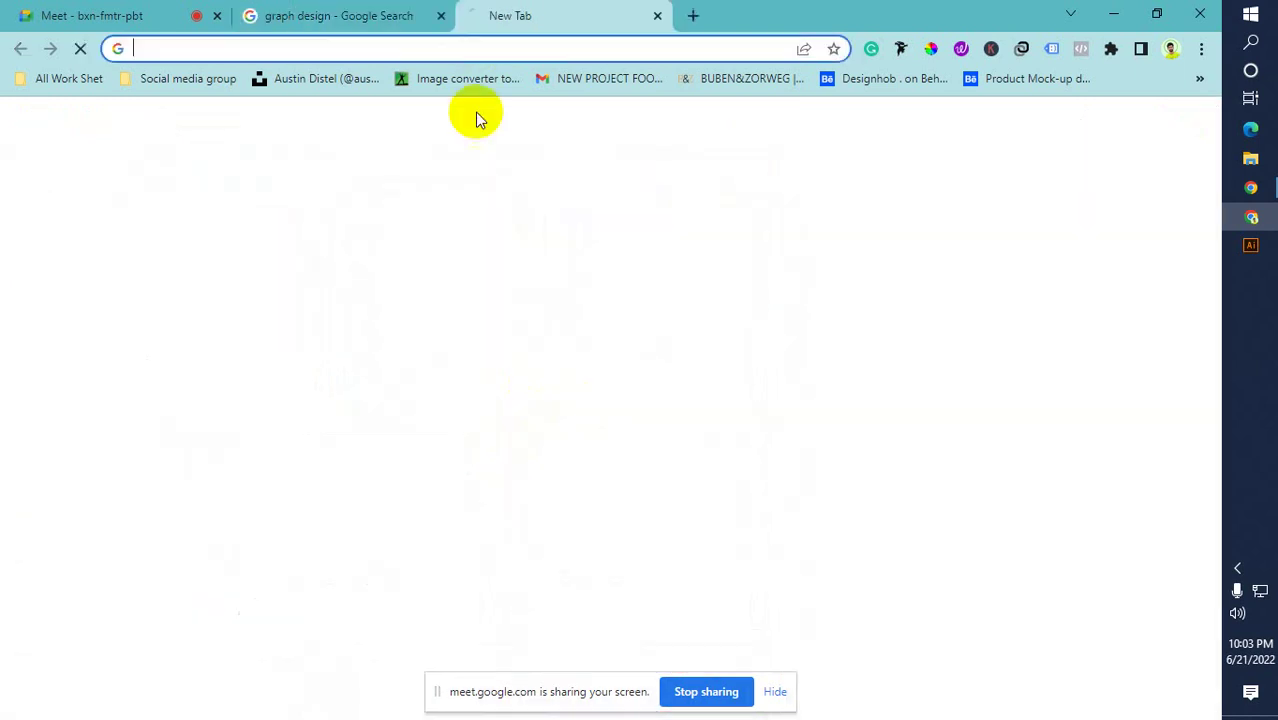
click(507, 490)
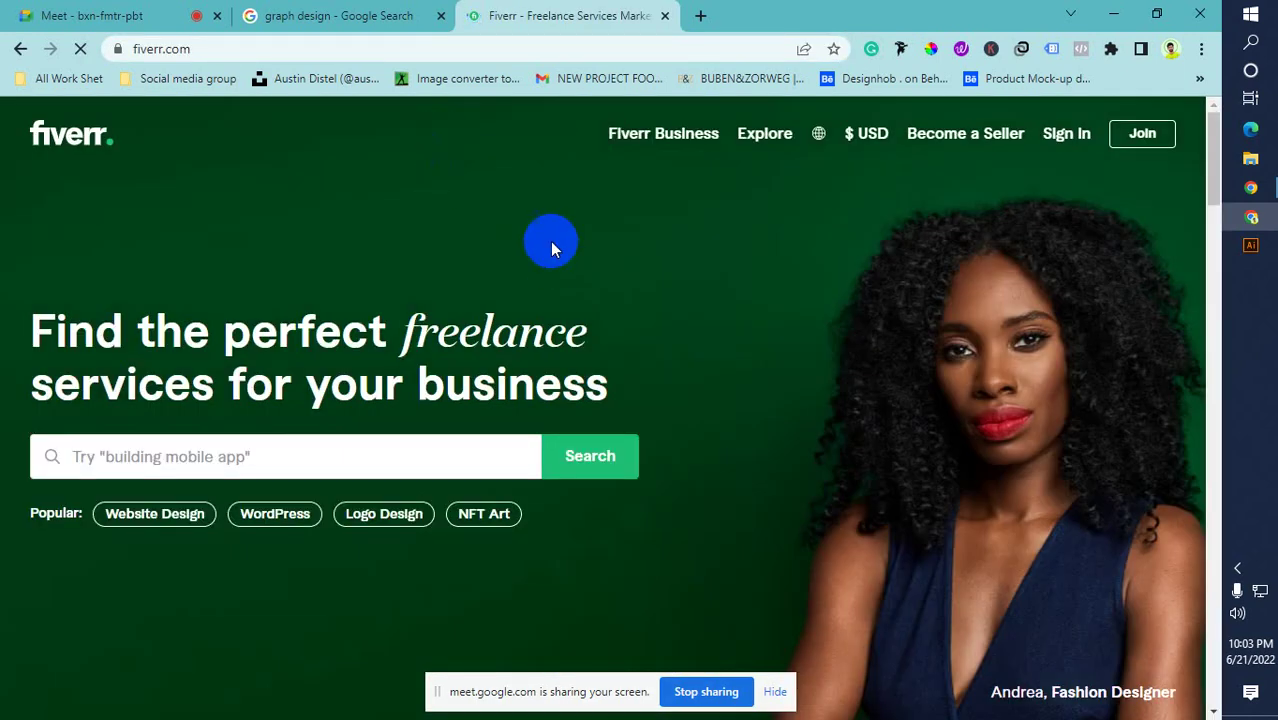
scroll(394, 180, down, 6)
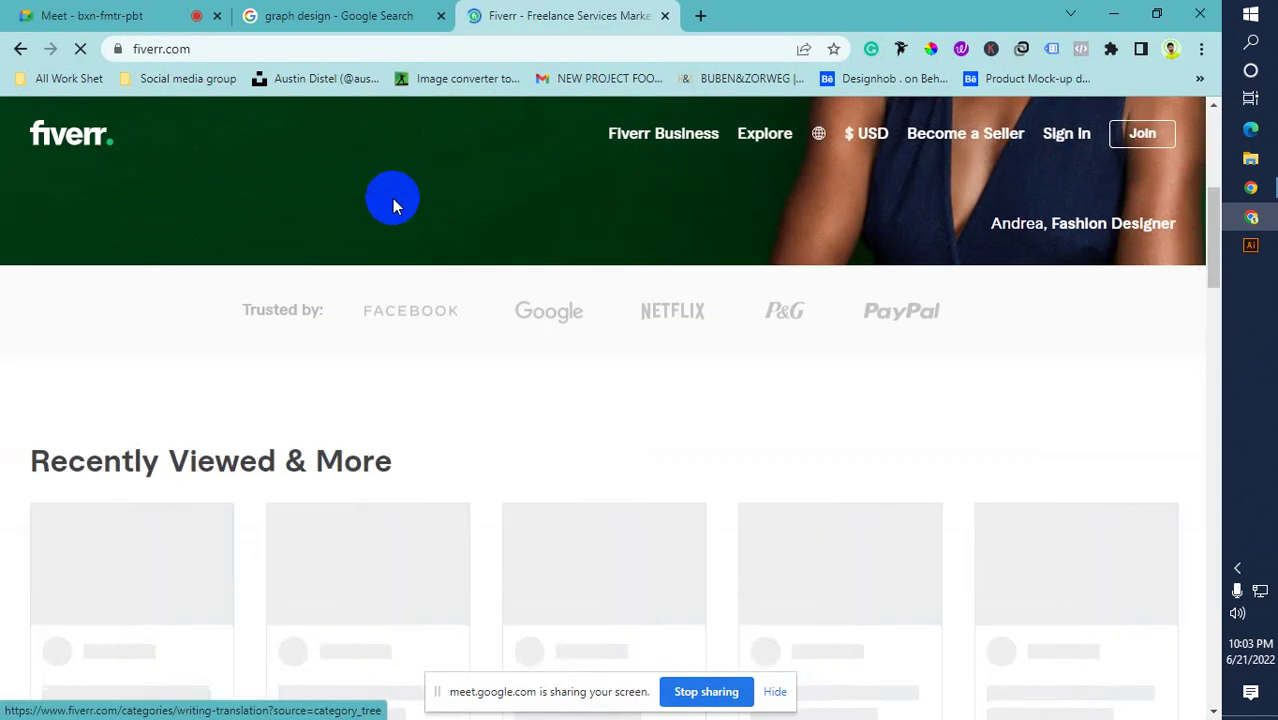
scroll(392, 200, up, 6)
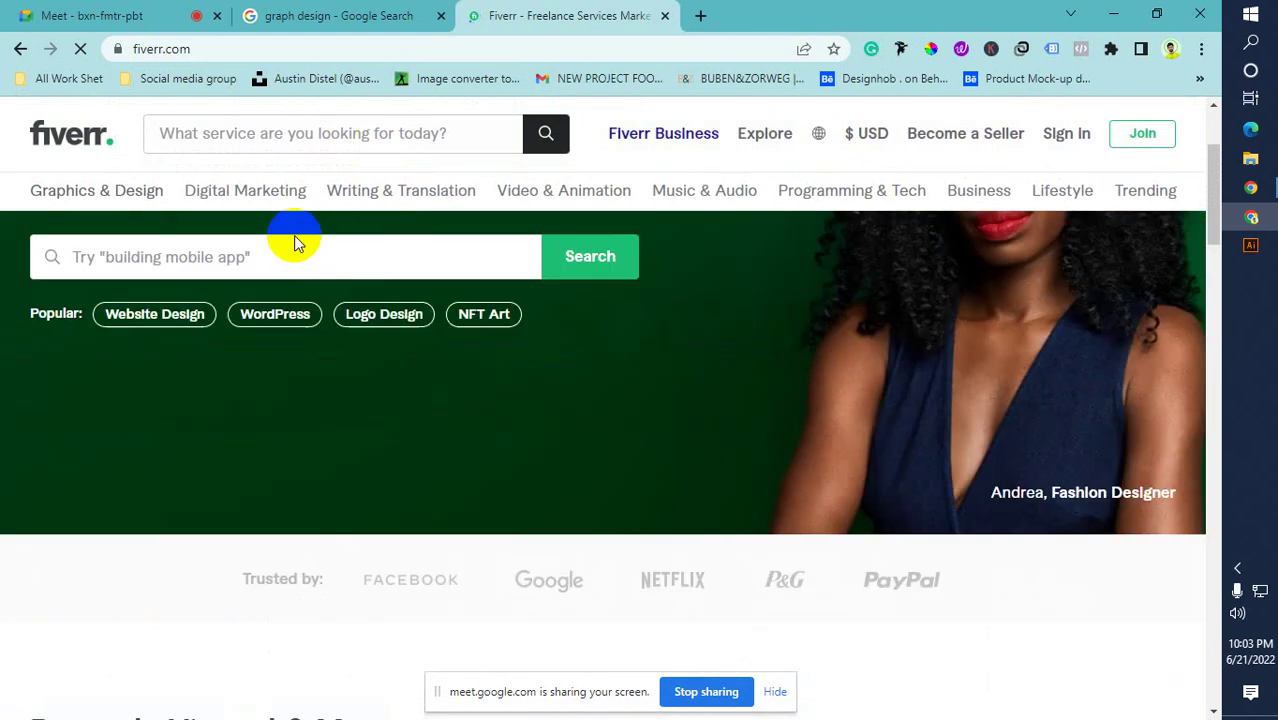
scroll(295, 245, down, 8)
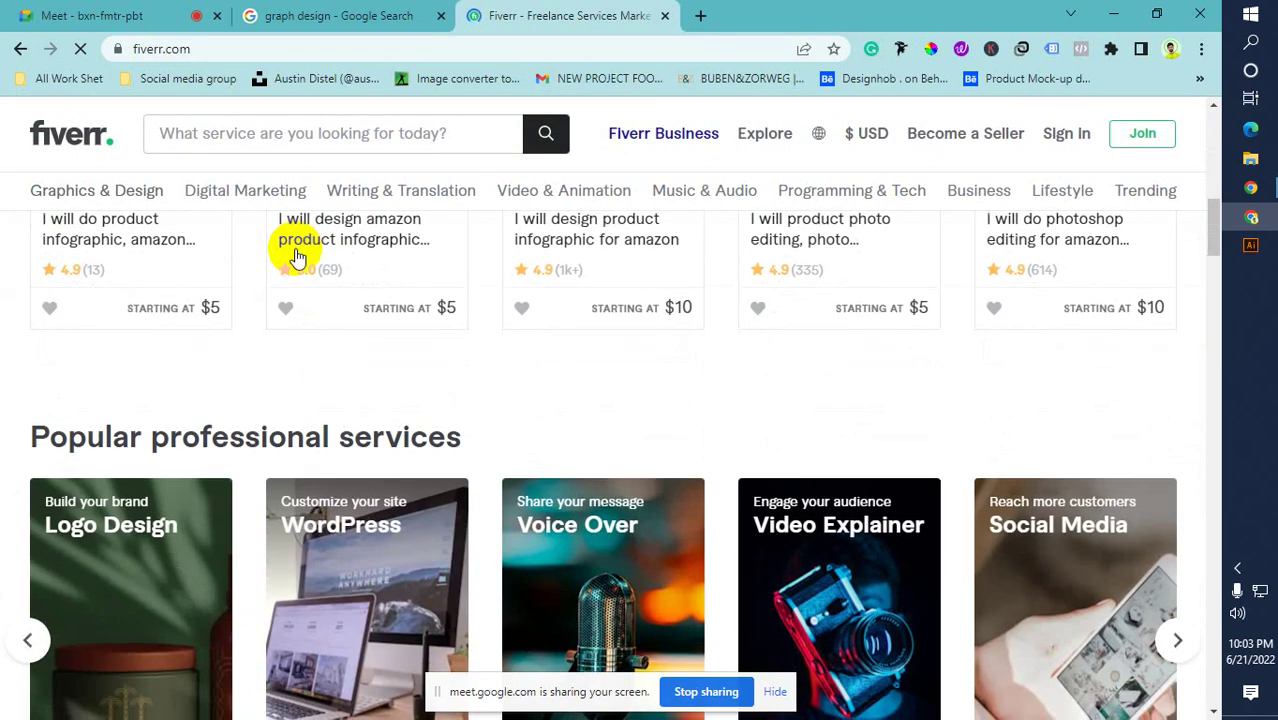
scroll(297, 257, down, 4)
scroll(297, 257, up, 8)
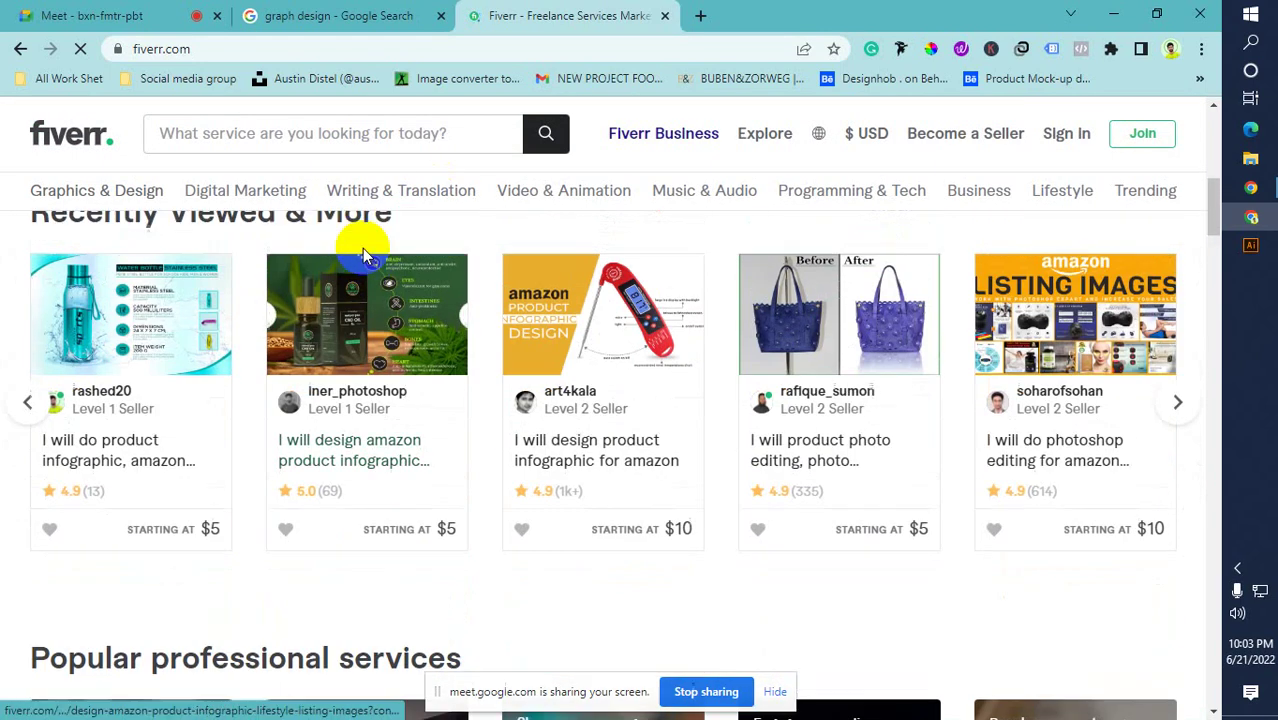
scroll(333, 345, down, 1)
scroll(333, 345, up, 2)
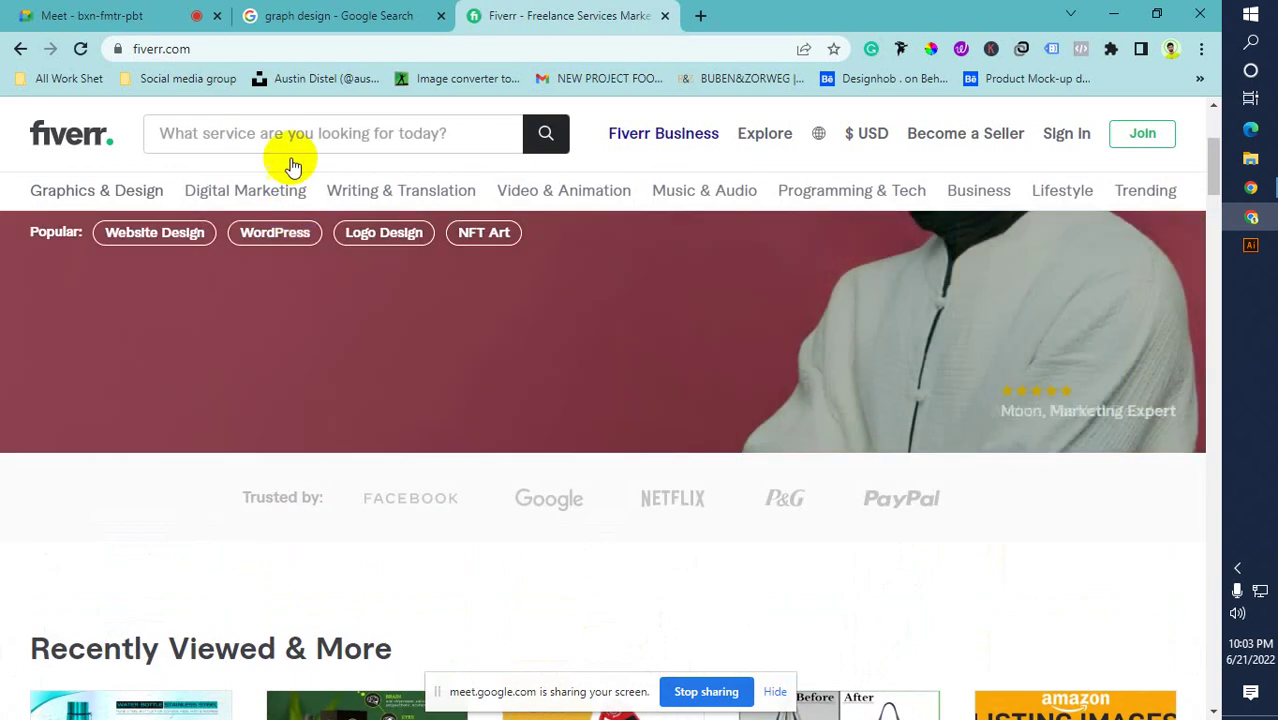
Search Fiverr services for the suggested term "information security"
click(320, 133)
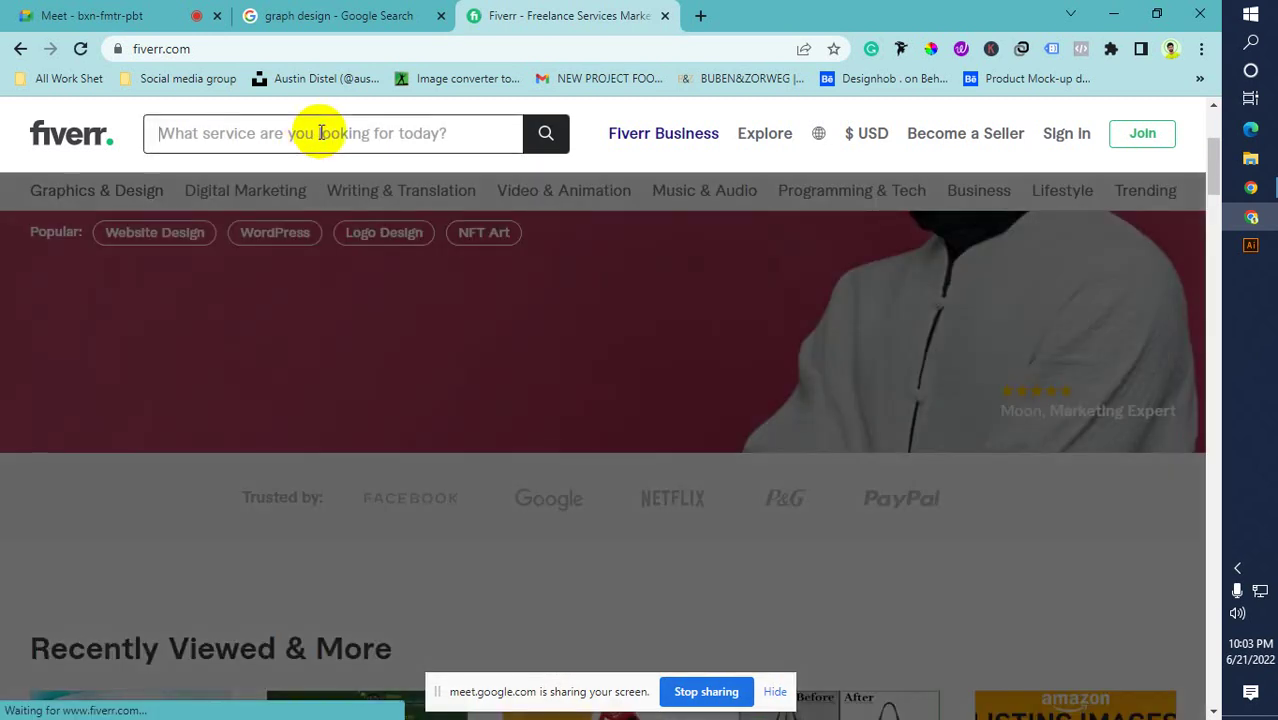
text(in)
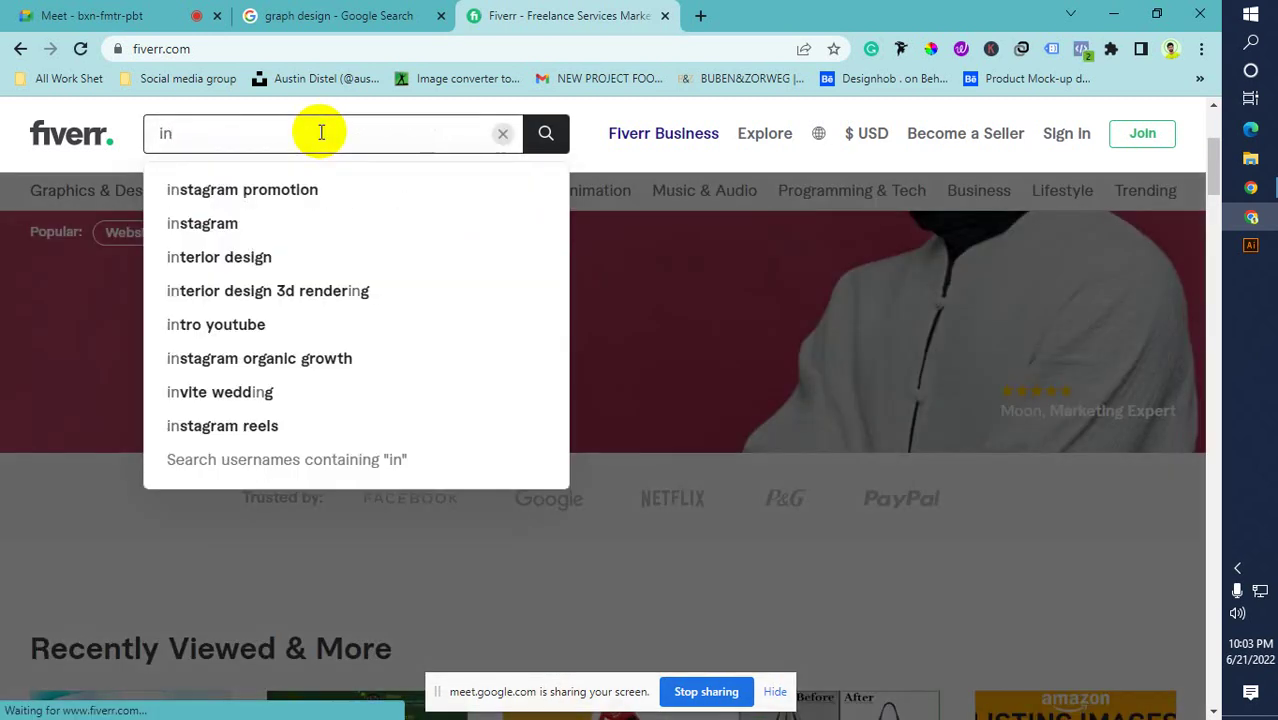
text(f)
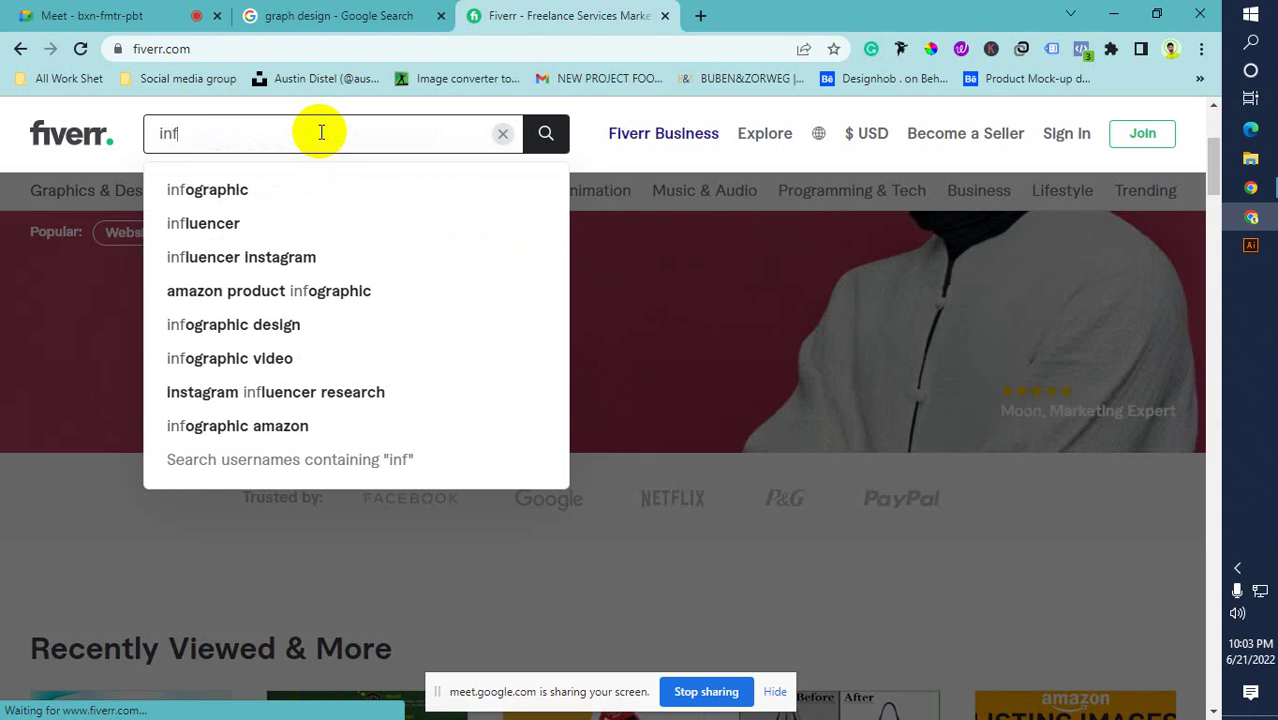
text(or)
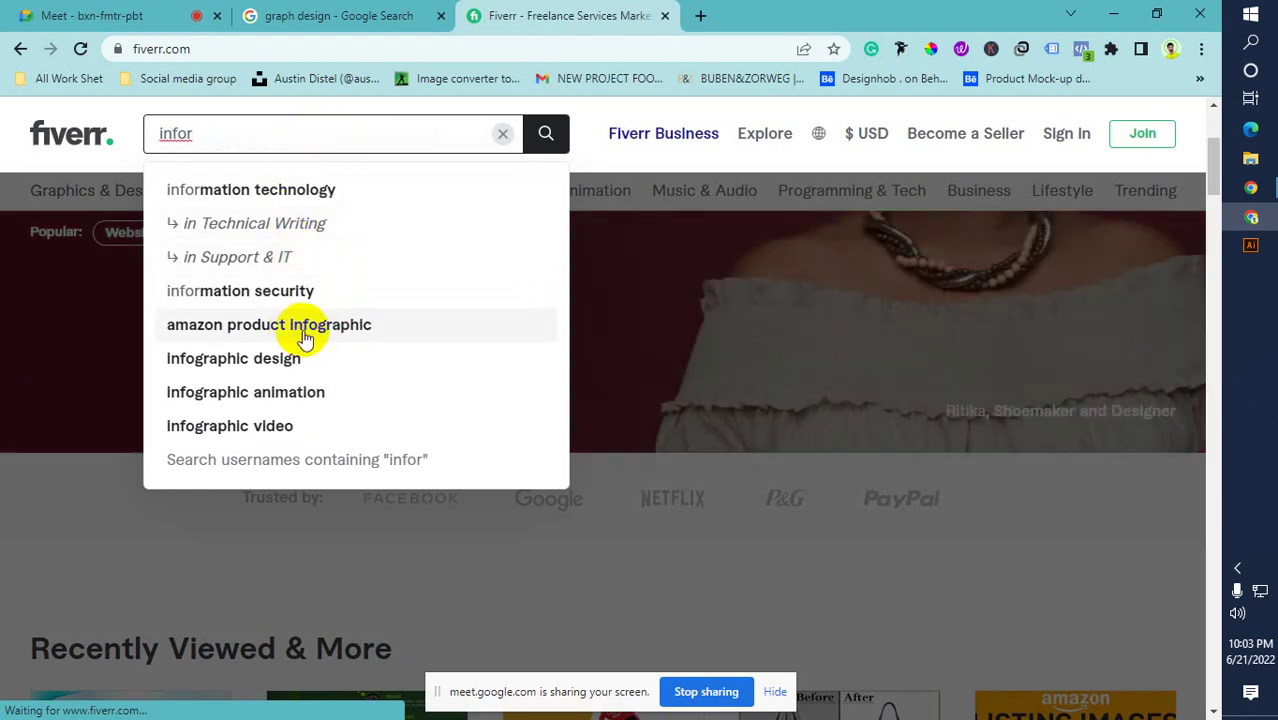
click(277, 294)
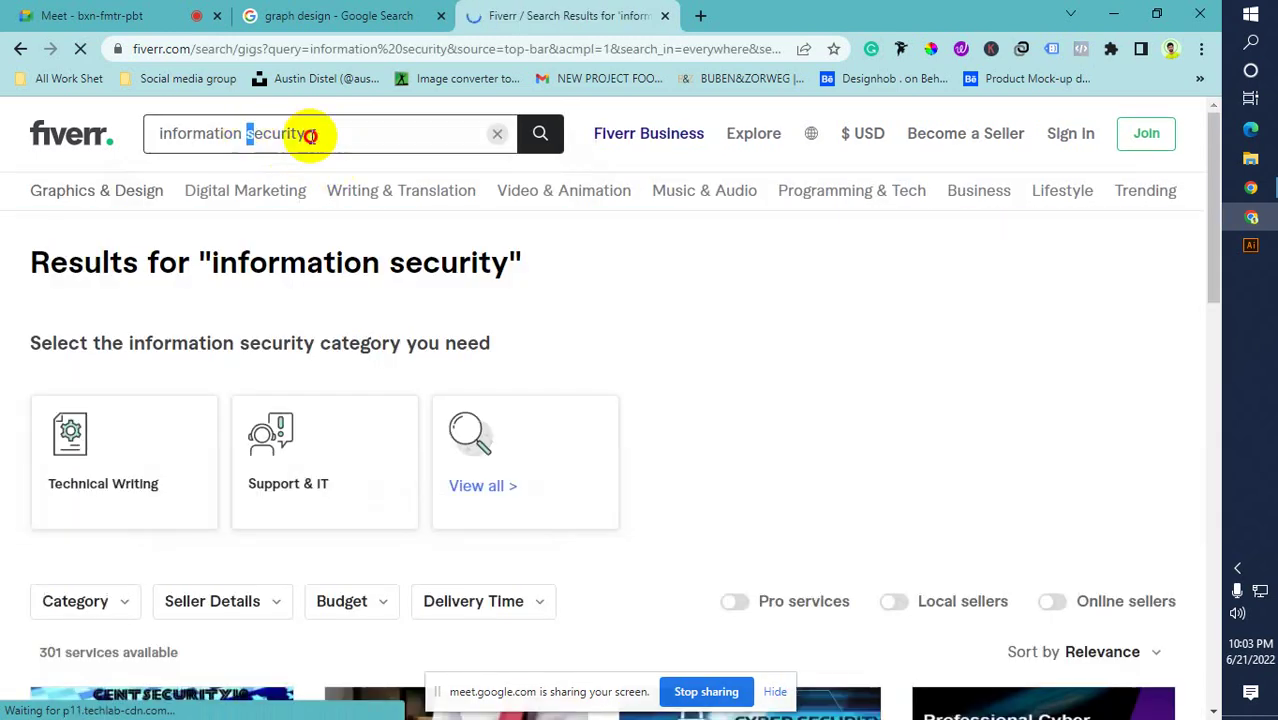
Search Fiverr services for "information infographic"
double_click(320, 137)
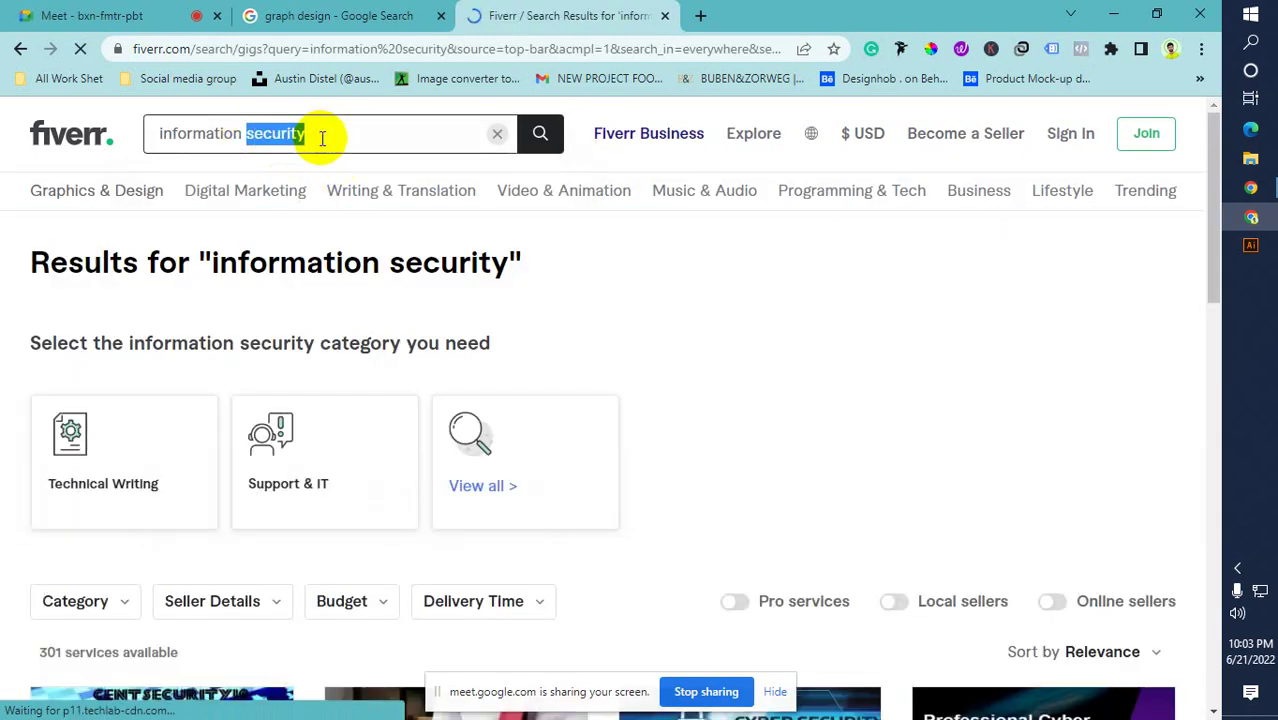
text(infog)
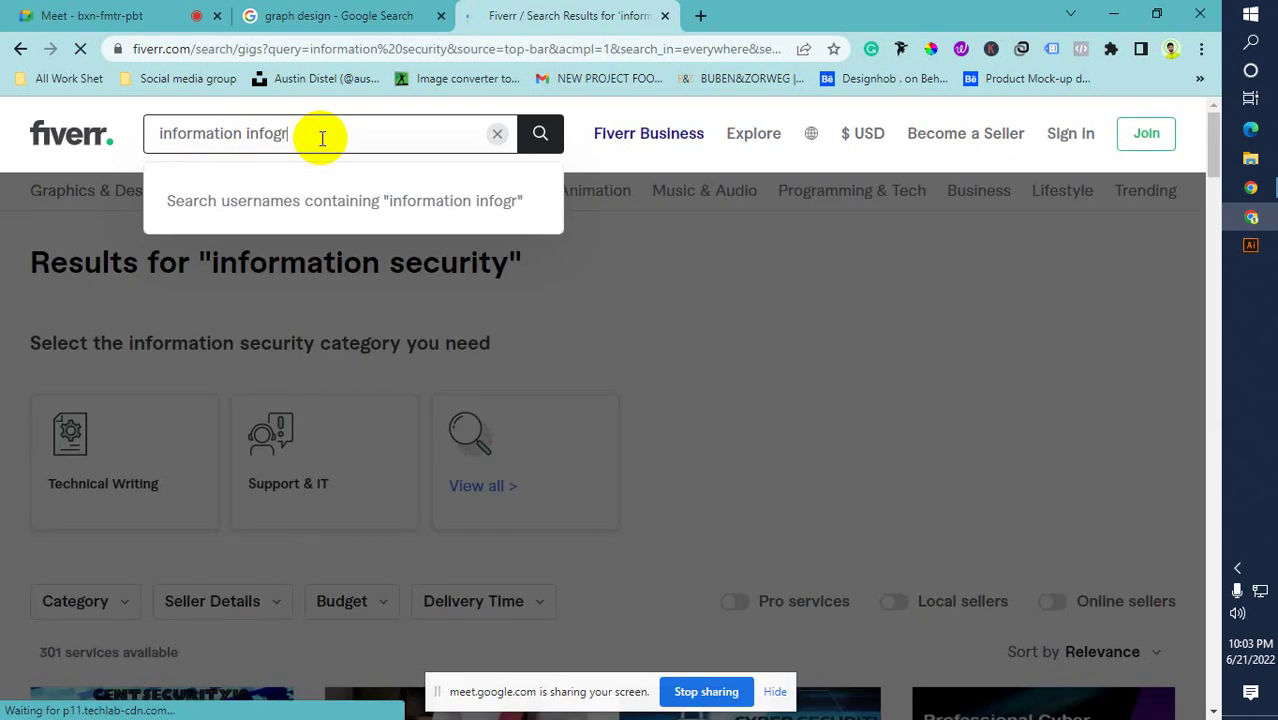
text(raphic)
key(Return)
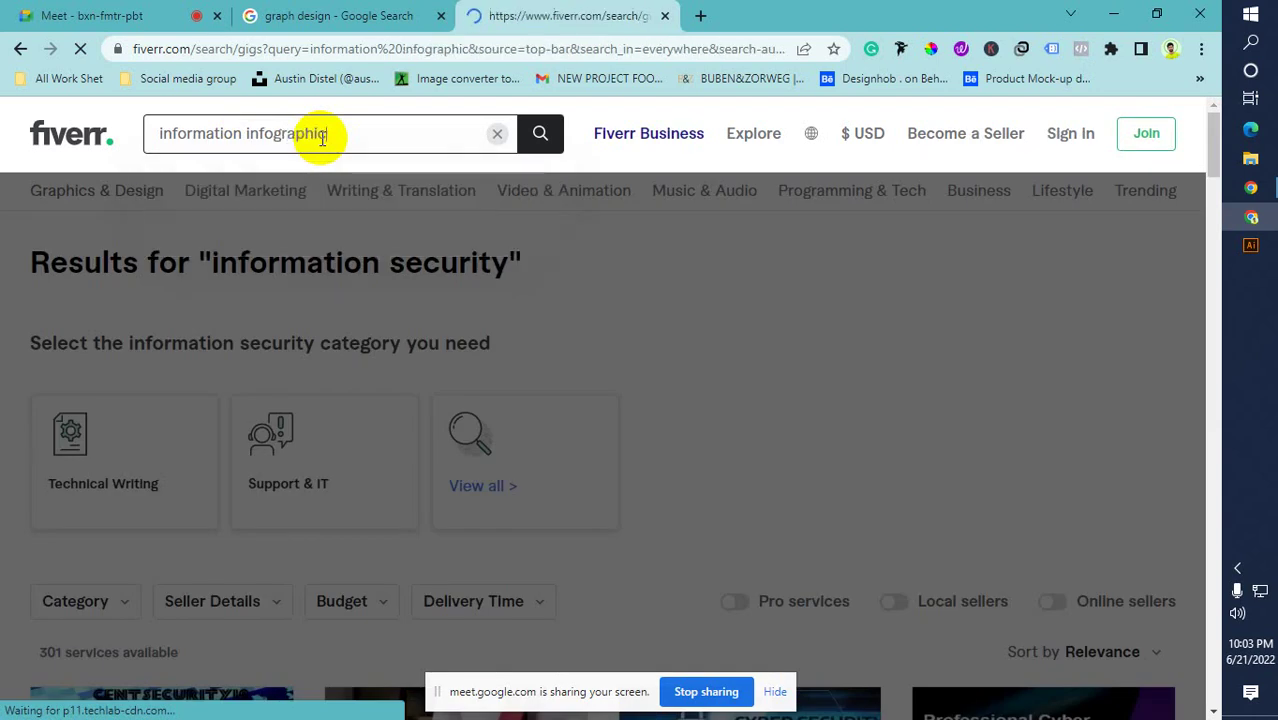
Look through the full list of "information infographic" services, comparing their thumbnails, titles and starting prices
scroll(491, 288, down, 2)
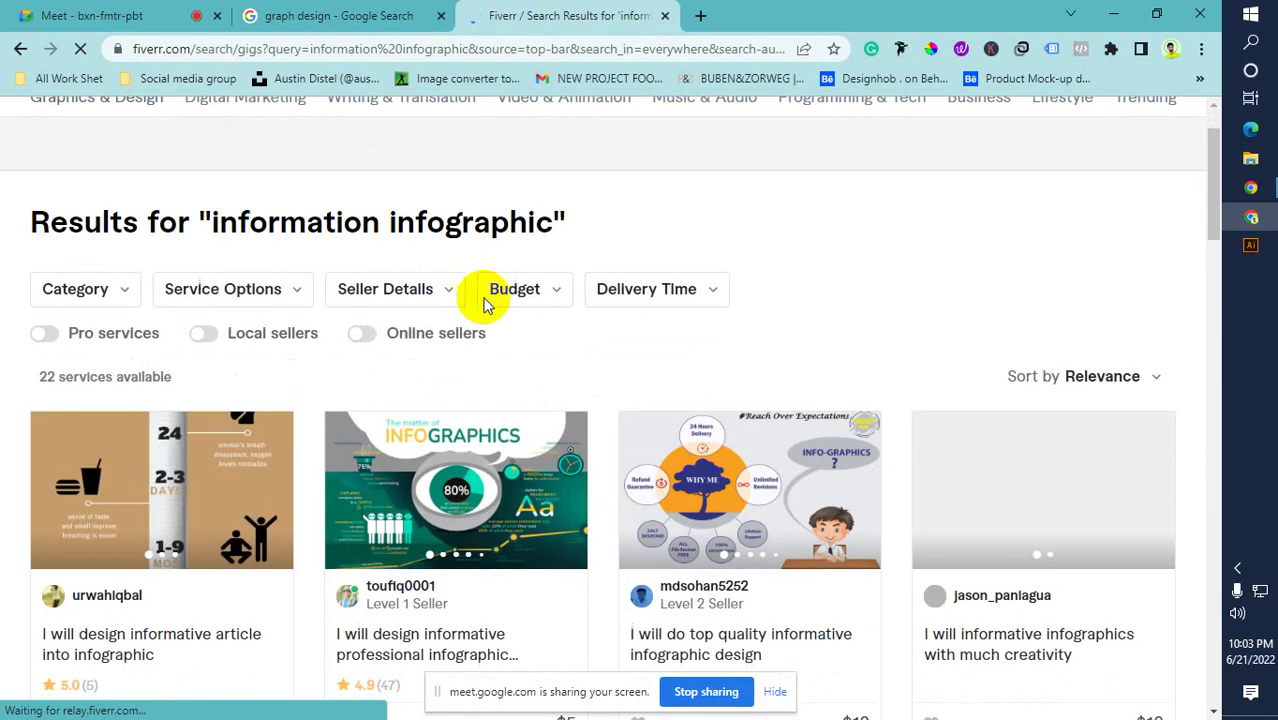
scroll(484, 310, down, 3)
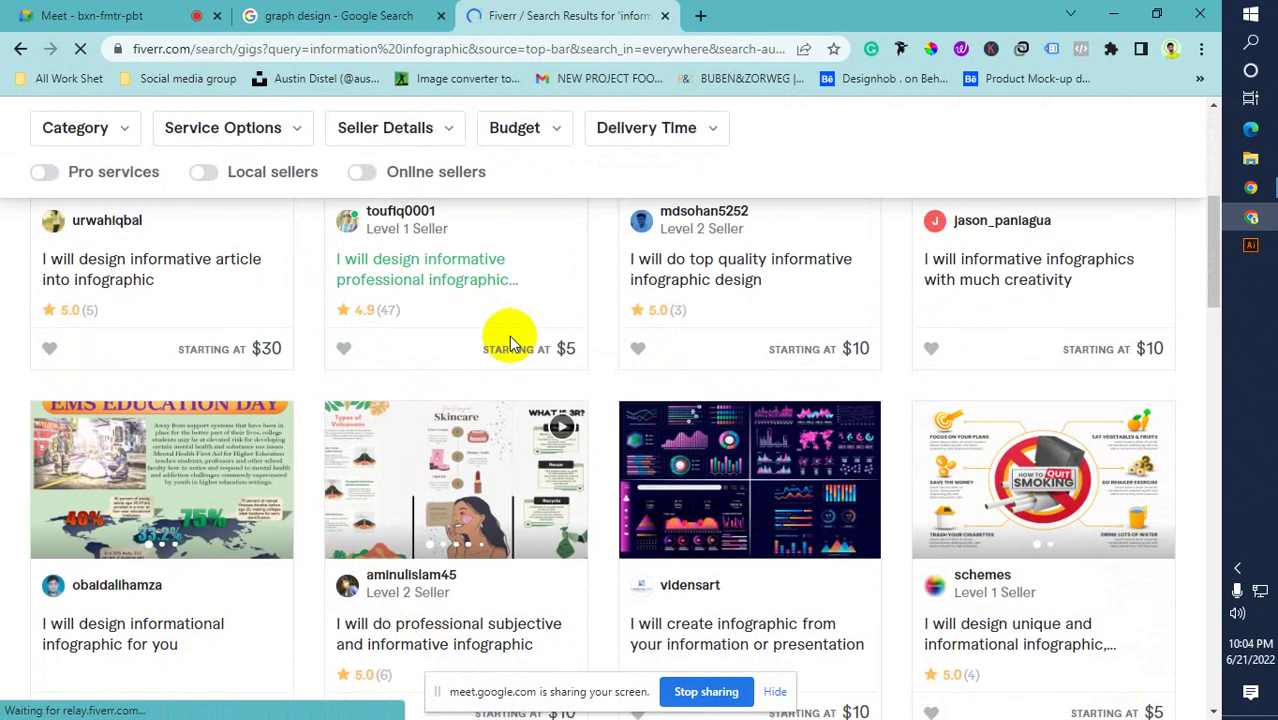
scroll(700, 514, down, 1)
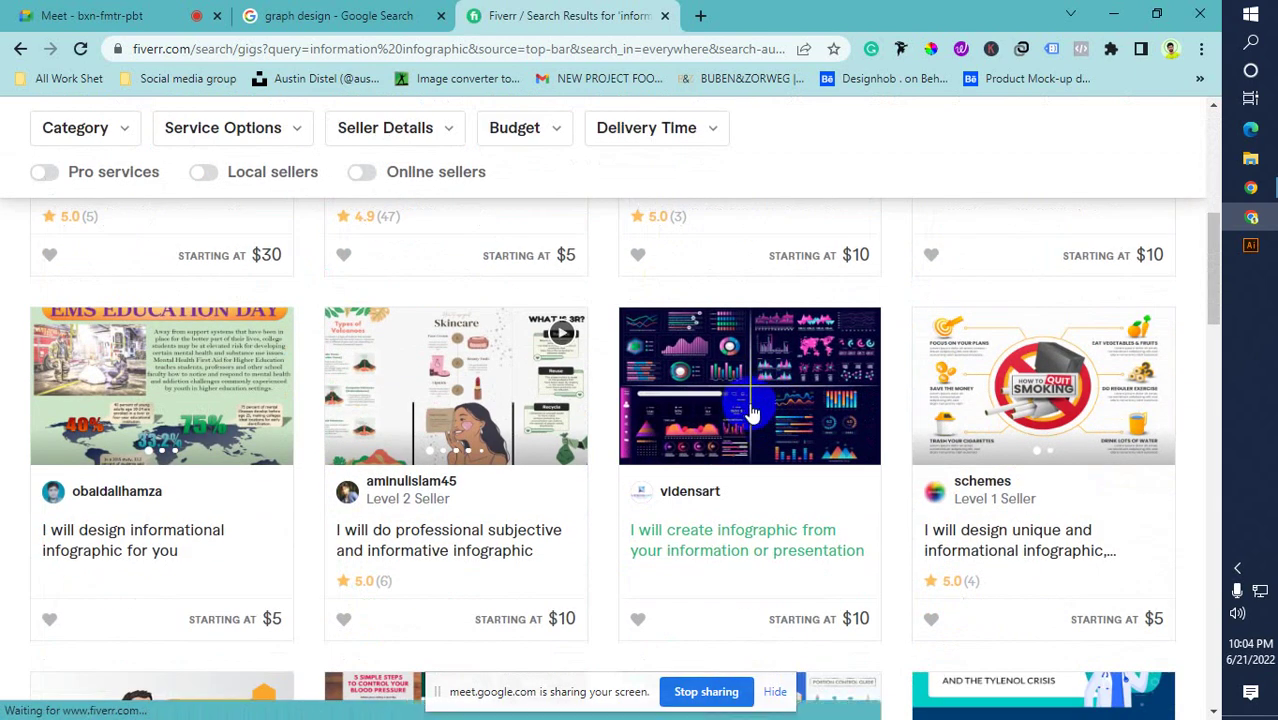
scroll(743, 420, down, 1)
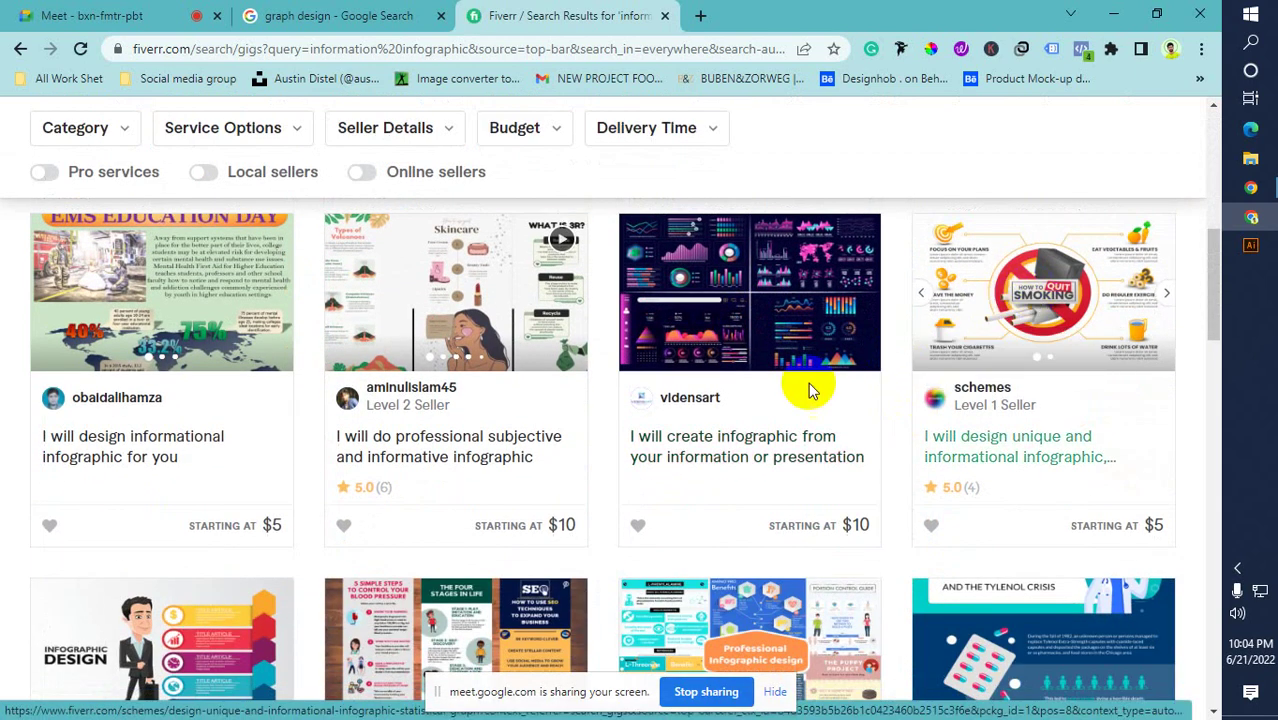
scroll(789, 398, down, 1)
scroll(789, 398, down, 1)
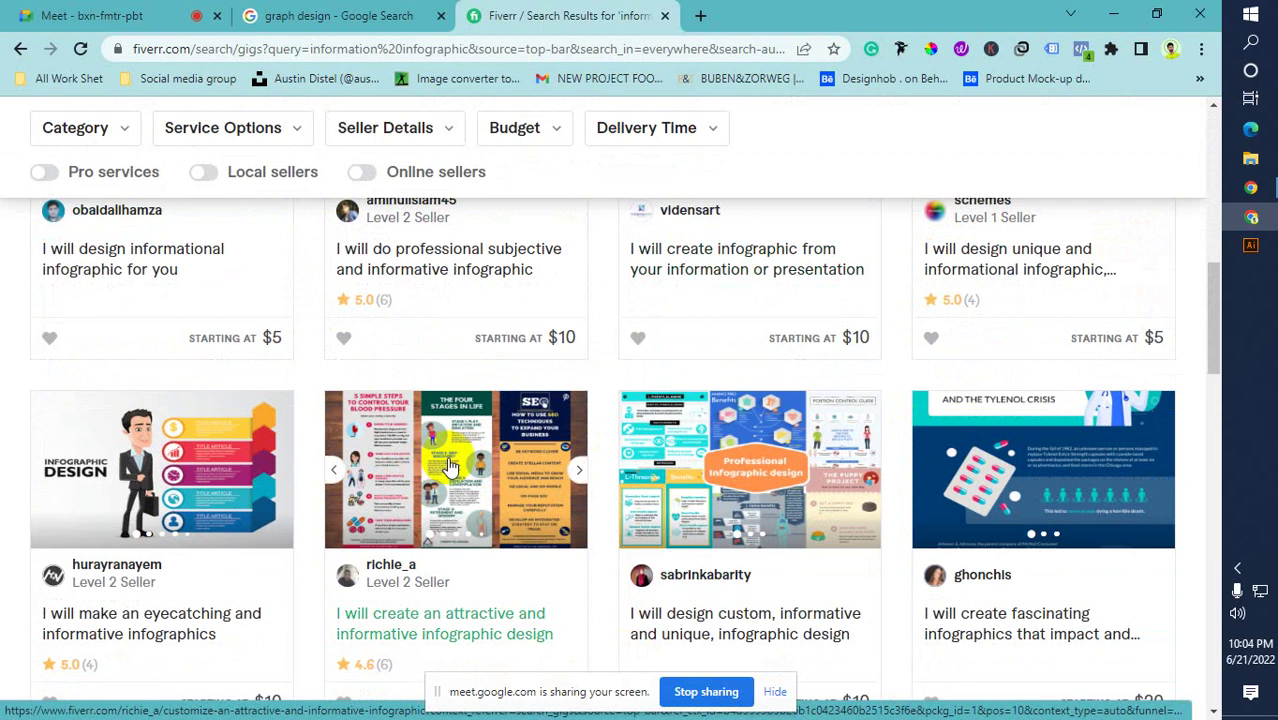
scroll(450, 467, down, 1)
scroll(675, 405, down, 2)
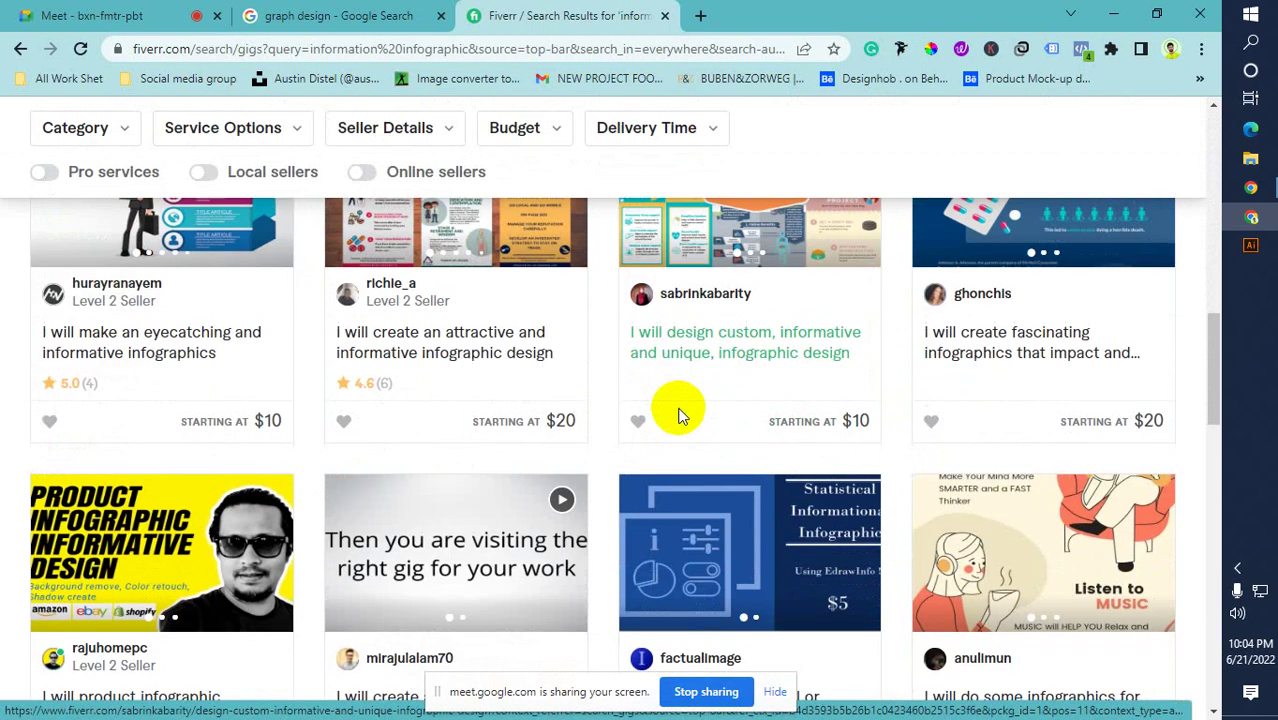
scroll(677, 415, down, 4)
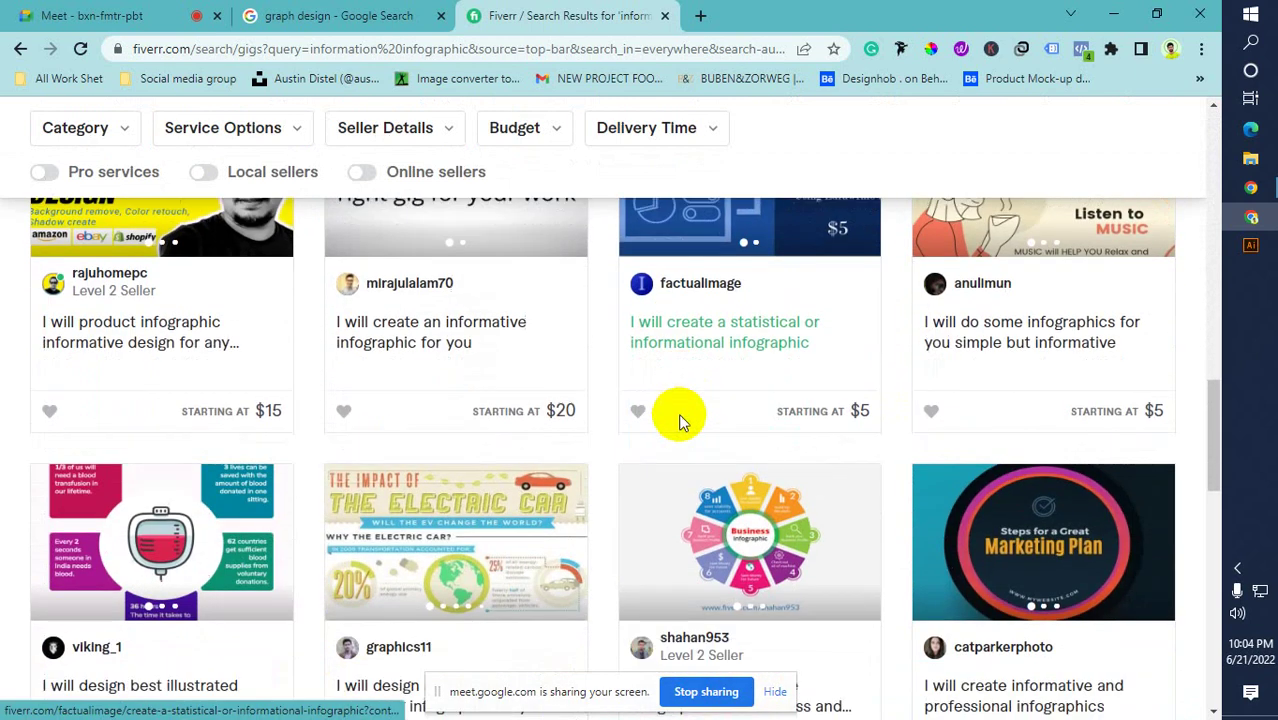
scroll(678, 422, down, 5)
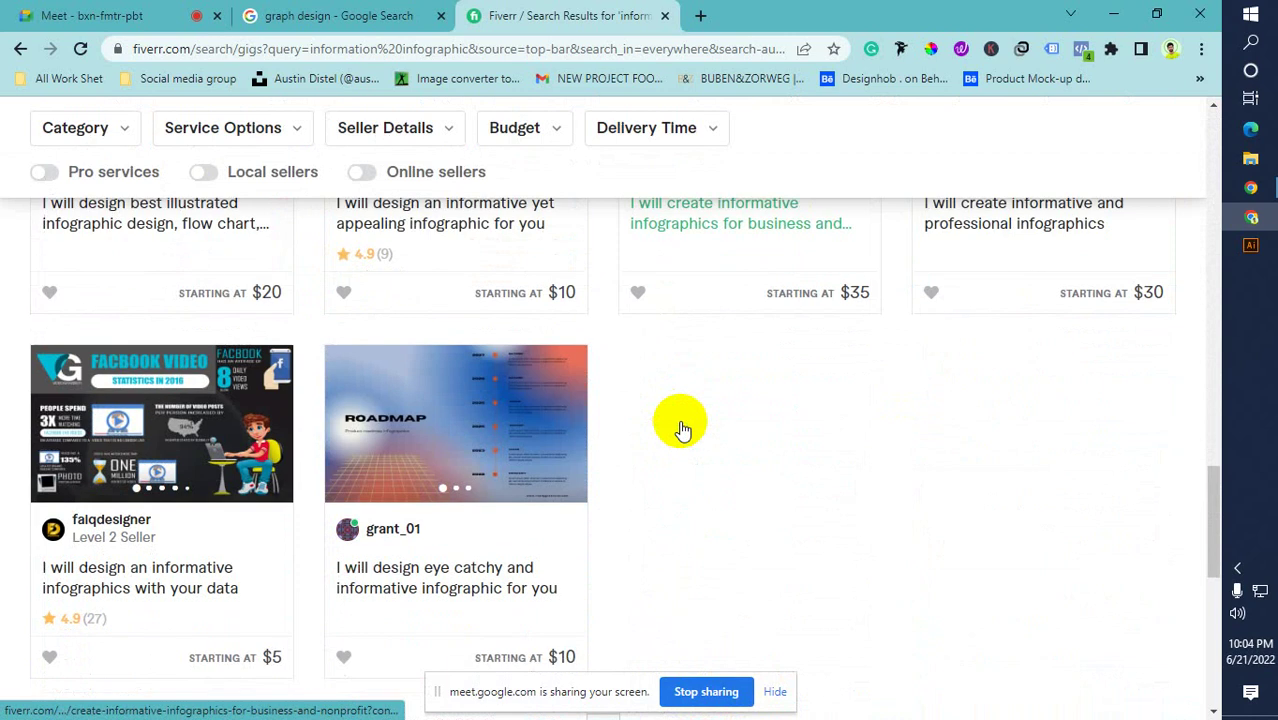
scroll(679, 424, down, 3)
scroll(680, 425, up, 9)
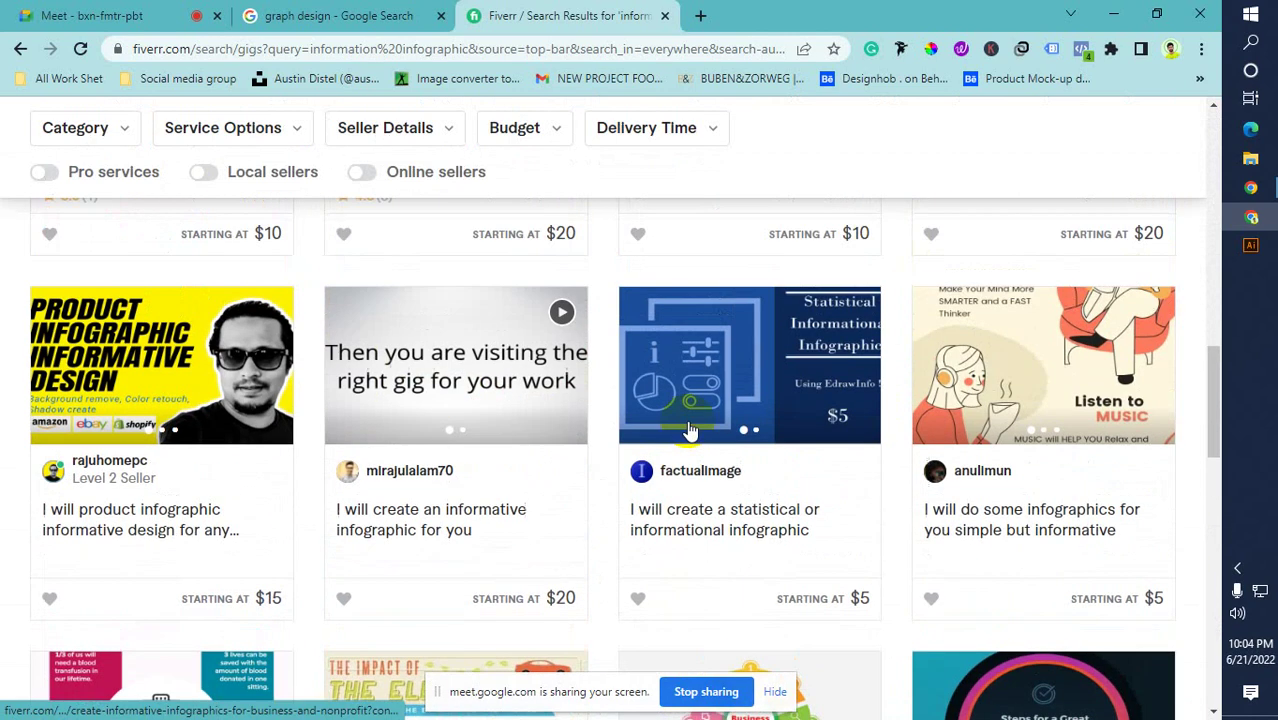
scroll(686, 425, up, 8)
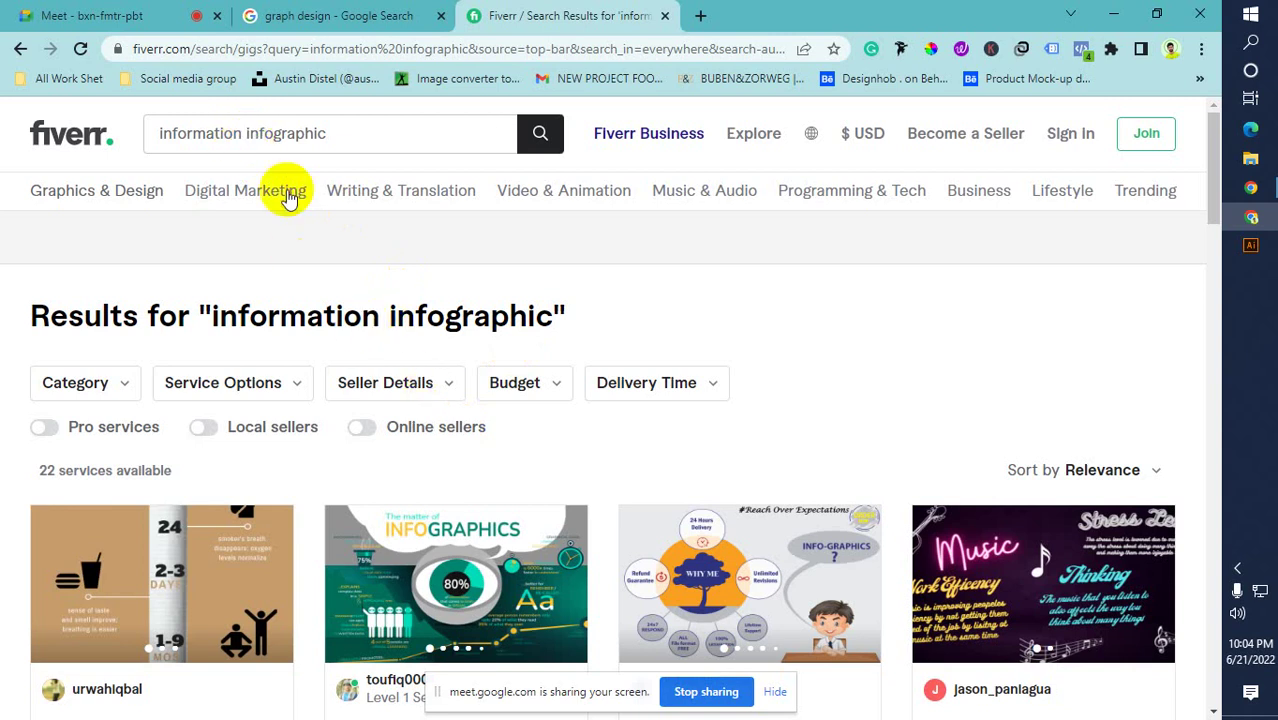
Search for the suggested term "infographic design" and look through the Fiverr's Choice and regular service listings
drag(246, 138, 126, 151)
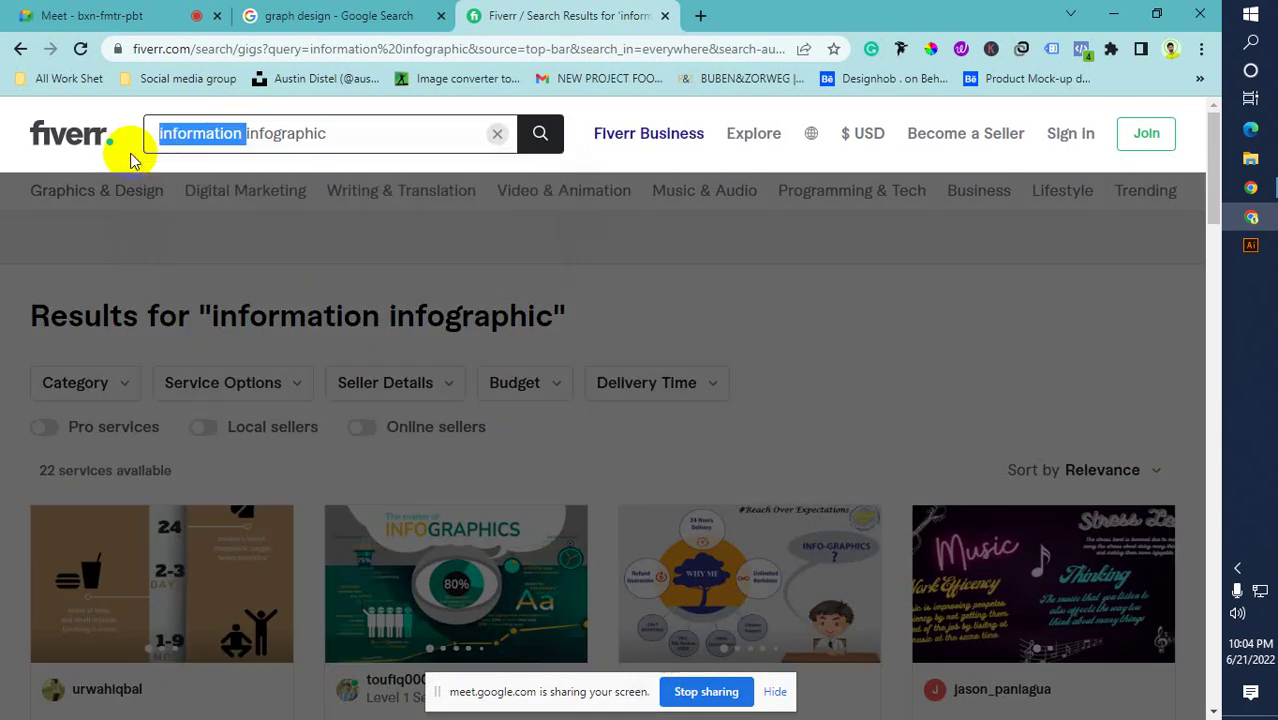
key(BackSpace)
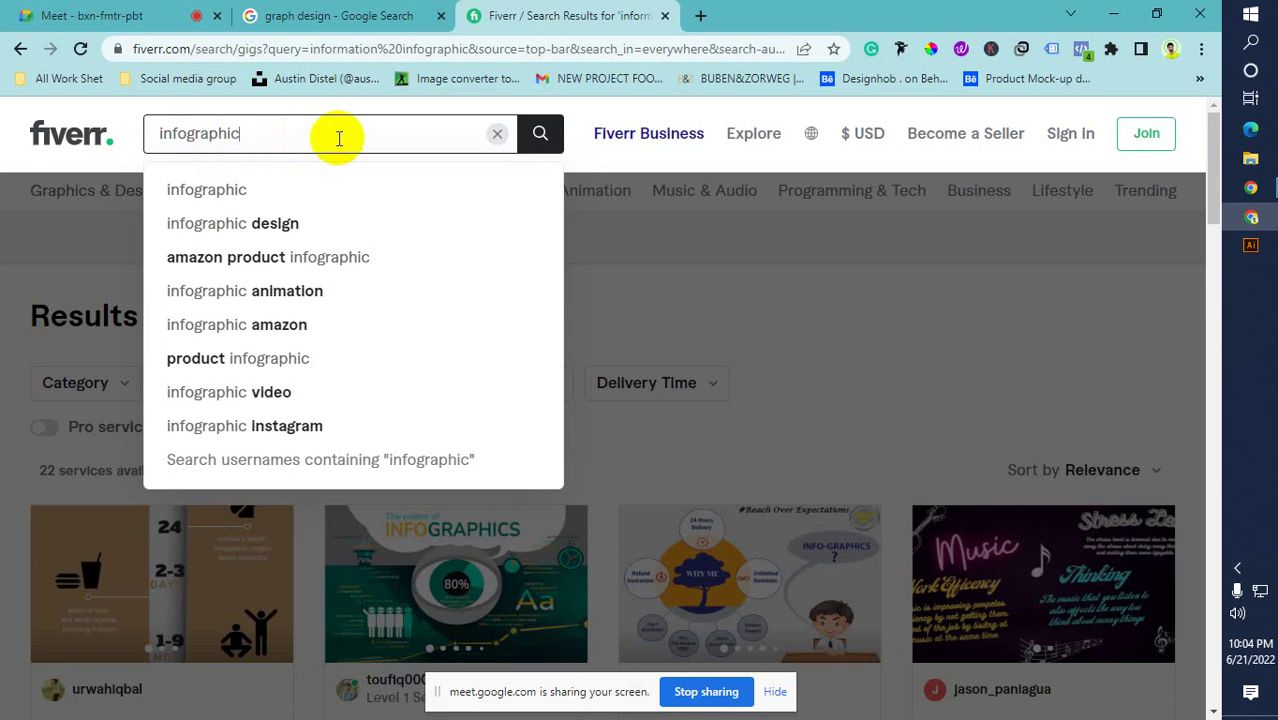
click(300, 225)
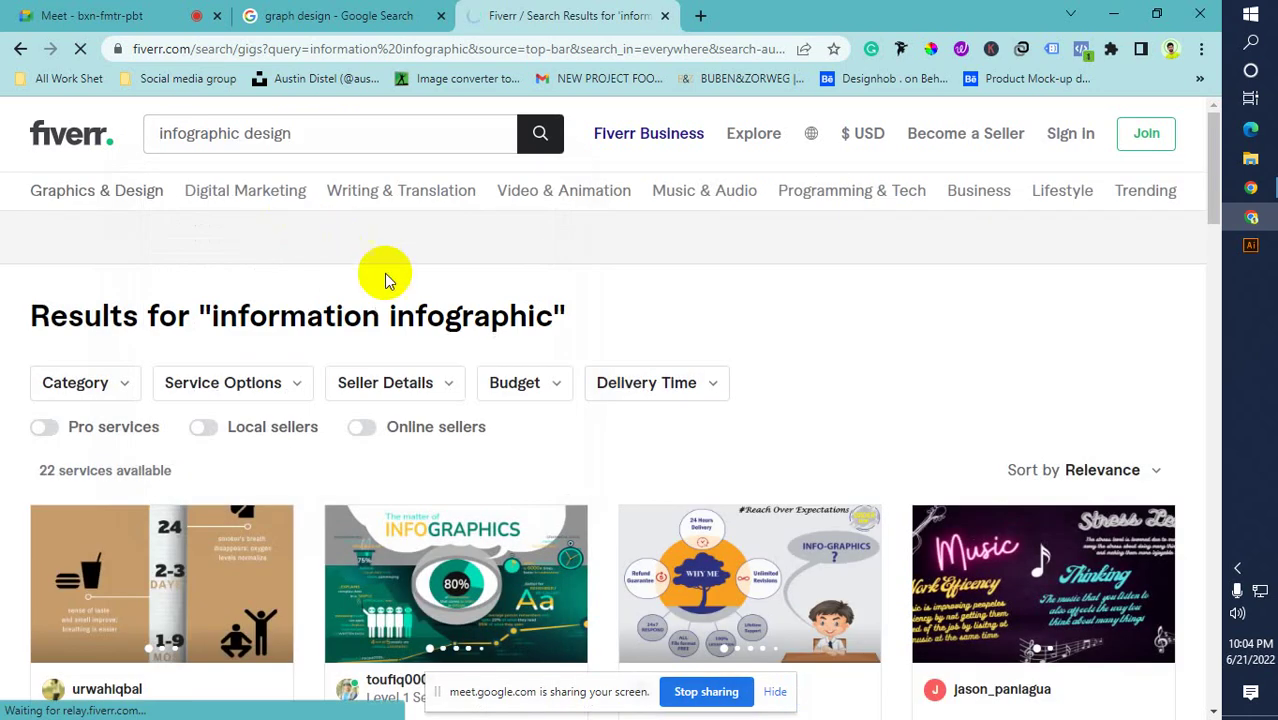
scroll(365, 270, down, 3)
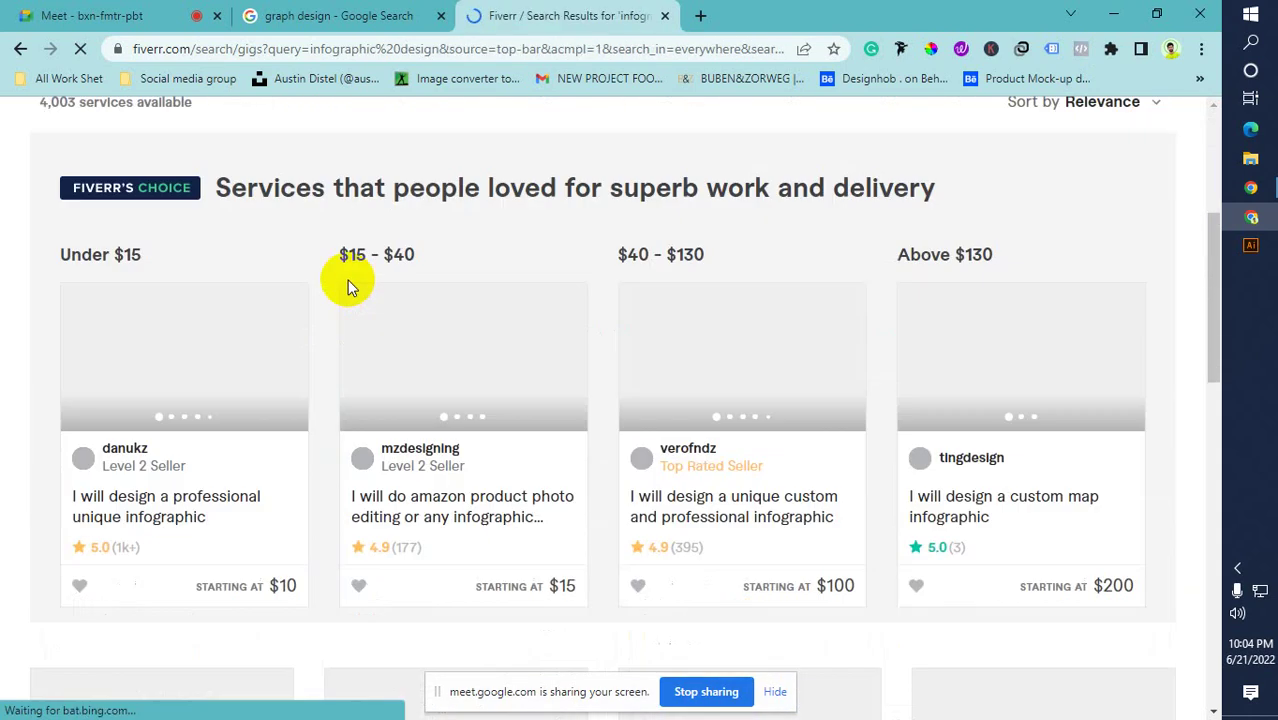
scroll(347, 284, down, 1)
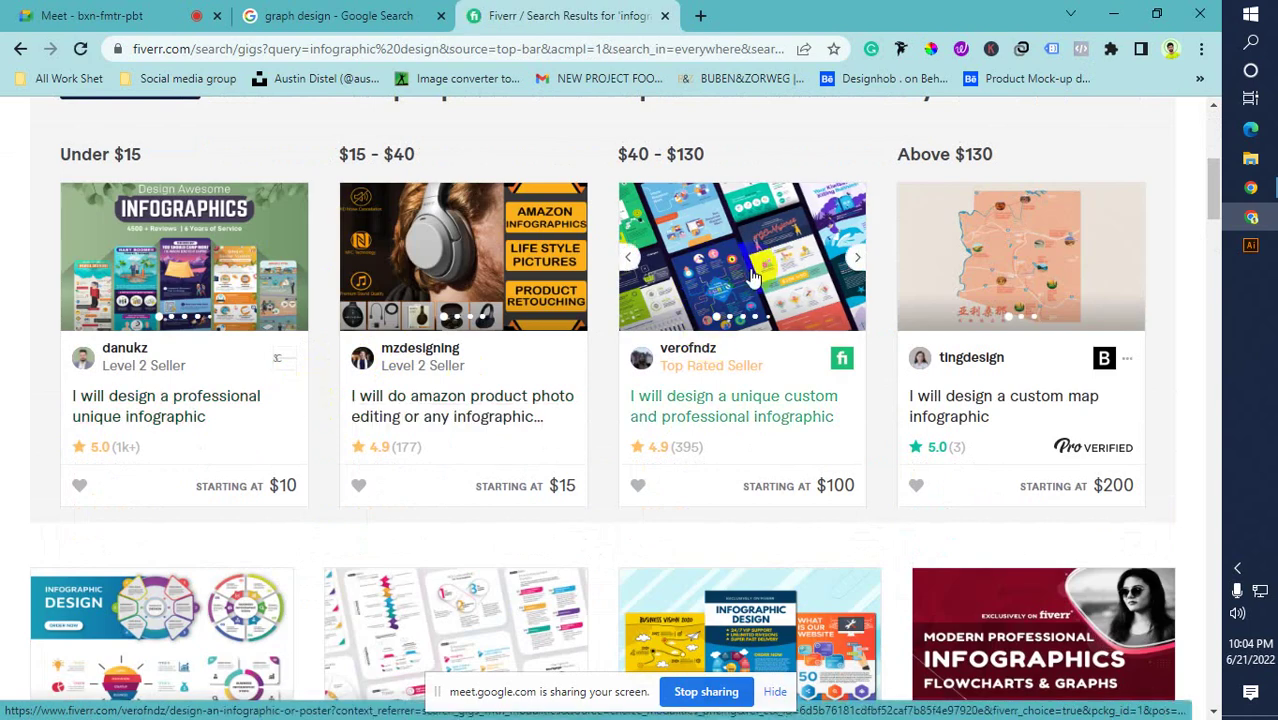
scroll(331, 341, down, 3)
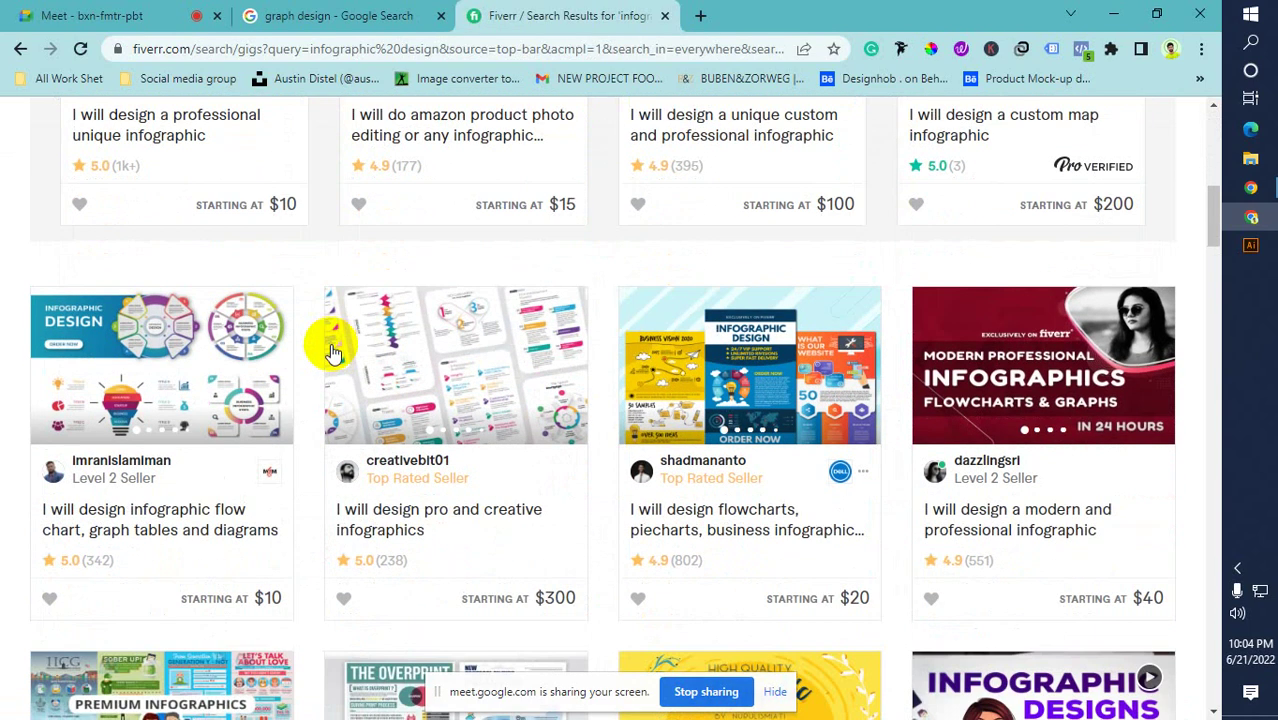
scroll(331, 345, down, 1)
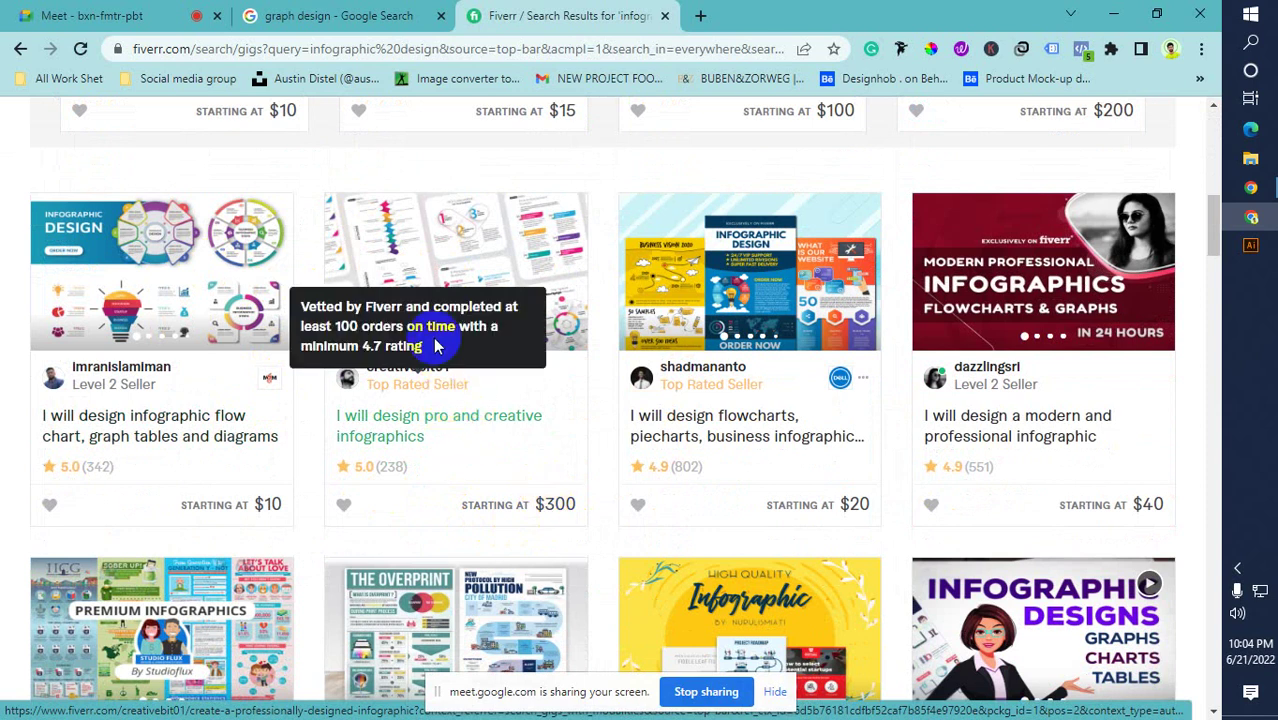
Open the "I will design pro and creative infographics" gig in a new tab and compare its Basic, Standard and Premium packages
right_click(456, 420)
click(520, 428)
click(730, 15)
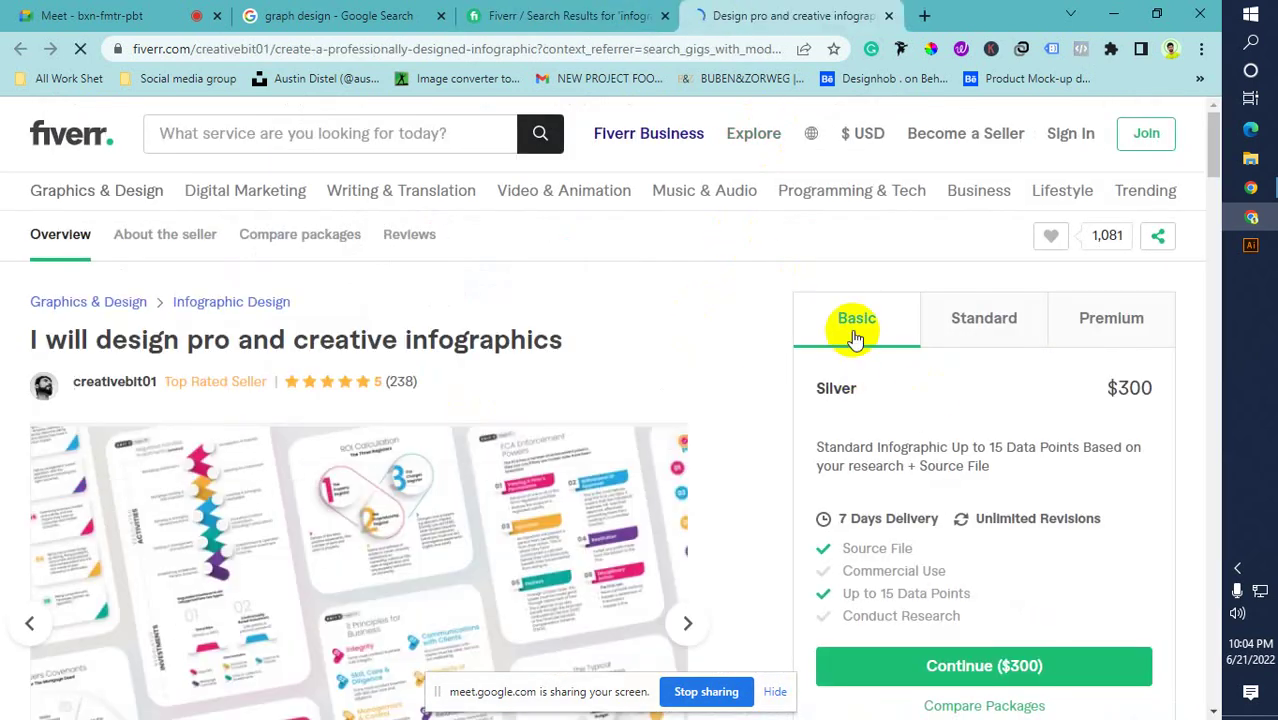
click(990, 320)
click(1121, 328)
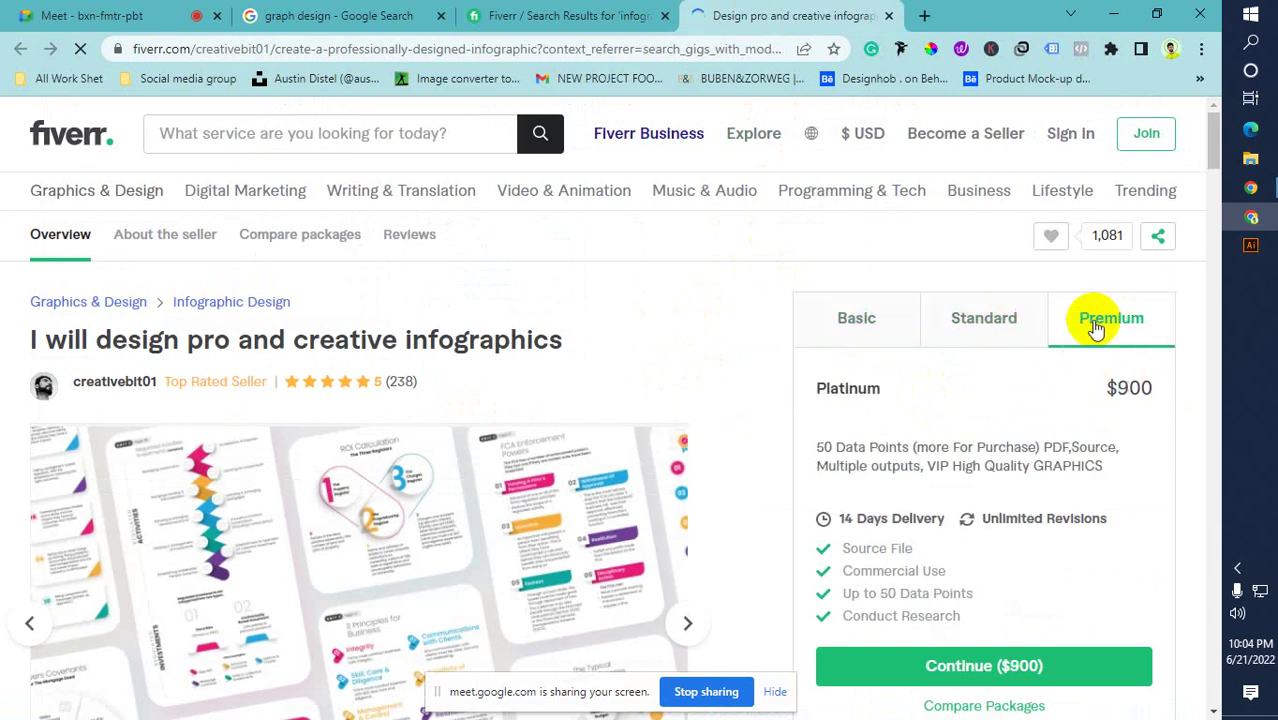
click(855, 321)
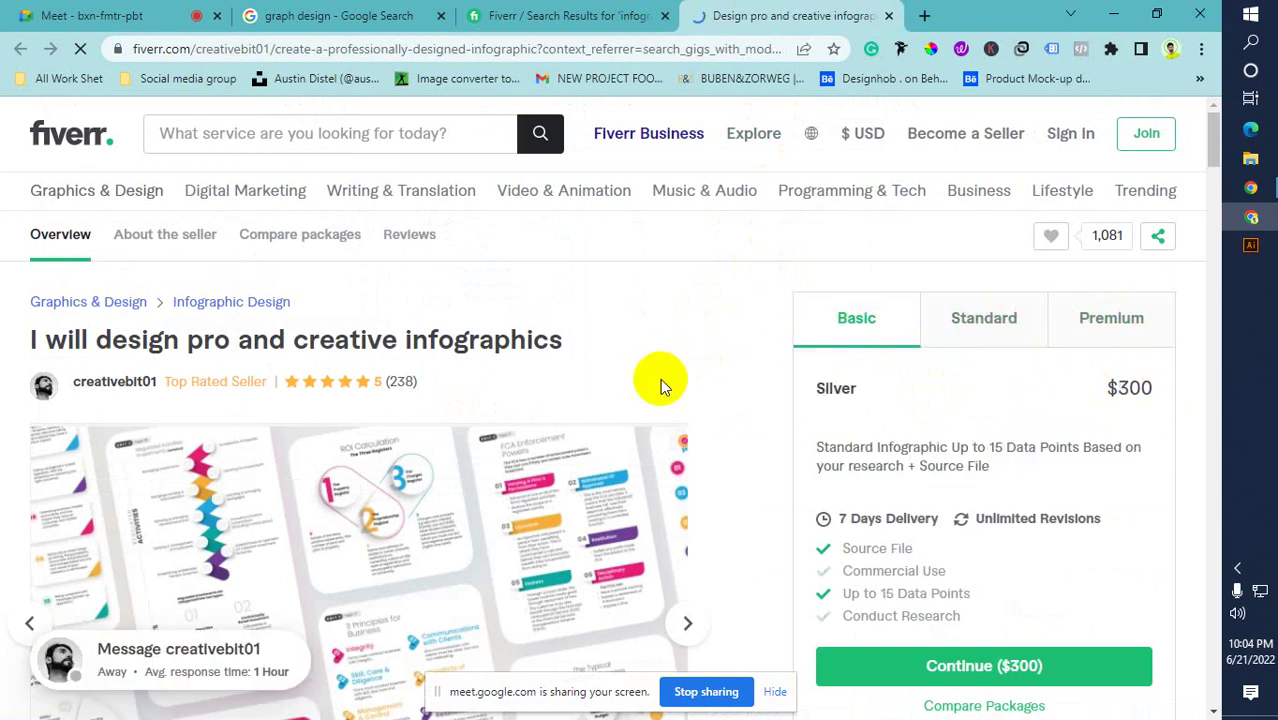
Examine the sample infographic layouts in the gig's image gallery
scroll(660, 378, down, 1)
scroll(665, 399, down, 5)
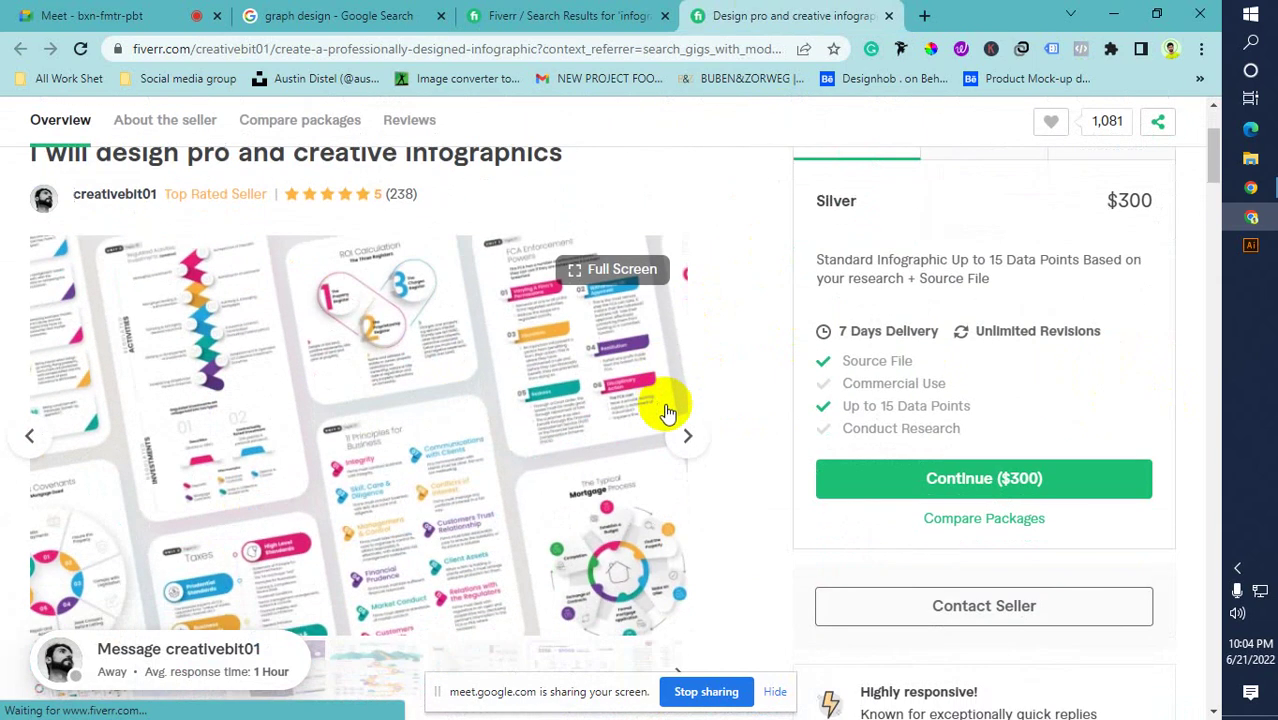
scroll(670, 402, up, 1)
scroll(675, 396, up, 1)
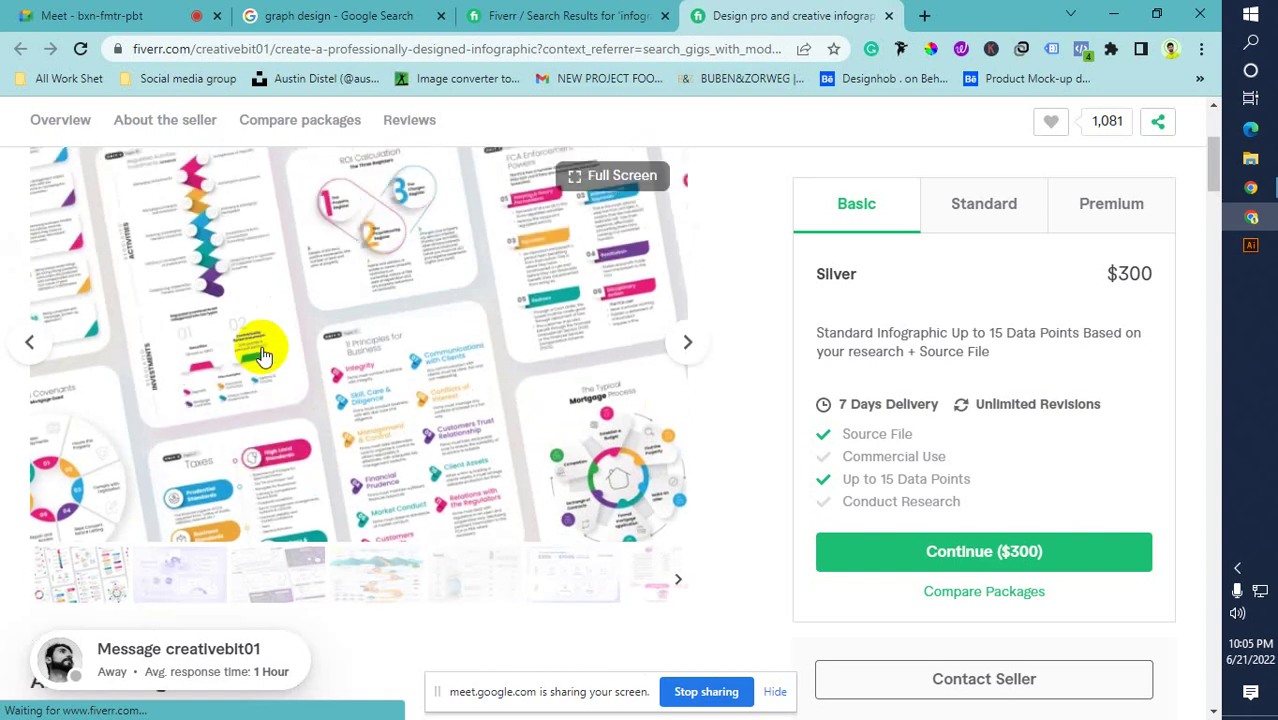
scroll(260, 355, up, 1)
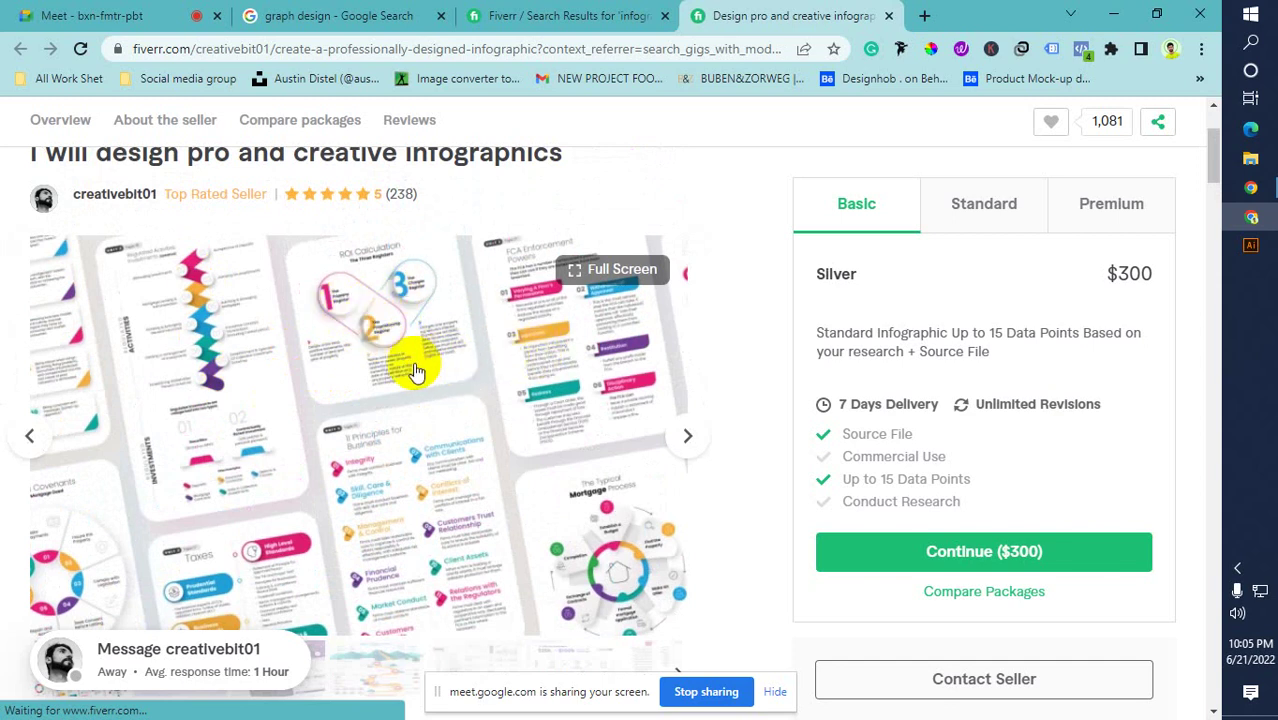
scroll(419, 419, down, 1)
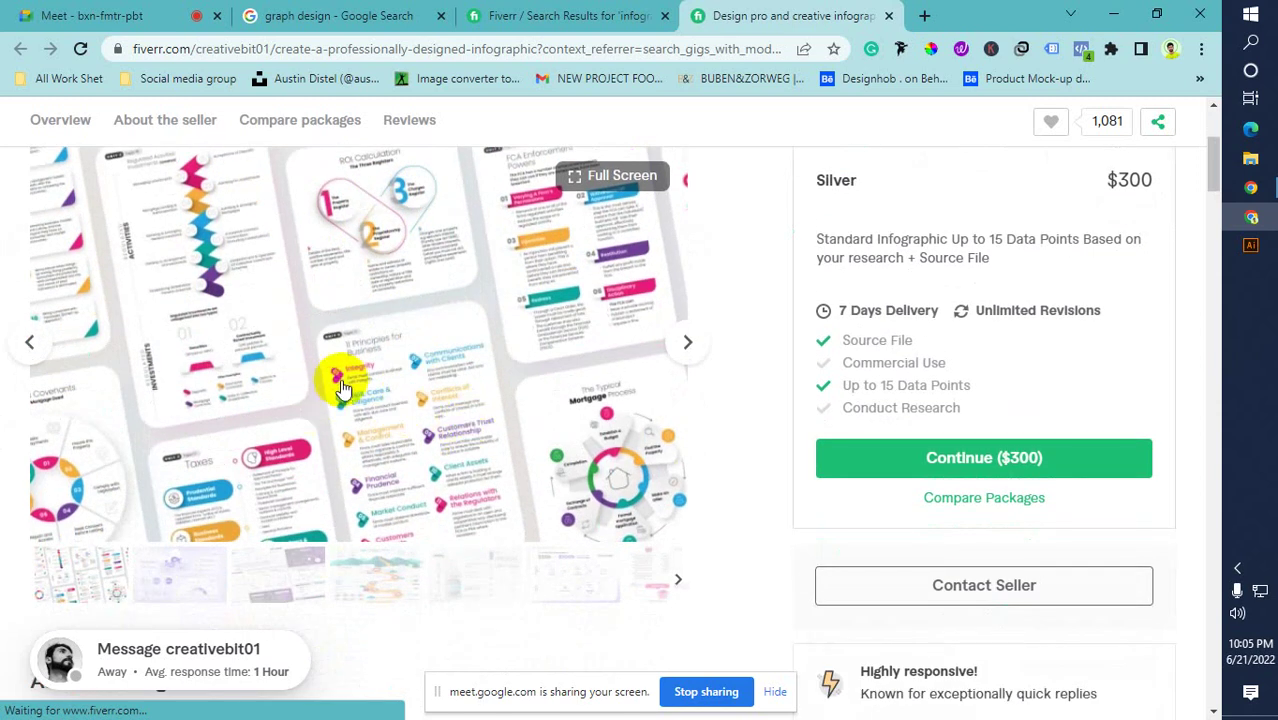
Review the seller's profile details, including the member-since date, and the gig's overview
scroll(348, 391, down, 2)
scroll(352, 398, down, 10)
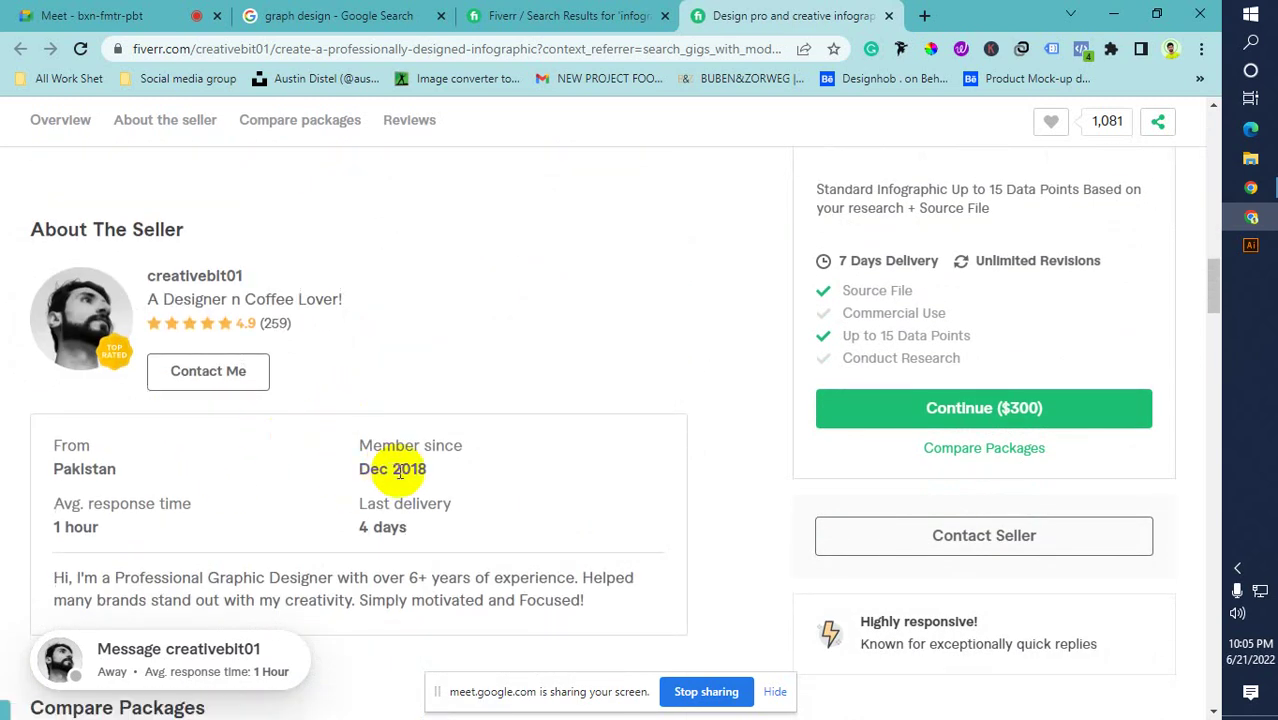
drag(390, 470, 426, 471)
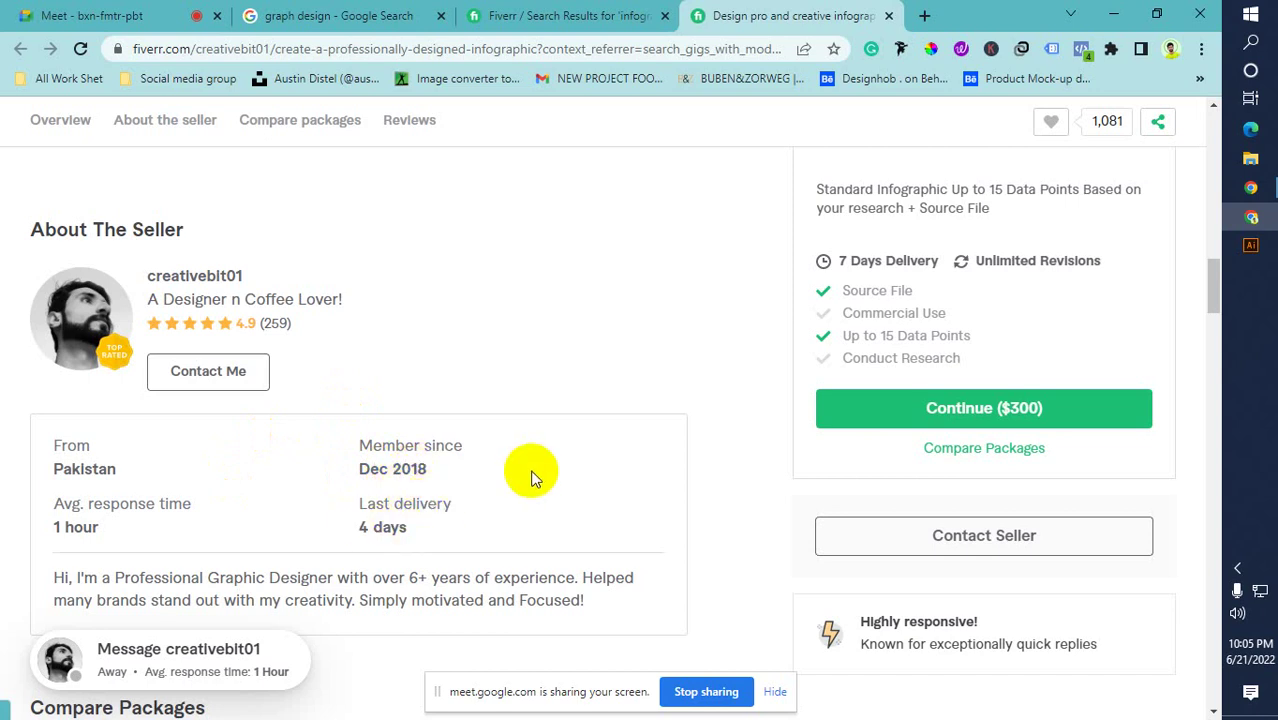
scroll(528, 474, up, 10)
scroll(525, 465, up, 2)
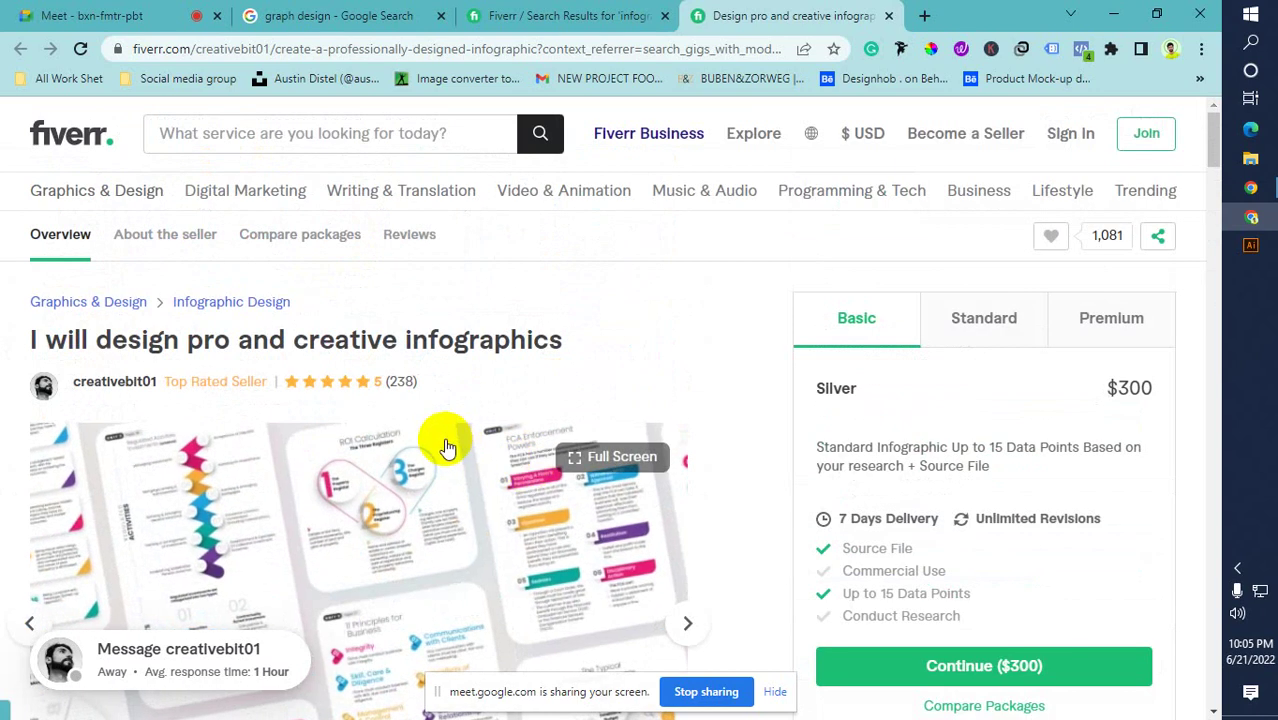
scroll(567, 385, down, 12)
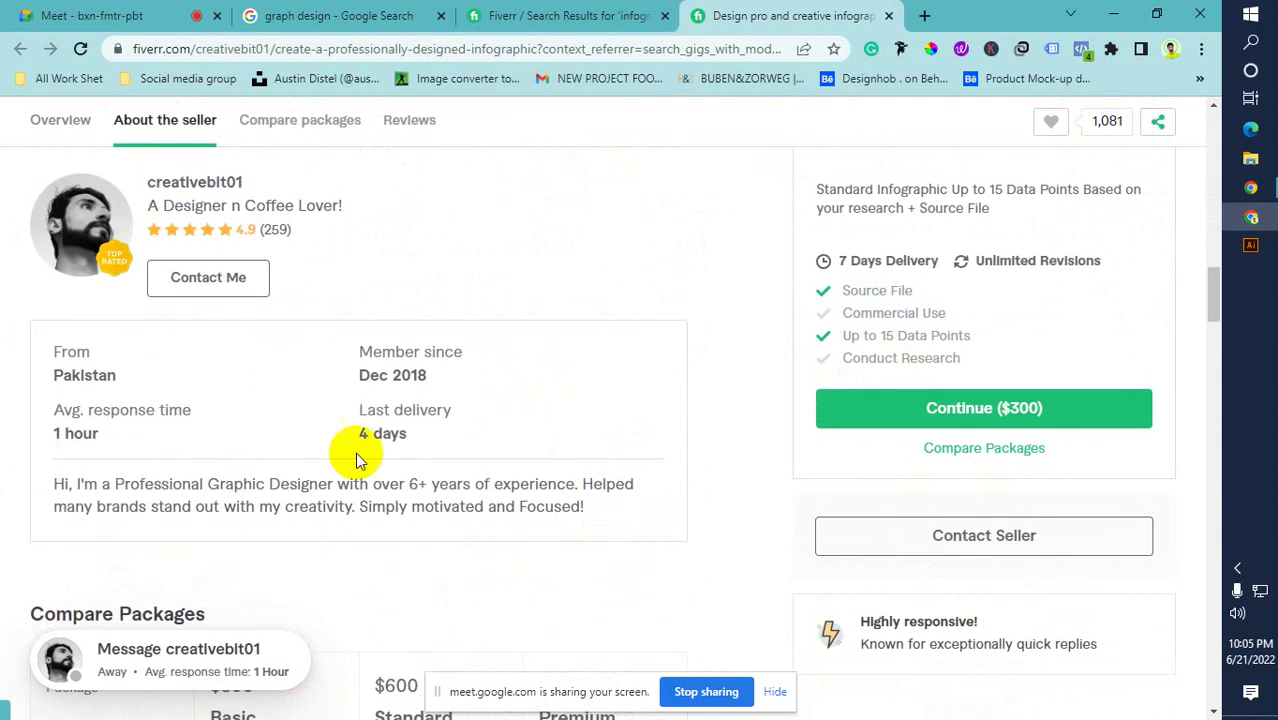
scroll(619, 414, up, 5)
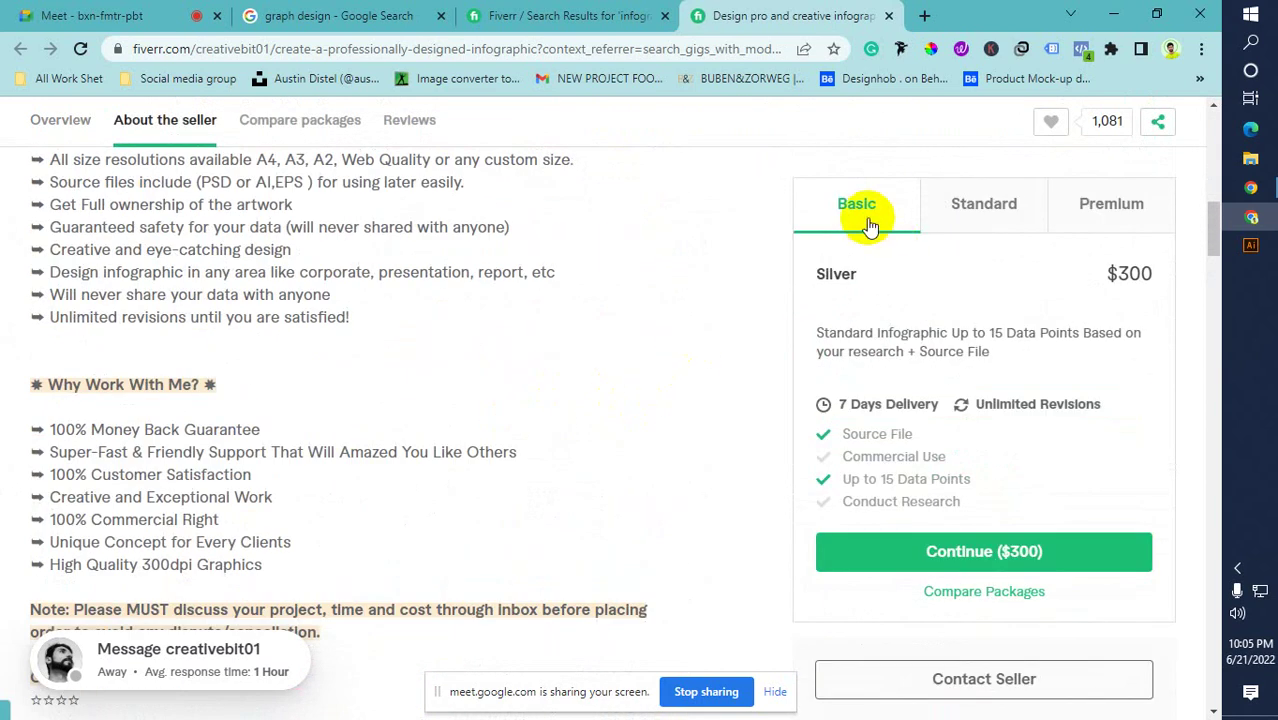
Check the Basic package's name and price, and look back over the gig description
drag(833, 274, 1172, 284)
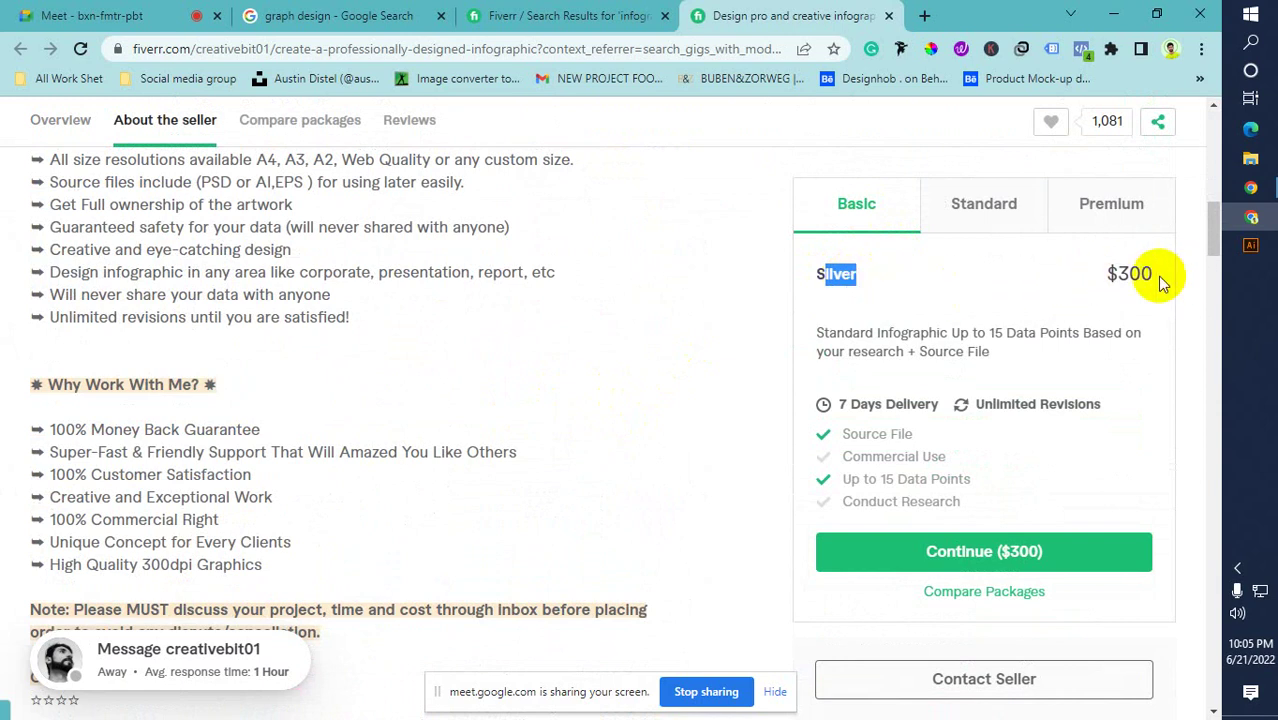
click(1189, 283)
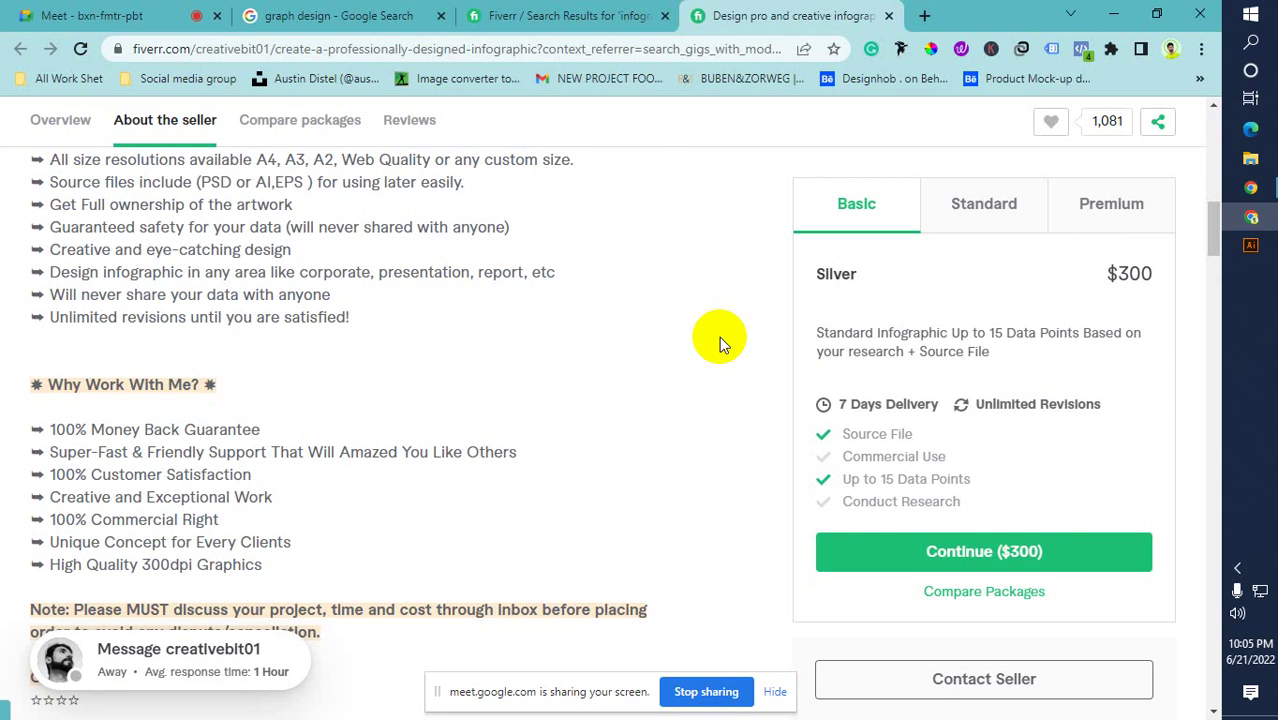
scroll(719, 336, up, 1)
scroll(563, 382, up, 10)
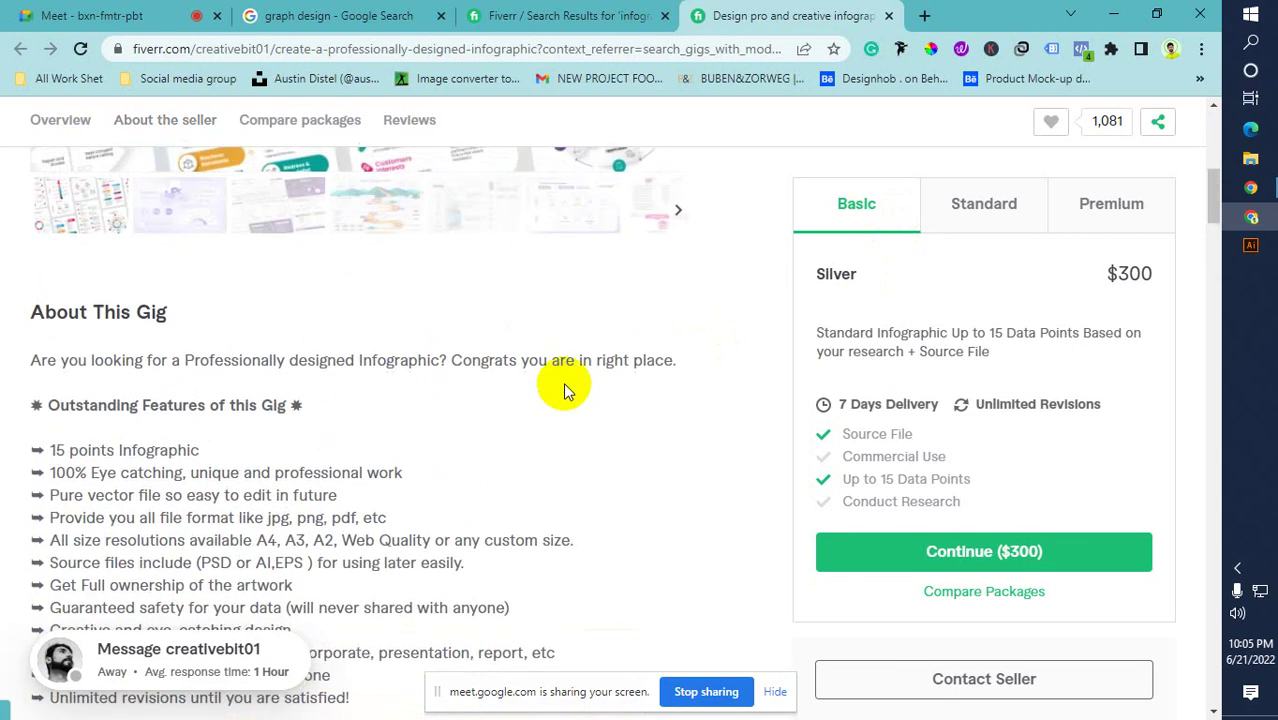
Close the current gig and open the "I will design flowcharts, piecharts, business infographic design" gig in a new tab
scroll(717, 355, up, 2)
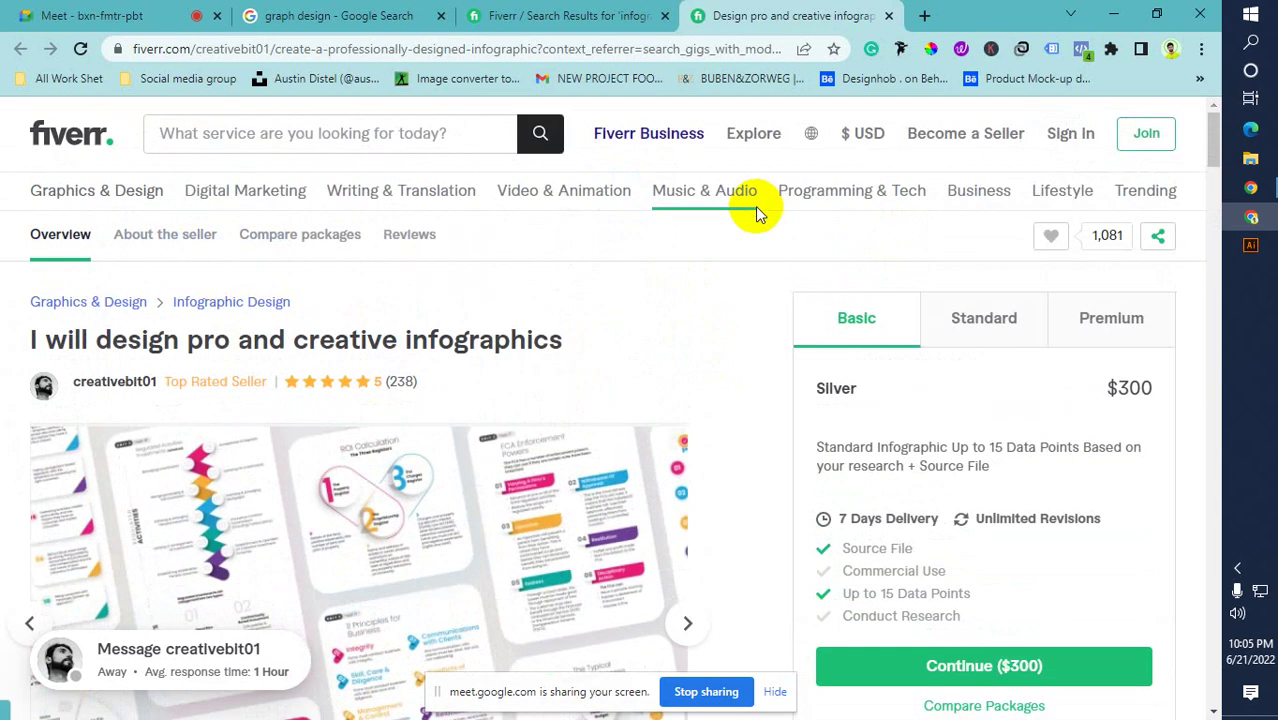
click(891, 17)
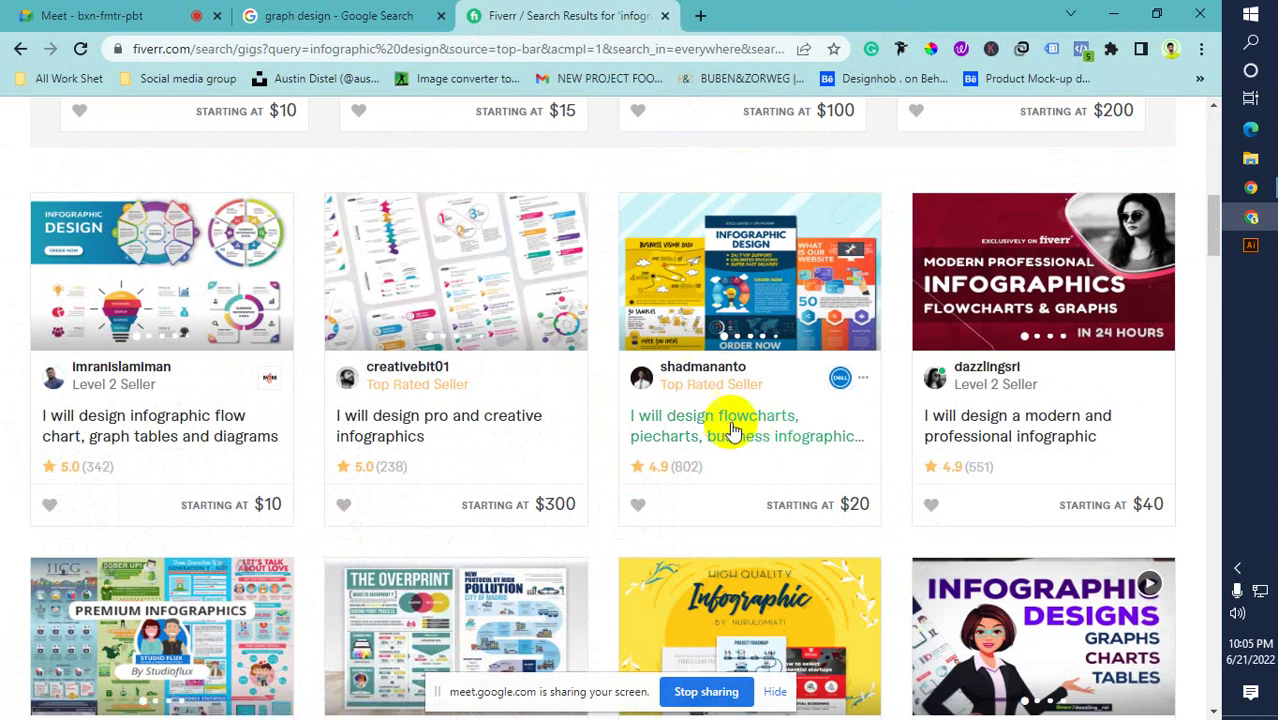
right_click(752, 452)
click(752, 452)
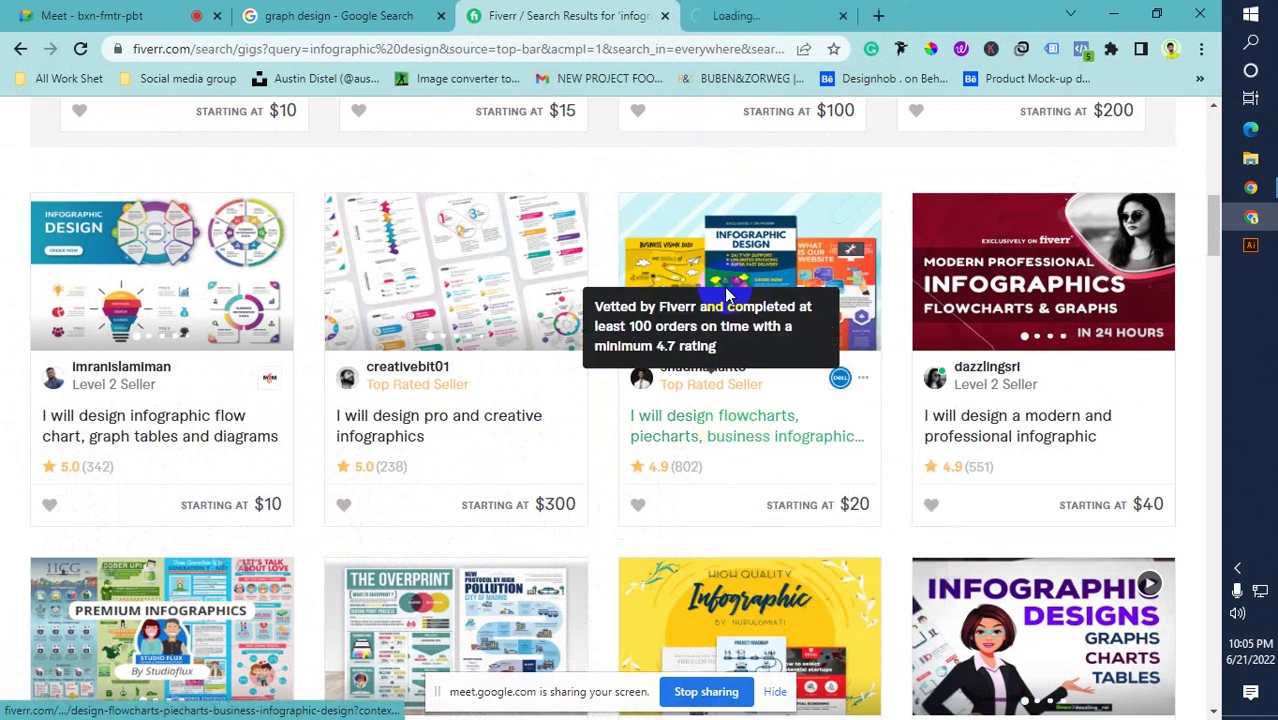
click(745, 15)
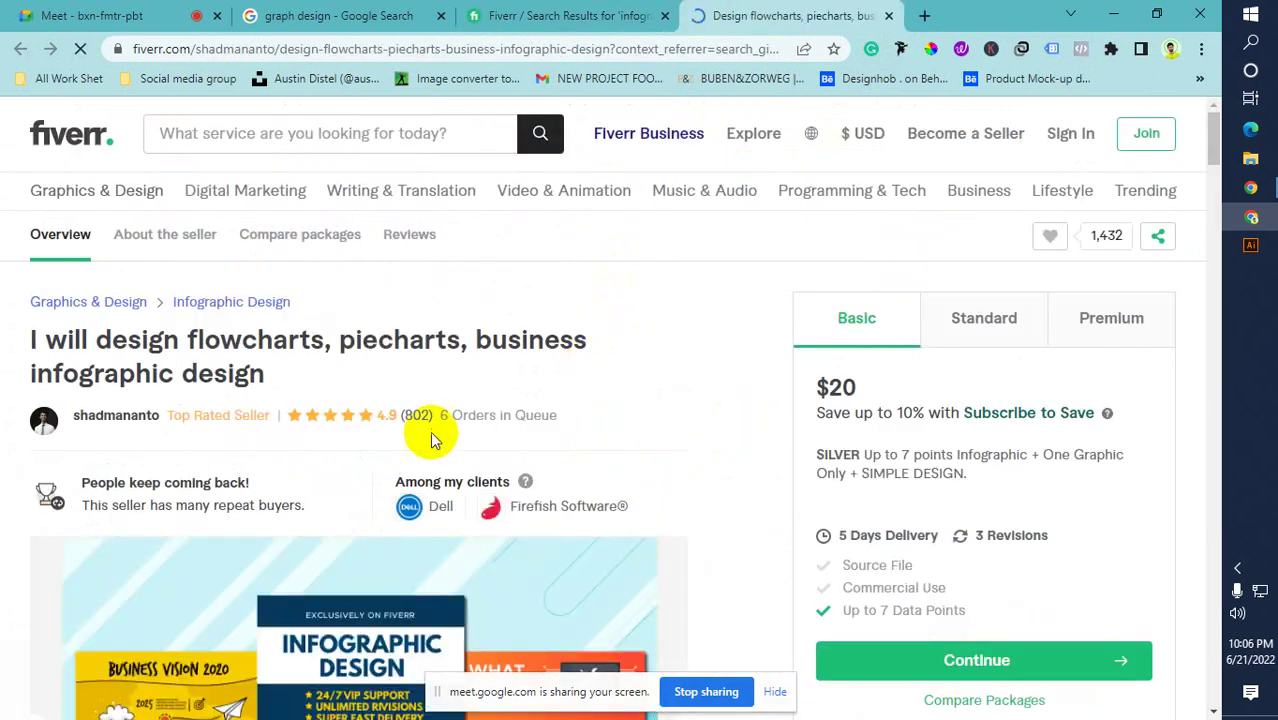
Compare the prices and contents of the gig's Basic, Standard and Premium packages
scroll(781, 322, down, 2)
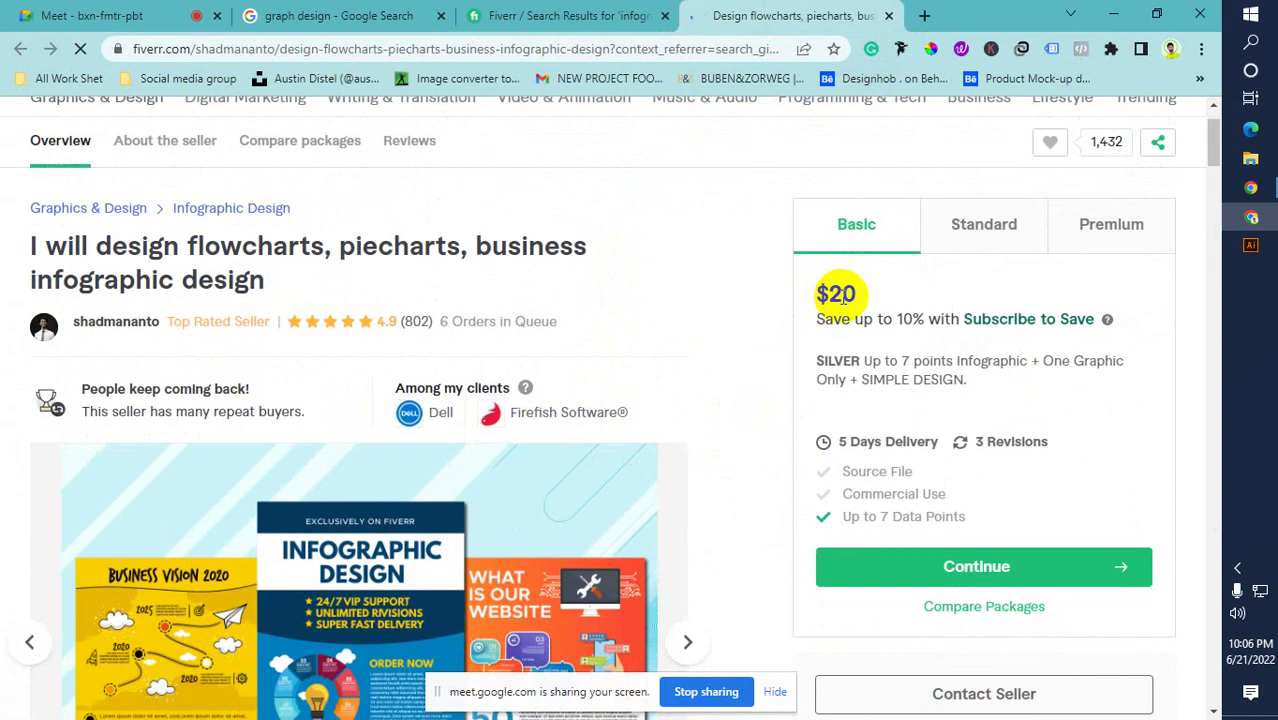
click(993, 246)
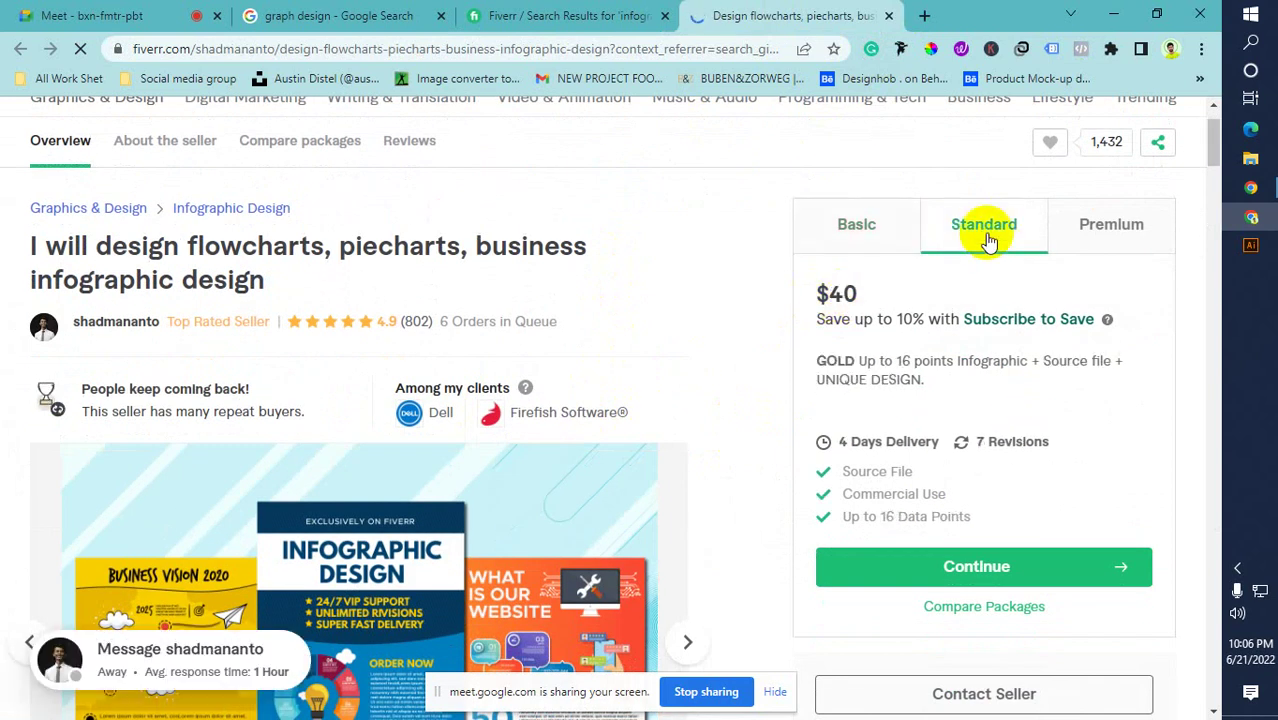
click(1098, 235)
click(860, 238)
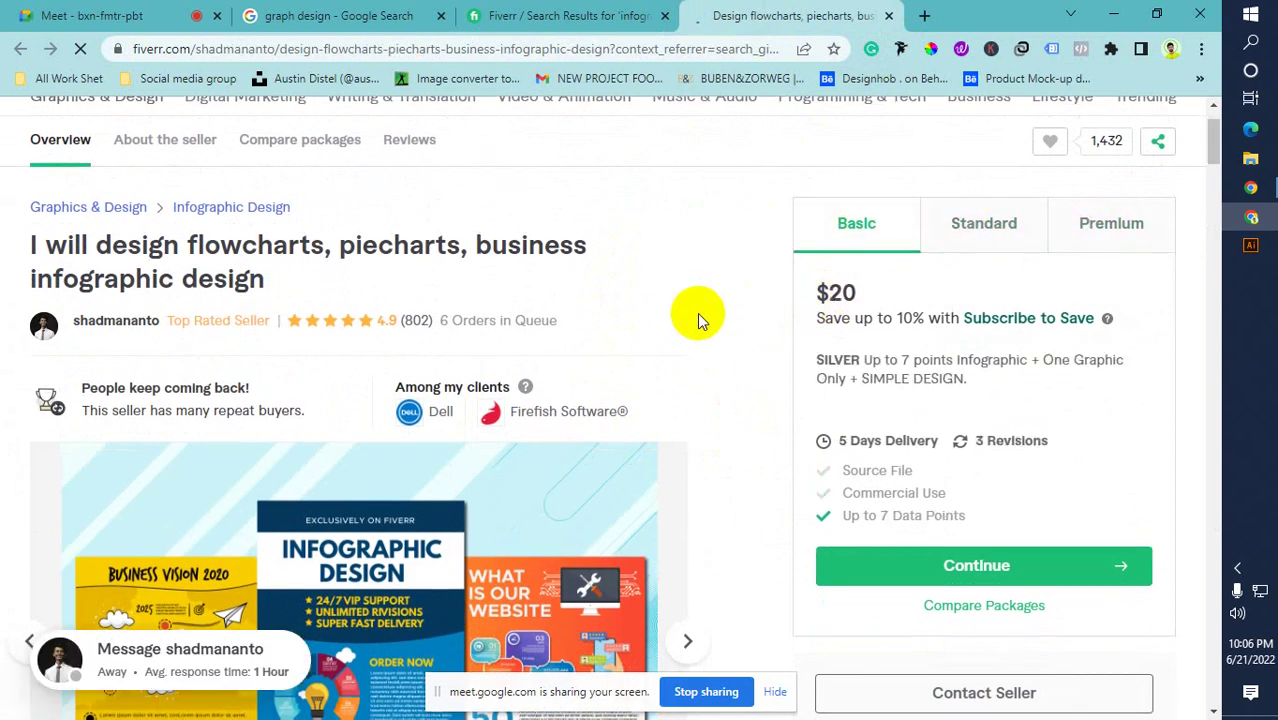
Examine the gig's gallery samples from the first image through the Weekly Nutrition Monitor design
scroll(698, 320, down, 3)
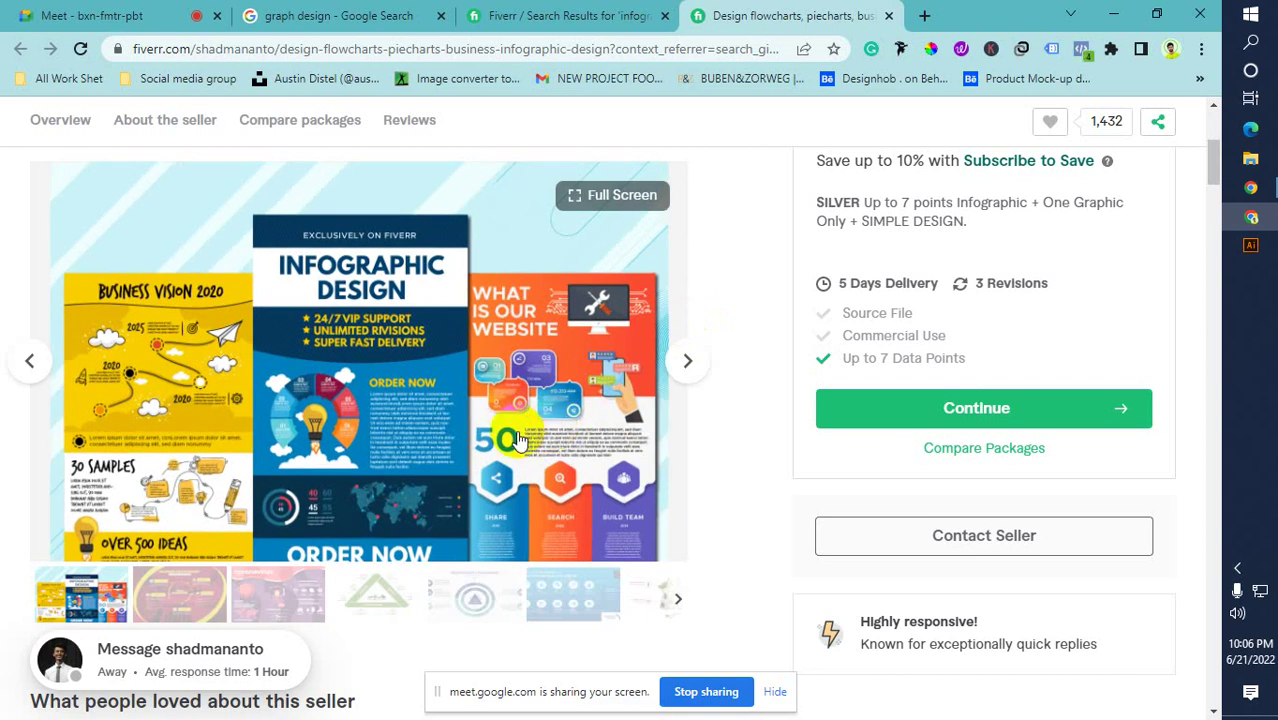
click(686, 368)
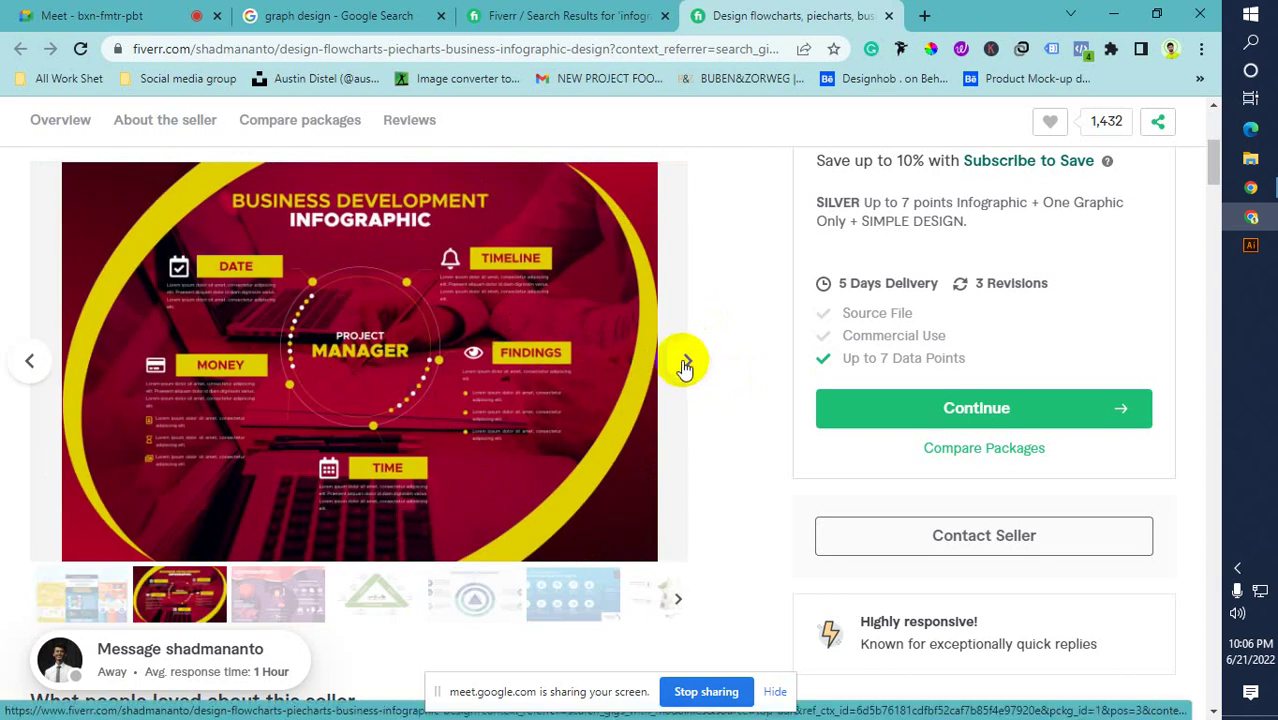
click(686, 368)
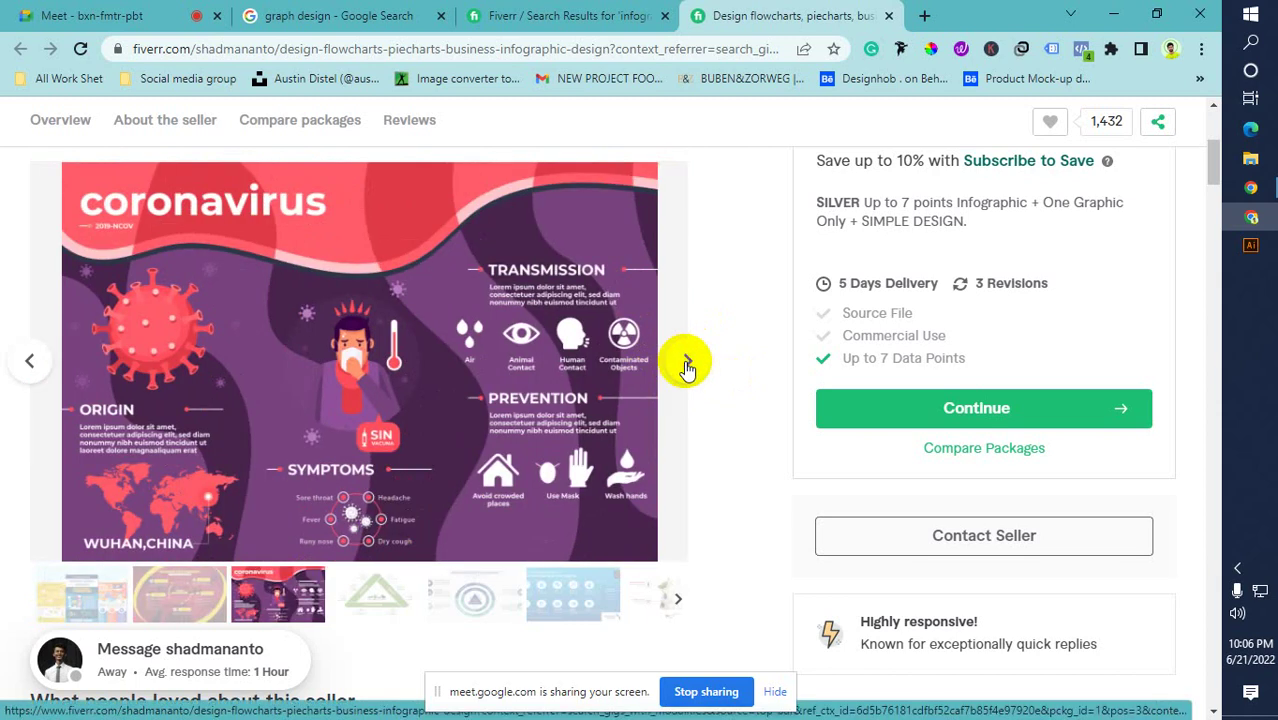
click(686, 368)
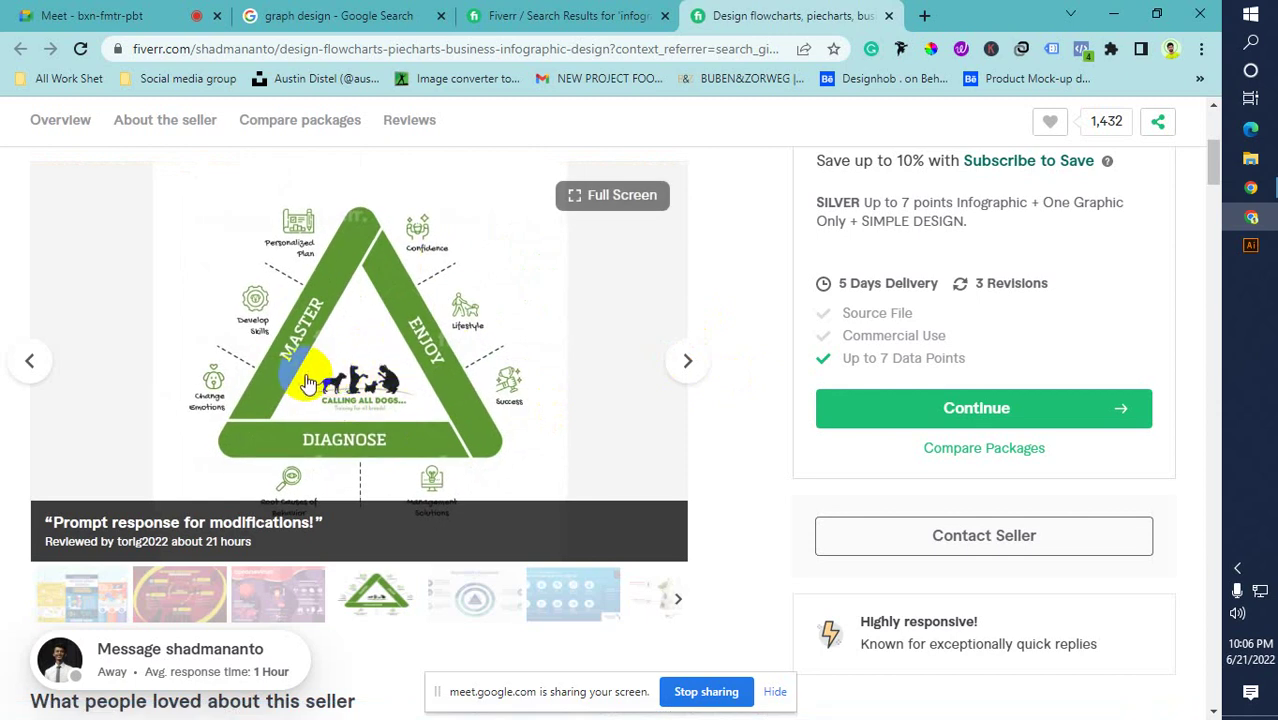
click(686, 363)
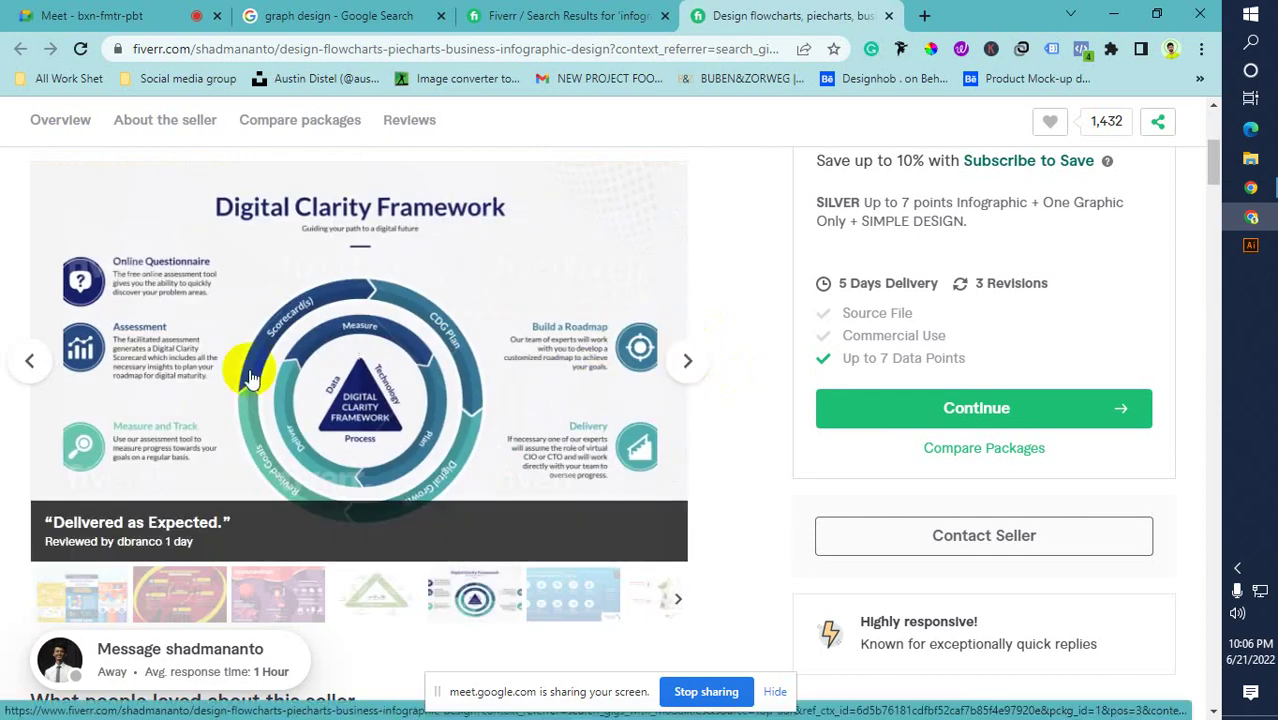
click(686, 365)
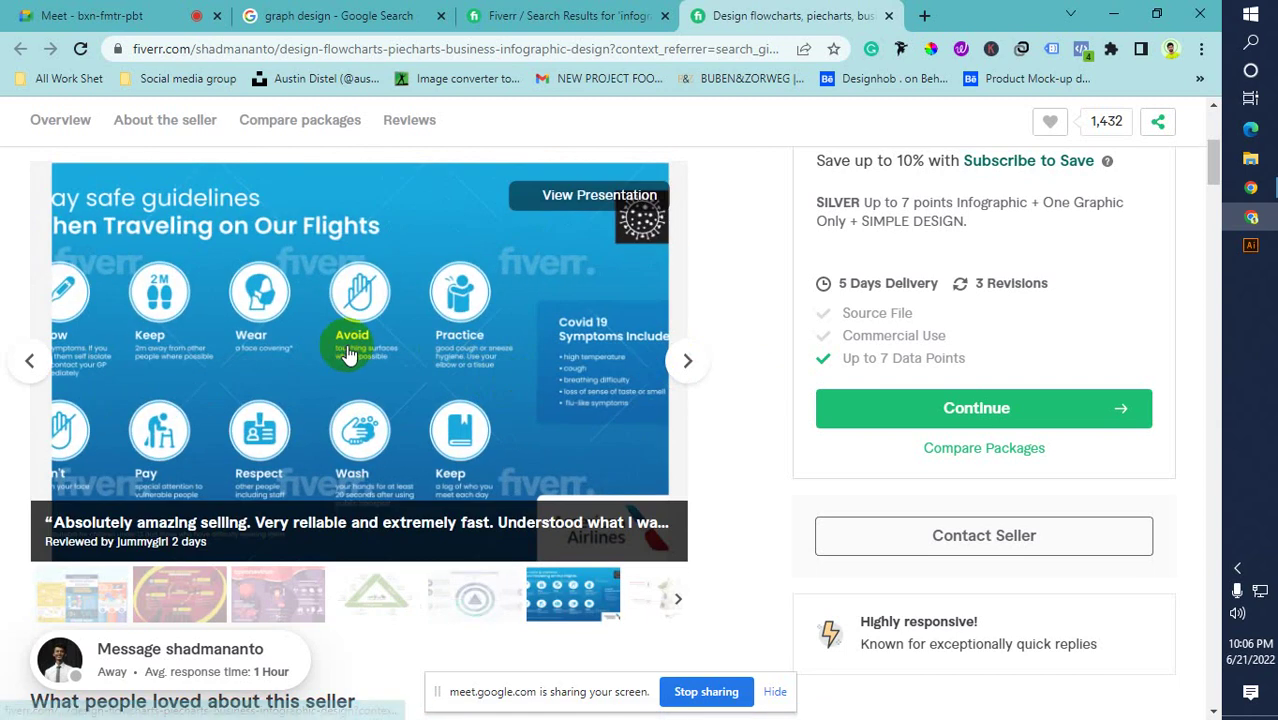
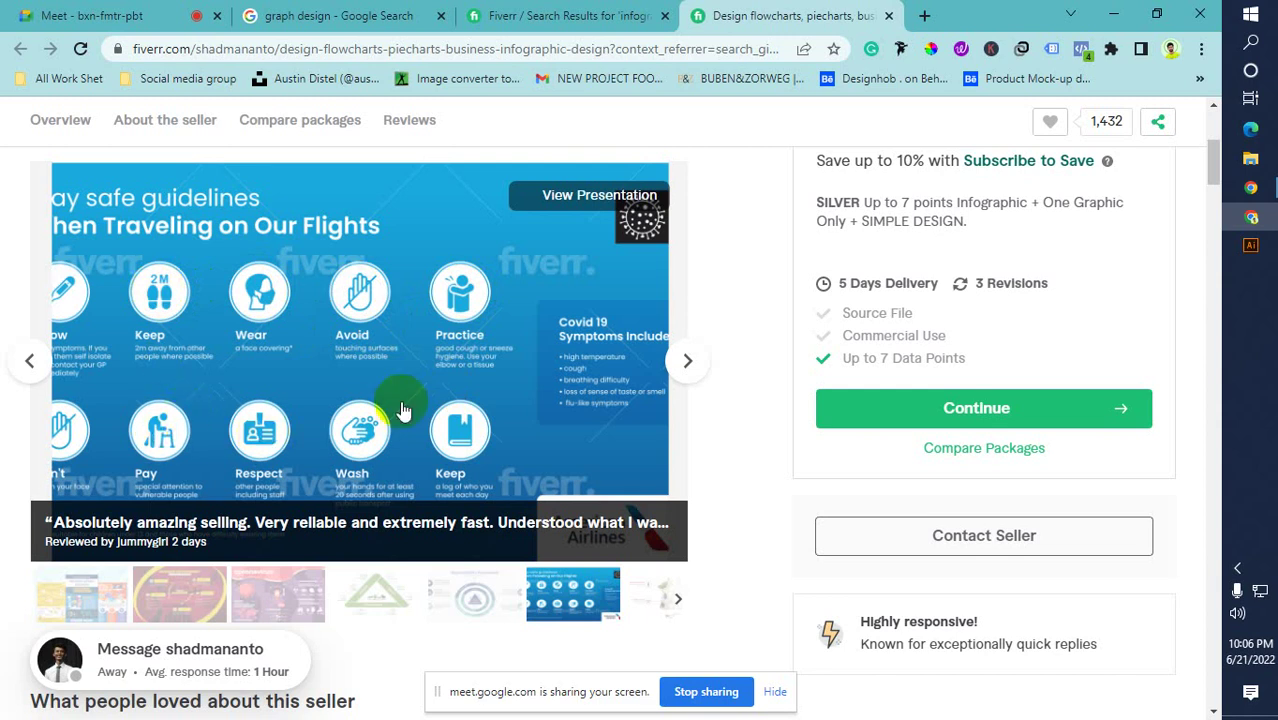
click(686, 365)
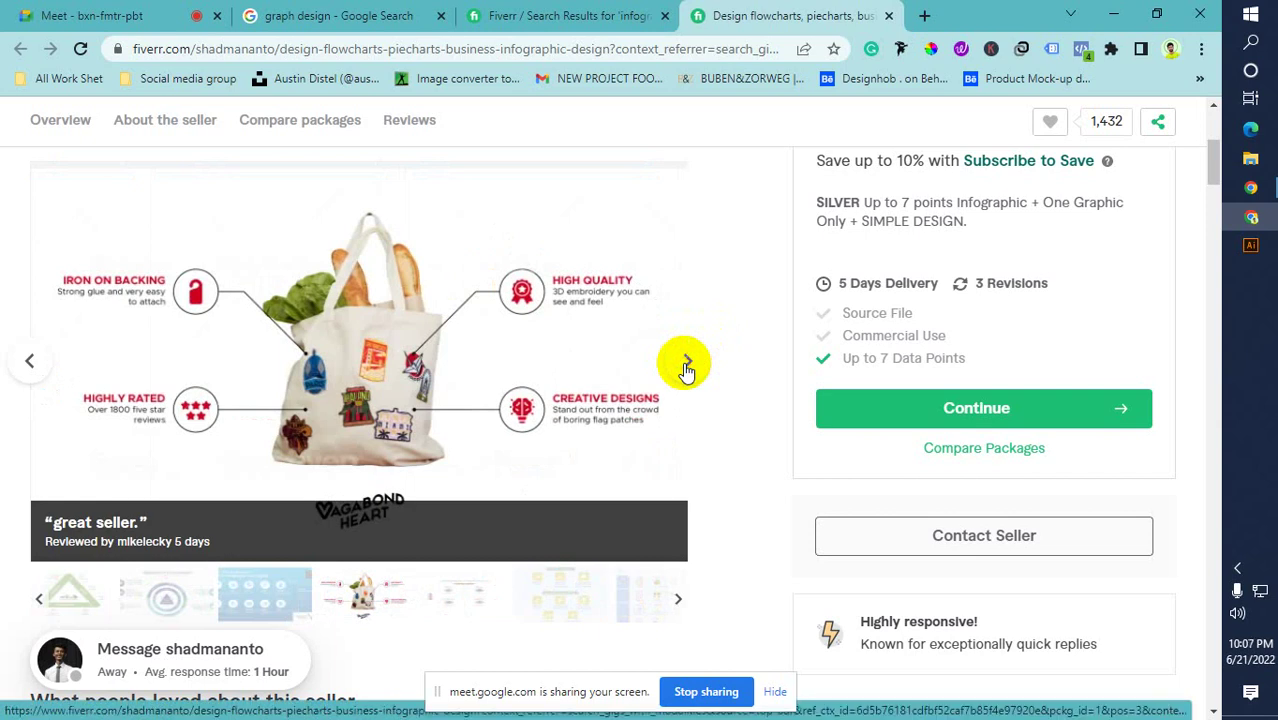
click(686, 365)
click(686, 365)
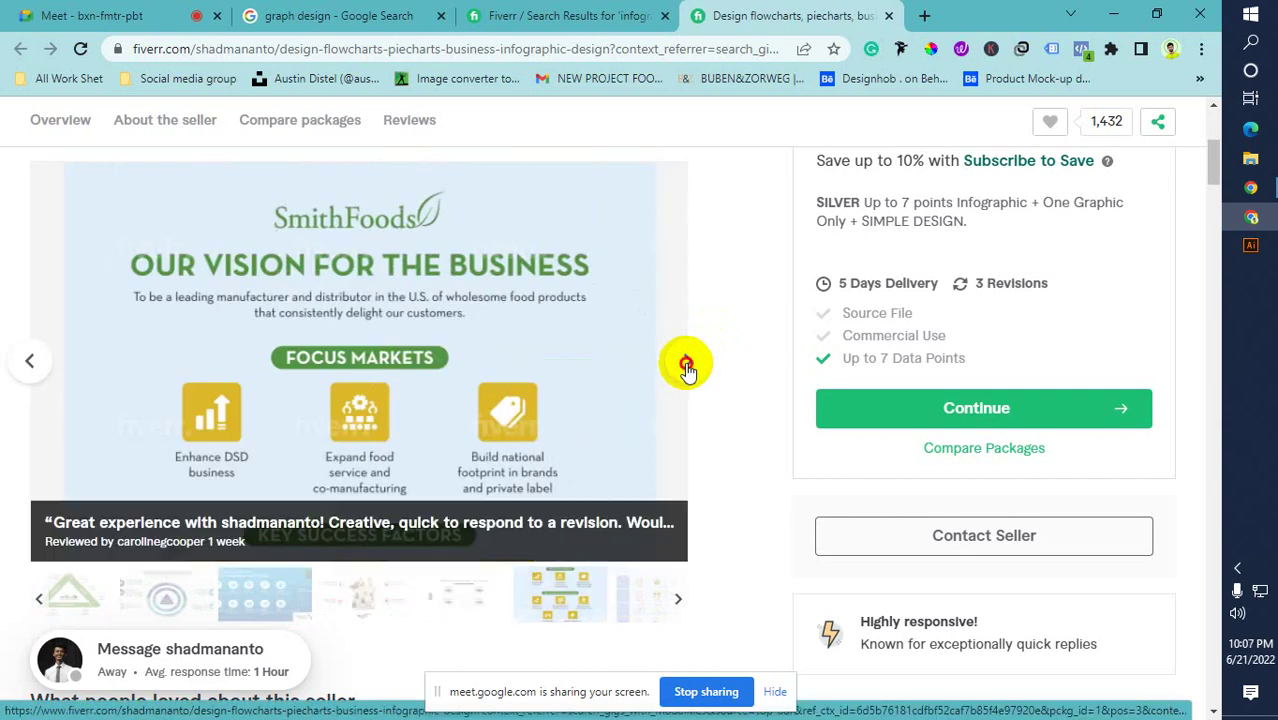
click(686, 365)
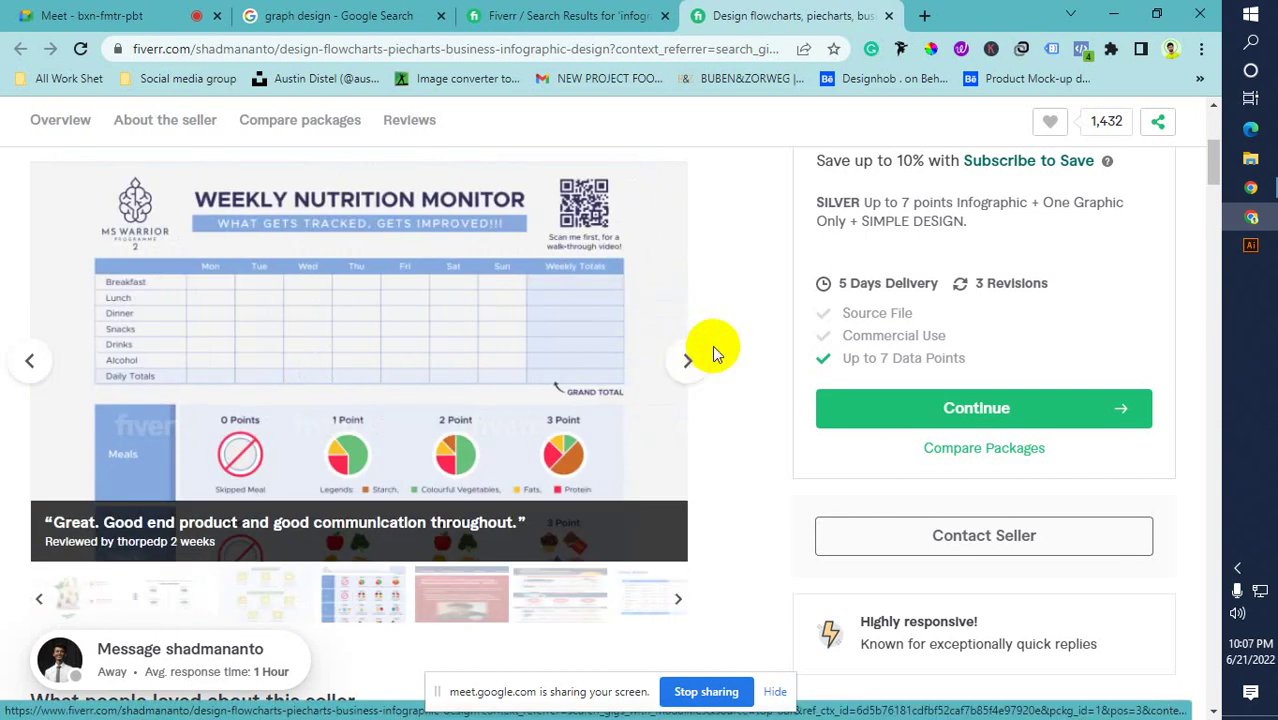
Look through further gallery samples and view the "How to Land Wealthy Clients" infographic at full size, closing the enlarged view when done
scroll(700, 348, up, 3)
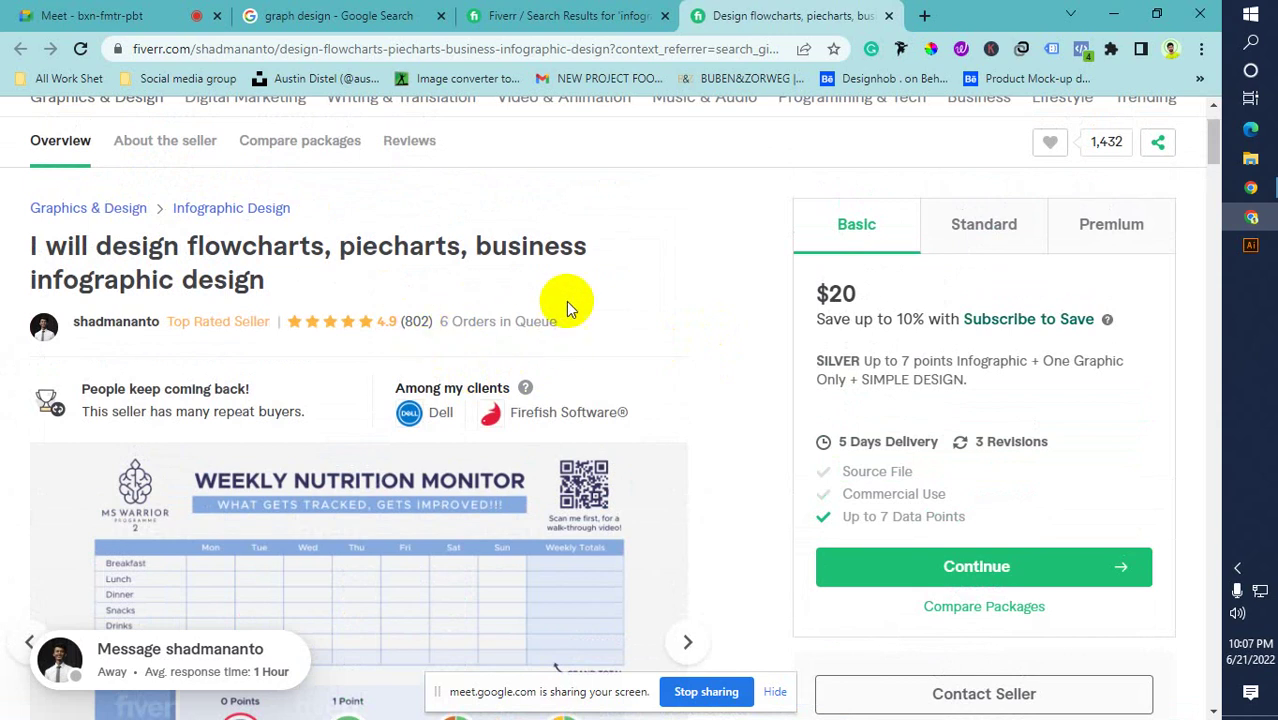
scroll(565, 228, down, 3)
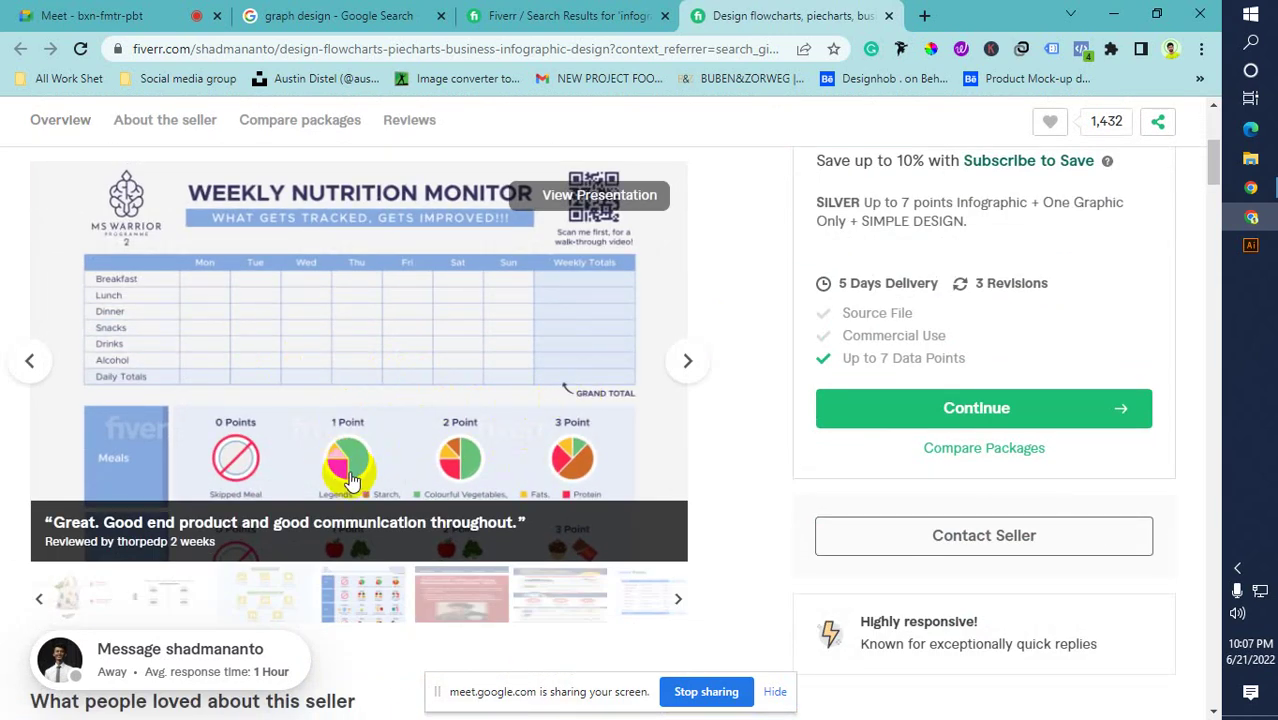
click(687, 362)
click(687, 362)
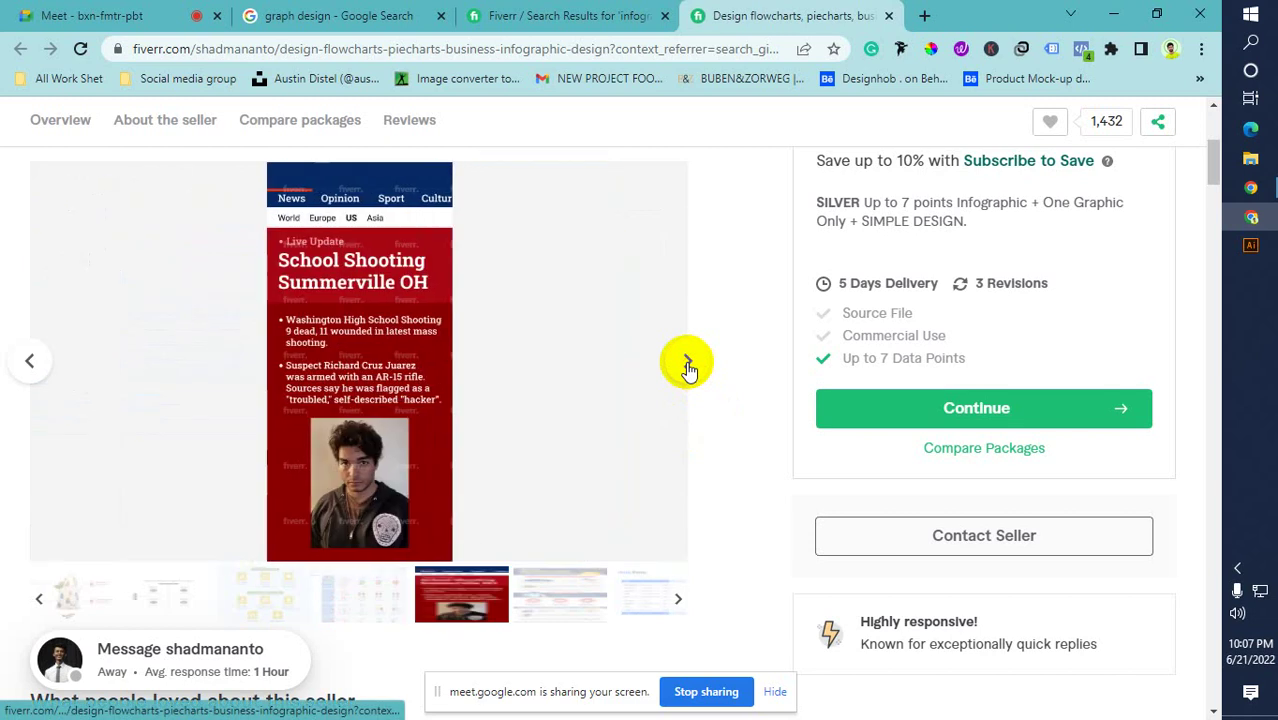
click(687, 362)
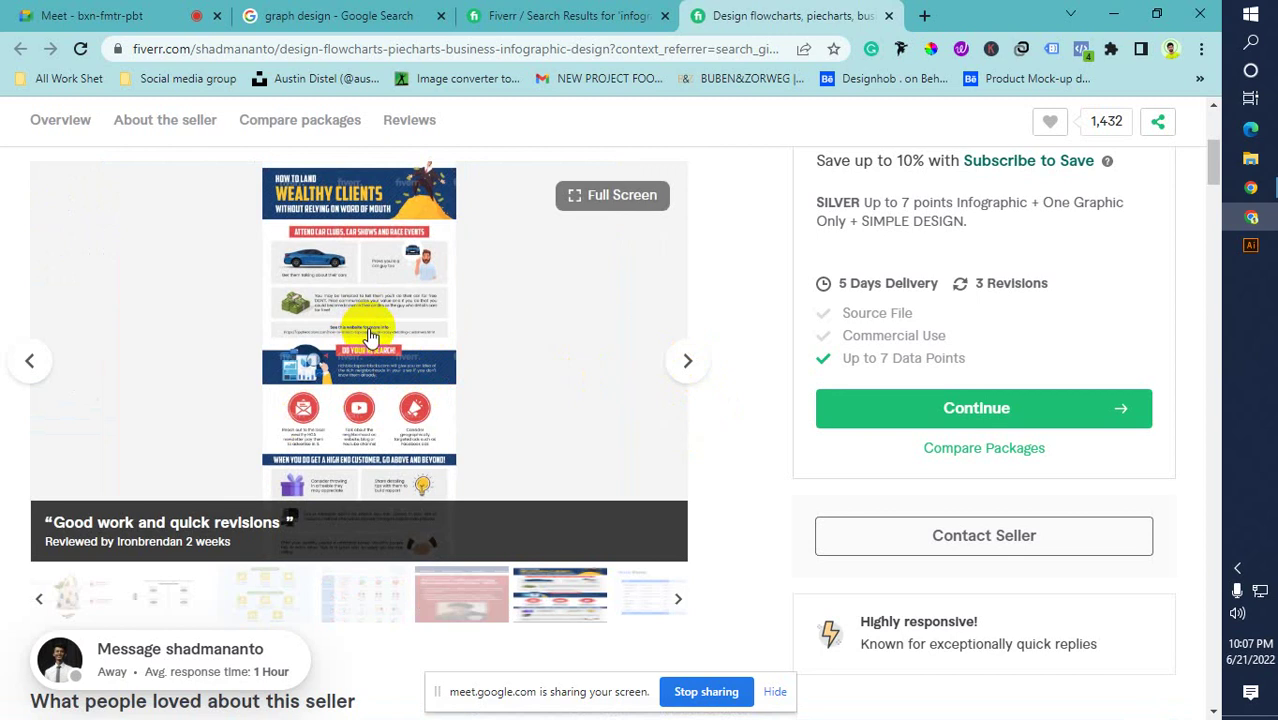
click(366, 390)
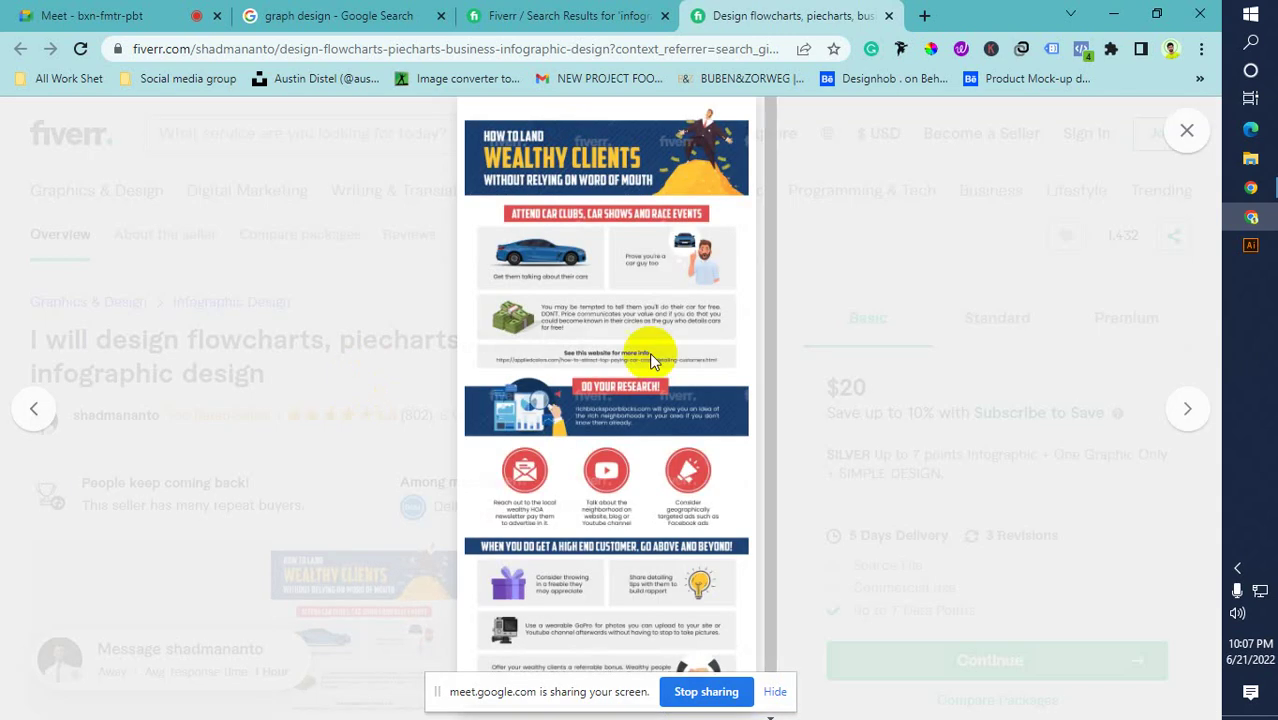
scroll(620, 400, down, 1)
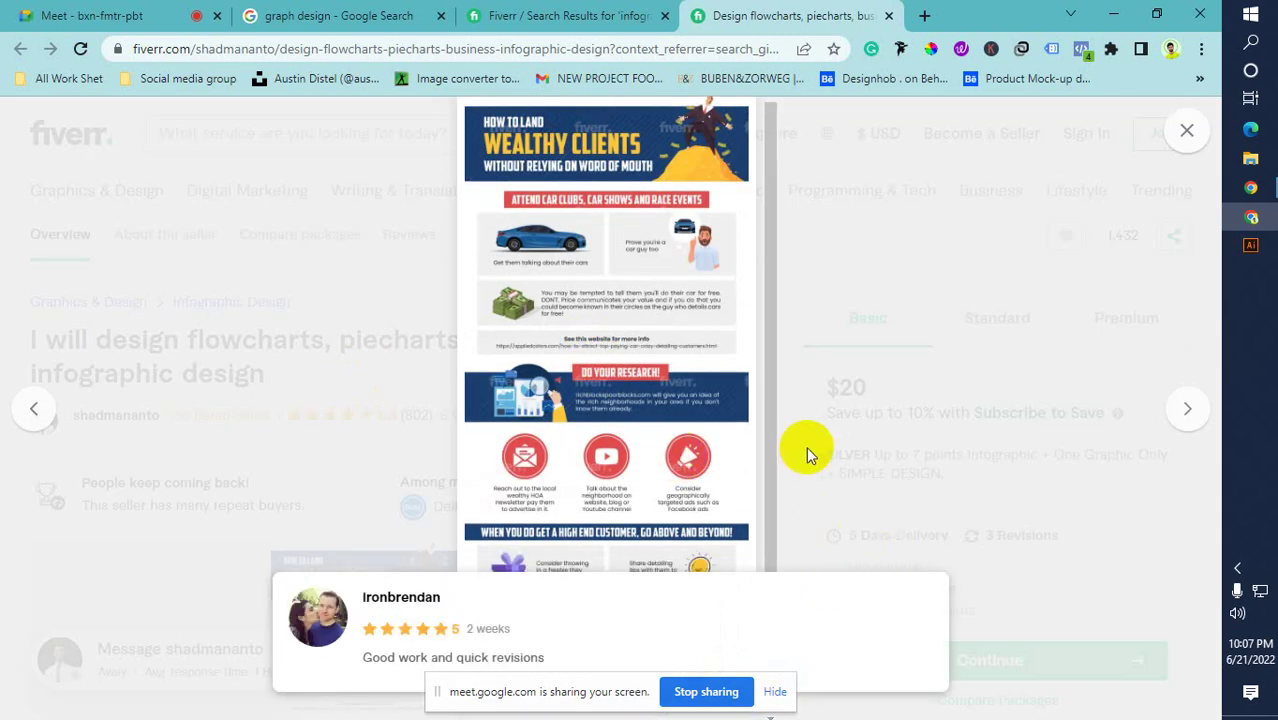
click(814, 512)
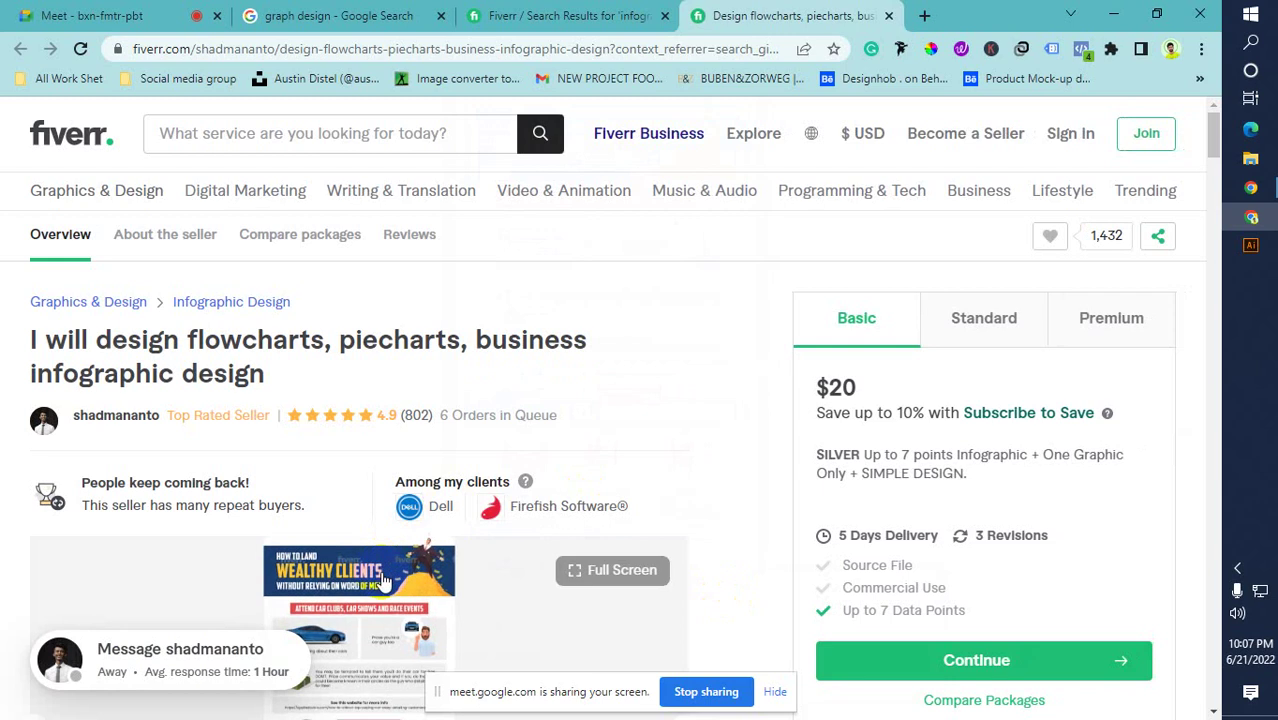
Close this gig and open the "I will design professional infographic flow chart, diagram in 24hrs" gig from the search results
scroll(590, 348, down, 12)
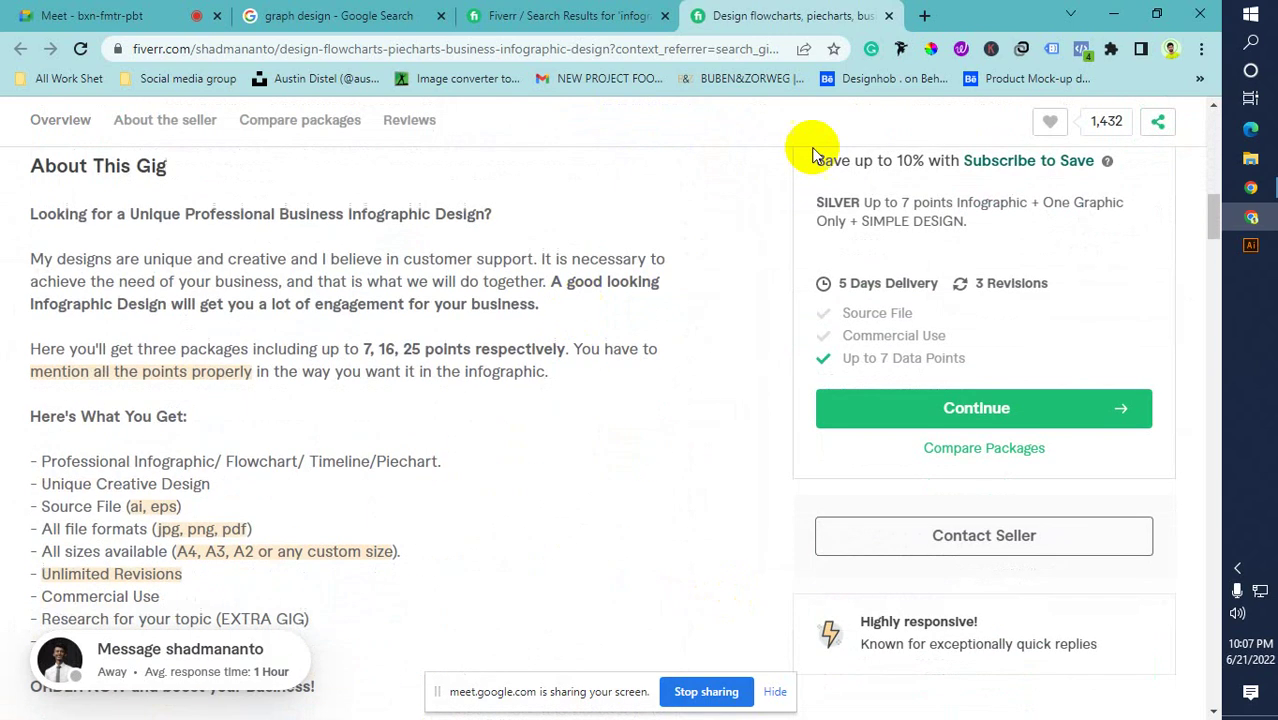
click(888, 16)
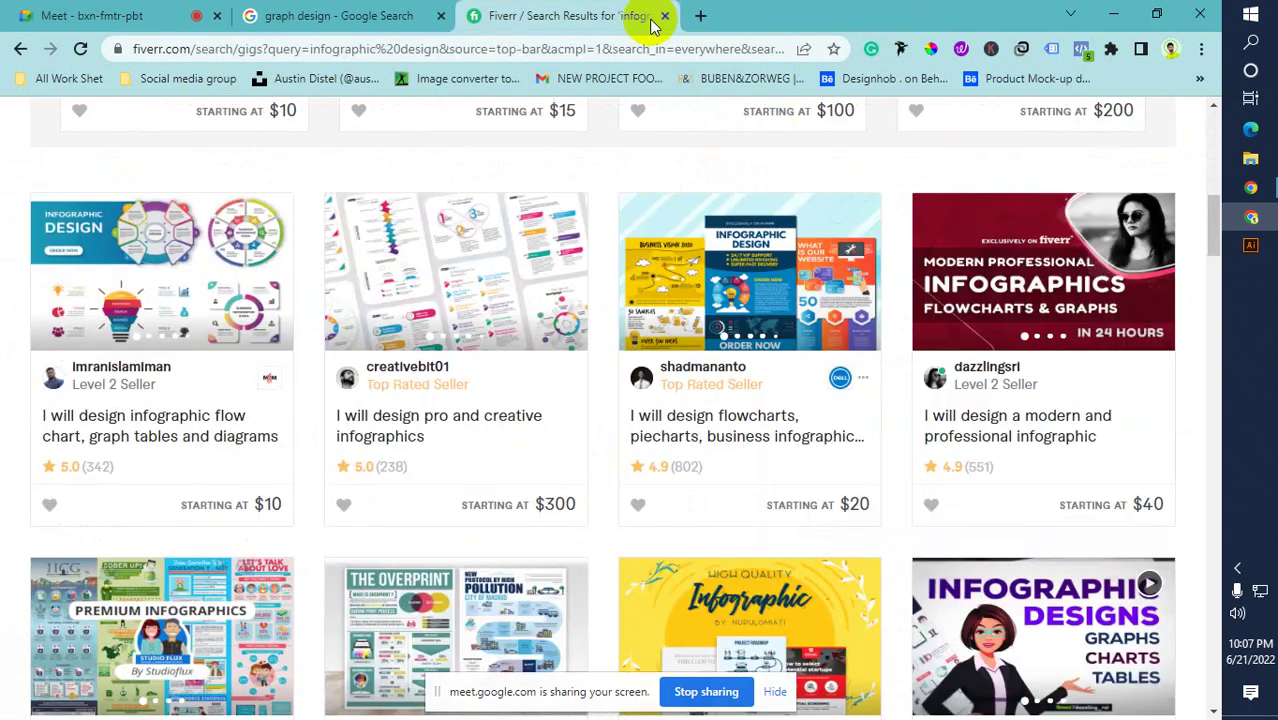
scroll(594, 379, down, 1)
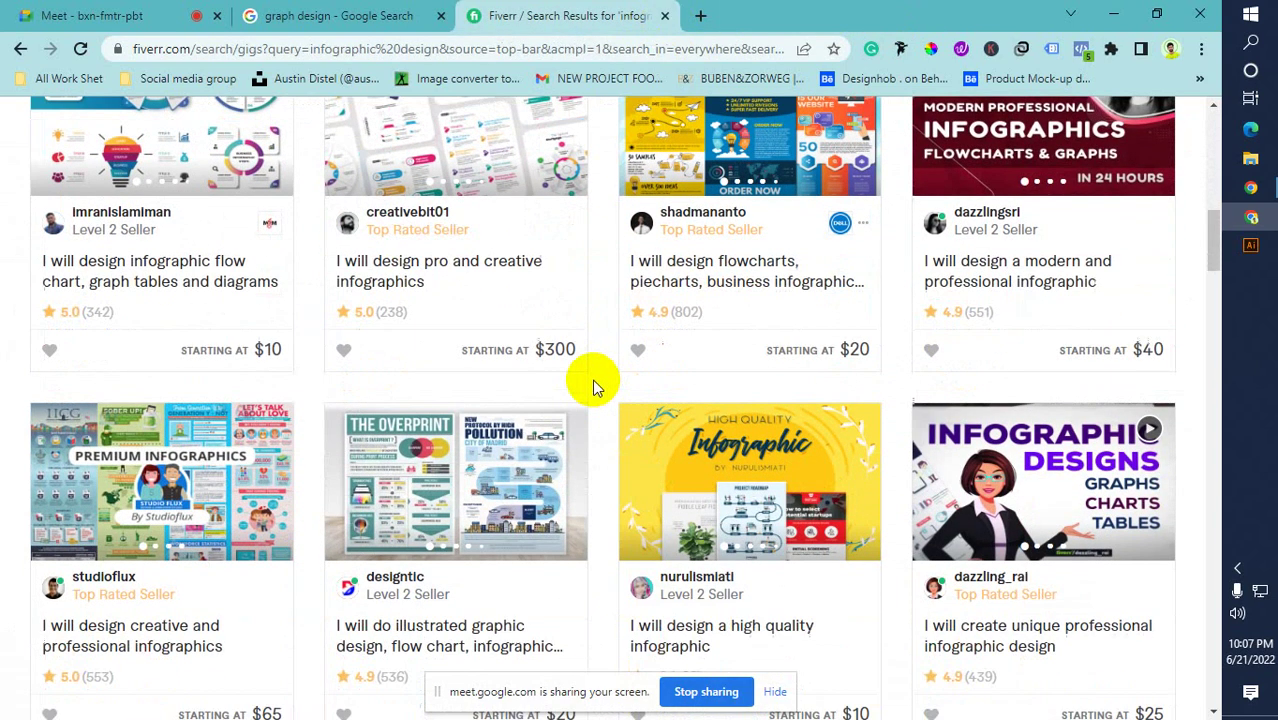
scroll(590, 385, down, 1)
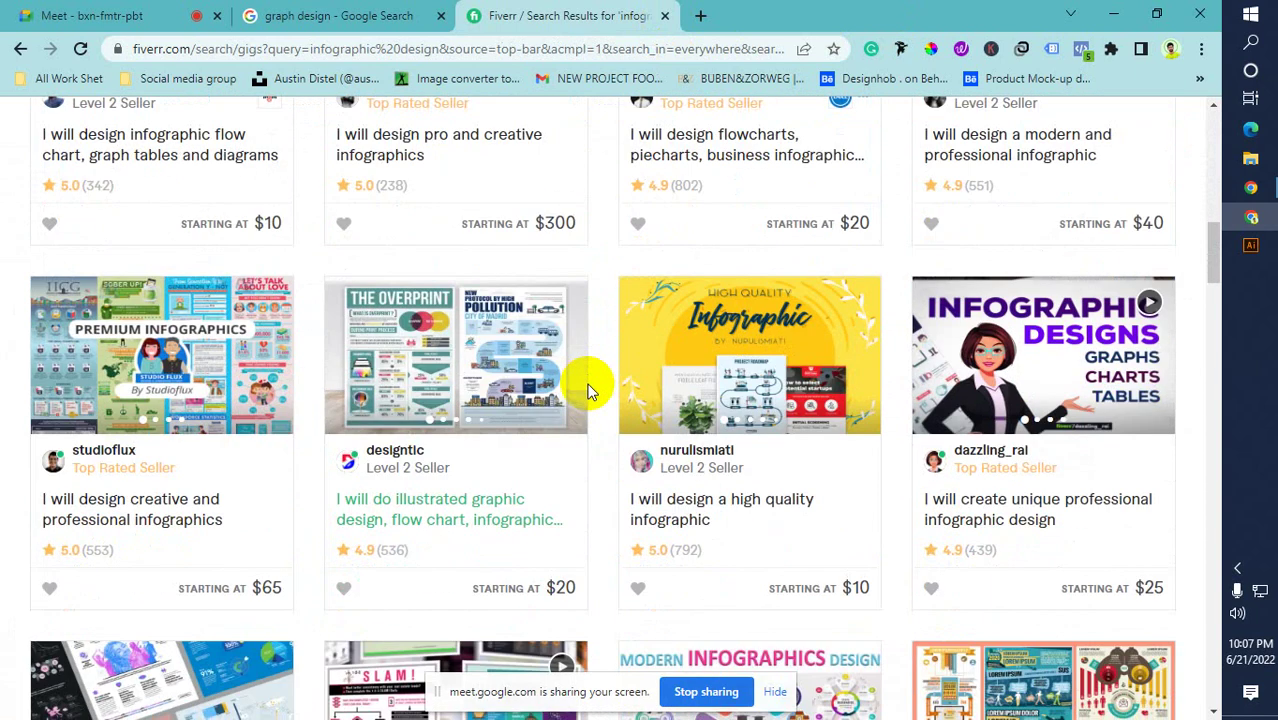
scroll(588, 390, down, 1)
scroll(588, 394, down, 1)
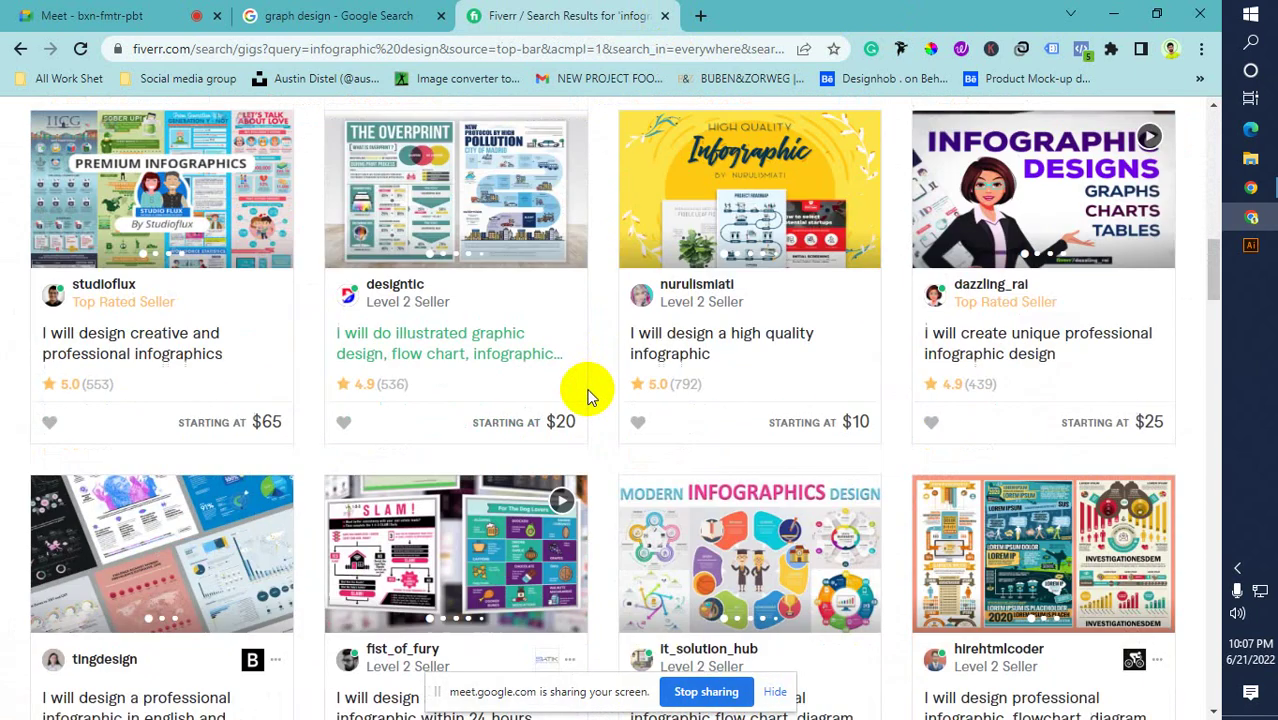
scroll(590, 400, down, 1)
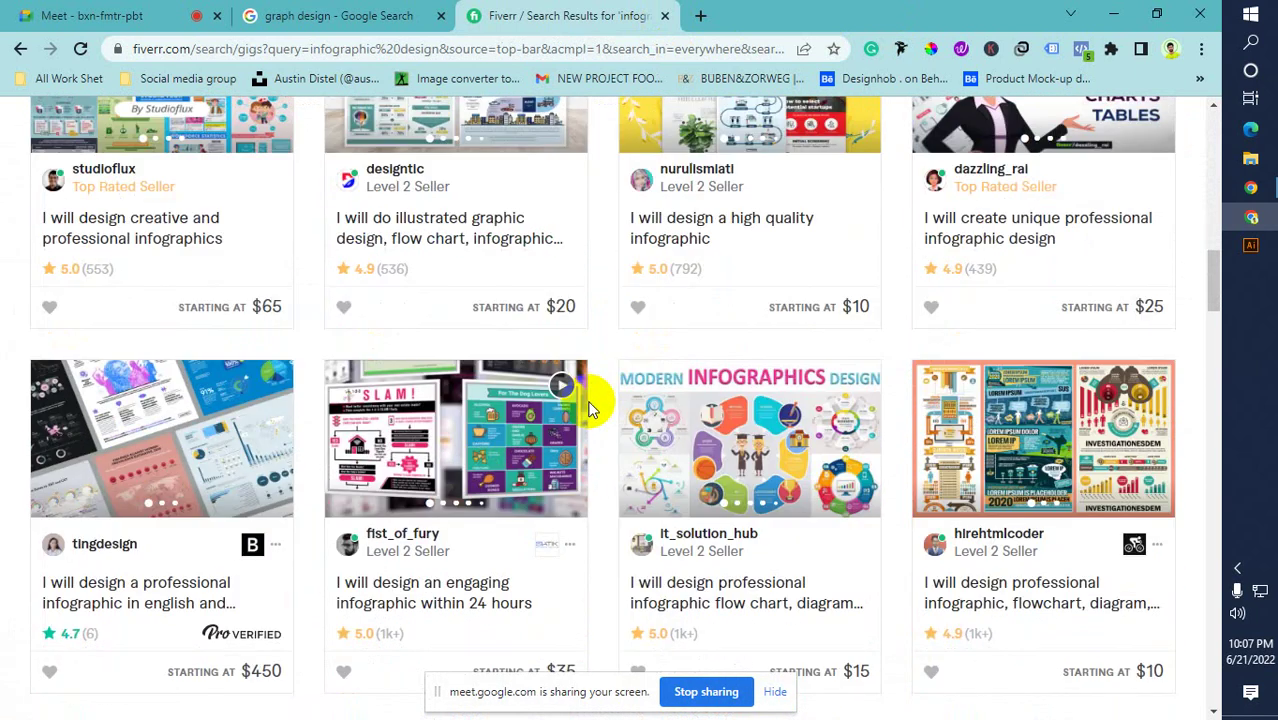
scroll(590, 402, down, 1)
click(745, 384)
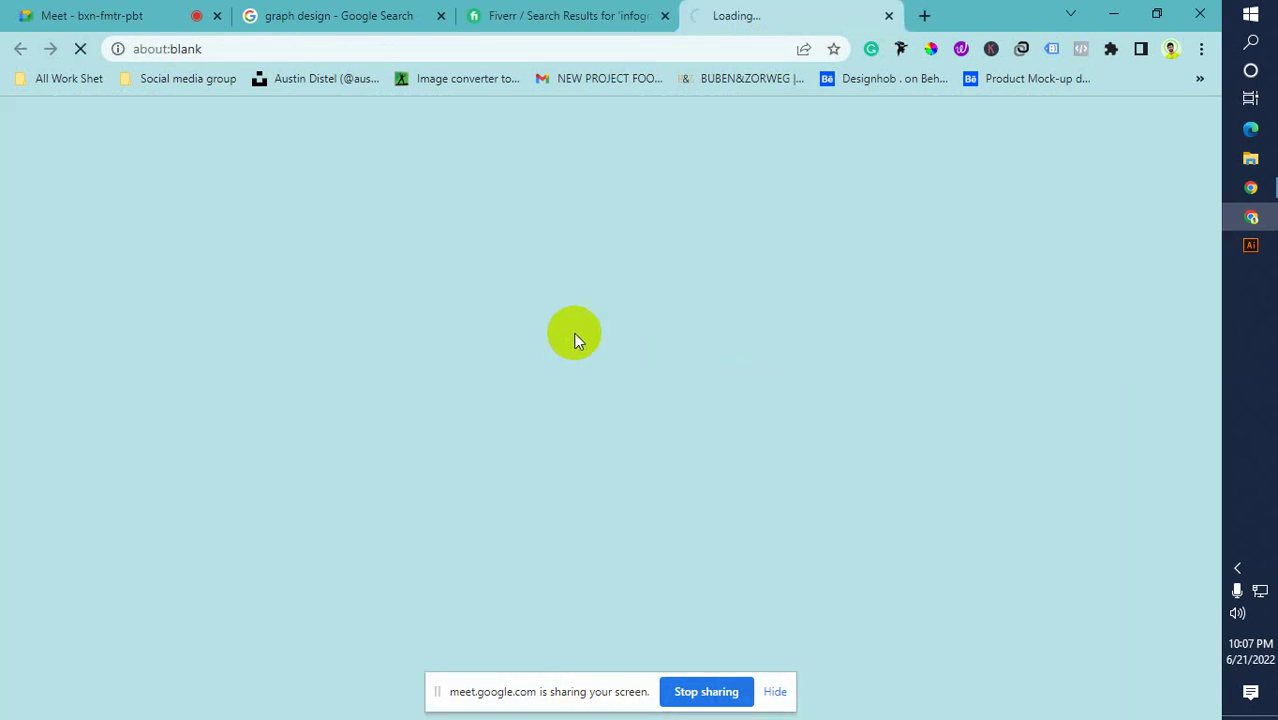
Review the flow chart gig's Basic package and its first two gallery samples
scroll(670, 360, down, 1)
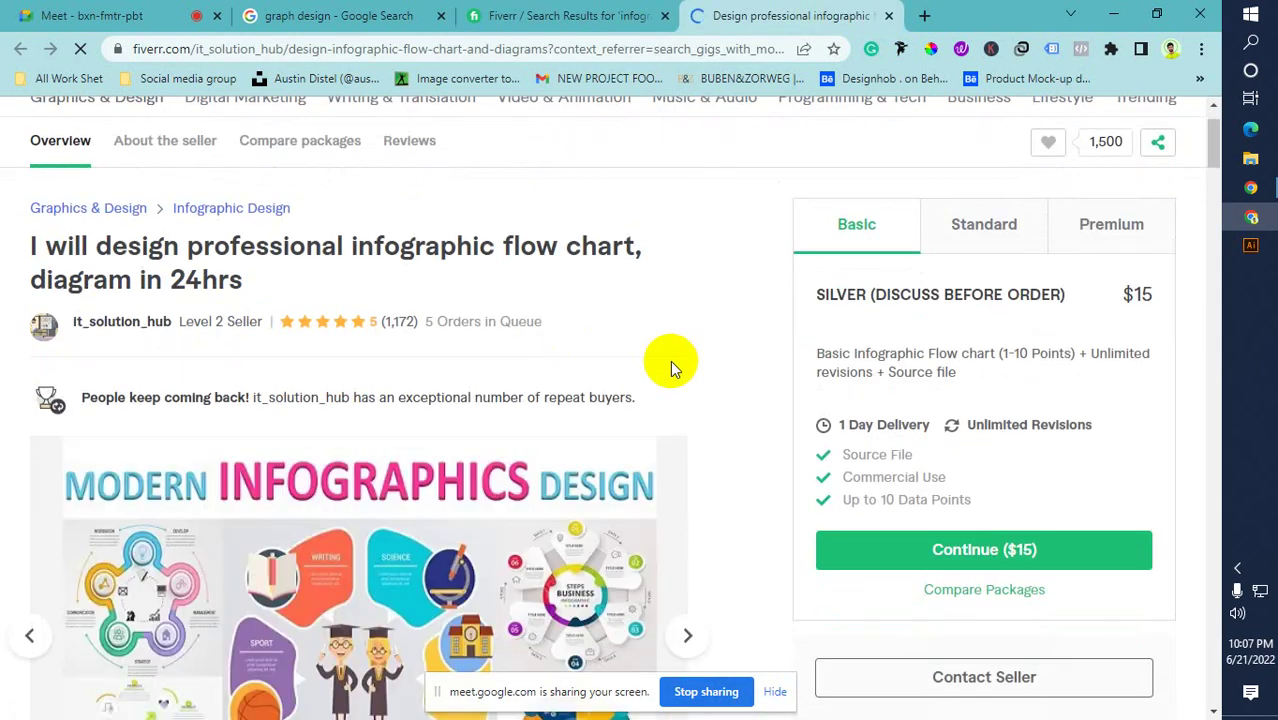
scroll(670, 365, down, 2)
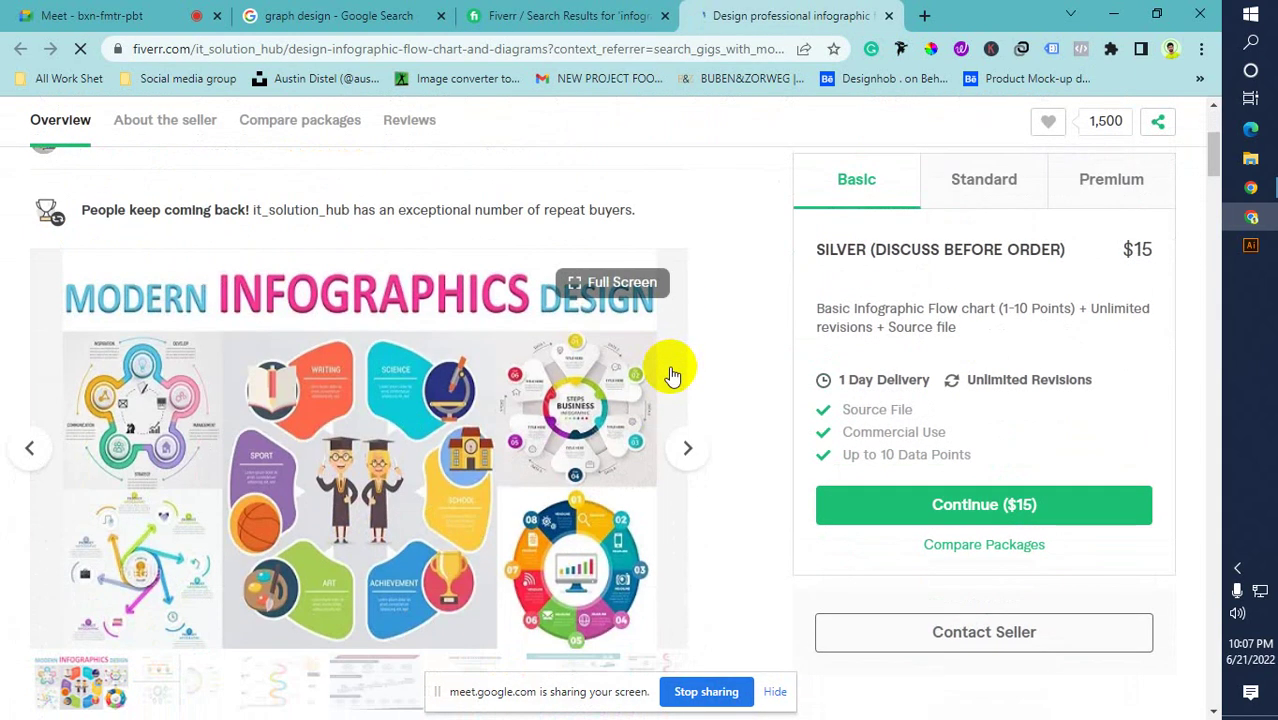
scroll(672, 374, down, 1)
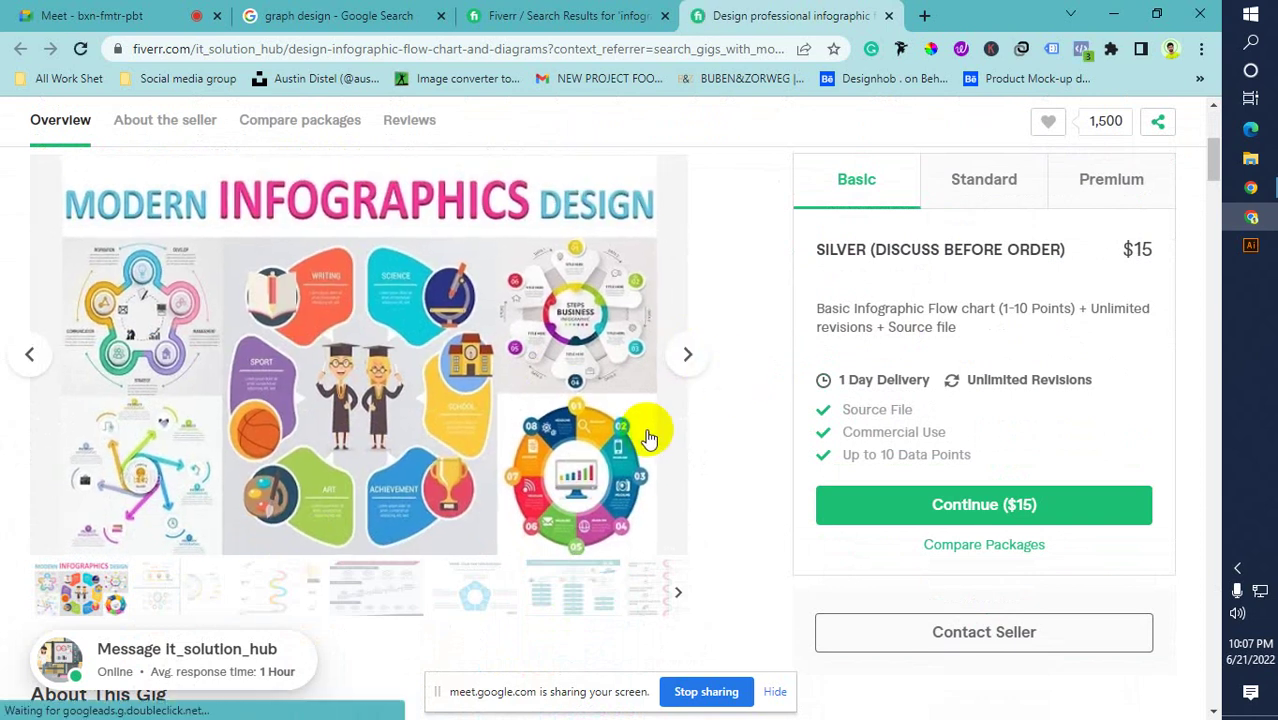
click(686, 355)
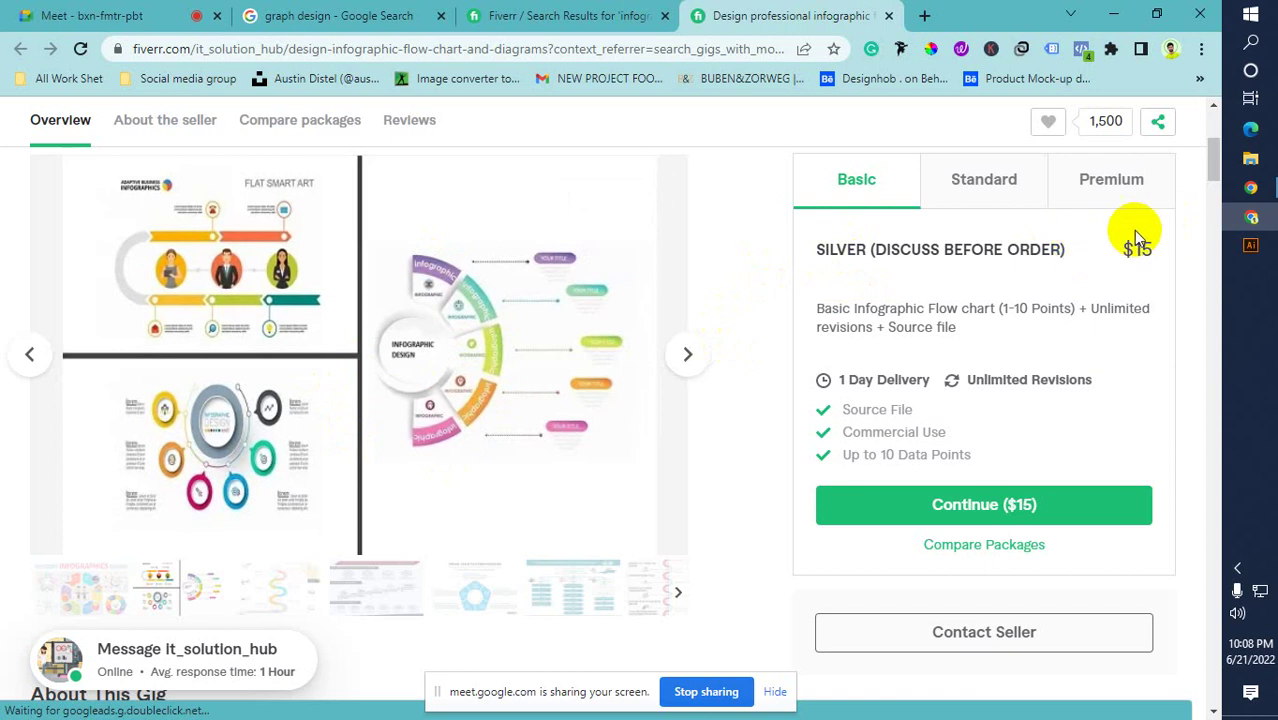
Switch to Illustrator and delete the coloured column graph of Computer, Laptop, Tab and Phone from the artboard
click(1250, 244)
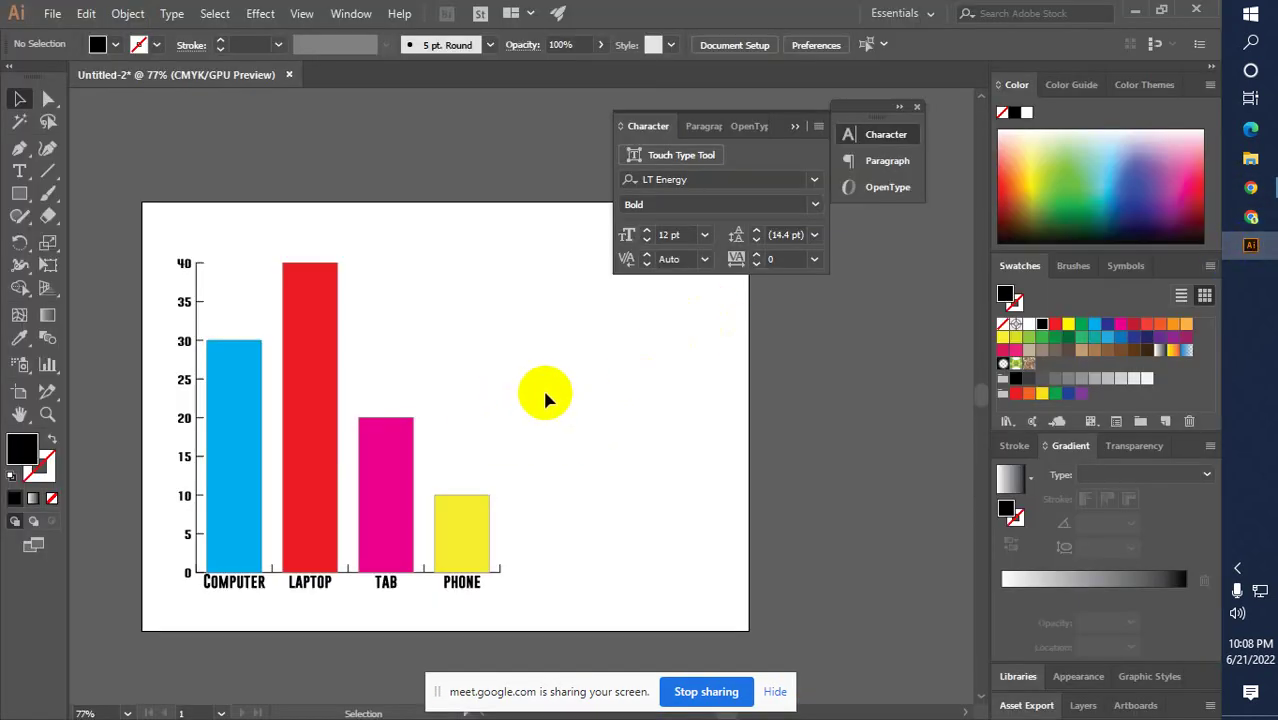
click(412, 524)
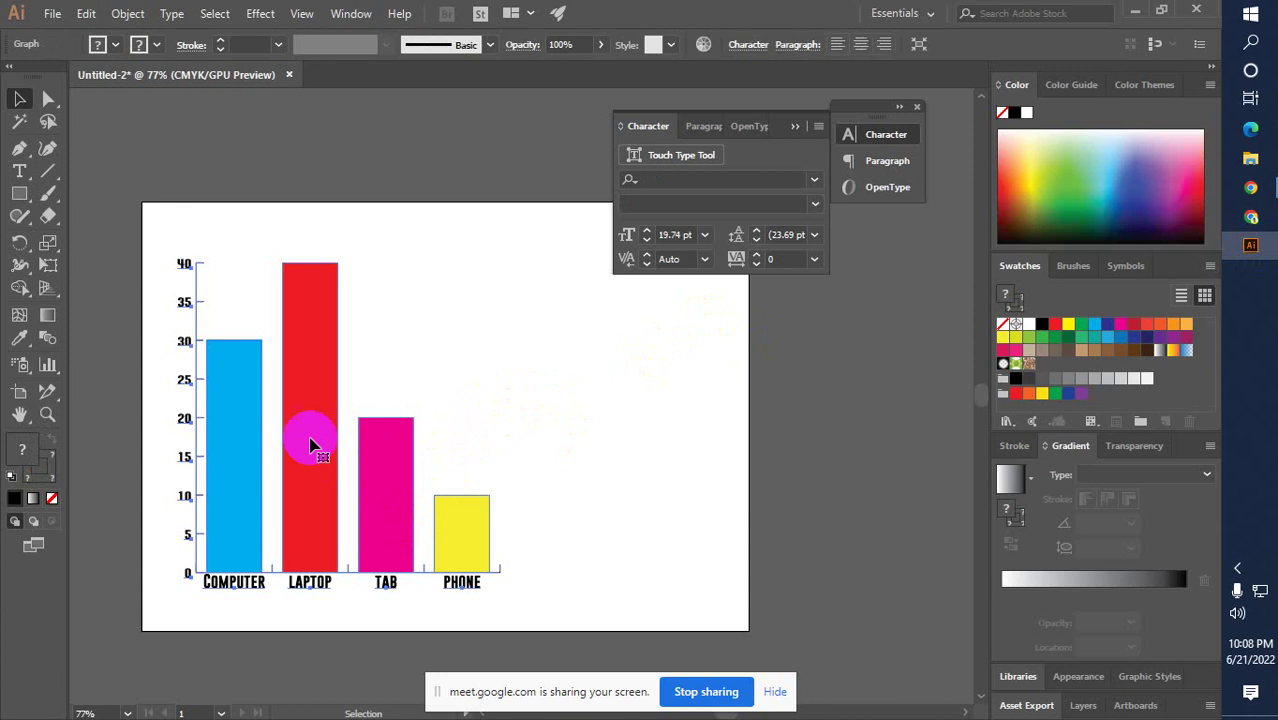
click(45, 368)
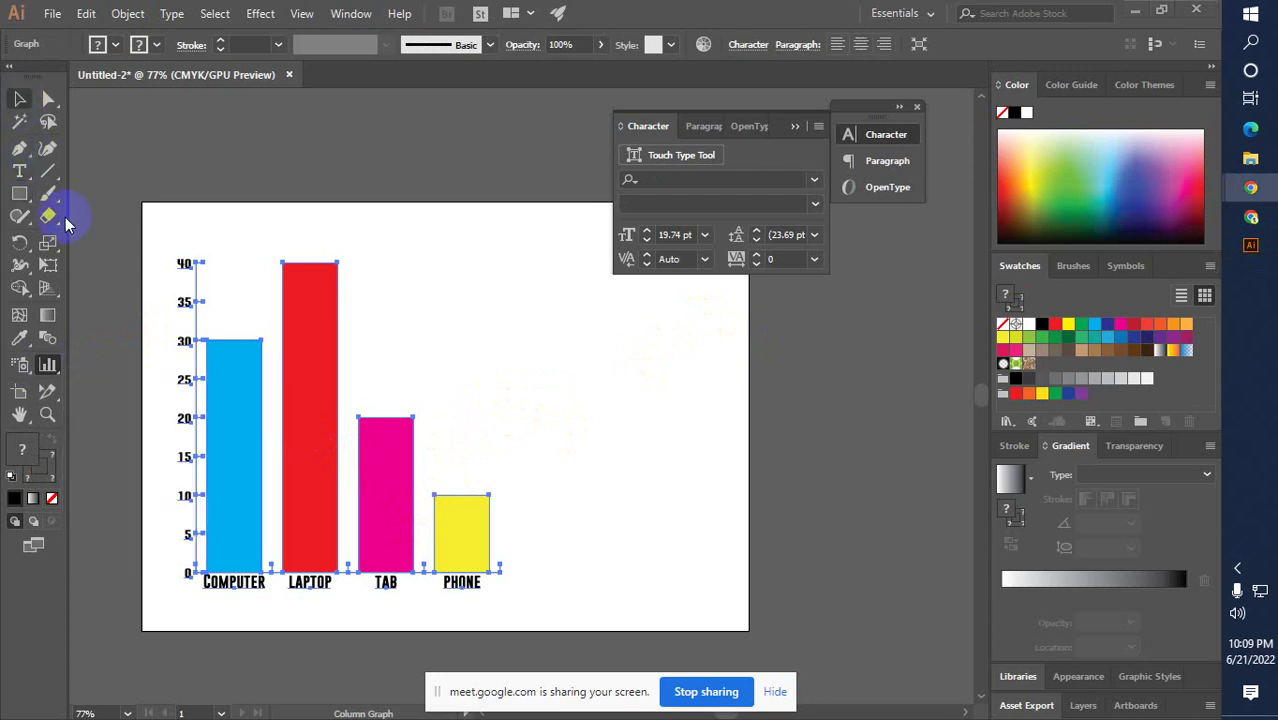
click(13, 101)
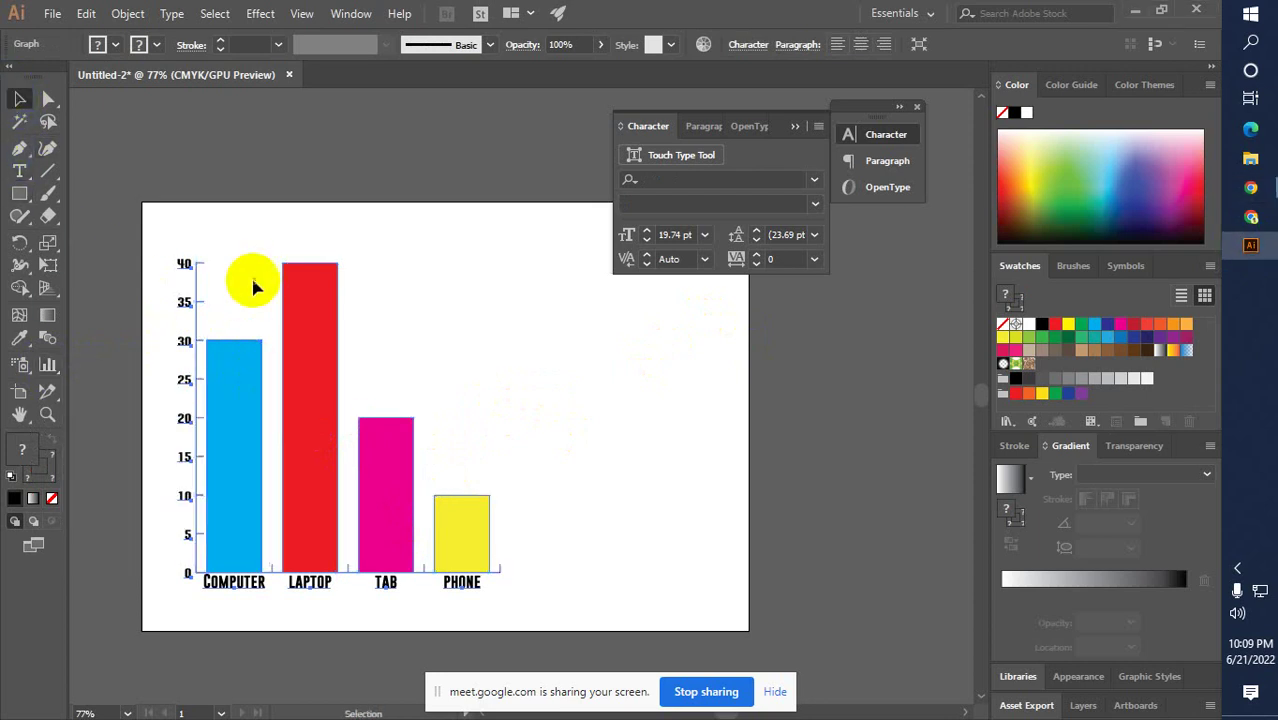
click(314, 405)
key(Delete)
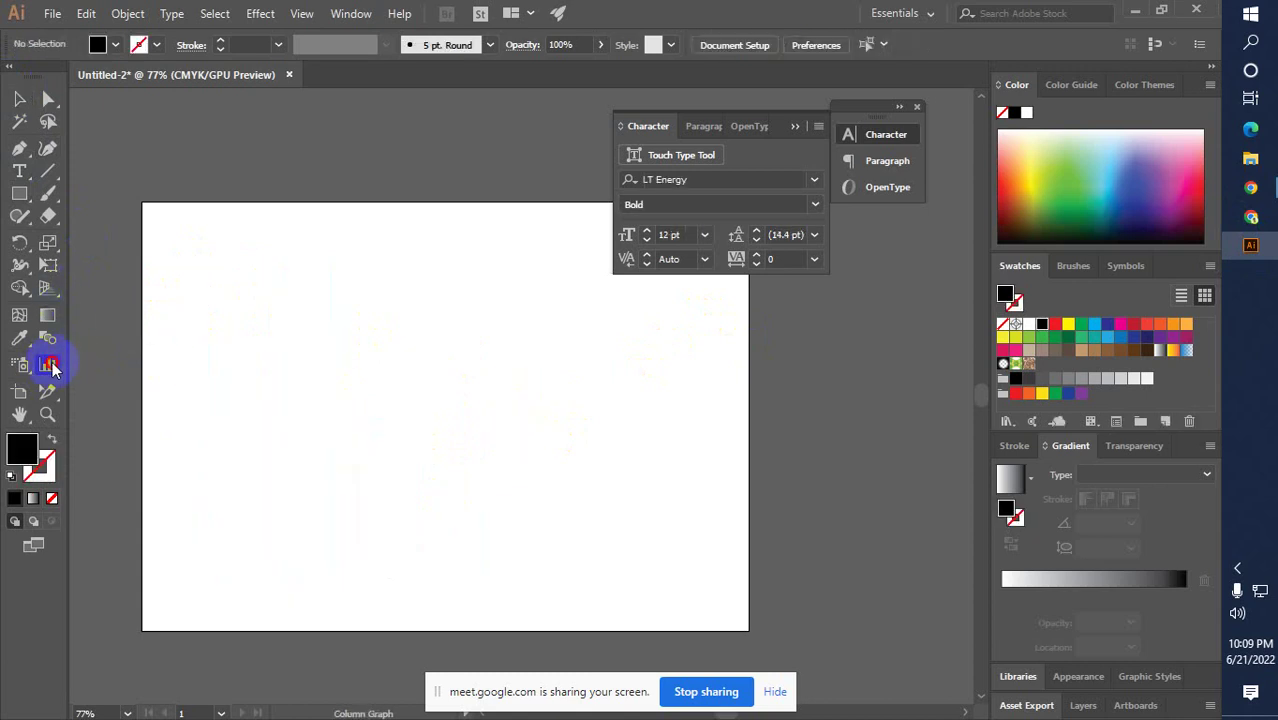
Draw a stacked column graph on the artboard and enter the labels kjkhl, fhjgj, gkjkjk and djkkj across its first data row
drag(53, 369, 152, 396)
drag(251, 311, 667, 586)
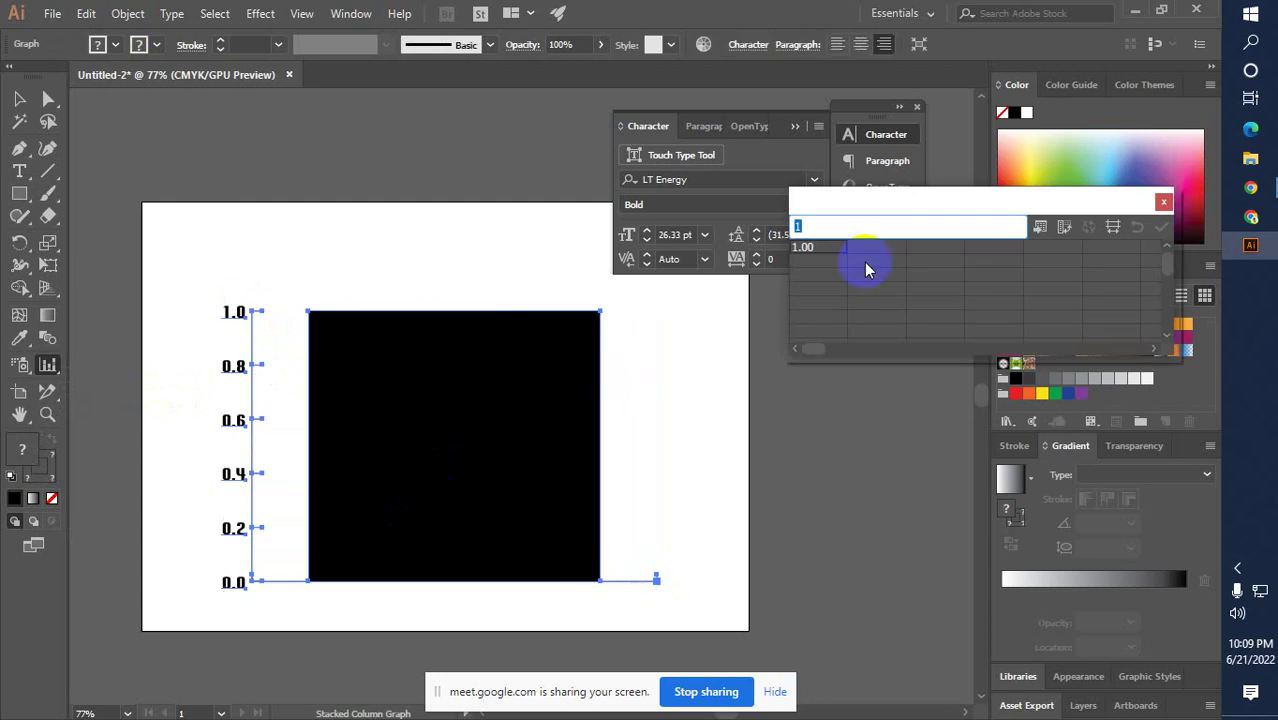
click(805, 247)
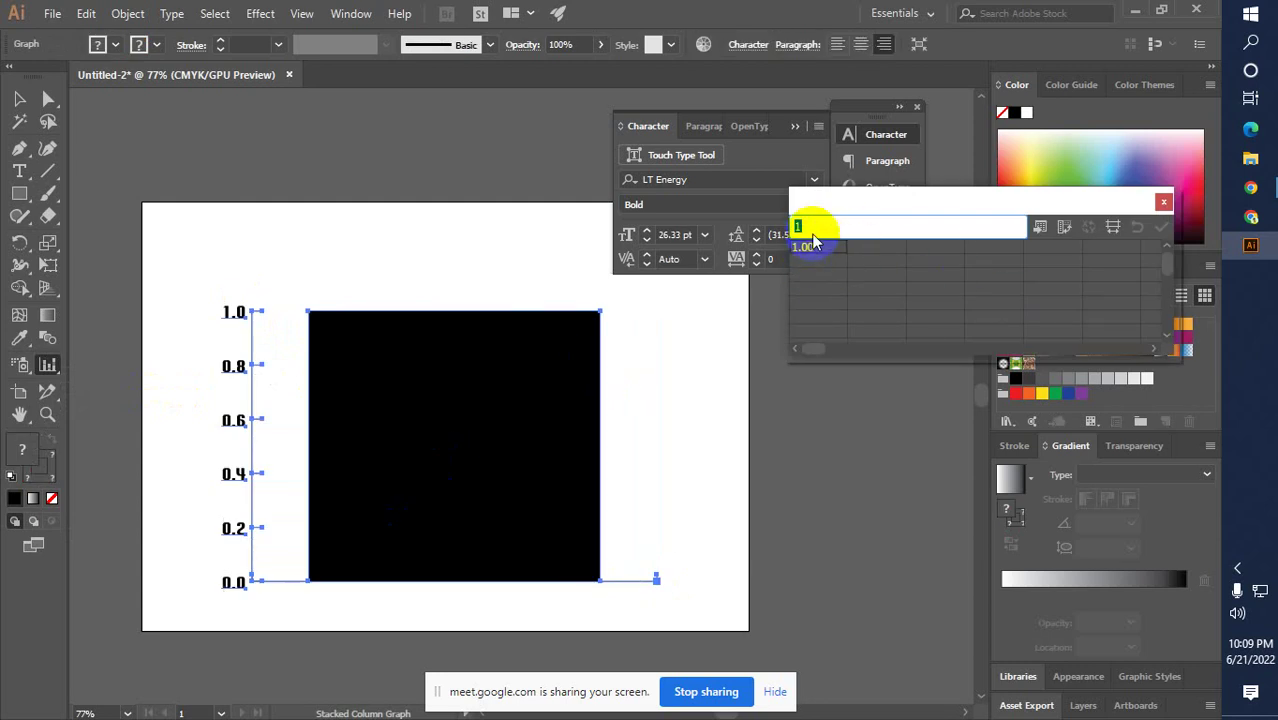
text(kjkhl)
click(893, 248)
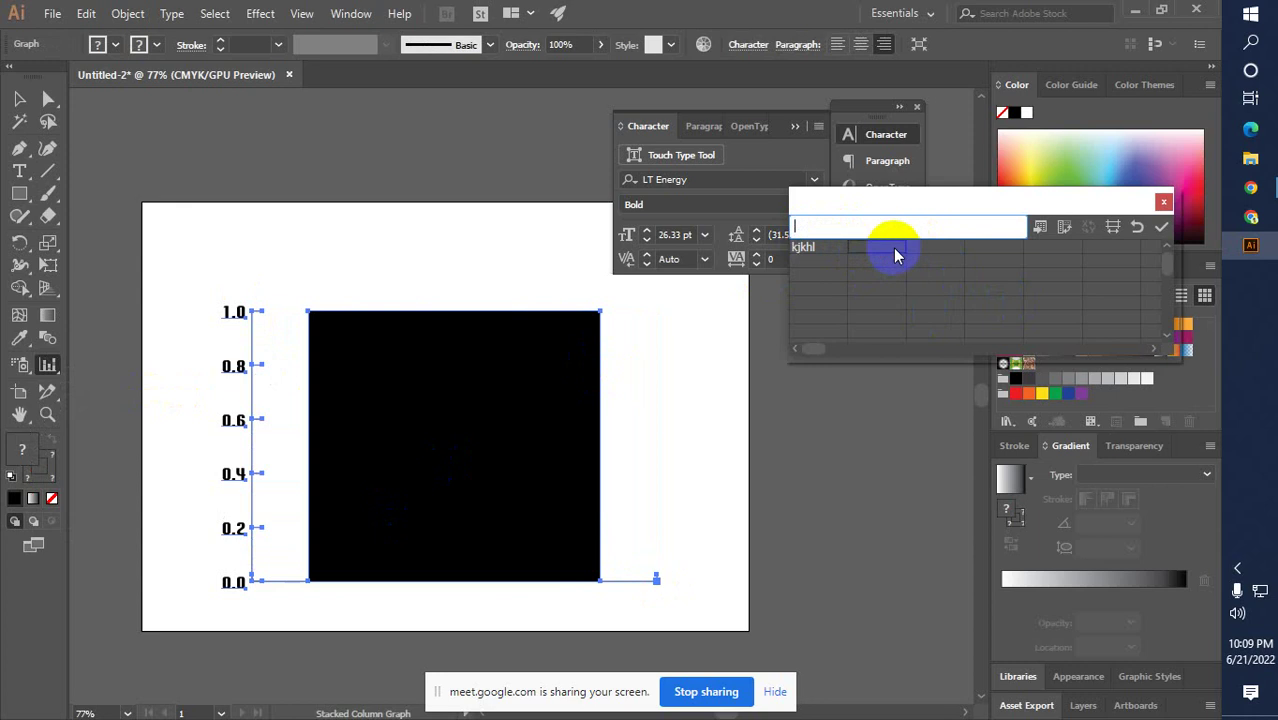
text(fhjgj)
click(947, 260)
text(gkj)
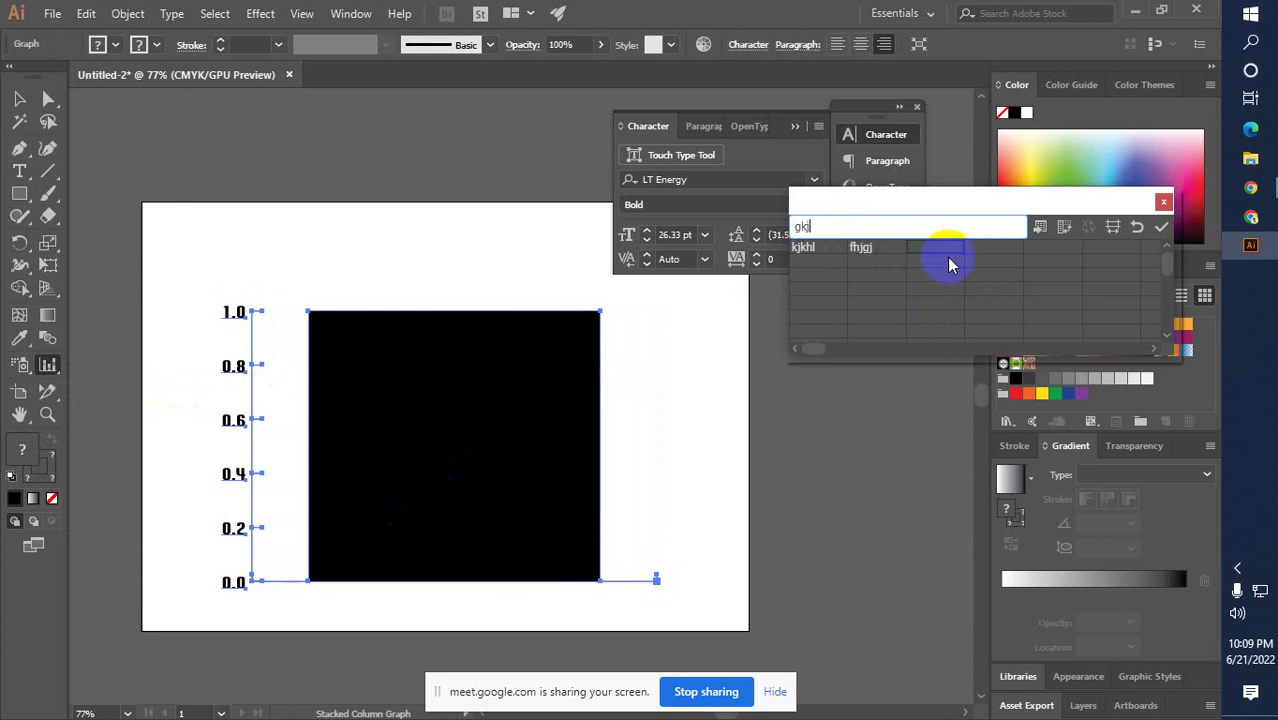
text(kjk)
click(989, 256)
text(djkk)
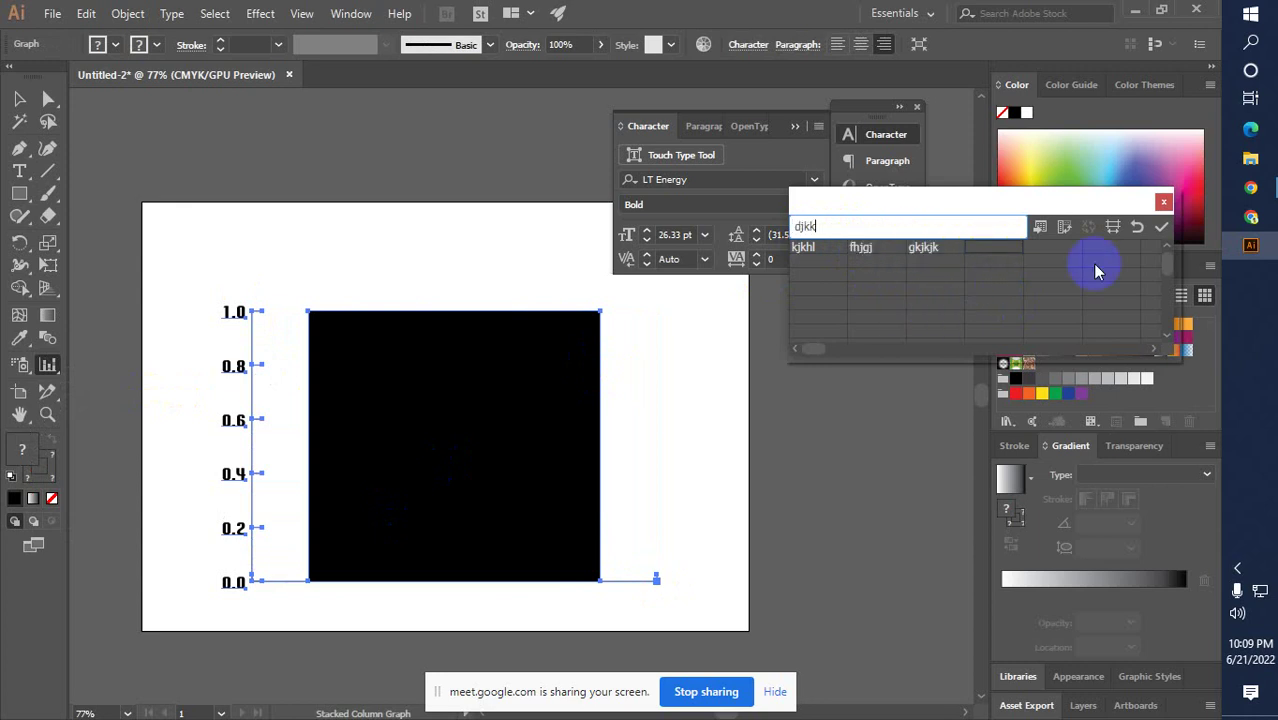
Try to apply the graph data with only the text labels entered
click(999, 264)
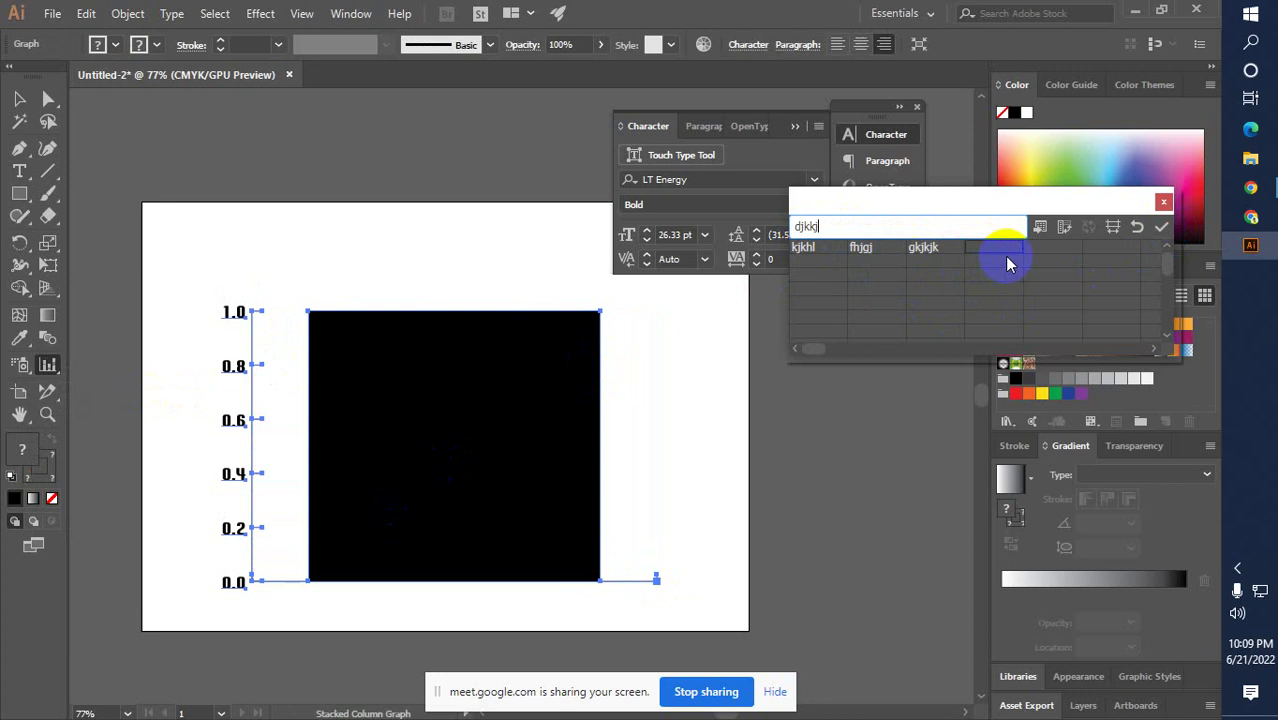
click(877, 266)
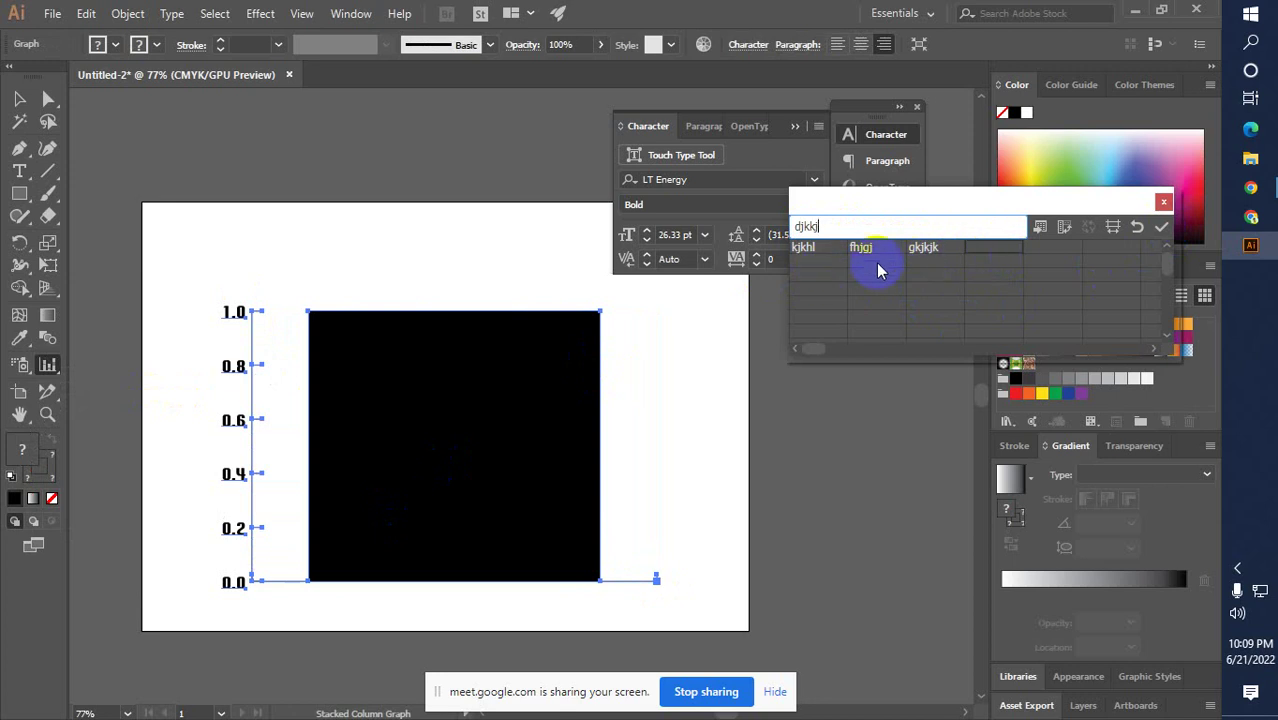
click(1161, 227)
click(779, 395)
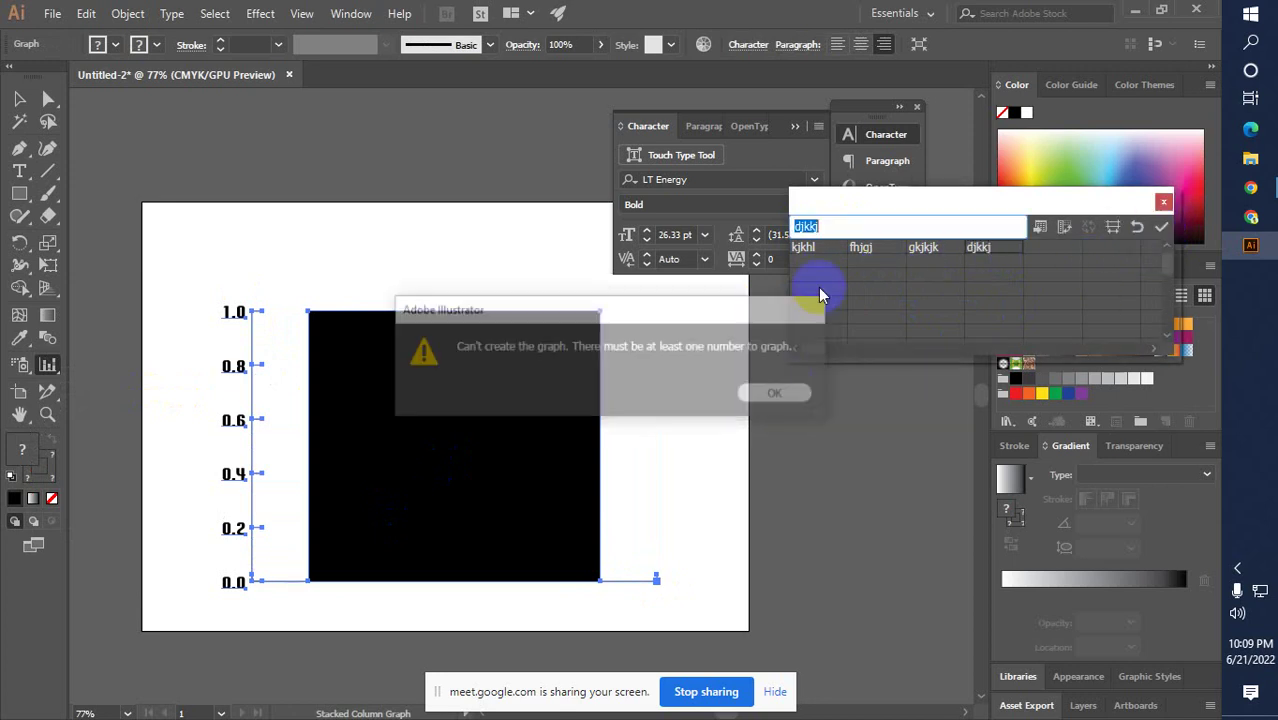
Enter the values 10, 4 and 5 beneath the labels kjkhl, fhjgj and djkkj, and apply the data to the graph
click(871, 272)
text(4)
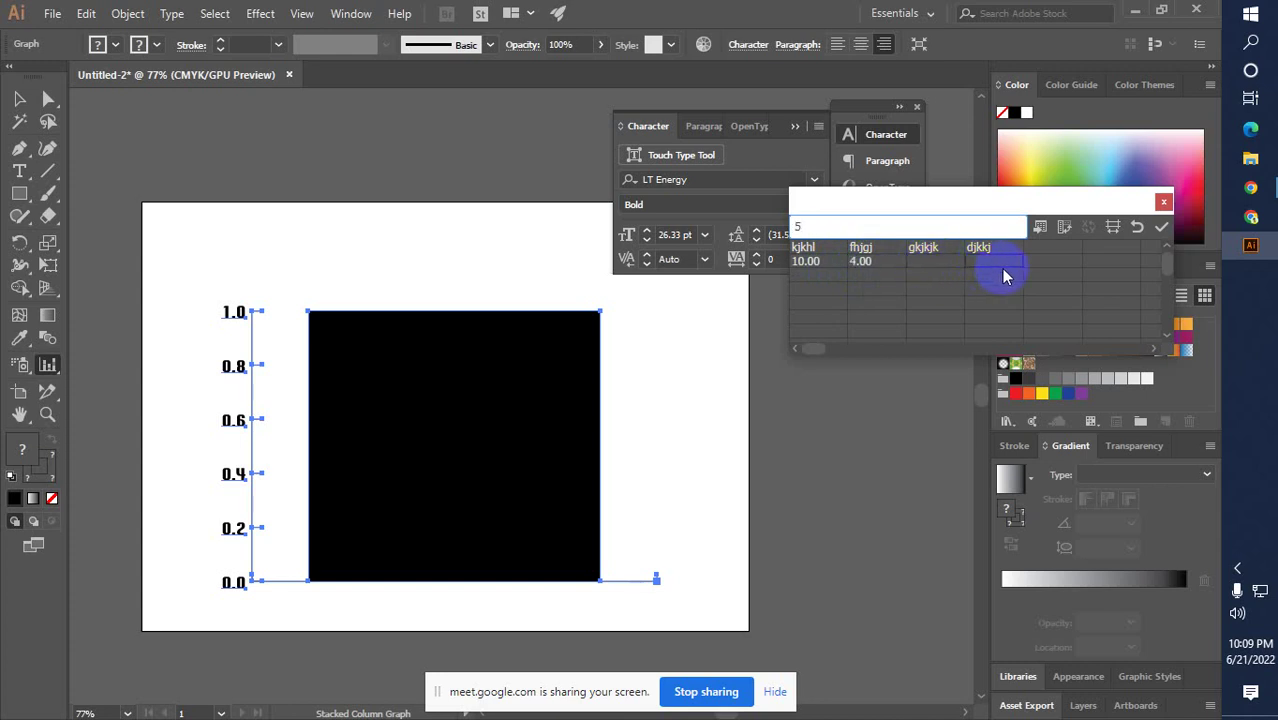
click(1160, 227)
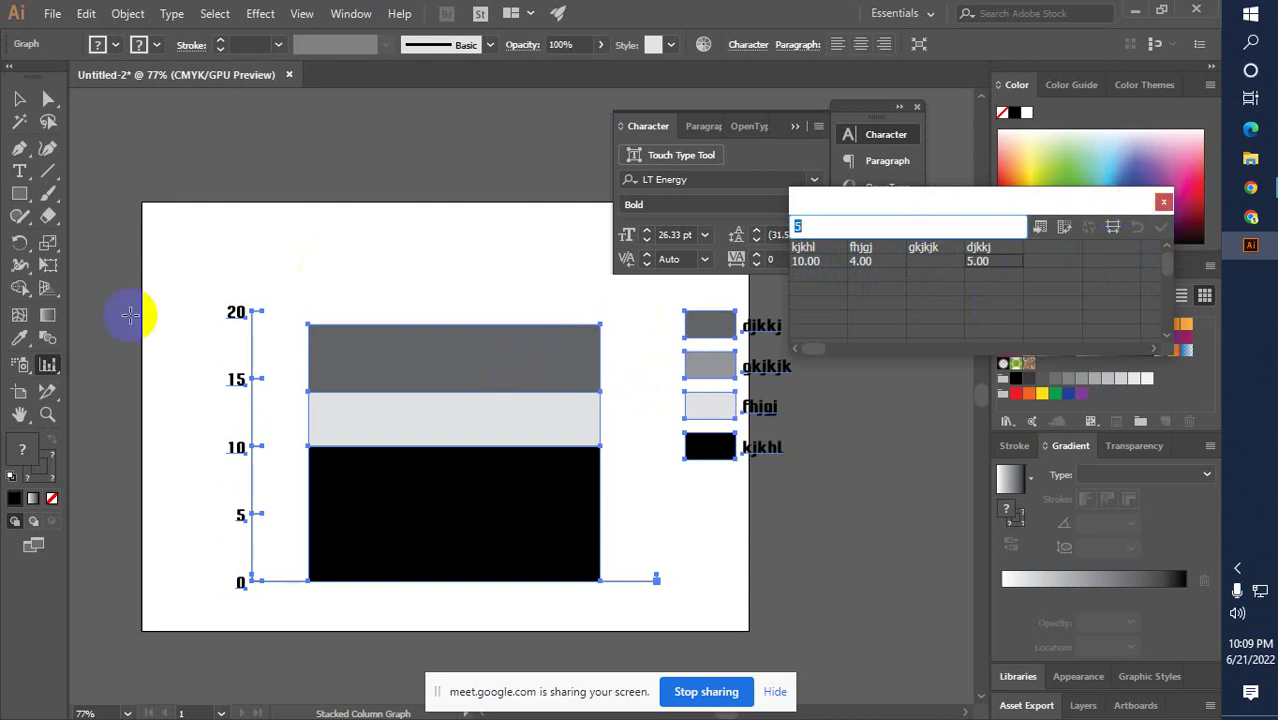
Transpose the rows and columns of the graph data and apply the change so each label gets its own column
drag(47, 364, 107, 395)
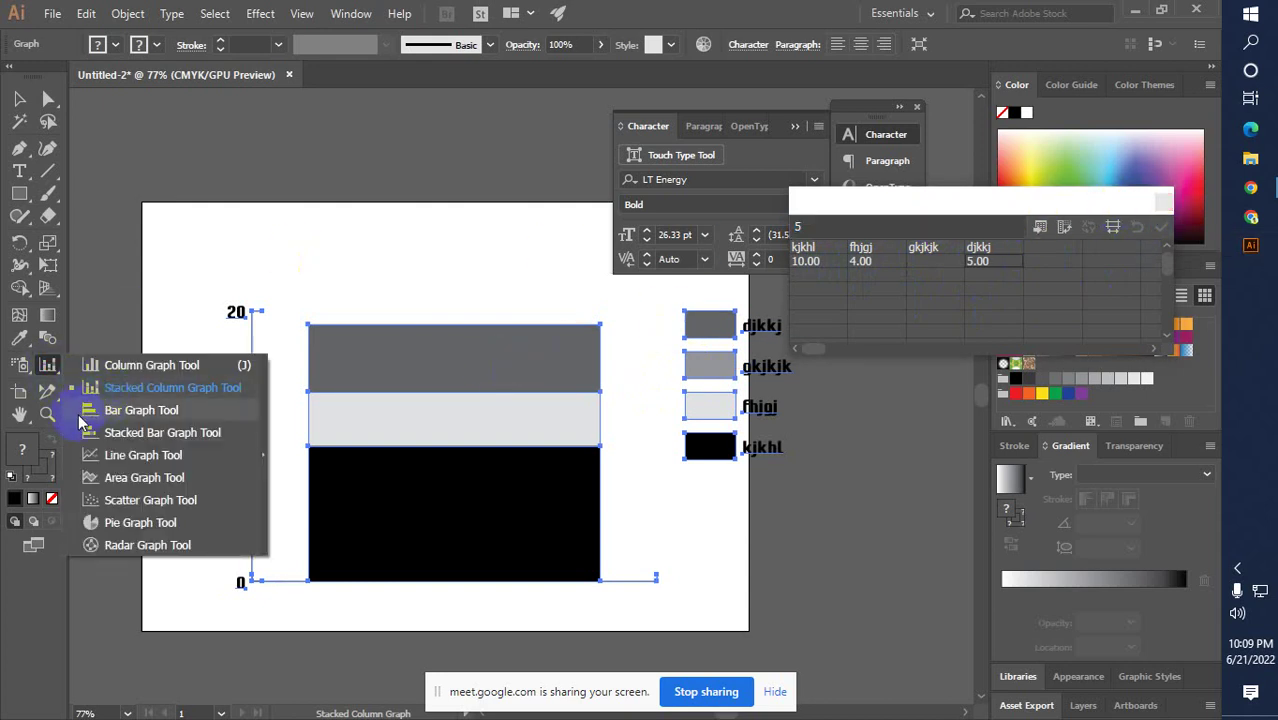
click(1054, 228)
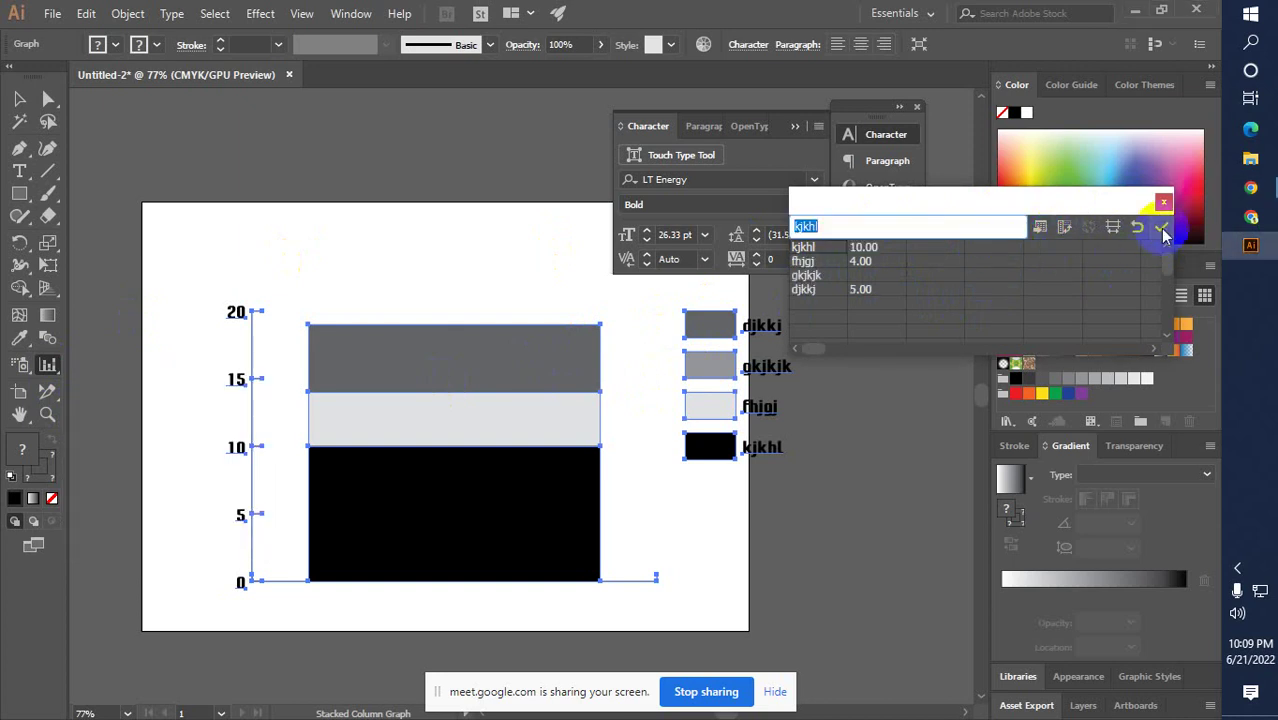
click(1161, 227)
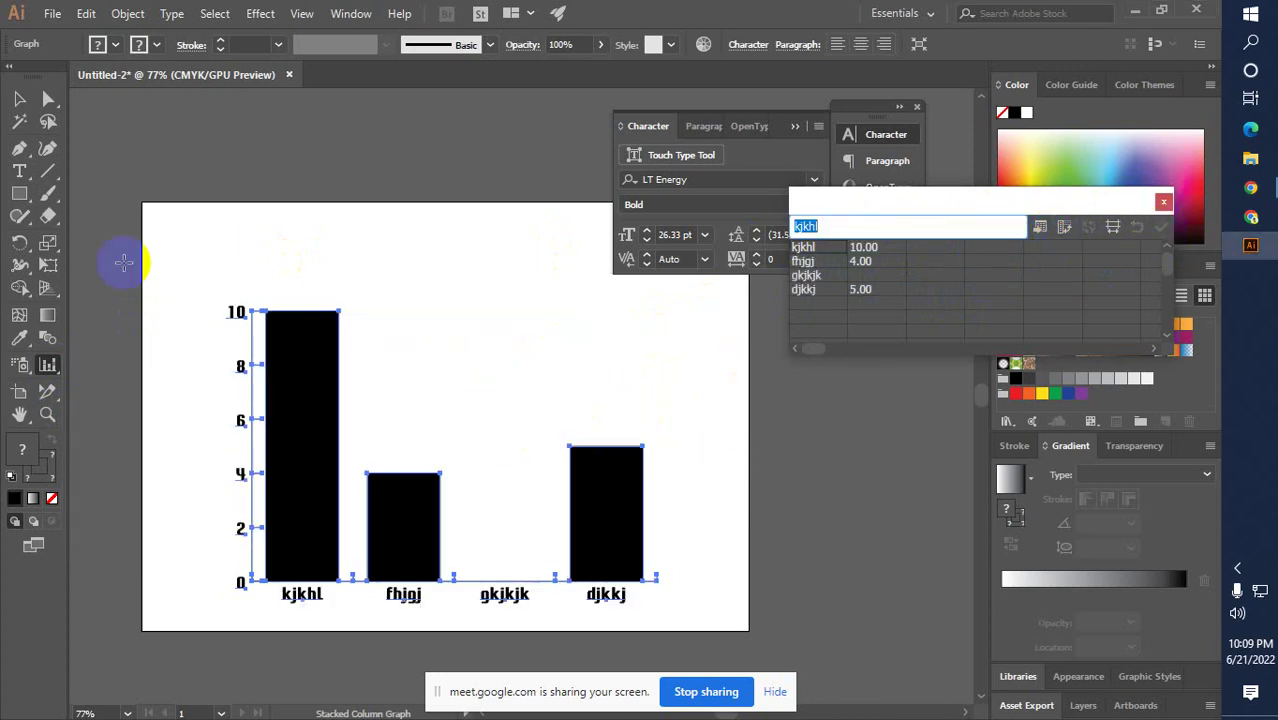
click(19, 98)
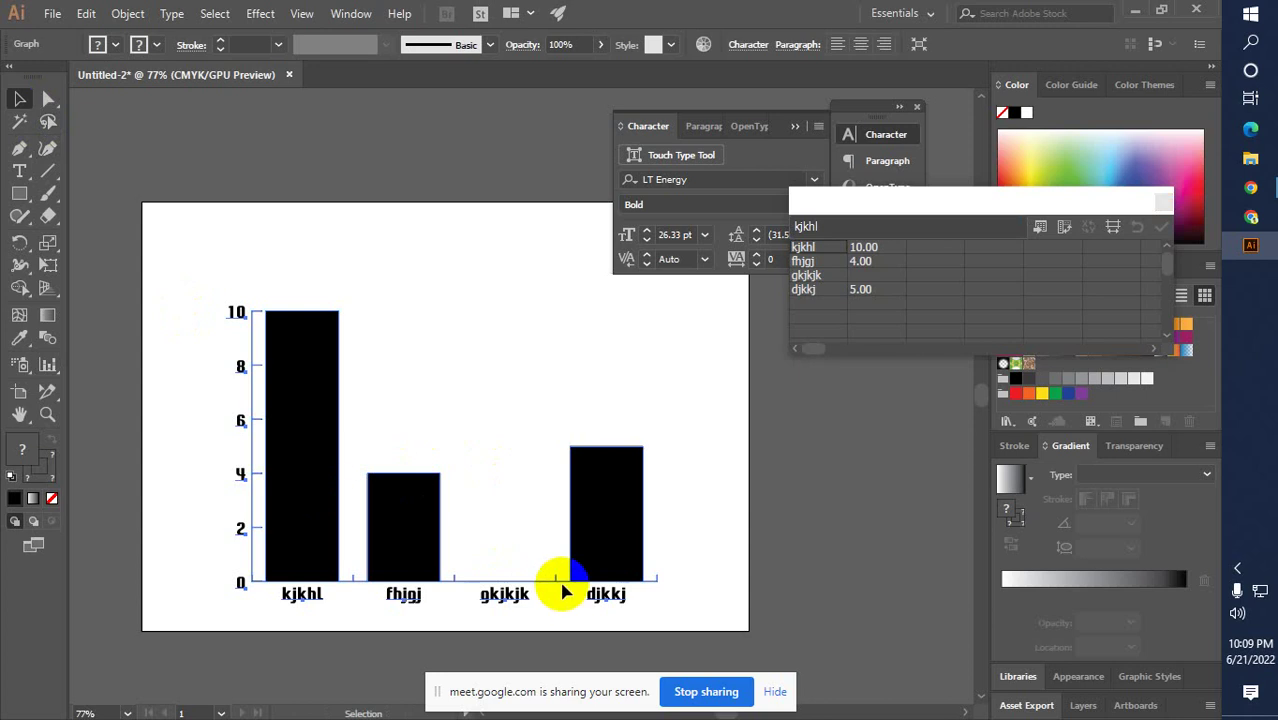
click(815, 248)
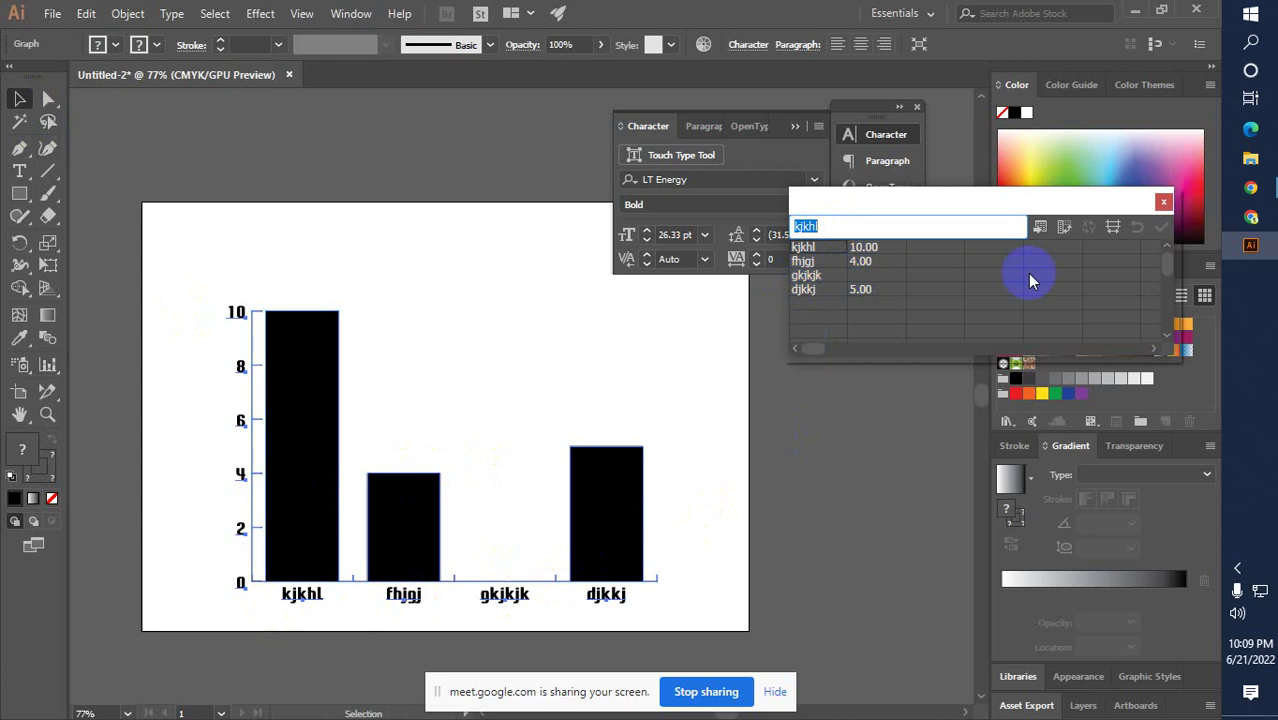
Review the Graph Type options, including the Area, Pie and Radar types, and leave them without applying a change
double_click(50, 368)
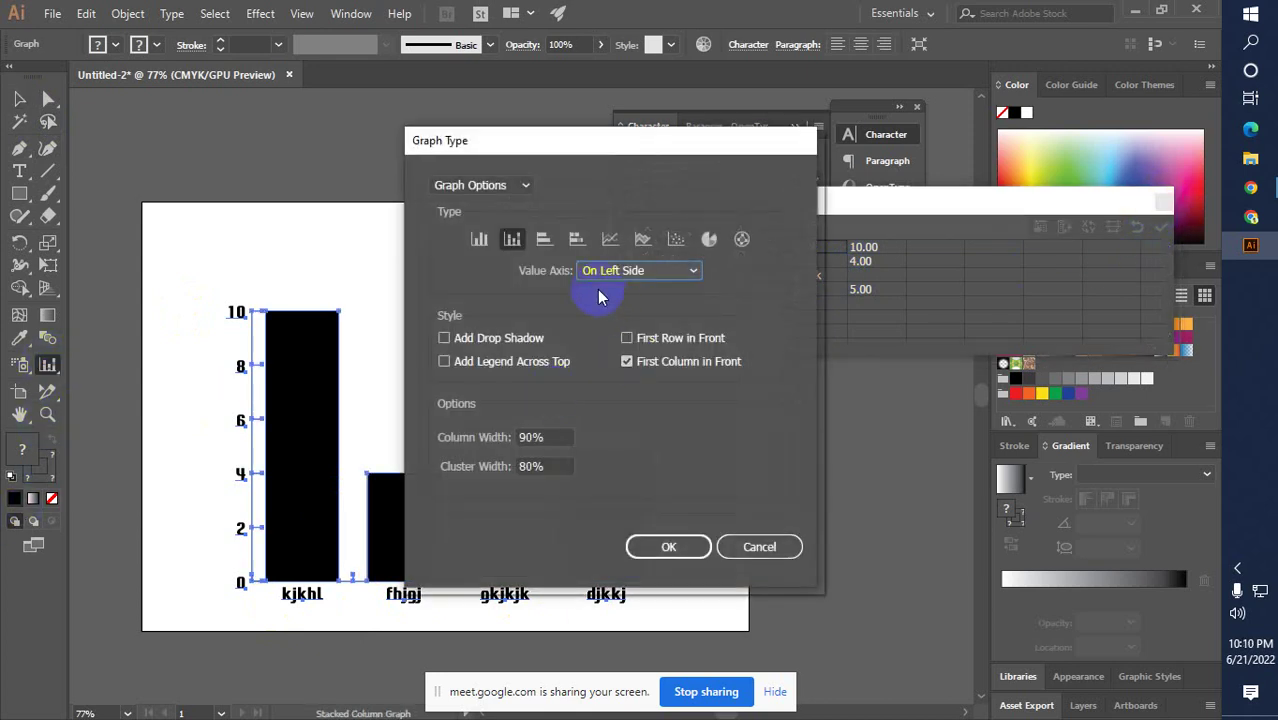
click(527, 190)
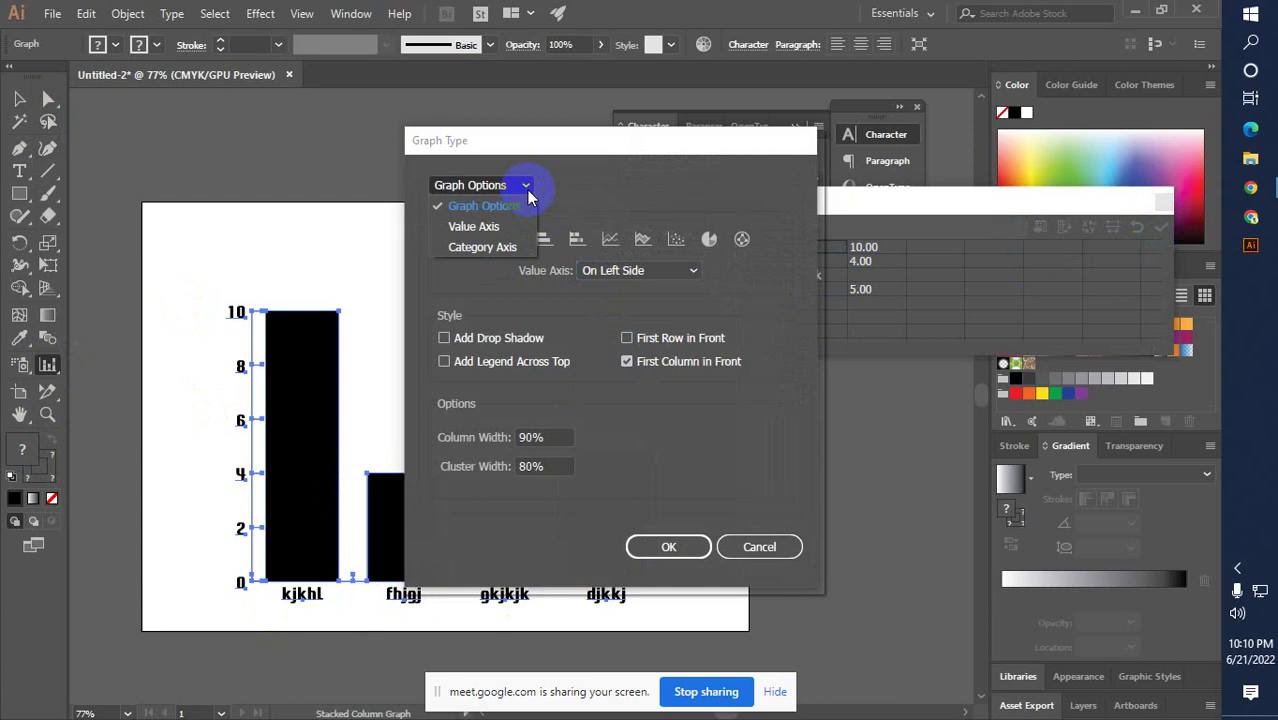
click(527, 190)
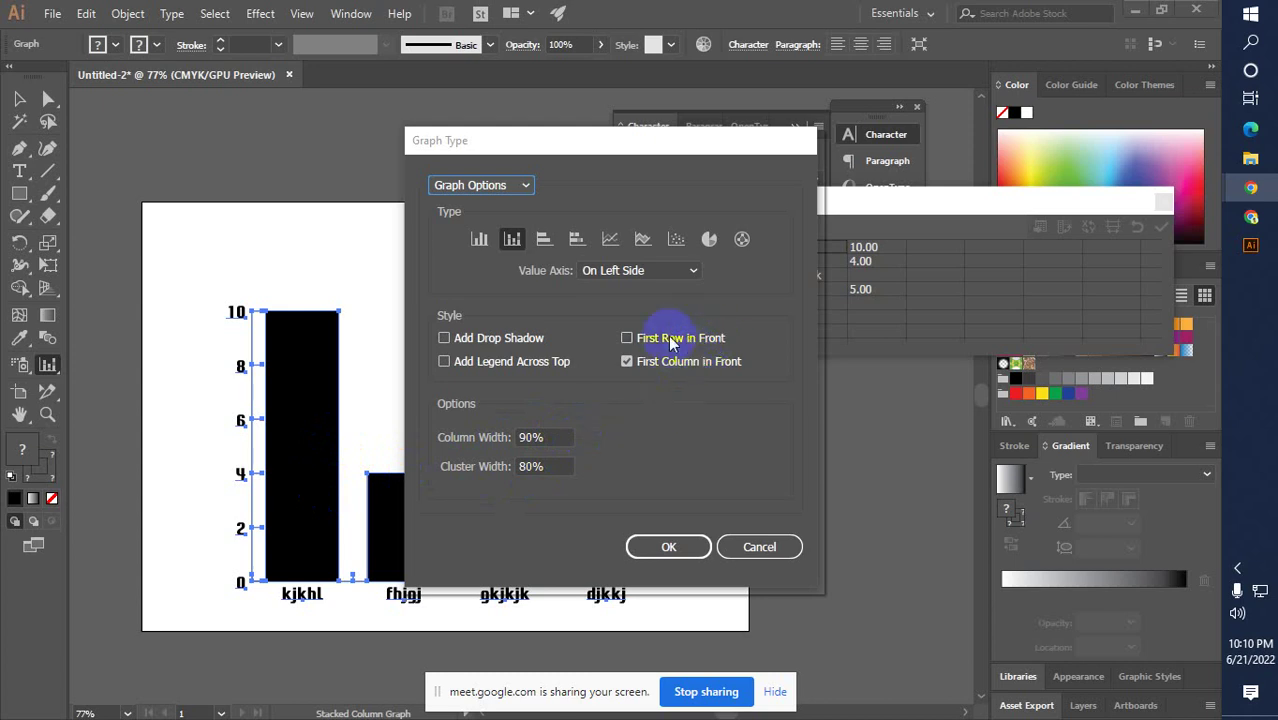
click(643, 239)
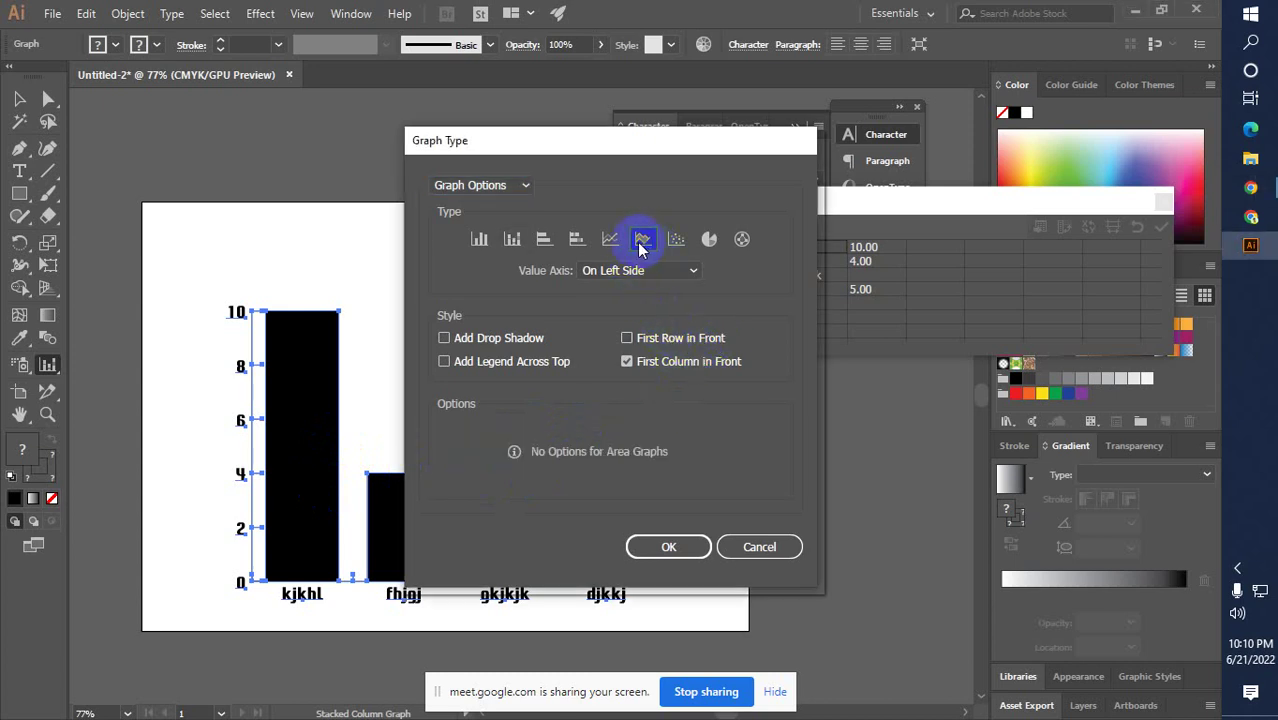
click(708, 241)
click(742, 242)
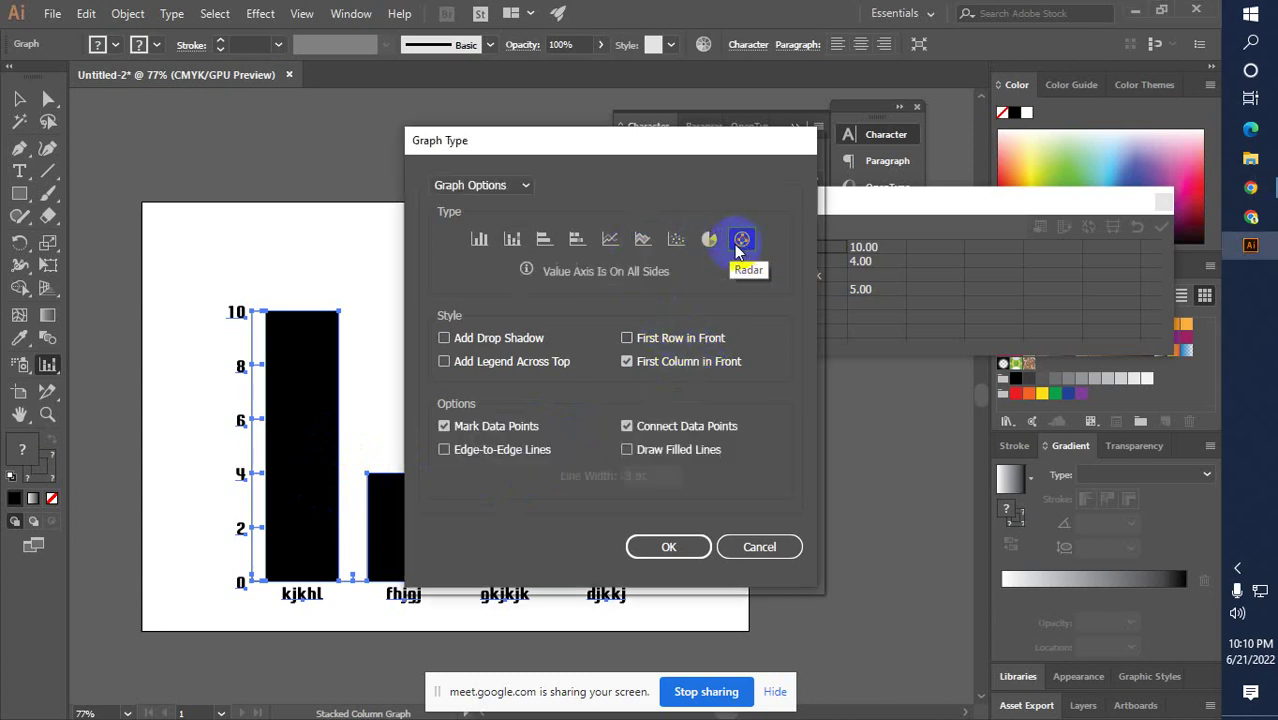
click(643, 239)
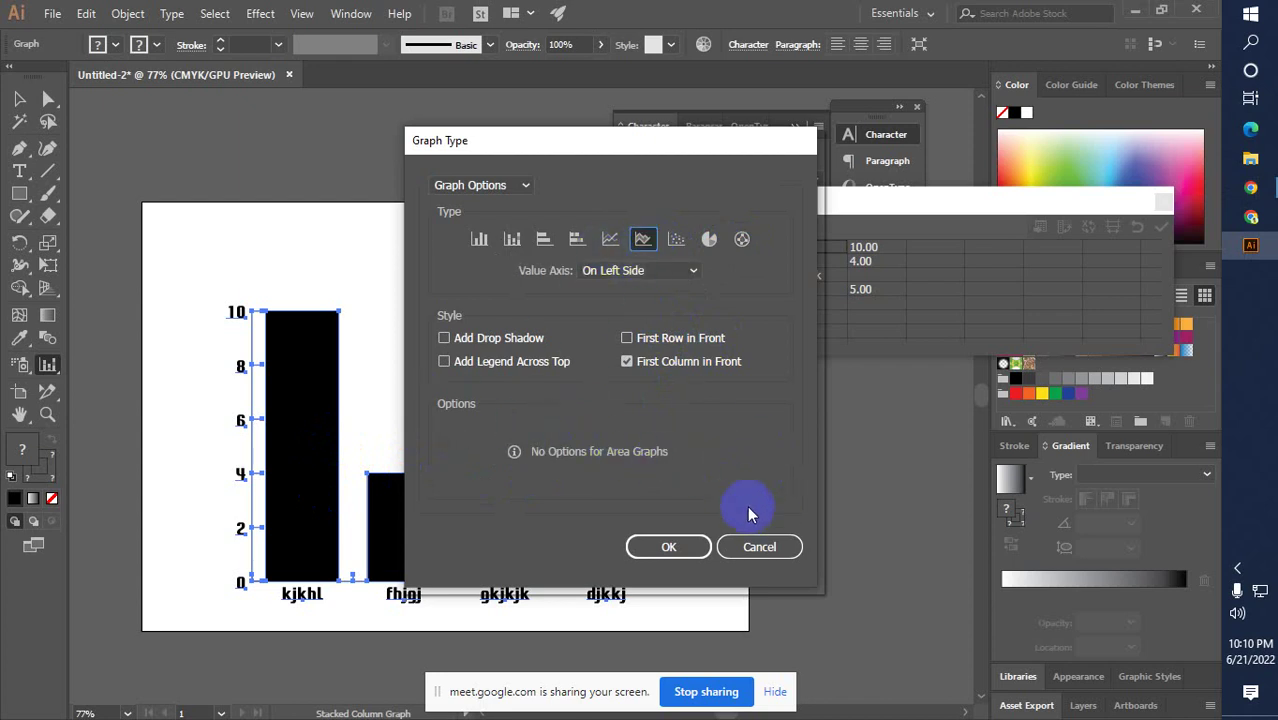
click(785, 545)
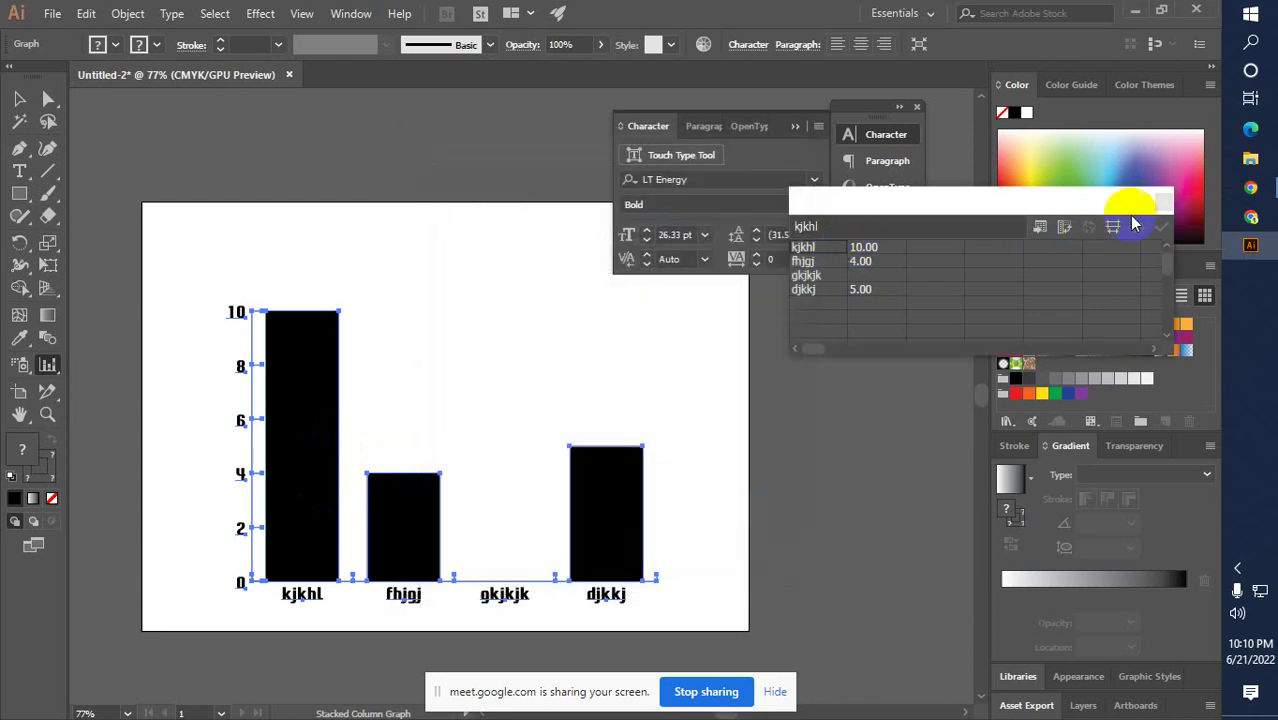
Close the graph data window and delete the black stacked column graph from the artboard
click(784, 248)
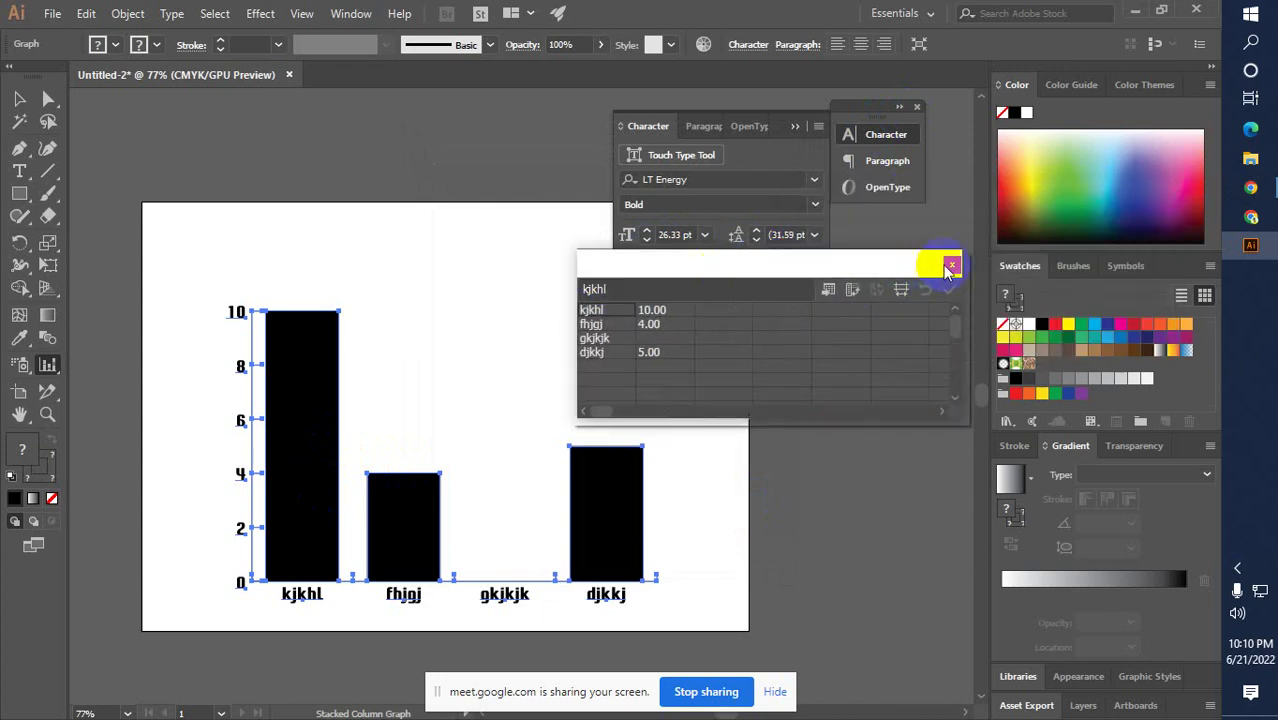
click(950, 265)
click(18, 103)
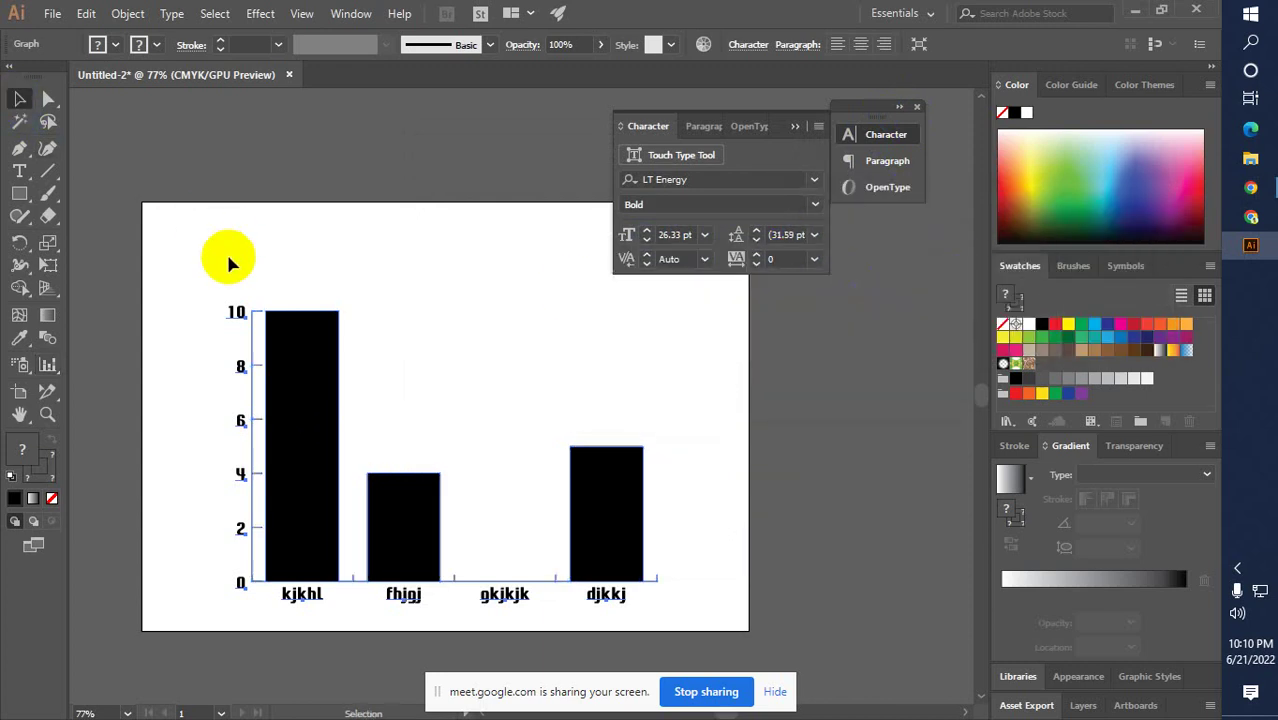
drag(213, 267, 673, 575)
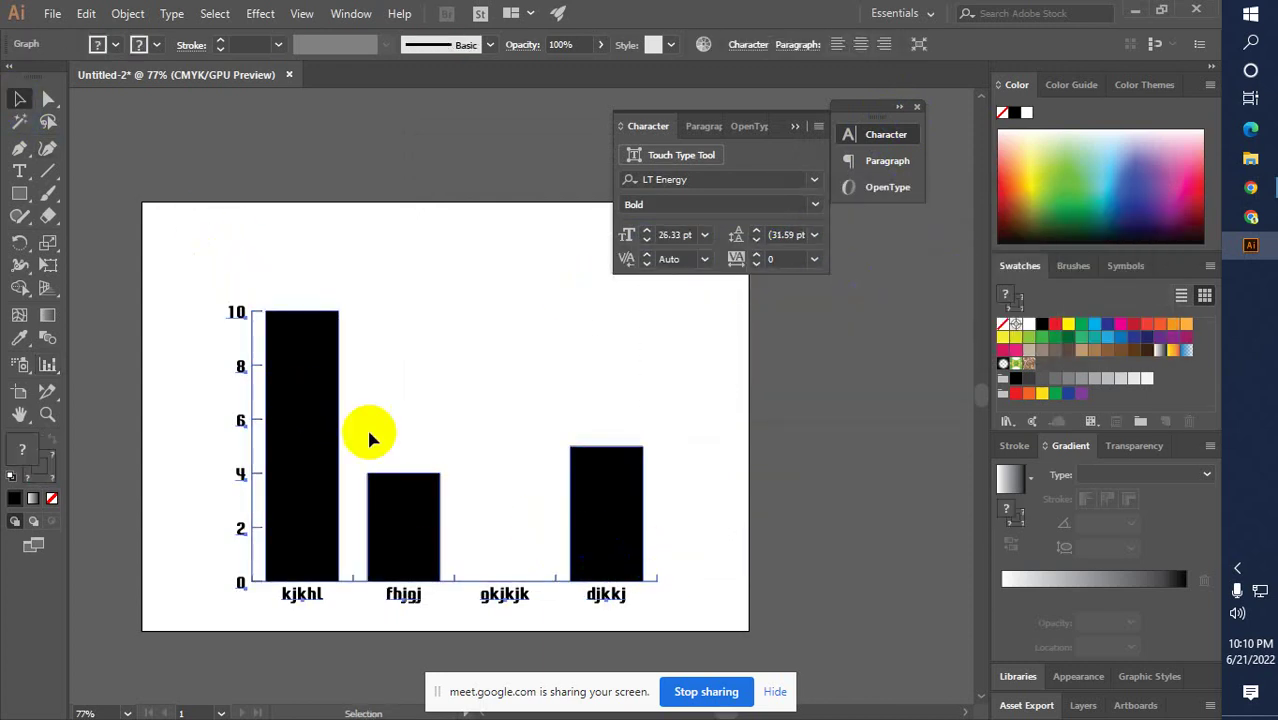
key(Delete)
Draw a pie graph in the middle of the empty artboard with the Pie Graph tool
click(47, 368)
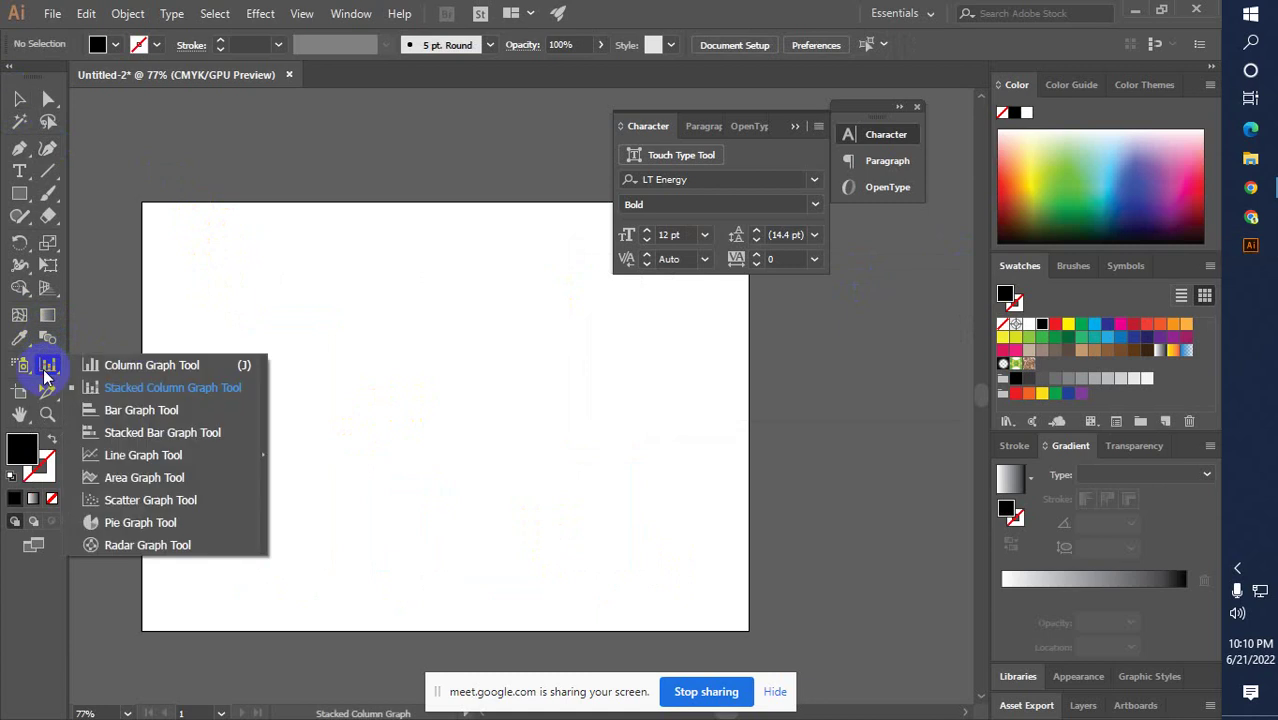
click(121, 527)
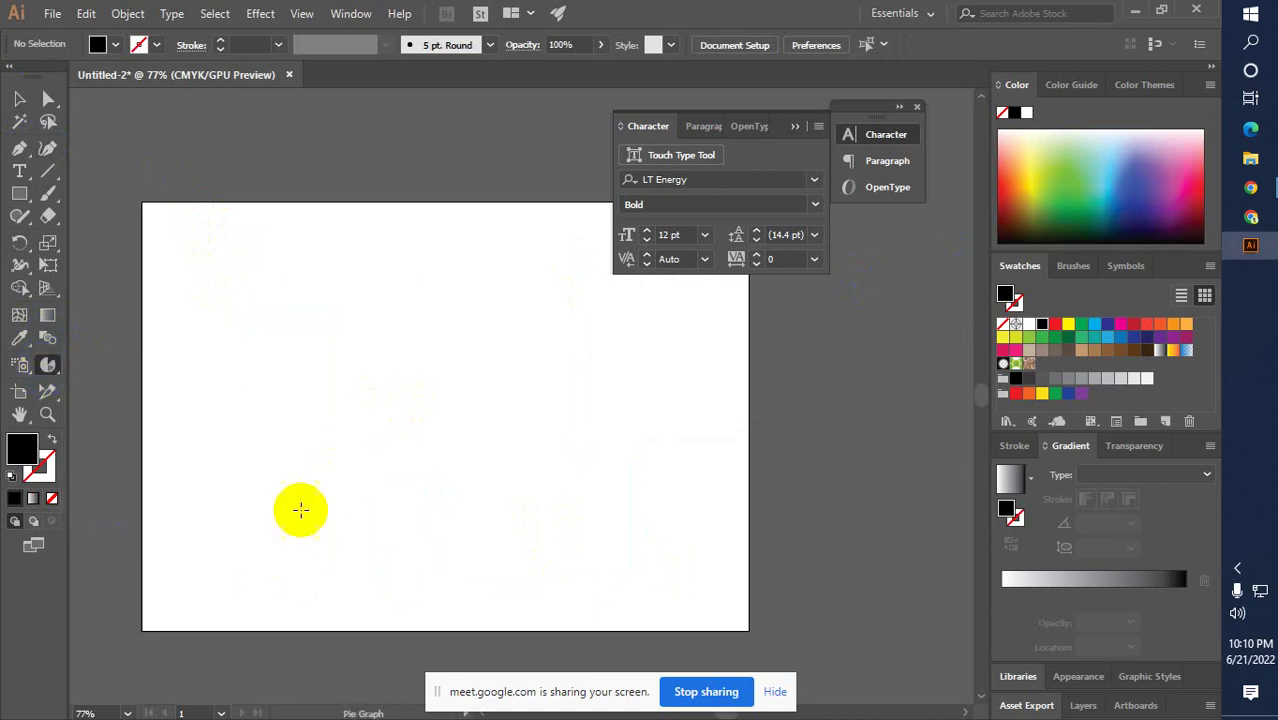
drag(283, 326, 580, 600)
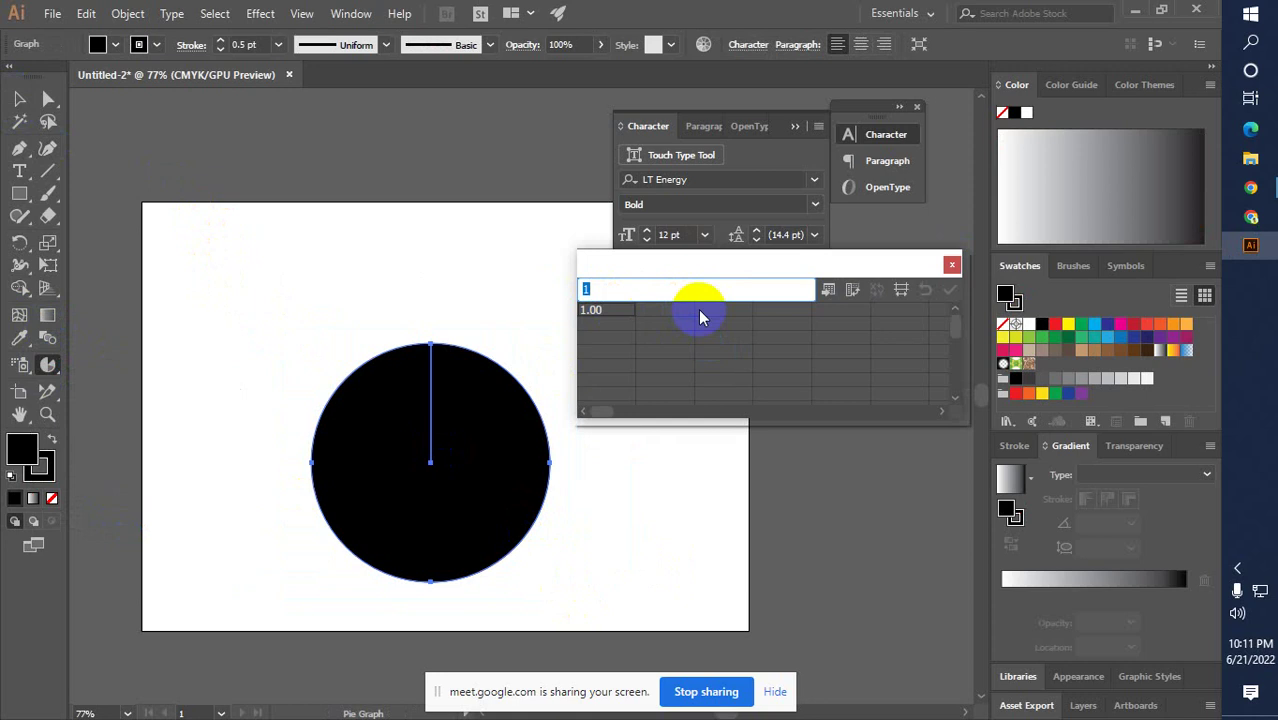
Enter the labels com, lp, tb and [h across the first row of the pie graph's data
click(604, 316)
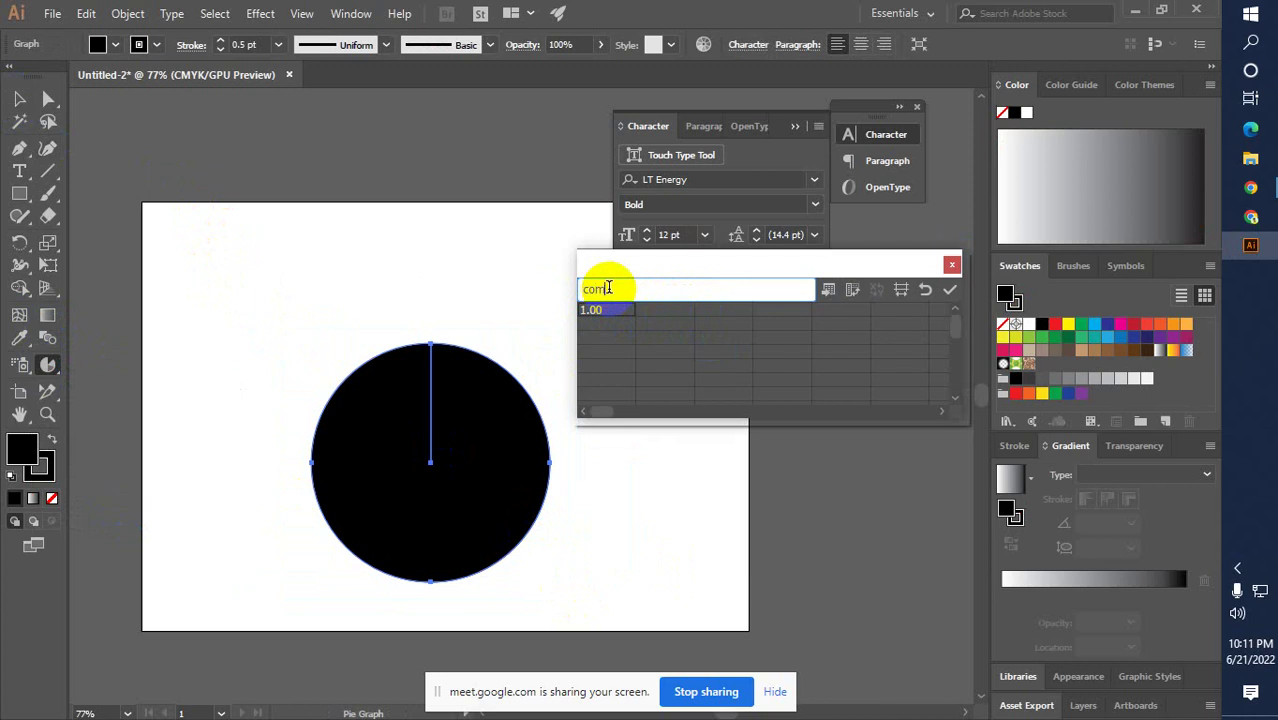
text(com)
key(Return)
click(665, 313)
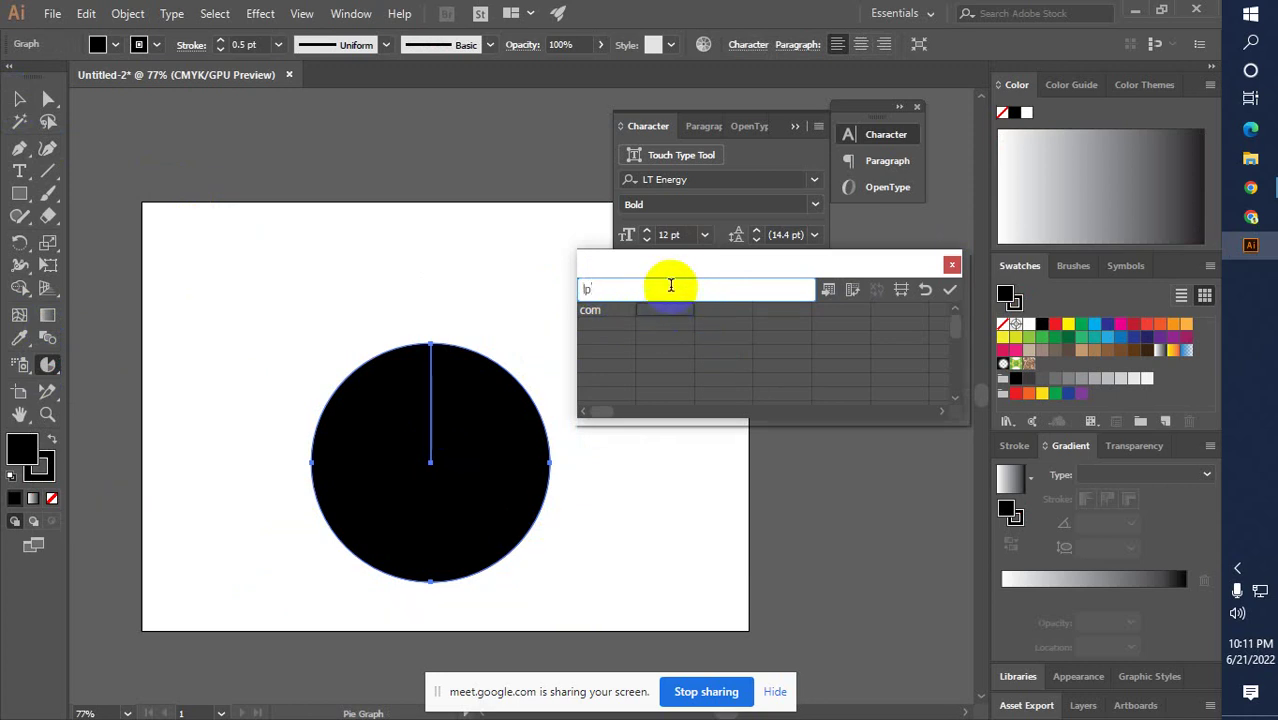
click(712, 316)
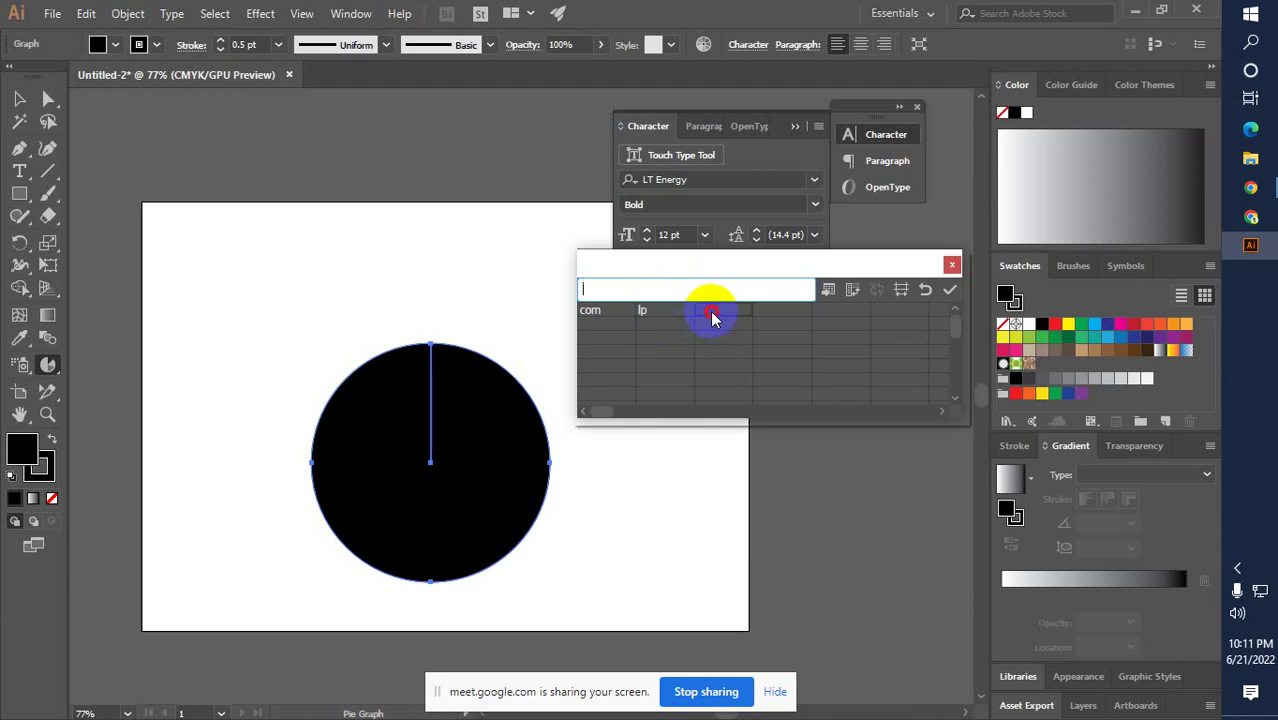
click(762, 312)
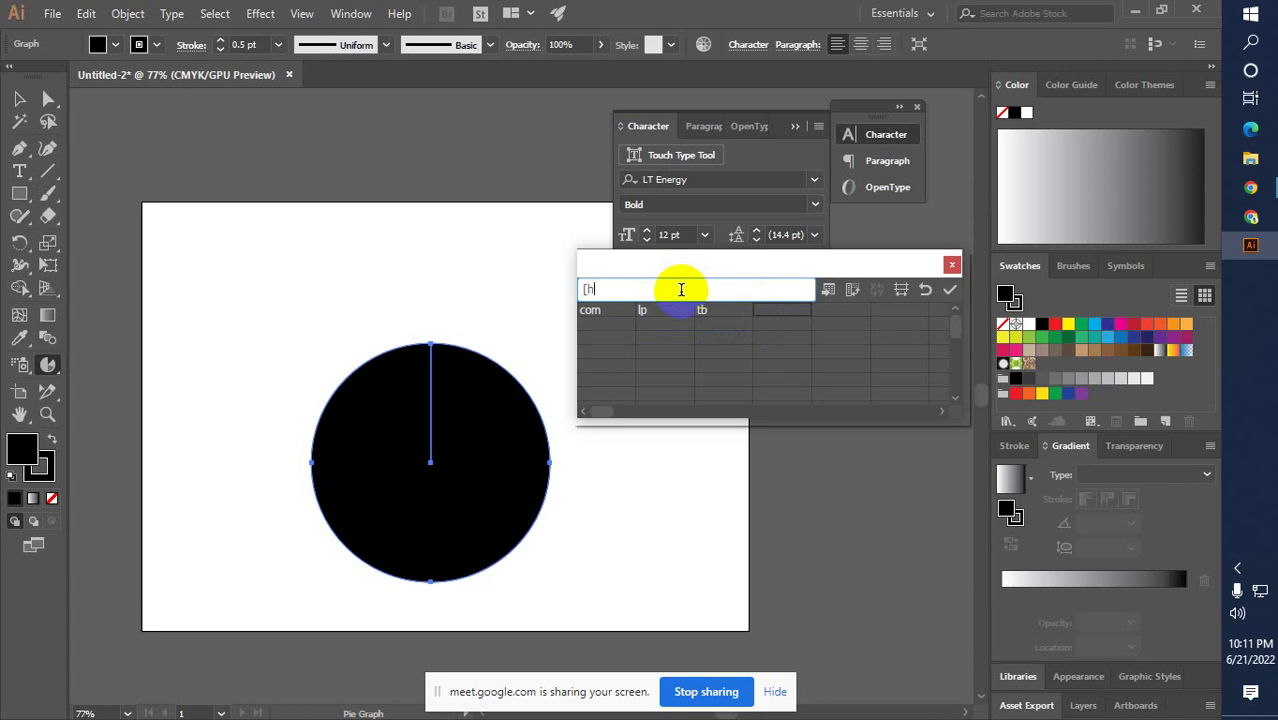
key(Return)
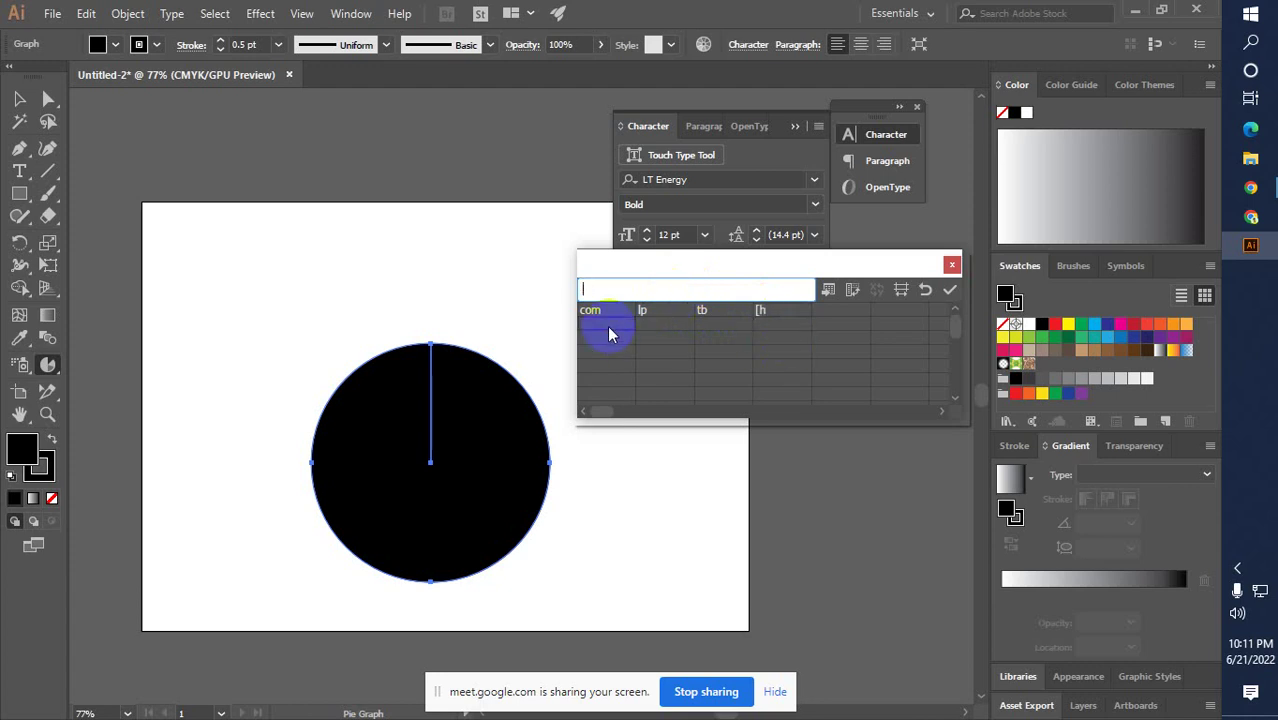
Fill the second data row with 400, 300, 200 and 100 under the labels and apply the data to the pie graph
text(400)
key(Return)
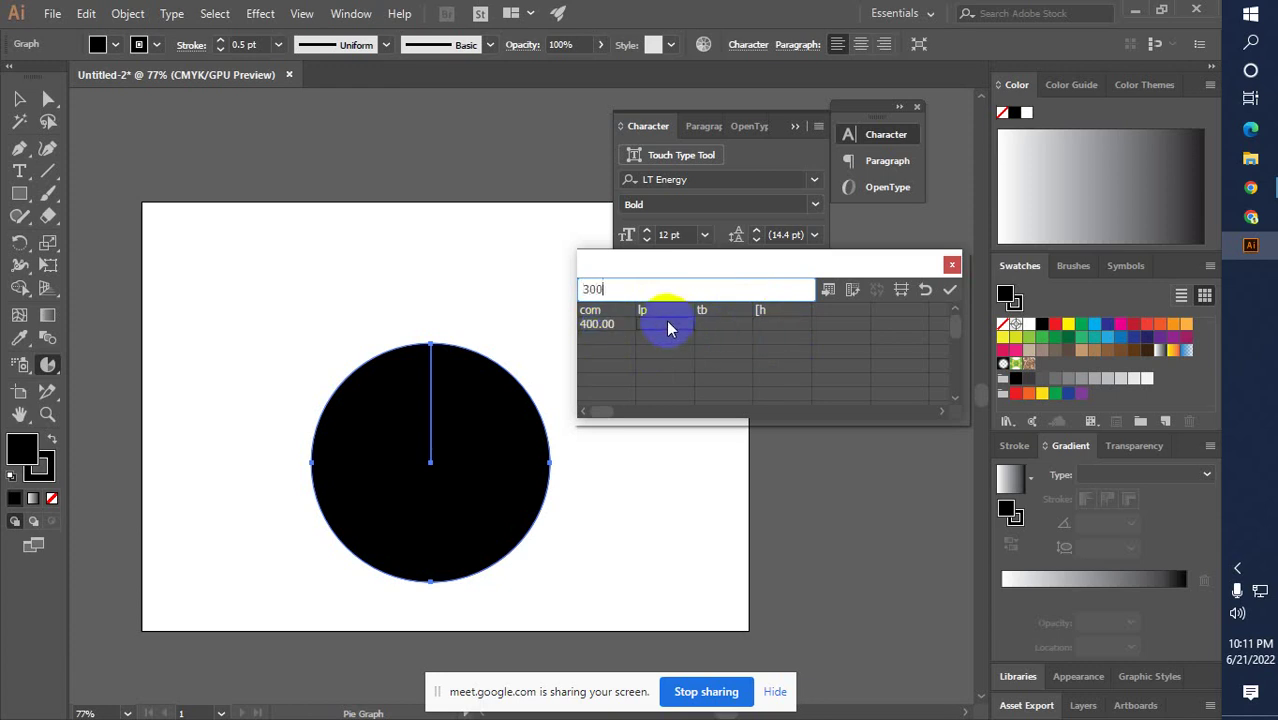
text(300)
key(Return)
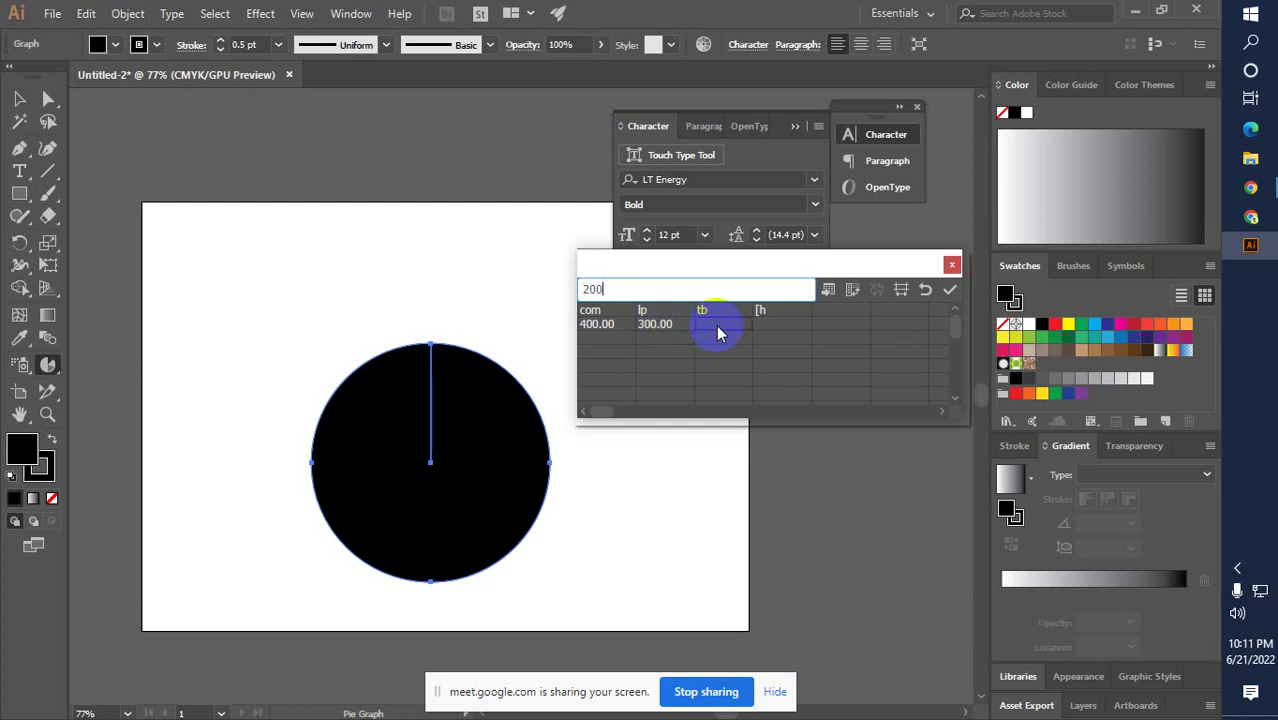
click(789, 328)
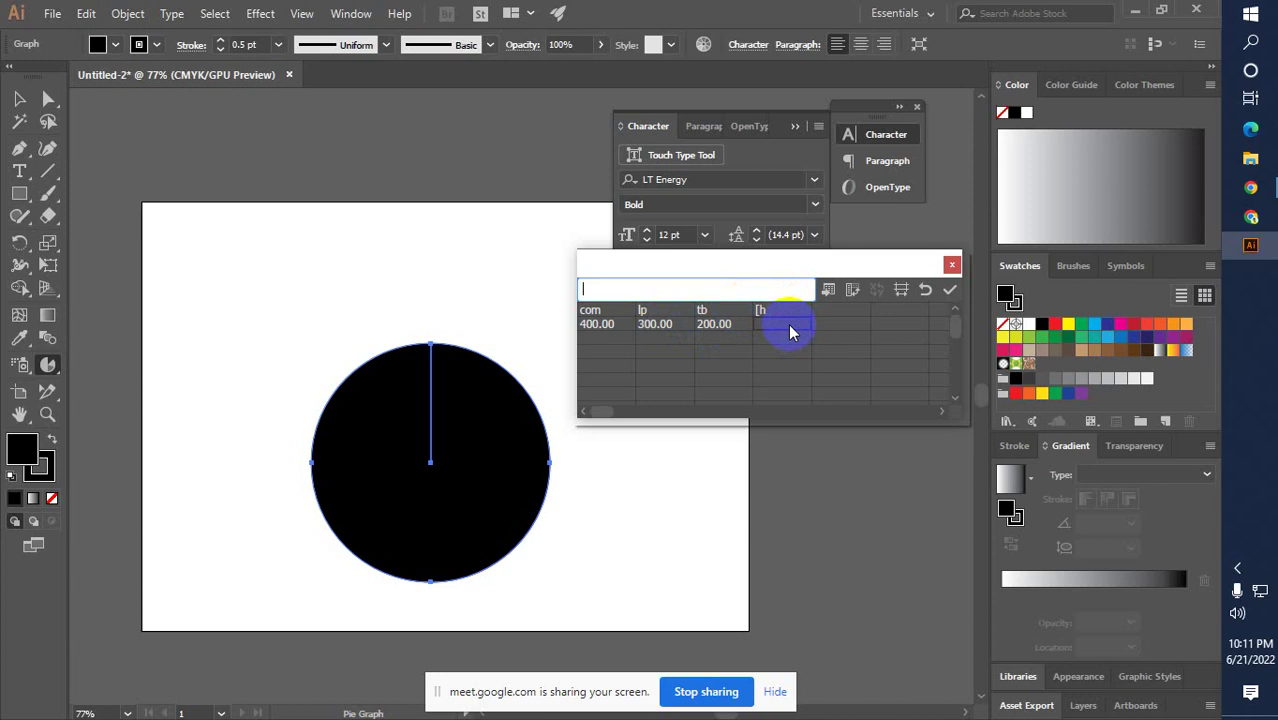
text(100)
key(Return)
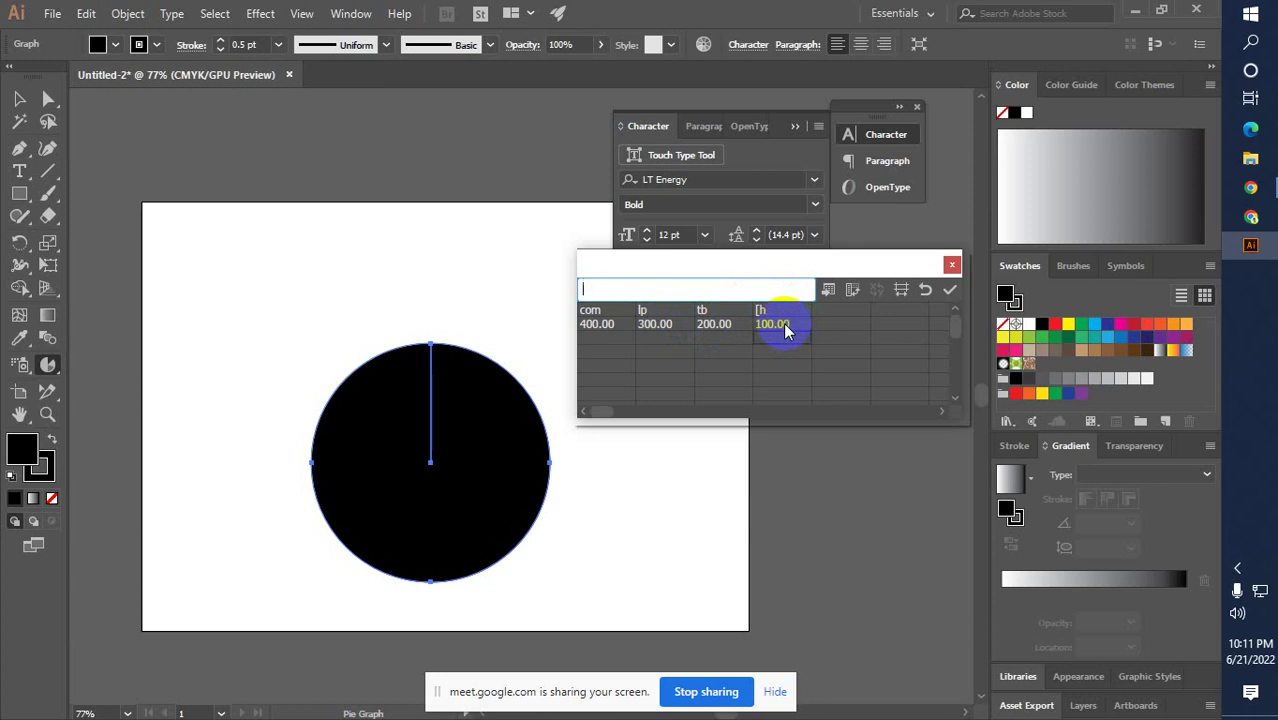
click(950, 290)
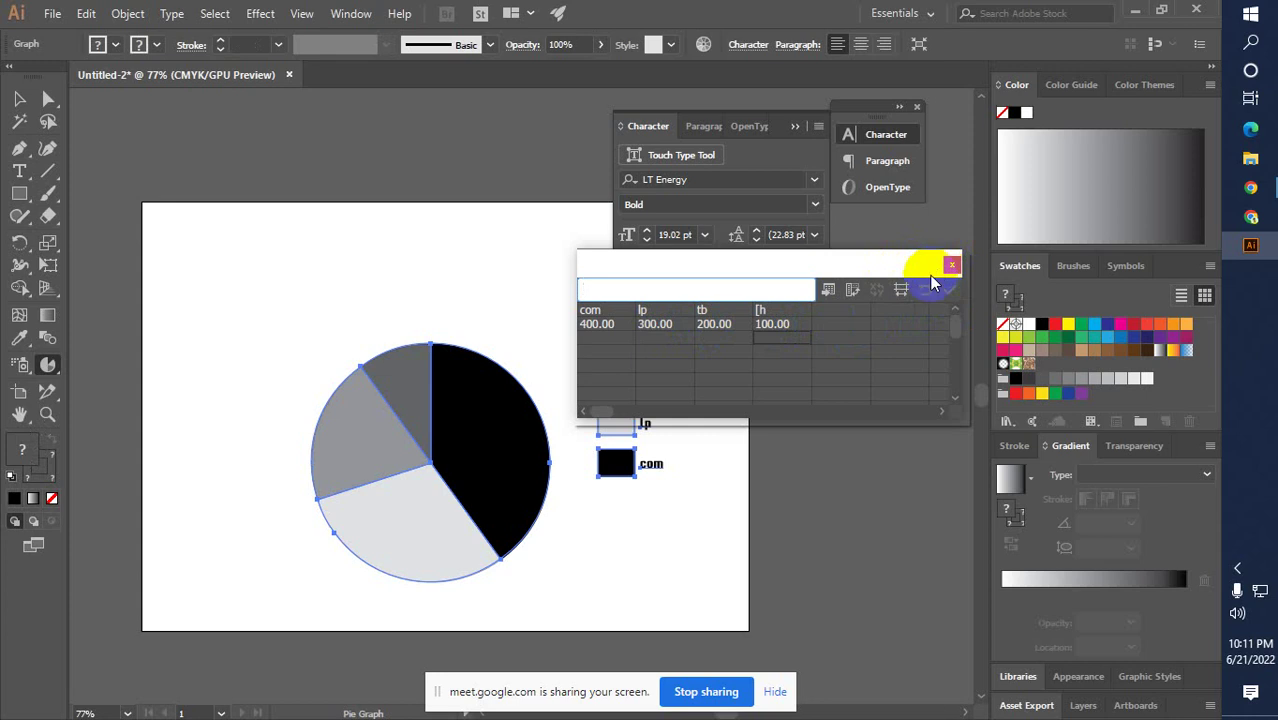
Move the graph data window off the legend, close it and deselect the pie graph
click(830, 265)
drag(830, 265, 951, 247)
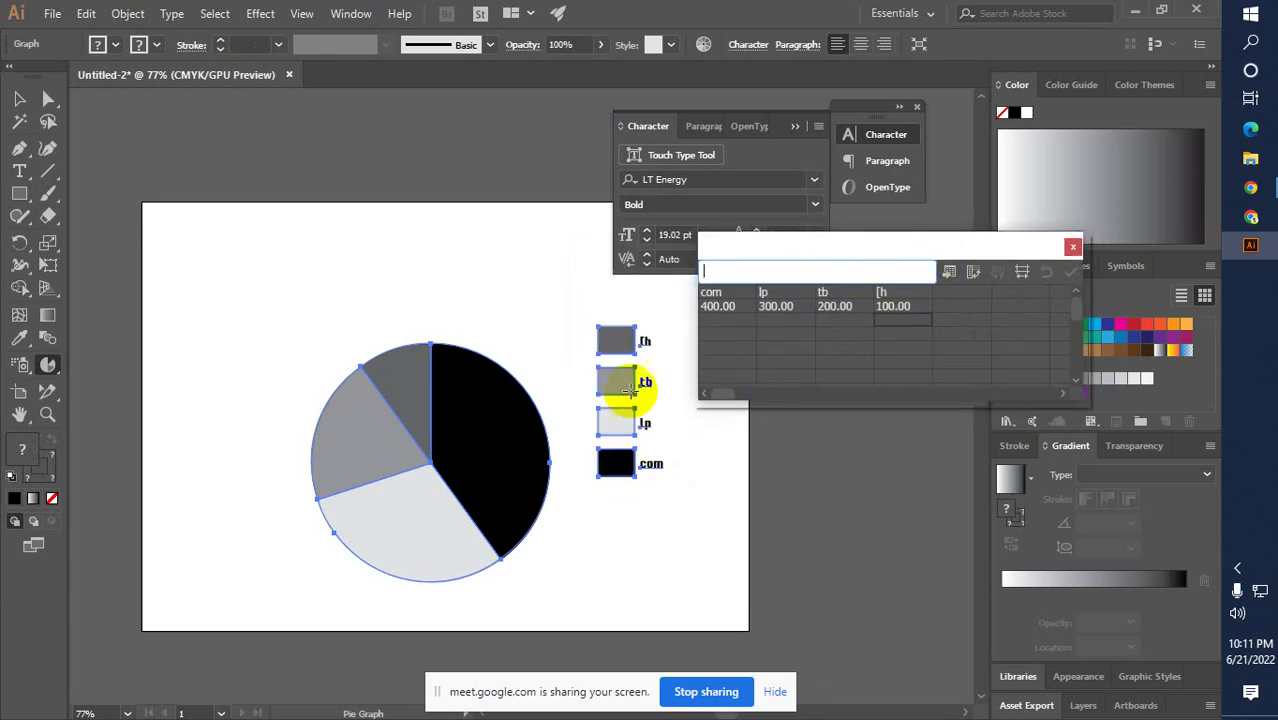
click(1072, 248)
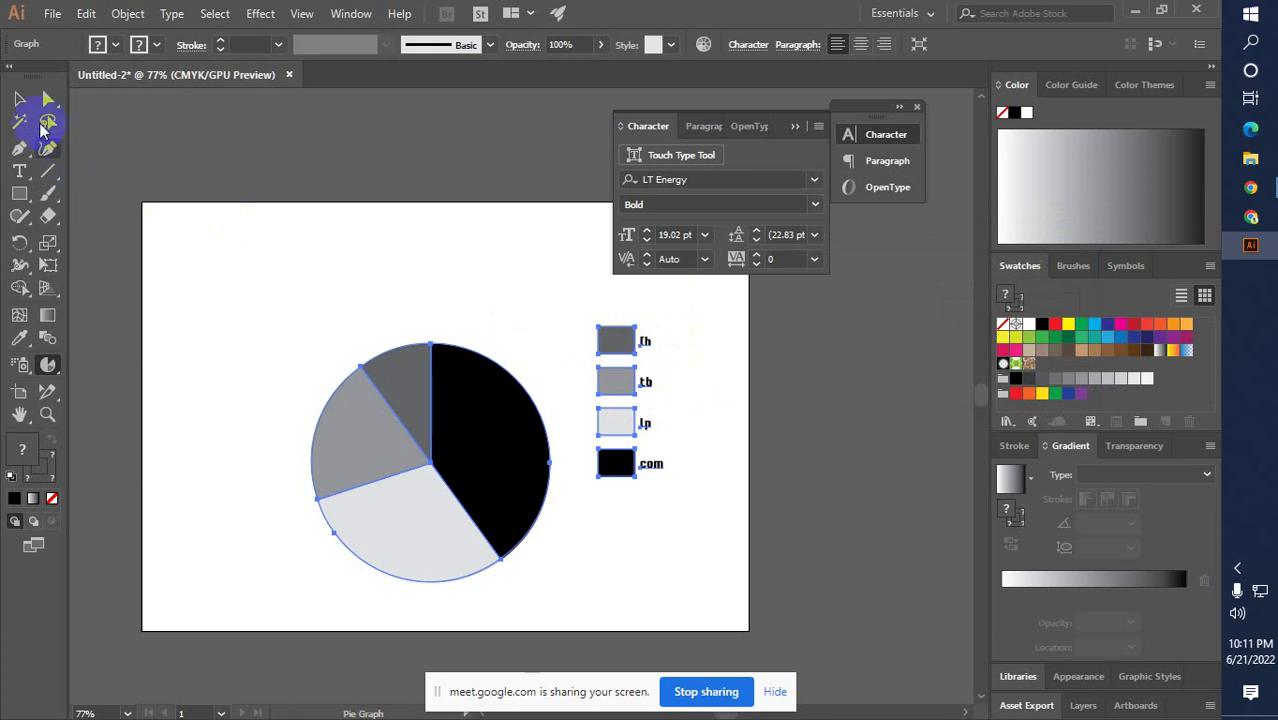
click(19, 98)
click(317, 271)
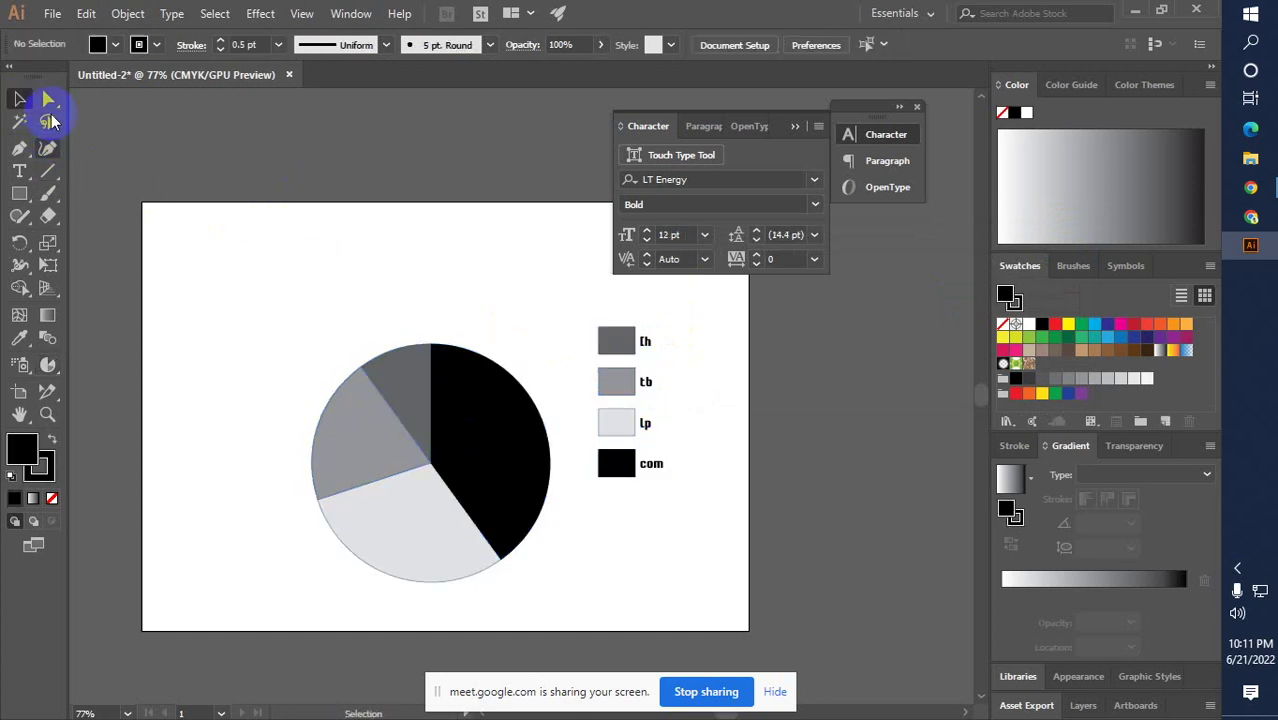
Recolour the individual pie slices: com red, [h magenta, tb orange-red and lp light orange
click(48, 98)
click(505, 425)
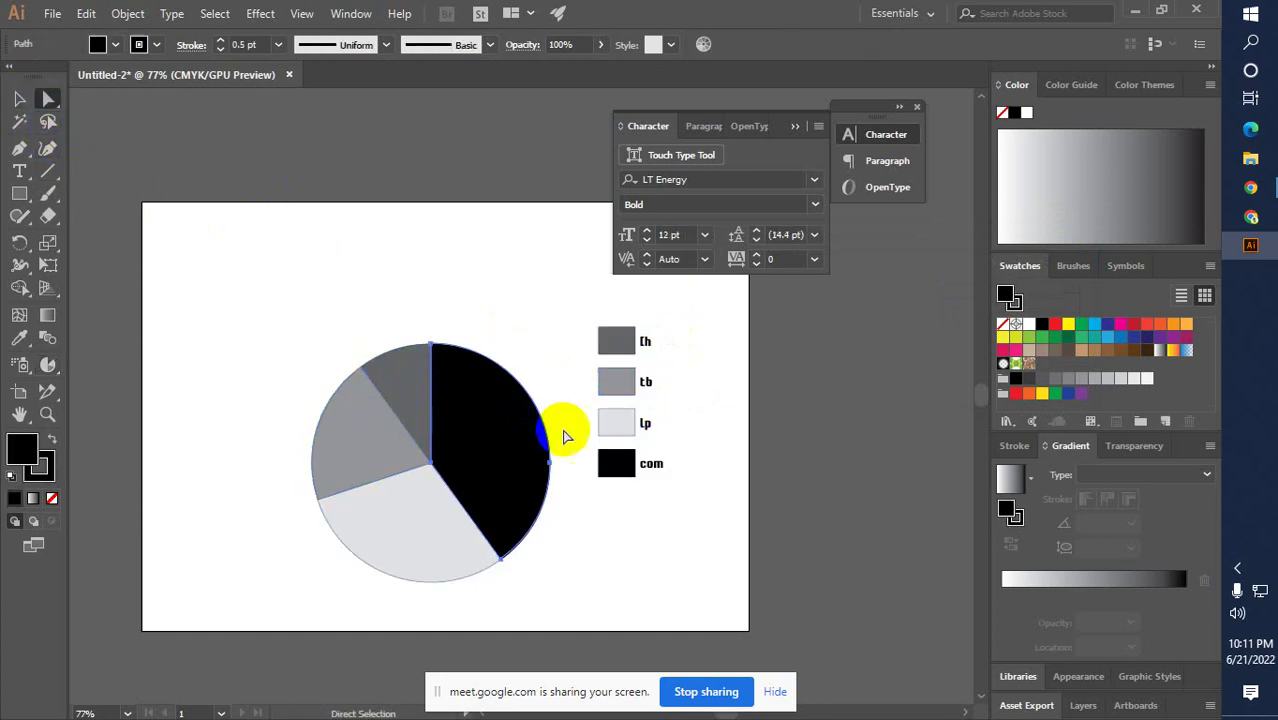
click(1055, 325)
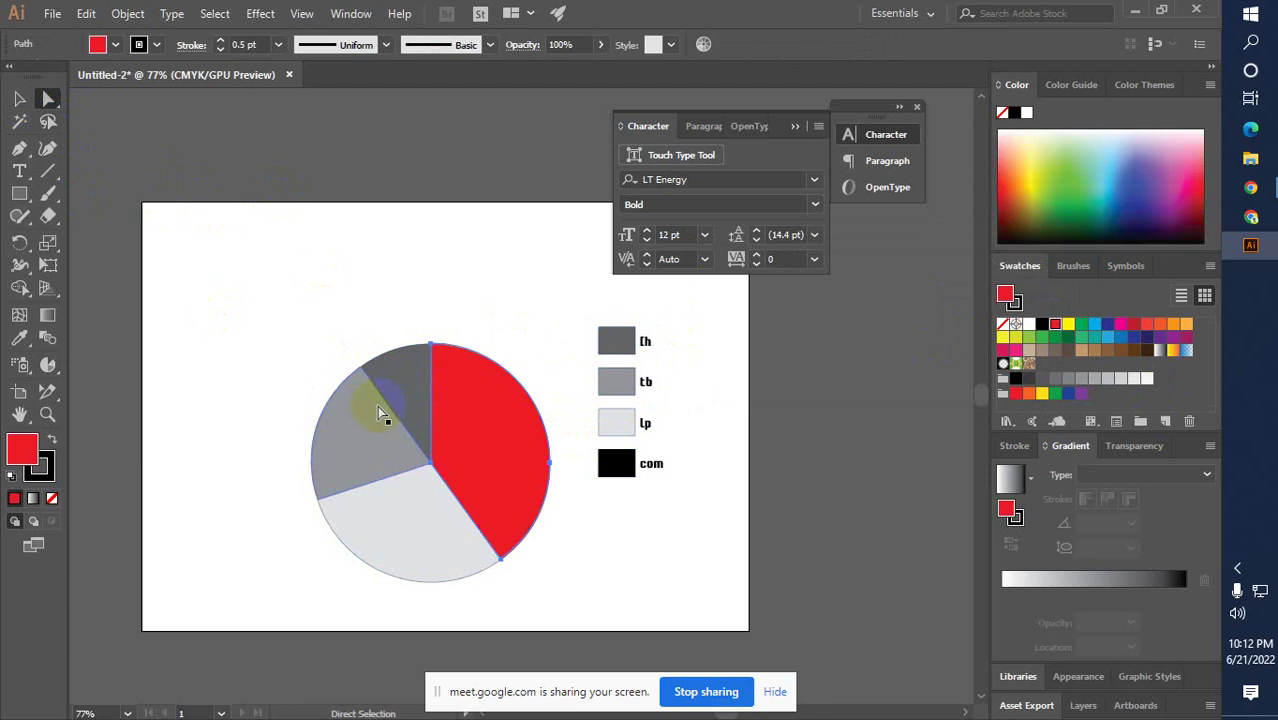
click(399, 382)
click(1121, 324)
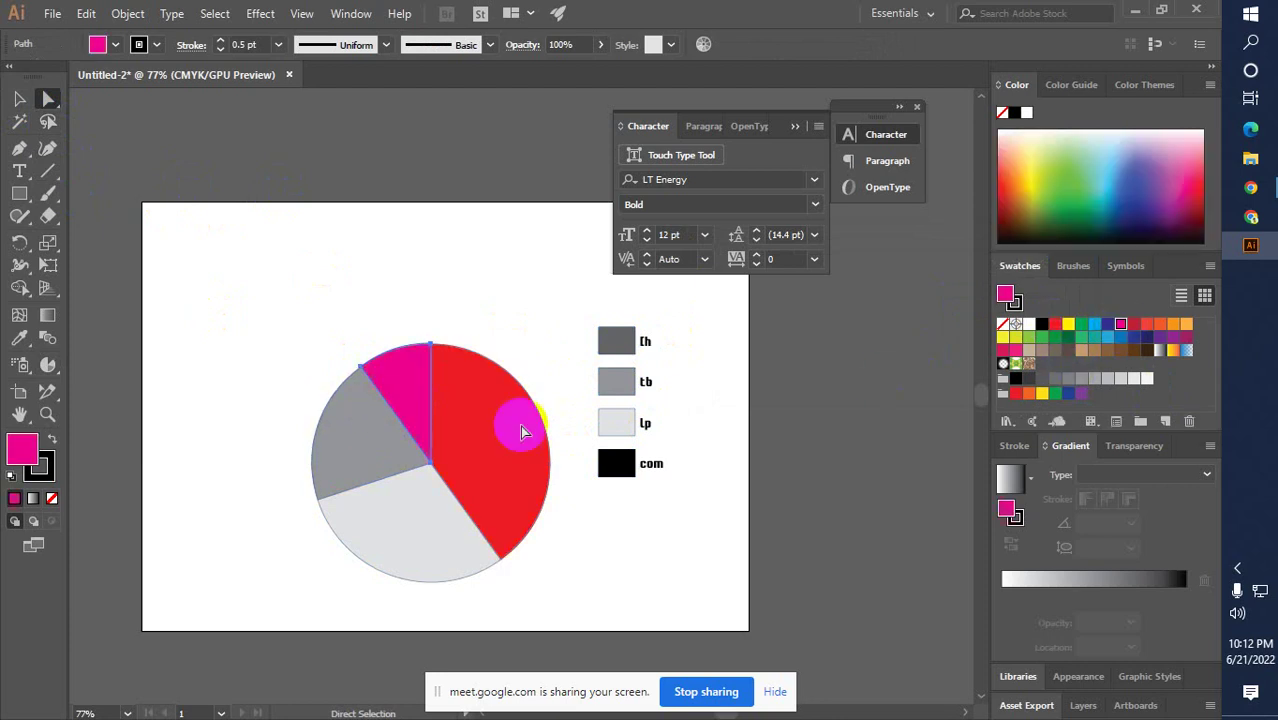
click(331, 467)
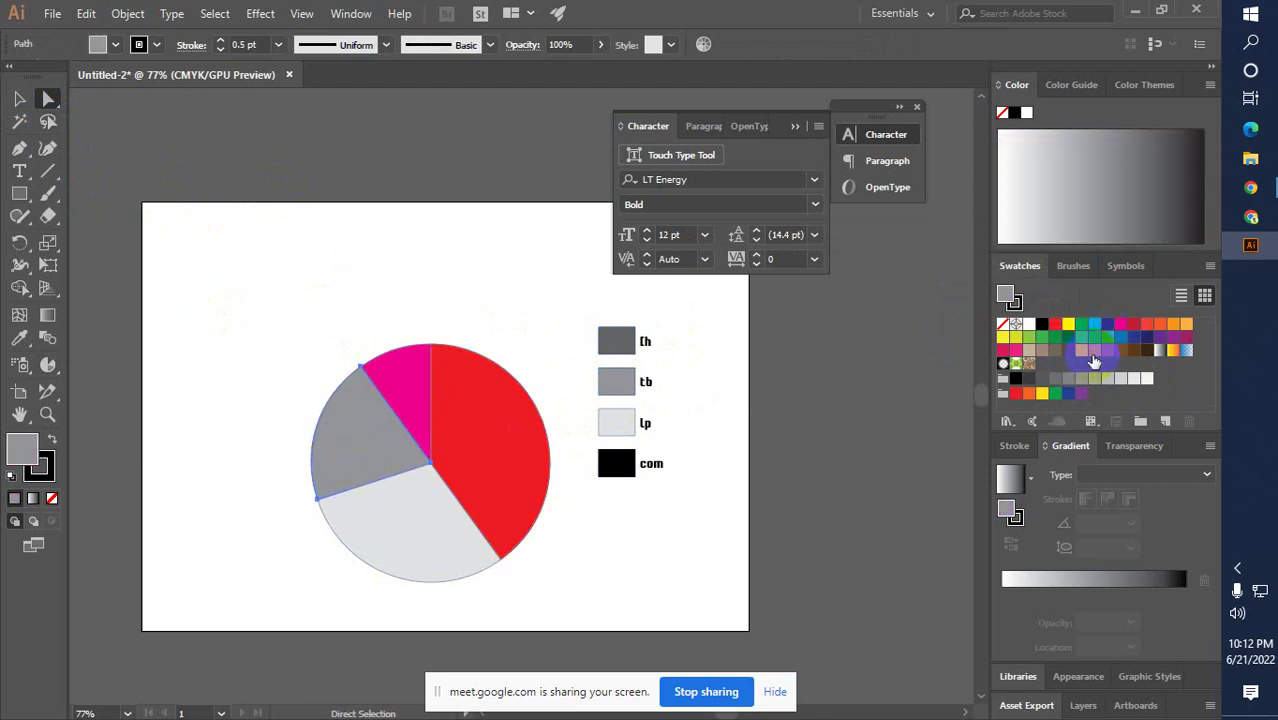
click(1145, 327)
click(425, 540)
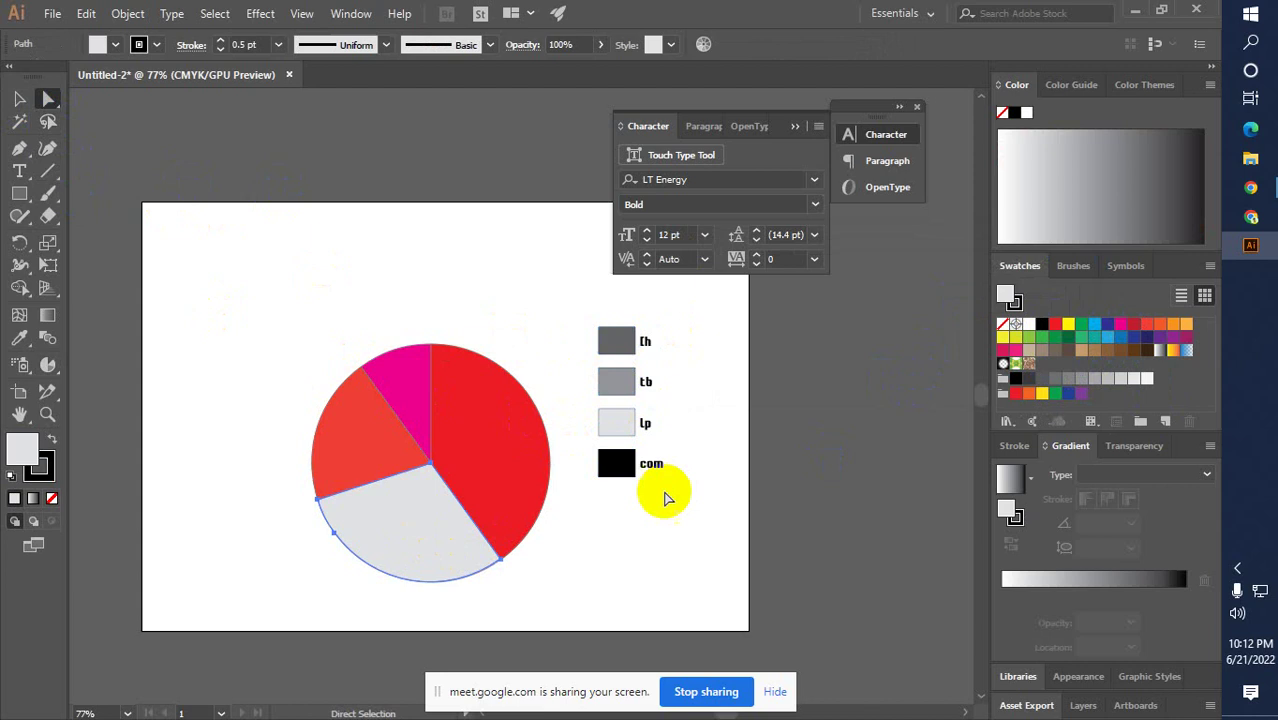
click(1186, 324)
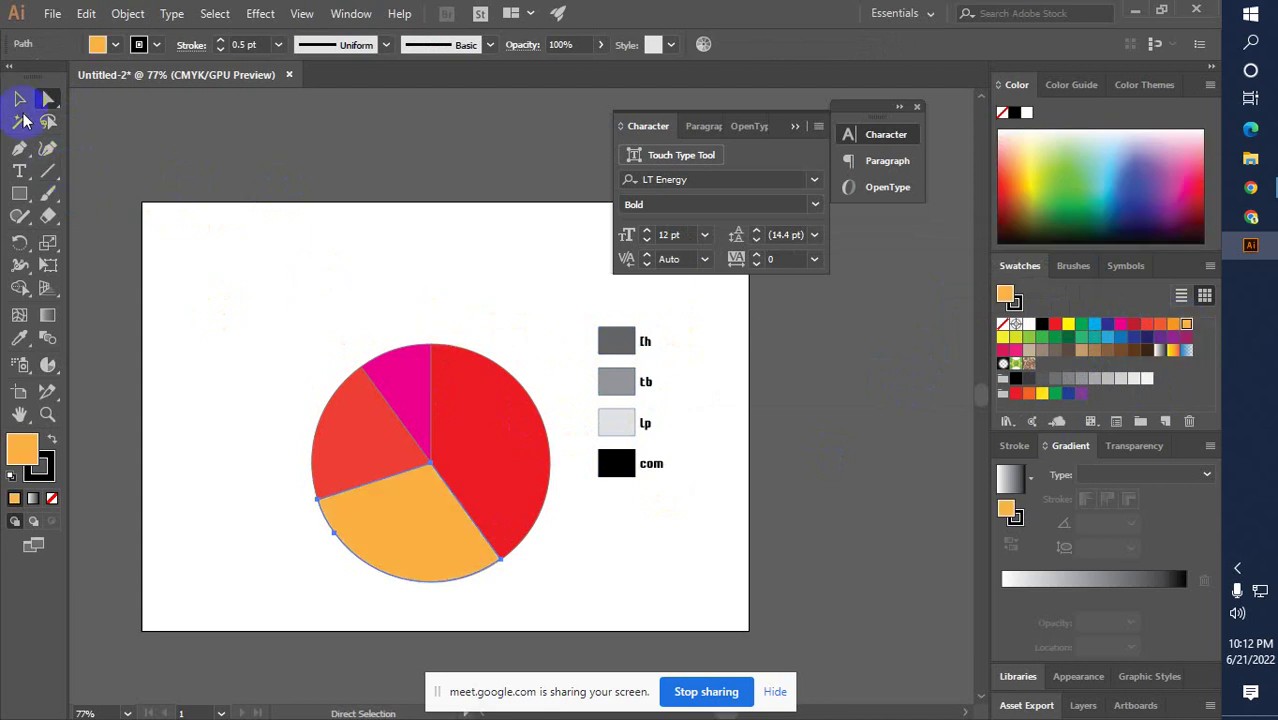
click(19, 98)
click(441, 352)
click(623, 385)
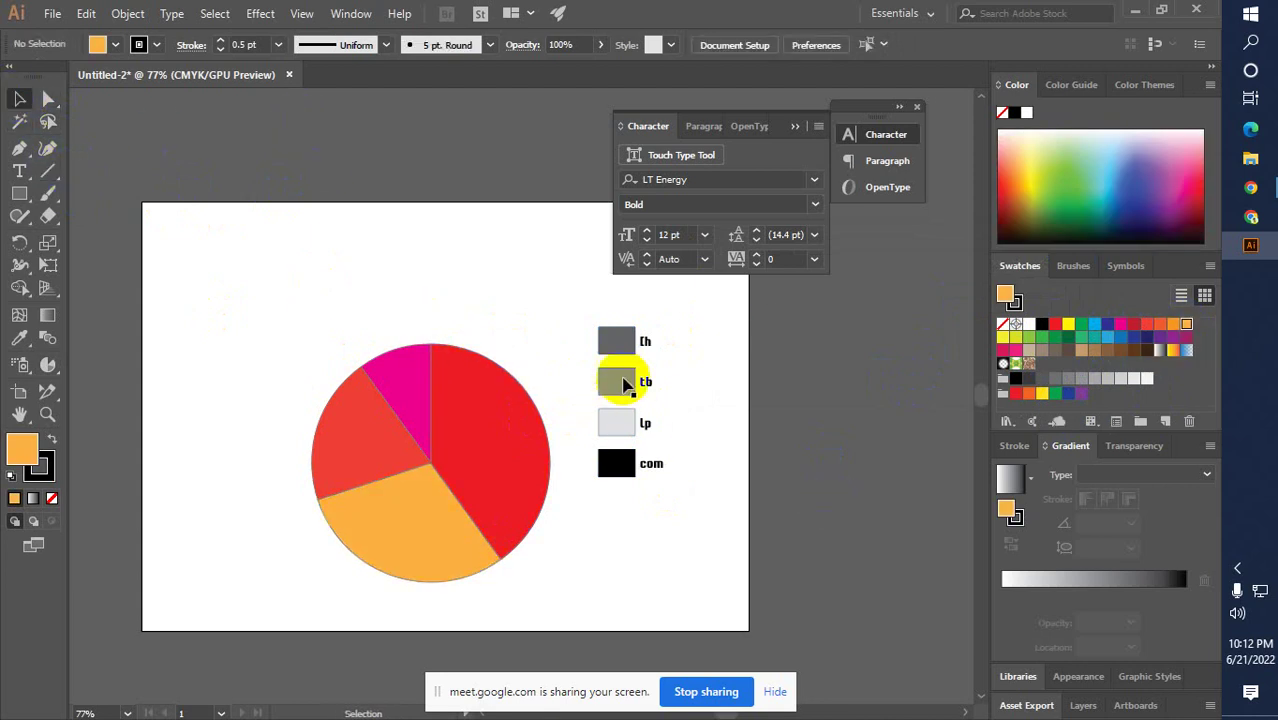
click(618, 348)
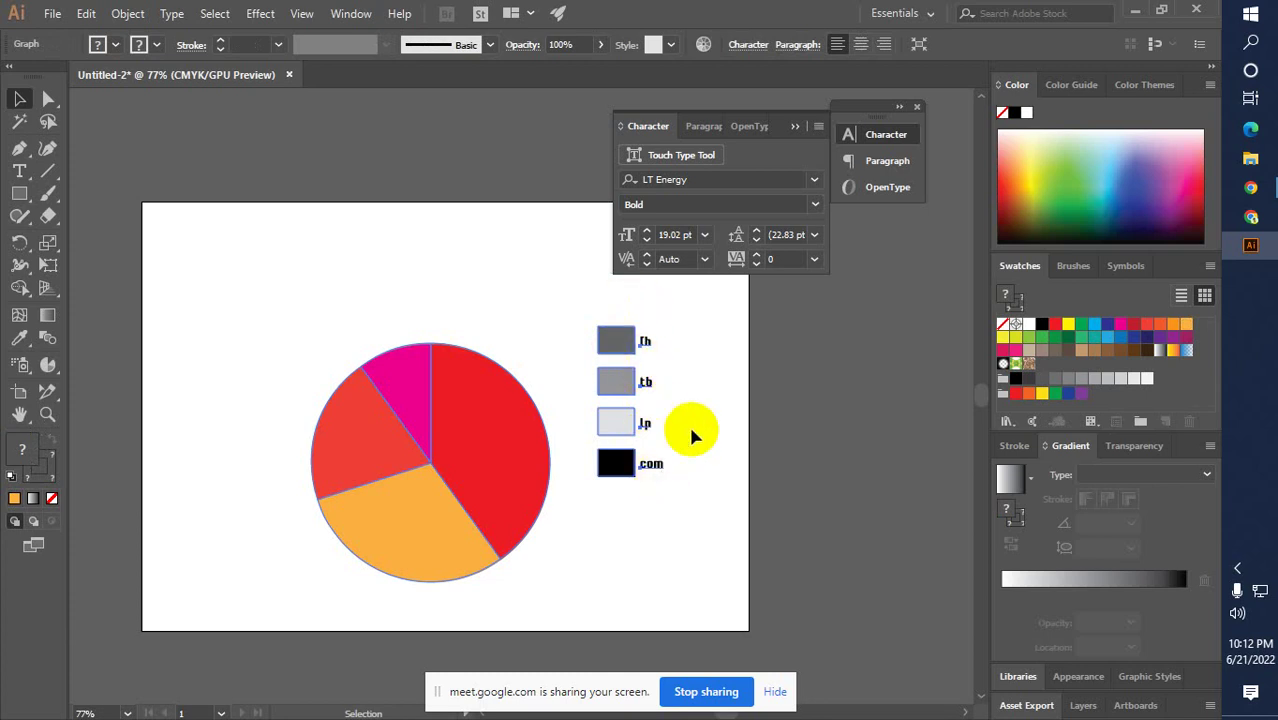
click(488, 480)
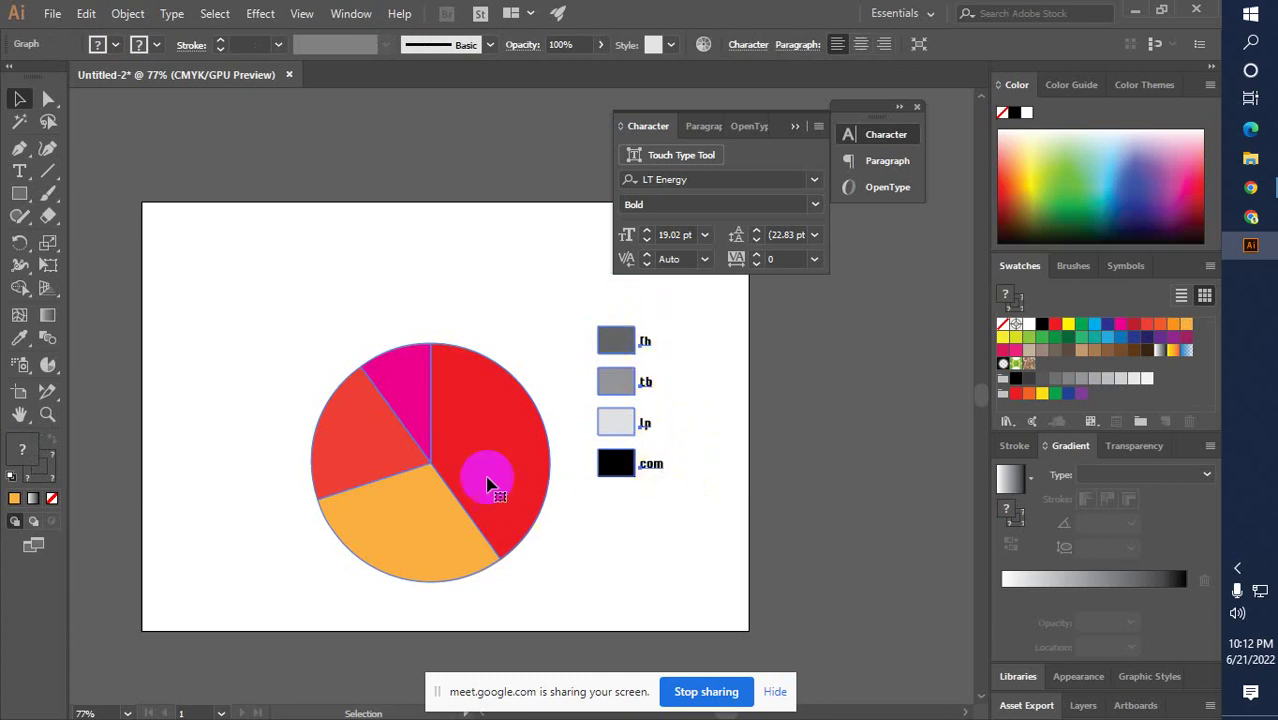
click(267, 333)
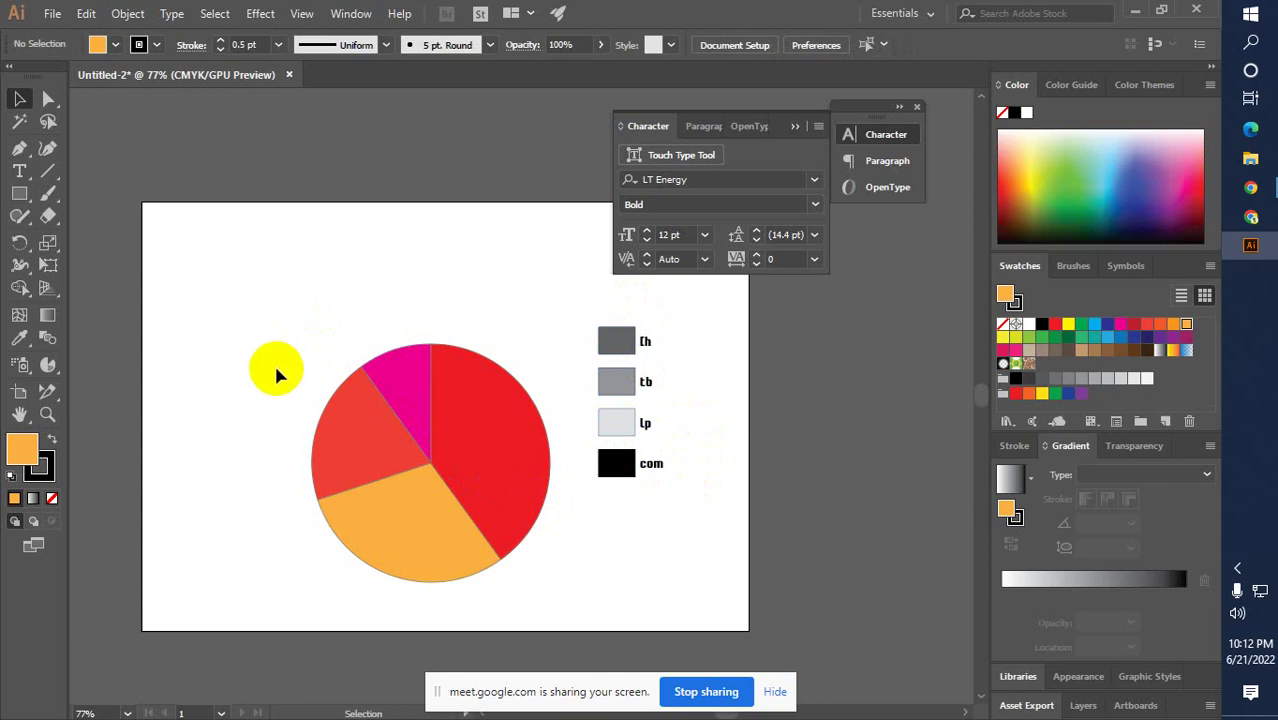
Apply Add Drop Shadow and First Row in Front to the whole pie graph through its Graph Type options
click(428, 404)
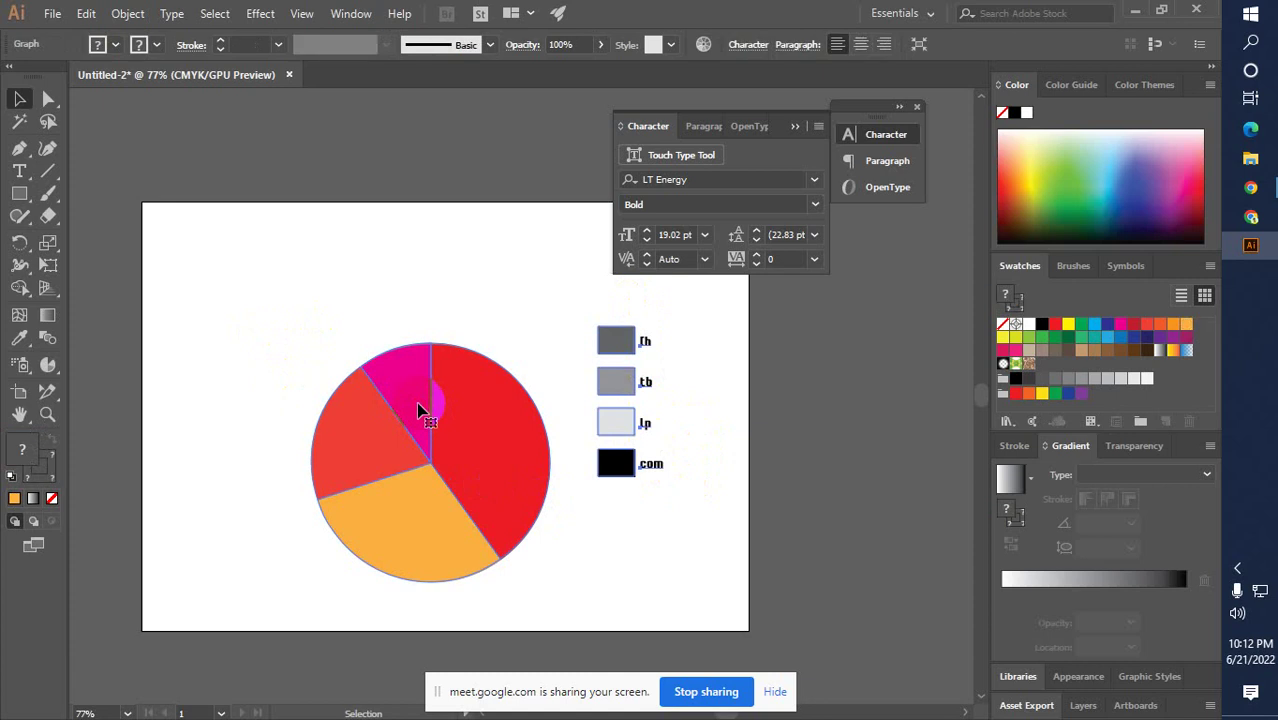
click(386, 400)
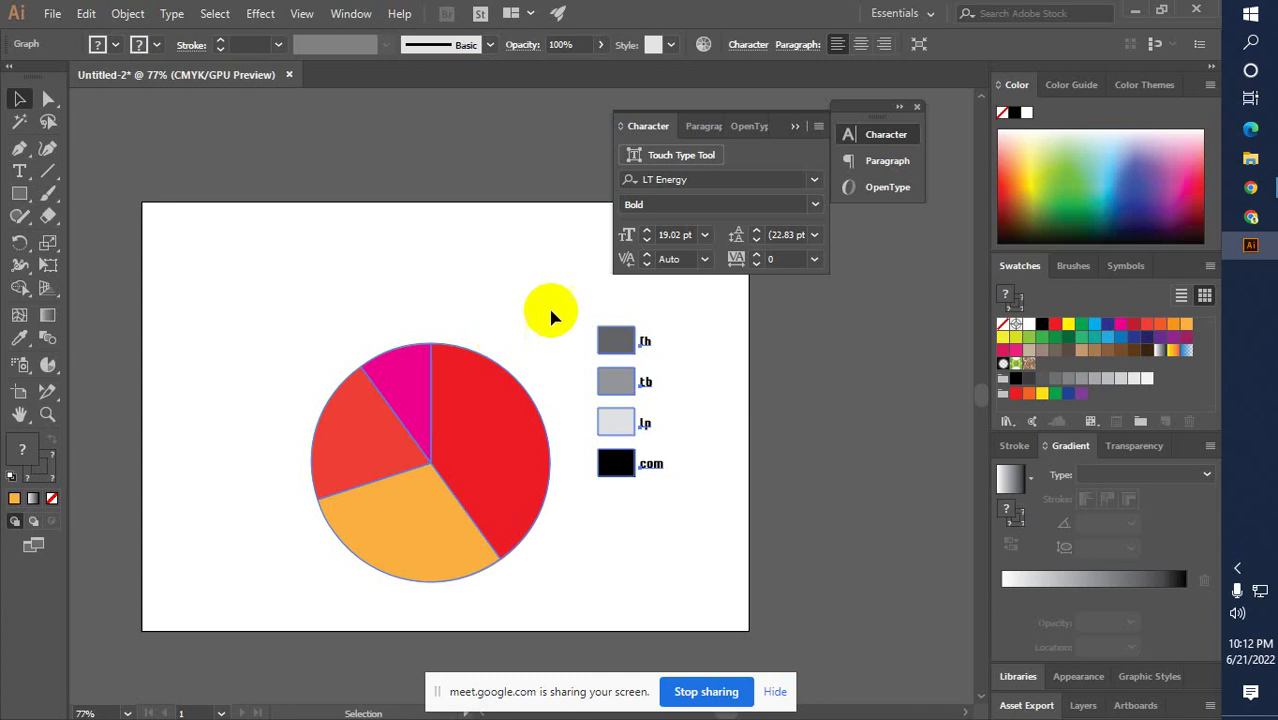
double_click(50, 366)
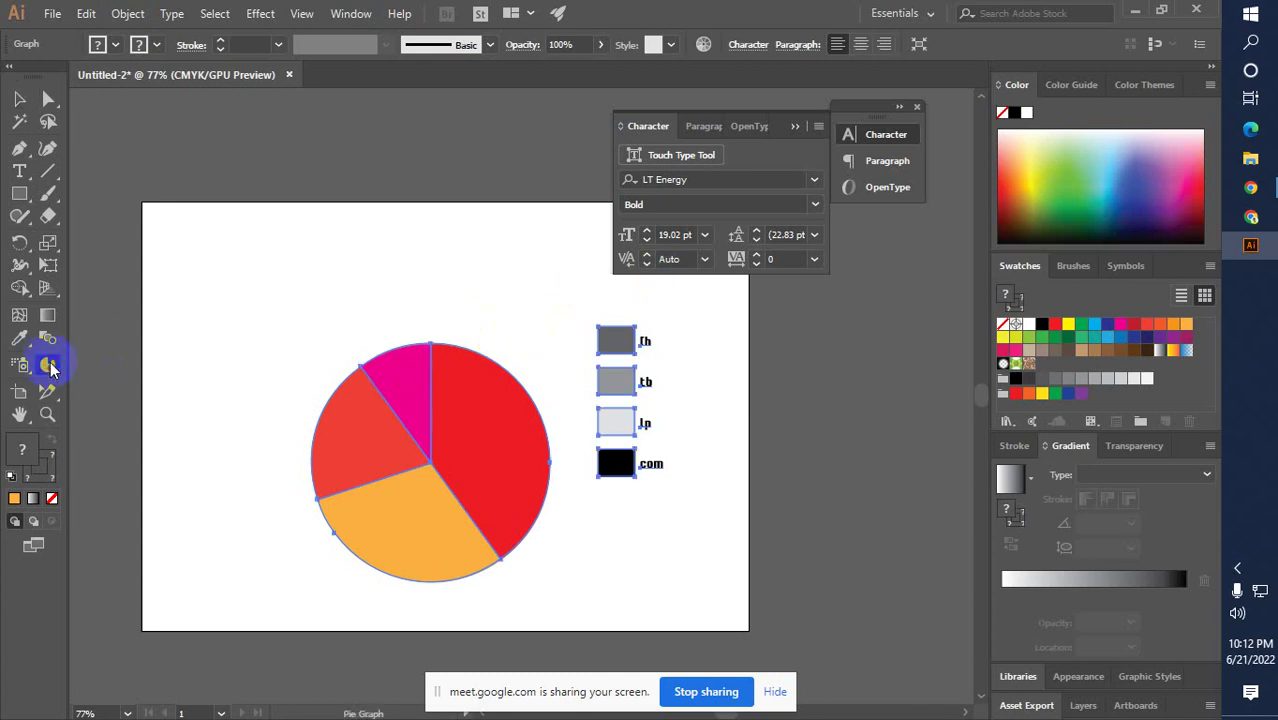
click(474, 342)
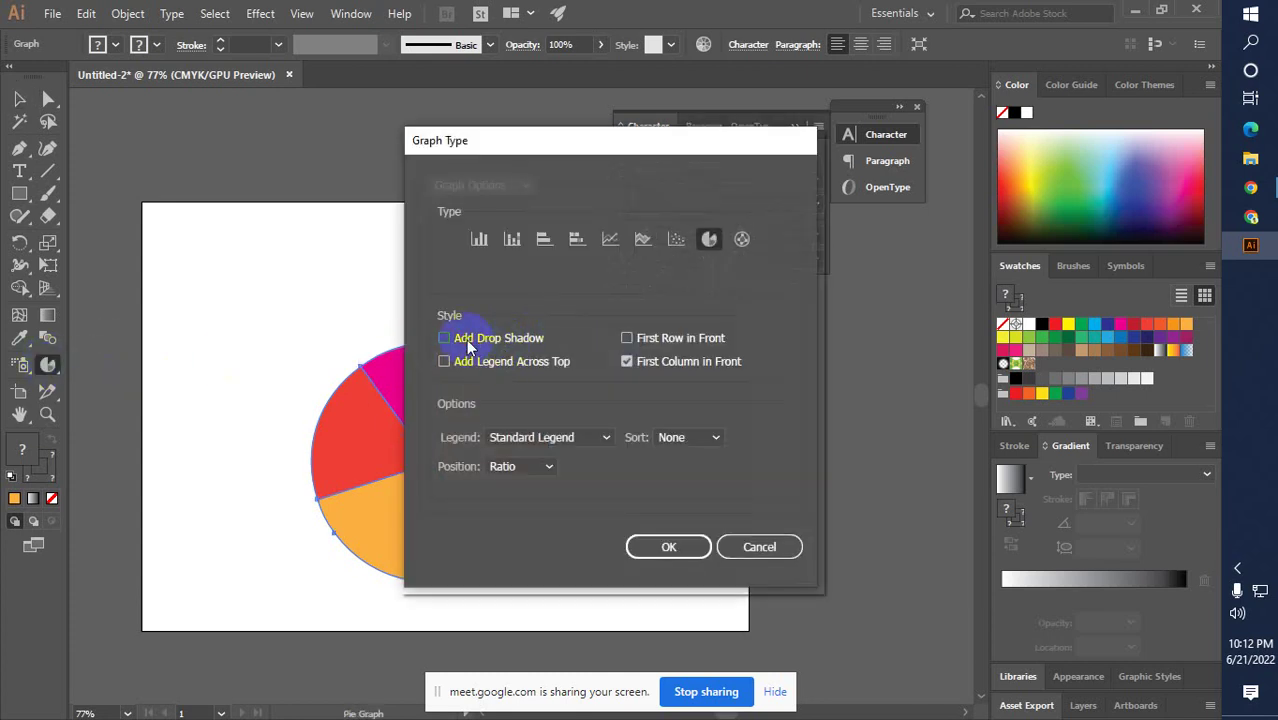
drag(632, 155, 862, 117)
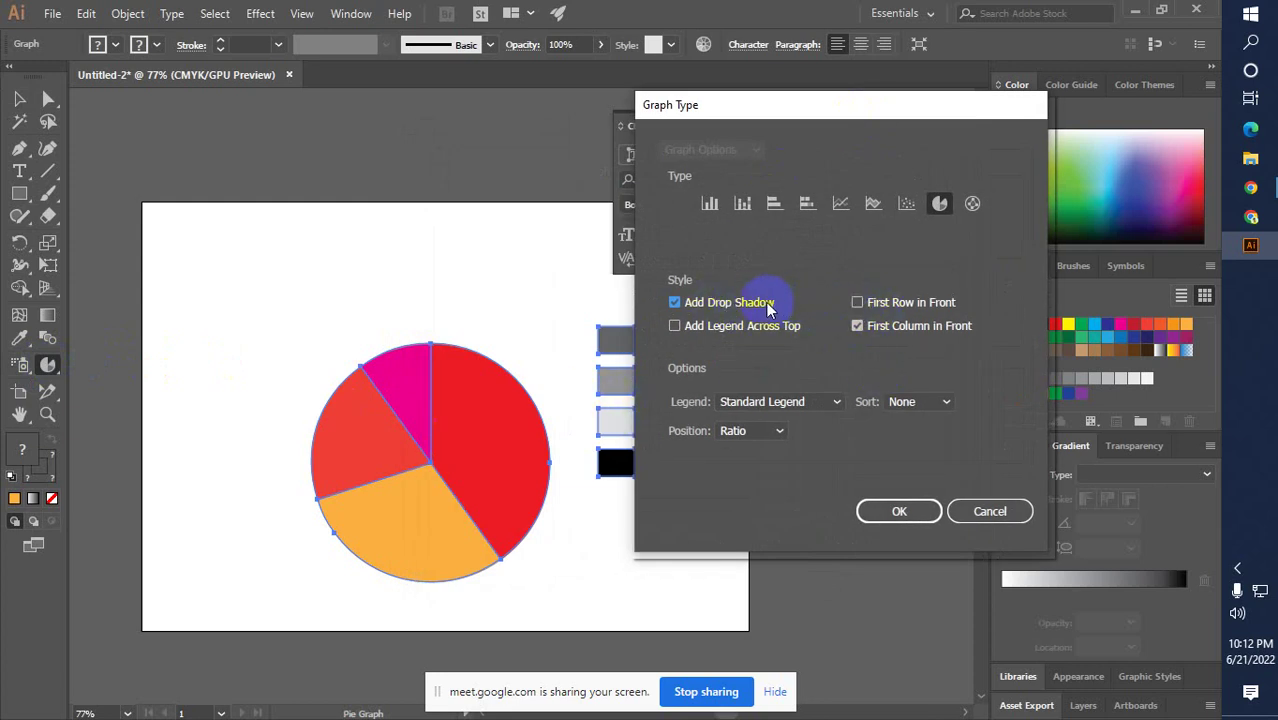
click(857, 303)
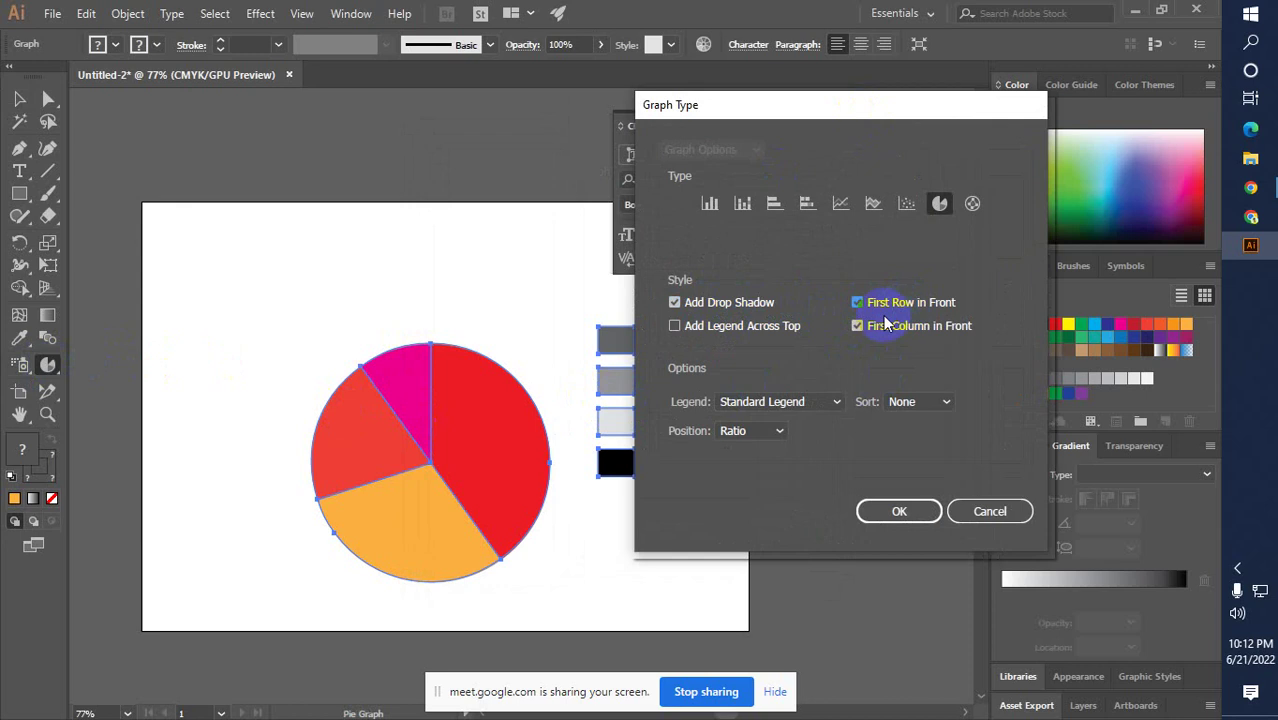
click(899, 511)
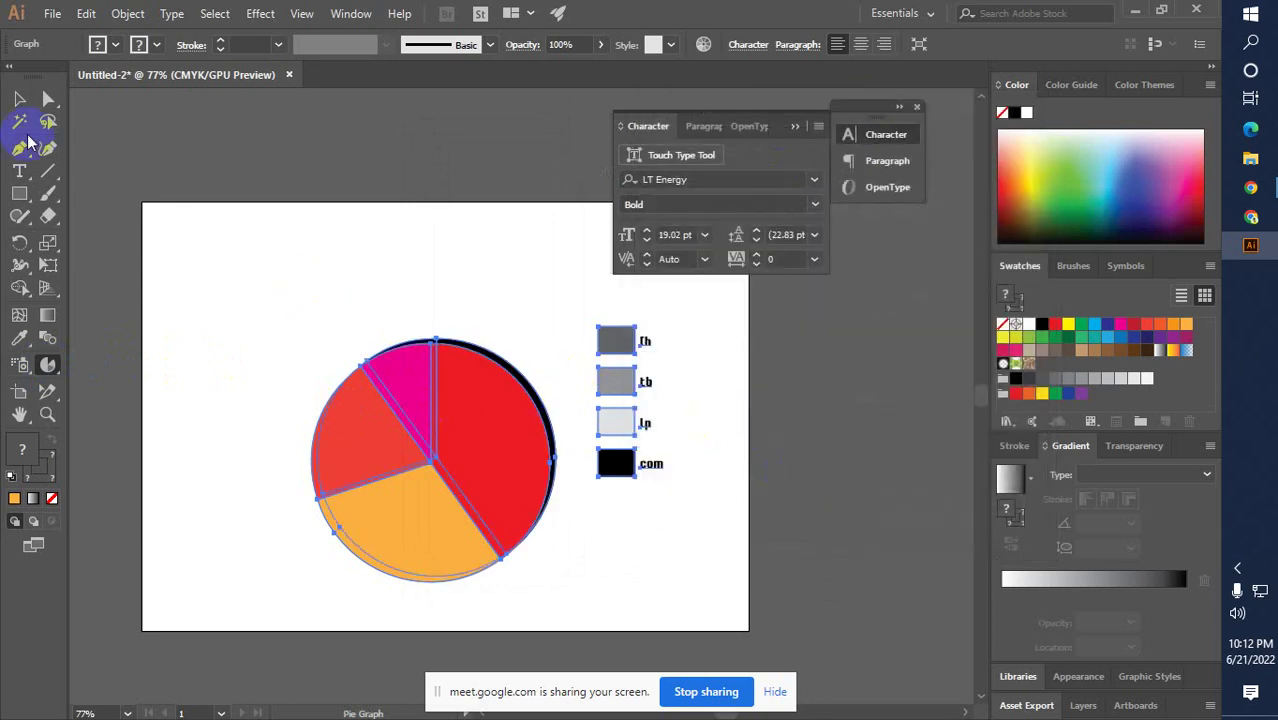
Undo the drop shadow and row order change on the pie graph
click(19, 98)
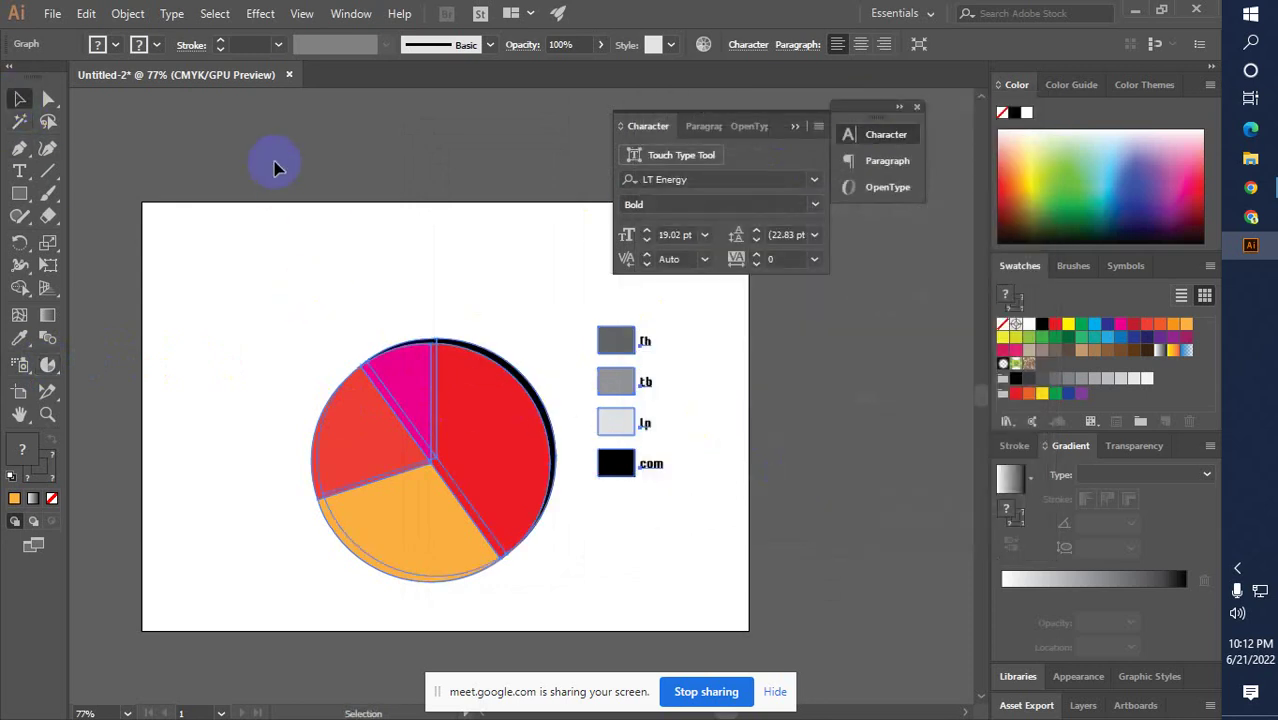
click(513, 420)
click(585, 462)
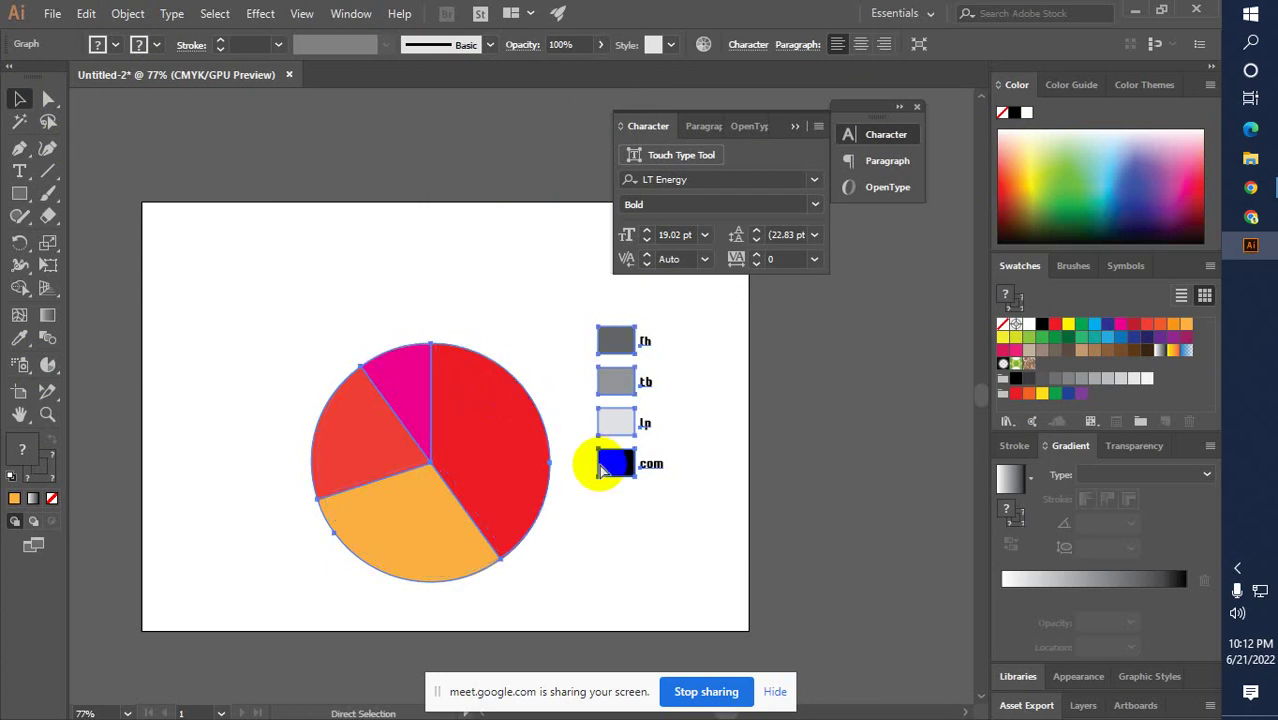
click(508, 442)
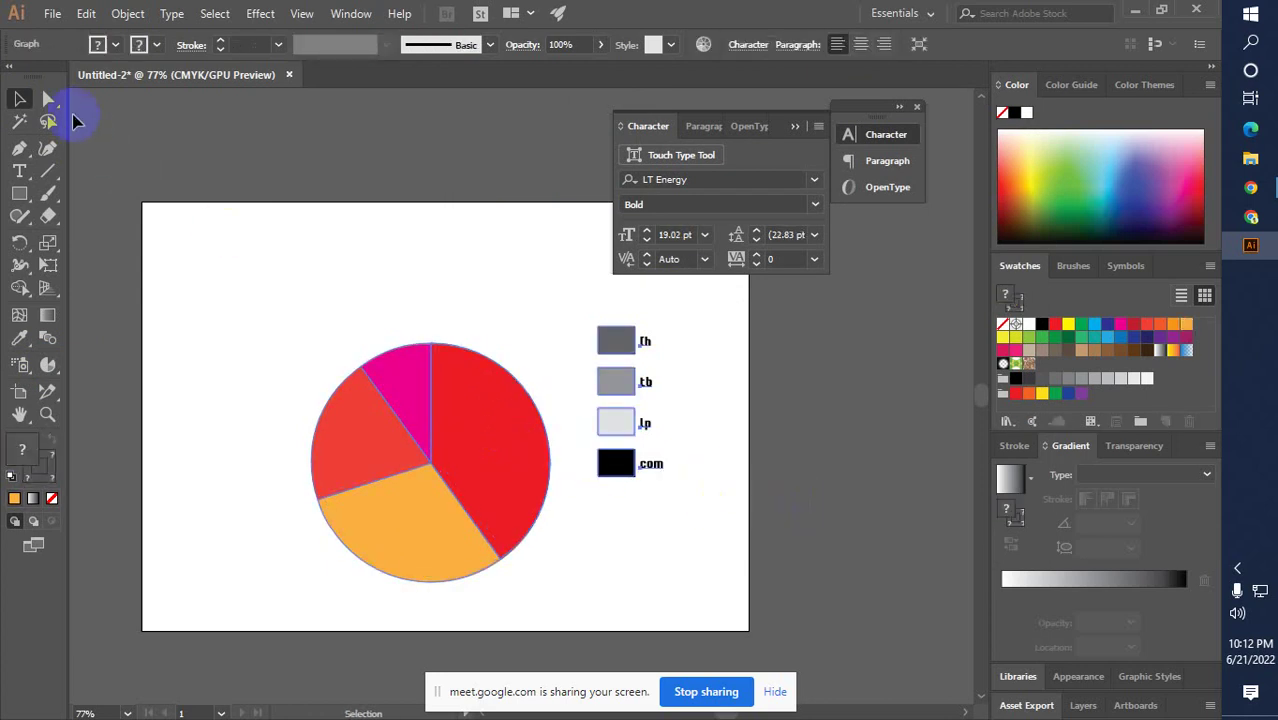
Try to apply Add Drop Shadow and First Row in Front to only the red pie slice through the graph type options
click(48, 98)
click(491, 451)
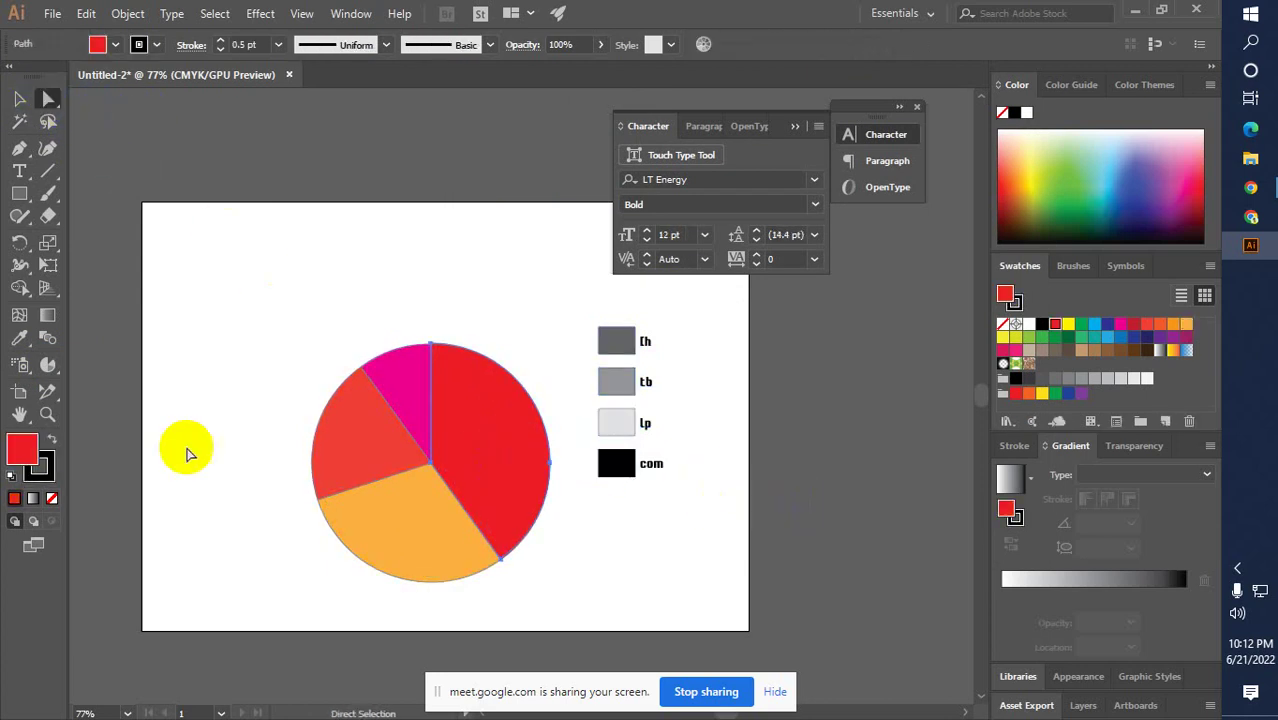
double_click(47, 364)
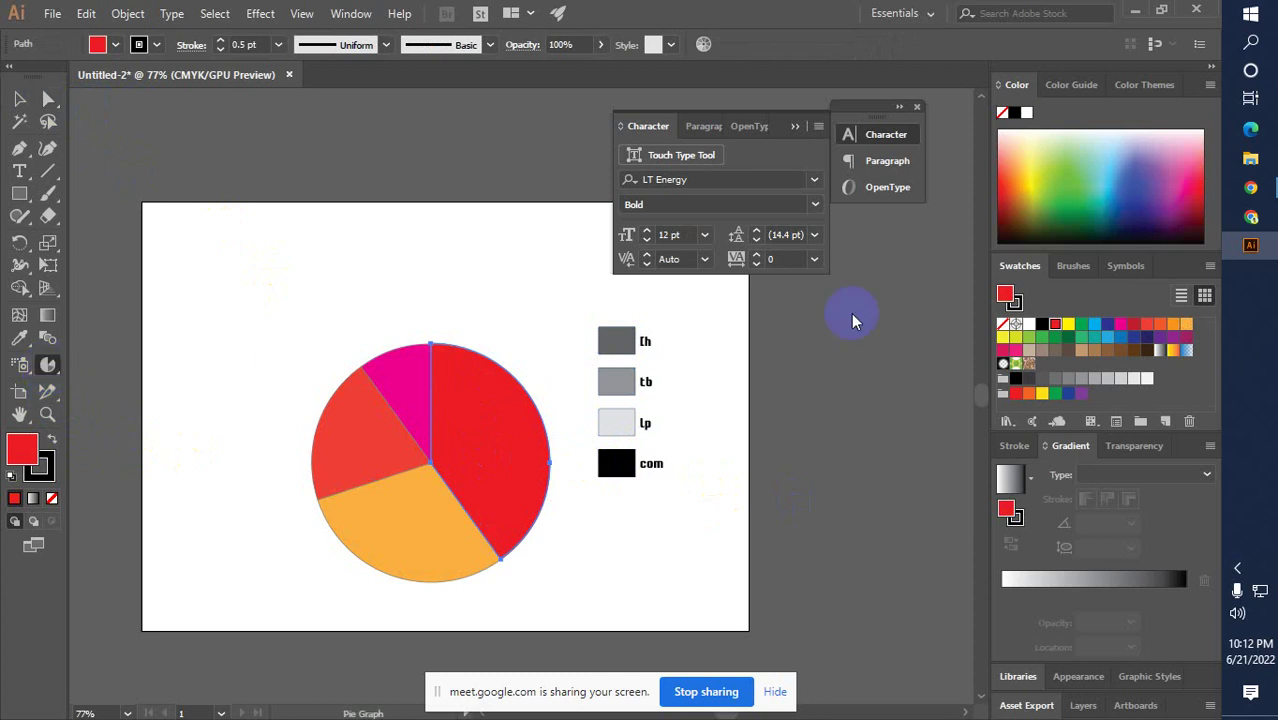
click(674, 302)
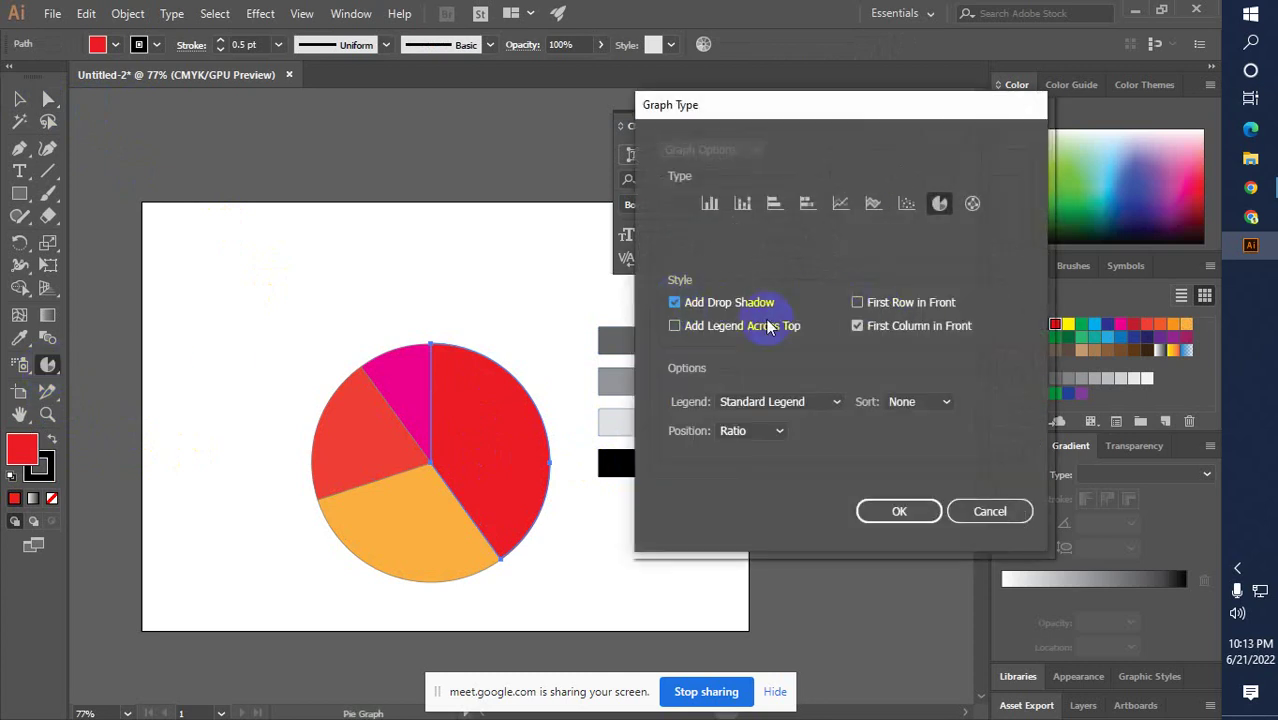
click(858, 303)
click(893, 514)
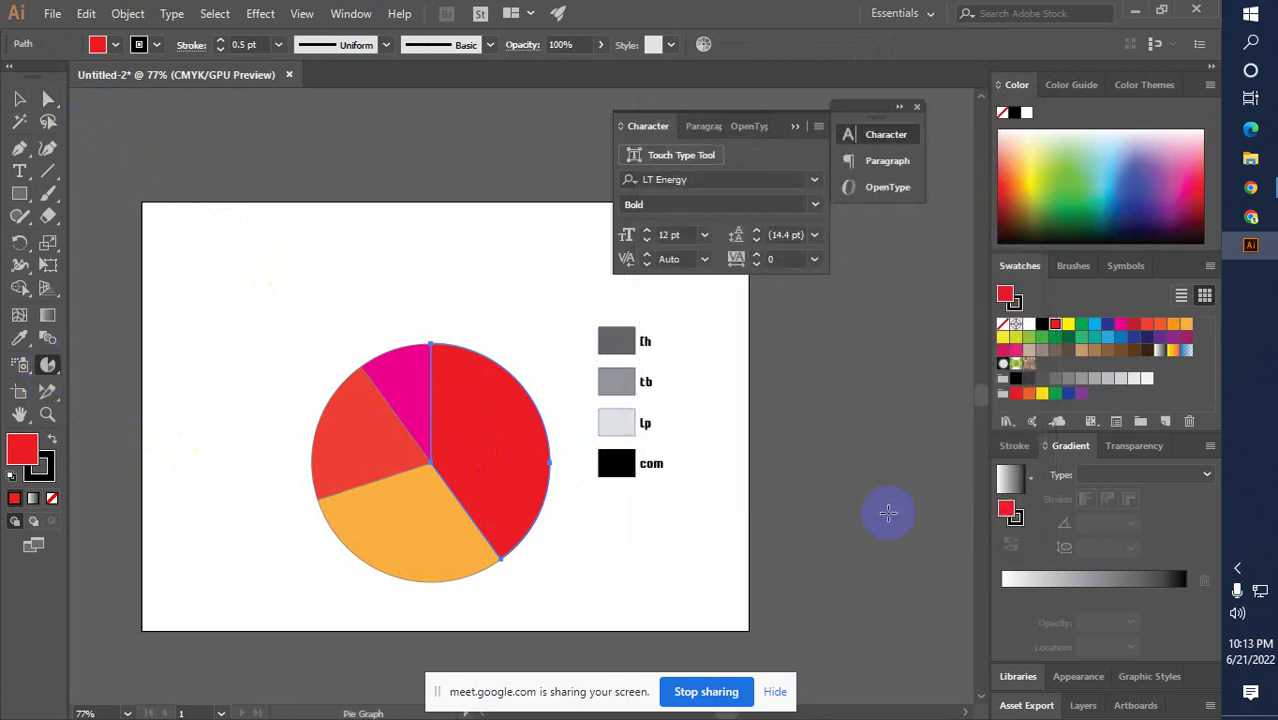
click(887, 511)
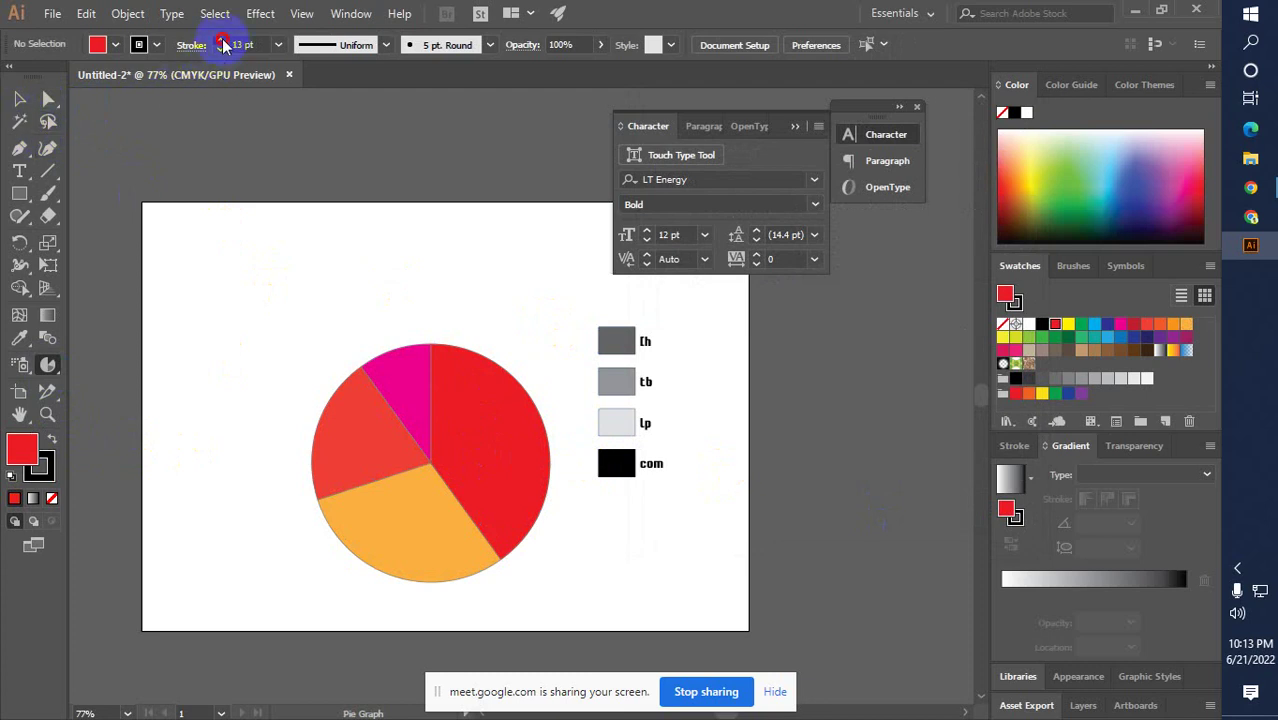
Select only the red pie slice and thicken its black stroke to 5 pt
click(224, 44)
click(19, 98)
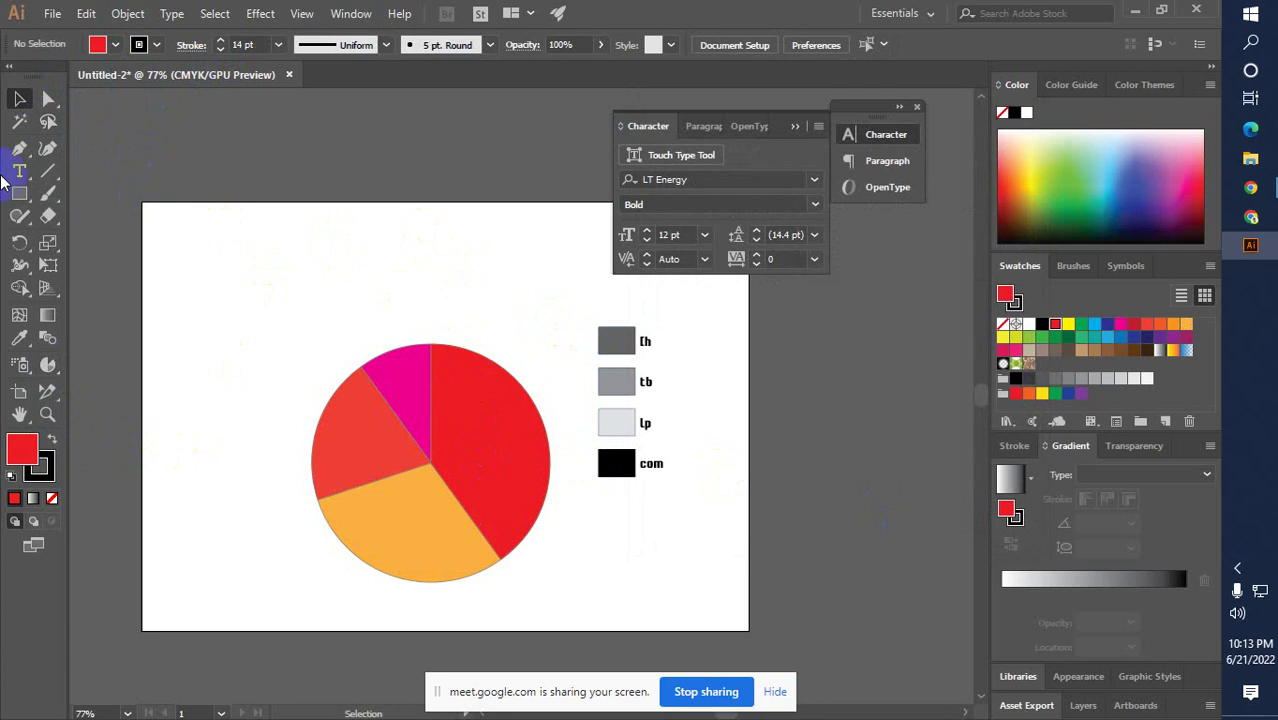
click(48, 98)
click(535, 434)
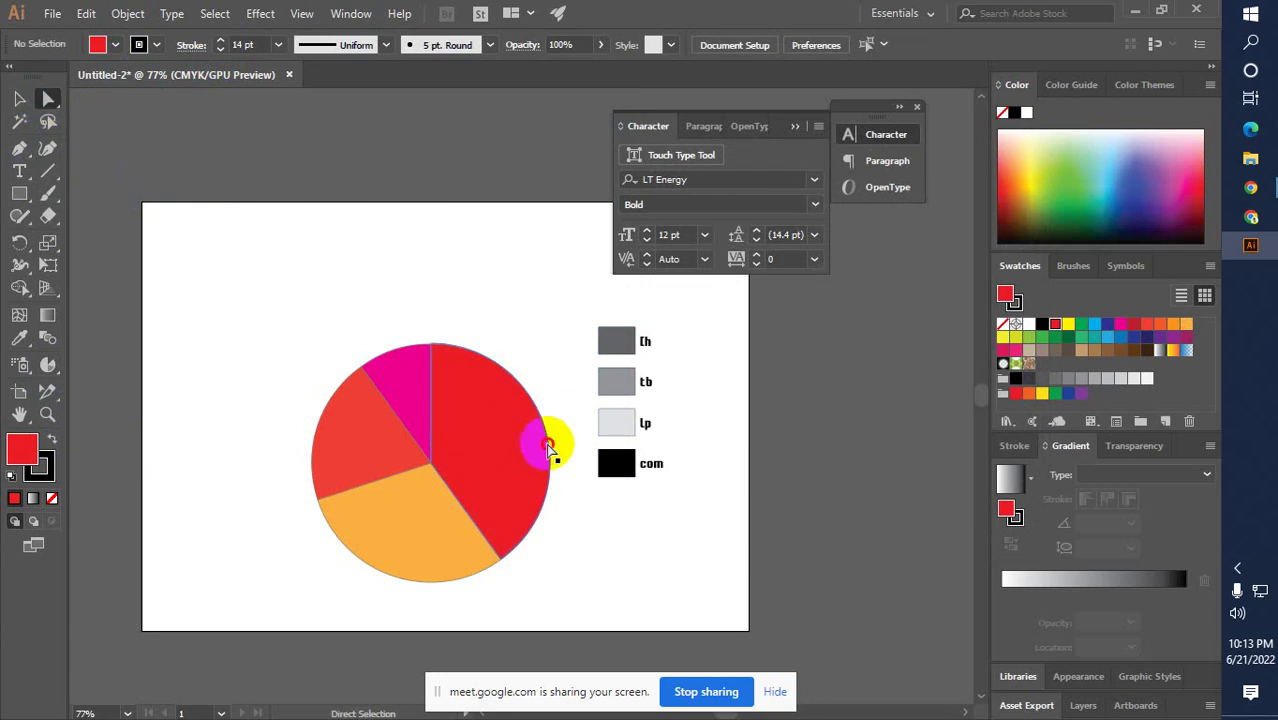
click(221, 41)
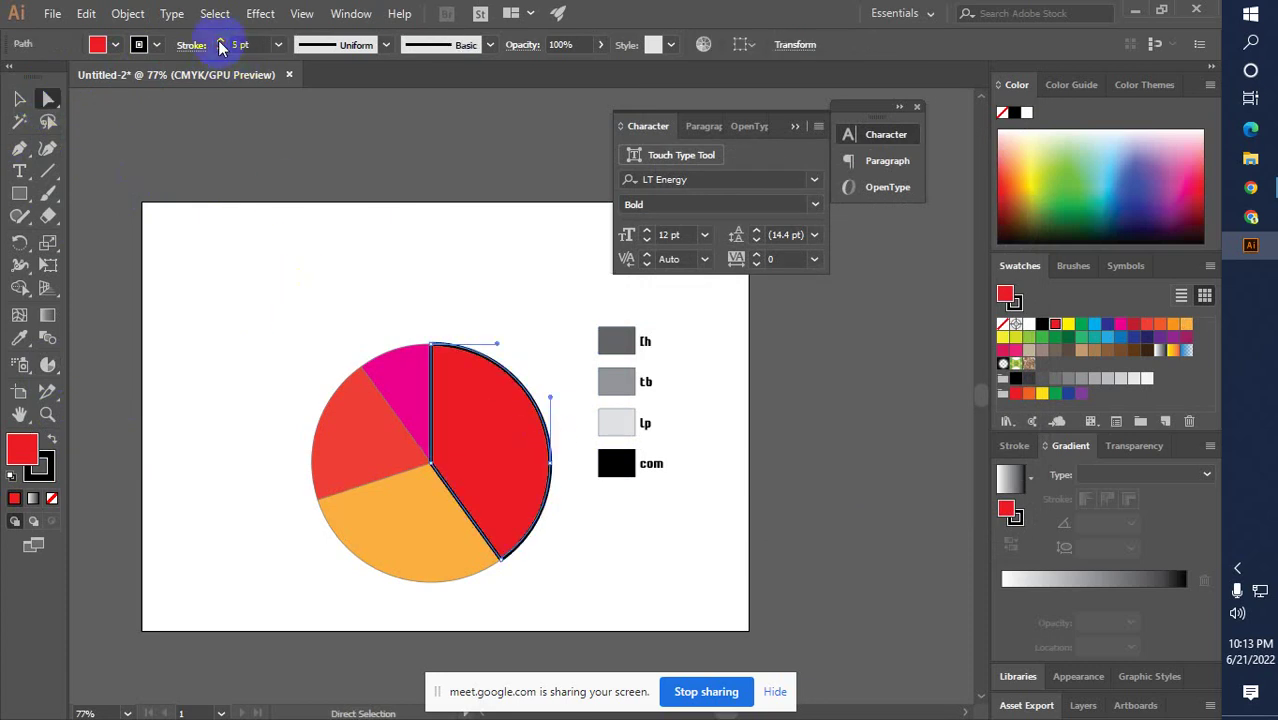
In the graph type options, turn off First Column in Front and set Sort to First, keeping Standard Legend and Ratio position
click(48, 337)
double_click(47, 363)
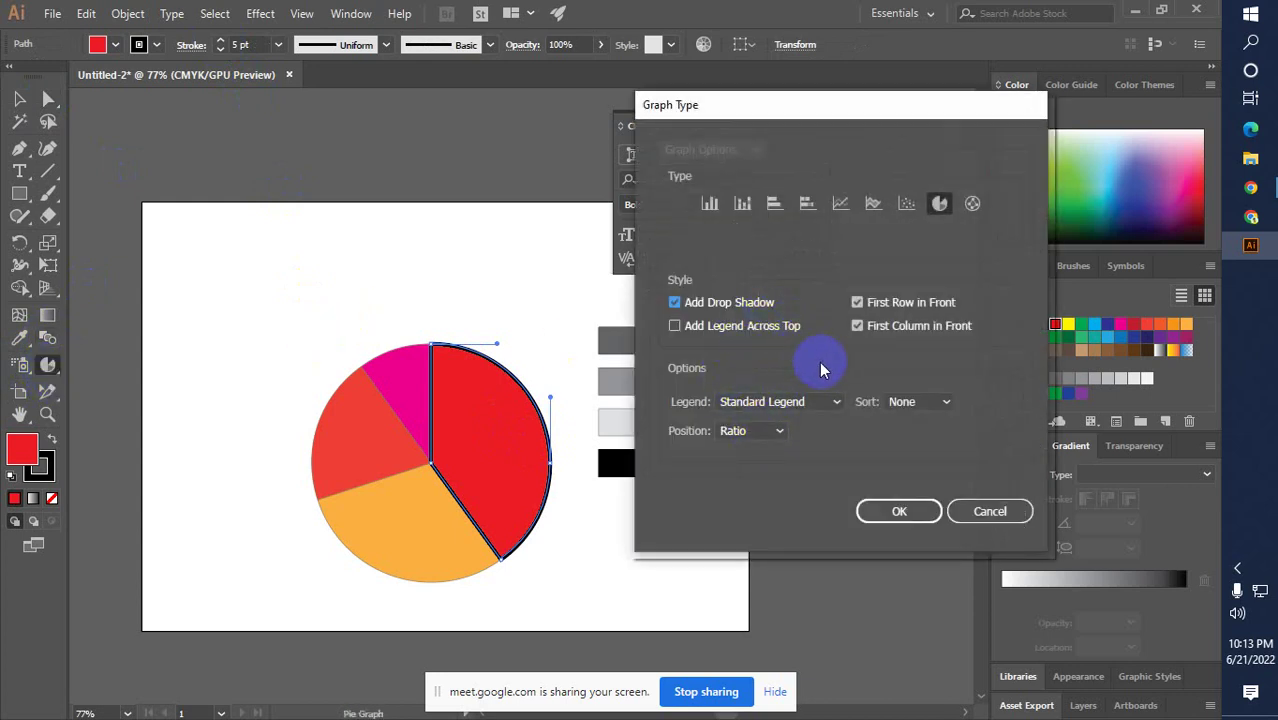
click(830, 403)
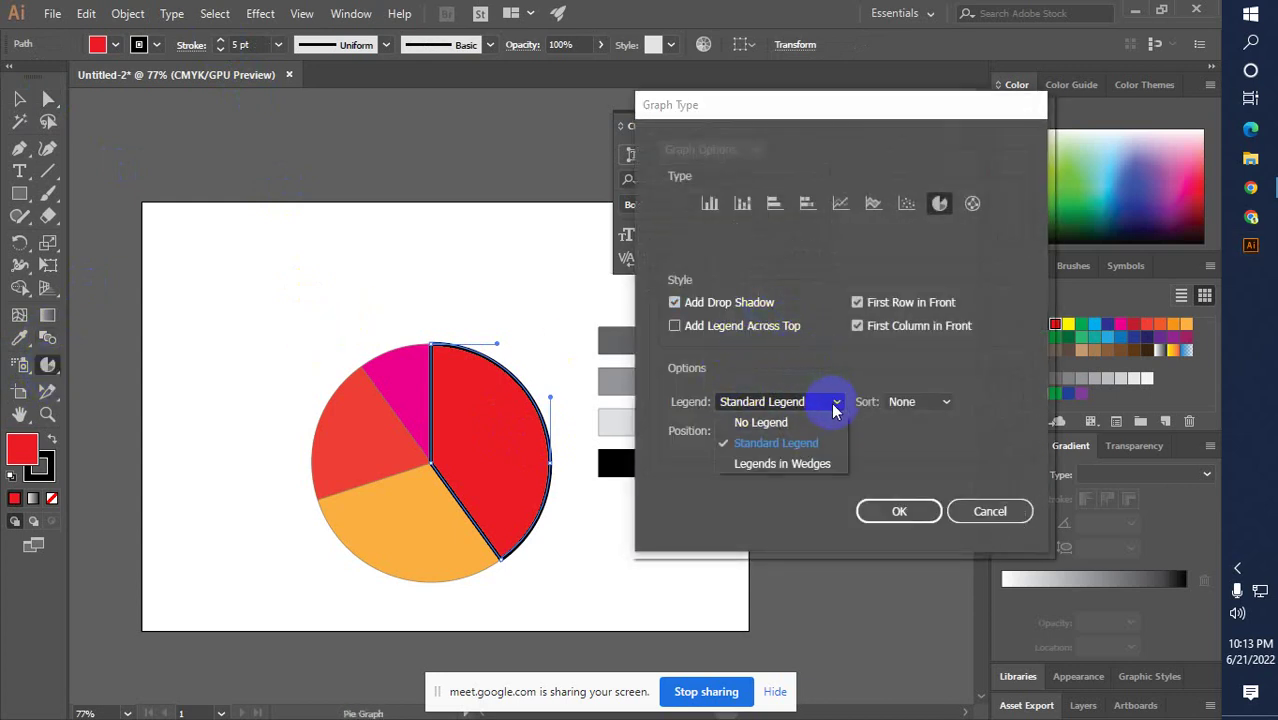
click(762, 442)
click(777, 436)
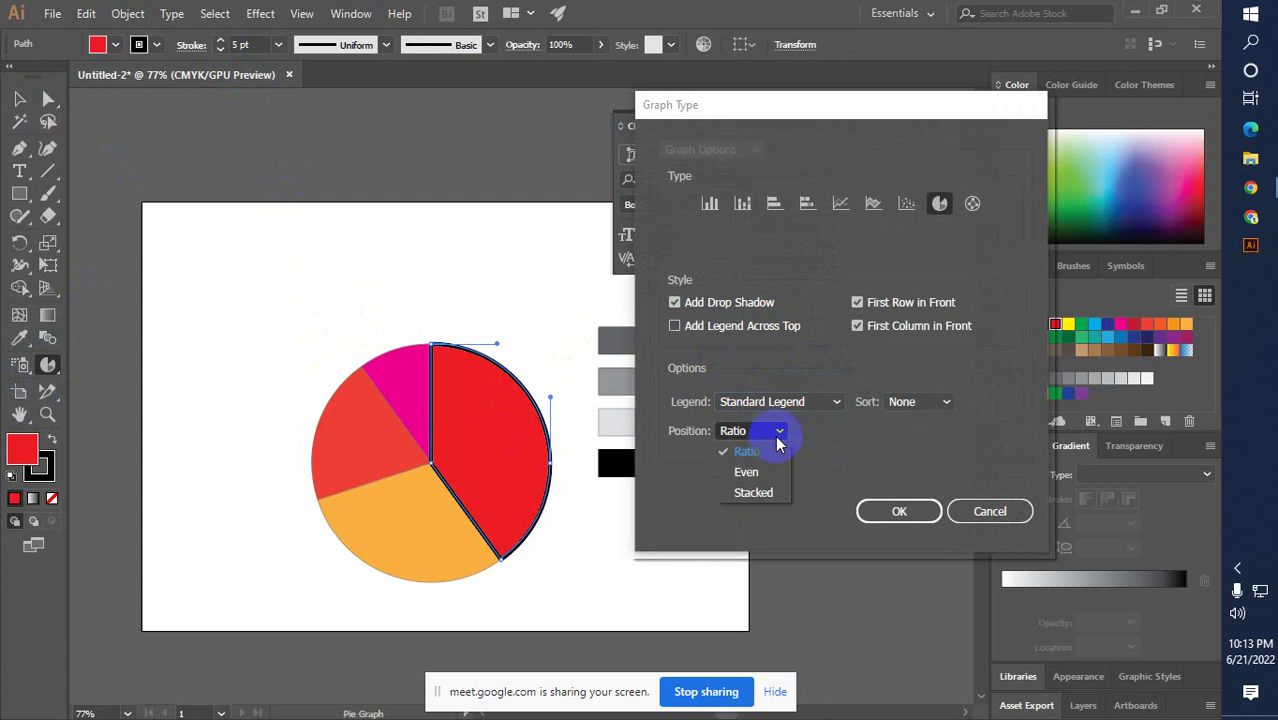
click(779, 443)
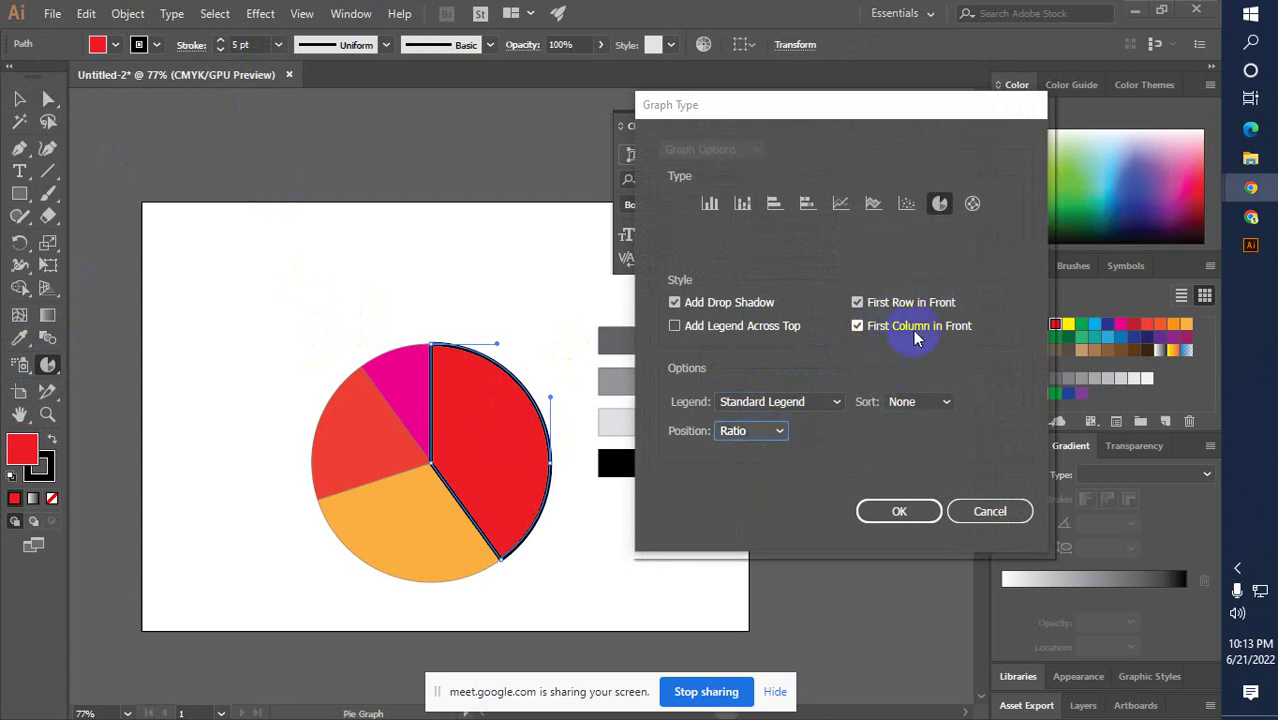
click(857, 326)
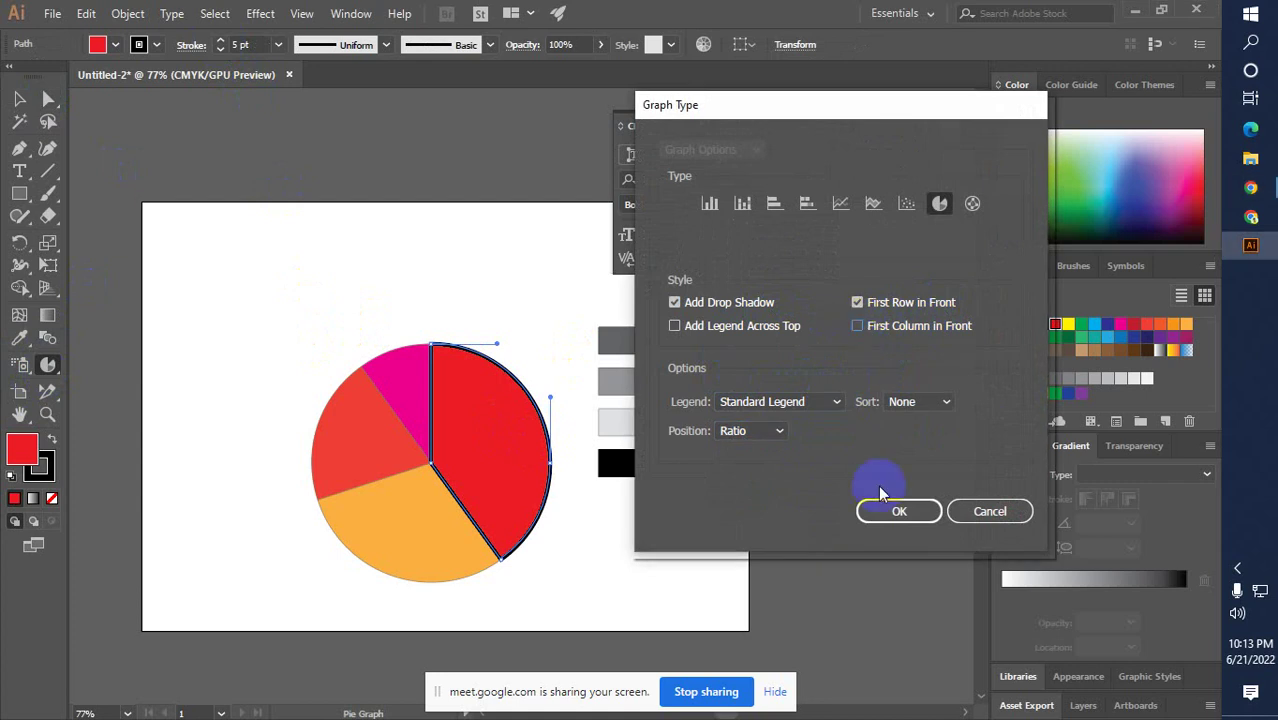
click(898, 512)
click(941, 404)
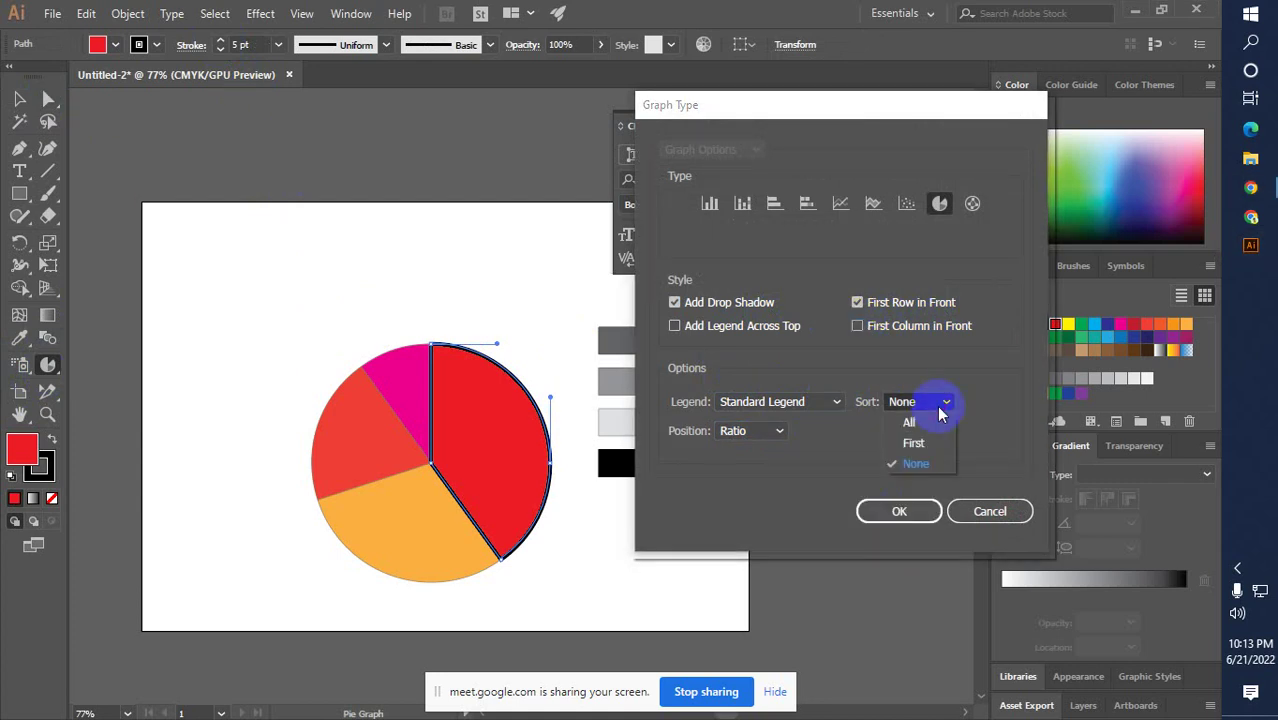
click(913, 443)
click(895, 512)
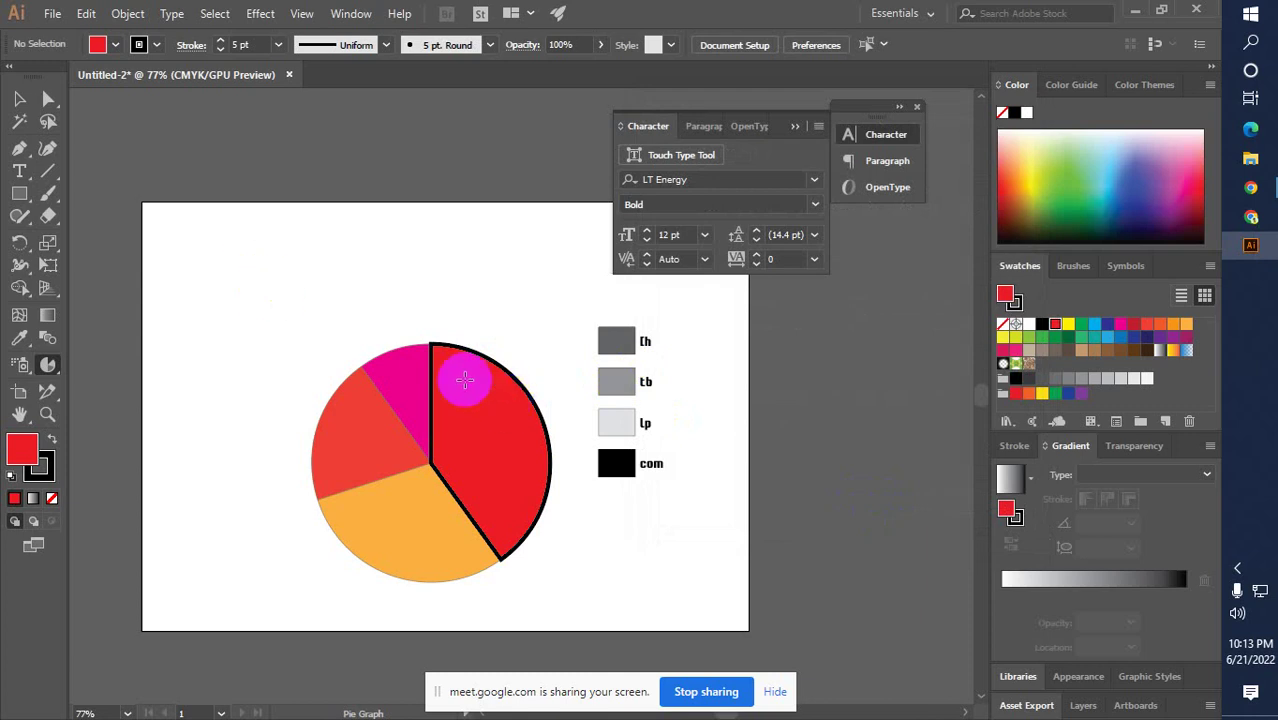
Reduce the stroke weight of the red pie slice to 0.5 pt and deselect it
click(19, 98)
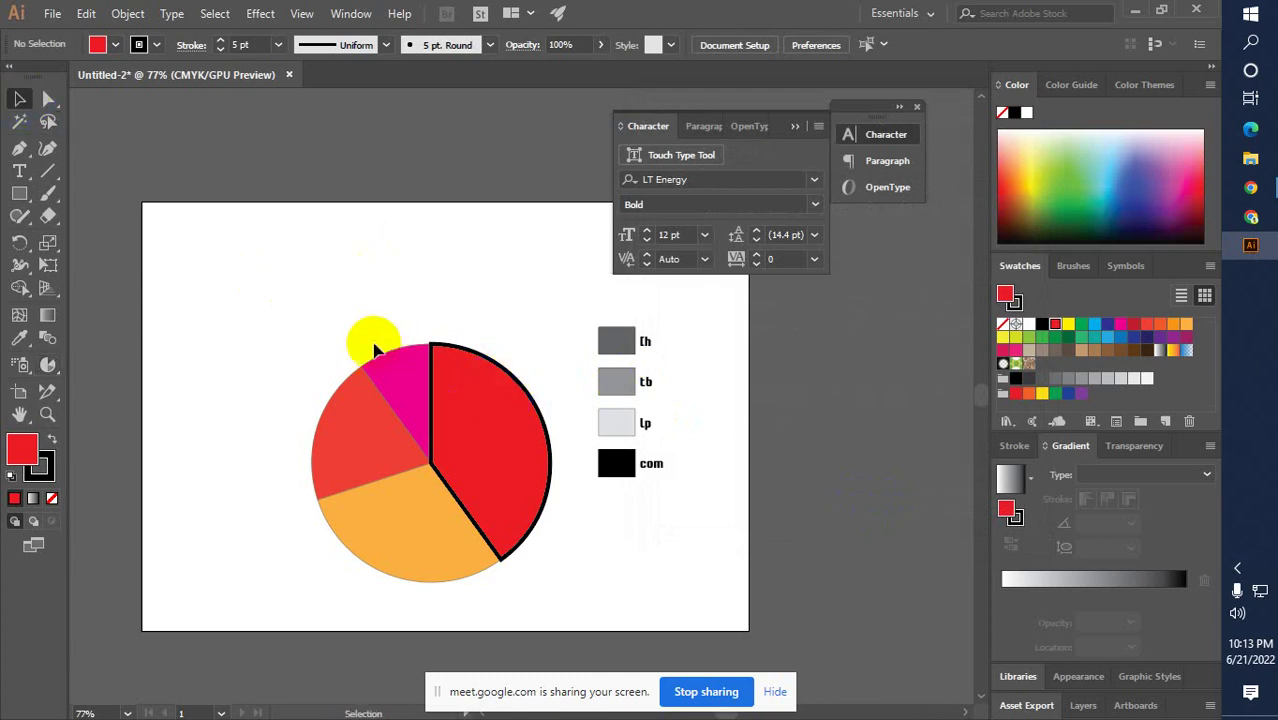
click(468, 434)
click(512, 373)
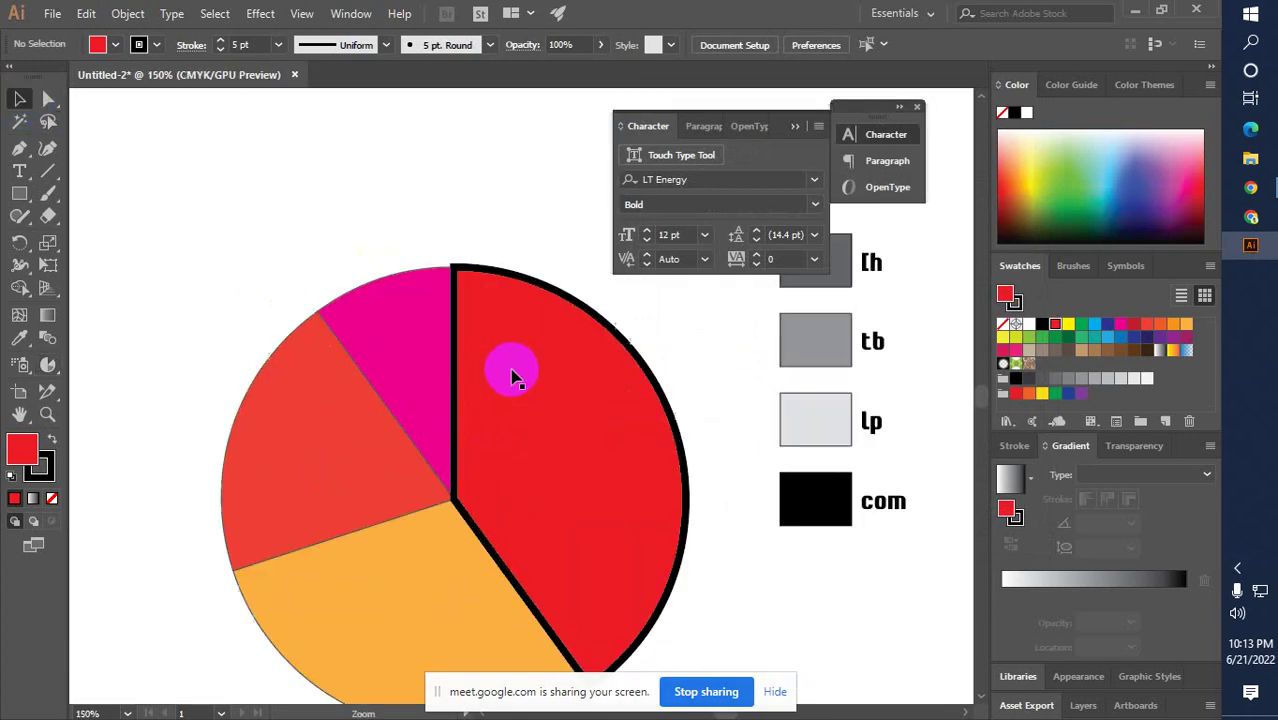
click(512, 373)
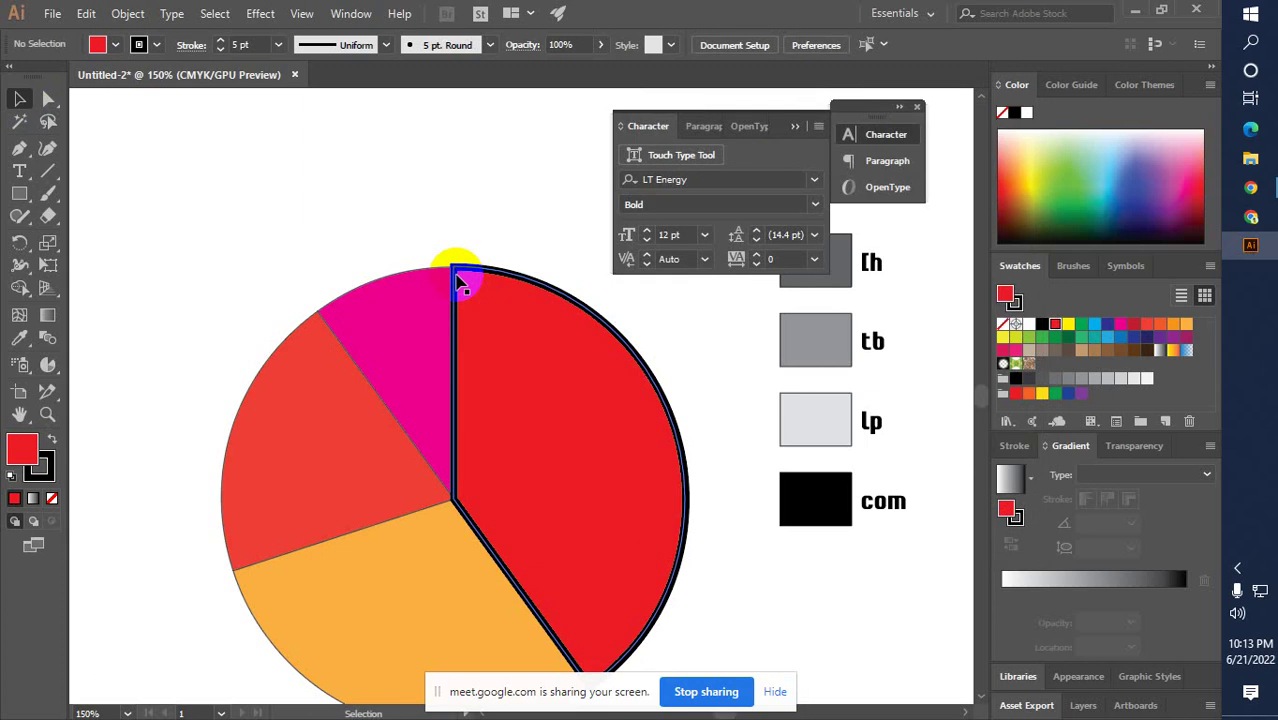
scroll(456, 283, down, 1)
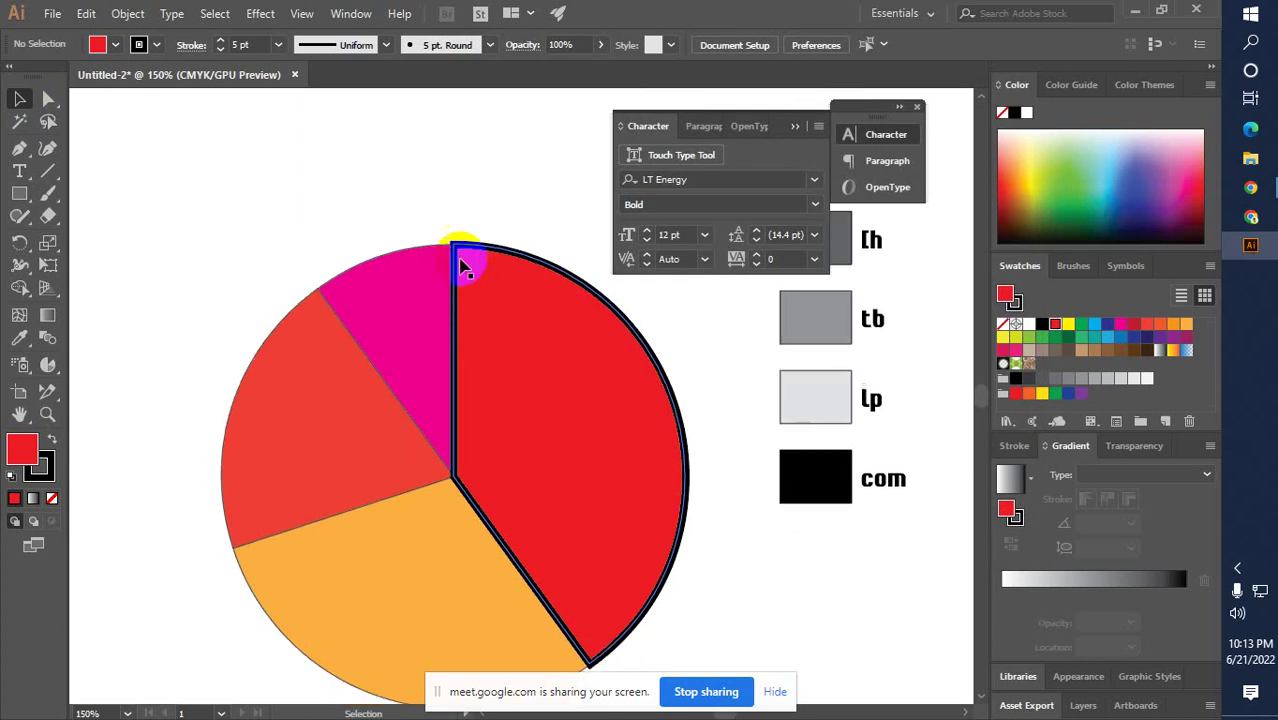
scroll(465, 284, down, 2)
scroll(470, 283, down, 1)
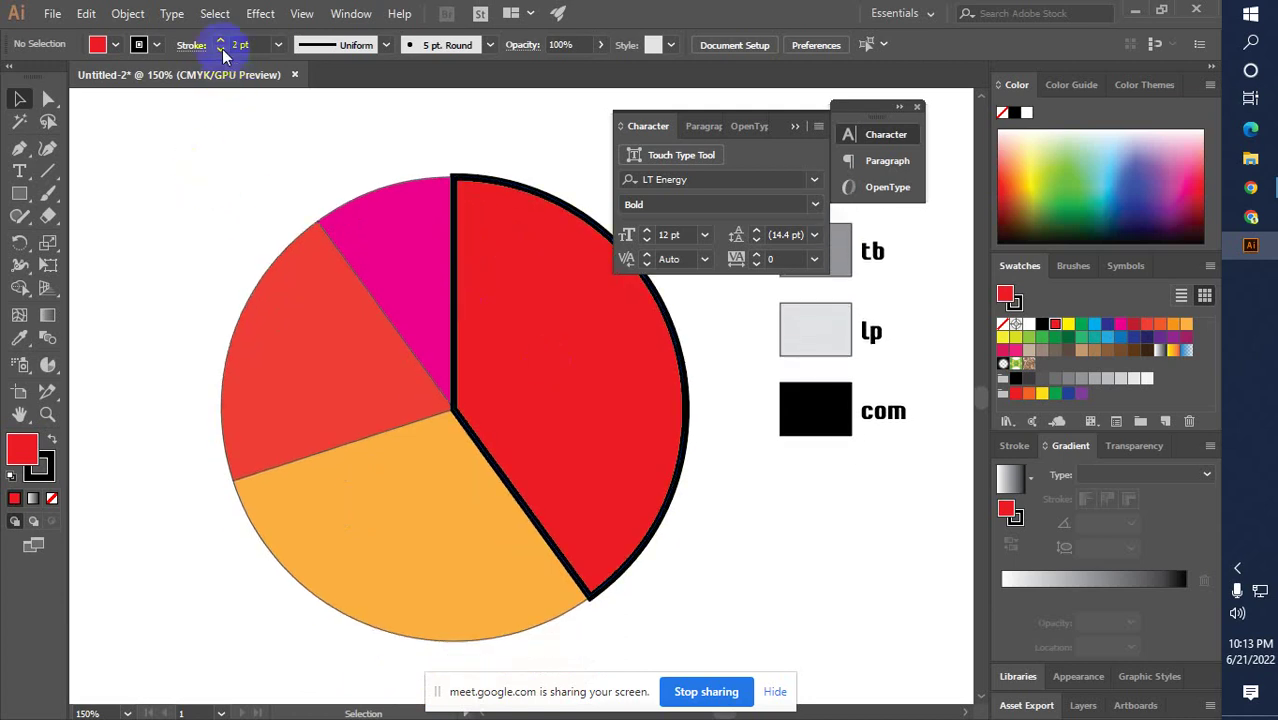
key(ctrl+a)
key(a)
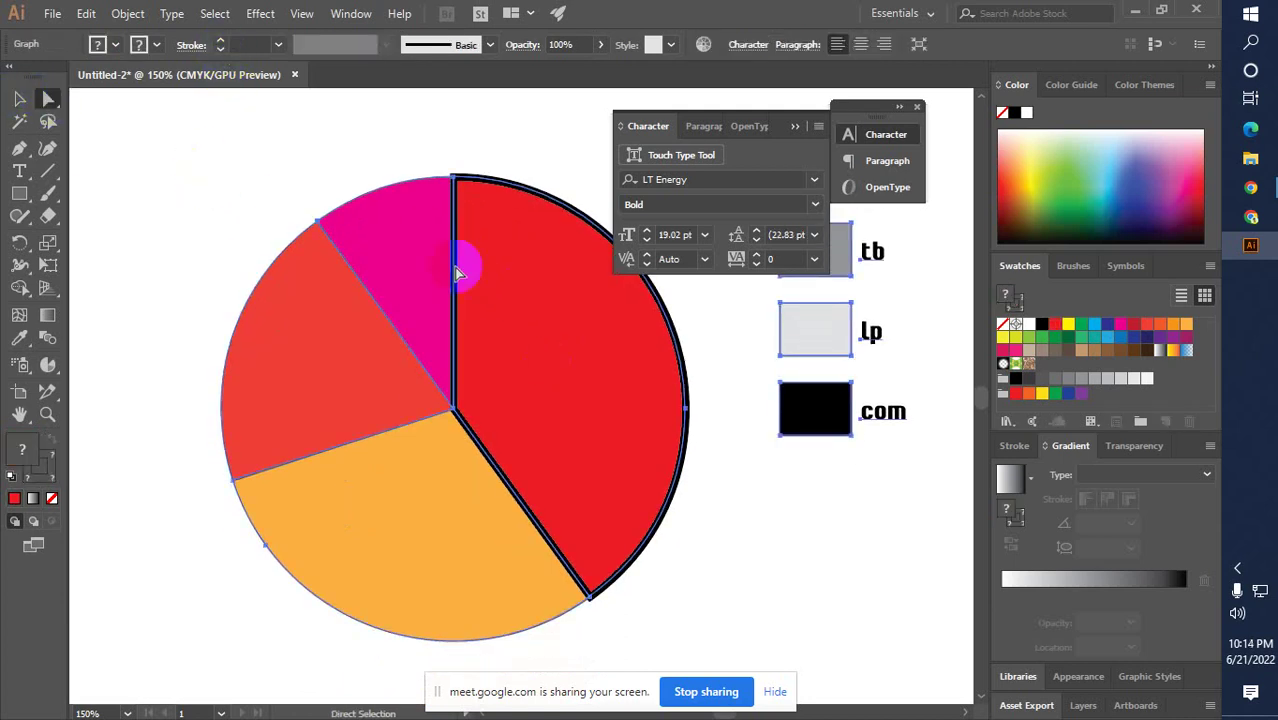
click(594, 319)
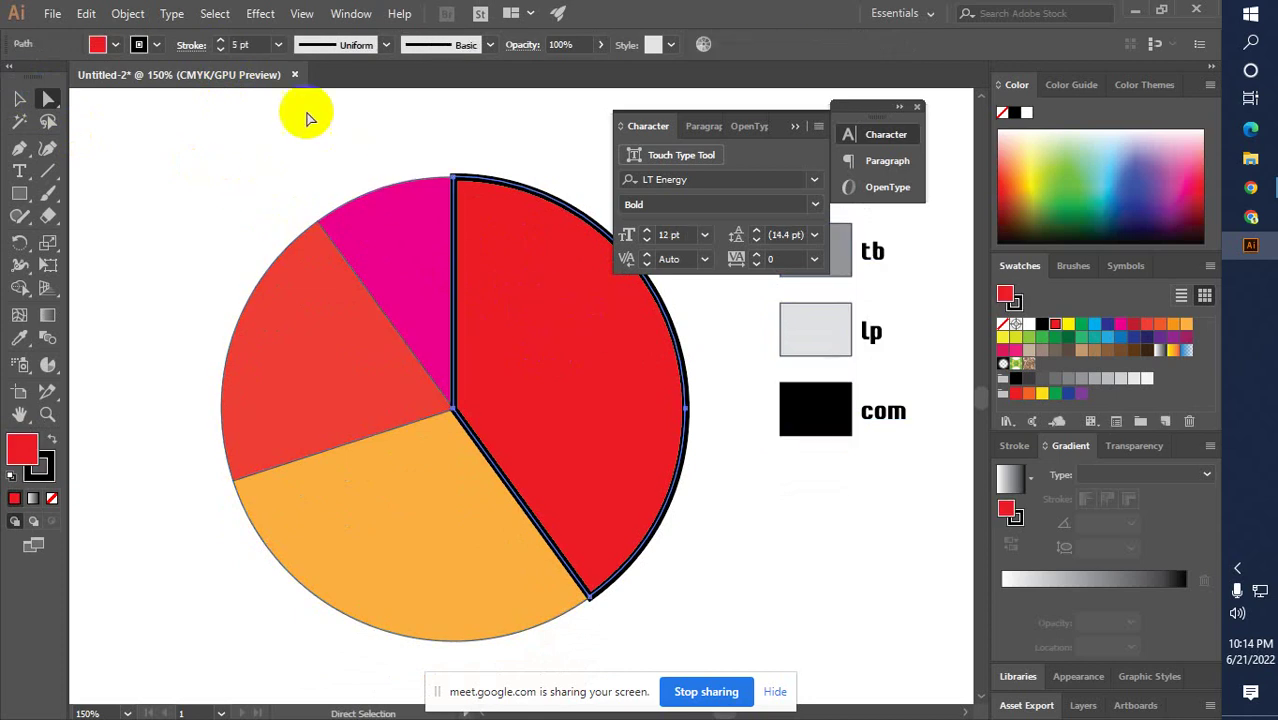
click(221, 50)
click(221, 50)
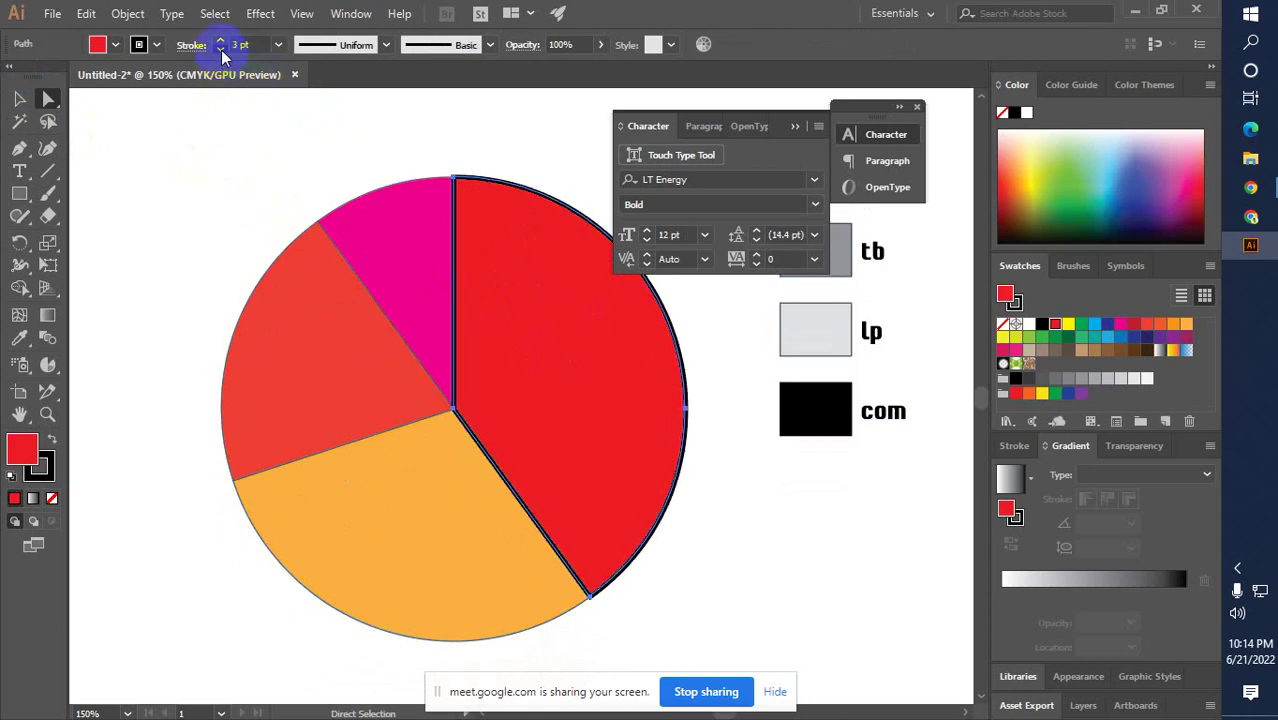
click(221, 50)
click(221, 50)
click(221, 50)
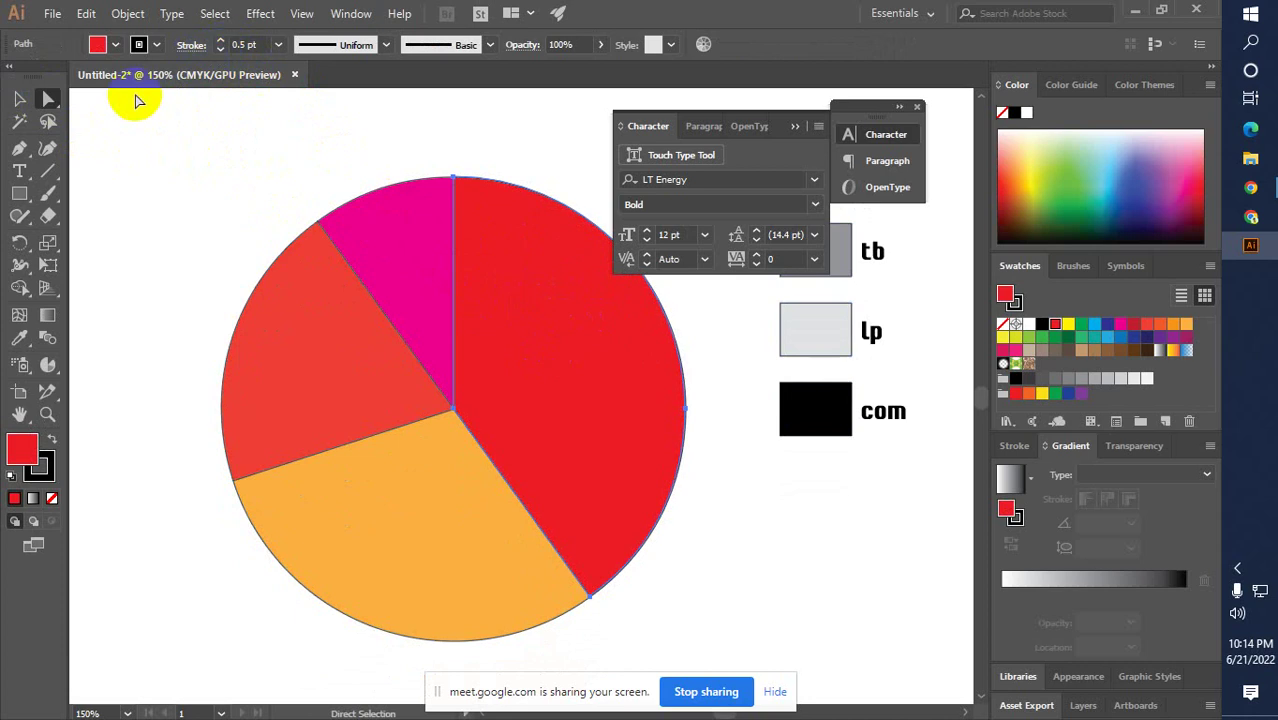
click(19, 98)
click(93, 270)
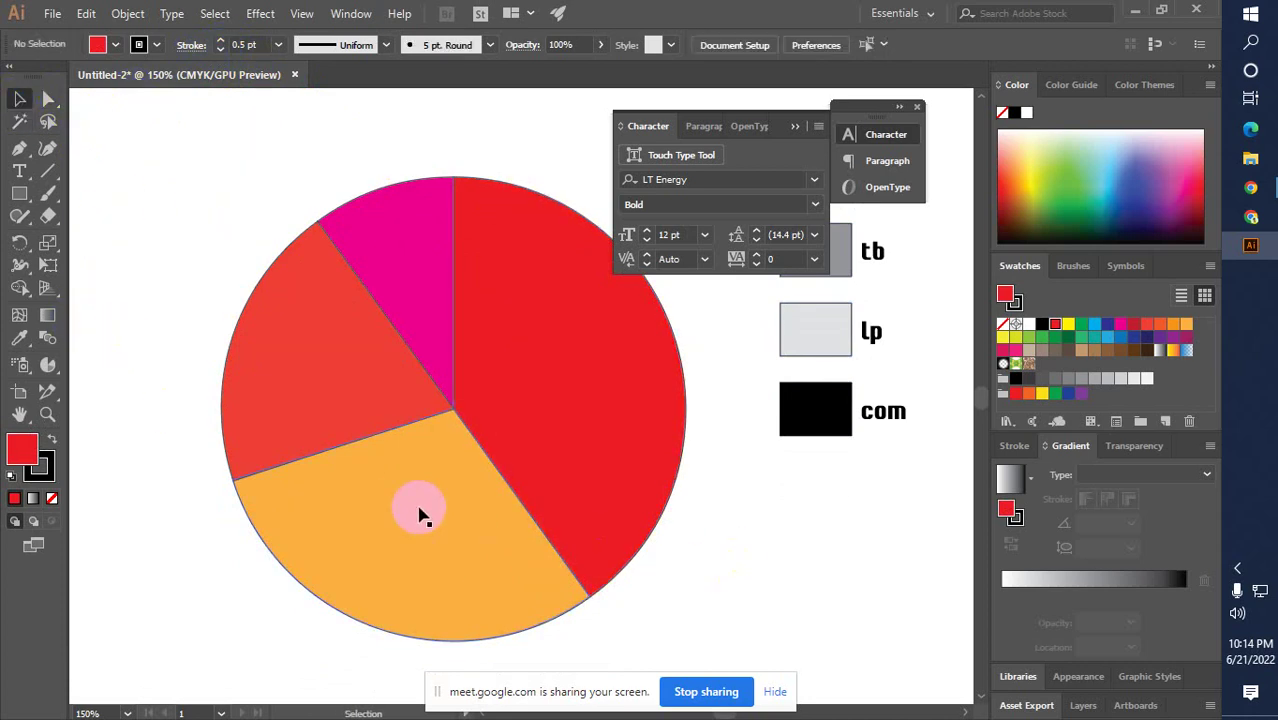
click(298, 553)
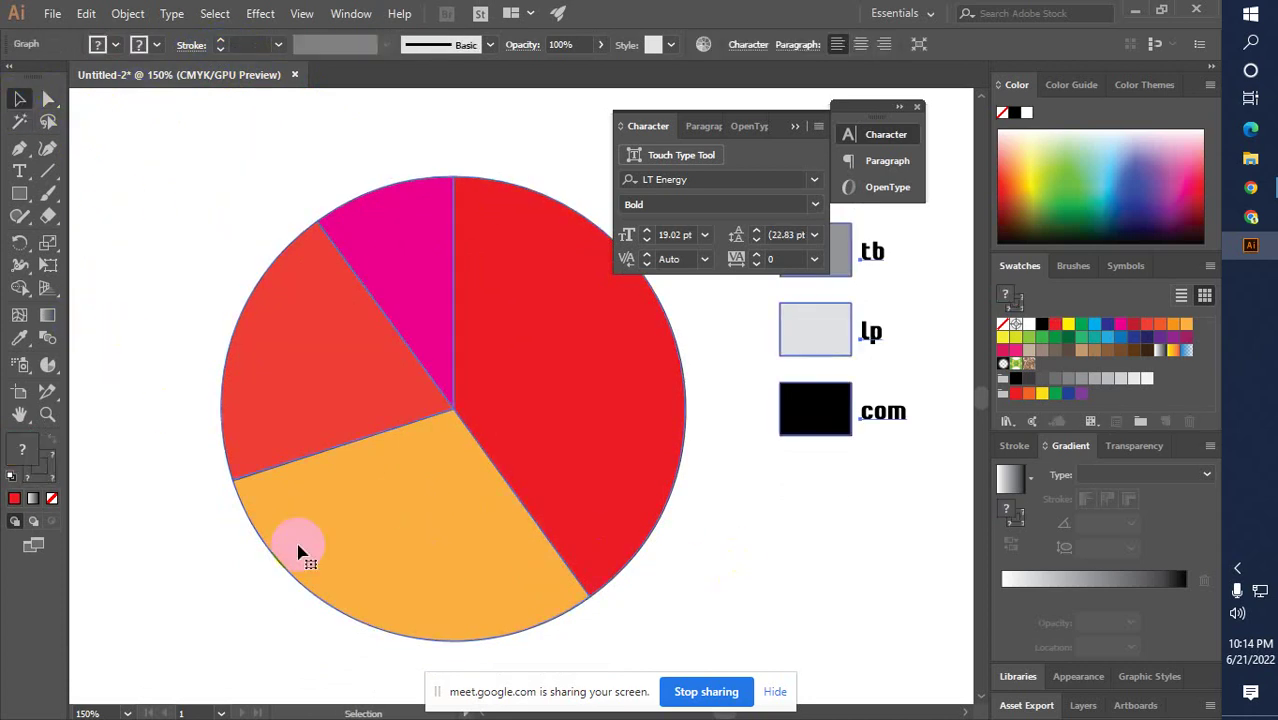
ctrl+alt+click(612, 450)
ctrl+alt+click(610, 452)
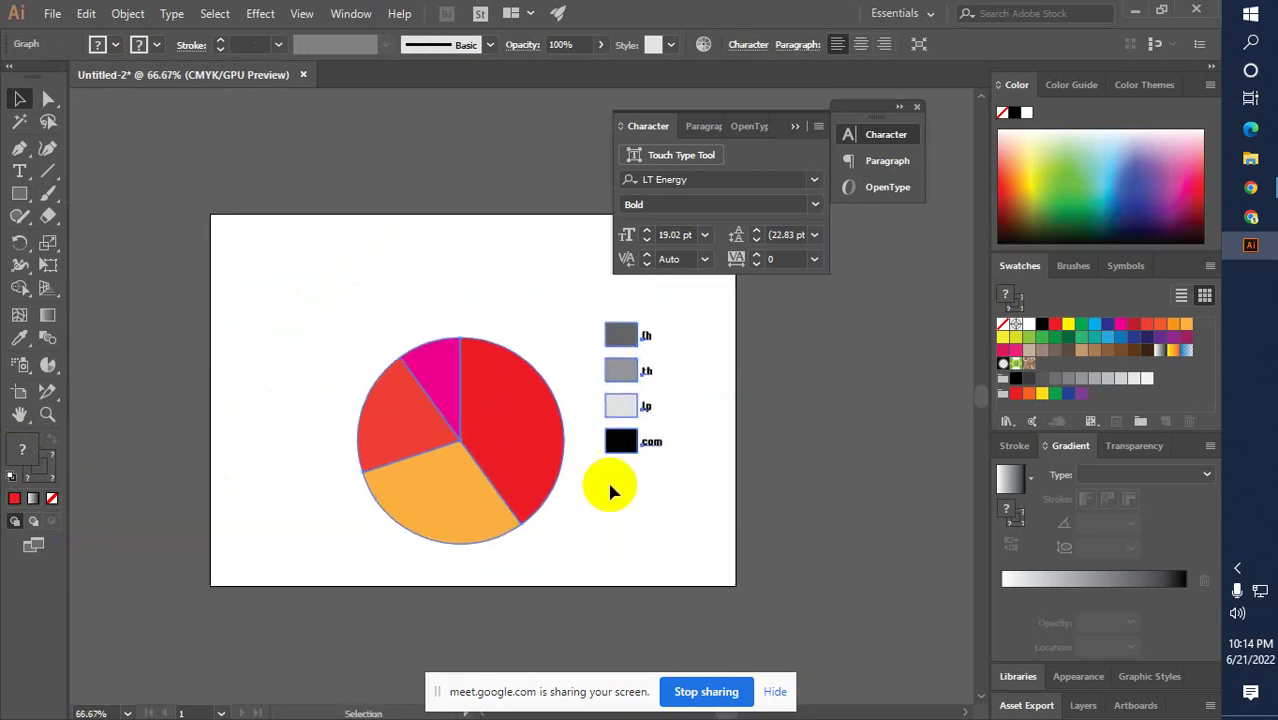
click(405, 328)
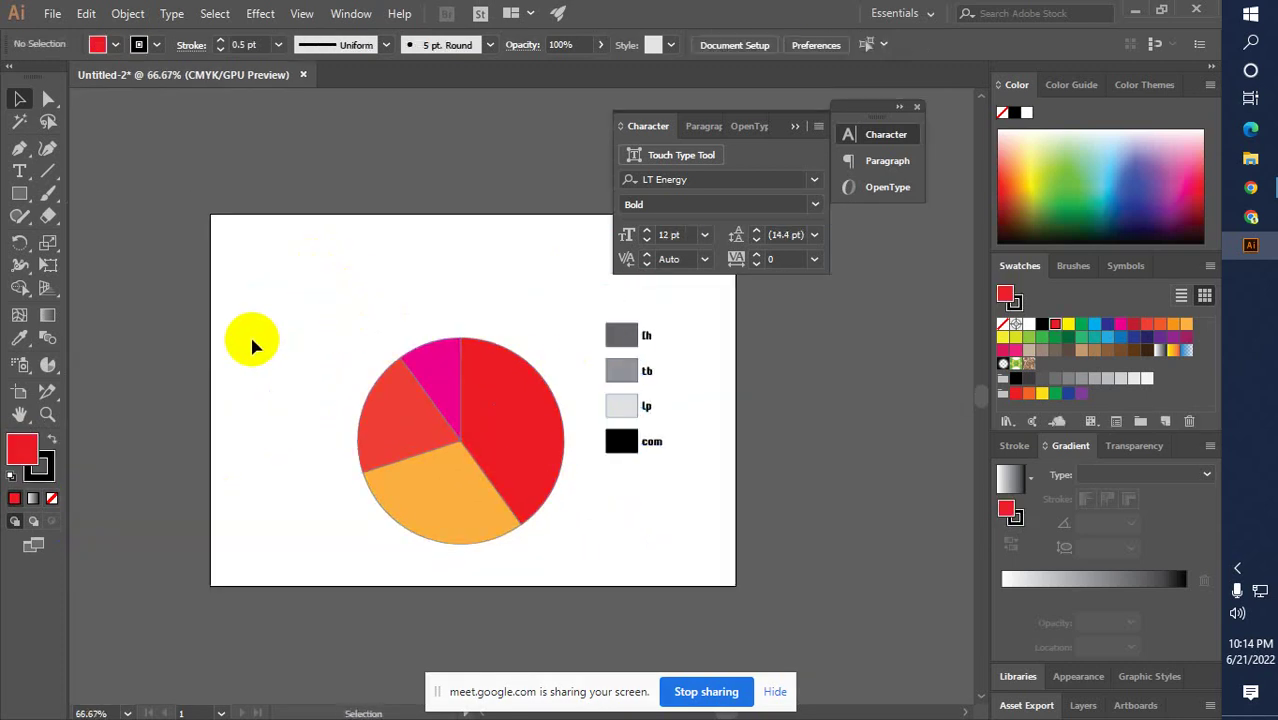
click(47, 365)
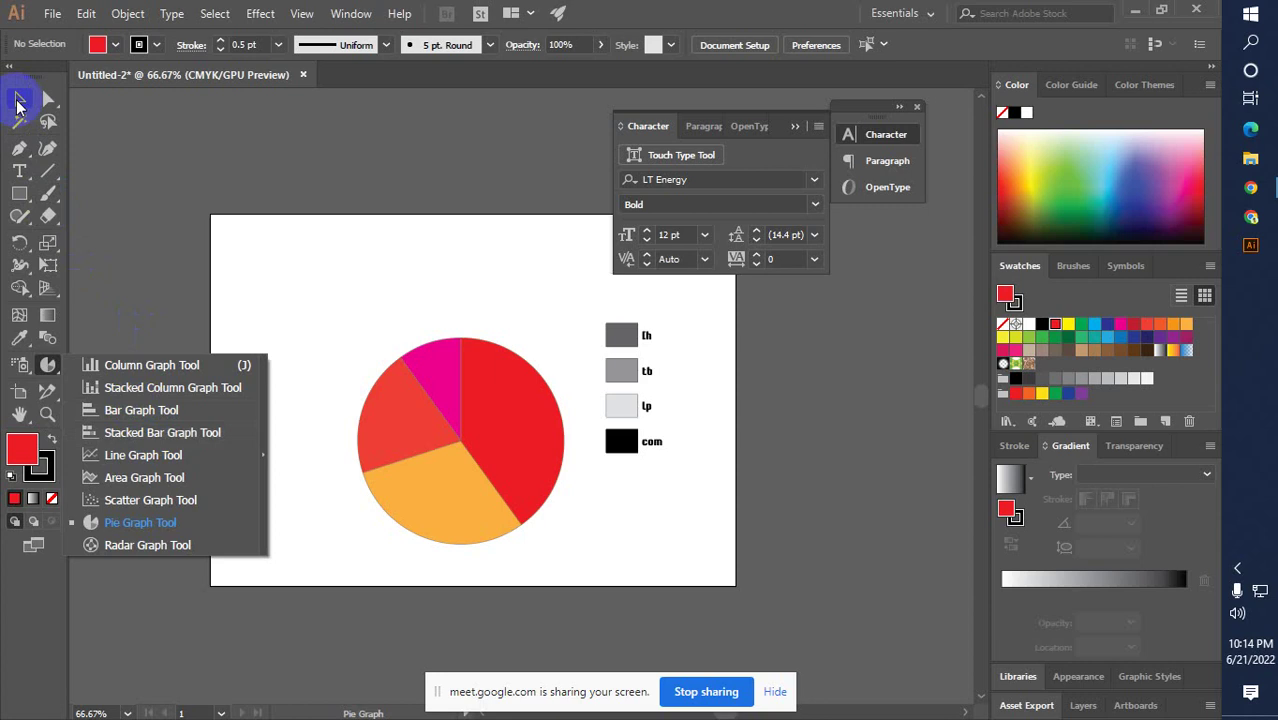
click(18, 105)
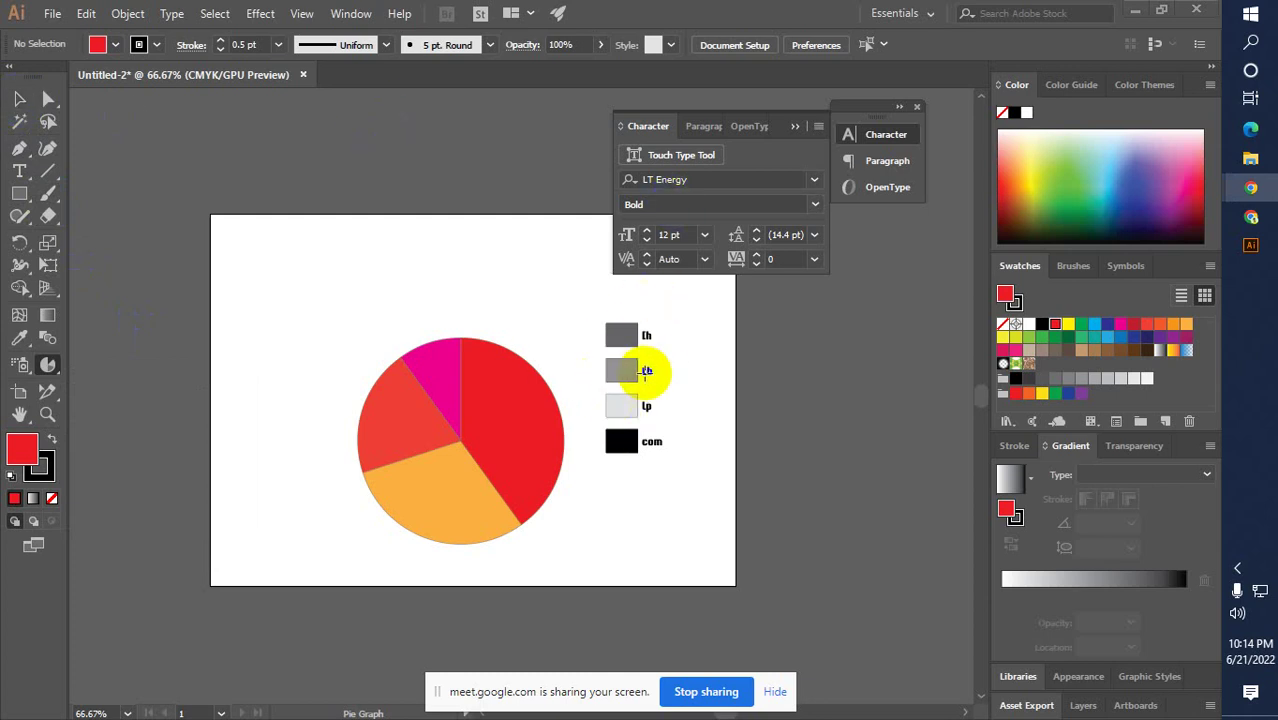
click(47, 366)
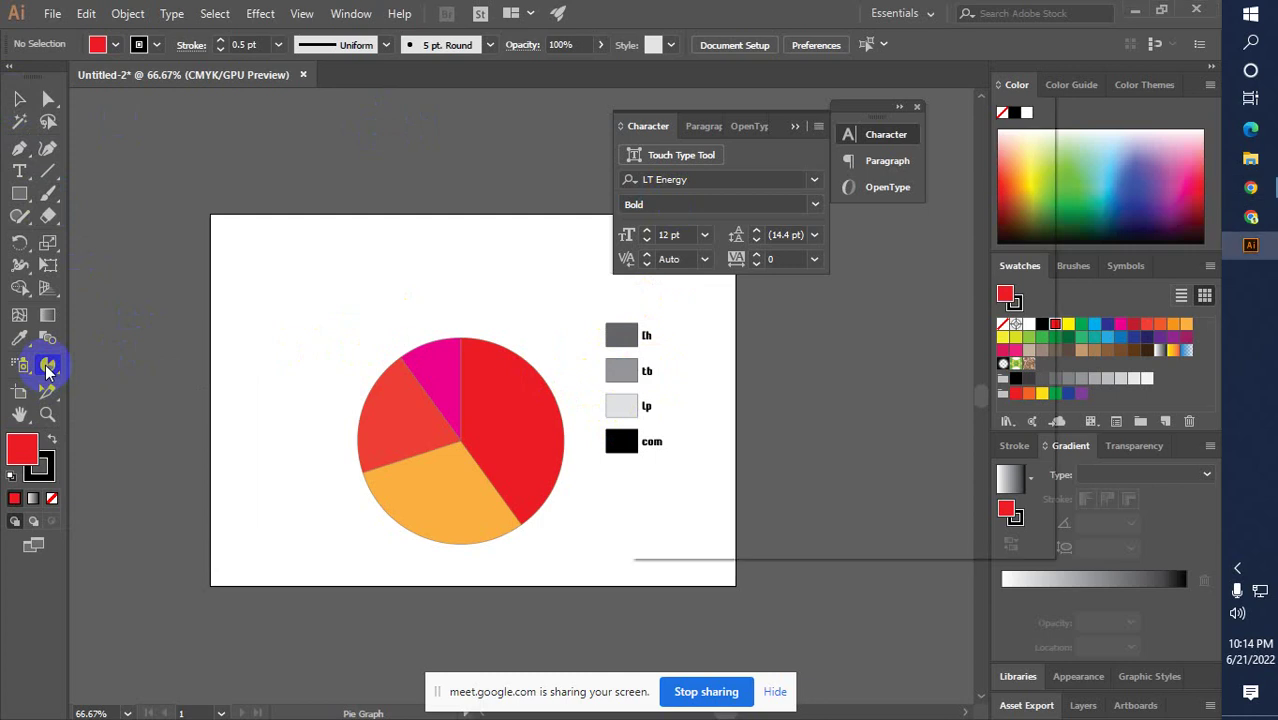
click(988, 511)
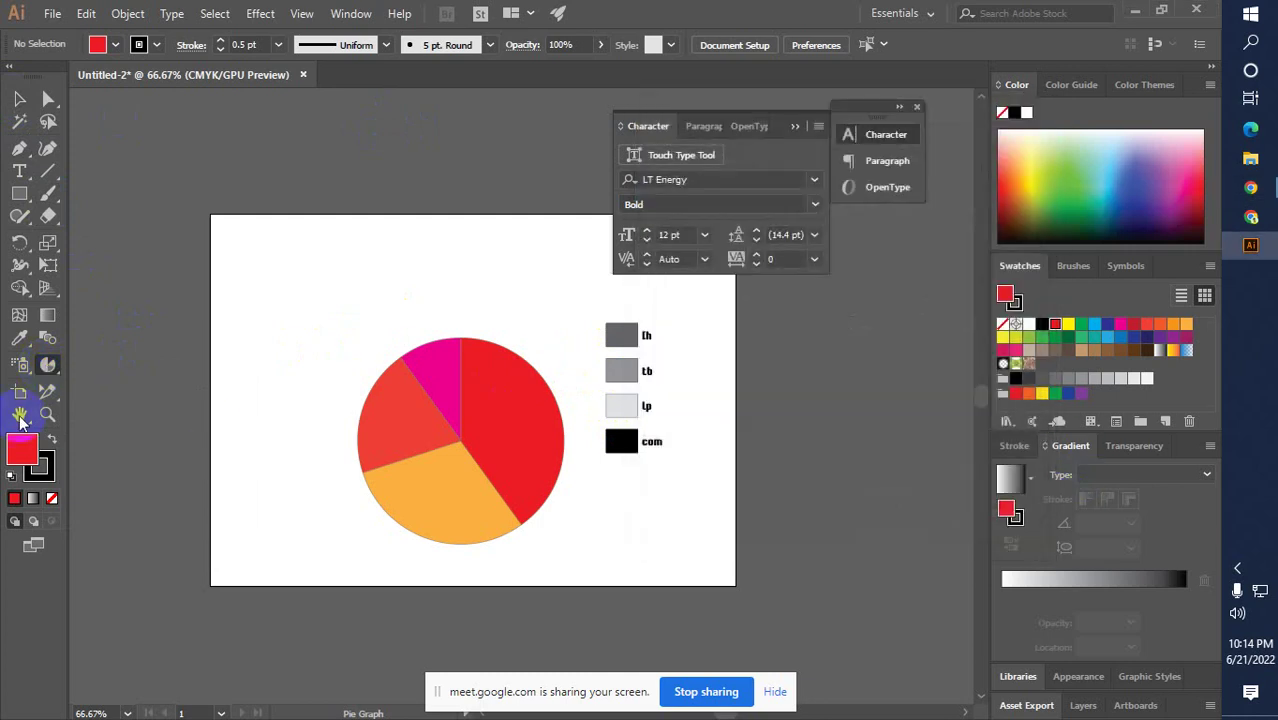
click(47, 366)
drag(47, 366, 174, 474)
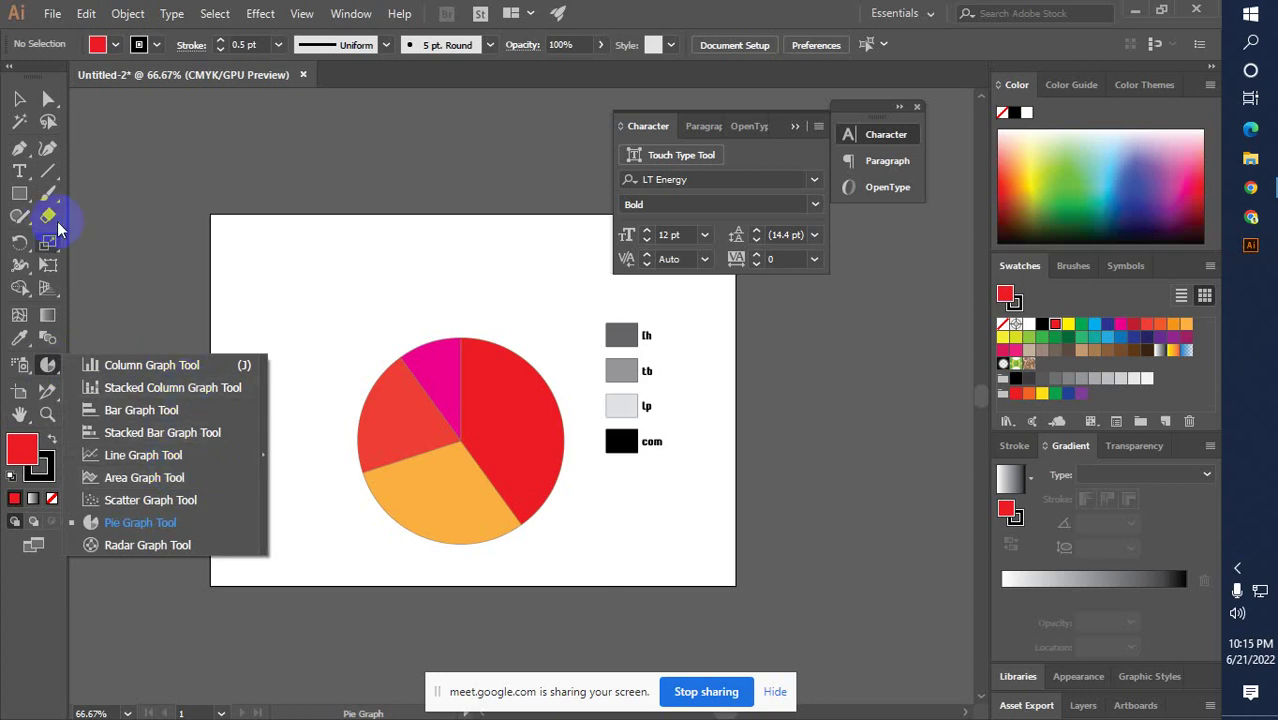
Select the whole pie graph together with its legend
click(19, 98)
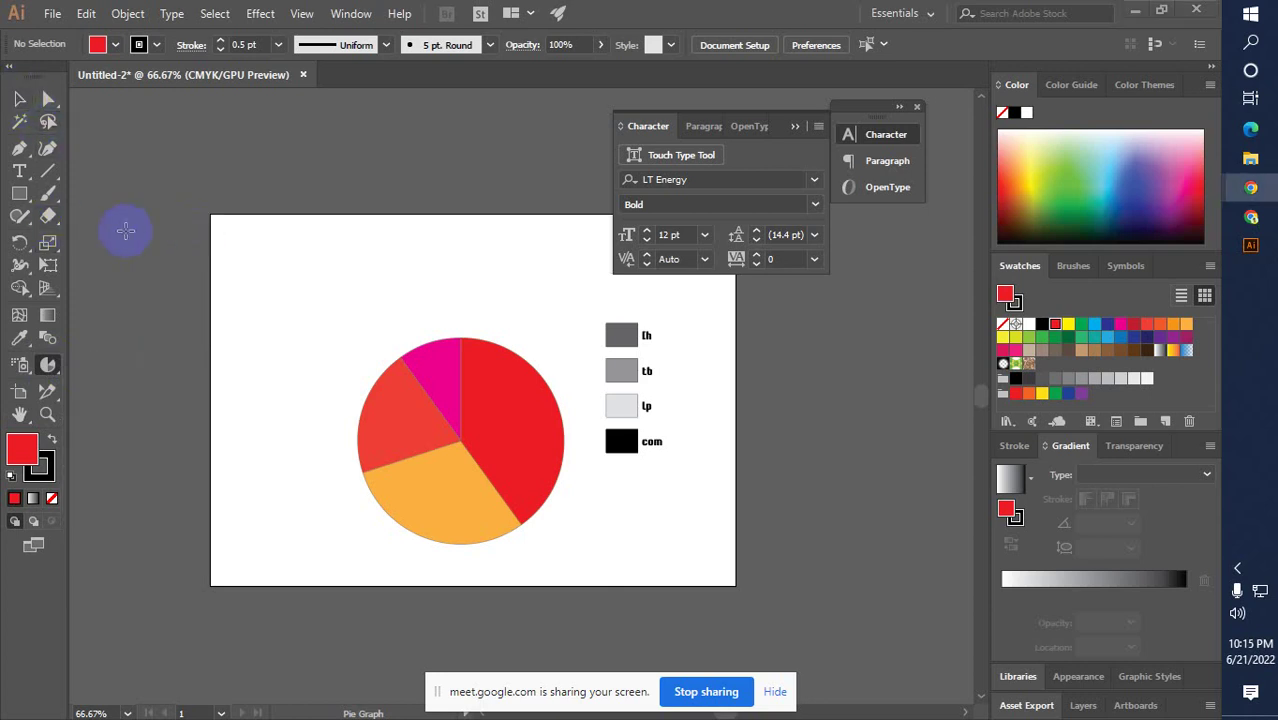
click(19, 98)
click(408, 418)
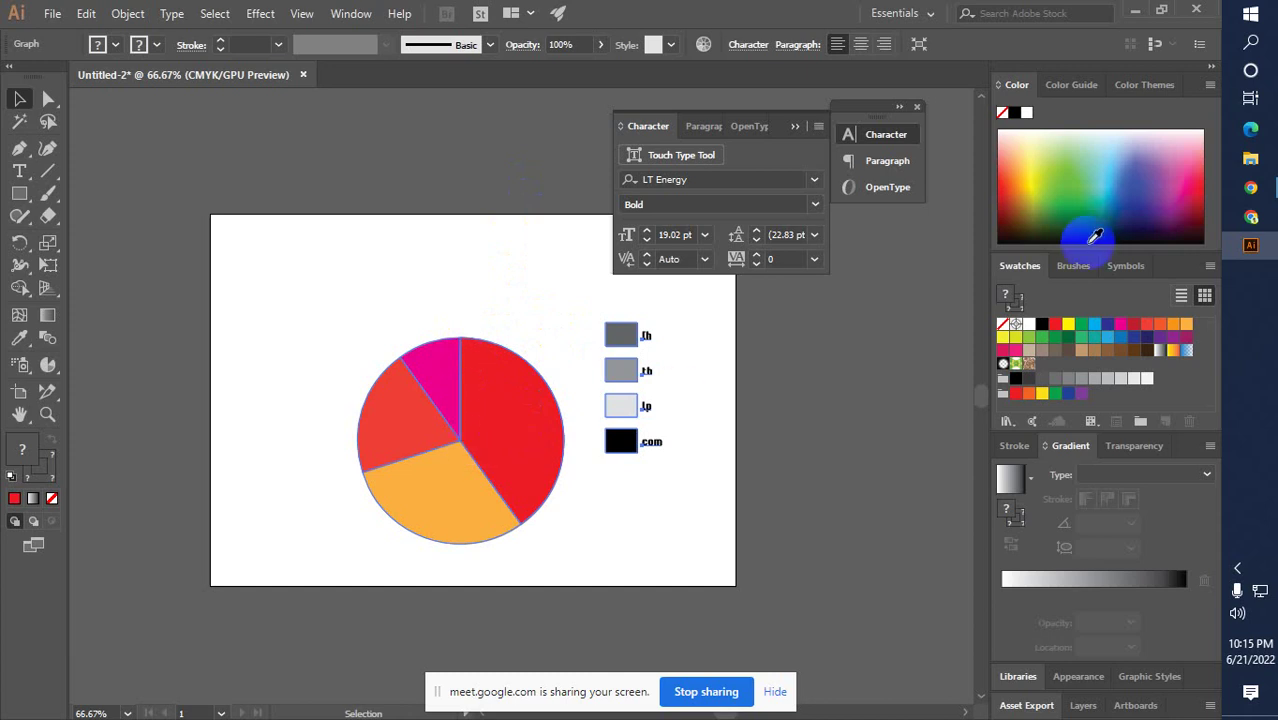
click(1250, 217)
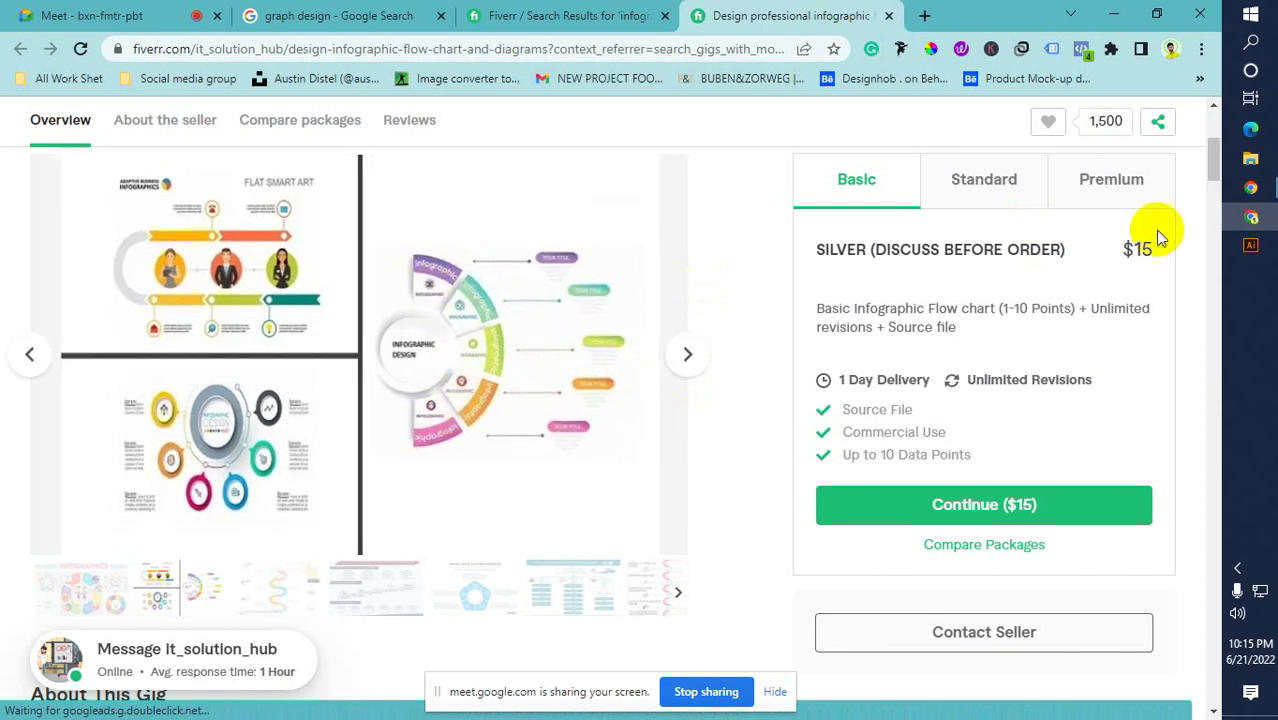
click(1249, 249)
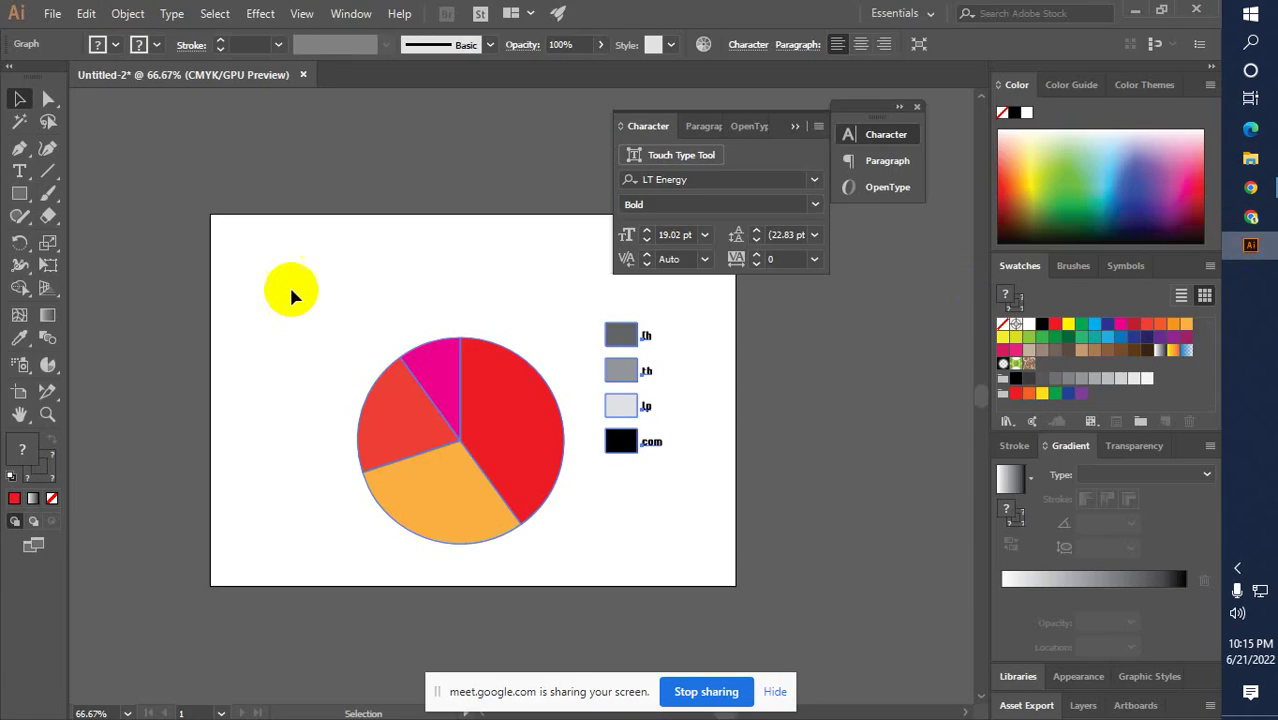
click(50, 368)
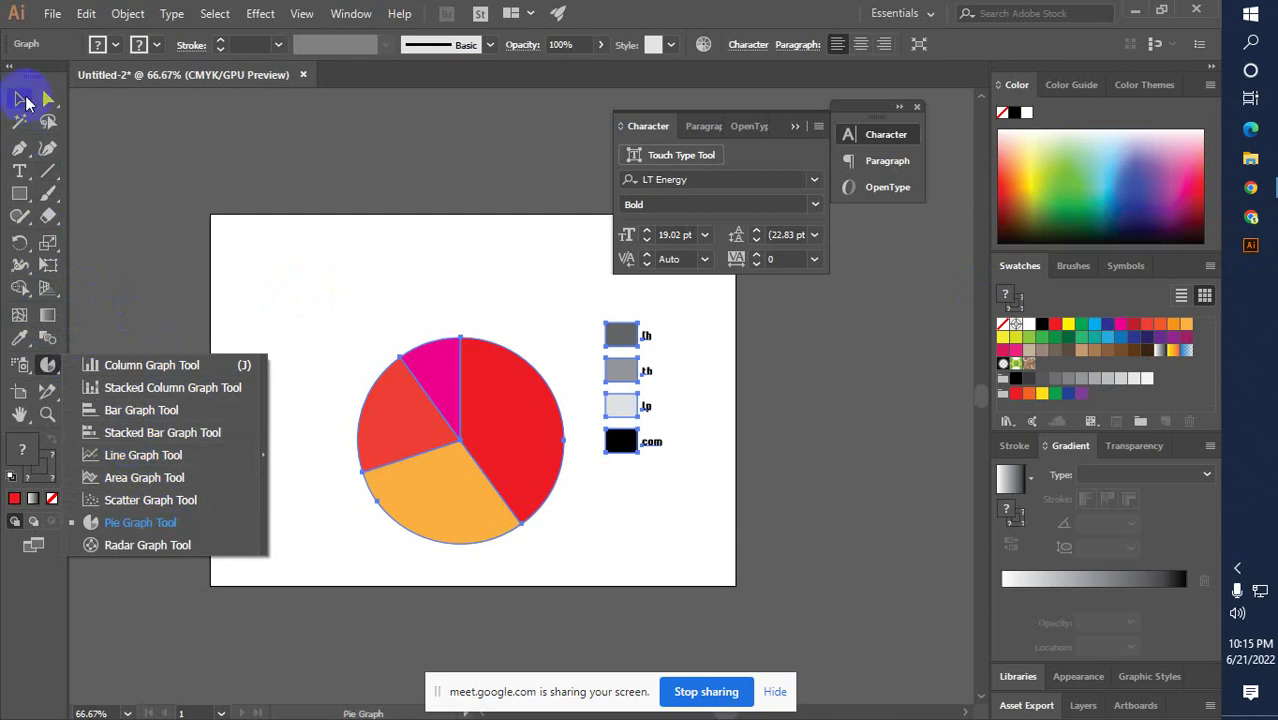
click(440, 428)
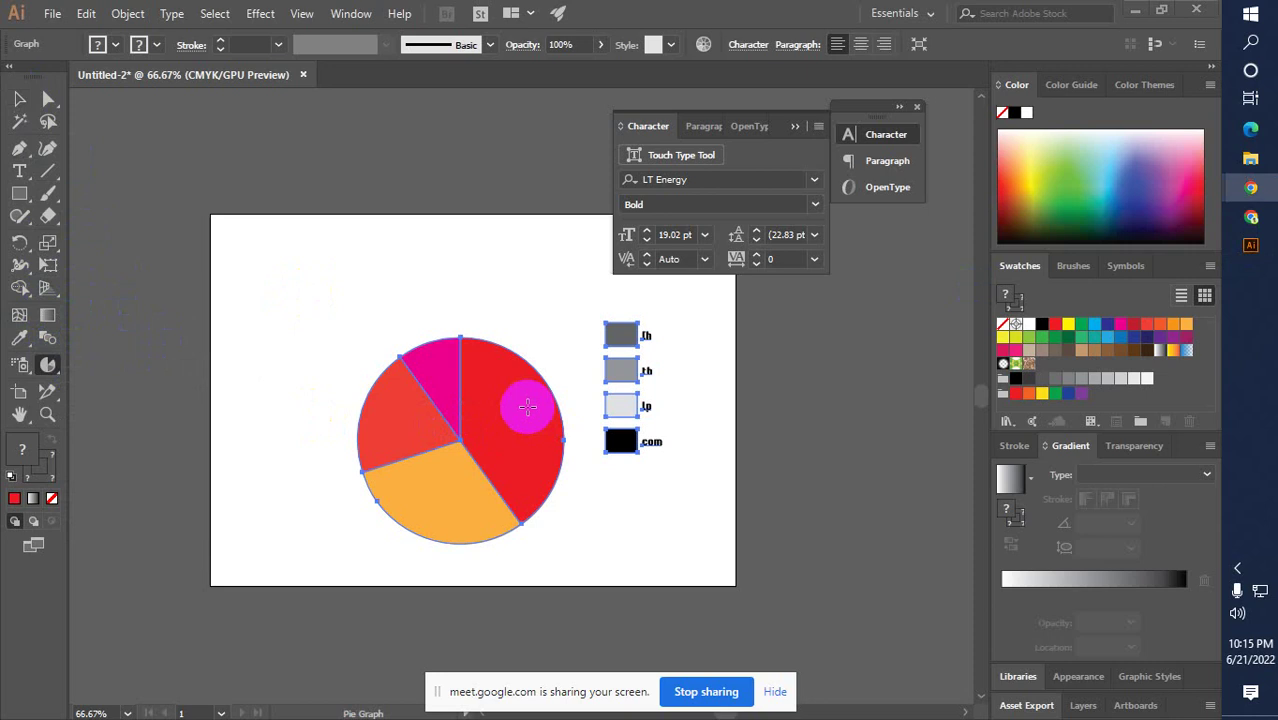
click(47, 365)
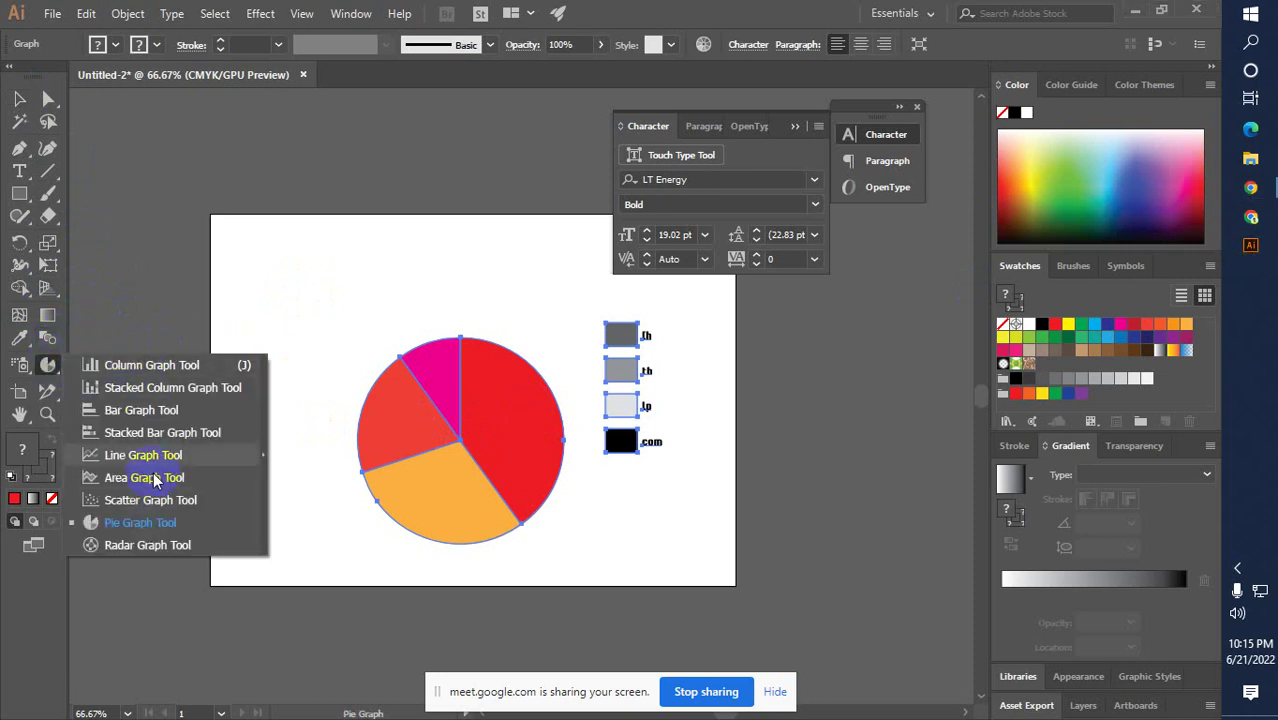
click(22, 102)
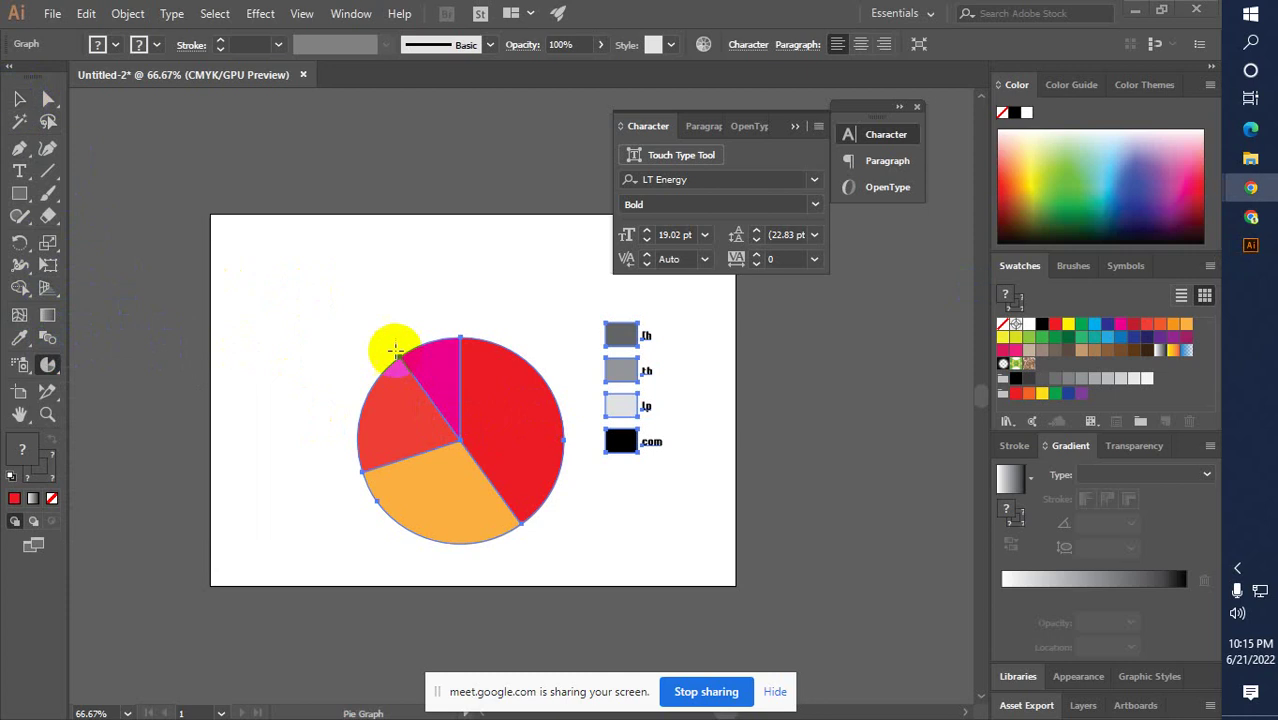
click(19, 98)
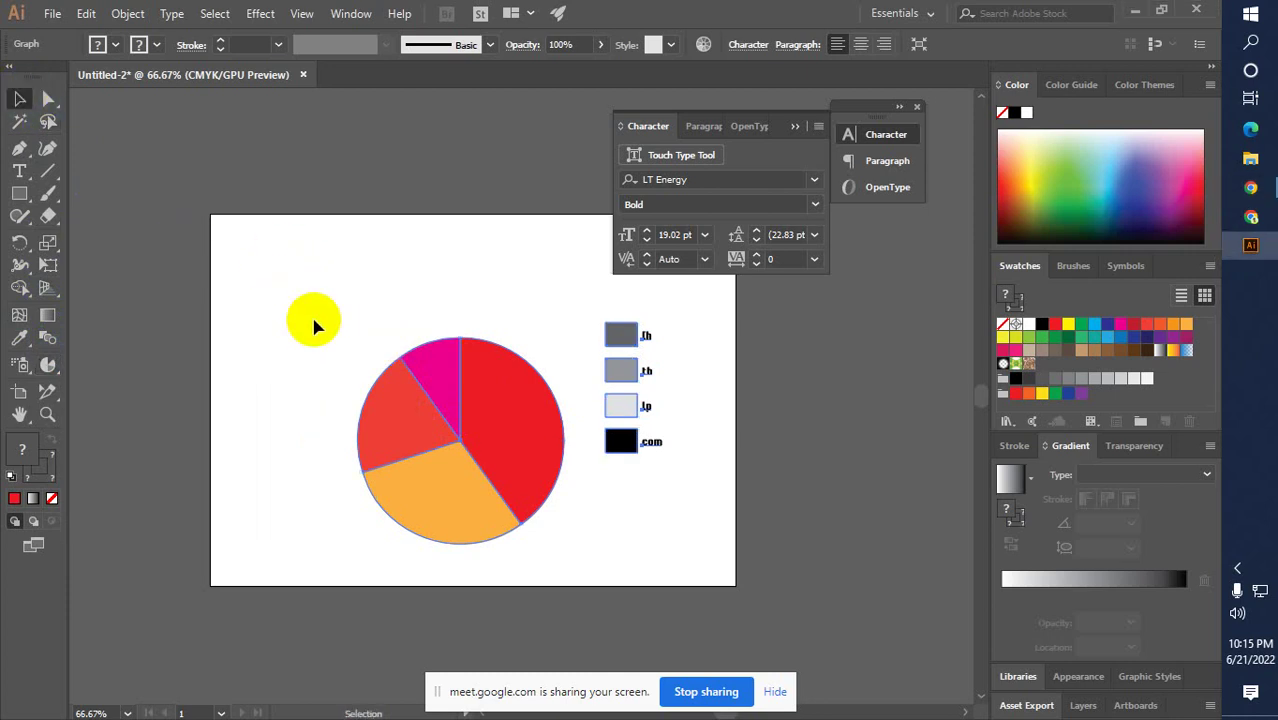
click(323, 350)
drag(323, 437, 690, 508)
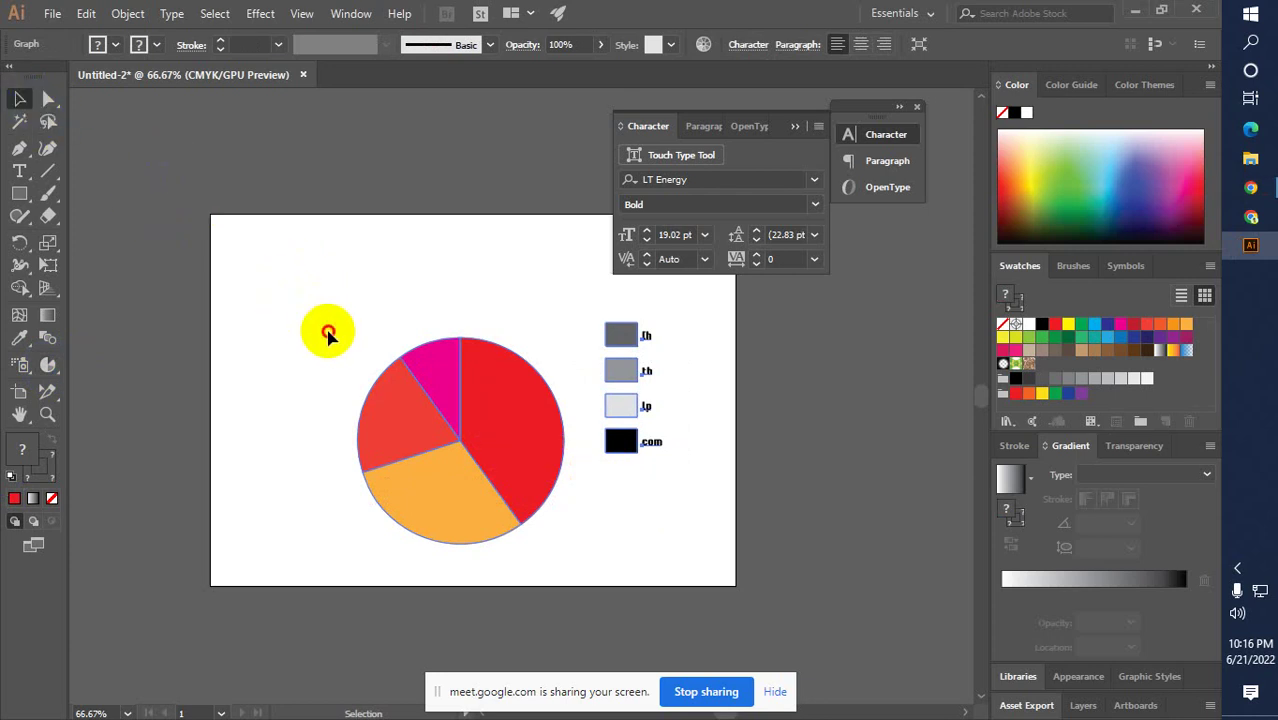
drag(298, 365, 690, 492)
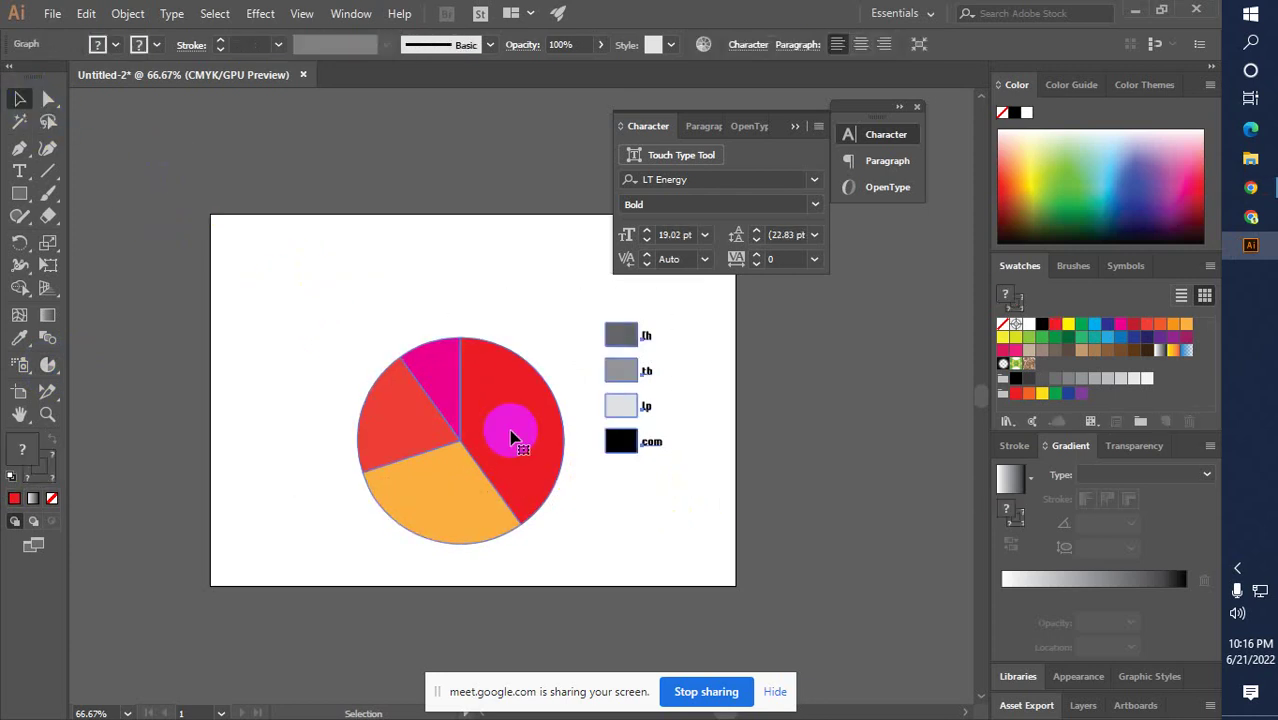
click(47, 366)
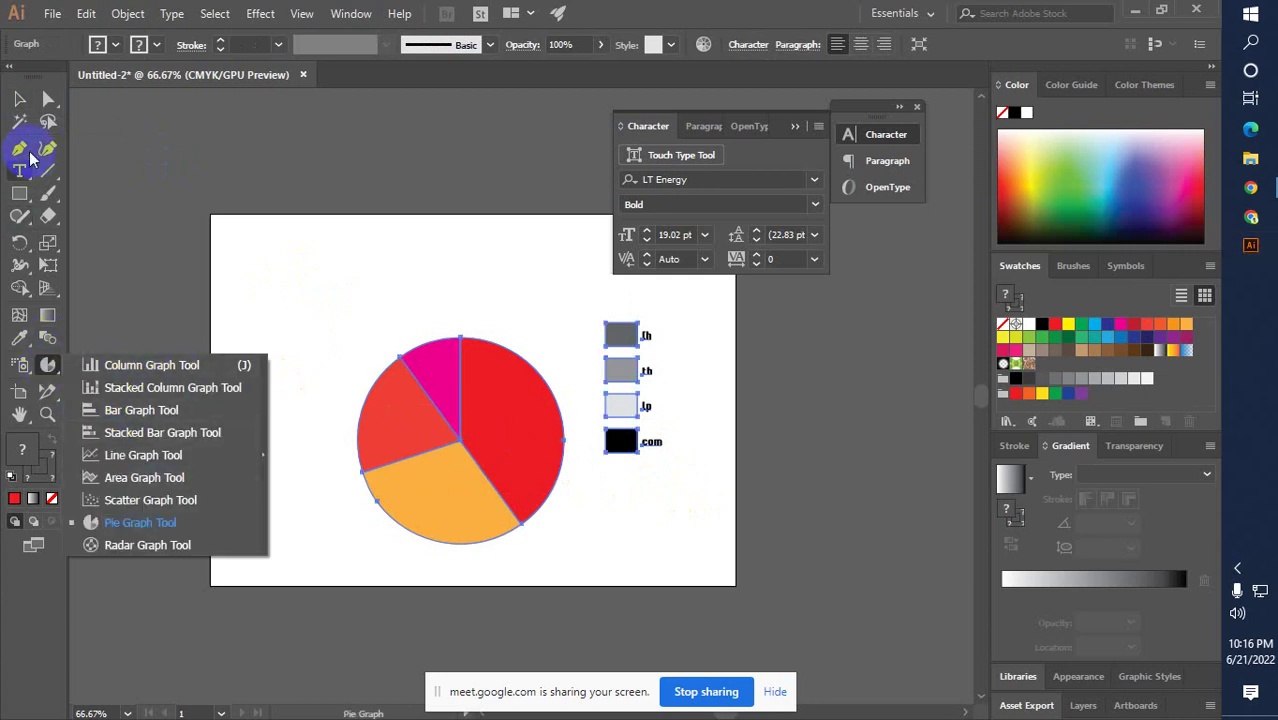
Select the whole pie graph with its legend and delete it from the artboard
click(19, 98)
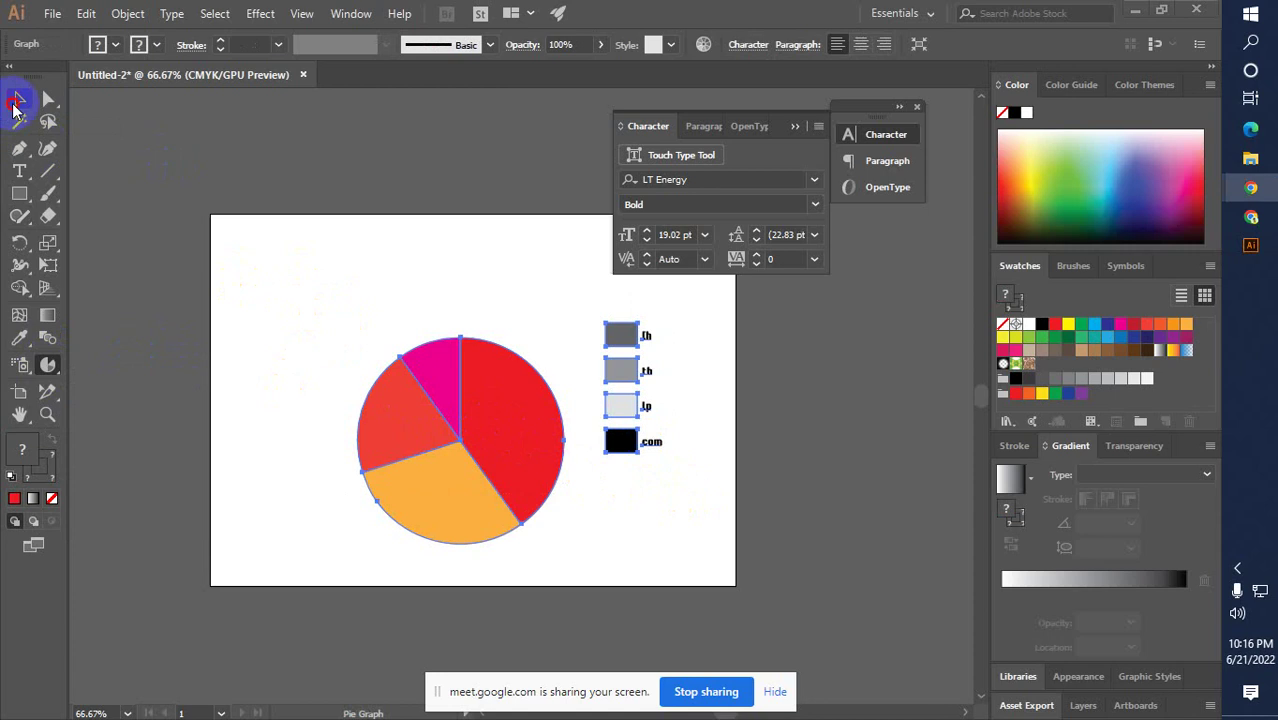
drag(285, 303, 678, 551)
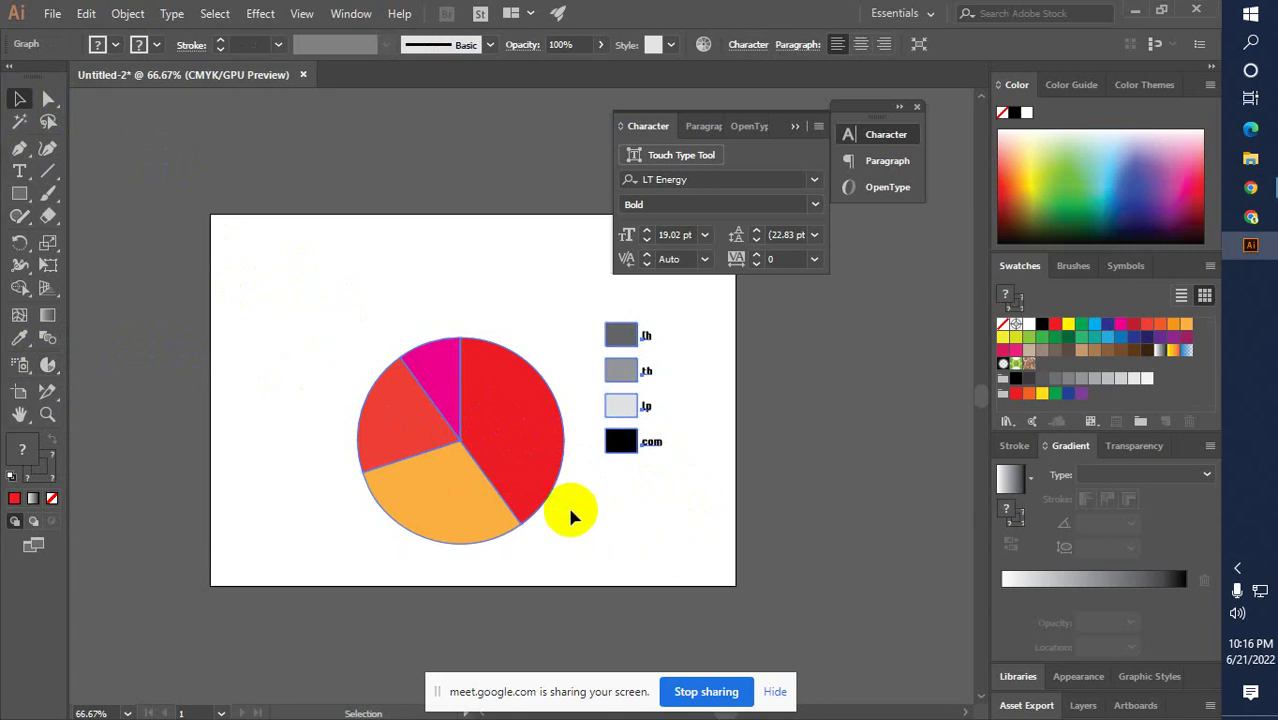
key(Delete)
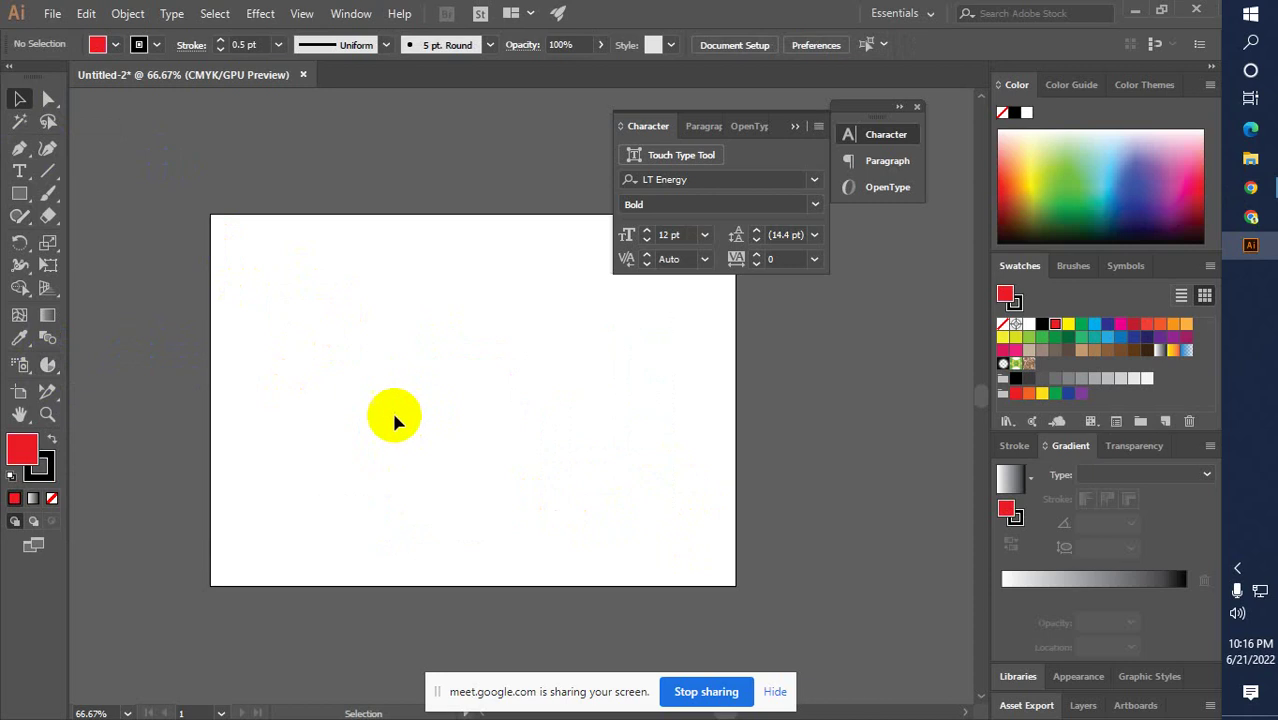
click(47, 365)
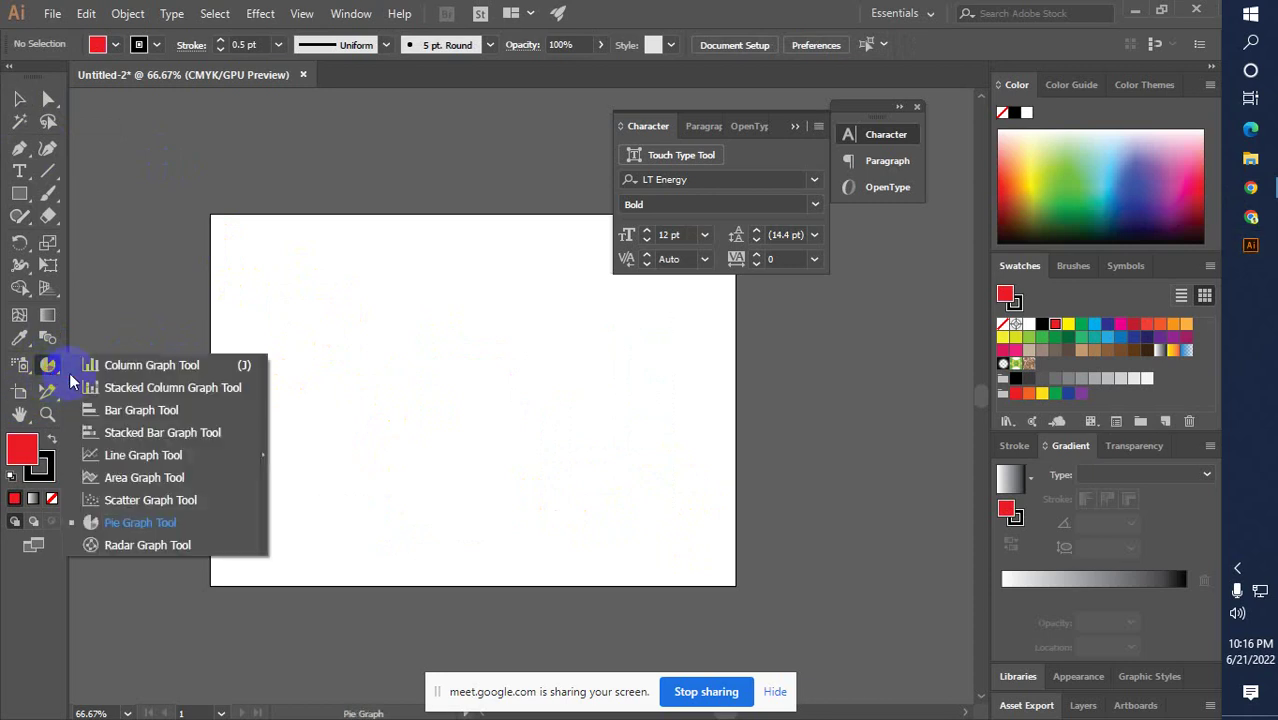
click(70, 372)
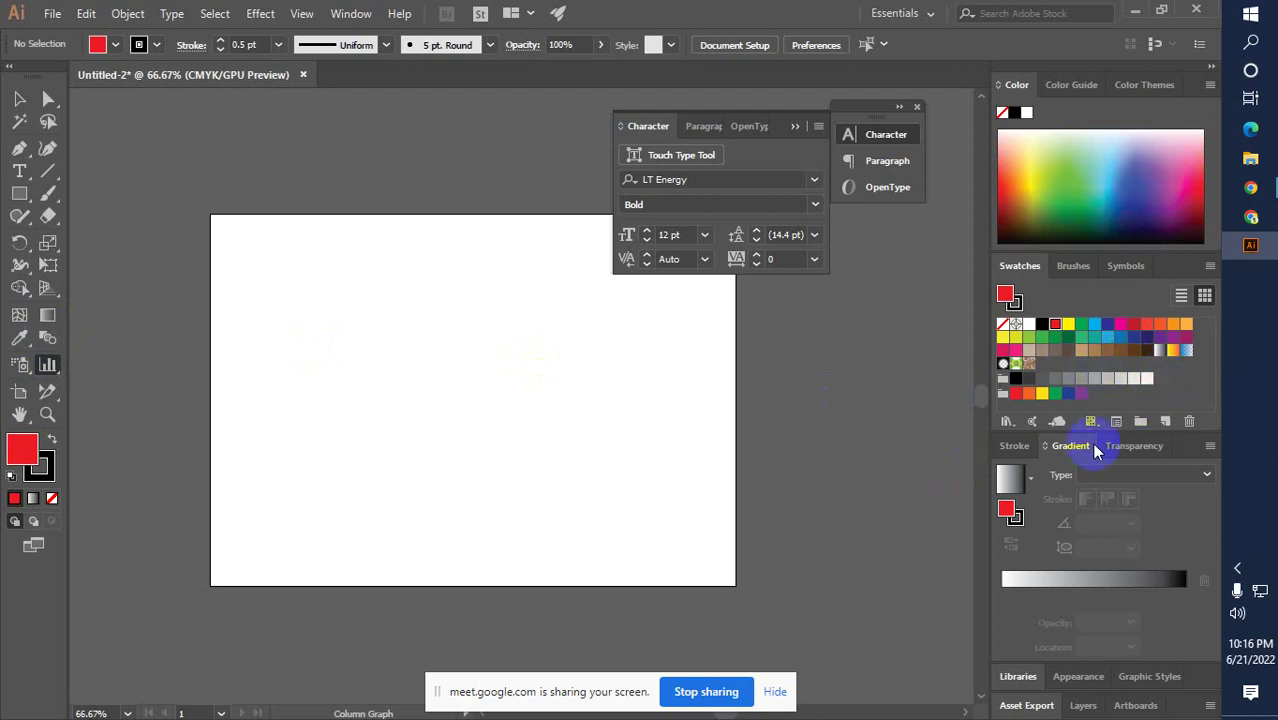
click(17, 102)
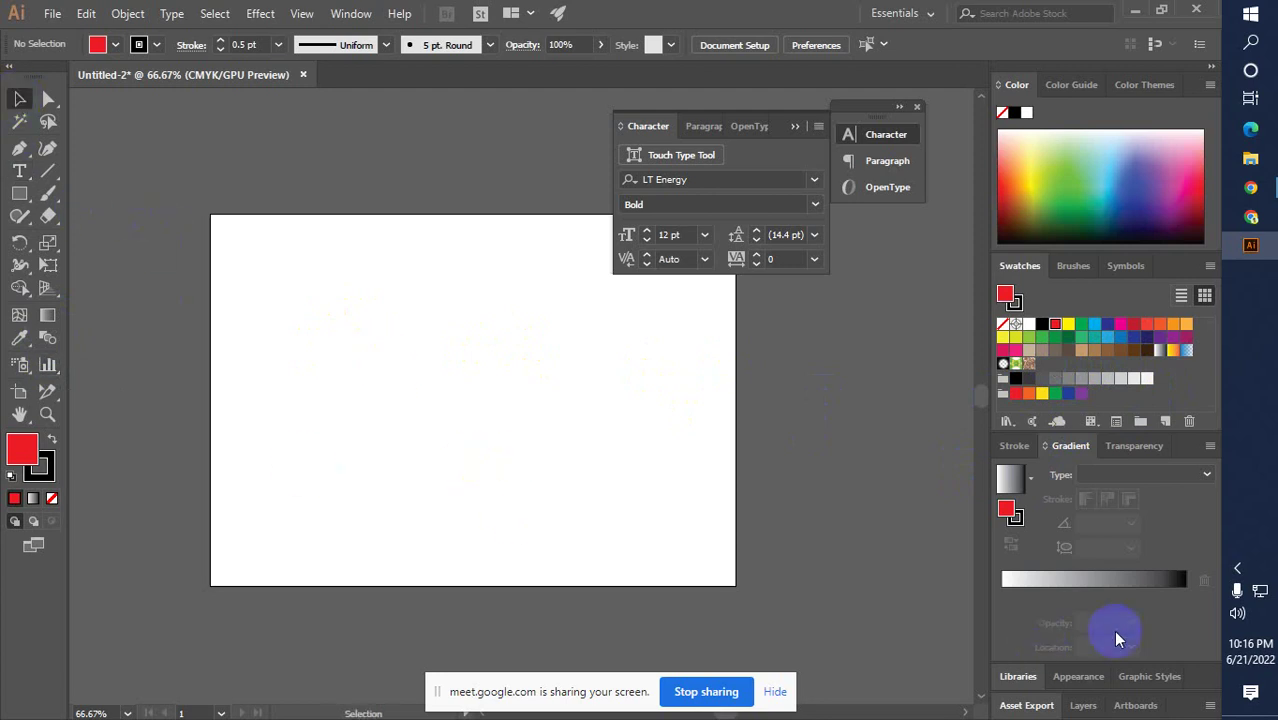
Close the floating Character panel and display the two-point perspective grid with its top point lowered slightly
mouse_move(1240, 650)
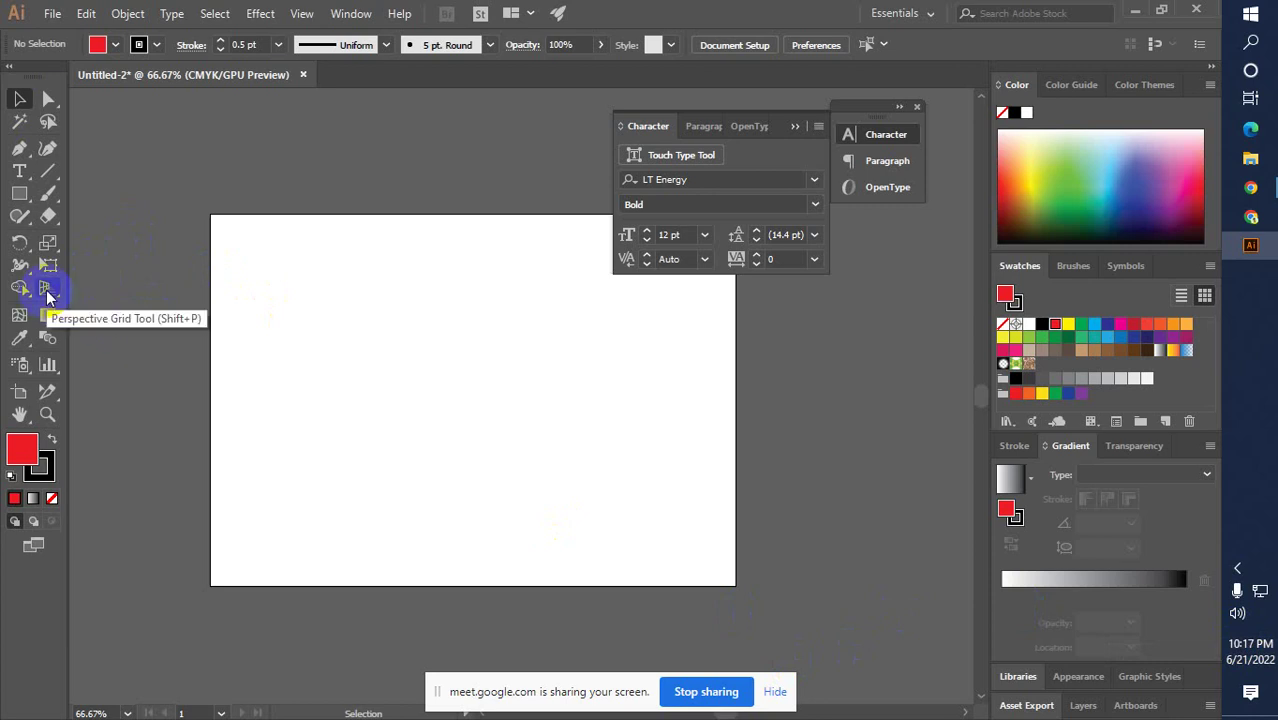
click(918, 108)
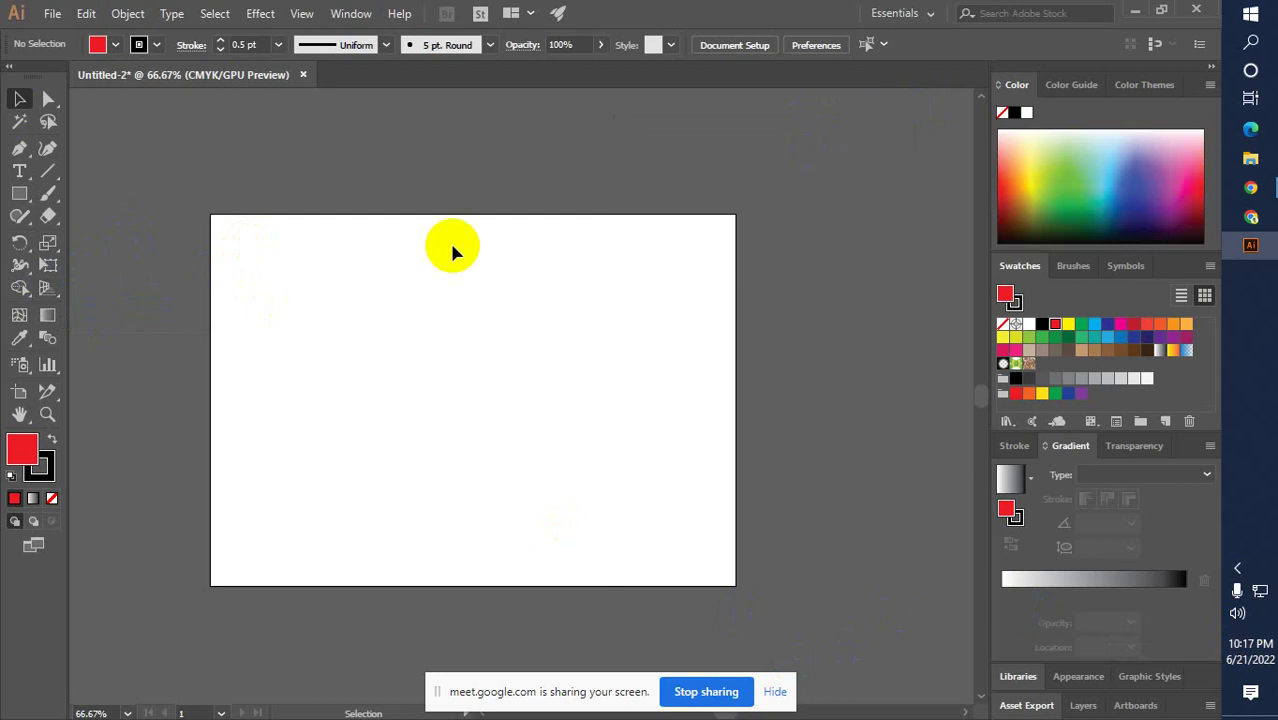
click(45, 291)
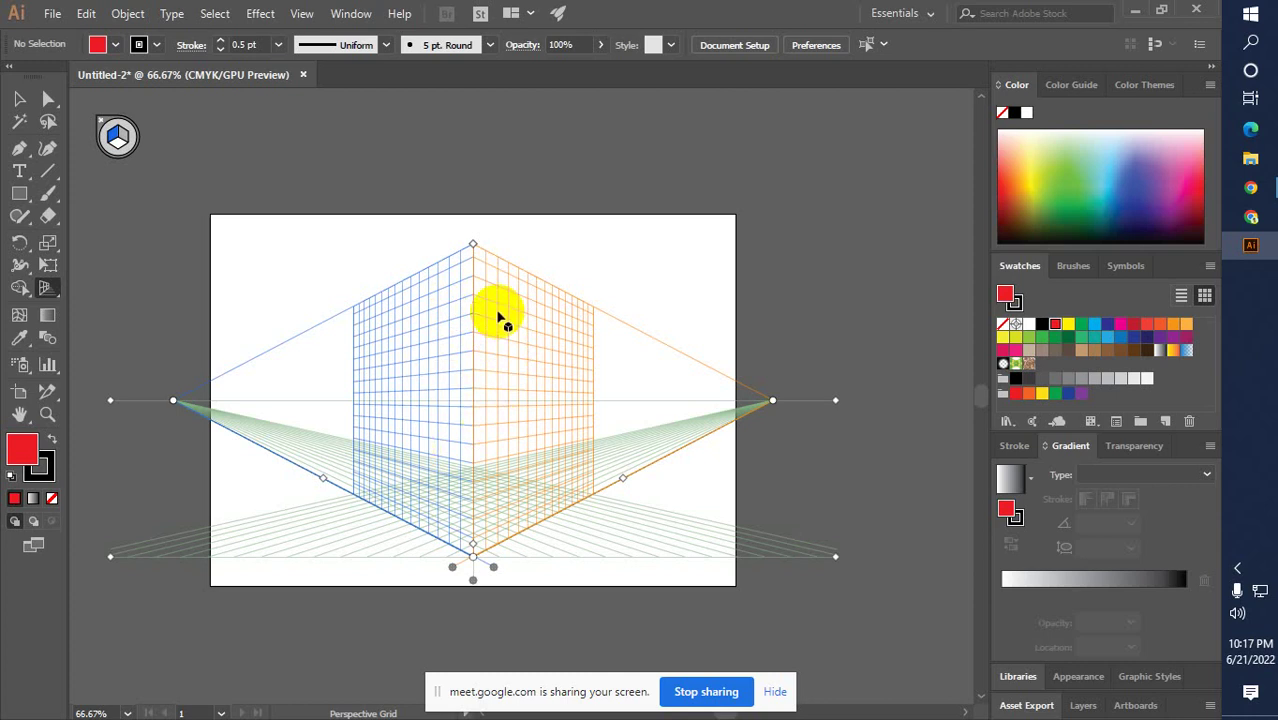
mouse_move(471, 251)
mouse_down()
mouse_move(476, 364)
mouse_move(476, 262)
mouse_up()
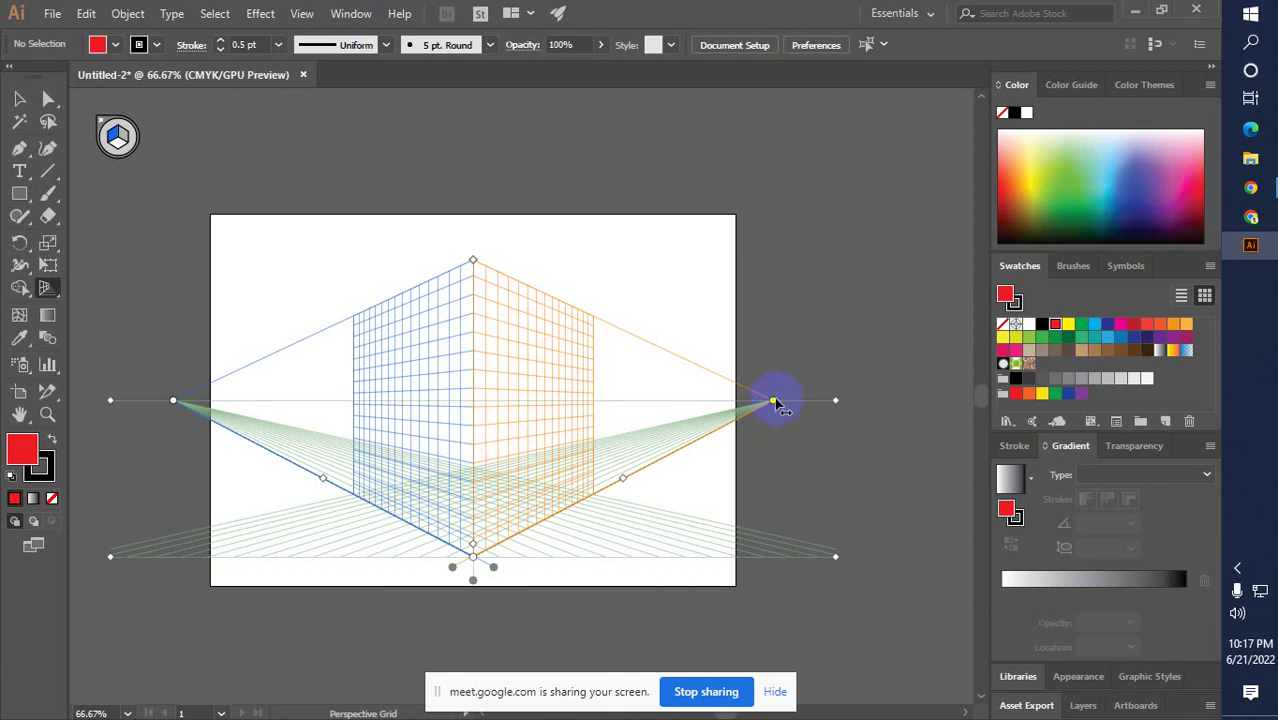
Try moving the right and left vanishing points of the perspective grid outward and inward along the horizon line, and undo these moves
drag(773, 403, 919, 400)
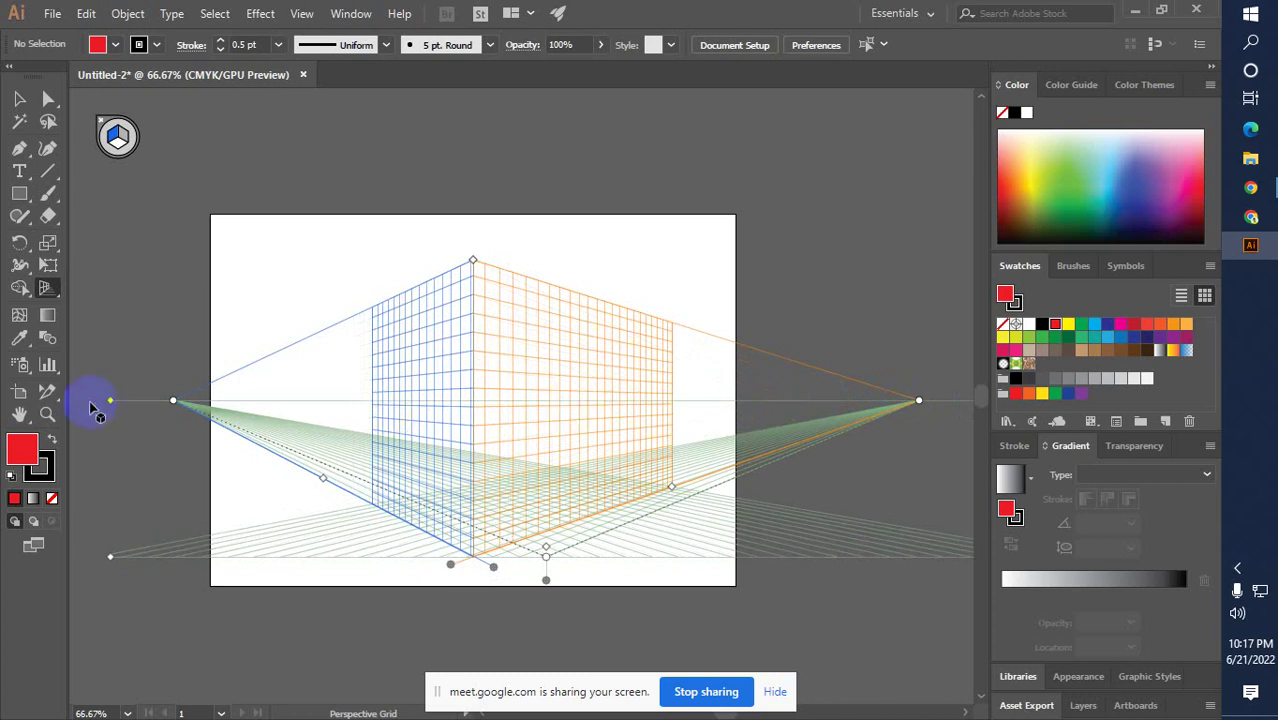
drag(174, 403, 268, 400)
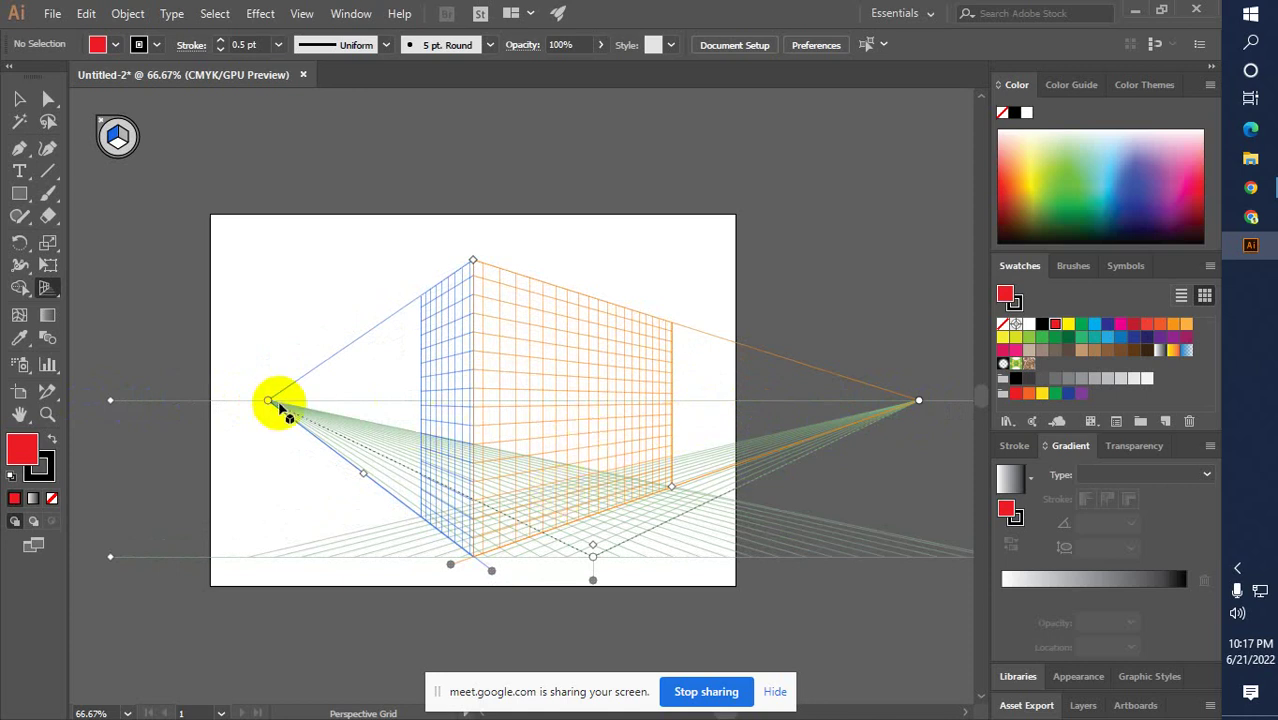
drag(920, 404, 780, 401)
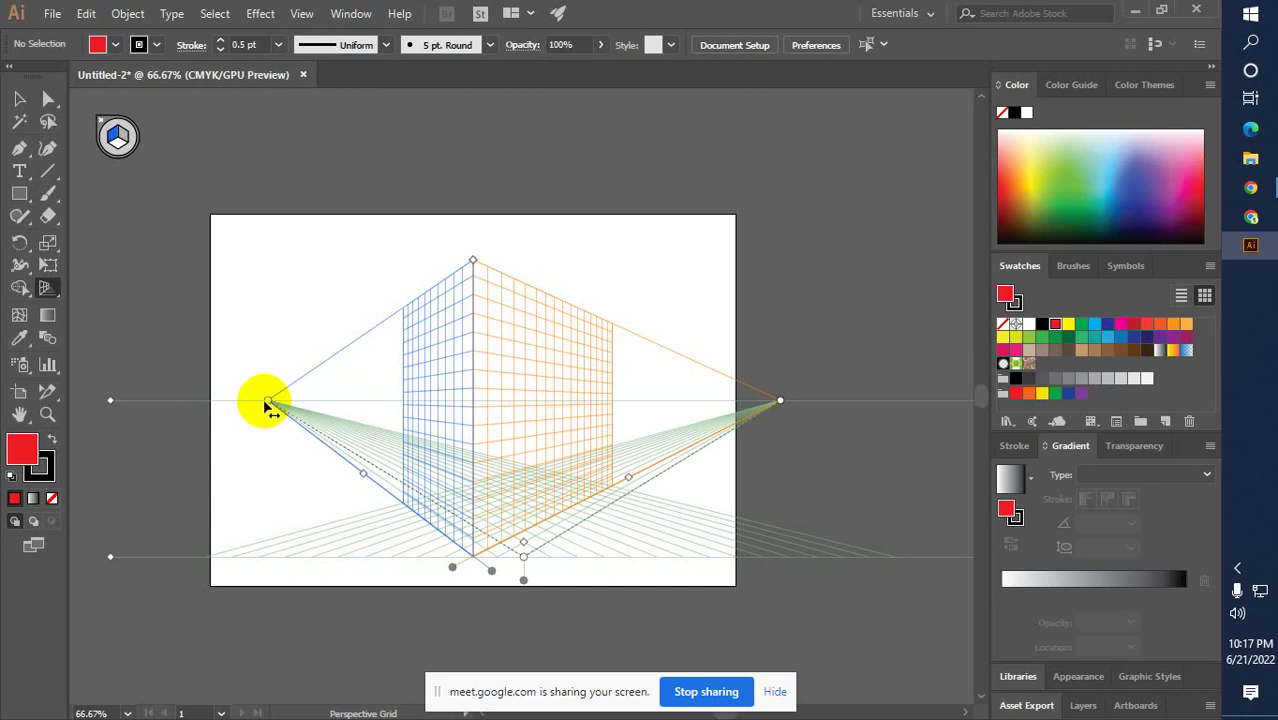
drag(265, 401, 99, 401)
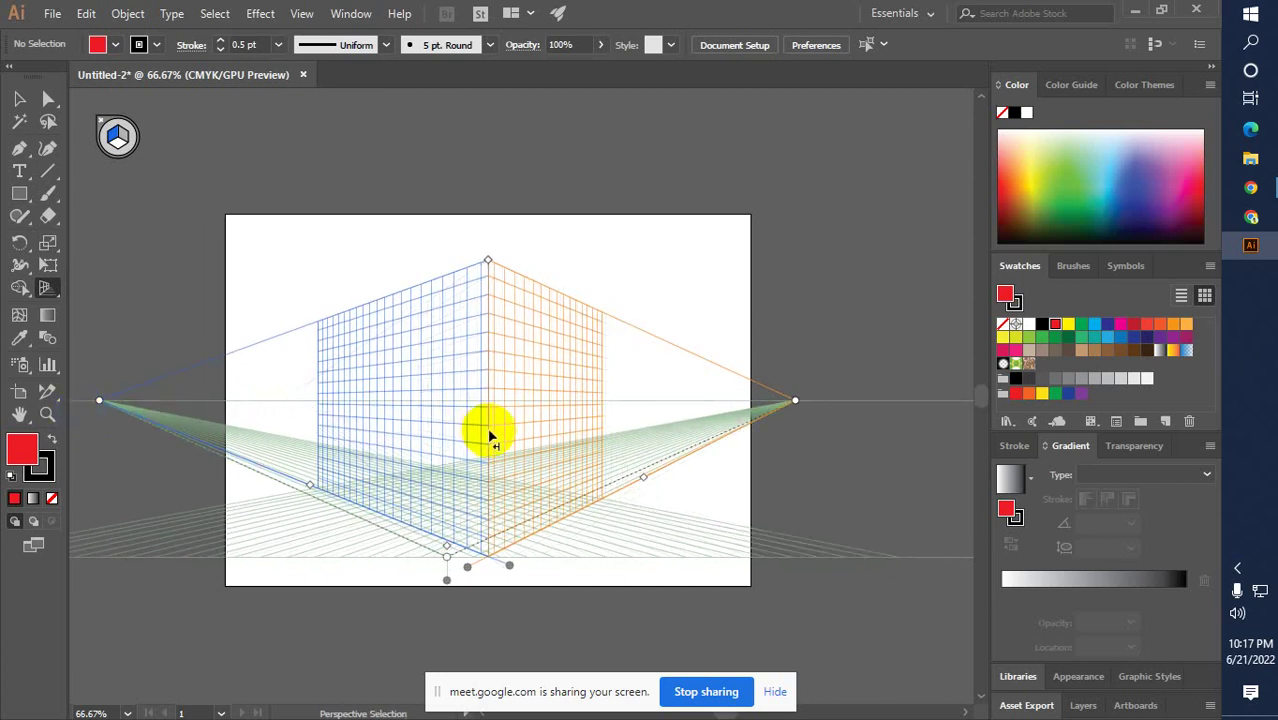
key(ctrl+z)
key(ctrl+z)
key(ctrl+z)
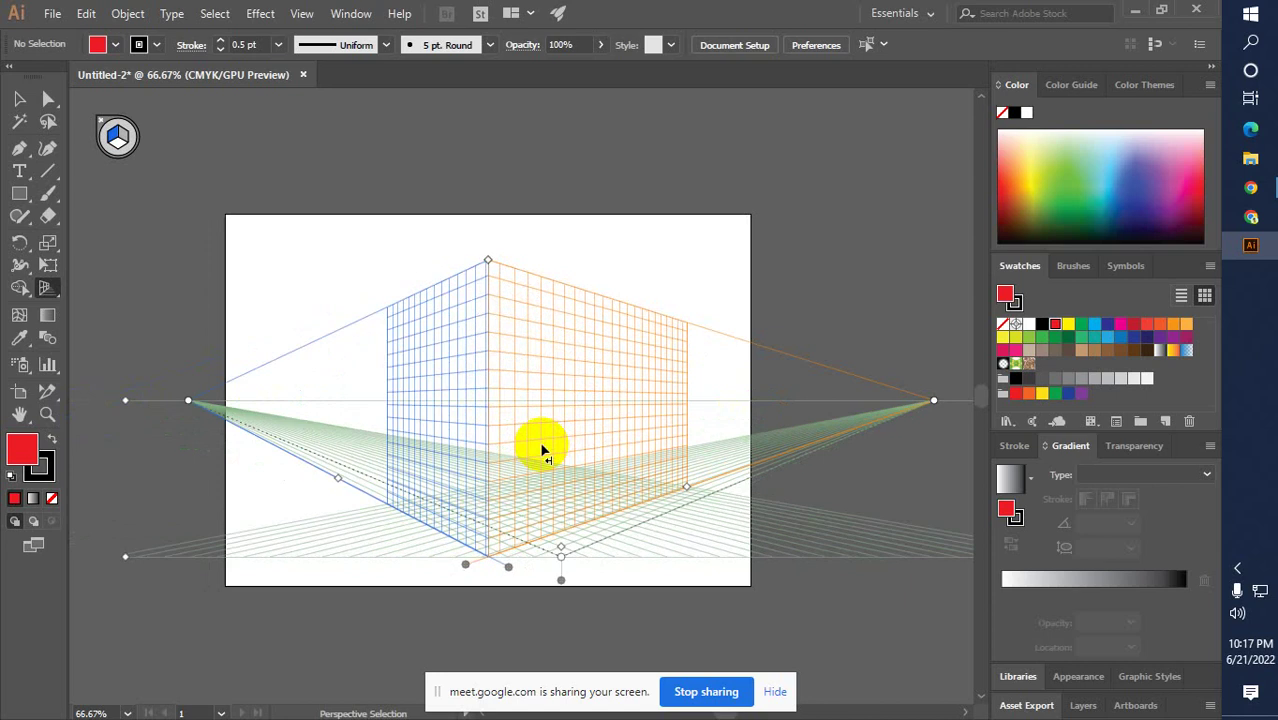
key(ctrl+z)
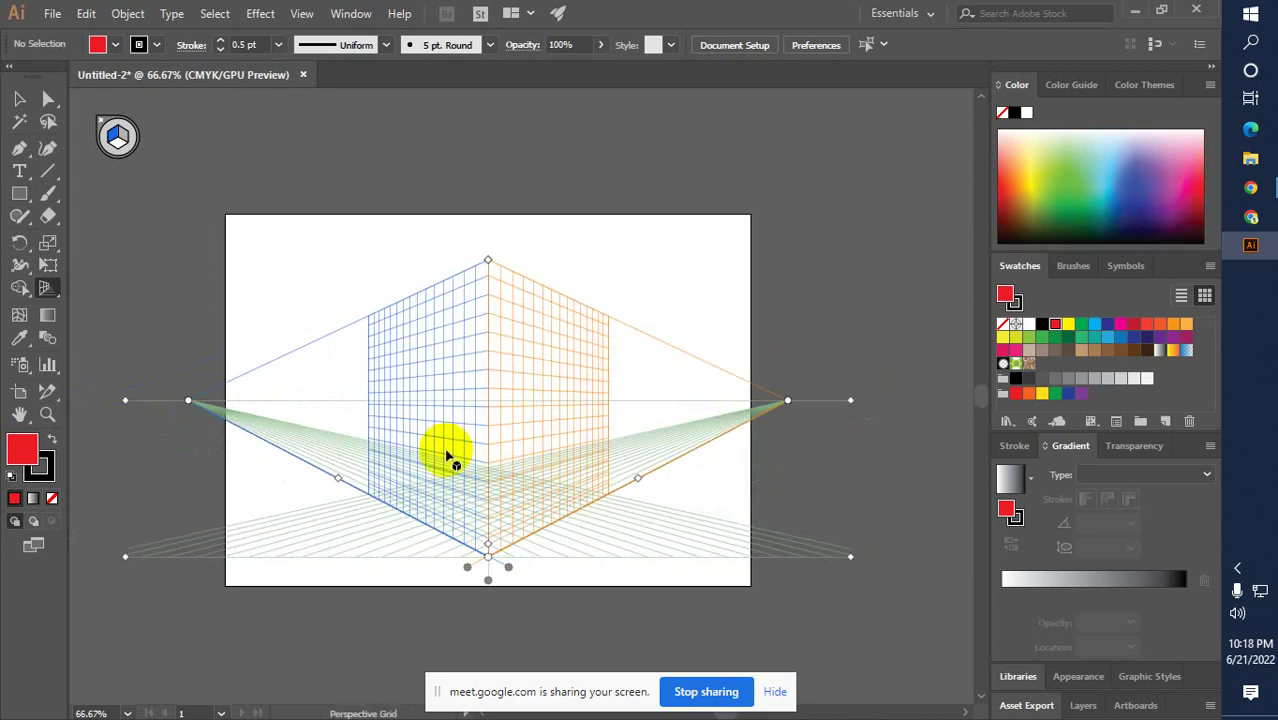
Raise the perspective grid's top point, and then lower it well below its original position for shorter wall planes
click(205, 428)
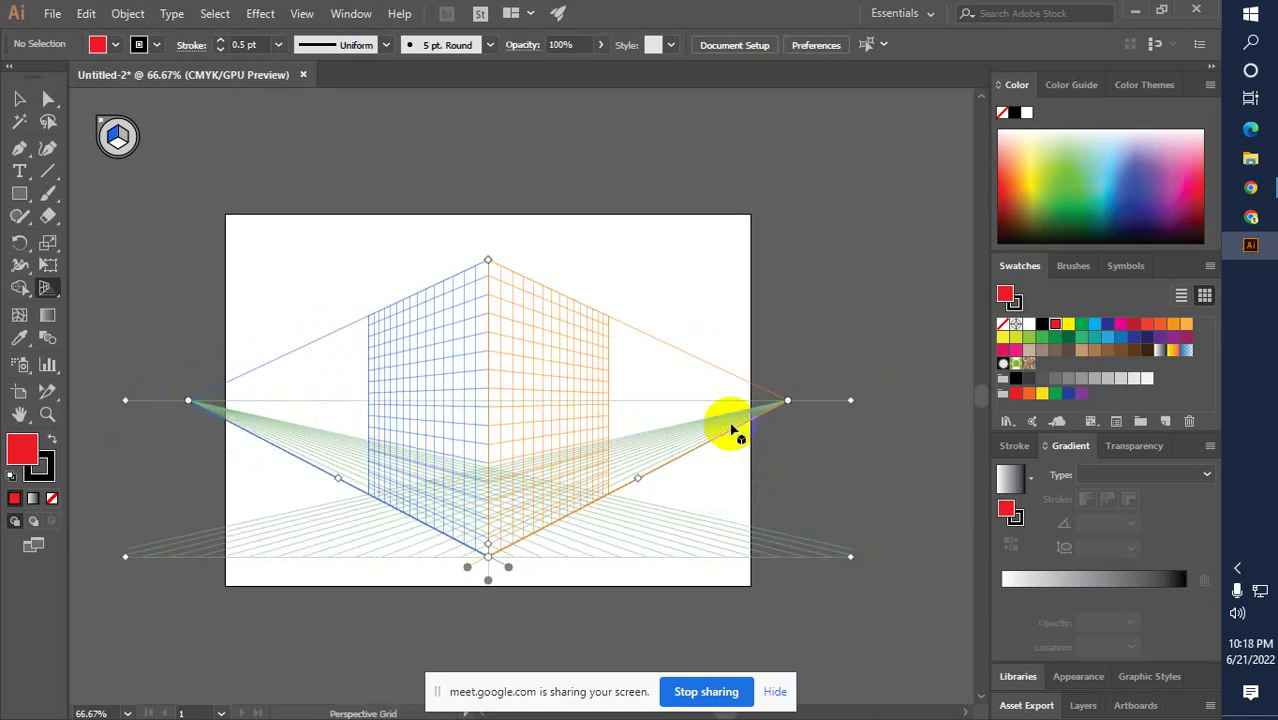
click(826, 408)
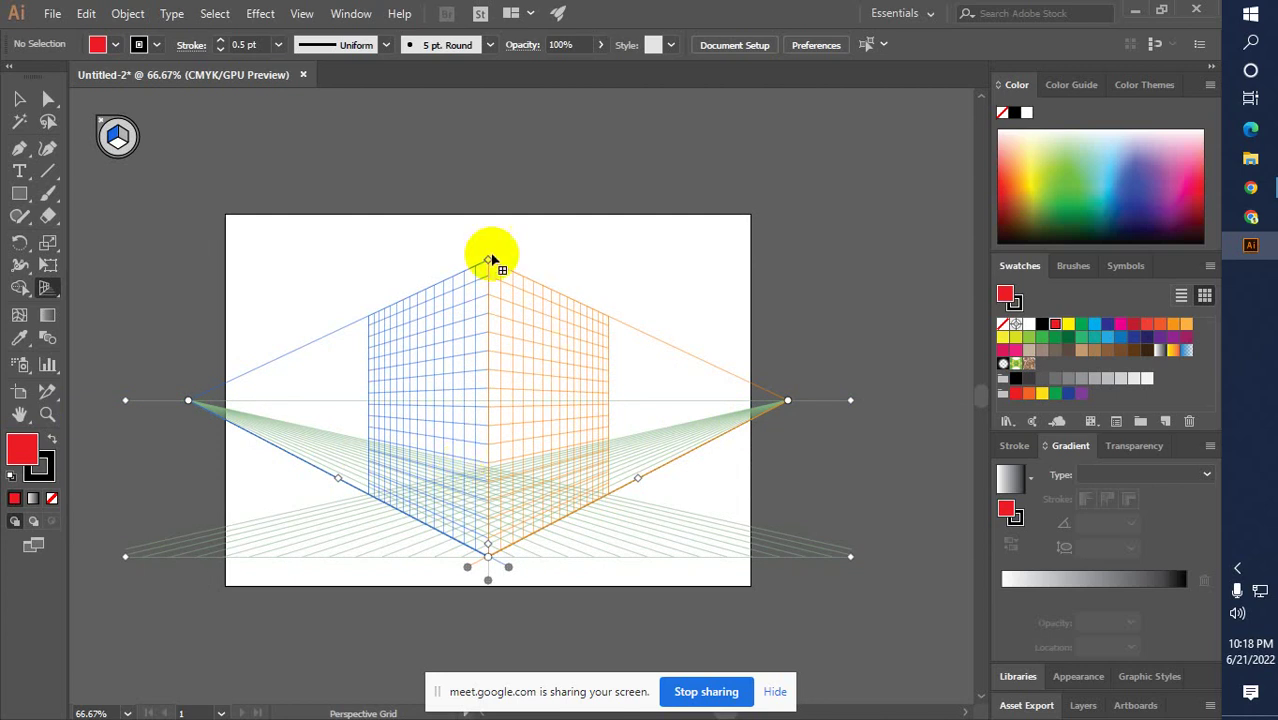
mouse_move(487, 262)
mouse_down()
mouse_move(487, 210)
mouse_move(487, 262)
mouse_up()
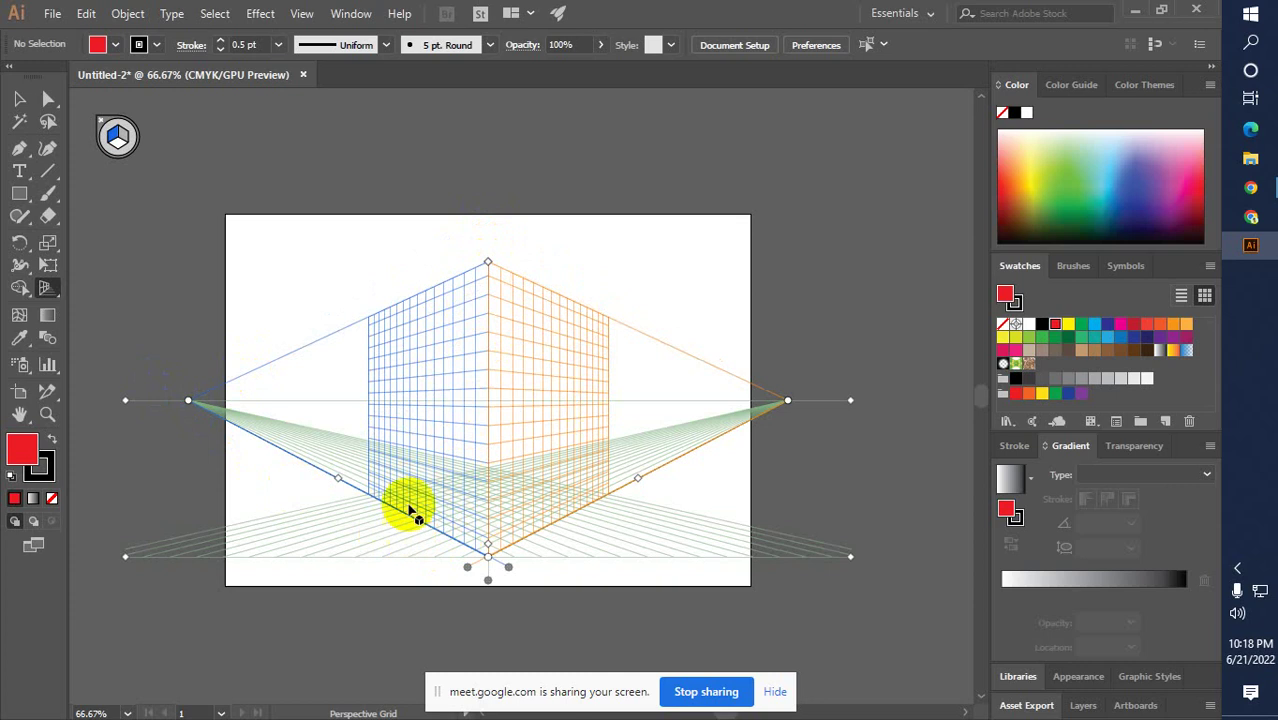
drag(488, 264, 489, 162)
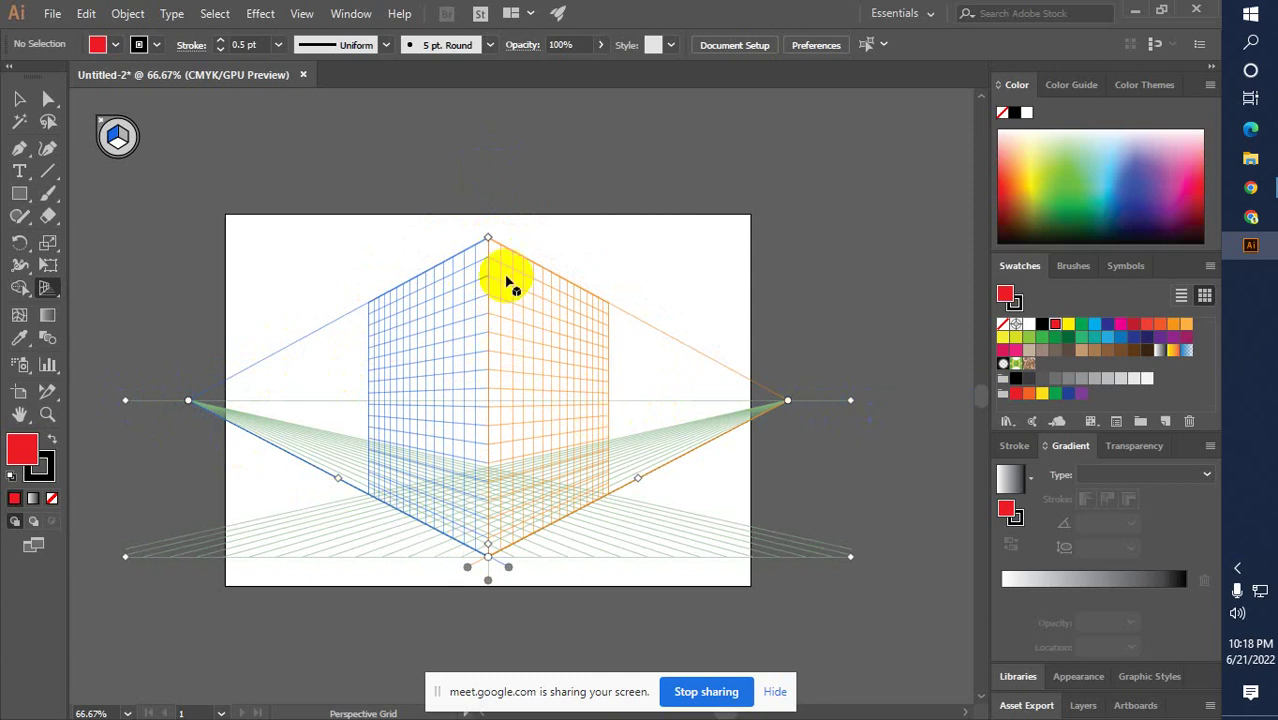
drag(488, 237, 489, 305)
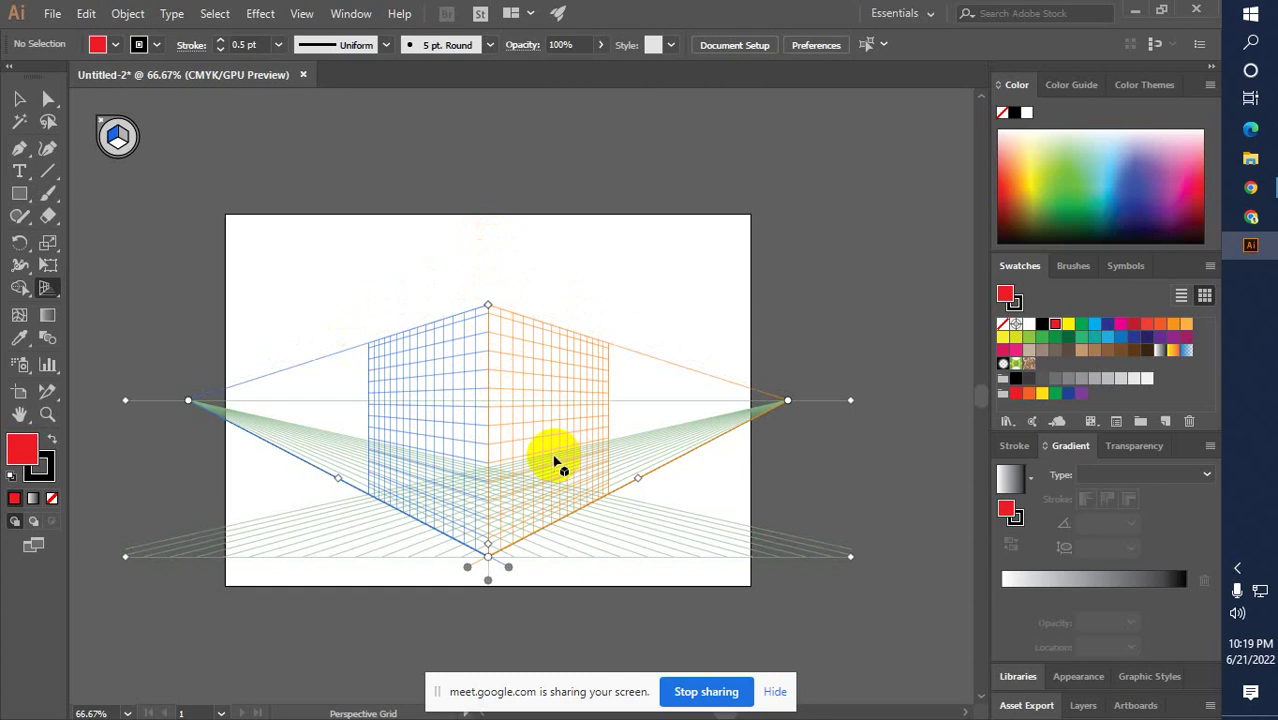
Activate the Perspective Selection tool and switch the active plane through the right grid to the horizontal grid
click(117, 137)
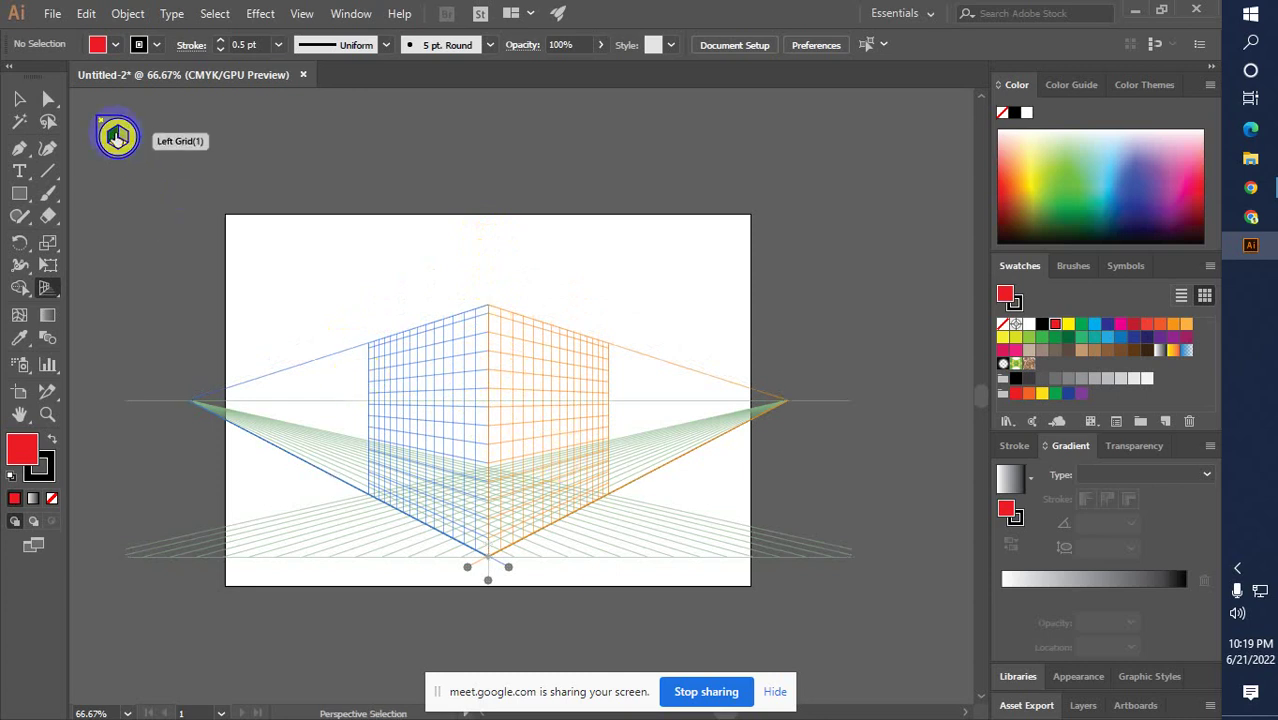
click(47, 290)
drag(53, 293, 127, 320)
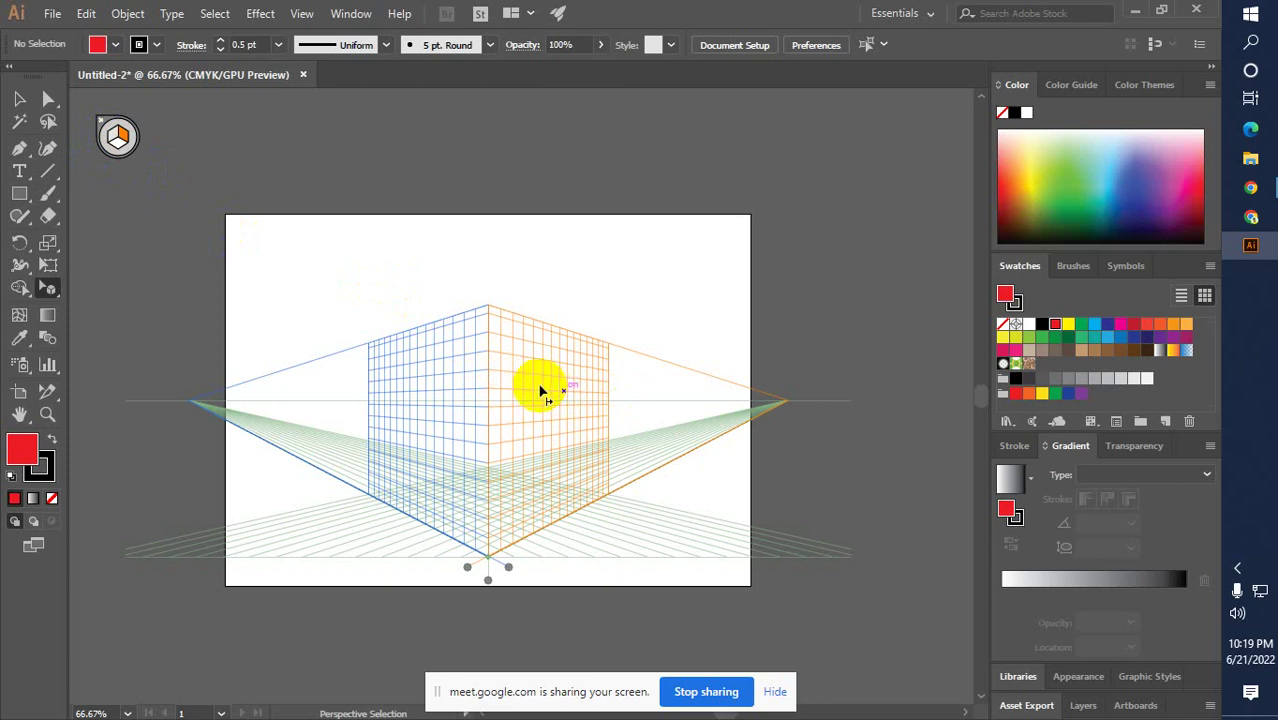
click(113, 138)
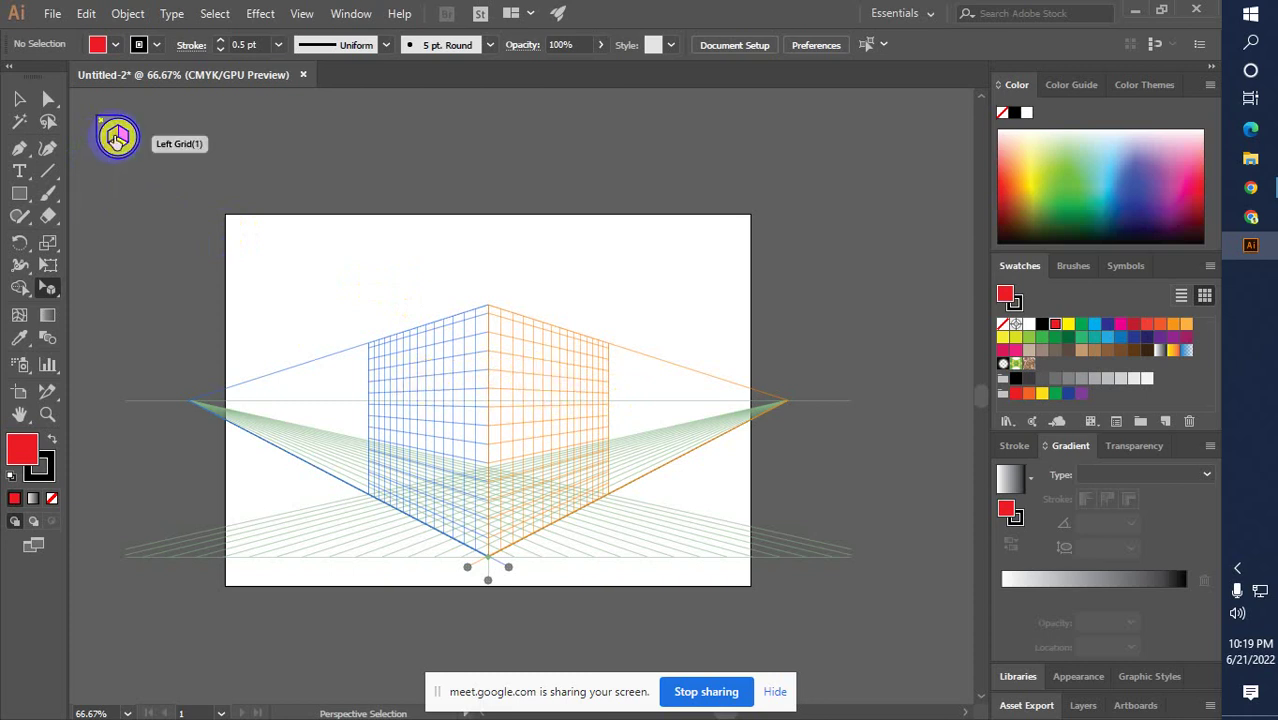
click(116, 146)
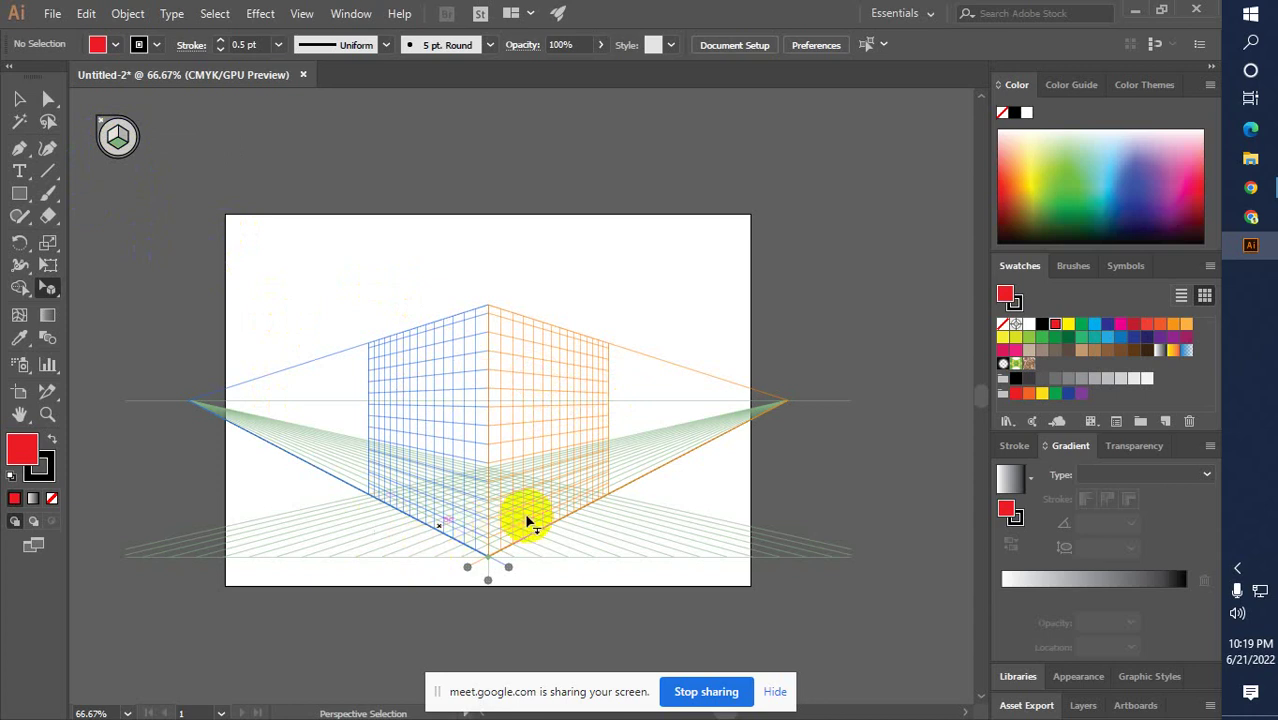
click(115, 138)
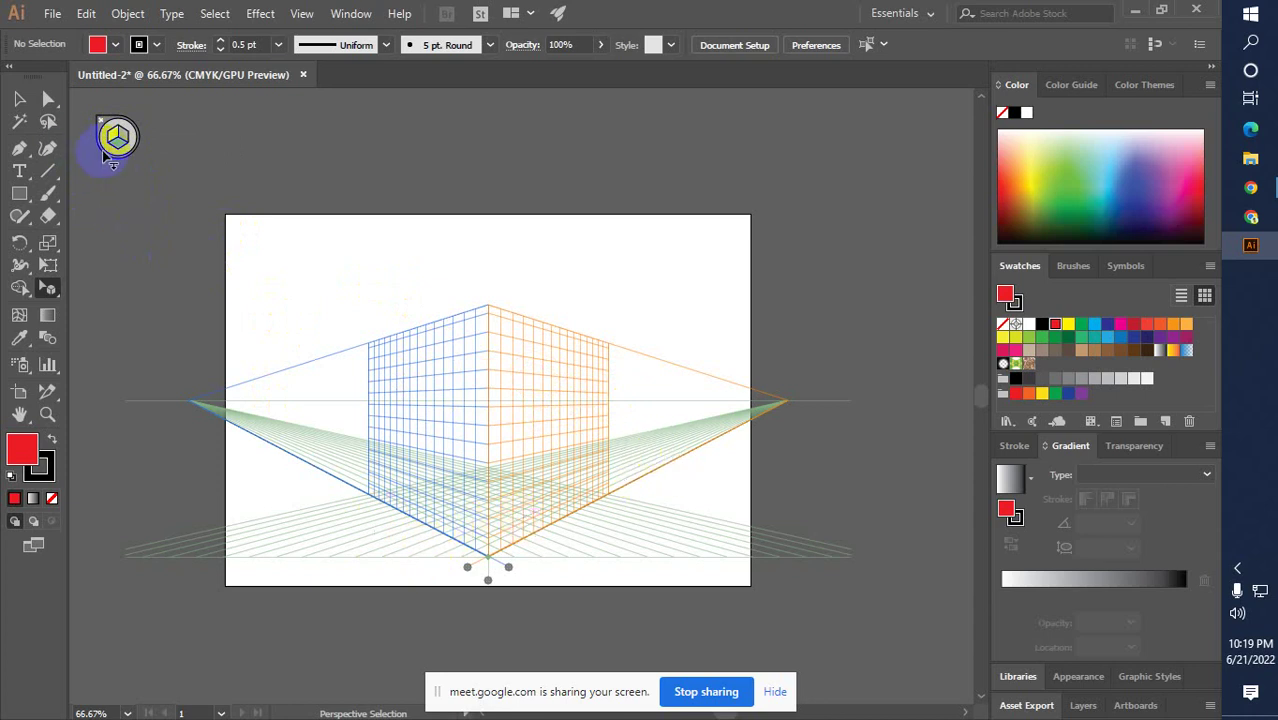
click(262, 329)
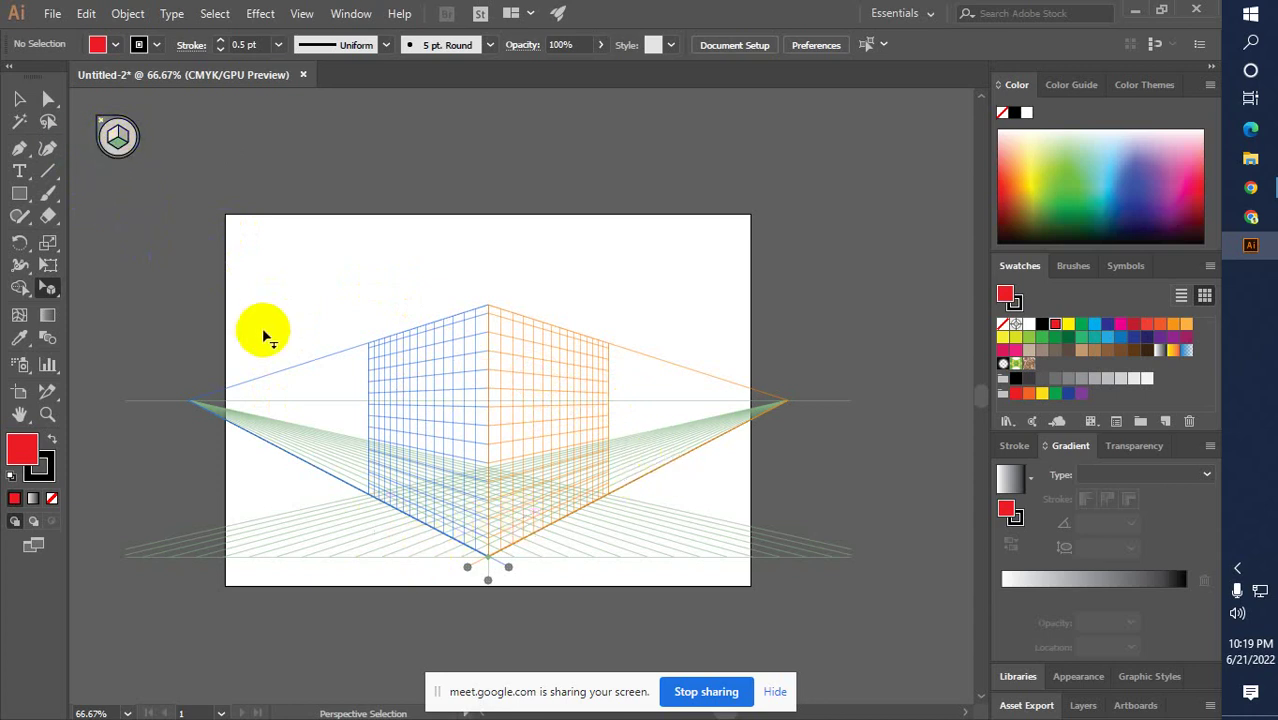
Activate the left perspective plane and draw a red-filled rectangle across most of the left grid, down to its lower edge
click(127, 150)
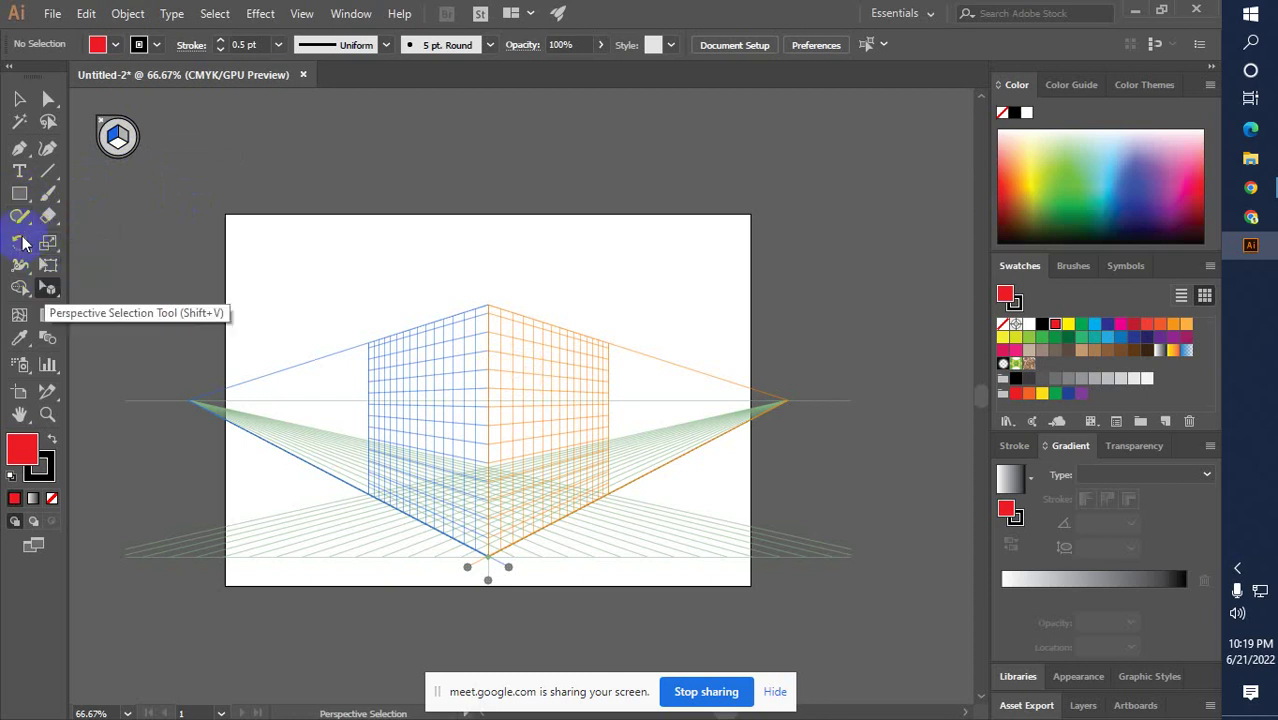
click(20, 195)
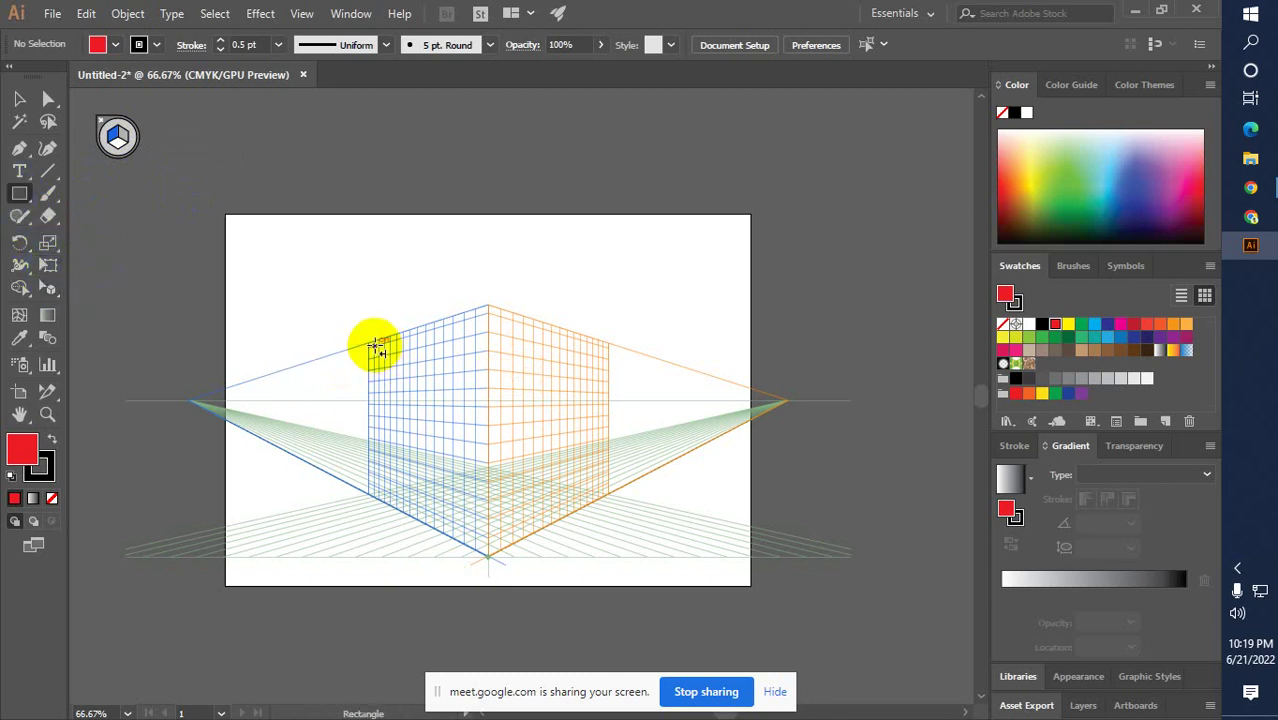
drag(372, 343, 477, 520)
drag(474, 500, 483, 554)
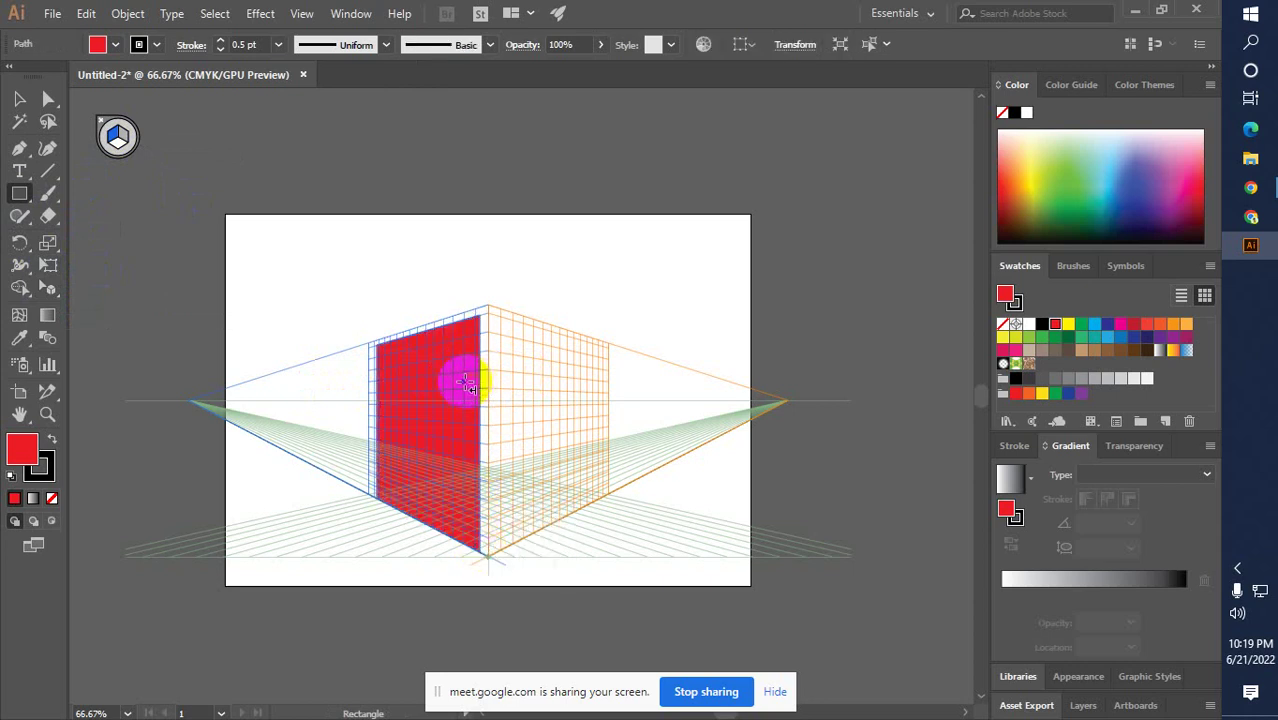
Extend the red rectangle's right edge in perspective to the vertical corner line where the two grid planes meet
key(ctrl+equal)
key(ctrl+equal)
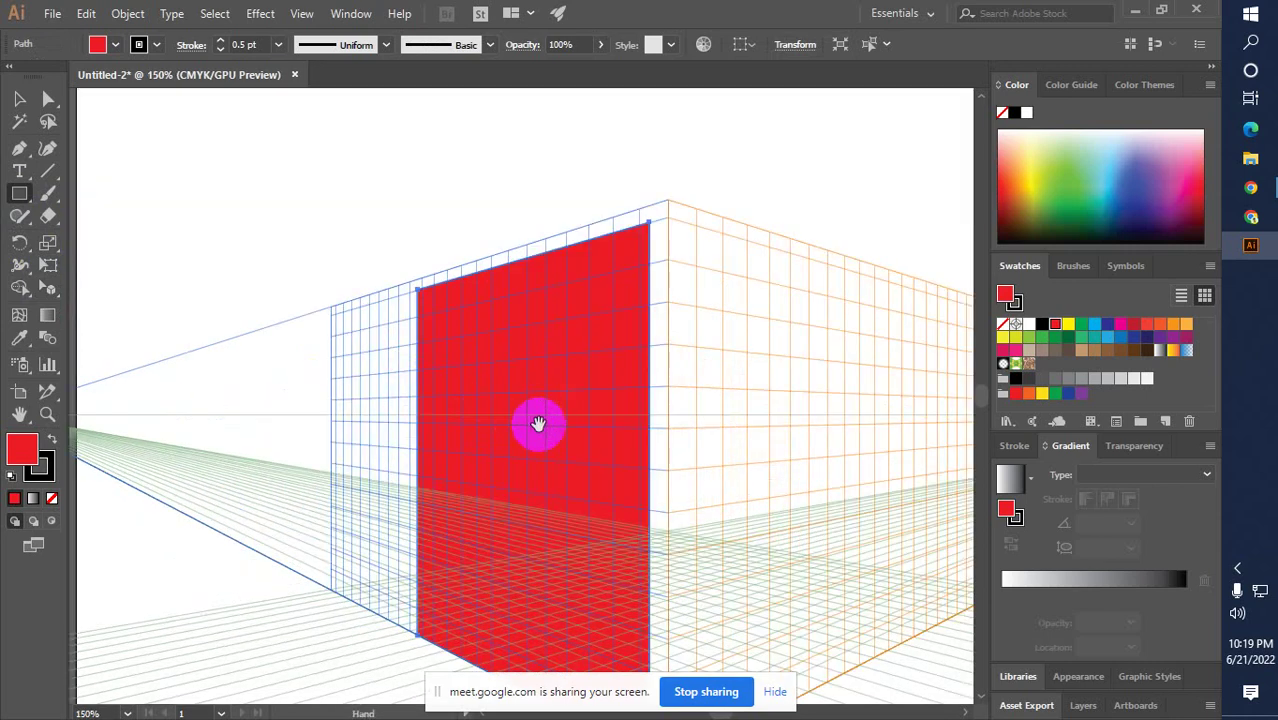
drag(538, 424, 524, 352)
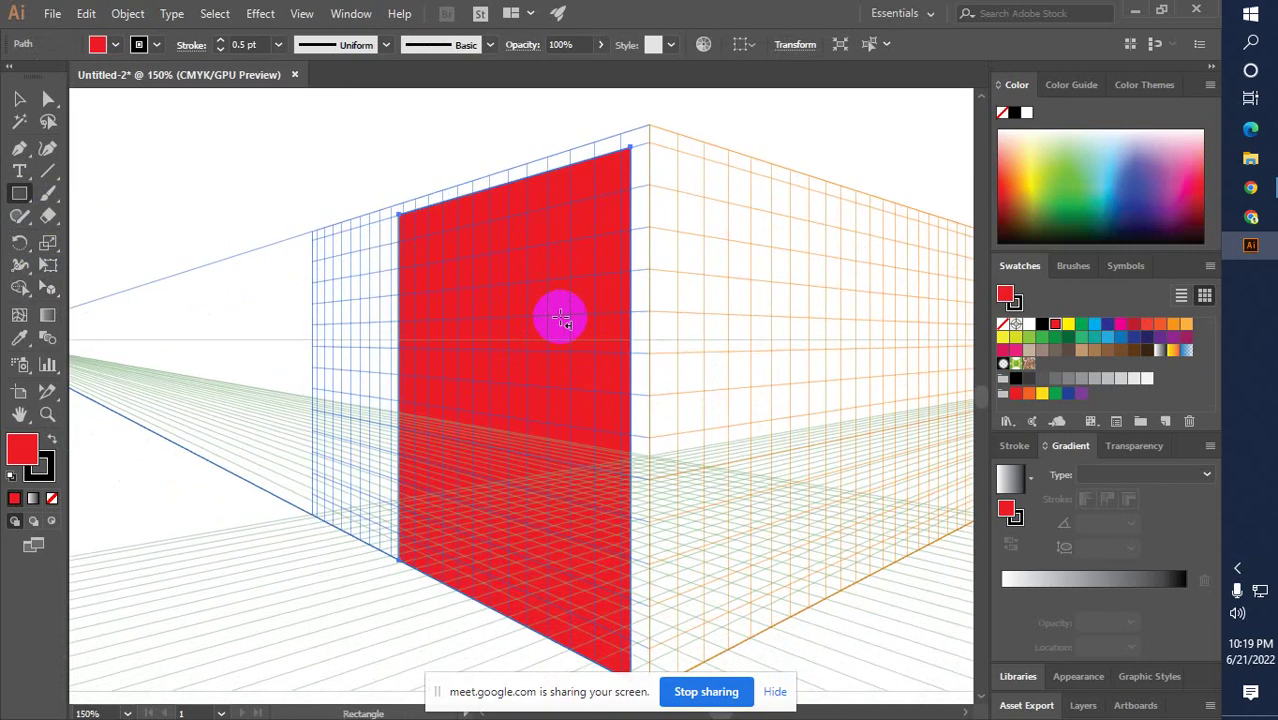
click(601, 375)
click(655, 405)
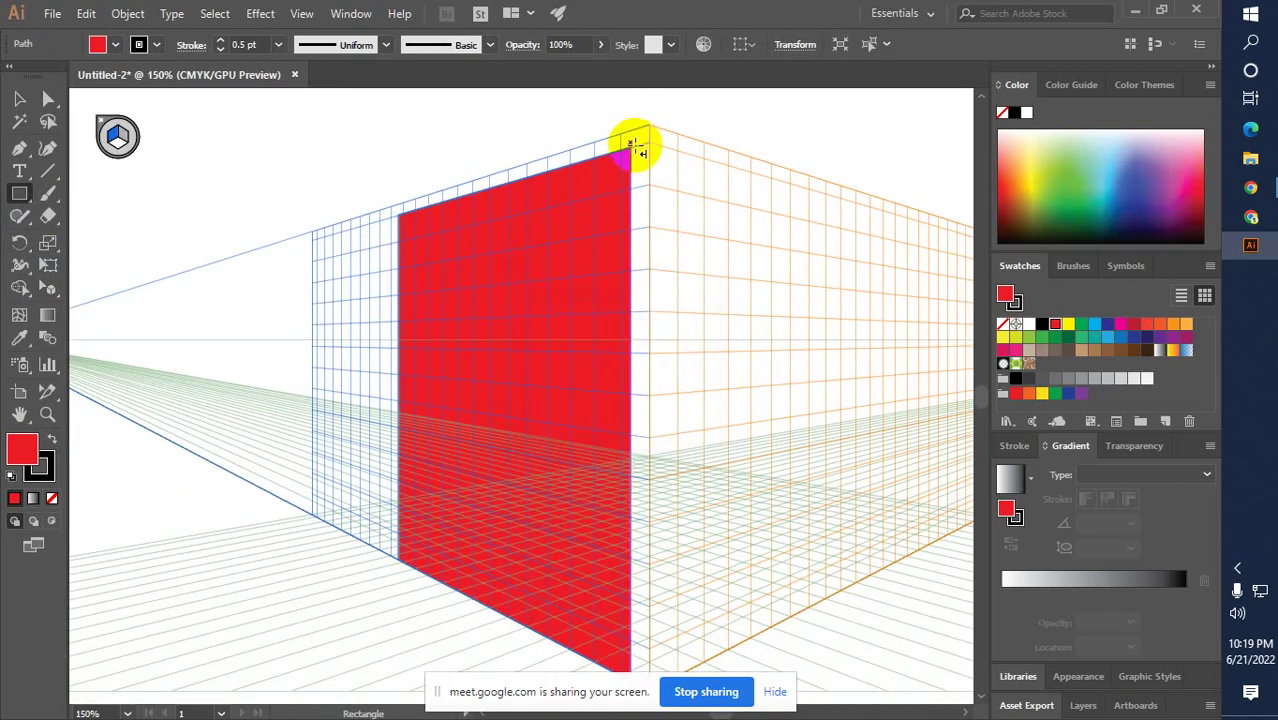
click(47, 288)
click(587, 192)
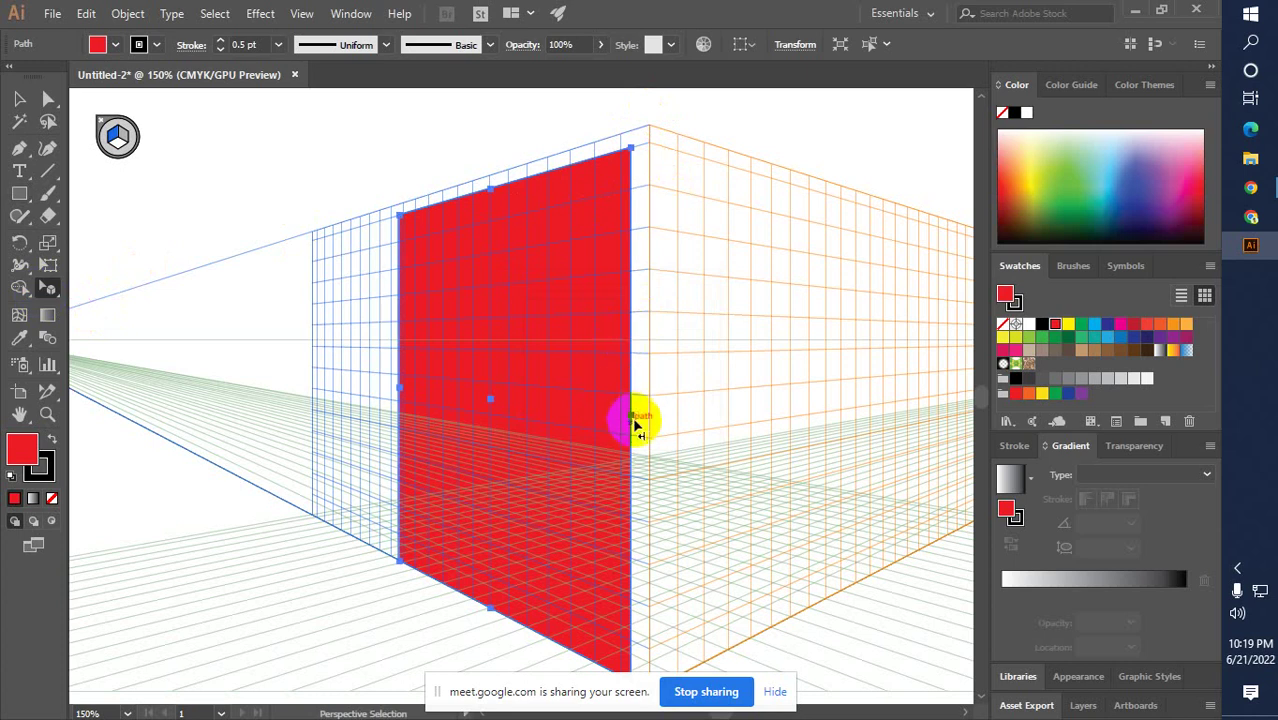
drag(632, 418, 648, 419)
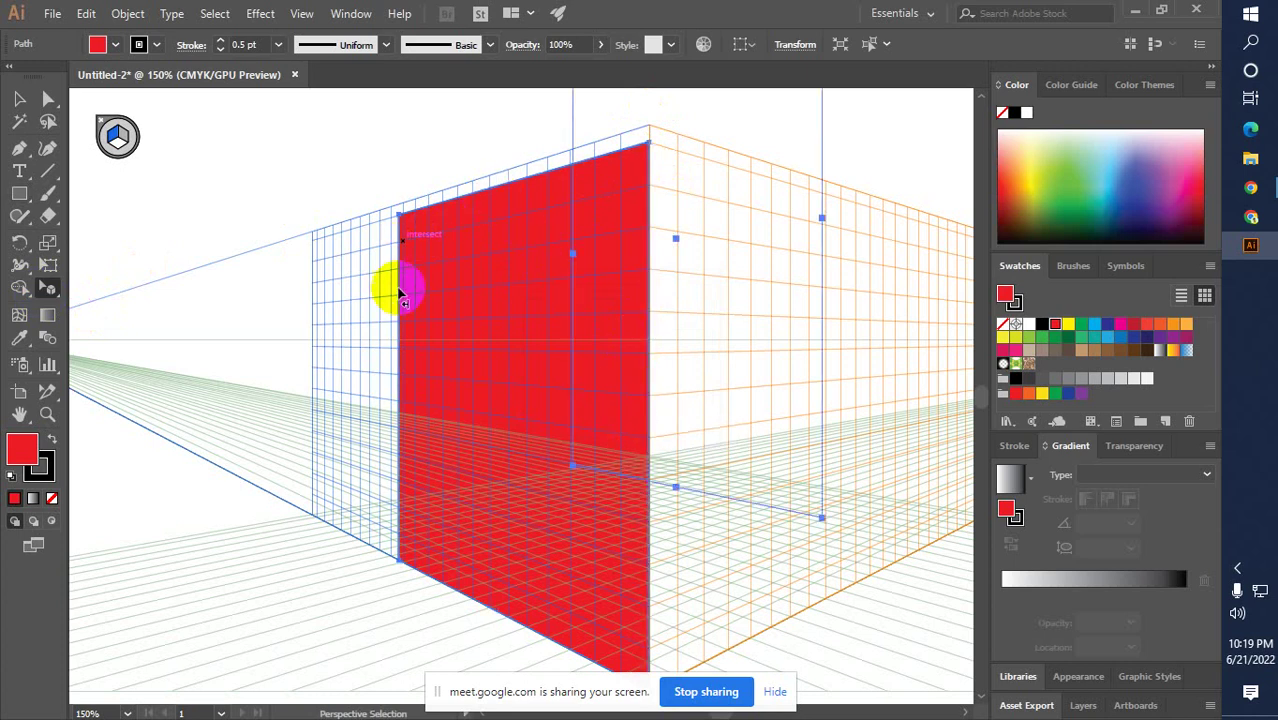
Try to stretch the red rectangle's left edge to the outer edge of the left perspective grid
click(401, 402)
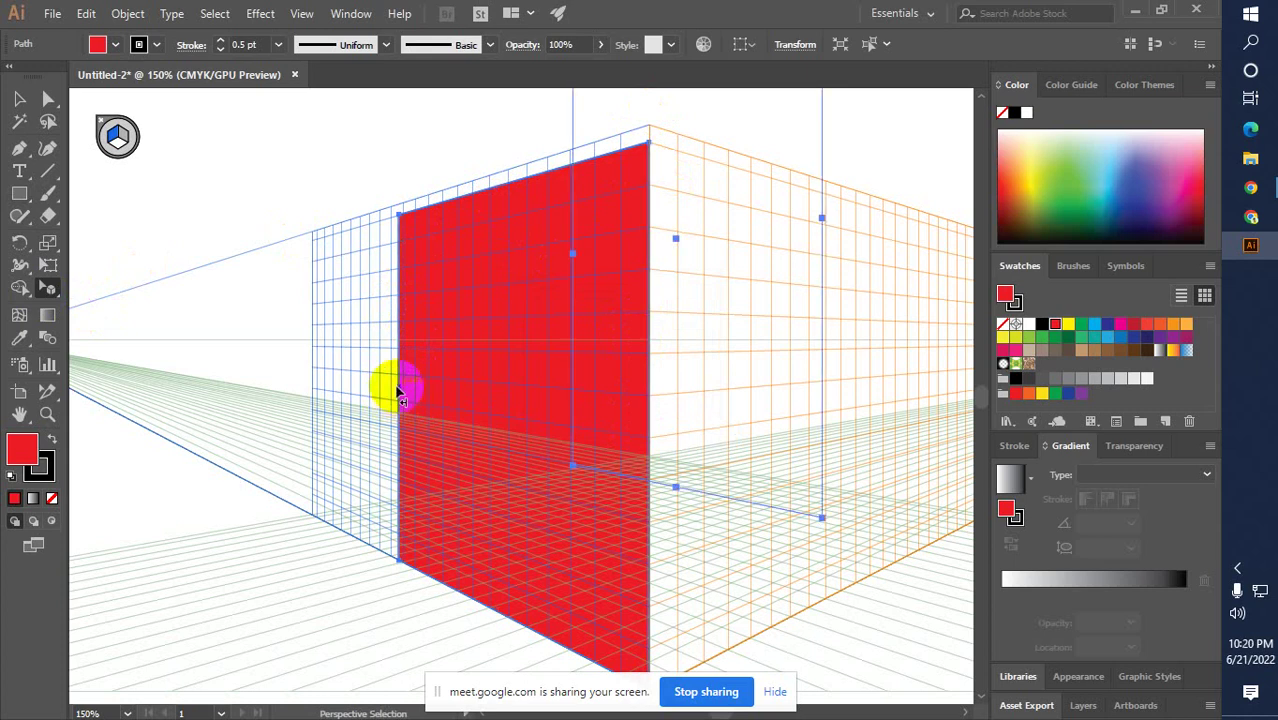
drag(400, 392, 315, 380)
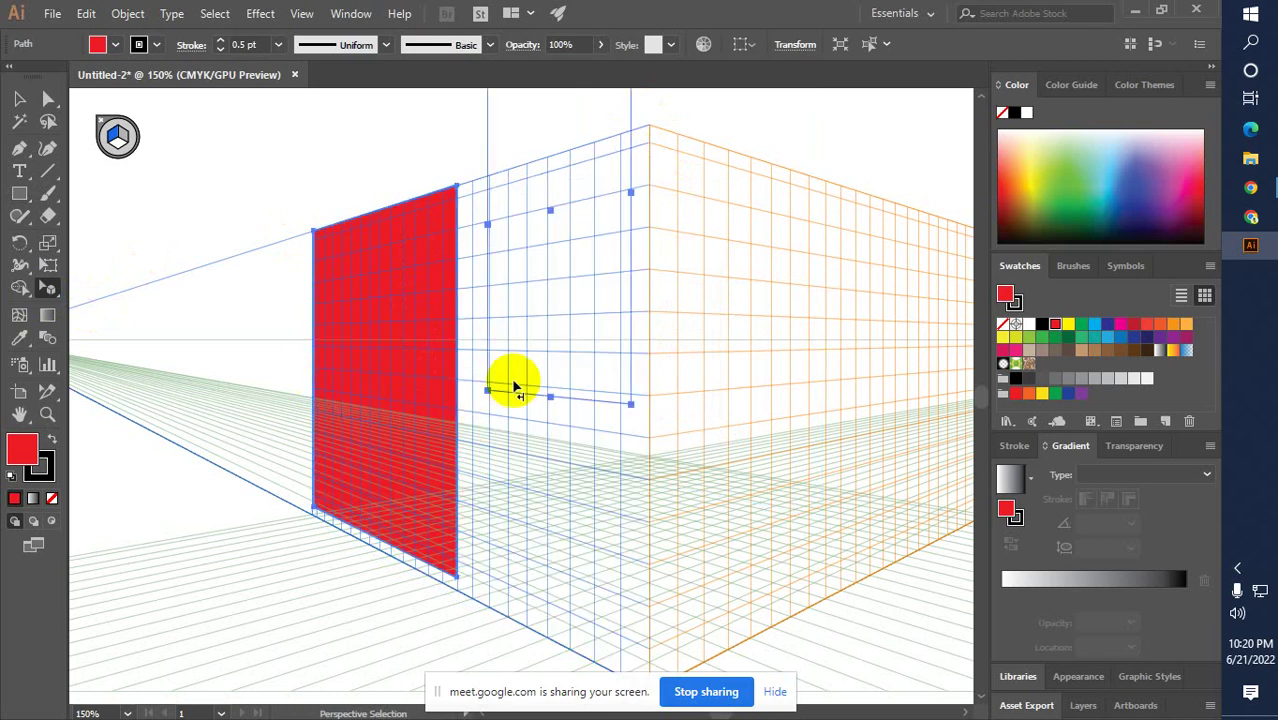
click(445, 418)
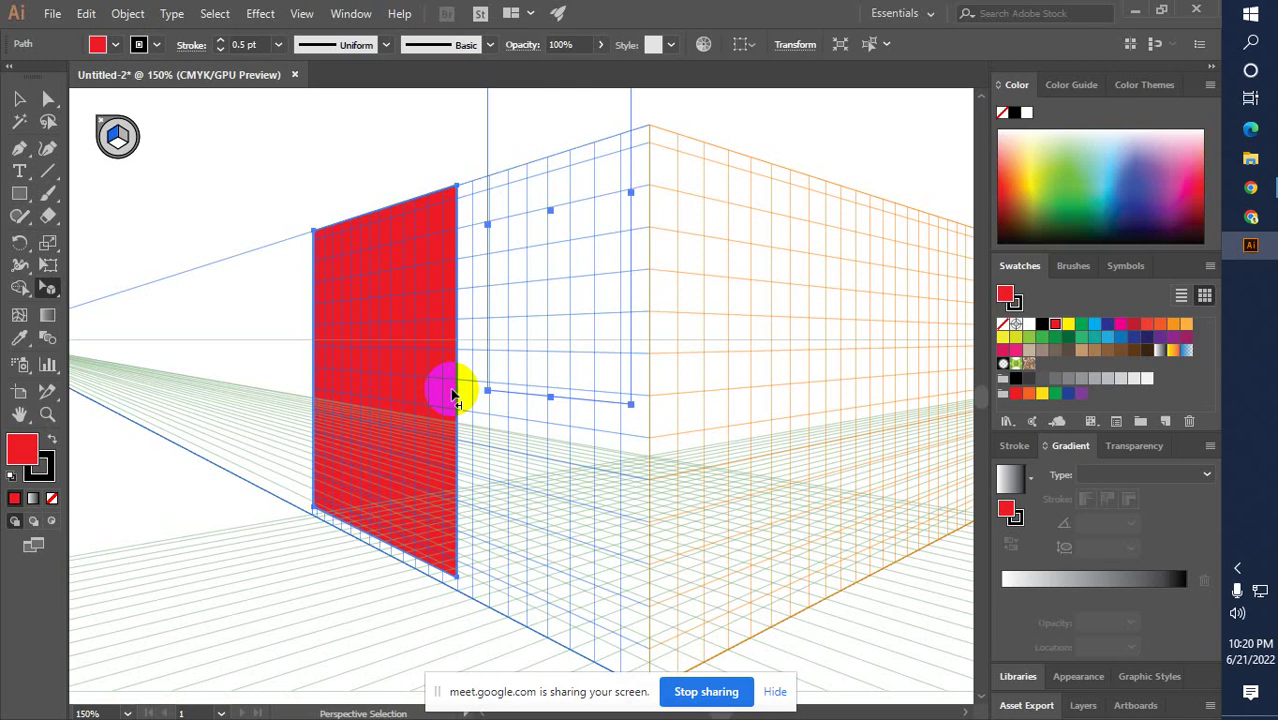
drag(47, 288, 172, 286)
click(458, 392)
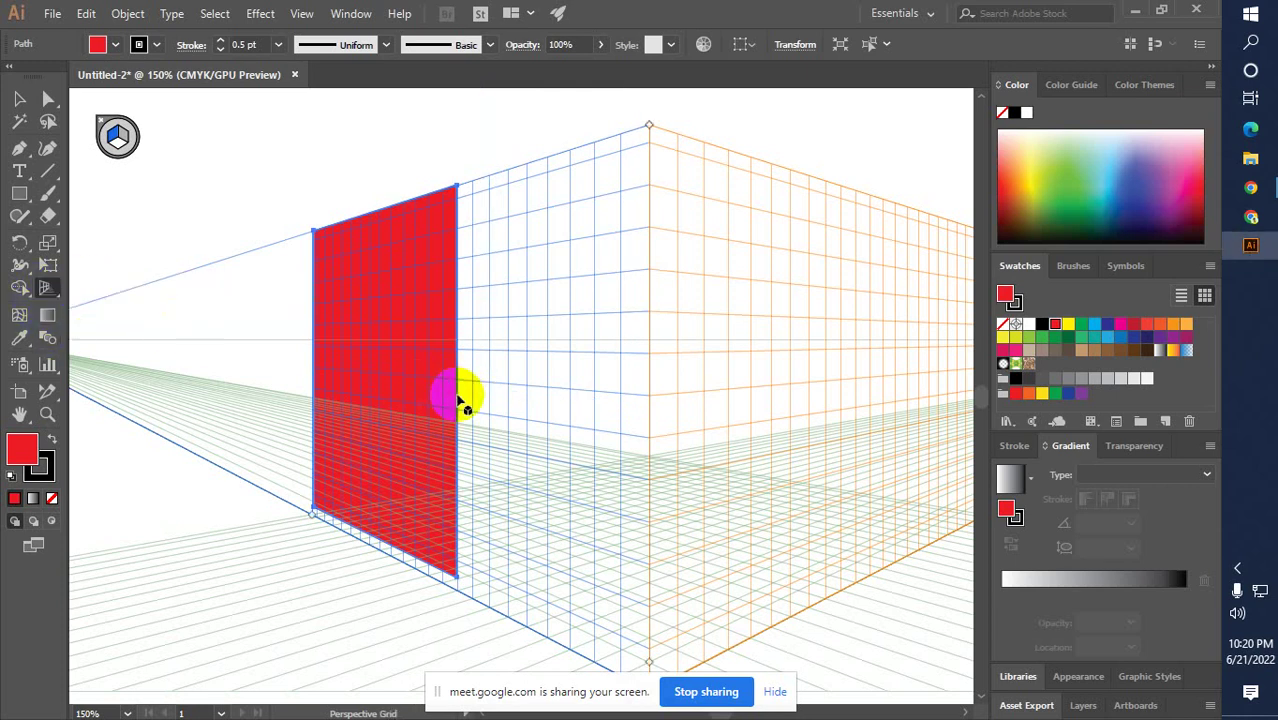
click(45, 290)
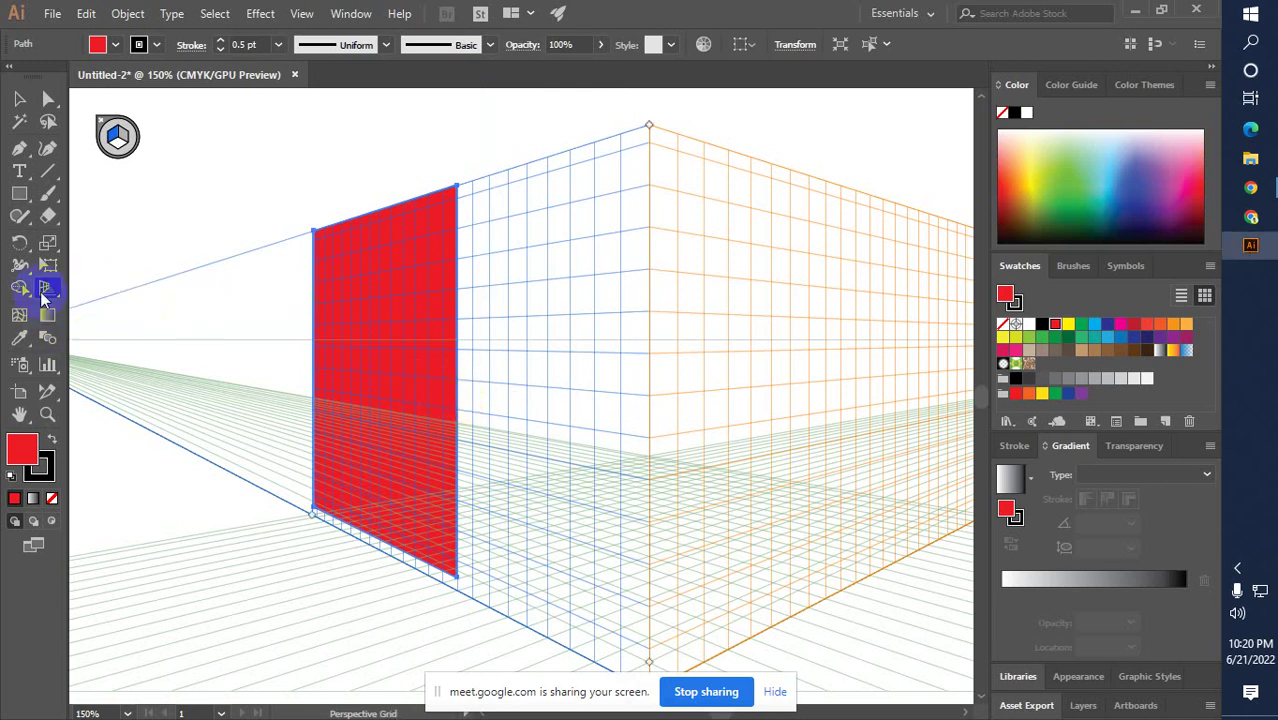
drag(43, 290, 125, 310)
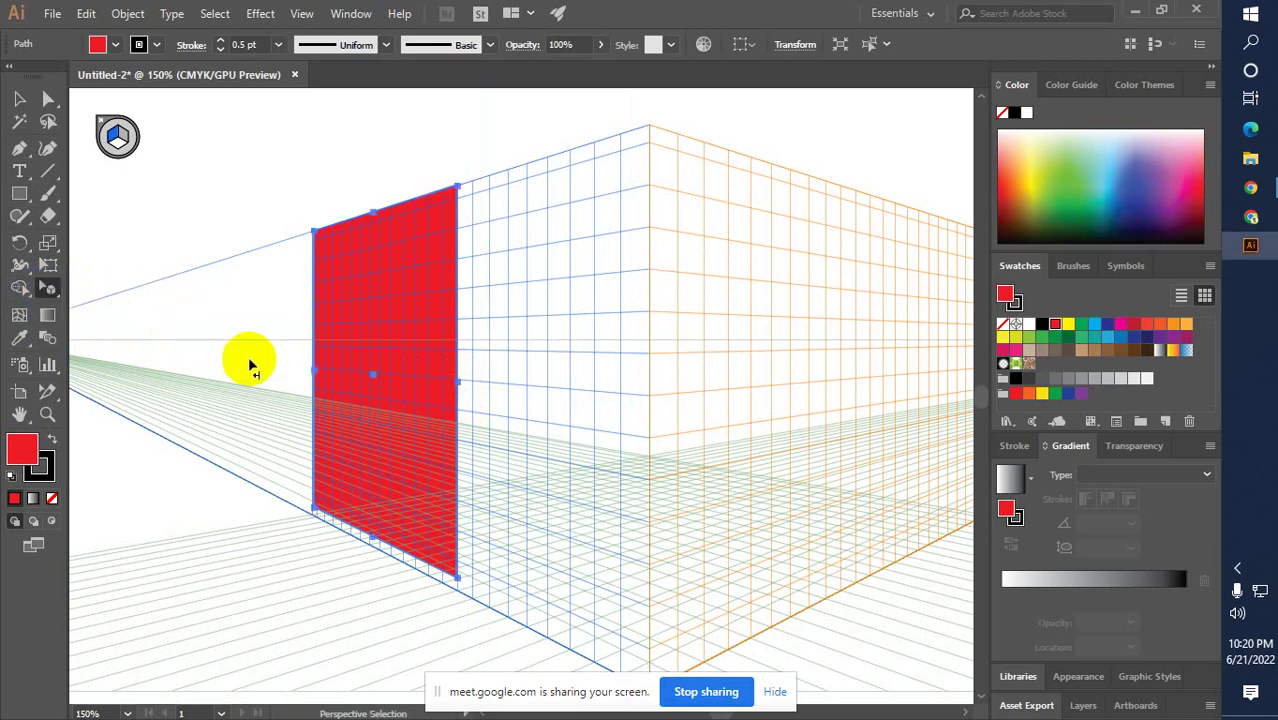
drag(500, 412, 503, 347)
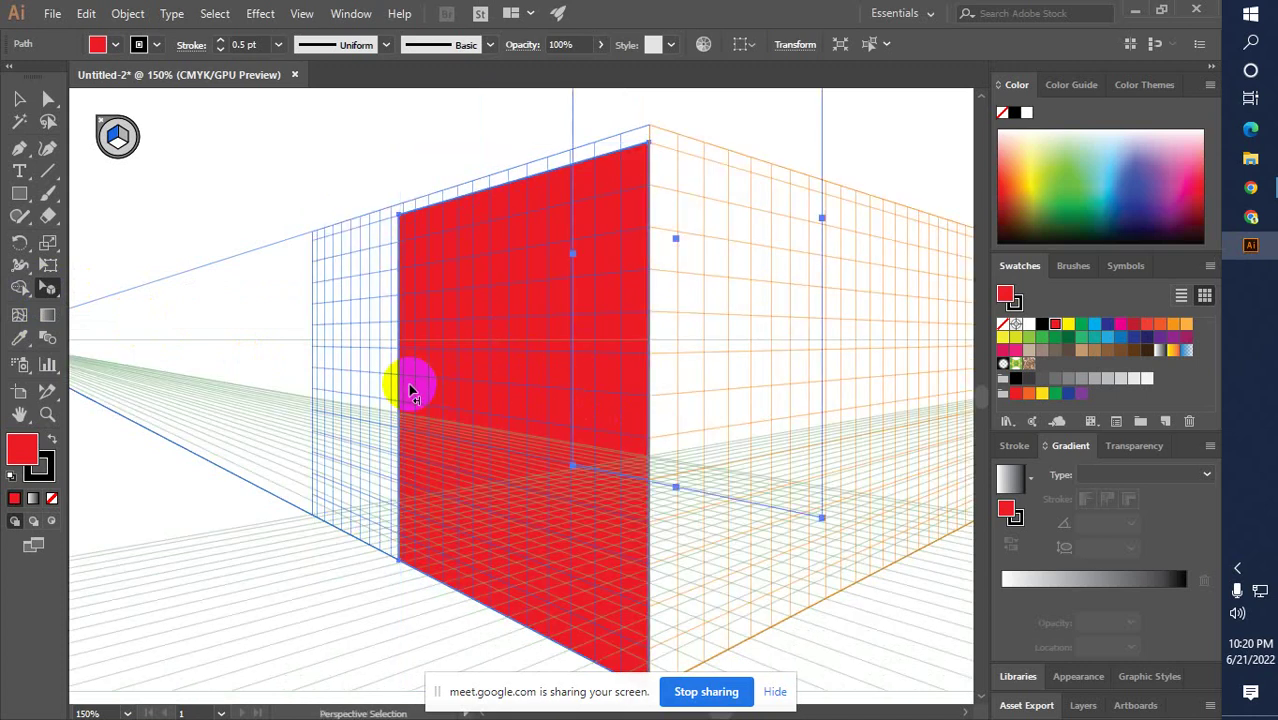
Extend the red rectangle's left edge in perspective to the outer edge of the left grid
drag(594, 340, 594, 340)
key(ctrl+minus)
key(ctrl+minus)
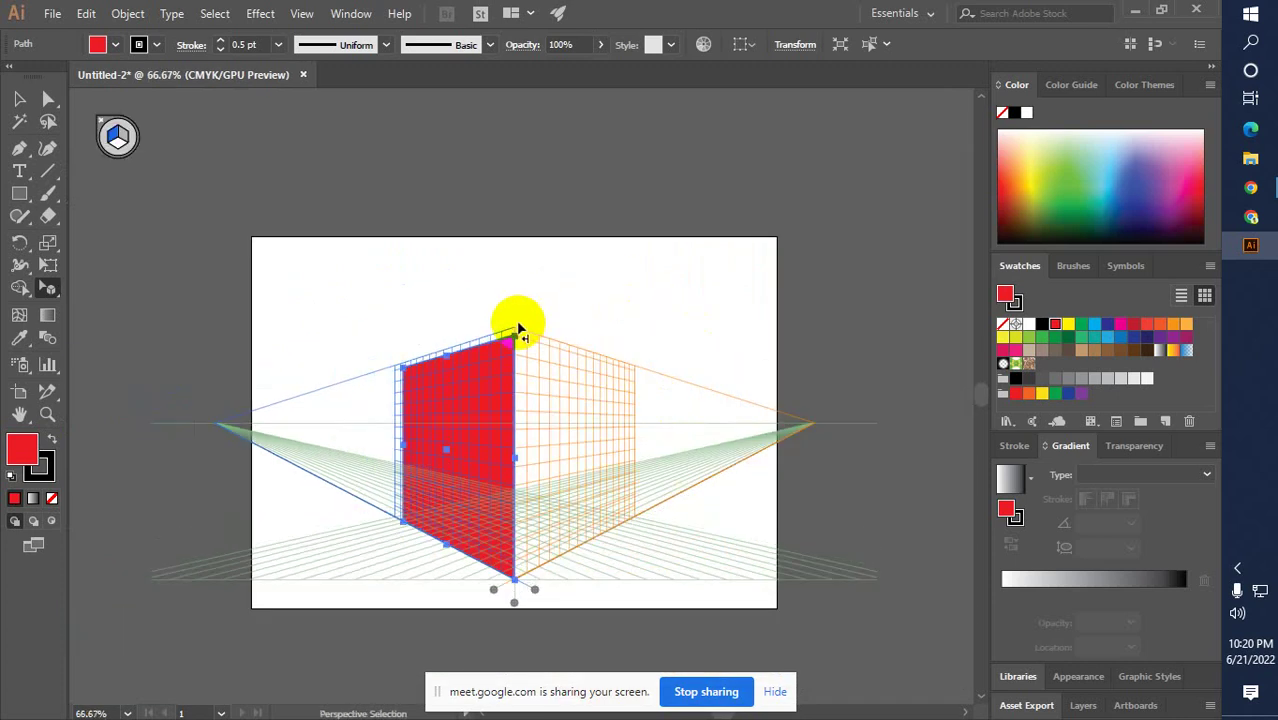
click(428, 452)
drag(405, 452, 440, 366)
Hide the perspective grid, leaving only the red rectangle on the artboard
click(20, 100)
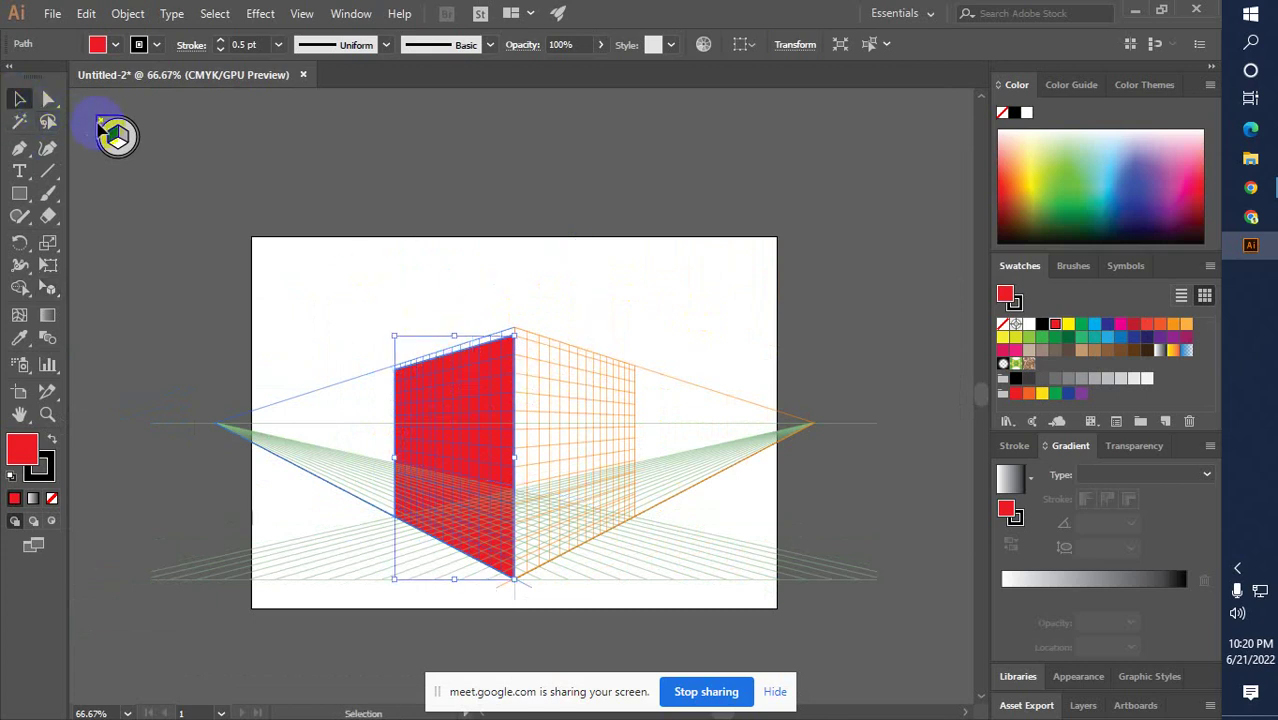
click(100, 127)
click(49, 294)
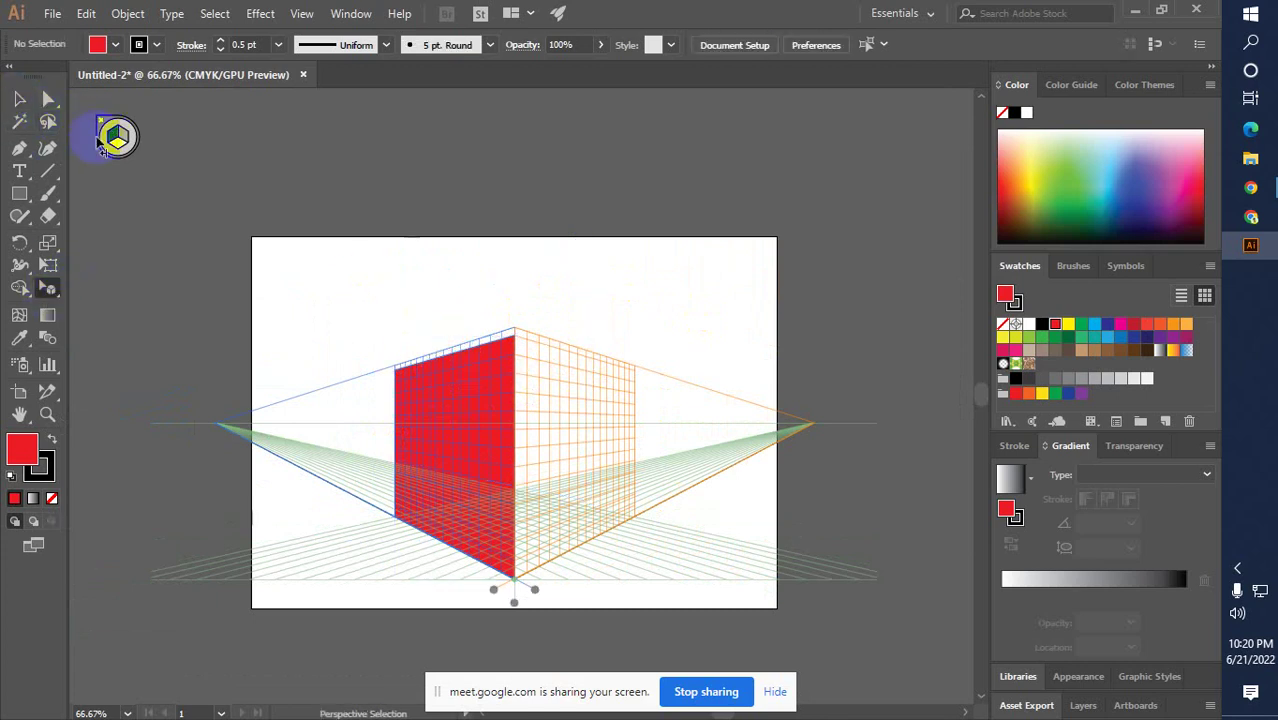
click(102, 122)
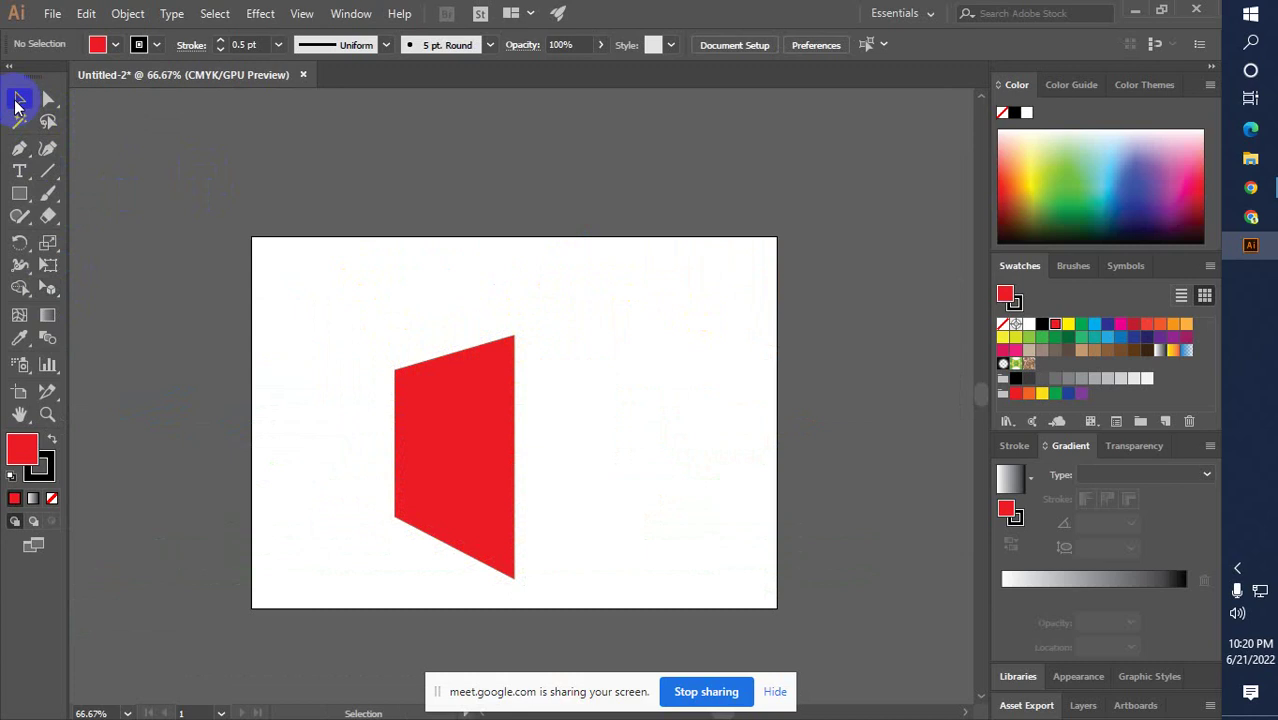
Delete the red perspective rectangle from the artboard
click(48, 99)
drag(334, 237, 596, 320)
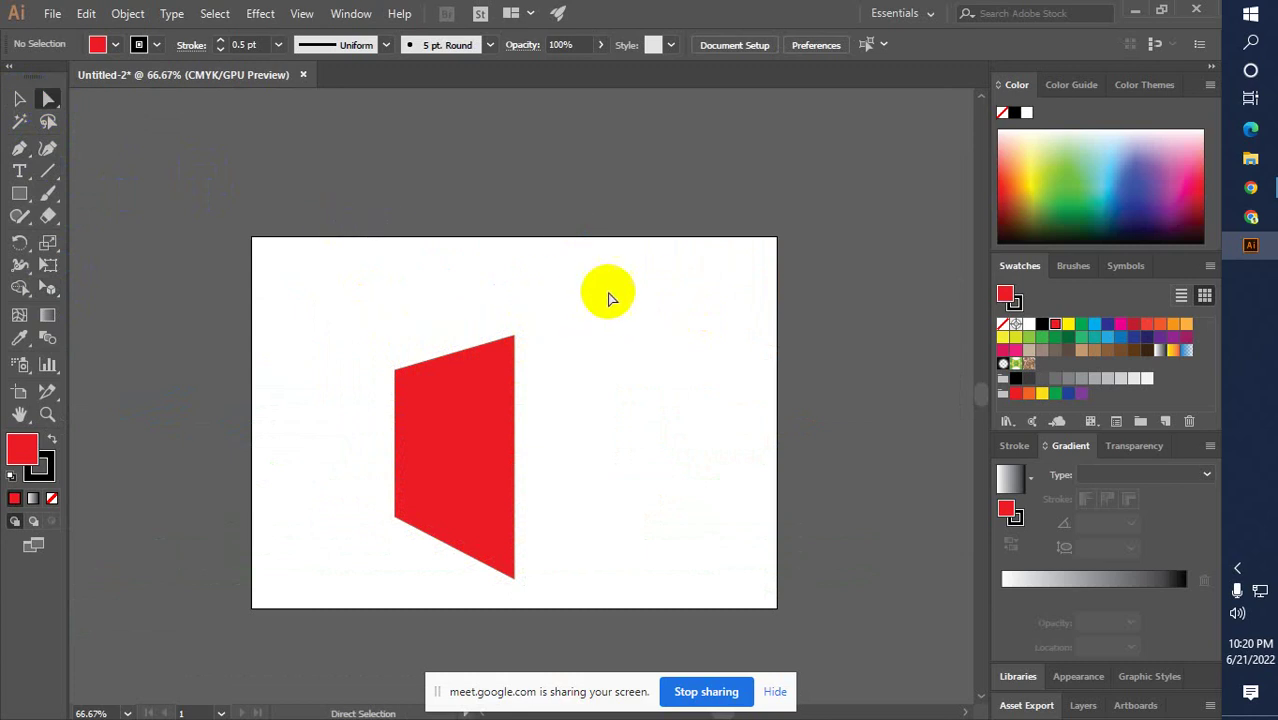
drag(399, 240, 619, 328)
drag(463, 247, 586, 305)
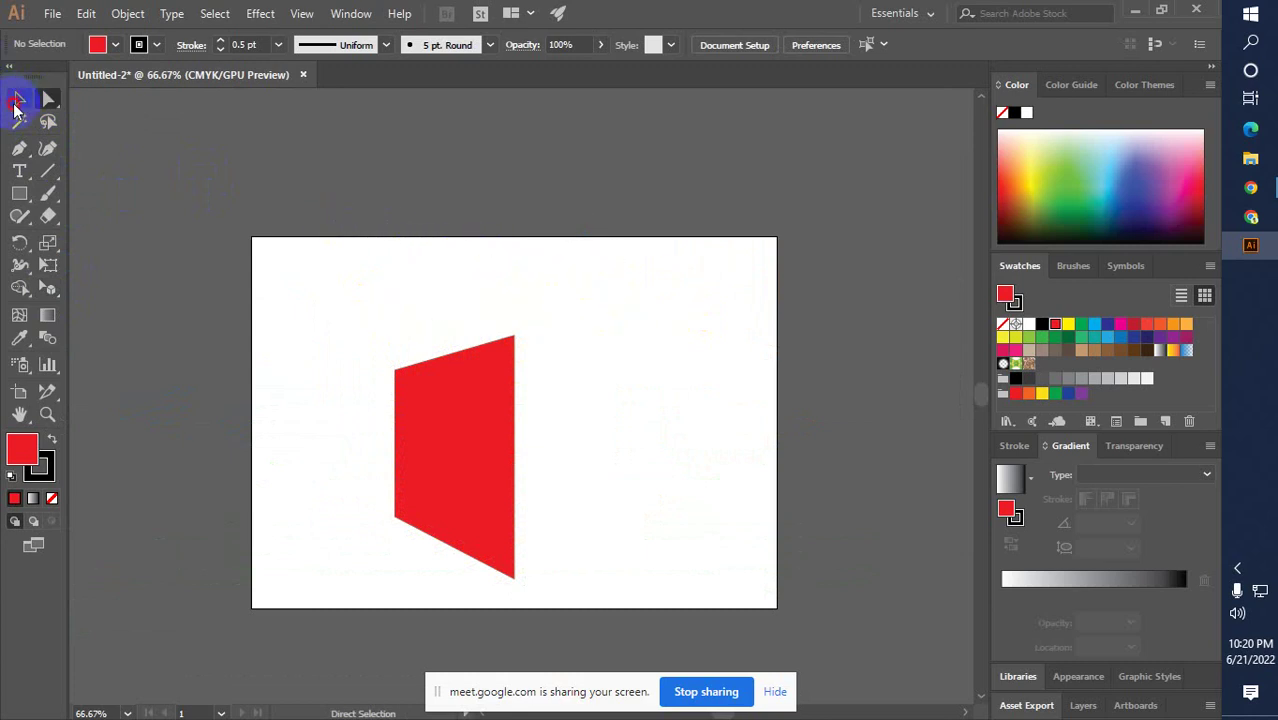
click(434, 434)
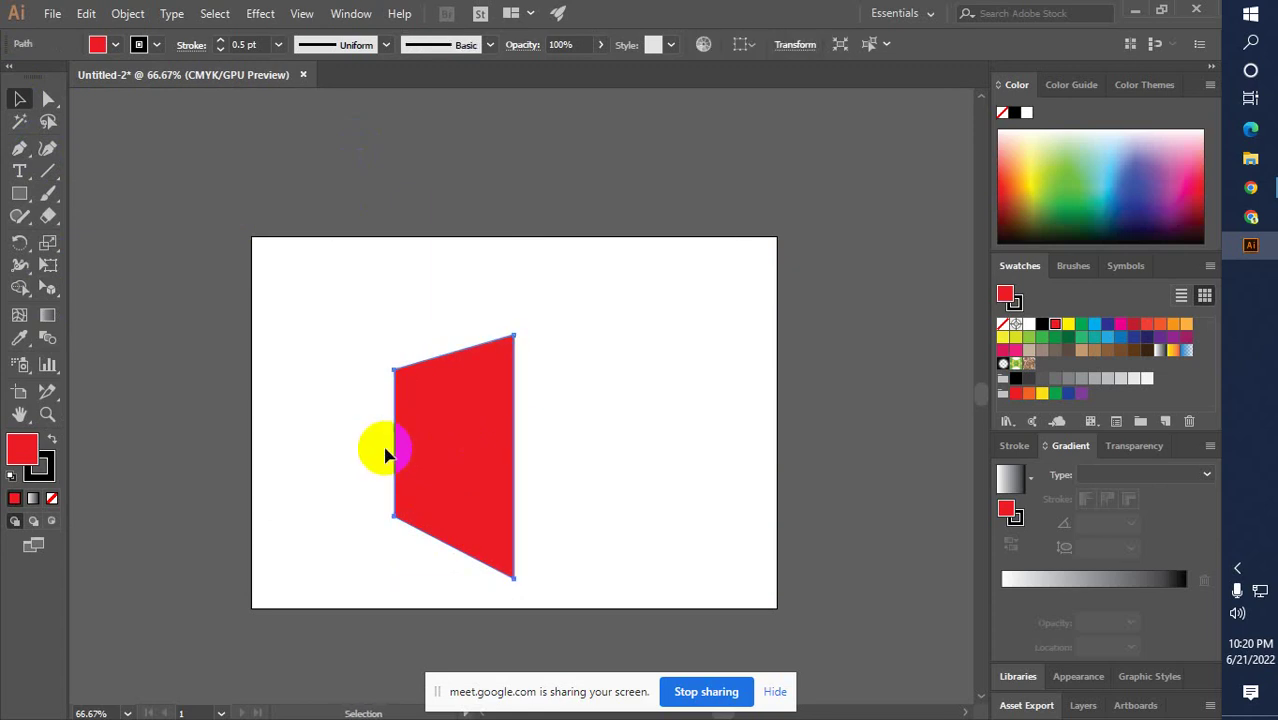
key(Delete)
Duplicate Artboard 1 horizontally to its right, placing the copy at about X 1227 pt
key(ctrl+minus)
drag(542, 462, 356, 451)
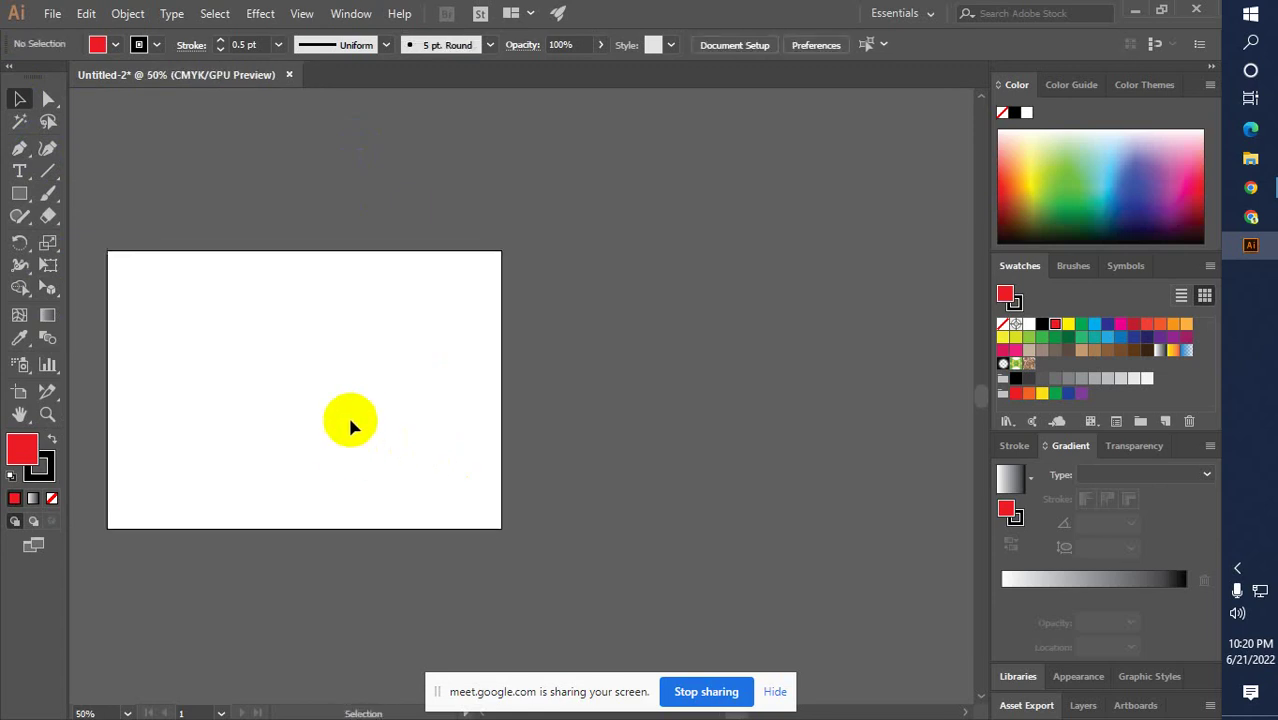
click(29, 397)
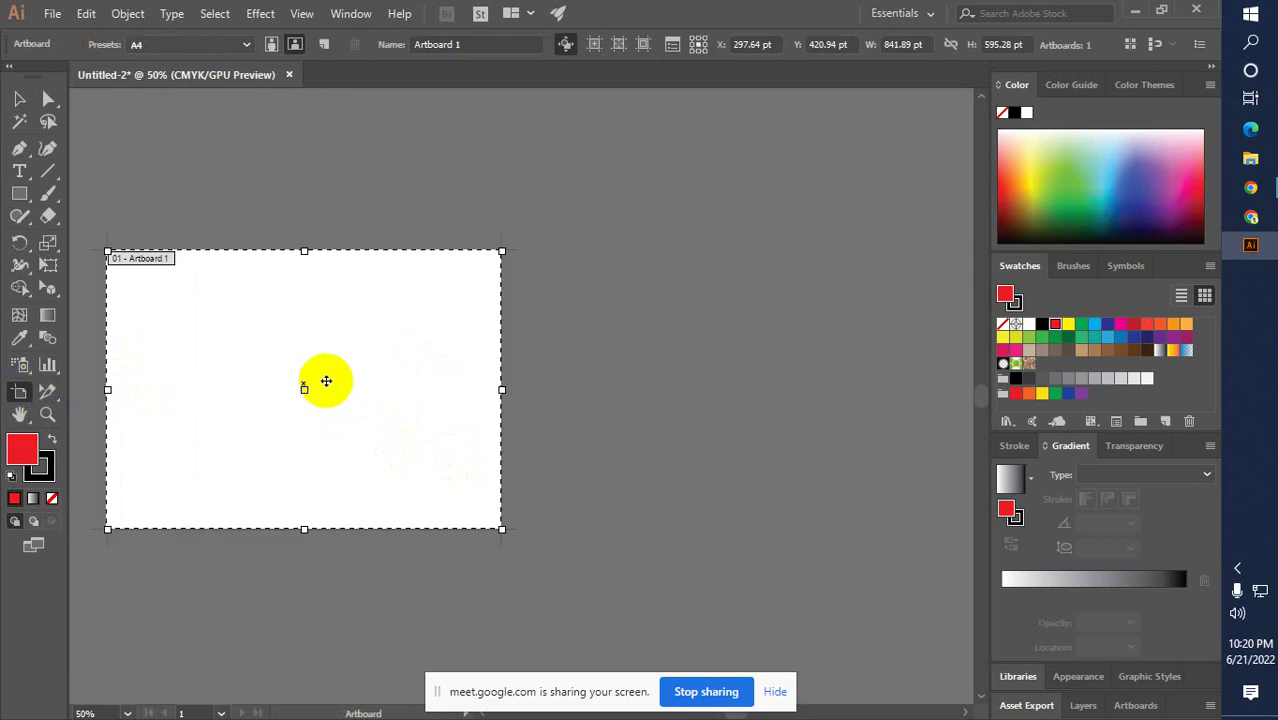
drag(308, 391, 739, 389)
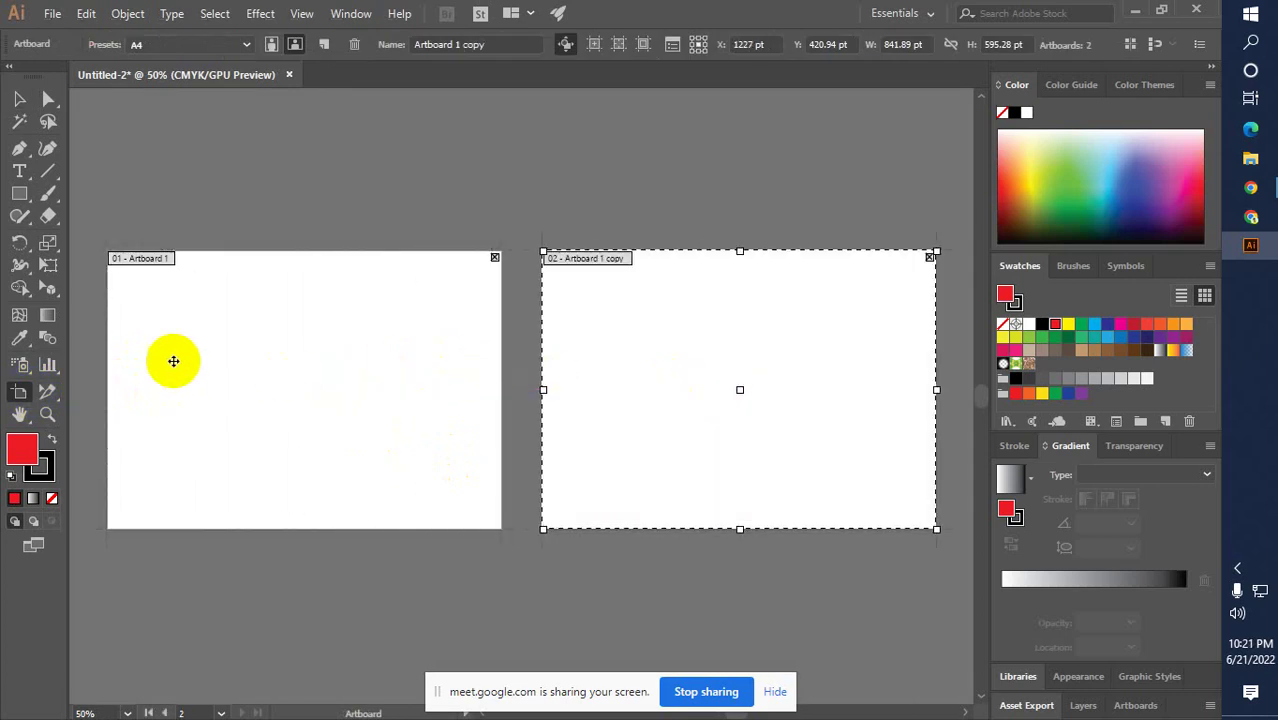
Show the two-point perspective grid on Artboard 1, make that artboard active and switch to the Perspective Selection tool
click(49, 265)
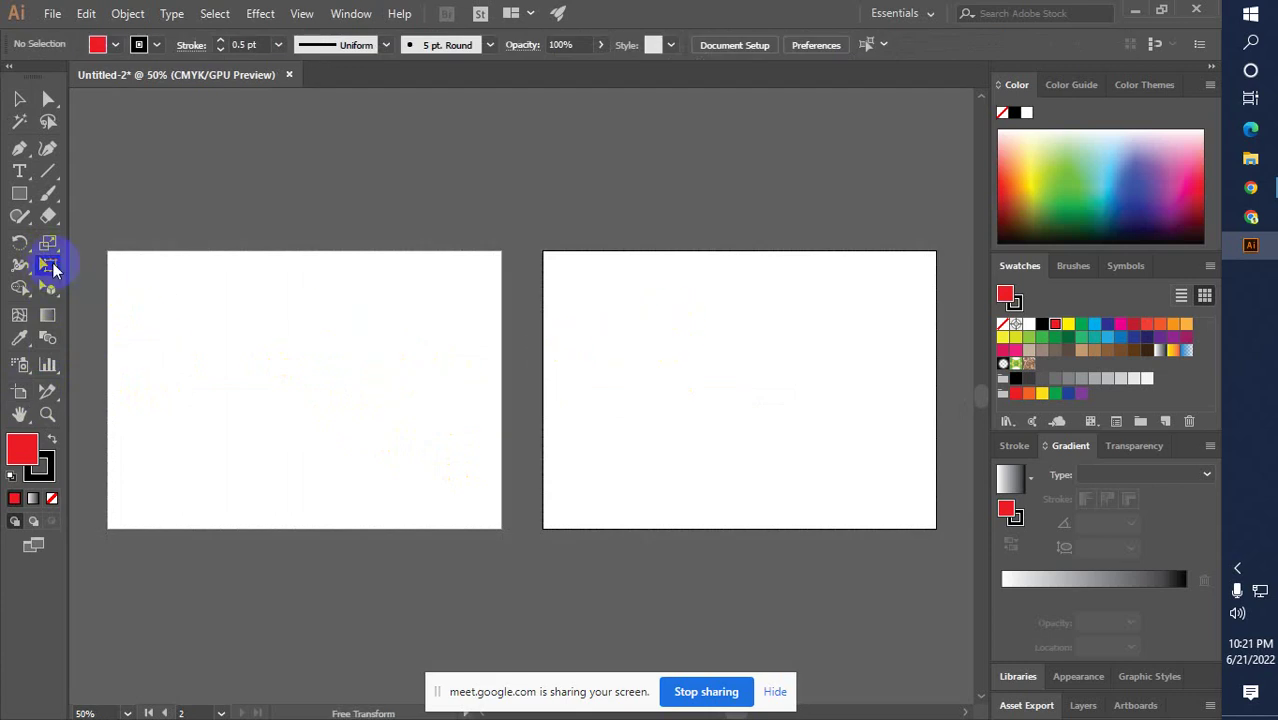
drag(47, 287, 108, 298)
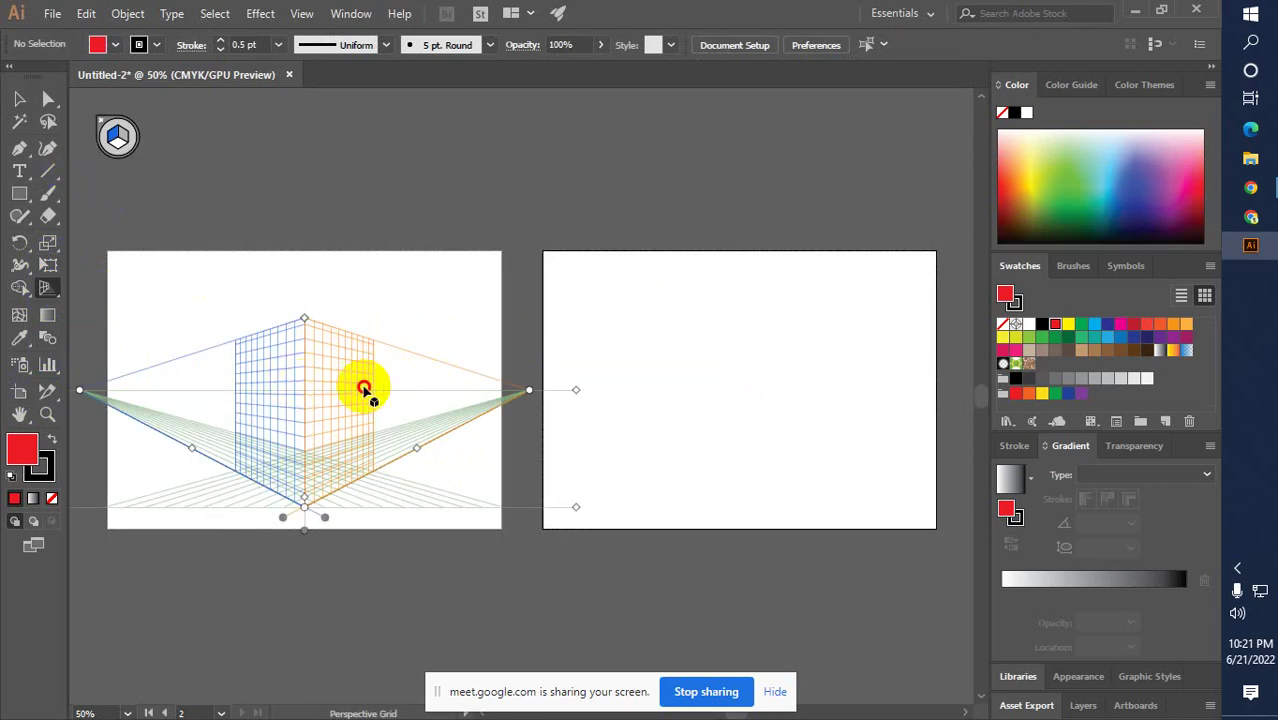
click(364, 390)
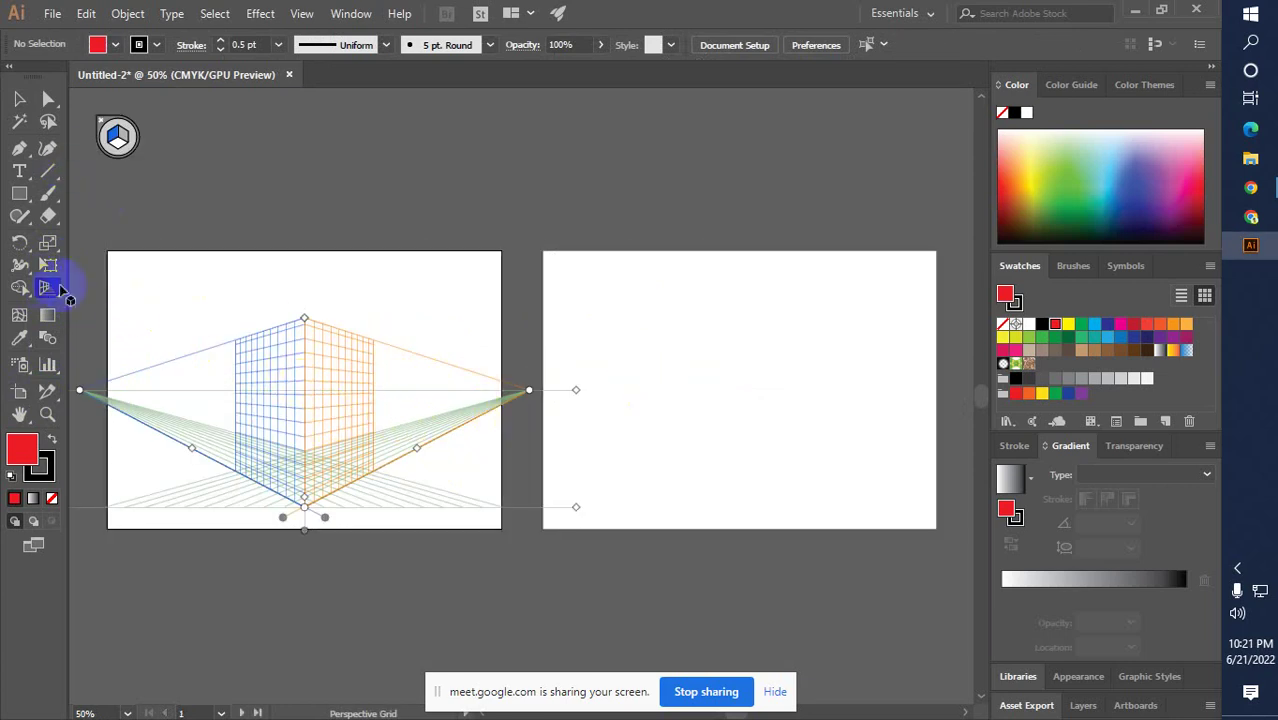
drag(42, 290, 117, 316)
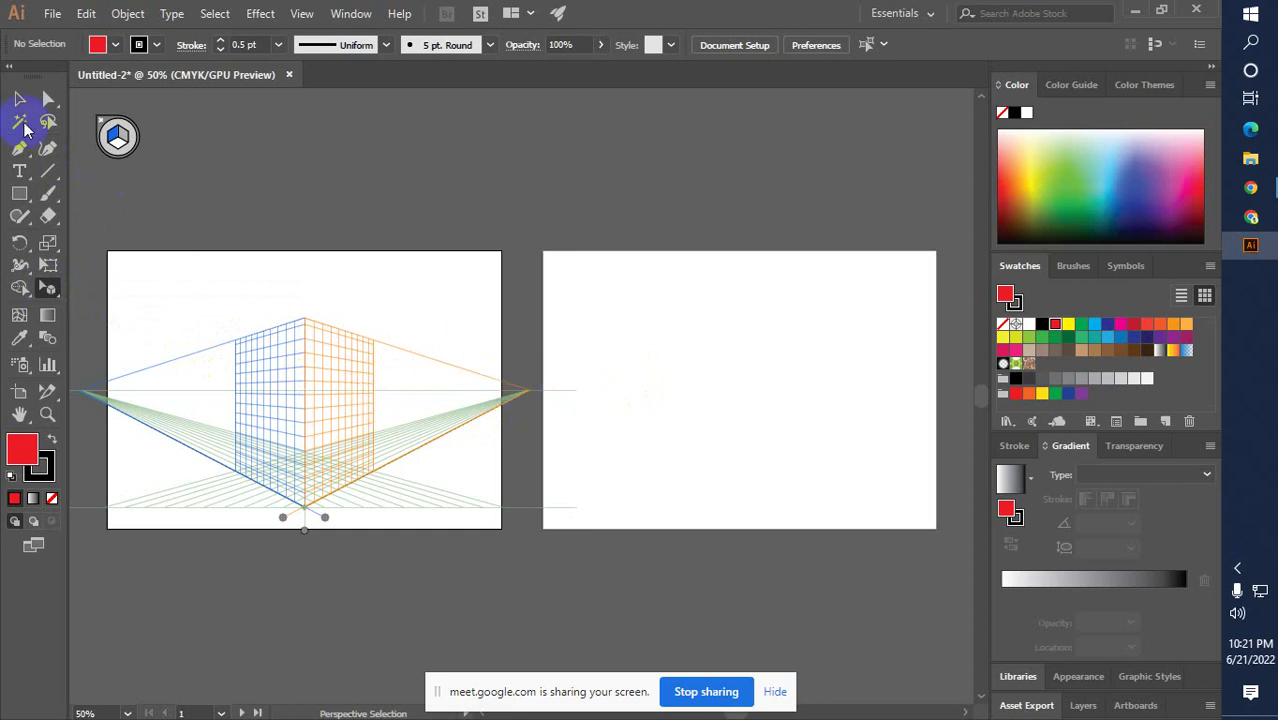
Move the second artboard horizontally farther from Artboard 1, to about X 1305 pt, and finish artboard editing
click(17, 98)
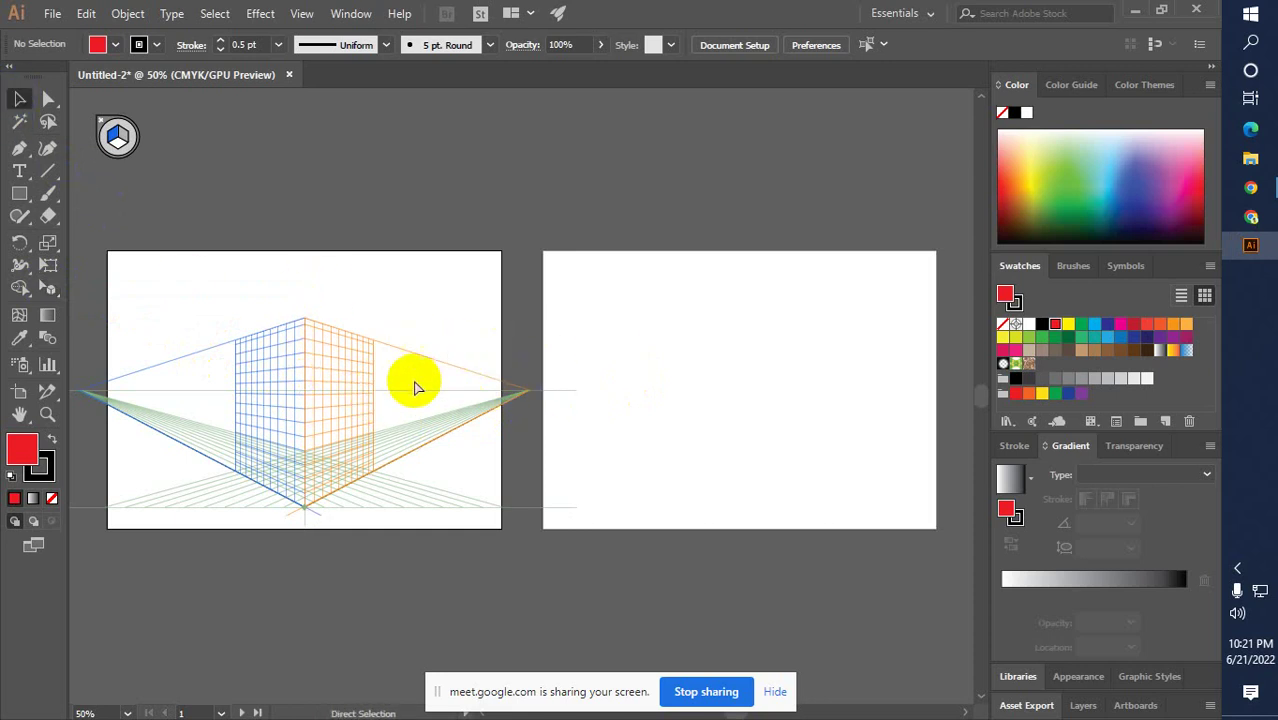
click(310, 441)
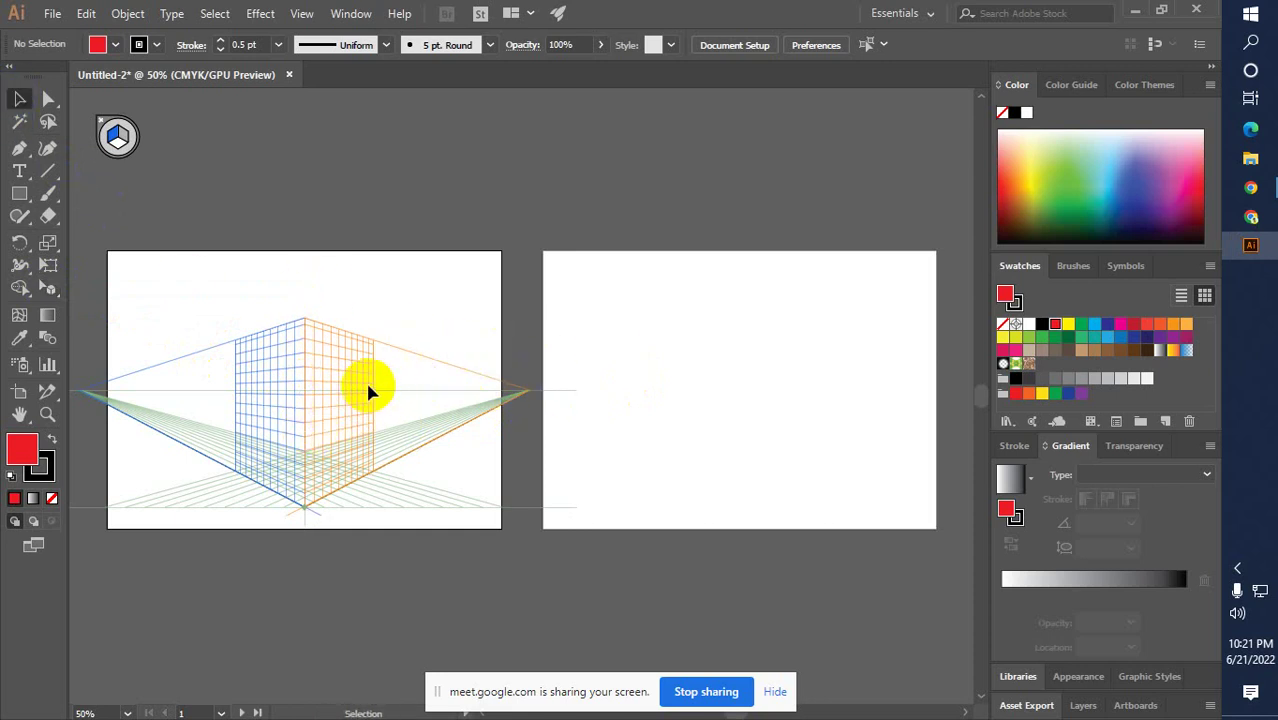
click(741, 370)
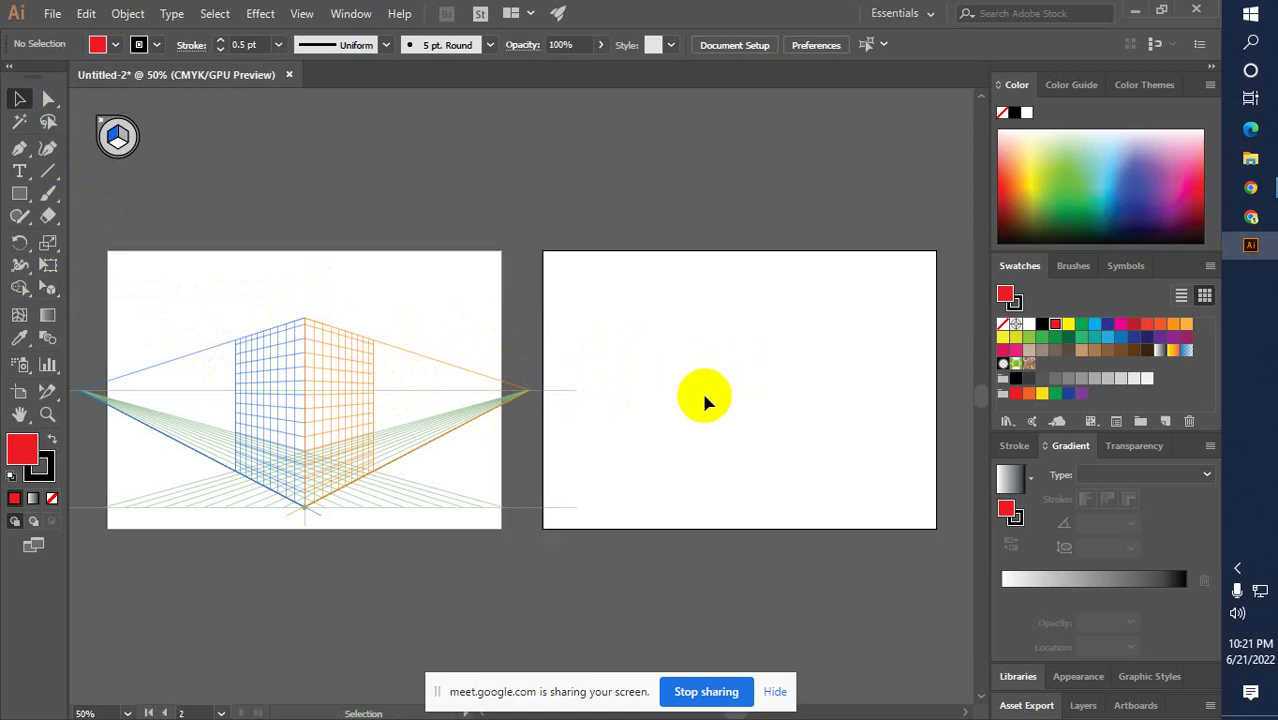
click(19, 393)
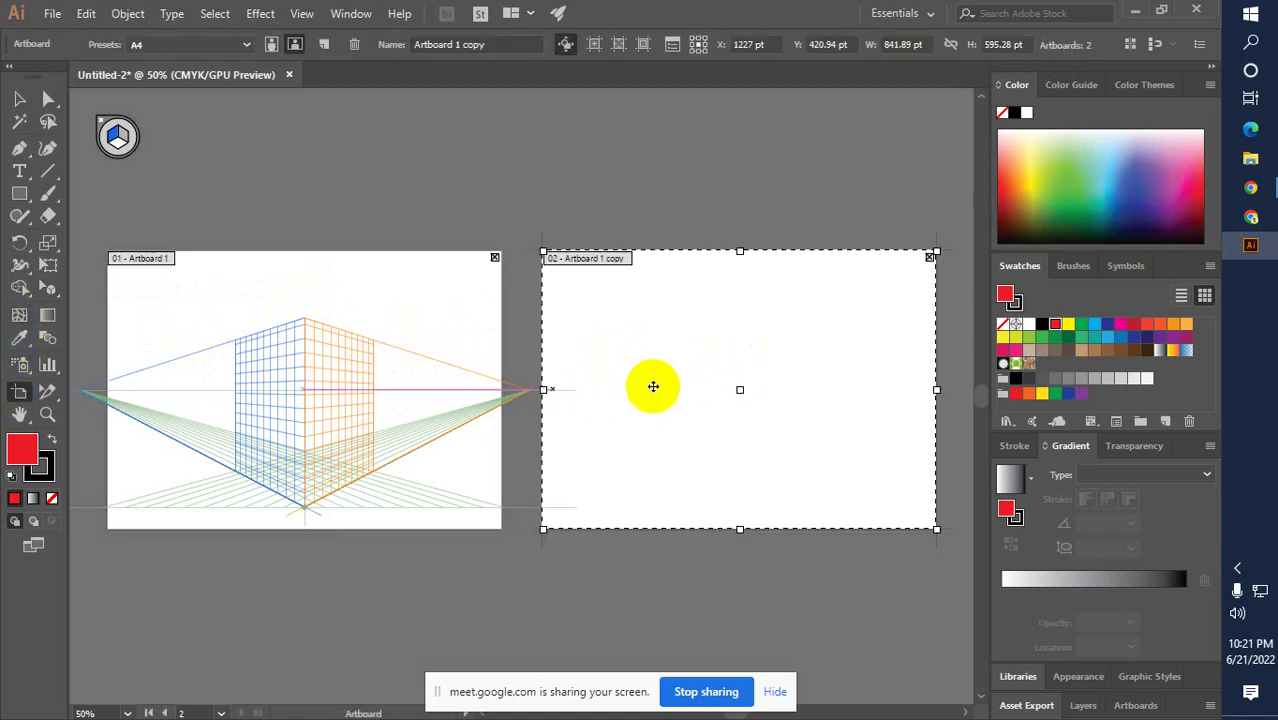
drag(688, 379, 719, 381)
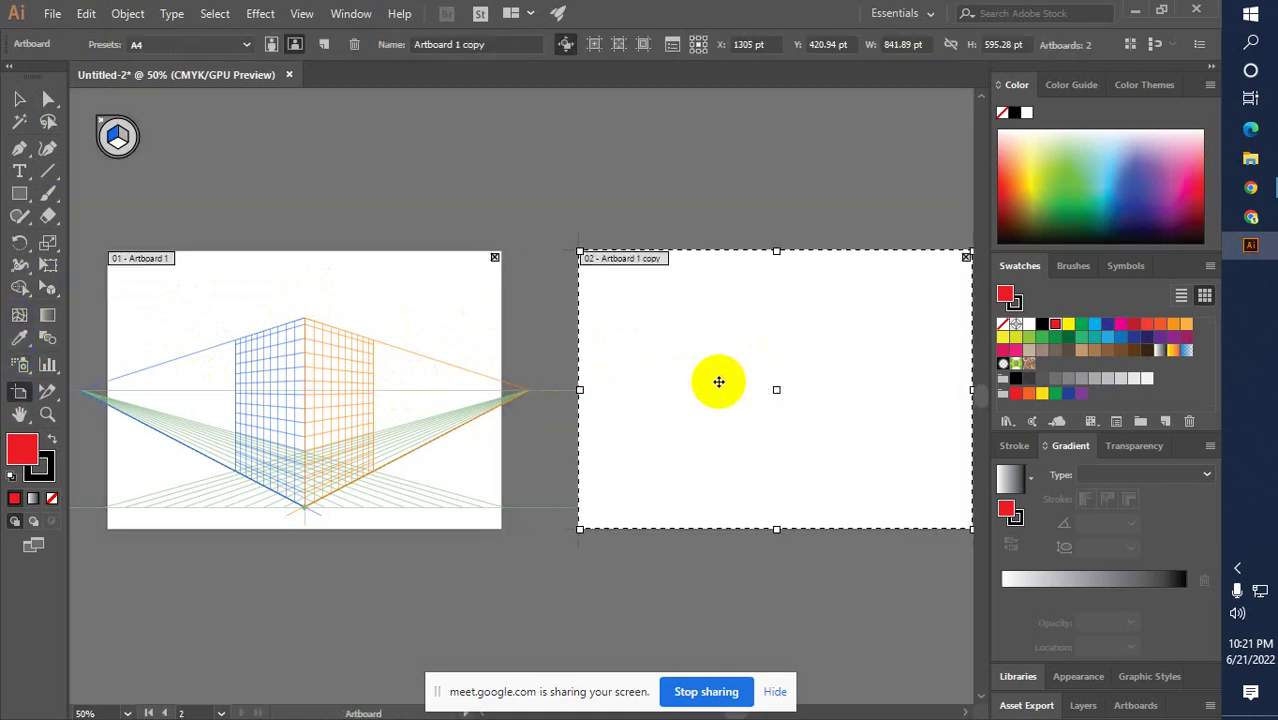
click(17, 99)
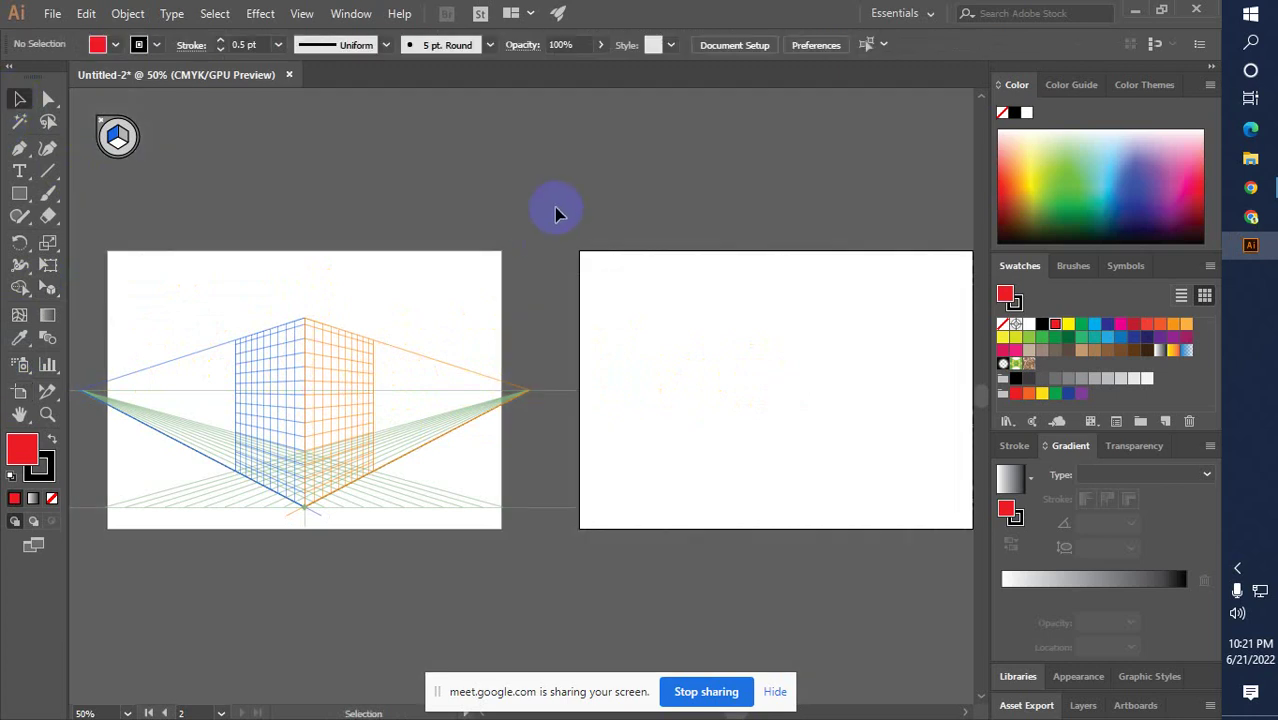
Delete the second artboard, Artboard 1 copy, that sits beside the perspective grid artboard
key(ctrl+minus)
drag(565, 423, 611, 423)
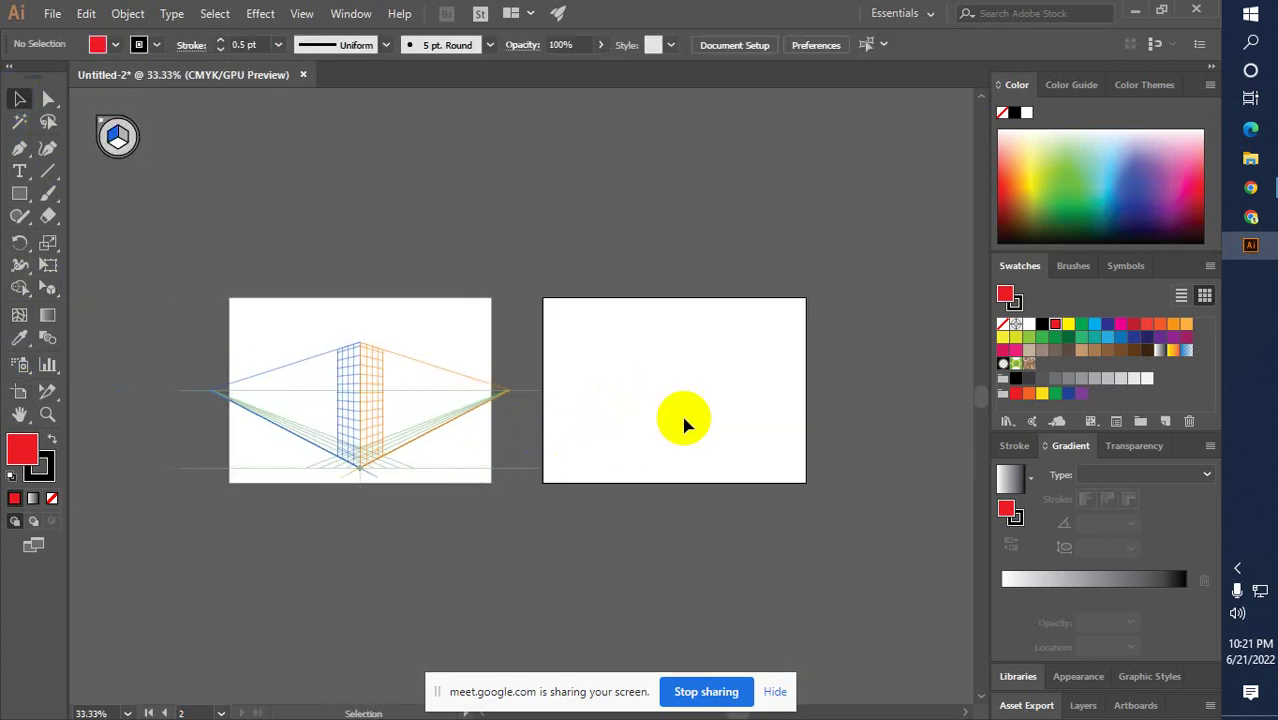
click(20, 391)
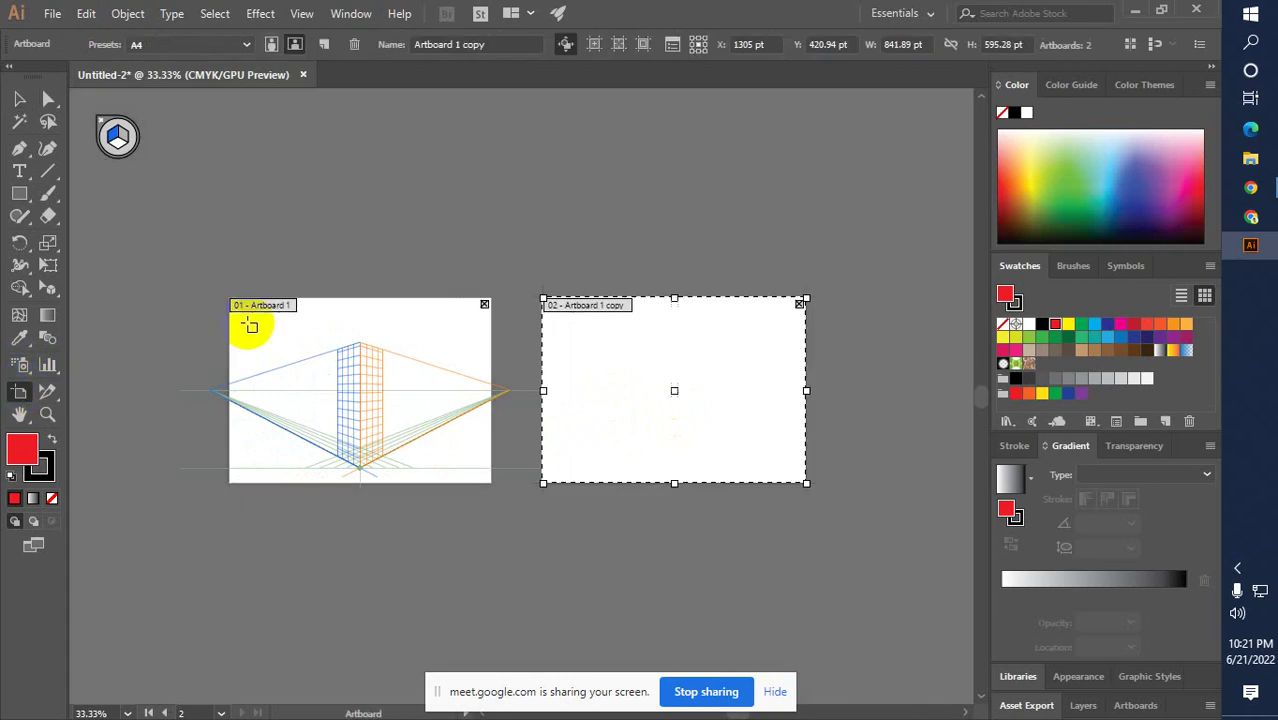
click(354, 45)
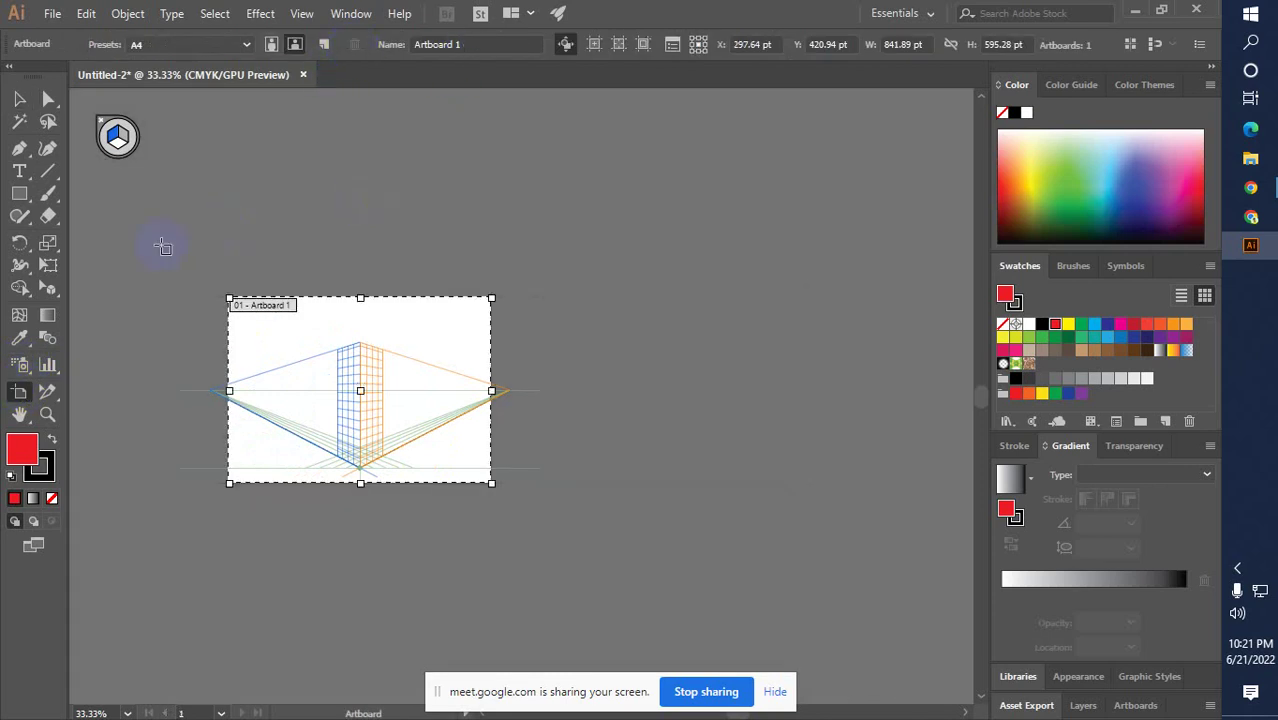
Move Artboard 1 with its grid to the right, duplicate it leftward to about X -776 pt, and finish artboard editing
drag(237, 357, 637, 337)
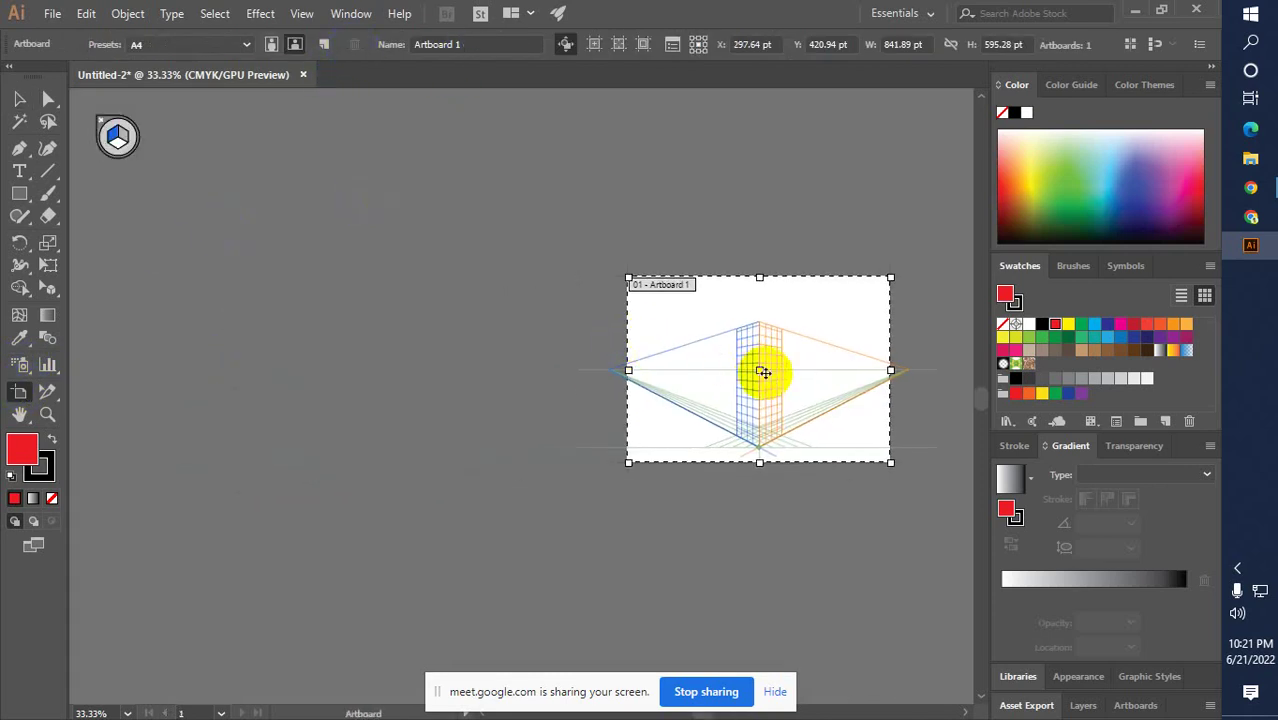
drag(760, 375, 417, 364)
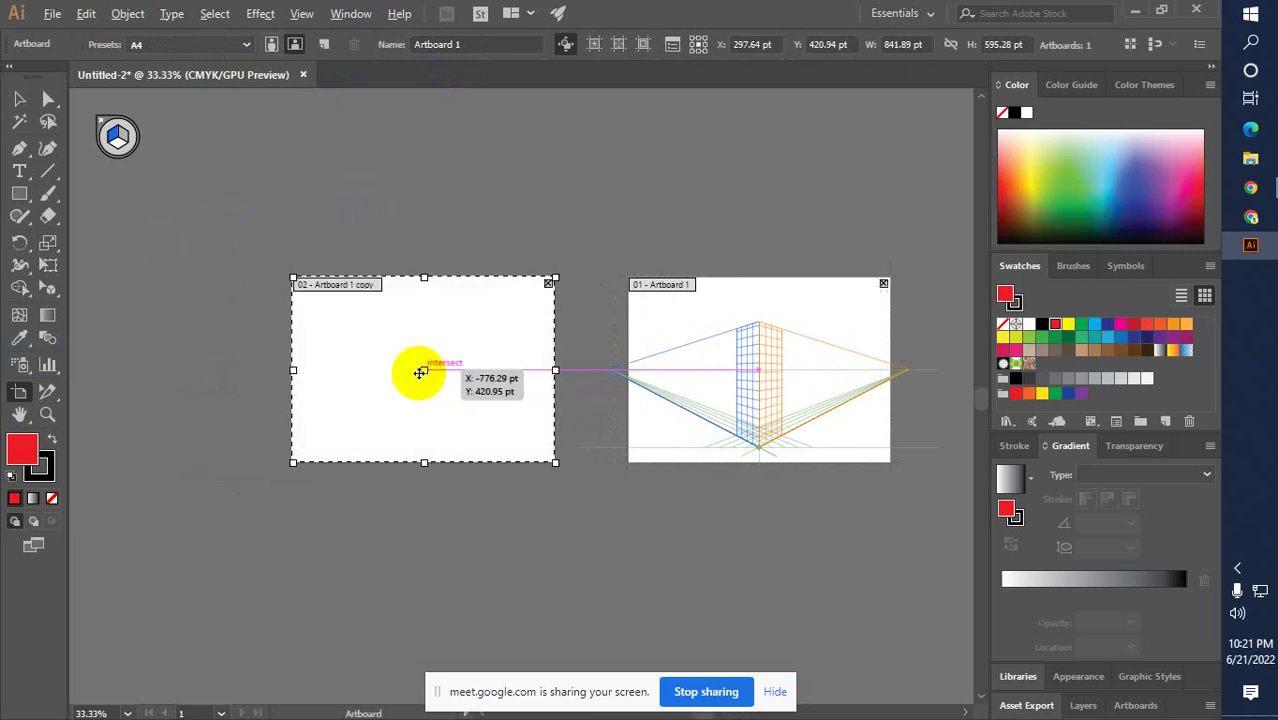
click(17, 101)
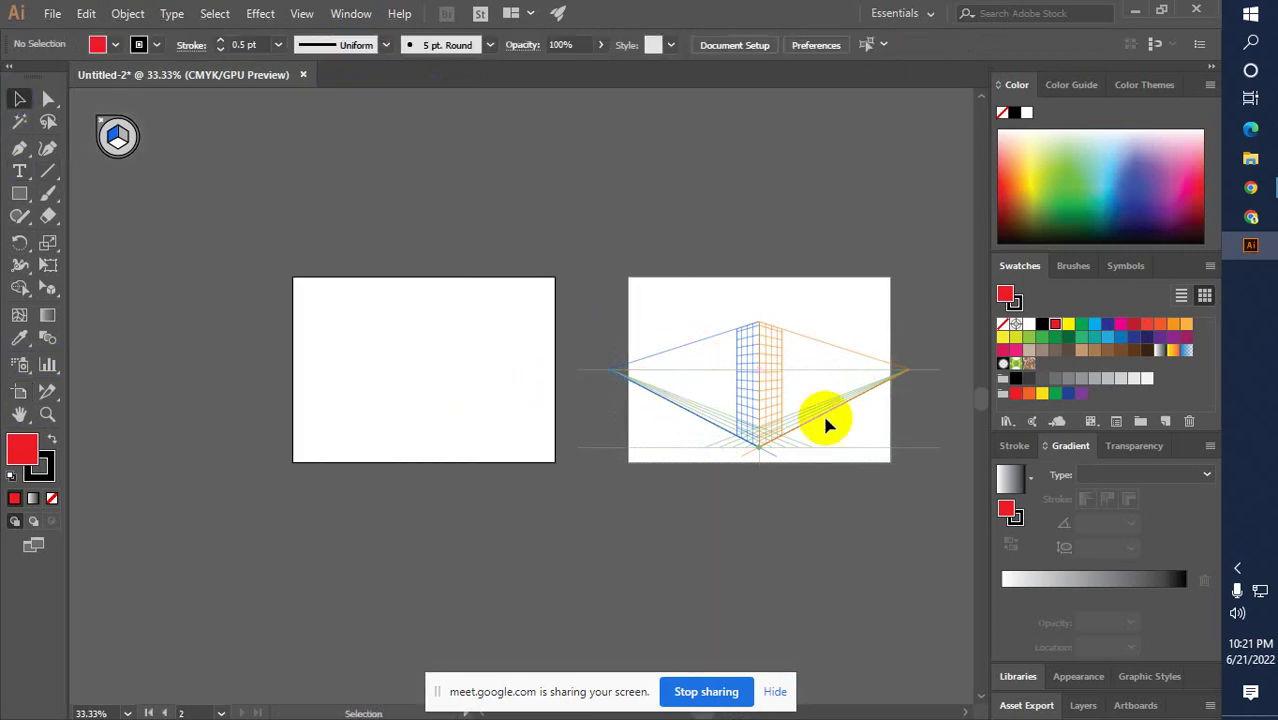
With the Perspective Grid tool, pull both vanishing points inward so they sit on the side edges of Artboard 1
key(ctrl+plus)
mouse_move(713, 391)
mouse_down()
mouse_move(625, 394)
mouse_move(693, 380)
mouse_up()
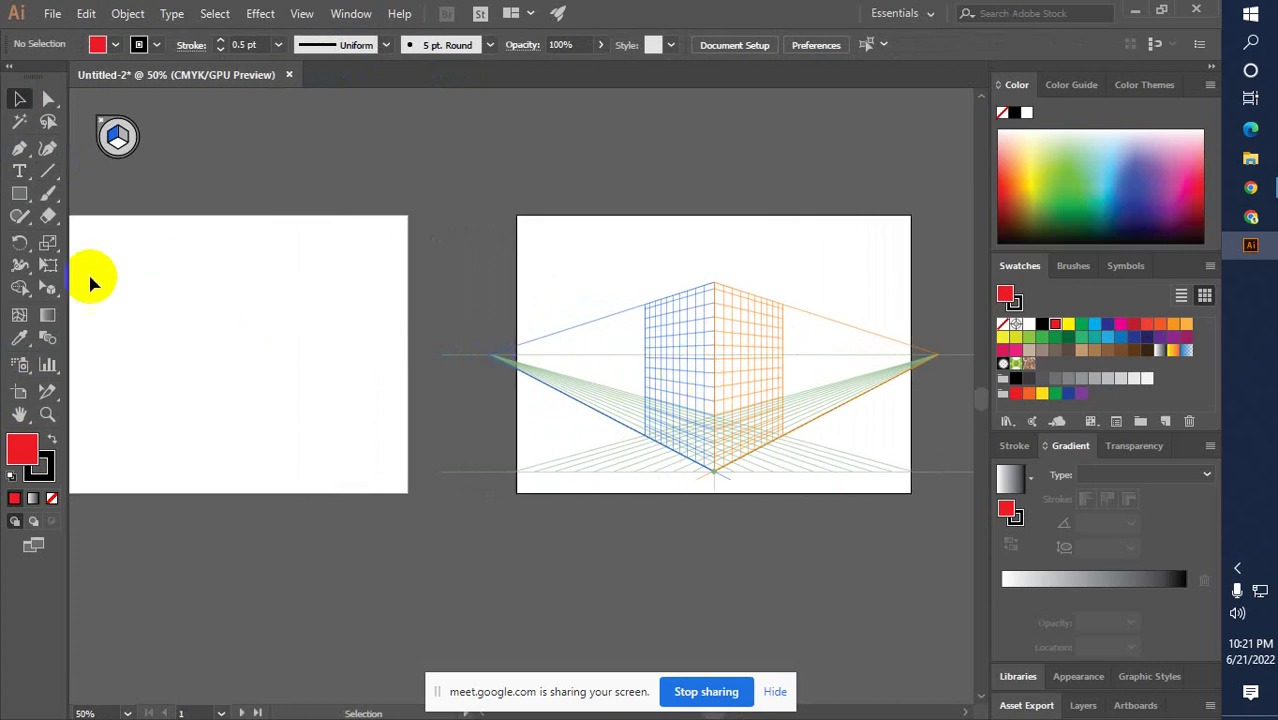
click(45, 290)
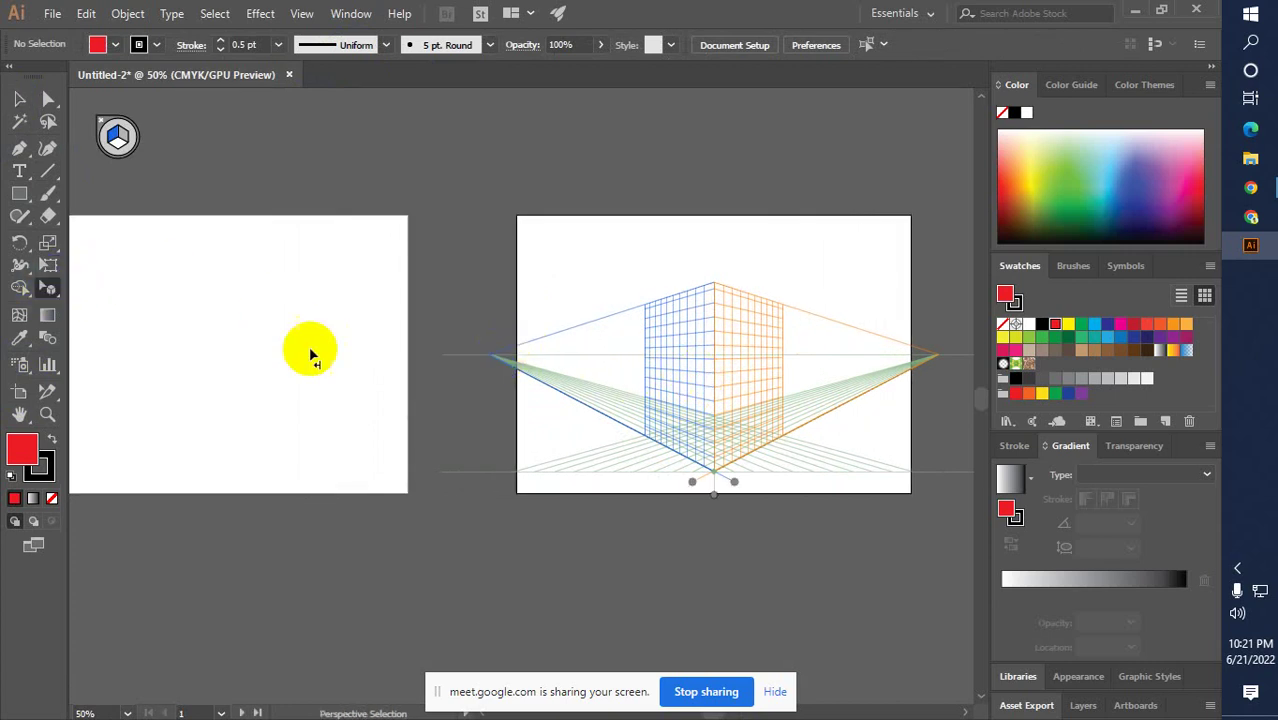
drag(52, 292, 100, 285)
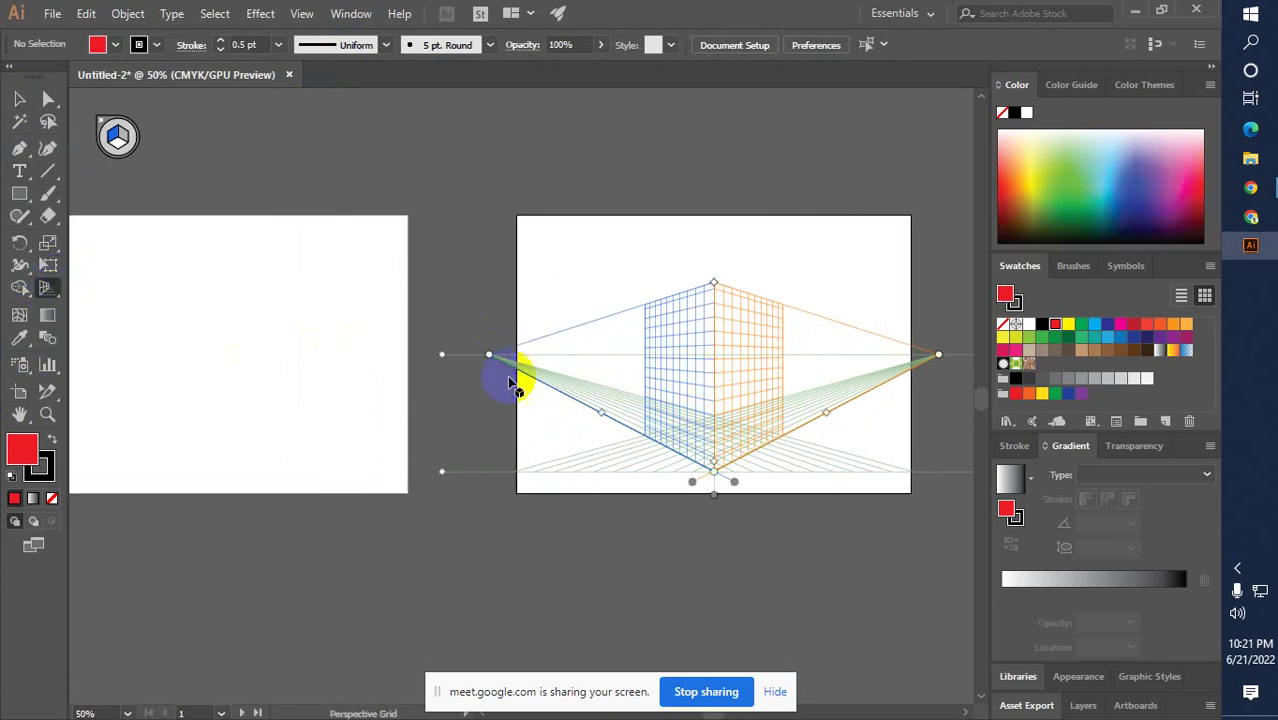
drag(488, 358, 521, 356)
drag(916, 358, 906, 354)
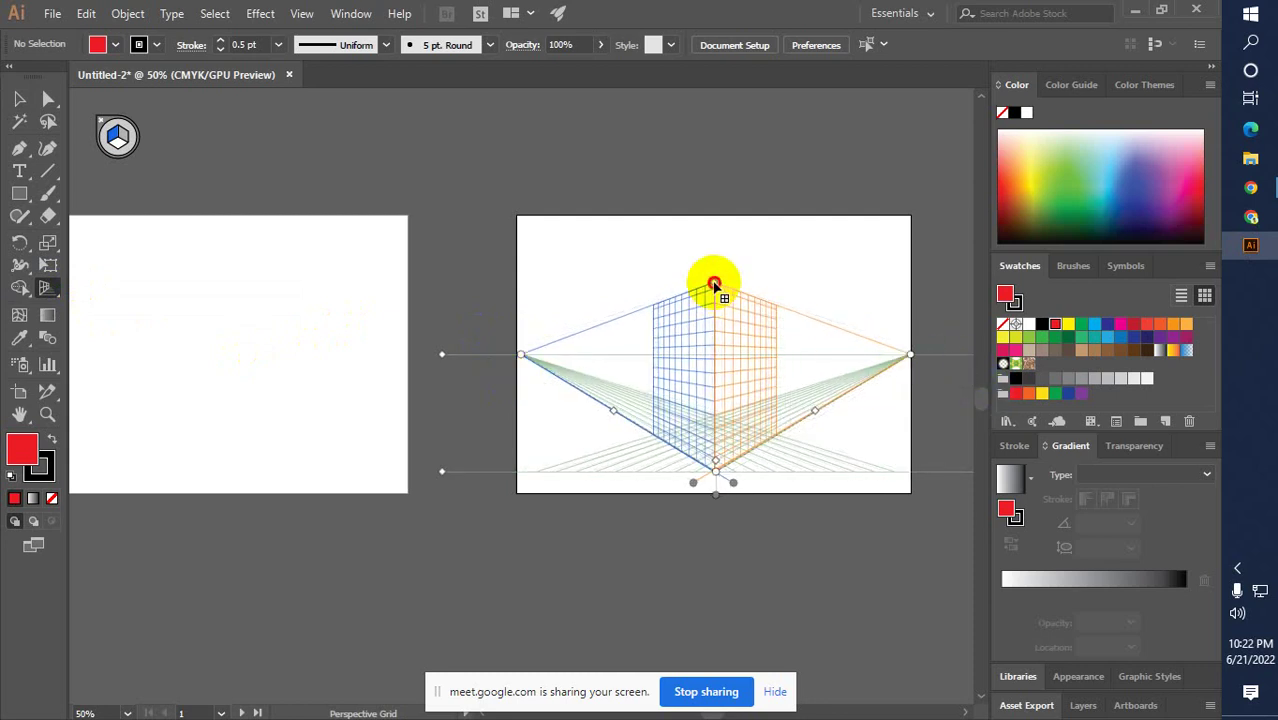
Reshape the perspective grid with a higher ground plane, larger cells and a taller vertical extent
drag(713, 285, 713, 303)
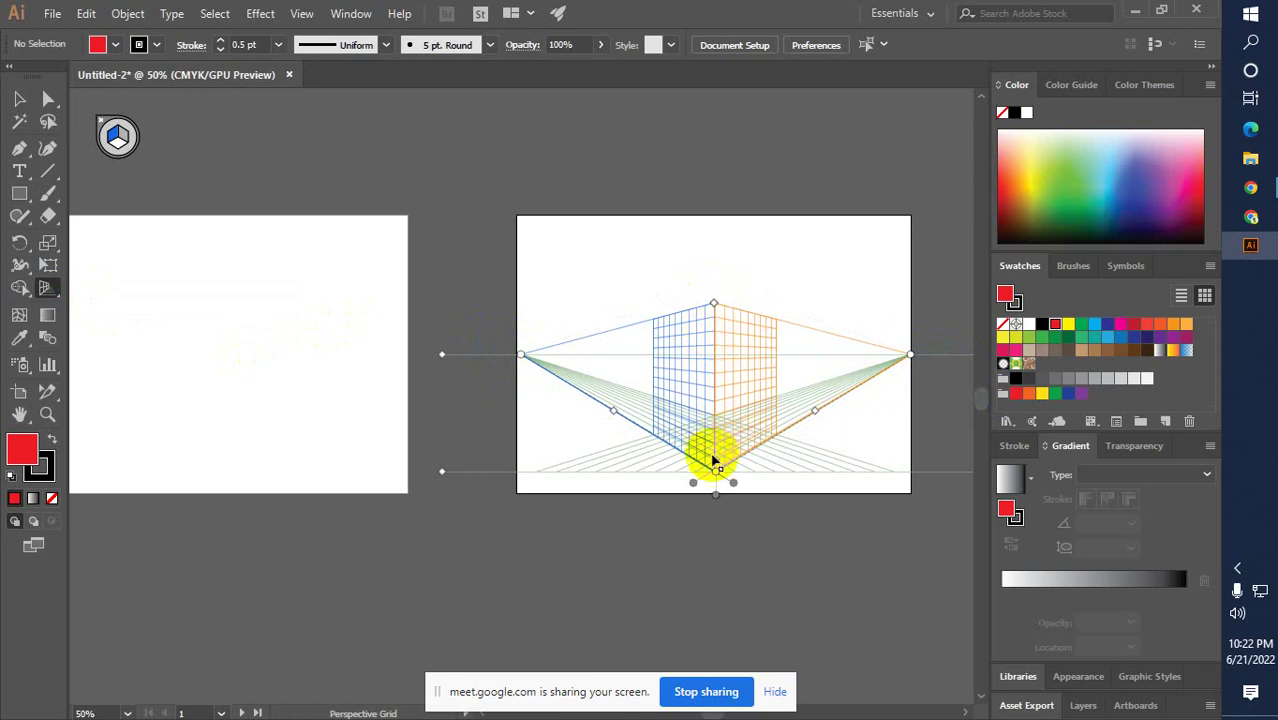
drag(716, 463, 715, 436)
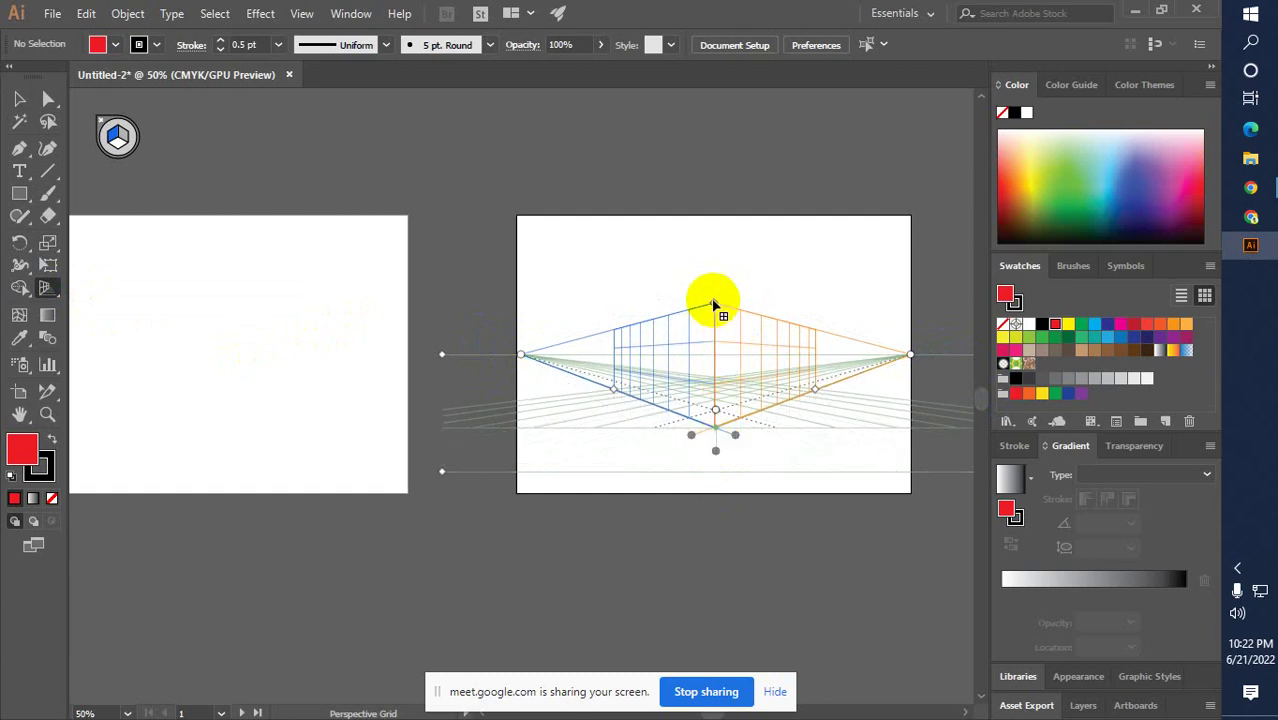
drag(712, 301, 714, 268)
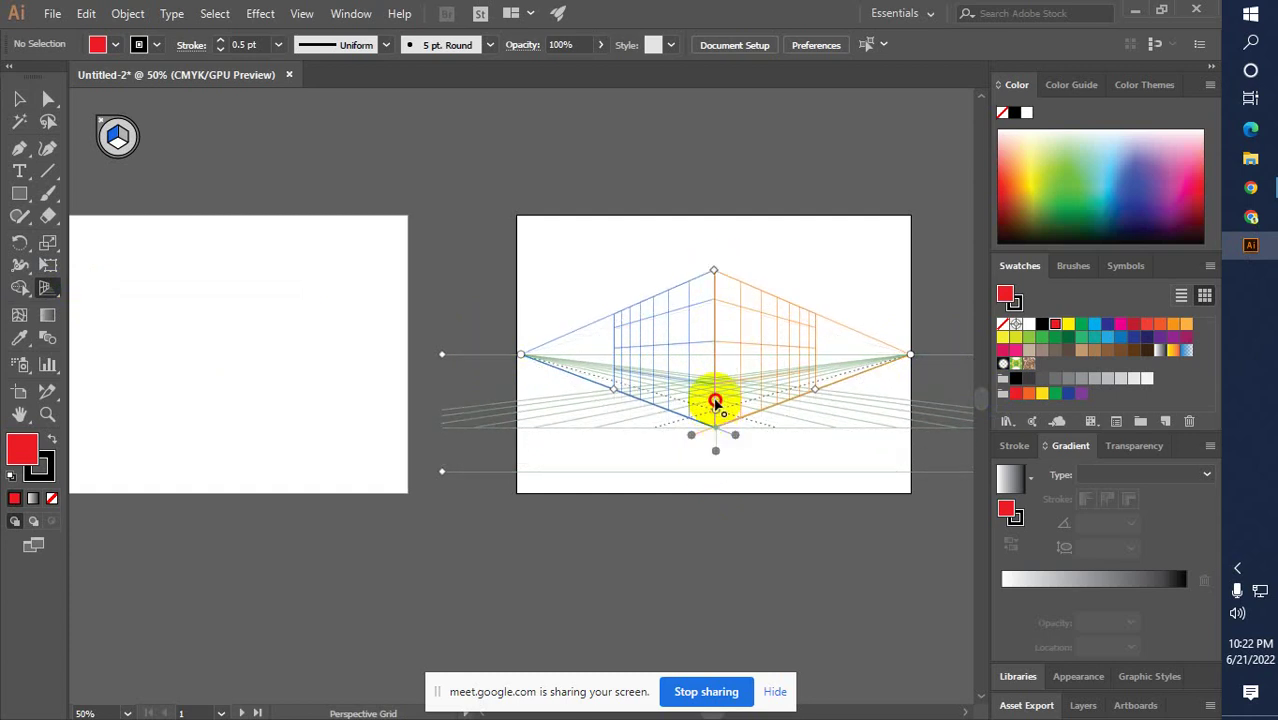
drag(715, 401, 713, 448)
click(185, 305)
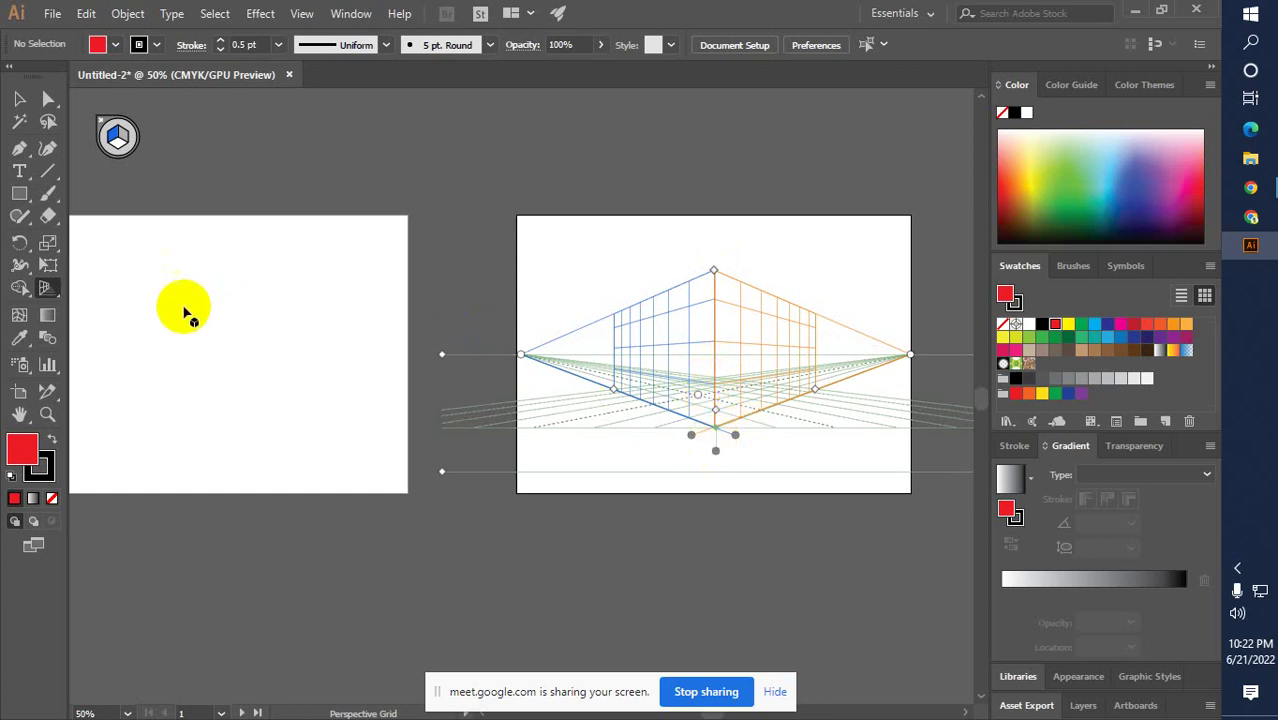
Try drawing a red rectangle on the blank artboard with the perspective grid still active, and undo it
click(19, 100)
drag(294, 325, 354, 333)
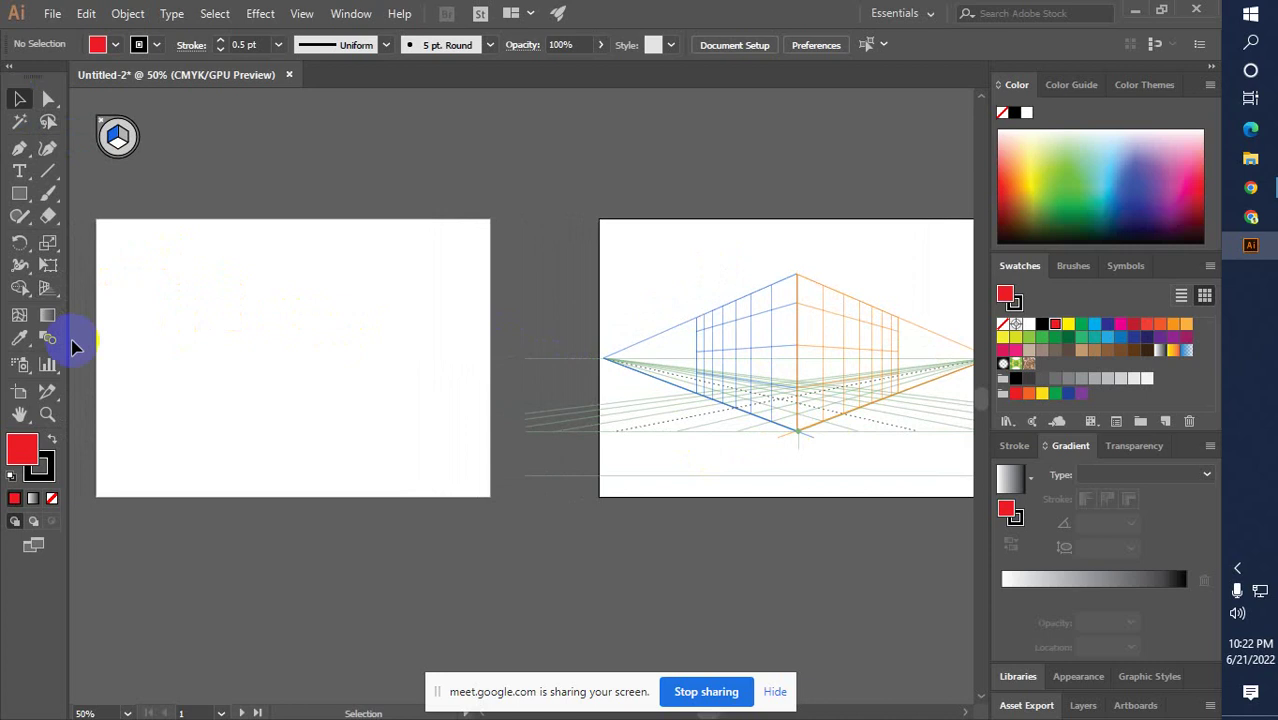
drag(113, 252, 178, 369)
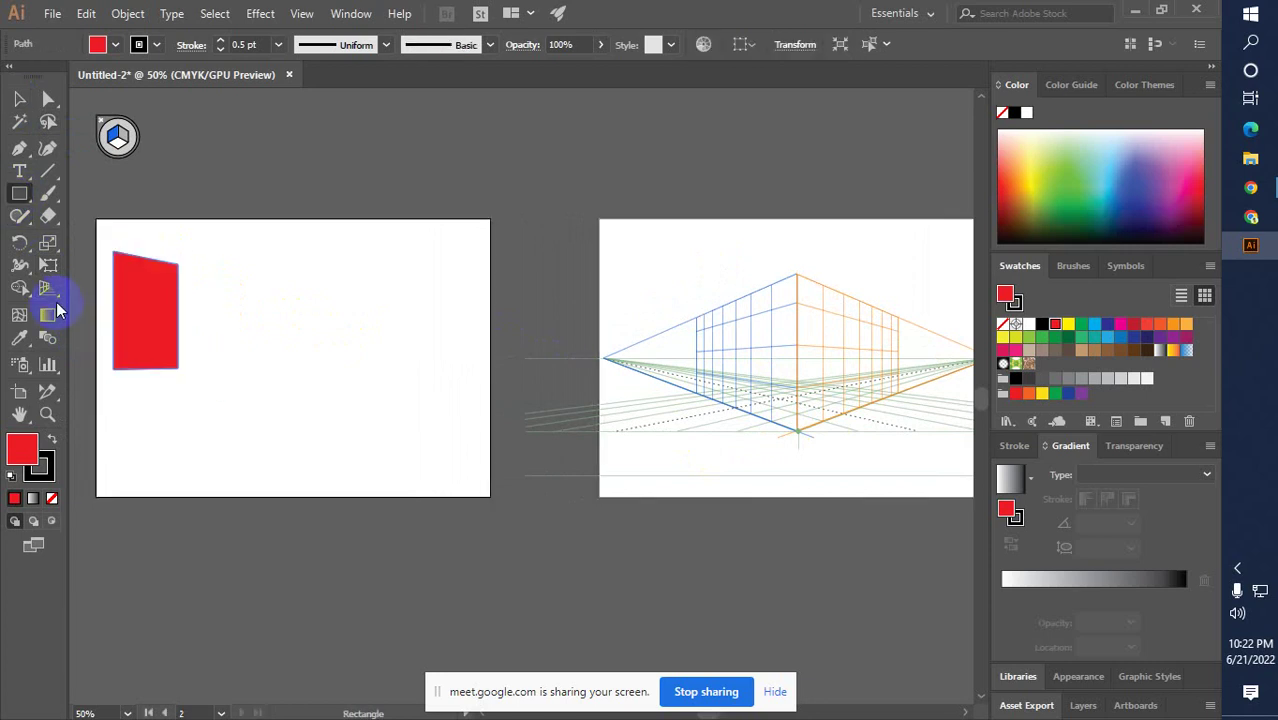
key(ctrl+z)
click(100, 118)
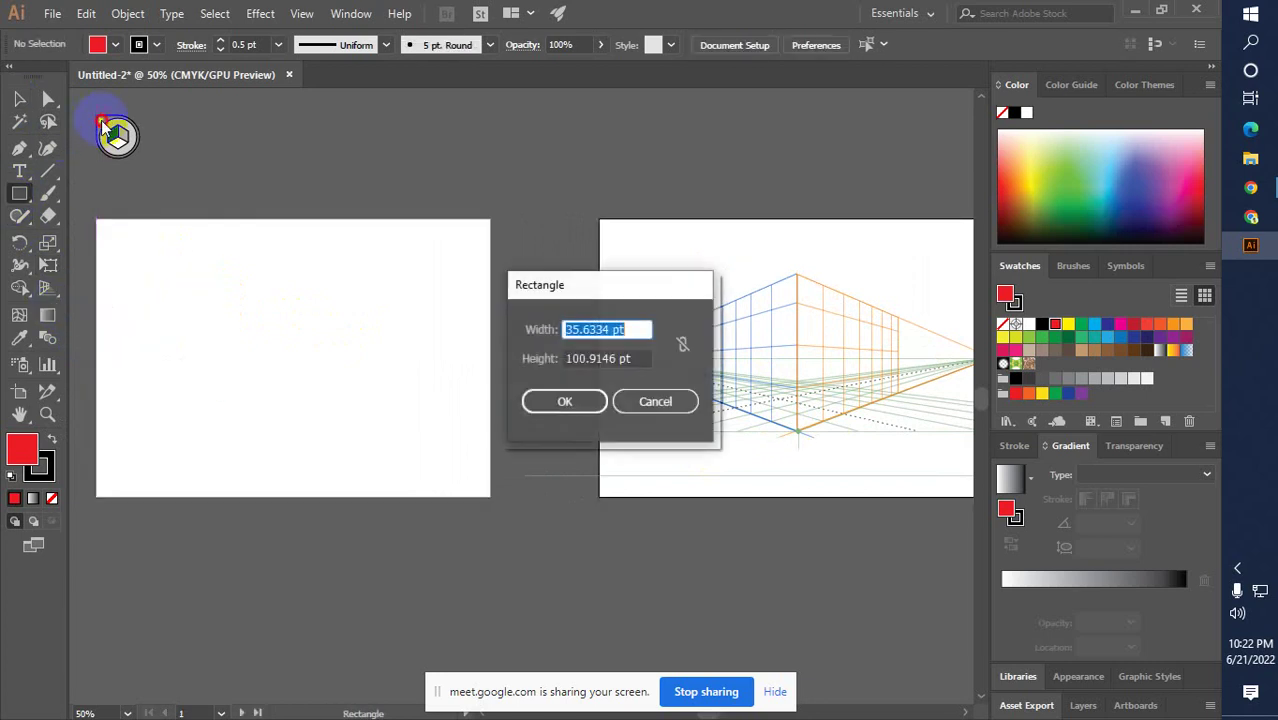
click(653, 401)
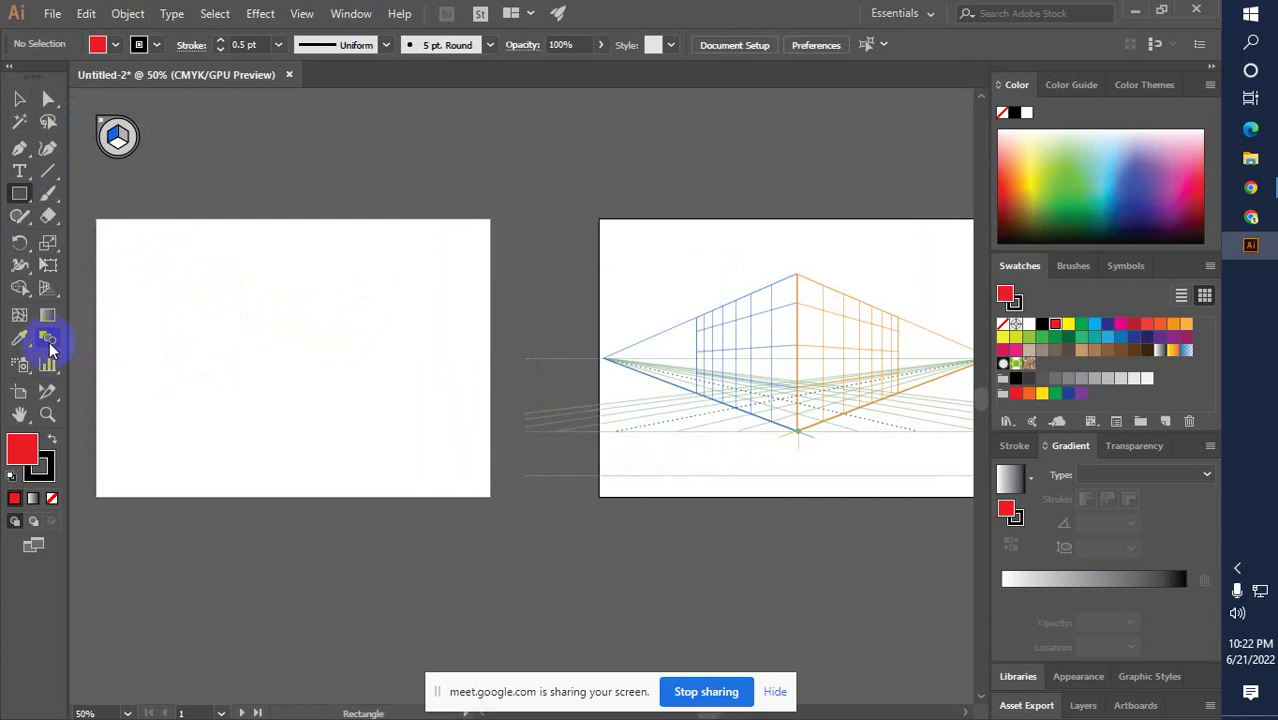
Hide the perspective grid using the Perspective Grid tool and its plane switching widget
click(52, 373)
click(101, 118)
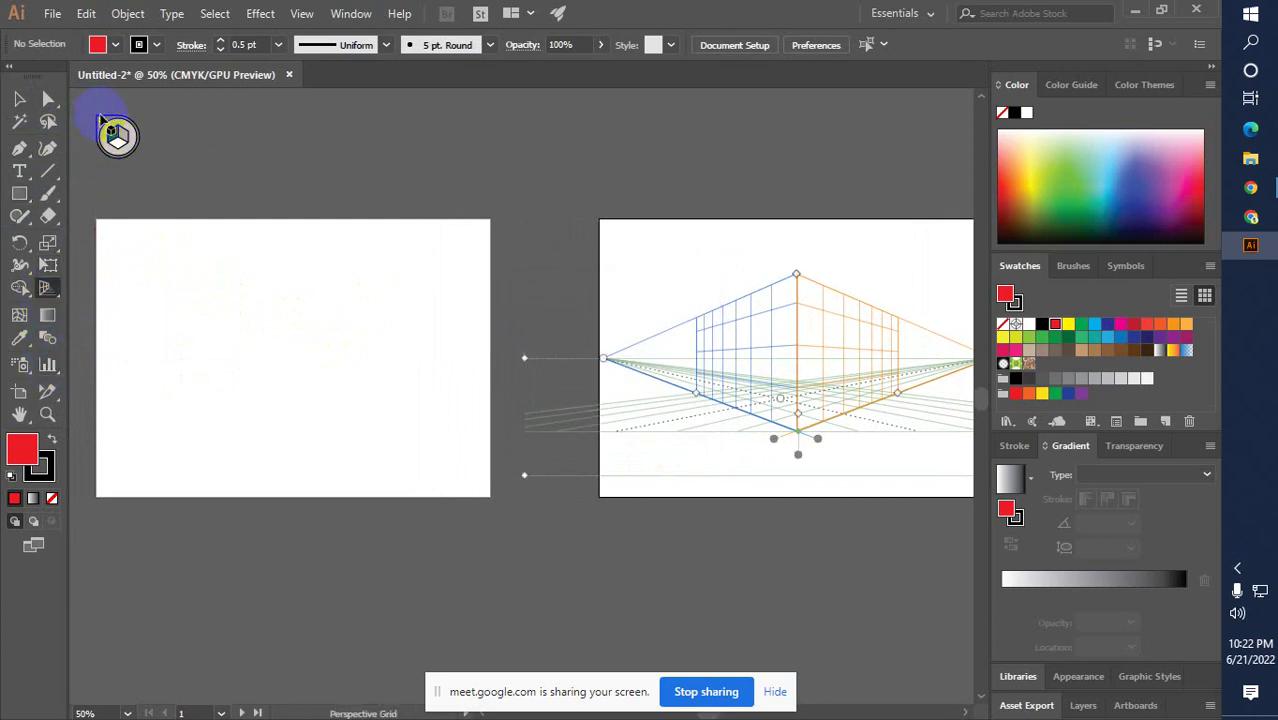
click(100, 121)
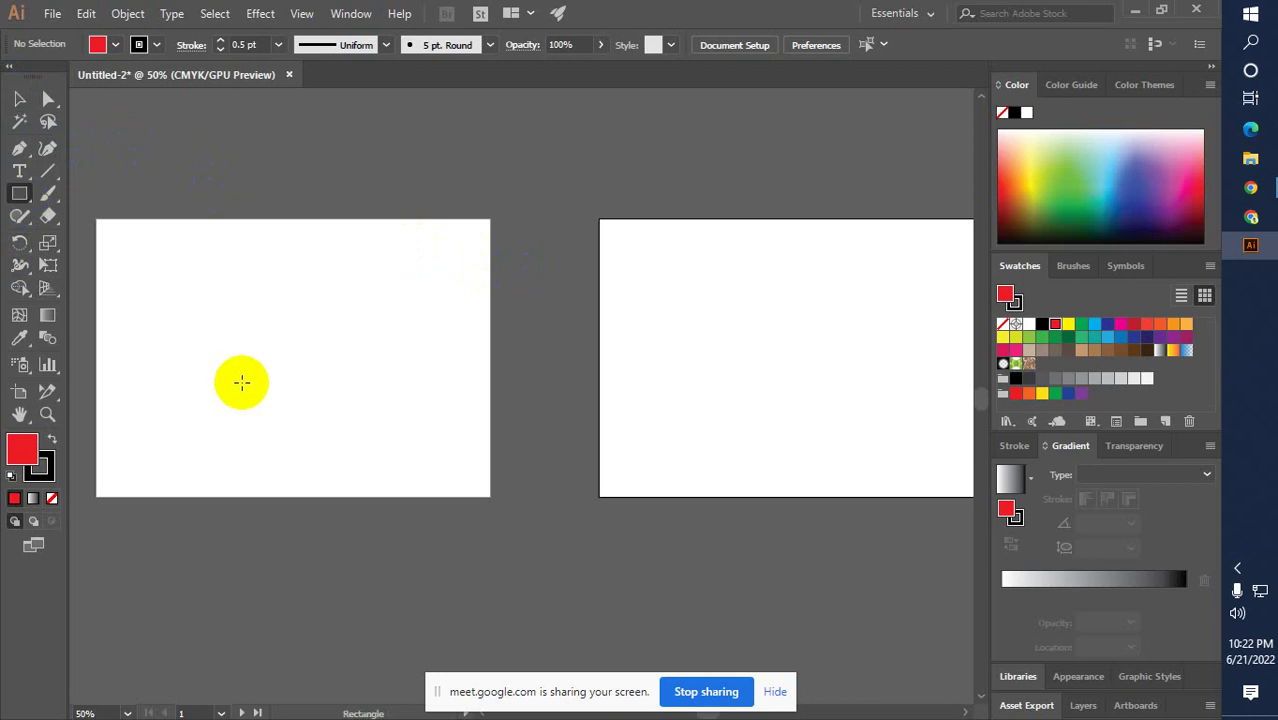
Draw a large, nearly square red rectangle on the left half of the blank artboard
scroll(240, 379, up, 1)
scroll(340, 400, right, 4)
scroll(406, 428, right, 3)
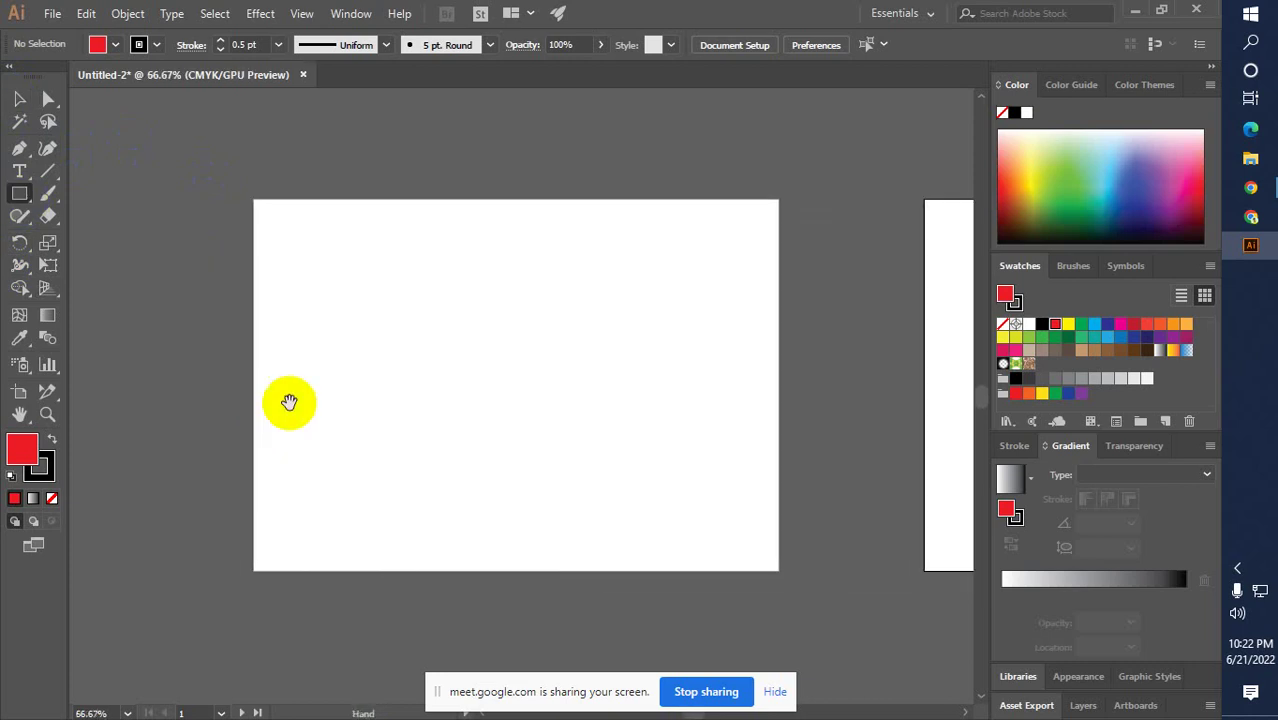
drag(293, 270, 543, 527)
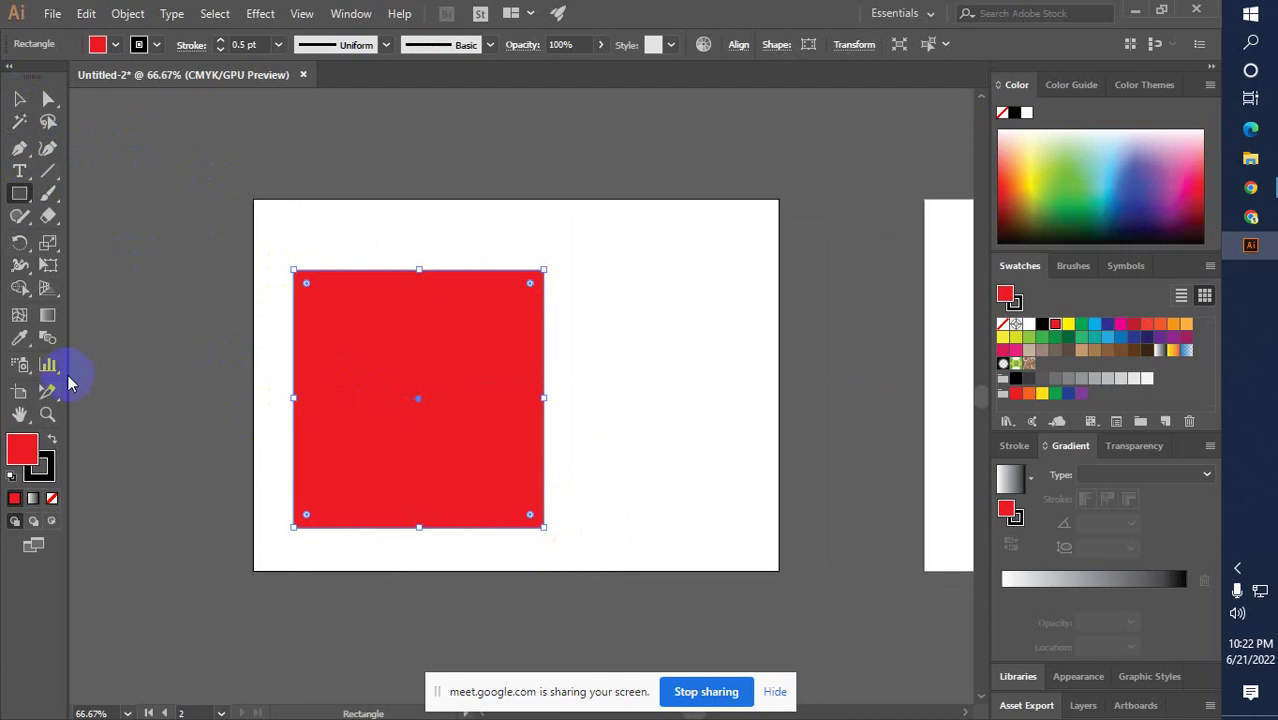
Change the rectangle's fill to the dark blue #2F5468
double_click(22, 450)
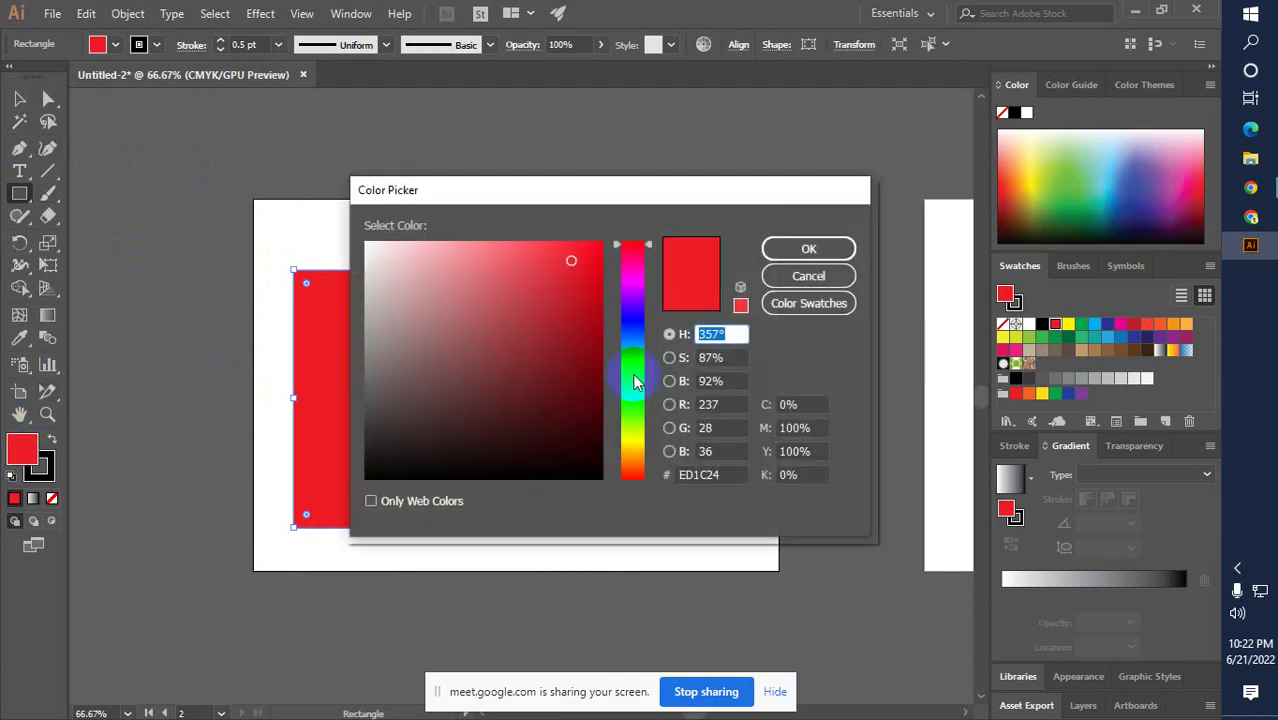
drag(632, 364, 632, 346)
click(527, 383)
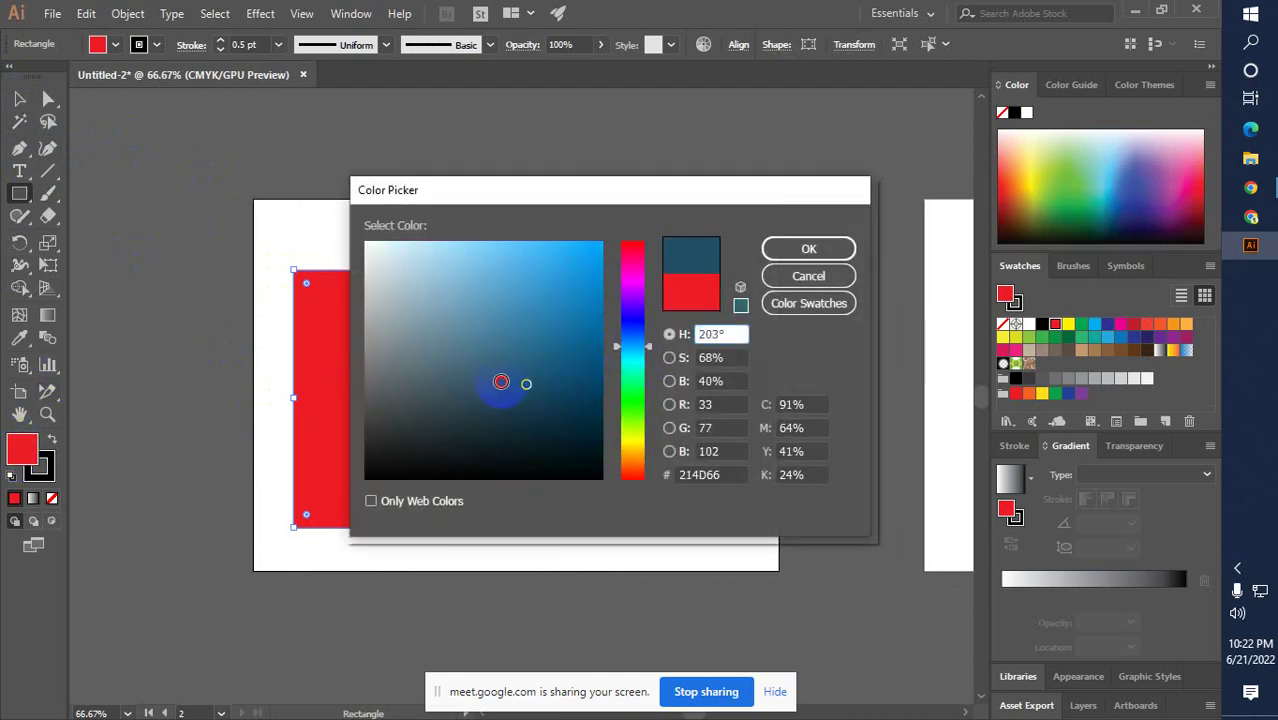
drag(492, 367, 497, 380)
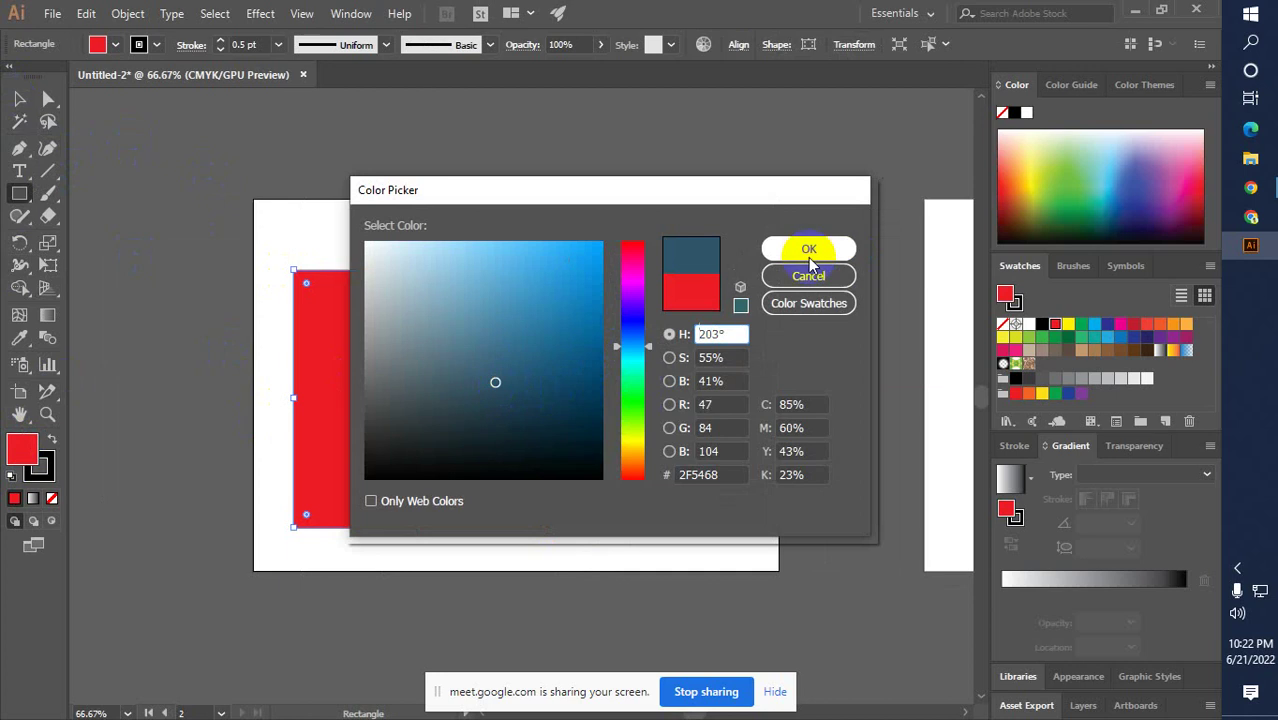
click(797, 253)
Move the dark blue rectangle near the artboard's left edge, then enlarge it upward, downward and to the right
click(20, 101)
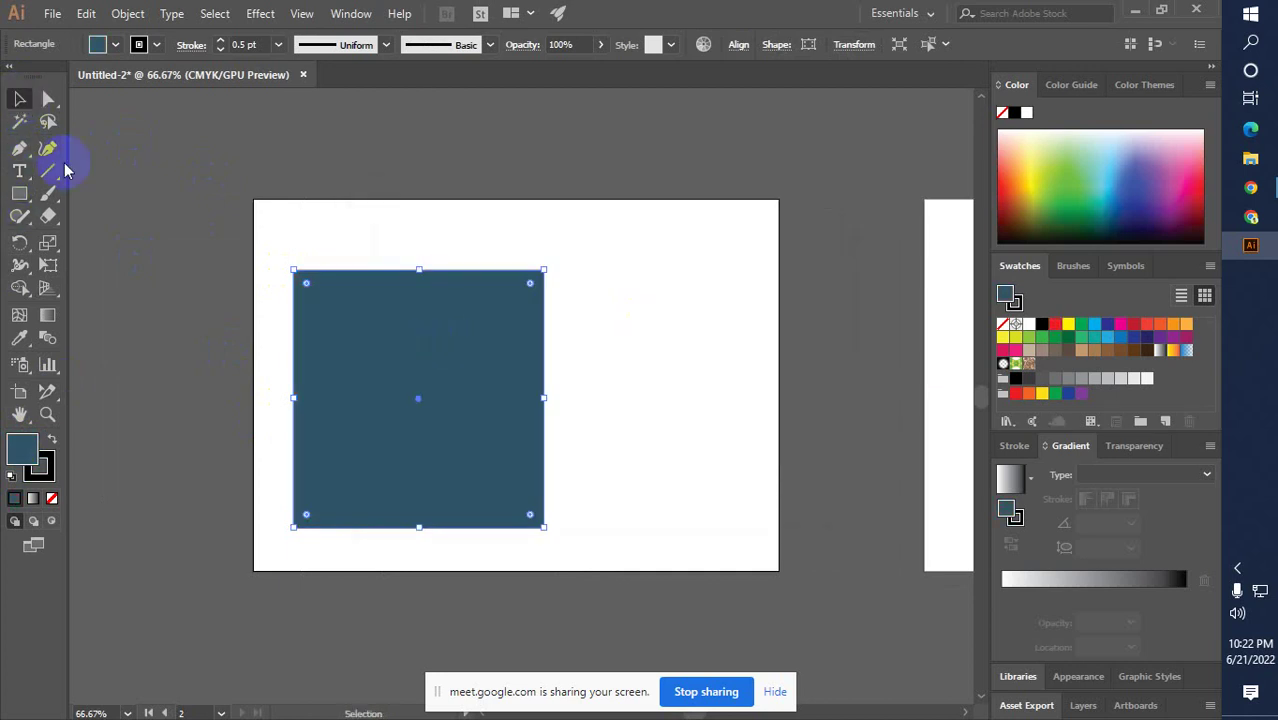
drag(363, 383, 336, 376)
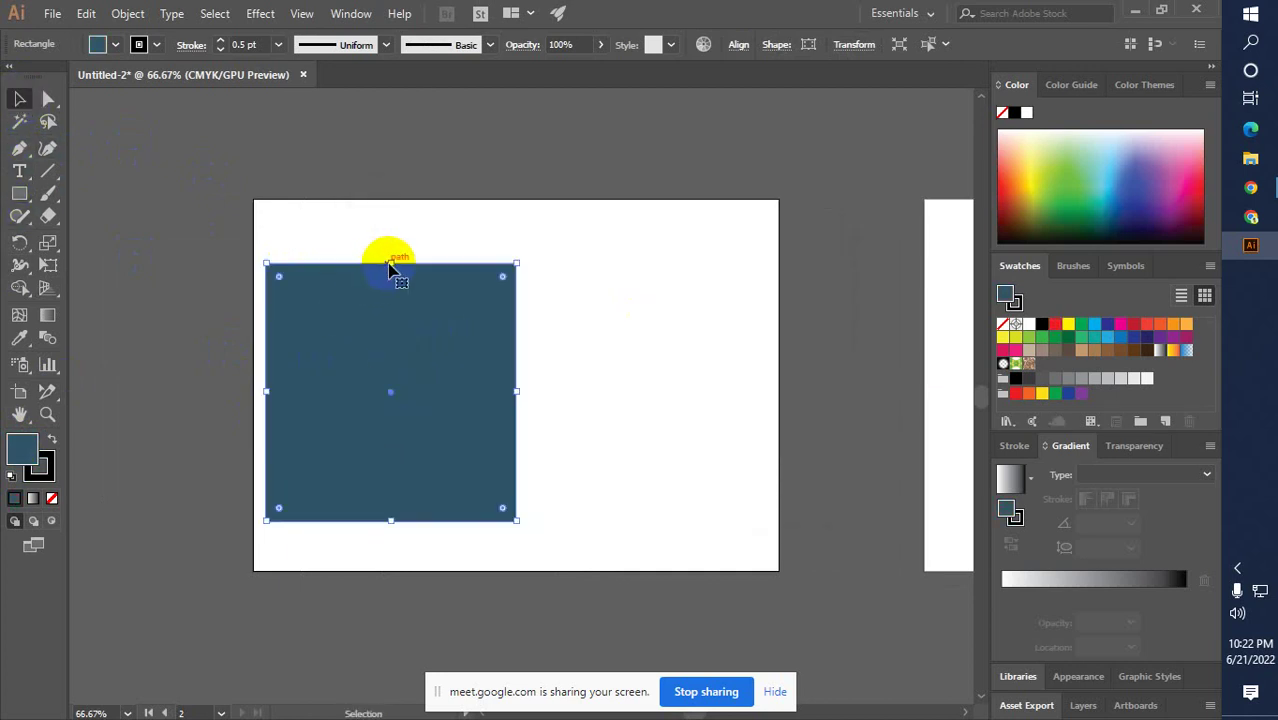
drag(393, 264, 391, 217)
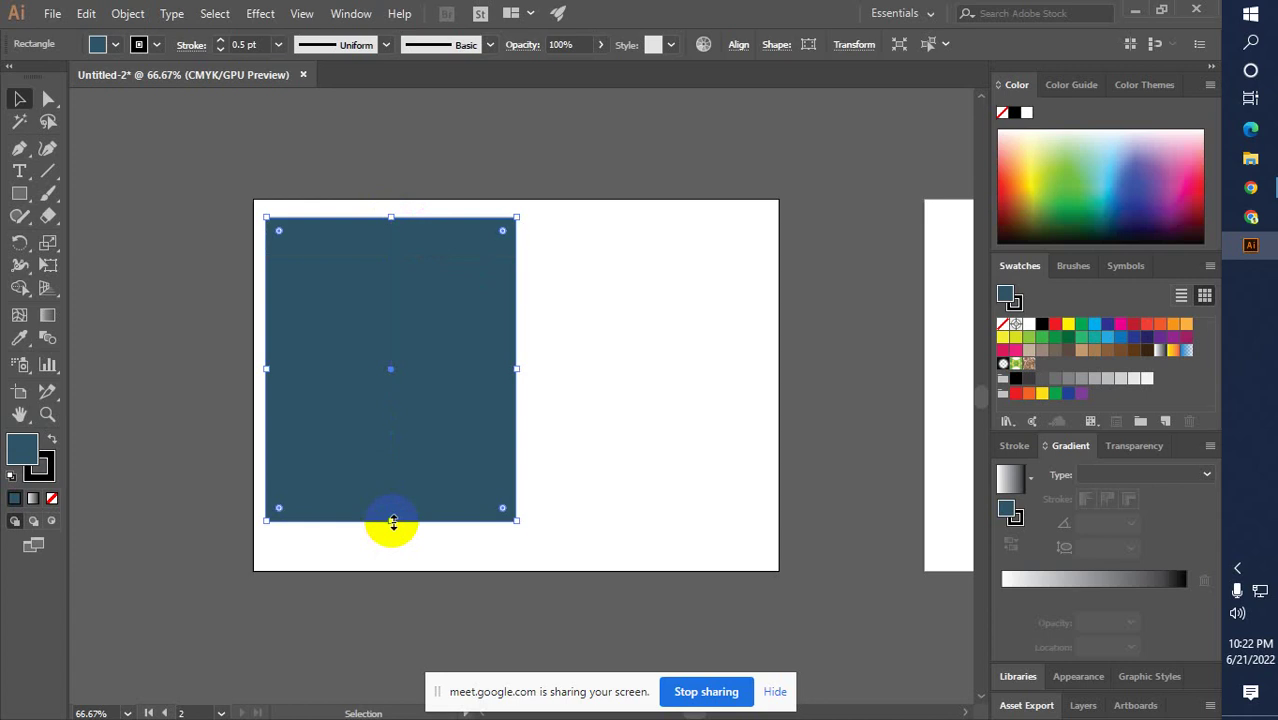
drag(392, 521, 391, 540)
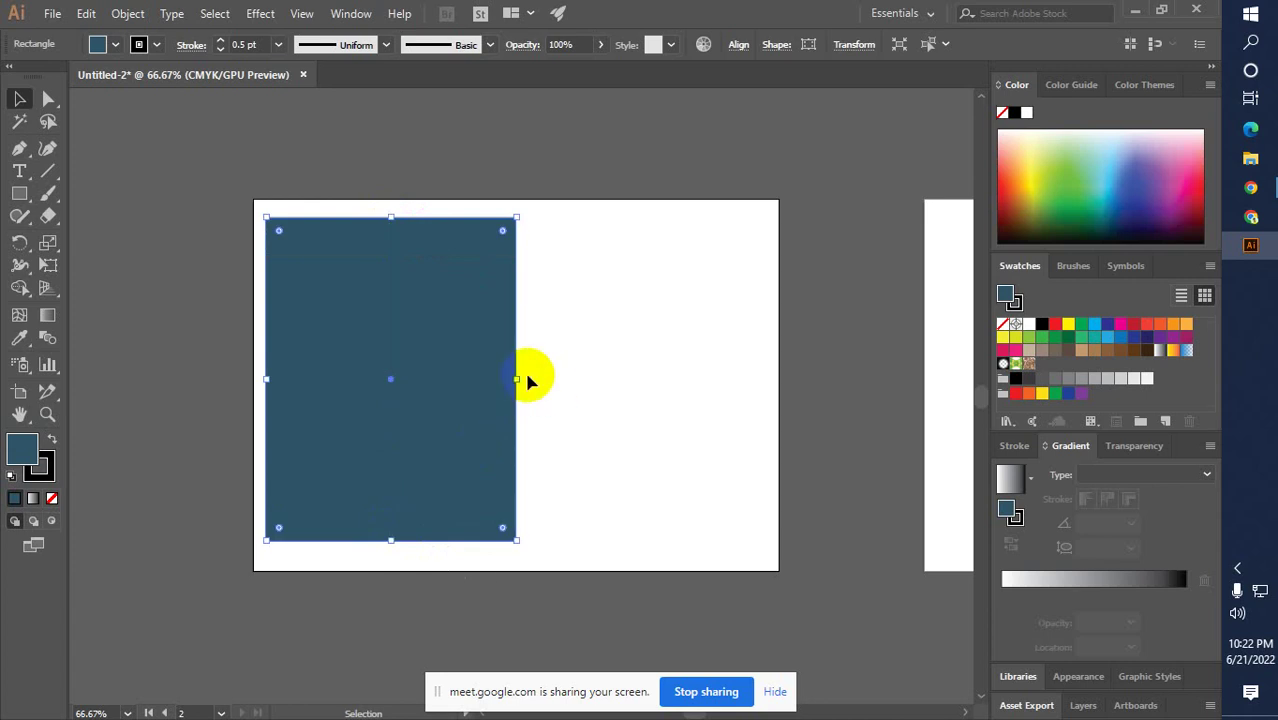
drag(520, 377, 565, 378)
click(807, 448)
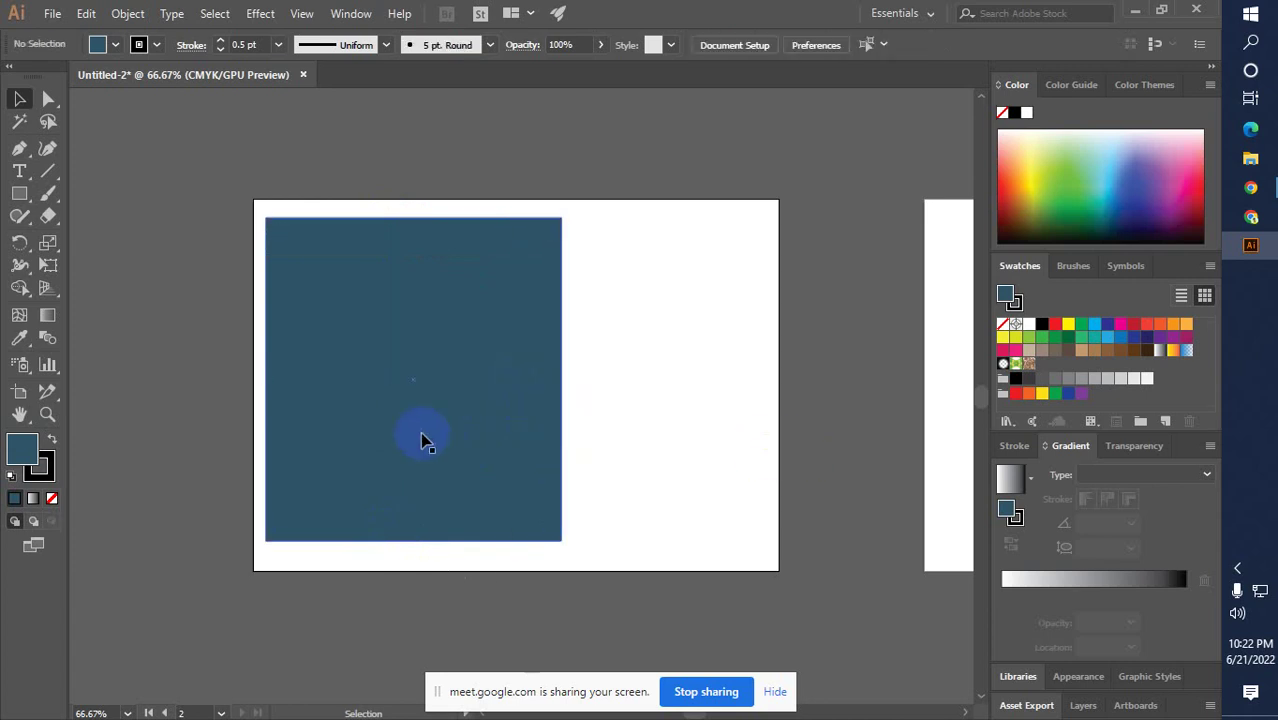
Duplicate the dark blue rectangle horizontally to its right and give the copy a lighter blue fill
drag(557, 452, 692, 443)
double_click(22, 457)
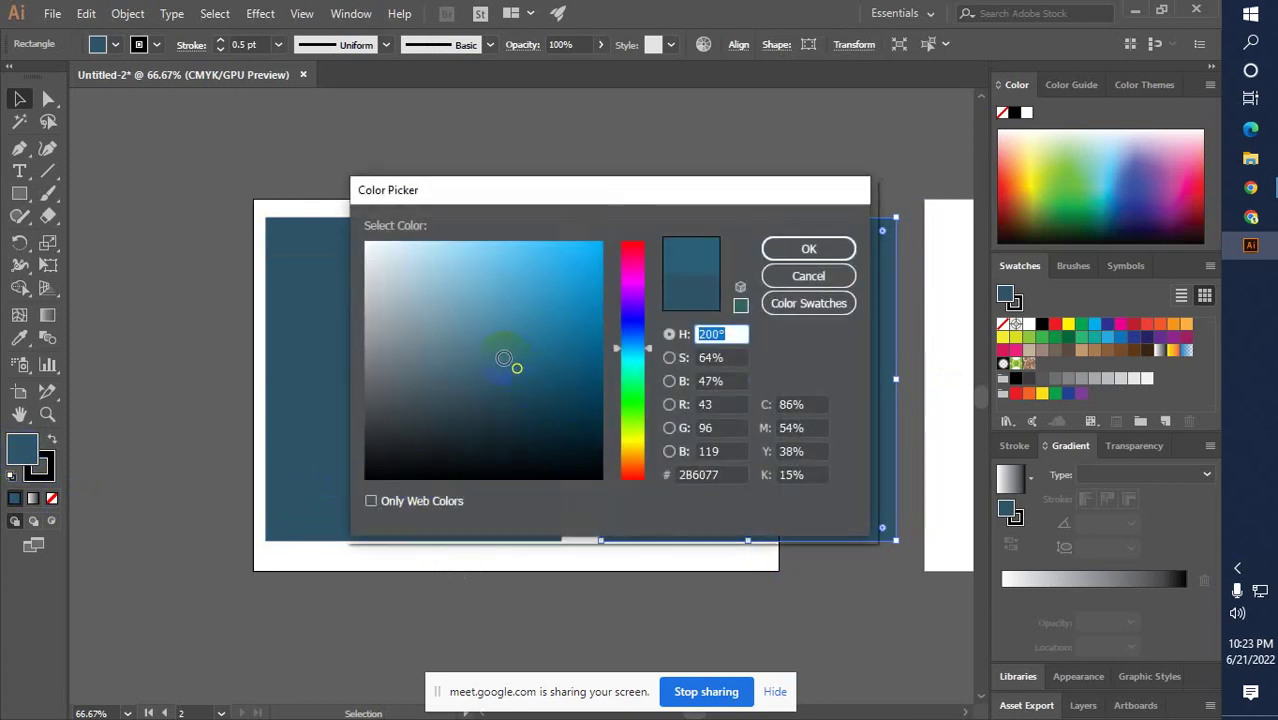
click(504, 356)
click(808, 249)
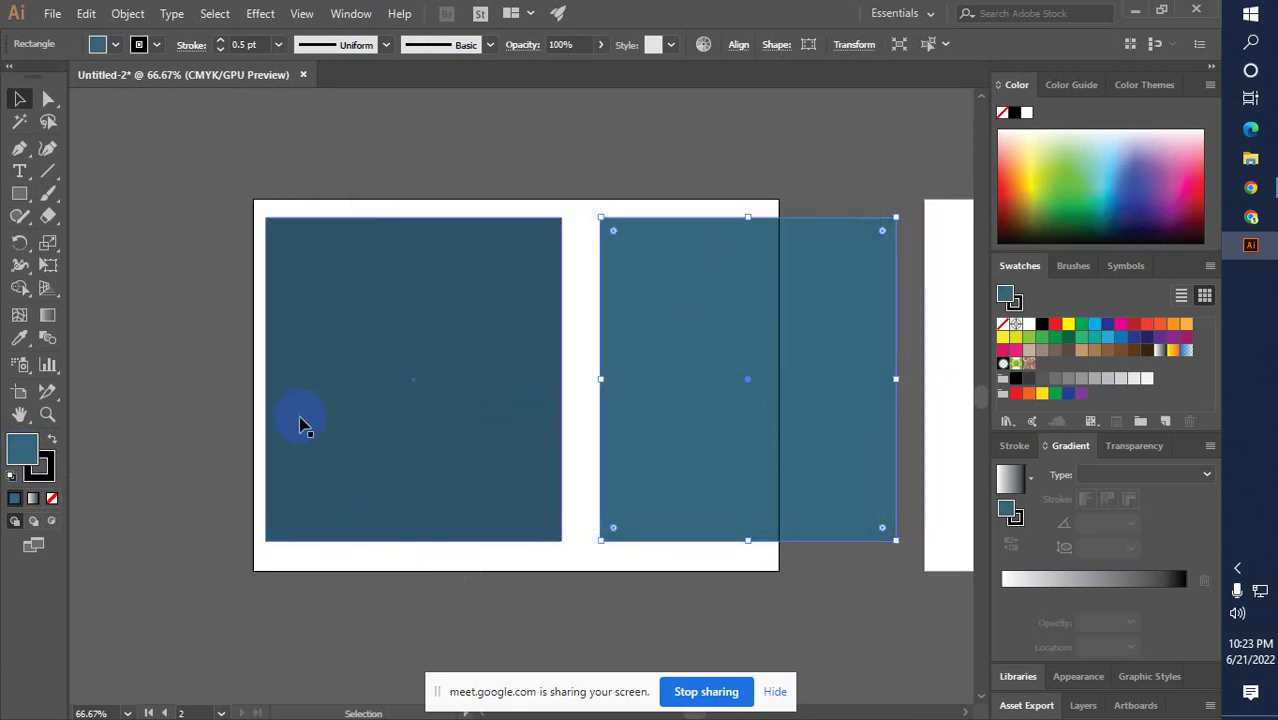
click(568, 379)
Draw a small upright rectangle on the empty canvas beside the artboard and fill it with the light grey #EAEAEA
scroll(562, 379, left, 3)
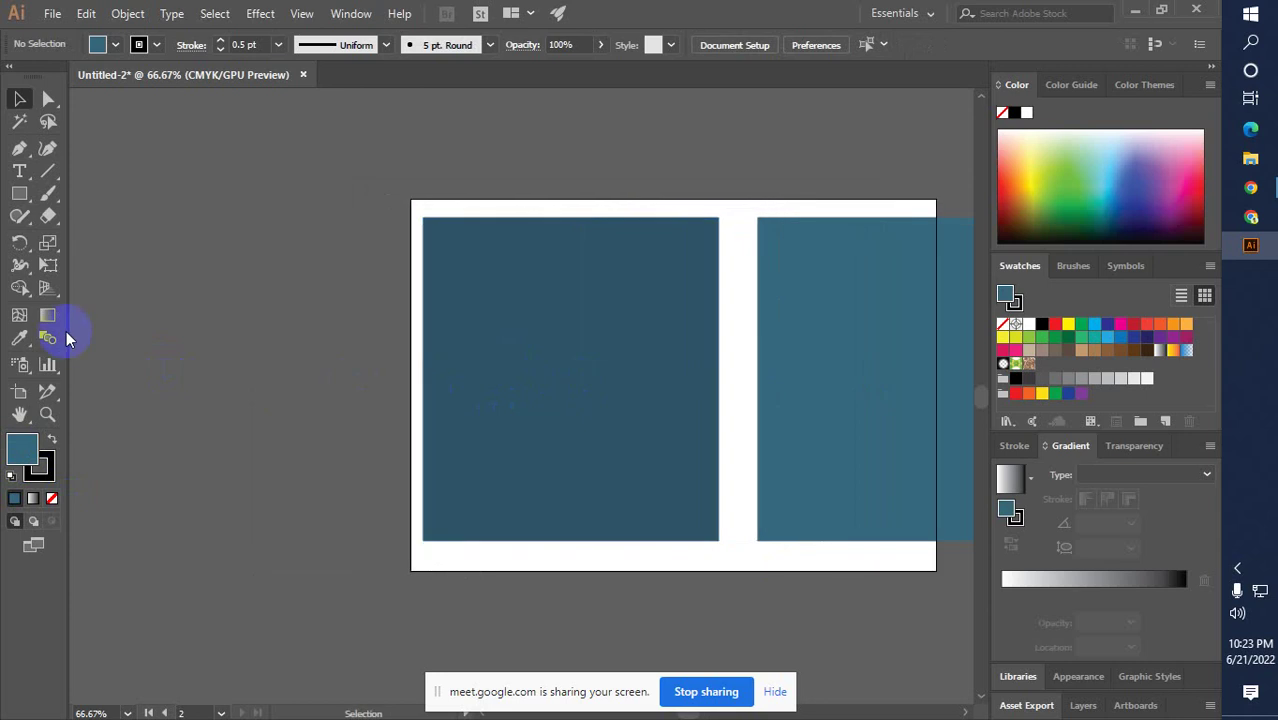
click(22, 198)
drag(211, 255, 292, 364)
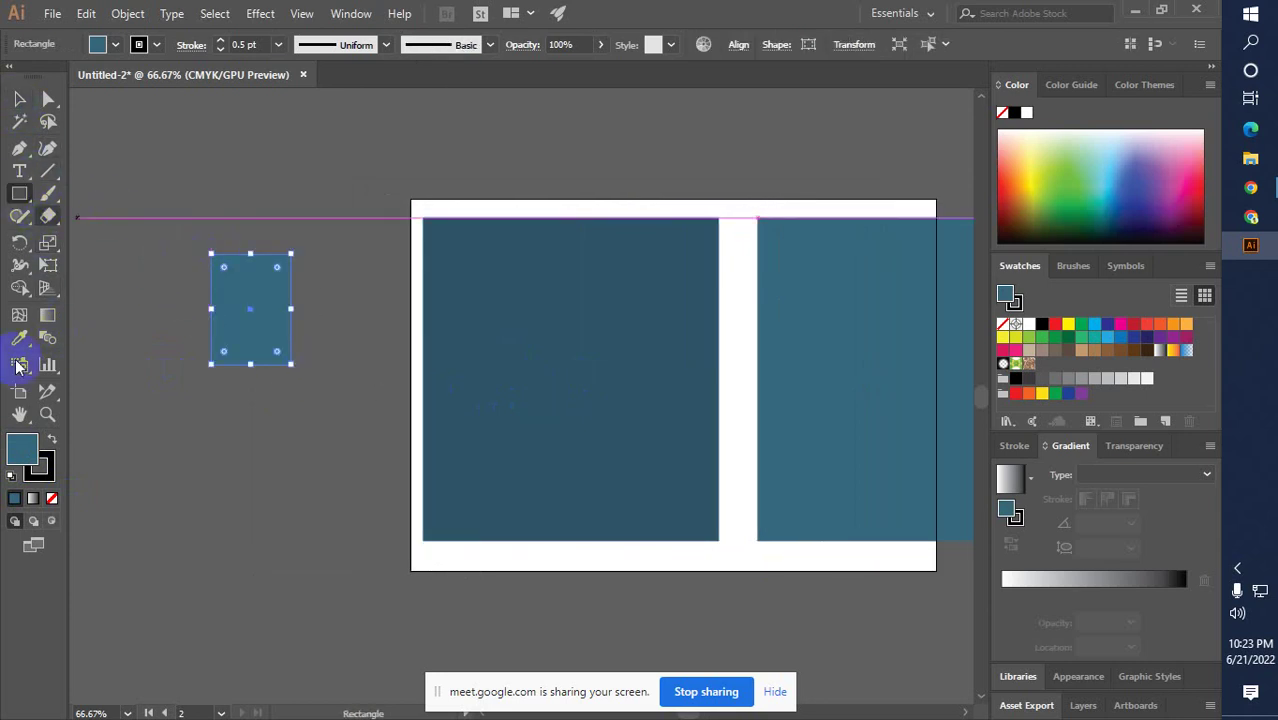
double_click(34, 442)
drag(428, 260, 361, 264)
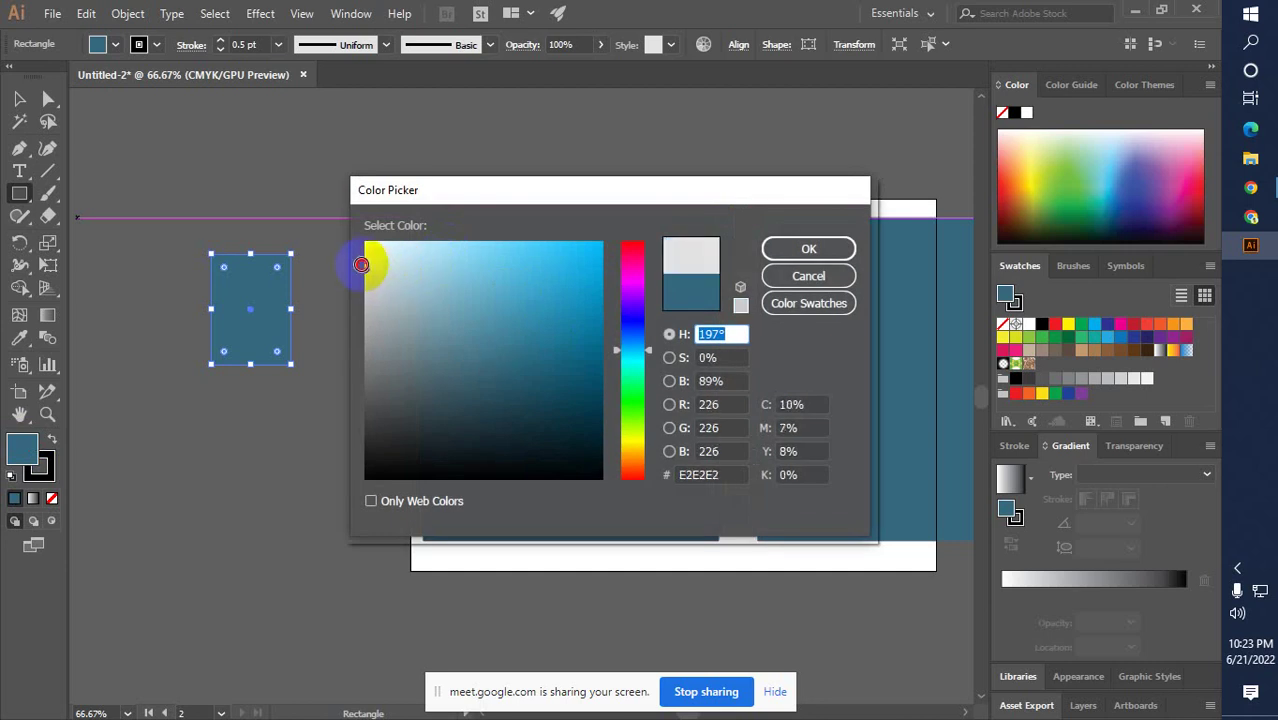
click(808, 249)
click(226, 462)
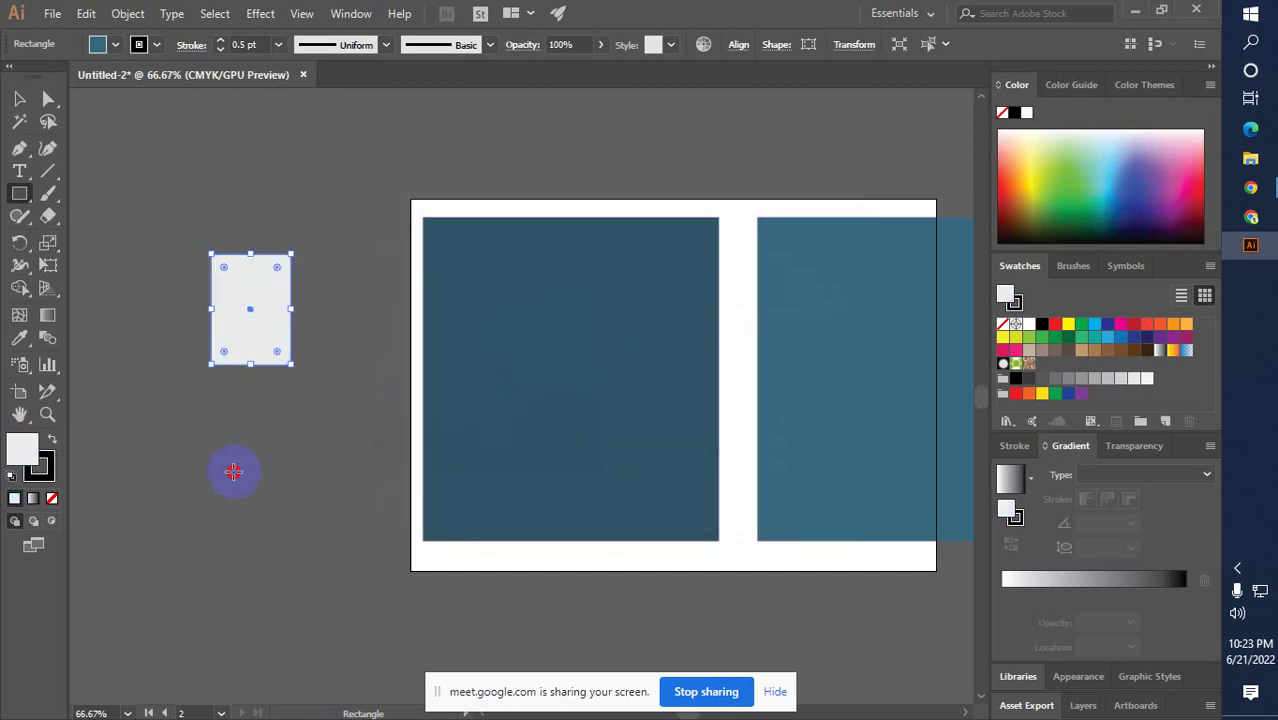
Move the light grey rectangle into the dark blue wall's upper-left corner and shrink it slightly
click(655, 401)
click(19, 98)
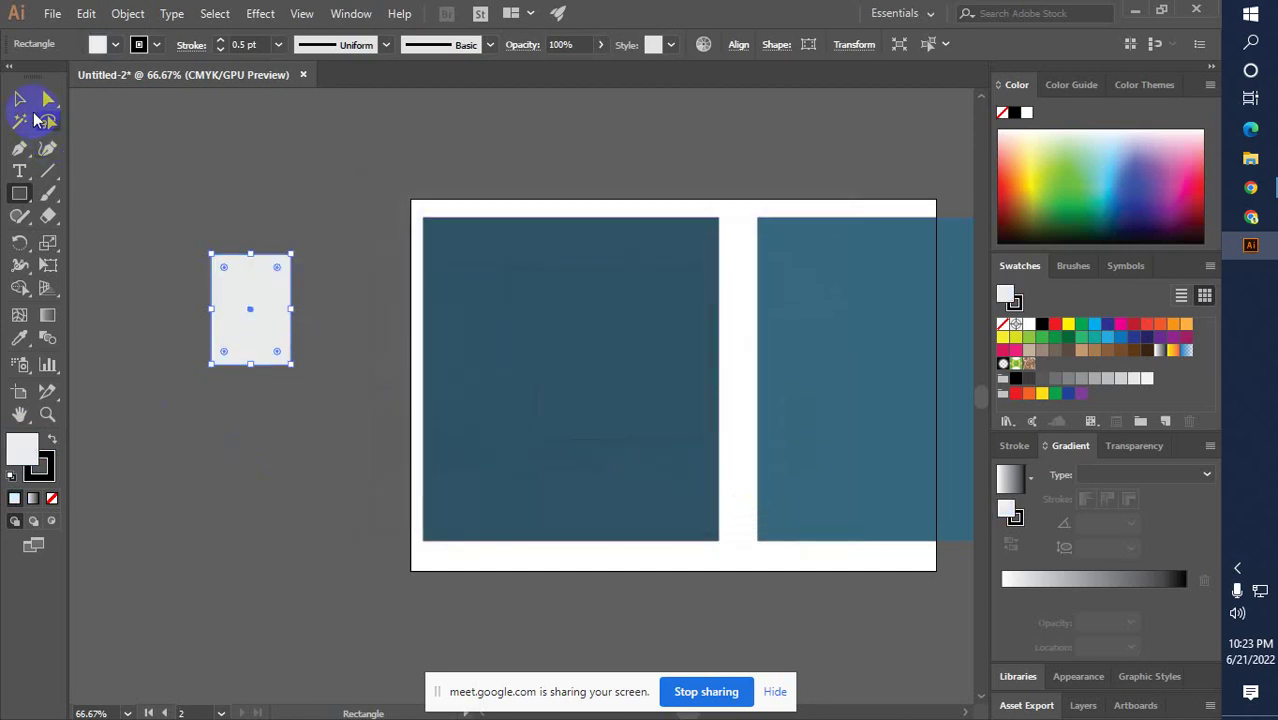
click(207, 343)
drag(231, 337, 445, 330)
click(271, 308)
click(471, 304)
click(277, 328)
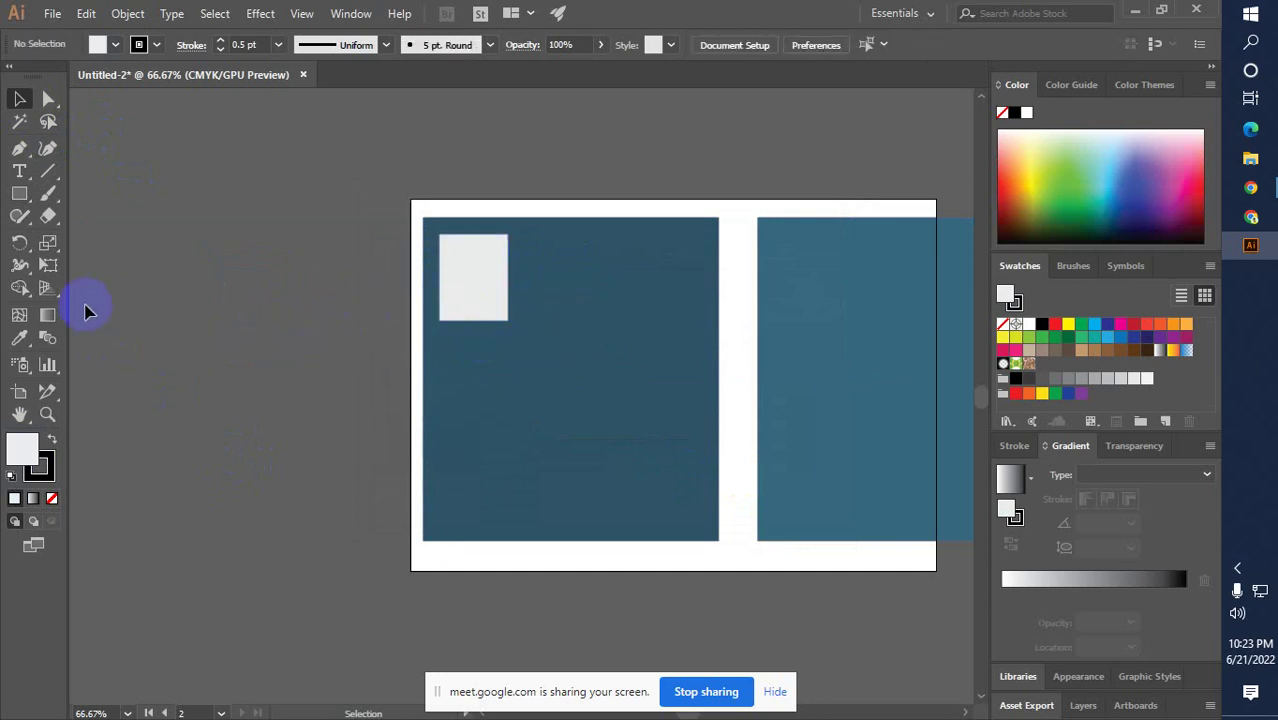
Copy the light grey rectangle and paste the copy directly in front of it
click(451, 297)
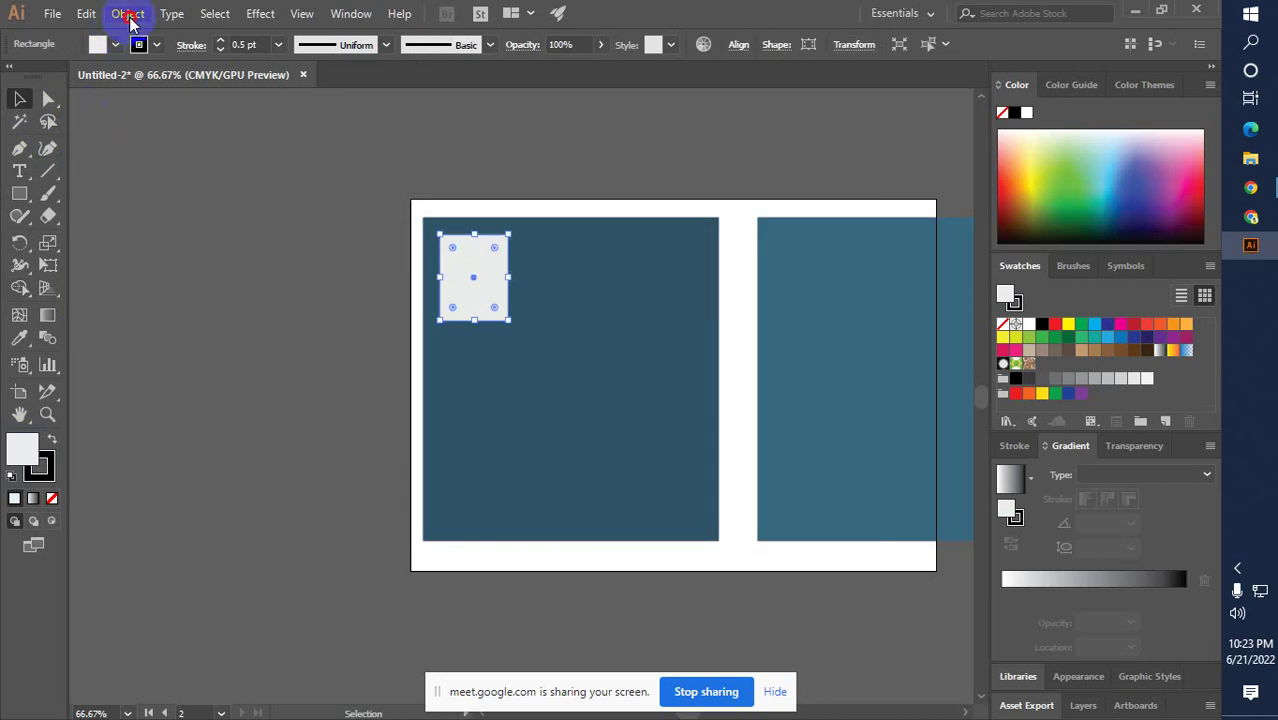
click(52, 13)
click(52, 13)
click(86, 13)
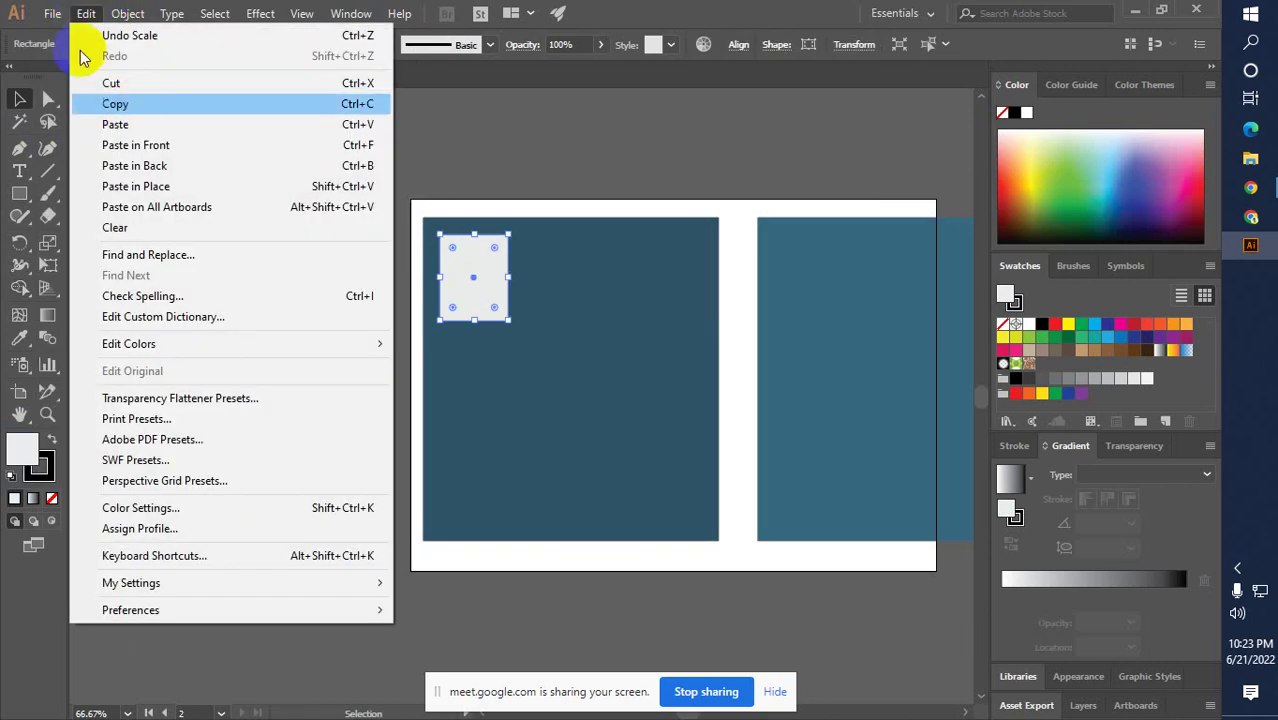
click(86, 13)
click(86, 13)
click(148, 147)
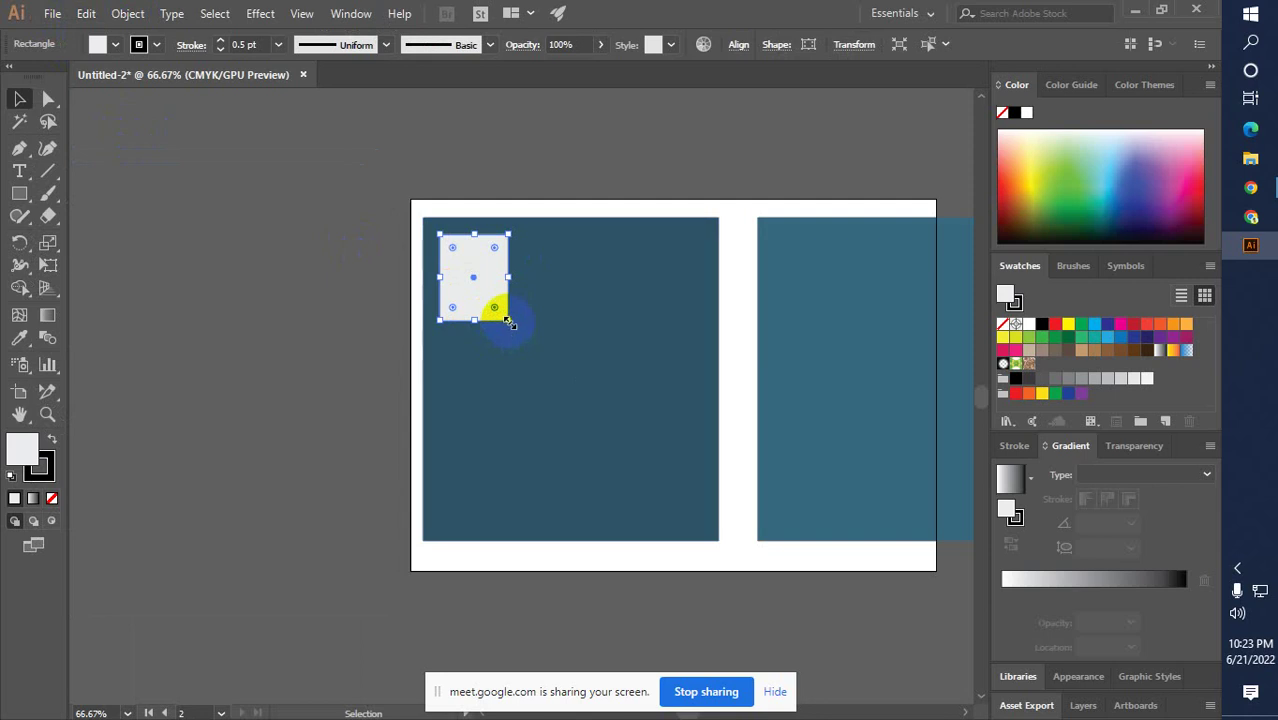
Fill the pasted copy with the light blue #64D7FF and shrink it around its centre to form a window pane
drag(120, 422, 14, 465)
double_click(16, 456)
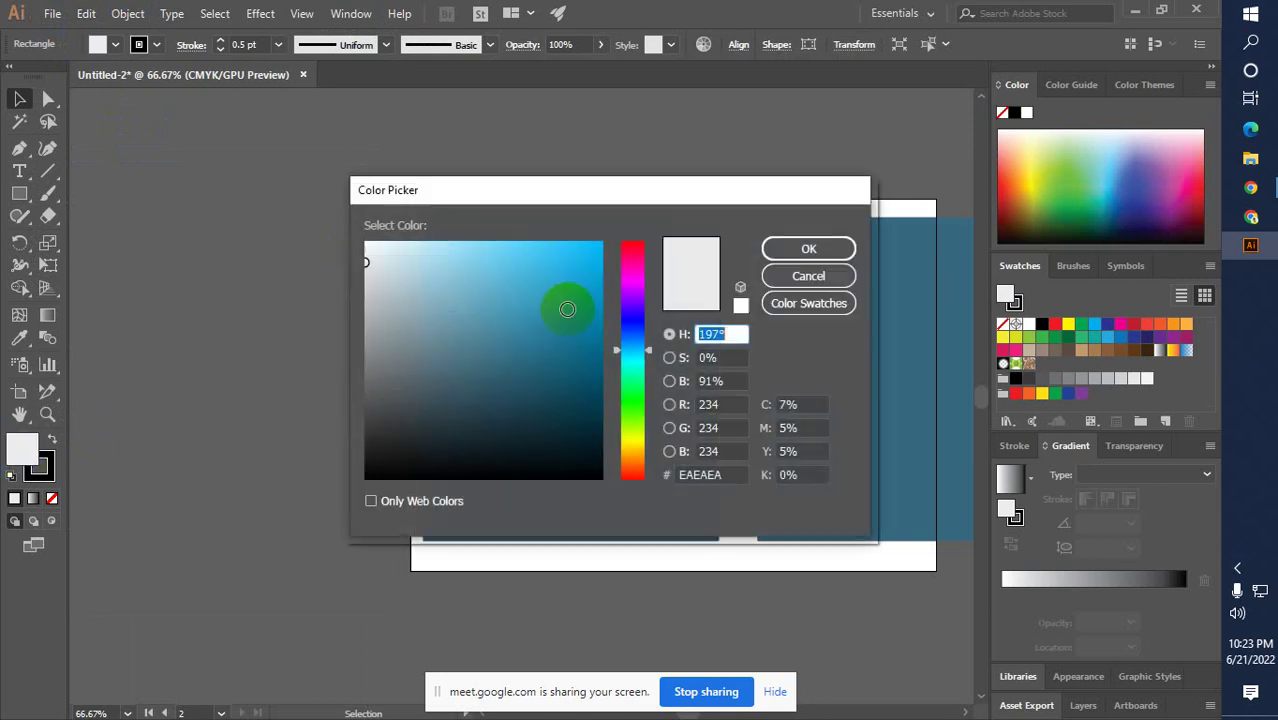
mouse_move(564, 303)
mouse_down()
mouse_move(459, 254)
mouse_move(496, 248)
mouse_up()
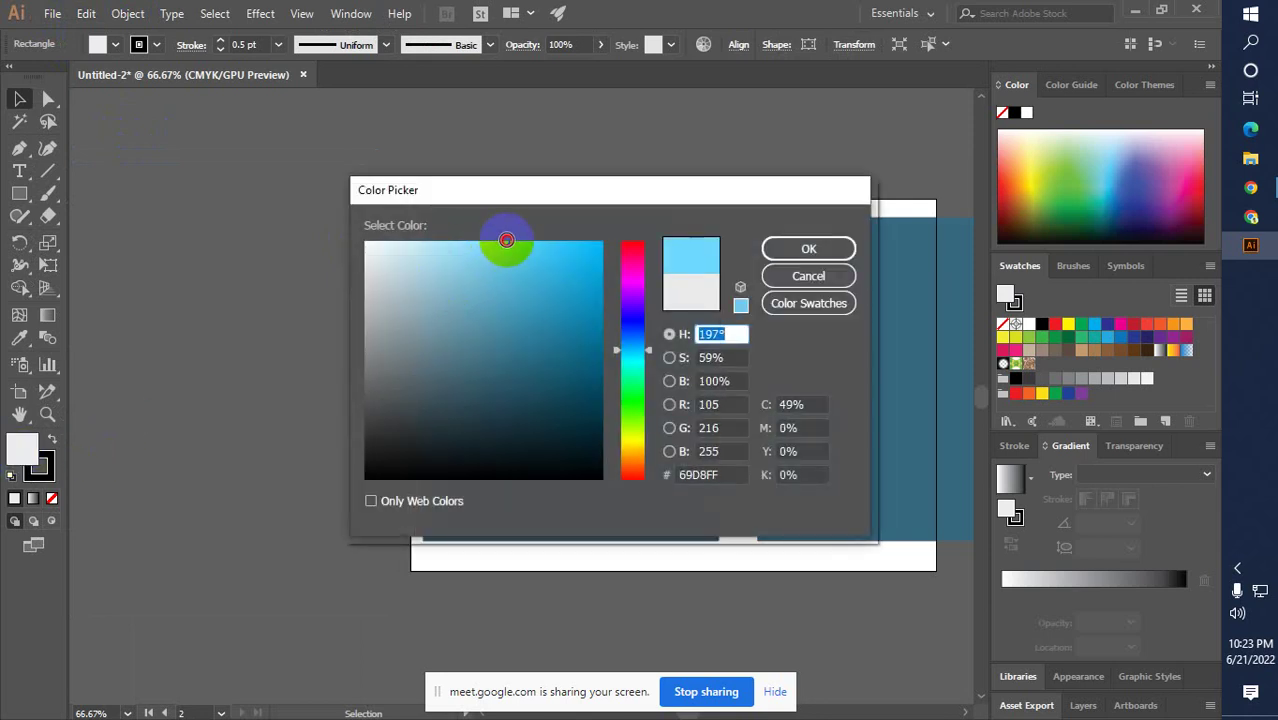
click(806, 249)
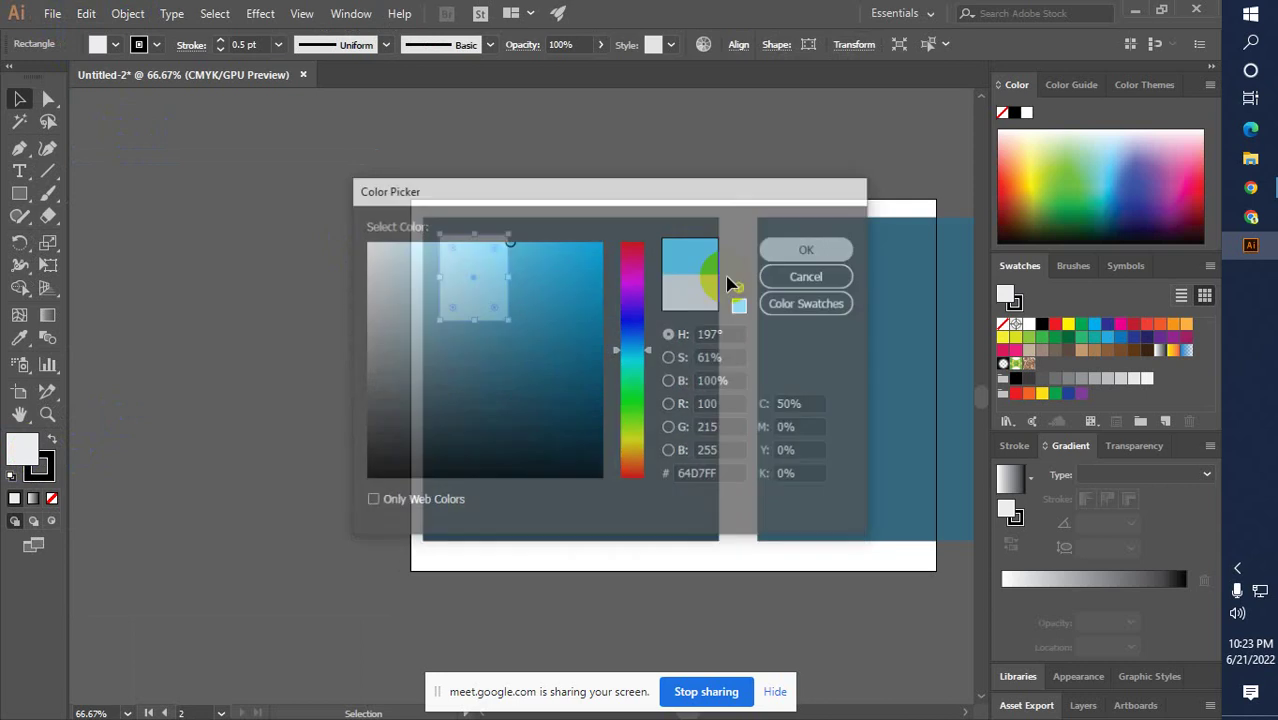
drag(508, 322, 500, 310)
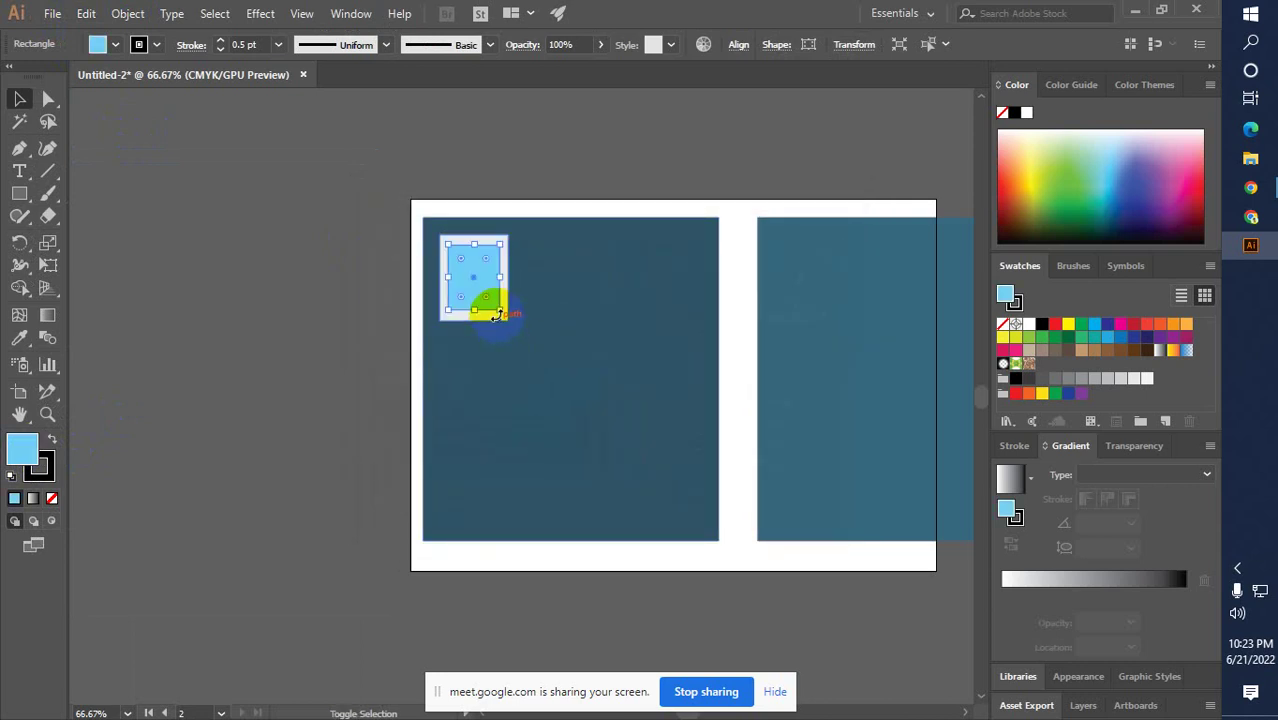
click(226, 238)
Remove the stroke from both the light blue pane and the light grey window frame
key(ctrl+equal)
key(ctrl+equal)
drag(488, 366, 446, 316)
click(483, 335)
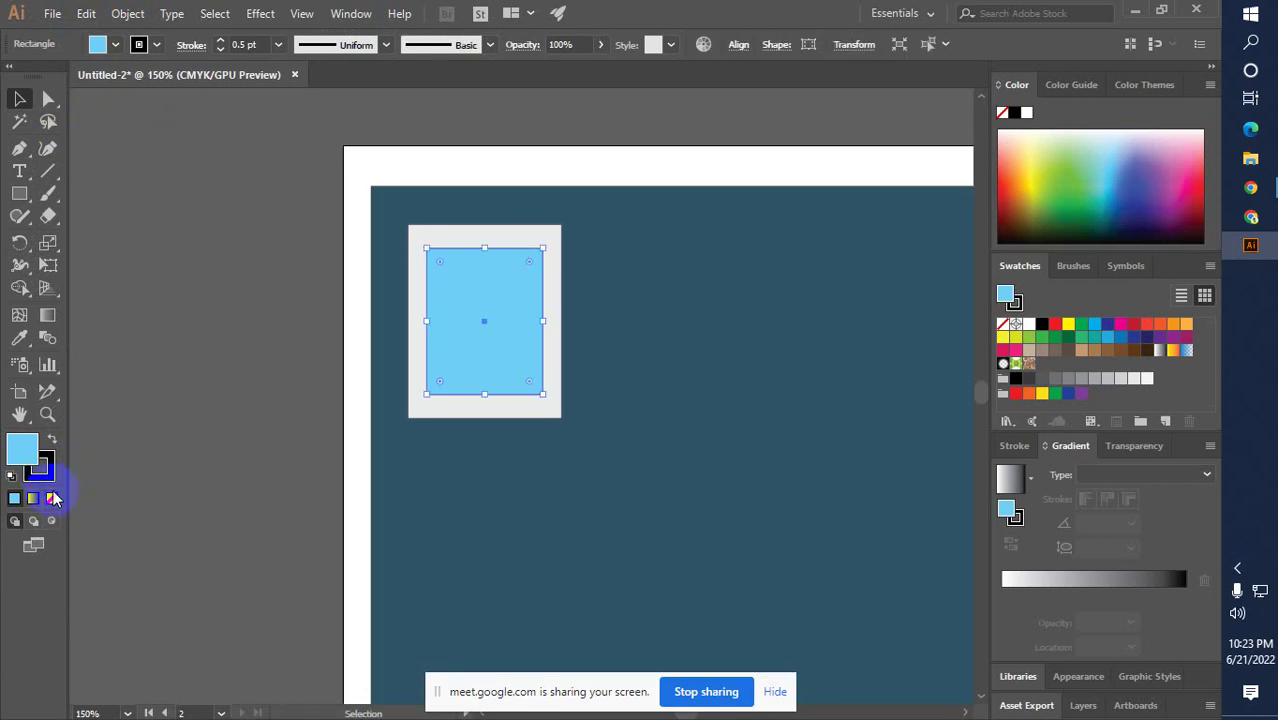
click(54, 498)
click(497, 428)
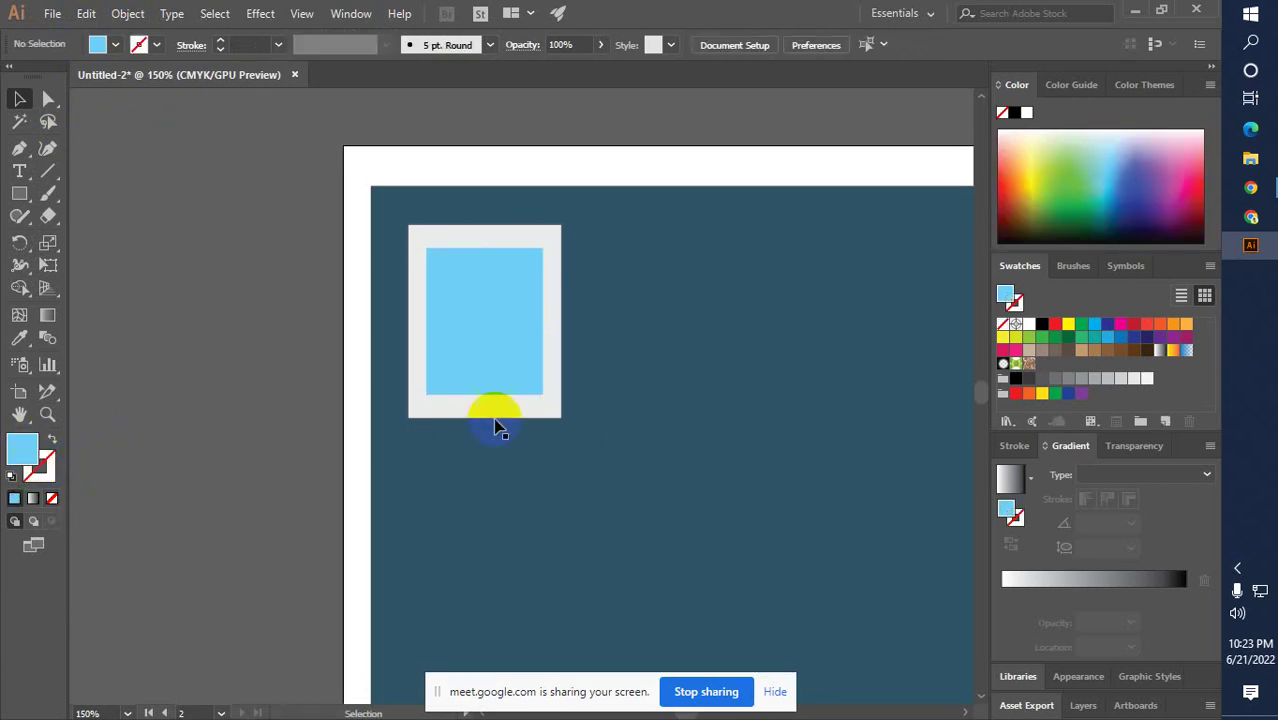
click(513, 410)
click(44, 484)
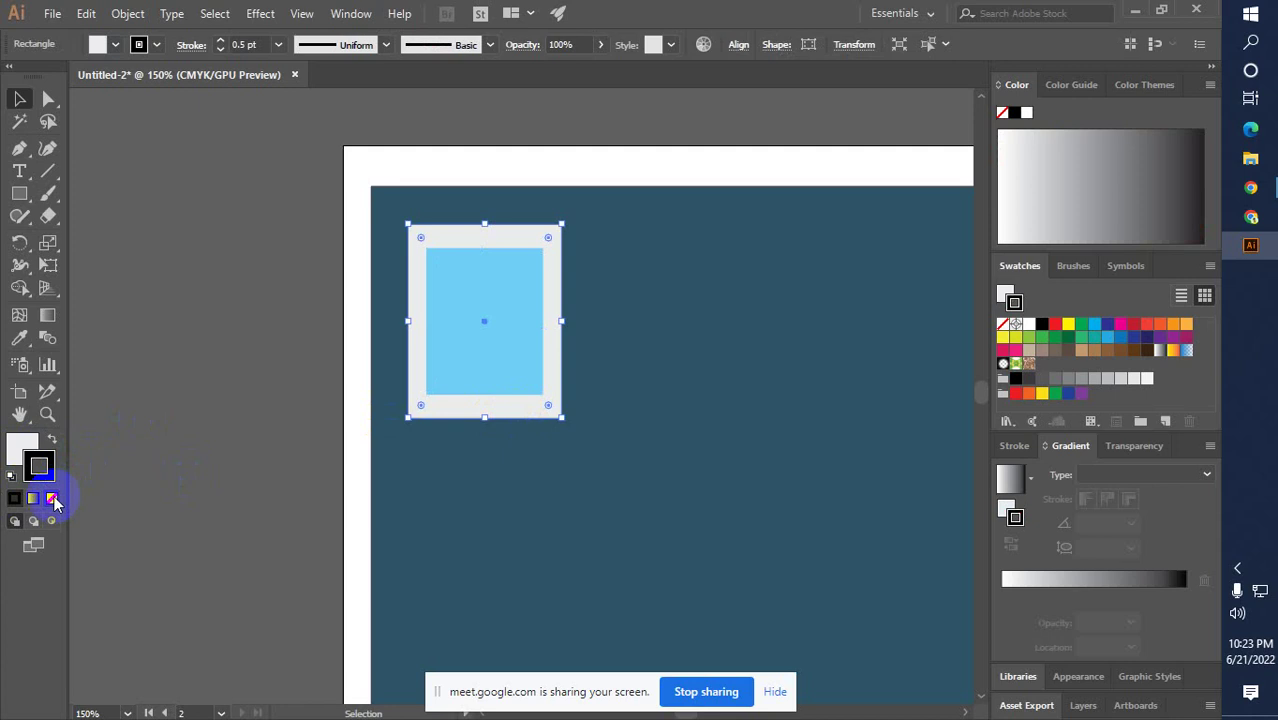
click(52, 498)
click(23, 448)
click(188, 450)
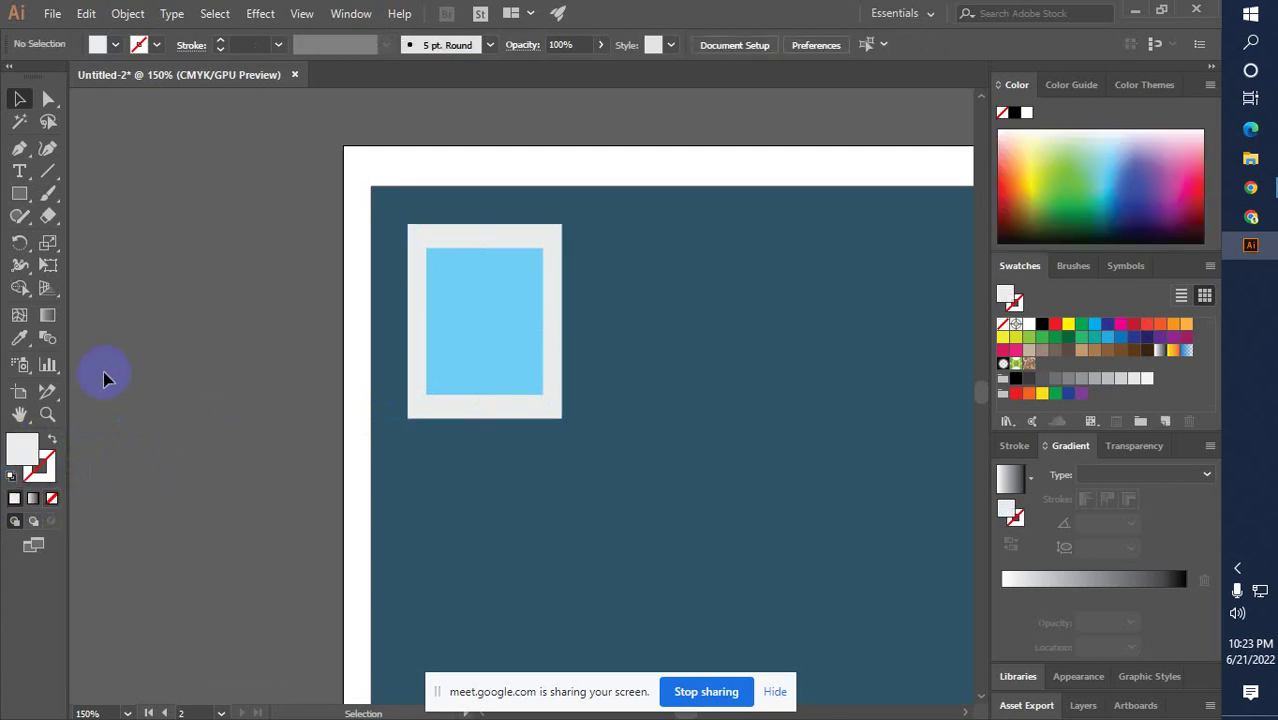
Draw a thin light grey horizontal bar across the middle of the window, splitting the blue pane in two
click(19, 194)
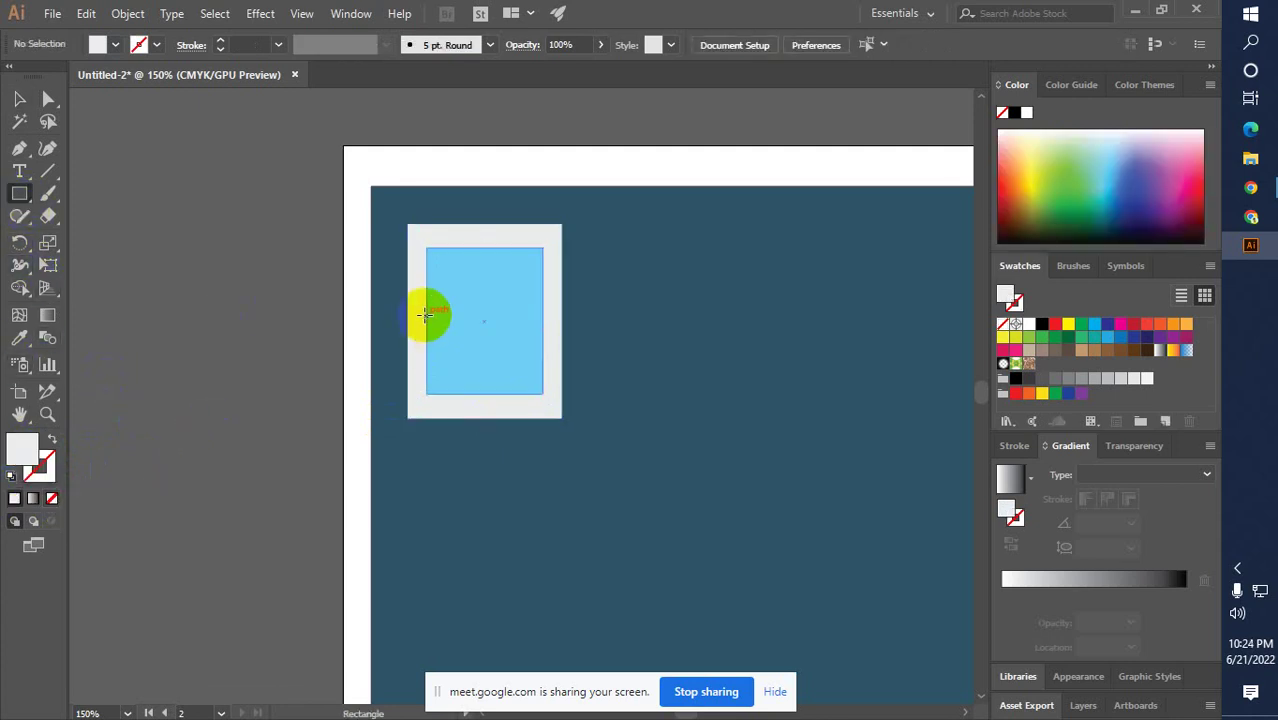
drag(421, 317, 545, 334)
click(19, 98)
click(566, 400)
click(252, 406)
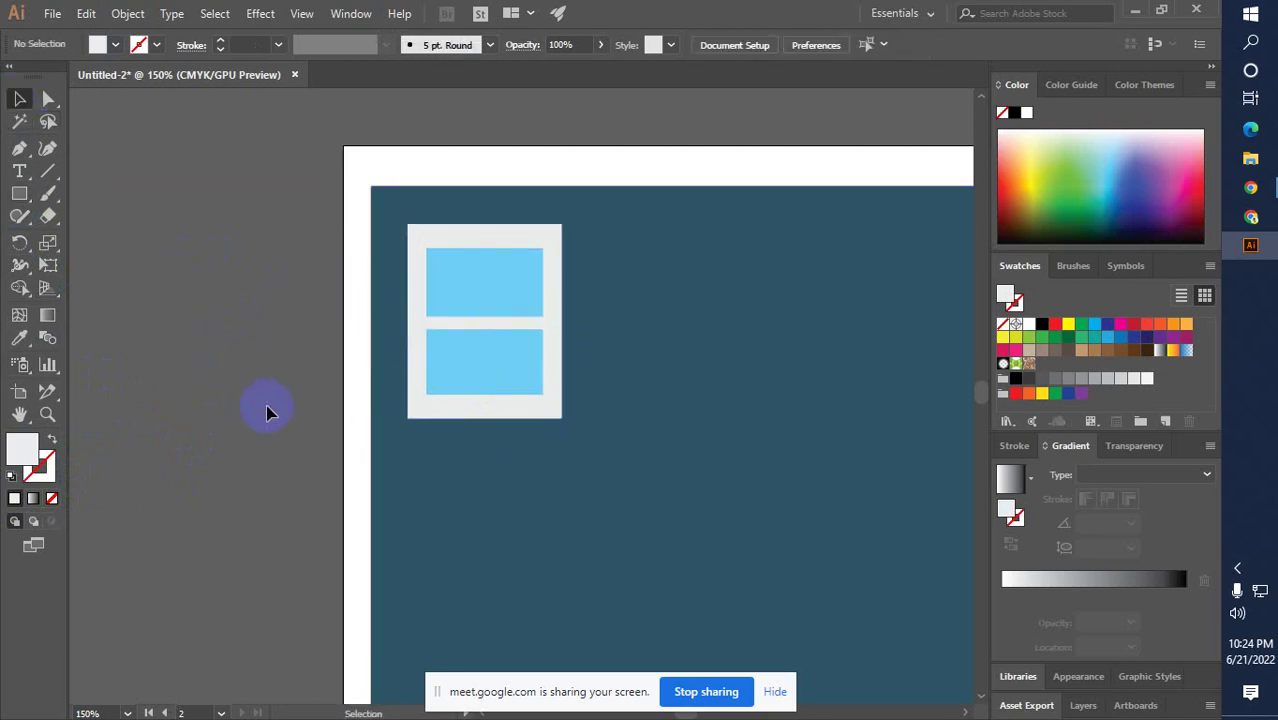
key(ctrl+minus)
key(ctrl+minus)
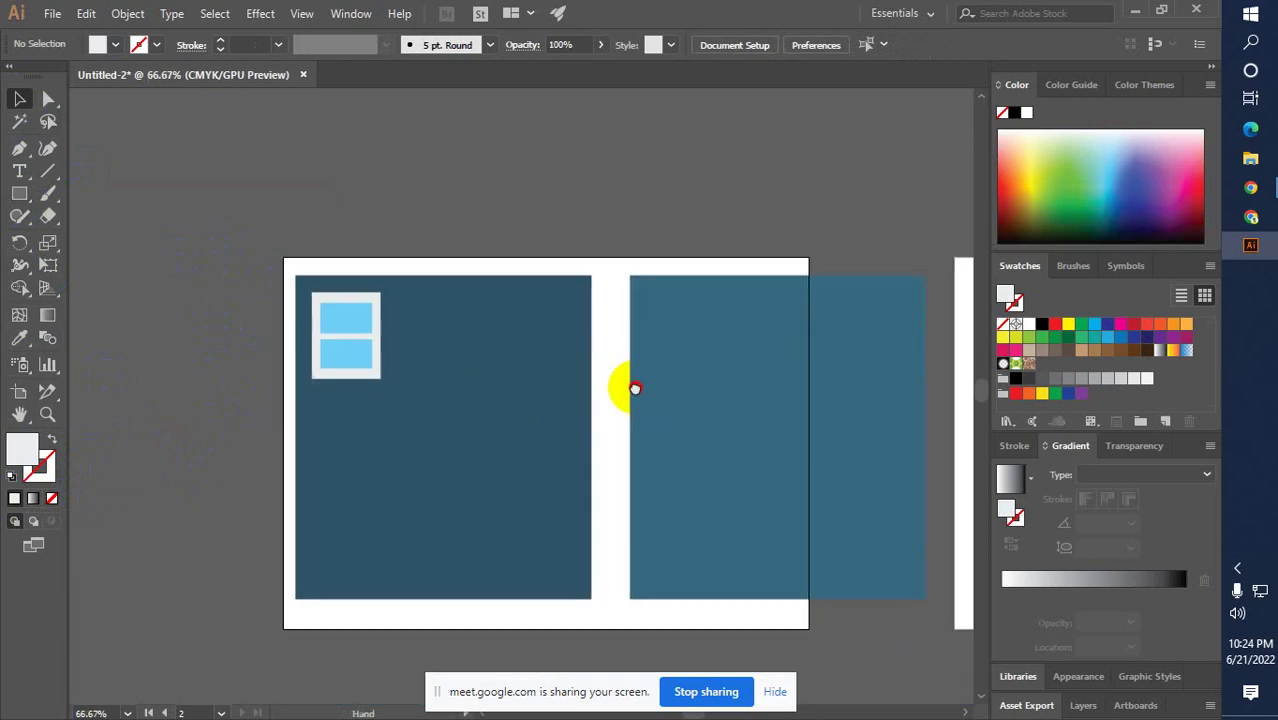
click(343, 368)
click(203, 350)
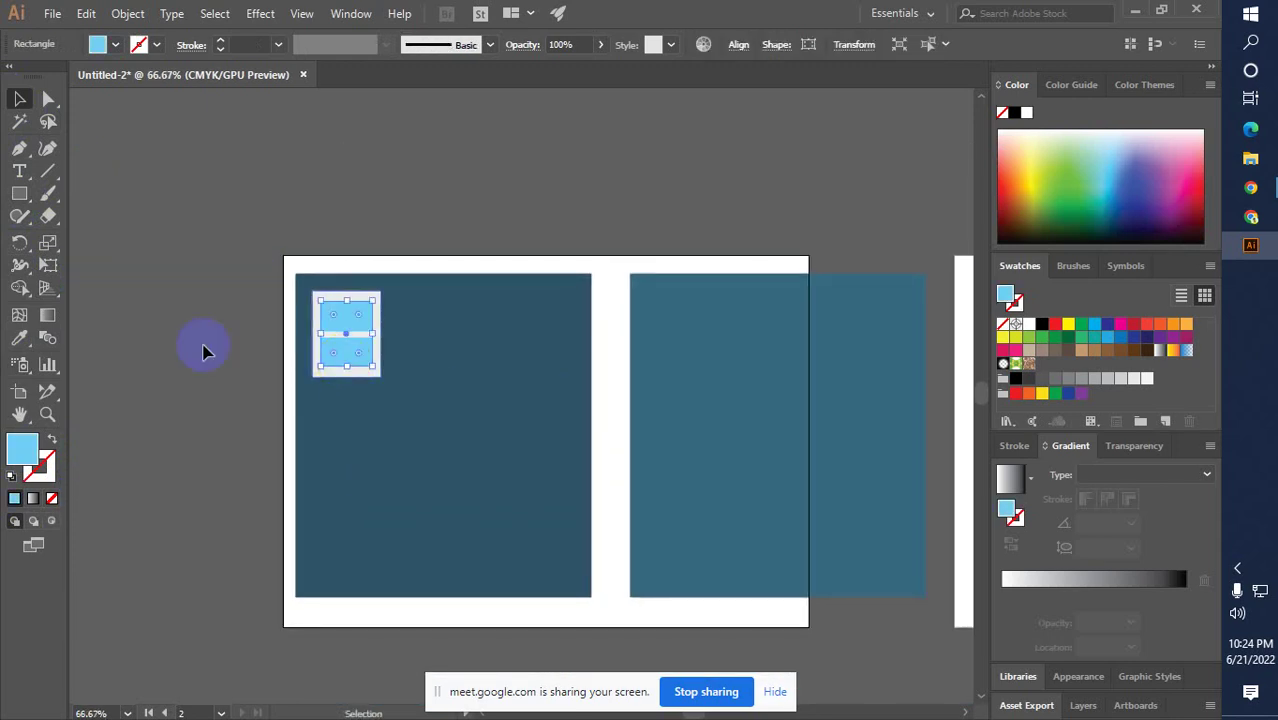
click(373, 429)
click(677, 647)
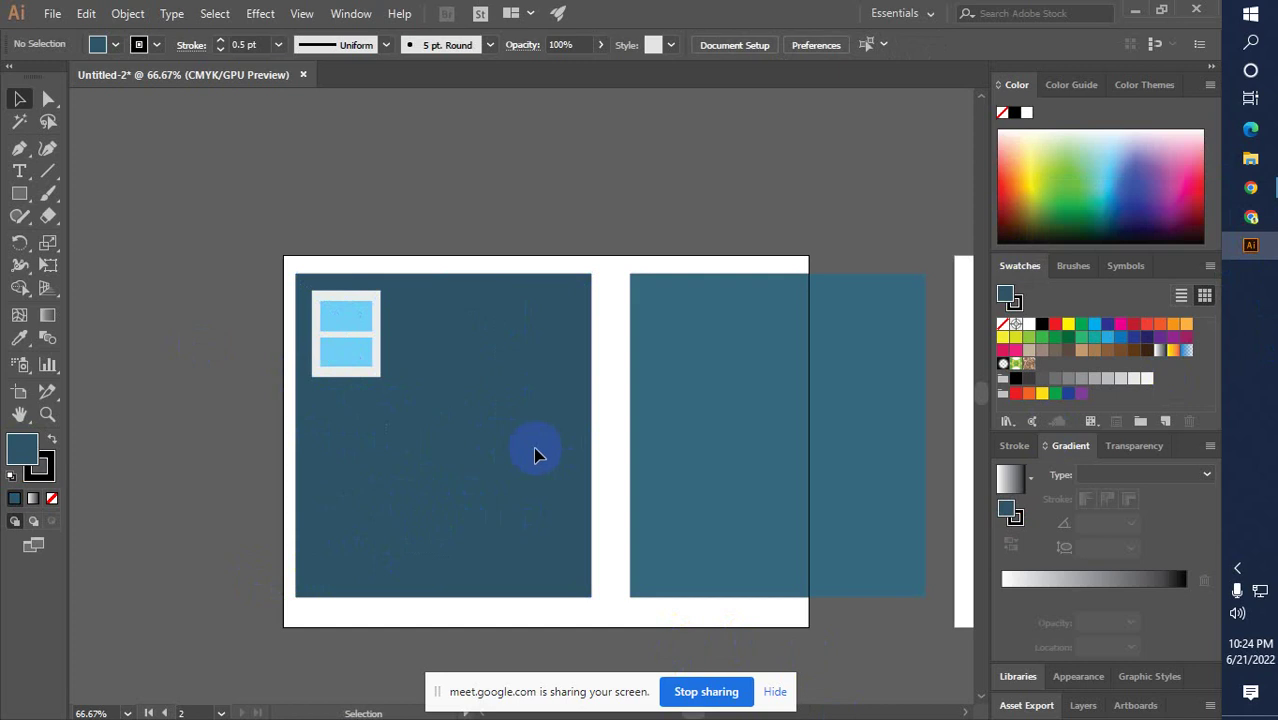
Undo the accidental shift of the dark blue wall rectangle and lock it in place
click(453, 478)
ctrl+alt+click(392, 537)
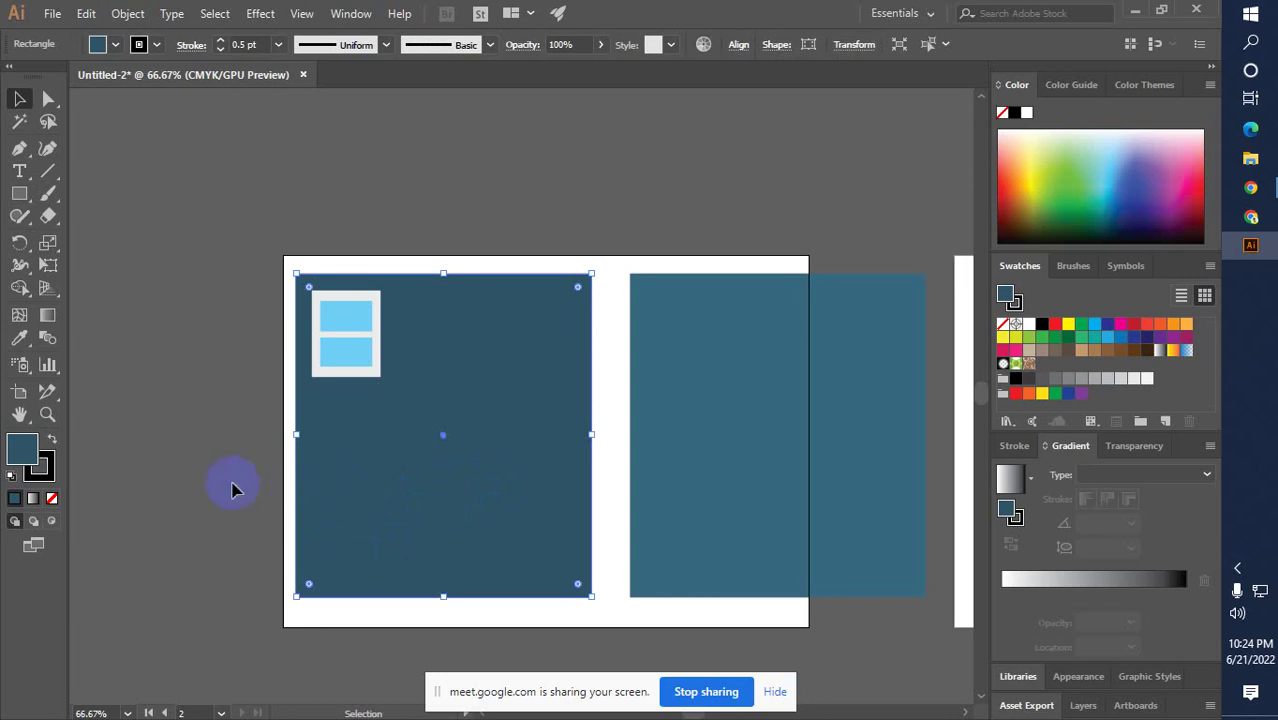
drag(408, 502, 405, 508)
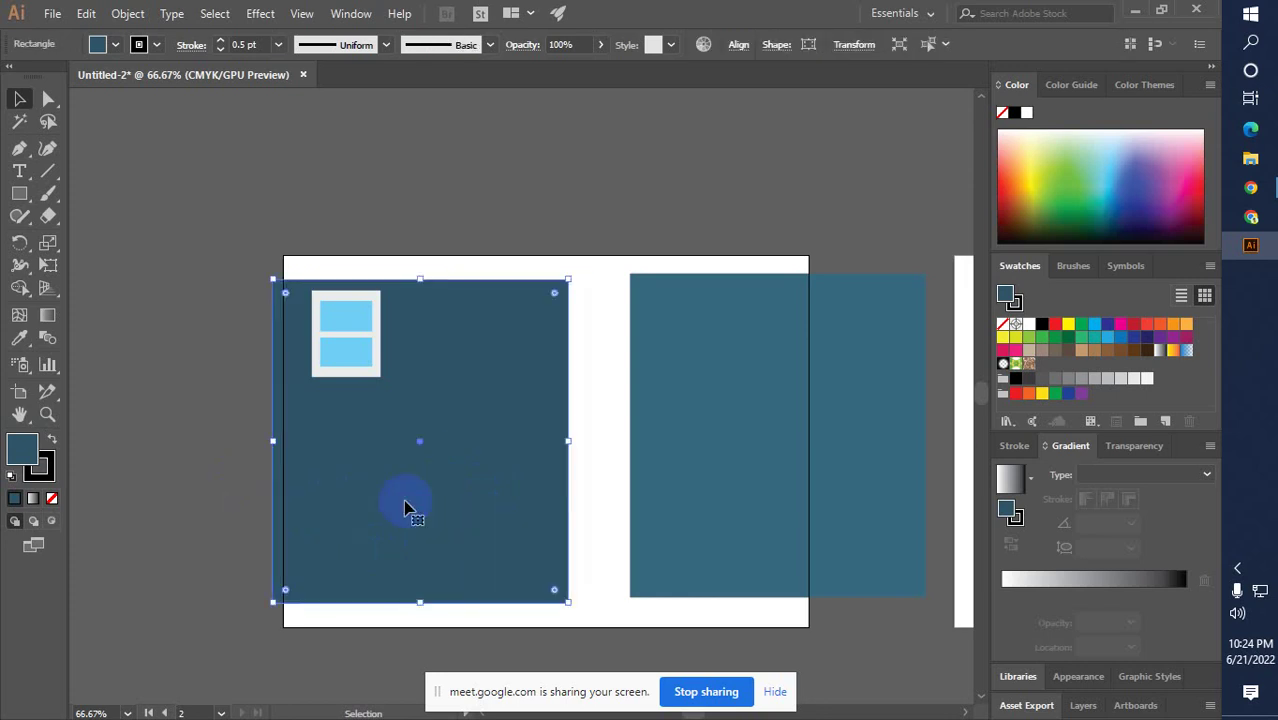
key(ctrl+z)
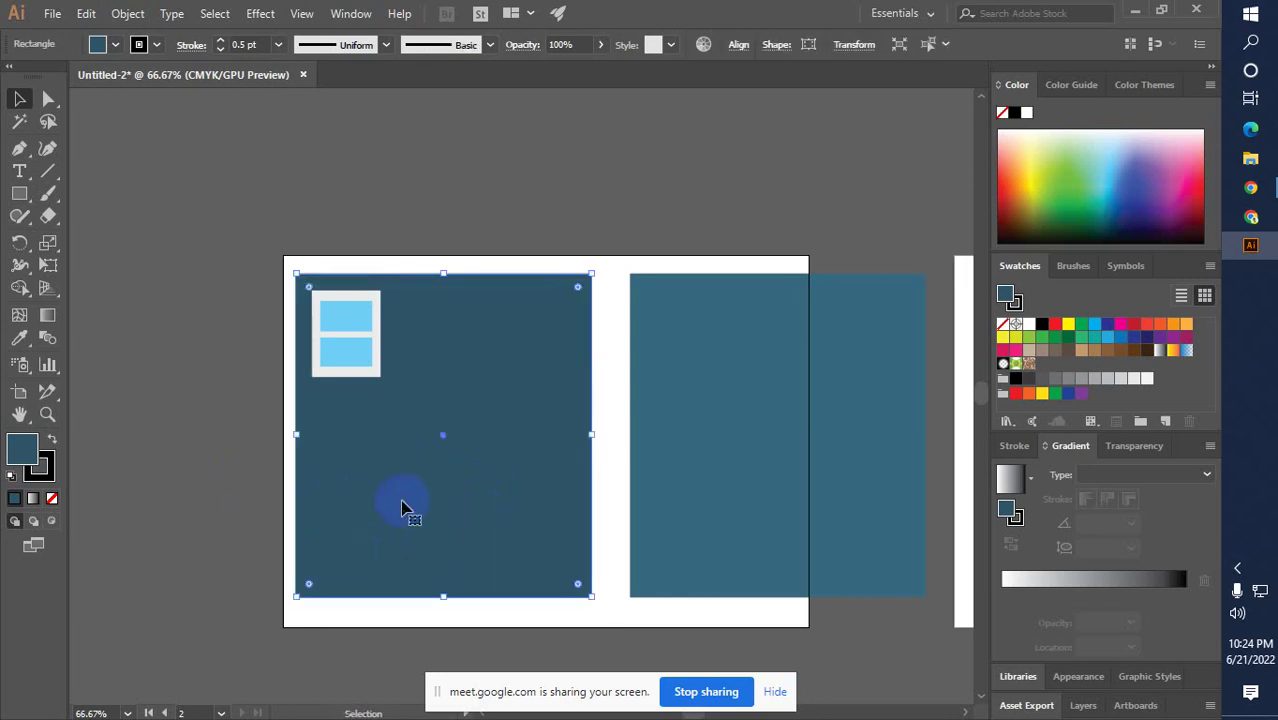
key(ctrl+shift+a)
Select the whole window and duplicate it horizontally toward the dark blue wall's right side
click(190, 410)
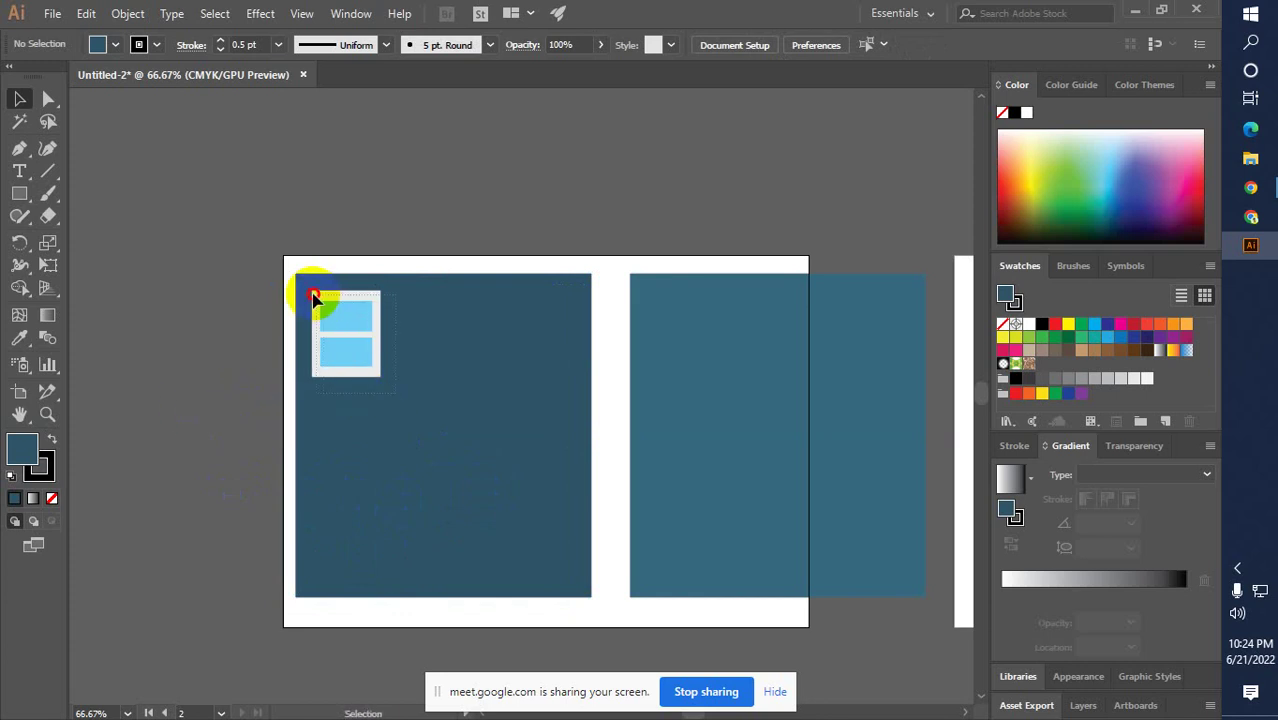
click(340, 320)
drag(395, 321, 505, 321)
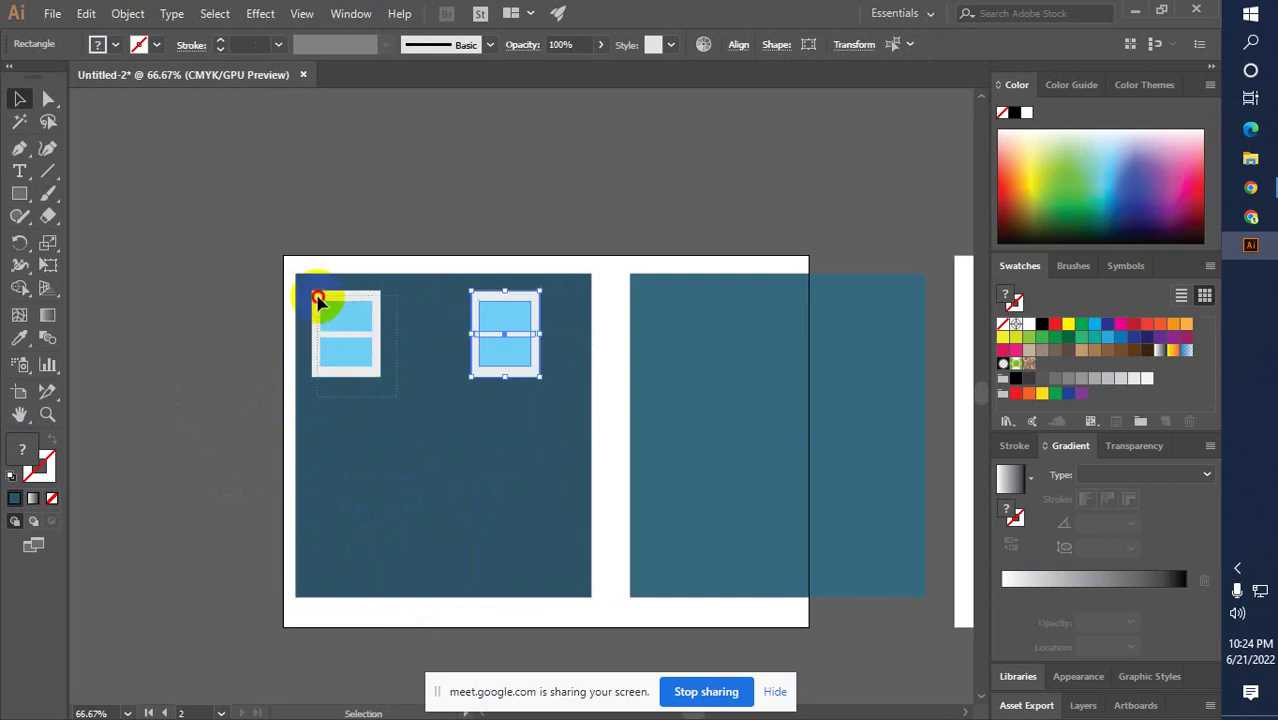
Select the original window and nudge it right, away from the dark blue wall's left edge
drag(316, 300, 316, 300)
key(Right)
key(Right)
key(Right)
key(Right)
key(Right)
key(Right)
key(Right)
key(Right)
key(Right)
key(Right)
key(Right)
key(Right)
key(Right)
key(Right)
key(Right)
key(Right)
key(Right)
key(Right)
key(Right)
key(Right)
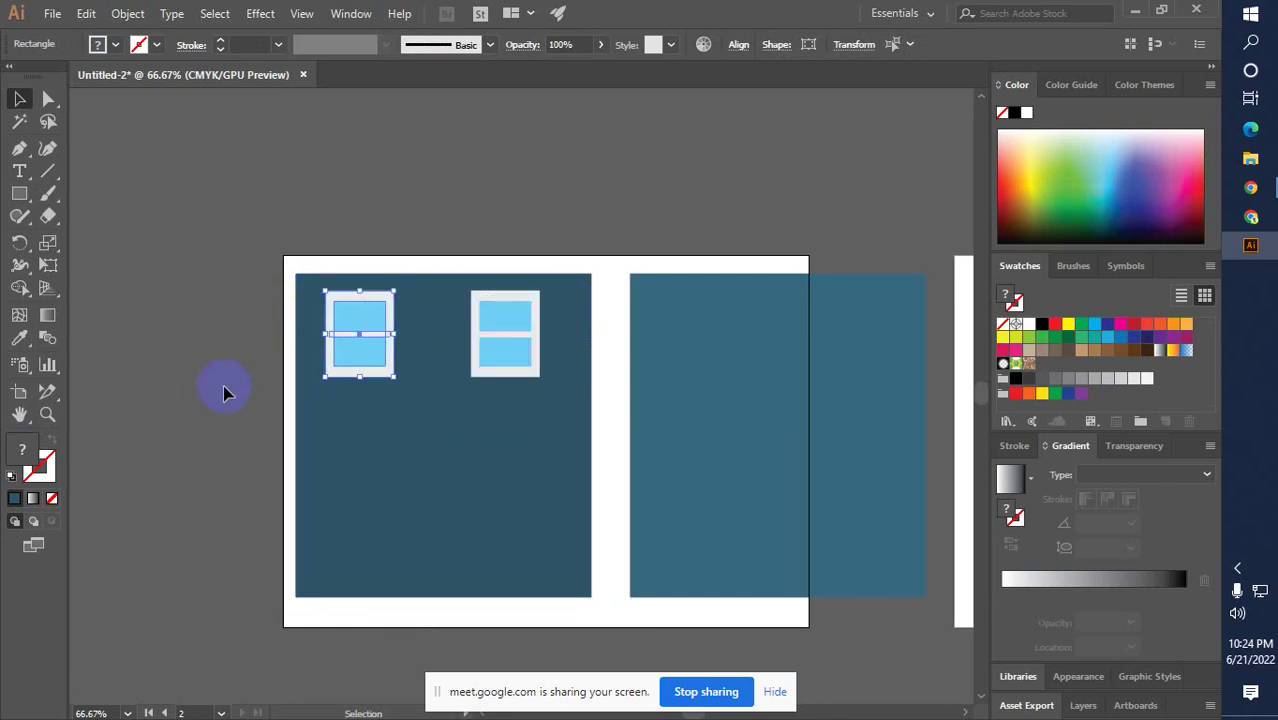
key(Right)
key(Right)
key(Right)
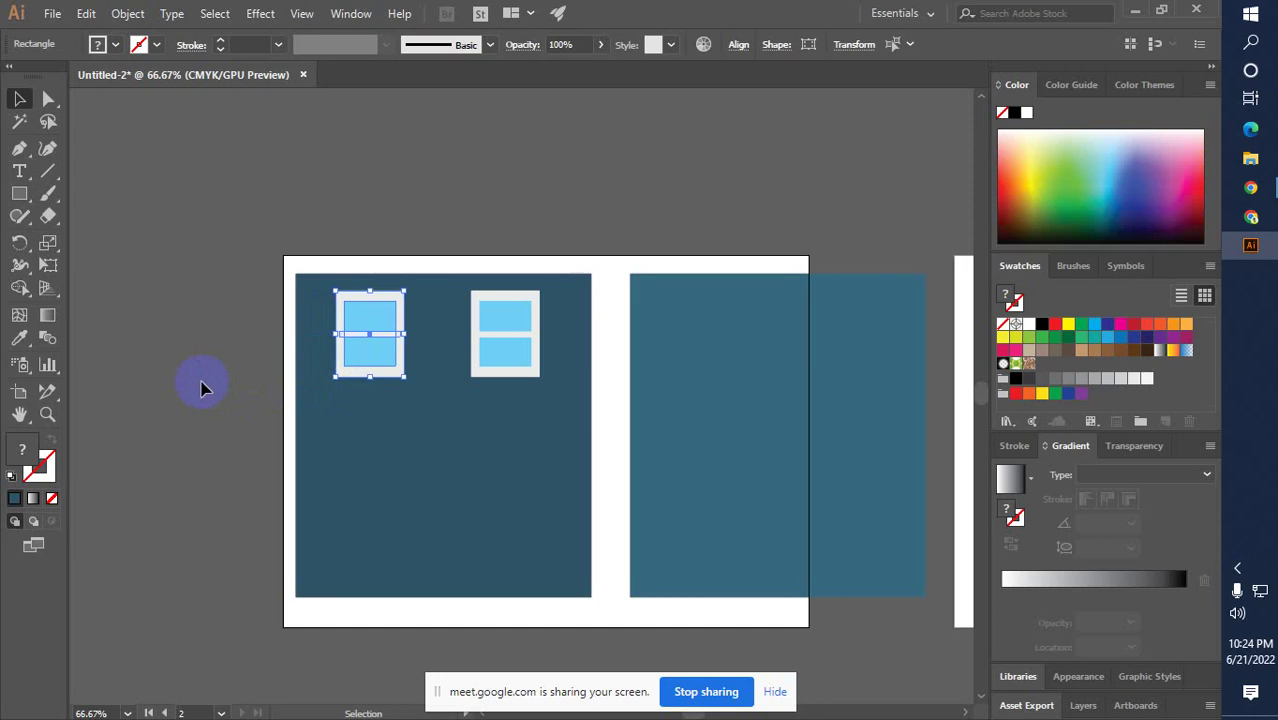
click(201, 386)
Delete the duplicated window on the dark blue wall's right side
click(348, 290)
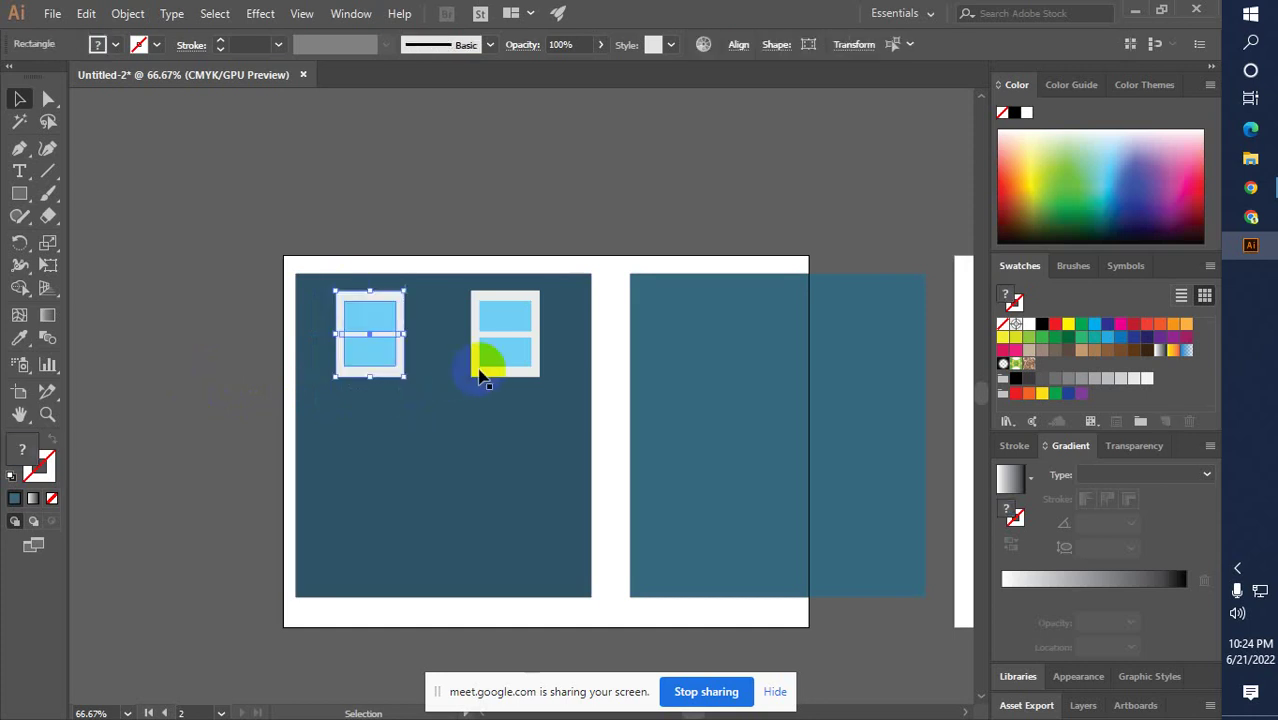
click(499, 307)
key(Delete)
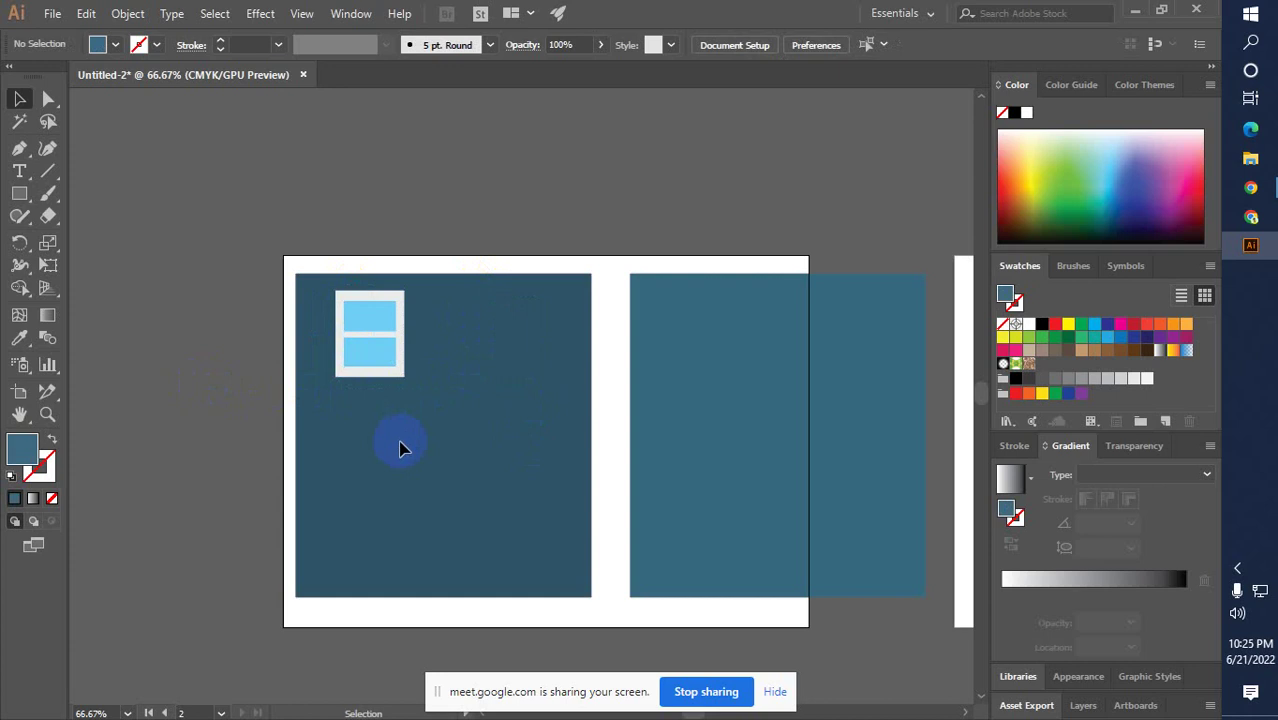
Shrink the window near the dark blue wall's upper-left corner and duplicate it twice to make a row of three
drag(330, 299, 430, 354)
drag(430, 354, 550, 352)
click(414, 316)
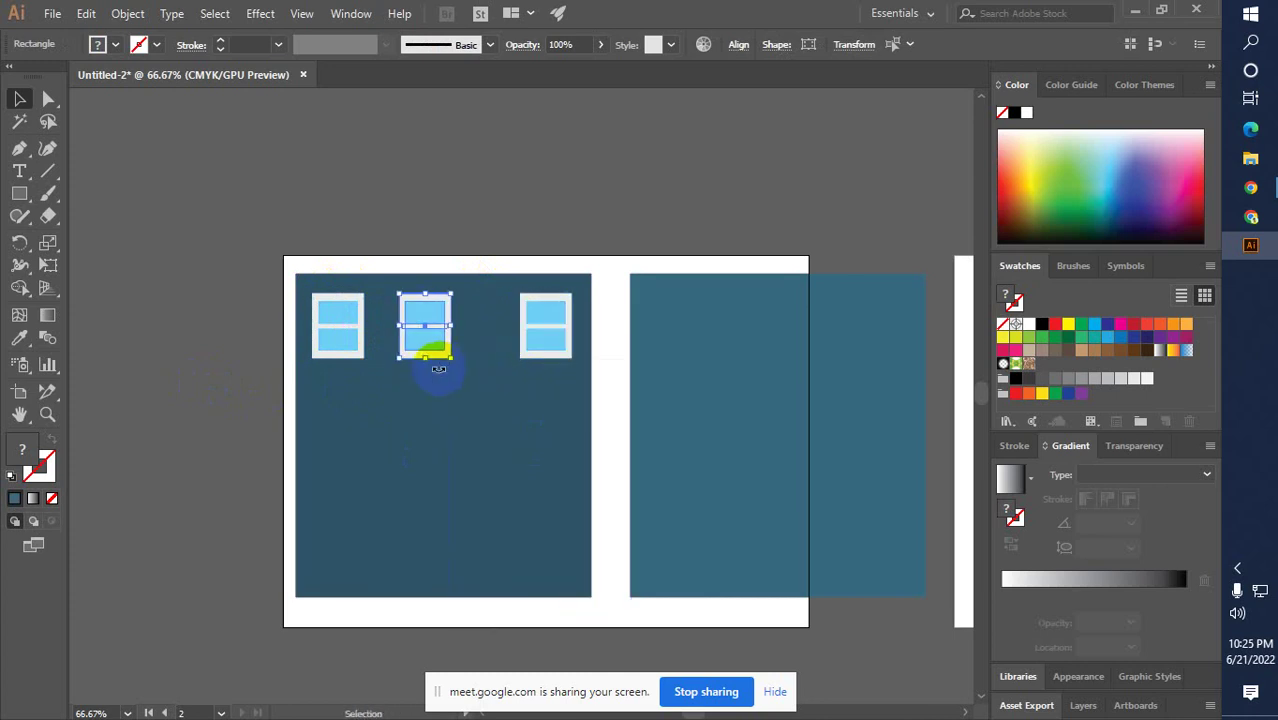
Nudge the middle window right until it sits evenly between the two outer windows
key(Right)
key(Right)
key(Right)
key(Right)
key(Right)
key(Right)
key(Right)
key(Right)
key(Right)
key(Right)
key(Right)
key(Right)
key(Right)
key(Right)
key(Right)
key(Right)
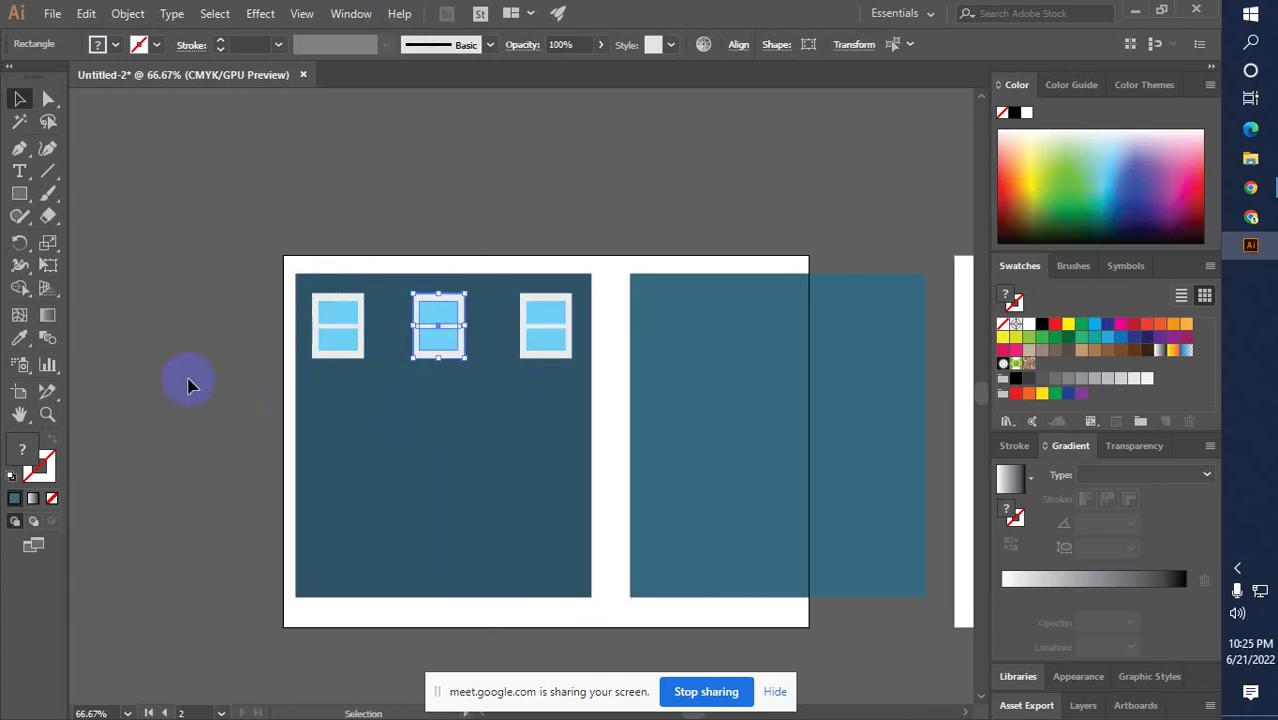
click(197, 385)
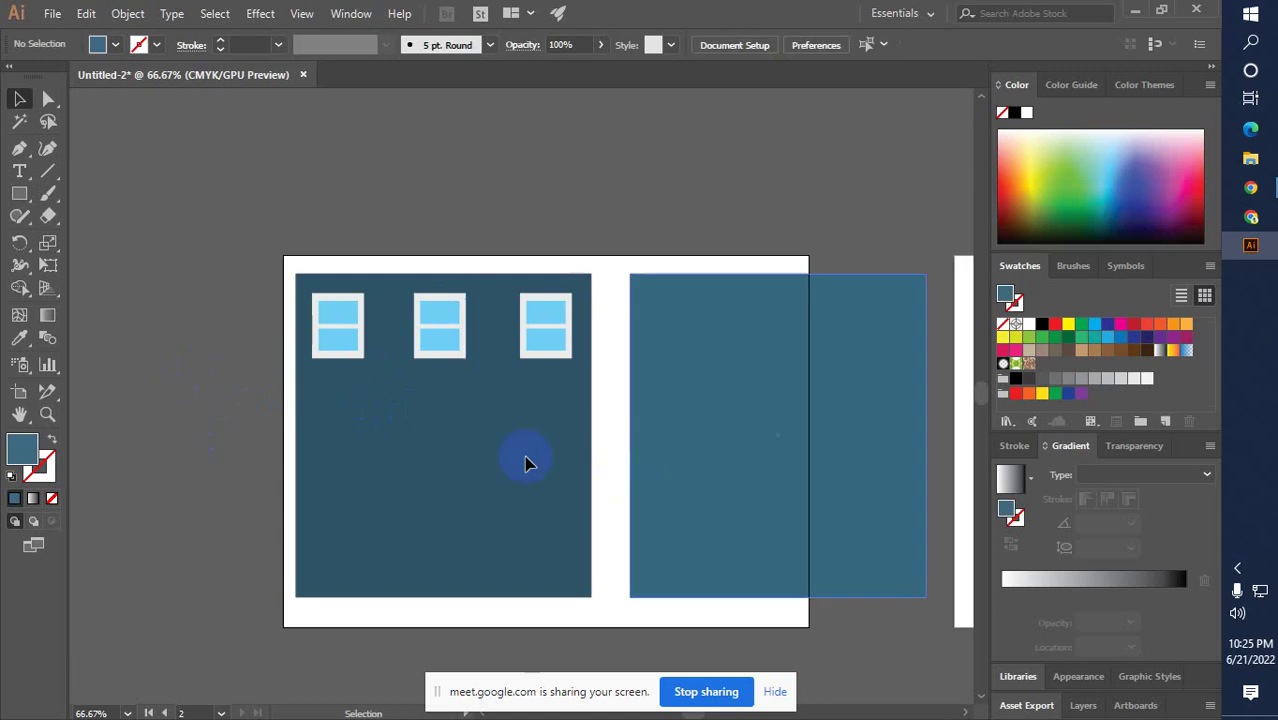
scroll(540, 405, down, 1)
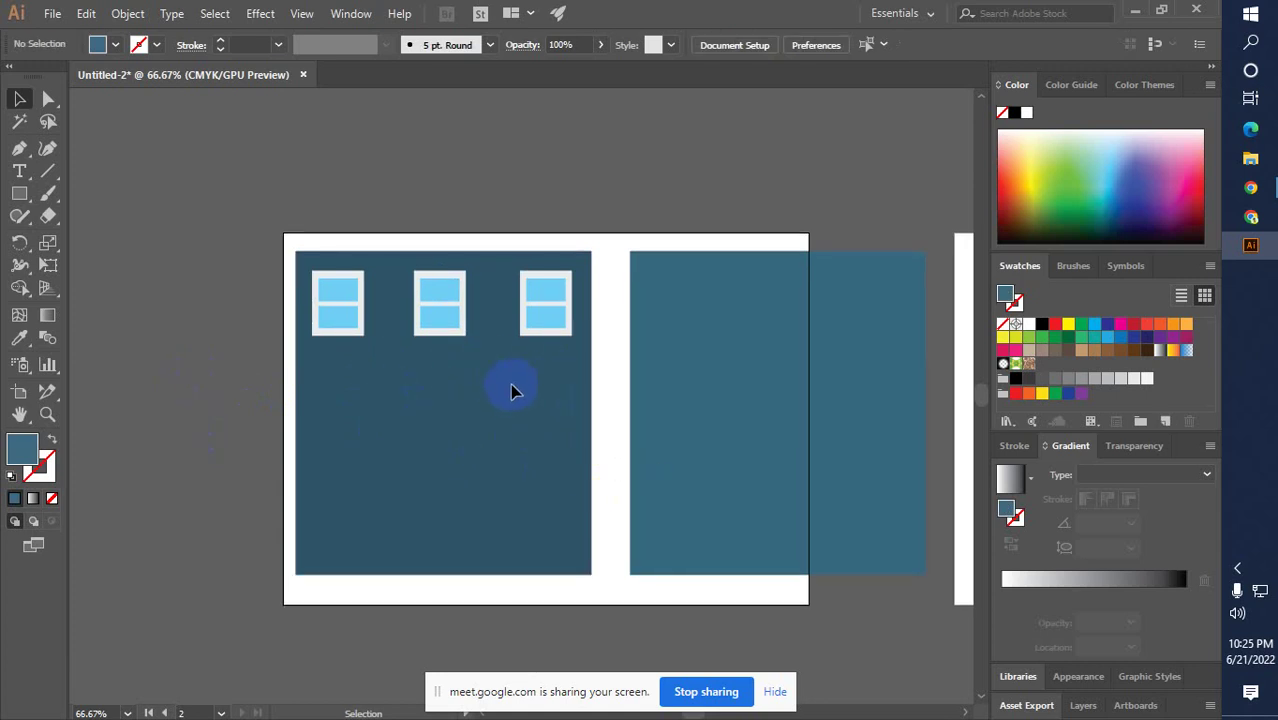
Shrink the row of three windows on the dark blue wall slightly, and nudge it right and up
drag(354, 322, 566, 334)
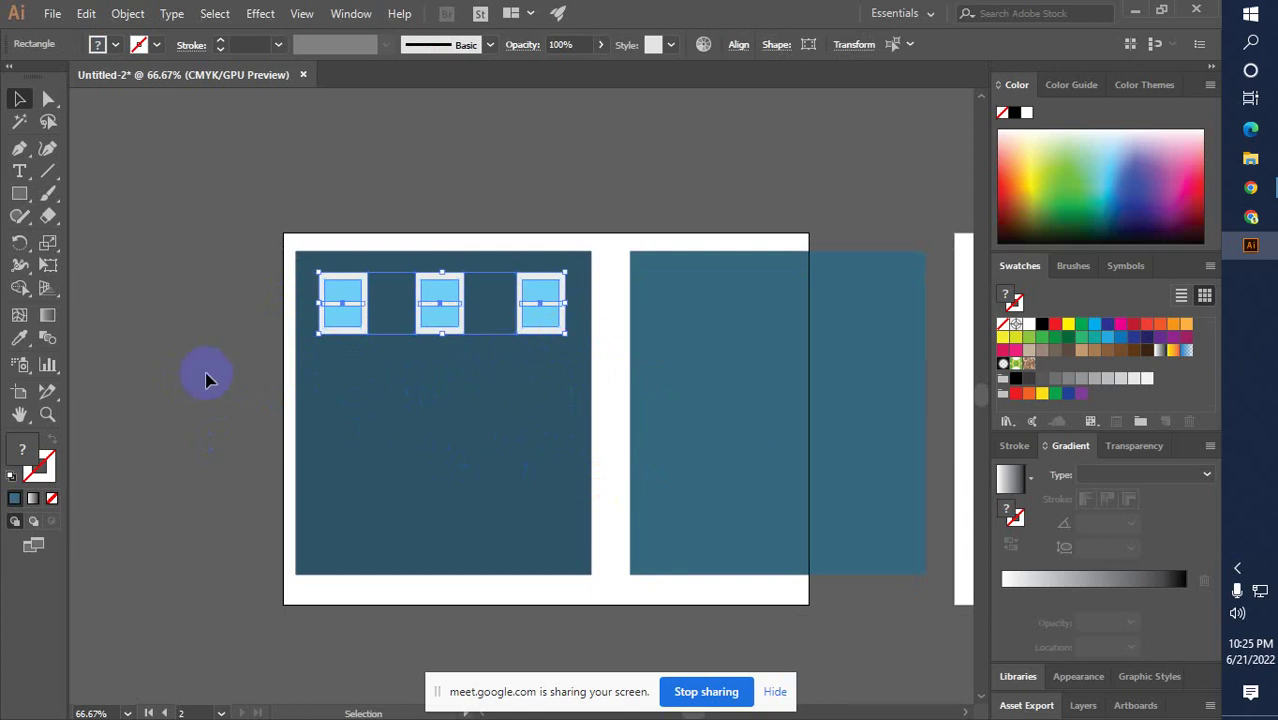
key(Right)
key(Right)
key(Right)
key(Up)
key(Up)
key(Up)
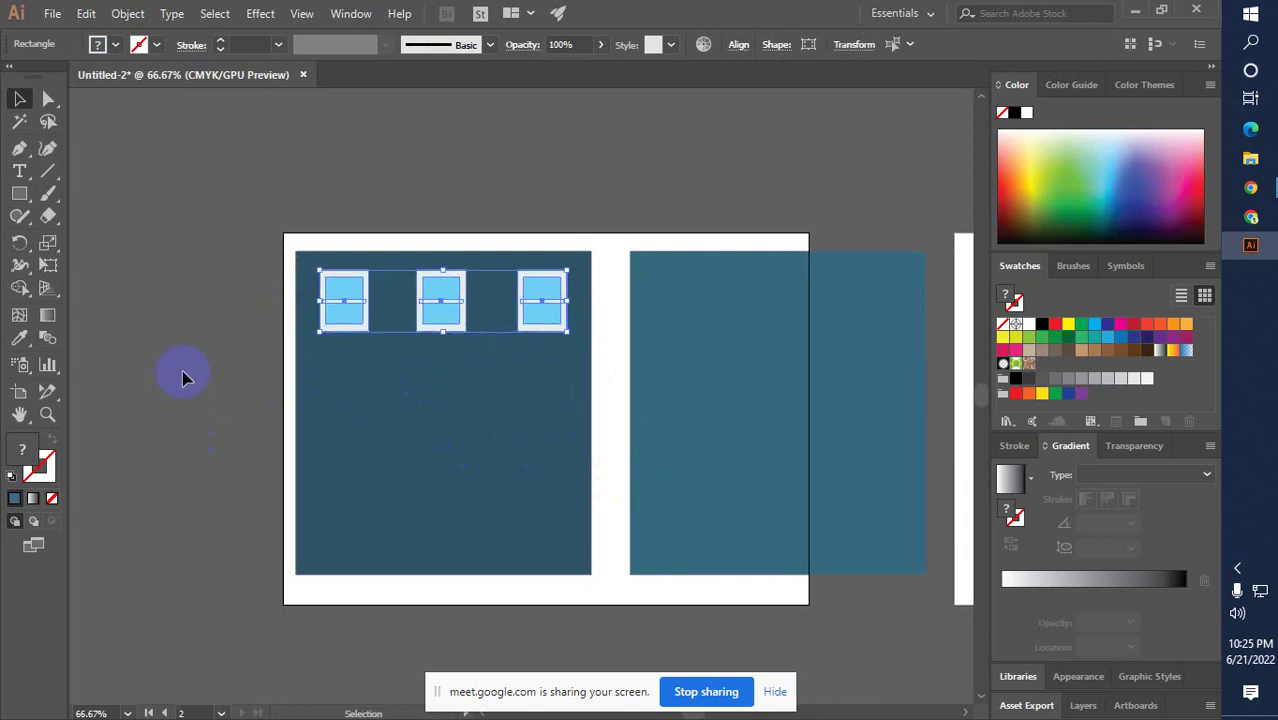
Duplicate the row of three windows onto the same upper area of the lighter blue wall
drag(448, 311, 780, 312)
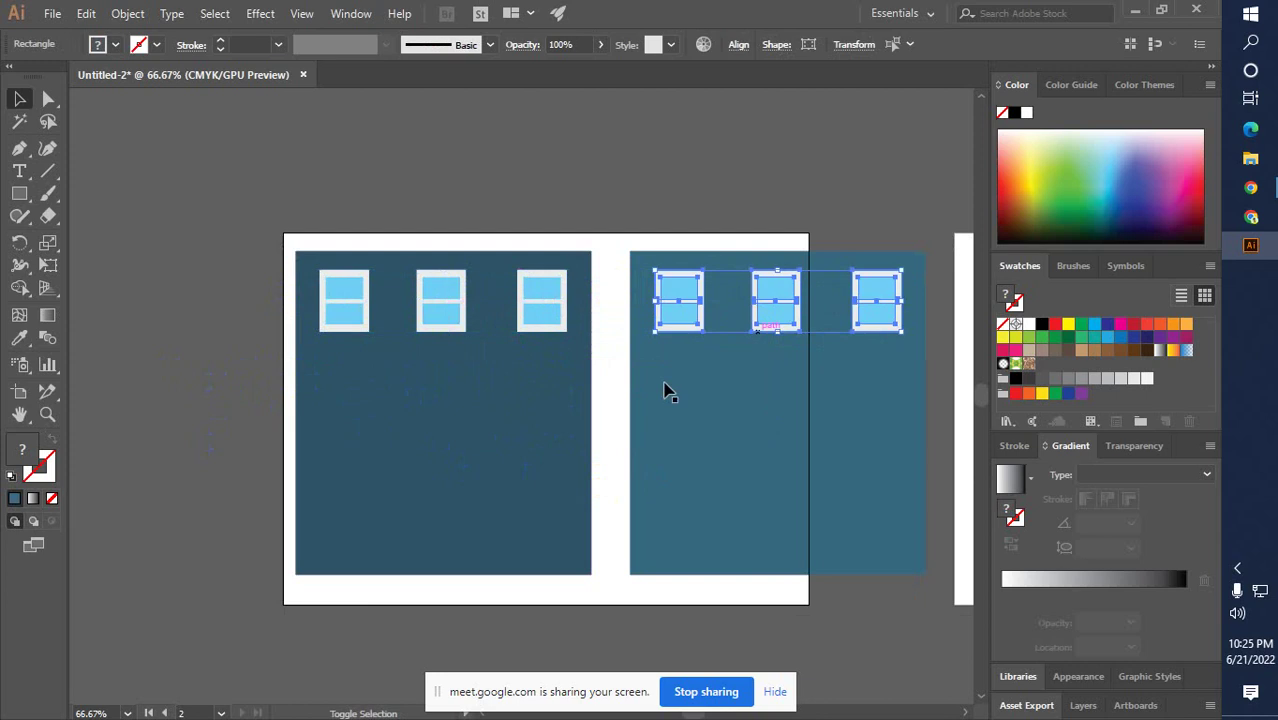
click(191, 391)
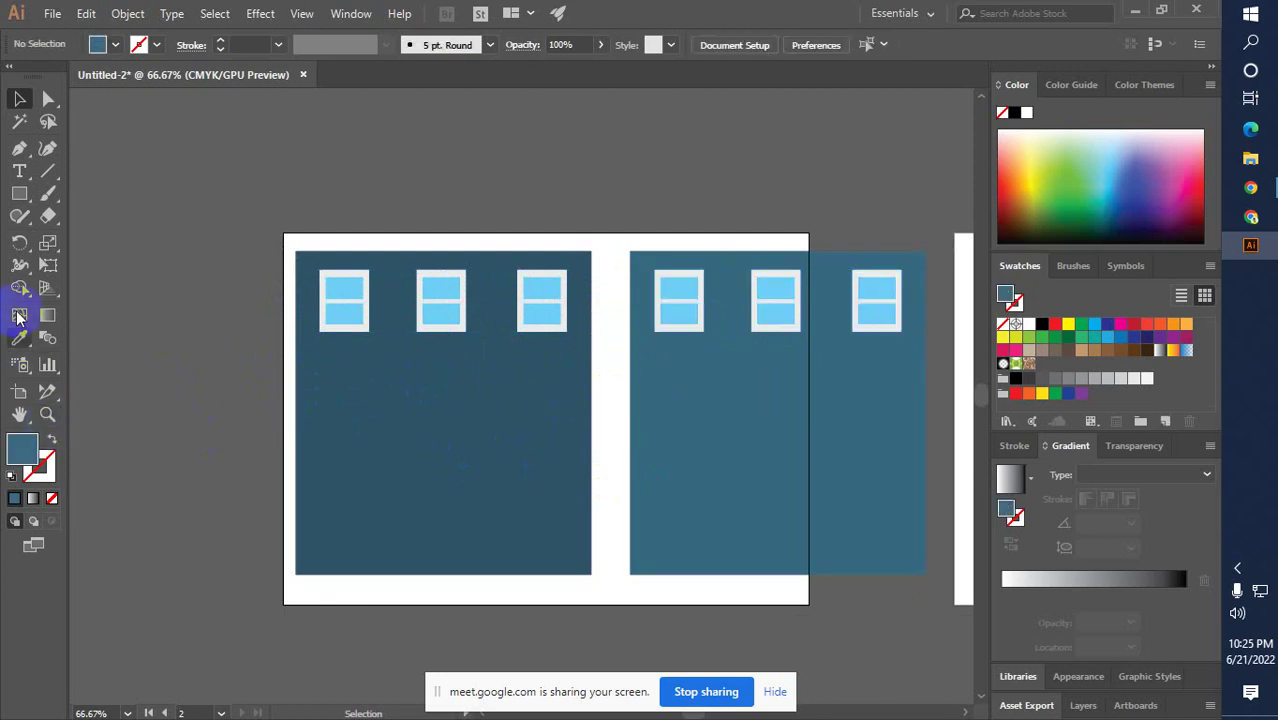
Sample the light window-frame colour and draw a tall door rectangle in it, centred at the dark blue wall's base
click(20, 196)
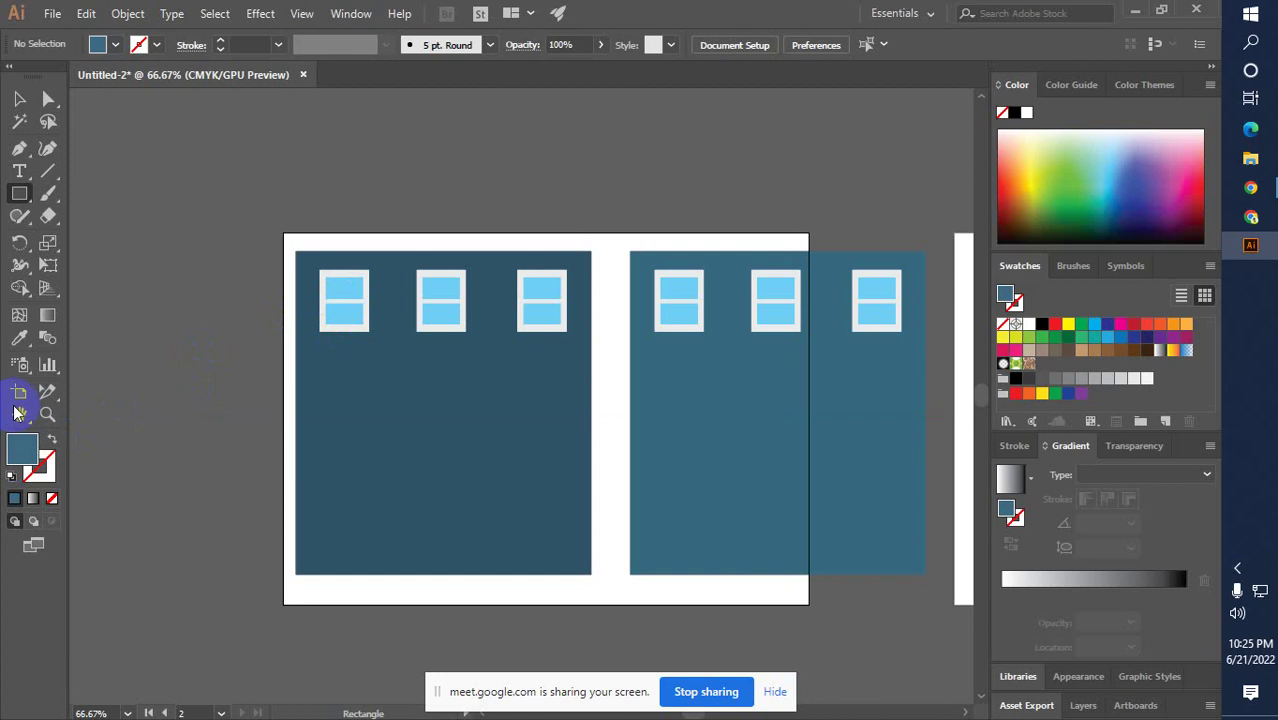
click(19, 338)
click(352, 316)
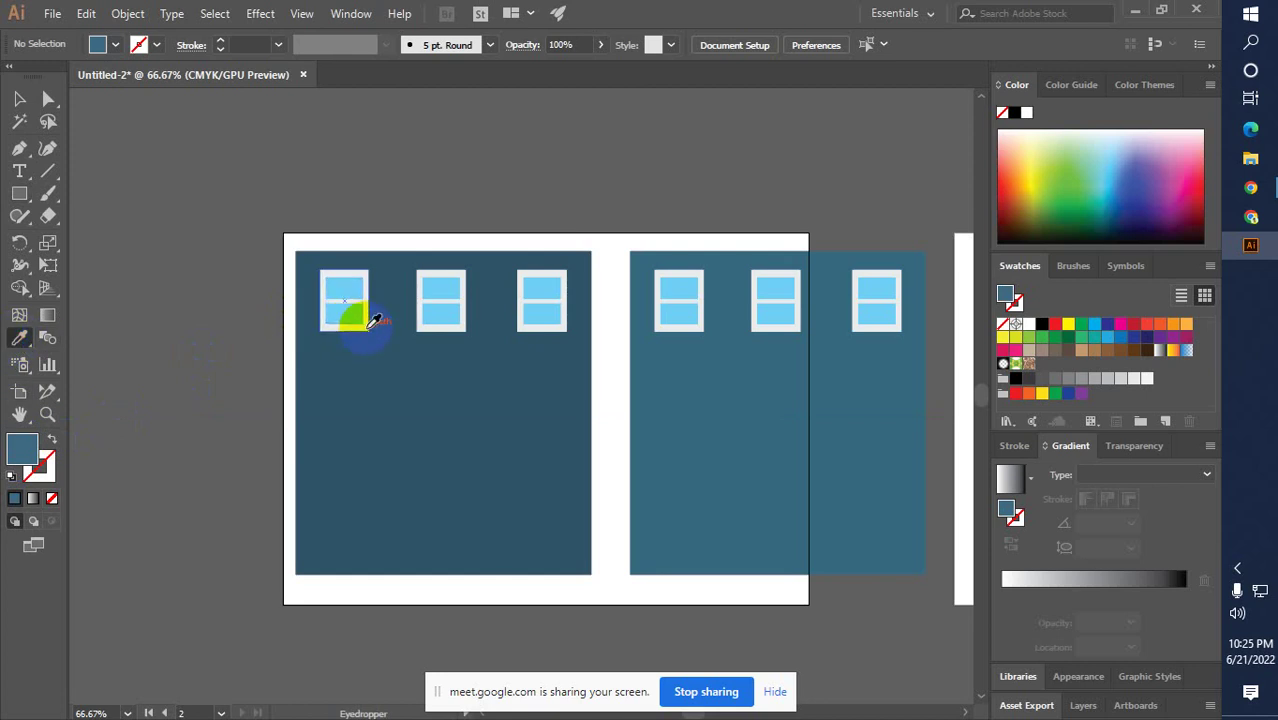
click(364, 322)
click(20, 98)
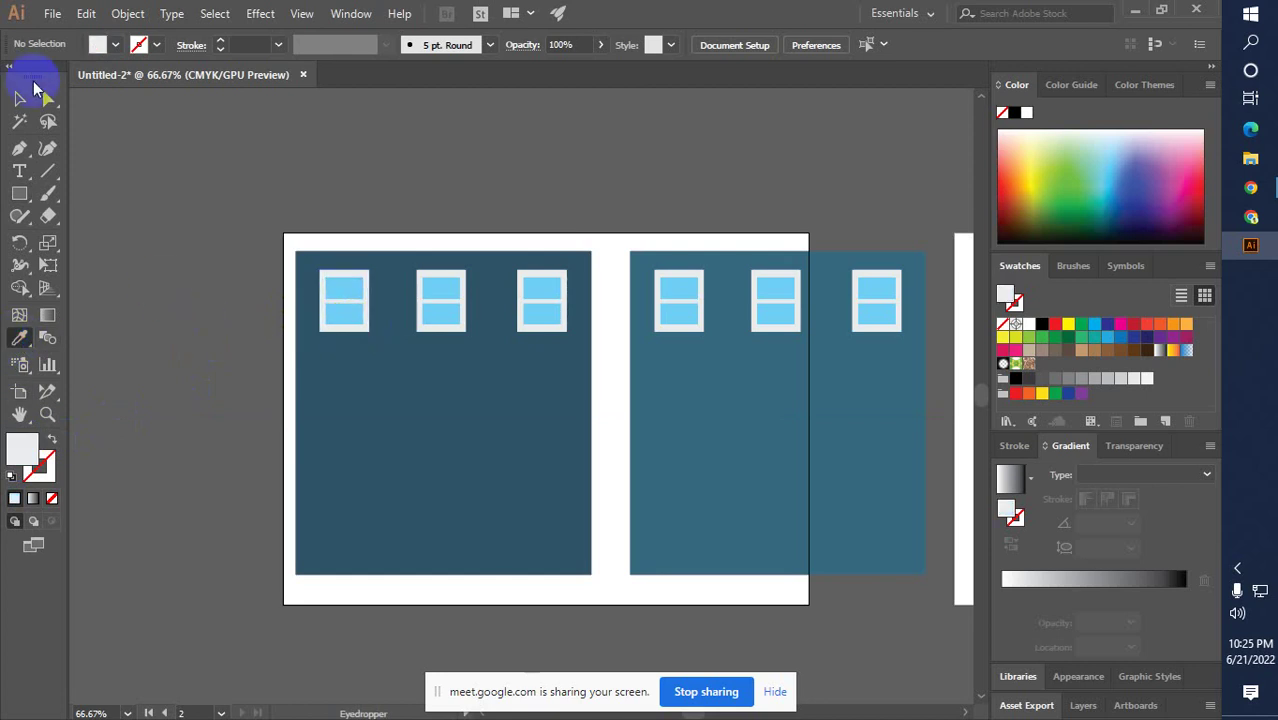
click(19, 195)
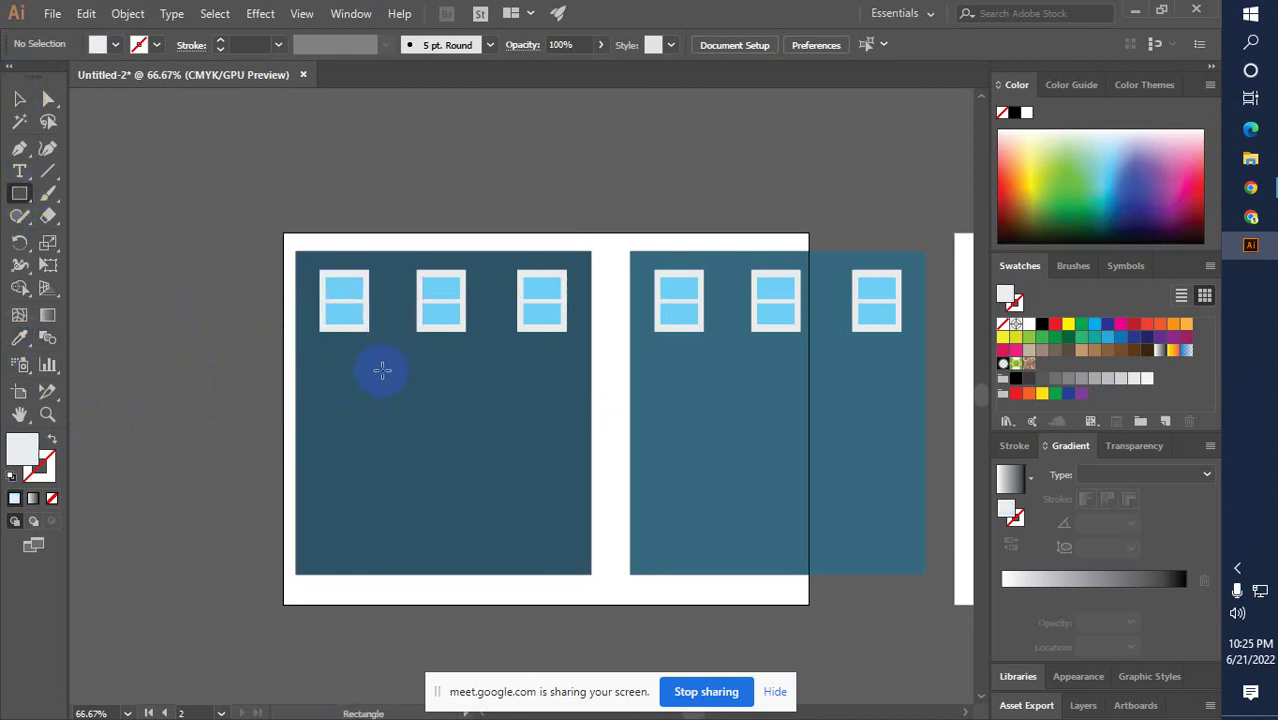
drag(382, 371, 494, 574)
click(19, 99)
click(172, 383)
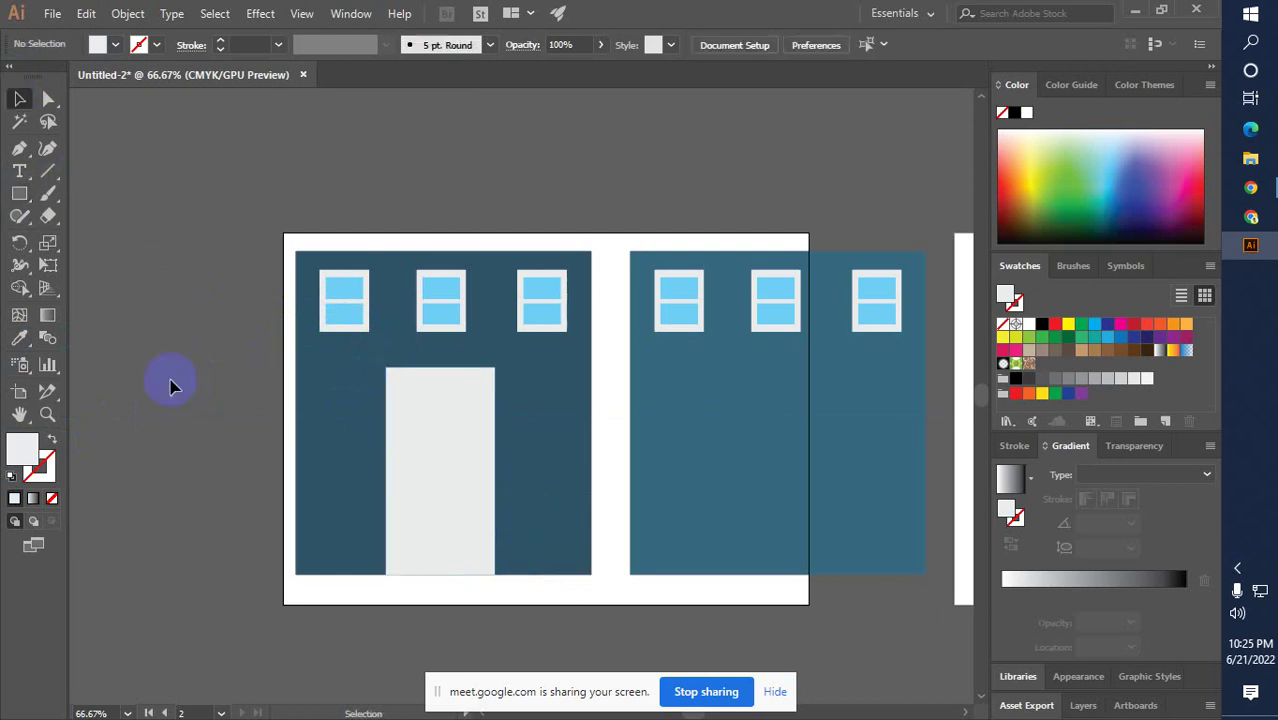
Widen the door rectangle slightly on both sides and select it
click(434, 505)
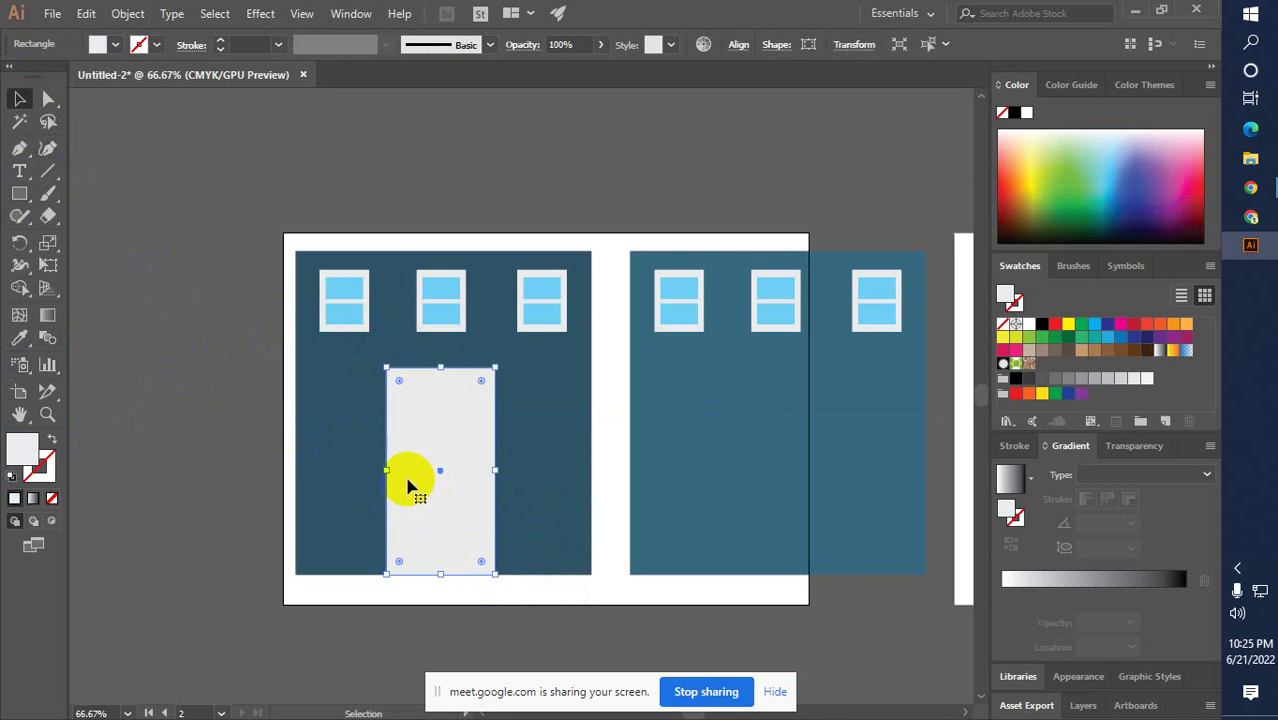
drag(497, 476, 502, 471)
click(198, 459)
drag(418, 513, 397, 505)
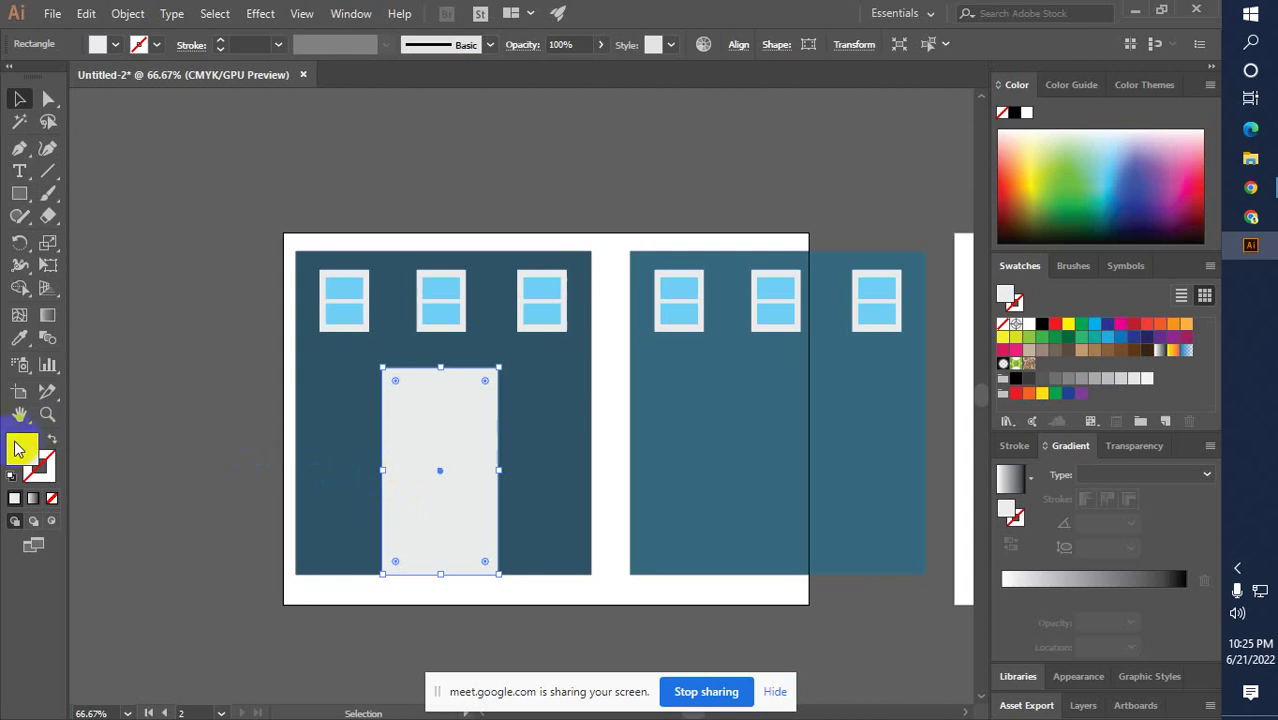
Draw a small rectangular panel filled with grey C6C6C6 and place it near the door's upper-left corner
click(19, 193)
drag(136, 270, 187, 331)
double_click(22, 447)
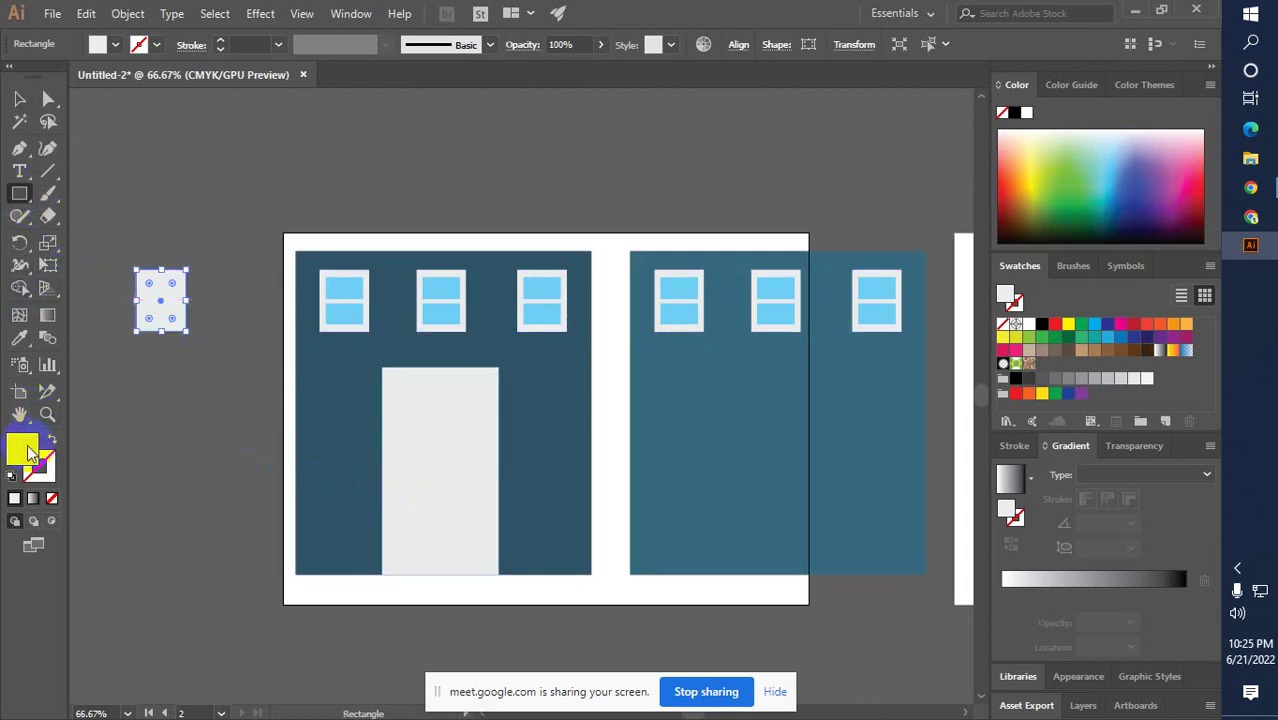
drag(386, 263, 359, 293)
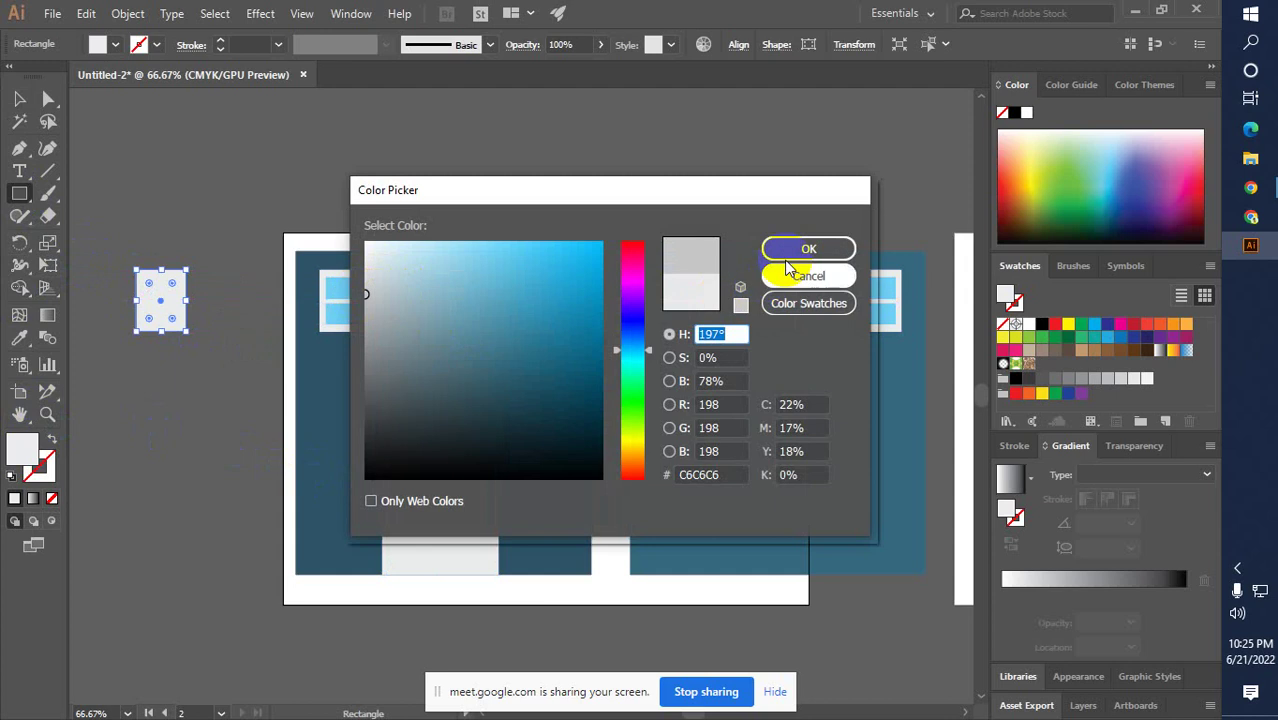
click(790, 250)
click(15, 97)
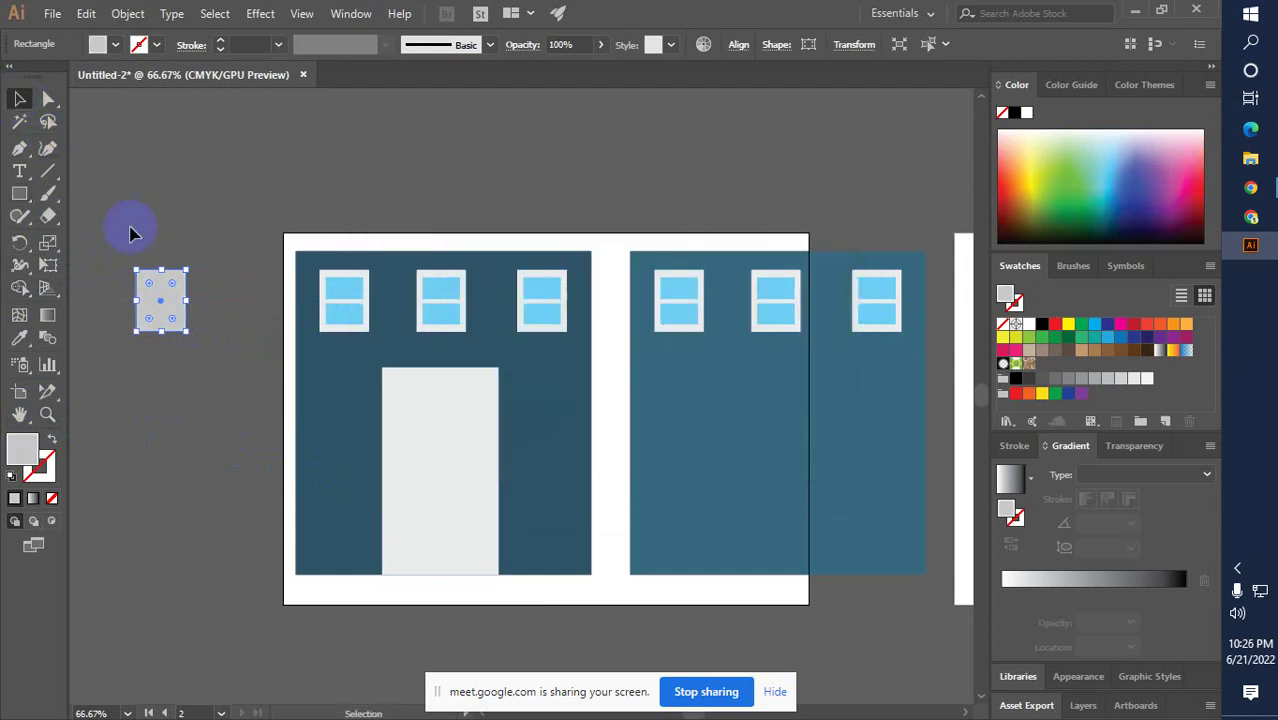
drag(163, 315, 419, 433)
Switch to the Google Meet call, admit the waiting participant, and return to Illustrator
click(1250, 216)
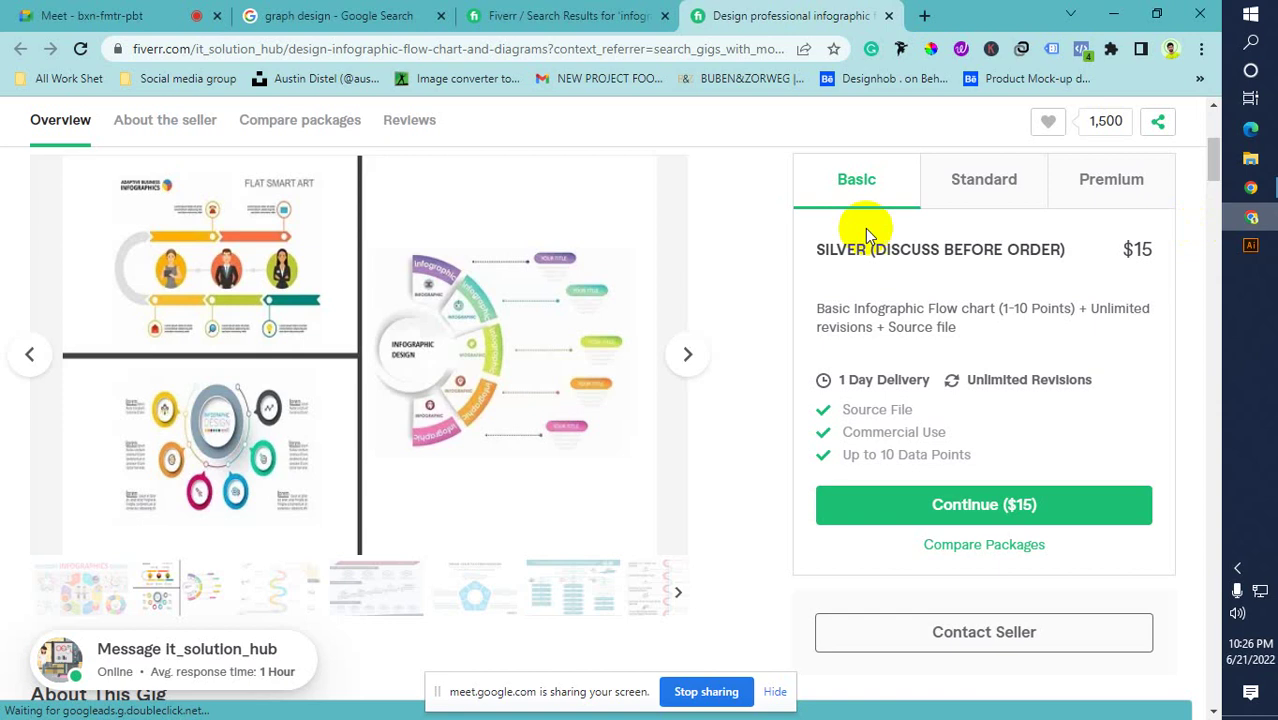
click(100, 12)
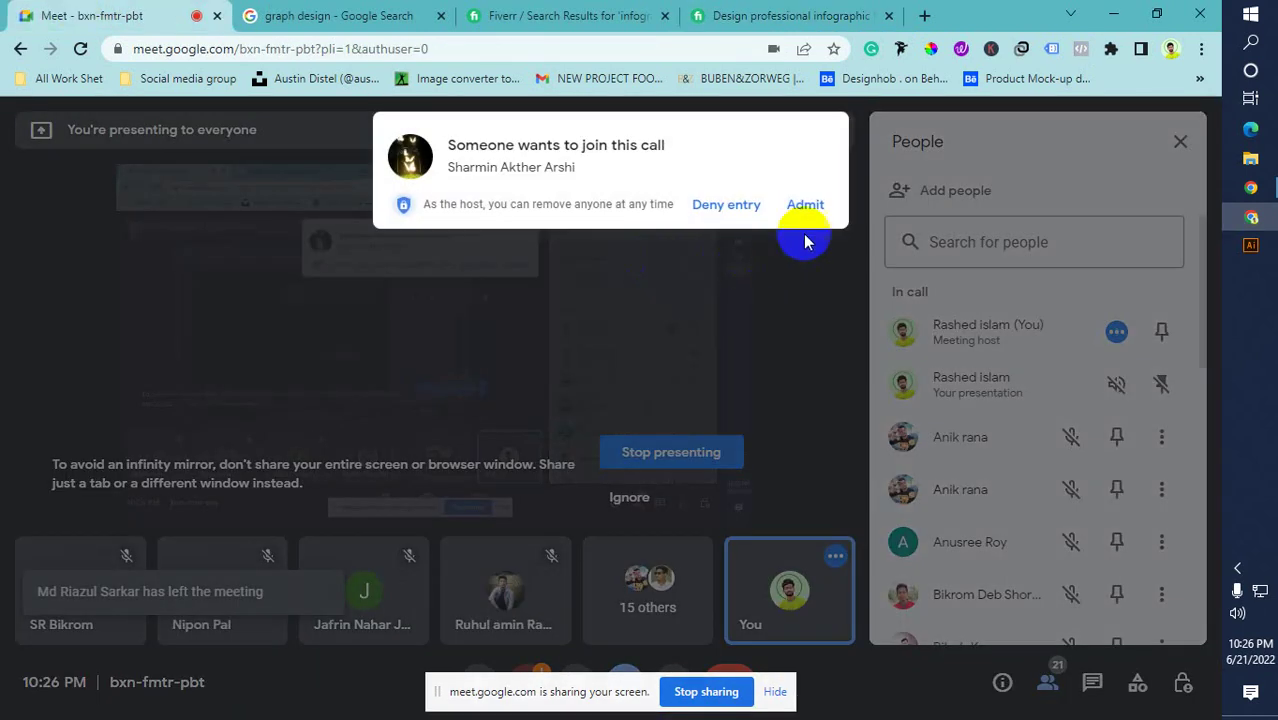
click(806, 210)
click(1250, 245)
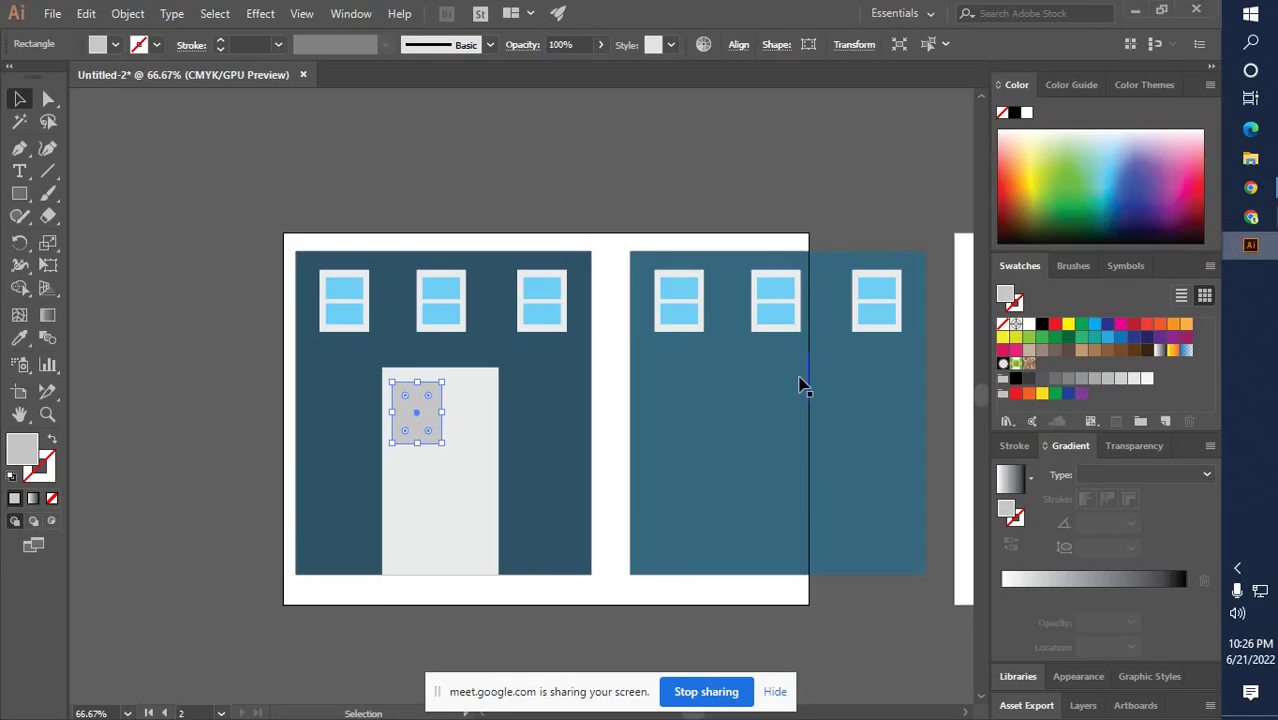
Shorten the grey door panel to a square of about 79.5 pt
drag(417, 443, 416, 432)
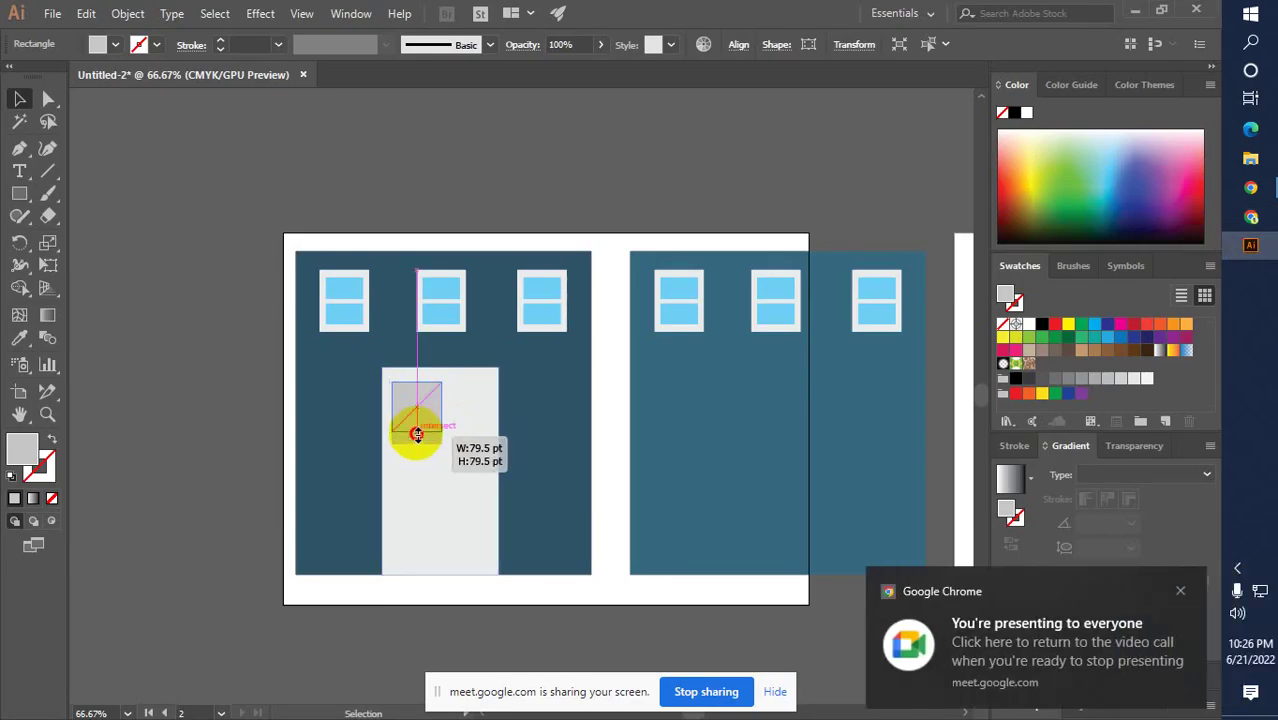
click(362, 434)
click(418, 414)
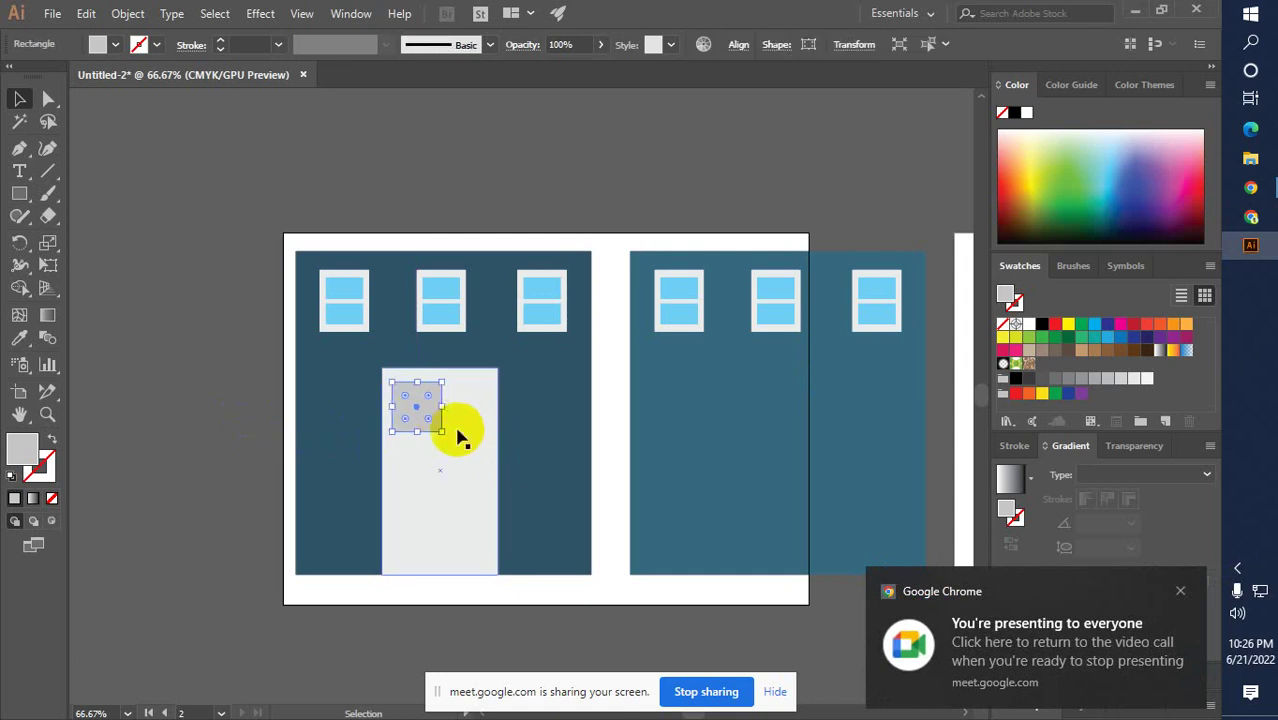
Make the grey panel narrower and slightly shorter so that two can fit side by side across the door
click(485, 452)
click(485, 452)
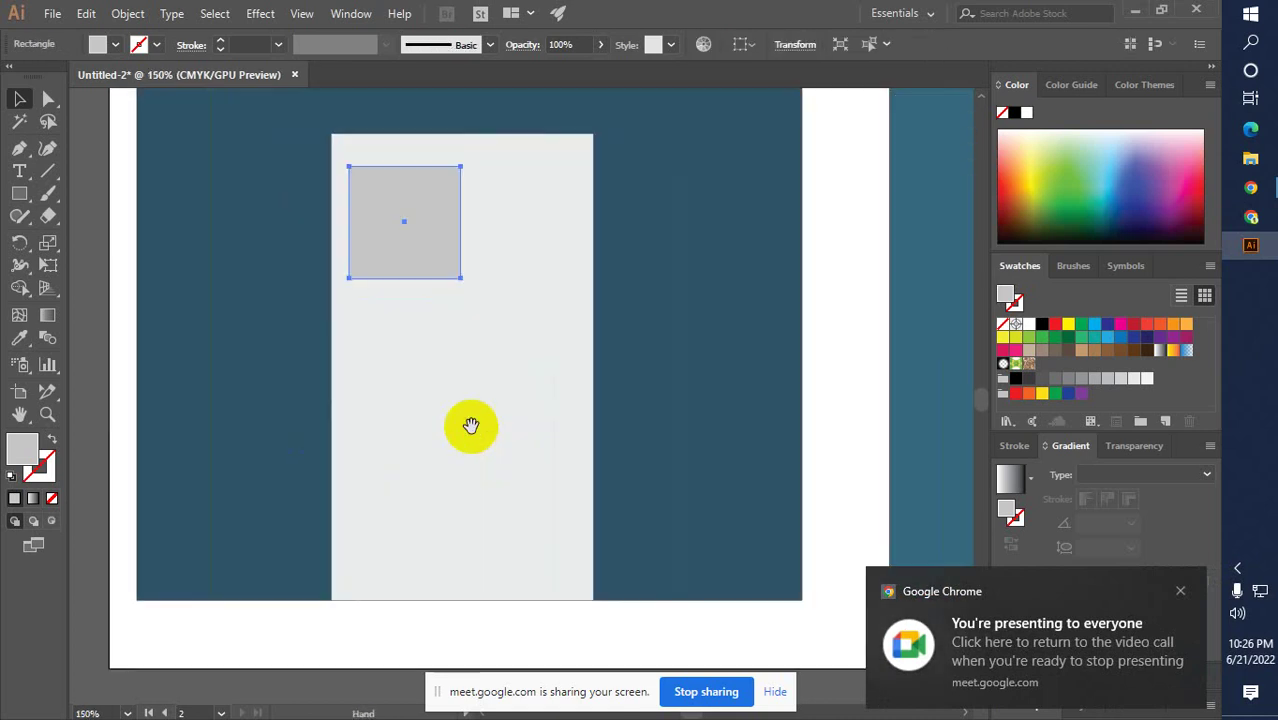
drag(422, 257, 534, 242)
key(ctrl+z)
click(420, 257)
drag(461, 278, 445, 270)
key(Delete)
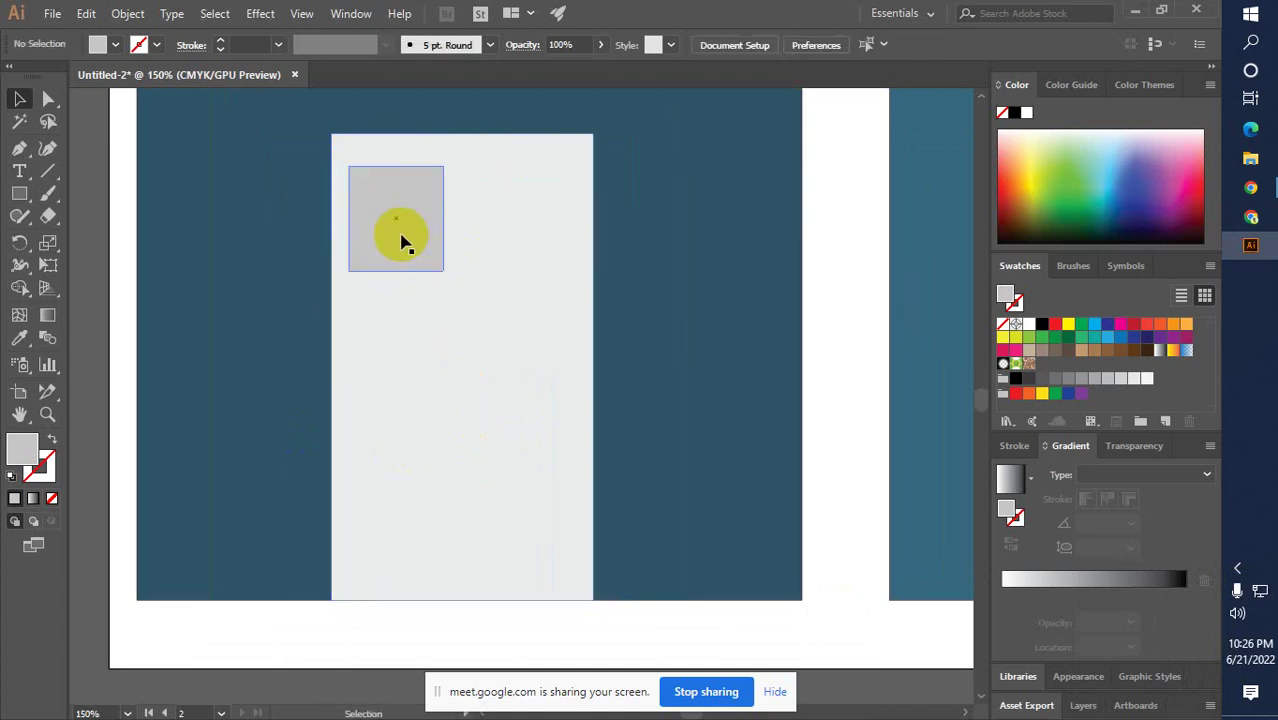
Duplicate the grey panel to its right near the door's top, and nudge both panels right to even their spacing
drag(398, 226, 523, 236)
click(419, 245)
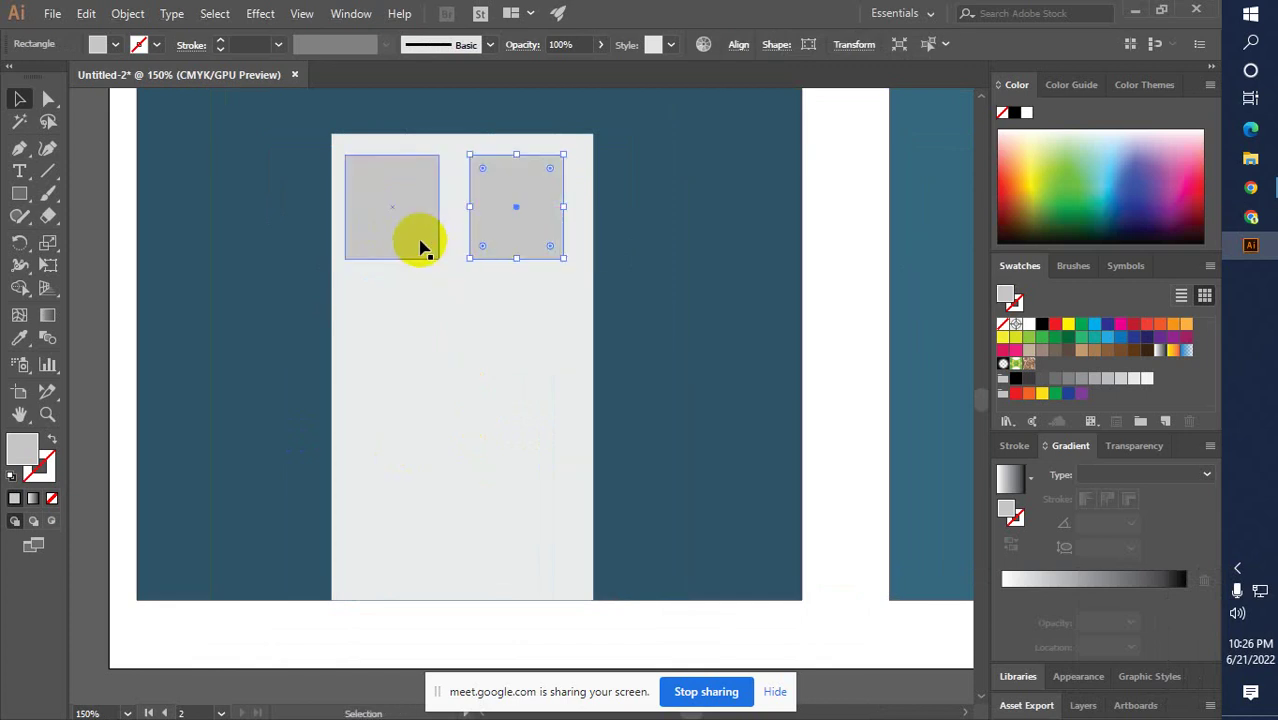
key(Right)
key(Right)
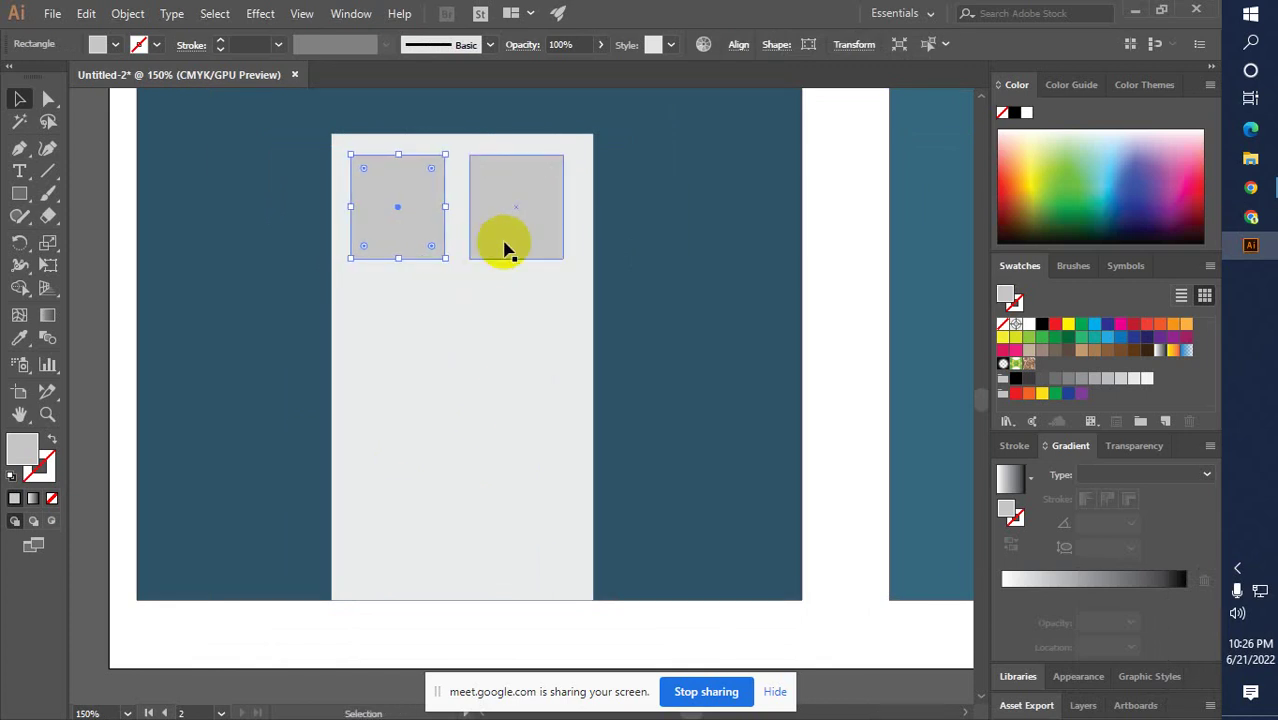
click(503, 254)
key(Right)
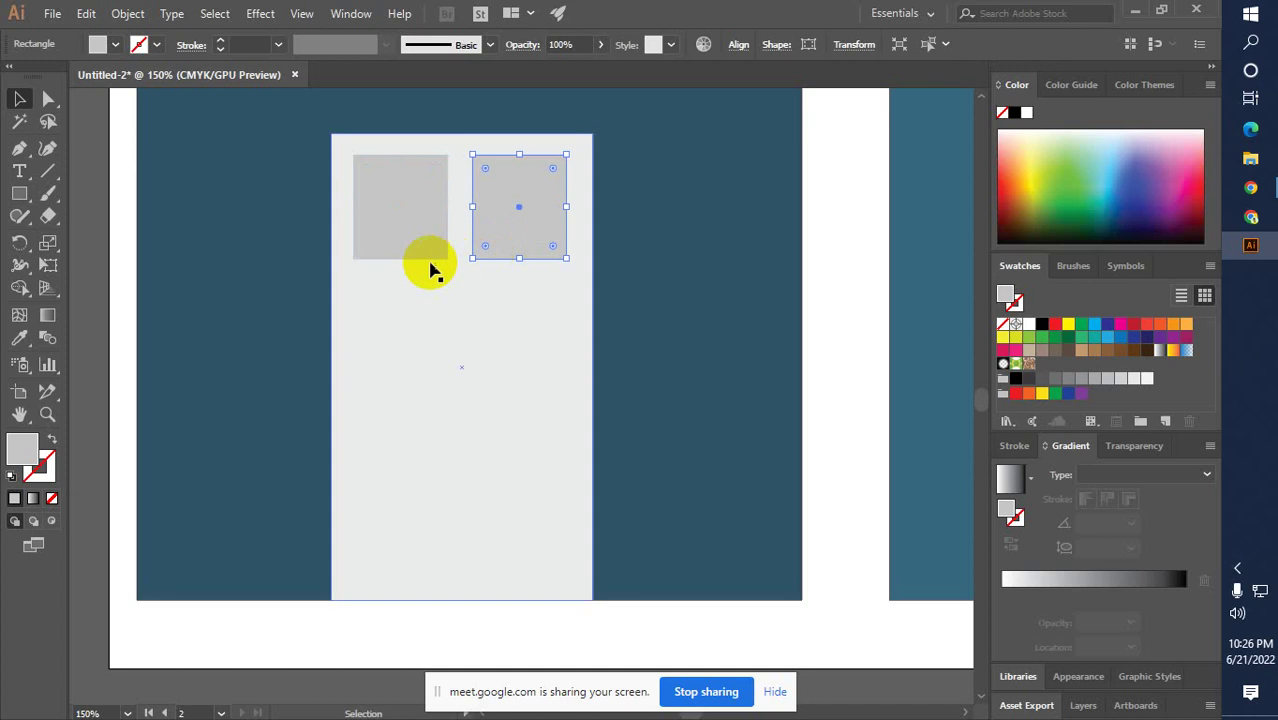
Duplicate the pair of grey panels down the door to form four rows, and shorten the bottom pair to fit inside the door
click(276, 322)
click(495, 280)
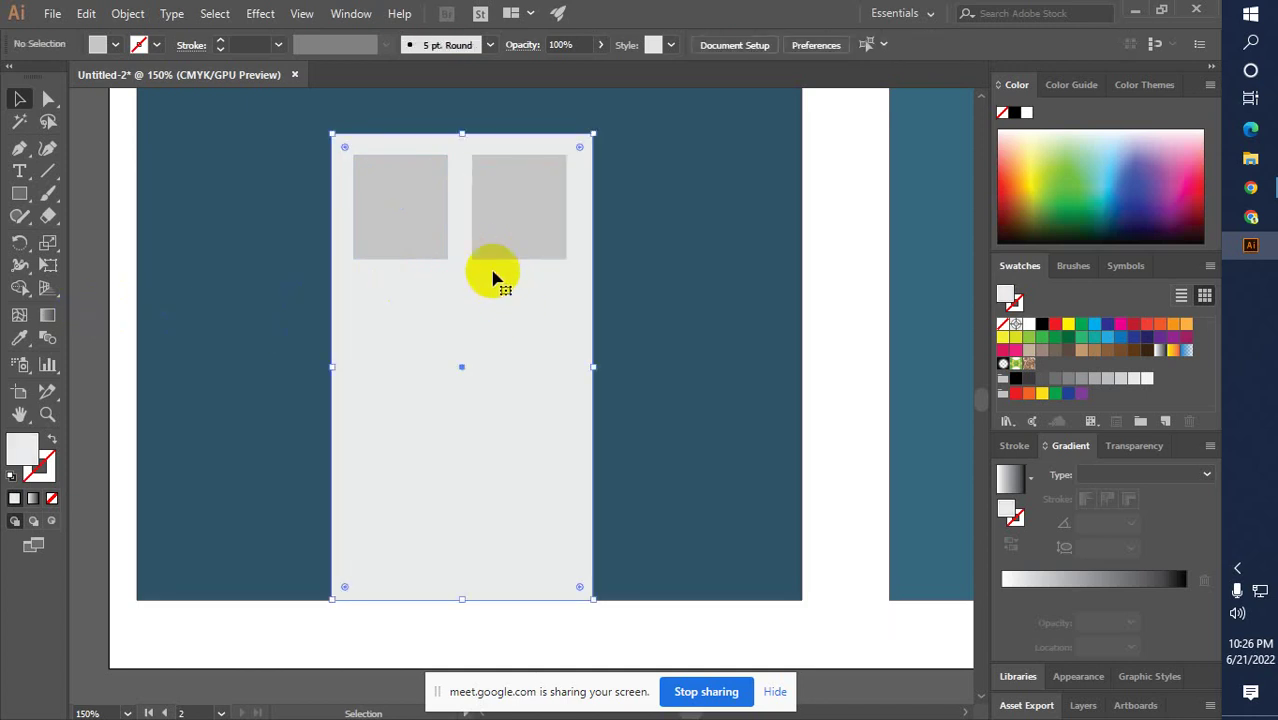
click(485, 248)
shift+click(410, 236)
drag(424, 240, 420, 365)
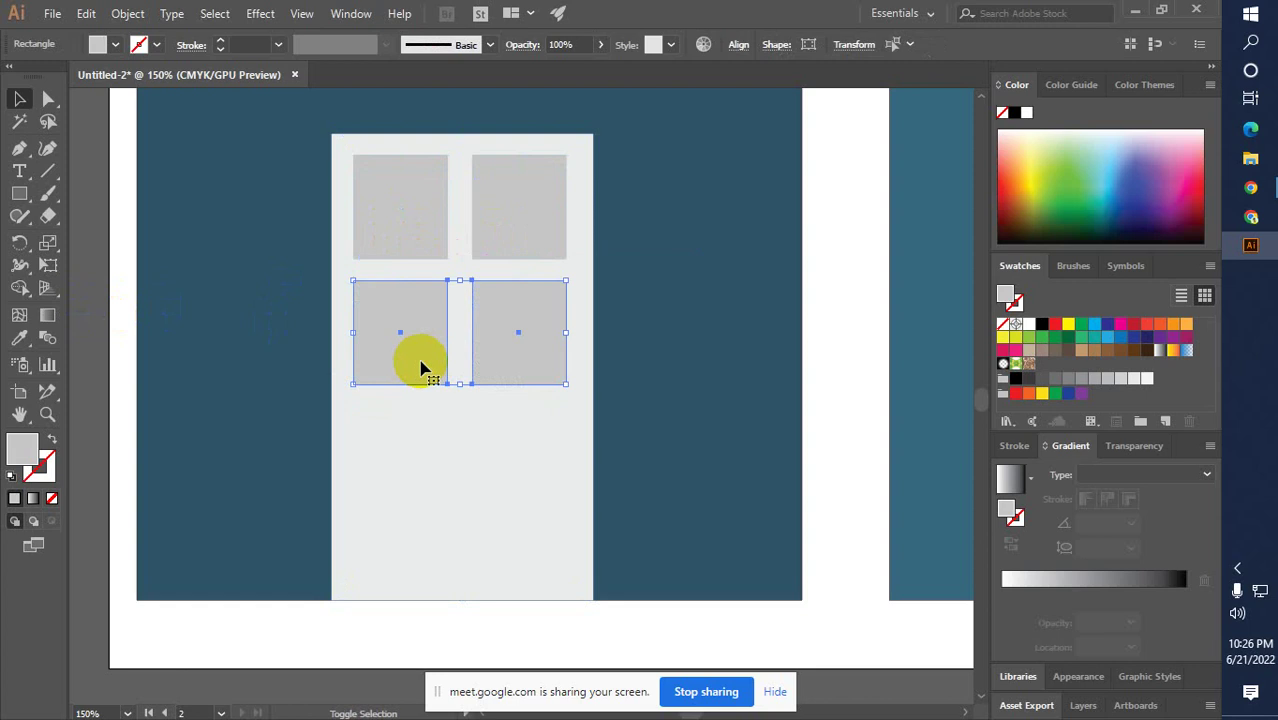
key(ctrl+d)
key(ctrl+d)
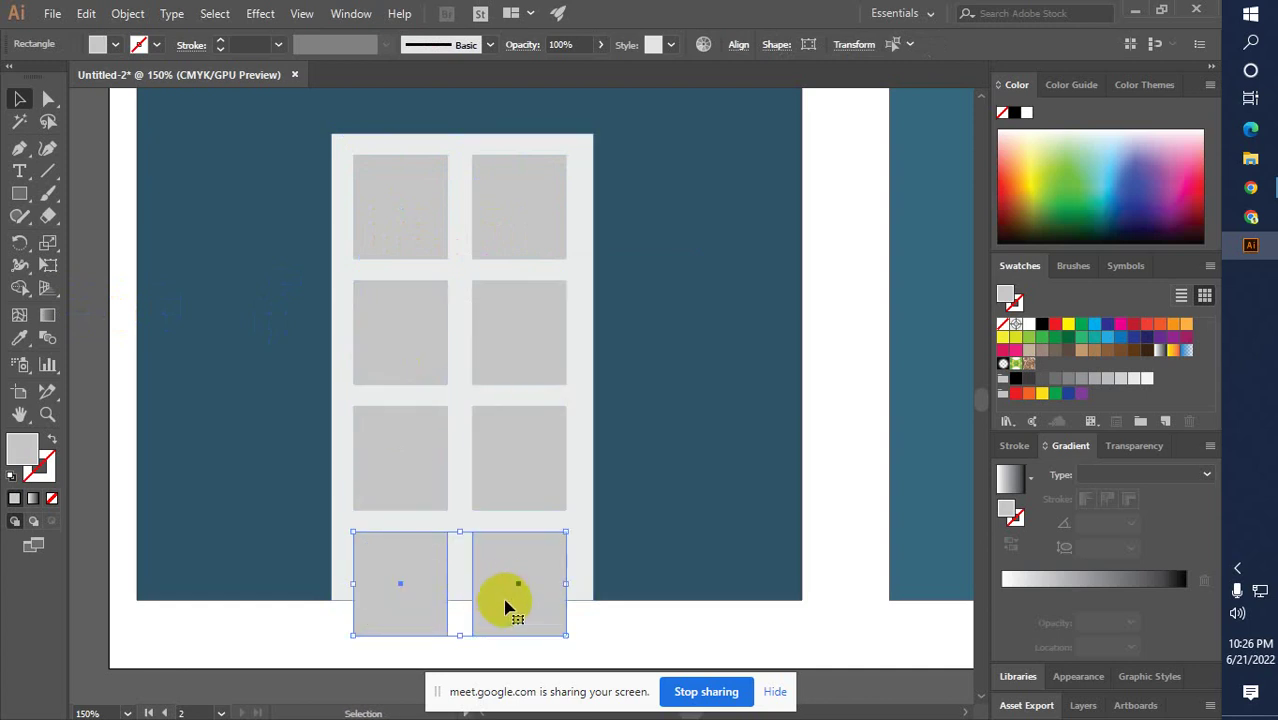
drag(458, 637, 459, 582)
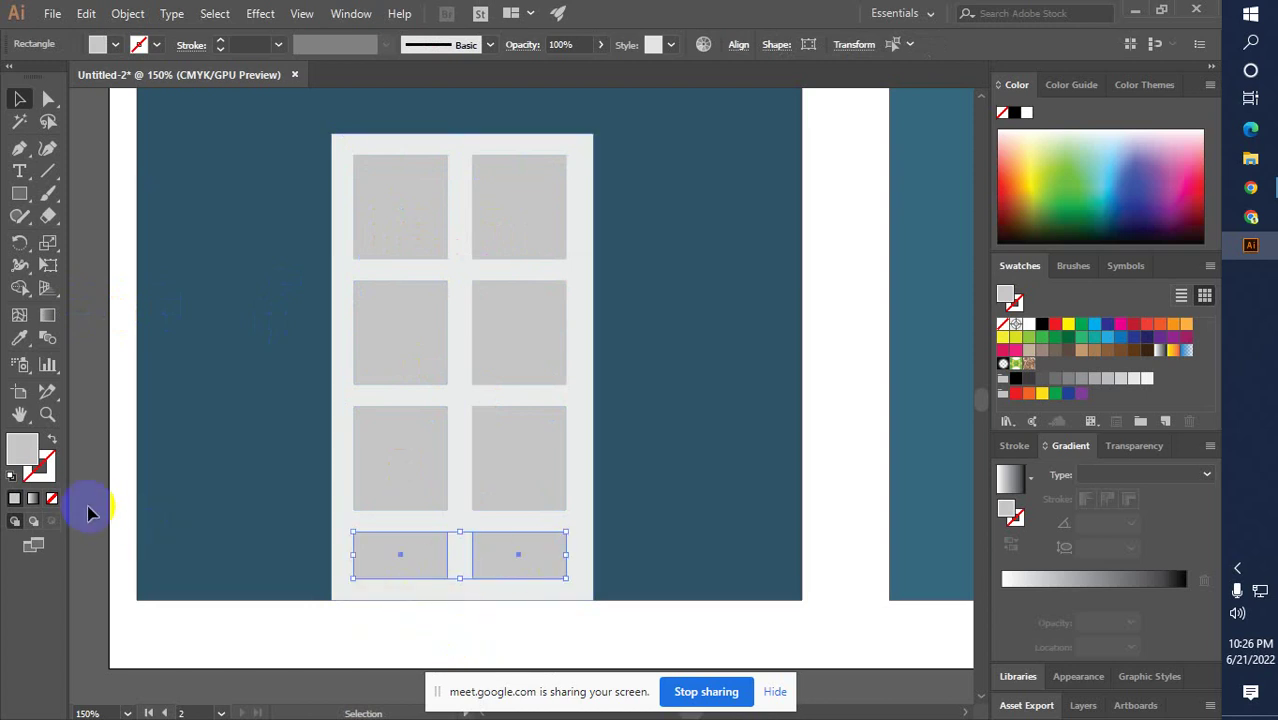
click(629, 547)
Select the complete panelled door without the wall and duplicate it onto the lighter blue wall's base
key(ctrl+minus)
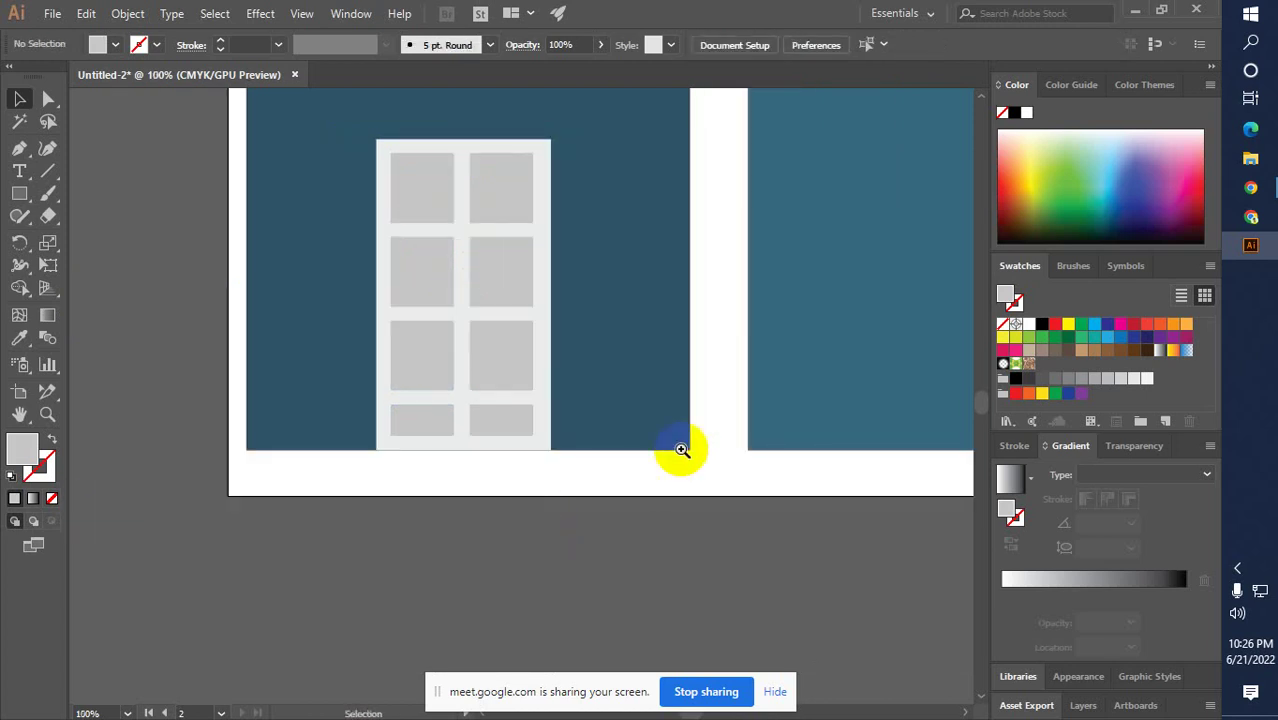
key(ctrl+minus)
scroll(460, 372, up, 2)
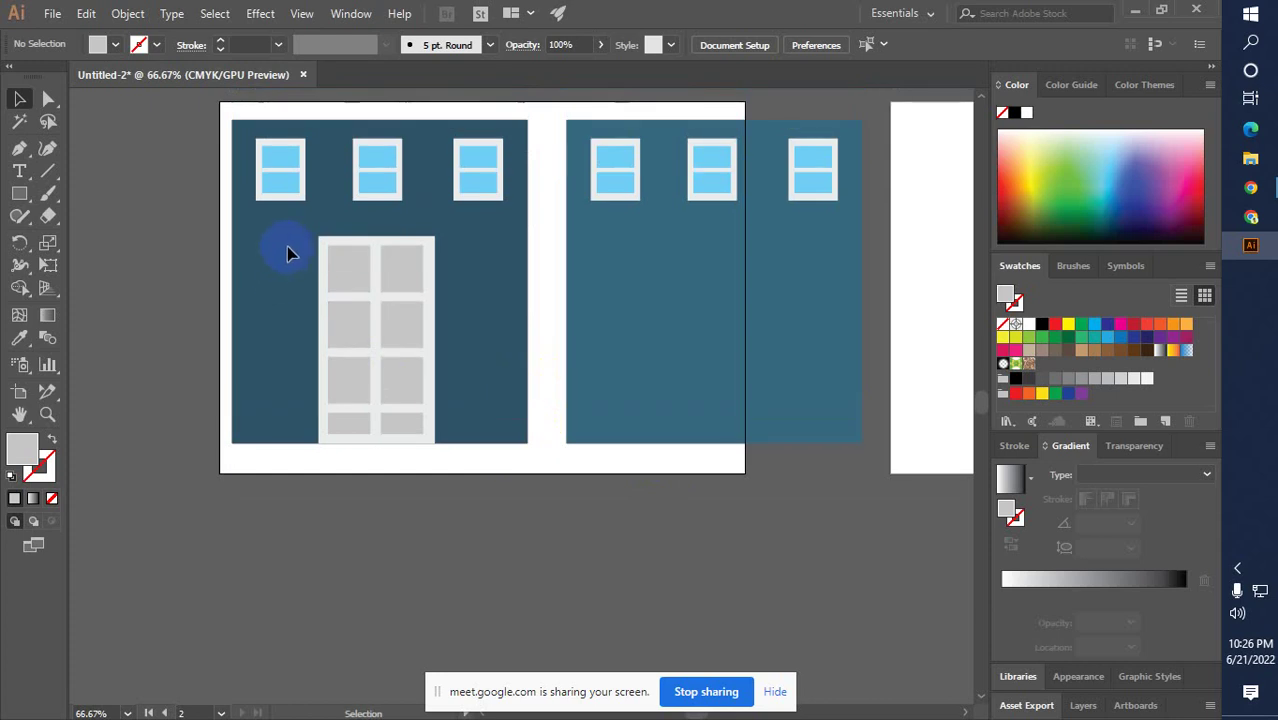
drag(289, 247, 450, 434)
click(287, 365)
drag(391, 399, 779, 505)
click(779, 505)
Select the windows and doors of both walls together with the lighter blue wall, and nudge them left
alt+click(749, 522)
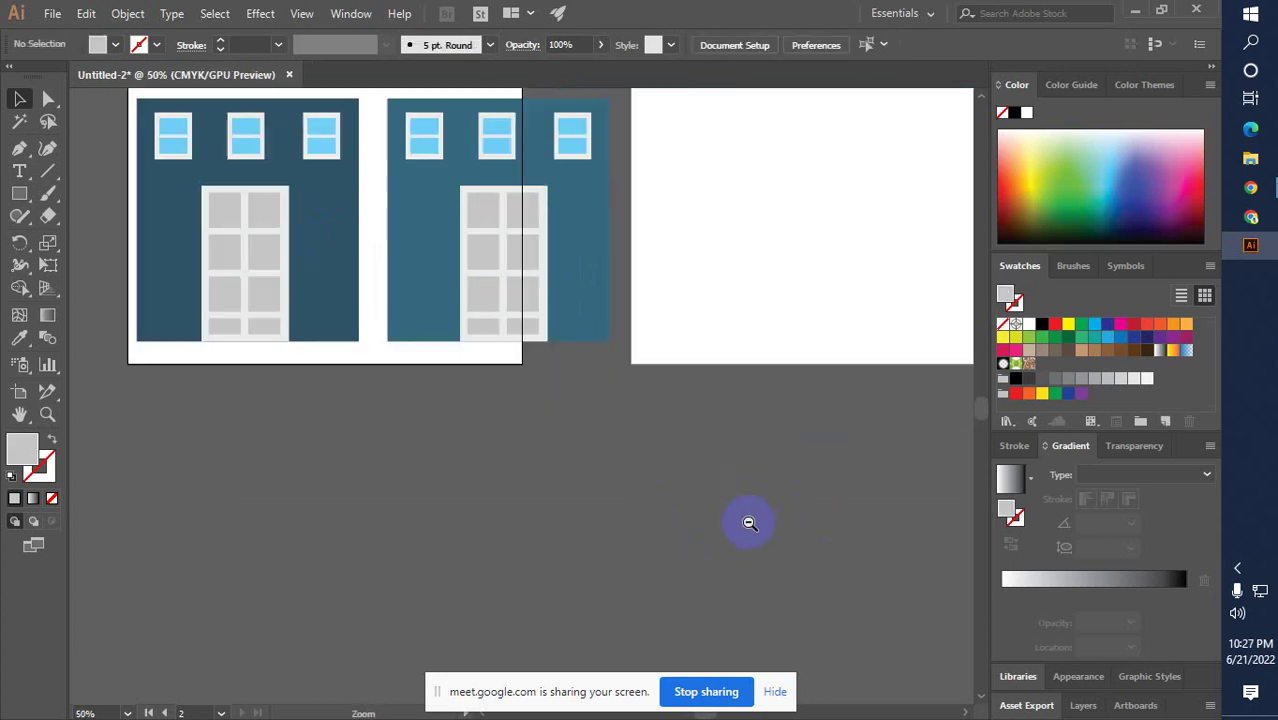
alt+click(680, 497)
click(426, 378)
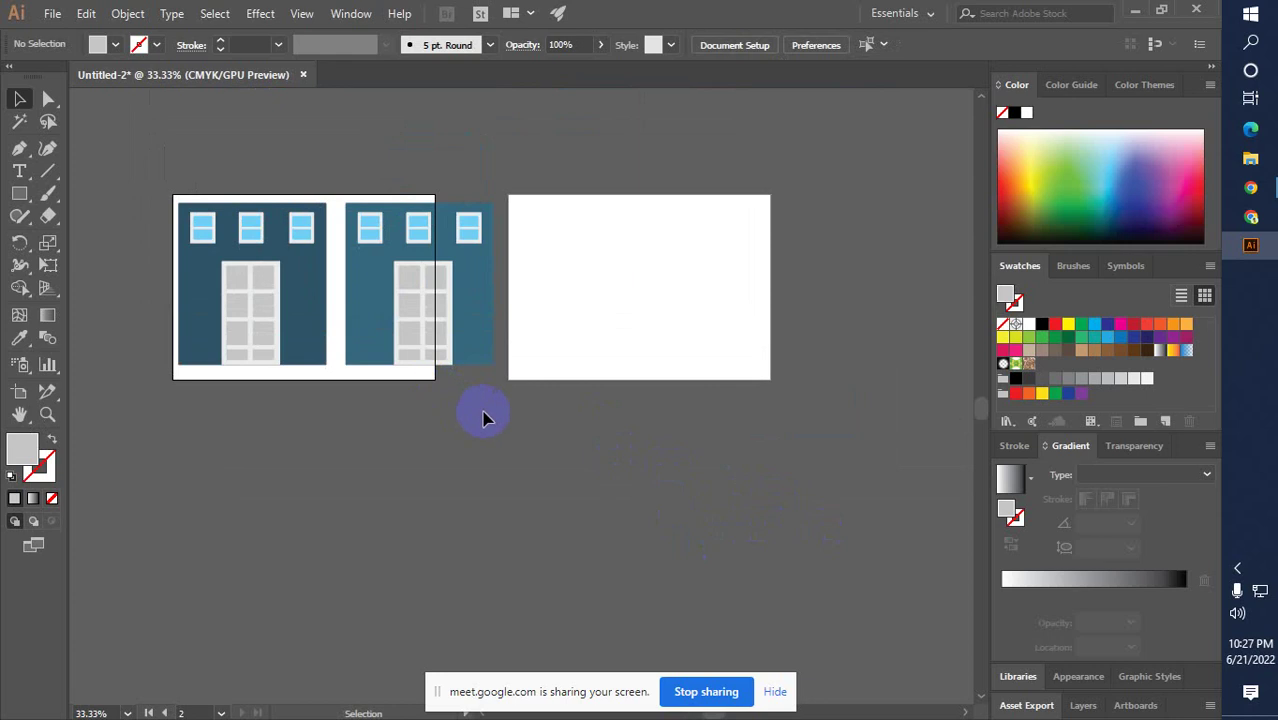
drag(483, 418, 500, 453)
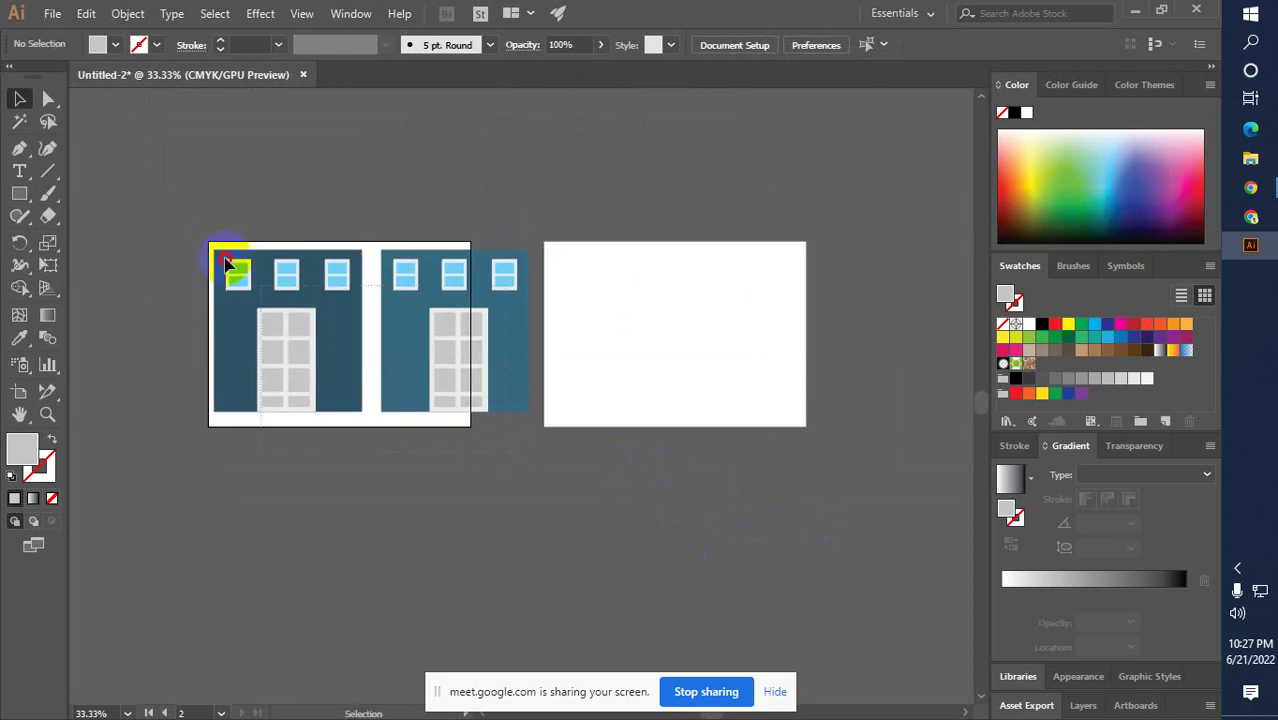
drag(222, 252, 355, 315)
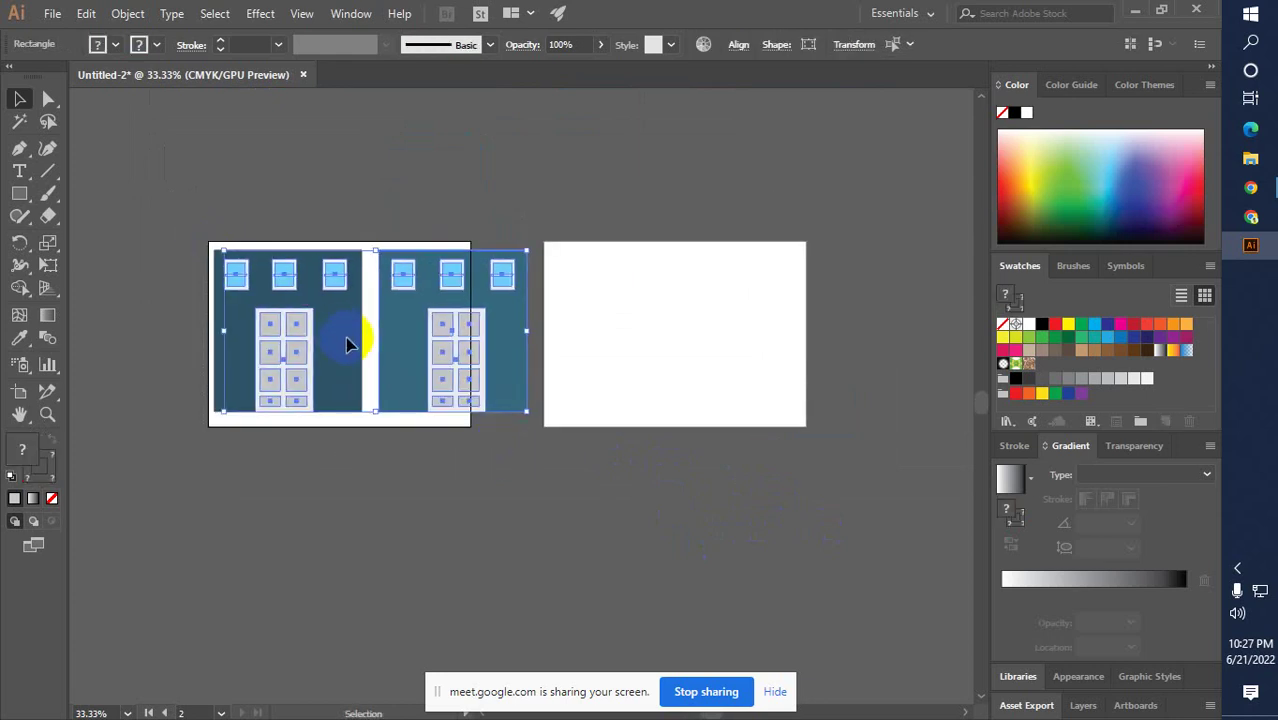
key(Left)
key(Left)
key(Left)
key(Left)
key(Left)
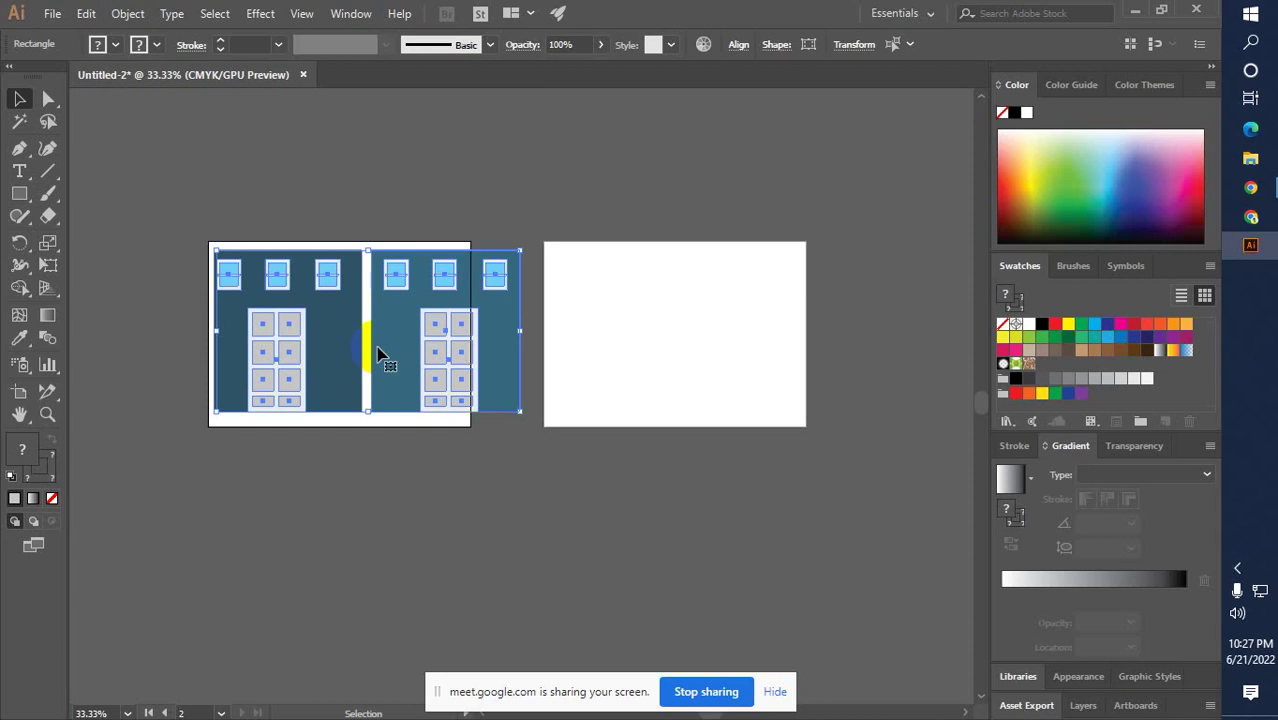
Try to move the windows, doors and lighter blue wall together below the artboard, and undo the move
key(a)
key(v)
click(378, 465)
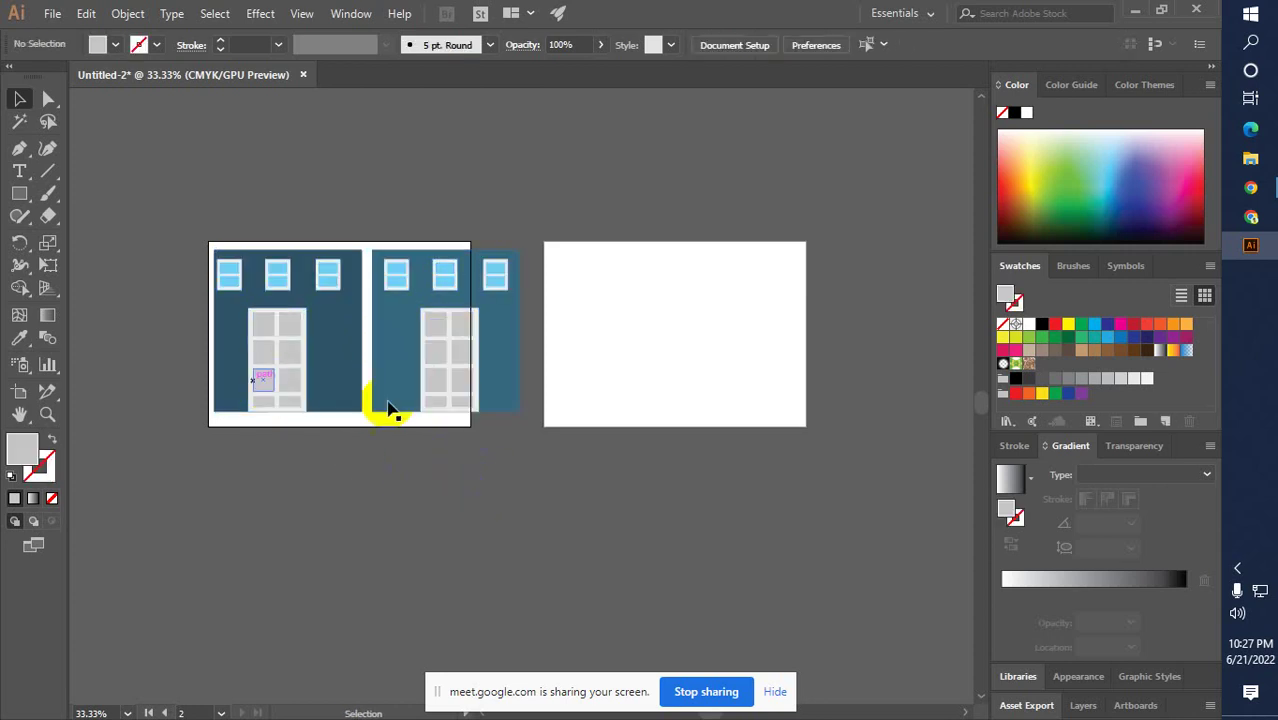
drag(194, 248, 330, 318)
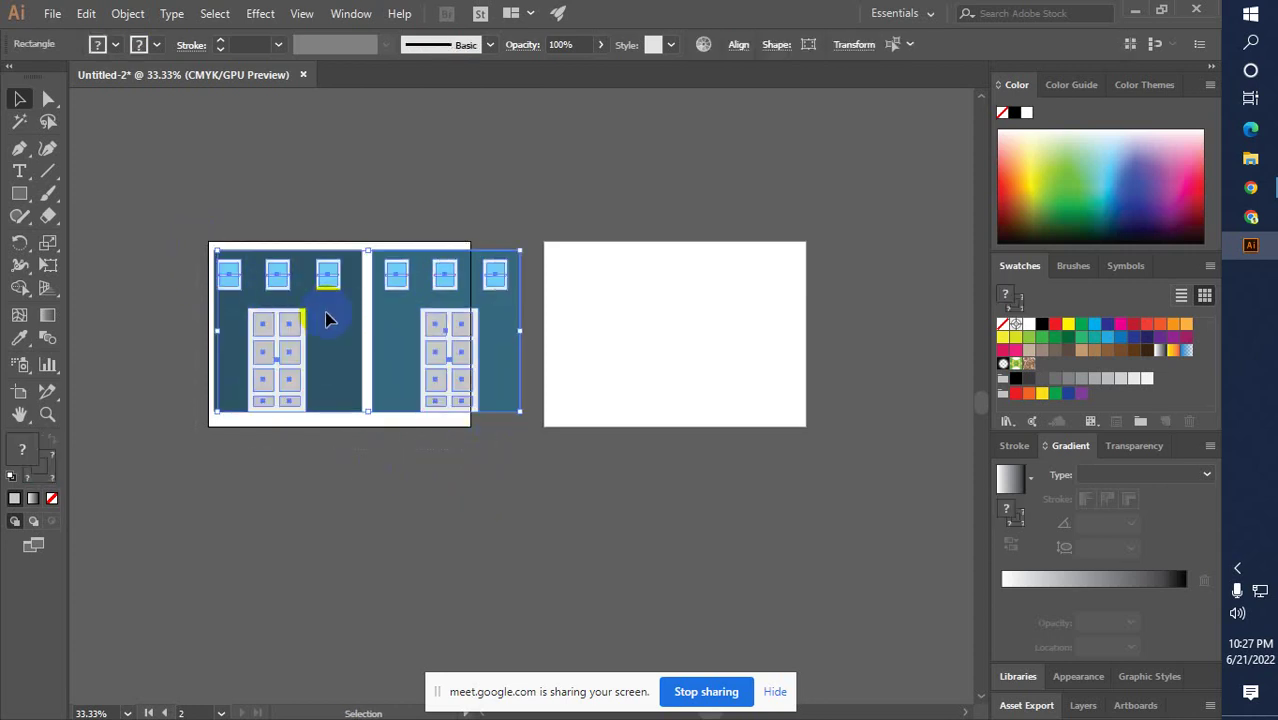
click(285, 479)
click(285, 348)
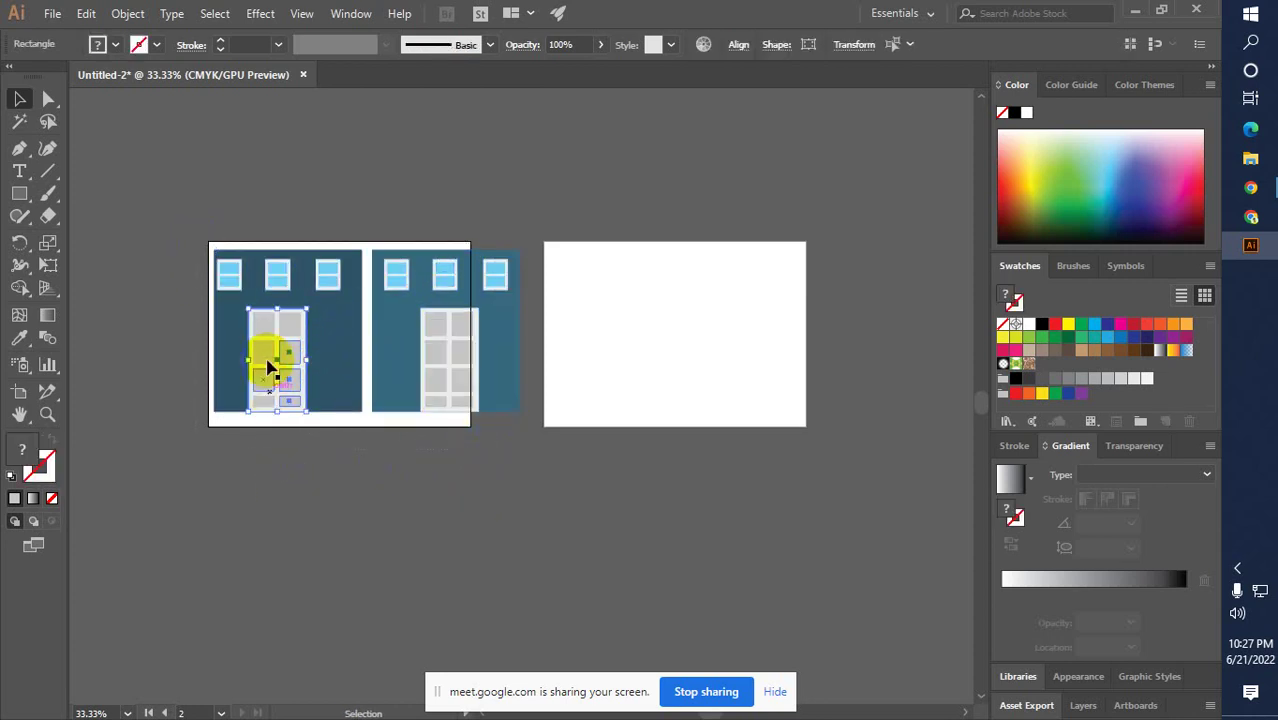
click(360, 402)
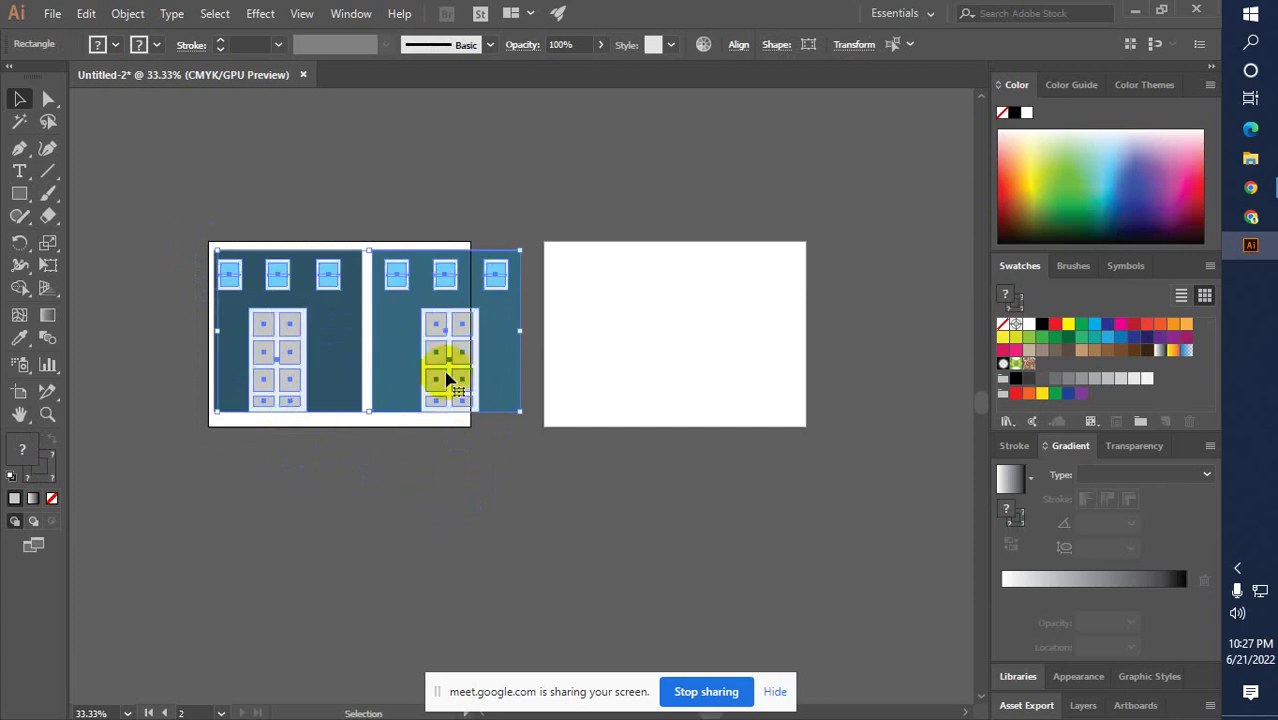
drag(438, 345, 414, 507)
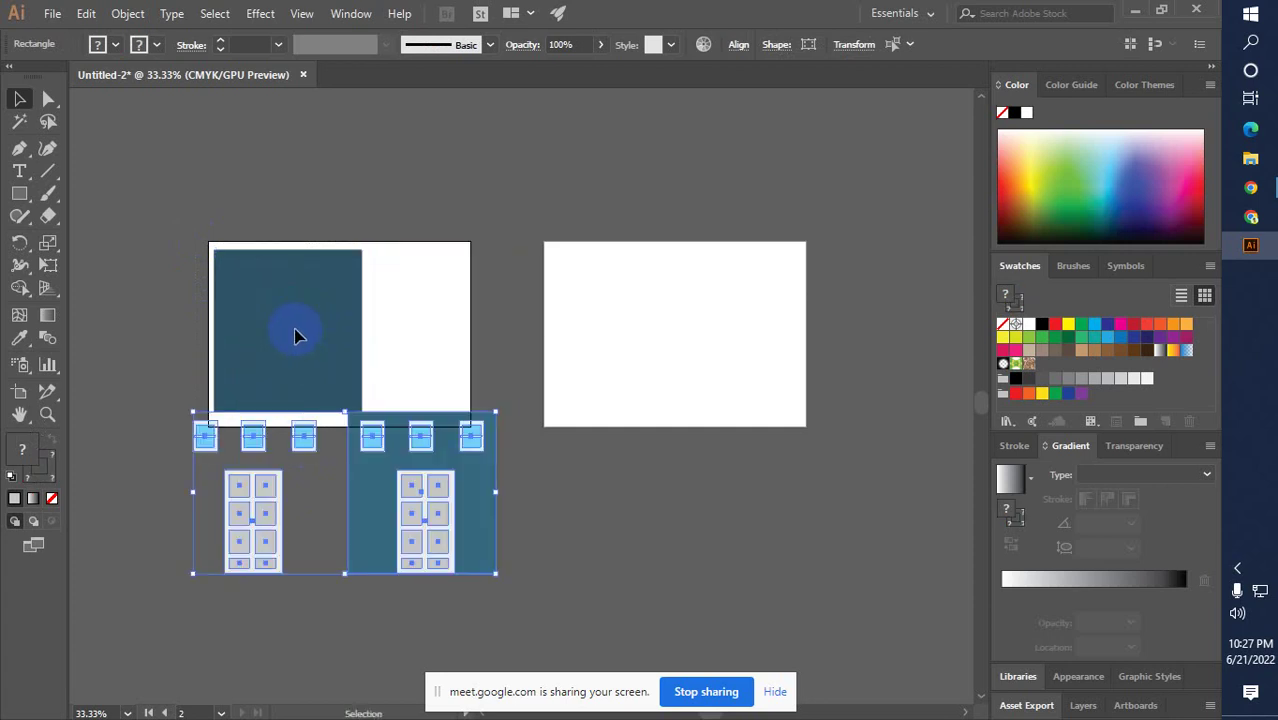
key(ctrl+z)
click(445, 520)
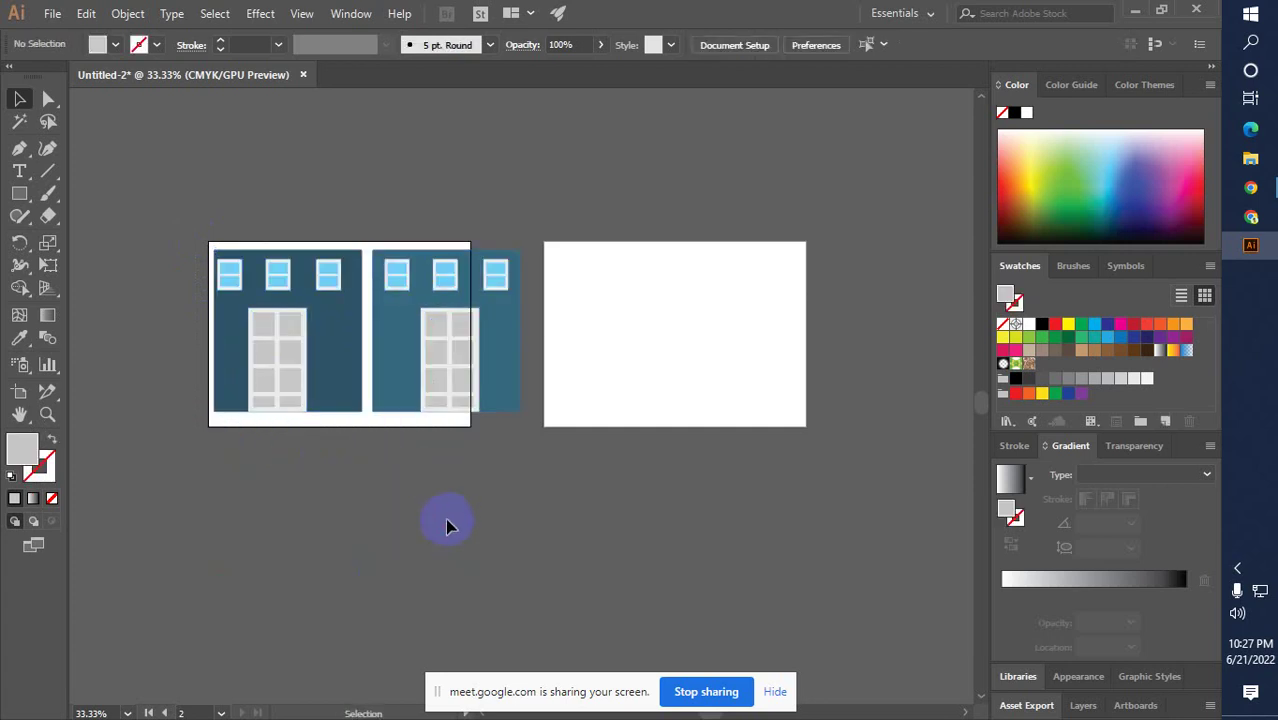
key(ctrl+z)
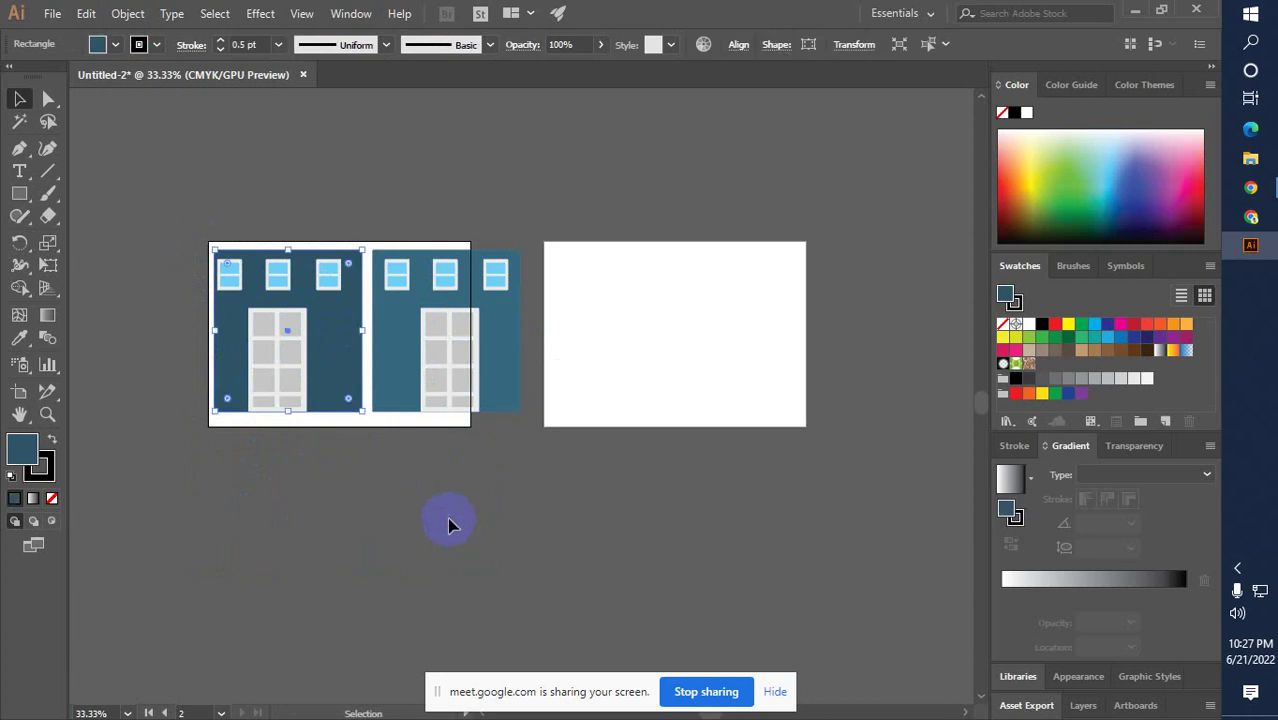
Try to move both blue walls with their doors and windows below the artboard, and undo the move
click(474, 530)
drag(250, 224, 285, 323)
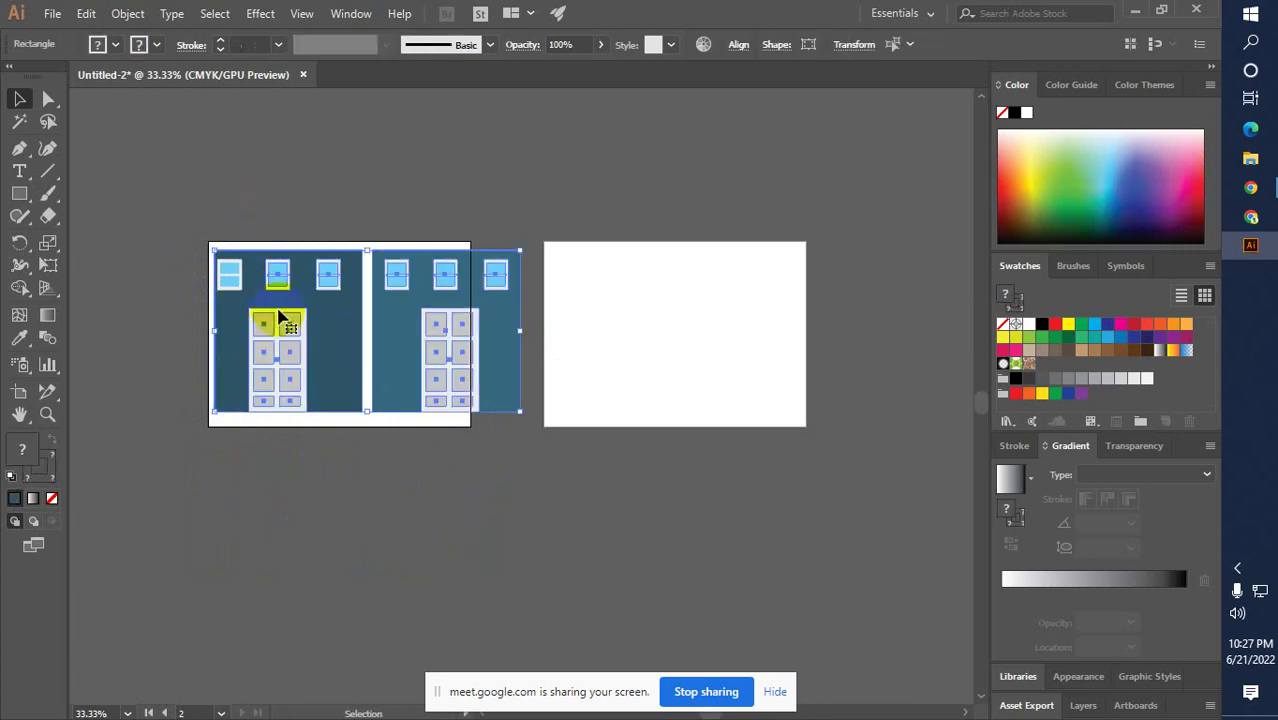
drag(302, 420, 280, 540)
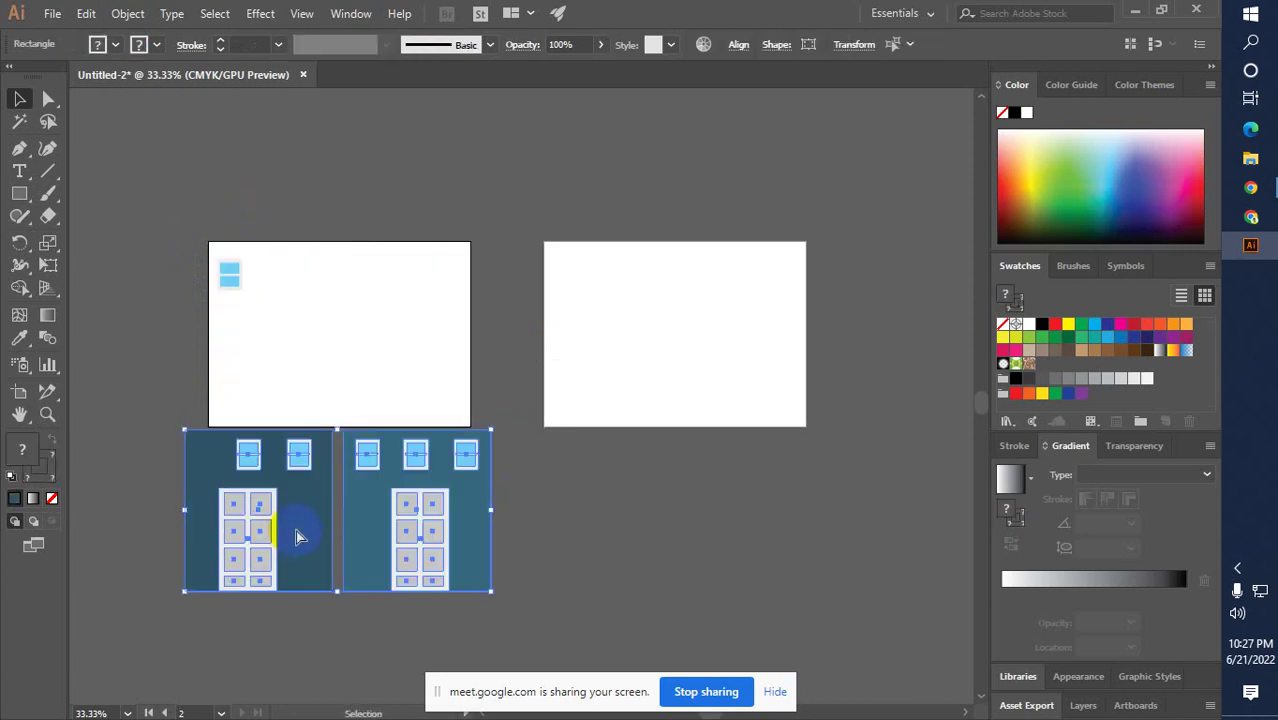
key(ctrl+z)
Select both complete building fronts and shift them left until the dark blue one lies off the artboard
drag(168, 190, 519, 448)
drag(400, 395, 247, 378)
mouse_move(328, 378)
mouse_down()
mouse_move(305, 371)
mouse_move(306, 385)
mouse_up()
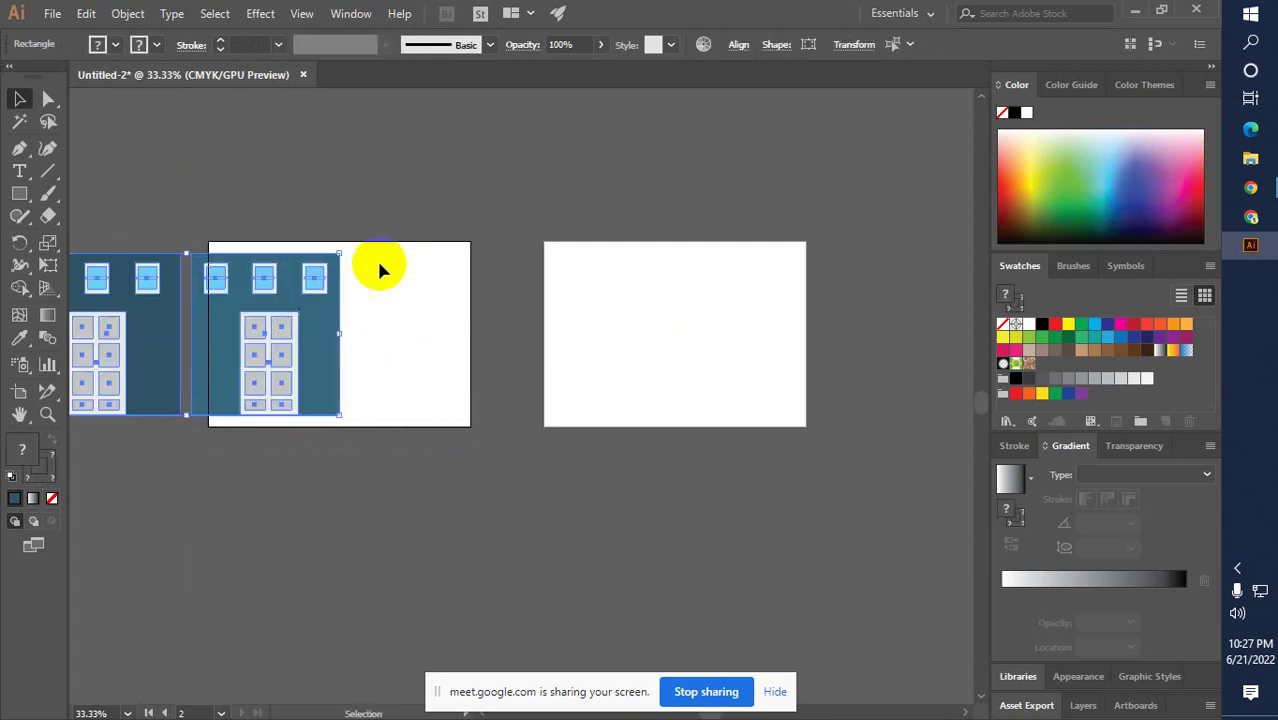
click(391, 217)
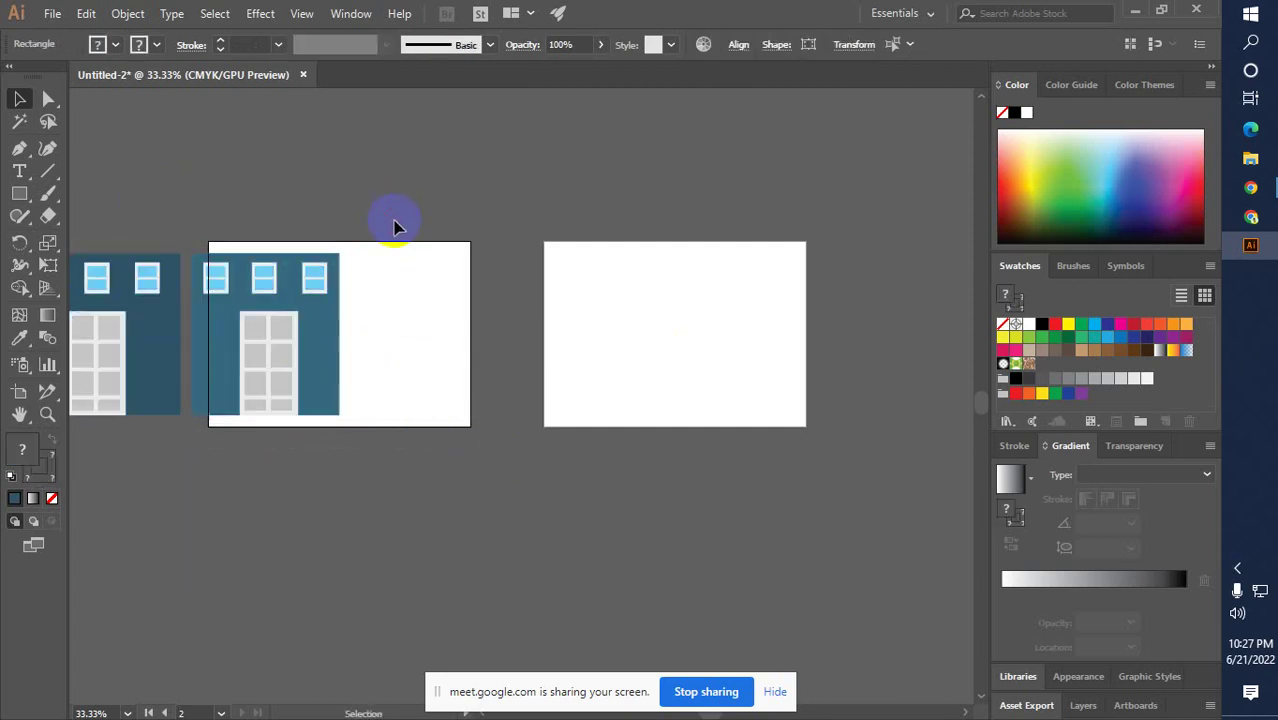
Show the two-point perspective grid on the empty artboard and pull its left and right vanishing points inward from the artboard's edges
click(579, 305)
click(47, 290)
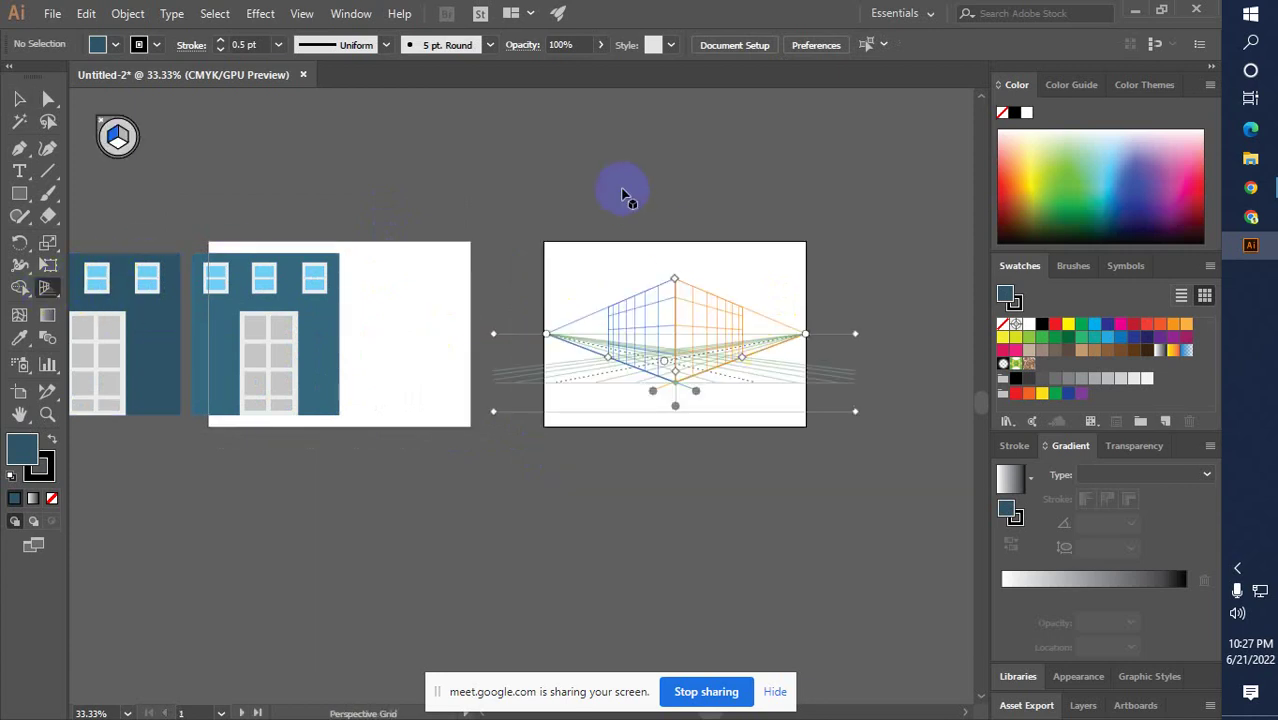
click(15, 100)
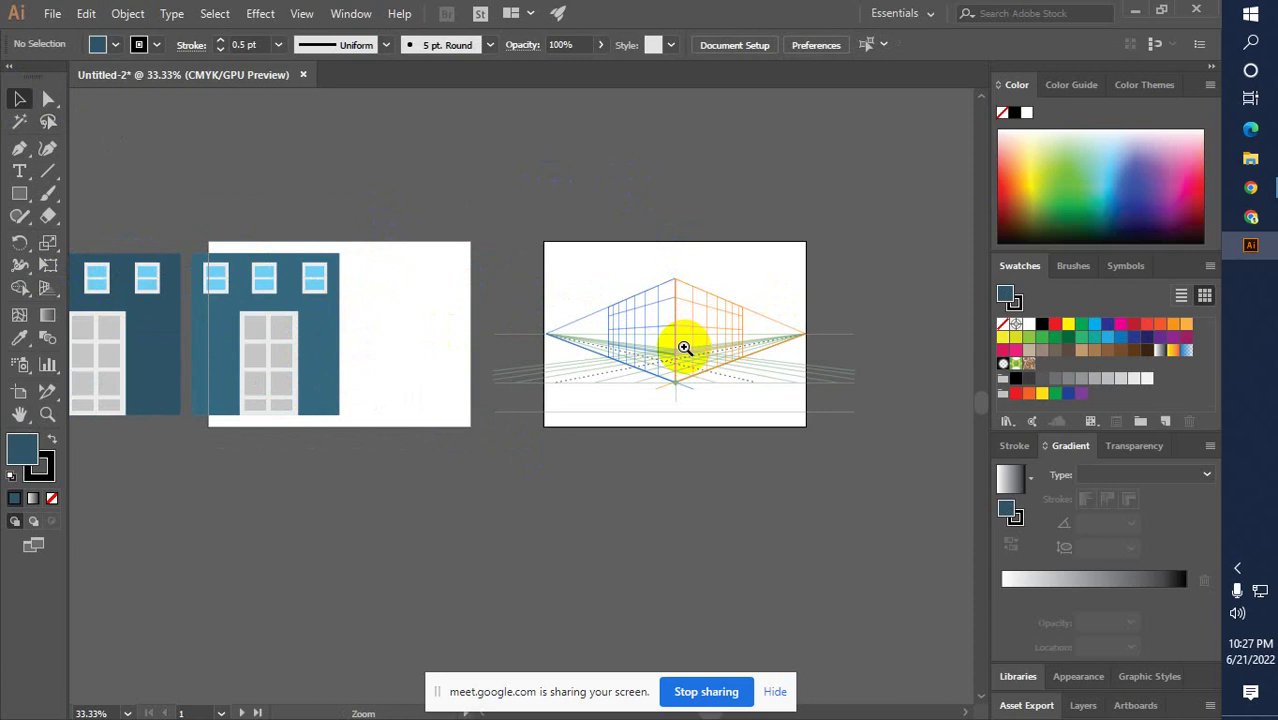
key(ctrl+plus)
drag(557, 400, 639, 417)
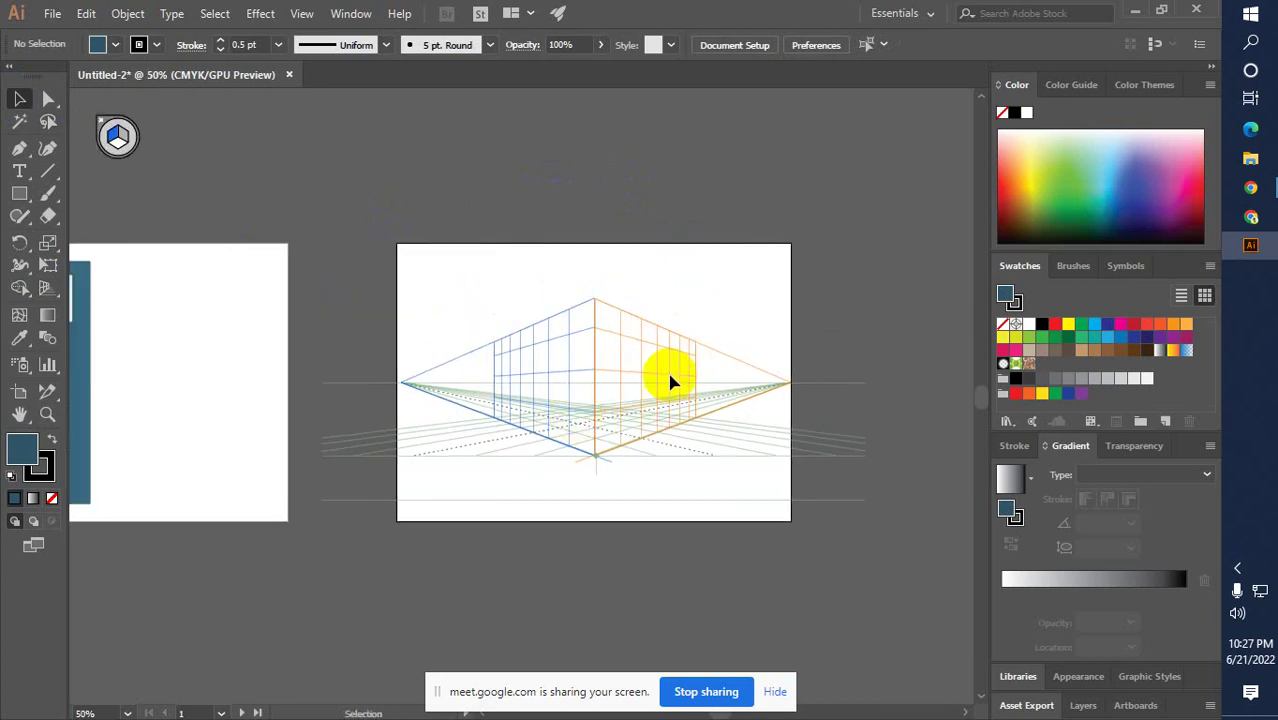
click(48, 98)
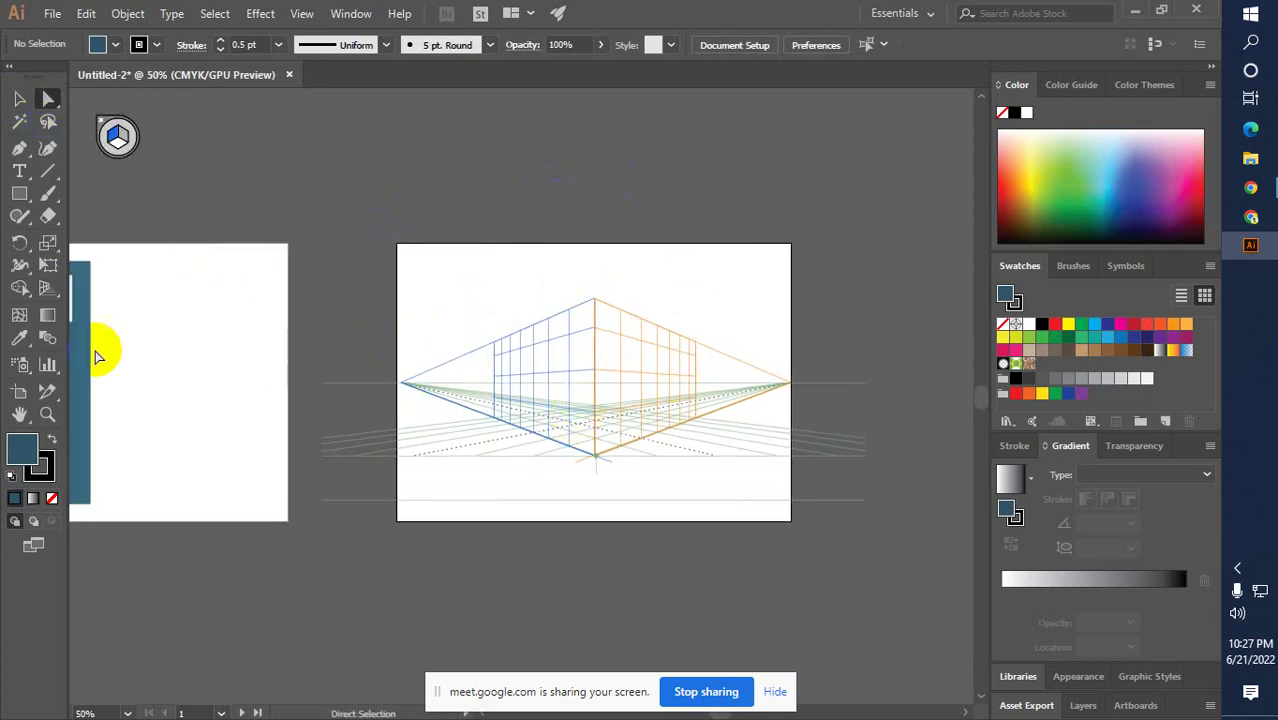
click(45, 288)
drag(403, 385, 422, 382)
drag(790, 383, 766, 382)
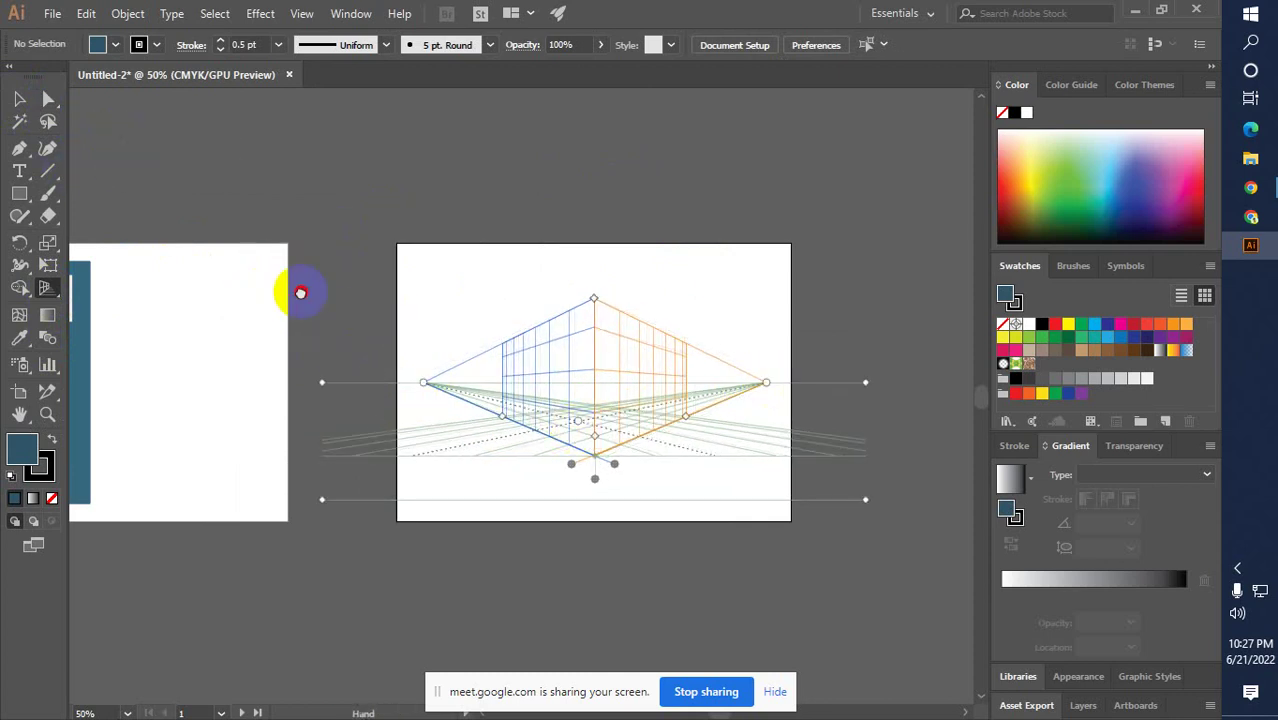
Make the left grid plane active and hide the perspective grid
drag(297, 288, 454, 286)
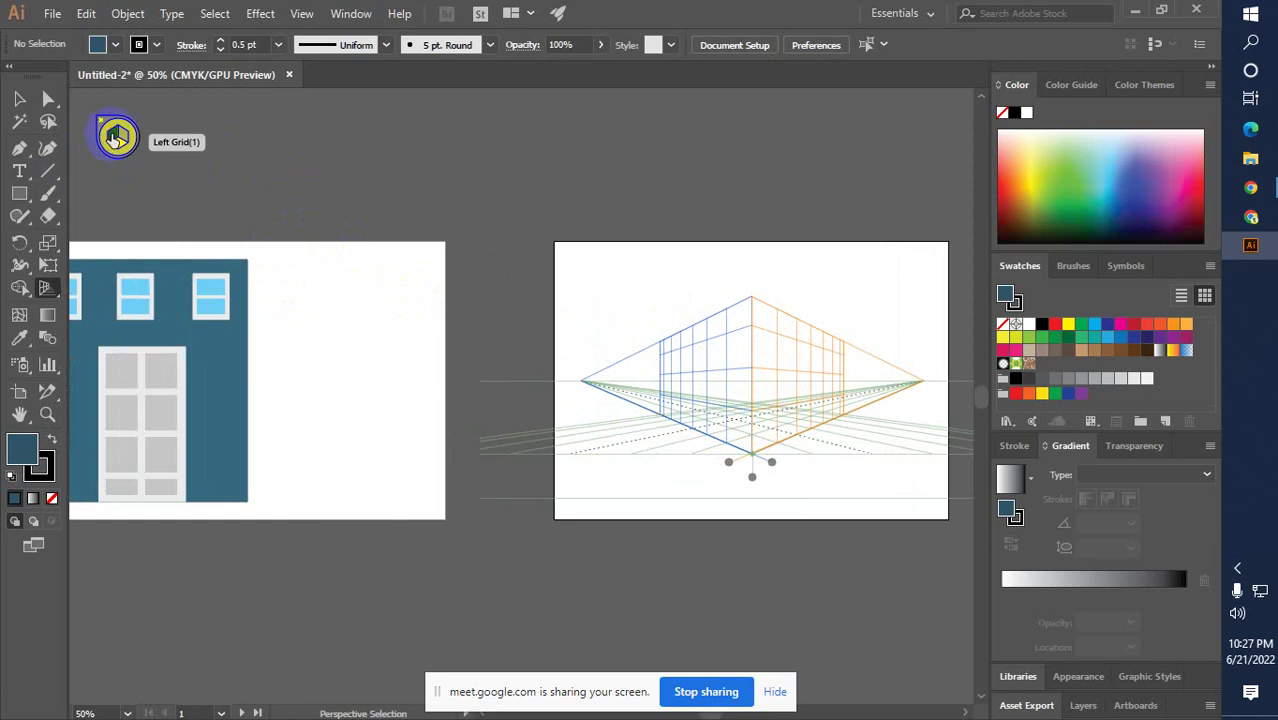
click(112, 142)
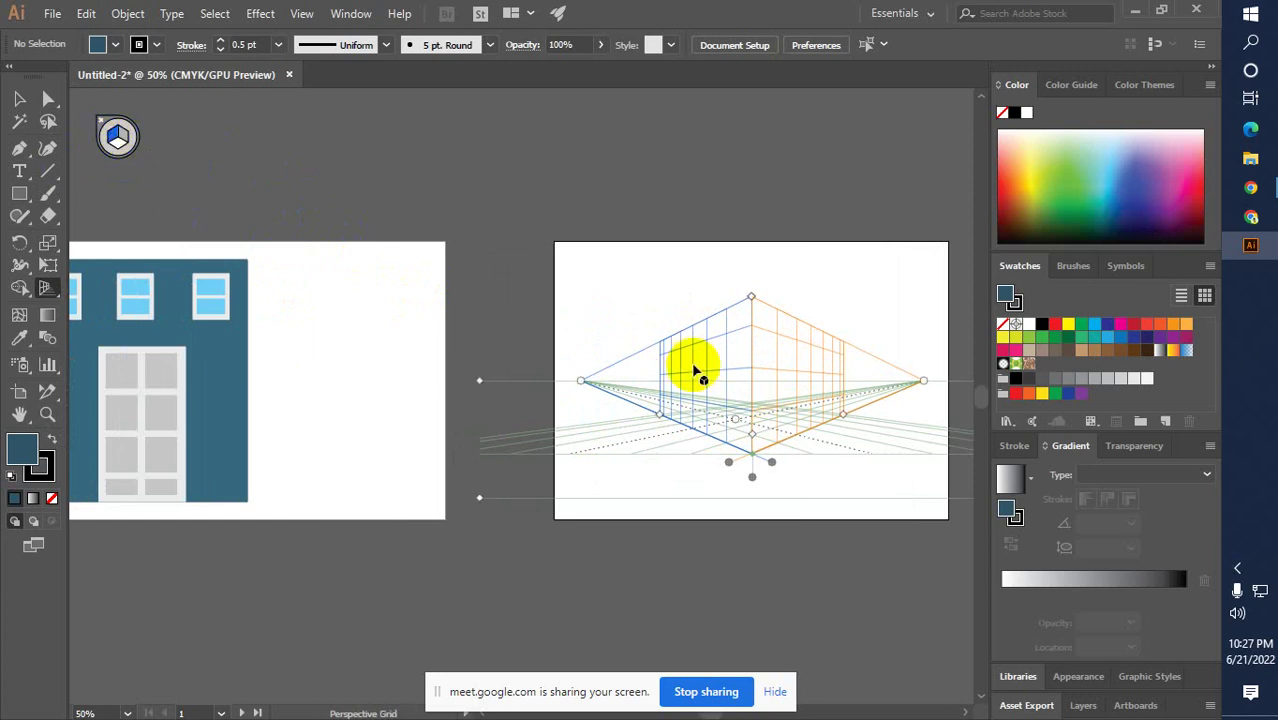
click(484, 416)
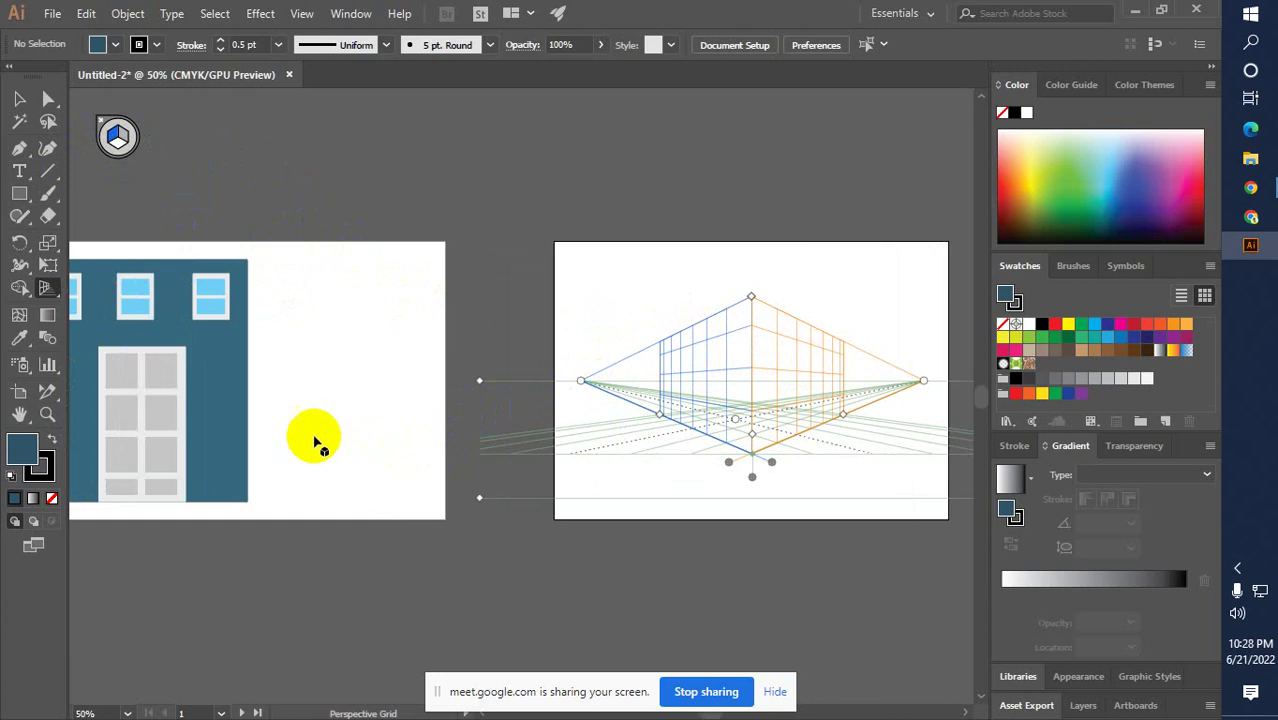
click(88, 120)
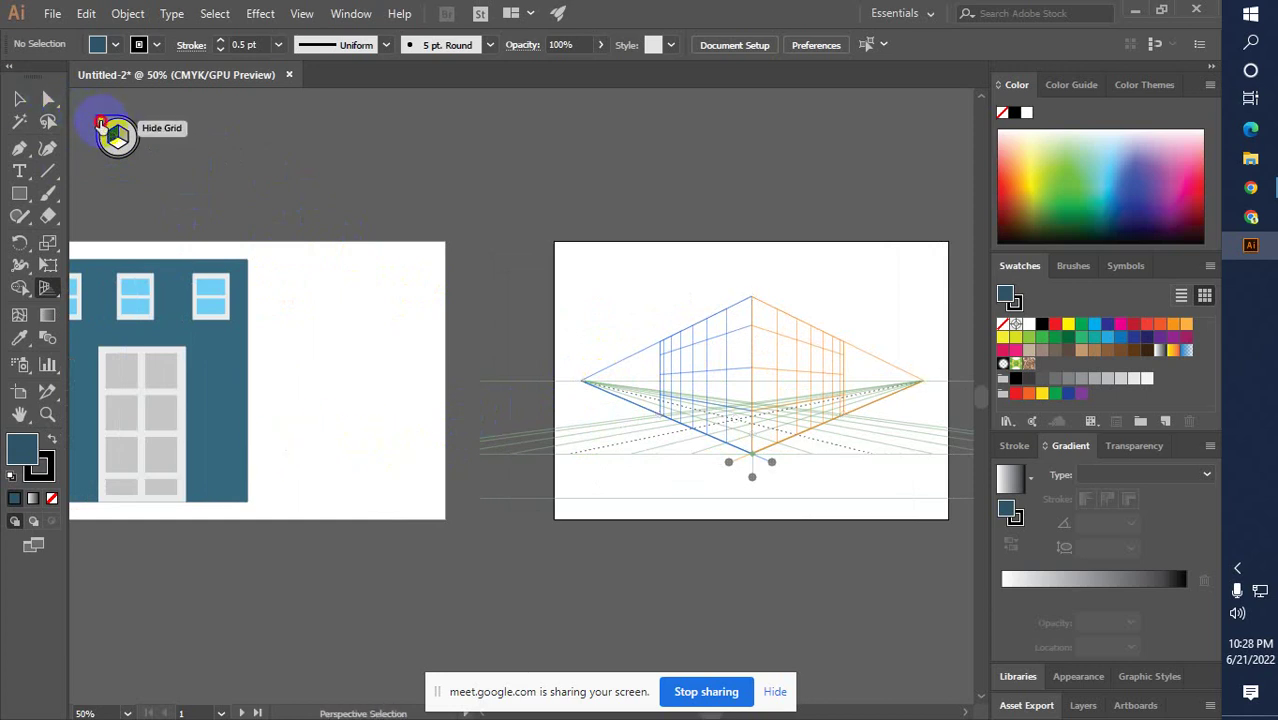
click(101, 122)
Select both complete building fronts and move them right so that they span their artboard
click(19, 99)
scroll(366, 341, left, 5)
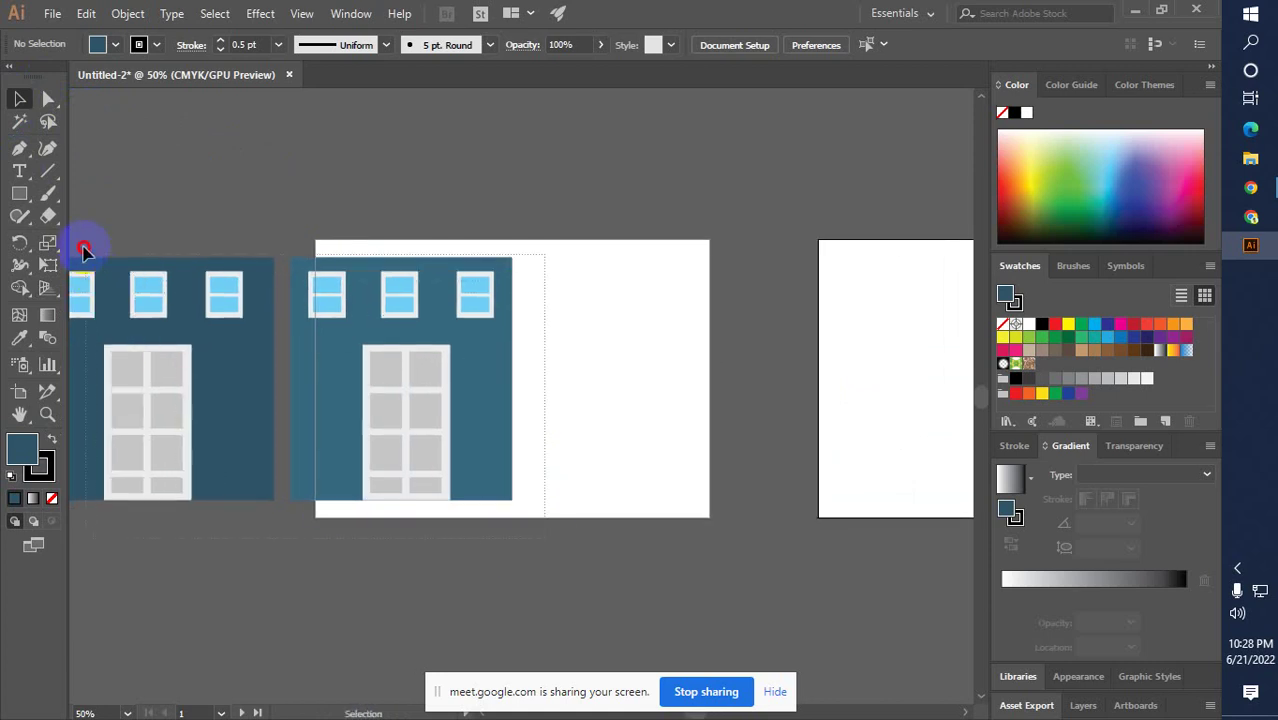
scroll(88, 251, left, 2)
drag(97, 257, 492, 405)
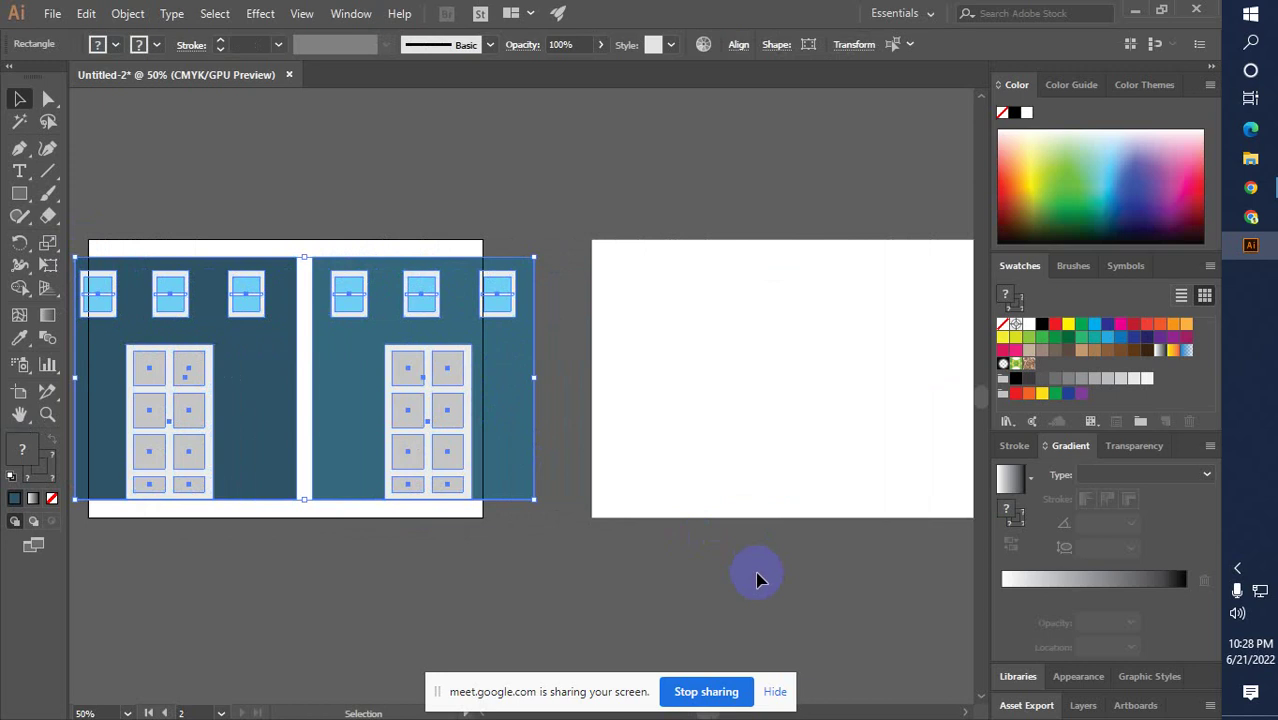
click(800, 576)
scroll(785, 563, right, 2)
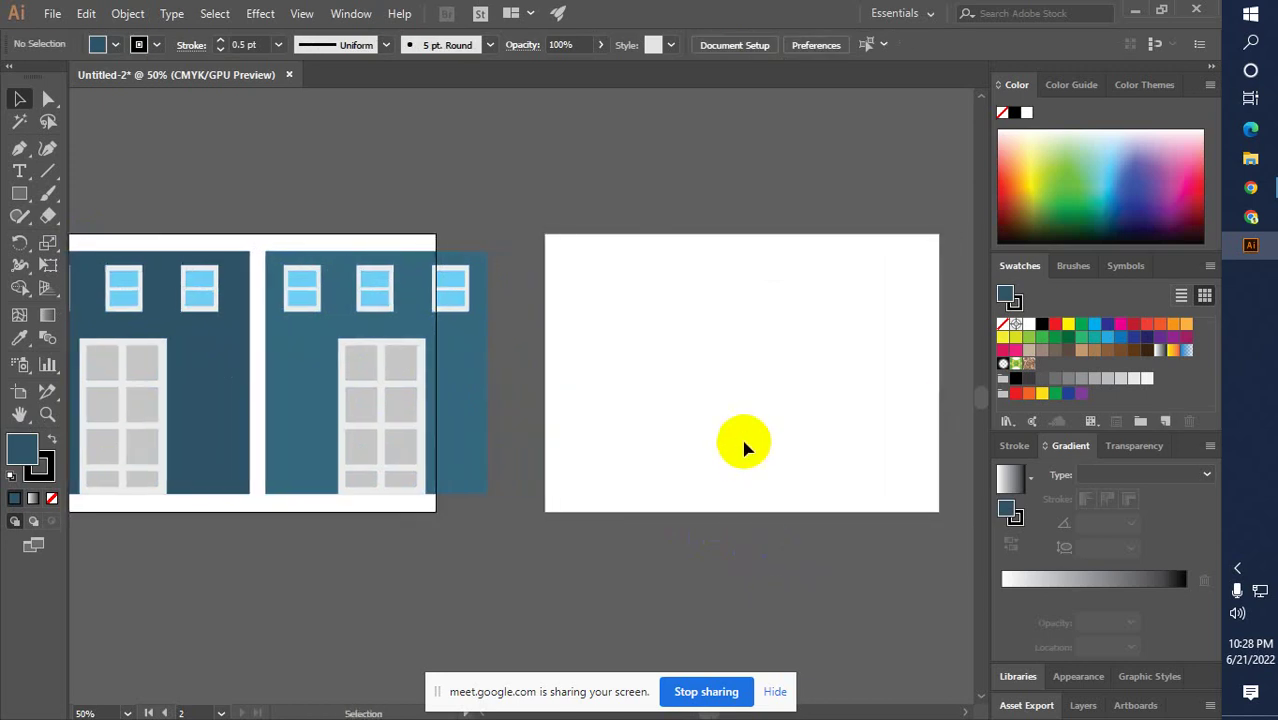
Show the perspective grid and try to place the dark blue wall on its left plane with Perspective Selection, and undo the placement
click(45, 288)
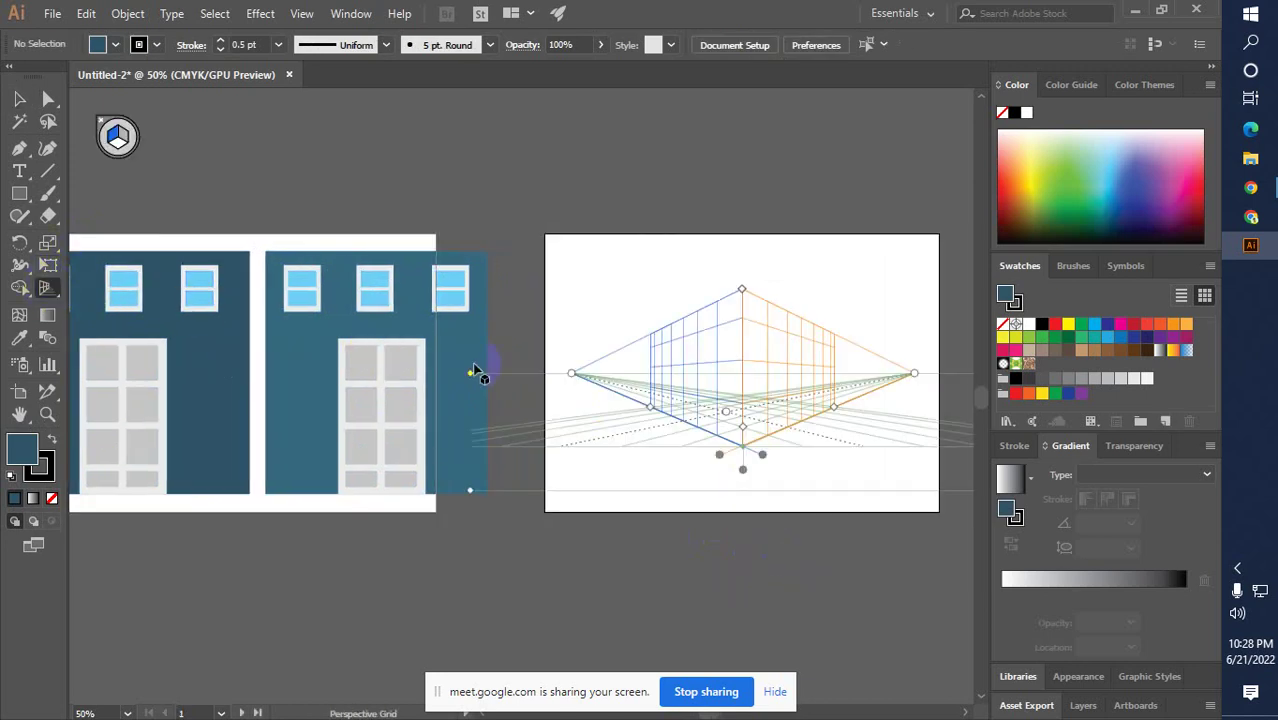
click(112, 136)
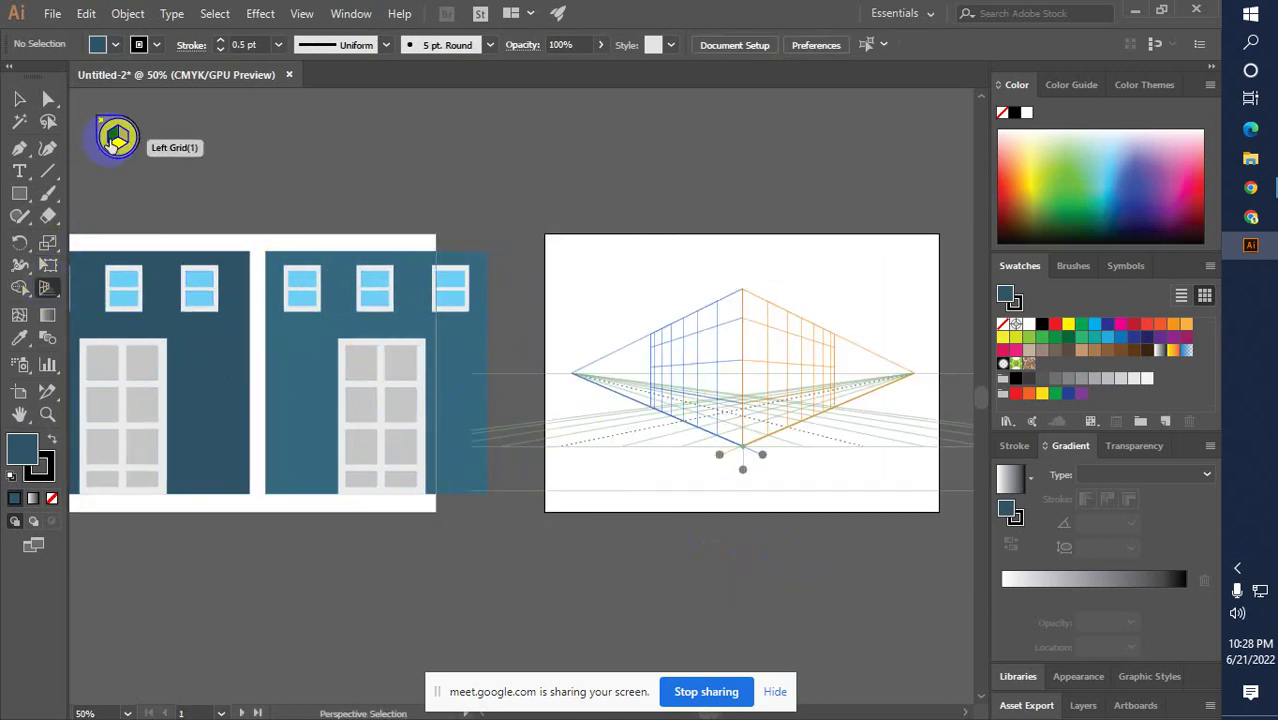
drag(162, 376, 177, 382)
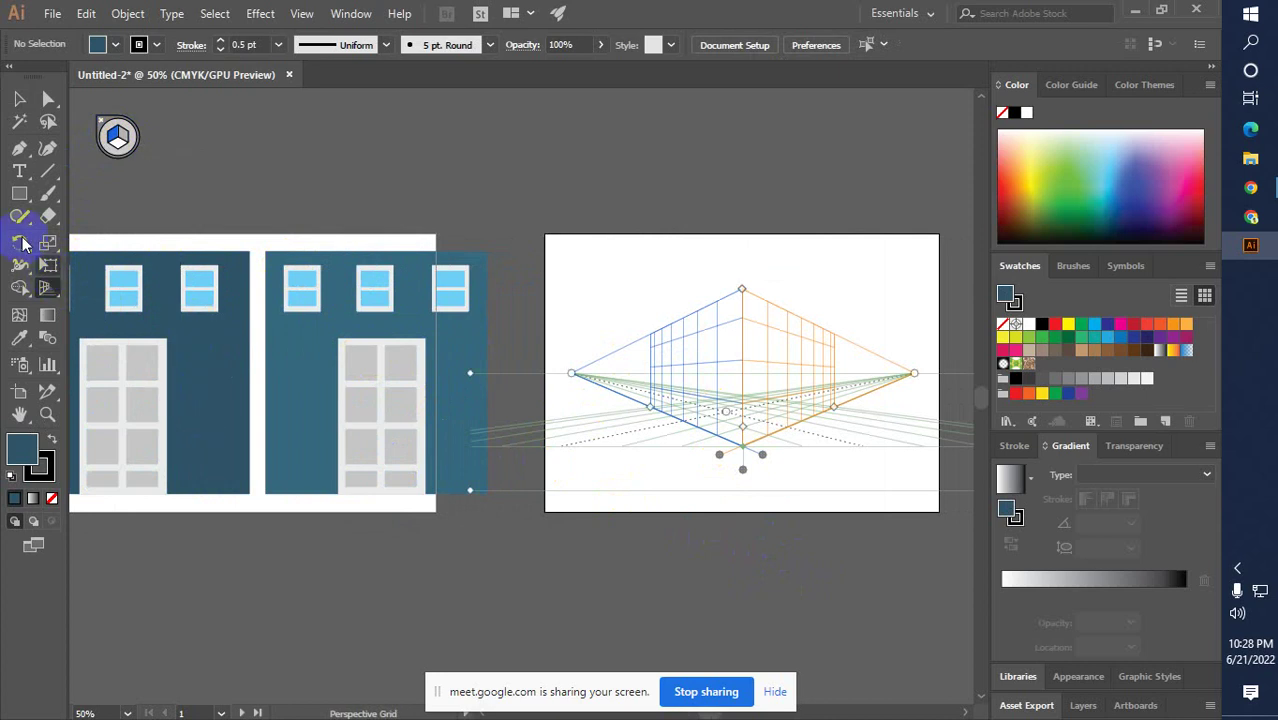
click(47, 292)
drag(47, 292, 112, 310)
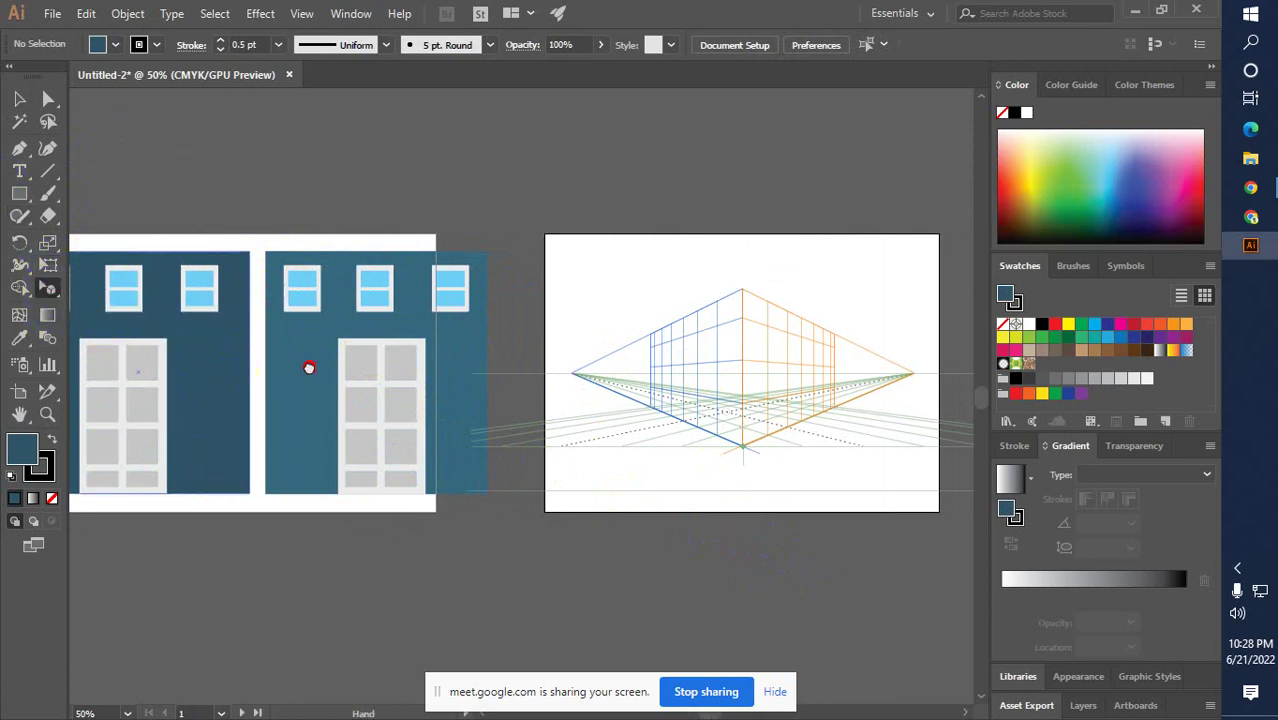
scroll(308, 365, left, 3)
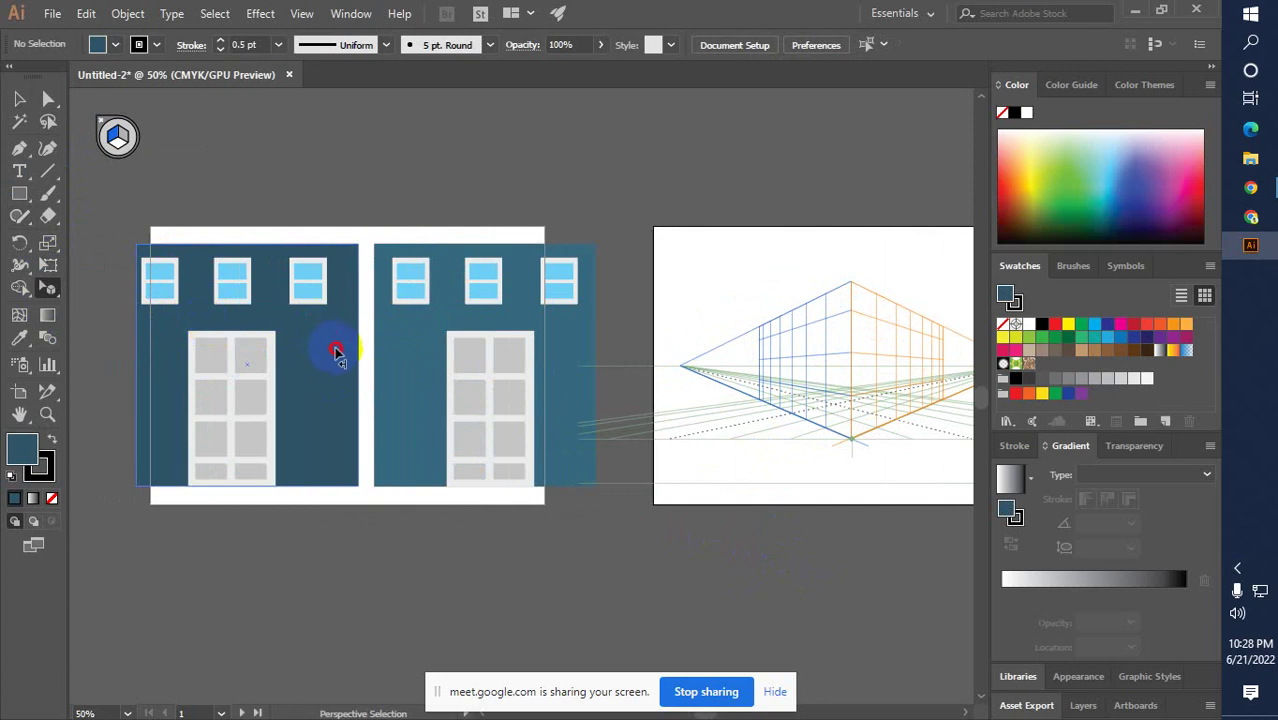
drag(340, 356, 763, 378)
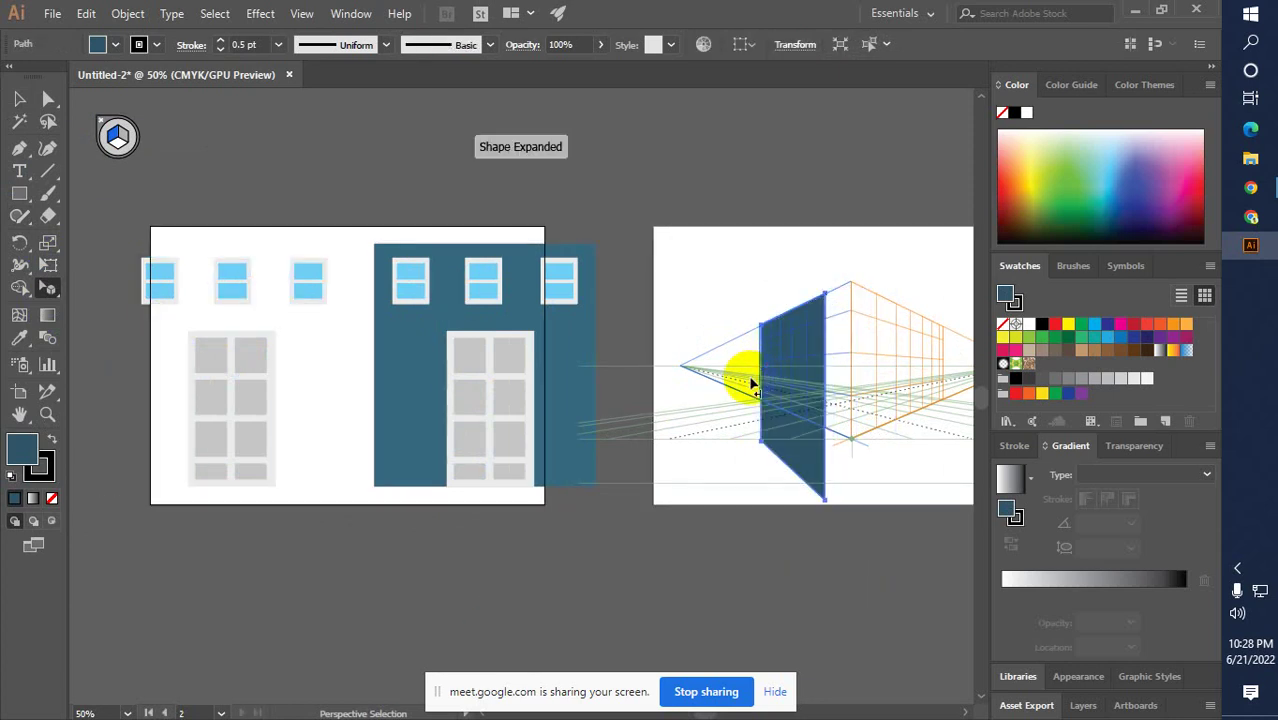
key(ctrl+z)
Hide the perspective grid again with the flat building fronts back on their artboard
click(19, 98)
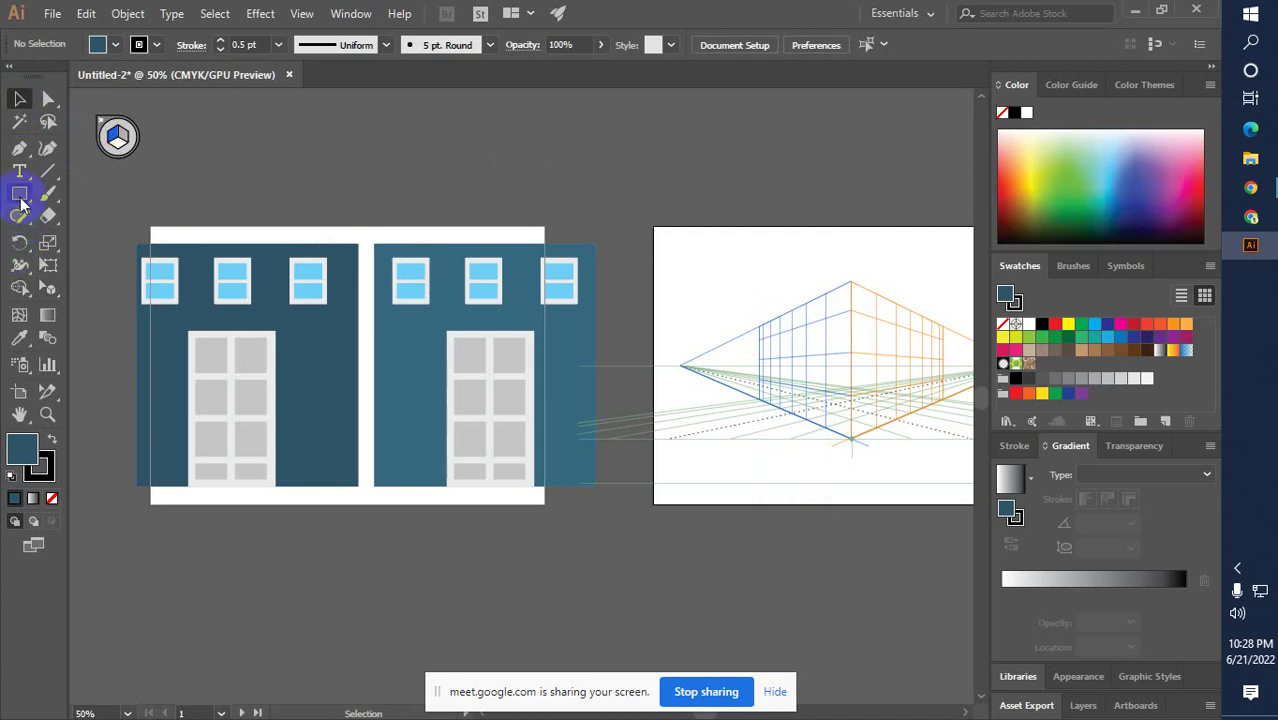
click(50, 287)
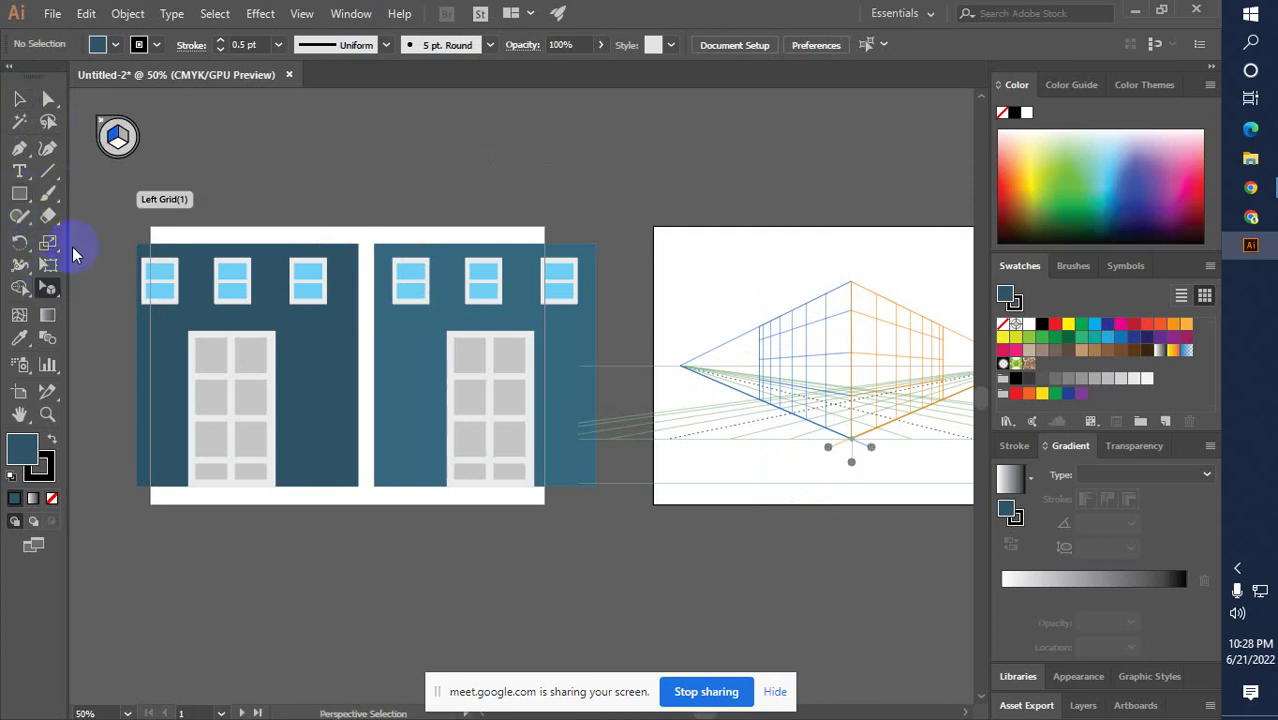
click(101, 122)
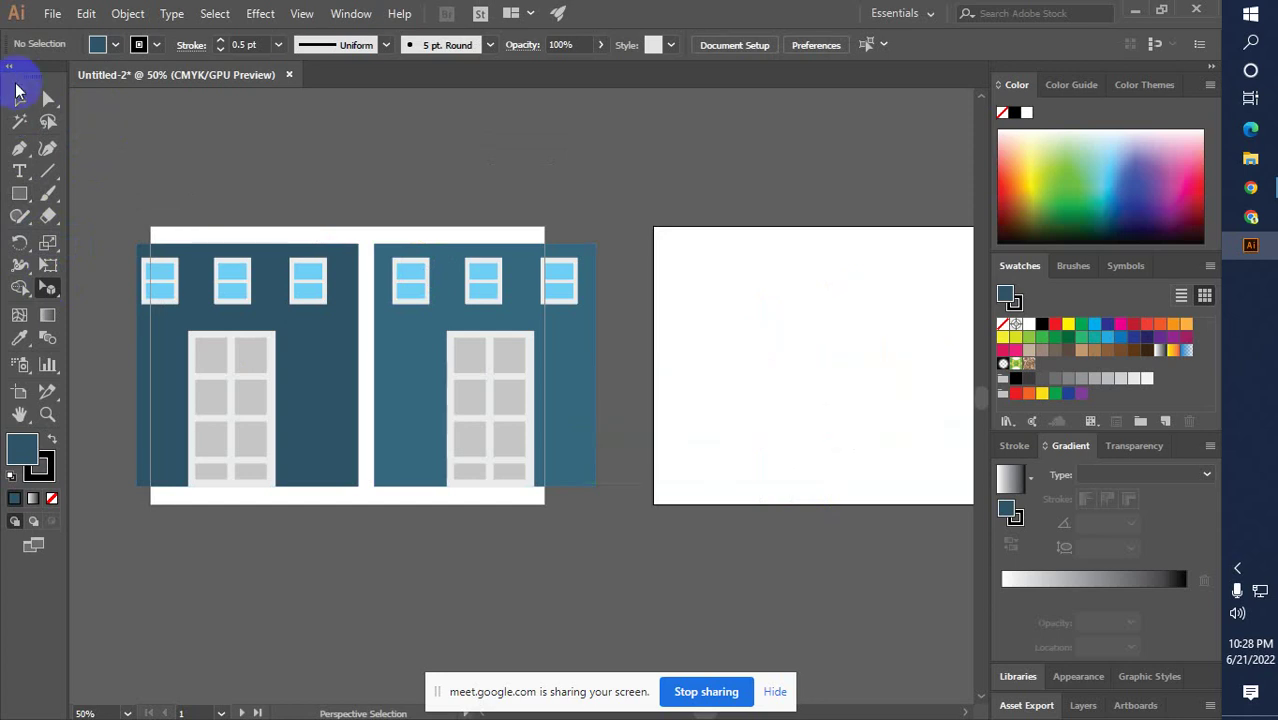
Group each flat building front with its wall, windows and door, first the dark blue one and then the lighter one
drag(114, 207, 328, 491)
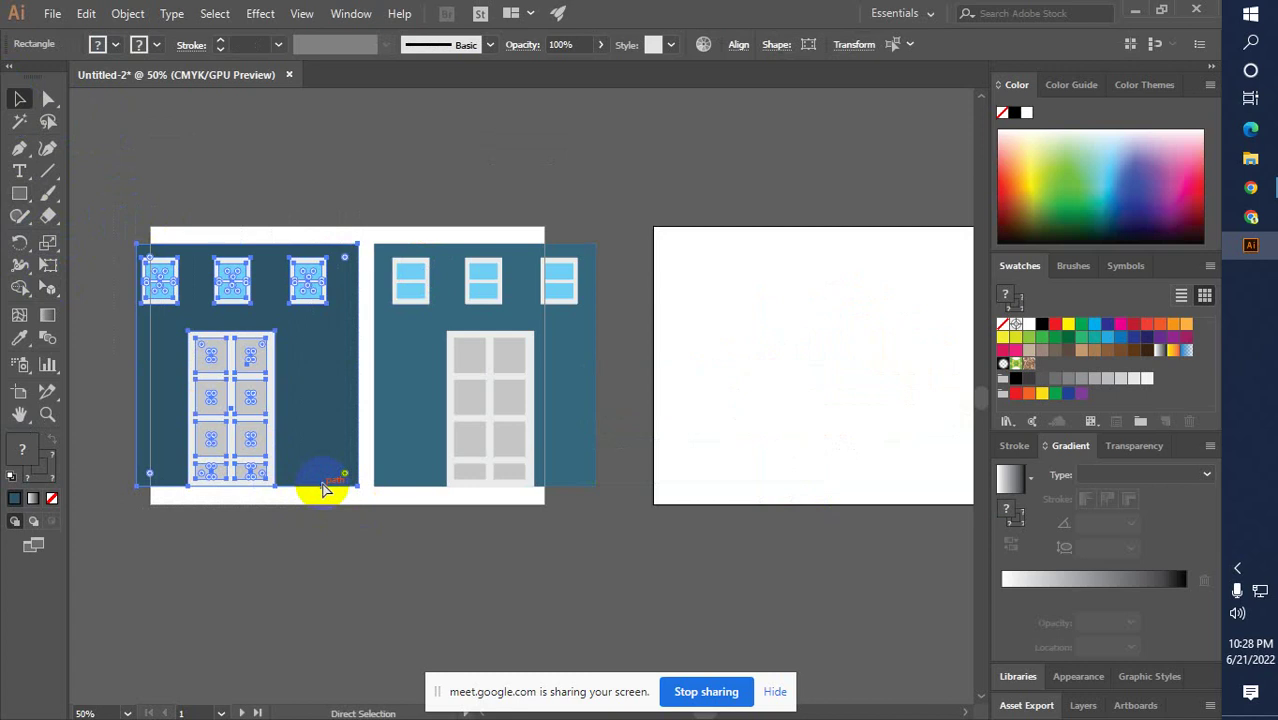
click(365, 220)
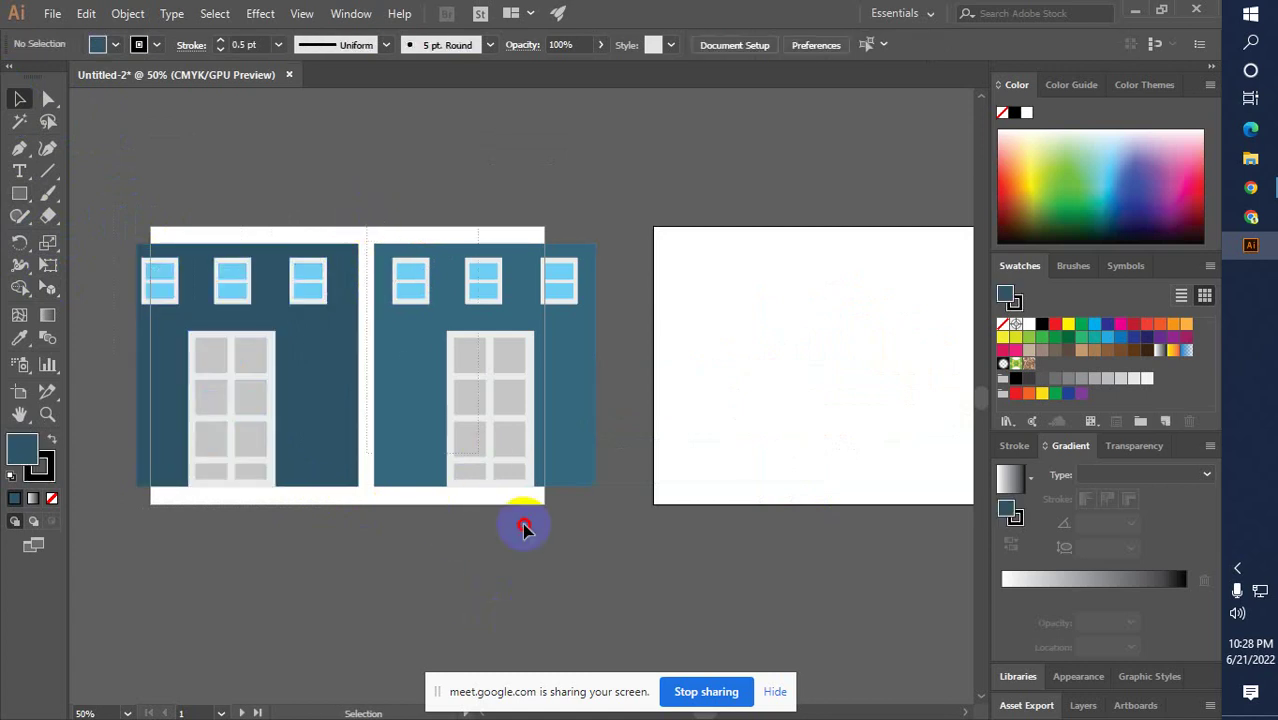
drag(613, 533, 580, 532)
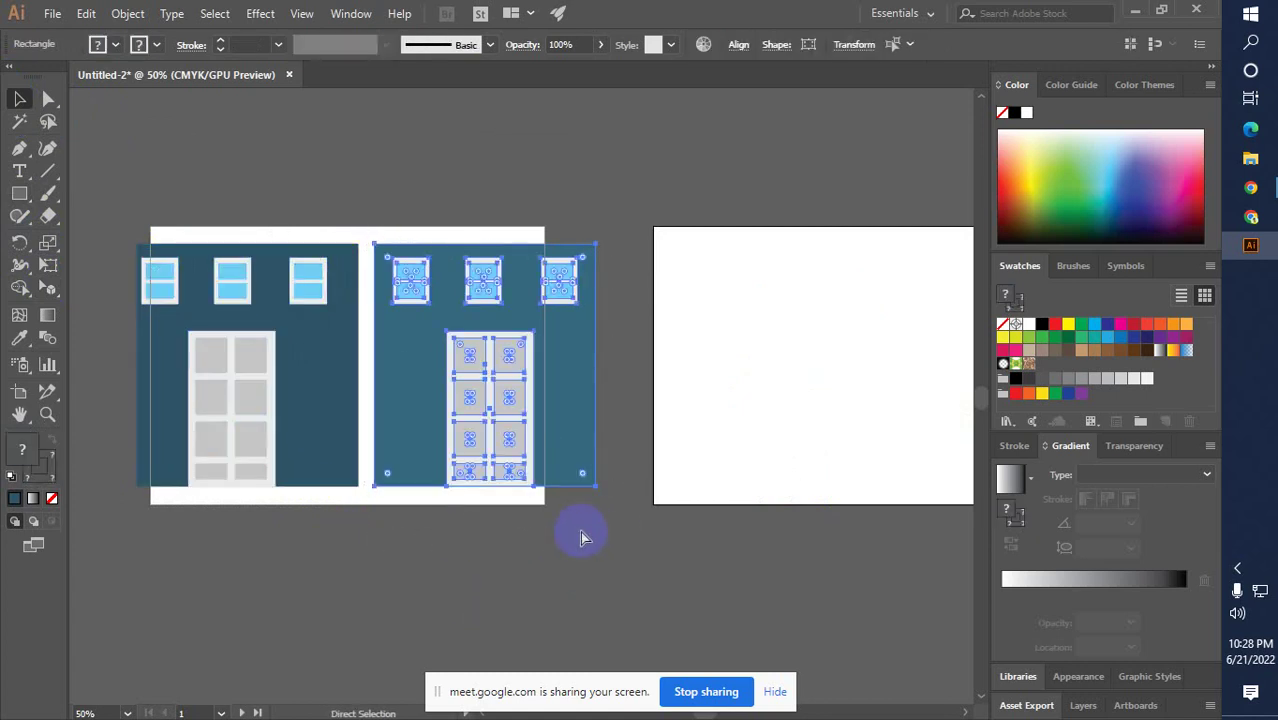
click(587, 532)
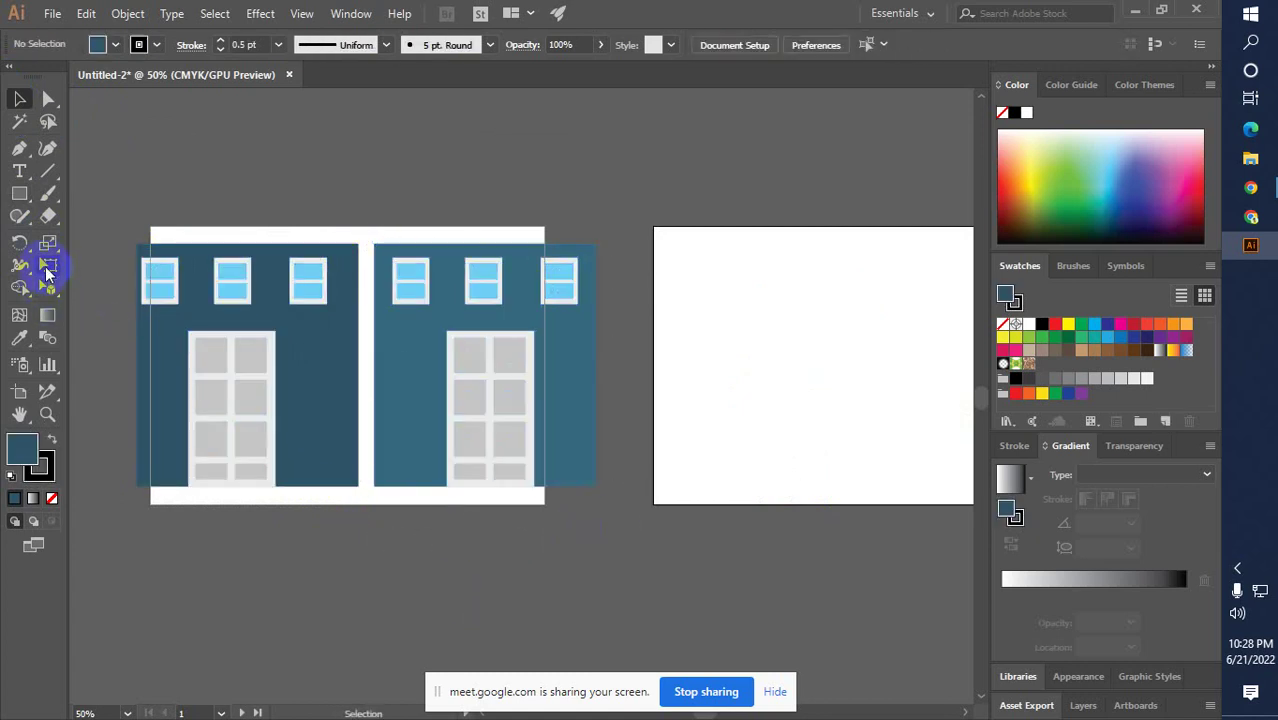
Show the perspective grid and place the grouped dark blue front on its left plane with Perspective Selection
drag(45, 293, 85, 290)
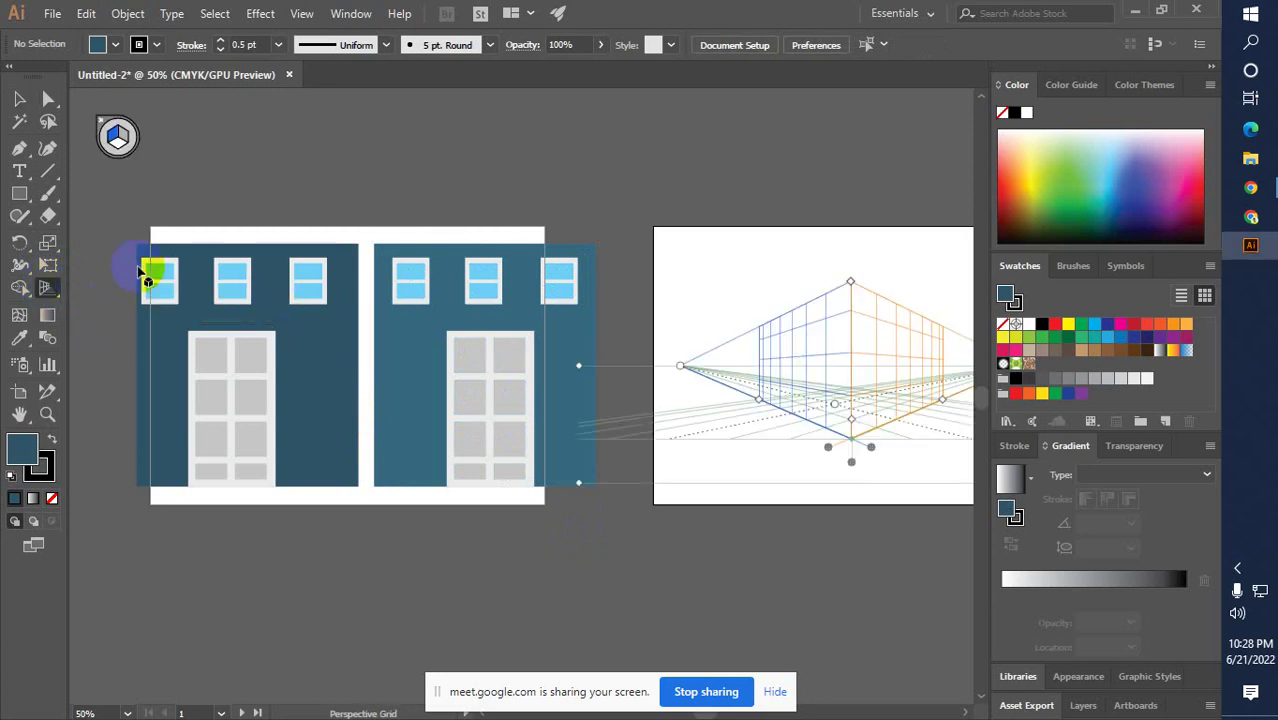
key(shift+v)
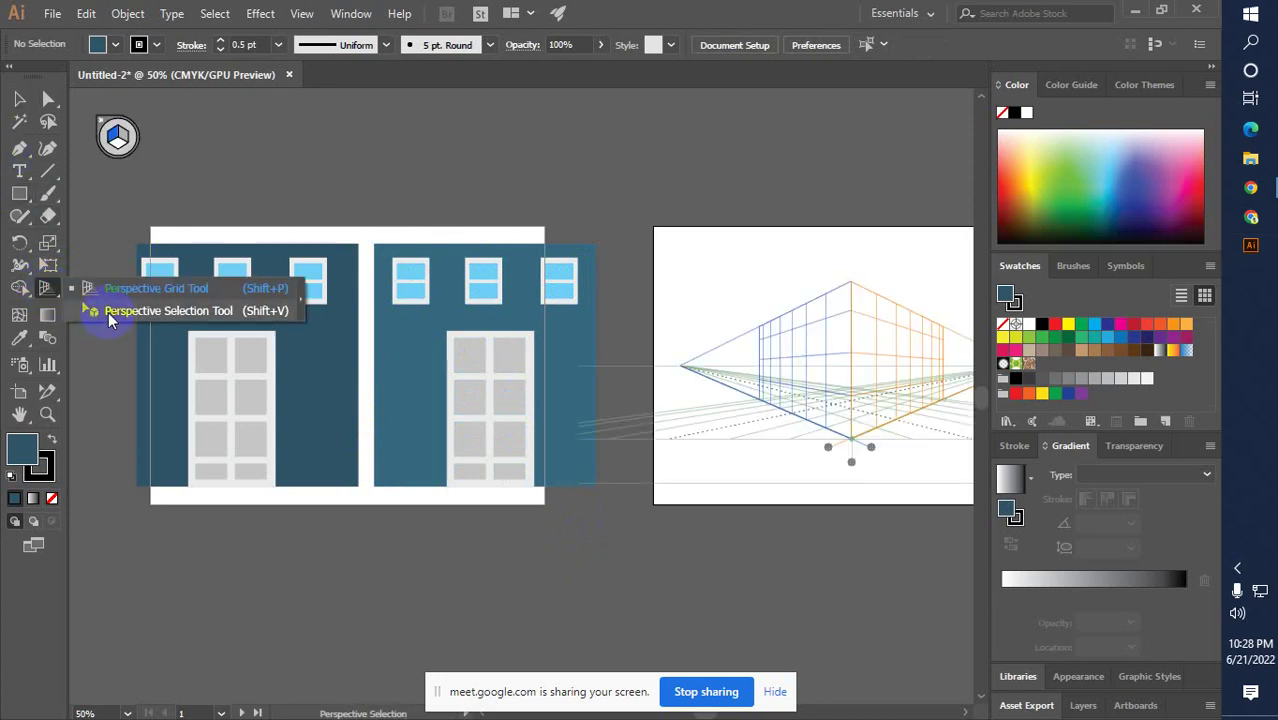
click(117, 135)
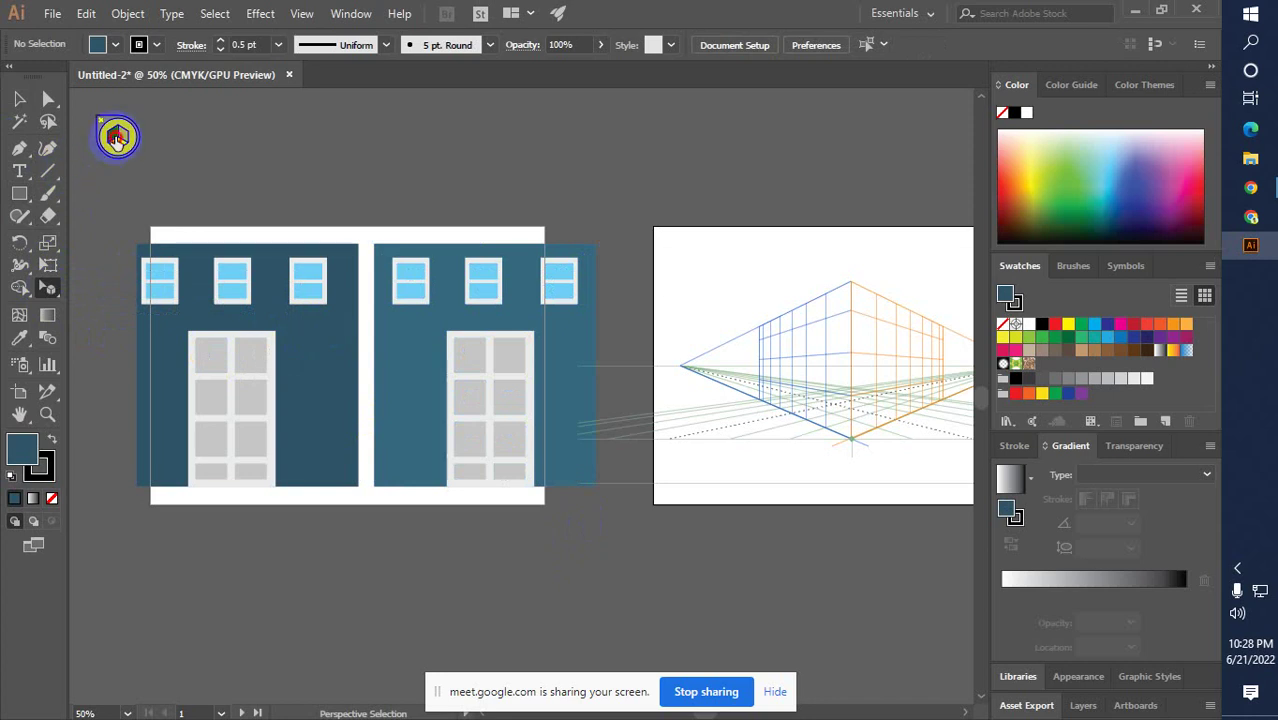
click(263, 358)
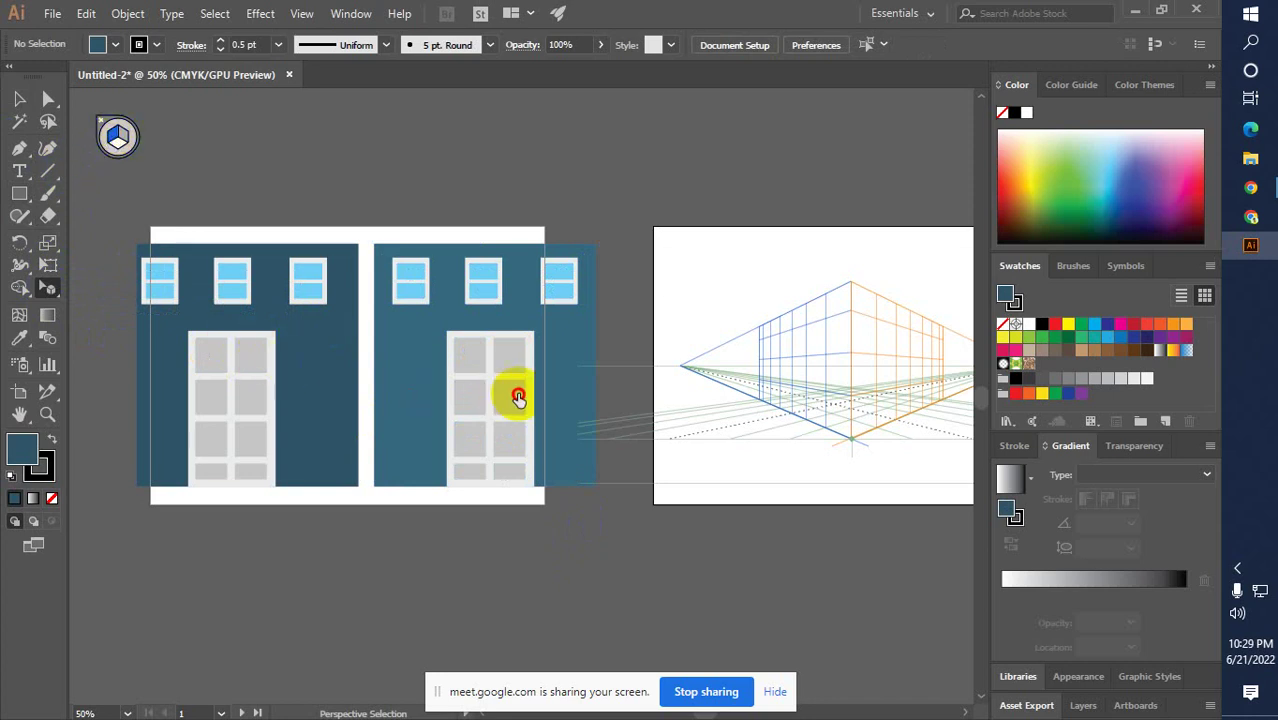
drag(513, 394, 792, 376)
drag(334, 371, 842, 384)
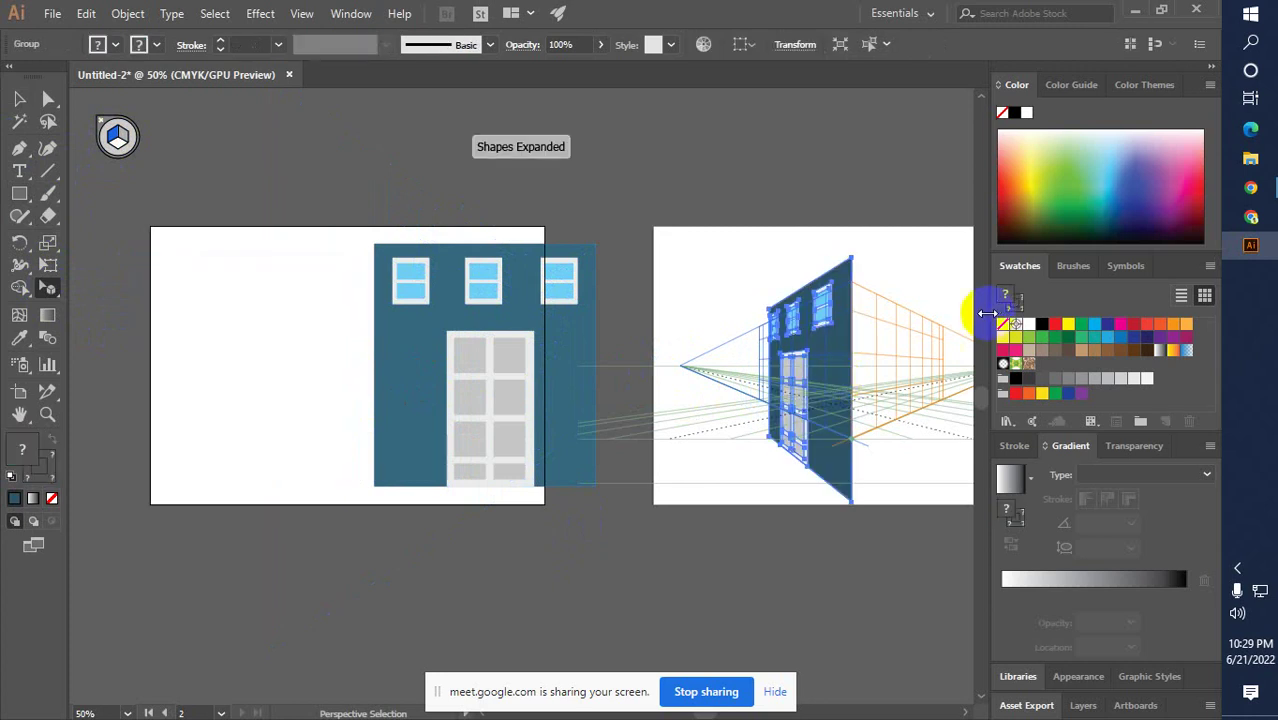
Switch to the Google Meet call, admit the waiting participant, and return to Illustrator
click(1250, 216)
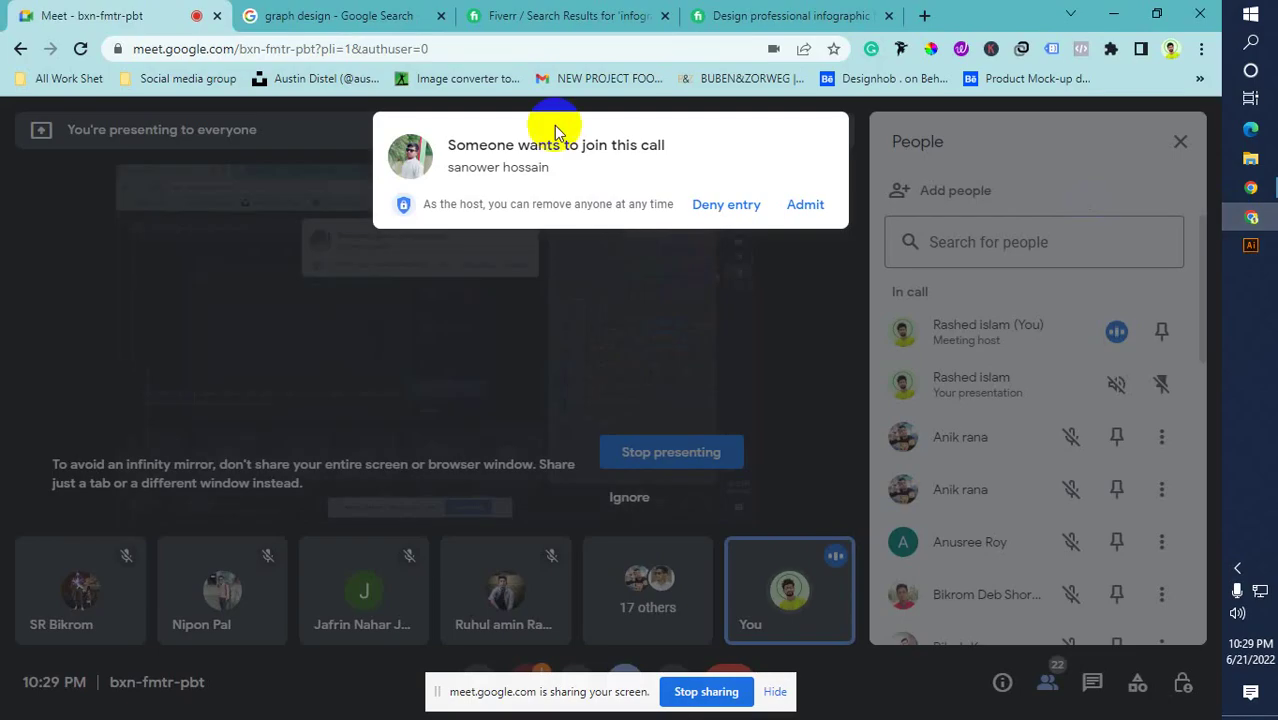
click(800, 205)
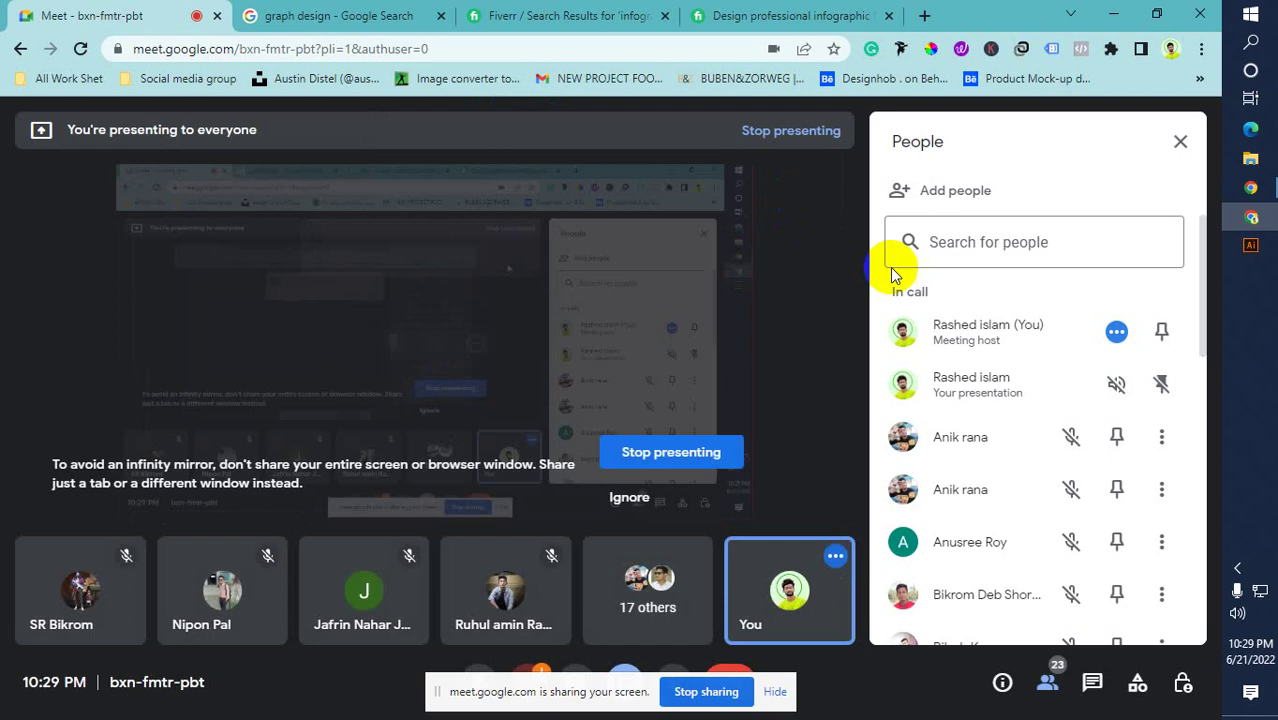
click(1248, 246)
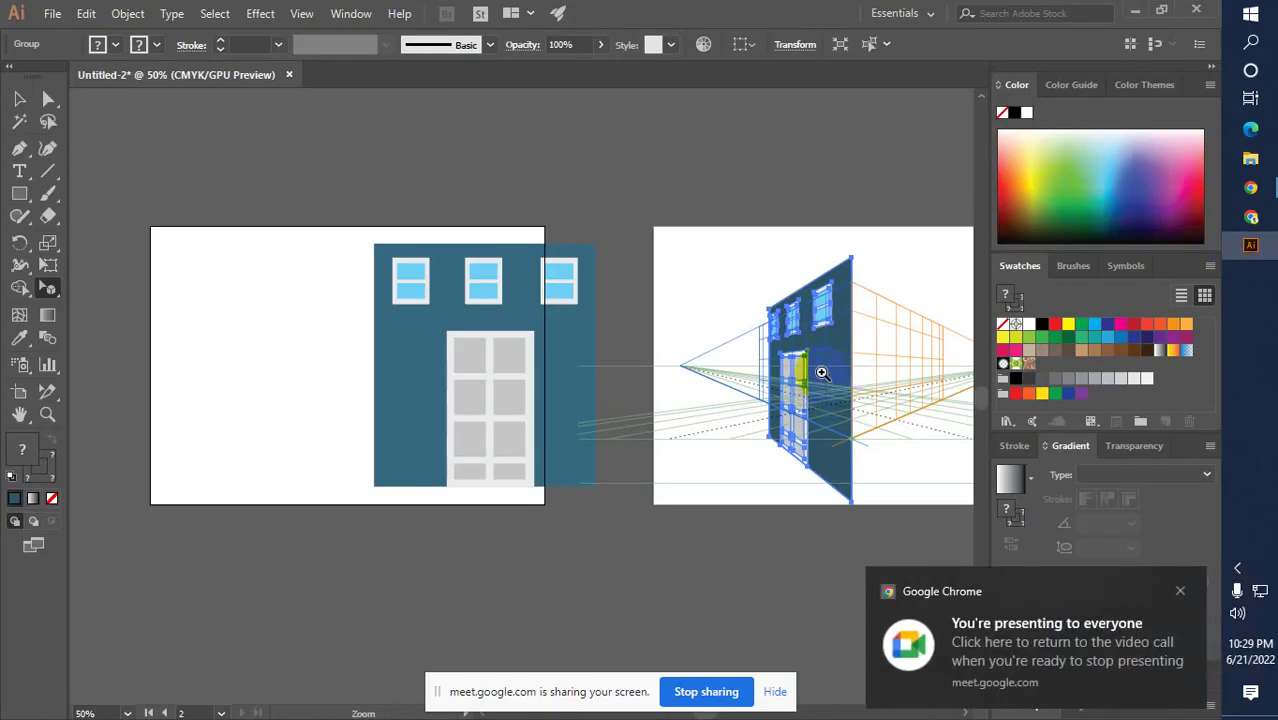
Move the placed dark blue front down so that its upper corner meets the top of the grid's central edge
click(766, 386)
ctrl+click(508, 357)
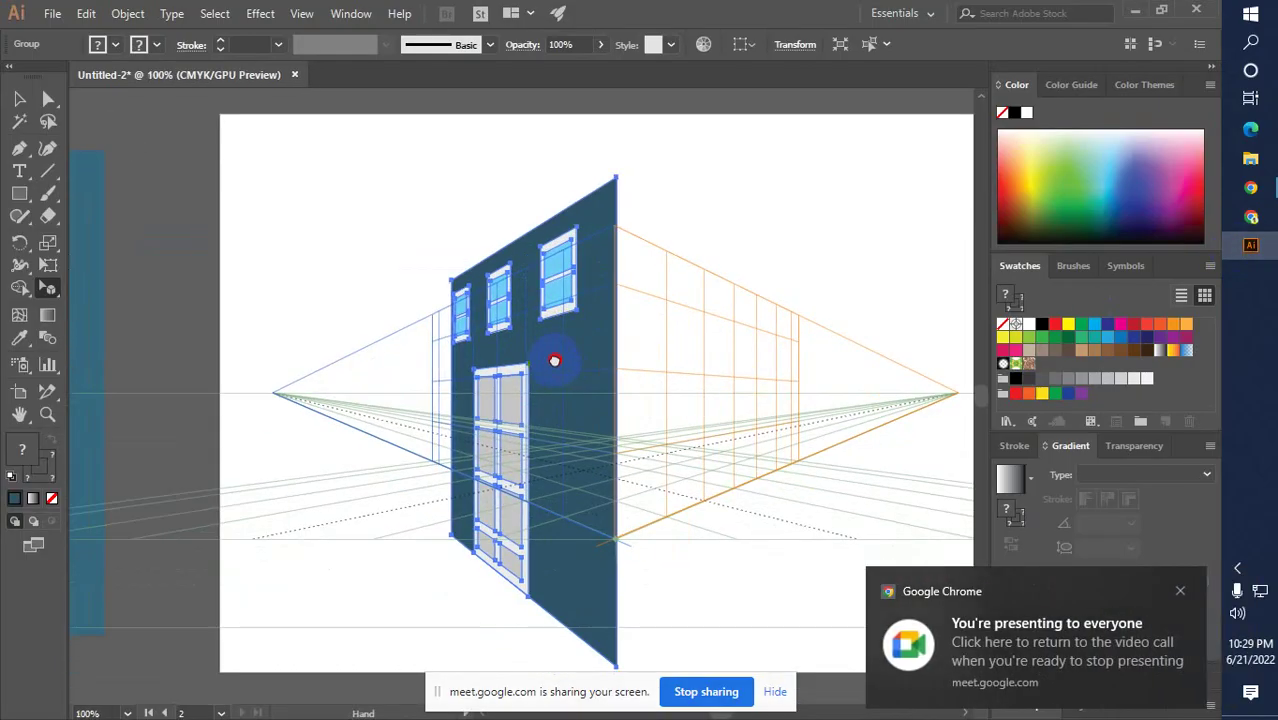
click(620, 180)
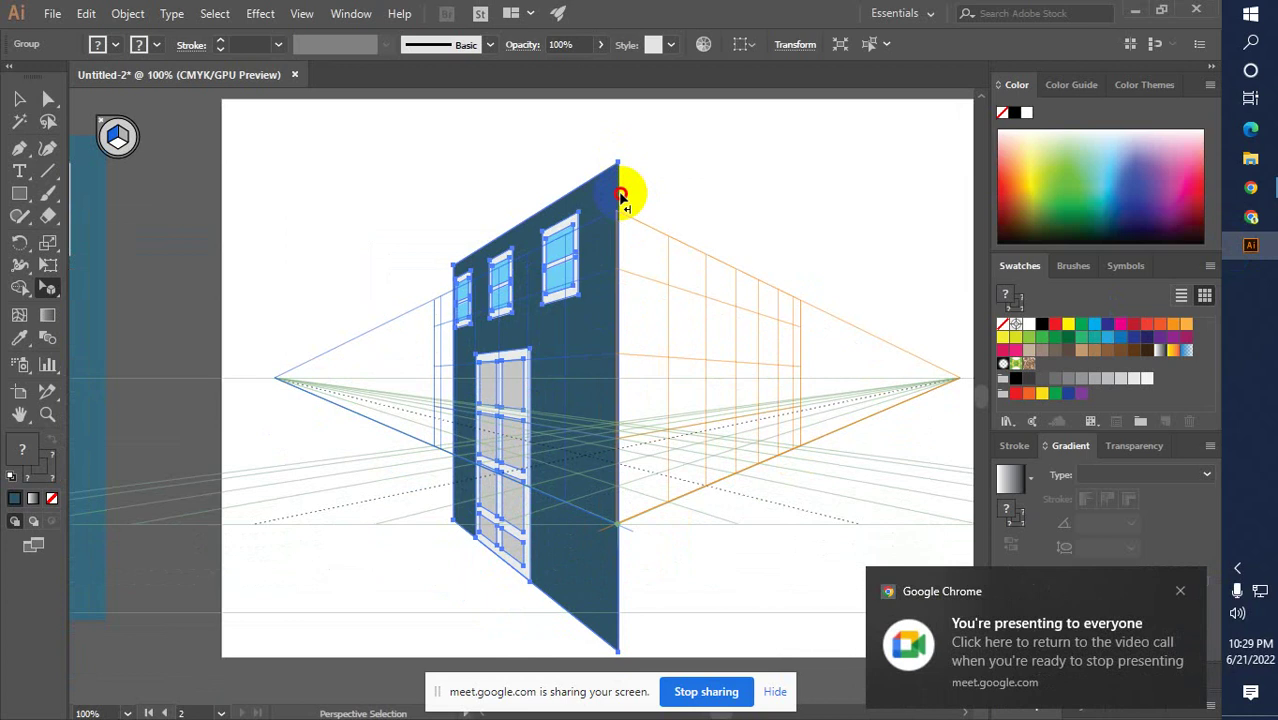
click(620, 172)
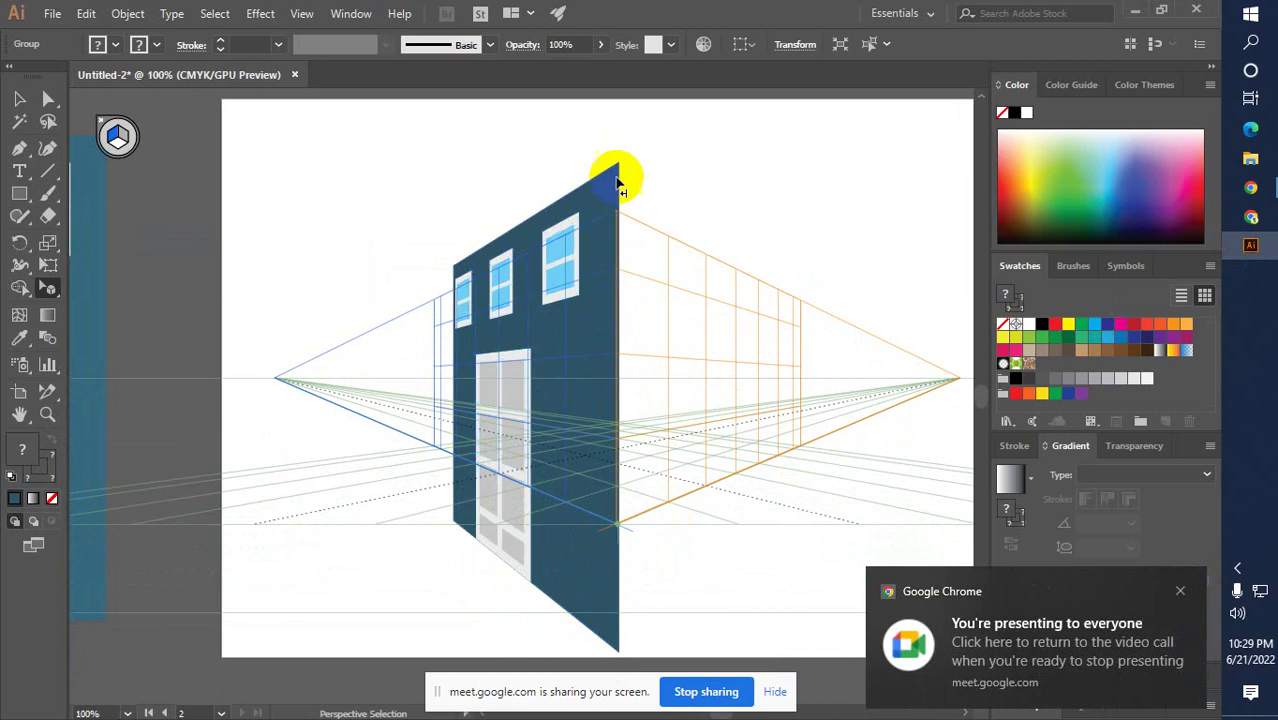
click(47, 288)
click(620, 170)
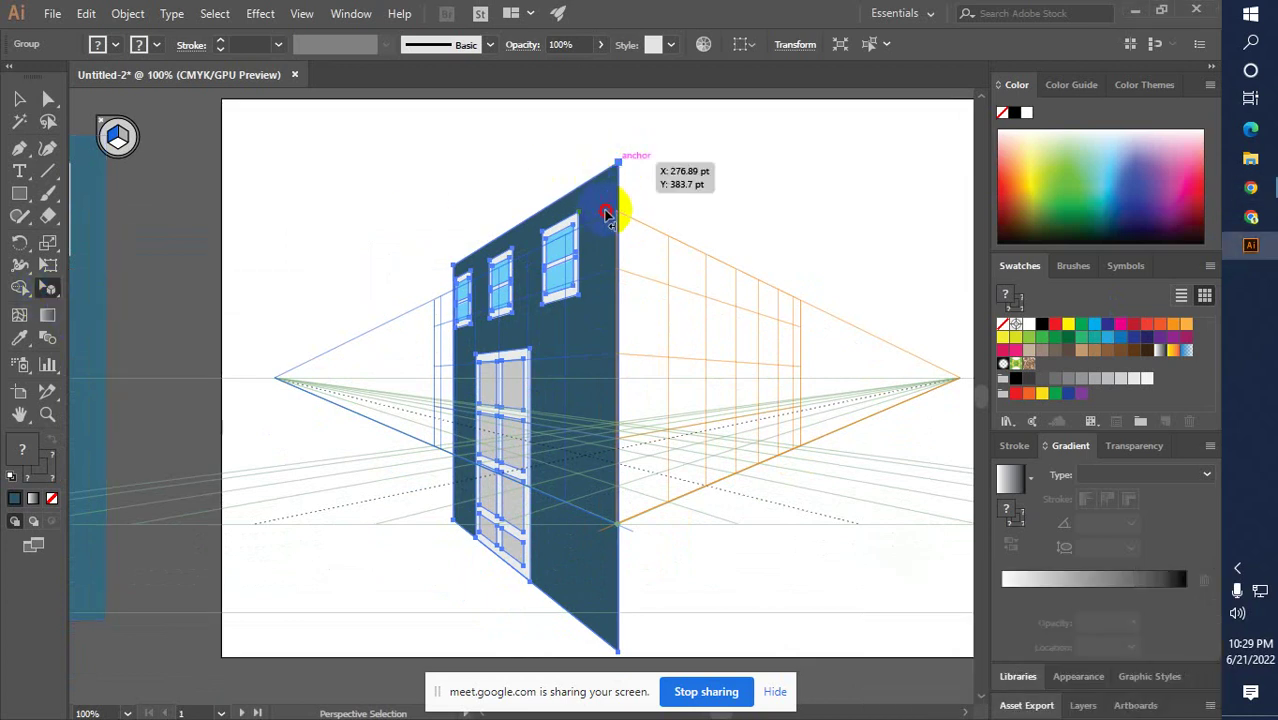
click(622, 180)
drag(620, 178, 622, 308)
scroll(590, 428, down, 2)
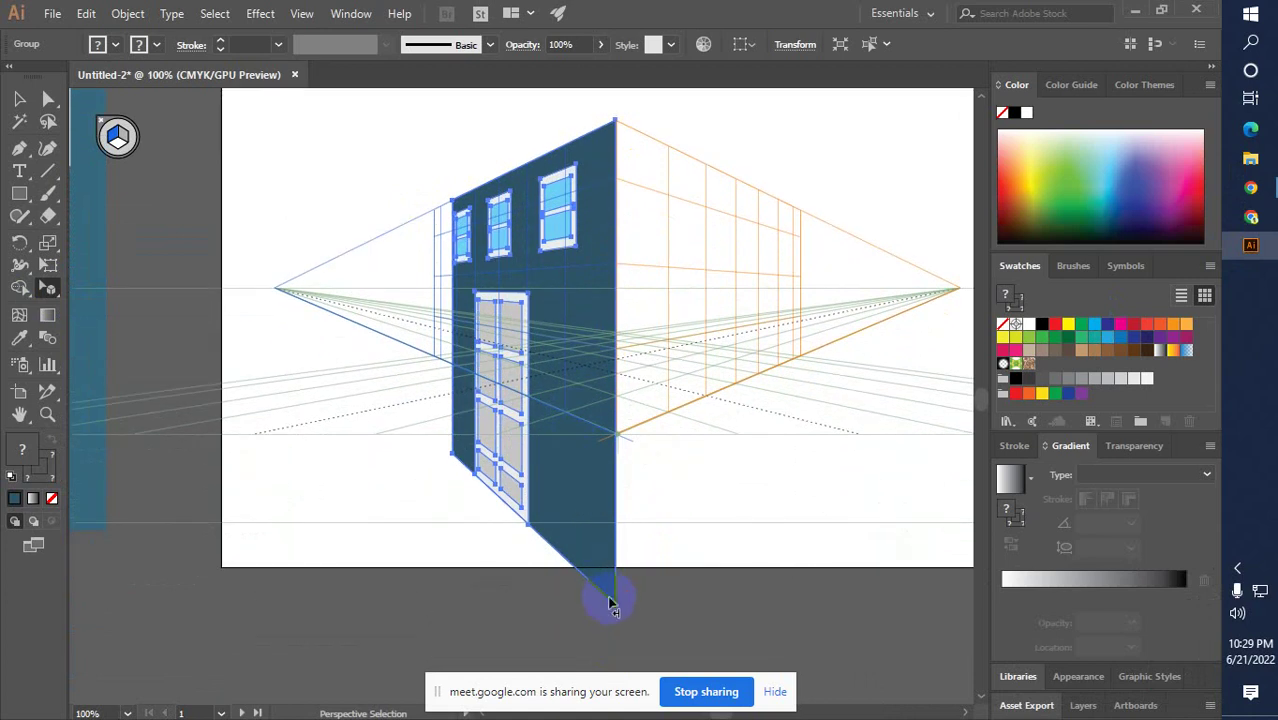
Try aligning the dark blue front's lower corner with the grid's base point, and move the front back to the grid's top edge
drag(615, 612, 621, 450)
scroll(610, 350, up, 4)
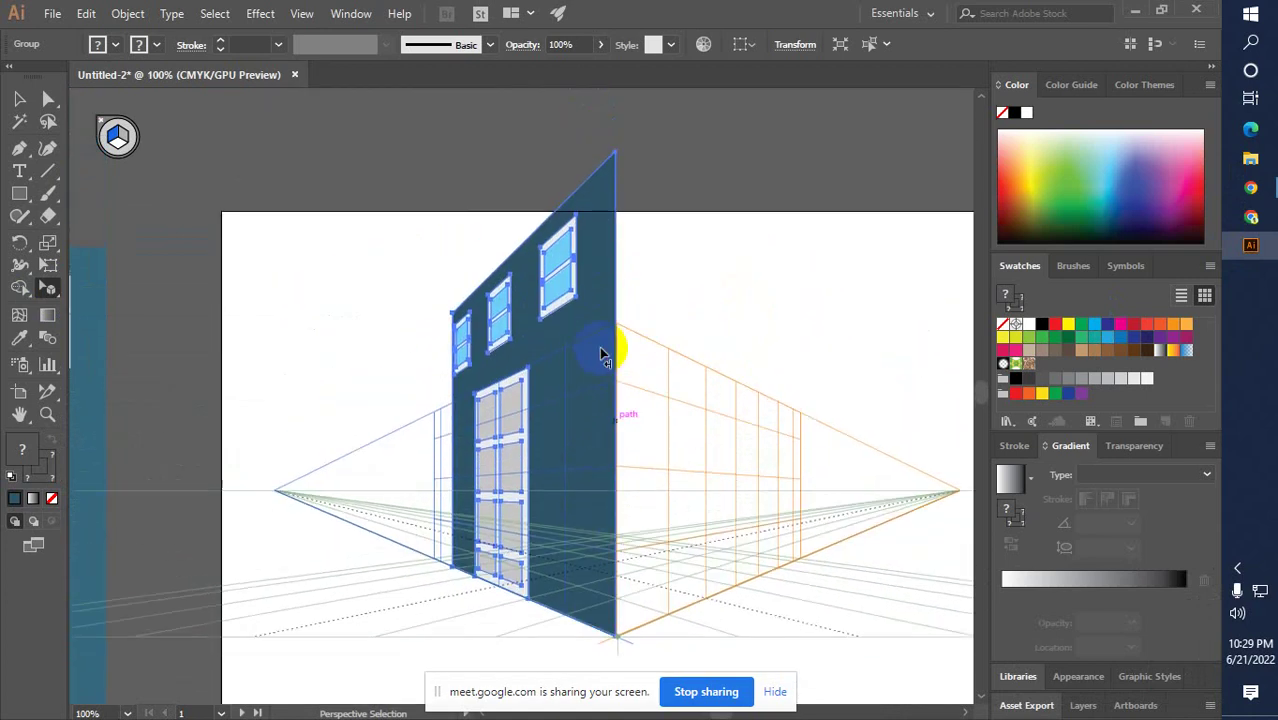
drag(618, 158, 608, 276)
scroll(630, 234, down, 1)
drag(608, 205, 614, 262)
scroll(593, 314, down, 2)
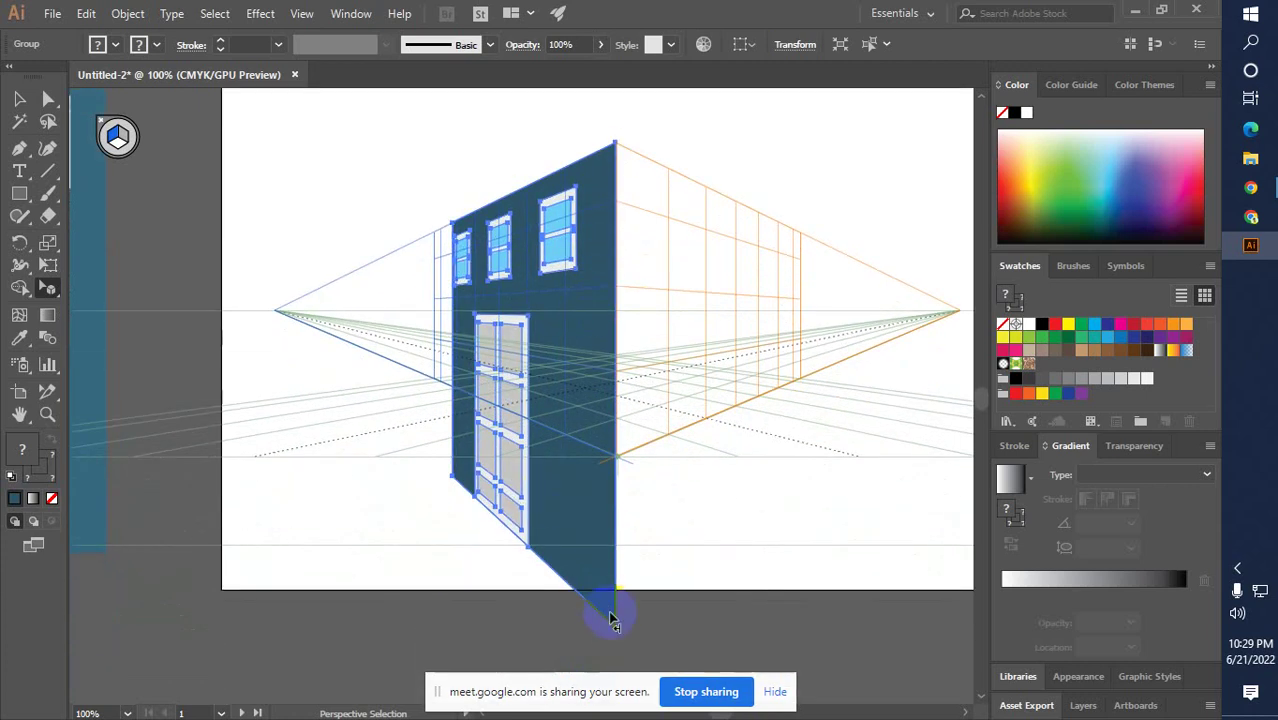
Try to resize the dark blue front from its lower corner, including inside the group's isolation mode, and leave isolation mode
mouse_move(612, 612)
mouse_down()
mouse_move(619, 594)
mouse_move(617, 637)
mouse_up()
double_click(617, 632)
mouse_move(617, 632)
mouse_down()
mouse_move(621, 515)
mouse_move(625, 638)
mouse_up()
click(571, 617)
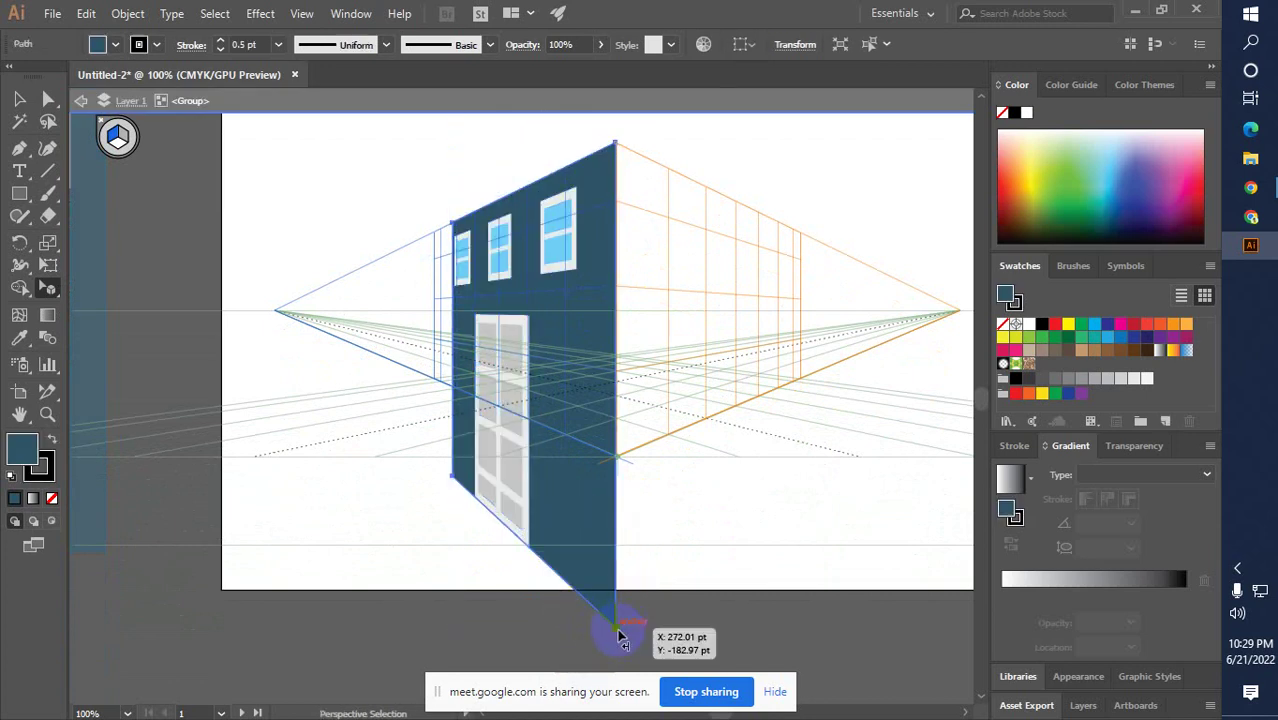
mouse_move(619, 611)
mouse_down()
mouse_move(622, 556)
mouse_move(616, 625)
mouse_up()
click(77, 101)
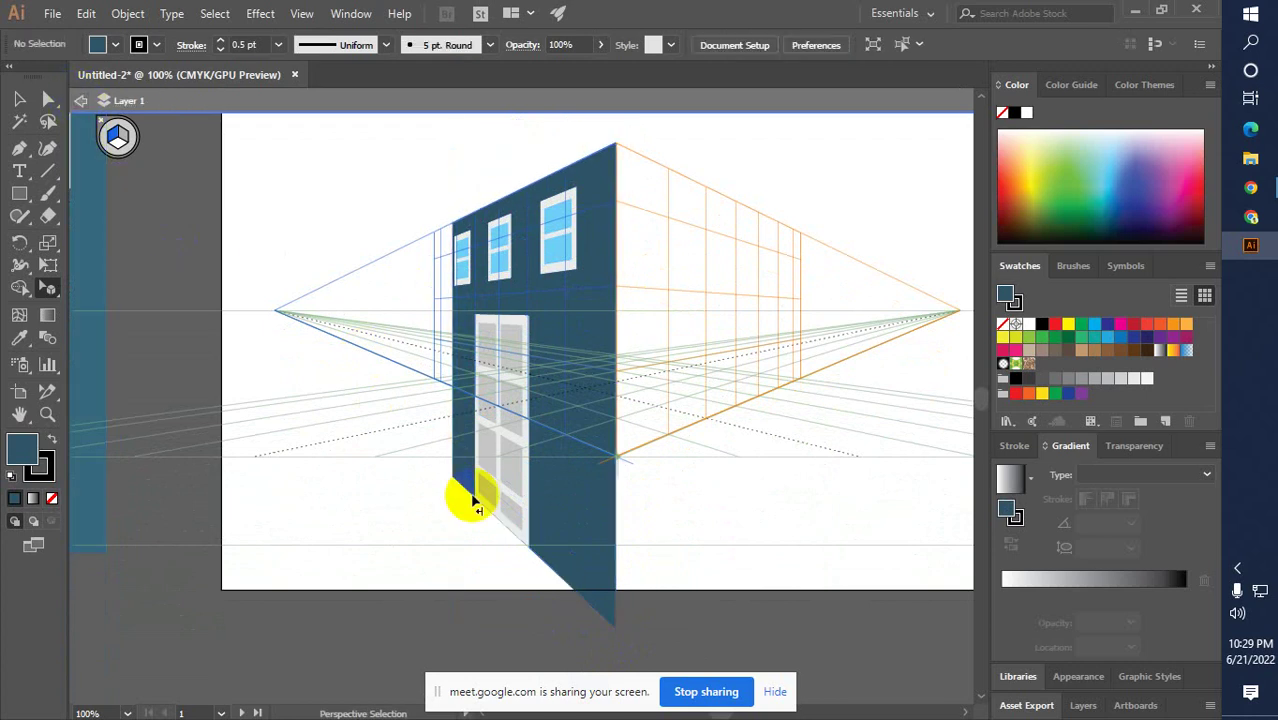
click(81, 104)
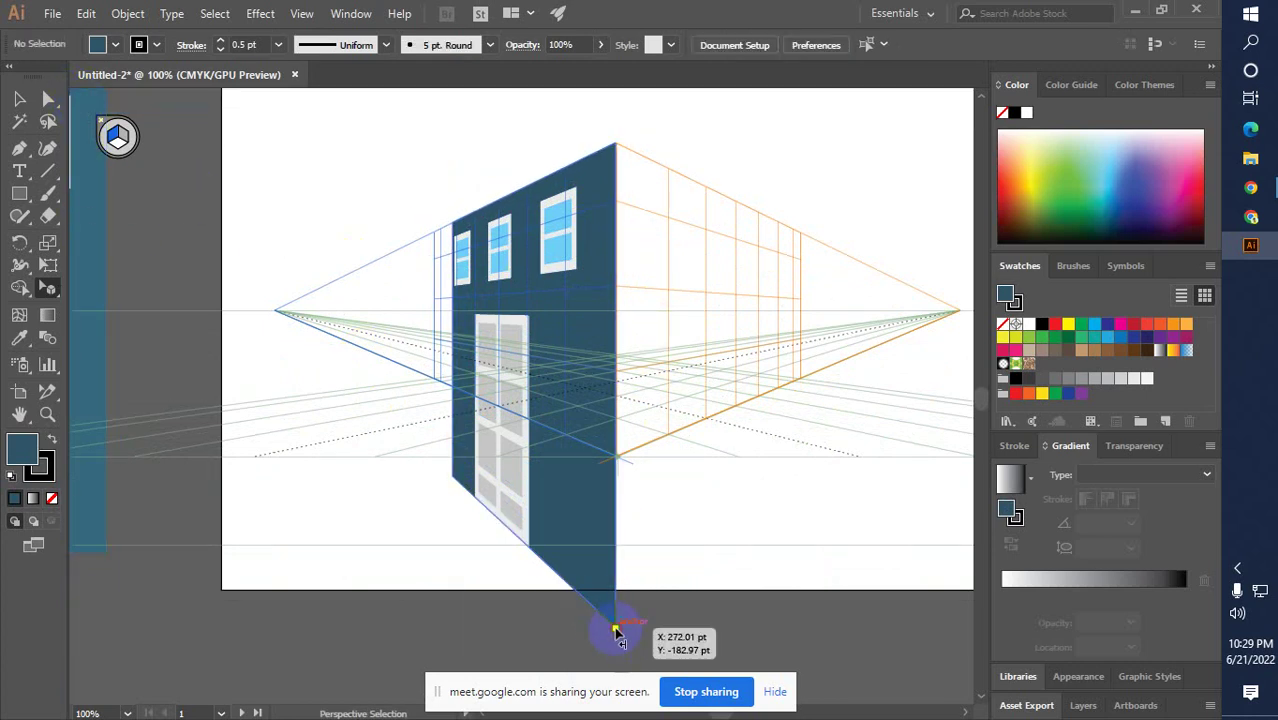
Try again to resize the whole grouped dark blue front from its lower corner
mouse_move(617, 632)
mouse_down()
mouse_move(619, 559)
mouse_move(629, 624)
mouse_up()
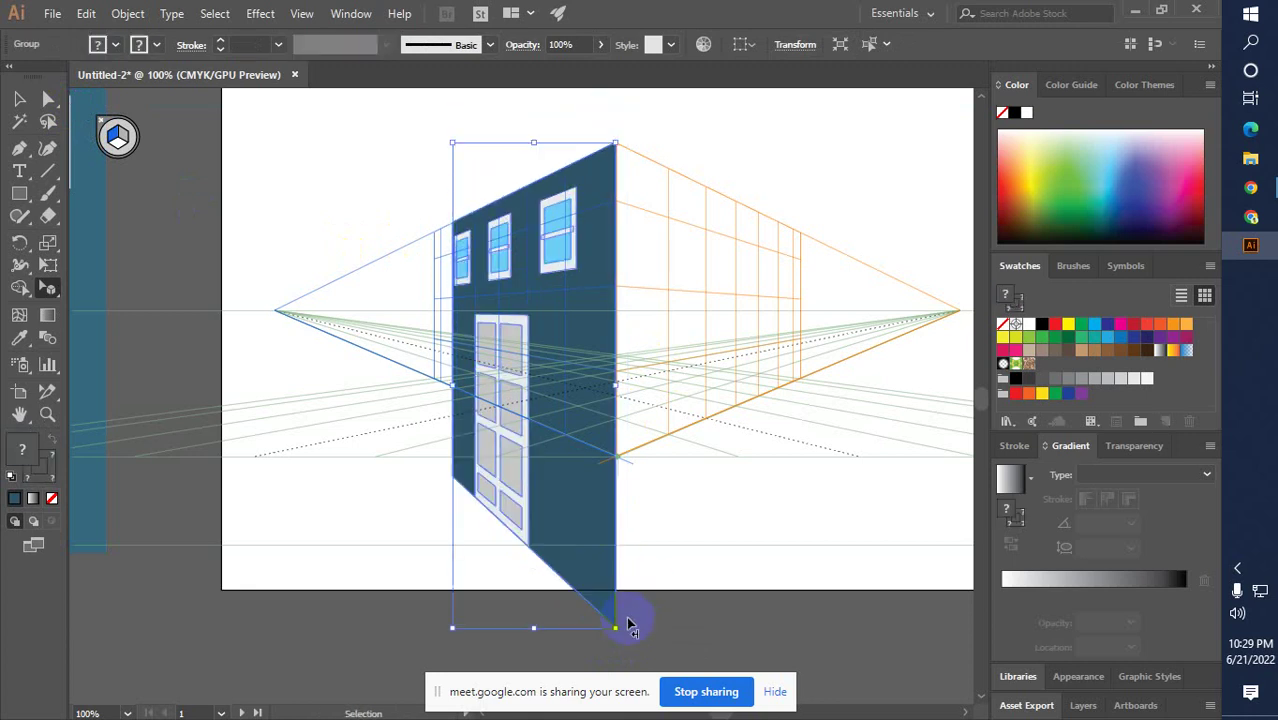
click(629, 624)
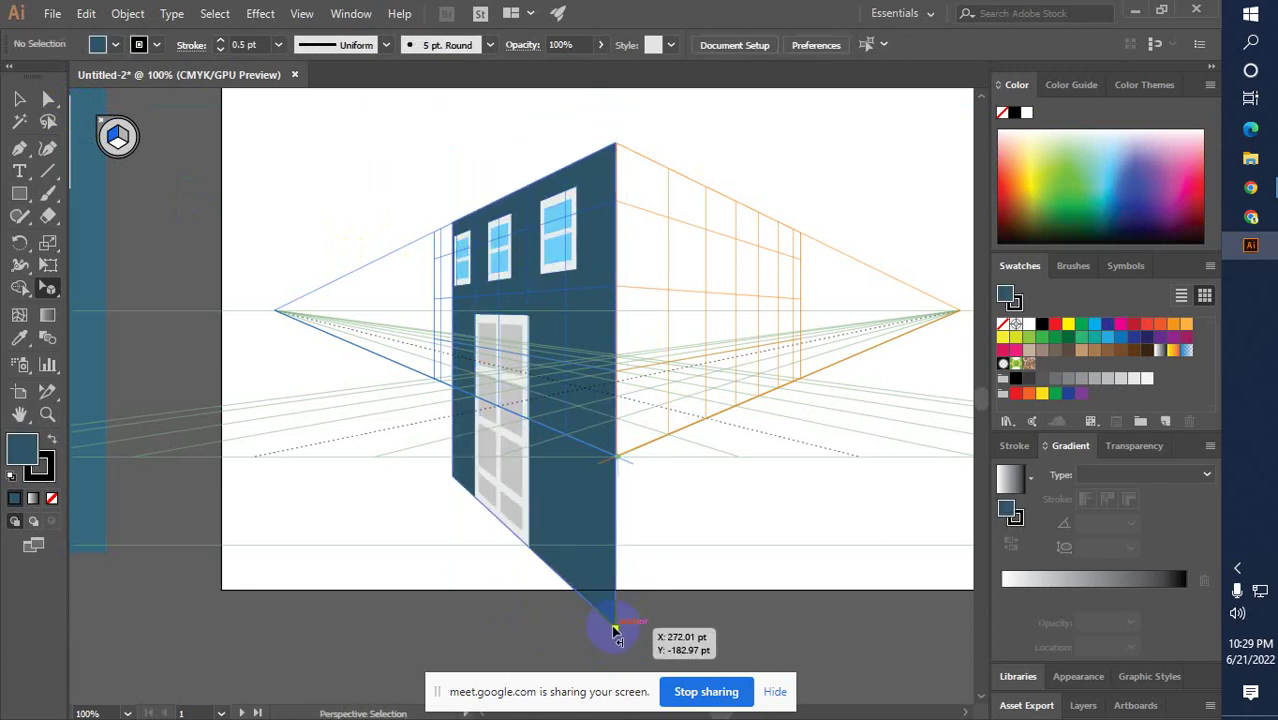
drag(617, 632, 628, 599)
click(627, 622)
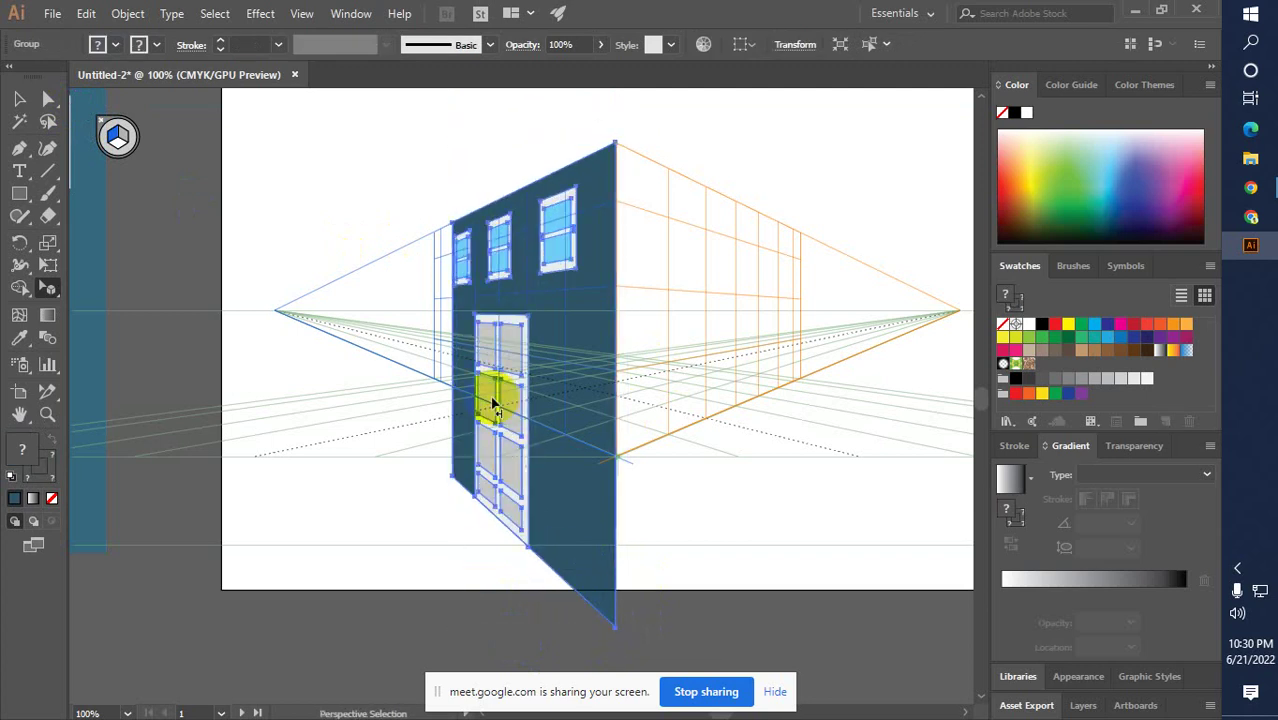
click(470, 330)
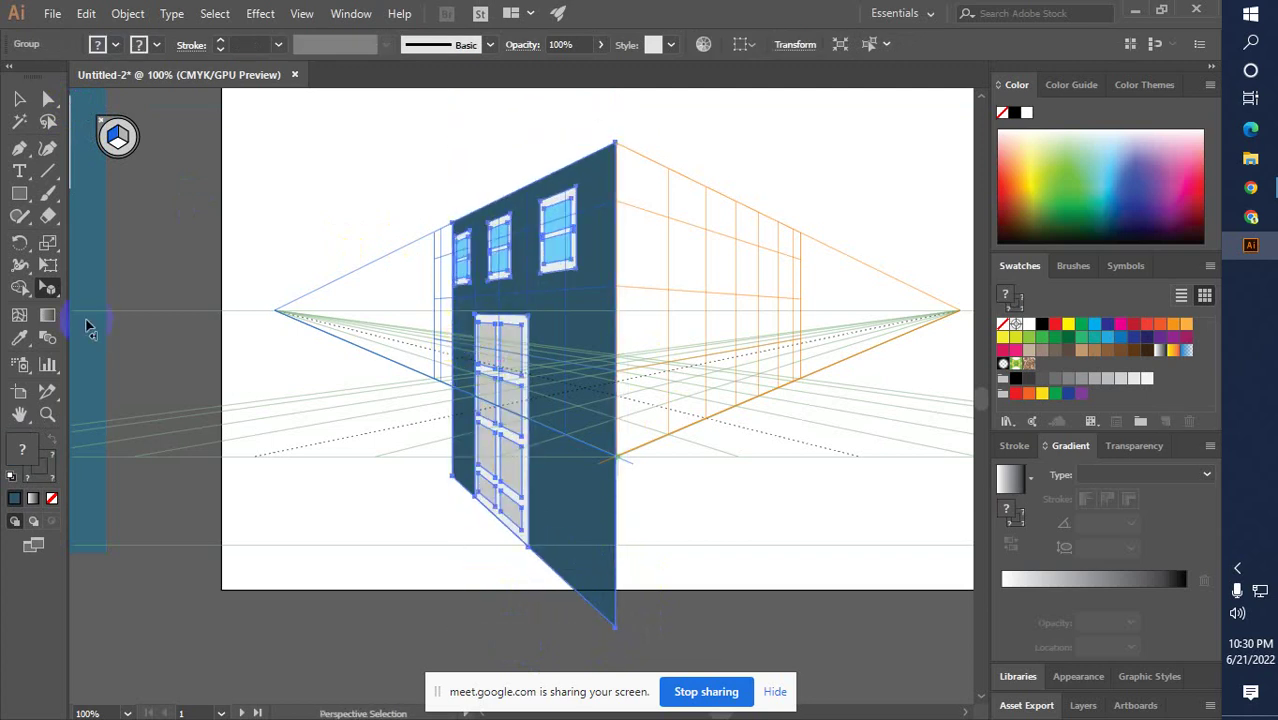
Hide the perspective grid and shorten the dark blue front from its lower corner with Perspective Selection
drag(37, 297, 100, 286)
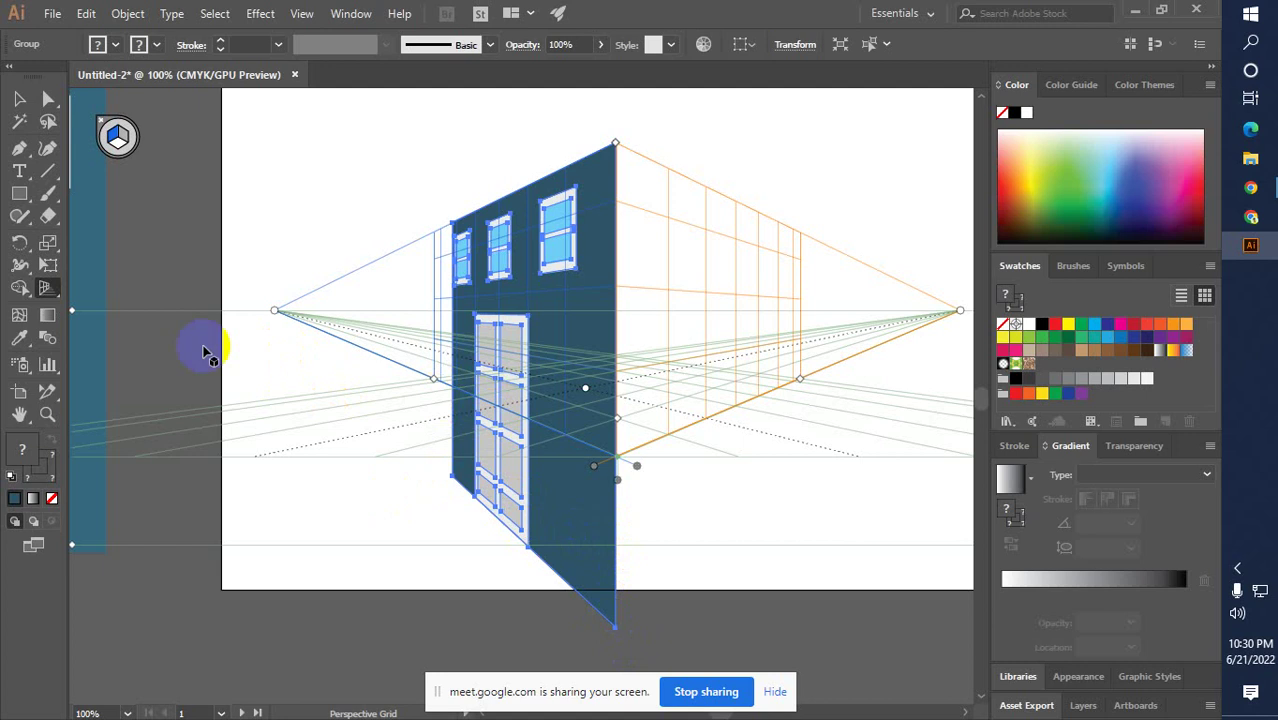
key(ctrl+shift+i)
drag(48, 291, 112, 314)
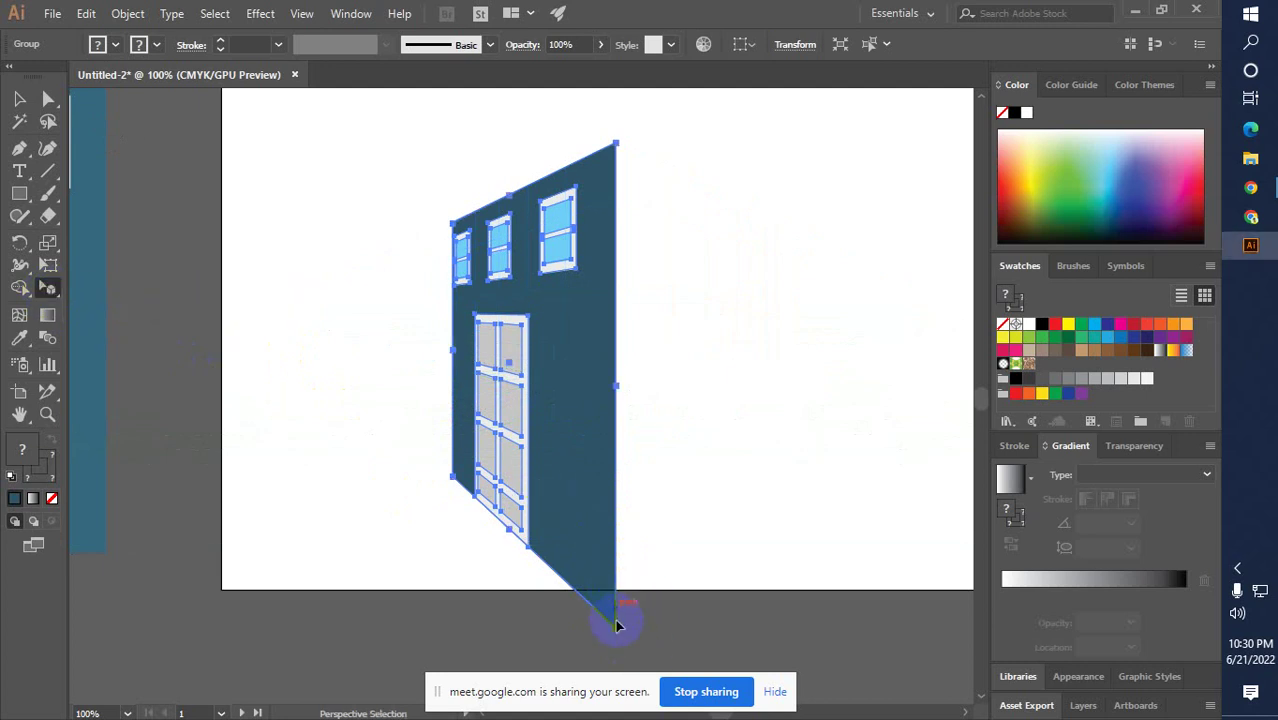
mouse_move(616, 625)
mouse_down()
mouse_move(611, 602)
mouse_move(617, 617)
mouse_up()
Show the grid again and resize the dark blue front to fill the left plane down to its base and out to its far edge
drag(46, 293, 115, 287)
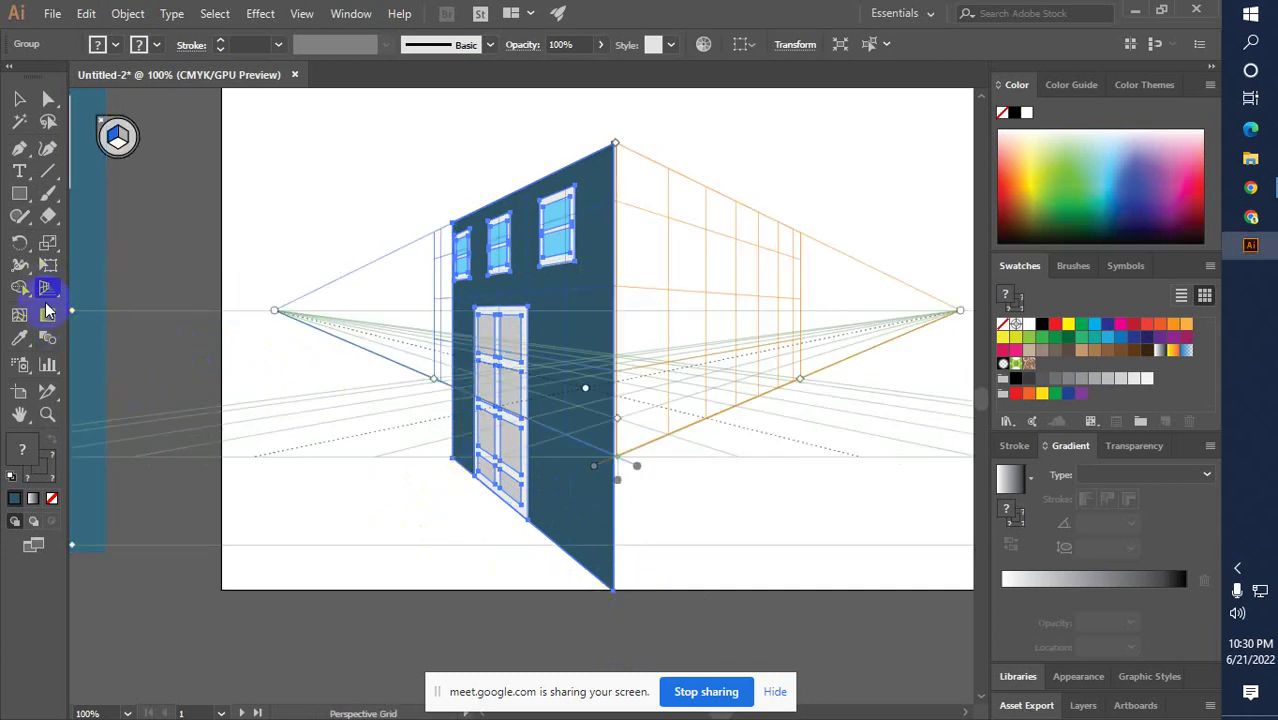
drag(38, 294, 90, 303)
drag(606, 593, 608, 462)
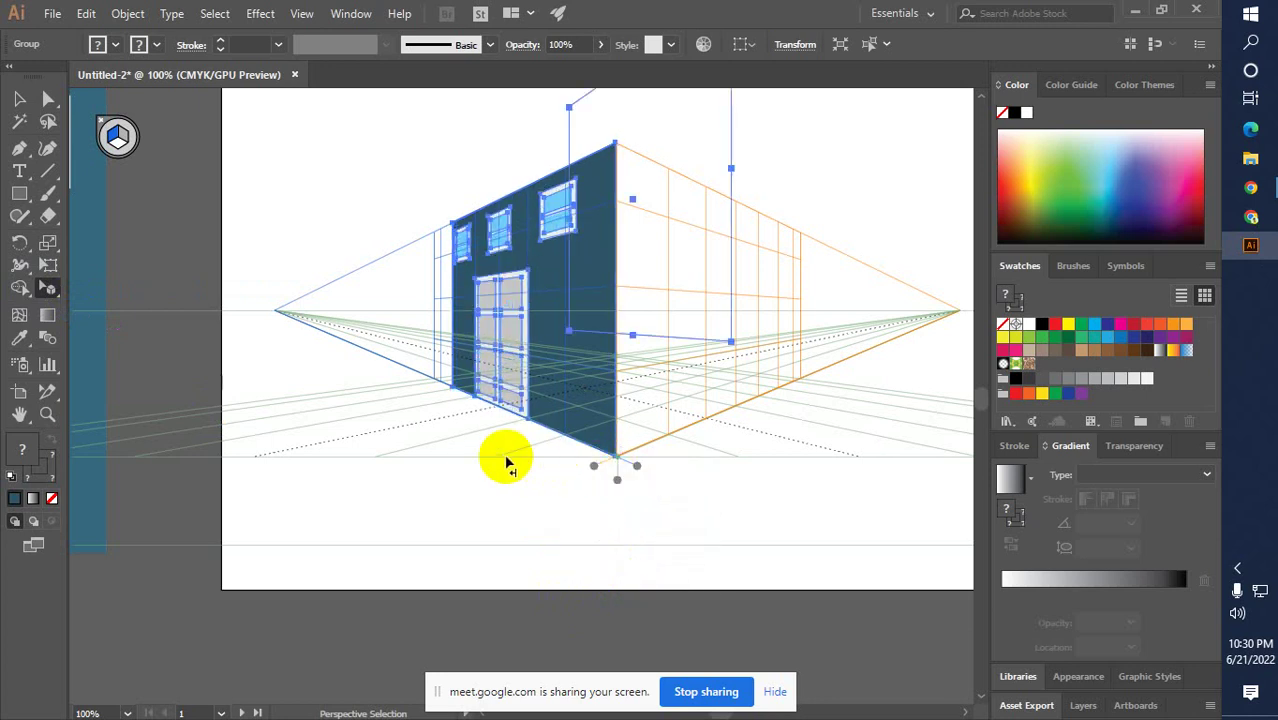
scroll(500, 440, up, 2)
mouse_move(447, 353)
mouse_down()
mouse_move(434, 352)
mouse_move(457, 358)
mouse_up()
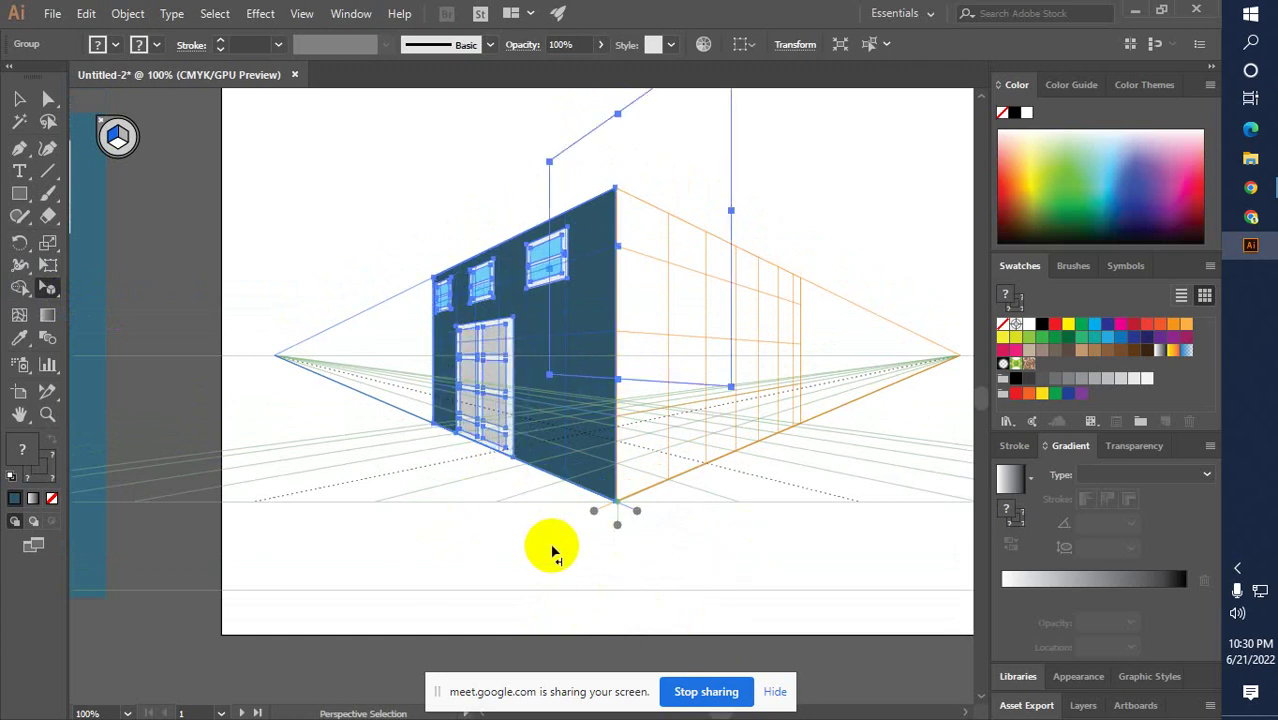
Try to place the lighter blue front on the perspective grid with the left plane active, and undo the placement
scroll(579, 428, up, 1)
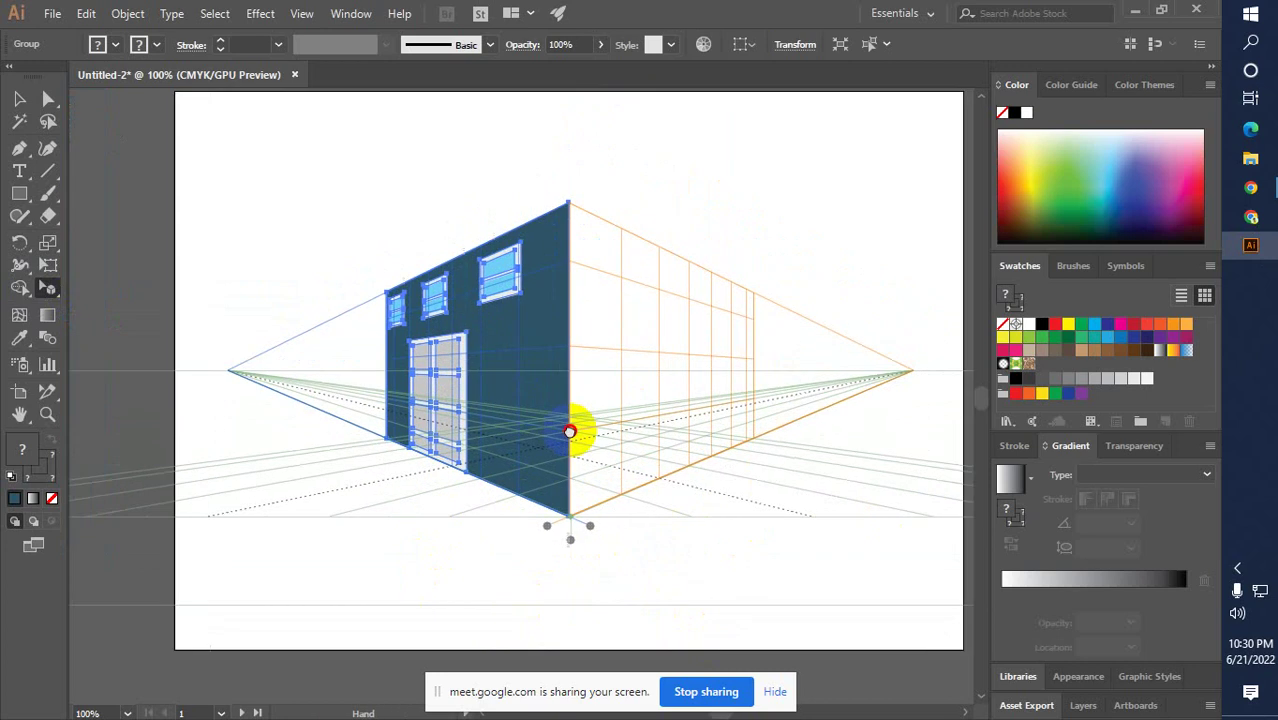
alt+click(538, 415)
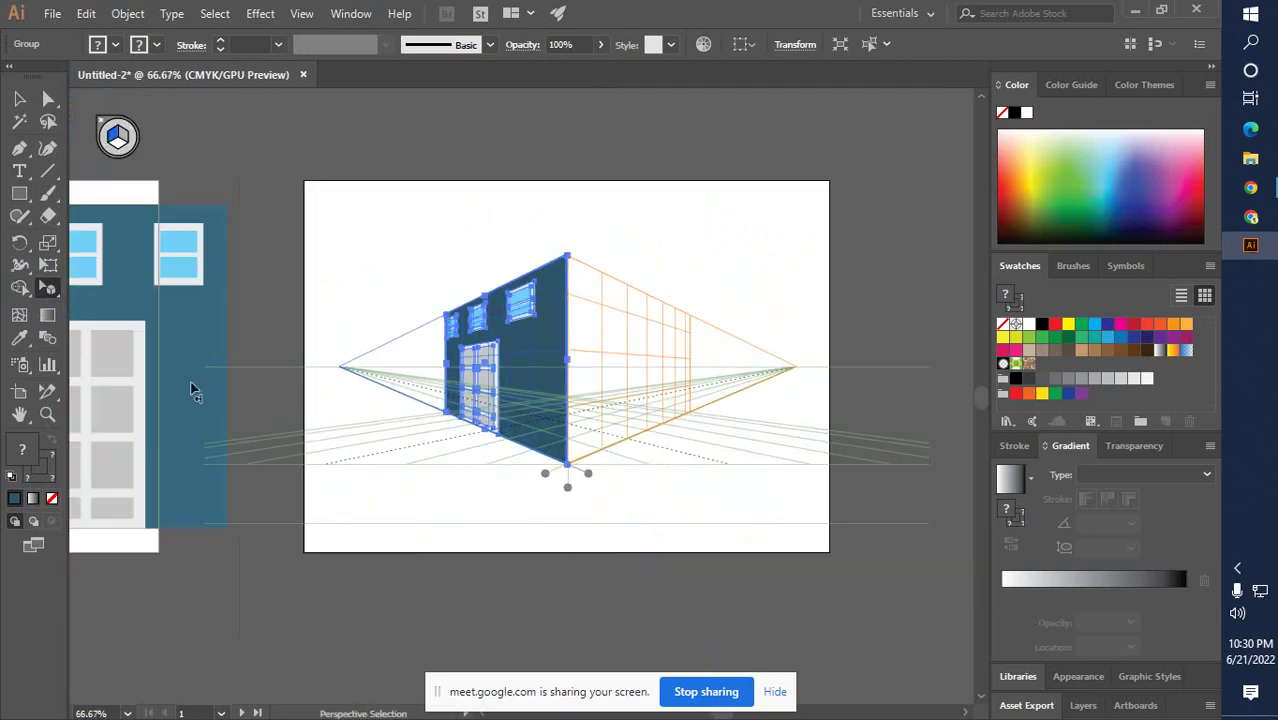
drag(160, 399, 590, 364)
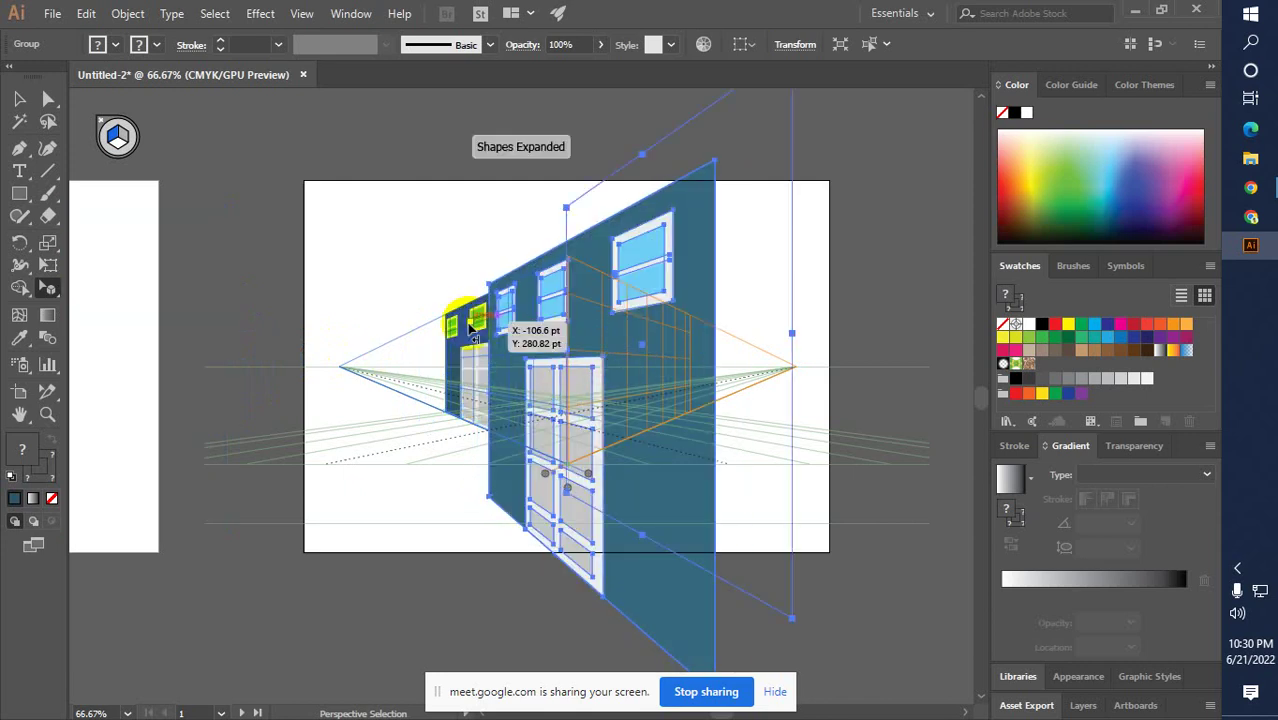
key(ctrl+z)
click(214, 208)
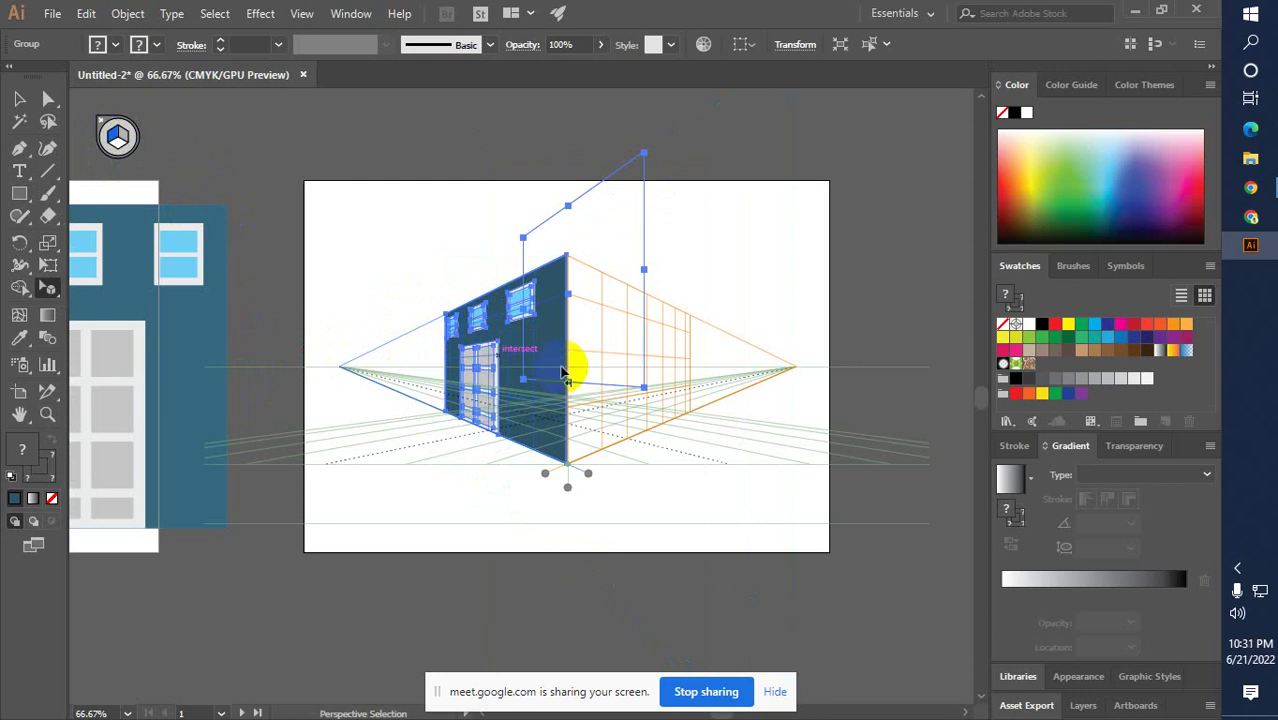
Place the lighter blue front on the right perspective plane, with its upper near corner meeting the dark front's top corner
click(610, 355)
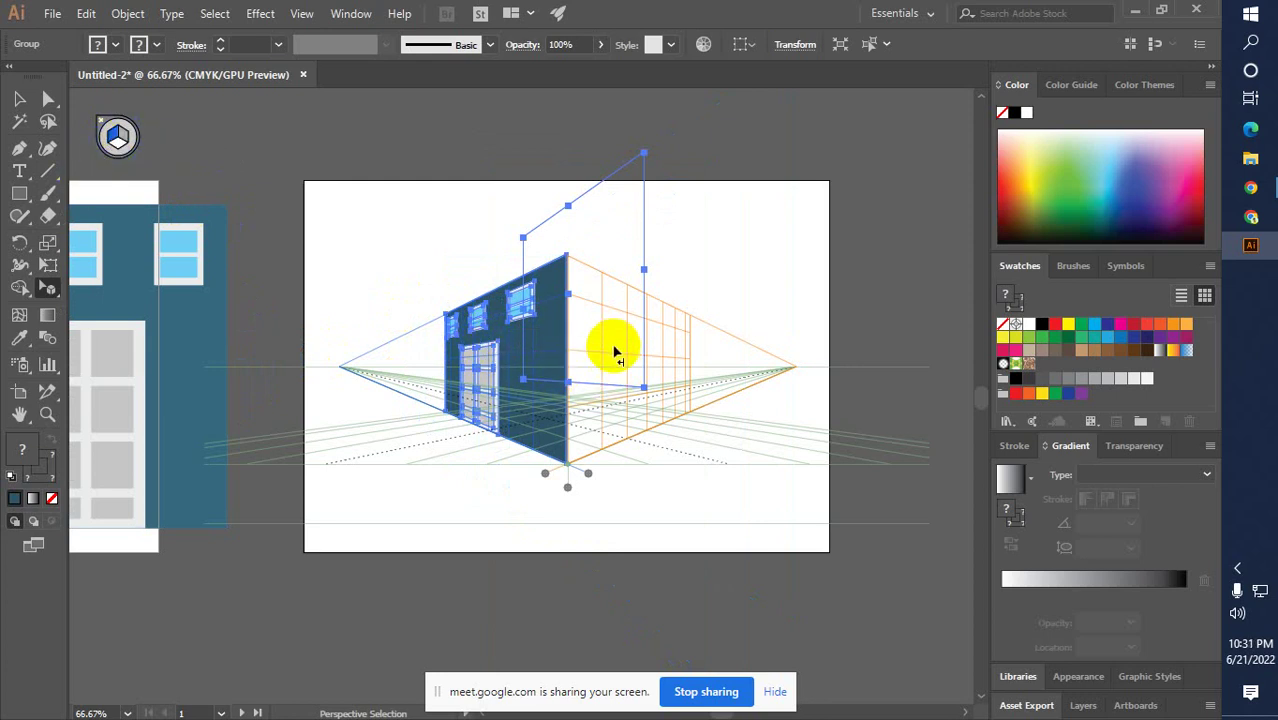
click(117, 138)
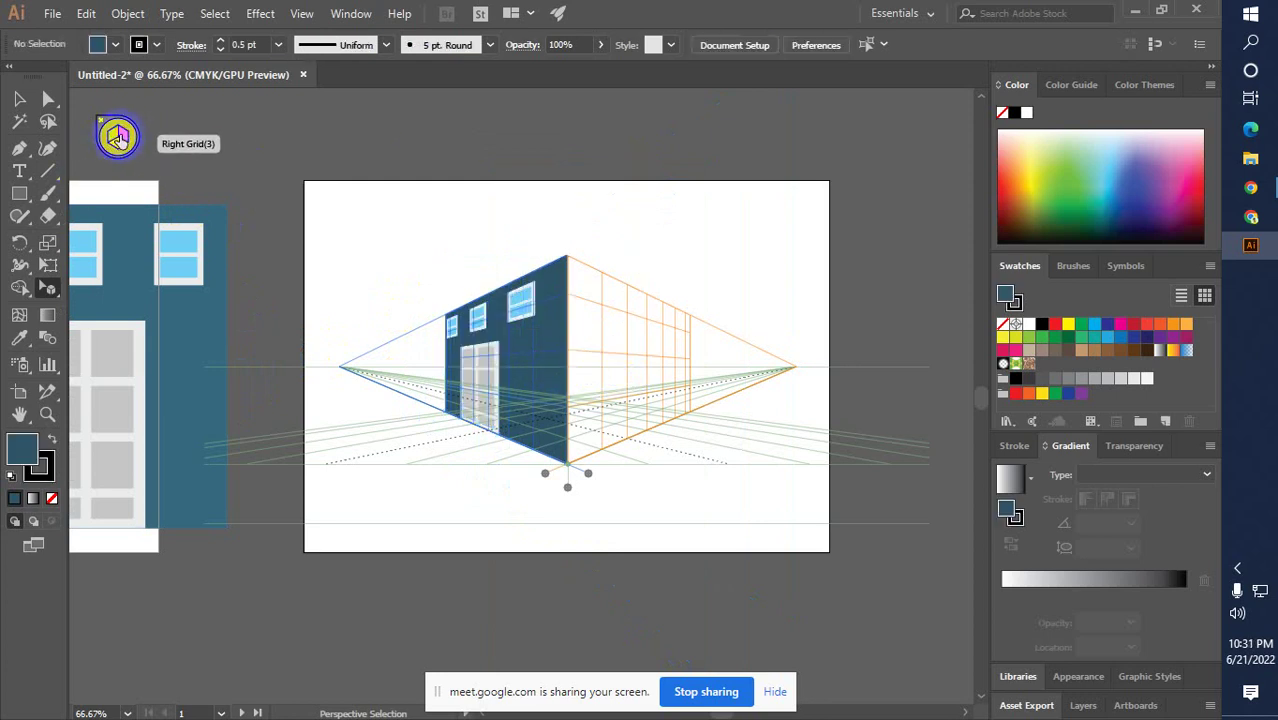
click(128, 372)
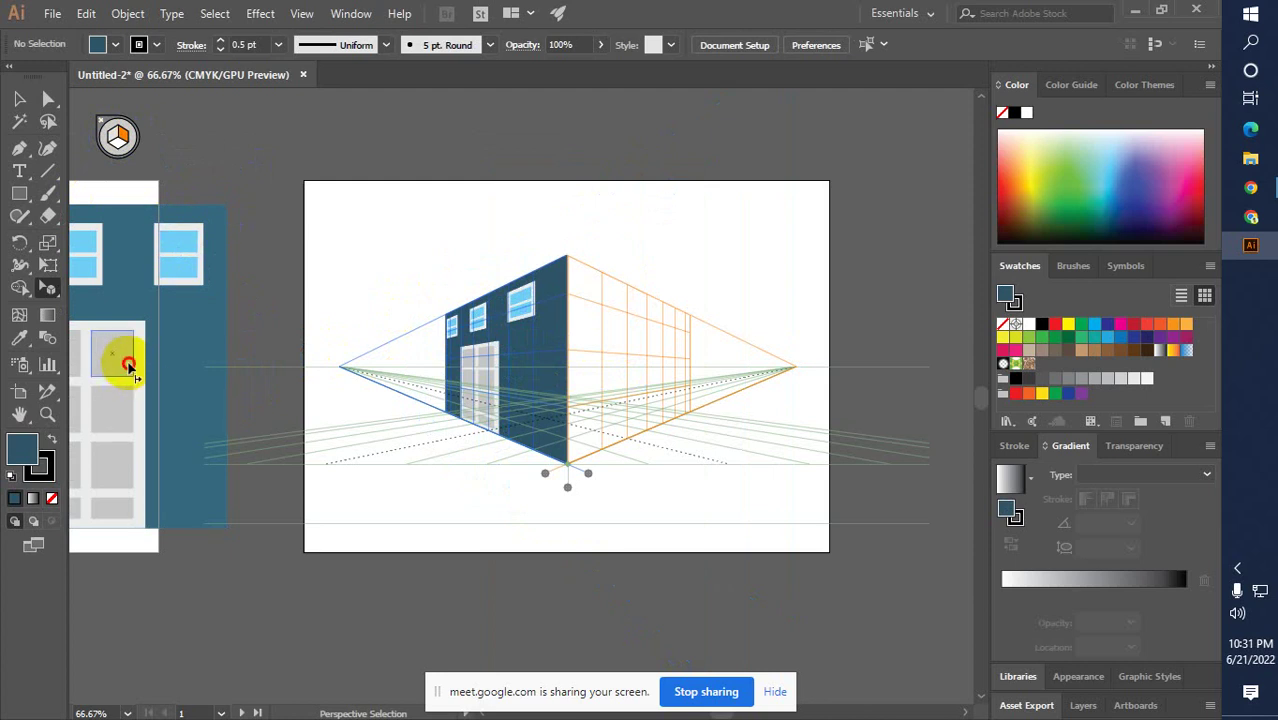
drag(129, 368, 665, 357)
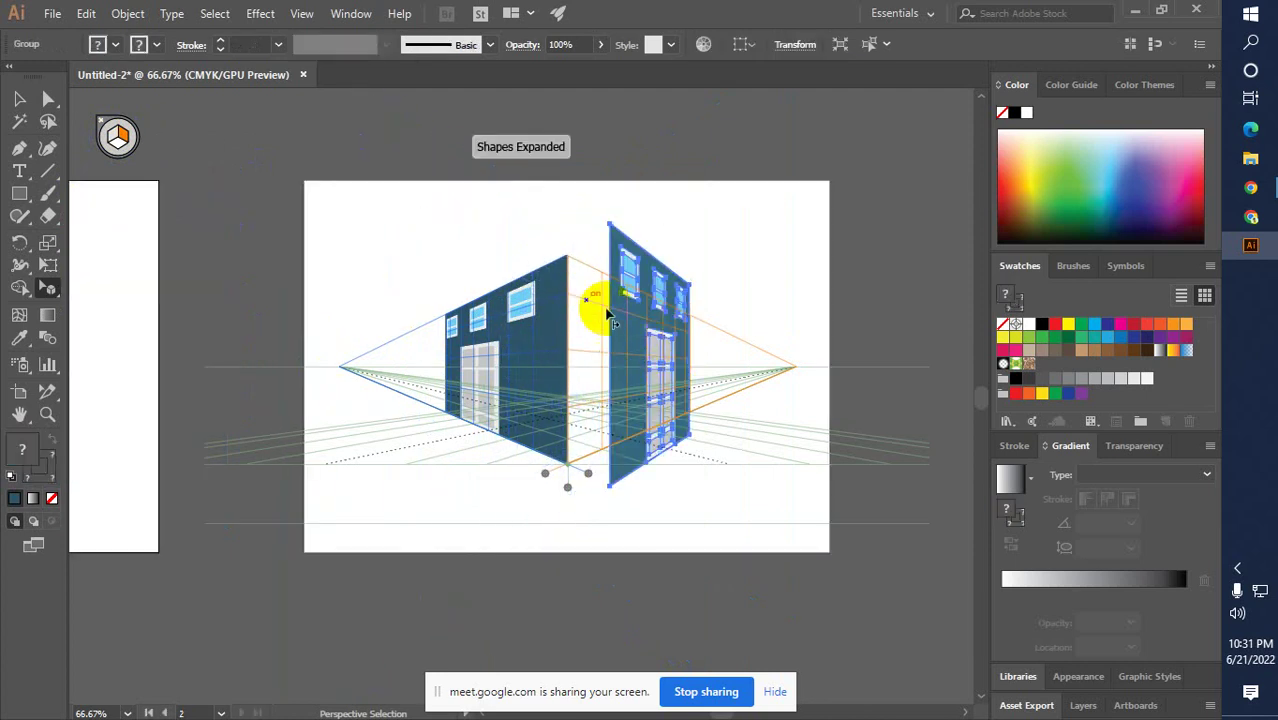
key(ctrl+equal)
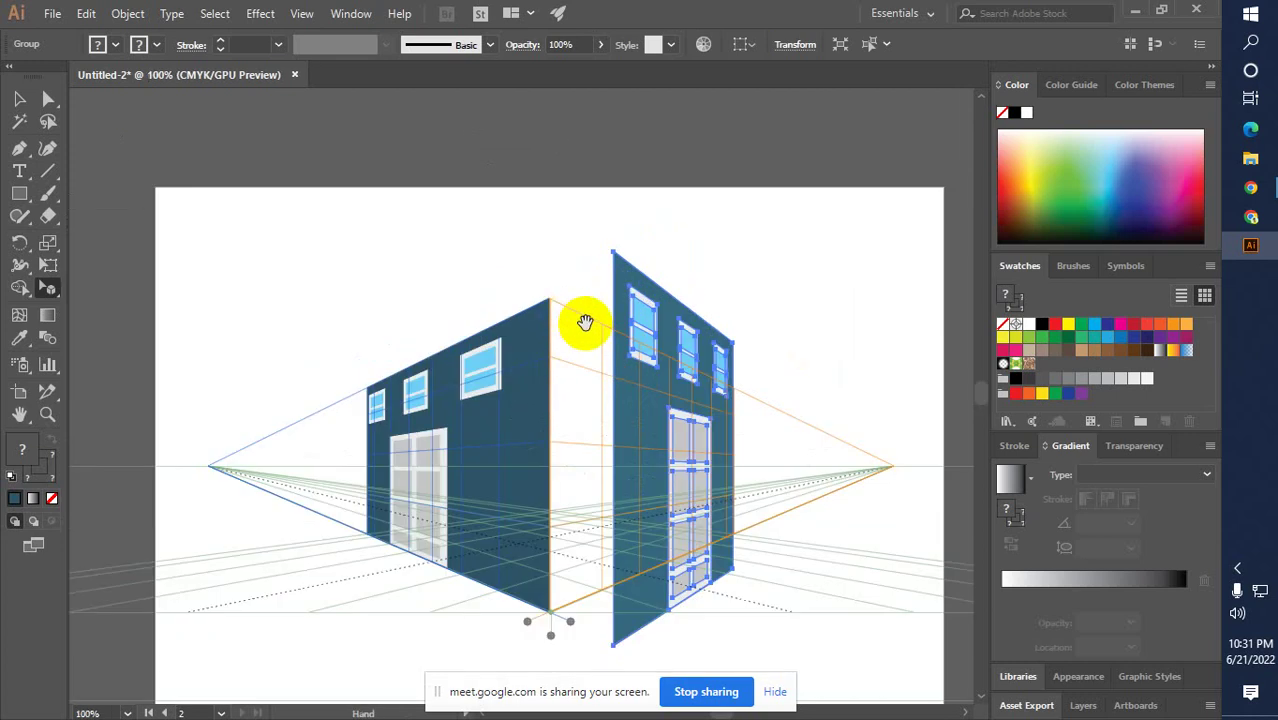
drag(549, 230, 547, 206)
drag(572, 148, 512, 200)
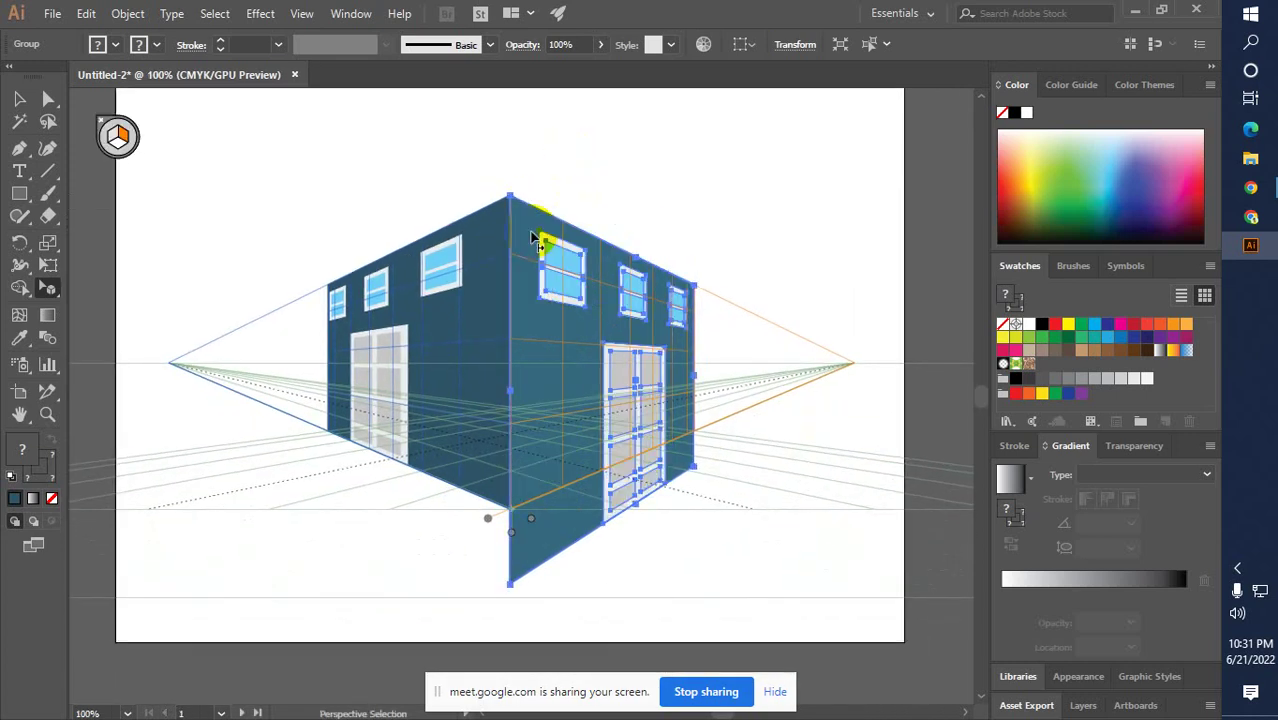
Resize the lighter blue front from its lower and upper near corners until it fits the right plane's base and top edges
drag(511, 586, 531, 518)
click(508, 120)
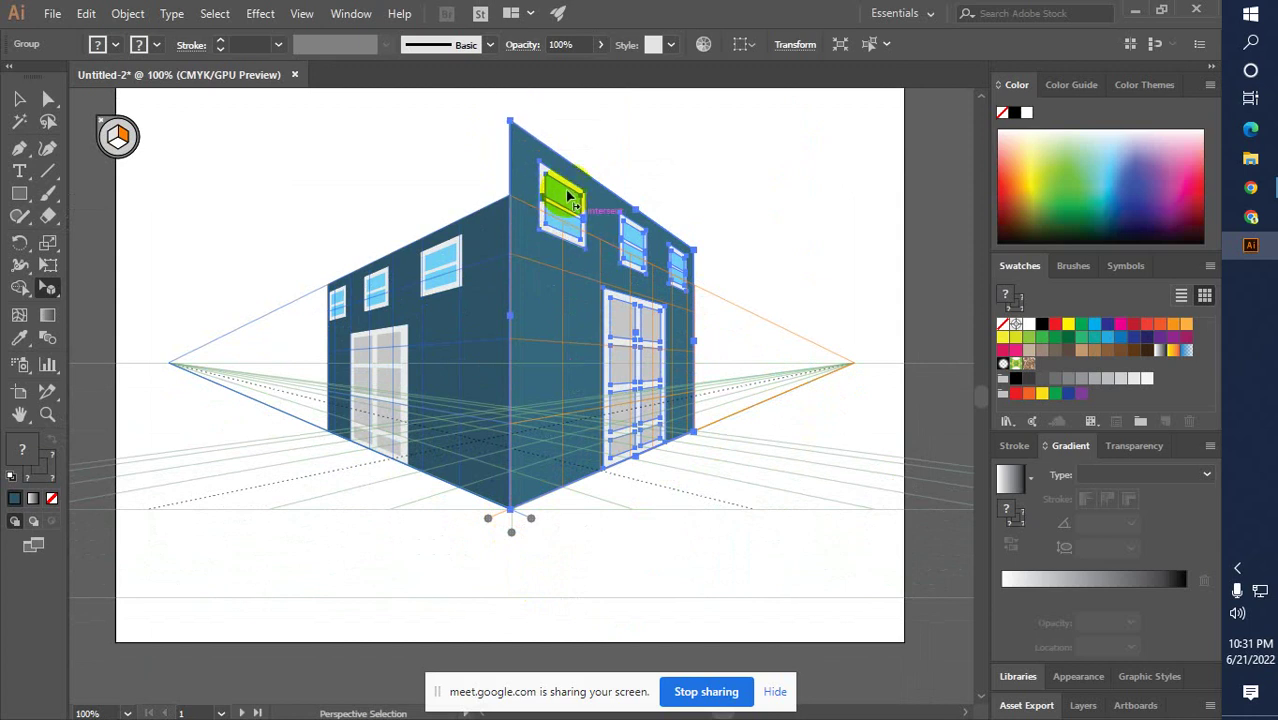
click(509, 126)
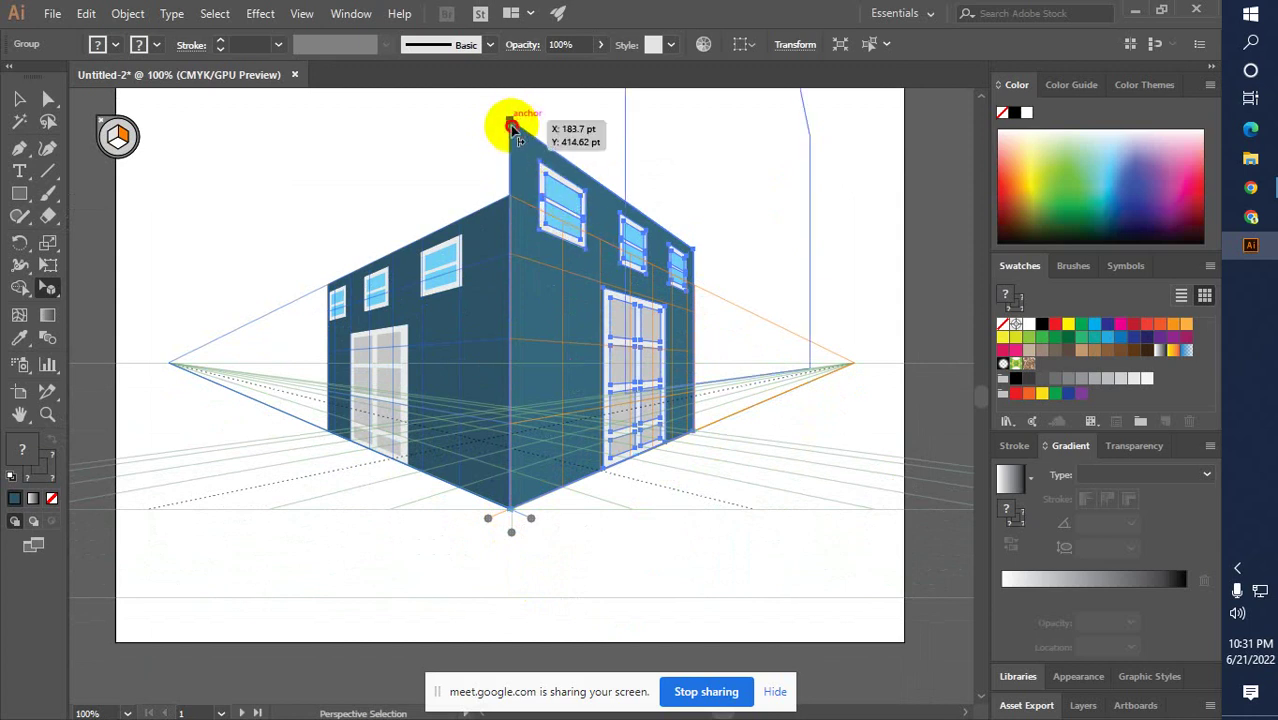
drag(513, 148, 511, 196)
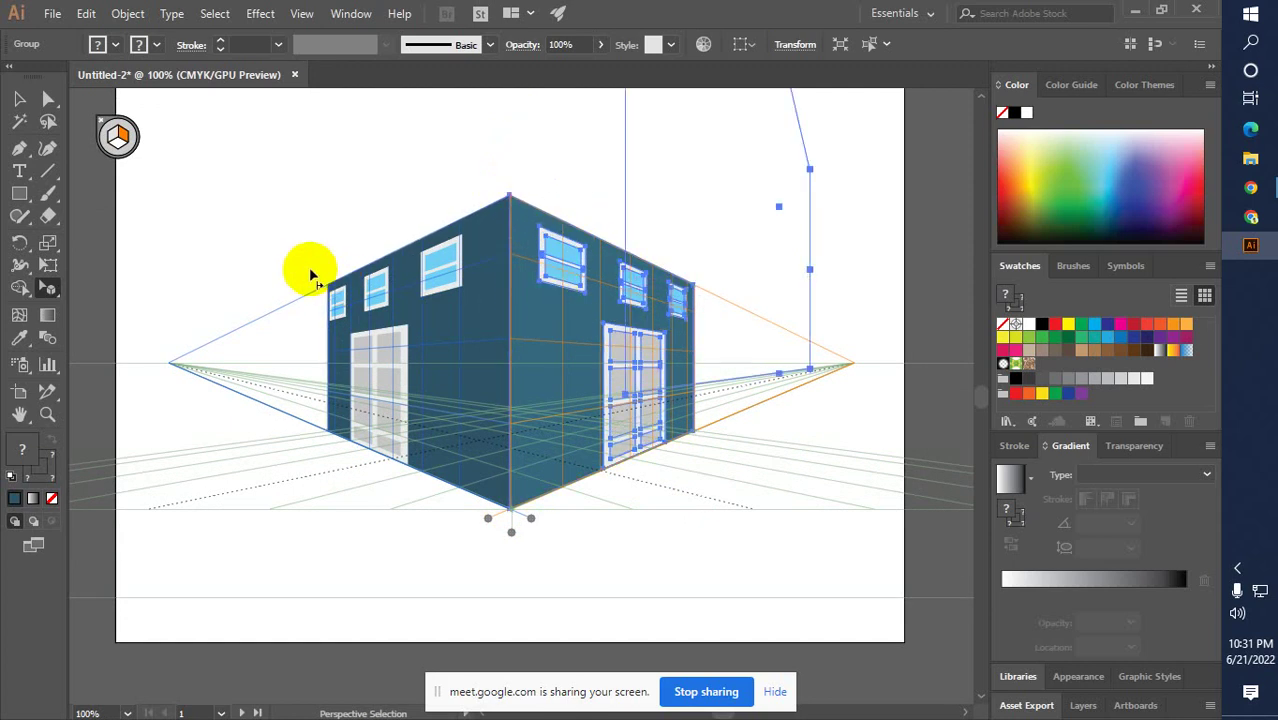
Hide the perspective grid and deselect the finished building
click(40, 153)
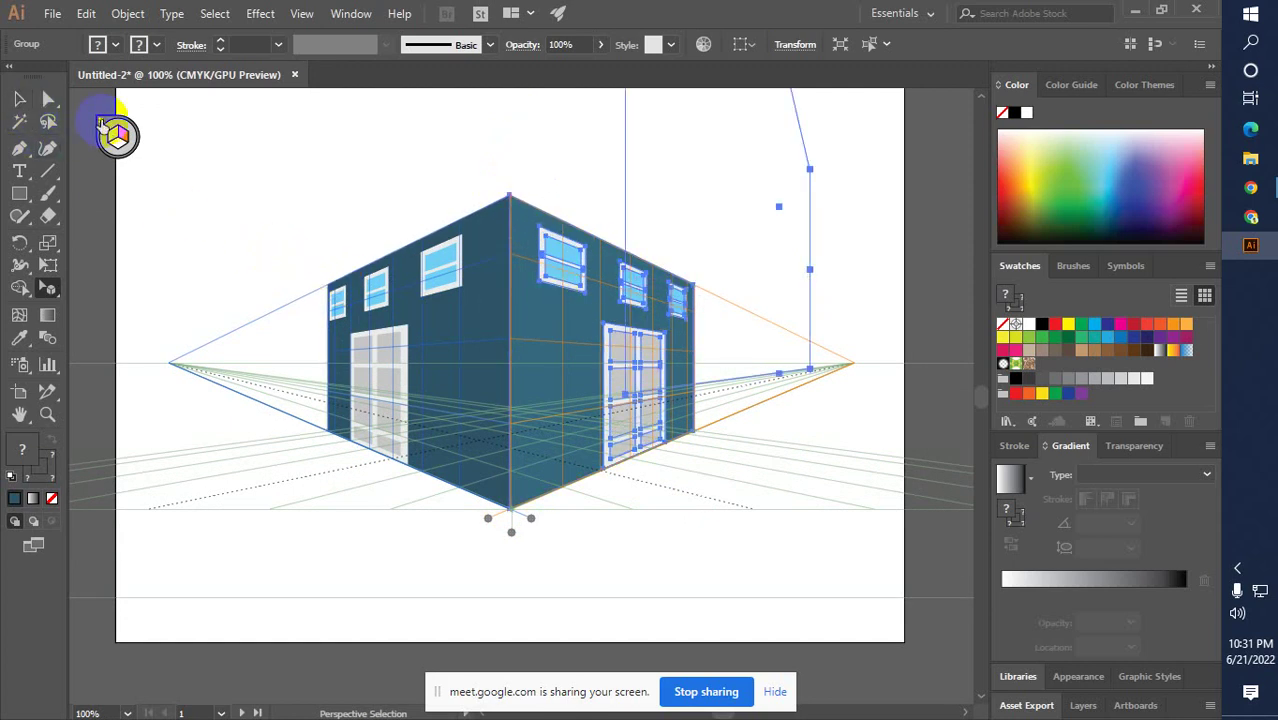
click(105, 125)
click(19, 99)
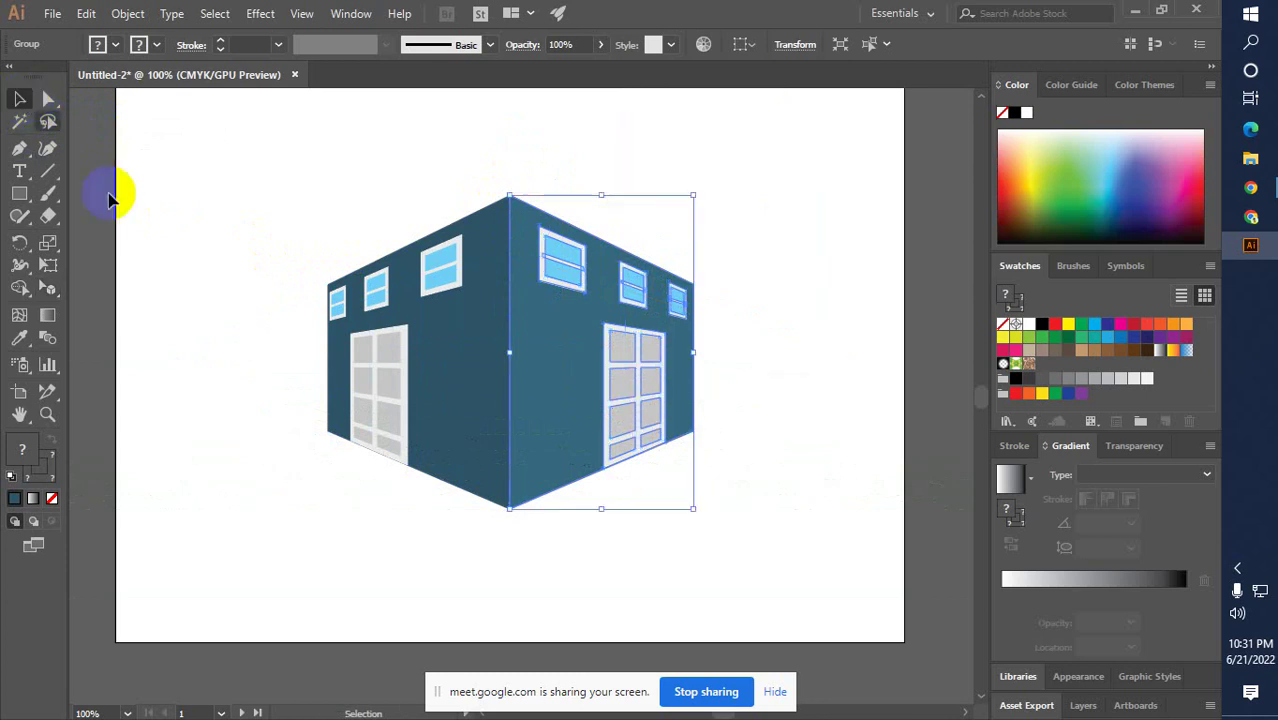
click(112, 238)
key(a)
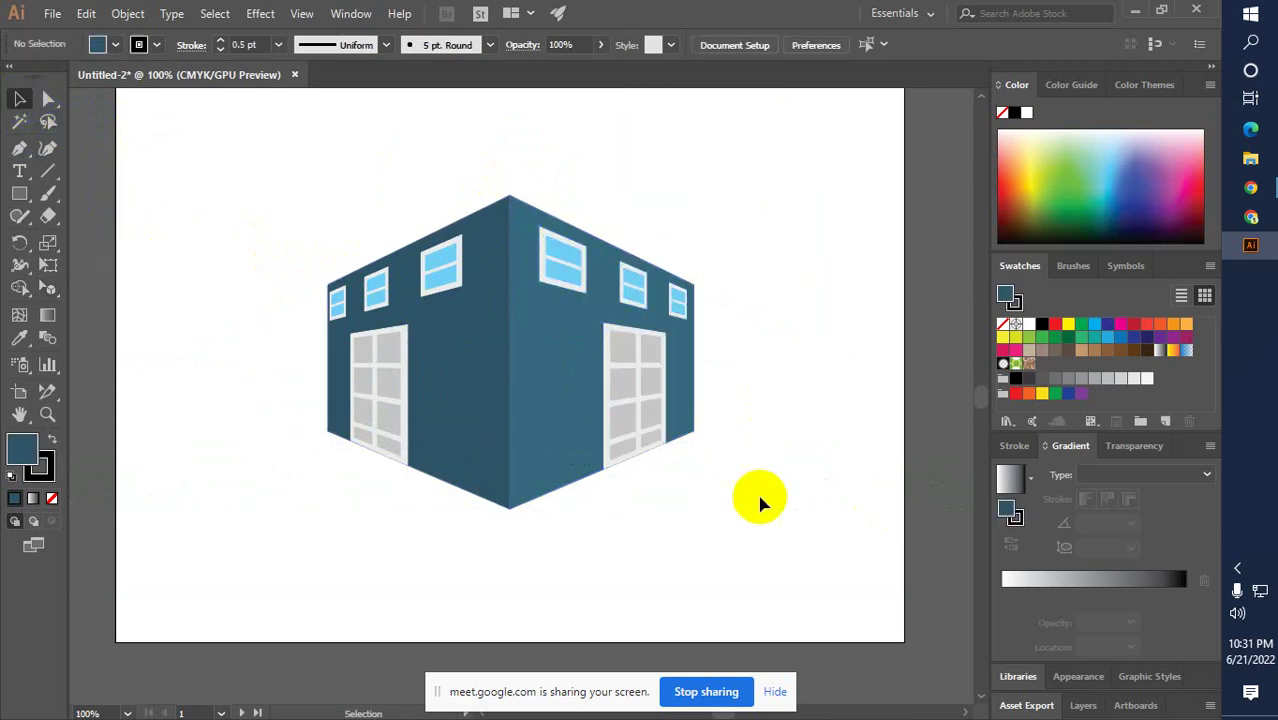
Select both fronts of the perspective building and delete them from the artboard
ctrl+alt+click(665, 531)
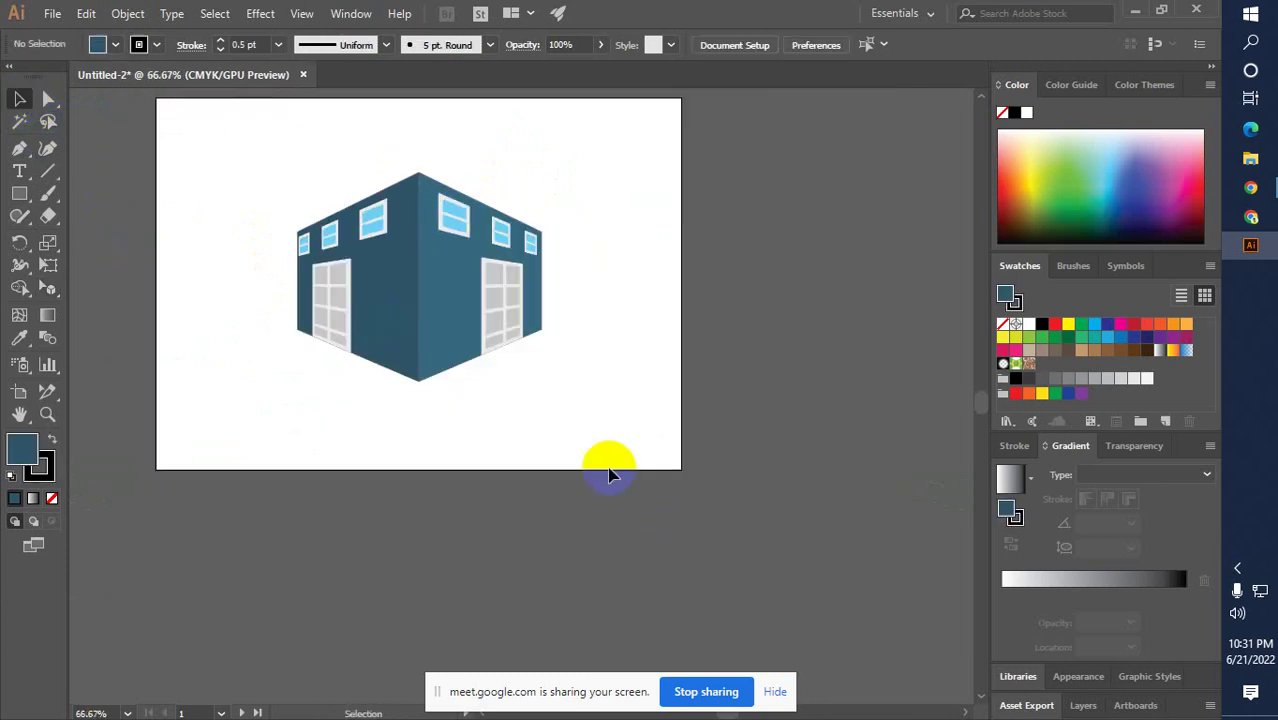
ctrl+alt+click(505, 408)
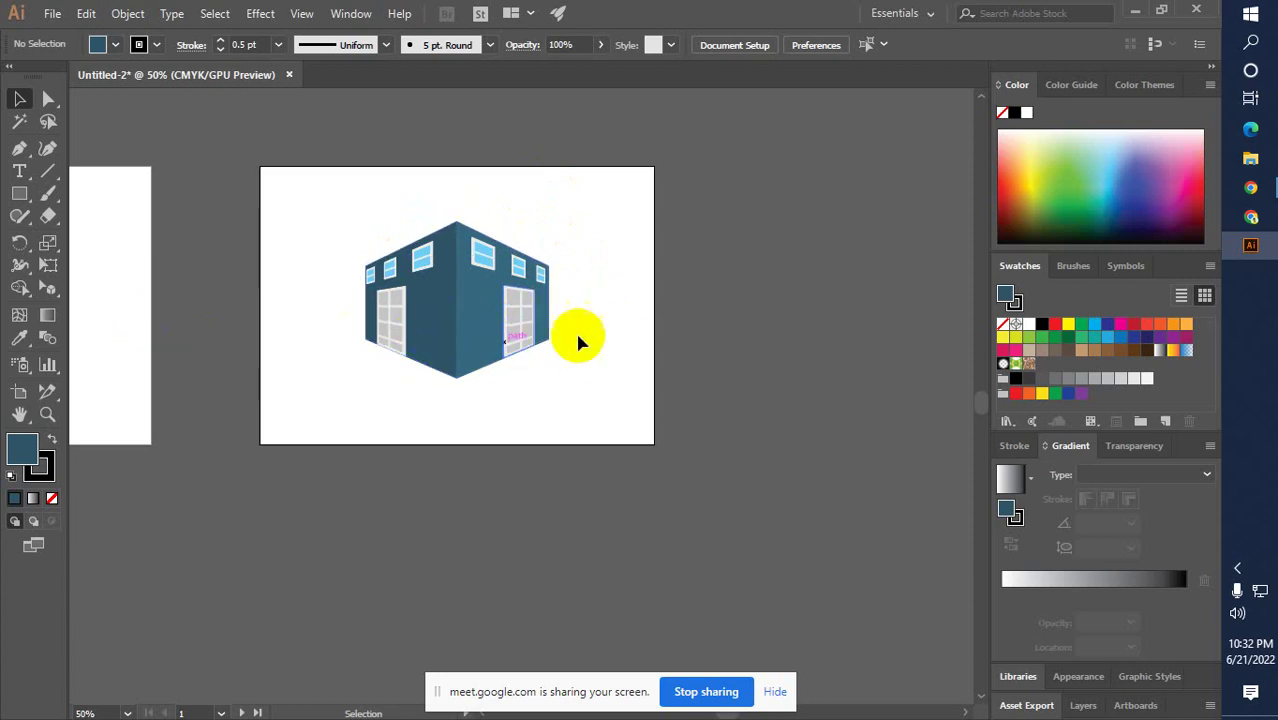
drag(597, 396, 357, 362)
click(653, 436)
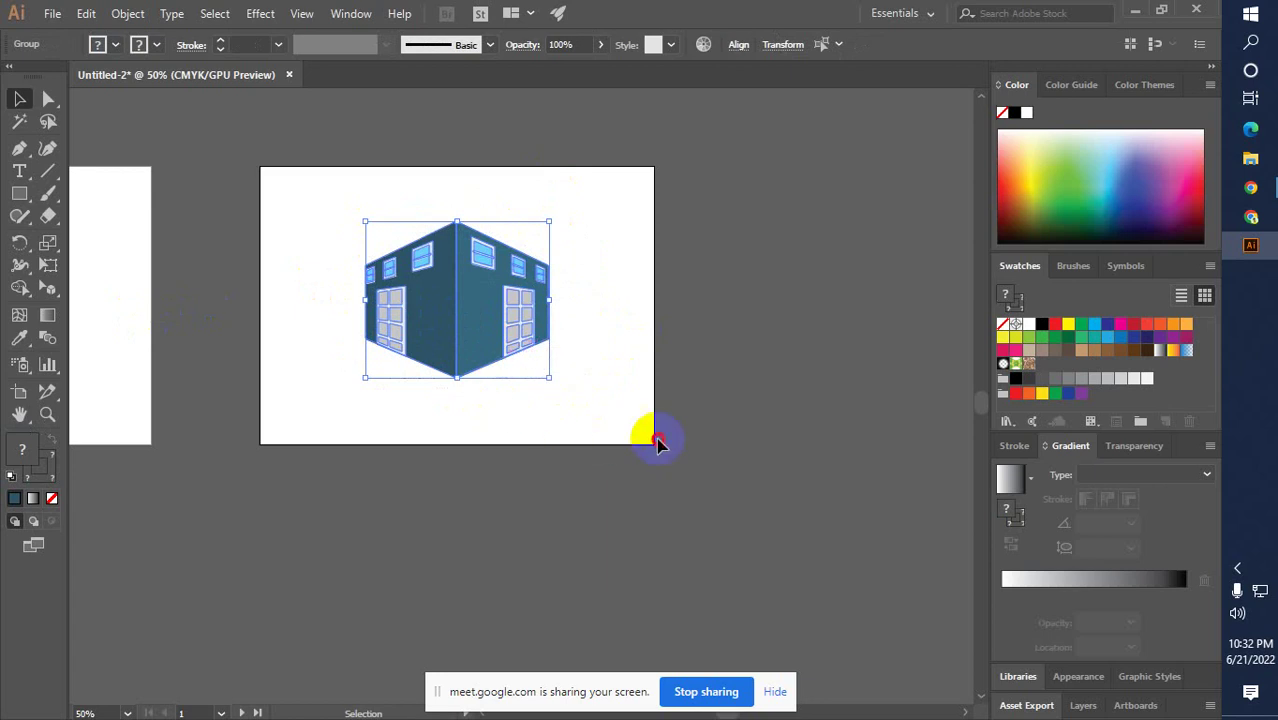
click(479, 314)
key(Delete)
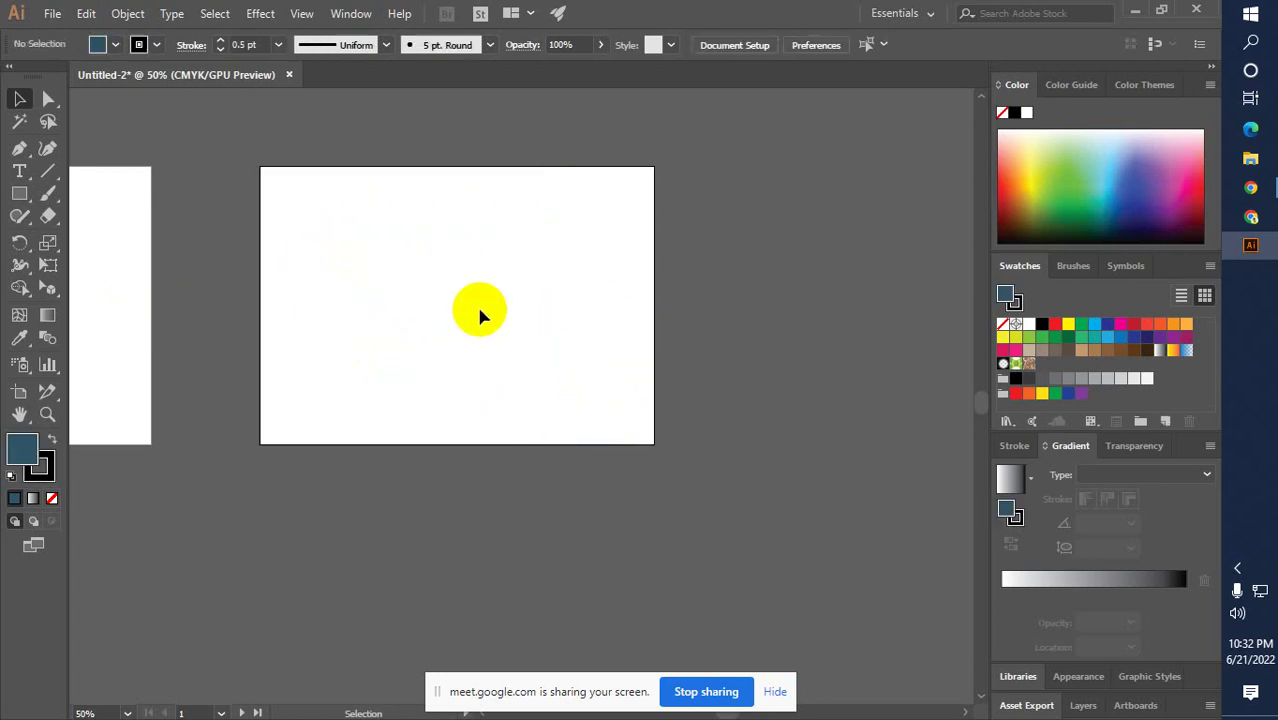
Delete the emptied artboard named Artboard 1
click(19, 391)
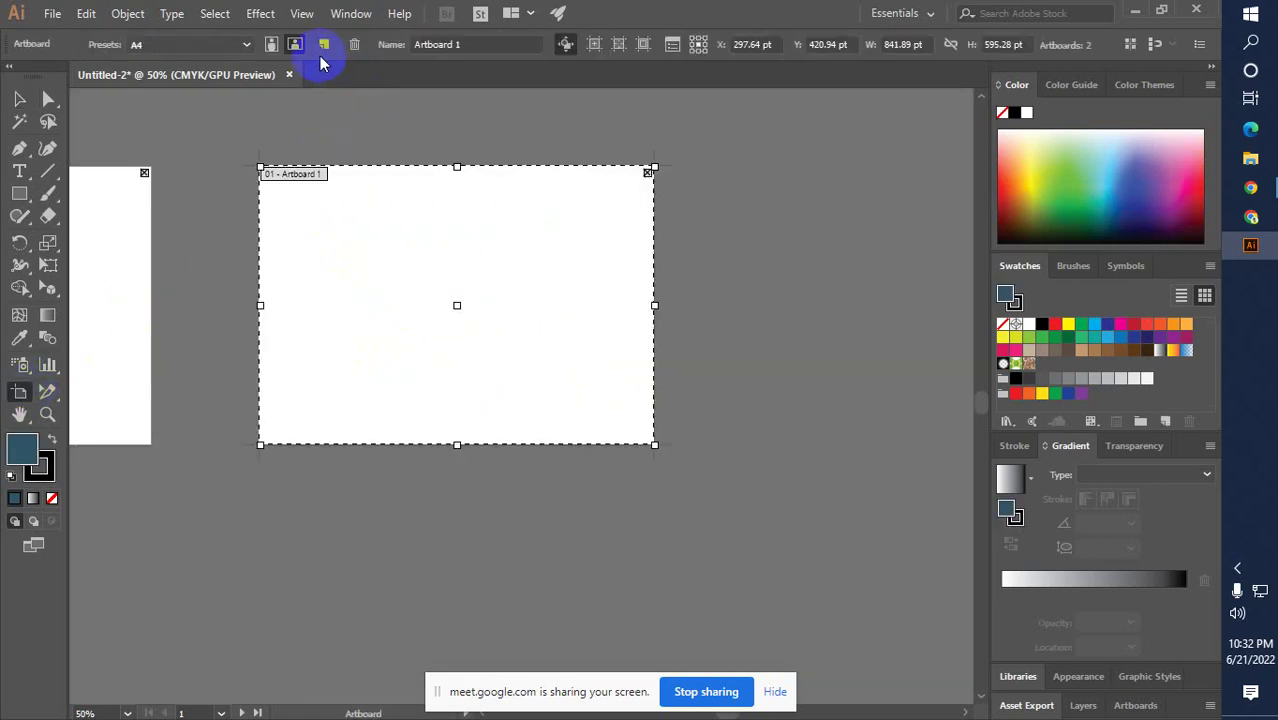
click(360, 46)
click(19, 98)
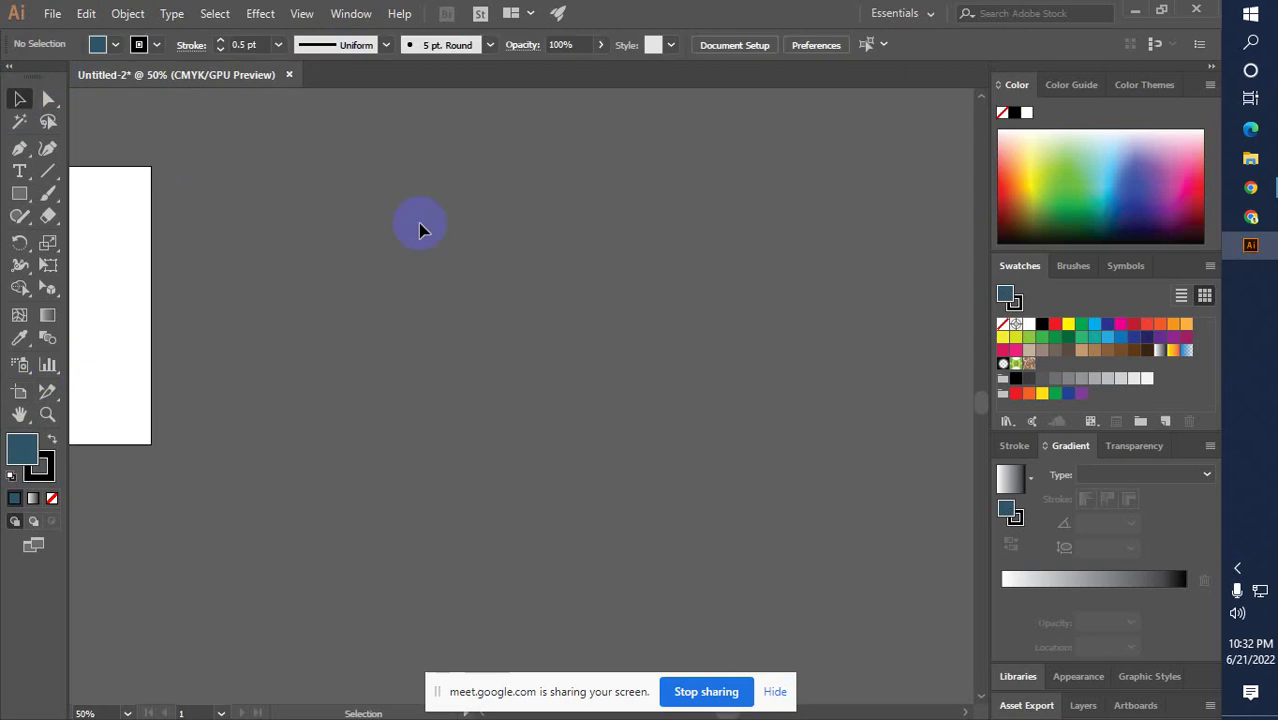
Try to bring the perspective grid over the remaining artboard by extending its left vanishing point, and hide the grid
scroll(618, 396, left, 5)
click(507, 384)
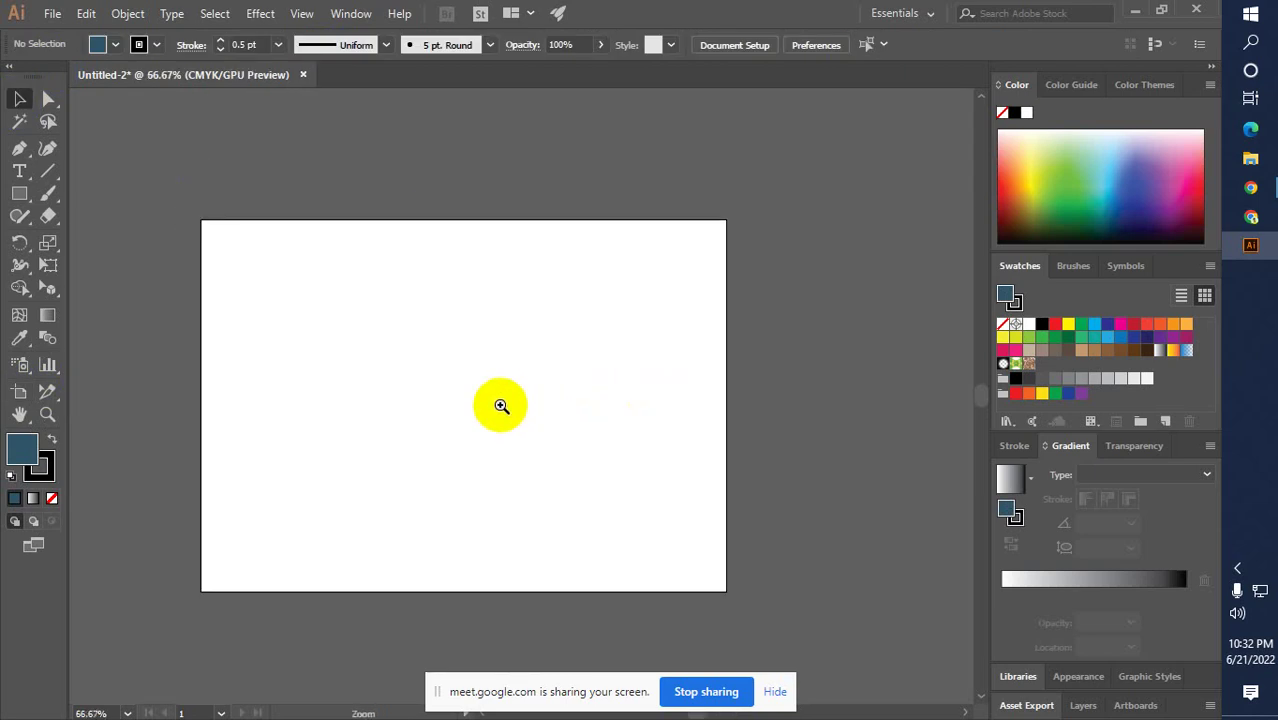
click(498, 404)
drag(516, 409, 545, 399)
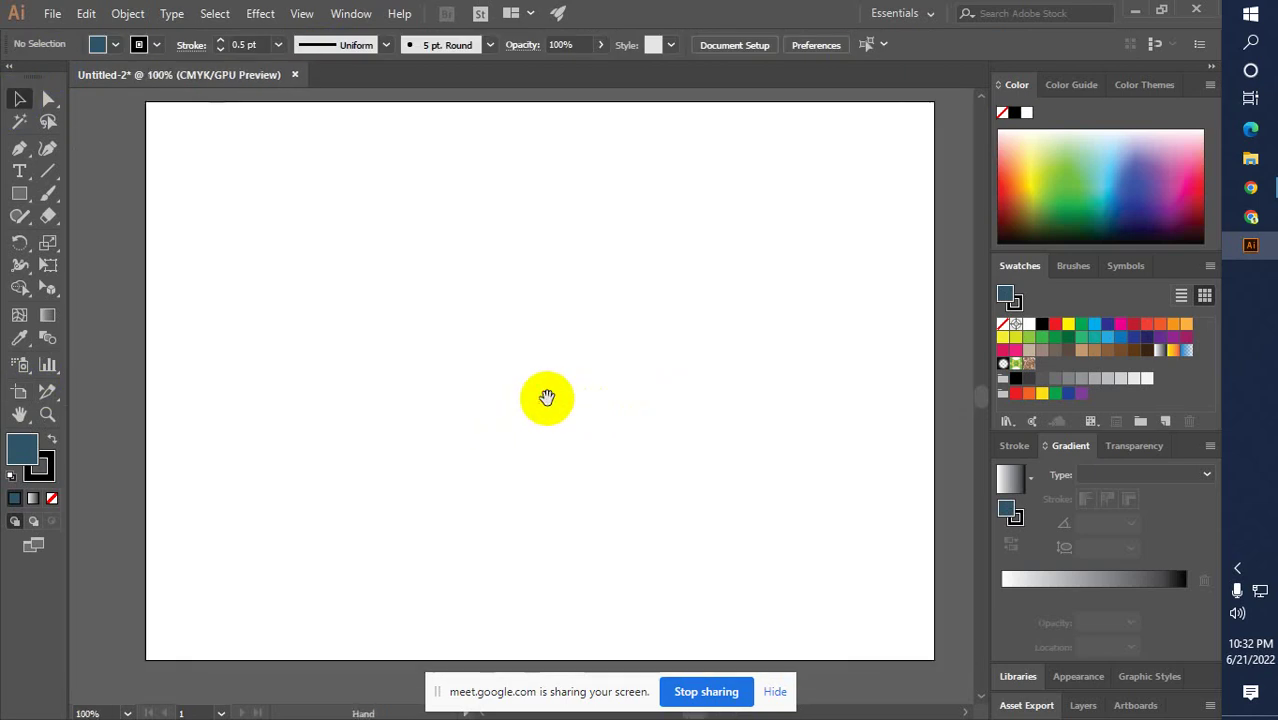
click(498, 364)
drag(511, 374, 488, 354)
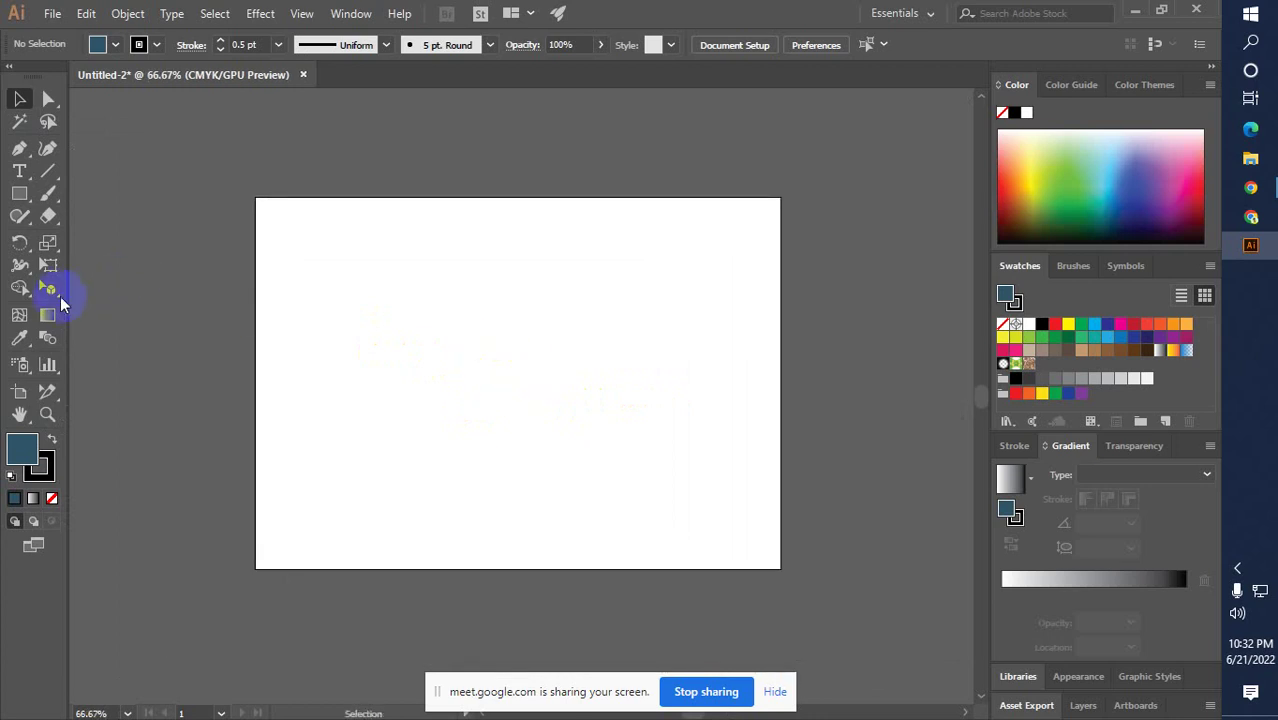
drag(50, 297, 108, 286)
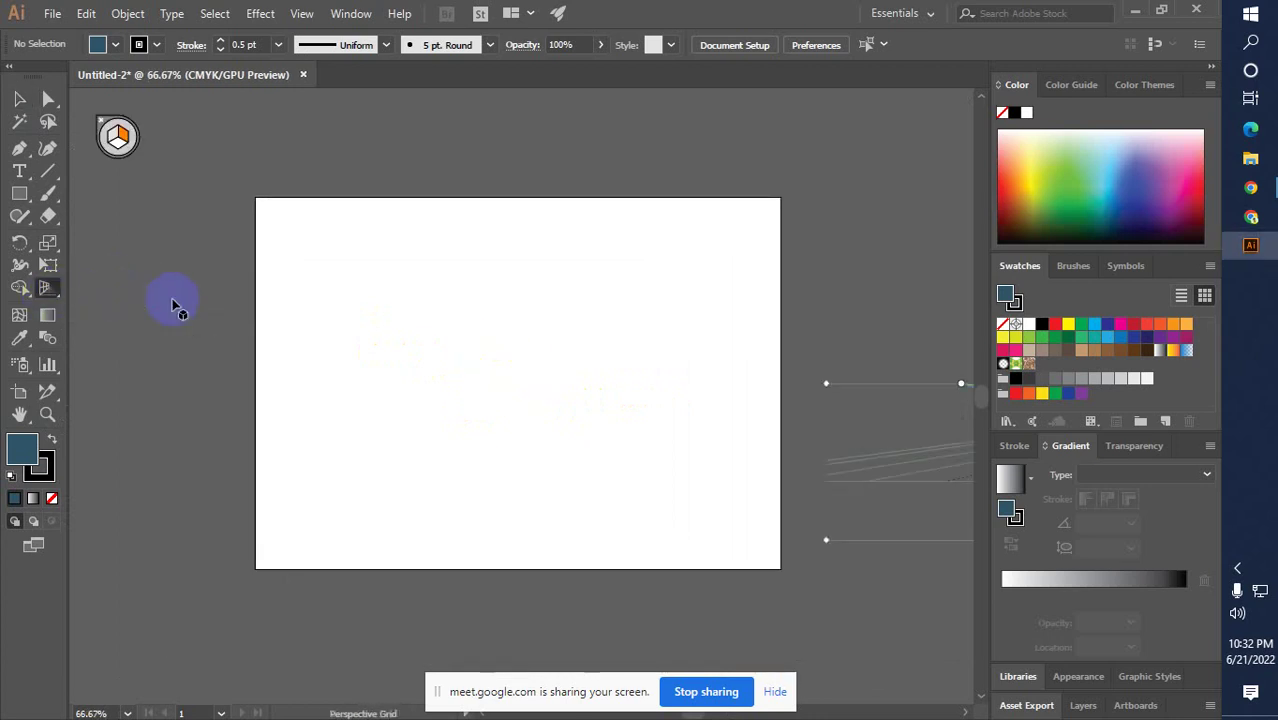
click(856, 408)
drag(902, 390, 422, 379)
click(927, 428)
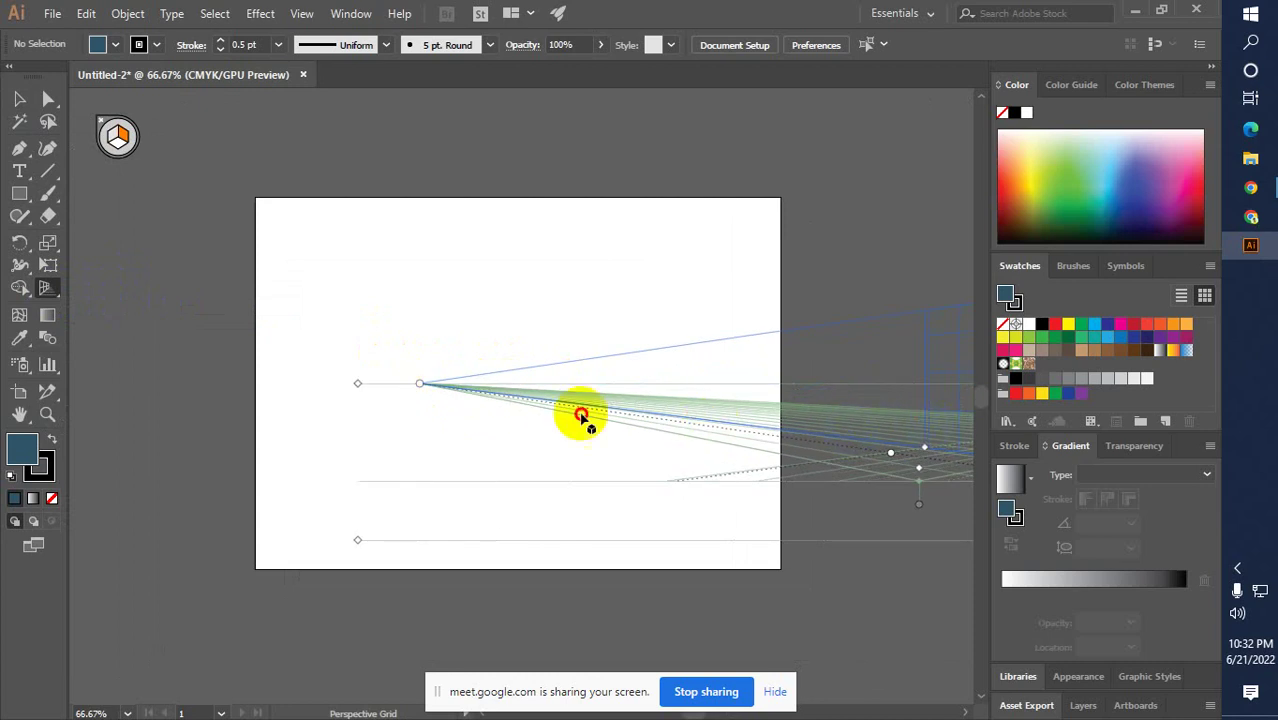
click(100, 120)
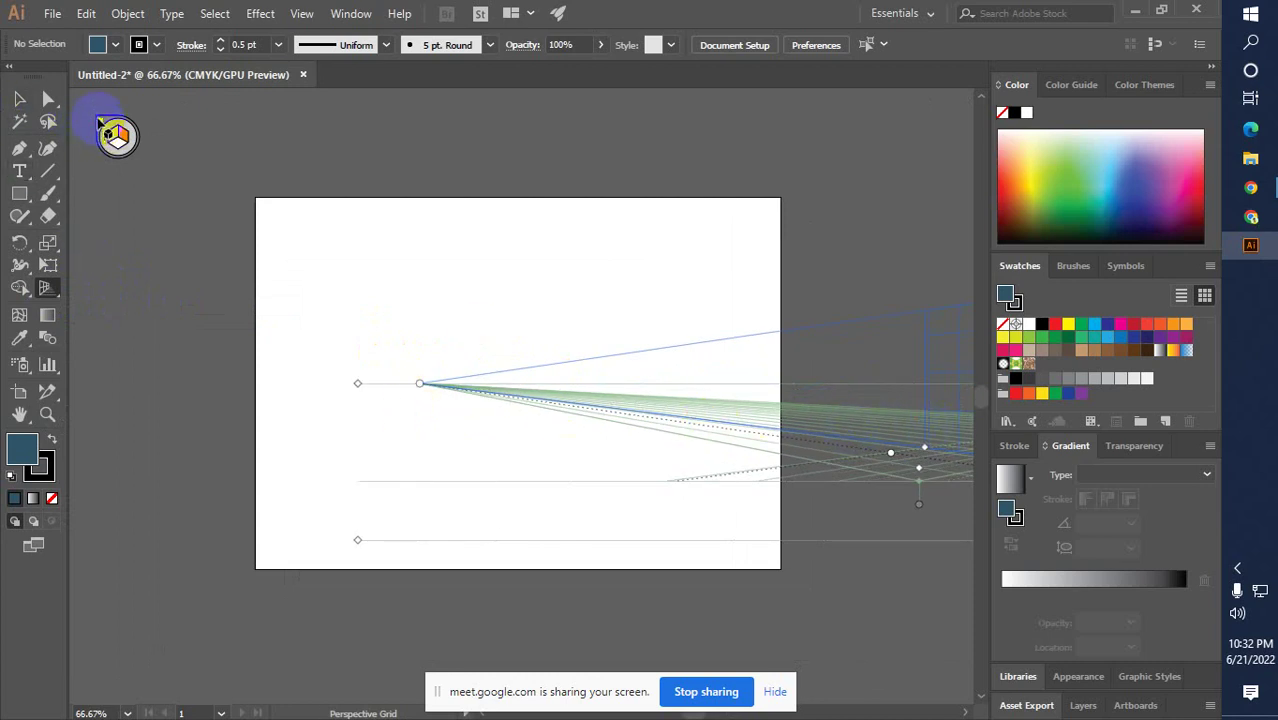
click(101, 120)
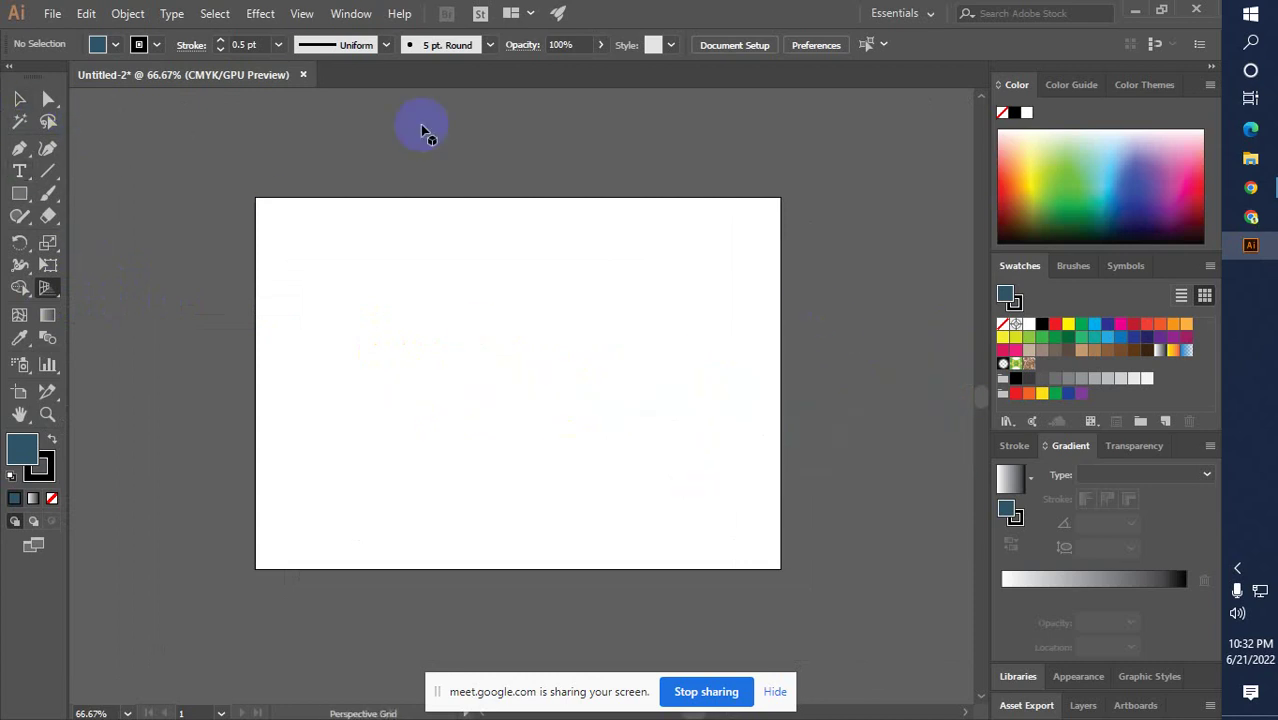
Close the current document without saving and create a new document from the A4 print preset
click(304, 76)
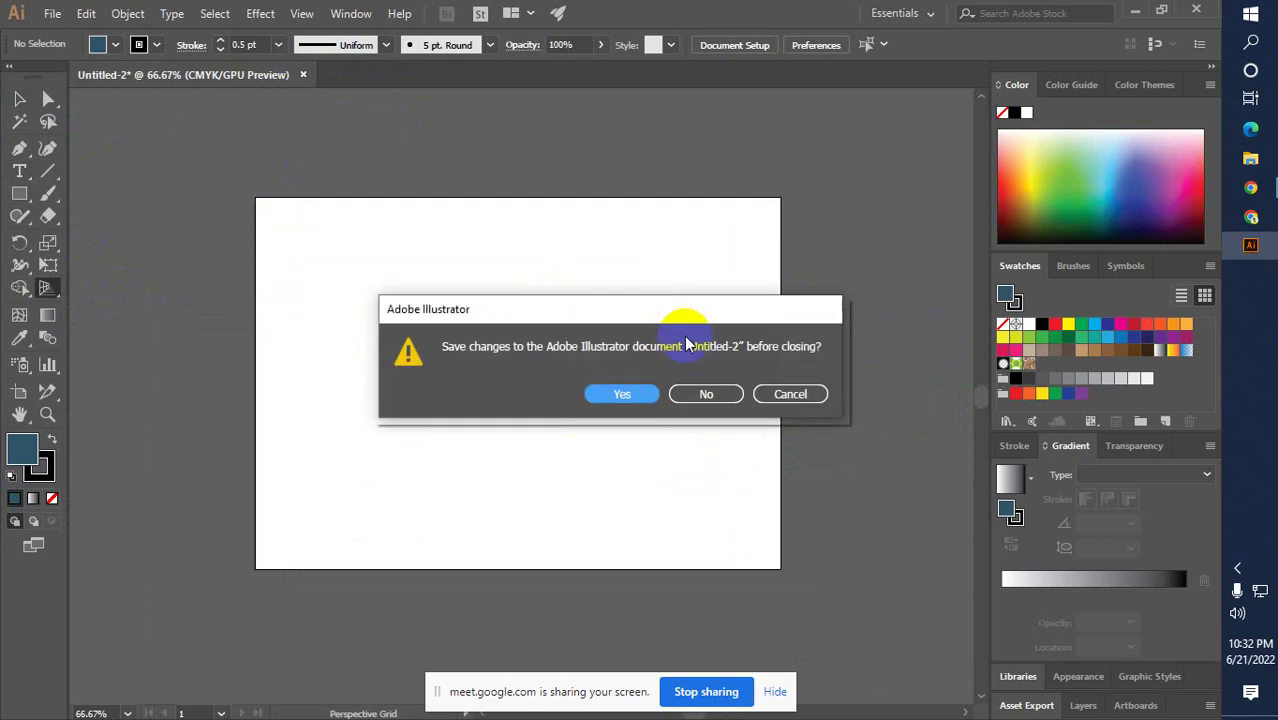
click(697, 391)
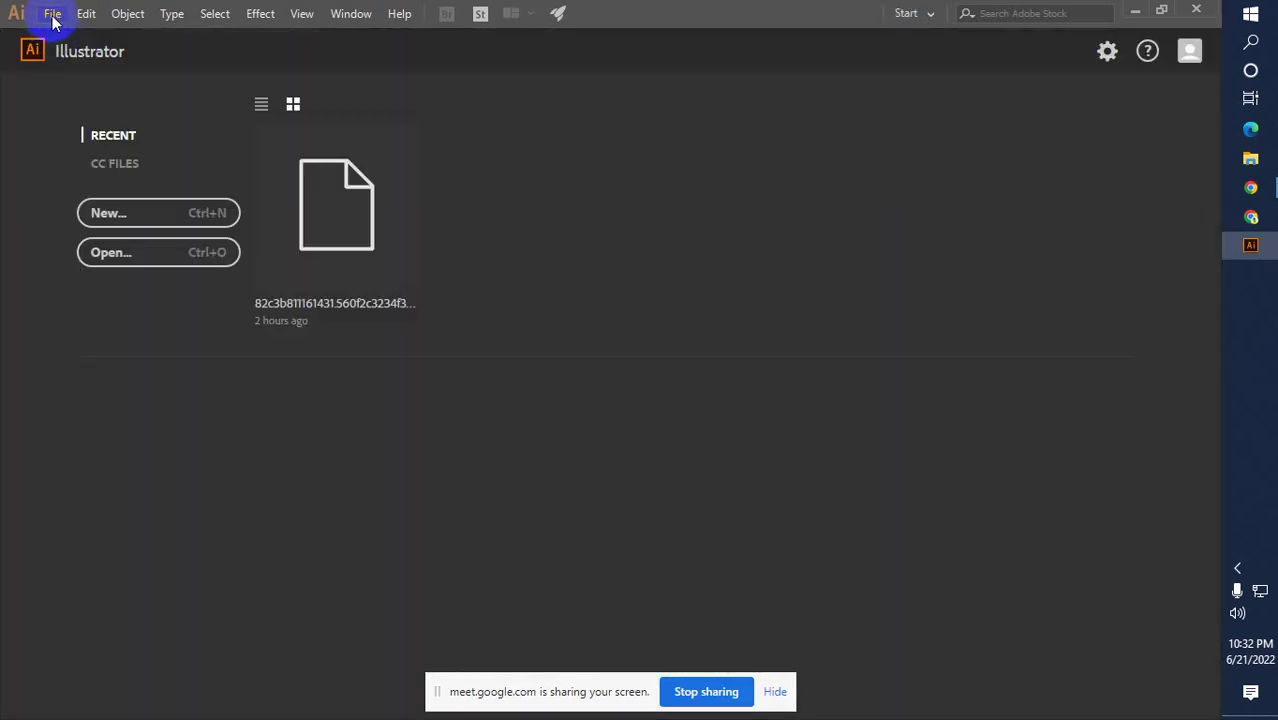
click(52, 14)
click(98, 37)
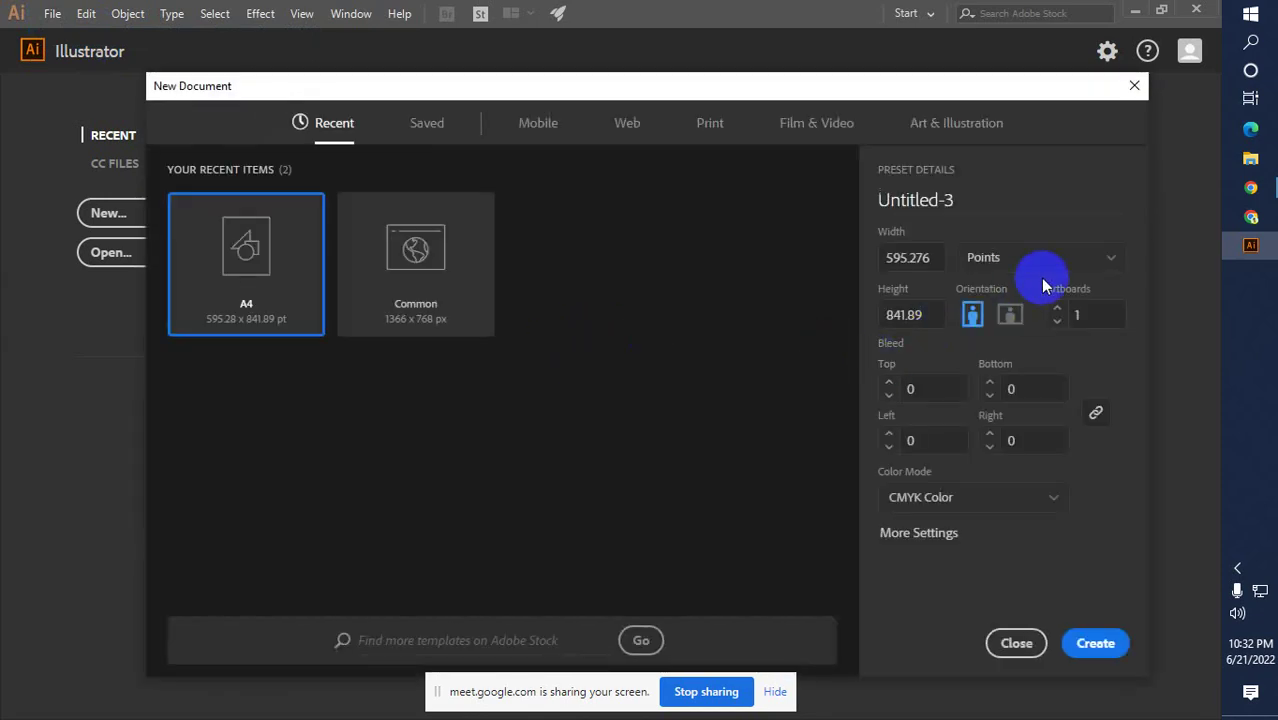
click(1048, 266)
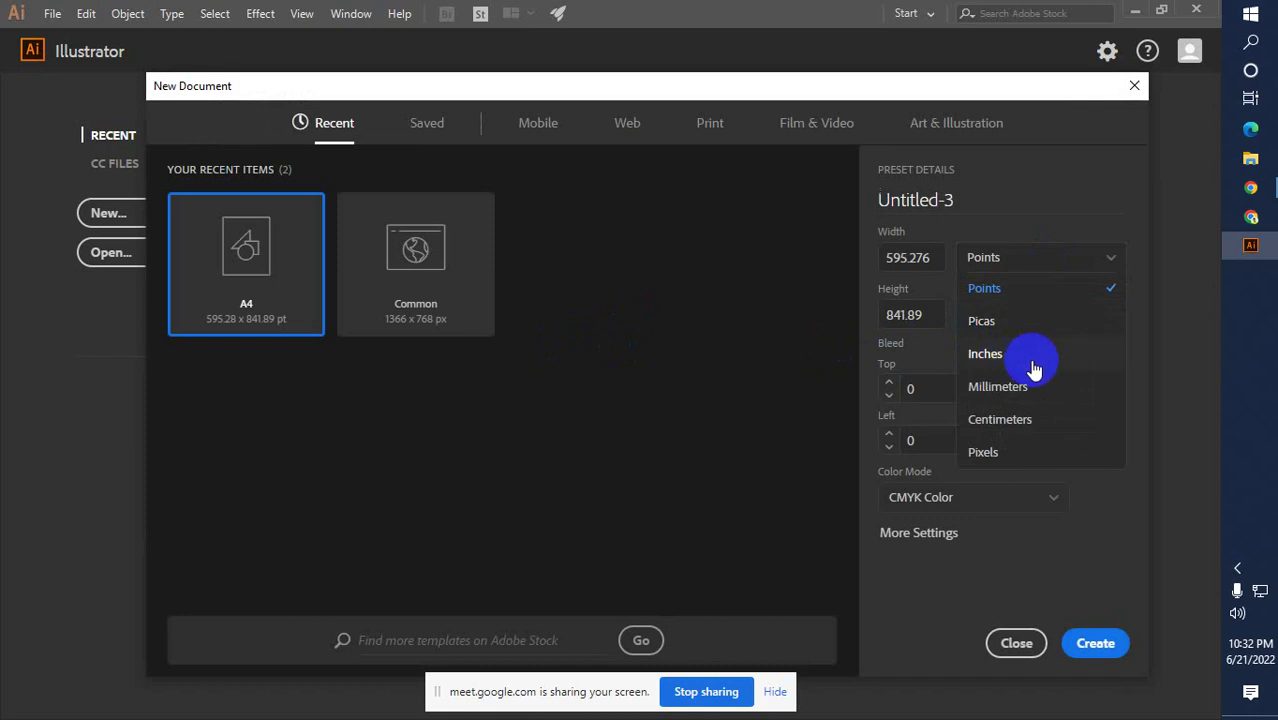
click(983, 453)
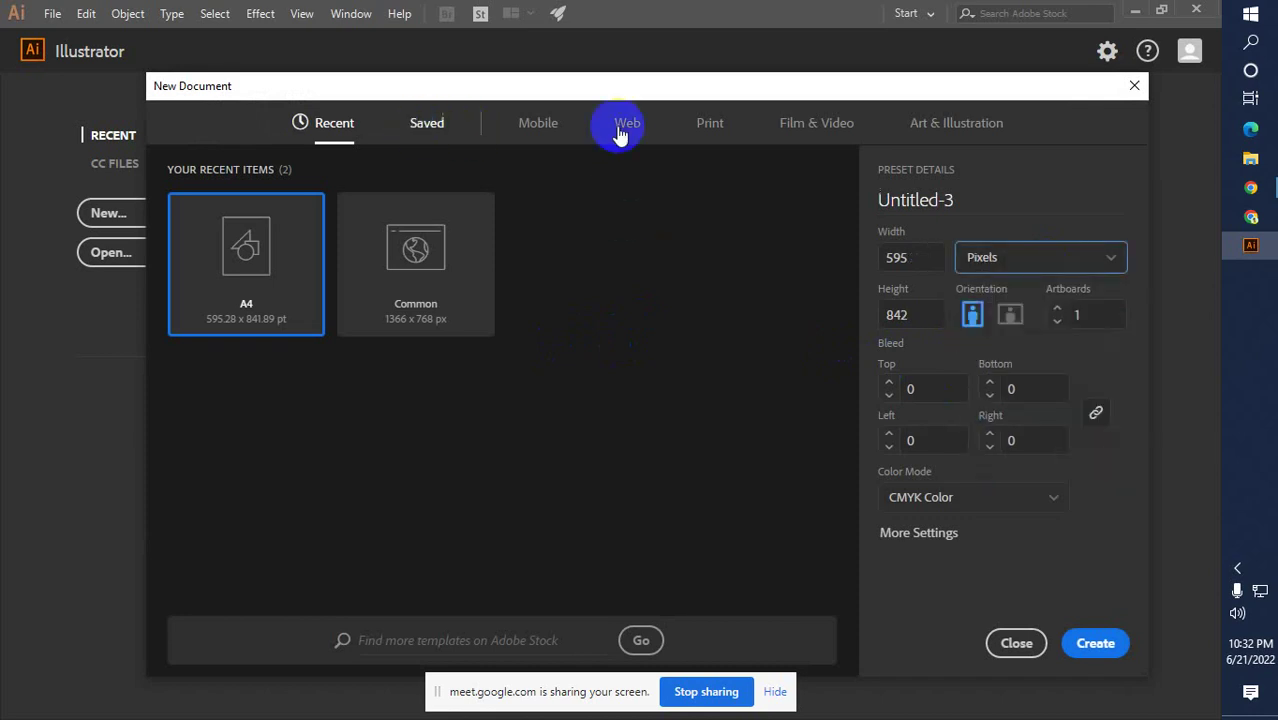
click(708, 133)
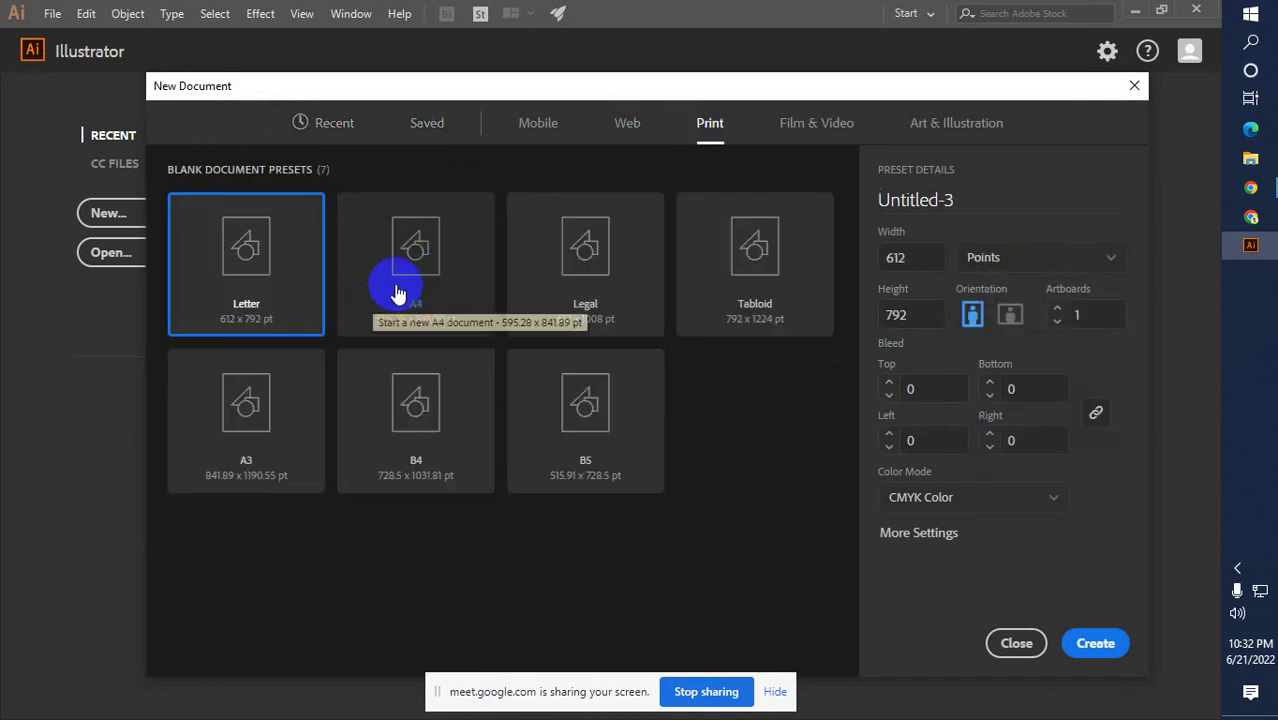
click(410, 290)
click(1118, 630)
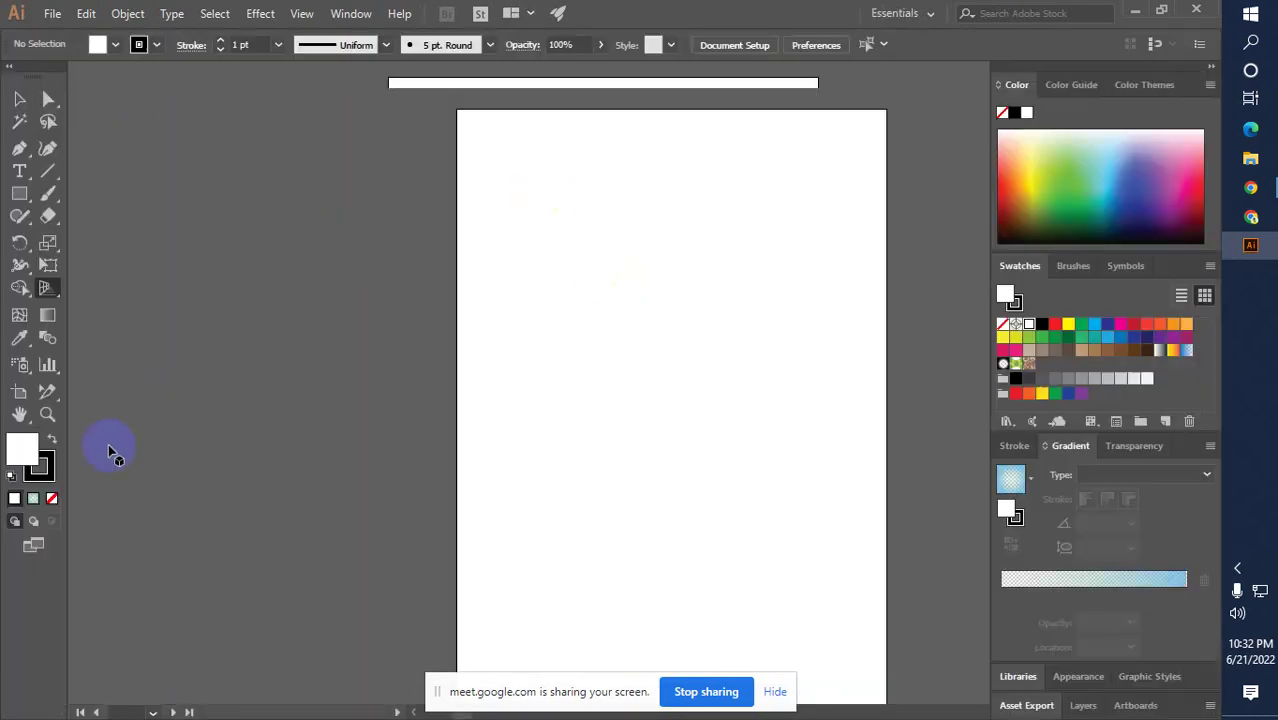
Change the new A4 artboard to landscape orientation
click(19, 392)
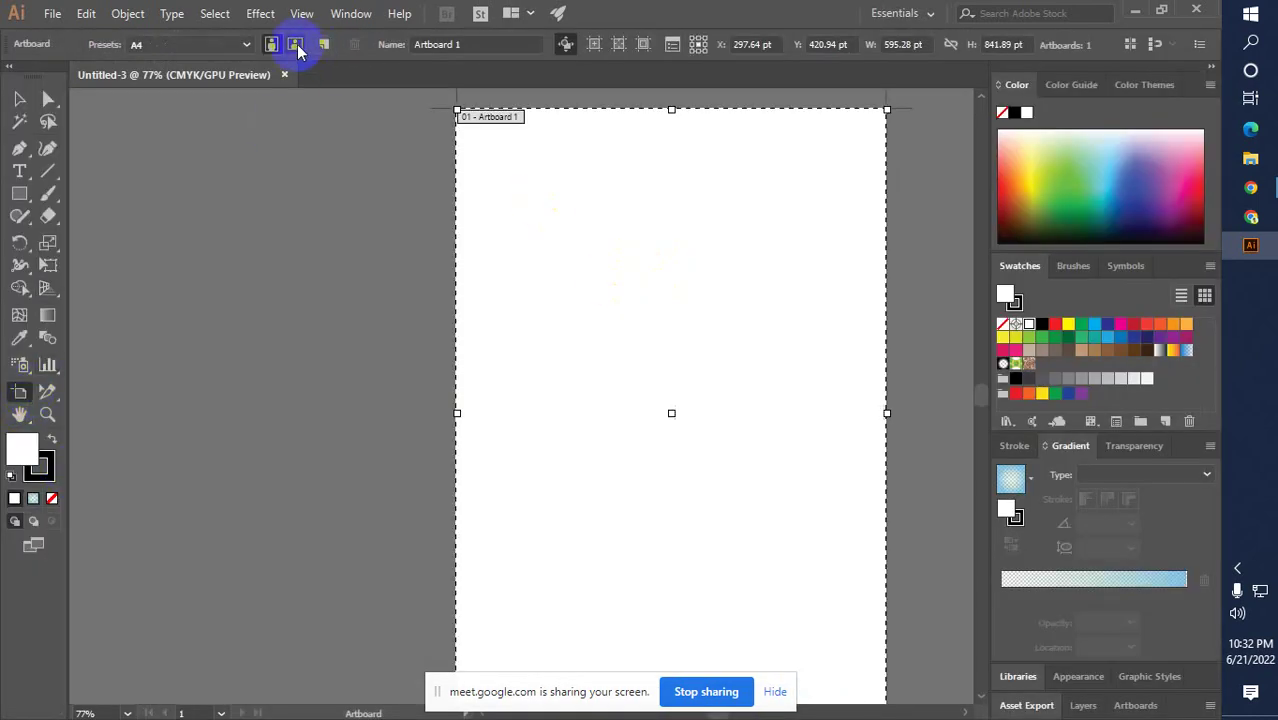
click(295, 44)
click(18, 100)
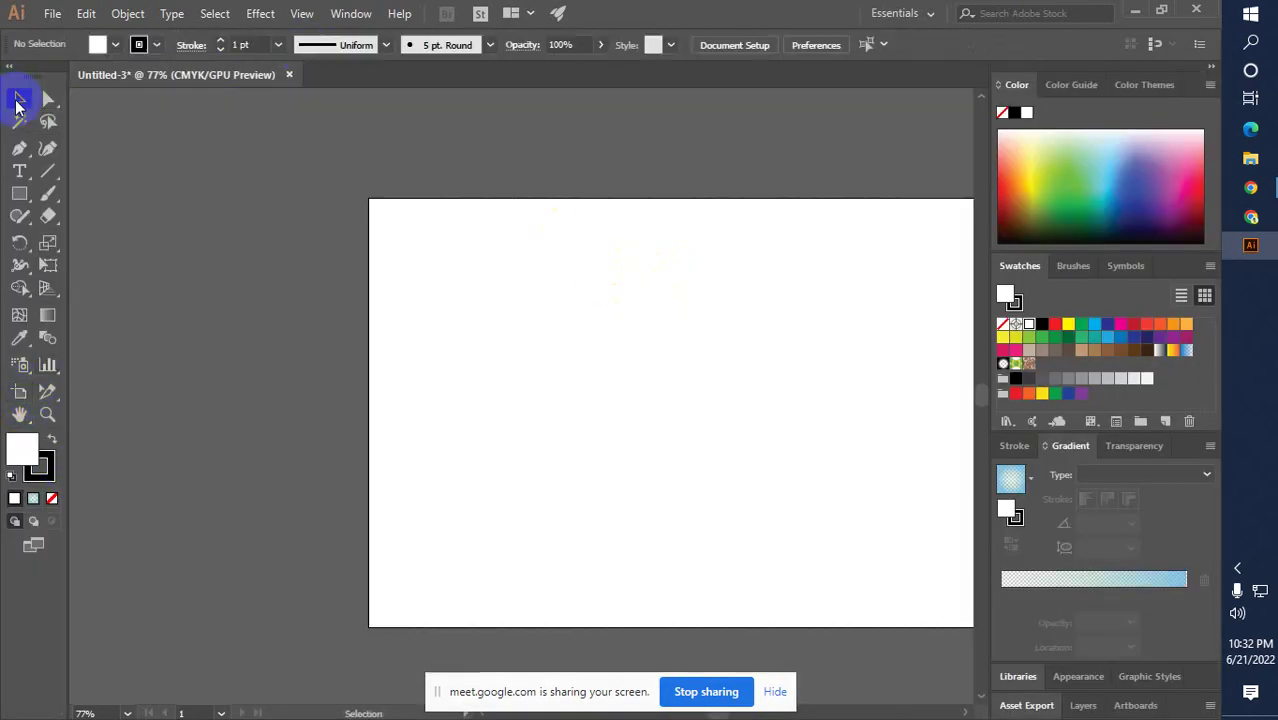
click(640, 341)
drag(537, 341, 551, 329)
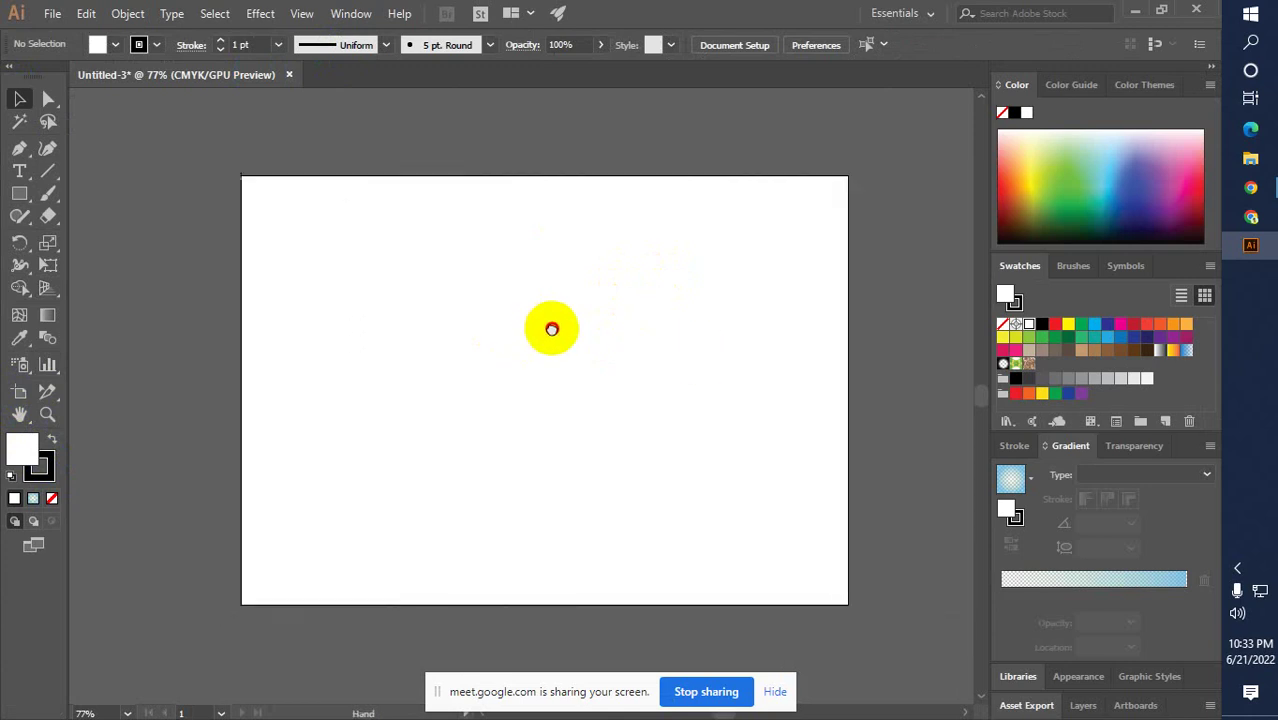
Show the two-point perspective grid on the landscape artboard and lower the top of its vertical planes slightly
click(44, 289)
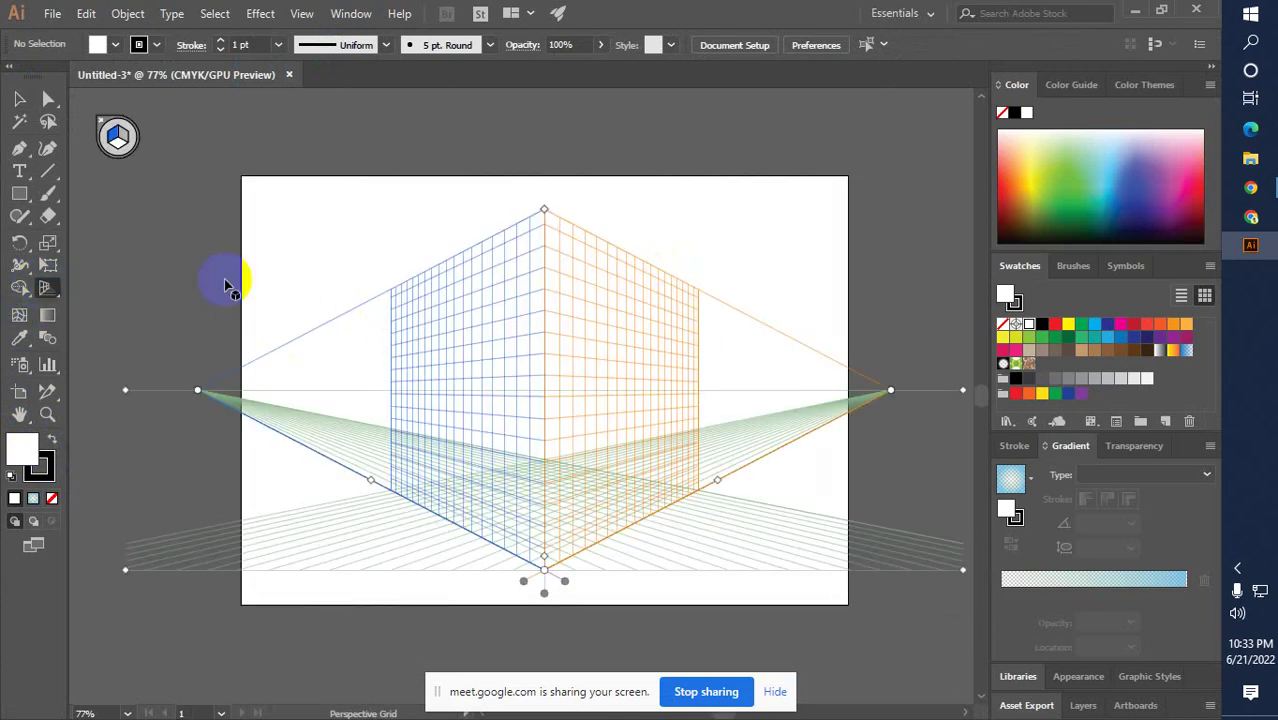
drag(544, 210, 545, 243)
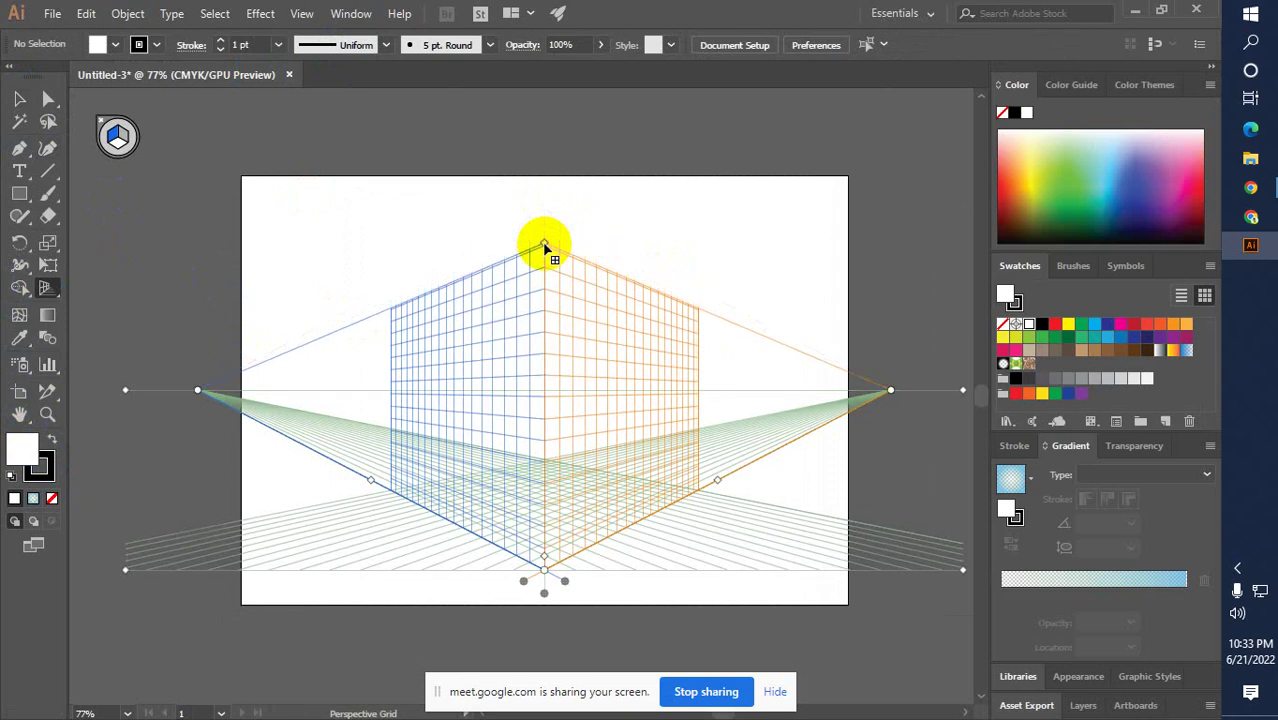
click(19, 98)
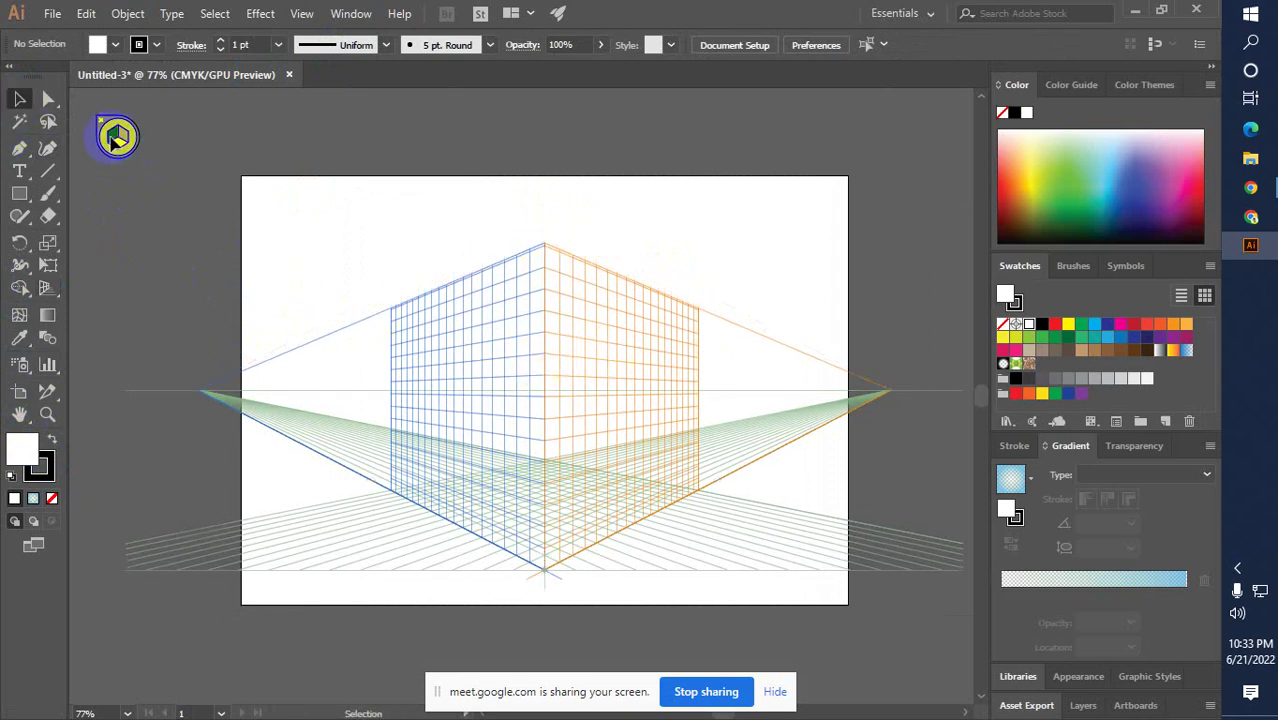
Draw a rectangle on the left grid plane that covers the plane from its outer upper corner to the base corner
click(44, 287)
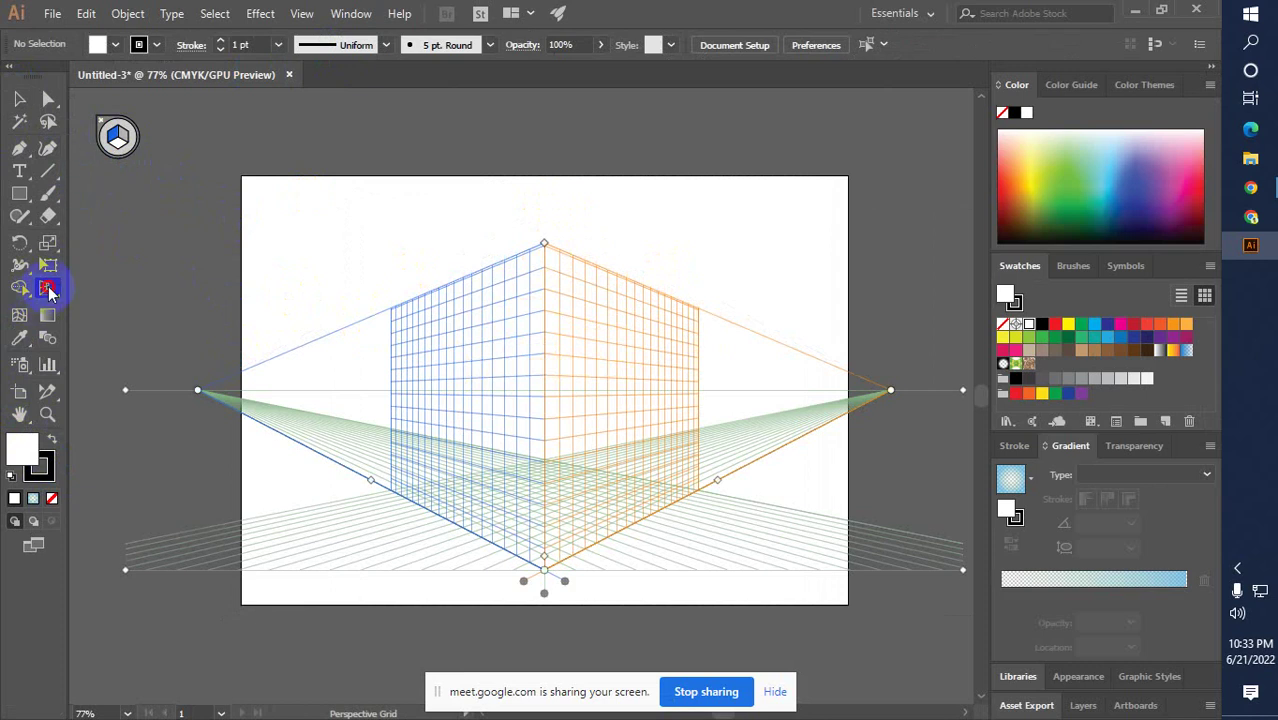
drag(44, 287, 100, 305)
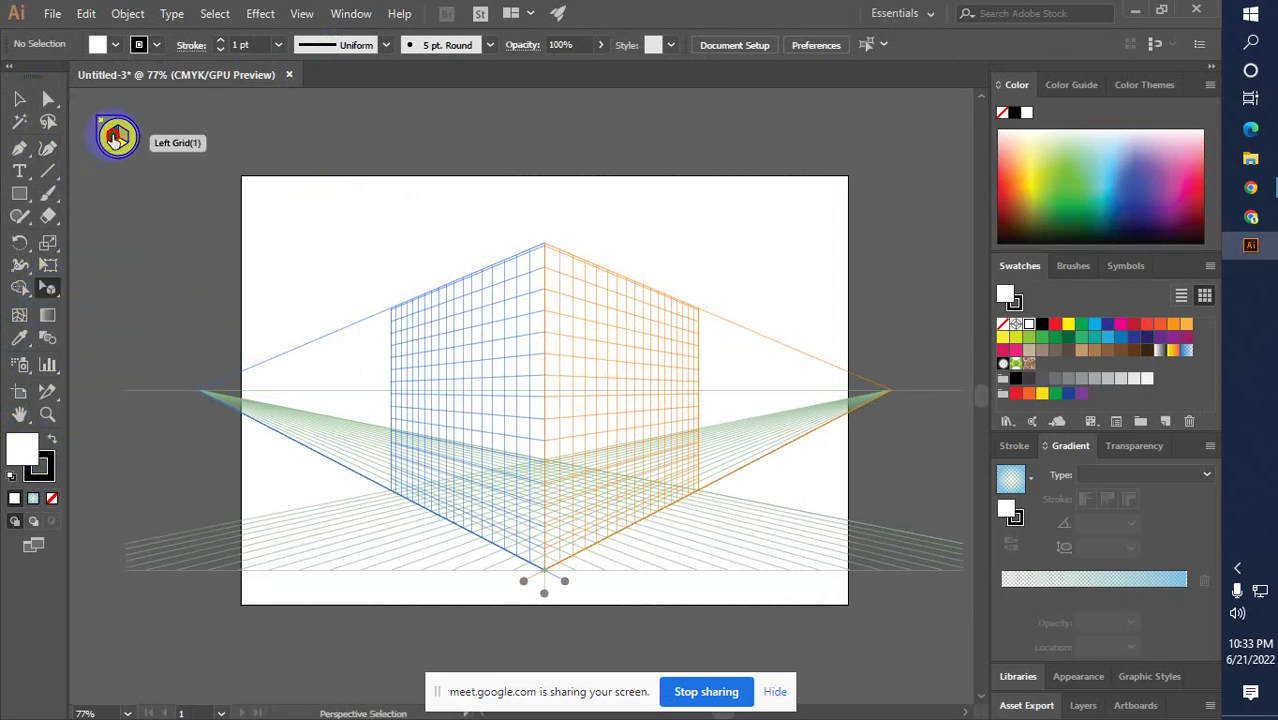
click(20, 195)
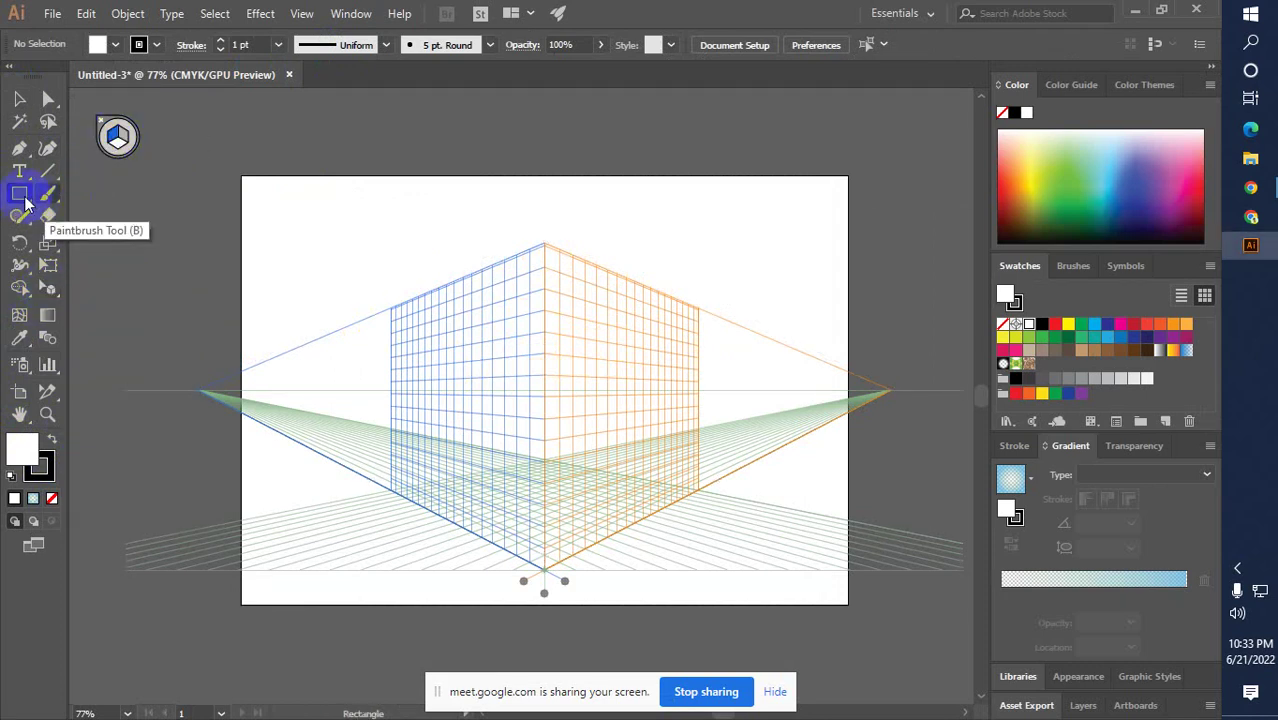
mouse_move(390, 308)
mouse_down()
mouse_move(528, 487)
mouse_move(541, 569)
mouse_up()
Give the left wall a flat dark teal-blue fill and remove its stroke
click(45, 465)
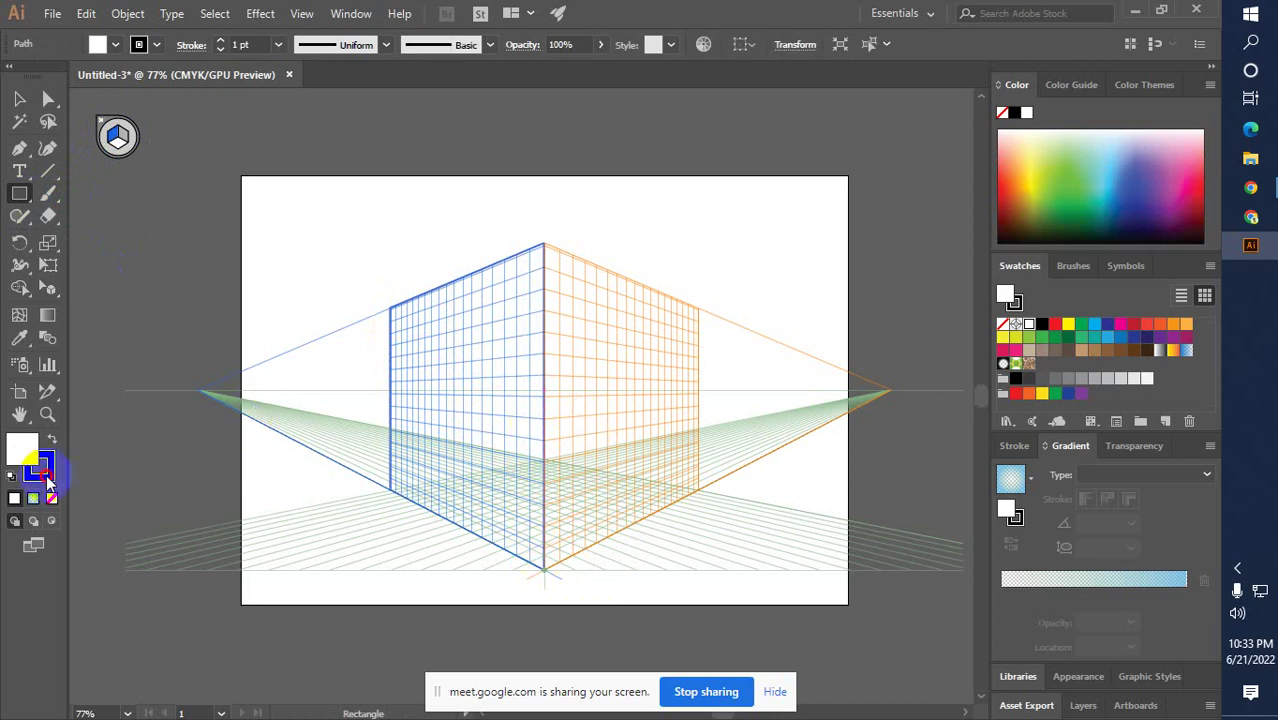
click(52, 498)
double_click(24, 450)
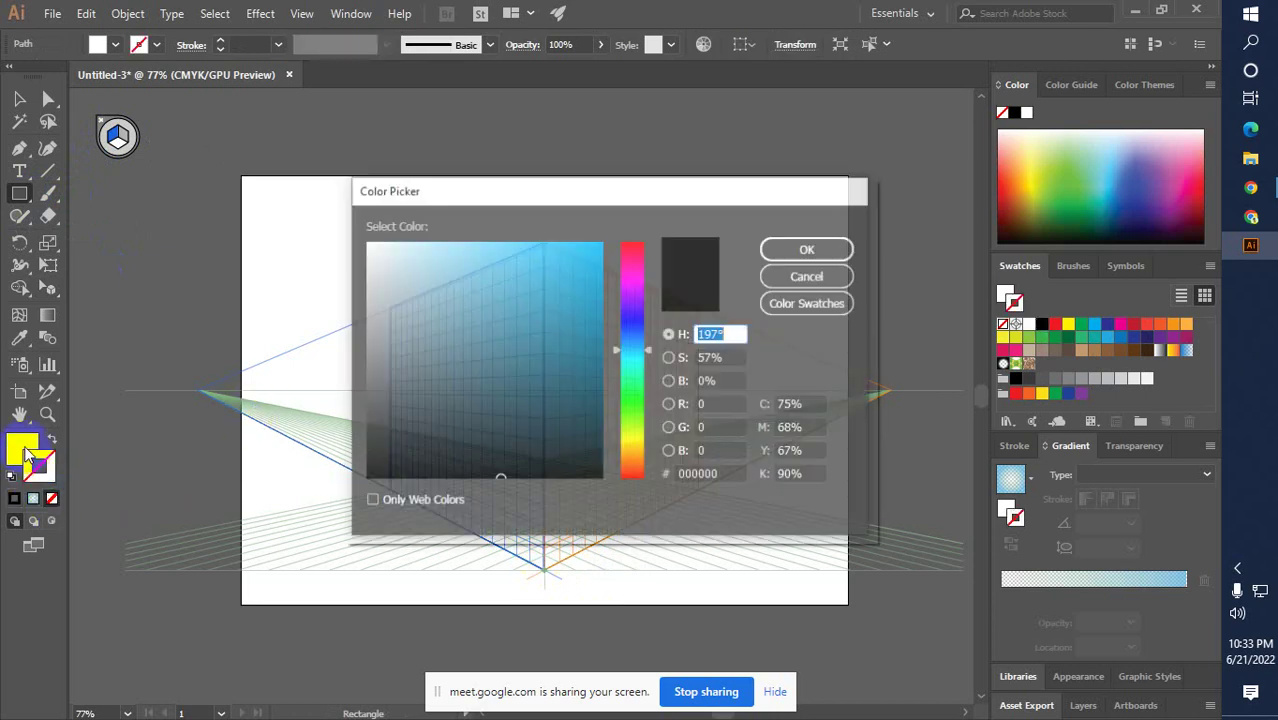
mouse_move(496, 436)
mouse_down()
mouse_move(519, 408)
mouse_move(509, 376)
mouse_up()
click(826, 250)
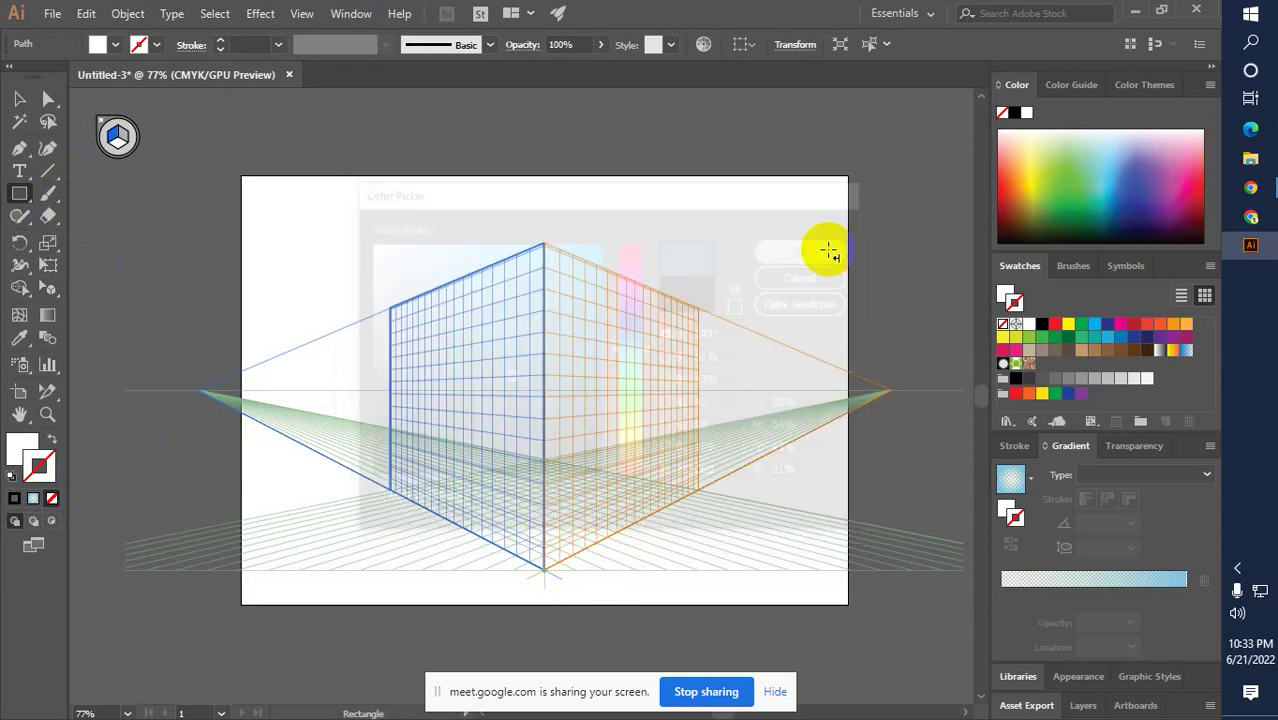
click(56, 455)
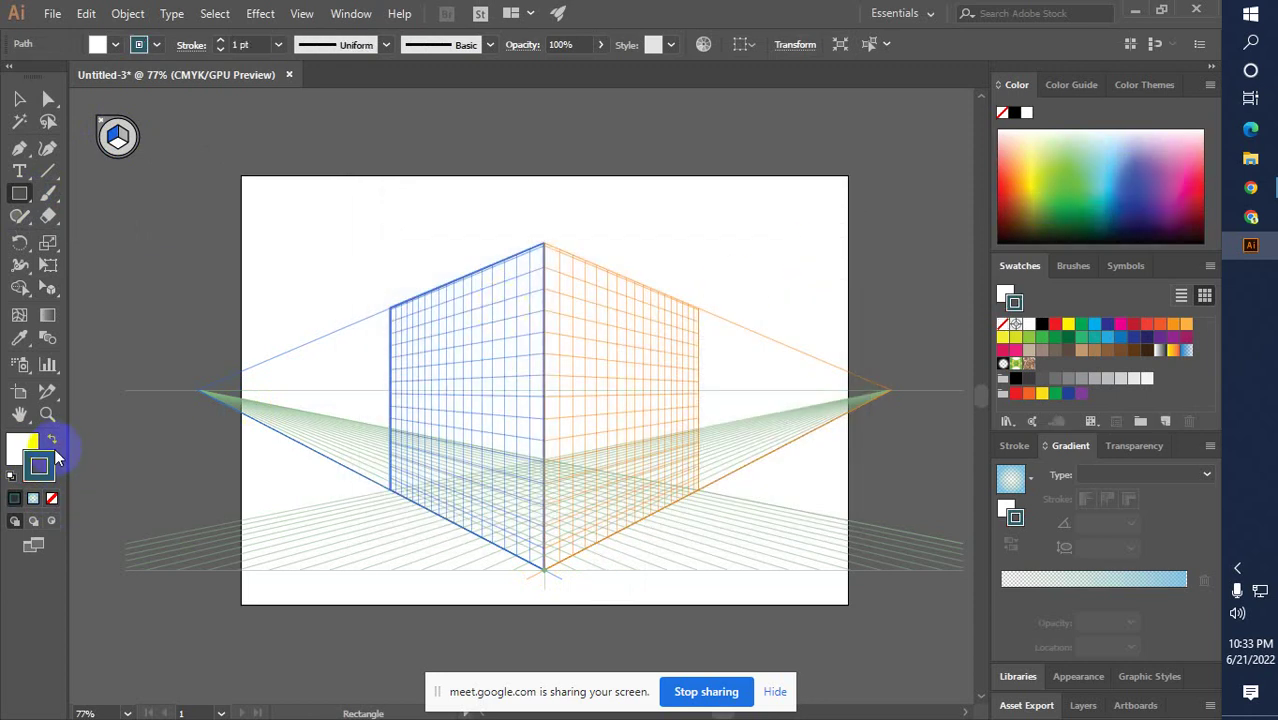
click(52, 439)
click(52, 498)
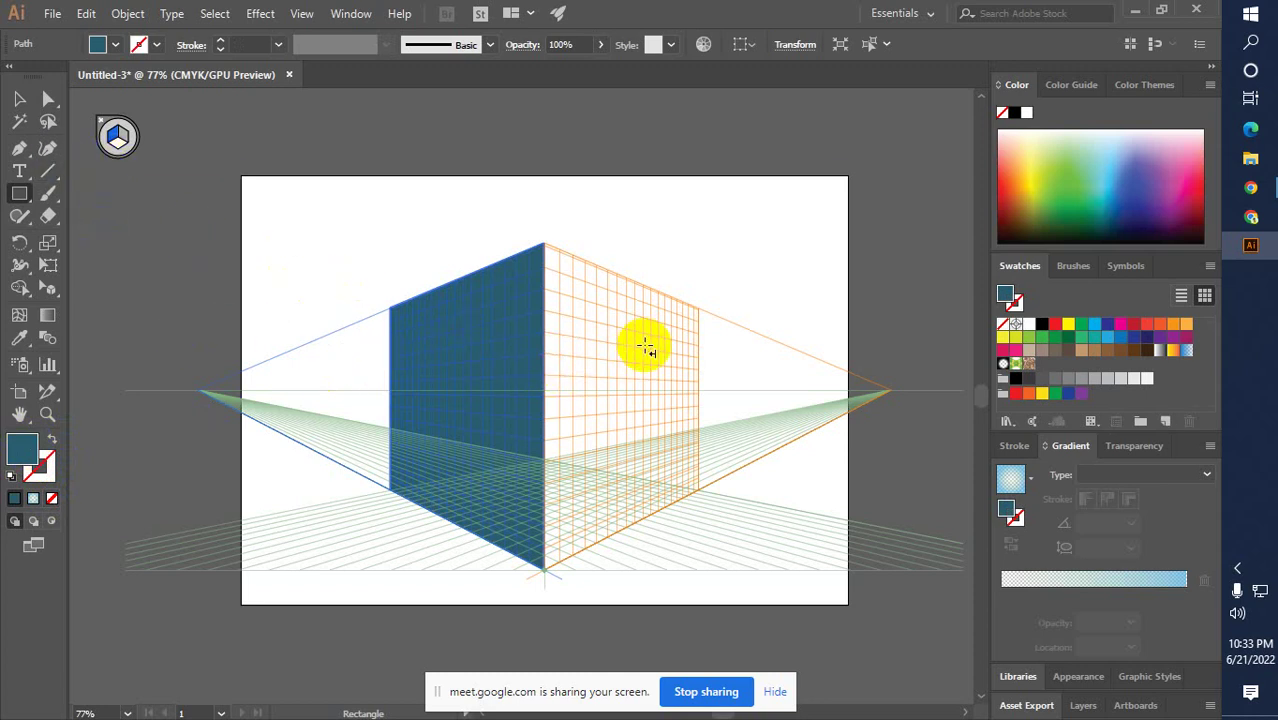
Try to draw a smaller rectangle from the outer upper corner of the left wall
click(22, 196)
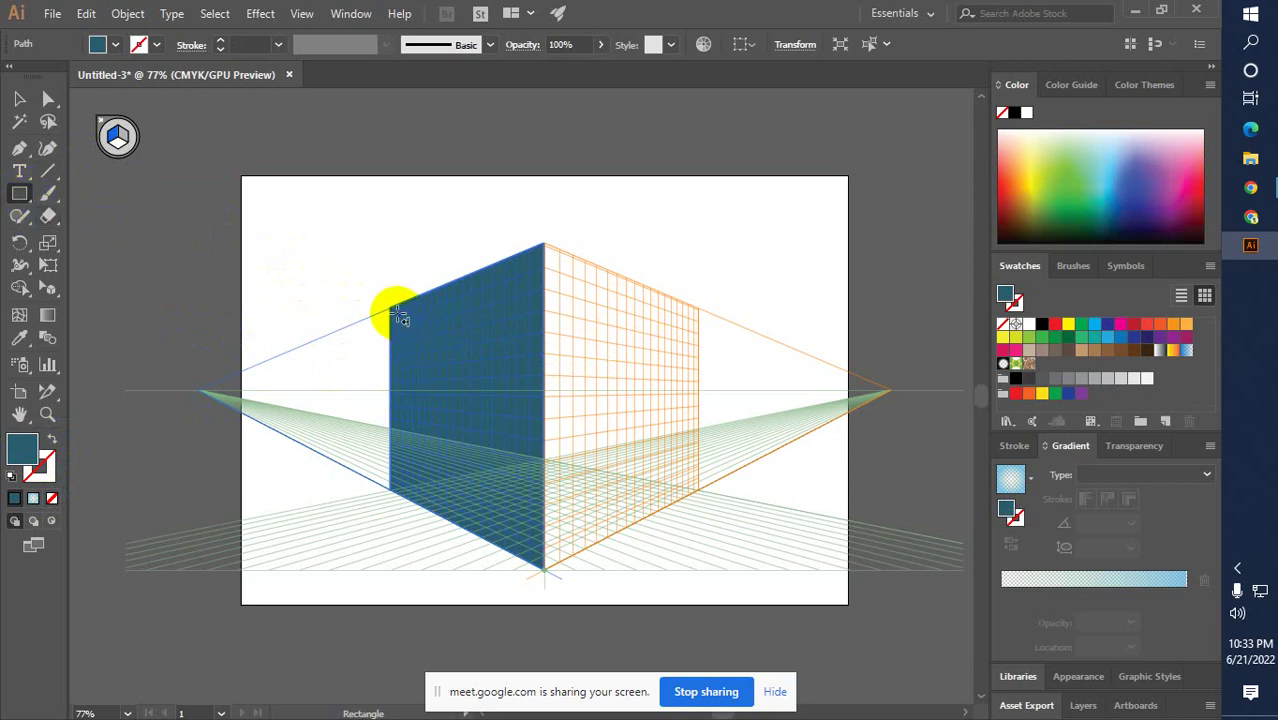
drag(390, 307, 463, 405)
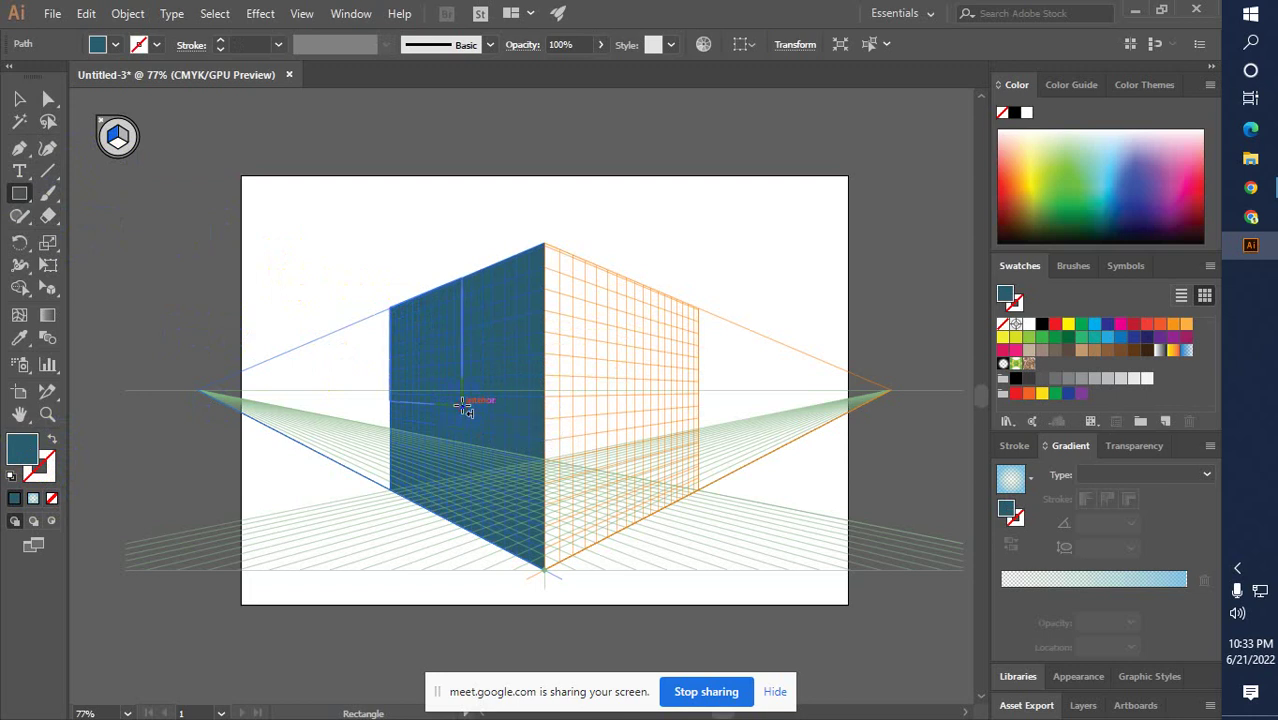
key(ctrl)
click(383, 443)
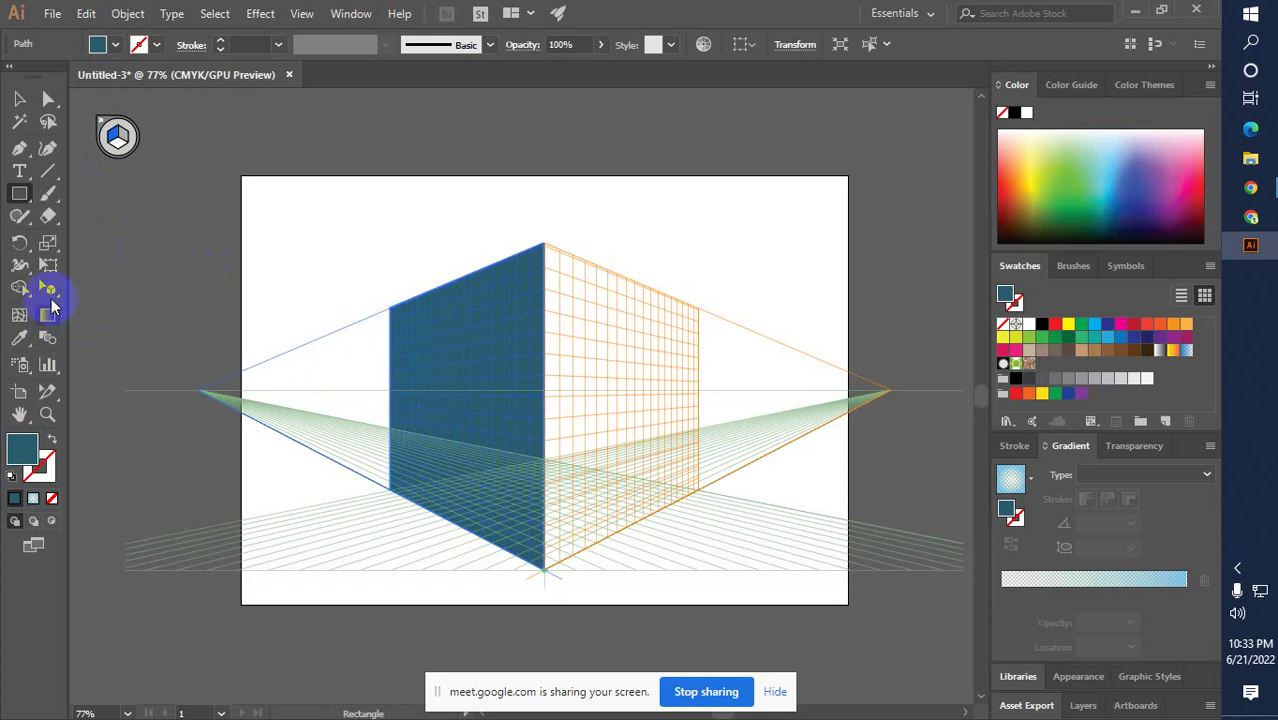
Draw a rectangle of about 546 by 453 pt covering the right grid plane as the building's right wall
click(47, 287)
click(122, 140)
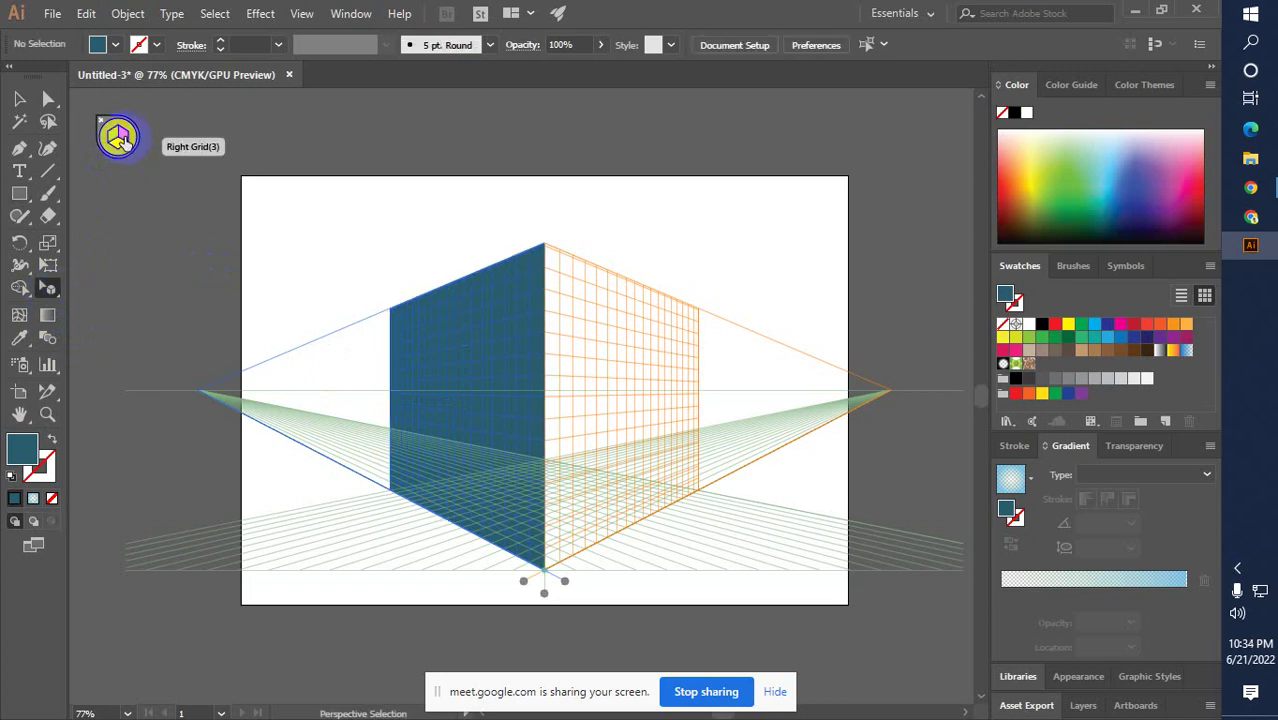
click(19, 193)
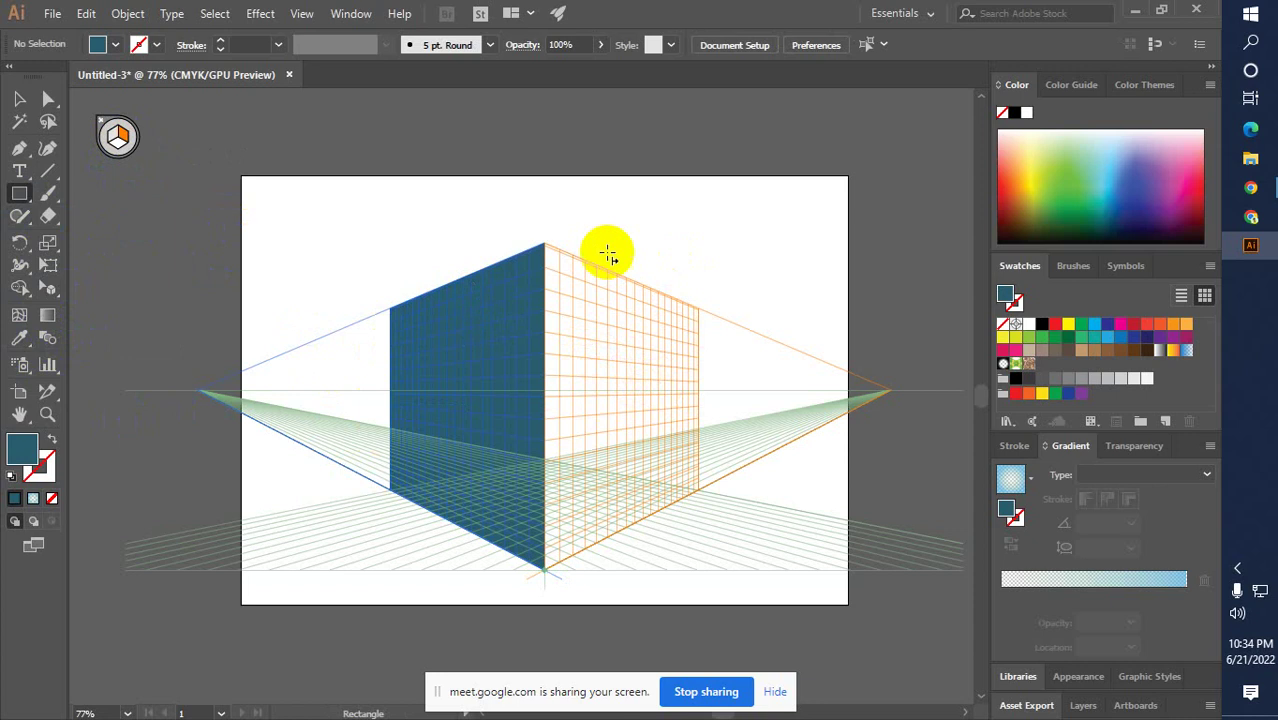
drag(548, 245, 699, 486)
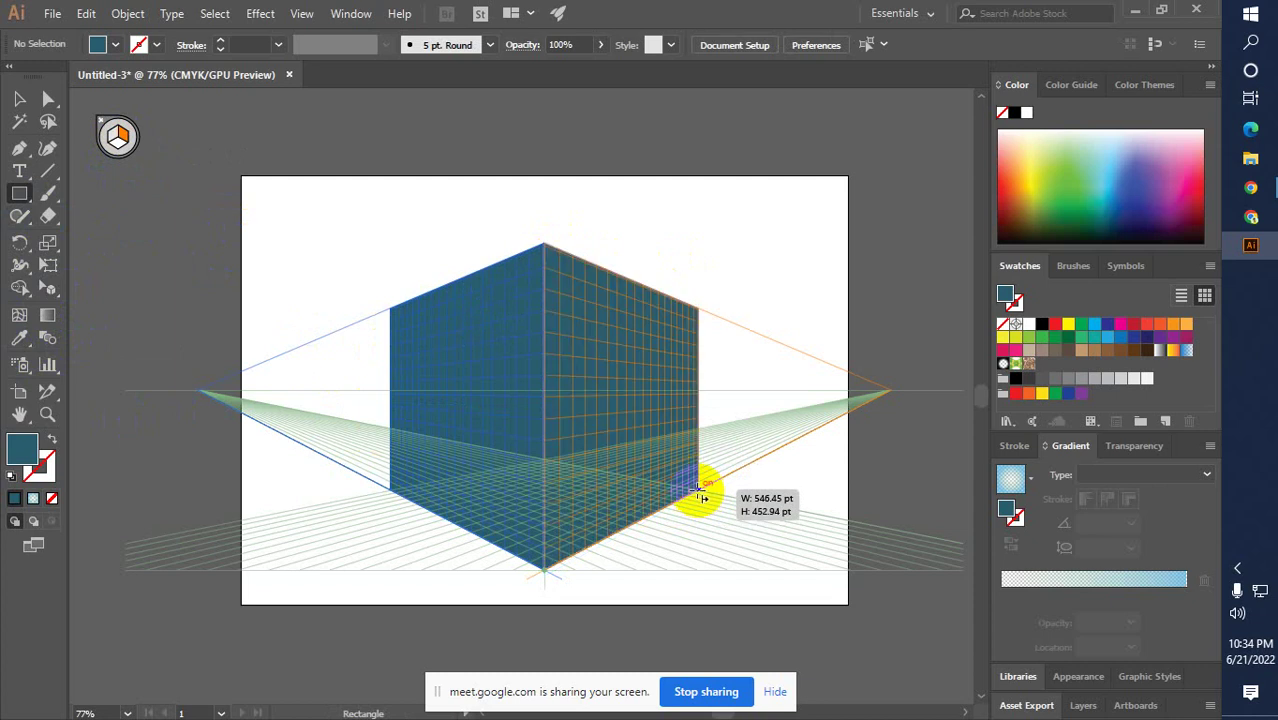
Fill the right wall with the lighter teal #3C7D8E and deselect it
click(22, 102)
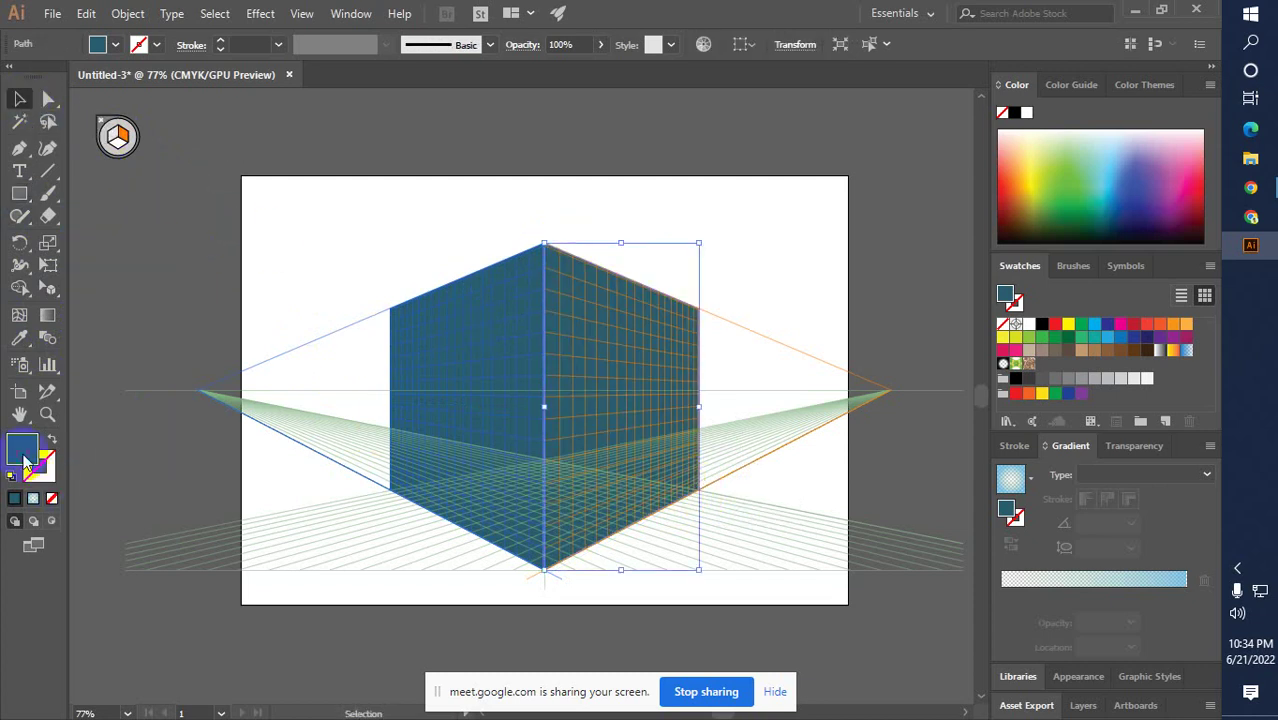
double_click(22, 450)
click(507, 357)
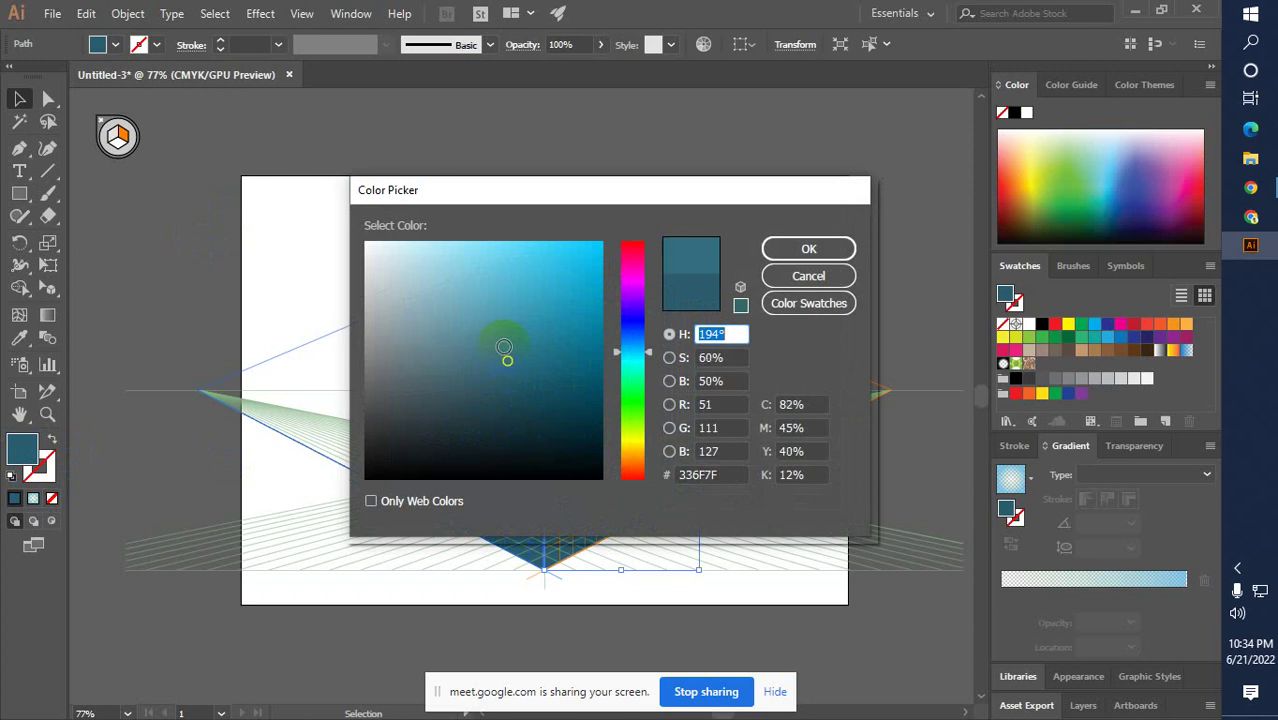
click(469, 346)
click(808, 248)
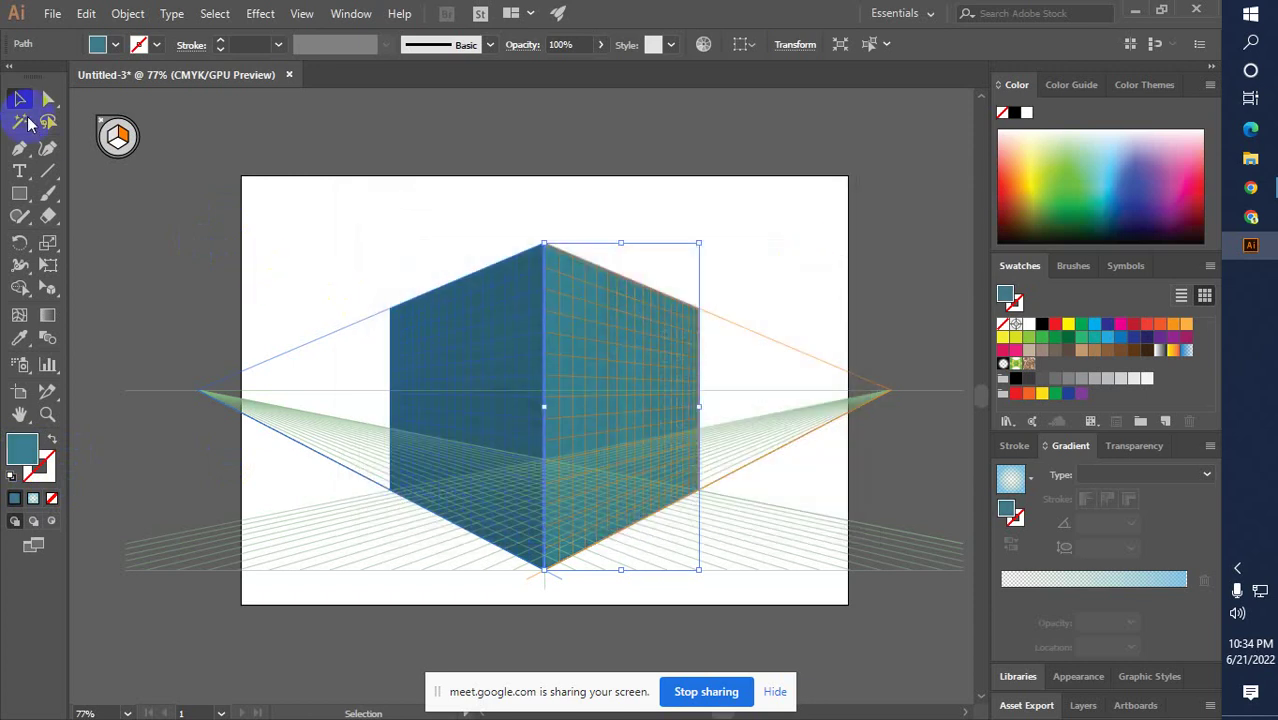
click(124, 266)
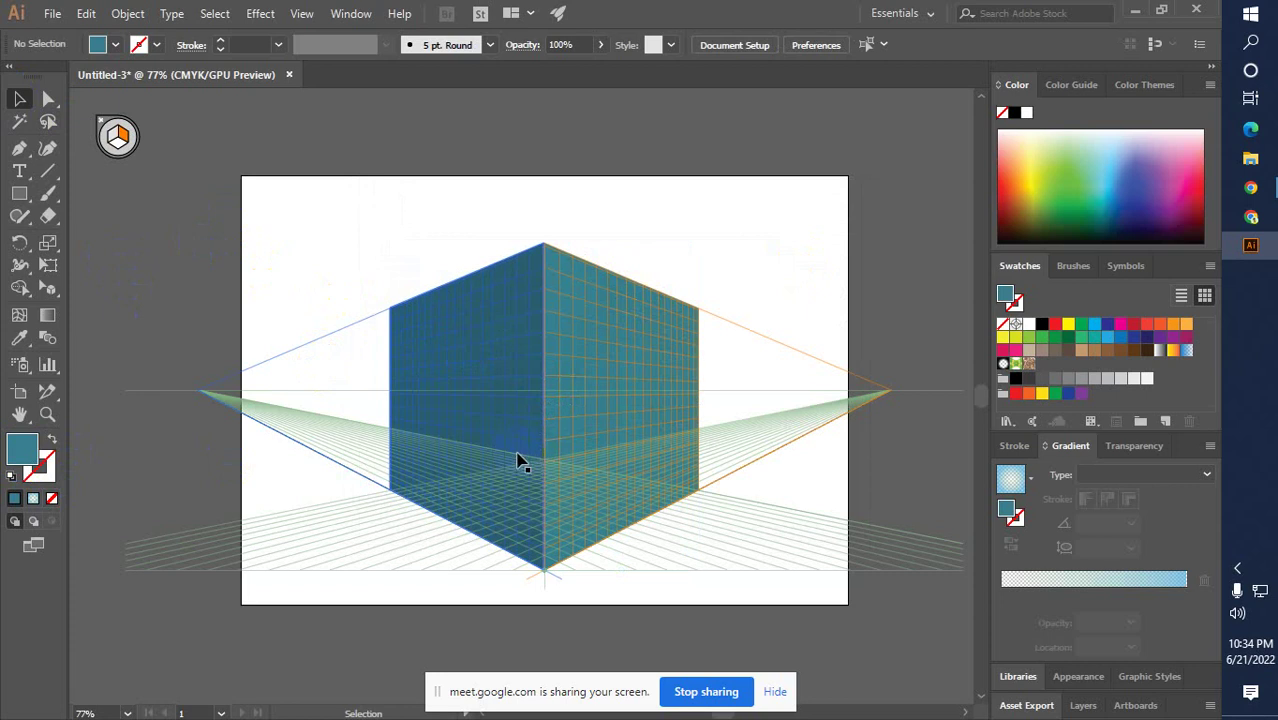
click(125, 250)
Draw a tall door rectangle in perspective on the right wall, reaching down to its base edge
click(24, 202)
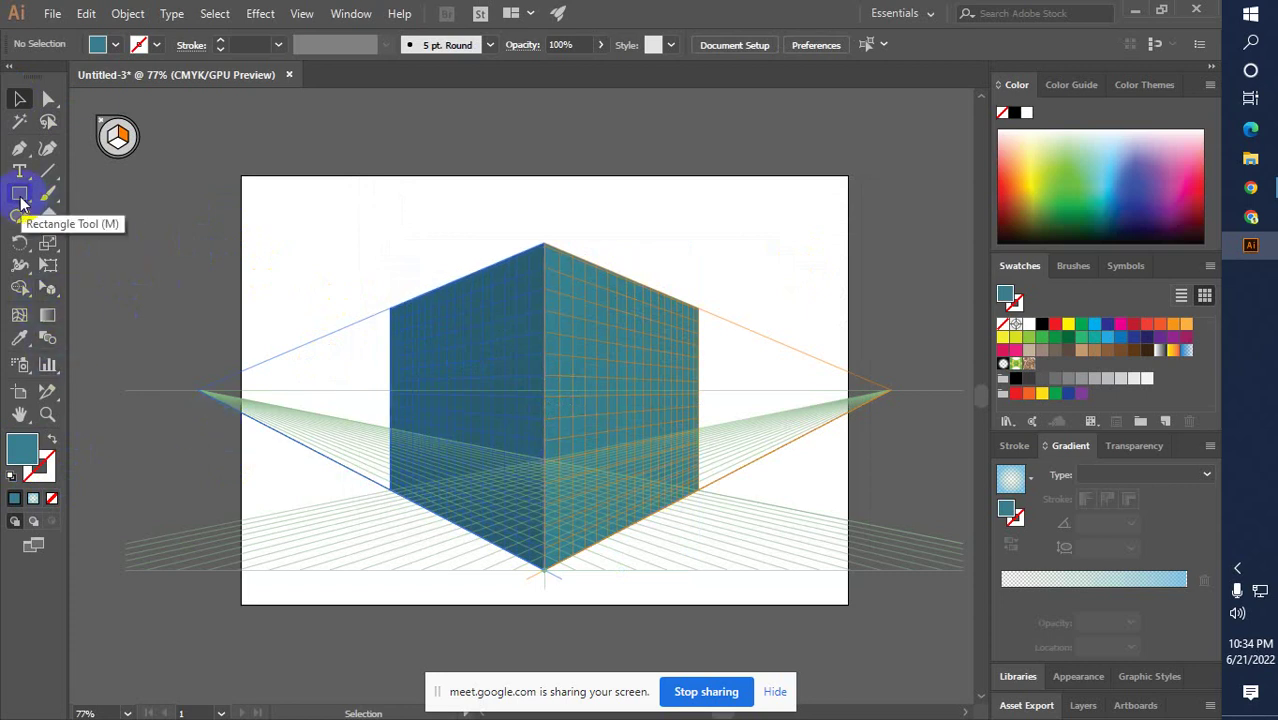
click(22, 200)
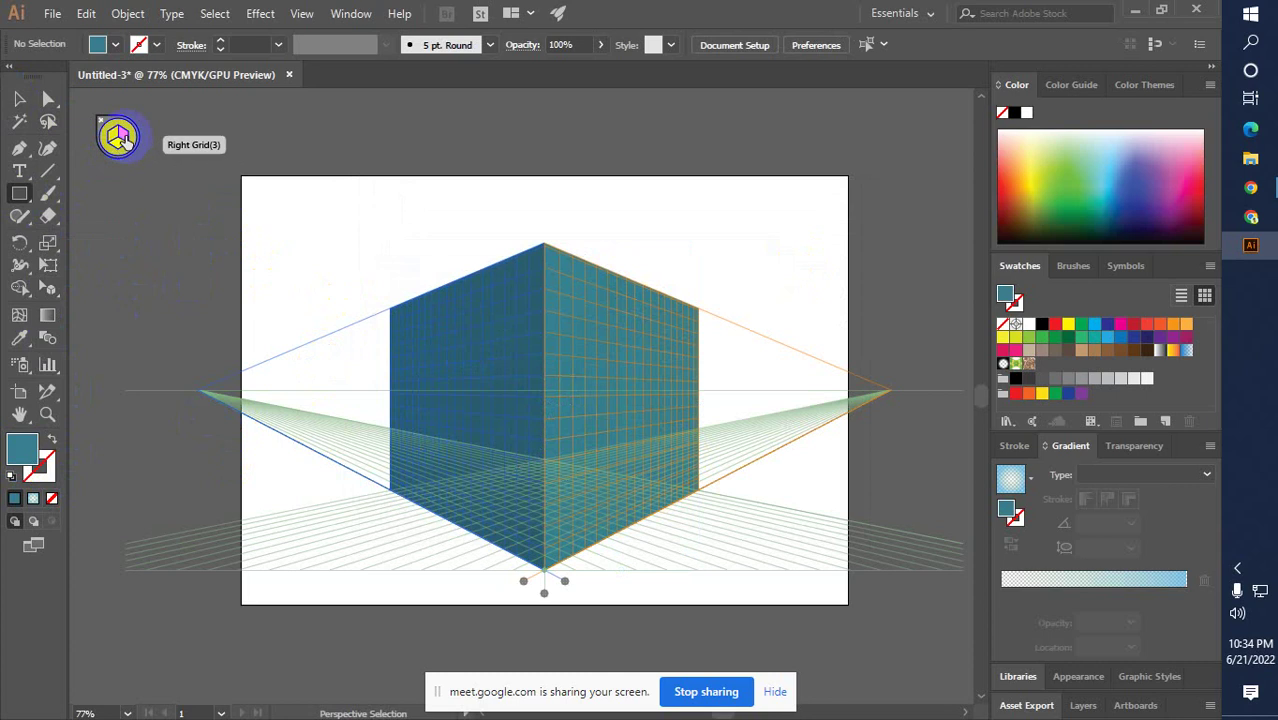
click(216, 207)
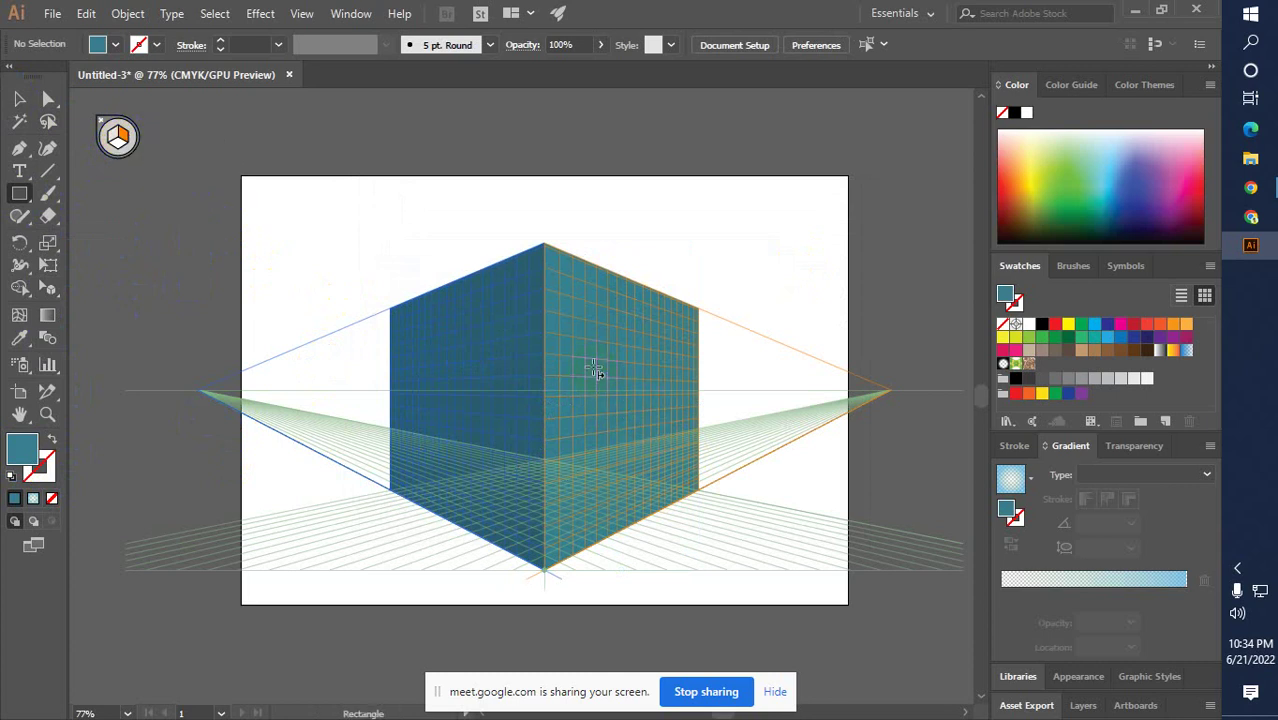
drag(596, 358, 655, 520)
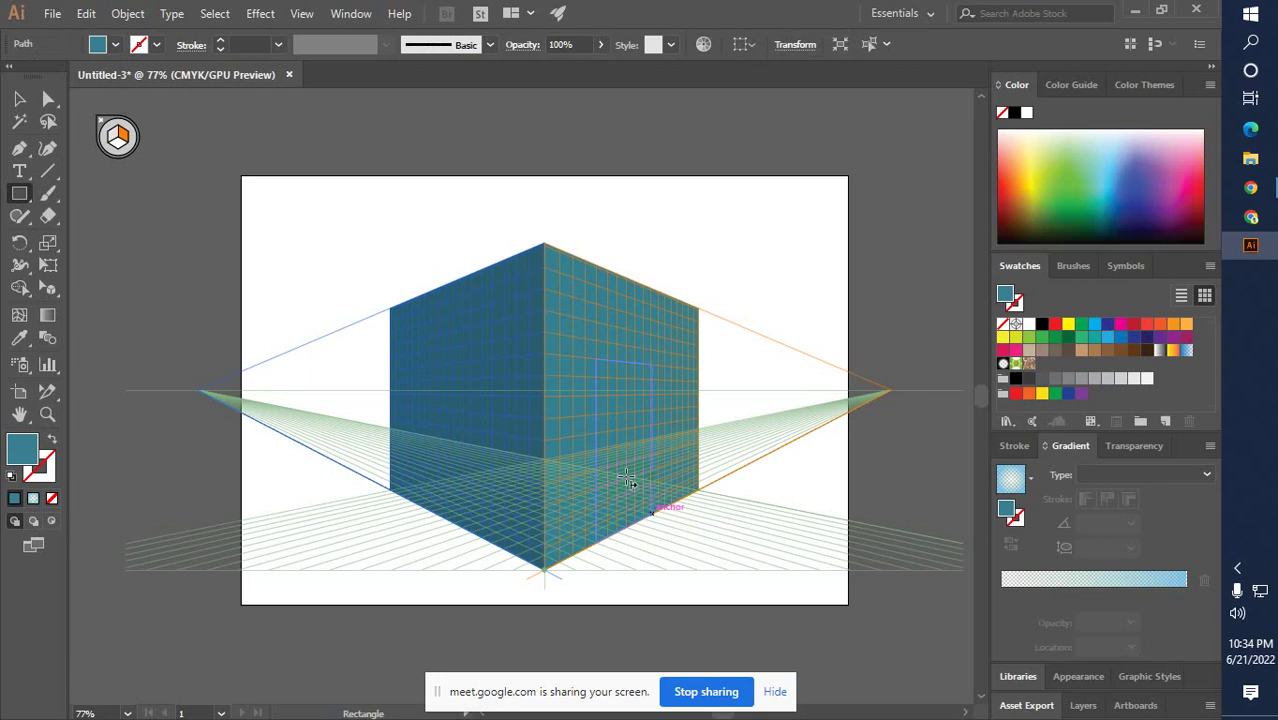
Fill the door with the dark teal #185660
double_click(18, 453)
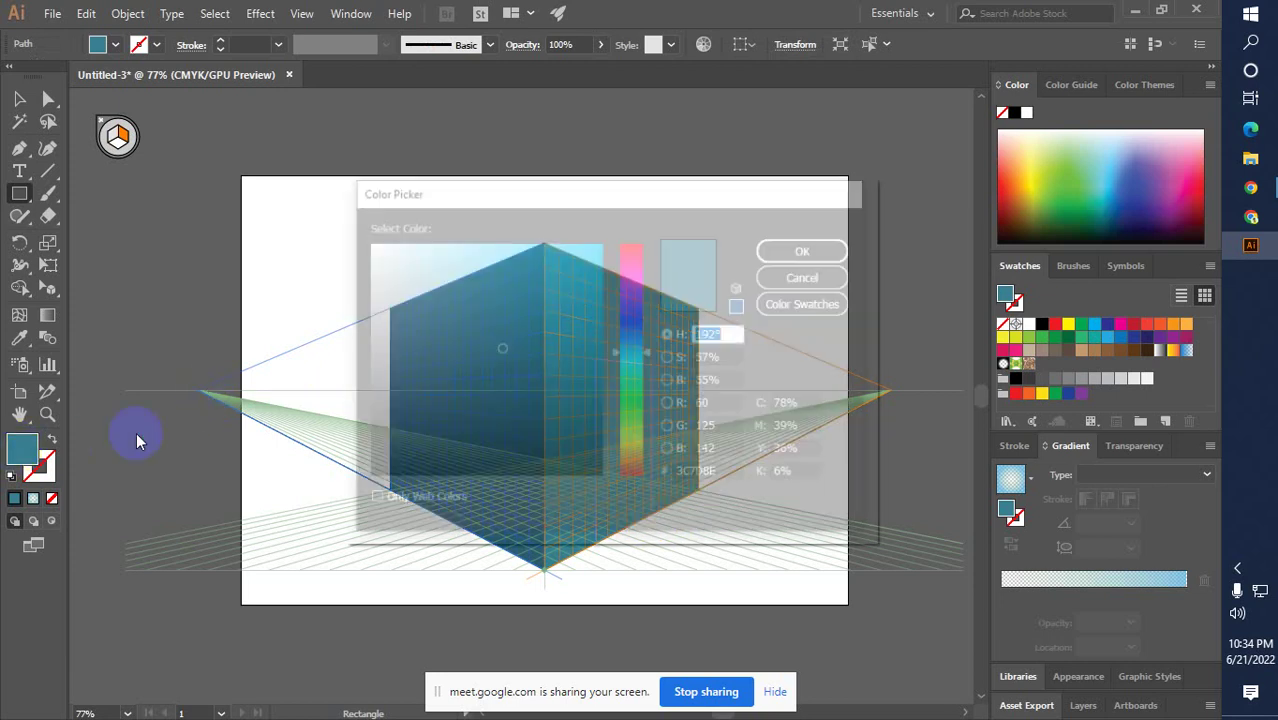
drag(538, 361, 540, 372)
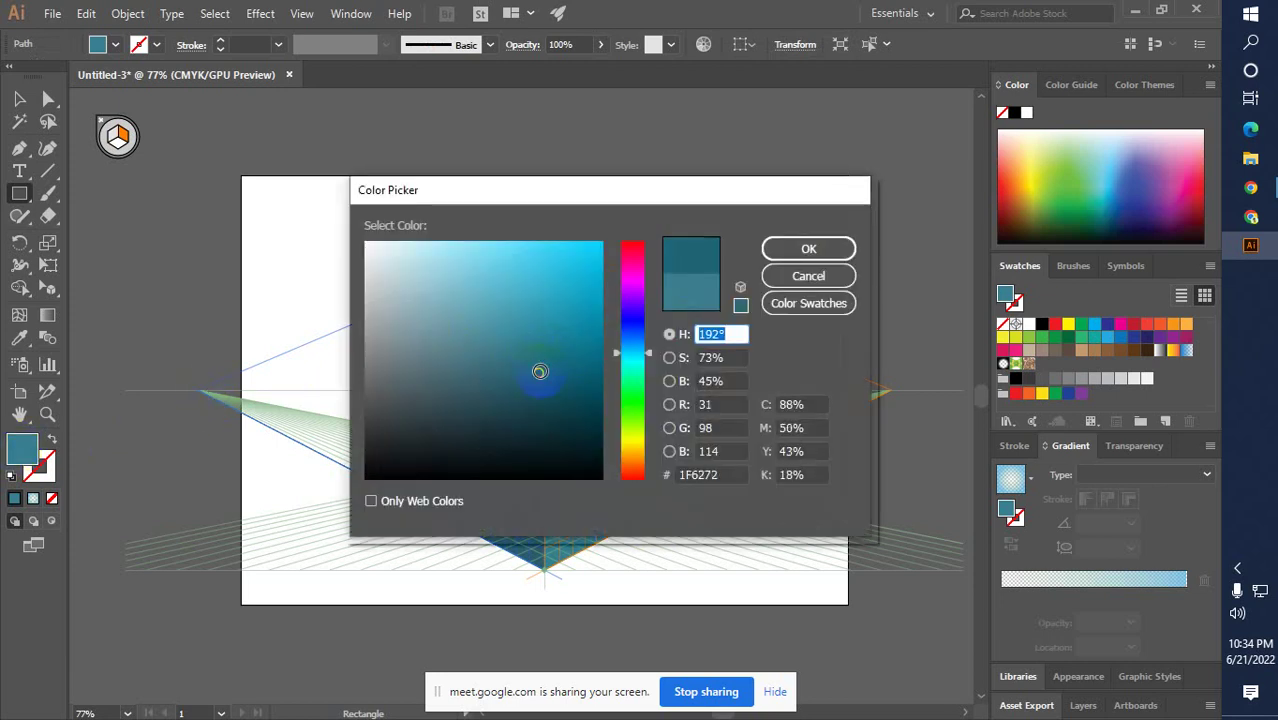
click(808, 248)
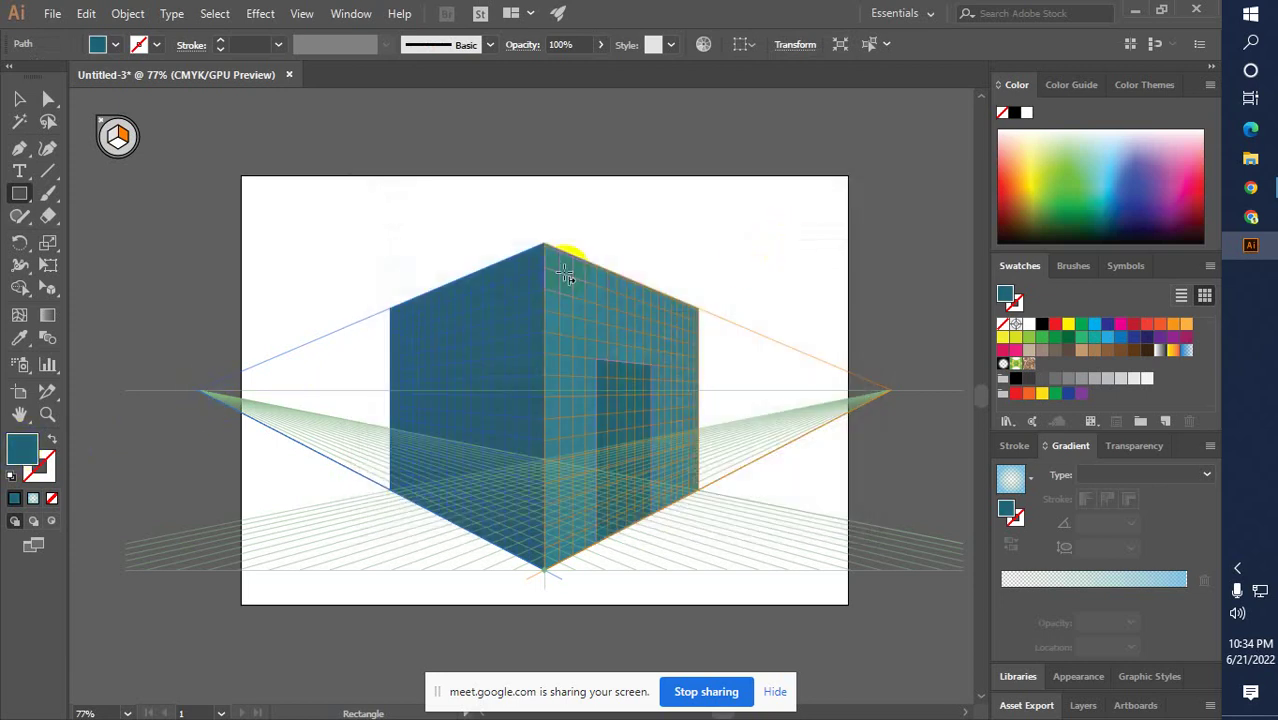
double_click(20, 448)
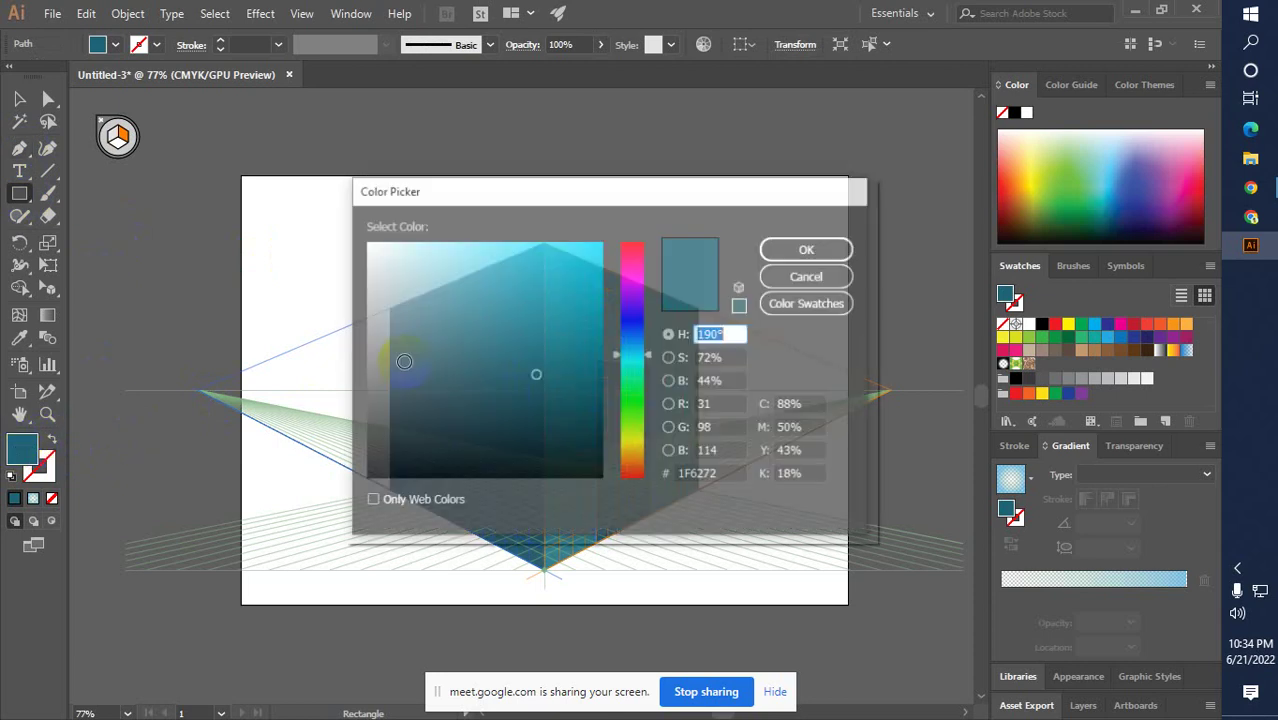
click(543, 388)
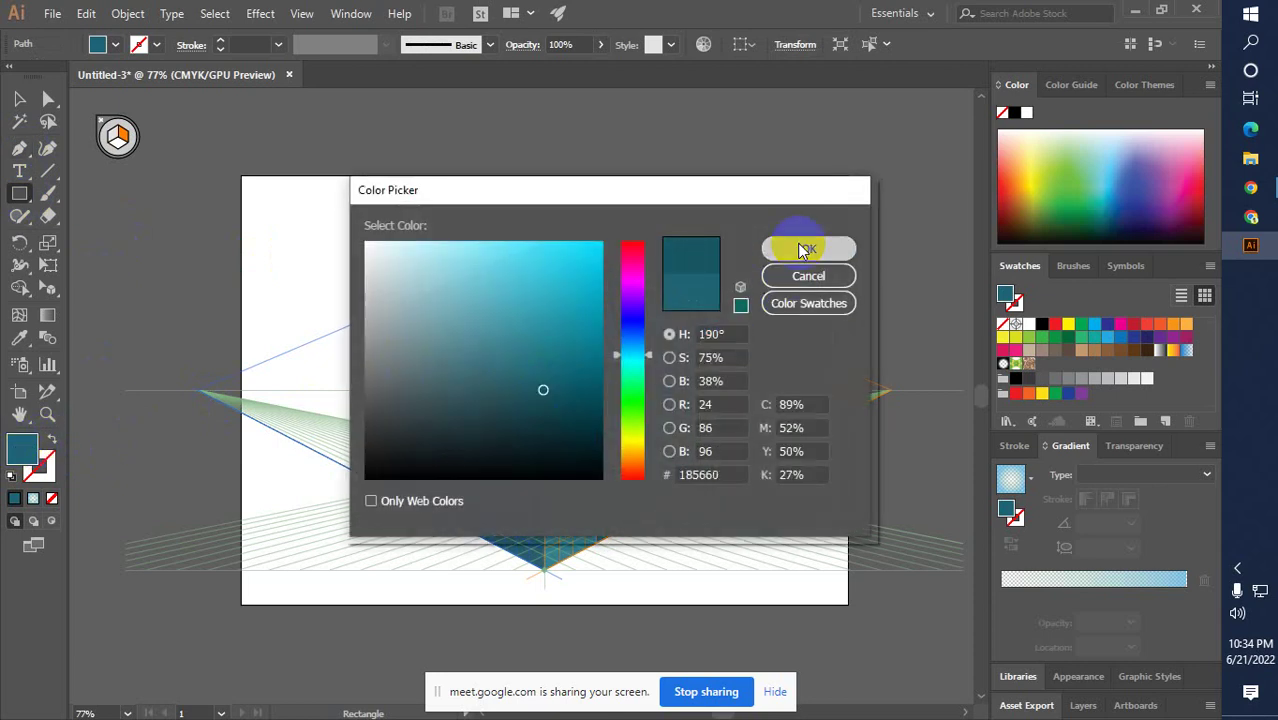
click(808, 248)
click(19, 99)
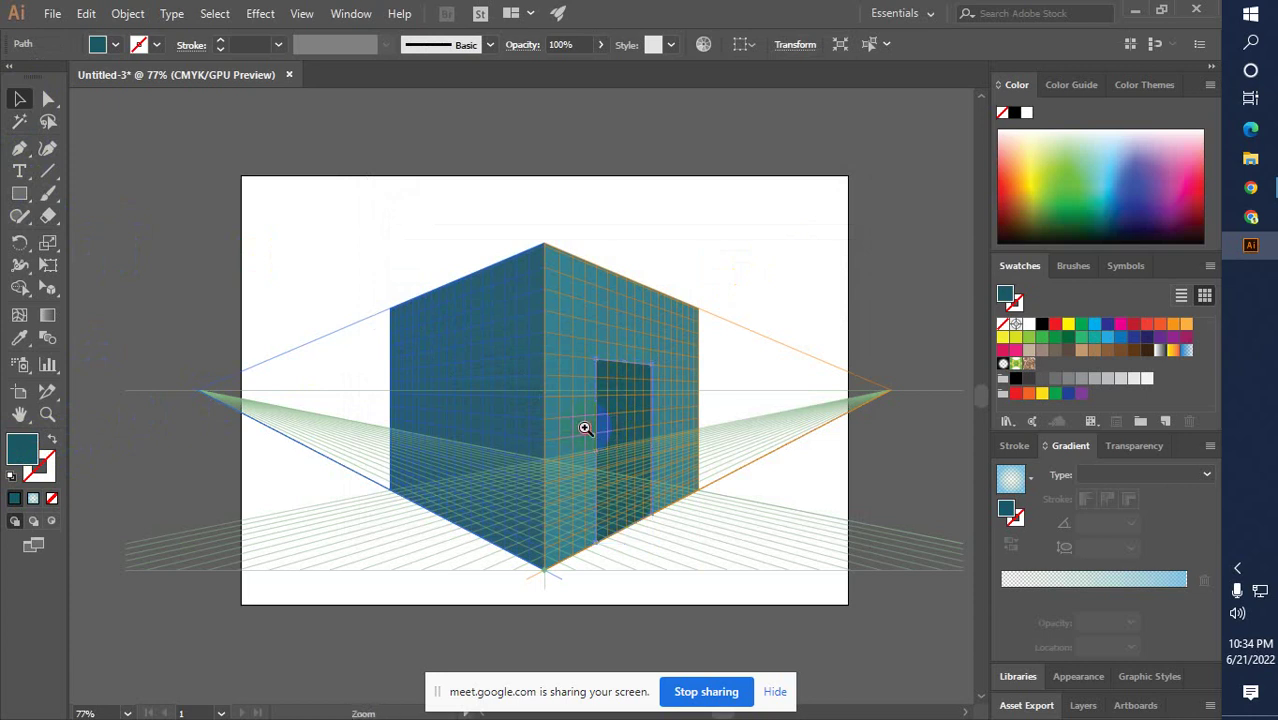
Hide the perspective grid so that only the building's walls and door are displayed
key(ctrl+plus)
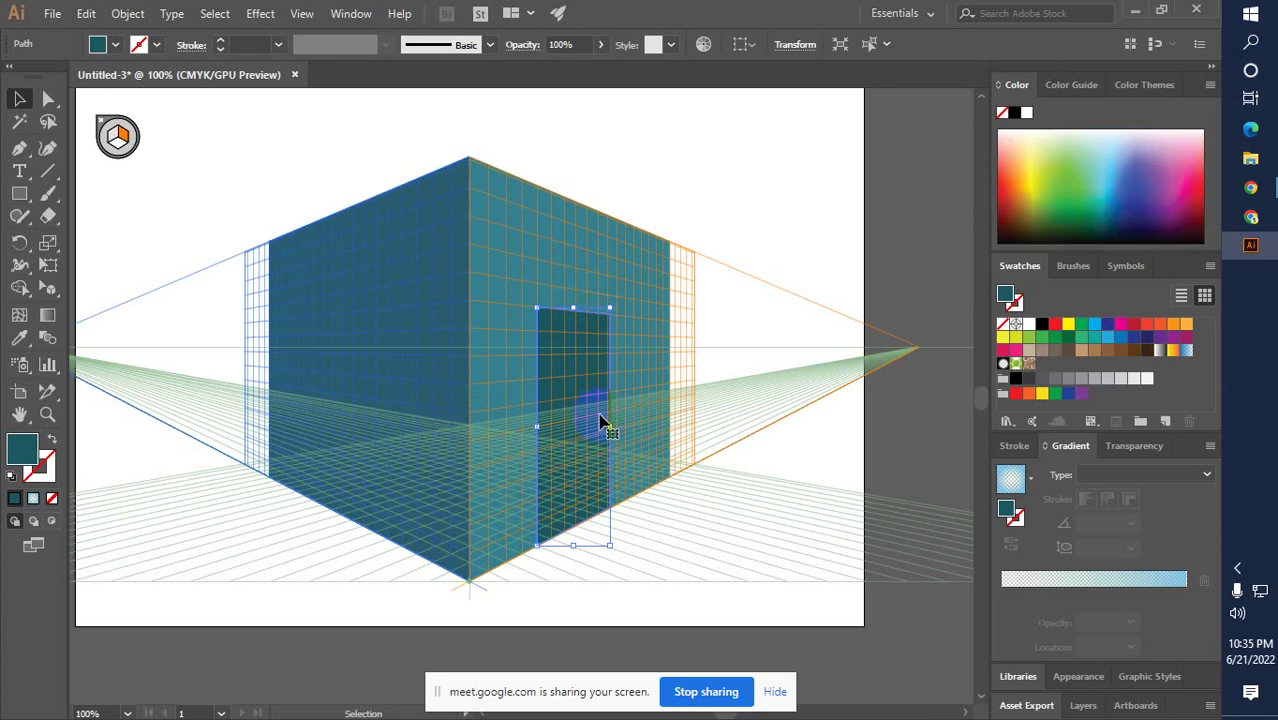
click(46, 289)
drag(46, 289, 90, 278)
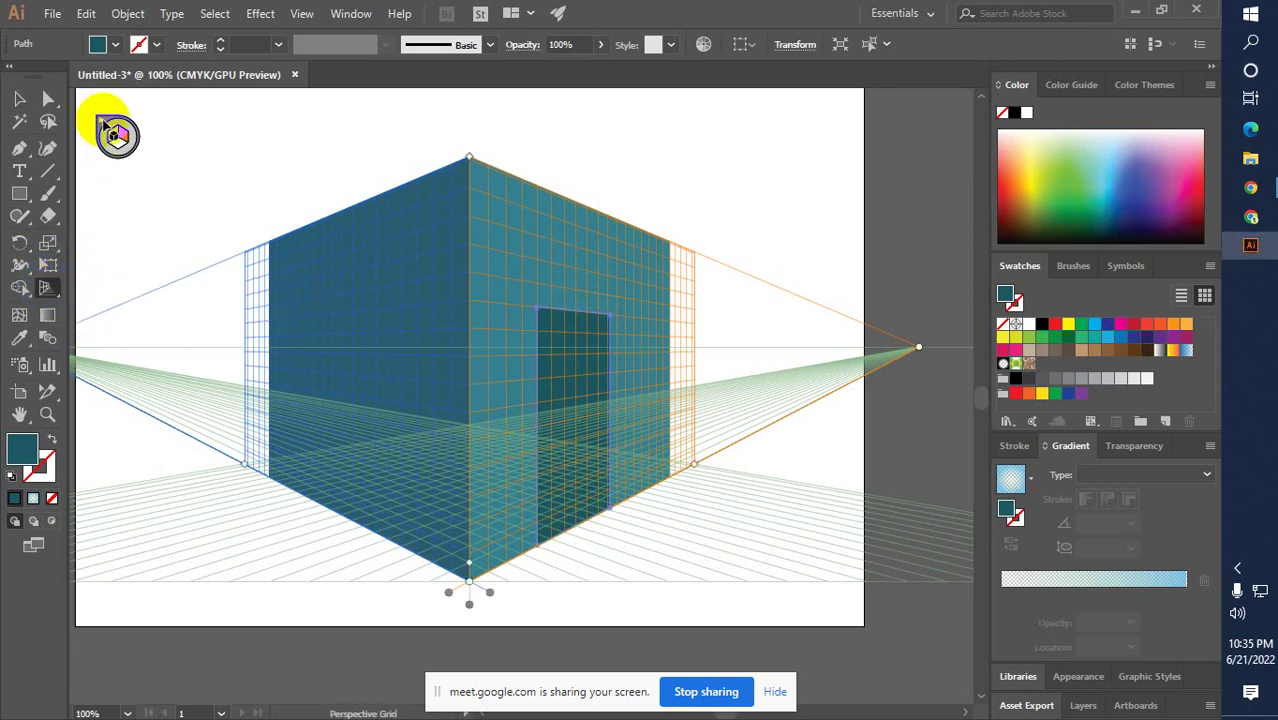
click(101, 122)
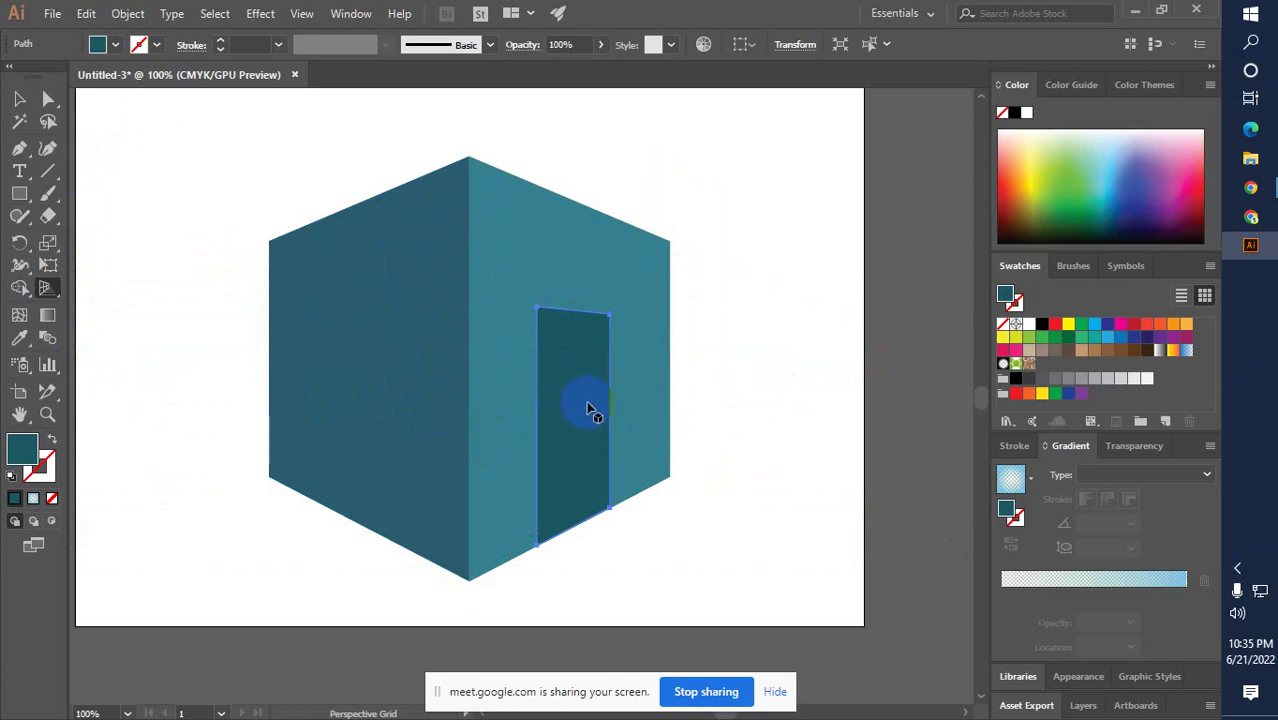
click(43, 290)
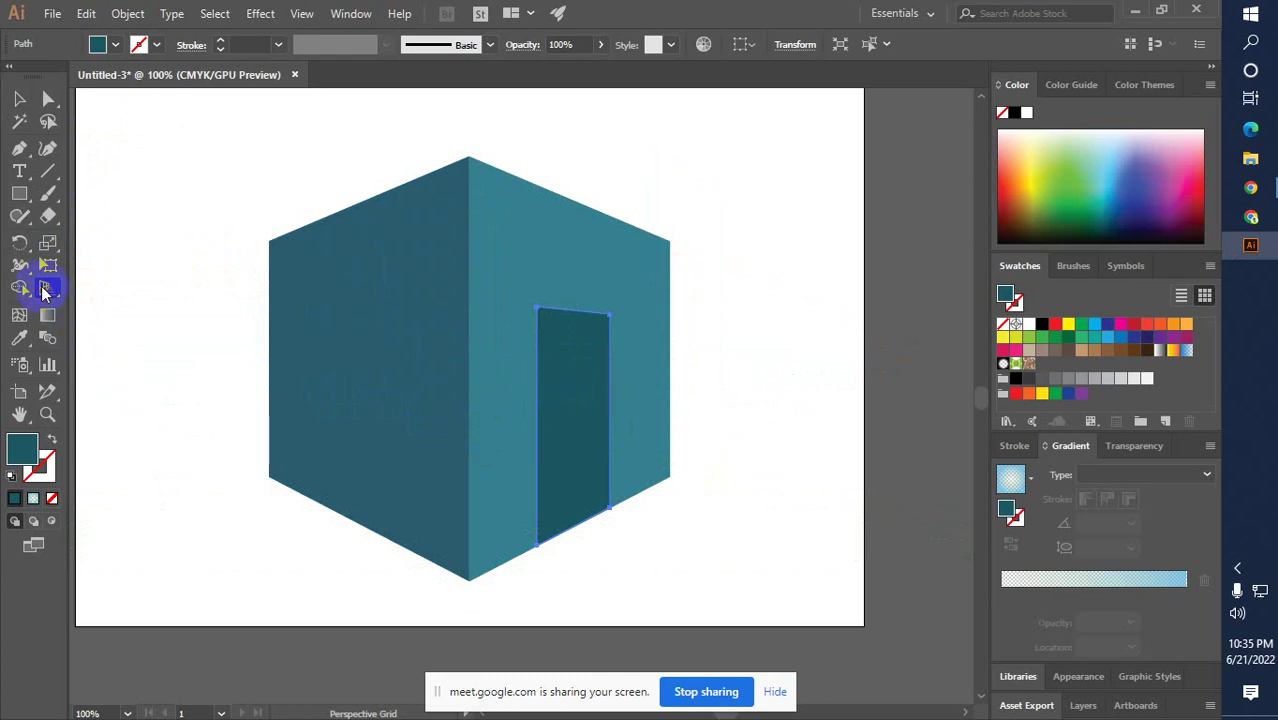
Deselect the finished door on the right wall
drag(43, 290, 86, 287)
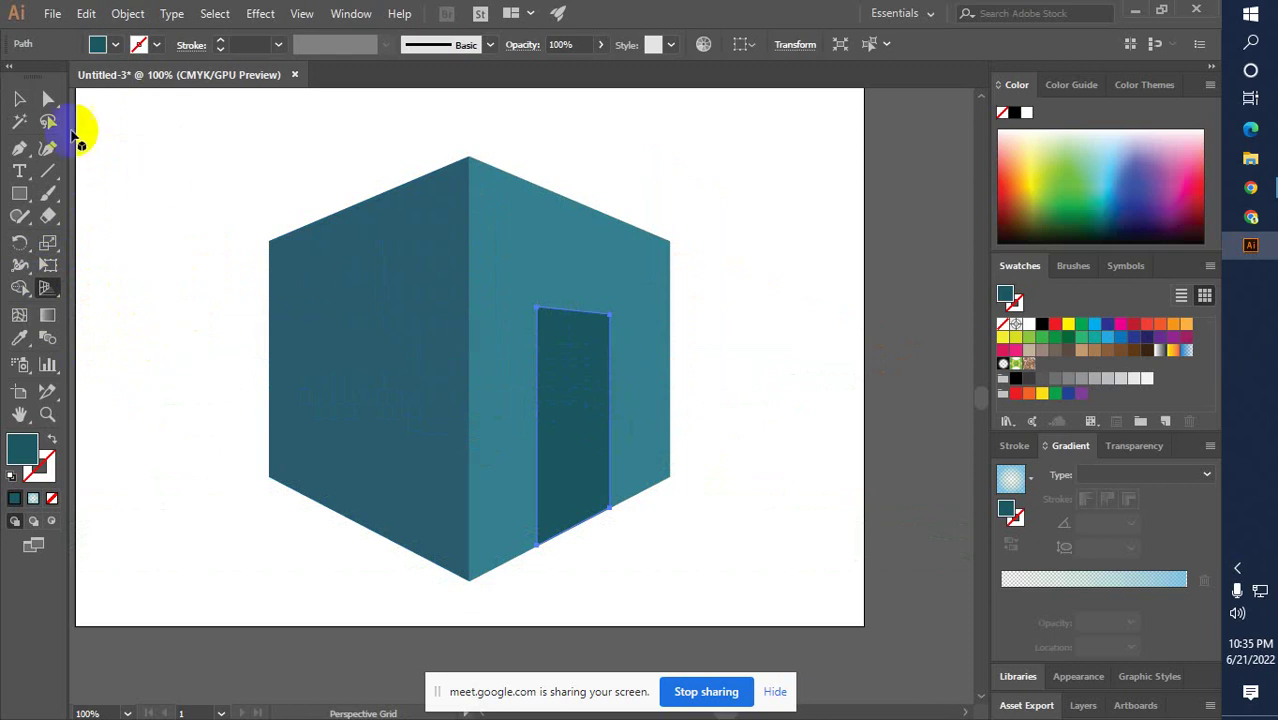
click(19, 98)
click(895, 318)
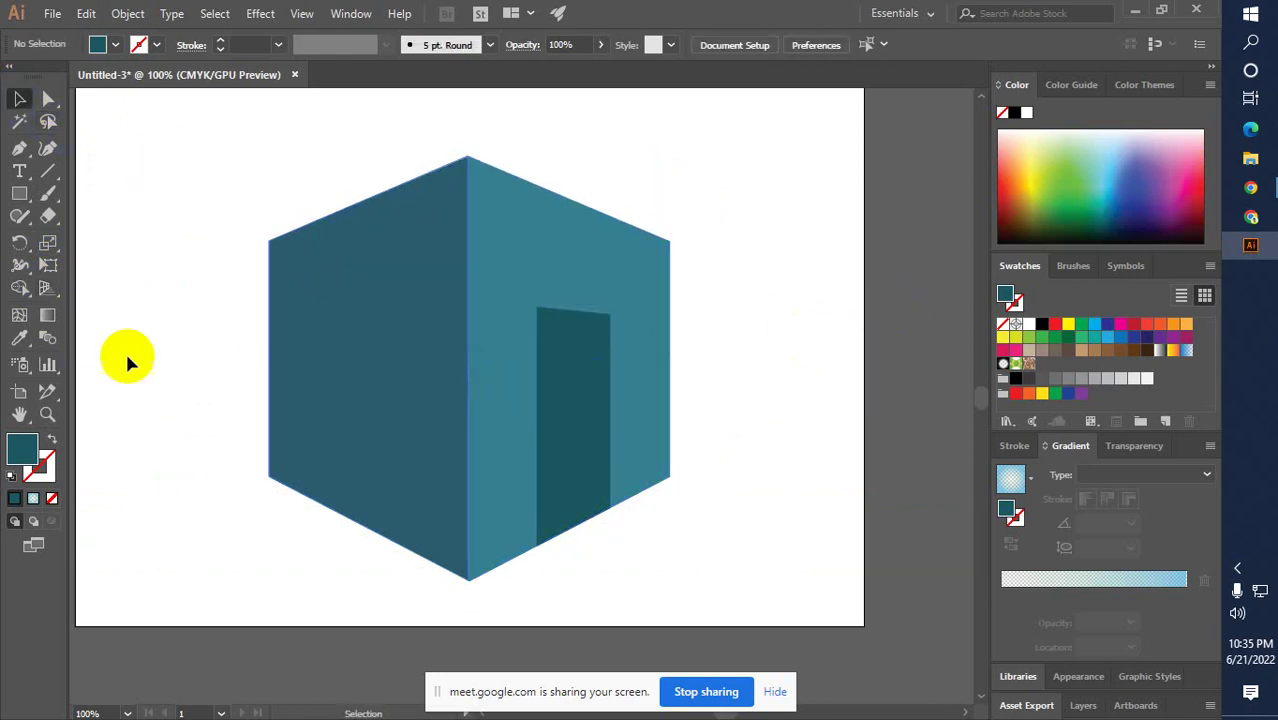
Show the perspective grid and draw a left-plane strip about 11 by 159 pt inside the door's right edge, down to the base
click(43, 288)
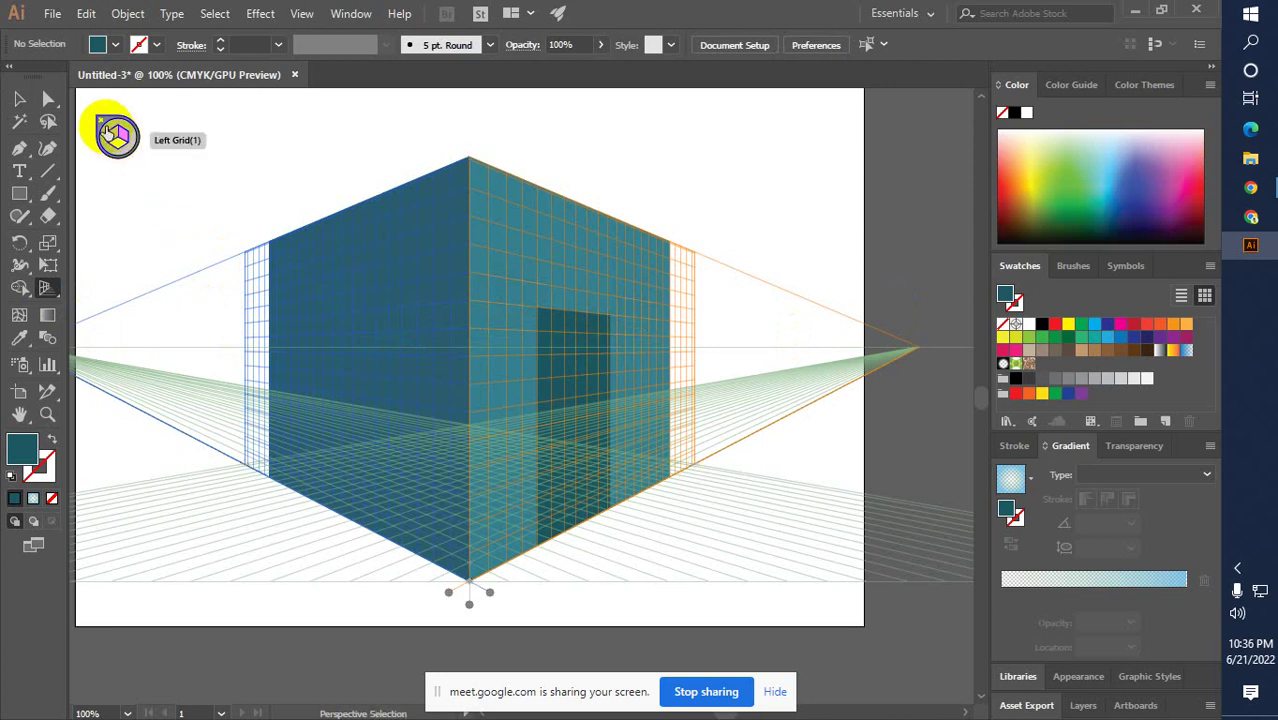
click(117, 140)
click(45, 288)
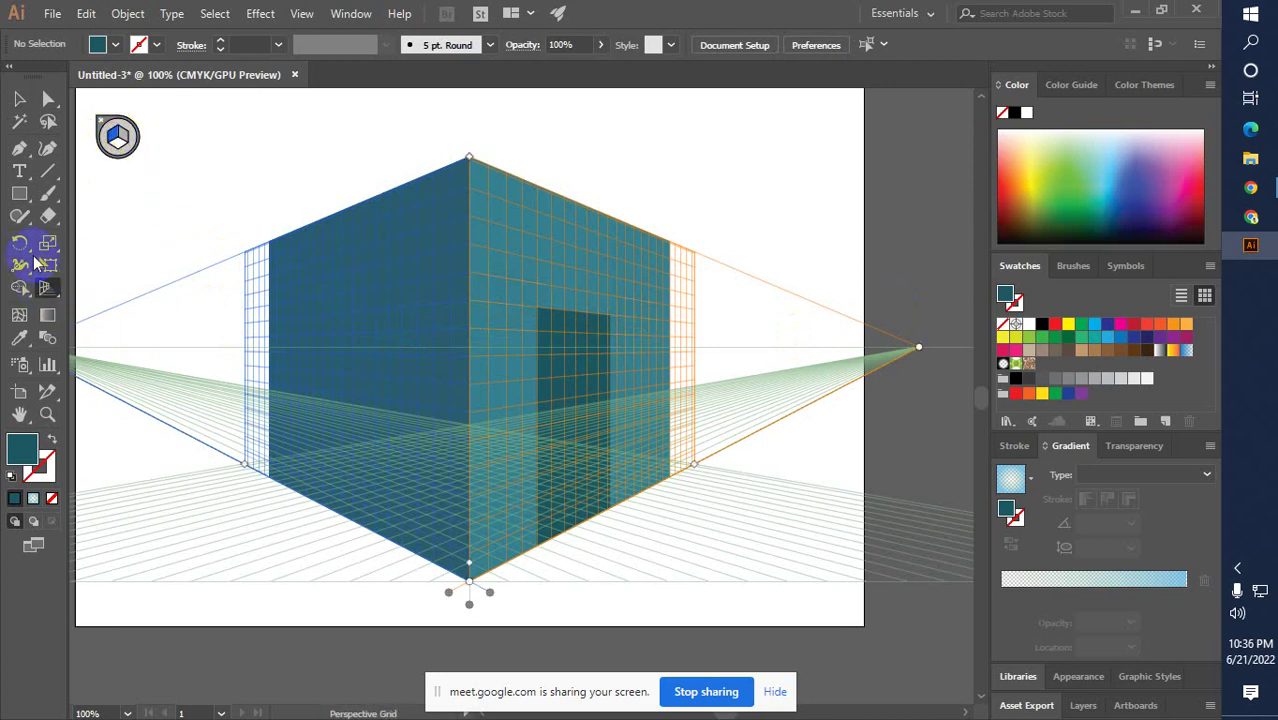
click(19, 193)
click(581, 346)
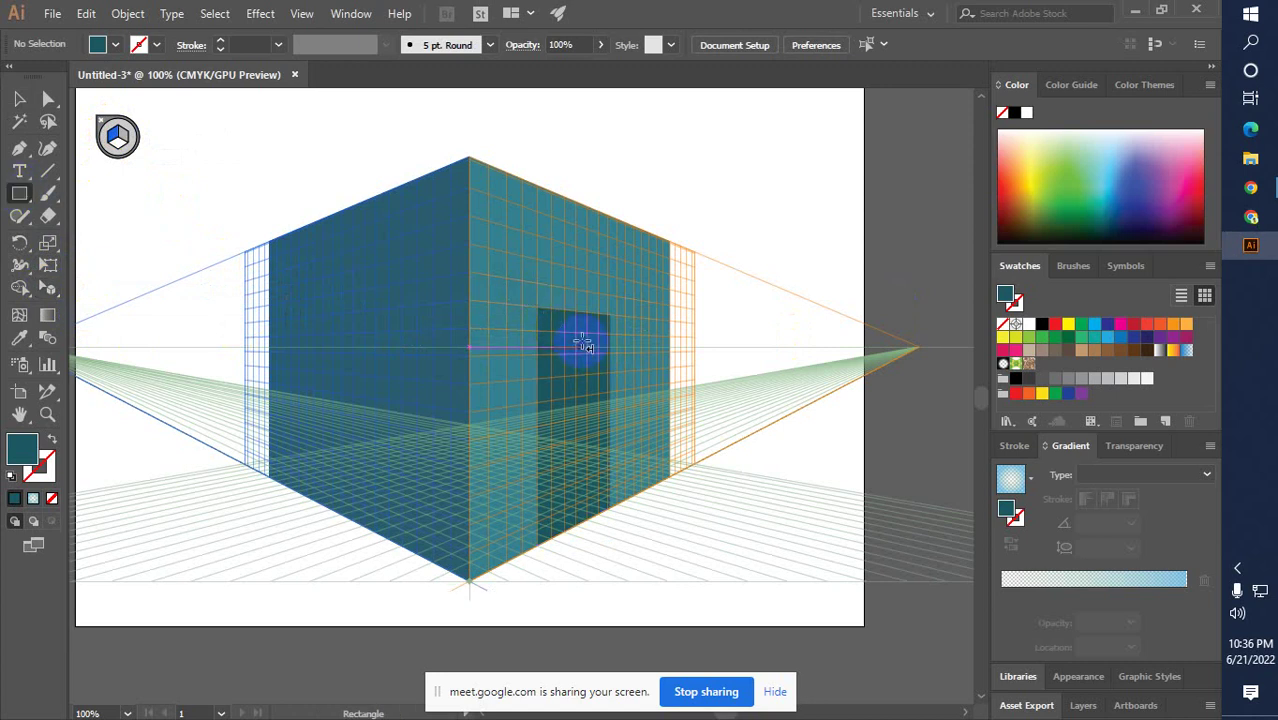
click(583, 344)
click(565, 322)
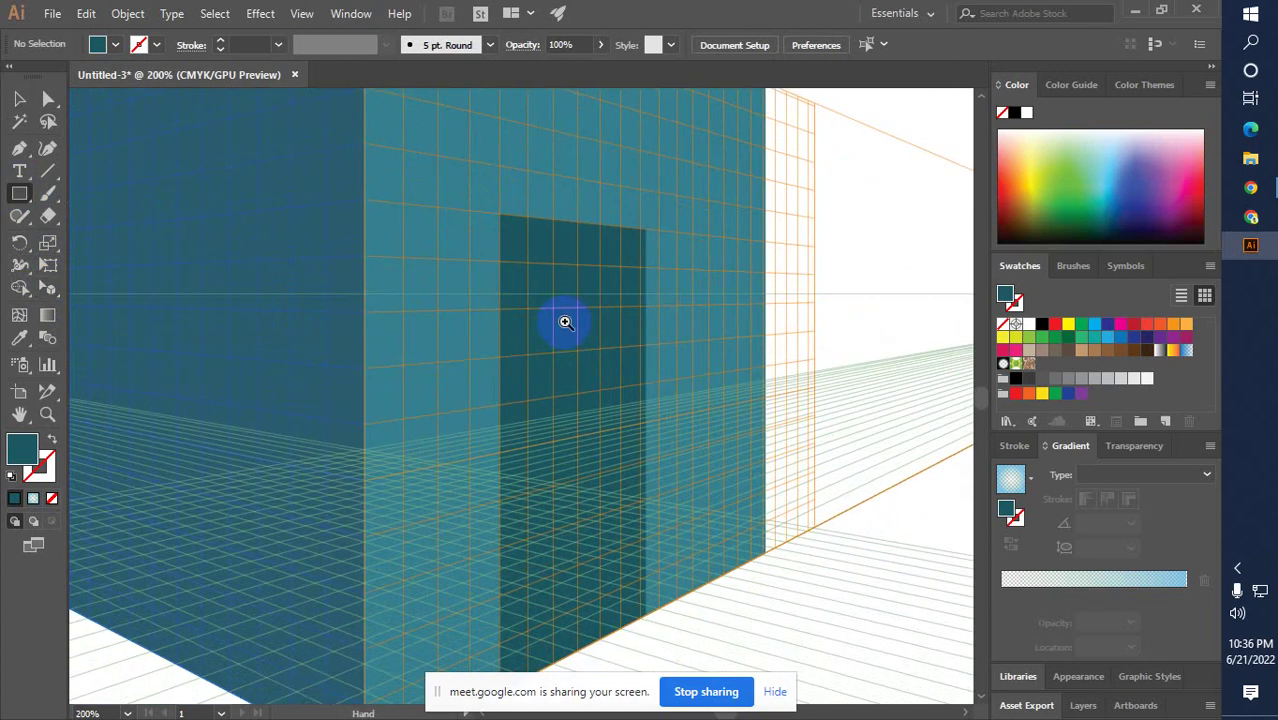
click(565, 322)
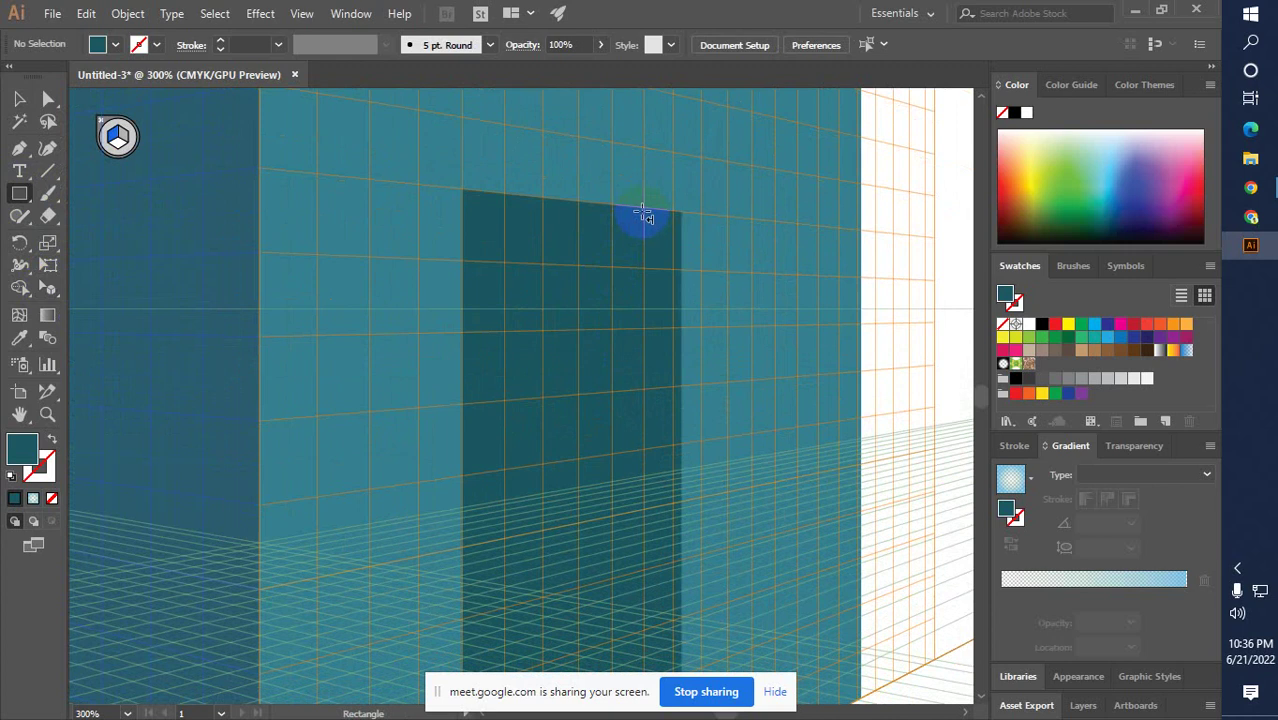
drag(646, 212, 684, 594)
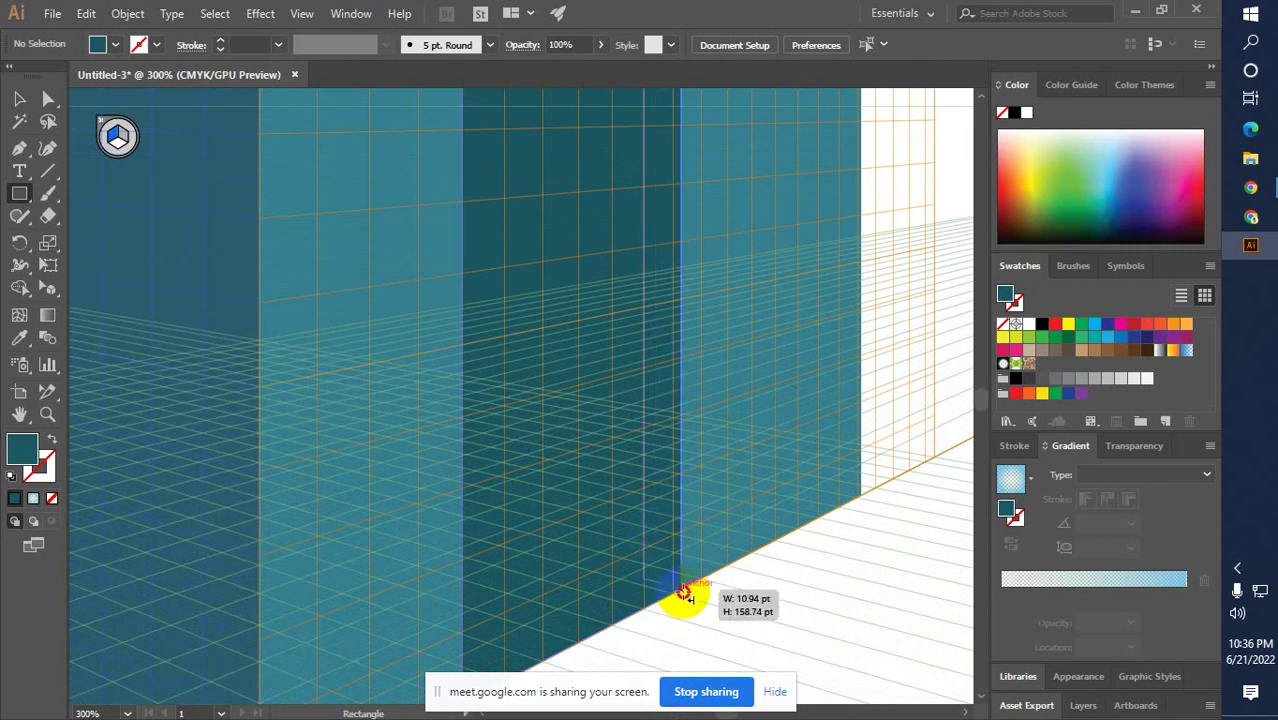
drag(684, 594, 681, 588)
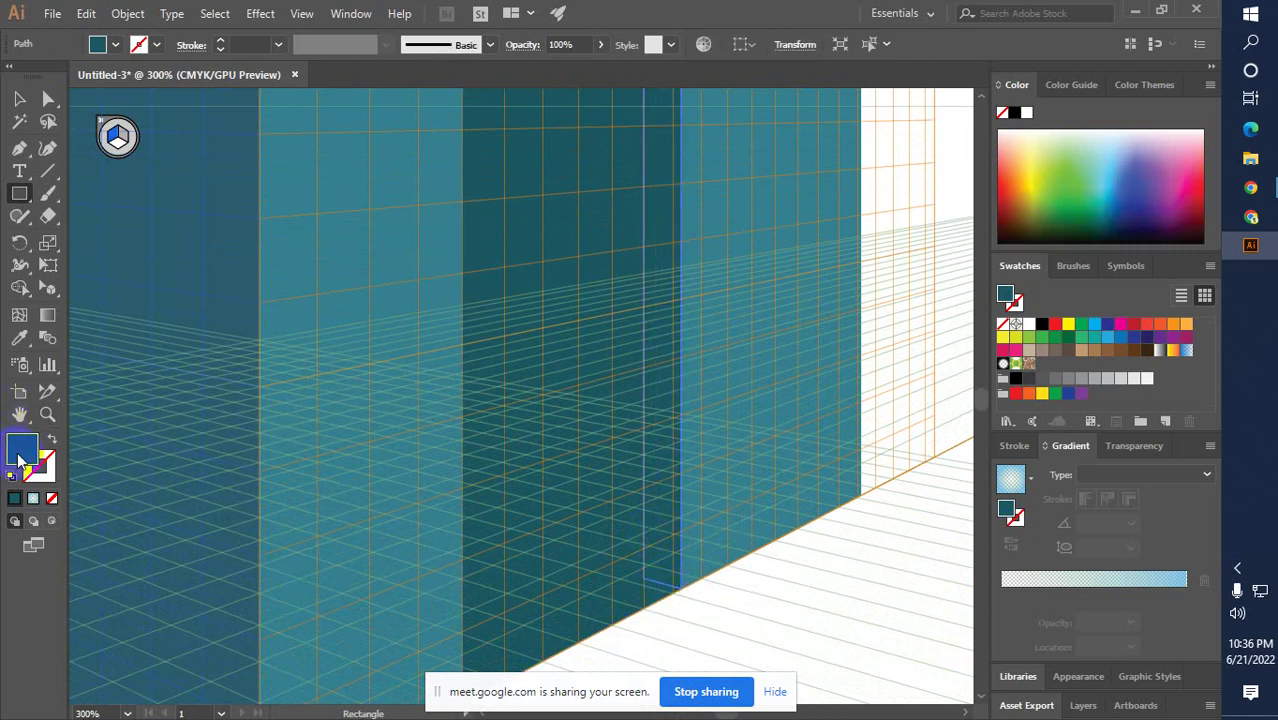
Try the fill colours #103438 and #166C70 on the narrow strip inside the door
double_click(18, 460)
click(533, 427)
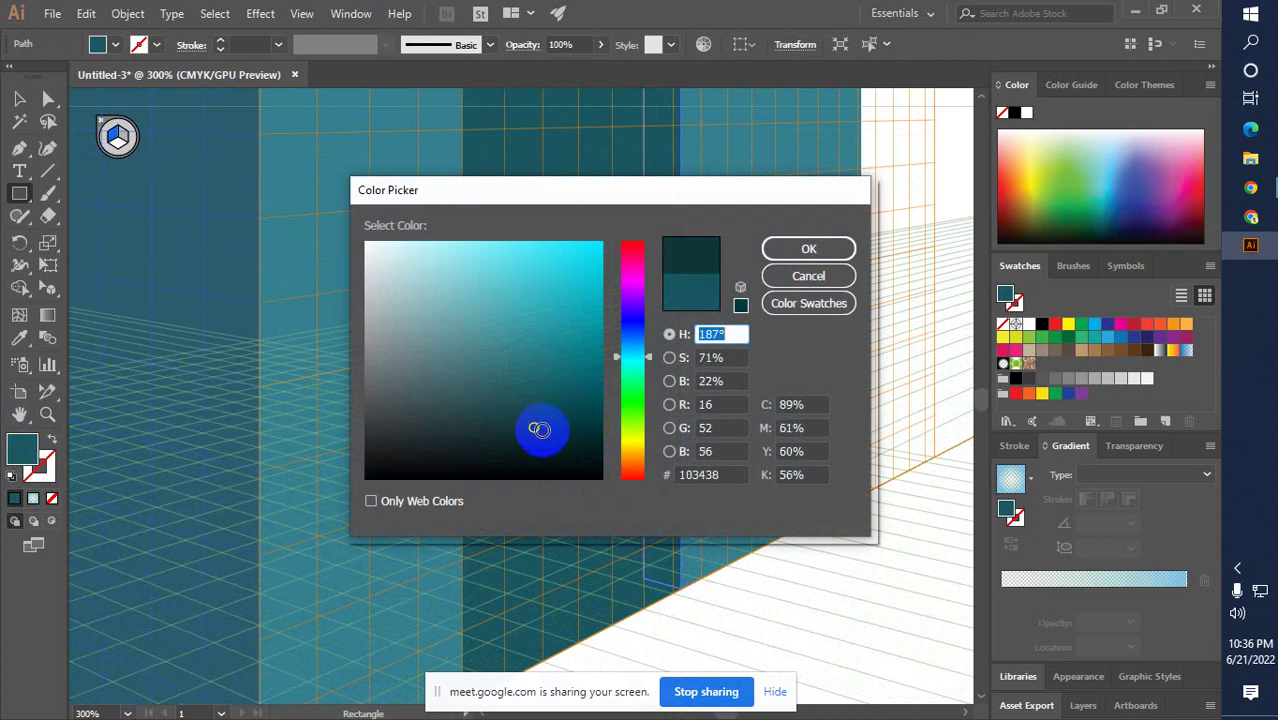
click(845, 247)
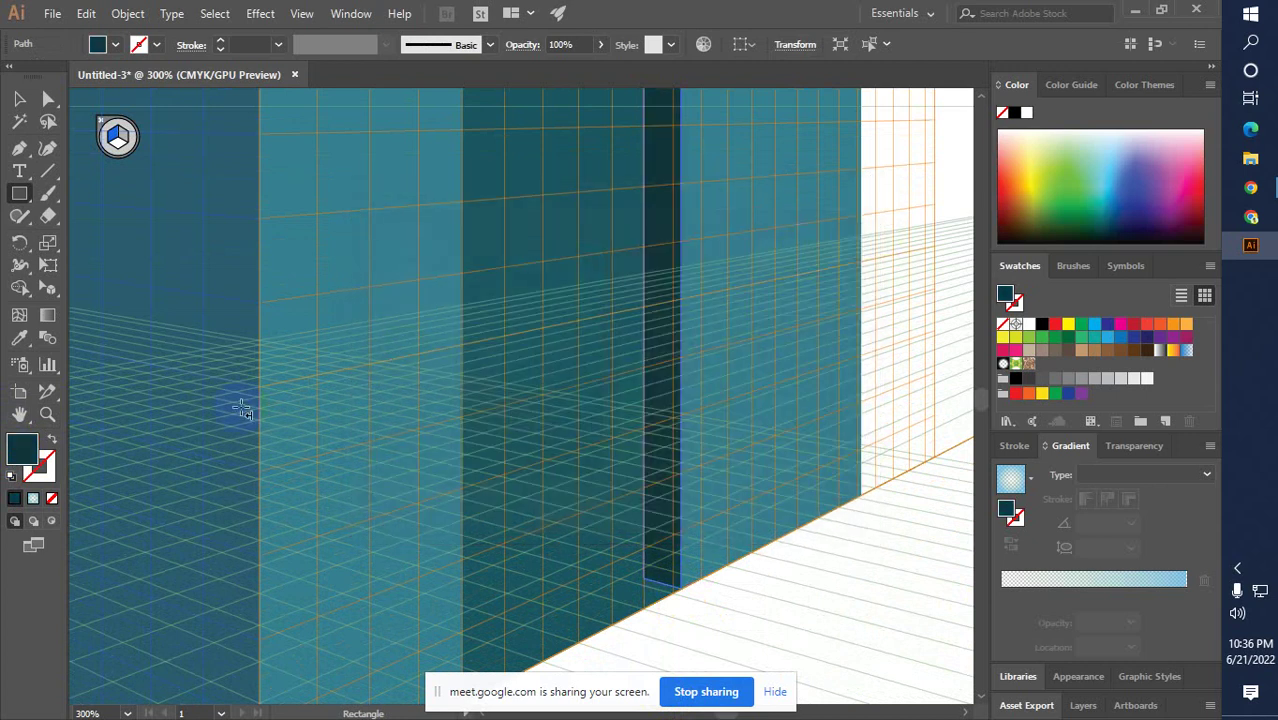
double_click(22, 452)
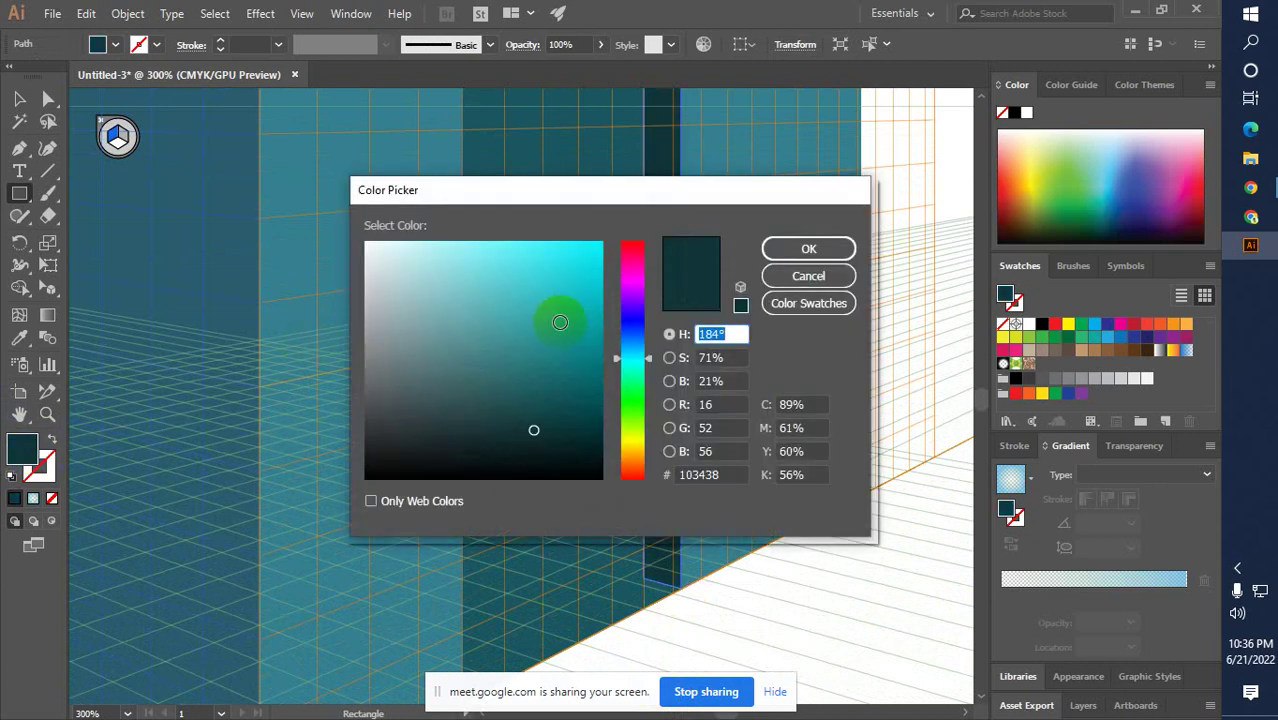
click(566, 382)
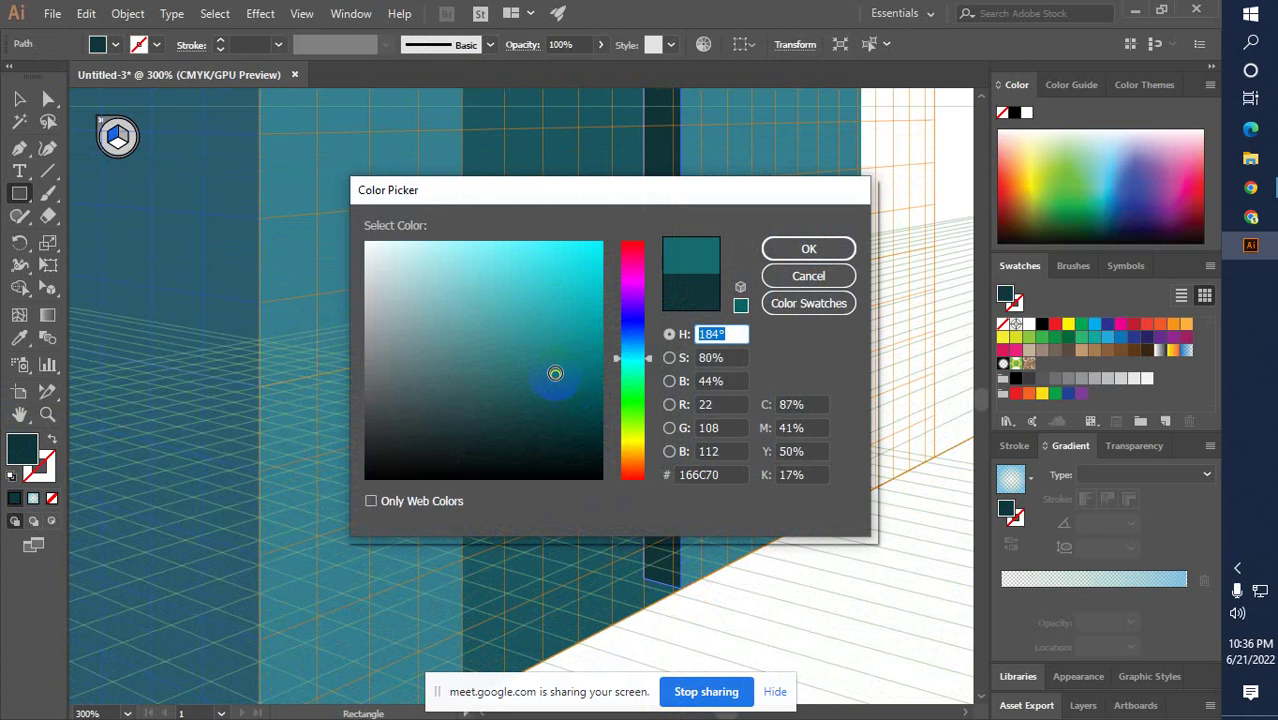
click(809, 247)
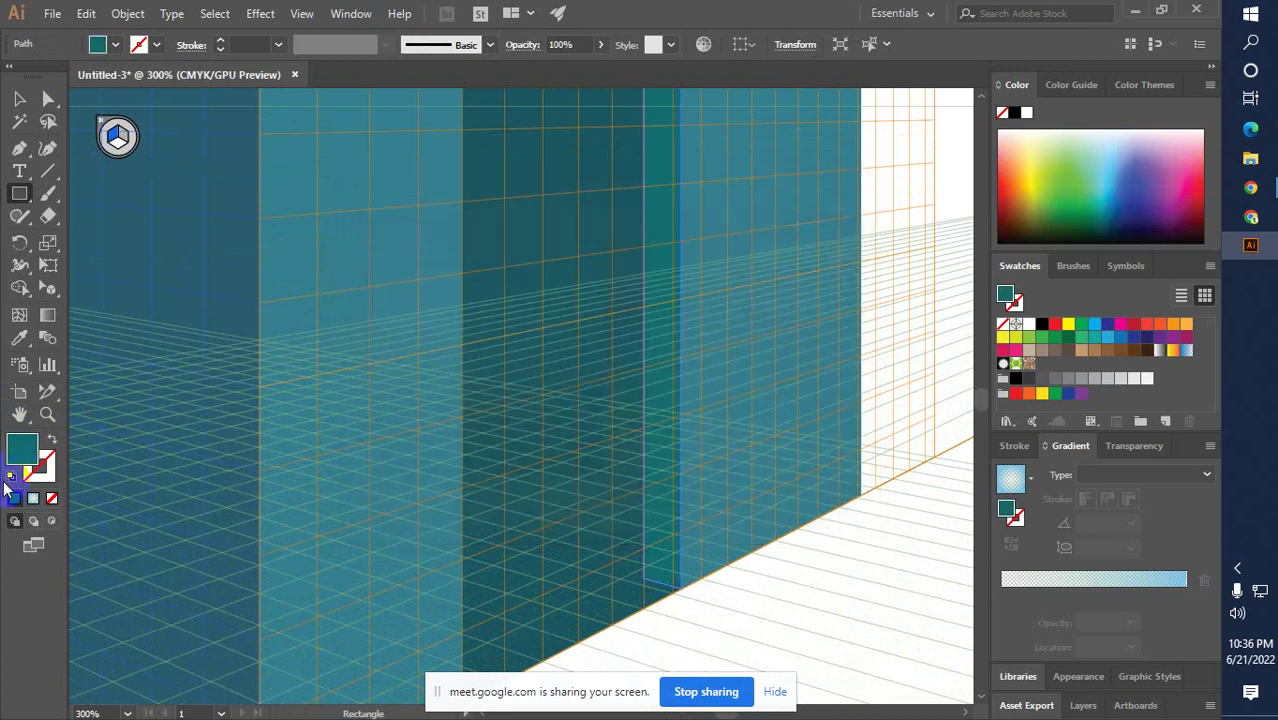
double_click(20, 458)
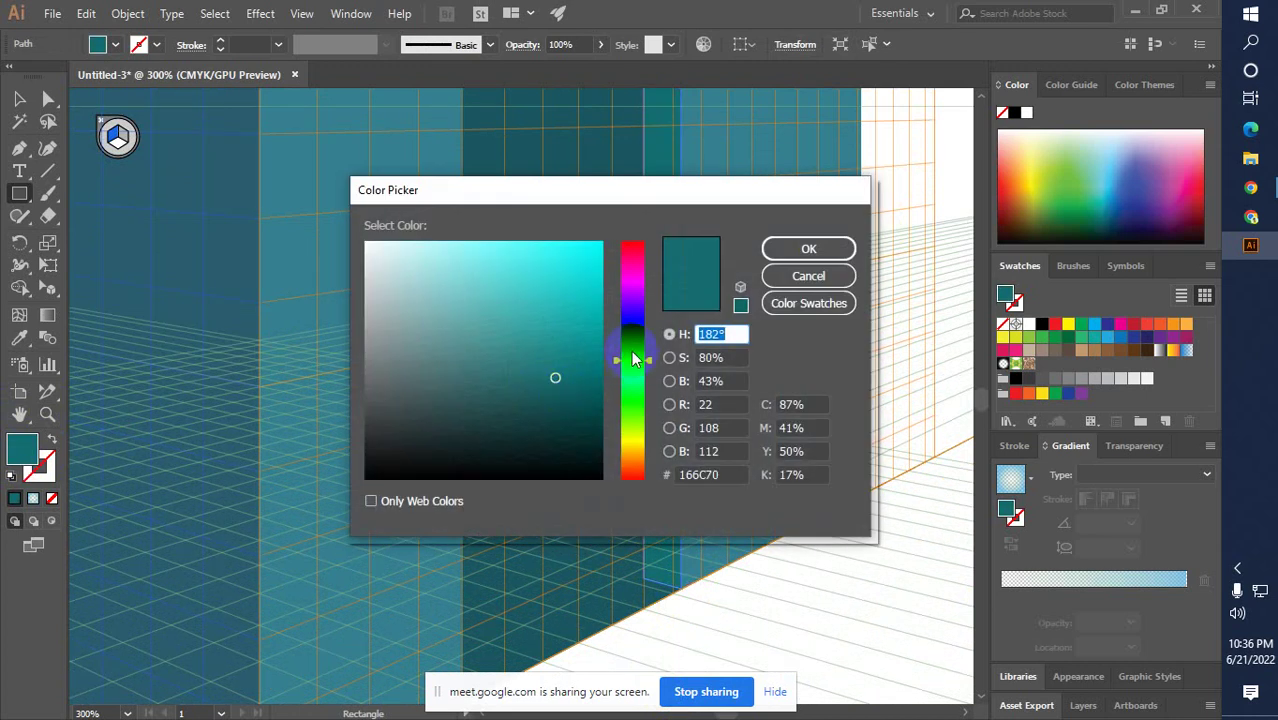
click(808, 248)
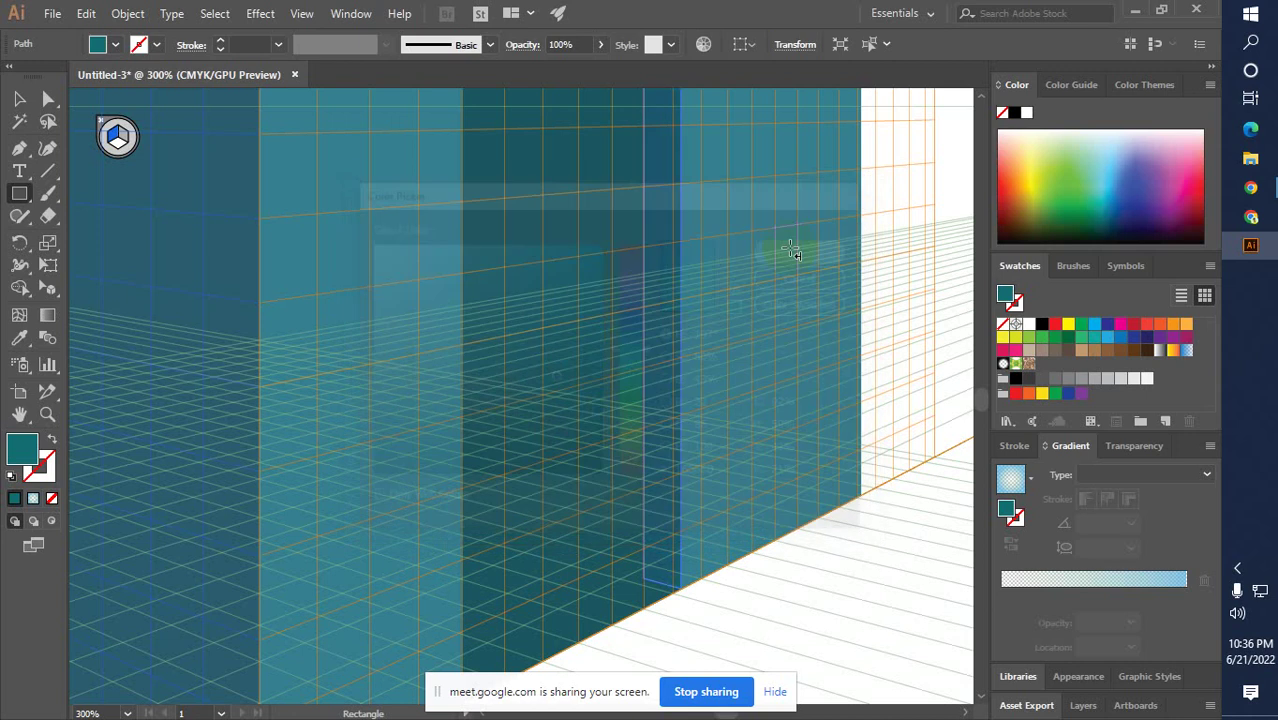
Fill the narrow strip inside the door with the dark blue-teal #064D60
double_click(12, 456)
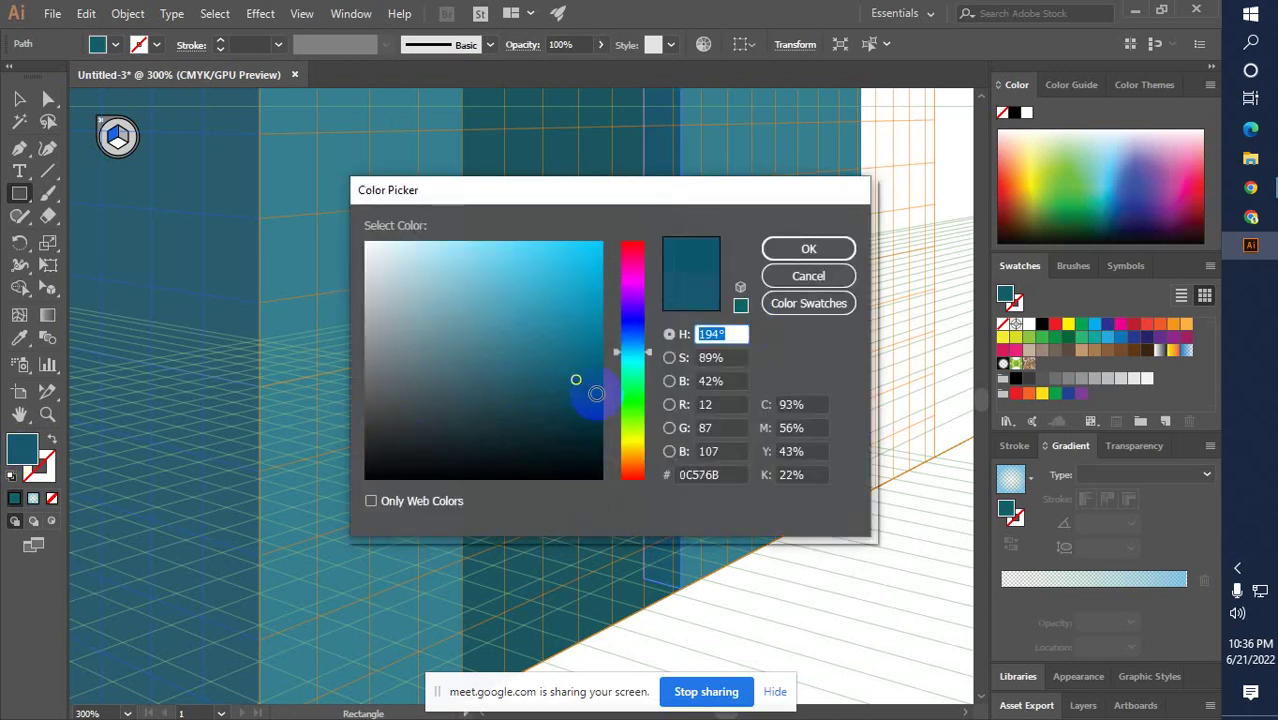
click(807, 248)
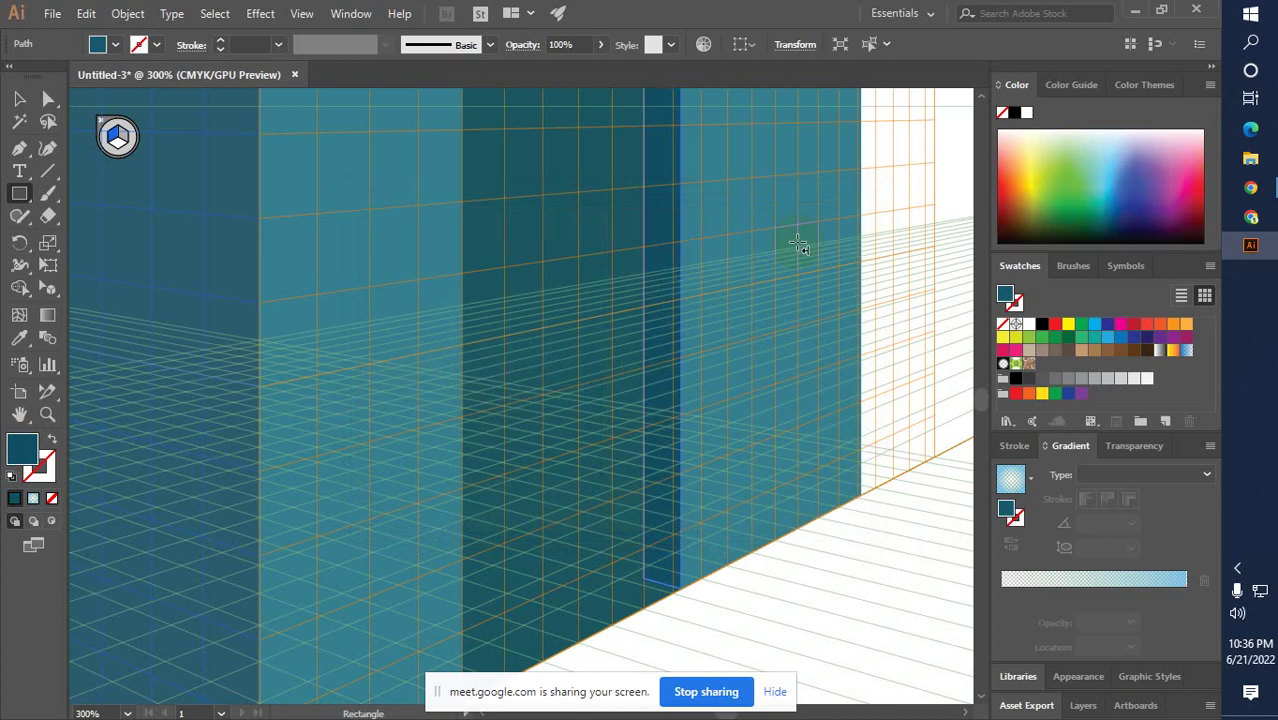
click(18, 99)
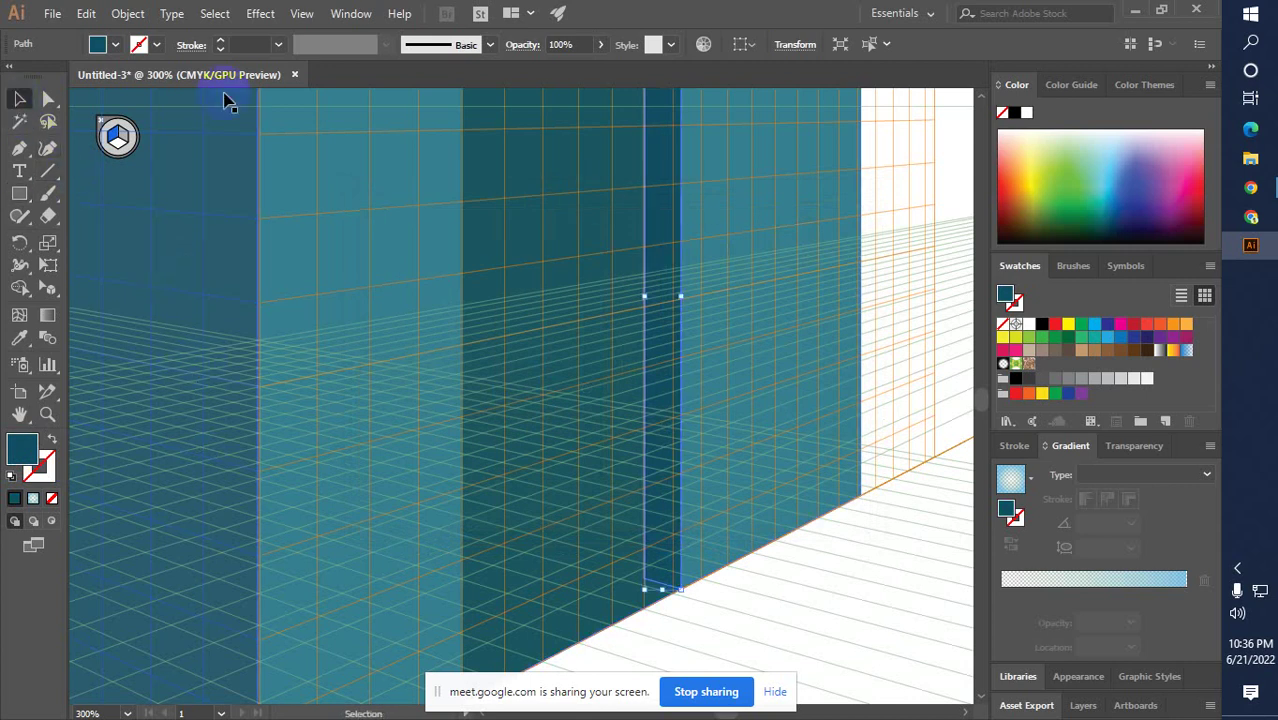
Hide the perspective grid and deselect the strip to check the door's depth on the building
click(47, 288)
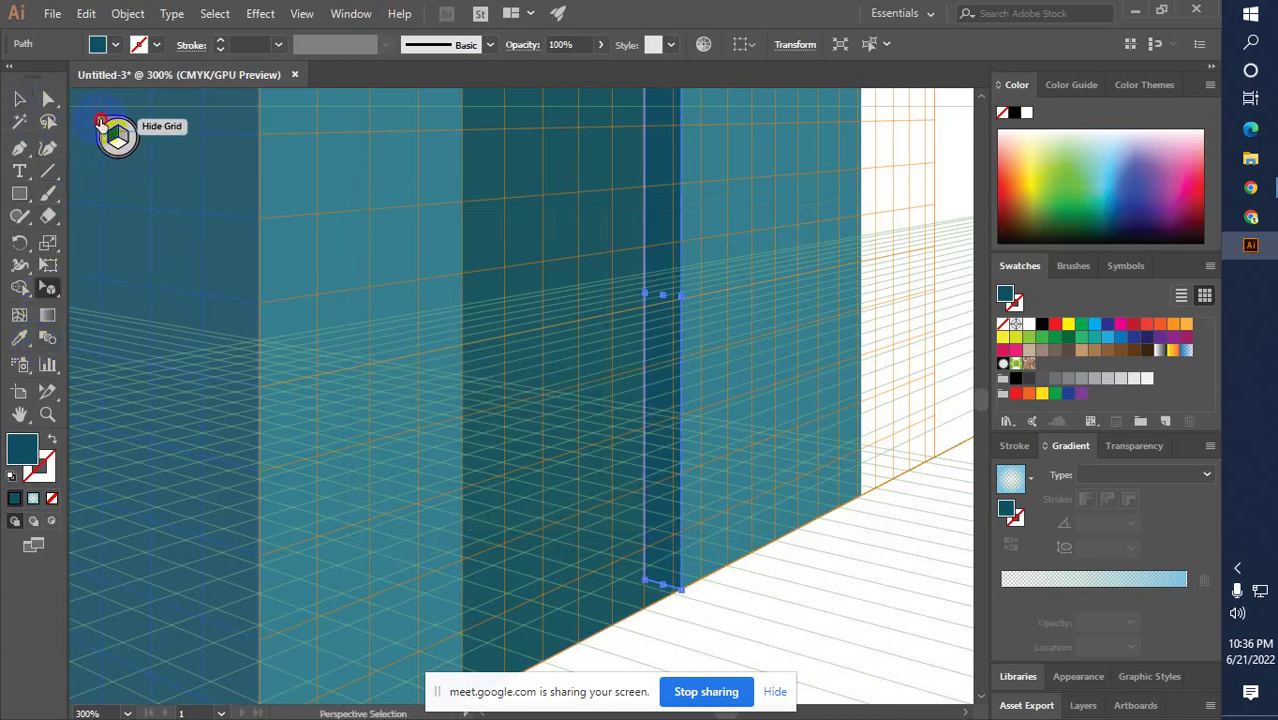
click(103, 123)
click(19, 100)
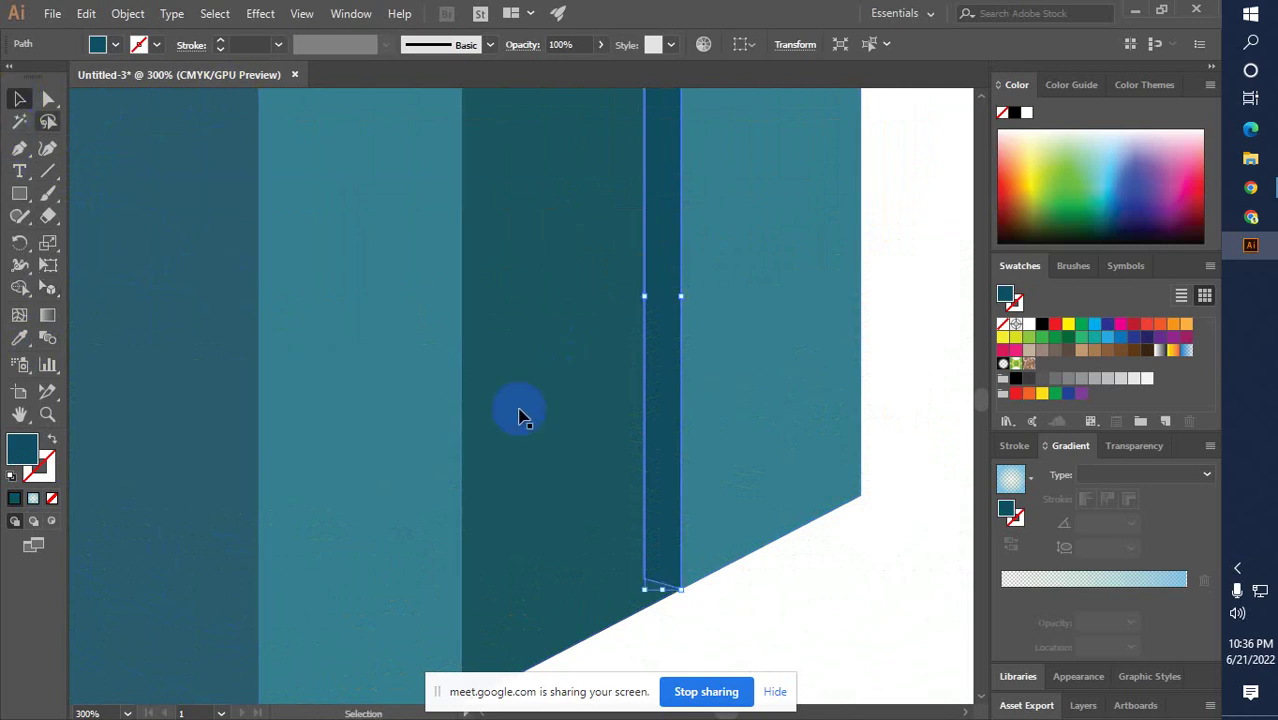
click(872, 577)
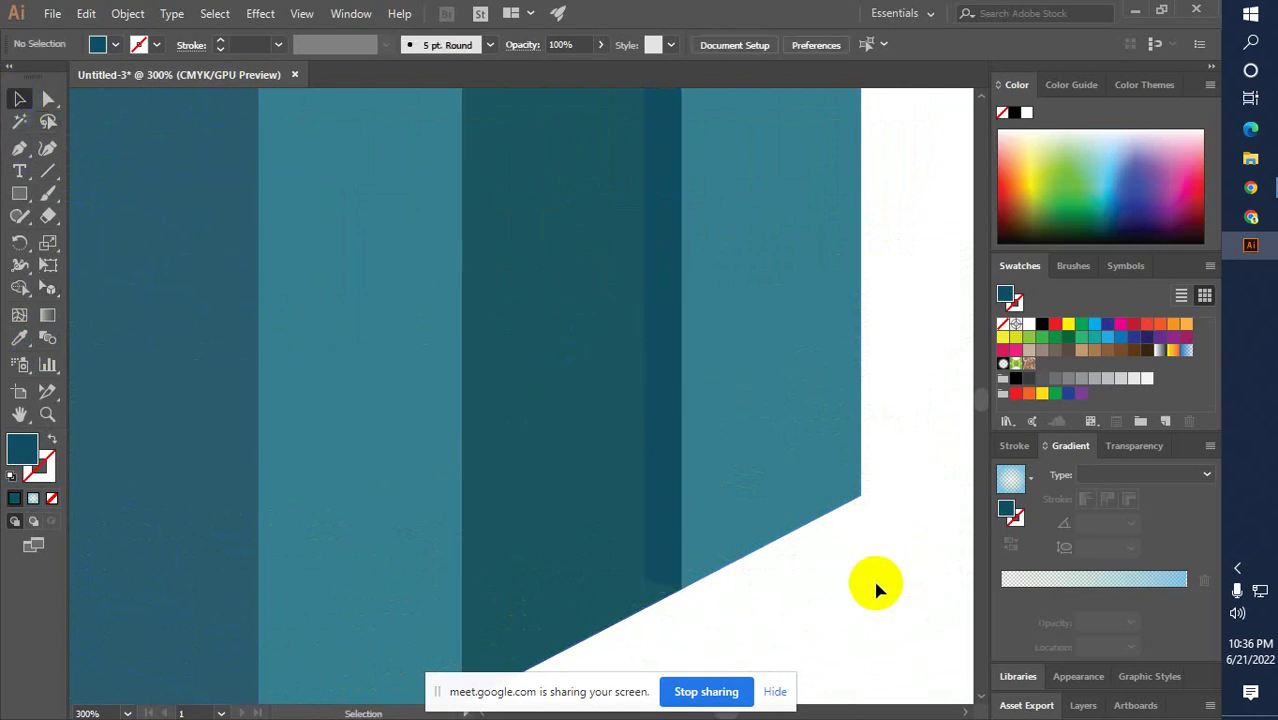
ctrl+alt+click(400, 401)
ctrl+alt+click(441, 401)
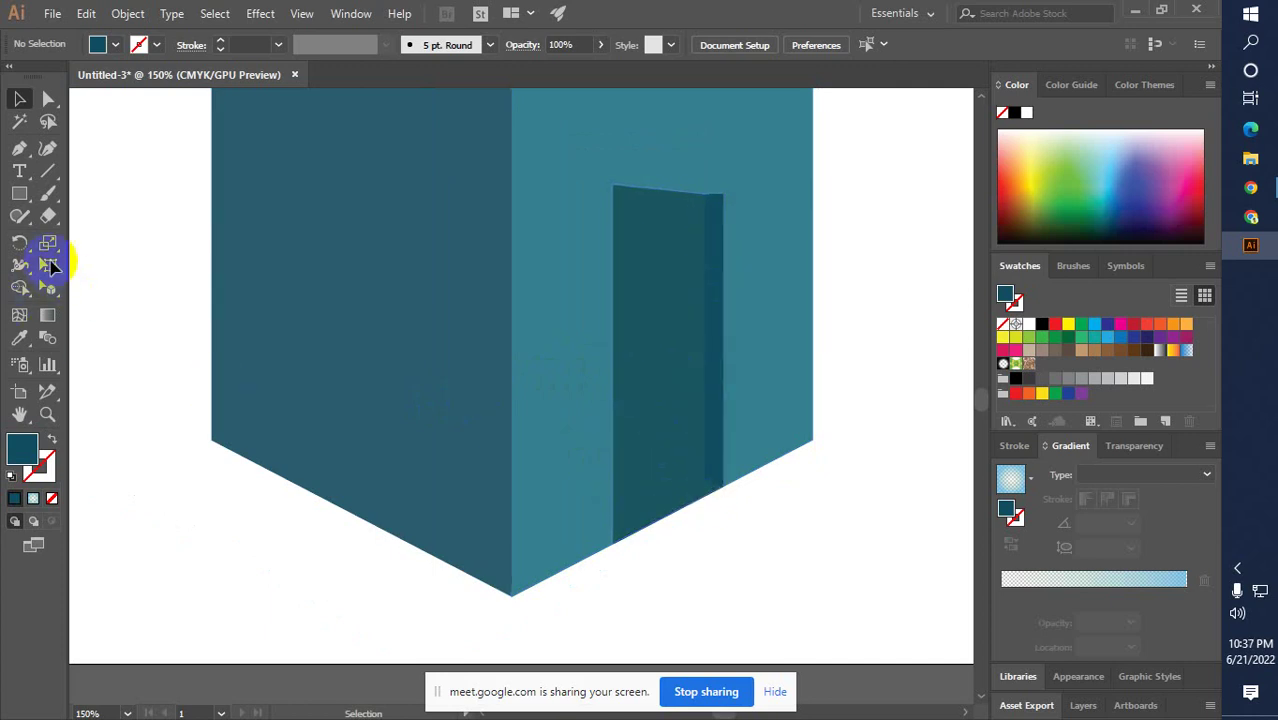
Show the perspective grid again and draw a tall door rectangle in perspective on the left wall, reaching down to its base edge
drag(52, 293, 100, 286)
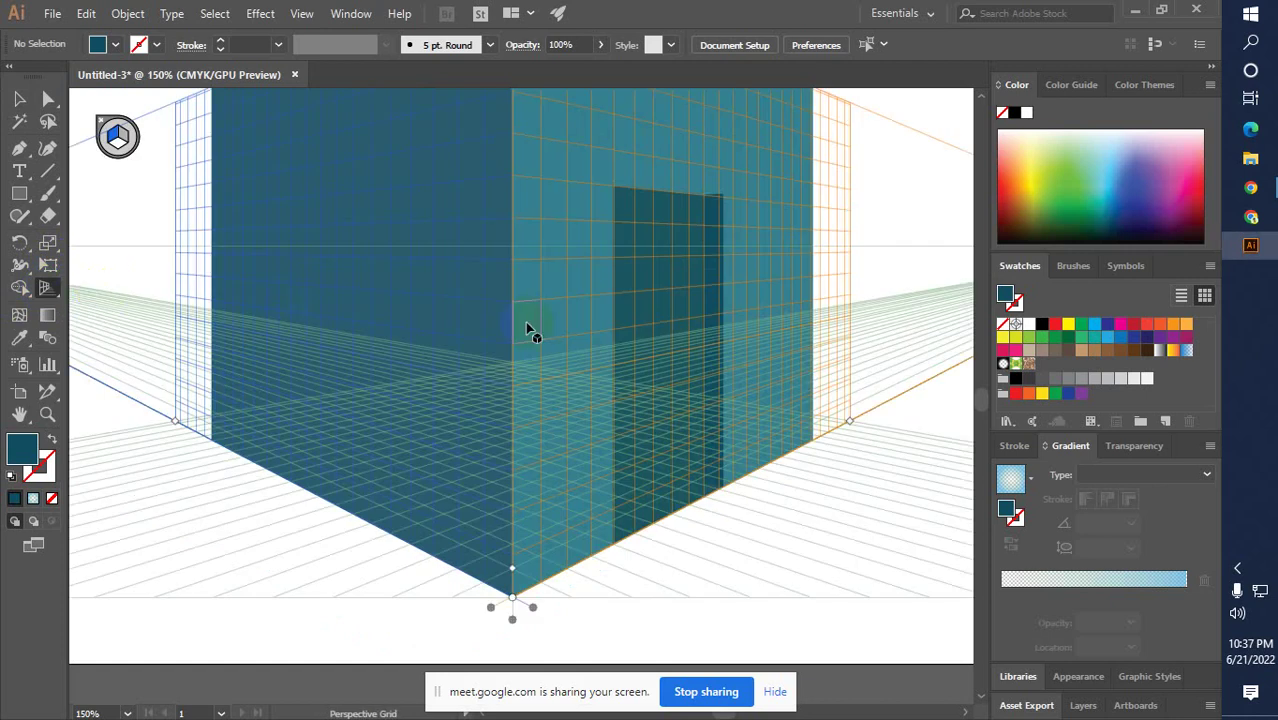
drag(460, 347, 432, 410)
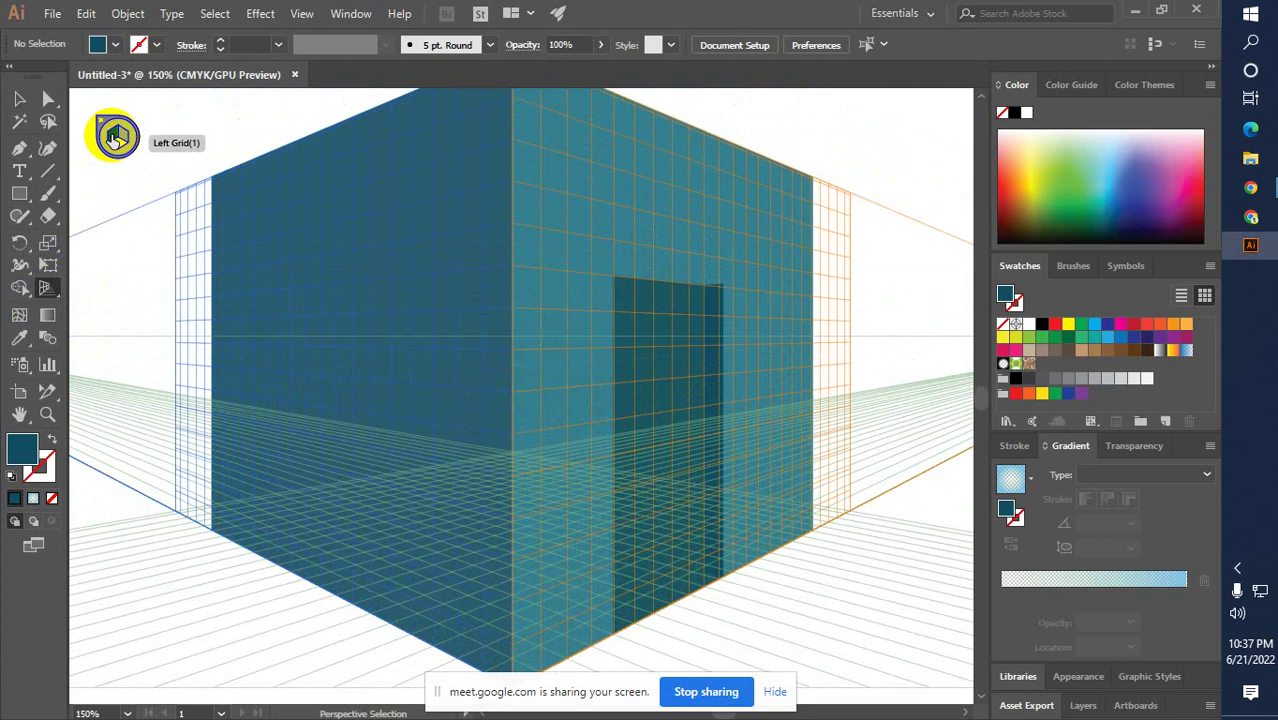
drag(45, 288, 115, 312)
click(19, 193)
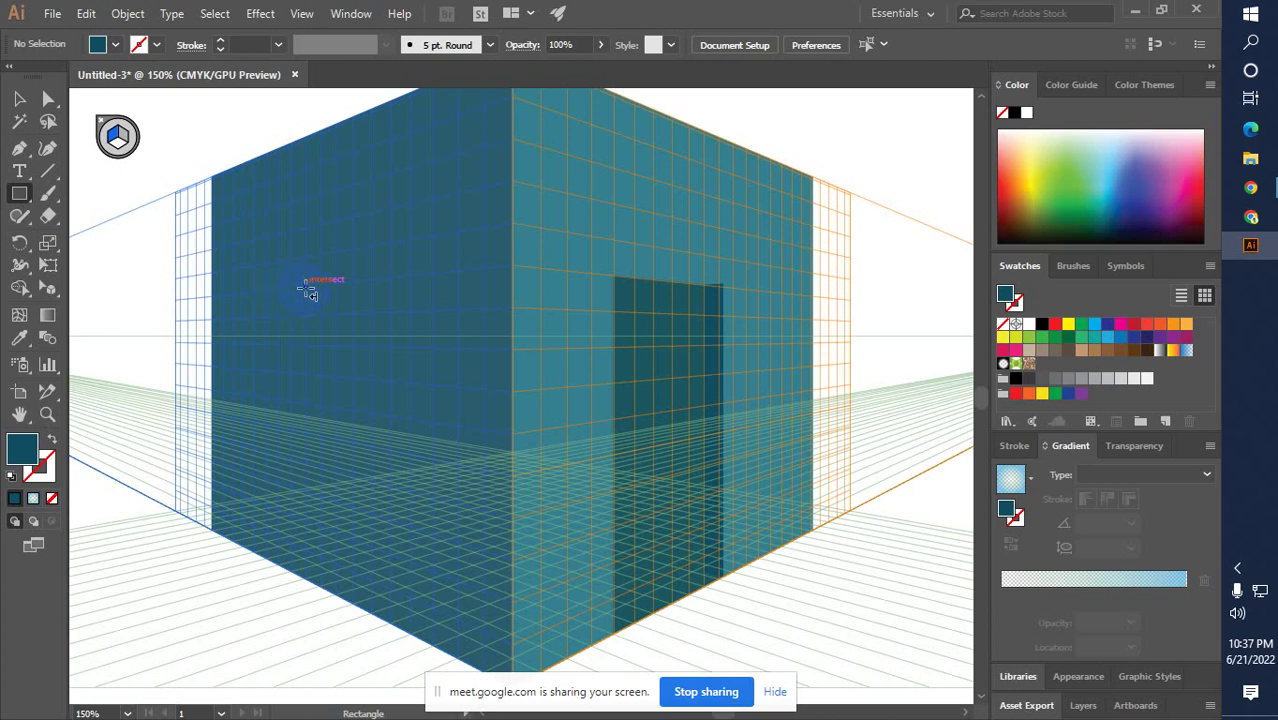
drag(318, 303, 394, 618)
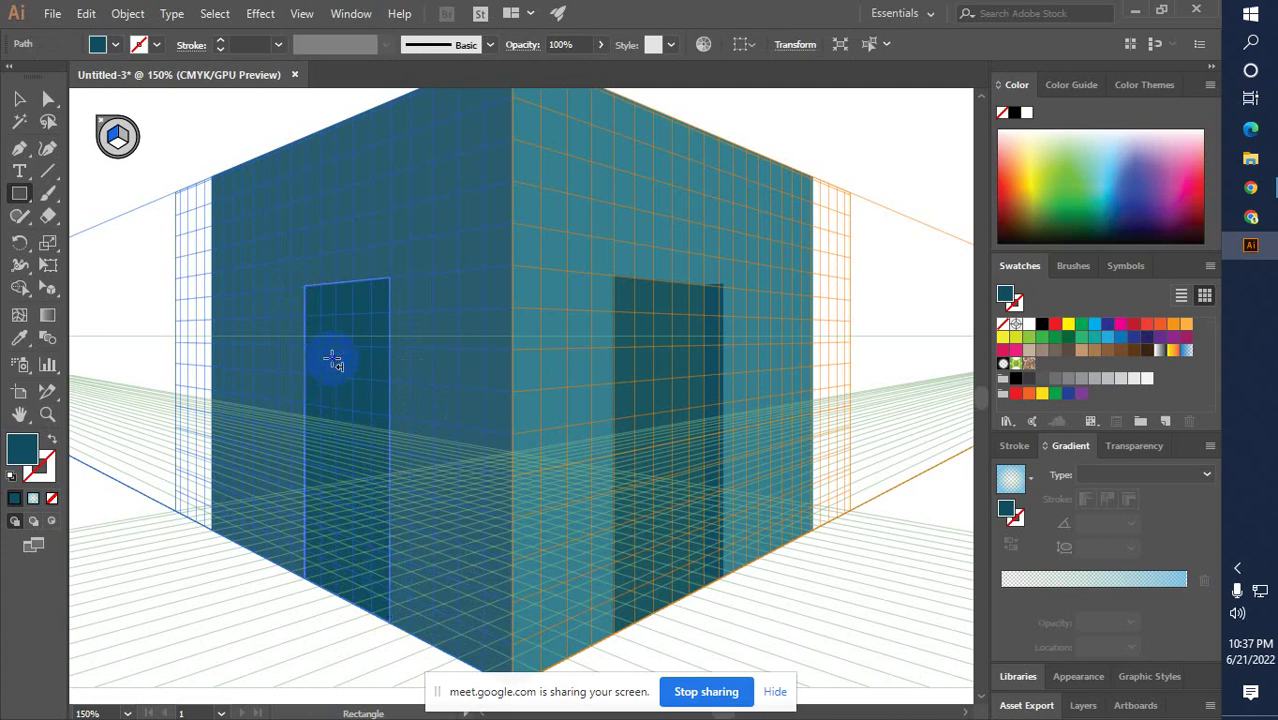
Activate the right grid plane and draw a narrow strip in perspective along the left edge of the left wall's door
scroll(333, 362, up, 2)
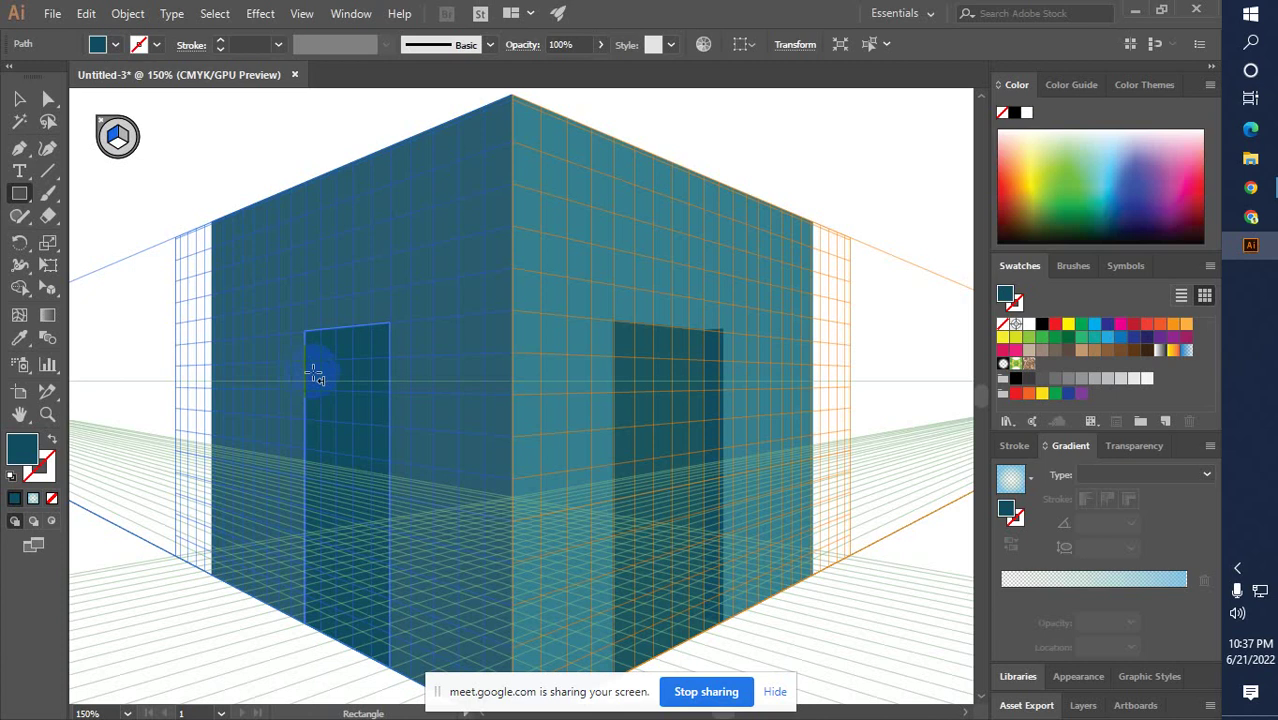
click(125, 140)
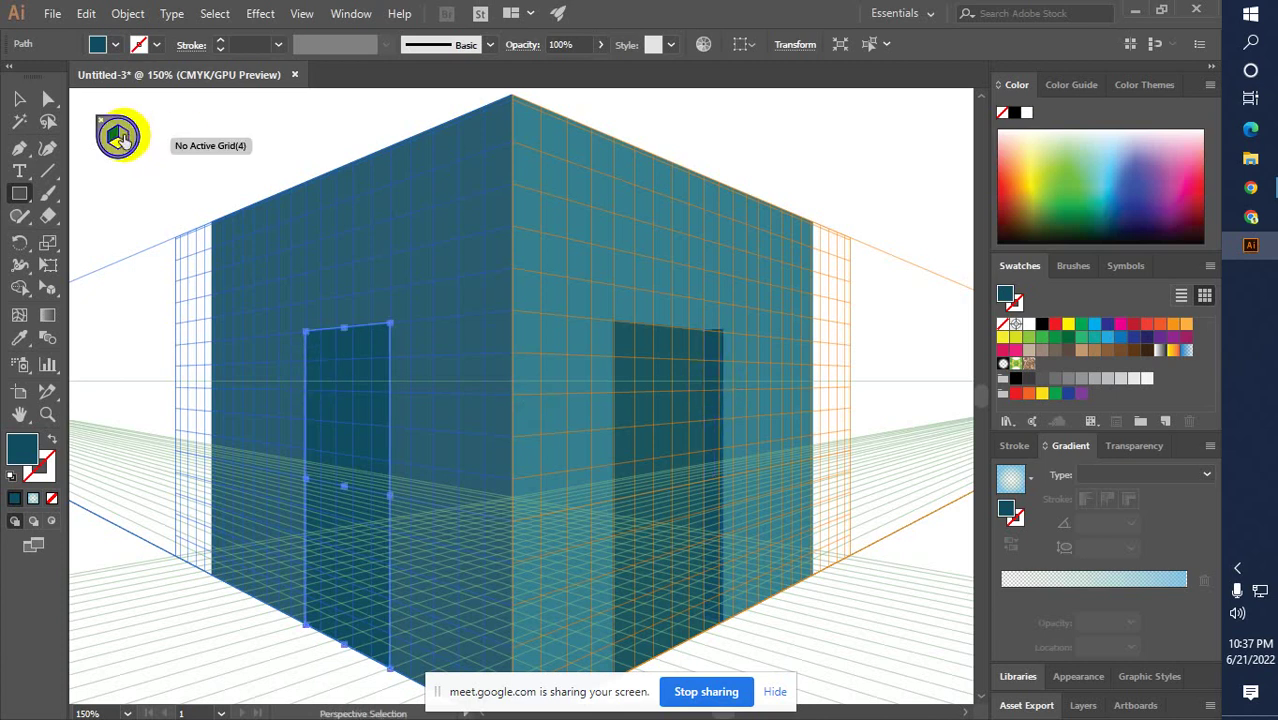
key(ctrl+shift+a)
key(m)
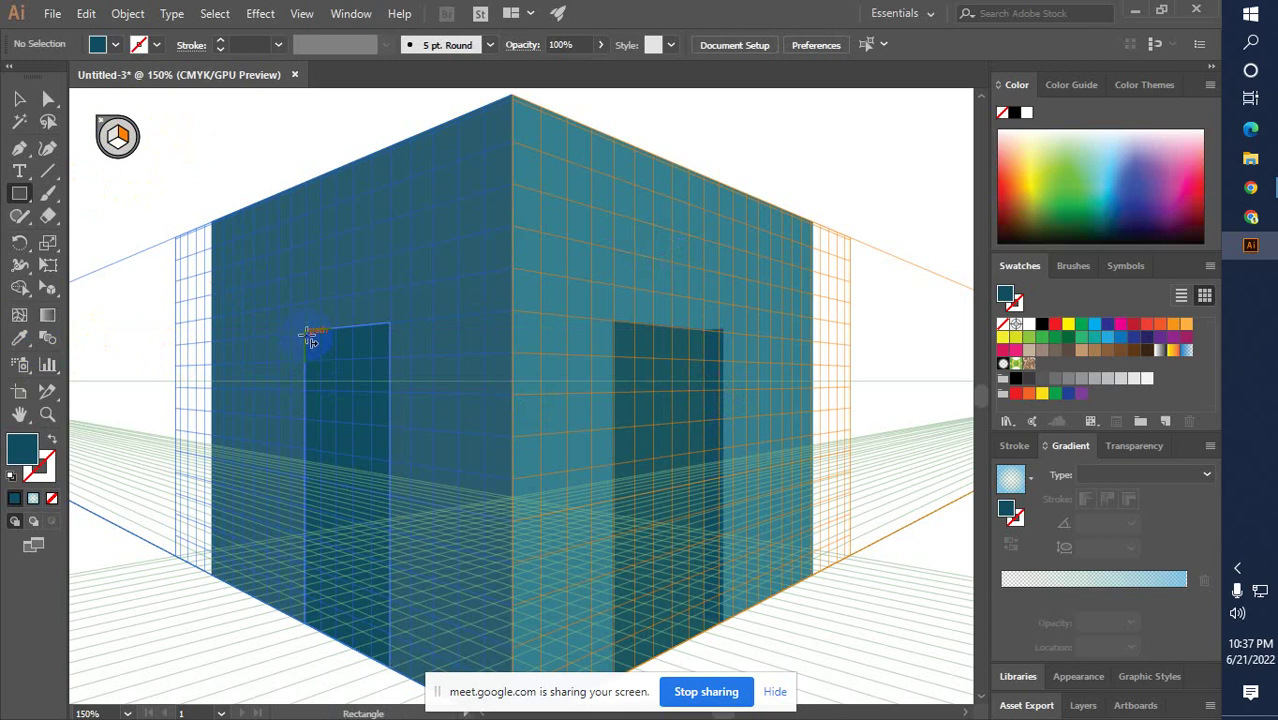
mouse_move(313, 350)
mouse_down()
mouse_move(334, 448)
mouse_move(335, 619)
mouse_up()
Fill the strip in the left wall's door with a brighter, saturated blue-teal and deselect it
double_click(24, 450)
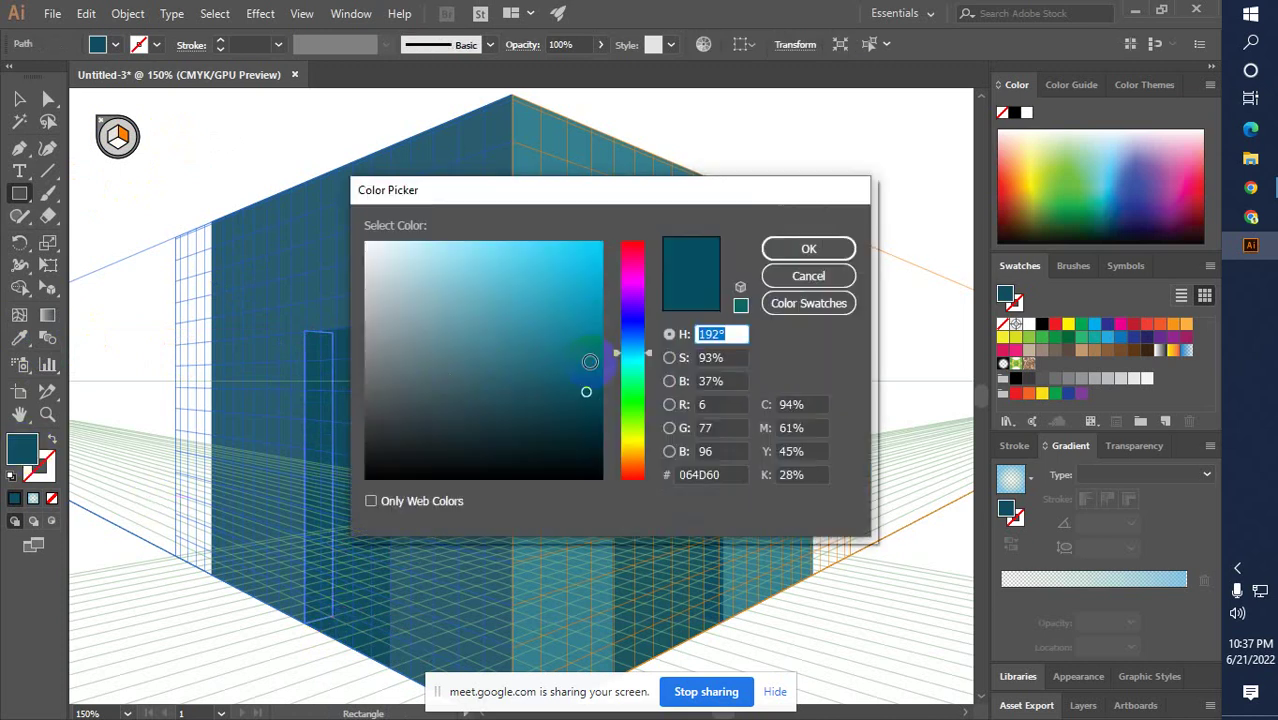
click(564, 378)
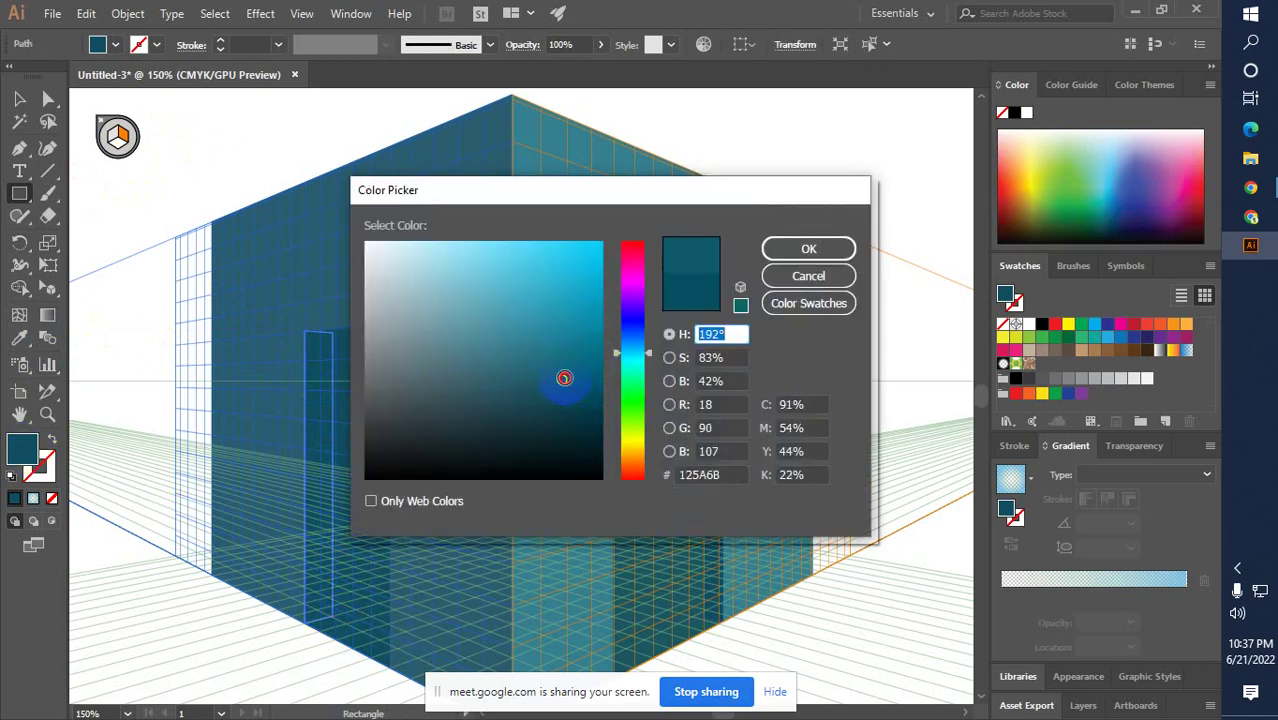
mouse_move(548, 381)
mouse_down()
mouse_move(599, 394)
mouse_move(598, 410)
mouse_move(596, 328)
mouse_up()
click(807, 248)
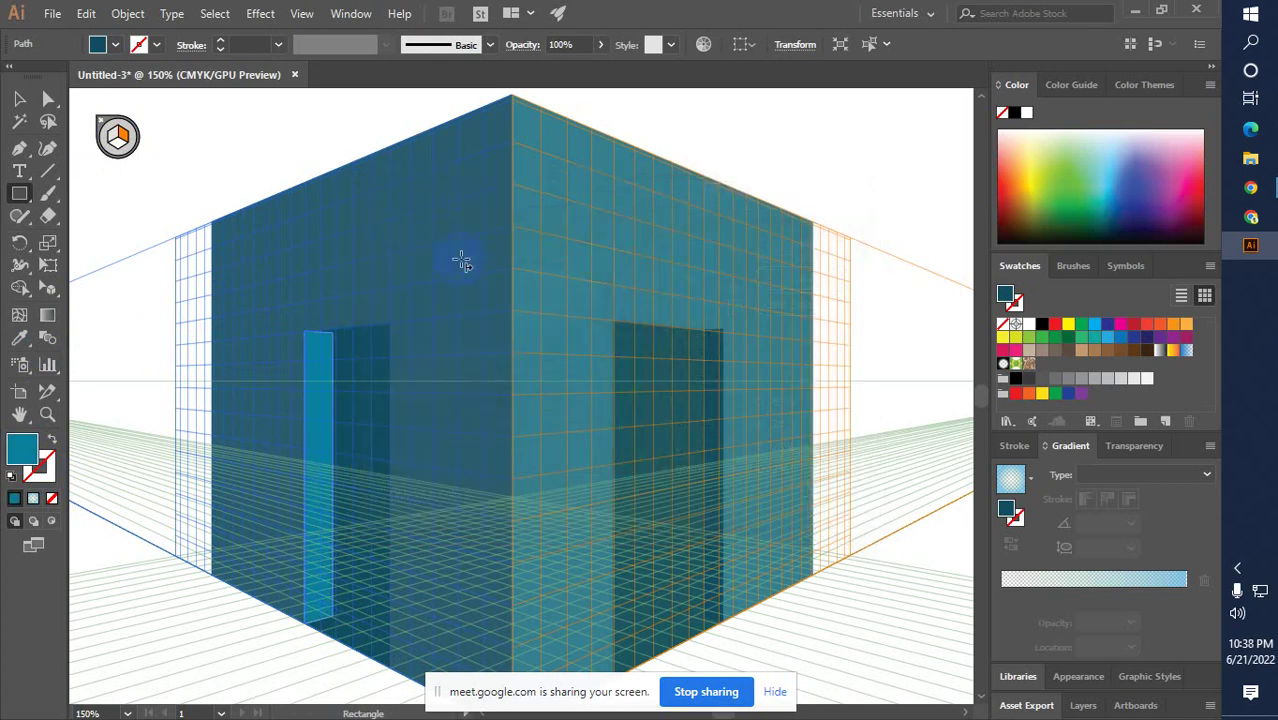
click(19, 98)
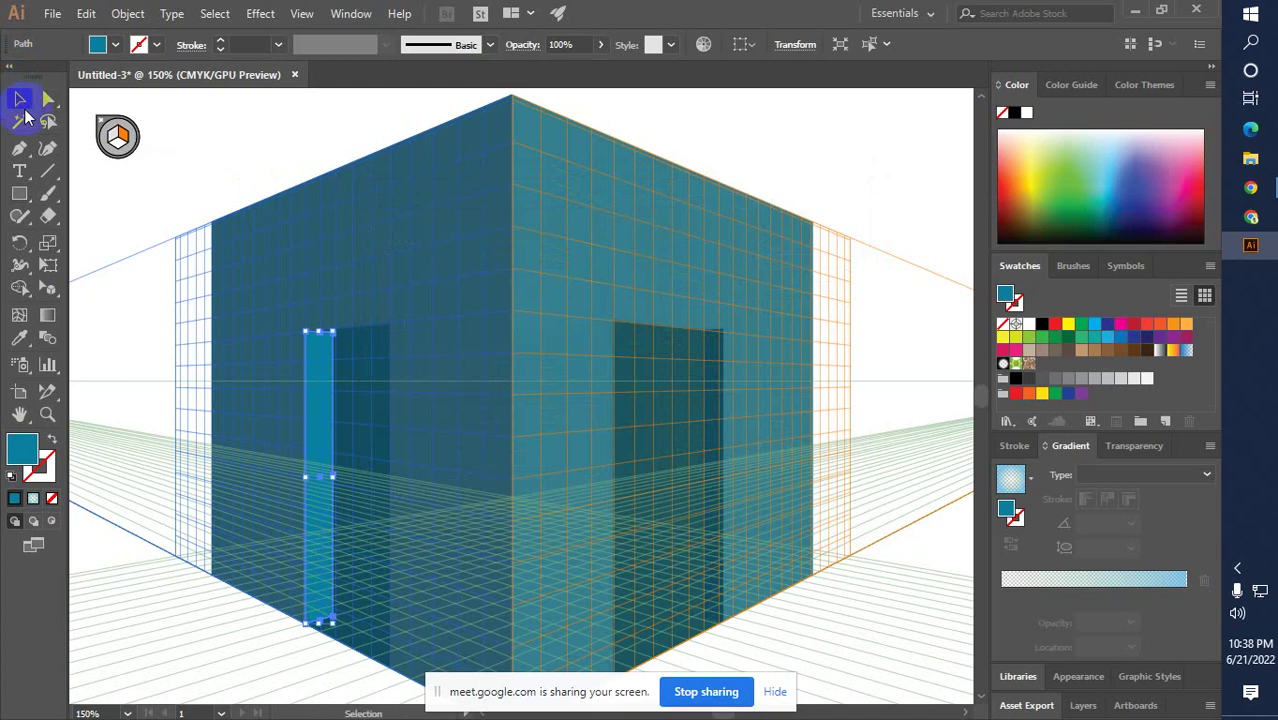
click(132, 214)
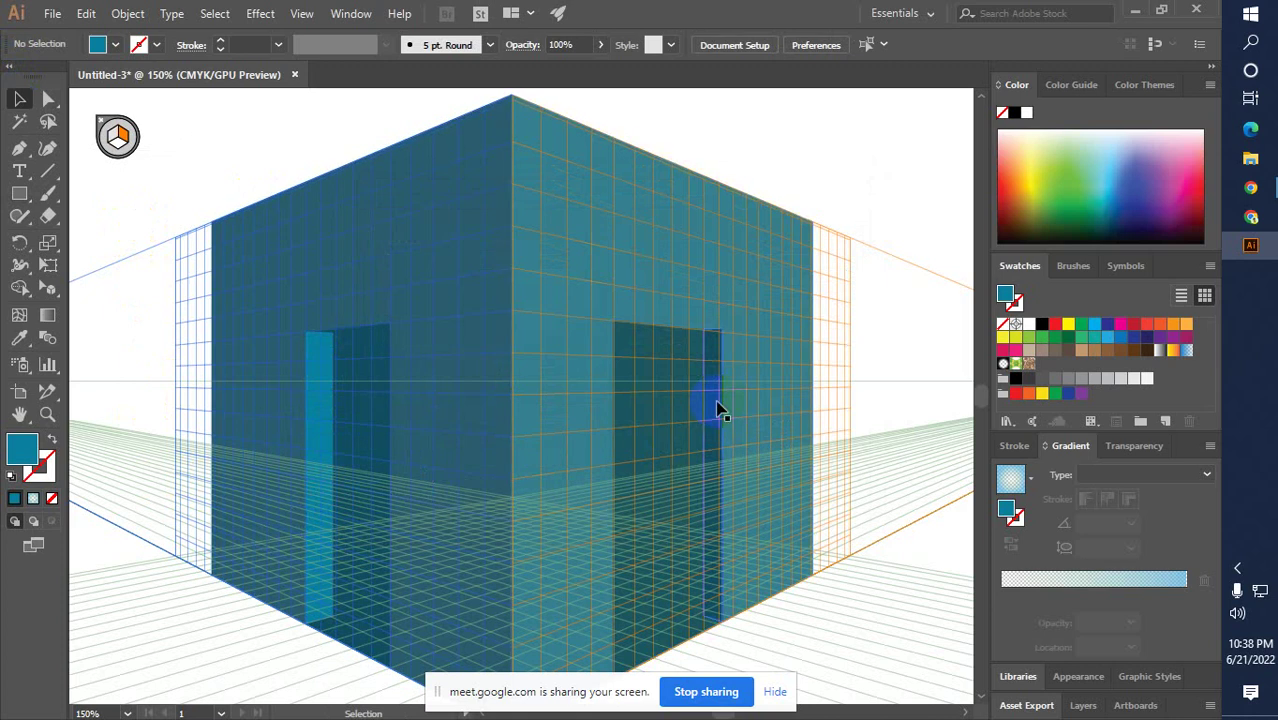
Select the strip in the left wall's door and fill it with the colour sampled from the strip in the right wall's door
click(19, 338)
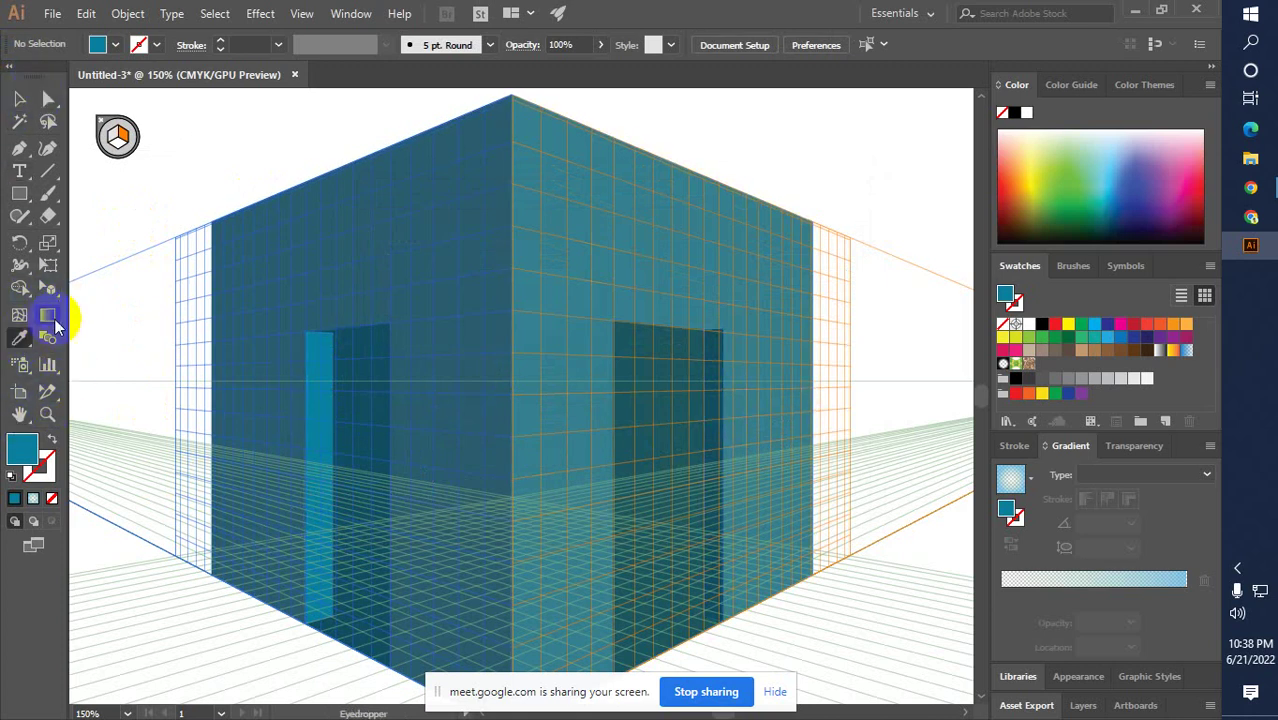
drag(50, 290, 114, 314)
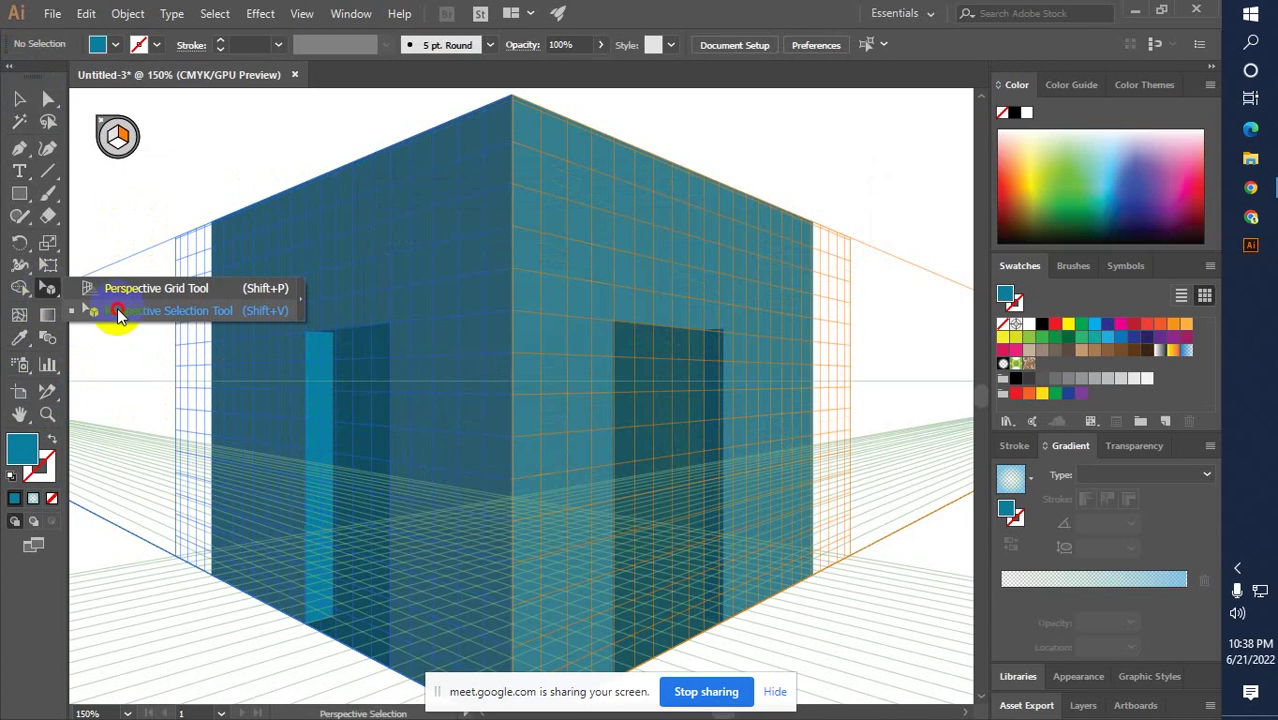
click(316, 404)
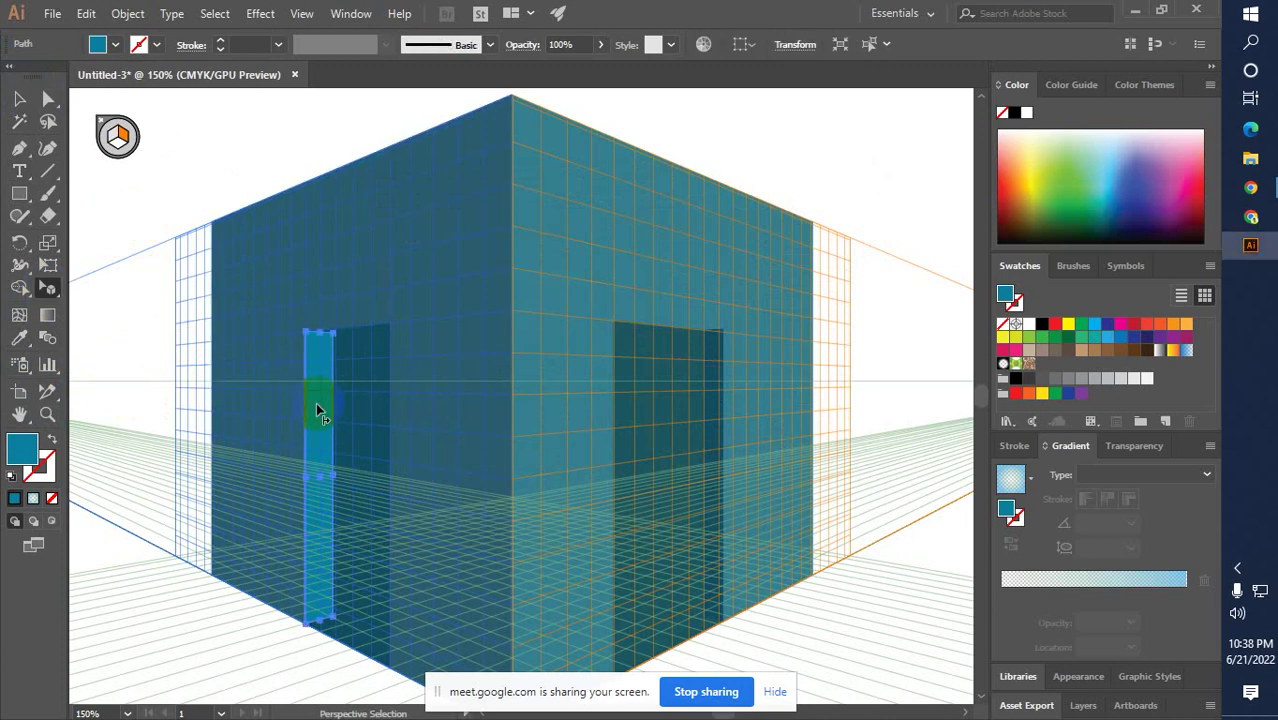
click(19, 338)
click(727, 452)
click(716, 411)
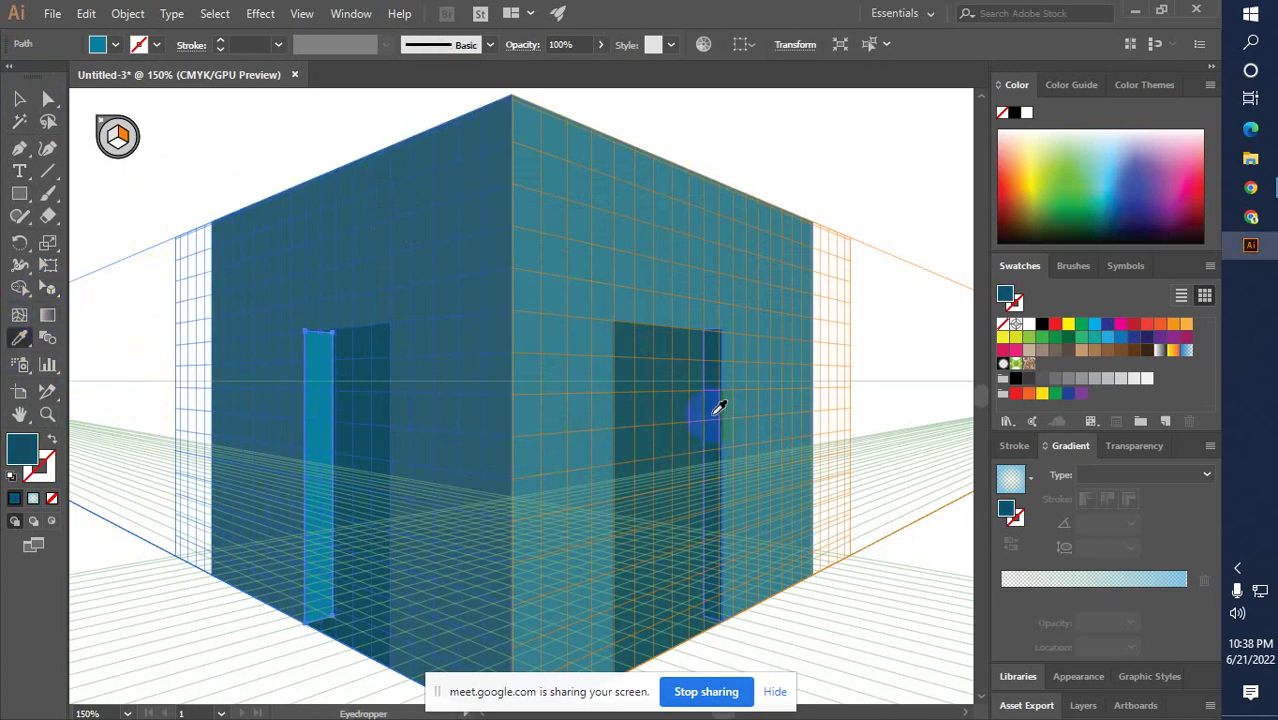
Darken the fill of the left door's strip to a very dark teal in the Color Picker and deselect the strip
click(17, 102)
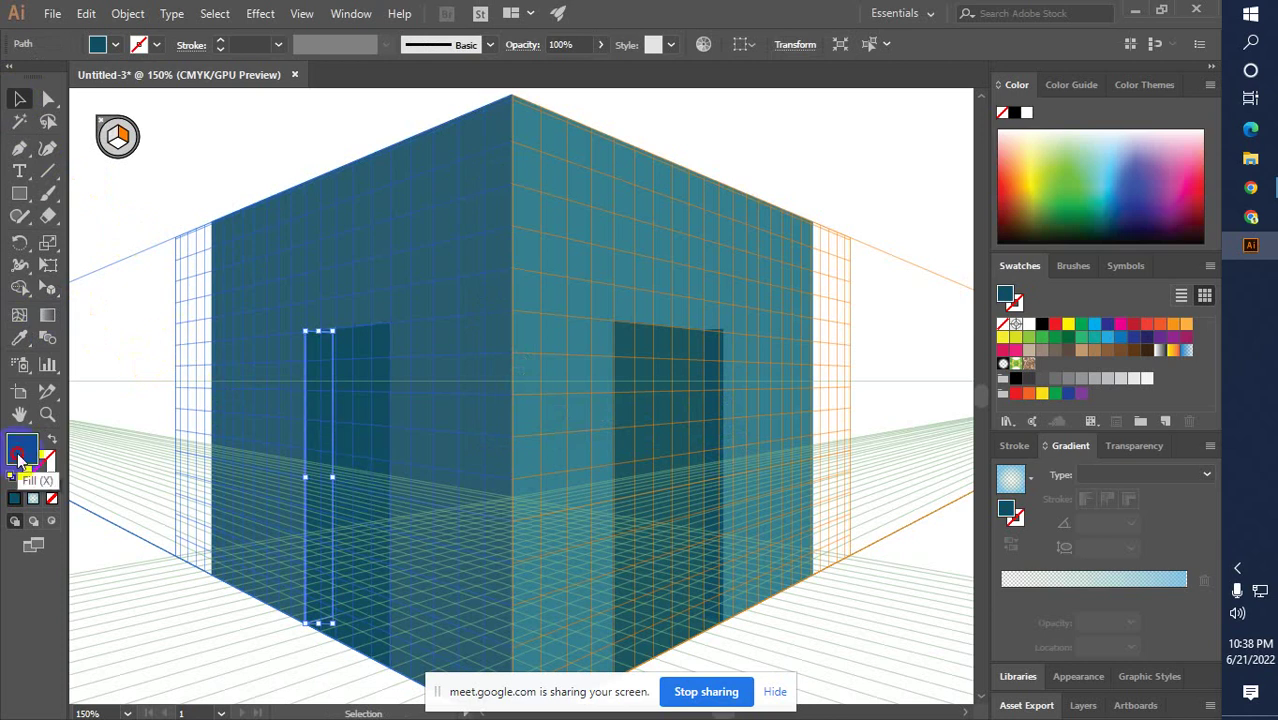
double_click(19, 458)
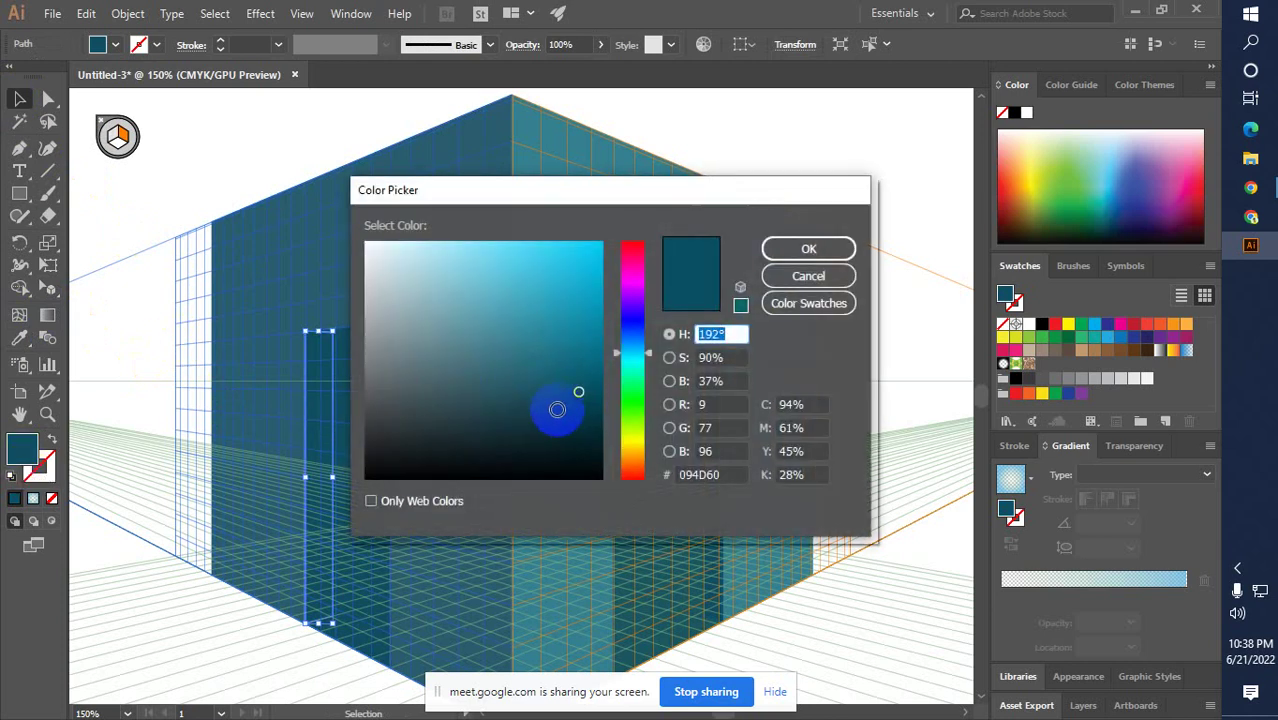
click(800, 248)
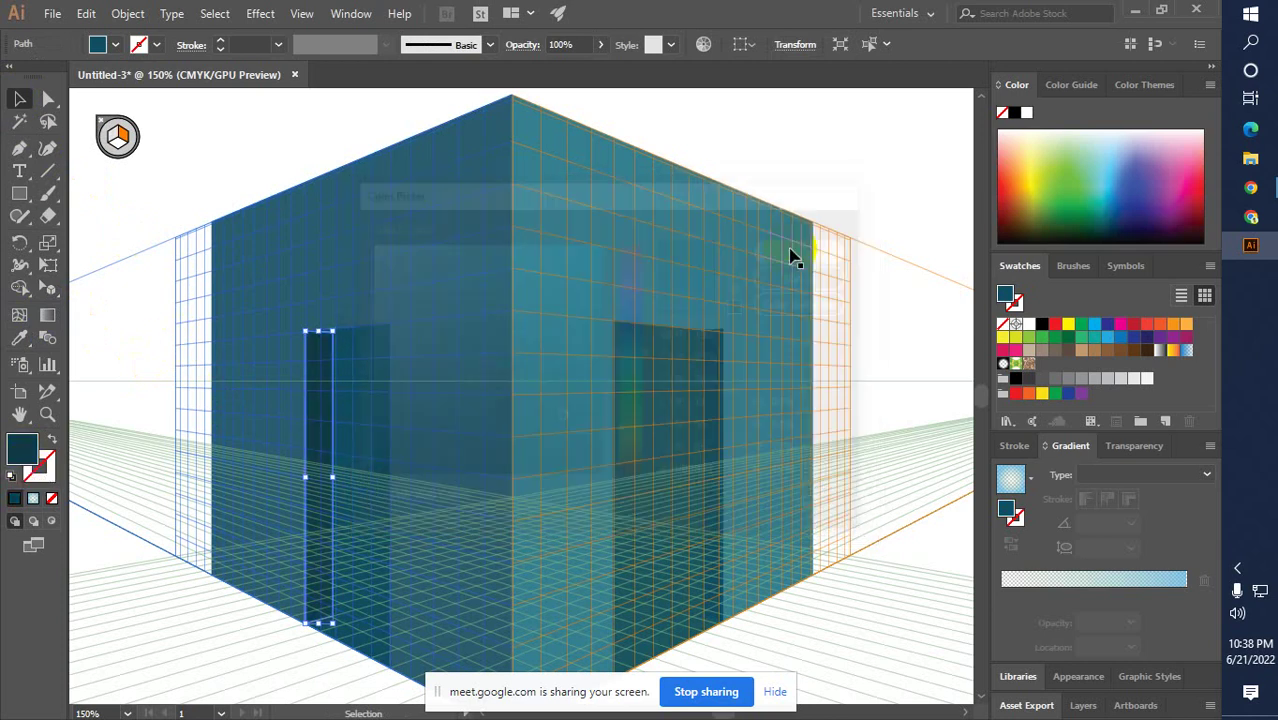
click(100, 214)
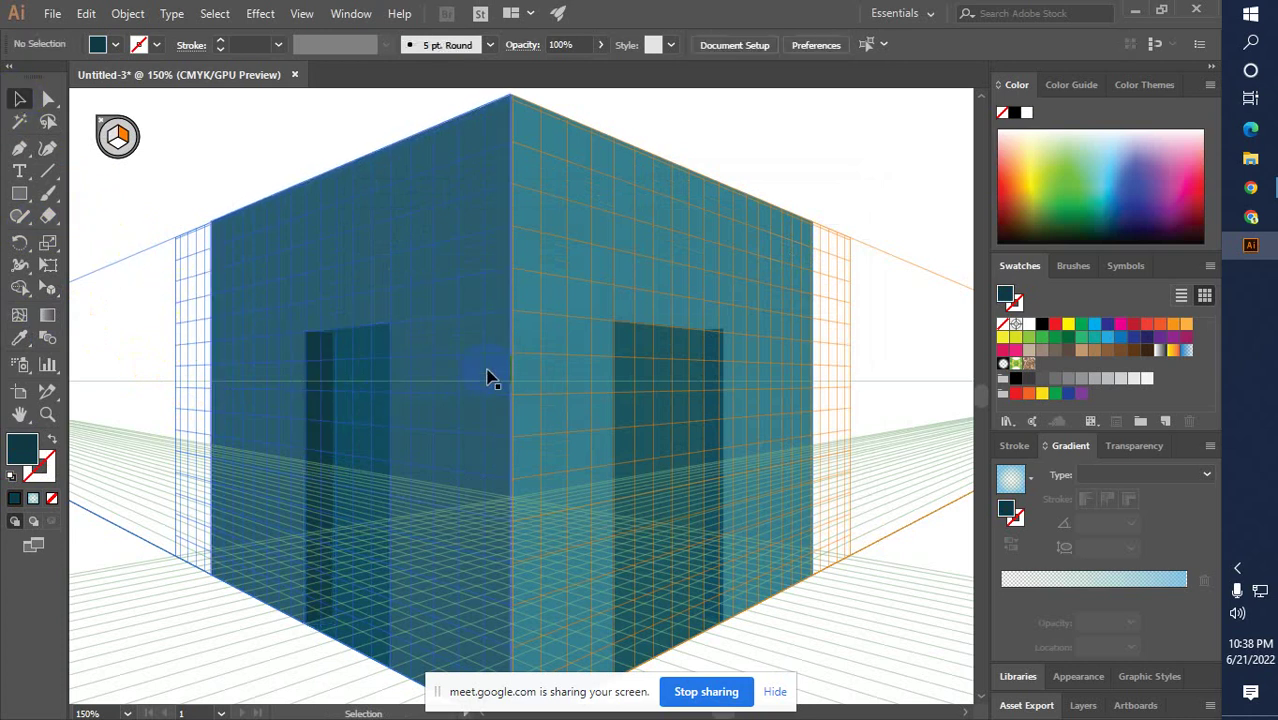
Raise the perspective grid's height above the building's top corner and activate the left grid plane
scroll(490, 378, up, 2)
scroll(507, 351, up, 1)
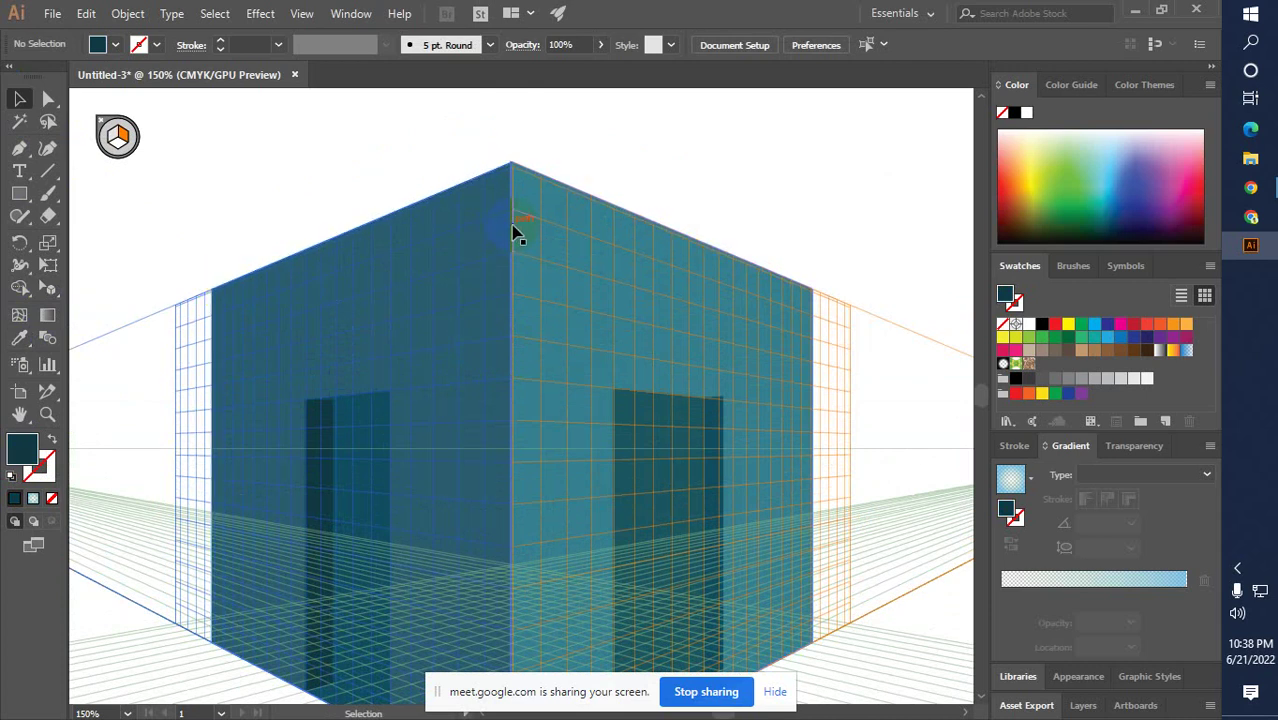
scroll(512, 233, up, 1)
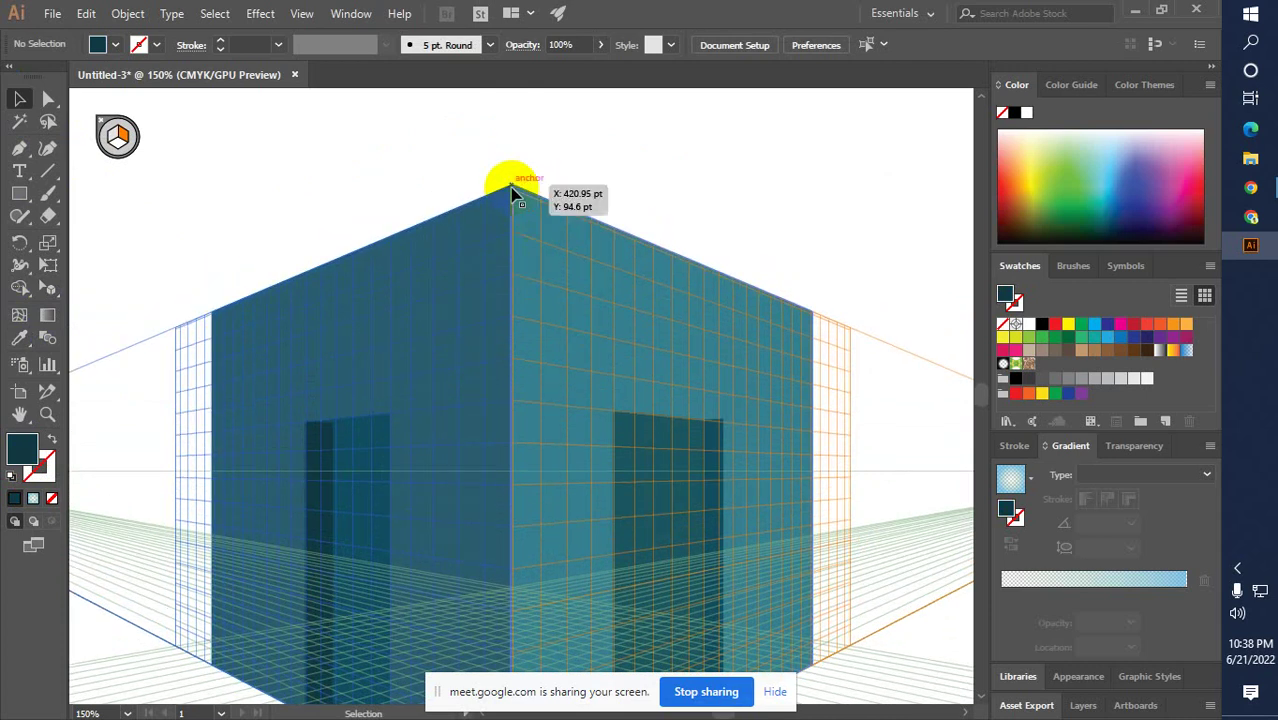
drag(50, 292, 110, 282)
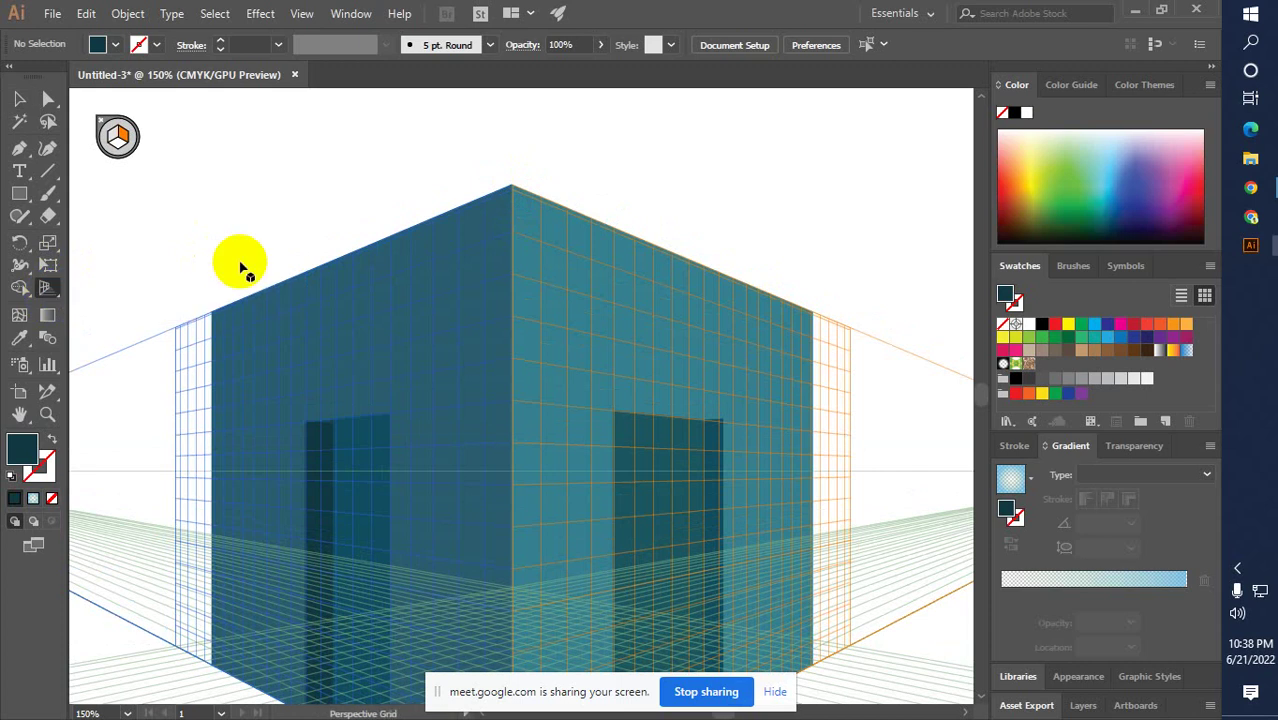
drag(510, 186, 514, 114)
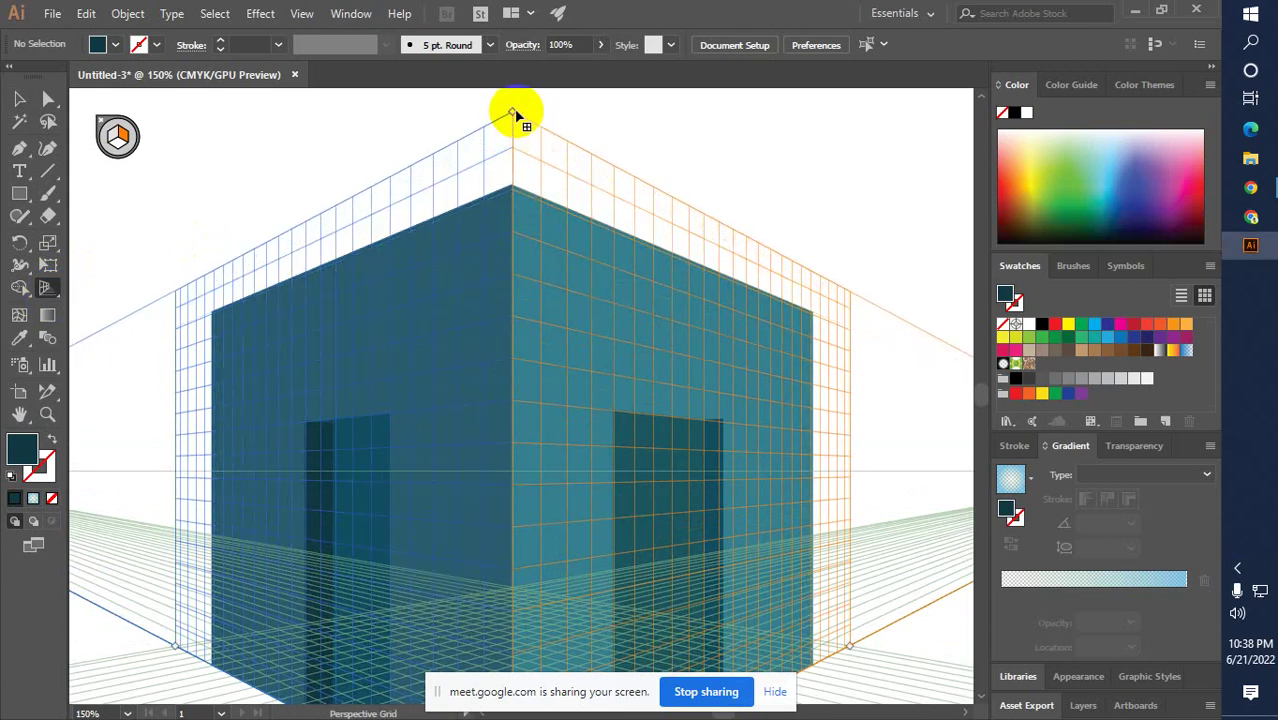
click(112, 142)
Draw a small block about 72 by 51 pt in perspective above the outer end of the left wall's top edge
click(46, 289)
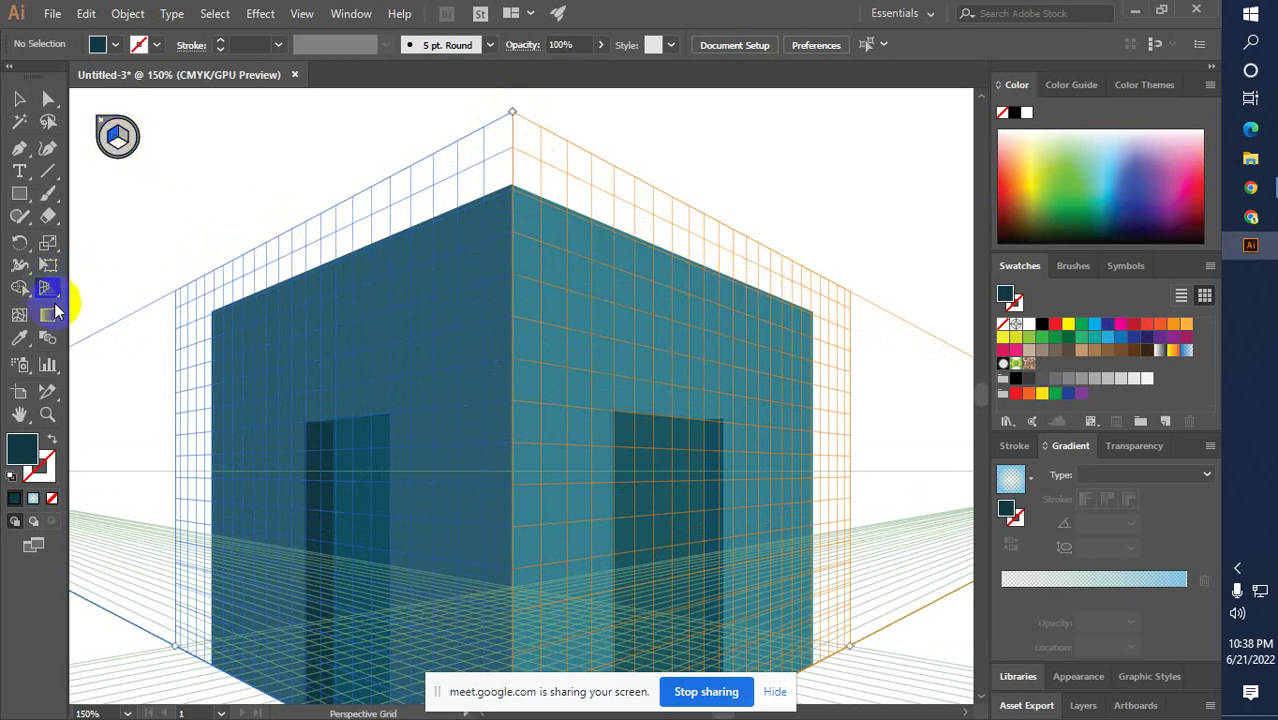
drag(46, 300, 94, 322)
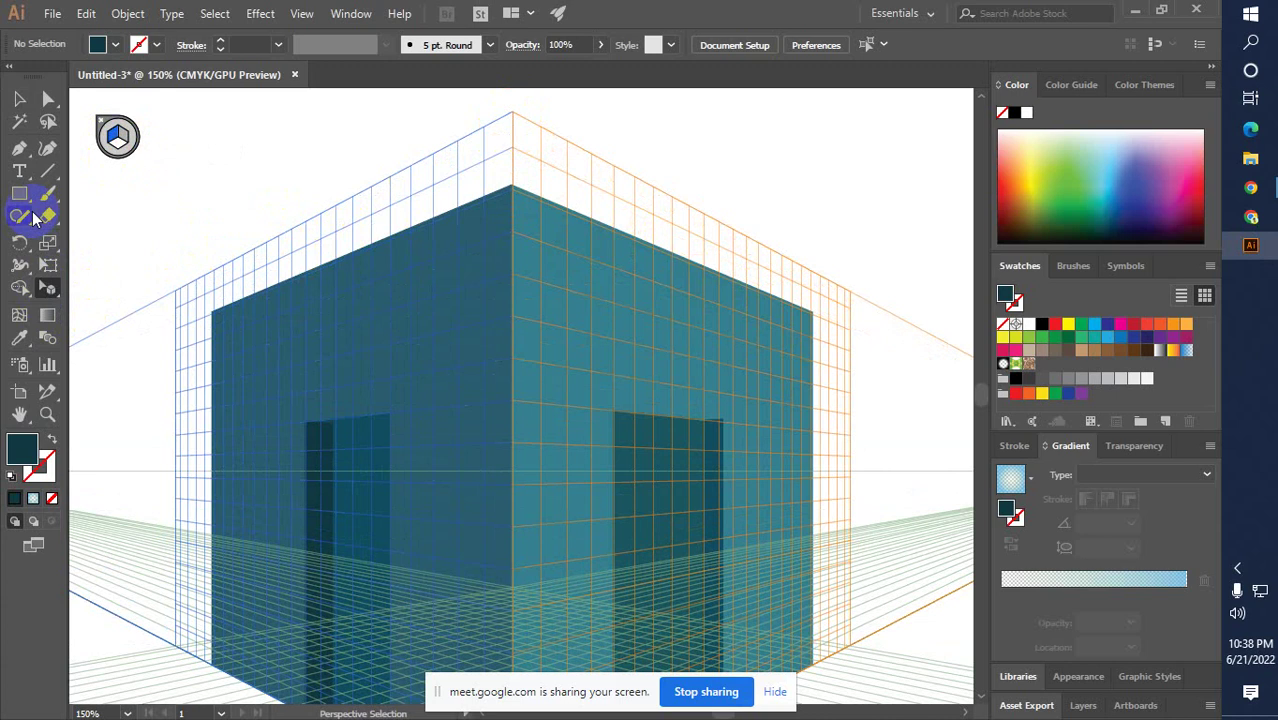
click(14, 200)
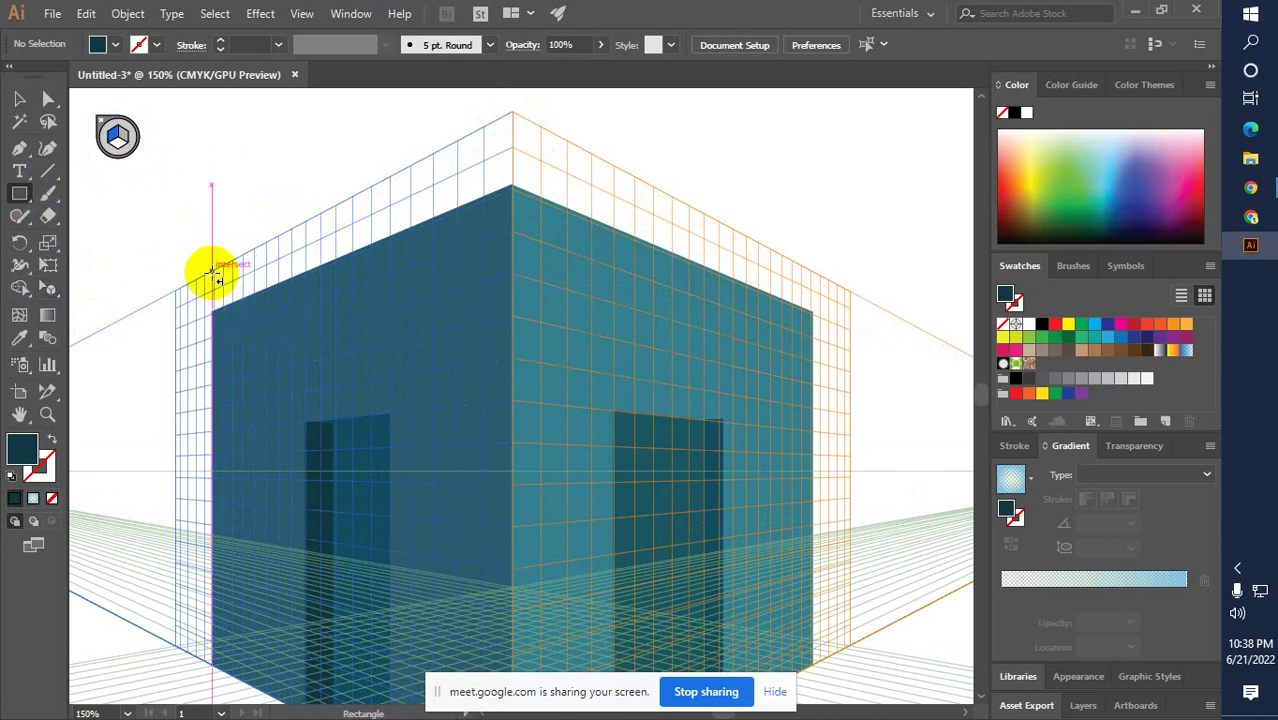
drag(213, 275, 236, 305)
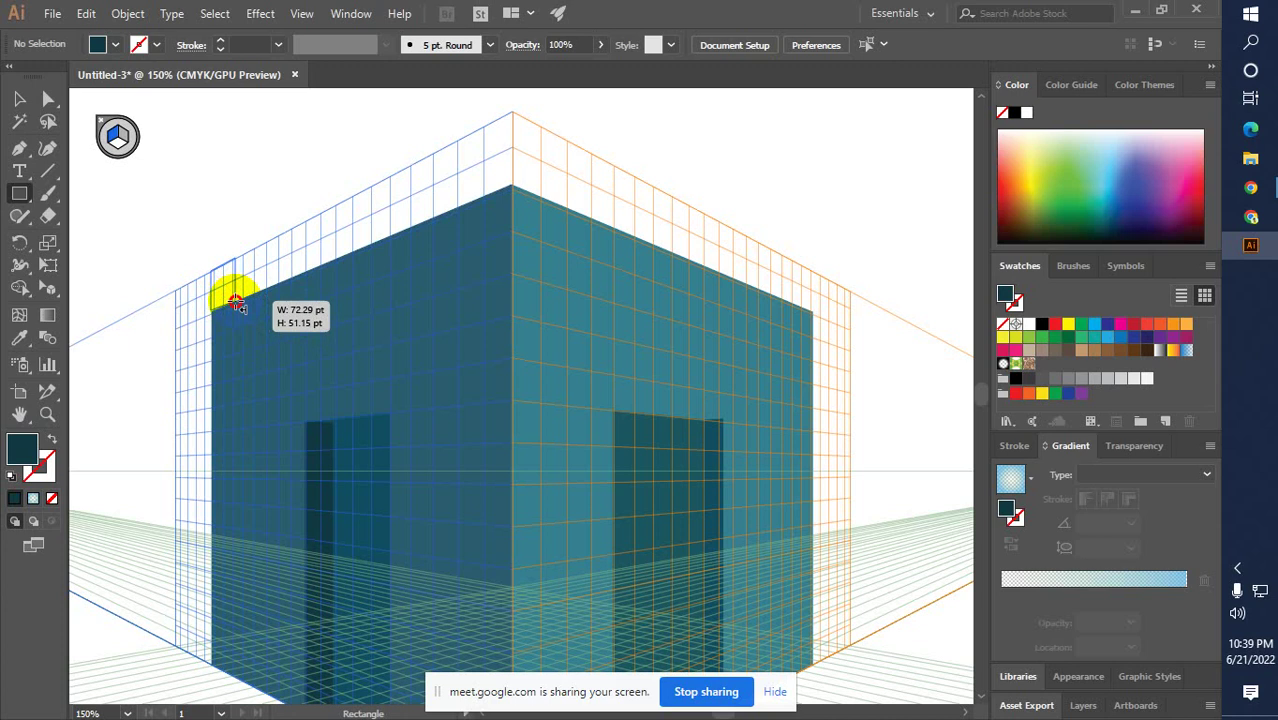
drag(236, 305, 236, 305)
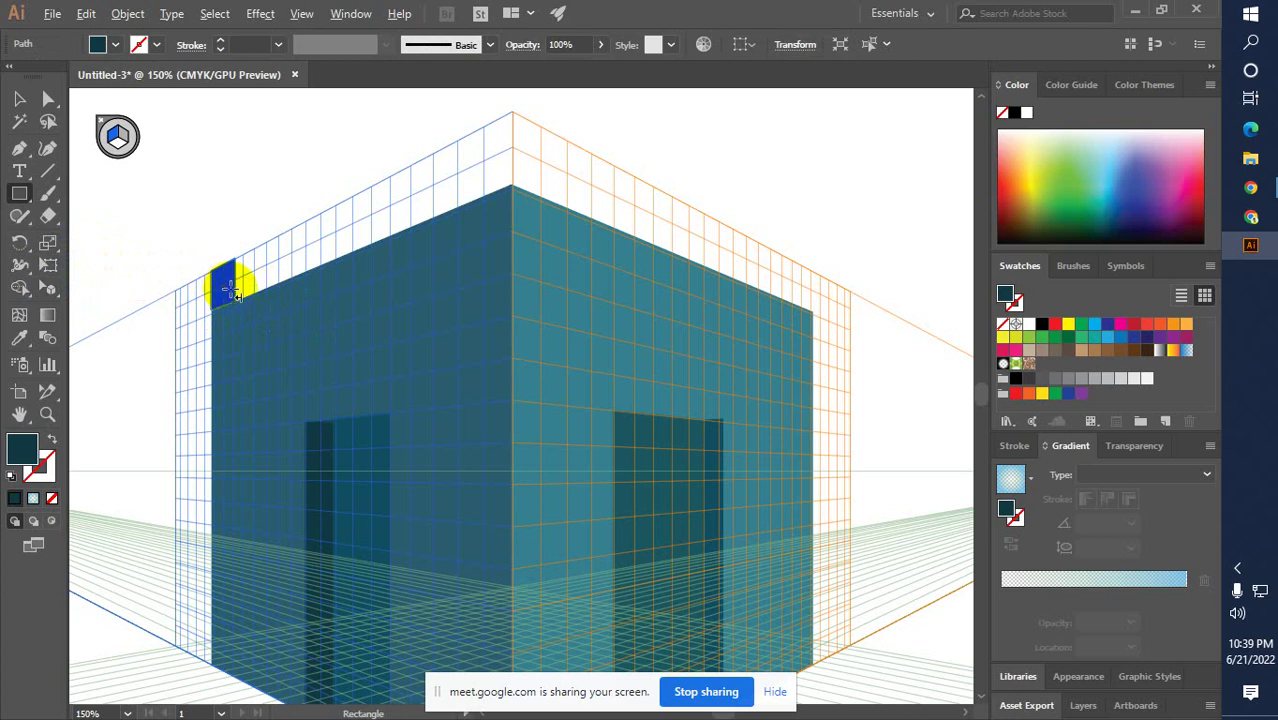
Copy the block in perspective along the left wall's top edge, repeat the copy three times, and check the last block's fit at the corner
click(47, 288)
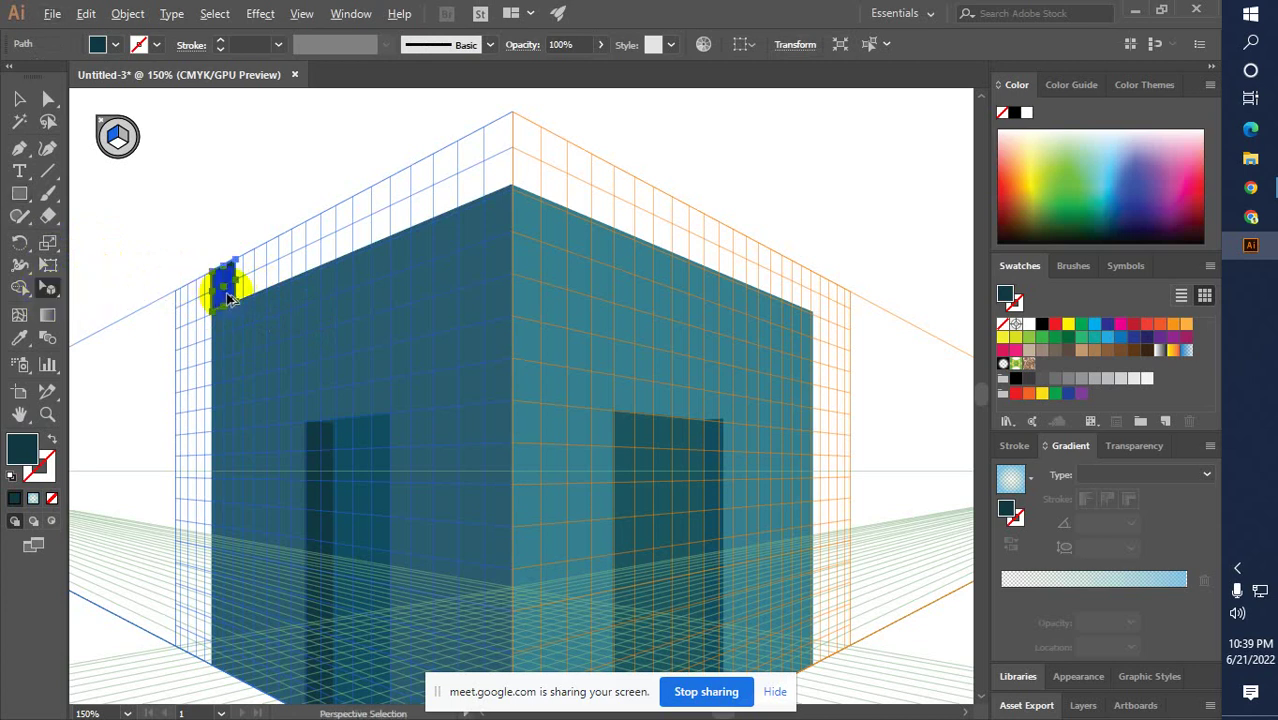
drag(230, 298, 279, 300)
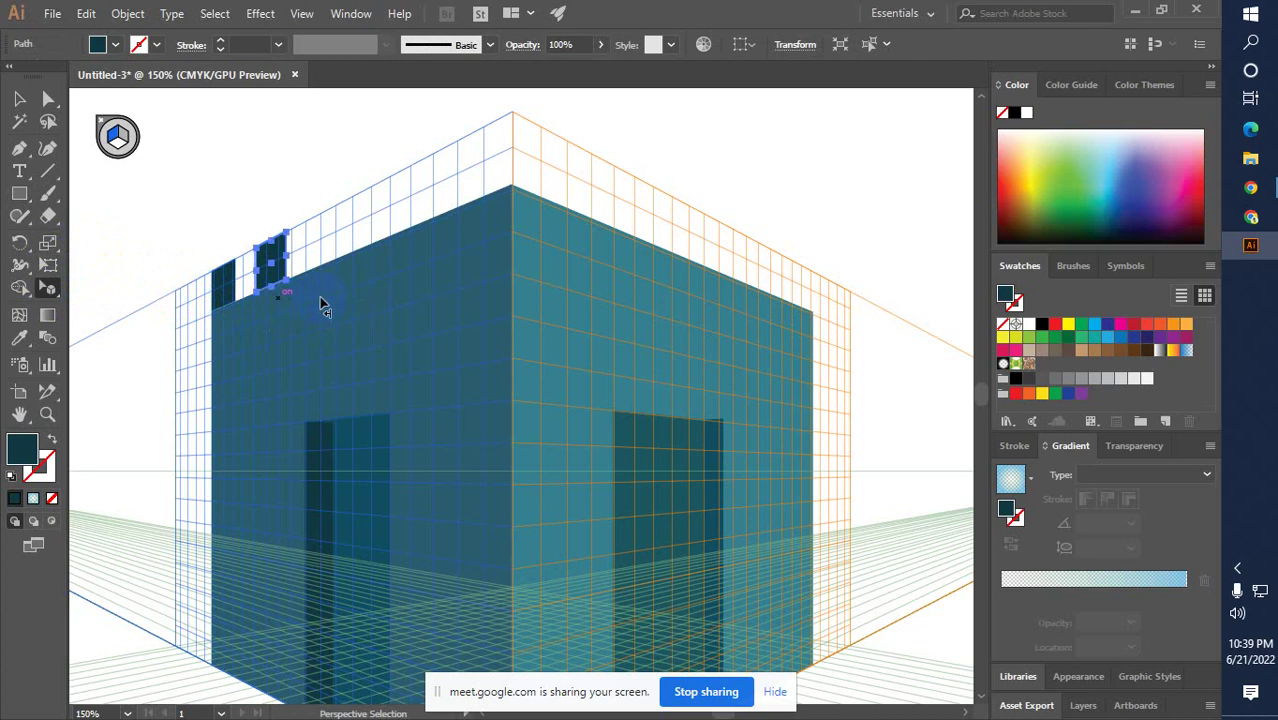
key(ctrl+d)
key(ctrl+d)
key(ctrl+d)
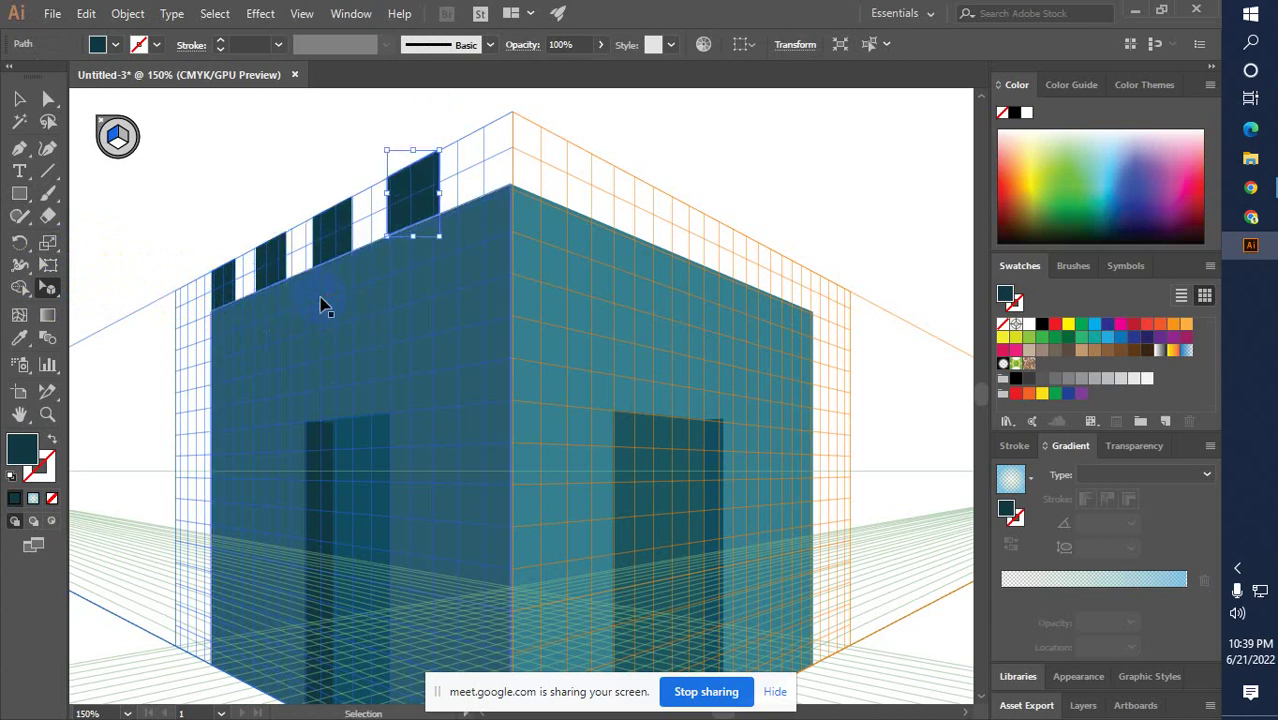
click(537, 240)
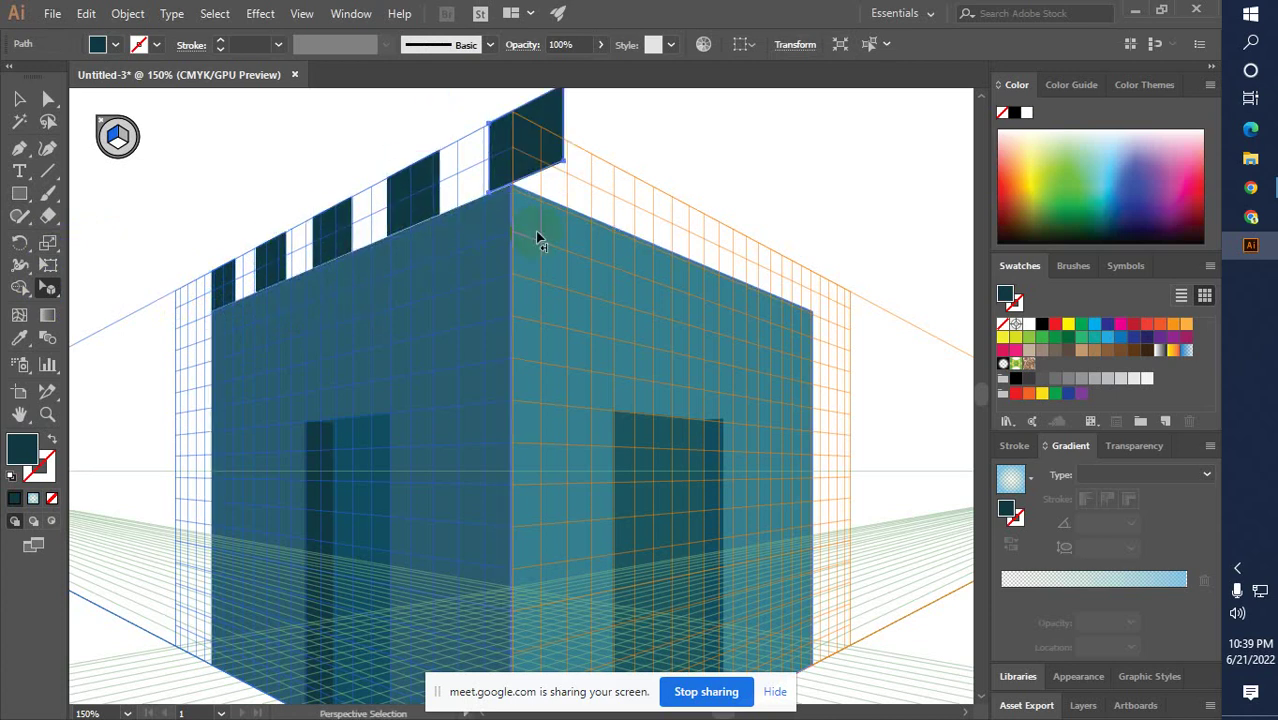
click(511, 188)
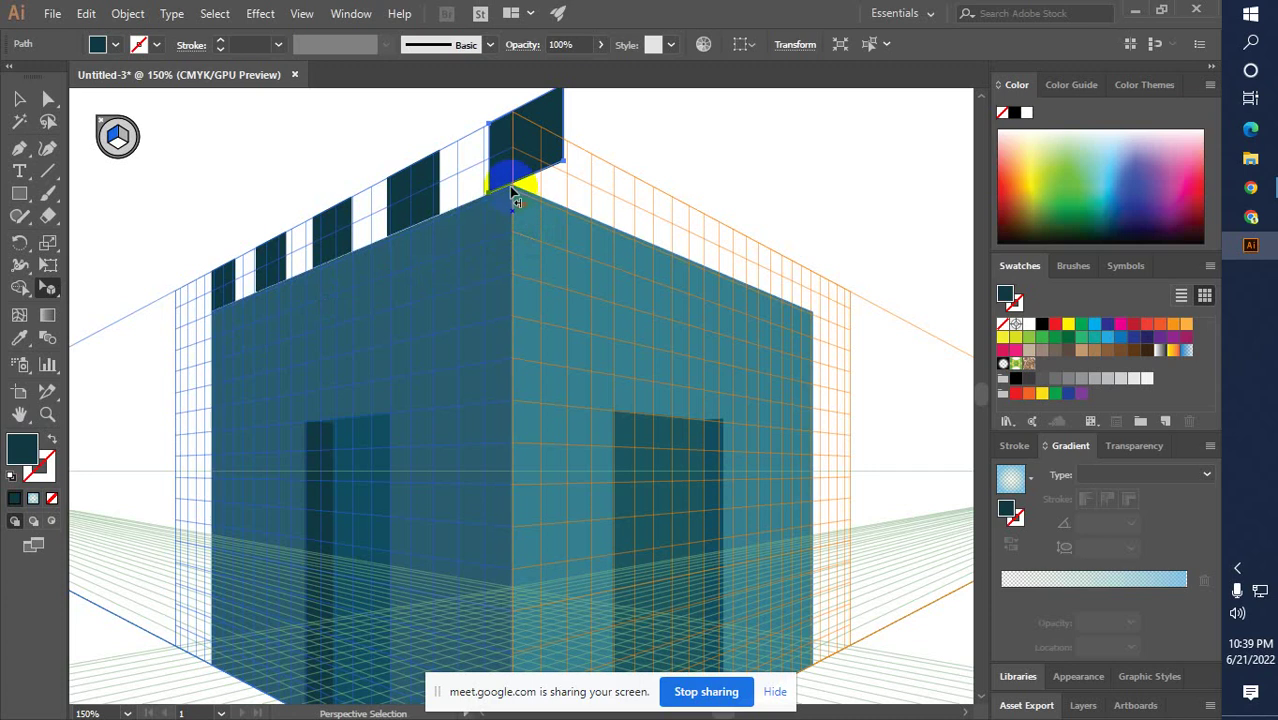
click(426, 200)
scroll(426, 205, up, 1)
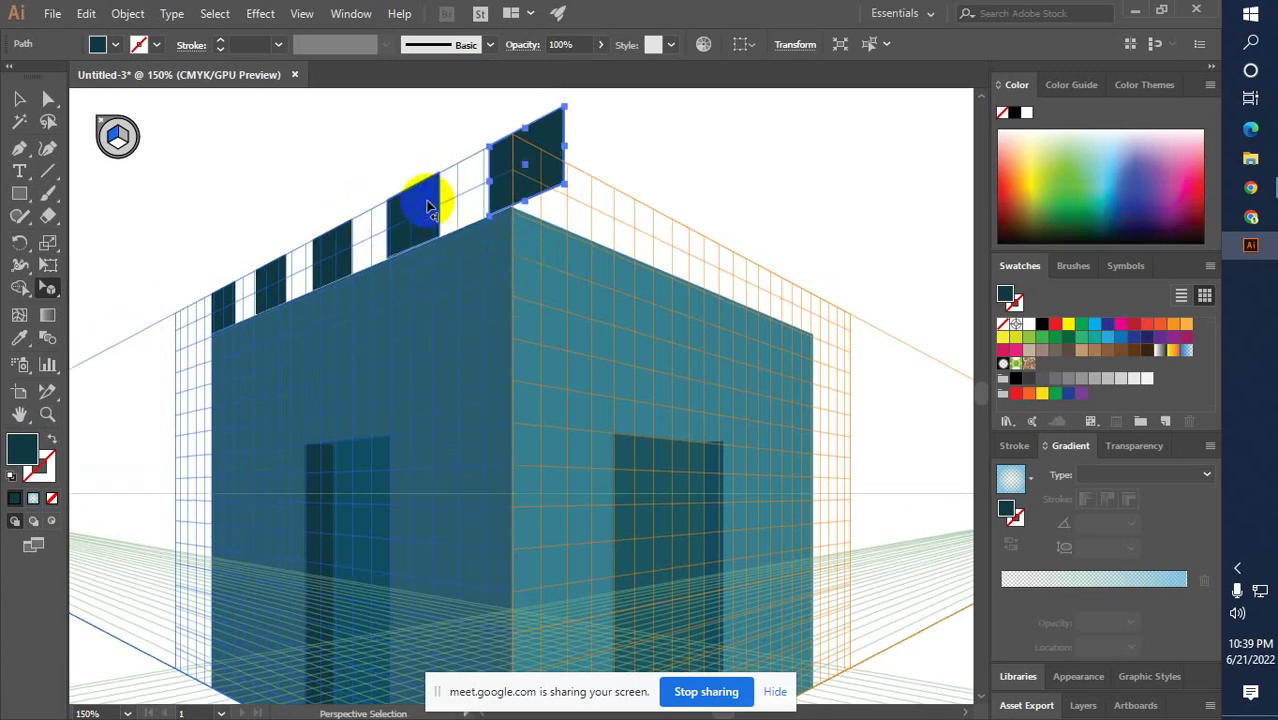
click(533, 196)
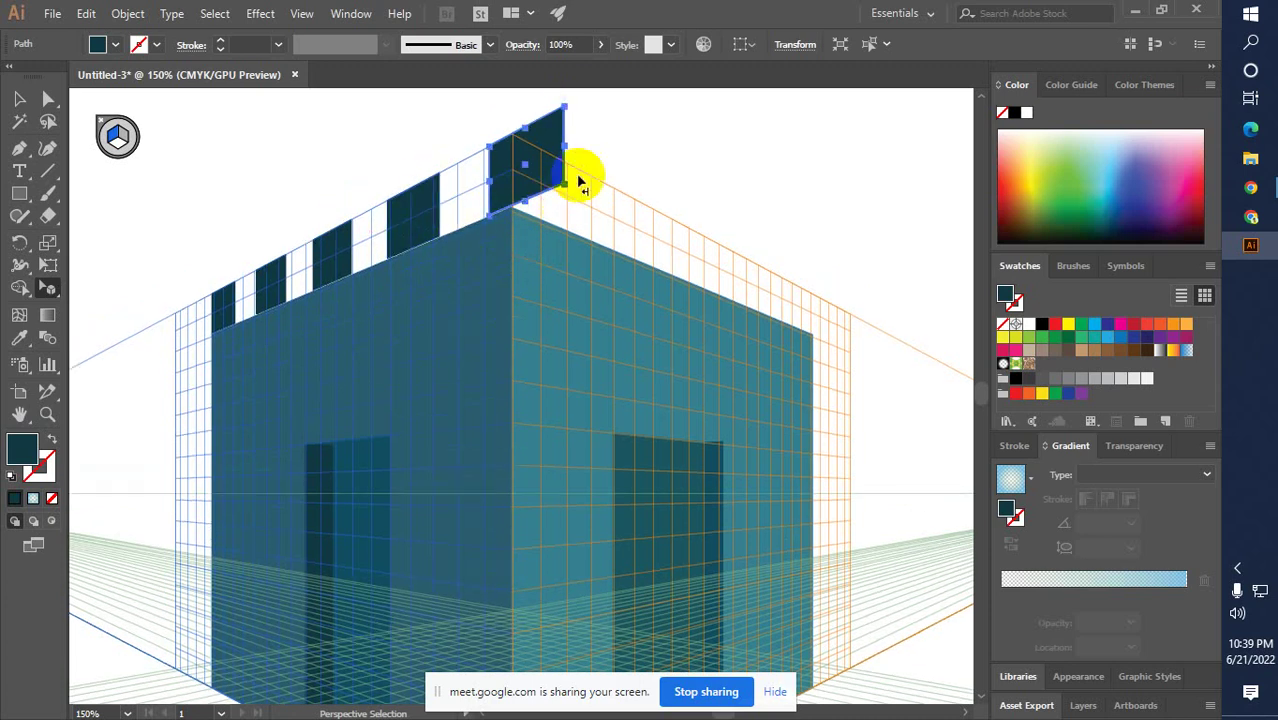
click(545, 145)
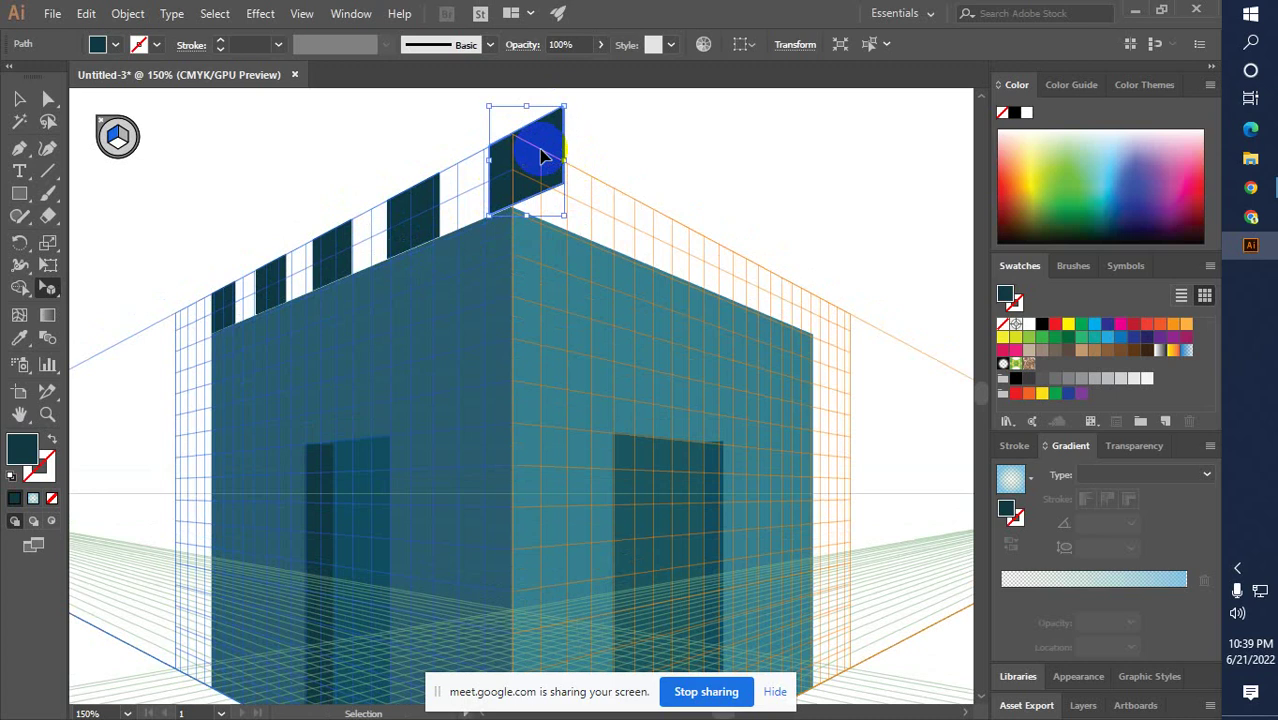
Undo the copied blocks and the original block above the left wall
key(ctrl+z)
key(ctrl+z)
key(ctrl+z)
key(ctrl+z)
key(ctrl+z)
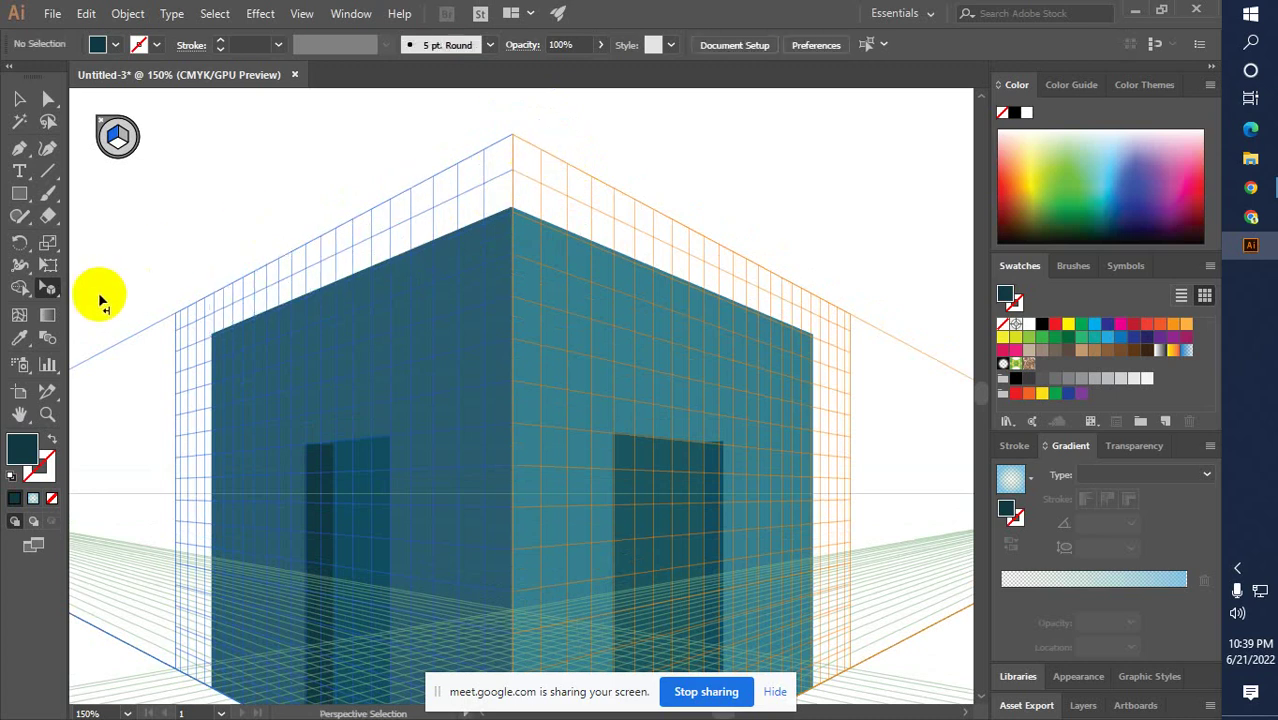
Draw a block two grid cells wide in perspective above the left wall, from the grid's top corner down to the wall's top edge
click(48, 289)
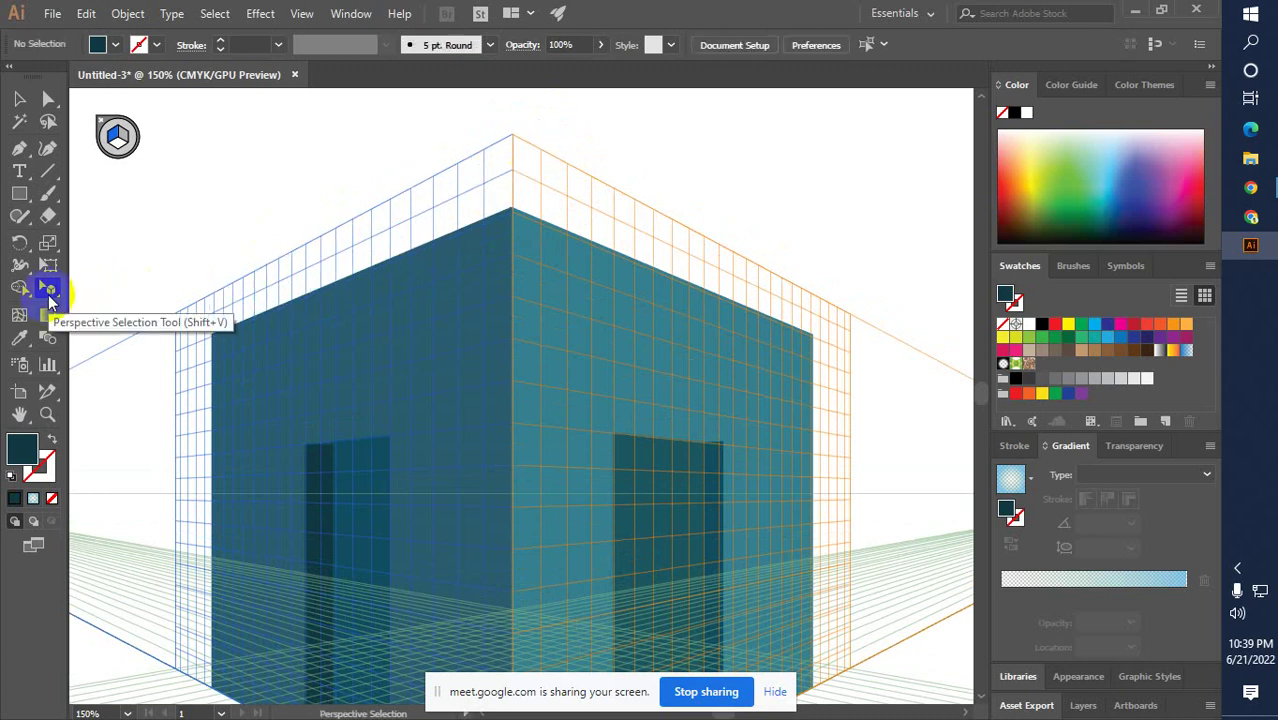
click(19, 194)
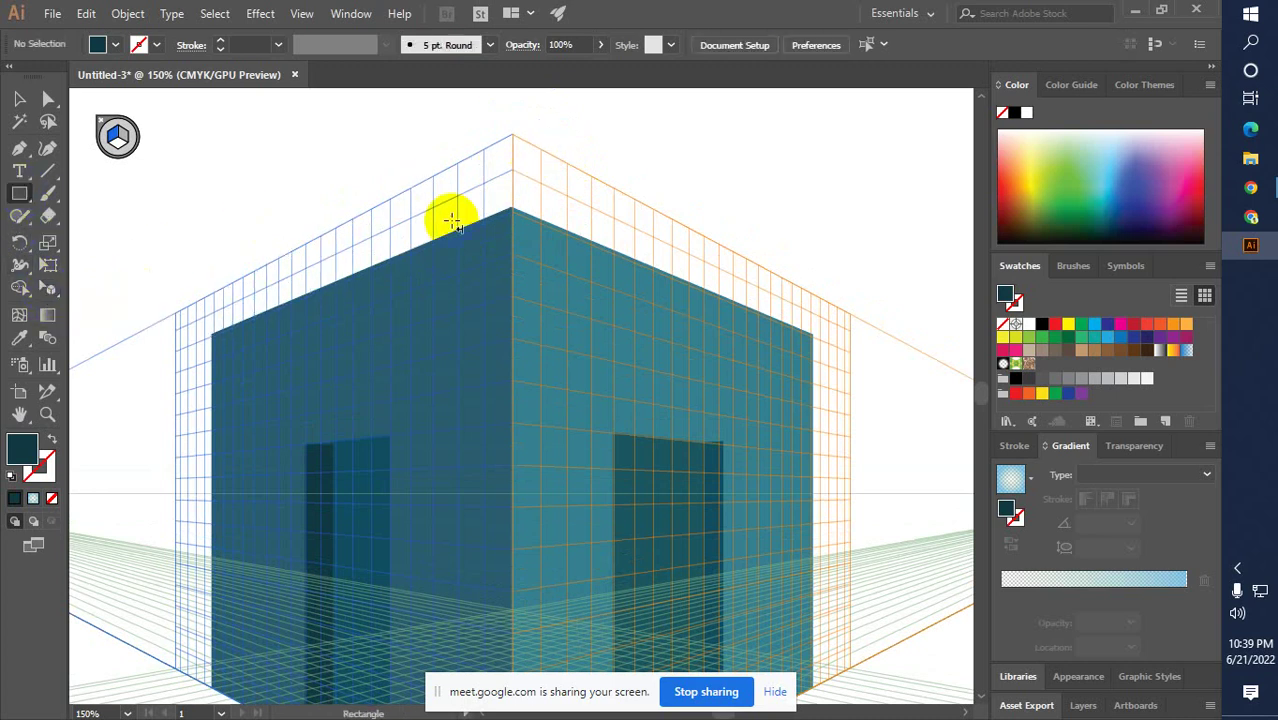
drag(512, 134, 458, 234)
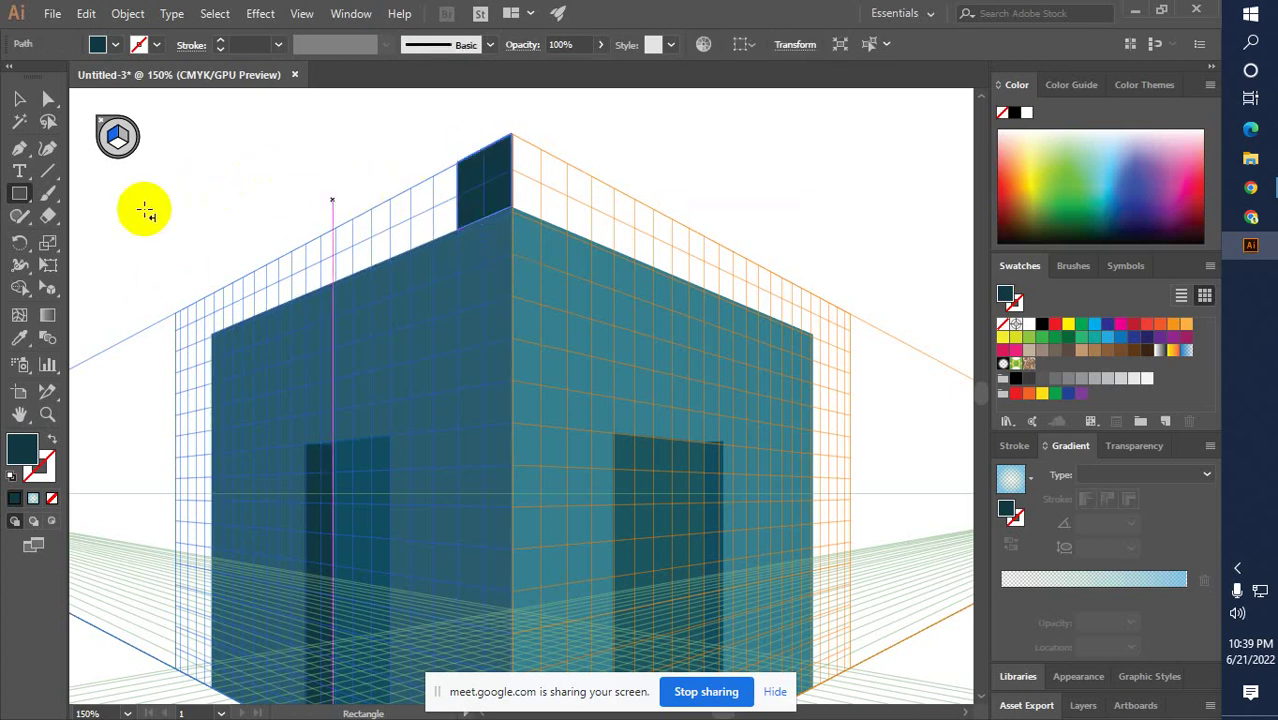
Copy the corner block in perspective along the left wall's top edge, repeat the copy three times to the outer end, and deselect
click(44, 310)
drag(480, 205, 386, 234)
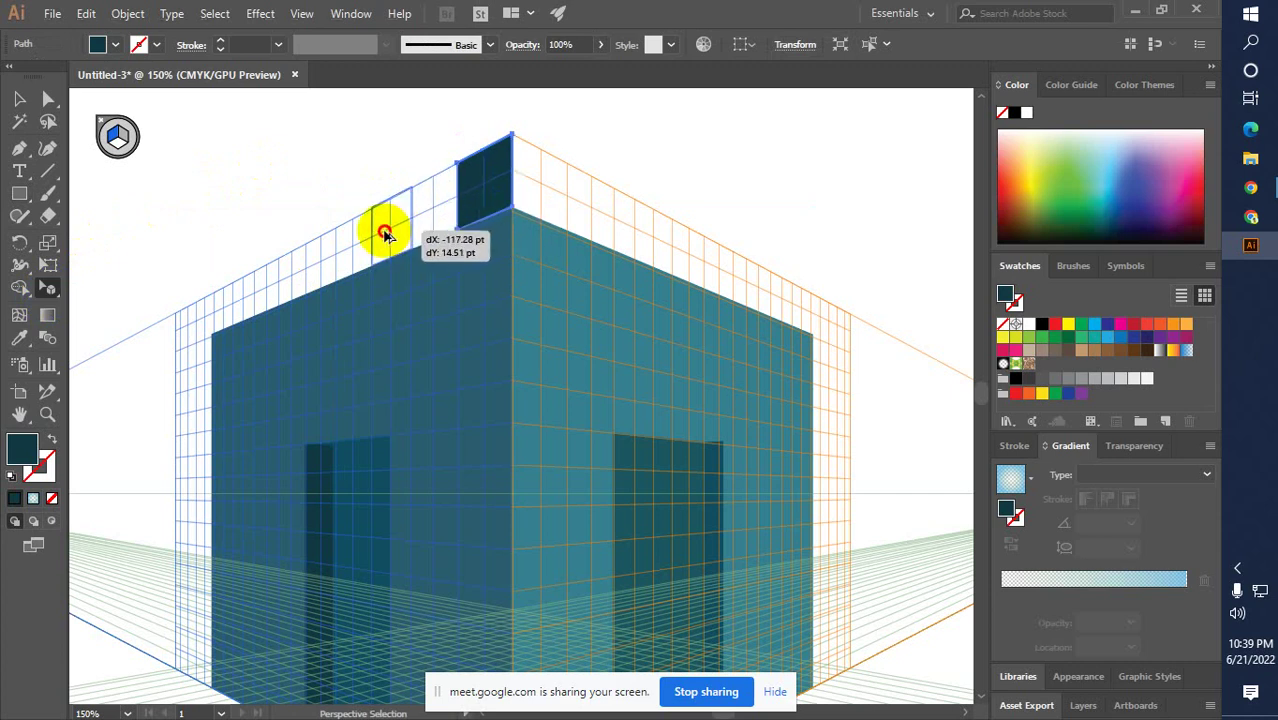
drag(386, 234, 385, 234)
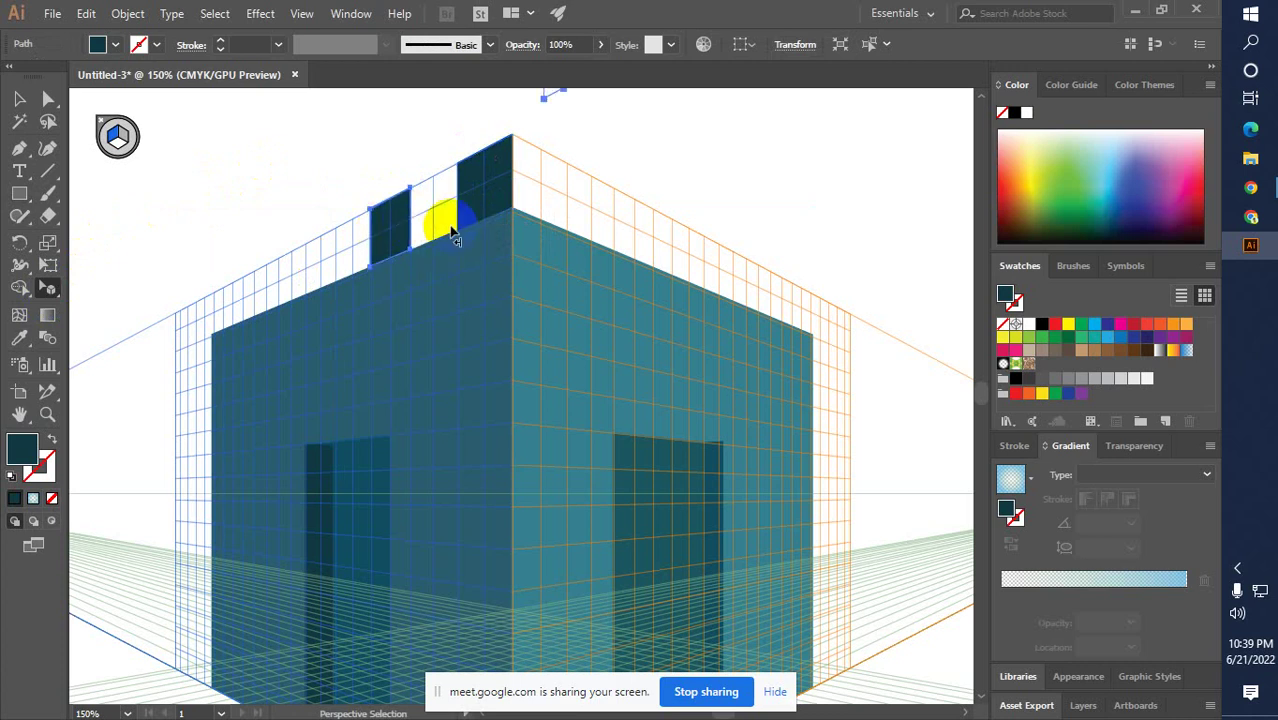
key(ctrl+d)
key(ctrl+d)
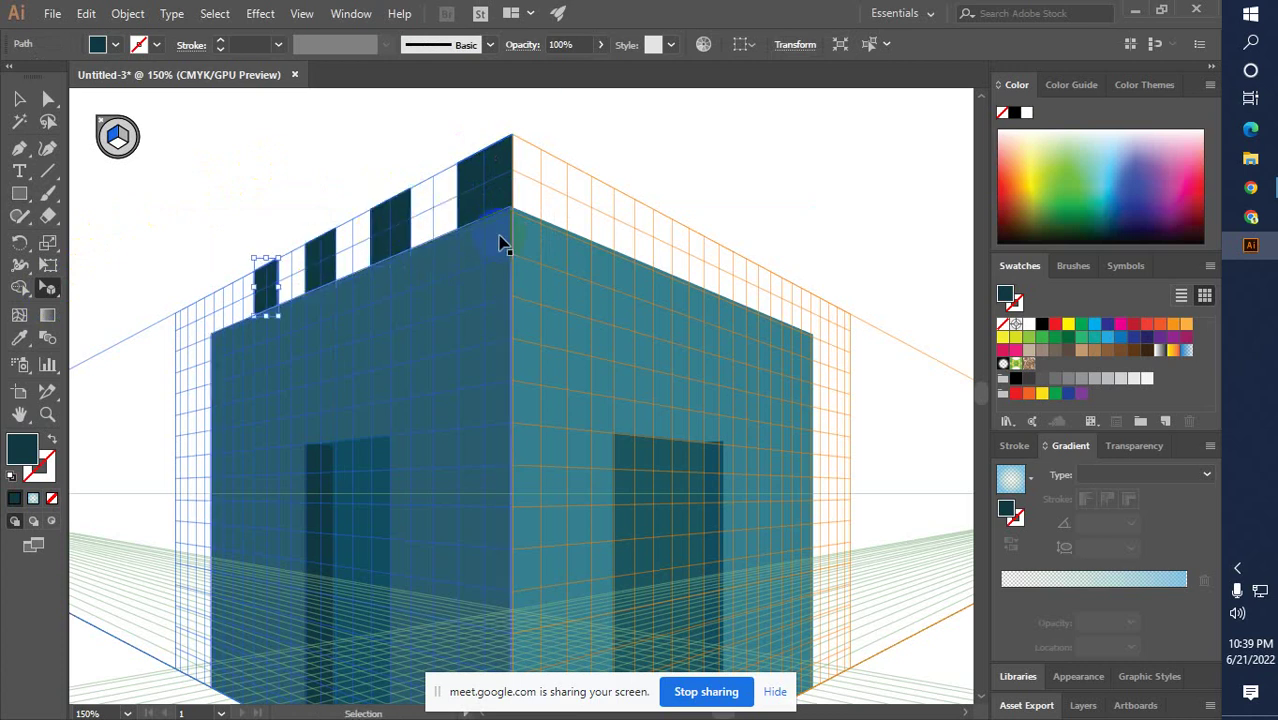
key(ctrl+d)
key(shift+v)
click(236, 214)
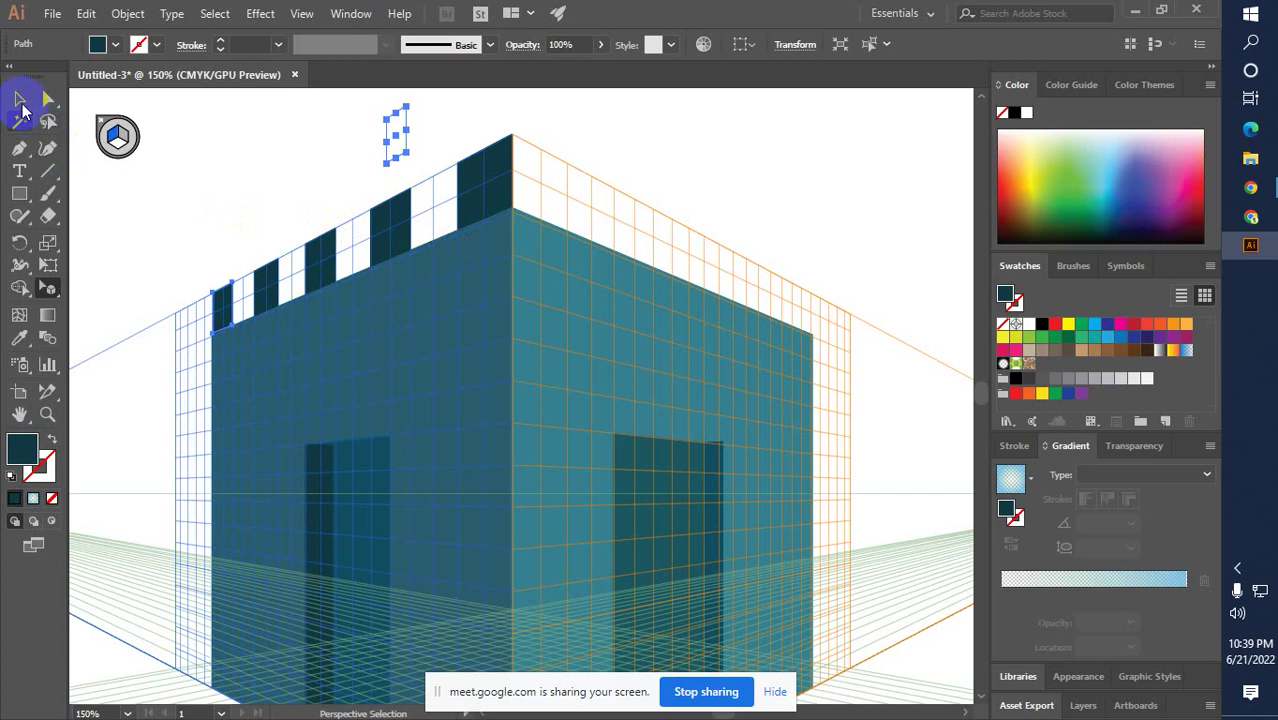
click(19, 98)
click(140, 213)
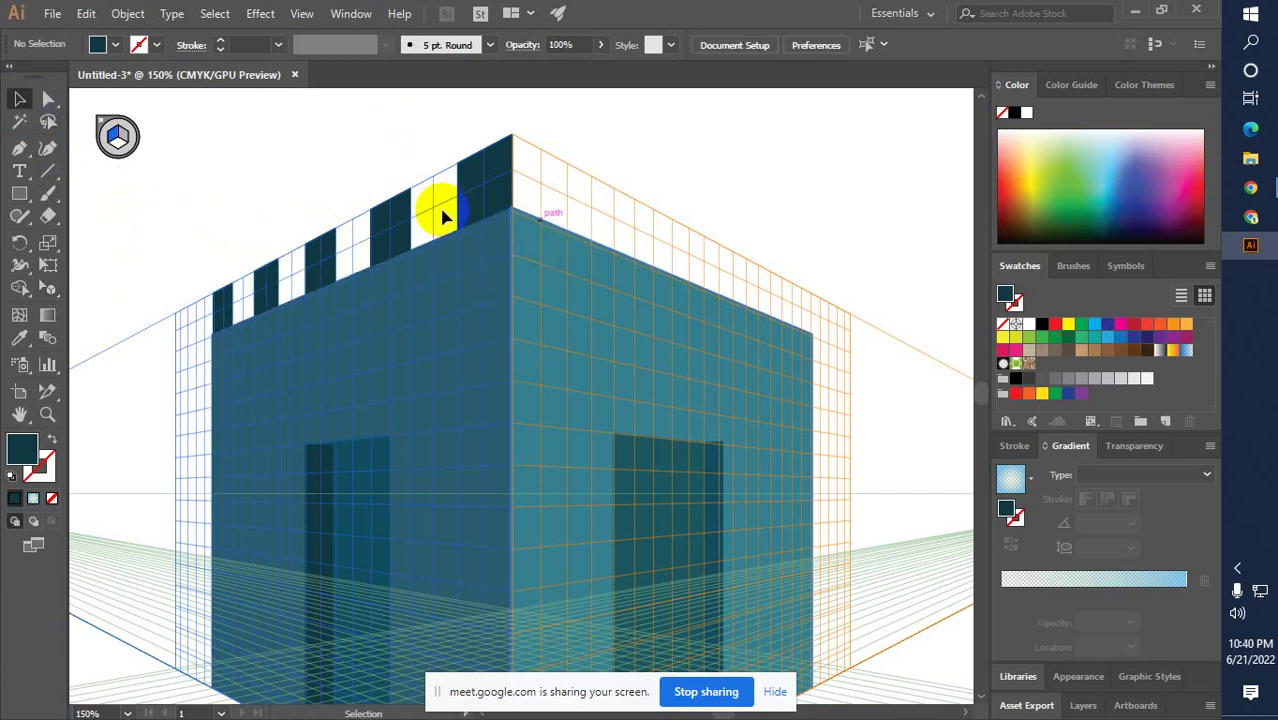
Activate the right grid plane and draw a block two grid cells wide above the right wall, from the grid's top corner to the wall's edge
click(120, 143)
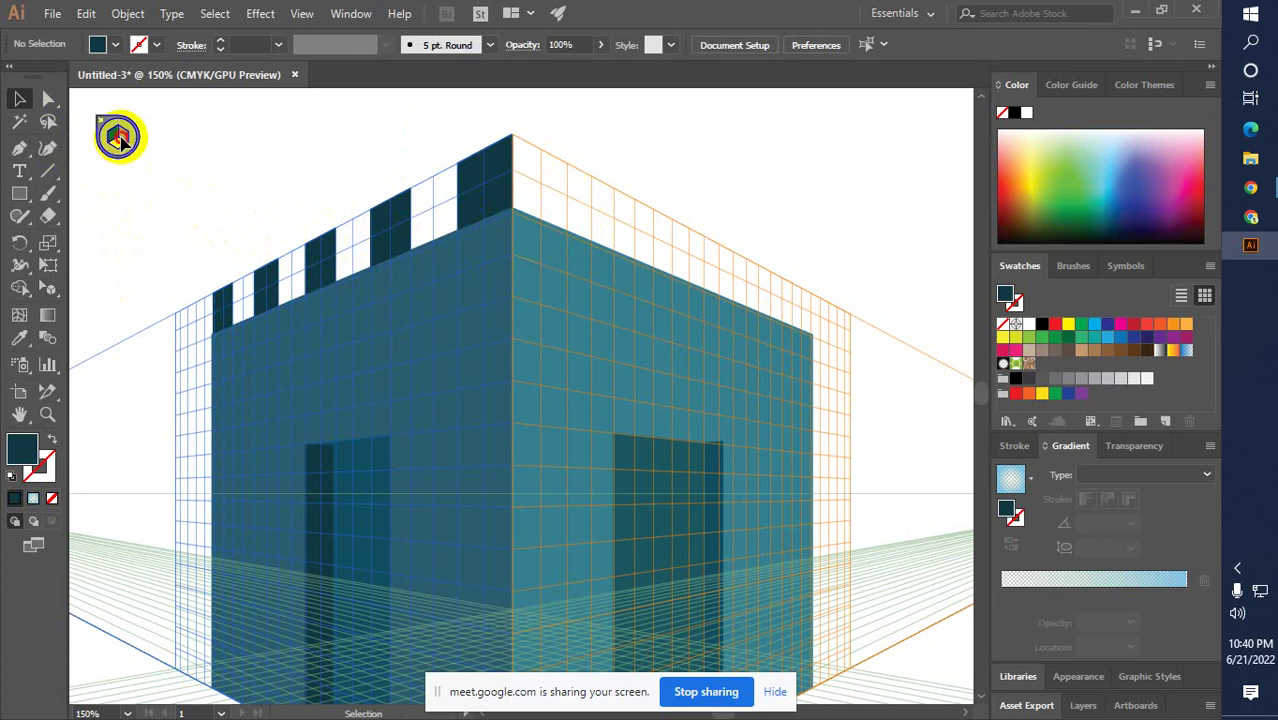
click(47, 287)
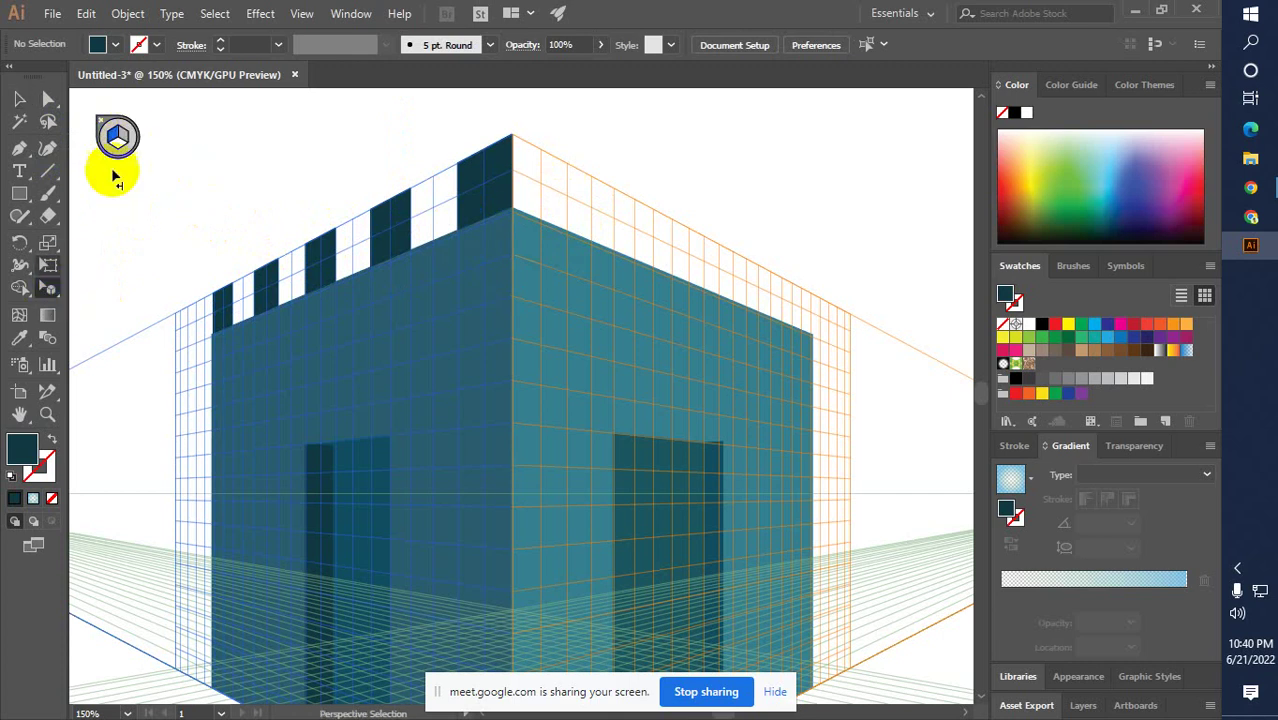
click(120, 138)
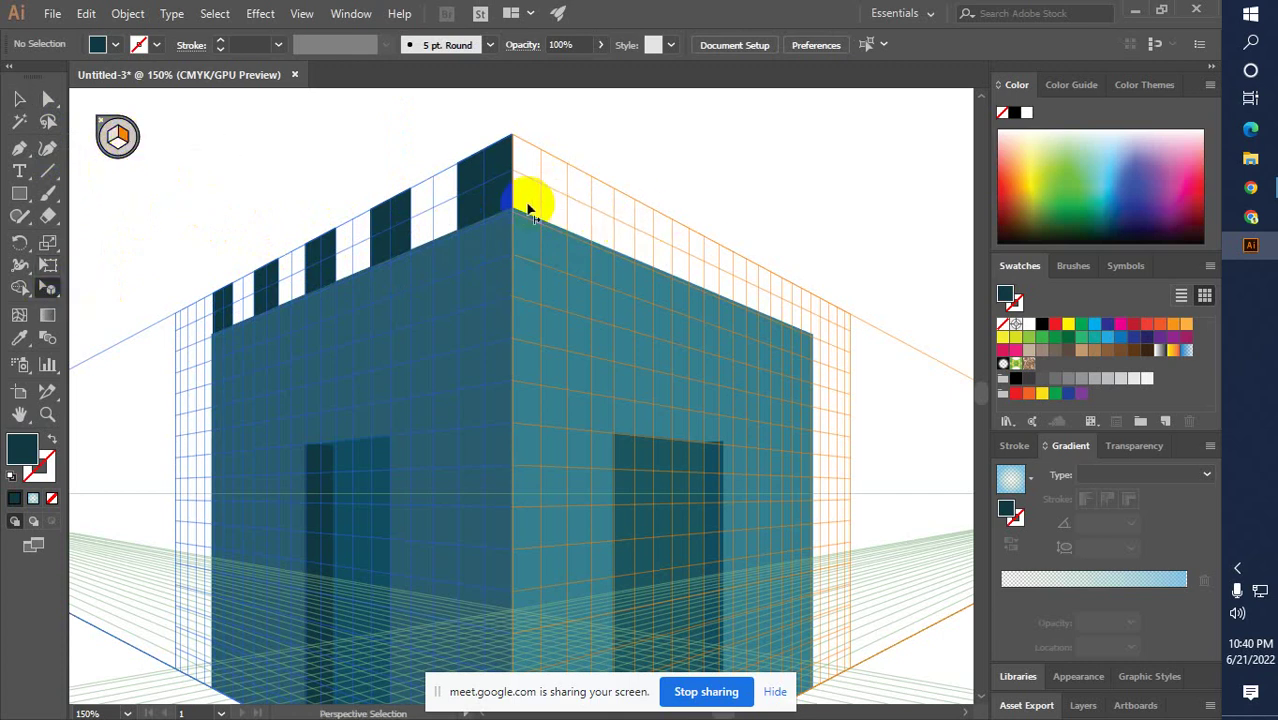
click(19, 193)
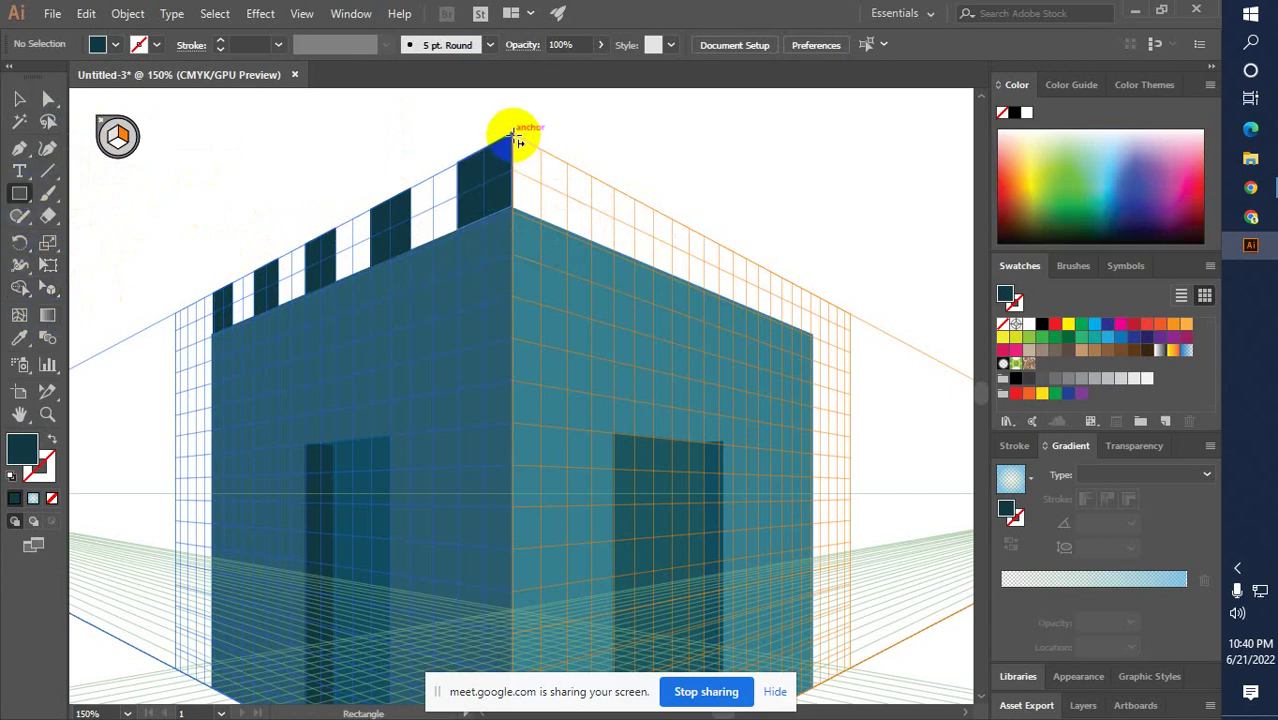
drag(514, 136, 566, 230)
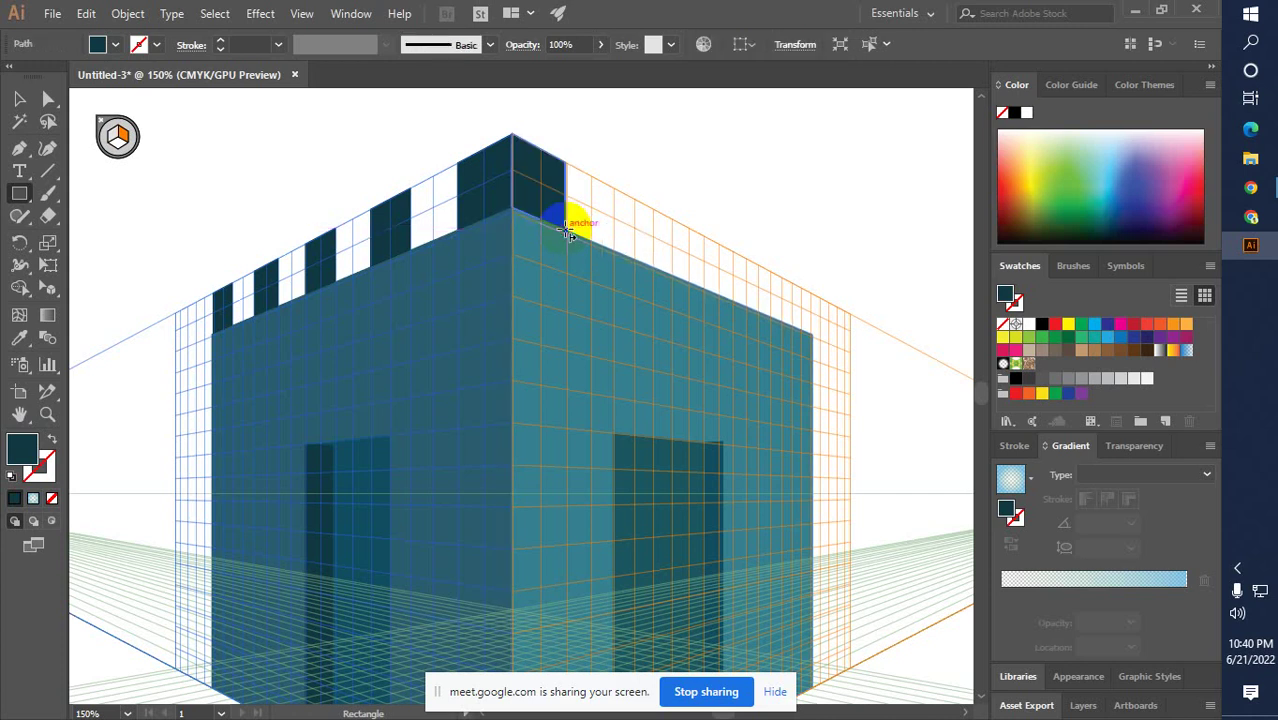
key(ctrl+shift+a)
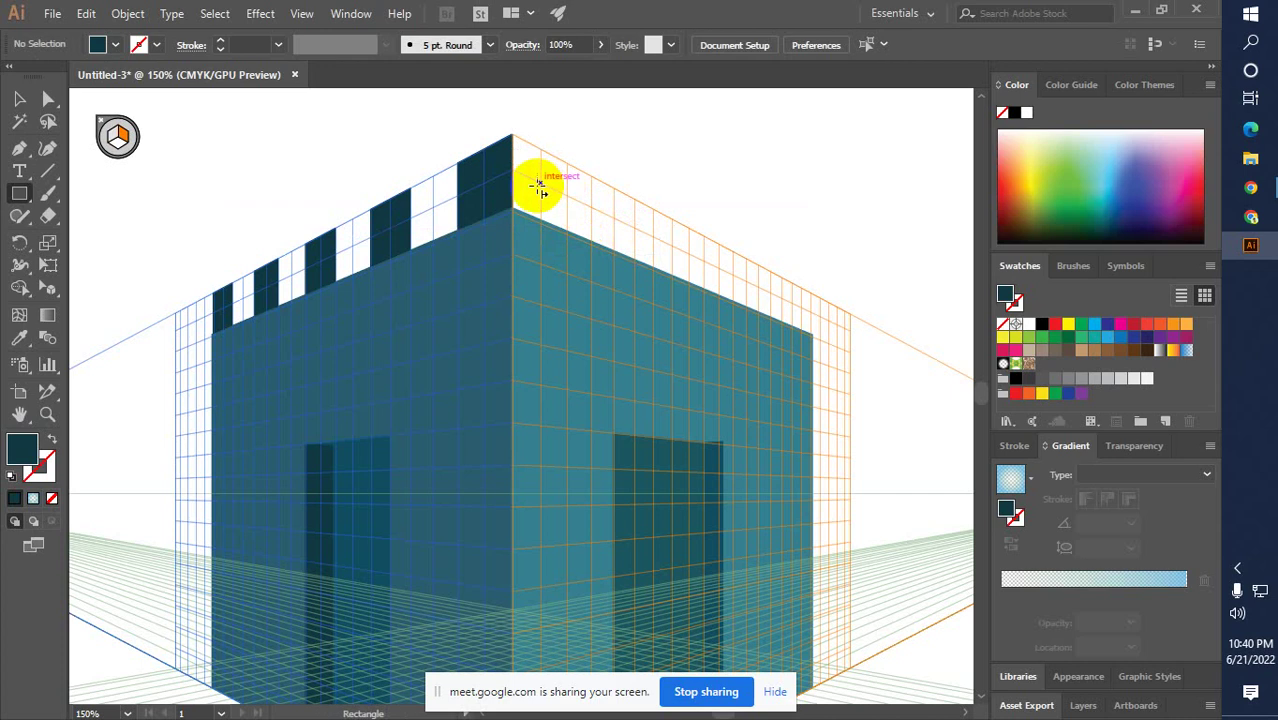
key(ctrl+equal)
key(ctrl+equal)
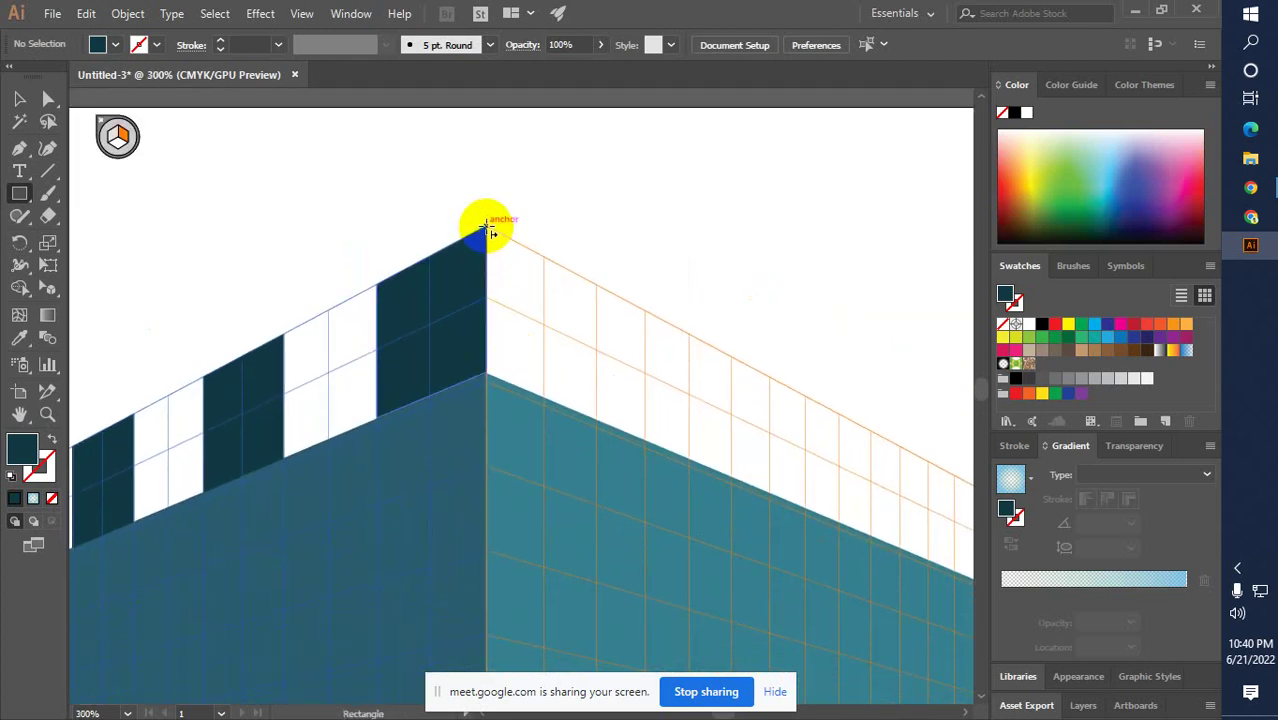
drag(486, 229, 598, 420)
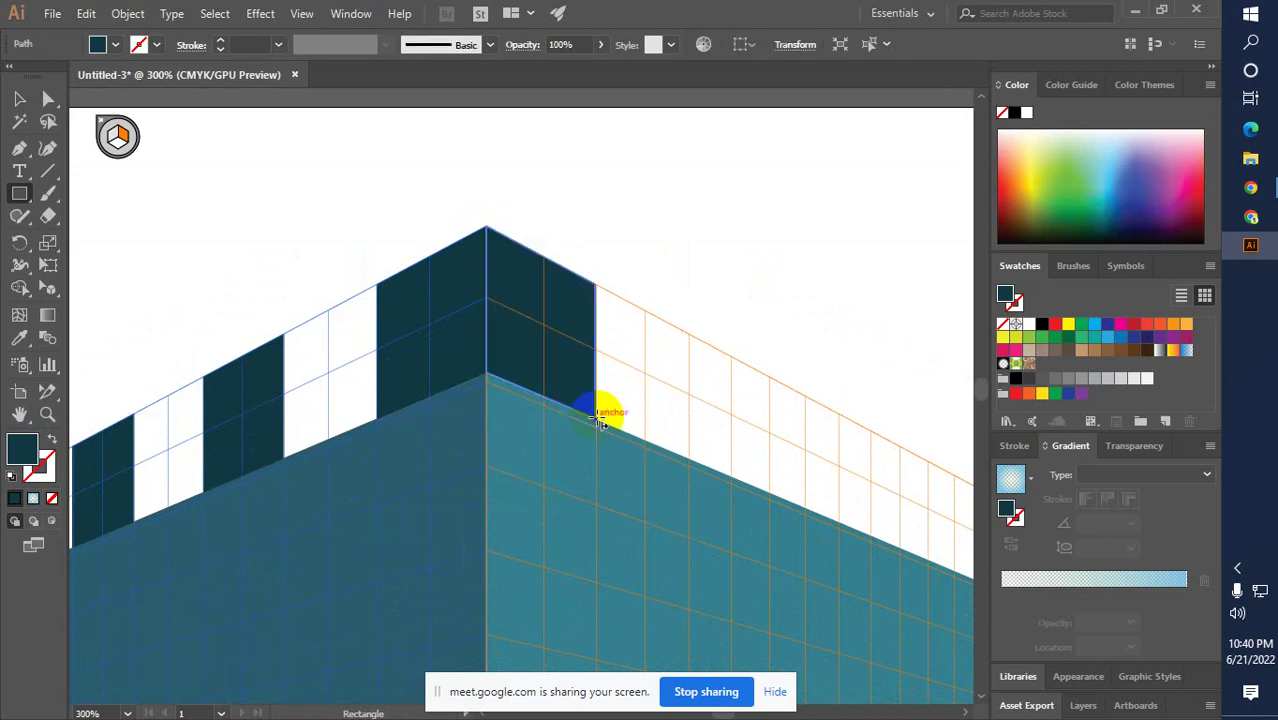
double_click(19, 453)
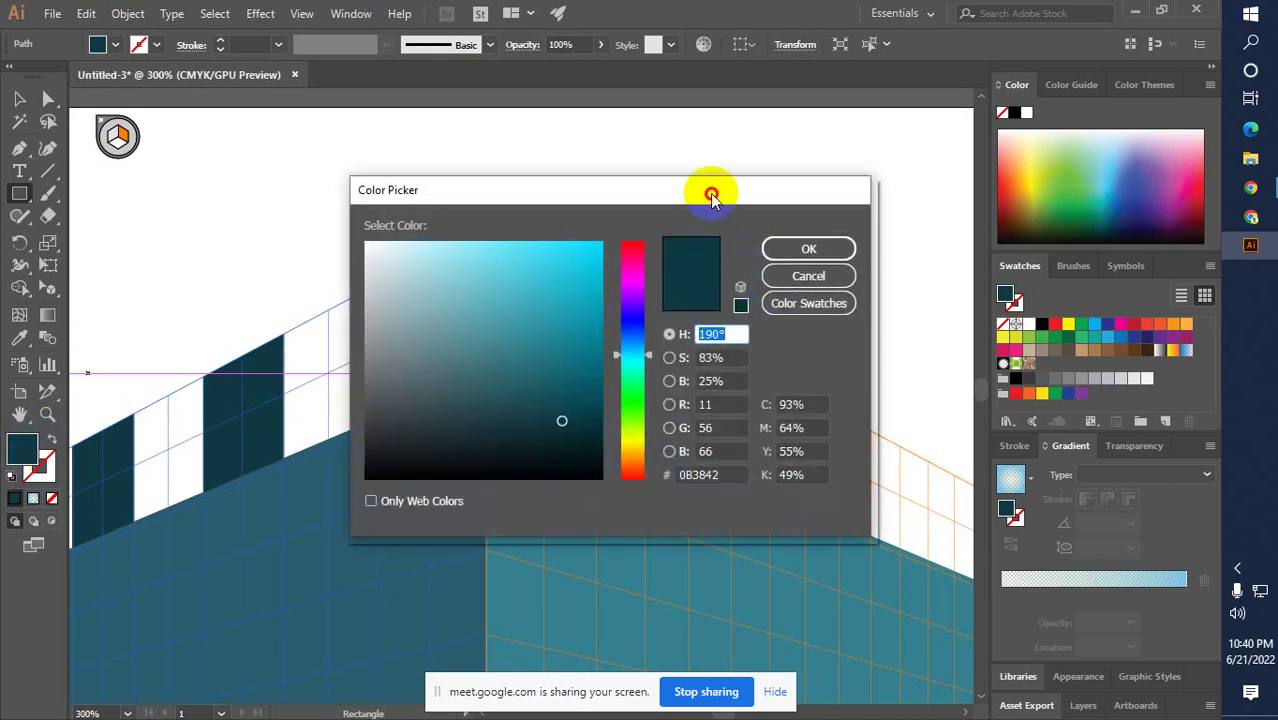
drag(711, 197, 611, 203)
click(660, 273)
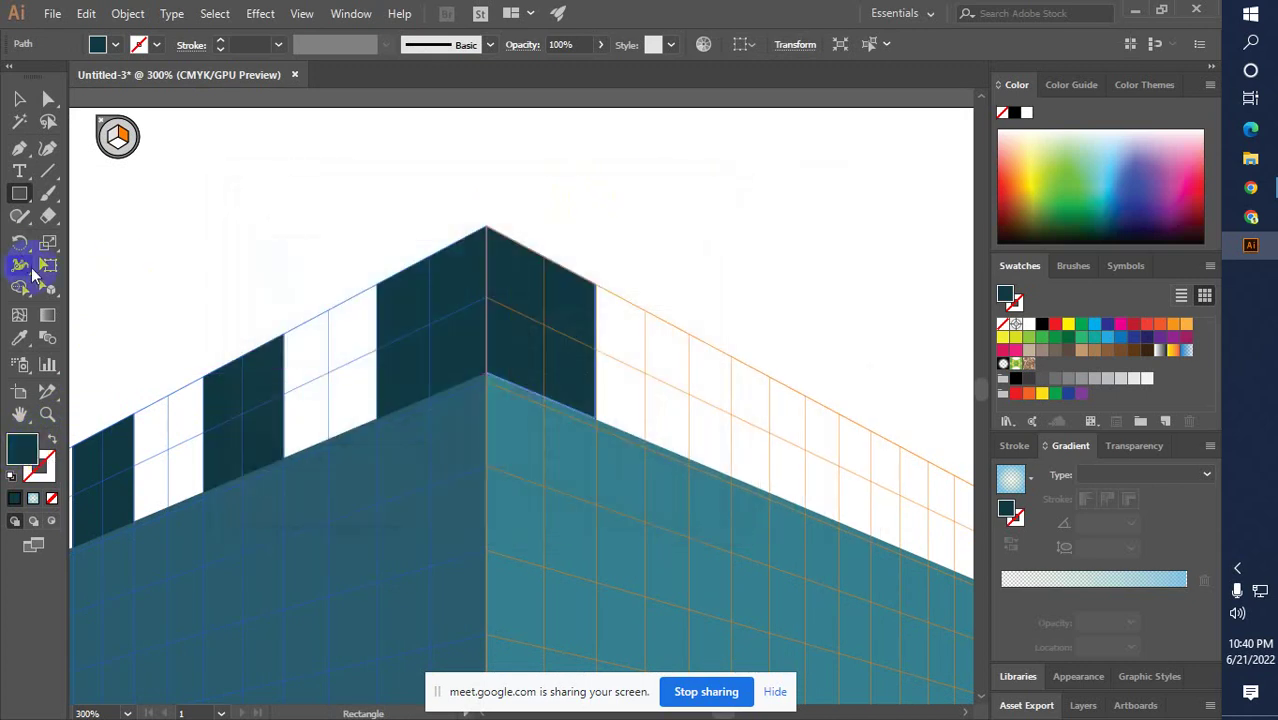
Match the right corner block's fill to the right wall's teal with the Eyedropper
click(19, 337)
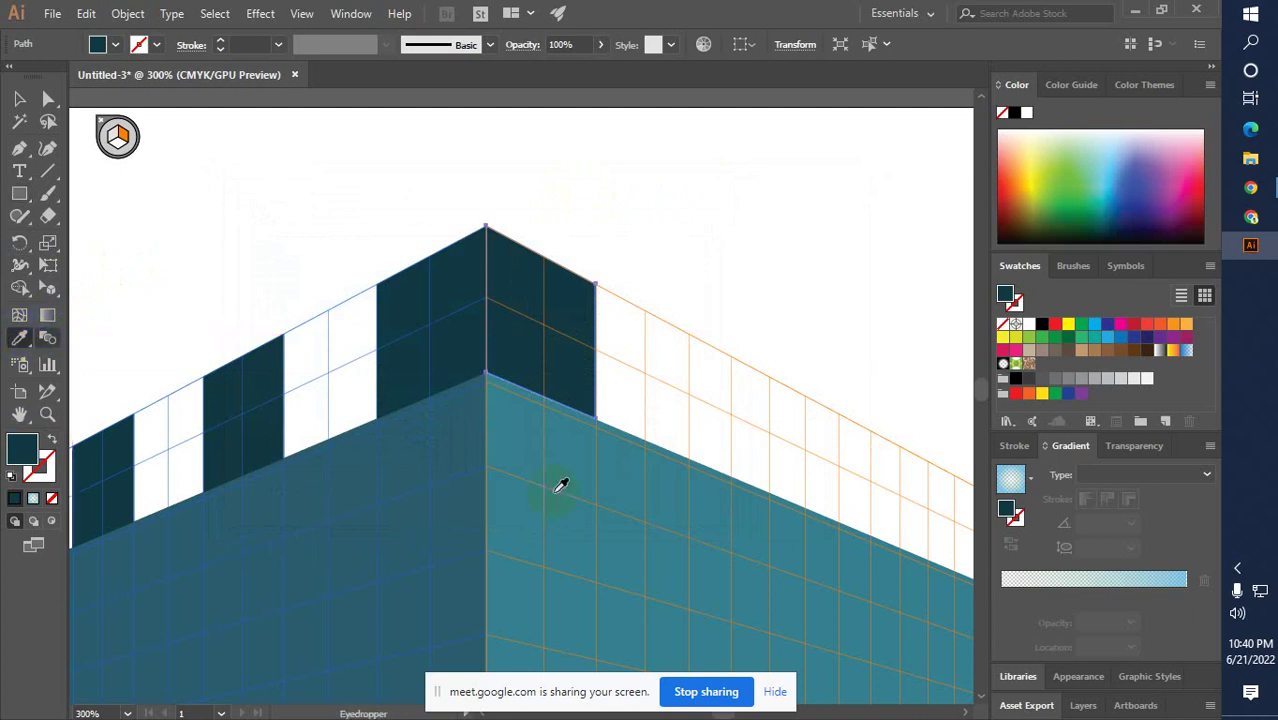
click(516, 448)
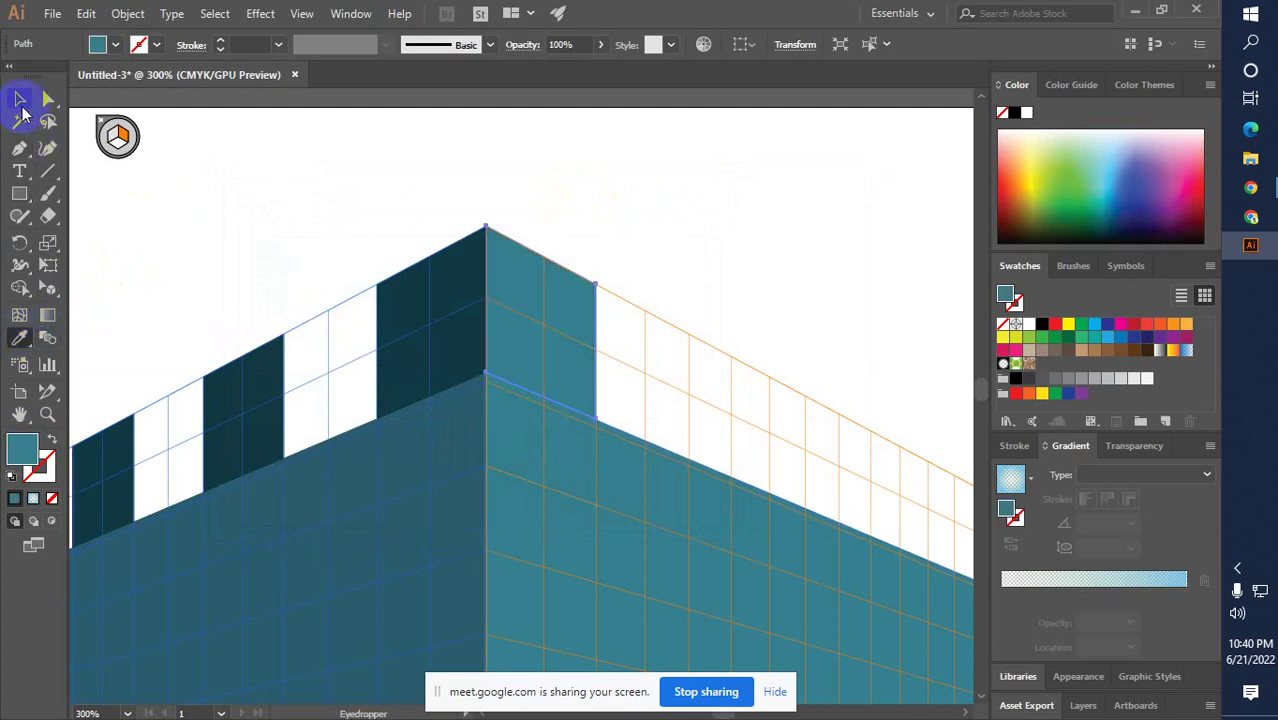
click(22, 110)
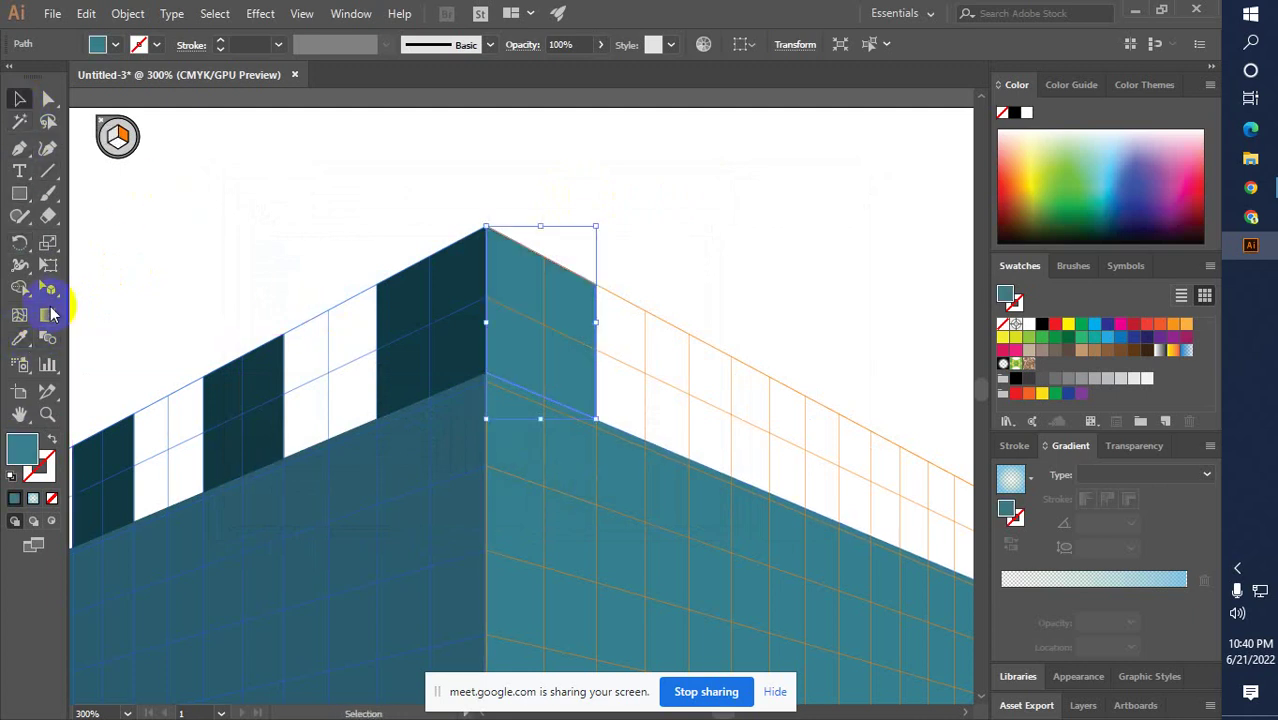
Copy the teal corner block in perspective along the right wall's top edge, repeat the copy three times to the outer end, and deselect
click(48, 287)
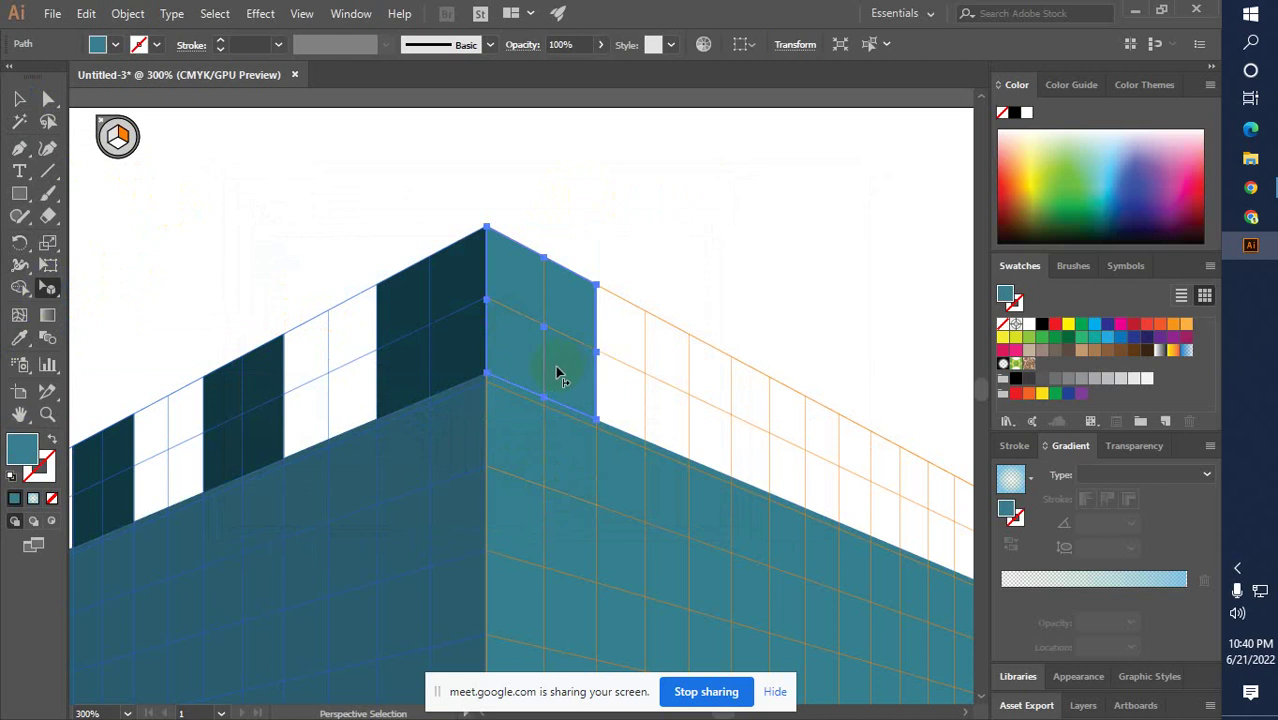
key(z)
click(505, 329)
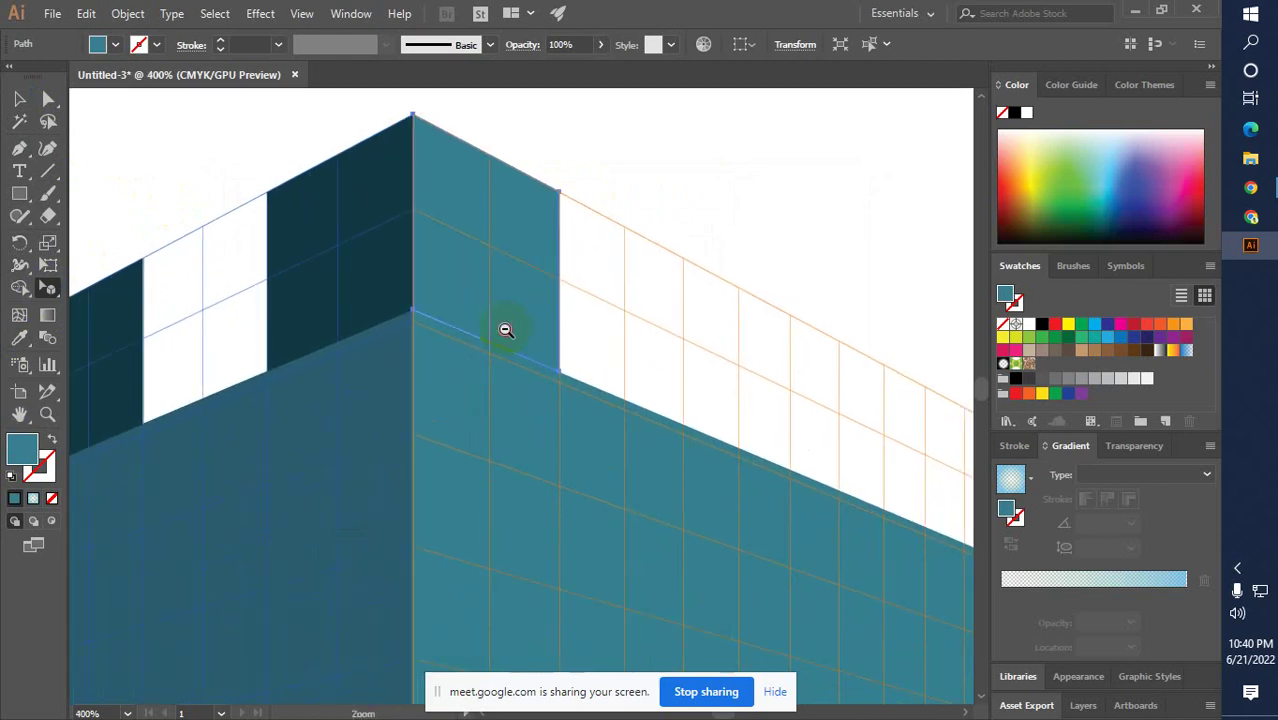
alt+click(505, 329)
alt+click(513, 379)
scroll(500, 410, down, 1)
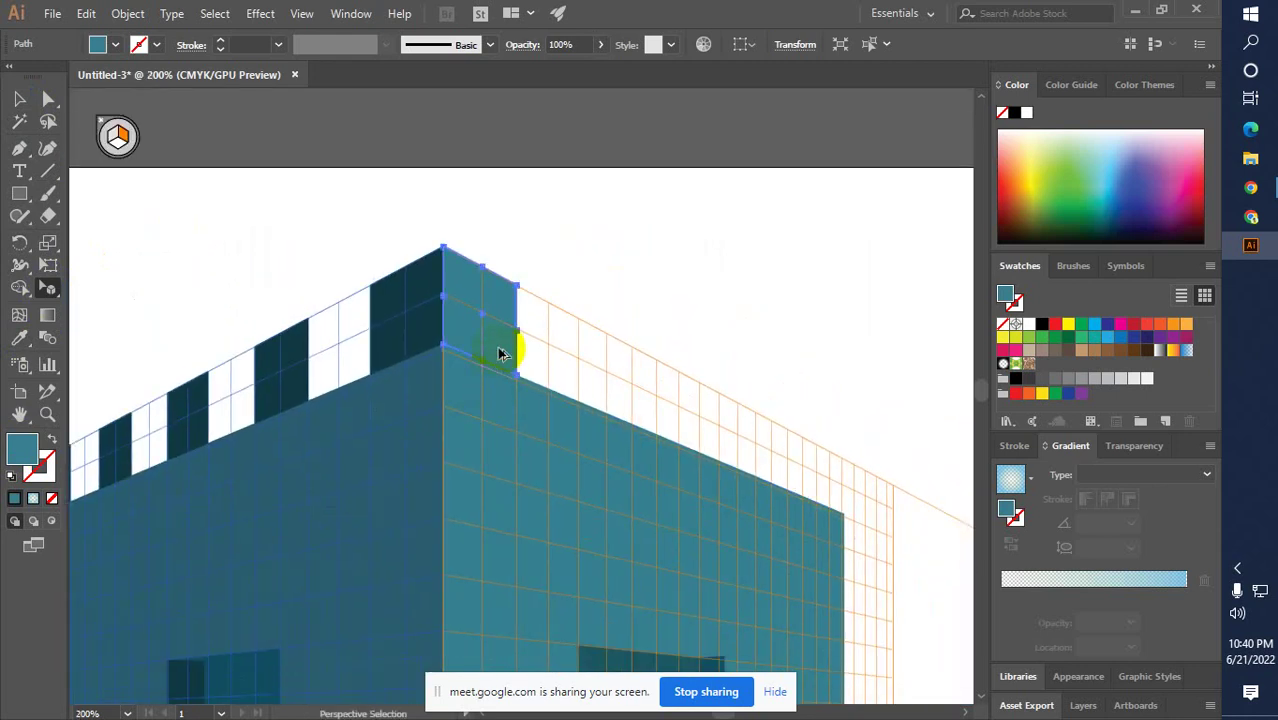
drag(500, 353, 616, 386)
key(ctrl+d)
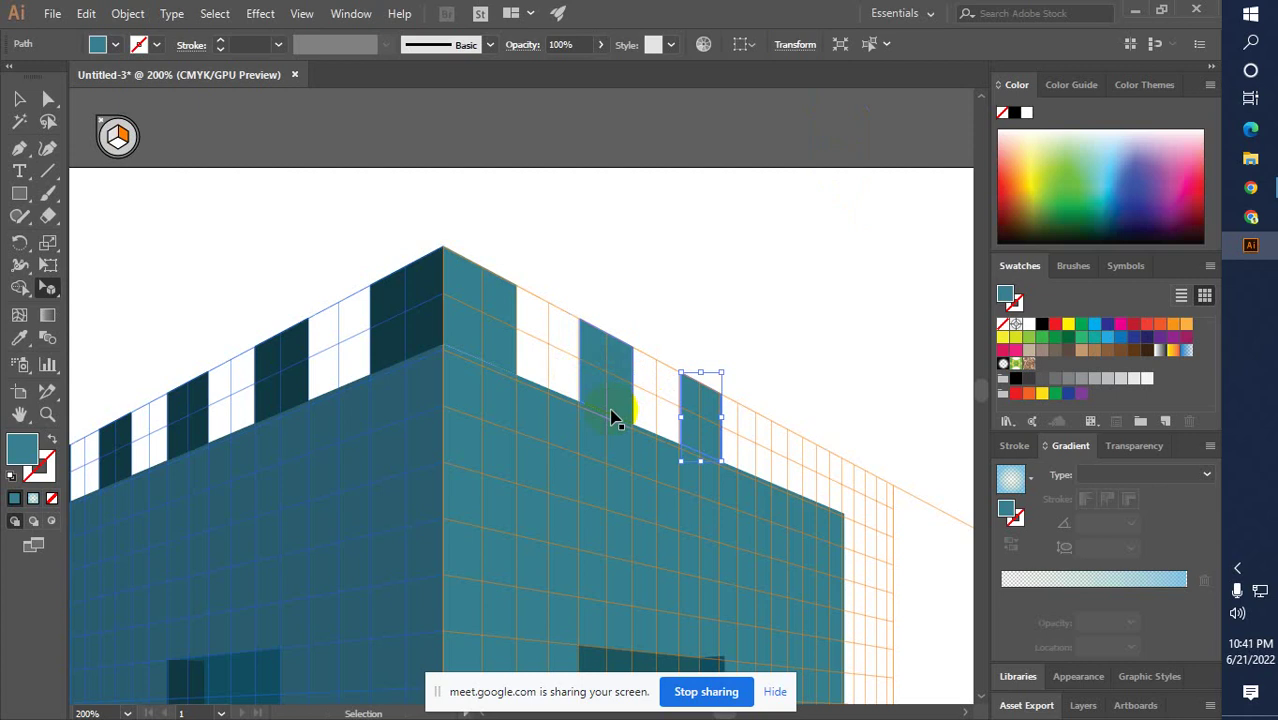
key(ctrl+d)
key(ctrl+d)
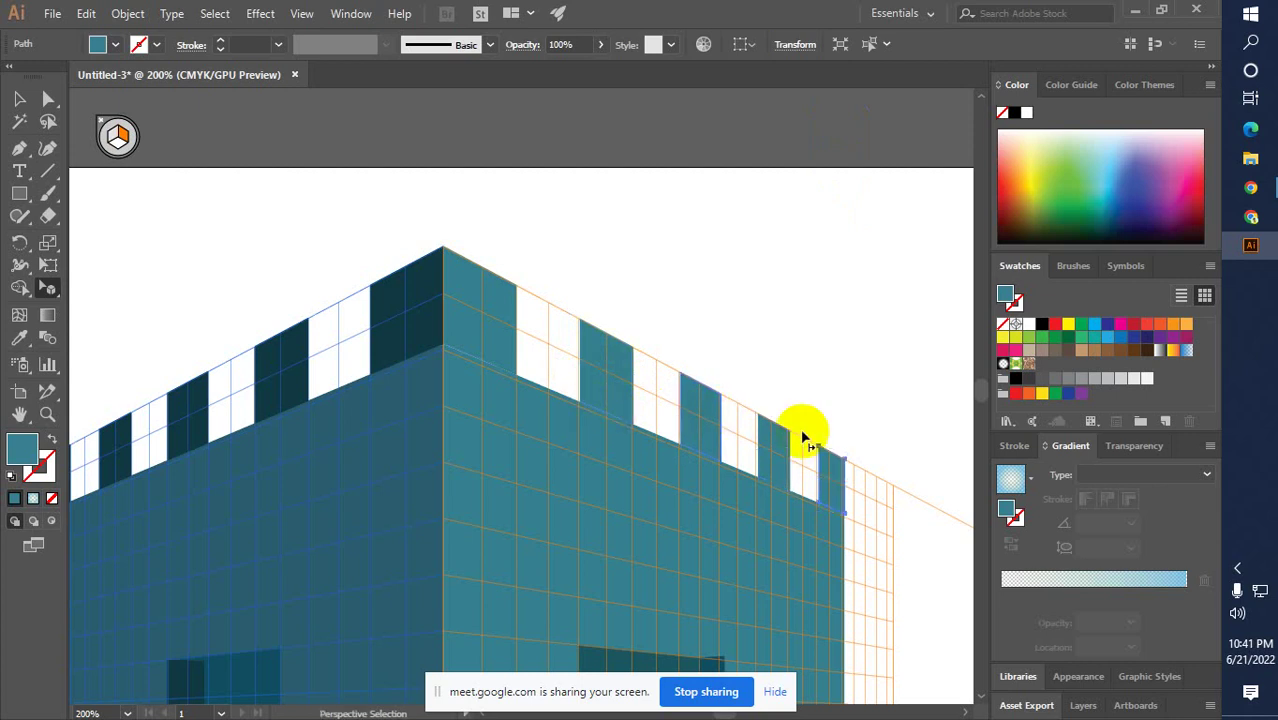
click(20, 100)
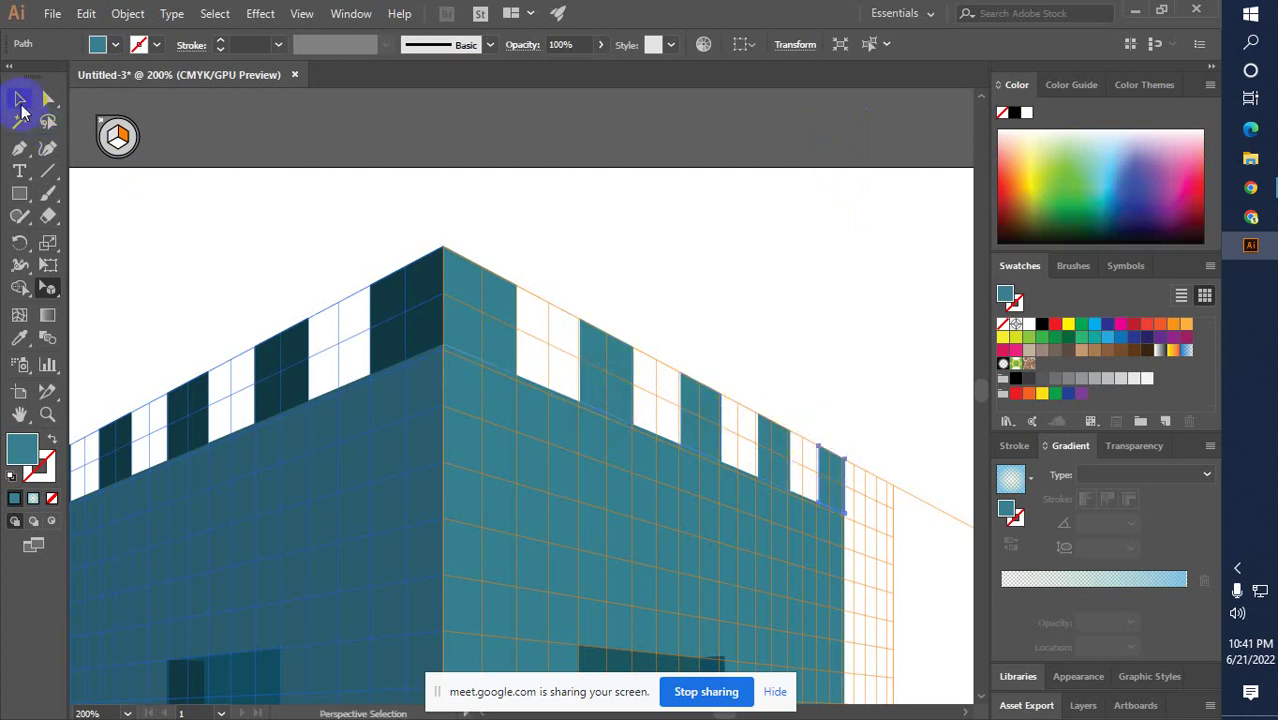
click(815, 153)
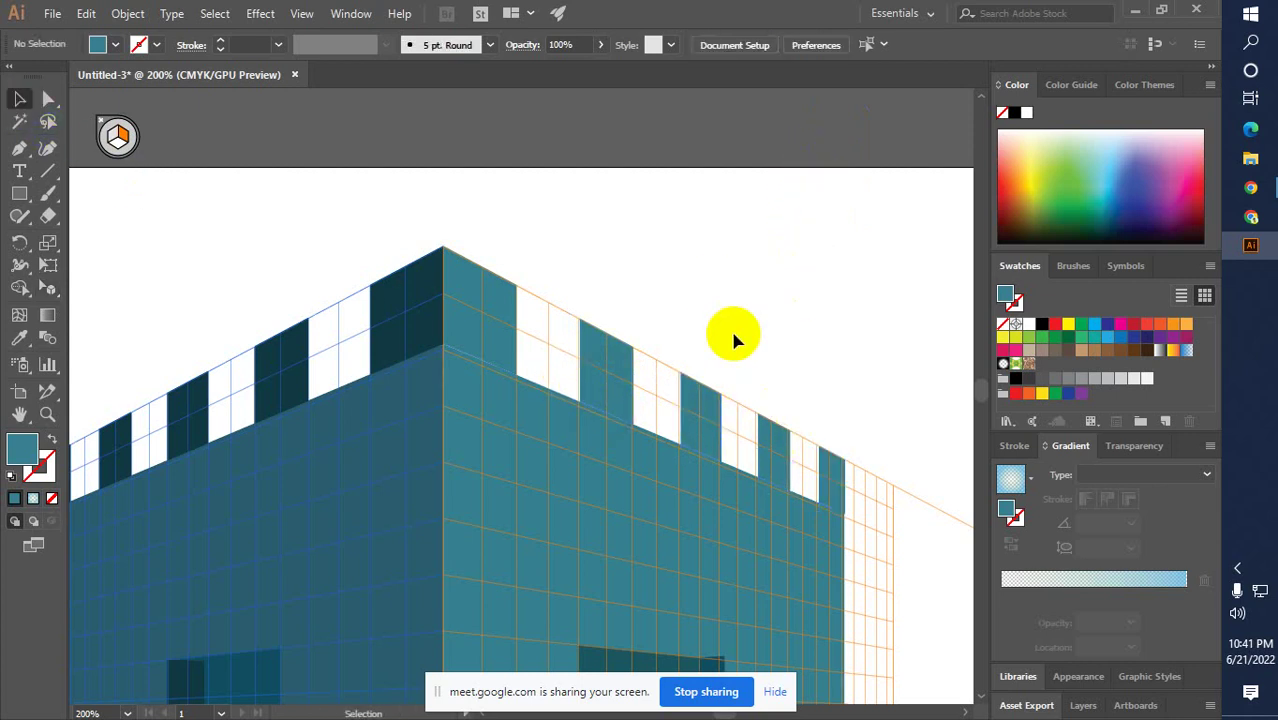
Go to the perspective grid's right vanishing point and activate Perspective Selection
mouse_move(651, 584)
mouse_down()
mouse_move(565, 443)
mouse_move(505, 426)
mouse_move(508, 451)
mouse_up()
drag(893, 491, 749, 485)
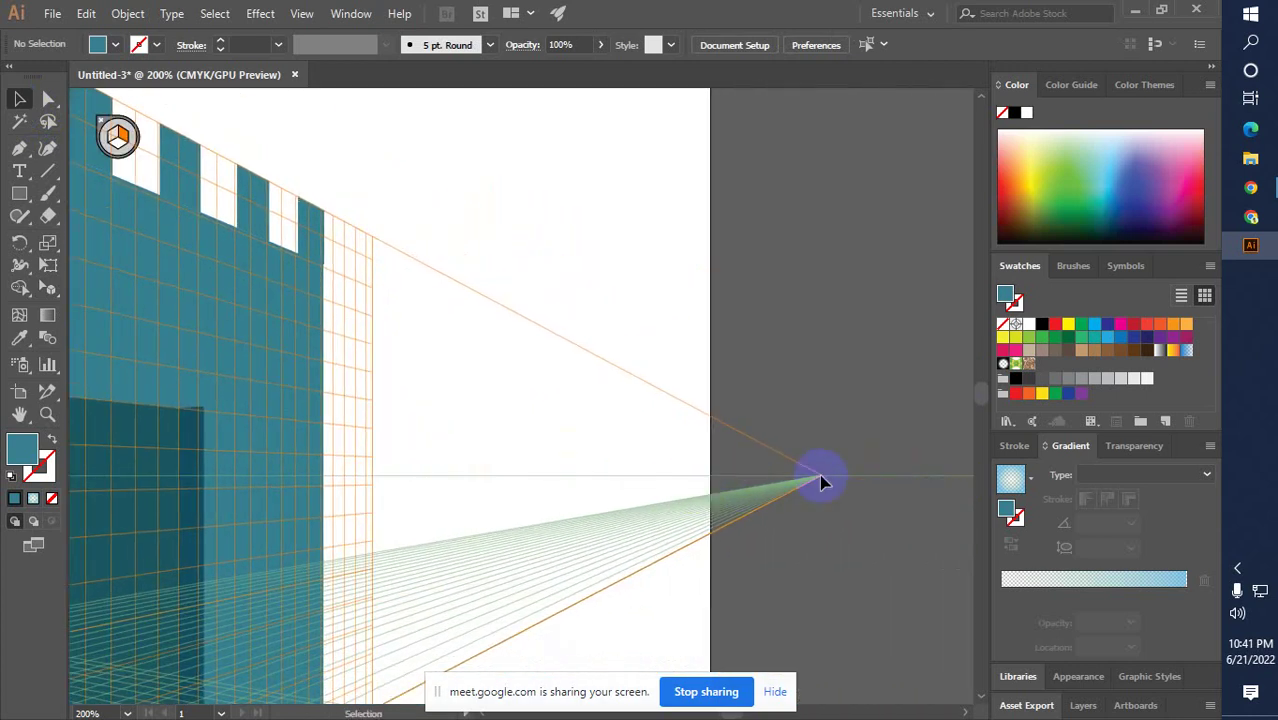
click(61, 293)
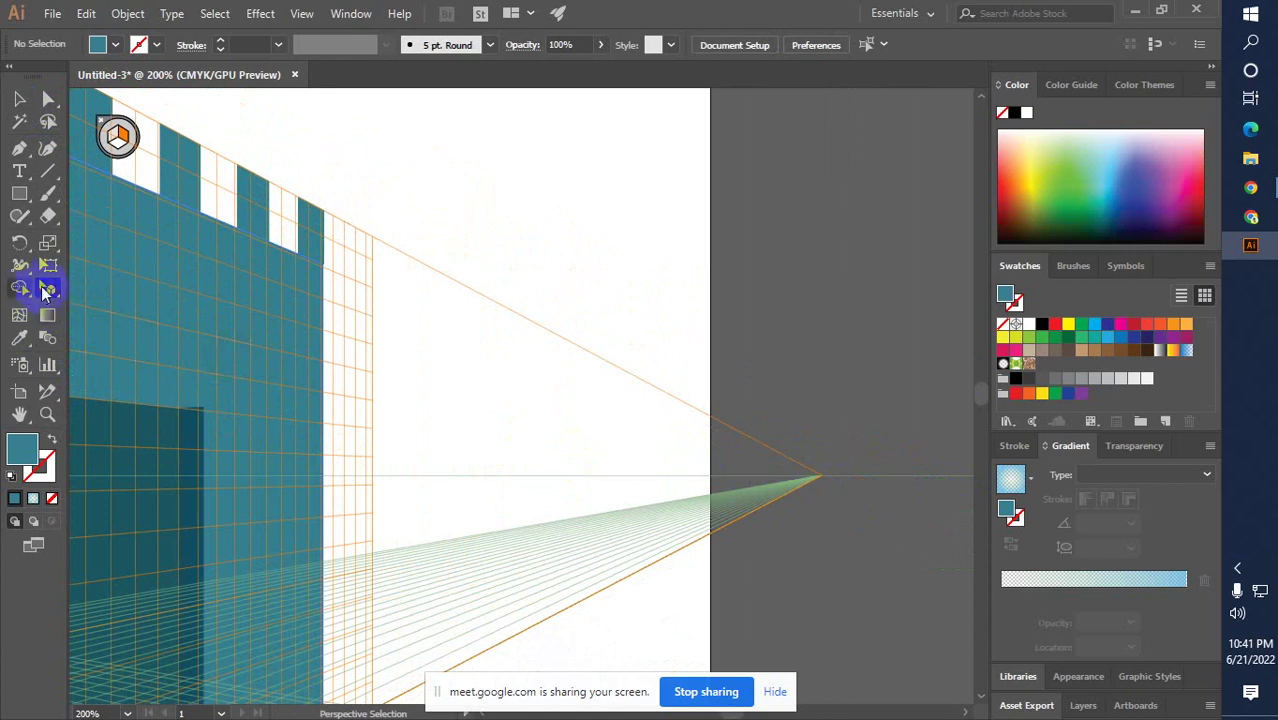
Move the perspective grid's right vanishing point slightly outward along the horizon line
click(47, 291)
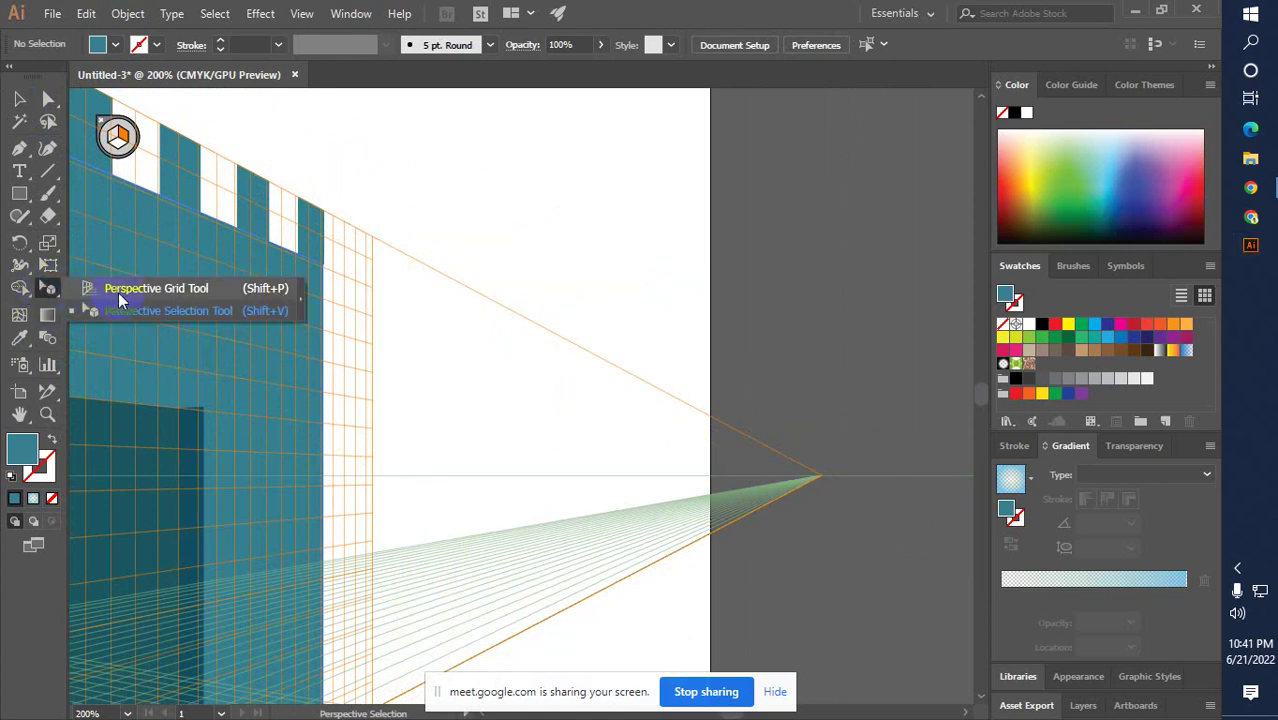
click(119, 289)
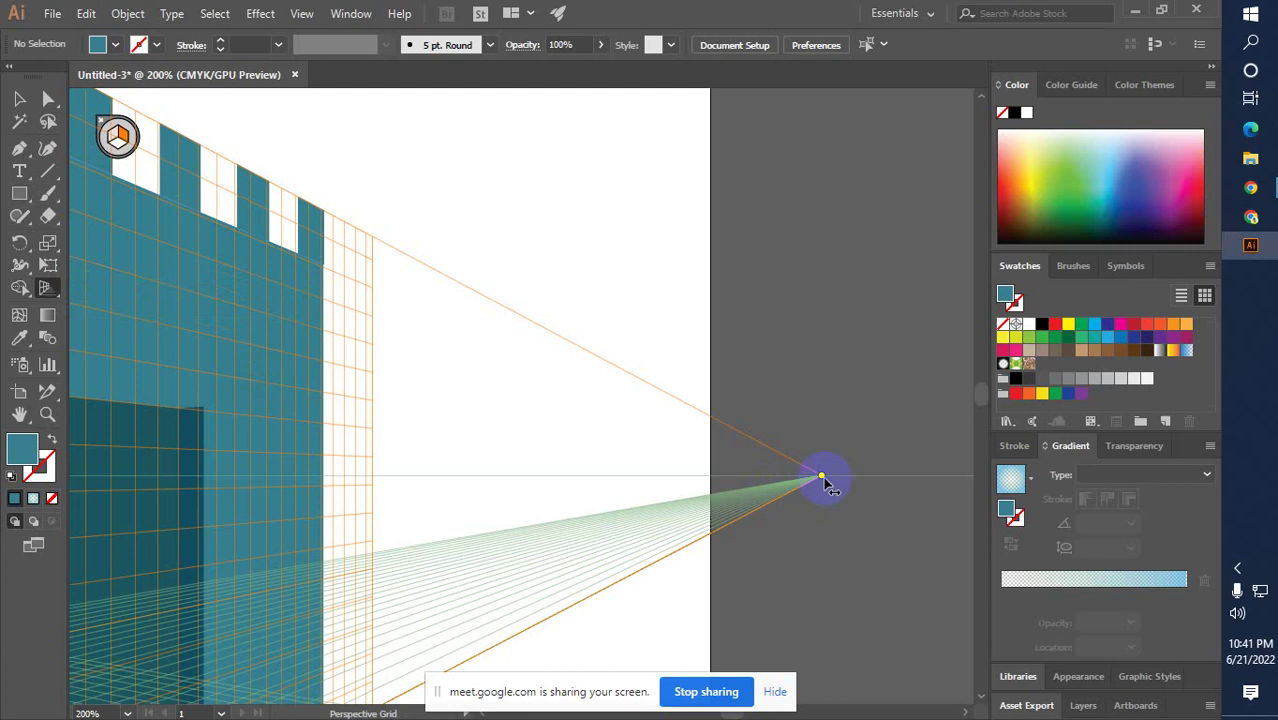
drag(822, 481, 835, 476)
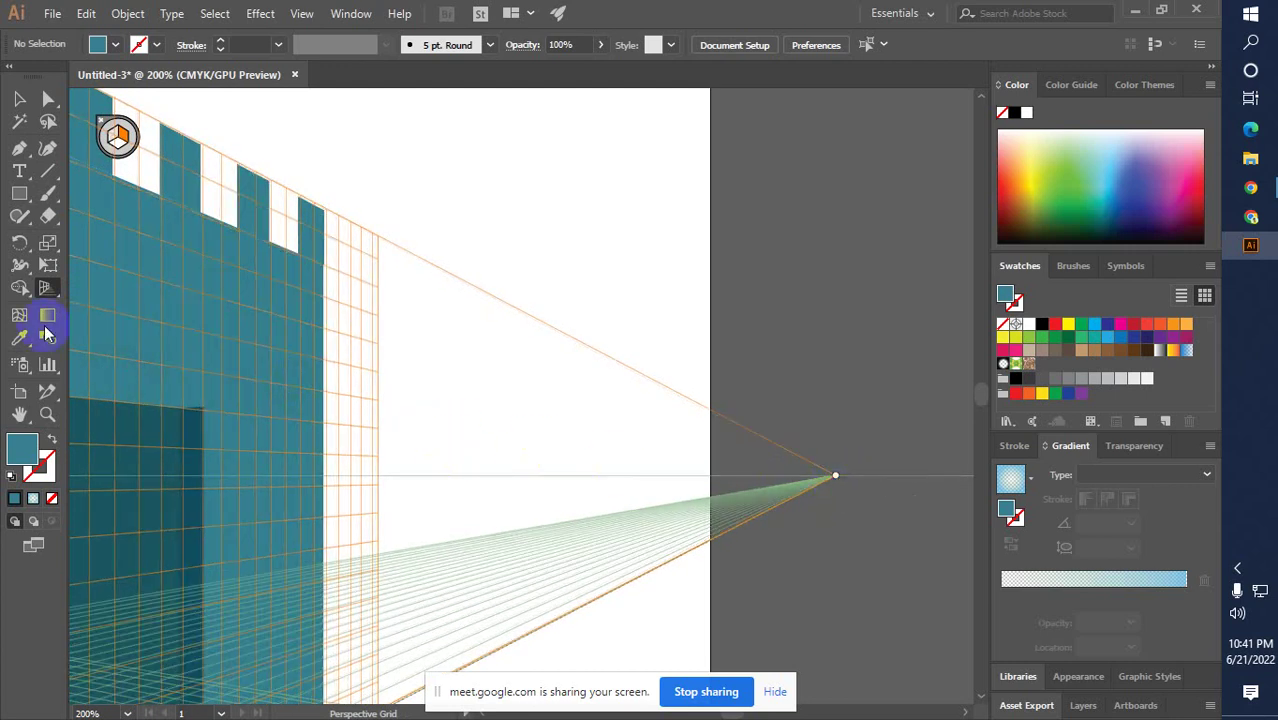
Examine the right wall's outline, then the battlements and doorways on both walls, against the adjusted perspective grid
drag(48, 298, 127, 315)
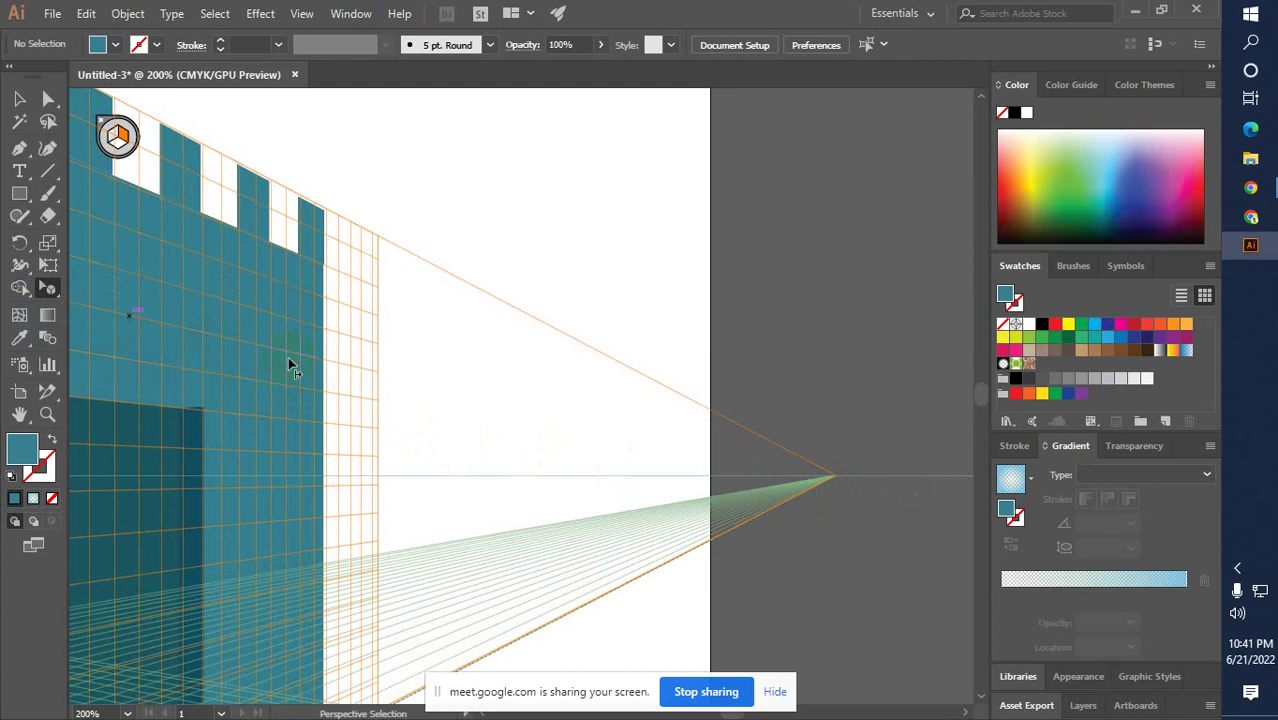
click(326, 381)
click(322, 420)
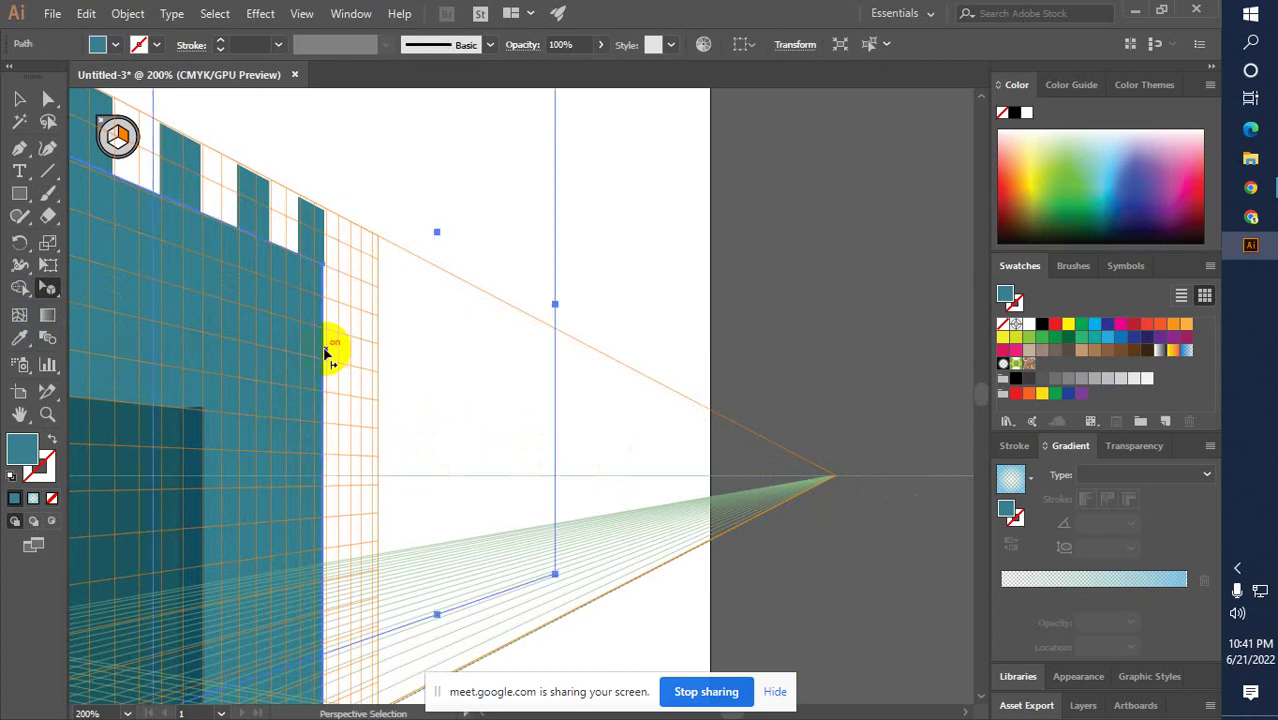
drag(131, 228, 462, 333)
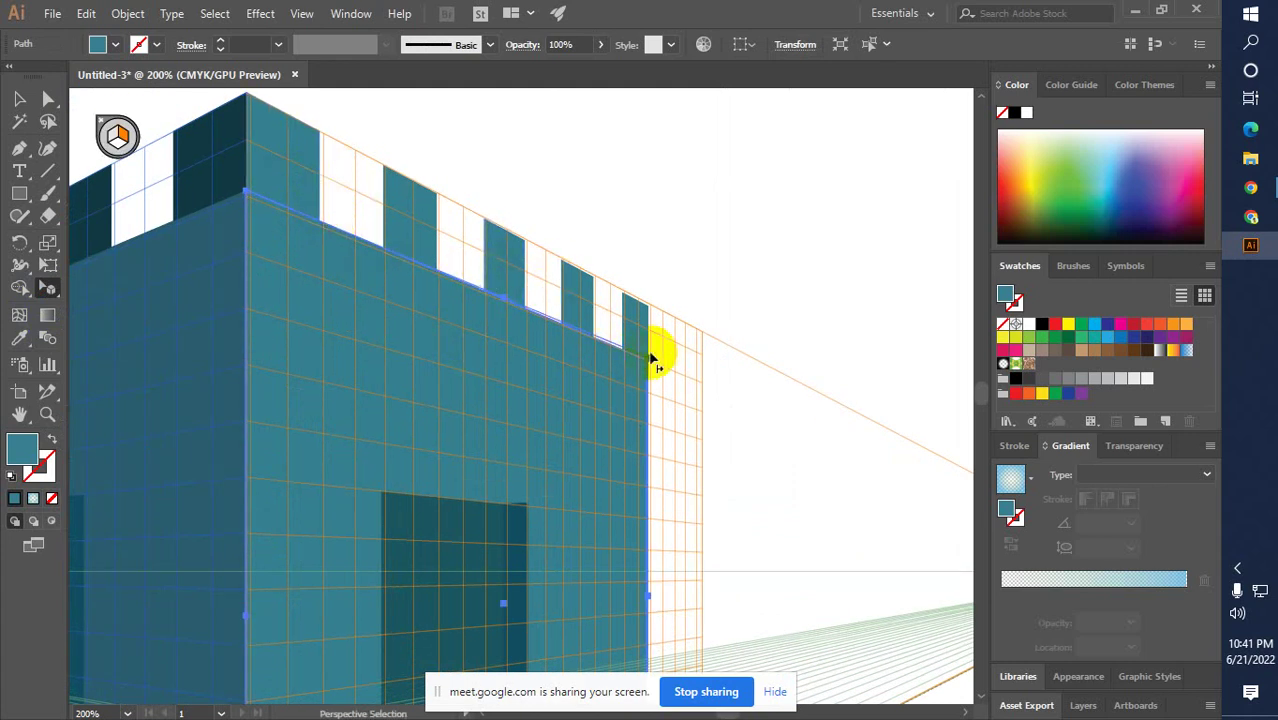
click(214, 162)
click(25, 99)
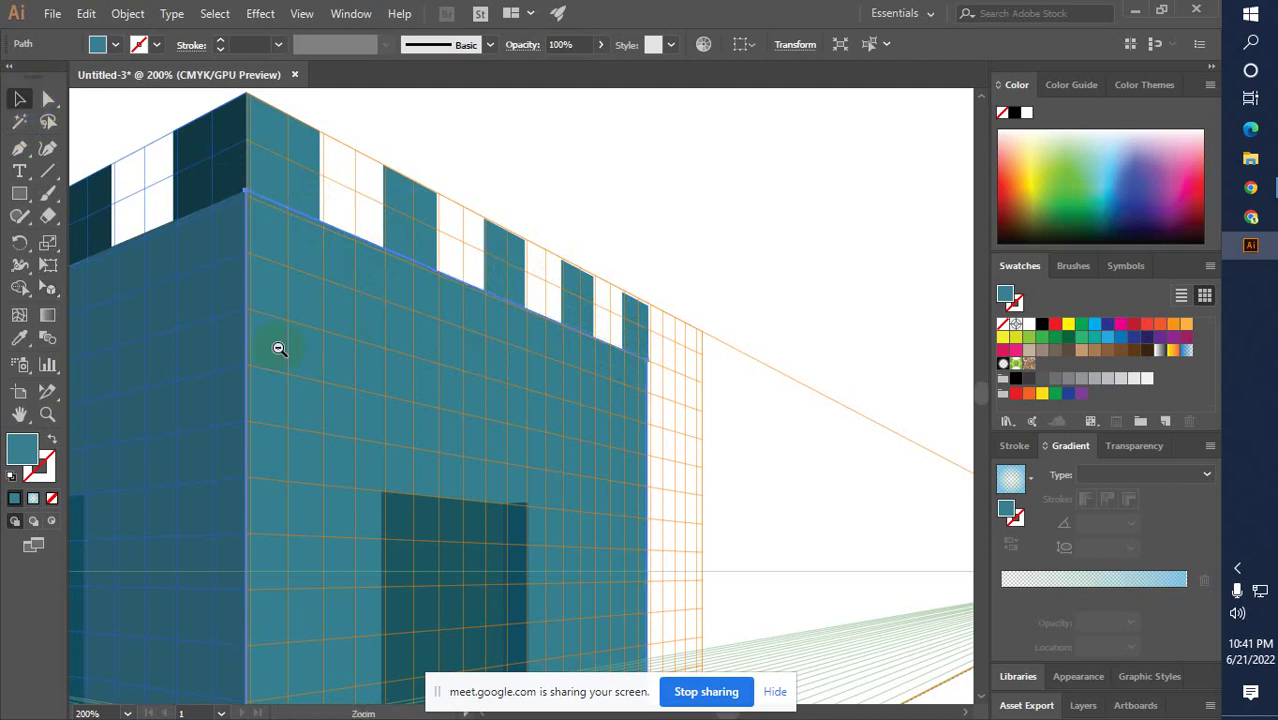
key(ctrl+minus)
click(475, 386)
click(463, 190)
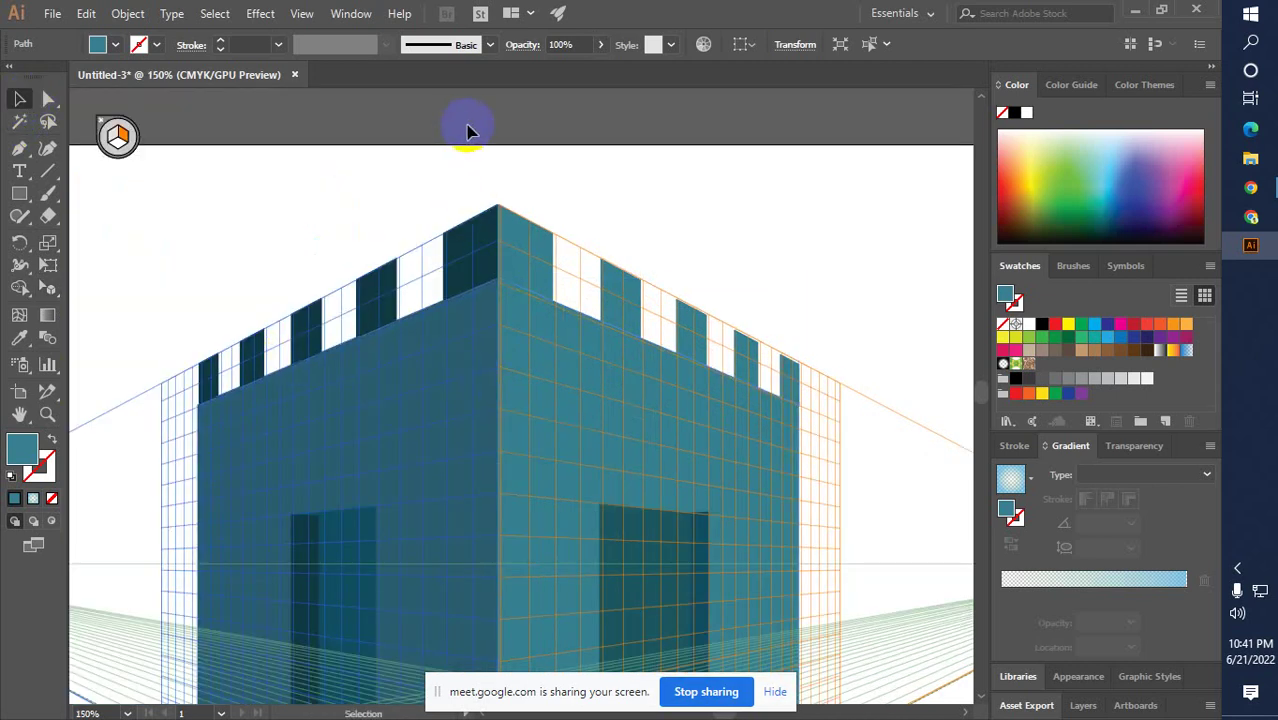
scroll(599, 354, down, 2)
scroll(593, 365, down, 5)
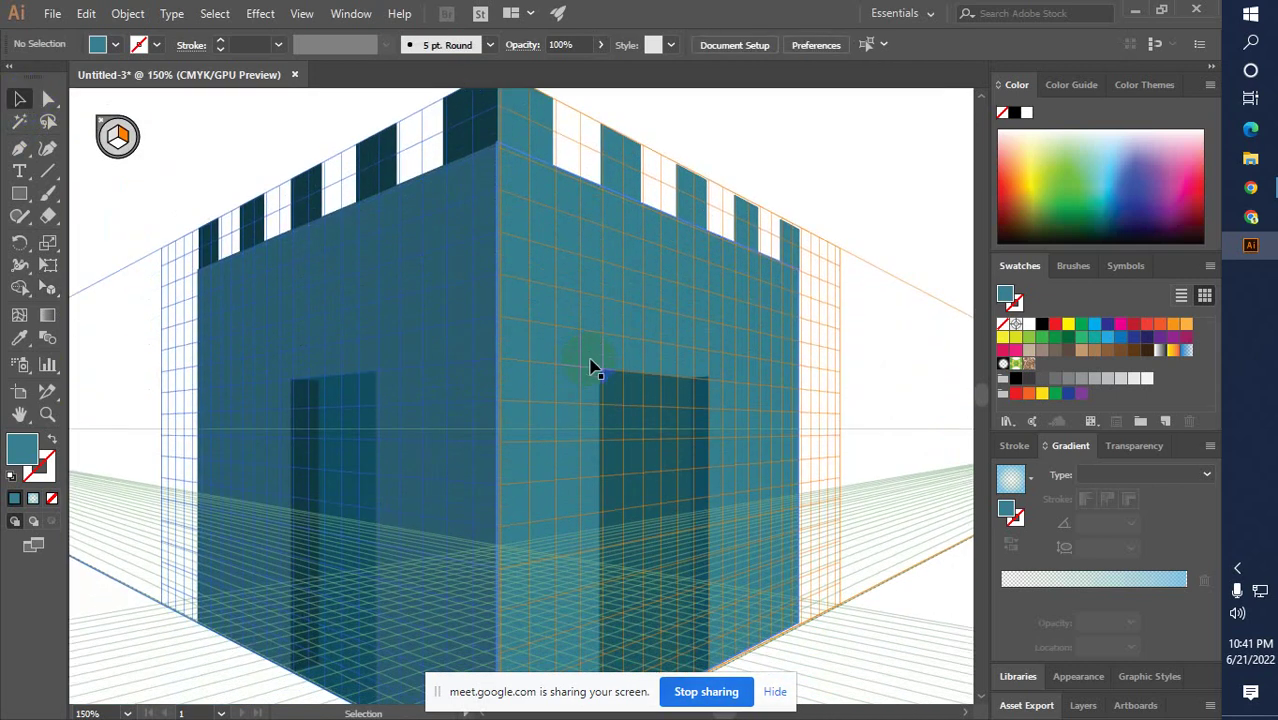
scroll(583, 359, up, 1)
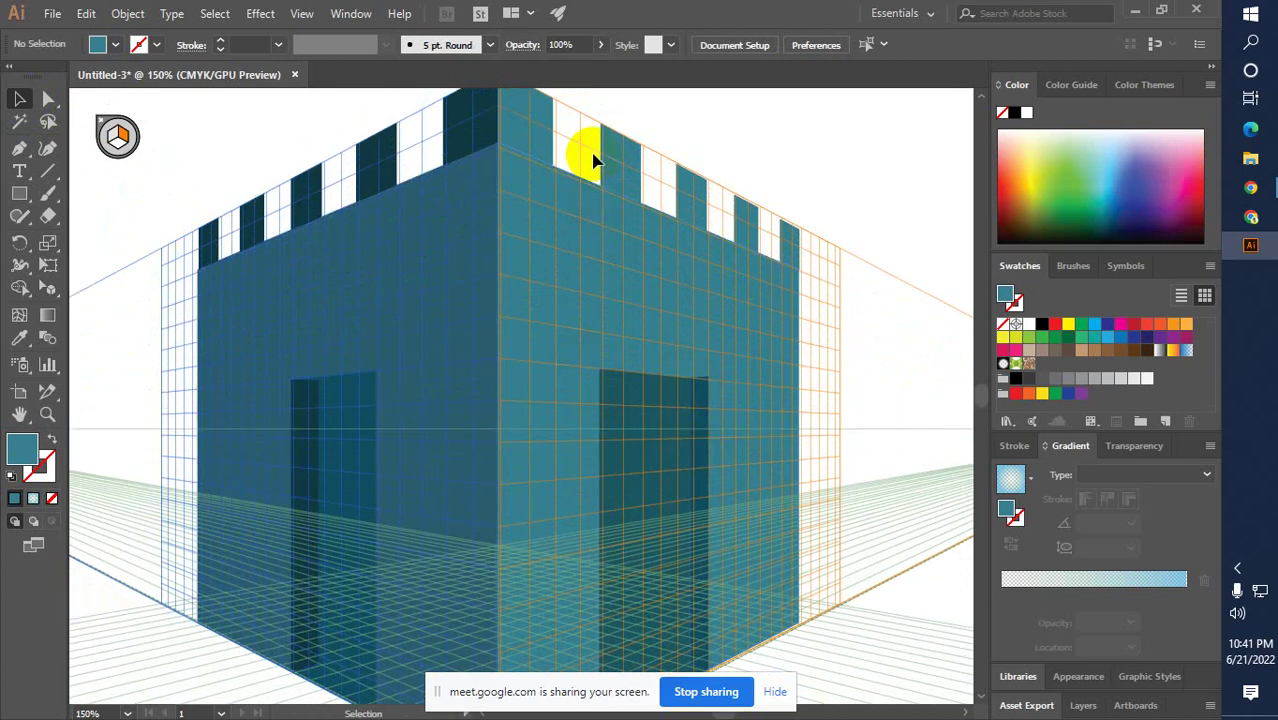
scroll(560, 200, up, 2)
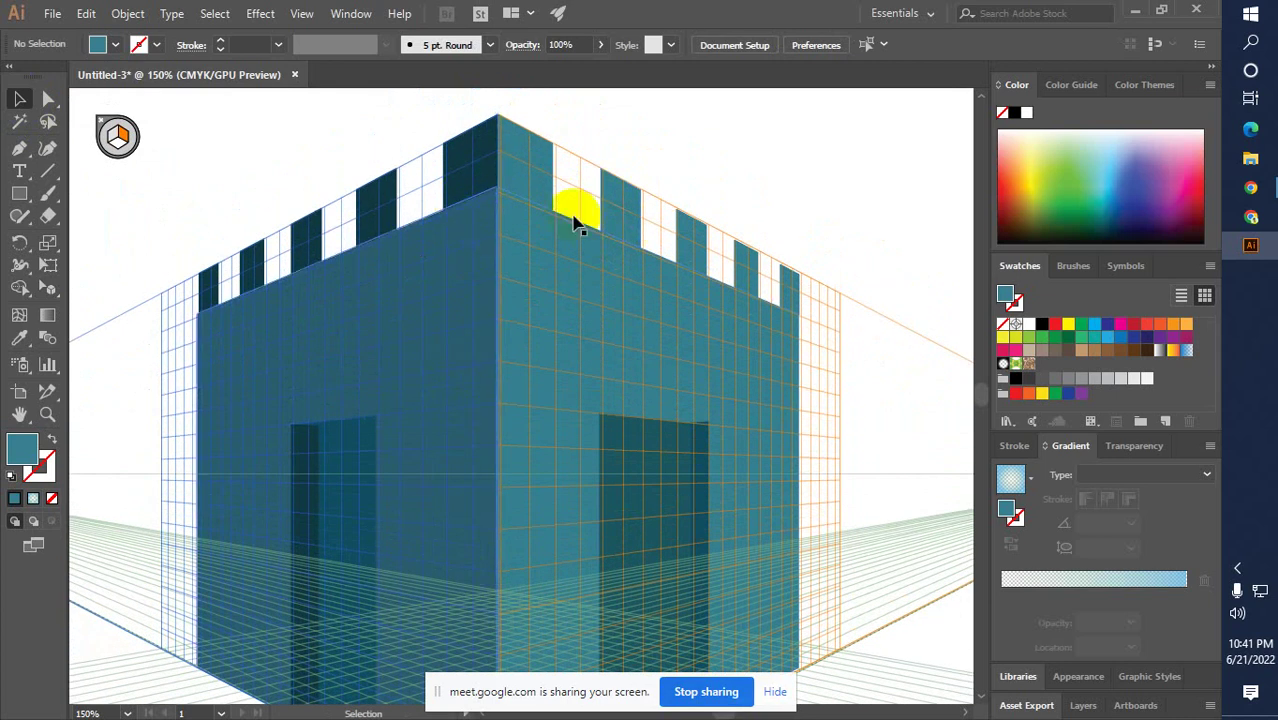
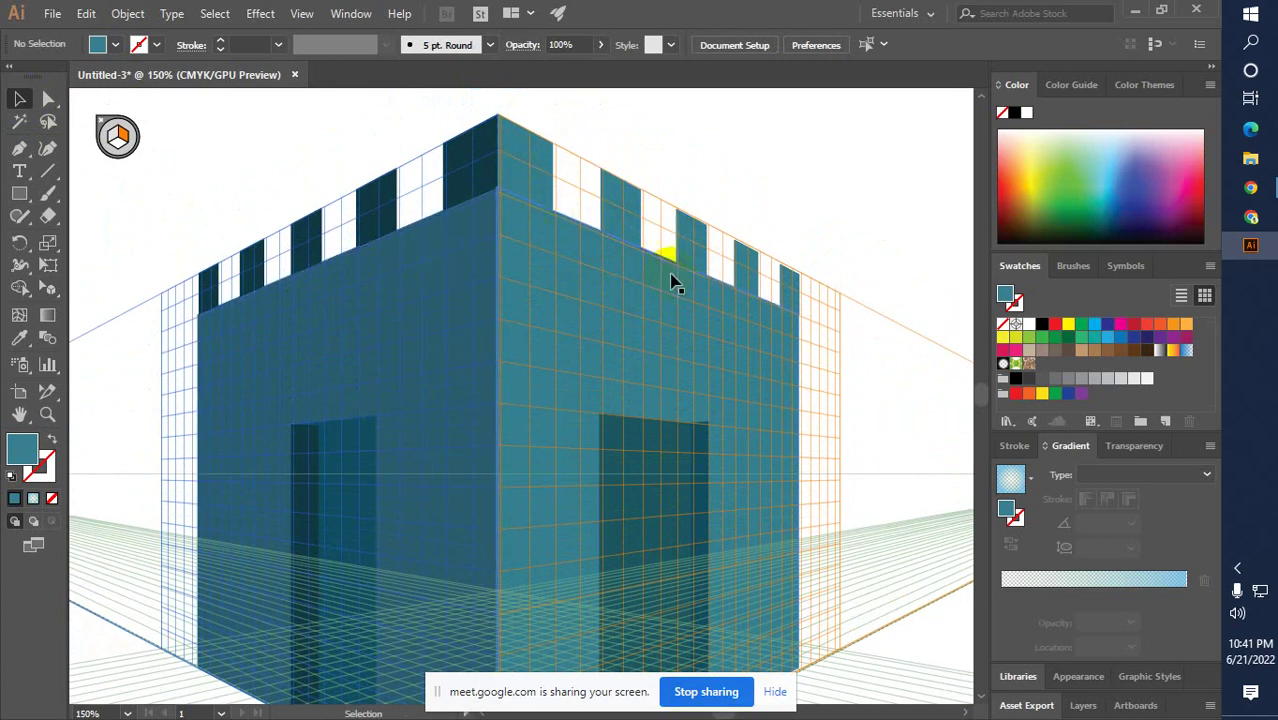
Try to duplicate the right wall's corner merlon in perspective beside the left wall's second merlon, then delete the copy
click(522, 196)
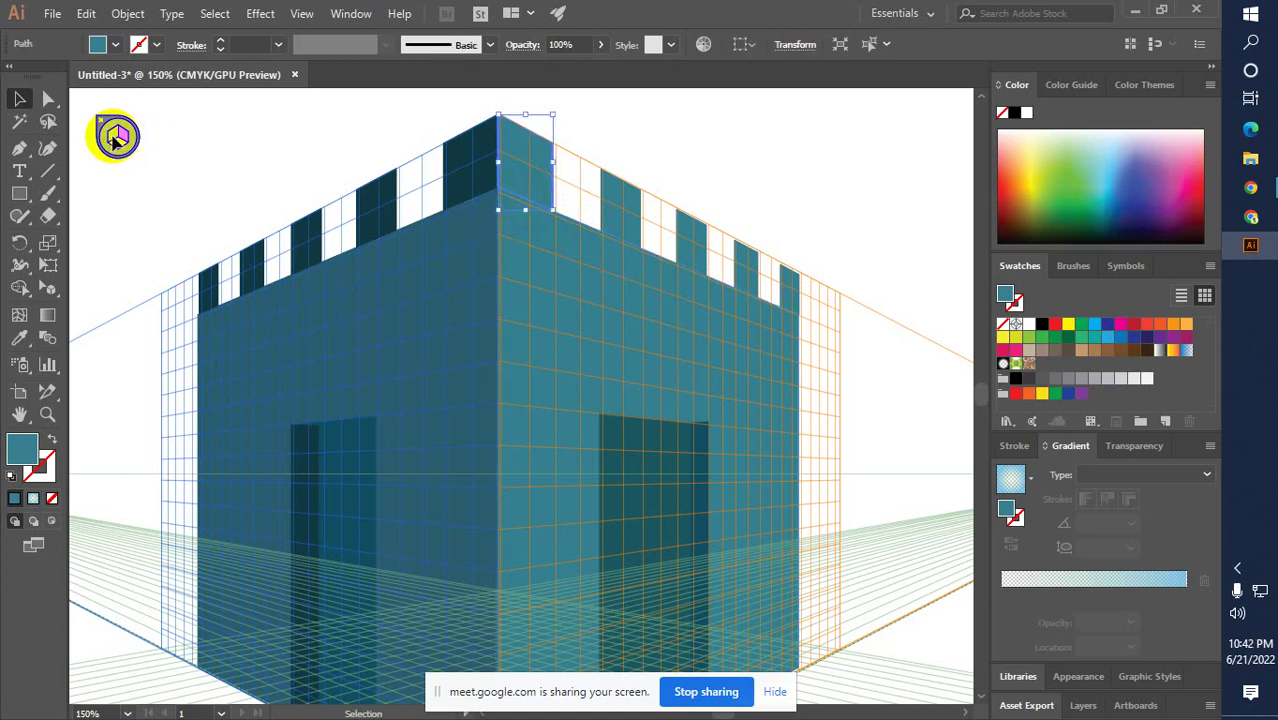
key(ctrl+shift+a)
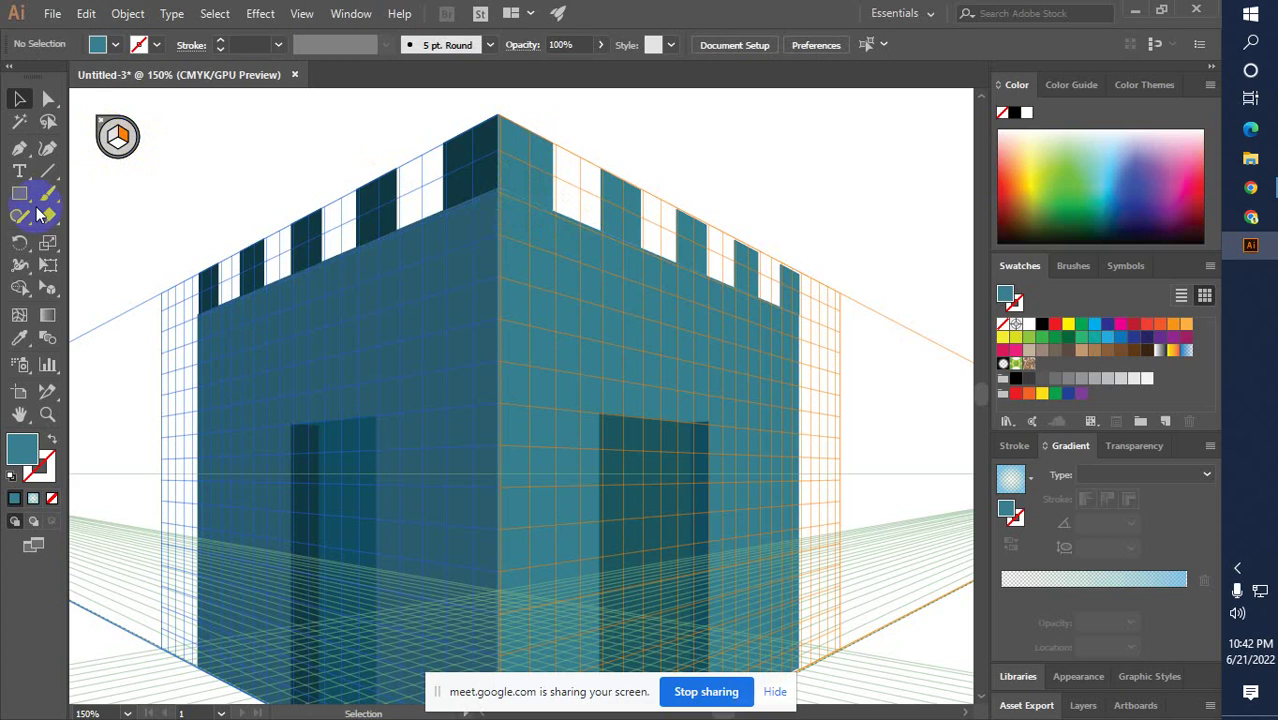
click(47, 287)
click(115, 137)
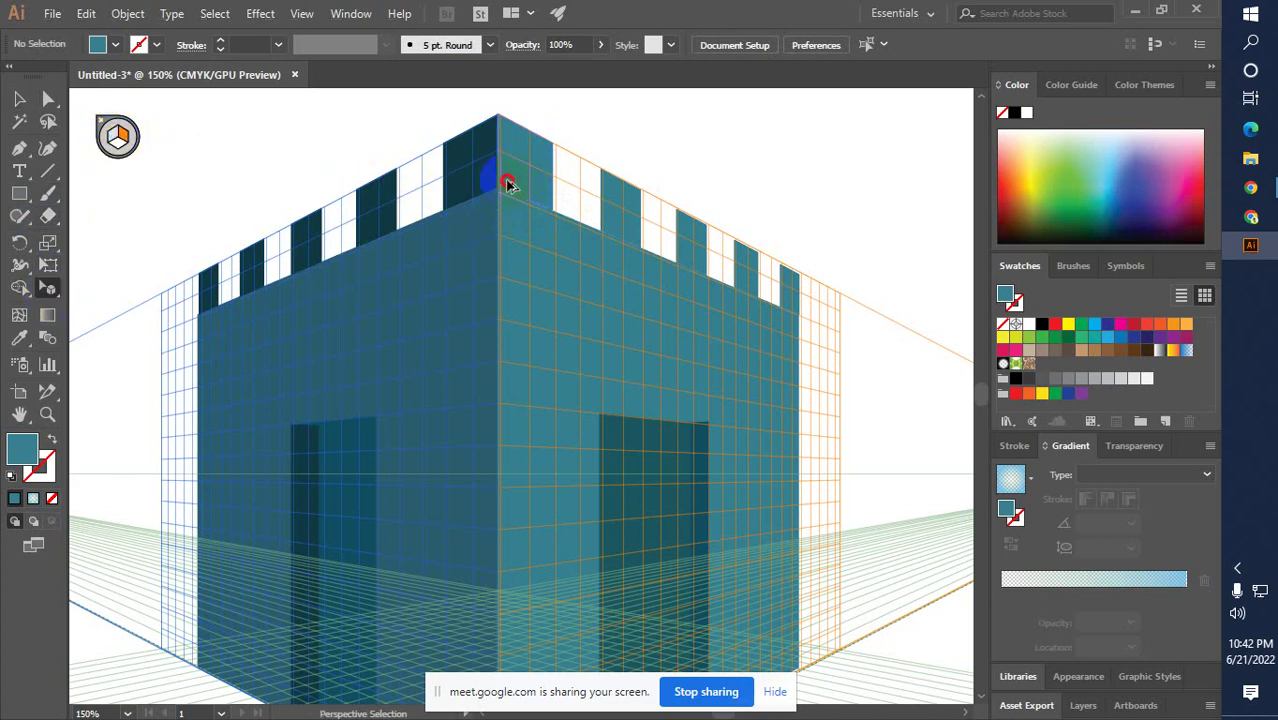
drag(507, 184, 442, 235)
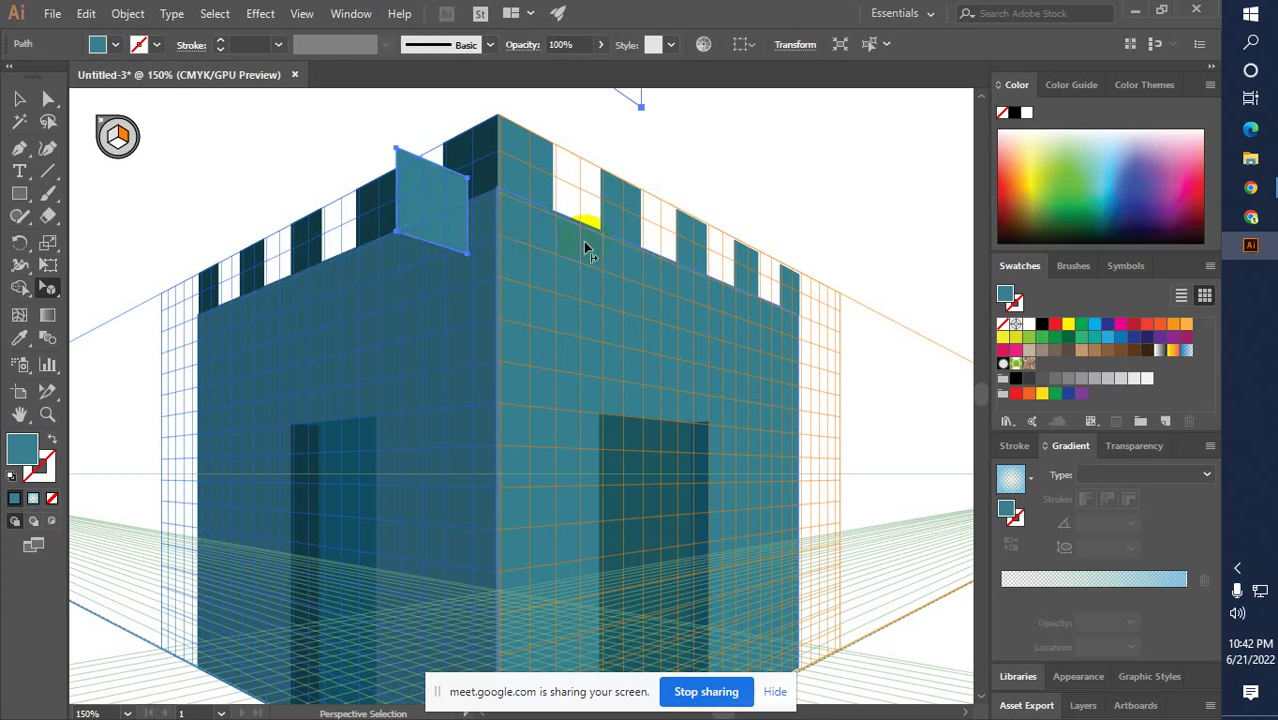
key(ctrl)
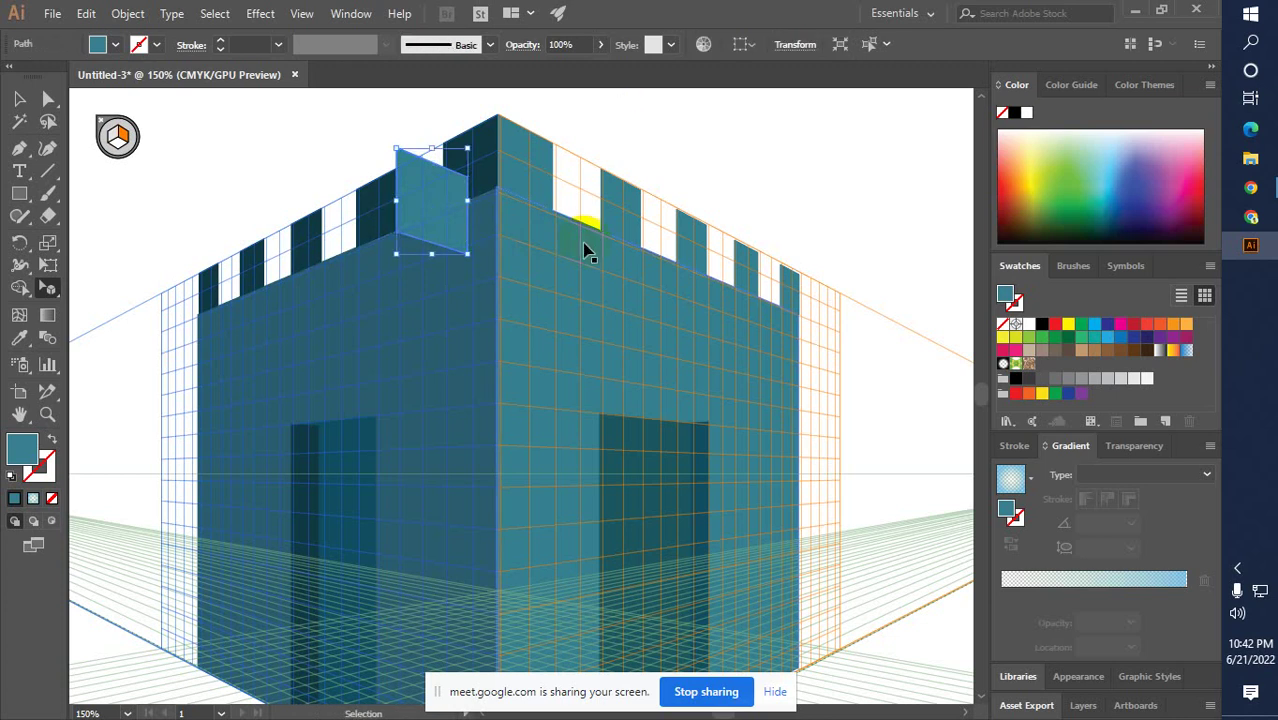
key(Delete)
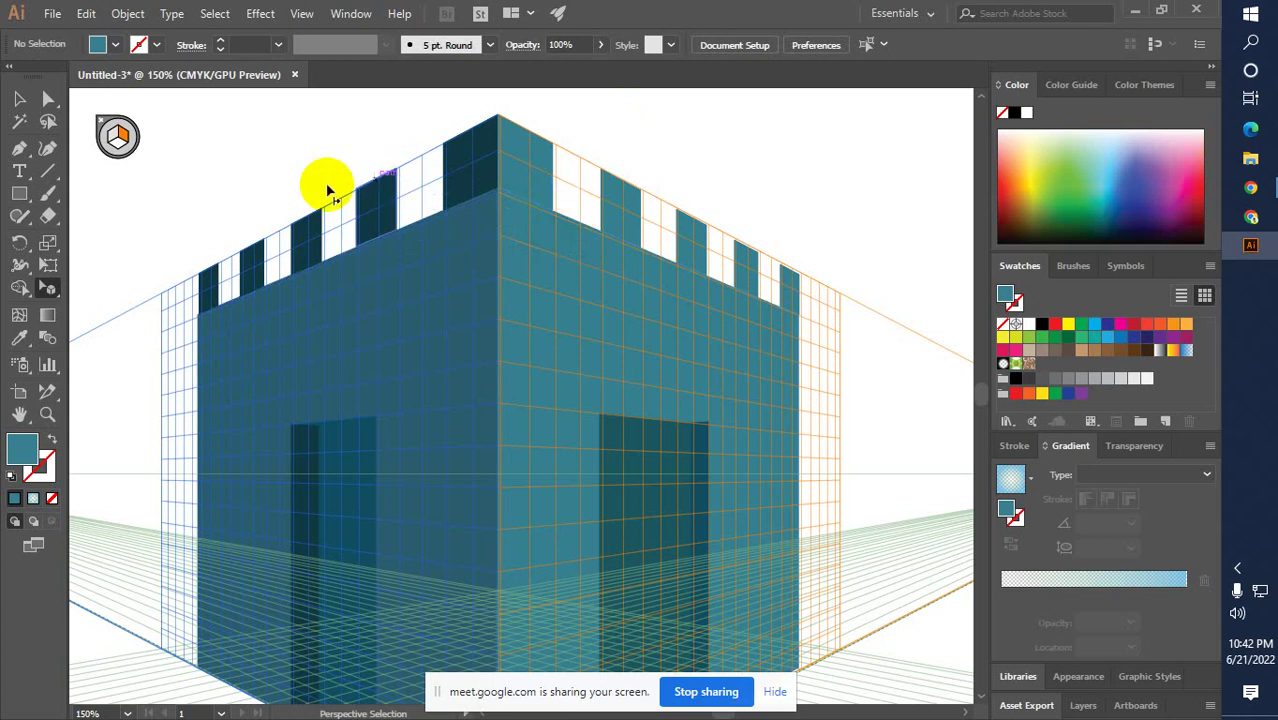
drag(510, 197, 458, 204)
click(517, 196)
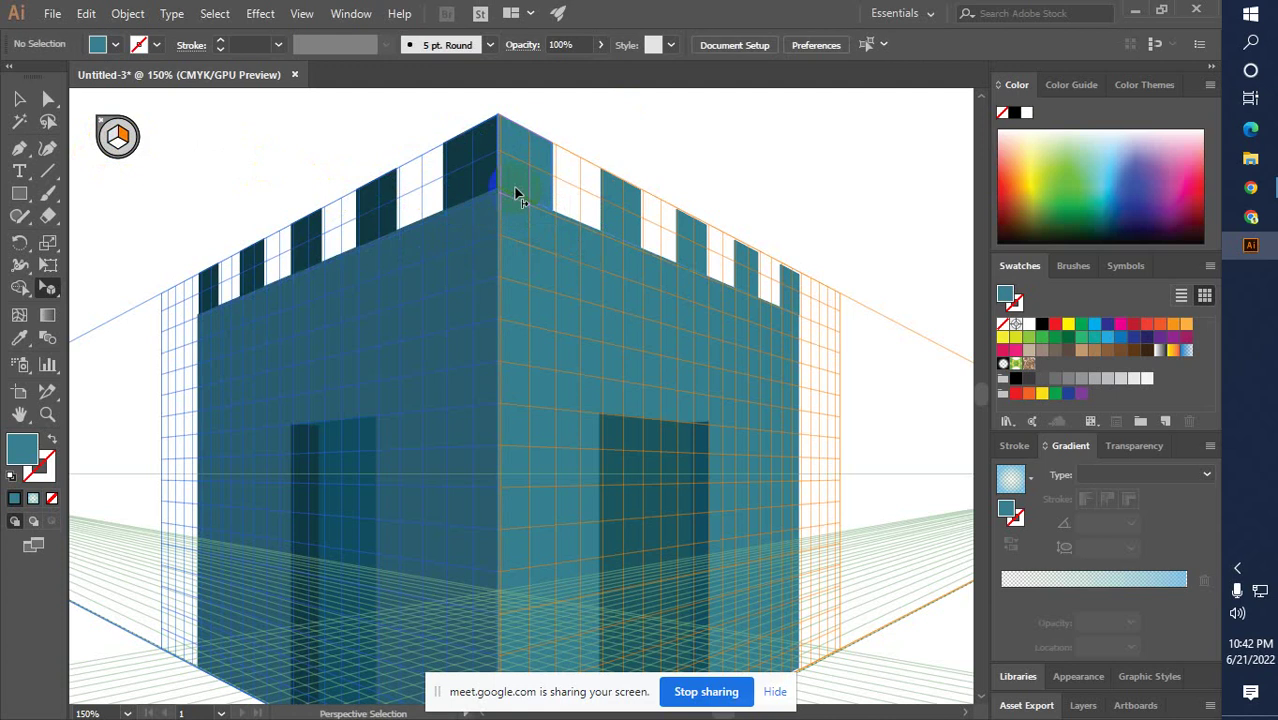
click(463, 181)
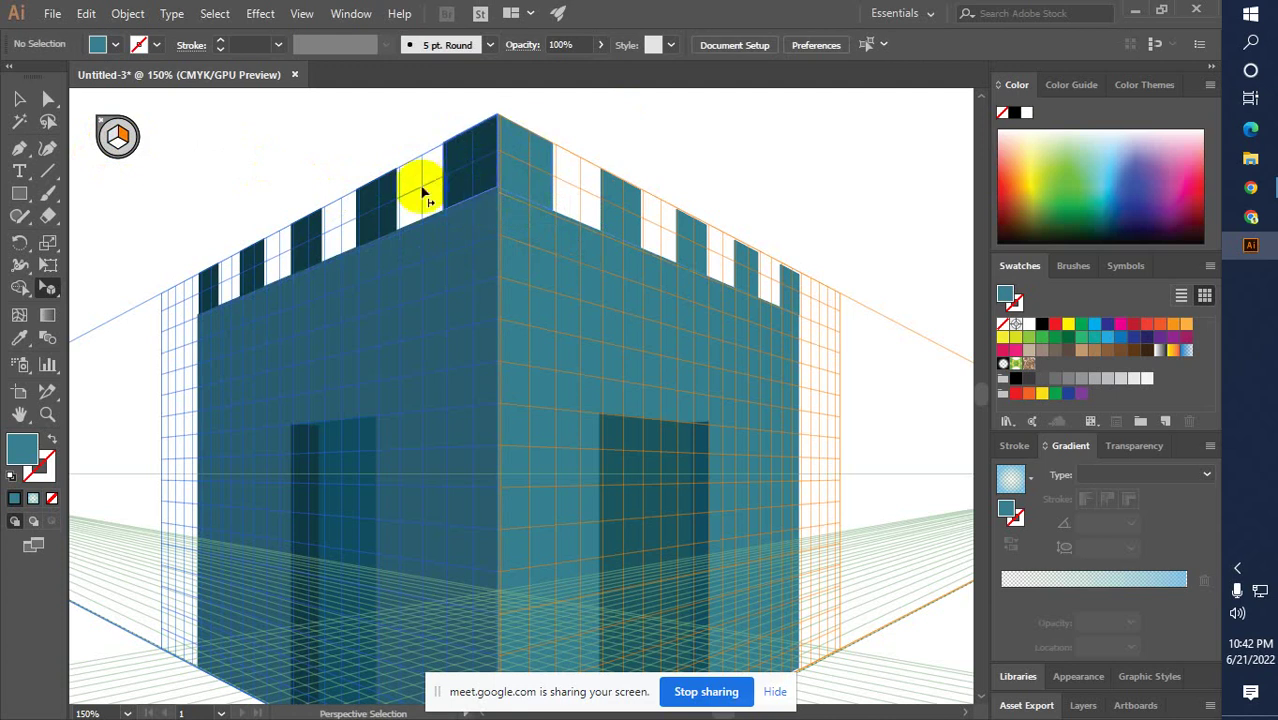
Try drawing a rectangle on the left grid plane in the gap beside the left wall's second merlon, then undo it
click(18, 196)
drag(398, 179, 404, 186)
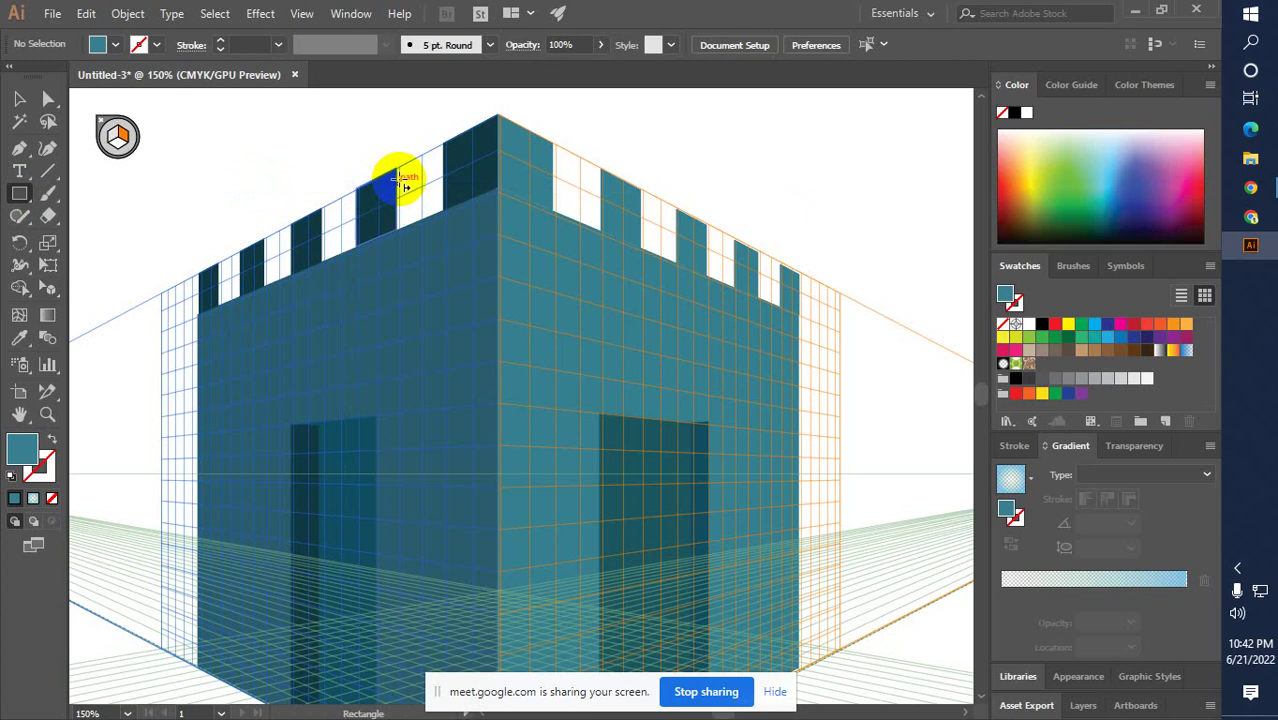
click(110, 143)
drag(397, 199, 420, 222)
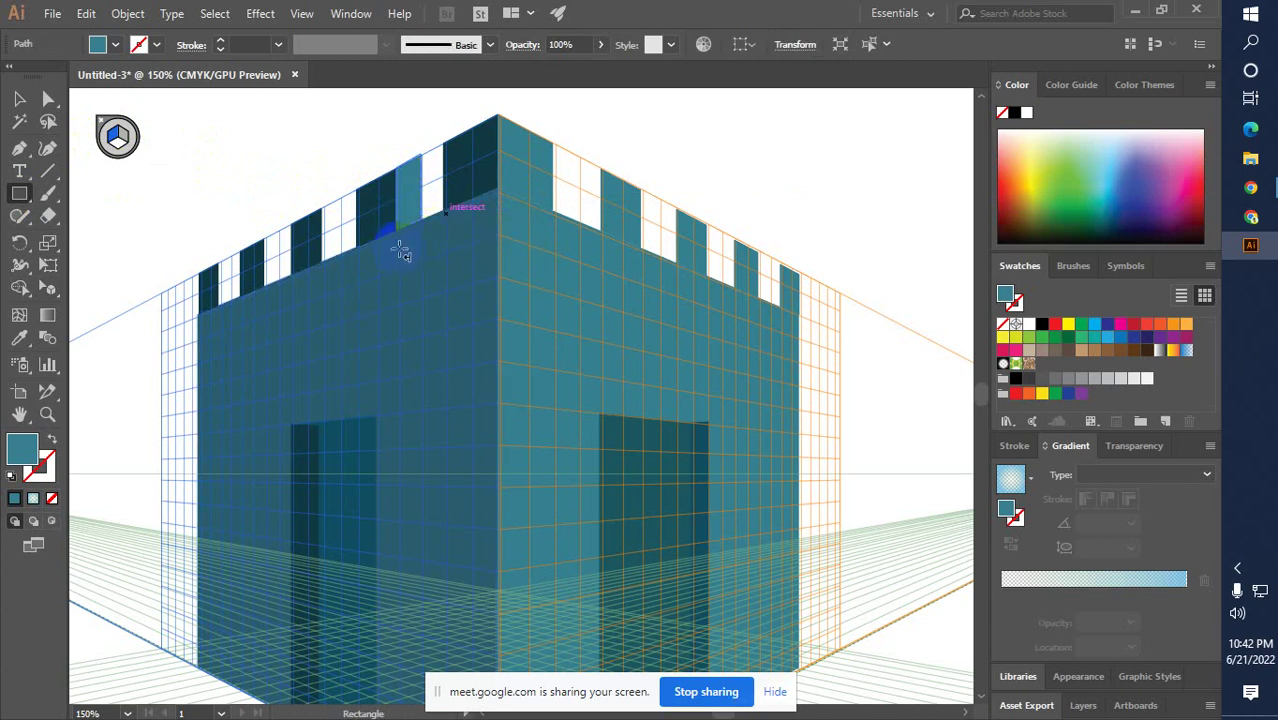
key(ctrl+z)
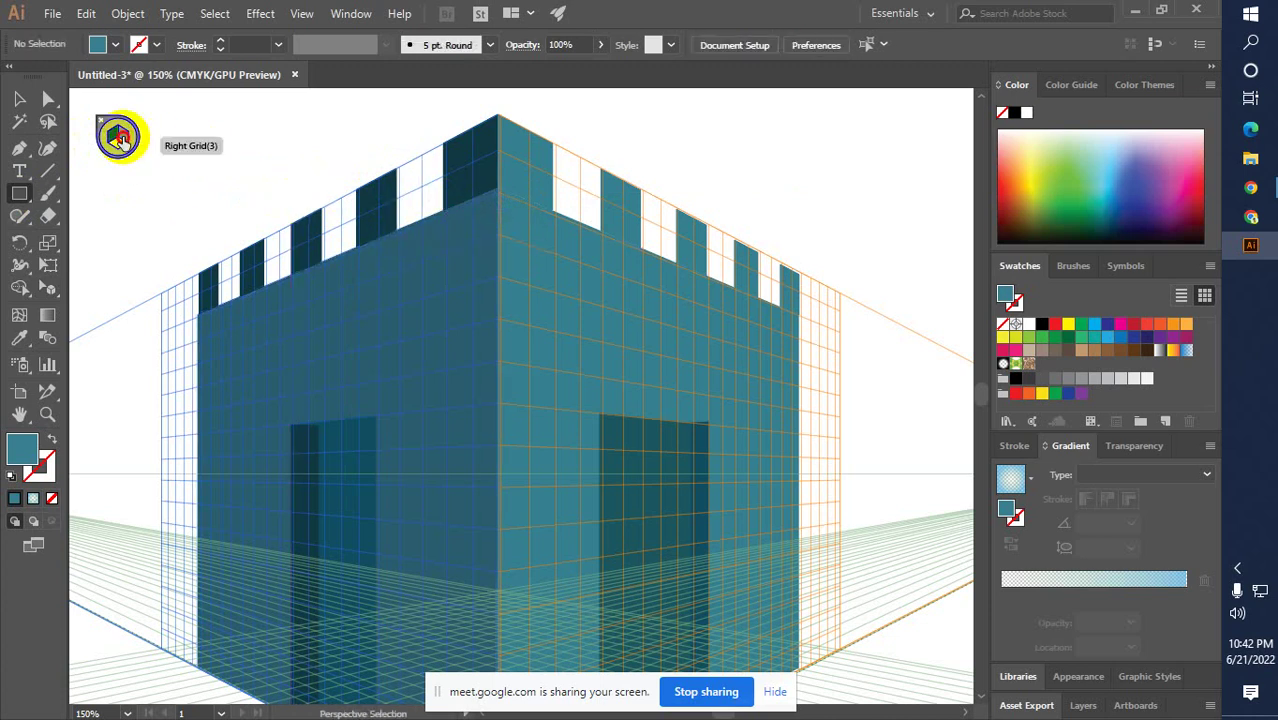
Draw a narrow rectangle on the right grid plane as the side face of the left wall's second merlon from the corner
click(127, 147)
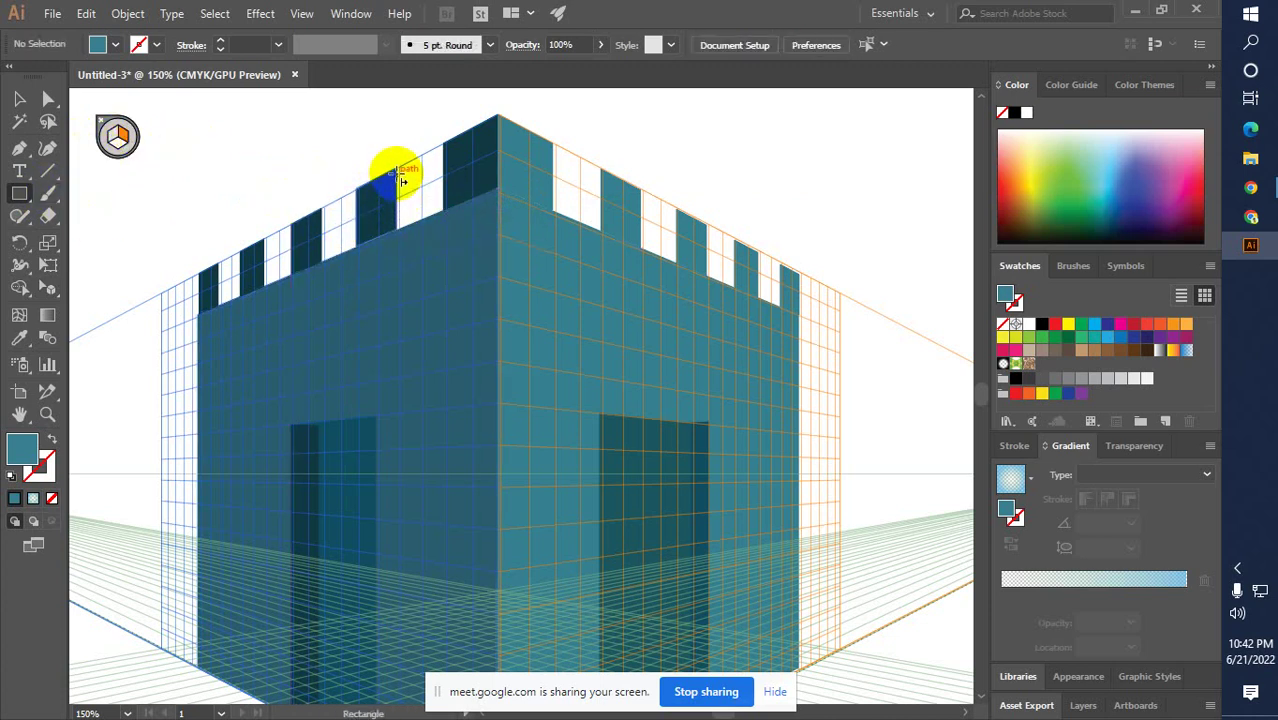
drag(398, 172, 415, 240)
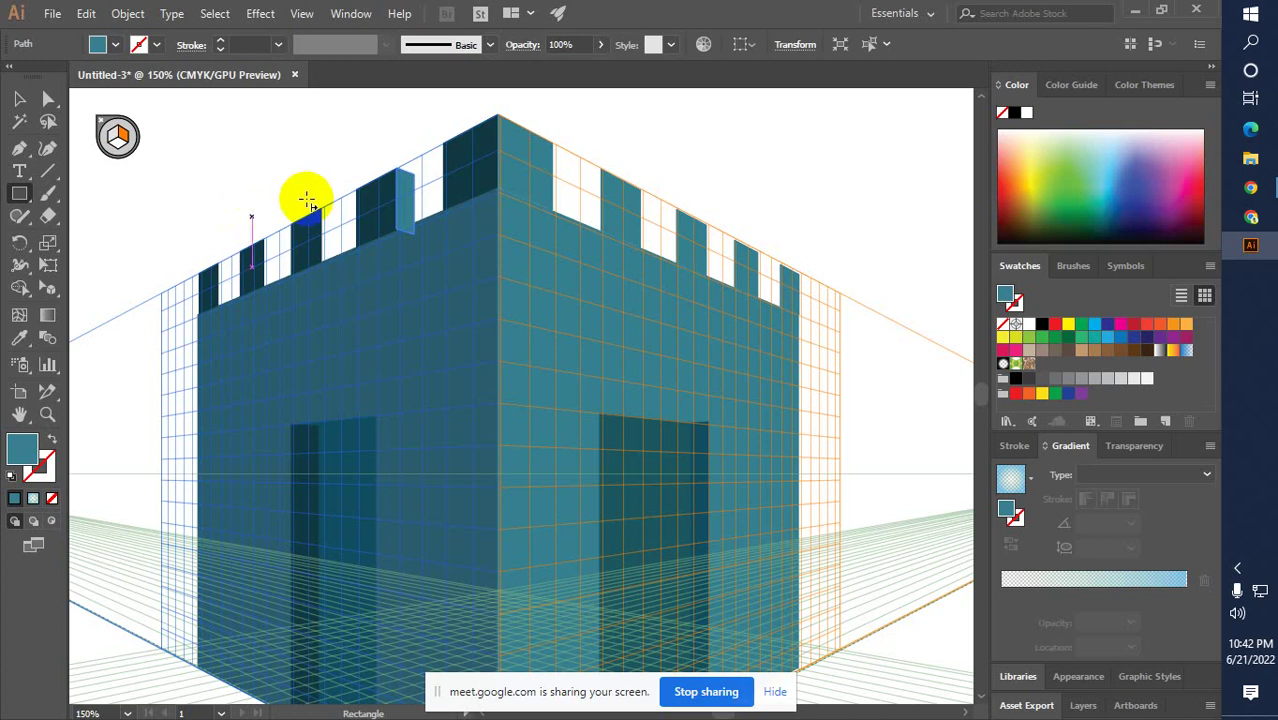
click(19, 100)
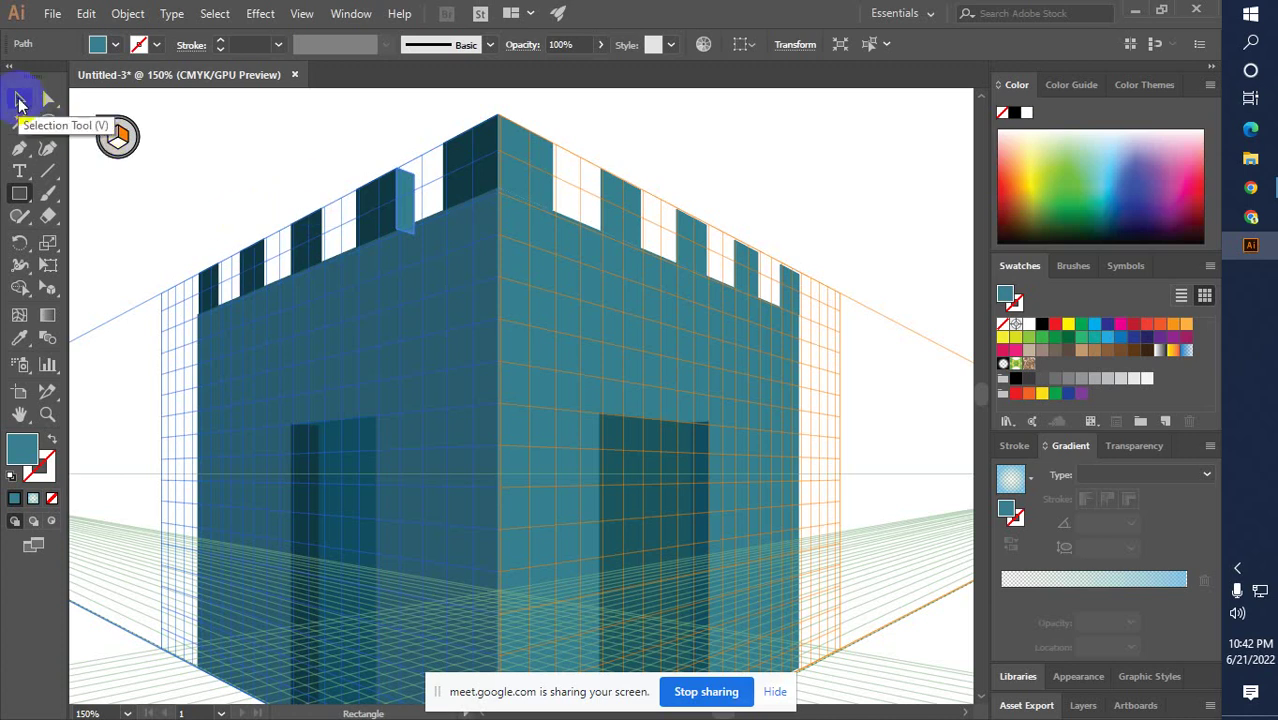
click(312, 183)
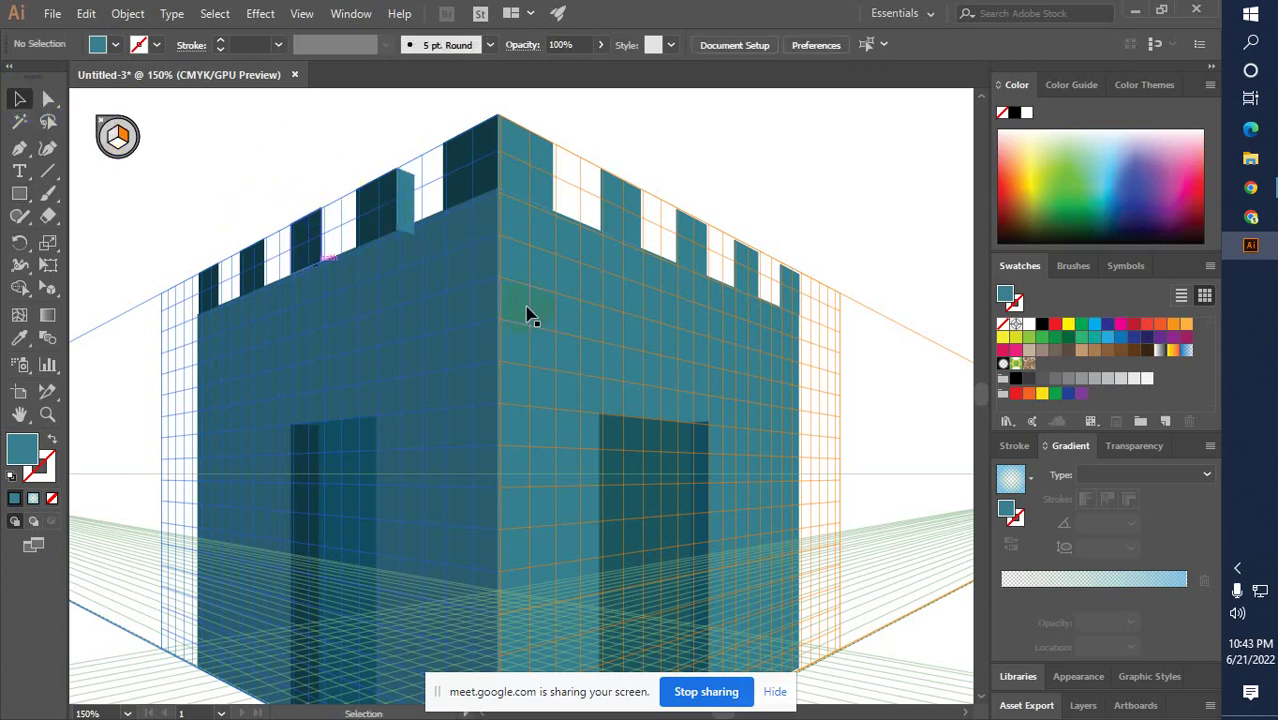
Send the merlon's new side face to the back so the left wall covers its lower edge
key(z)
click(478, 301)
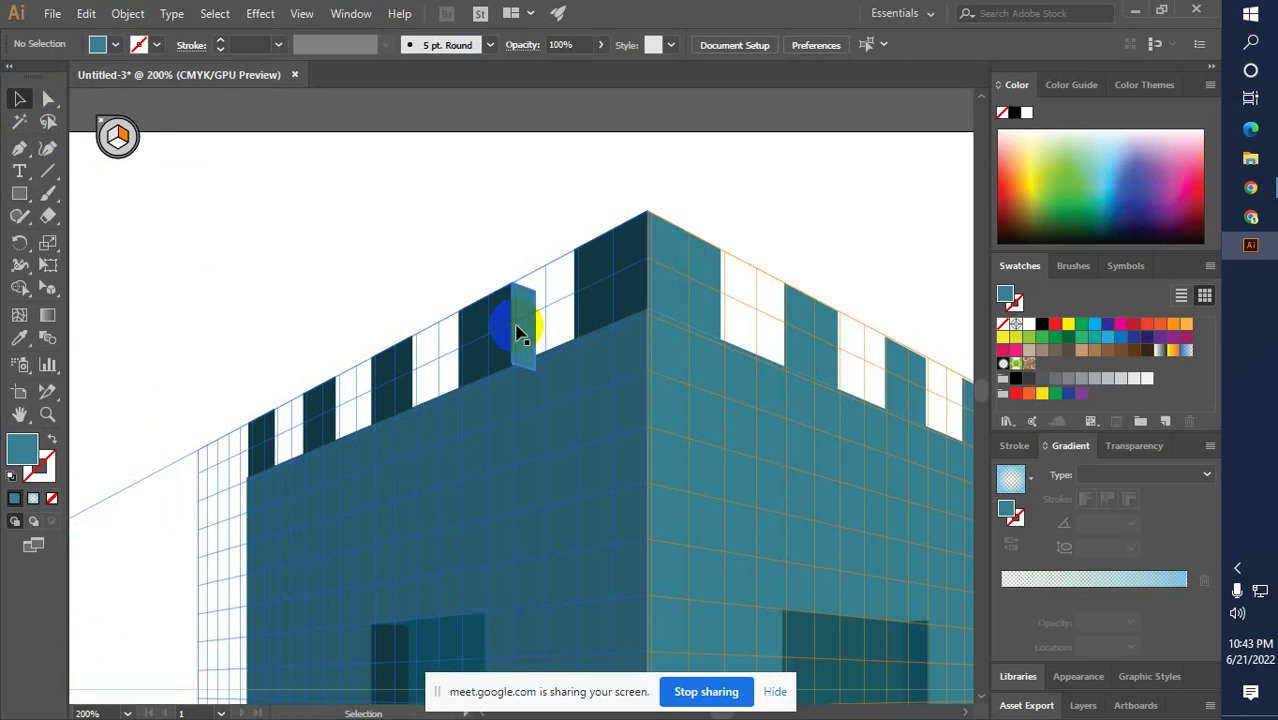
mouse_move(517, 333)
mouse_down()
mouse_move(442, 271)
mouse_move(542, 328)
mouse_move(531, 342)
mouse_up()
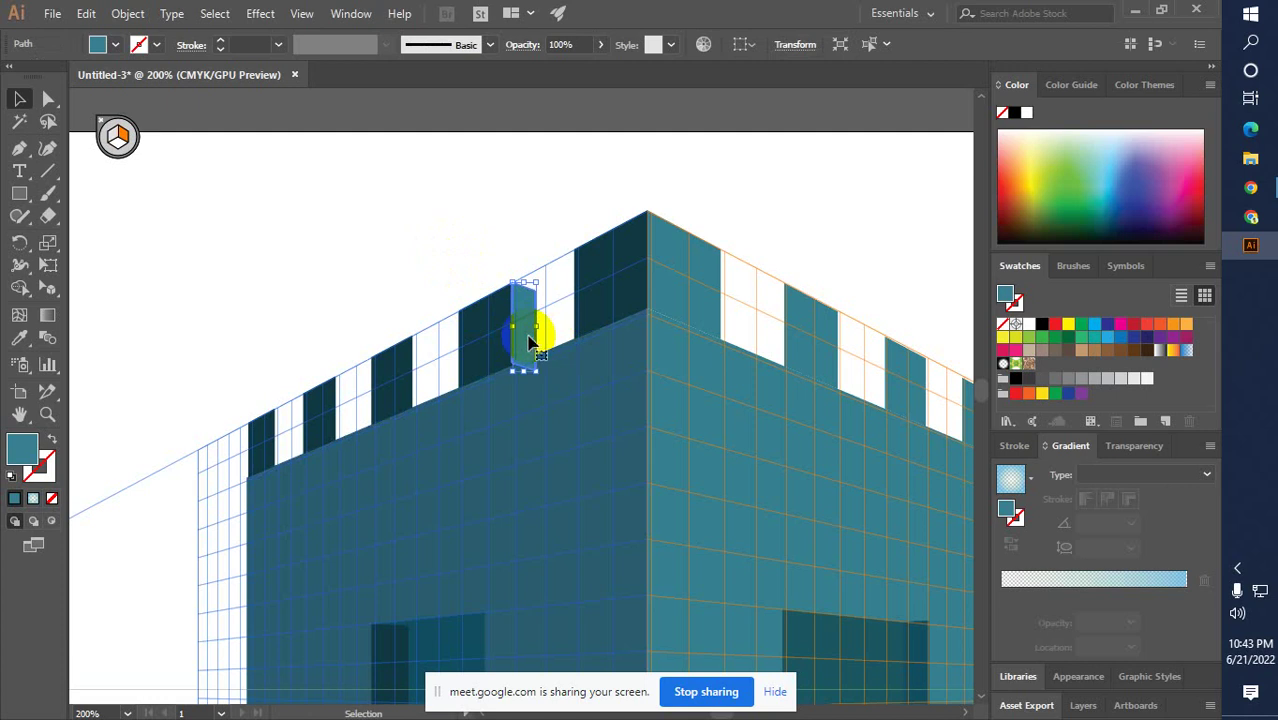
right_click(529, 341)
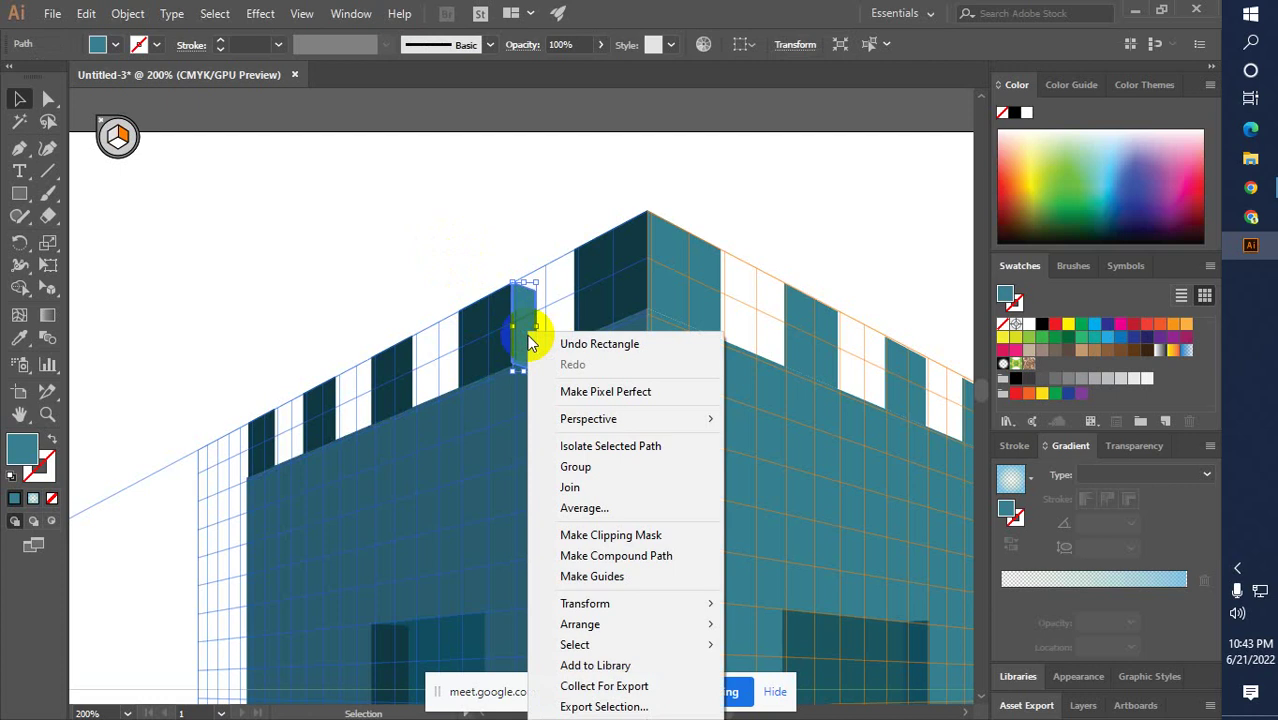
mouse_move(699, 622)
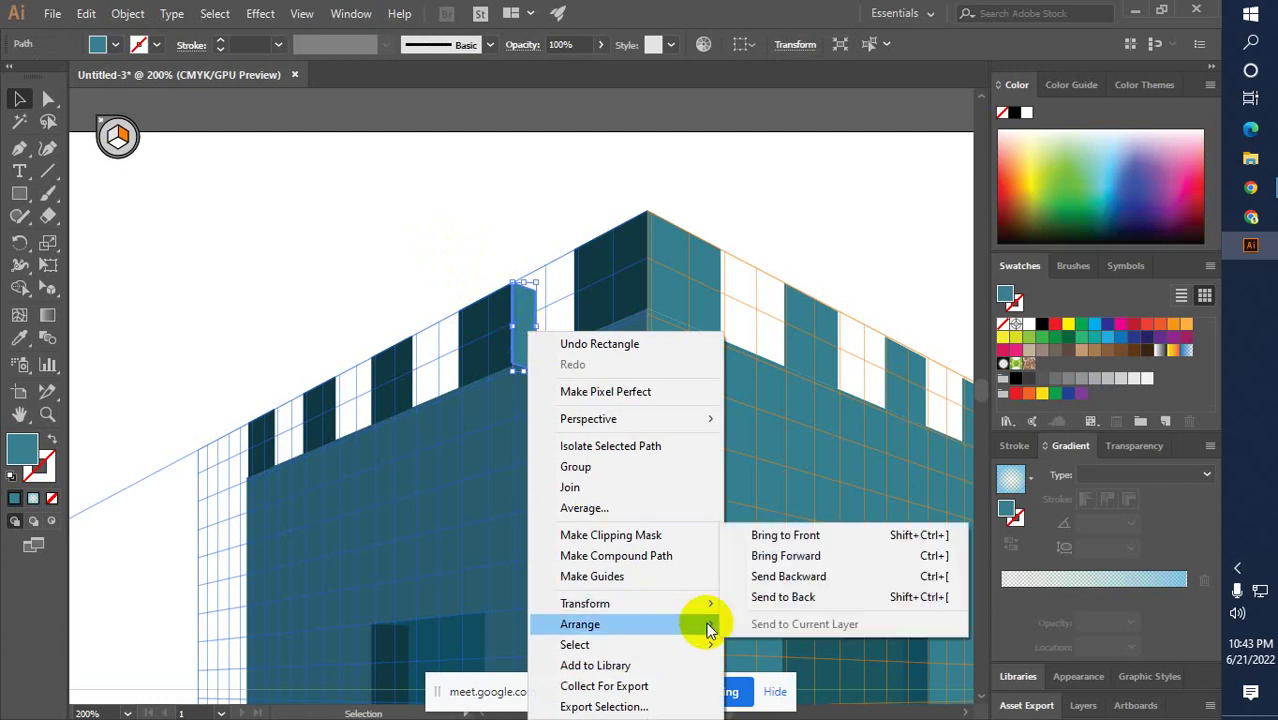
click(799, 600)
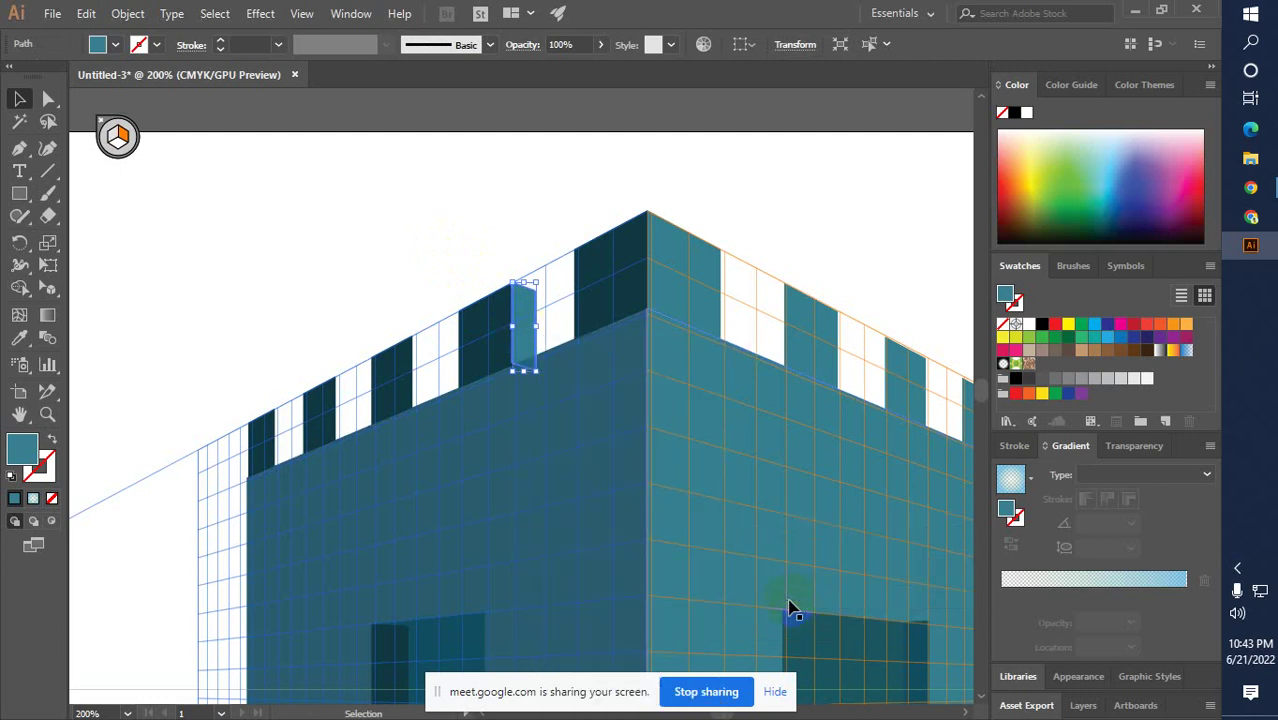
click(281, 301)
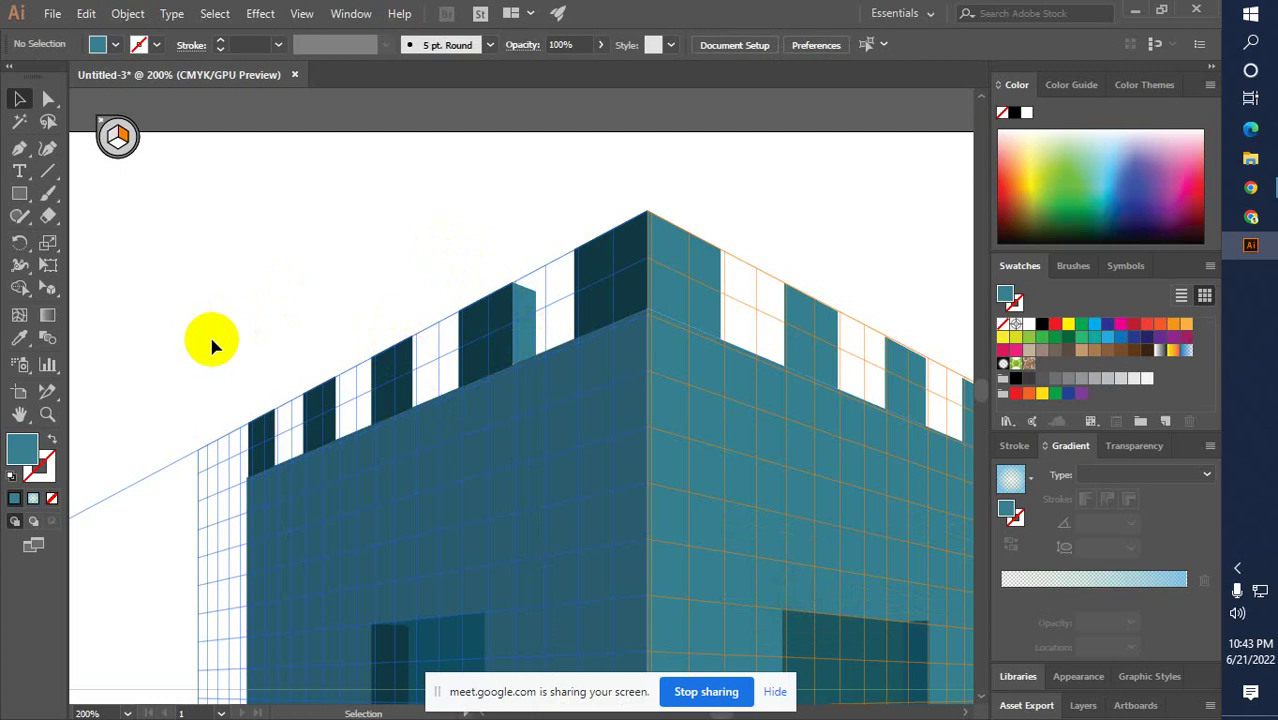
drag(498, 360, 462, 397)
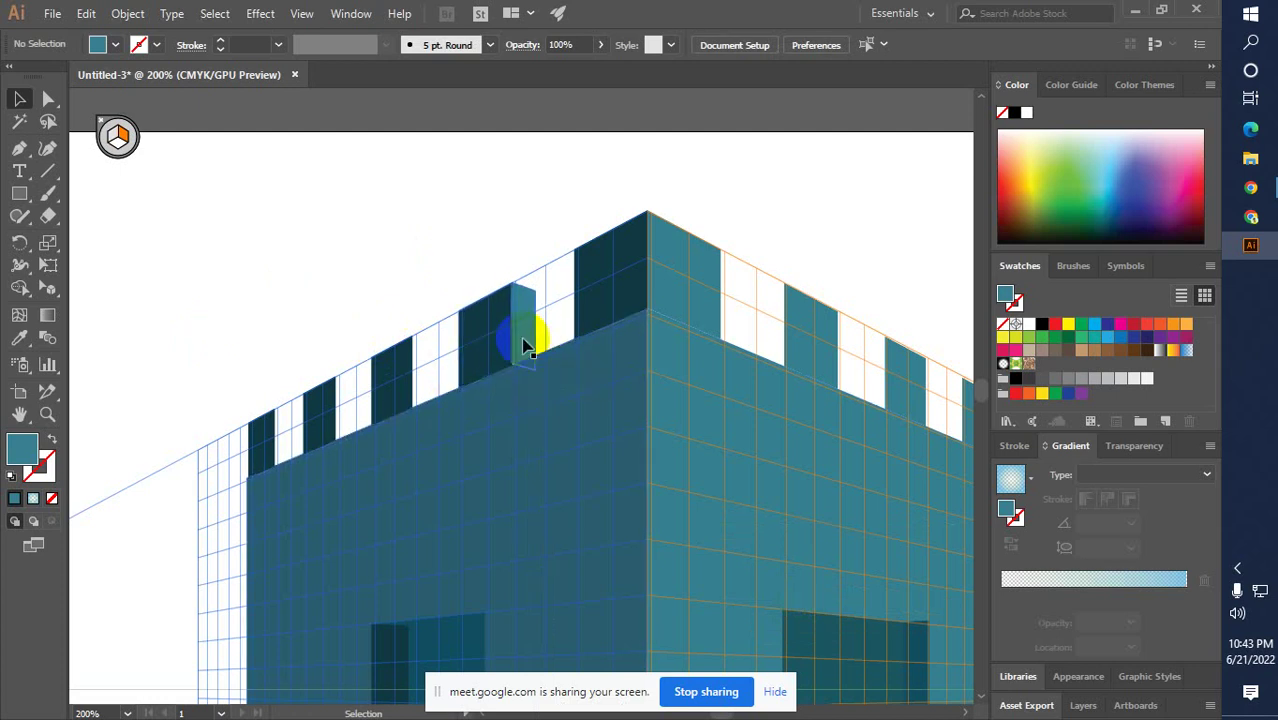
scroll(338, 358, down, 3)
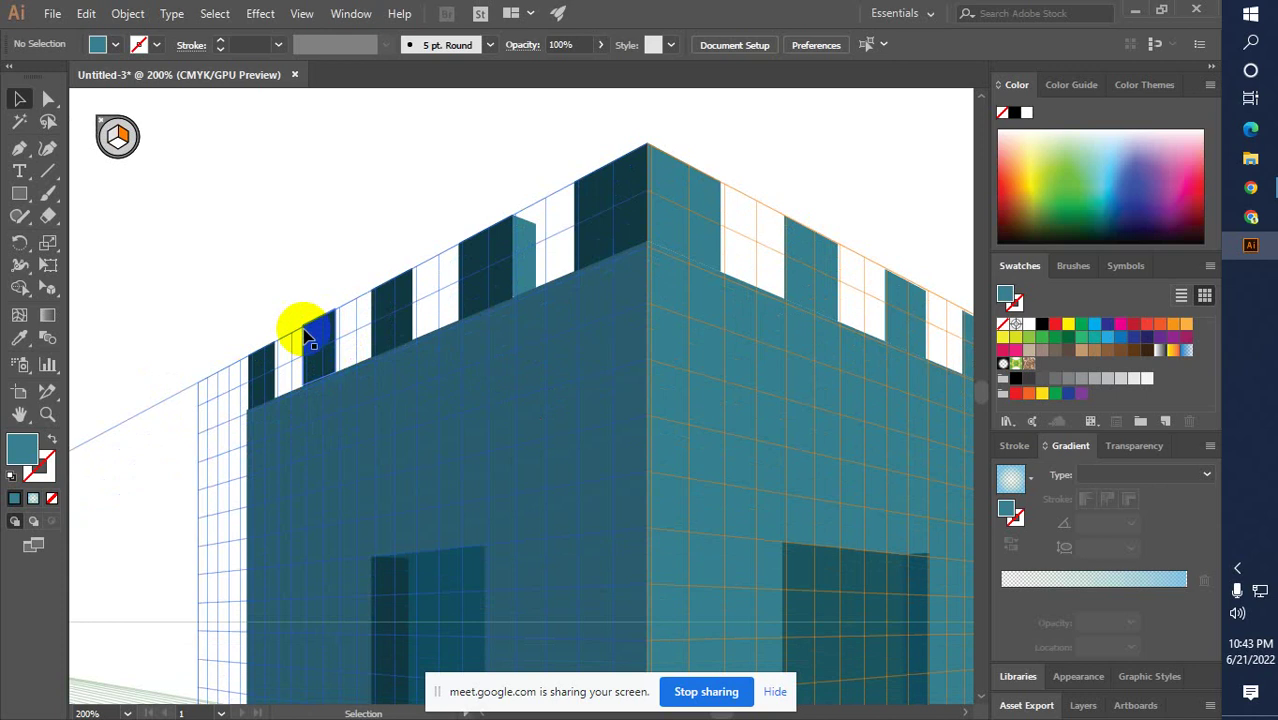
Copy the merlon's side face in perspective onto the three remaining merlons further along the left wall
click(47, 288)
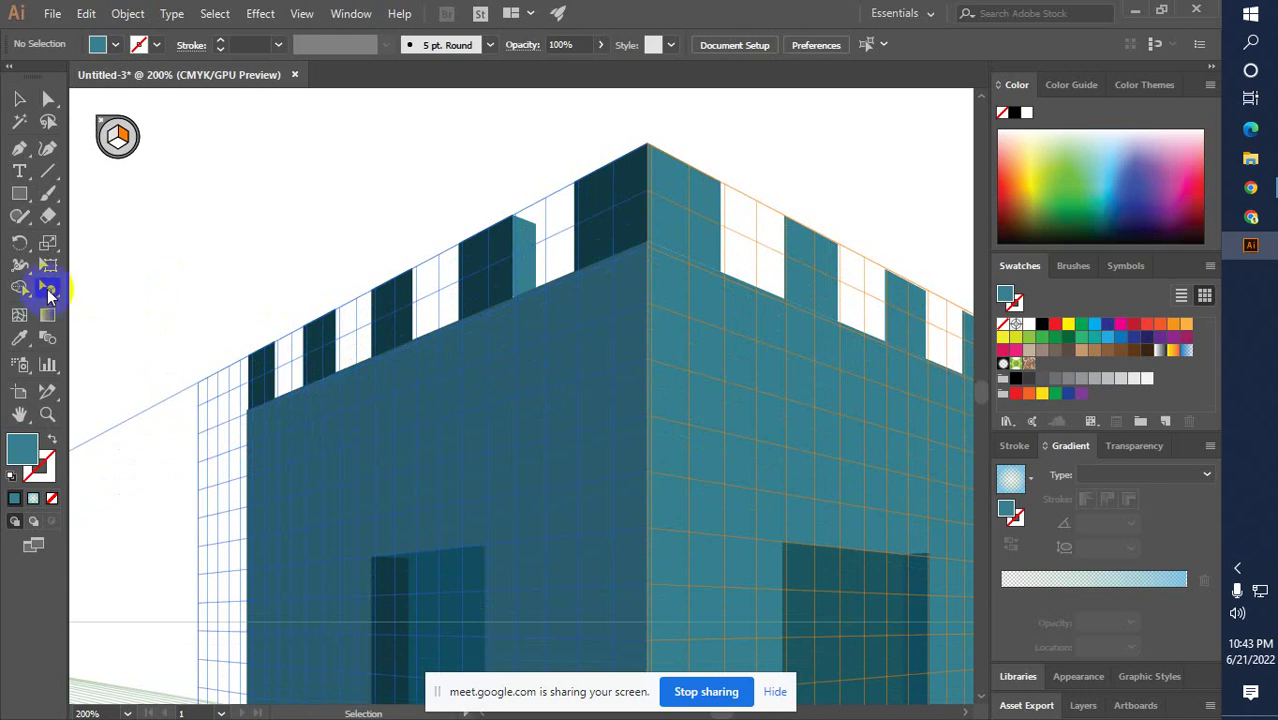
click(524, 281)
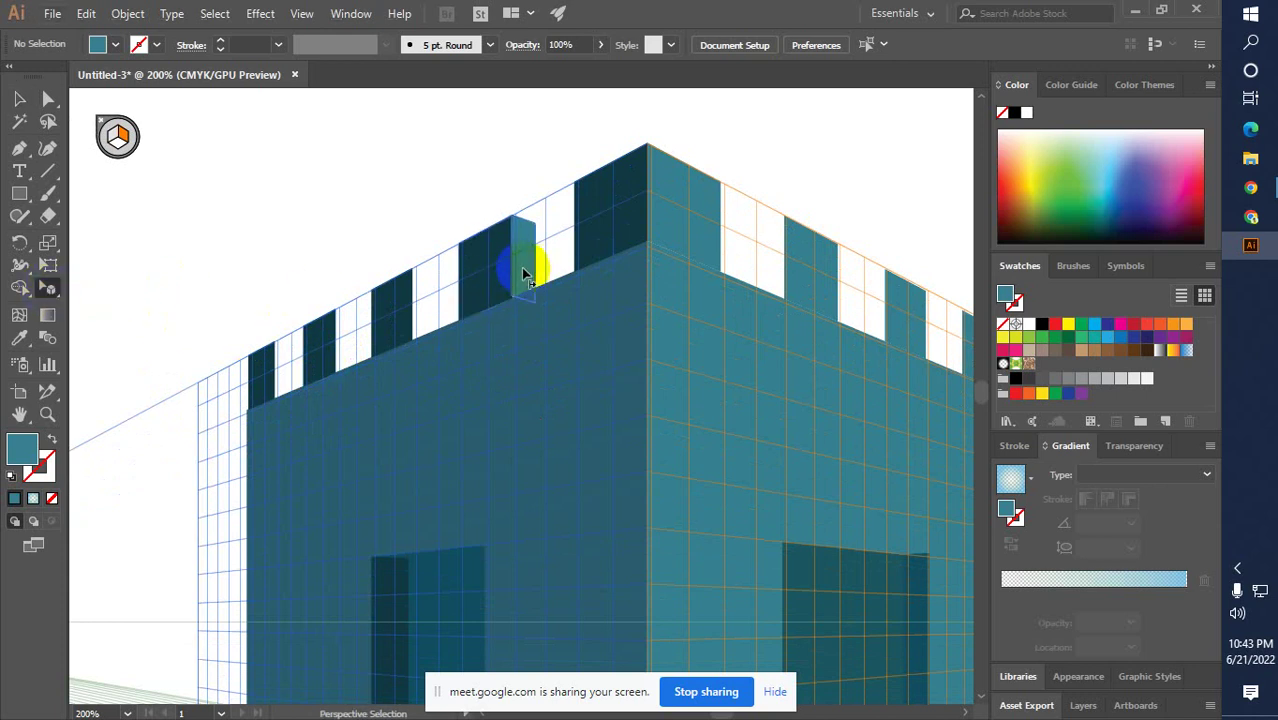
drag(524, 273, 285, 400)
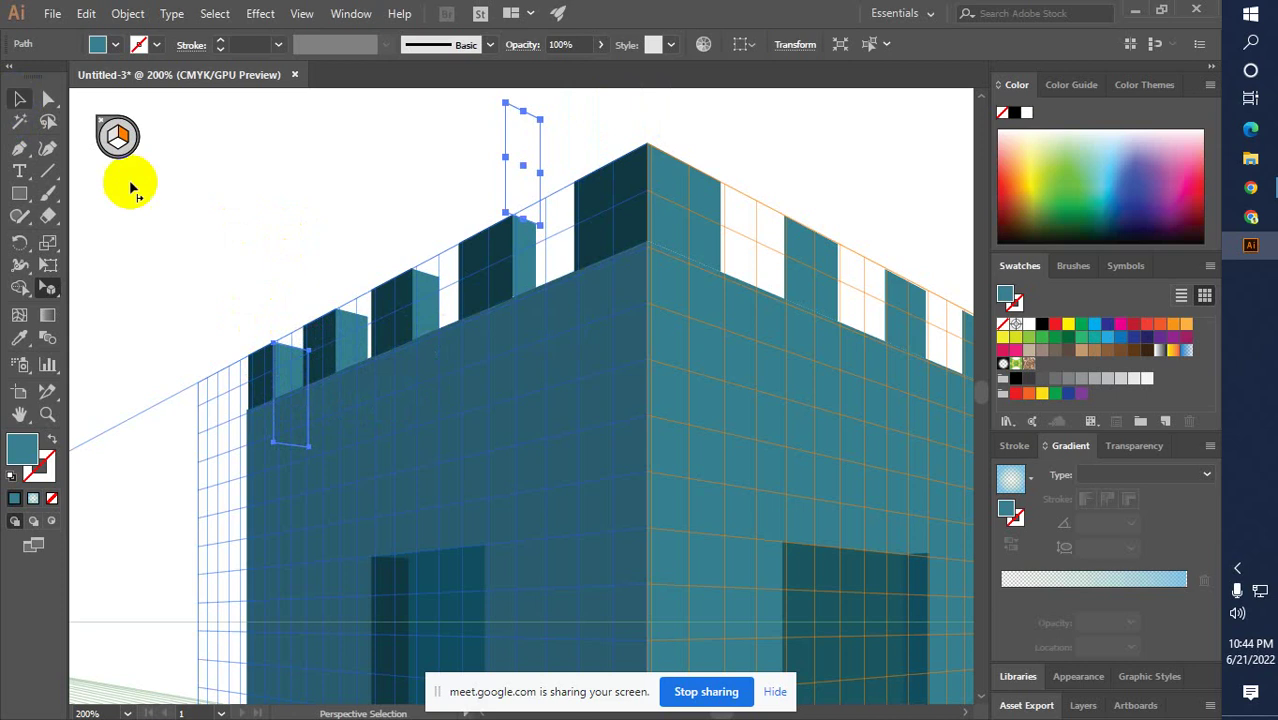
Draw a narrow rectangle on the left grid plane as the side face of the right wall's second merlon from the corner
click(808, 287)
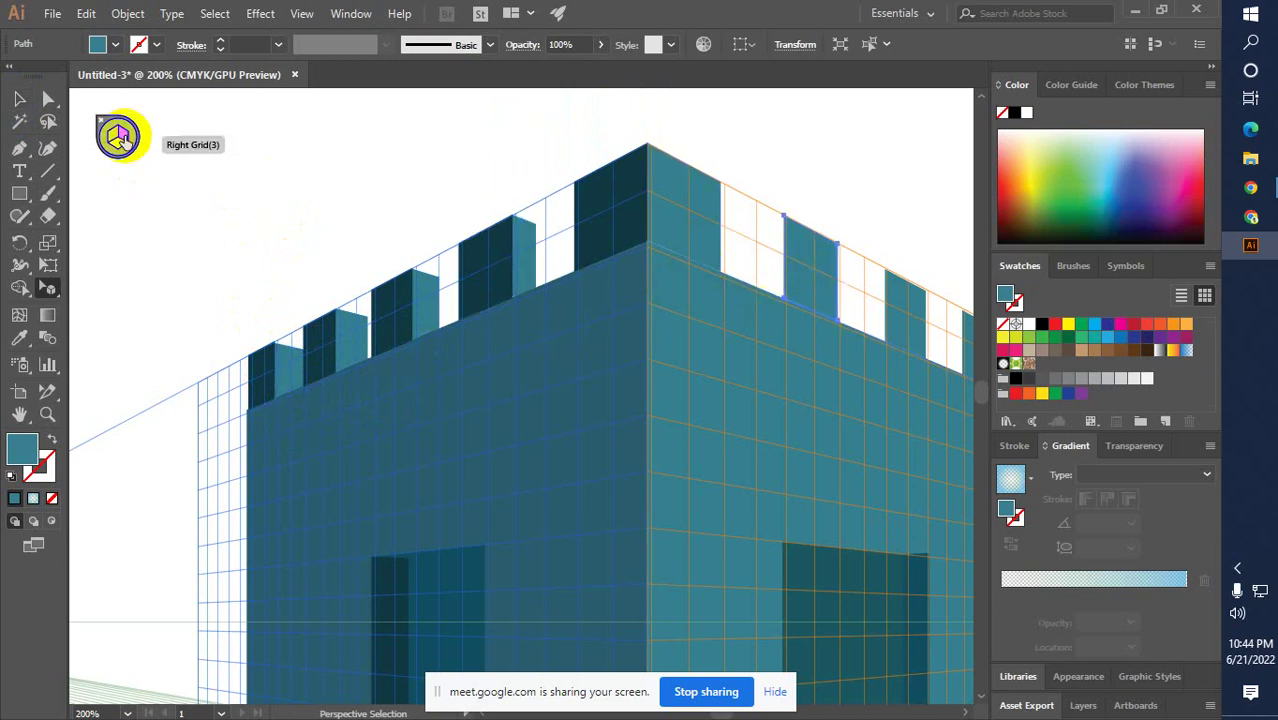
scroll(616, 257, right, 2)
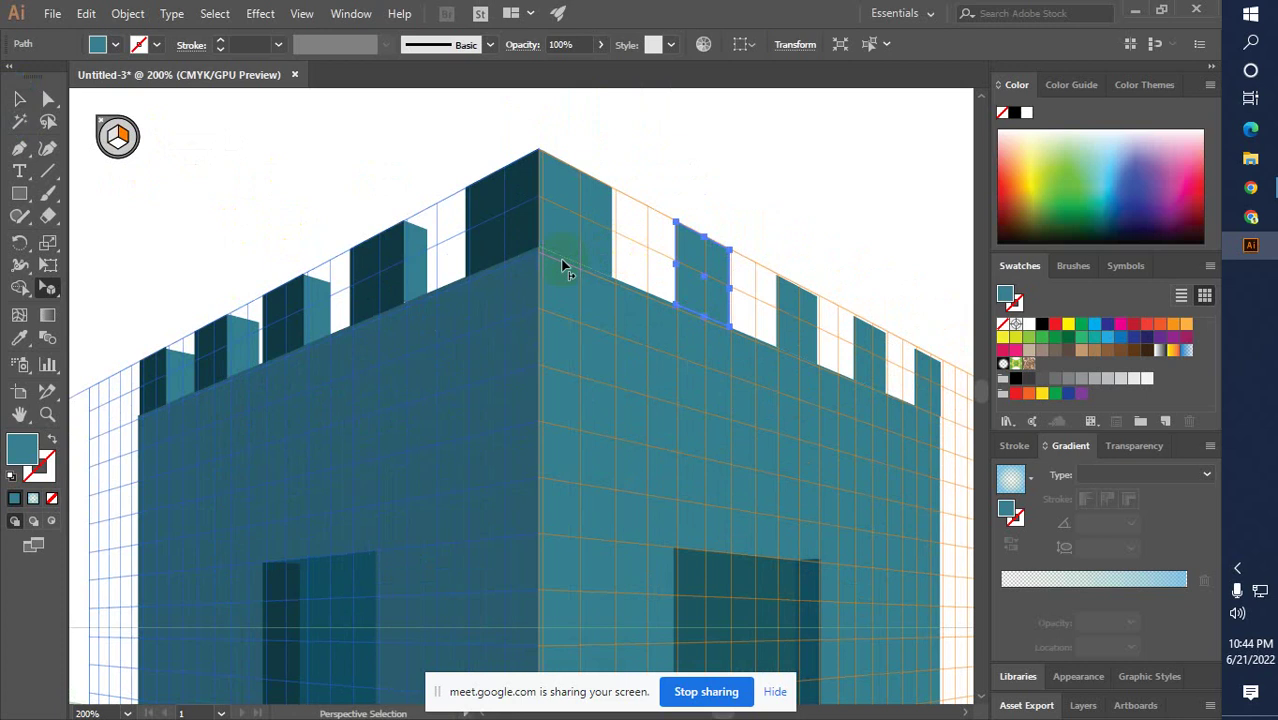
click(108, 140)
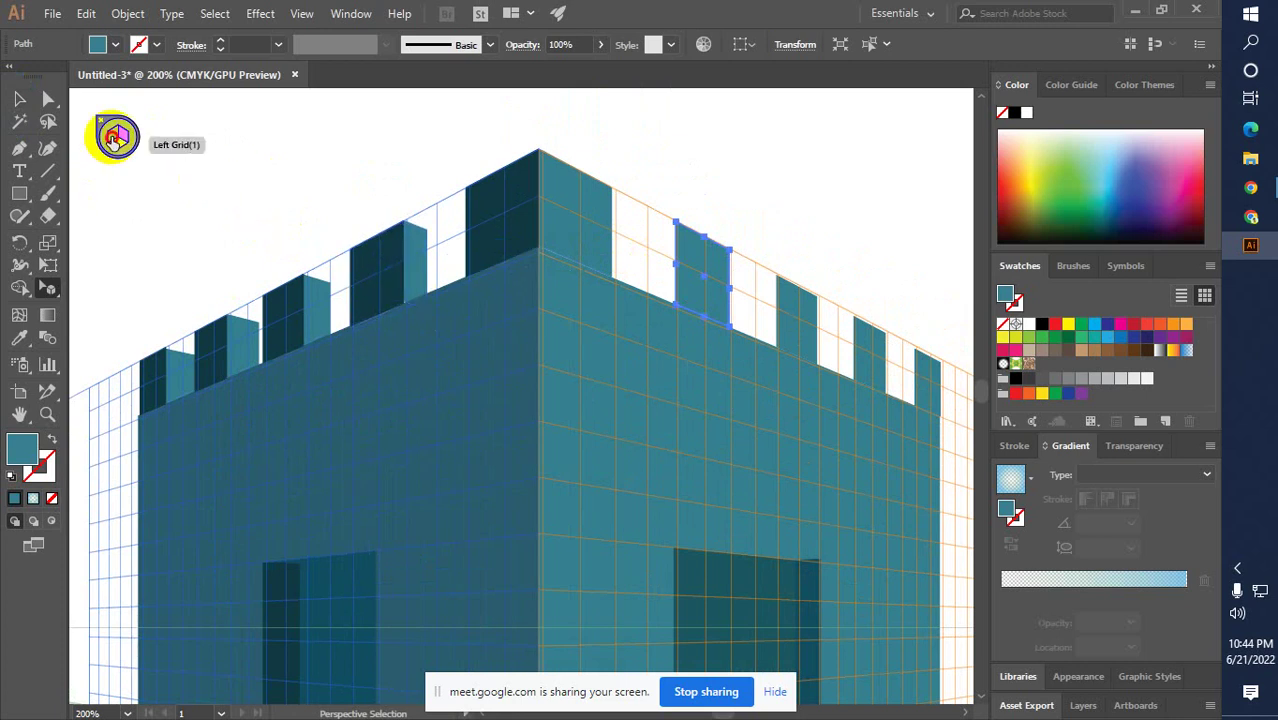
click(85, 203)
click(19, 193)
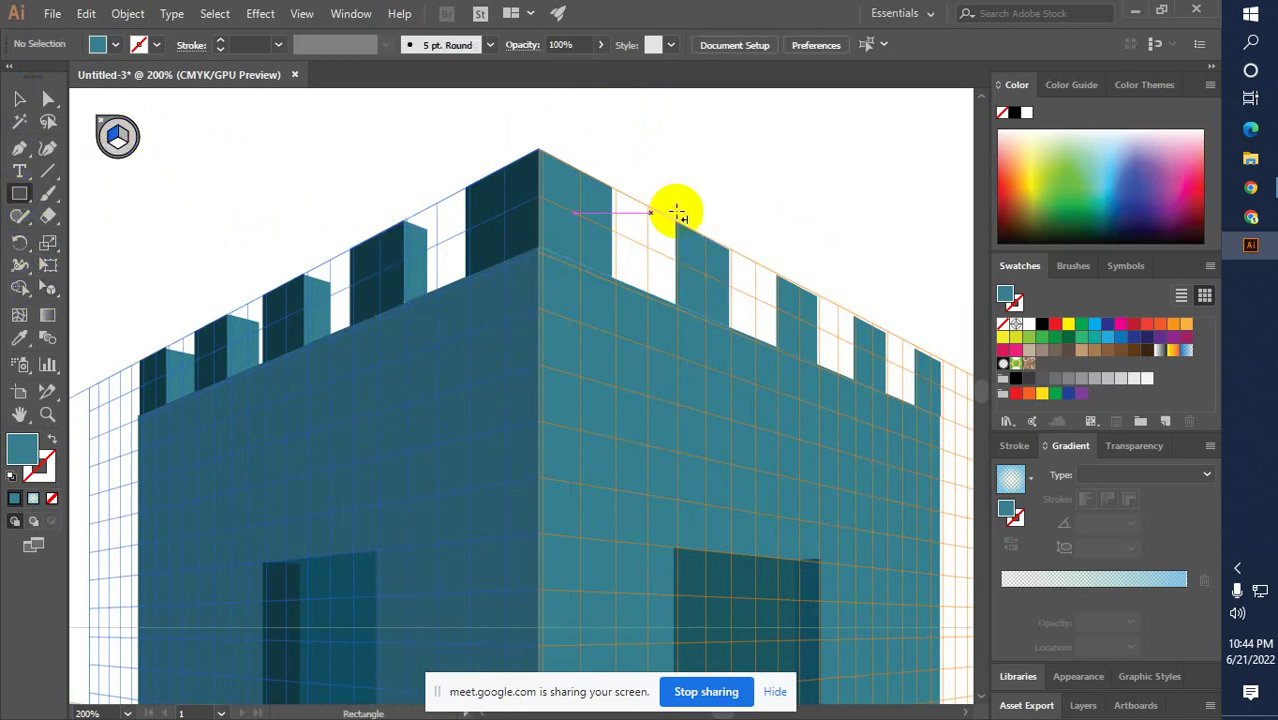
drag(678, 222, 651, 316)
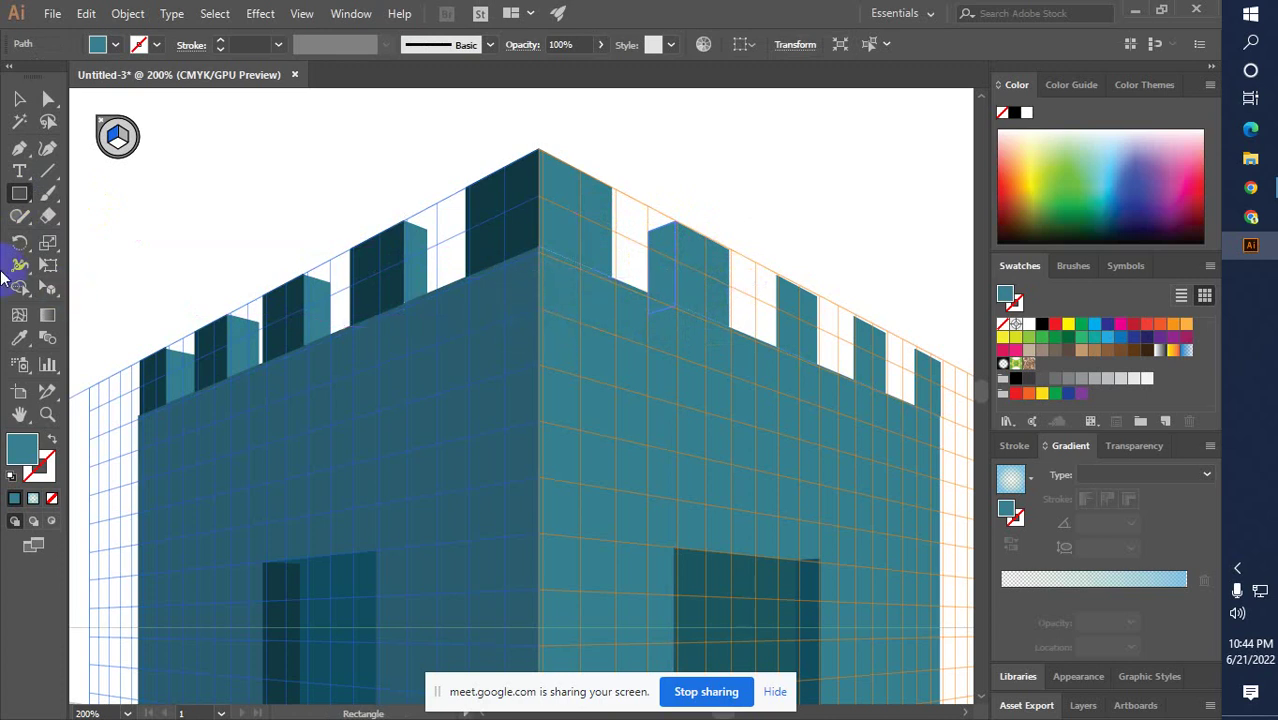
Fill the new side face with the dark teal sampled from the left wall's second merlon using the Eyedropper
click(19, 338)
click(390, 282)
click(19, 98)
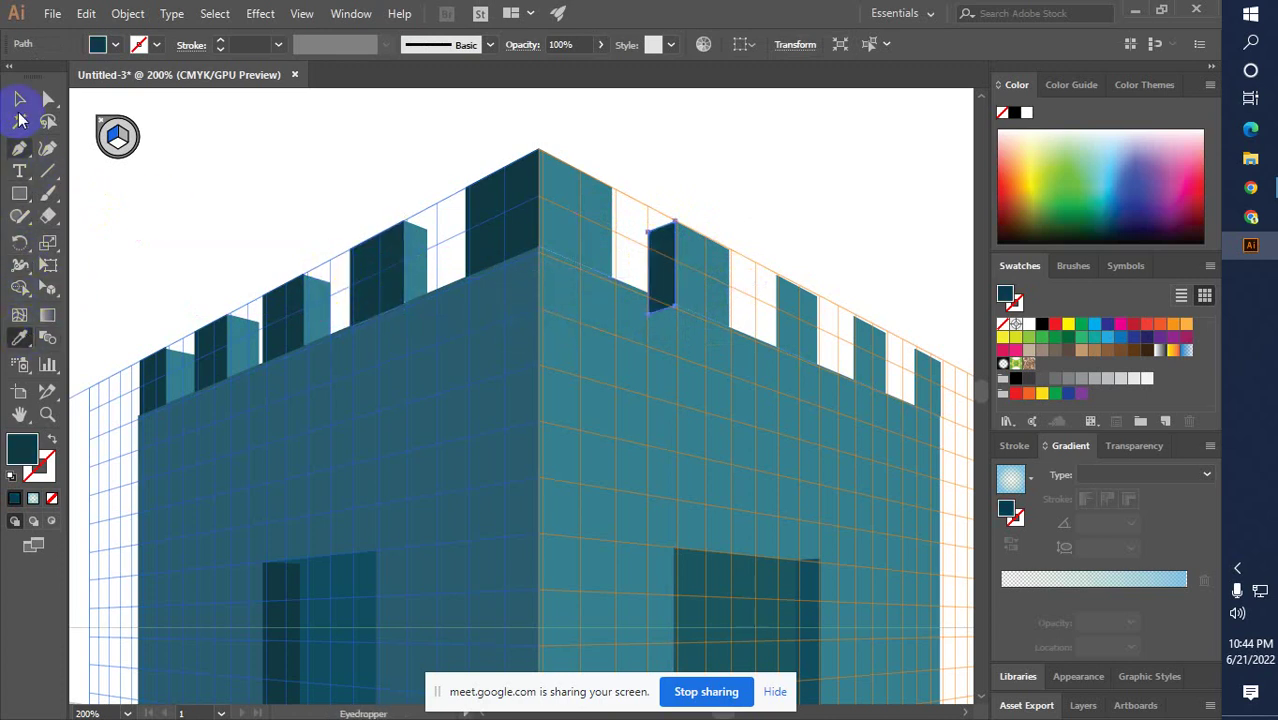
Send the right wall merlon's dark side face to the back so the wall covers its lower edge
click(668, 285)
right_click(664, 278)
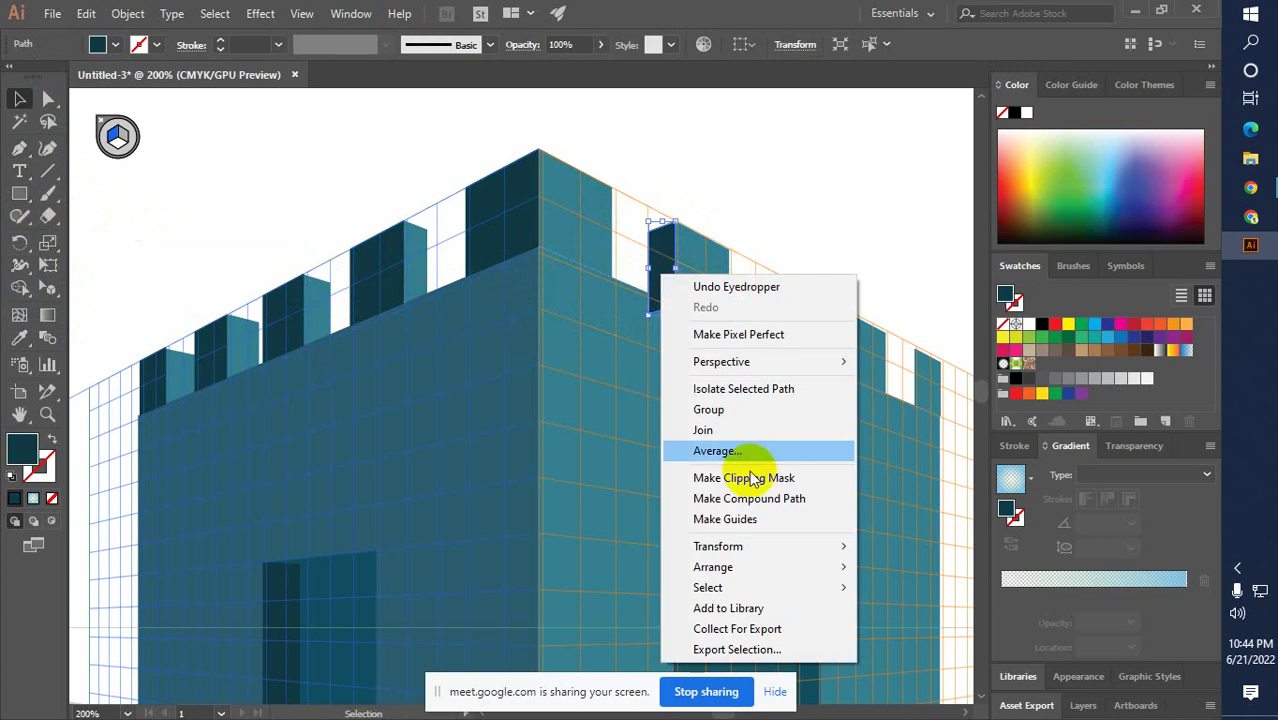
mouse_move(838, 562)
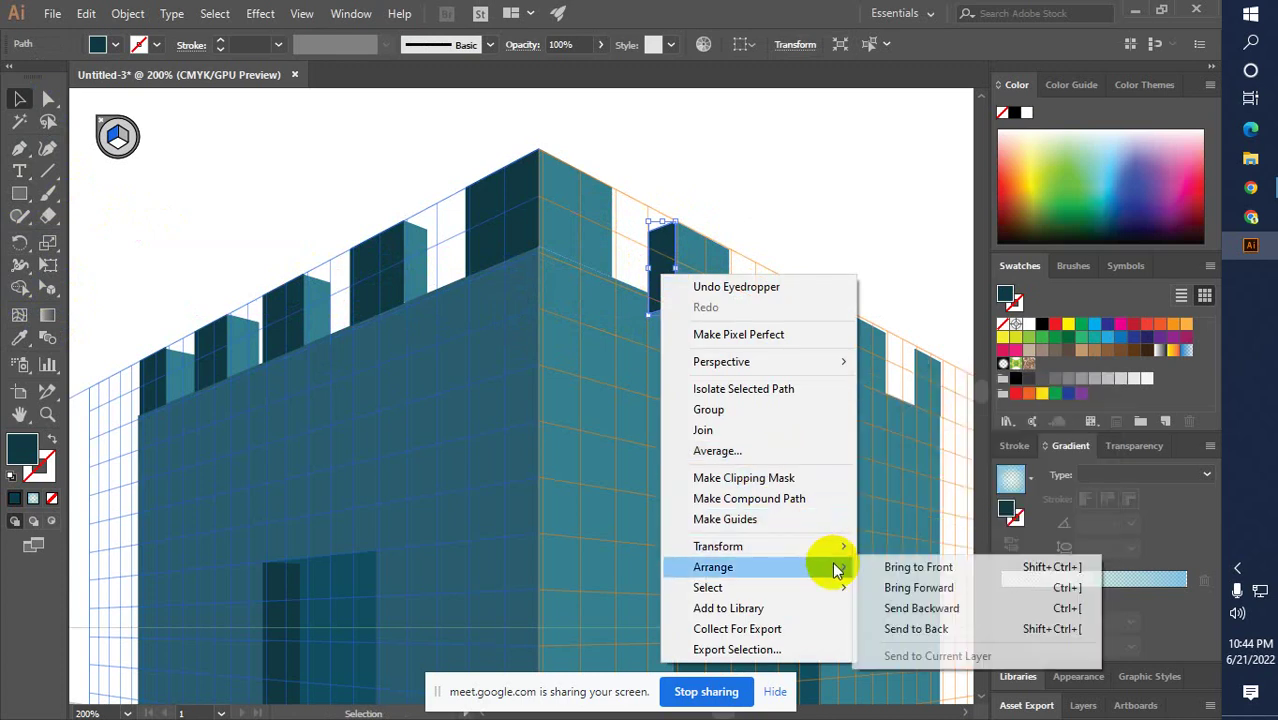
click(900, 629)
Copy the dark side face onto the three remaining merlons along the right wall, then deselect
click(662, 300)
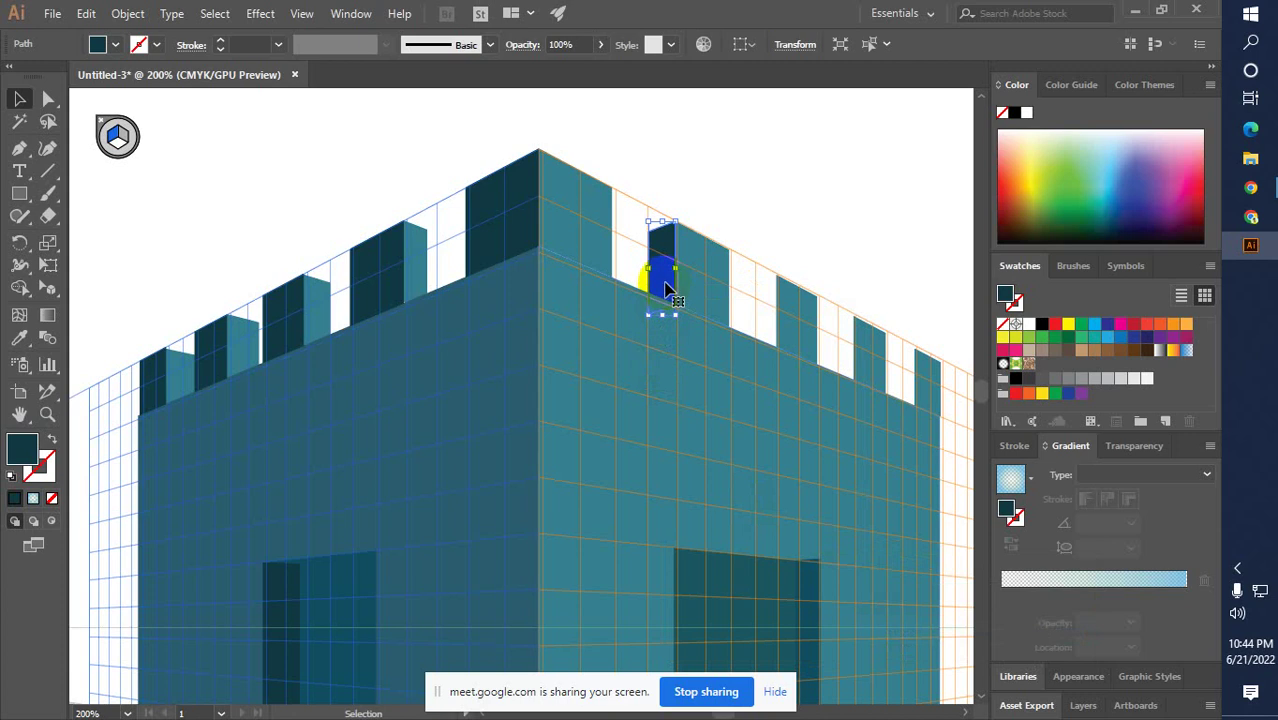
drag(667, 289, 906, 403)
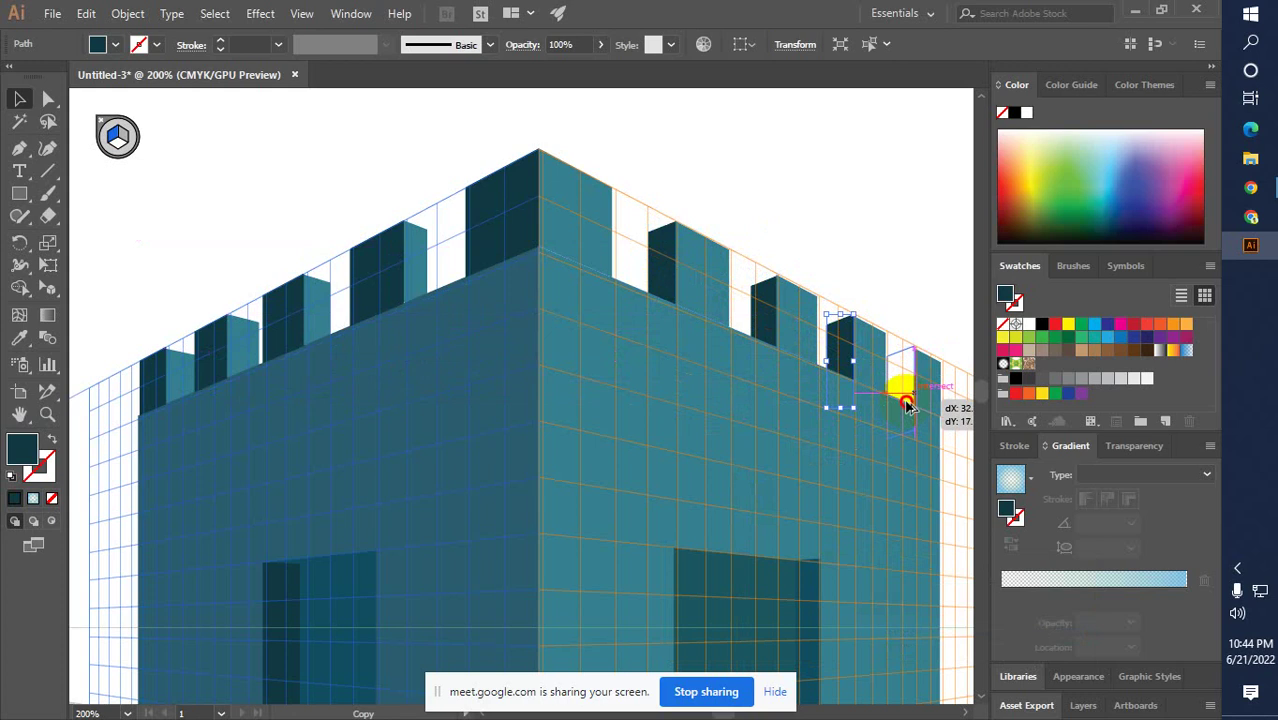
drag(906, 405, 905, 403)
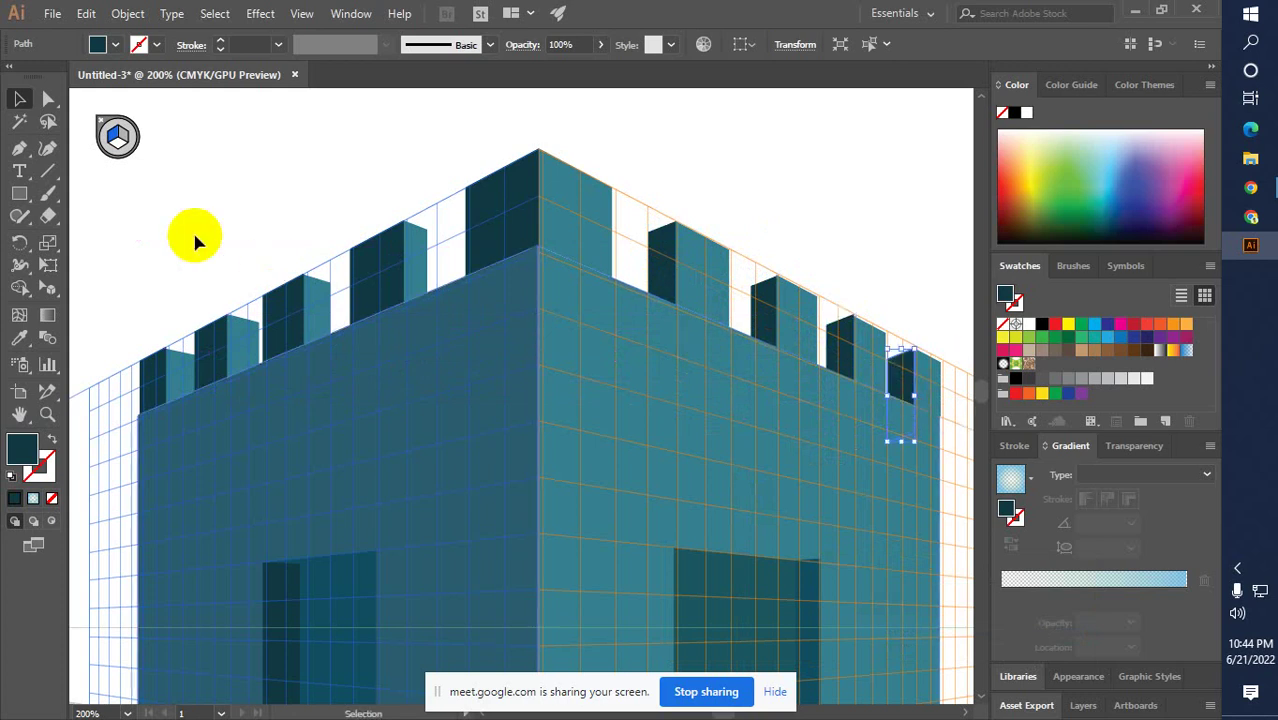
click(20, 99)
click(246, 197)
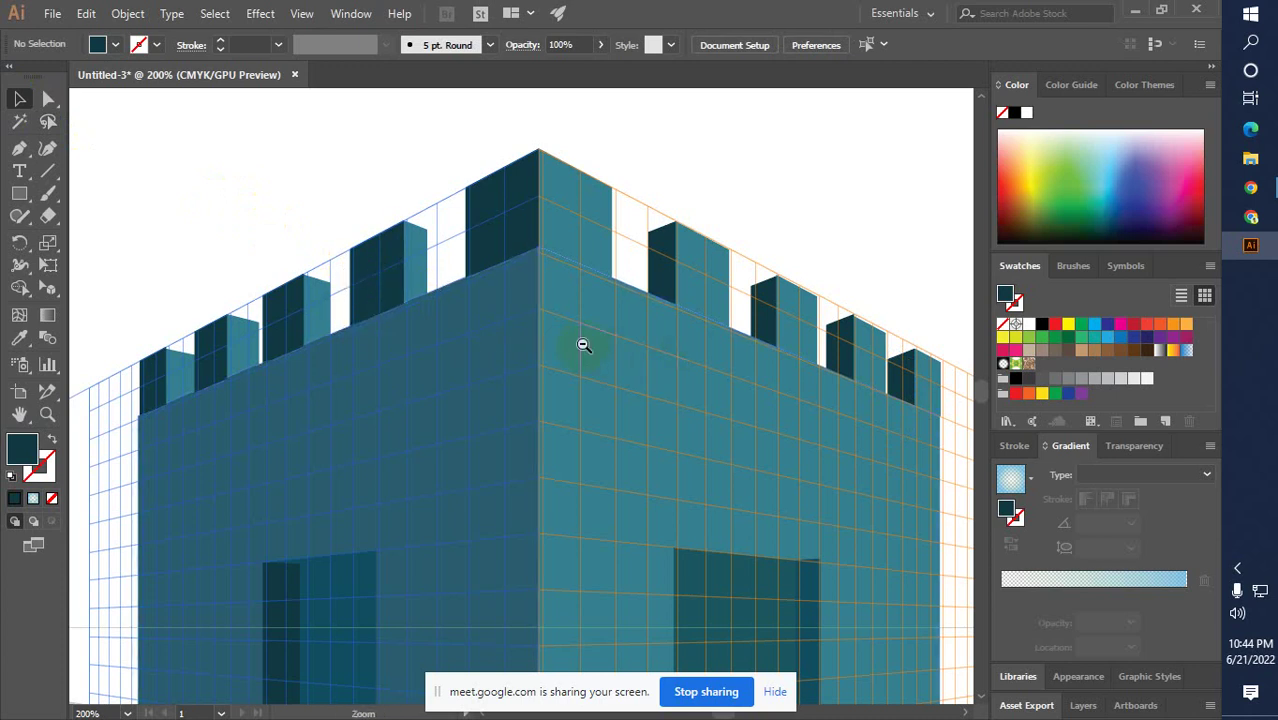
Draw a dark rectangle on the horizontal grid plane as a doorstep in front of the right wall's doorway
ctrl+alt+click(575, 418)
ctrl+alt+click(511, 430)
ctrl+alt+click(520, 440)
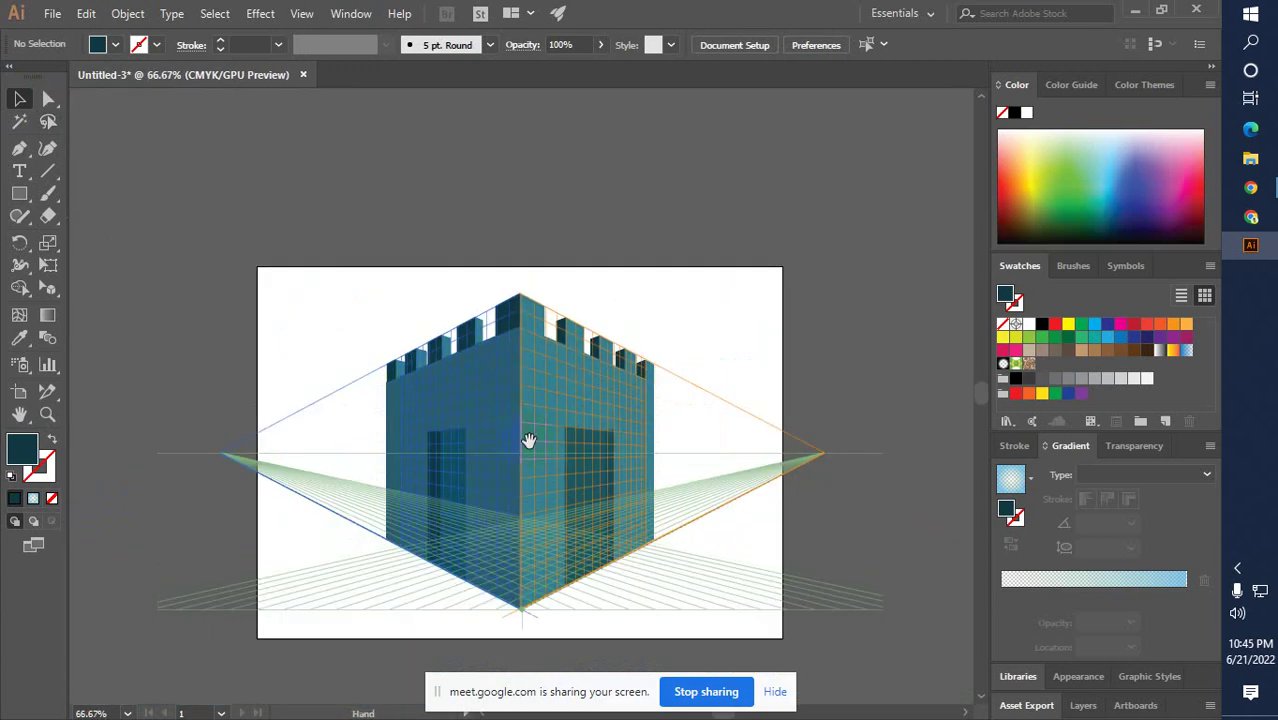
drag(527, 442, 530, 408)
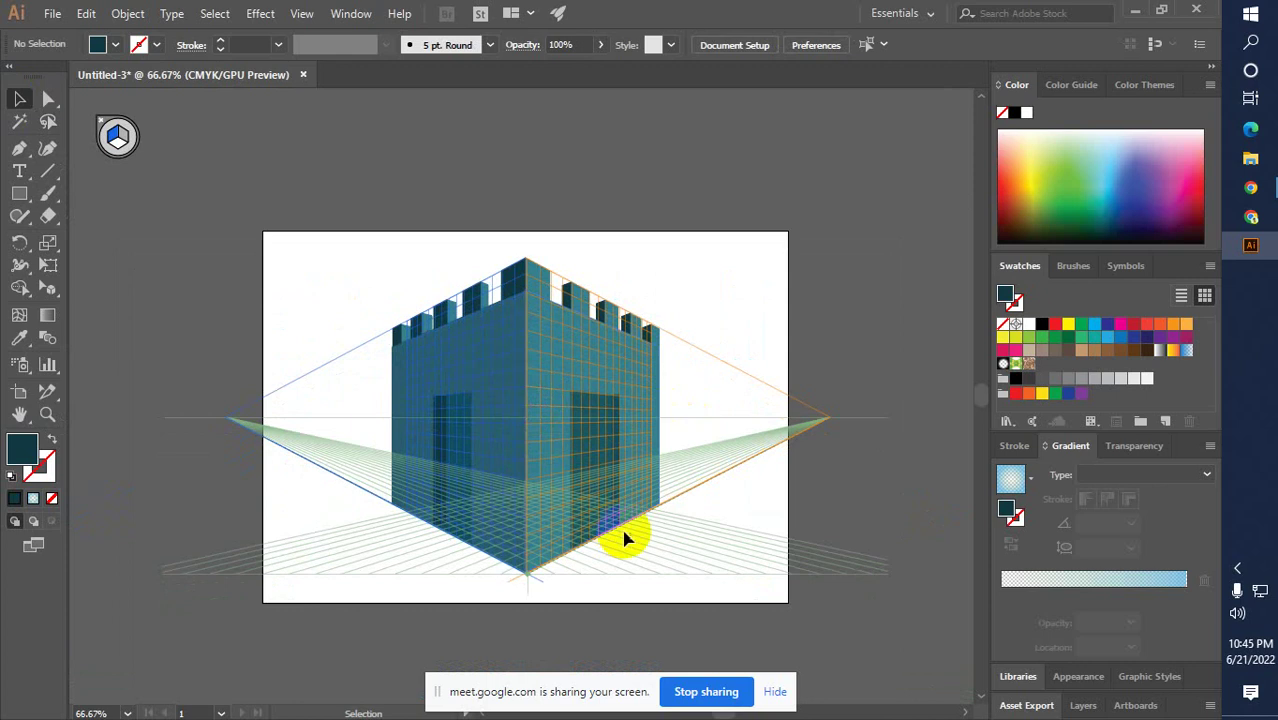
click(115, 132)
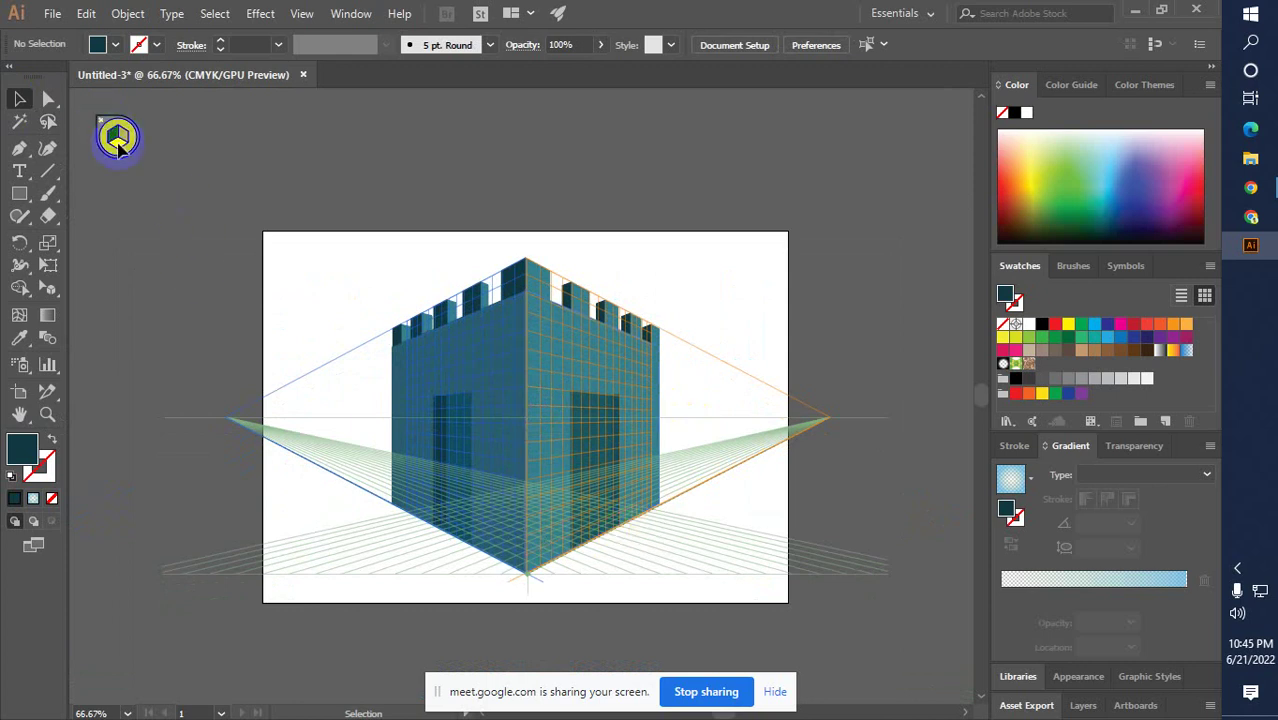
click(47, 288)
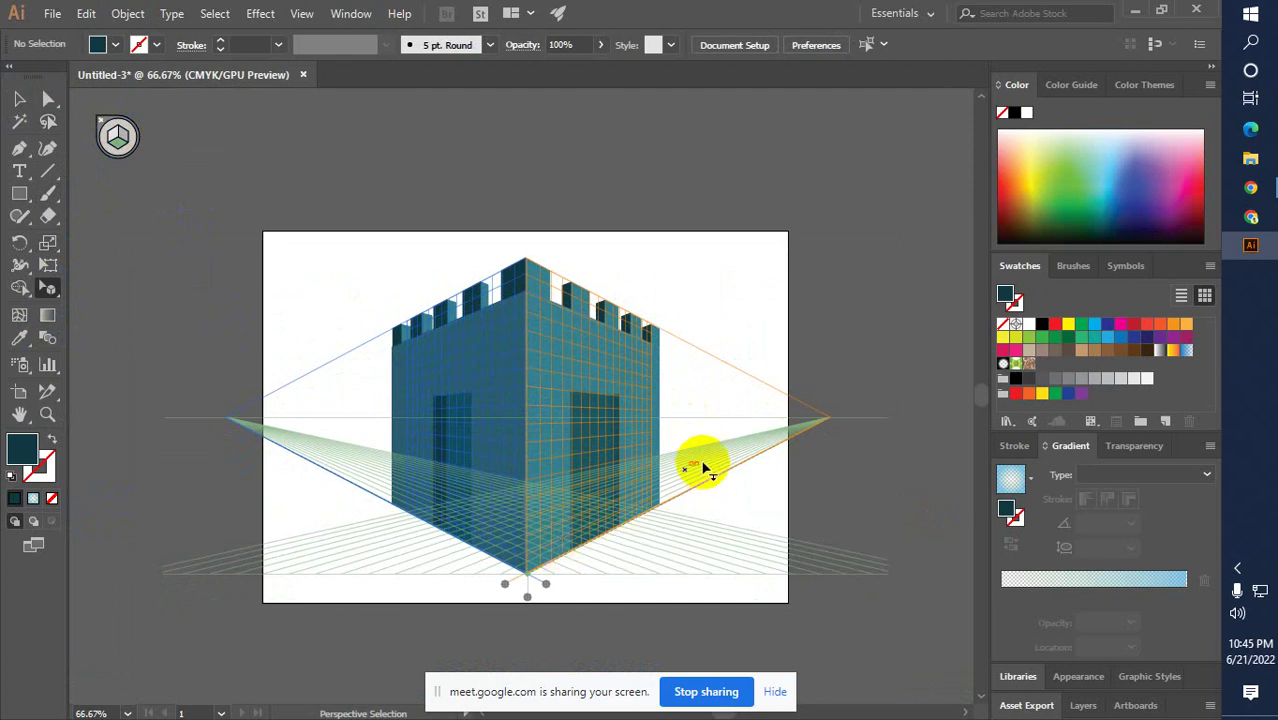
click(51, 289)
click(19, 194)
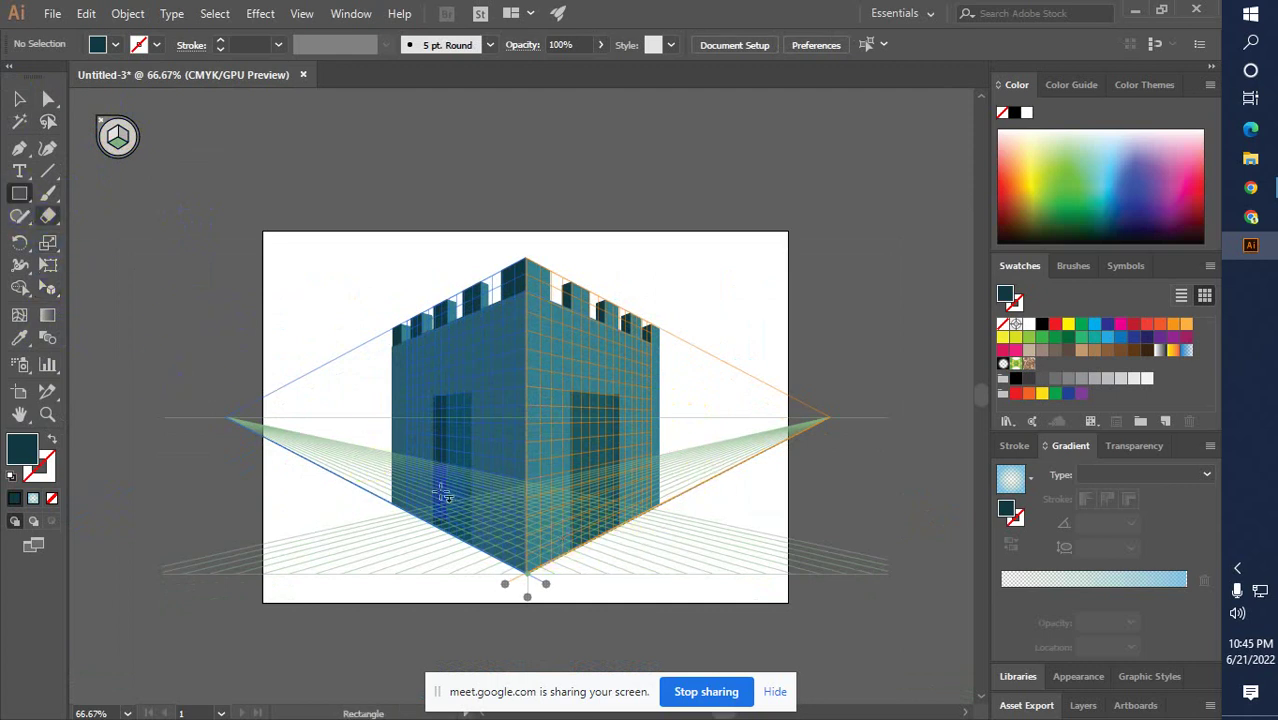
scroll(597, 553, up, 2)
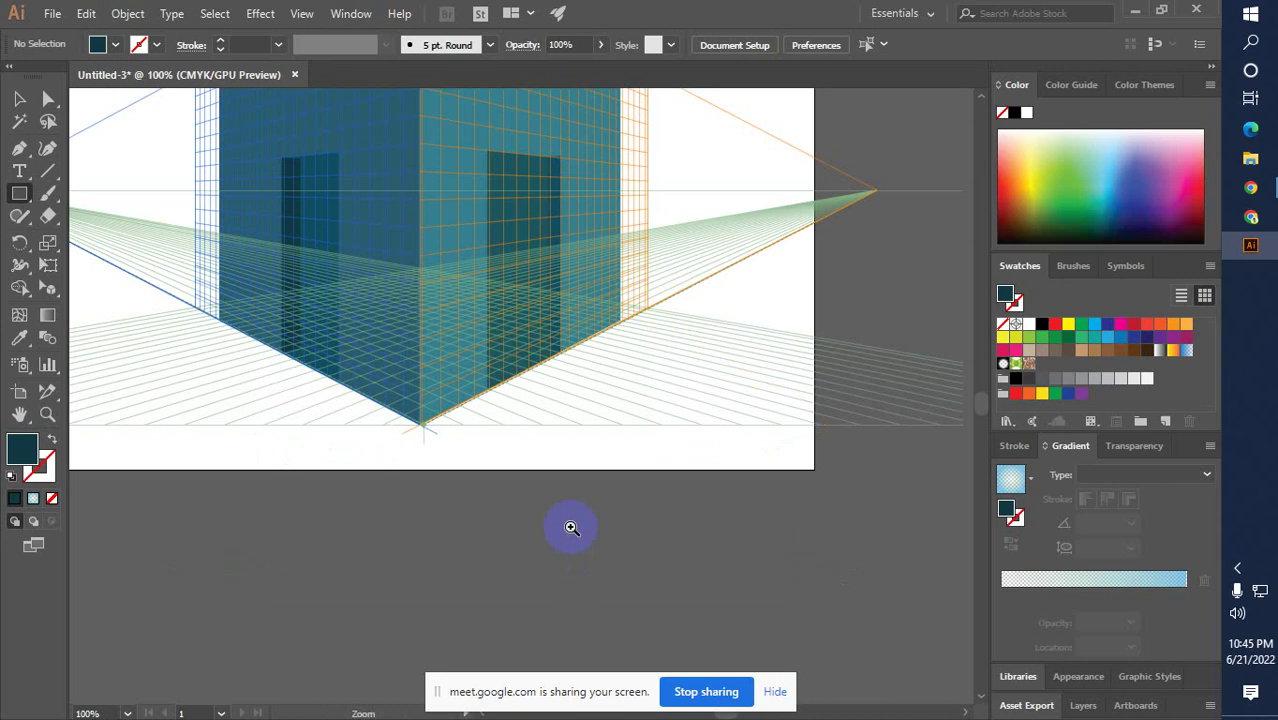
drag(570, 528, 456, 251)
scroll(456, 251, up, 2)
scroll(471, 277, up, 3)
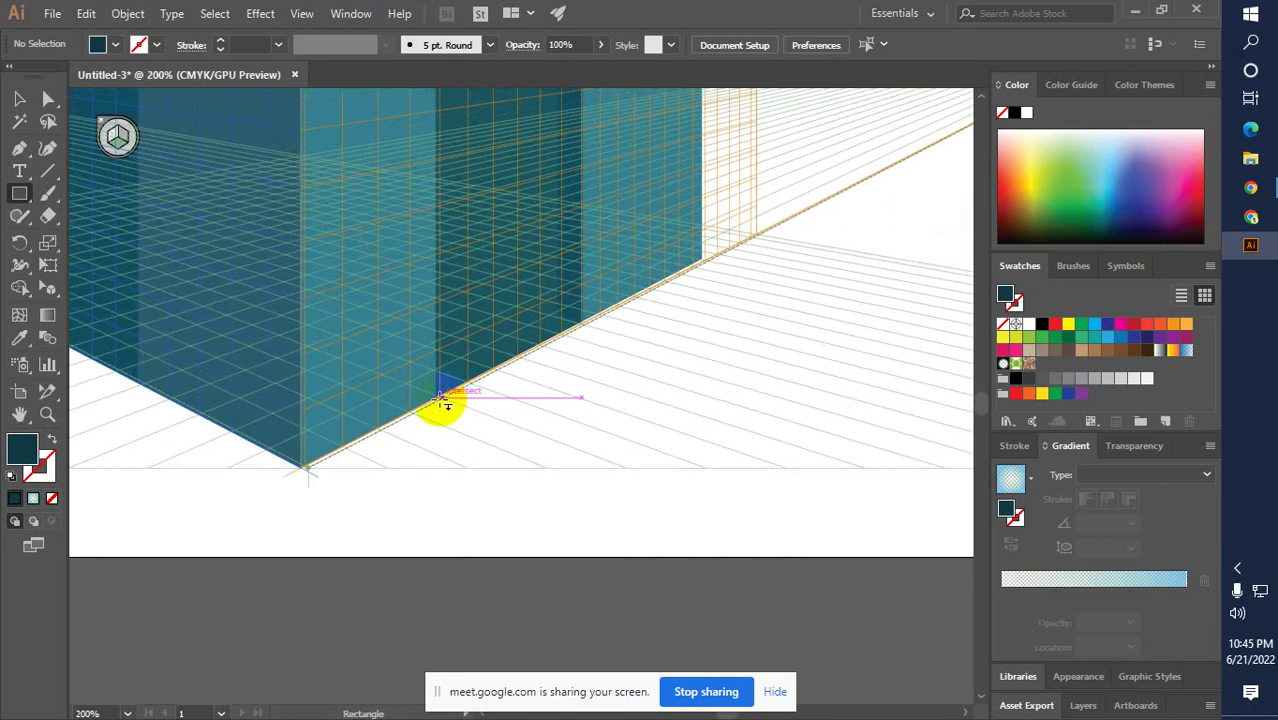
drag(439, 400, 641, 340)
Draw a matching dark doorstep on the horizontal grid plane in front of the left wall's doorway, then deselect
drag(629, 397, 653, 380)
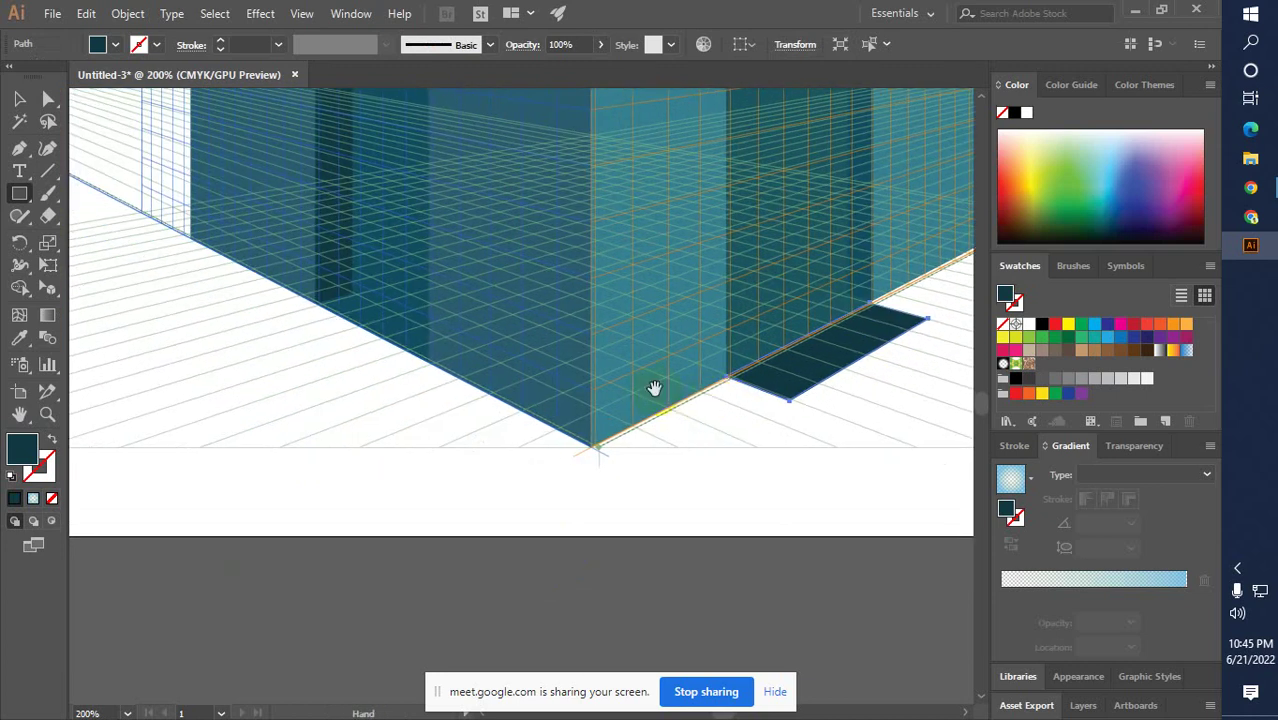
drag(303, 305, 374, 379)
click(19, 98)
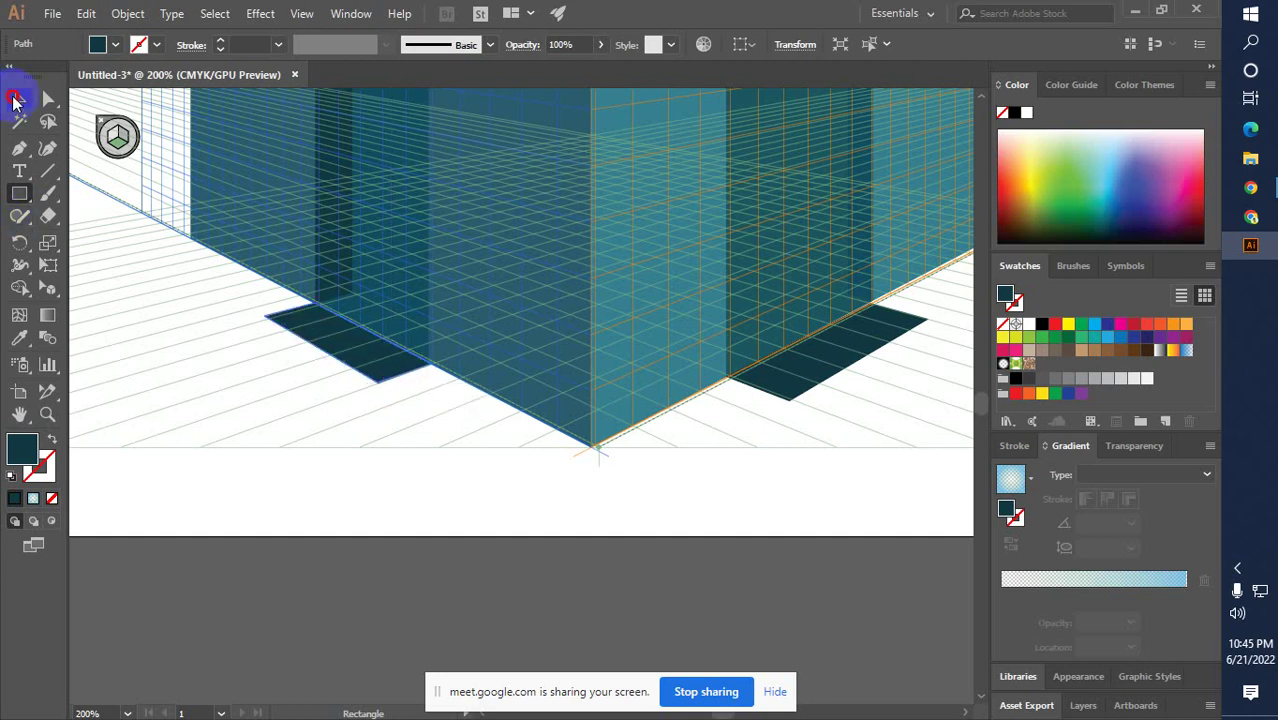
click(600, 571)
Hide the perspective grid to show the whole castle without guides, and leave nothing selected
ctrl+alt+click(644, 321)
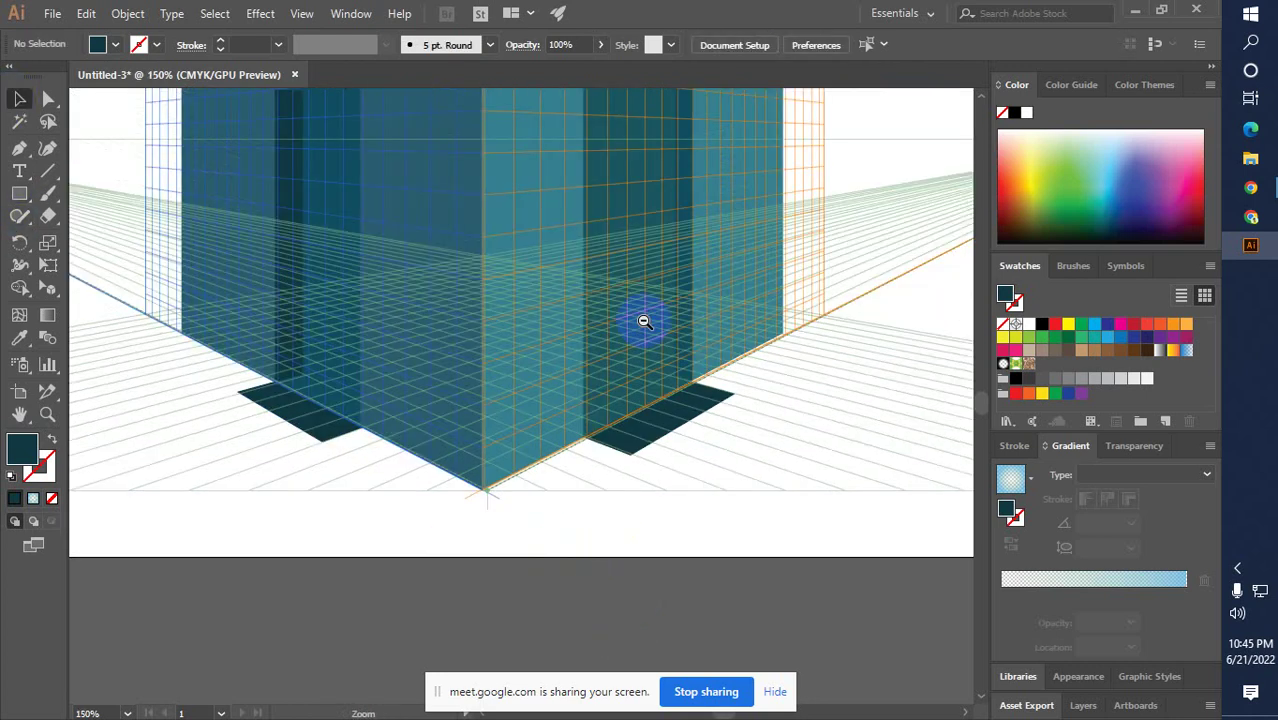
ctrl+alt+click(551, 334)
ctrl+alt+click(508, 351)
drag(508, 351, 562, 369)
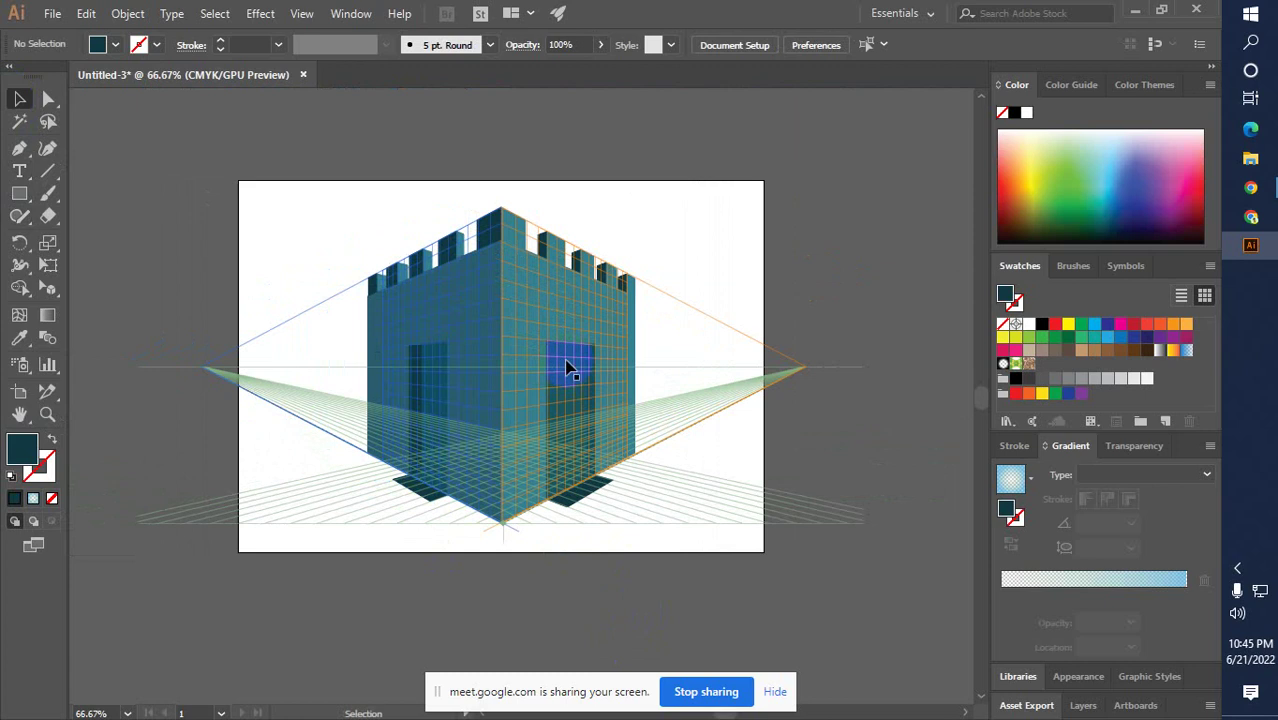
click(48, 288)
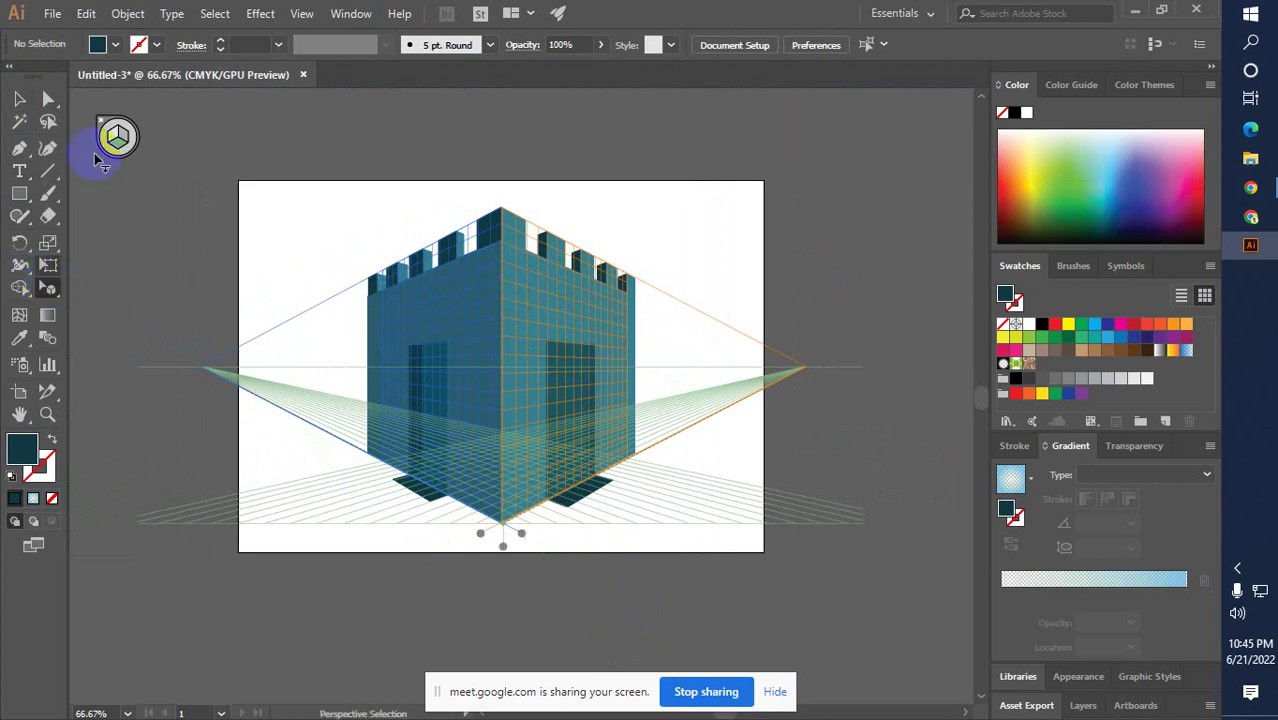
click(101, 123)
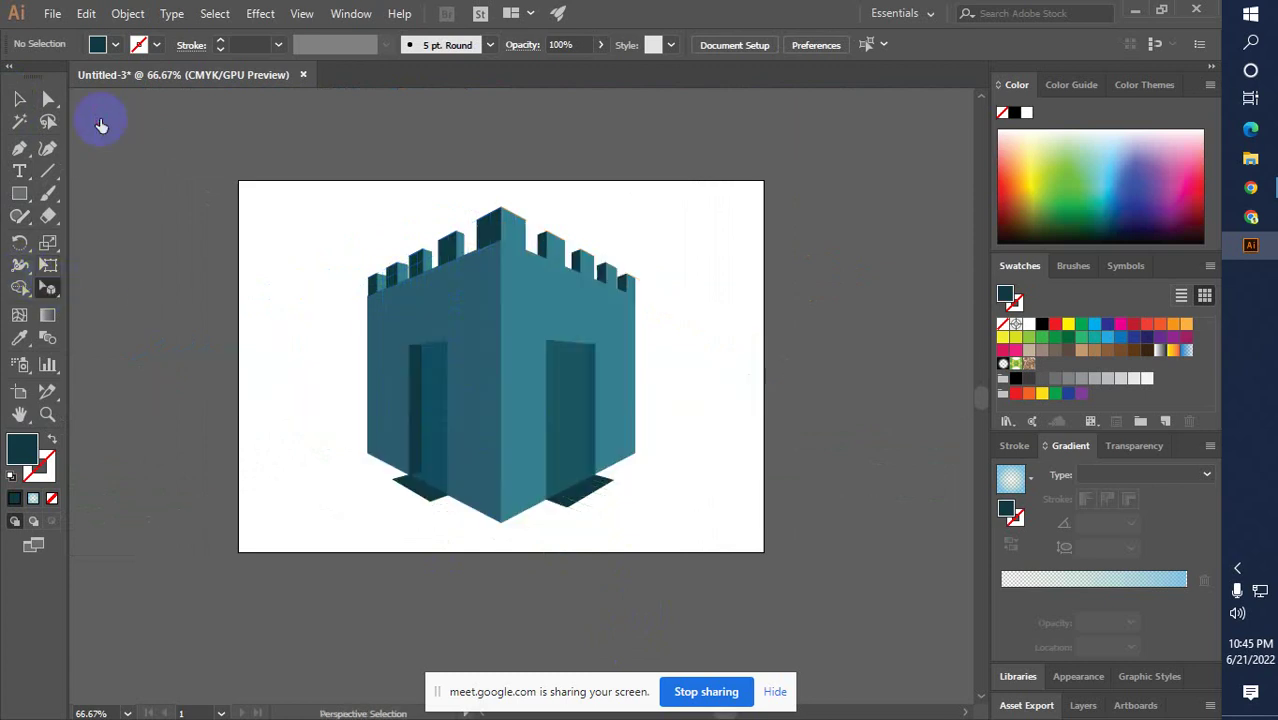
click(19, 99)
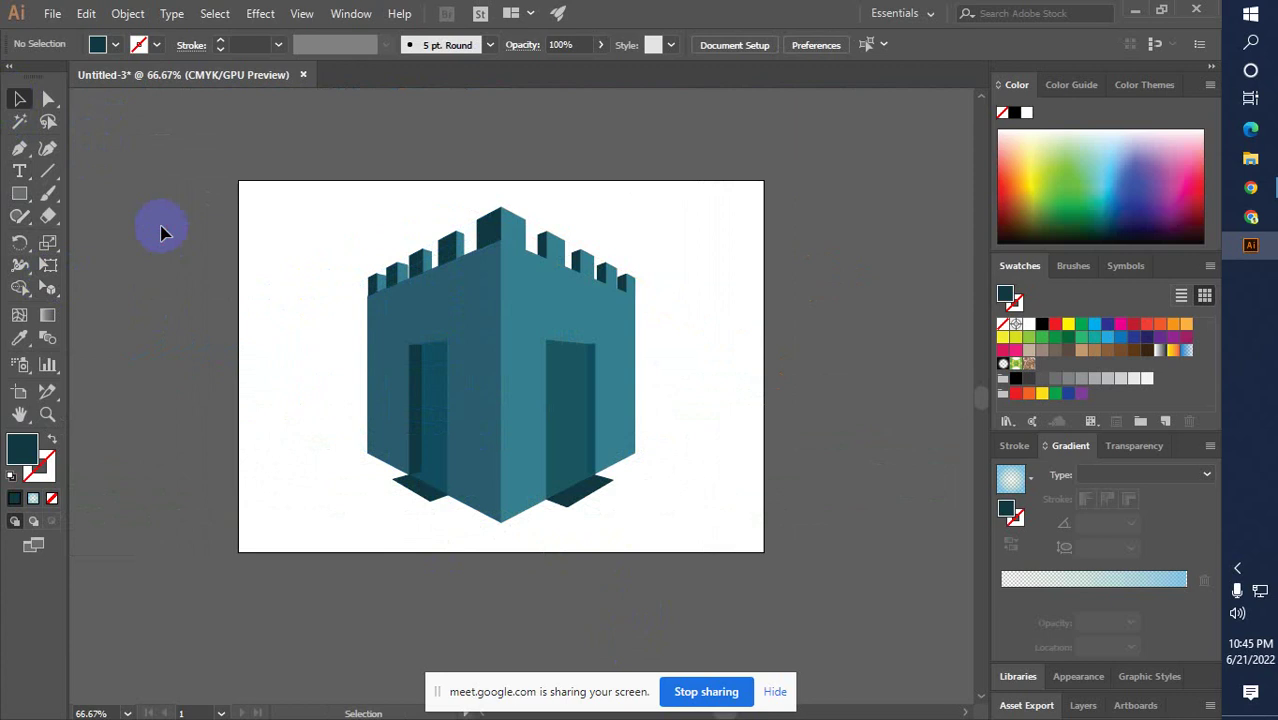
click(228, 291)
Recolour the left wall's door panel to match the right doorway's fill using the Eyedropper
ctrl+click(522, 329)
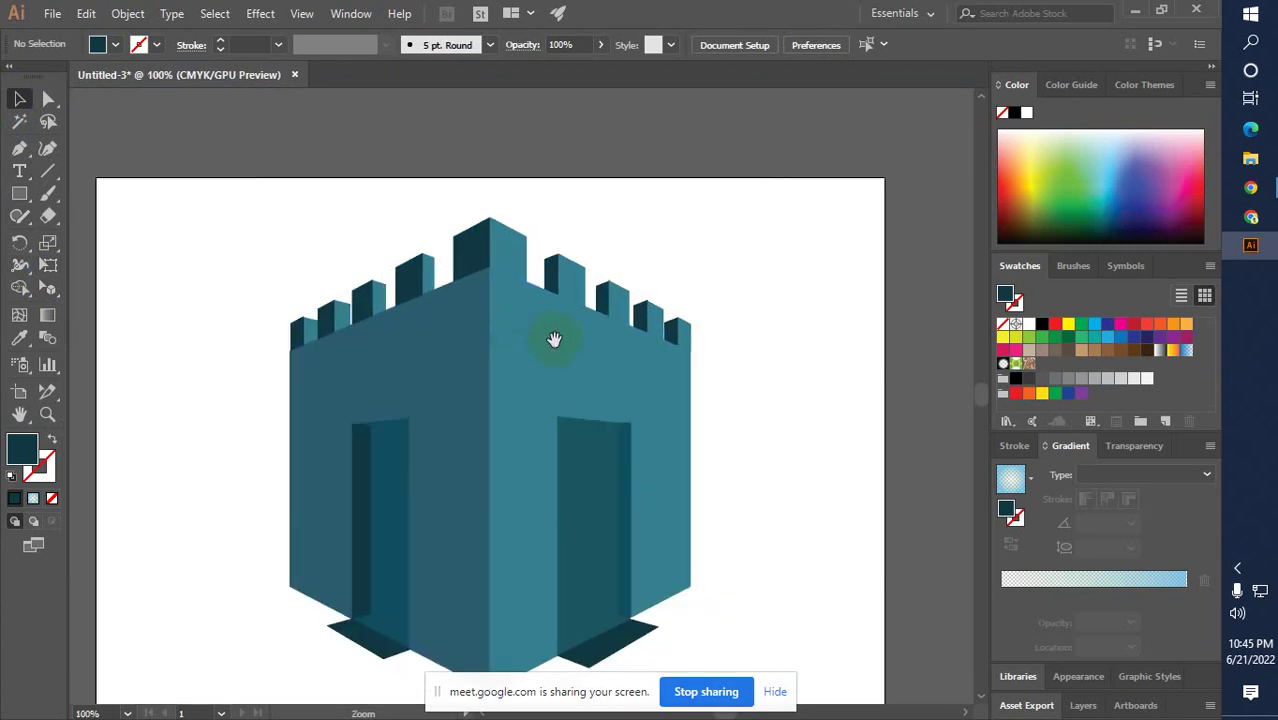
drag(545, 400, 580, 345)
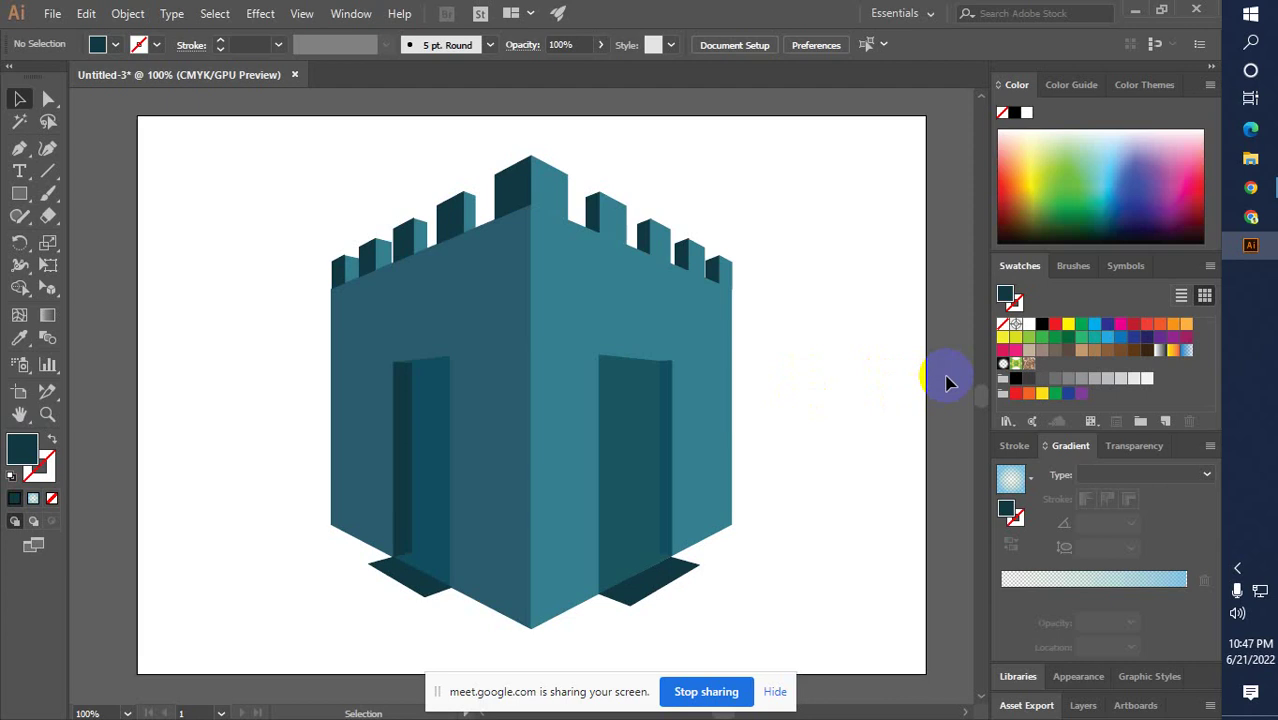
click(608, 442)
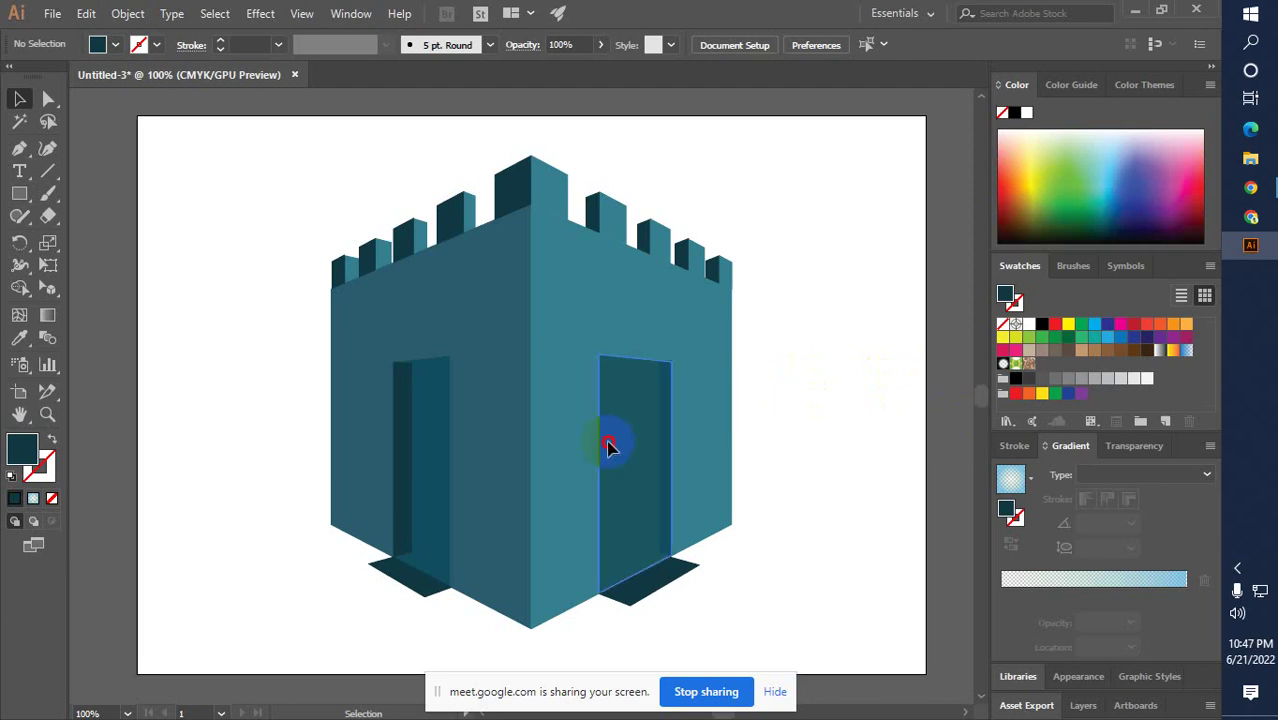
click(428, 454)
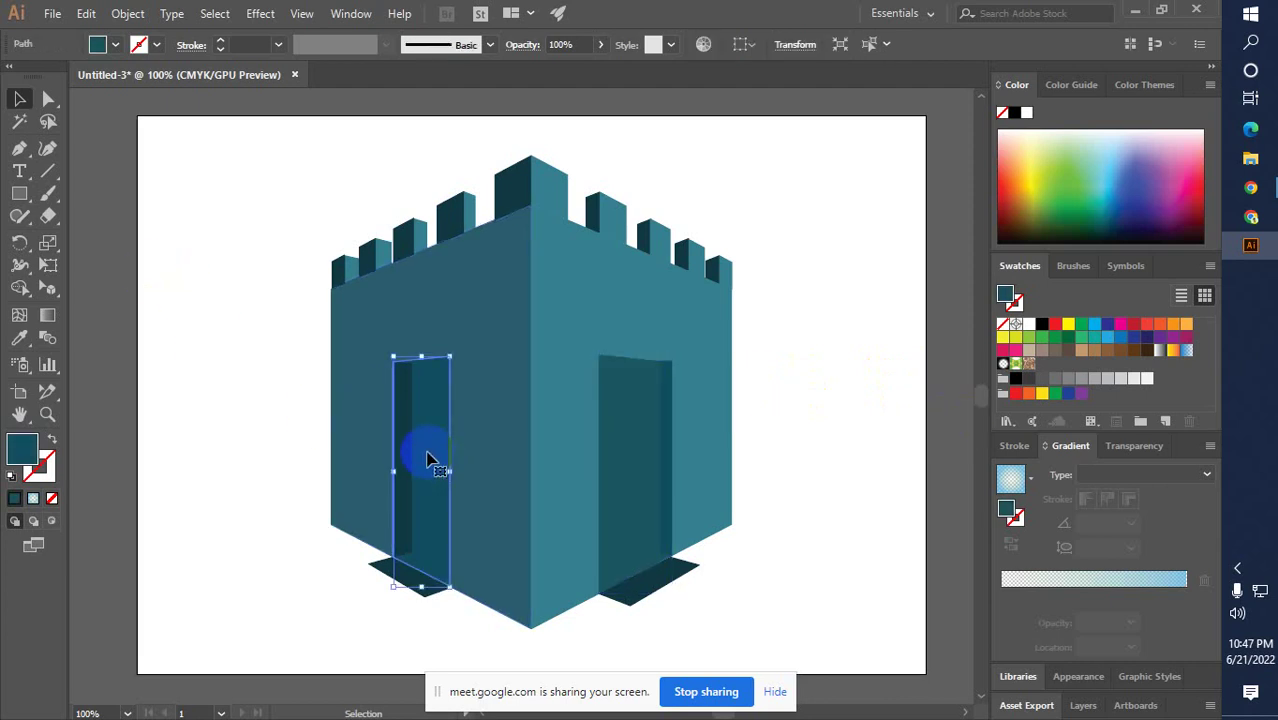
click(18, 340)
click(651, 471)
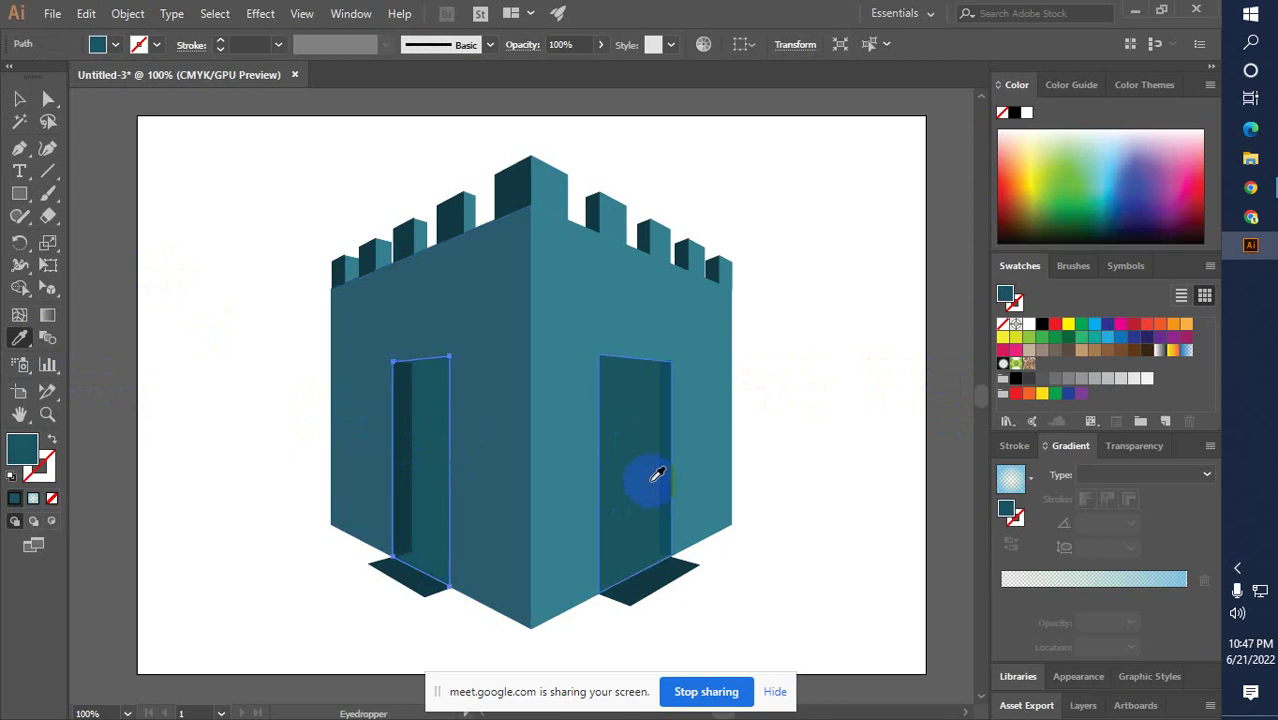
click(18, 99)
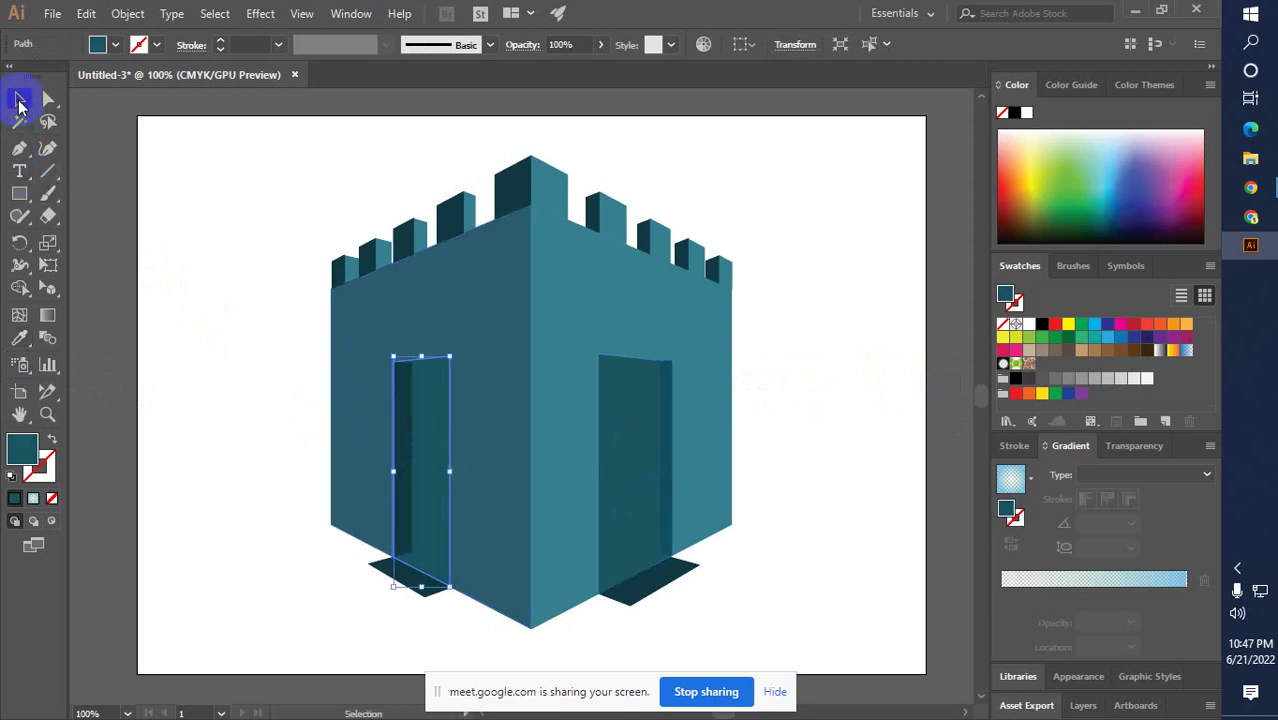
Recolour the narrow side strip of the right wall's doorway with the left doorway's dark strip fill using the Eyedropper, then deselect
click(93, 229)
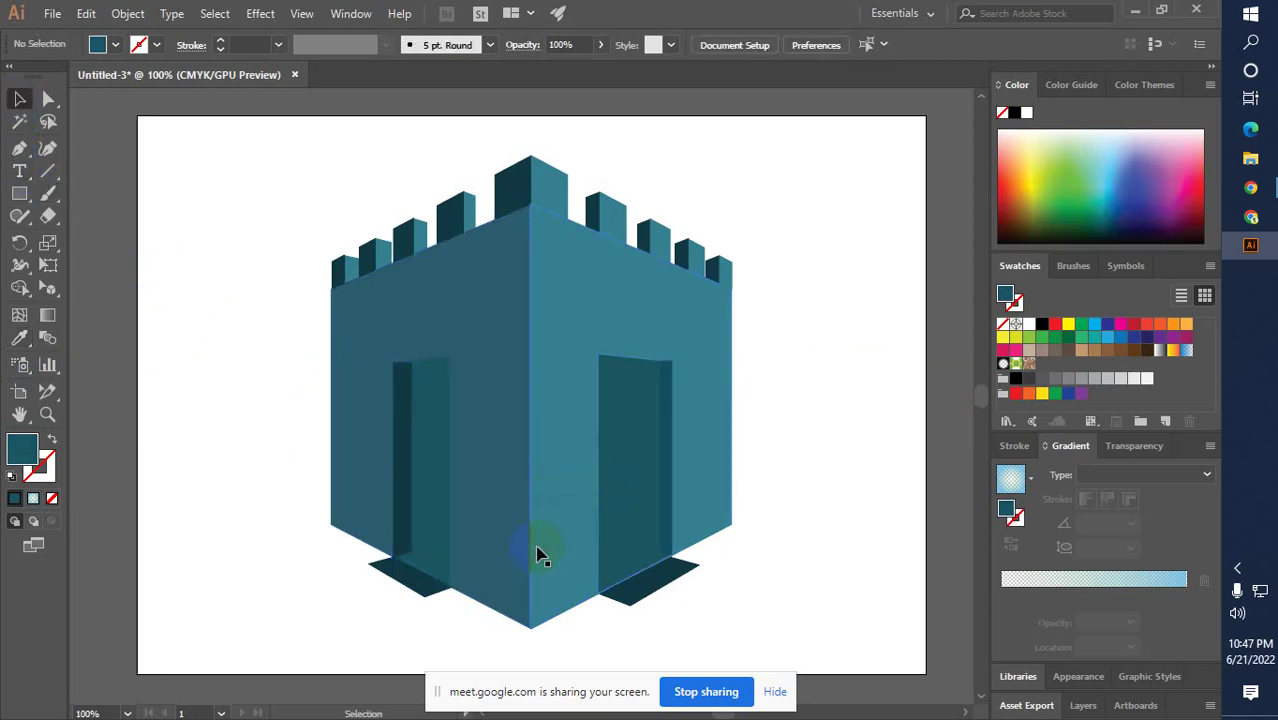
click(668, 487)
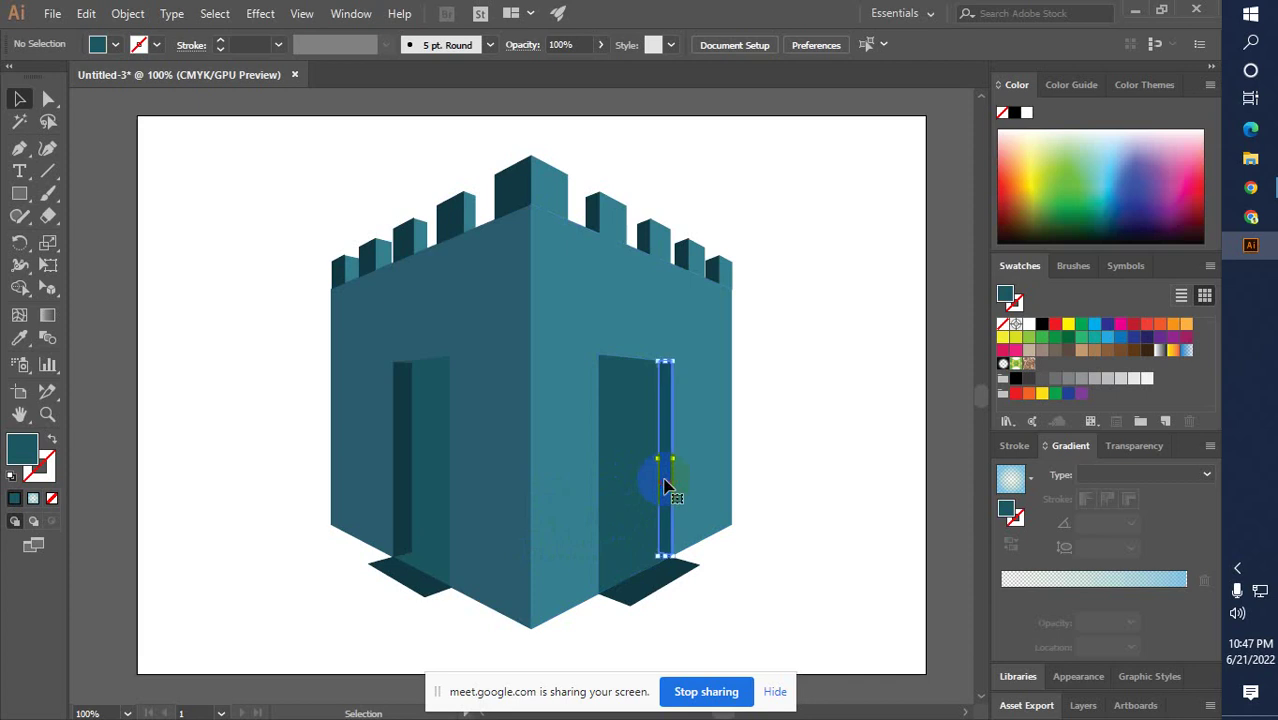
click(19, 340)
click(405, 440)
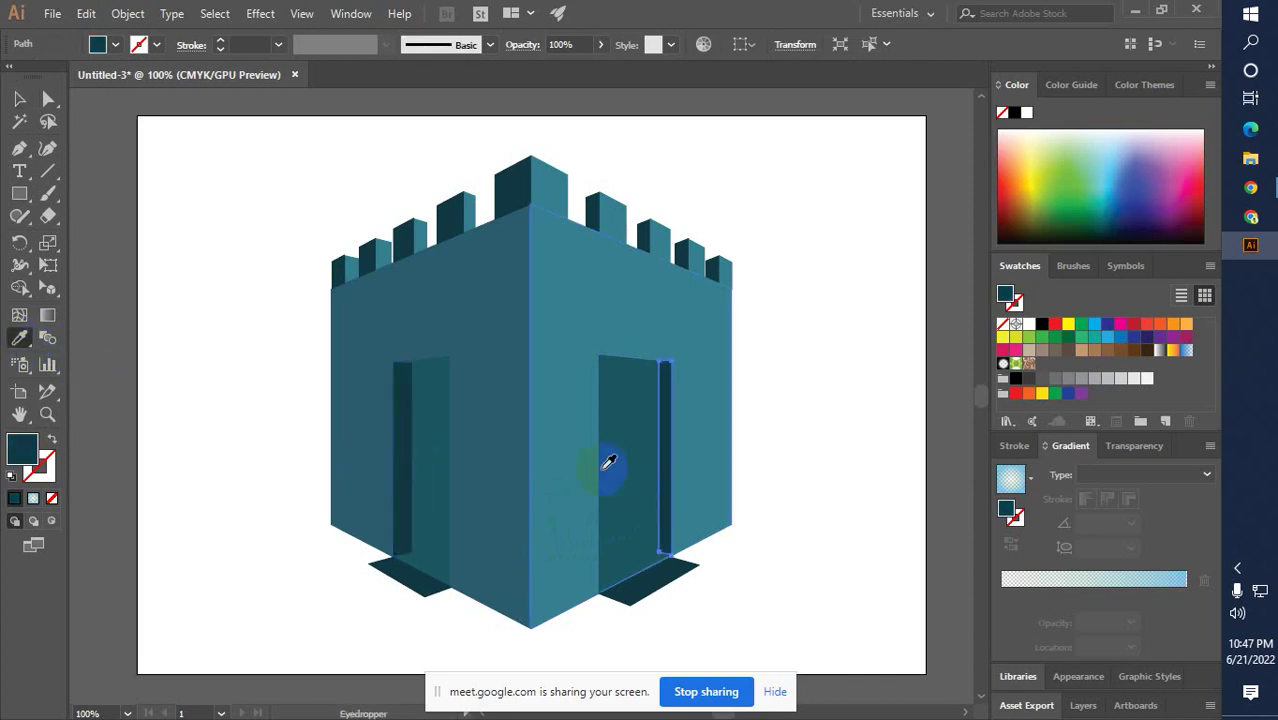
click(19, 99)
click(130, 245)
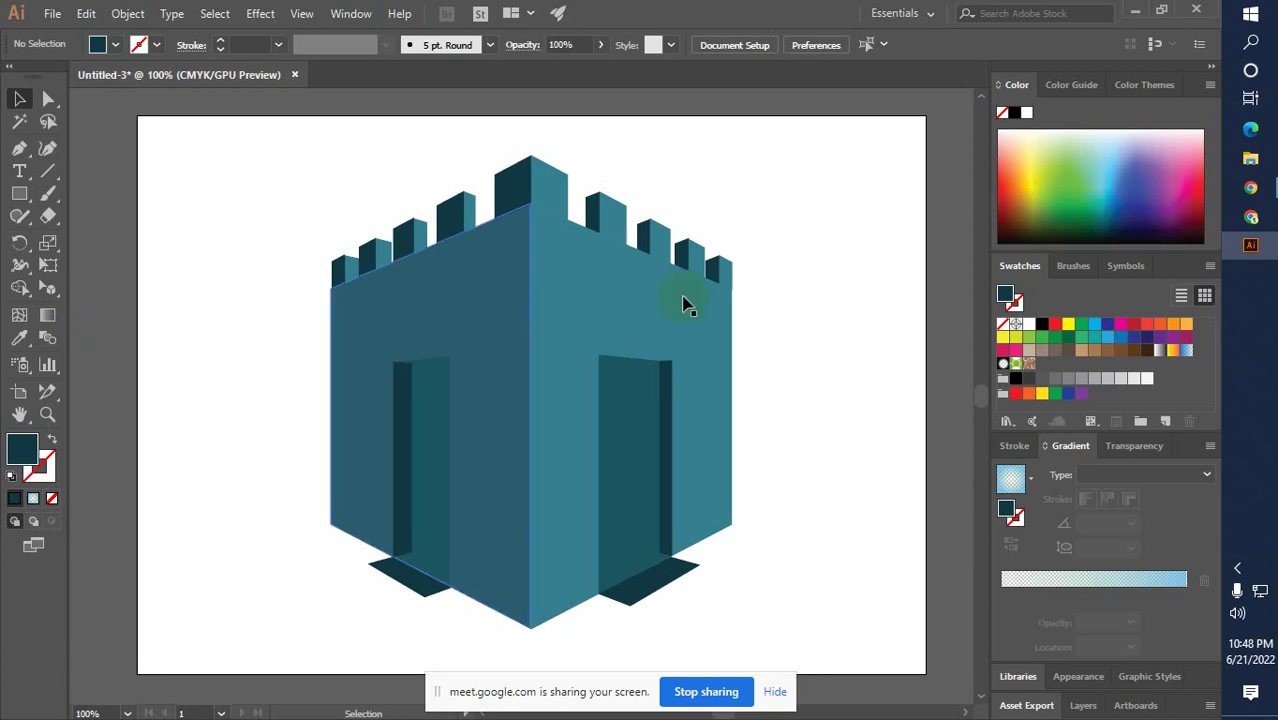
Switch to the Google Meet call and look through the participant list from start to end
click(1250, 217)
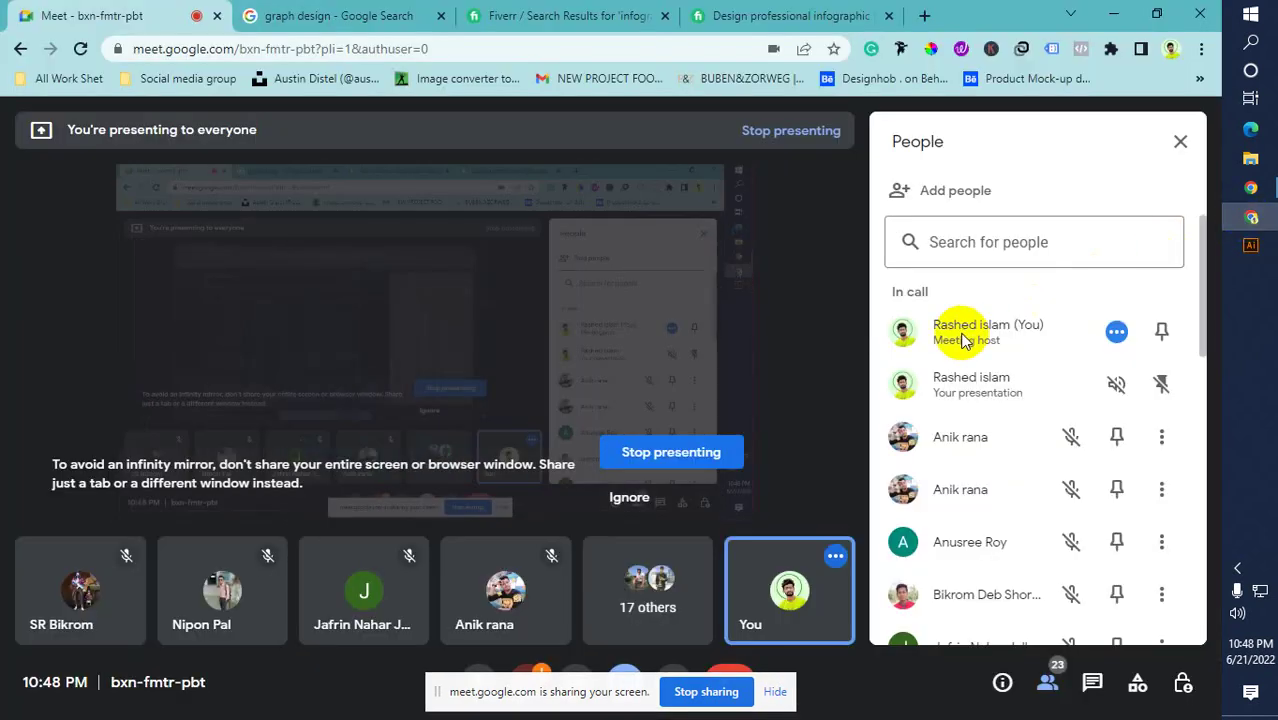
scroll(990, 400, down, 5)
scroll(1000, 405, down, 4)
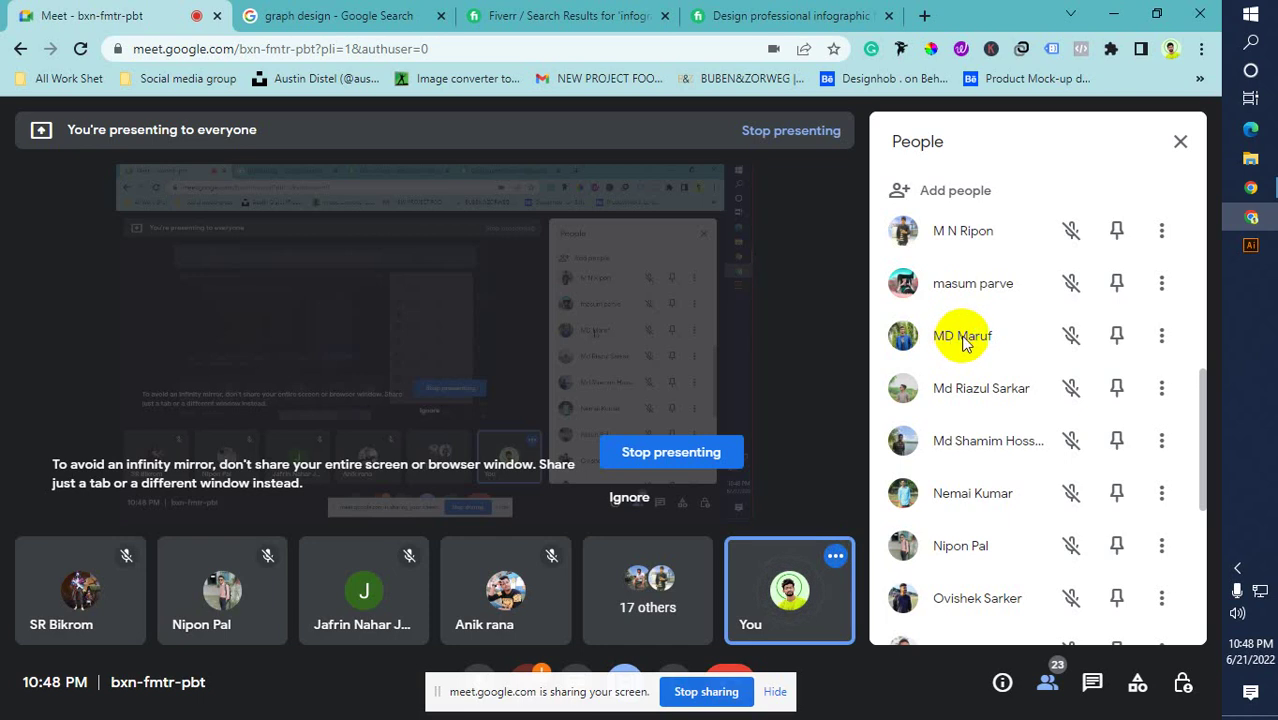
scroll(962, 342, down, 5)
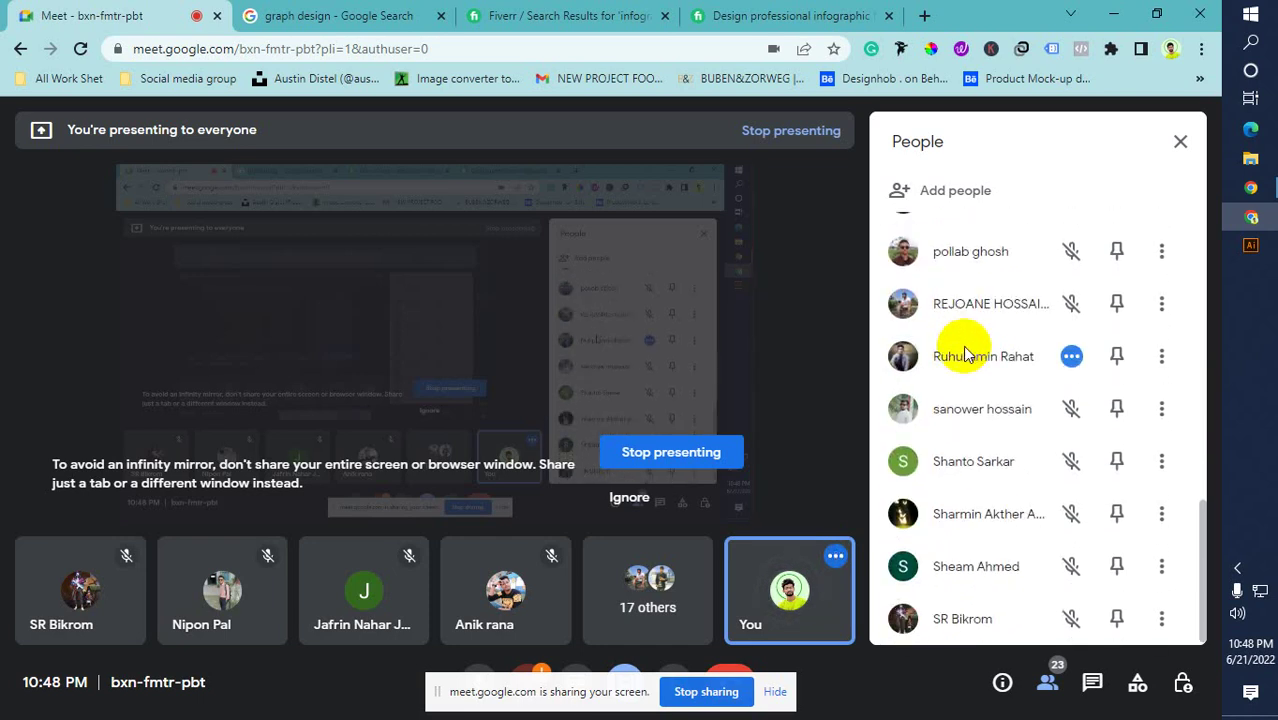
scroll(960, 350, up, 4)
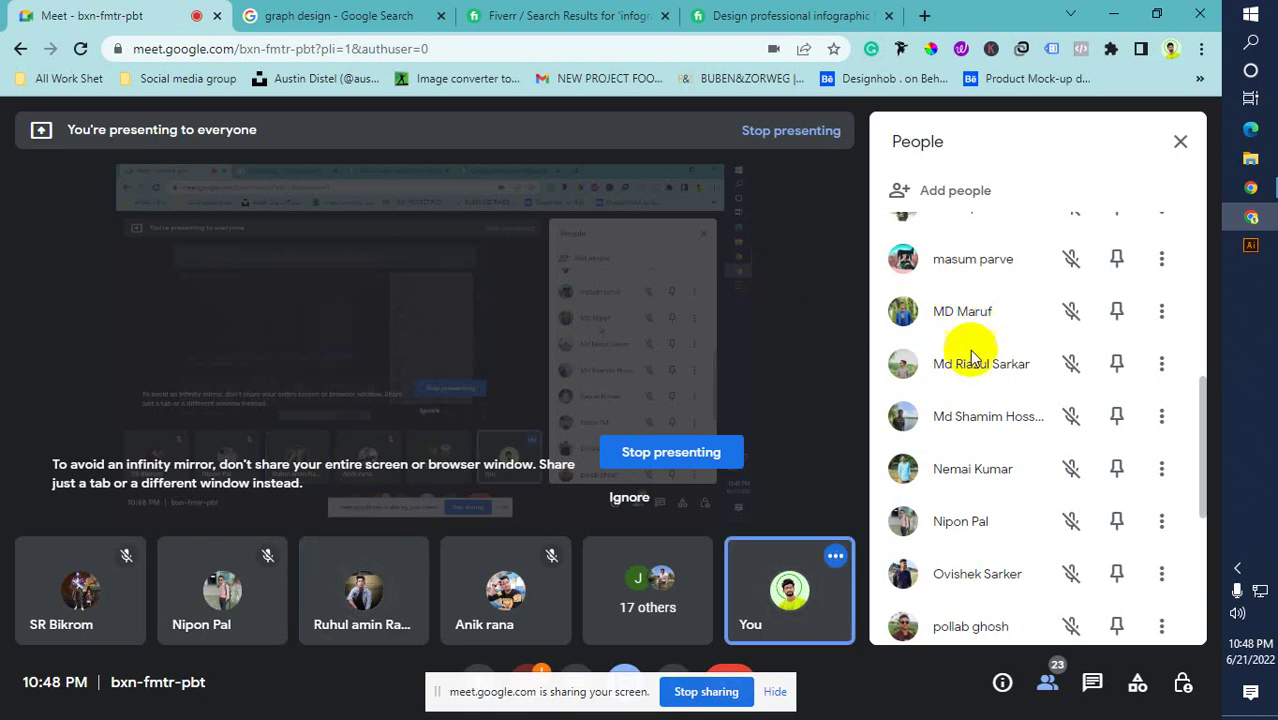
scroll(965, 352, down, 4)
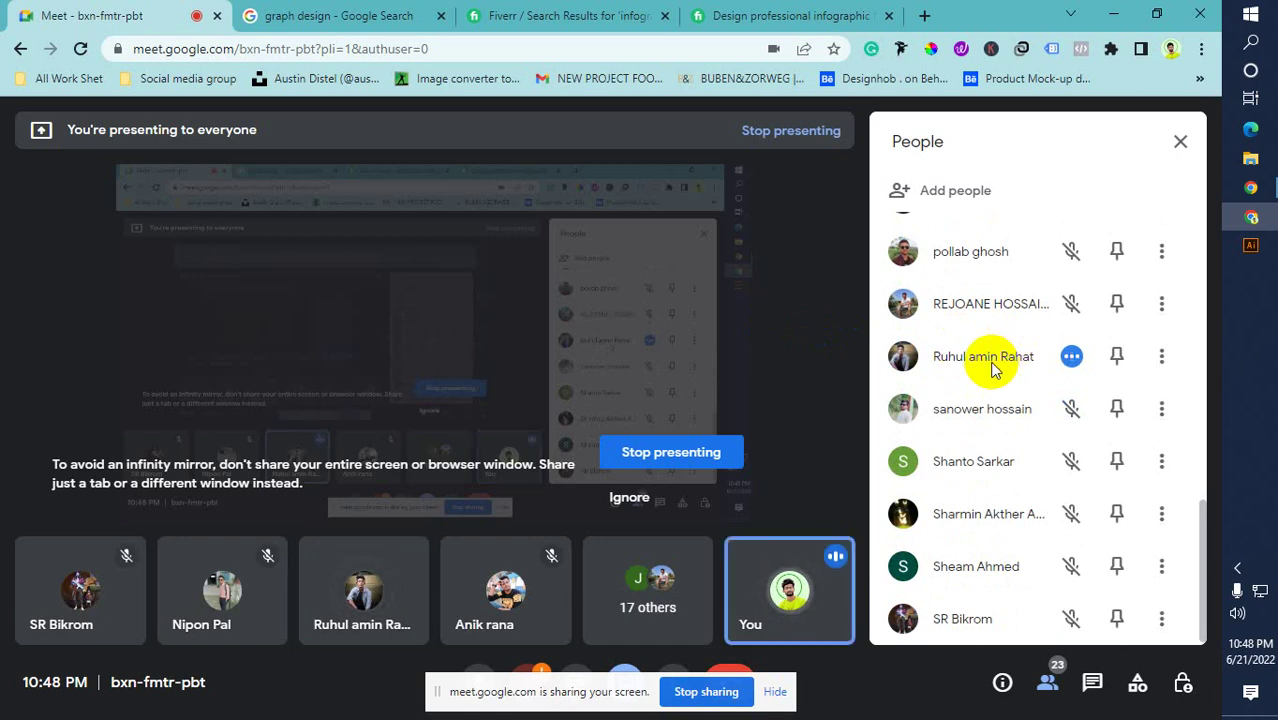
scroll(993, 368, up, 4)
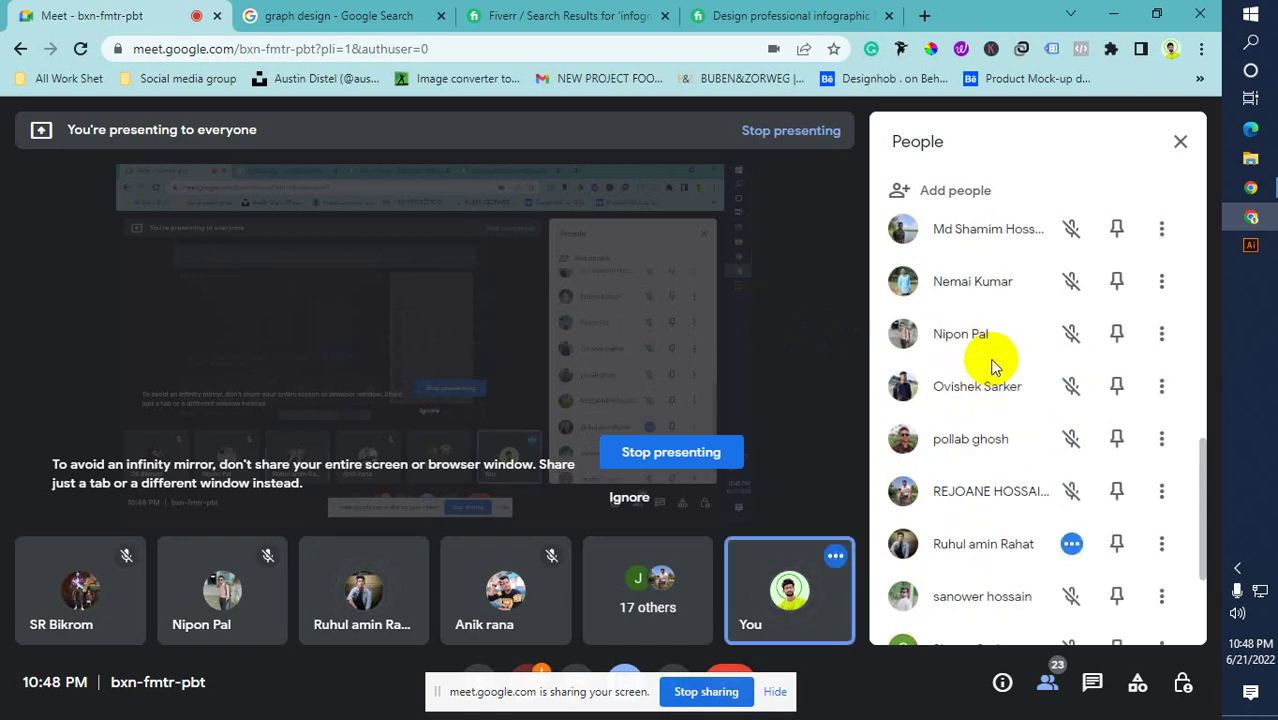
scroll(993, 368, up, 4)
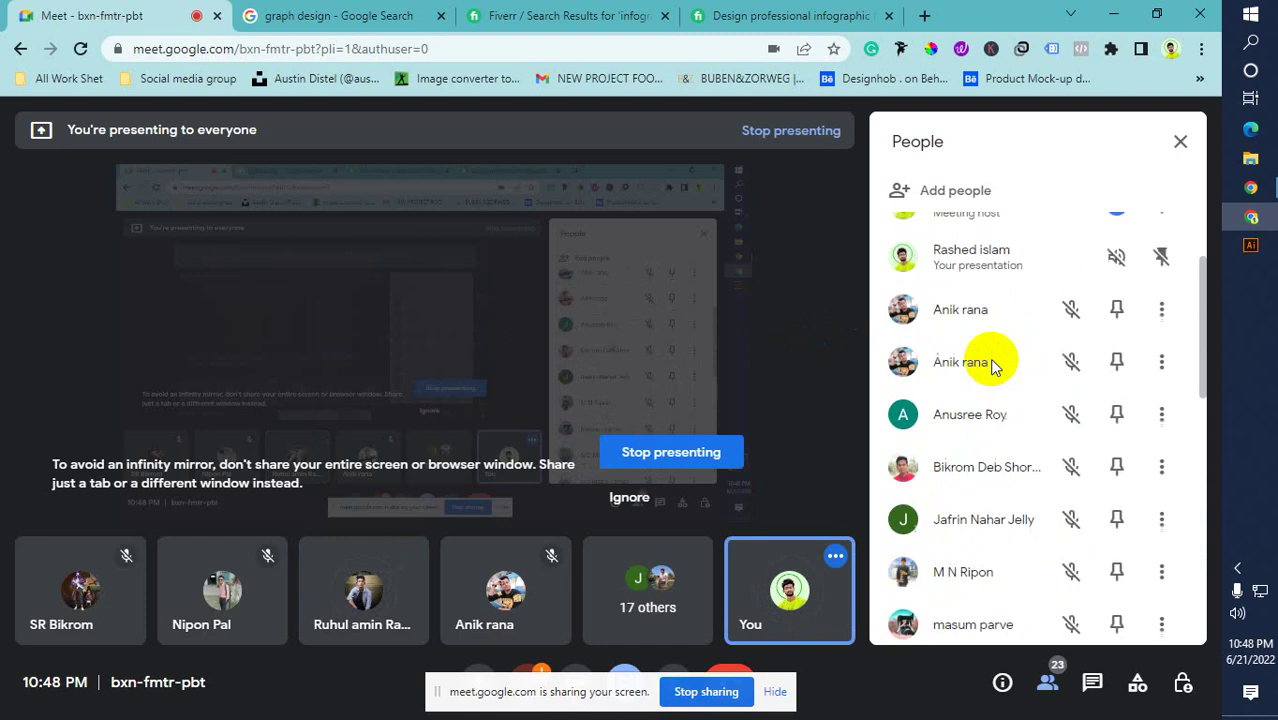
scroll(993, 368, up, 2)
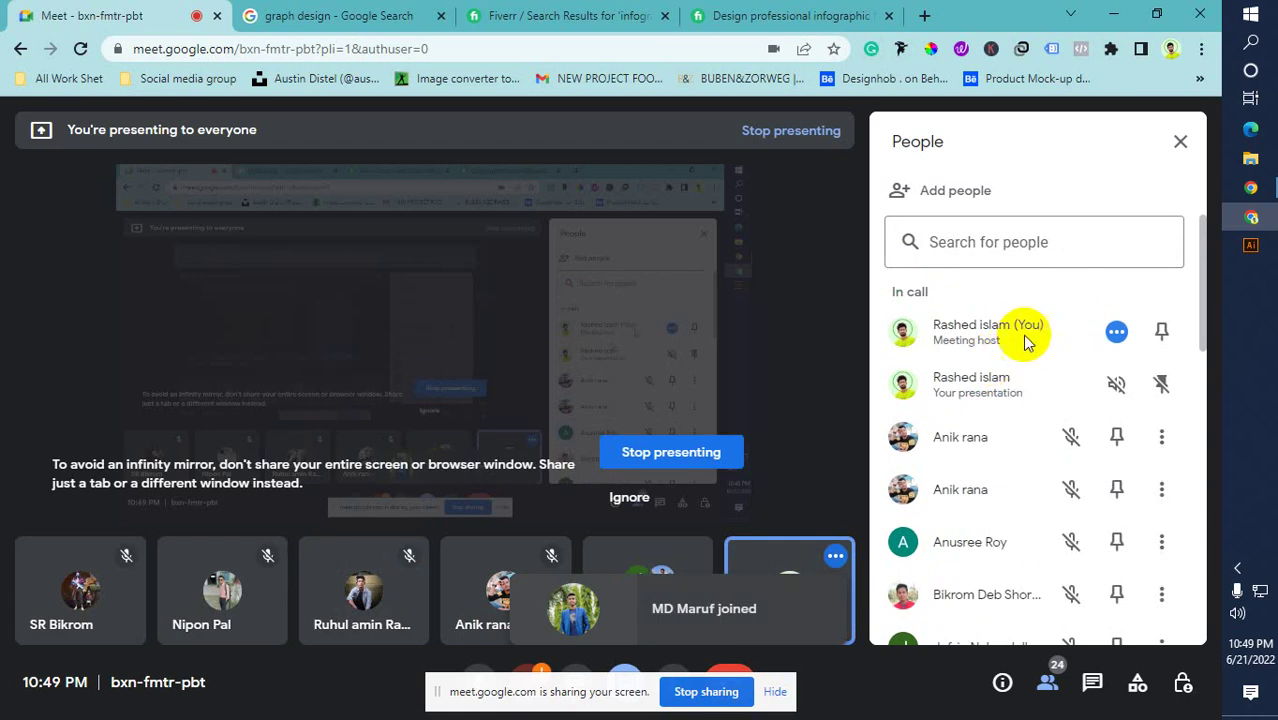
Switch to the Facebook window in Chrome, close all open chat windows, and return to Illustrator
mouse_move(1253, 186)
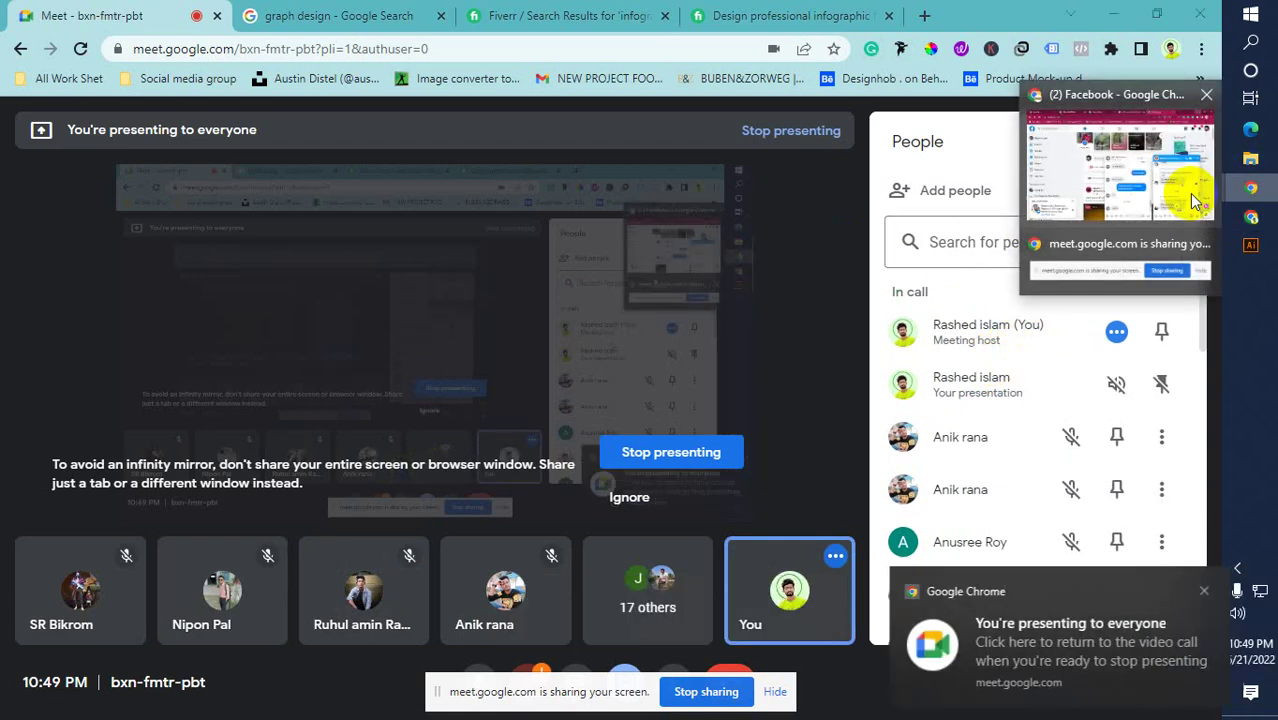
click(1113, 194)
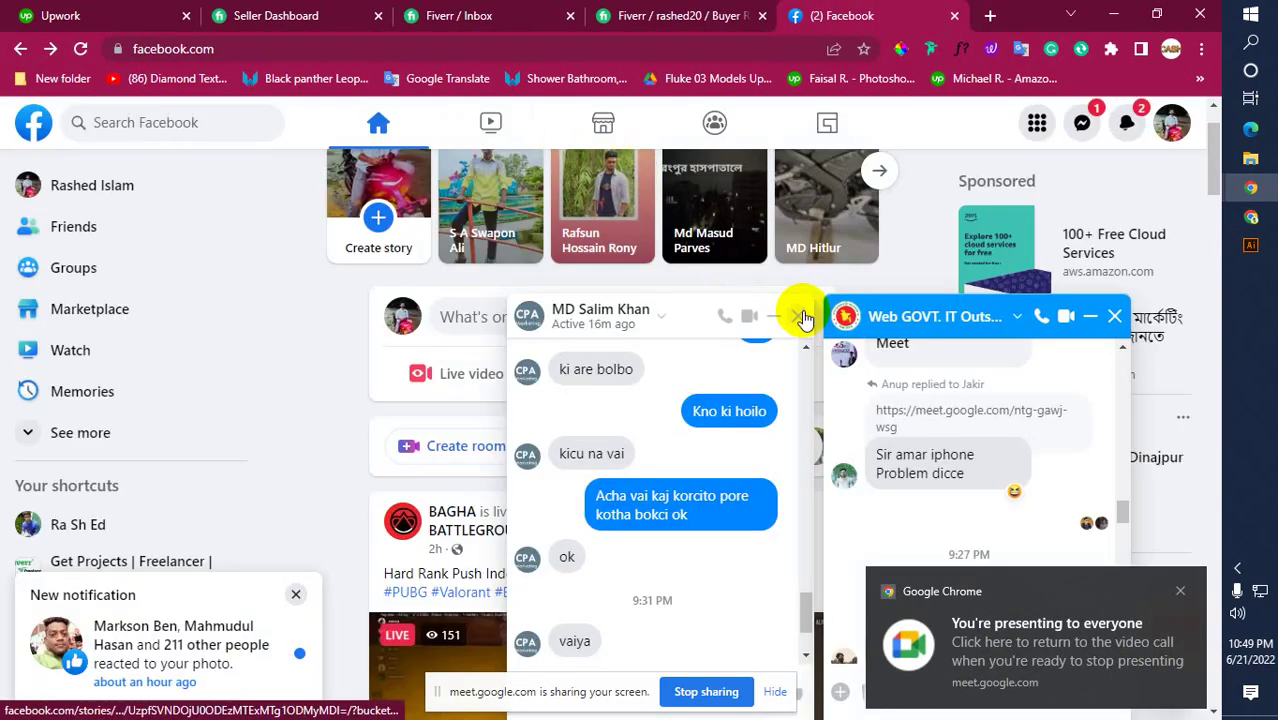
click(1114, 317)
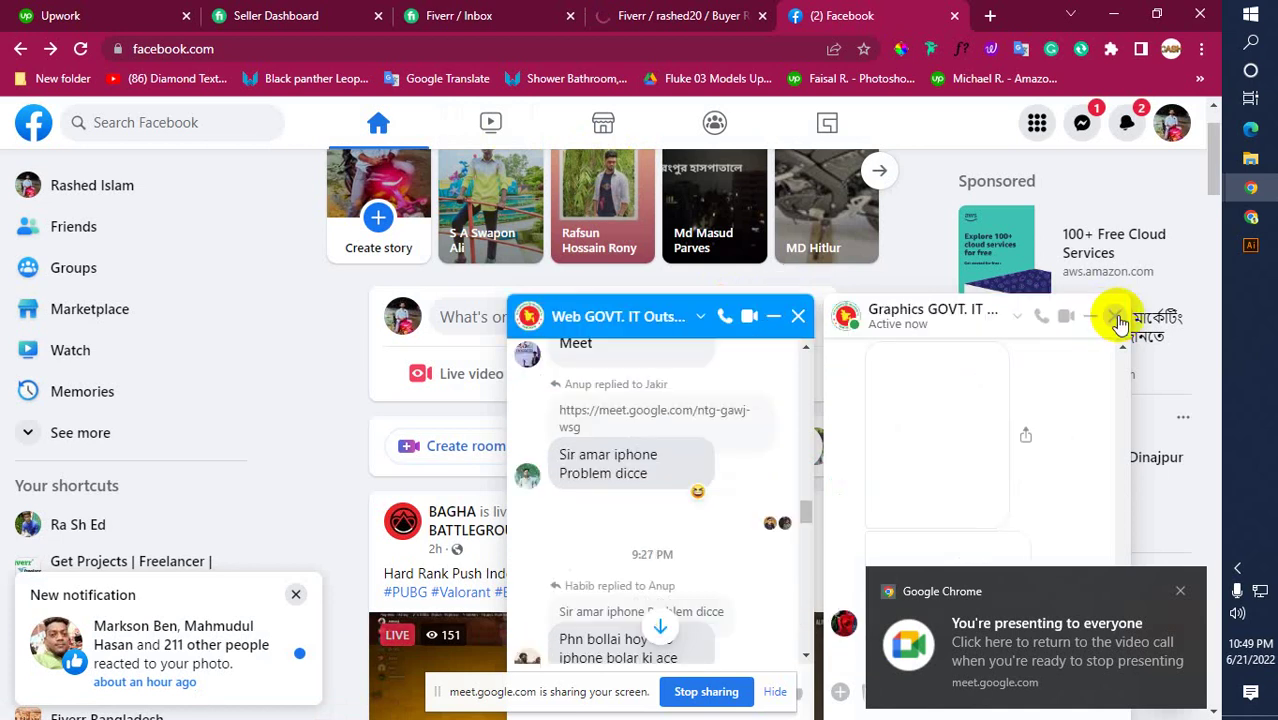
click(1116, 317)
click(1116, 317)
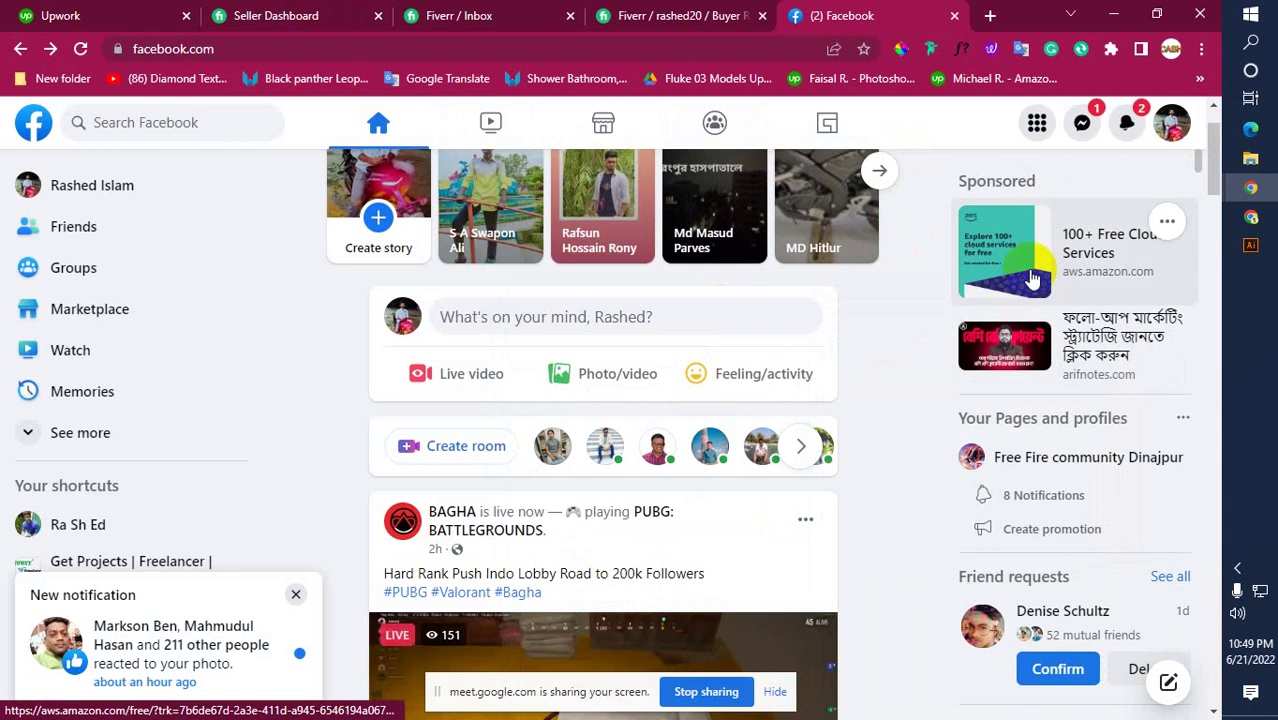
click(1249, 246)
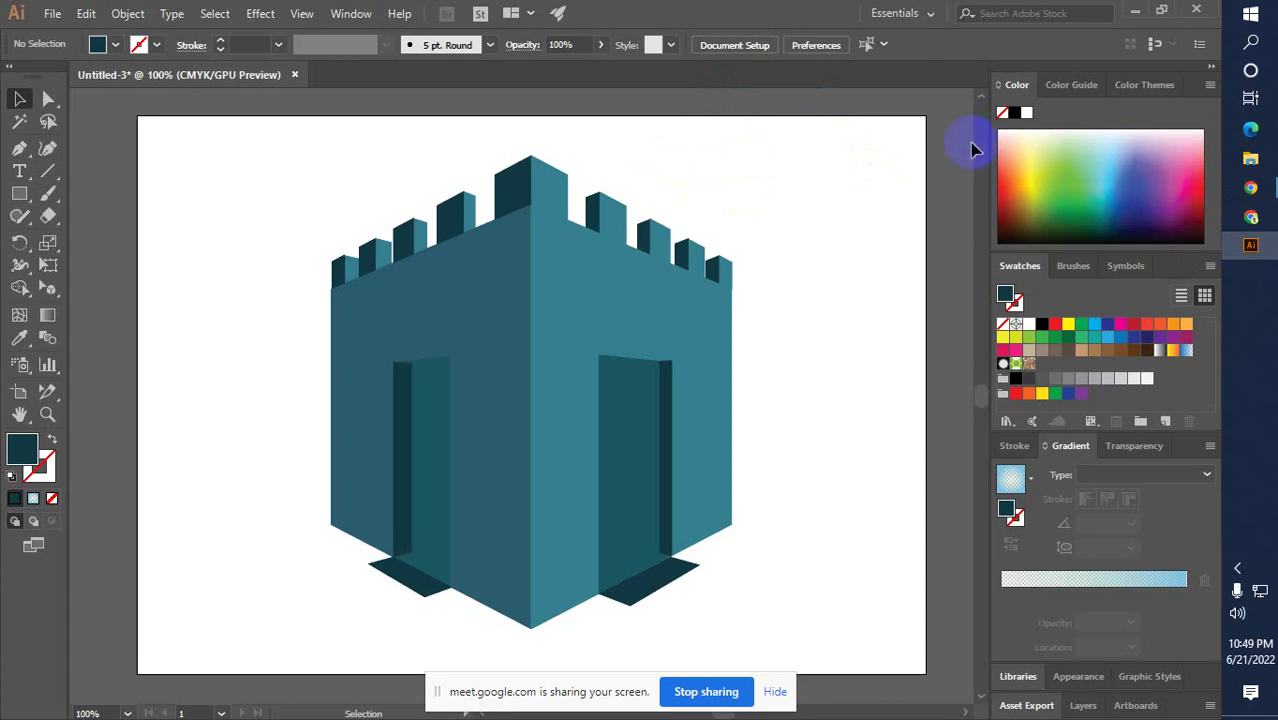
Switch to the Google Meet call, admit the person waiting to join, and return to Illustrator
click(1249, 216)
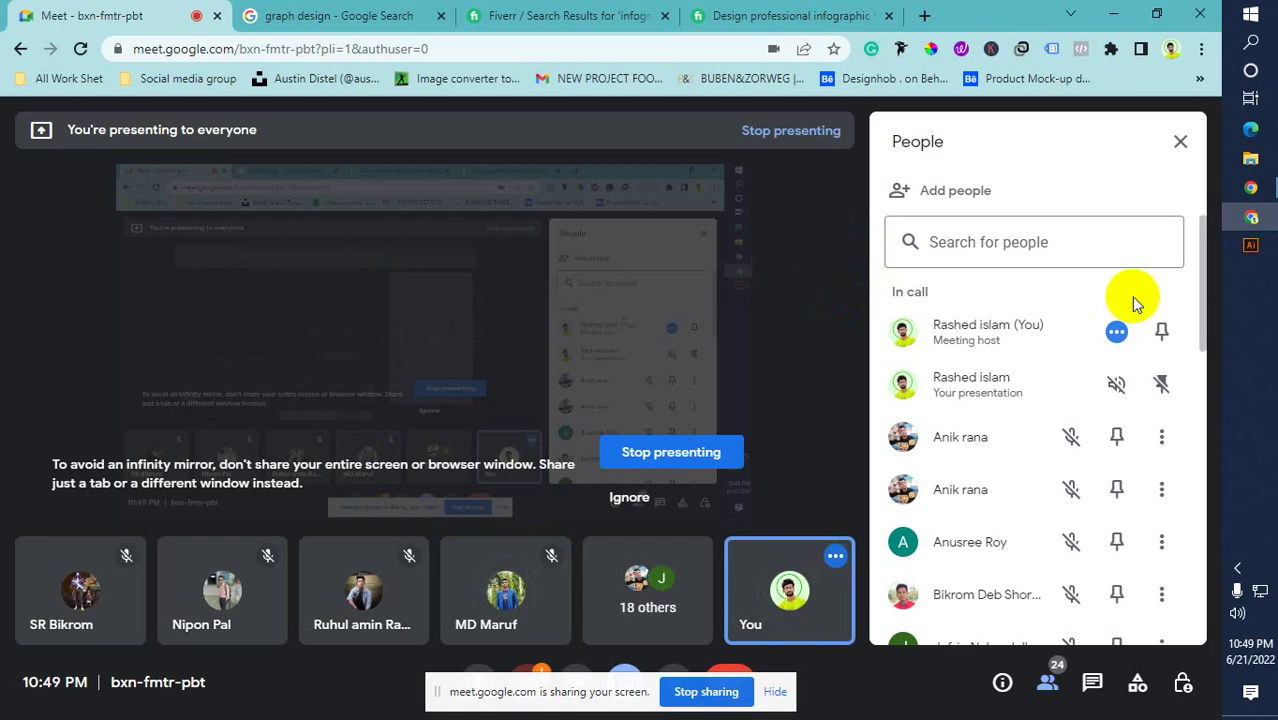
click(1250, 247)
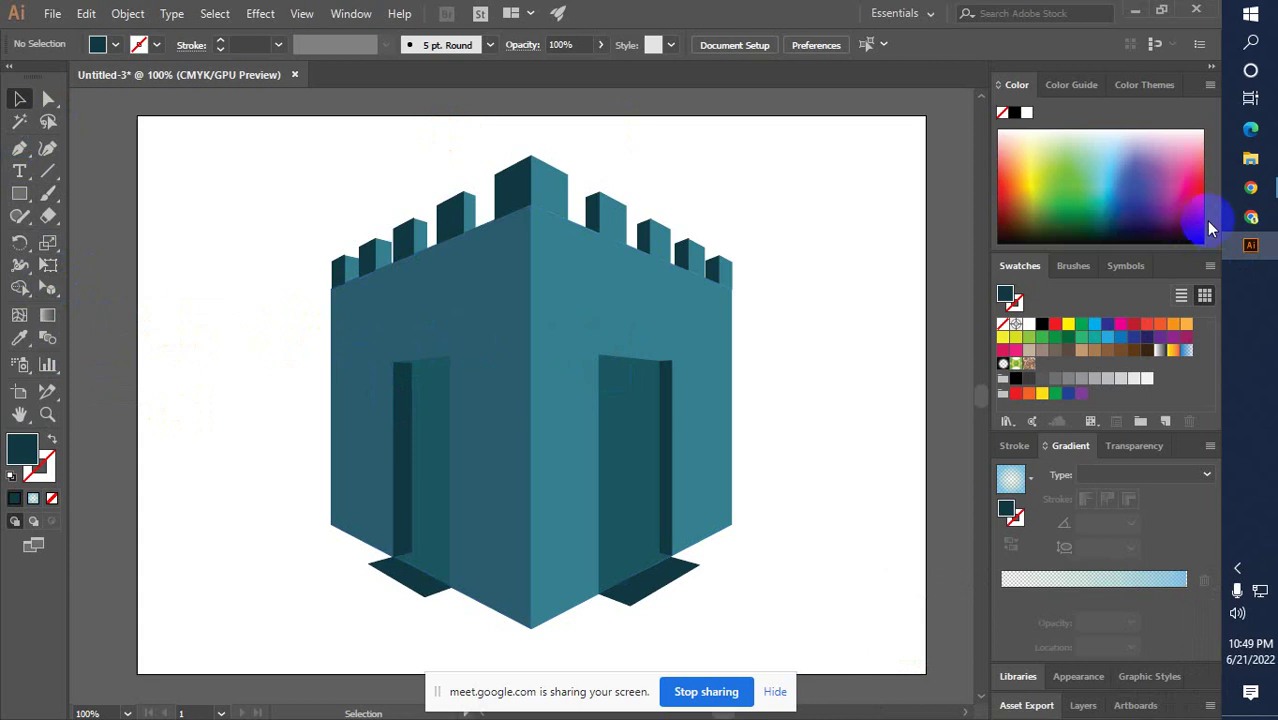
click(1249, 218)
click(808, 205)
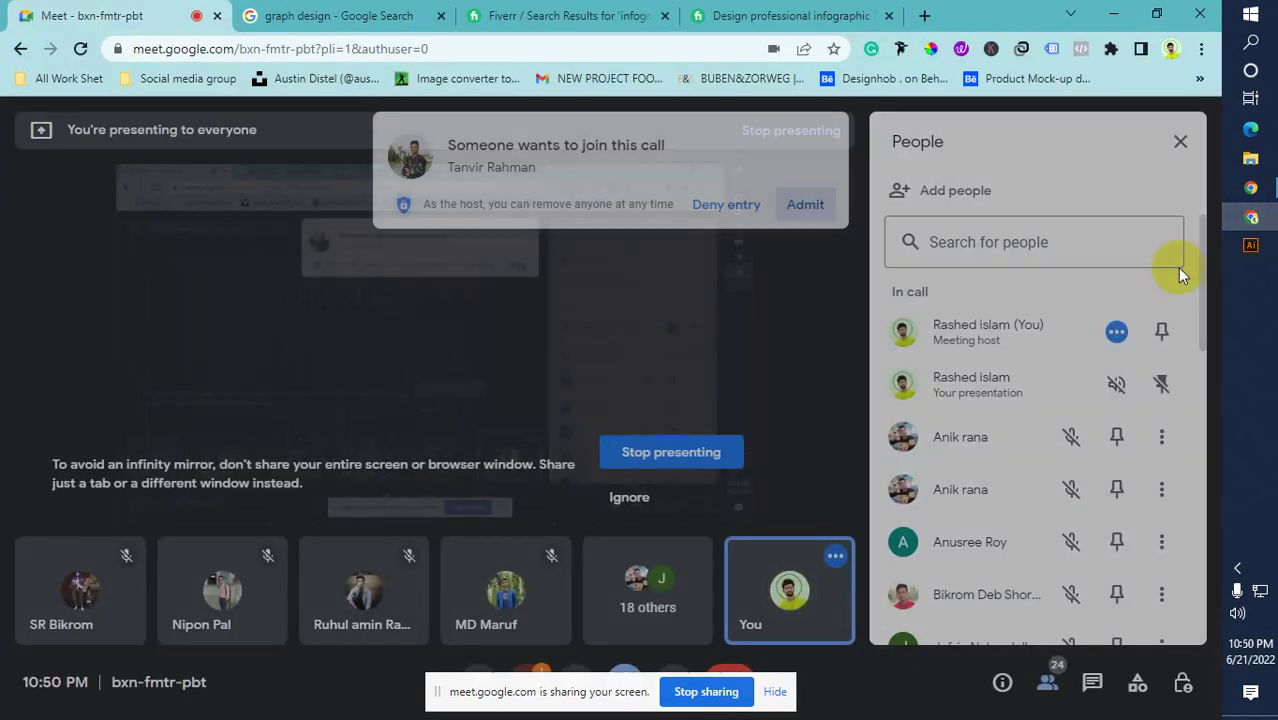
click(1250, 246)
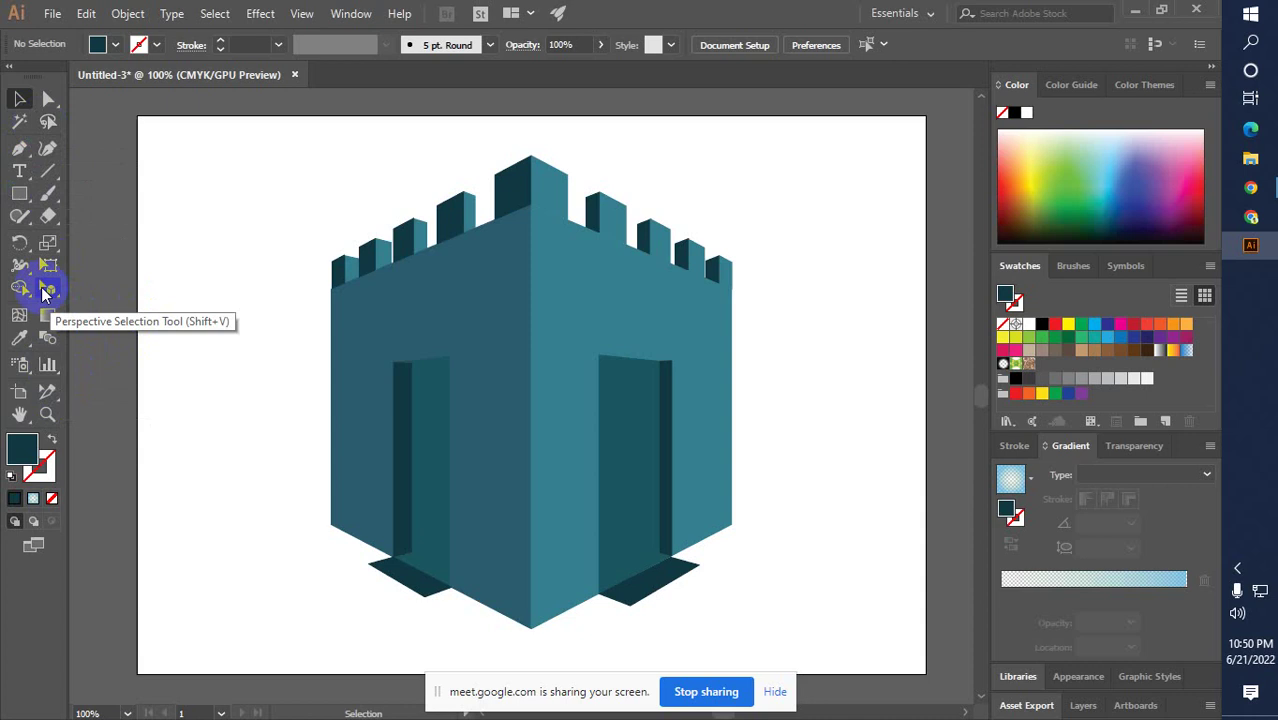
Switch back to the Google Meet call and review everyone in the participant list
click(1250, 217)
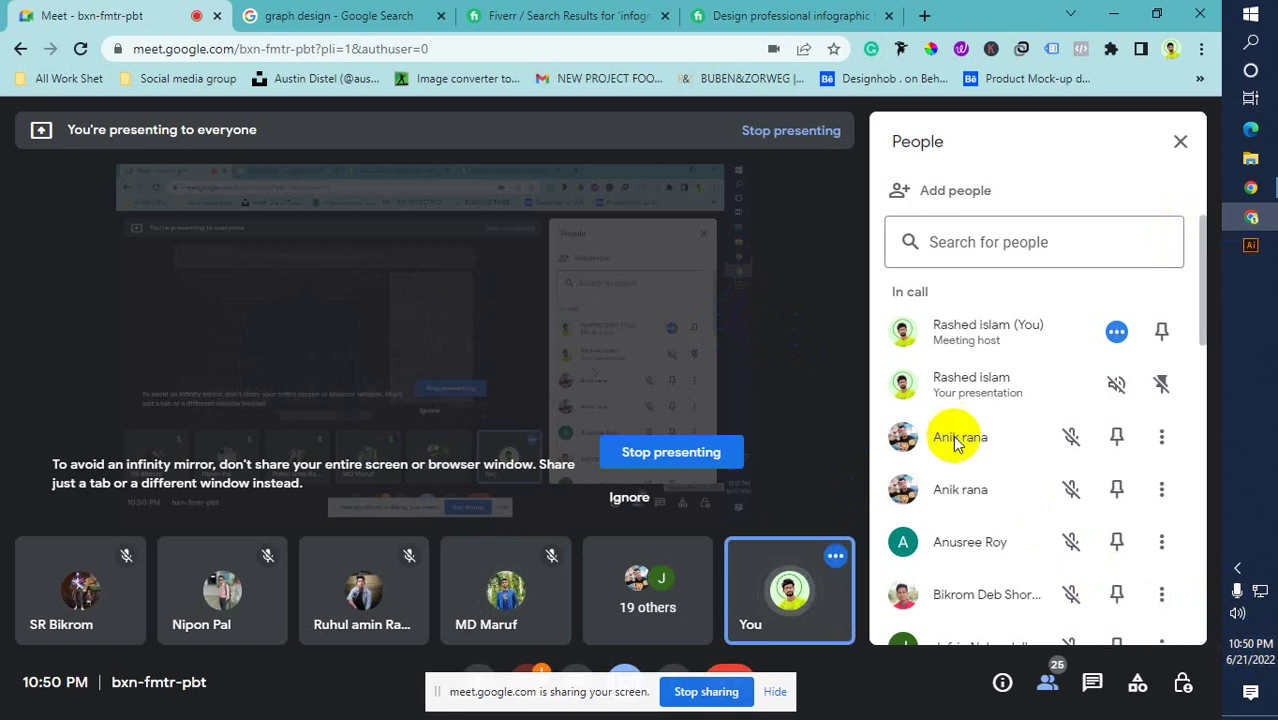
scroll(955, 443, down, 8)
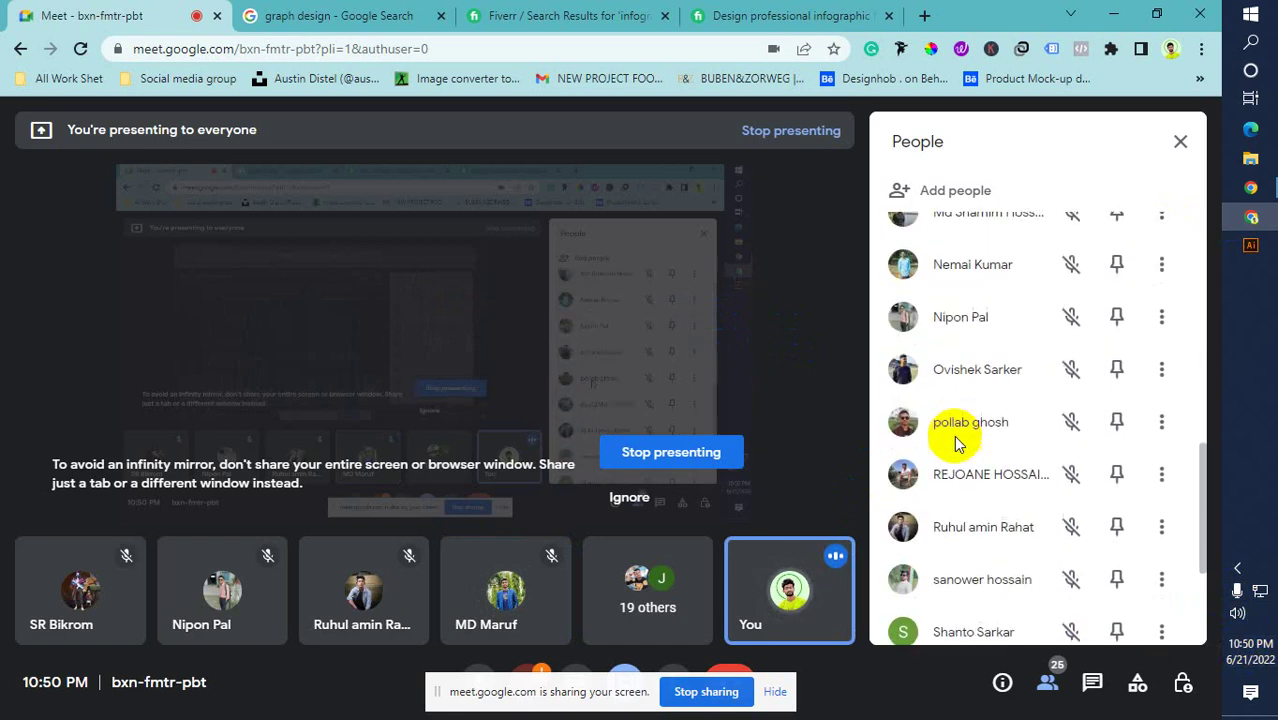
scroll(955, 443, down, 2)
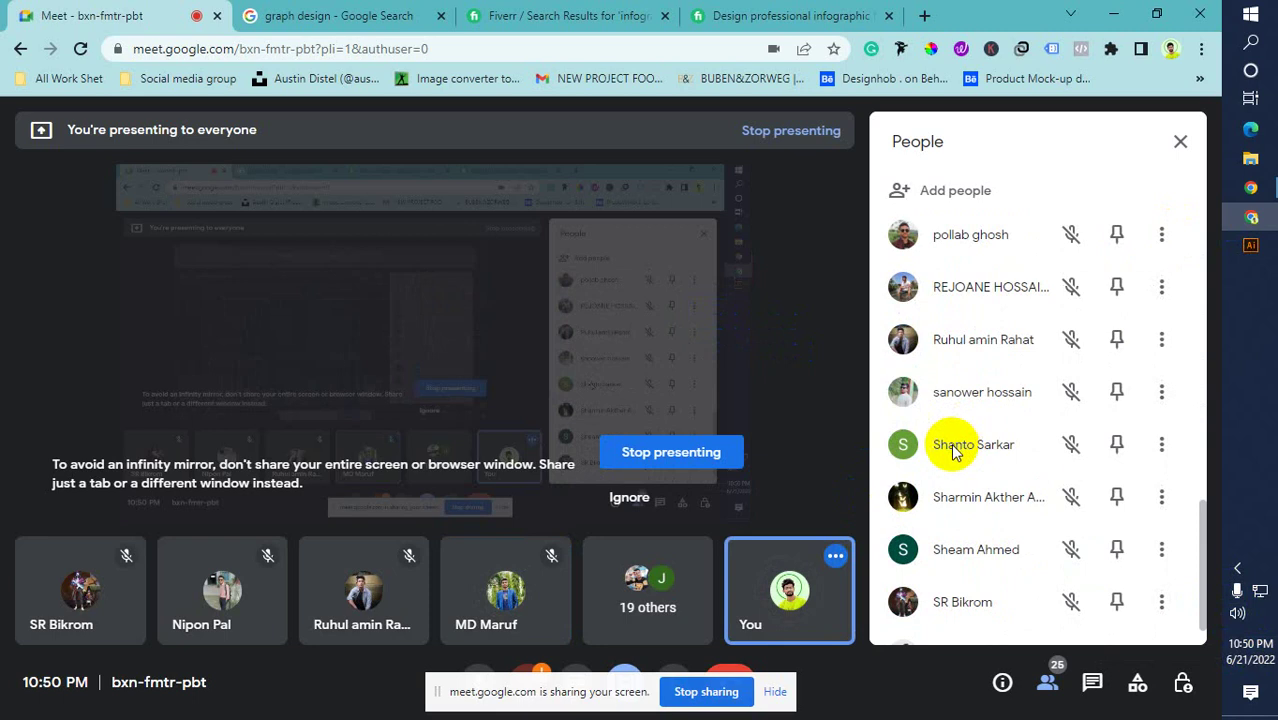
scroll(952, 446, down, 1)
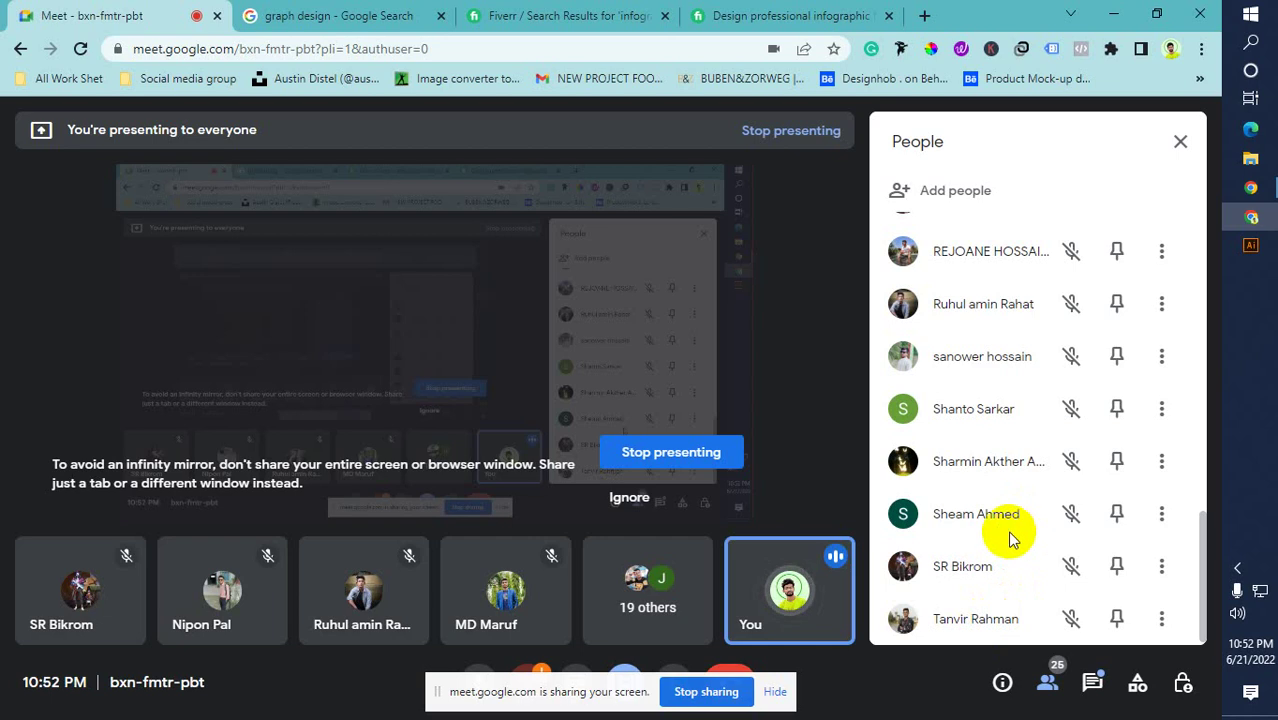
scroll(1000, 528, up, 5)
scroll(995, 528, up, 4)
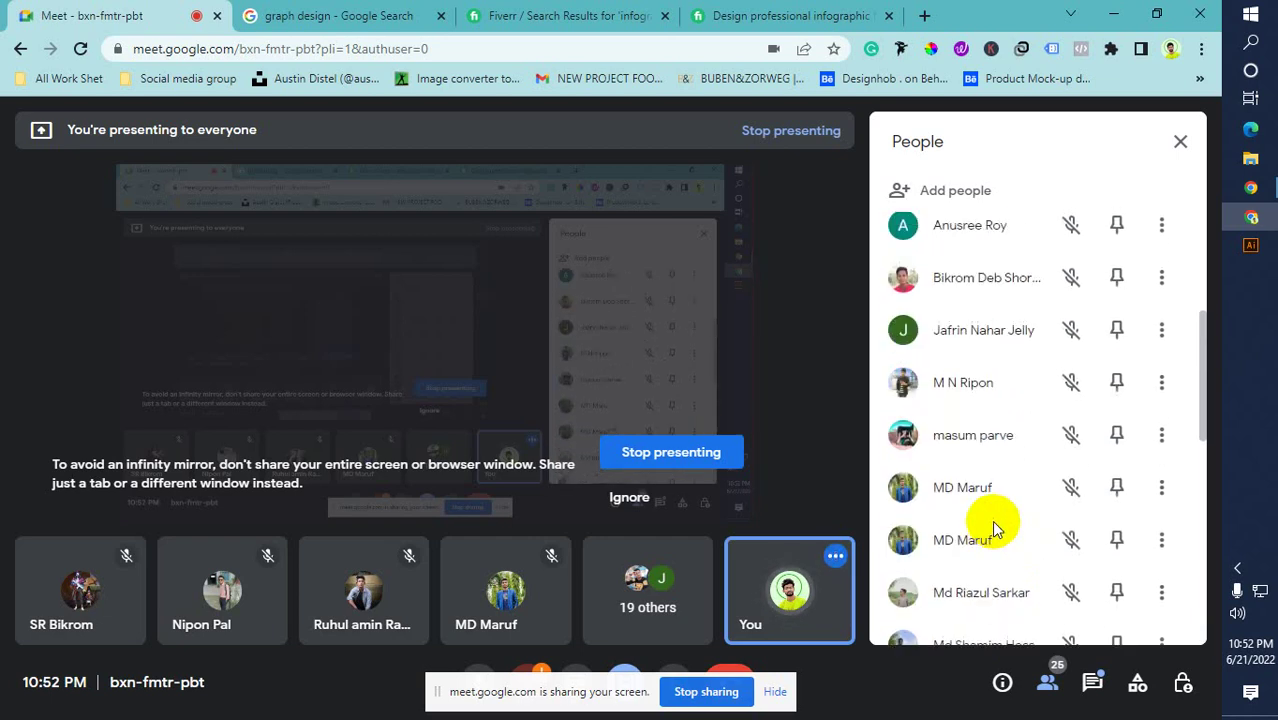
scroll(987, 530, down, 7)
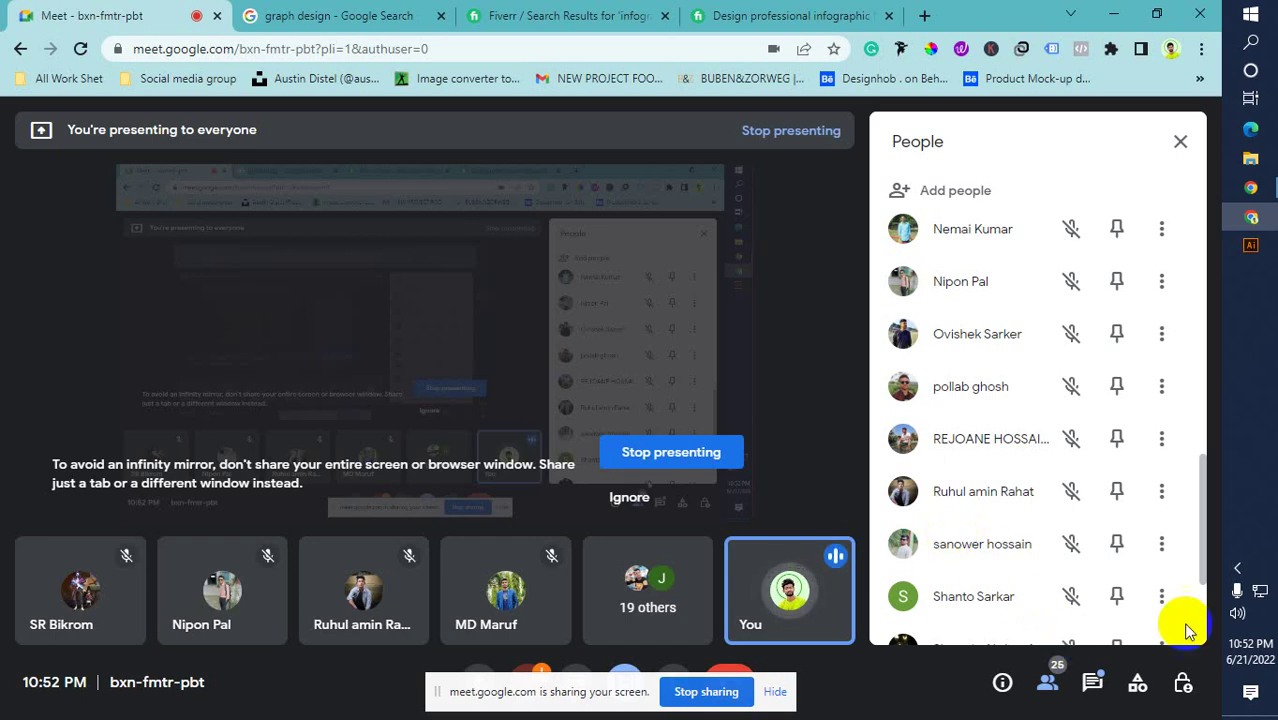
scroll(1003, 540, up, 3)
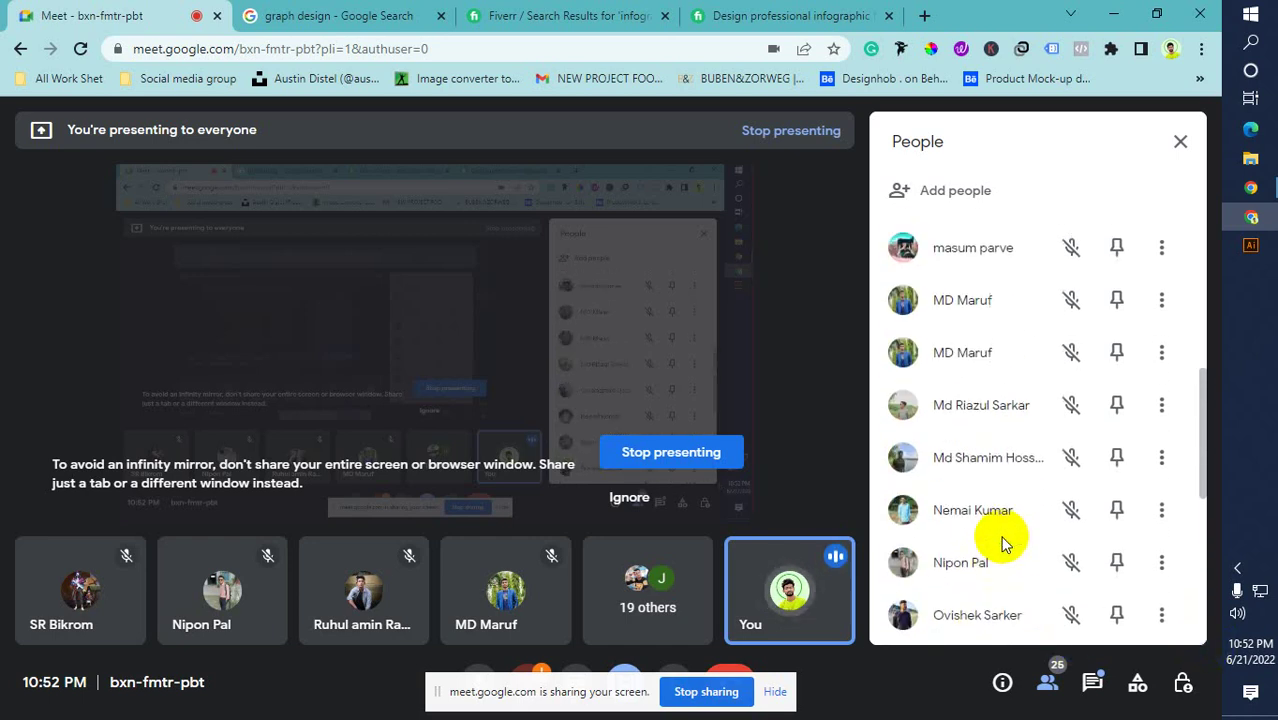
scroll(1000, 540, up, 6)
scroll(995, 540, down, 1)
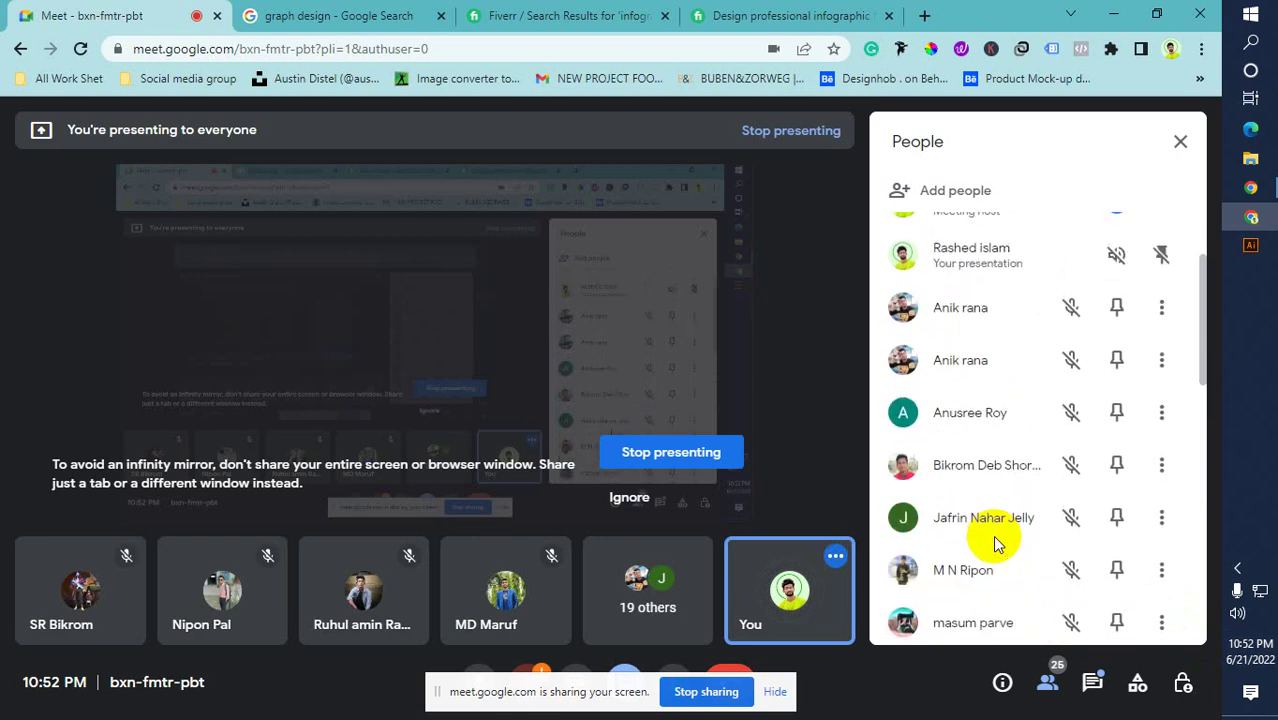
scroll(993, 543, down, 1)
scroll(995, 546, down, 2)
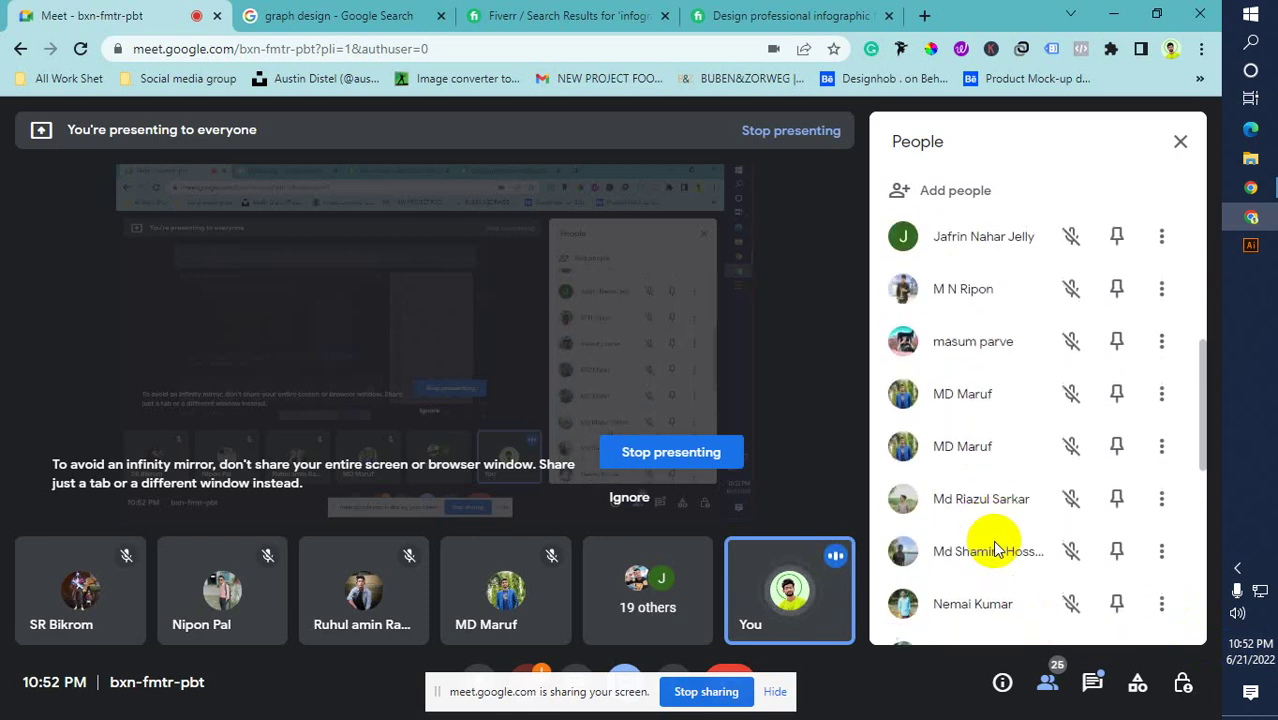
scroll(995, 548, down, 6)
scroll(995, 551, up, 3)
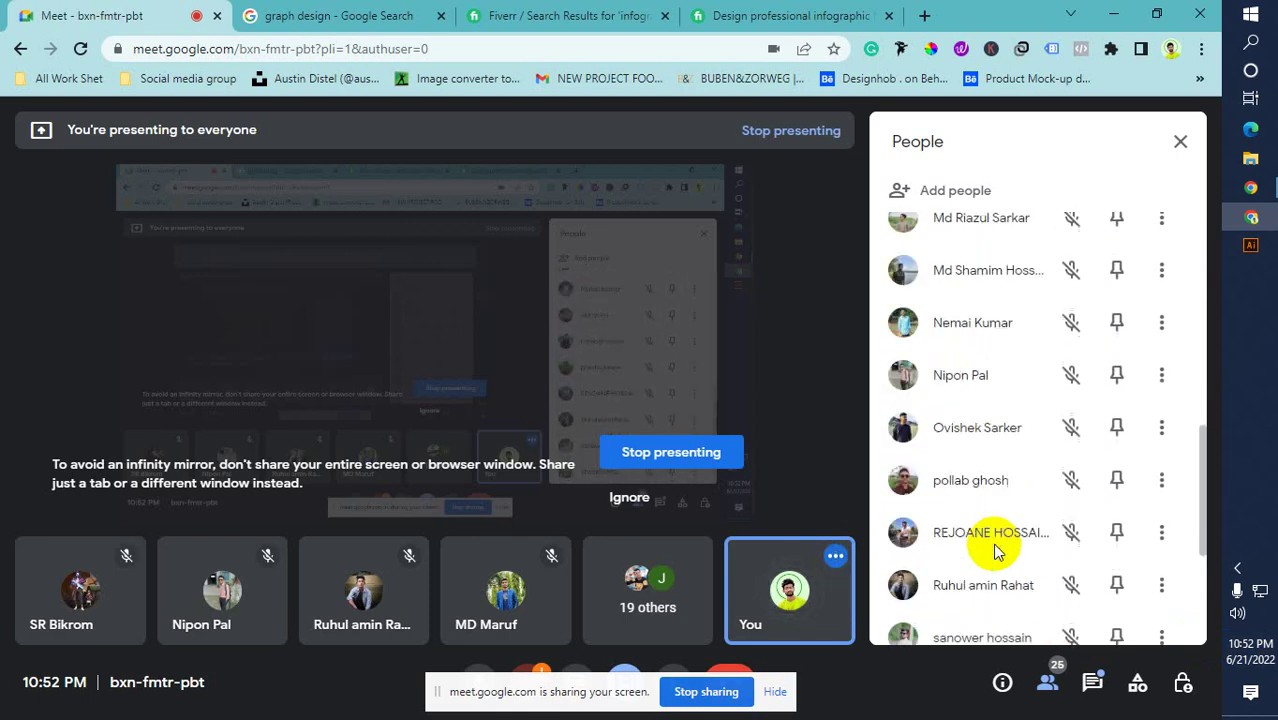
scroll(995, 550, up, 7)
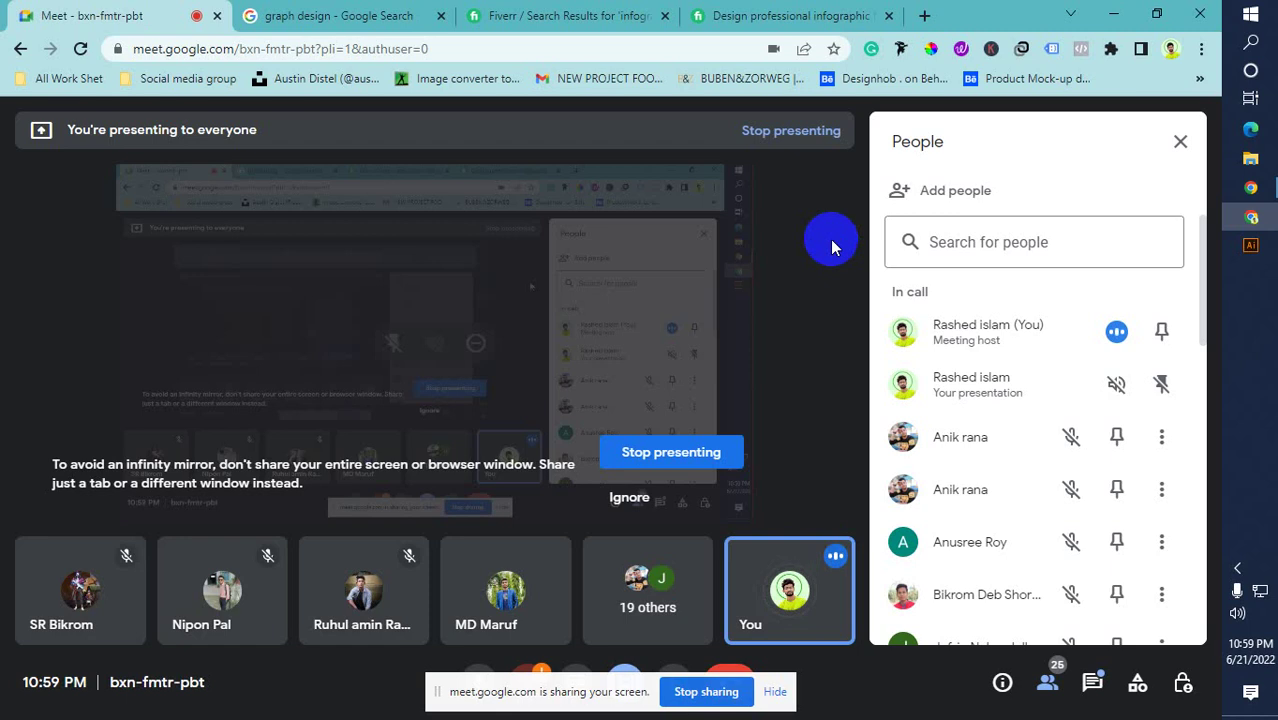
Restore the maximized Meet browser window to a smaller size, reposition it over Illustrator, and show the Fiverr professional infographic page
click(1156, 14)
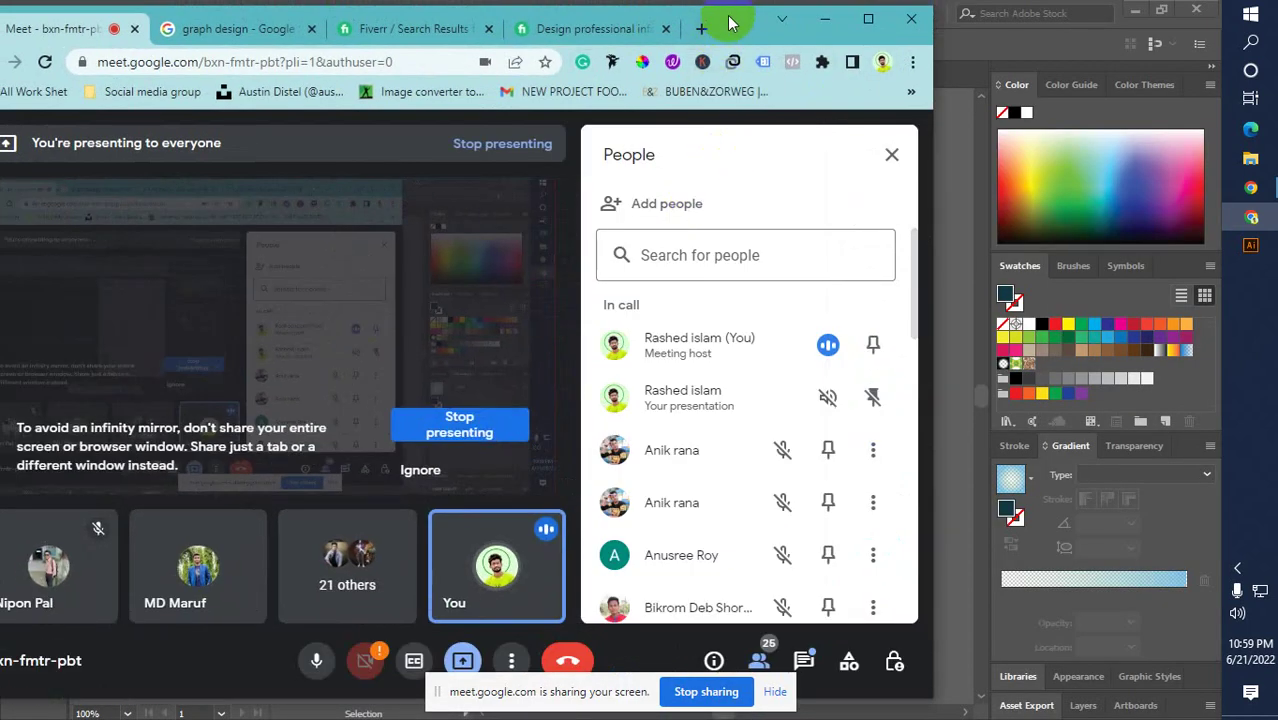
drag(727, 23, 821, 27)
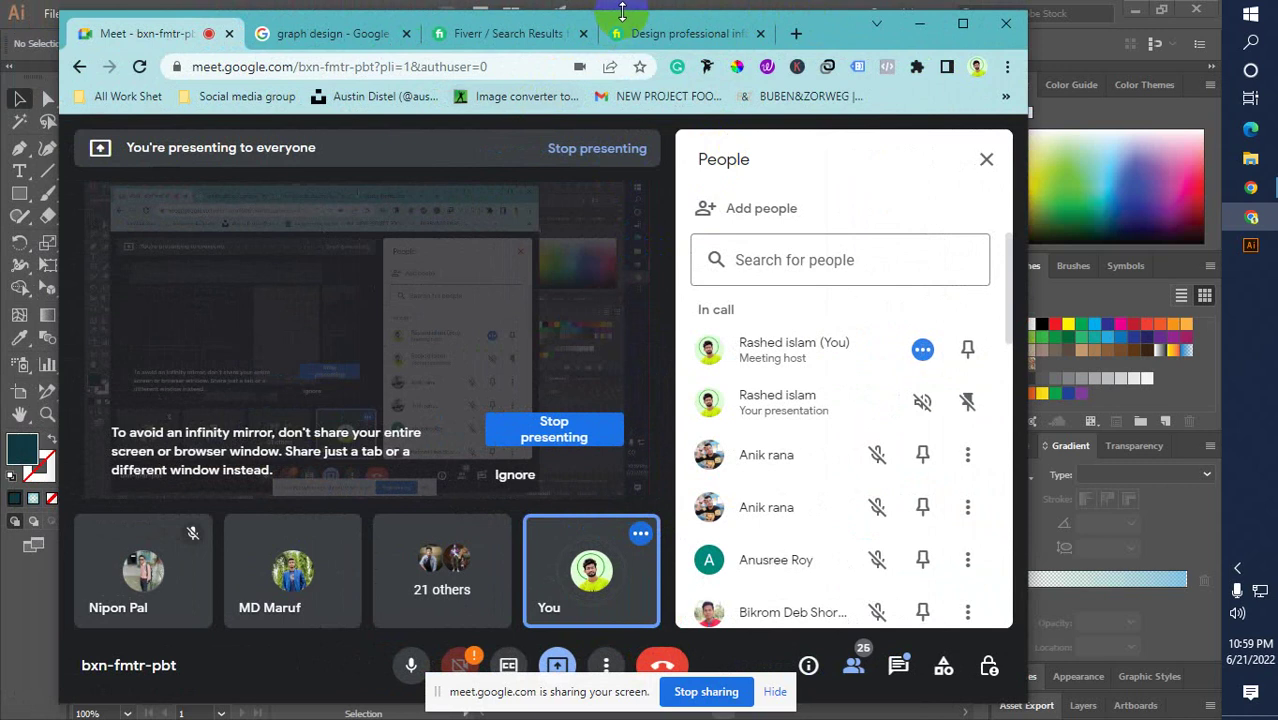
drag(625, 25, 600, 30)
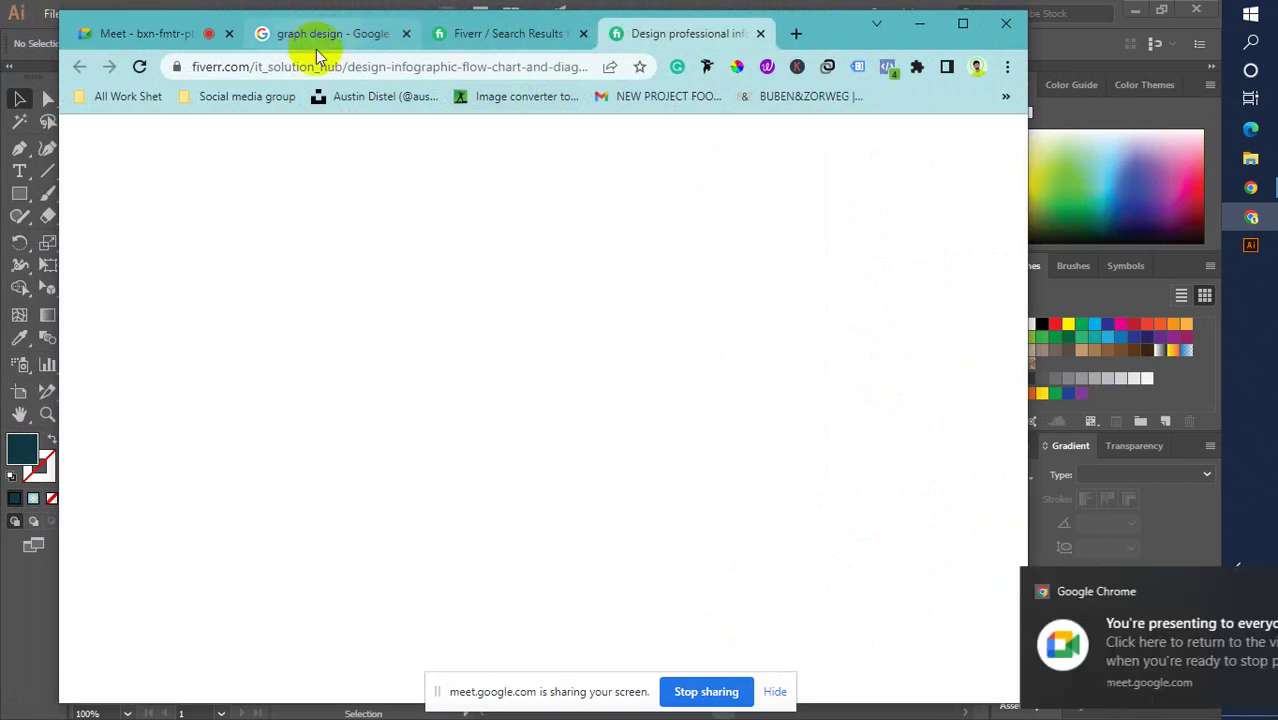
Close the Fiverr professional infographic gig page, reposition the browser window, and show the Google Meet call
click(760, 30)
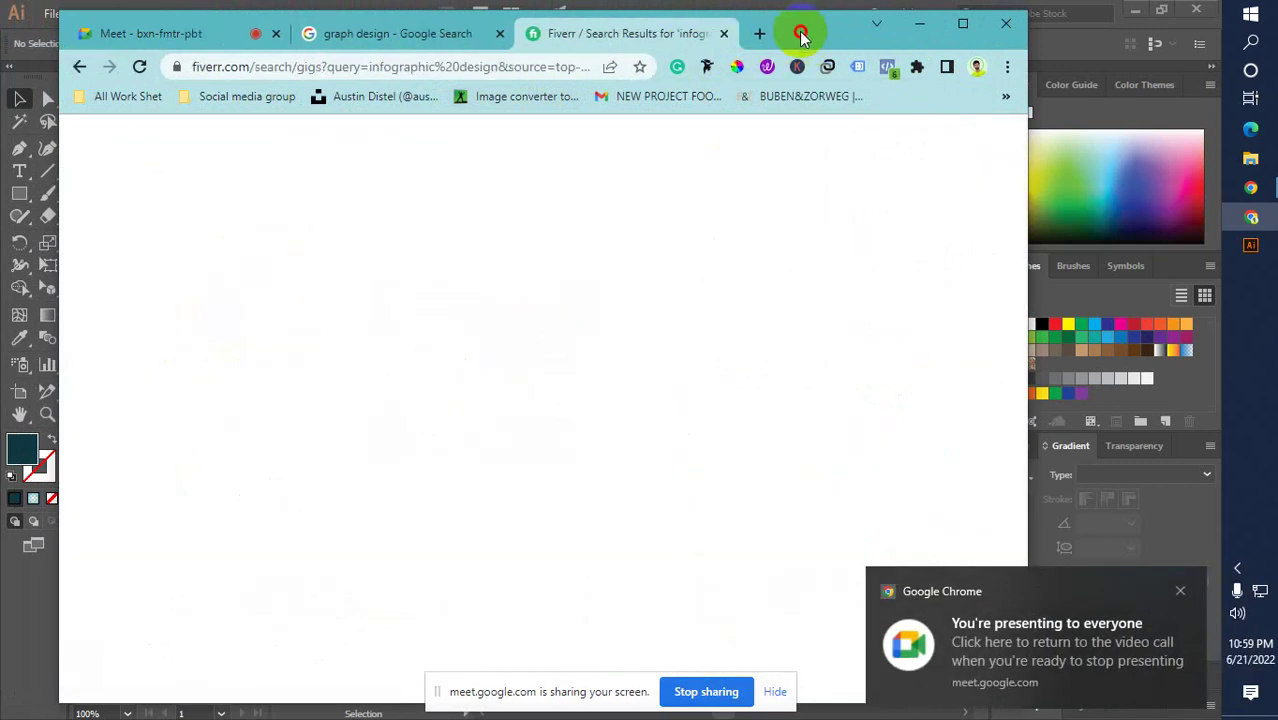
drag(800, 34, 760, 22)
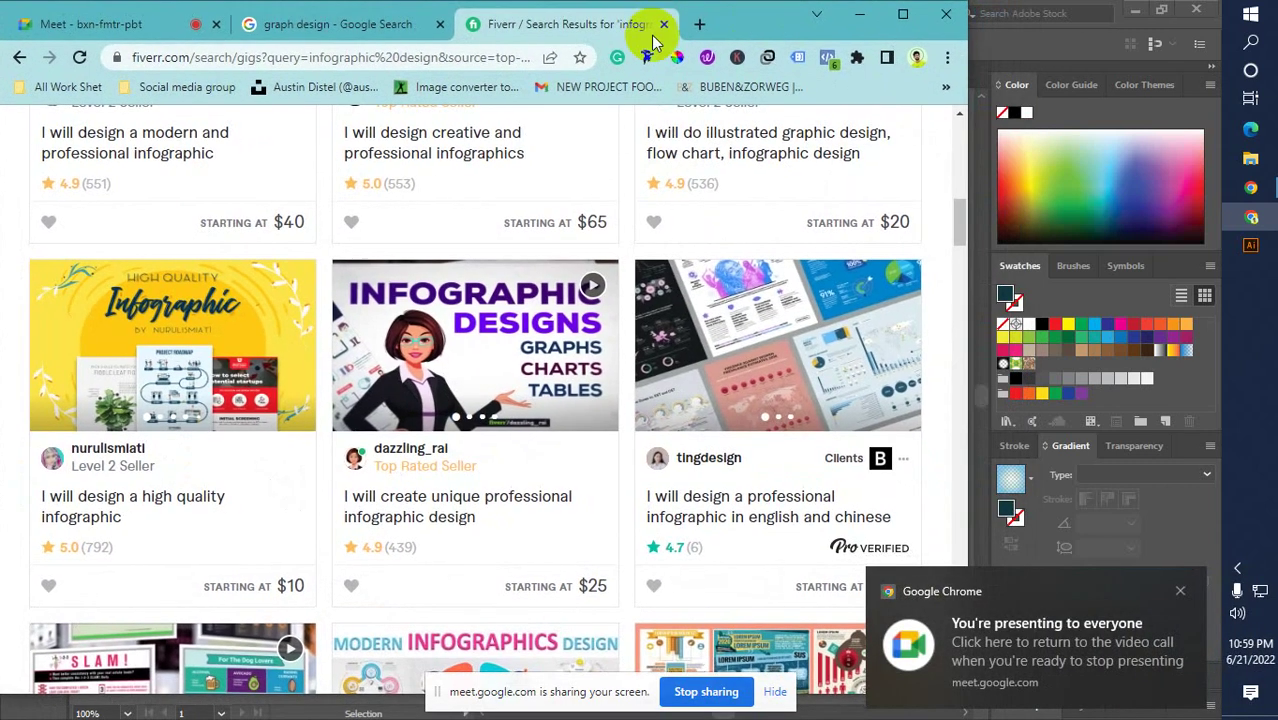
click(114, 23)
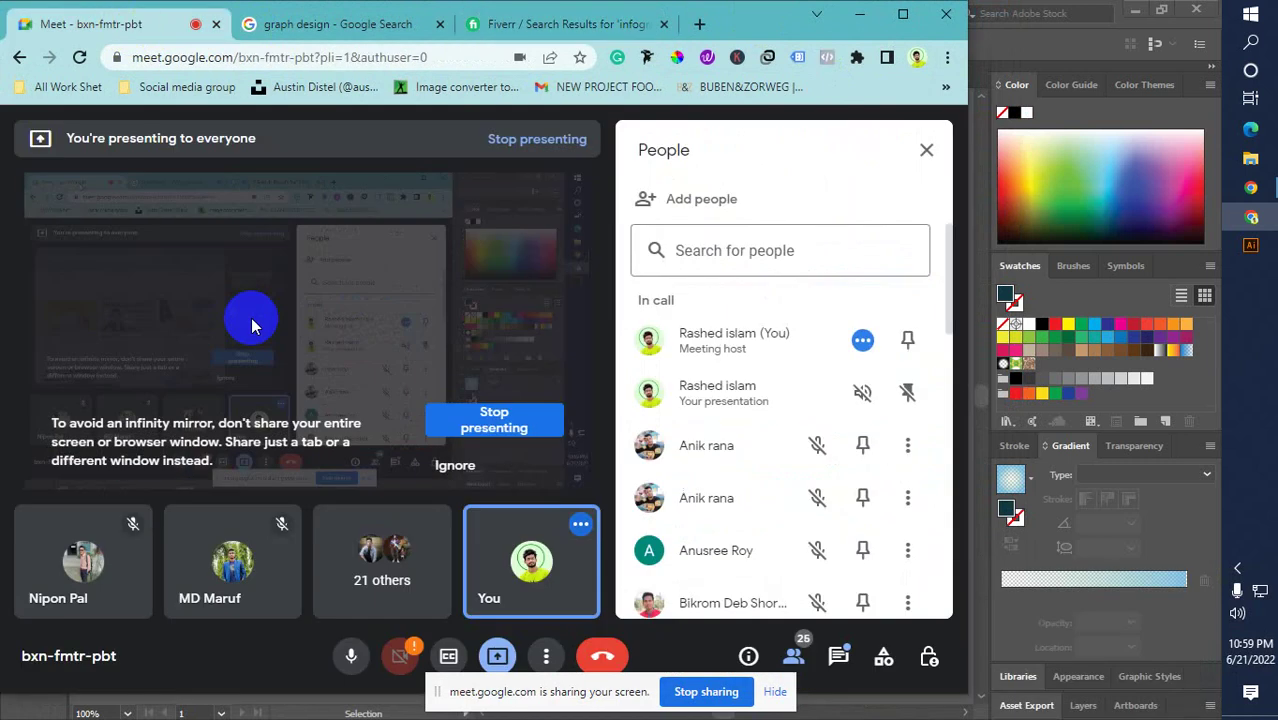
Stop presenting the screen in the Meet call and watch the participant's presentation in full screen
click(497, 656)
click(581, 598)
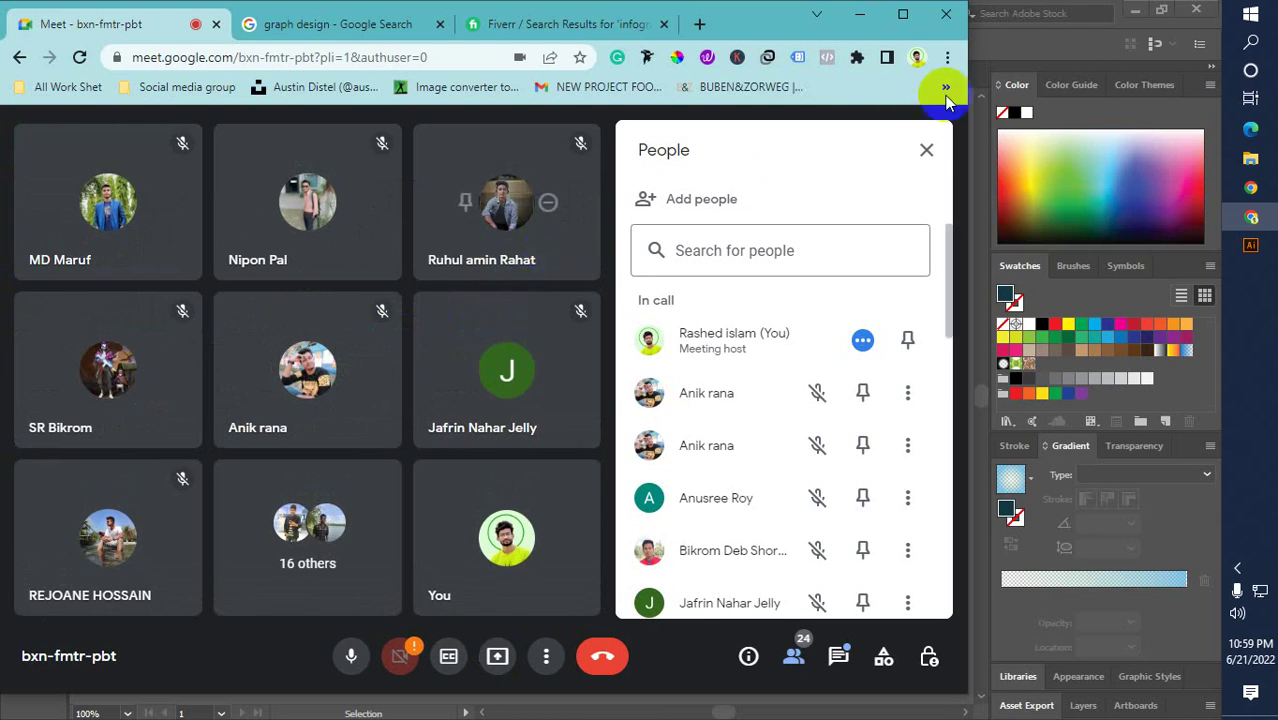
click(902, 14)
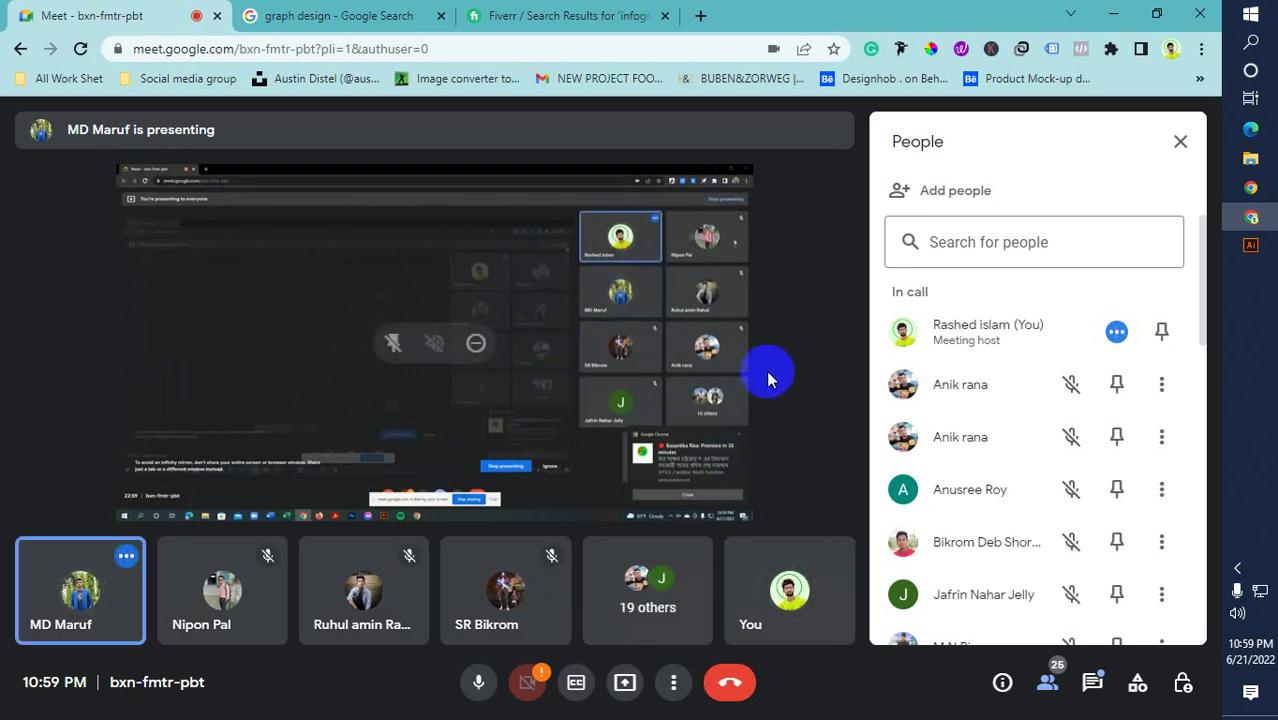
key(F11)
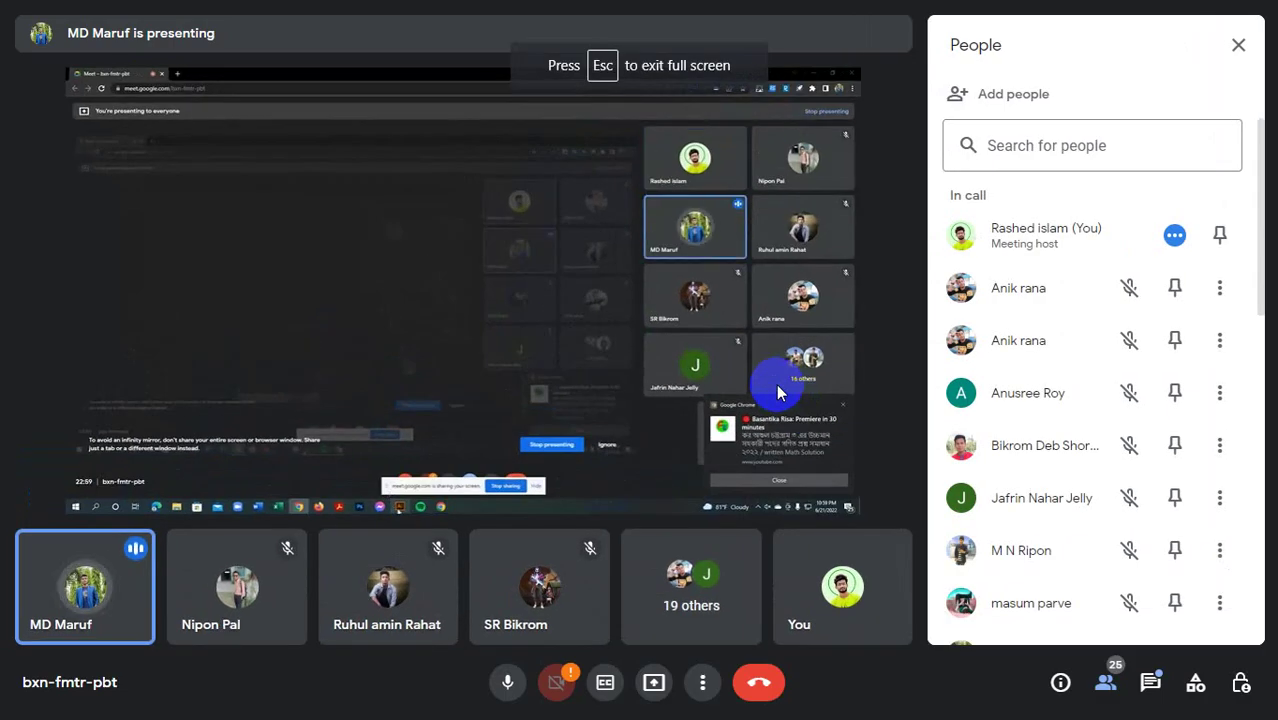
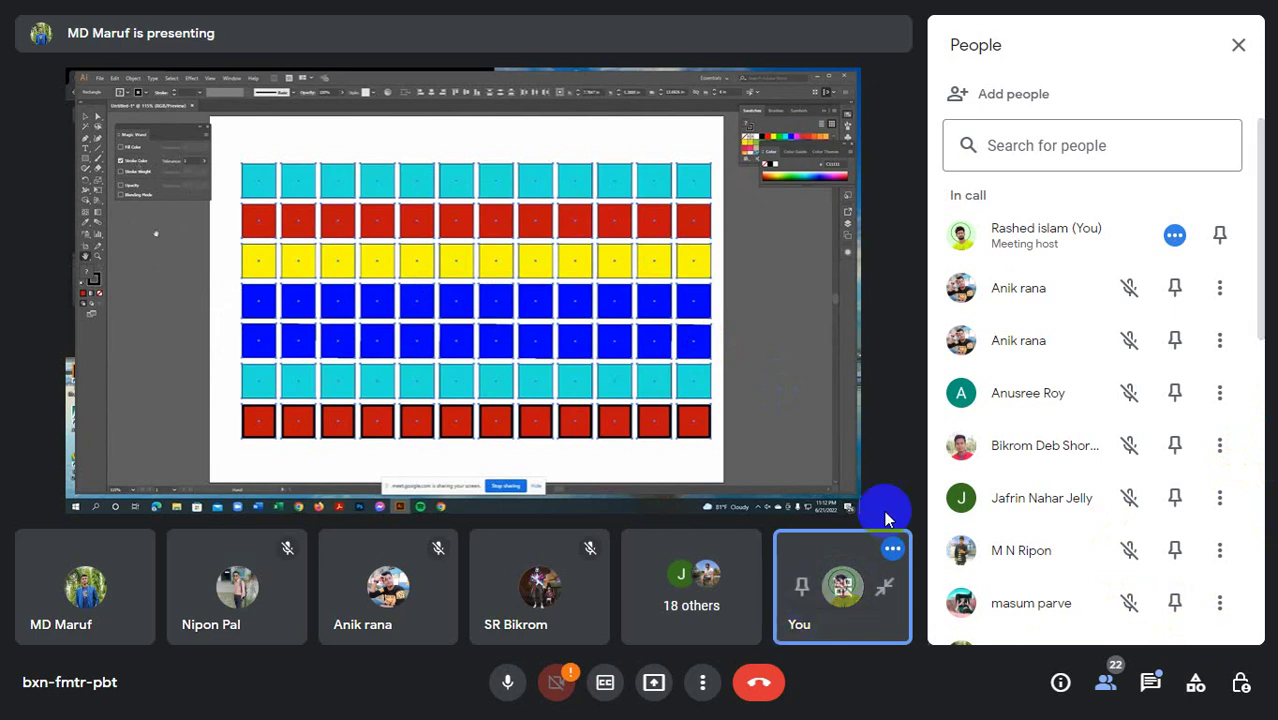
Leave the full-screen call, switch to Illustrator, and display the Magic Wand tool's options
key(Escape)
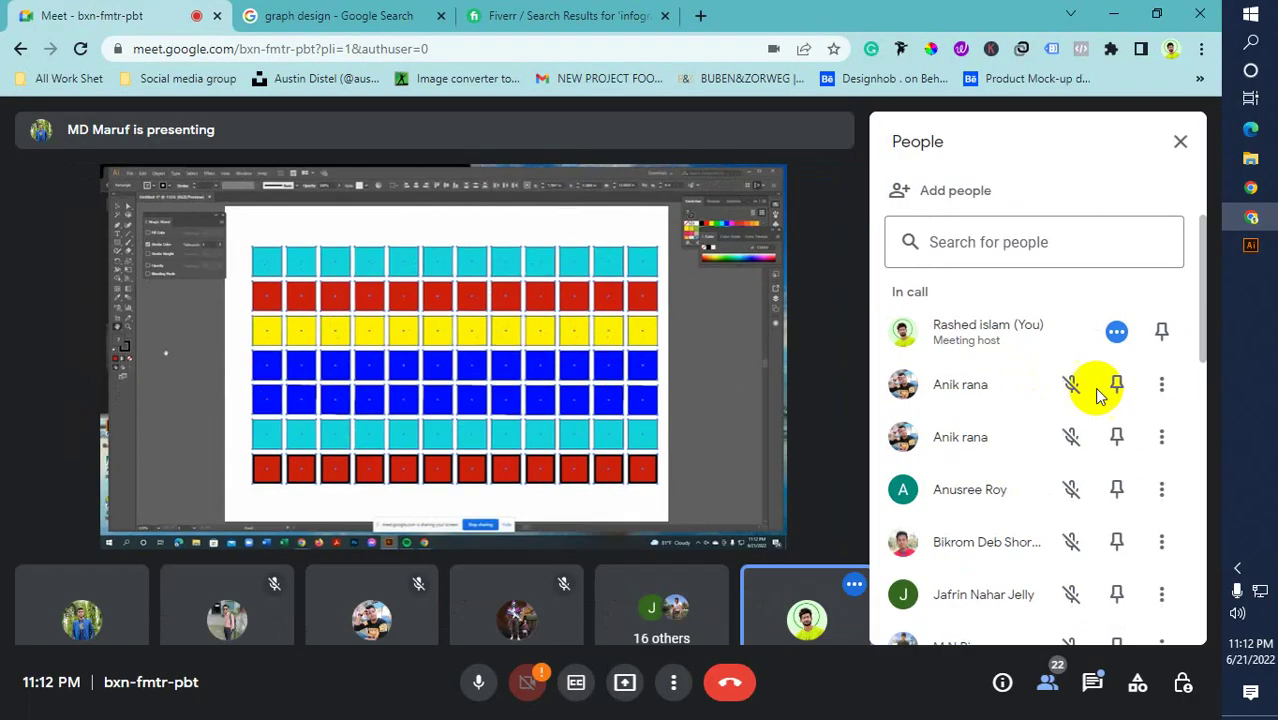
click(1250, 245)
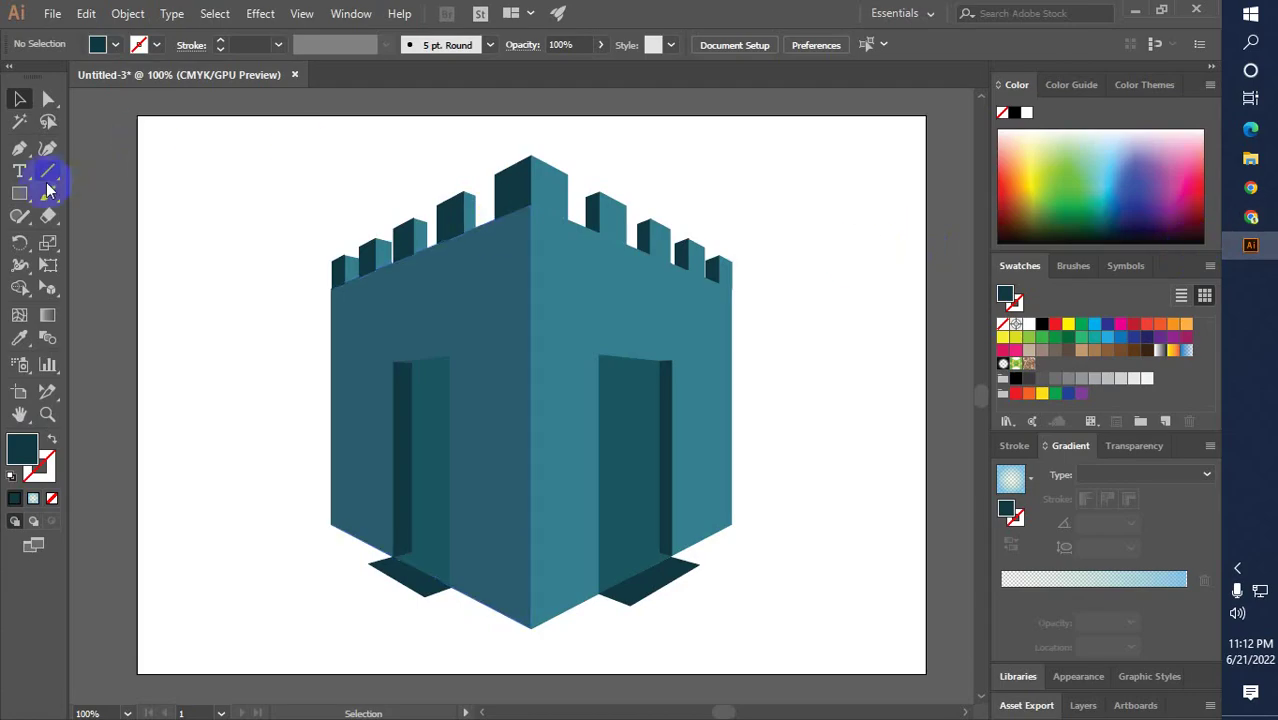
double_click(21, 123)
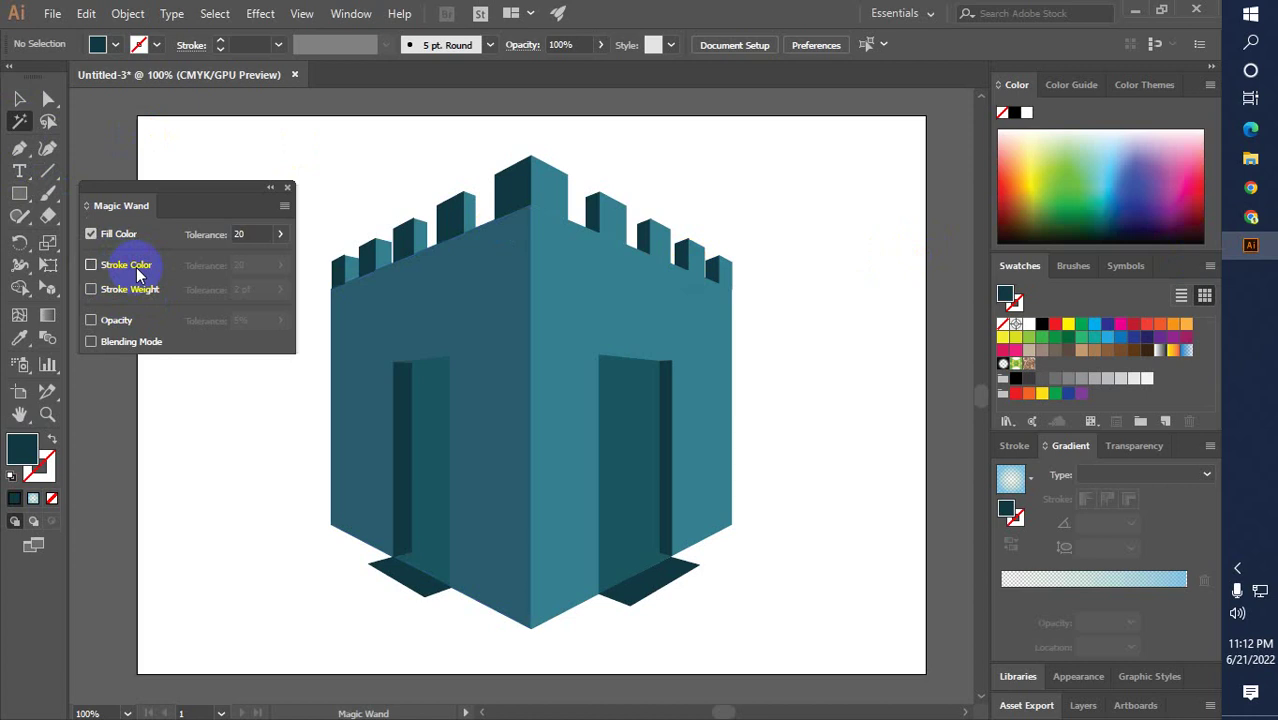
Switch back to the Google Meet call in full screen and look through the rest of the participant list
click(1250, 218)
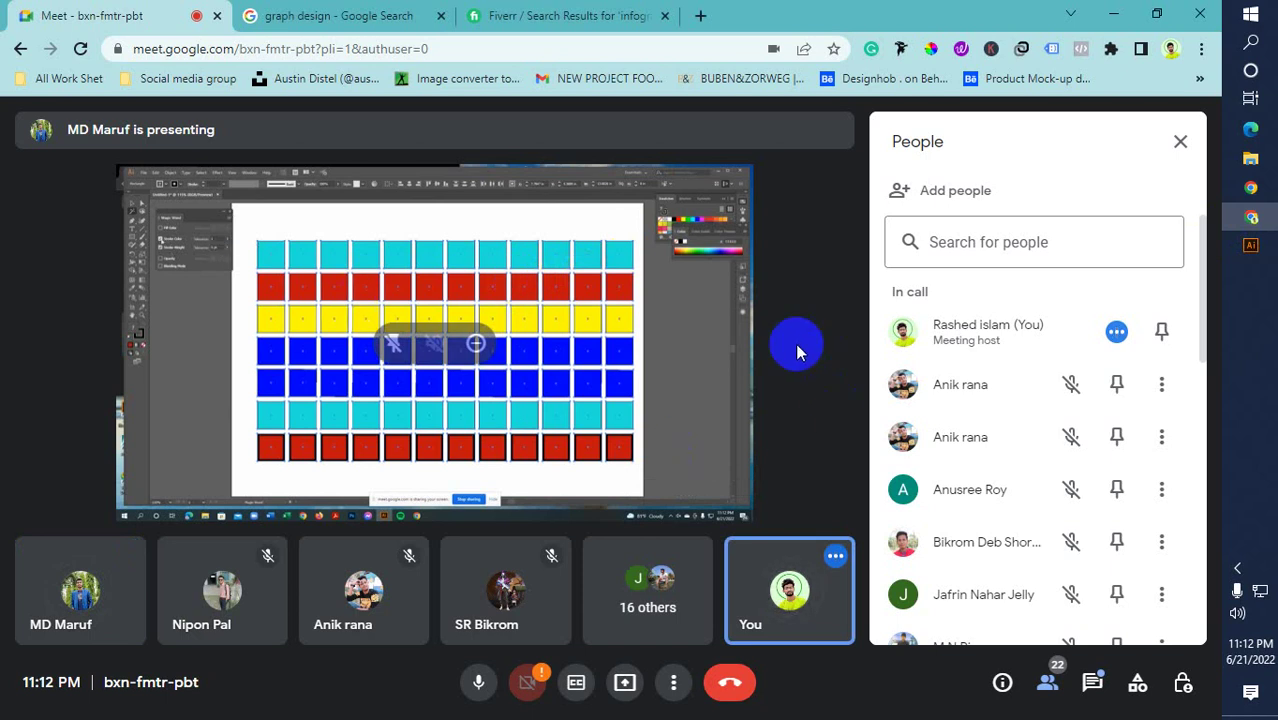
key(F11)
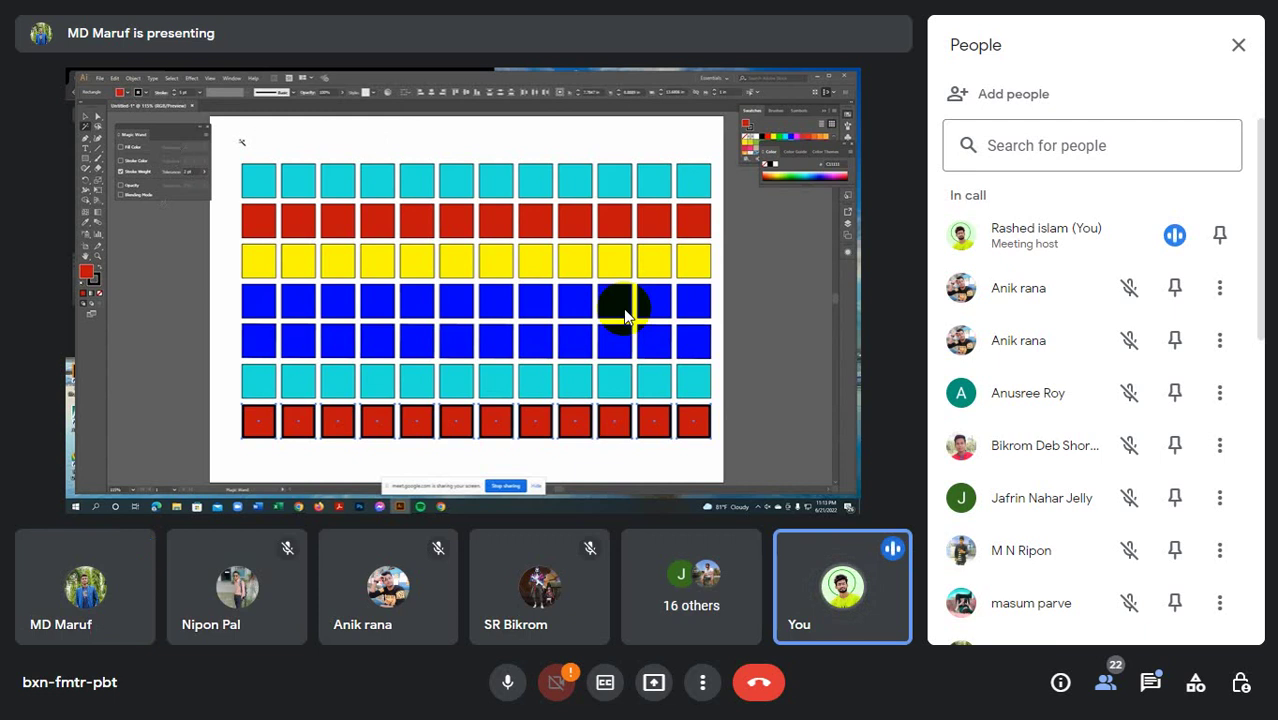
scroll(1008, 383, down, 10)
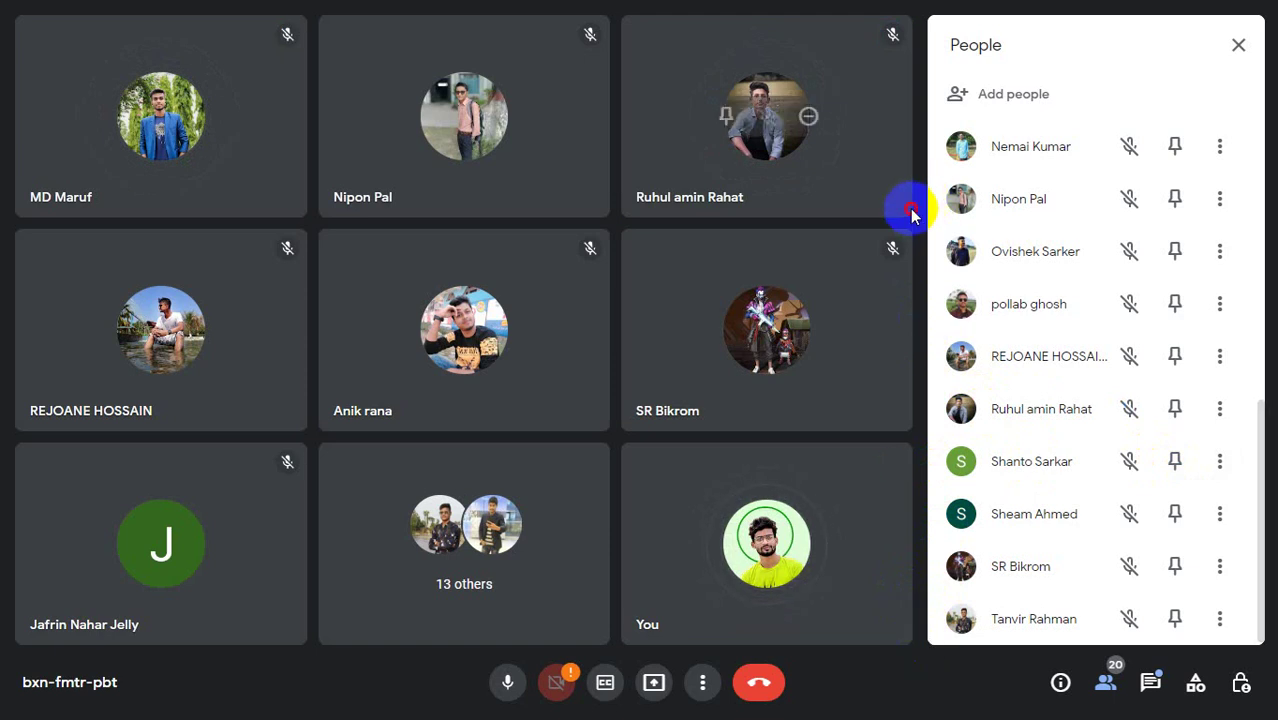
Return to Illustrator from the full-screen call, close the Magic Wand options, and select all the castle's shapes
key(F11)
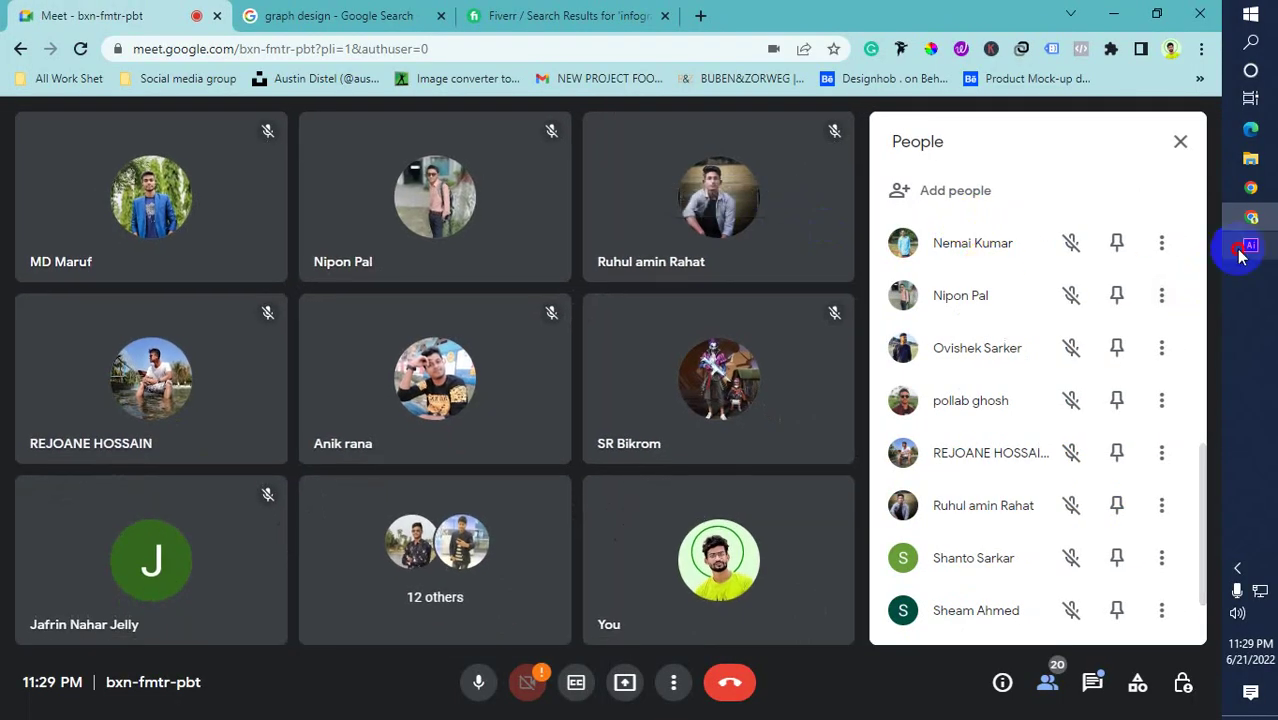
click(1240, 250)
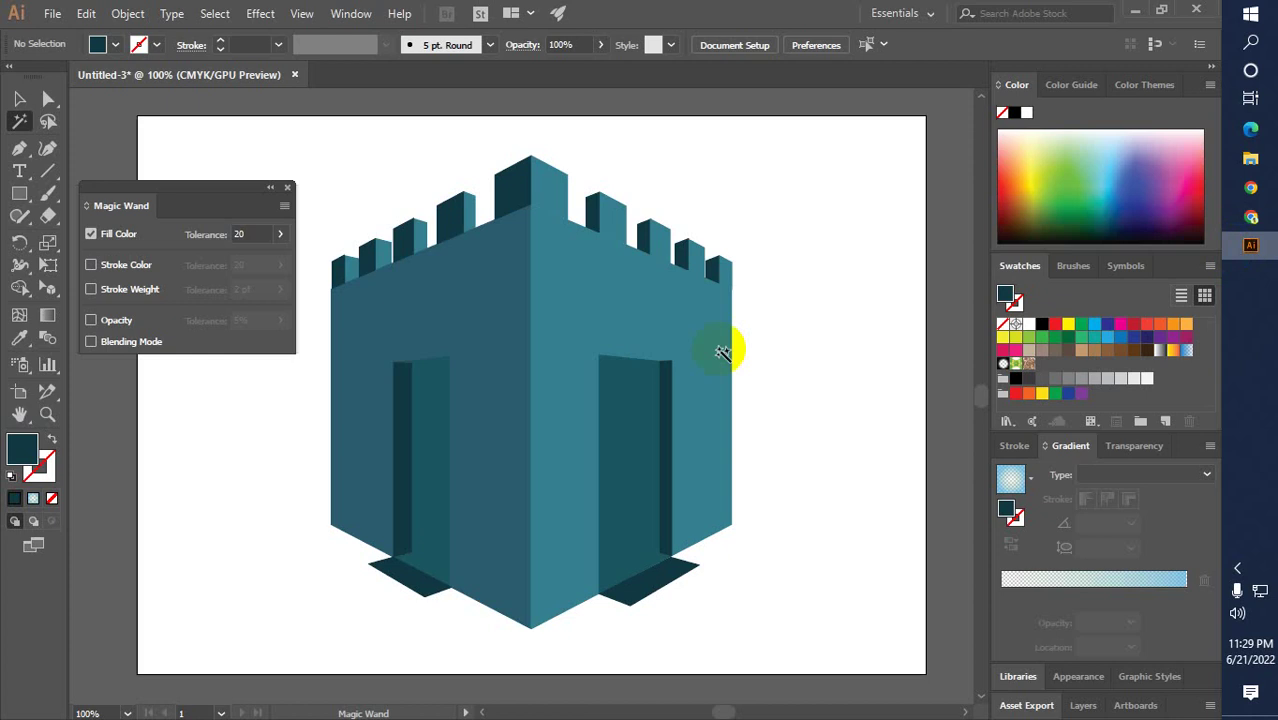
click(287, 188)
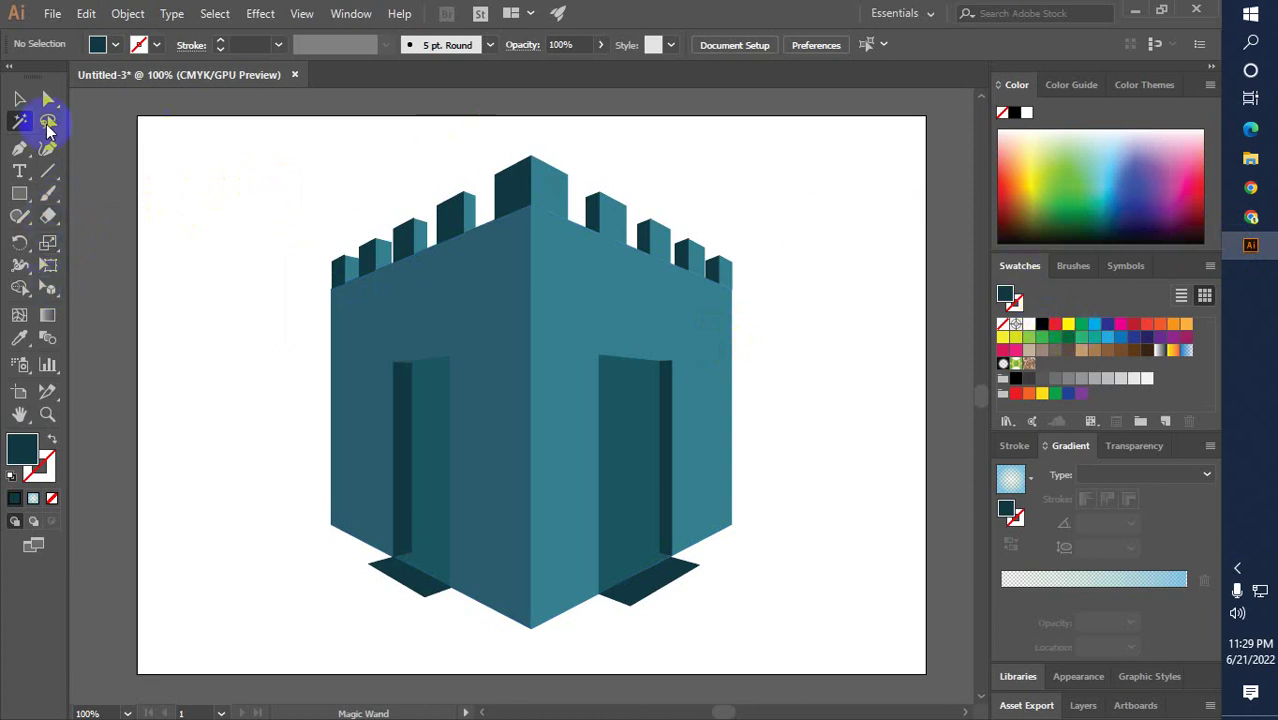
click(19, 99)
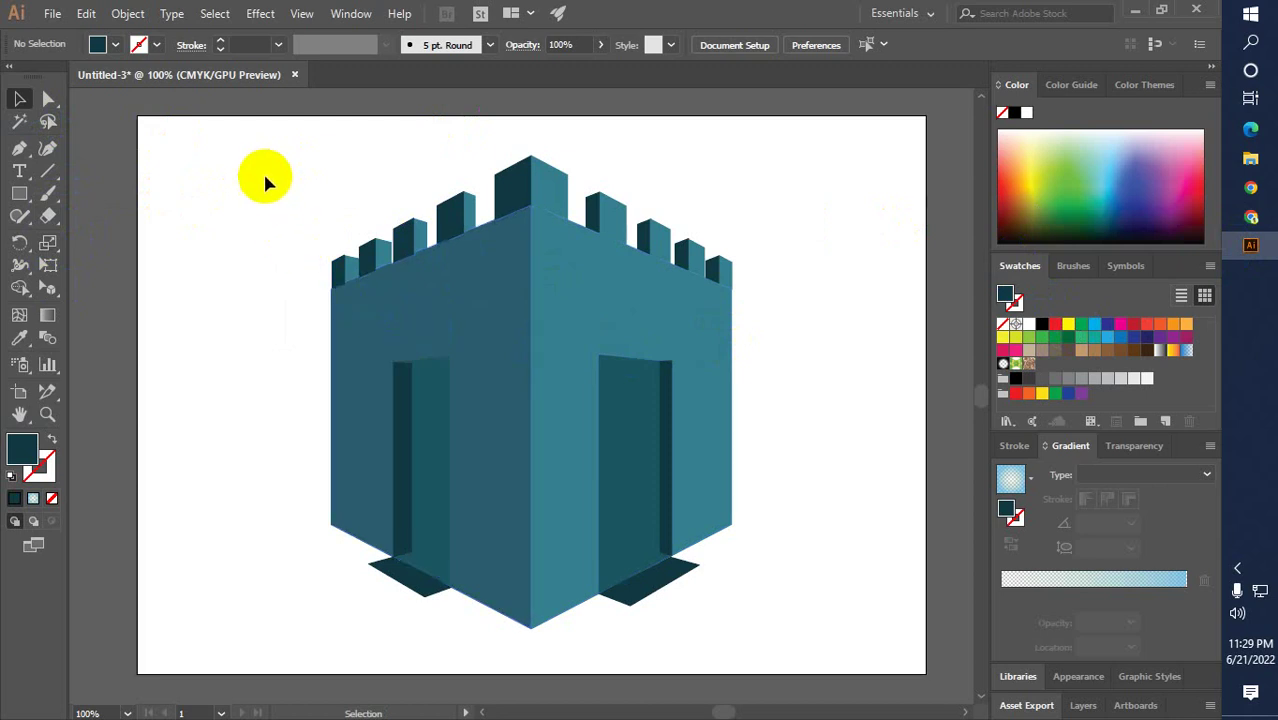
drag(253, 168, 765, 560)
Switch to the Google Meet call, present the entire screen to the class, and maximize the call window again
click(1250, 216)
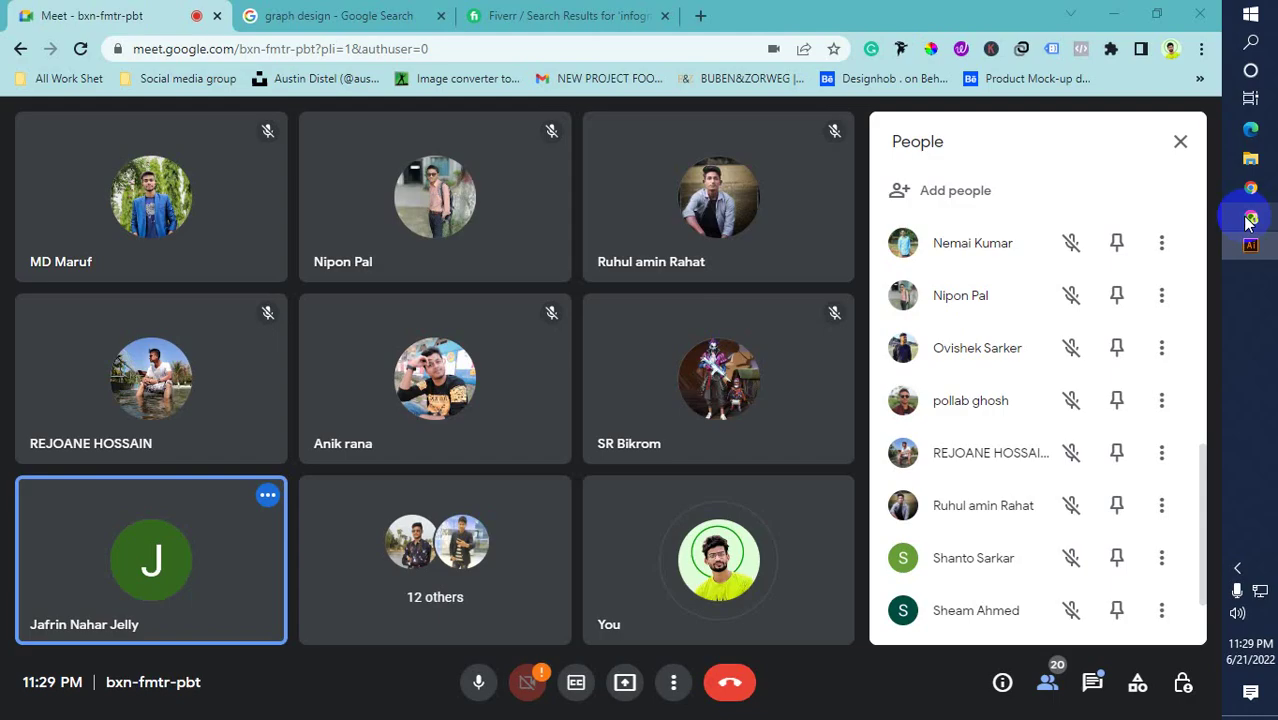
click(1157, 14)
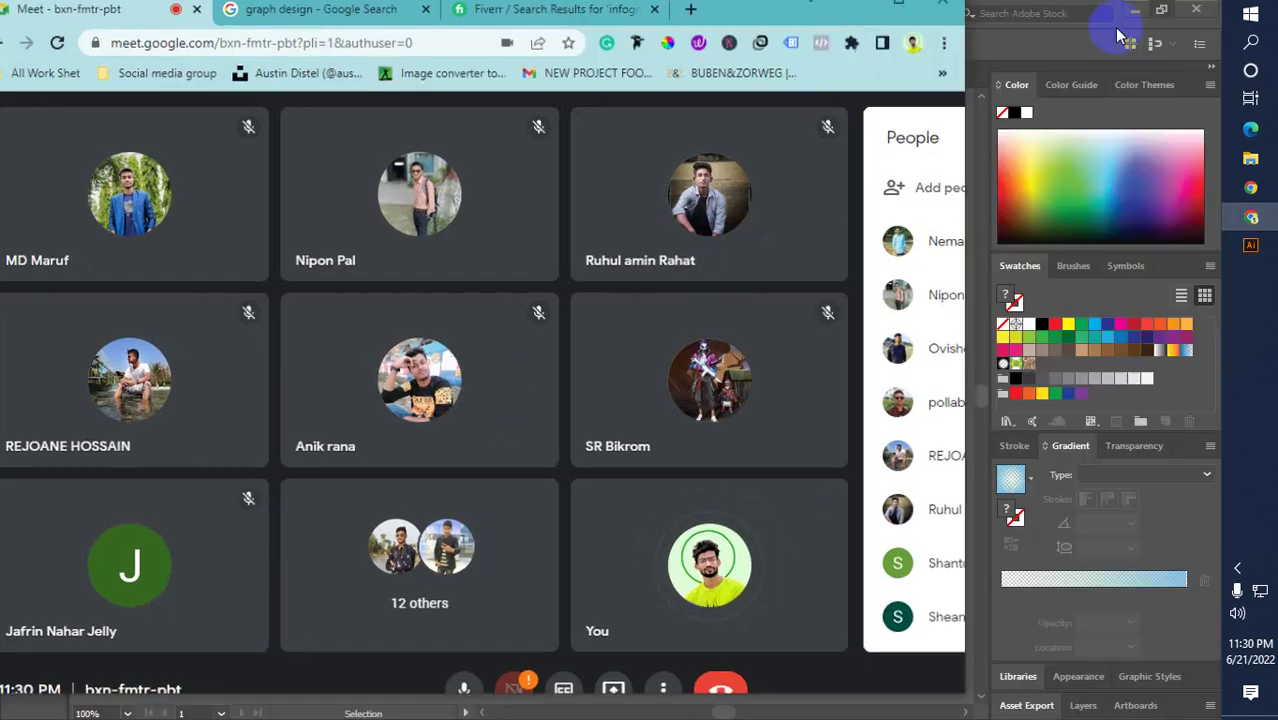
click(497, 656)
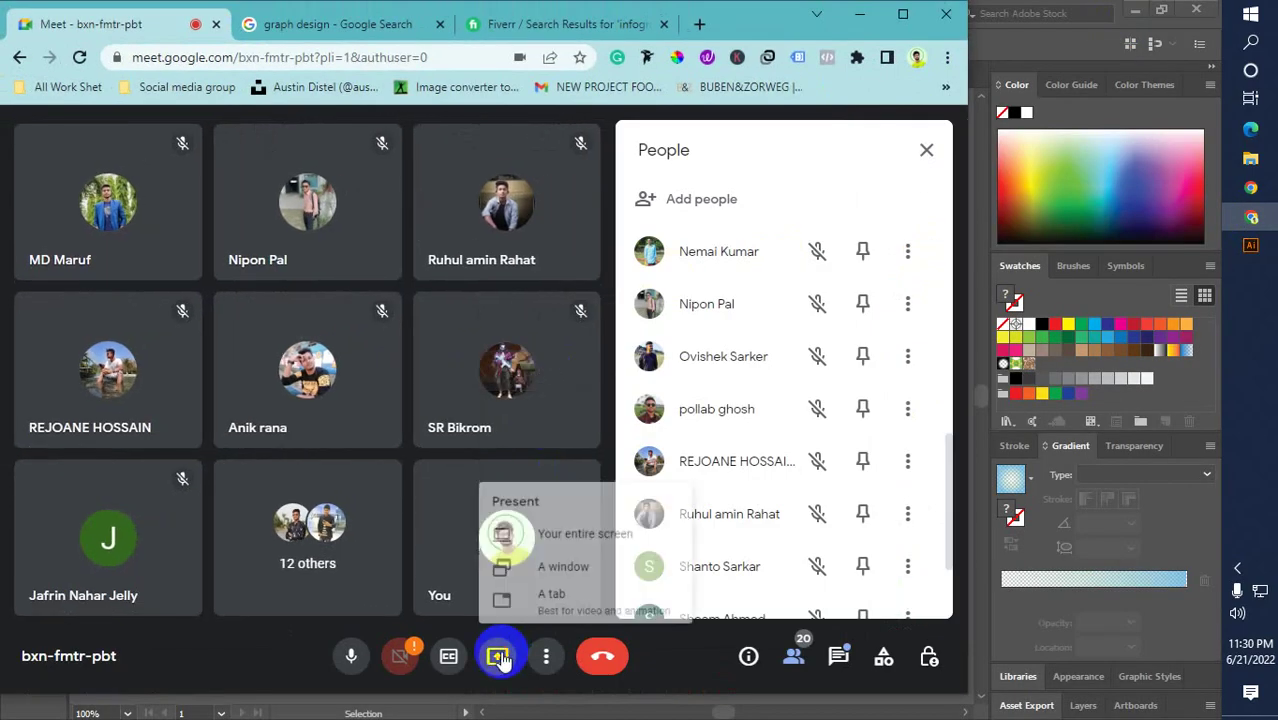
click(563, 523)
click(418, 298)
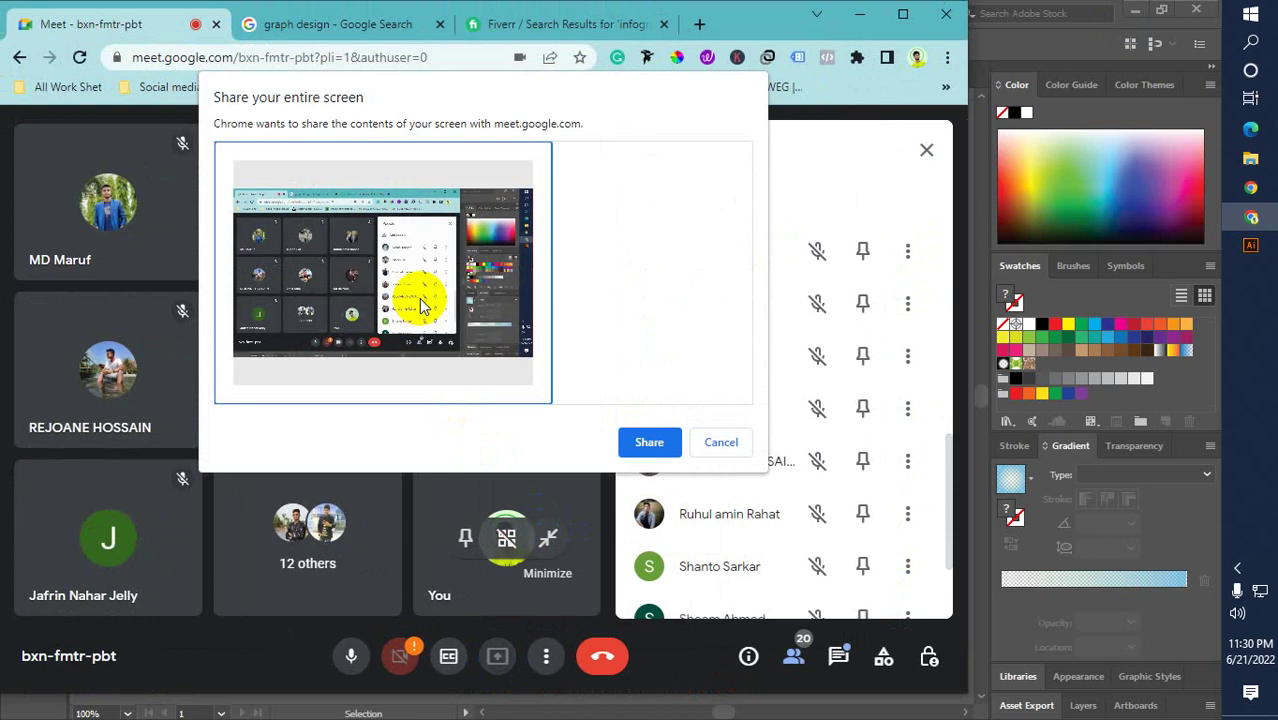
click(648, 442)
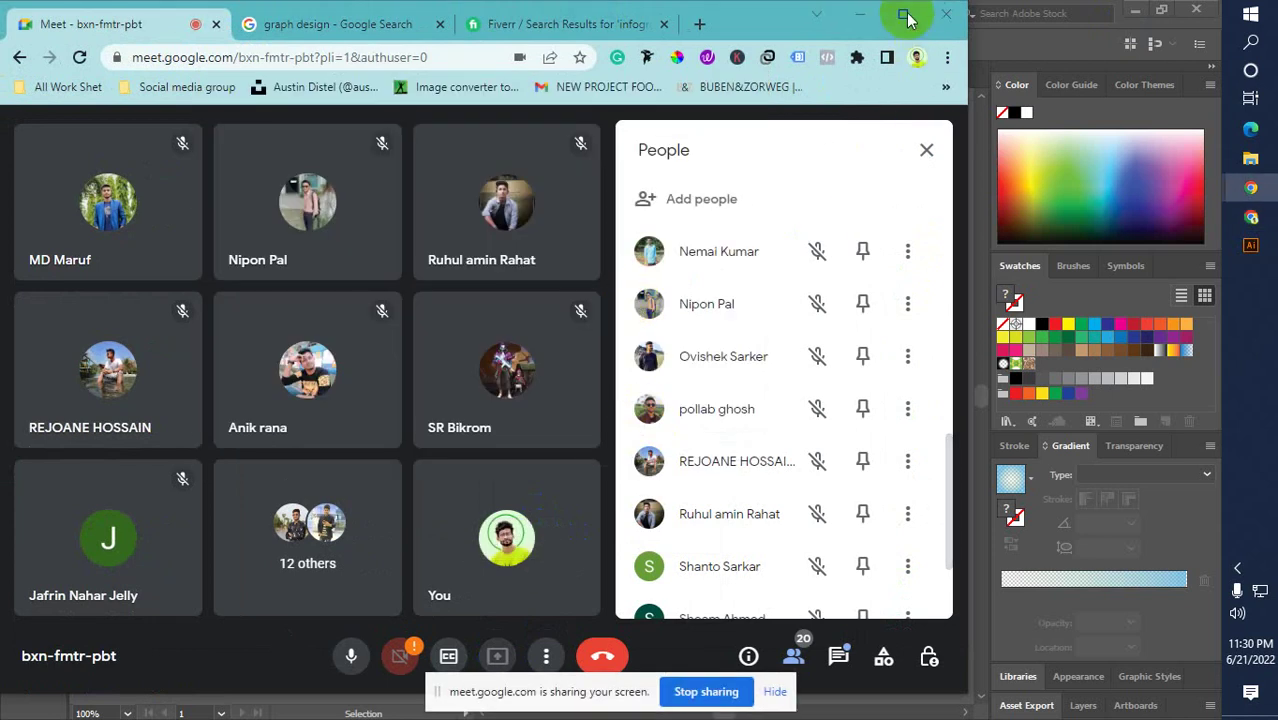
click(902, 14)
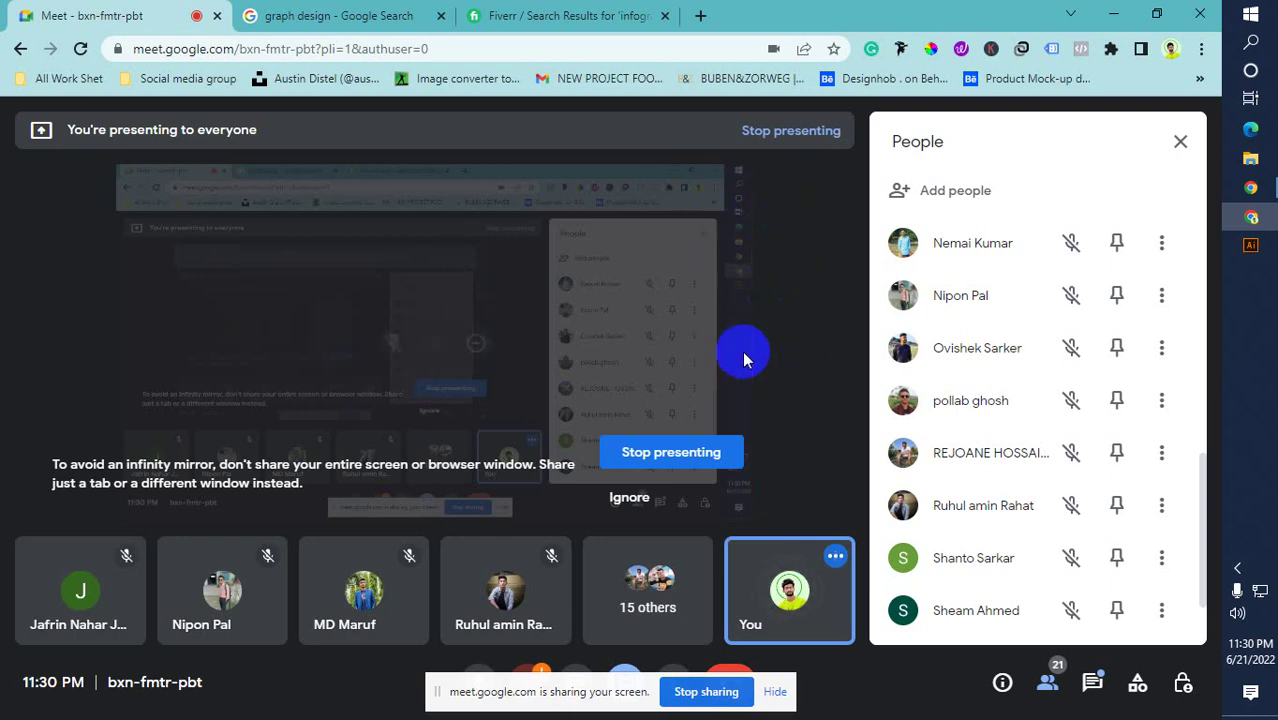
Switch to Illustrator, group all the selected castle shapes, and deselect the group
click(1247, 247)
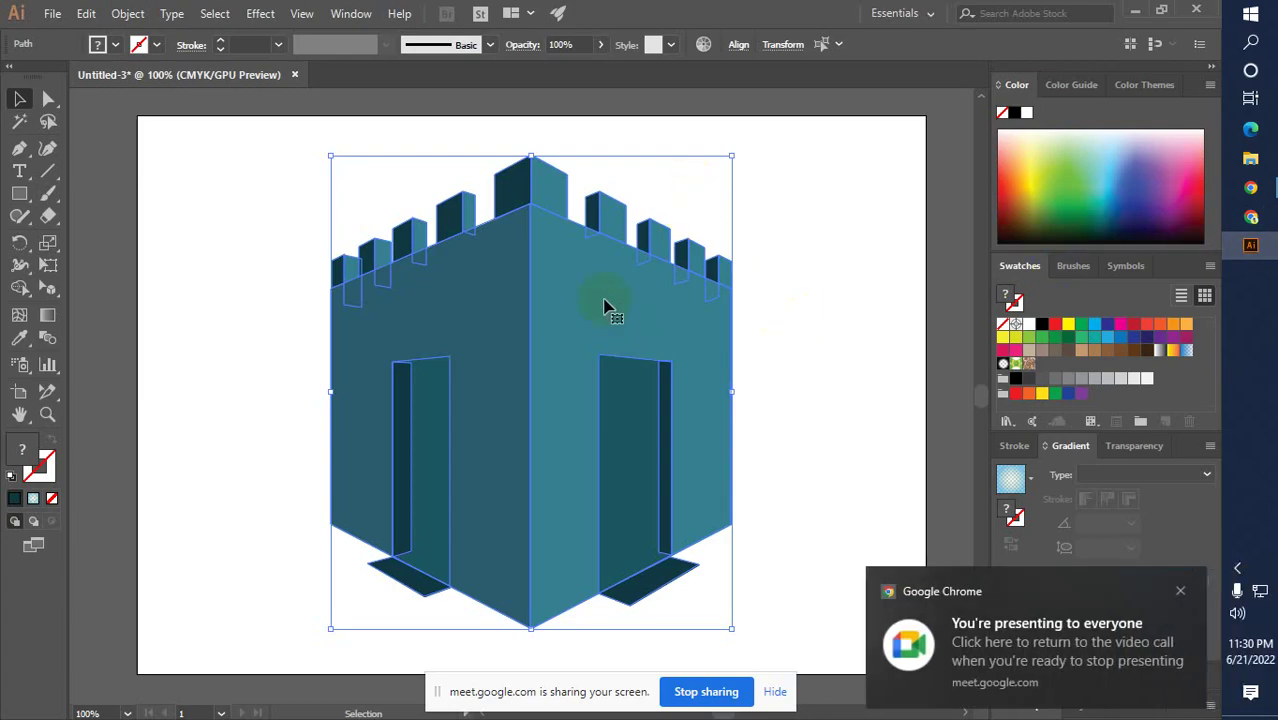
right_click(604, 307)
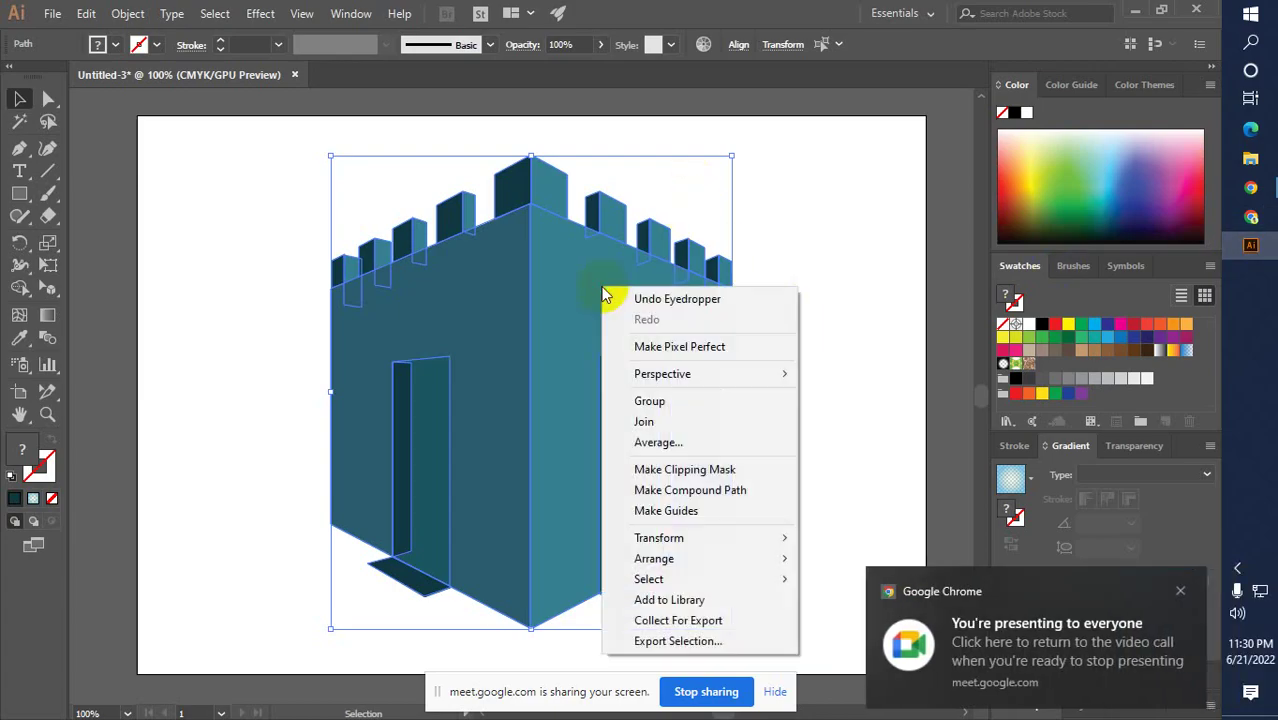
click(645, 403)
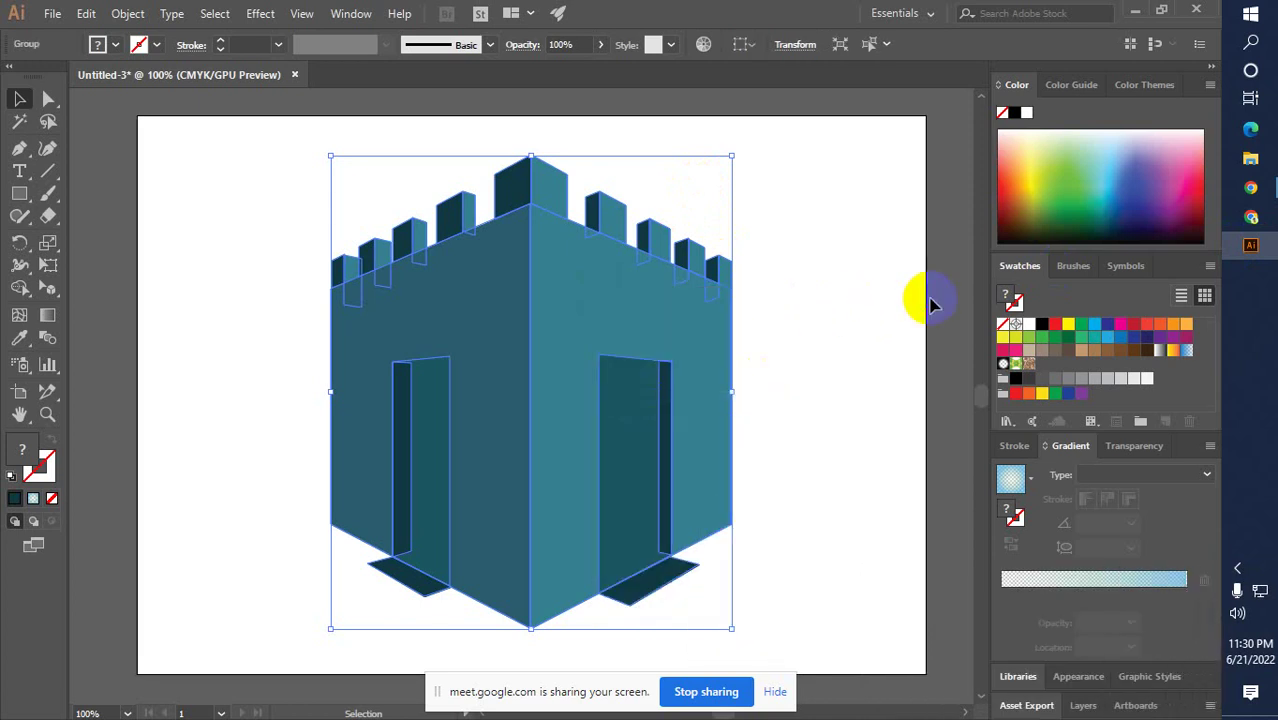
click(891, 316)
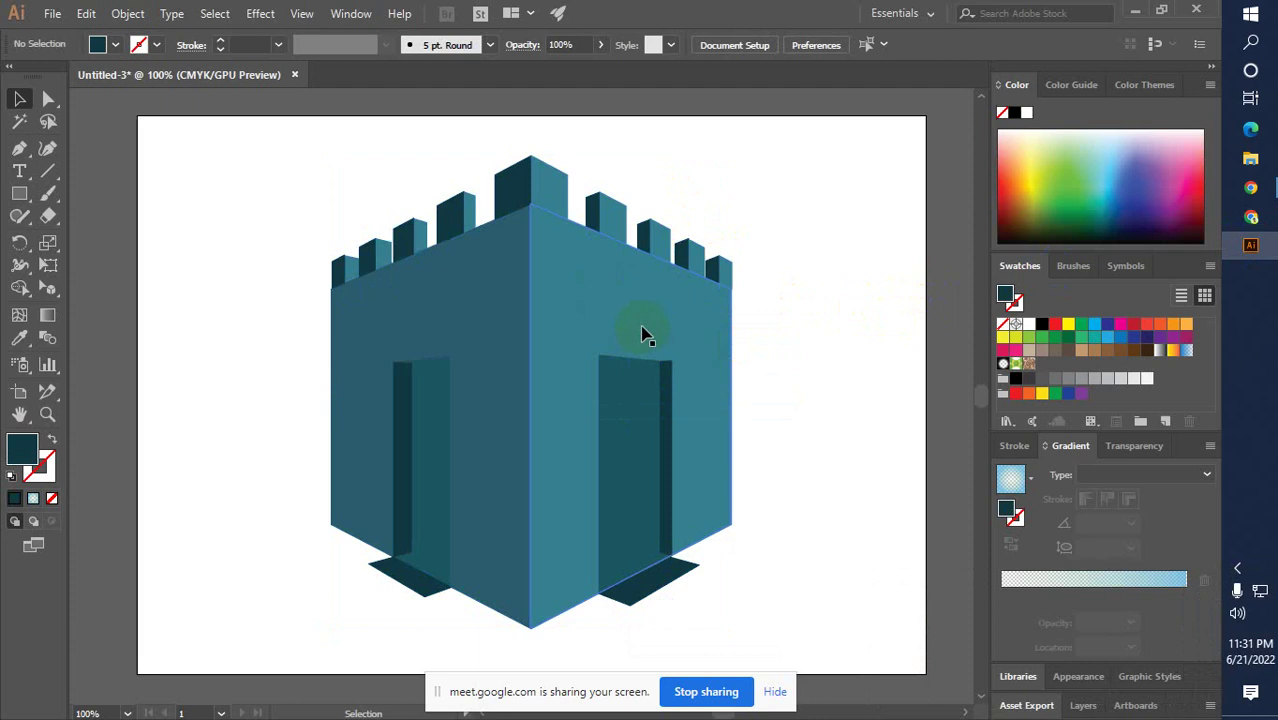
Export the castle artwork to the Desktop as a JPEG file named Untitled-3
click(52, 13)
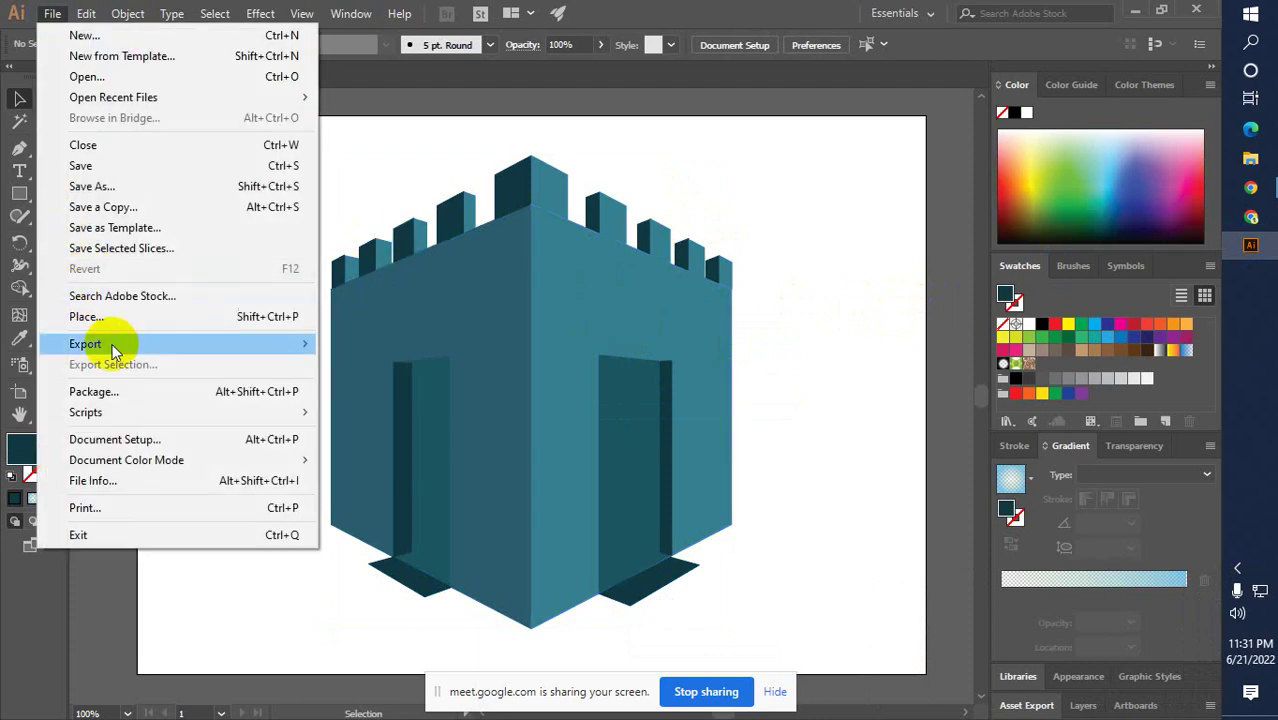
mouse_move(271, 343)
click(362, 363)
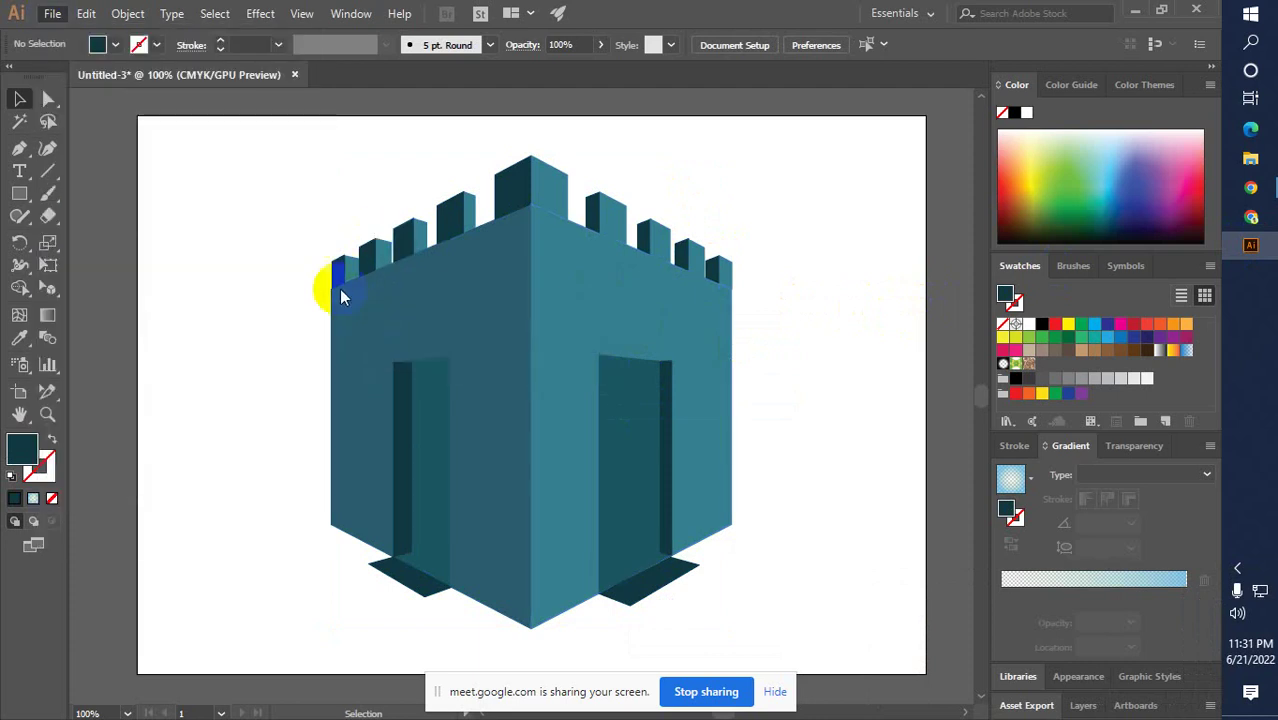
scroll(90, 130, up, 2)
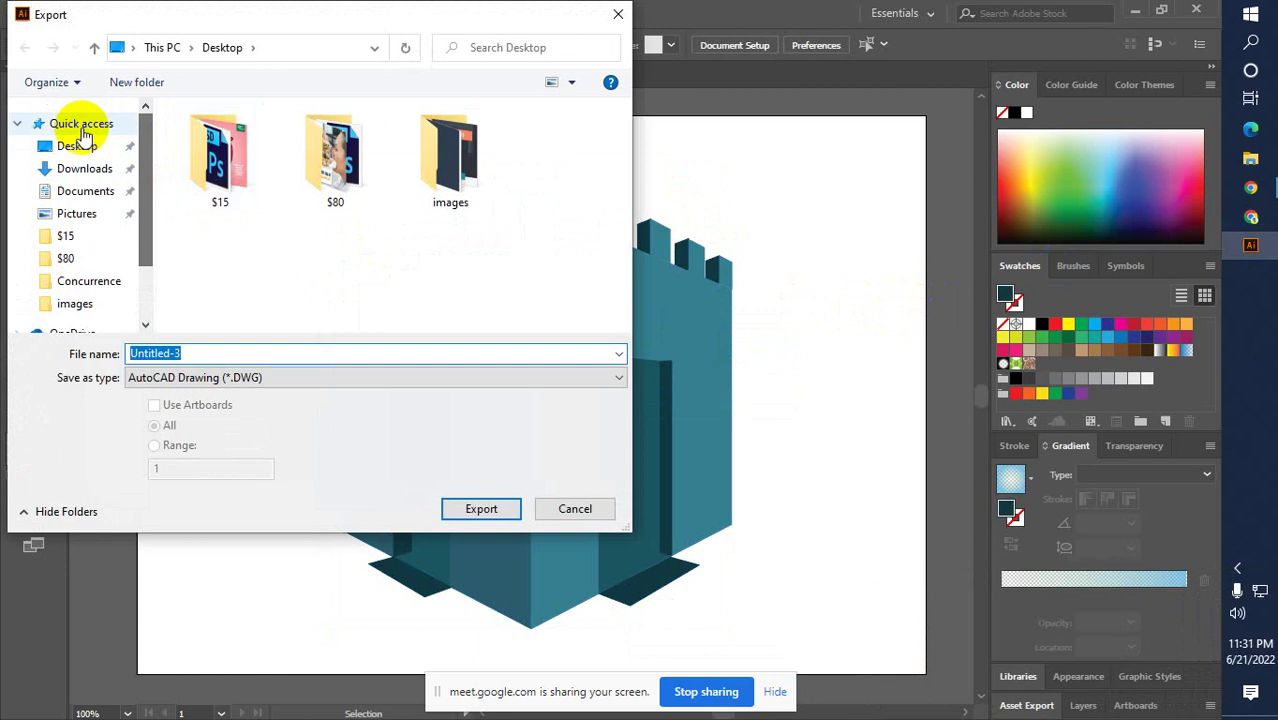
click(80, 146)
click(245, 382)
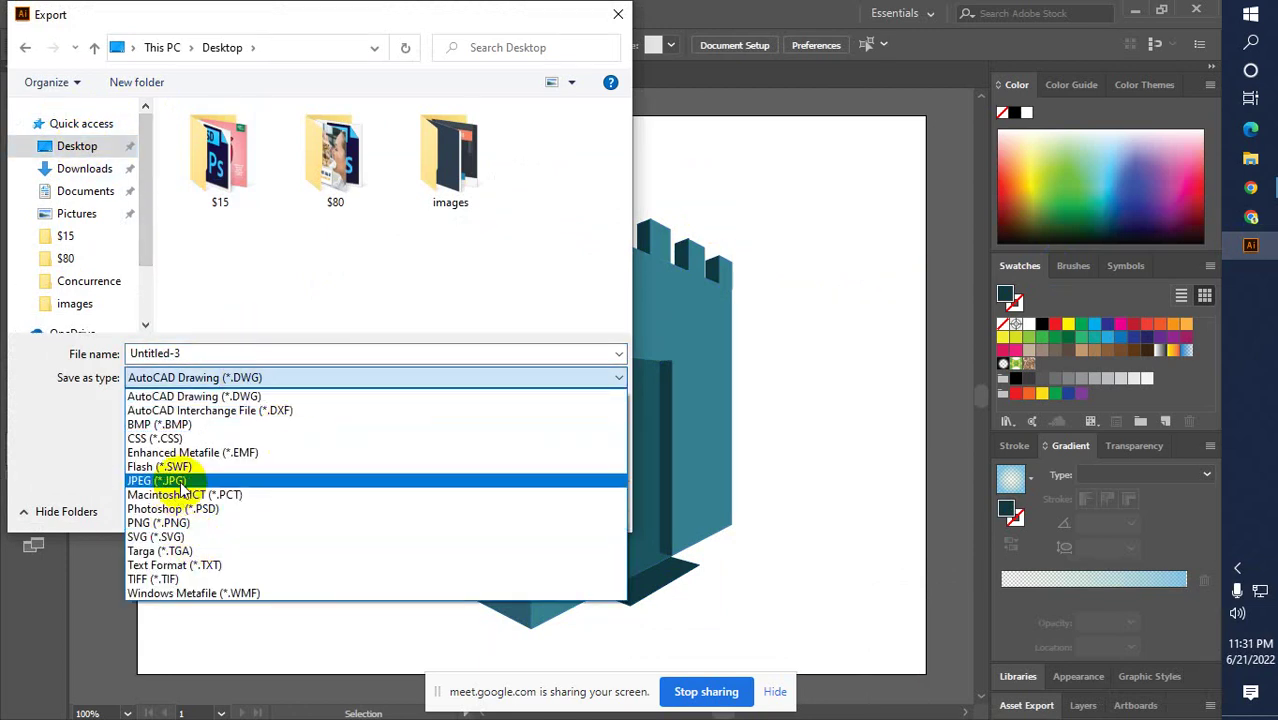
click(172, 481)
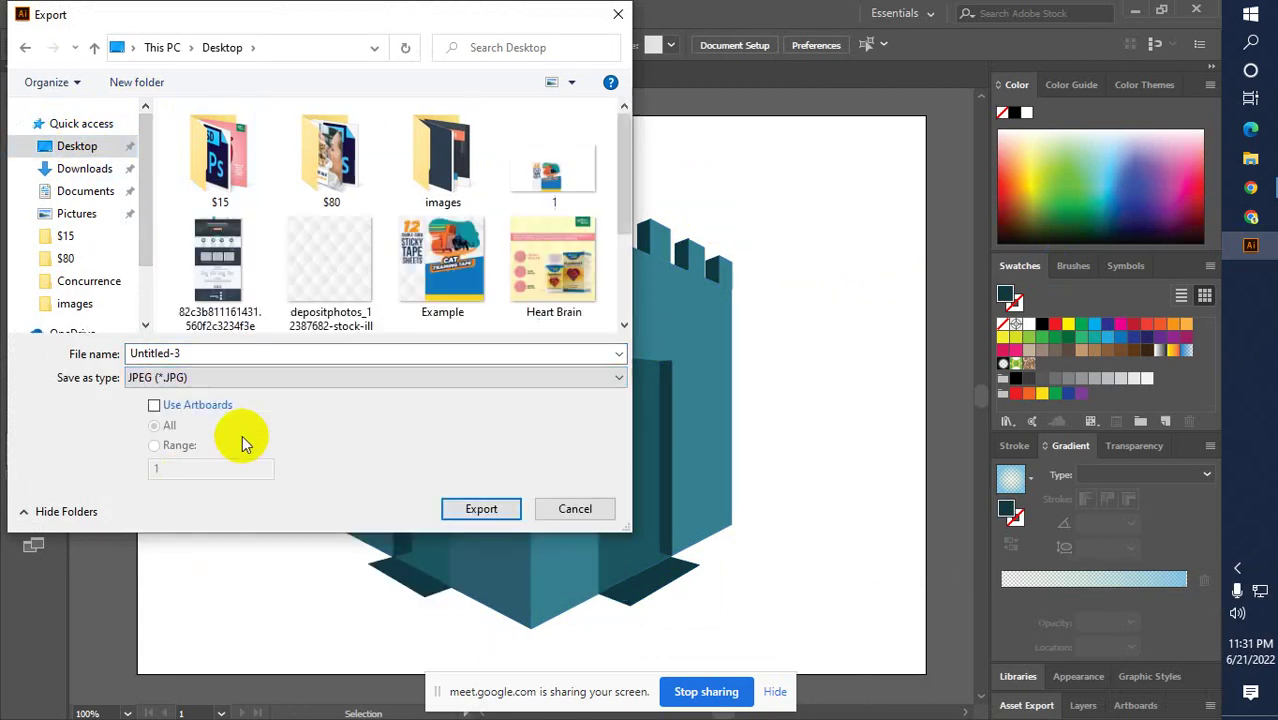
click(272, 352)
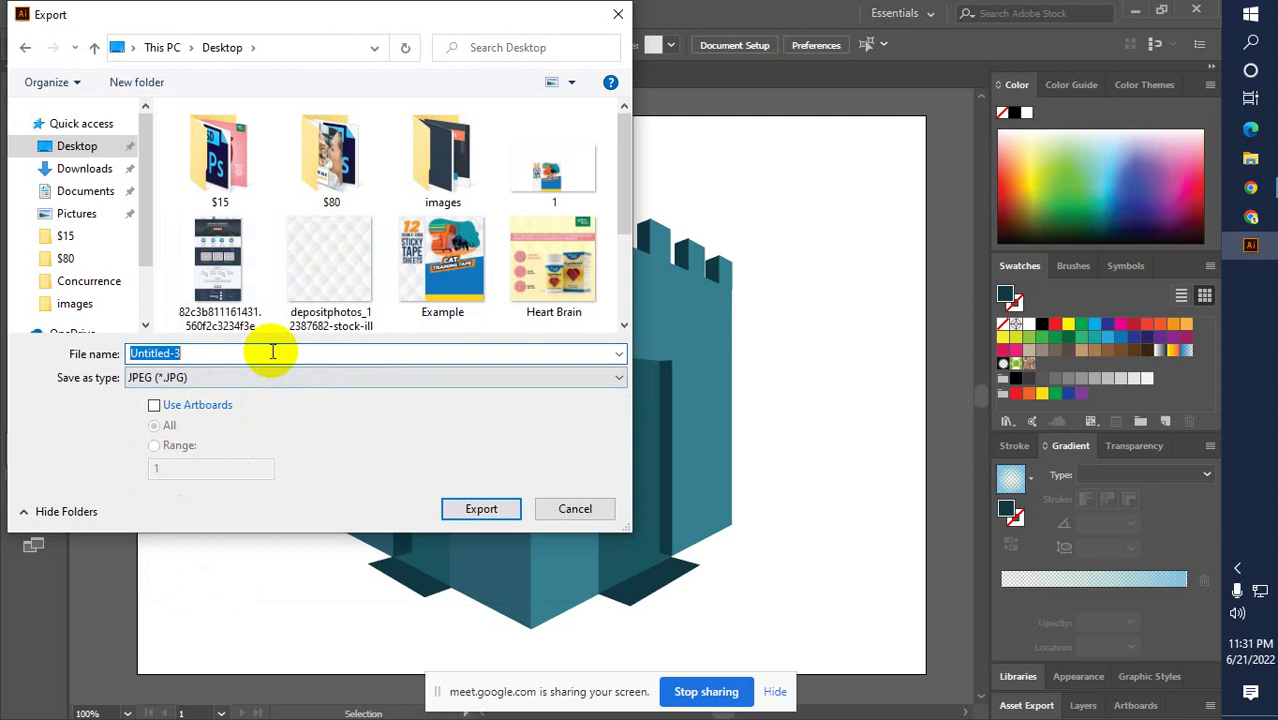
click(482, 509)
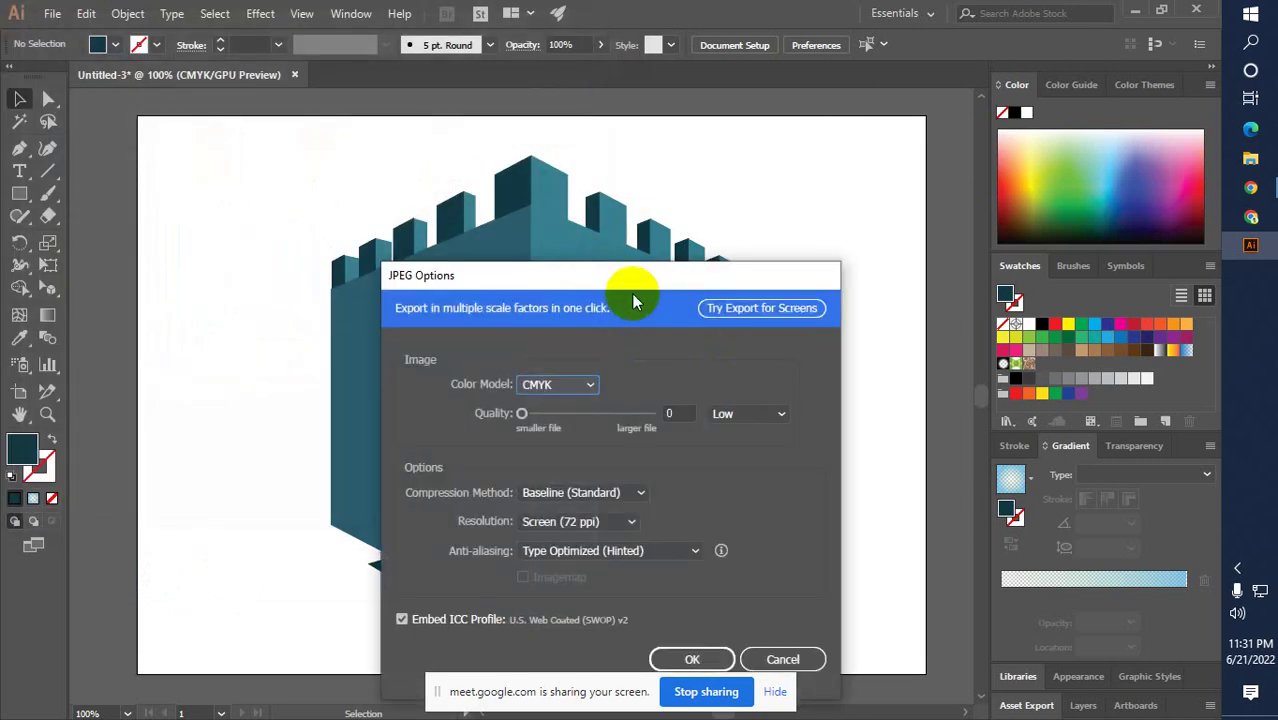
Set the JPEG options to quality 10 (Maximum), RGB color model and High (300 ppi) resolution, and finish the export
drag(633, 300, 619, 147)
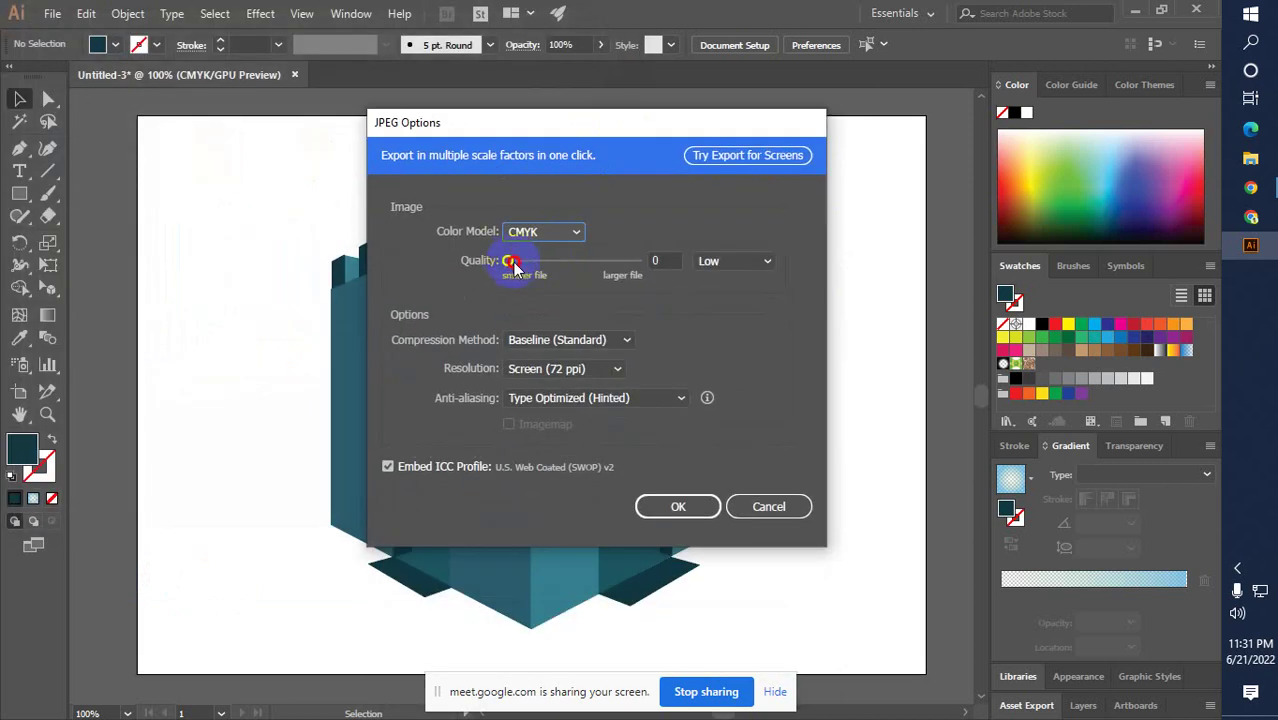
drag(512, 263, 637, 261)
click(562, 232)
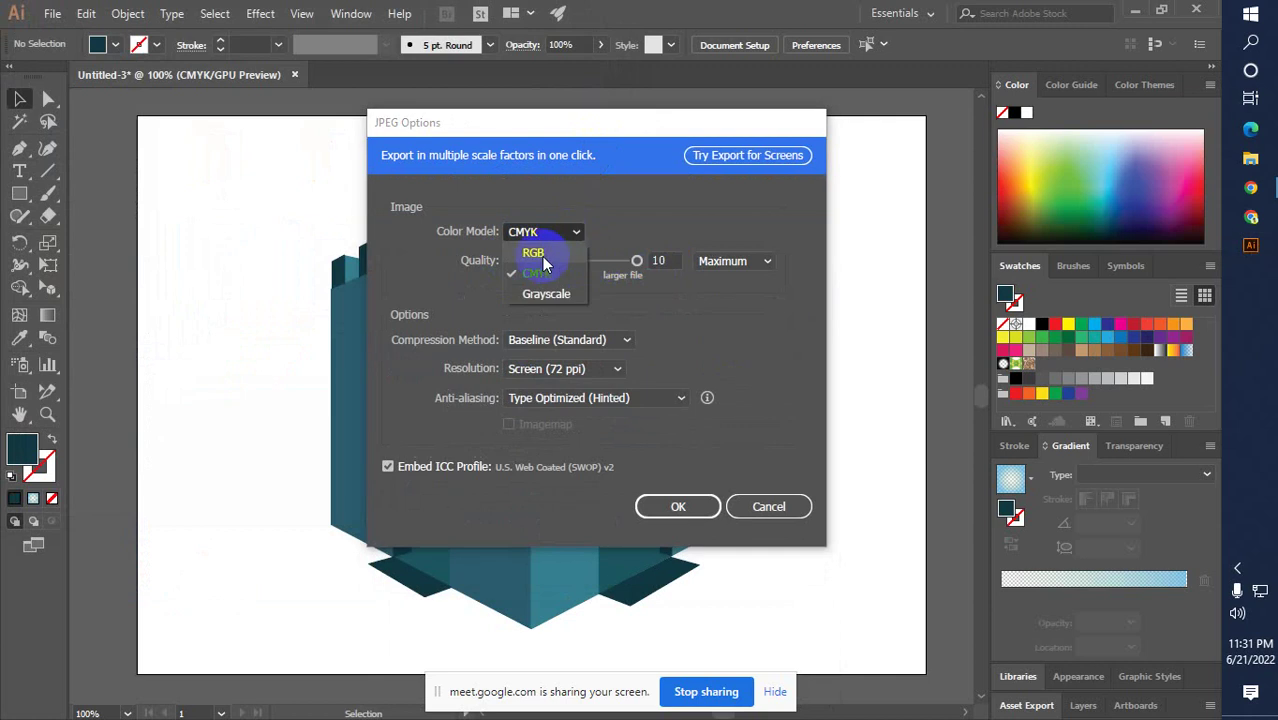
click(533, 253)
click(607, 368)
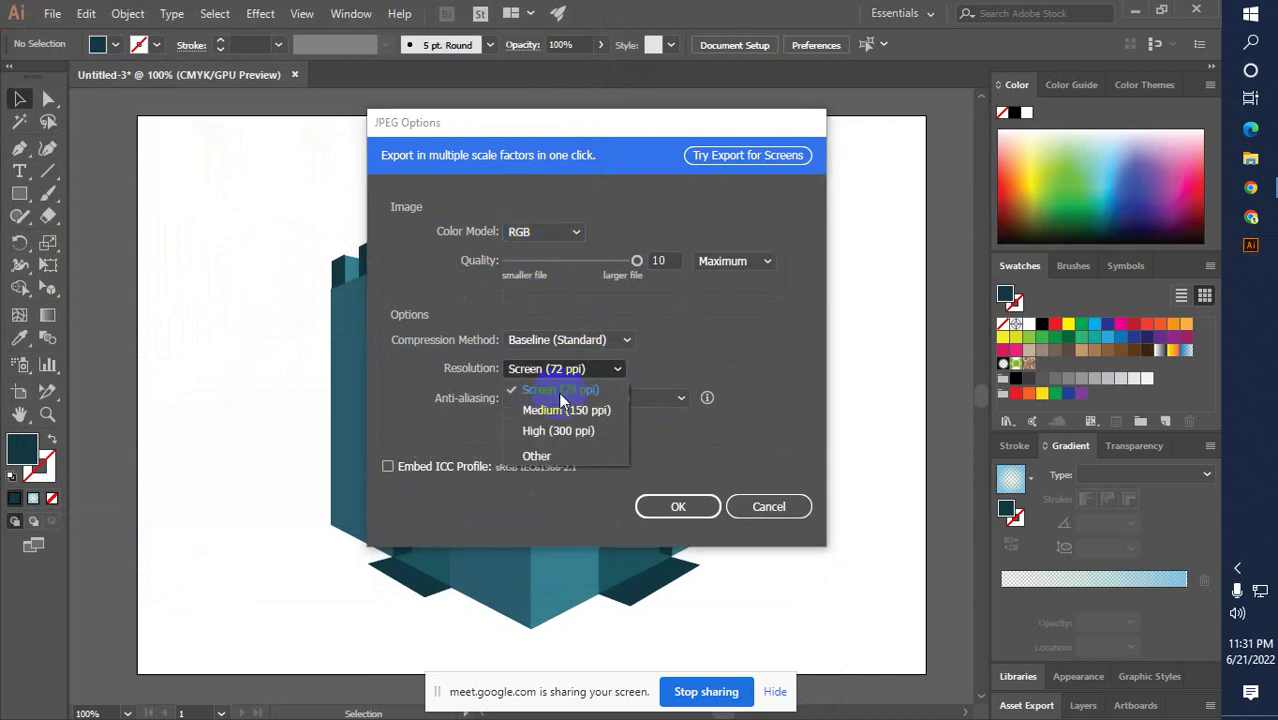
click(558, 430)
click(676, 503)
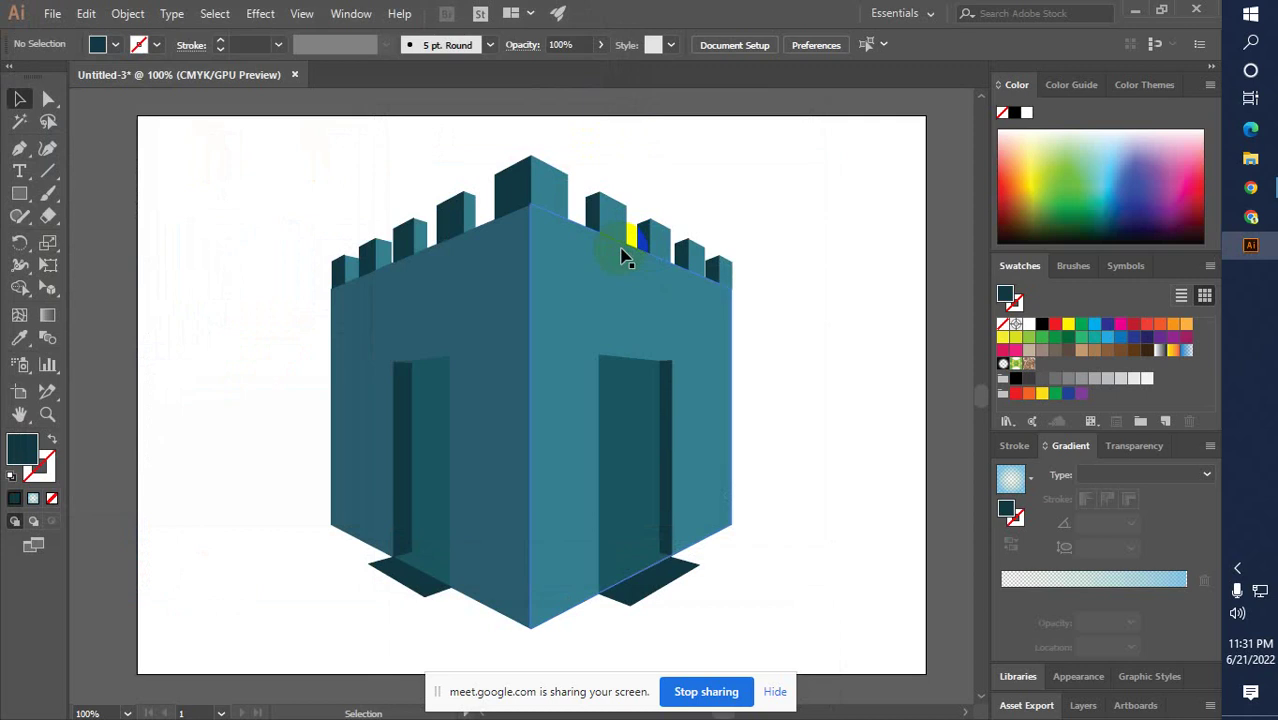
Minimize the Illustrator and Google Meet windows to show the desktop, and refresh it
click(1130, 10)
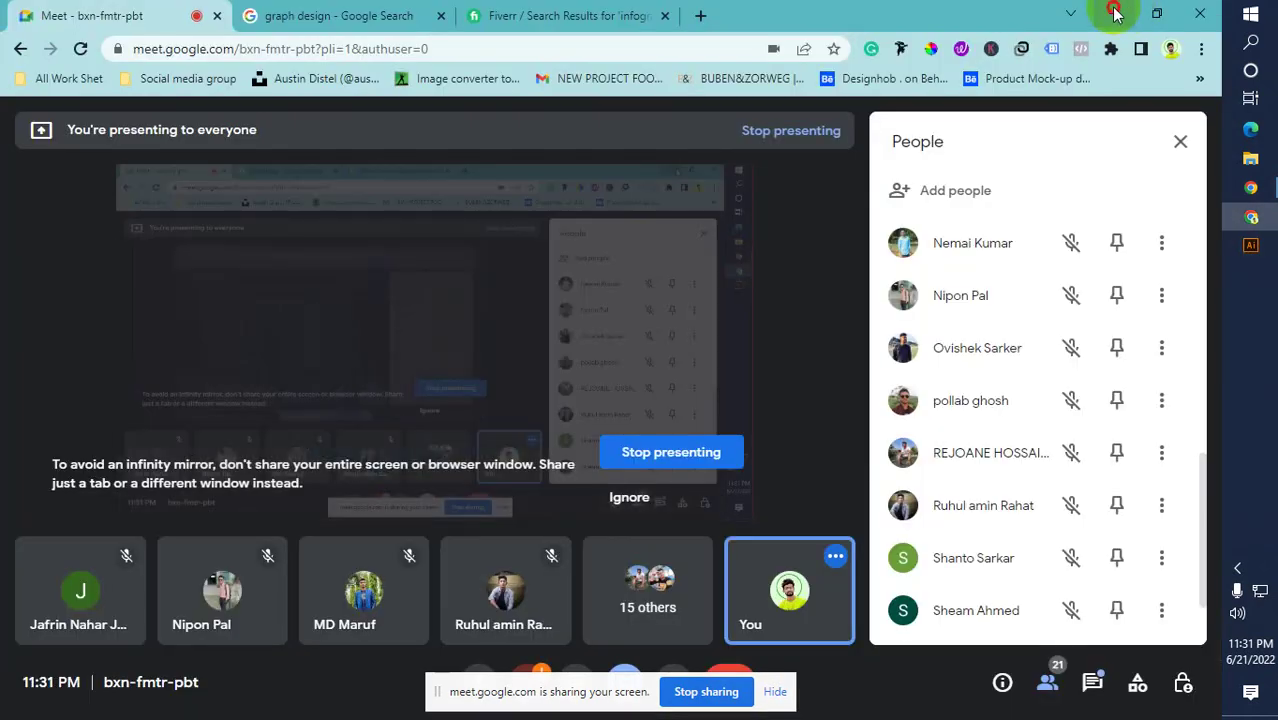
click(1108, 12)
click(1112, 14)
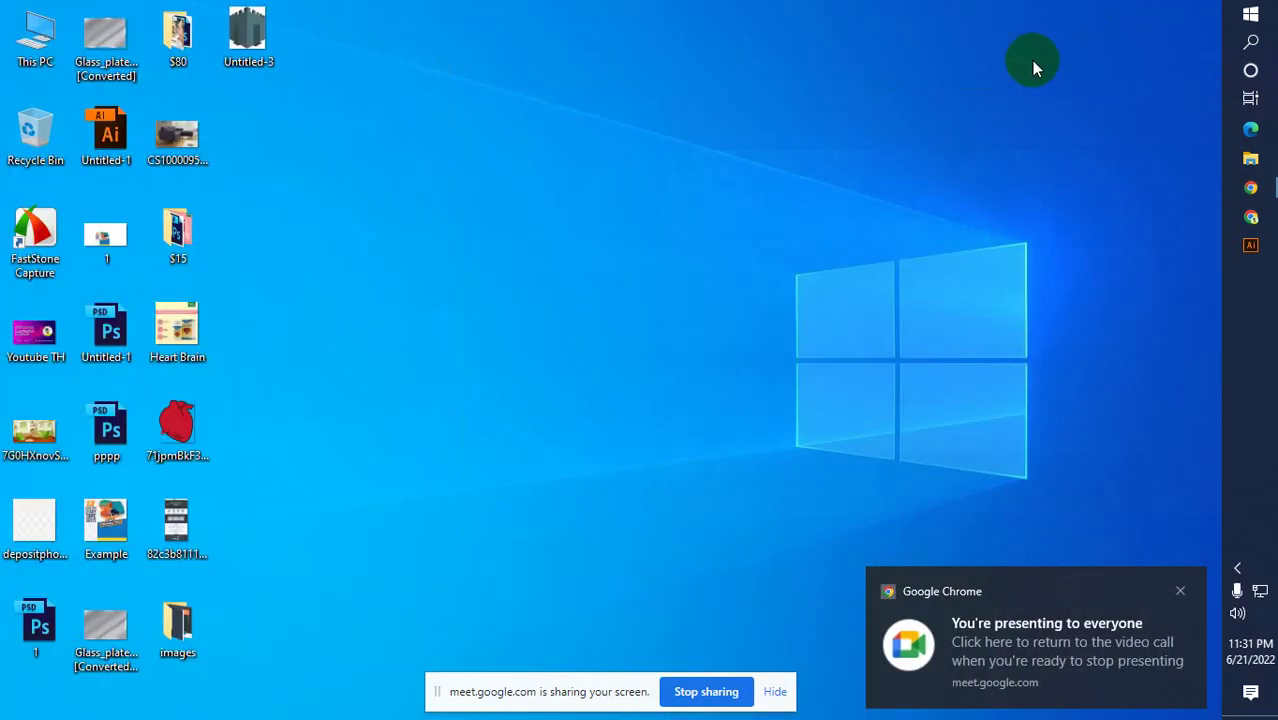
right_click(758, 221)
click(745, 212)
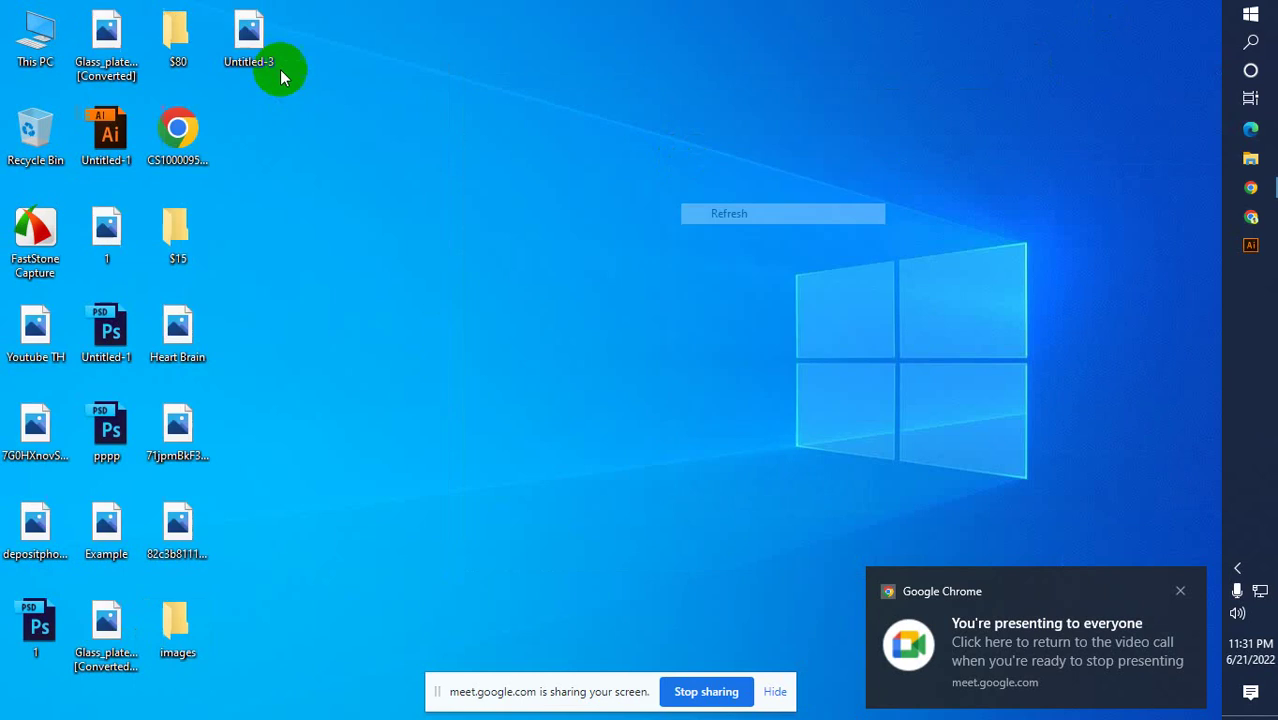
Move the exported Untitled-3 image to a free desktop area, view it in the photo viewer, close it, and place its icon beside the other files
drag(250, 50, 320, 335)
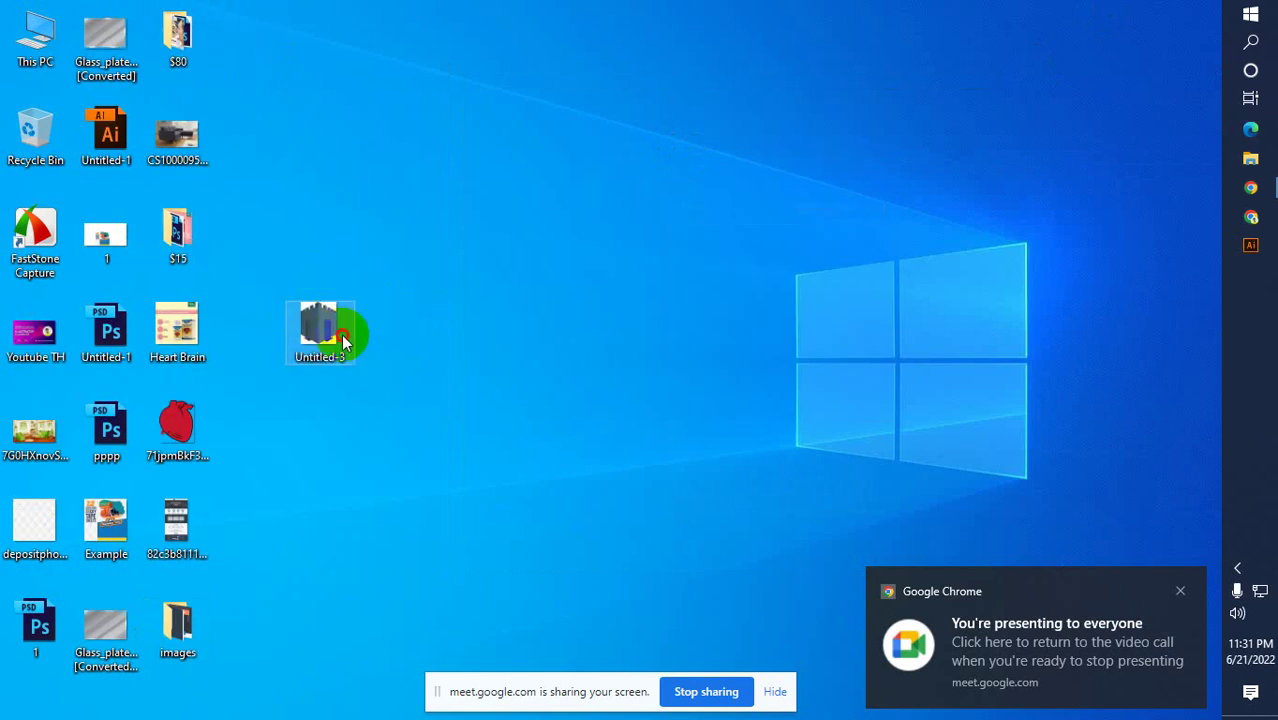
double_click(340, 335)
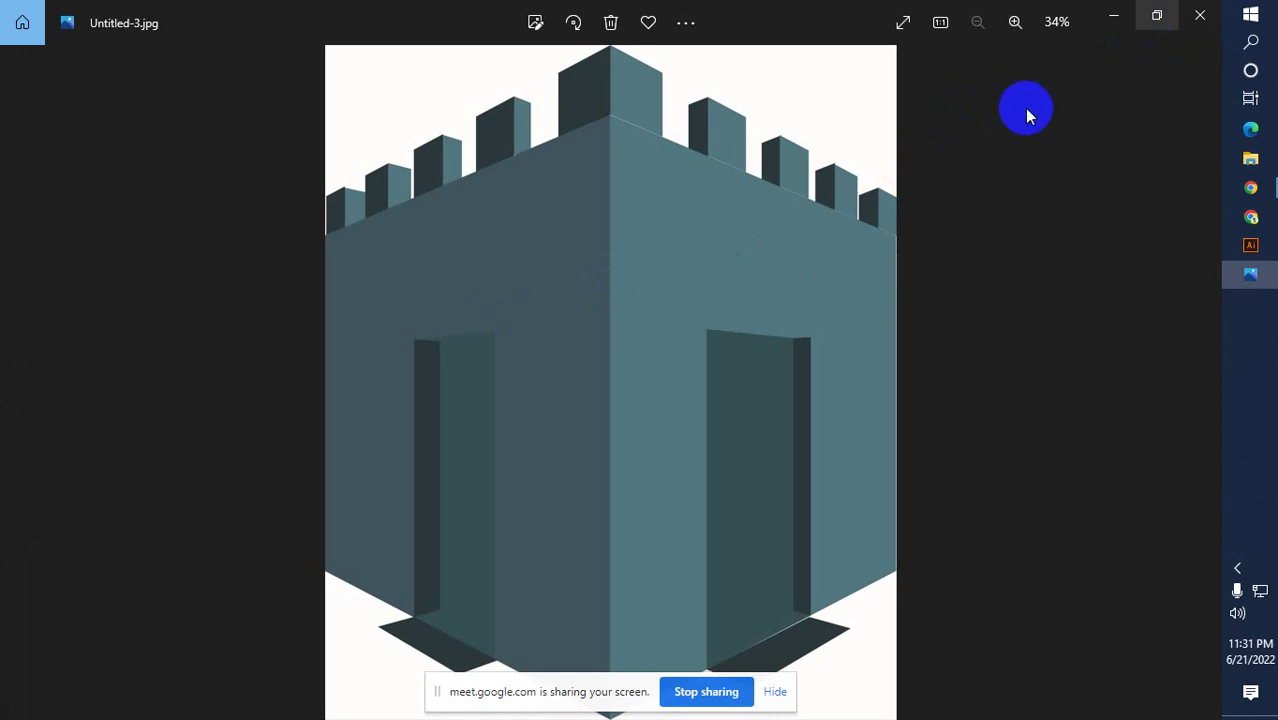
click(1187, 32)
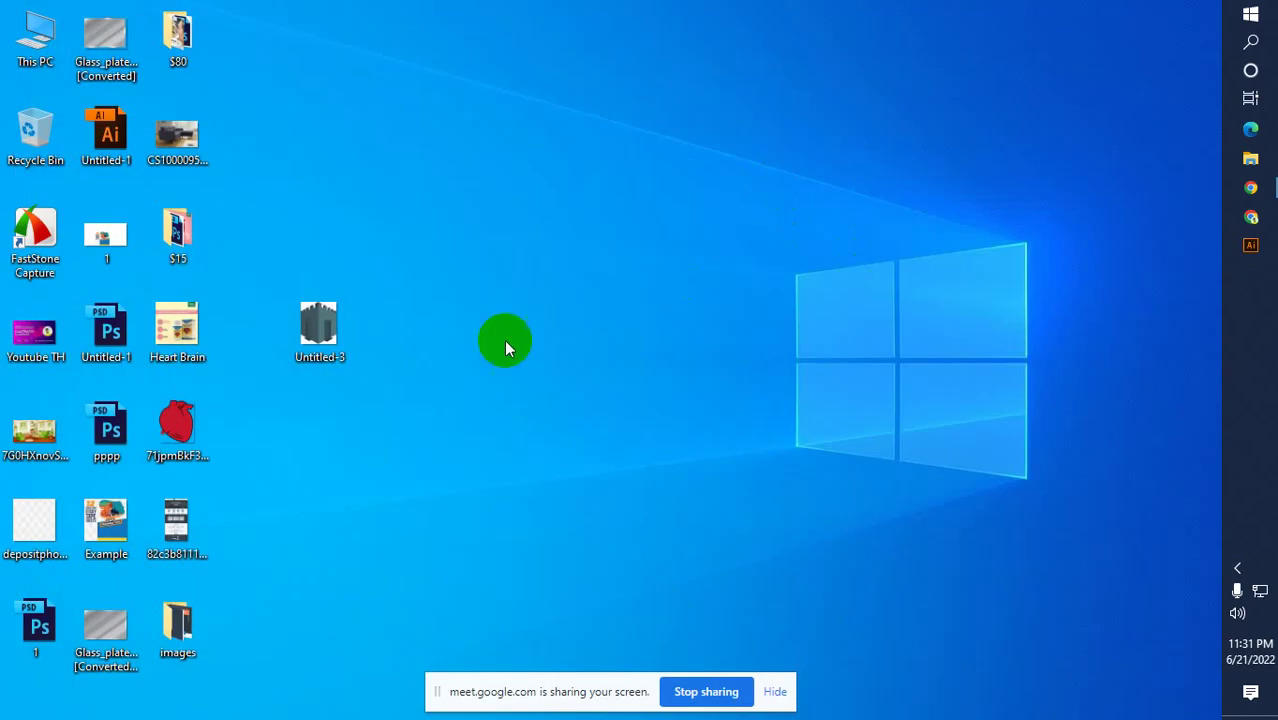
drag(318, 325, 250, 400)
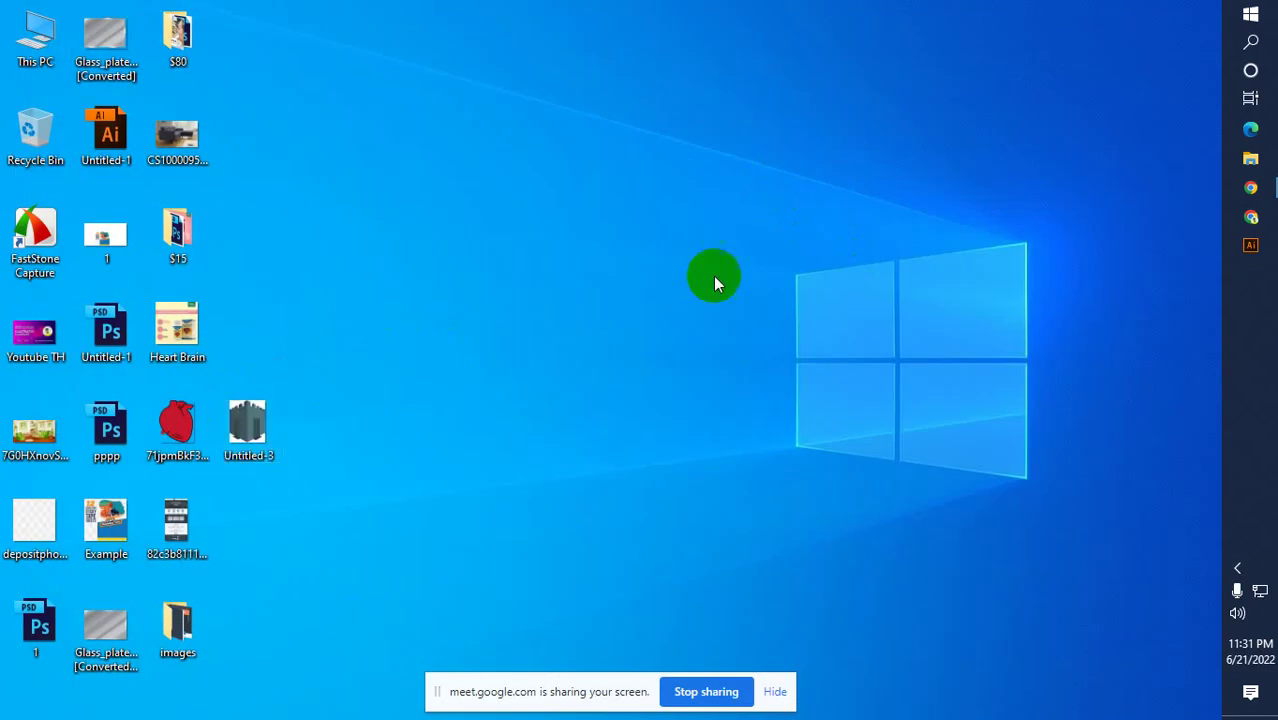
Switch back to Illustrator, delete the whole castle group, and leave the empty artboard fully in view
click(1249, 245)
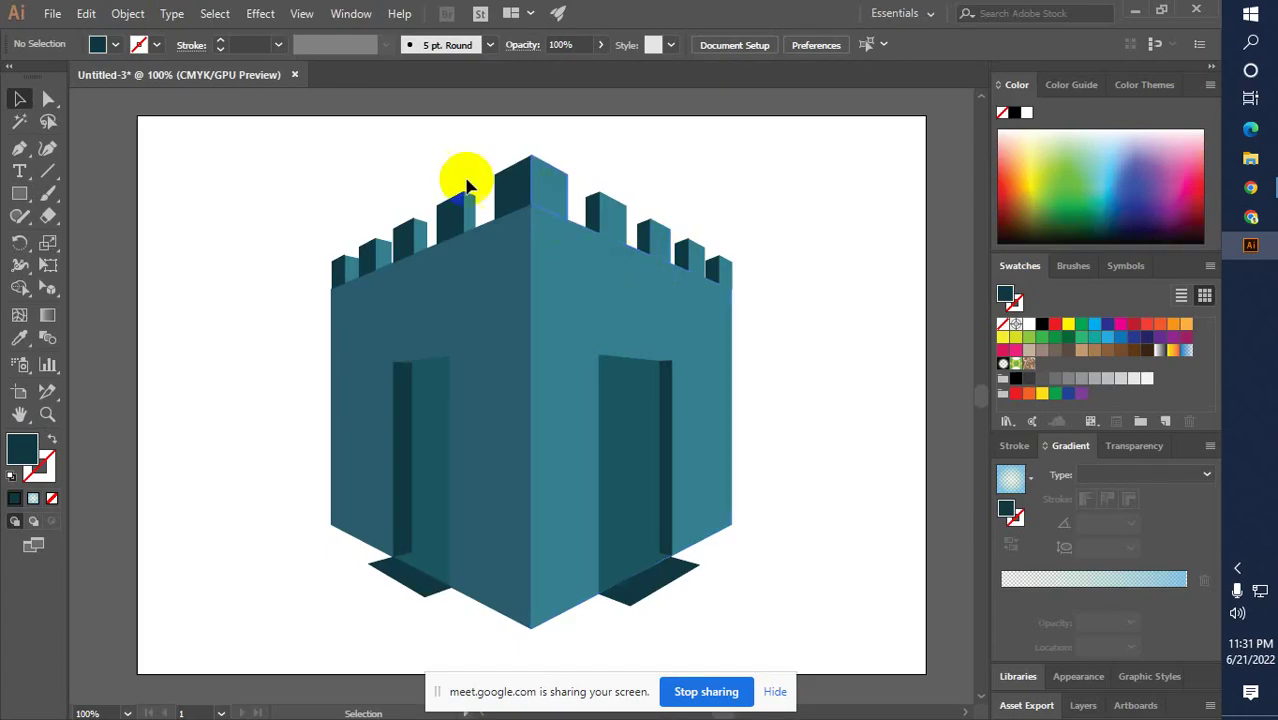
drag(258, 216, 735, 612)
key(Delete)
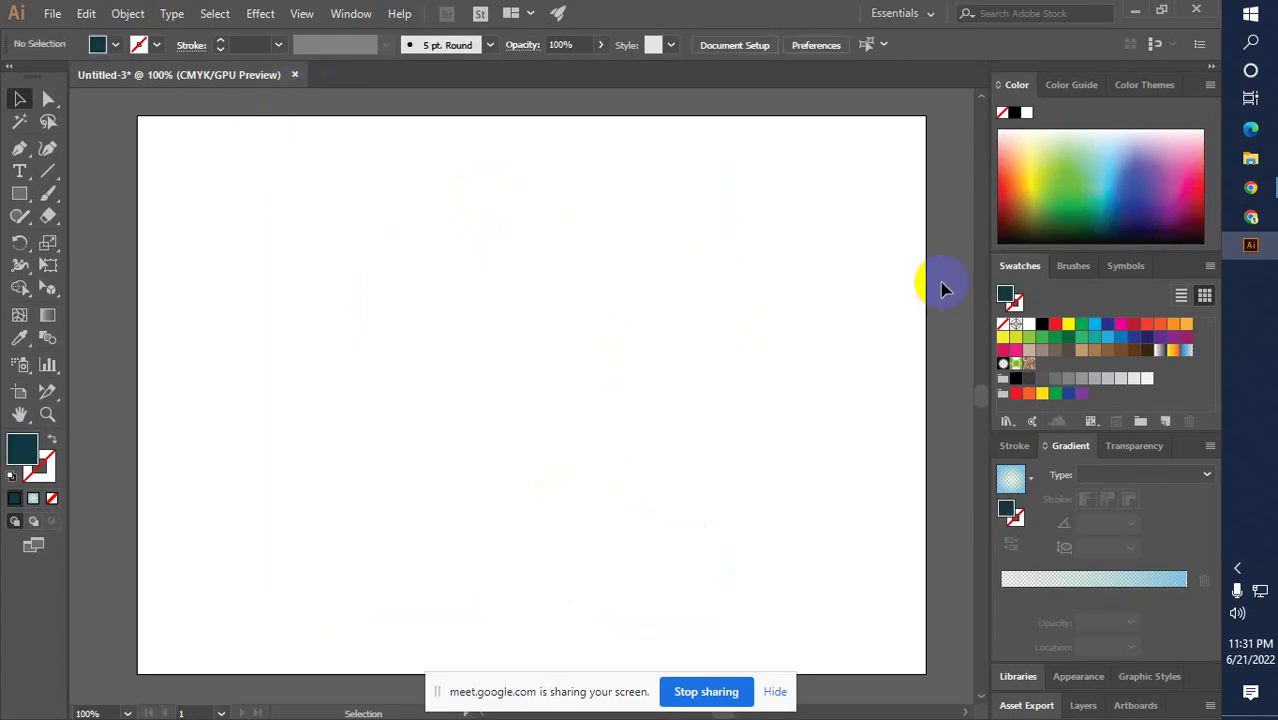
ctrl+alt+click(550, 398)
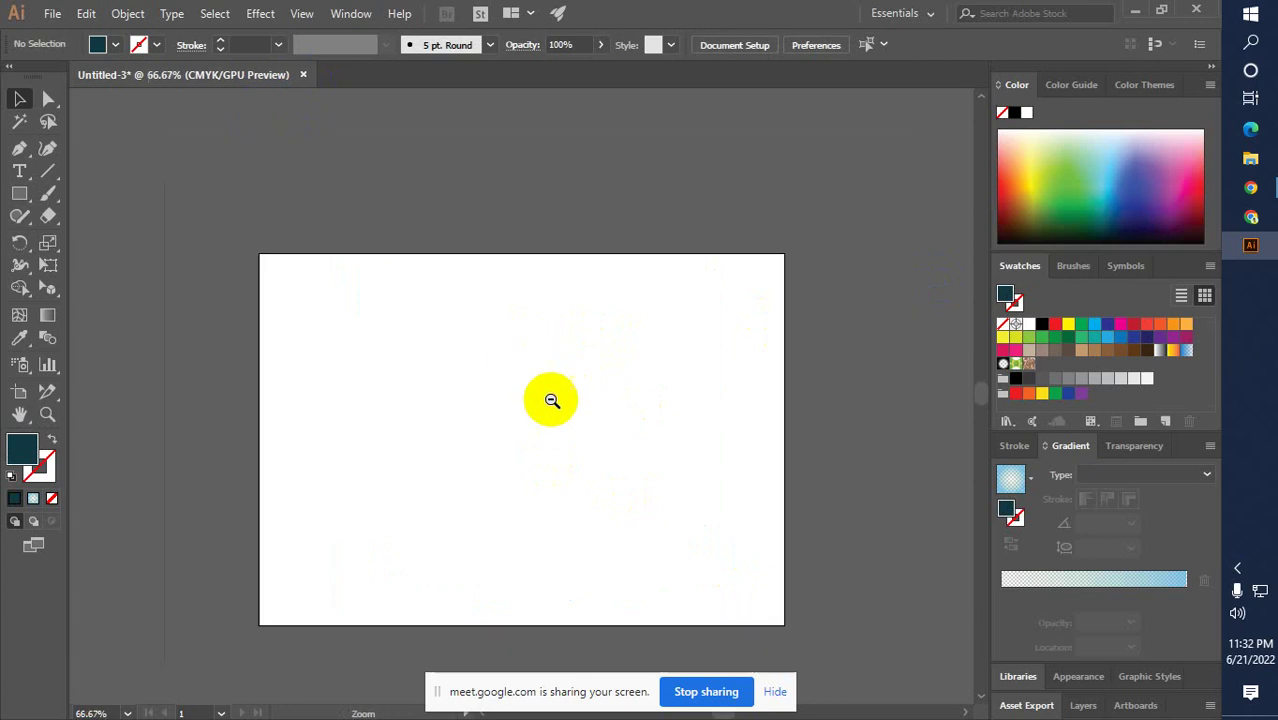
drag(551, 414, 535, 349)
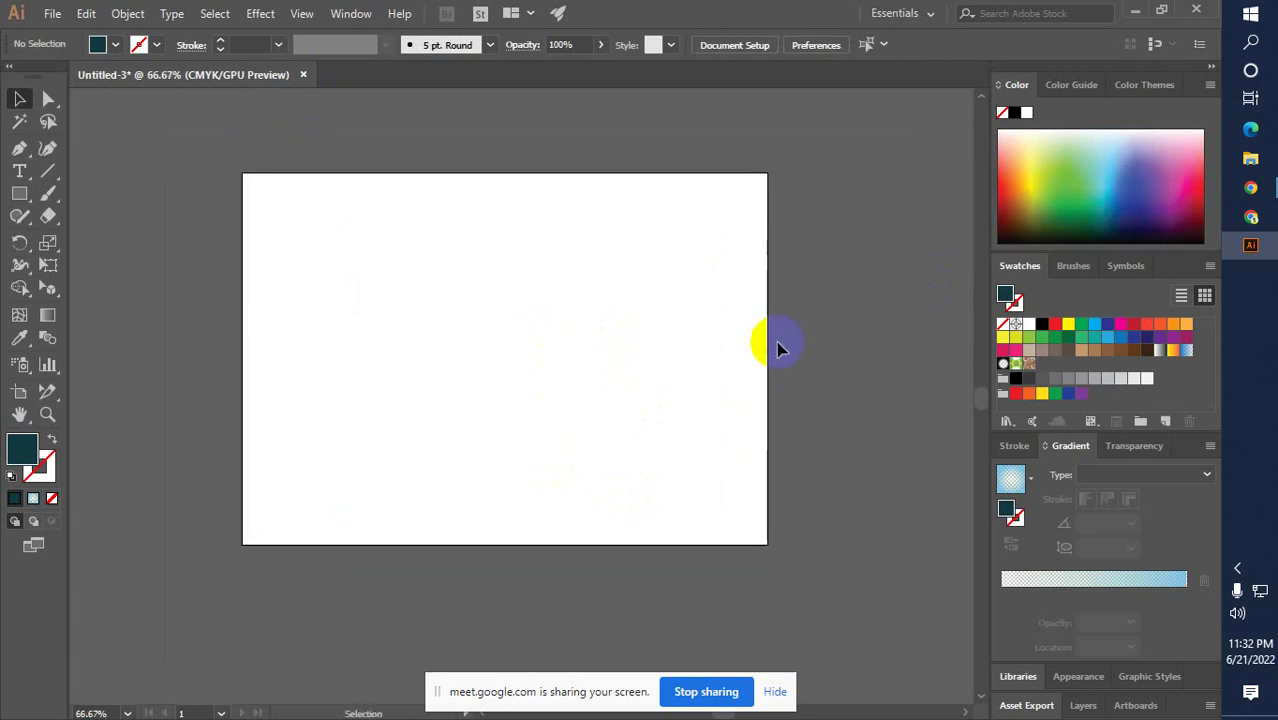
Show the Stroke settings, draw a small square on the artboard, and place three copies of it around the canvas
click(1008, 444)
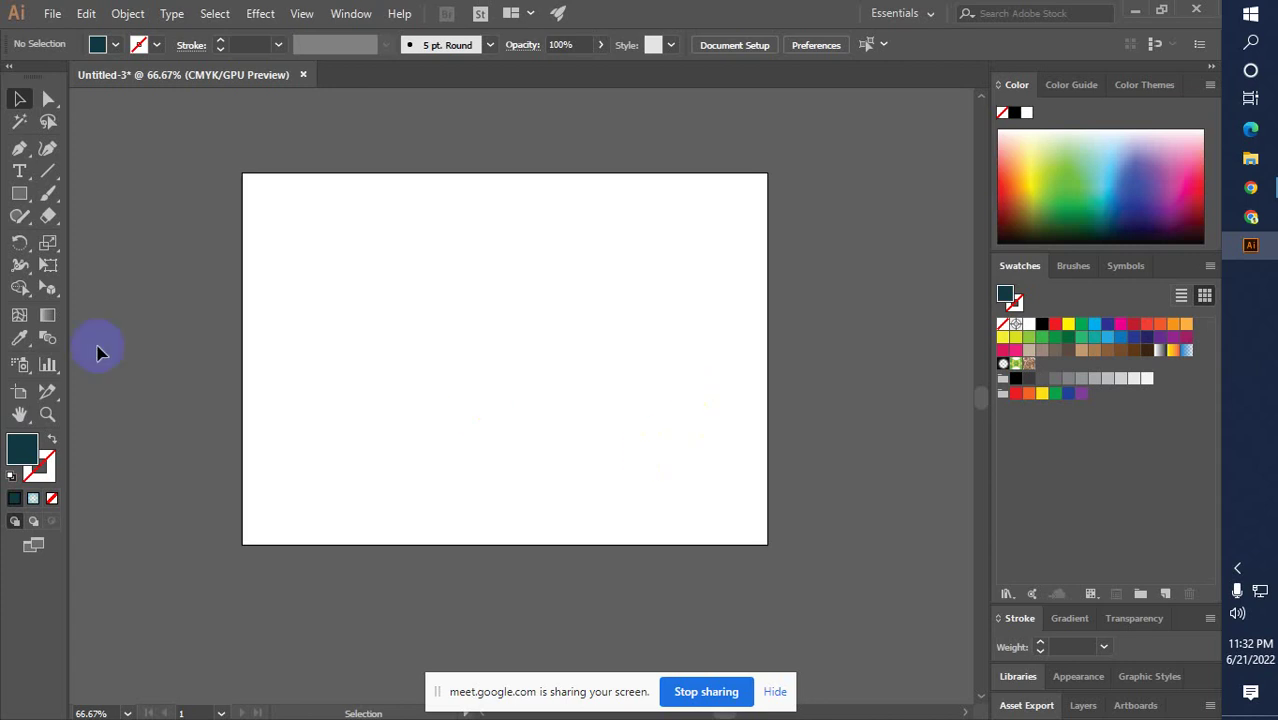
click(19, 194)
drag(359, 289, 417, 350)
click(19, 98)
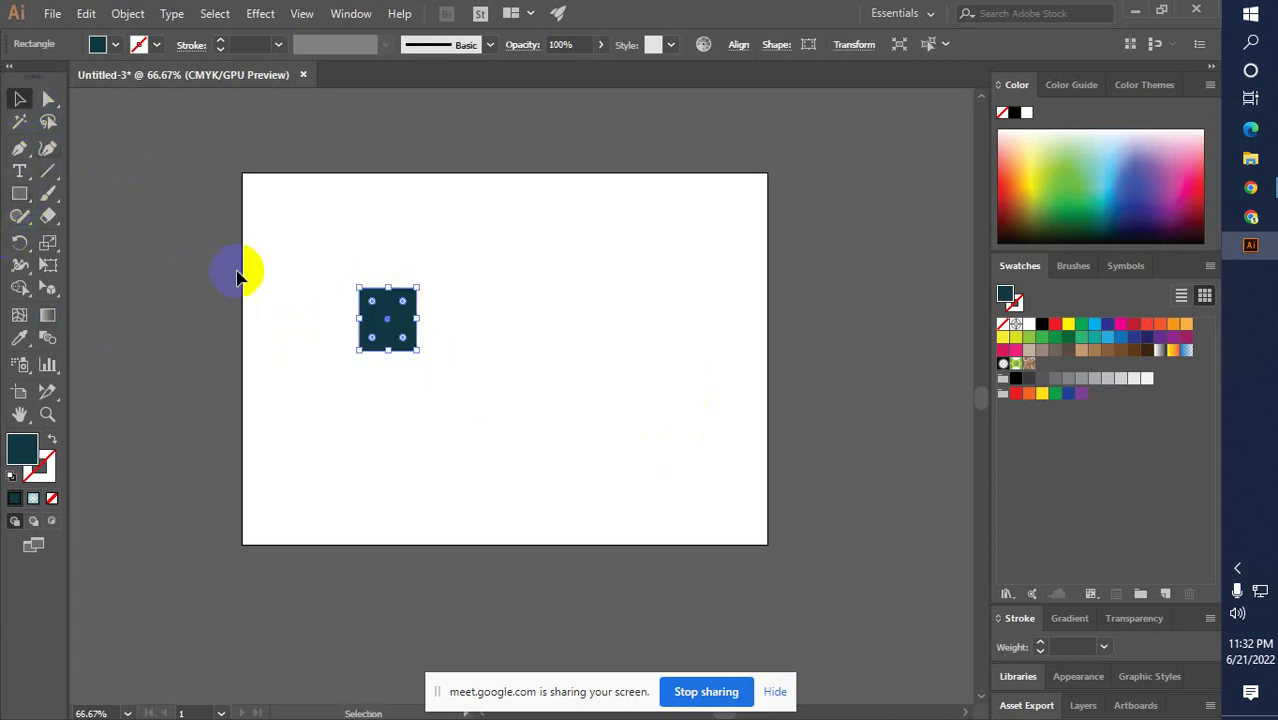
drag(385, 347, 589, 410)
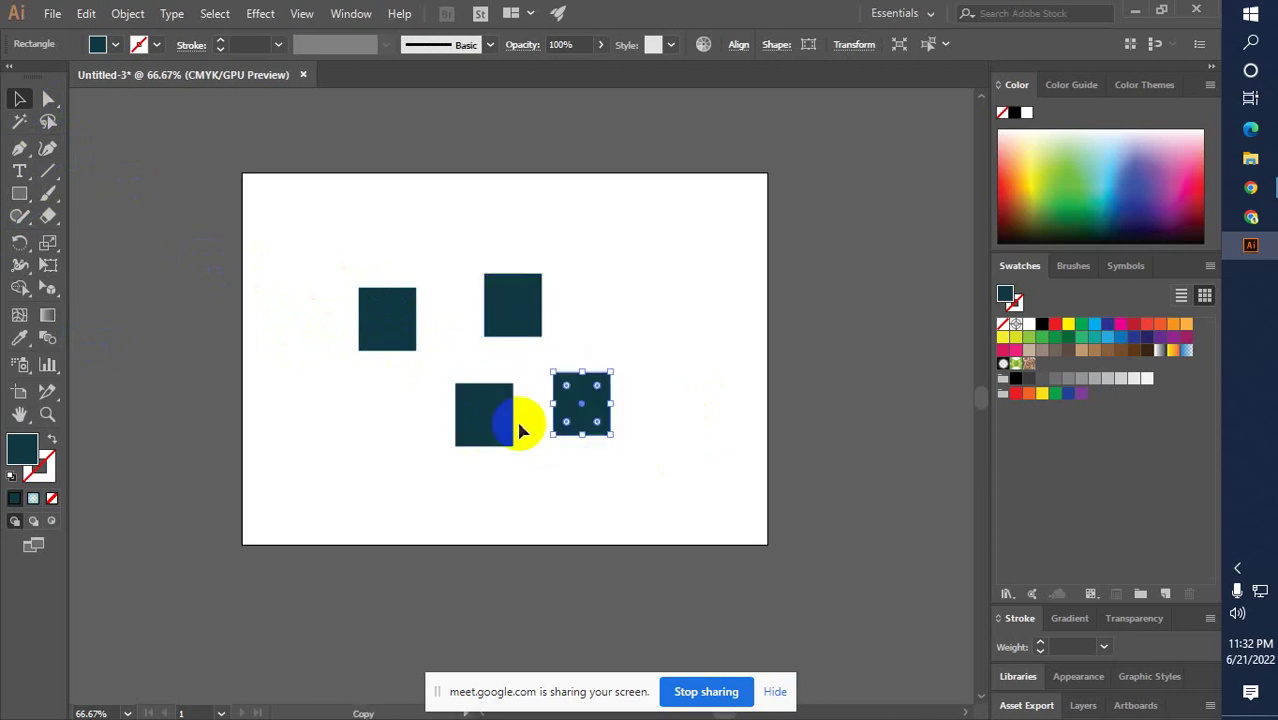
Fill the lower-left square of the four with yellow from the swatches and deselect it
click(576, 289)
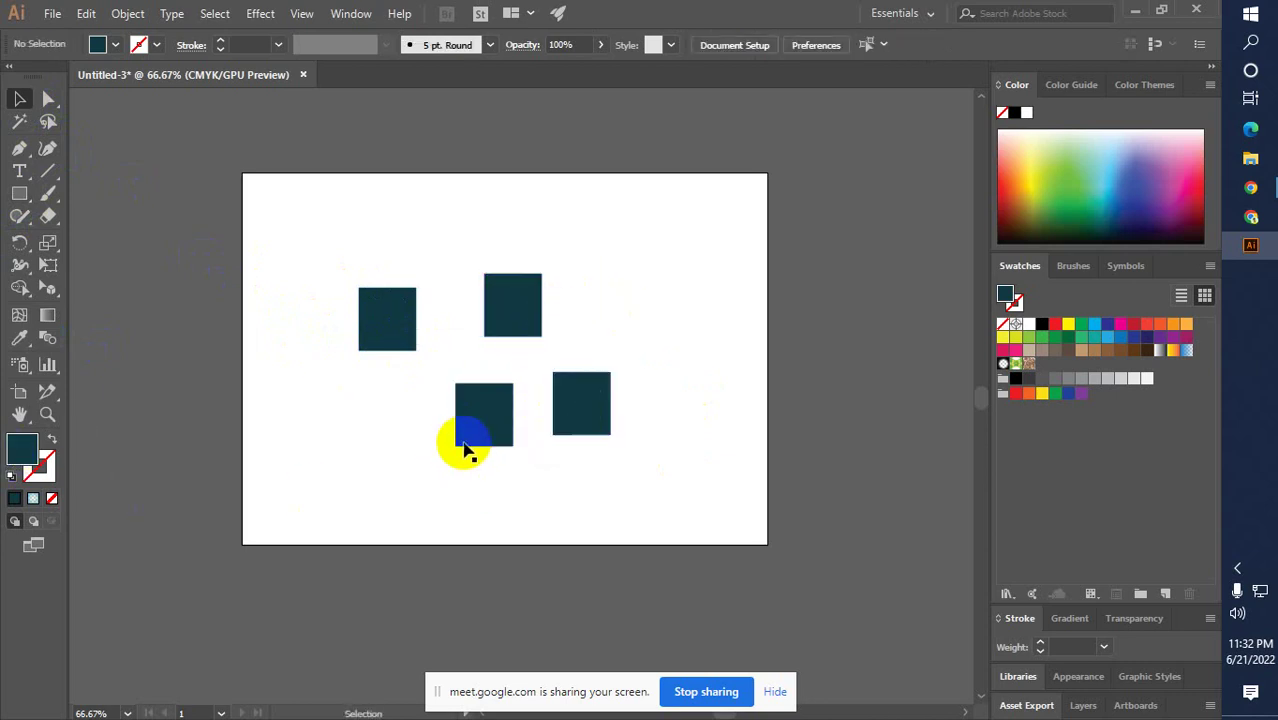
click(464, 444)
click(1068, 323)
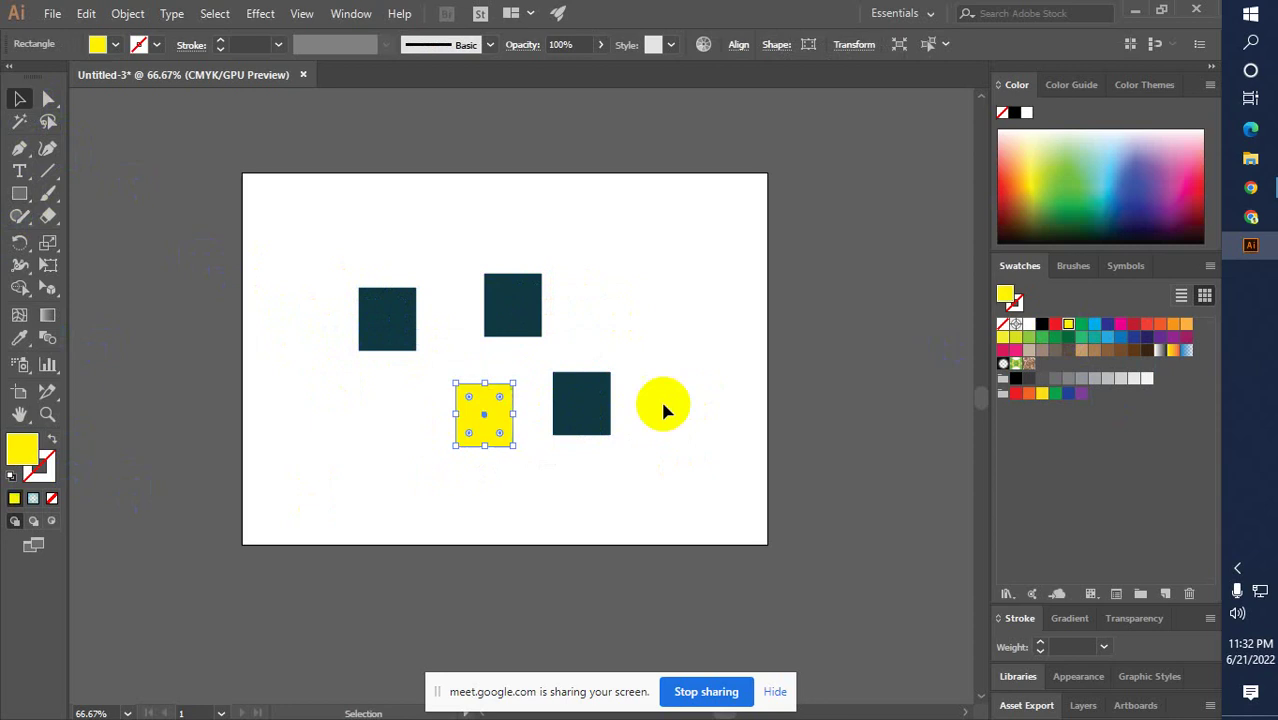
click(663, 410)
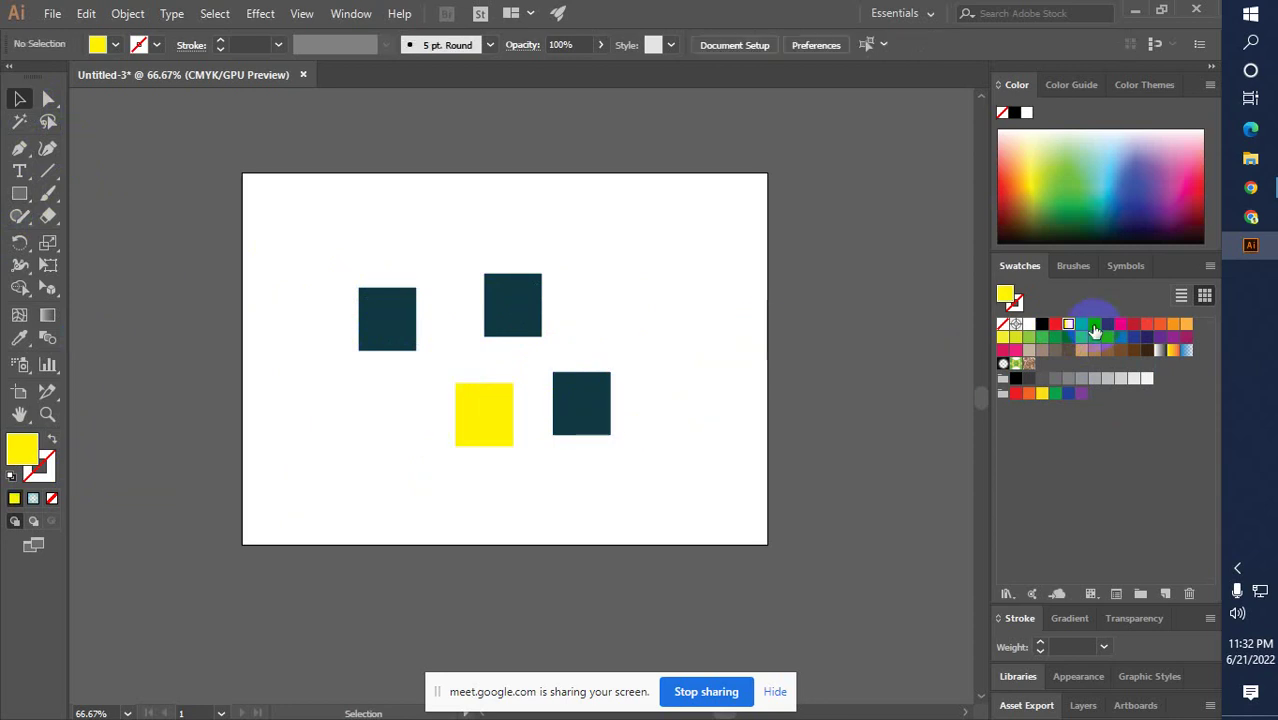
Apply a cyan swatch to the upper middle square and a light blue swatch to the leftmost and lower-right squares
drag(1095, 330, 514, 324)
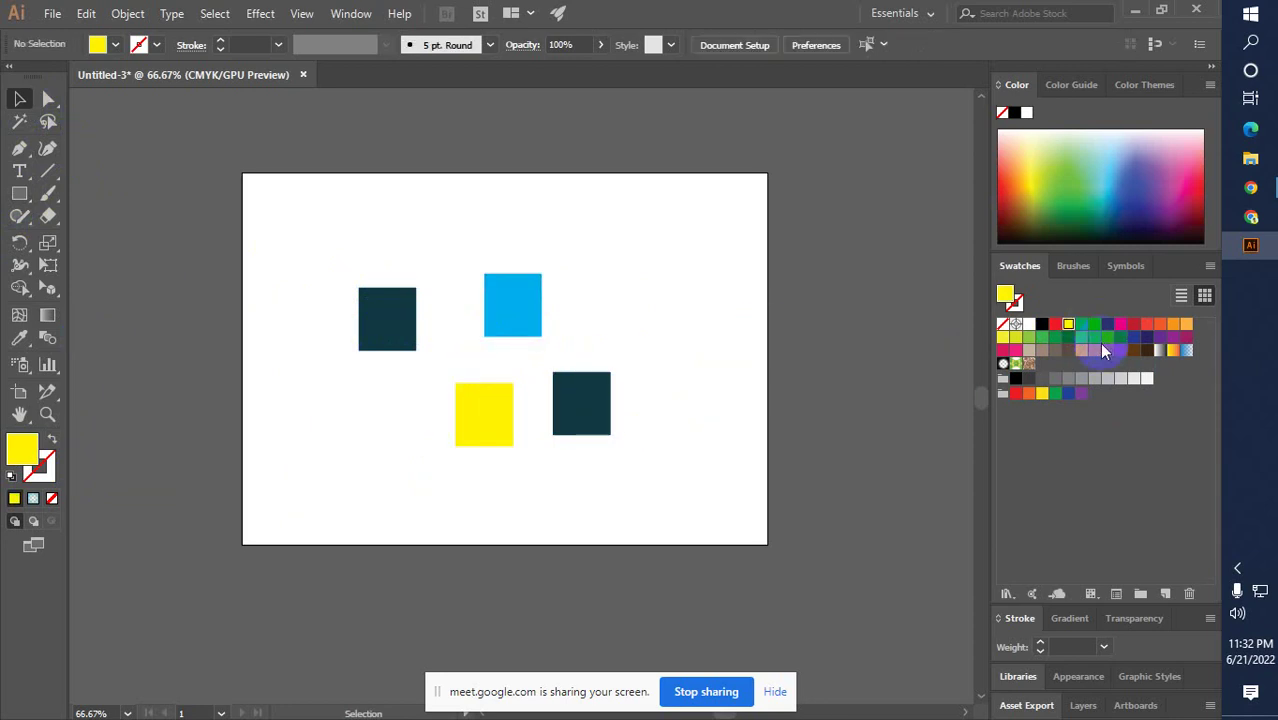
drag(1105, 343, 371, 337)
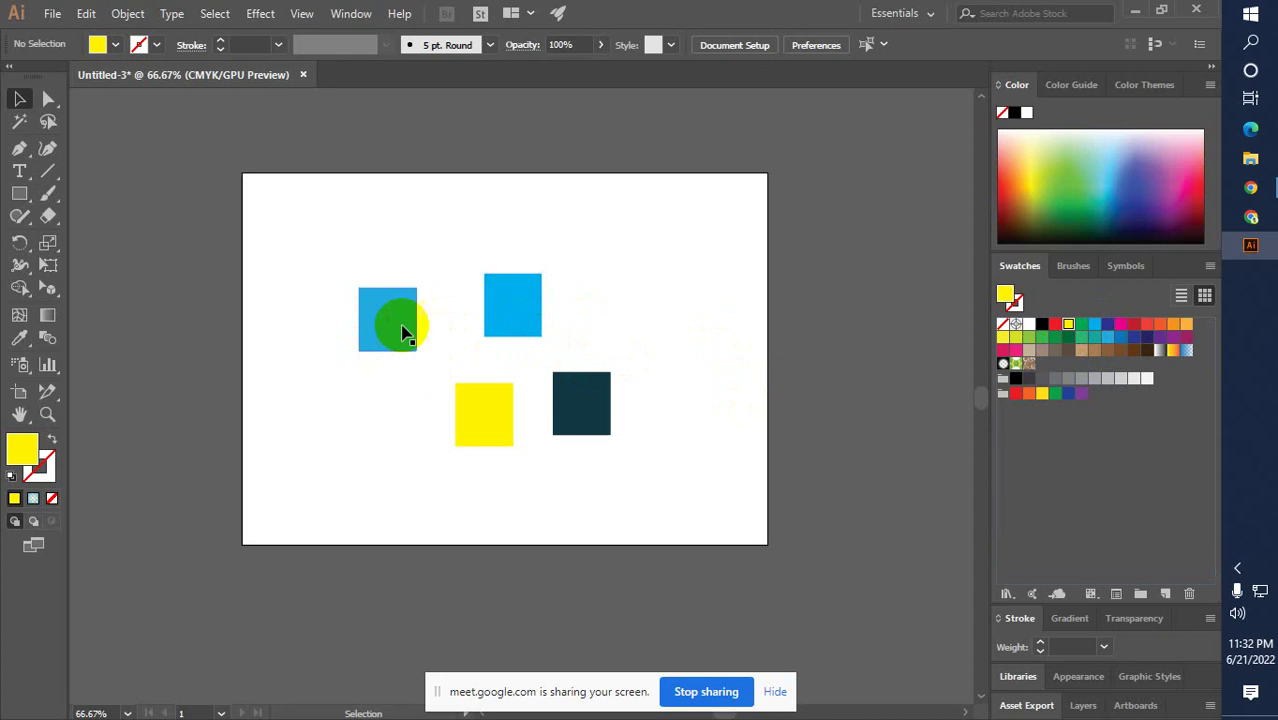
click(585, 416)
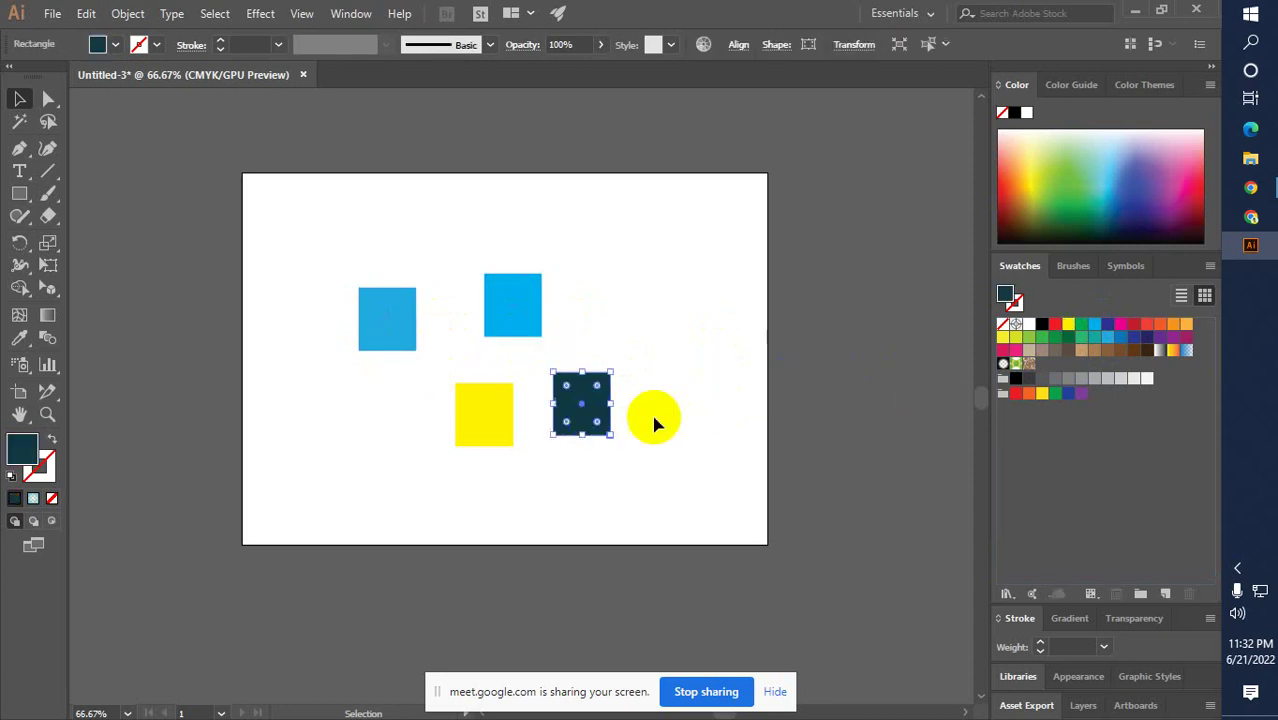
click(1107, 336)
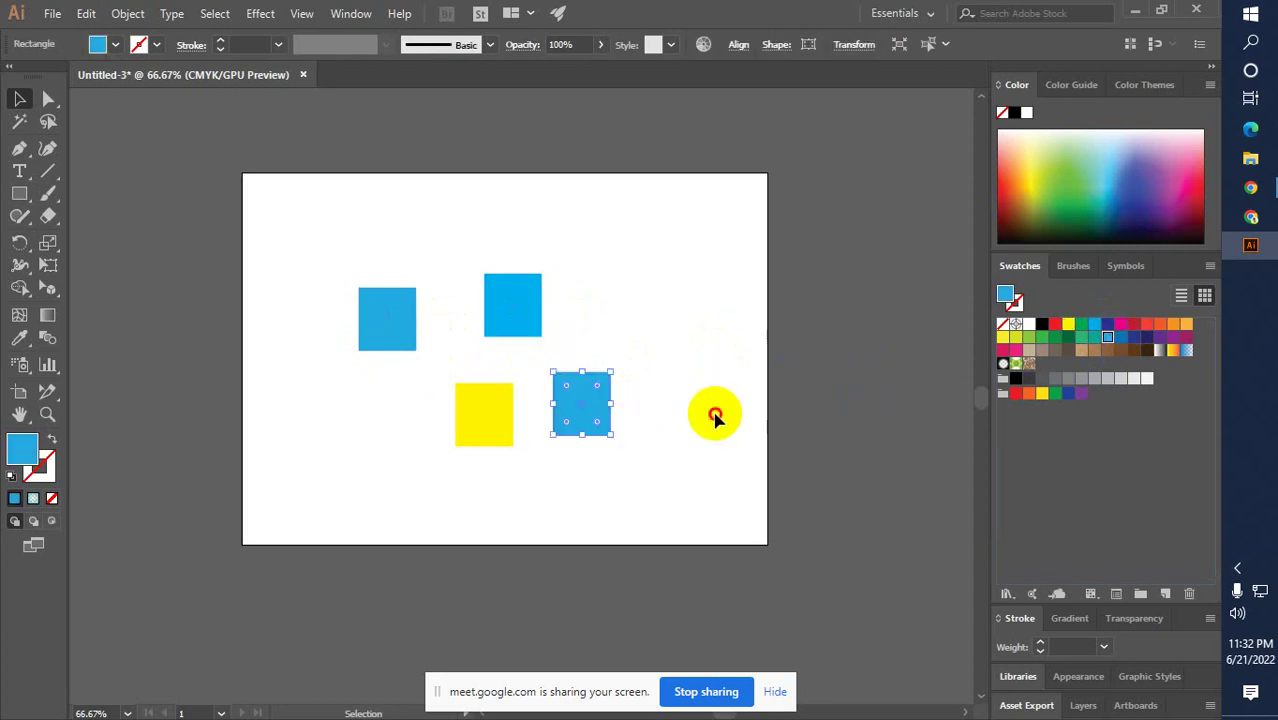
click(652, 418)
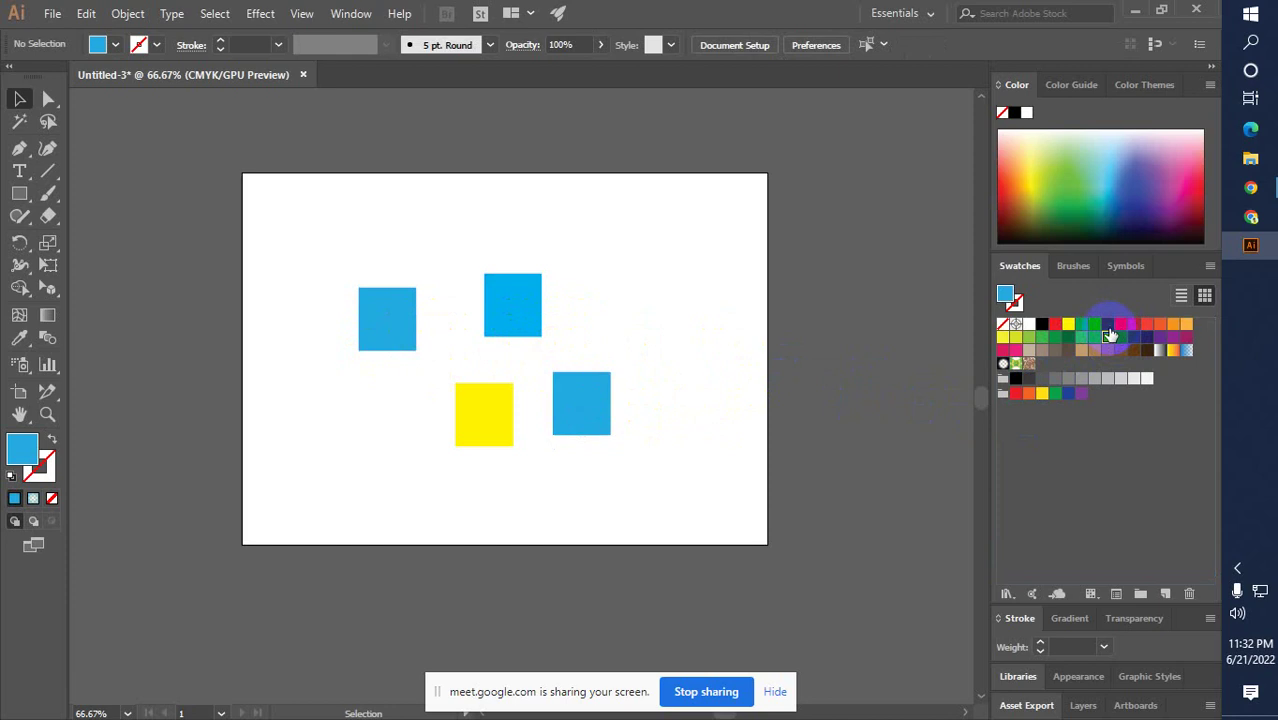
Recolor the leftmost square dark blue, shift it further left, and fill the upper middle square with magenta
drag(1110, 330, 331, 337)
click(416, 332)
click(510, 334)
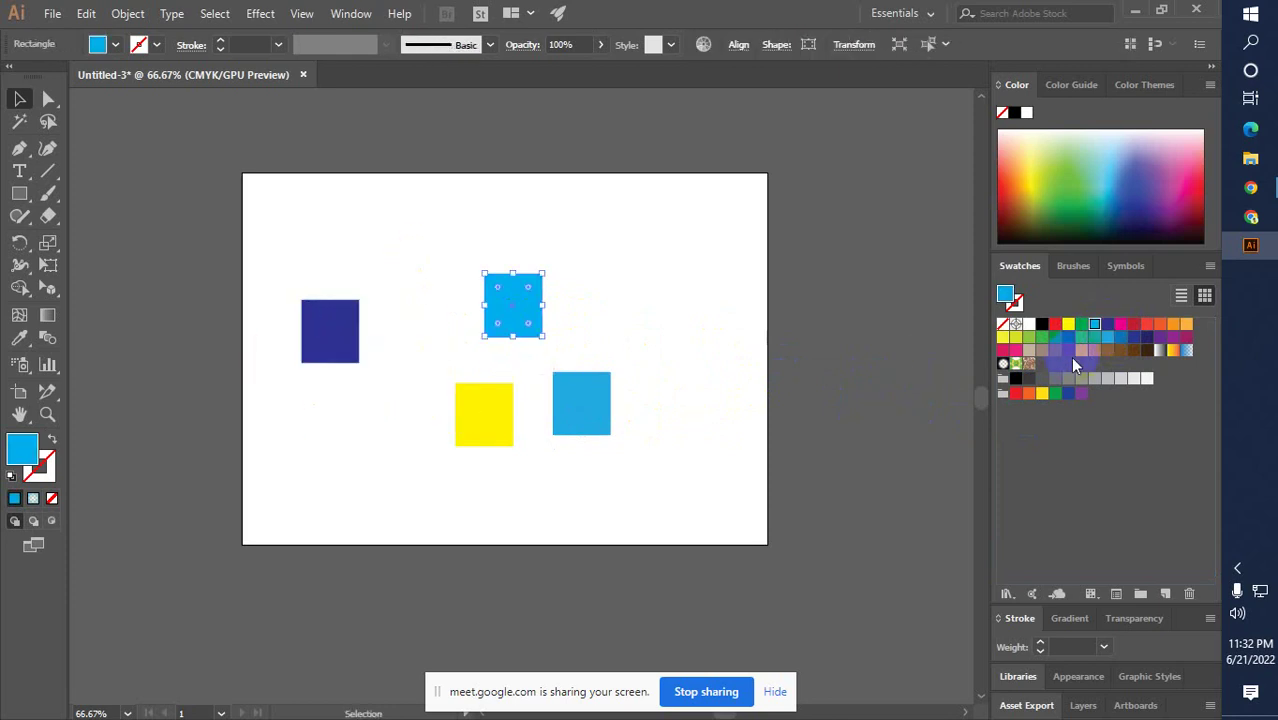
drag(1119, 337, 519, 322)
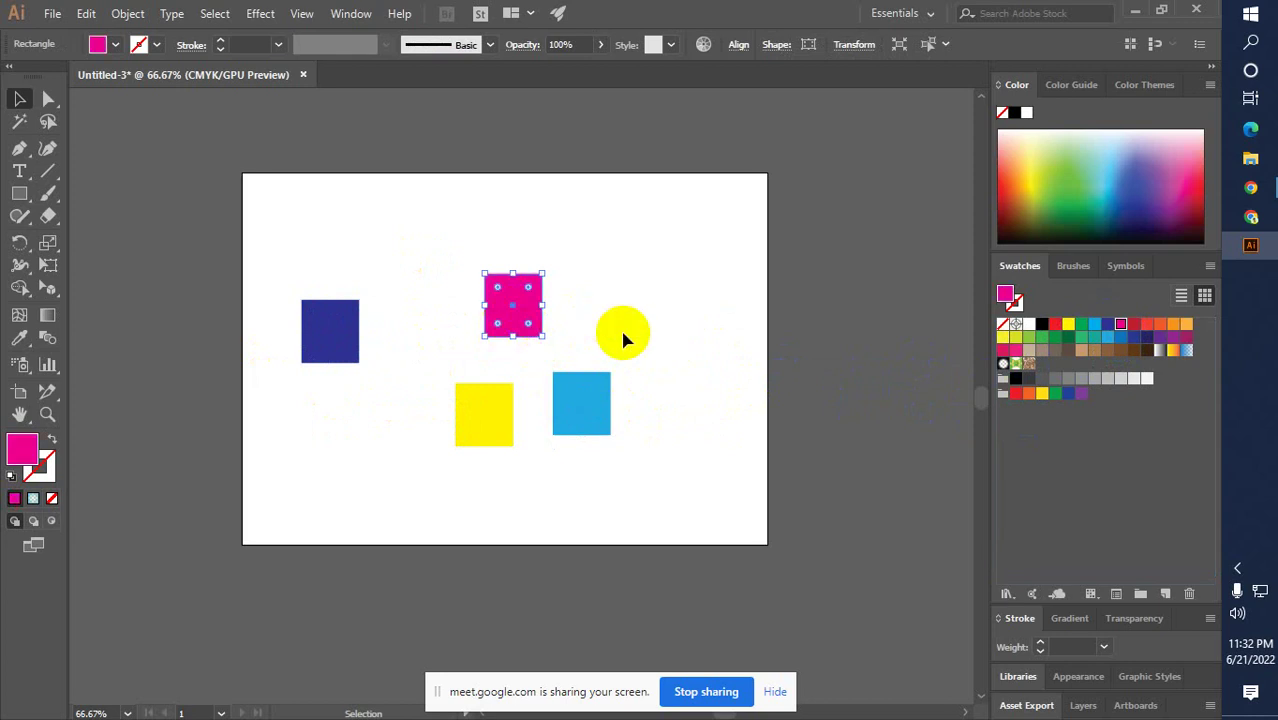
Apply the yellow-to-red gradient swatch to the light blue square and move the squares higher up on the artboard
click(545, 364)
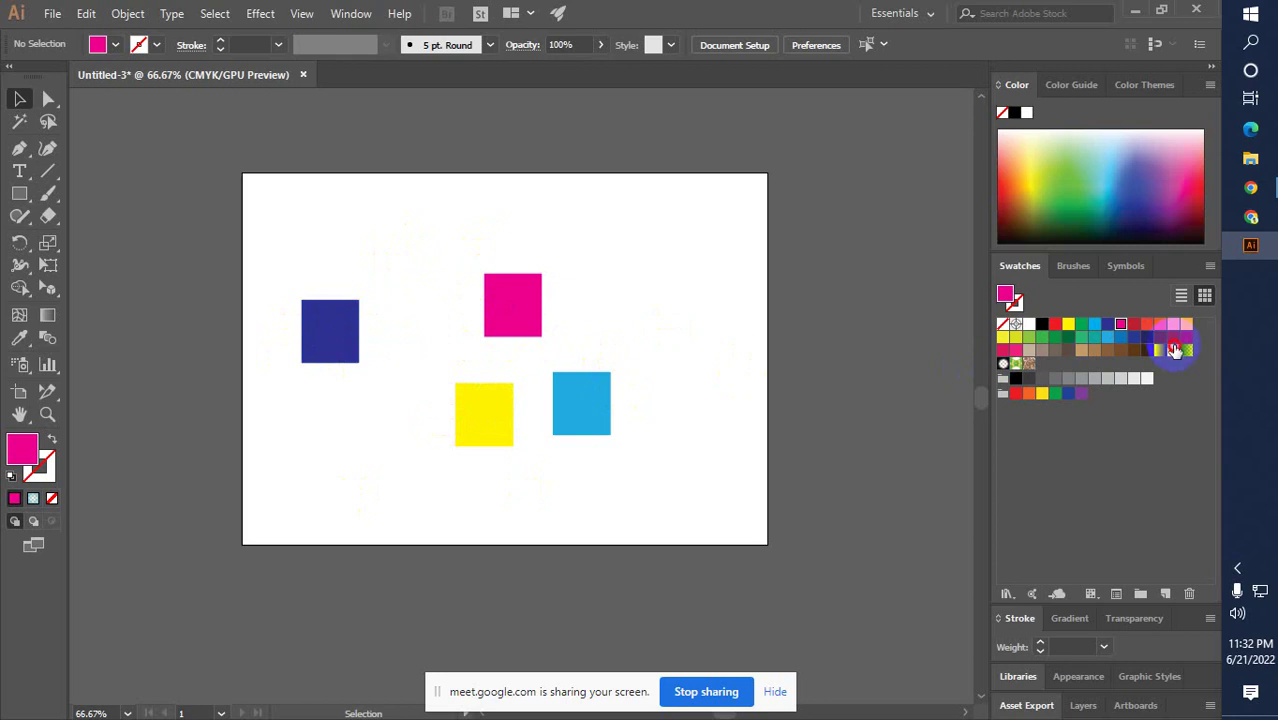
drag(1175, 348, 578, 412)
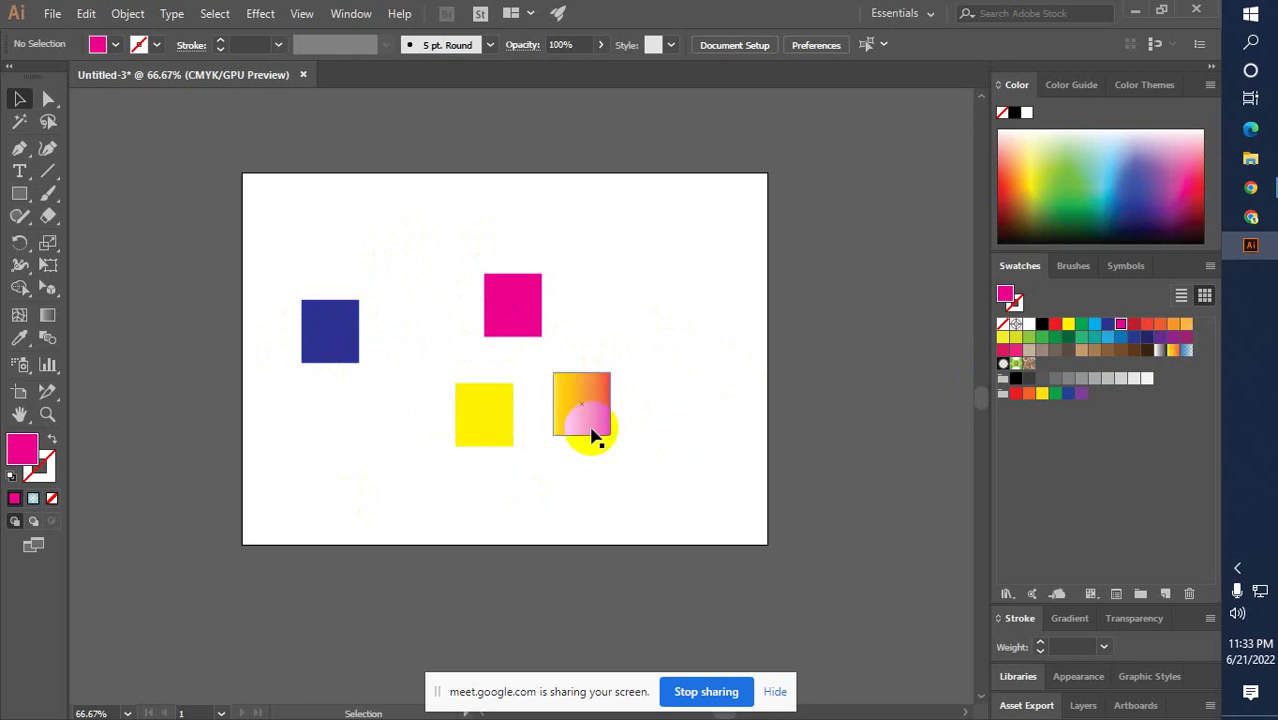
drag(533, 327, 489, 253)
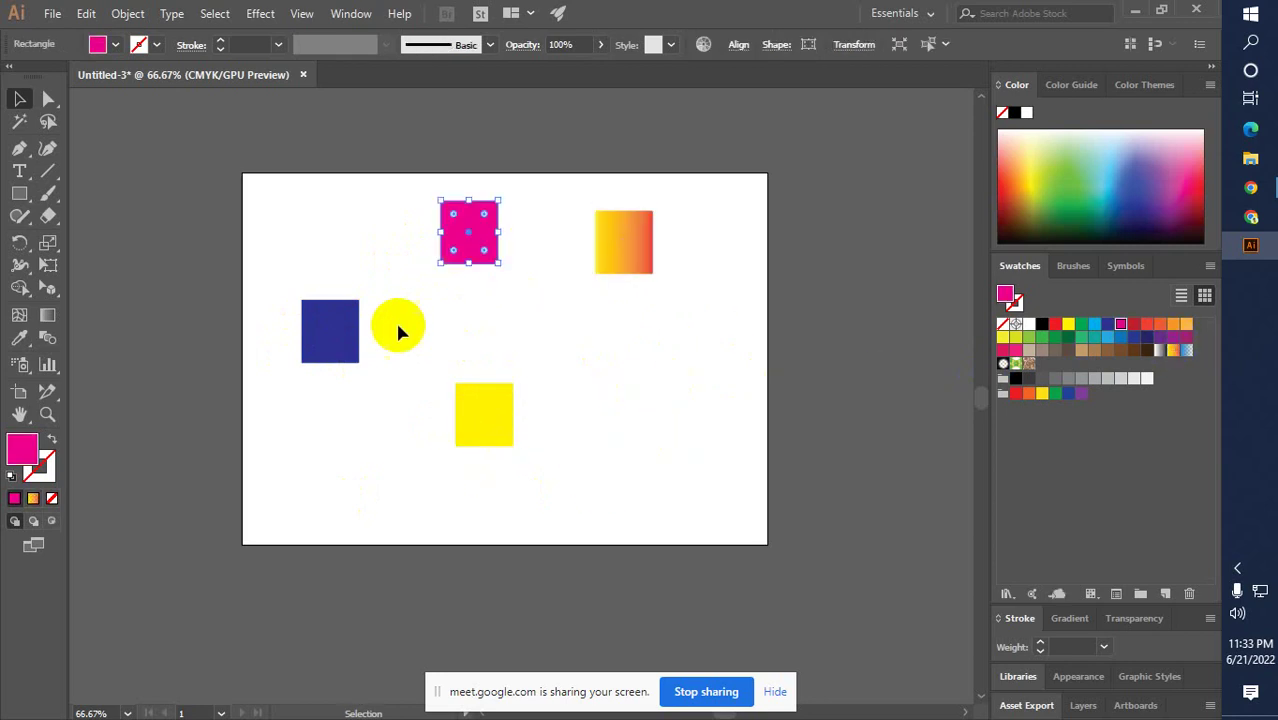
drag(342, 333, 342, 250)
drag(485, 408, 469, 334)
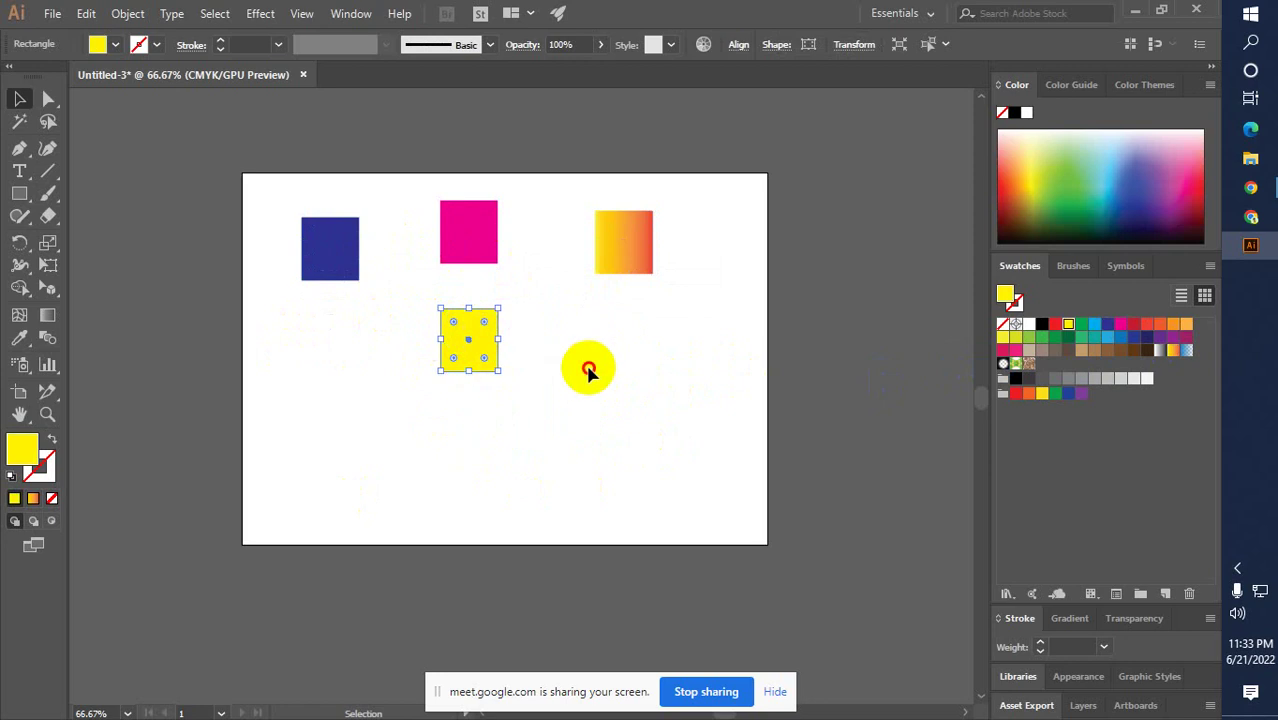
Apply the brown swirl pattern swatch to the gradient square and the green floral pattern swatch to the yellow square
click(612, 372)
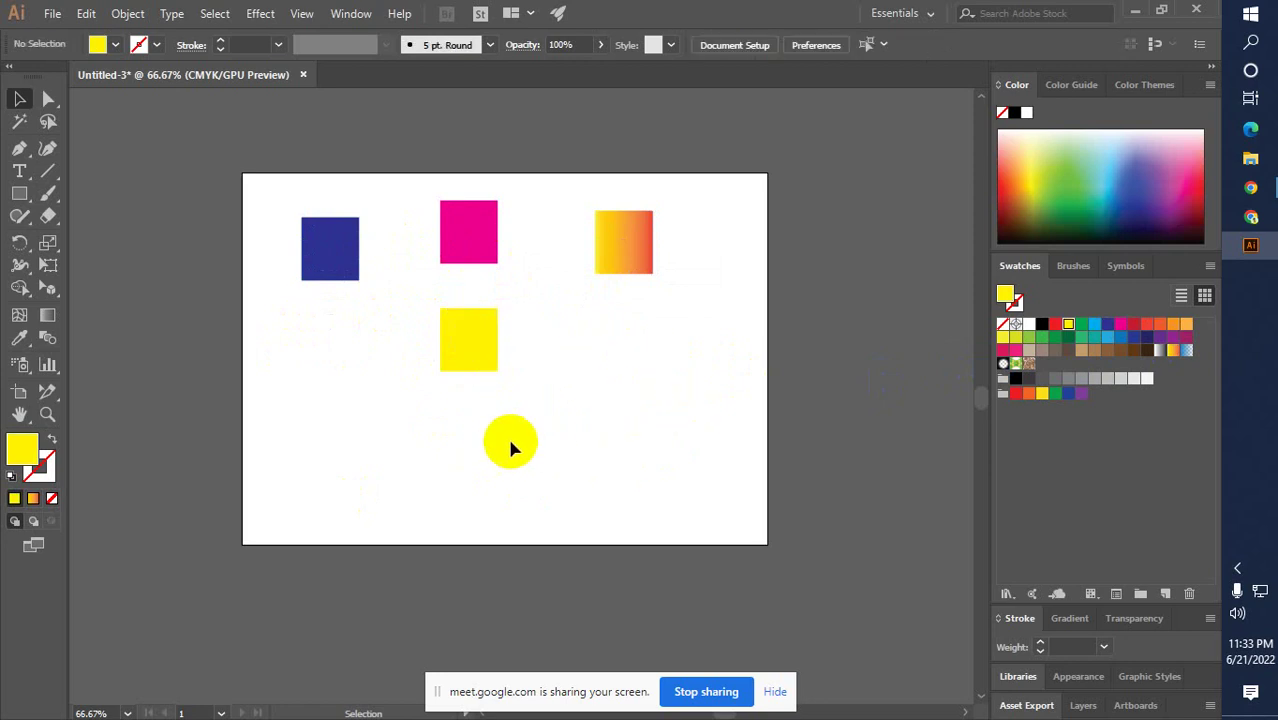
drag(1029, 363, 630, 282)
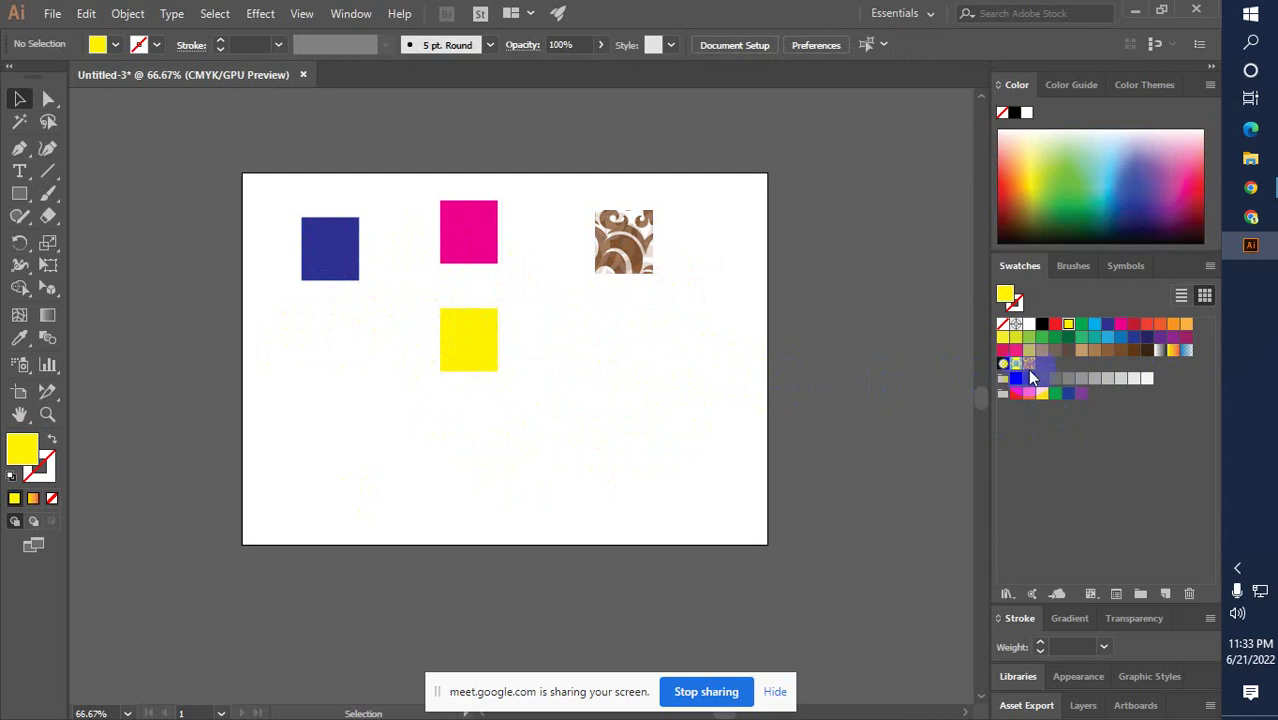
drag(1016, 363, 453, 354)
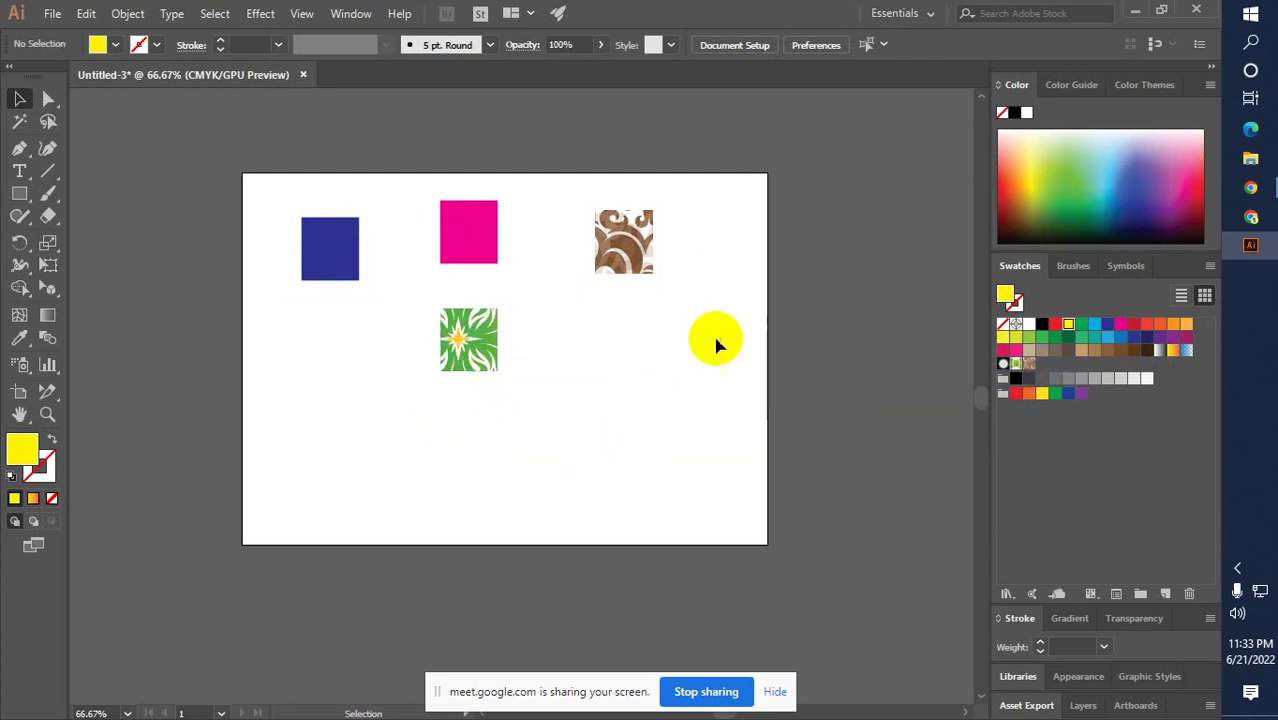
Delete the green floral square and the brown swirl square
drag(980, 401, 442, 343)
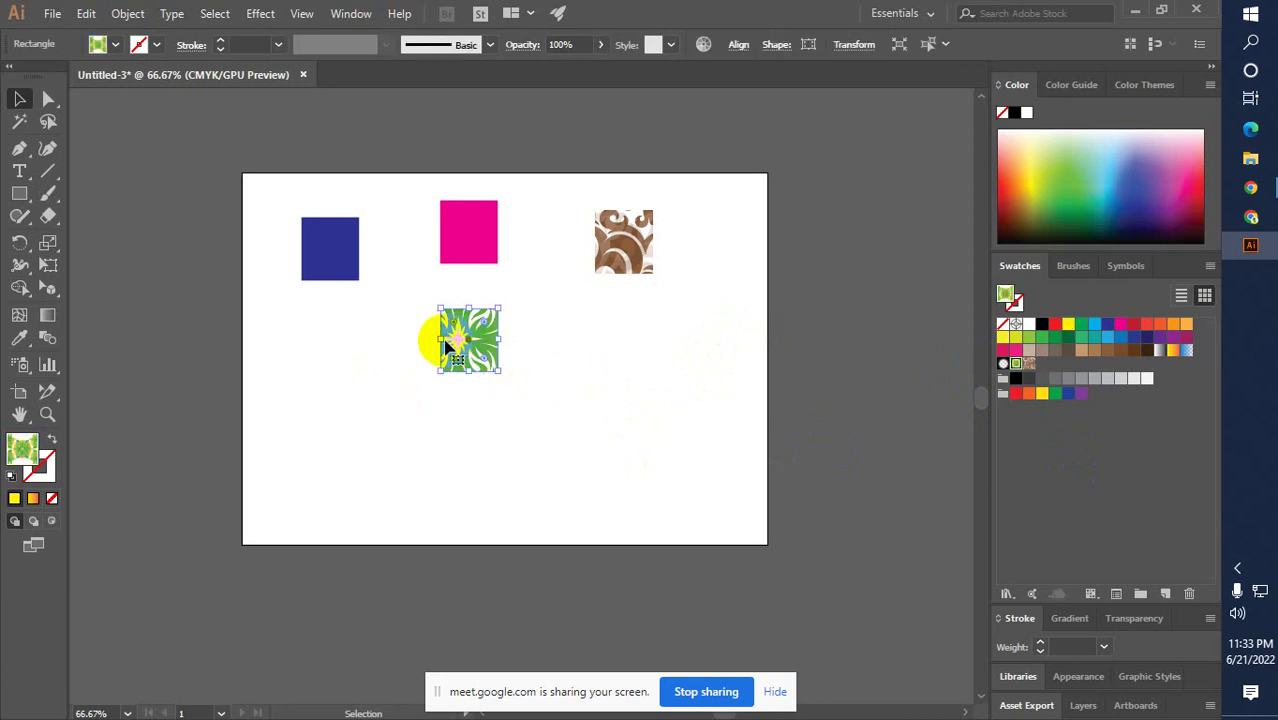
key(Delete)
click(633, 249)
key(Delete)
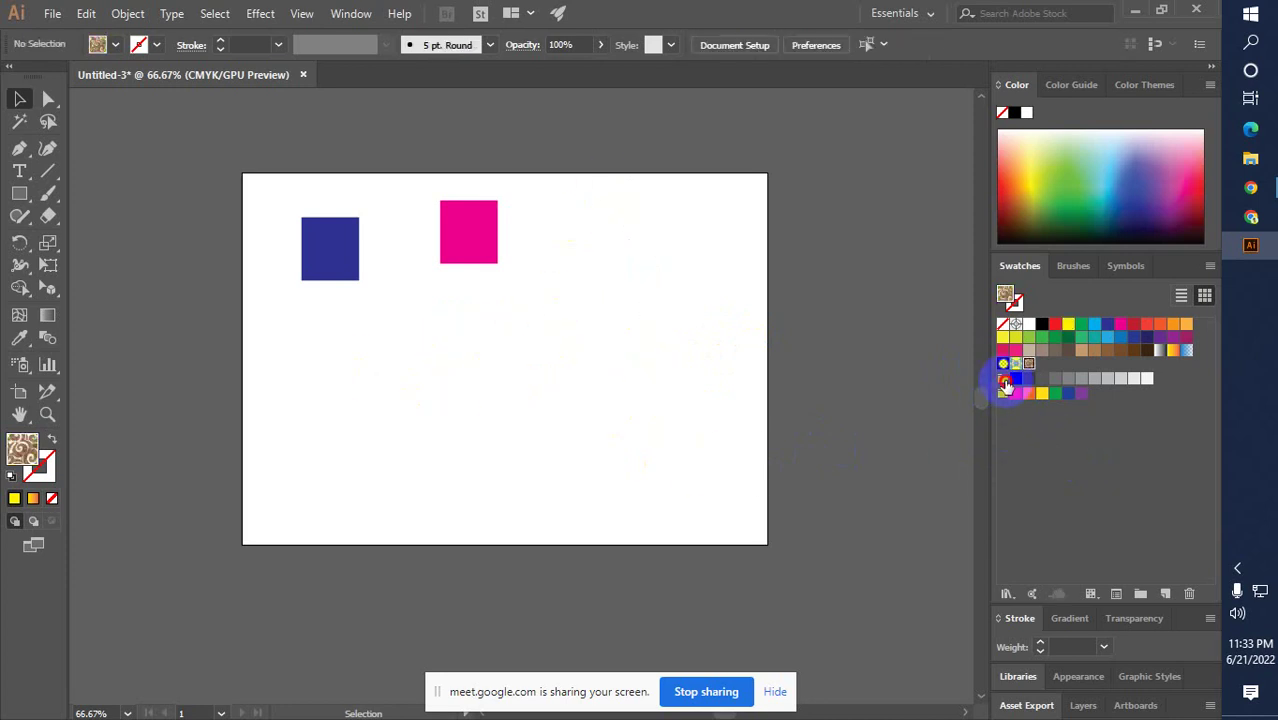
Try shifting the Grays color group toward browns and oranges on the color wheel, and discard the edit
click(1004, 380)
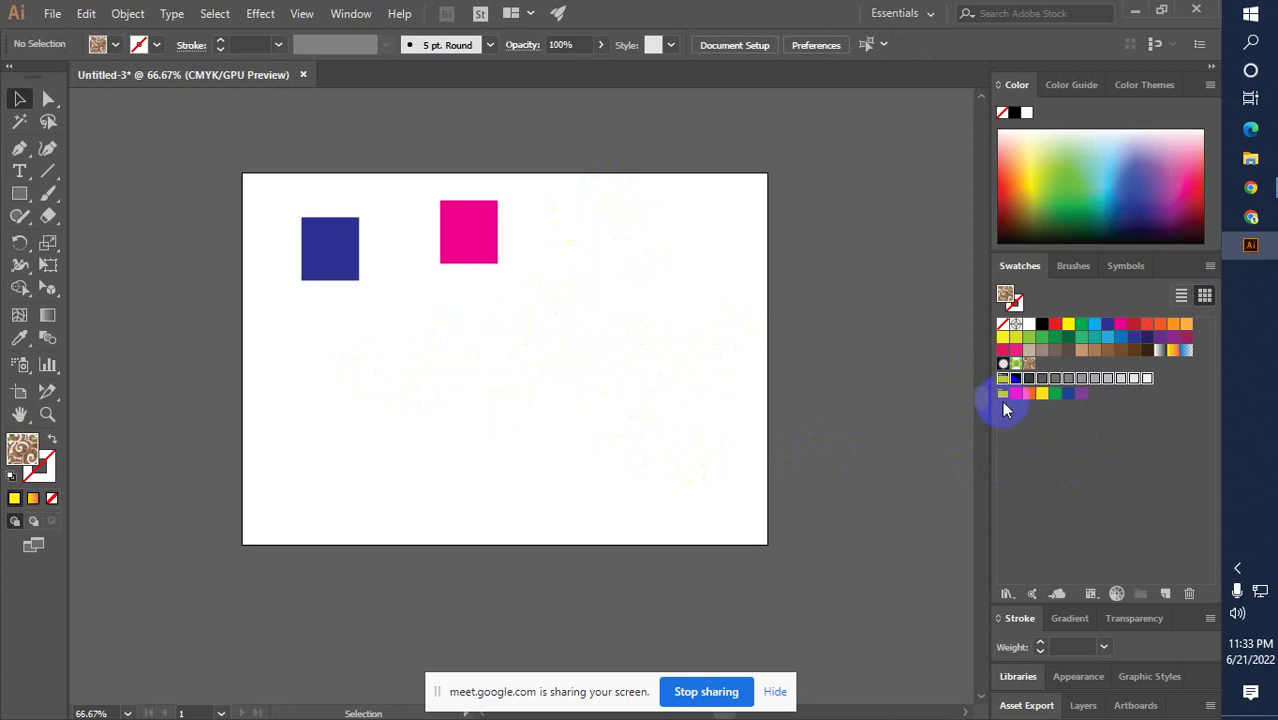
double_click(1002, 398)
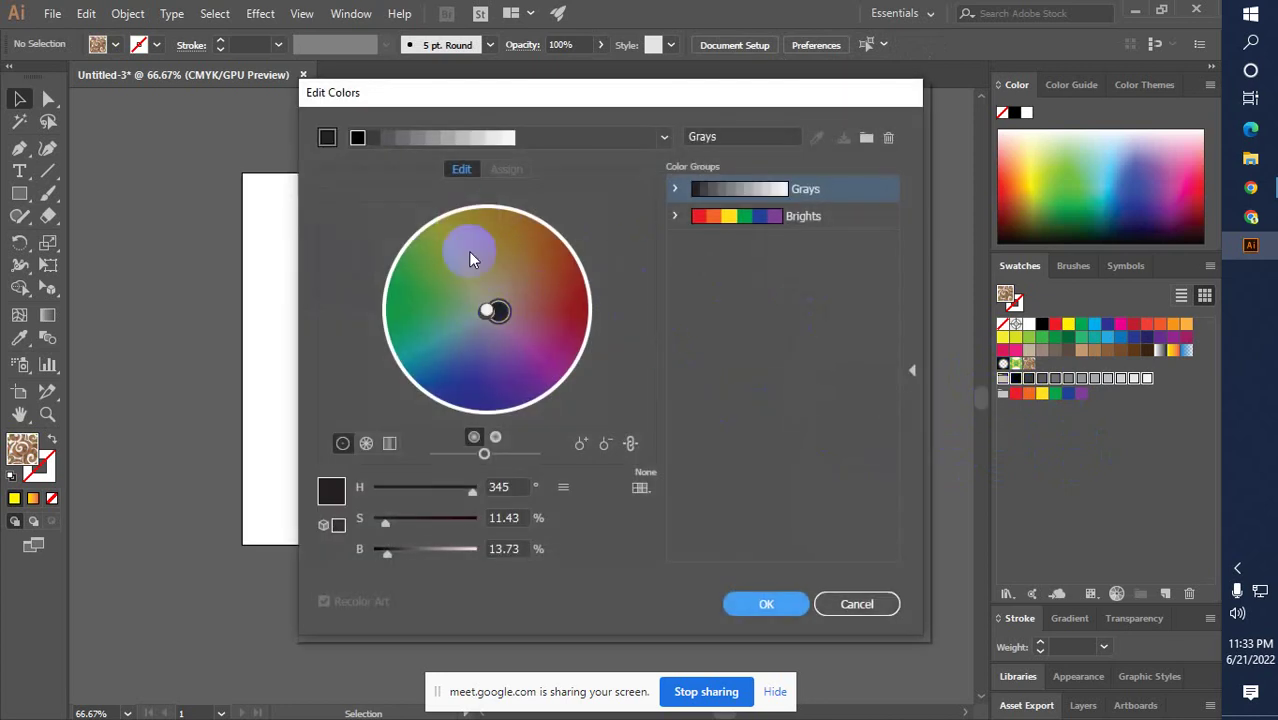
mouse_move(496, 318)
mouse_down()
mouse_move(525, 271)
mouse_move(537, 293)
mouse_move(491, 325)
mouse_move(537, 357)
mouse_move(511, 356)
mouse_up()
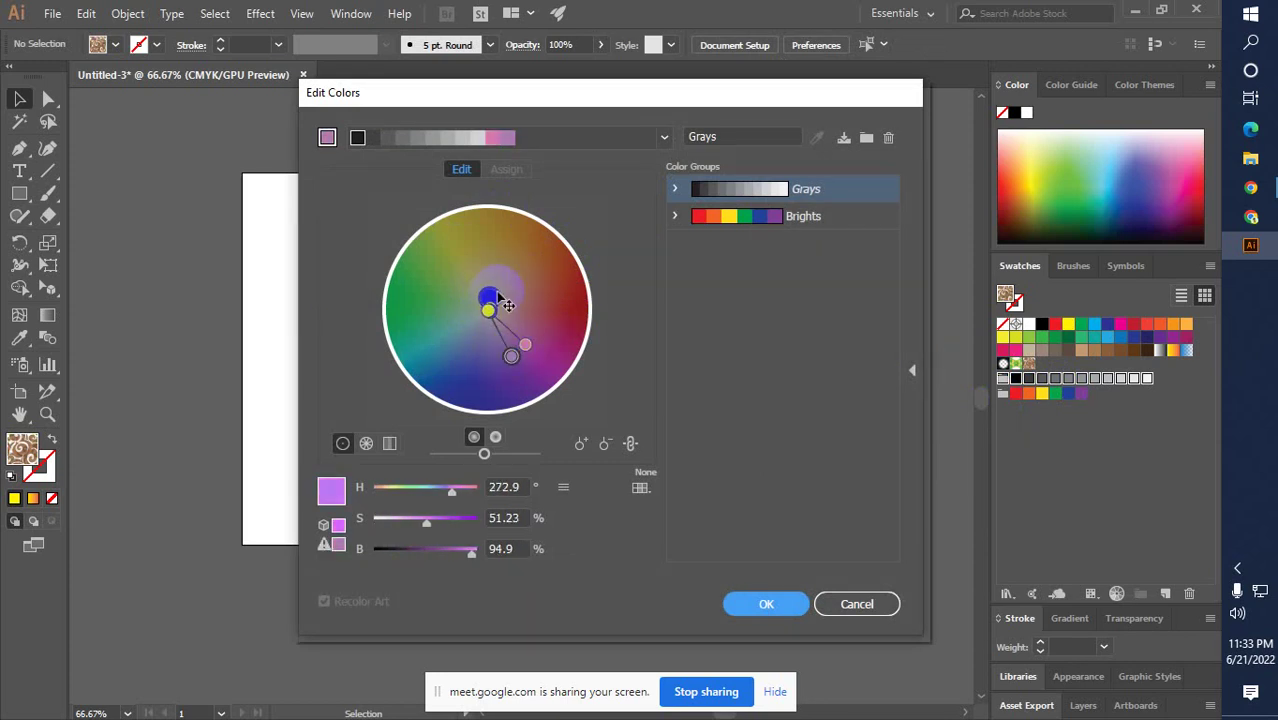
mouse_move(503, 303)
mouse_down()
mouse_move(500, 260)
mouse_move(522, 288)
mouse_move(522, 358)
mouse_move(425, 355)
mouse_move(448, 278)
mouse_move(520, 334)
mouse_move(498, 321)
mouse_up()
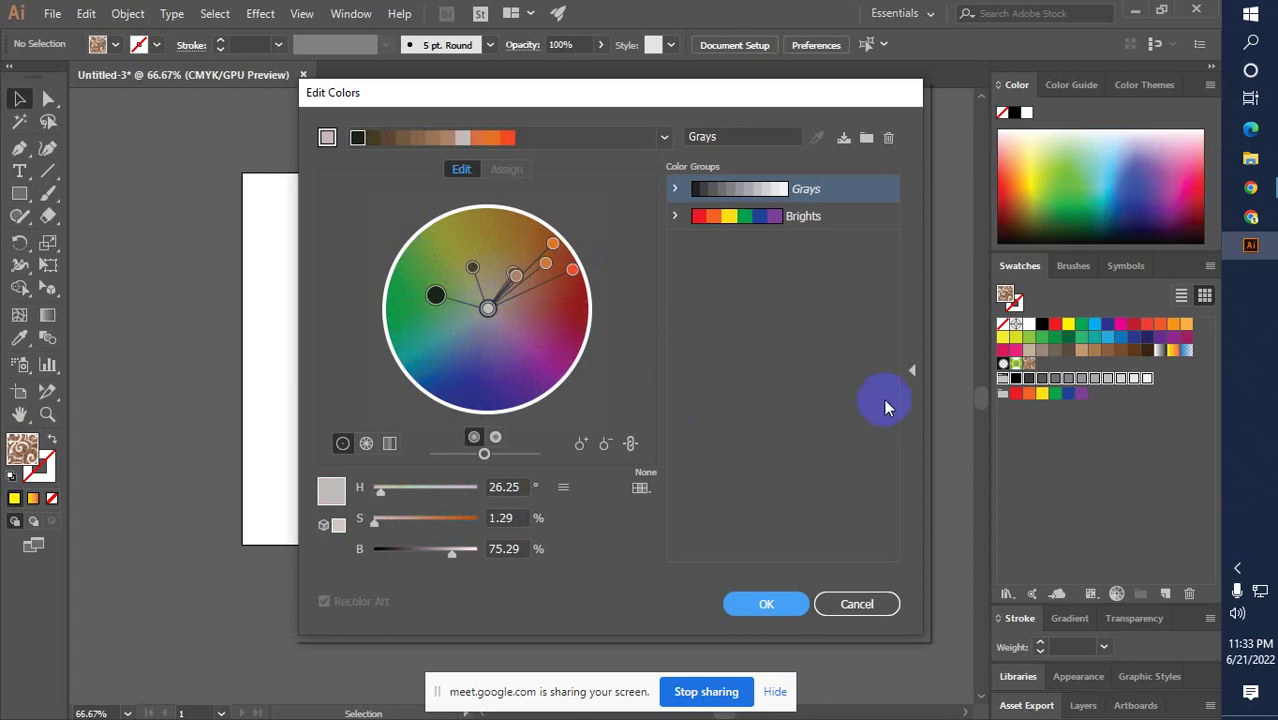
click(790, 602)
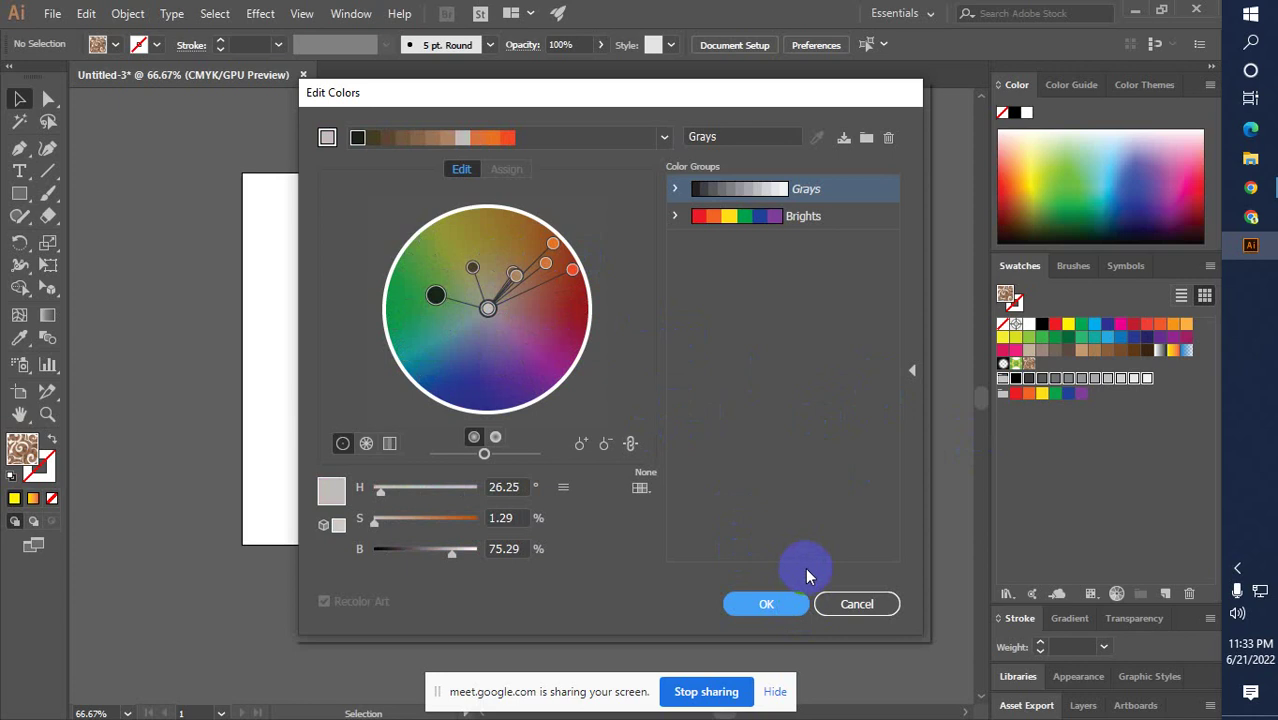
click(870, 614)
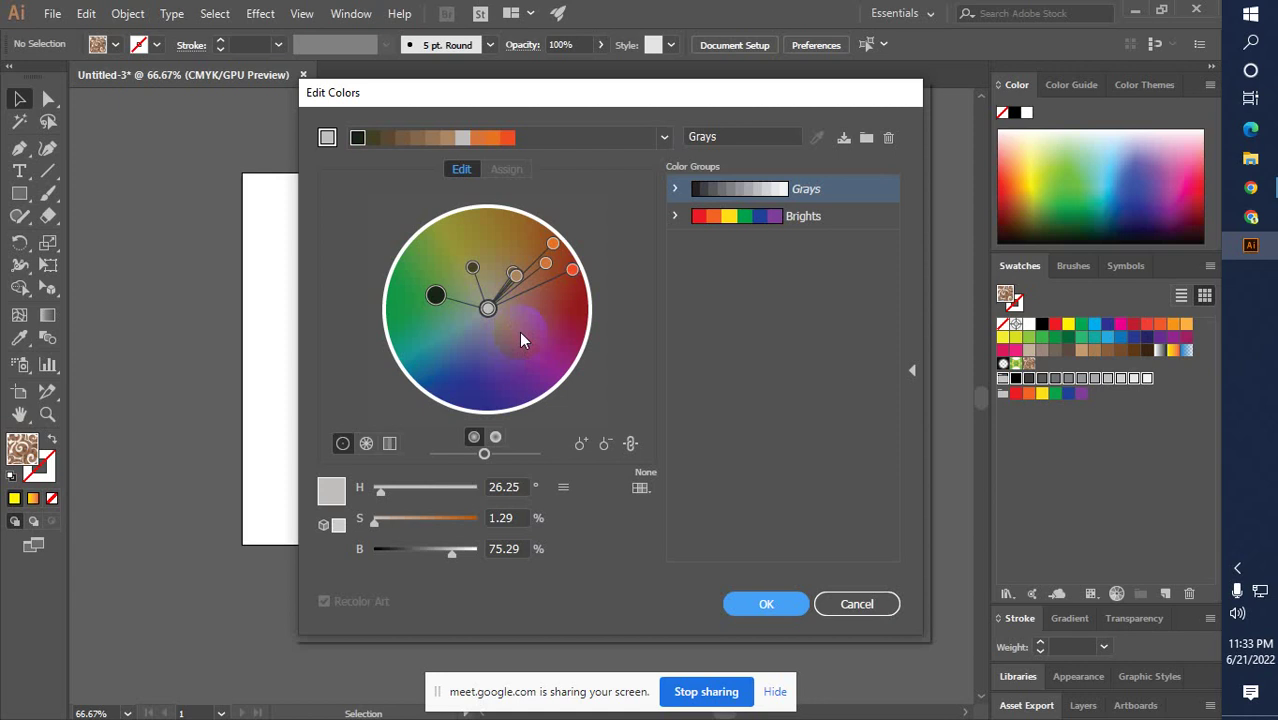
click(846, 605)
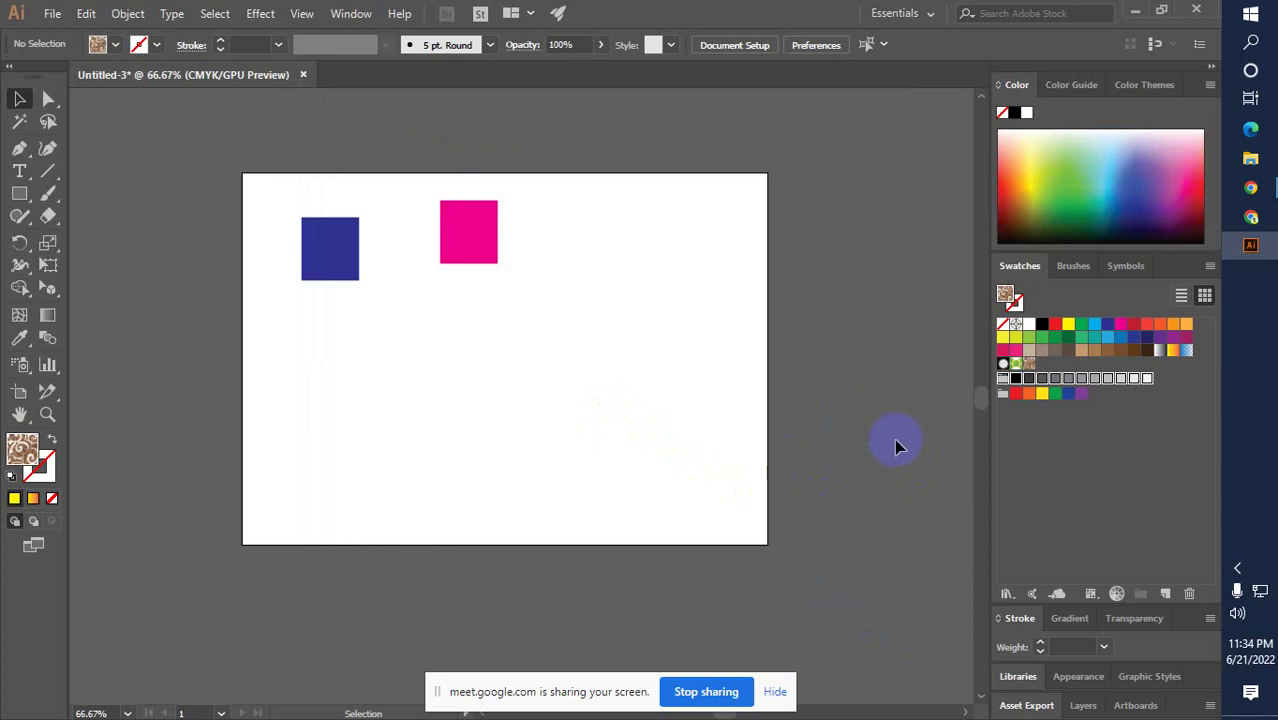
Delete the dark blue and magenta squares and set the fill color to teal blue 18ADC6
drag(568, 300, 298, 198)
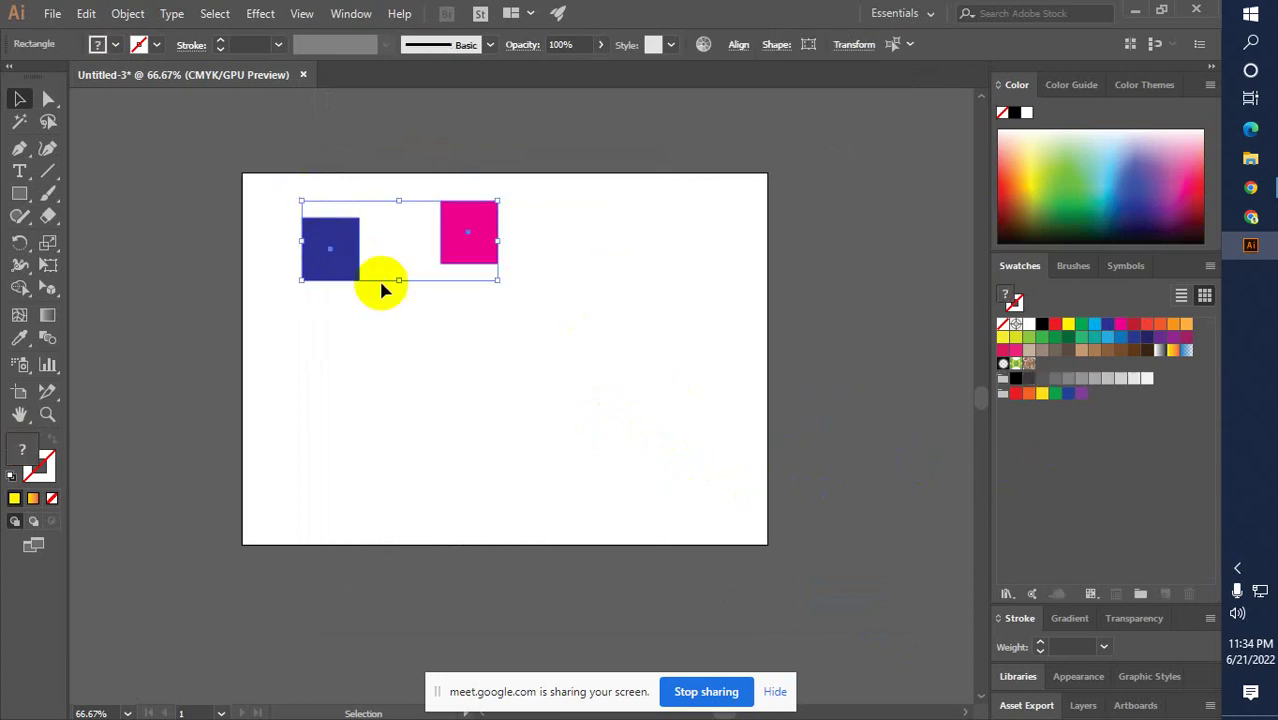
key(Delete)
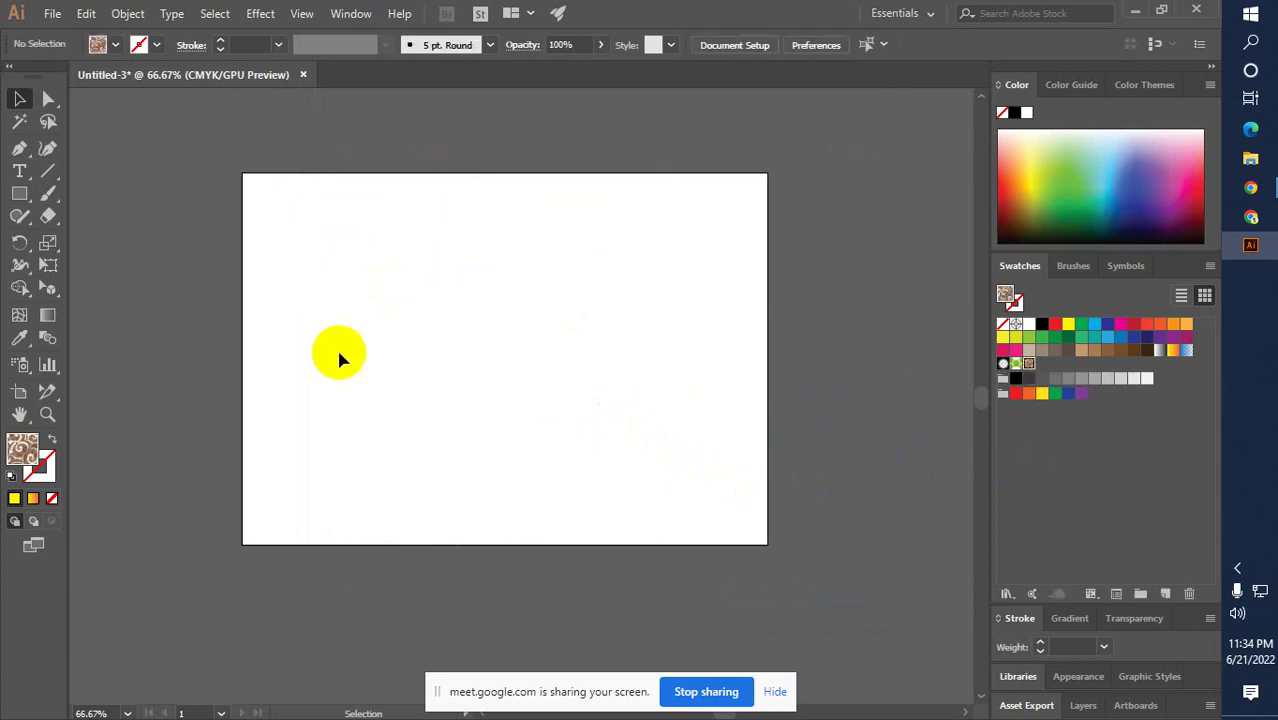
double_click(22, 450)
drag(445, 312, 442, 290)
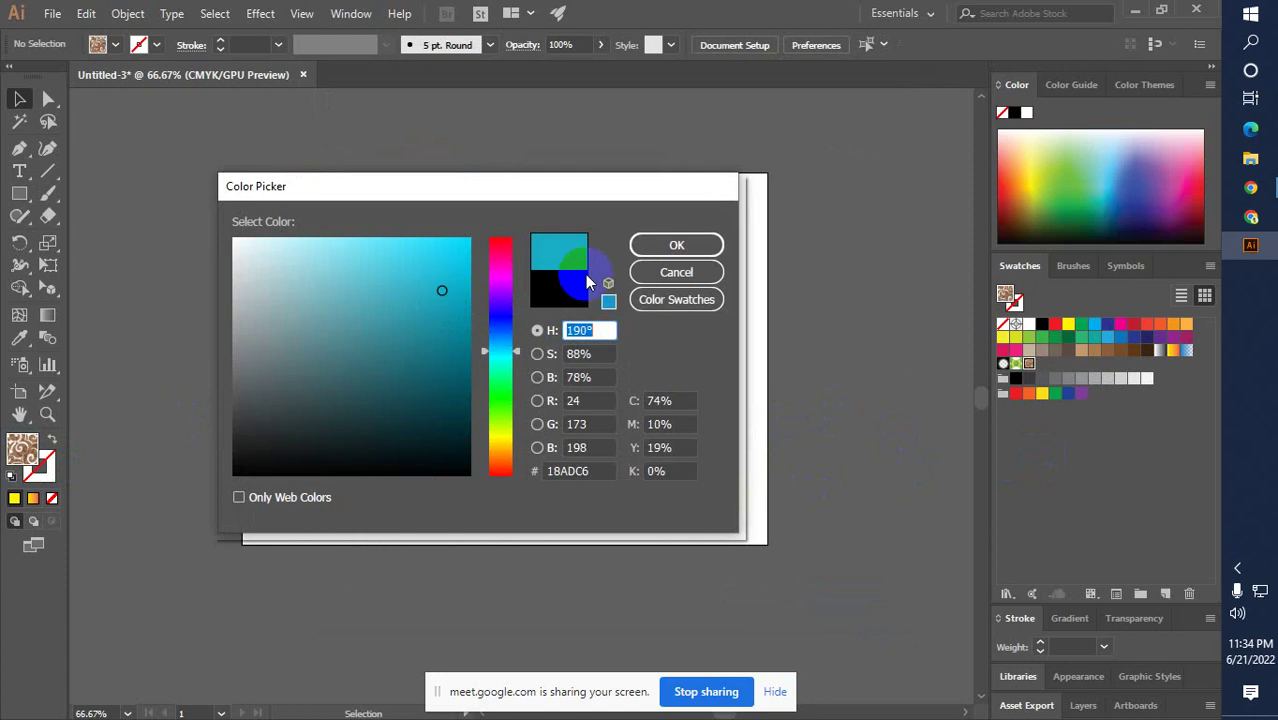
click(676, 245)
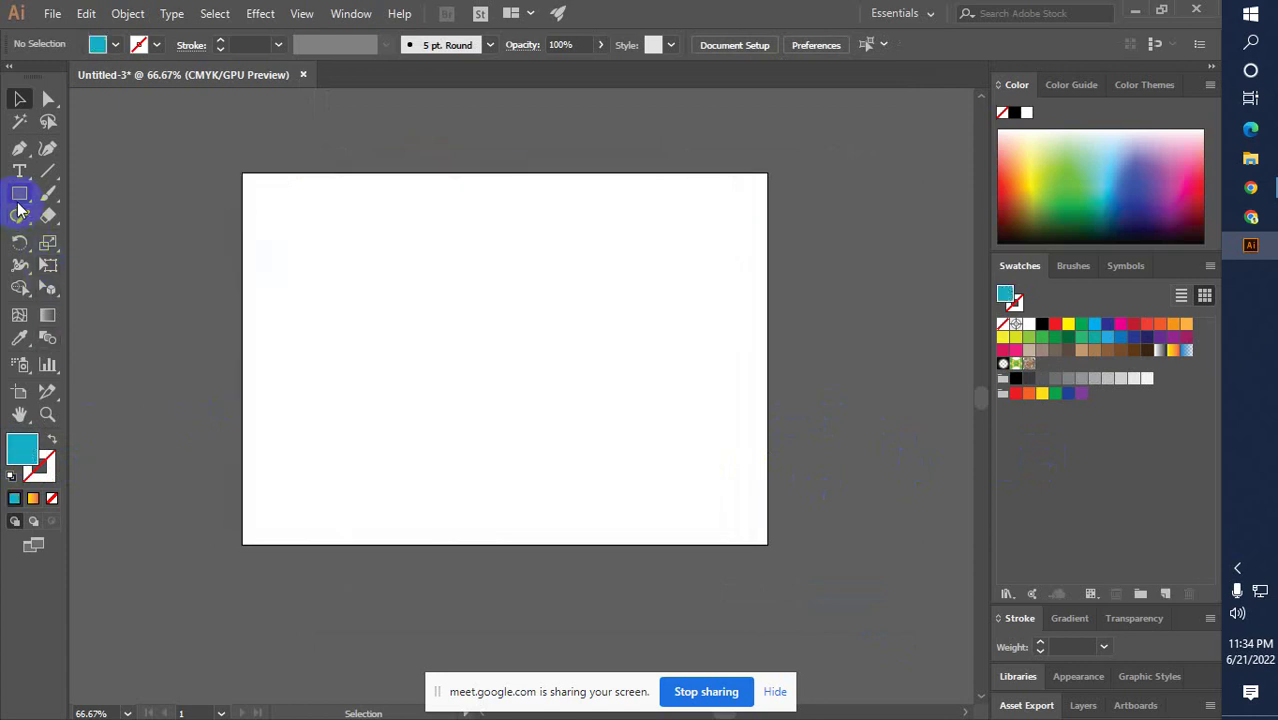
Draw a small filled rectangle in the upper left part of the artboard and deselect it
click(19, 194)
drag(376, 272, 419, 322)
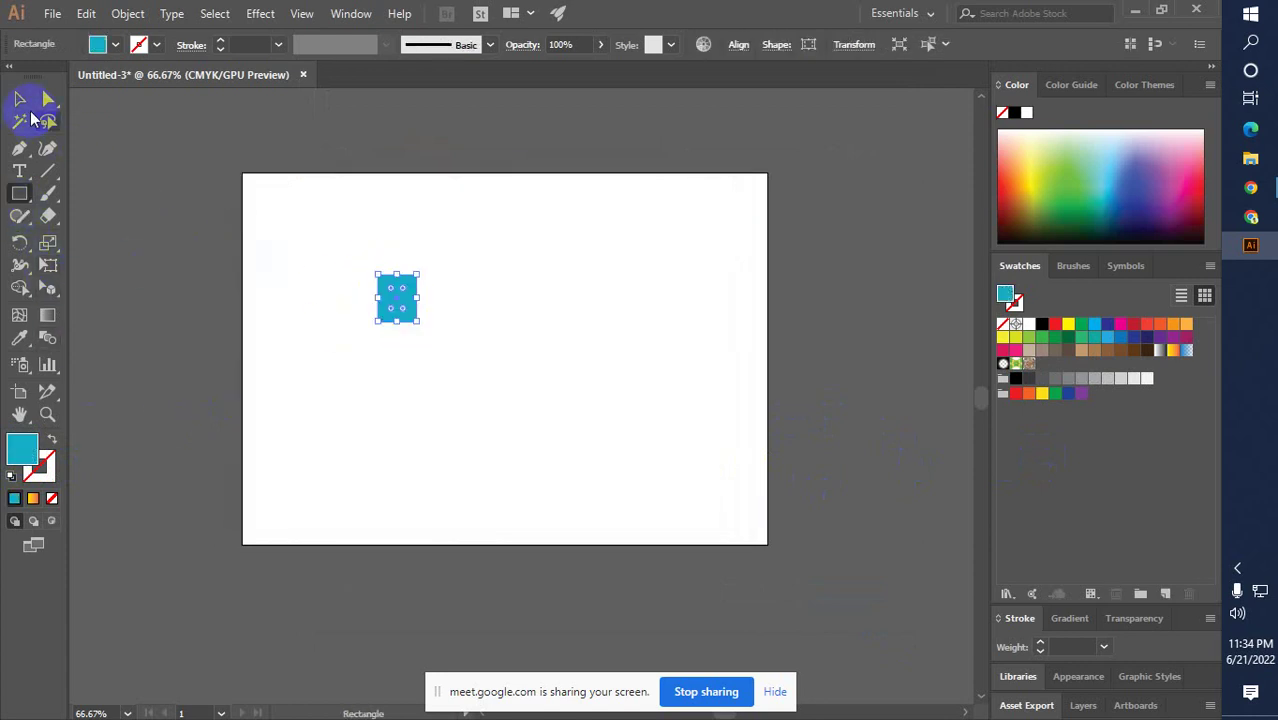
click(20, 100)
click(105, 399)
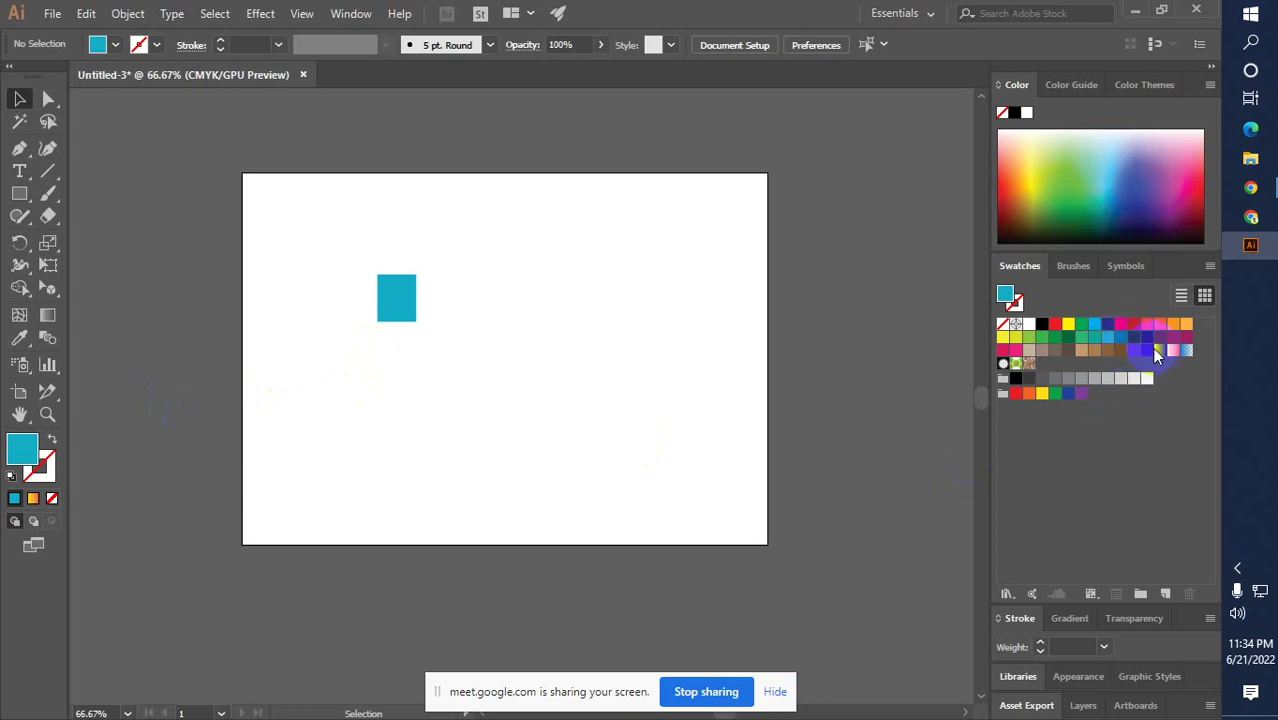
Add the rectangle's teal blue fill to the swatches and shift the rectangle slightly to the right
drag(414, 308, 1185, 368)
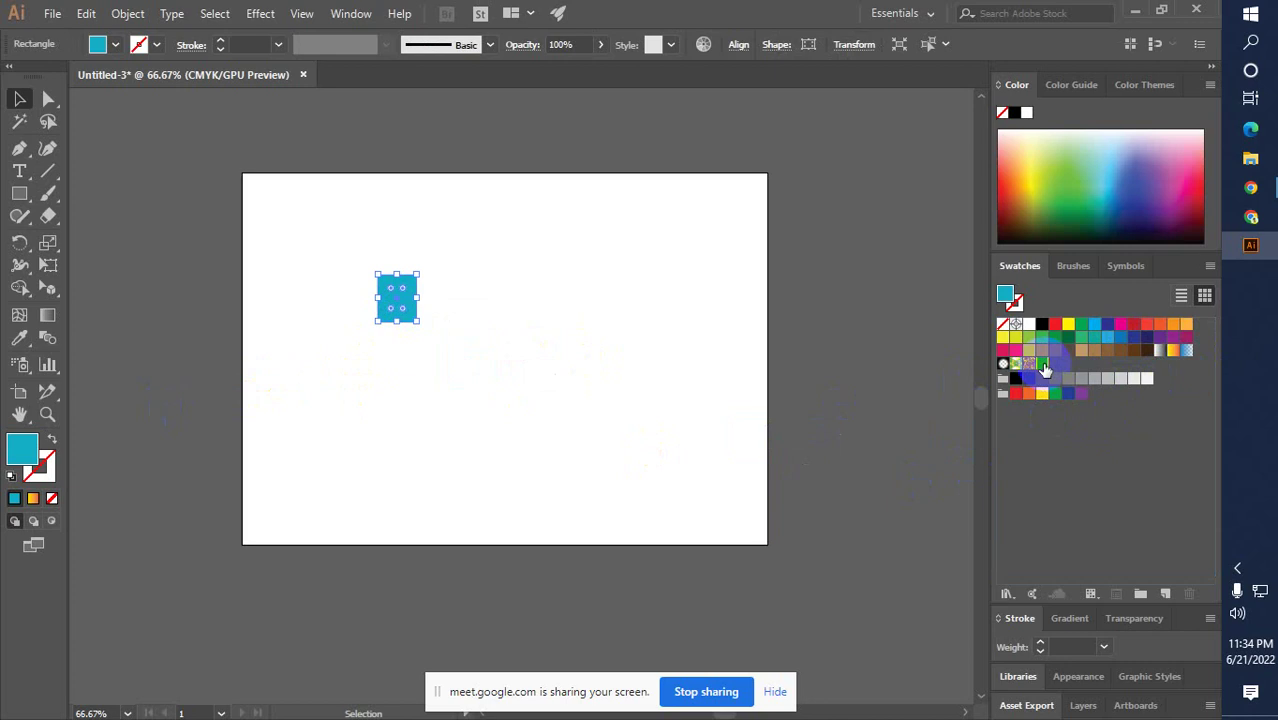
click(446, 350)
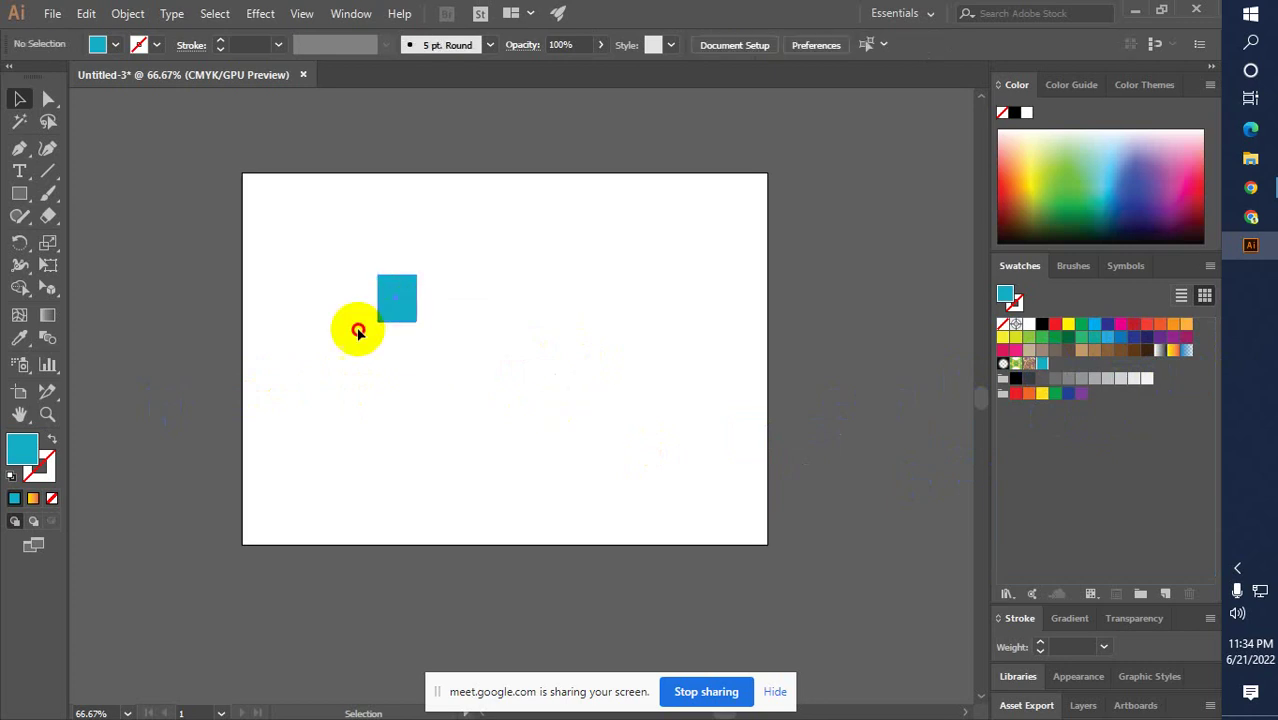
drag(397, 300, 456, 302)
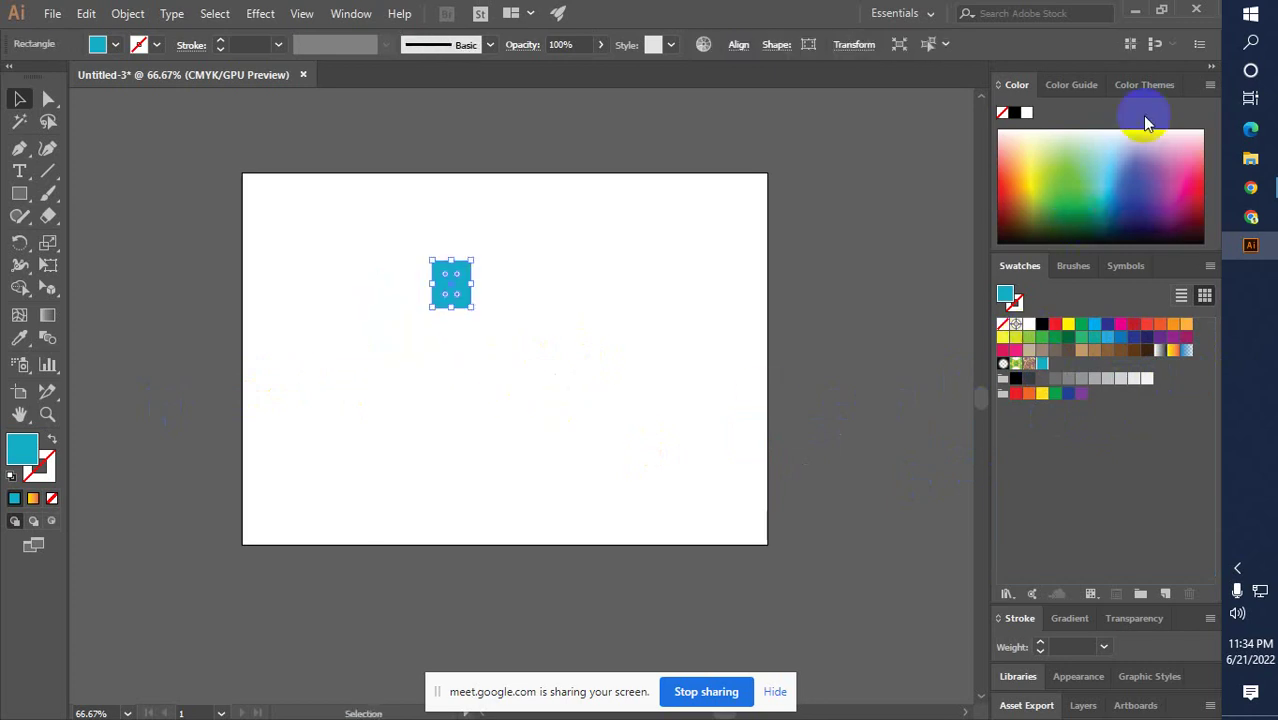
Collapse the side panels to icons, show the gradient settings, and fill the rectangle with the yellow-to-red linear gradient
click(1210, 70)
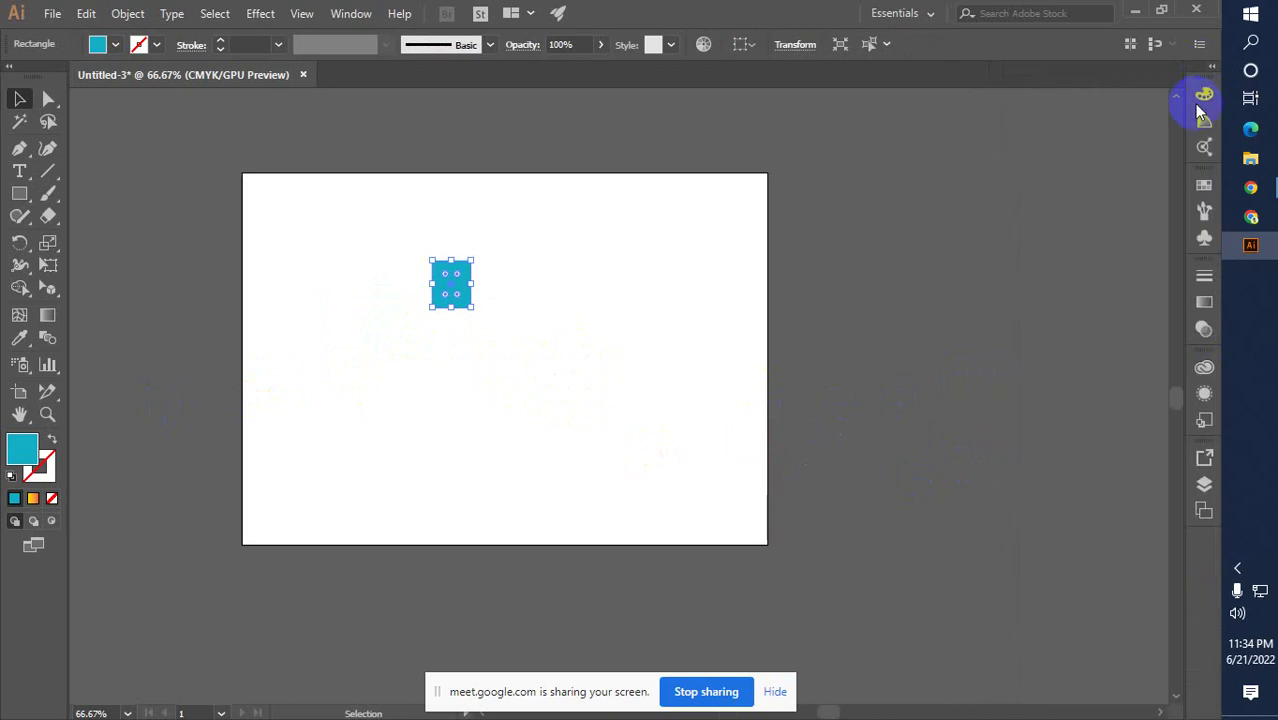
click(1204, 302)
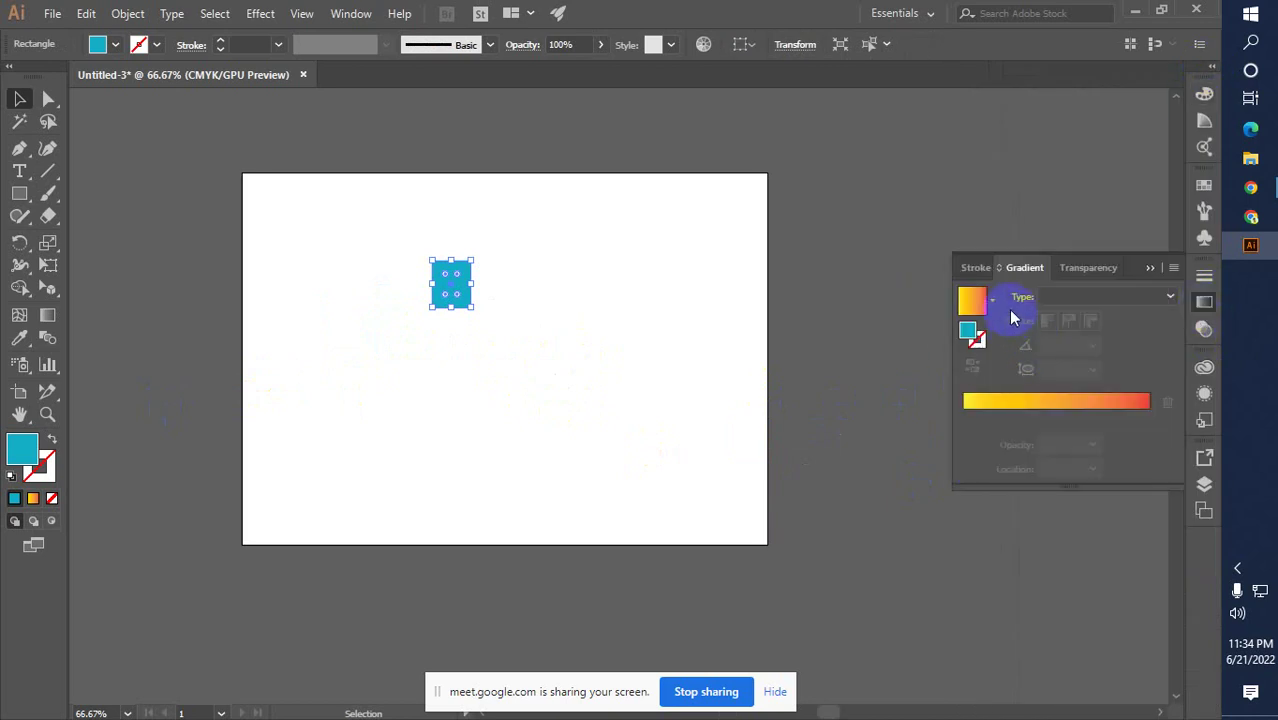
click(1004, 413)
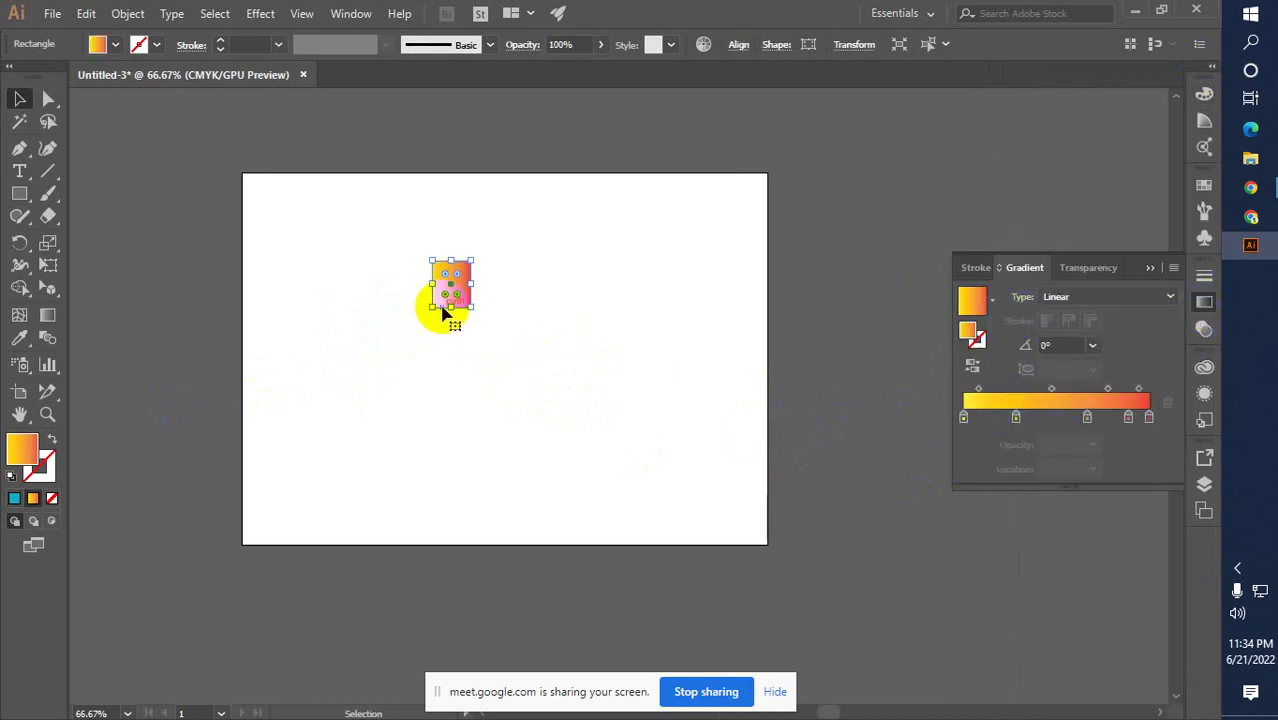
Remove the intermediate color stops from the rectangle's gradient, leaving only the yellow and red end stops
click(1148, 418)
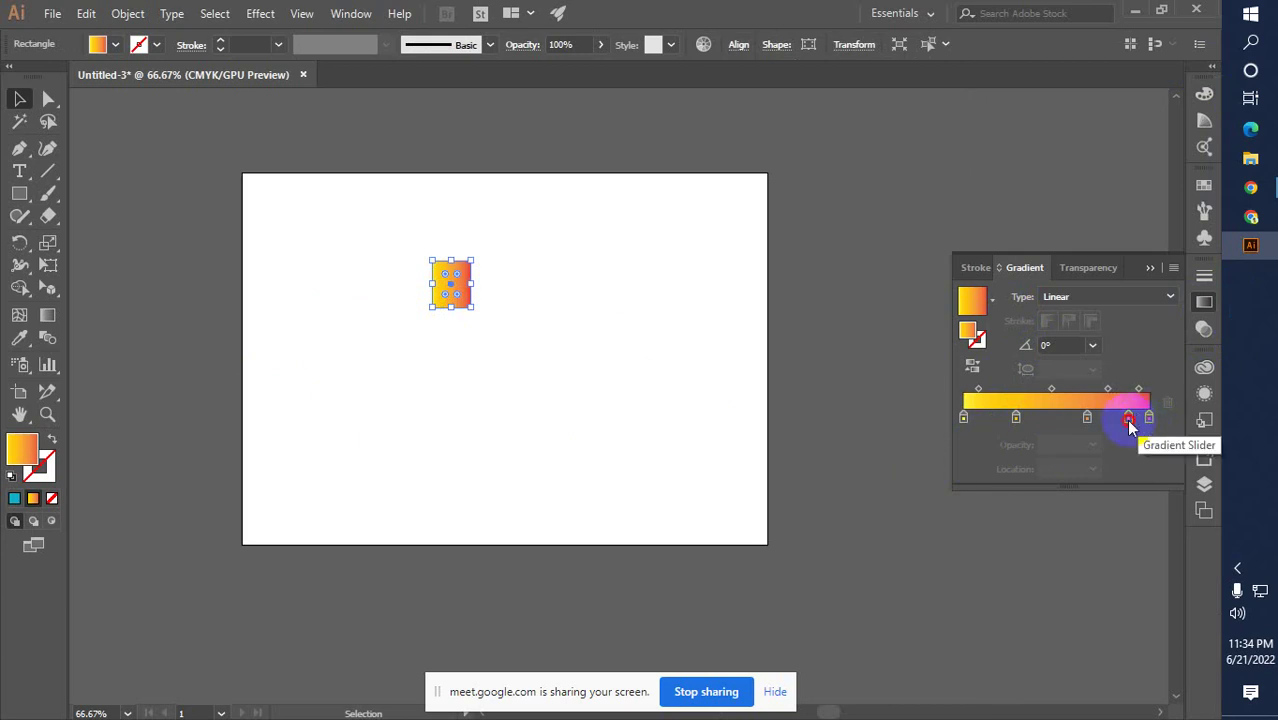
drag(1129, 419, 1070, 470)
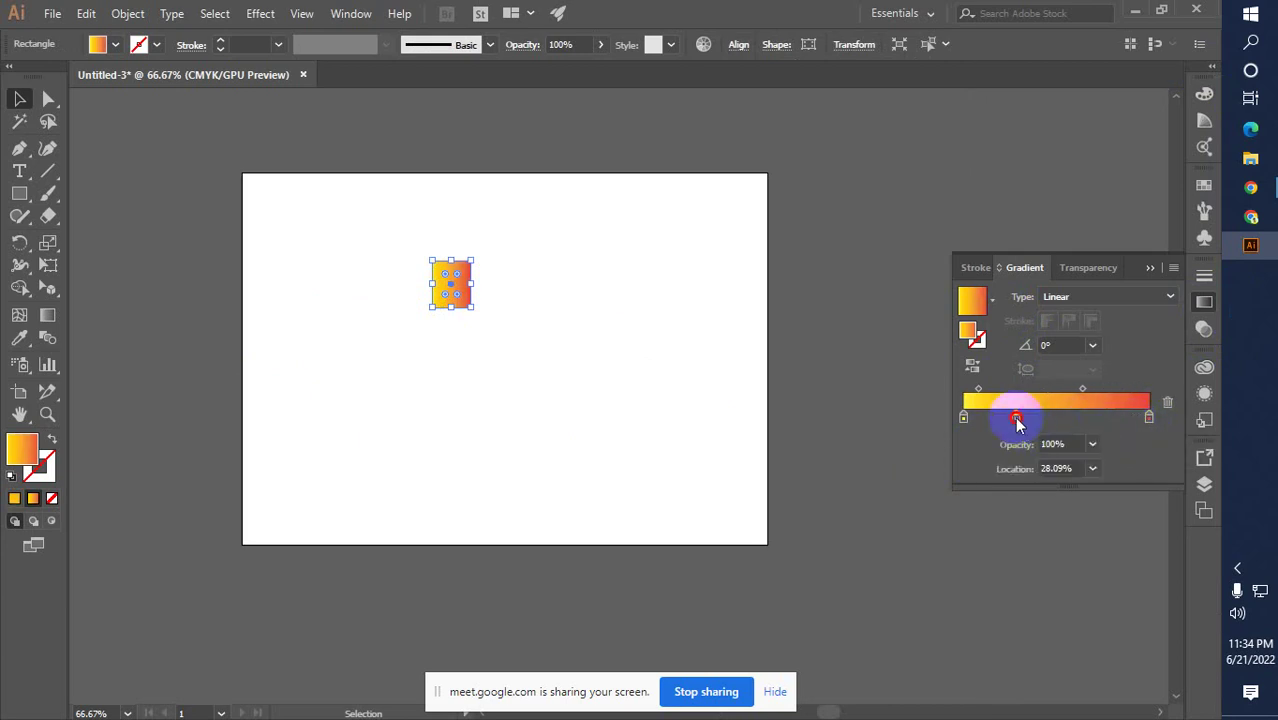
drag(1016, 420, 1001, 480)
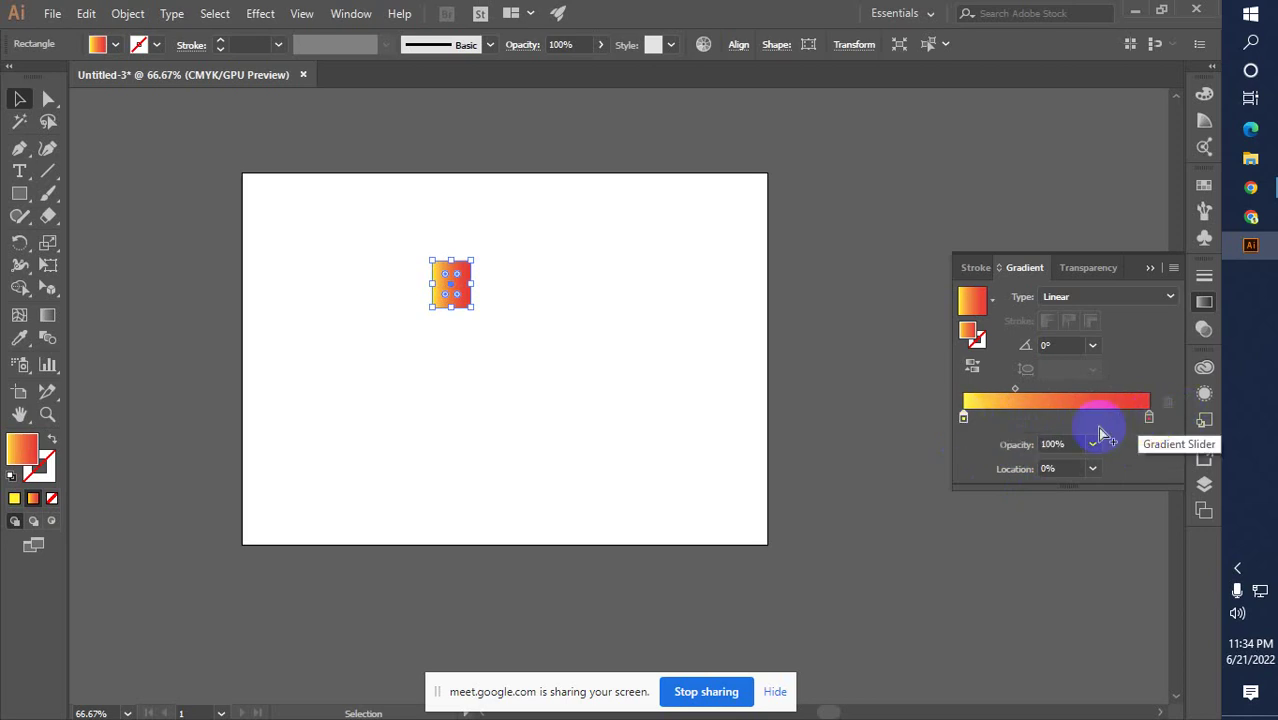
Add a middle stop at 39.36% to the rectangle's gradient, recolor it dark green with 94% cyan, and deselect the rectangle
click(1002, 425)
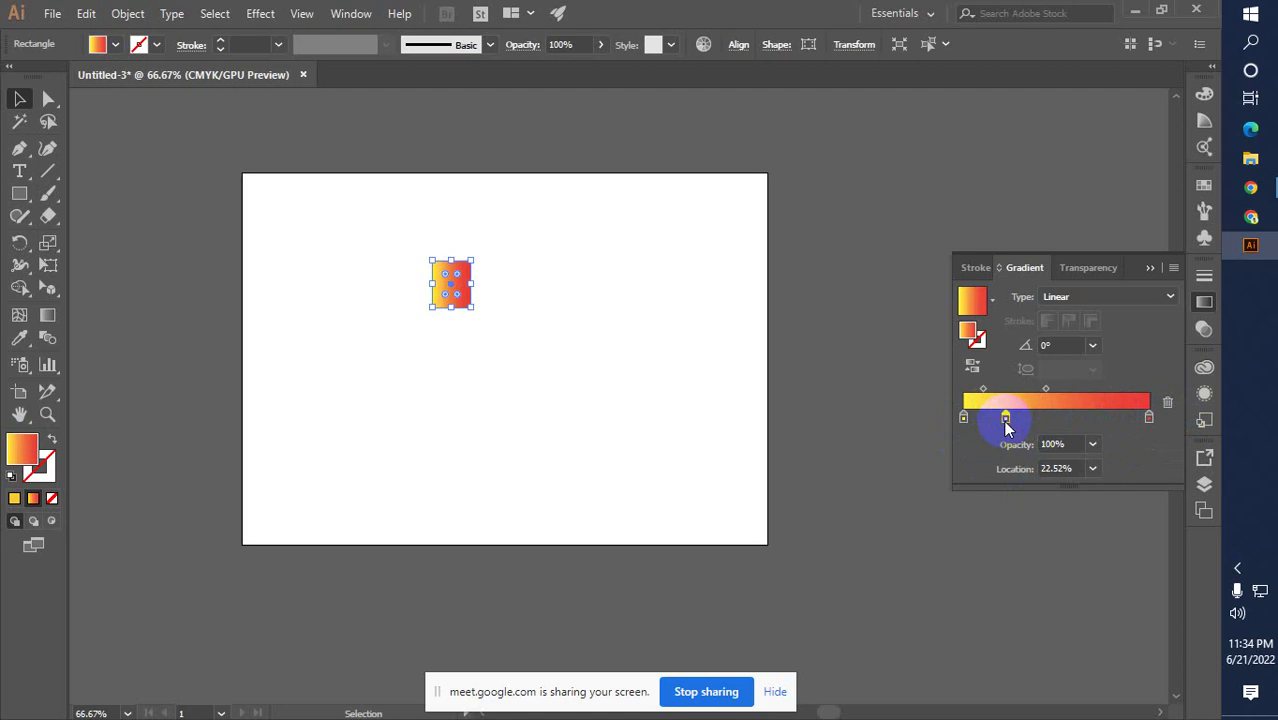
drag(1006, 422, 1035, 419)
double_click(1036, 418)
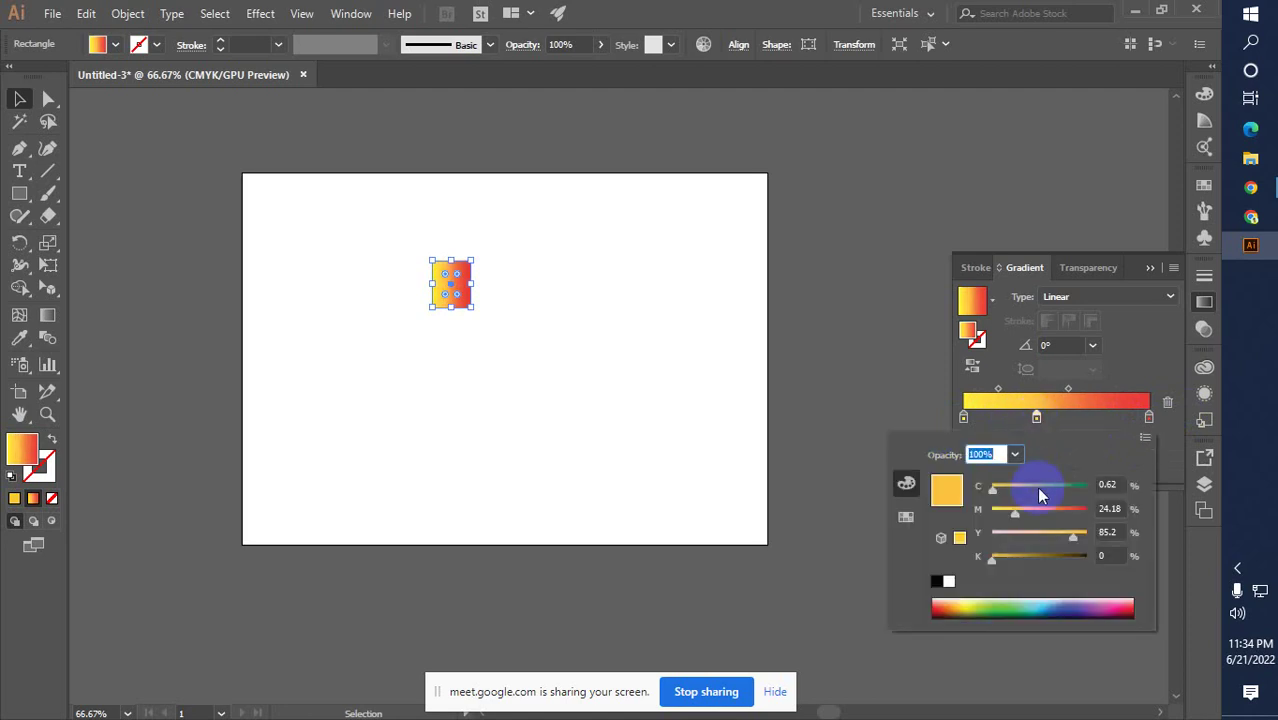
drag(1015, 516, 1067, 521)
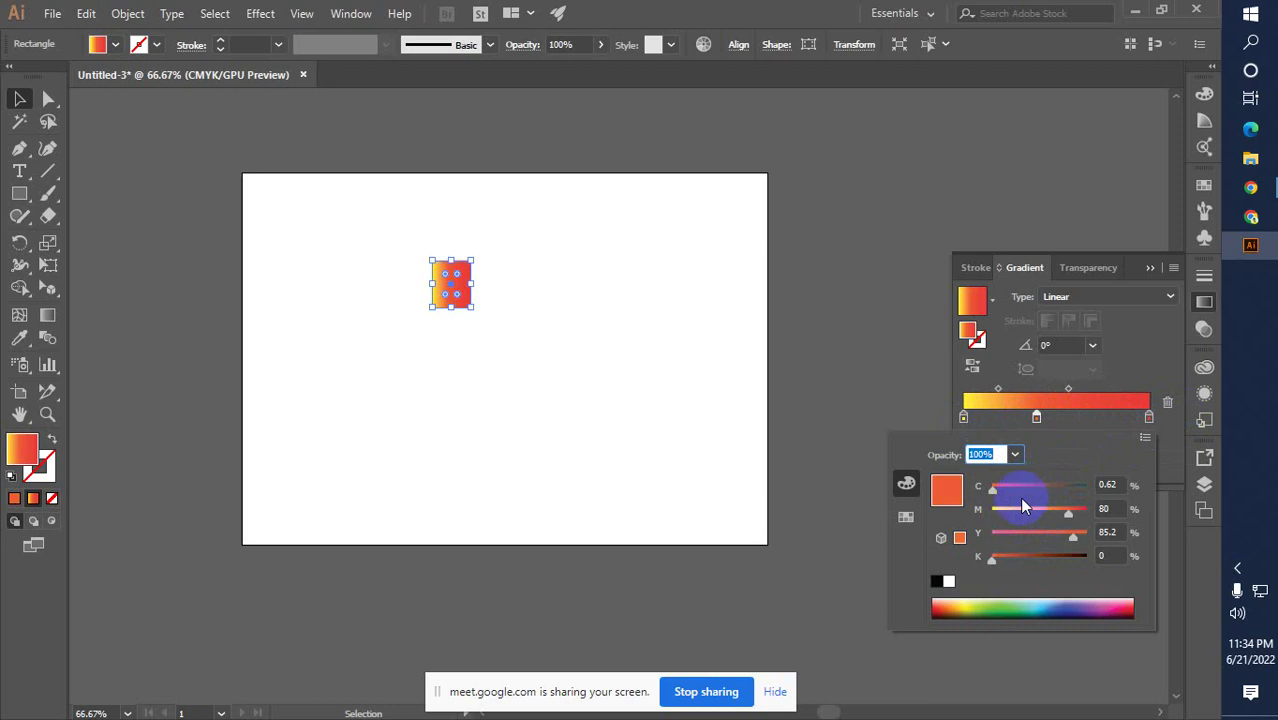
drag(998, 489, 1082, 492)
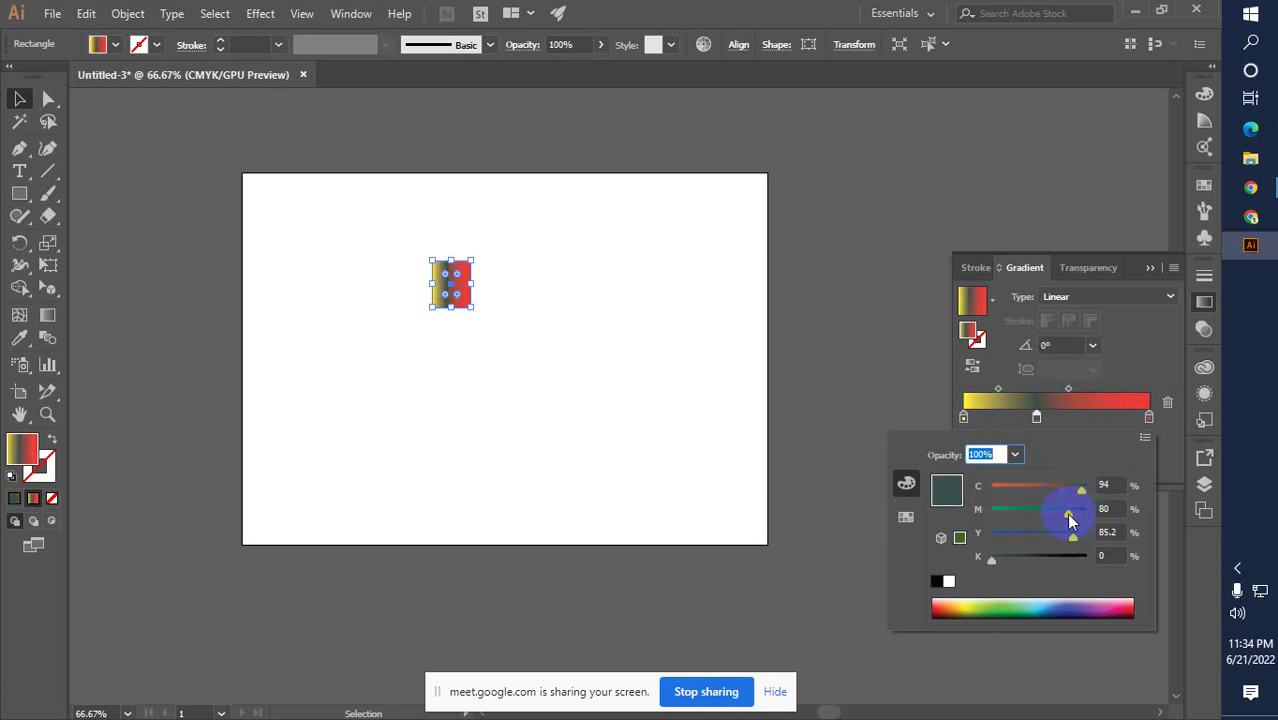
click(1041, 516)
click(824, 380)
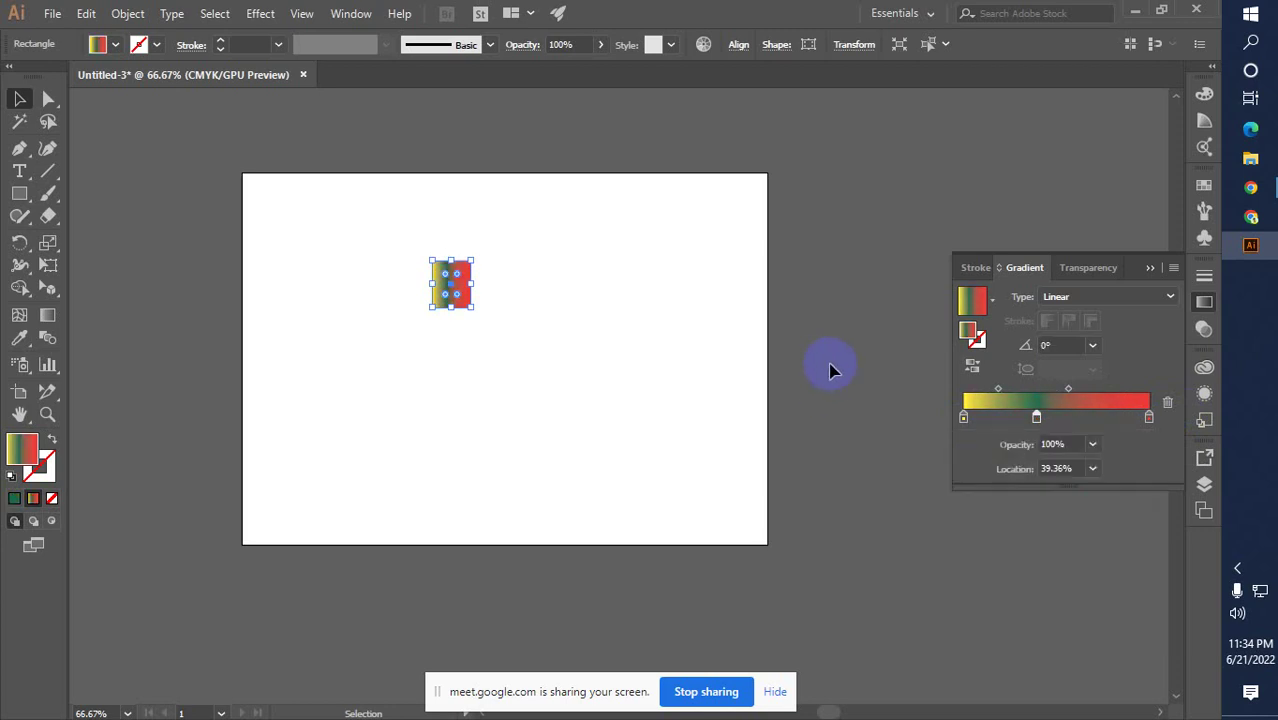
click(878, 358)
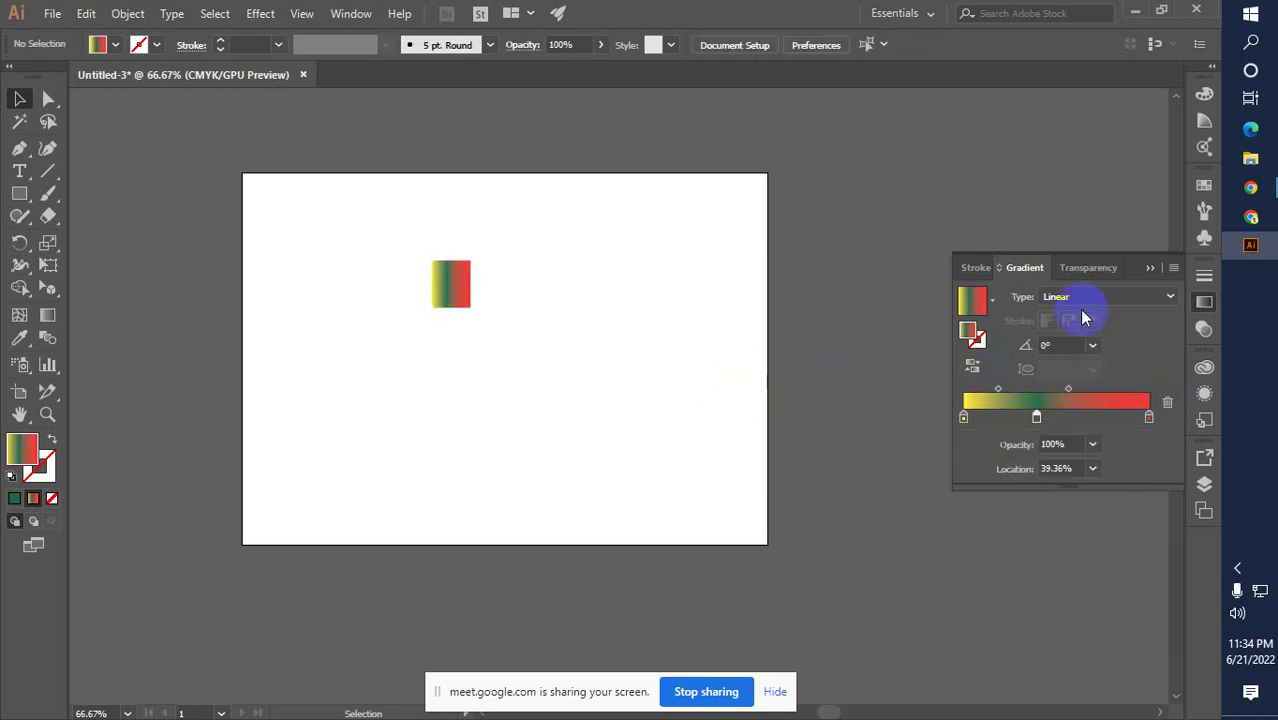
Hide the gradient settings, show and enlarge the swatches, and add the rectangle's yellow-green-red gradient to them
click(1149, 269)
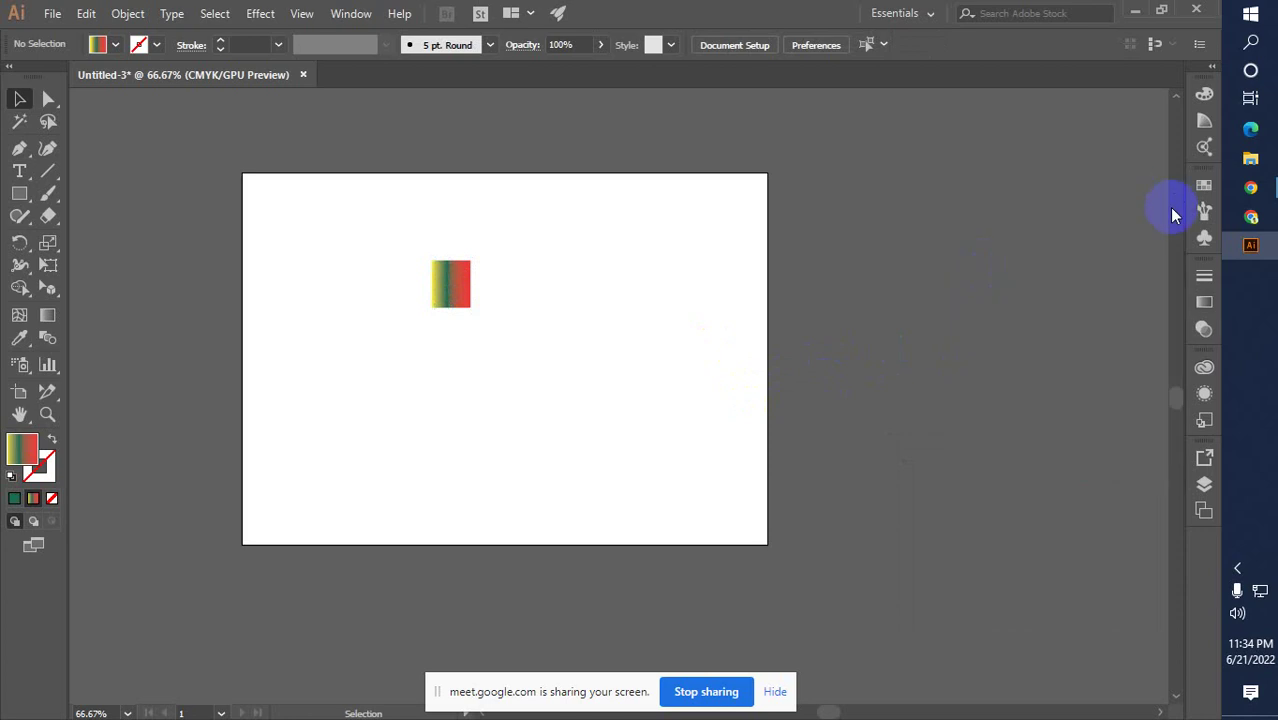
click(1201, 122)
click(1204, 93)
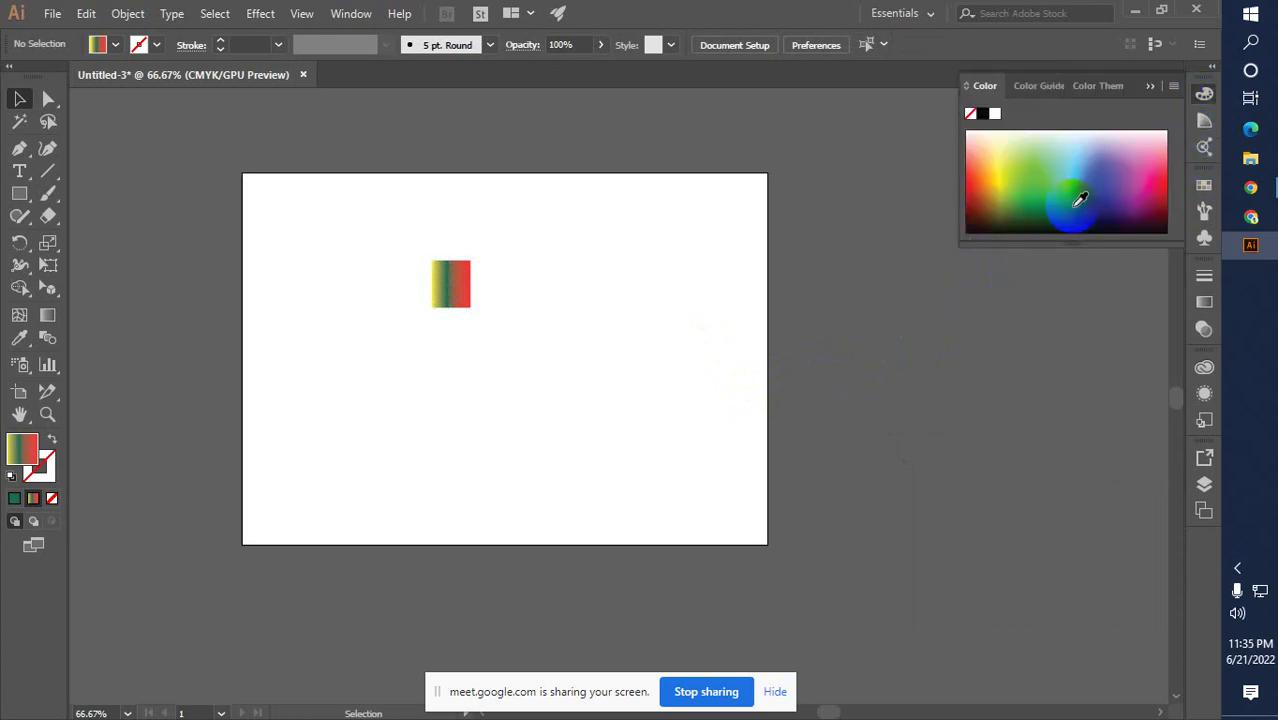
click(1204, 185)
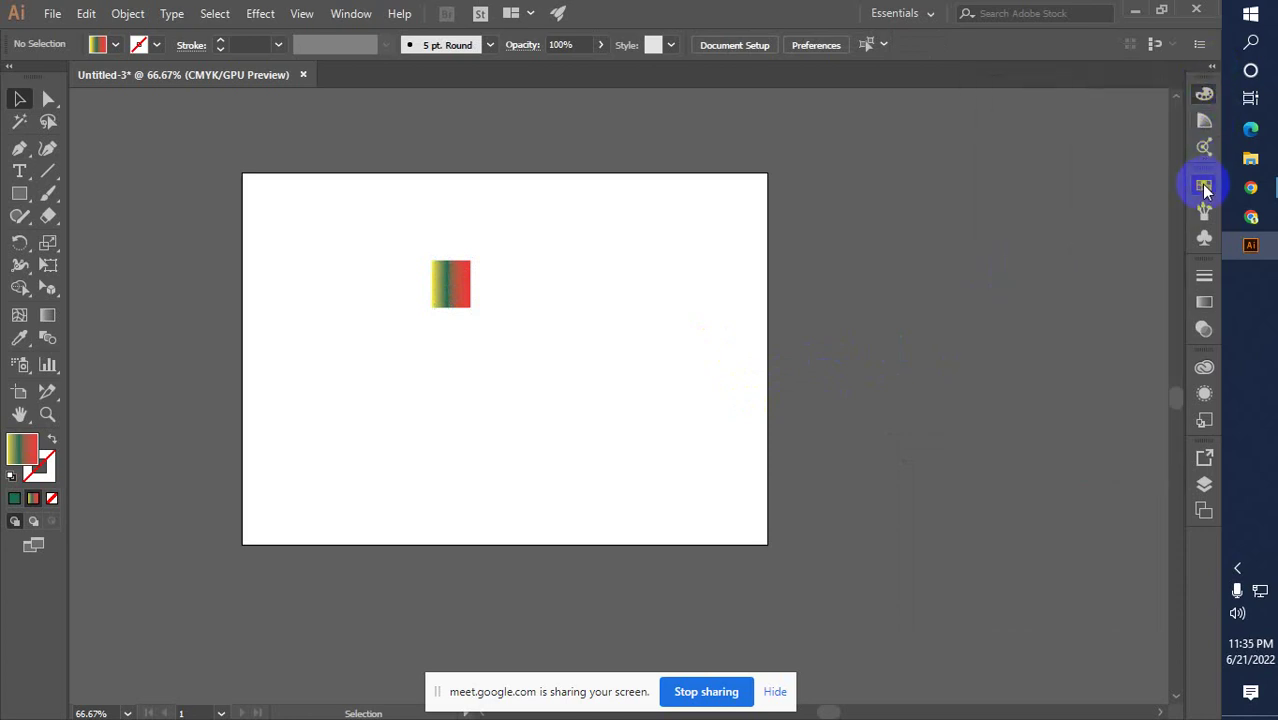
drag(1066, 298, 1073, 410)
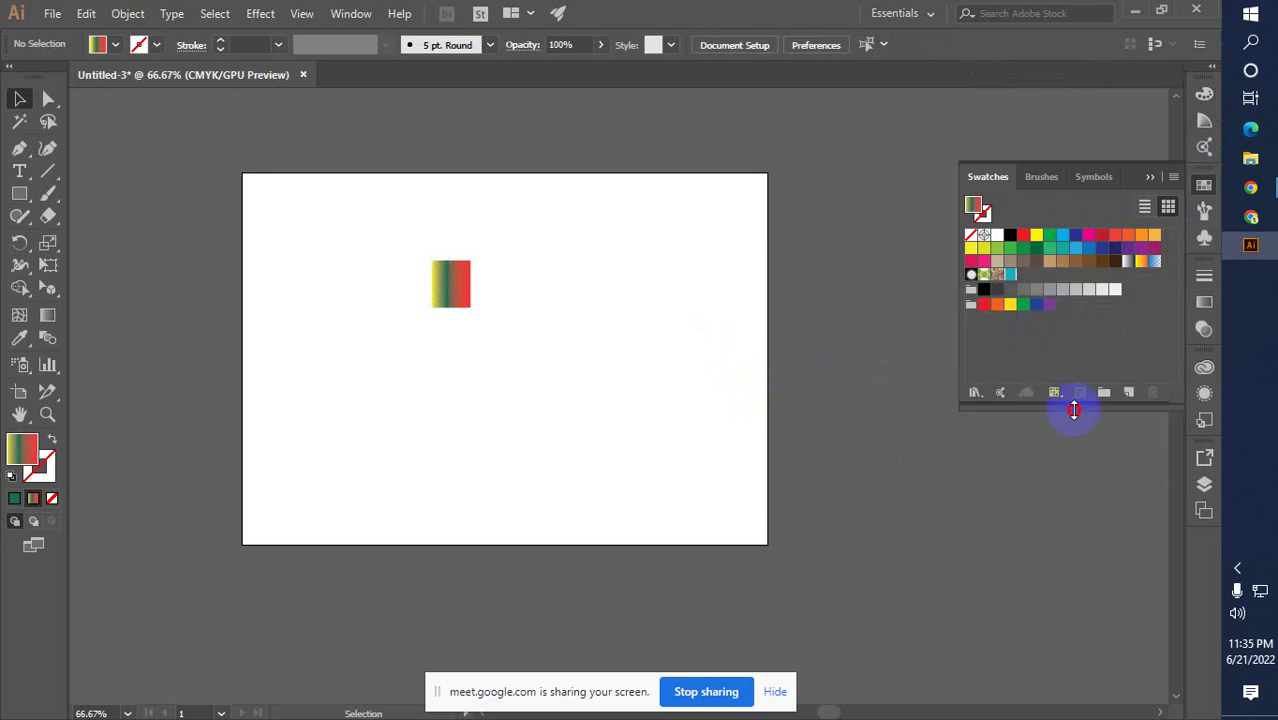
click(462, 308)
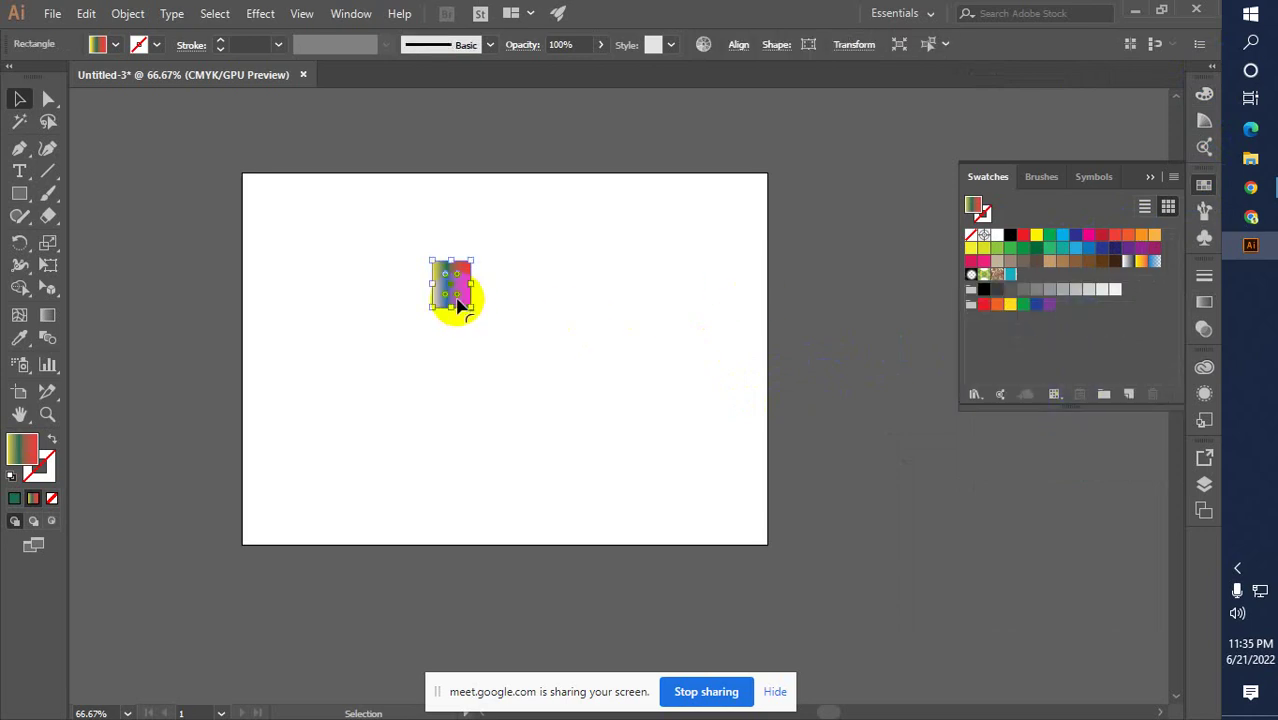
click(528, 308)
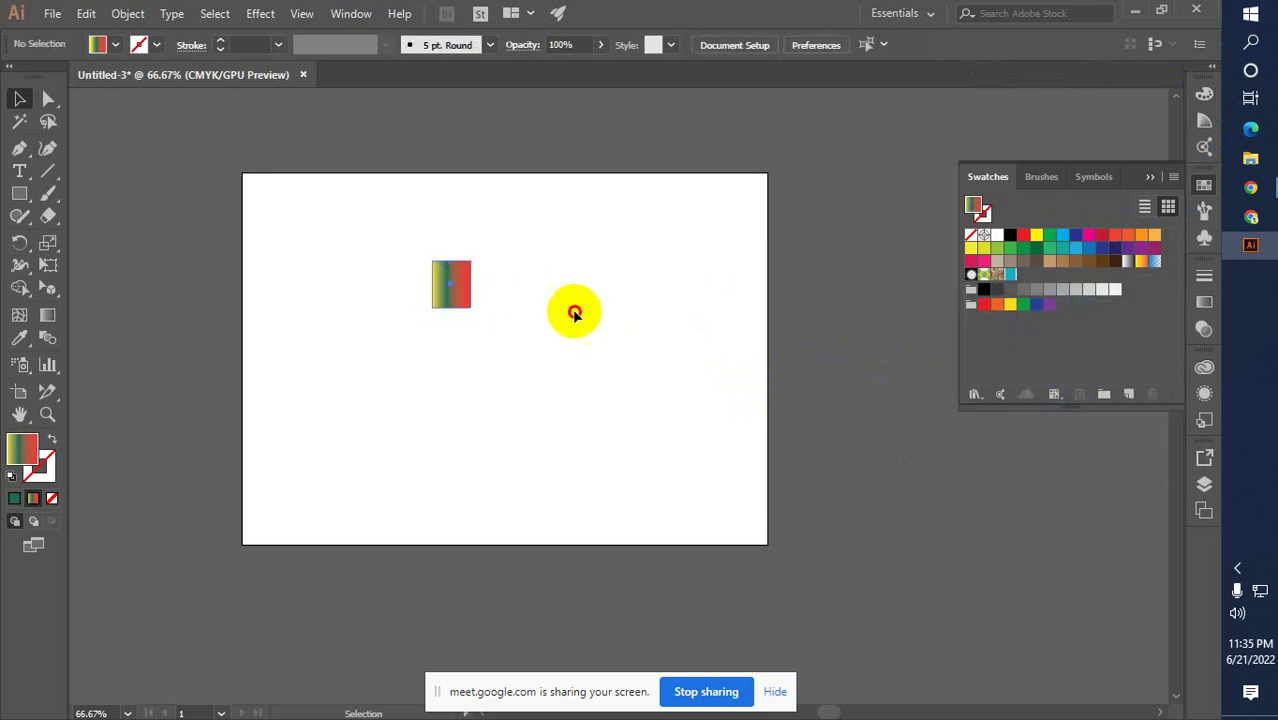
drag(451, 290, 1140, 290)
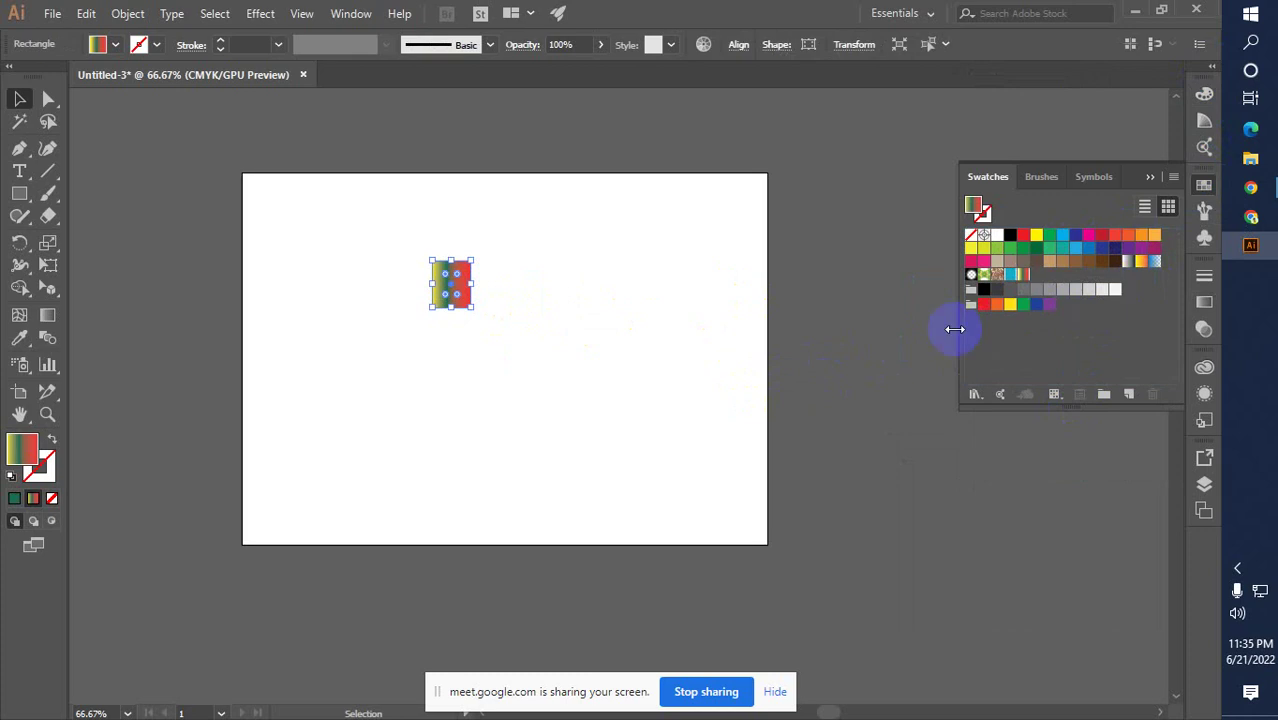
Delete the gradient-filled rectangle from the artboard
click(603, 357)
click(451, 285)
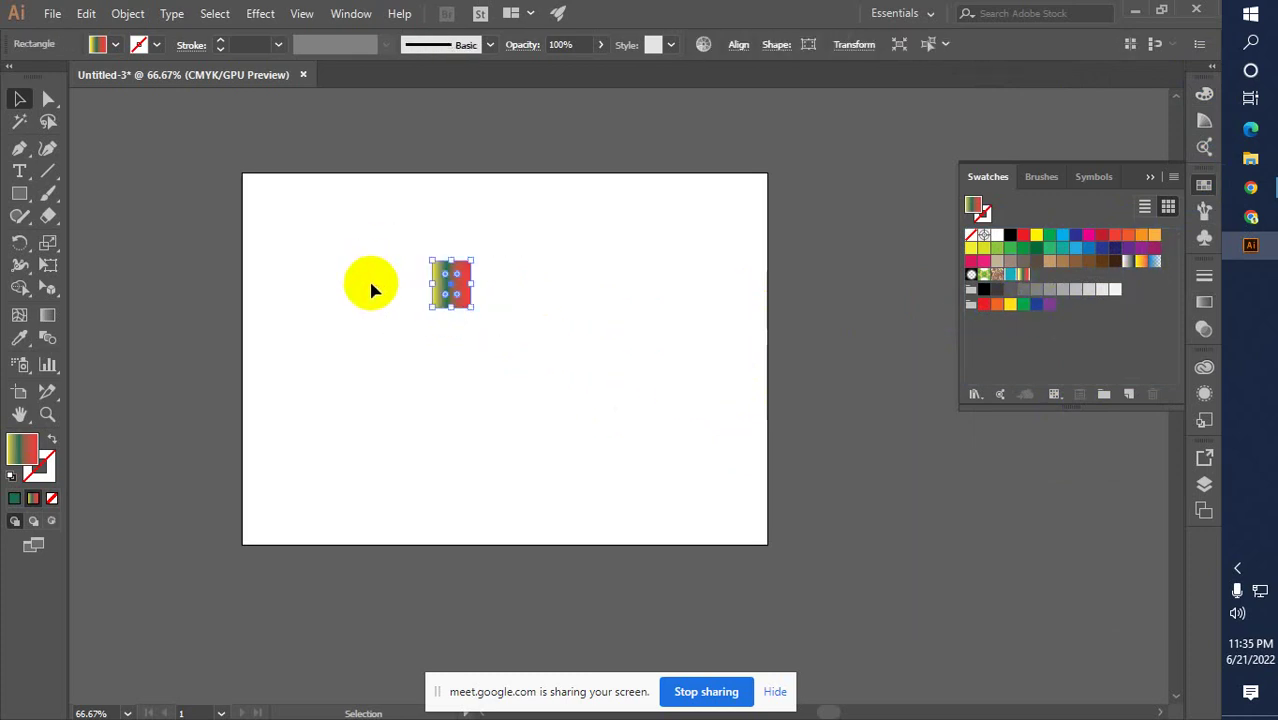
key(Delete)
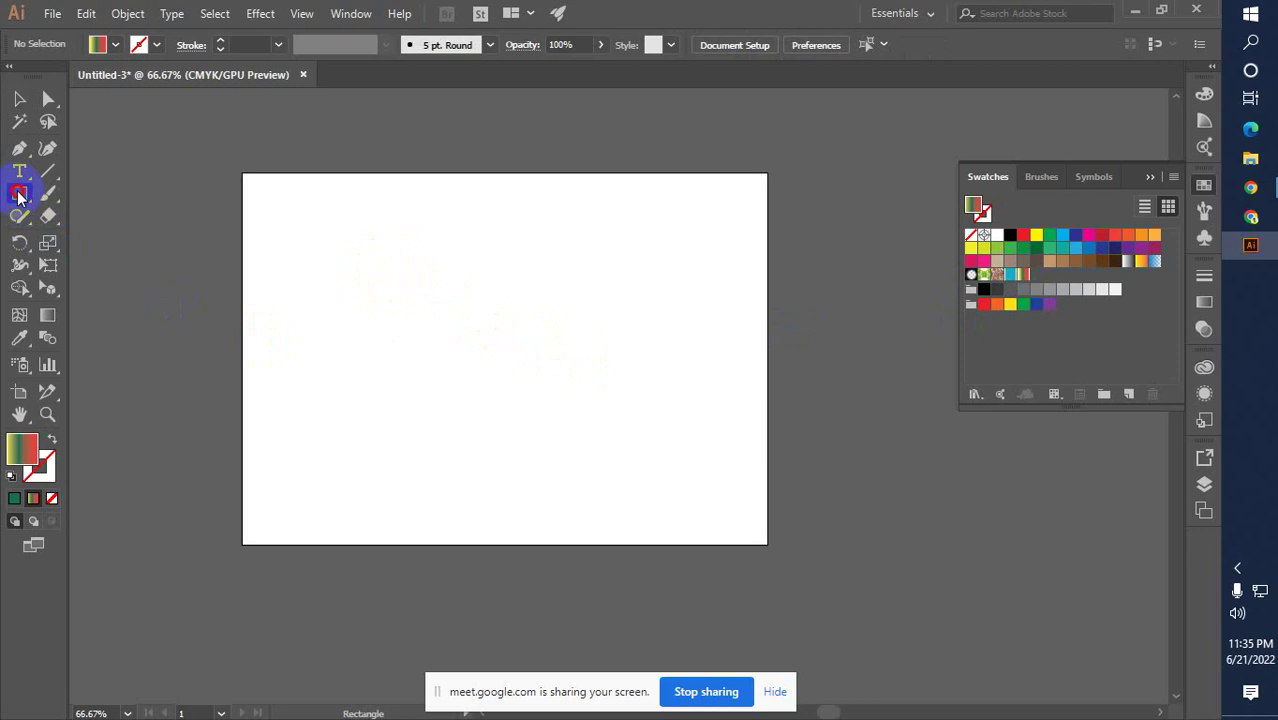
drag(18, 197, 80, 283)
drag(395, 272, 372, 258)
click(19, 98)
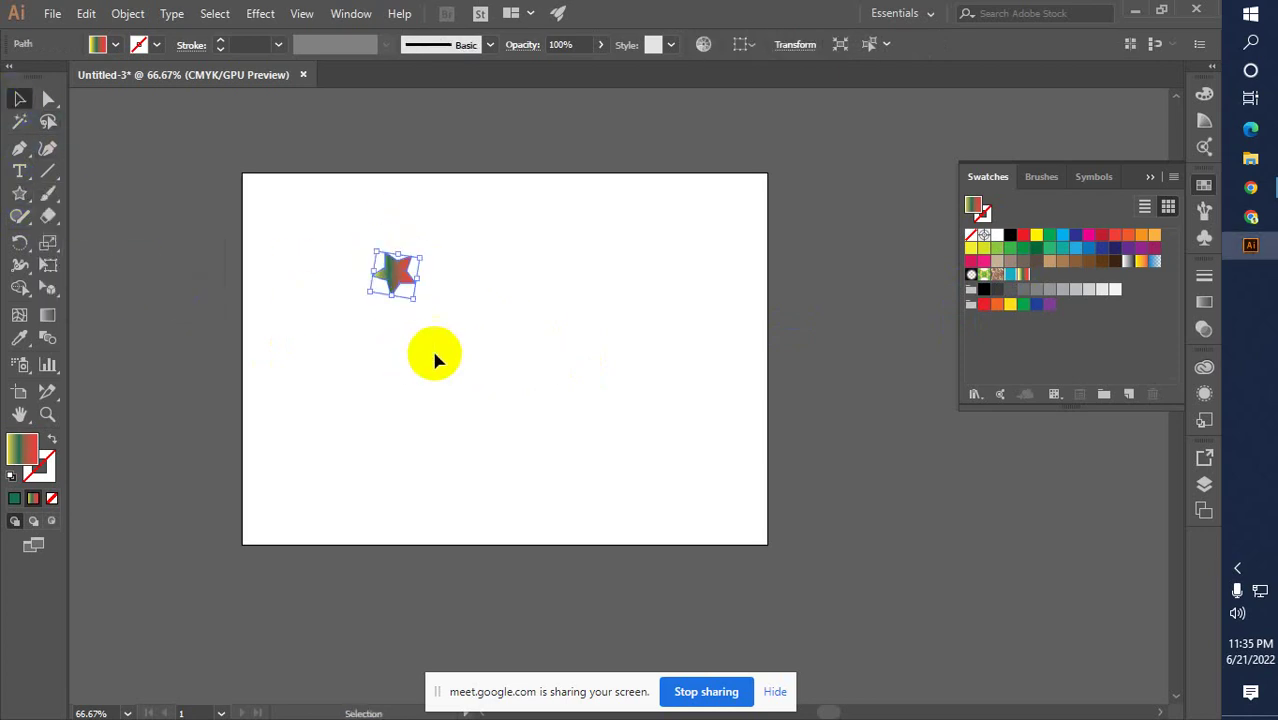
mouse_move(498, 350)
mouse_down()
mouse_move(302, 217)
mouse_move(302, 248)
mouse_up()
key(Delete)
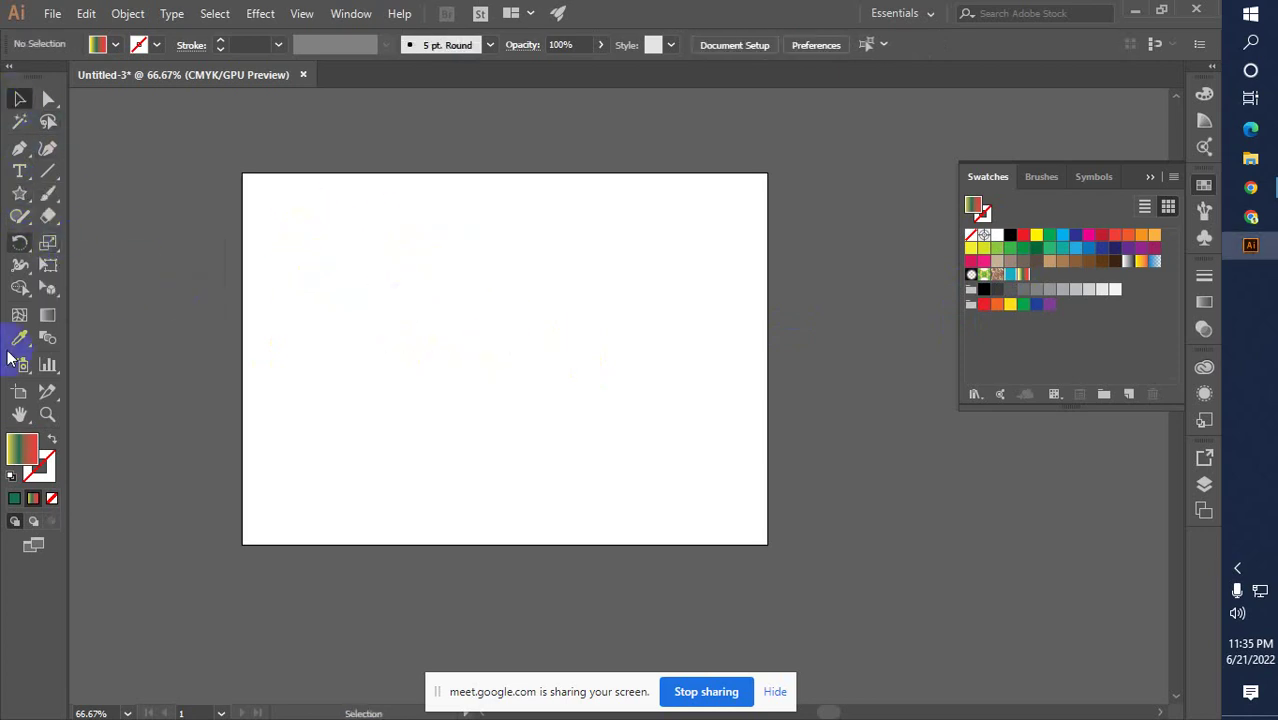
Set the current fill to a solid teal blue instead of a gradient
double_click(40, 462)
click(441, 285)
click(658, 246)
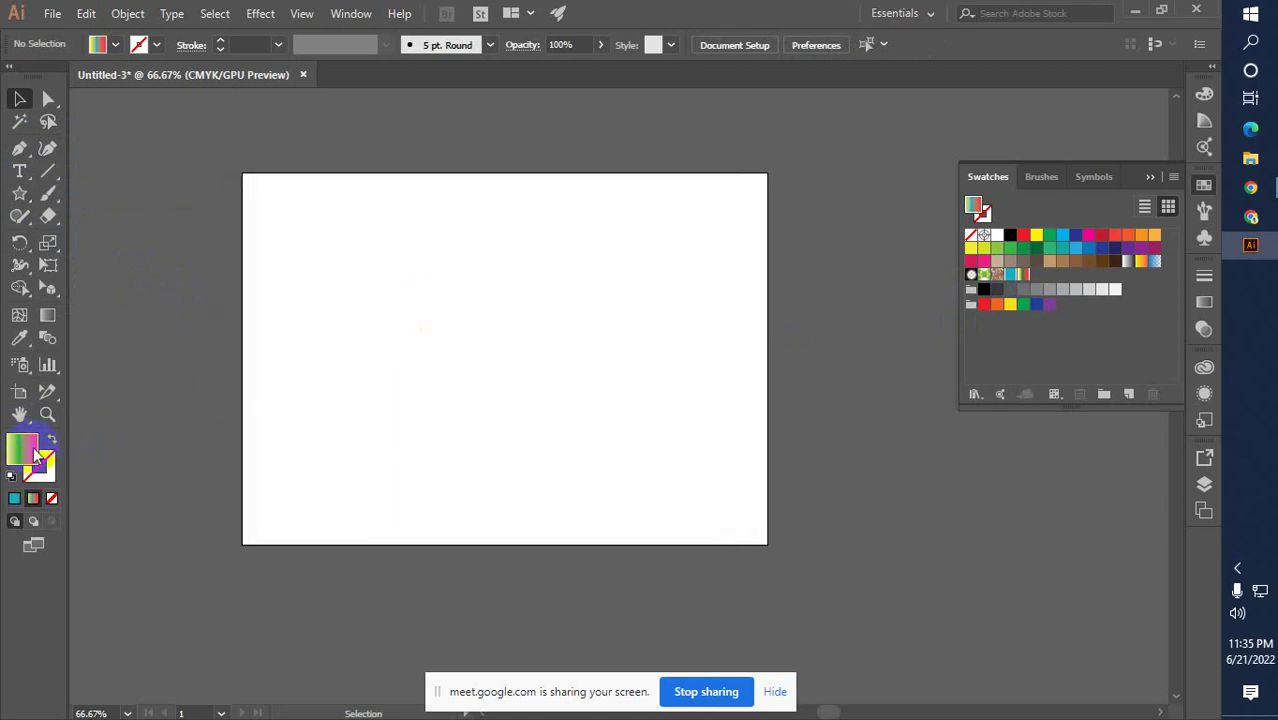
click(14, 498)
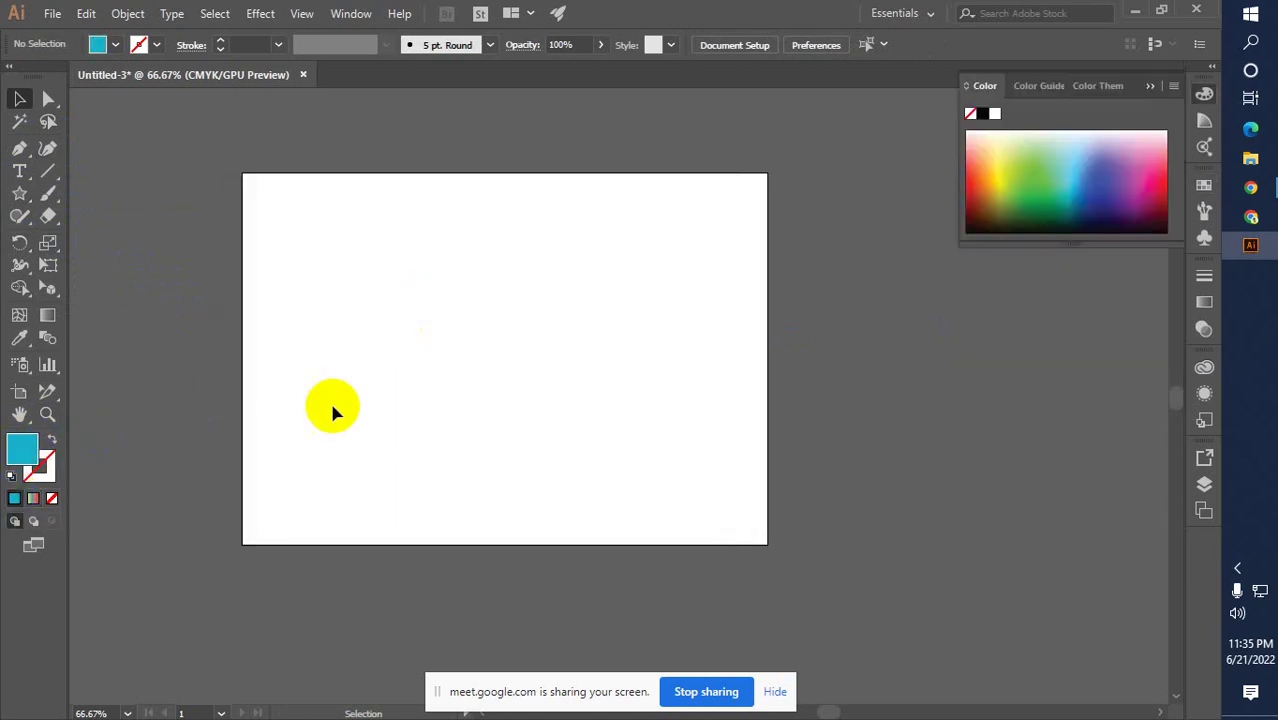
Draw a large five-pointed star in the upper left part of the artboard and move it slightly down and right
click(19, 193)
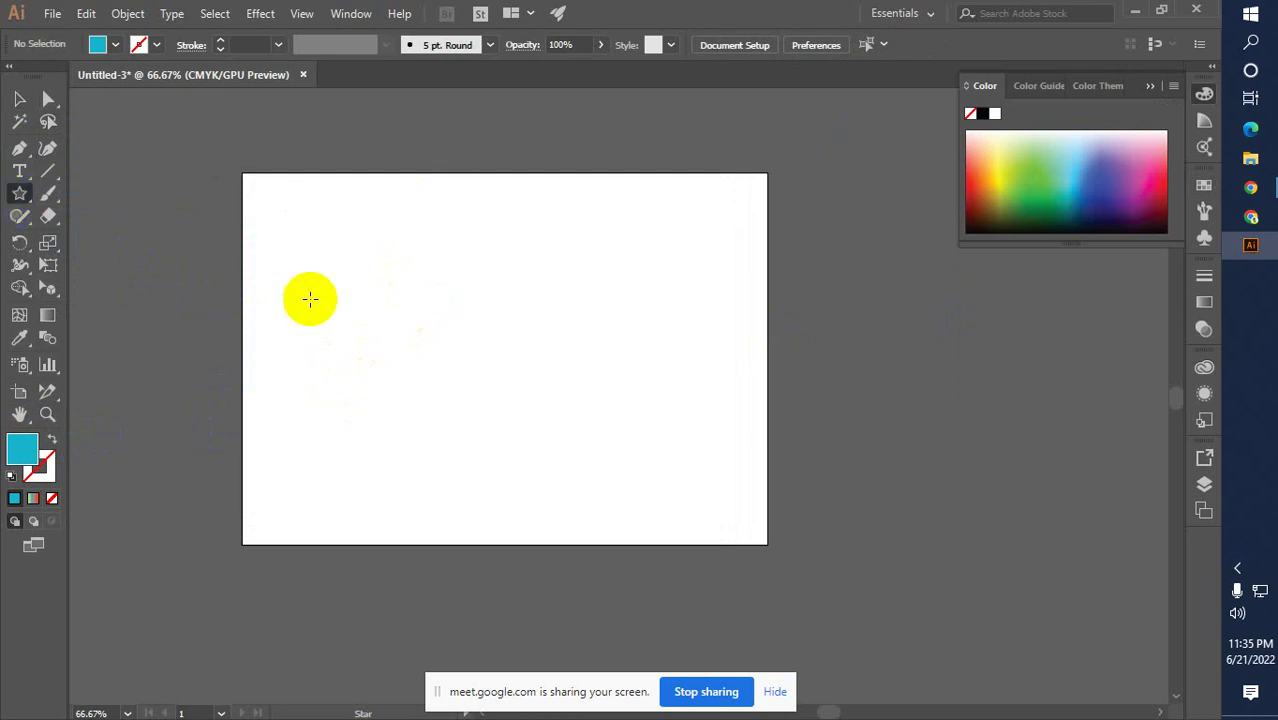
drag(385, 269, 485, 322)
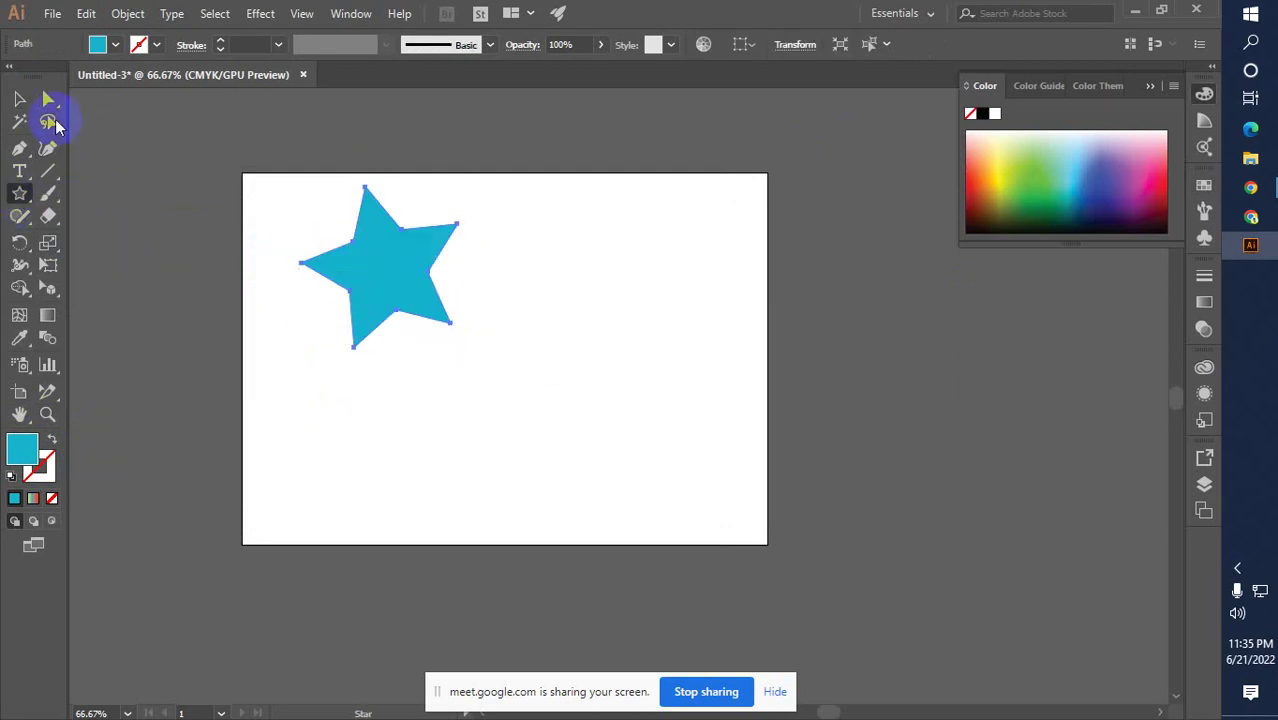
click(19, 98)
drag(343, 274, 382, 332)
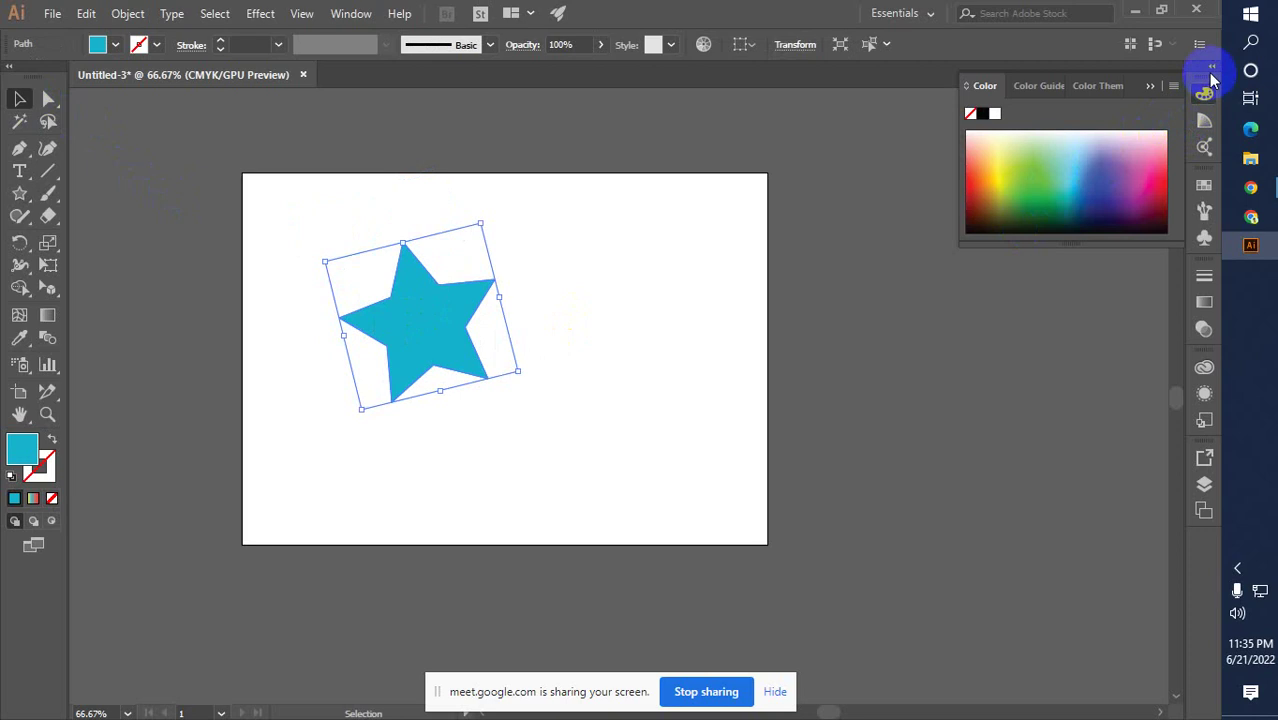
Fill the star with the saved yellow-green-red gradient swatch and deselect it
click(1204, 185)
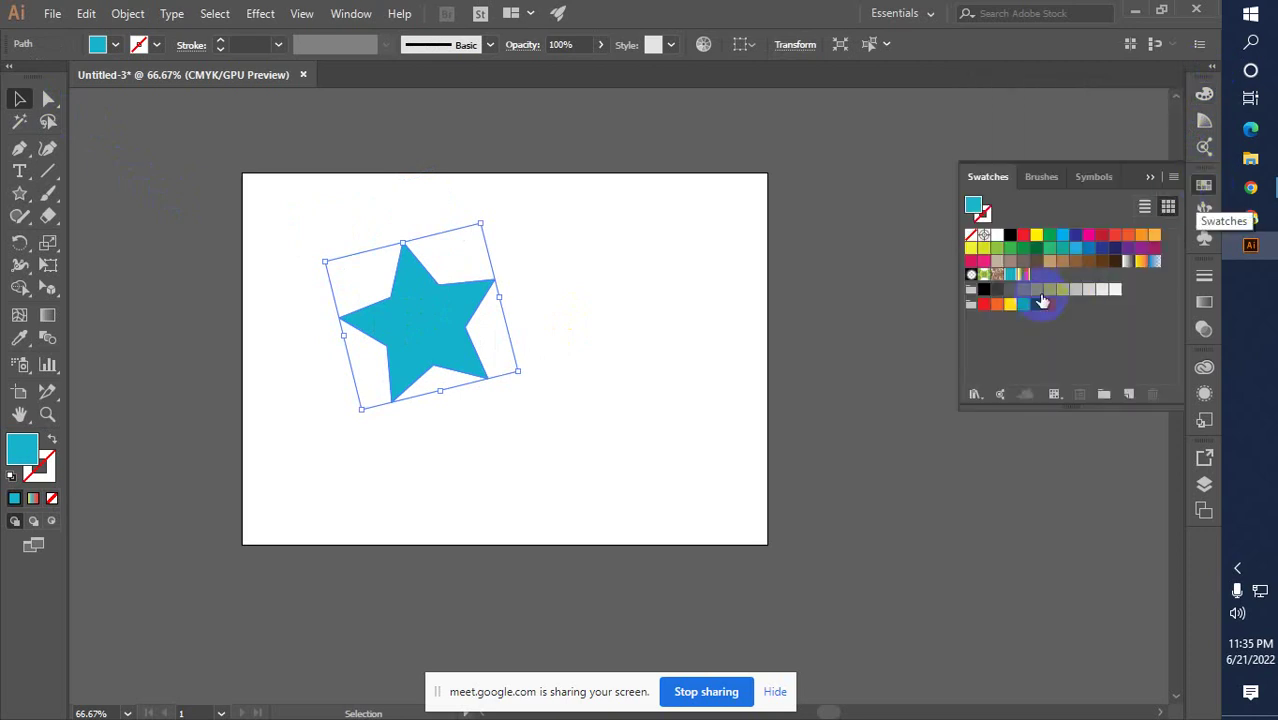
click(1022, 275)
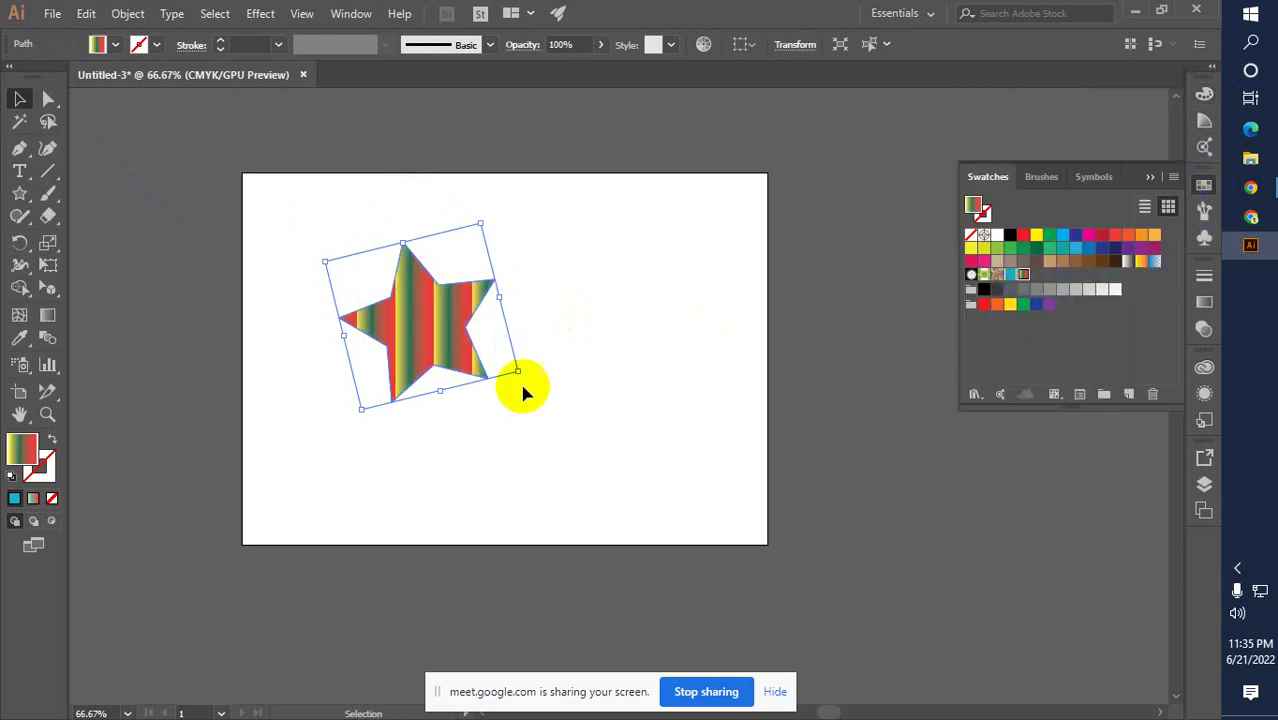
click(500, 419)
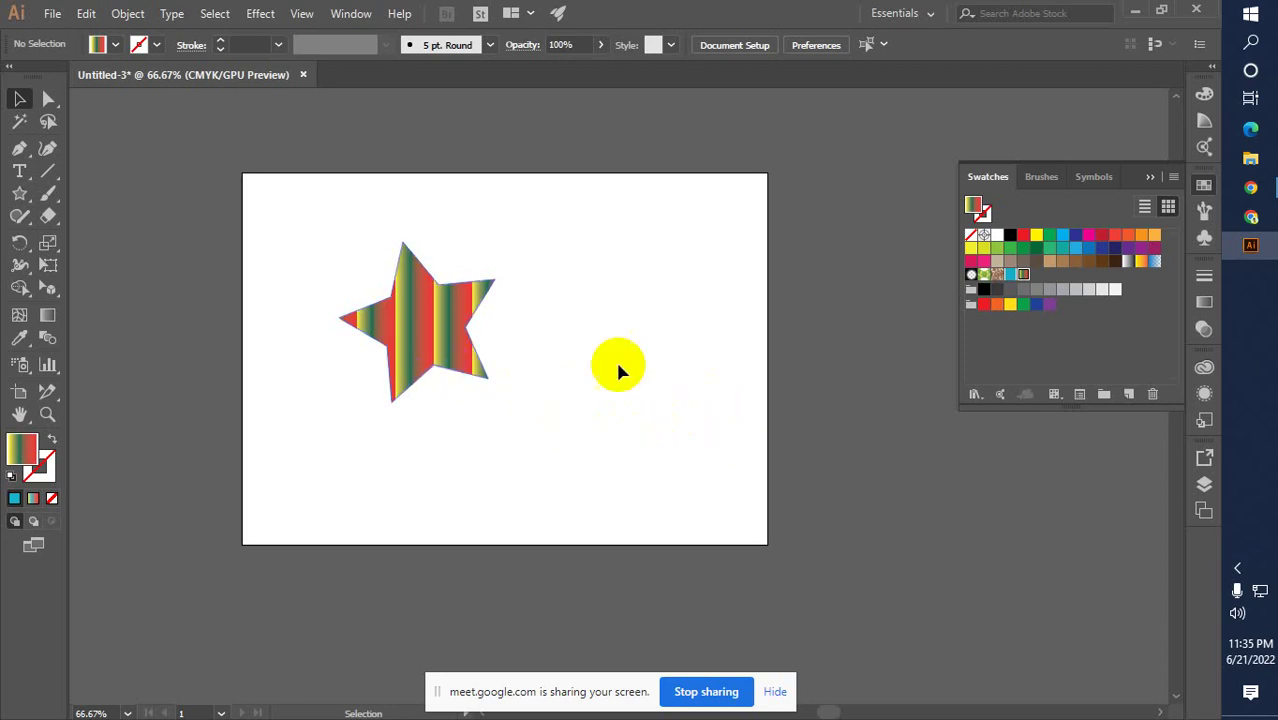
click(1050, 350)
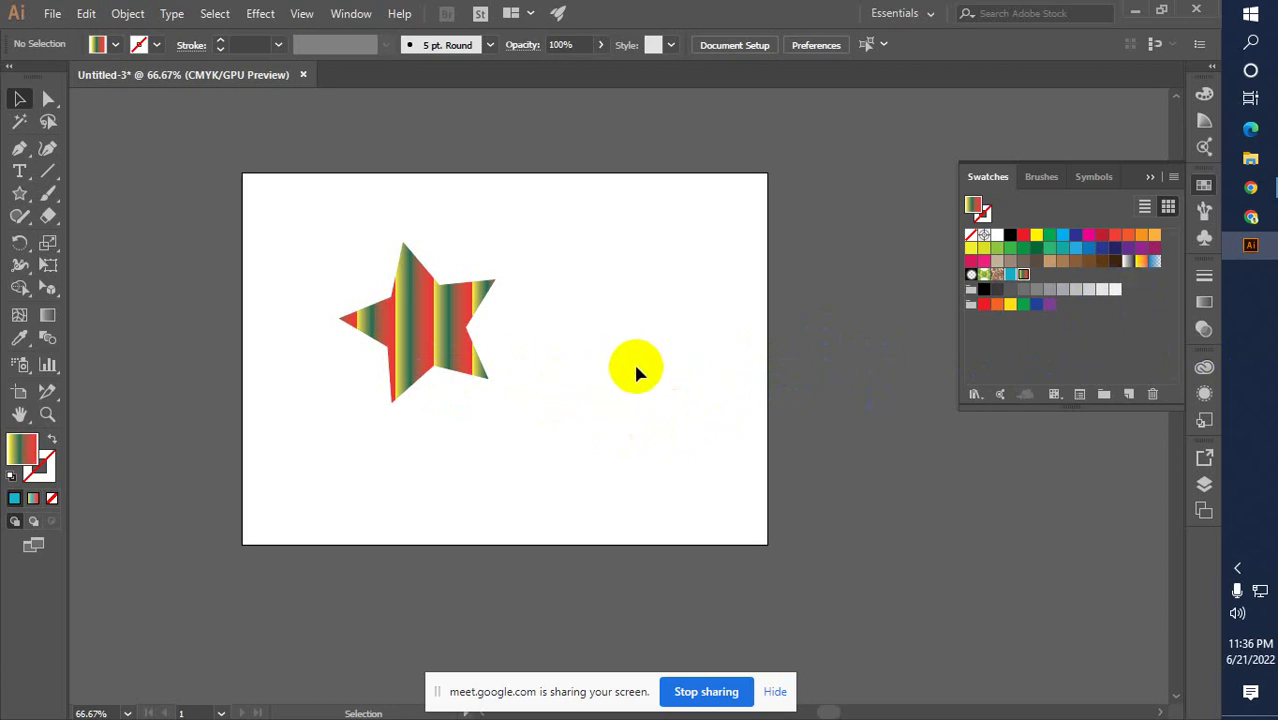
Shift the star slightly to the right and fill it with the yellow-orange-red gradient swatch
drag(438, 353, 485, 357)
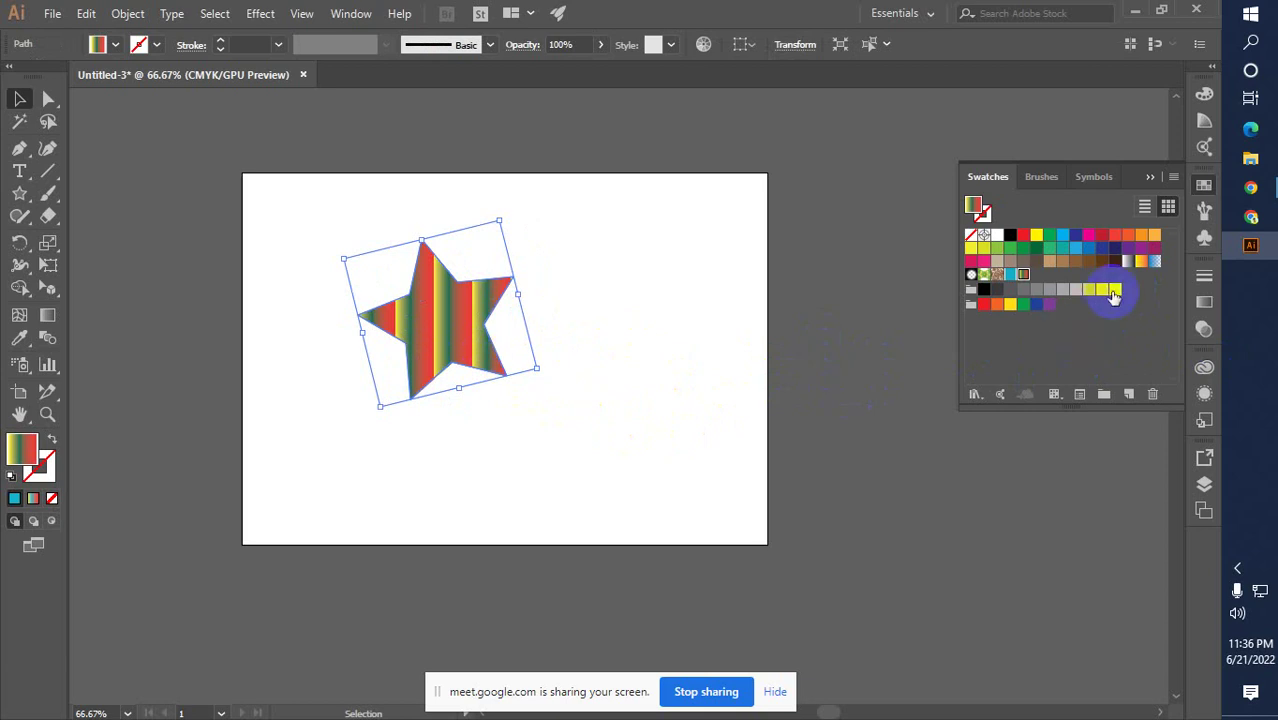
click(1141, 261)
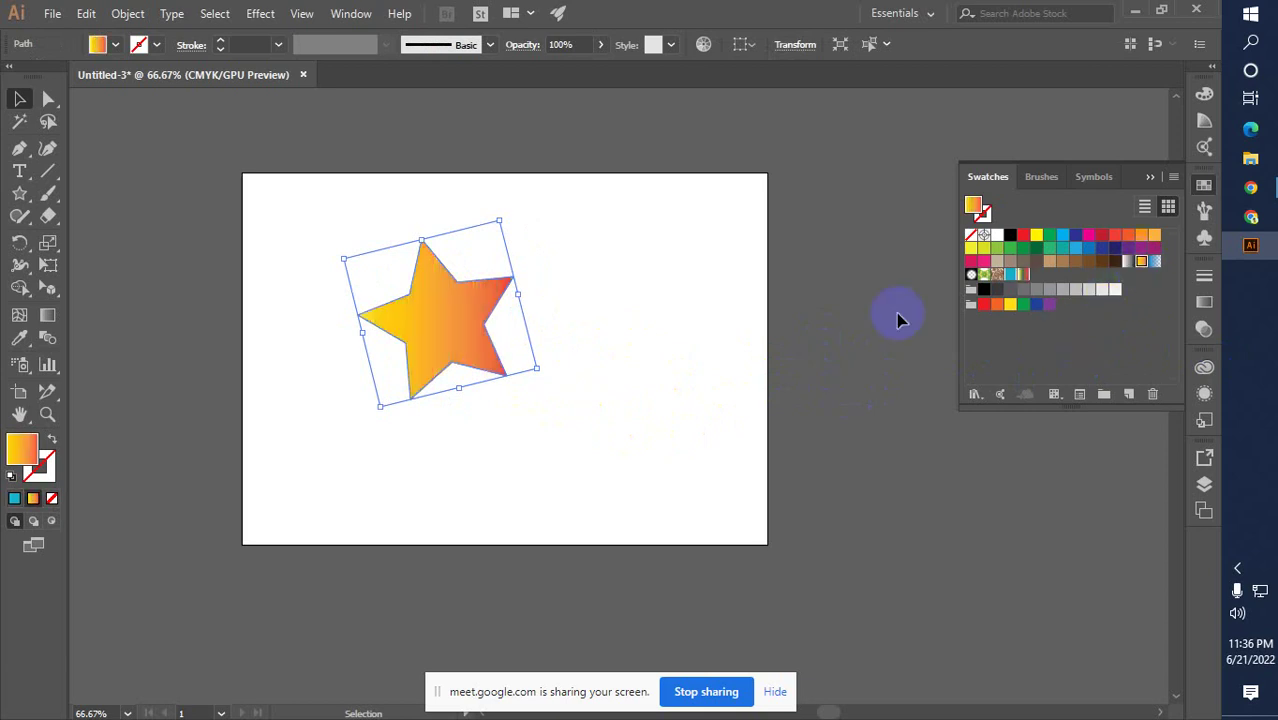
click(795, 324)
Fill the star with the Fading Sky blue gradient swatch and deselect it
click(474, 334)
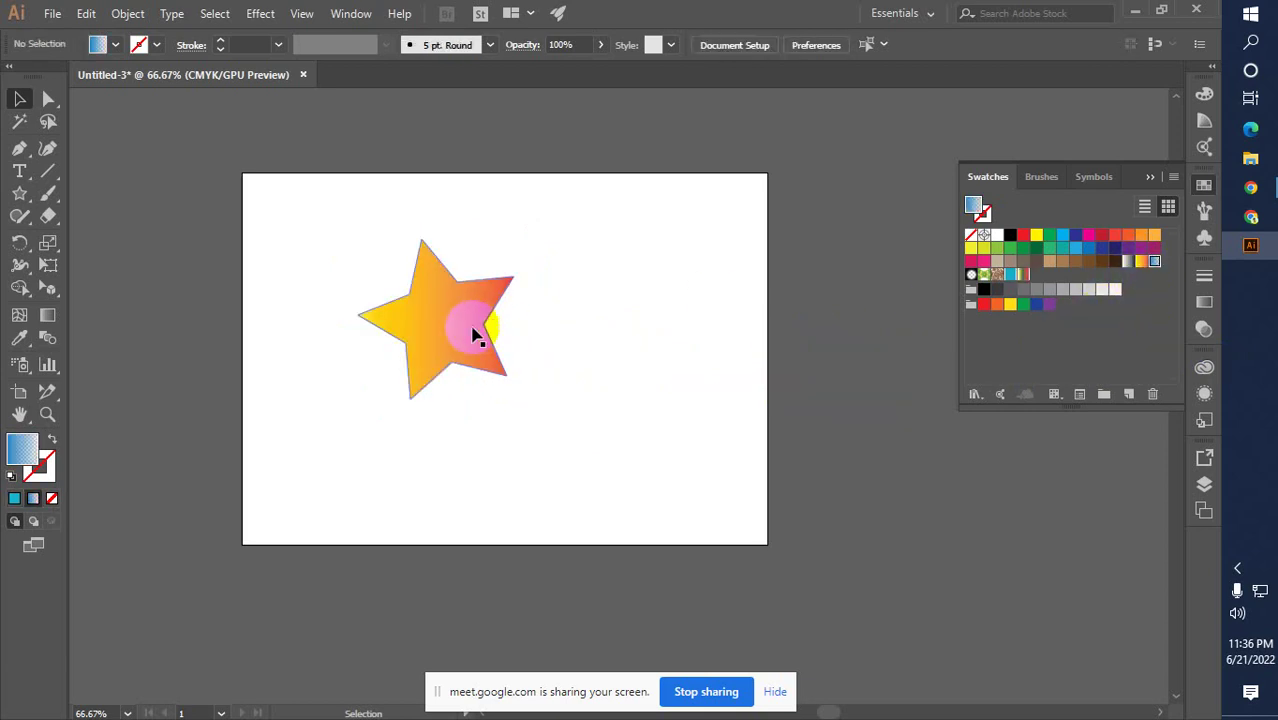
click(1155, 261)
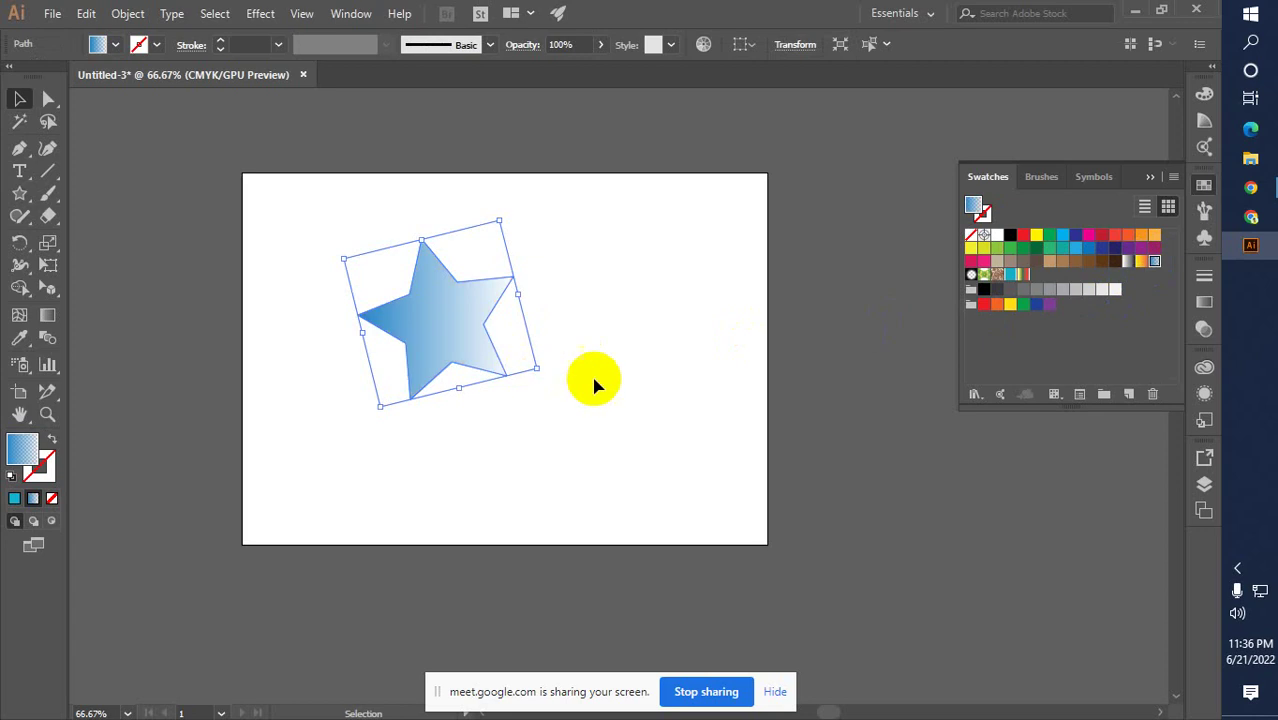
click(593, 376)
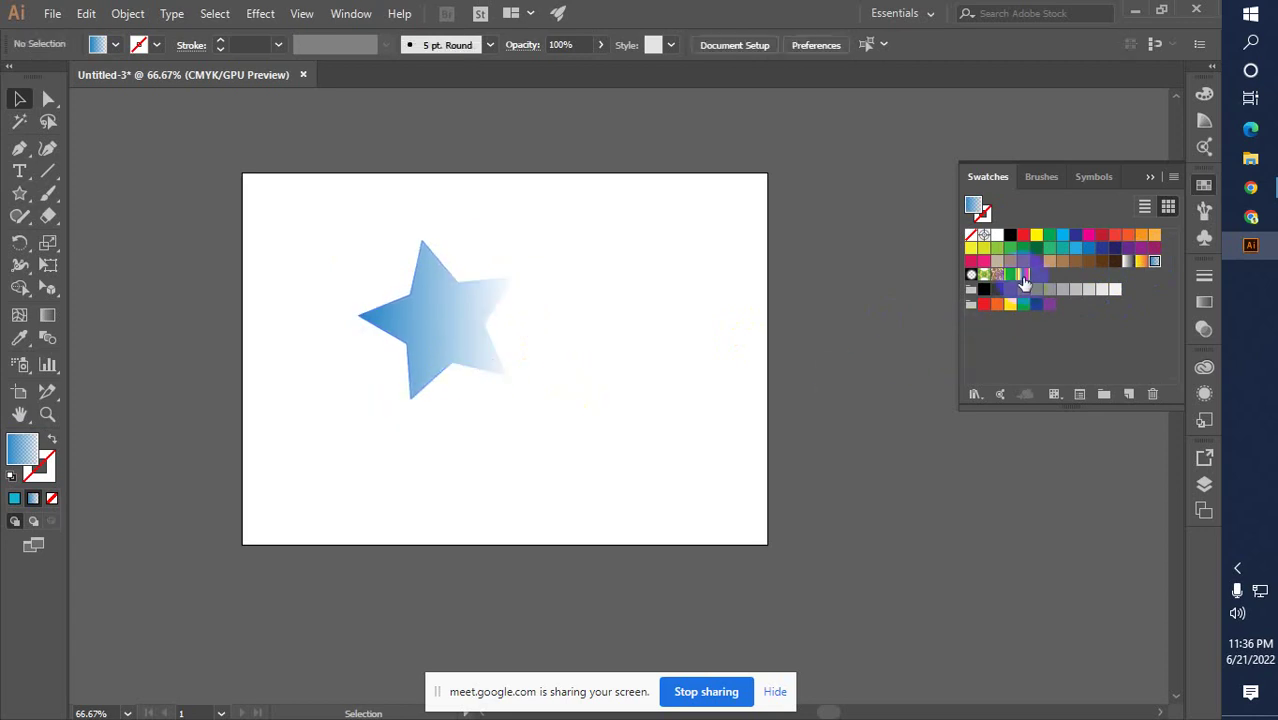
Save the current blue gradient as a new swatch, entering a person's first name as the swatch name
click(1129, 395)
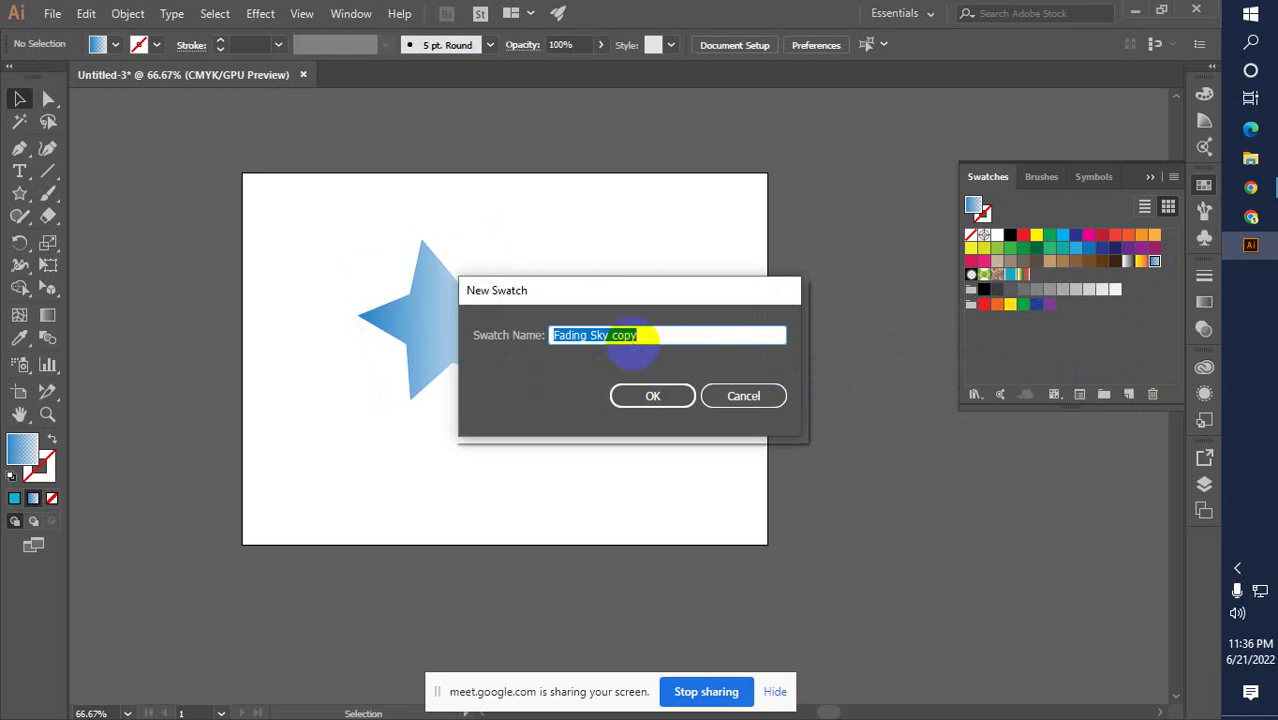
text(rashed)
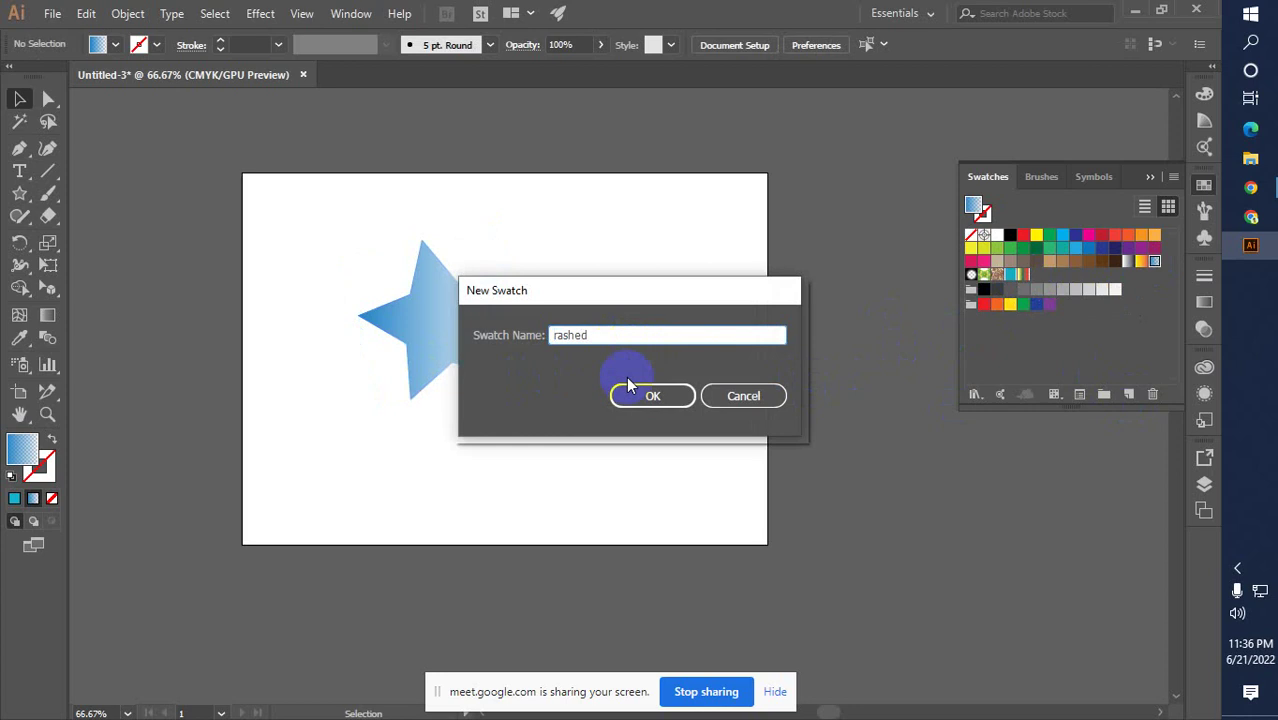
click(630, 394)
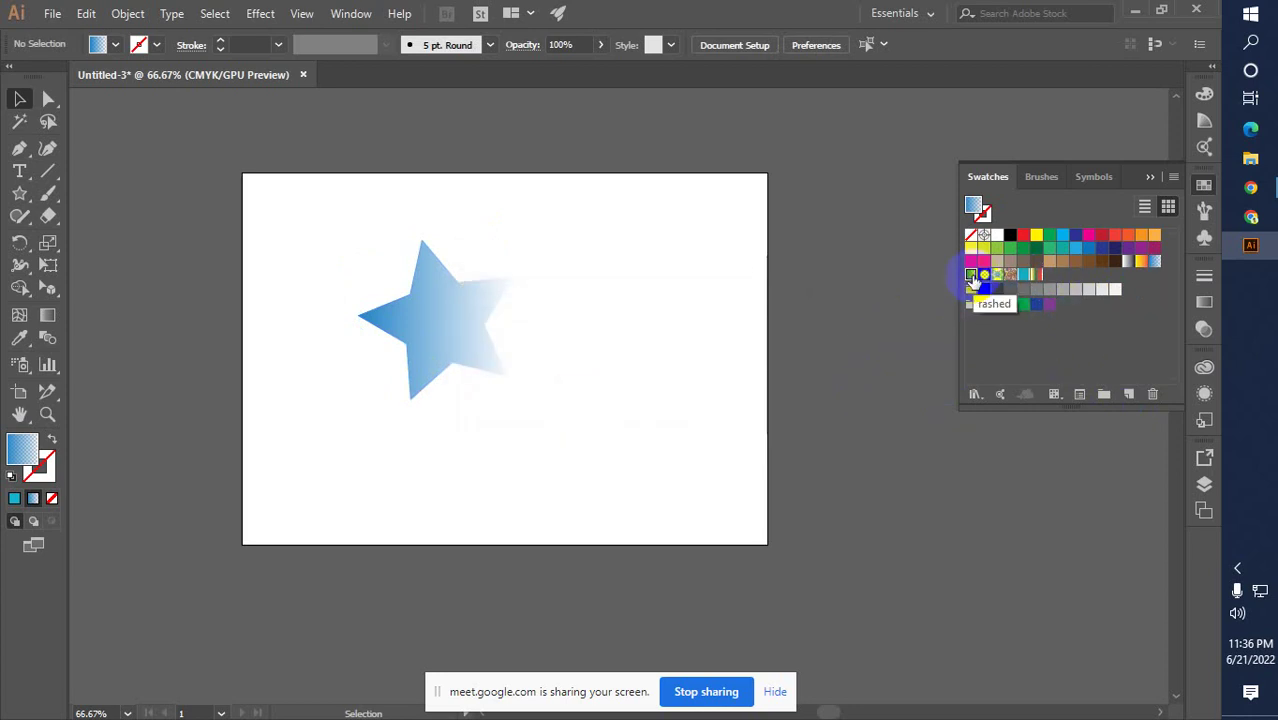
Delete the most recently saved gradient swatch and create a new color group, entering a person's first name as its name
click(1152, 394)
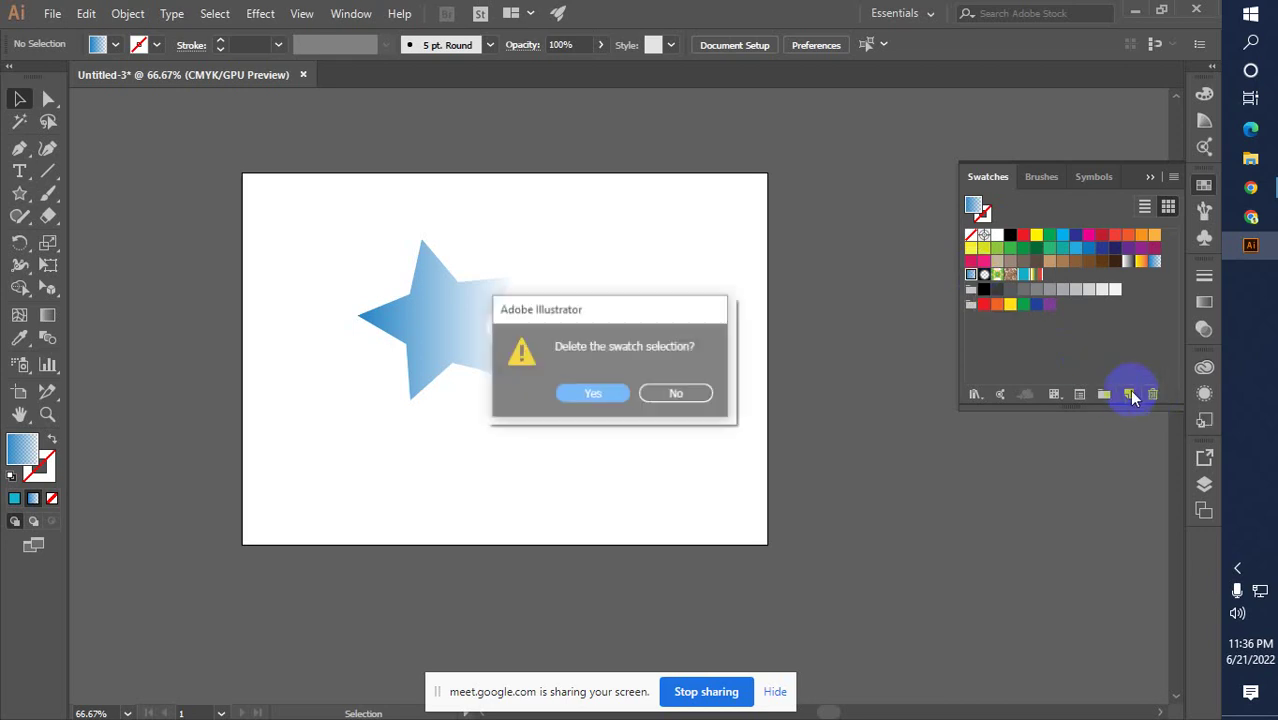
click(624, 396)
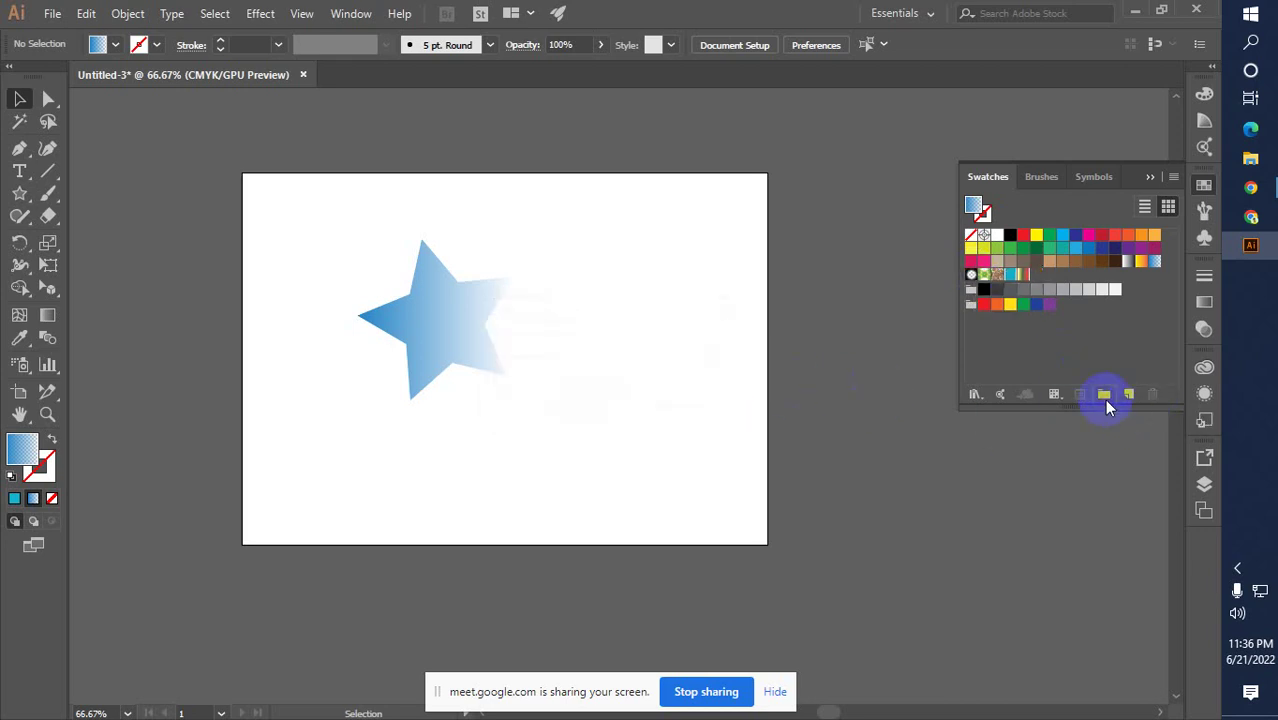
click(1104, 394)
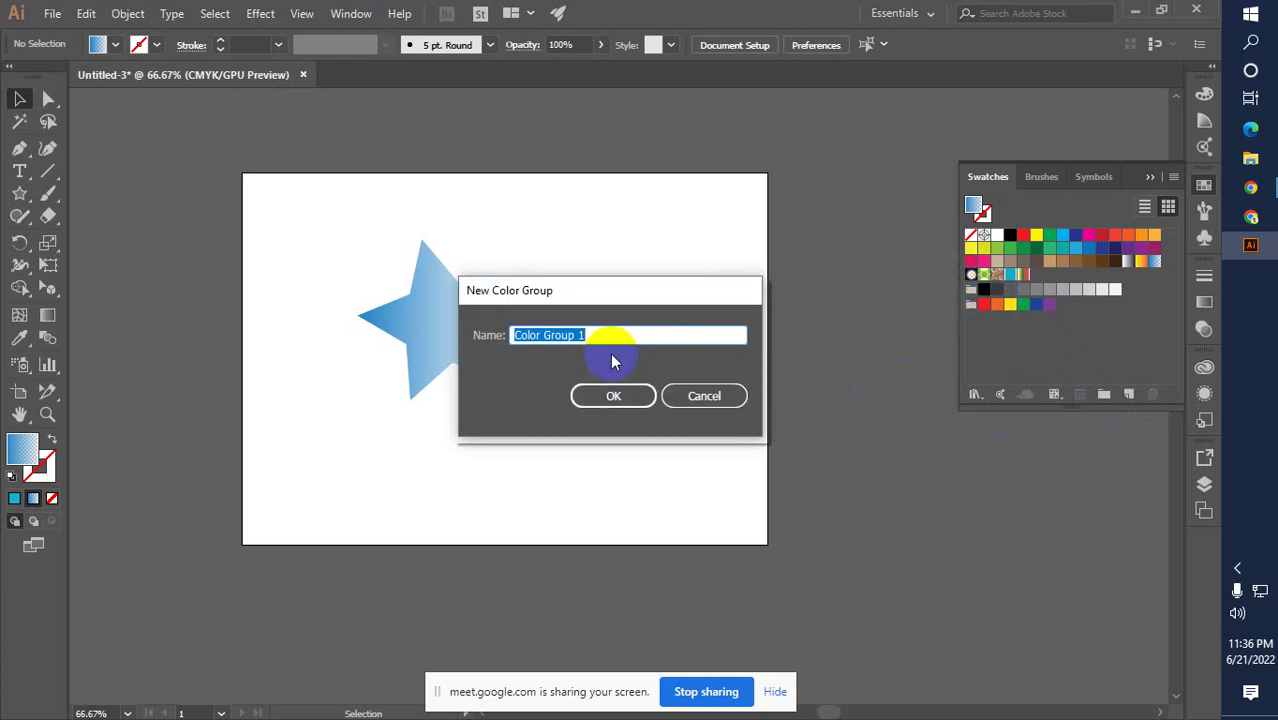
text(rashed)
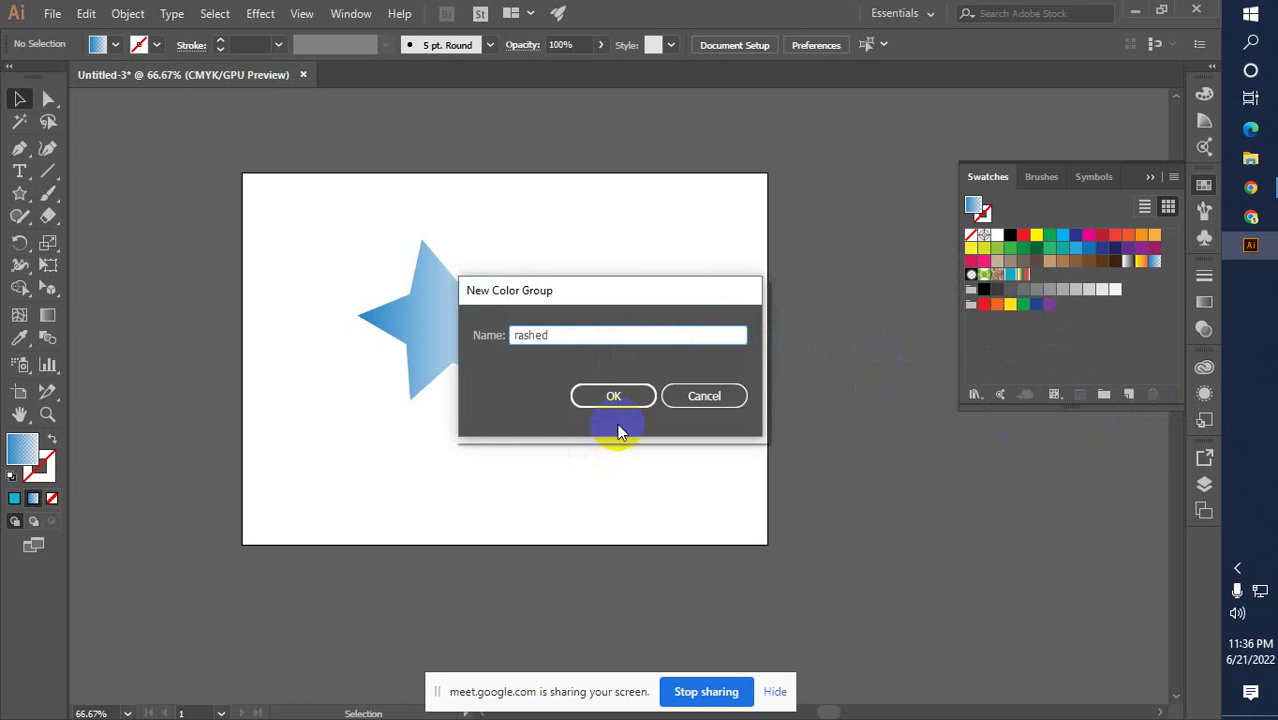
click(610, 396)
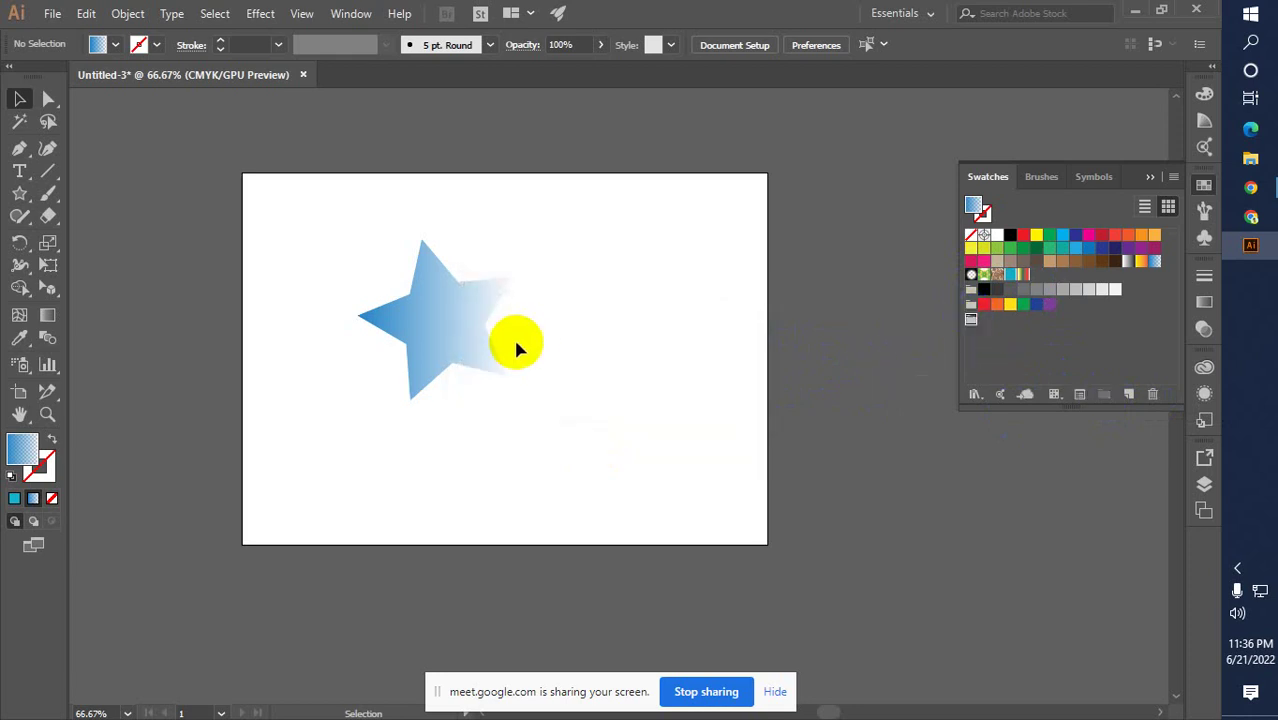
Delete the large blue gradient star and draw a small five-pointed star, about 29 pt in outer radius, on the artboard
click(428, 334)
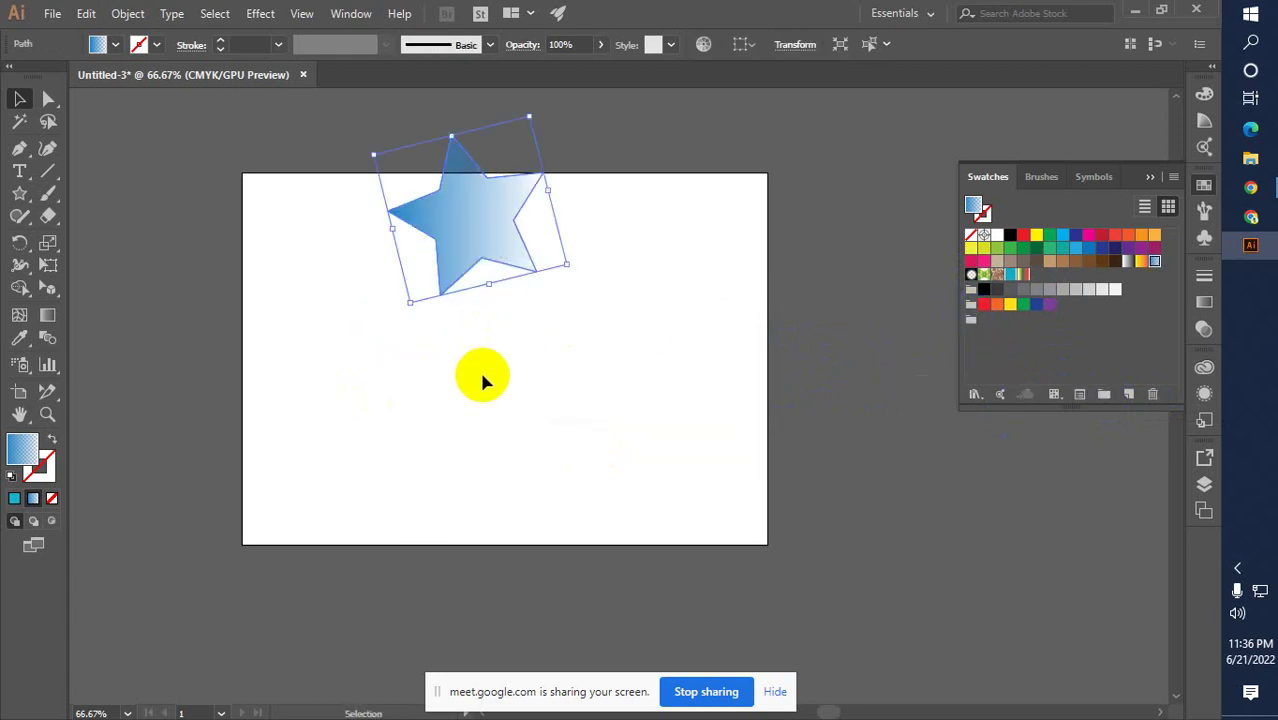
key(Delete)
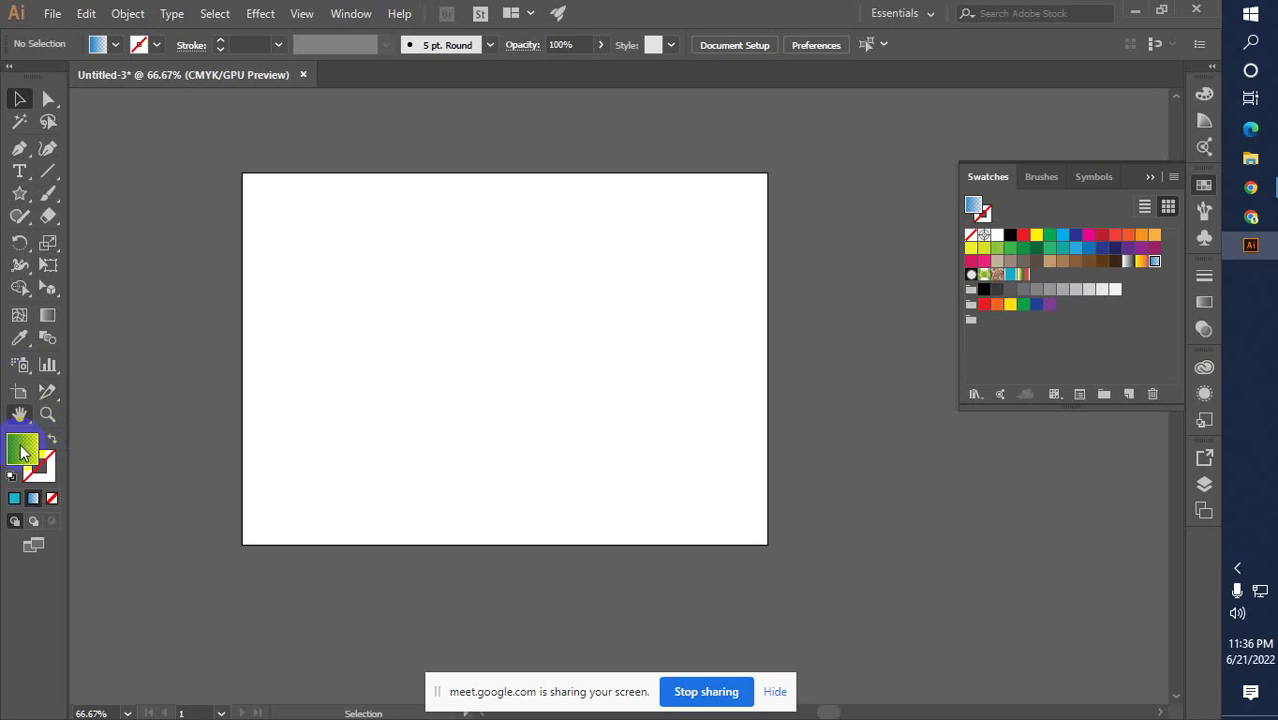
click(19, 194)
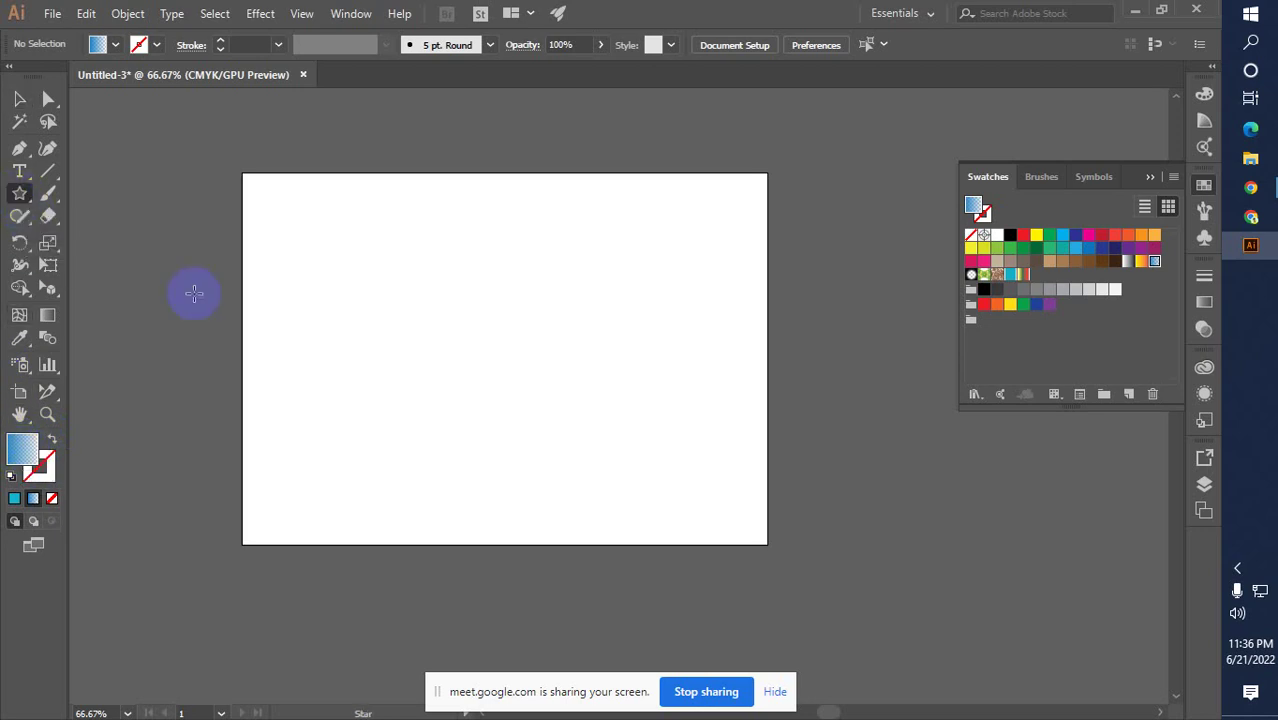
drag(418, 318, 434, 336)
Fill the small star with the solid pink color FC008A
click(24, 457)
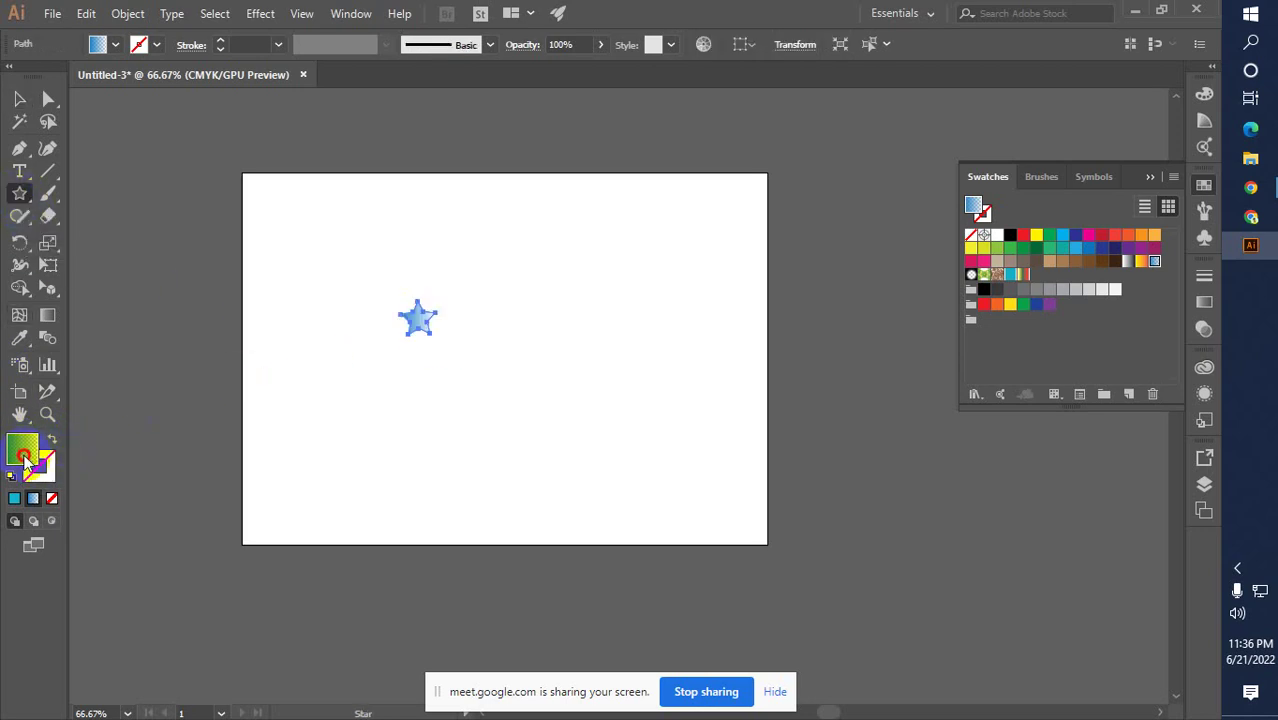
double_click(24, 457)
click(462, 257)
click(491, 260)
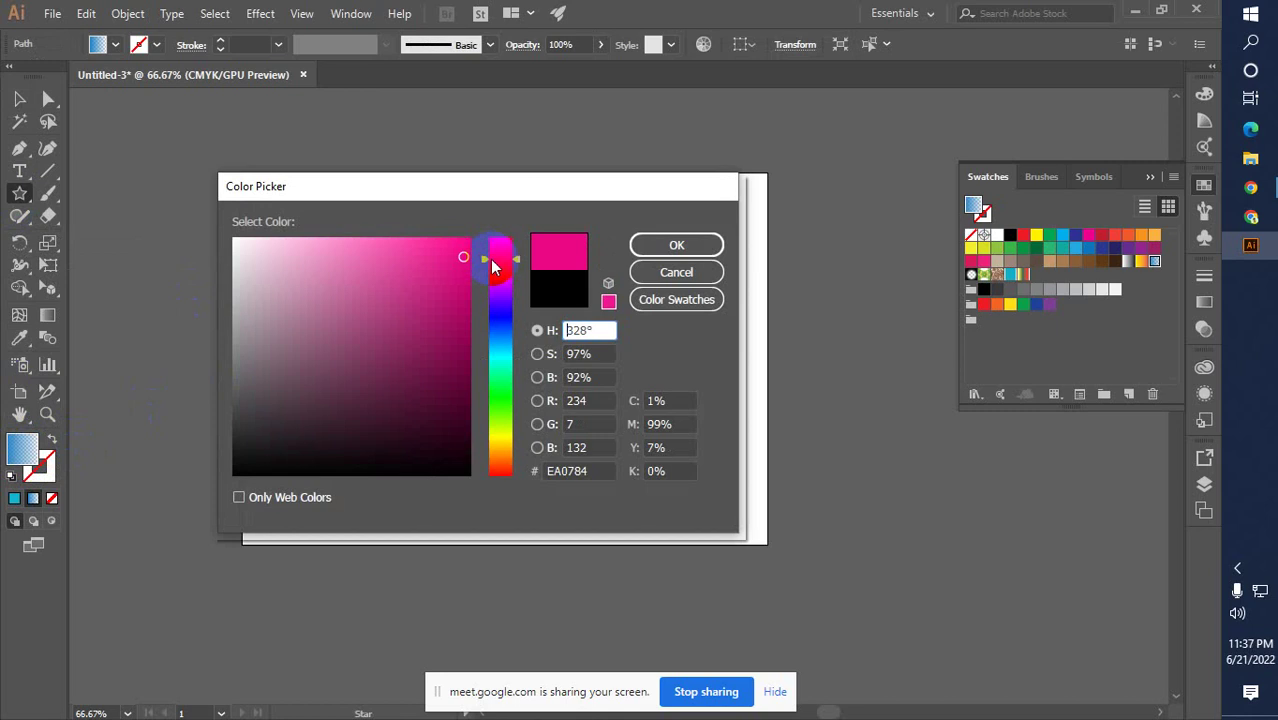
drag(458, 251, 480, 233)
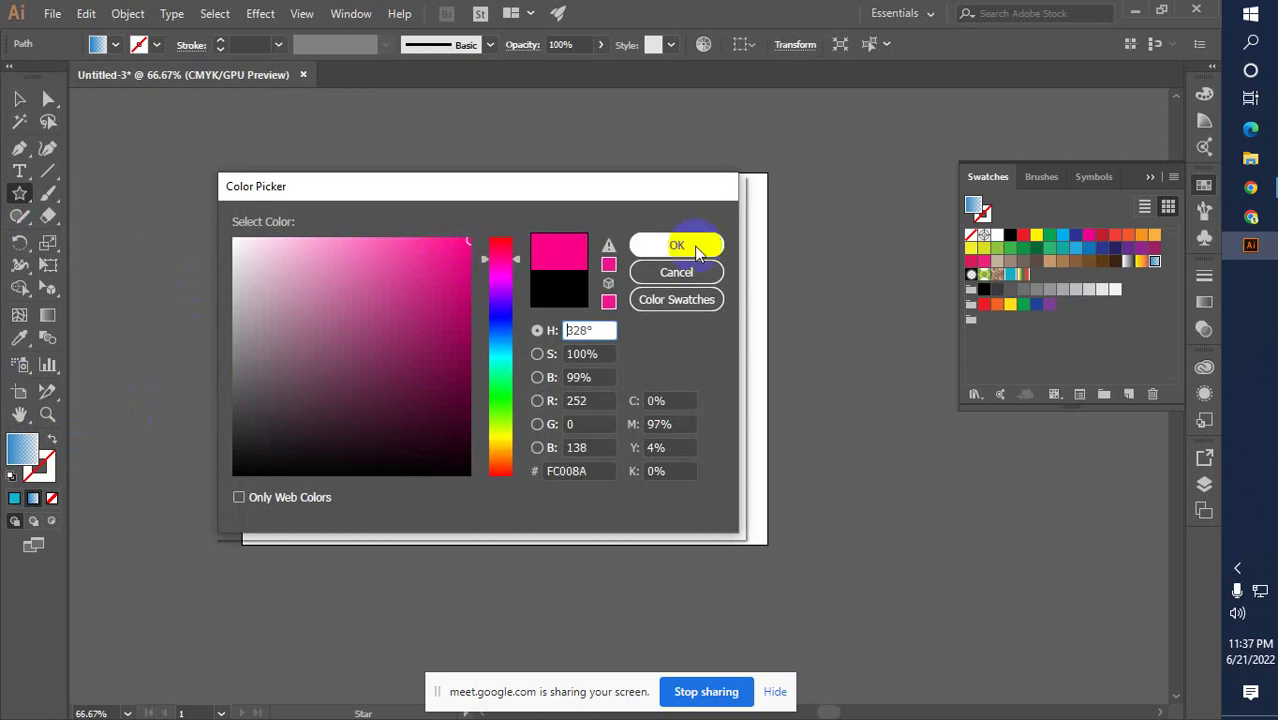
click(697, 252)
click(551, 357)
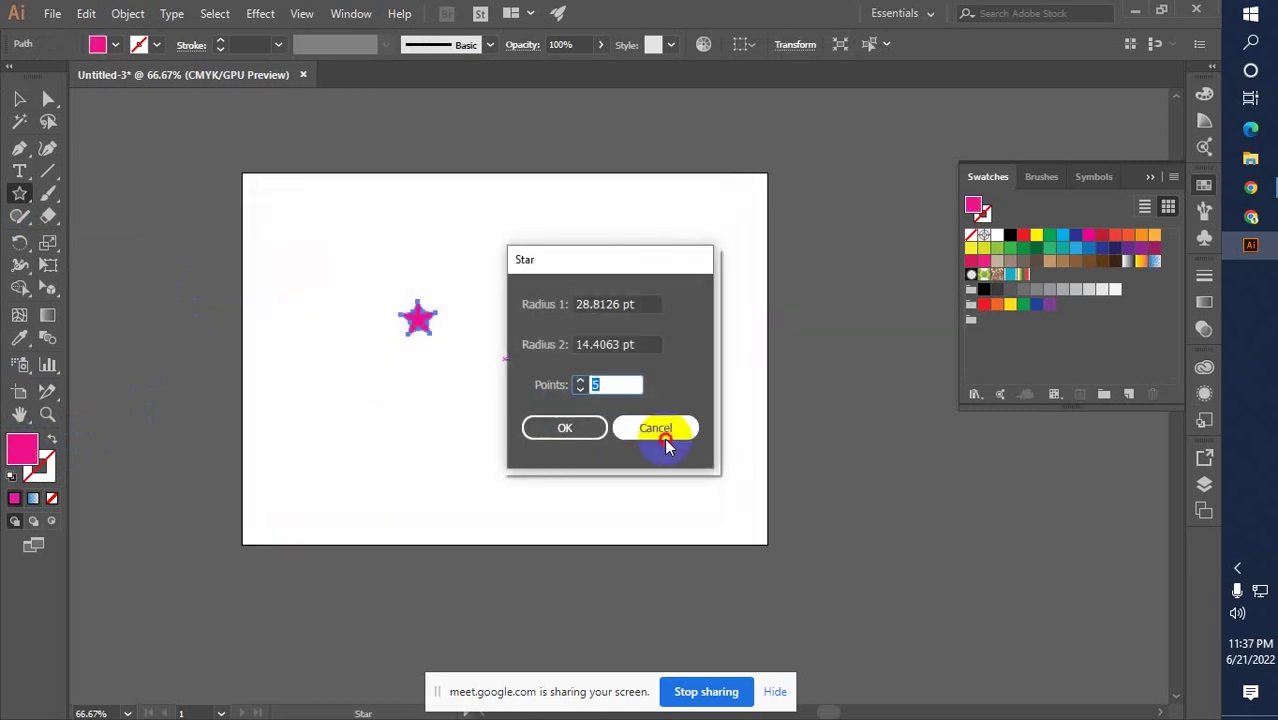
click(666, 446)
click(185, 257)
click(645, 417)
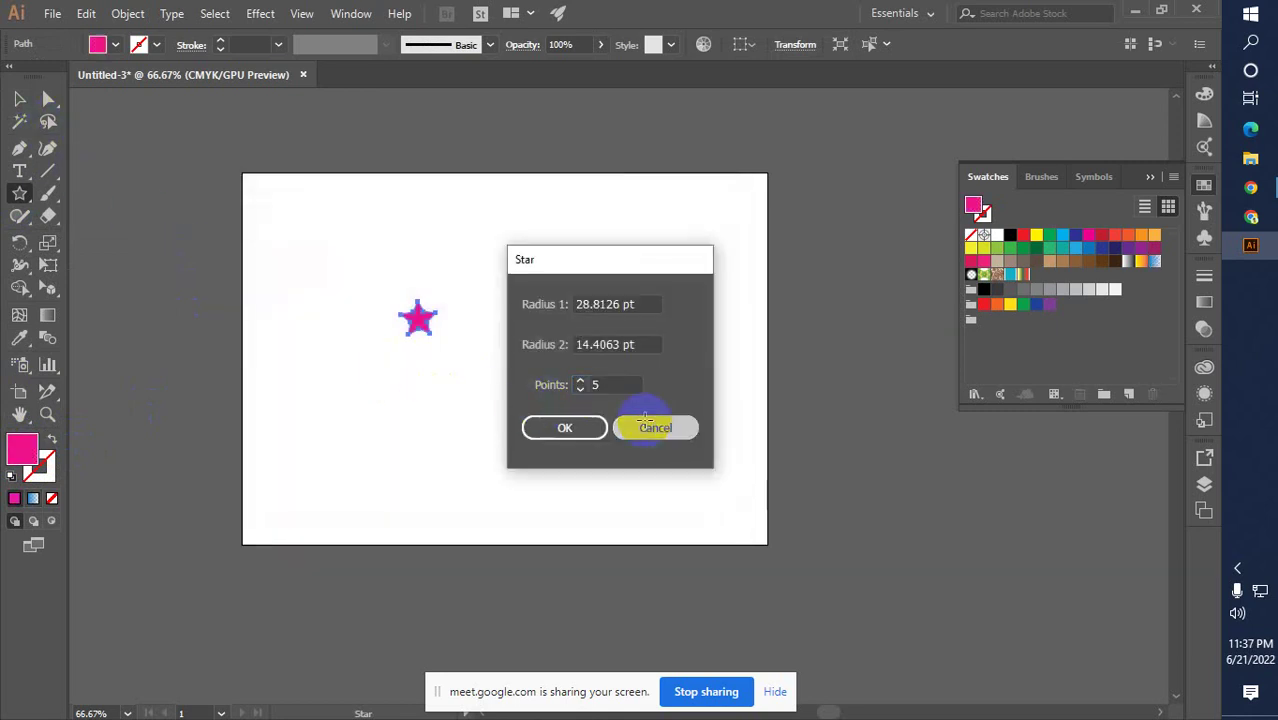
Try to add the pink star's color to the empty color group by moving the star onto it
click(19, 98)
click(371, 344)
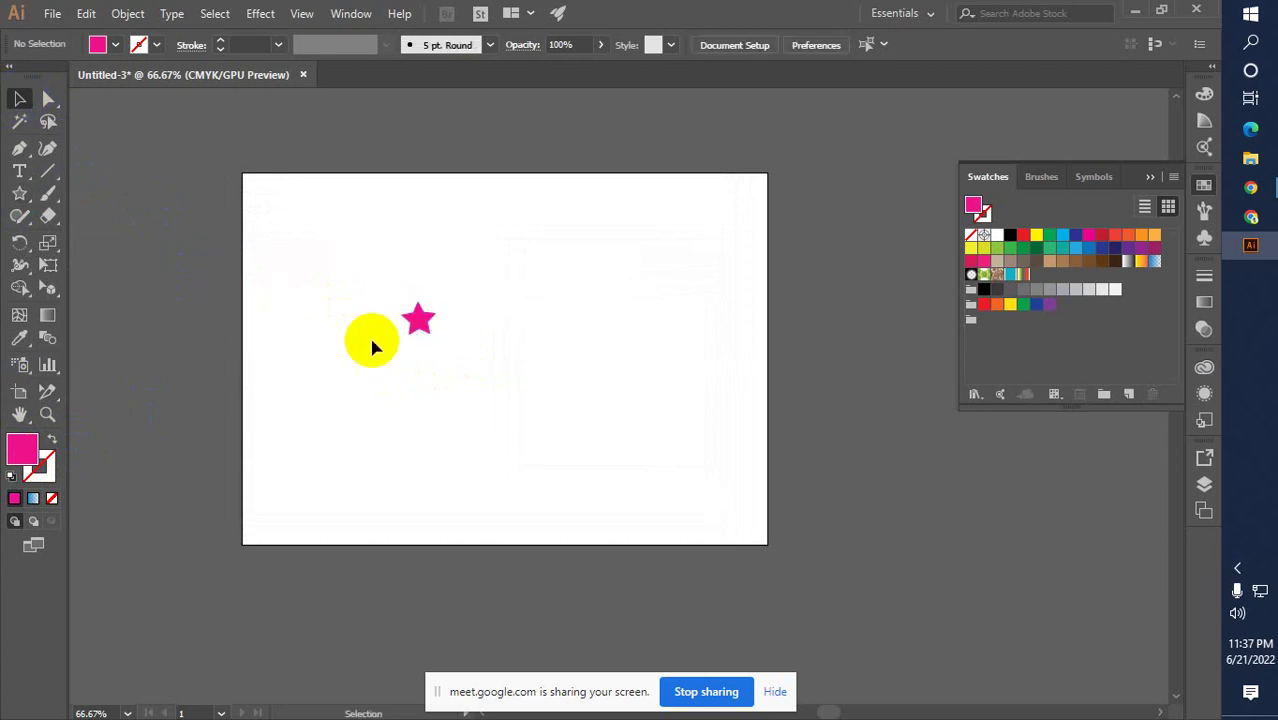
drag(420, 320, 970, 322)
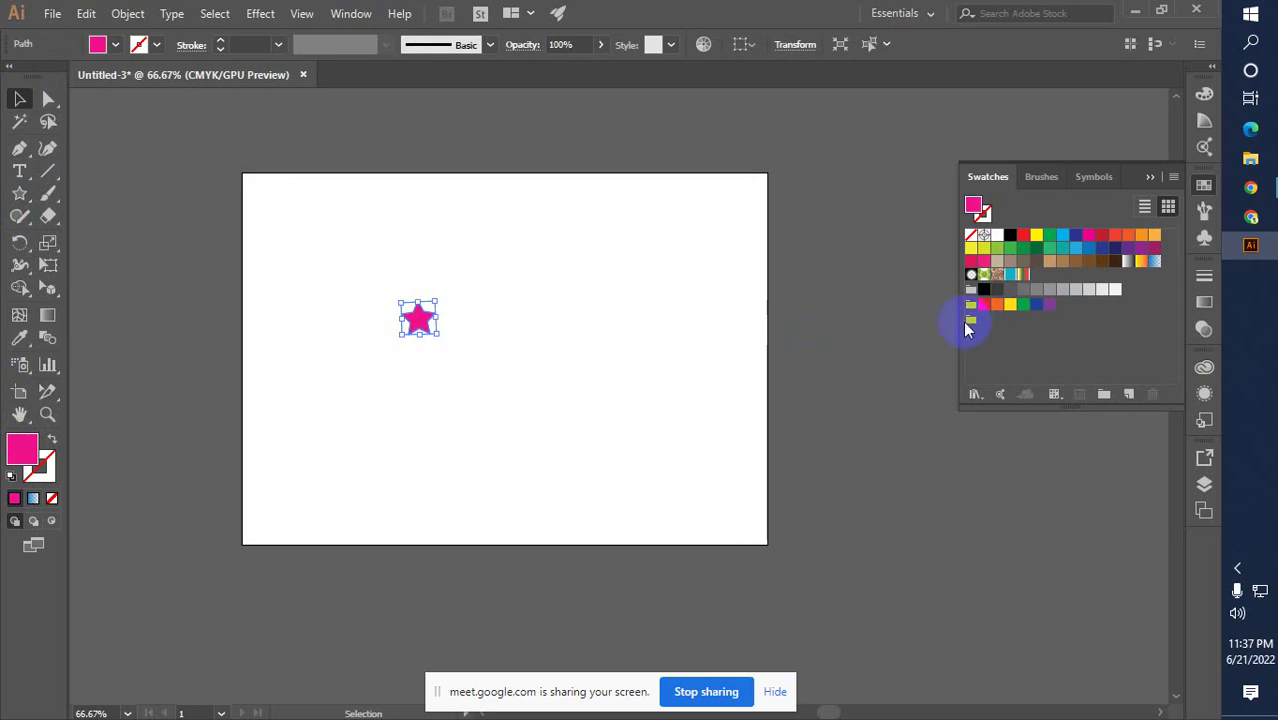
click(970, 320)
drag(418, 320, 972, 327)
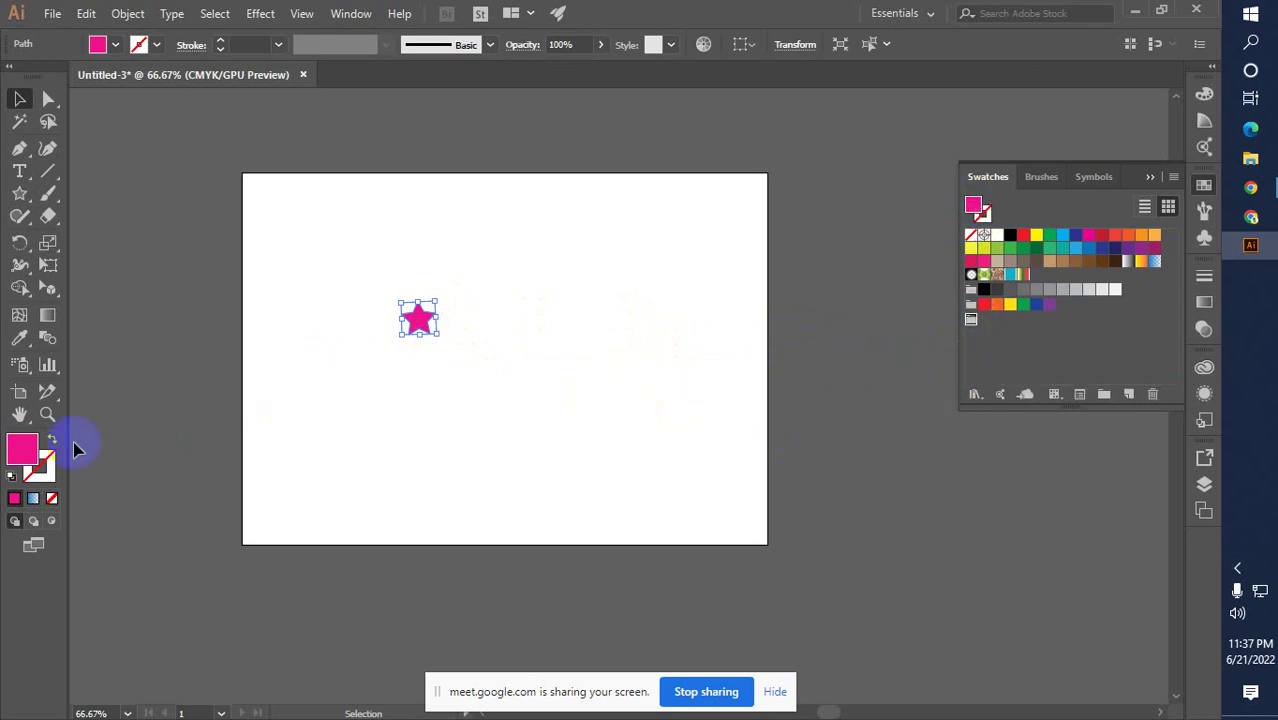
Fill the star with the dark purple color 350622 and undo the change
double_click(22, 450)
click(447, 424)
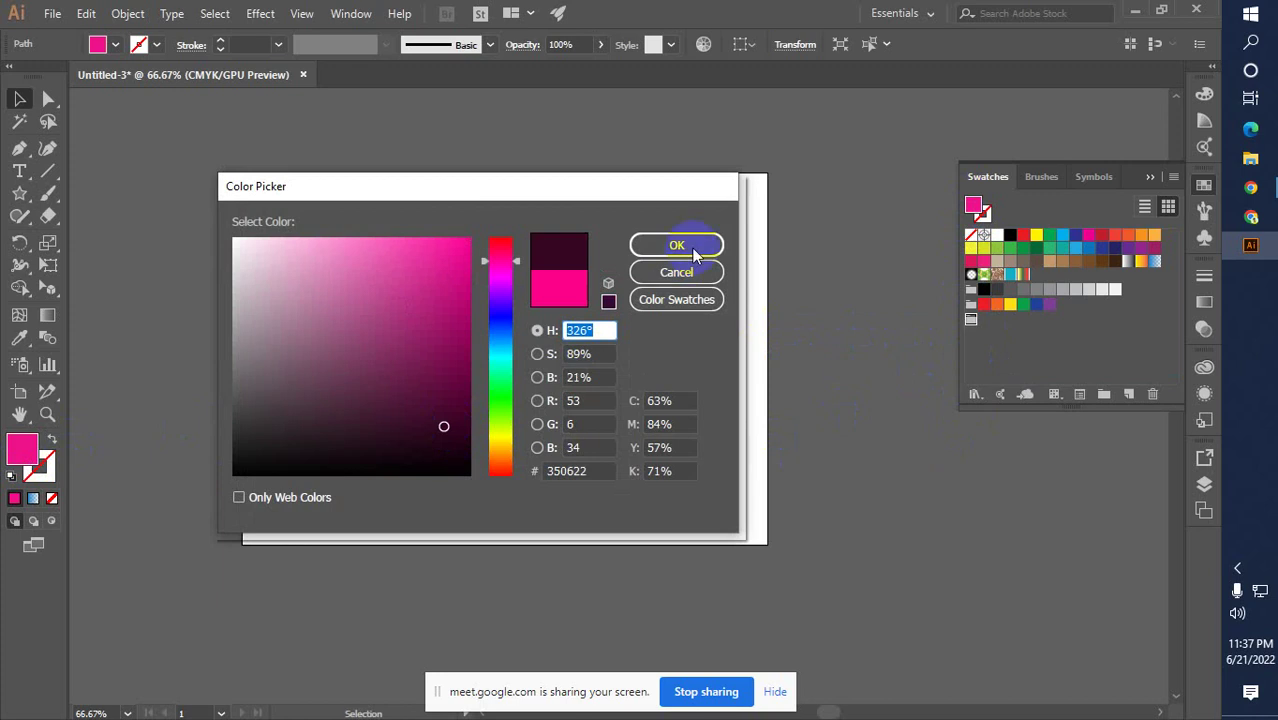
click(676, 245)
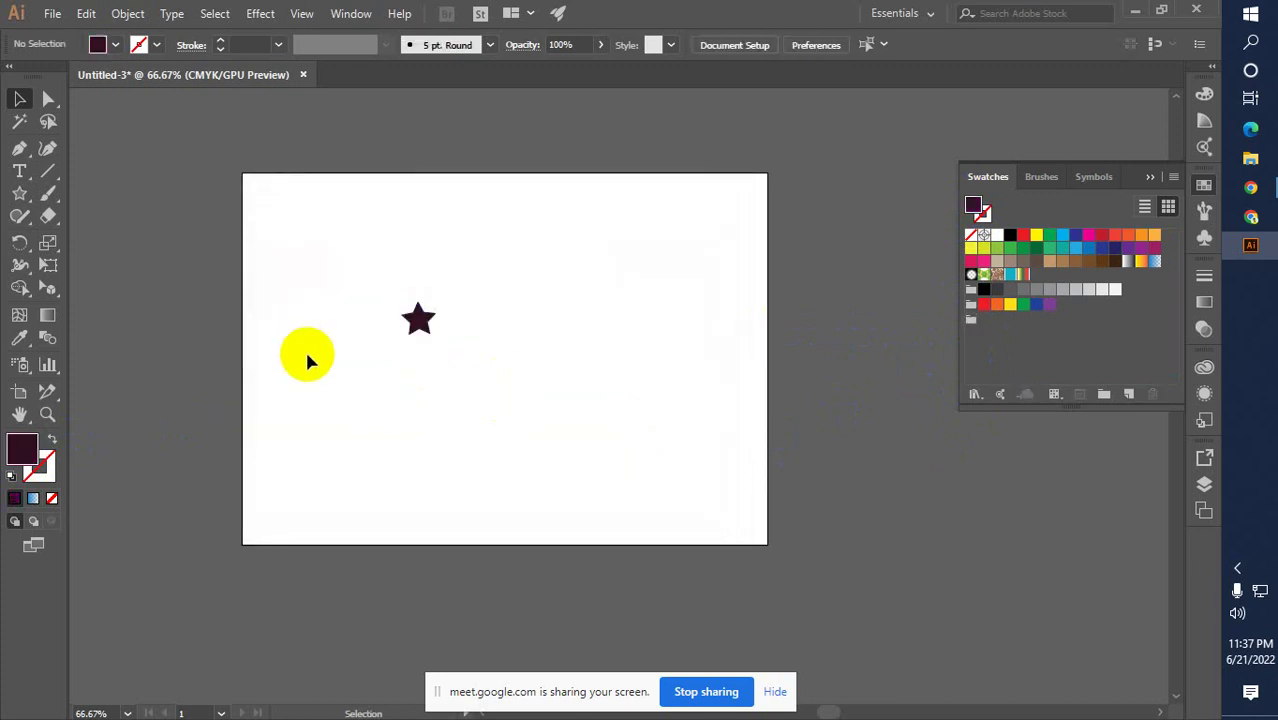
key(ctrl+z)
click(92, 447)
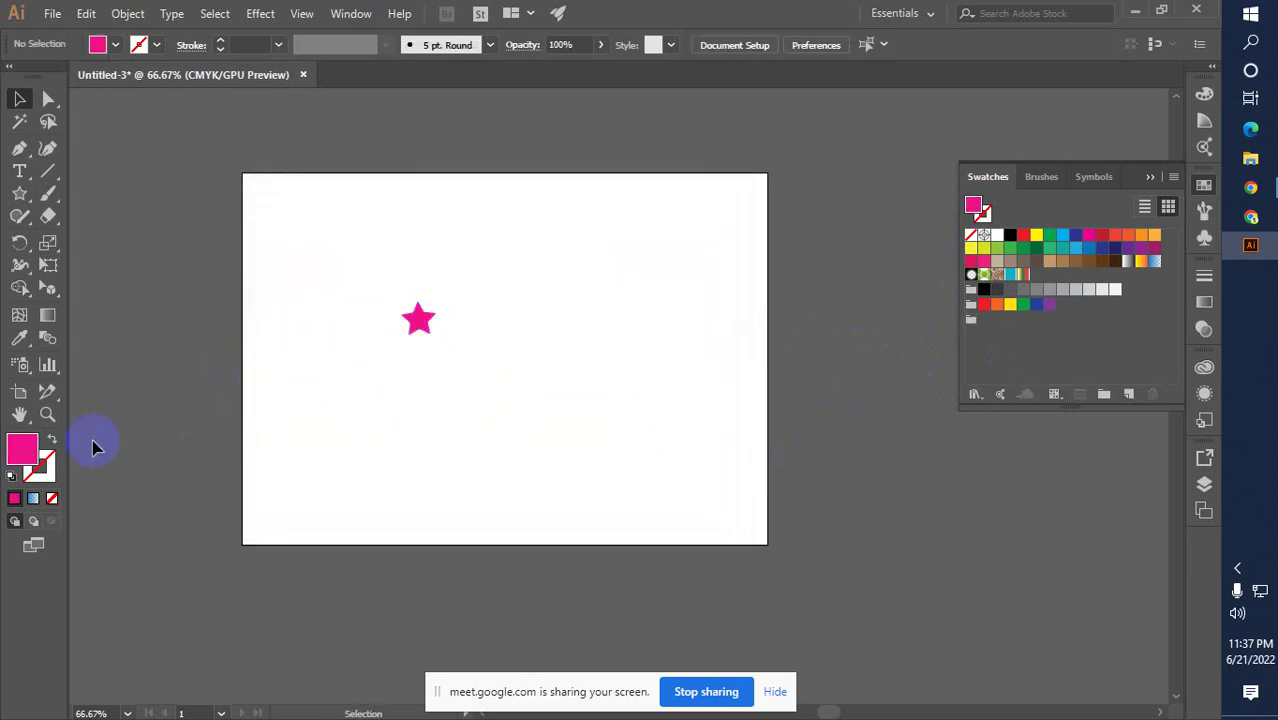
Pick the dark color 210A16 for the fill while nothing is selected
double_click(22, 450)
click(401, 445)
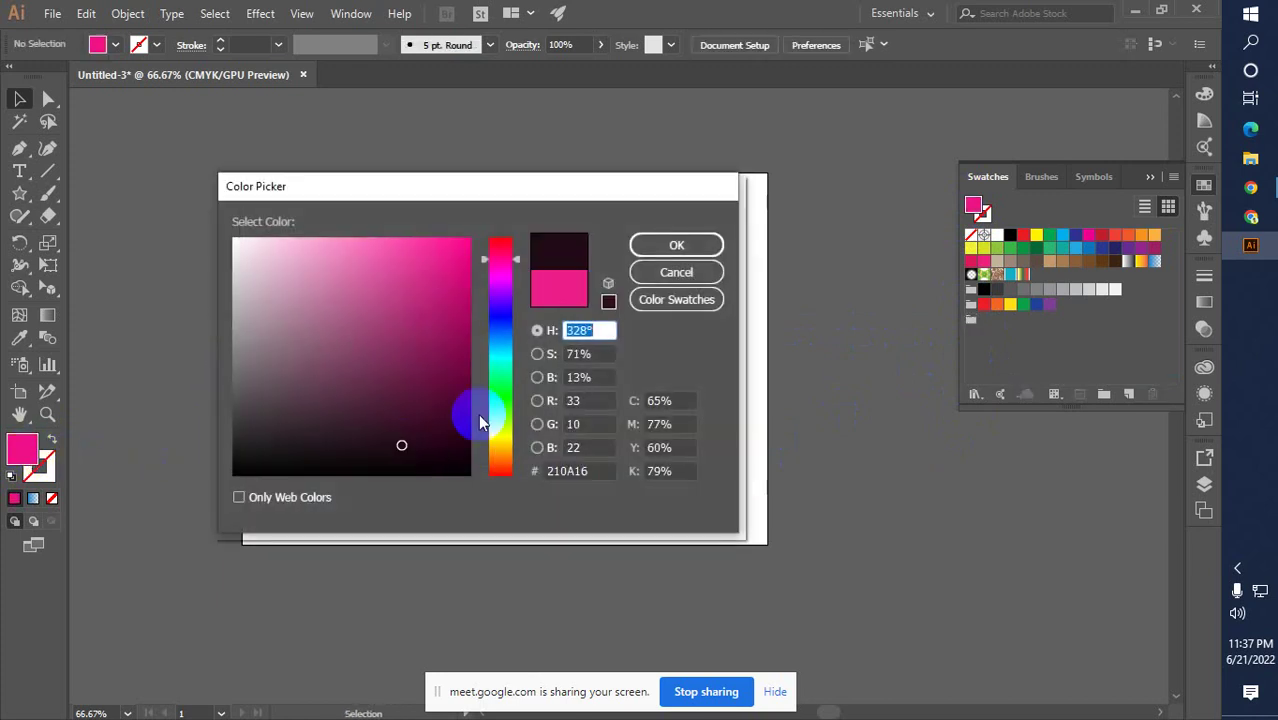
click(697, 258)
Try to edit the empty color group and to place the pink star's color in it
drag(418, 322, 1105, 394)
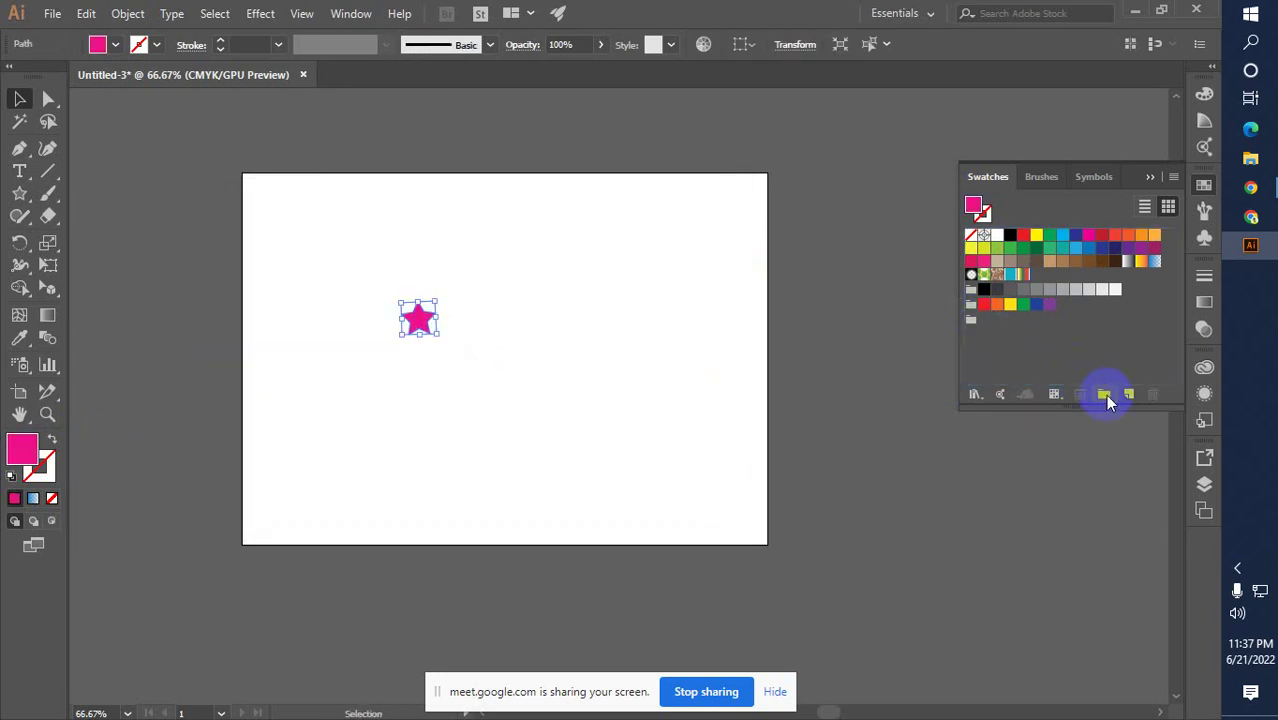
double_click(971, 319)
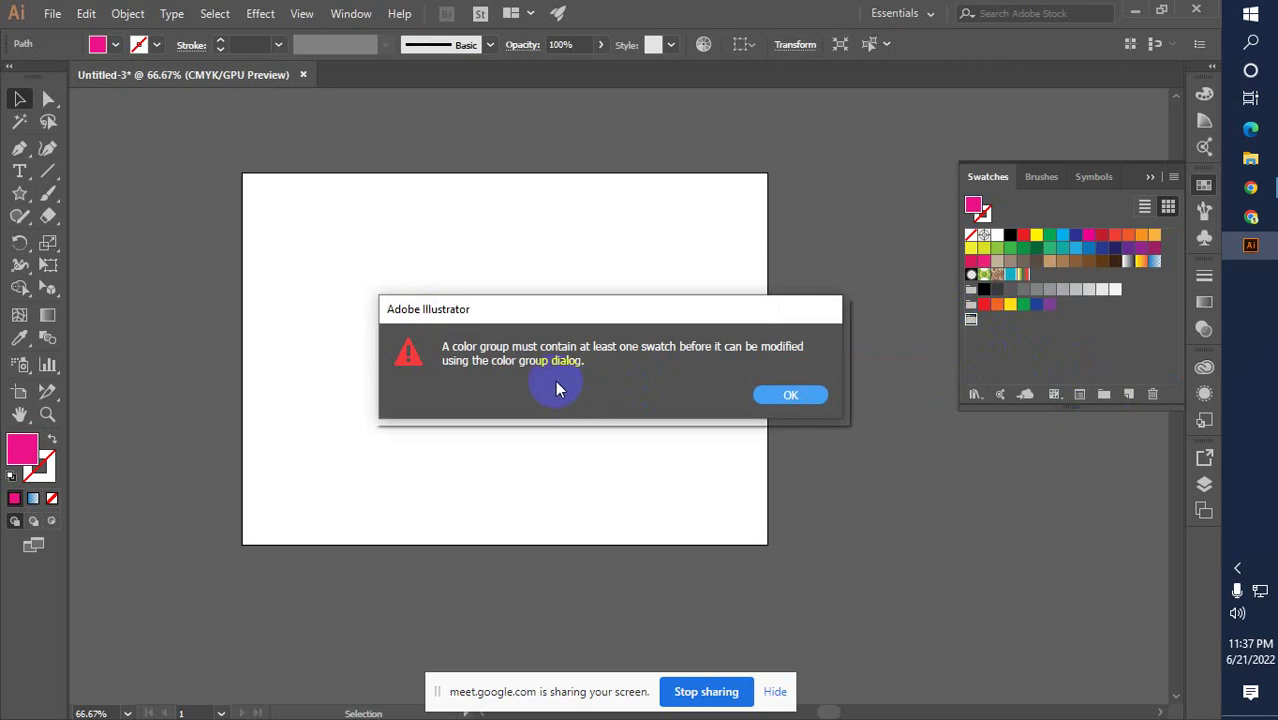
click(809, 399)
click(420, 325)
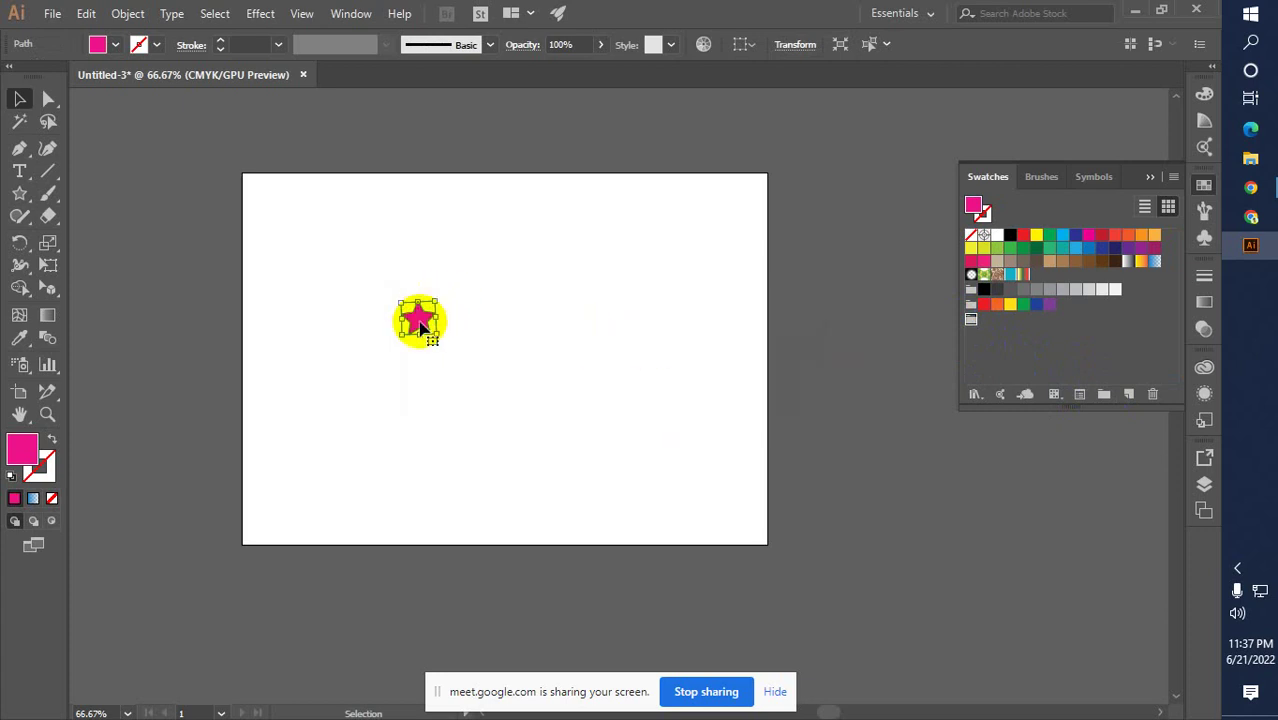
drag(420, 325, 972, 324)
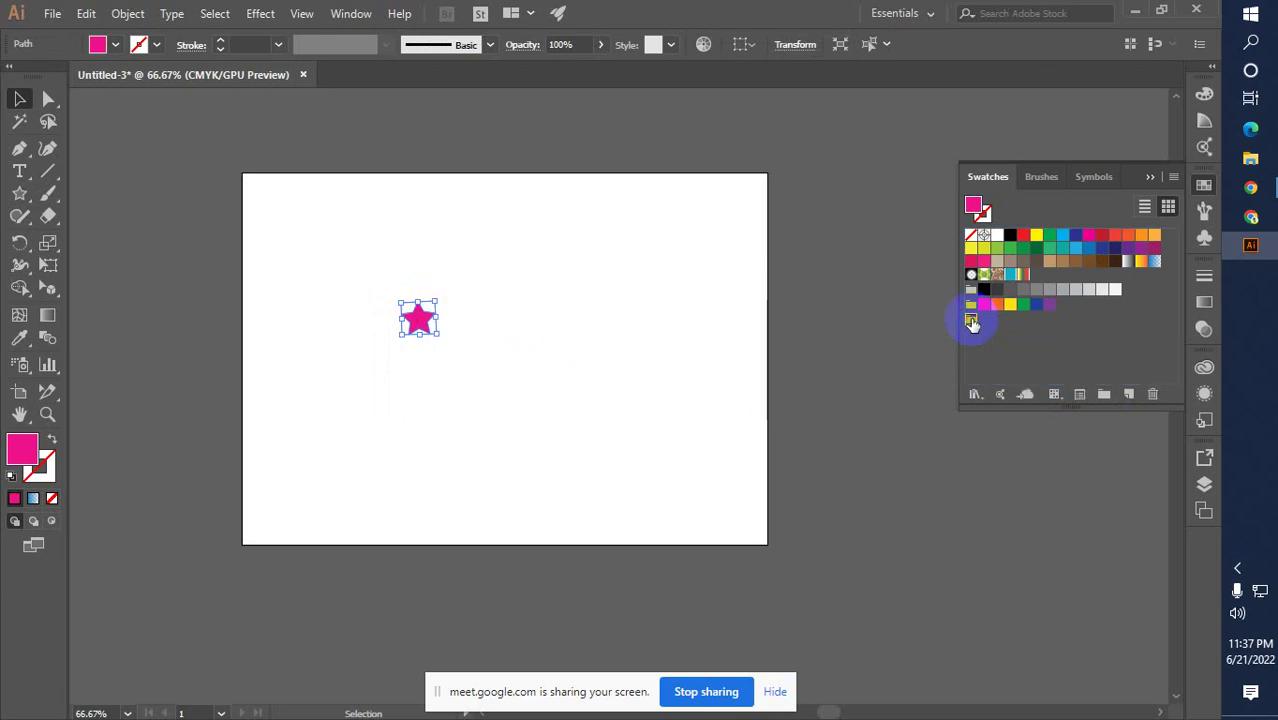
drag(418, 318, 972, 325)
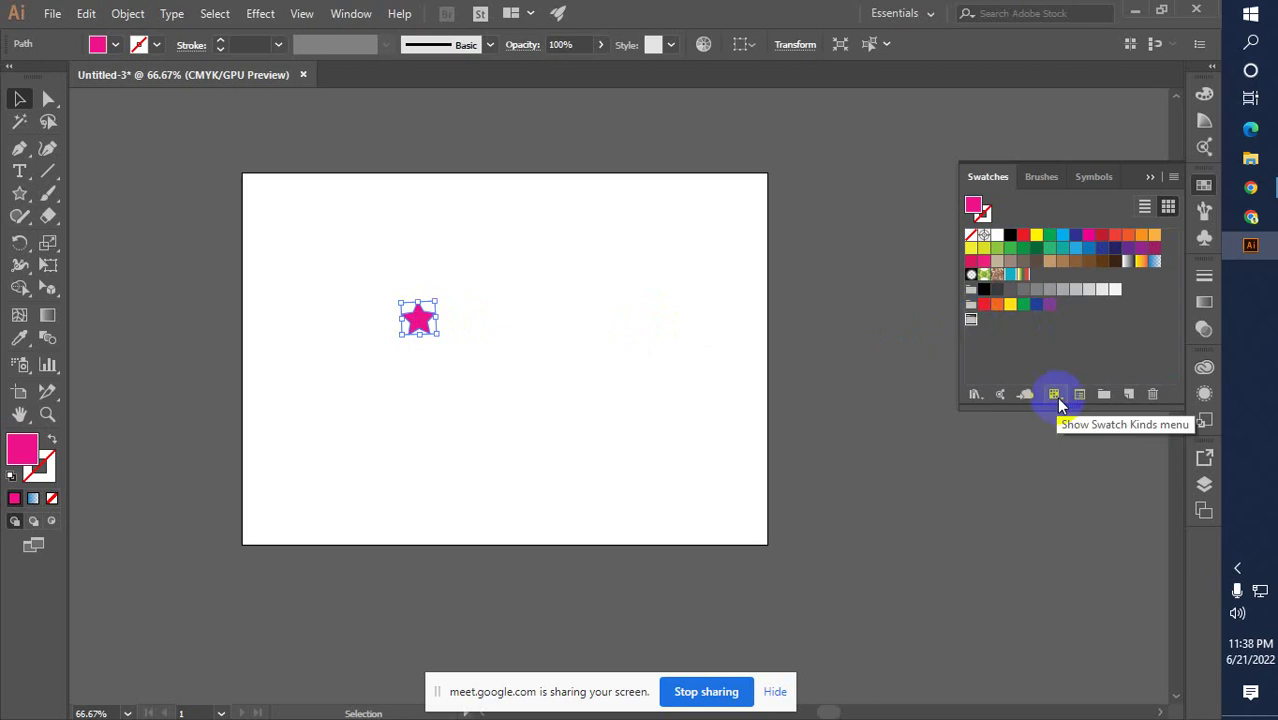
Open the list of swatch kinds and try to open the options of the empty color group
click(1055, 396)
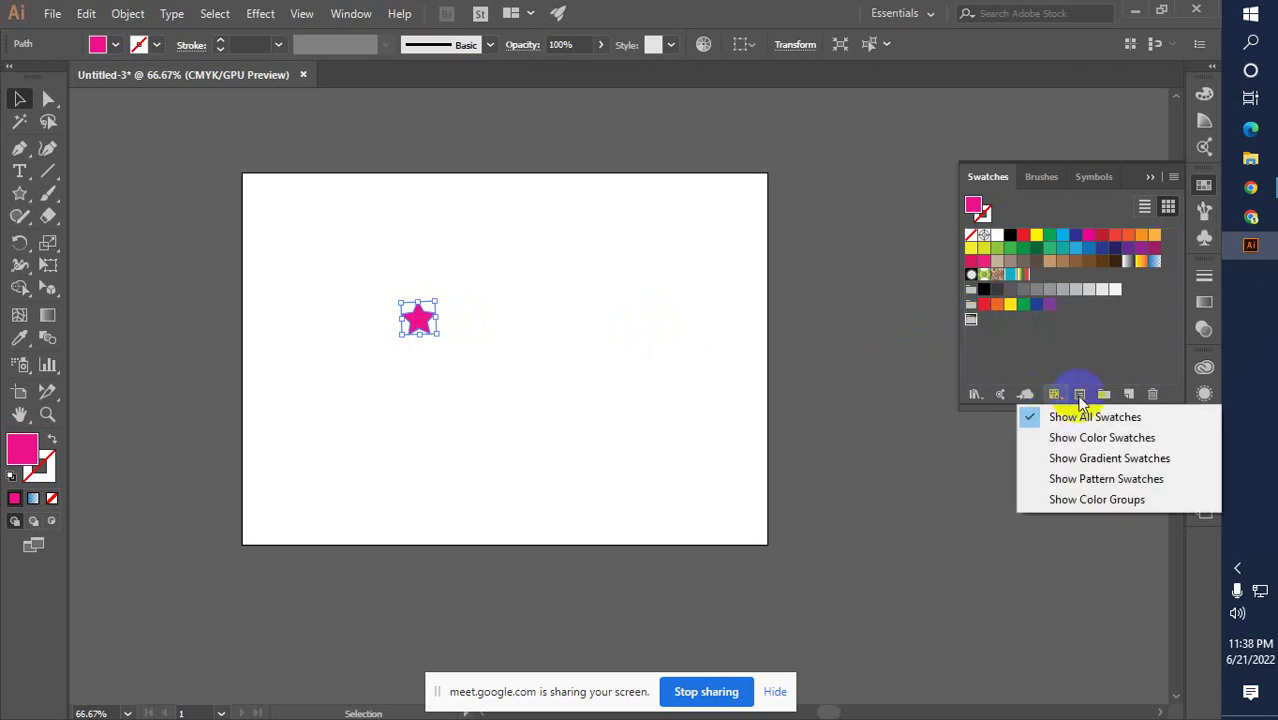
click(1080, 398)
click(1052, 396)
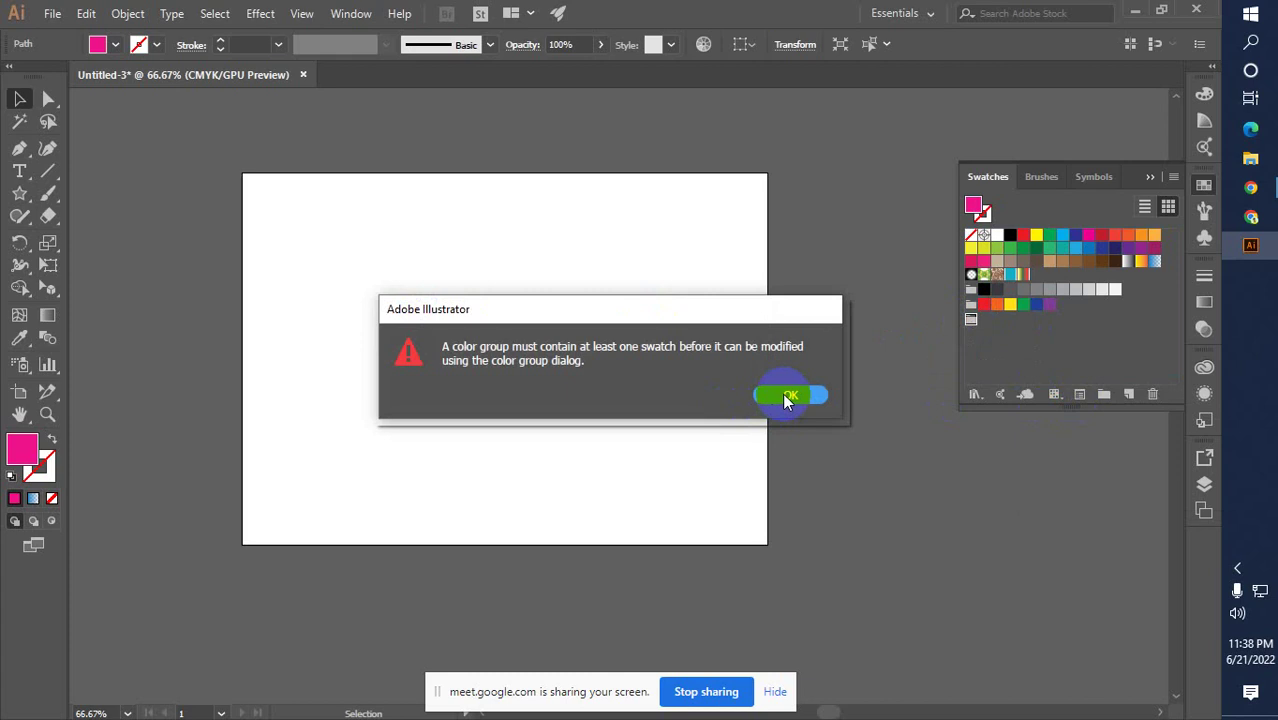
click(787, 397)
click(974, 396)
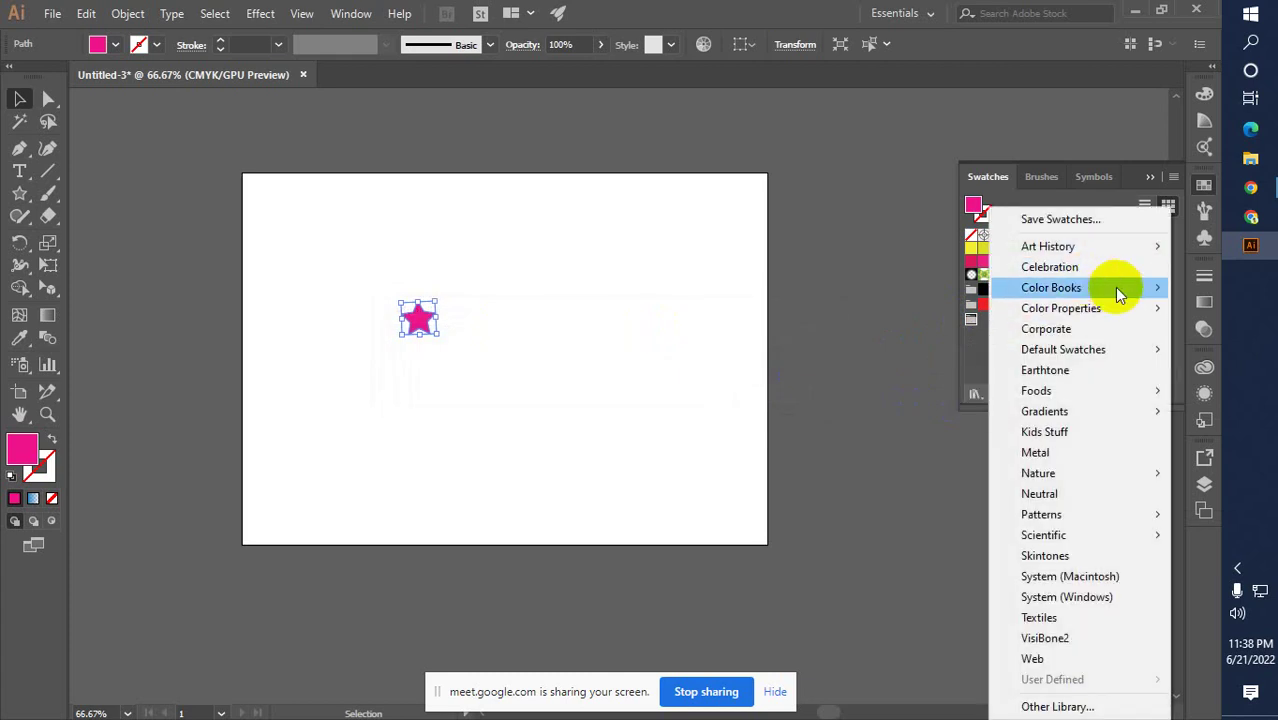
mouse_move(1117, 290)
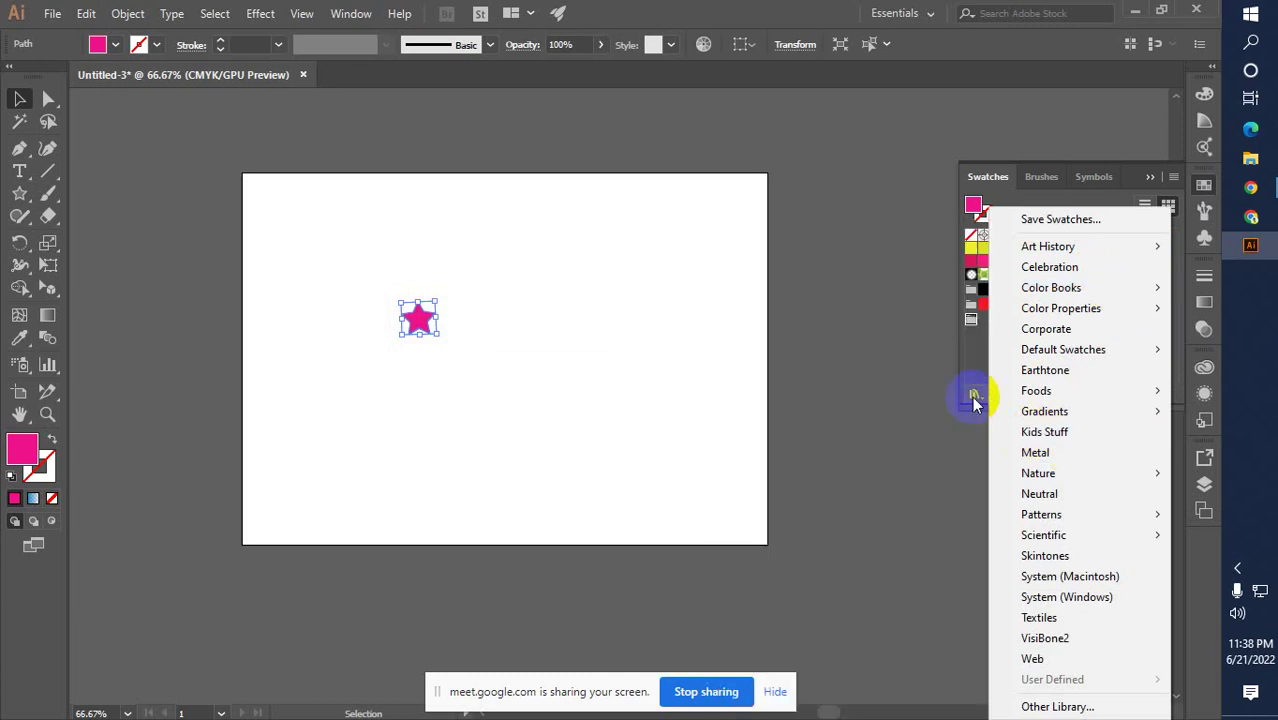
mouse_move(1070, 398)
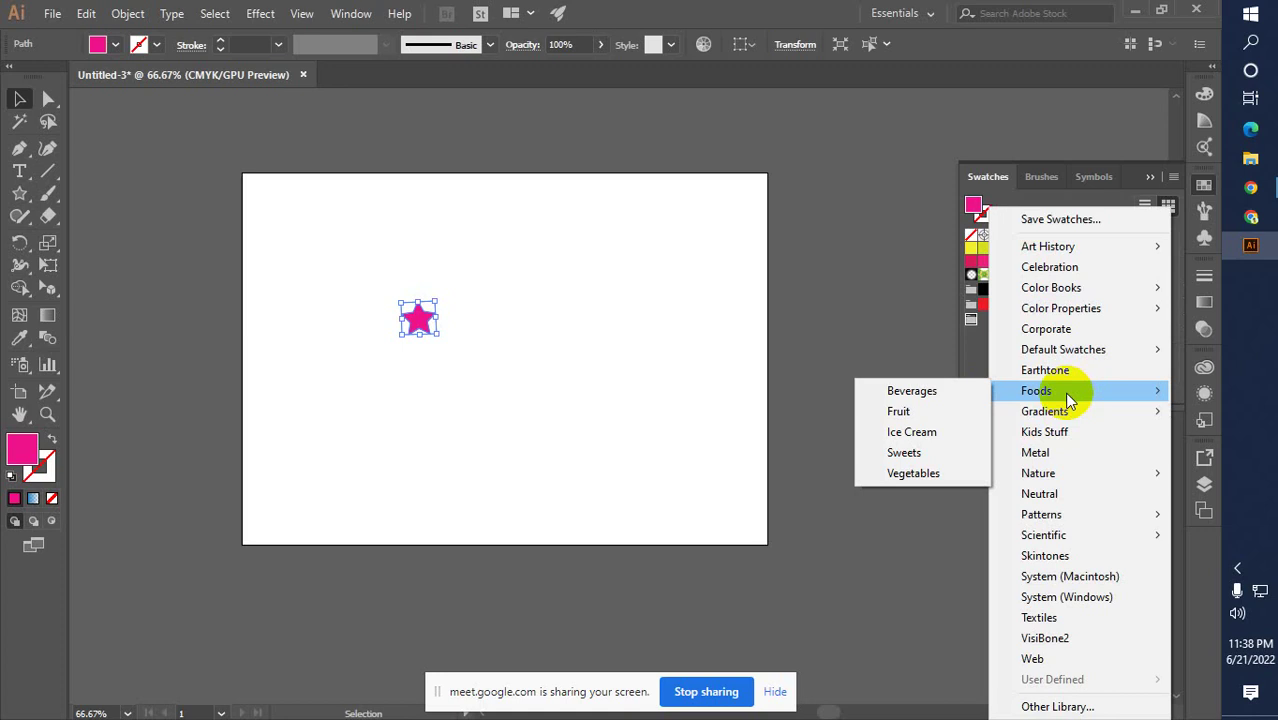
click(1007, 442)
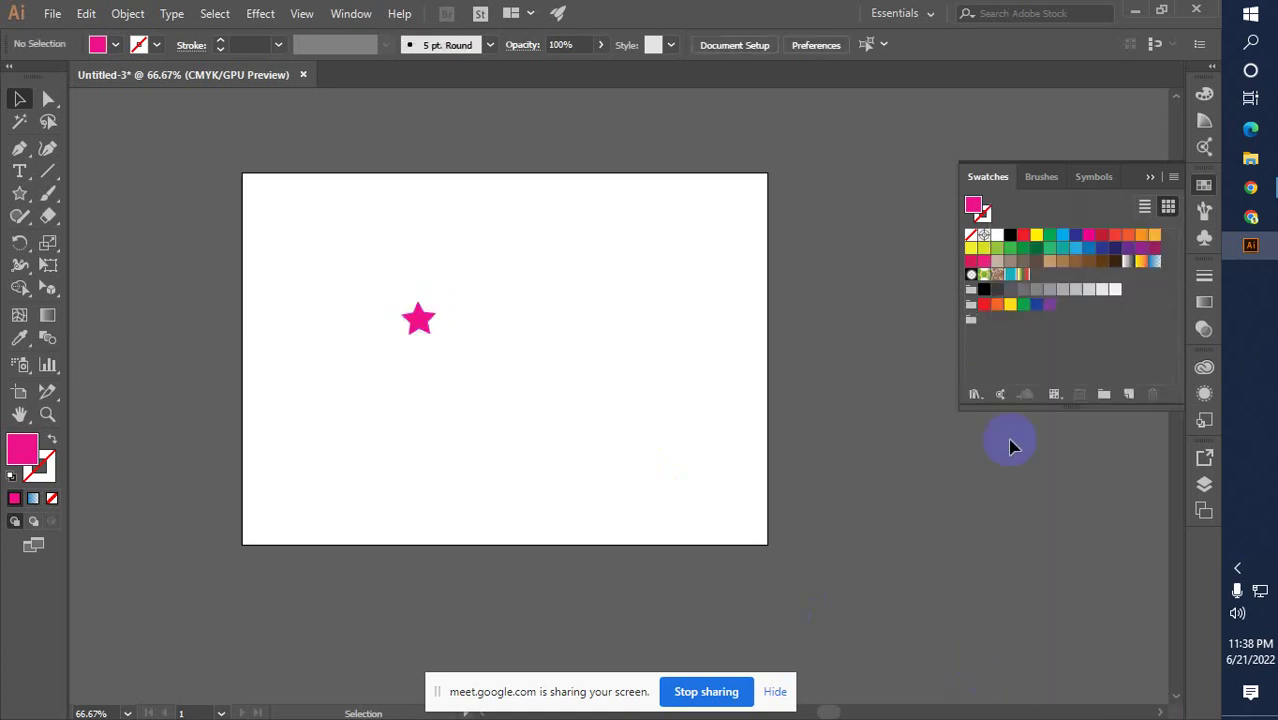
click(976, 395)
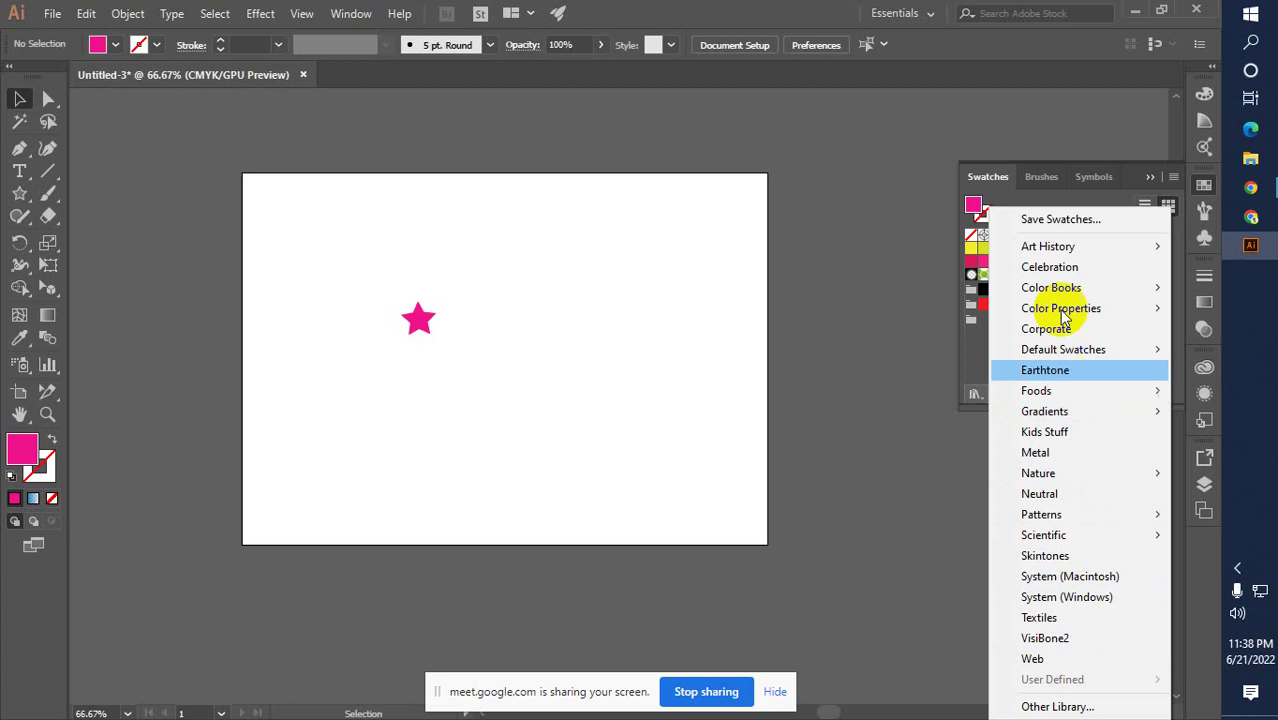
click(922, 366)
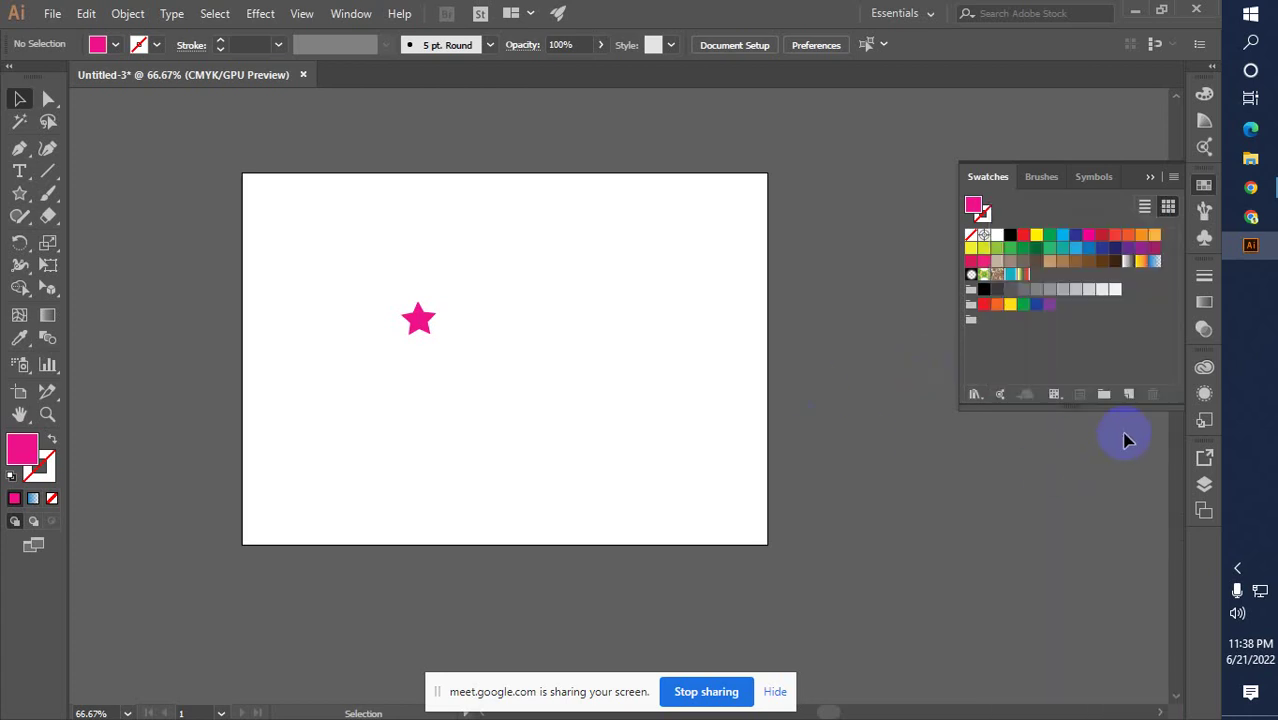
click(1104, 396)
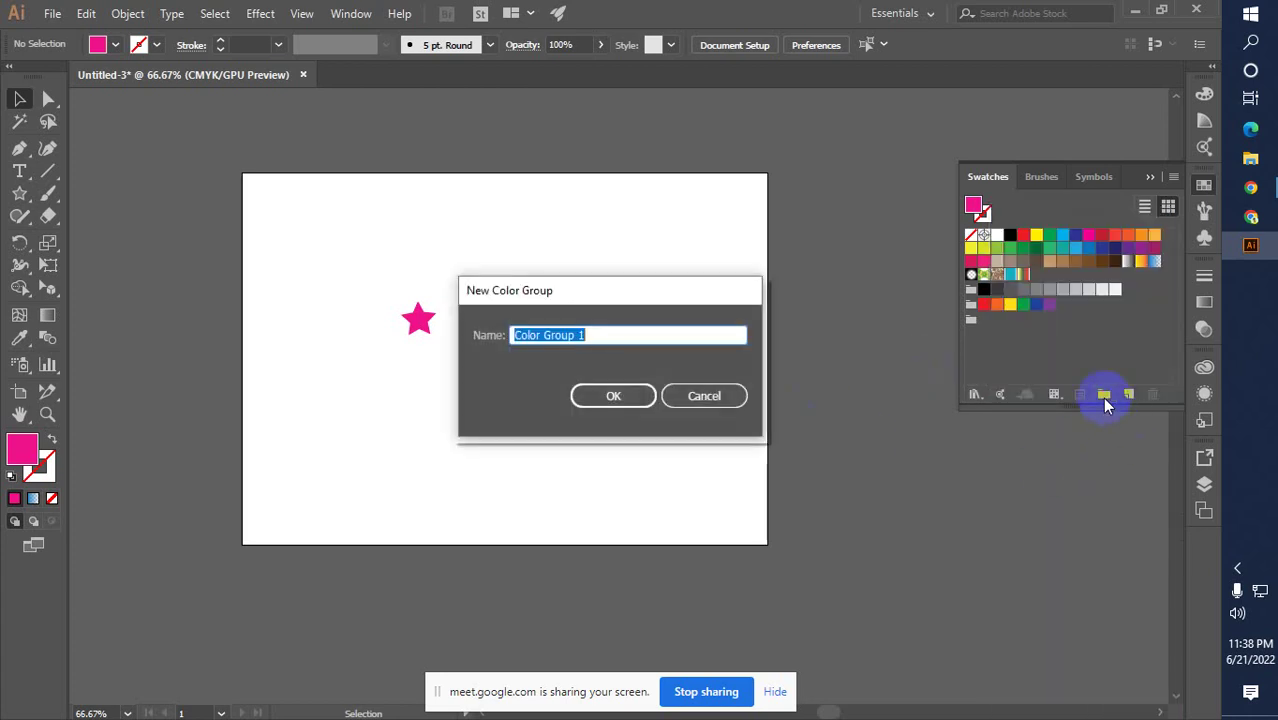
click(704, 395)
Create a color group from Selected Swatches while the pink star is selected, and try to edit the new group
click(420, 330)
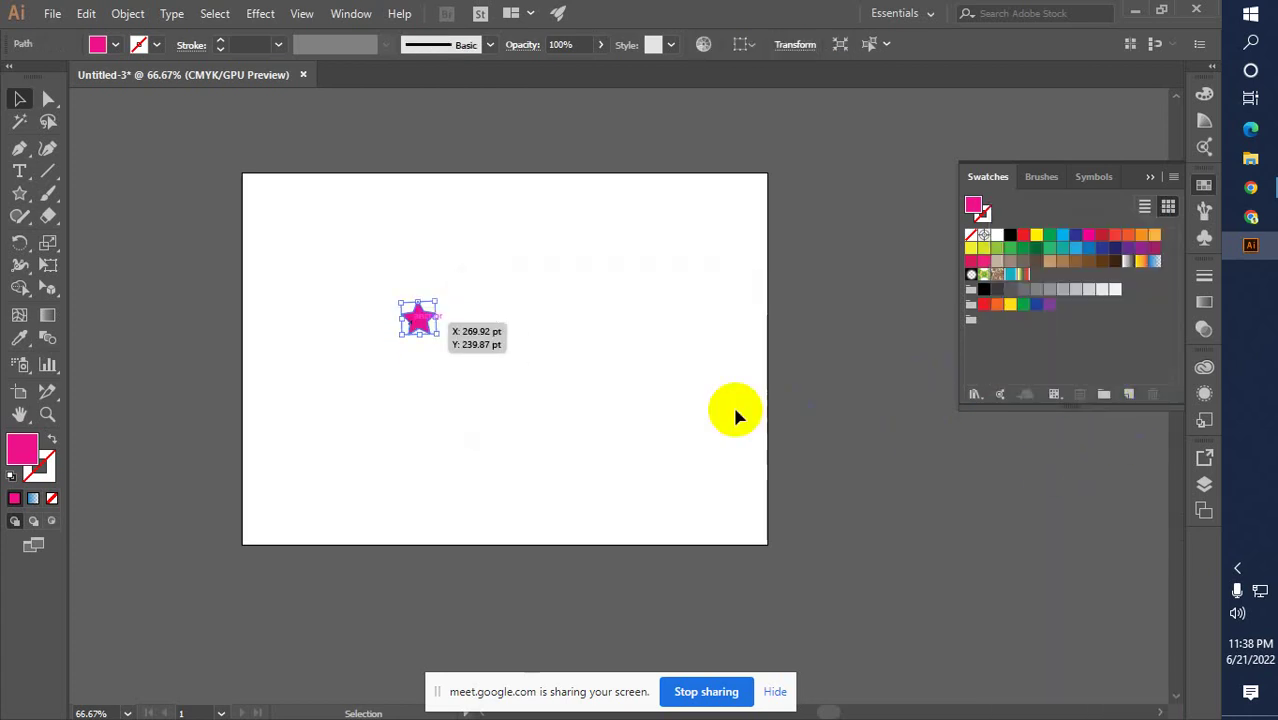
click(1104, 394)
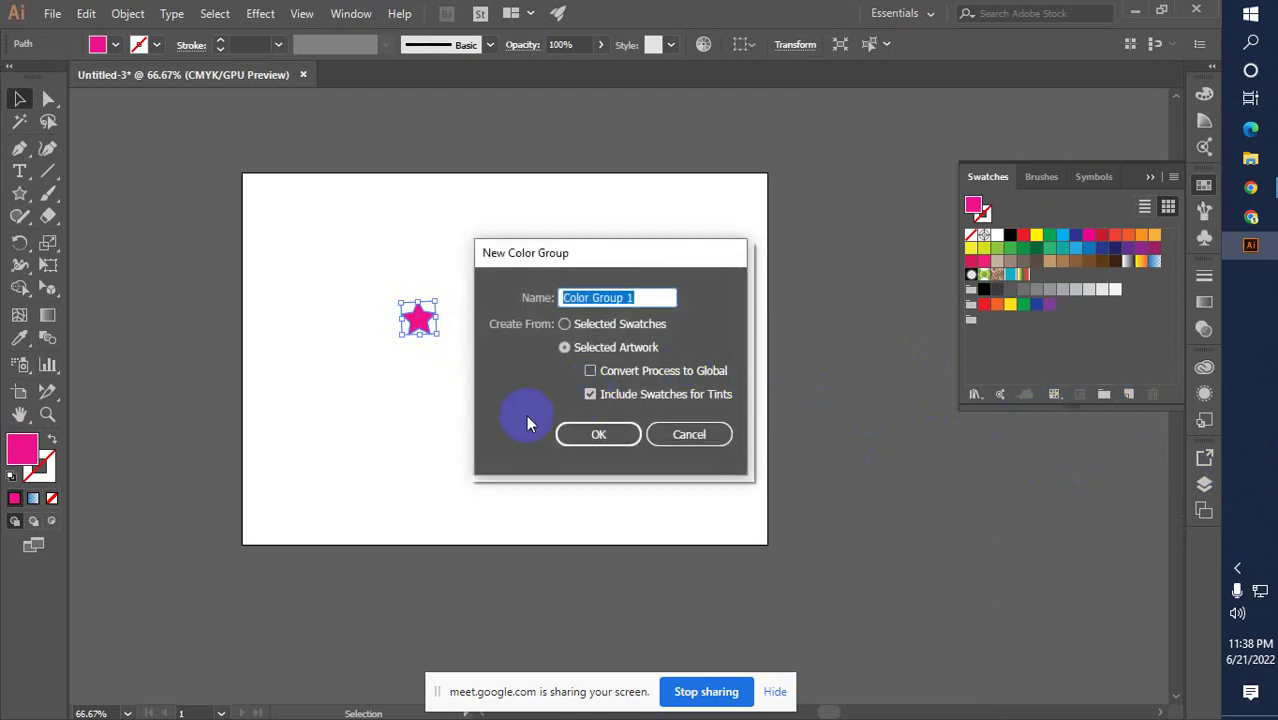
click(564, 324)
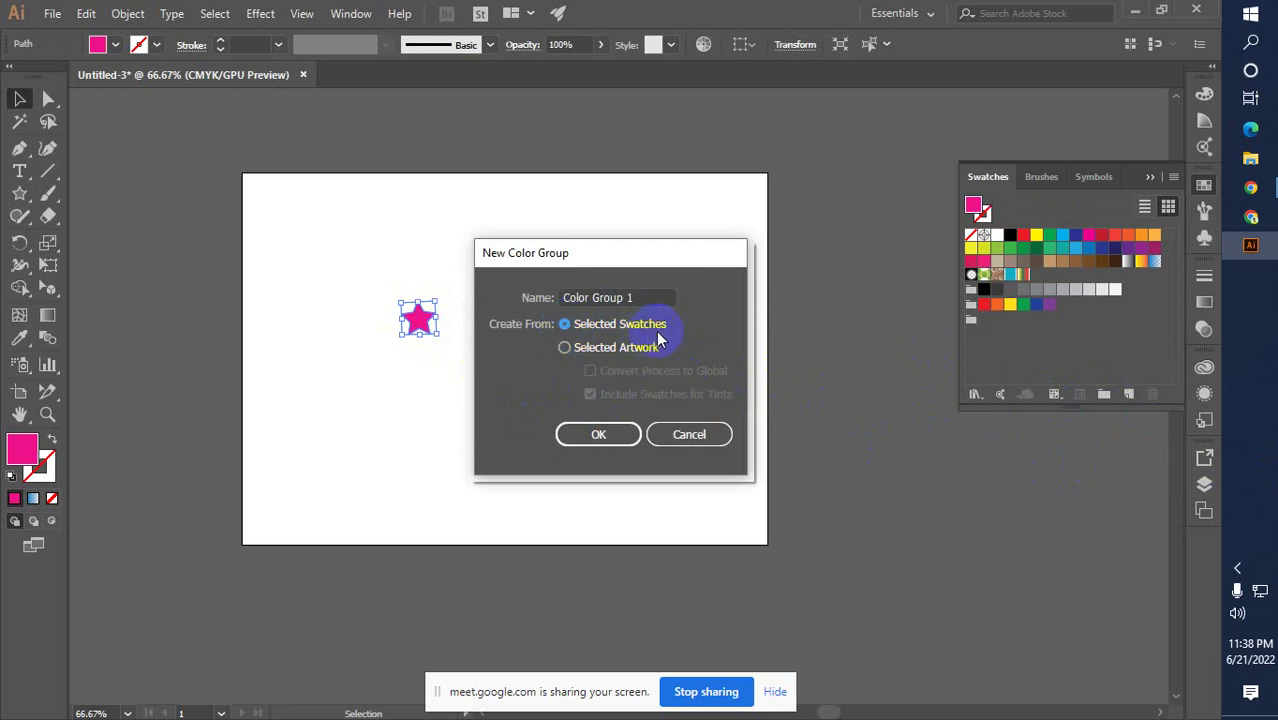
click(599, 436)
click(905, 418)
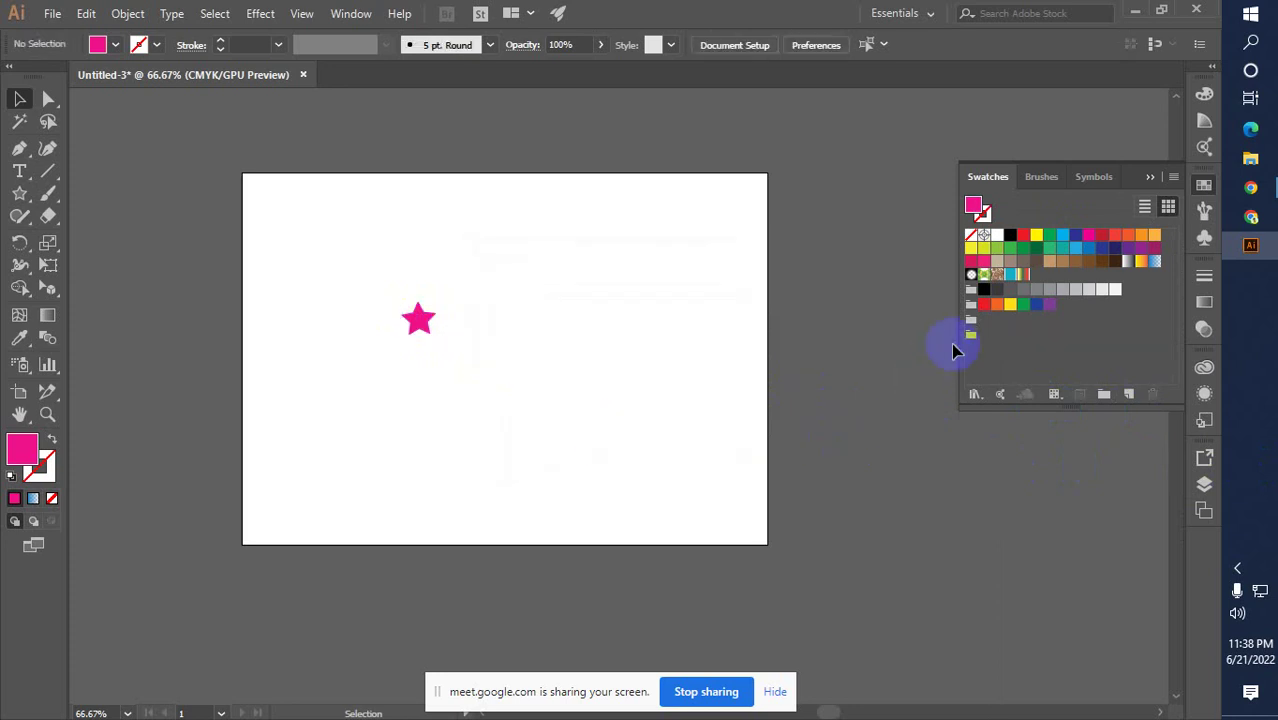
click(969, 337)
double_click(972, 337)
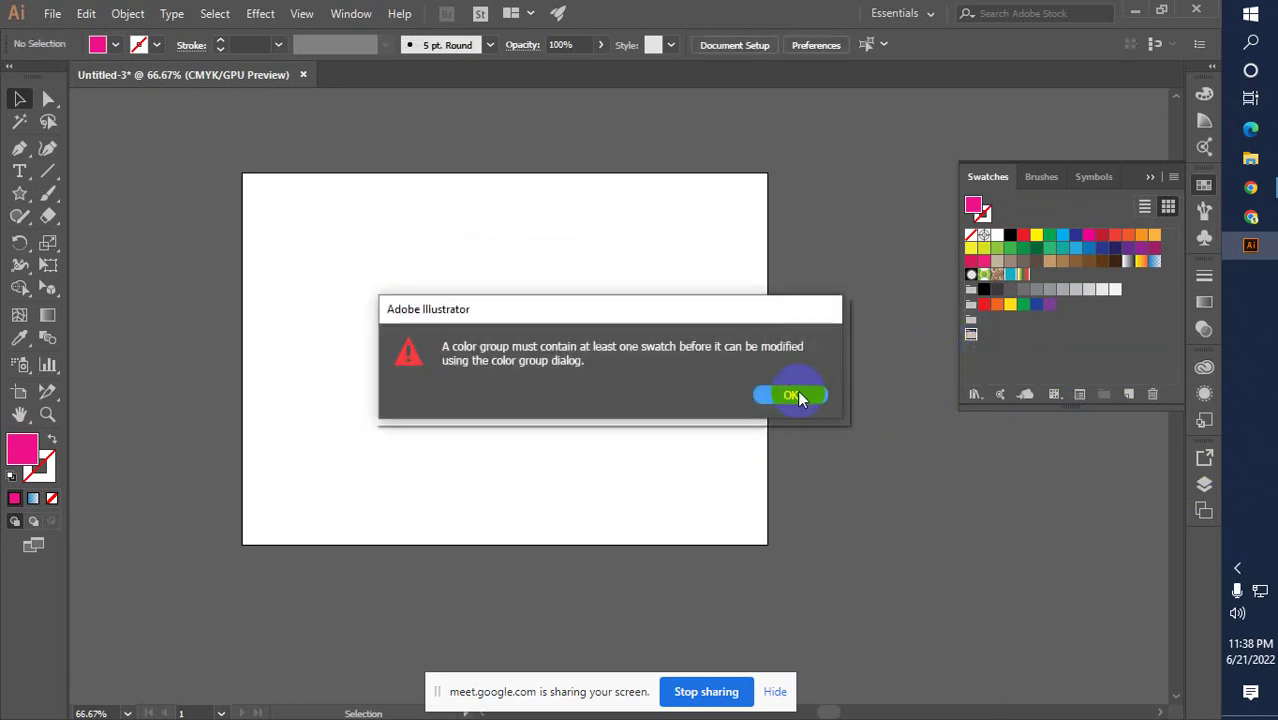
click(795, 397)
Delete the pink star from the artboard
click(415, 320)
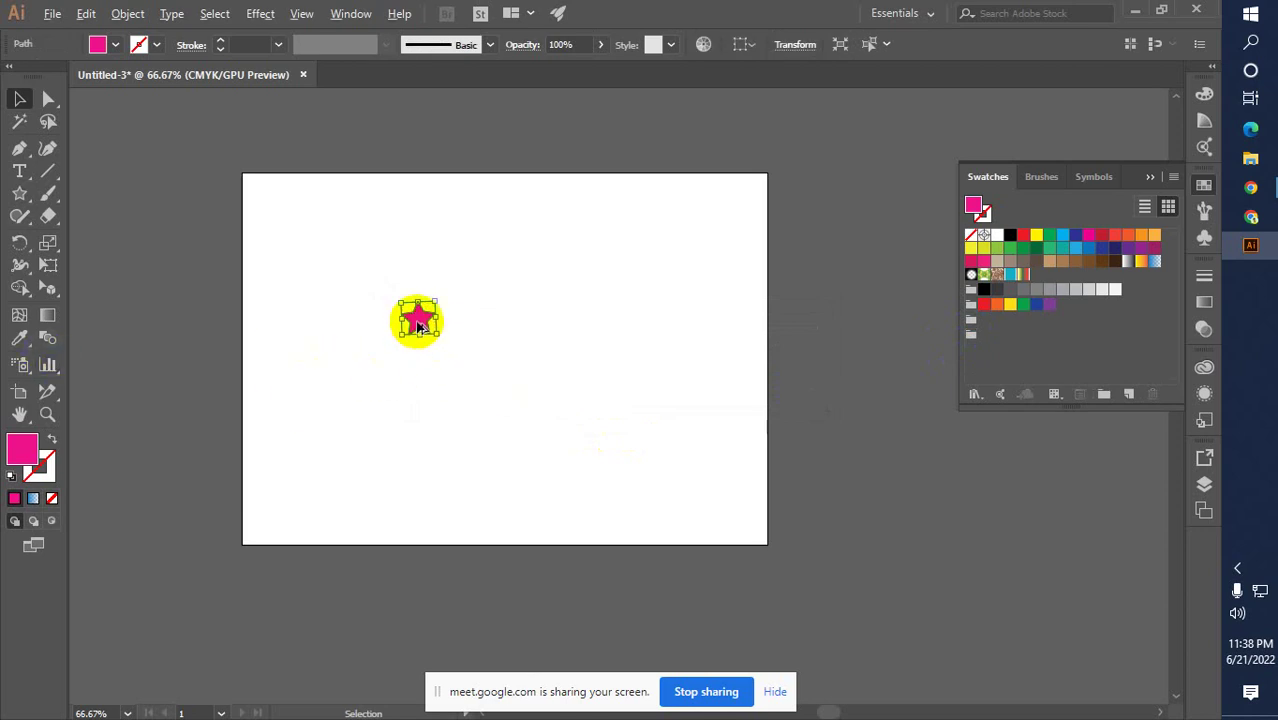
drag(418, 333, 347, 317)
key(Delete)
Draw a pink square of about 33 by 33 pt on the artboard with the Rectangle tool and deselect it
click(17, 194)
click(100, 194)
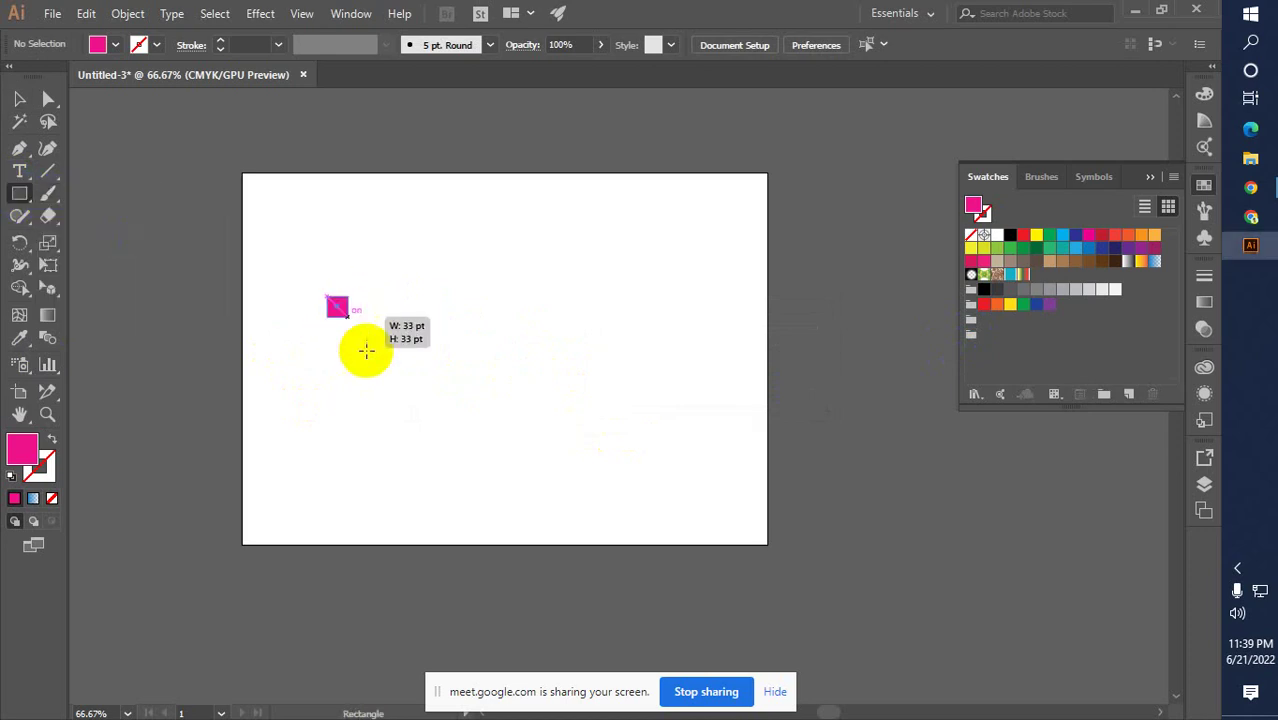
click(19, 98)
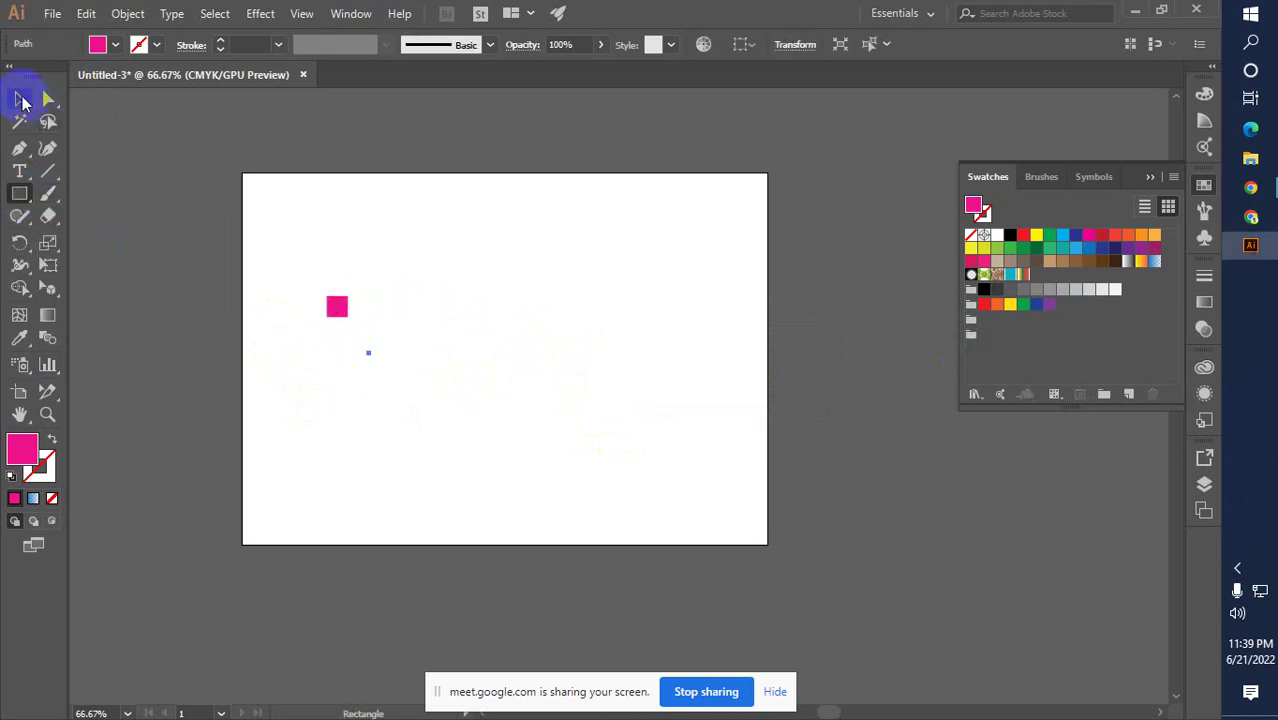
click(430, 390)
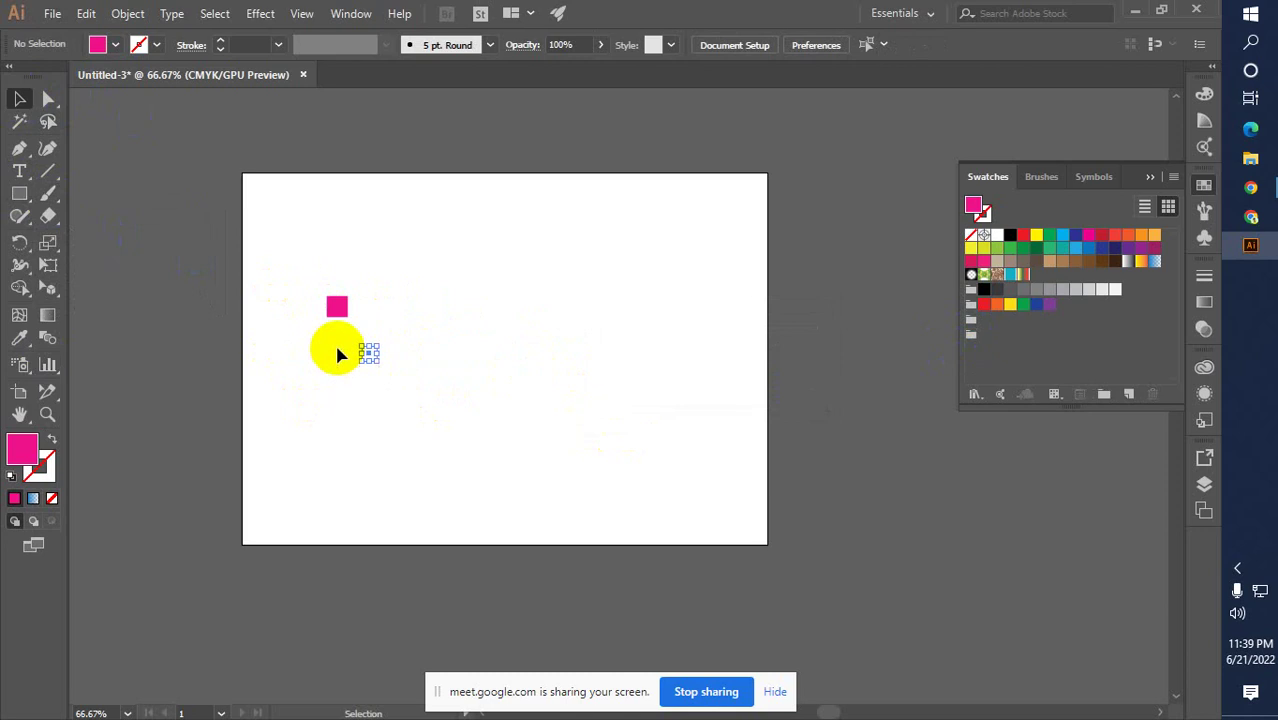
Duplicate the pink square twice to make a horizontal row of three squares
drag(337, 306, 386, 308)
key(ctrl+d)
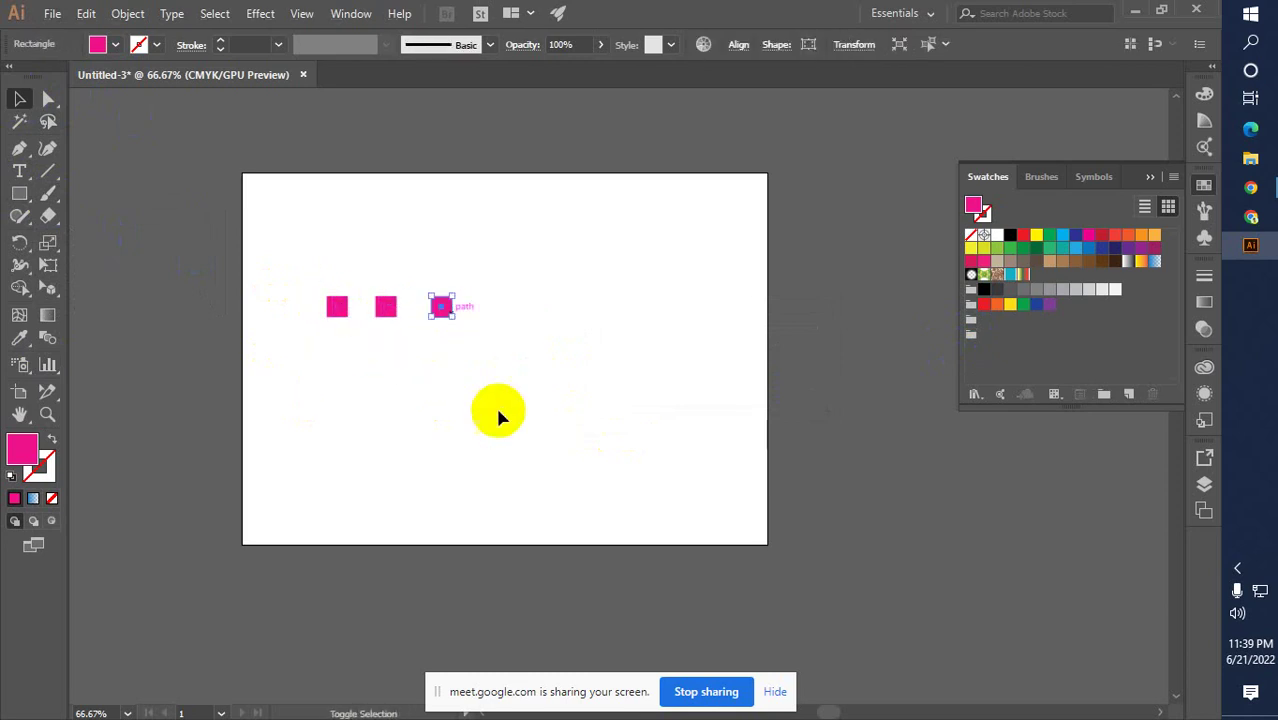
click(516, 317)
Fill the middle square with the dark red swatch and the last square of the row with a brown swatch
click(386, 307)
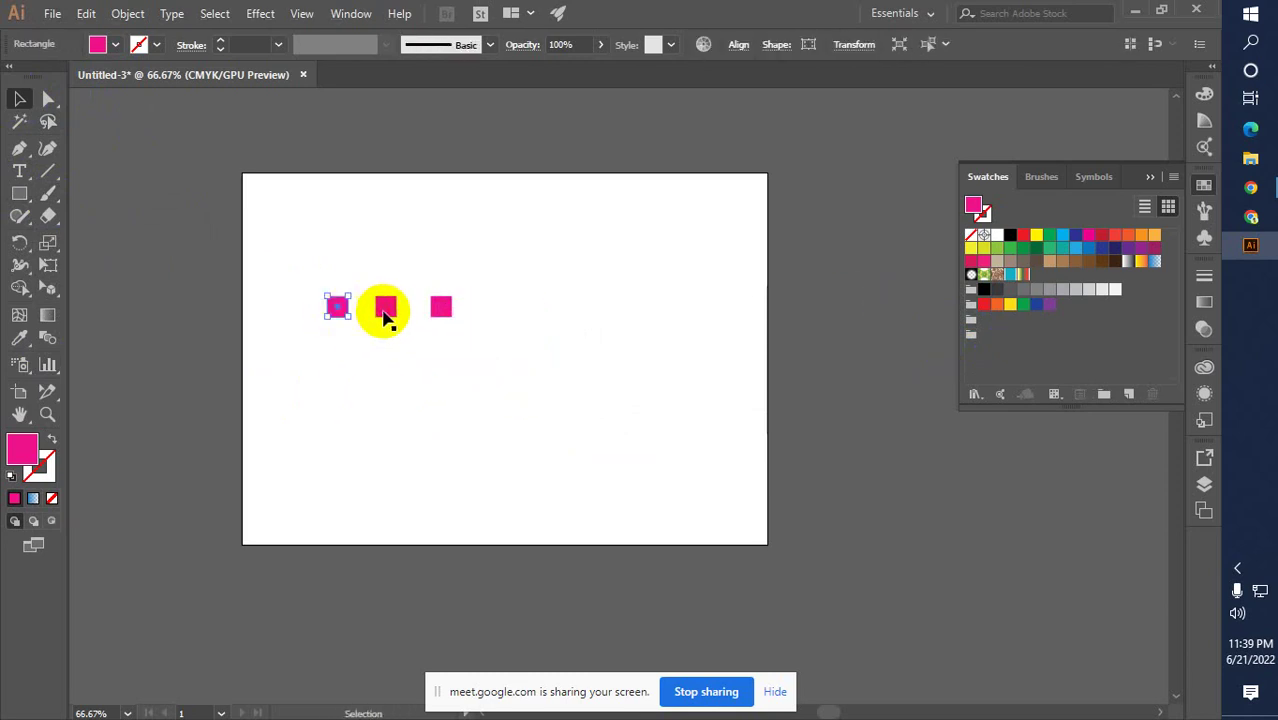
click(1099, 238)
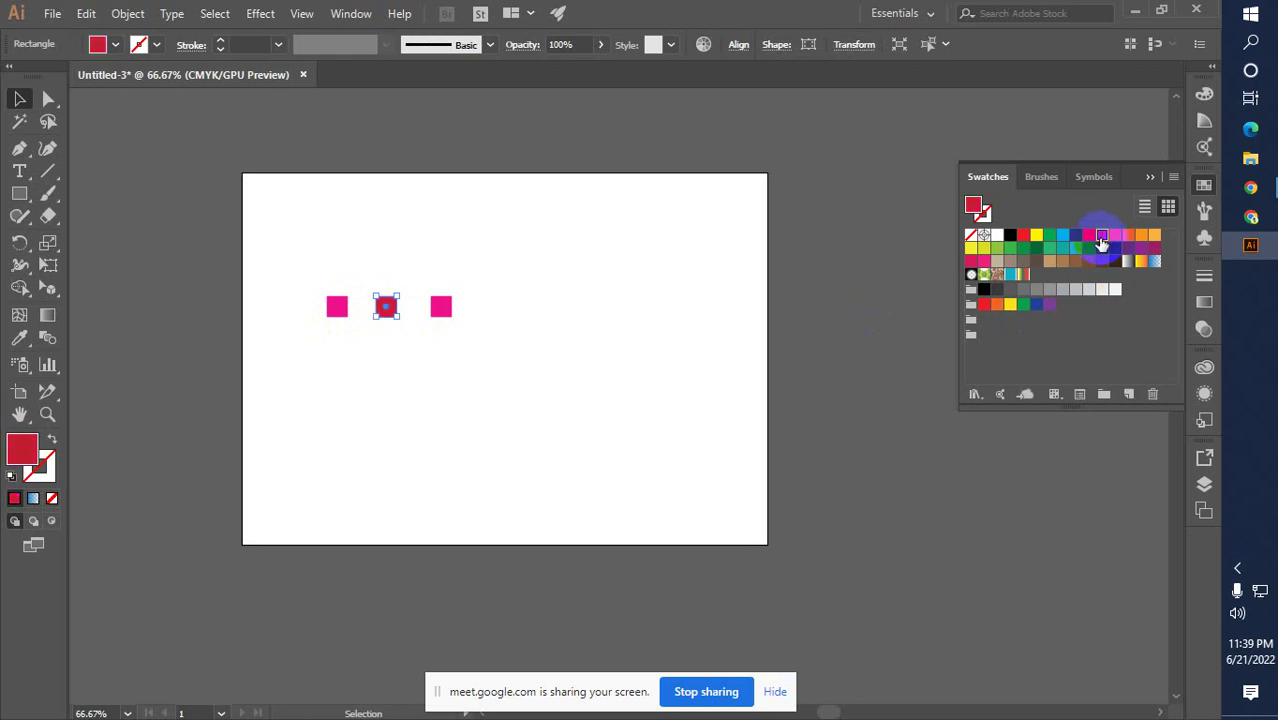
click(443, 307)
click(1094, 263)
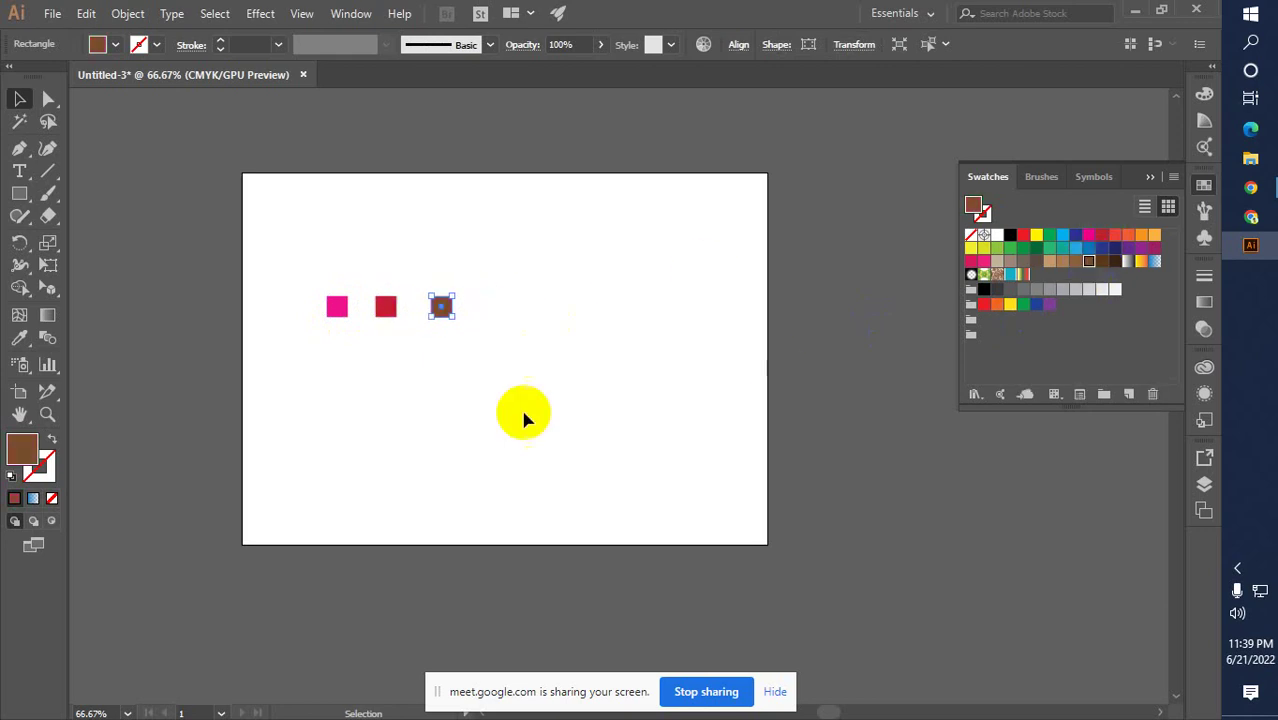
click(510, 390)
With all three squares selected, create a color group from Selected Swatches under a person's name followed by 2, and try to edit it
drag(505, 365, 318, 290)
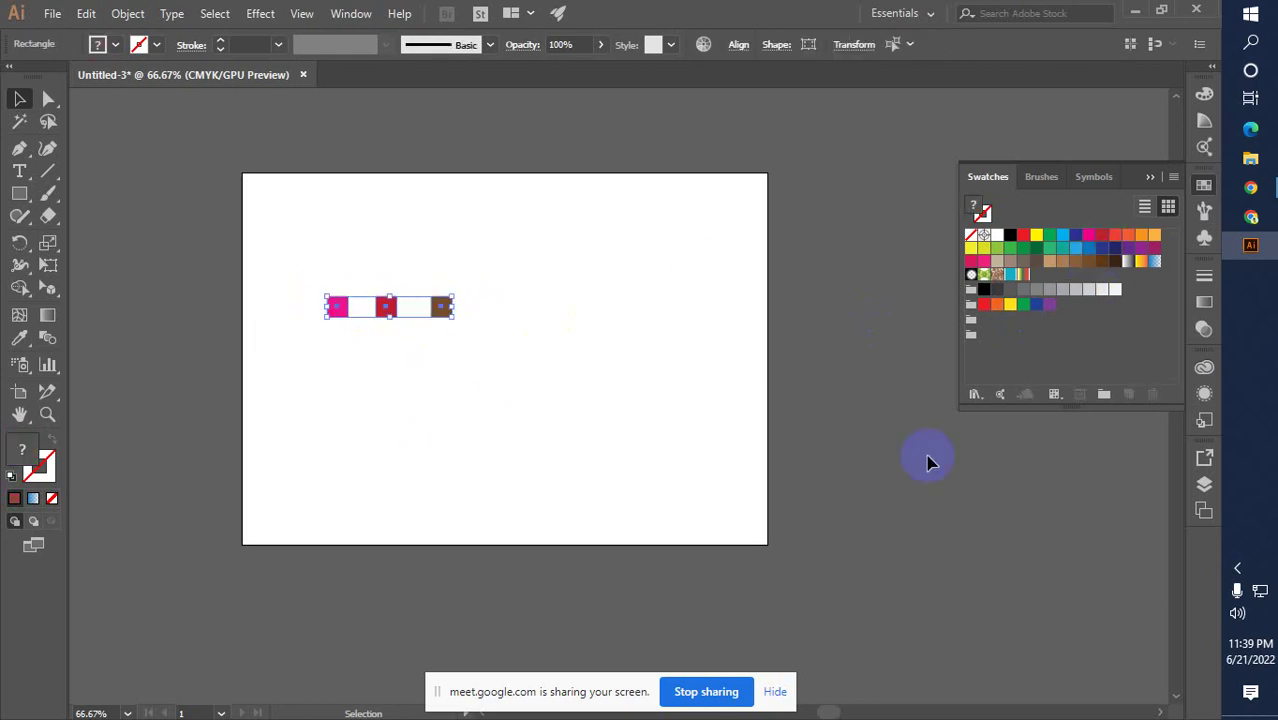
click(1104, 395)
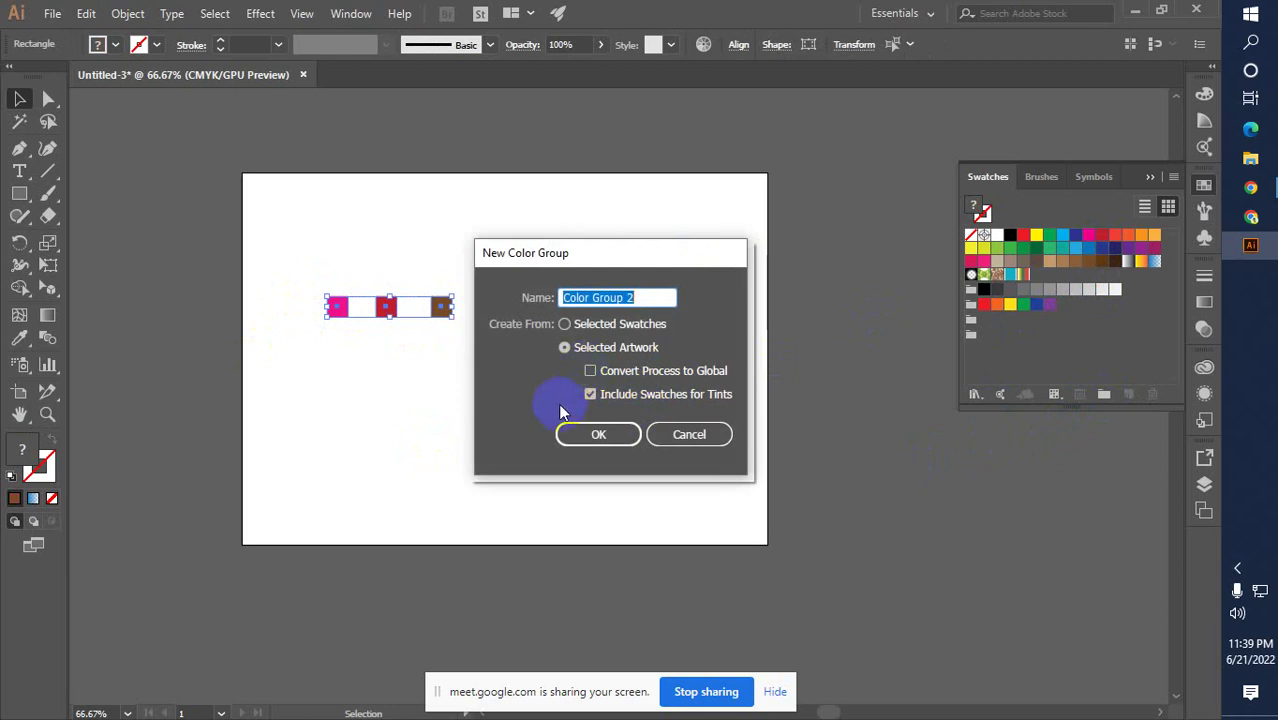
click(564, 324)
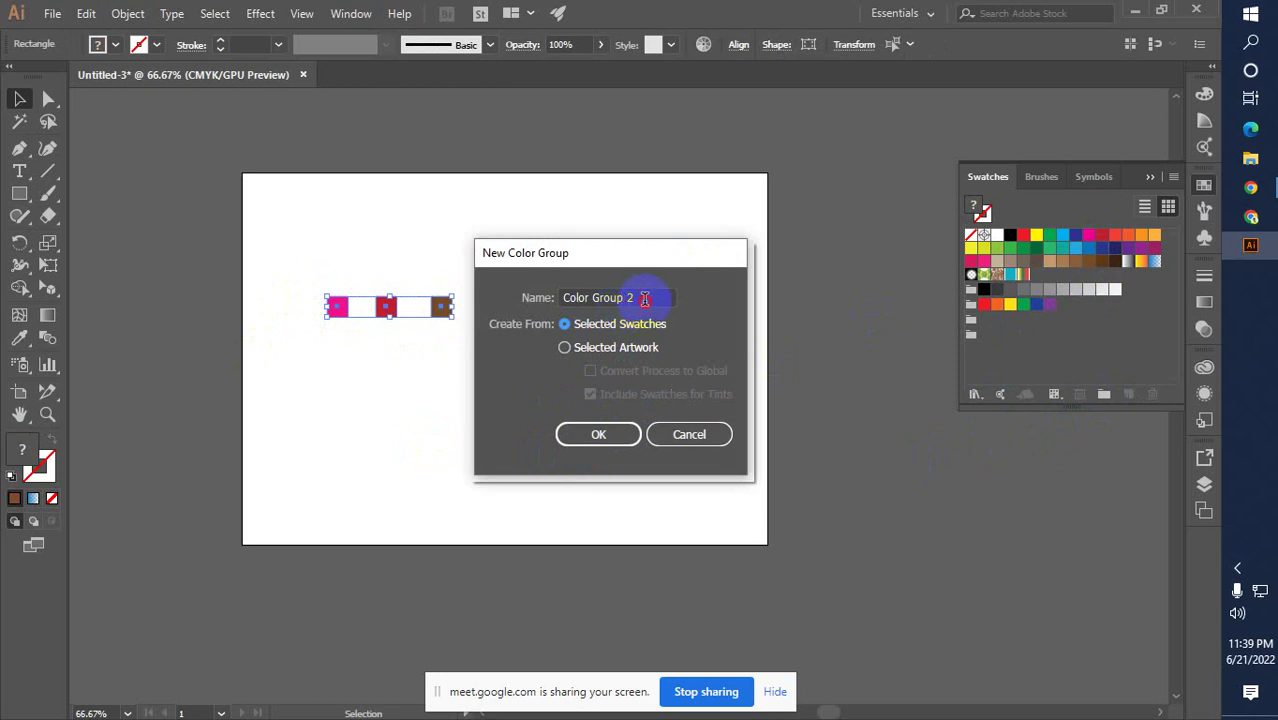
drag(636, 300, 537, 308)
text(rashed)
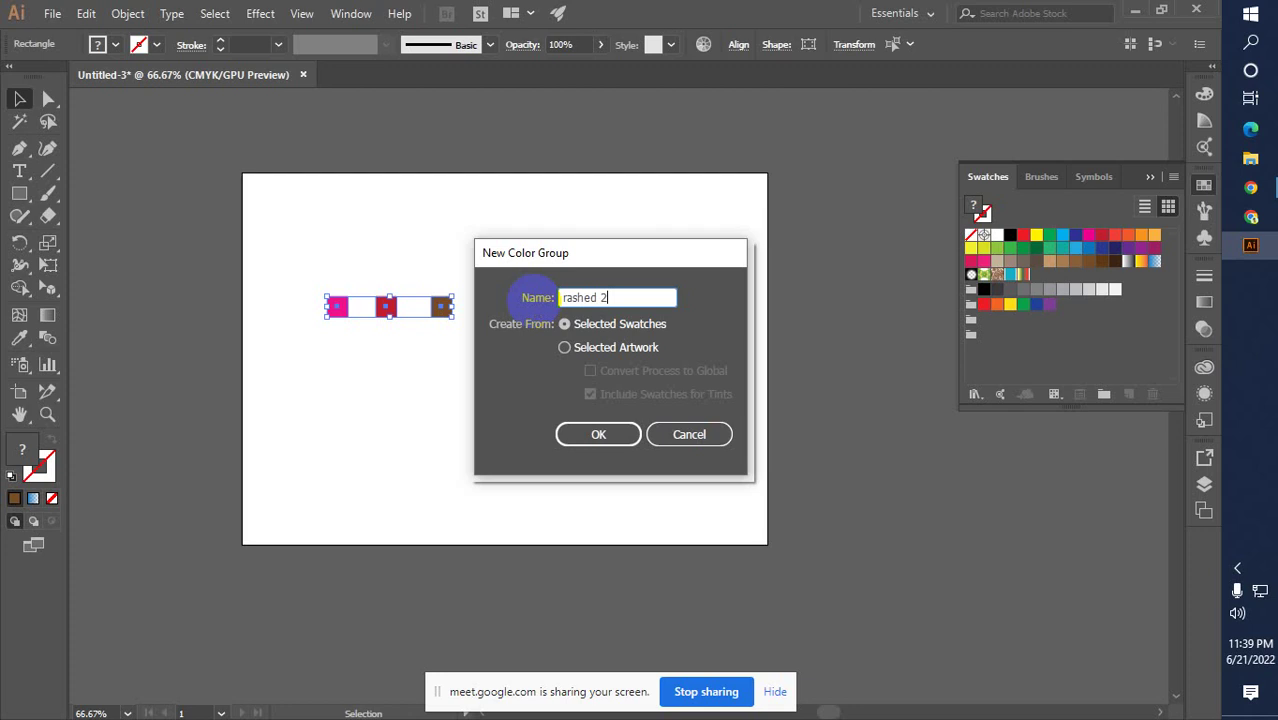
click(602, 434)
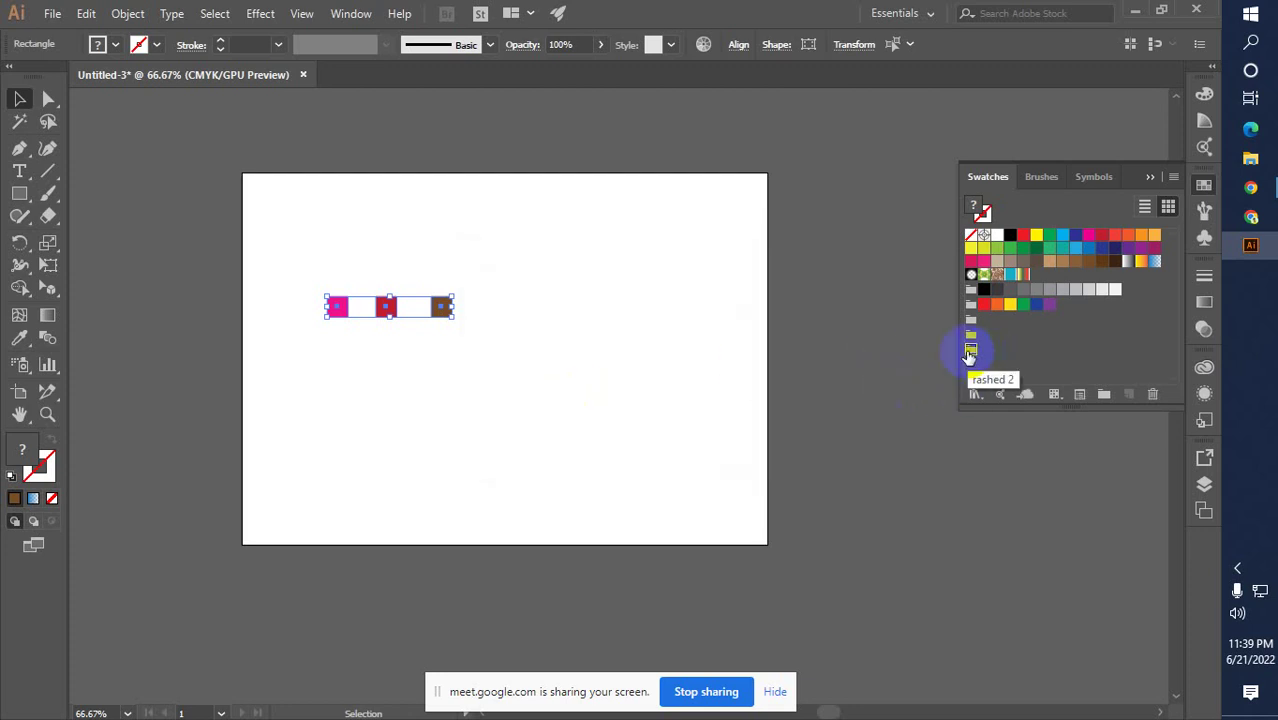
double_click(970, 352)
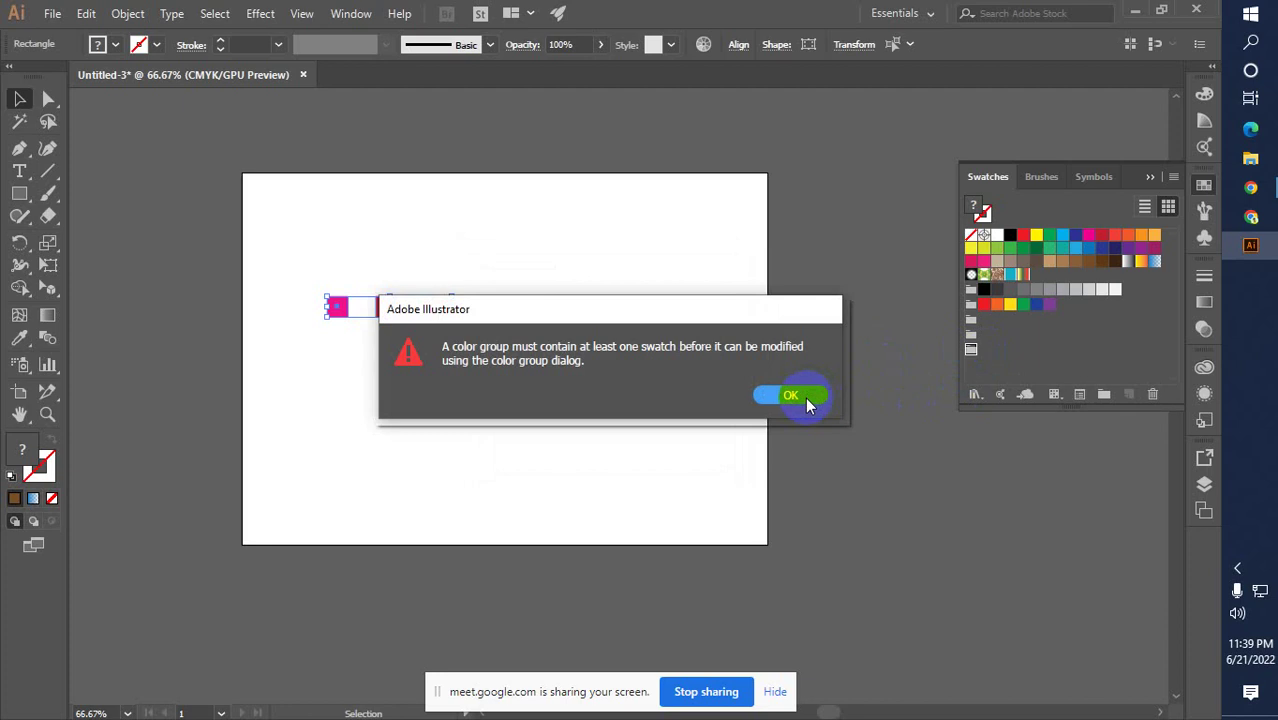
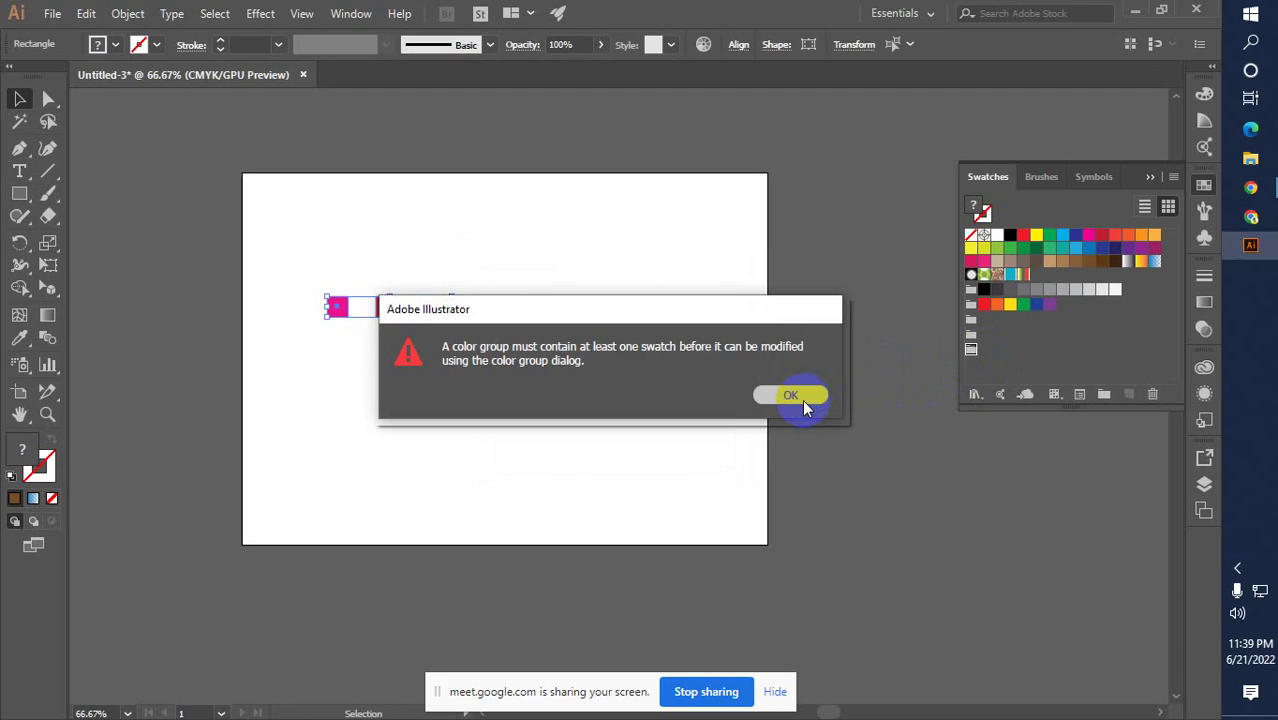
click(803, 400)
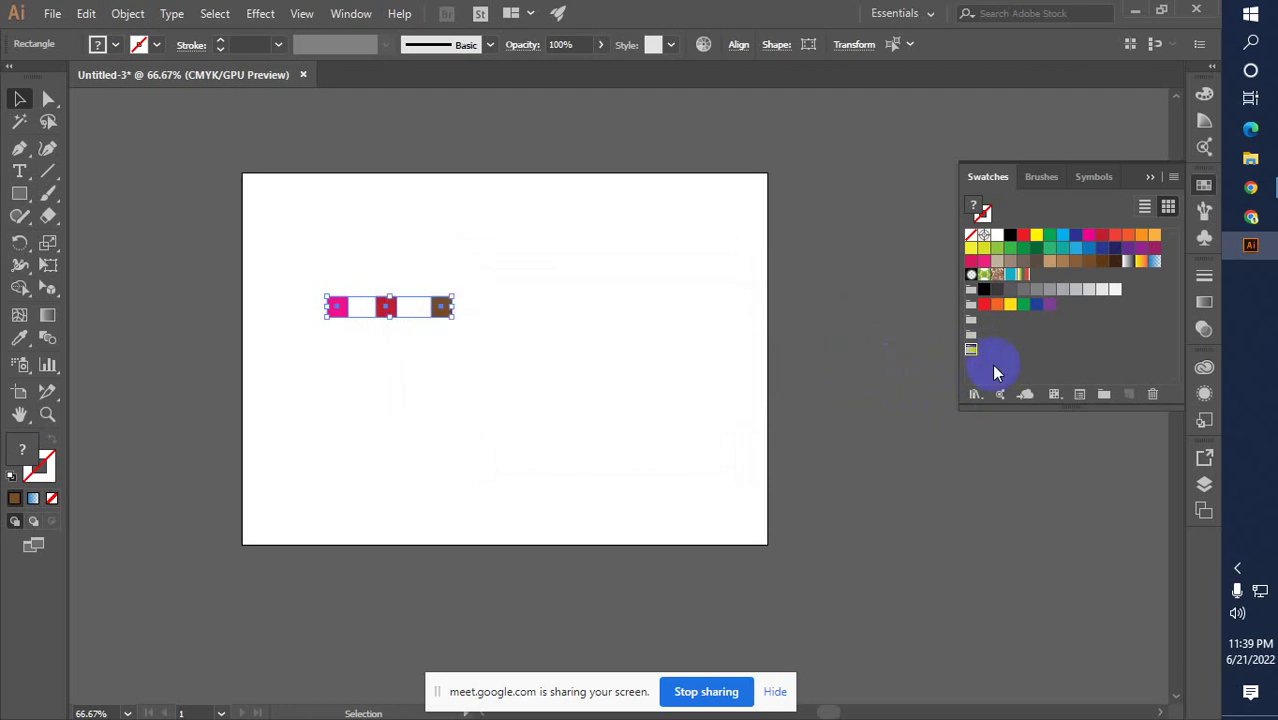
Delete two of the empty color groups from the swatches and confirm each removal
click(1155, 398)
click(585, 400)
click(585, 405)
click(970, 319)
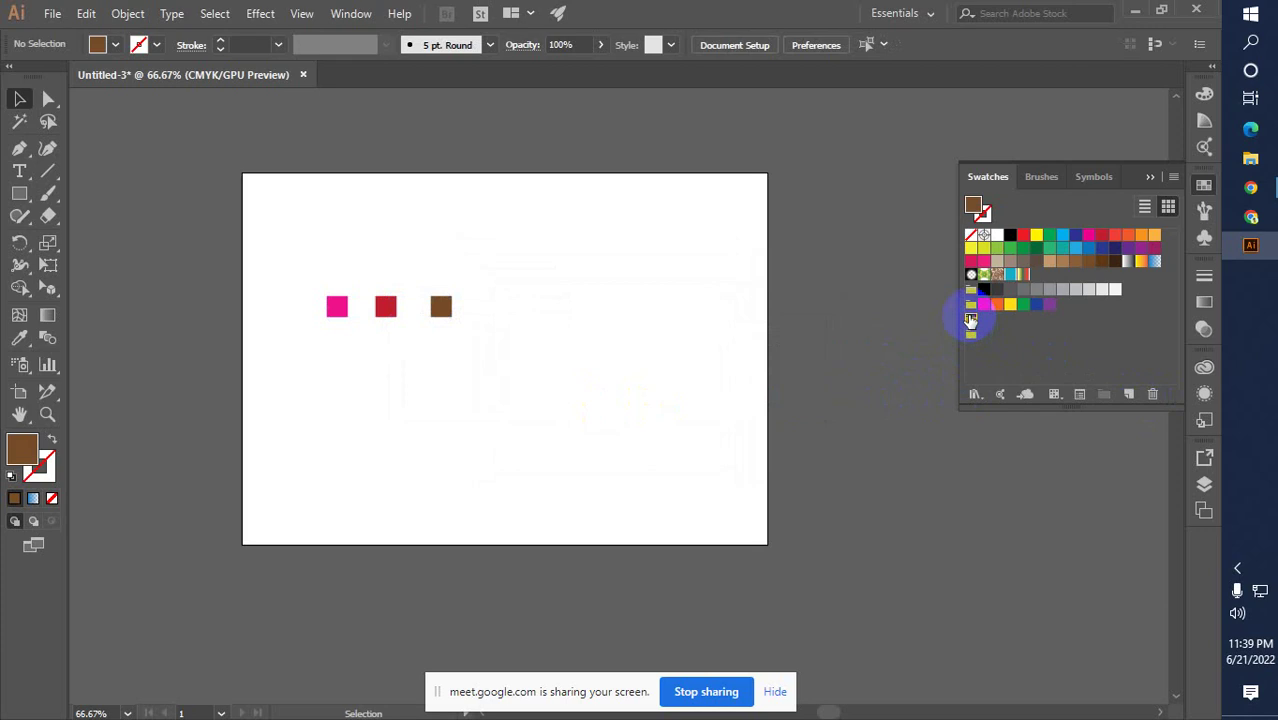
click(1152, 398)
click(590, 398)
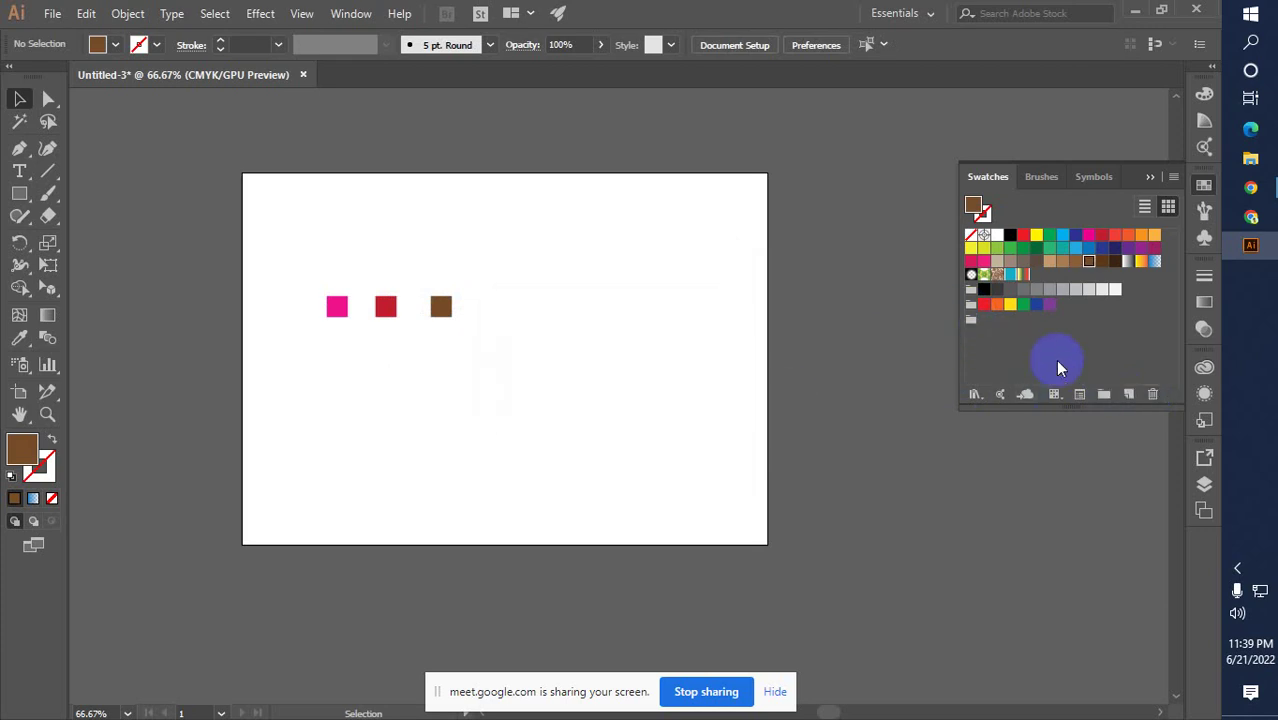
Select the grays, Brights and remaining empty color groups in turn to compare their contents
click(970, 322)
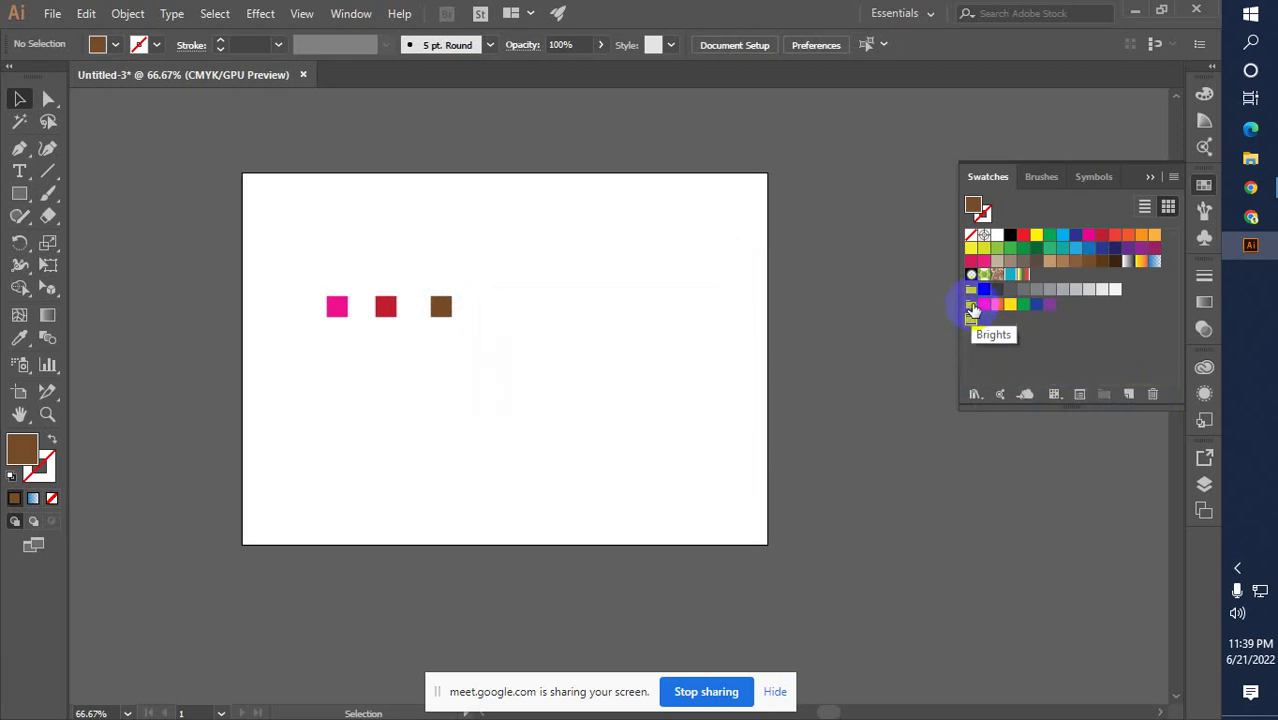
click(971, 305)
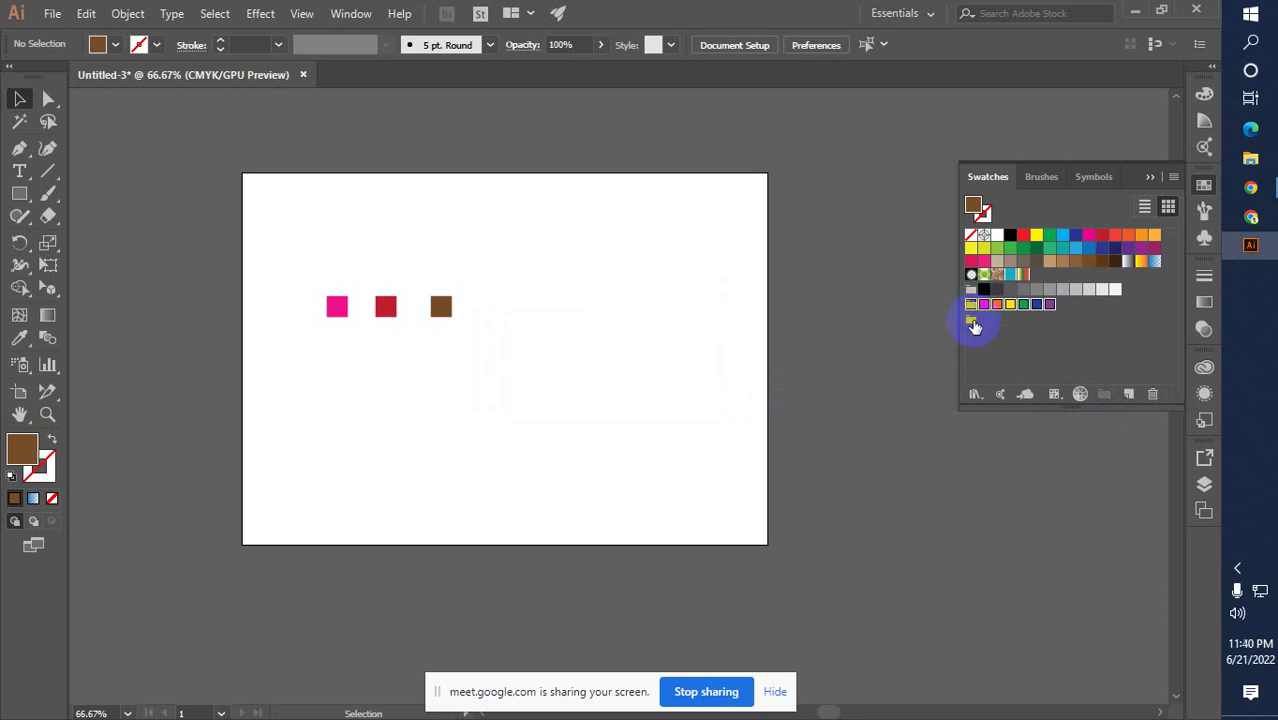
click(971, 291)
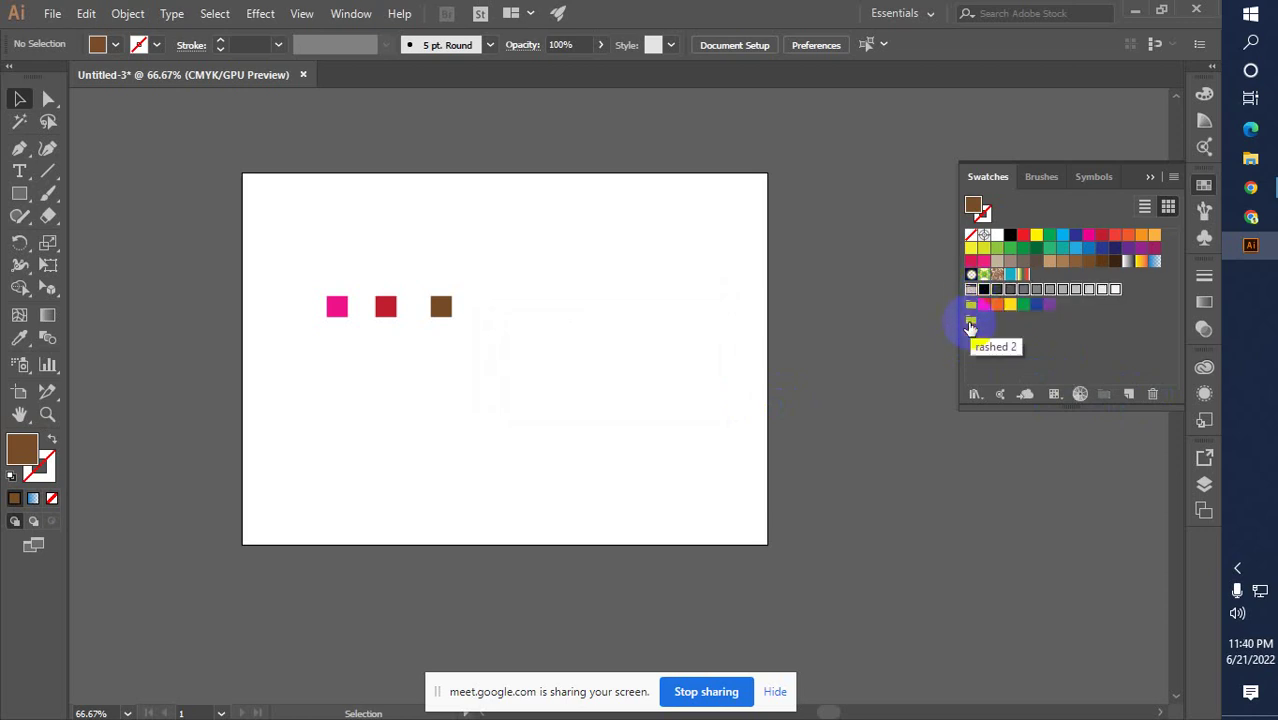
click(970, 318)
click(970, 307)
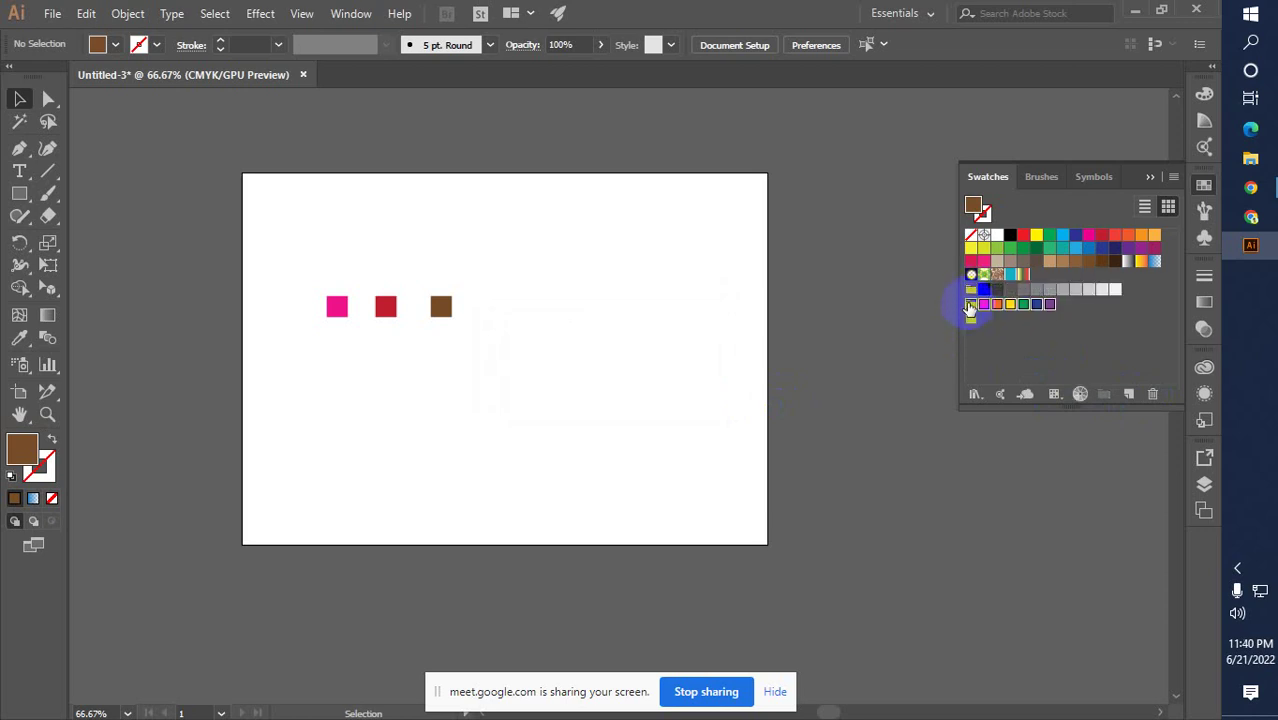
click(970, 290)
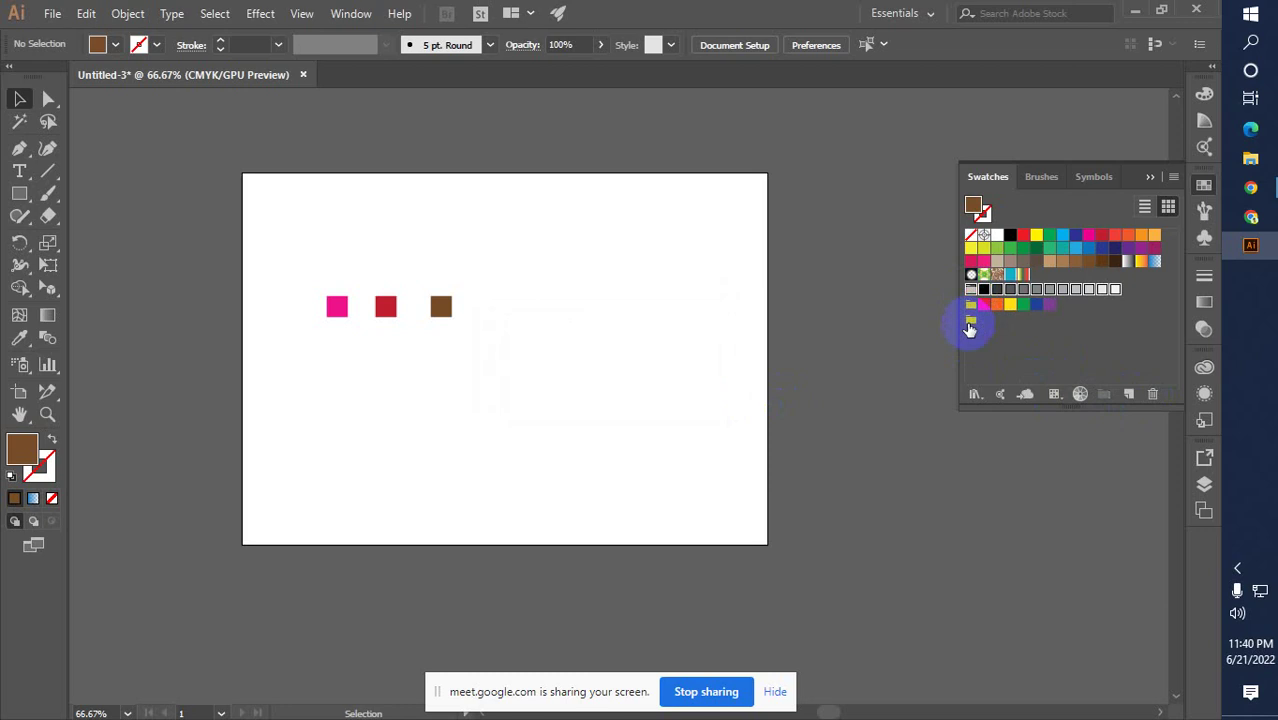
click(970, 320)
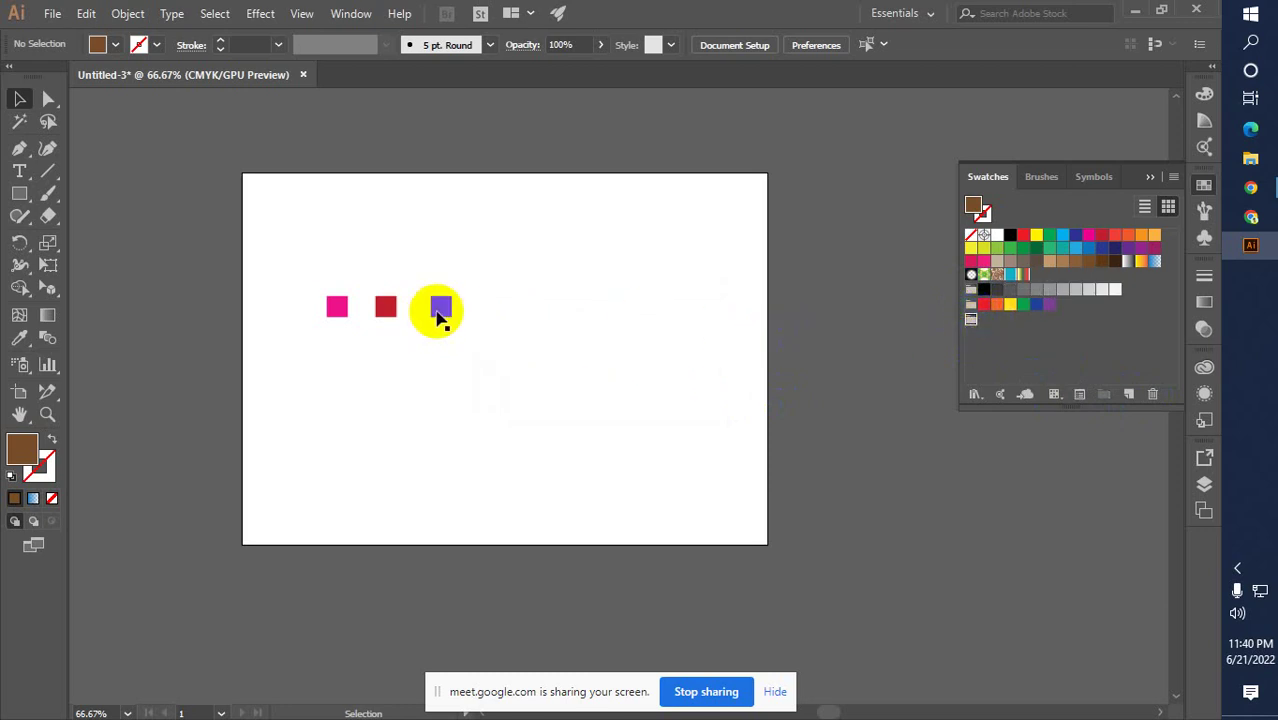
Select the three colored squares and try to place their colors in the empty color group
drag(492, 322, 303, 292)
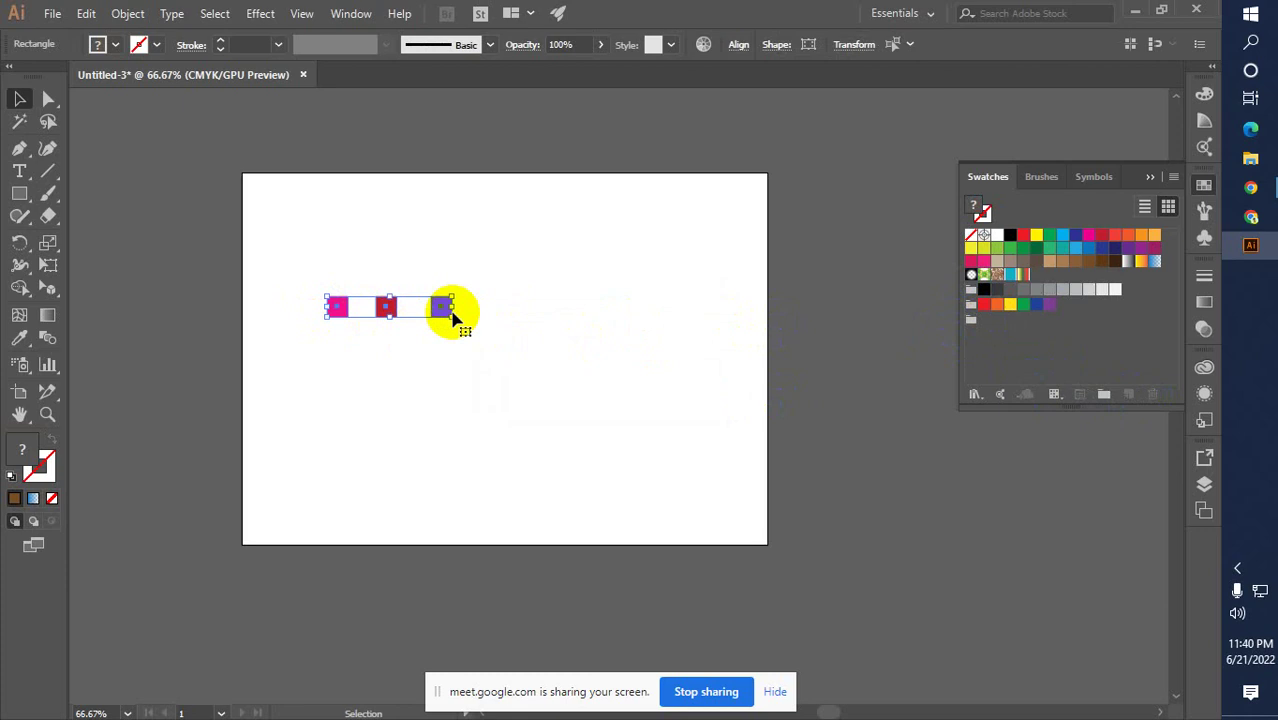
drag(434, 316, 972, 326)
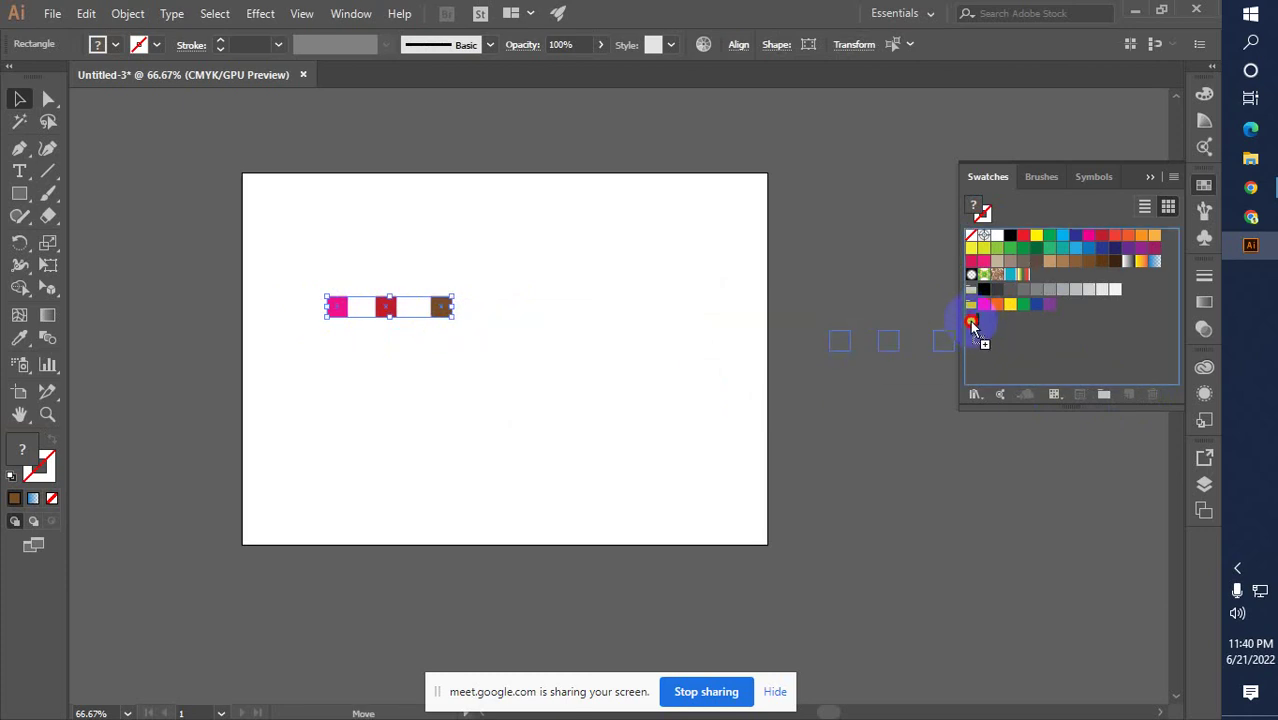
drag(972, 326, 973, 327)
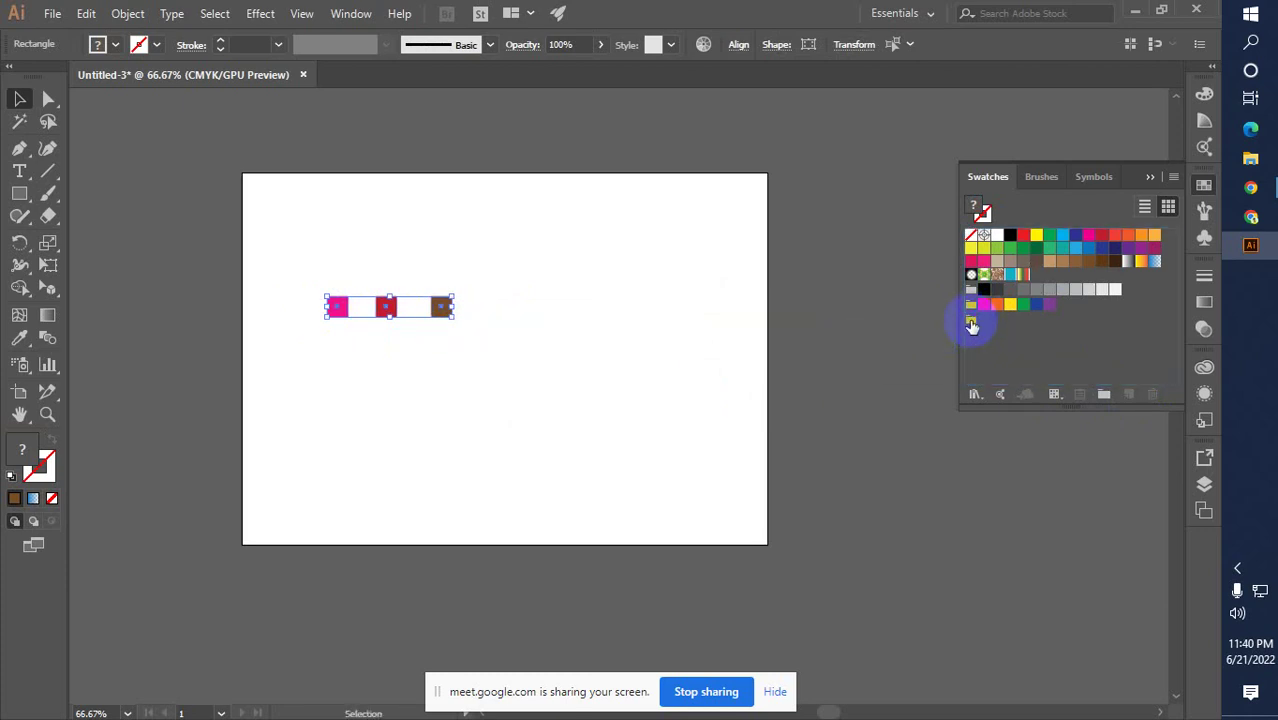
Add the selected squares' colors to the swatches with Add Selected Colors, and try to place them in the empty color group
click(1150, 206)
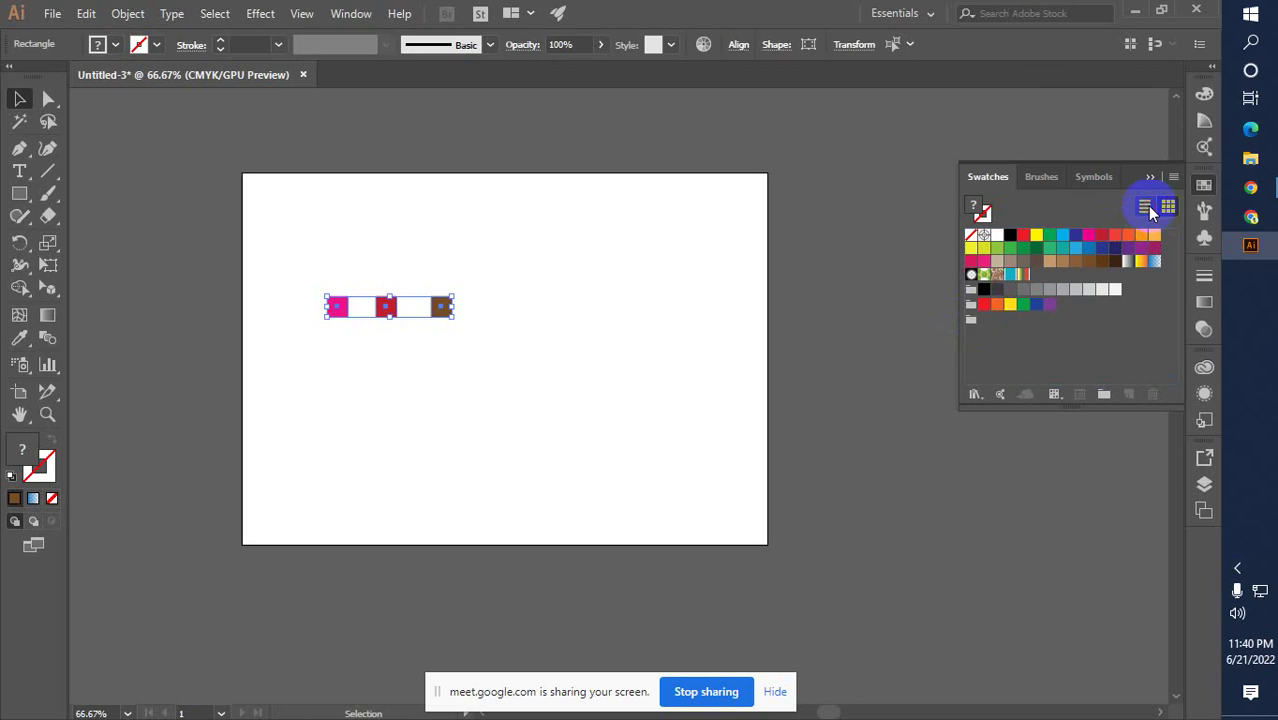
click(1145, 207)
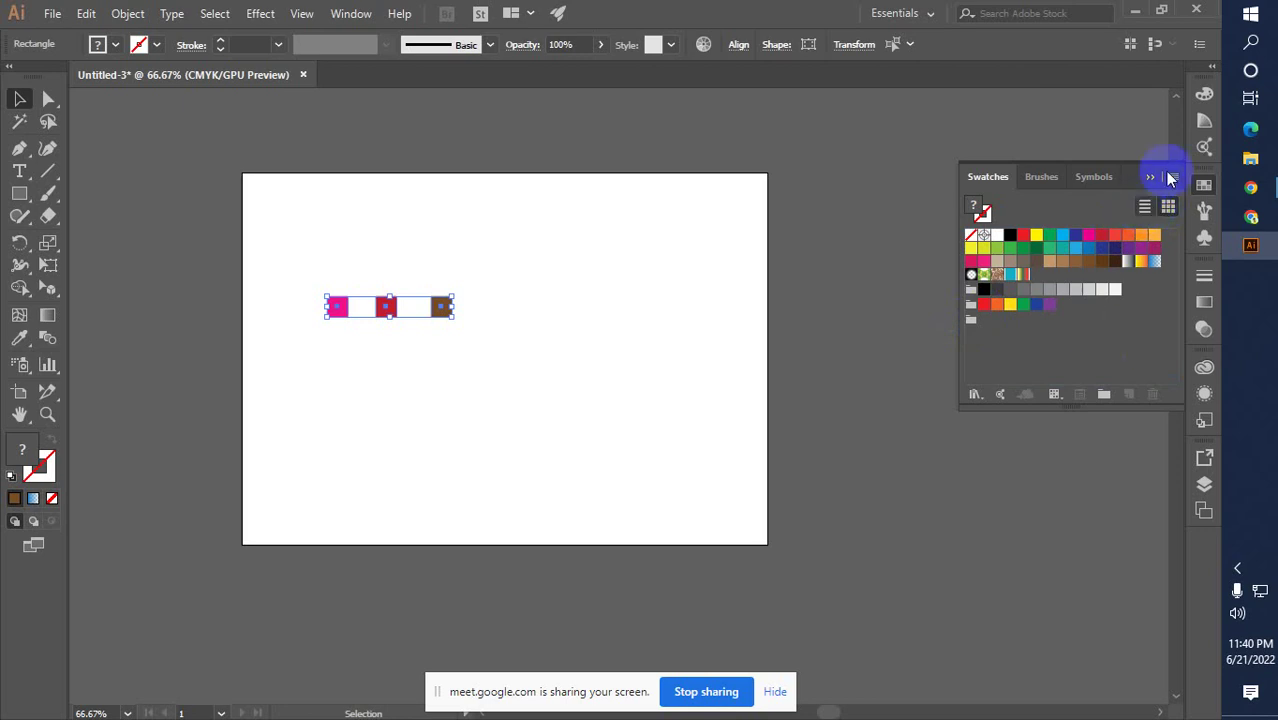
click(1173, 180)
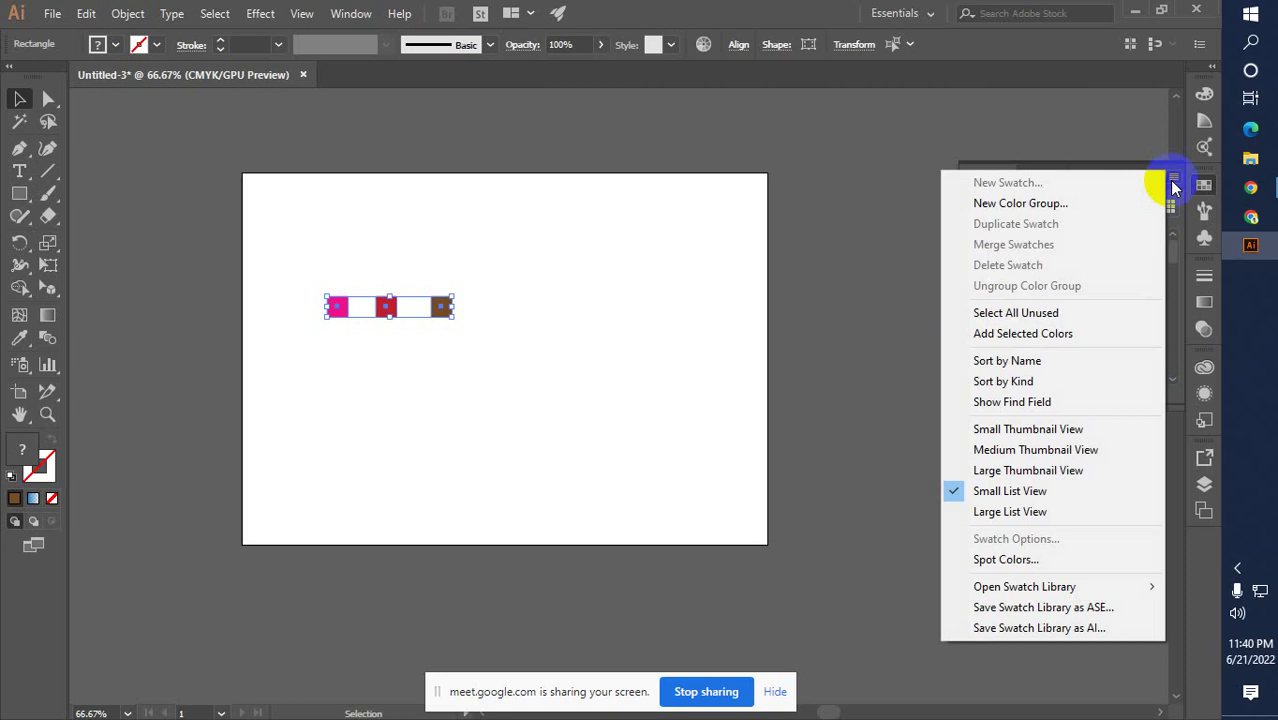
click(1095, 333)
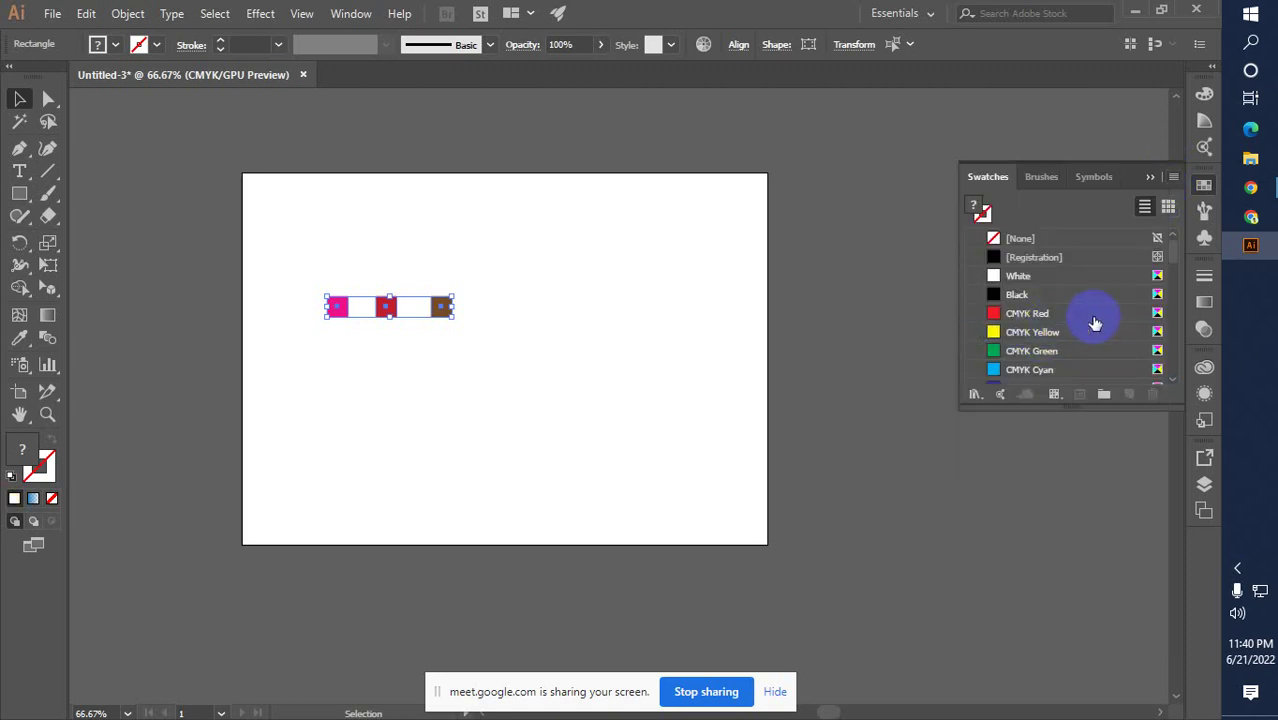
click(1168, 206)
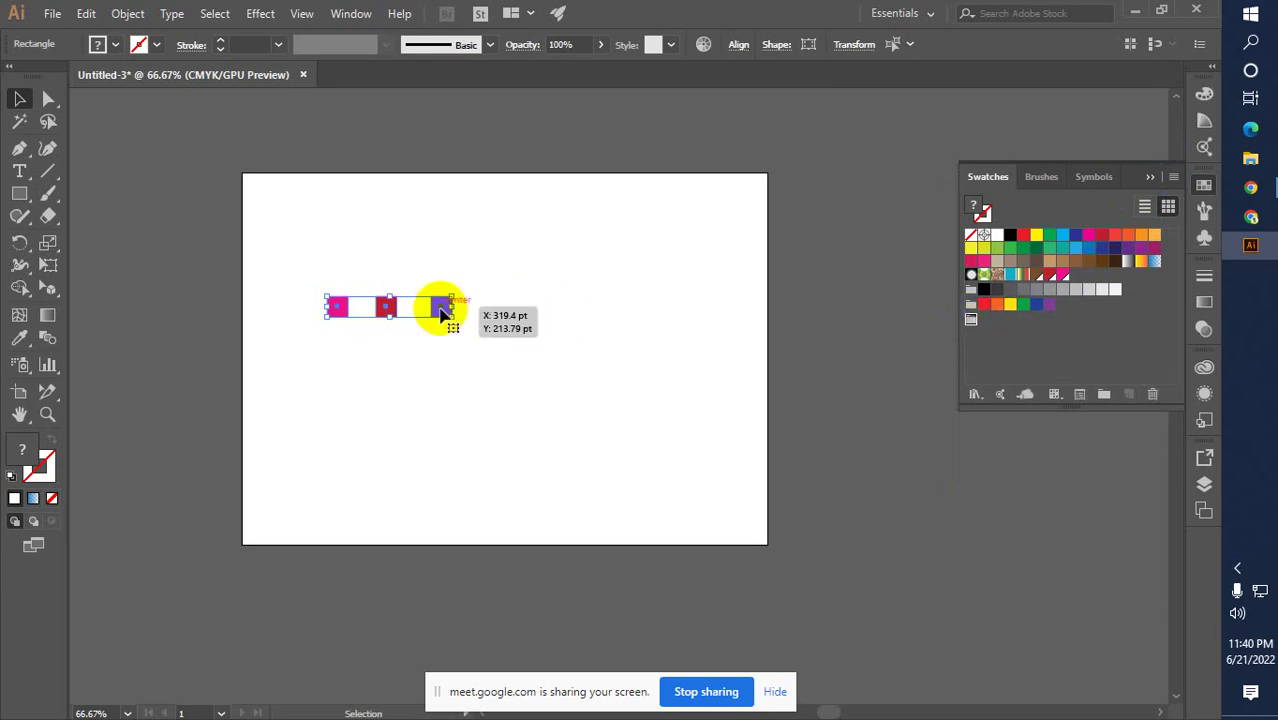
drag(437, 302, 971, 323)
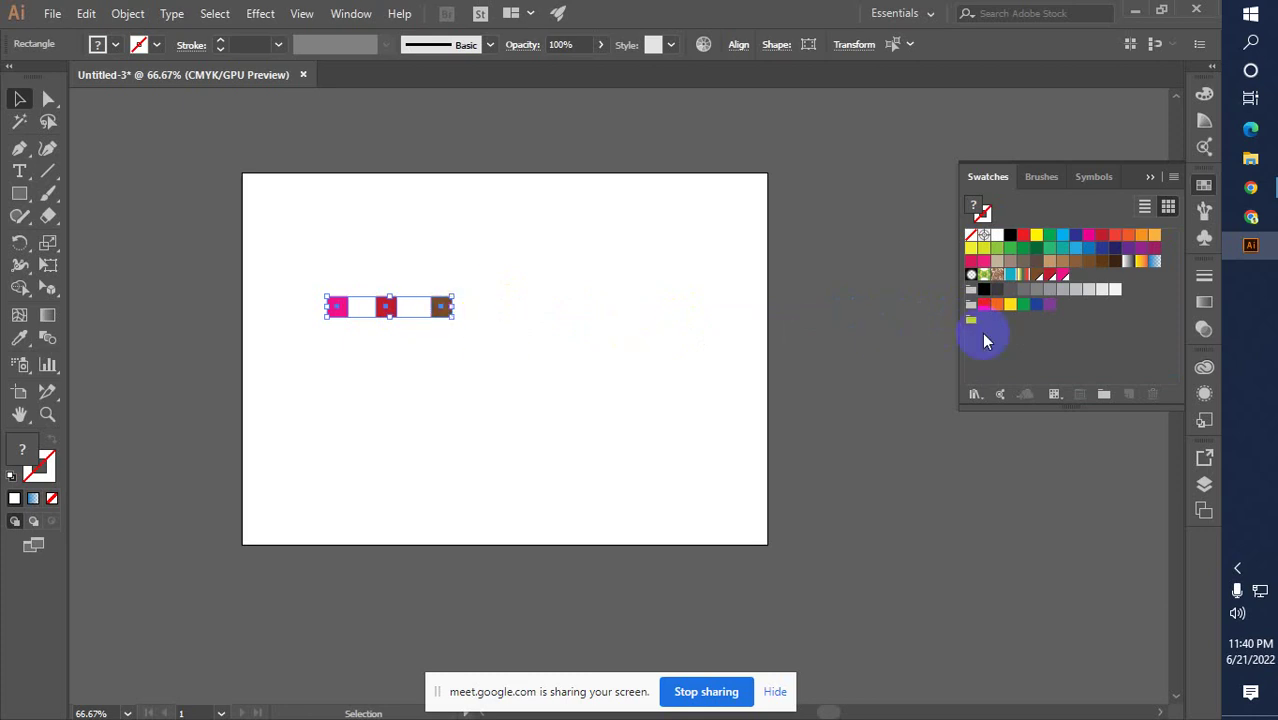
Create Color Group 1 from Selected Artwork with Include Swatches for Tints, and choose its pink swatch as the fill
click(1105, 394)
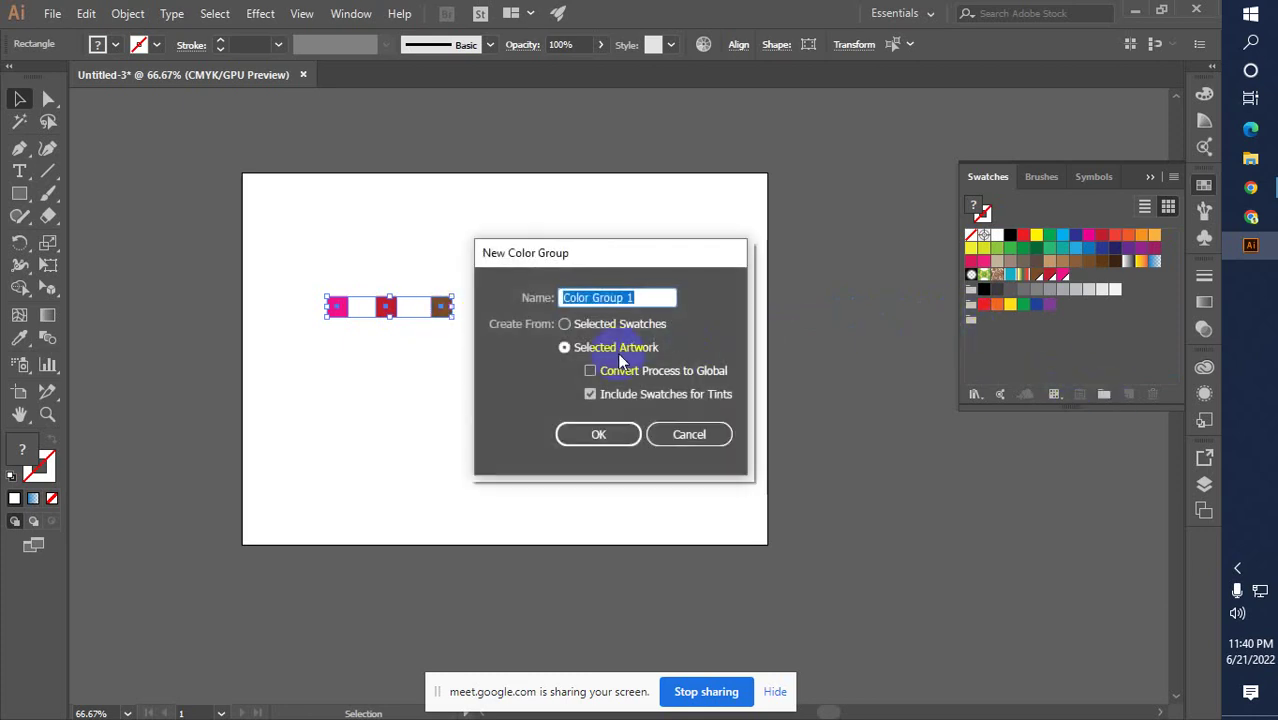
click(597, 436)
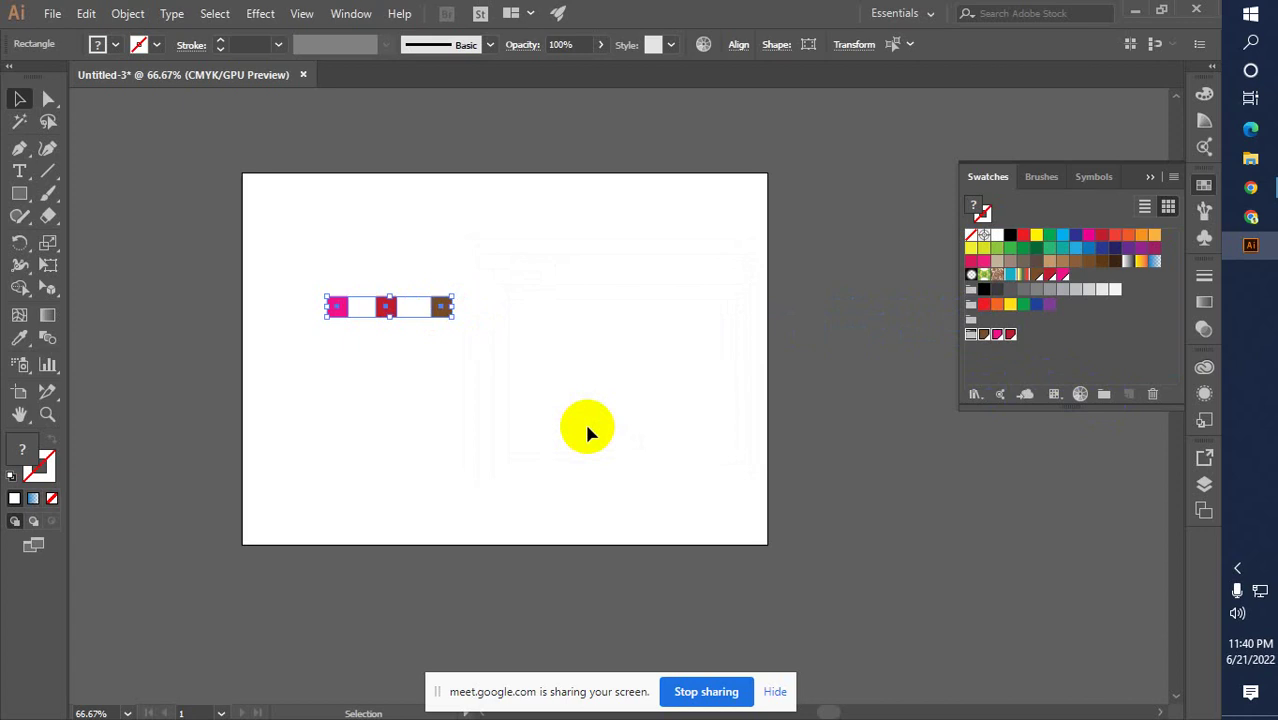
click(879, 300)
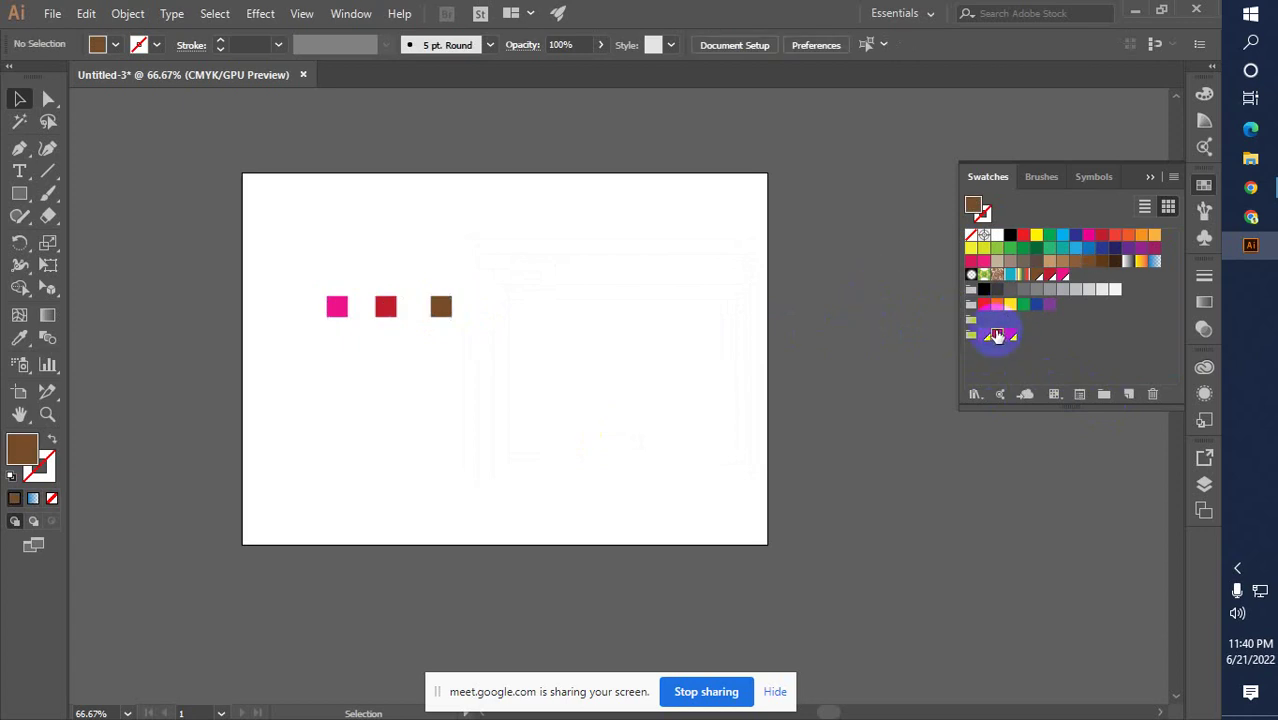
click(997, 336)
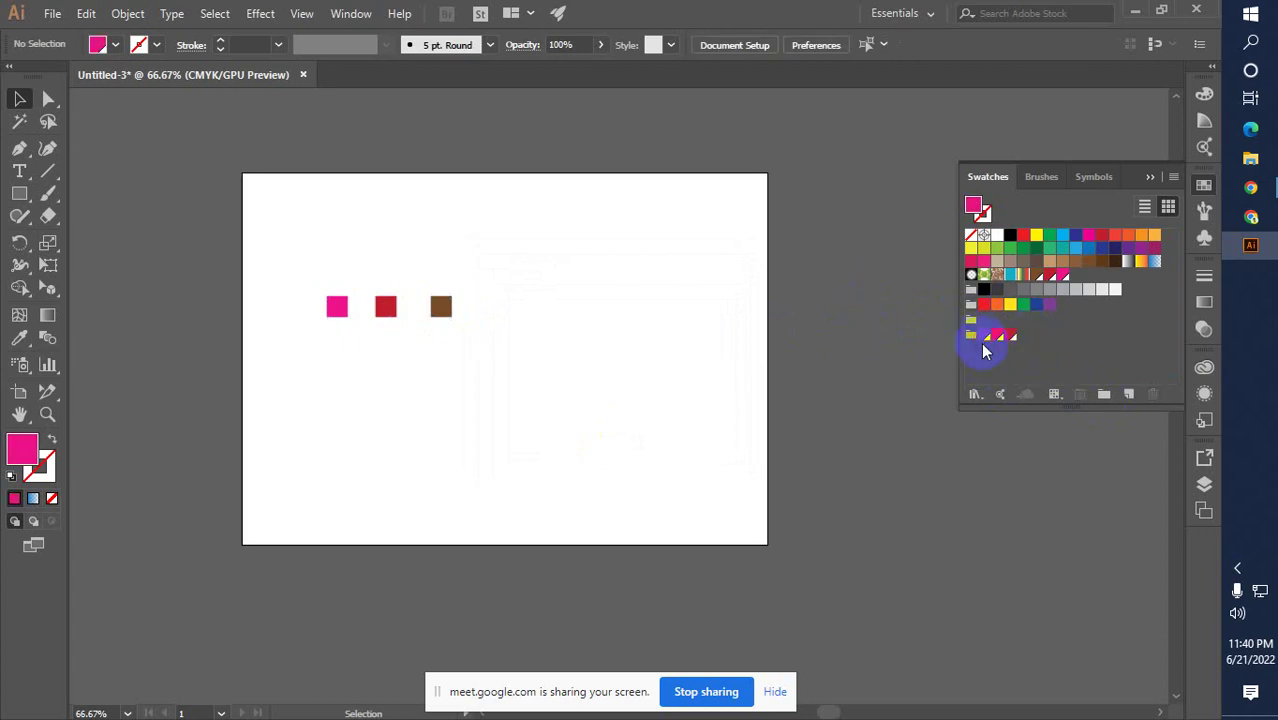
With all three squares selected, create Color Group 2 from Selected Swatches to compare it with the group made from artwork
drag(528, 313, 290, 302)
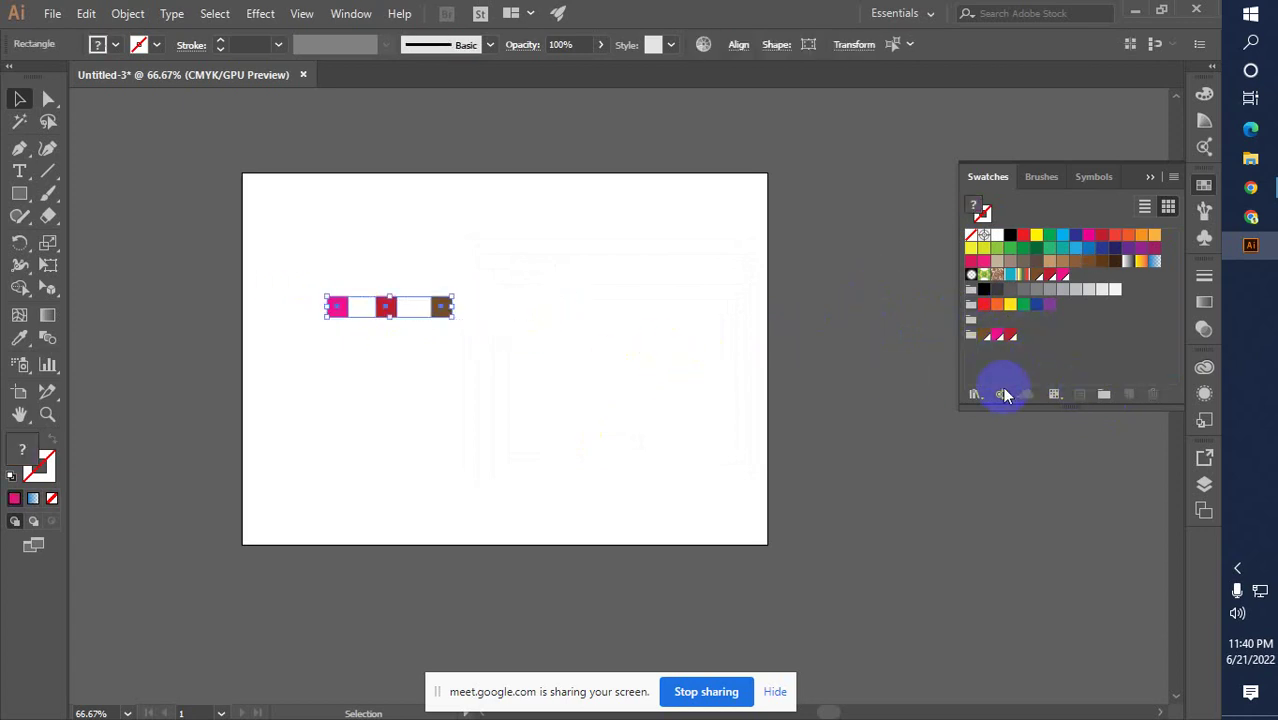
click(1104, 394)
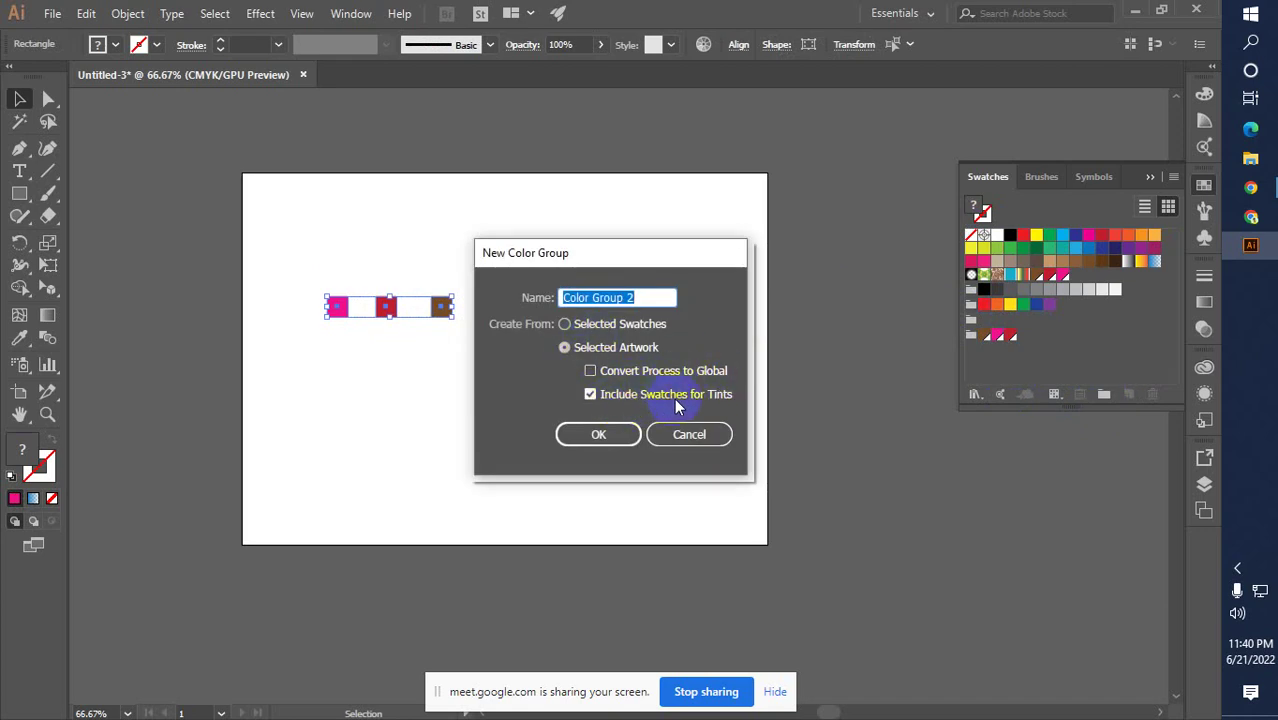
click(590, 392)
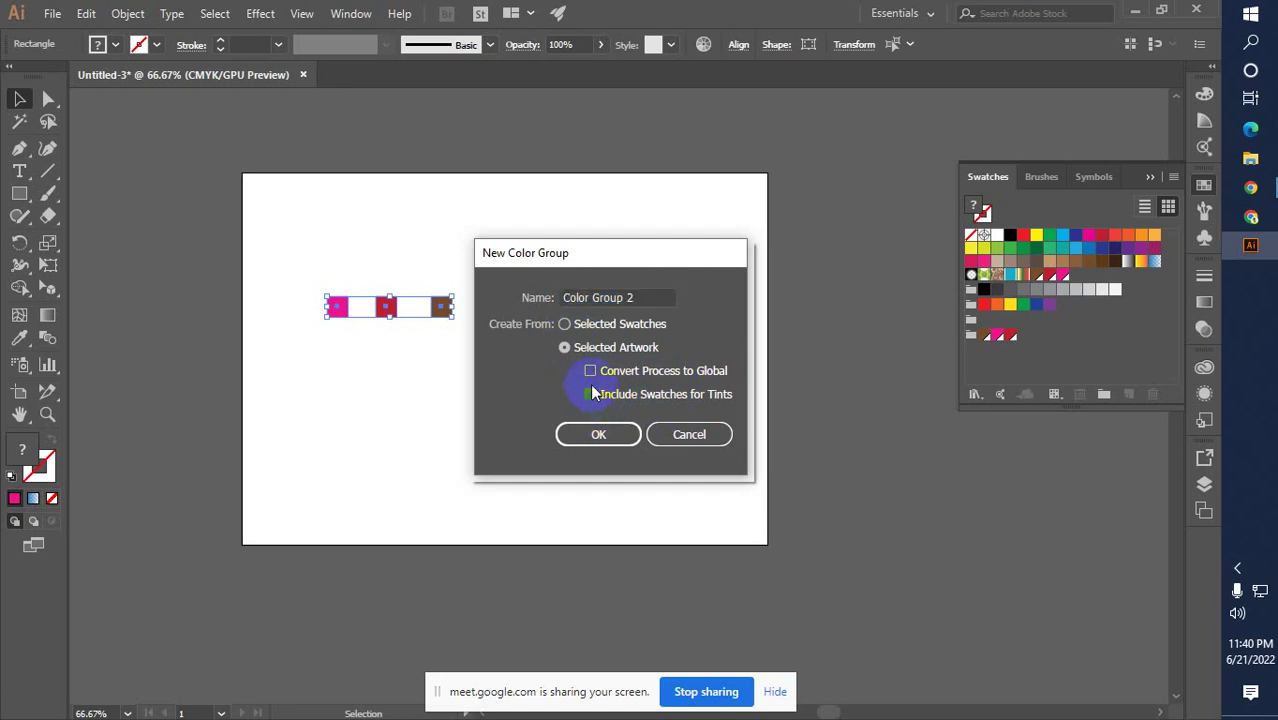
click(564, 324)
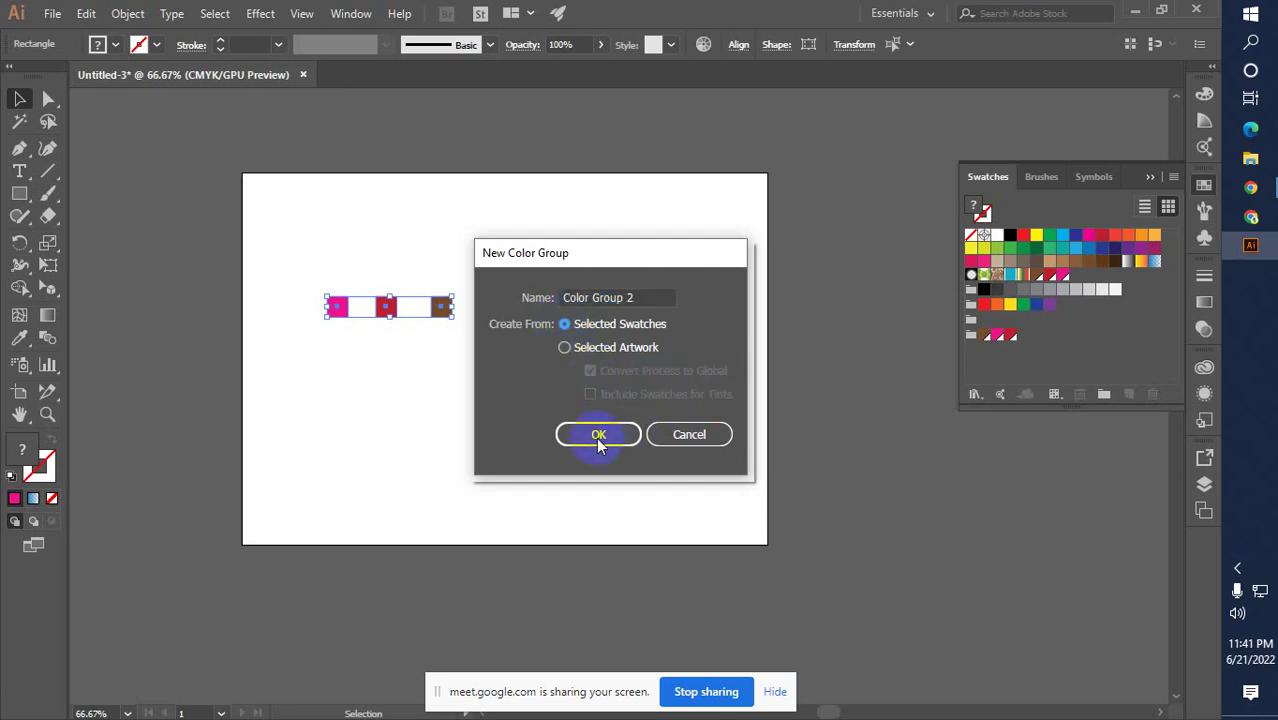
click(597, 437)
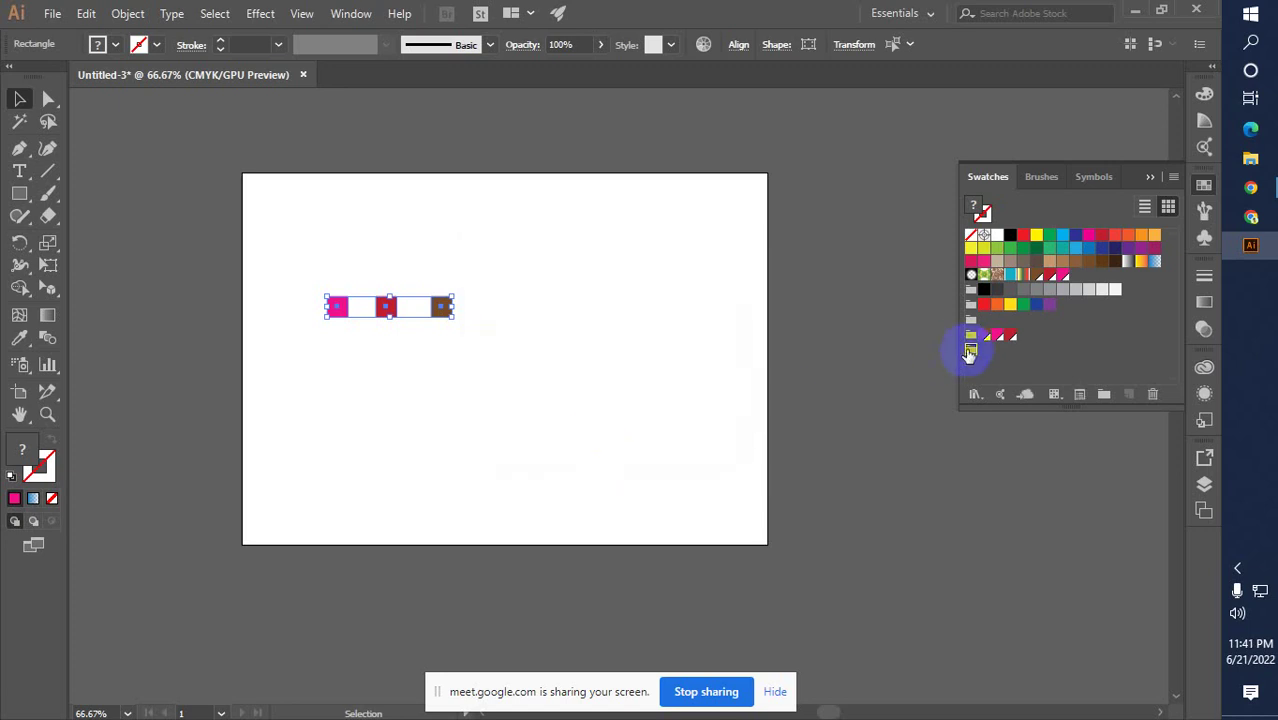
Delete the three colored squares from the artboard
drag(551, 354, 255, 262)
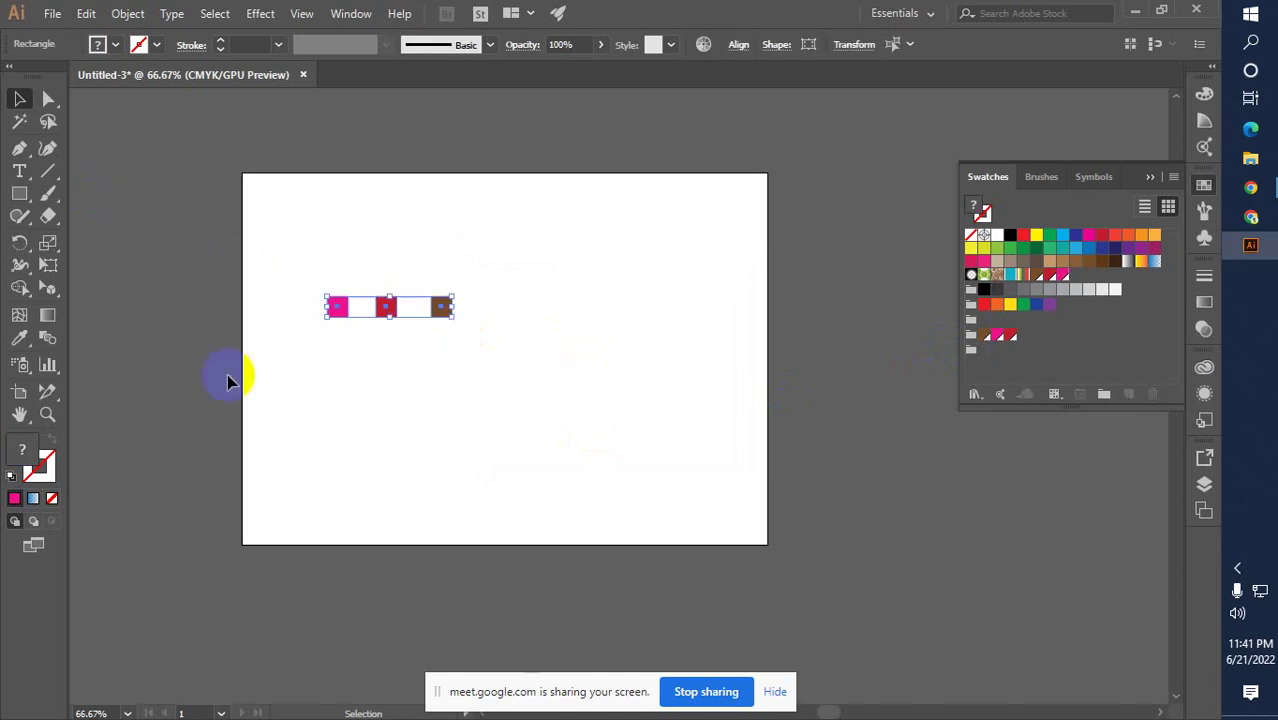
key(Delete)
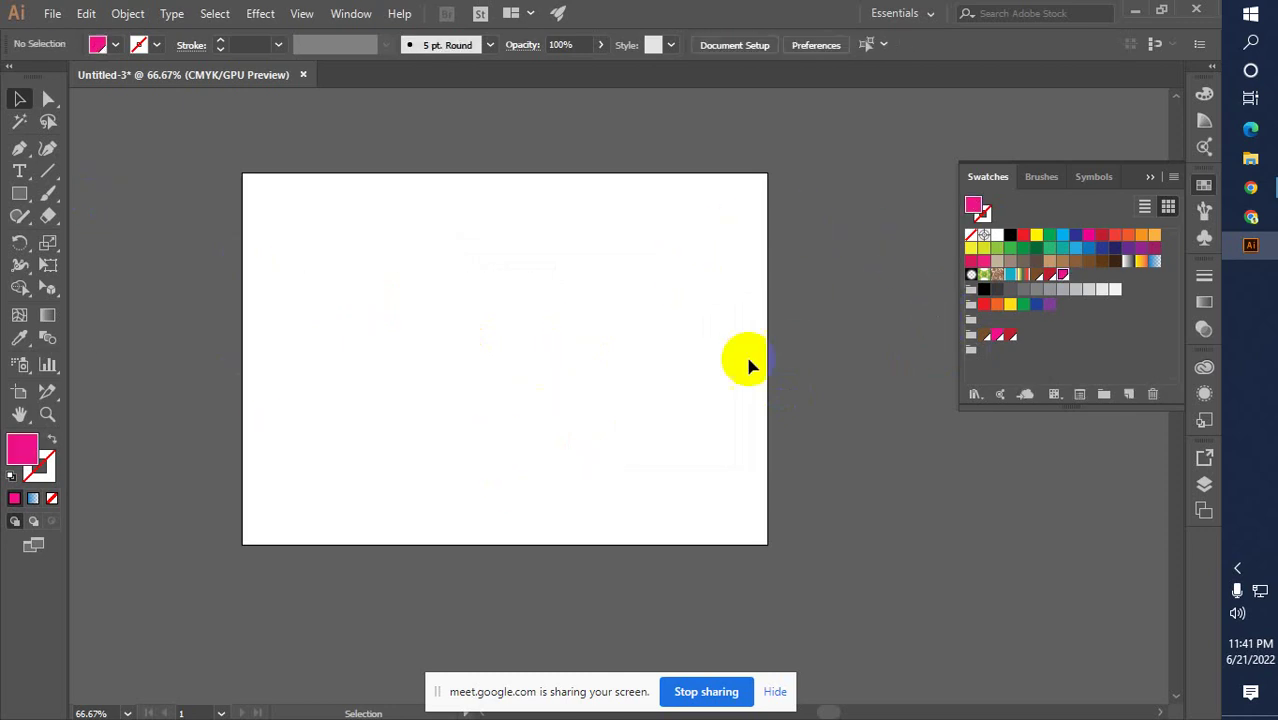
Filter the swatches to show all, color and pattern swatches in turn, ending with only the color groups
click(1056, 396)
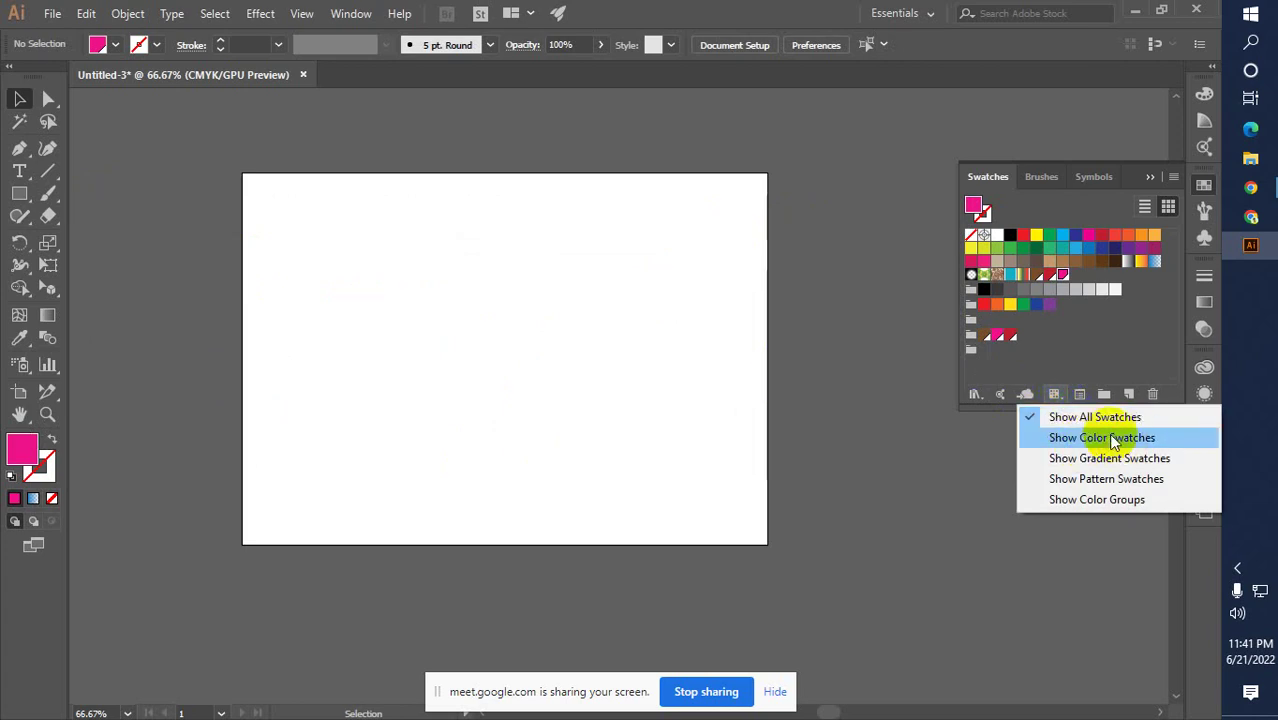
click(1097, 417)
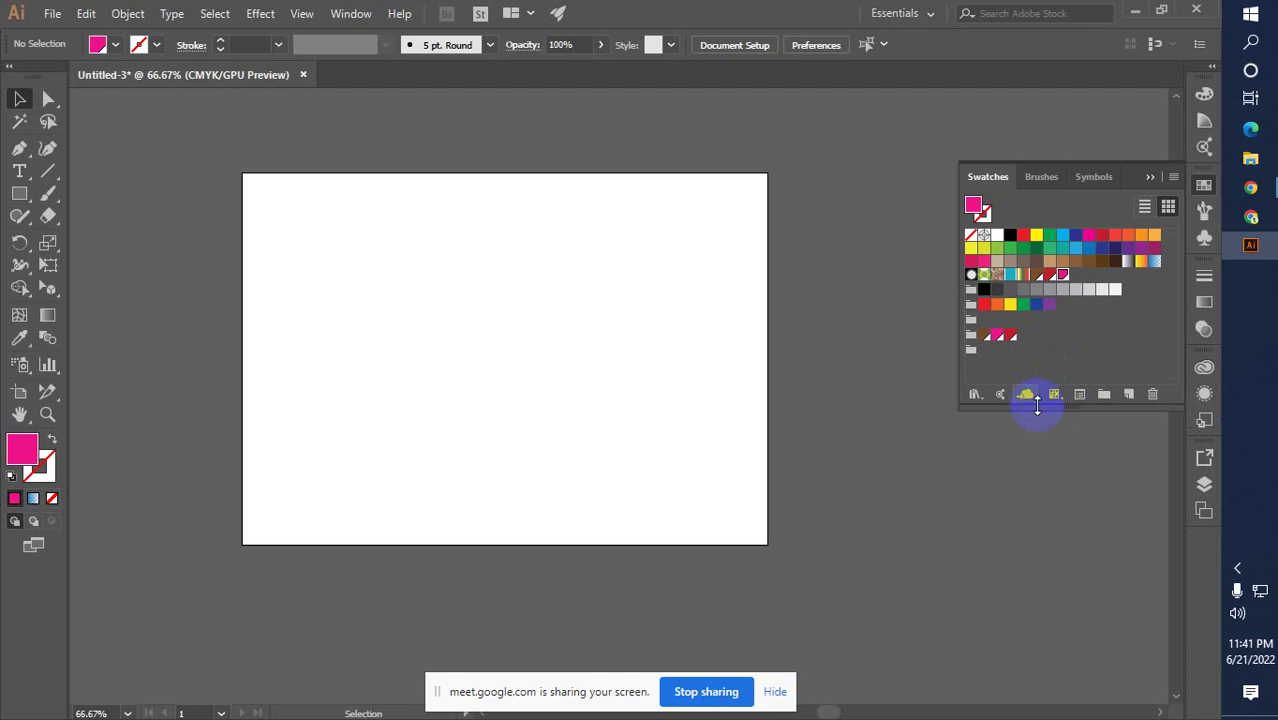
click(1030, 395)
click(1050, 435)
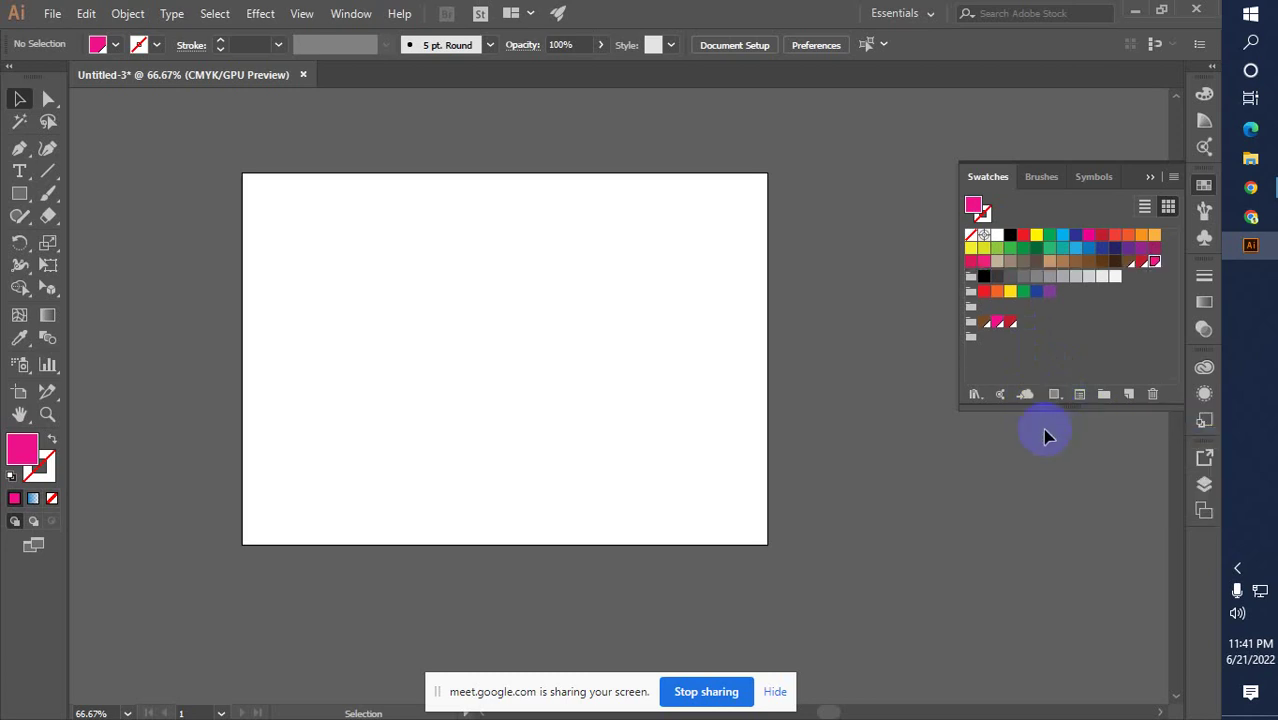
click(1054, 395)
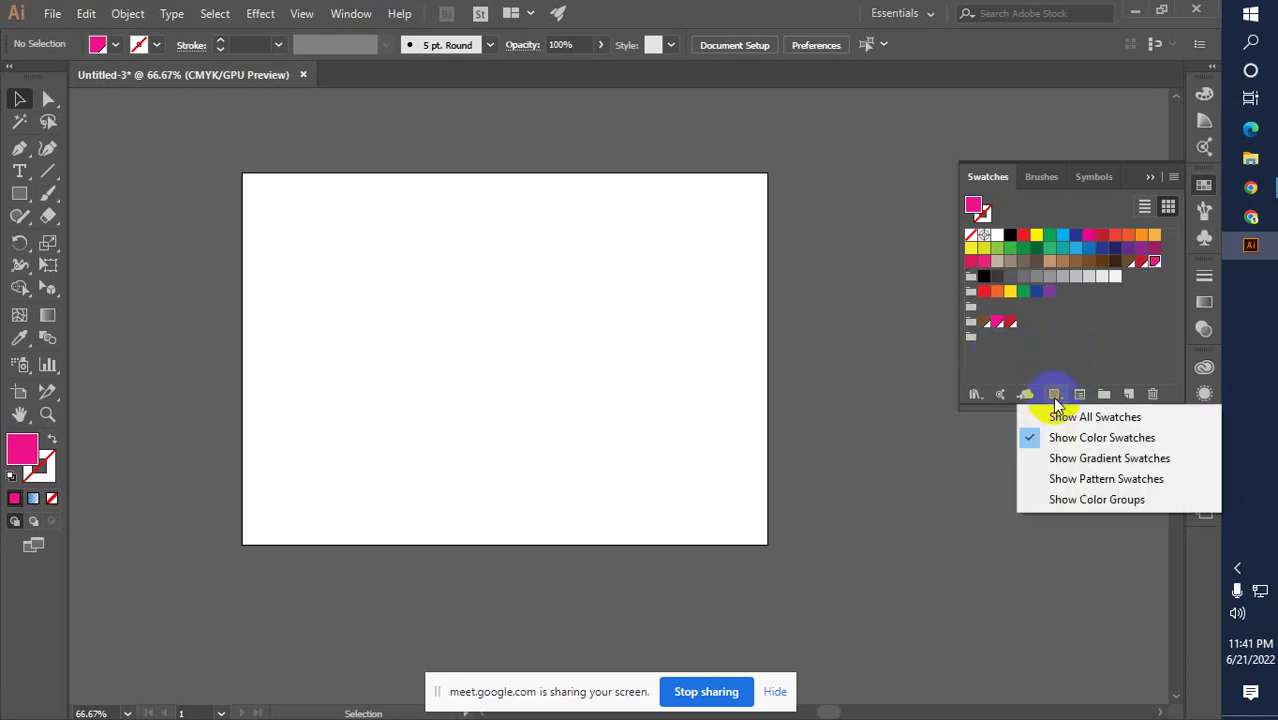
click(1066, 480)
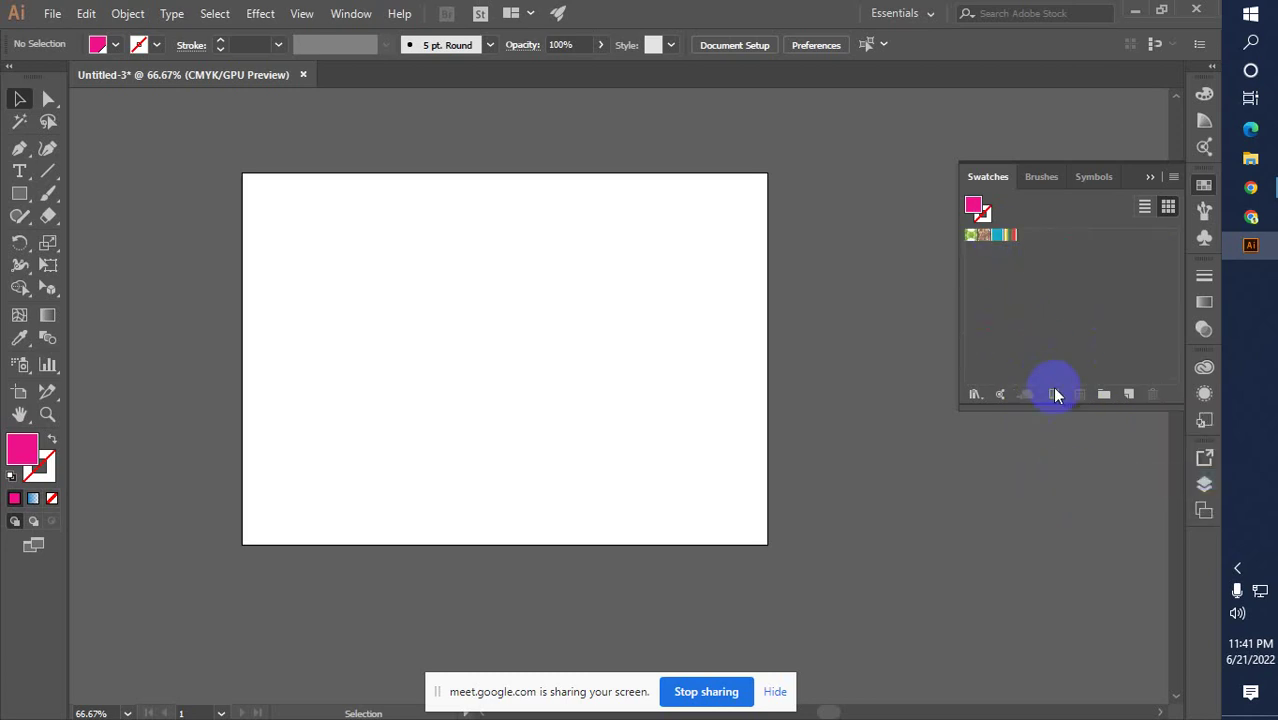
click(1055, 395)
click(1060, 499)
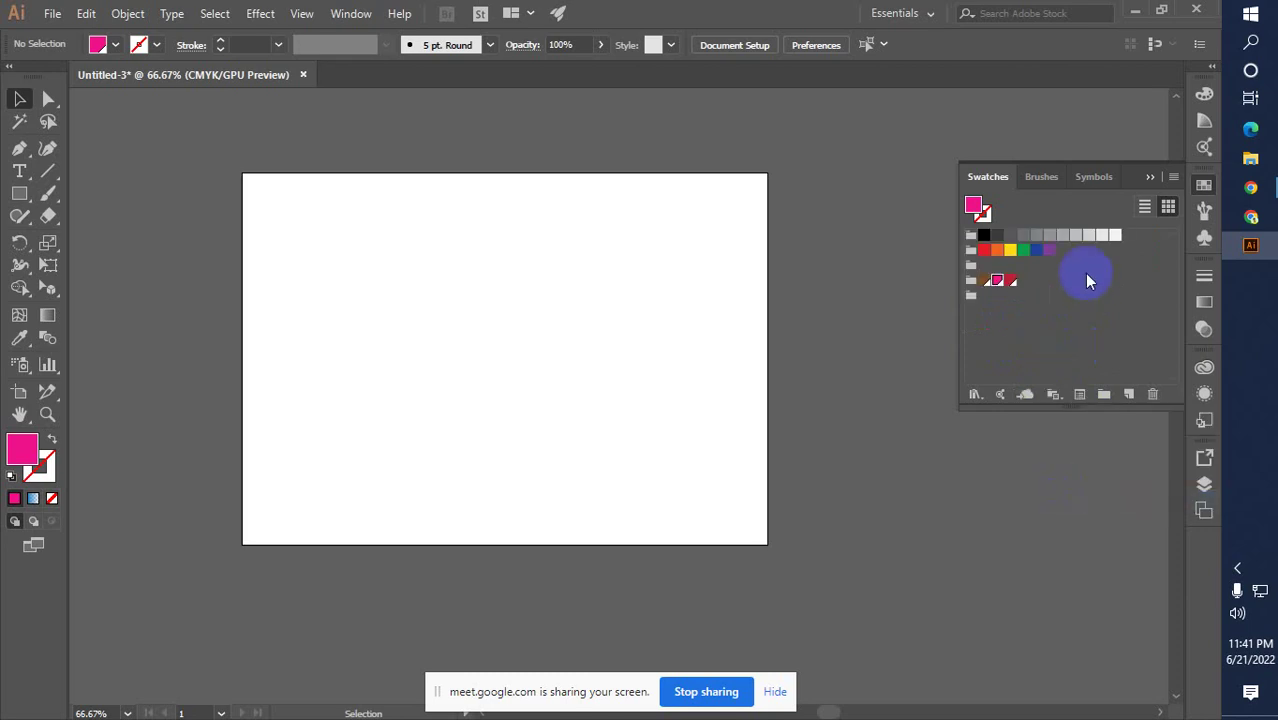
click(1171, 180)
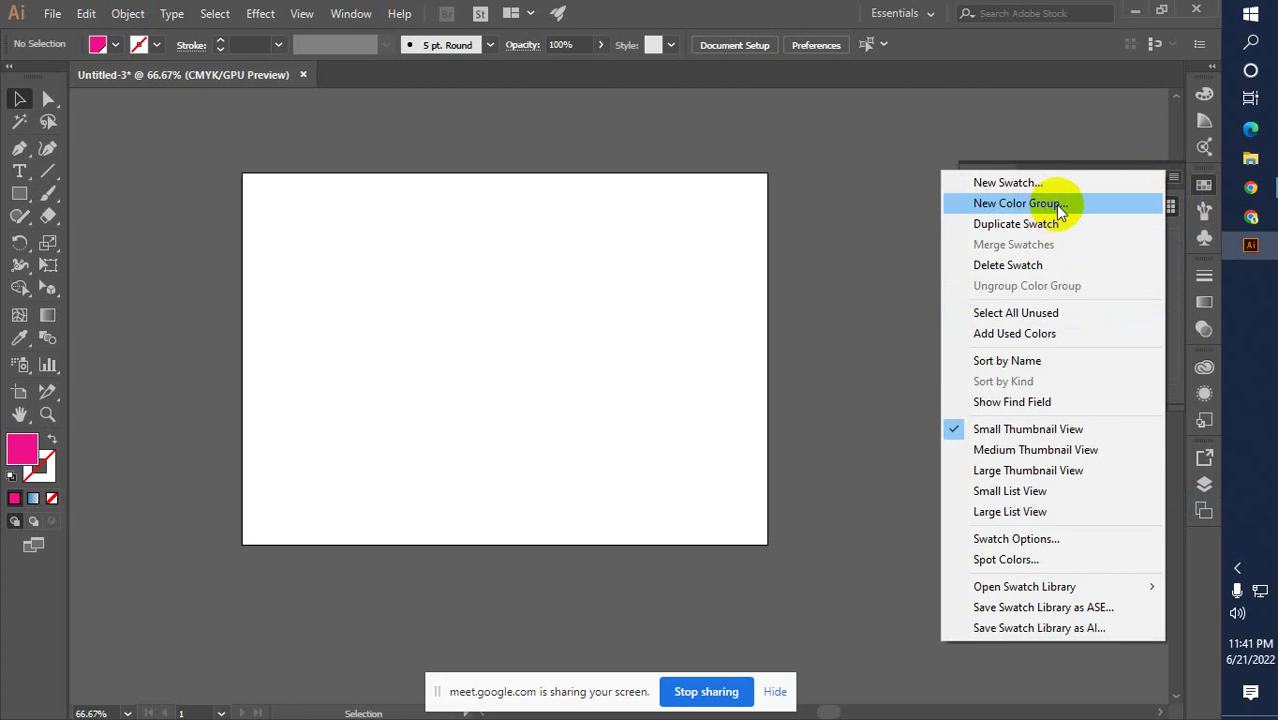
click(1156, 286)
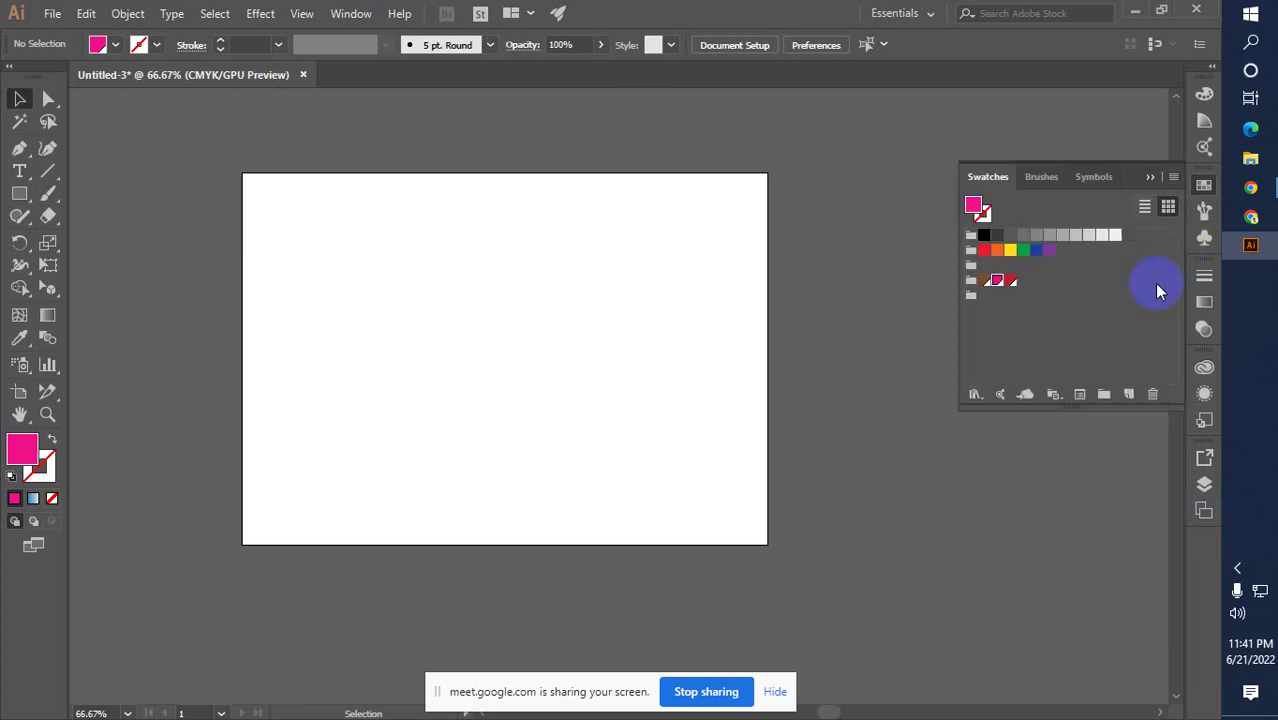
Recolor the pink swatch in Color Group 1 by changing its color mode to RGB with R=190, G=93, B=61
click(1081, 395)
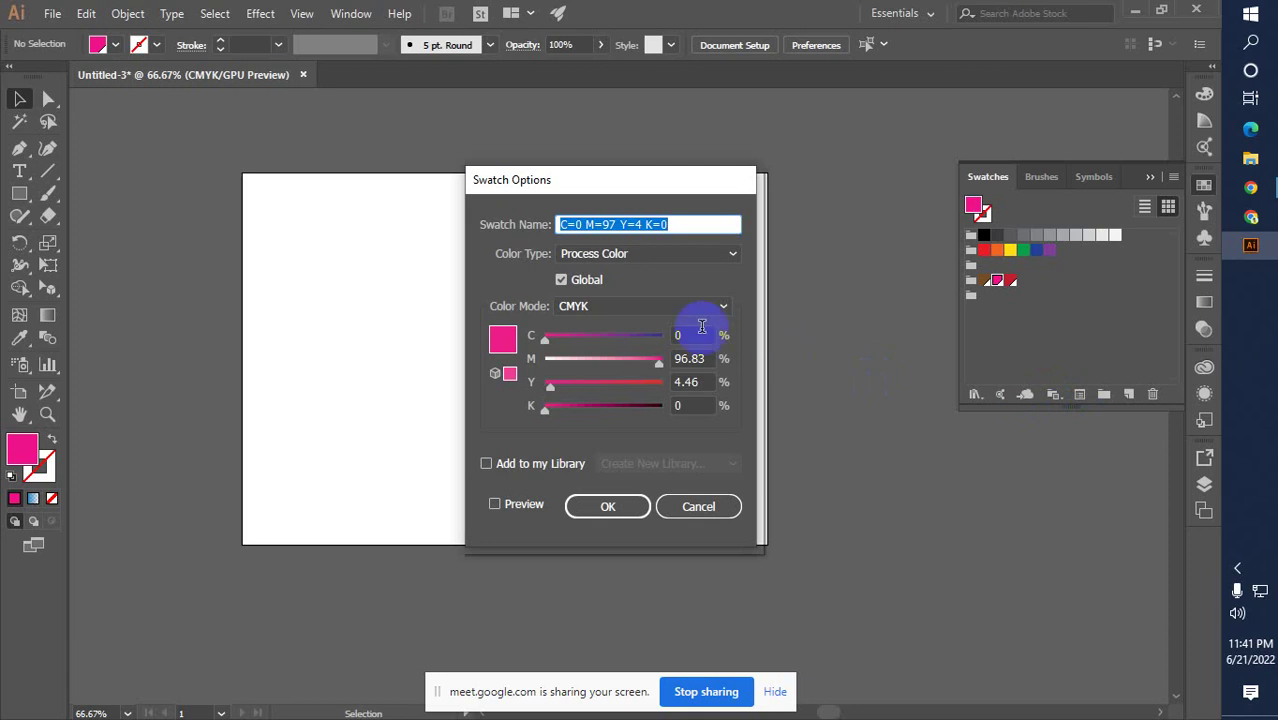
drag(545, 340, 574, 338)
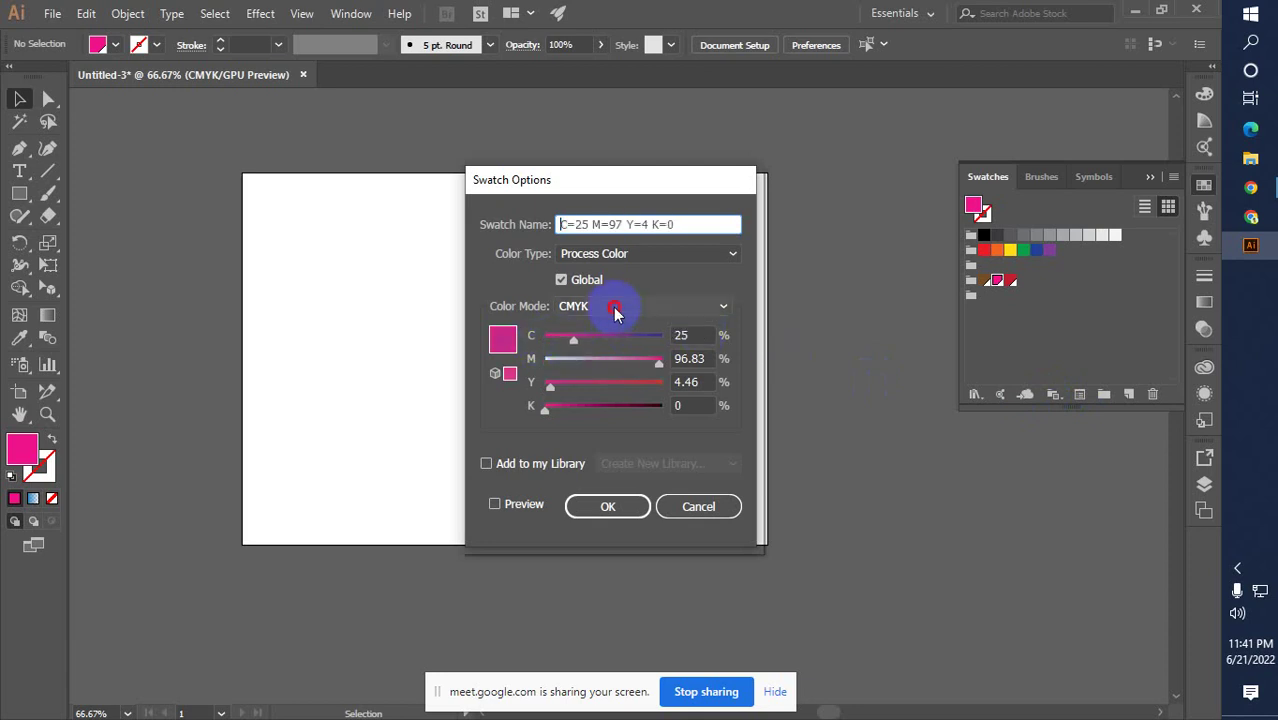
click(619, 306)
click(601, 346)
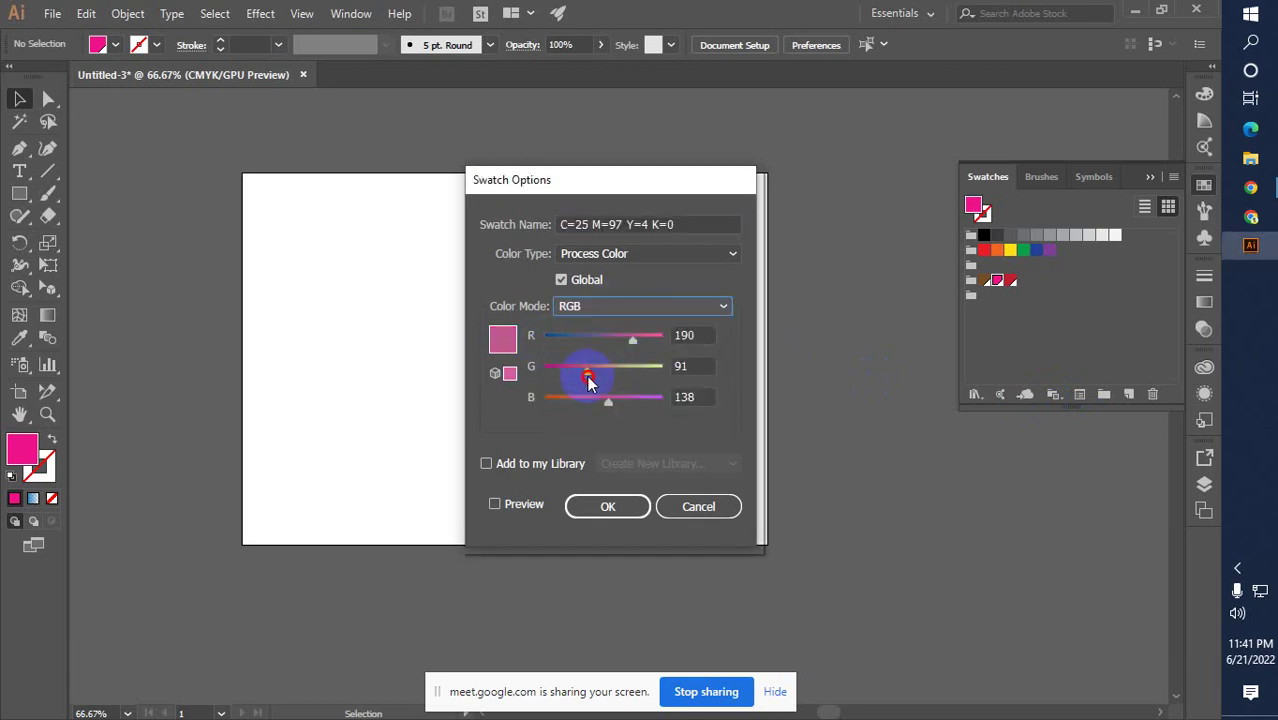
drag(608, 398, 566, 400)
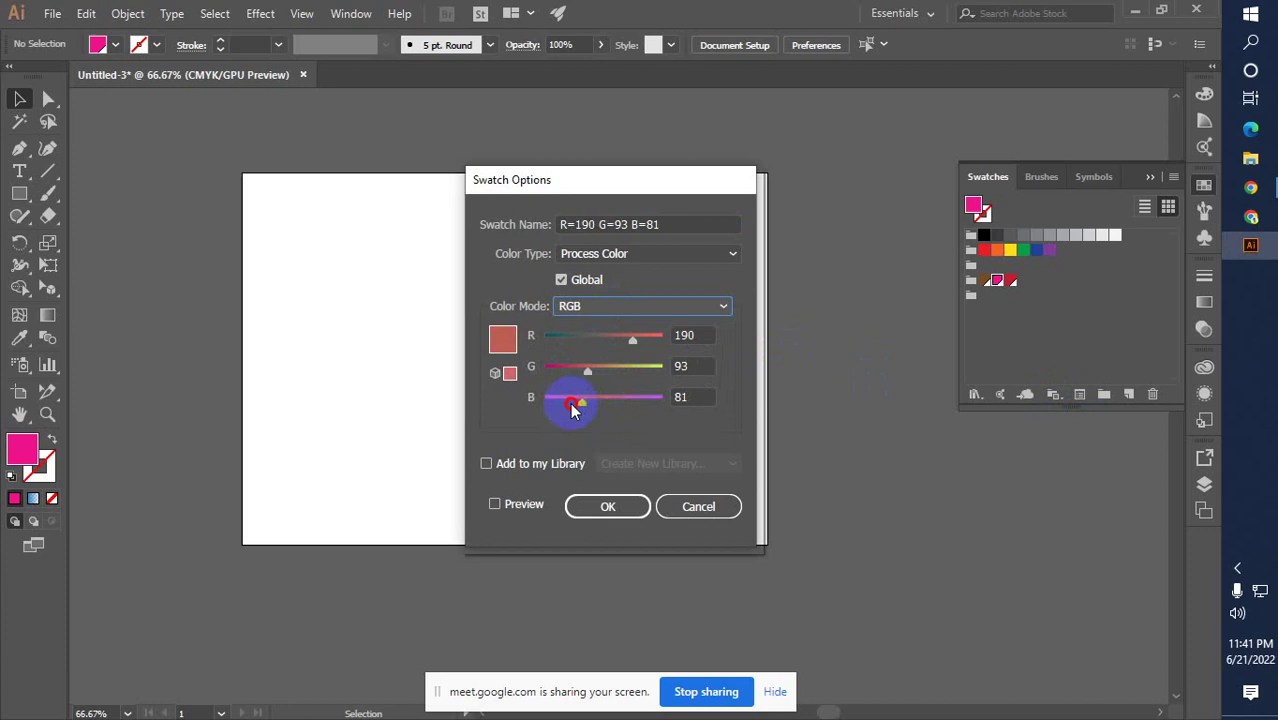
click(608, 506)
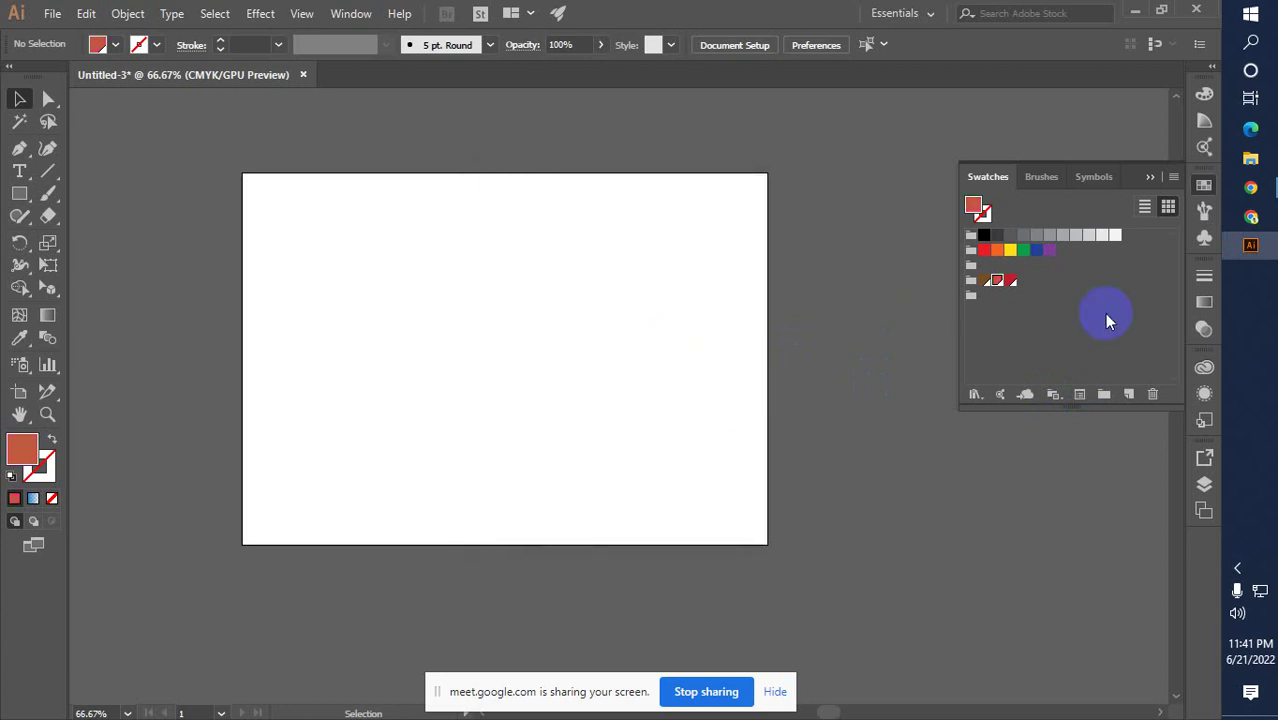
Look through the color groups as a list, return to thumbnails and check the available swatch commands
click(1144, 206)
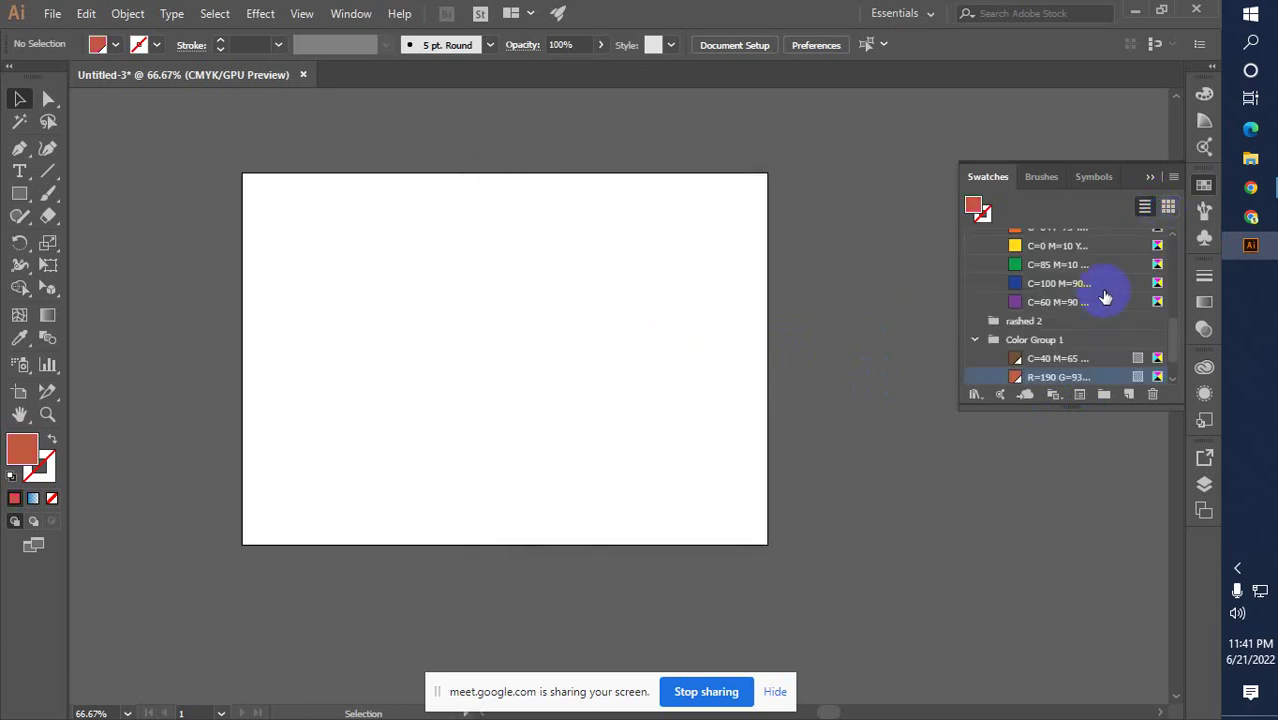
scroll(1104, 294, up, 5)
click(1167, 206)
click(1172, 177)
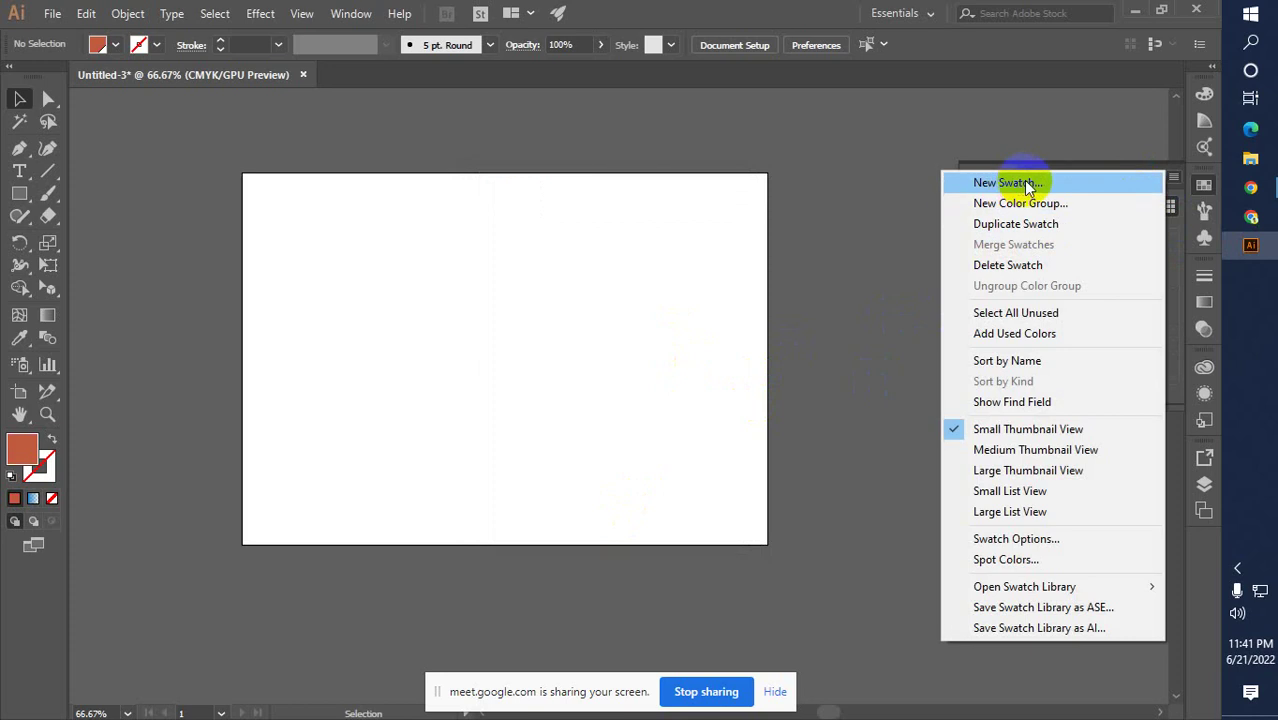
click(892, 372)
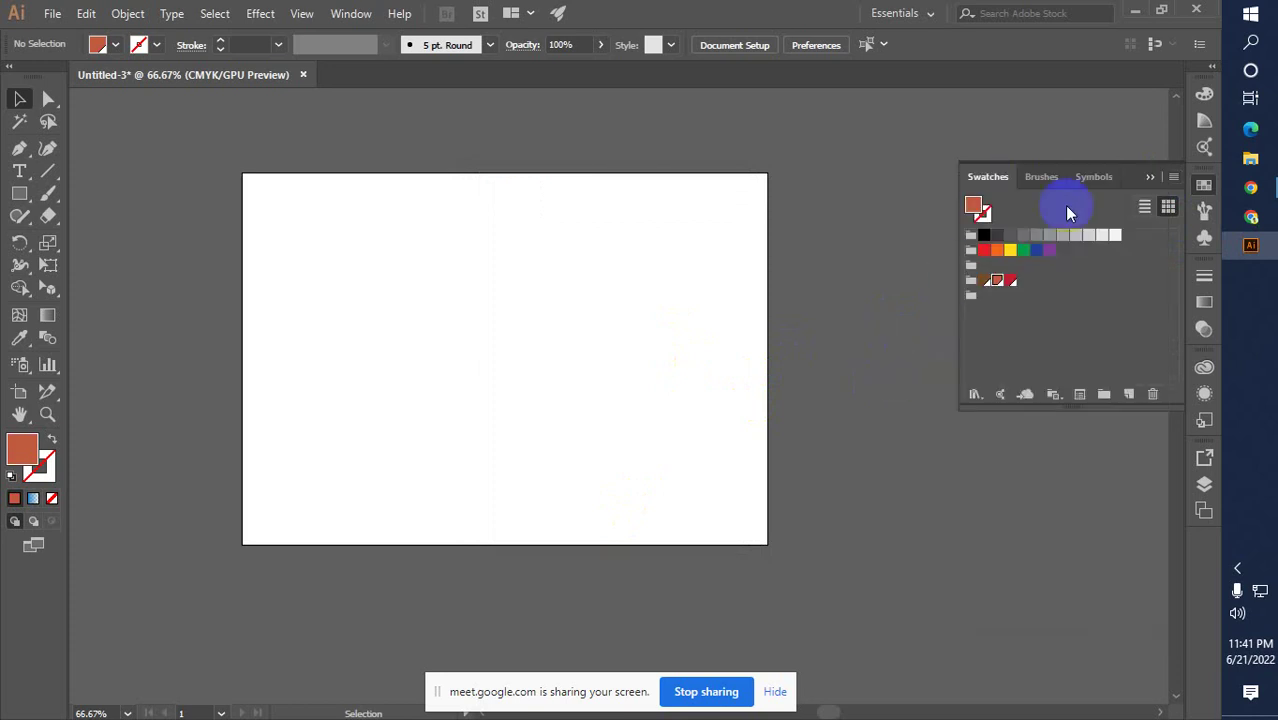
Look over the color groups as a list and the selected swatch's options, and show all kinds of swatches again
click(1146, 208)
scroll(1094, 262, up, 5)
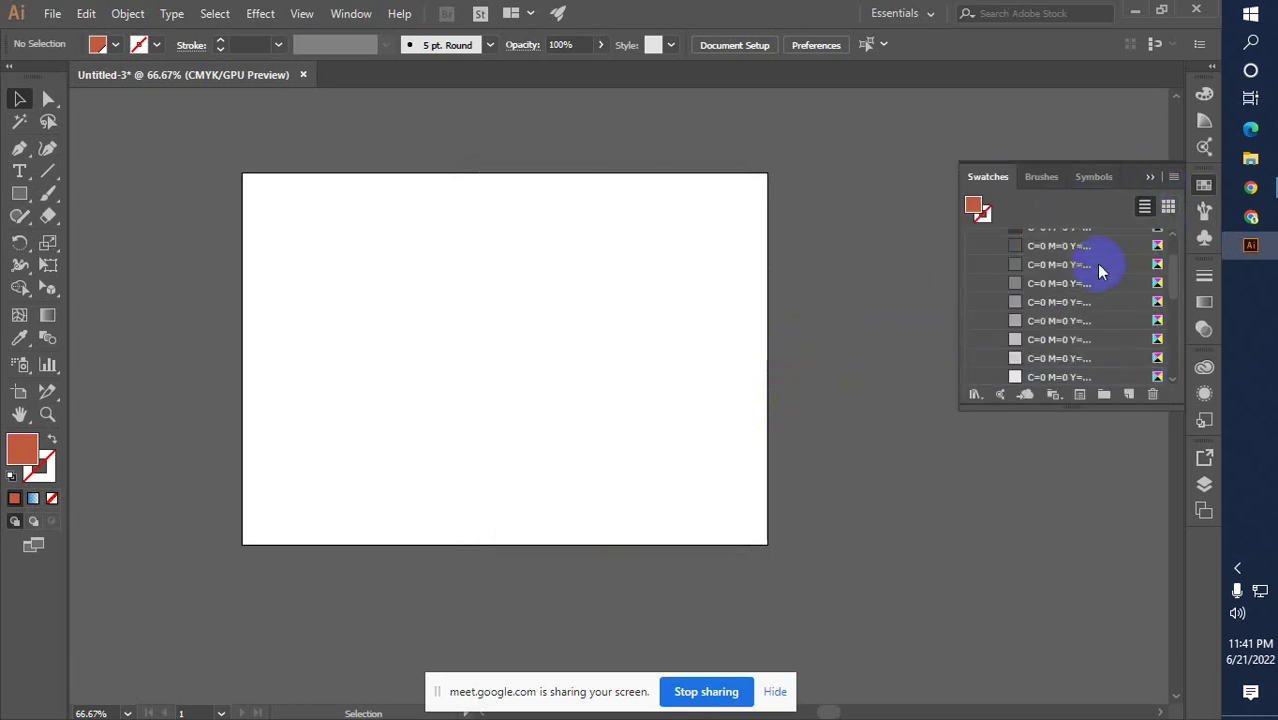
click(1080, 394)
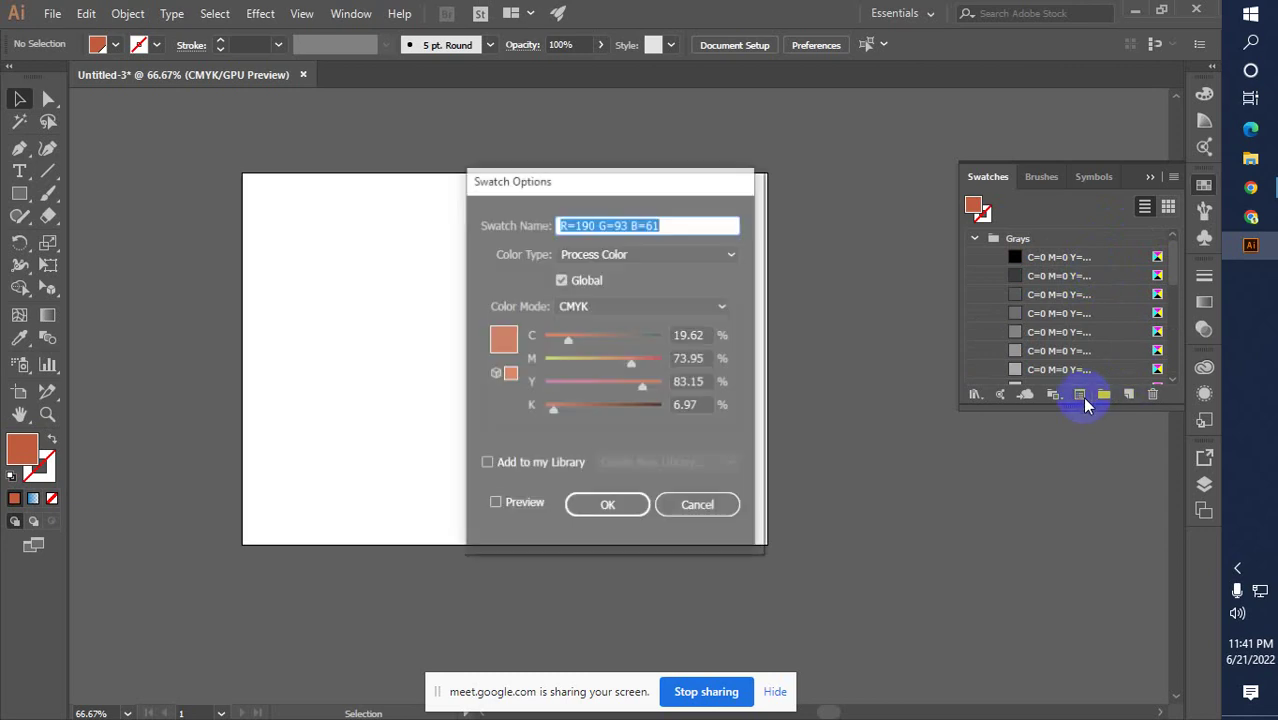
click(698, 506)
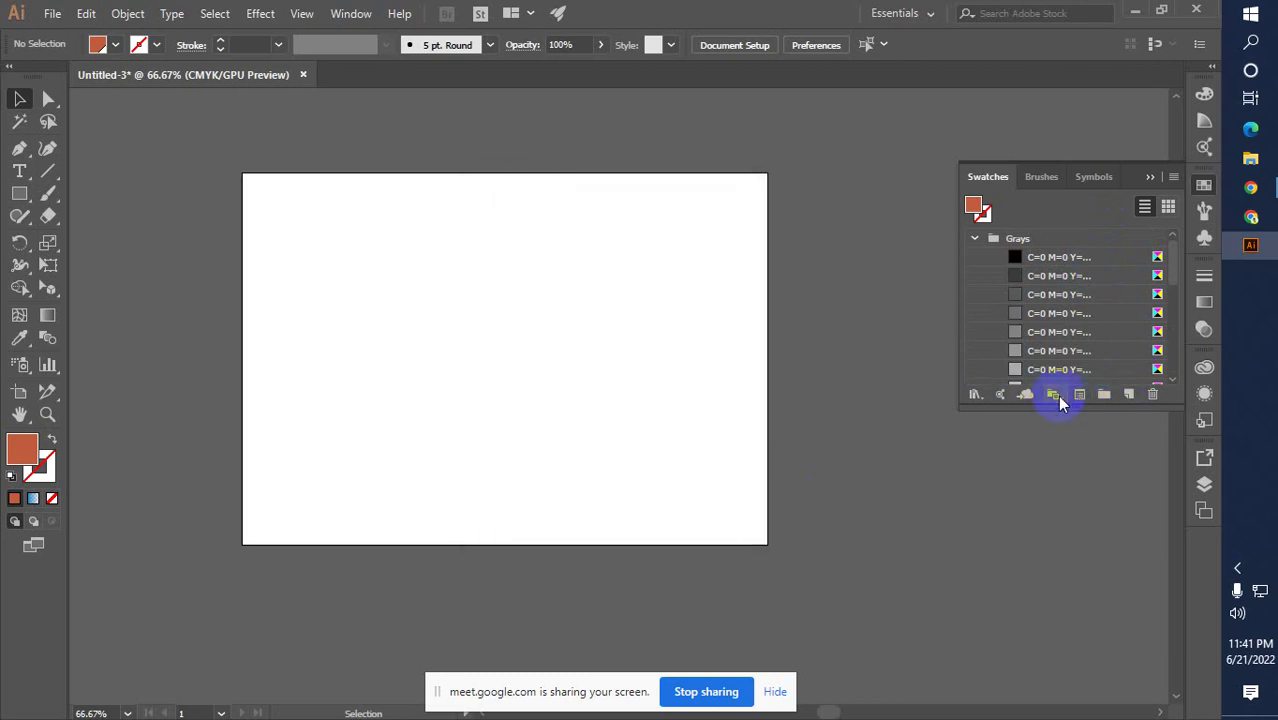
click(1056, 398)
click(1060, 416)
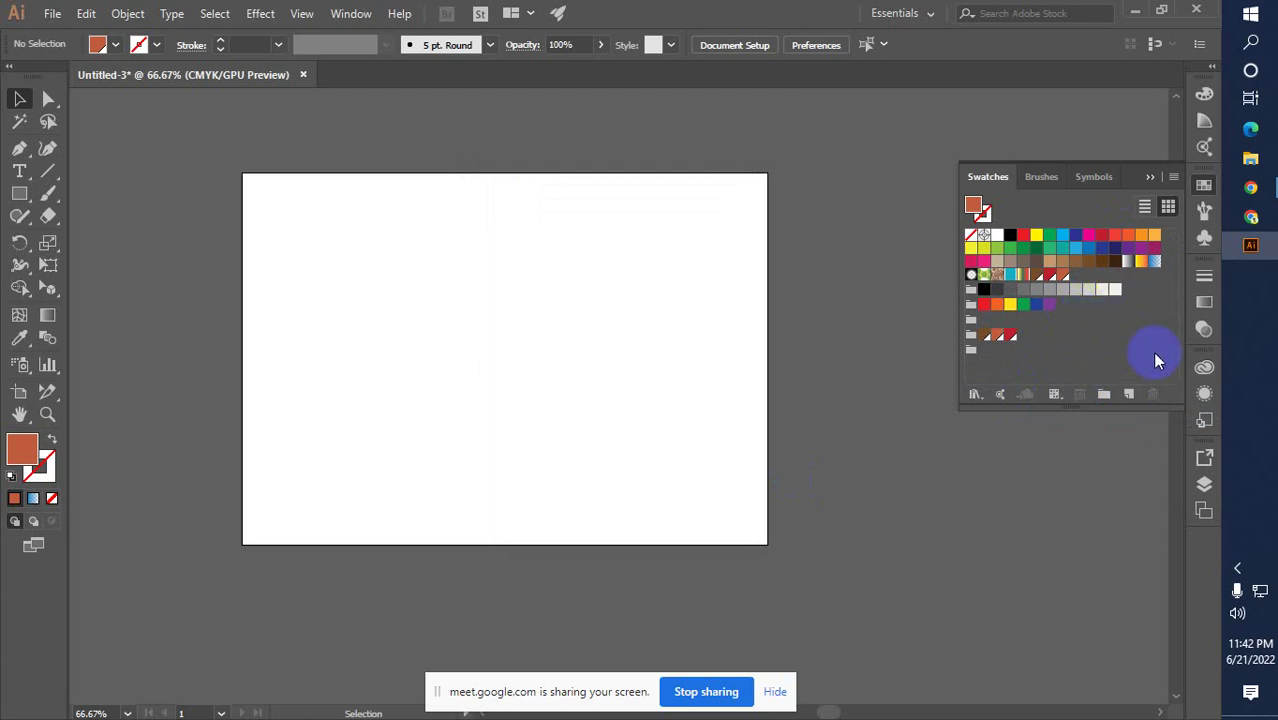
Delete the crimson swatch from the three-swatch color group
click(1114, 289)
drag(1099, 313, 1152, 400)
click(1010, 337)
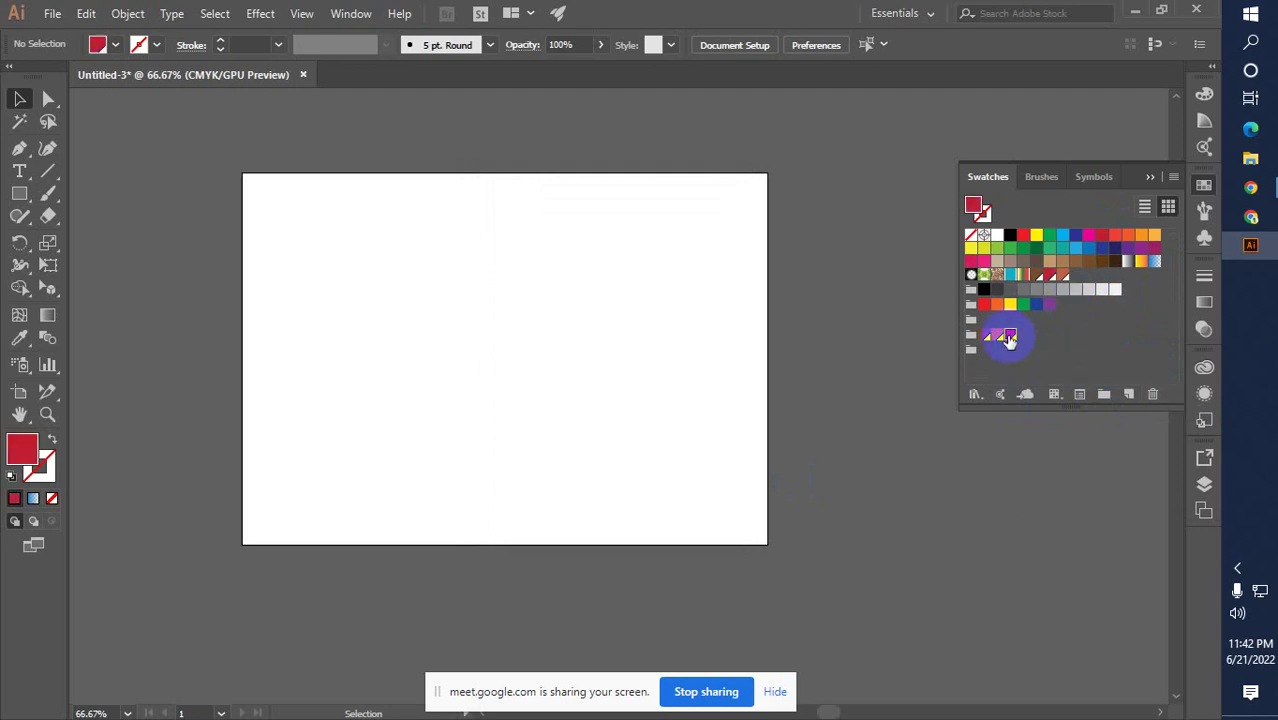
click(1150, 395)
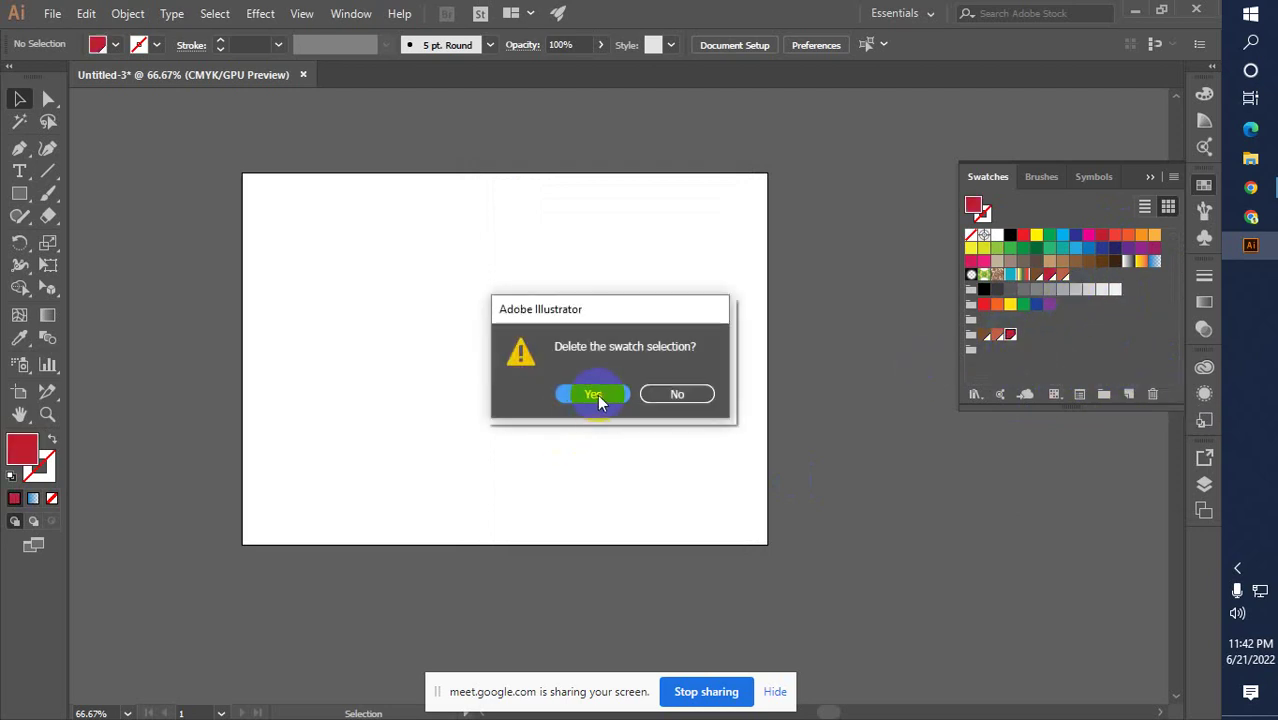
click(594, 395)
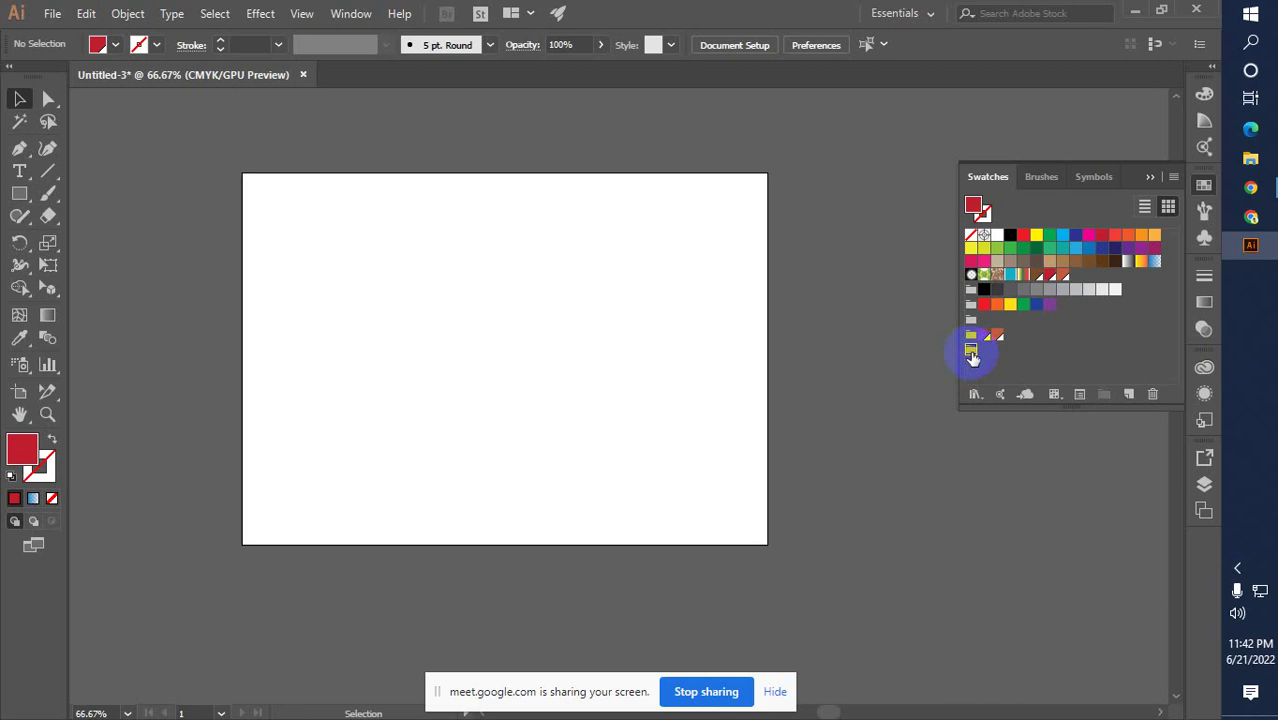
Delete the brown and orange color group and the two empty color groups around it
click(1152, 394)
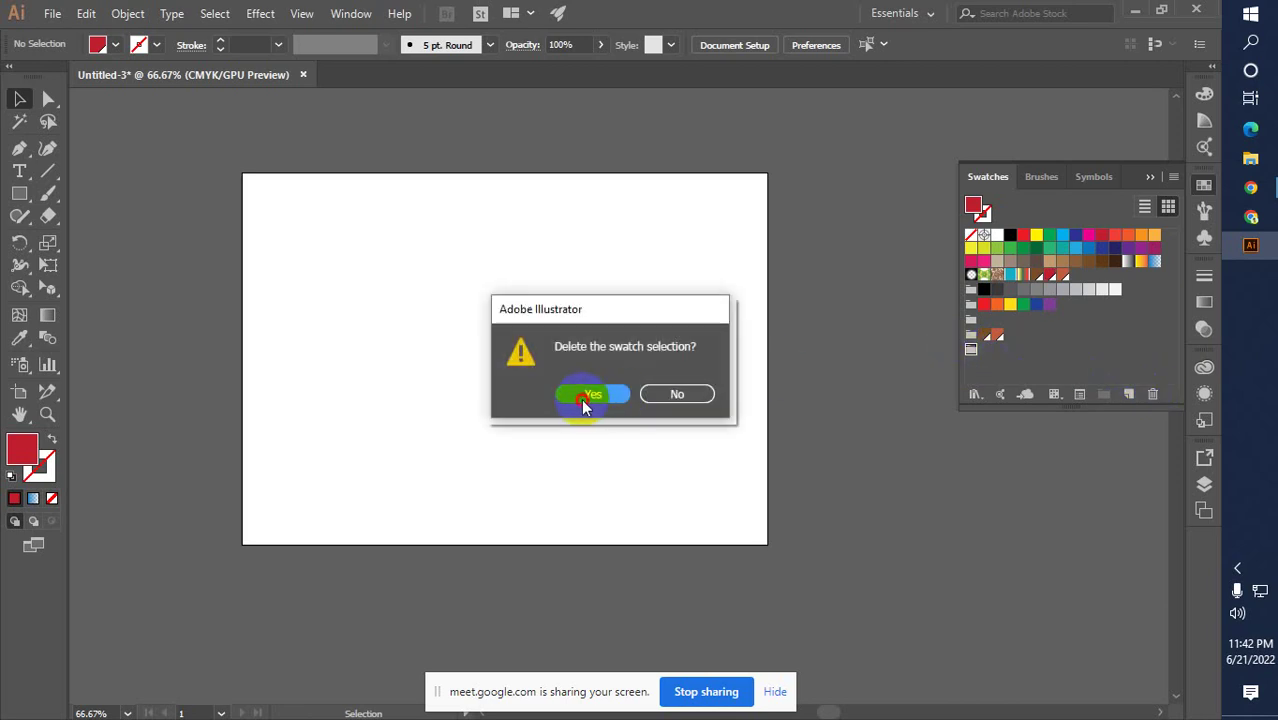
click(585, 397)
click(971, 334)
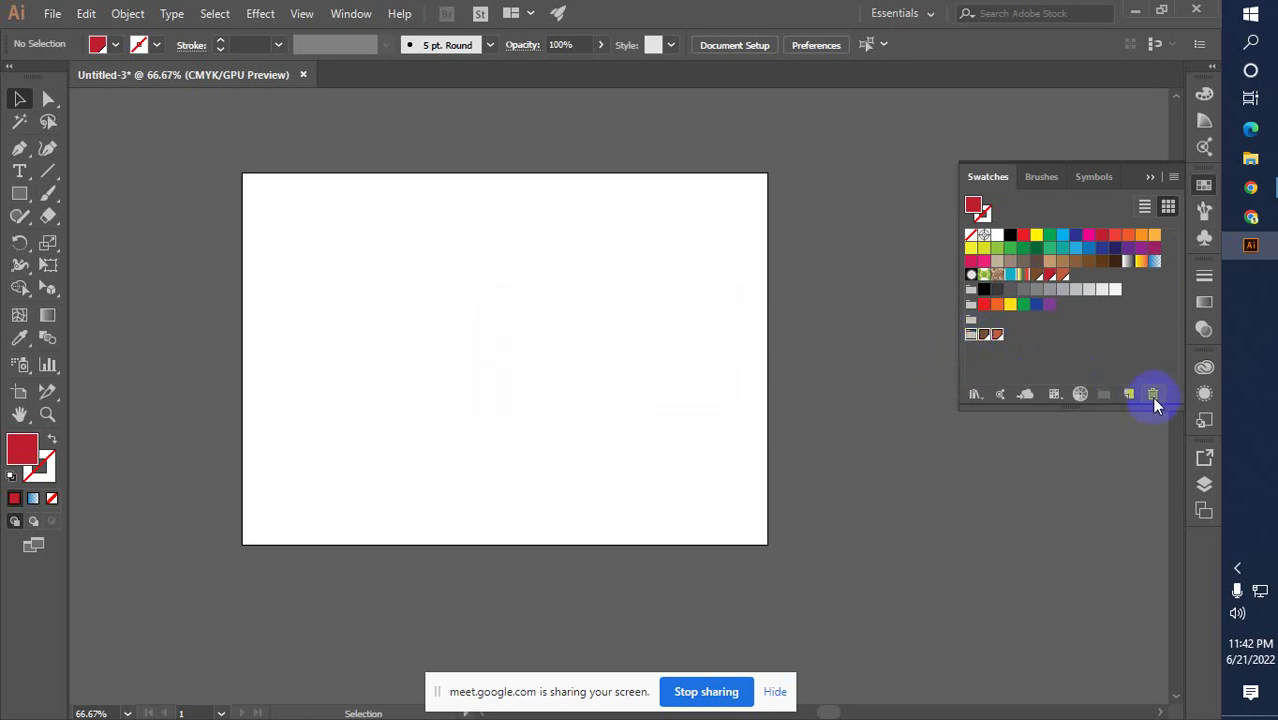
click(1152, 394)
click(600, 395)
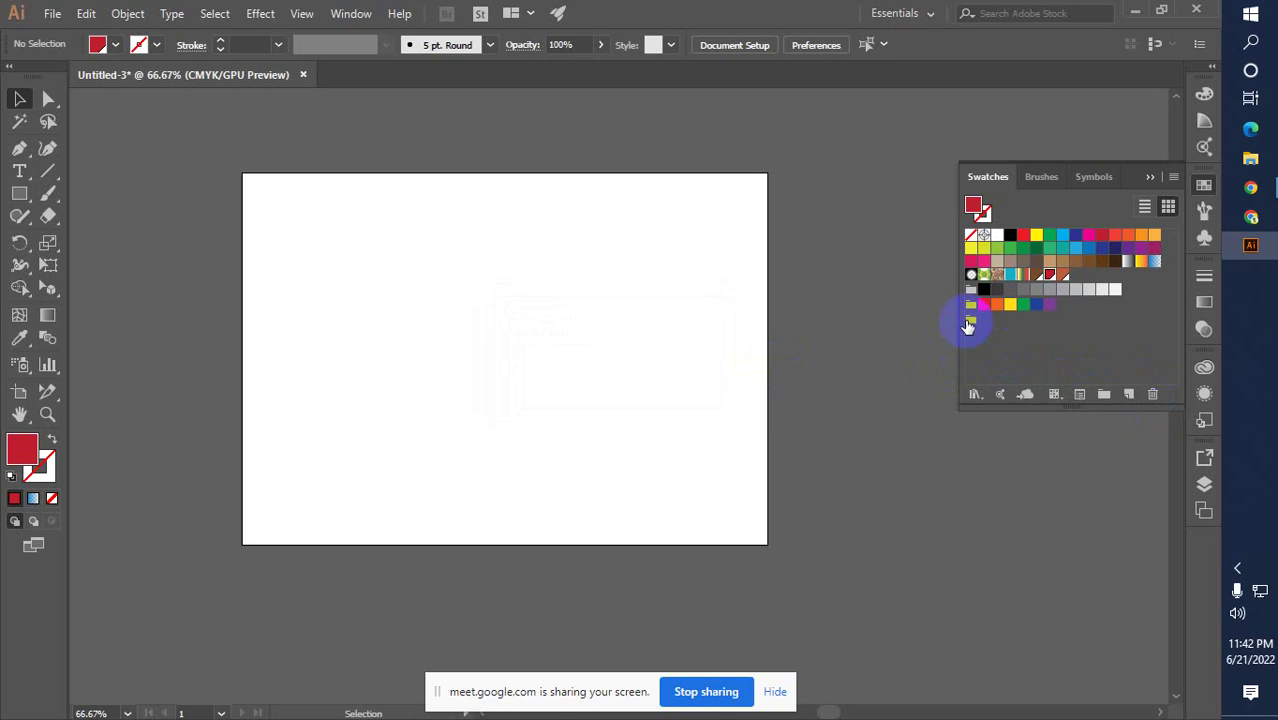
click(968, 325)
click(1152, 394)
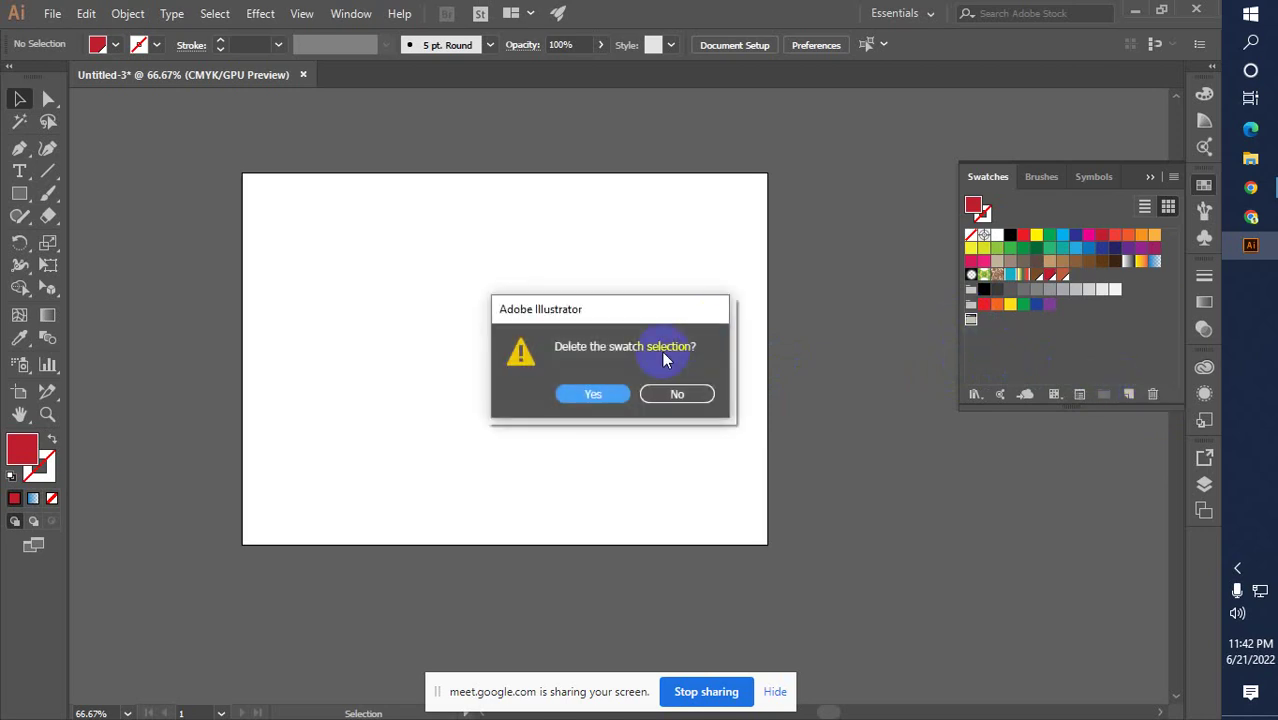
click(595, 395)
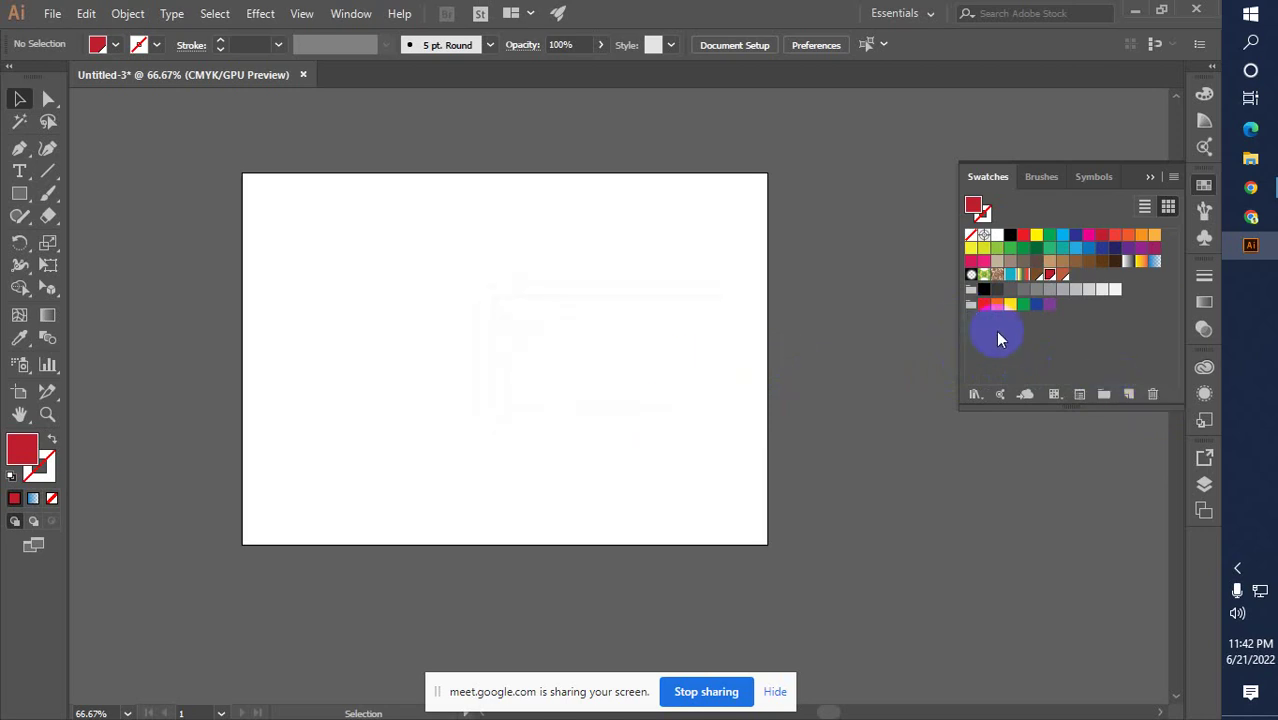
Switch to Chrome and open a new browser tab
click(1250, 216)
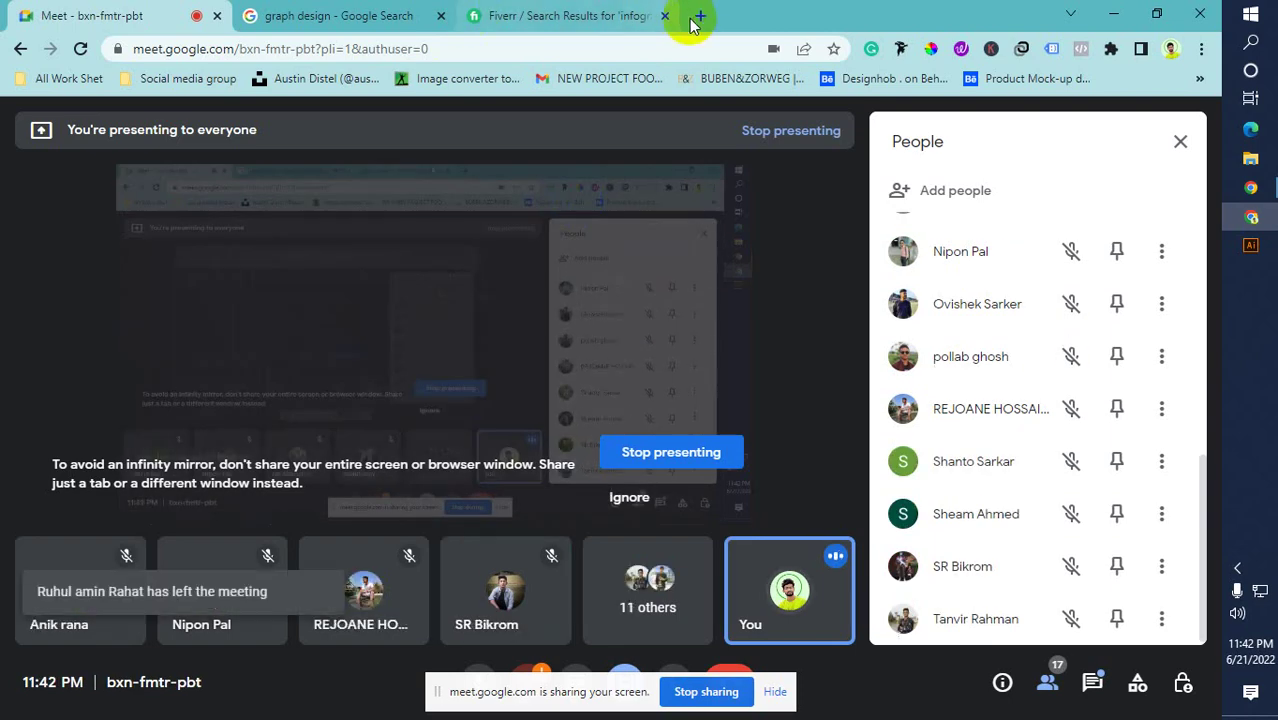
click(322, 18)
click(1199, 79)
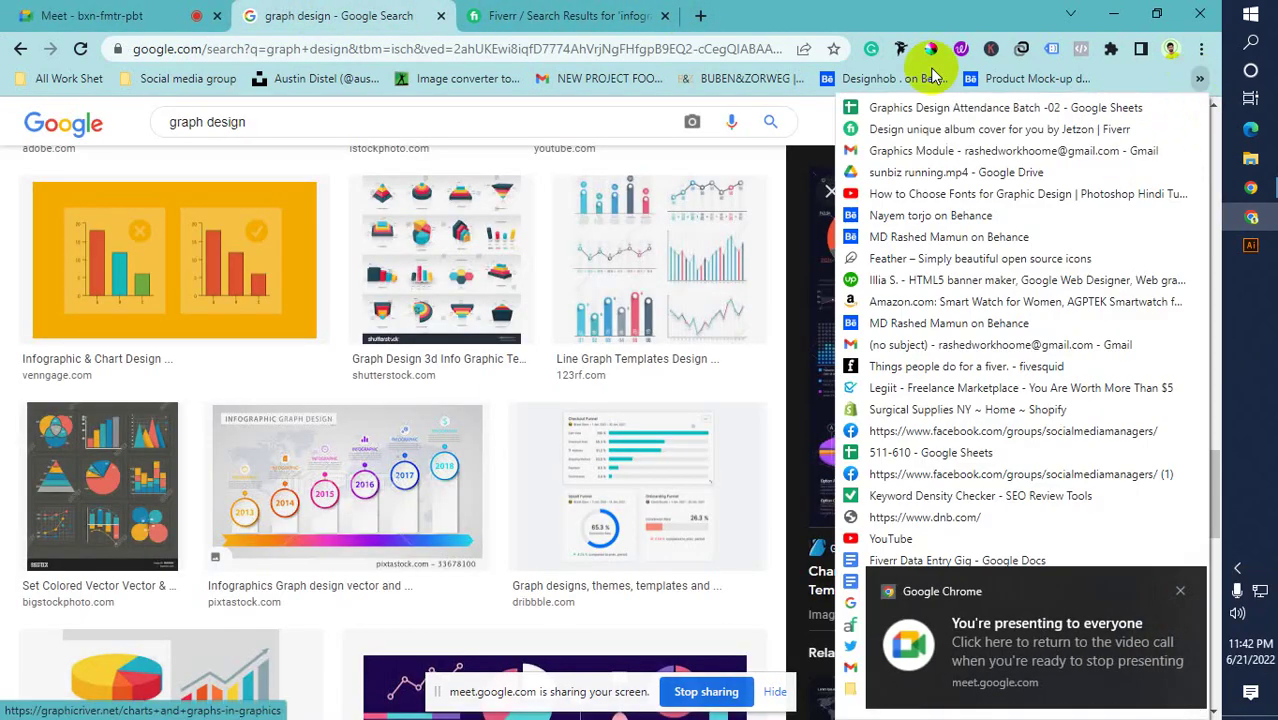
click(700, 16)
click(700, 16)
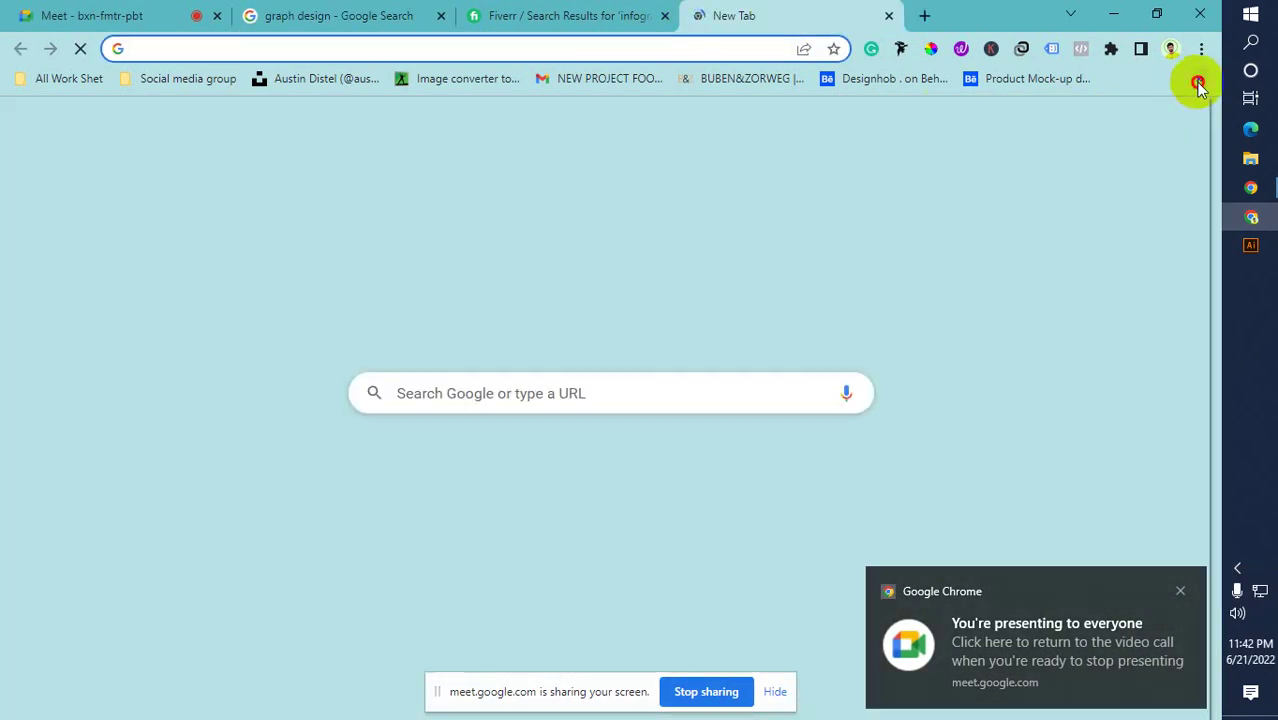
click(1199, 79)
scroll(907, 283, down, 3)
scroll(927, 345, down, 2)
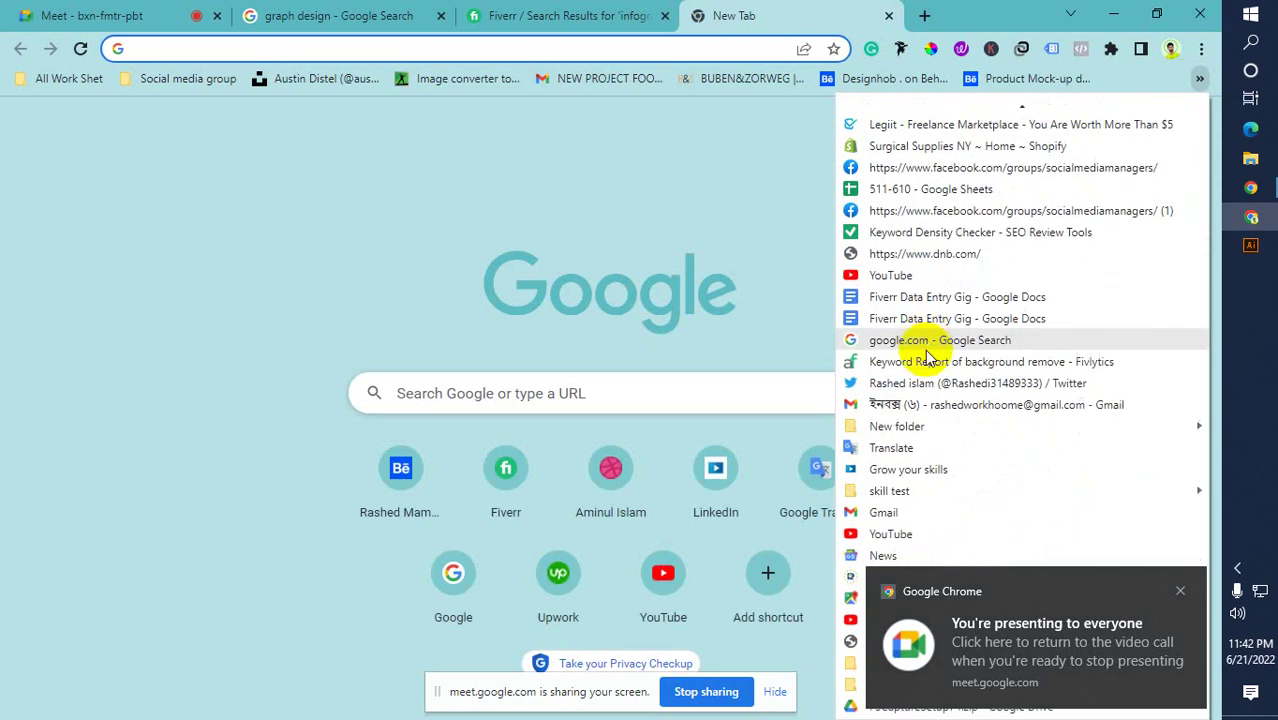
click(1155, 578)
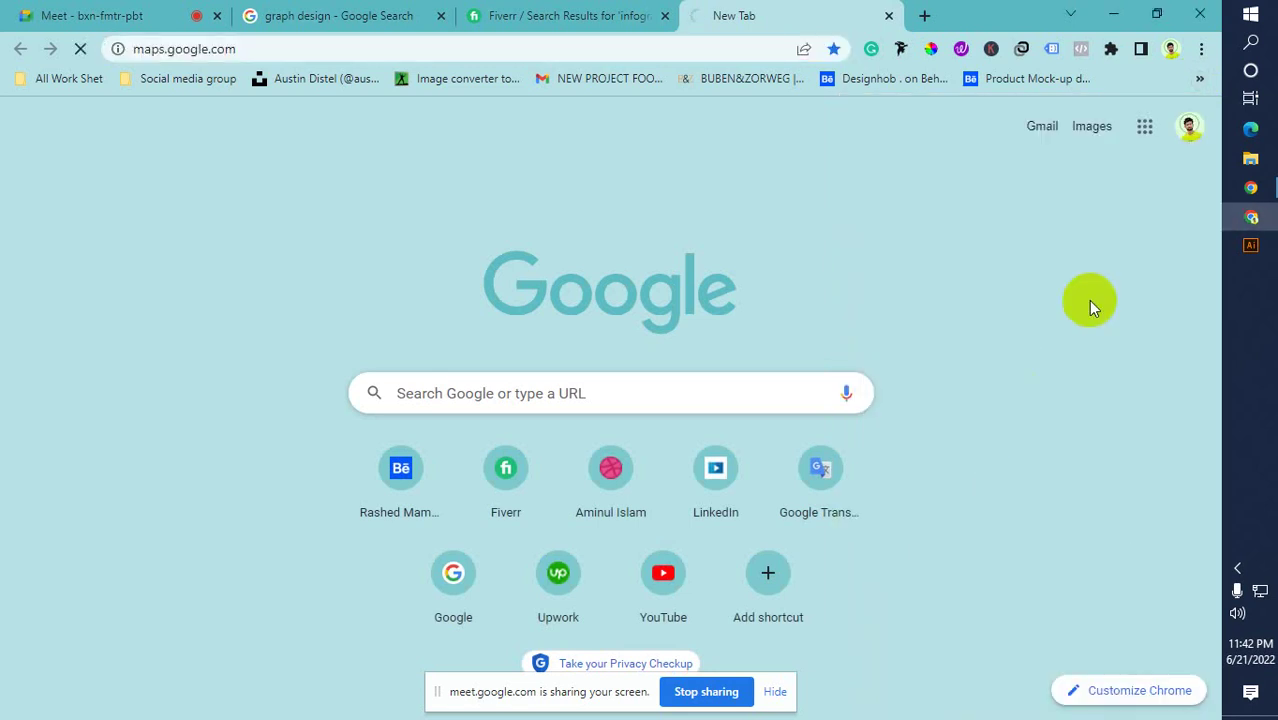
Open the bookmarked Color Hunt palette site saved in the New folder bookmarks
click(1199, 79)
scroll(930, 210, down, 5)
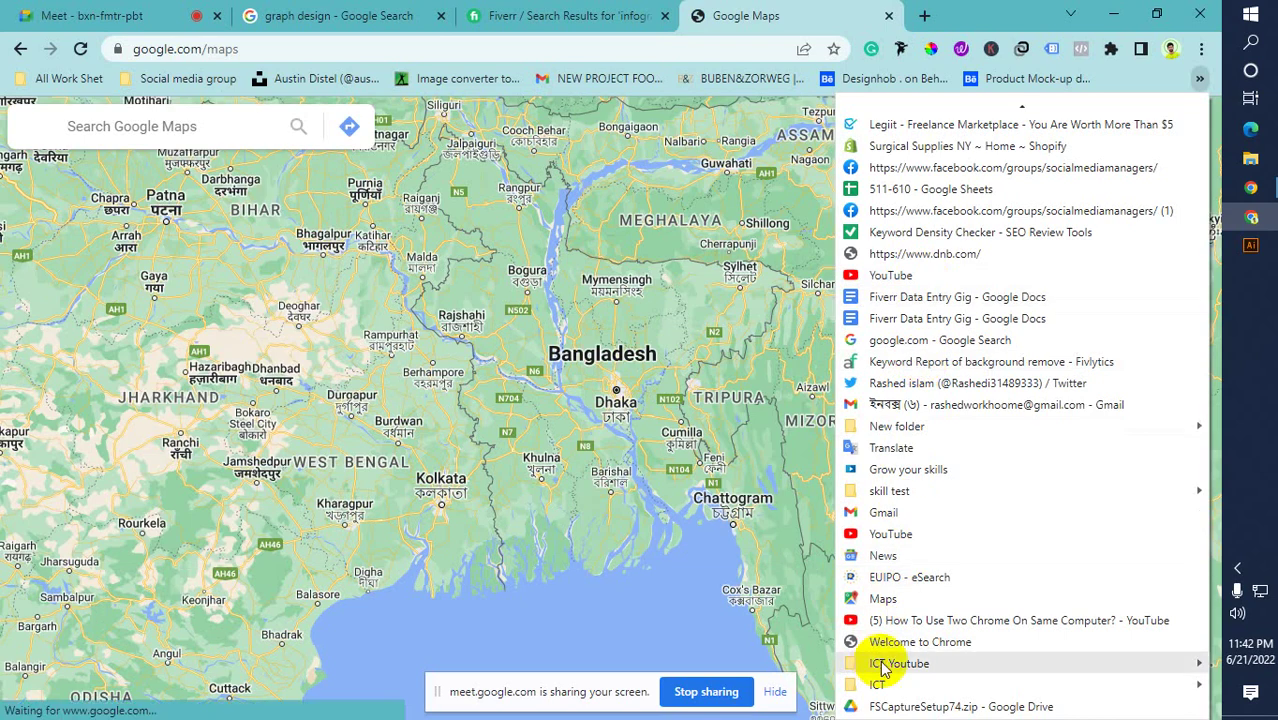
mouse_move(882, 669)
mouse_move(882, 440)
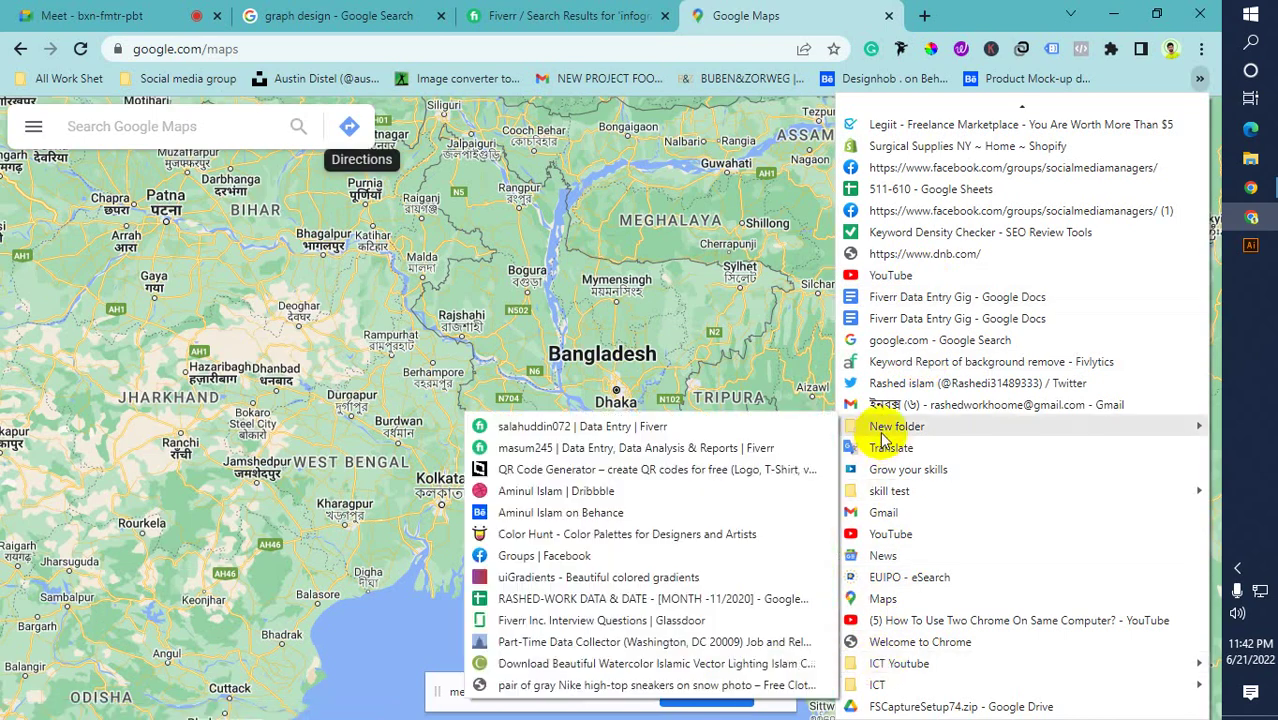
click(535, 534)
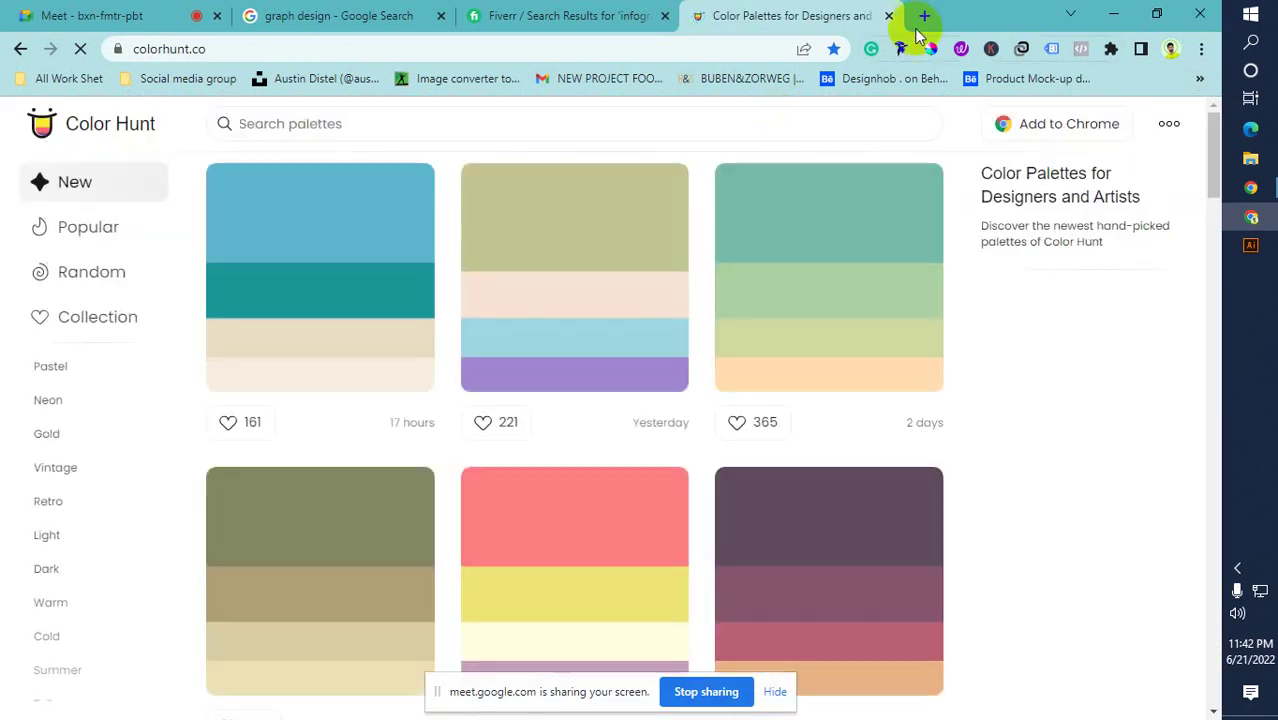
Open the bookmarked uiGradients site from New folder in a new browser tab
click(925, 16)
click(1199, 78)
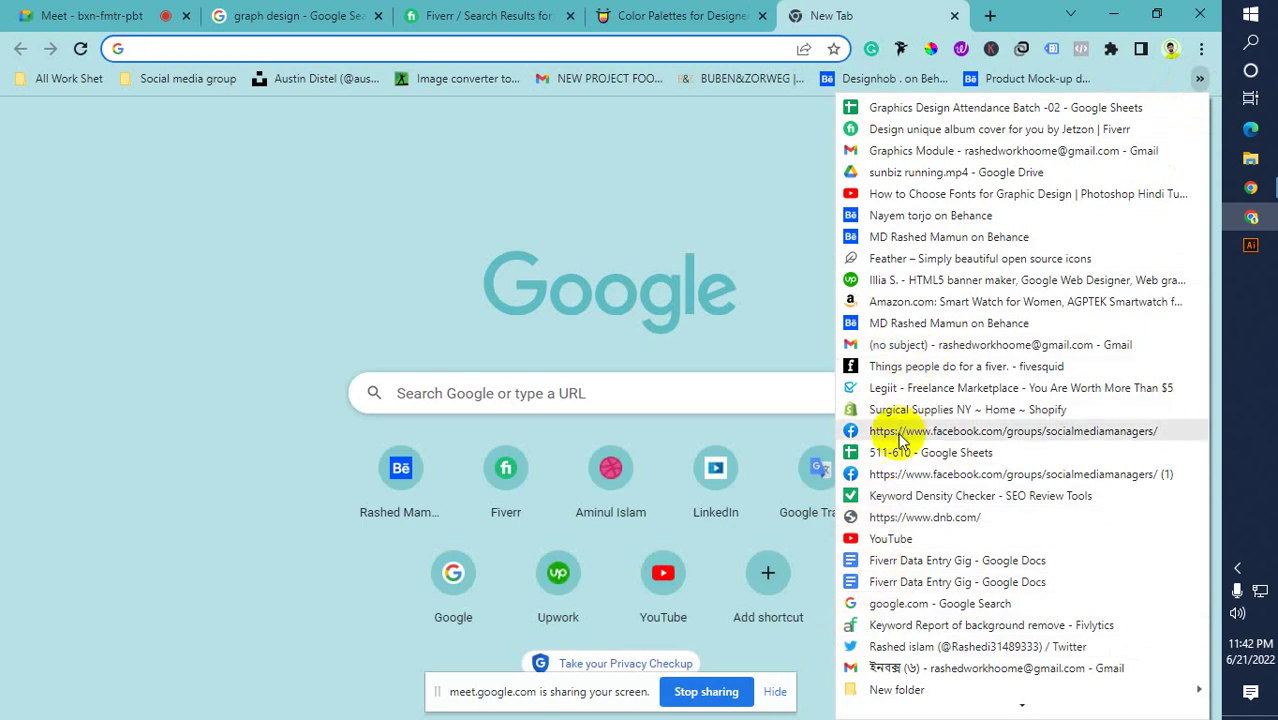
scroll(895, 540, down, 3)
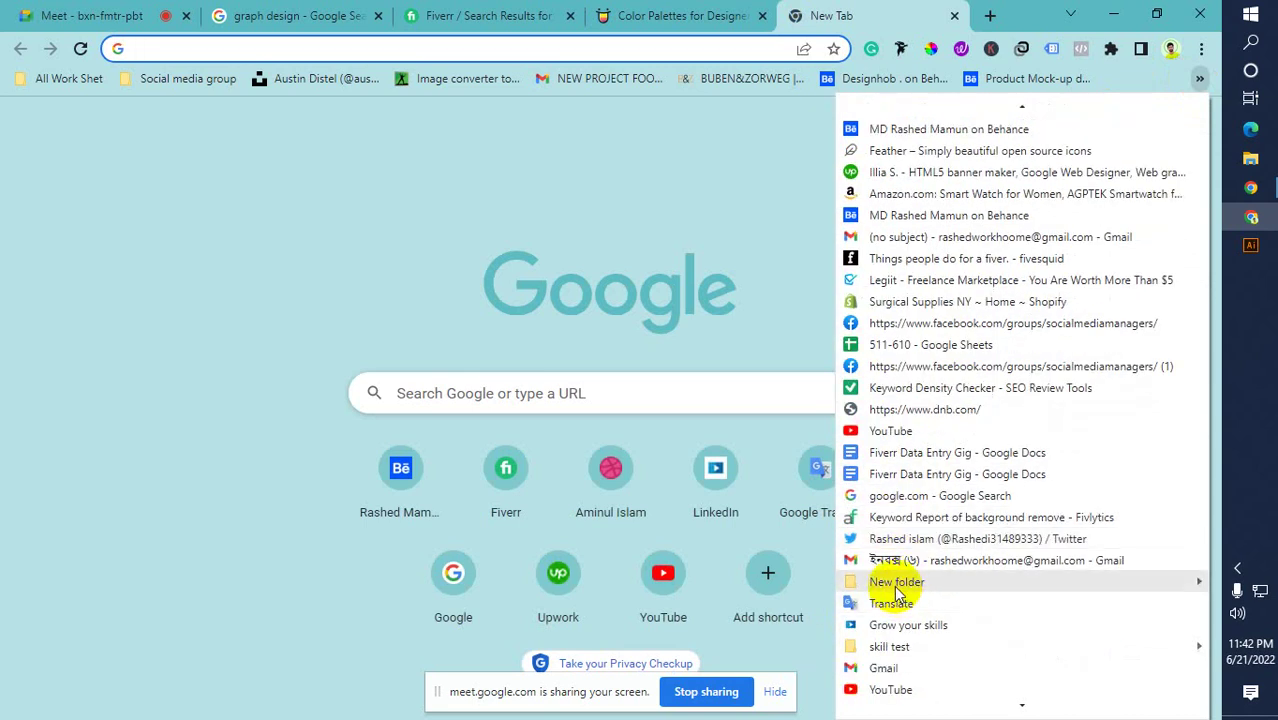
mouse_move(893, 590)
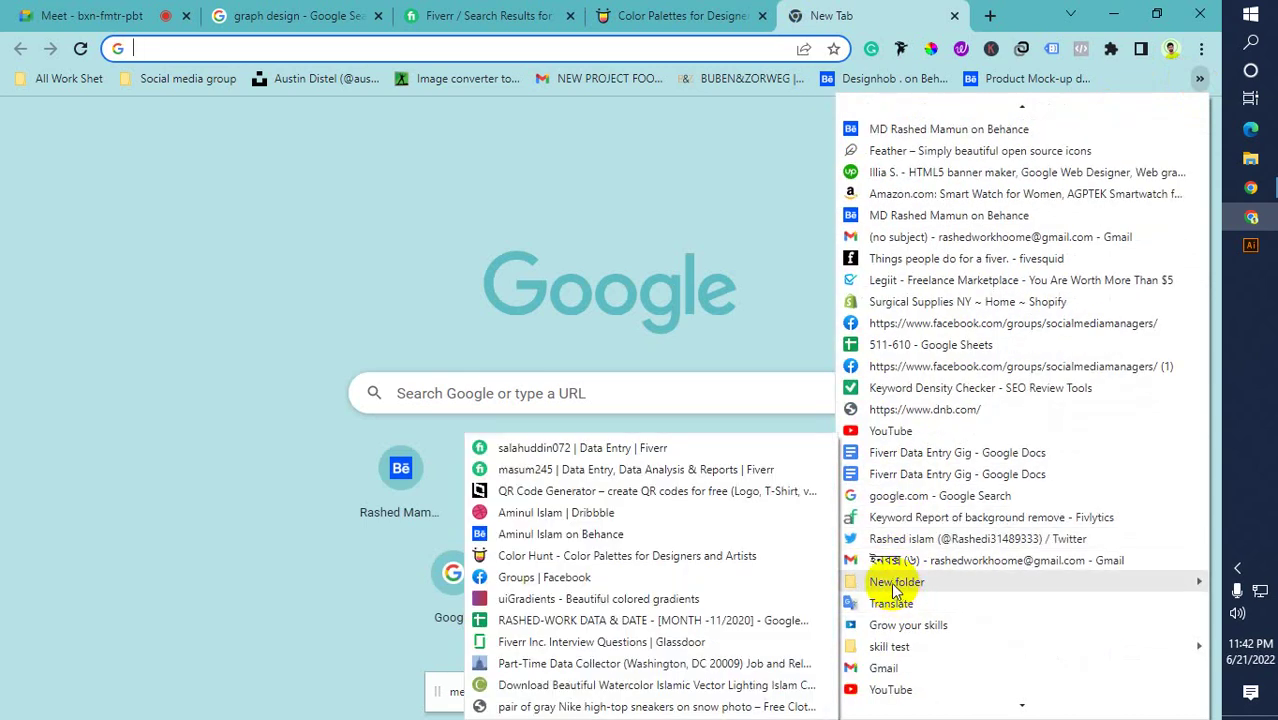
click(516, 600)
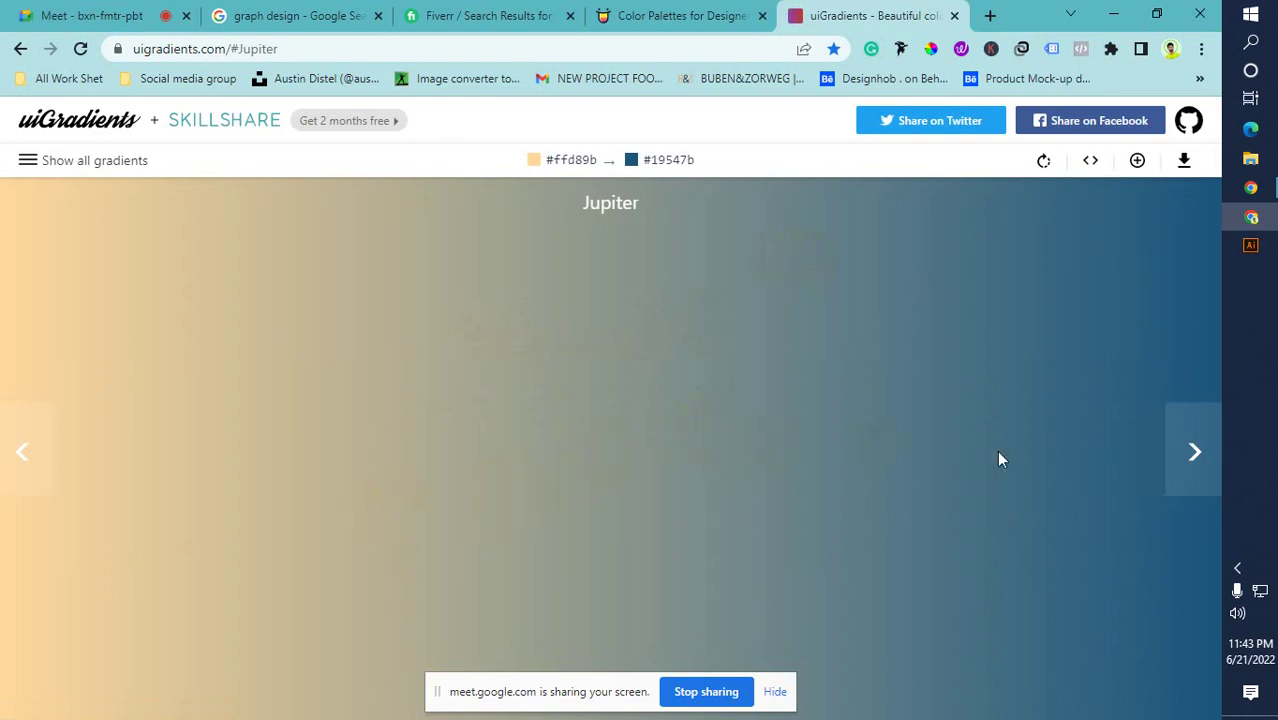
Browse forward through the uiGradients samples from Jupiter to Firewatch
click(1186, 456)
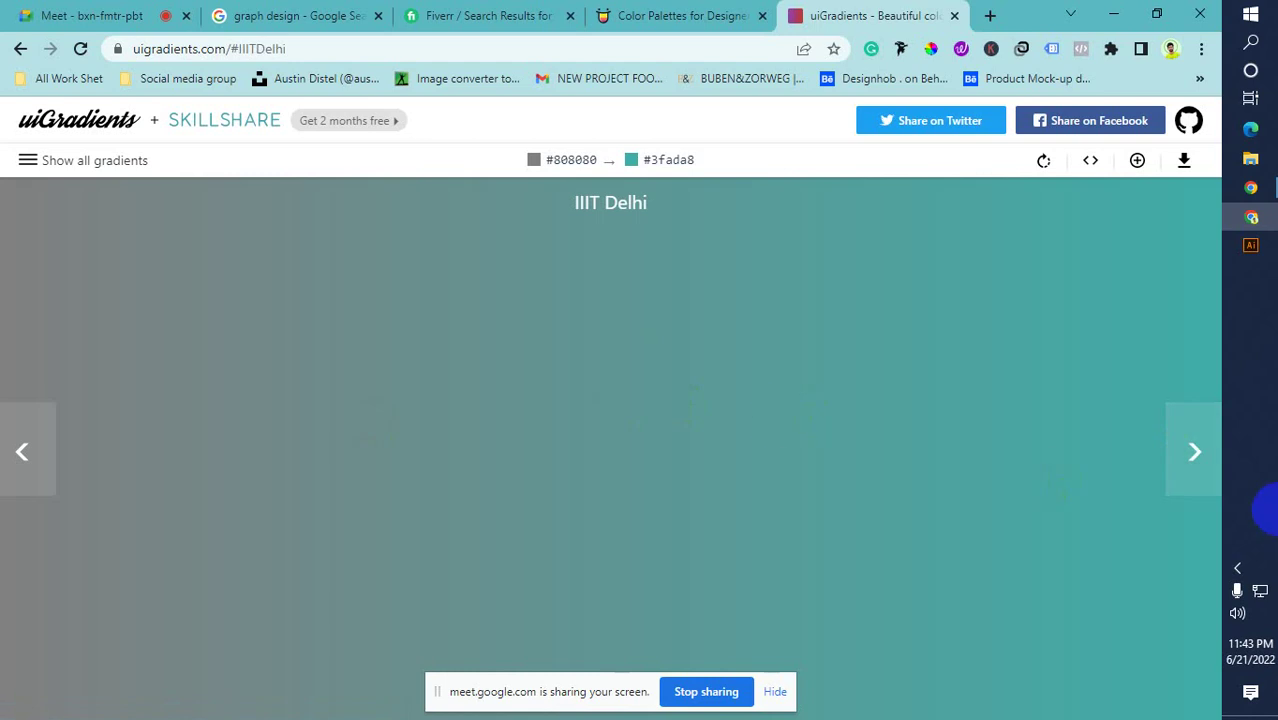
click(1199, 480)
click(1200, 464)
click(1200, 464)
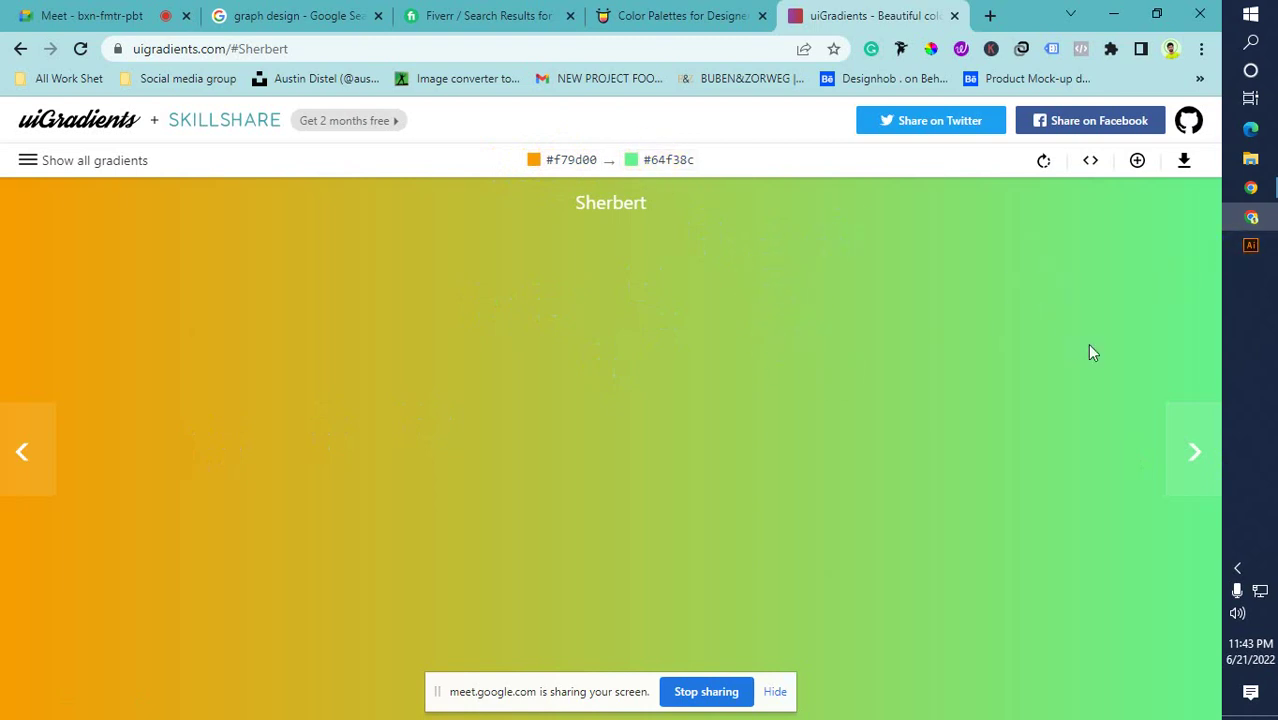
click(1186, 462)
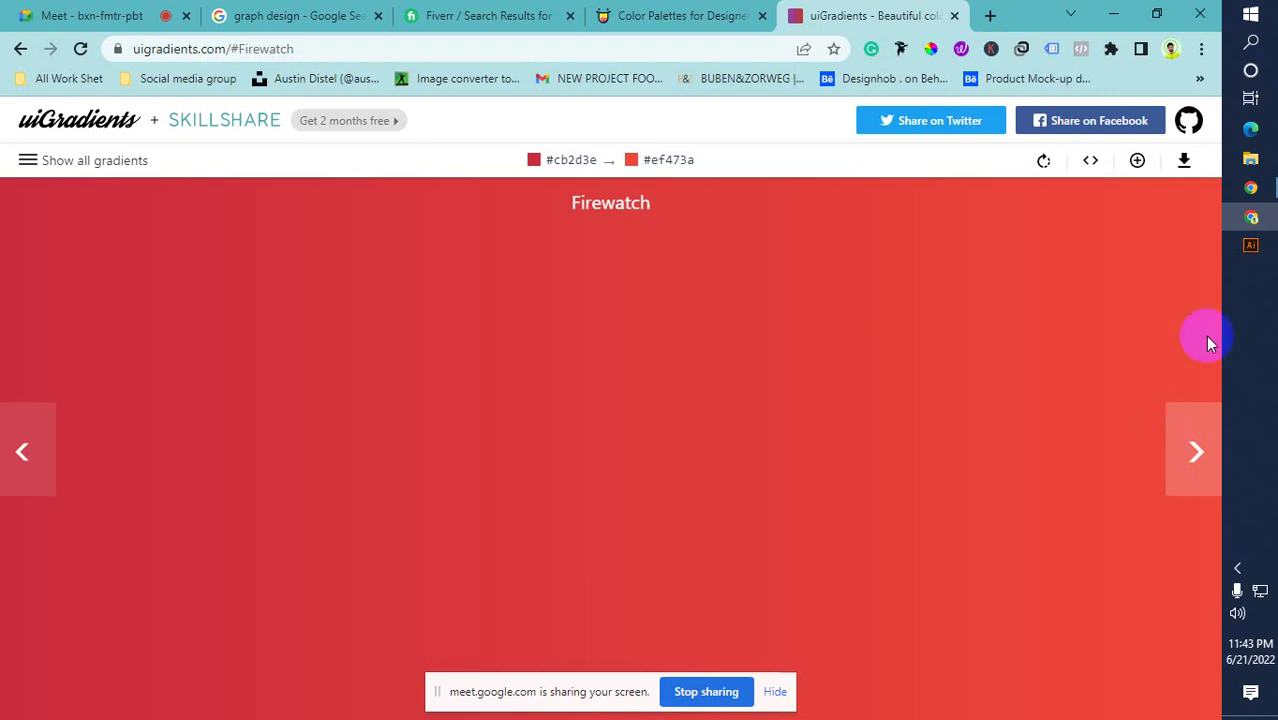
Switch back to Illustrator, collapse the swatches, and look through the Libraries, Graphic Styles, Appearance and Color settings
click(1250, 245)
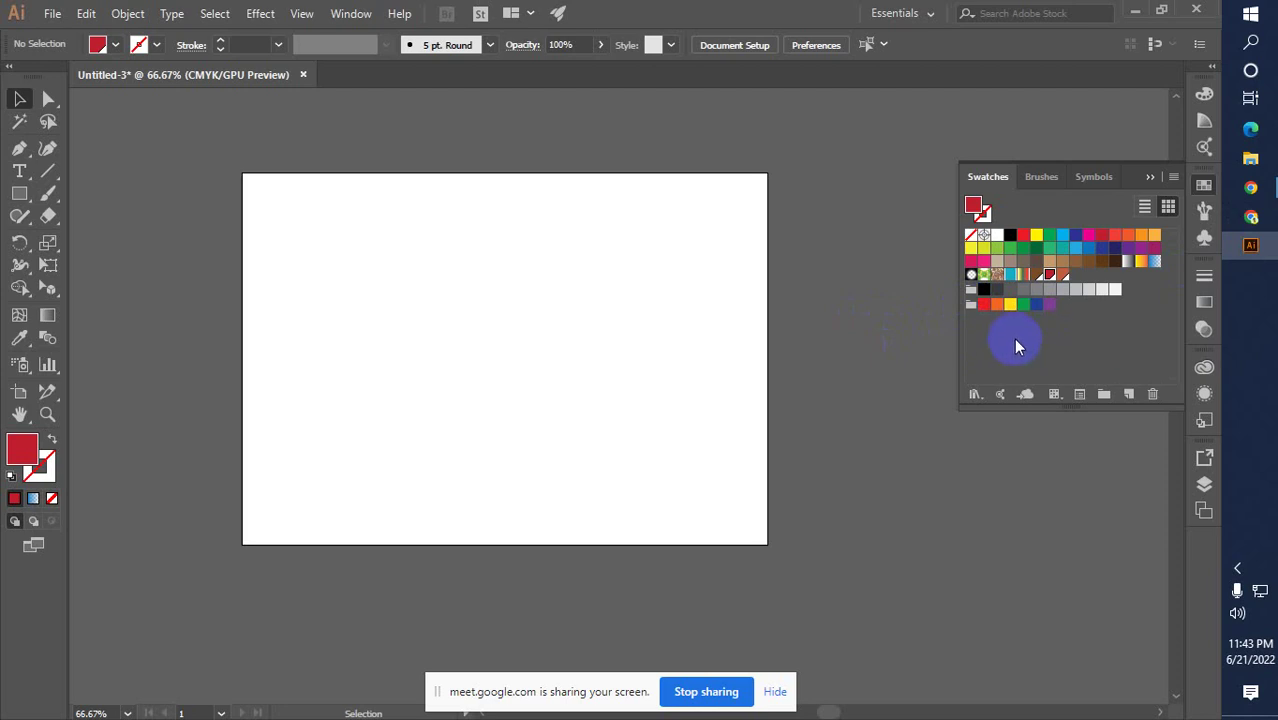
click(1148, 177)
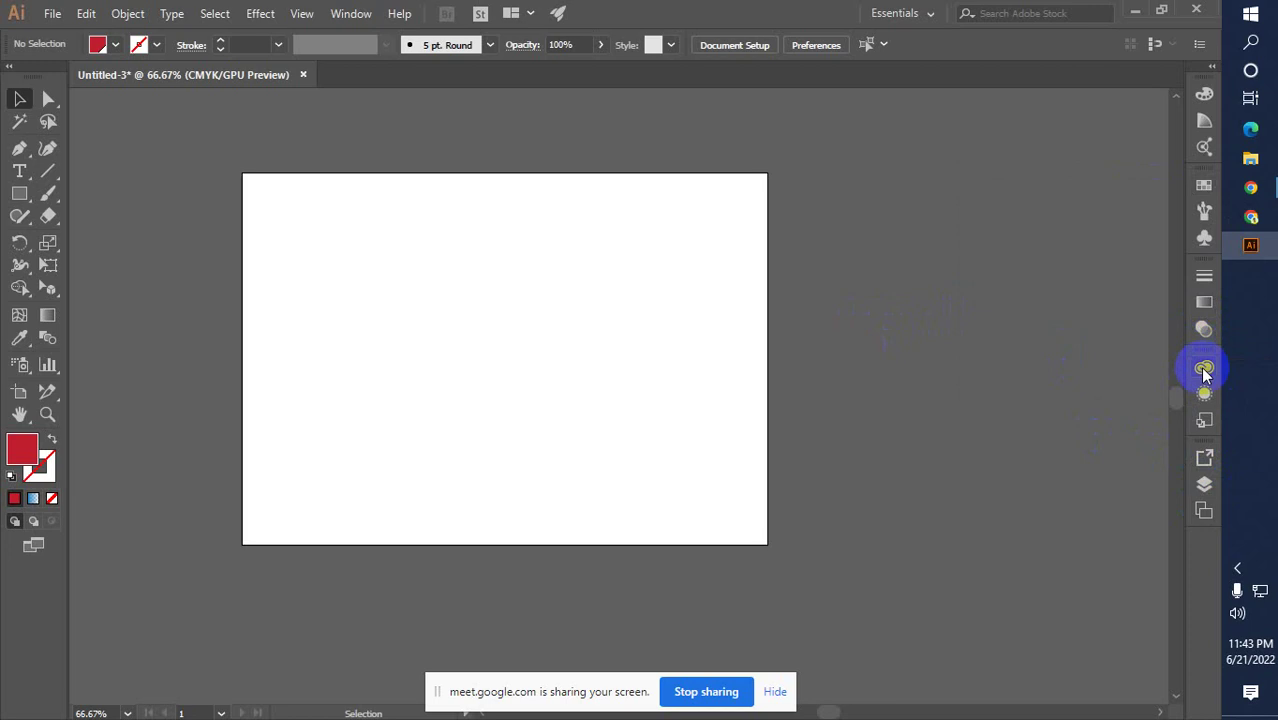
click(1204, 370)
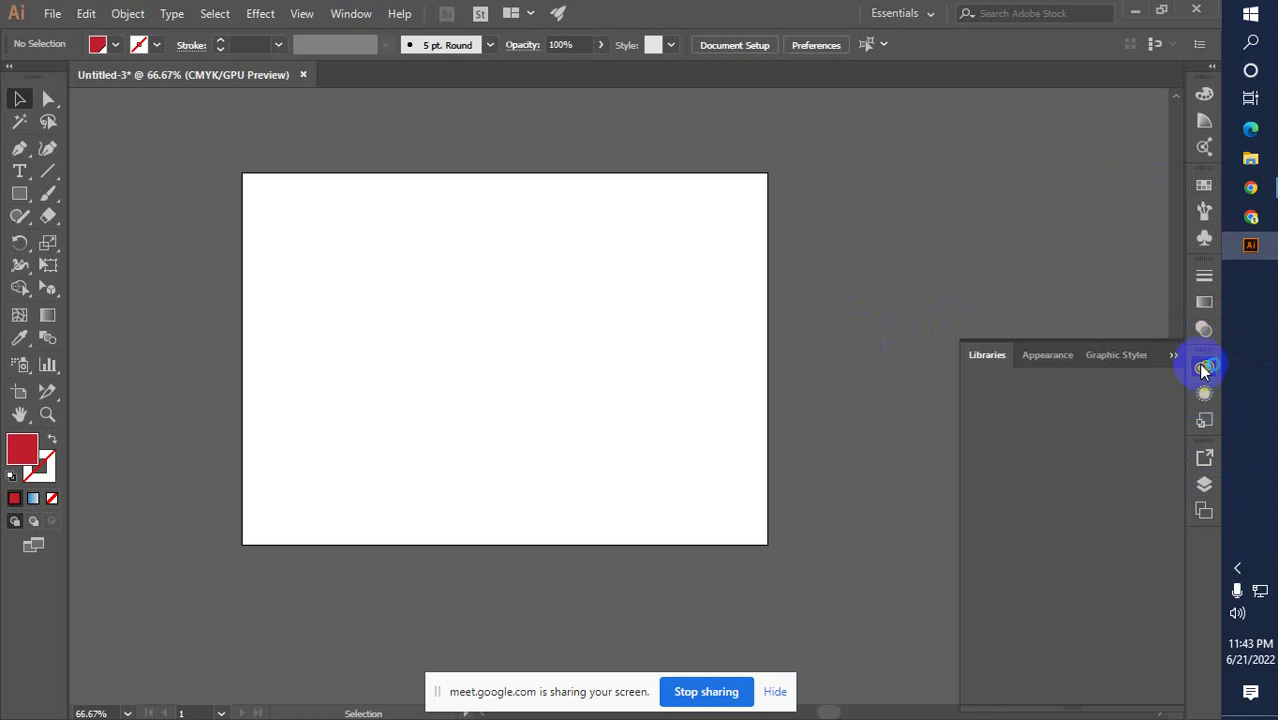
click(1118, 356)
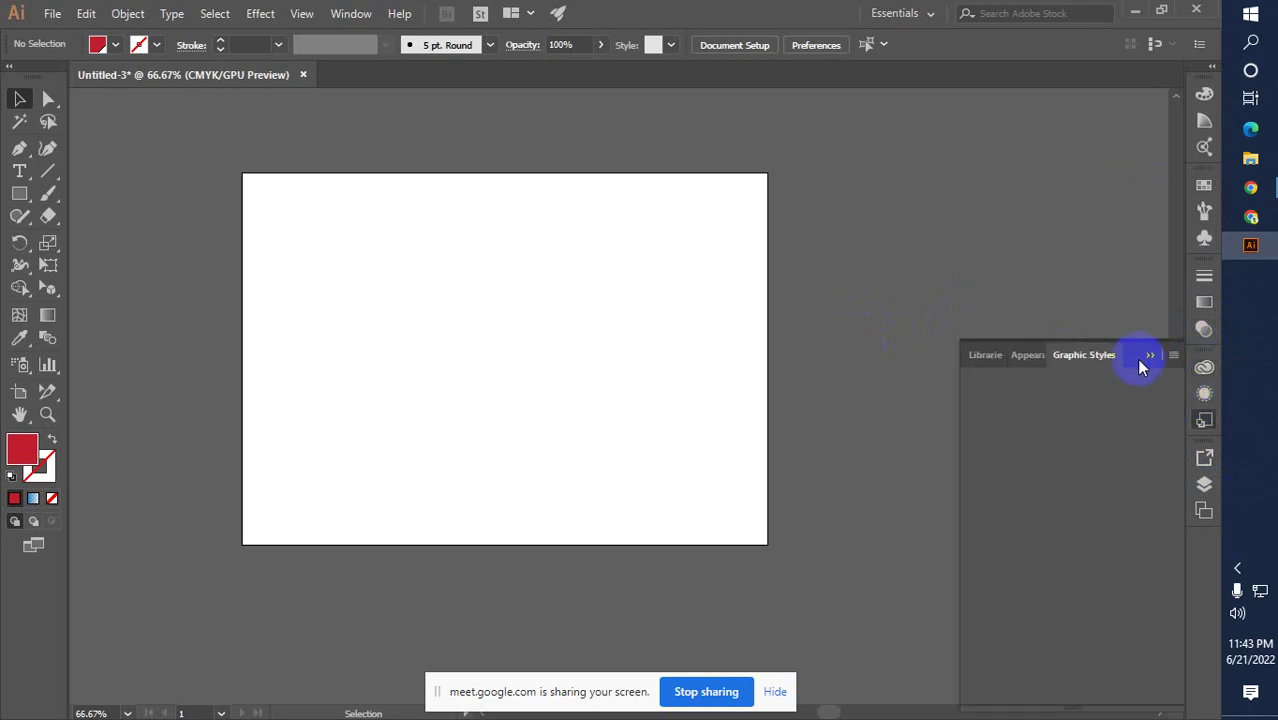
click(1022, 362)
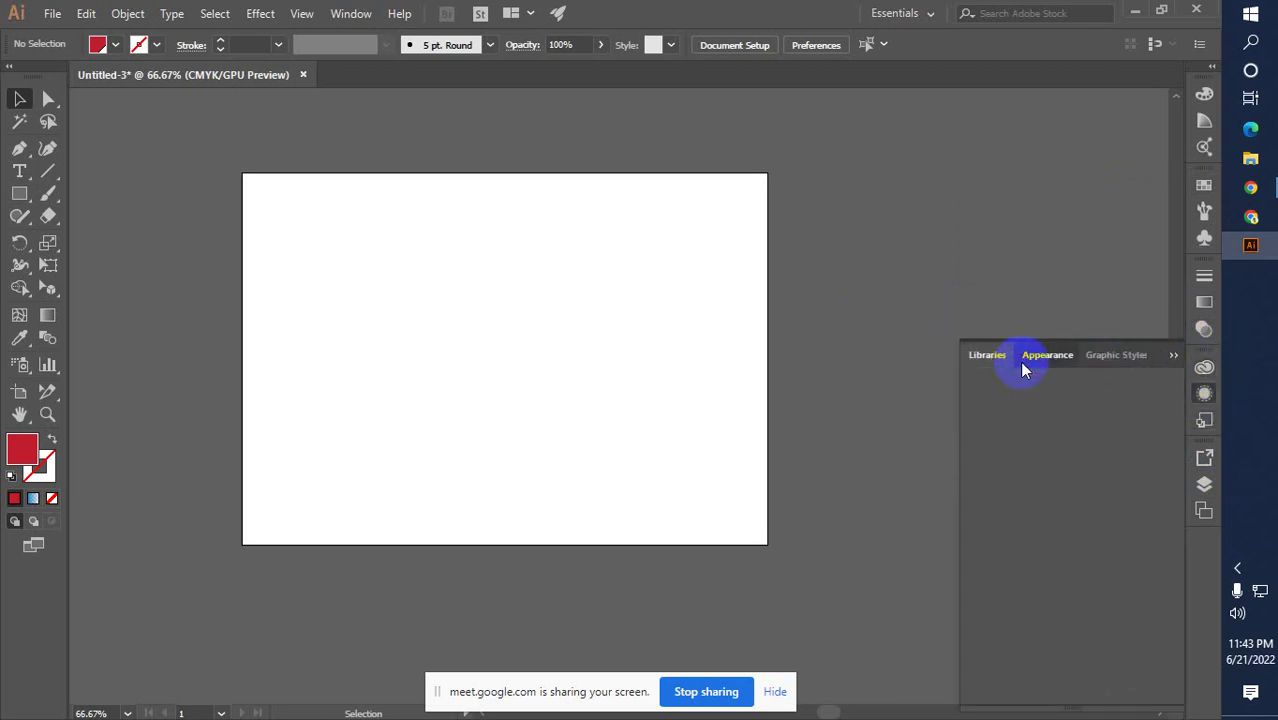
click(1172, 224)
click(1203, 94)
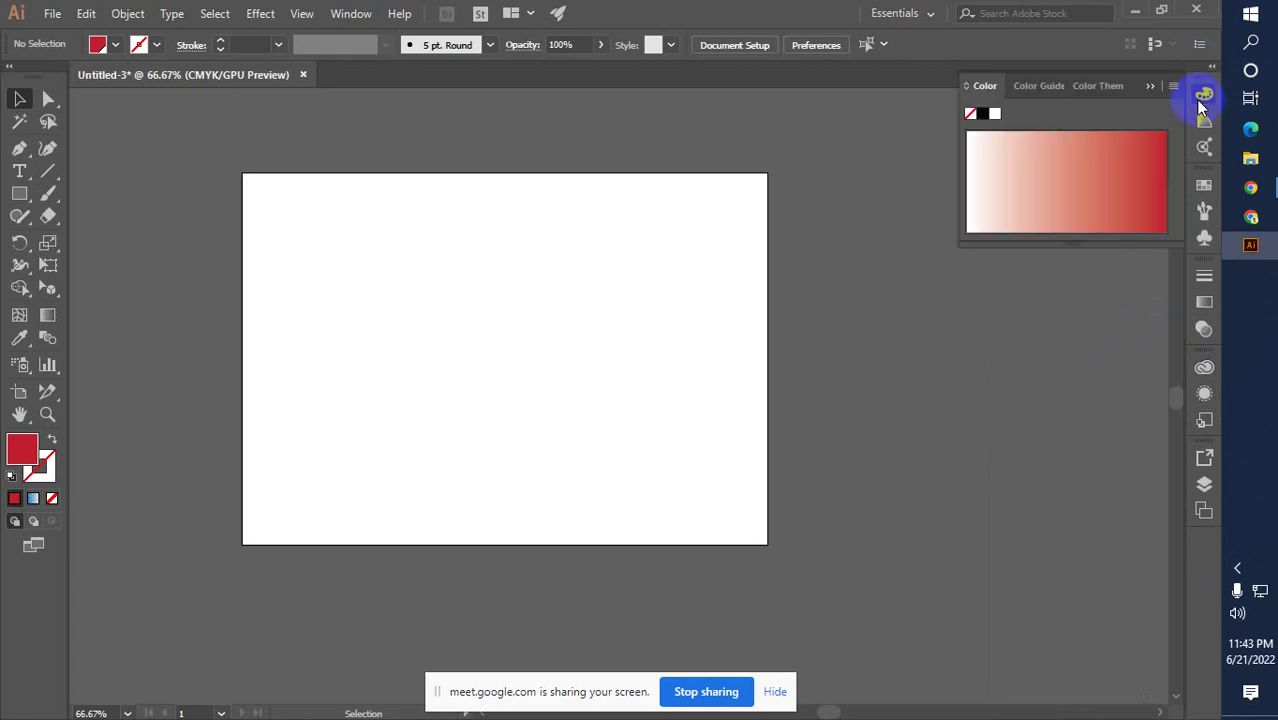
click(1103, 93)
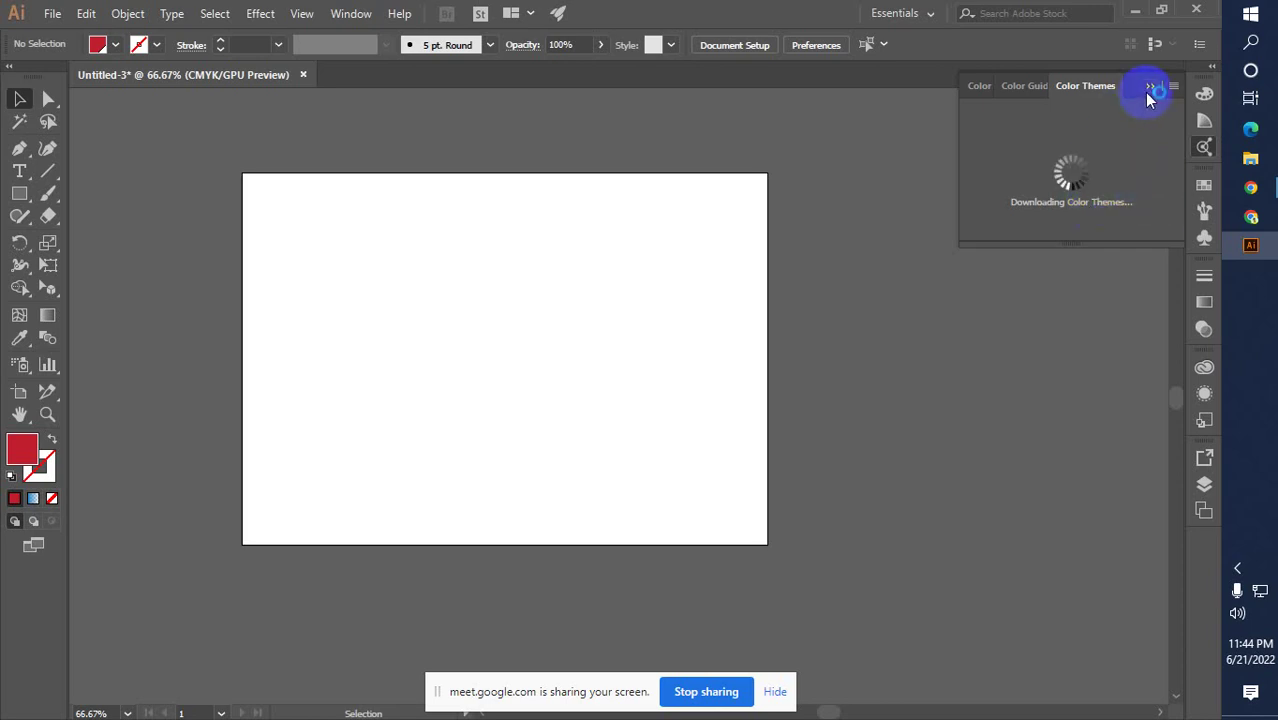
click(1033, 88)
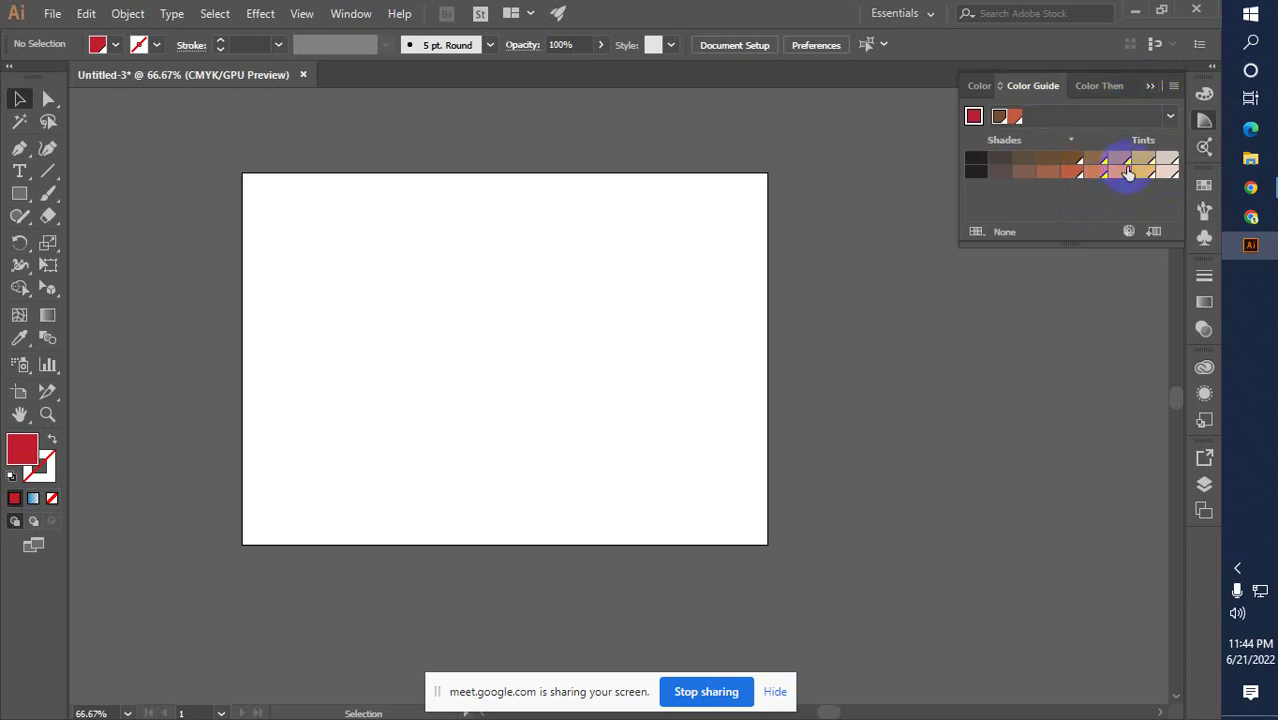
click(1150, 88)
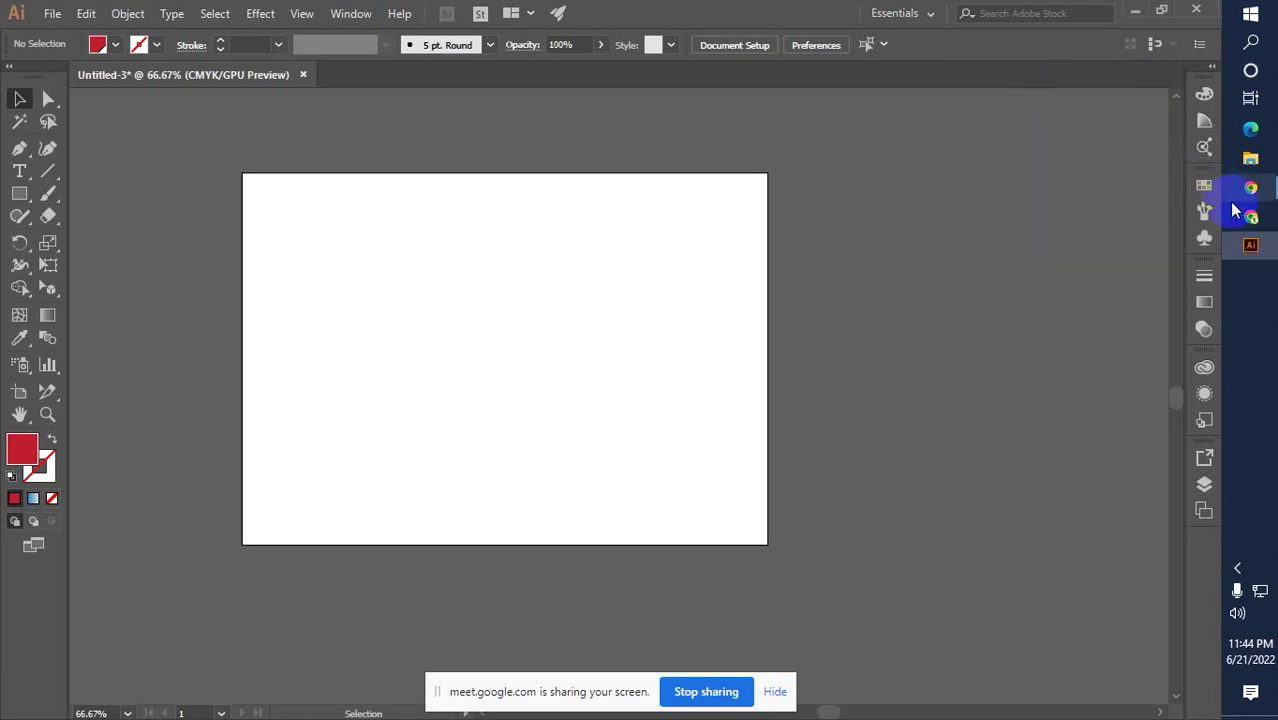
Switch to the uiGradients page in Chrome and browse through several gradients one at a time
click(1250, 214)
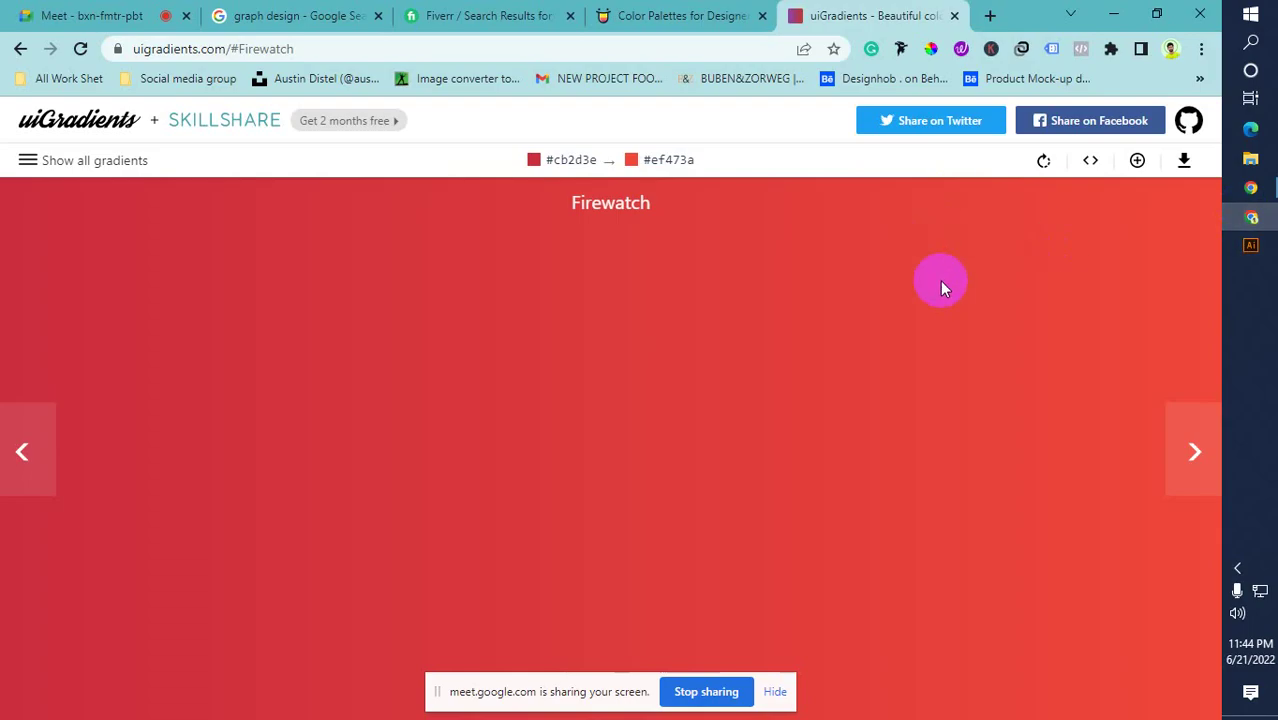
click(1198, 462)
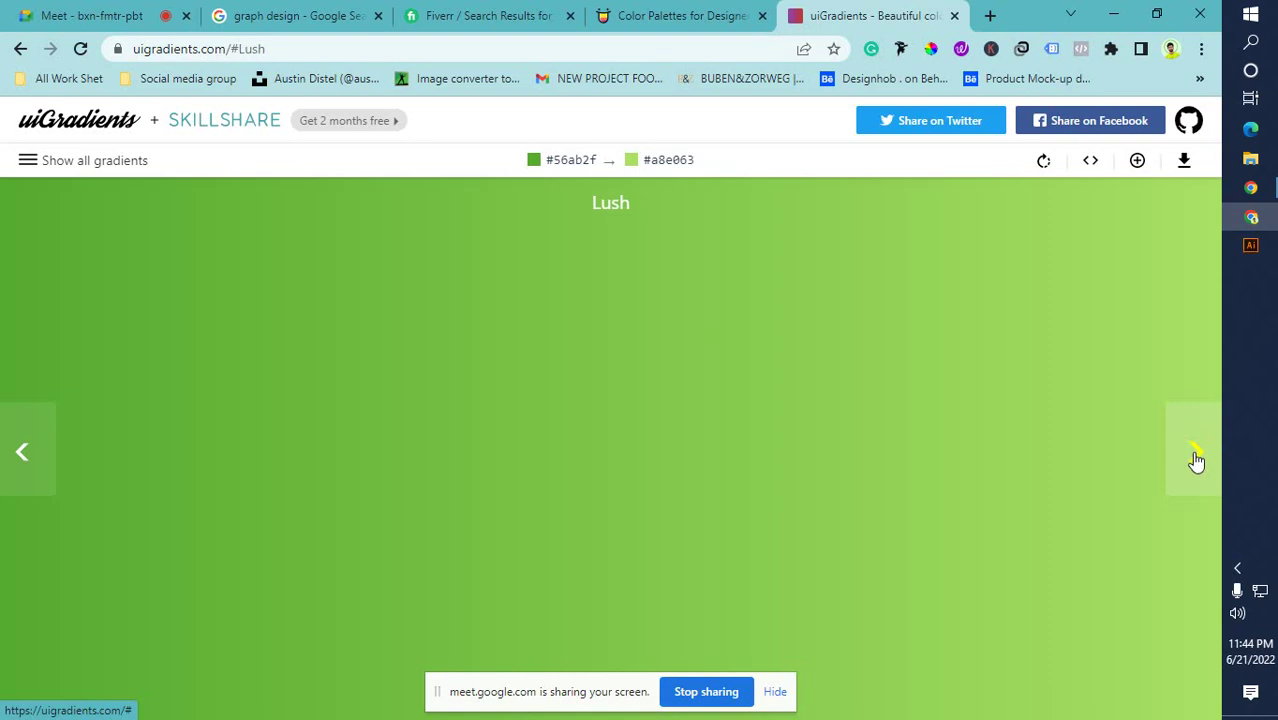
click(1192, 458)
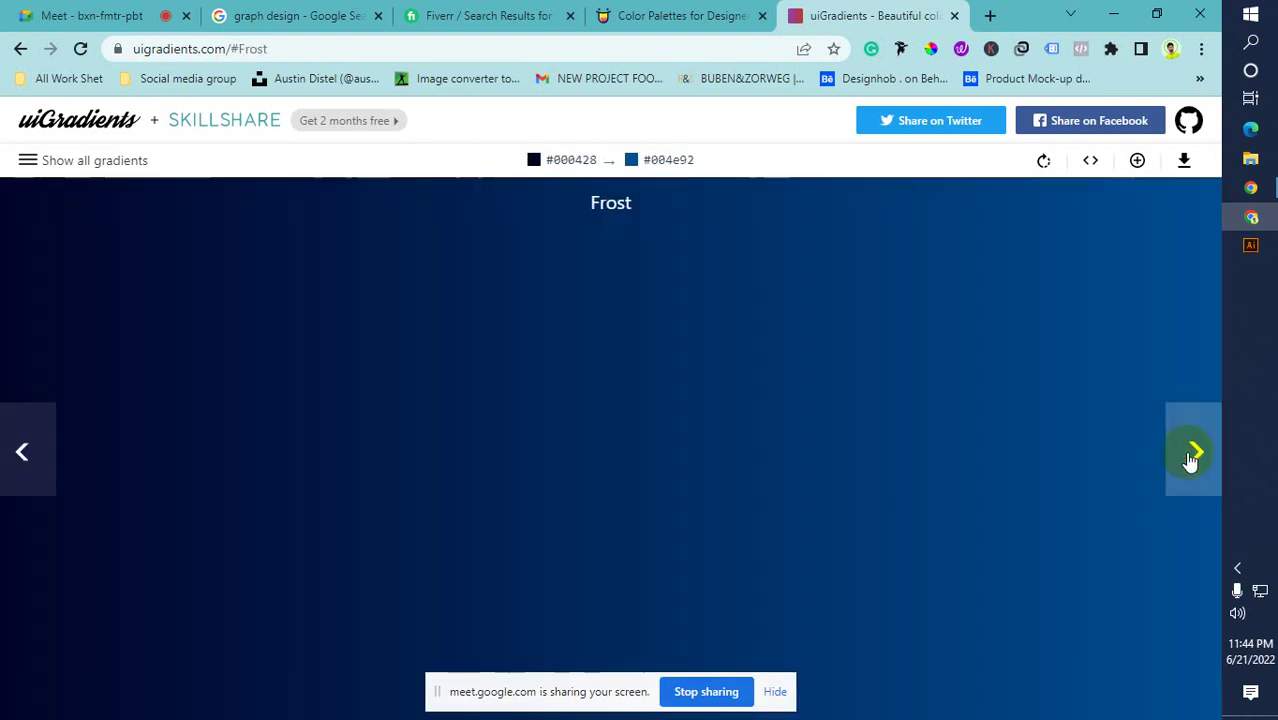
click(1192, 458)
click(1192, 458)
click(1192, 458)
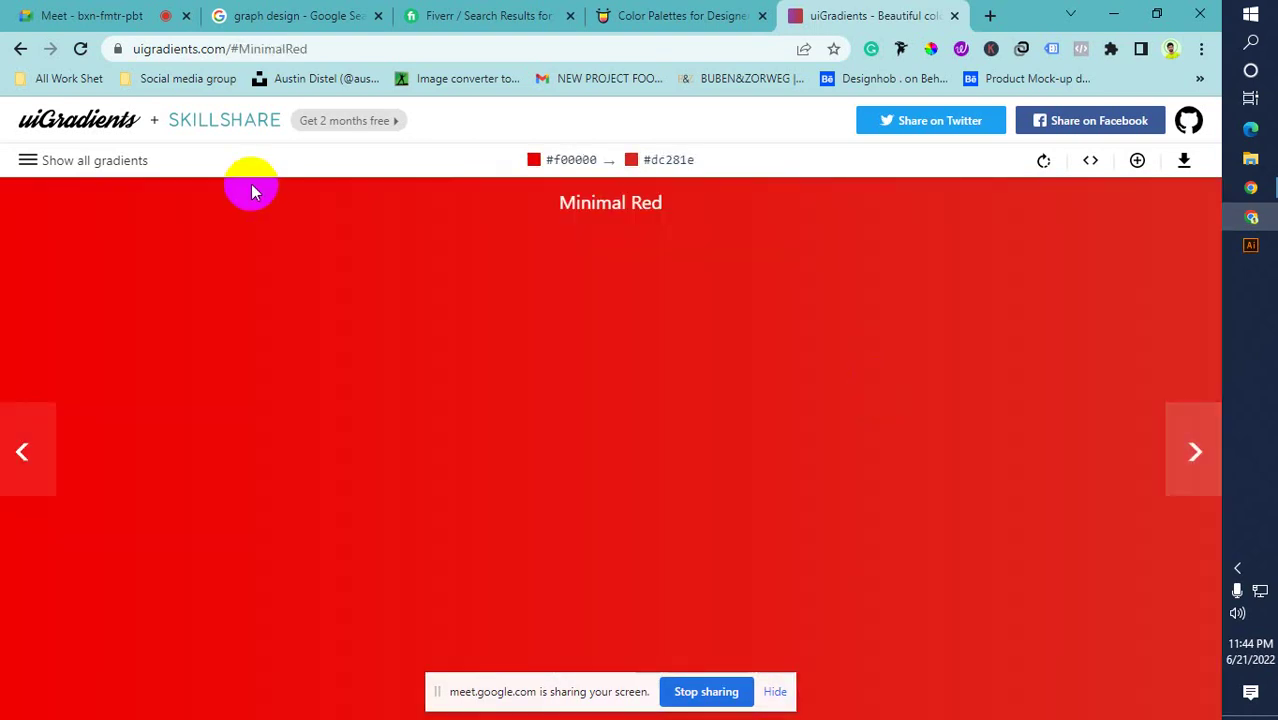
Browse the full uiGradients collection, choose Wedding Day Blues and copy its first colour code, #40e0d0
click(27, 160)
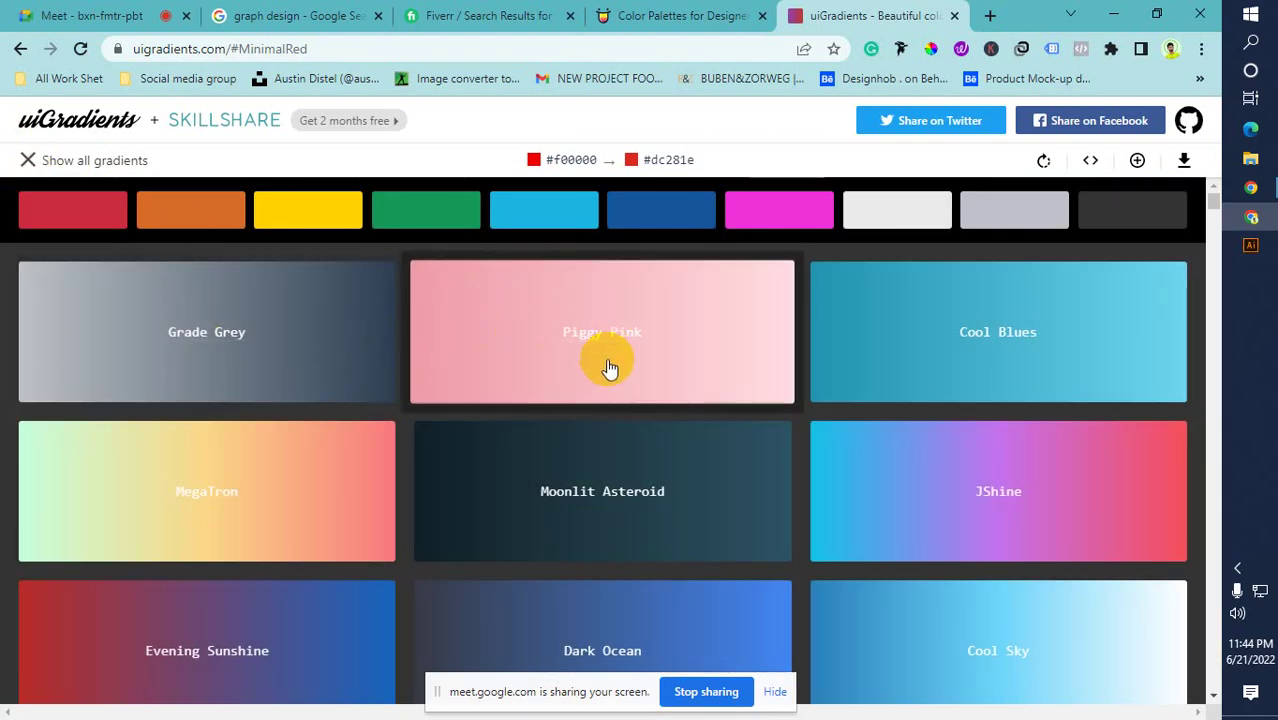
scroll(600, 370, down, 7)
scroll(893, 477, down, 7)
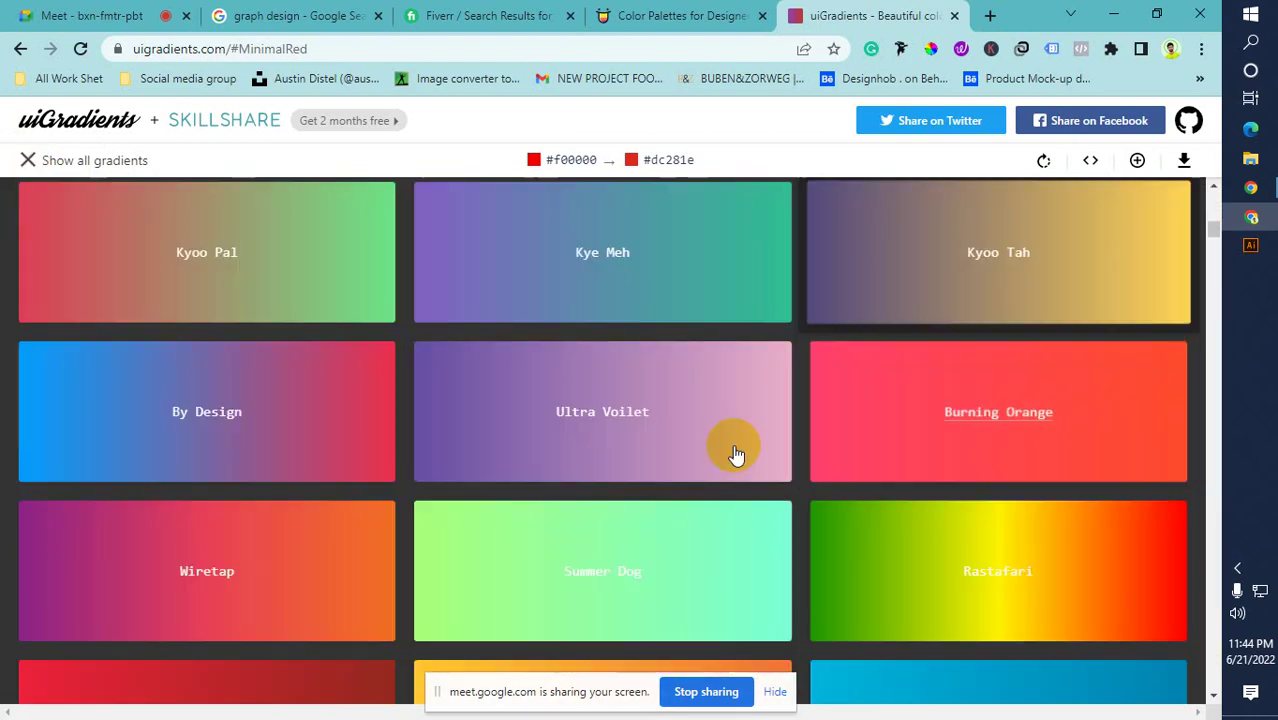
scroll(548, 465, down, 6)
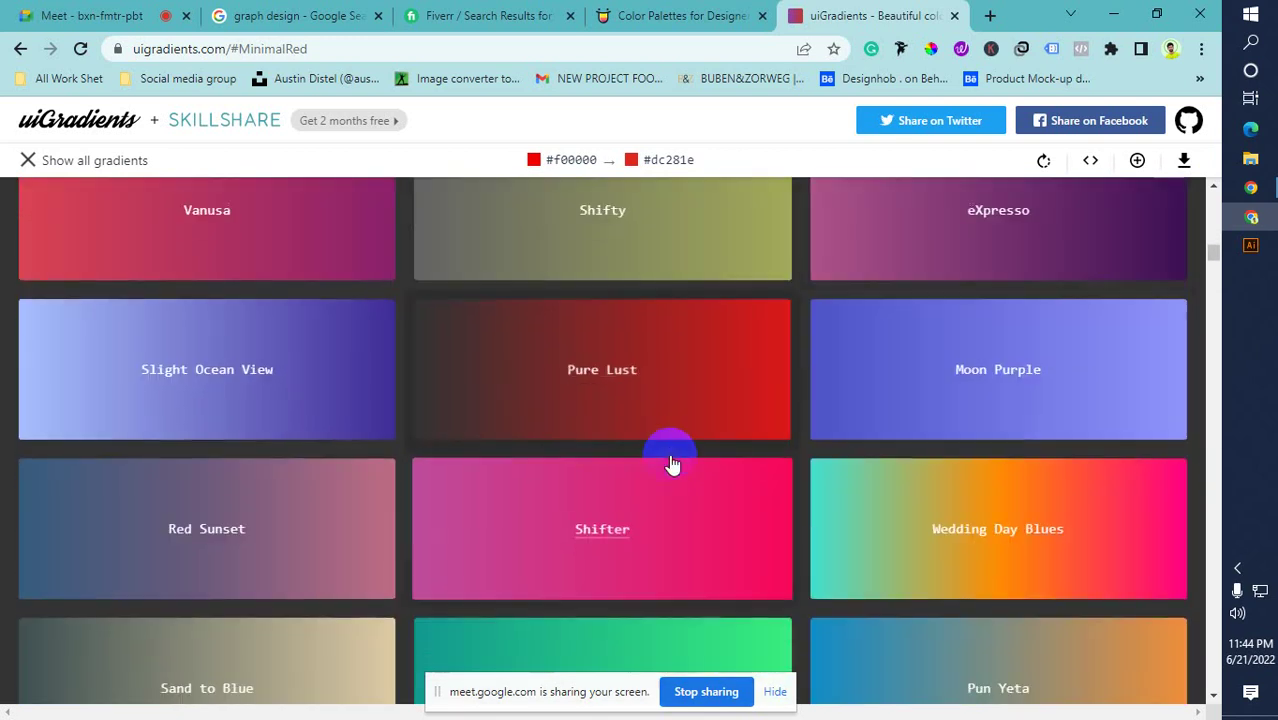
scroll(585, 475, down, 3)
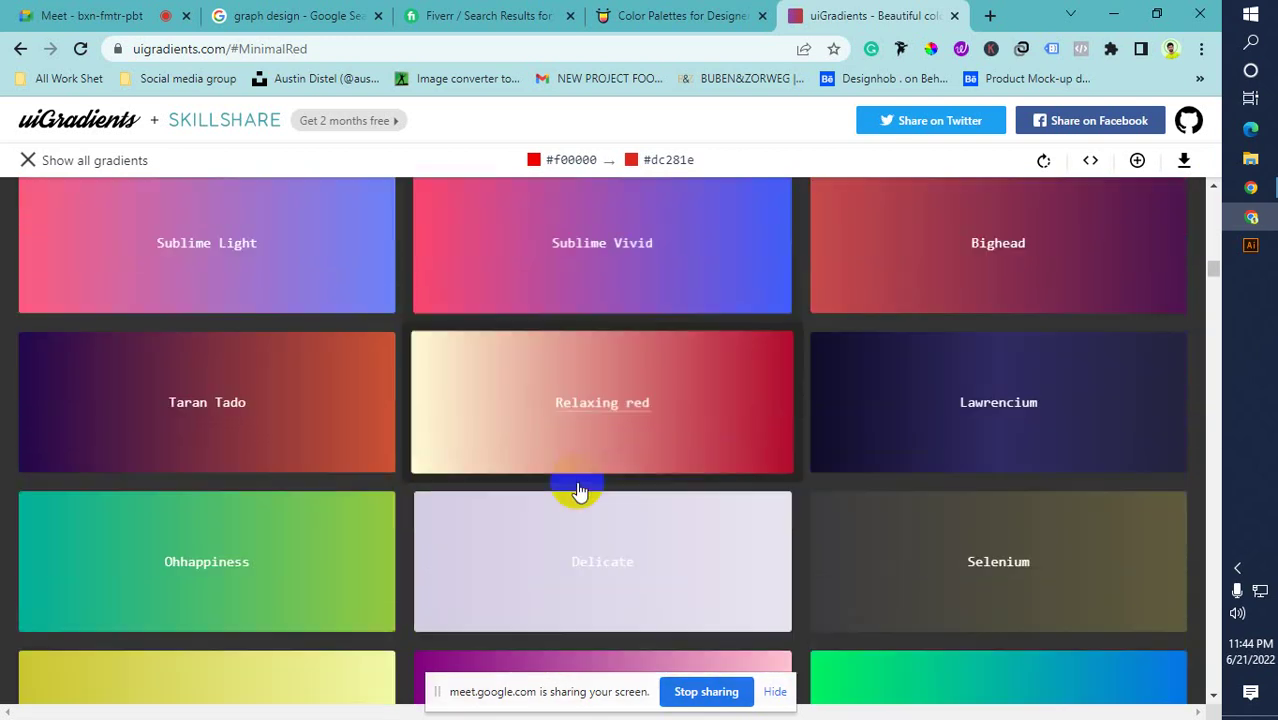
scroll(580, 478, up, 4)
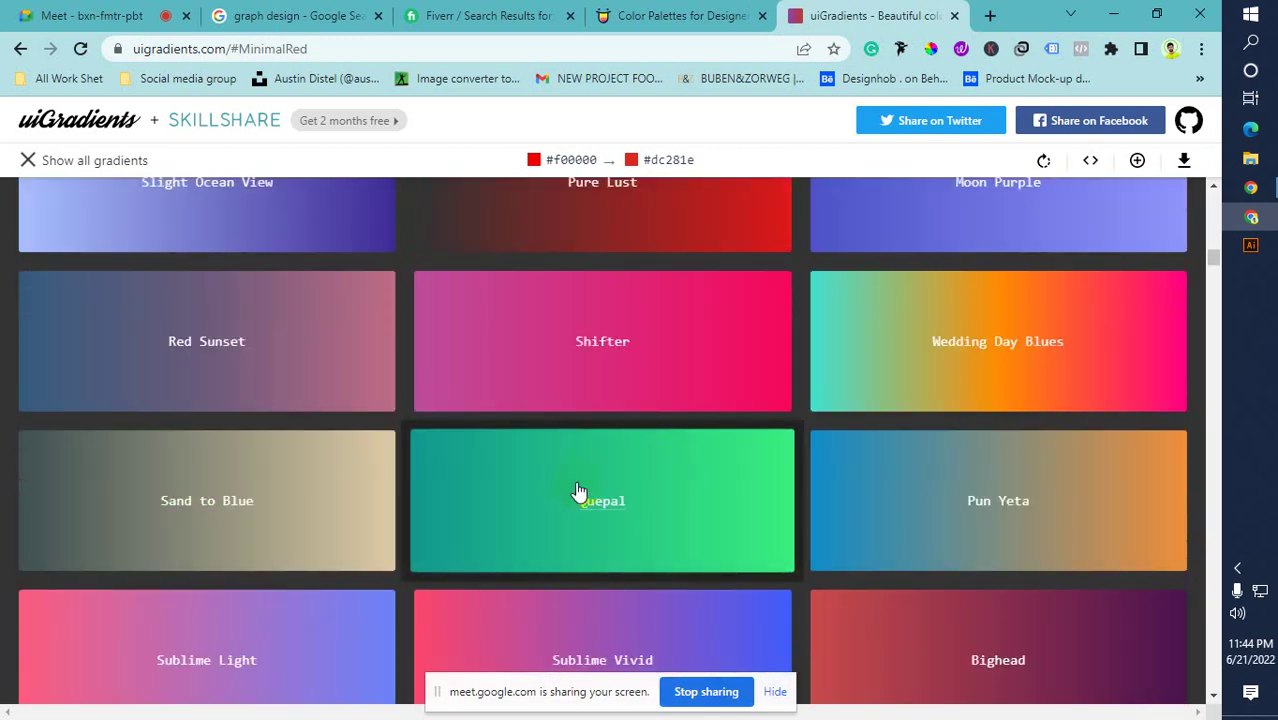
scroll(577, 492, down, 6)
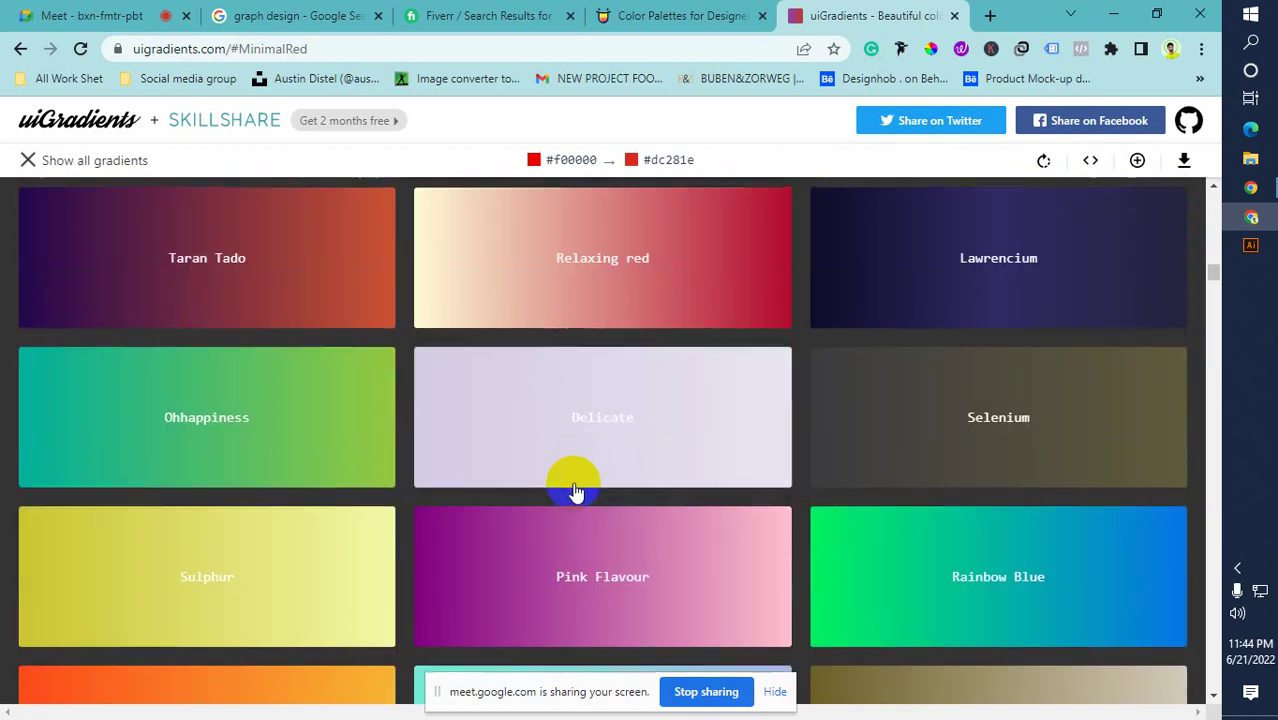
scroll(728, 500, down, 2)
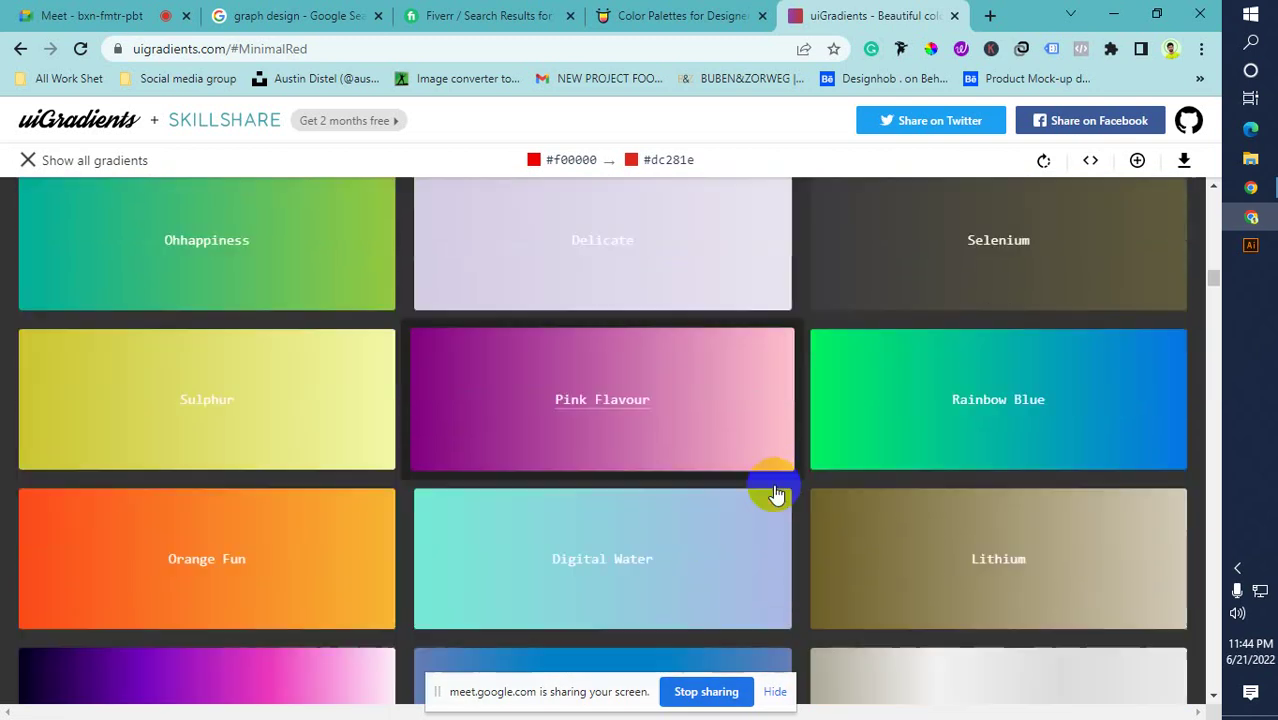
scroll(740, 502, down, 5)
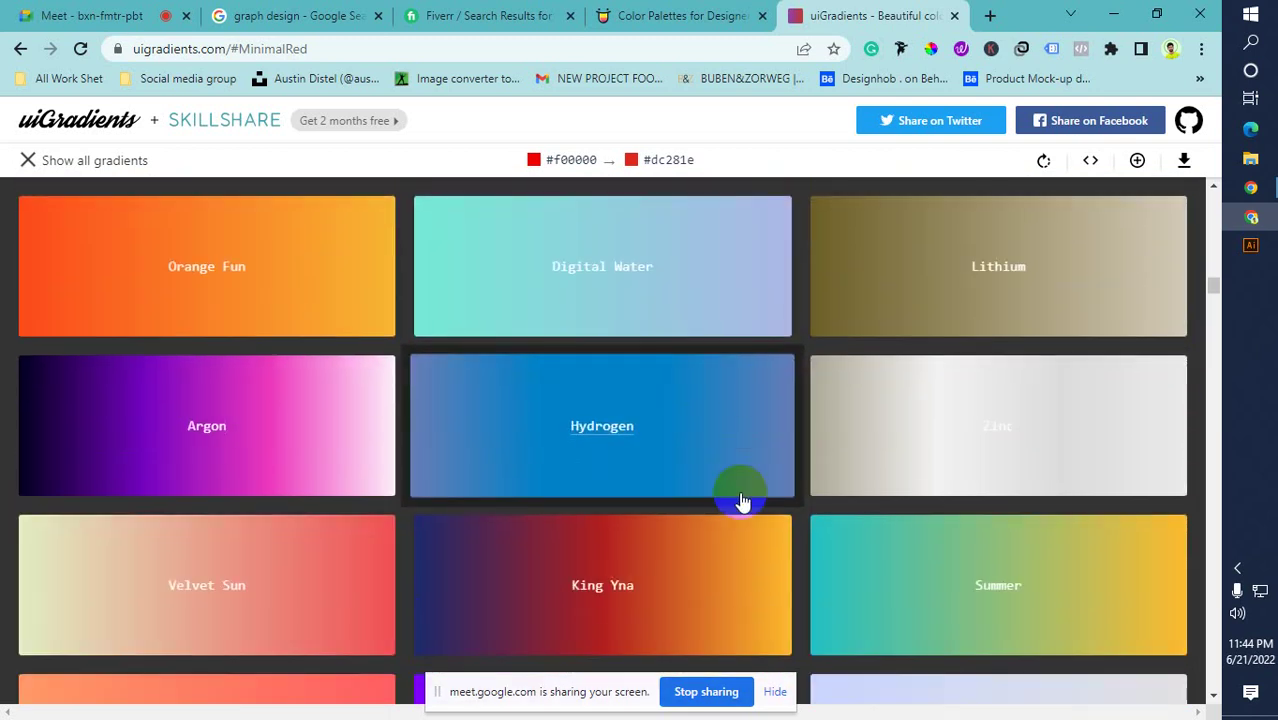
scroll(795, 438, down, 2)
scroll(803, 425, up, 6)
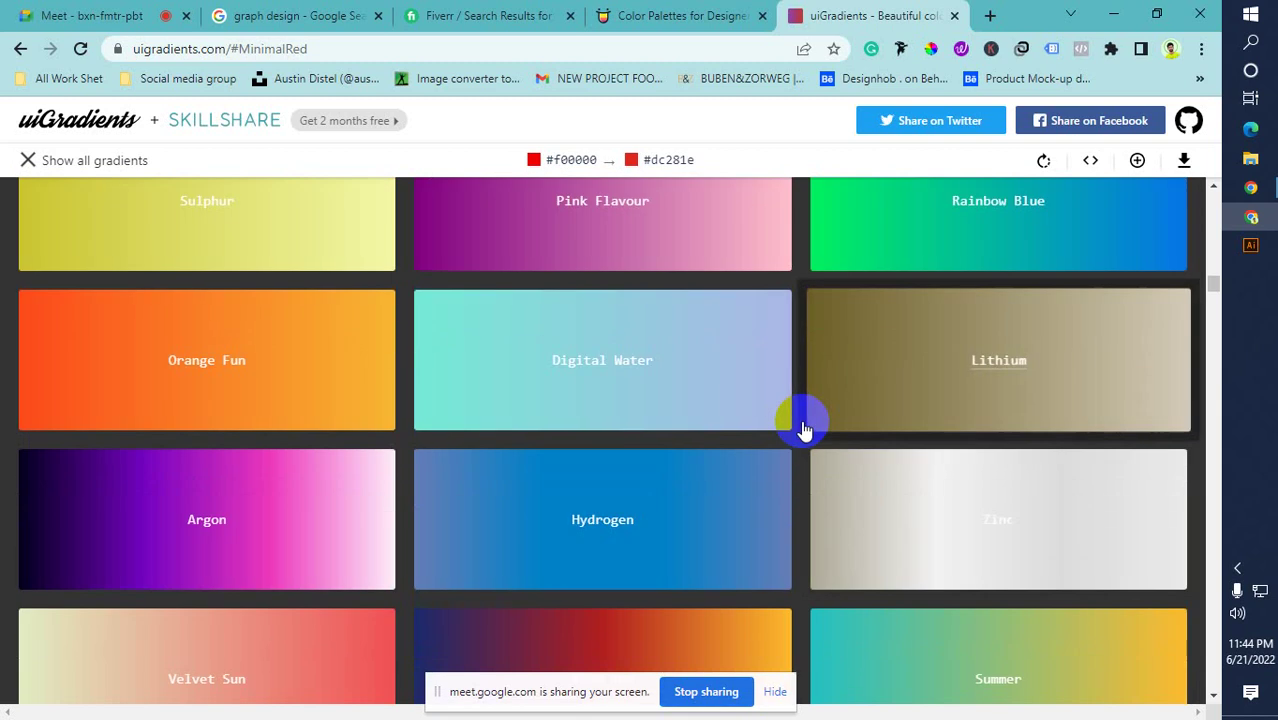
scroll(756, 420, up, 10)
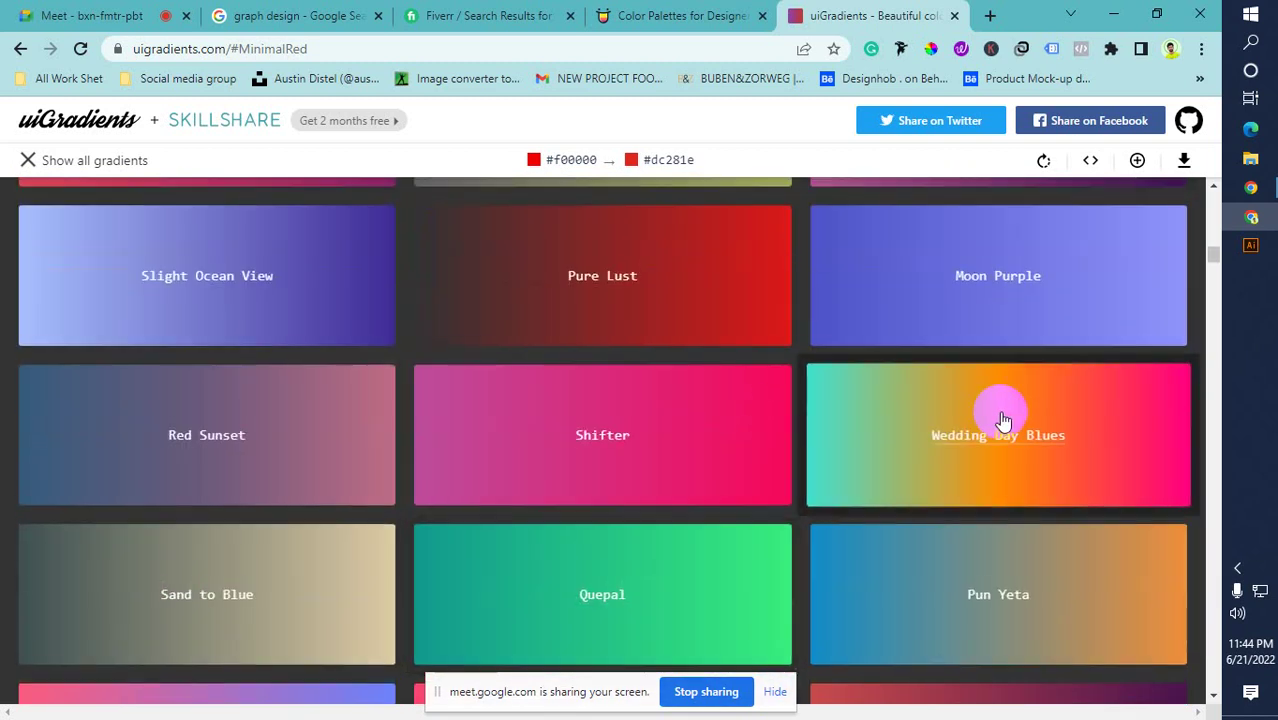
click(998, 414)
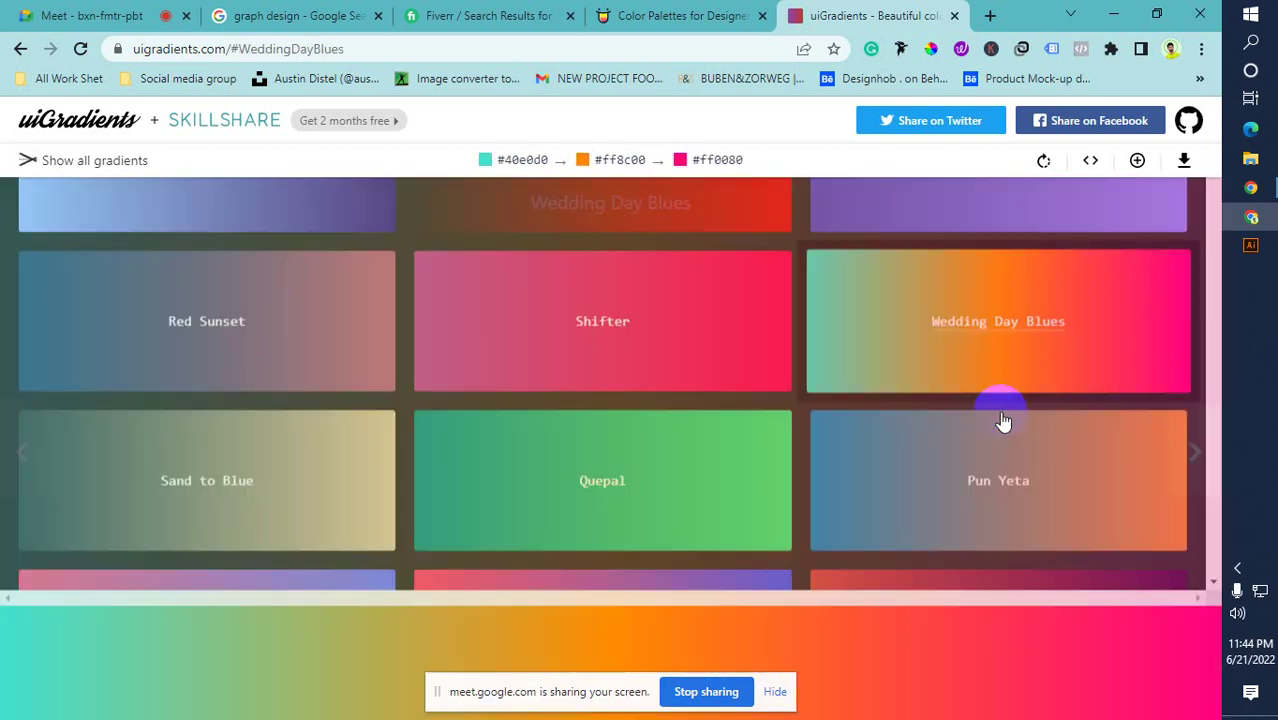
click(503, 164)
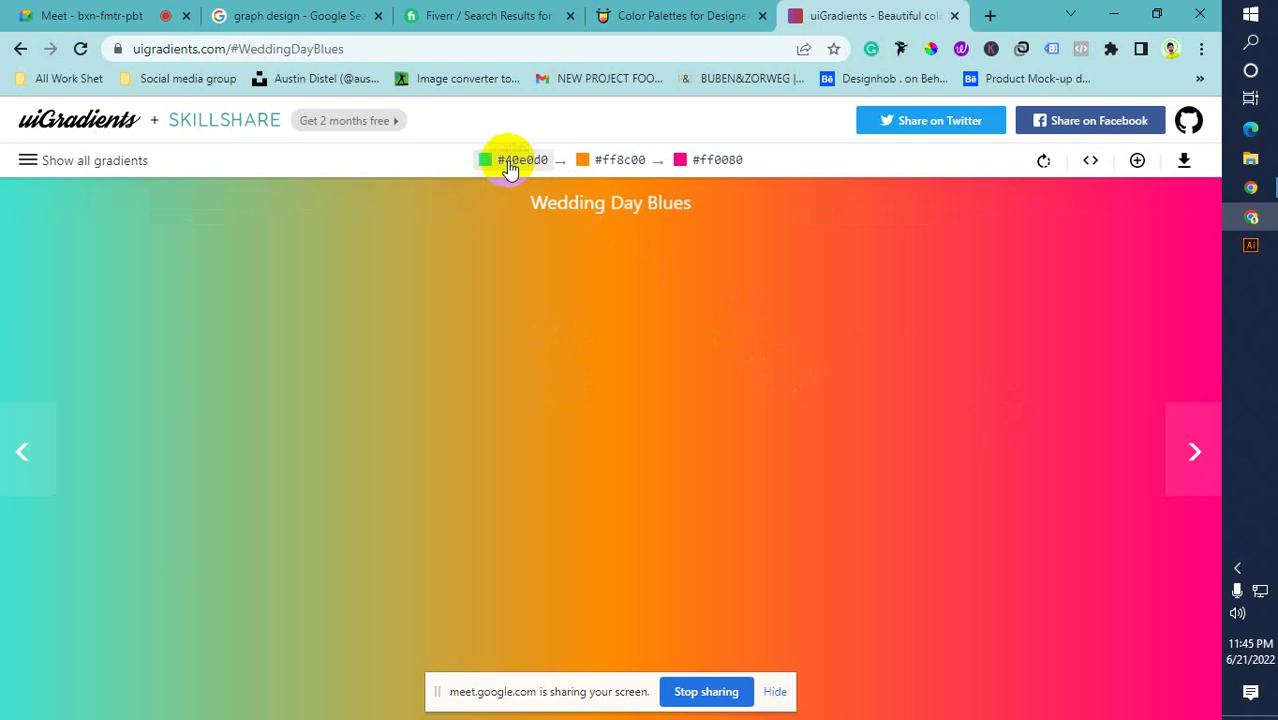
Switch to Illustrator and activate a gradient fill with the Linear type
click(1250, 245)
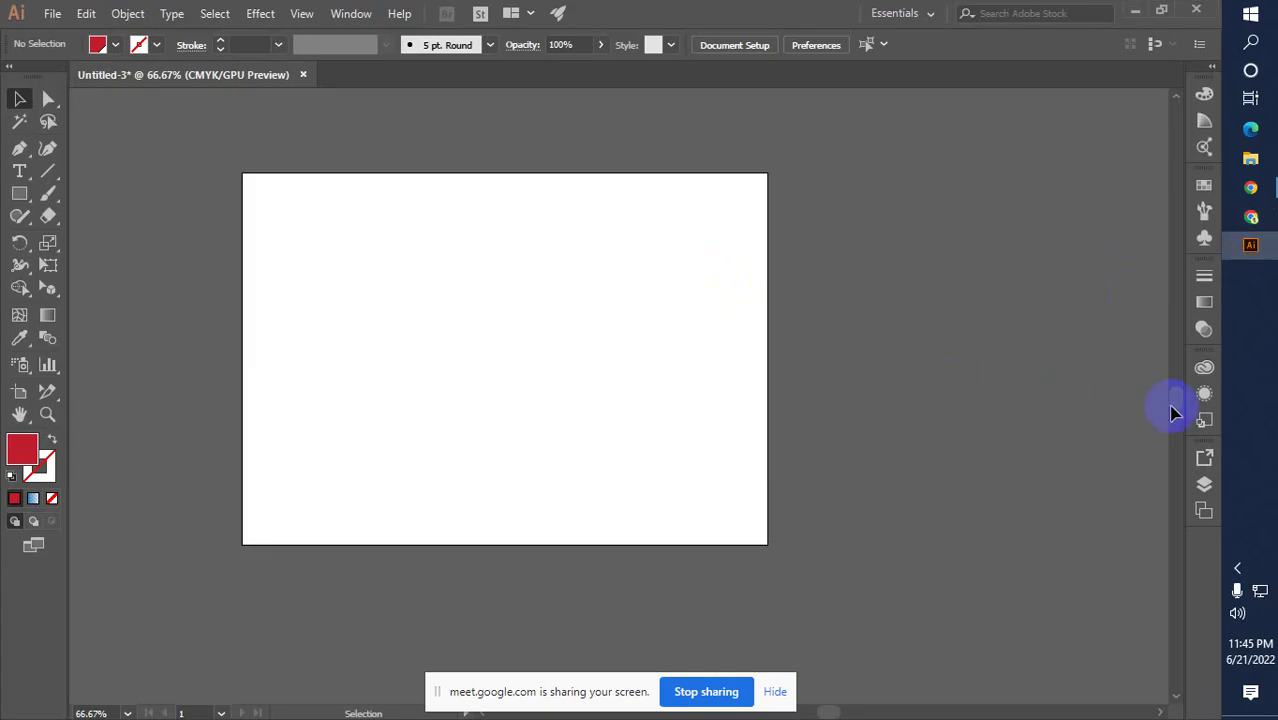
click(1203, 303)
click(1010, 404)
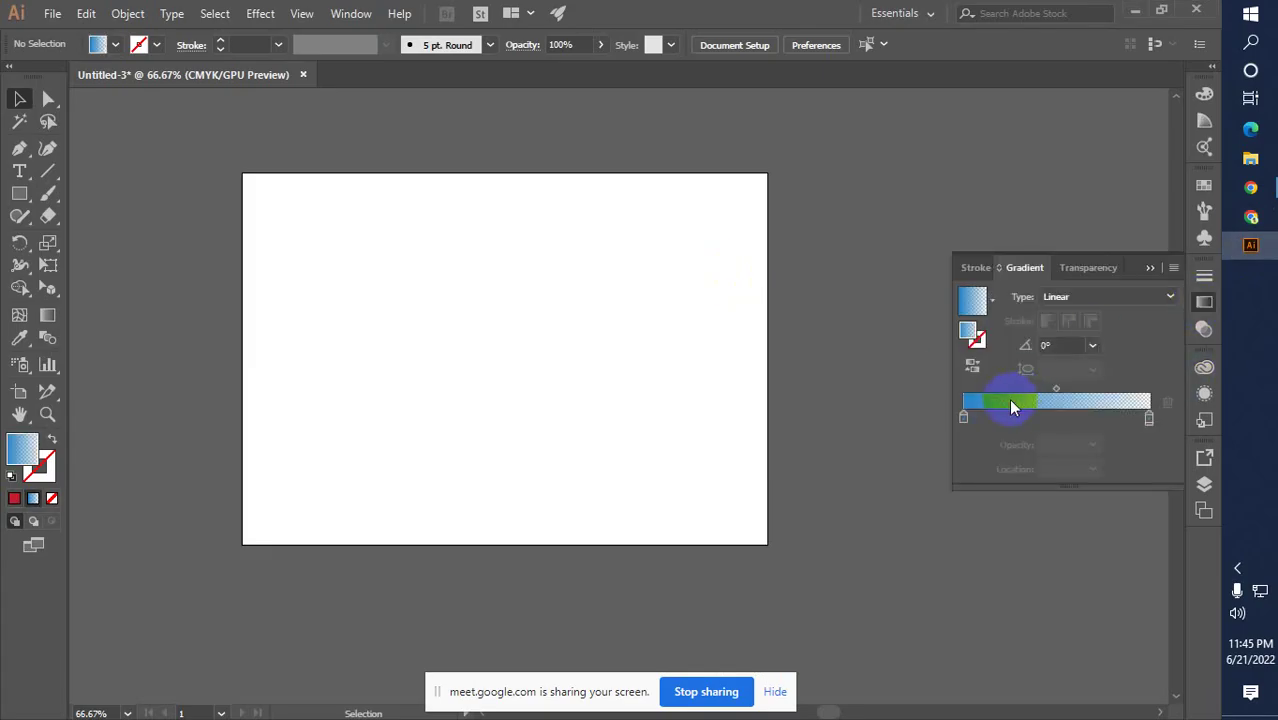
click(1164, 300)
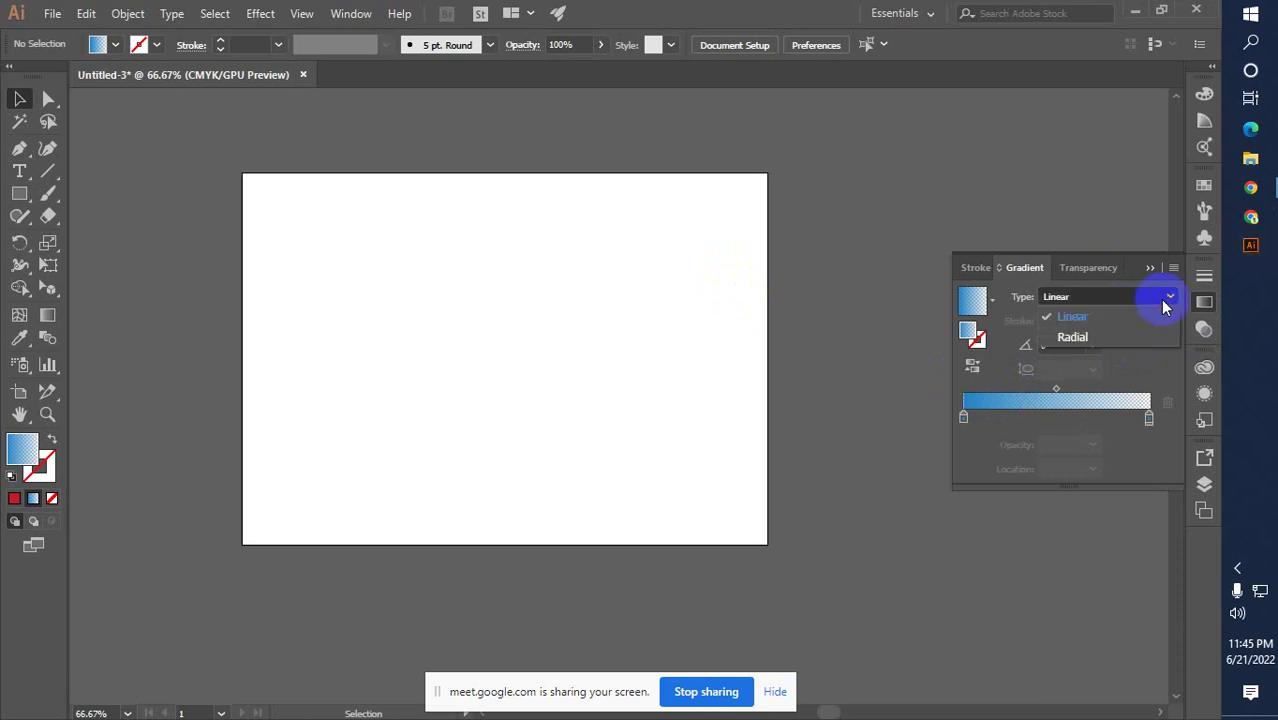
click(1107, 320)
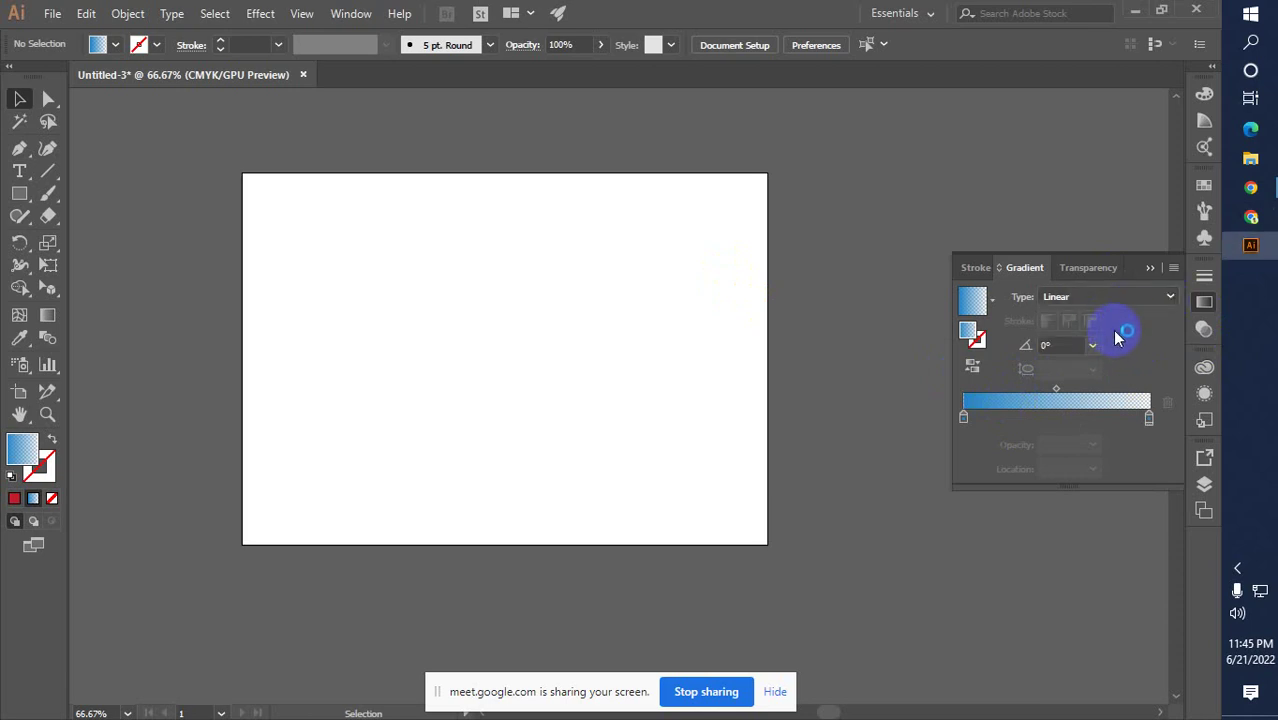
click(1174, 270)
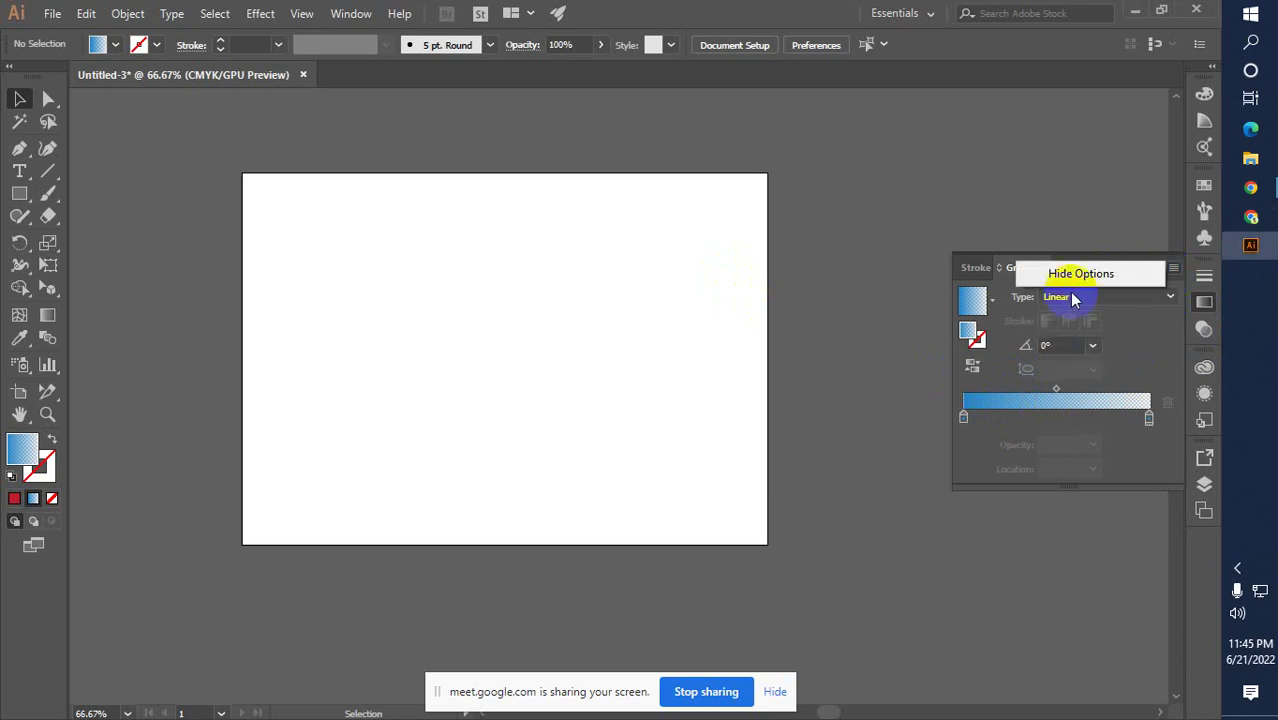
click(1083, 279)
click(1174, 270)
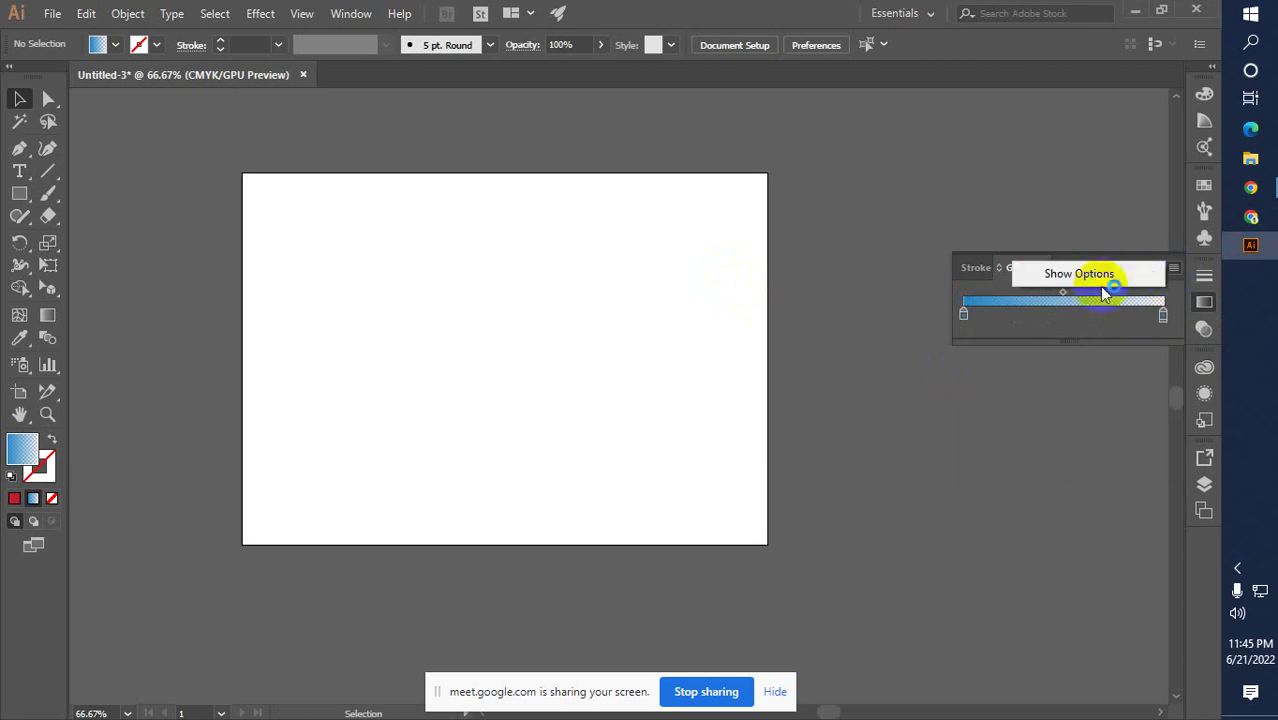
click(1095, 279)
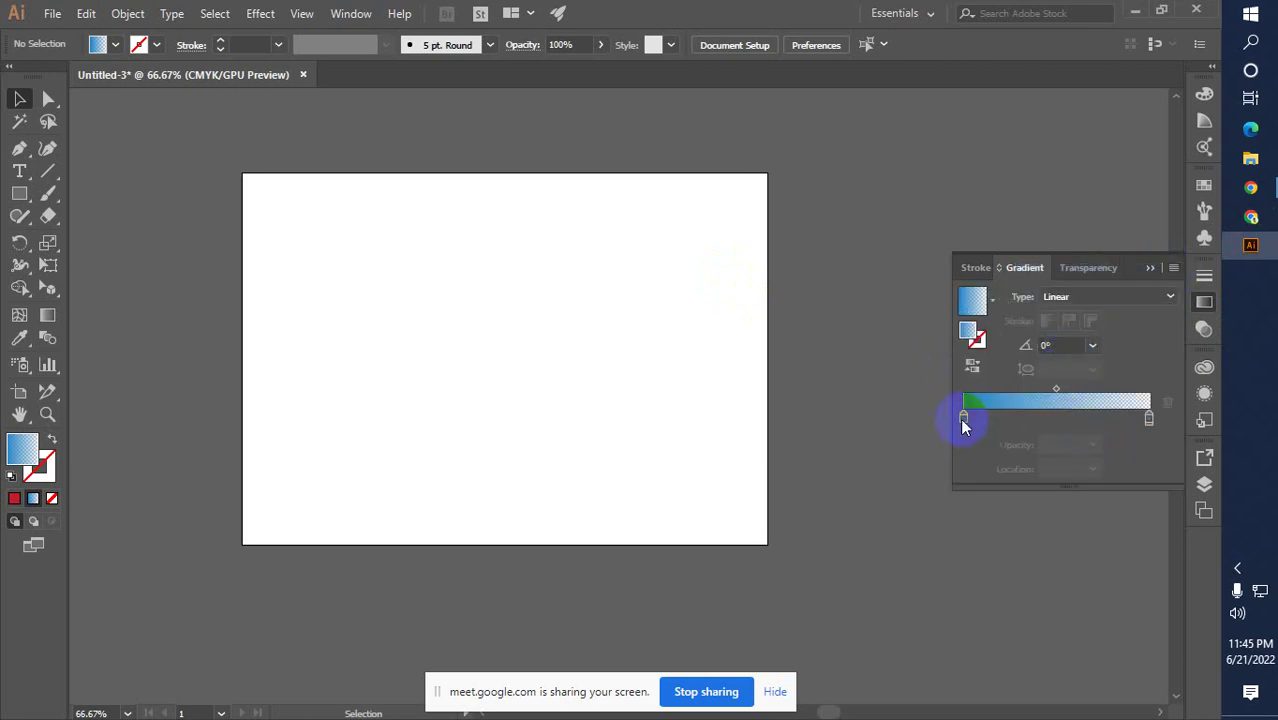
Change the first gradient stop's colour mode to RGB and paste #40E0D0 as its hex colour
double_click(963, 418)
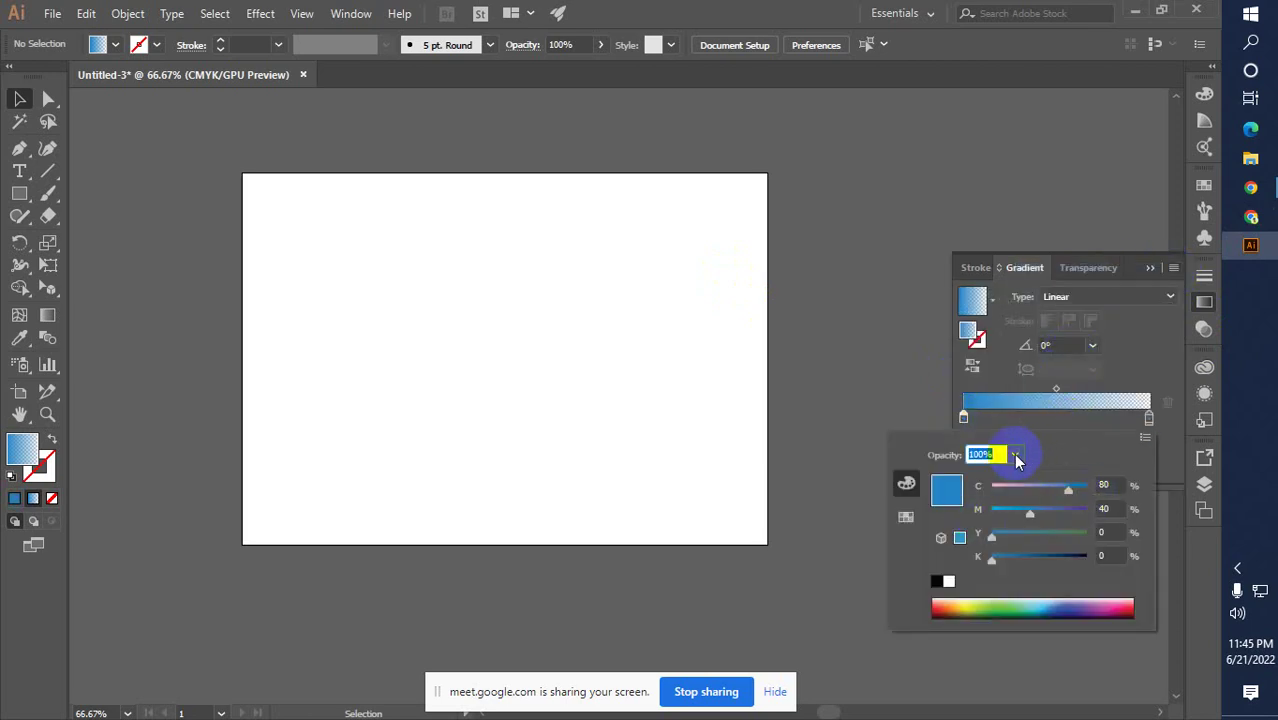
click(1146, 436)
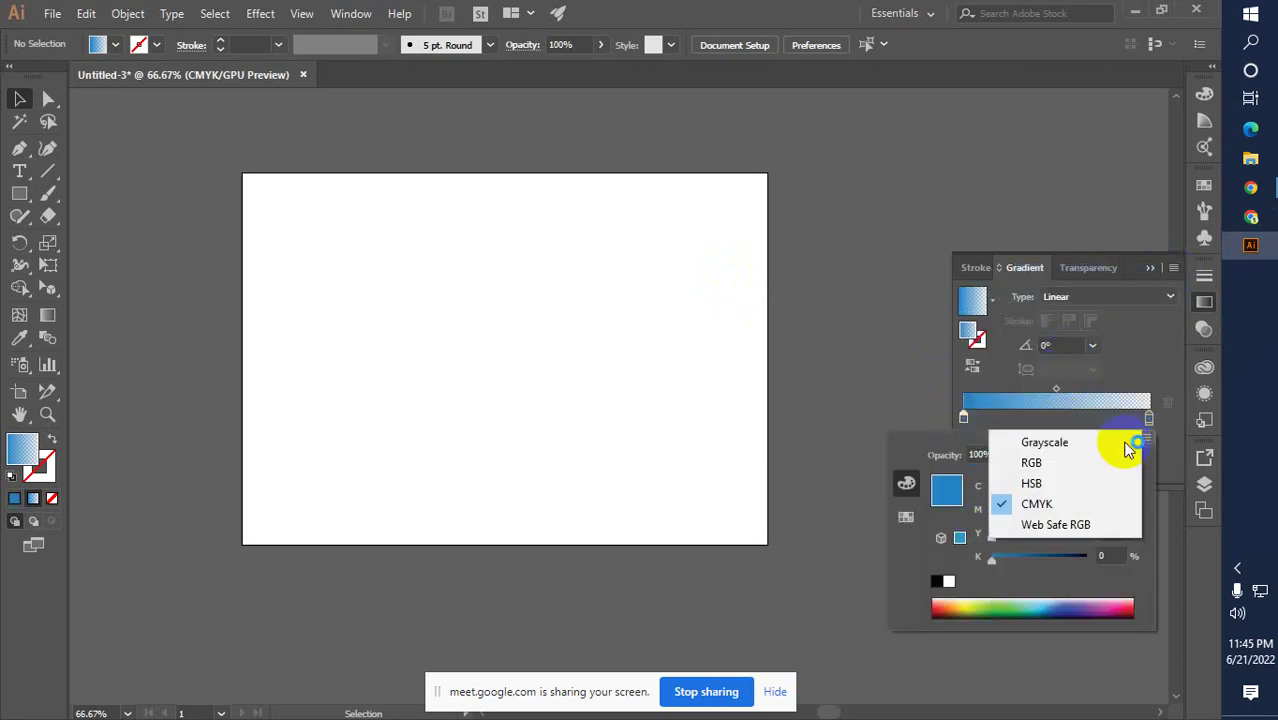
click(1035, 464)
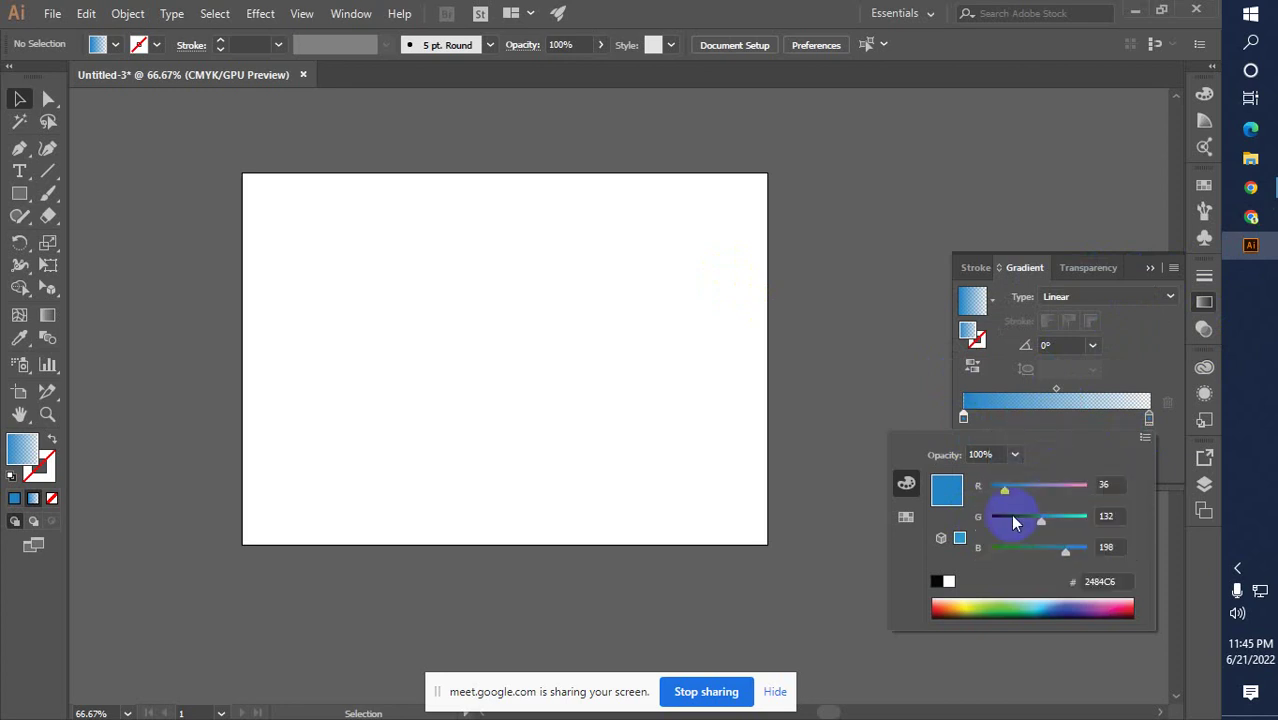
click(1115, 581)
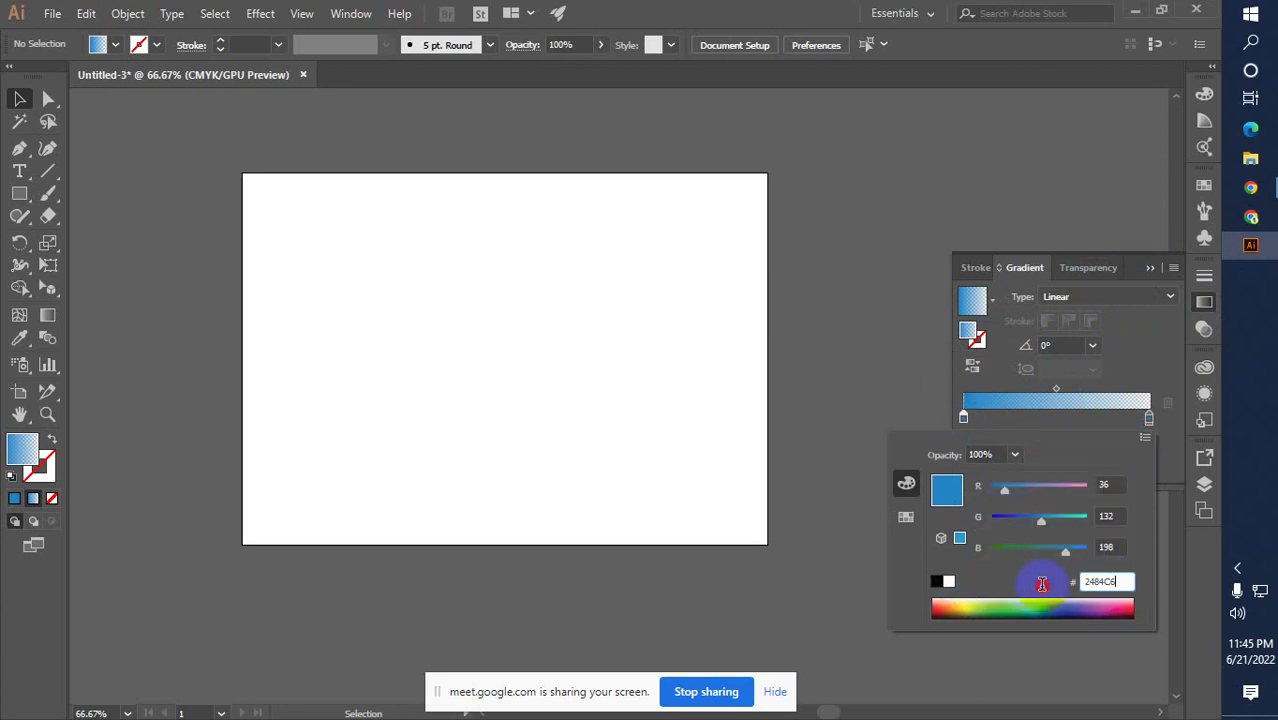
double_click(1098, 580)
right_click(1098, 580)
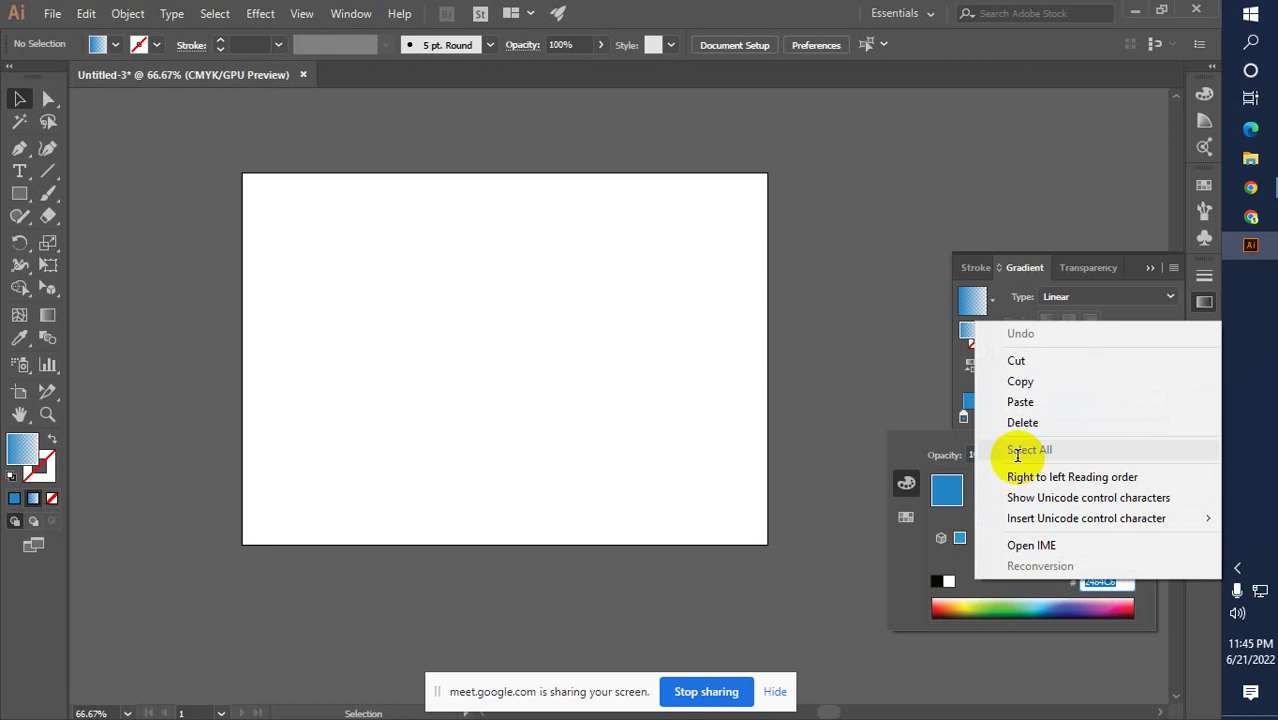
click(1030, 402)
double_click(1118, 581)
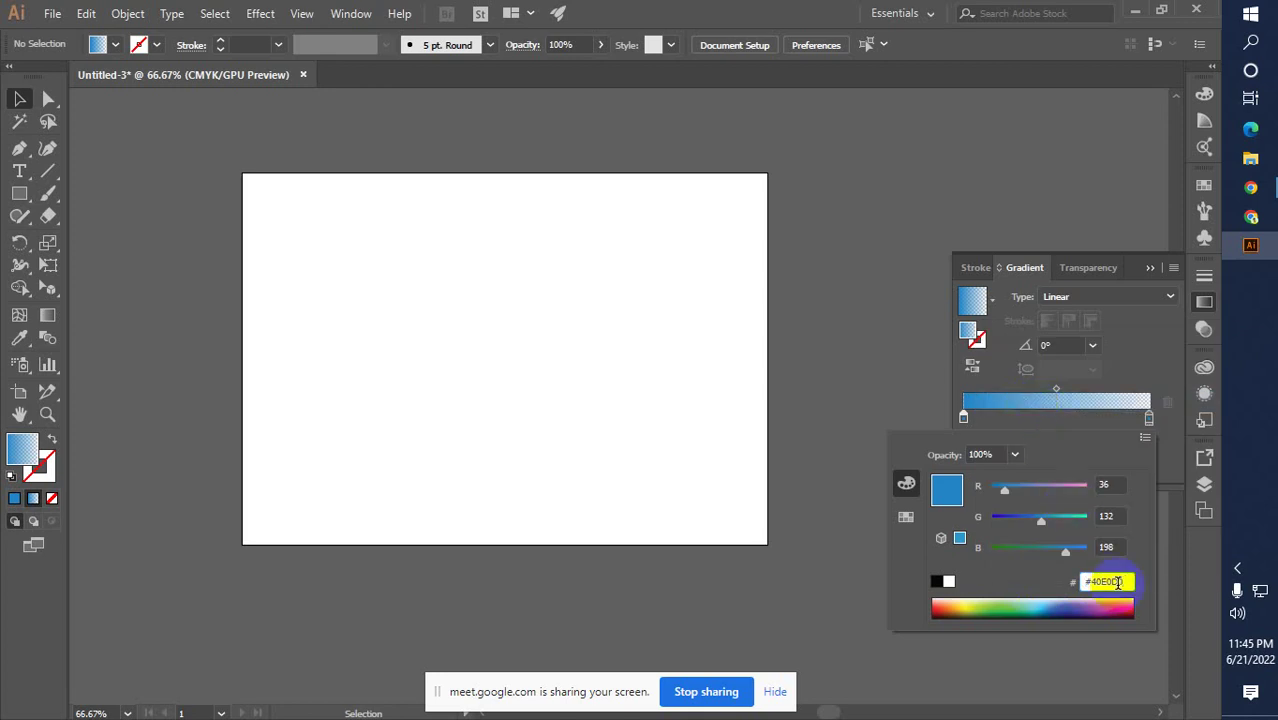
key(Return)
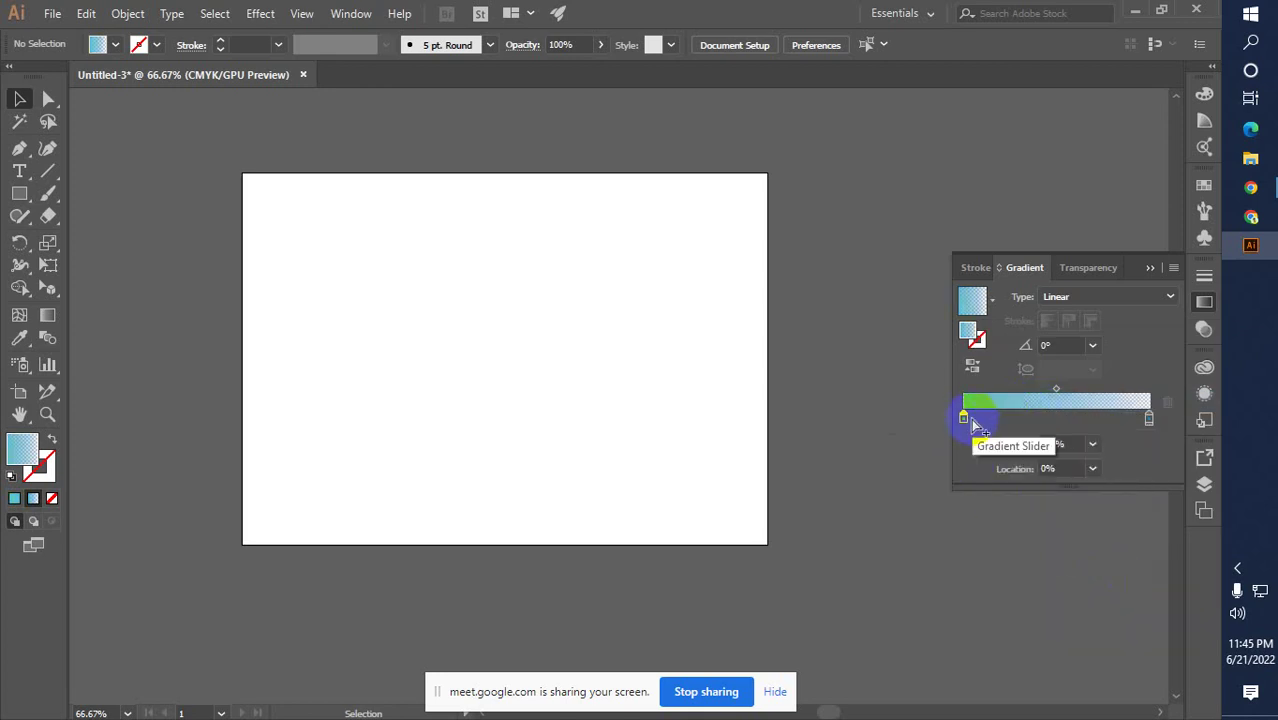
Add a middle gradient stop at about 43% and copy the second colour code, #ff8c00, from uiGradients in Chrome
drag(1005, 421, 1046, 425)
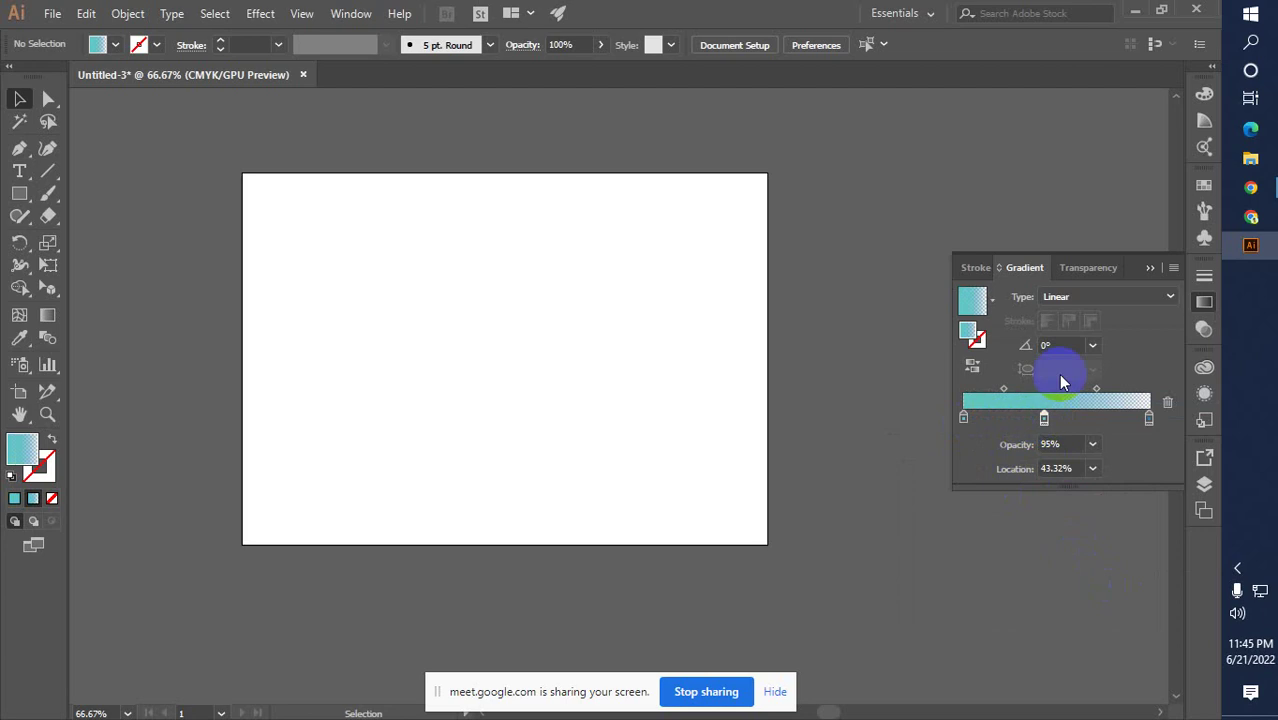
click(1250, 217)
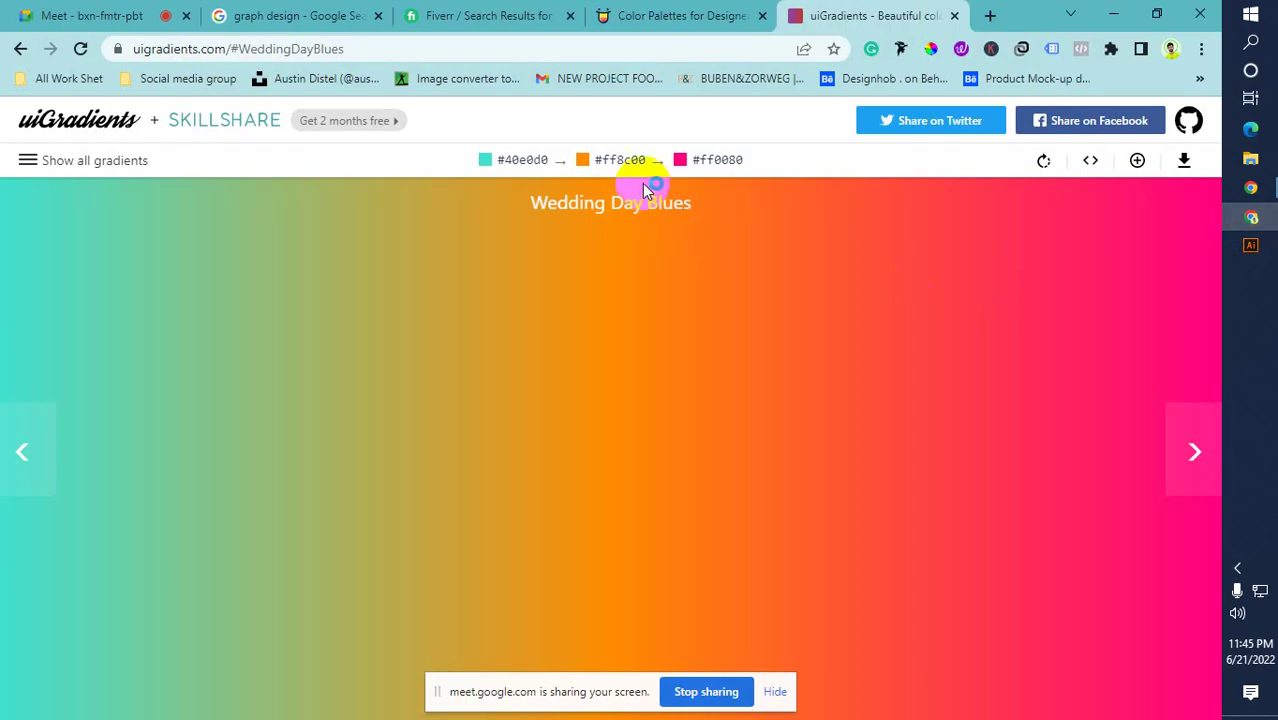
click(604, 166)
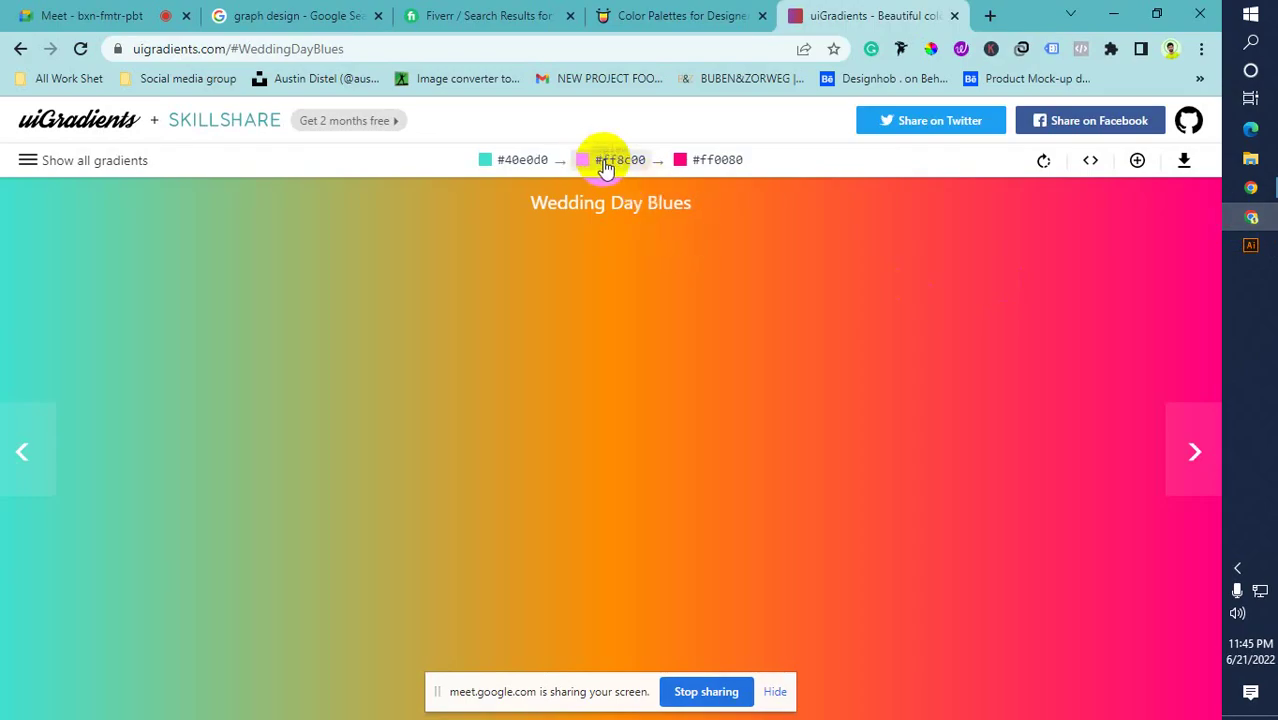
Return to Illustrator, change the middle gradient stop's colour mode to RGB and paste #ff8c00 as its hex colour
click(1250, 245)
click(1044, 420)
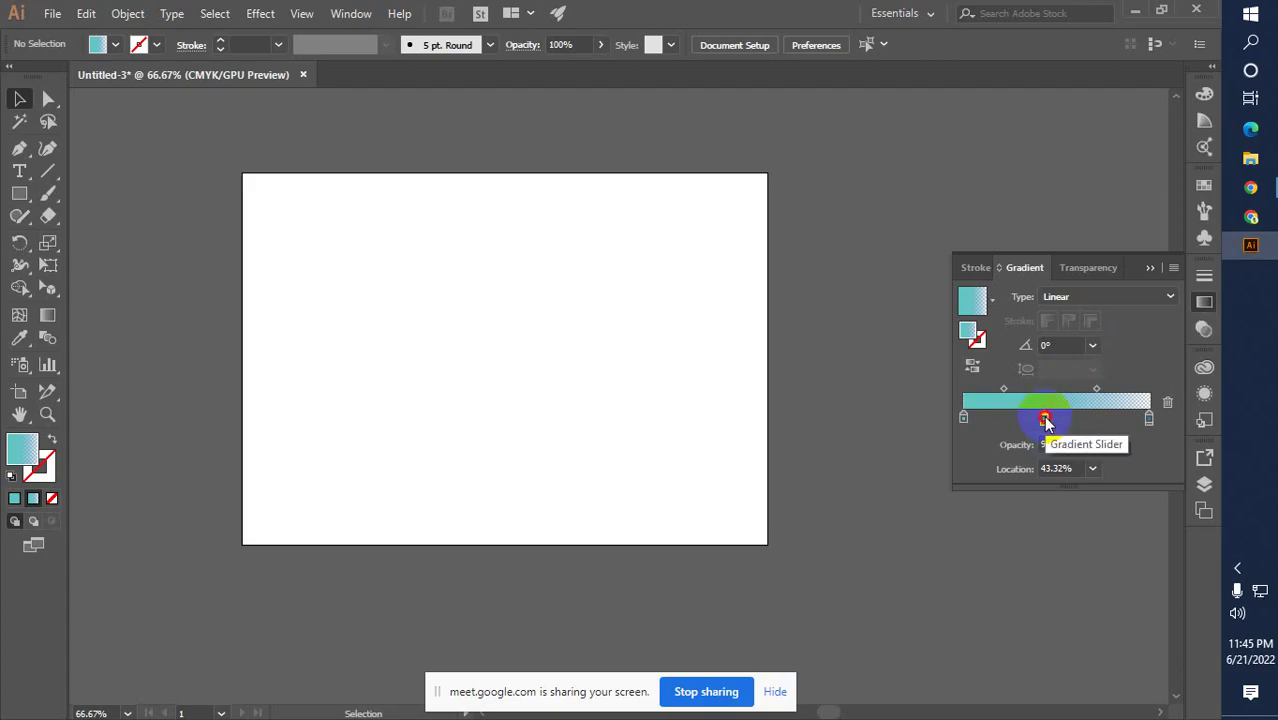
double_click(1044, 420)
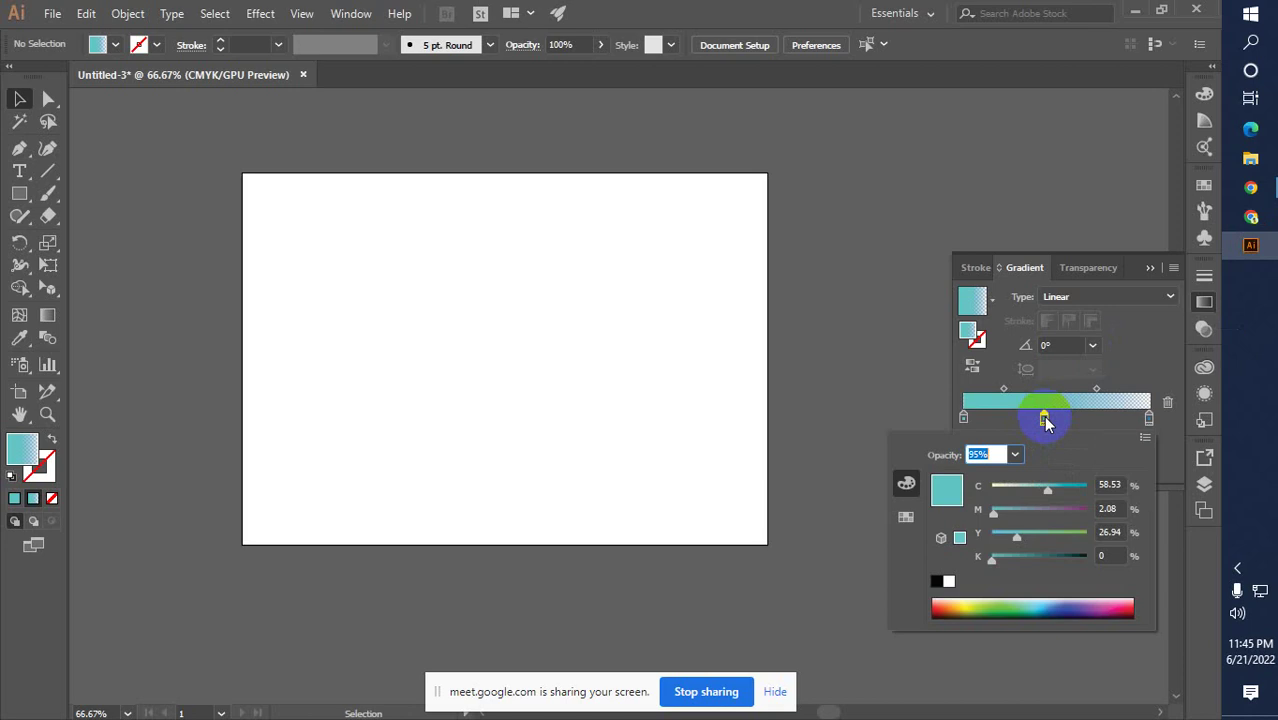
click(1145, 438)
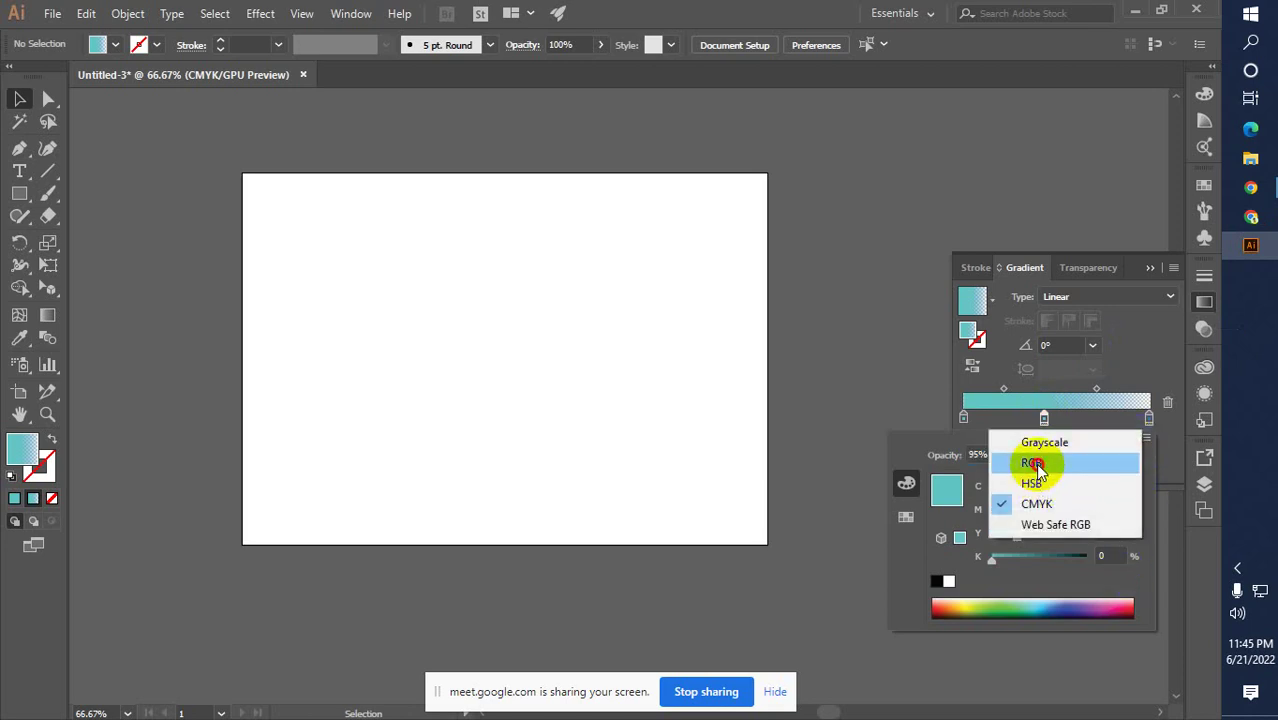
click(1030, 462)
click(1118, 579)
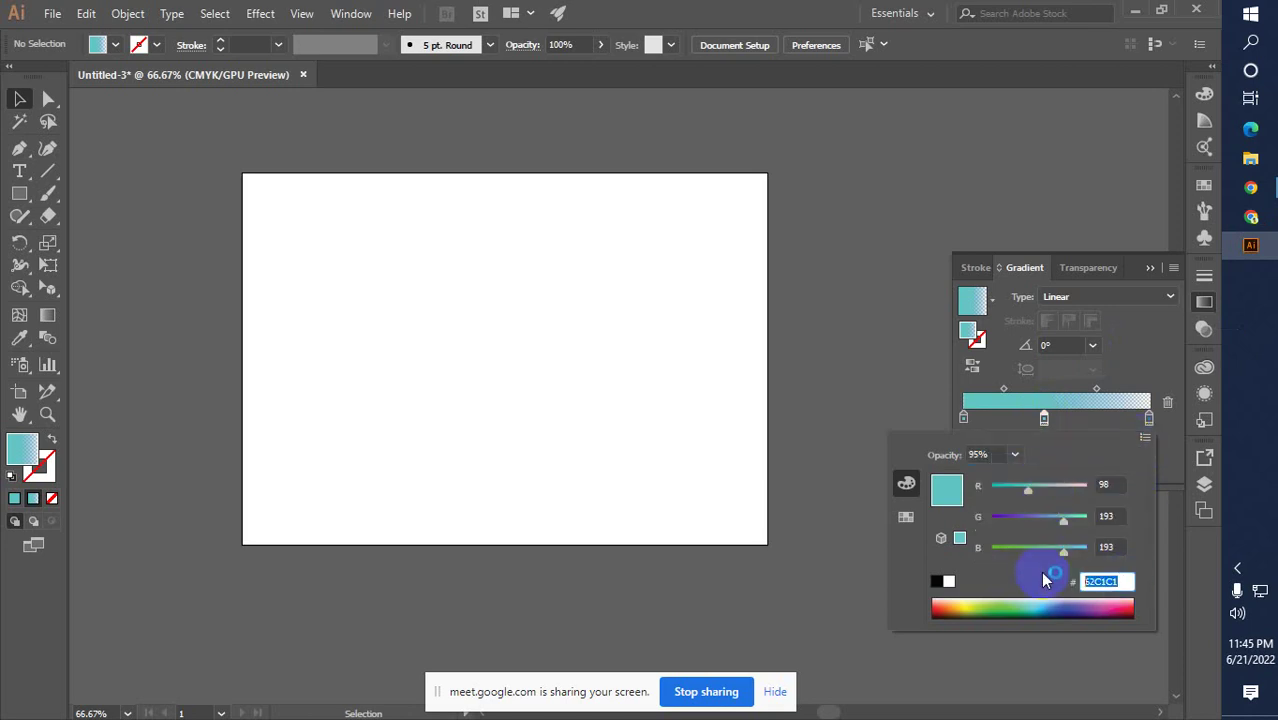
text(F7941D)
key(Return)
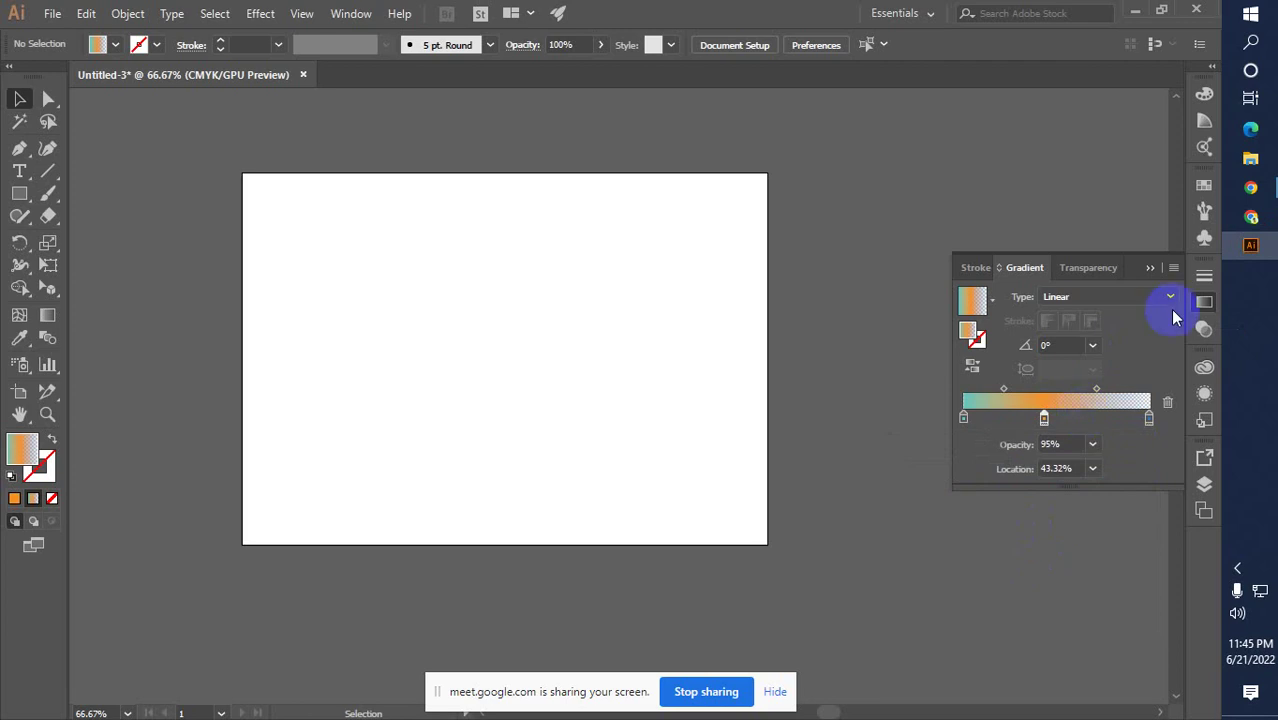
Copy the third Wedding Day Blues colour code, #ff0080, from uiGradients in Chrome and return to Illustrator
click(1232, 216)
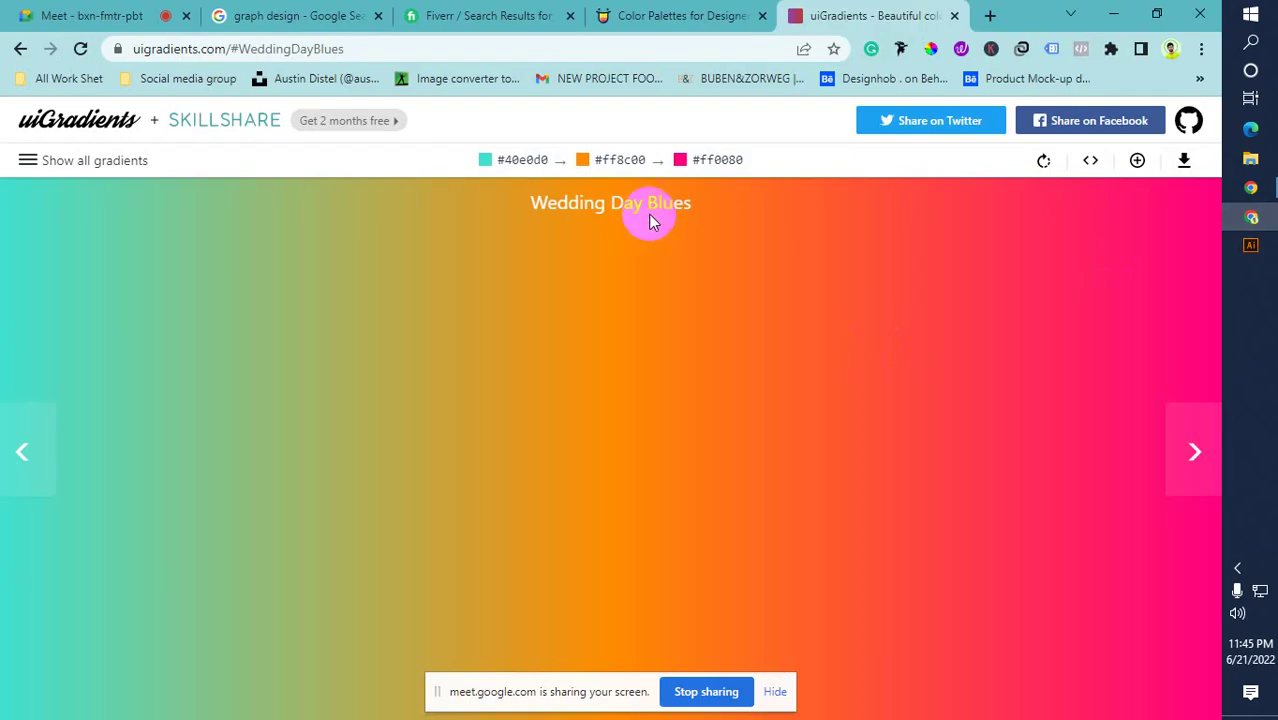
click(690, 162)
click(1250, 246)
Change the last gradient stop's colour mode to RGB and paste #FF0080 as its hex colour
click(1040, 412)
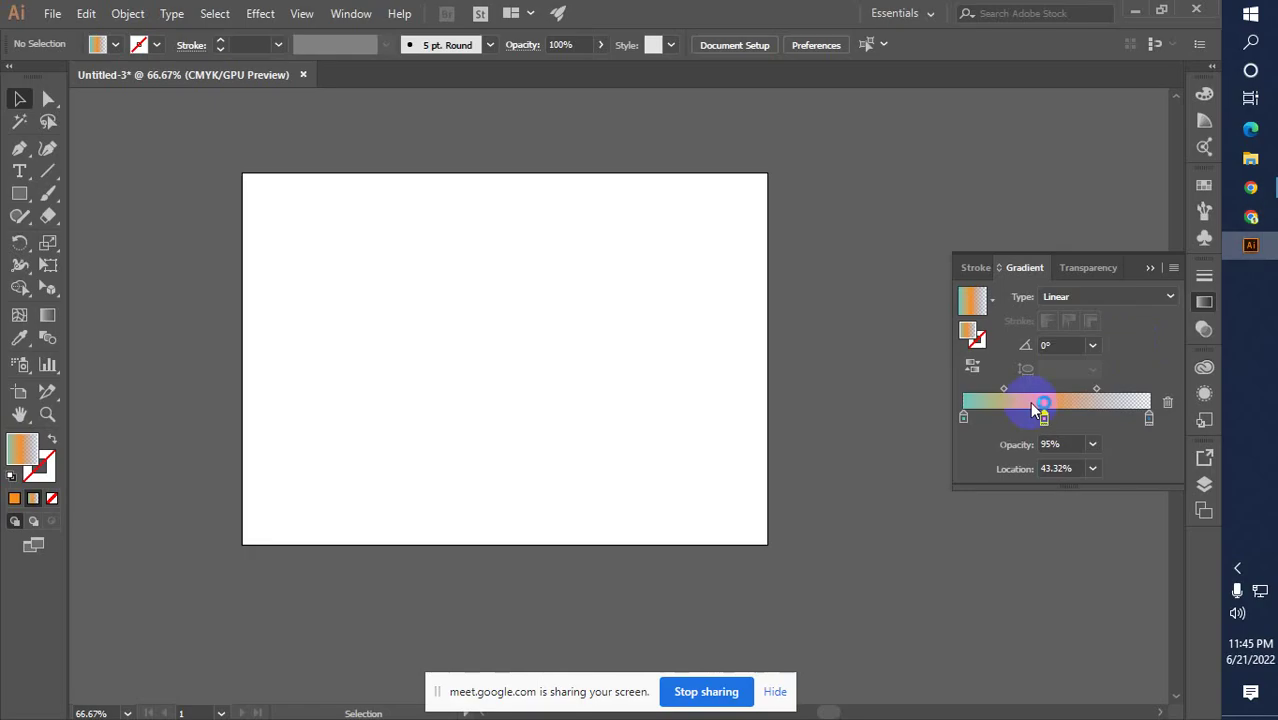
double_click(1149, 419)
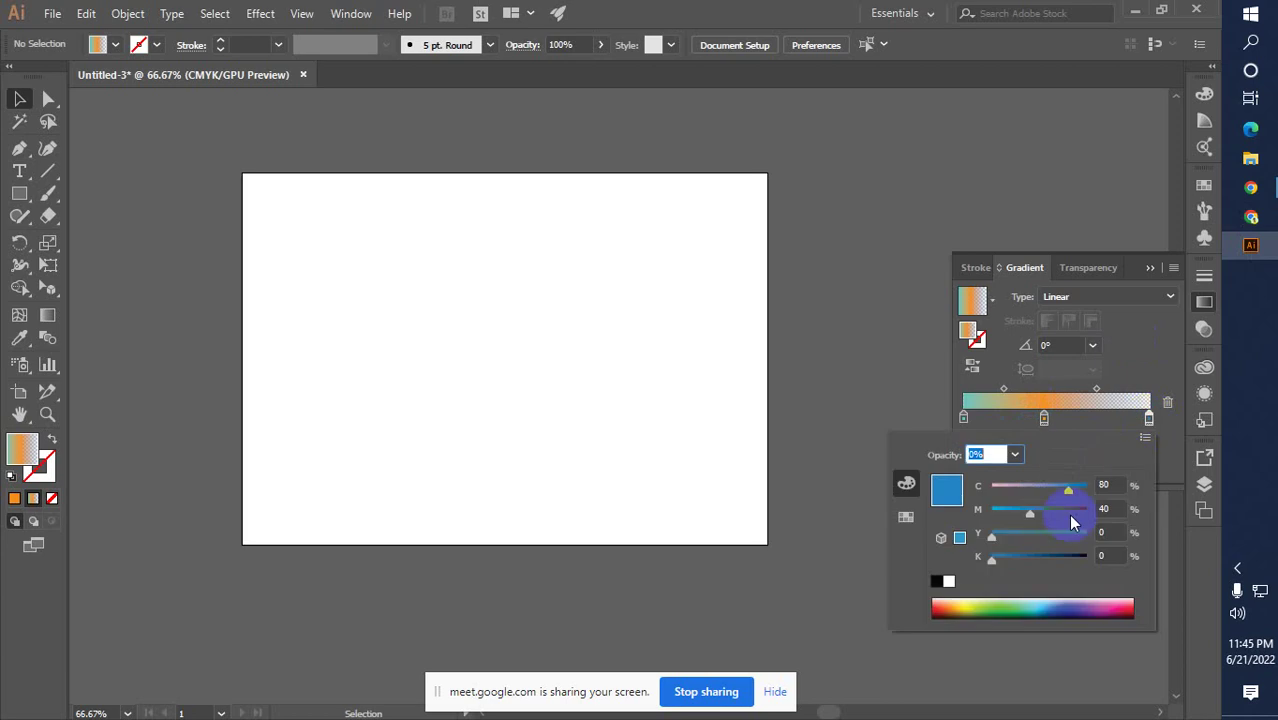
click(1146, 438)
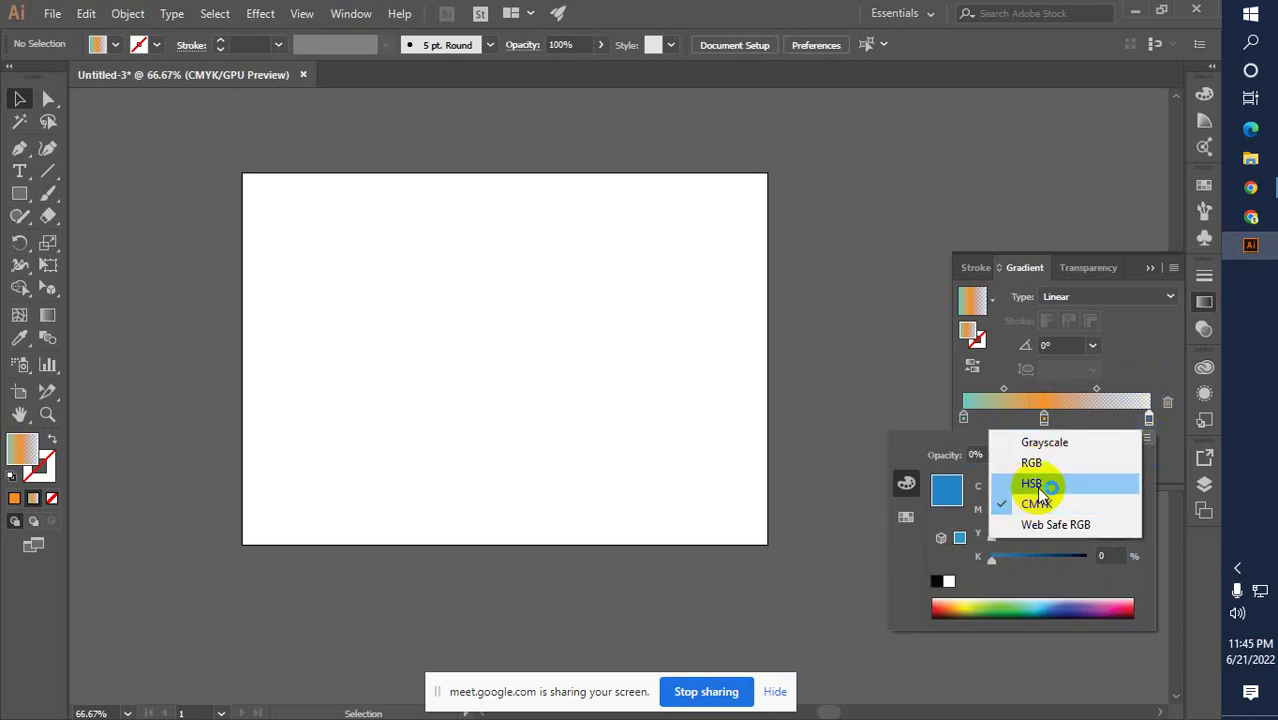
click(1032, 463)
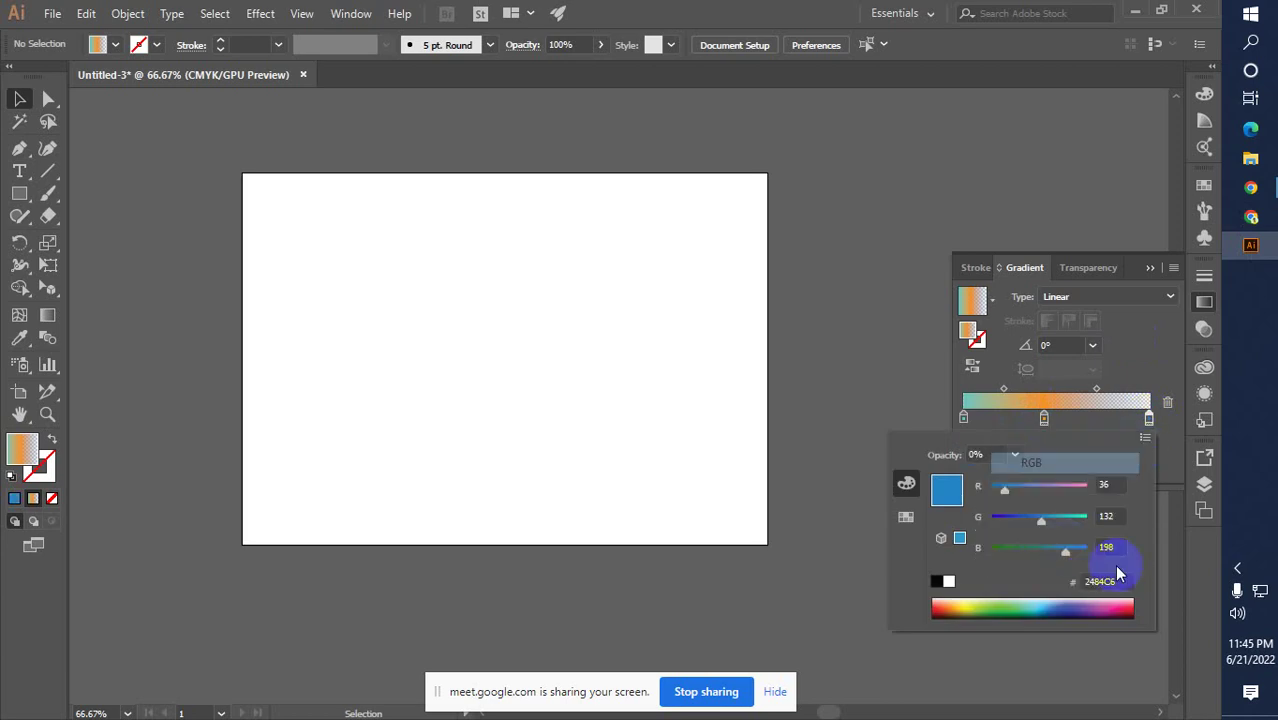
click(1110, 581)
text(ffff00)
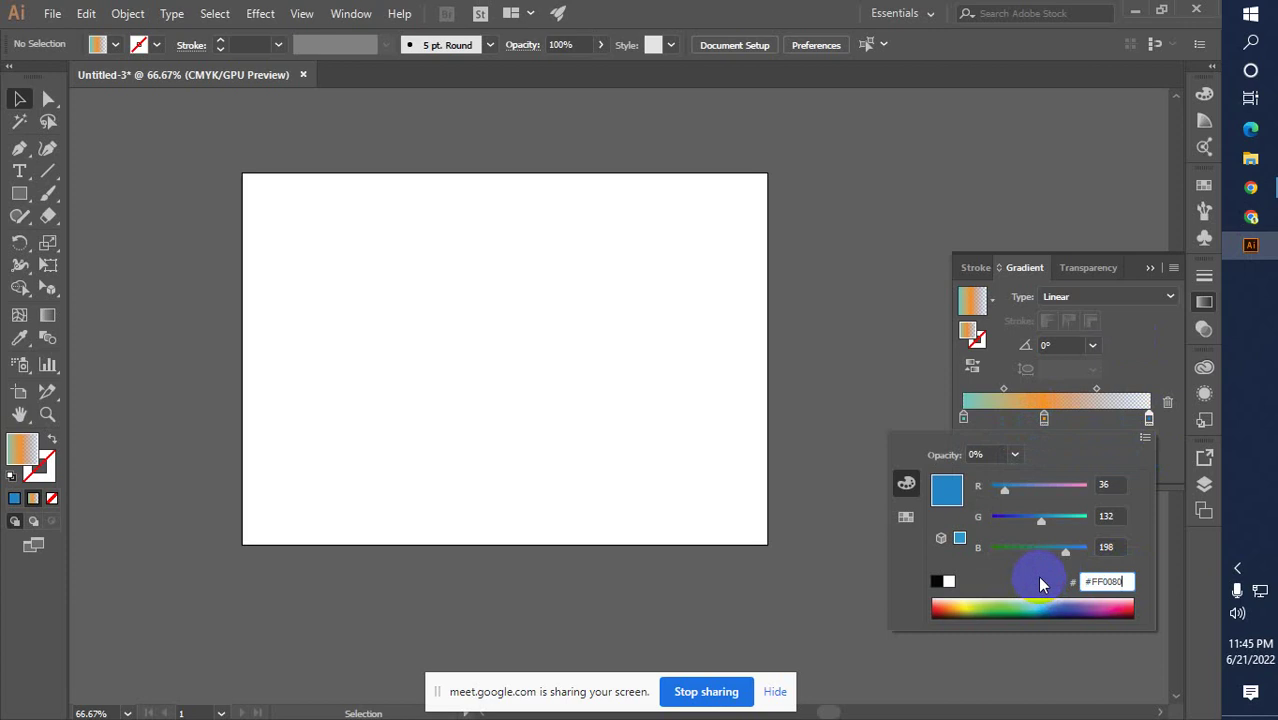
key(Return)
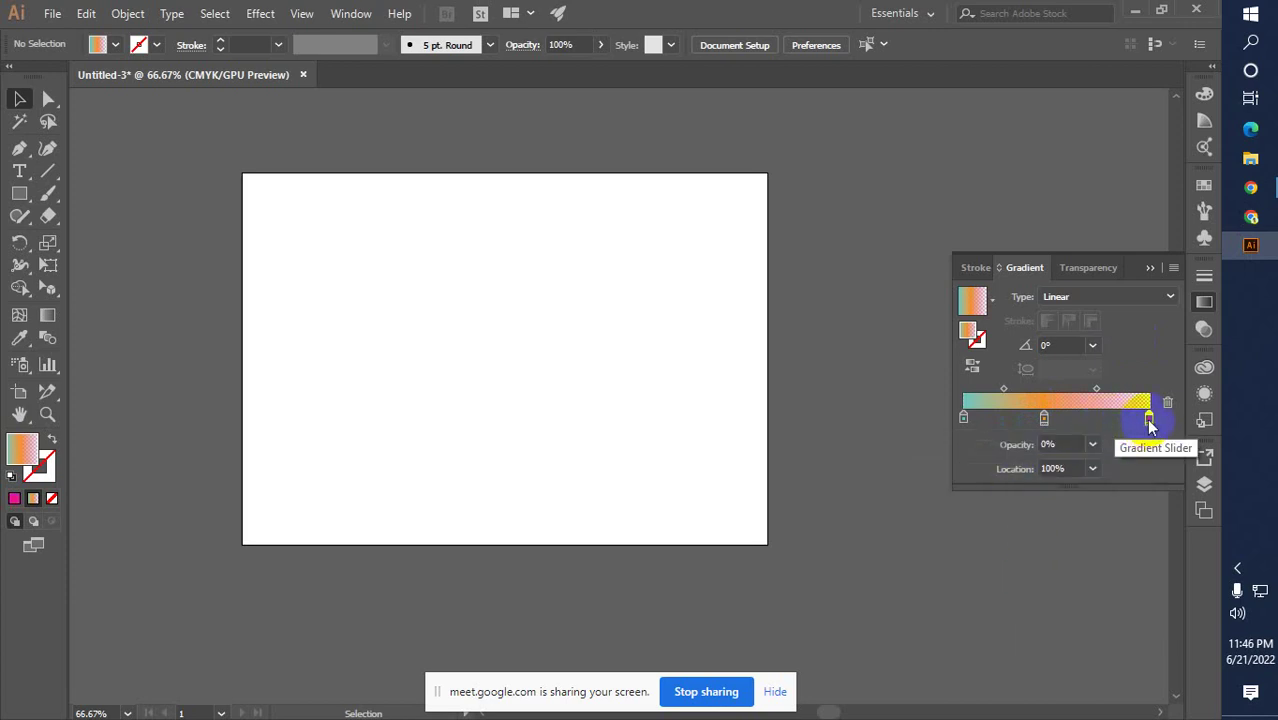
Set the middle orange gradient stop's opacity to 100%
click(1149, 420)
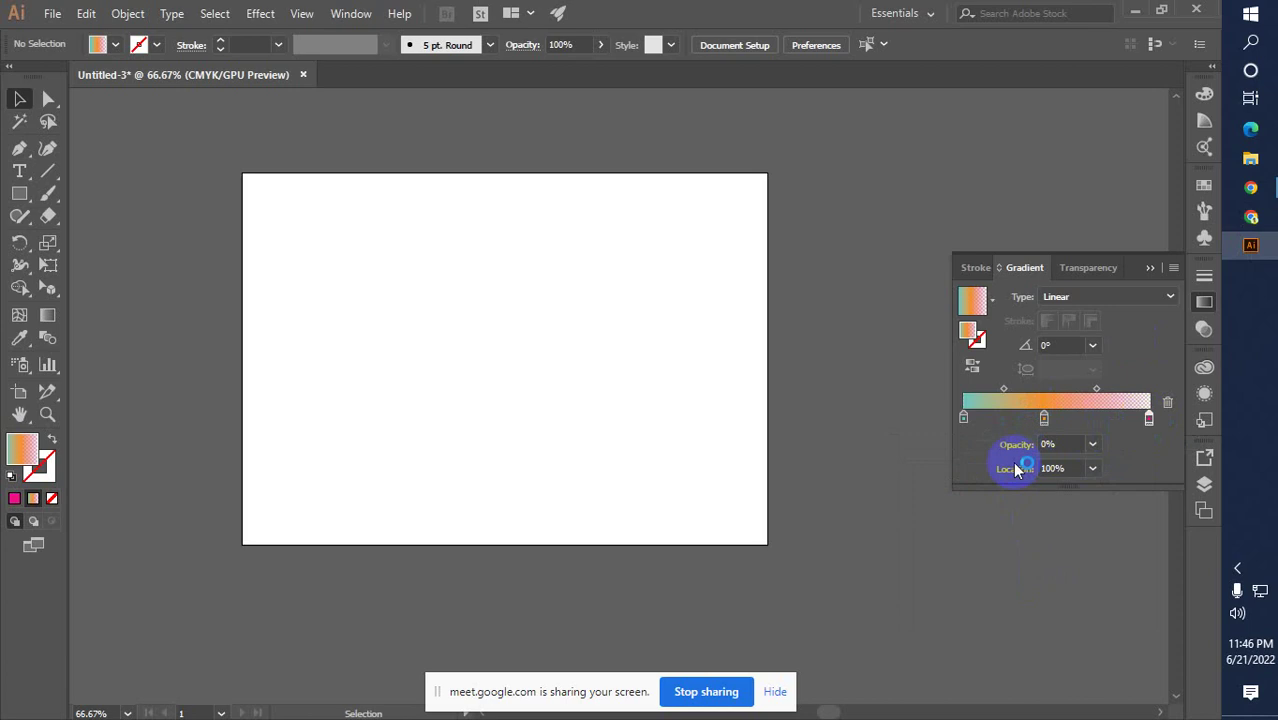
click(1154, 422)
drag(1152, 423, 965, 425)
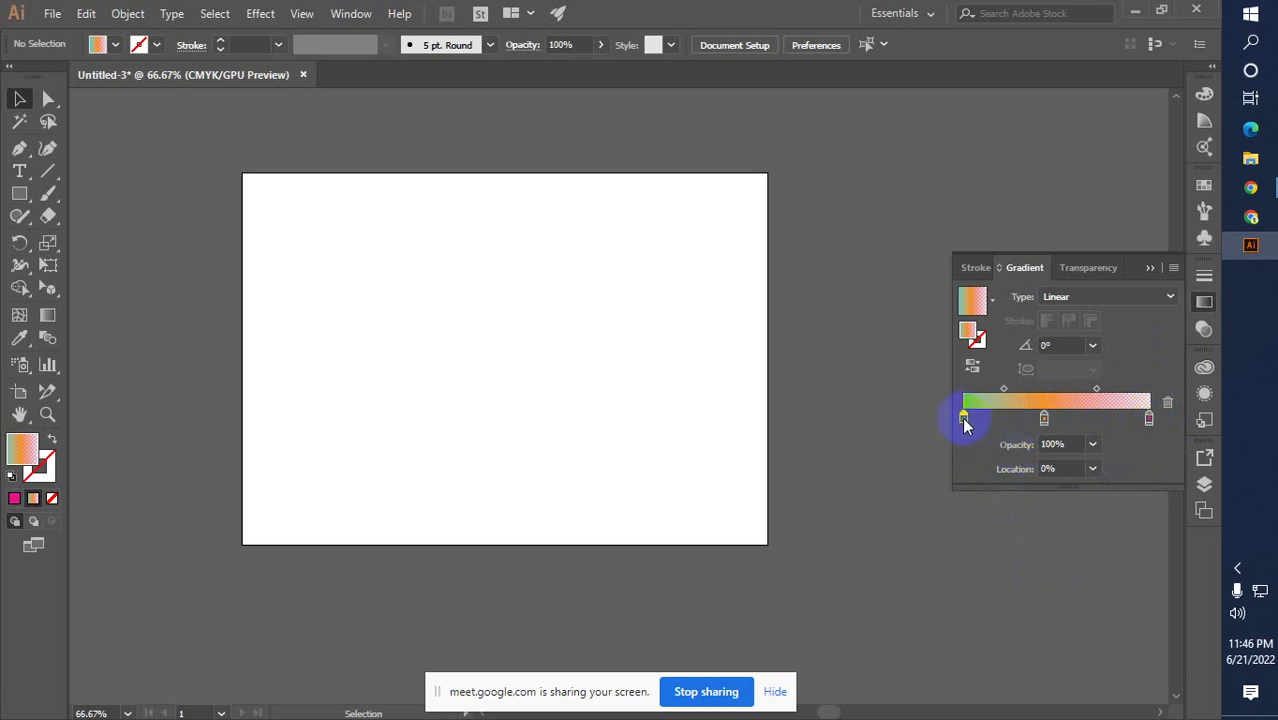
click(1044, 419)
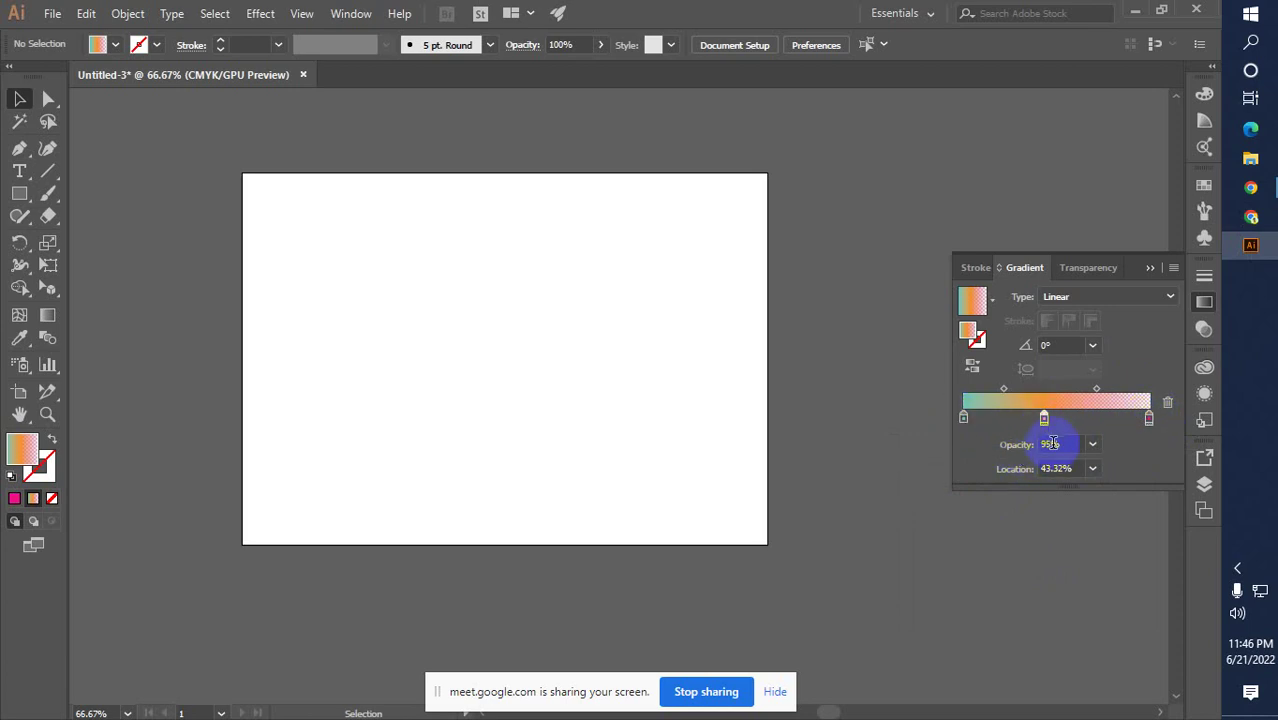
click(1018, 444)
text(100)
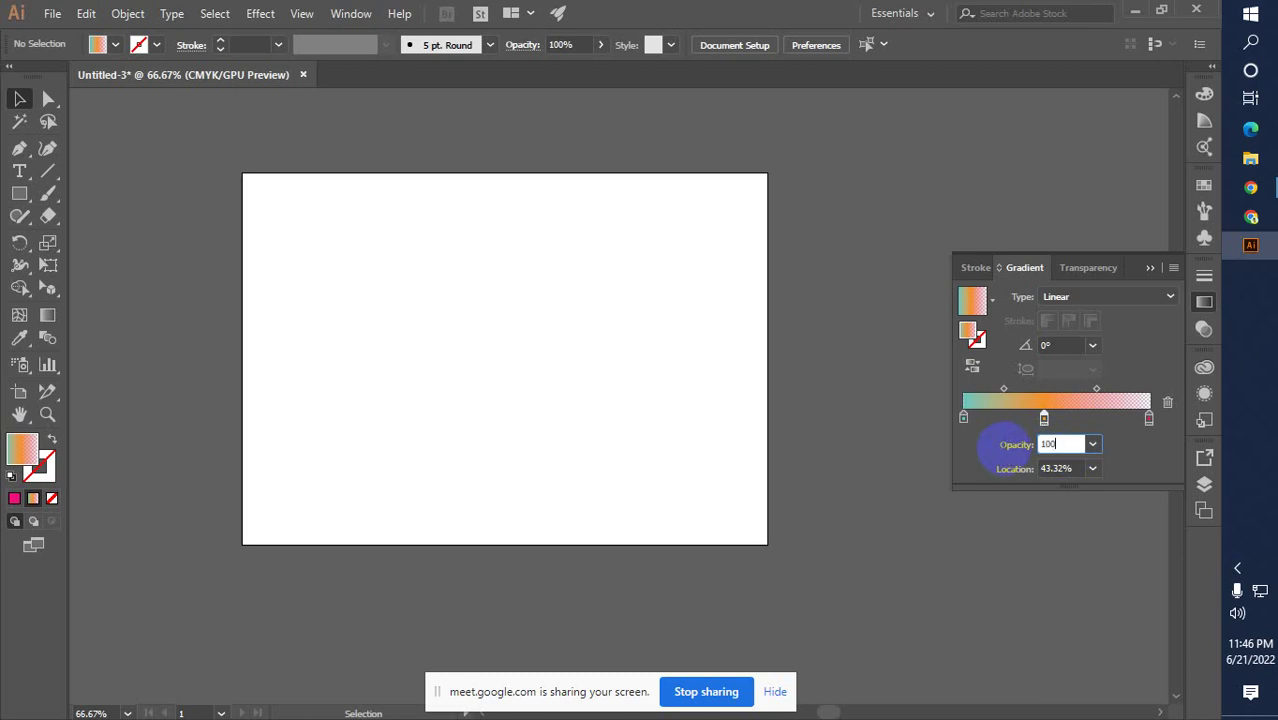
key(Return)
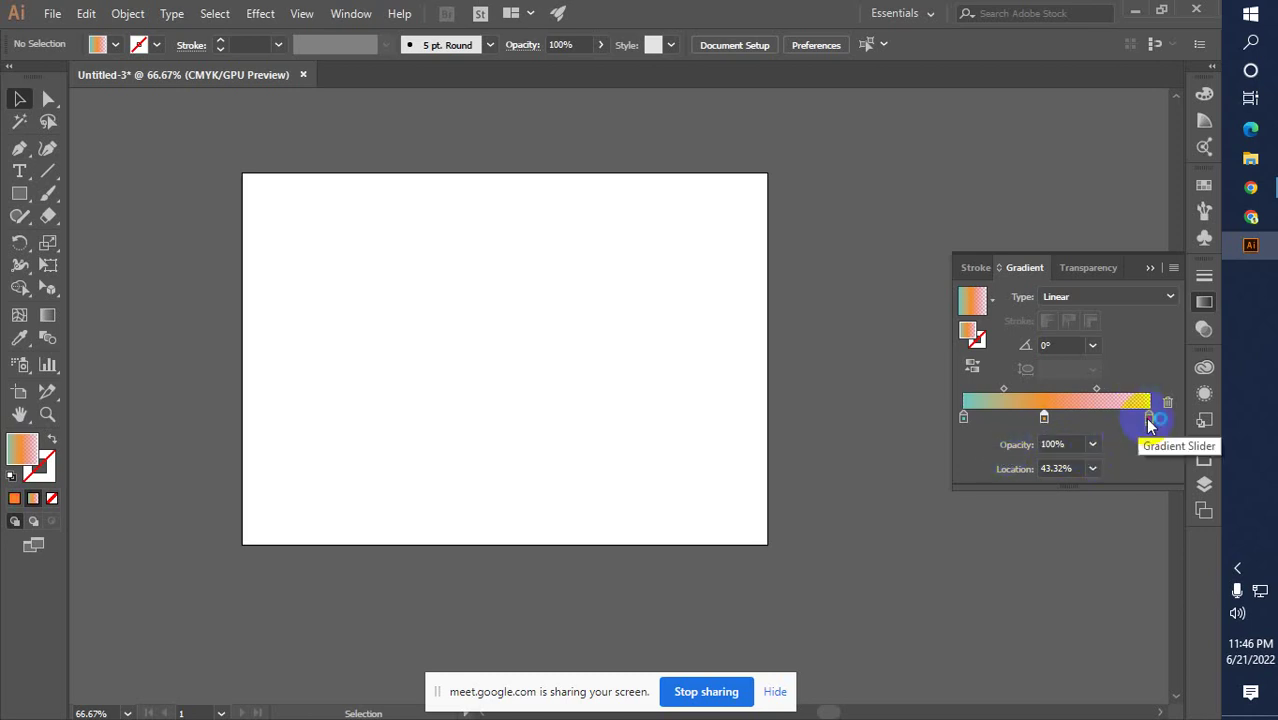
Set the last pink gradient stop's opacity to 100%
click(1148, 419)
click(1148, 420)
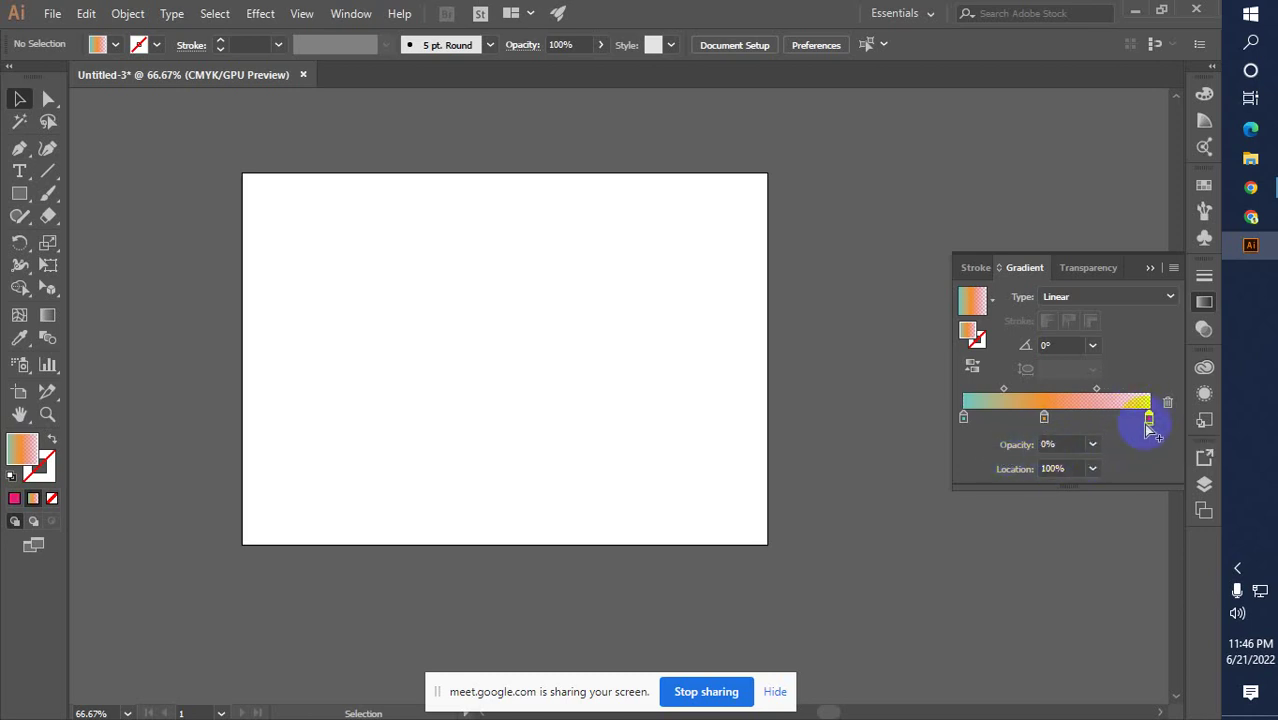
double_click(1148, 419)
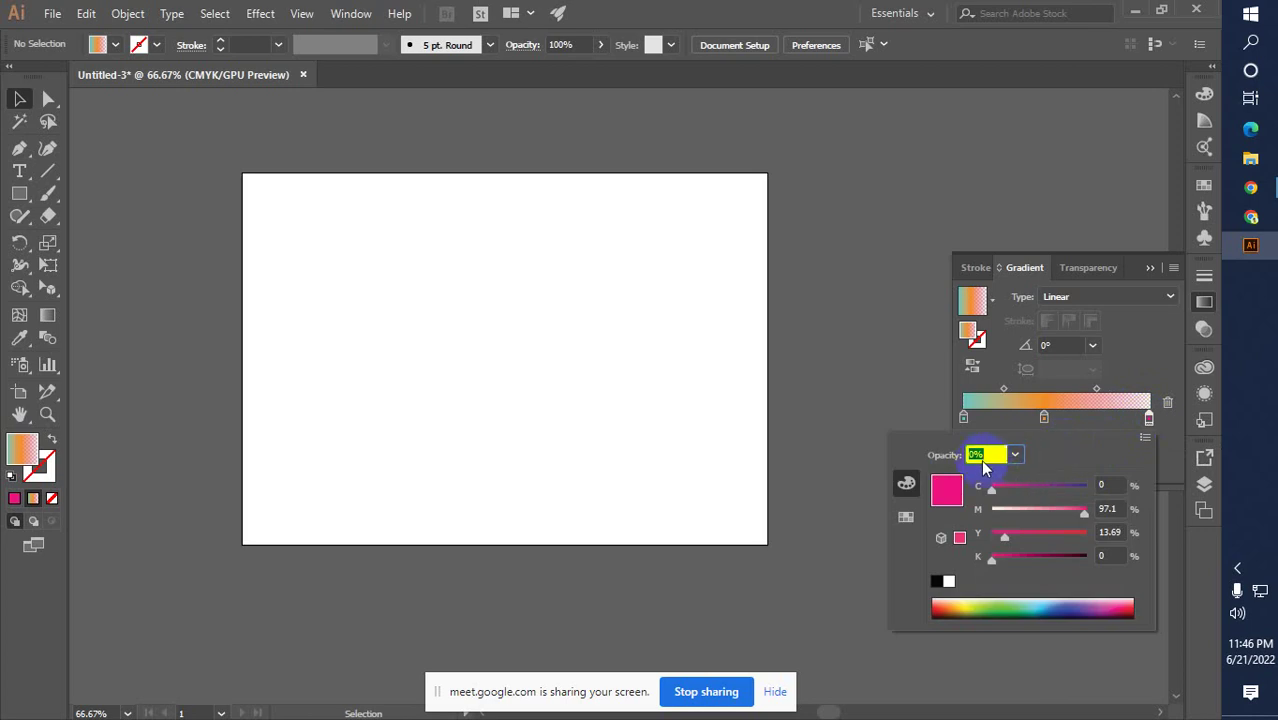
key(Return)
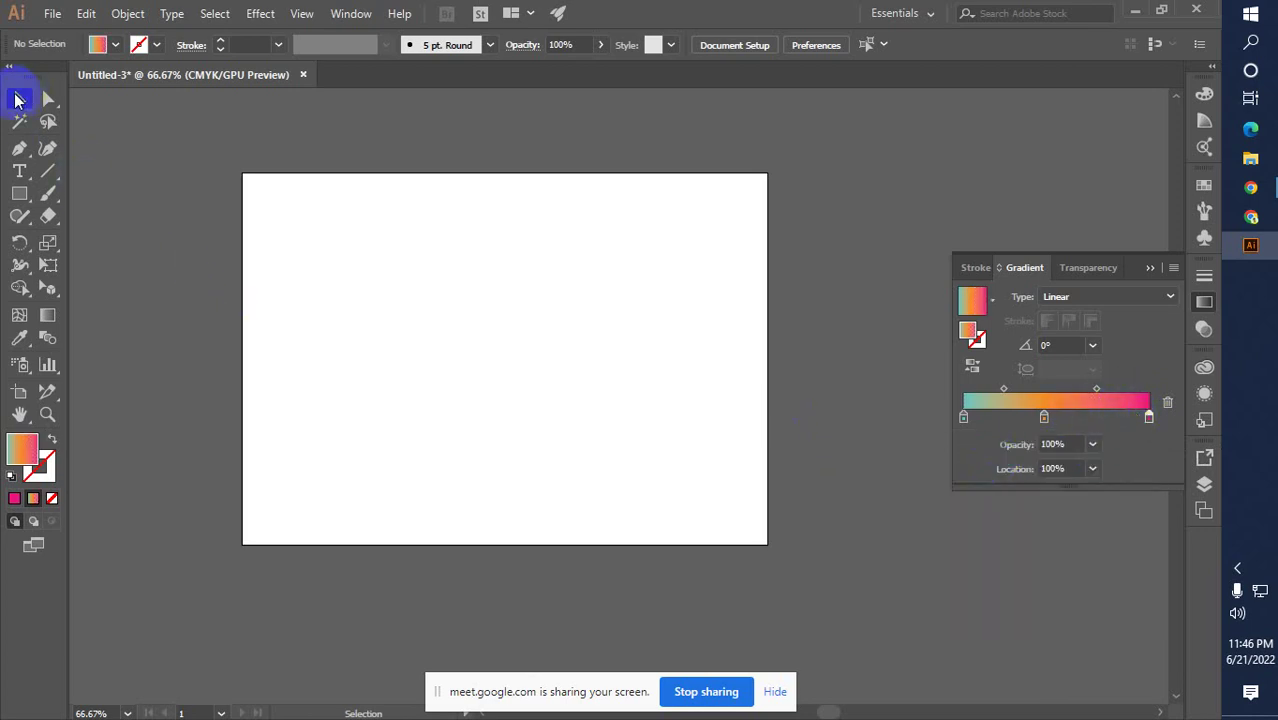
Draw a gradient-filled rectangle on the left half of the artboard and deselect it
click(19, 193)
drag(321, 296, 447, 390)
click(19, 98)
click(100, 220)
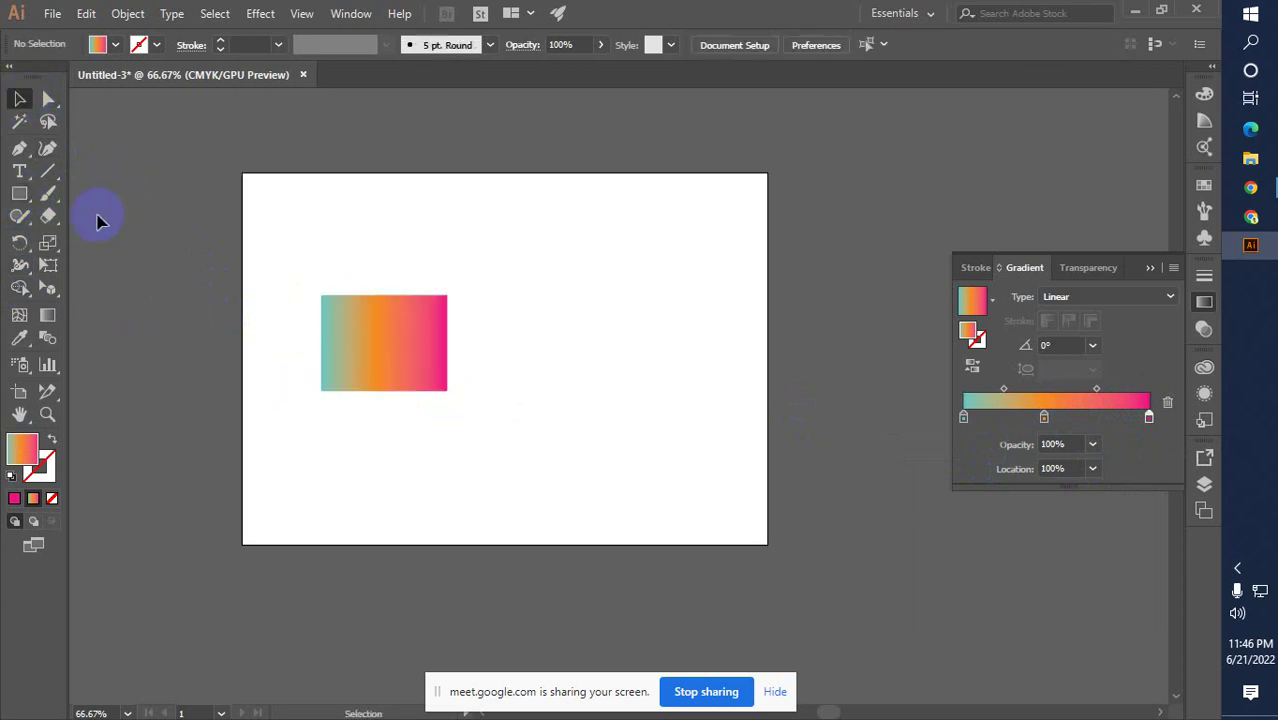
click(1205, 94)
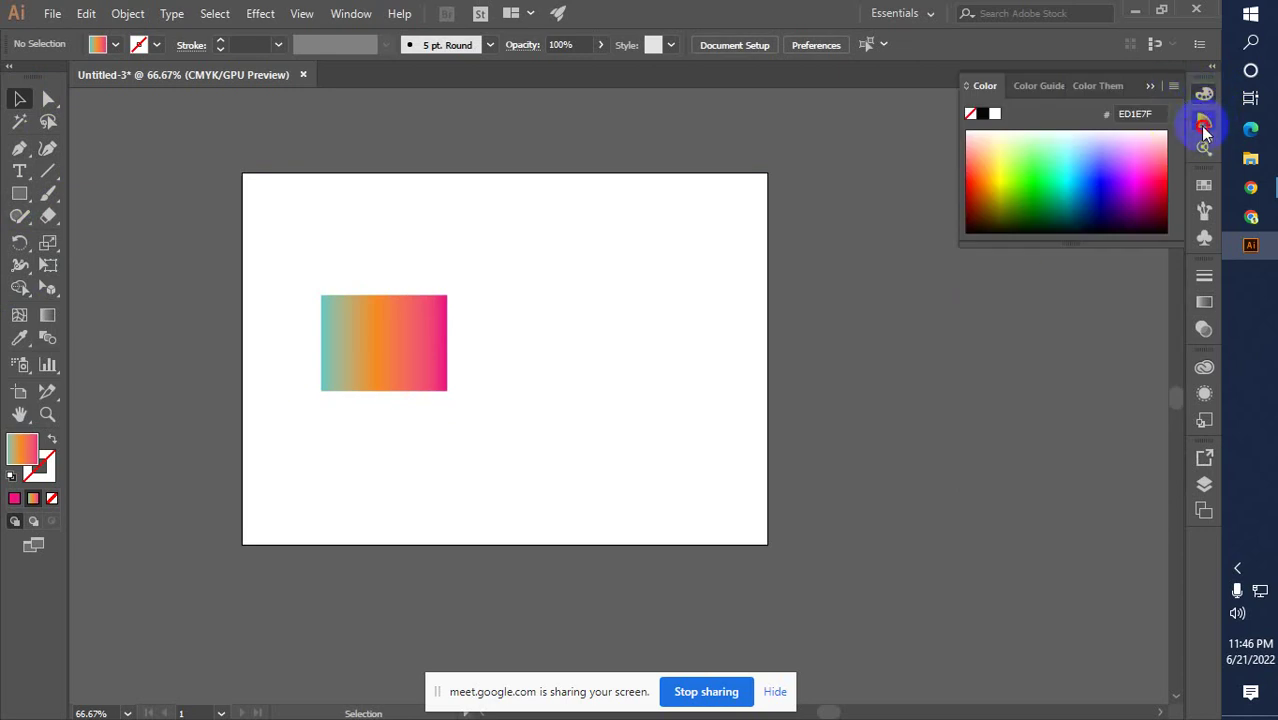
click(1204, 121)
click(1206, 95)
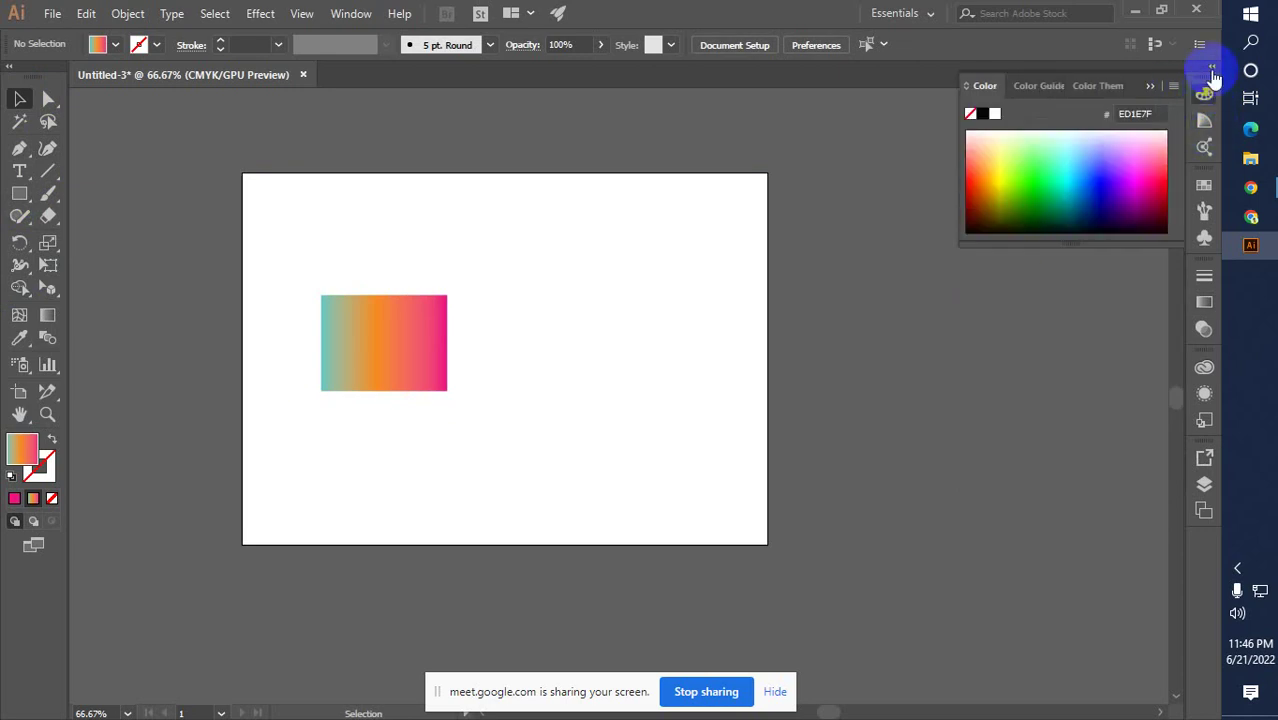
click(1212, 66)
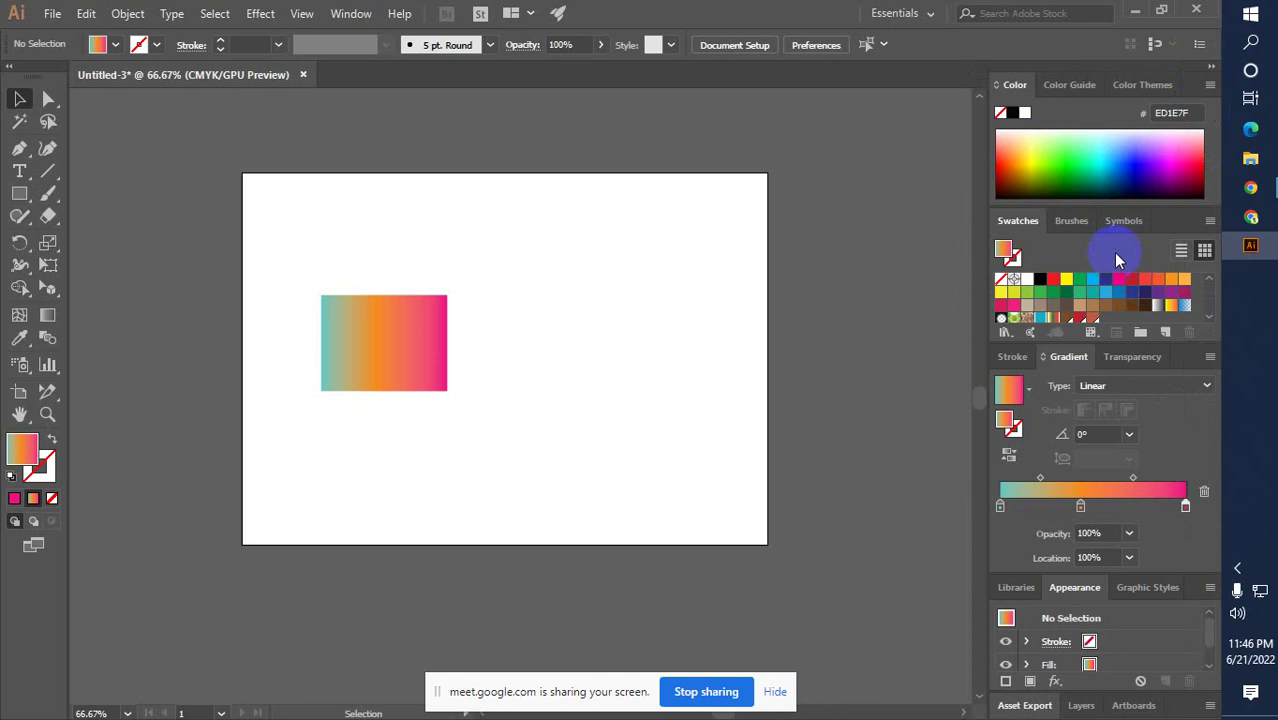
click(1211, 68)
Save the rectangle's three-colour gradient as a new swatch in the document's swatches
click(1203, 186)
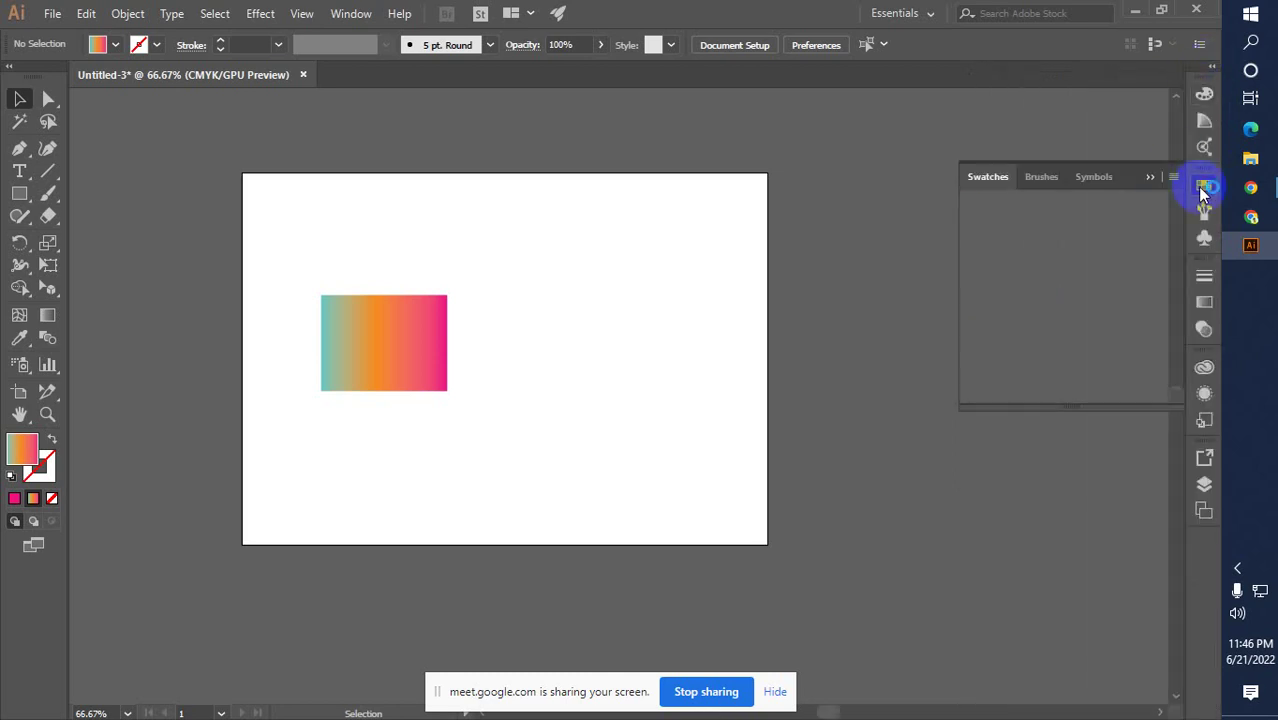
click(357, 342)
drag(437, 345, 1130, 280)
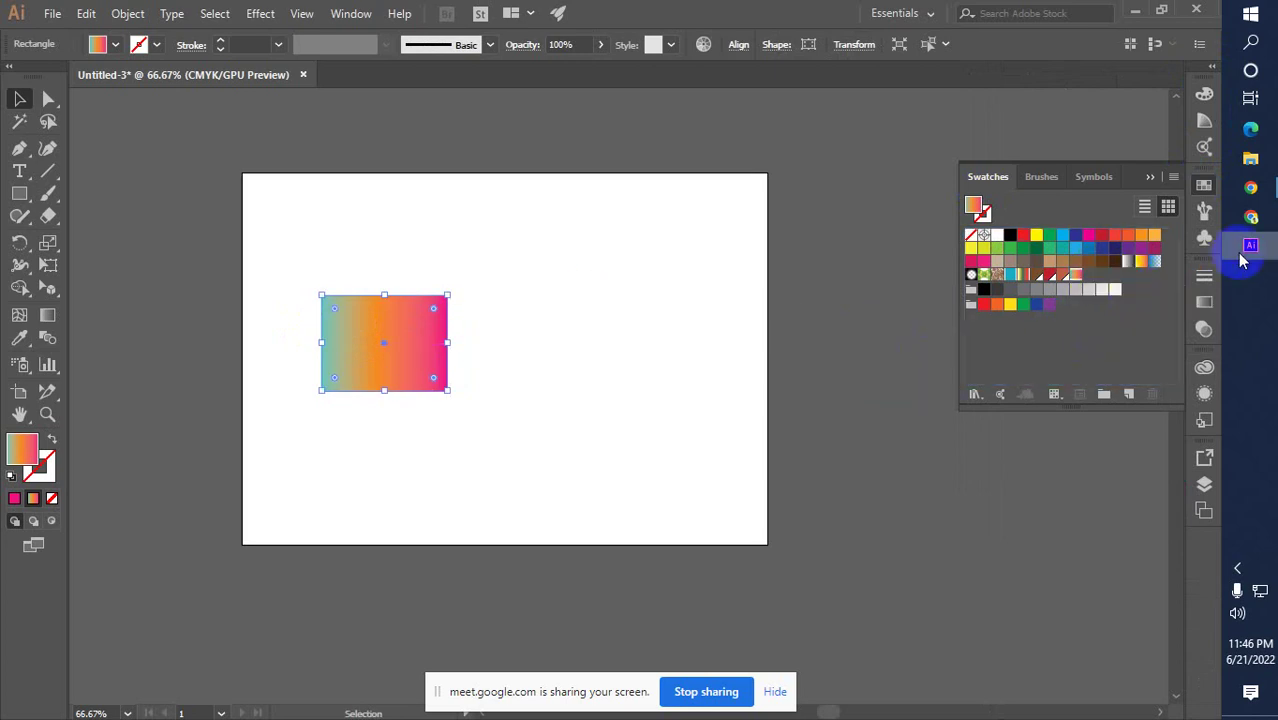
Switch to uiGradients in Chrome, browse the full gradient collection and open Velvet Sun
click(1250, 216)
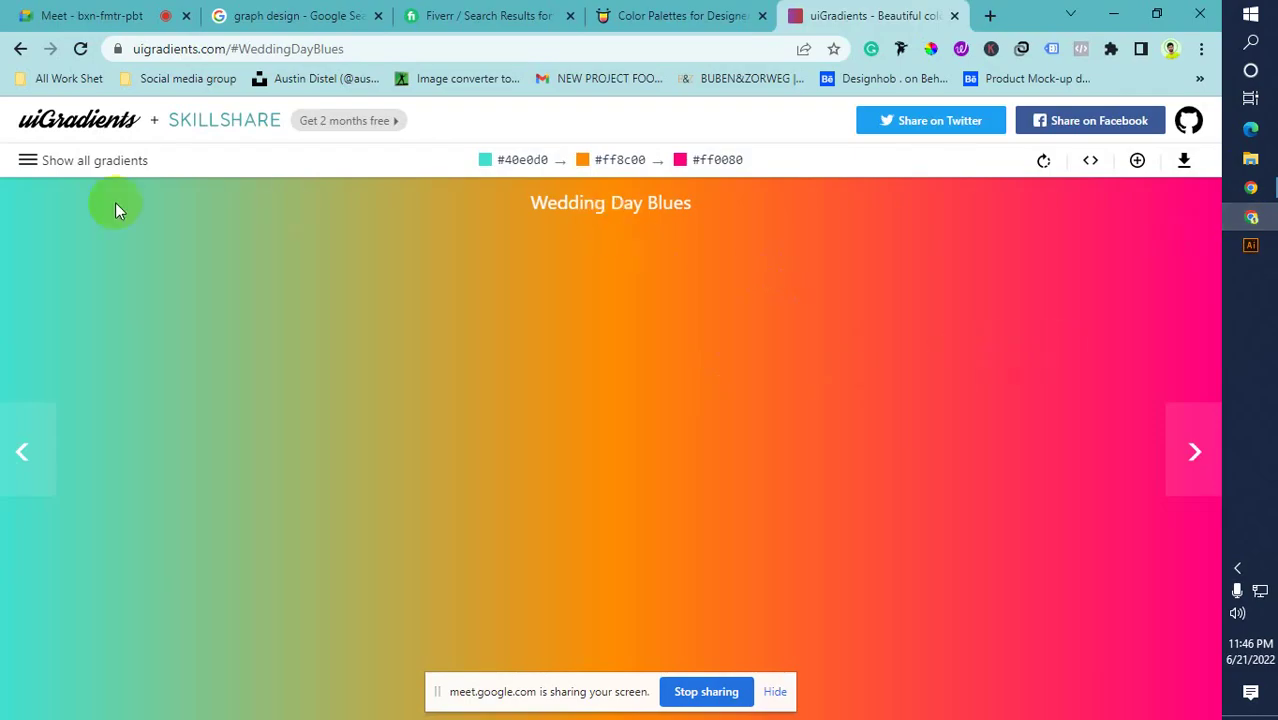
click(28, 160)
scroll(500, 378, down, 6)
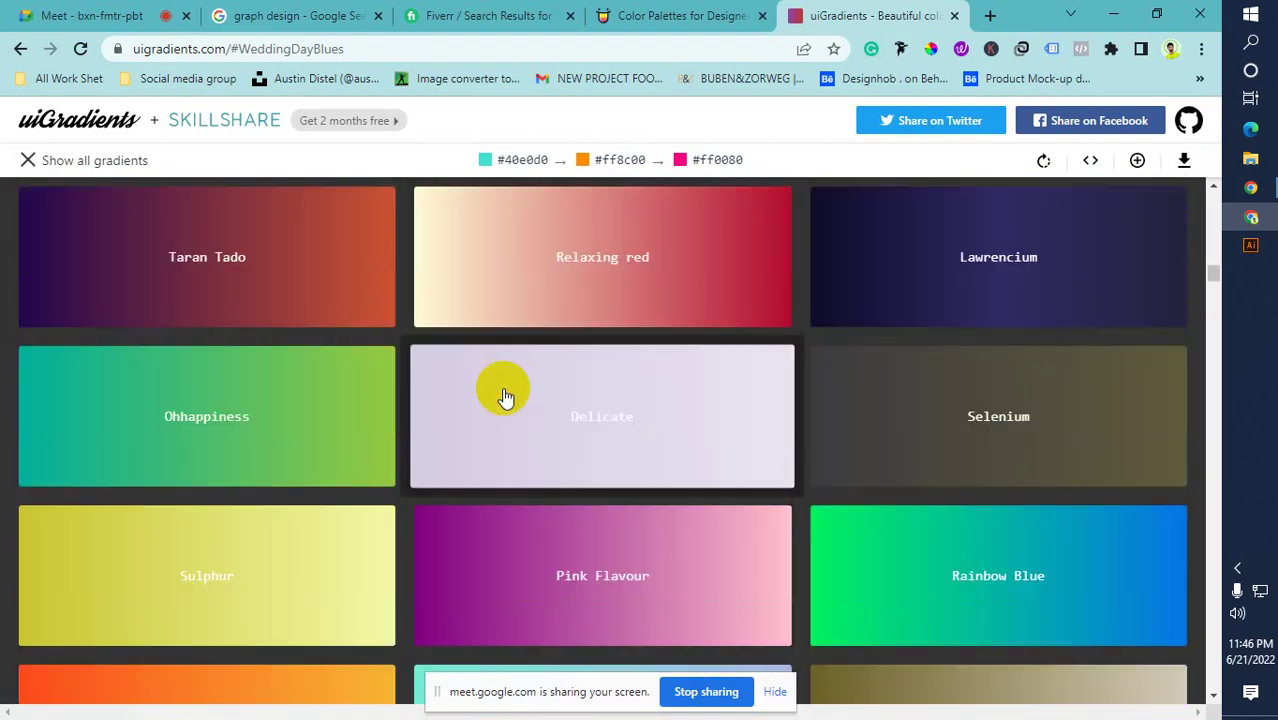
scroll(505, 397, down, 3)
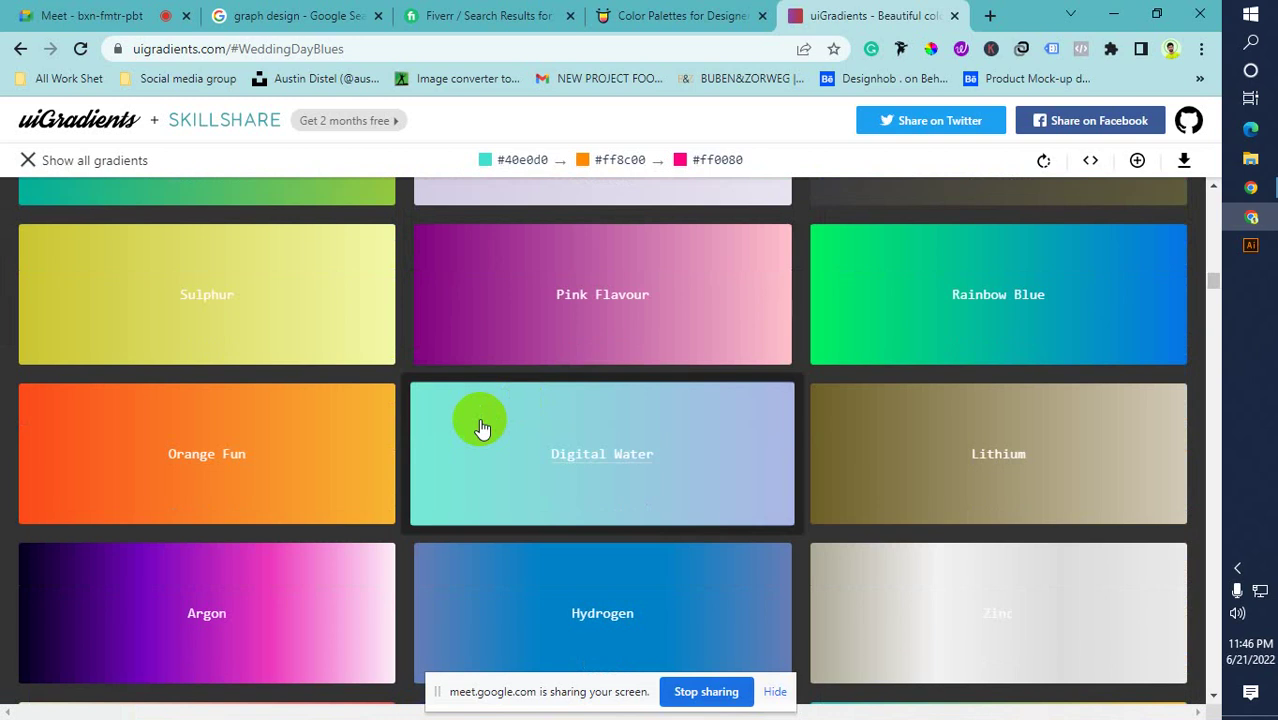
scroll(481, 428, down, 6)
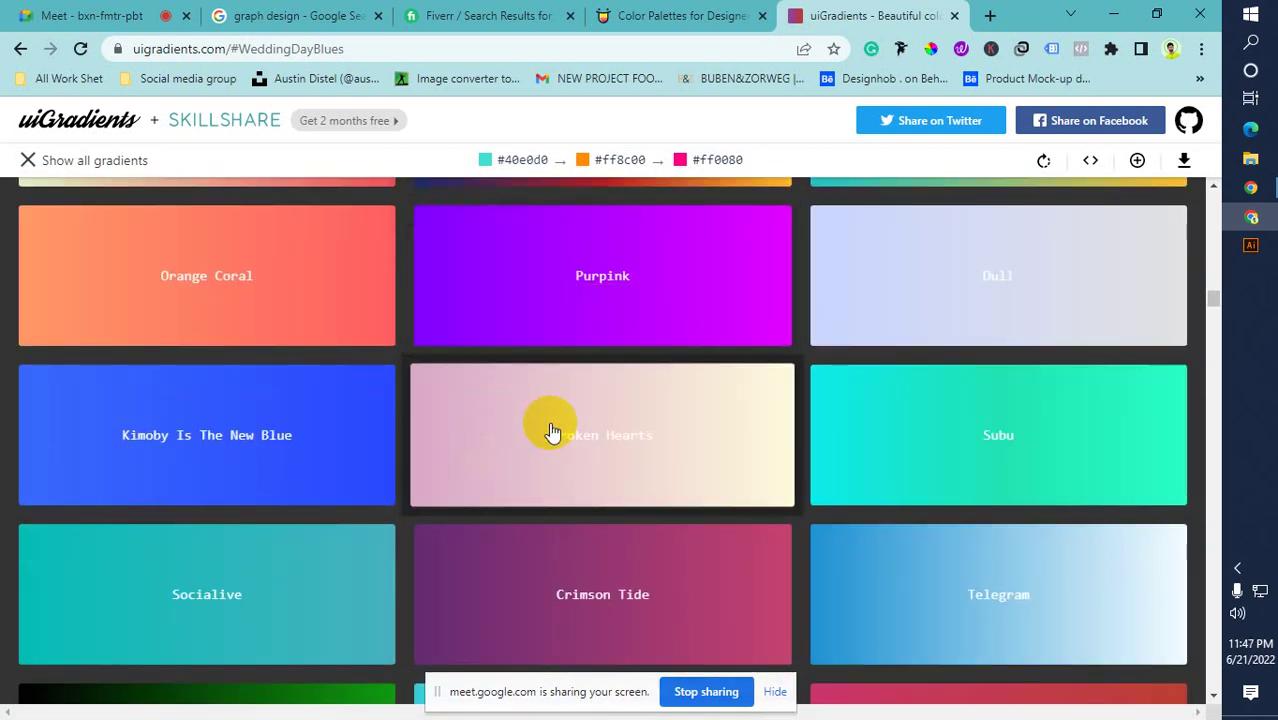
scroll(552, 432, up, 2)
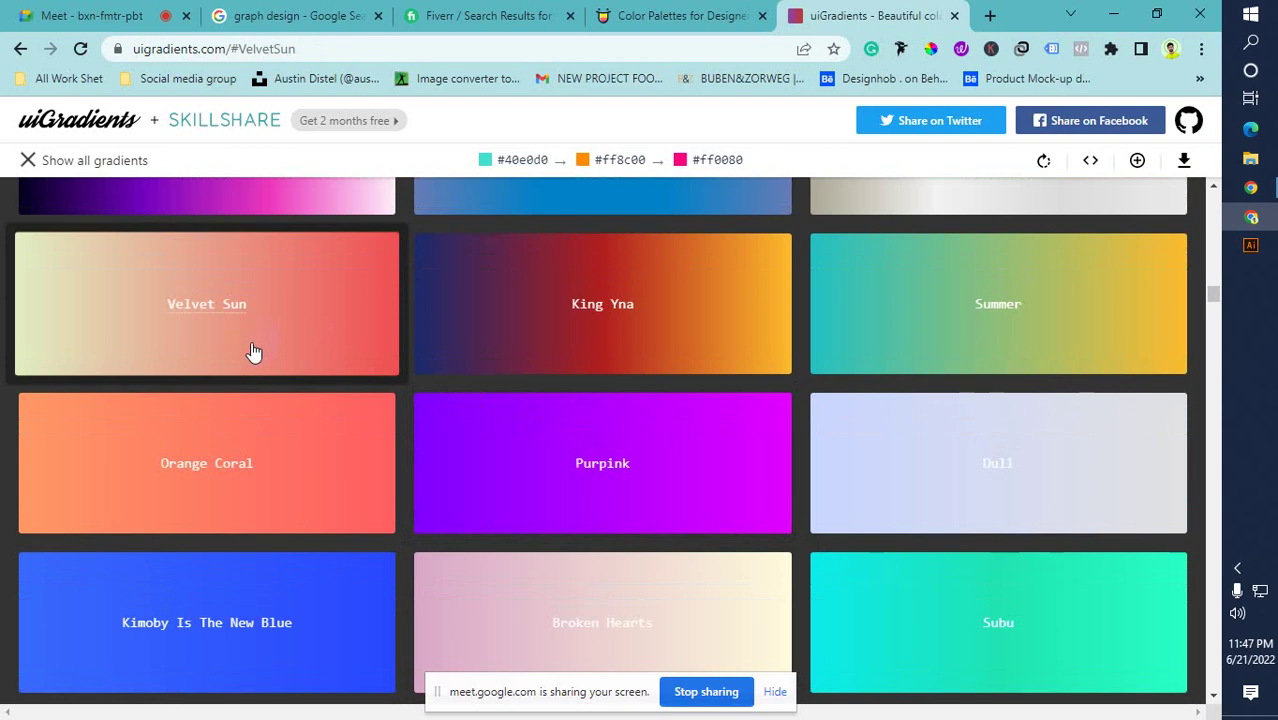
click(253, 352)
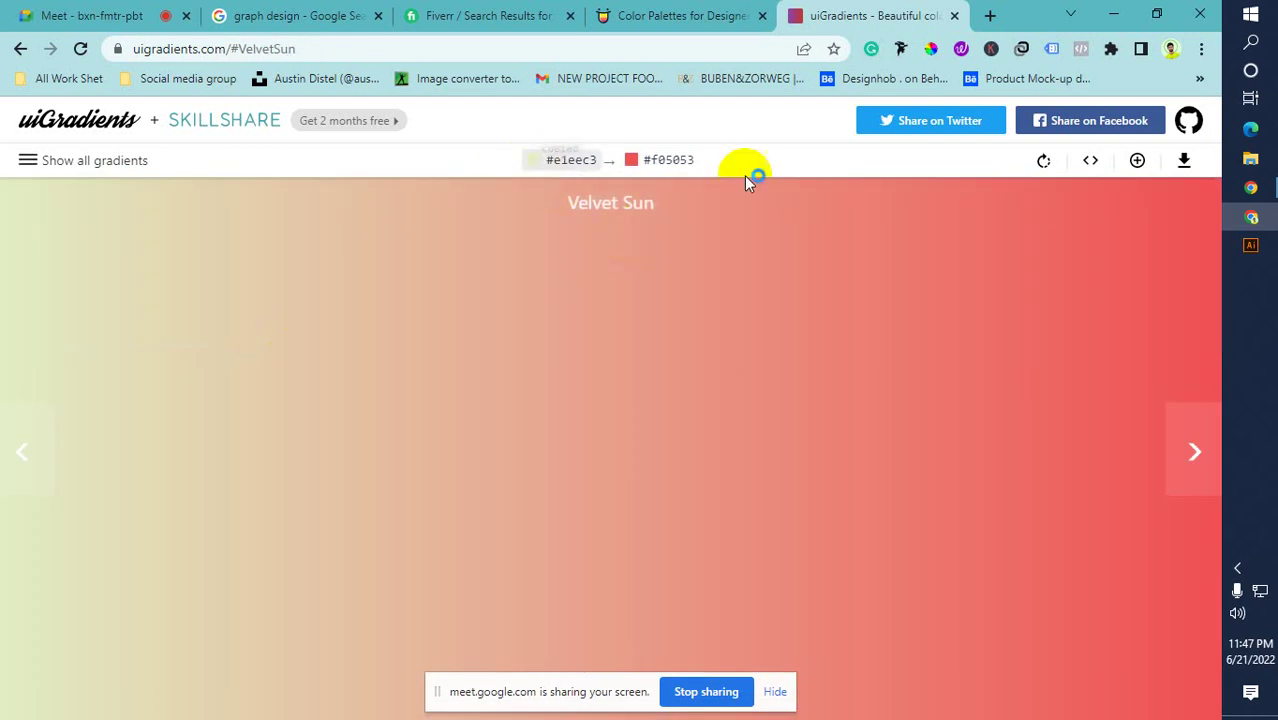
In Illustrator, set the rectangle gradient's first stop to RGB hex #e1eec3 and remove the orange middle stop
mouse_move(1247, 197)
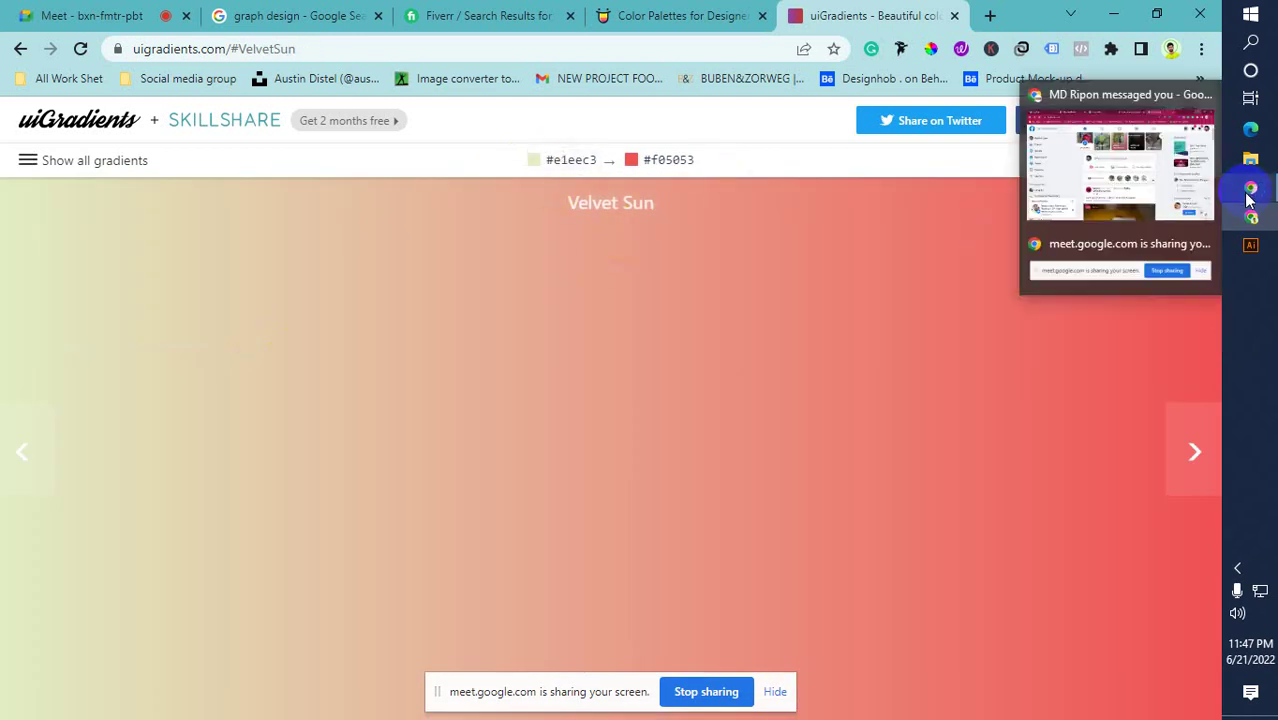
click(1250, 246)
click(1117, 365)
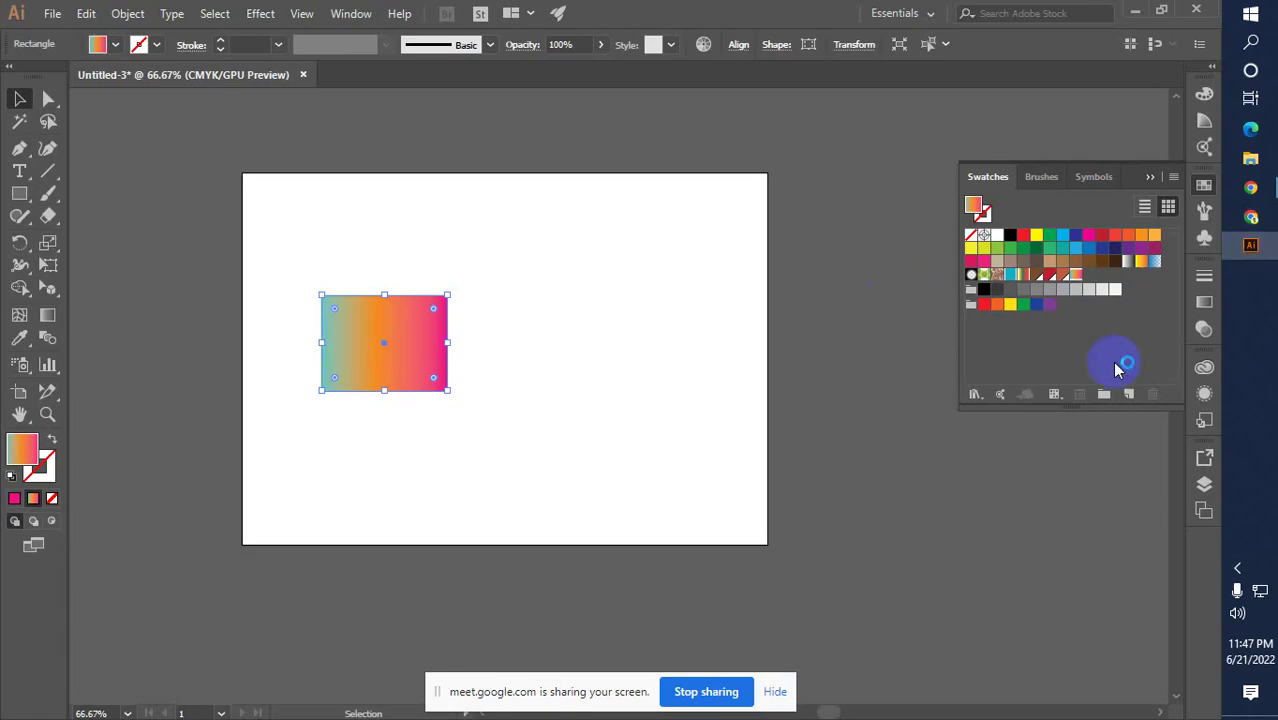
click(1204, 303)
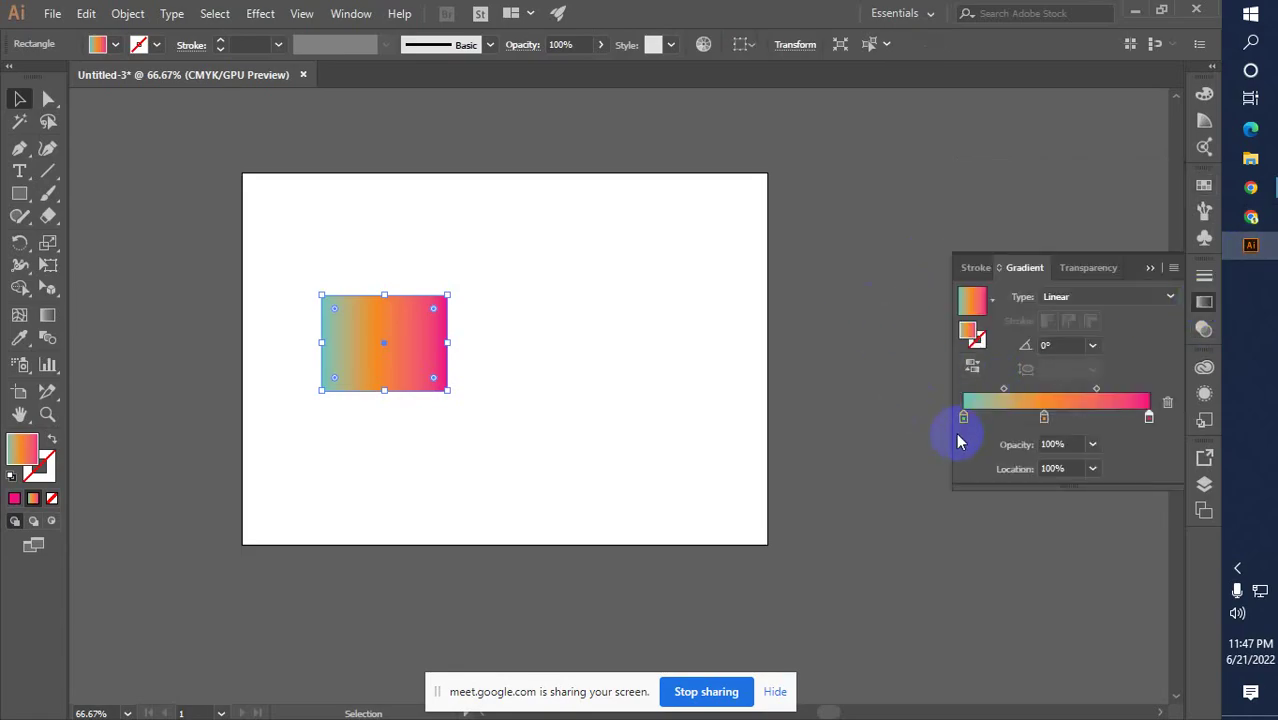
double_click(963, 418)
click(1140, 442)
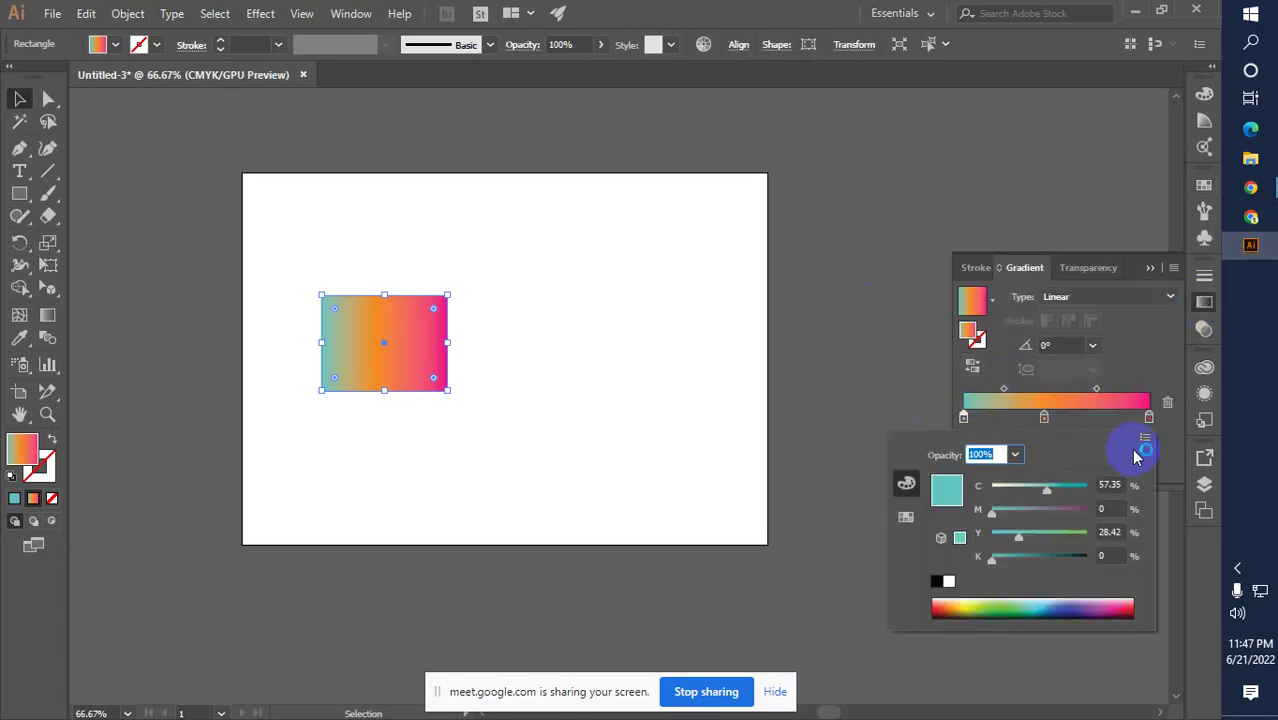
click(1113, 463)
click(1120, 575)
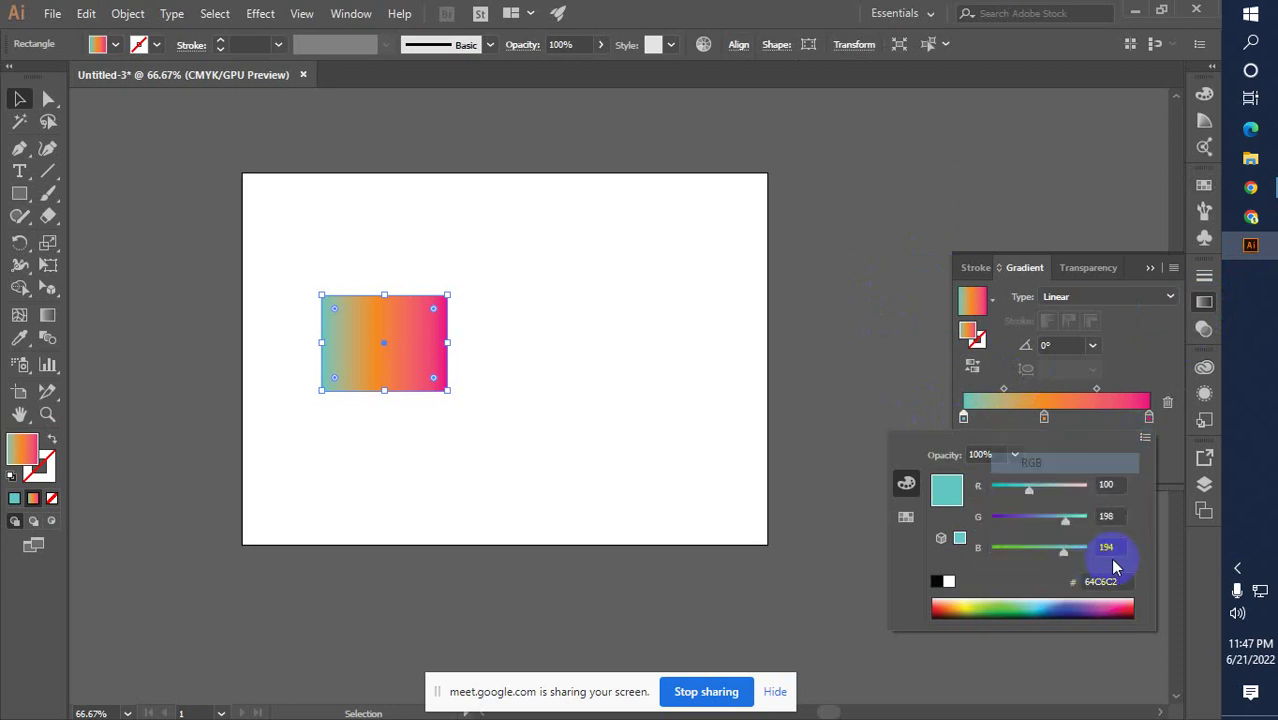
drag(1122, 577, 1025, 580)
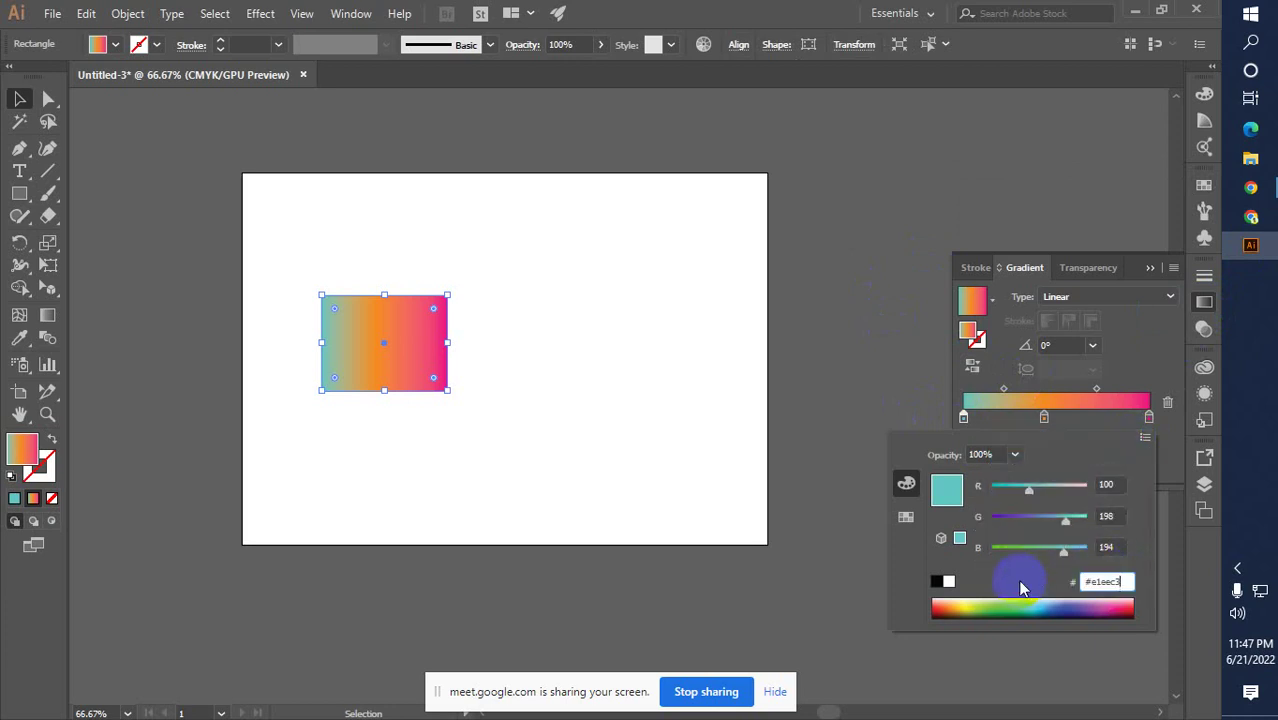
key(Return)
click(1046, 426)
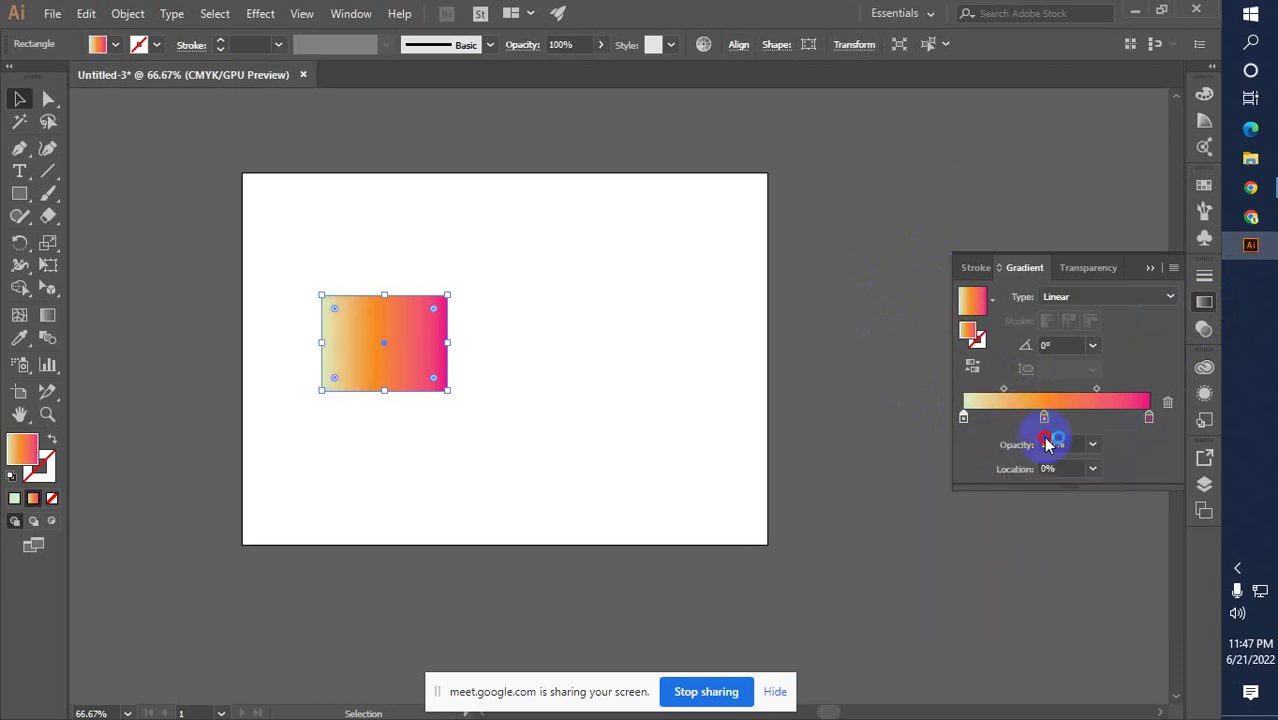
drag(1047, 444, 1050, 490)
Copy Velvet Sun's red #f05053 from uiGradients in Chrome and apply it to the last gradient stop in Illustrator, using RGB mode
click(1250, 218)
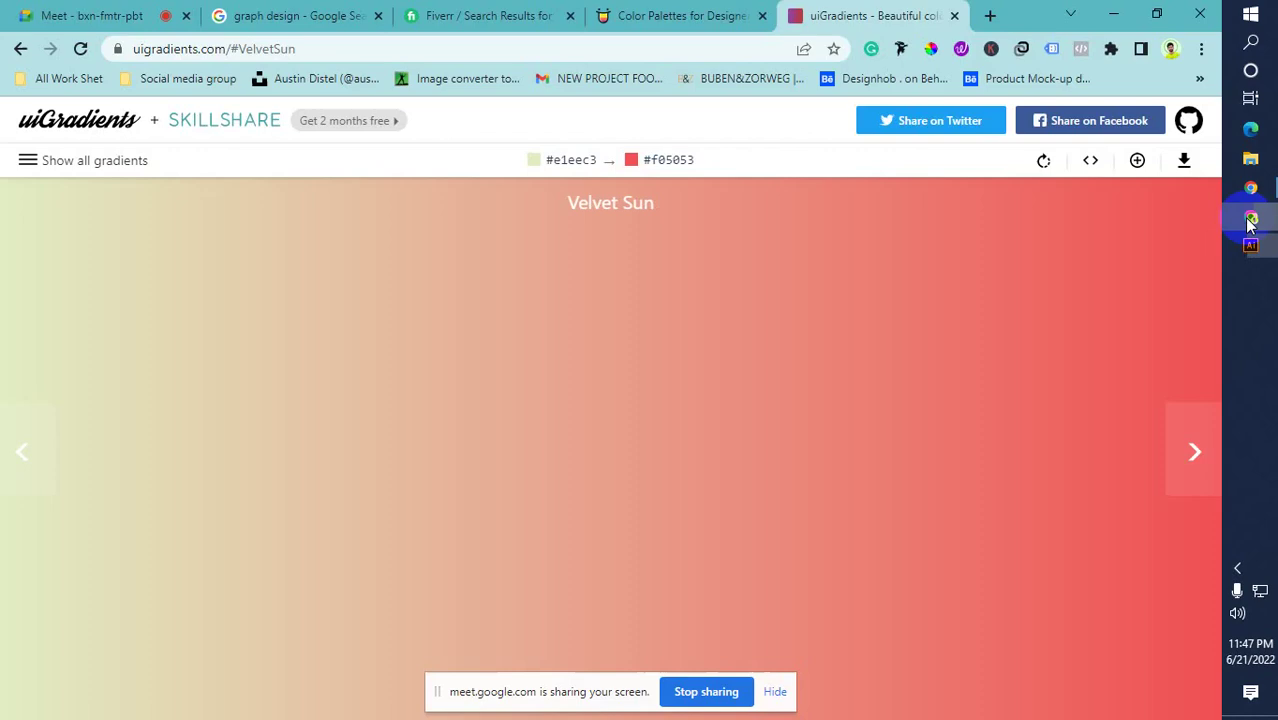
click(655, 160)
click(1252, 245)
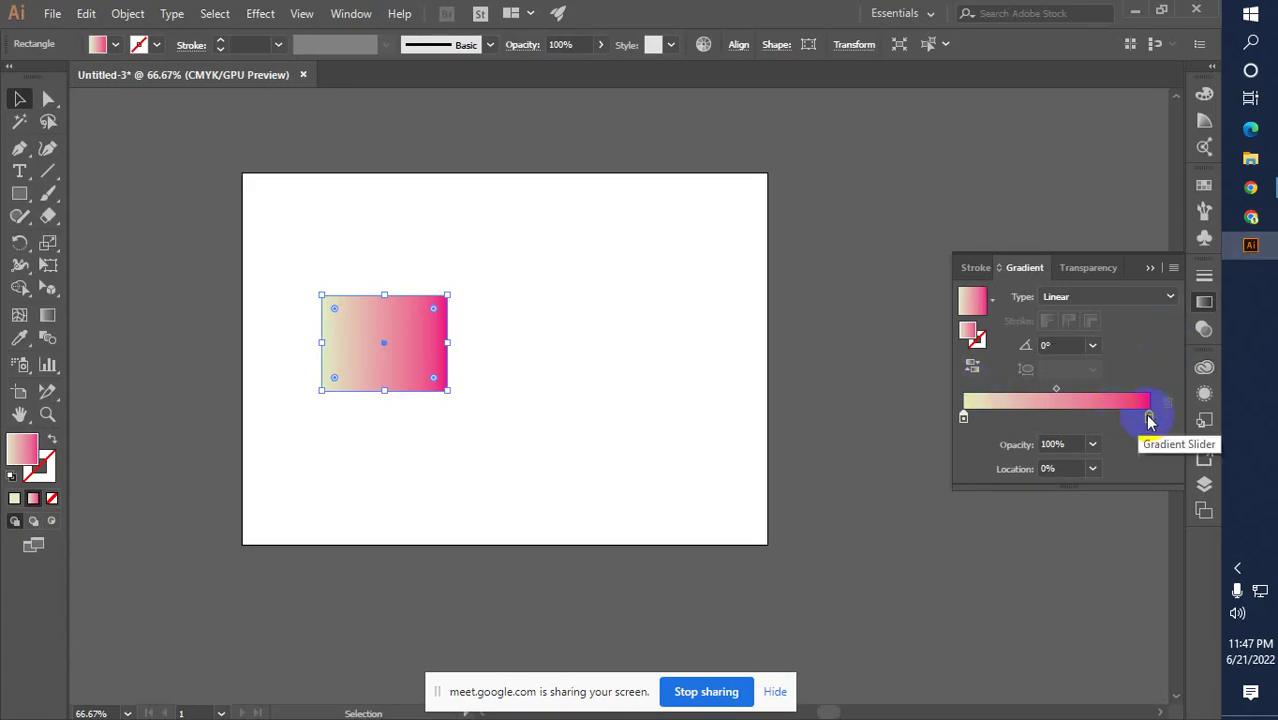
double_click(1148, 416)
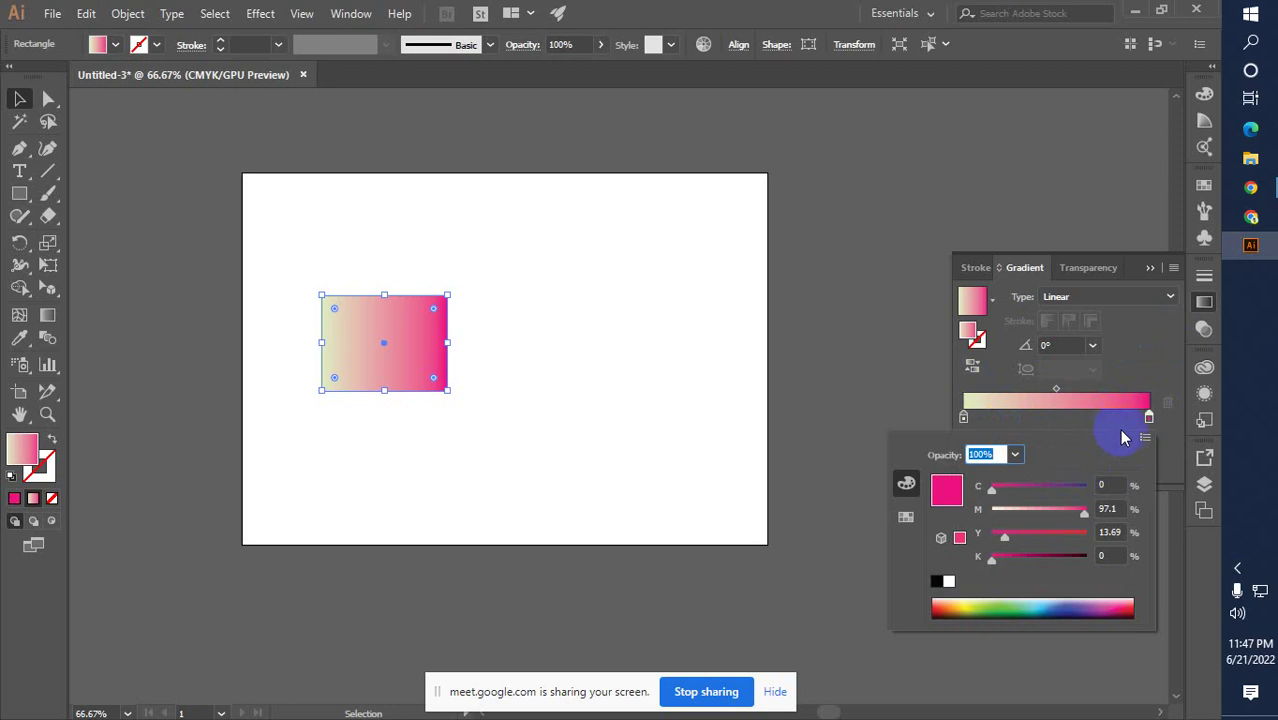
click(1145, 448)
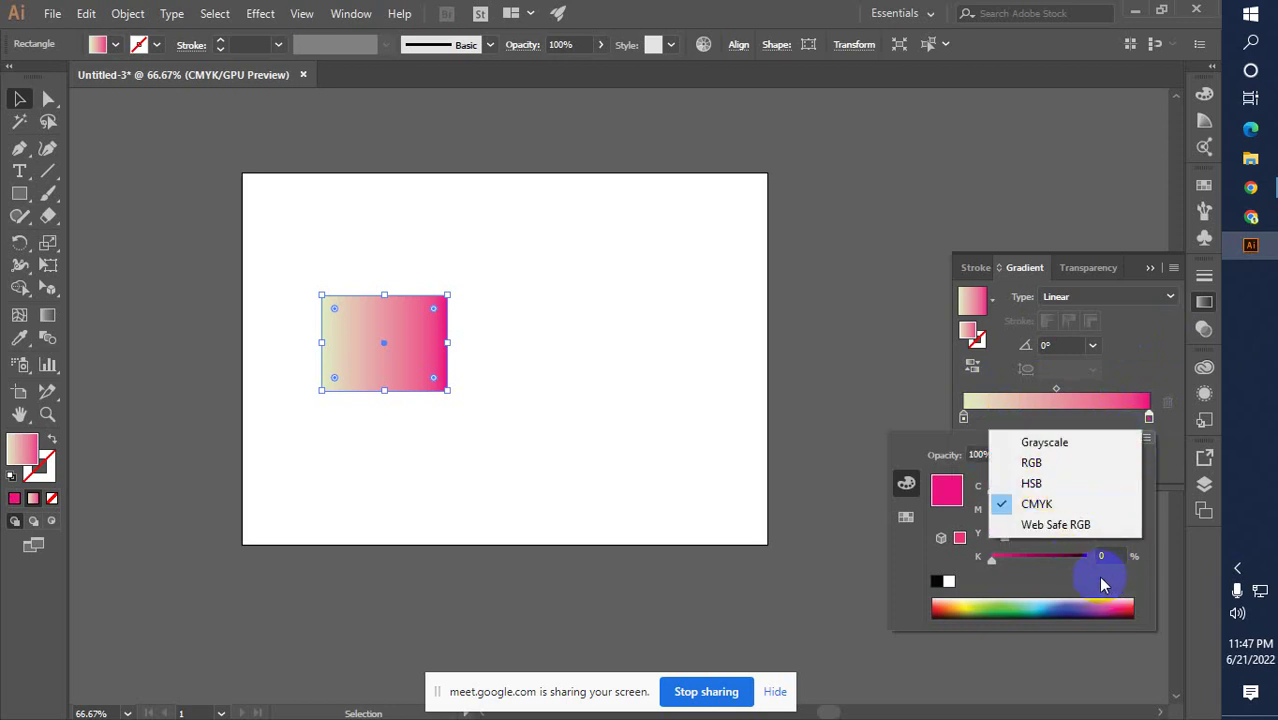
click(1031, 462)
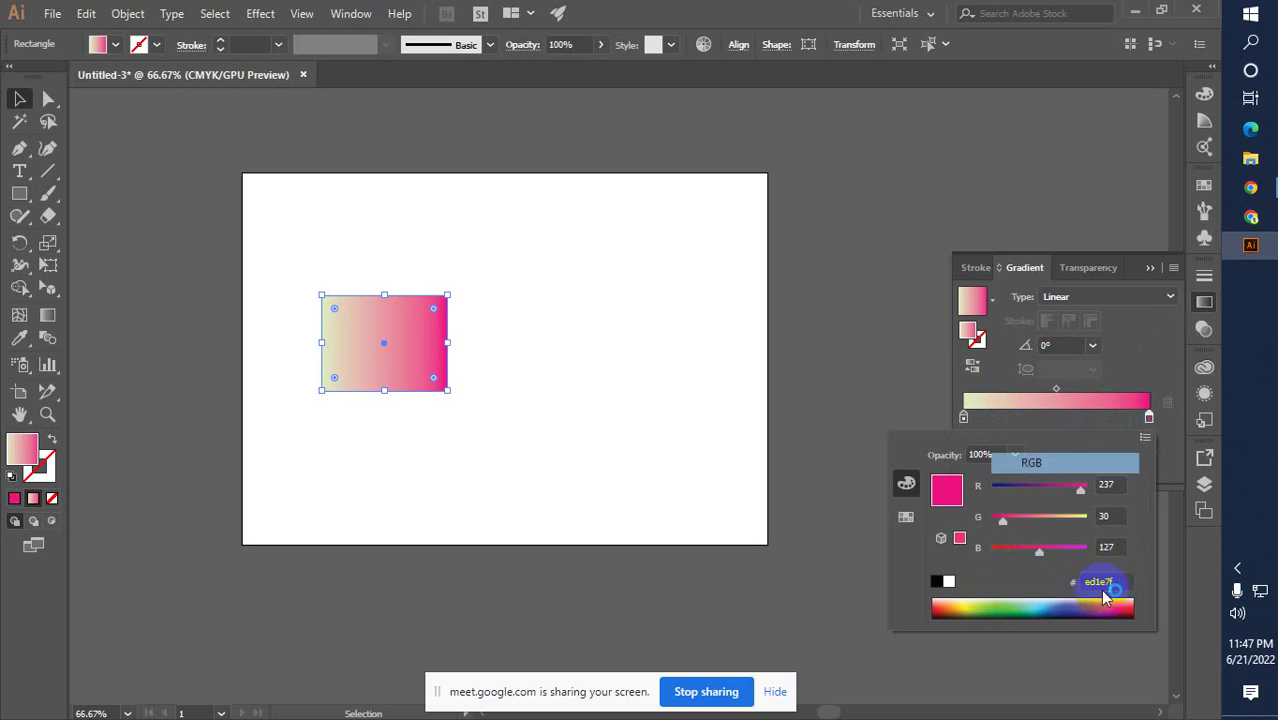
drag(1120, 580, 1021, 595)
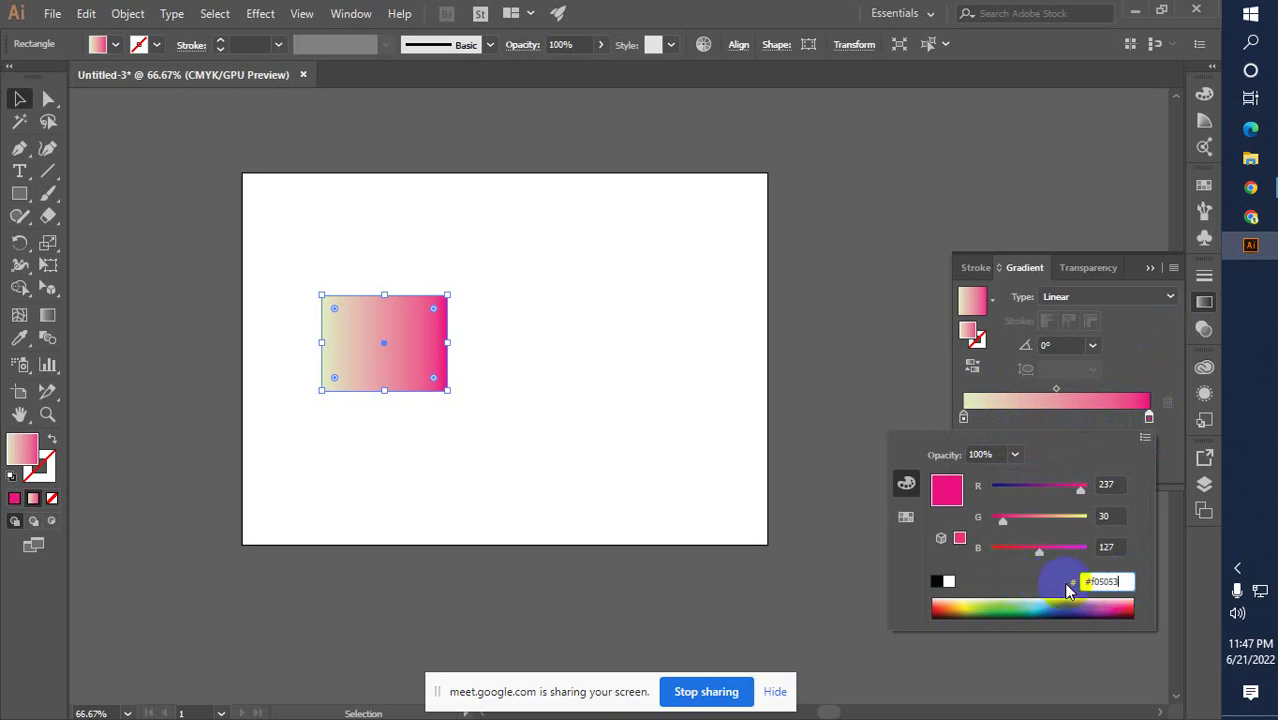
key(Return)
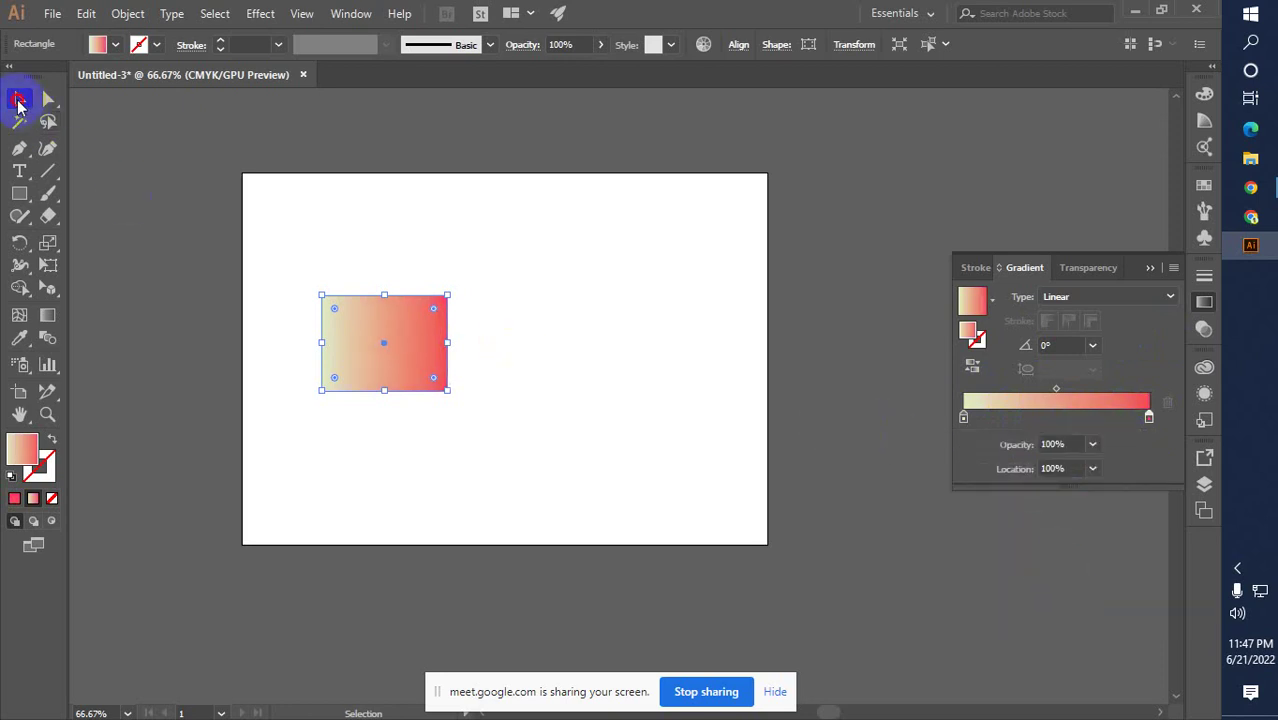
Save the rectangle with the Velvet Sun gradient as a new swatch in the document's swatches and deselect it
click(1204, 185)
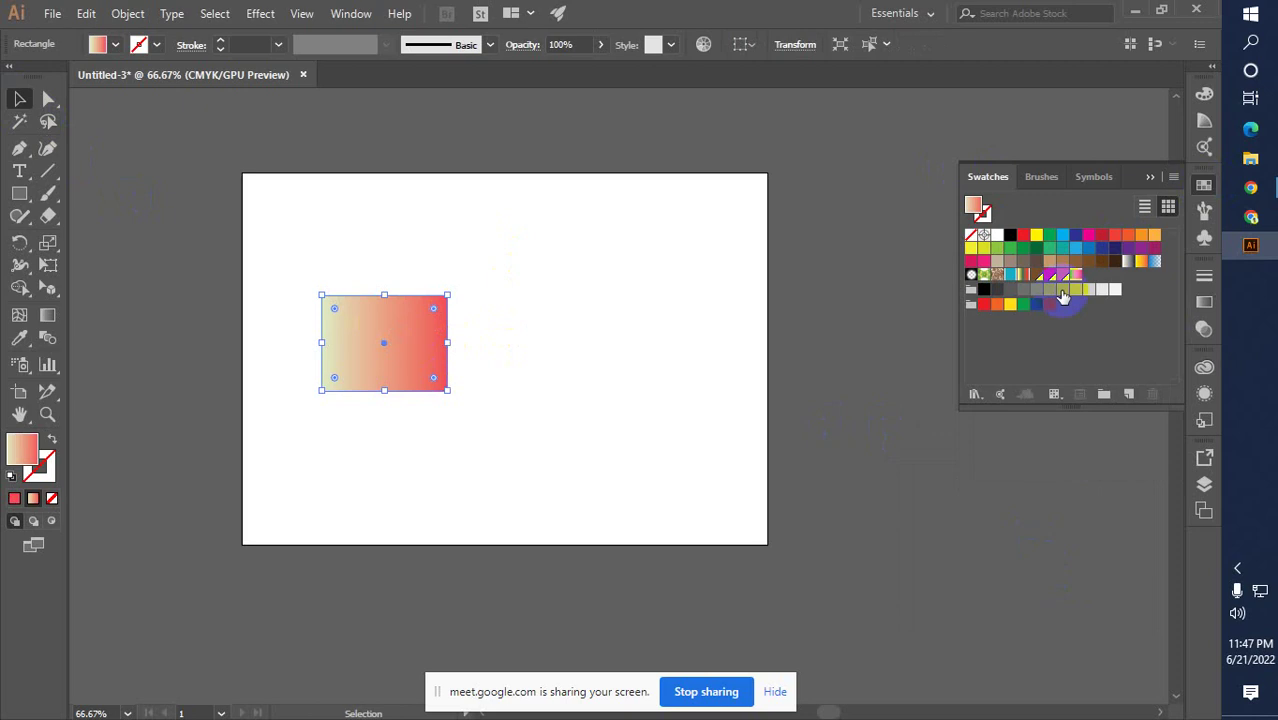
click(531, 394)
drag(411, 371, 1098, 278)
click(533, 309)
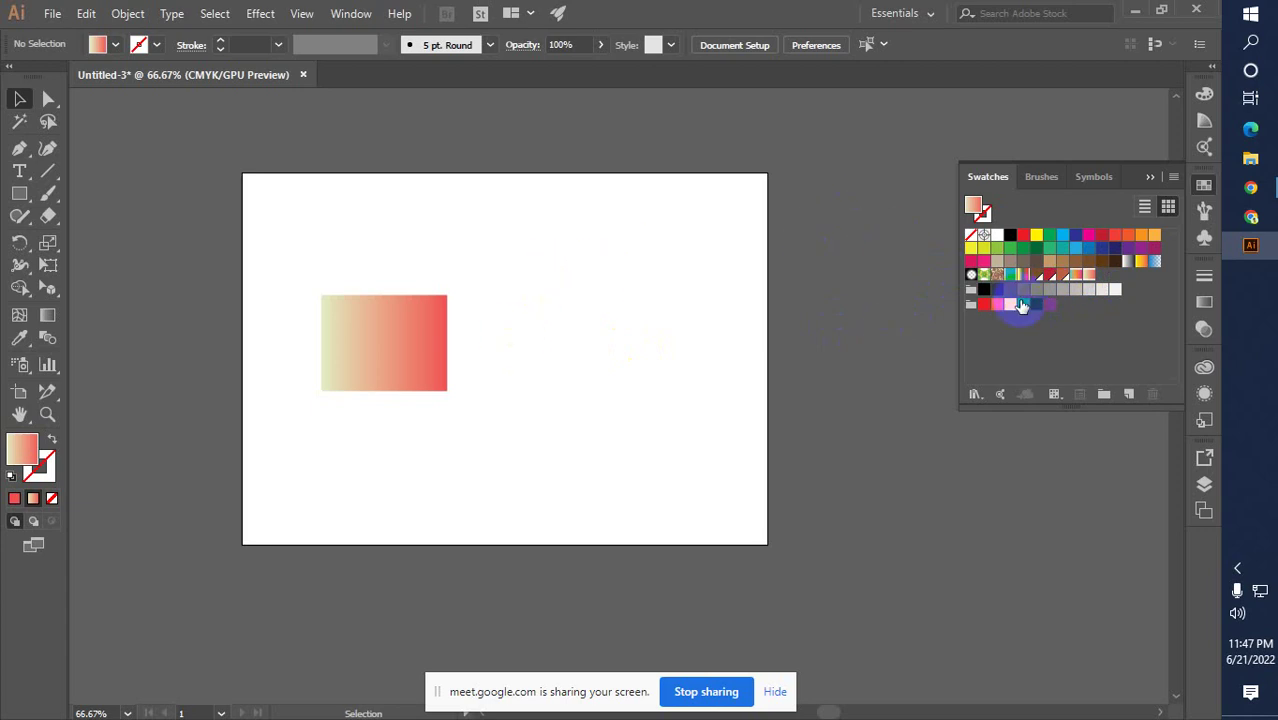
Delete the small rectangle and draw a gradient-filled rectangle covering the whole artboard
drag(582, 415, 232, 324)
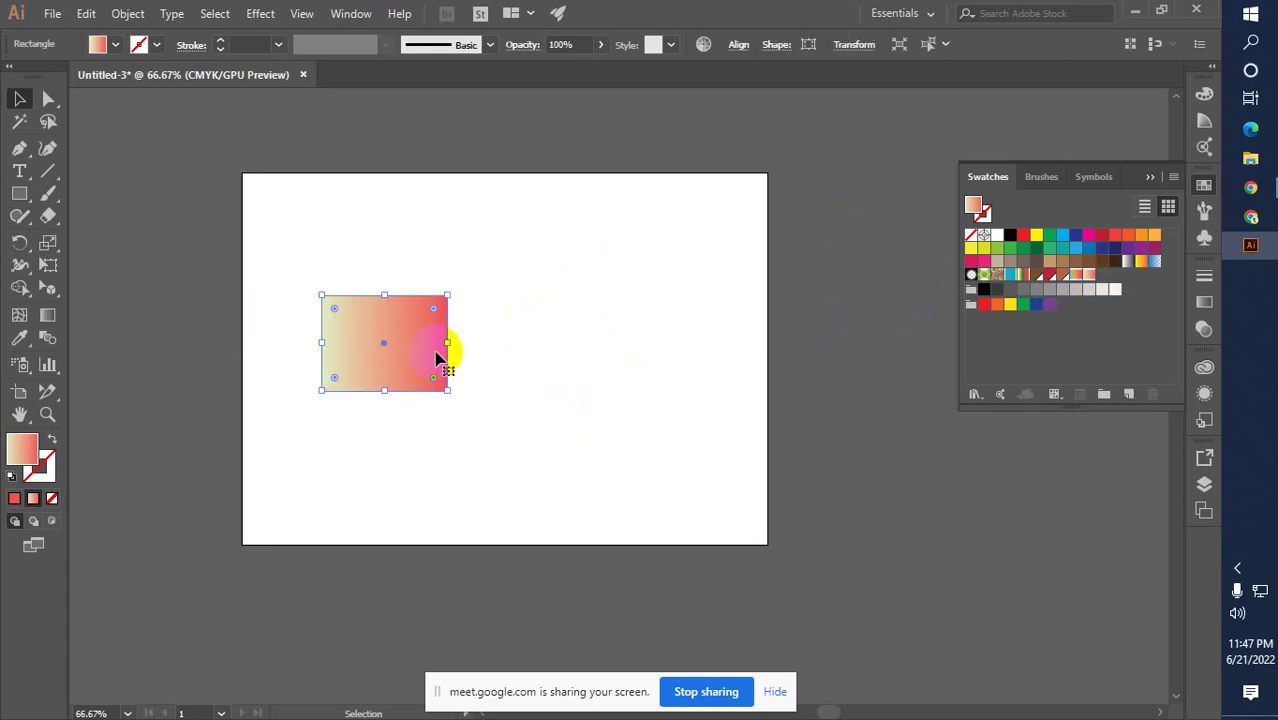
key(Delete)
click(19, 193)
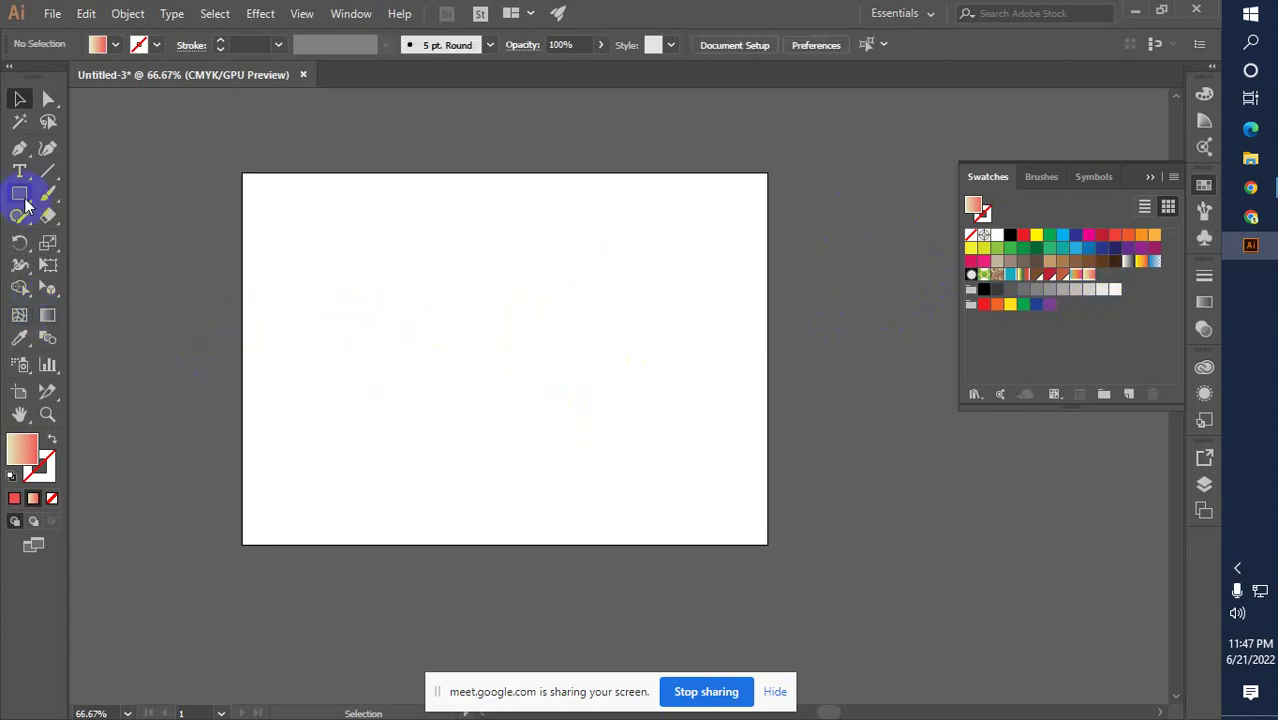
drag(242, 176, 762, 542)
click(19, 98)
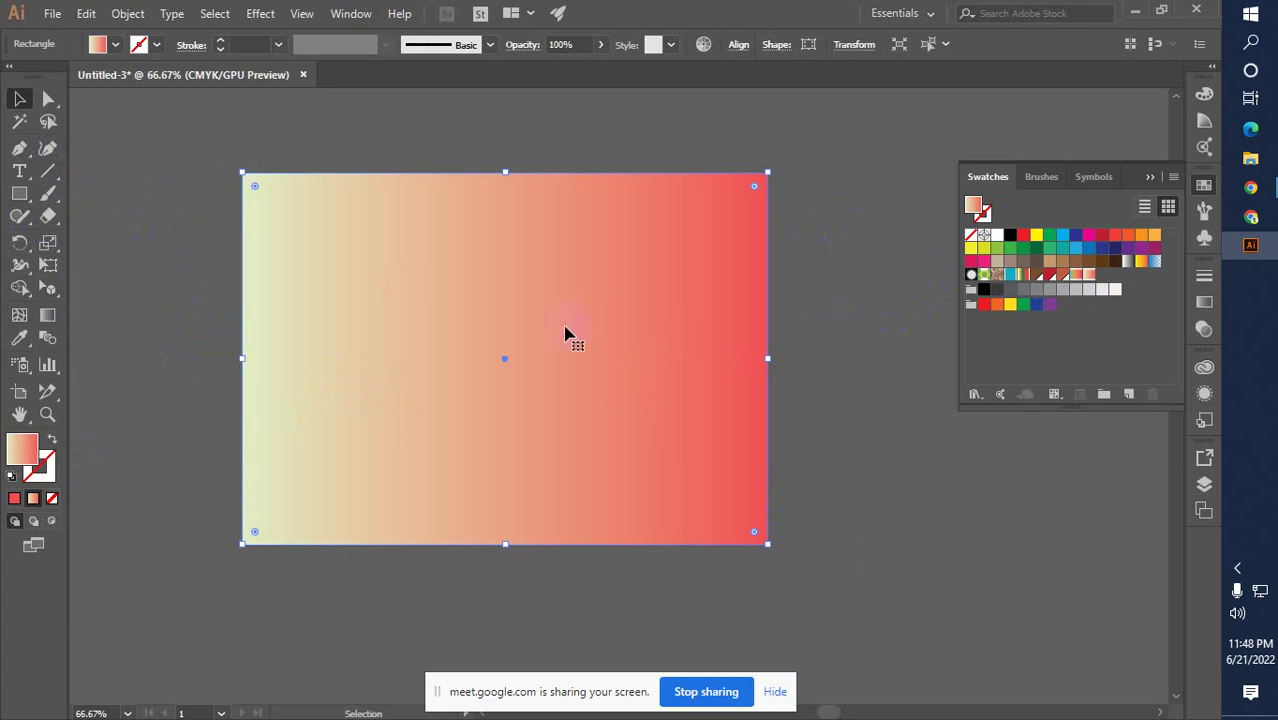
Fill the artboard-sized rectangle with the saved teal, orange and pink swatch
click(1075, 276)
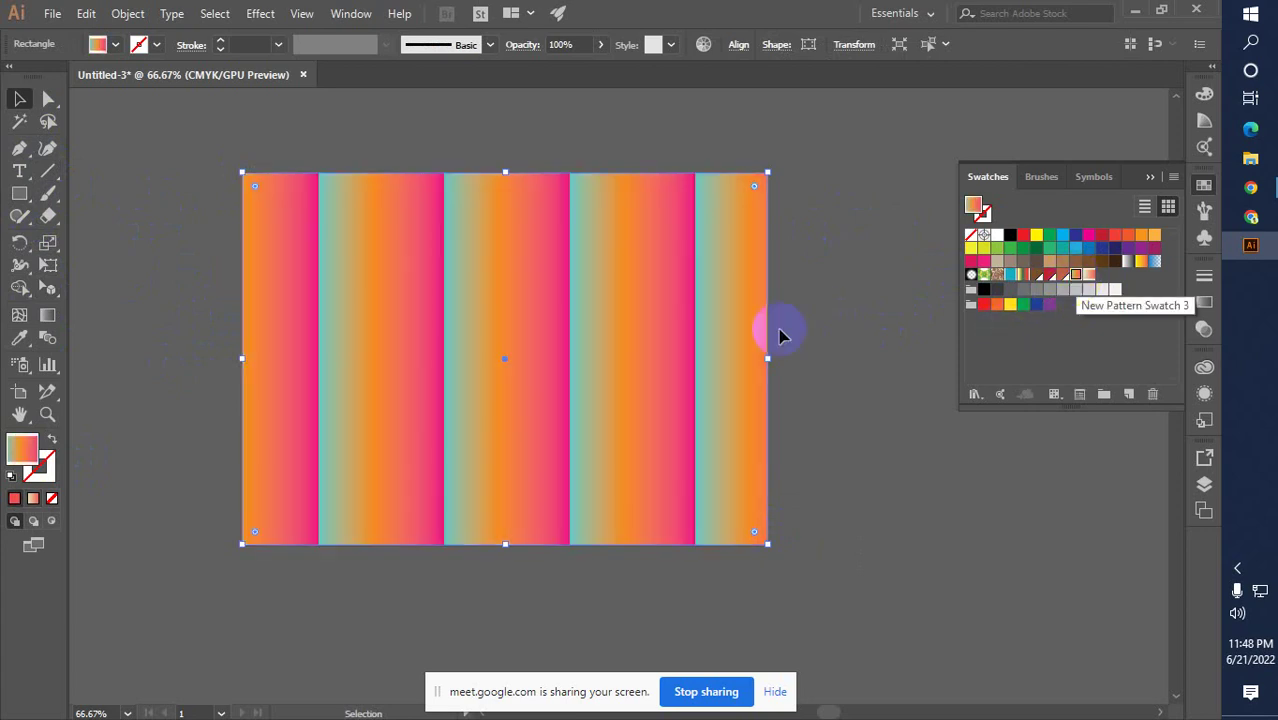
click(873, 387)
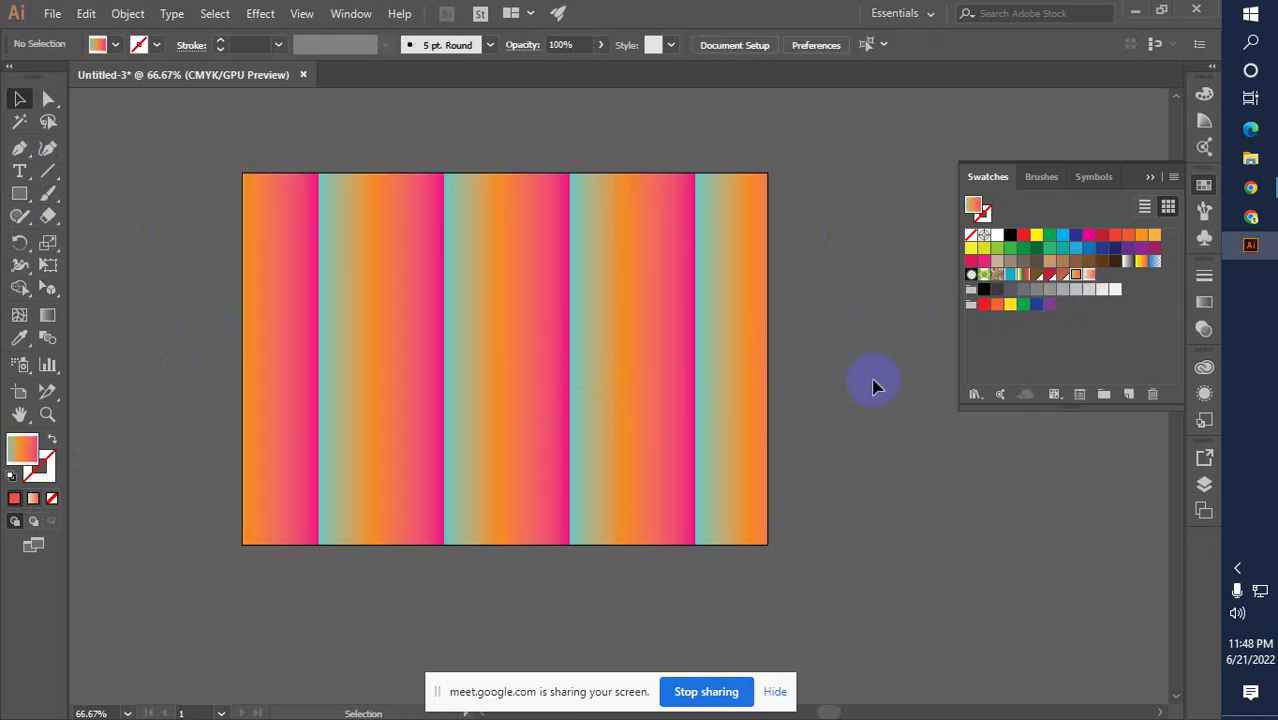
click(662, 380)
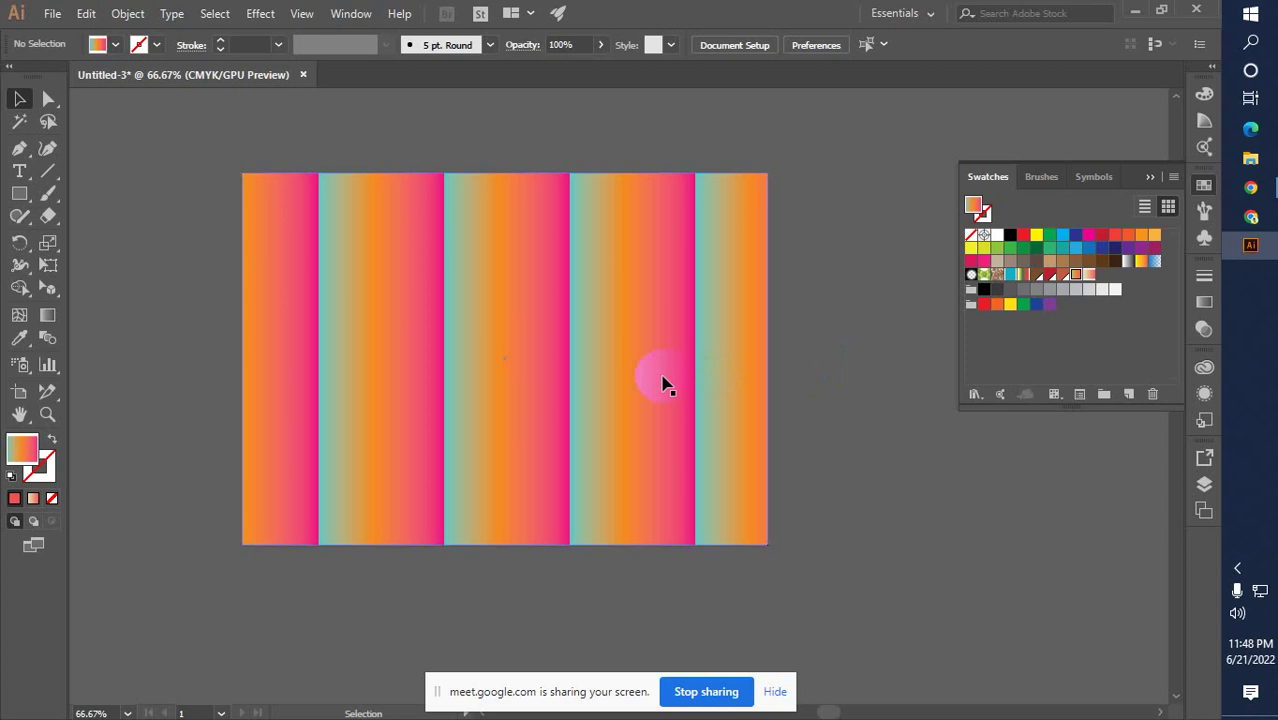
Fill the artboard-sized rectangle with the linear Velvet Sun gradient instead of the striped pattern
click(1206, 313)
click(1062, 296)
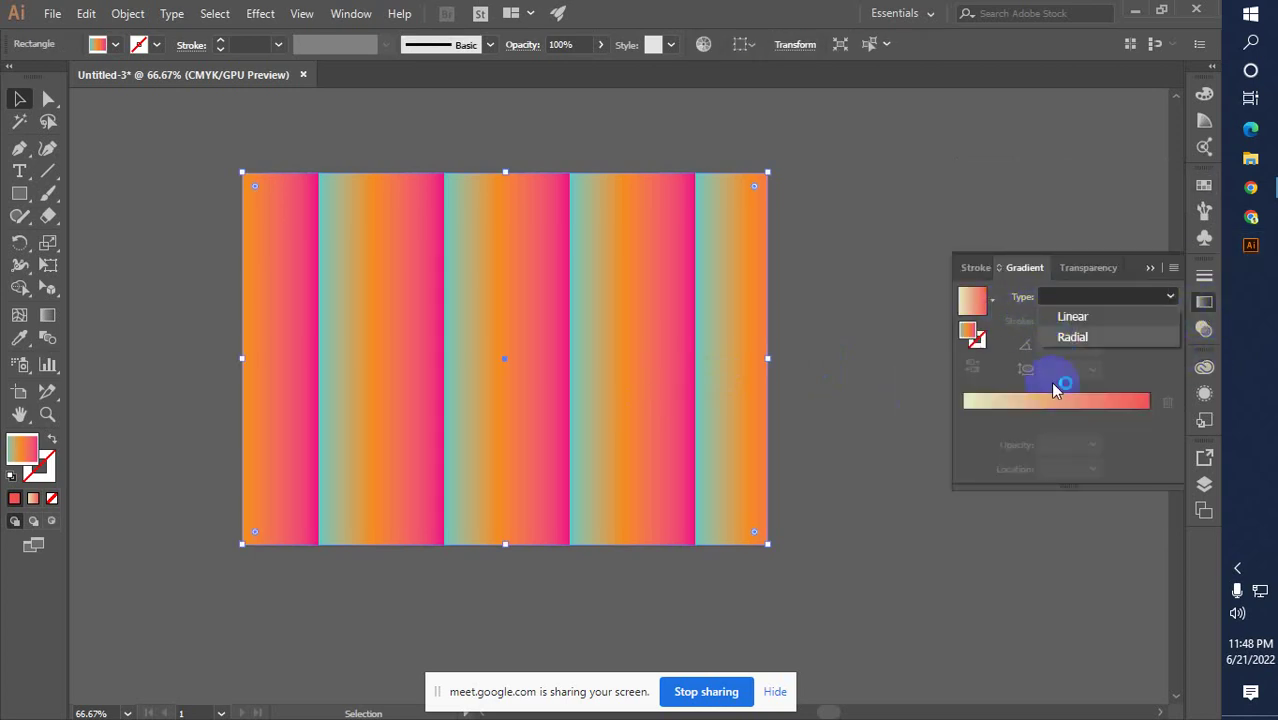
click(1055, 396)
click(1058, 401)
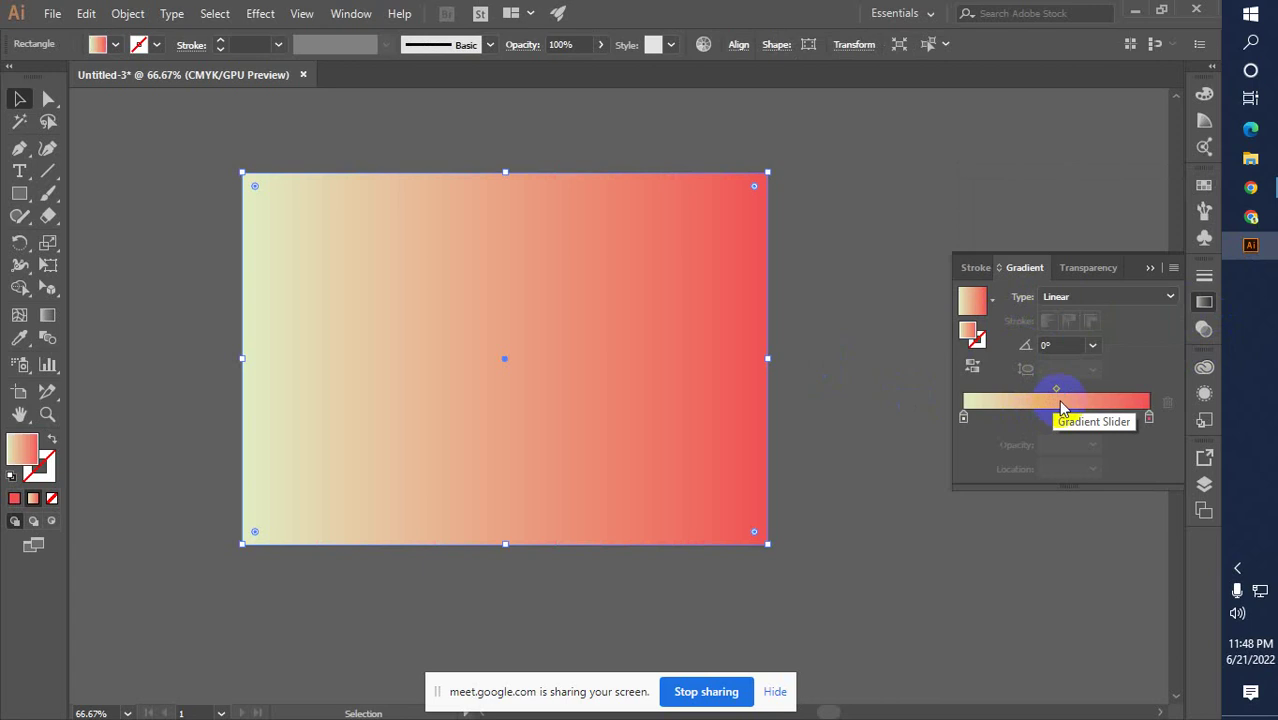
Change the rectangle's gradient type to Radial and set its angle to 45°
click(1169, 298)
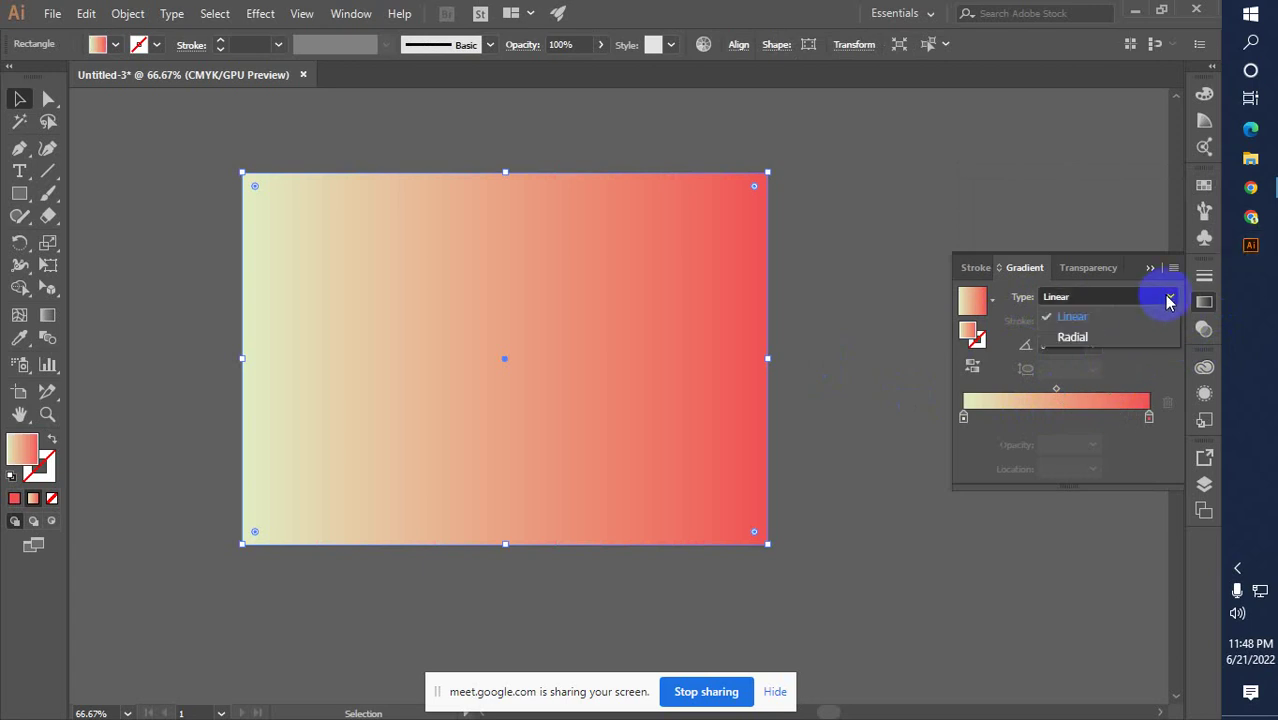
click(1078, 336)
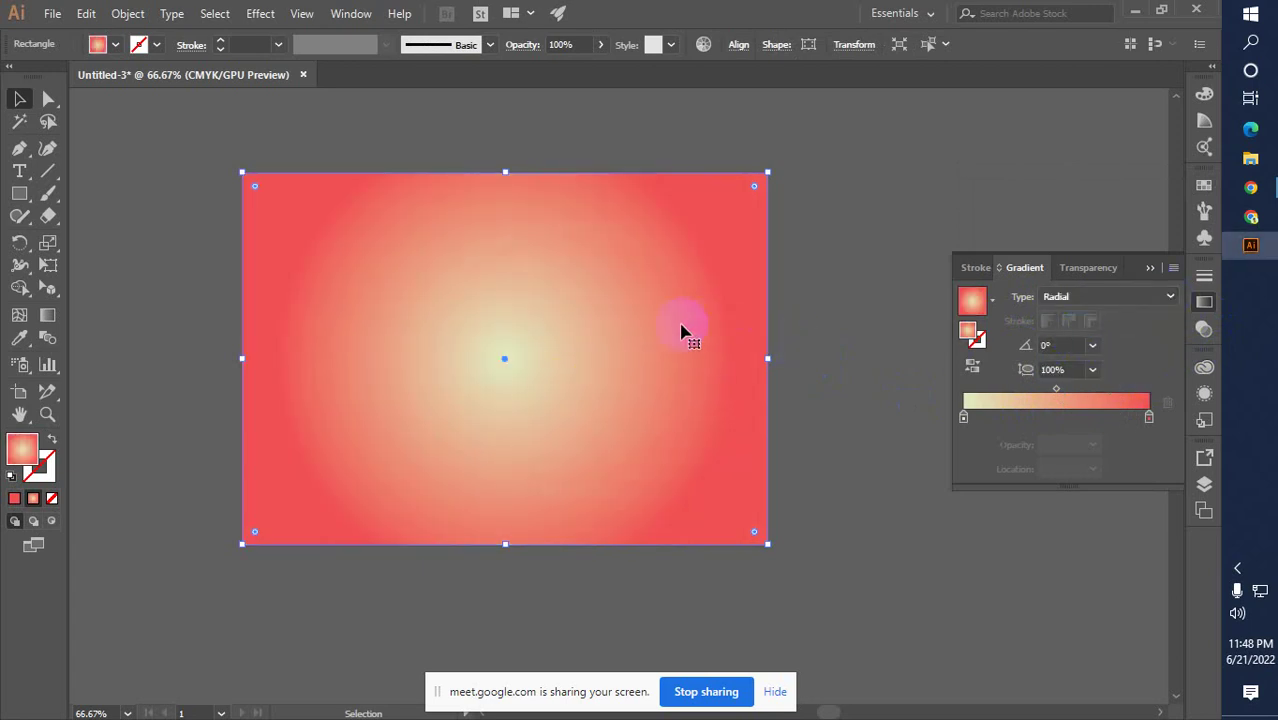
click(1093, 346)
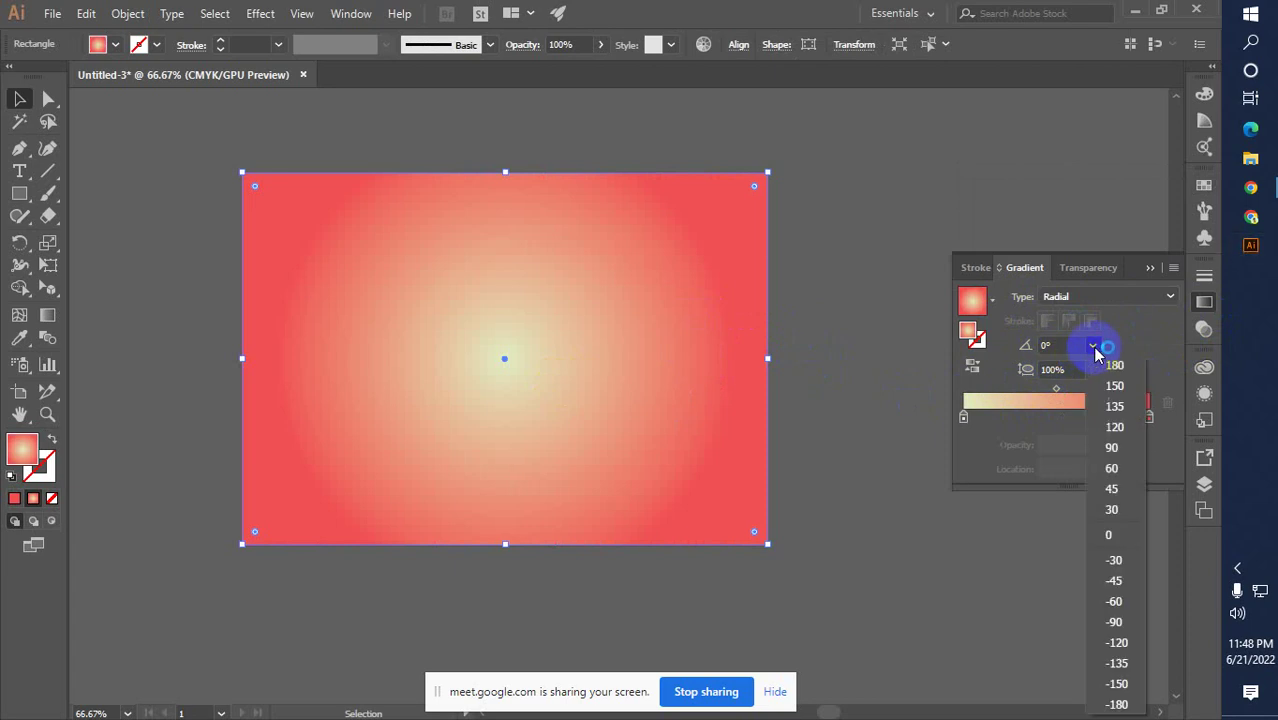
click(1104, 490)
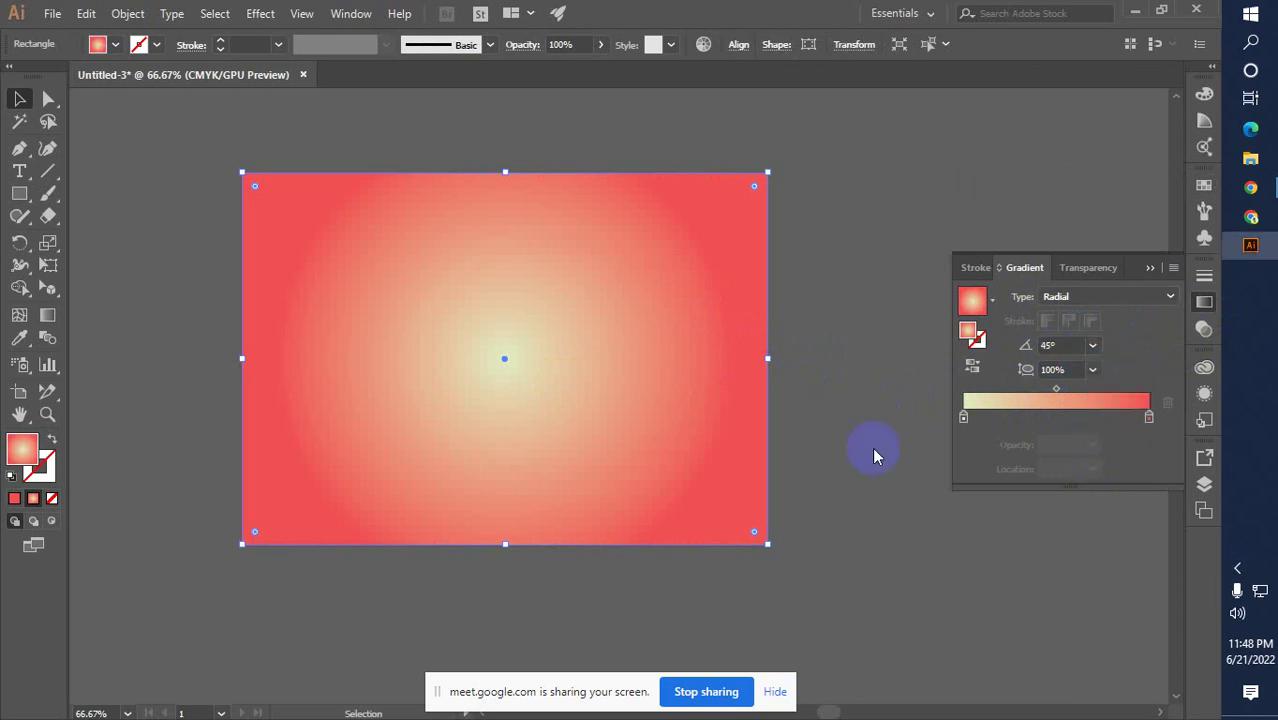
Change the rectangle's gradient type to Linear and set its angle to -60°
click(1110, 297)
click(1078, 318)
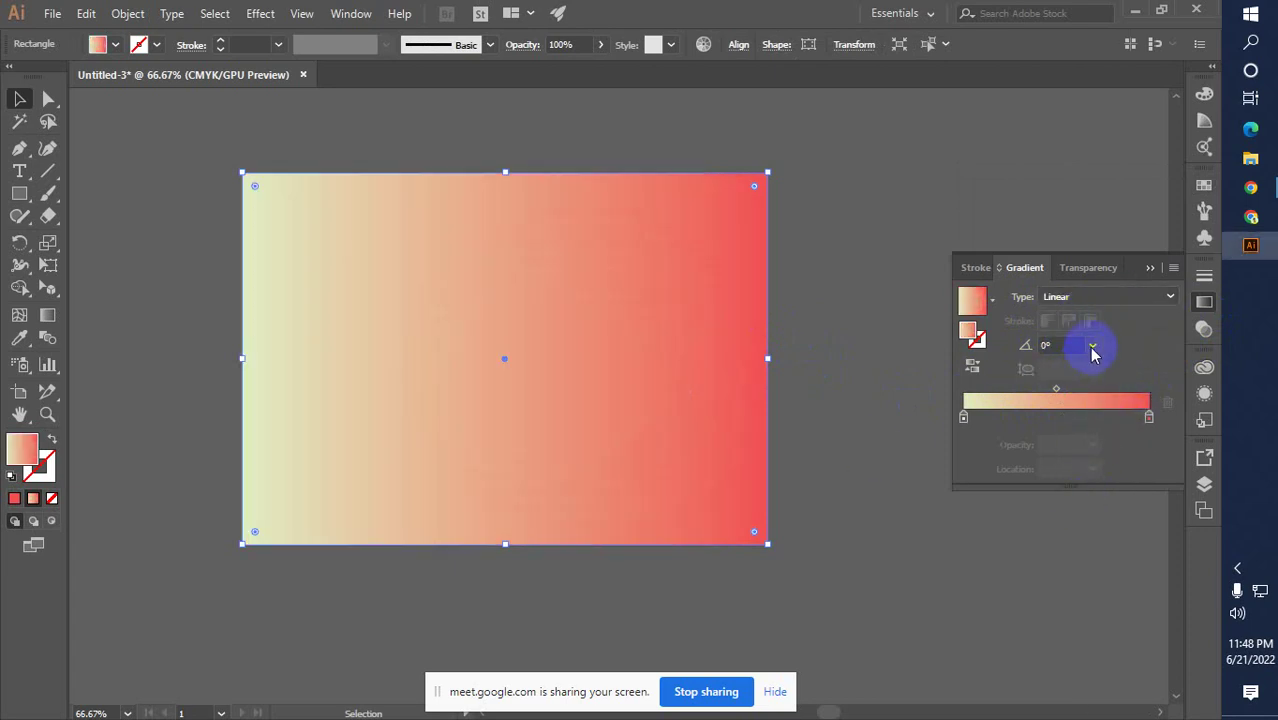
click(1092, 345)
click(1112, 601)
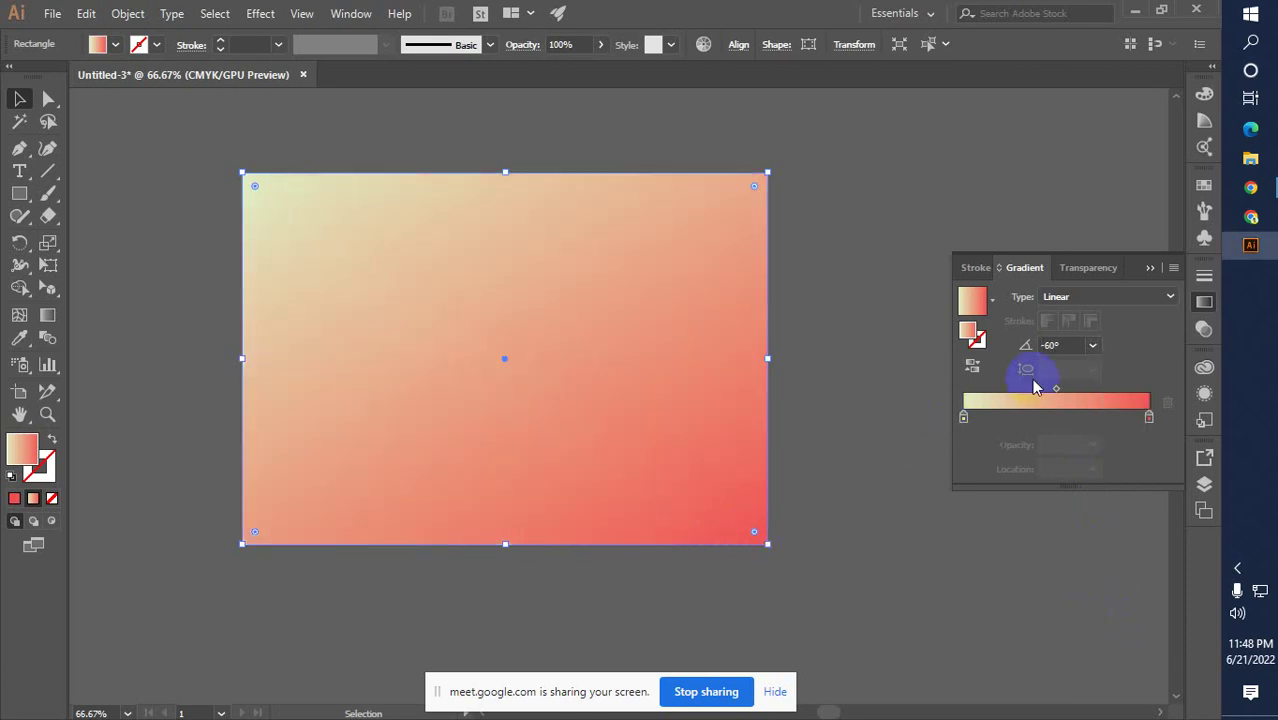
Try the rectangle's linear gradient at an angle of 90° and at 45°
click(1092, 345)
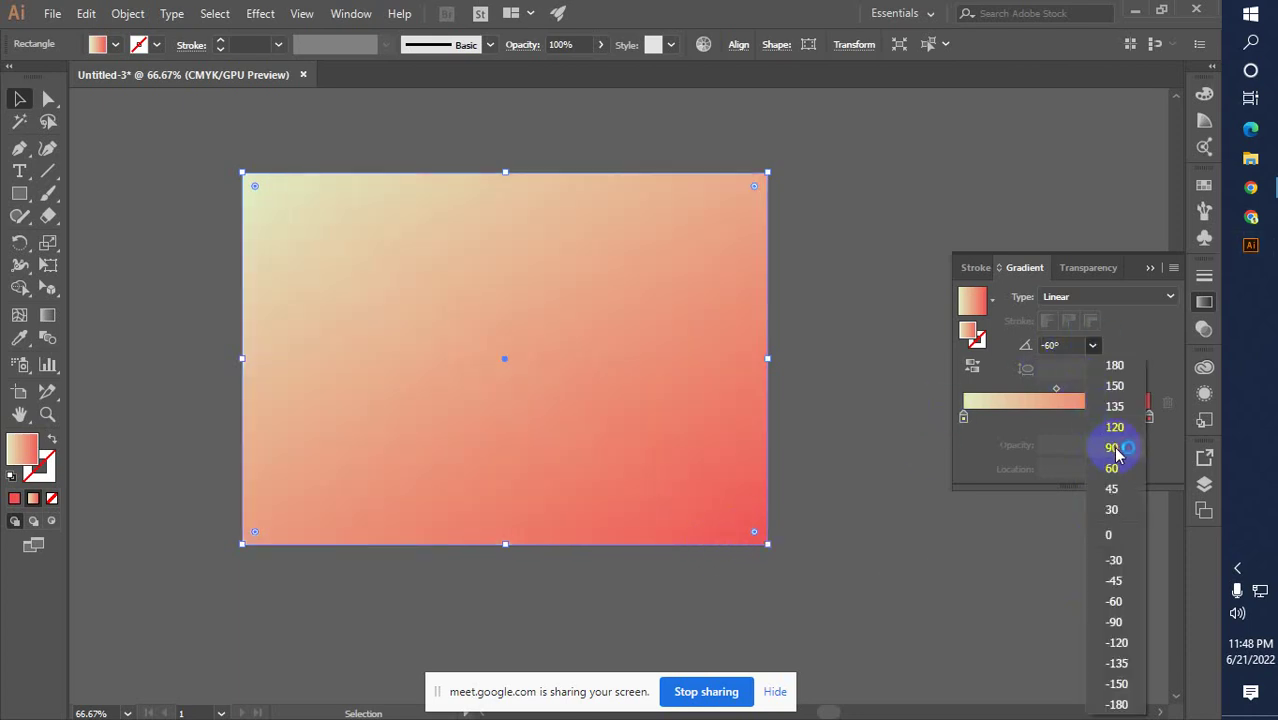
click(1112, 447)
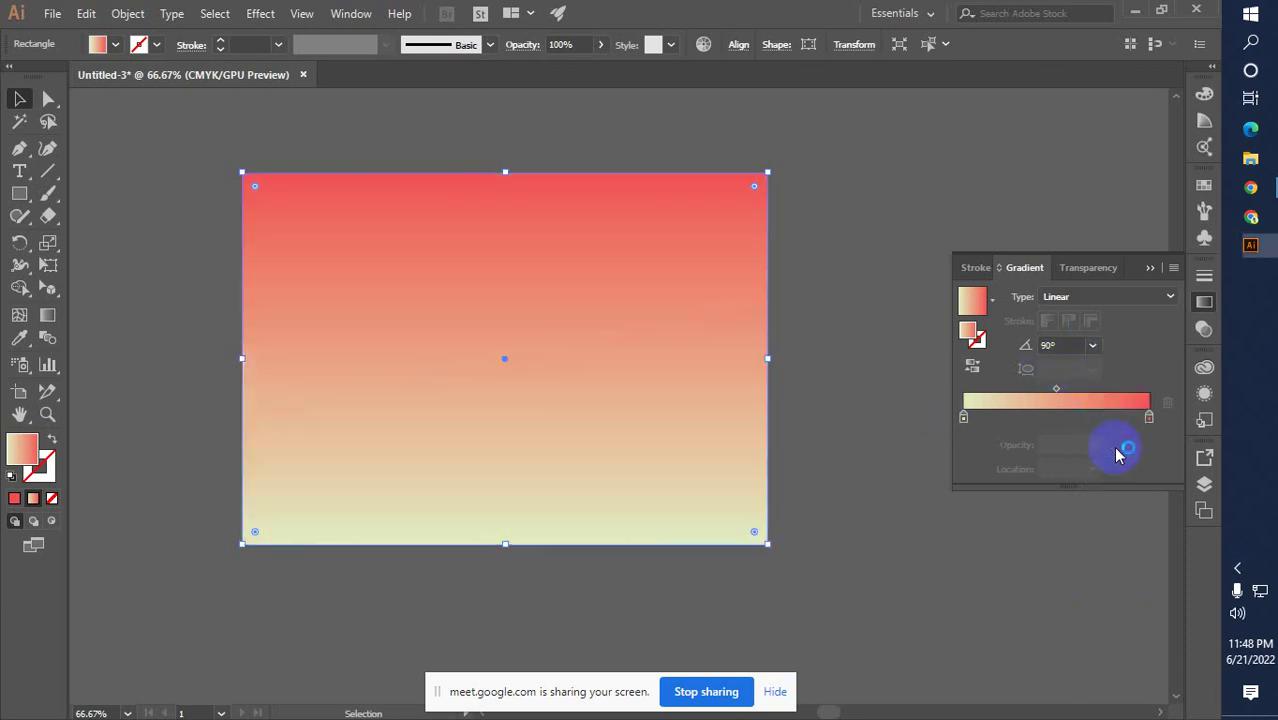
click(1092, 348)
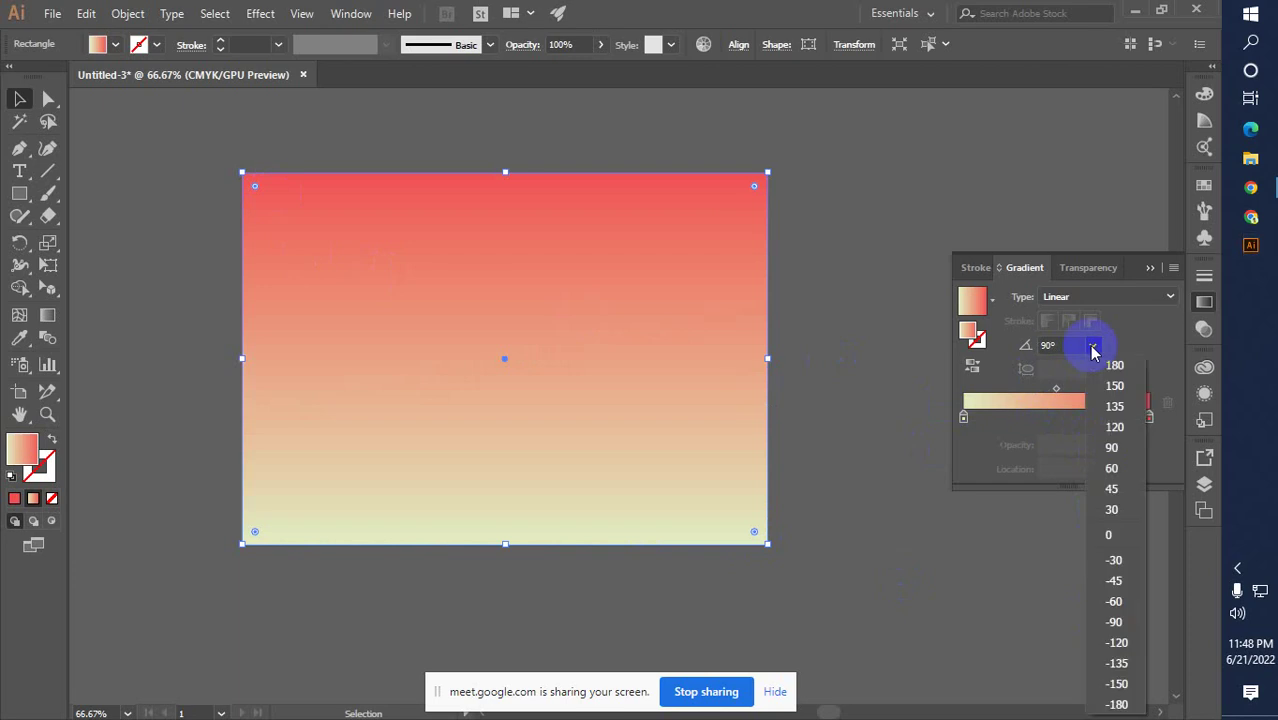
click(1112, 489)
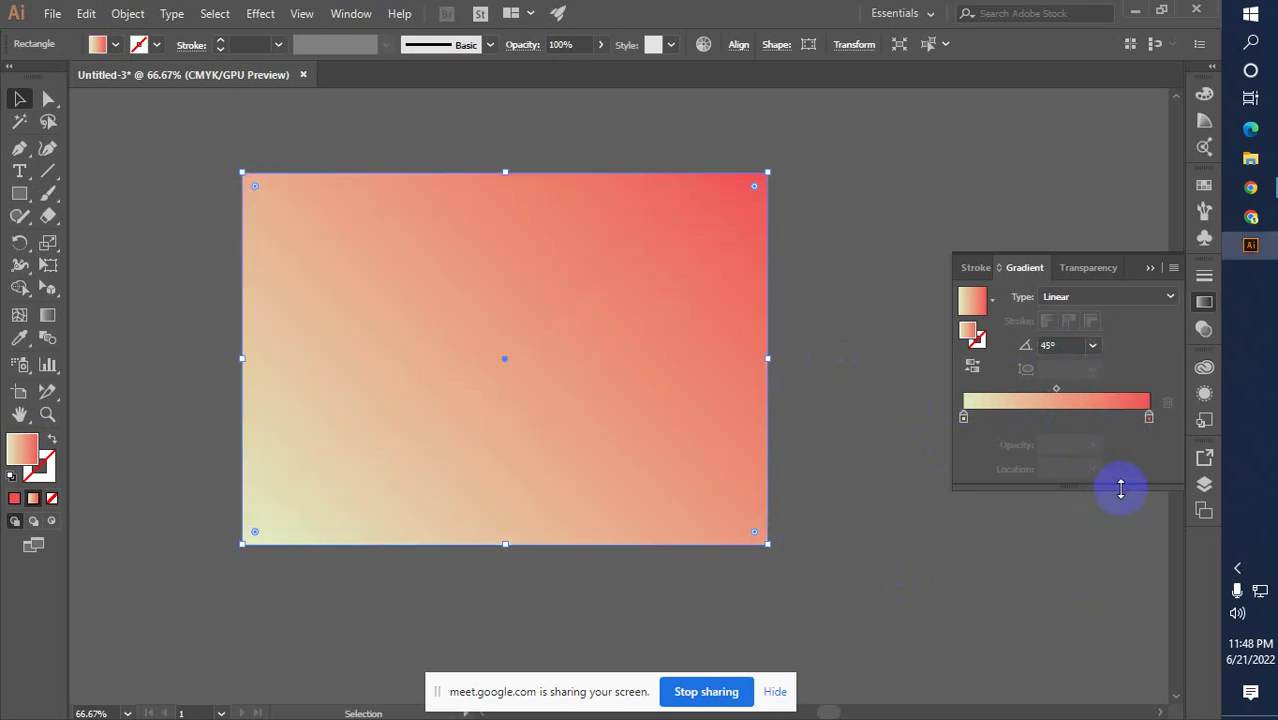
Set the rectangle's linear gradient angle to 135°, deselect the rectangle and put the gradient settings away
click(1092, 350)
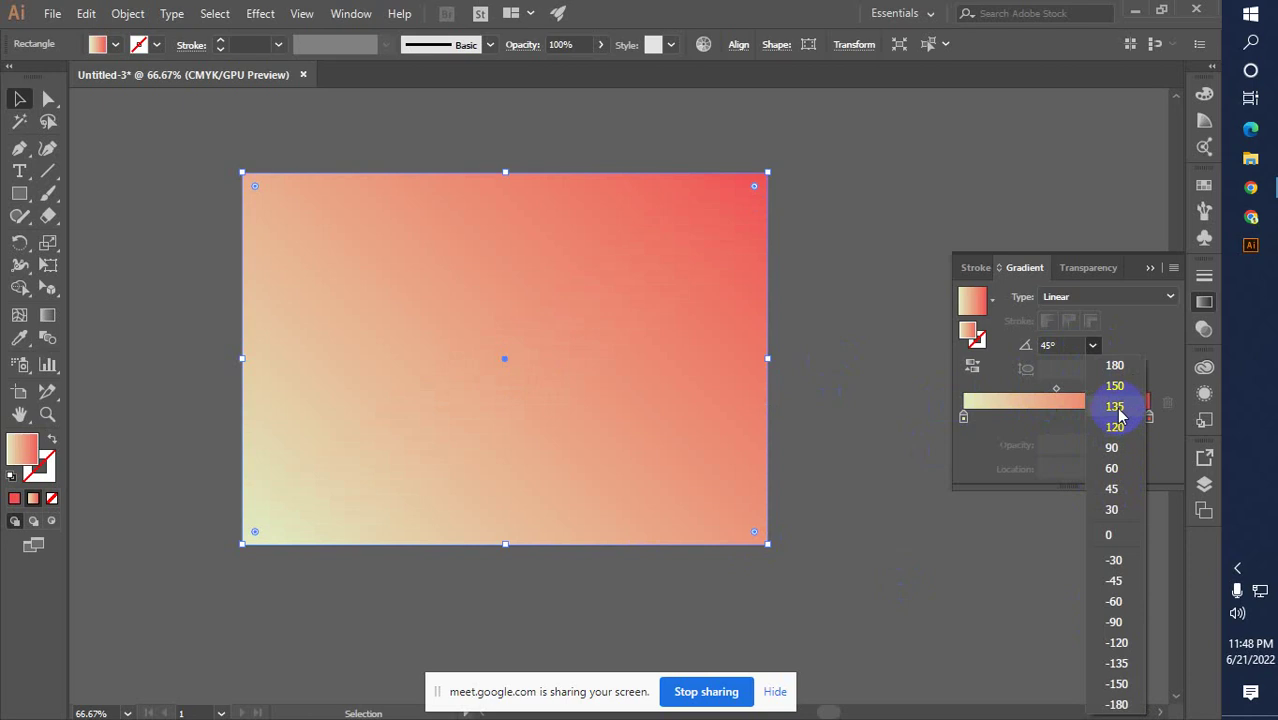
click(1114, 406)
click(283, 202)
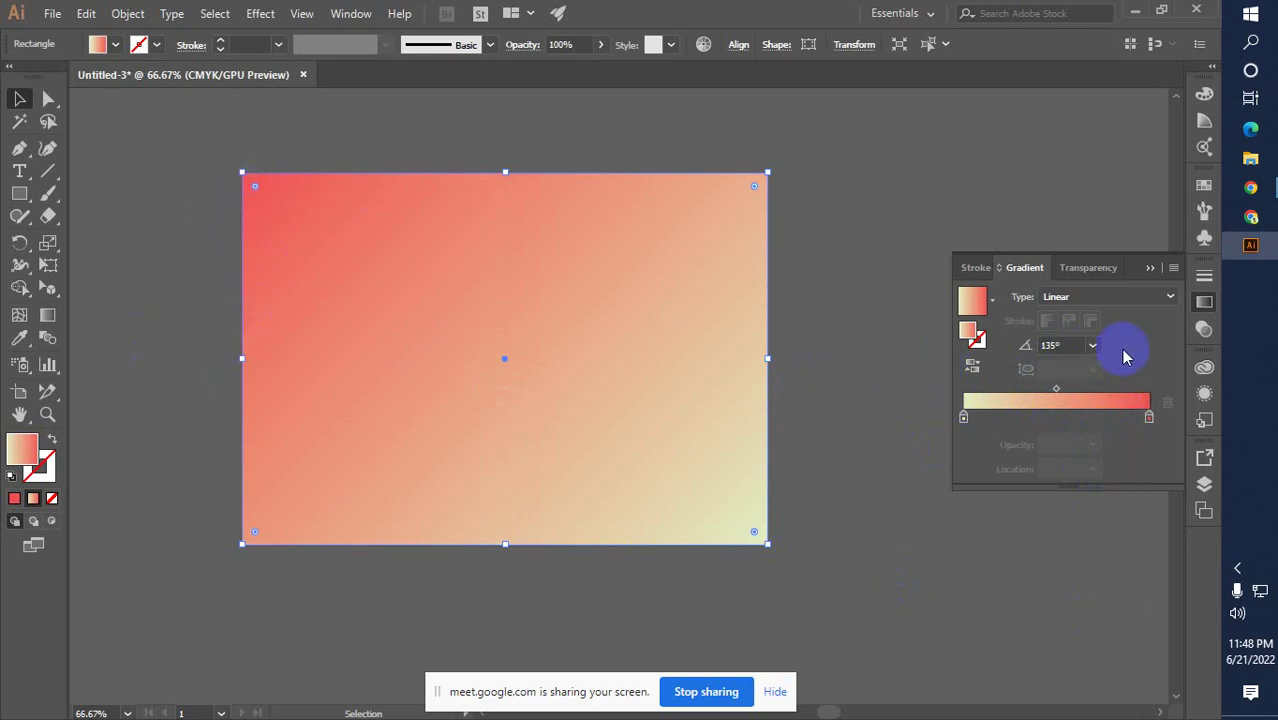
click(888, 375)
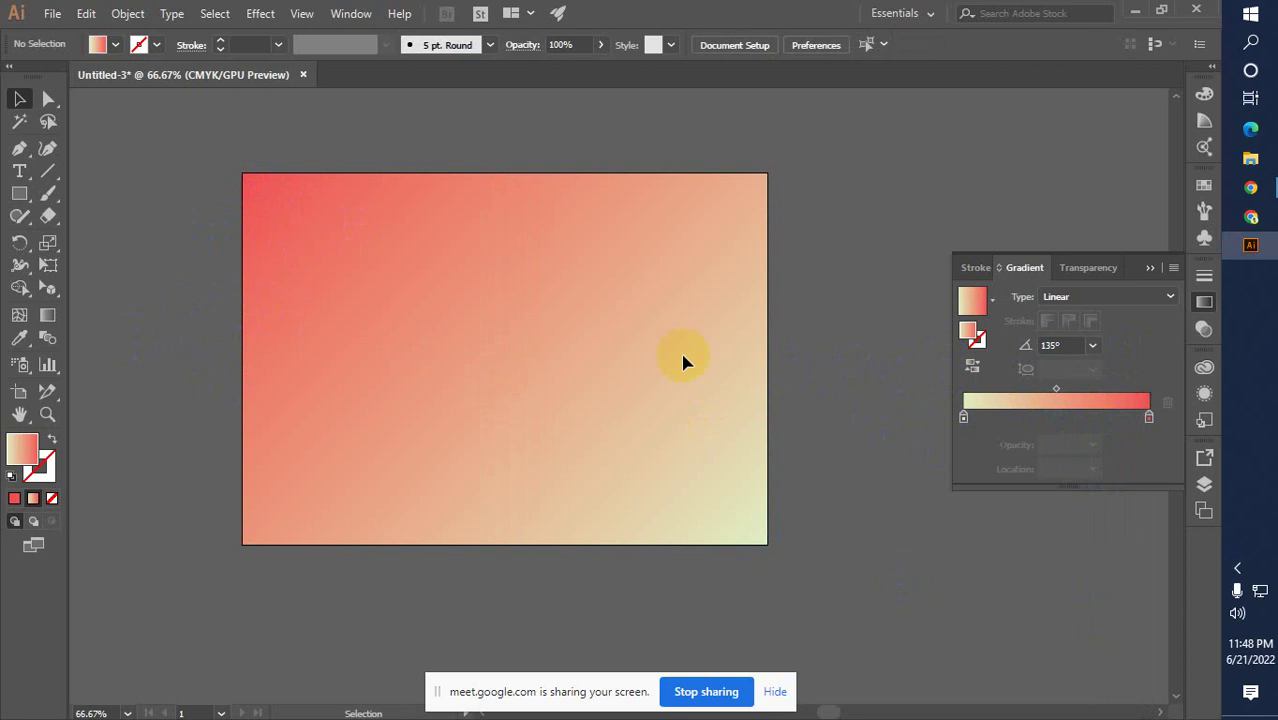
click(1150, 267)
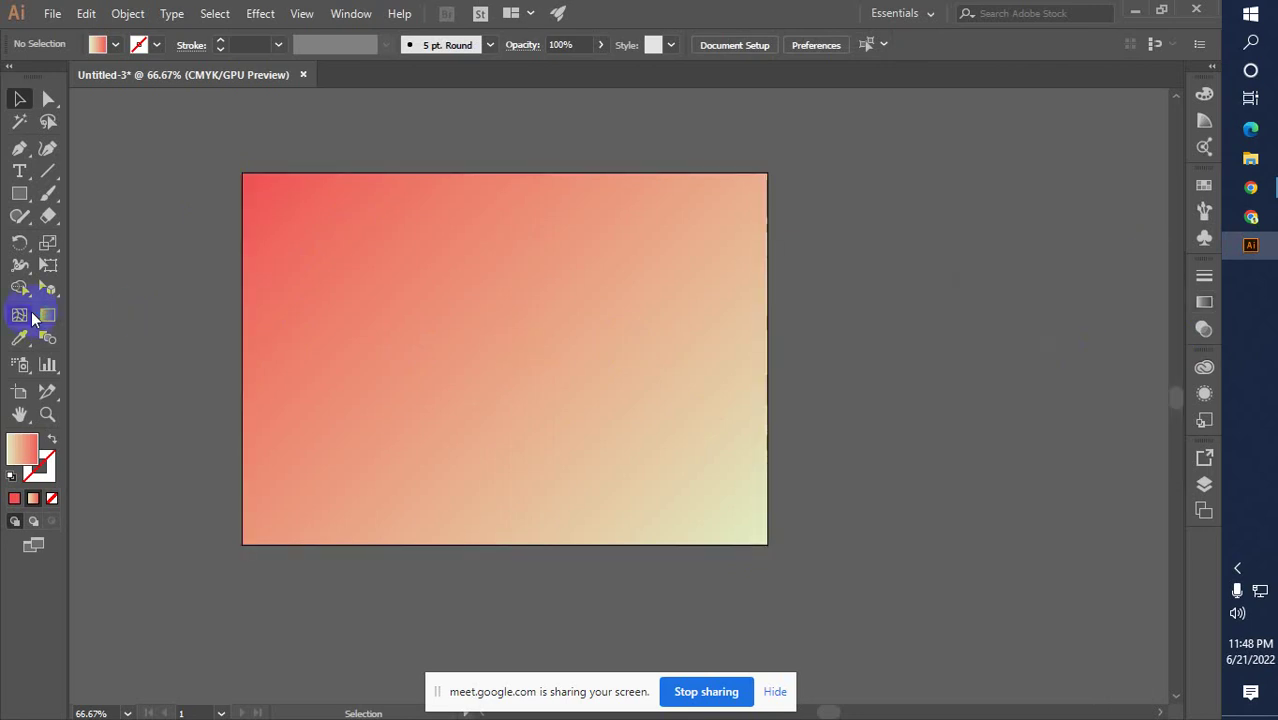
Rotate the rectangle's gradient with the Gradient tool to a shallower diagonal, with the red end just beyond the upper-left edge
click(322, 308)
click(45, 318)
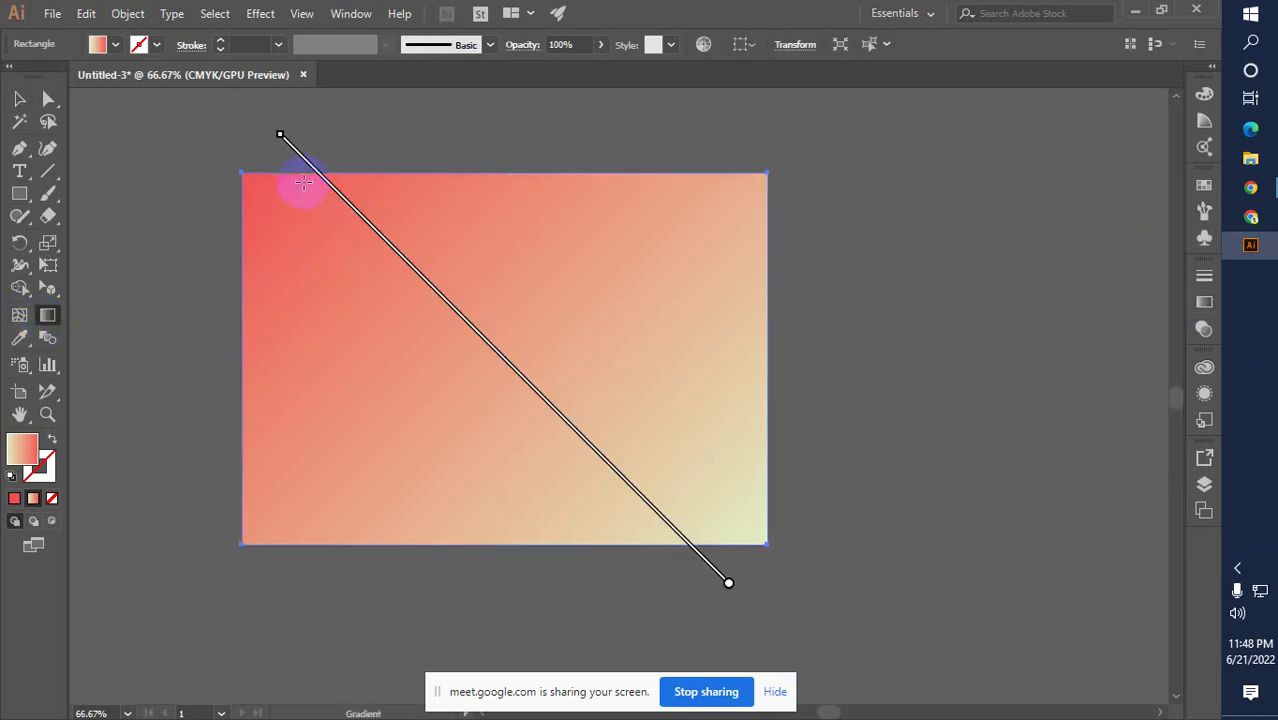
mouse_move(281, 139)
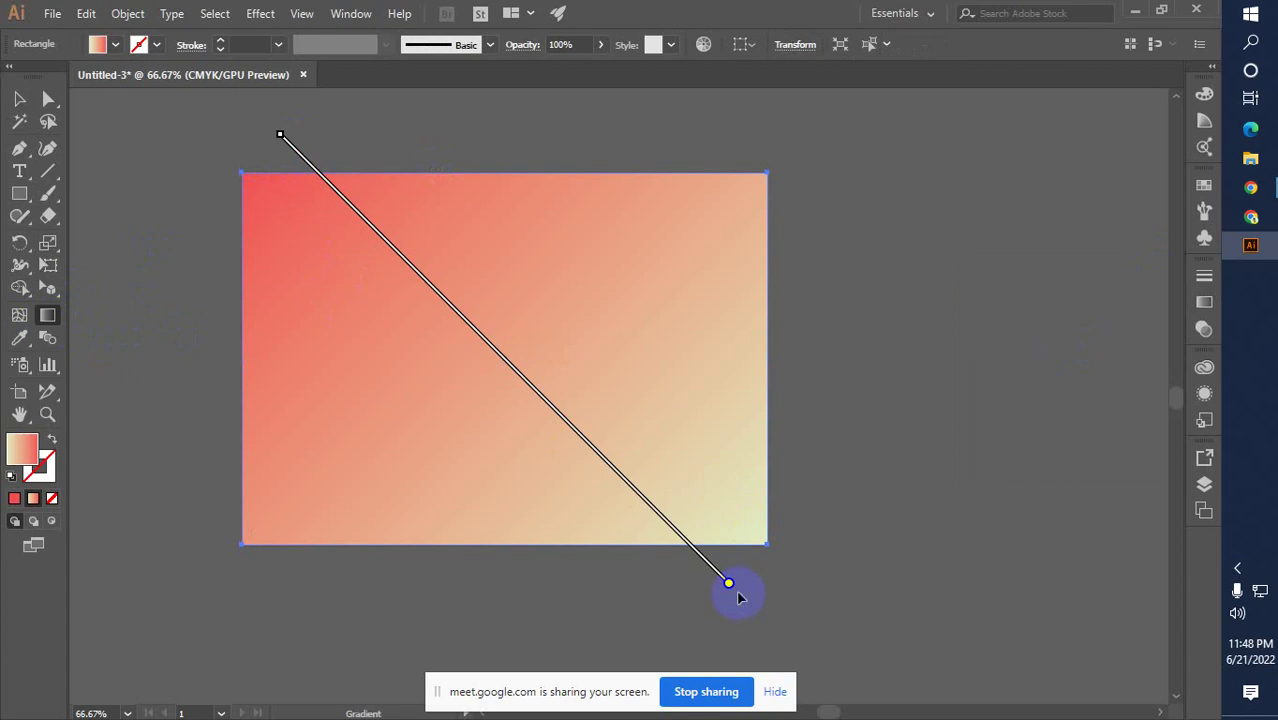
mouse_move(734, 592)
mouse_move(271, 128)
mouse_down()
mouse_move(228, 188)
mouse_move(188, 317)
mouse_move(240, 337)
mouse_up()
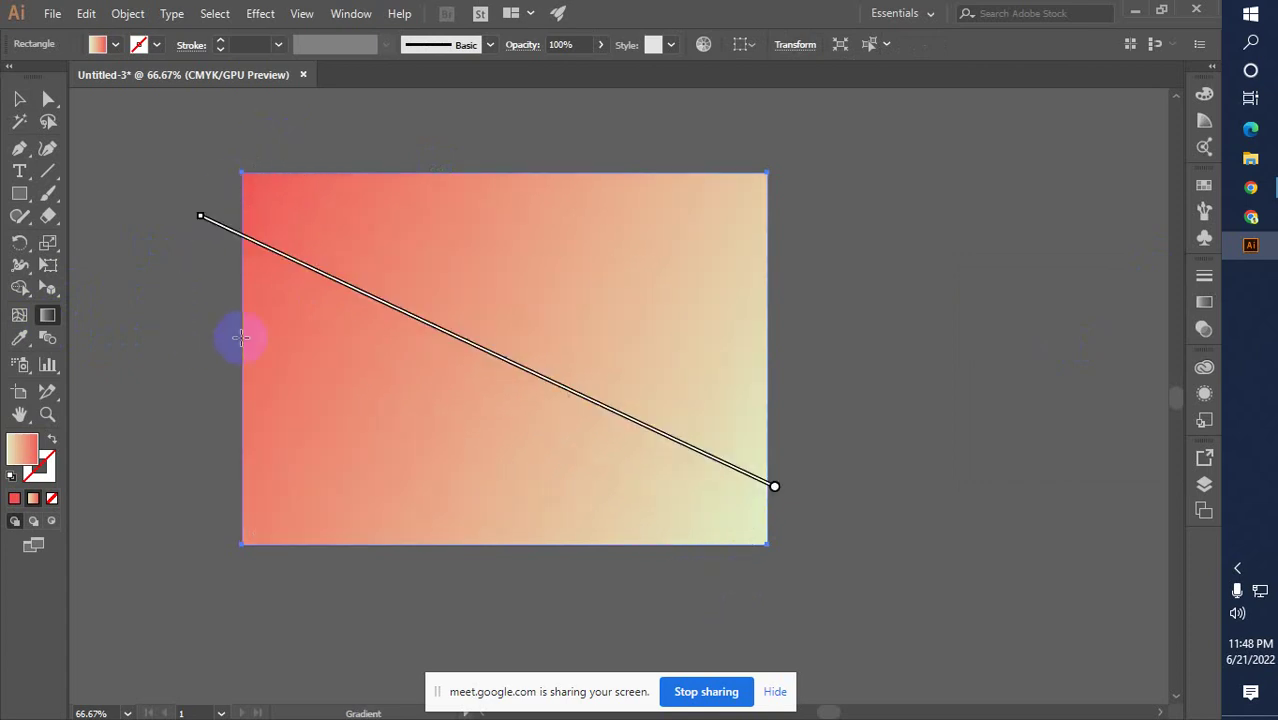
Try starting the rectangle's gradient near its centre, and return the red end beyond the left edge
drag(200, 215, 520, 366)
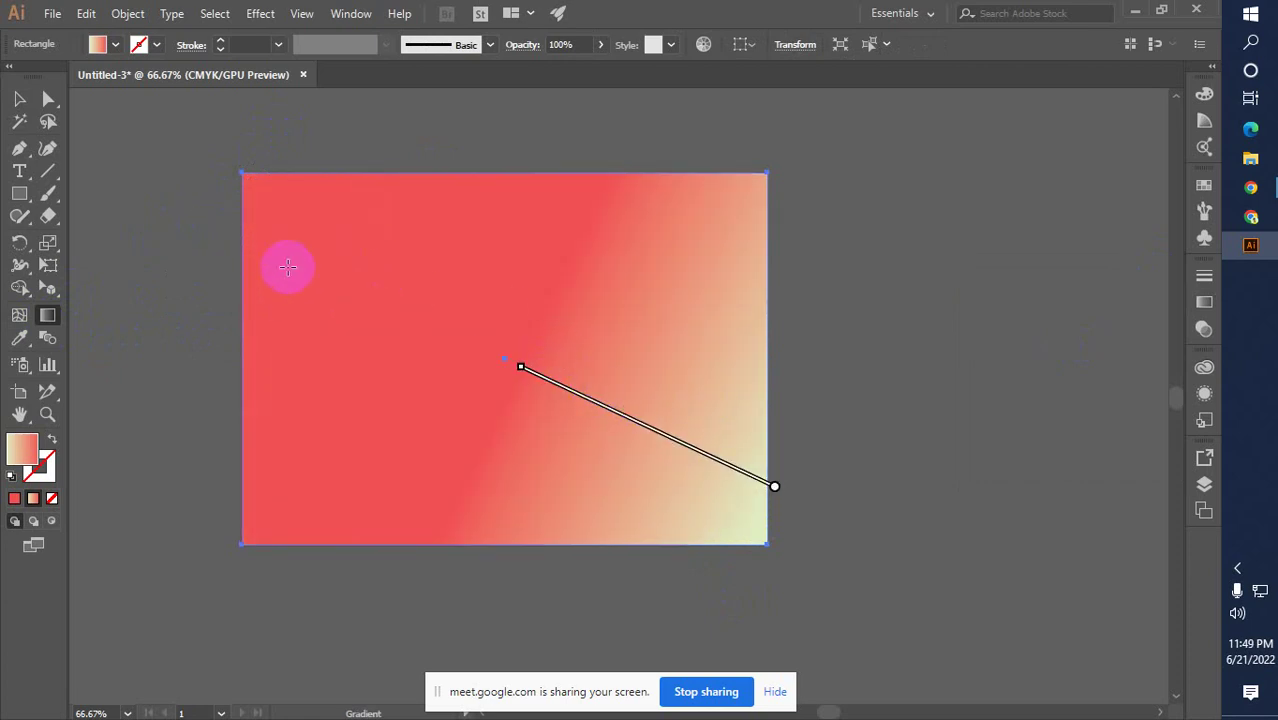
mouse_move(519, 371)
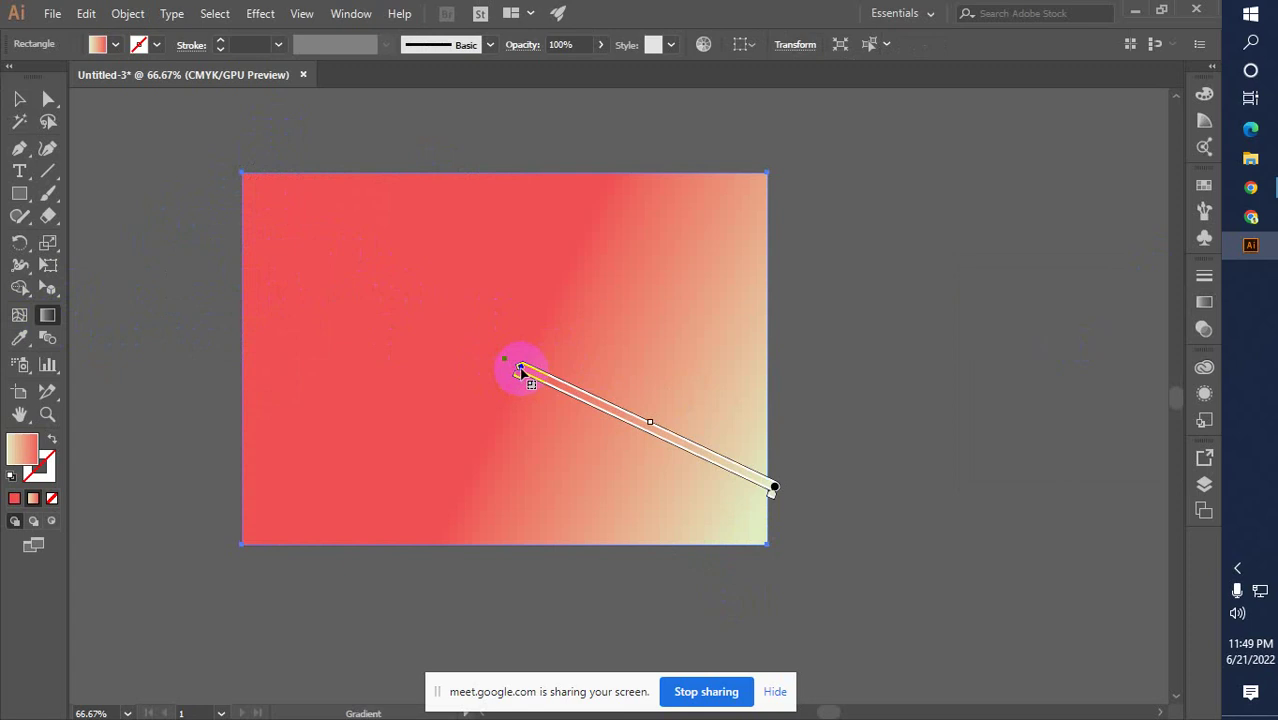
mouse_move(521, 370)
mouse_down()
mouse_move(648, 434)
mouse_move(240, 235)
mouse_up()
drag(207, 190, 264, 268)
mouse_move(200, 228)
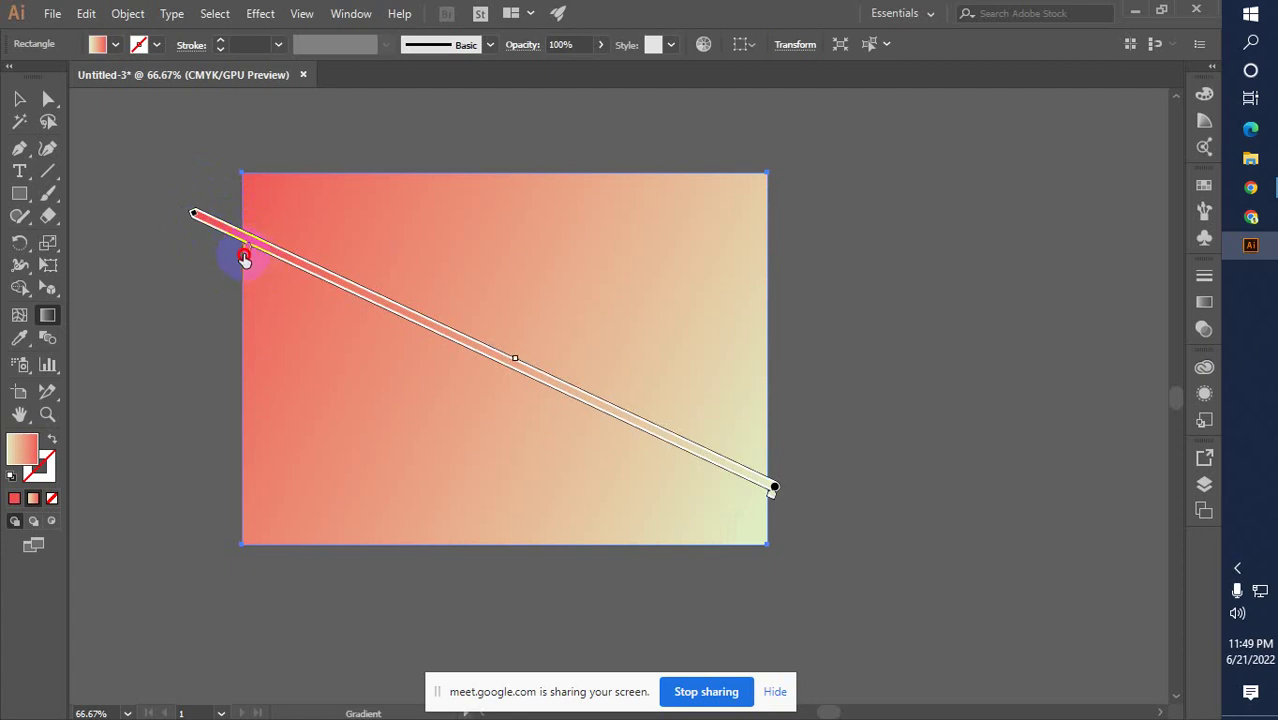
drag(234, 258, 194, 254)
Try the pale green colour stop halfway along the gradient line, and return it to the far end
mouse_move(404, 324)
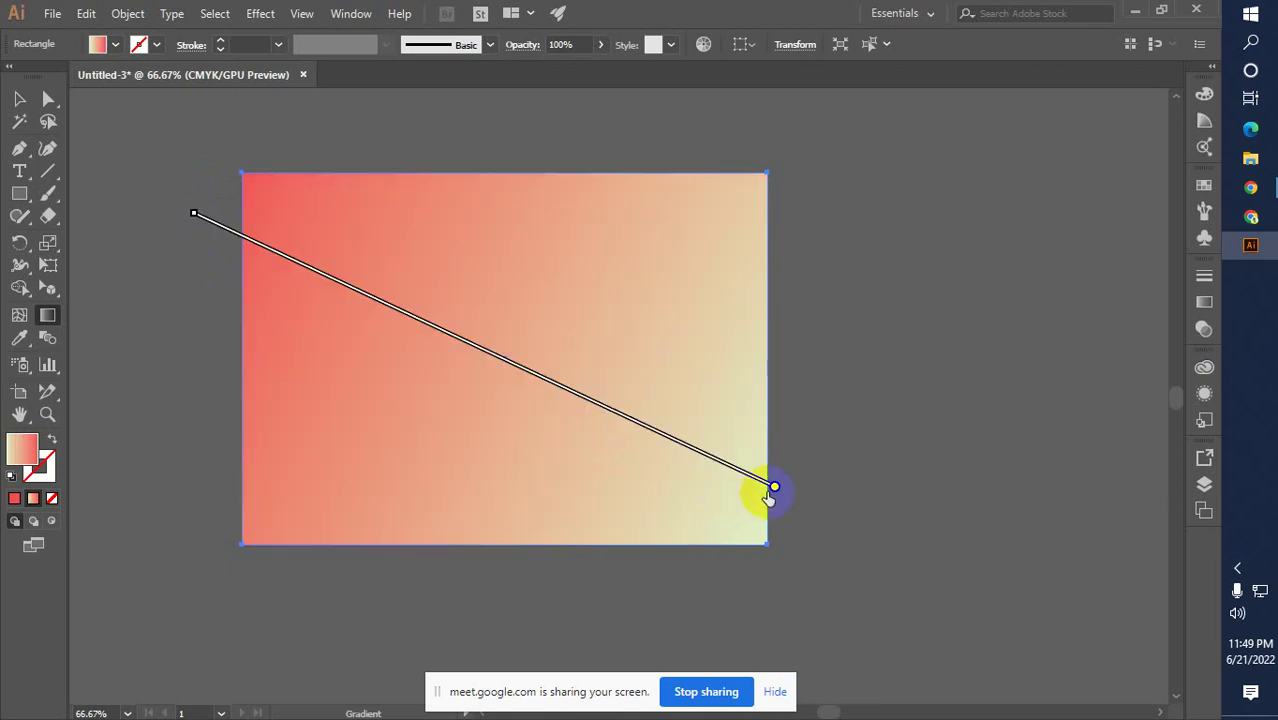
mouse_move(767, 495)
click(720, 491)
click(512, 405)
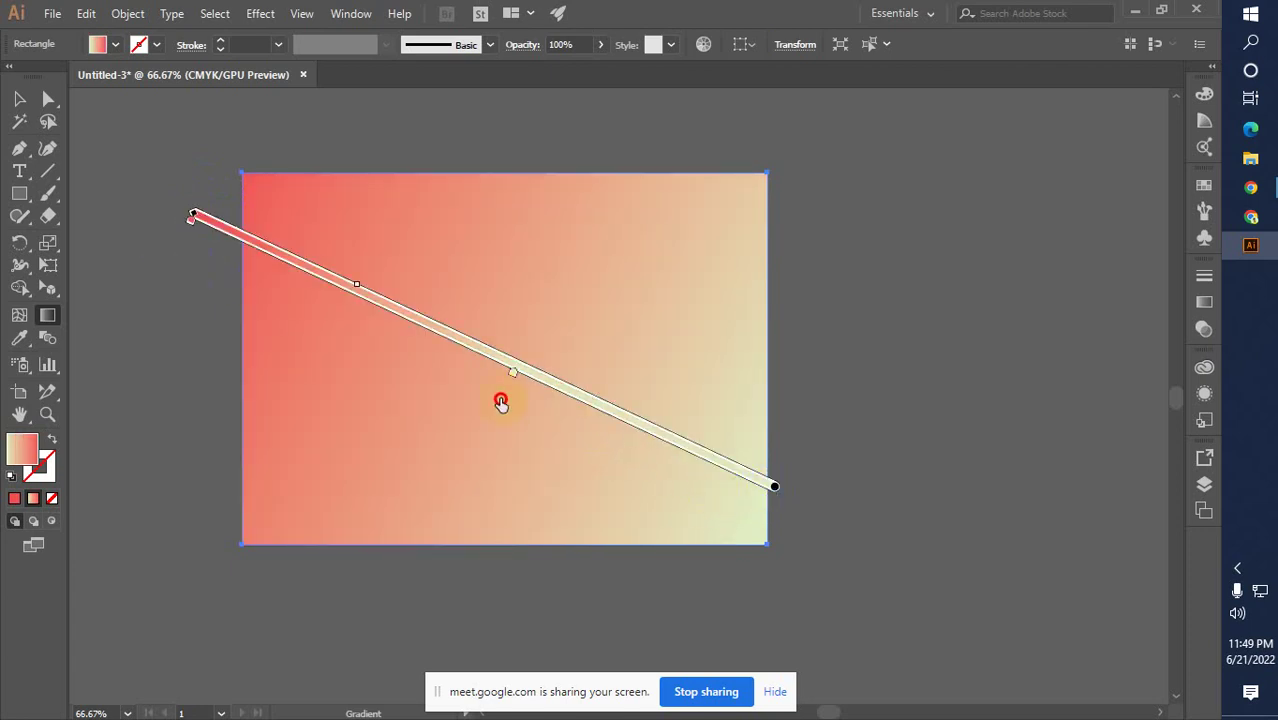
click(501, 401)
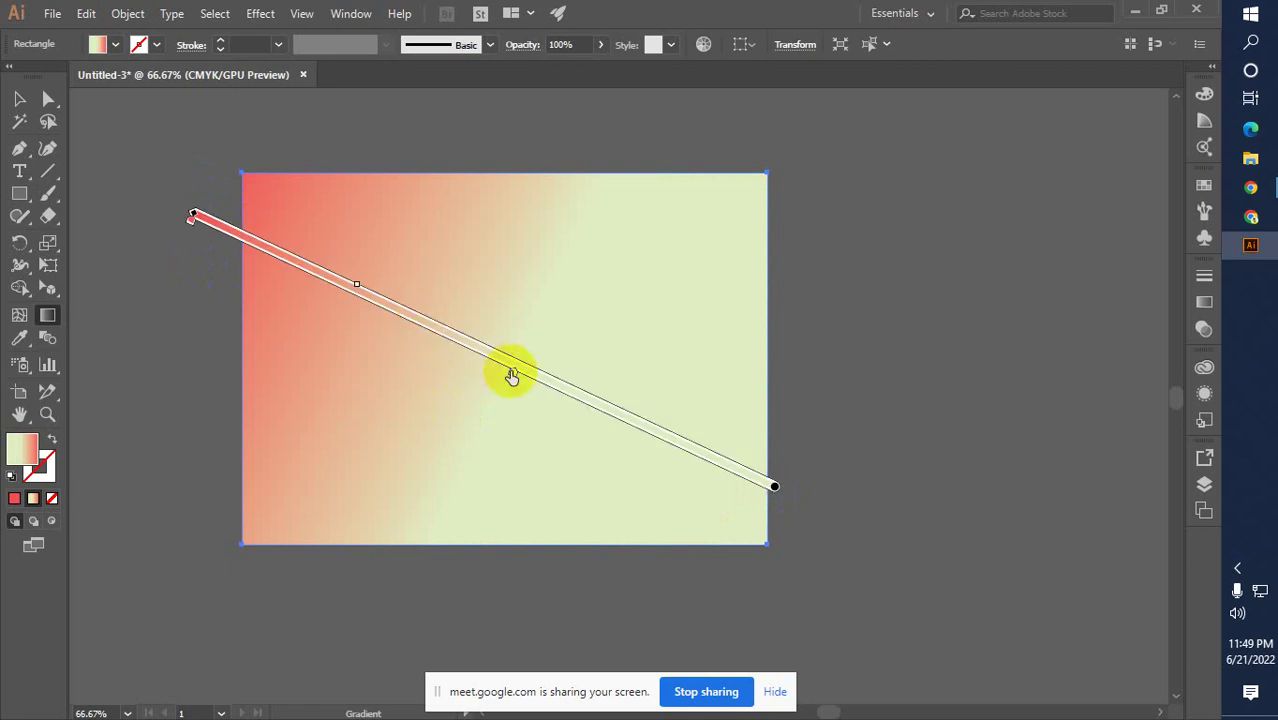
drag(511, 376, 784, 512)
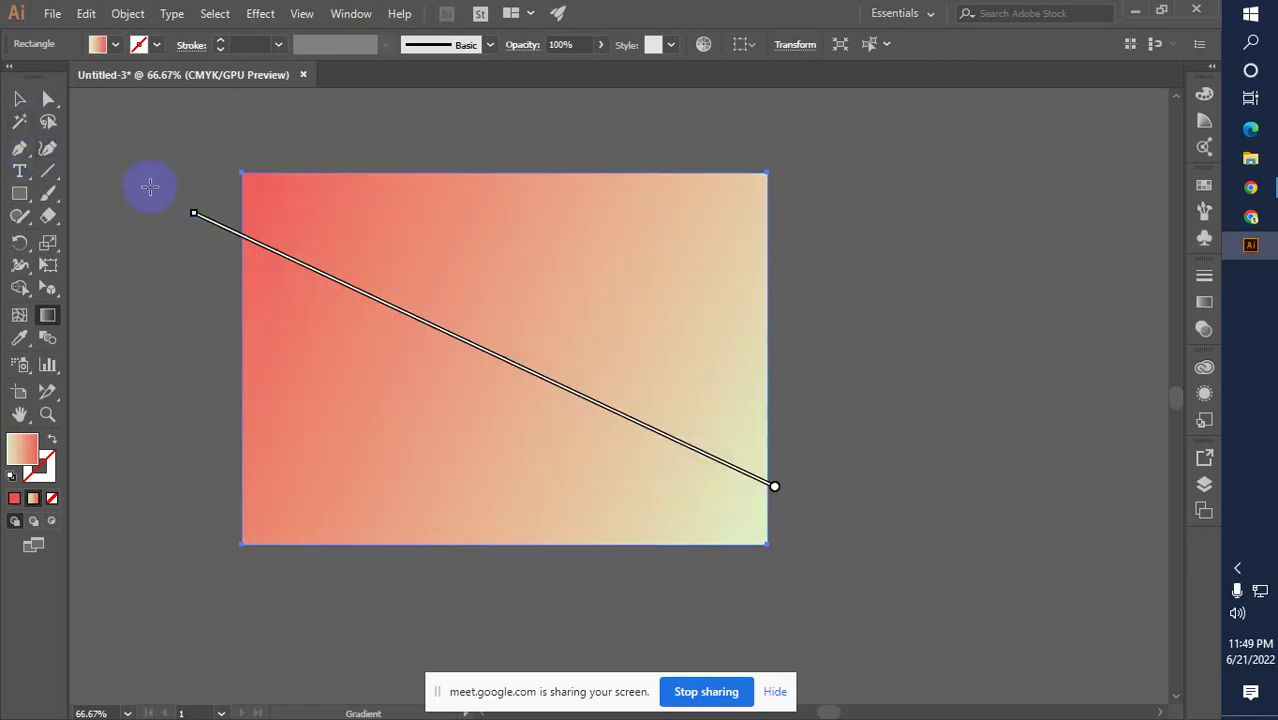
Rotate and shift the rectangle's gradient so red starts at the lower left and pale green ends at the upper right, and deselect
mouse_move(185, 207)
mouse_down()
mouse_move(148, 331)
mouse_move(140, 451)
mouse_up()
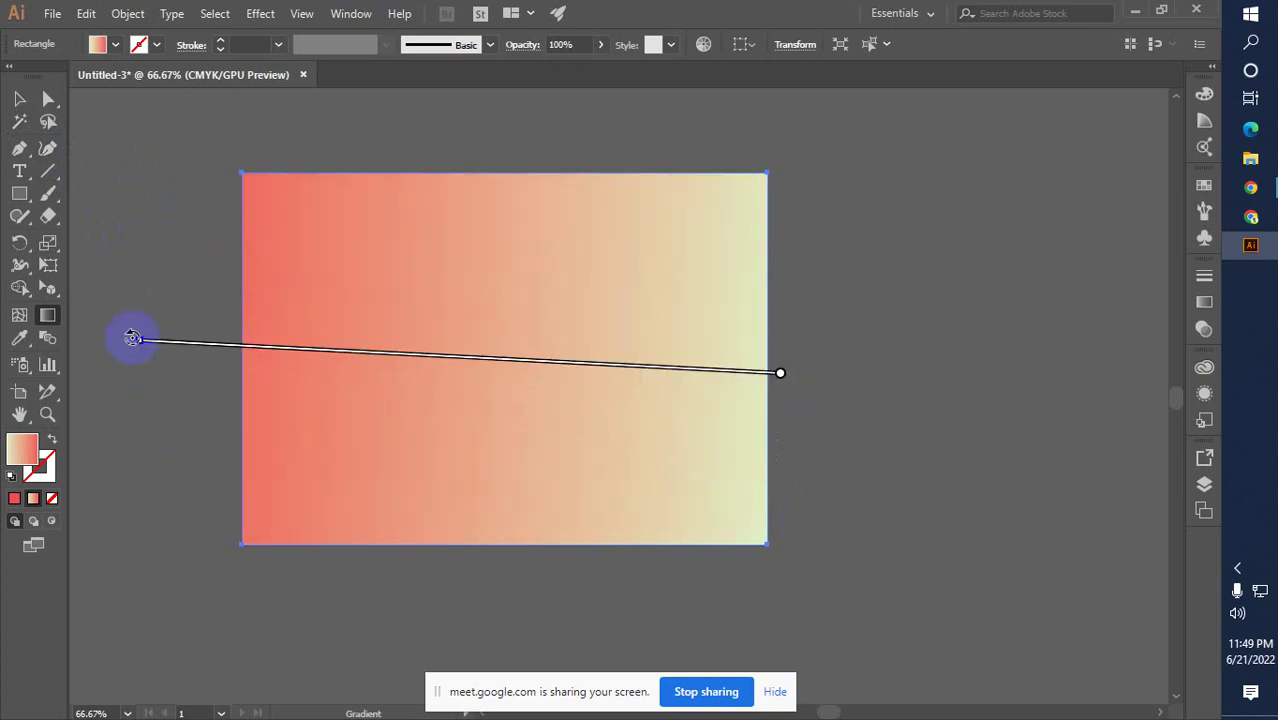
drag(140, 341, 196, 638)
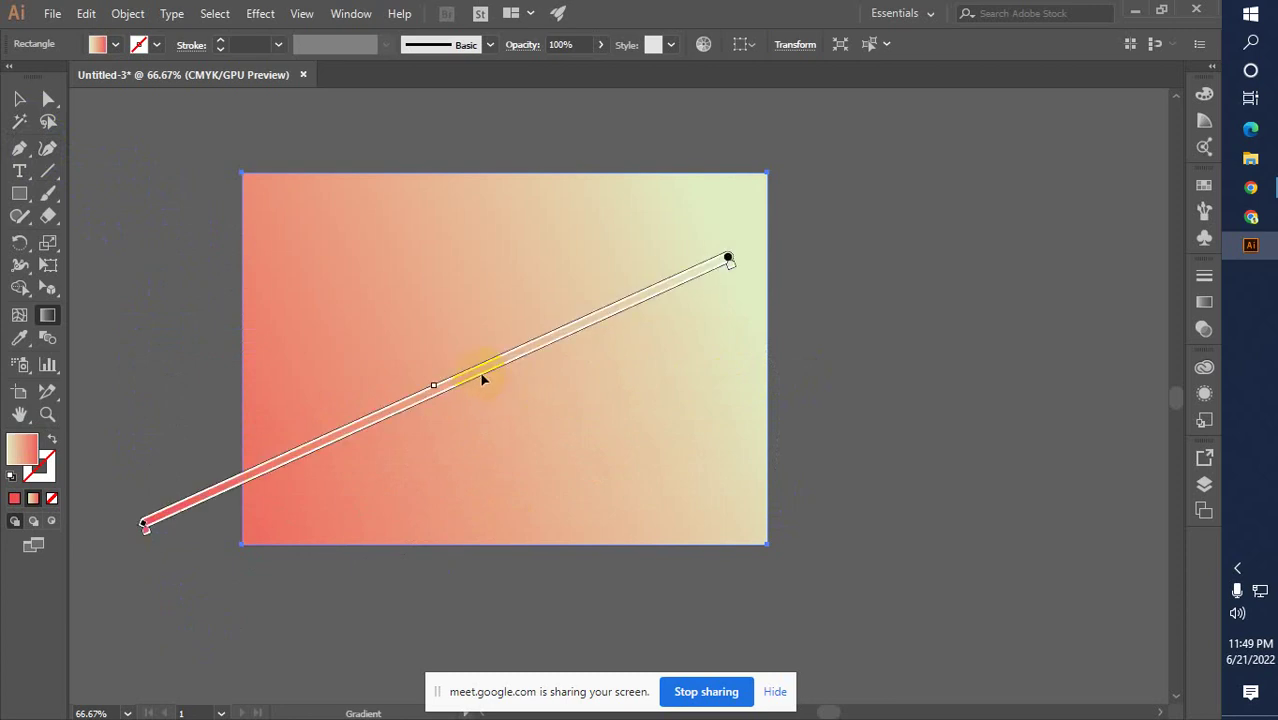
mouse_move(474, 370)
mouse_down()
mouse_move(562, 325)
mouse_move(481, 381)
mouse_up()
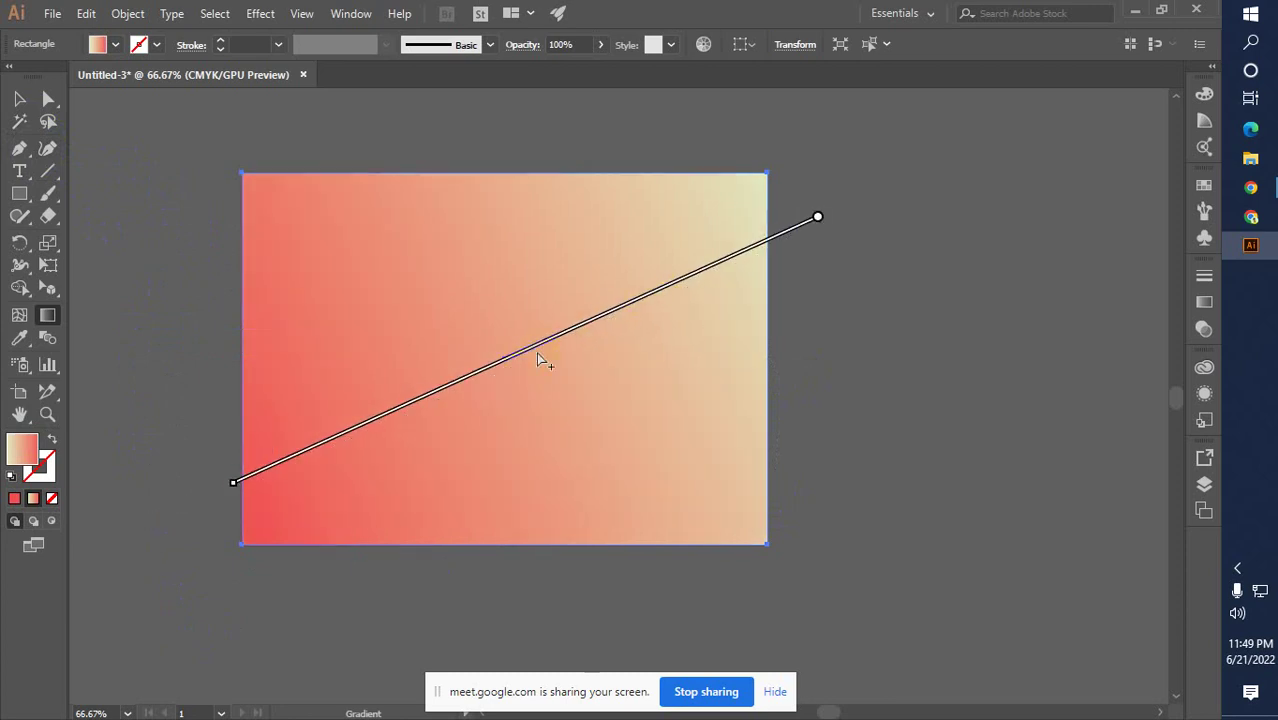
drag(551, 342, 334, 491)
mouse_move(308, 453)
mouse_down()
mouse_move(565, 334)
mouse_move(530, 355)
mouse_up()
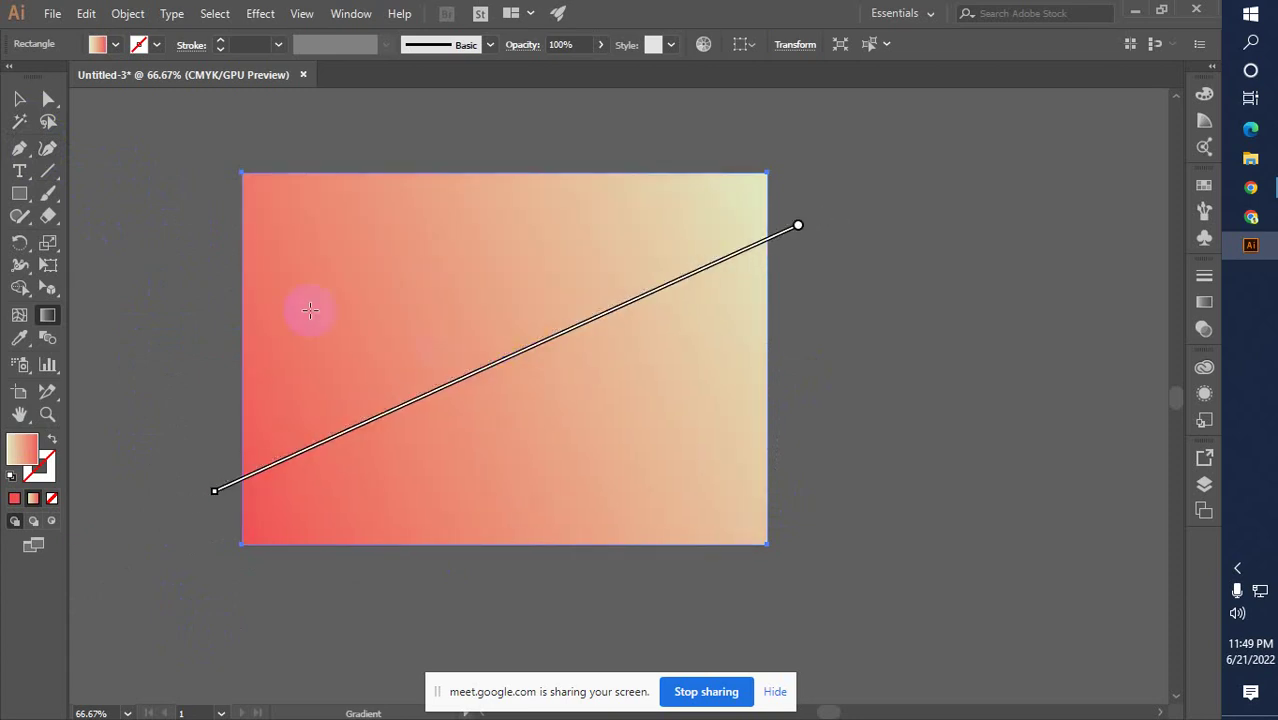
click(20, 99)
click(143, 313)
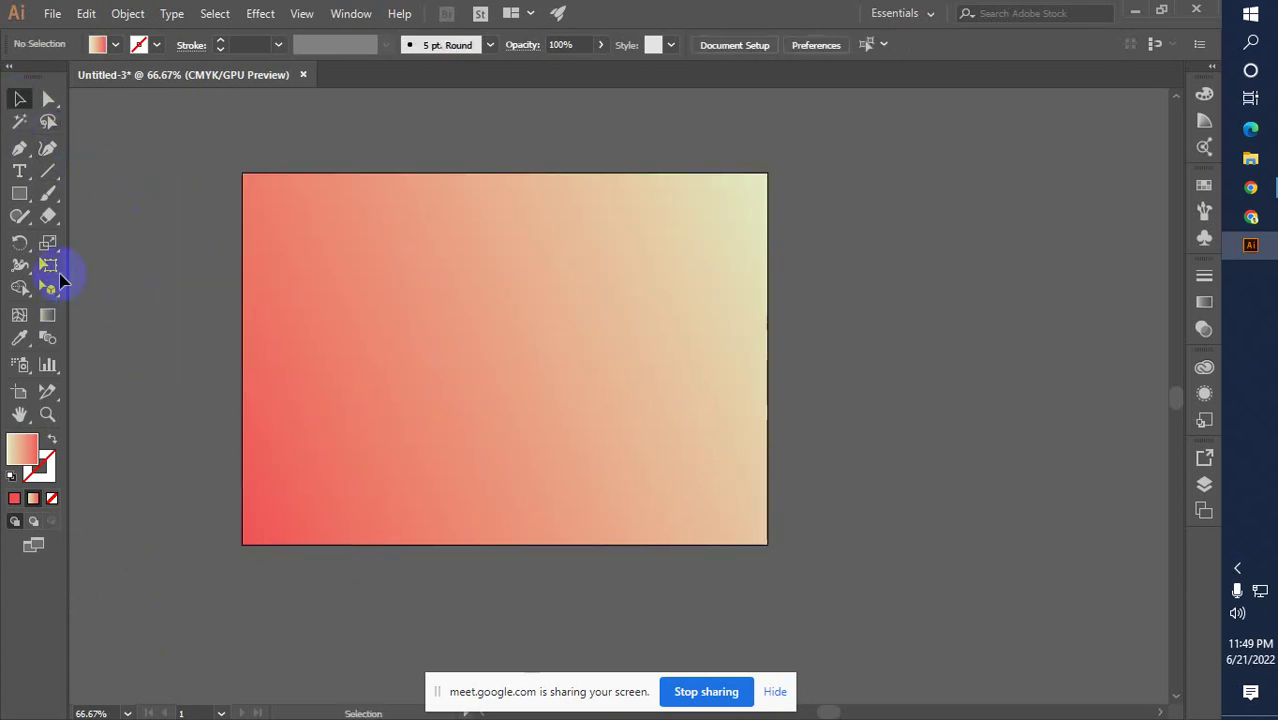
Draw a circle with the same gradient fill, move it near the middle of the rectangle and deselect it
click(19, 193)
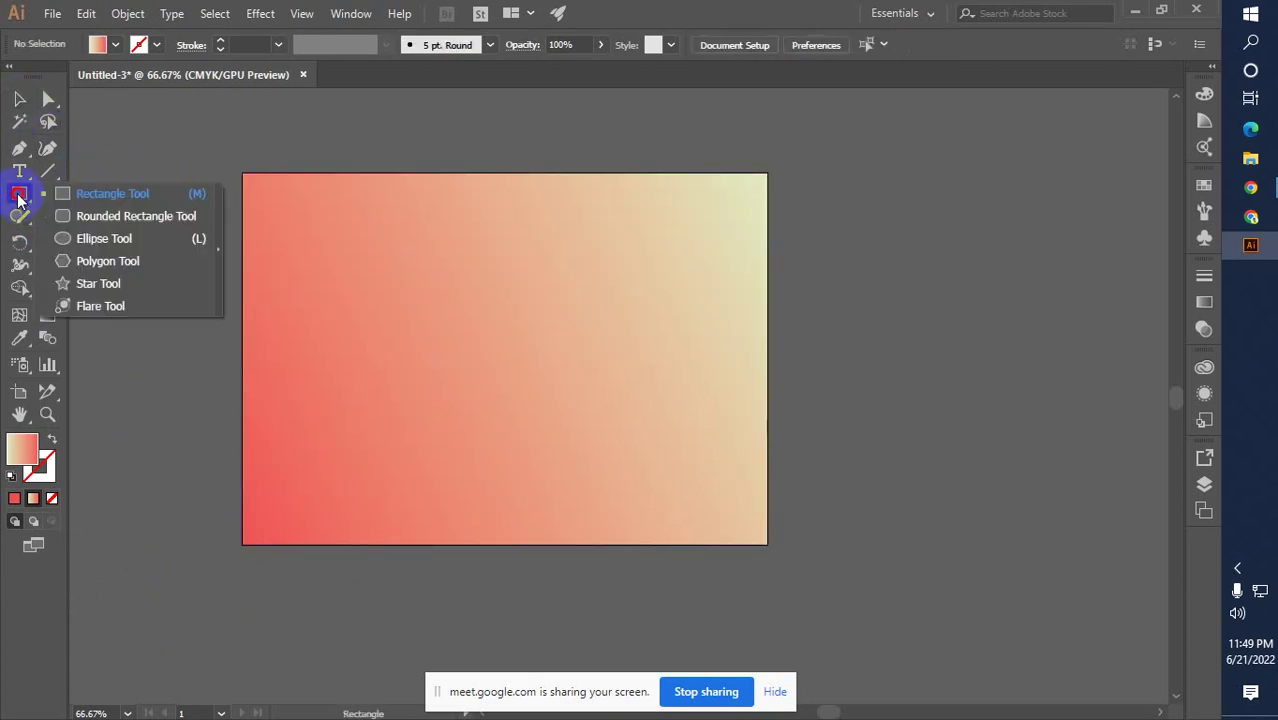
click(91, 238)
drag(490, 309, 595, 395)
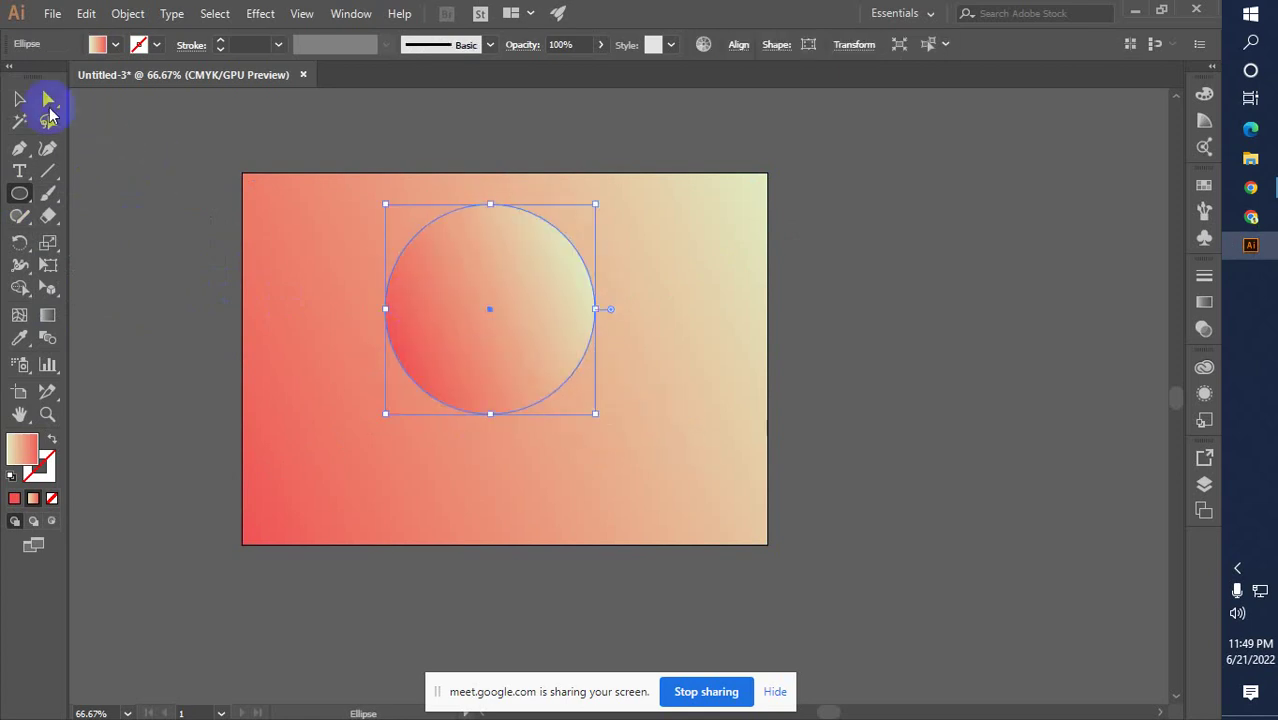
click(19, 98)
click(124, 175)
drag(512, 374, 464, 421)
click(970, 436)
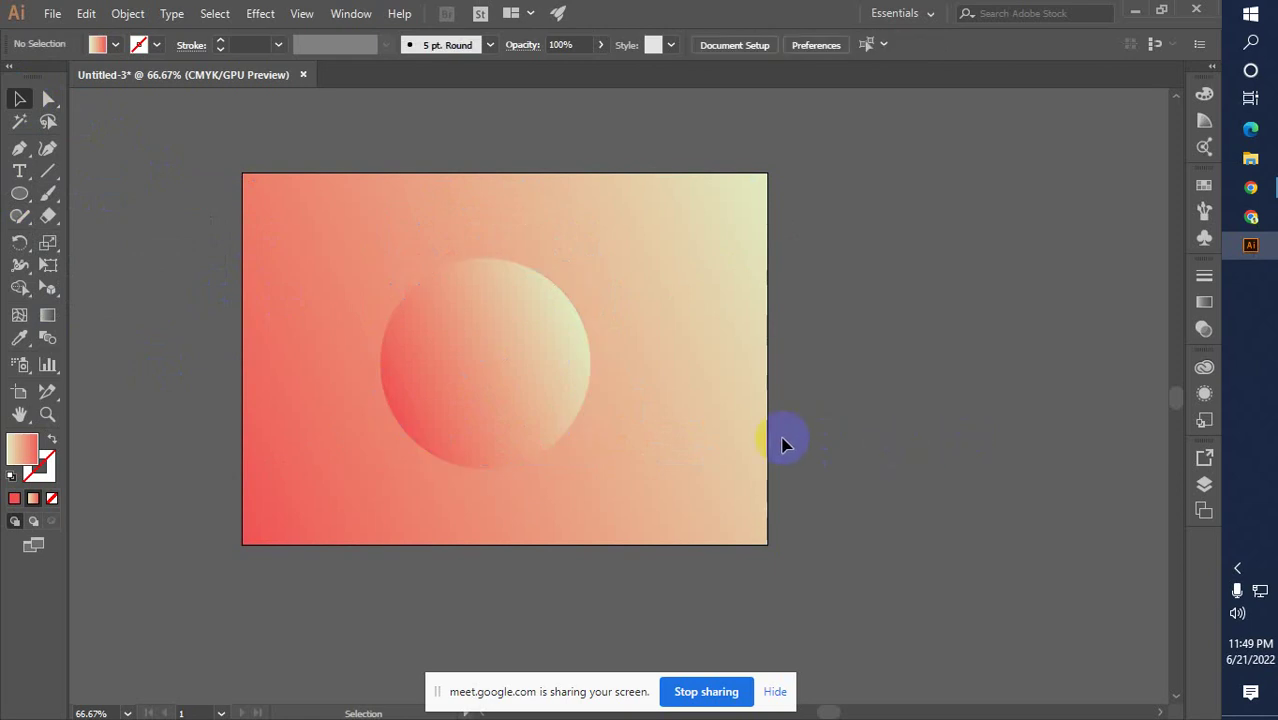
Reverse the circle's gradient with the Gradient tool so red lies at its upper right and pale green at its lower left
click(540, 420)
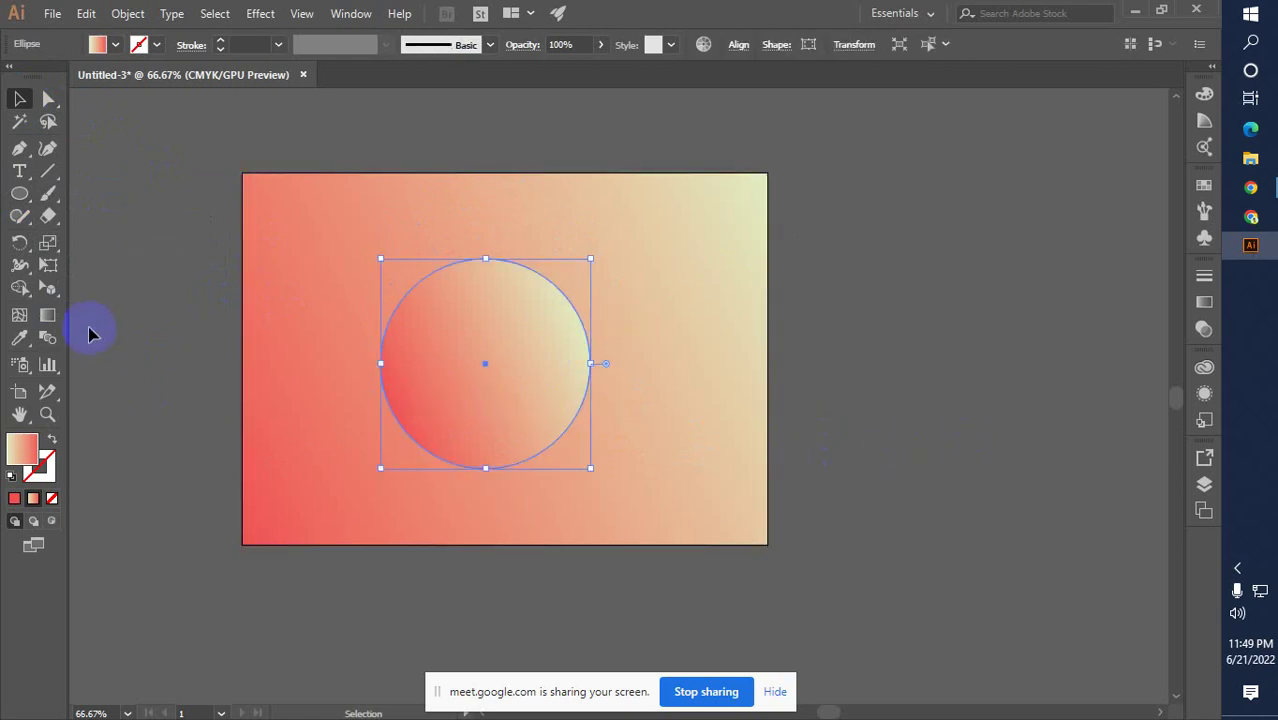
click(47, 314)
mouse_move(390, 408)
mouse_down()
mouse_move(605, 223)
mouse_move(662, 285)
mouse_move(665, 261)
mouse_move(513, 369)
mouse_move(456, 372)
mouse_up()
click(19, 99)
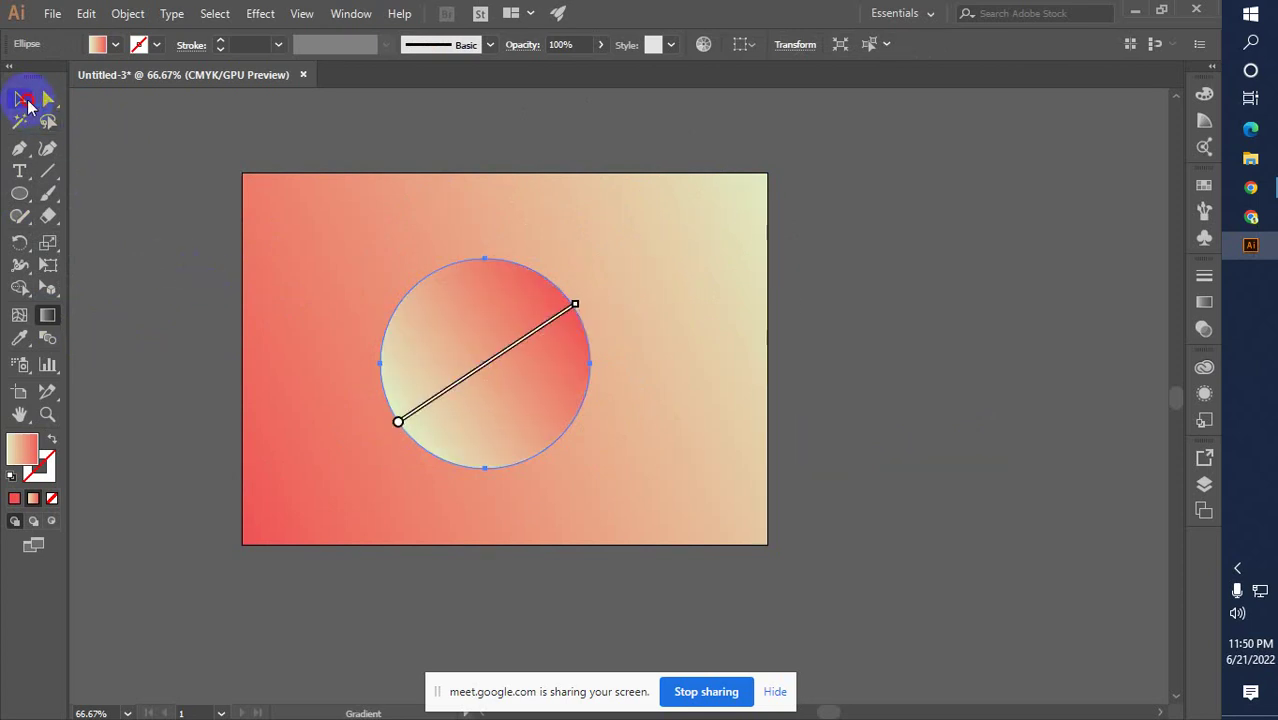
click(109, 191)
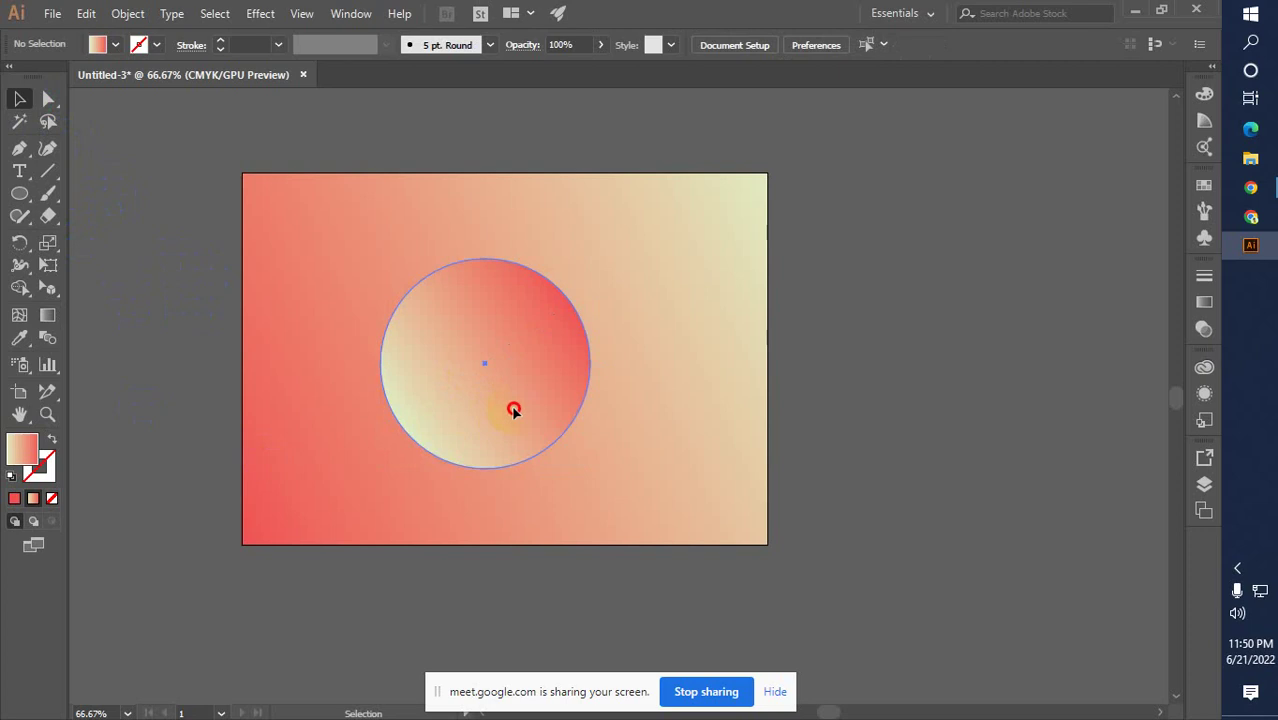
Move the circle to the centre of the artboard-sized rectangle and deselect it
click(485, 428)
drag(534, 427, 516, 408)
click(655, 408)
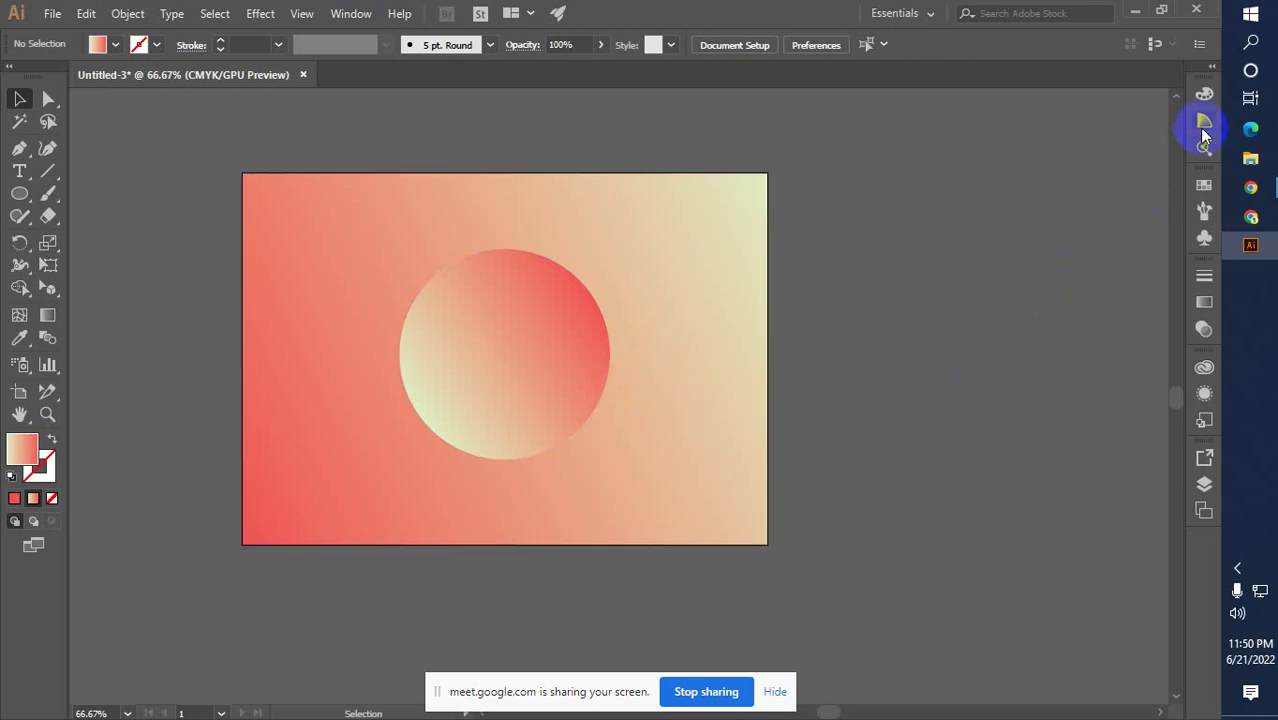
Fill the circle with the saved red, yellow and green striped gradient swatch and deselect it
click(1204, 185)
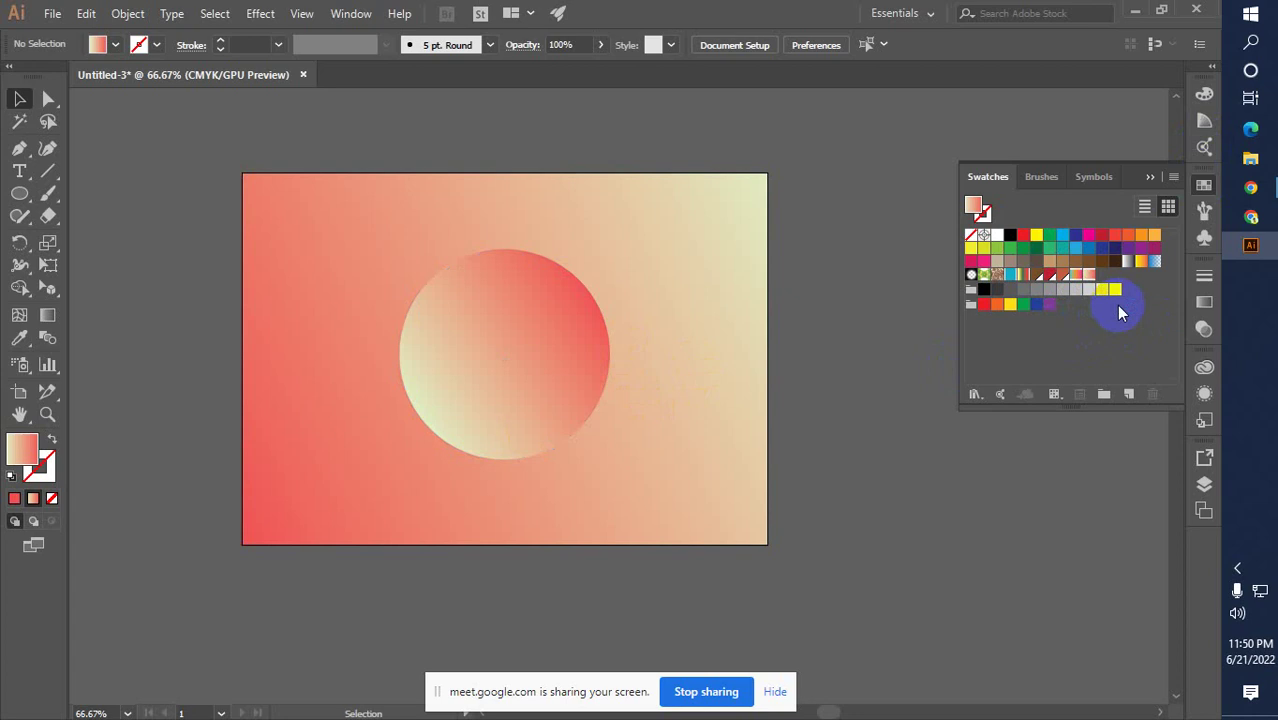
click(1116, 305)
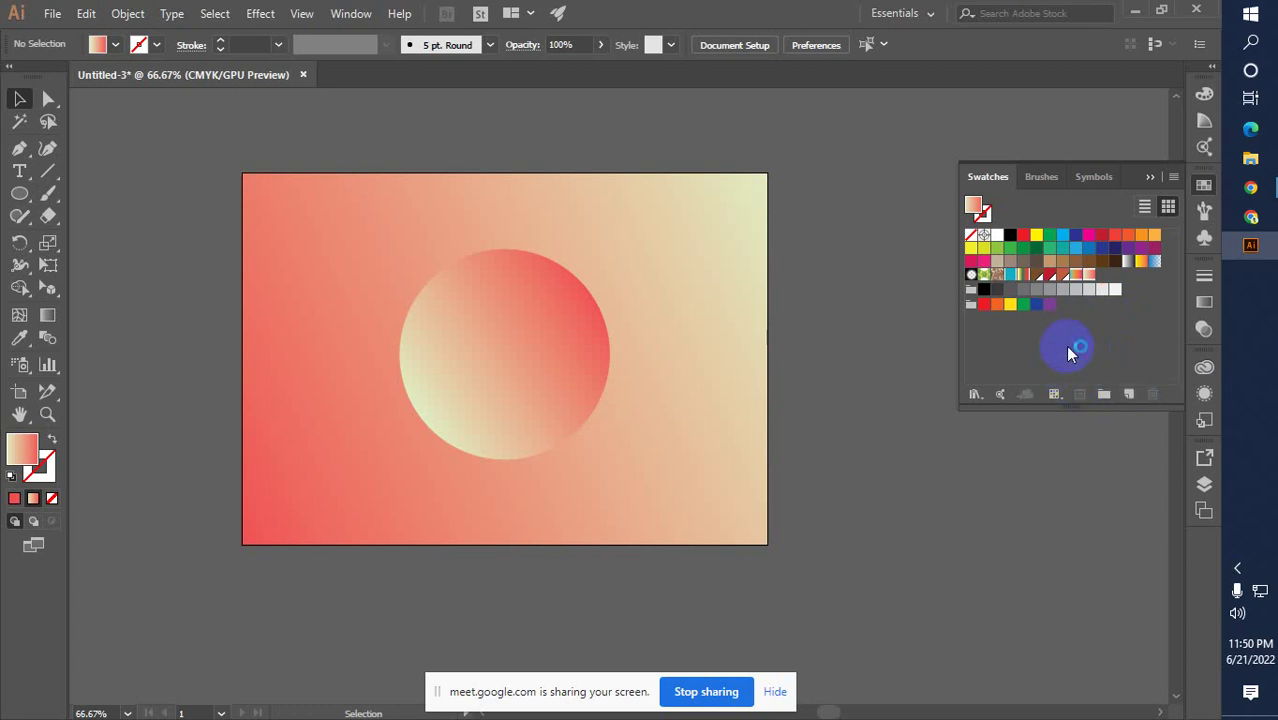
click(541, 357)
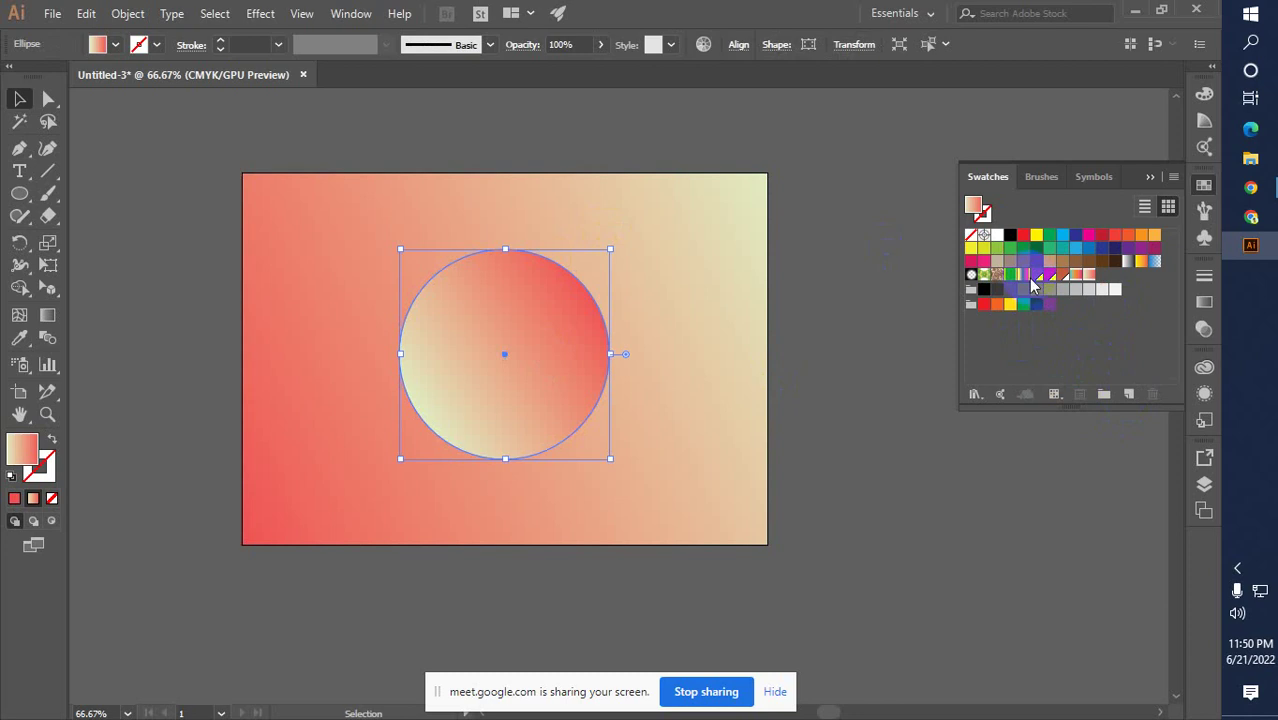
click(1023, 275)
click(20, 94)
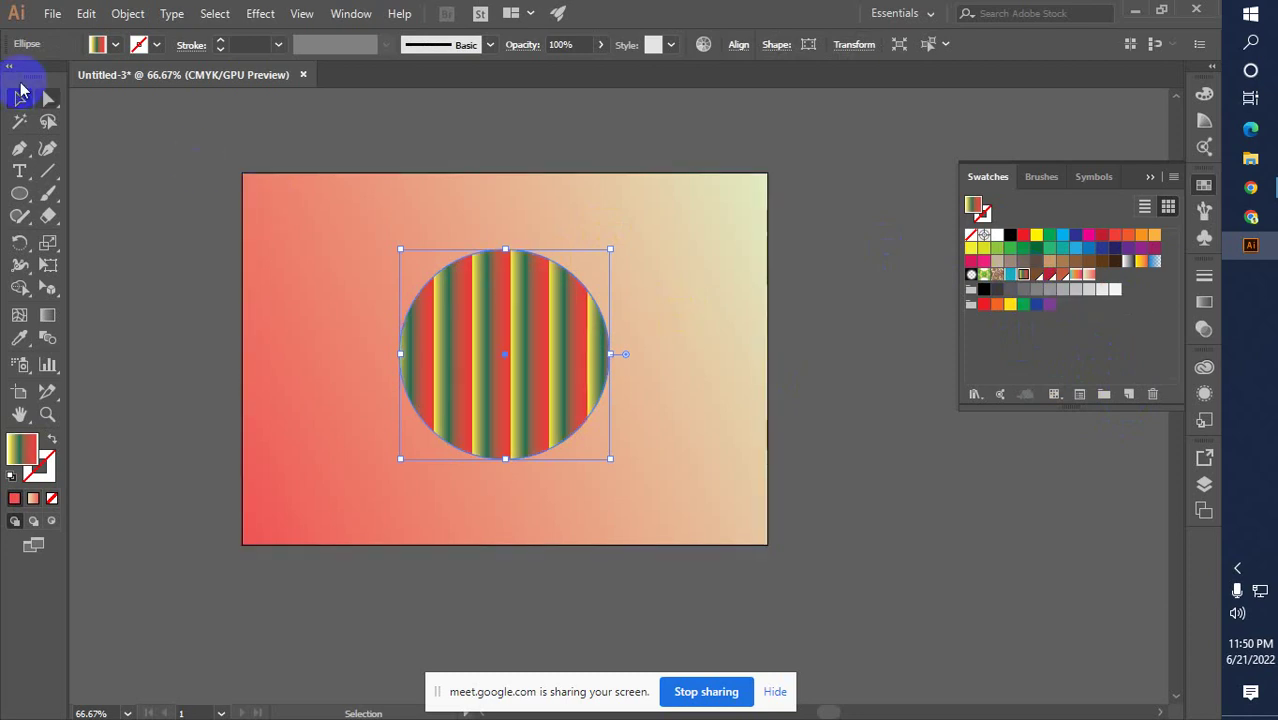
click(150, 245)
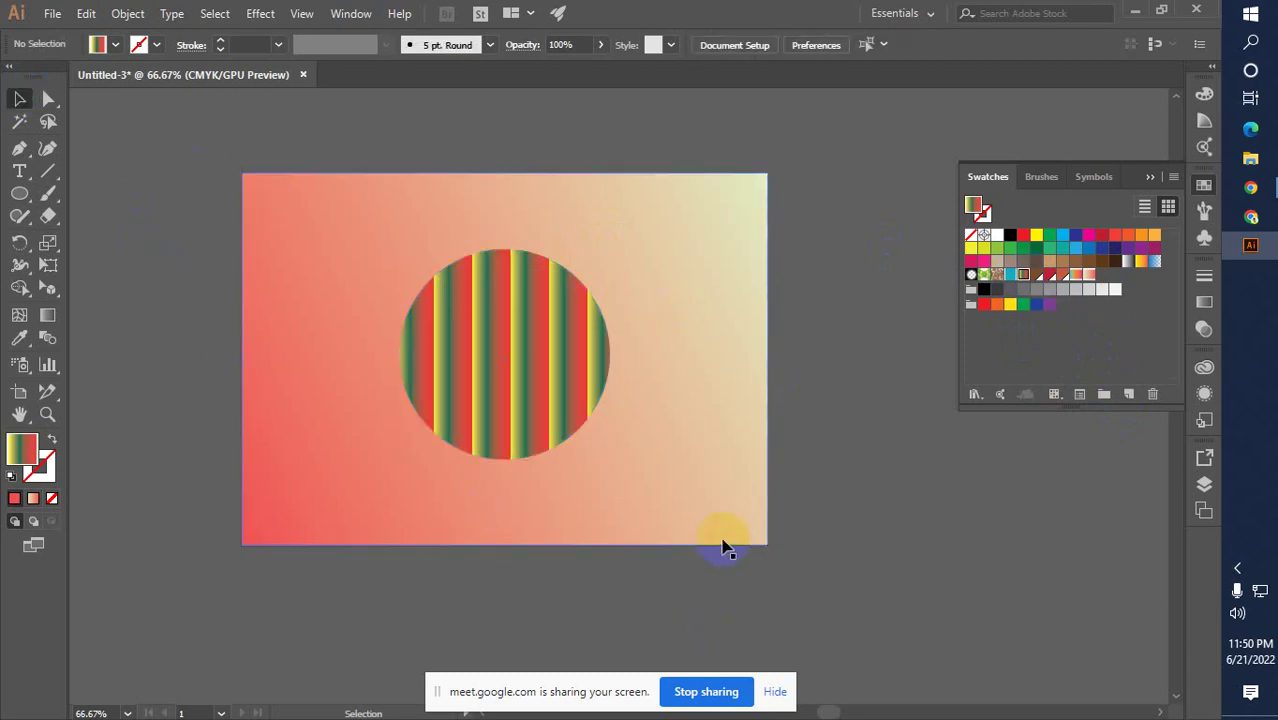
Undo the circle's striped gradient fill and deselect the circle
key(ctrl+z)
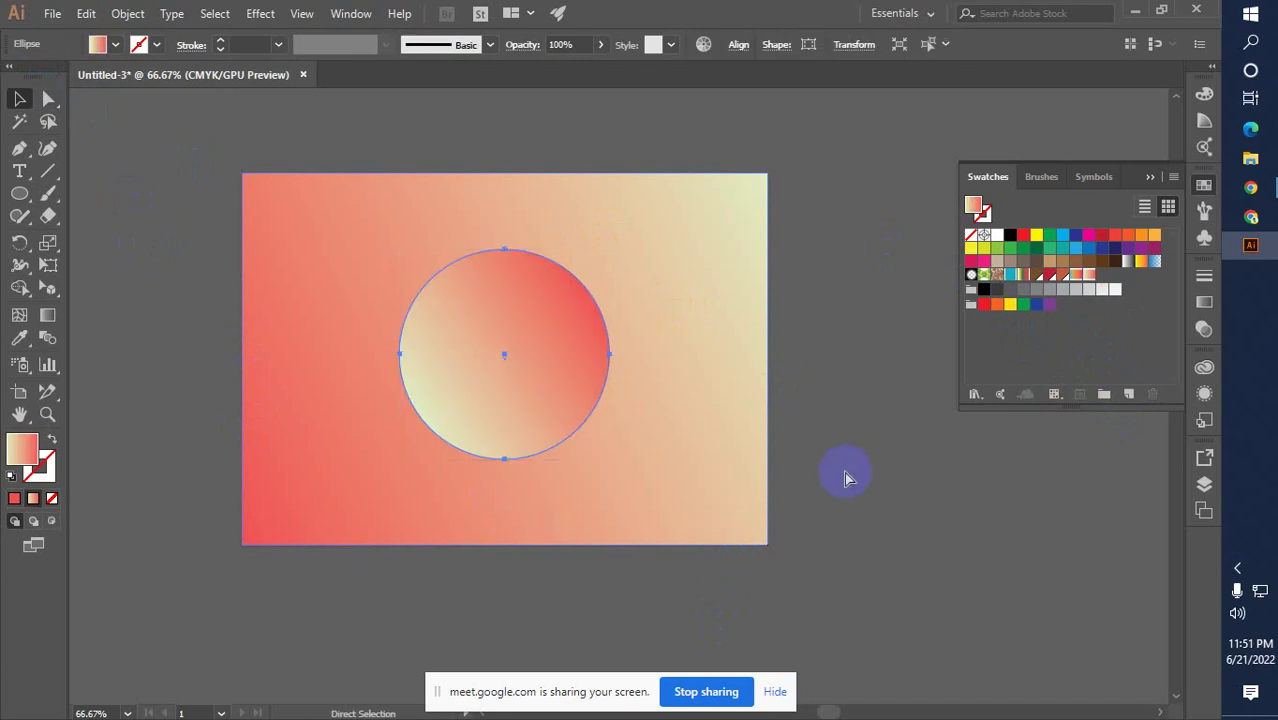
click(845, 466)
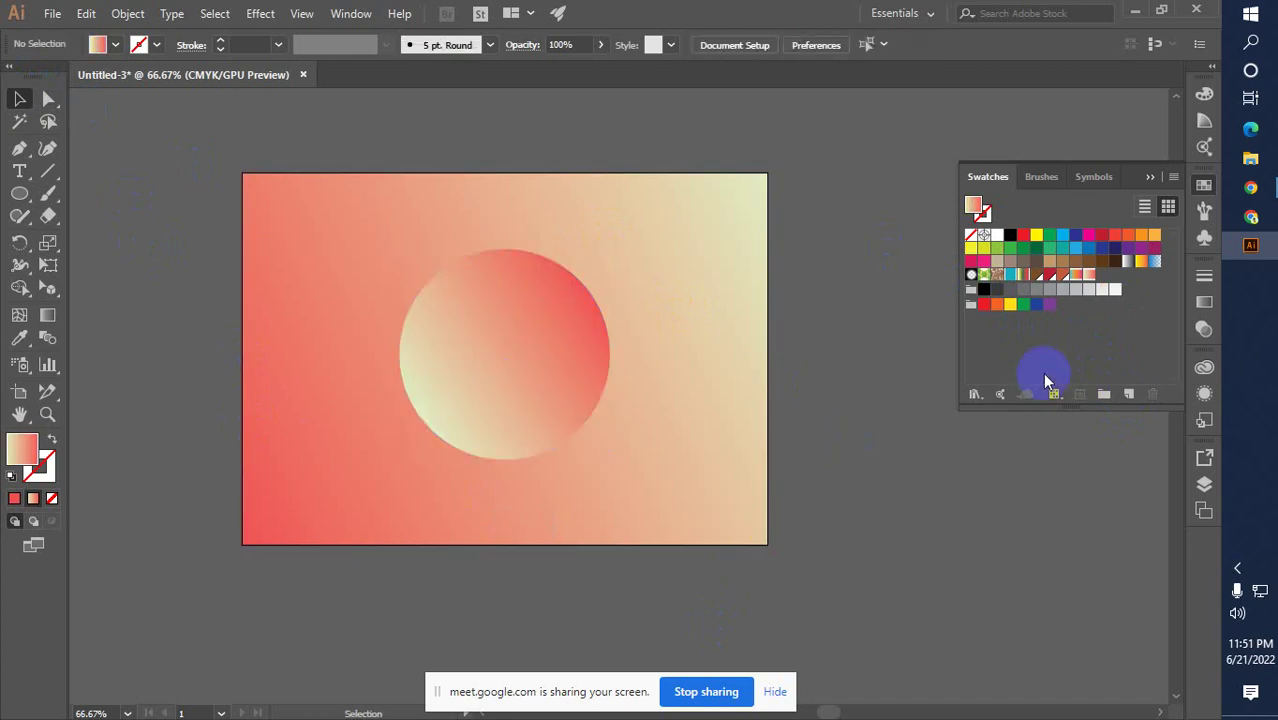
click(1149, 179)
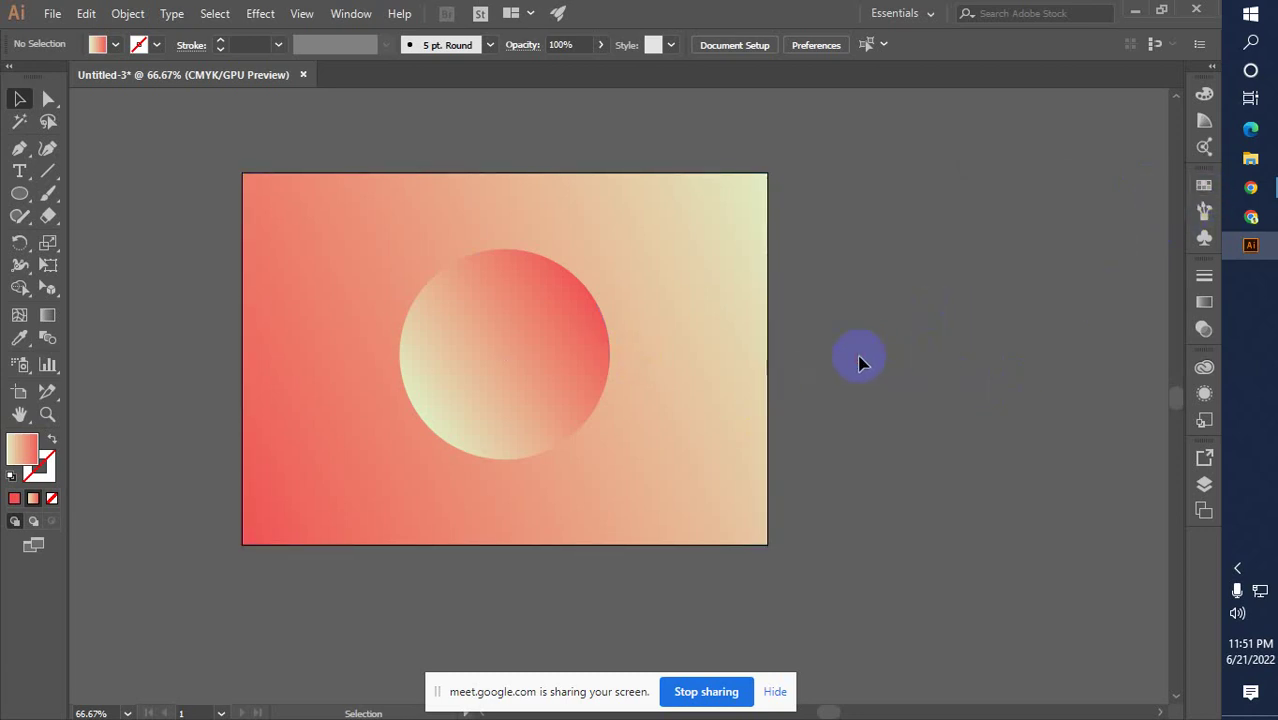
Change the circle's gradient type from Linear to Radial and deselect the circle
click(1205, 300)
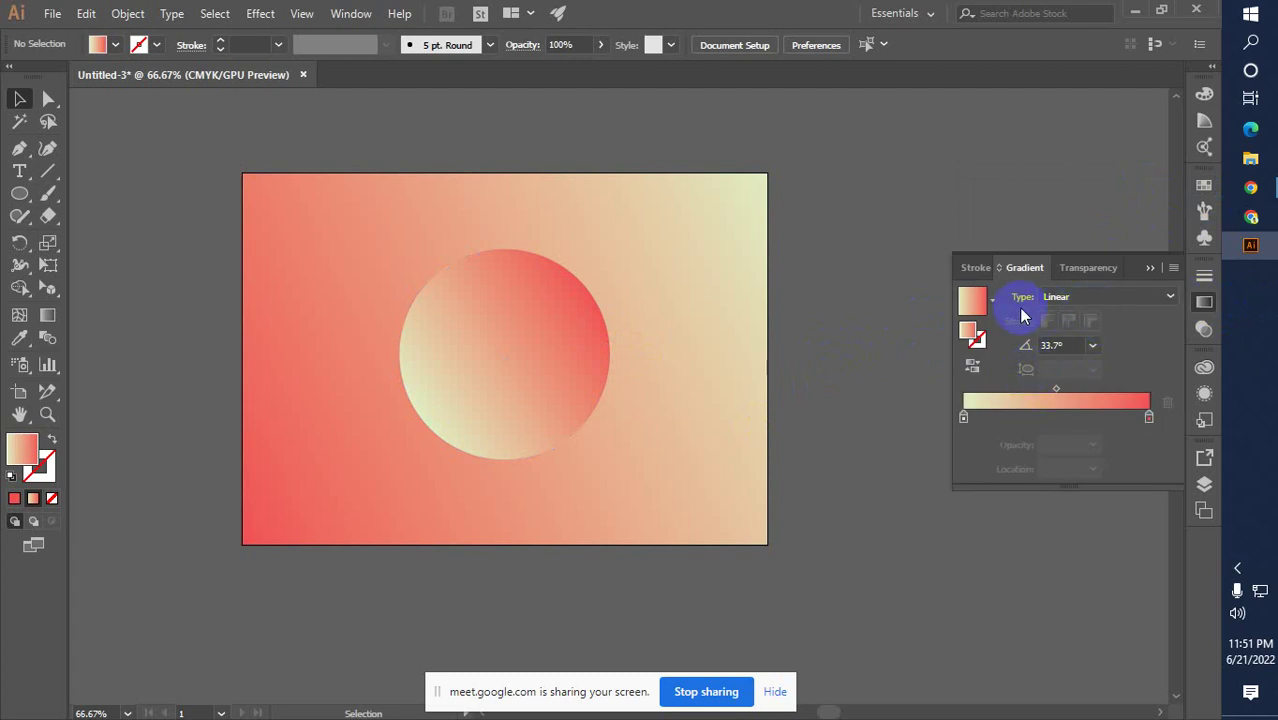
click(1104, 297)
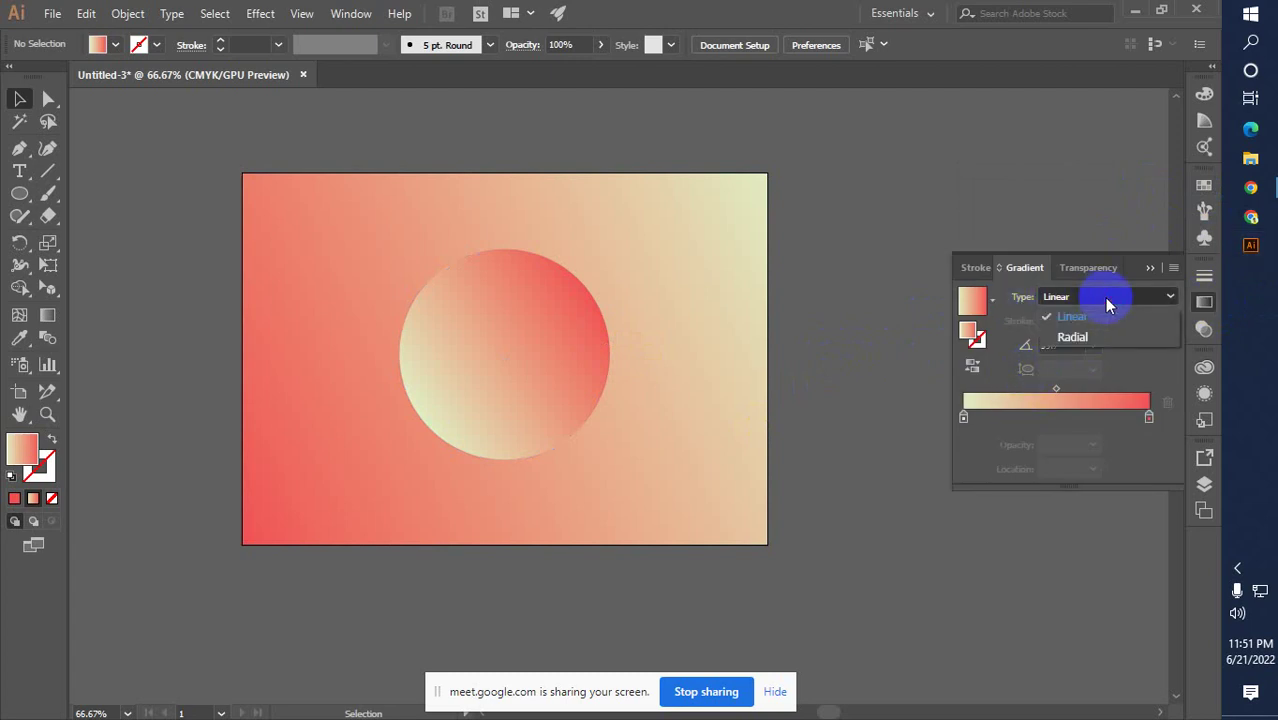
click(1097, 338)
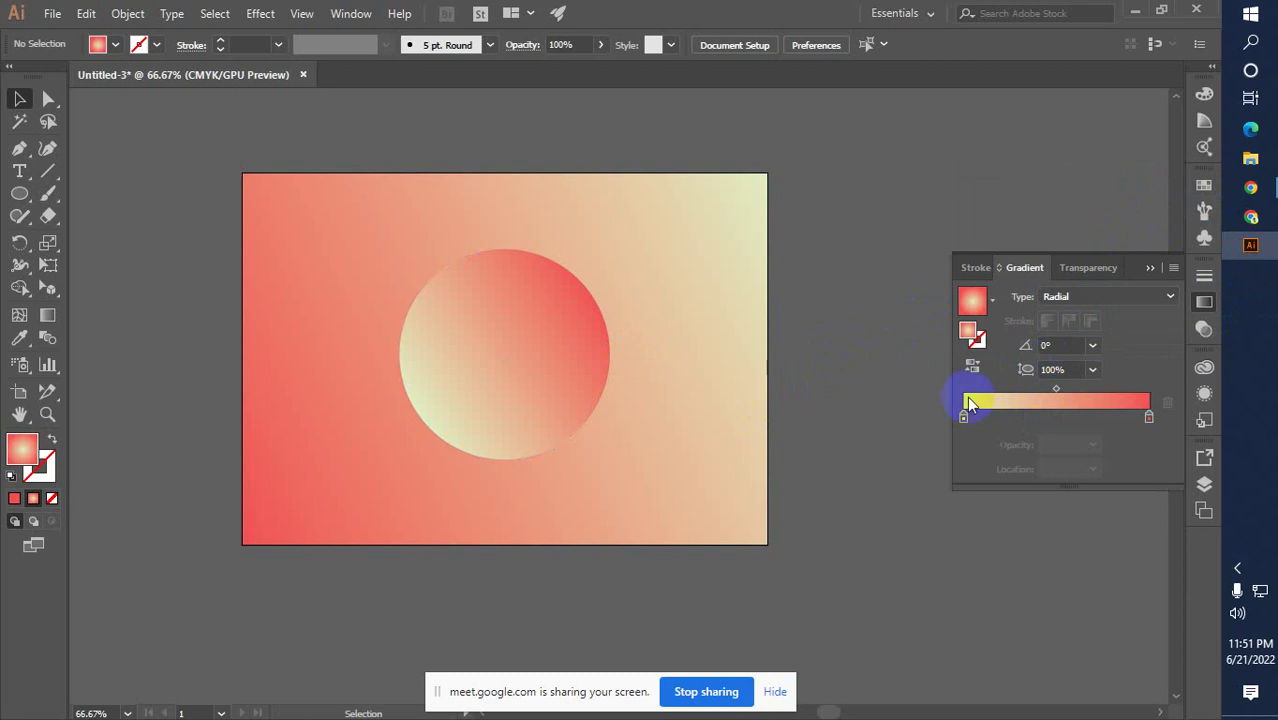
click(570, 403)
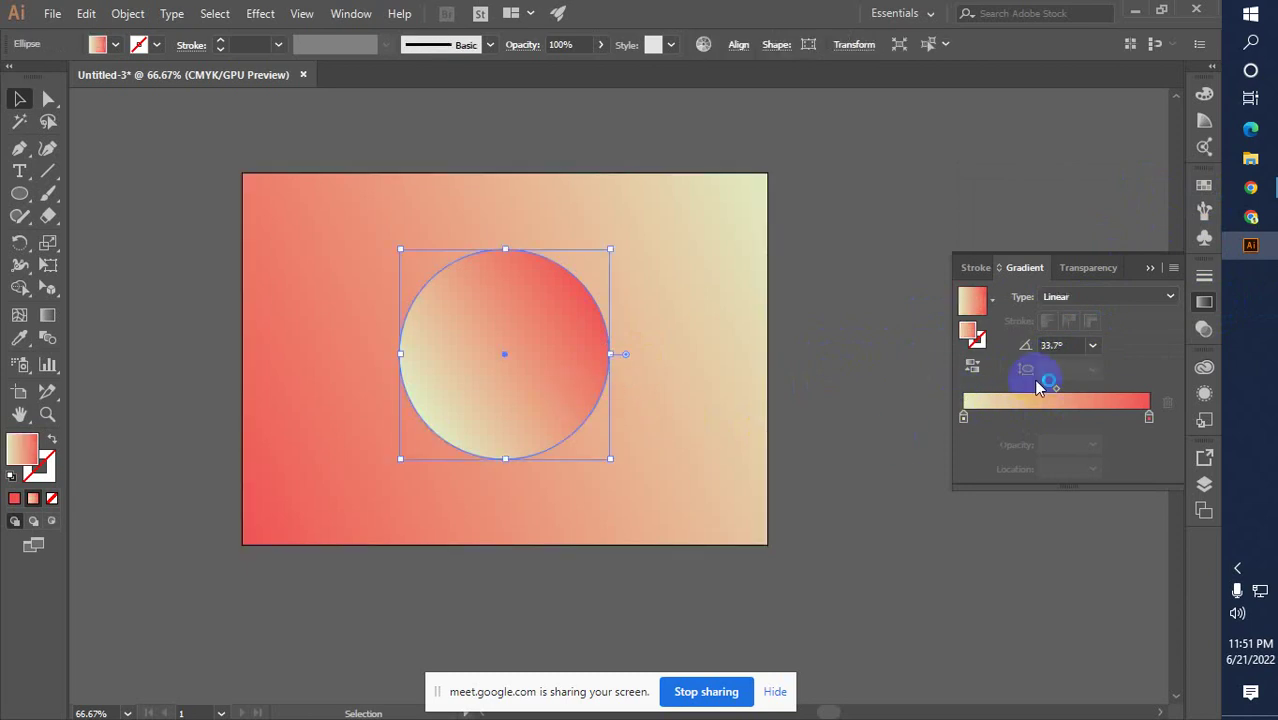
click(1100, 299)
click(1093, 337)
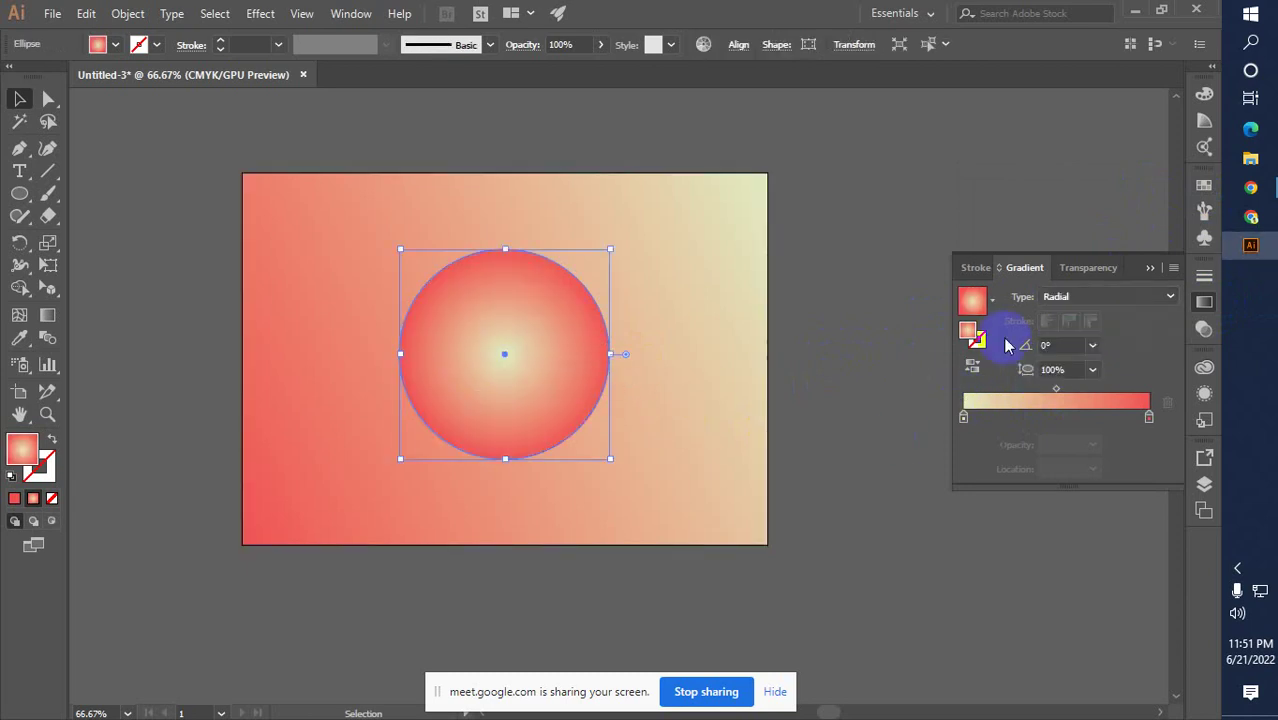
click(898, 347)
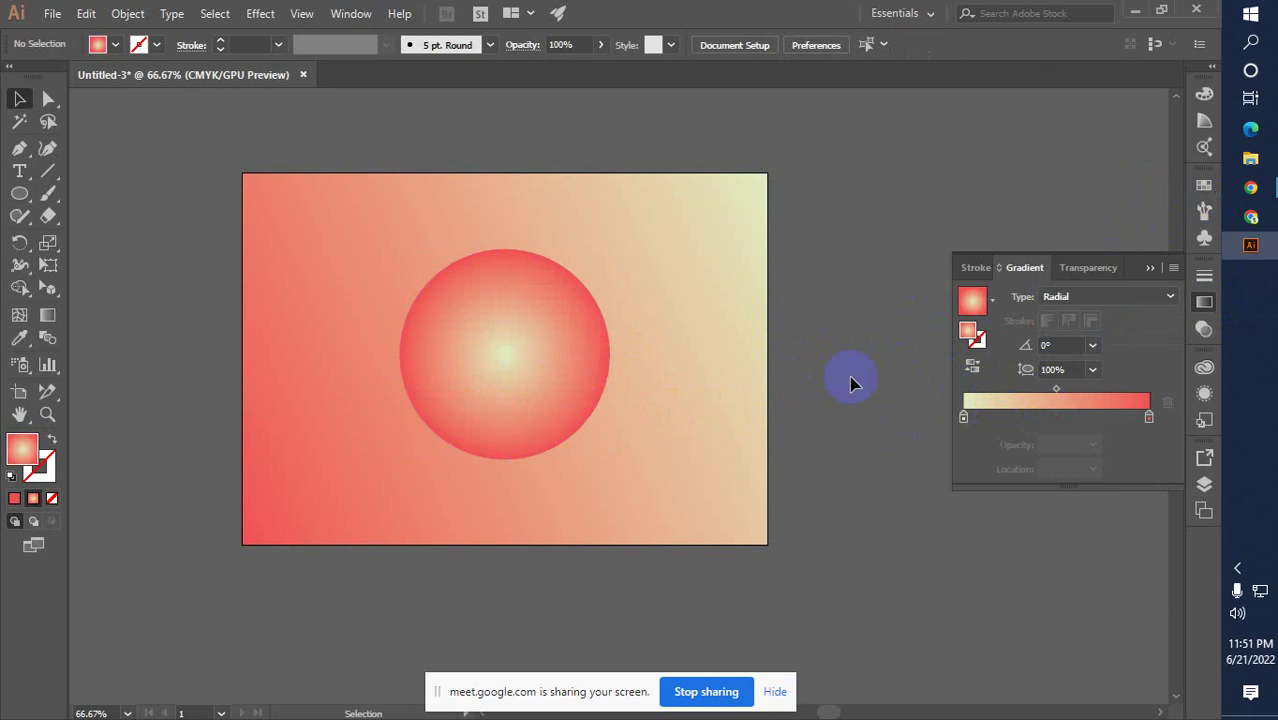
Try shifting the circle's radial gradient and widening its pale green centre with the Gradient tool, and undo these changes
click(541, 401)
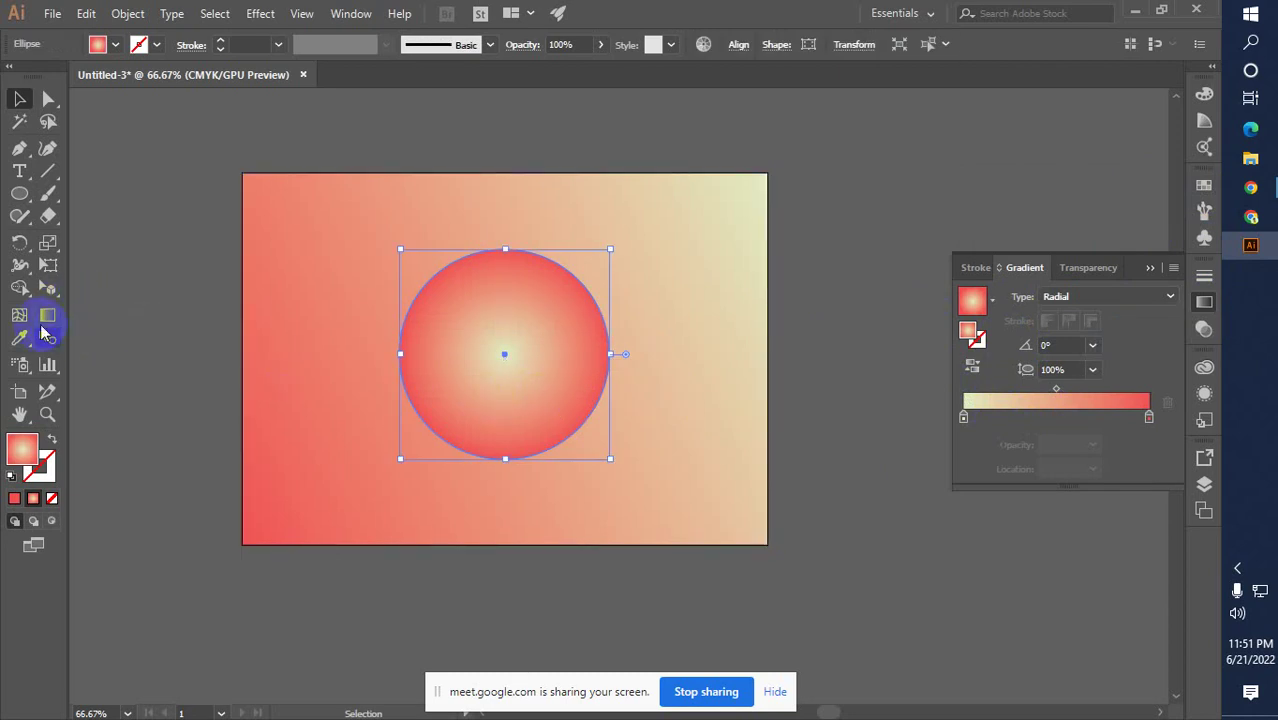
click(47, 314)
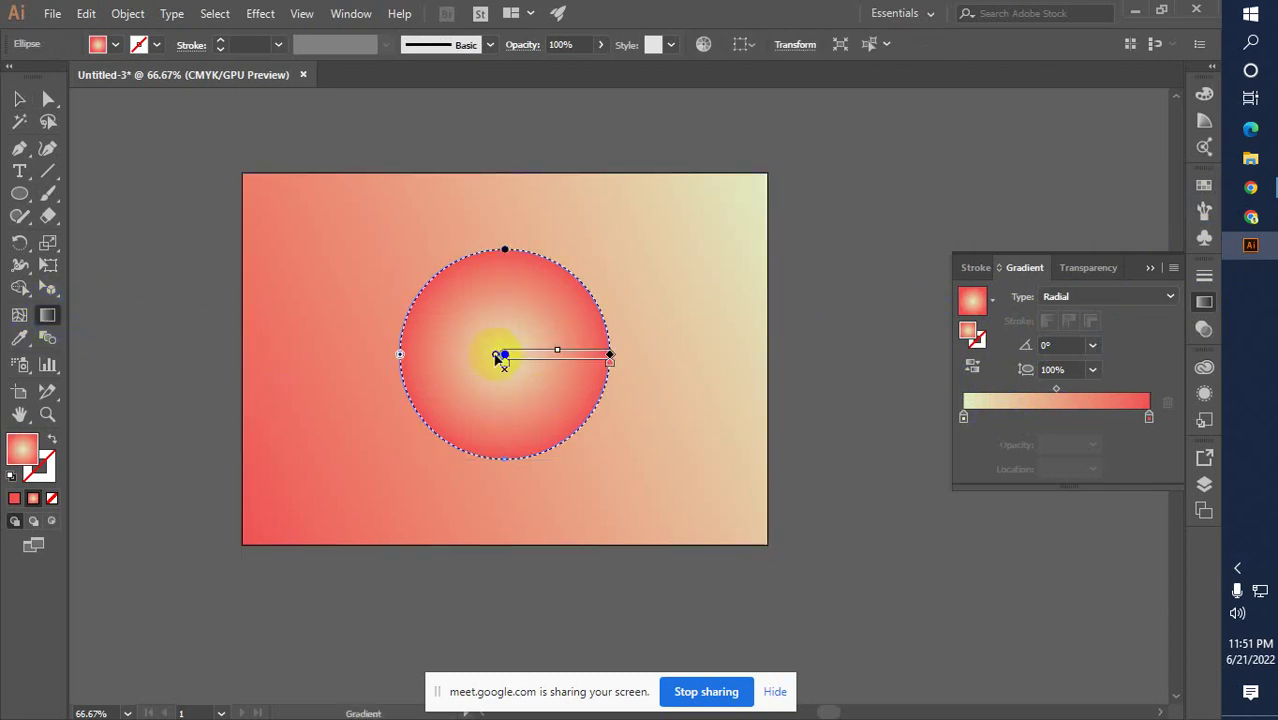
mouse_move(497, 358)
mouse_down()
mouse_move(399, 357)
mouse_move(525, 366)
mouse_up()
drag(409, 357, 485, 358)
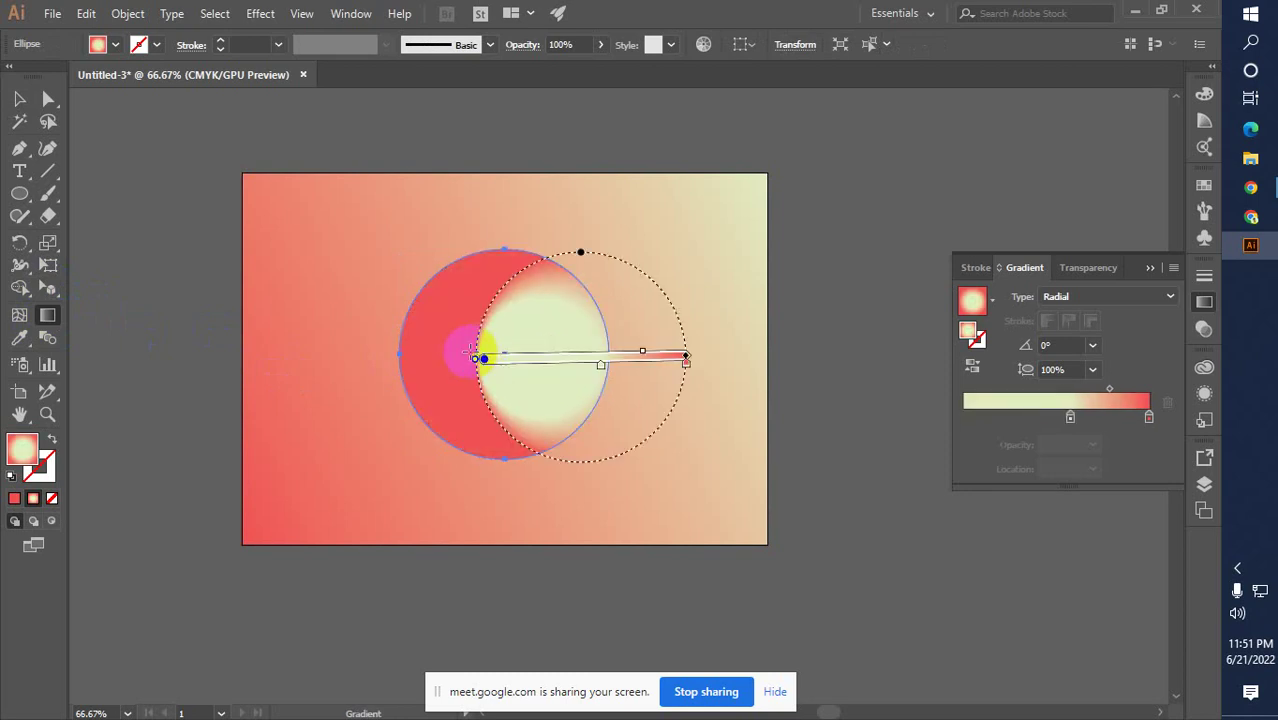
key(v)
key(ctrl+z)
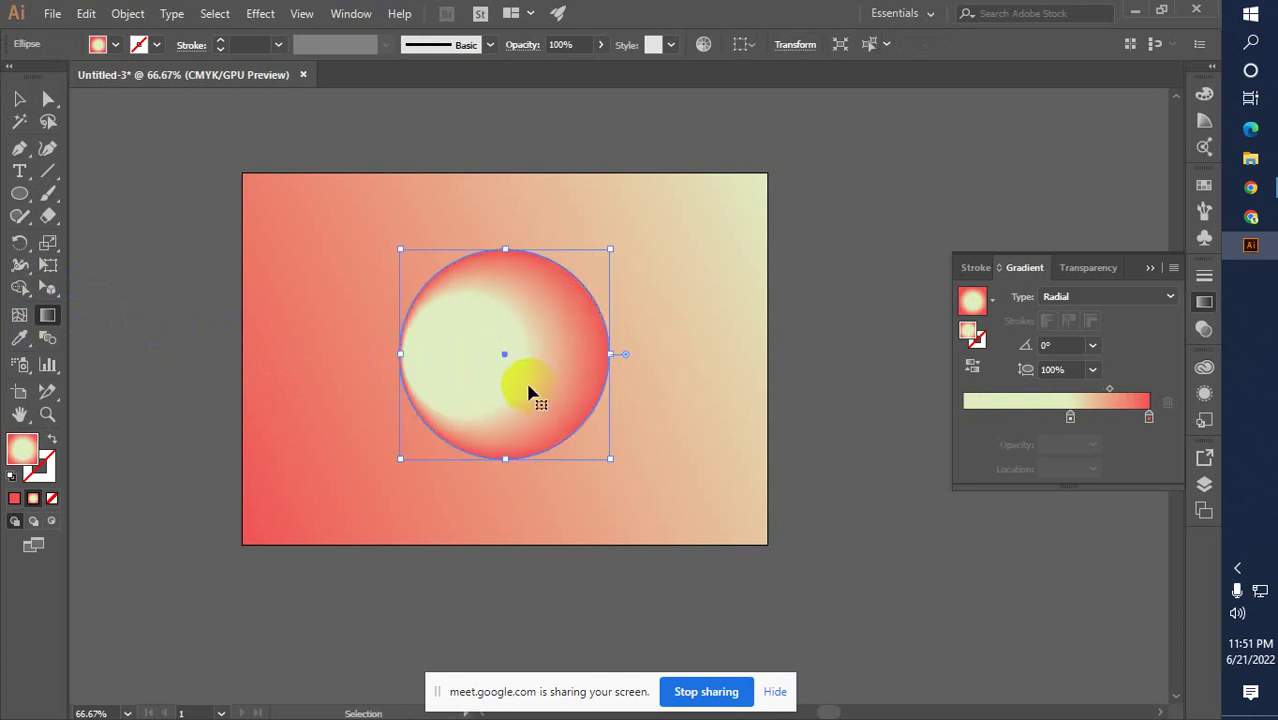
key(ctrl+z)
key(ctrl+z)
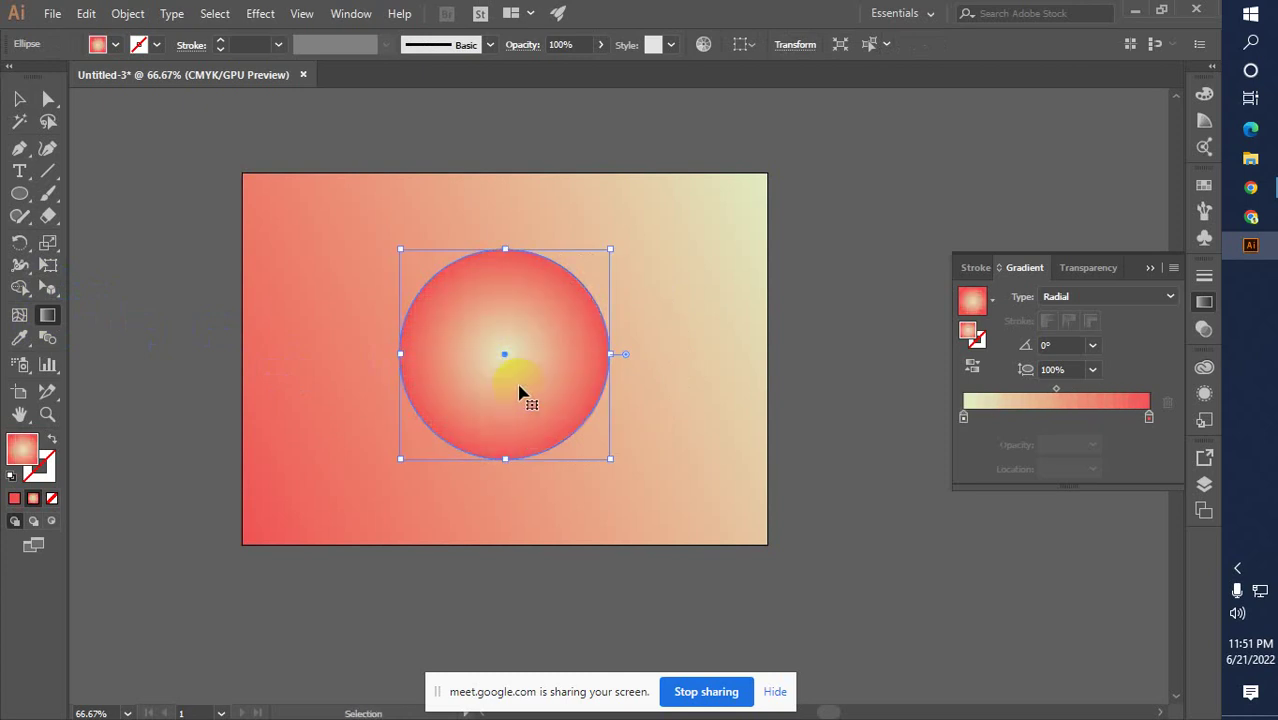
Shift the circle's radial gradient slightly right with the Gradient tool and pull the red stop inward to shrink the pale green glow
key(g)
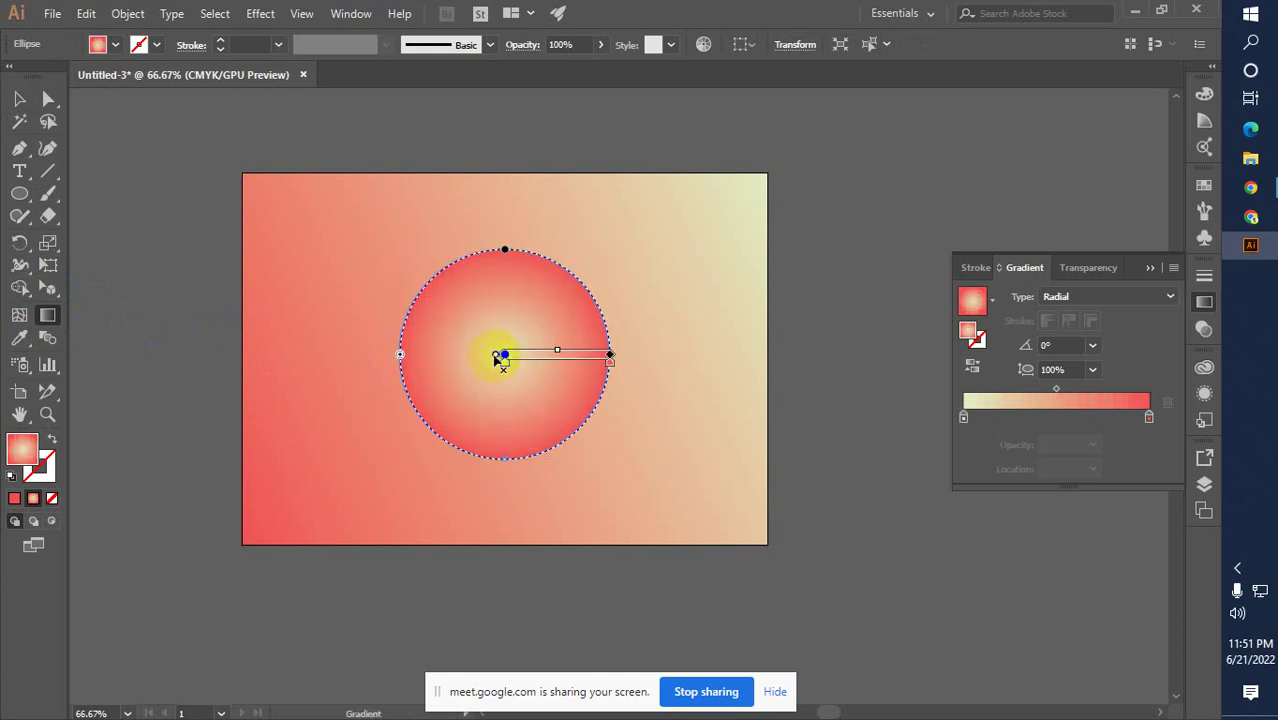
mouse_move(502, 355)
mouse_down()
mouse_move(485, 360)
mouse_move(528, 371)
mouse_move(491, 362)
mouse_up()
click(485, 357)
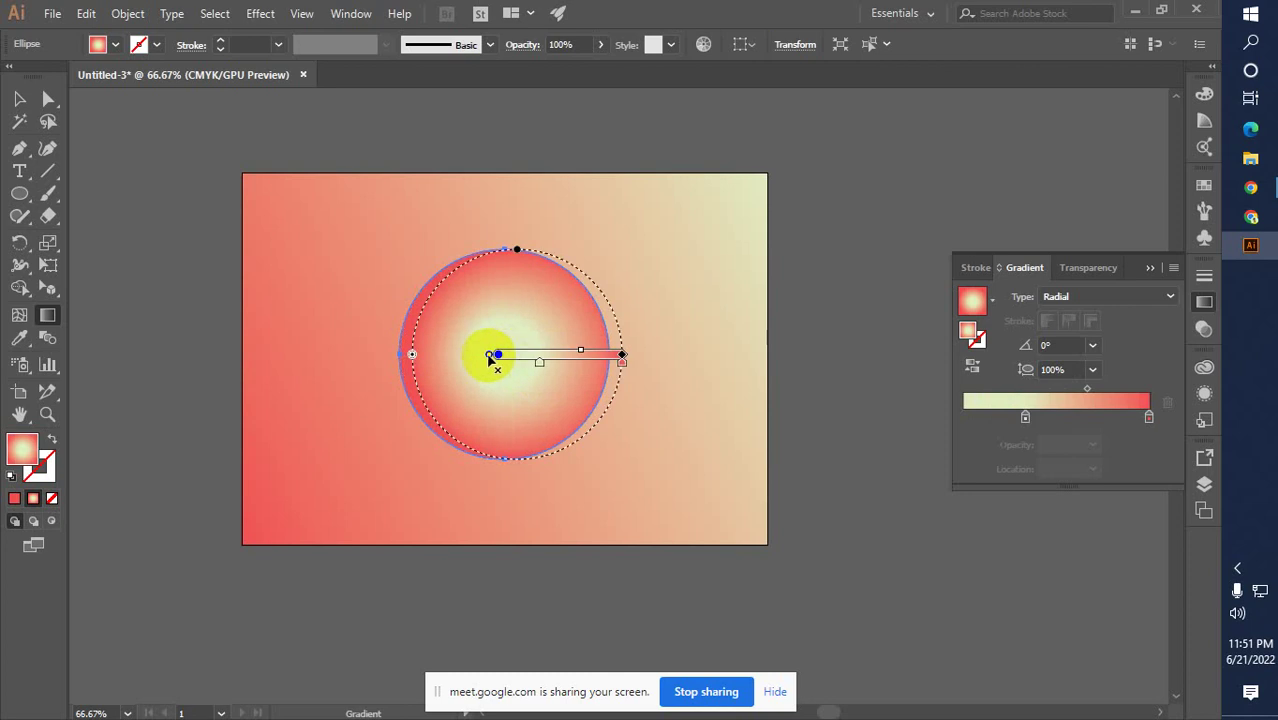
mouse_move(490, 360)
mouse_down()
mouse_move(590, 371)
mouse_move(491, 359)
mouse_up()
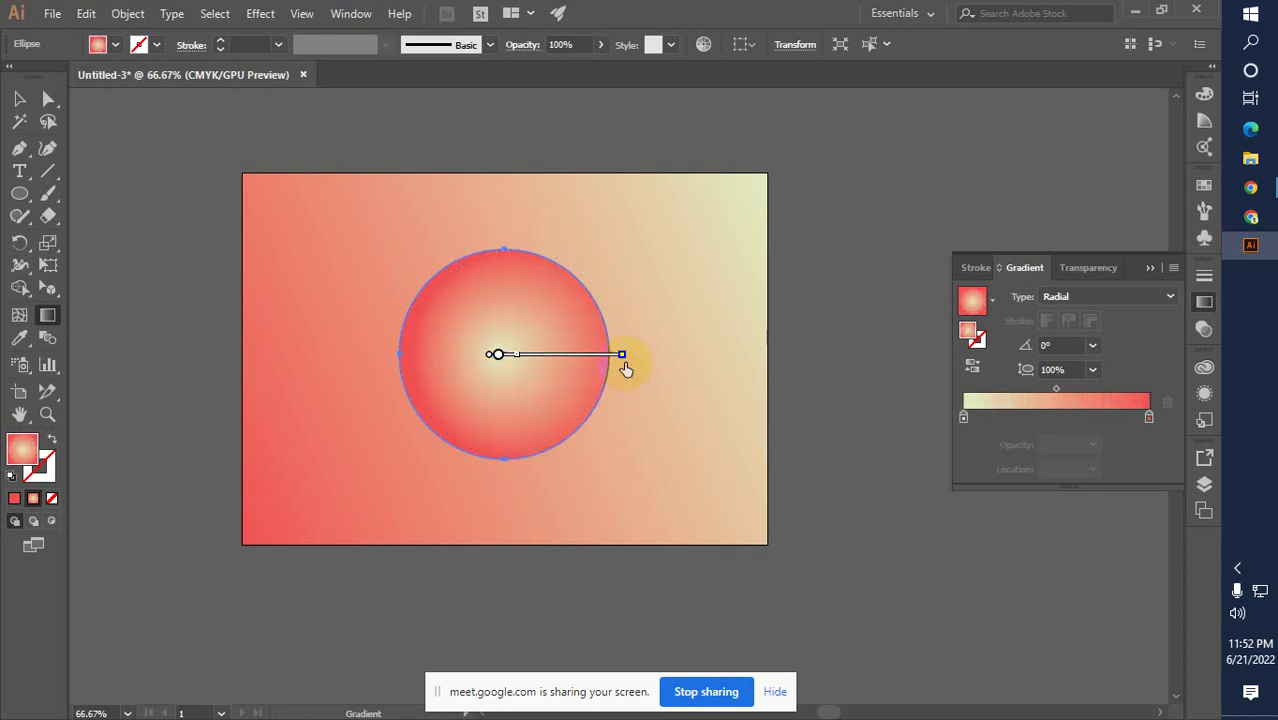
mouse_move(621, 367)
mouse_move(621, 367)
mouse_down()
mouse_move(562, 366)
mouse_move(584, 363)
mouse_up()
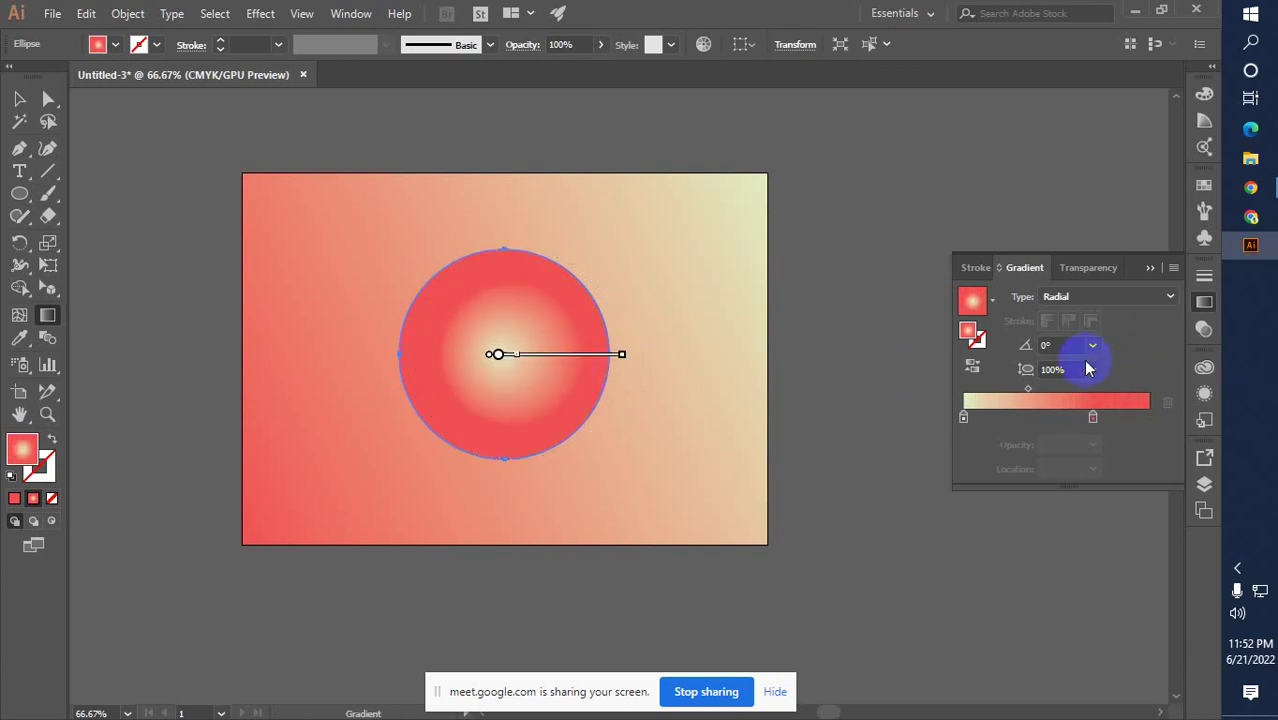
Reverse the circle's radial gradient repeatedly, ending with pale green at the centre and red around it
click(1170, 297)
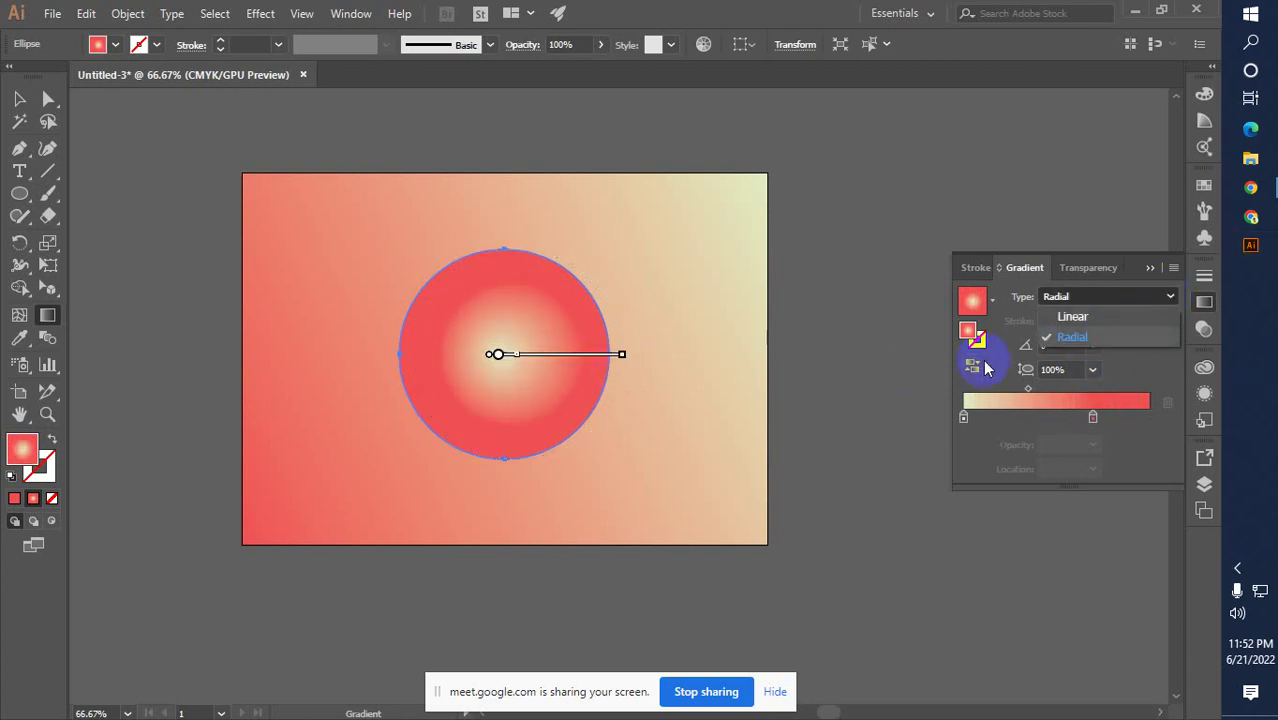
click(973, 367)
click(974, 368)
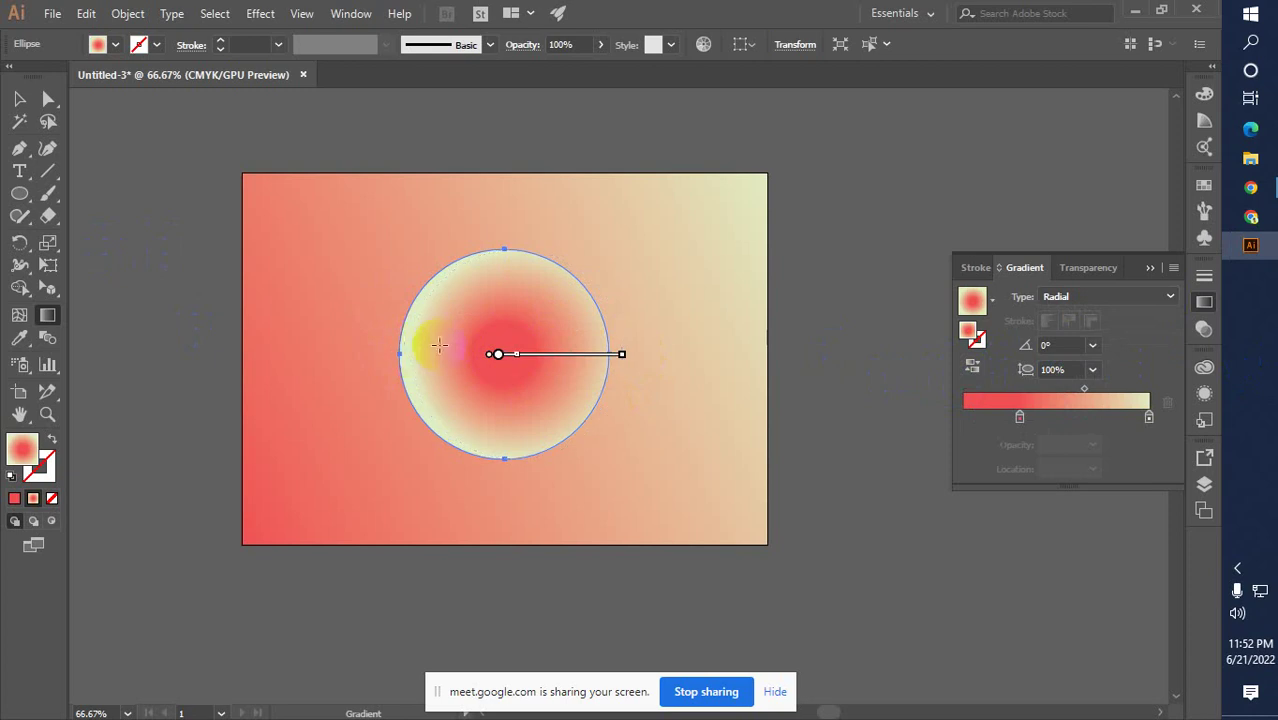
click(972, 368)
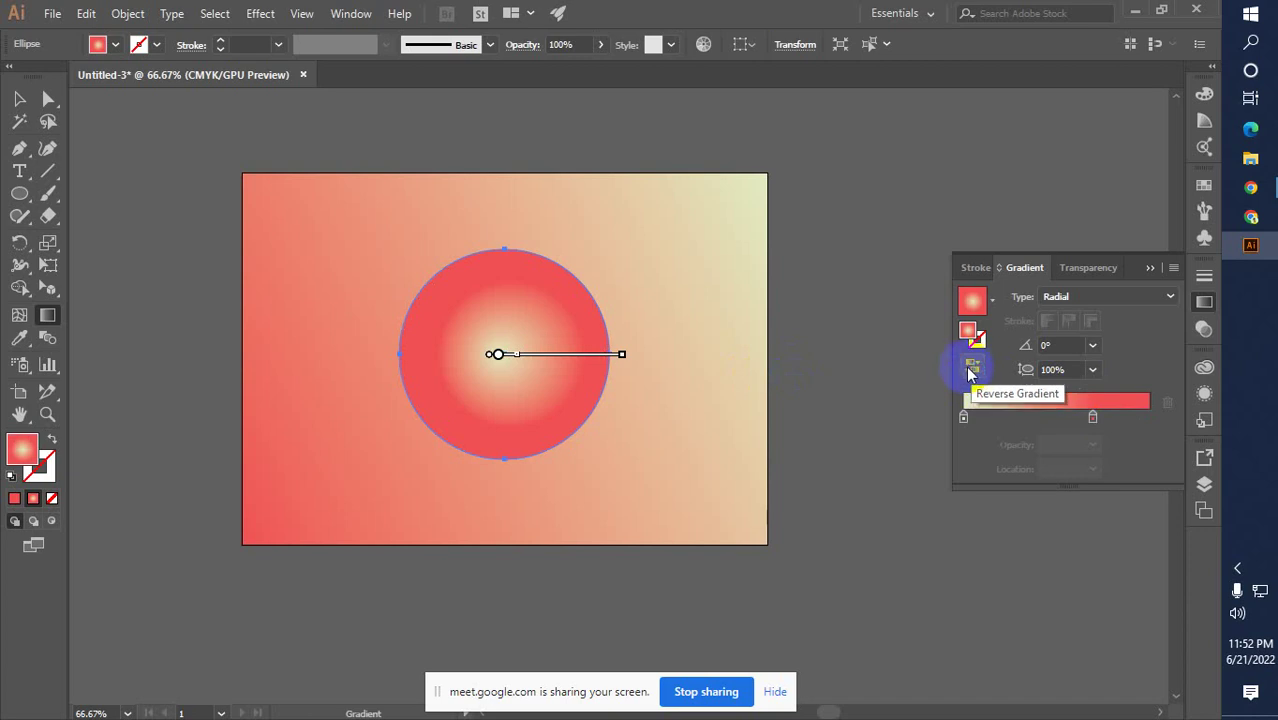
click(972, 370)
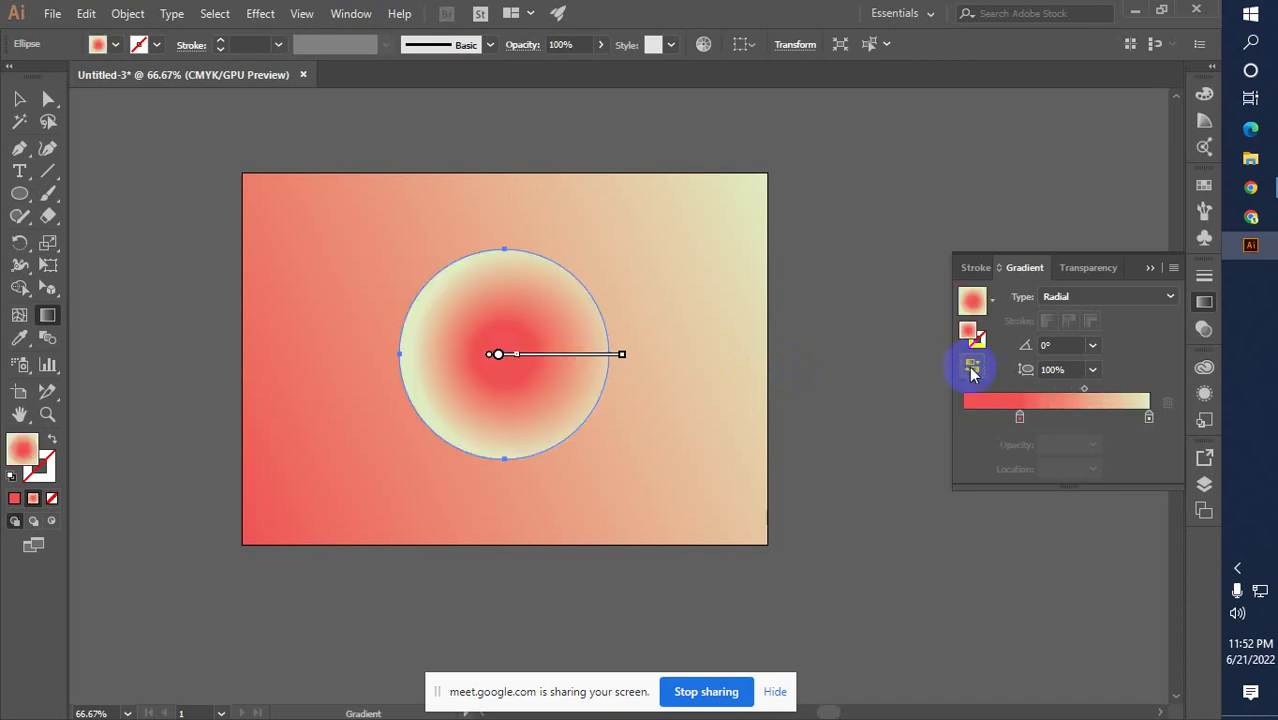
click(972, 370)
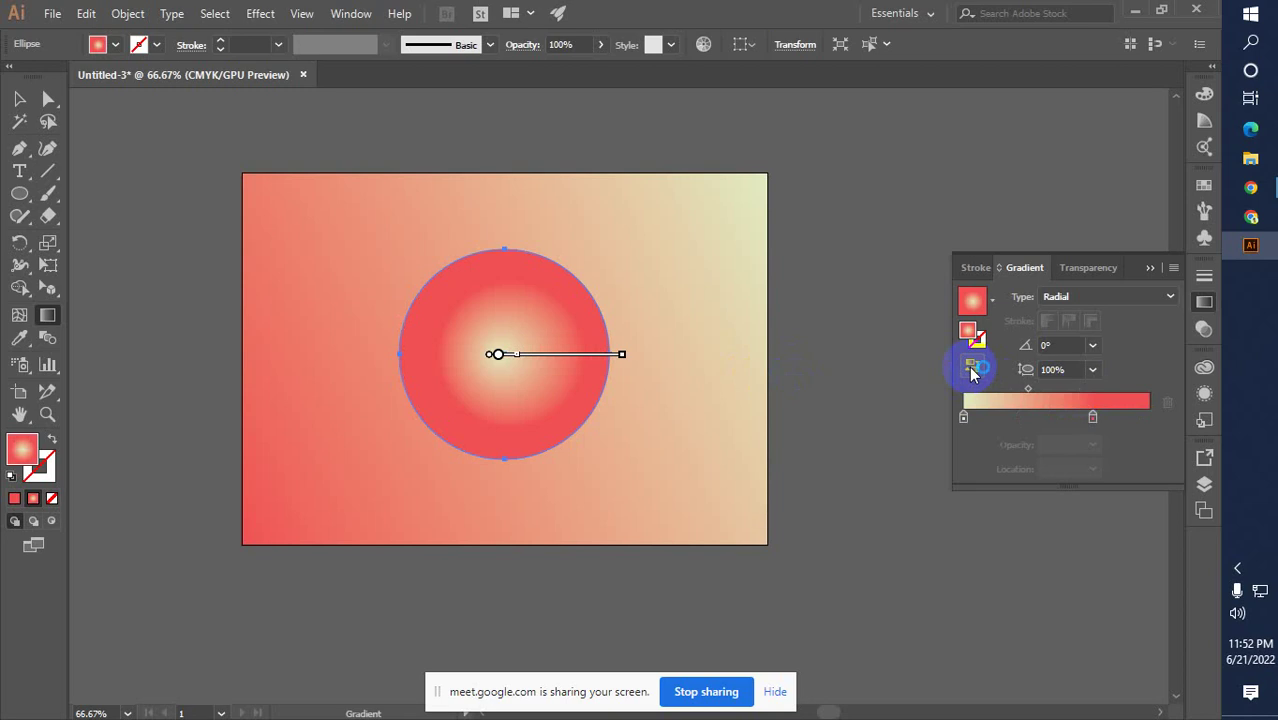
Move the radial gradient's centre to the circle's lower right, extend the red stop to the gradient's end and deselect the circle
drag(499, 356, 525, 399)
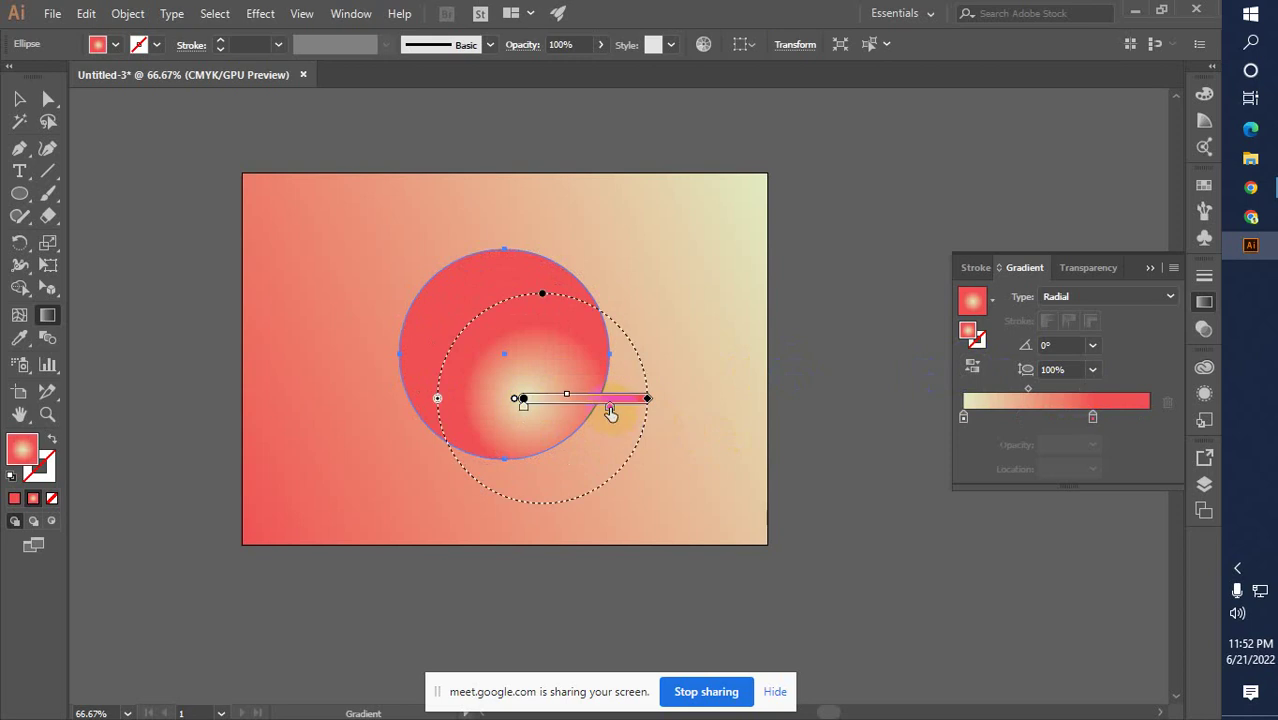
mouse_move(611, 412)
mouse_down()
mouse_move(659, 417)
mouse_move(652, 408)
mouse_up()
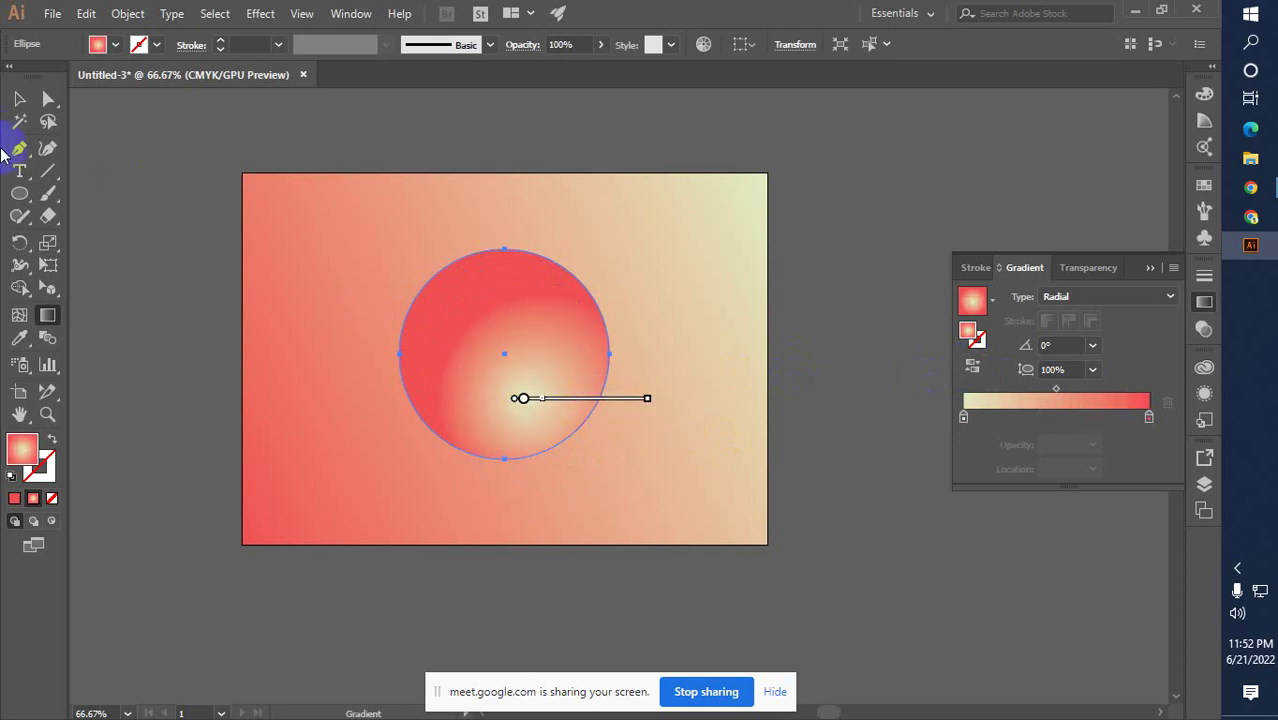
click(19, 98)
click(180, 183)
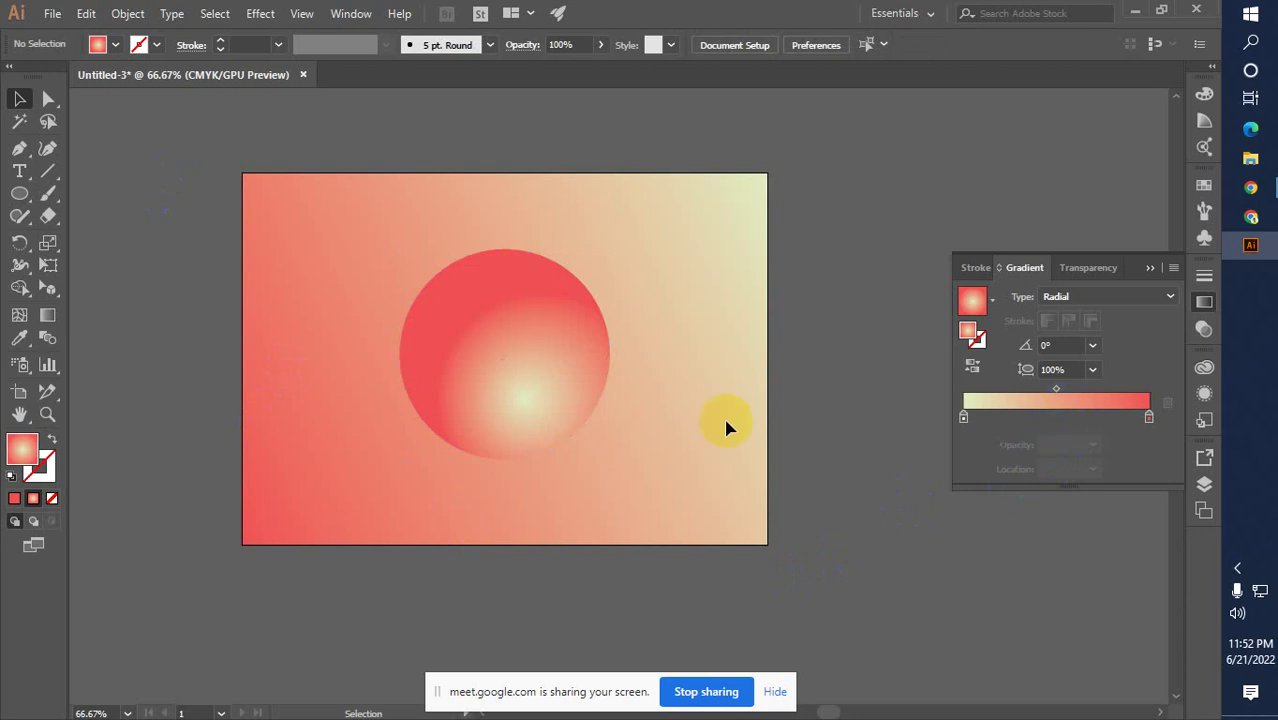
Delete the radial-gradient circle from the artboard
click(656, 420)
click(562, 382)
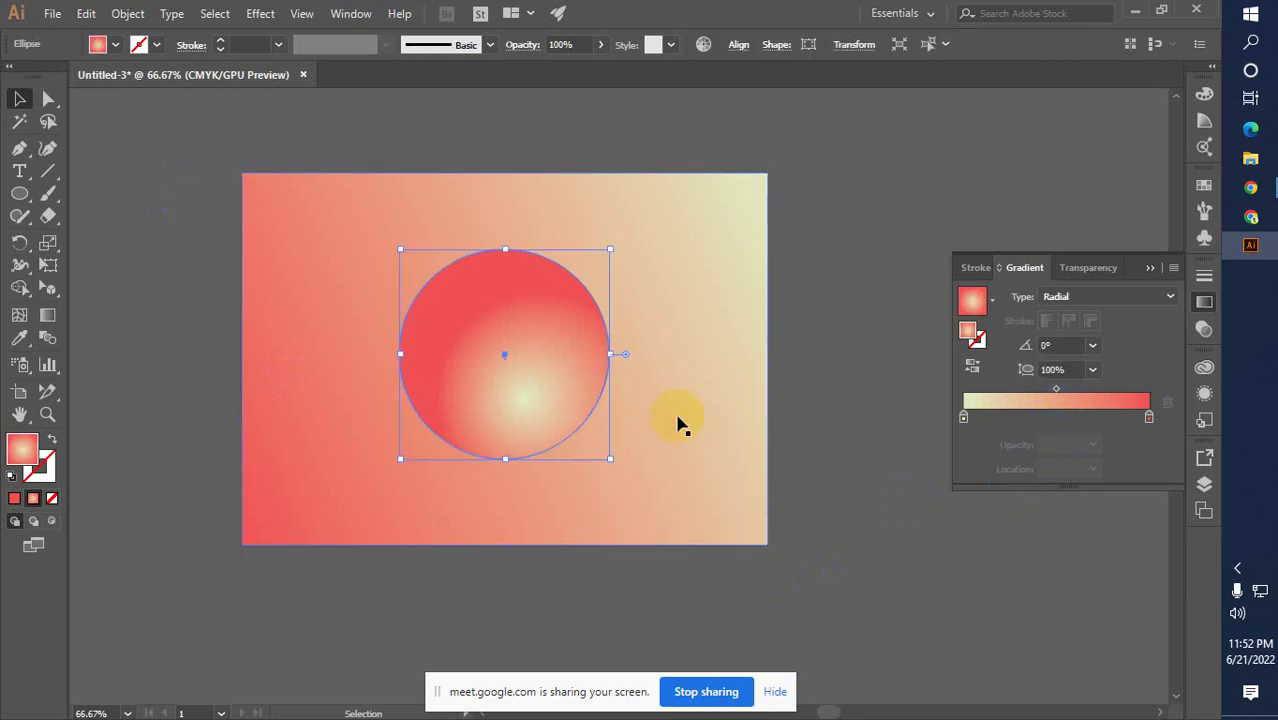
key(Delete)
Fill the artboard-sized rectangle with solid pink ff008c and deselect it
click(410, 402)
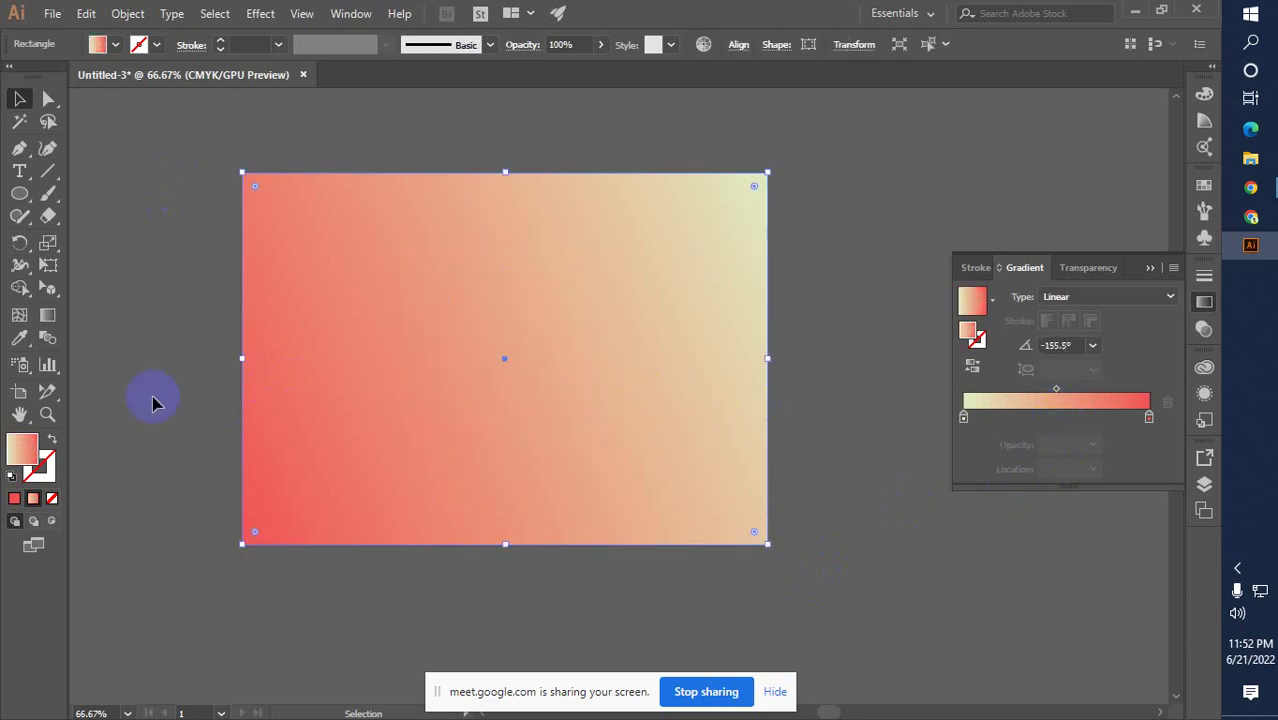
double_click(27, 451)
click(468, 240)
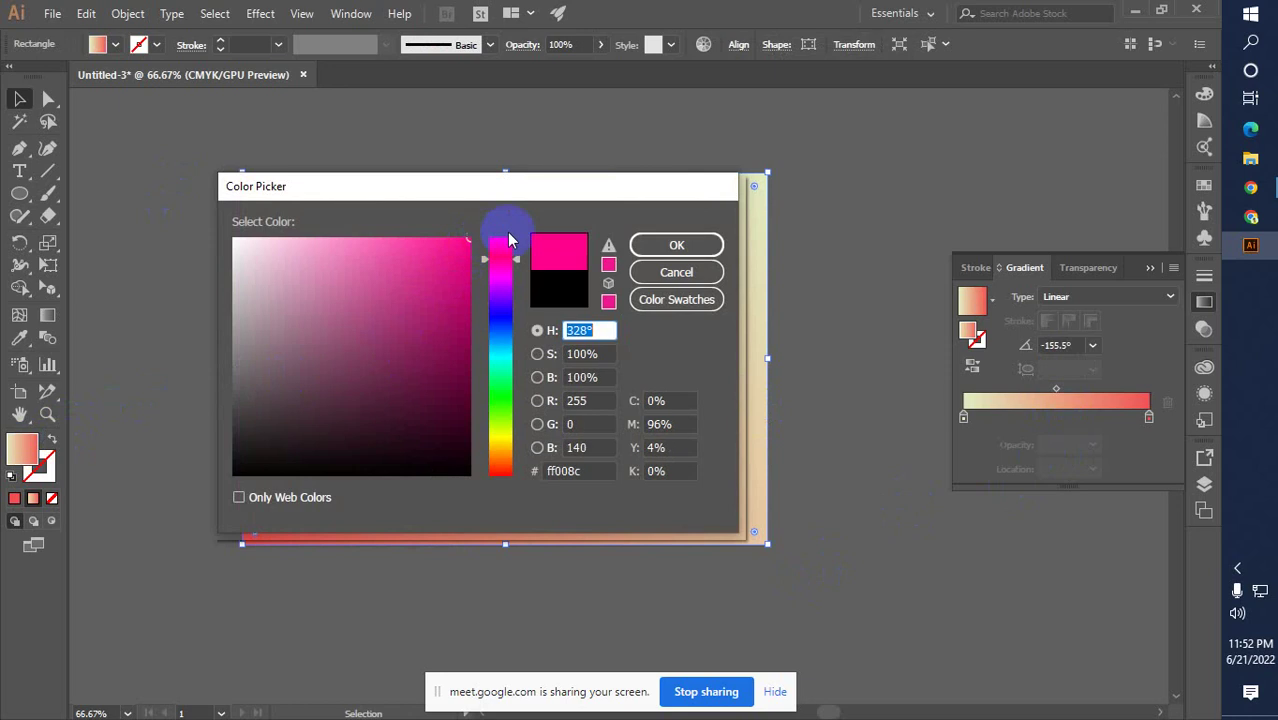
click(645, 247)
click(157, 379)
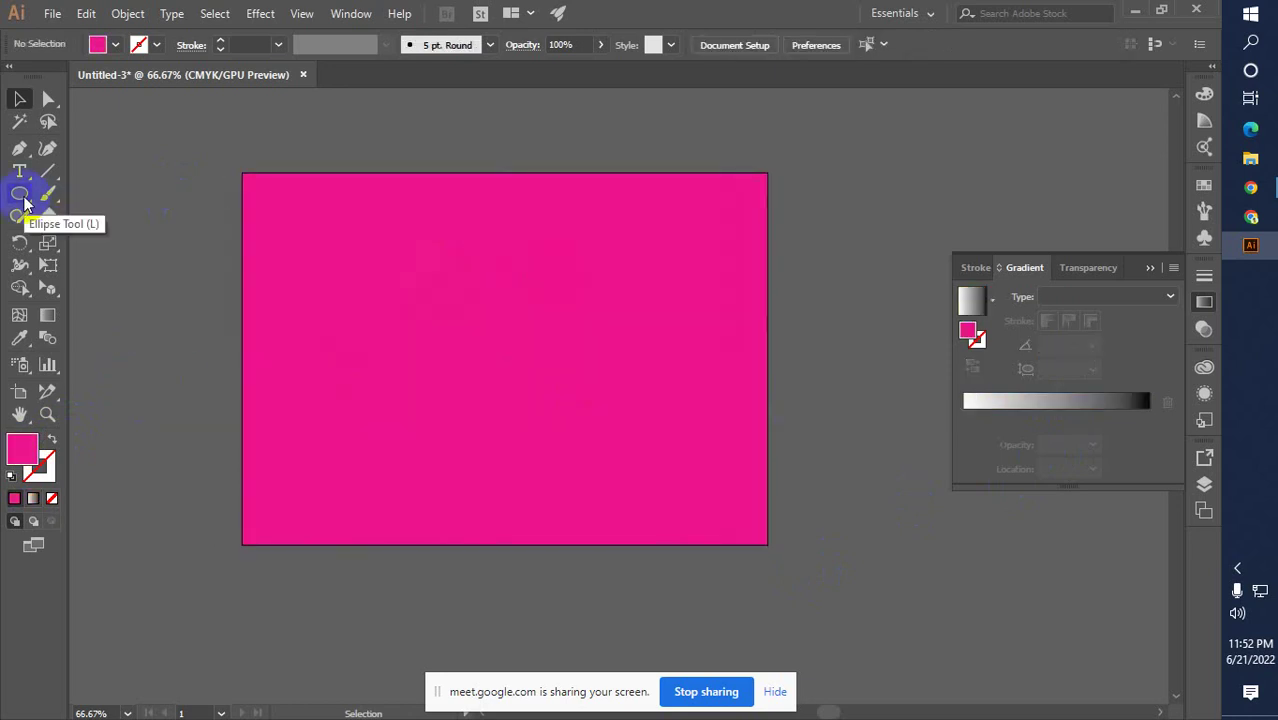
Draw a narrow horizontal pink rectangle overlapping the large rectangle's left edge with the Rectangle tool and move it slightly upward
drag(25, 203, 86, 192)
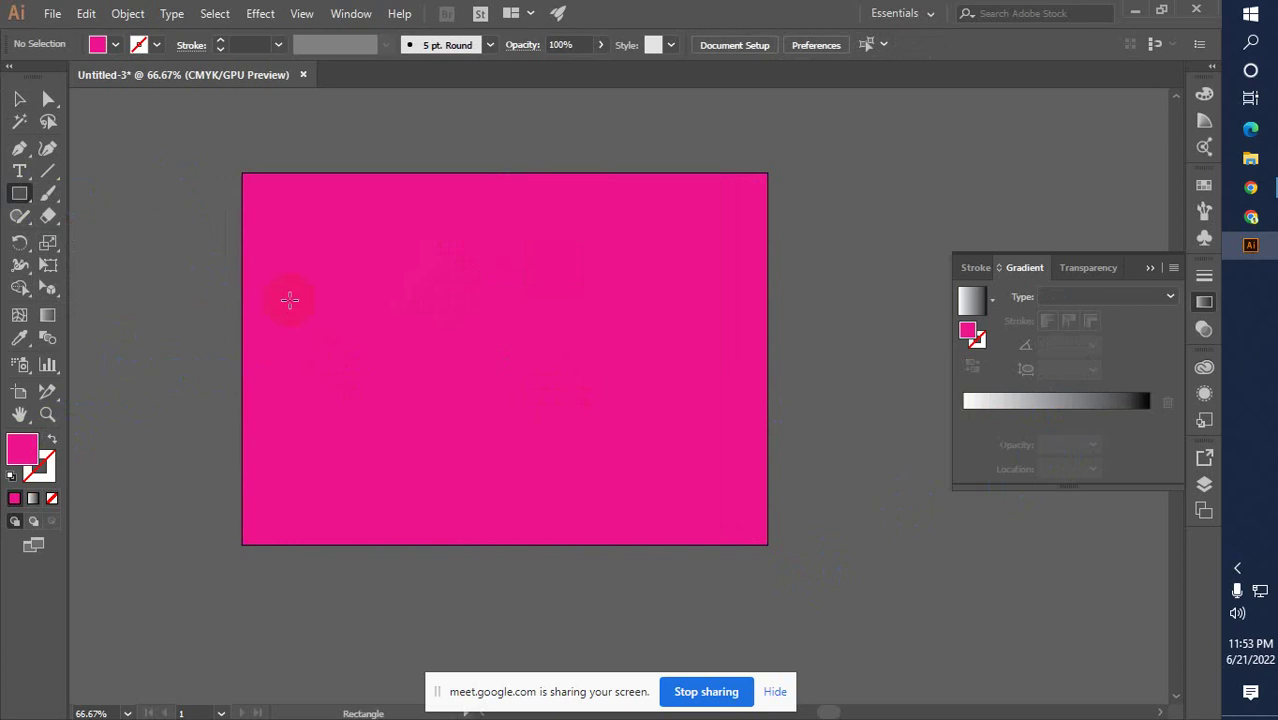
drag(286, 302, 292, 302)
drag(361, 241, 482, 318)
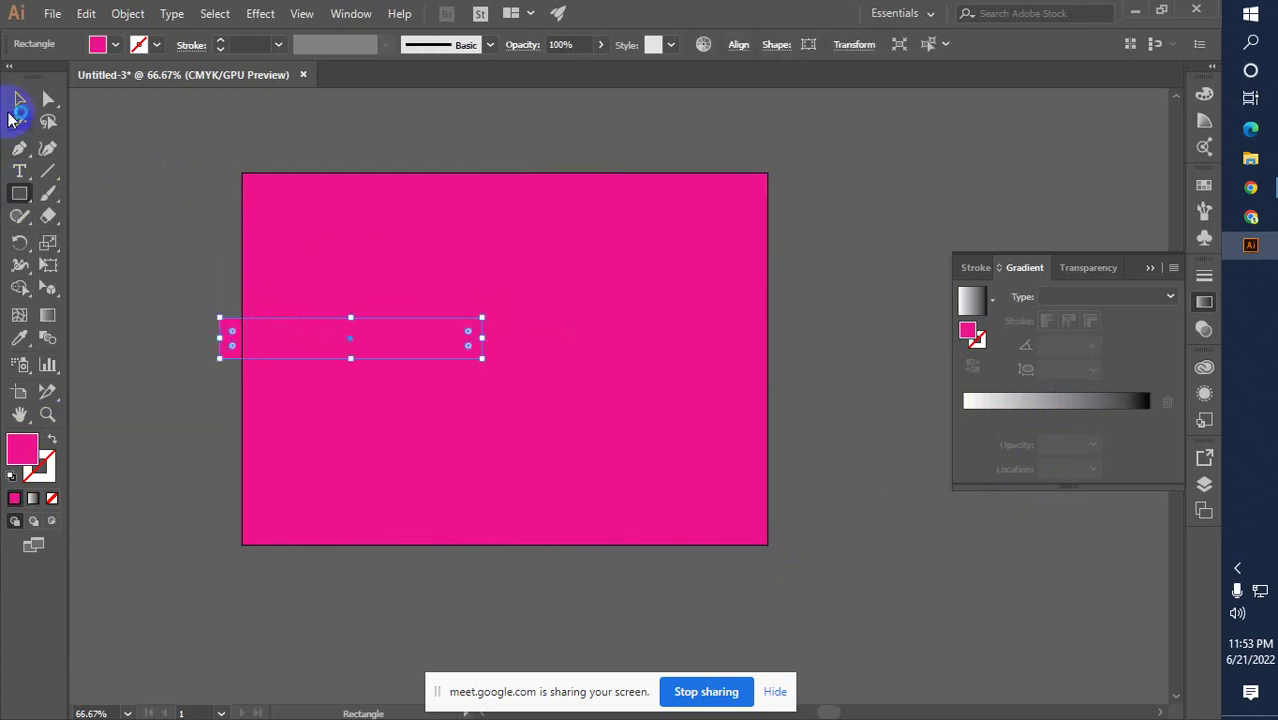
click(19, 98)
click(152, 352)
drag(337, 357, 336, 312)
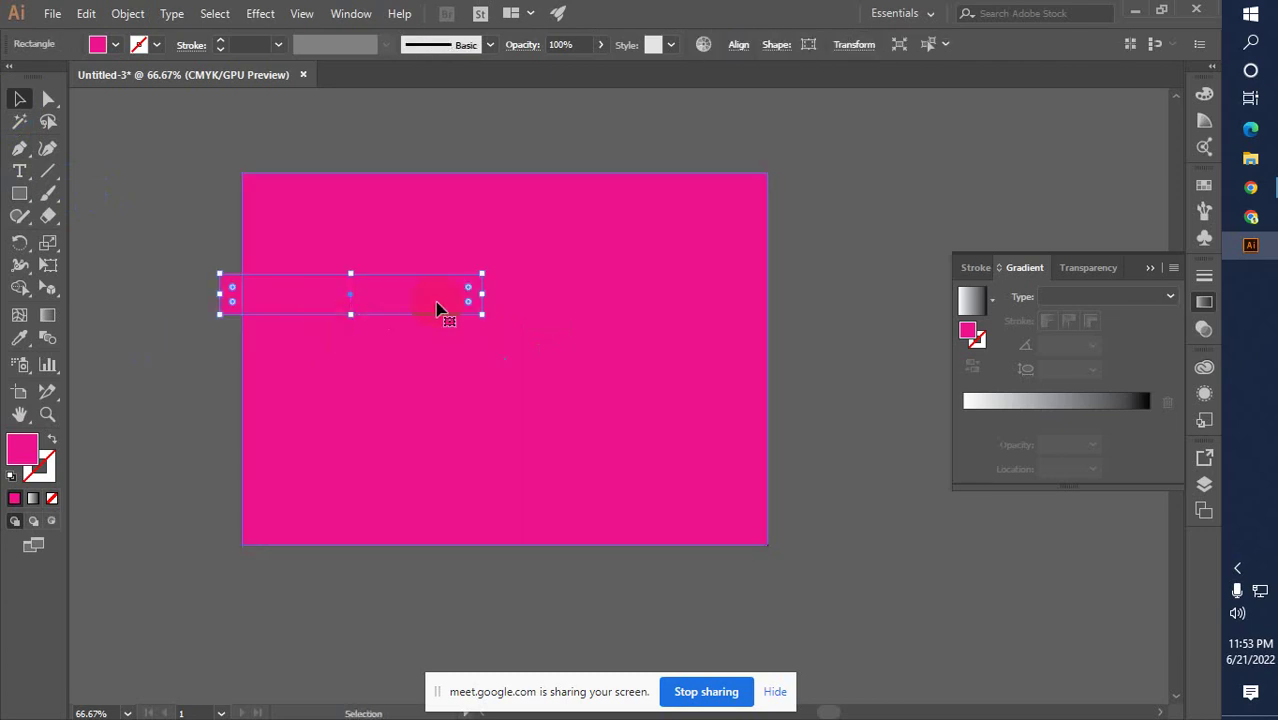
Fill the narrow rectangle with the saved pale green-to-red gradient swatch and deselect it
click(1204, 185)
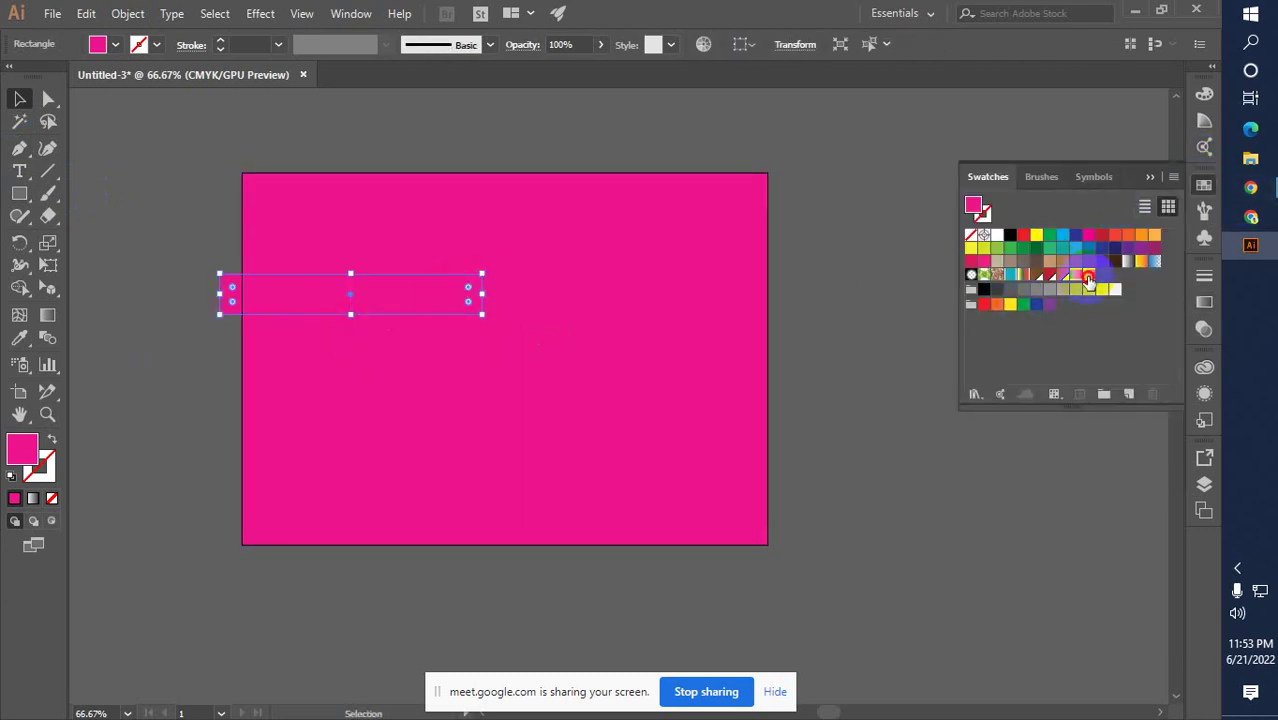
click(1088, 276)
click(845, 340)
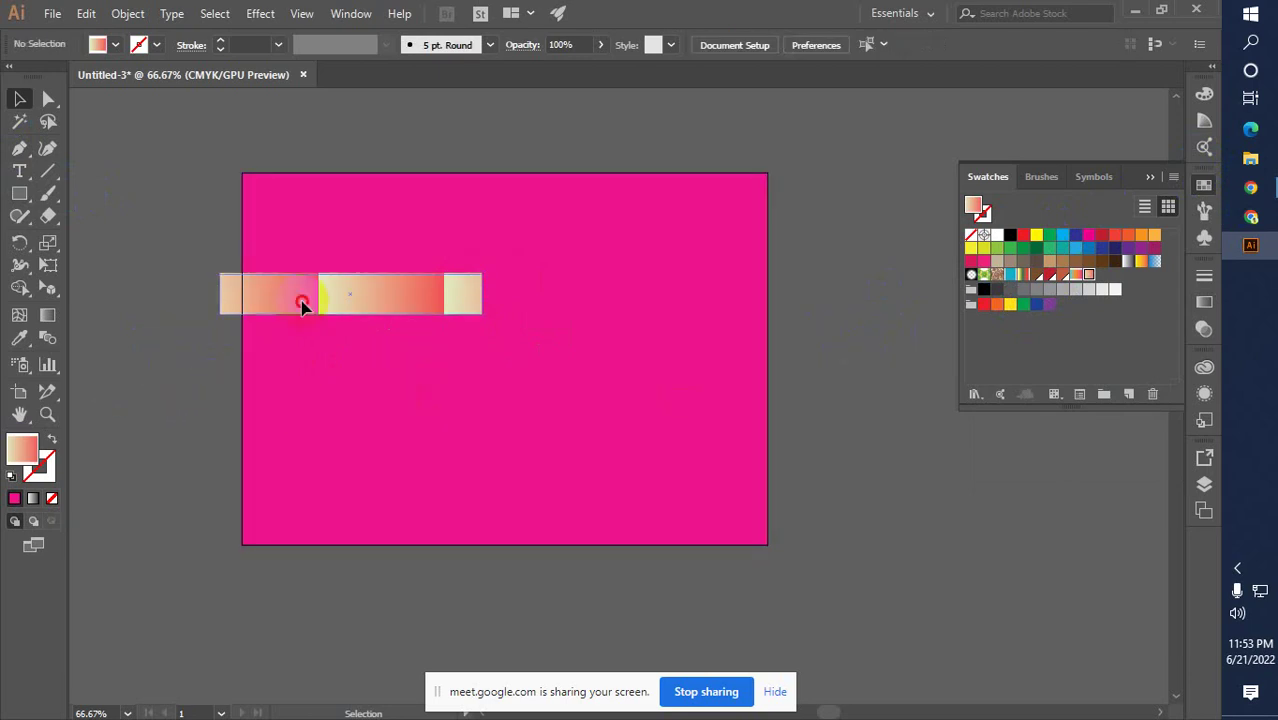
Select the gradient-filled bar and detach the Gradient panel as a floating panel beside the artboard
click(271, 312)
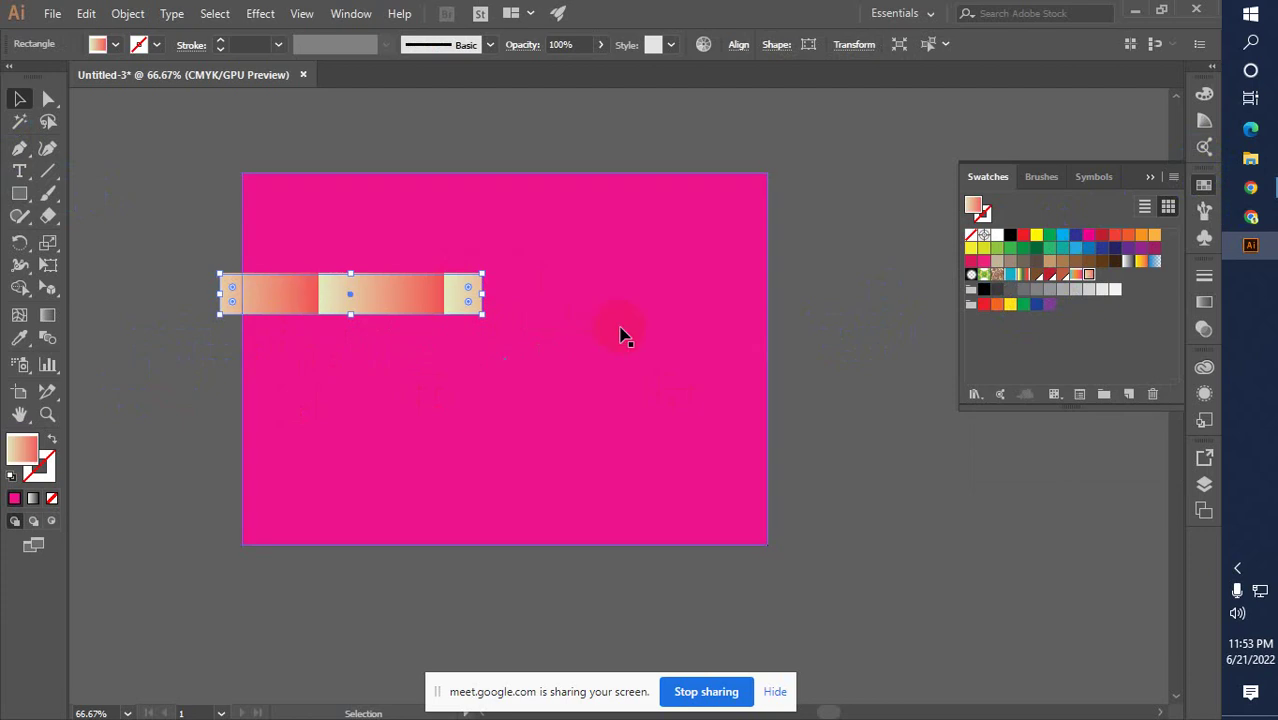
click(1204, 302)
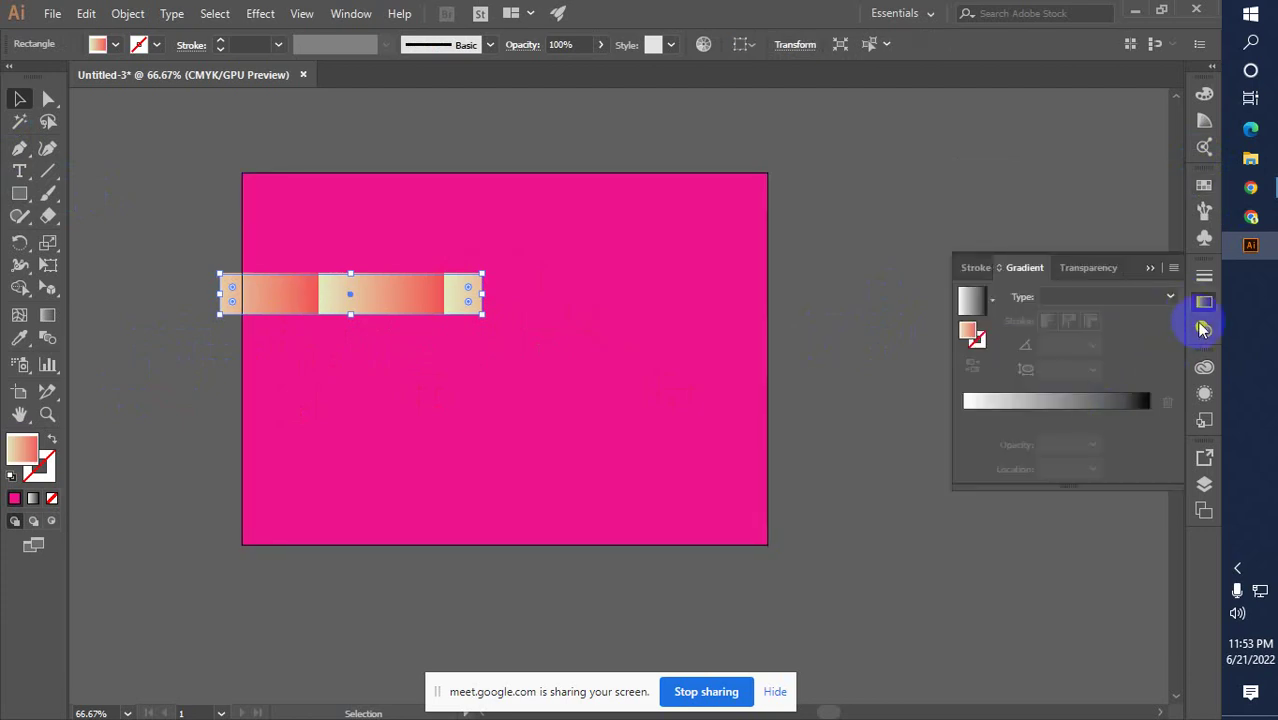
click(1106, 306)
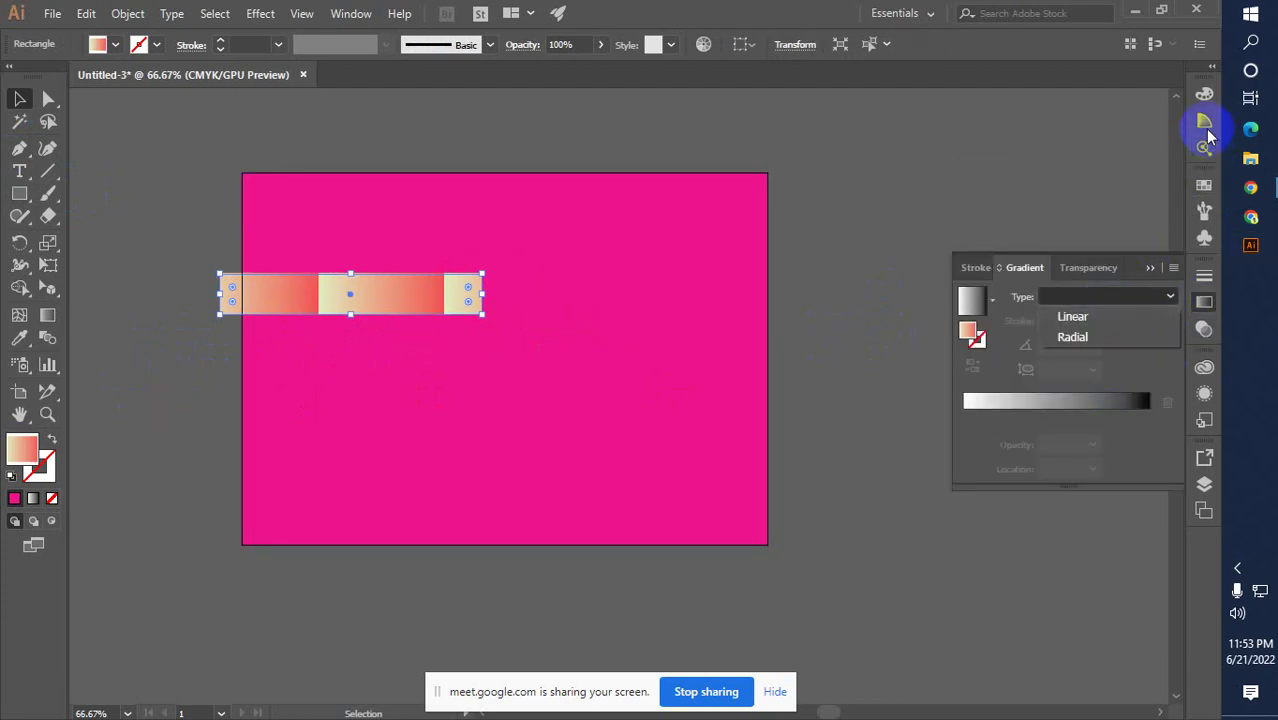
click(1142, 266)
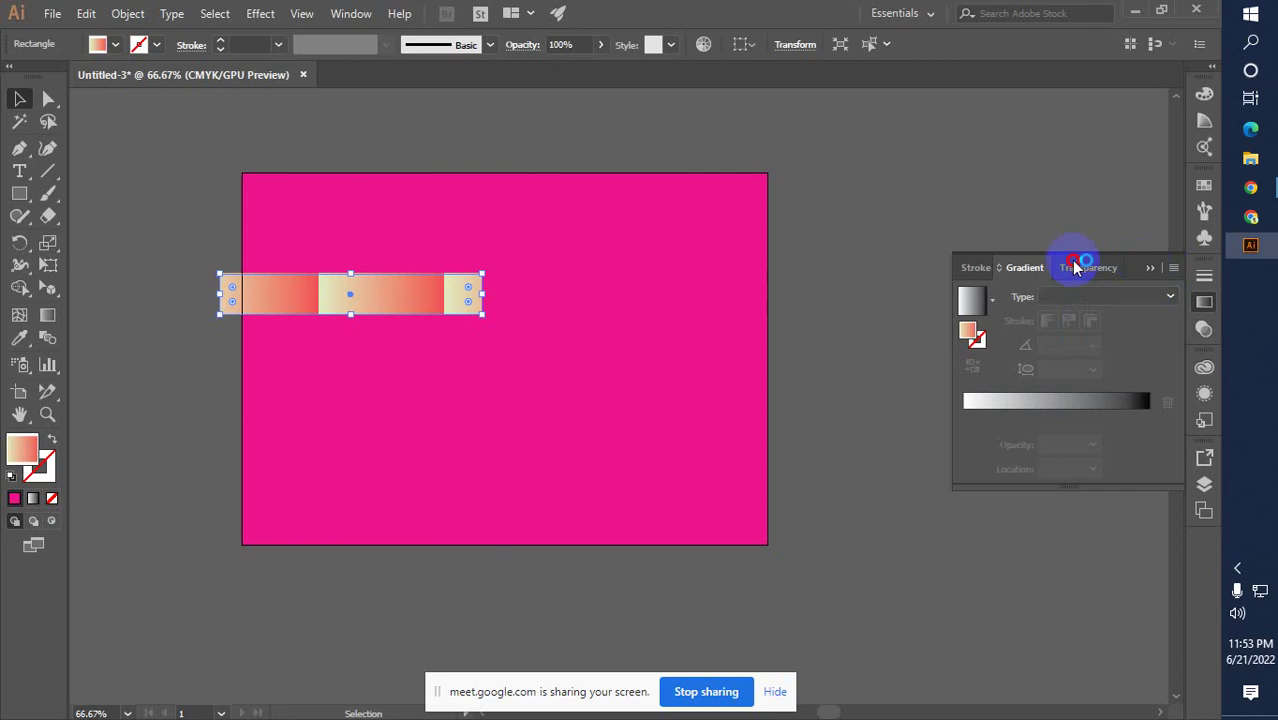
drag(1204, 302, 985, 305)
double_click(980, 280)
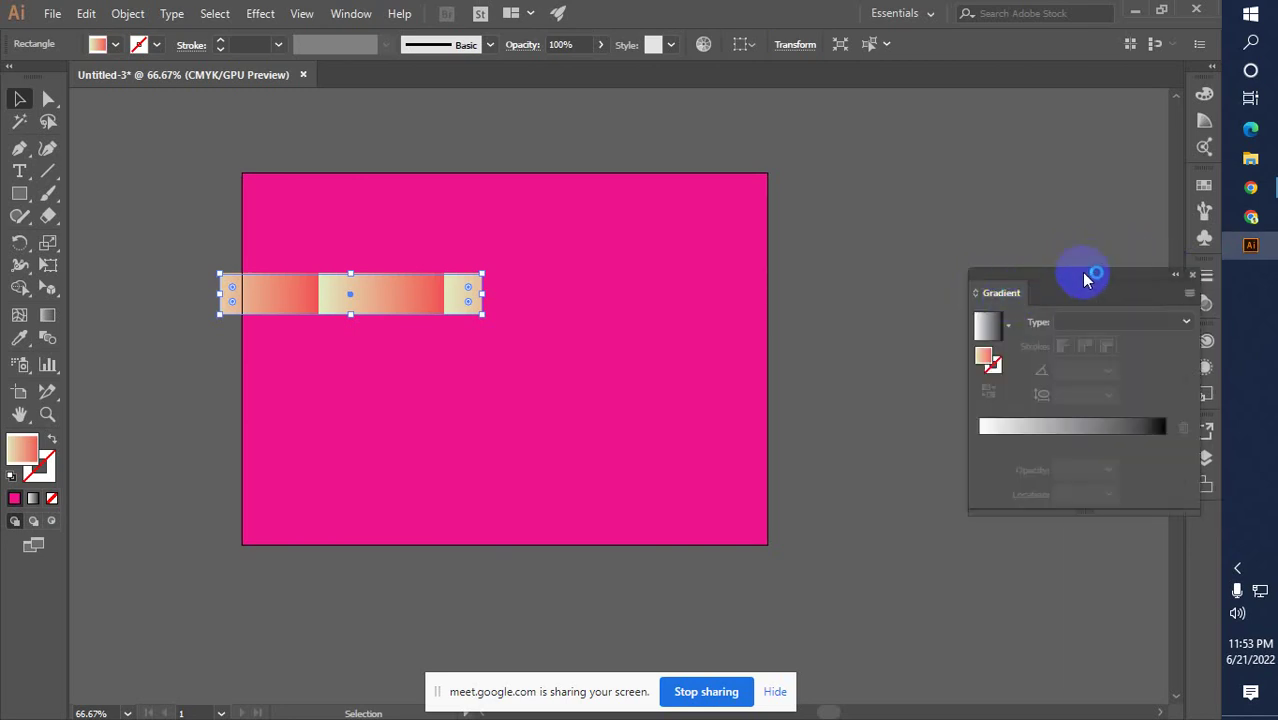
drag(1084, 271, 987, 275)
Detach the Swatches panel, dock the Gradient panel beneath it, and place the group beside the artboard
click(1206, 184)
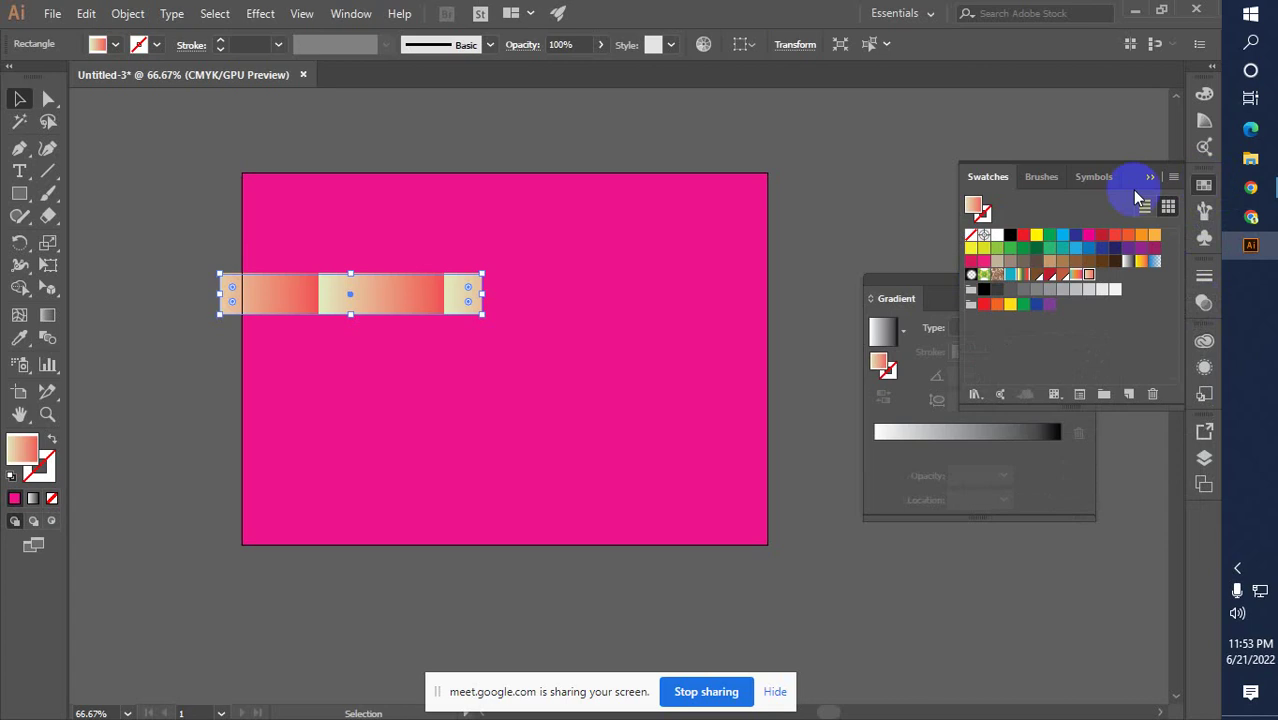
drag(1203, 190, 976, 86)
double_click(956, 183)
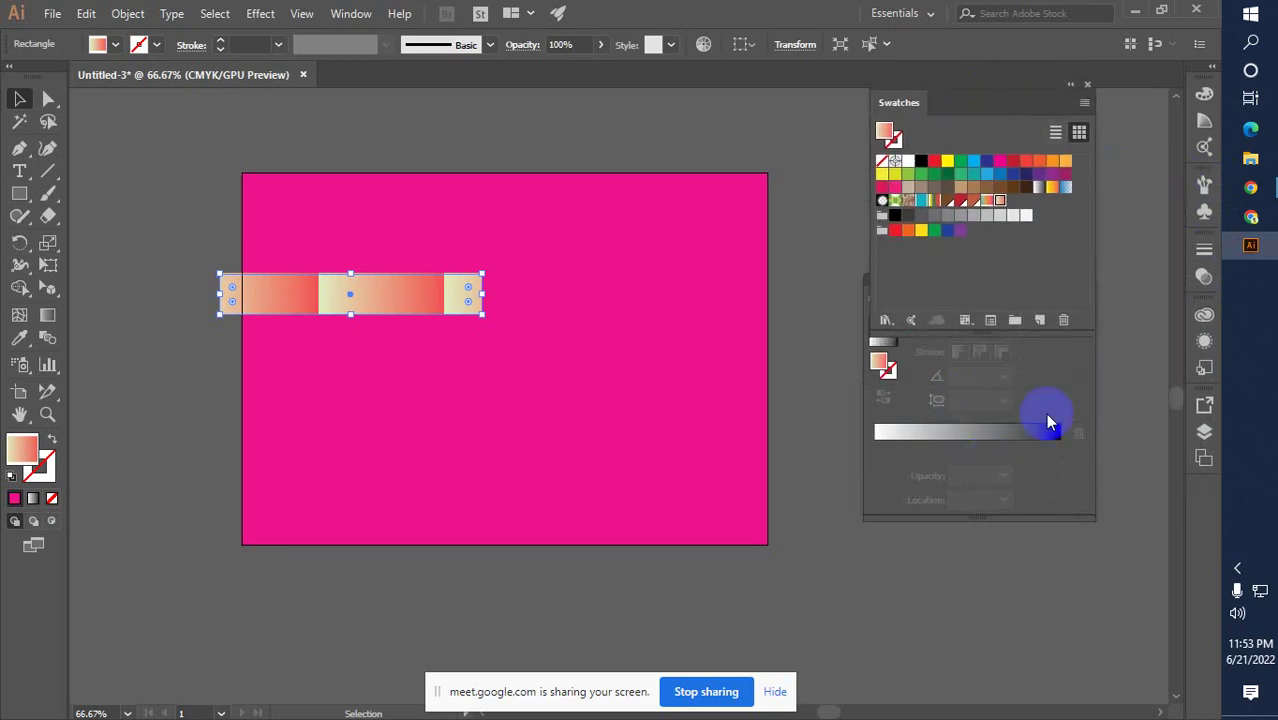
click(1040, 510)
drag(1004, 282, 1078, 354)
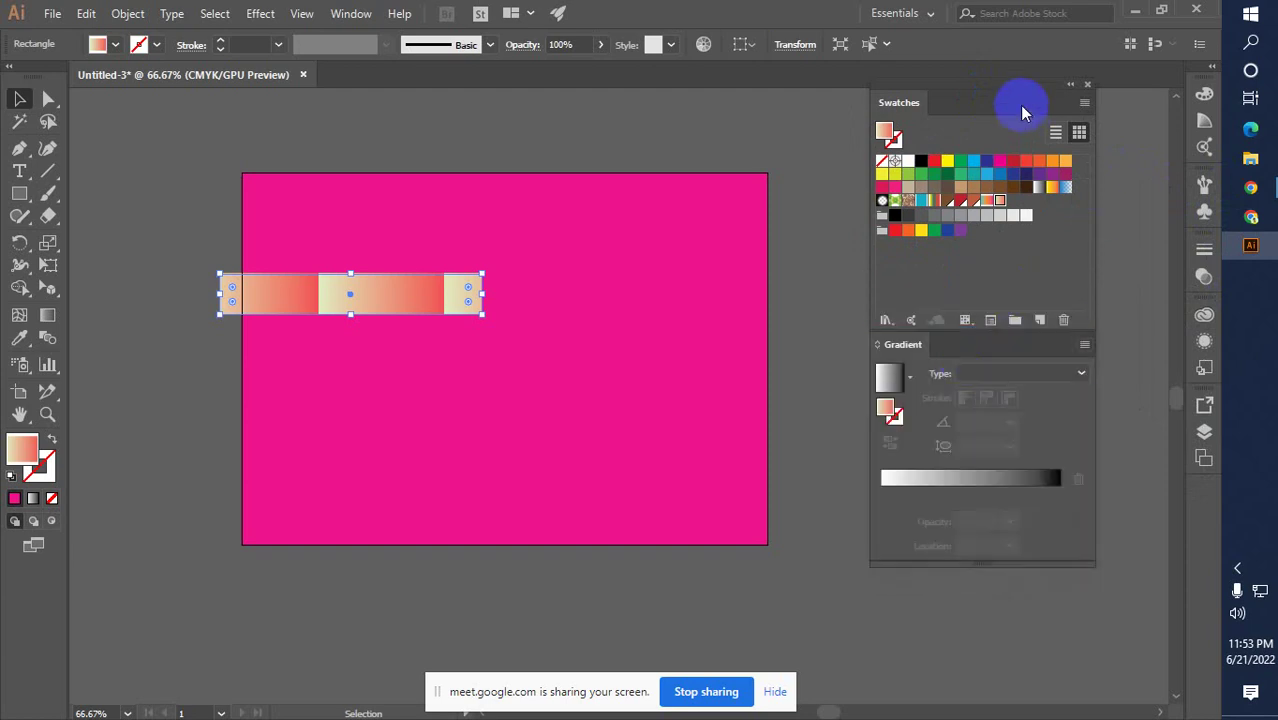
drag(1022, 108, 1036, 158)
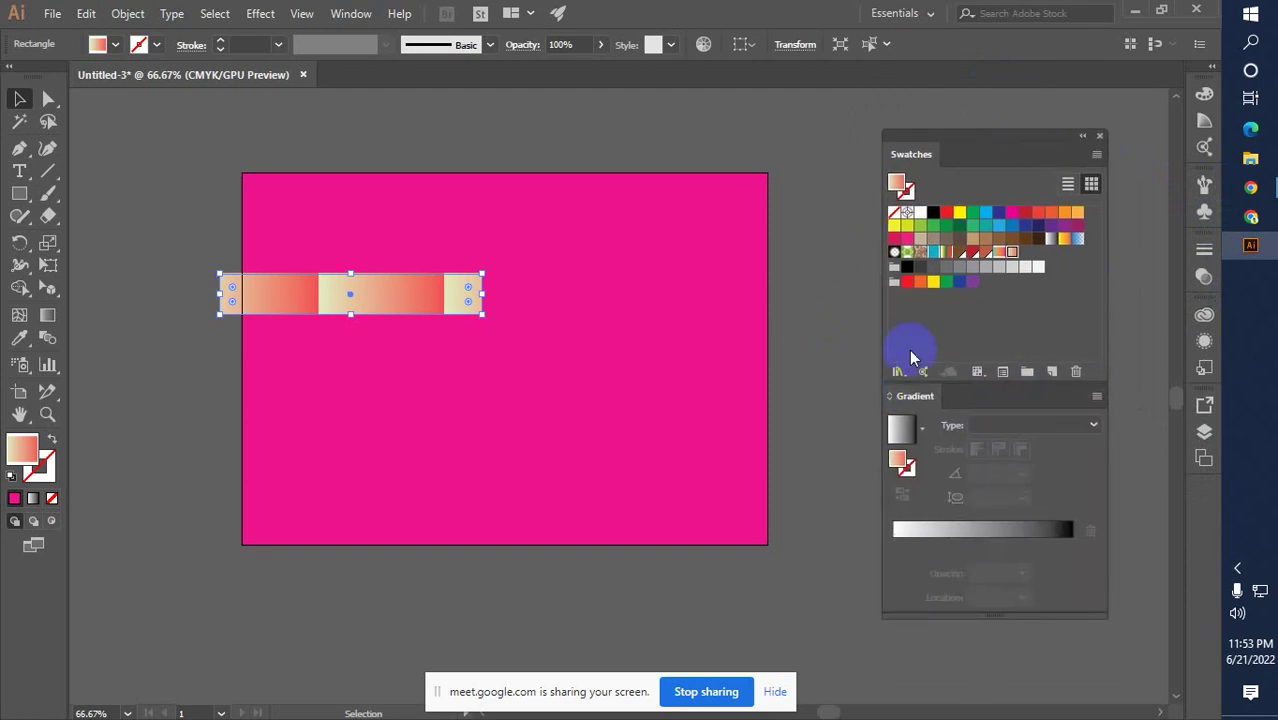
Try to load the saved pale green-to-red swatch into the linear gradient settings of the selected bar
click(959, 540)
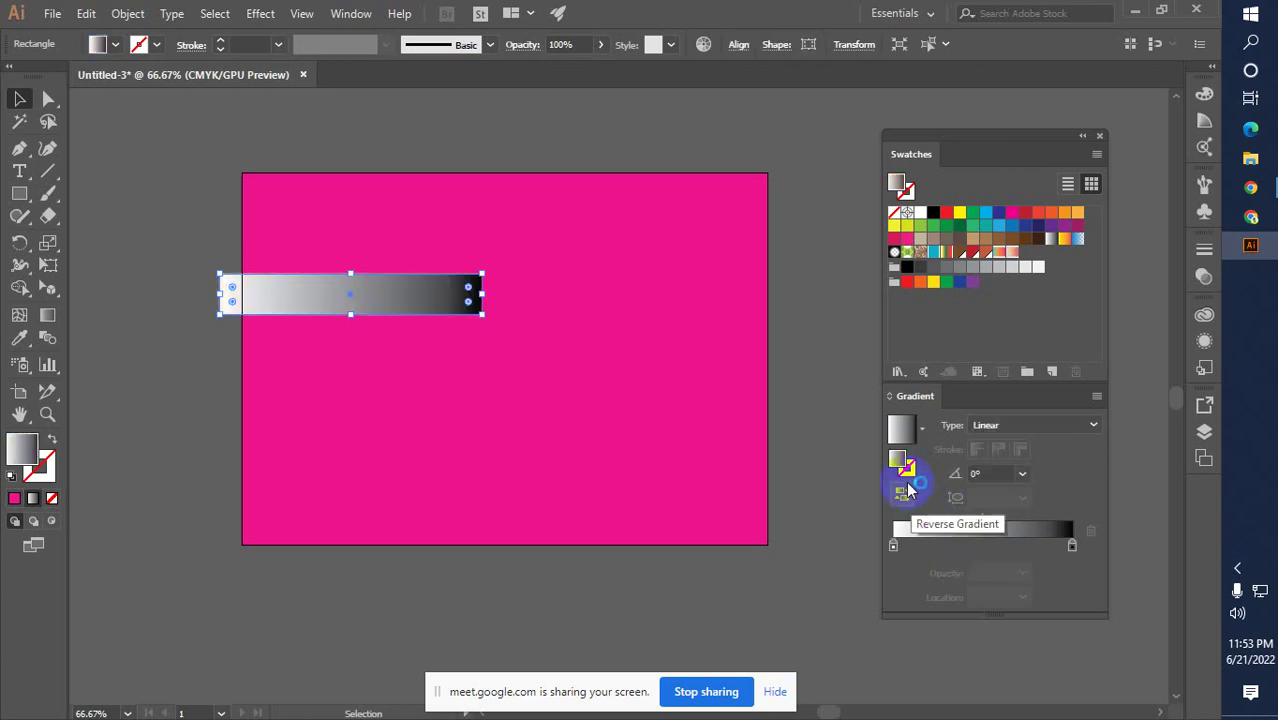
click(1013, 253)
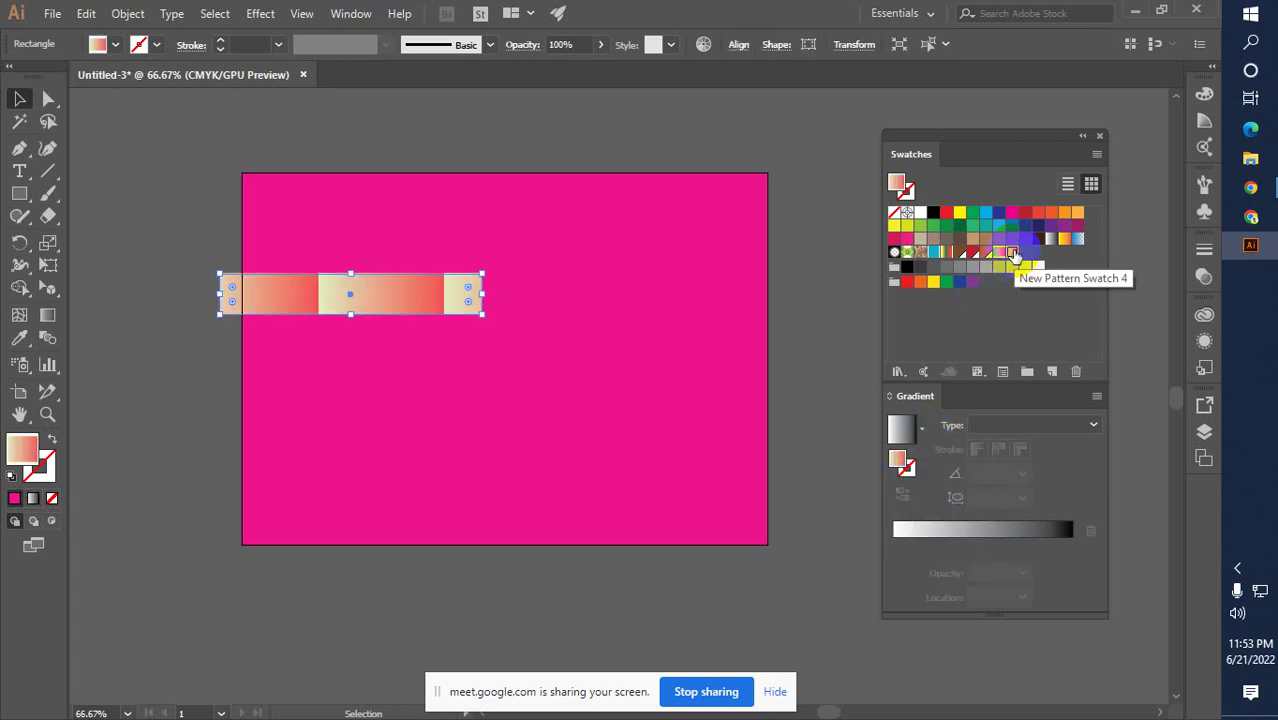
click(978, 535)
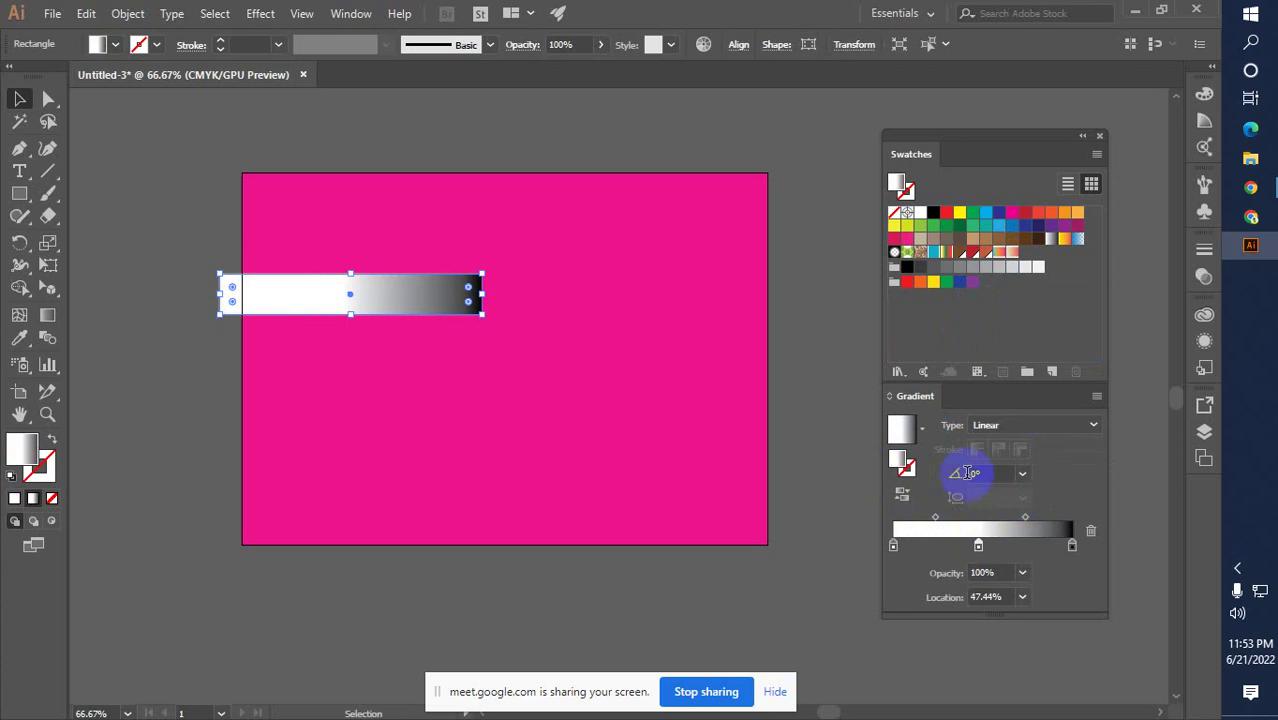
mouse_move(1013, 252)
mouse_down()
mouse_move(933, 414)
mouse_move(905, 428)
mouse_move(1010, 245)
mouse_move(970, 365)
mouse_move(904, 468)
mouse_up()
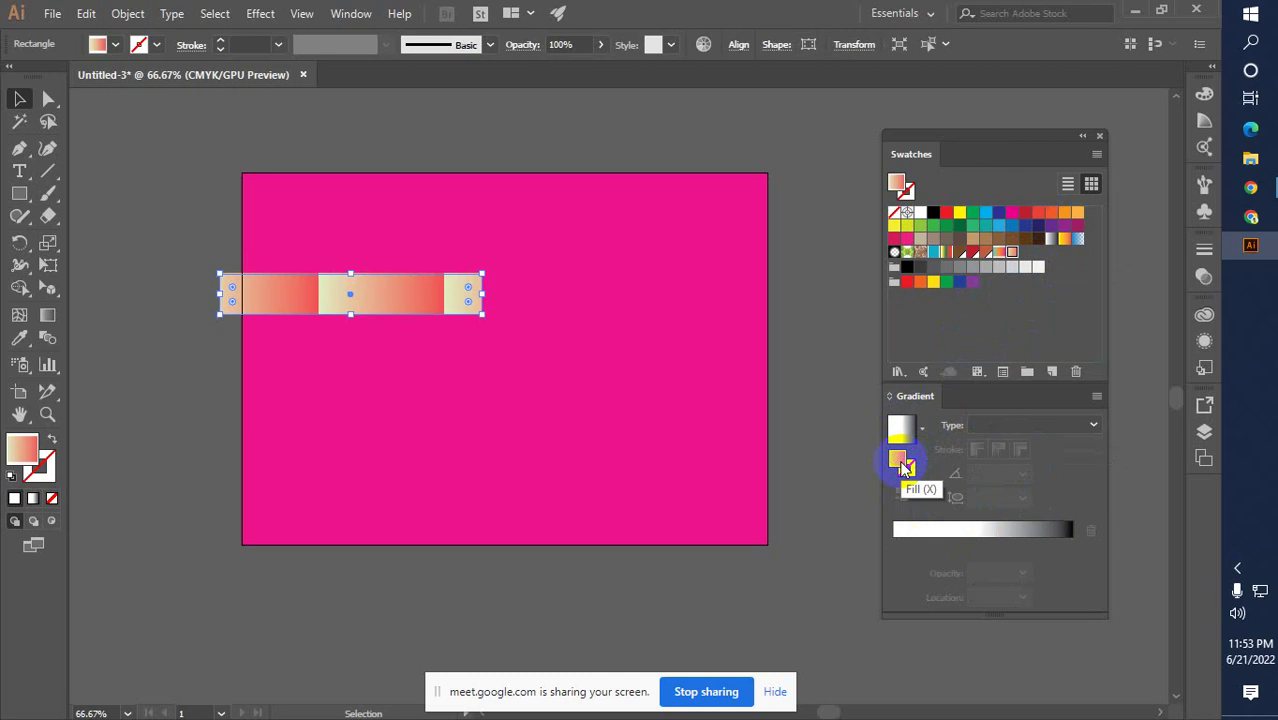
Fill the bar with the white-to-black linear gradient and move it horizontally until it lies fully inside the pink rectangle
click(946, 532)
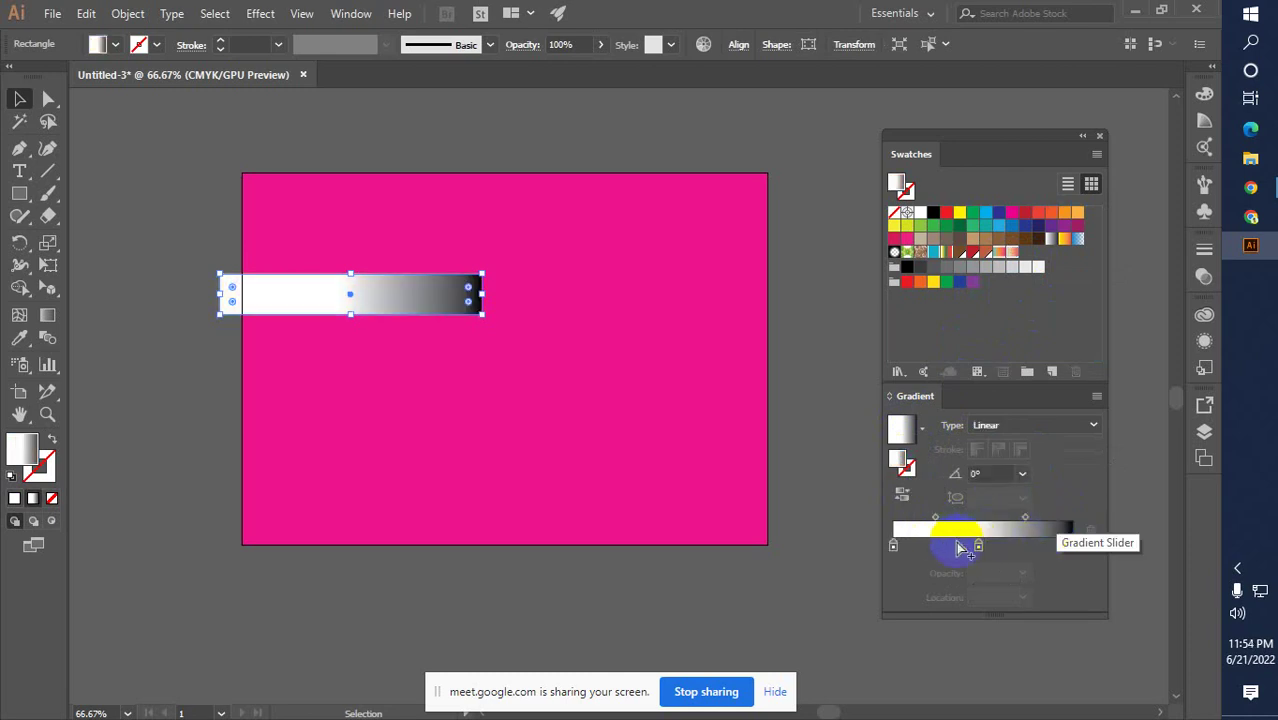
click(180, 272)
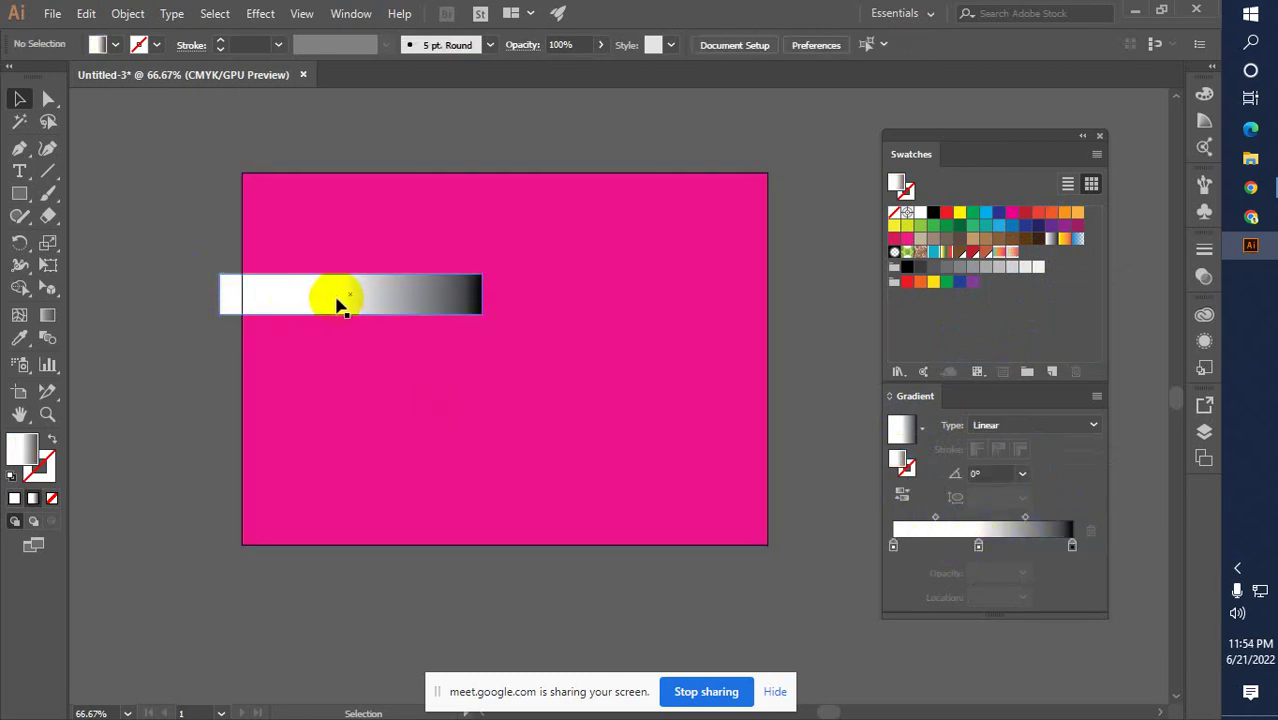
drag(337, 297, 474, 302)
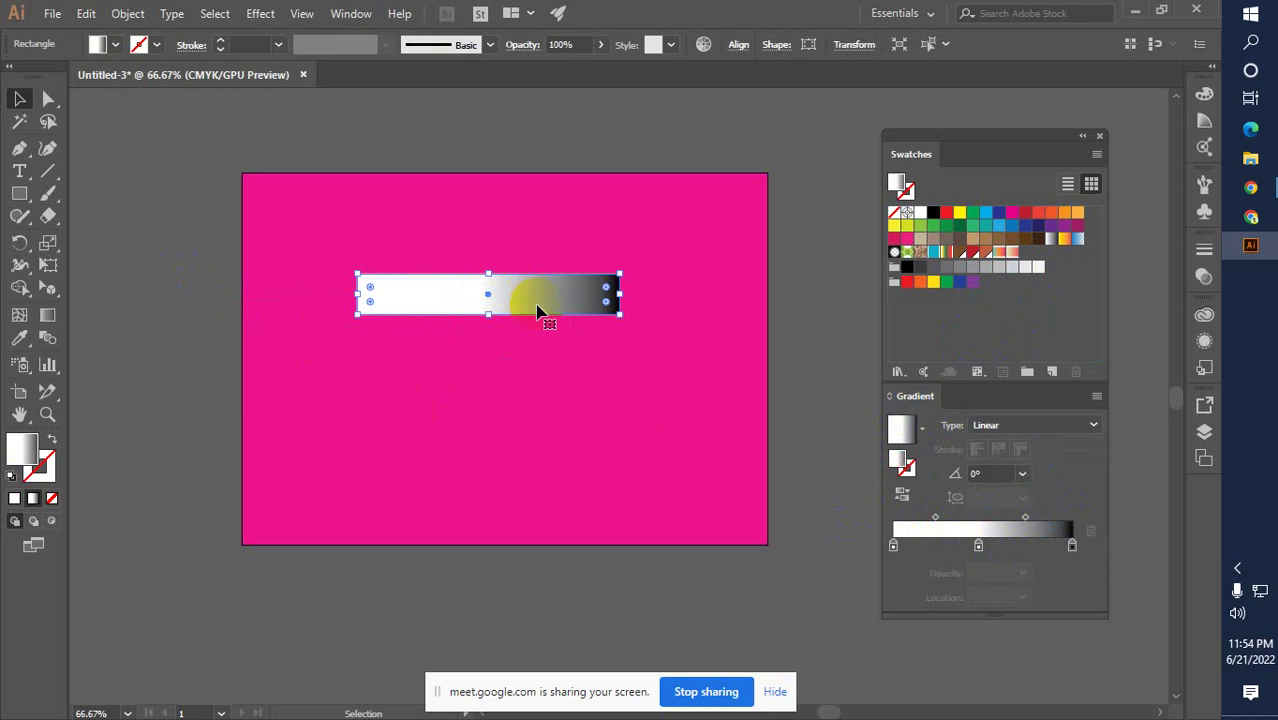
Remove the middle stop from the bar's gradient and change the black end stop to golden yellow in RGB mode
click(960, 548)
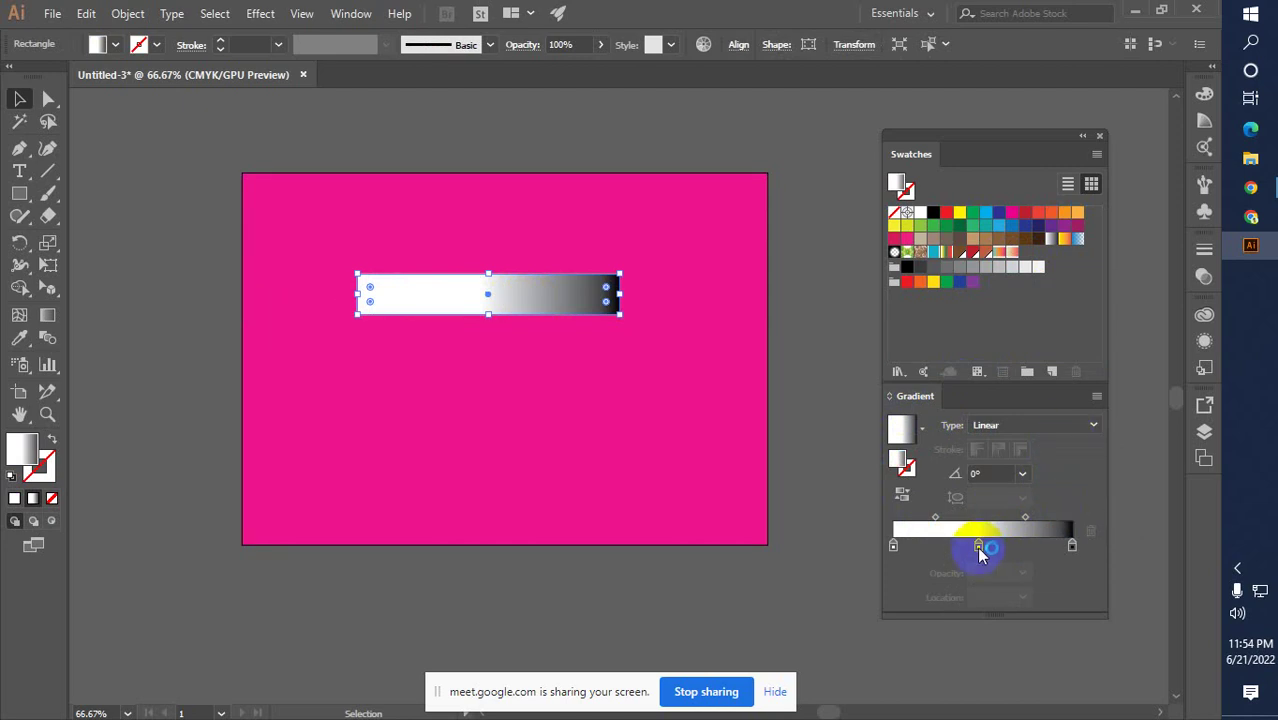
drag(978, 546, 1018, 563)
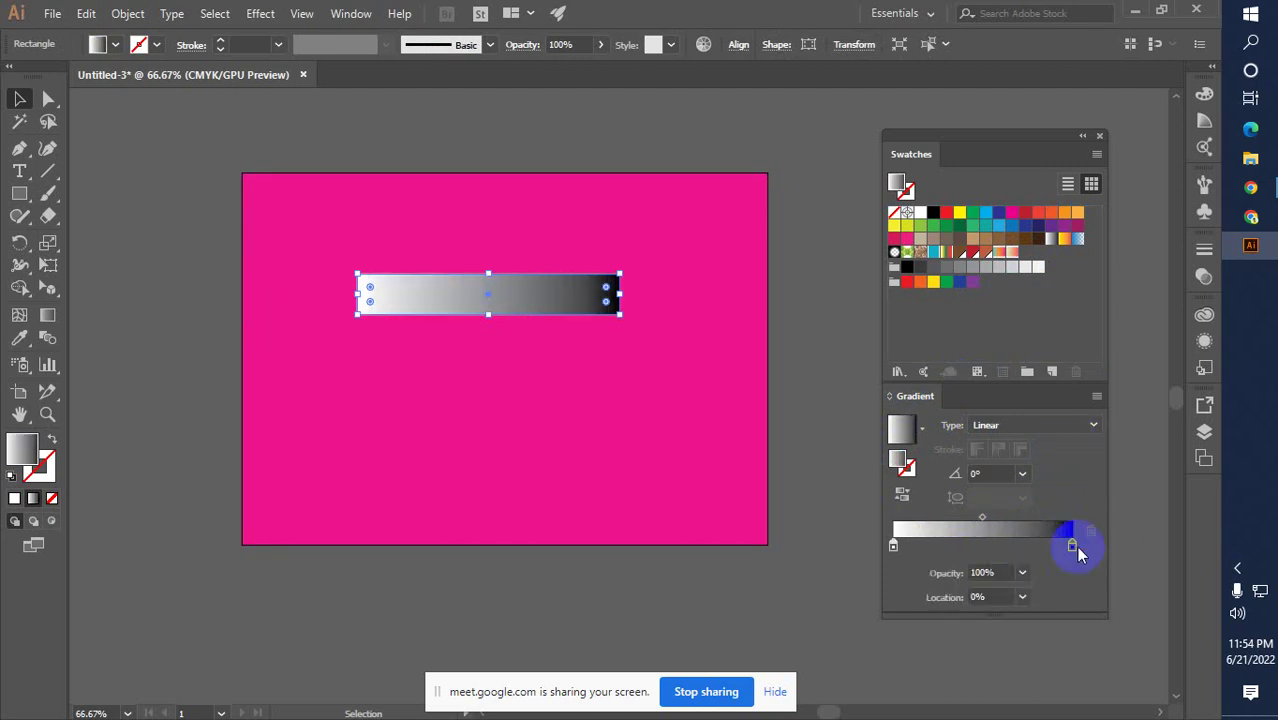
double_click(1072, 547)
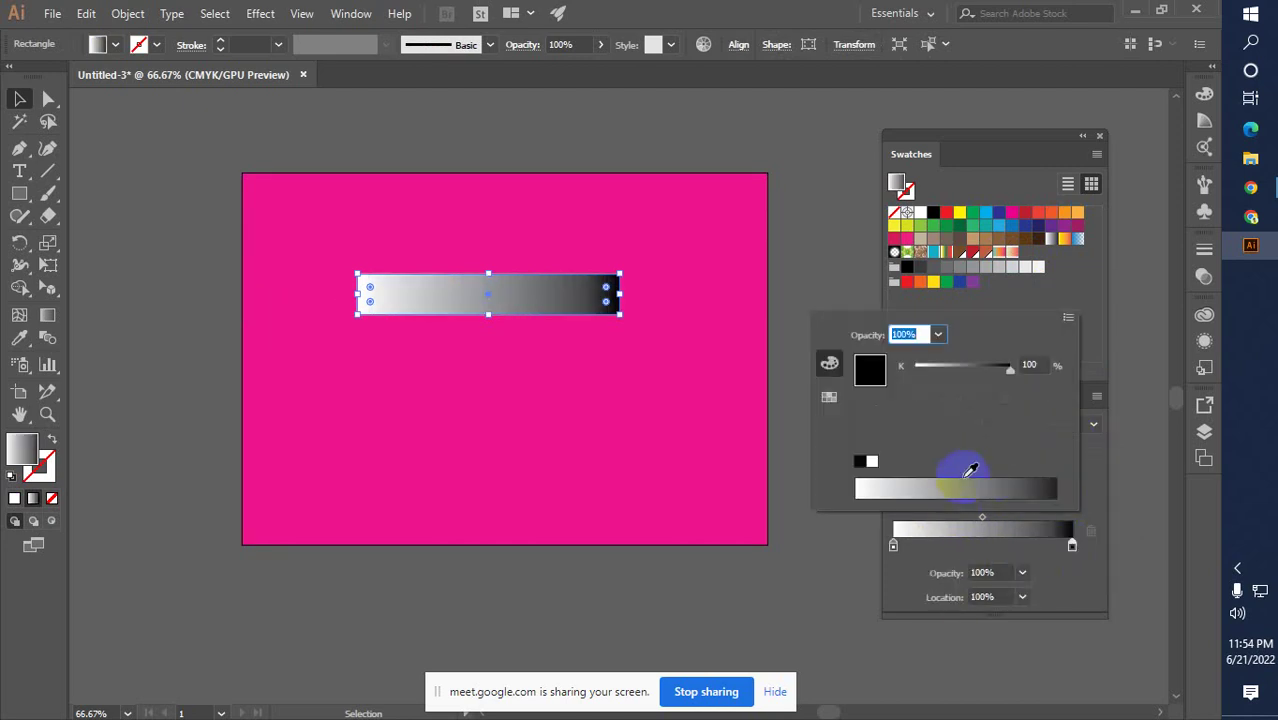
click(1067, 320)
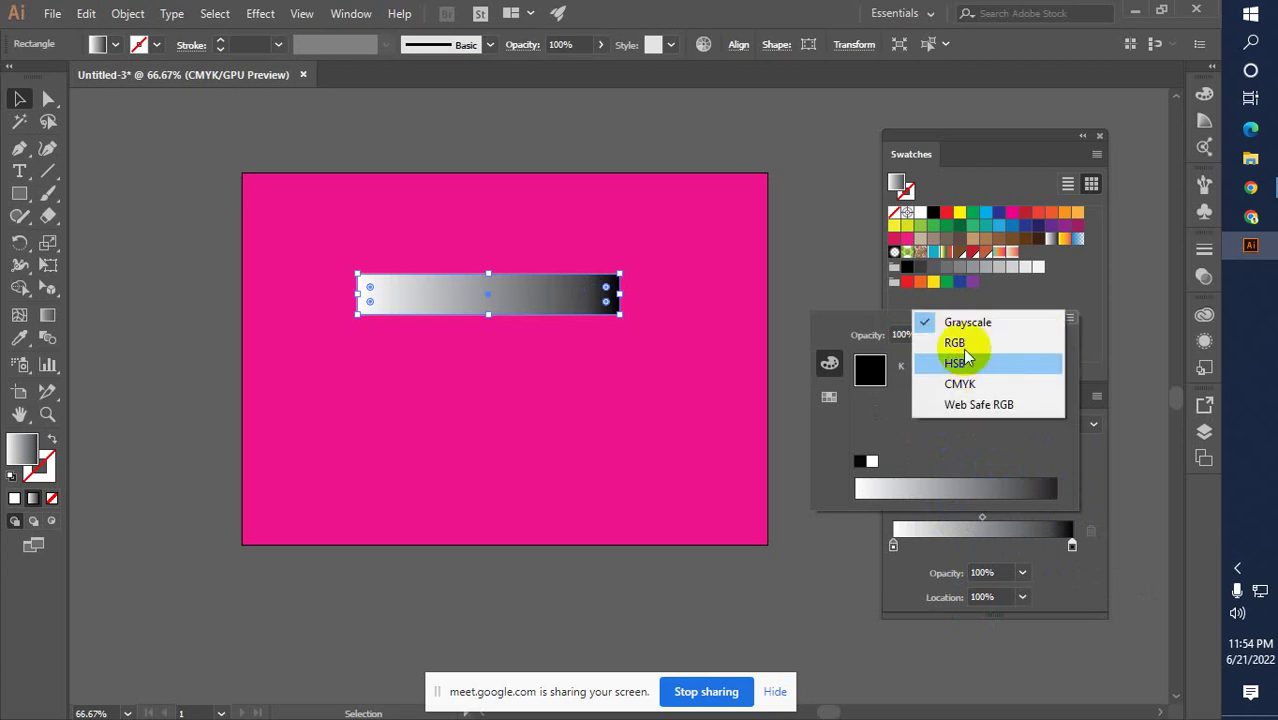
click(965, 344)
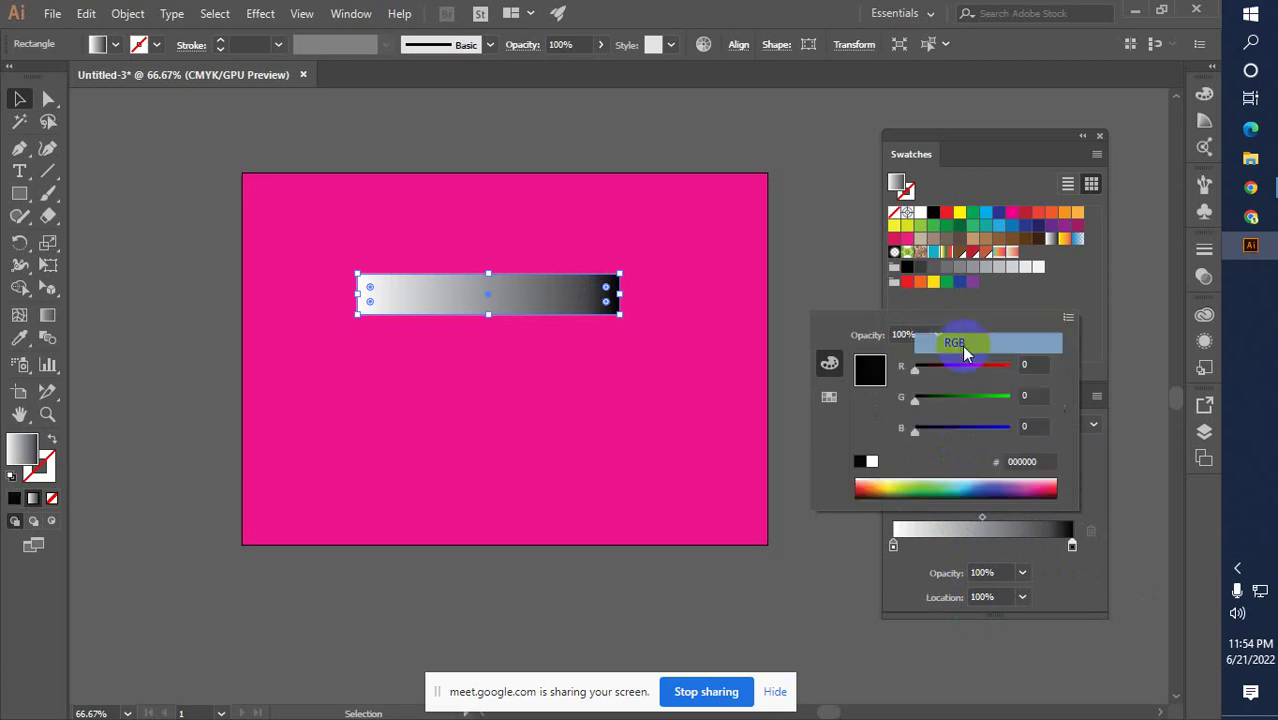
click(887, 484)
click(1075, 297)
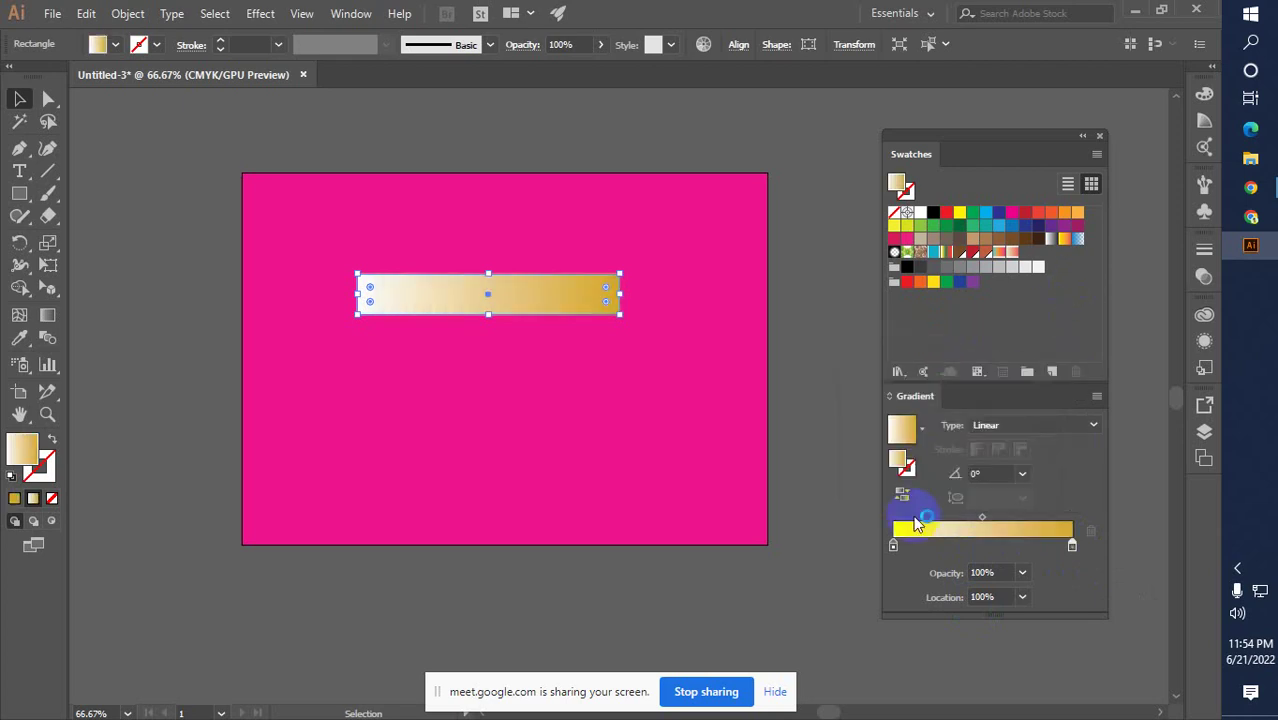
Move the white-to-gold bar back so it slightly overlaps the pink rectangle's left edge, and deselect it
click(893, 547)
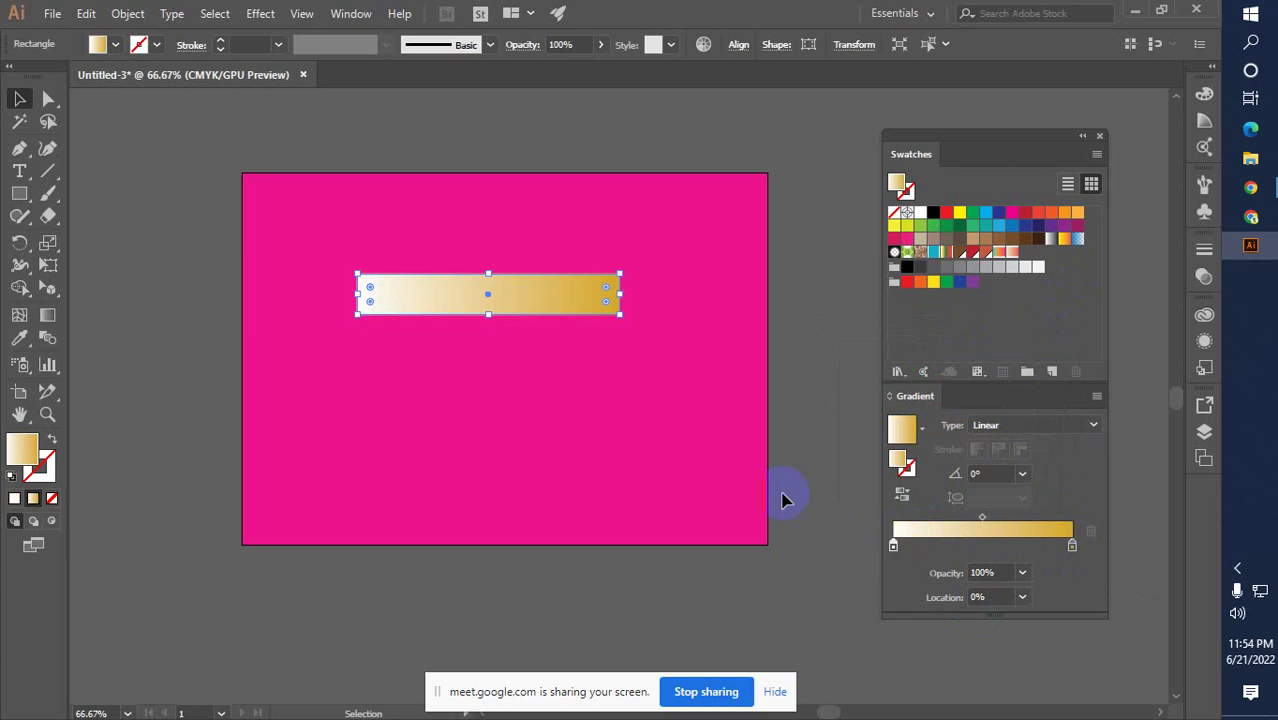
click(190, 265)
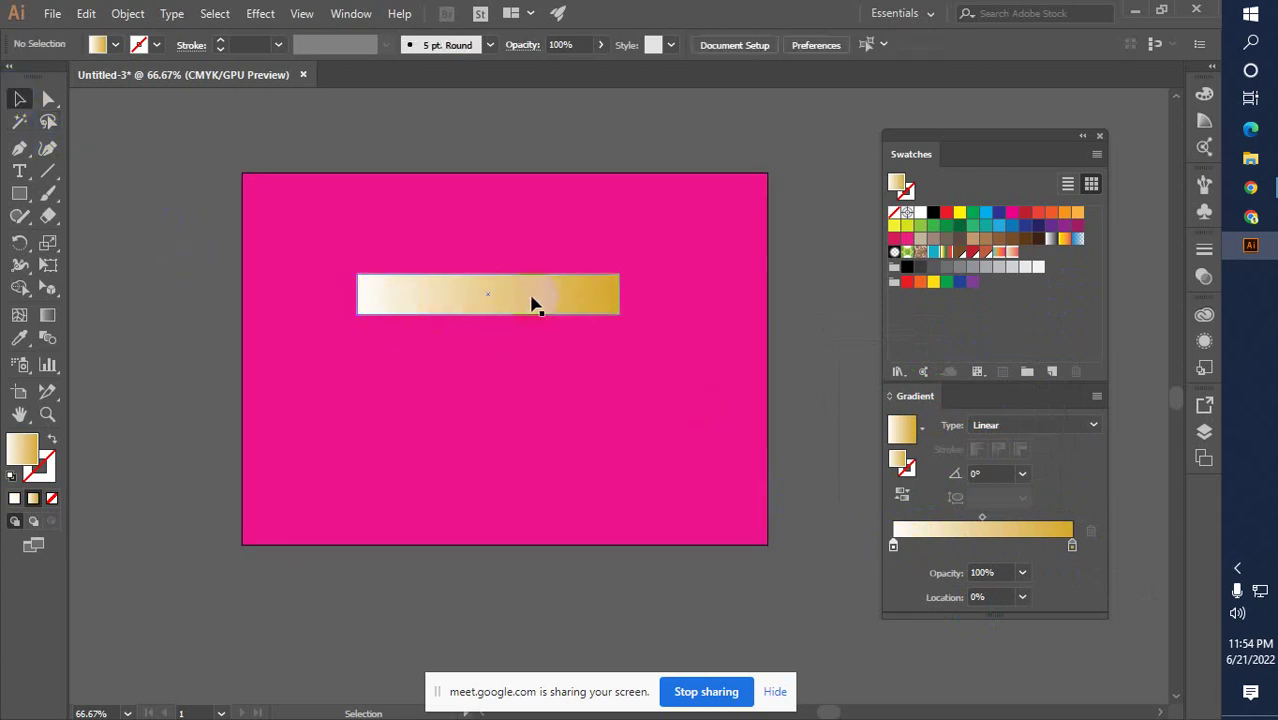
drag(541, 310, 420, 307)
click(188, 322)
Set the opacity of the bar's white gradient stop to 0% and deselect the bar
click(428, 297)
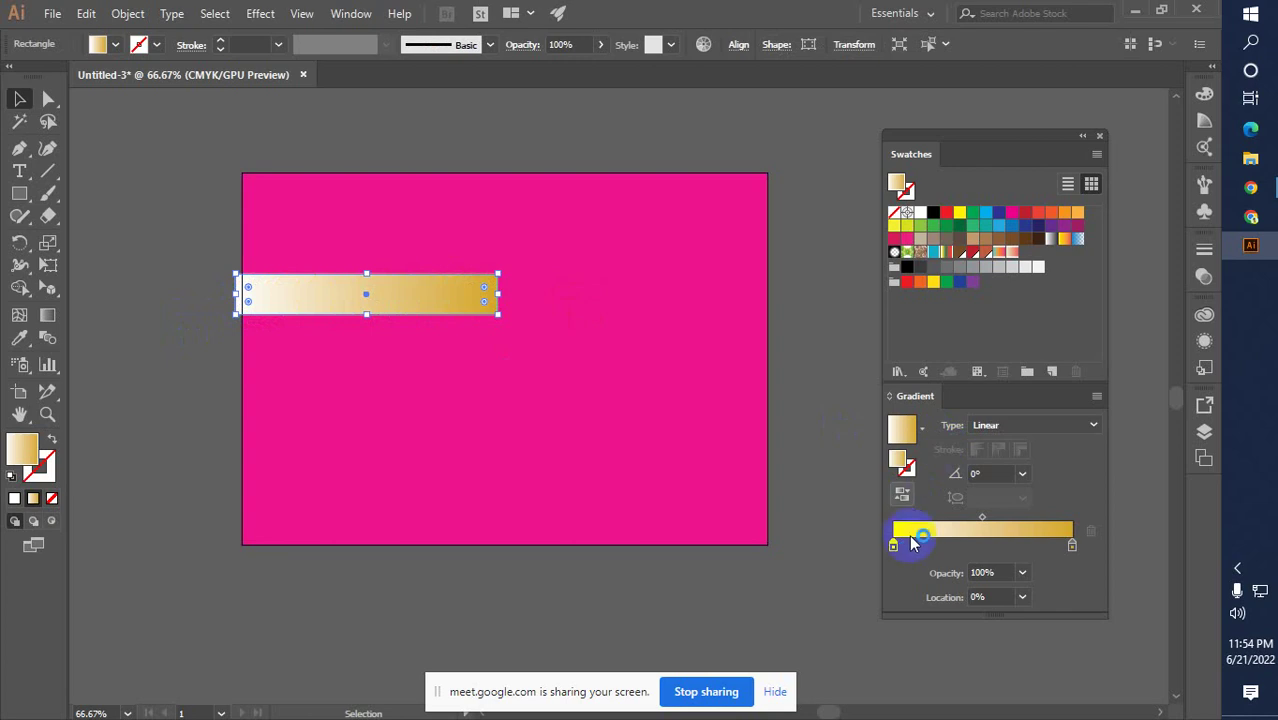
click(893, 545)
double_click(893, 545)
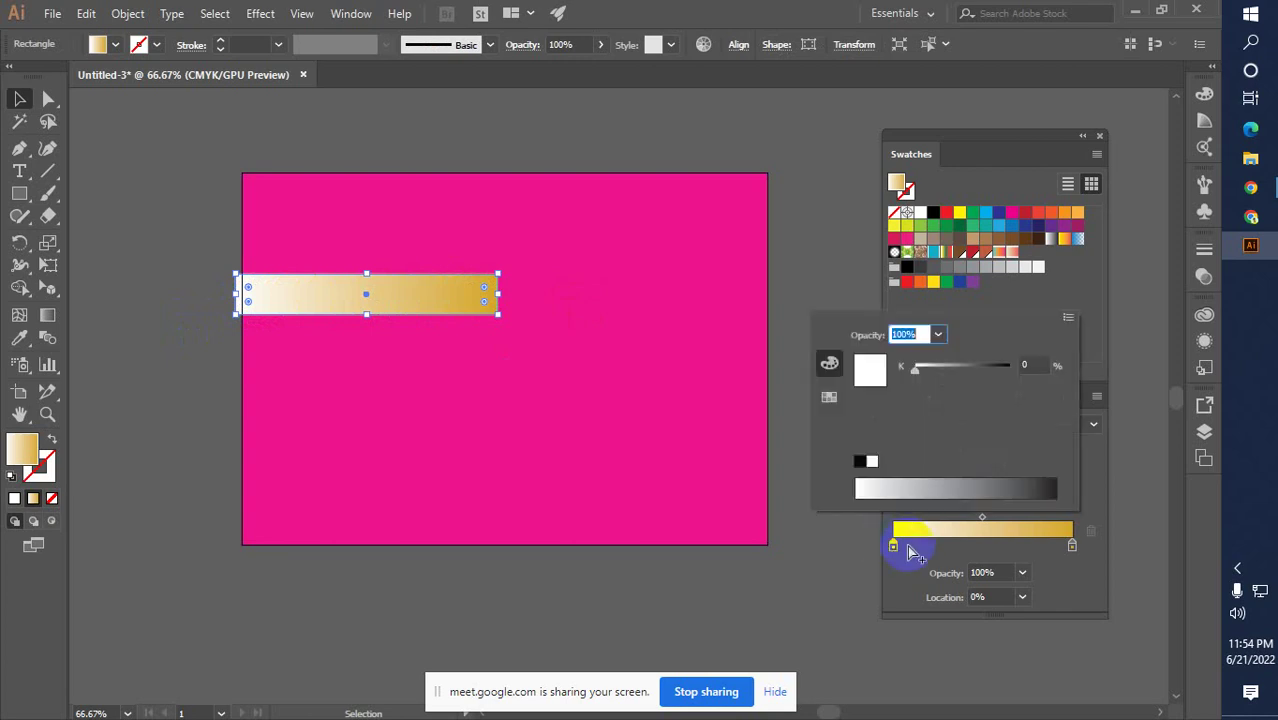
click(965, 572)
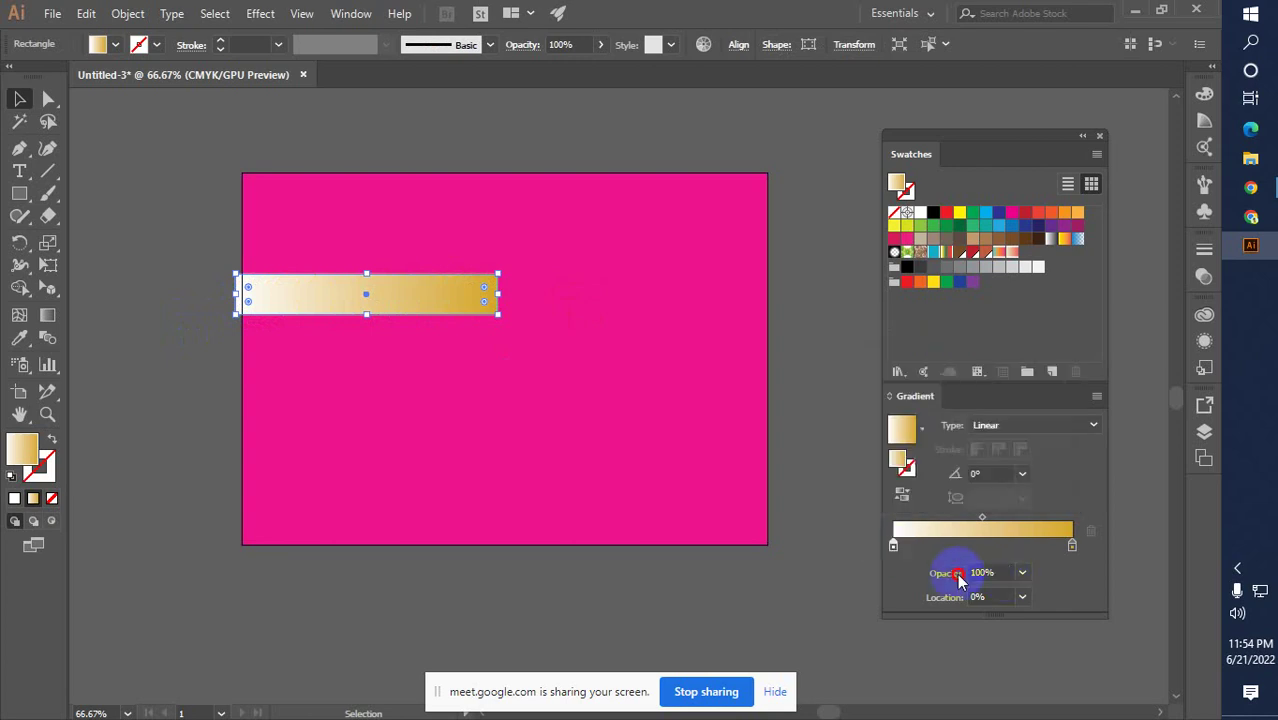
click(1022, 572)
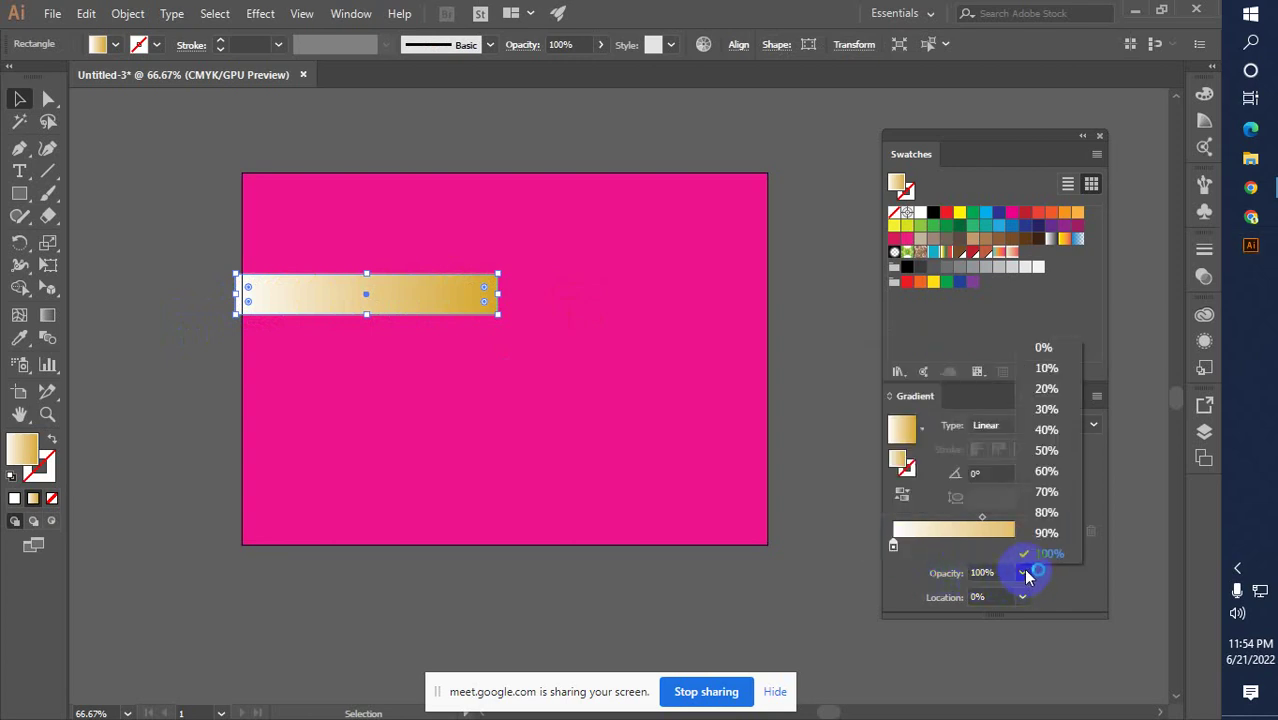
click(1045, 348)
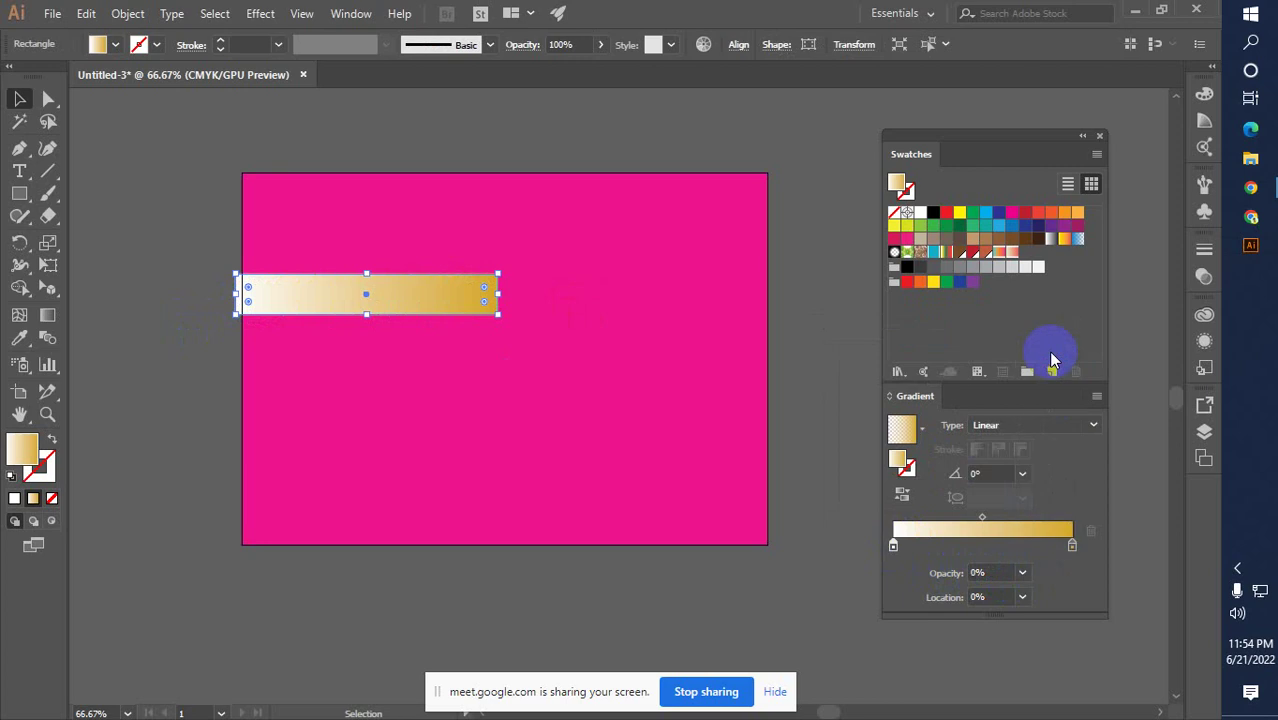
click(137, 186)
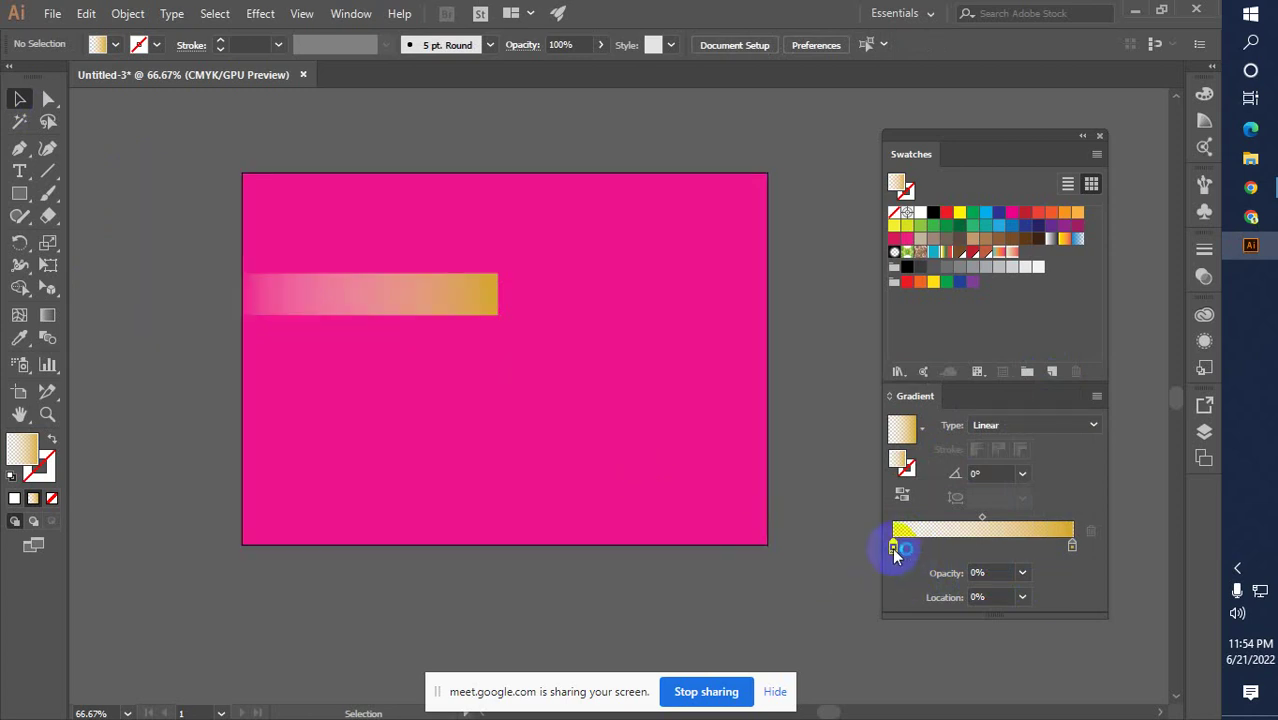
Try a 120° gradient angle with nothing selected, reset it to 0°, and select the gold end stop
click(894, 548)
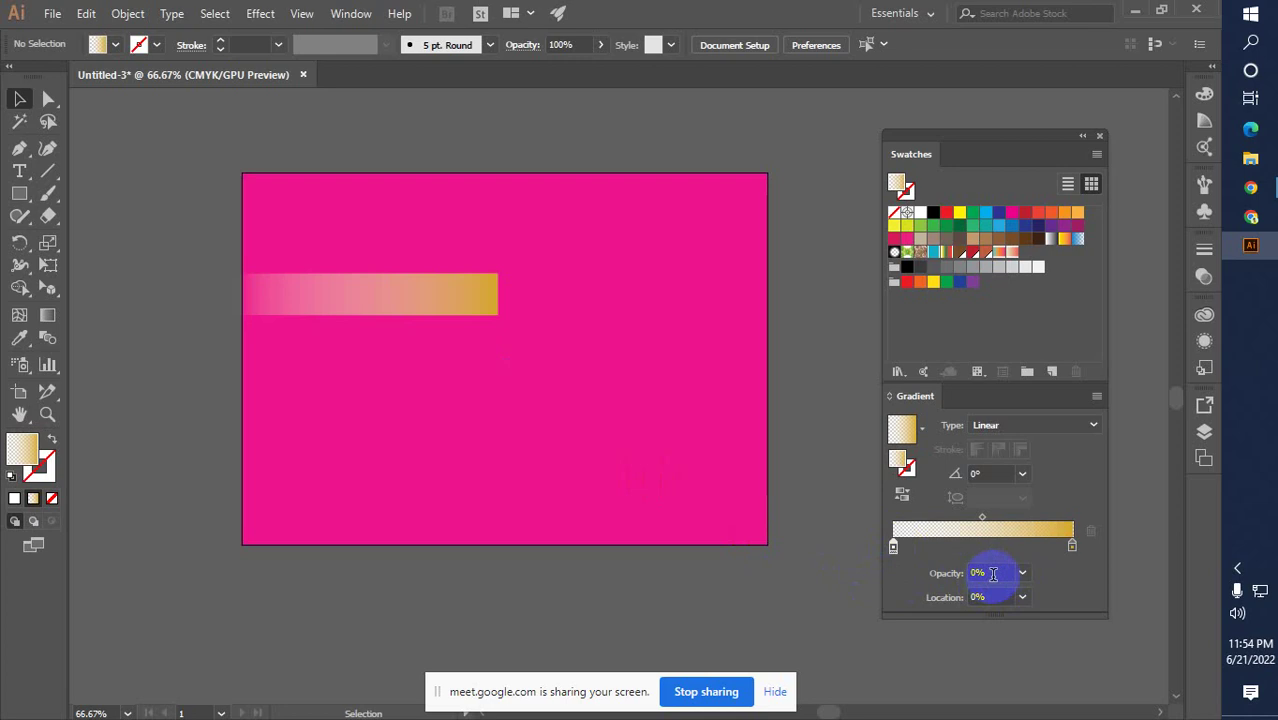
click(1021, 476)
click(1043, 181)
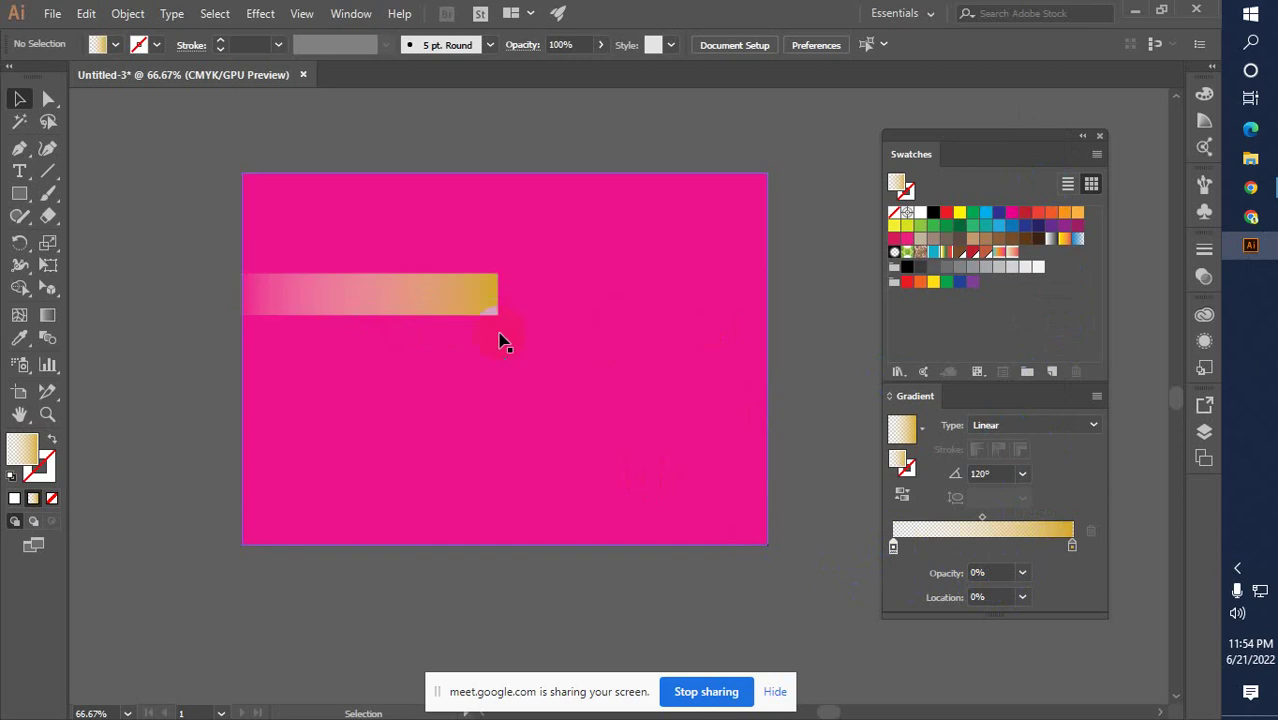
click(1026, 478)
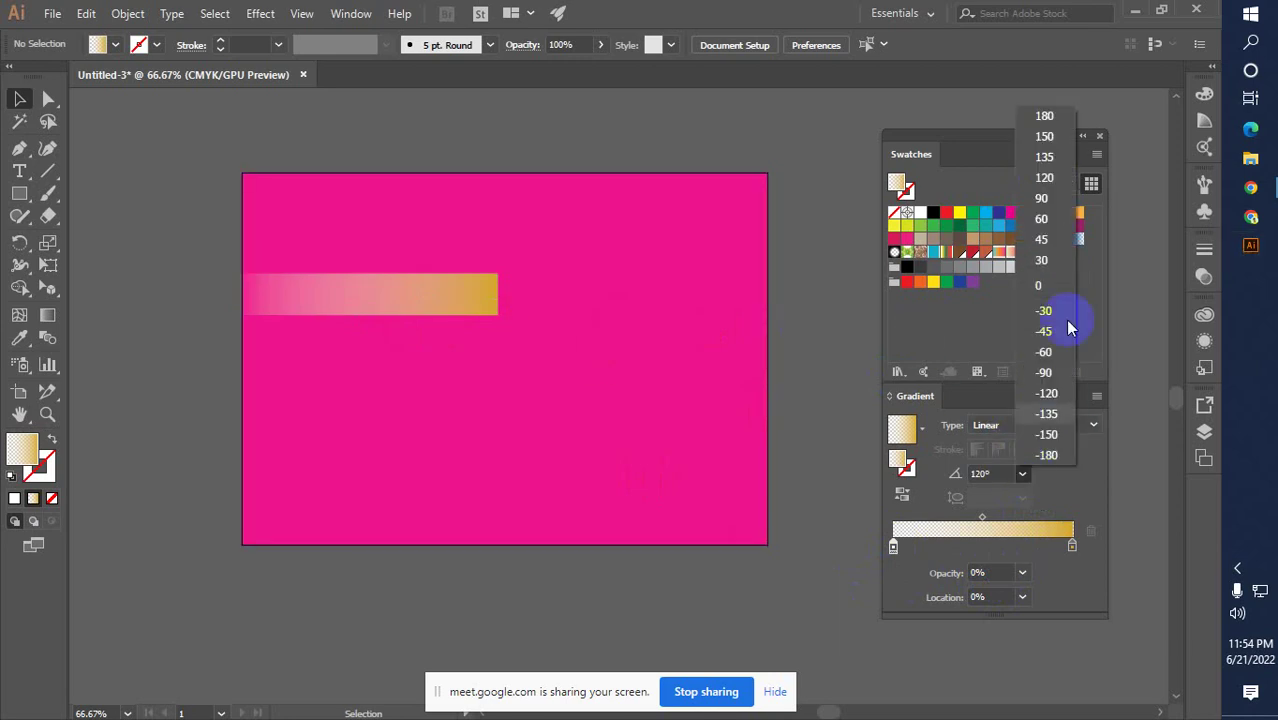
click(1050, 284)
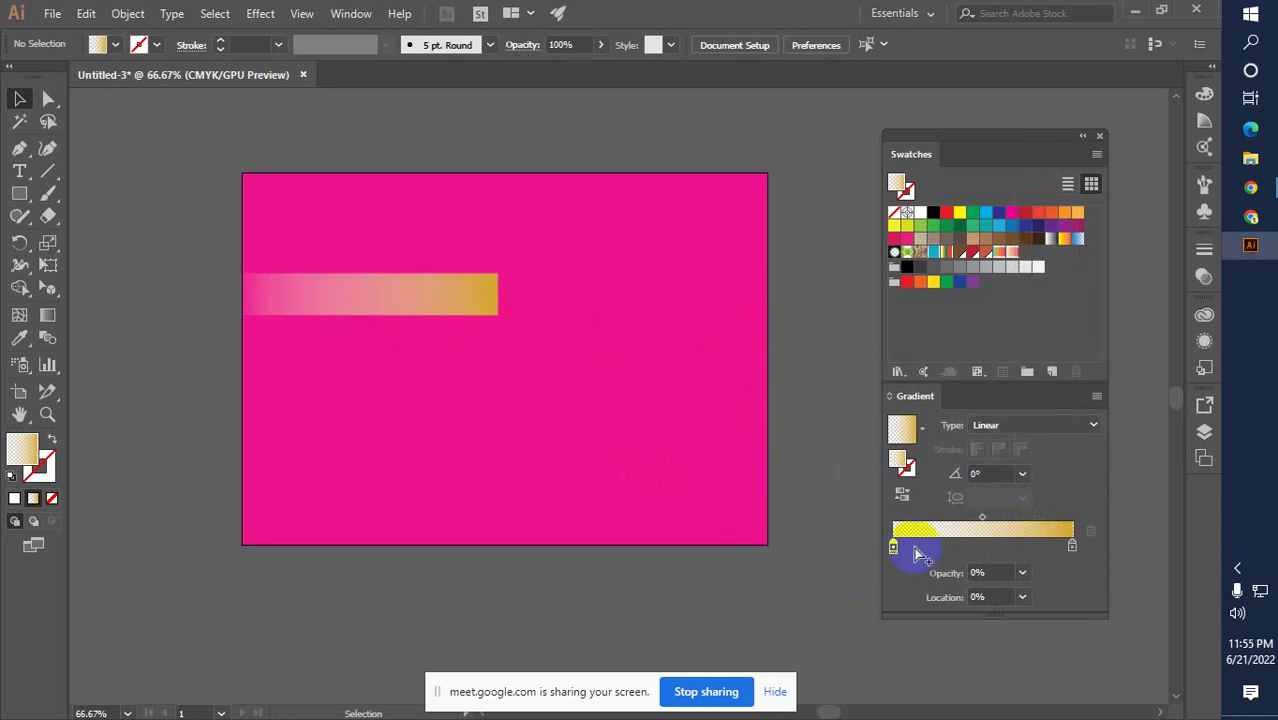
click(1072, 545)
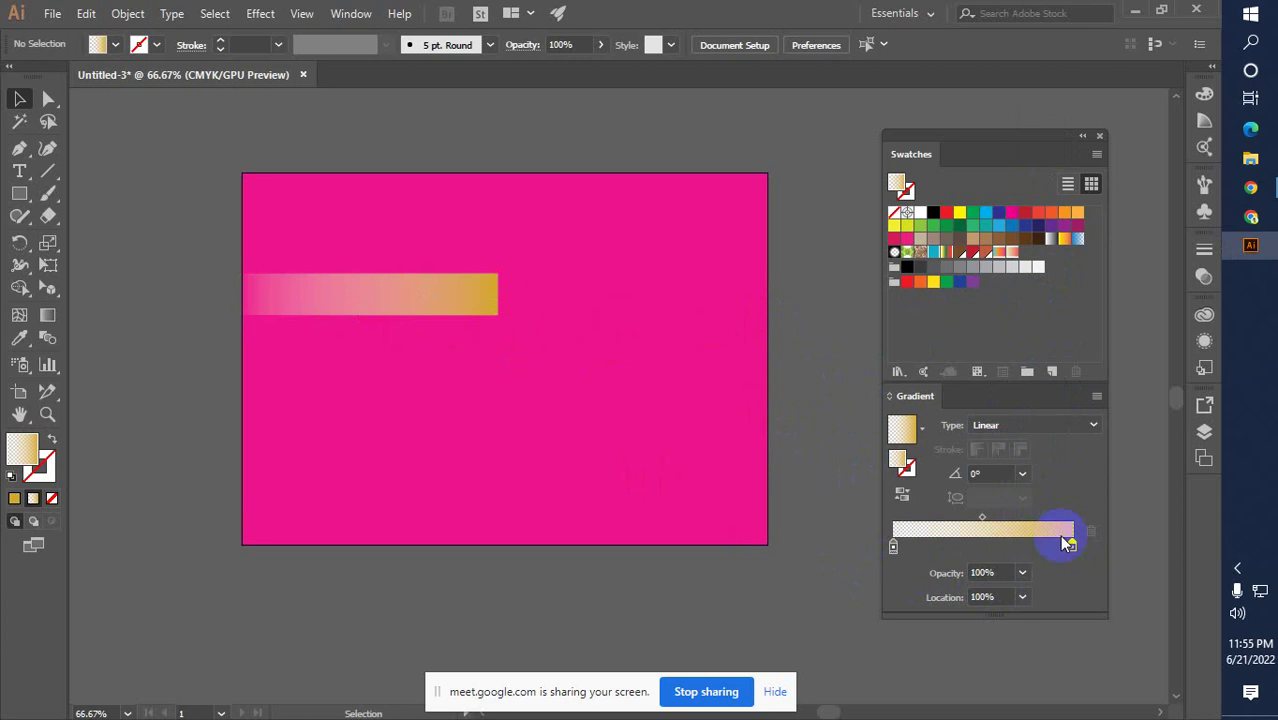
double_click(1072, 543)
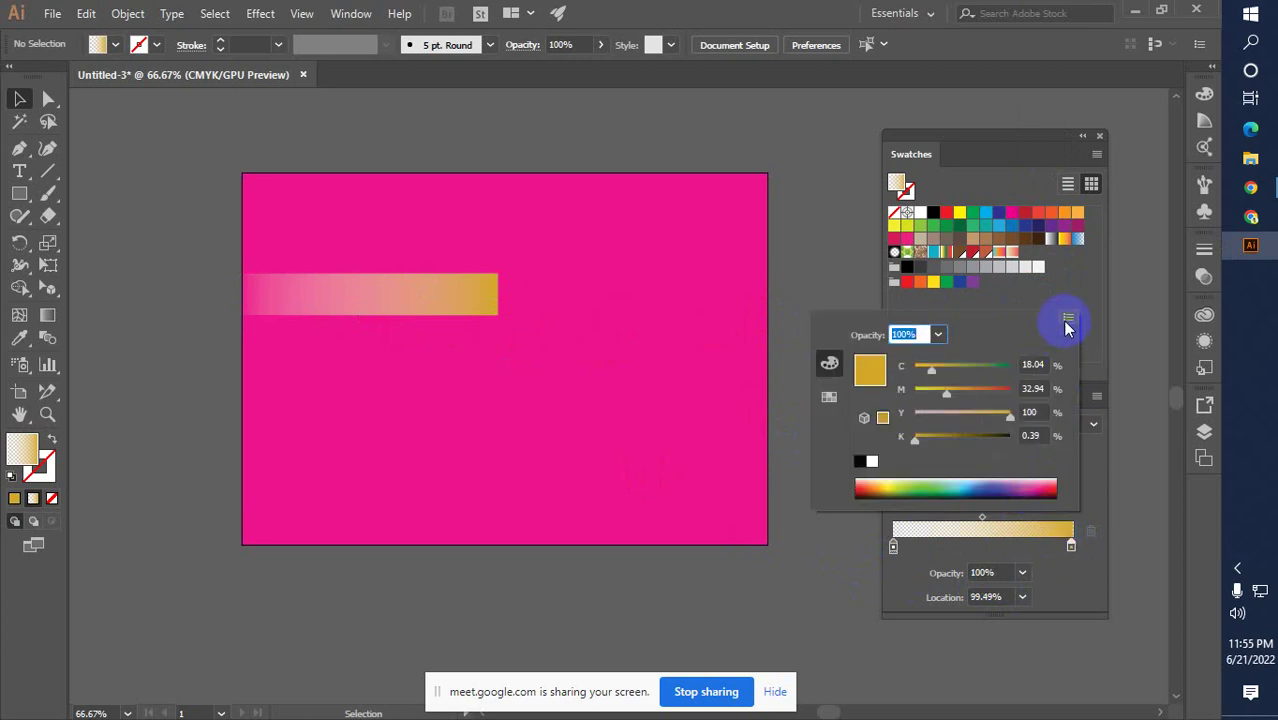
click(1067, 318)
click(1092, 462)
drag(1070, 546, 1074, 546)
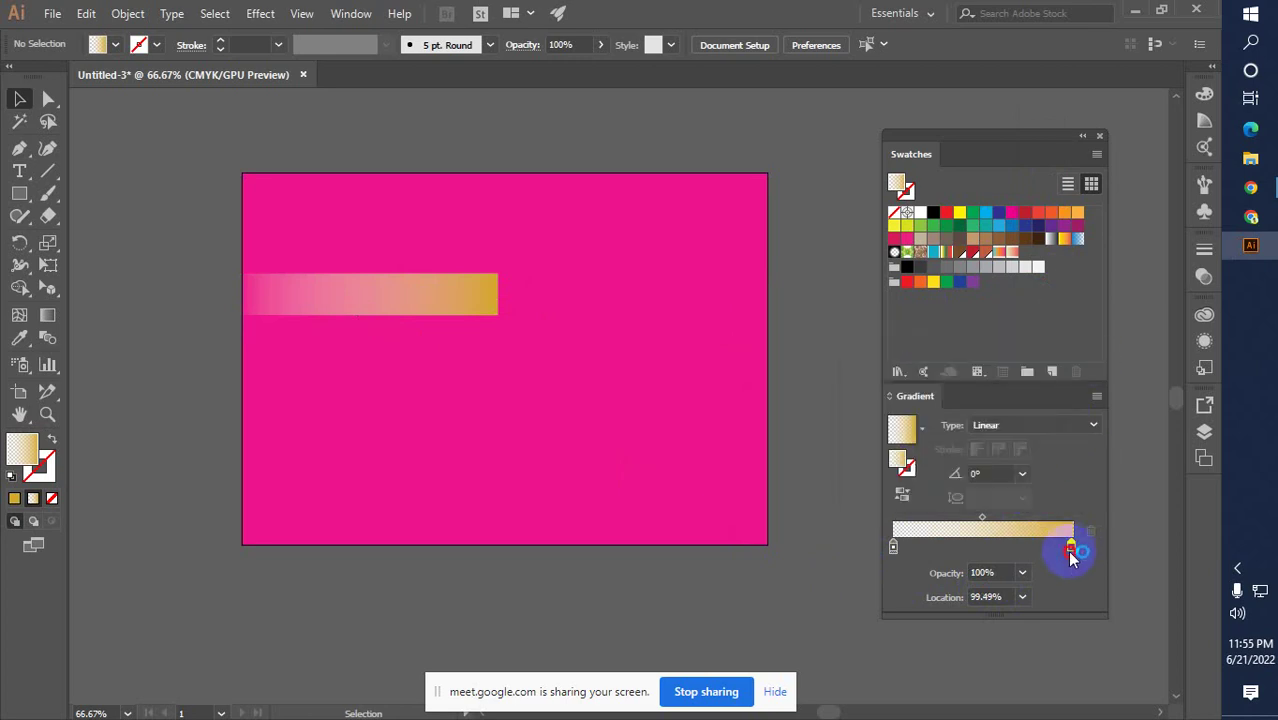
Try a 60° gradient angle with nothing selected, and reset it to 0°
click(1020, 475)
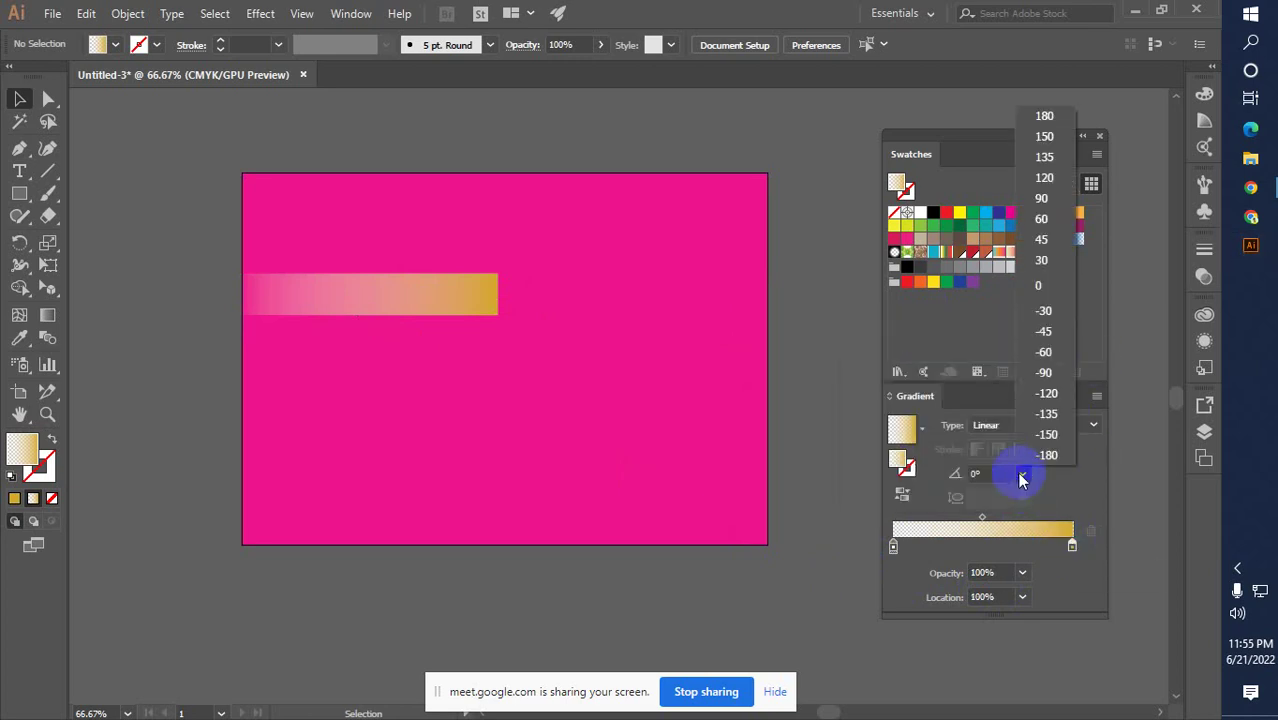
click(1041, 218)
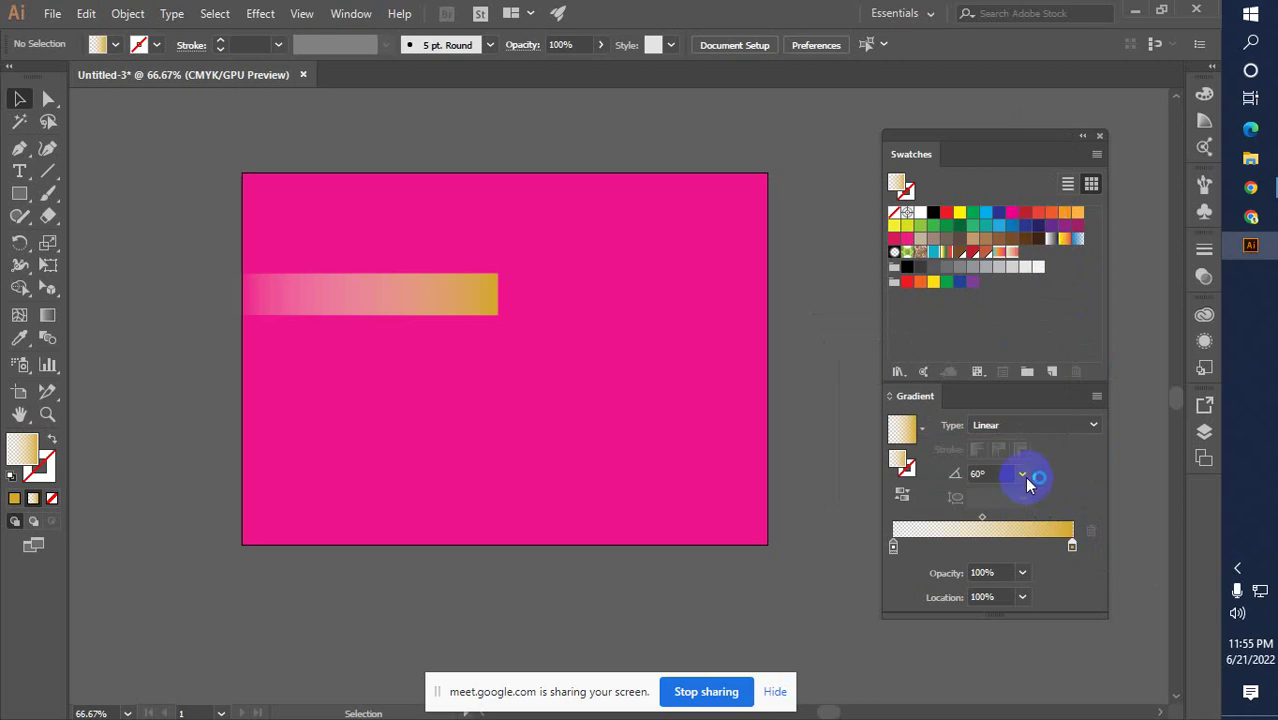
click(1024, 476)
click(1041, 285)
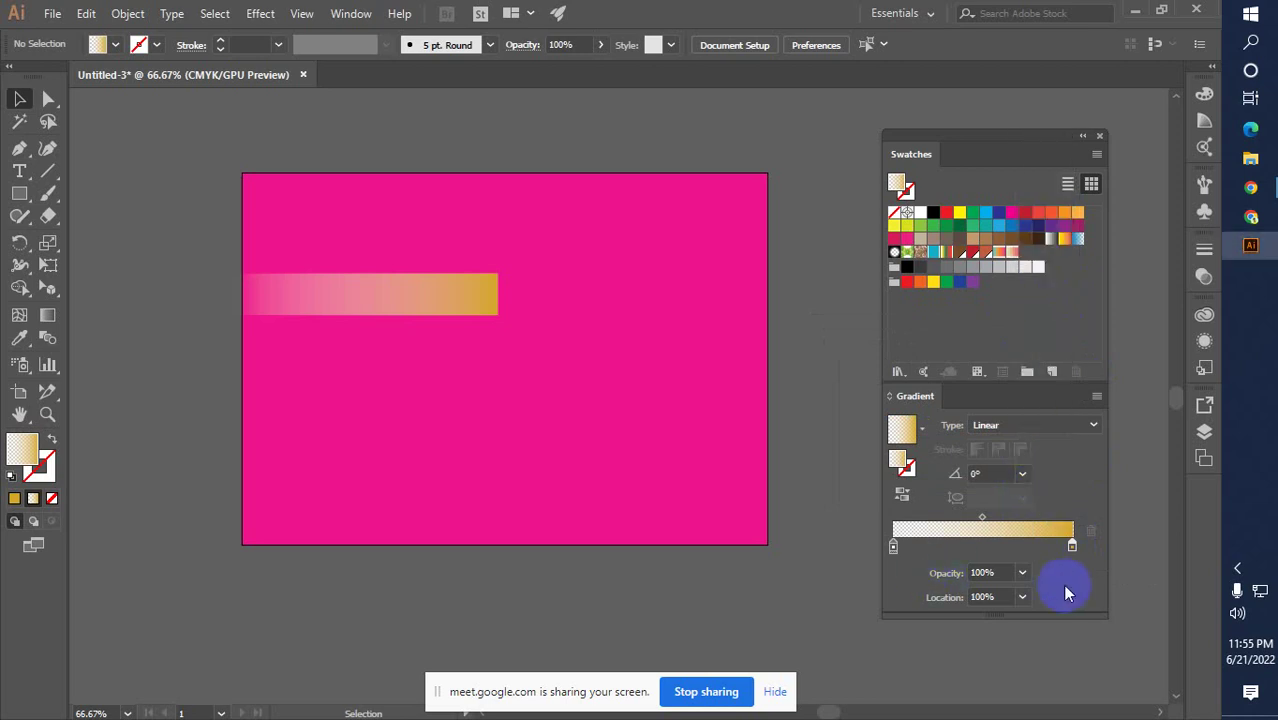
double_click(452, 300)
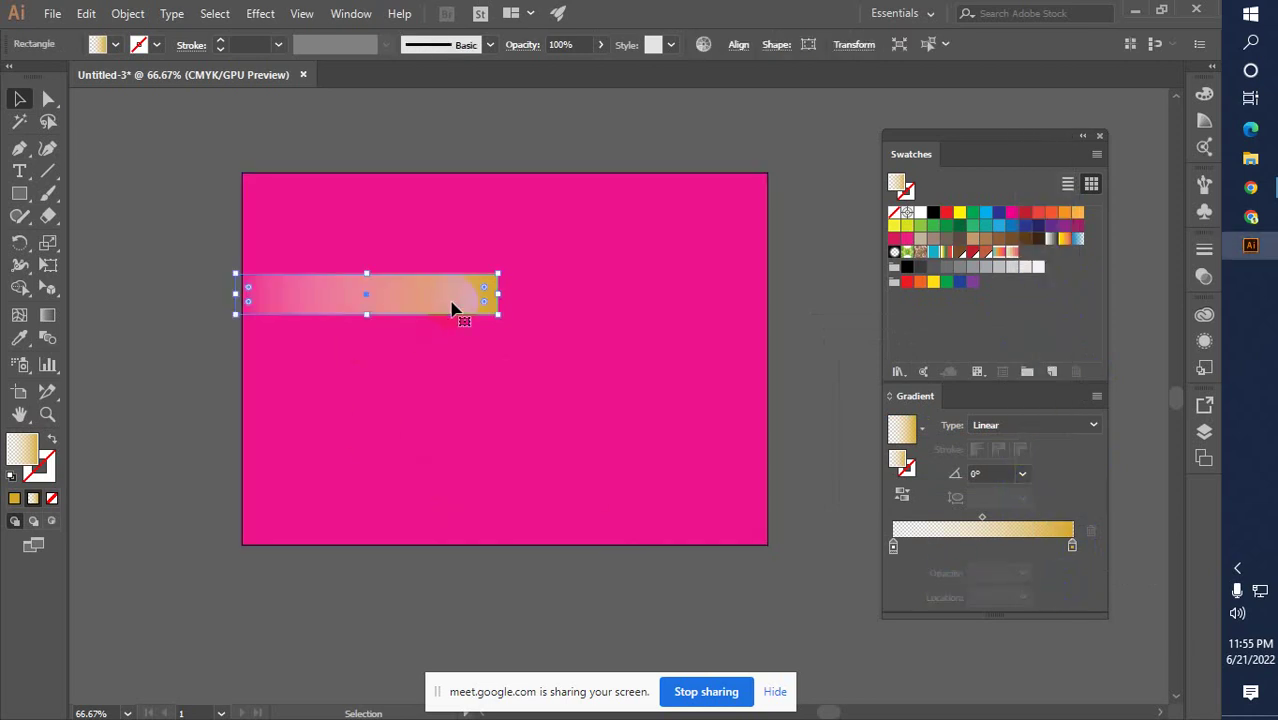
click(80, 100)
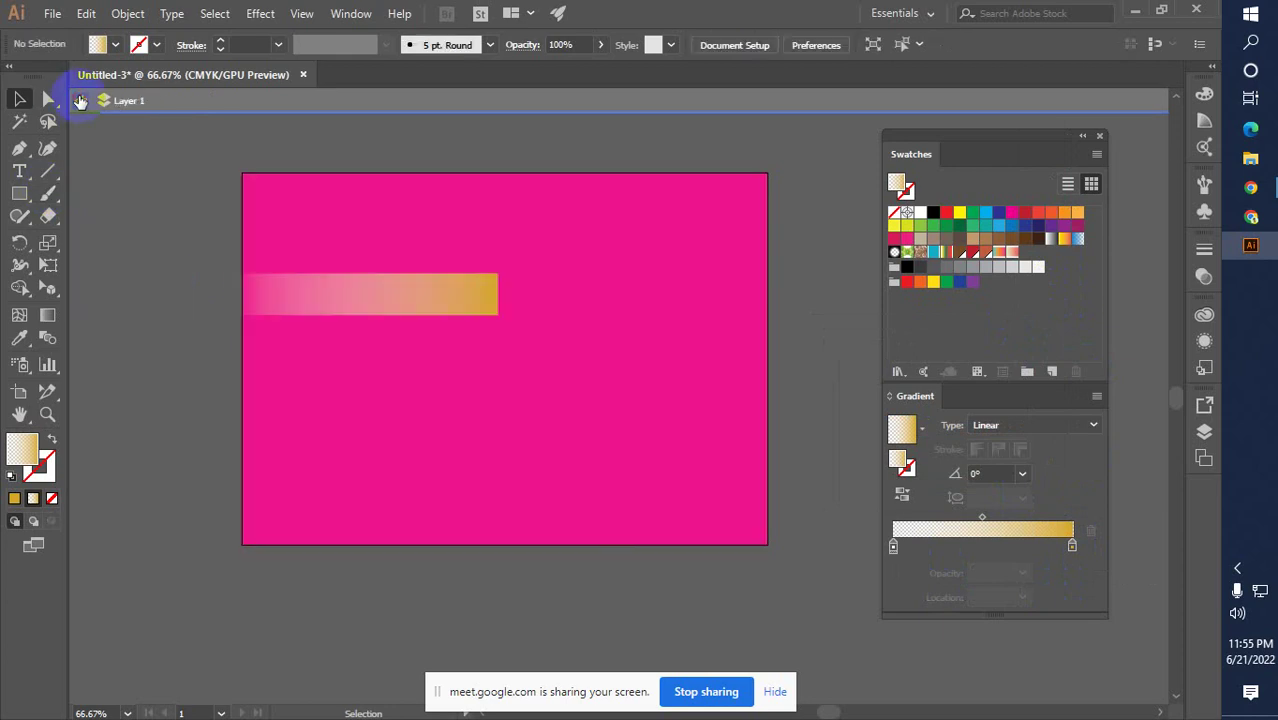
click(80, 100)
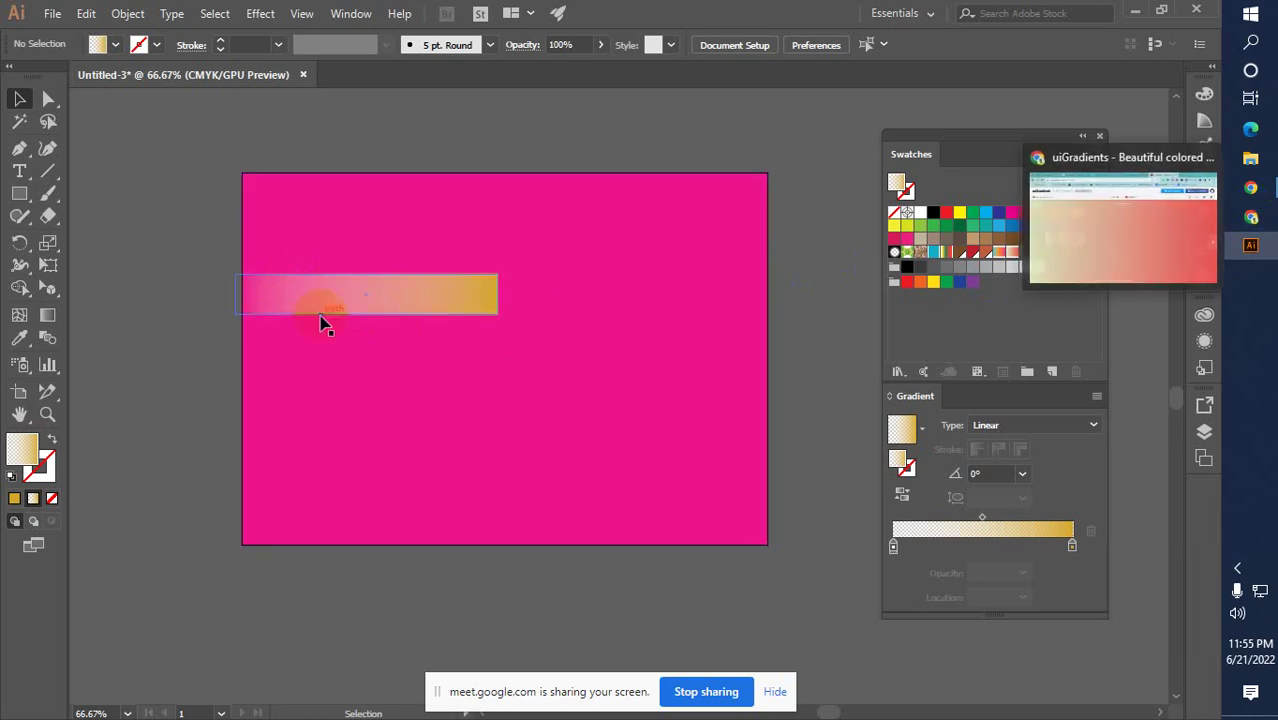
Delete the gradient bar and draw a circle with the same transparent-to-gold fill in the left half of the pink rectangle
click(483, 300)
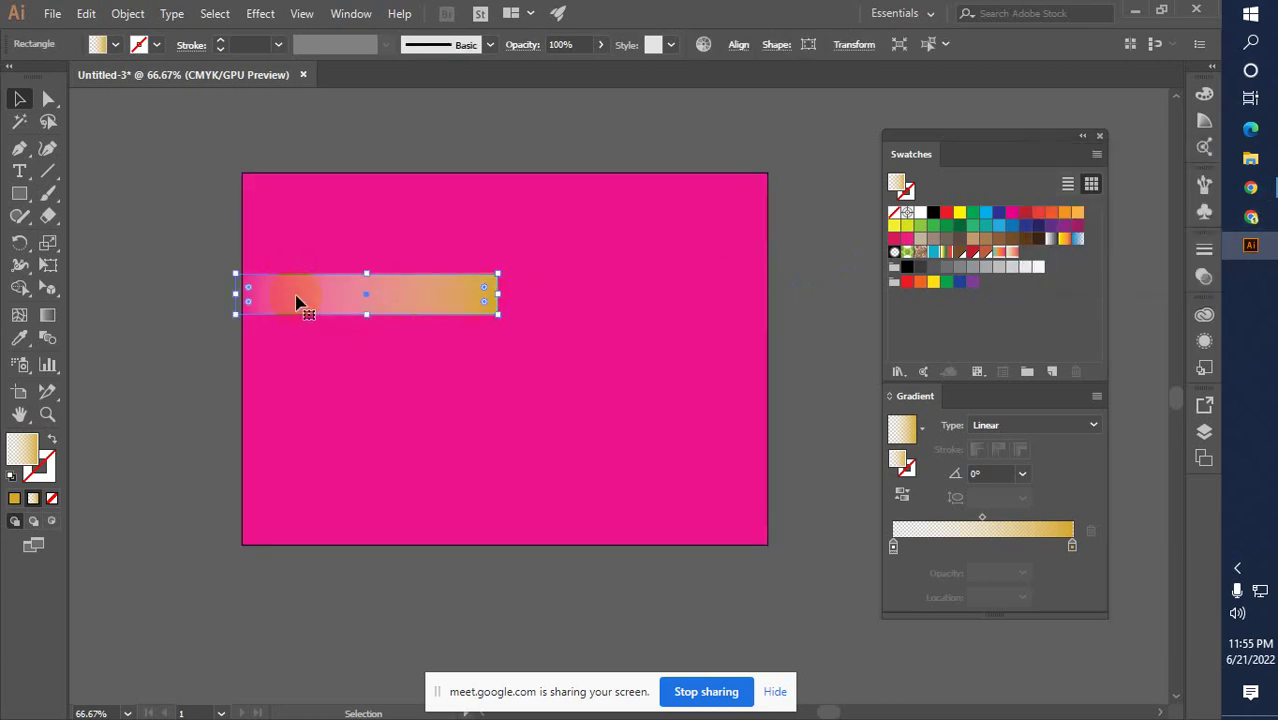
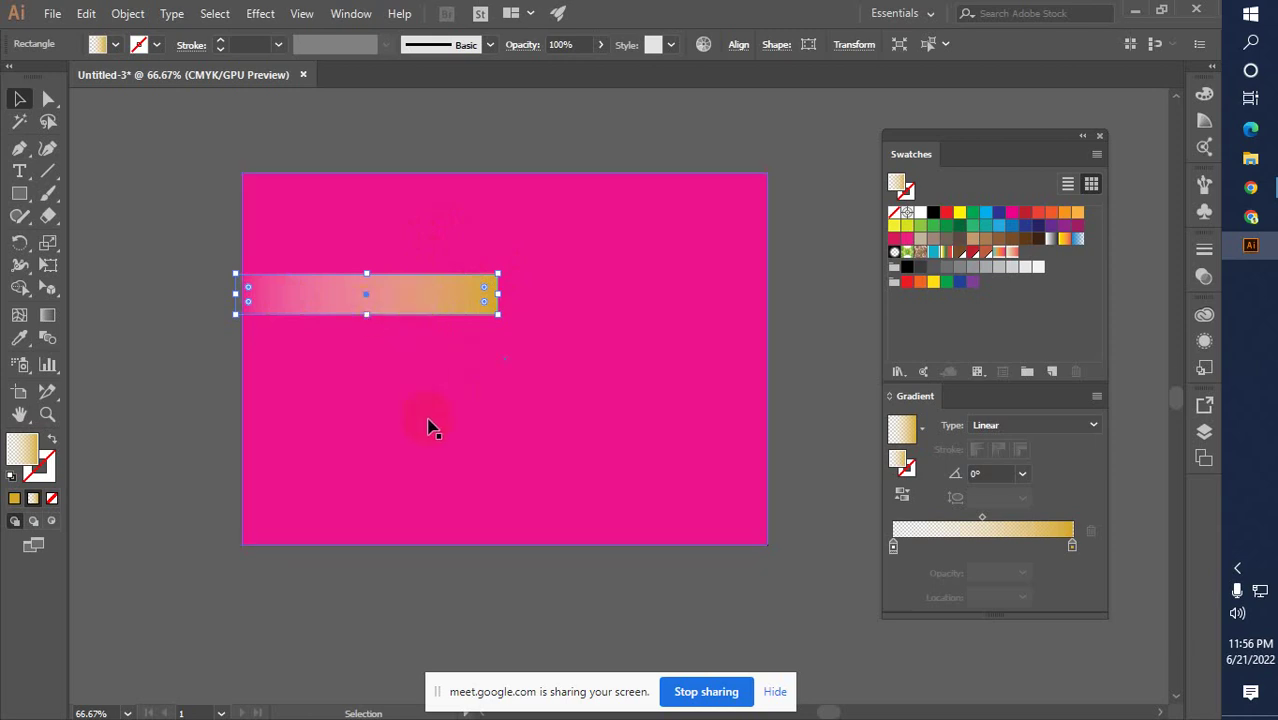
key(Delete)
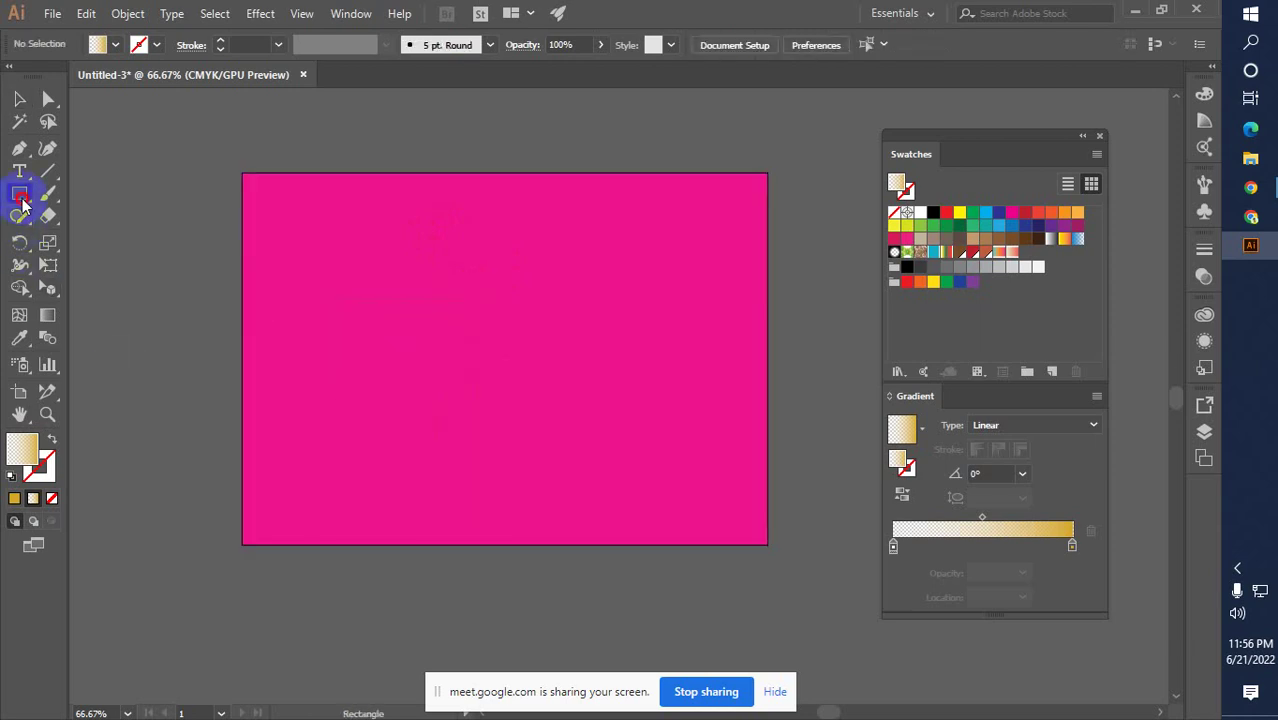
drag(20, 194, 106, 239)
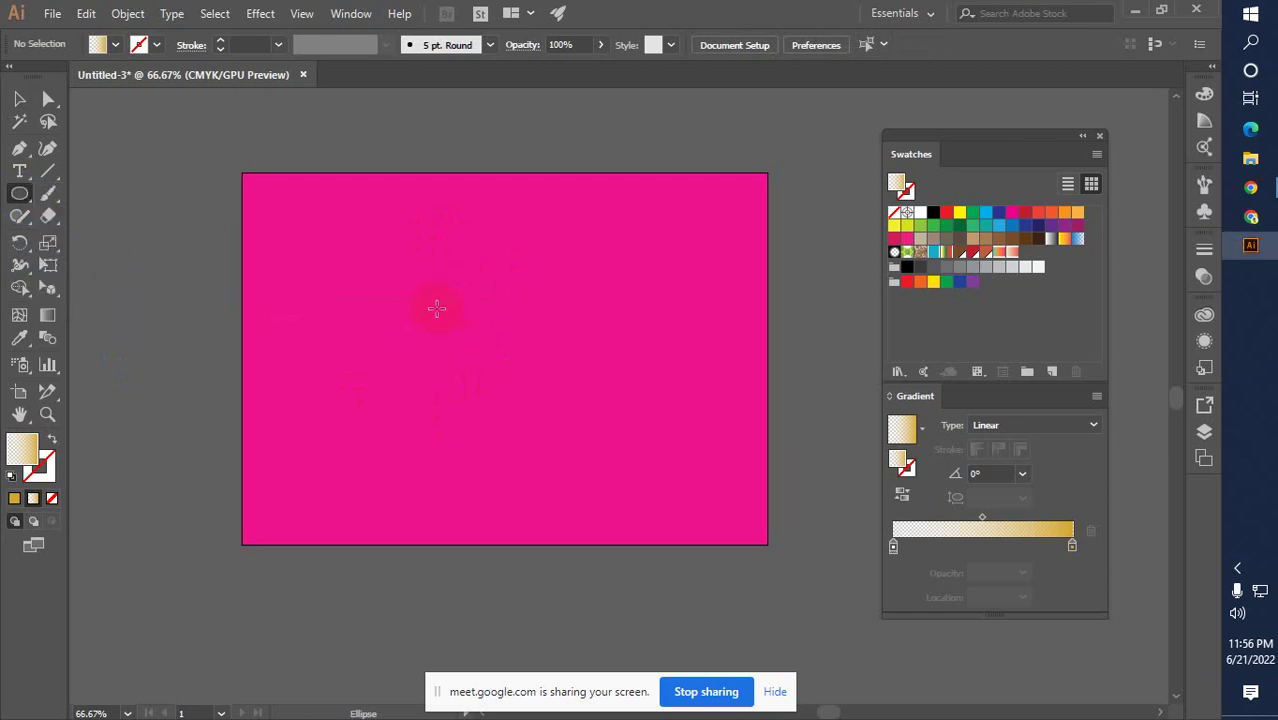
drag(364, 341, 479, 415)
drag(318, 314, 322, 318)
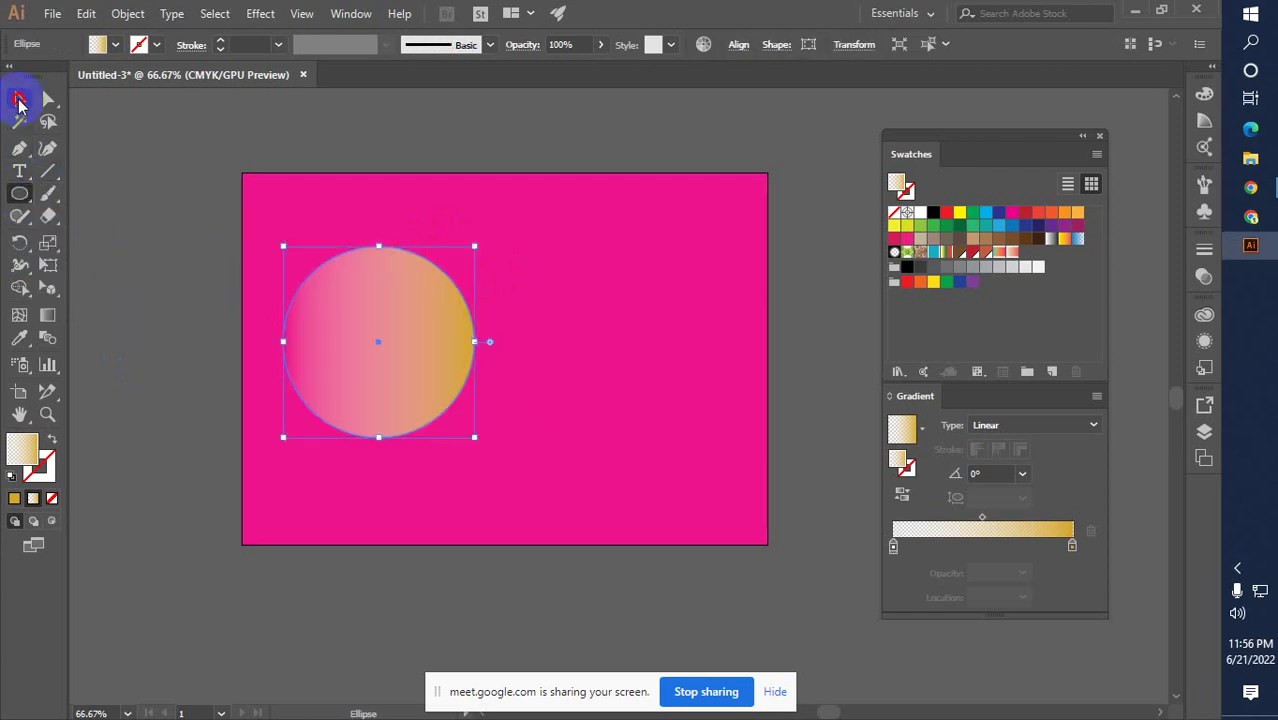
Rotate the circle until its gradient angle is 60°, place it near the pink rectangle's lower-left corner, and deselect it
click(19, 98)
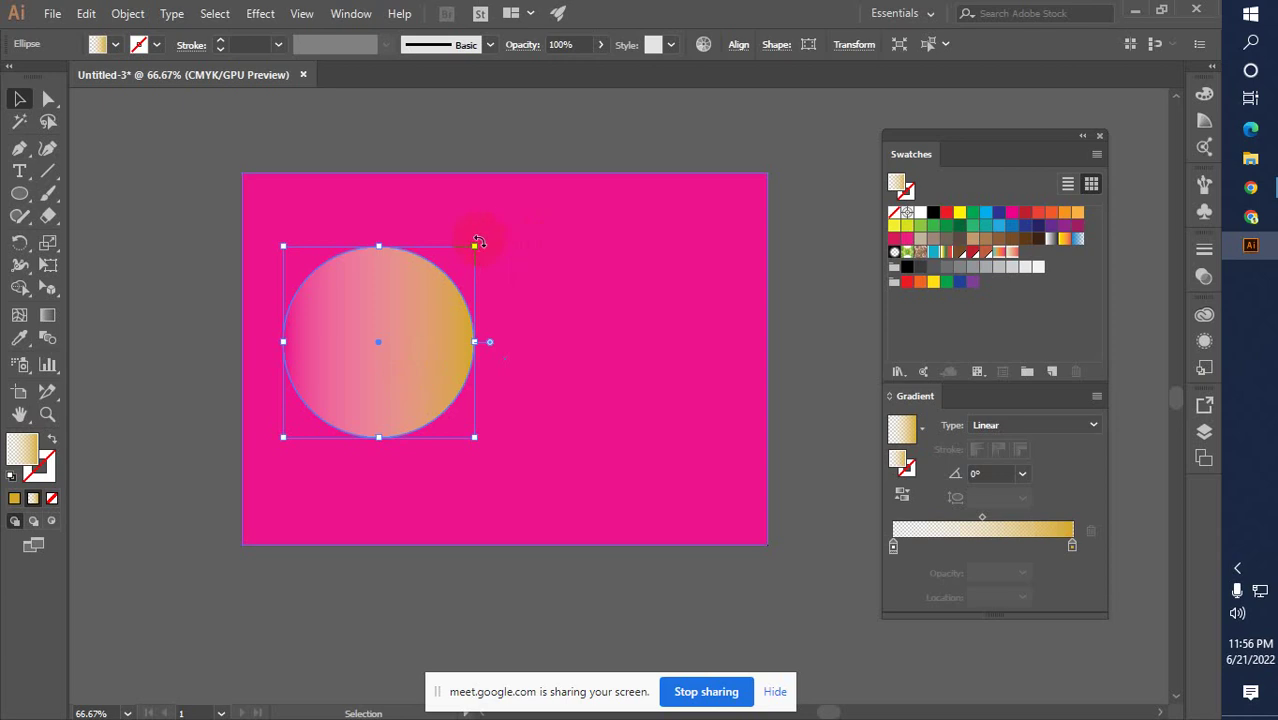
drag(478, 242, 336, 206)
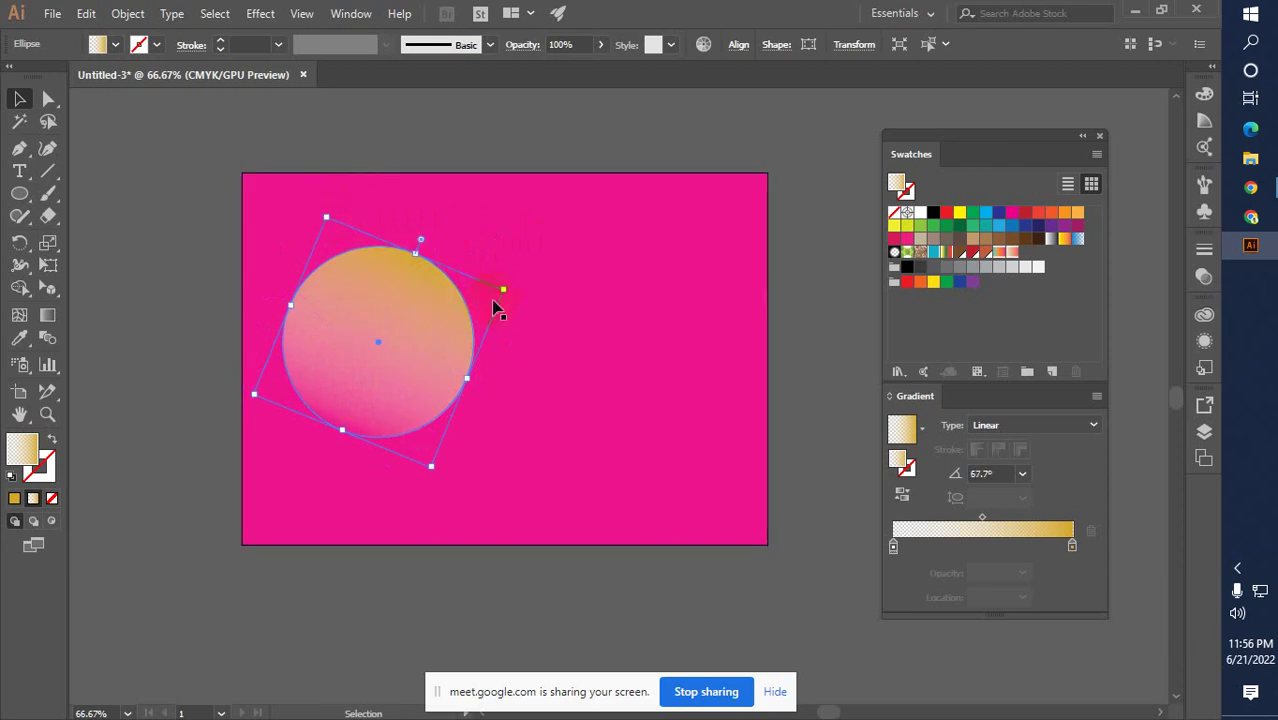
drag(502, 285, 590, 232)
drag(466, 324, 431, 386)
drag(530, 326, 428, 410)
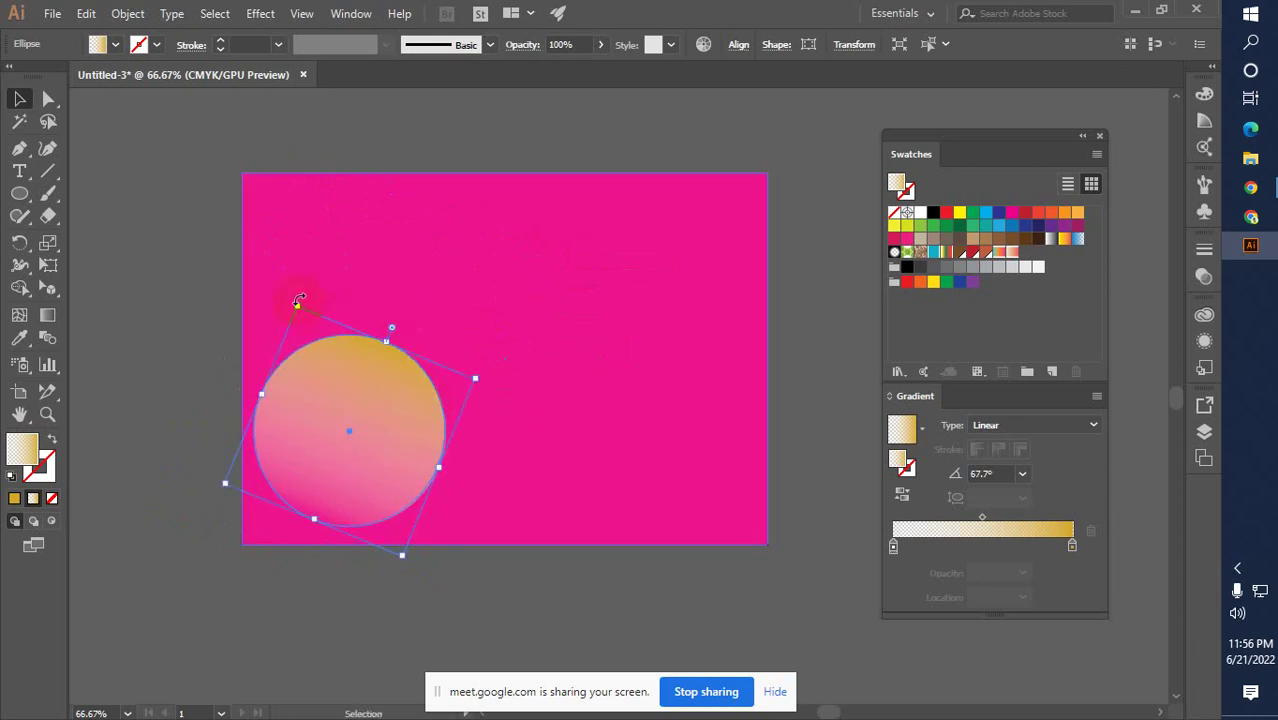
drag(296, 299, 318, 300)
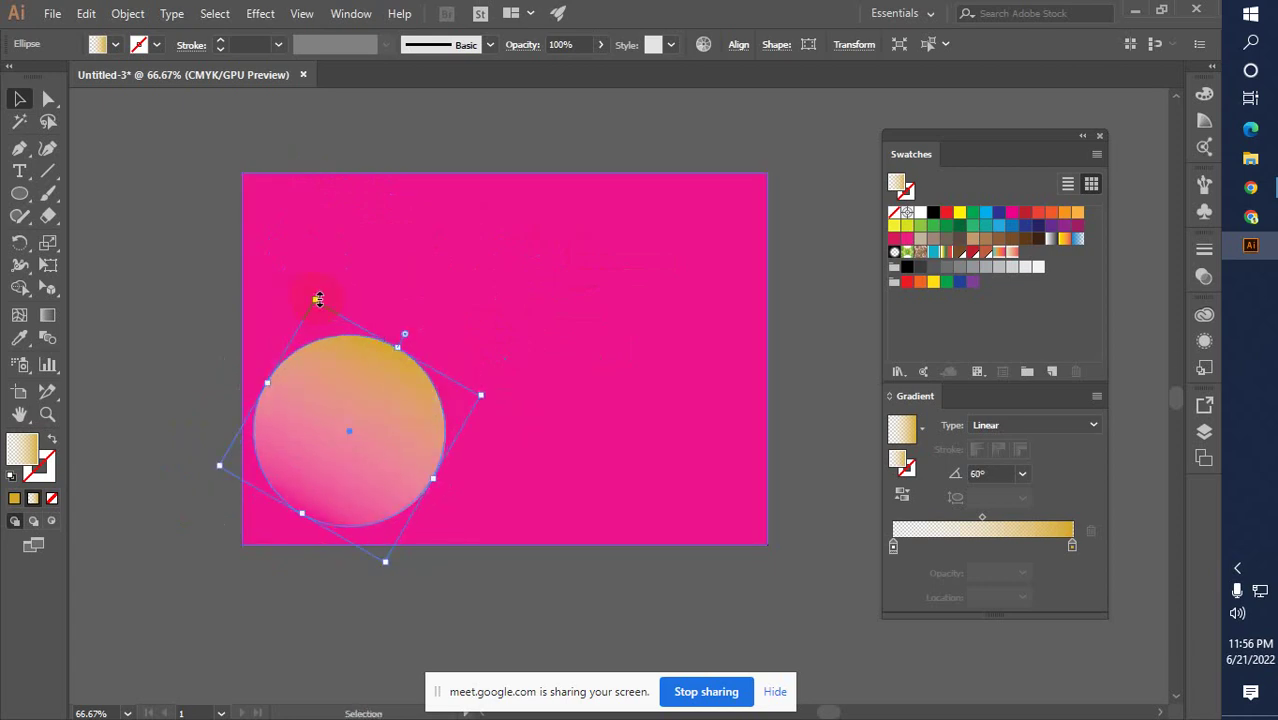
click(472, 584)
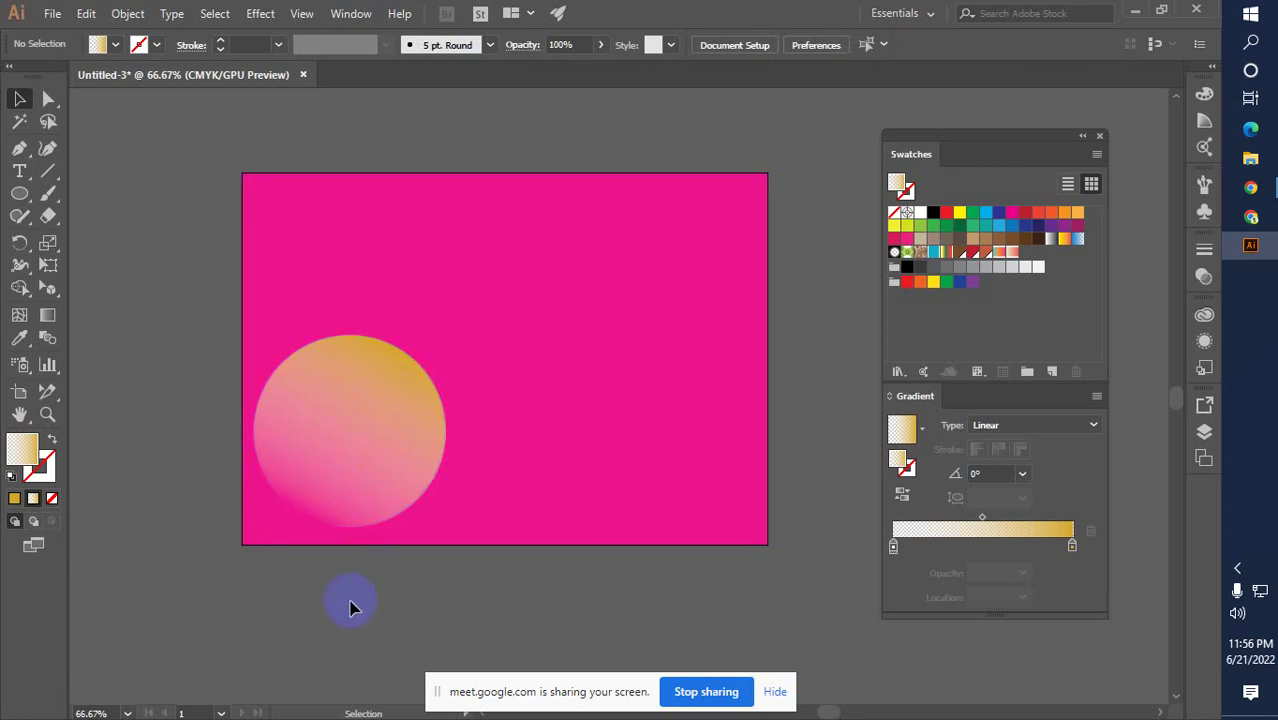
Try moving the circle's transparent gradient stop to 50.26%, and return it to 0%
click(337, 517)
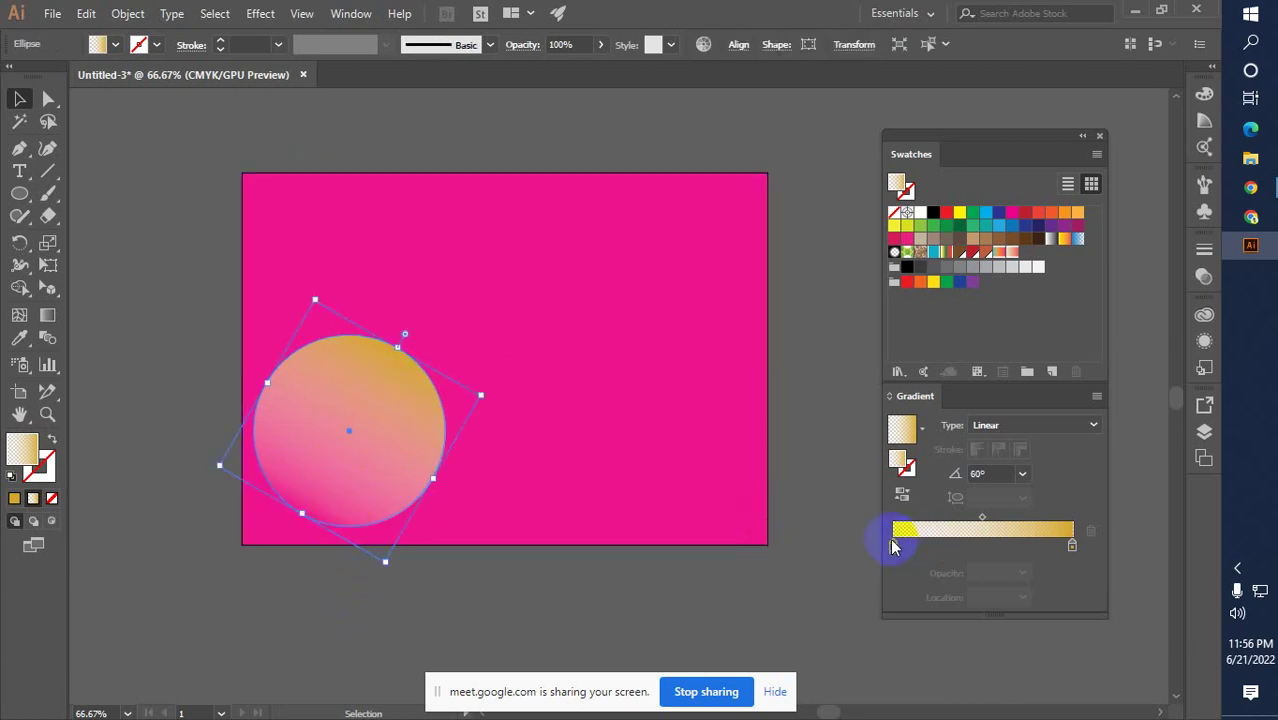
click(893, 546)
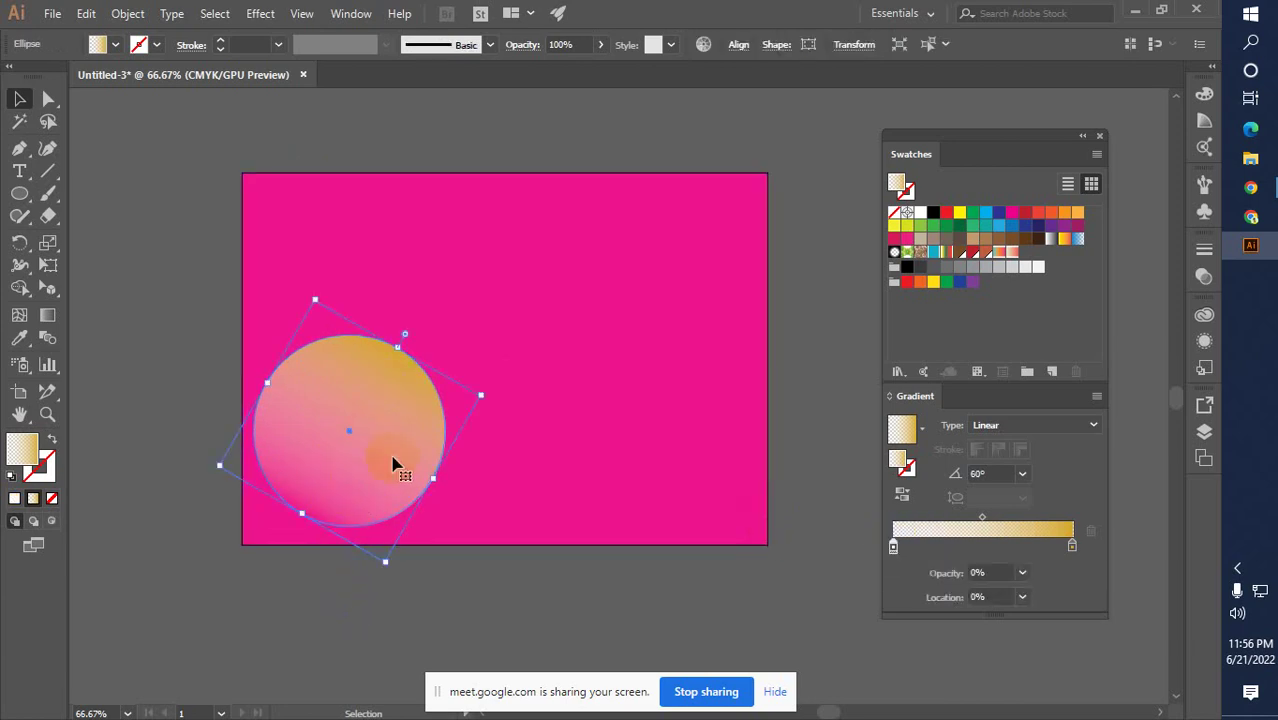
drag(893, 546, 987, 549)
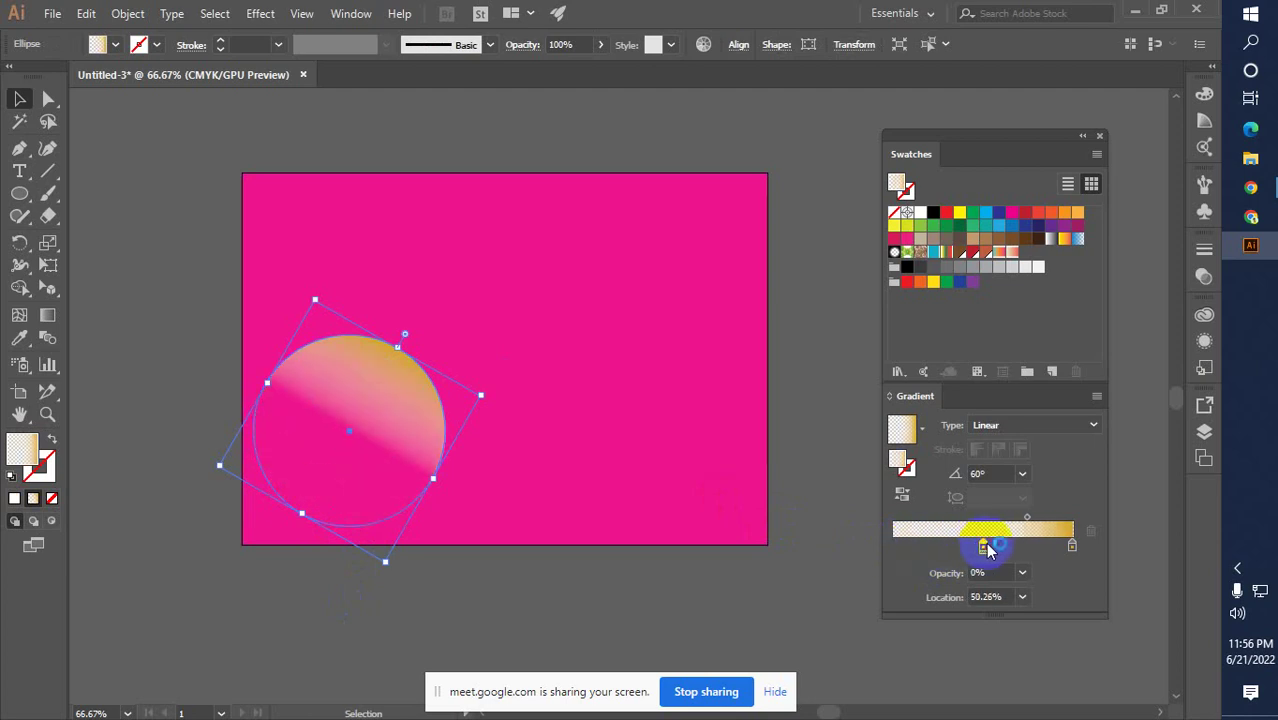
drag(982, 548, 887, 544)
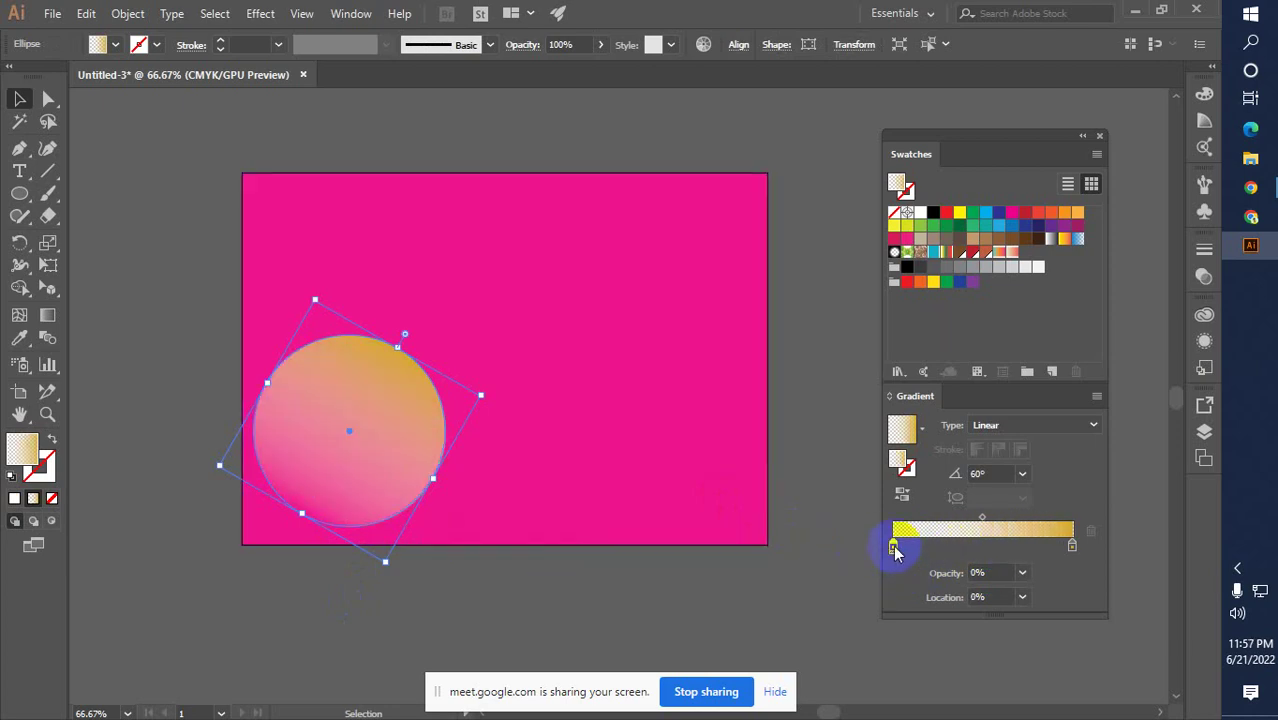
Shift the midpoint of the circle's gradient to 74.1% and deselect the circle
click(983, 522)
drag(983, 520, 1013, 521)
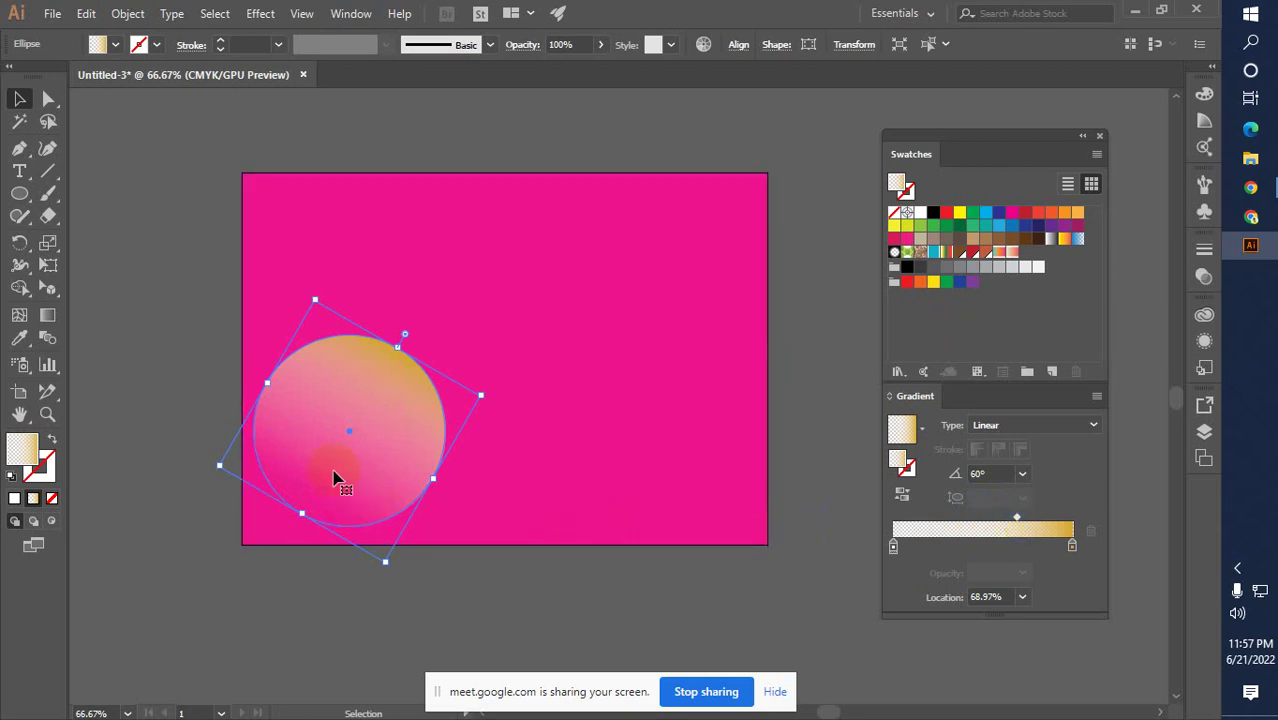
drag(924, 532, 1030, 525)
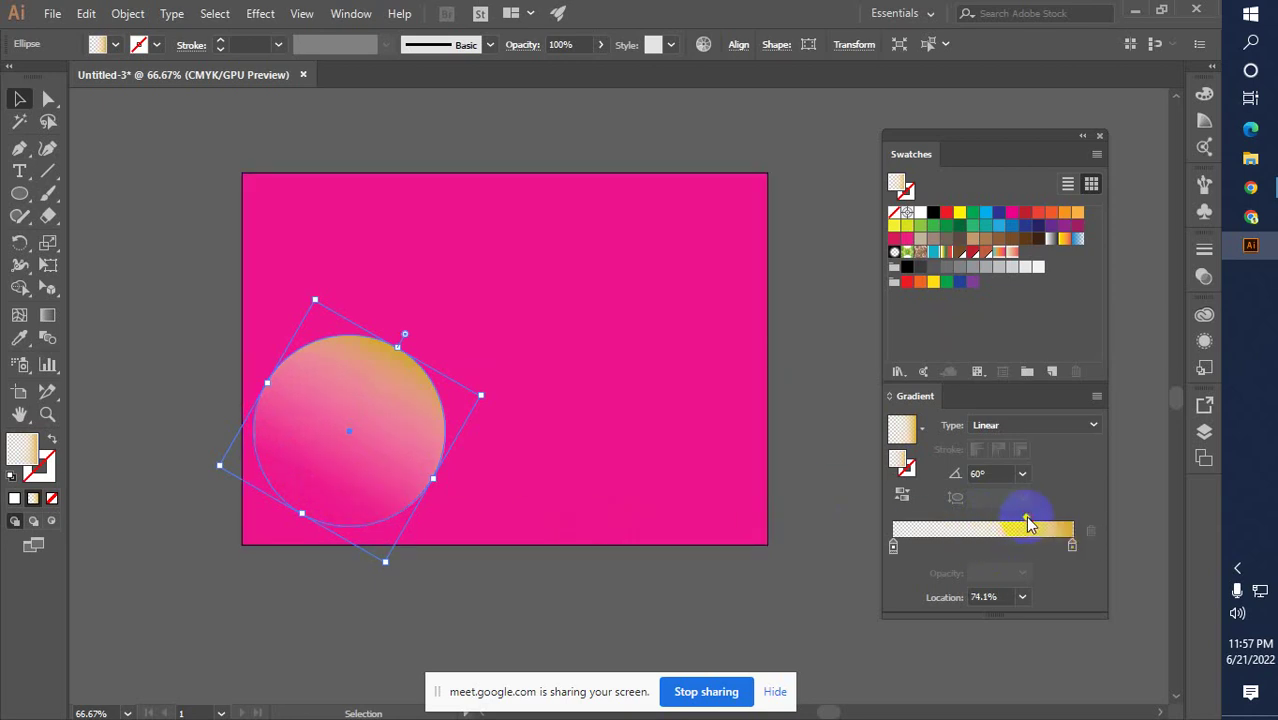
click(820, 525)
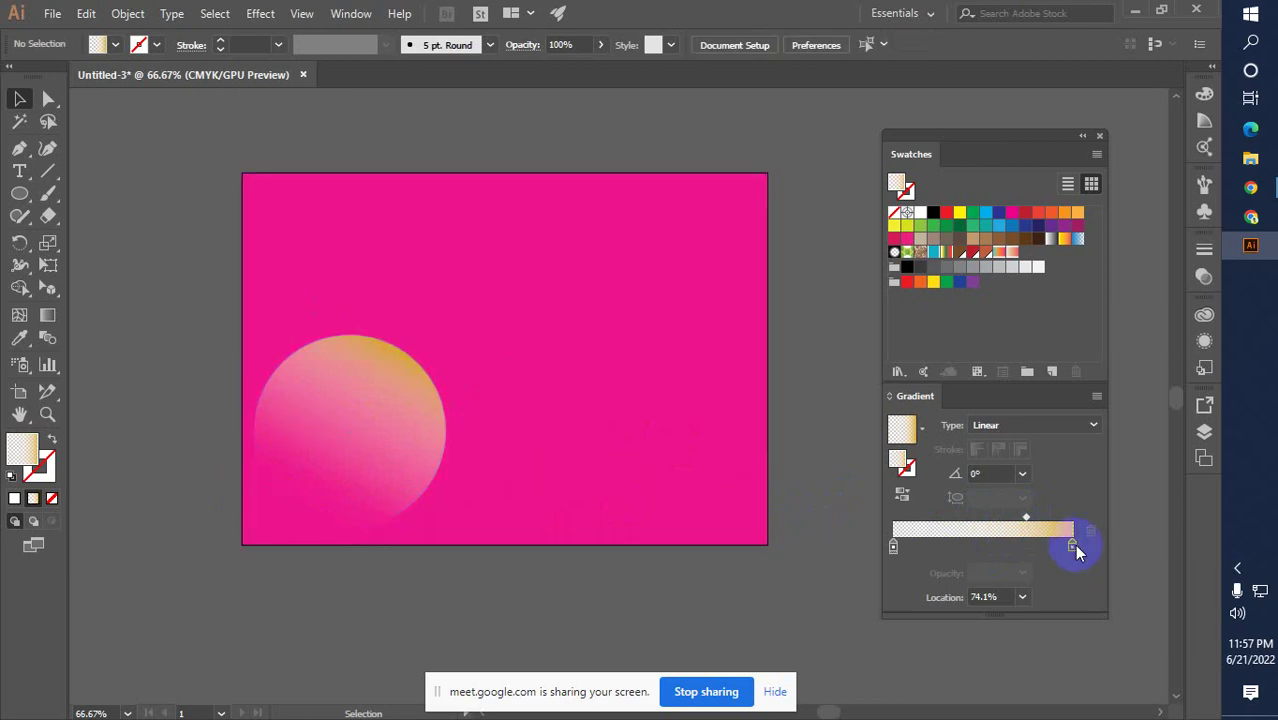
Recolor the circle's gold gradient stop to pink with C 0, M 98.82, Y 13 and K 0
double_click(1071, 545)
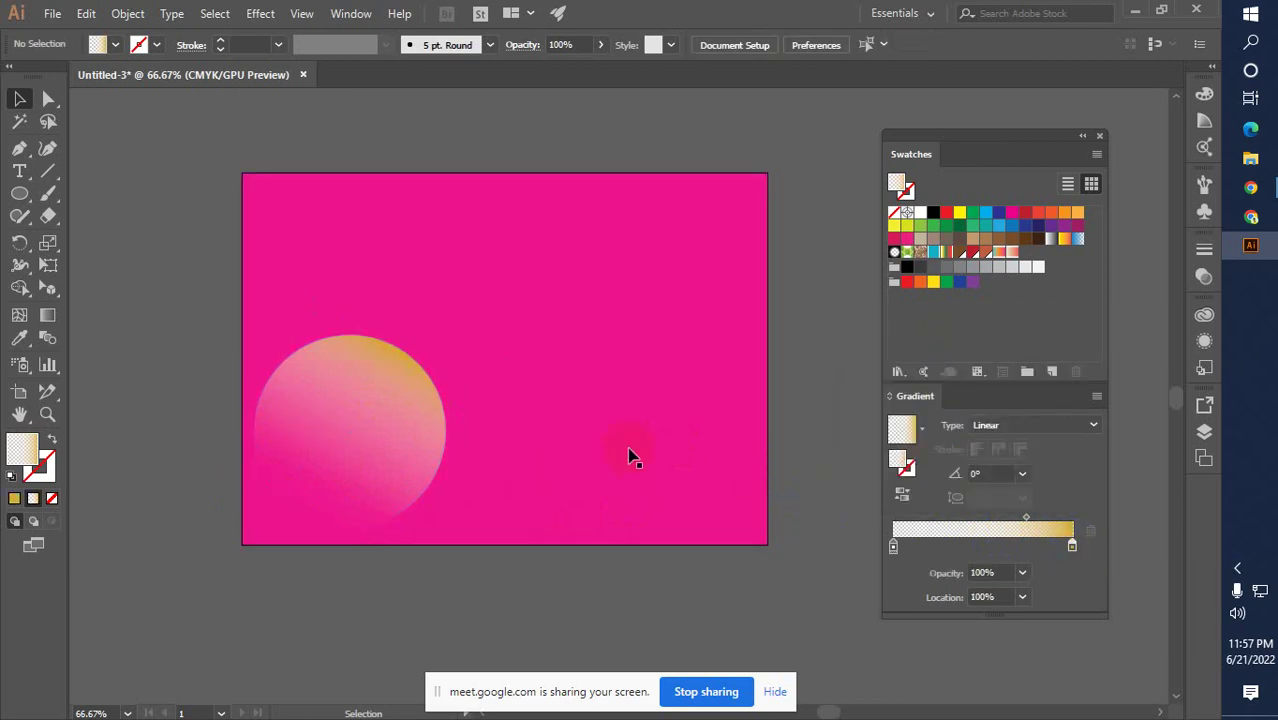
click(418, 413)
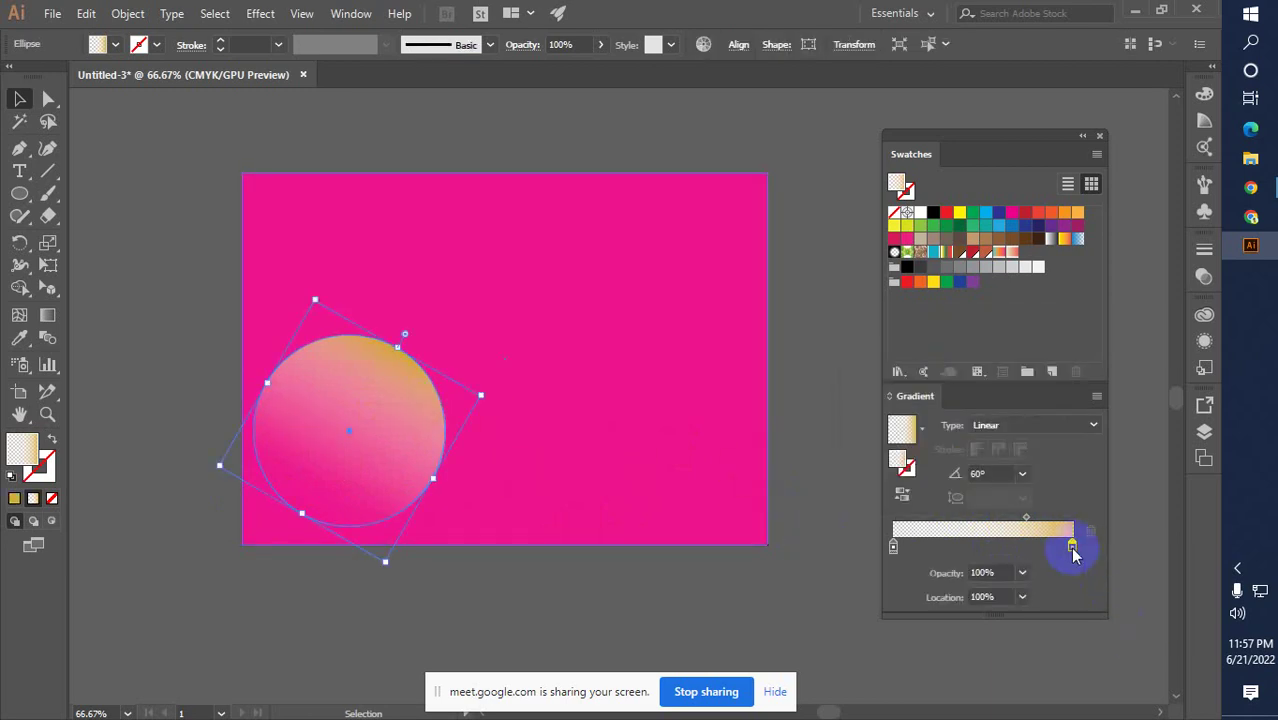
double_click(1071, 545)
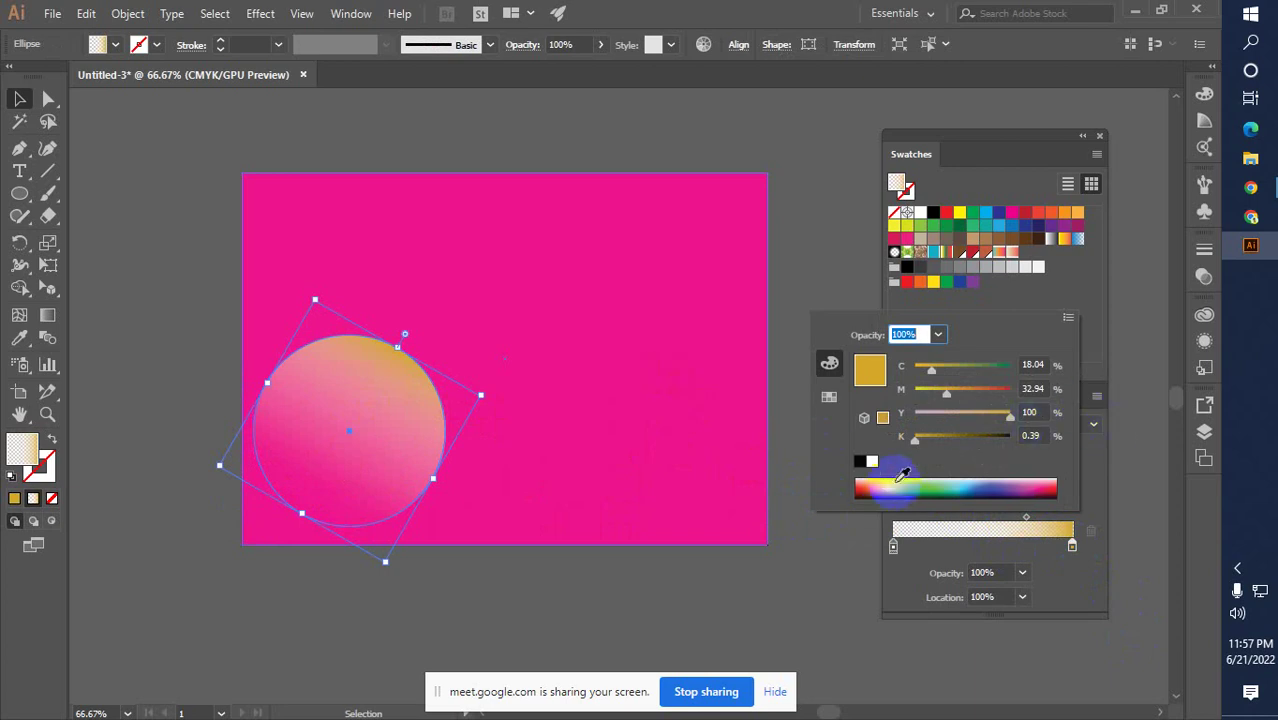
click(858, 490)
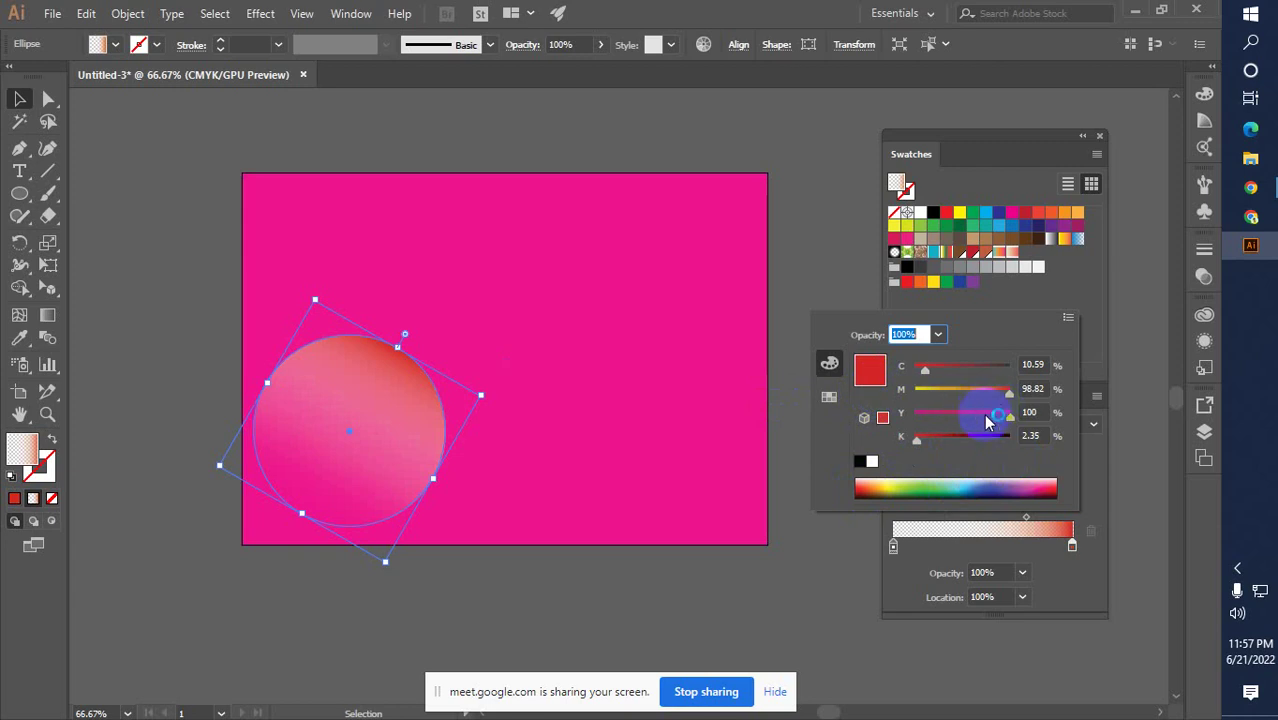
click(1046, 481)
click(1046, 485)
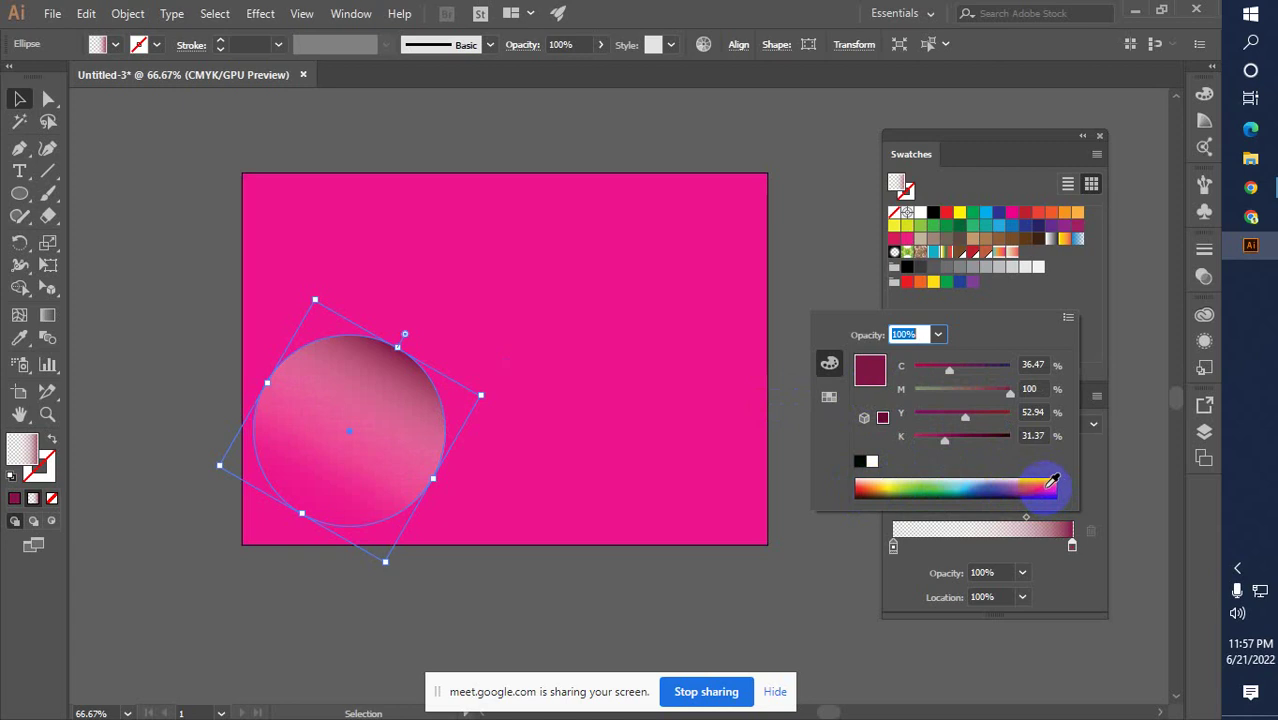
click(1049, 484)
click(1049, 482)
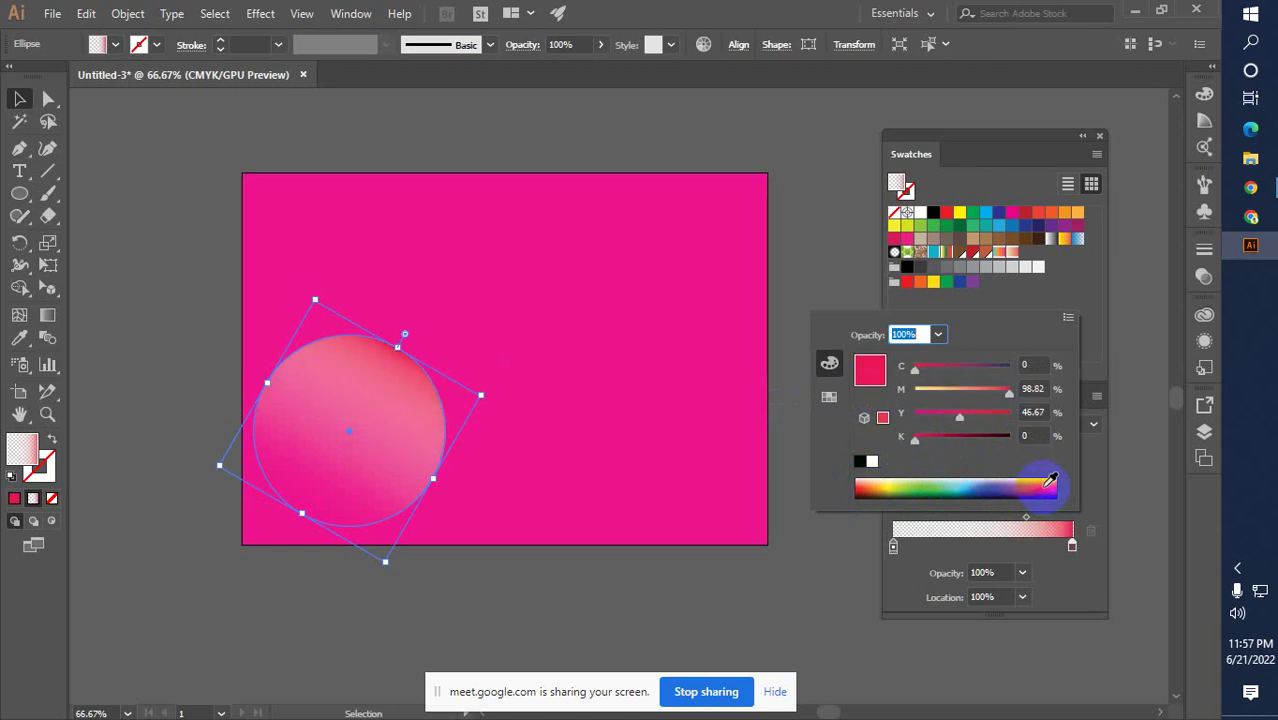
drag(958, 424, 927, 425)
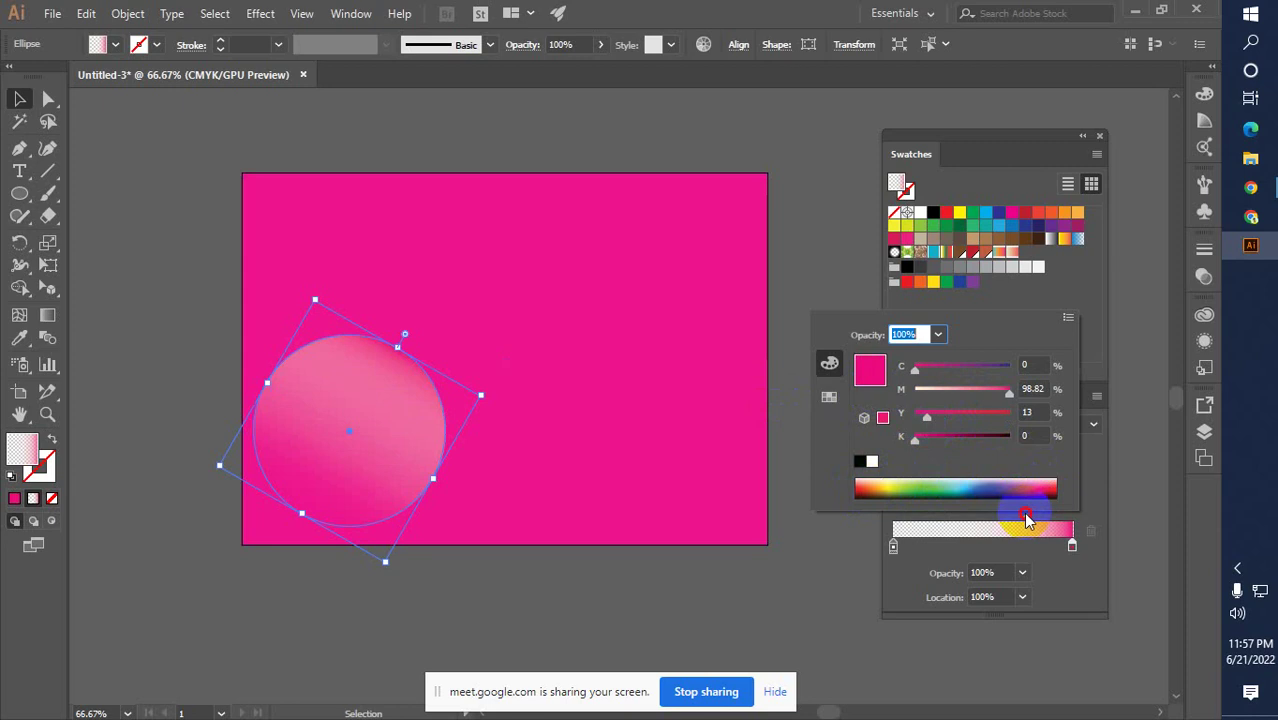
Move the circle's pink gradient stop to about halfway along the gradient and set the midpoint to 34.85%
click(1022, 520)
mouse_move(983, 511)
mouse_down()
mouse_move(1001, 518)
mouse_move(980, 519)
mouse_up()
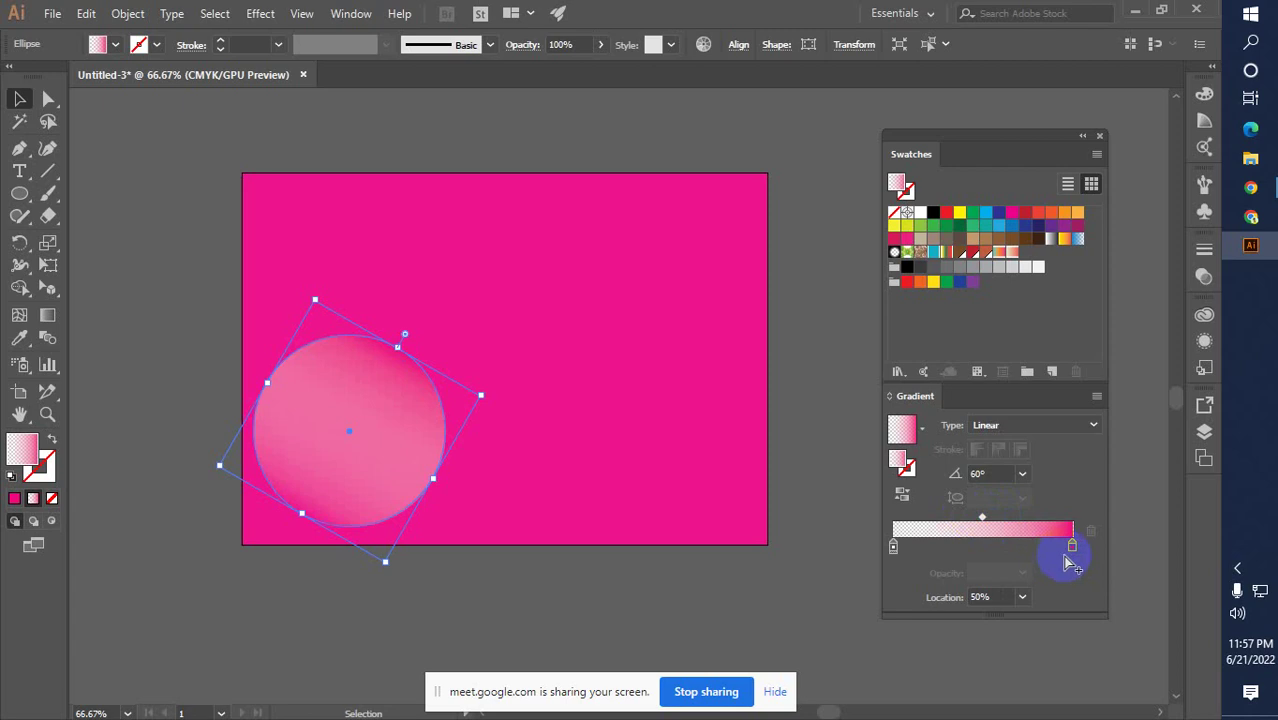
drag(1072, 548, 991, 552)
click(893, 546)
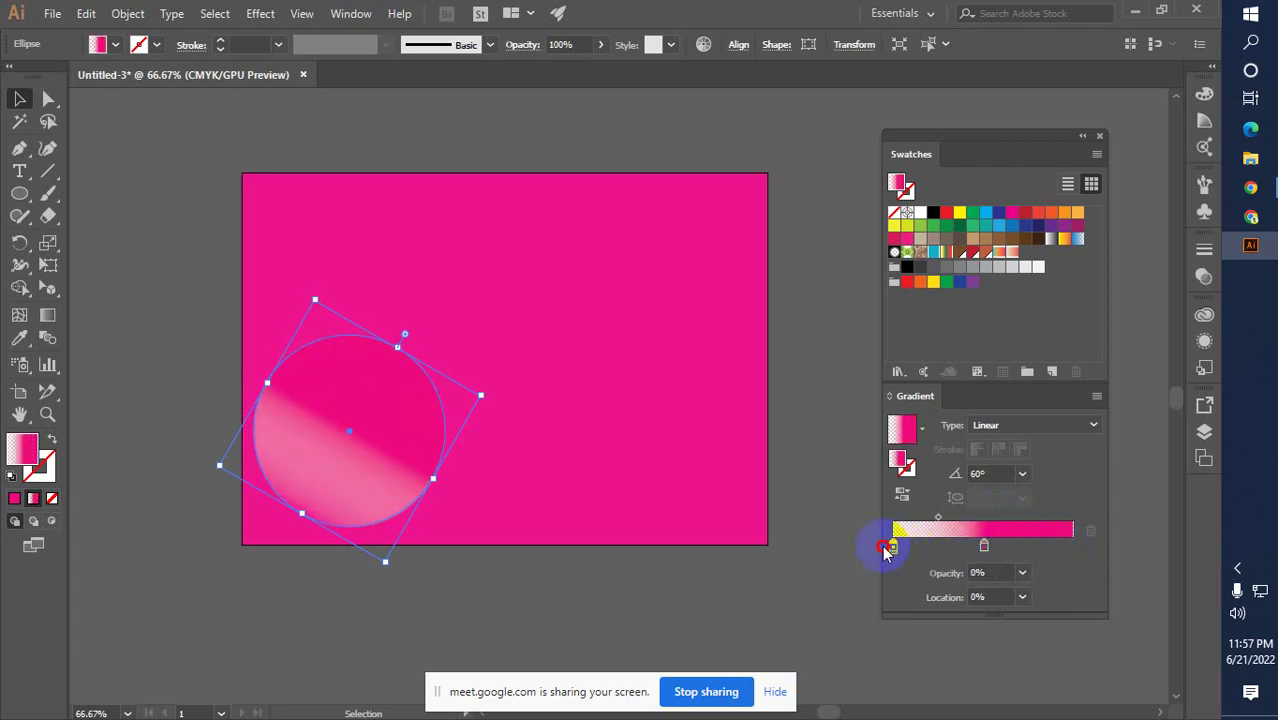
drag(938, 517, 925, 517)
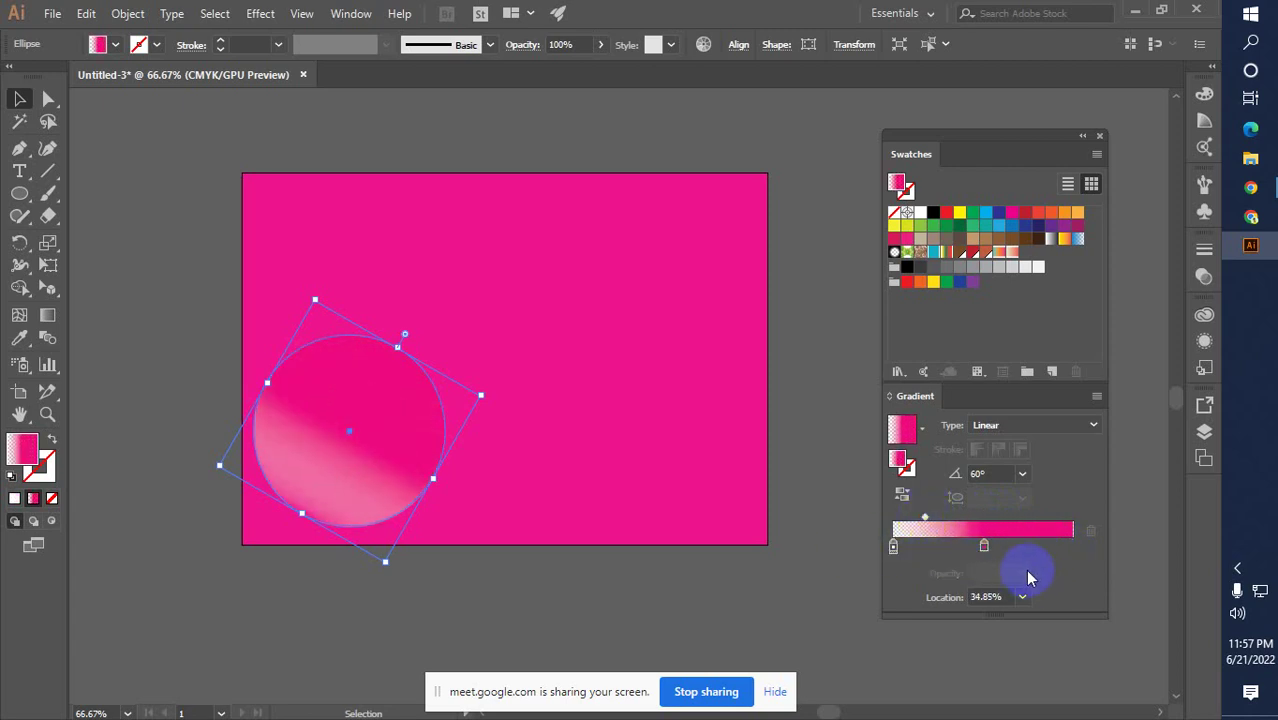
Move the circle's pink gradient stop to about 80% along the gradient and shift the midpoint closer to it
drag(985, 553, 1039, 552)
drag(943, 517, 953, 521)
Set the opacity of the circle's transparent gradient stop to 100% and deselect the circle
double_click(893, 546)
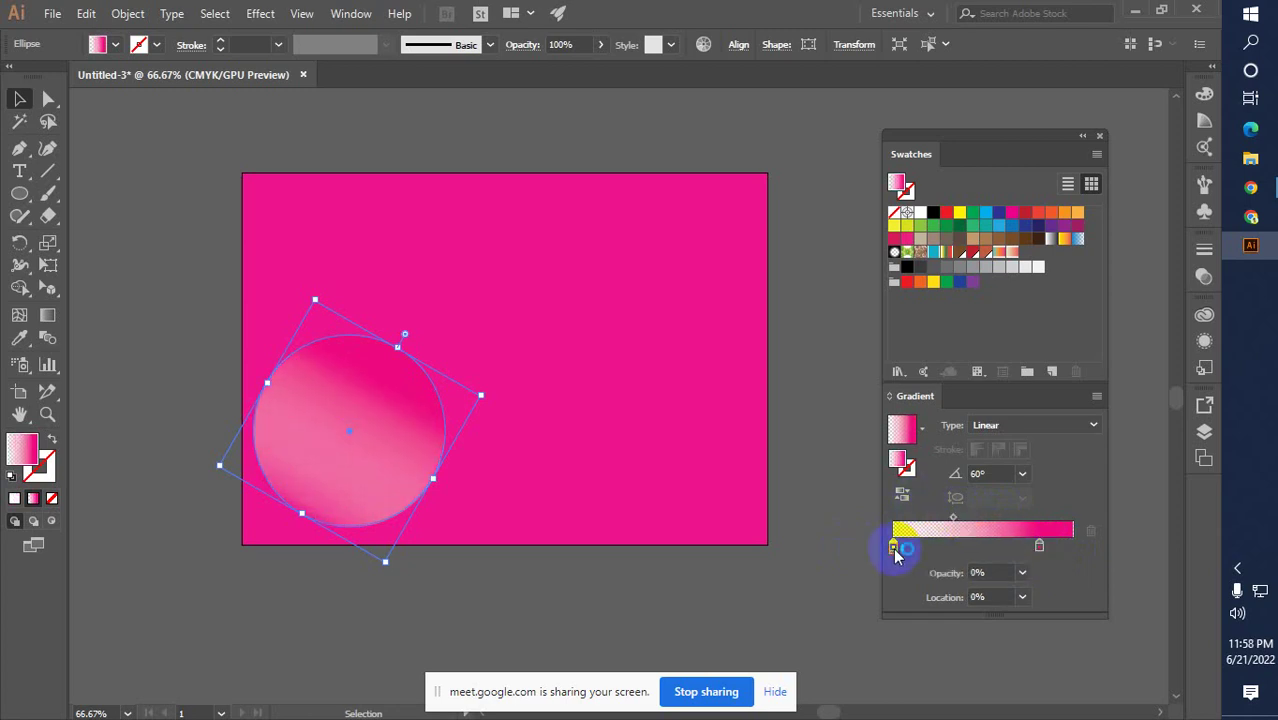
click(988, 574)
click(940, 573)
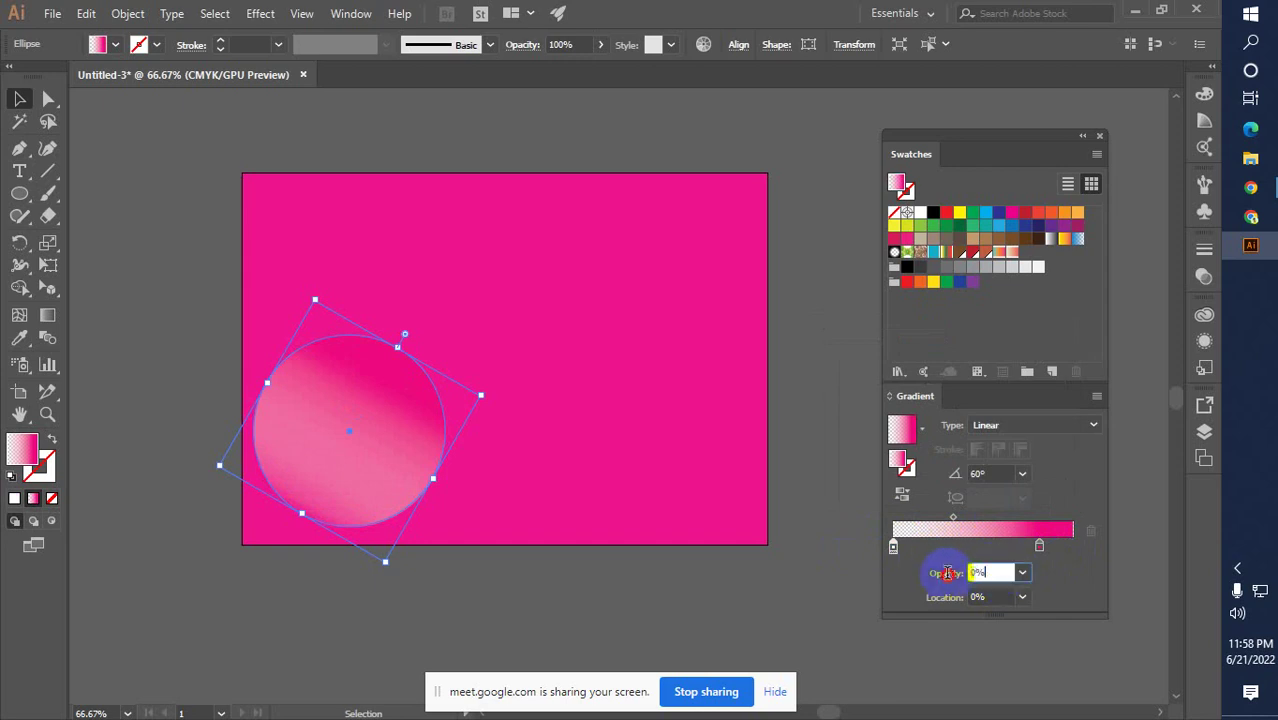
key(Return)
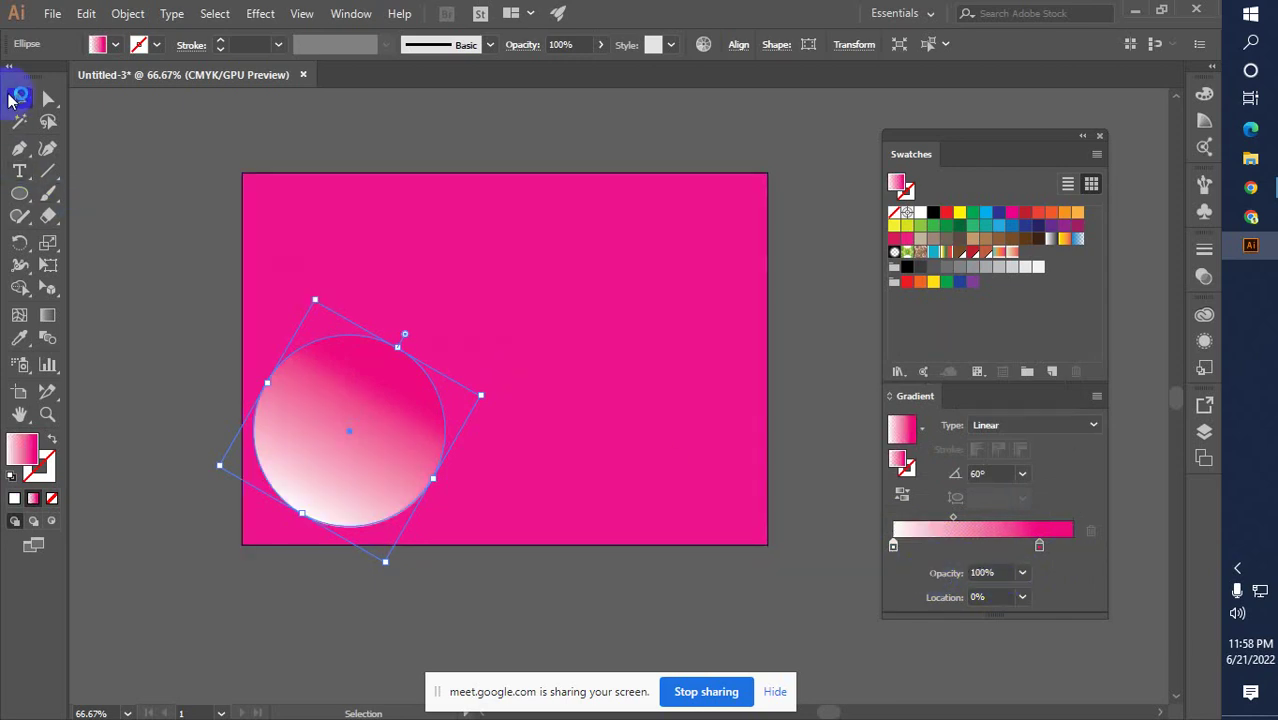
click(143, 214)
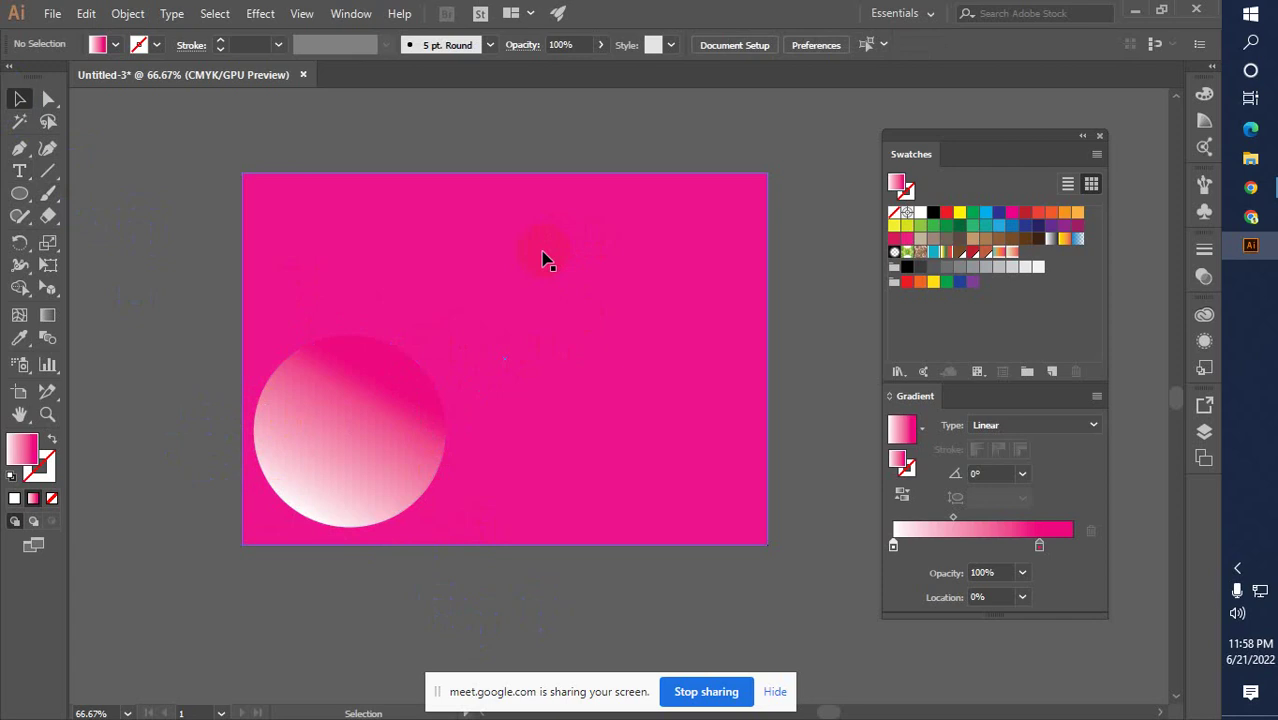
Move the circle to the middle of the pink rectangle, and shift it back partway toward the rectangle's lower-left corner
drag(371, 448, 488, 393)
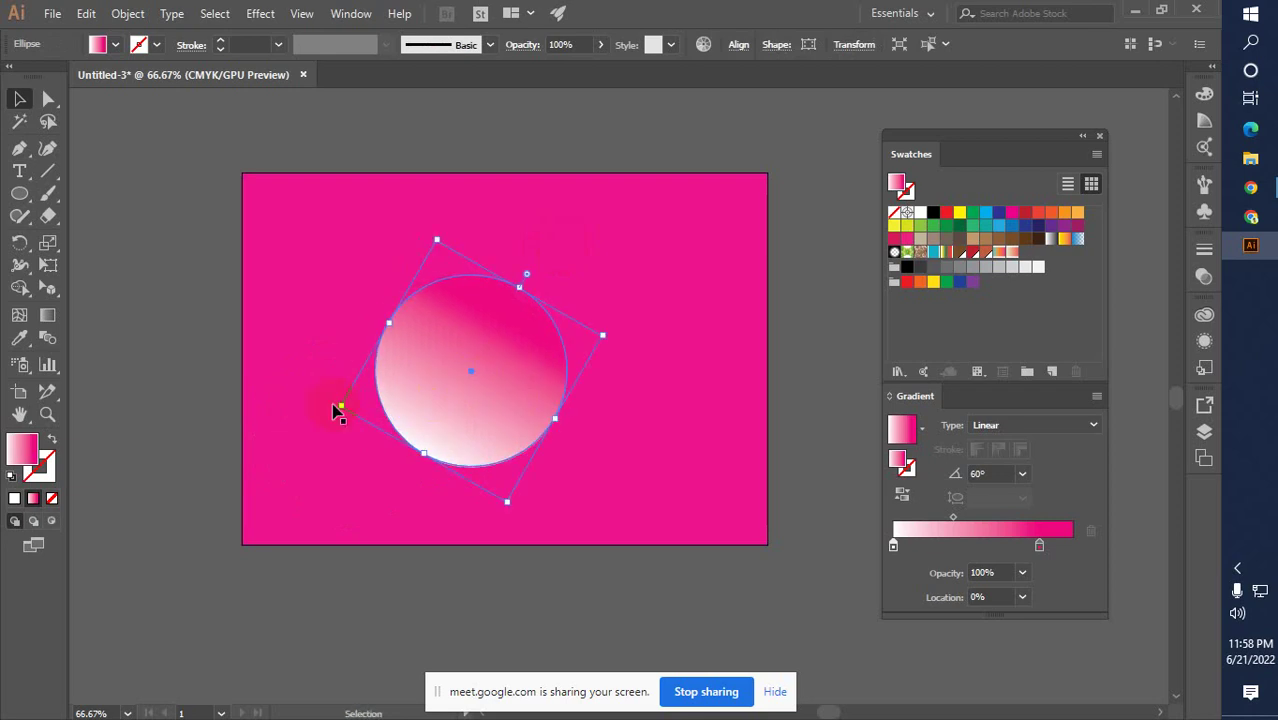
click(148, 400)
drag(419, 420, 377, 449)
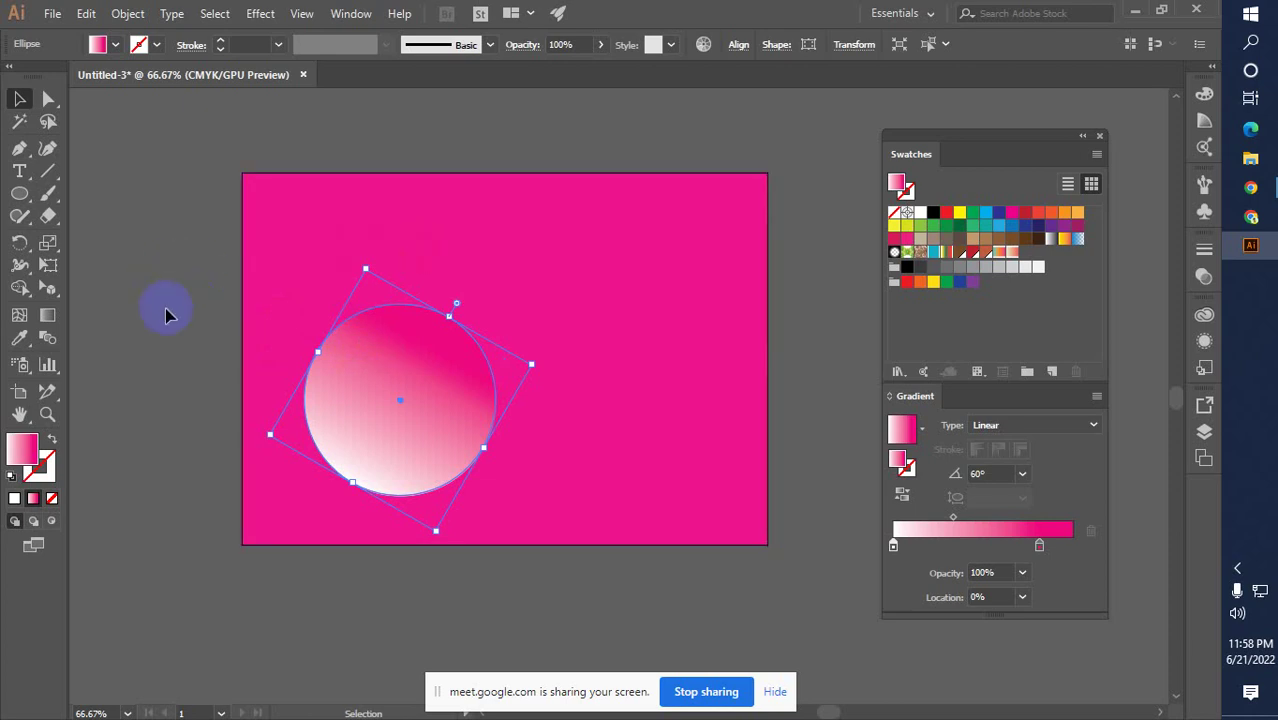
Draw a column of four small squares with the same white-to-pink gradient beside the artboard using the Rectangle tool, and deselect them
click(21, 198)
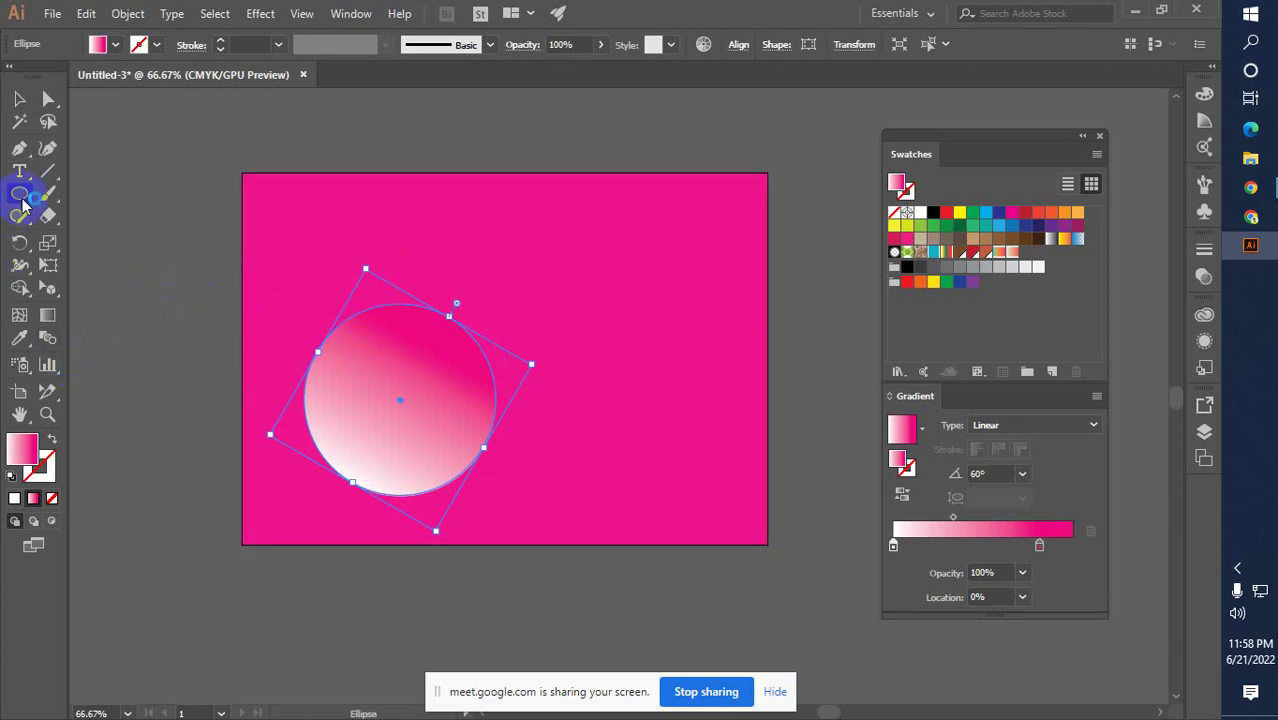
drag(24, 205, 68, 193)
drag(151, 241, 177, 500)
click(20, 100)
click(171, 297)
click(193, 563)
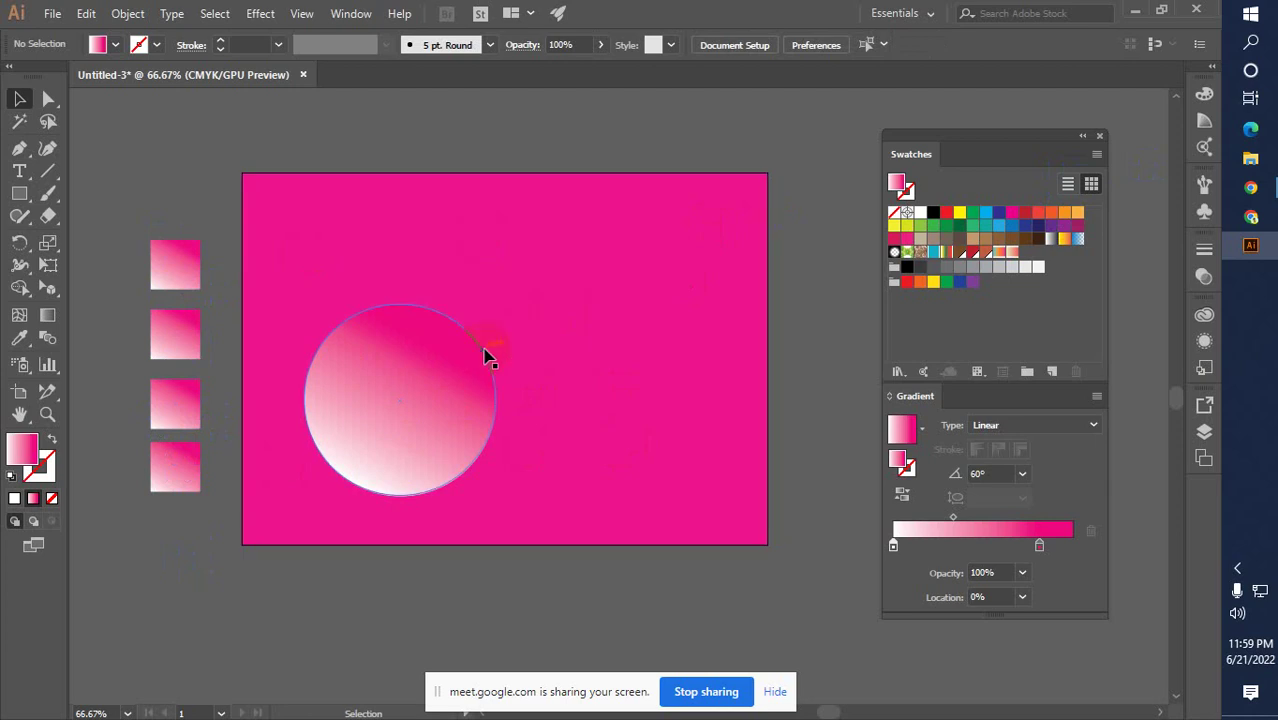
Minimize Illustrator and the browser to reach the desktop, and open the heart picture 71jpmBkF34L_AC_SX679_.png
click(1130, 14)
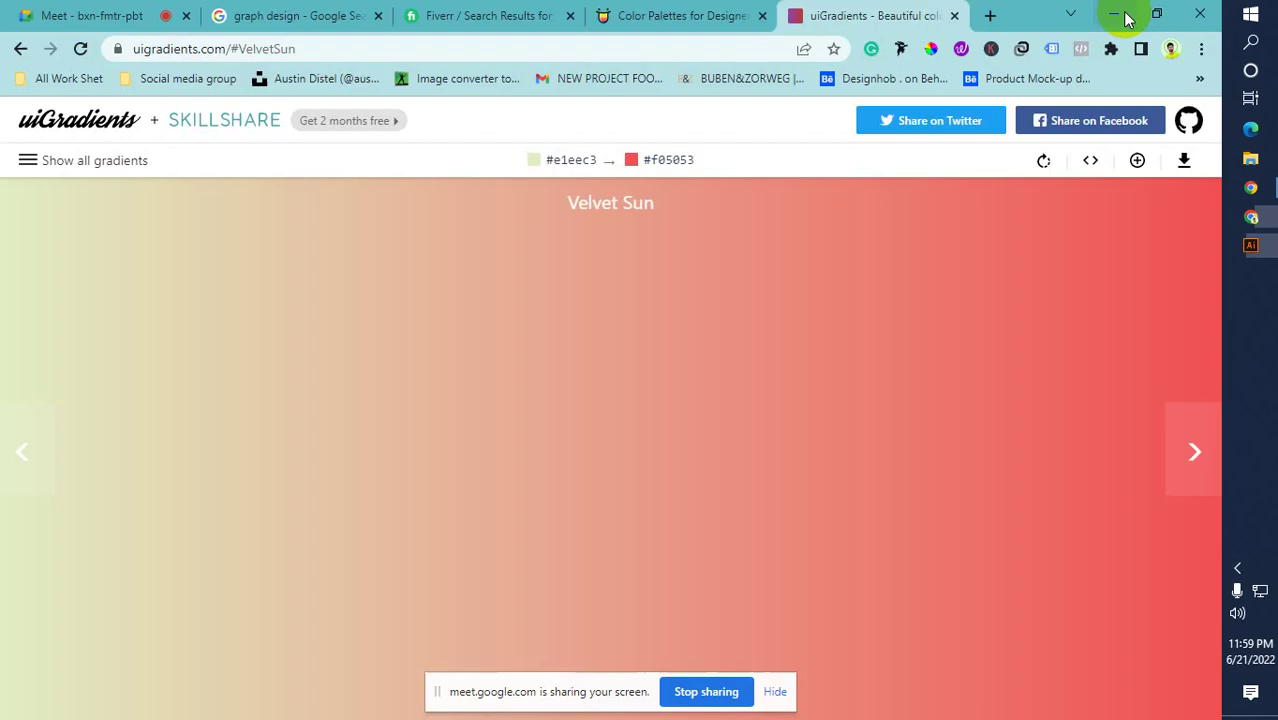
click(1115, 15)
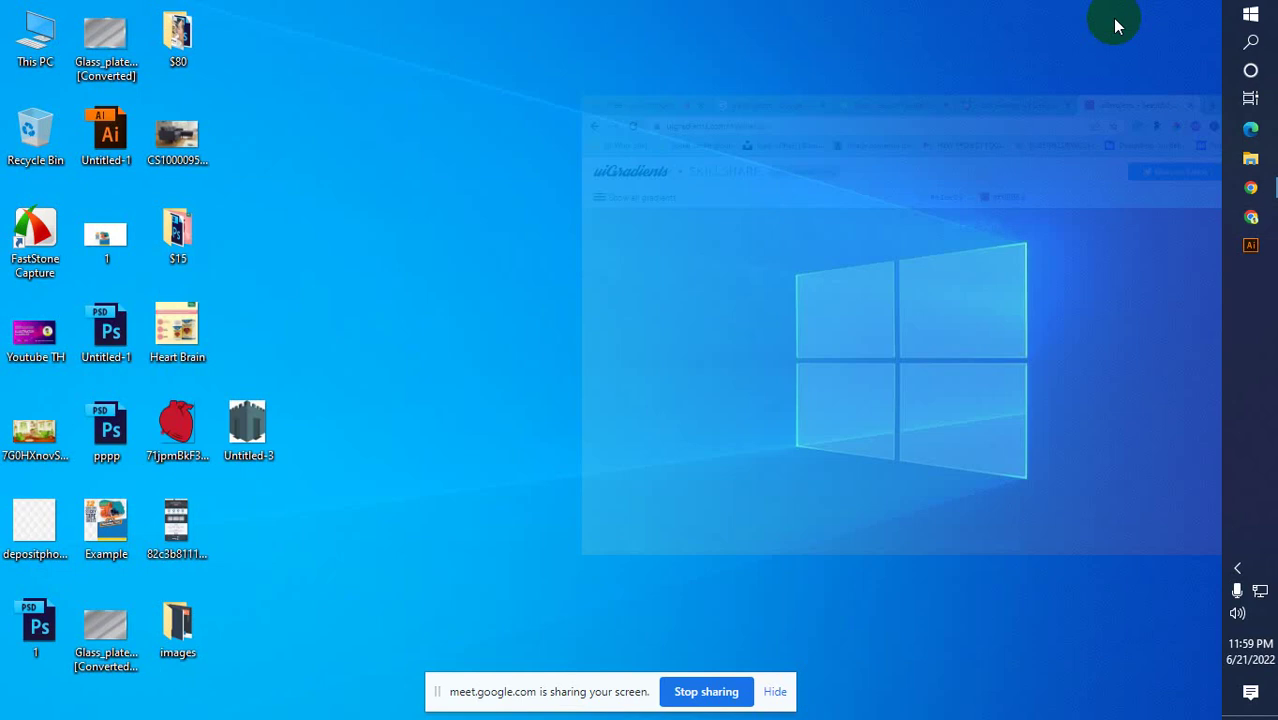
right_click(719, 163)
click(740, 185)
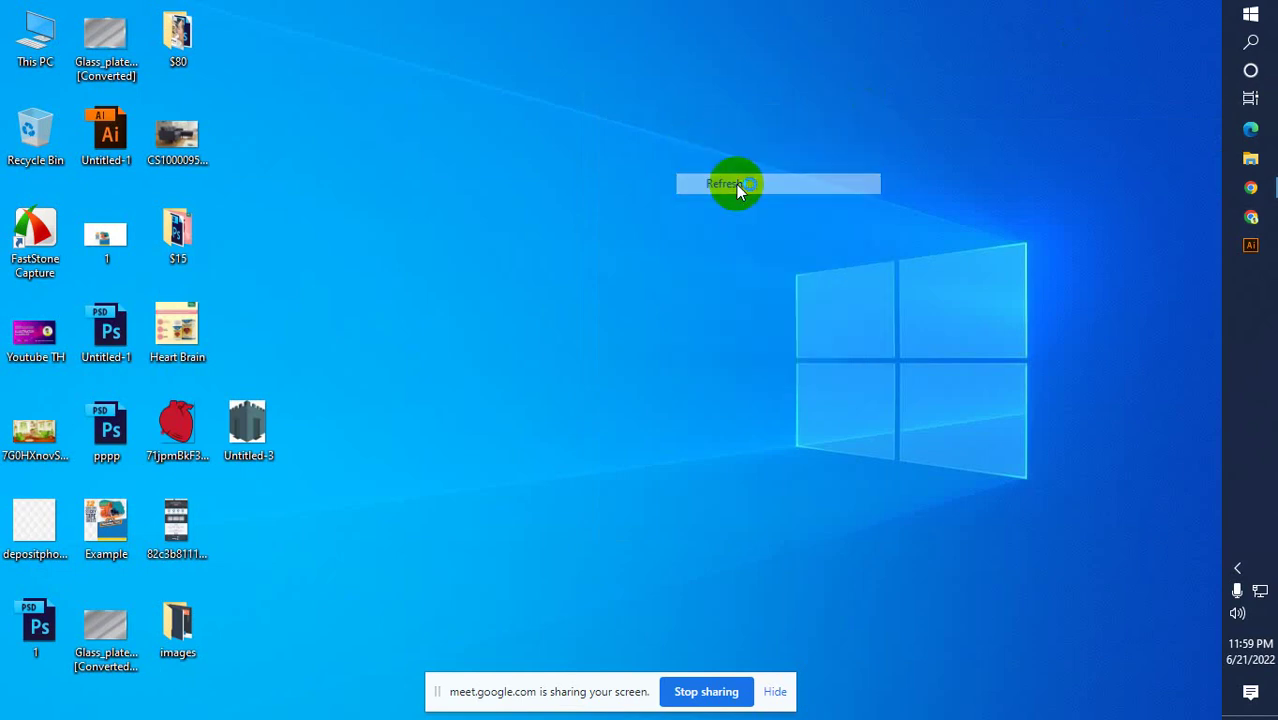
right_click(730, 207)
click(752, 246)
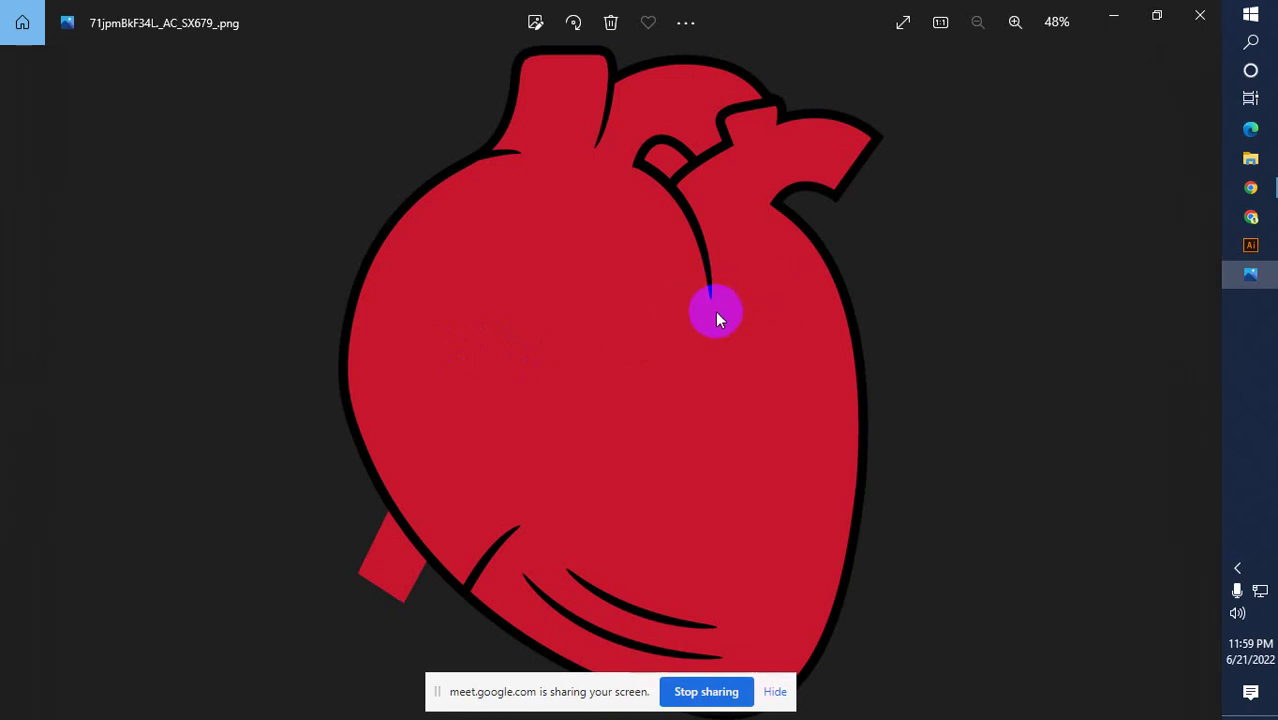
Switch to Chrome and open the first active order from the Fiverr seller dashboard
mouse_move(1249, 190)
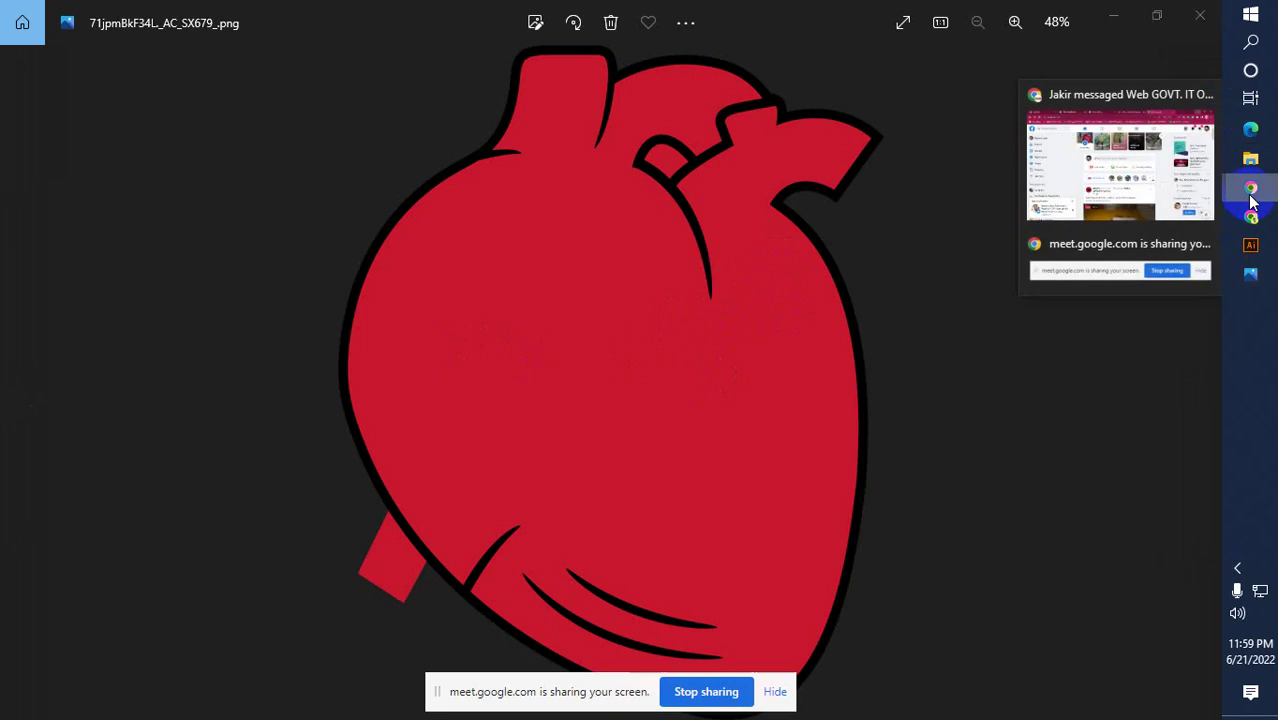
click(1149, 172)
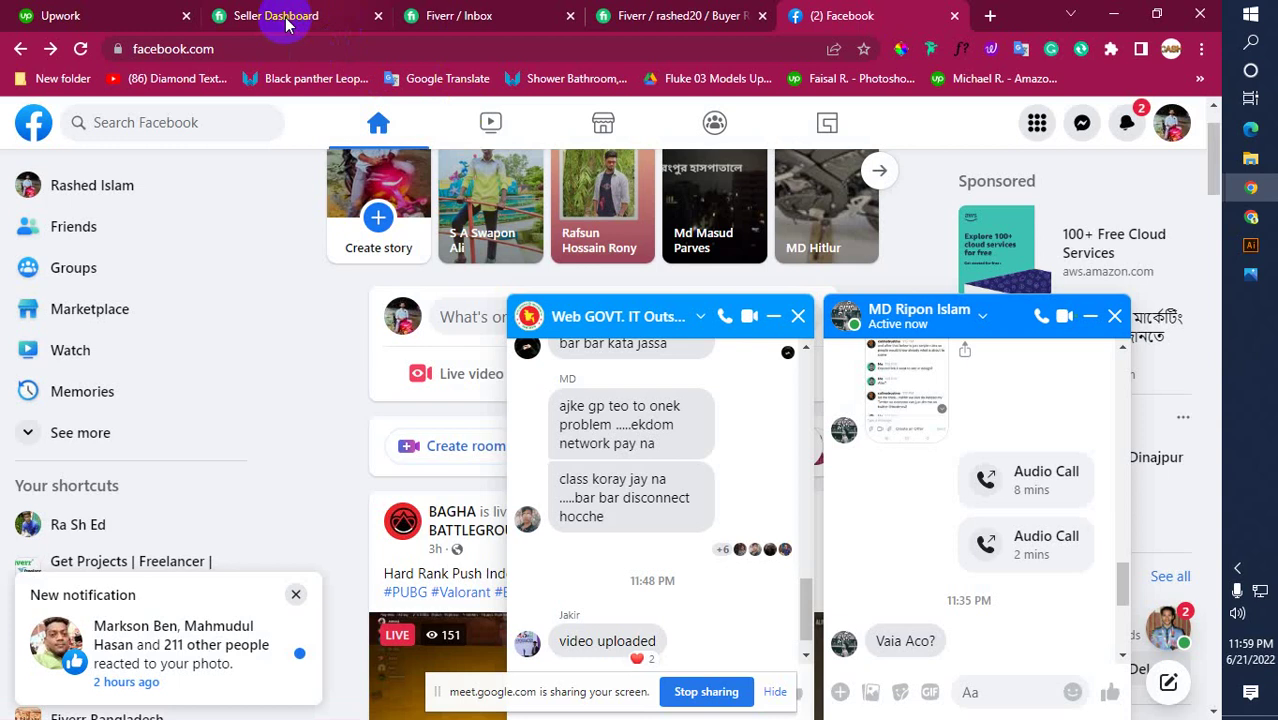
click(290, 18)
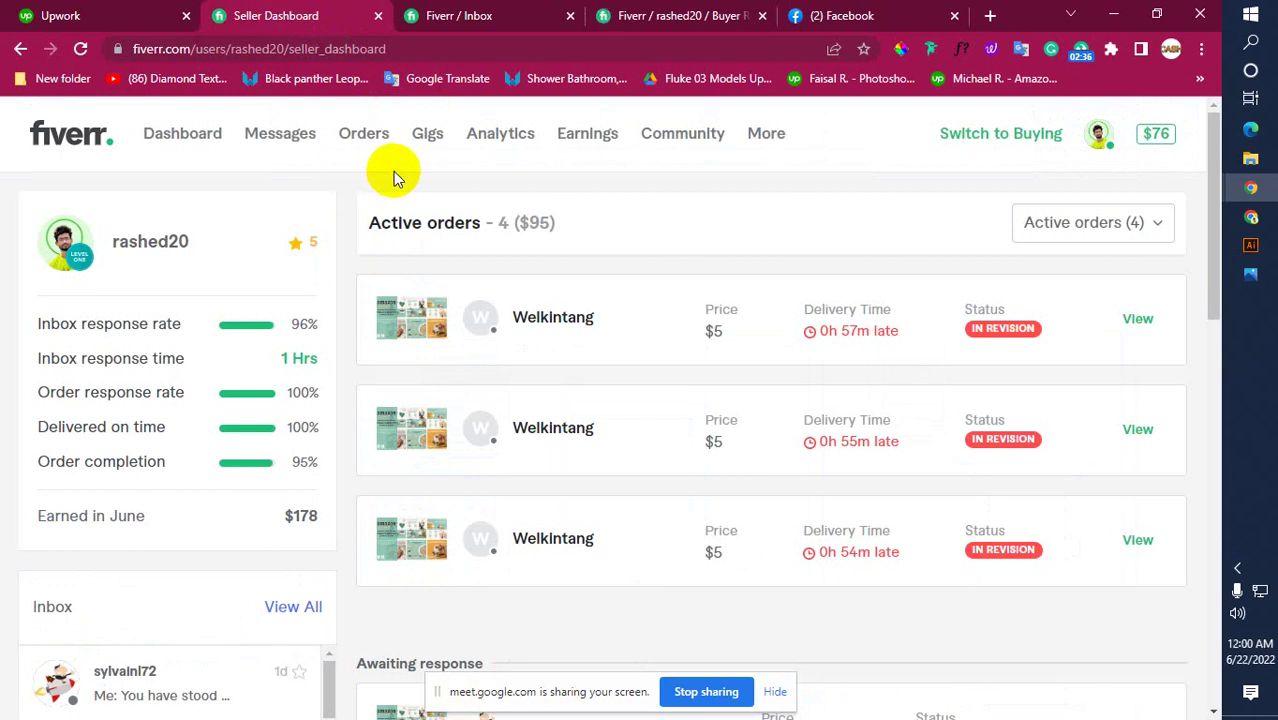
click(1139, 322)
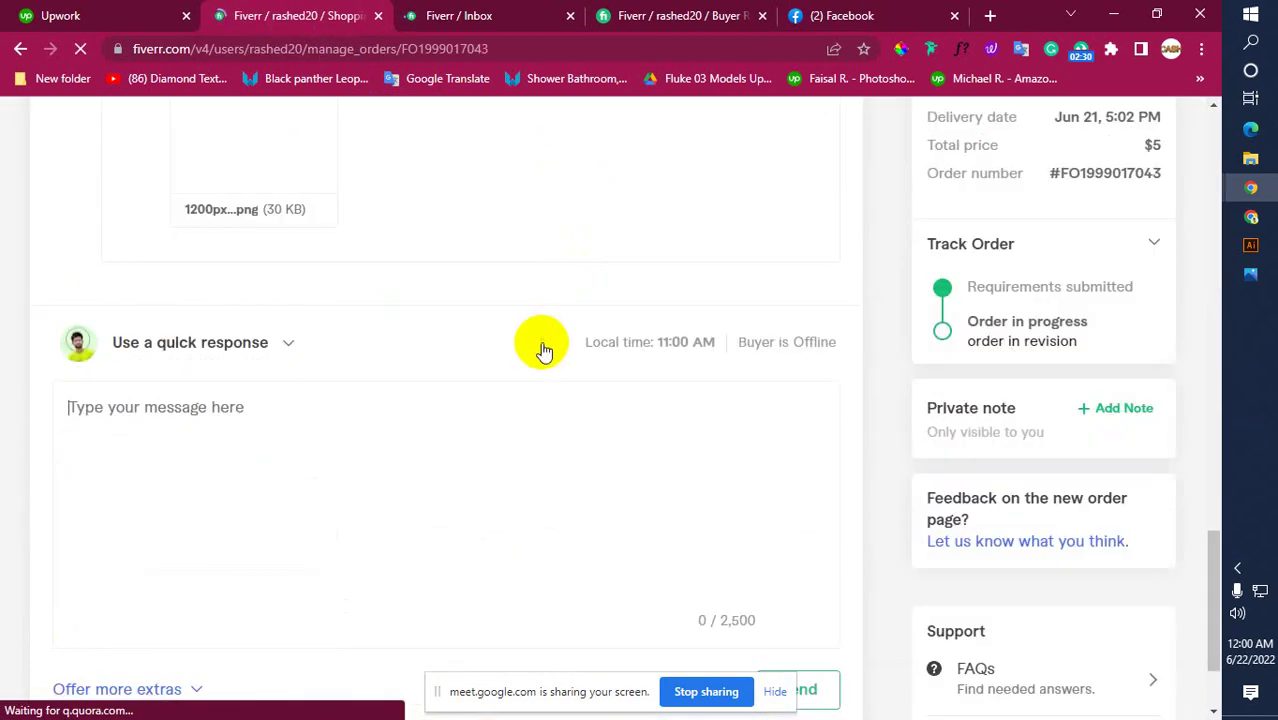
Review the order's first delivery and the buyer's revision request with its attached heart picture
scroll(540, 350, up, 3)
scroll(540, 350, up, 4)
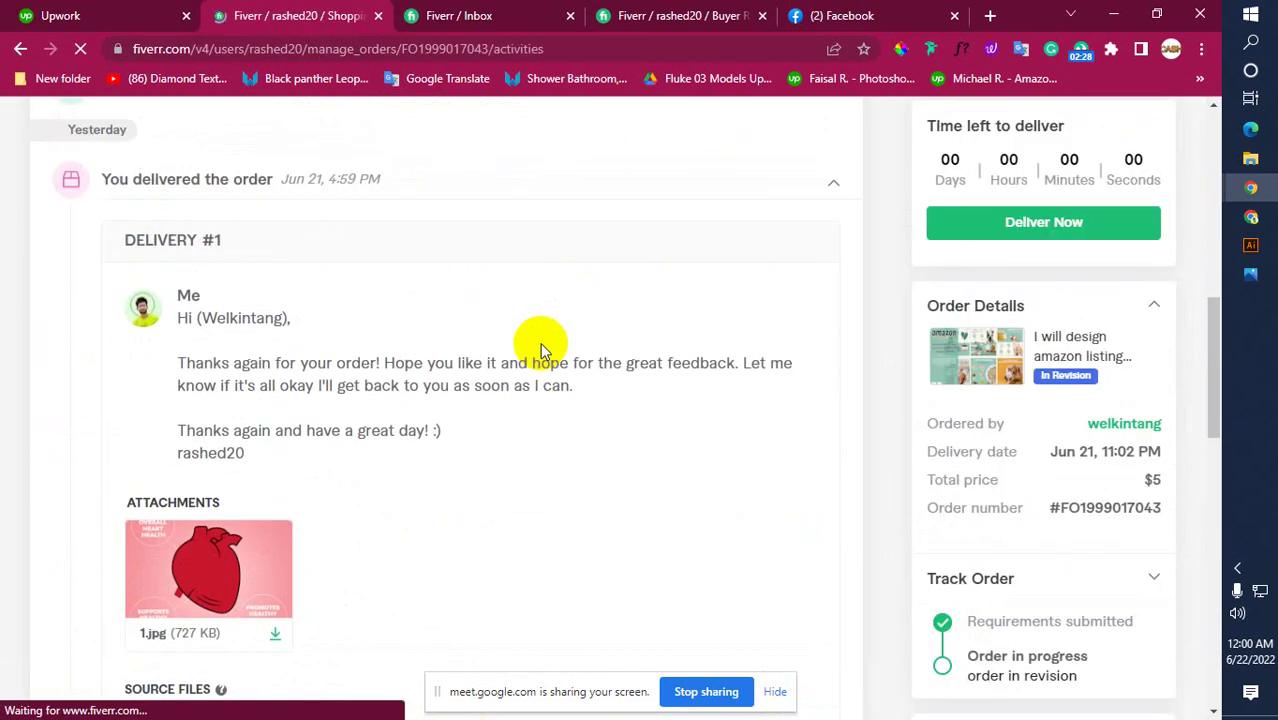
scroll(540, 350, down, 1)
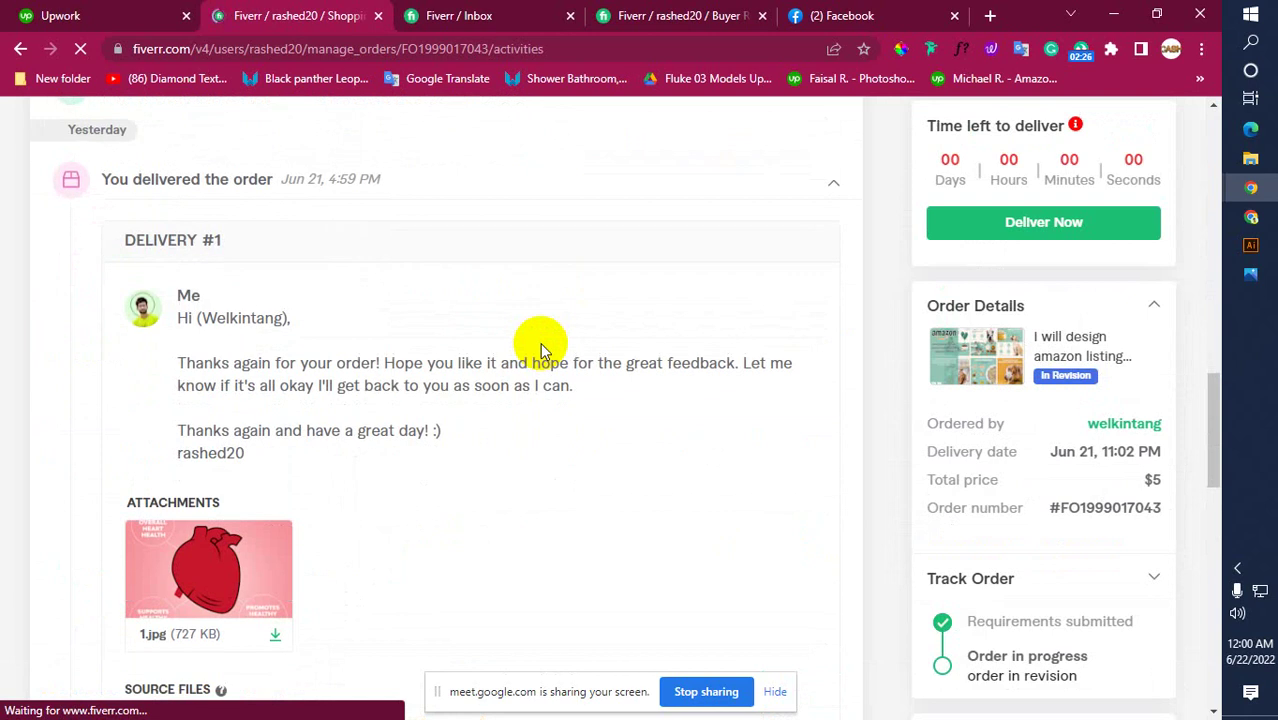
scroll(507, 418, down, 1)
scroll(507, 418, down, 4)
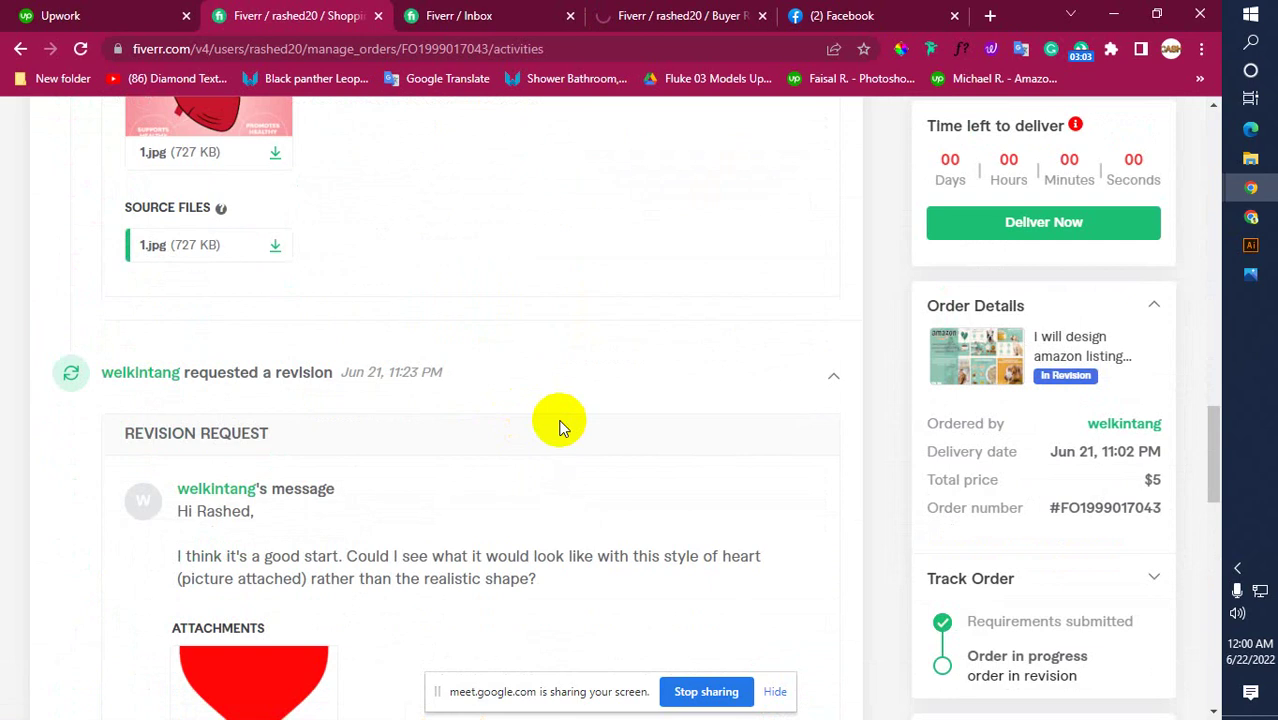
scroll(560, 427, down, 1)
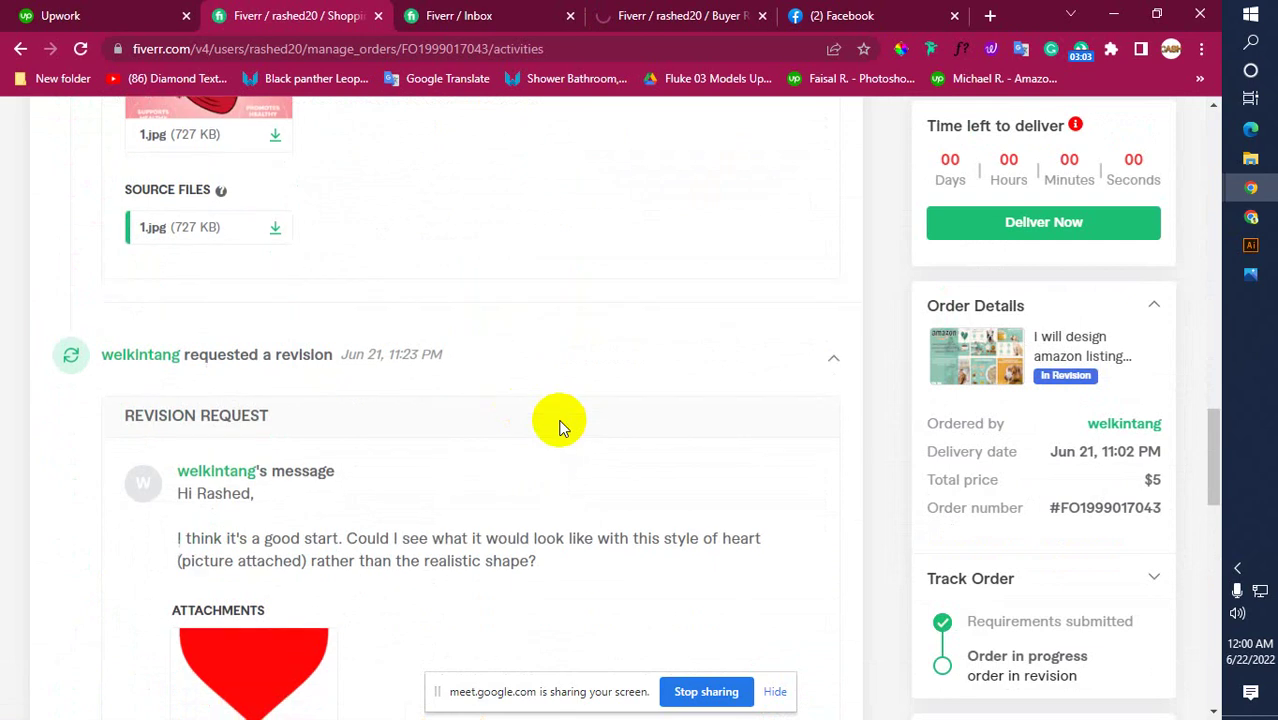
scroll(560, 427, down, 3)
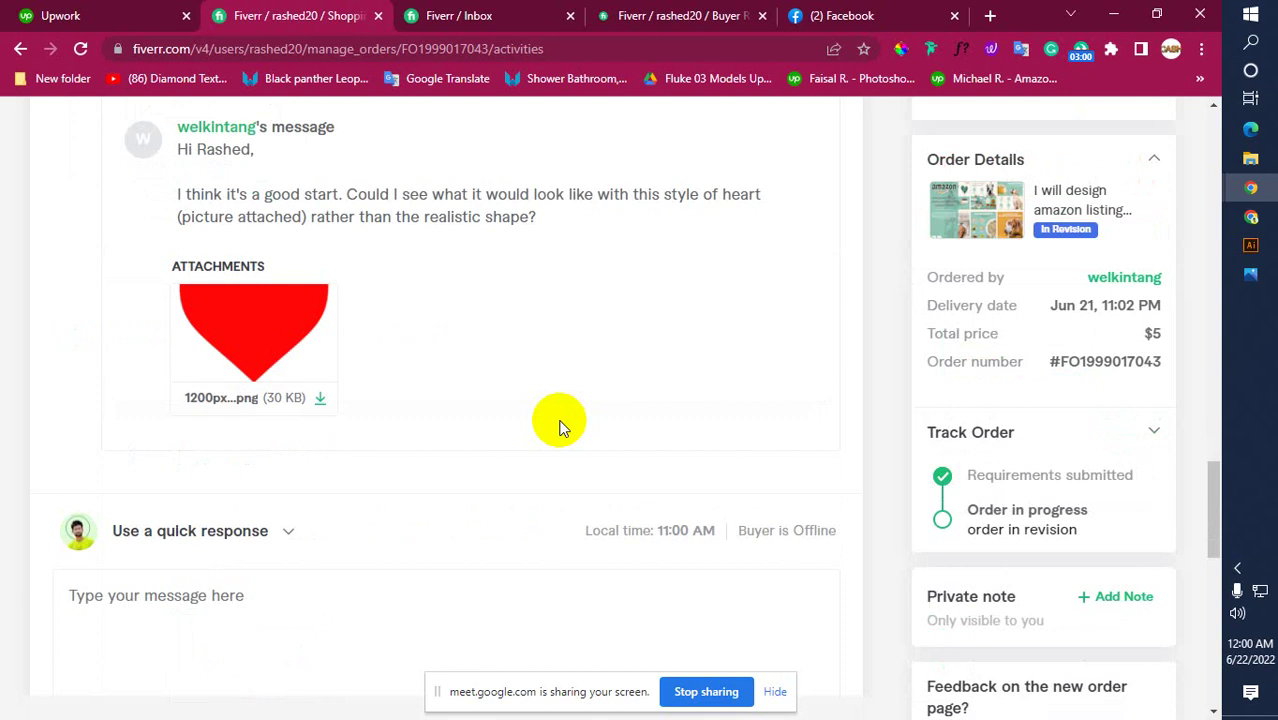
Go back to the order requirements and open the linked Google Docs design brief in a new tab
scroll(481, 426, up, 4)
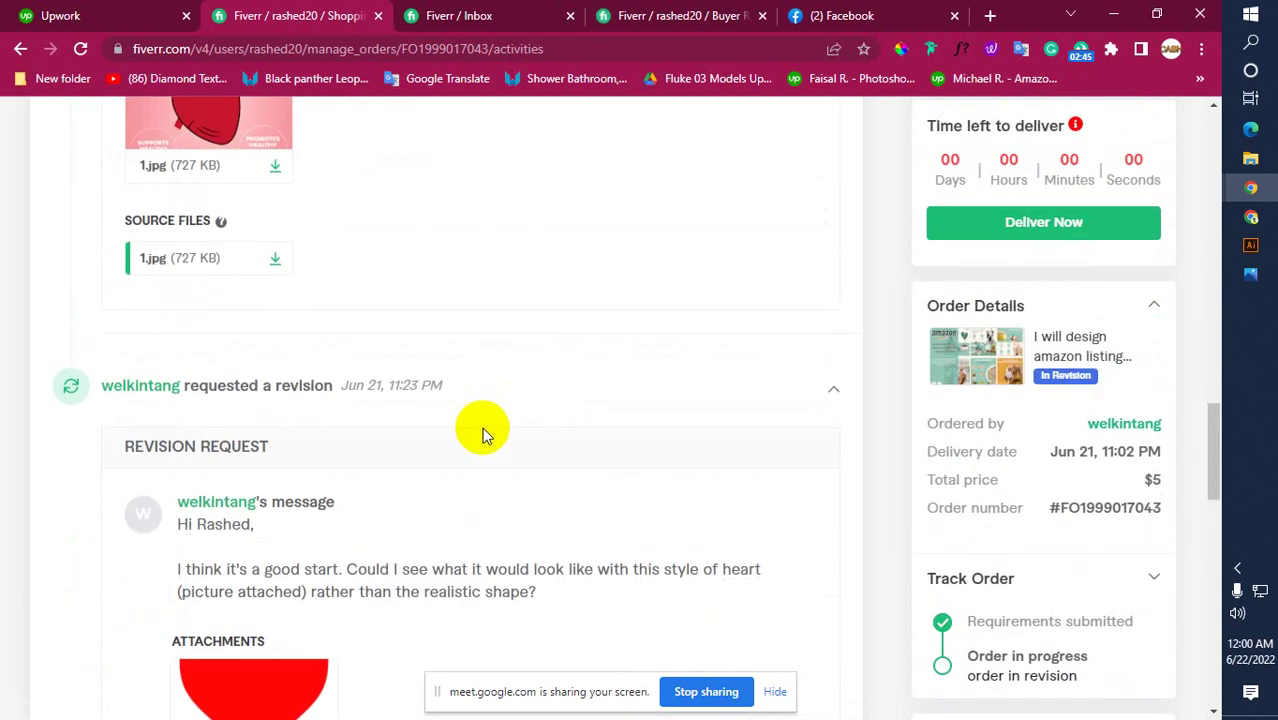
scroll(484, 432, up, 12)
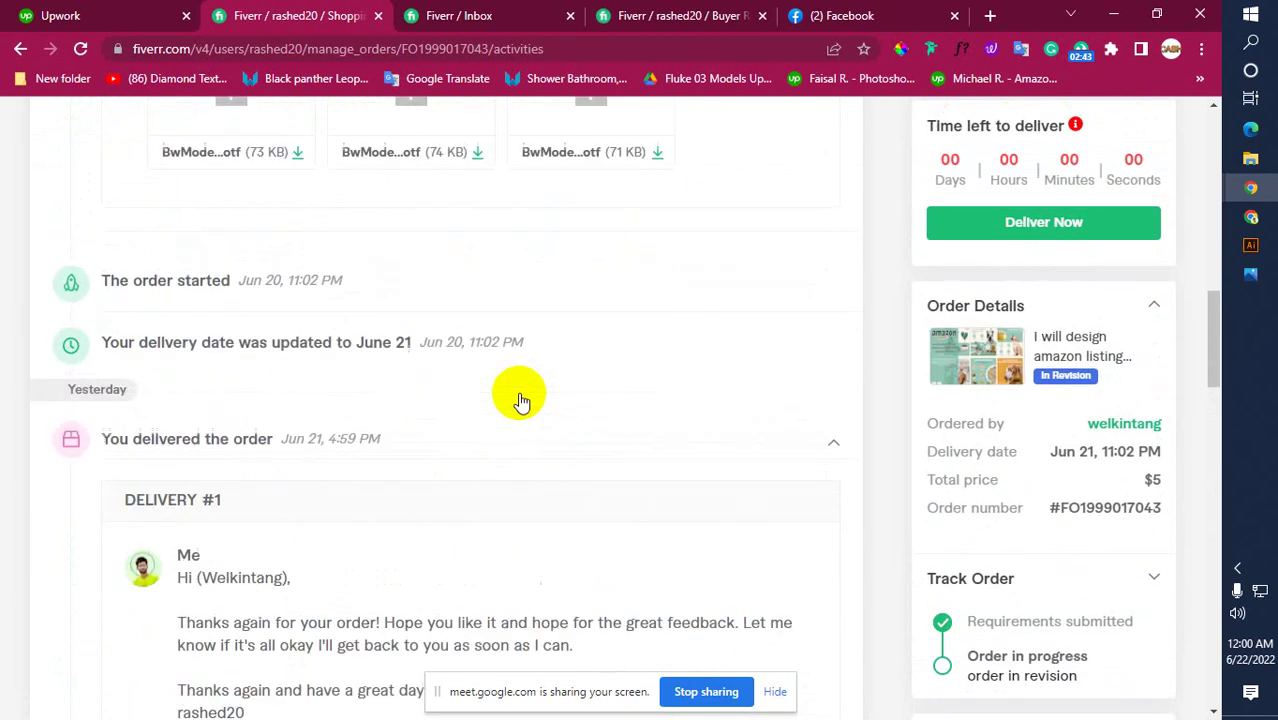
scroll(518, 398, up, 2)
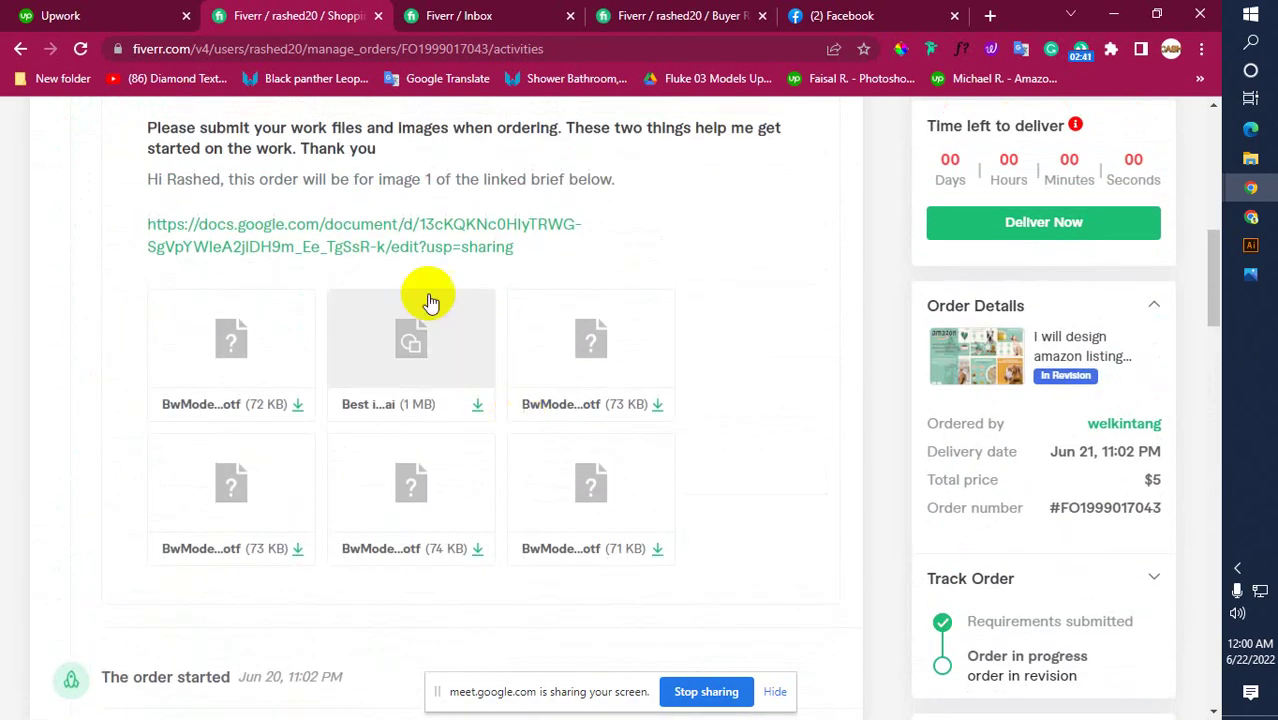
right_click(477, 250)
click(520, 266)
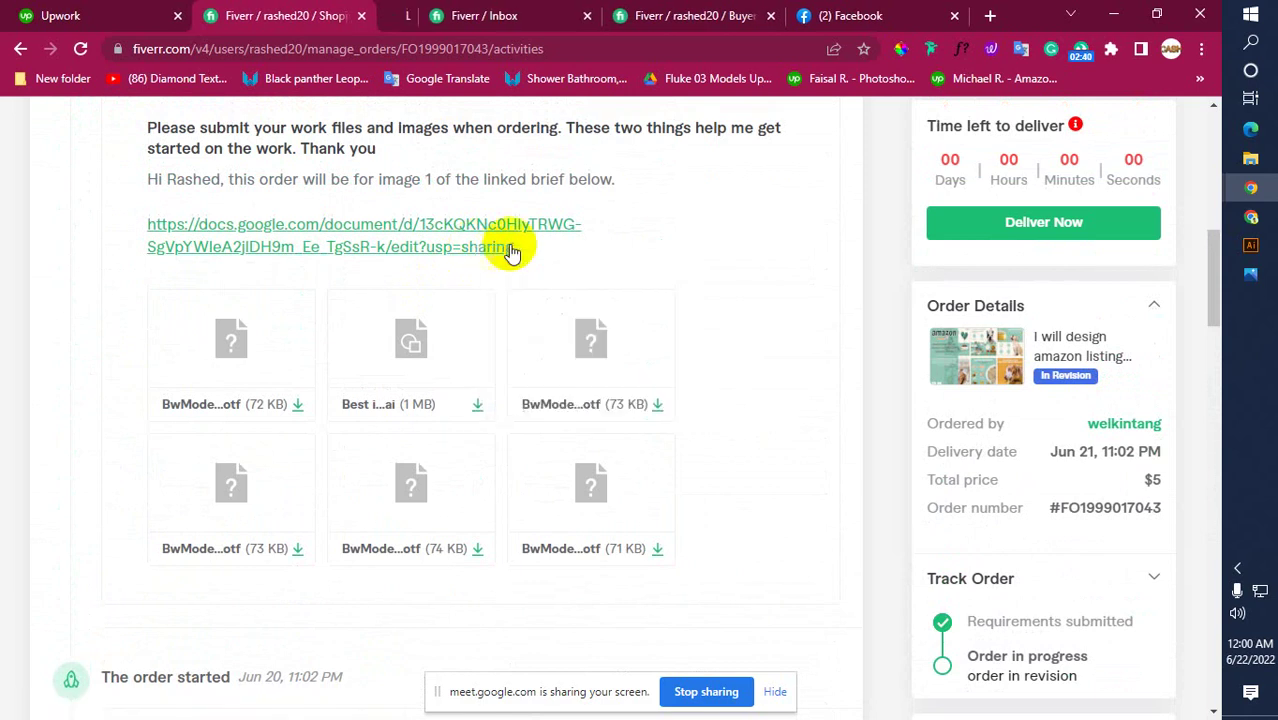
click(404, 20)
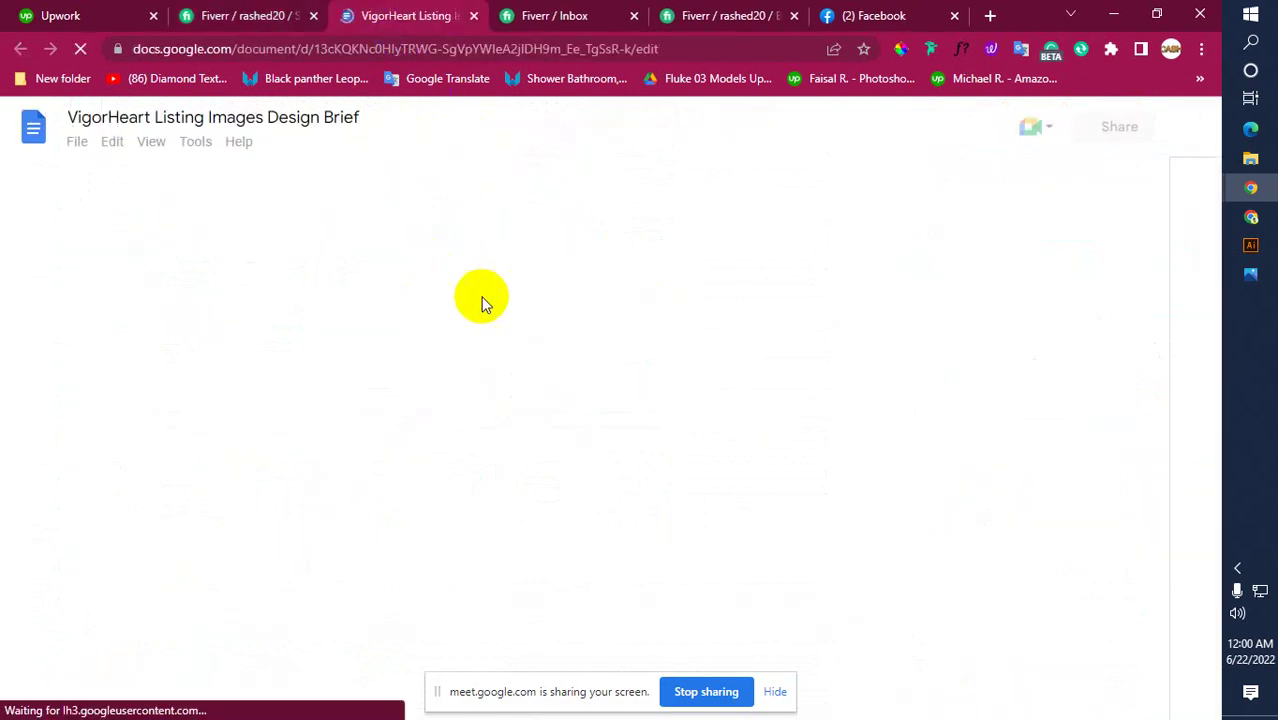
Find the "Cartoon heart with benefits" requirement in the brief and open its example image
scroll(645, 340, down, 3)
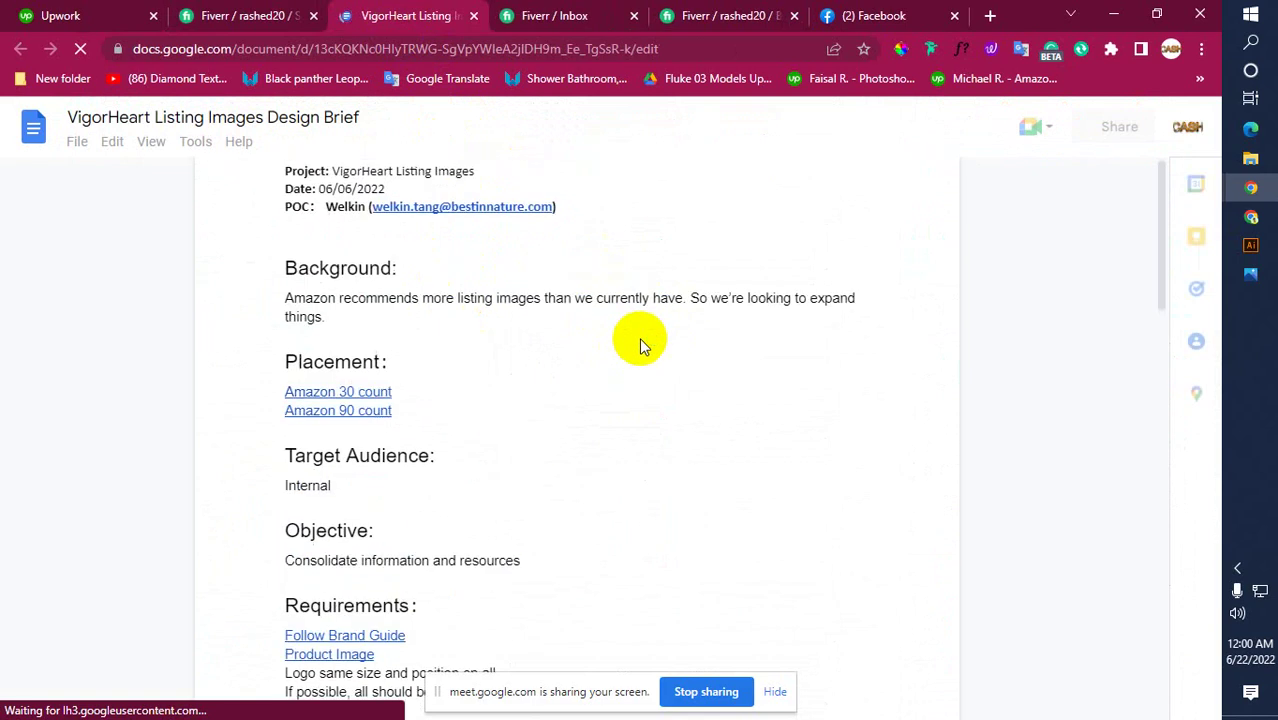
scroll(640, 350, down, 2)
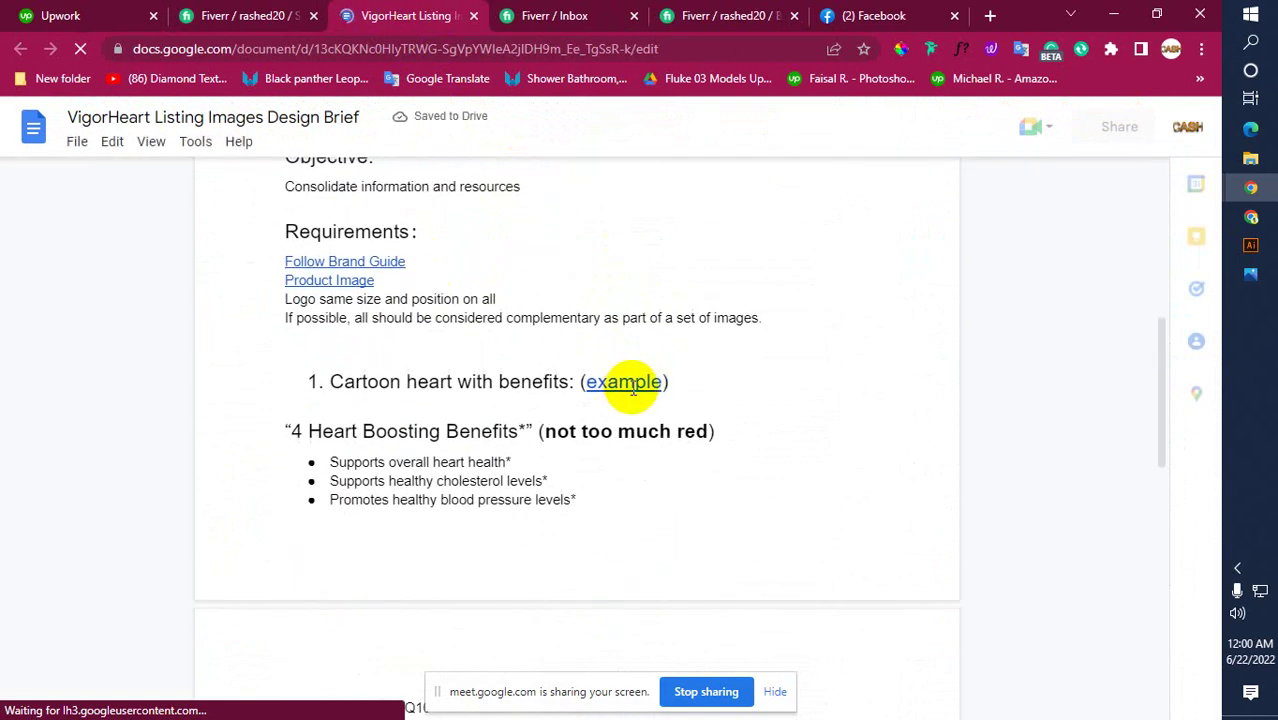
mouse_move(633, 388)
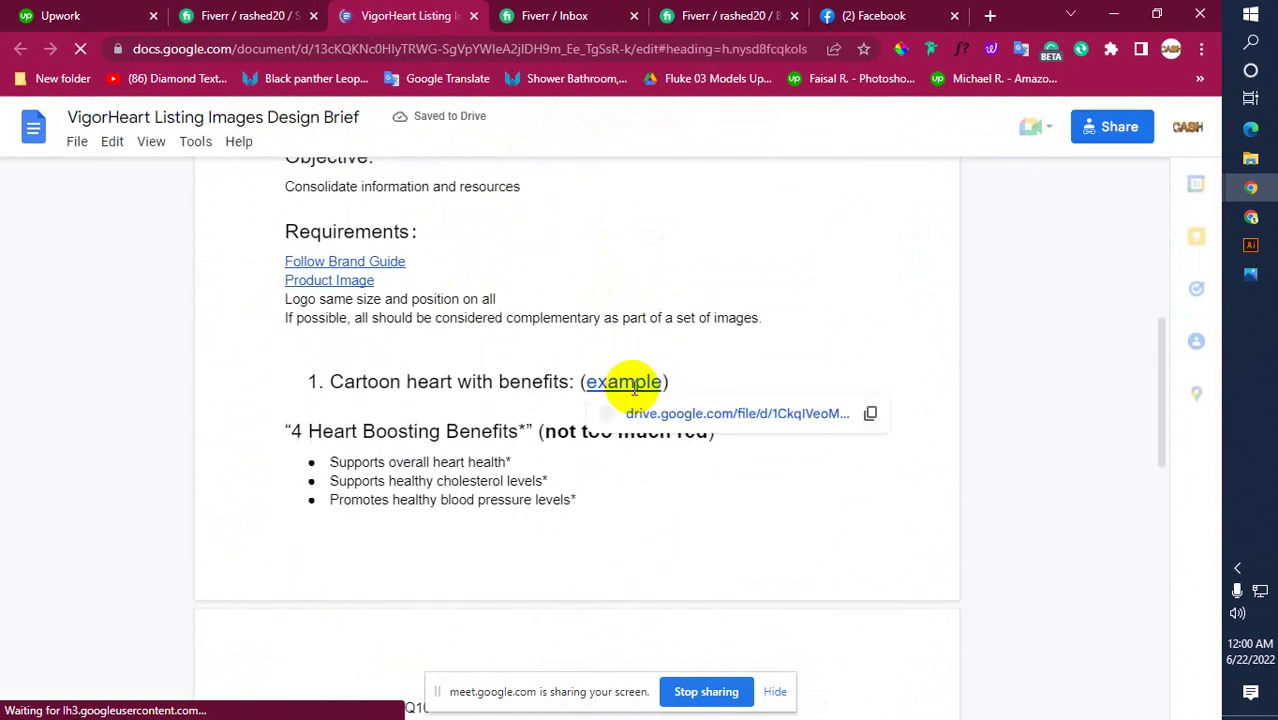
click(727, 414)
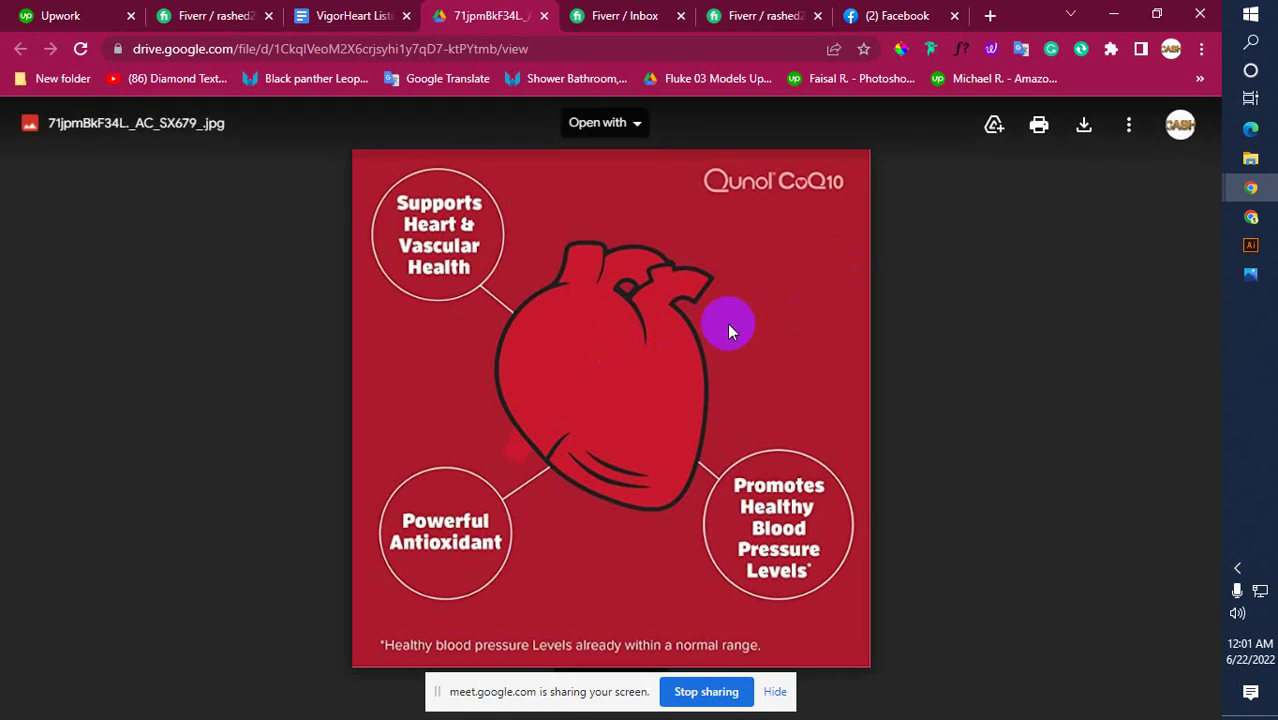
Minimize Chrome, close the heart picture, and open the $15 desktop folder with its files displayed as medium icons
click(1110, 17)
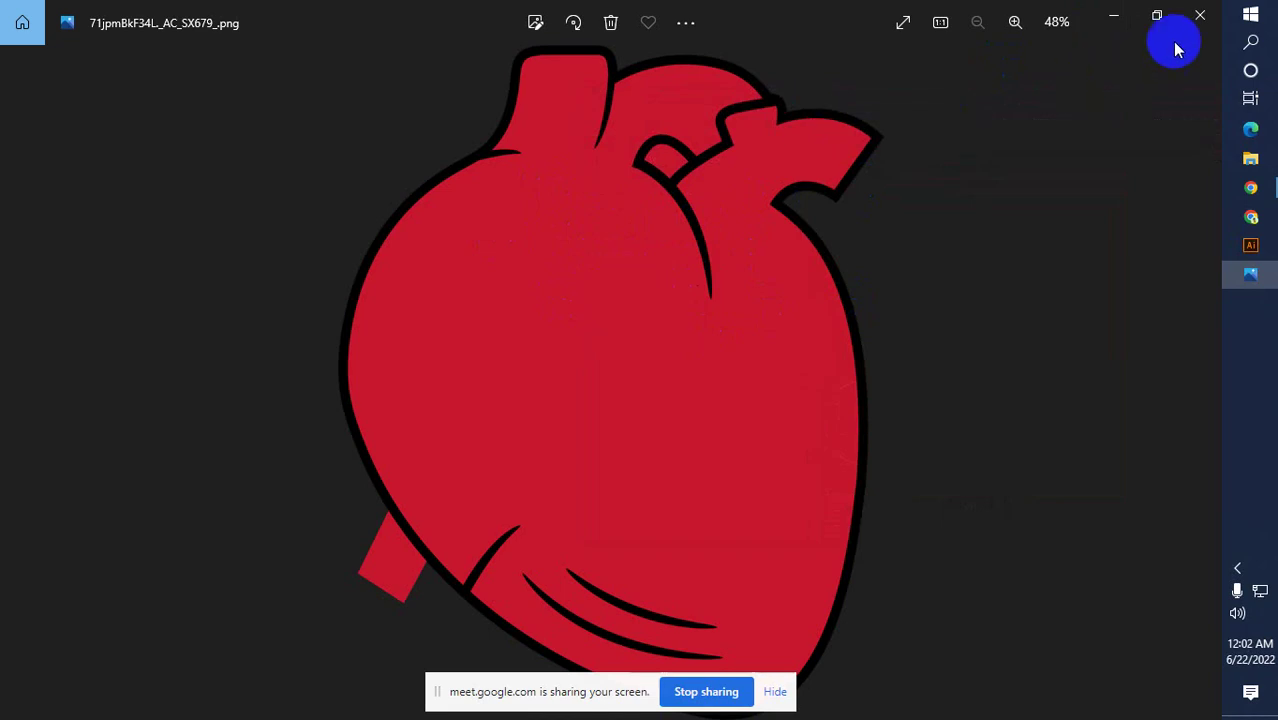
click(1200, 15)
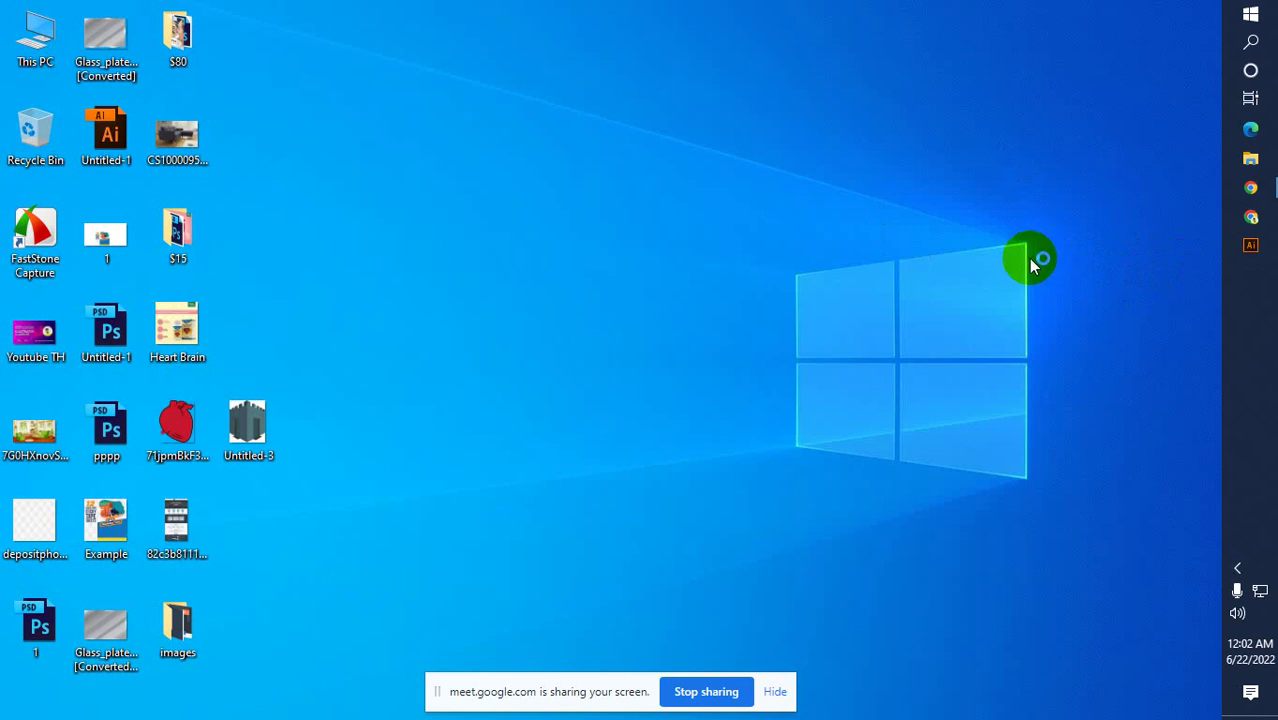
double_click(177, 232)
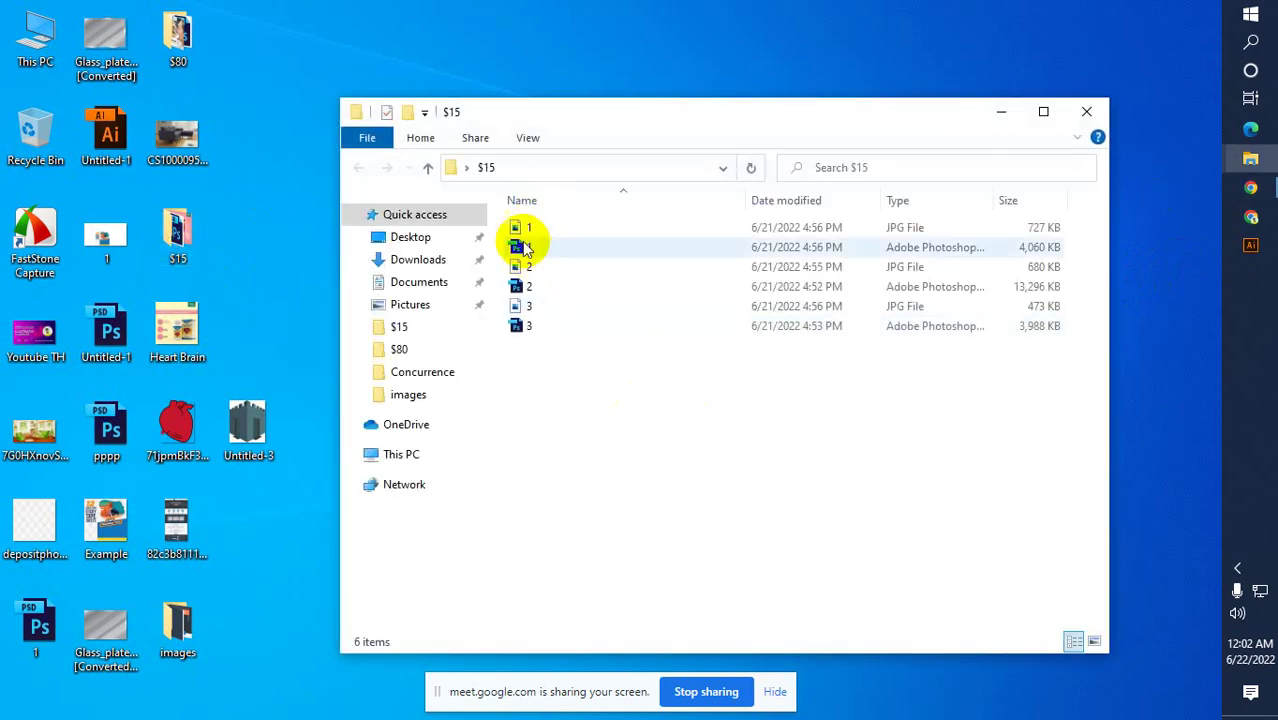
click(527, 138)
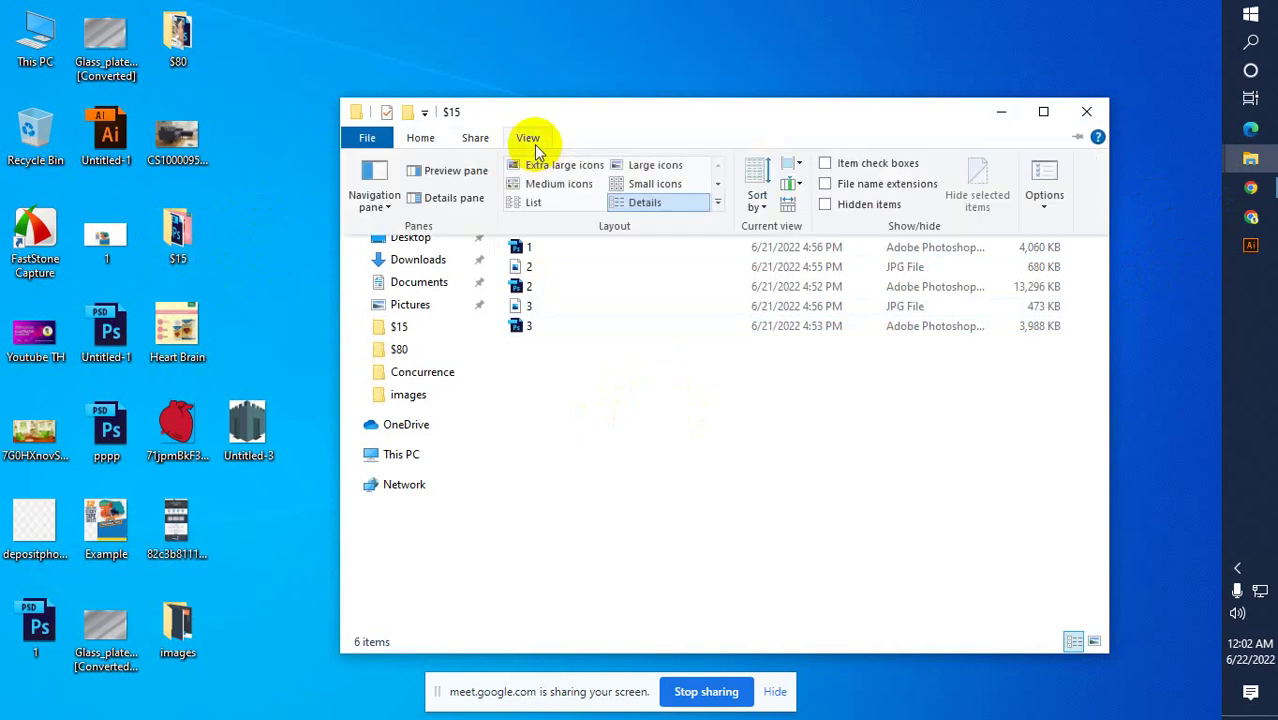
click(530, 184)
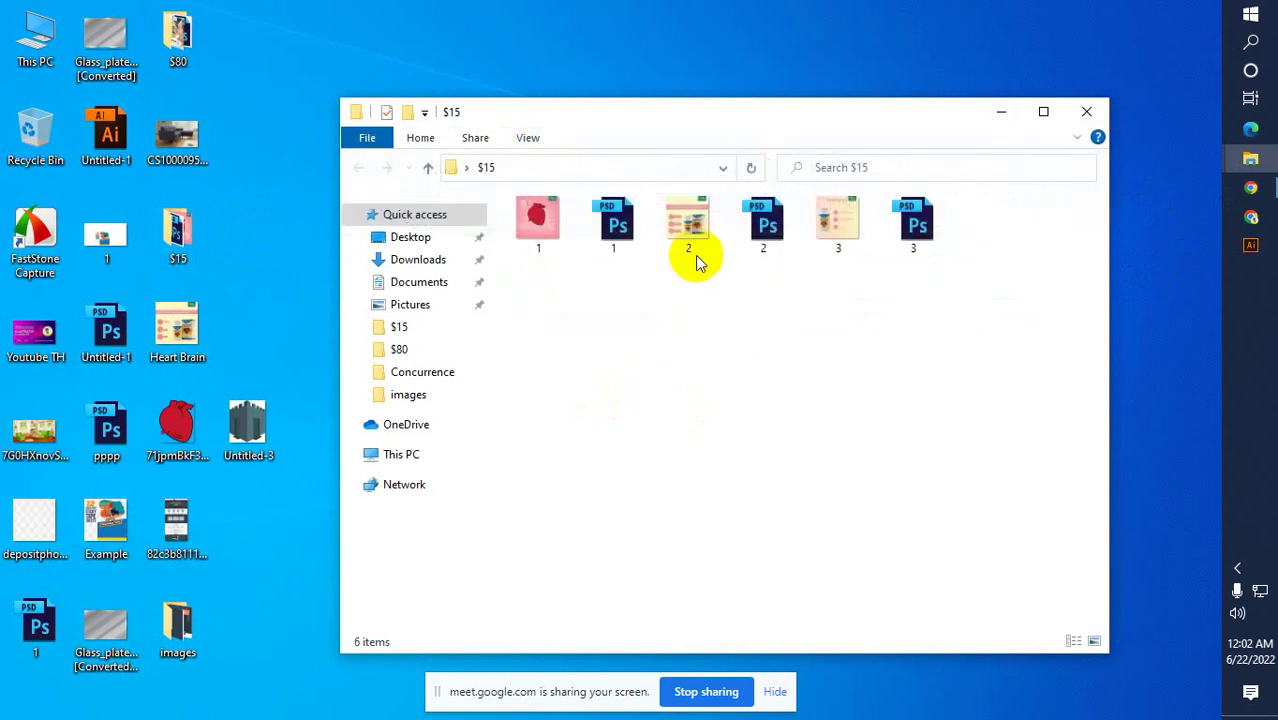
View the delivered designs 3.jpg and 1.jpg from the $15 folder, closing each image after viewing
click(835, 235)
double_click(835, 235)
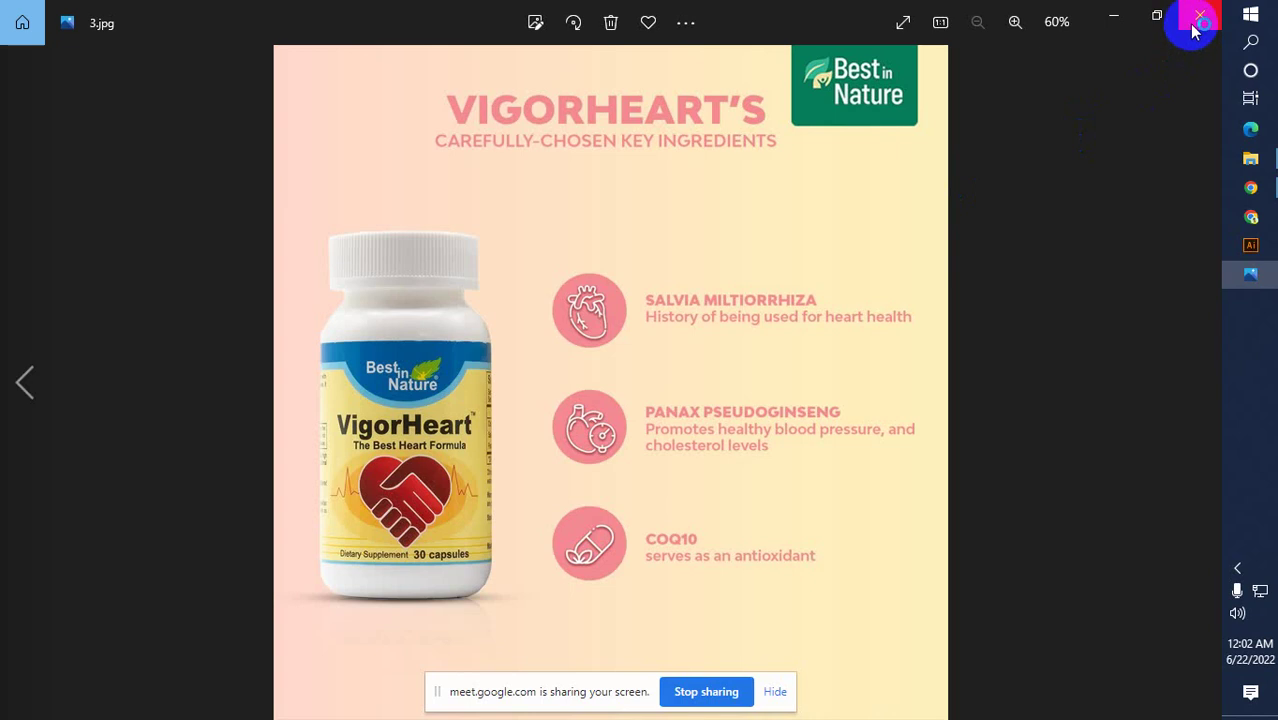
click(1196, 28)
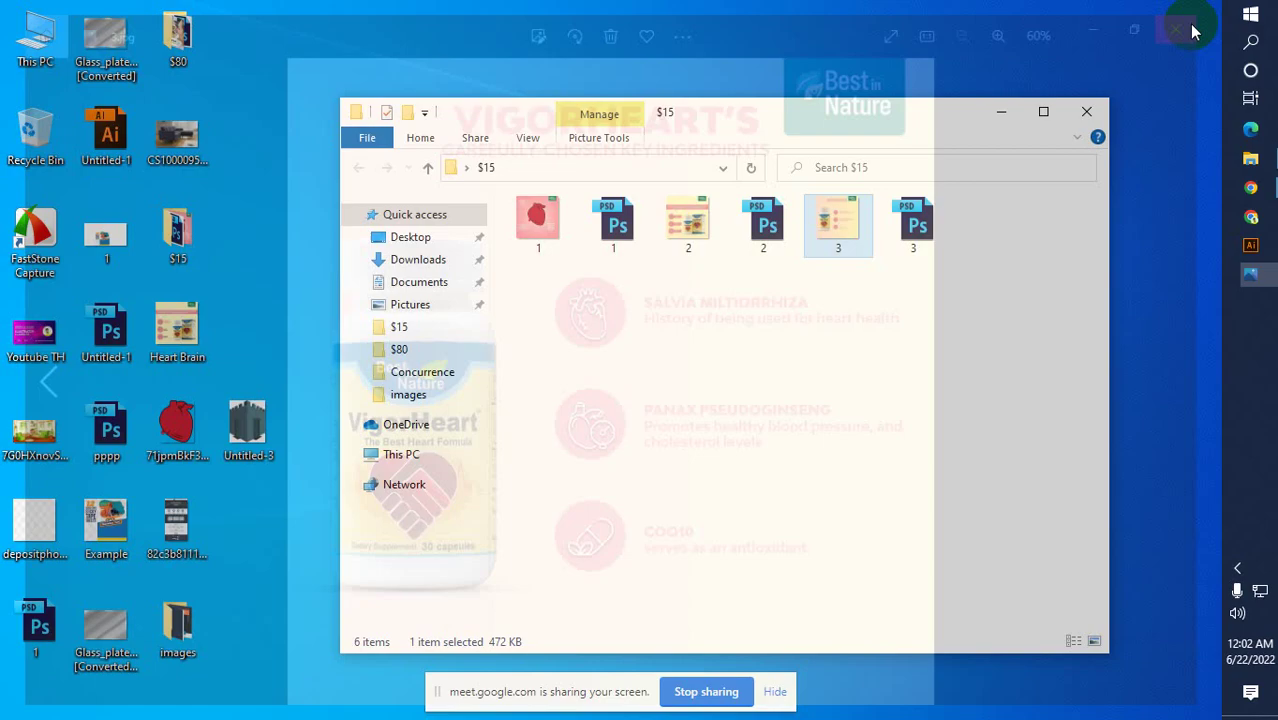
click(538, 240)
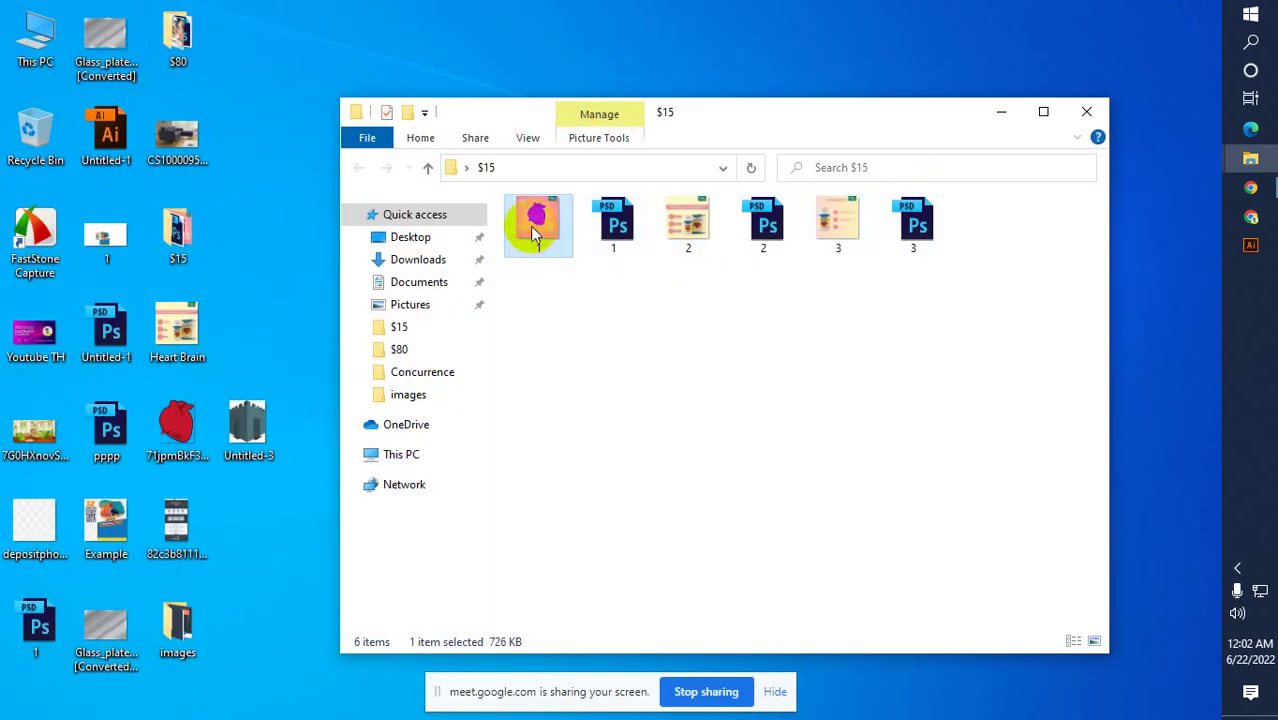
double_click(530, 226)
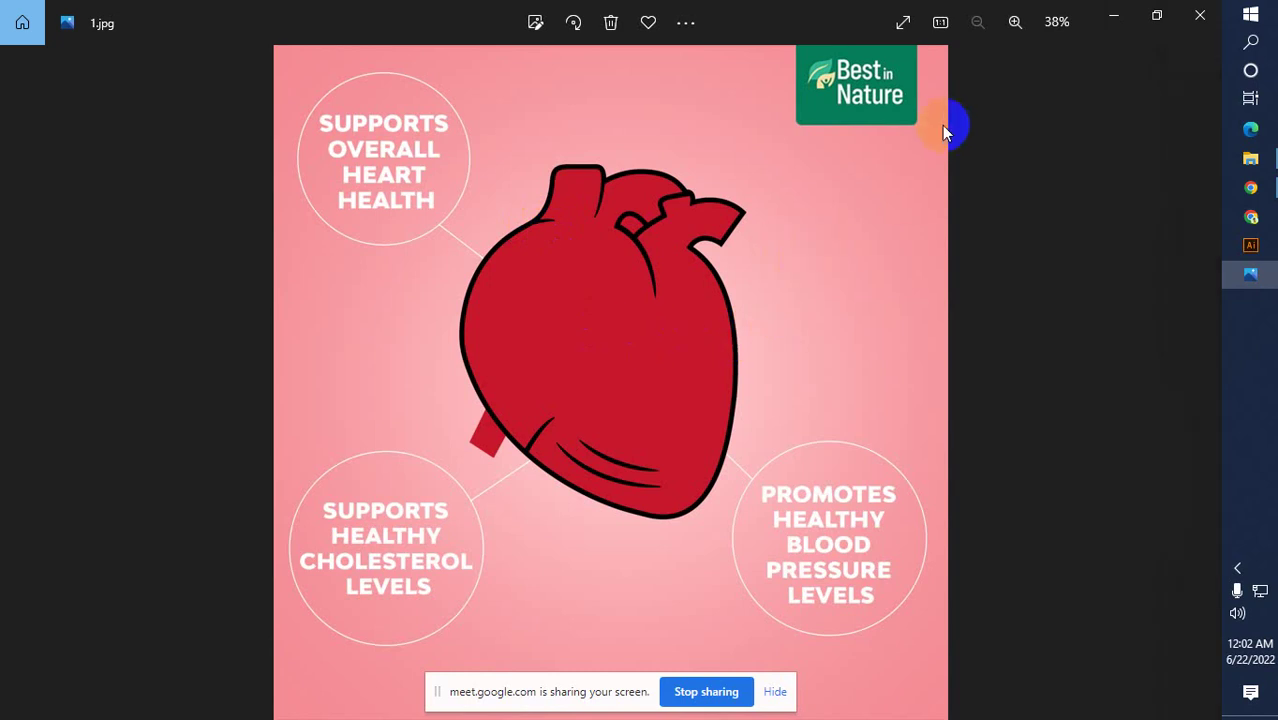
click(1204, 25)
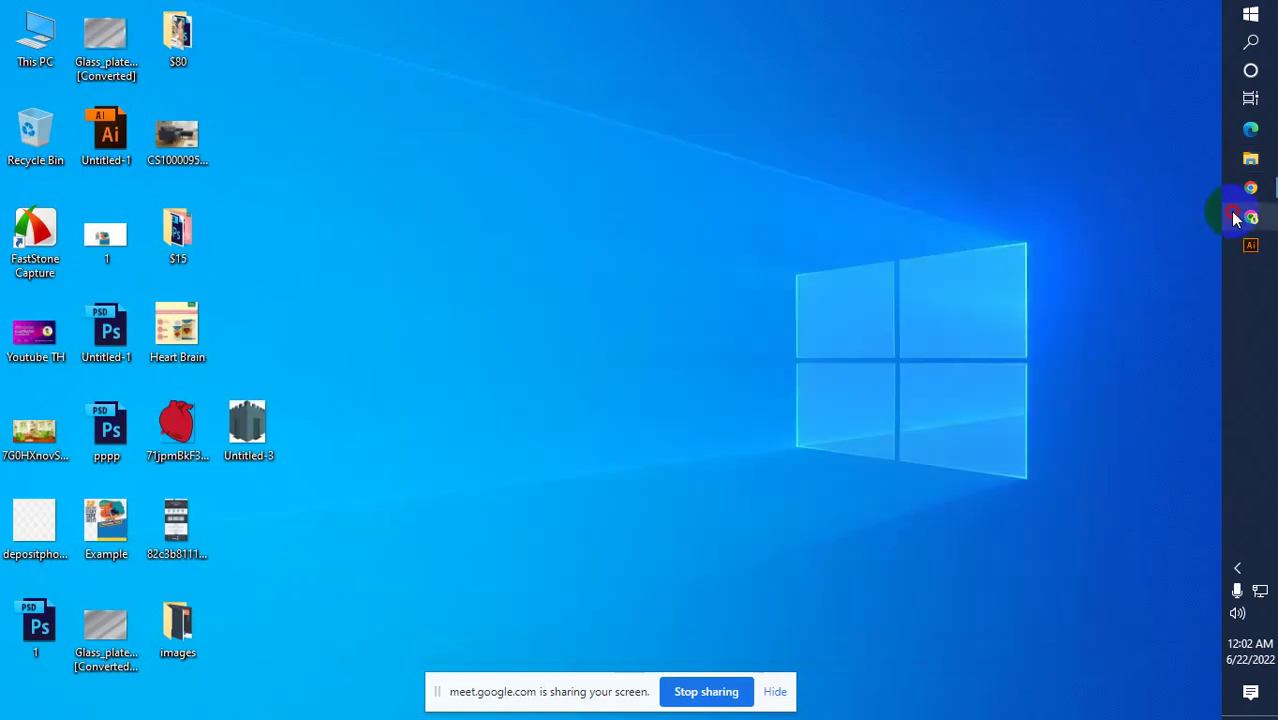
Switch to the other Chrome window and close the uiGradients, Color Hunt, Fiverr search and Google image search tabs
click(1249, 214)
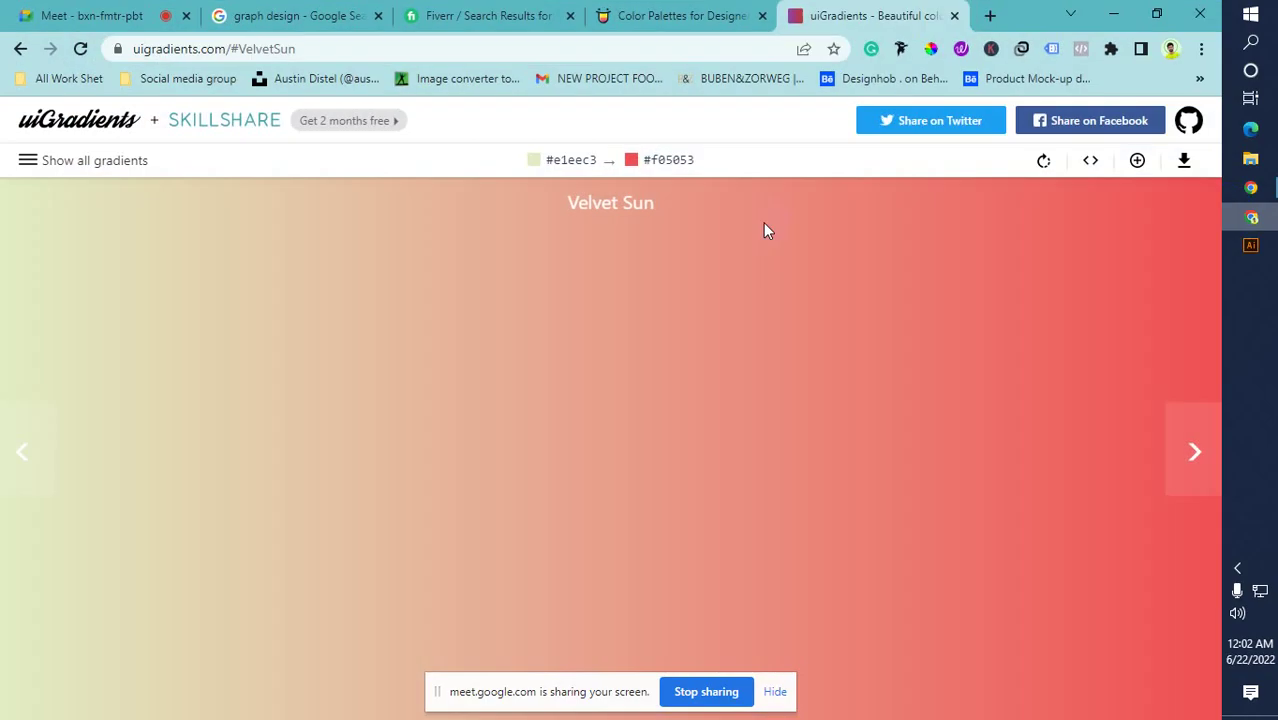
click(954, 16)
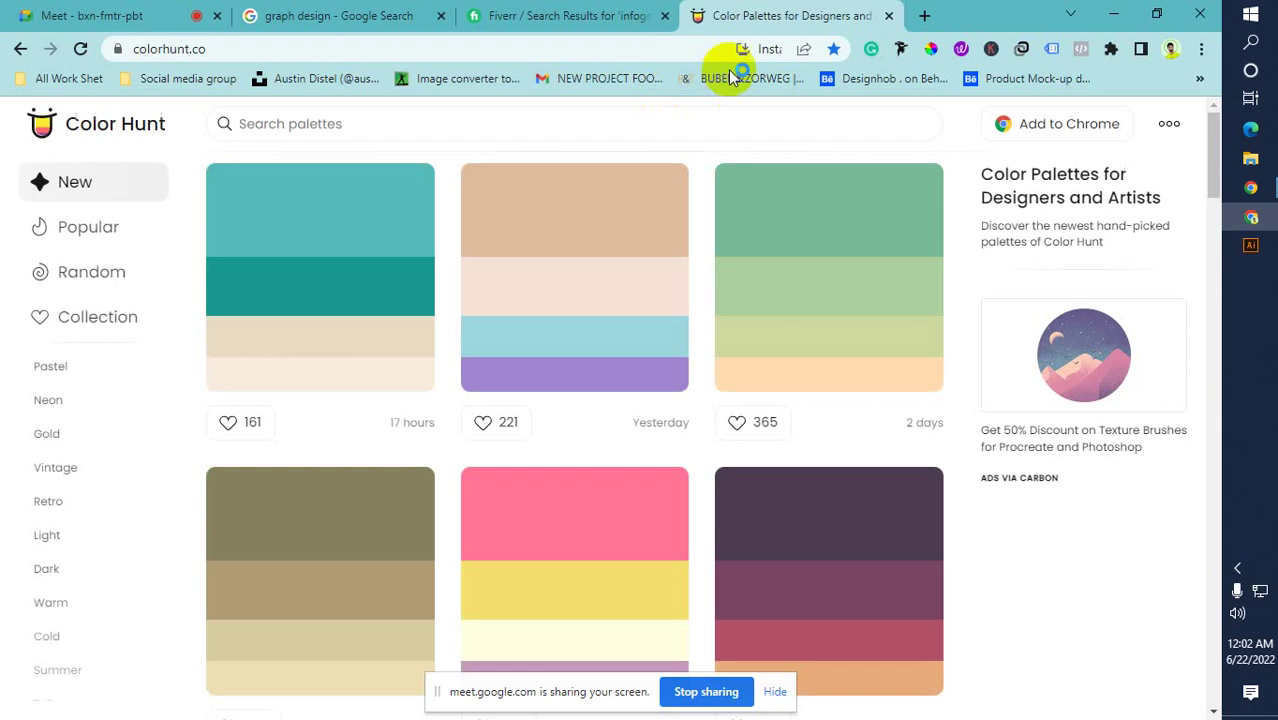
click(889, 17)
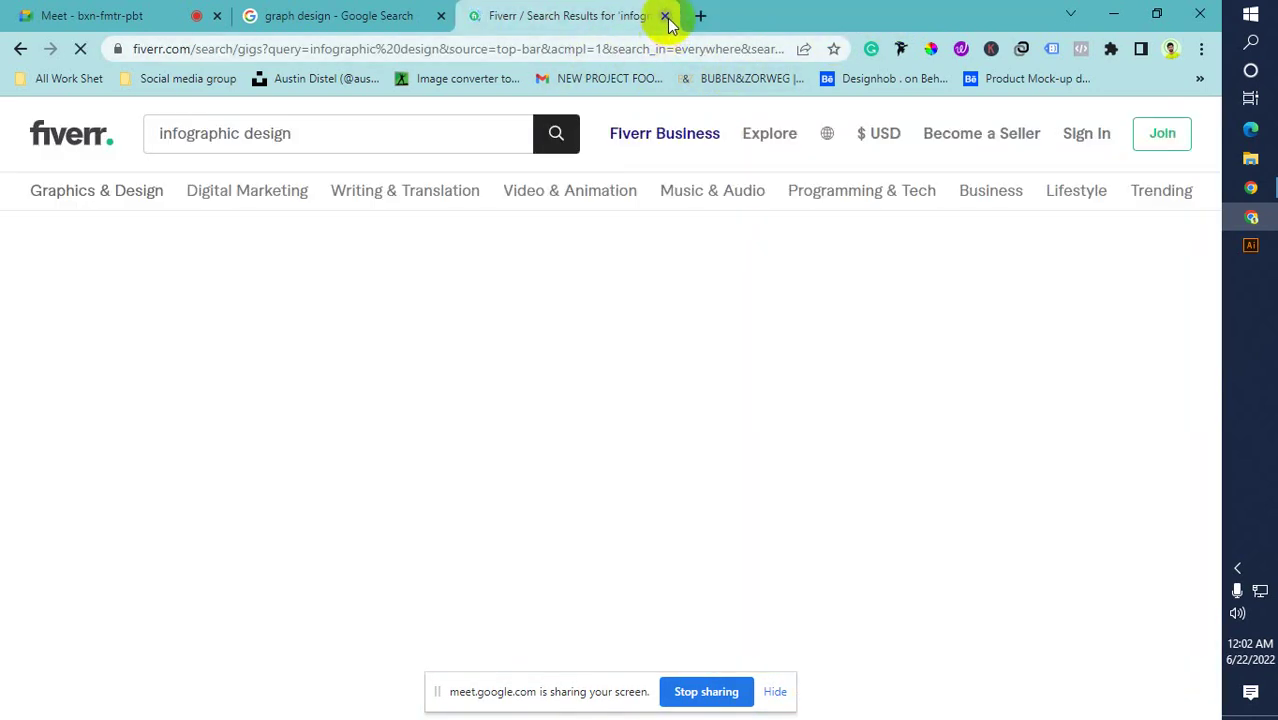
click(665, 17)
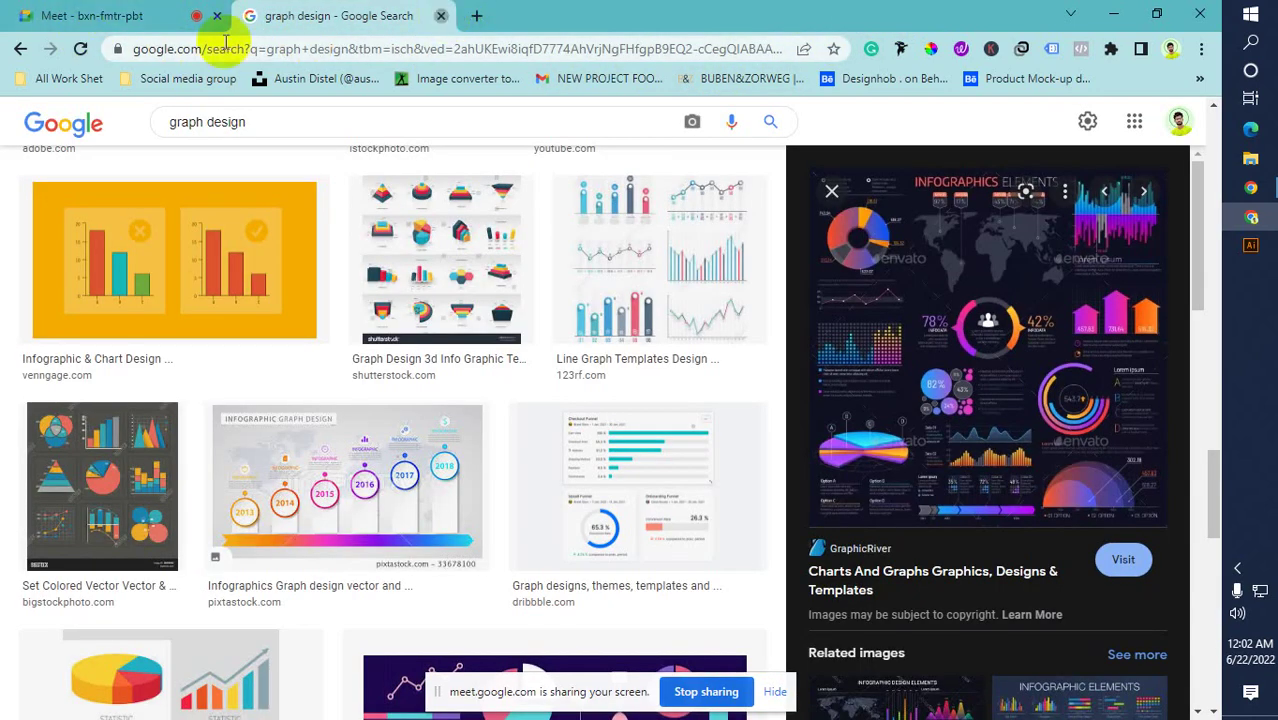
click(441, 16)
Open the bookmarked Graphics Design Attendance Batch -02 Google Sheet in a new tab and dismiss the presenting notification
click(253, 16)
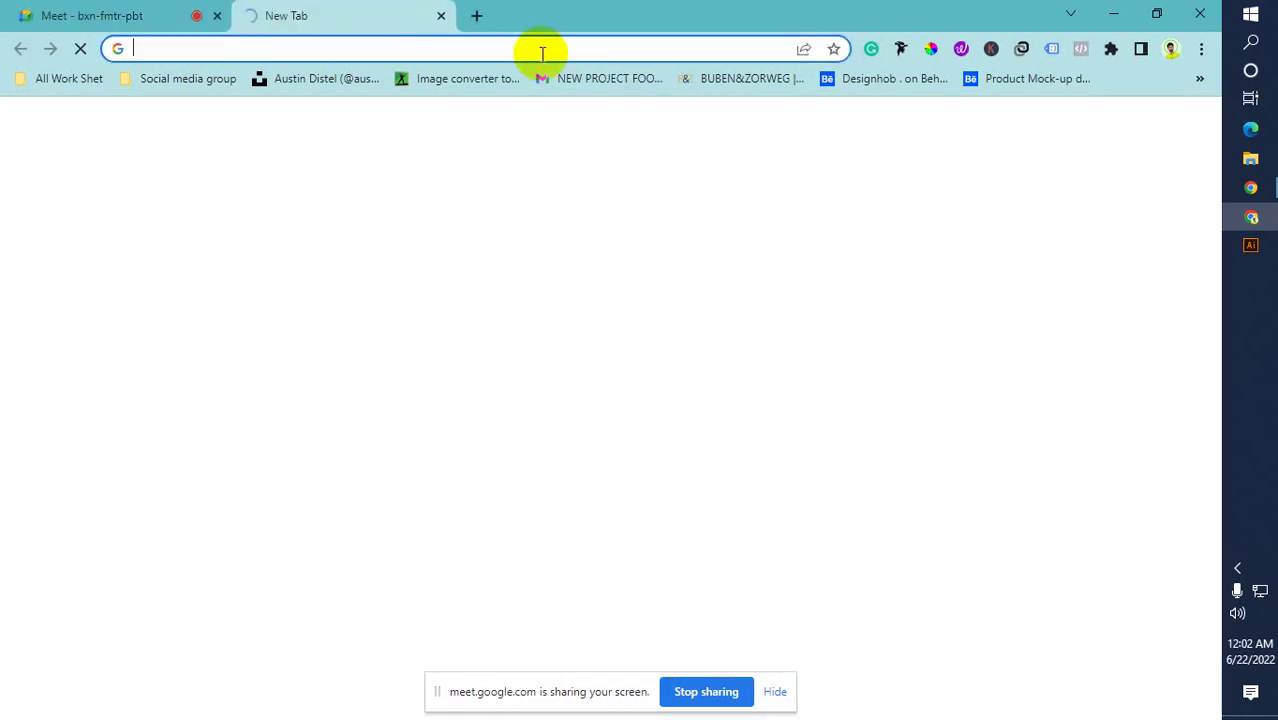
click(1199, 79)
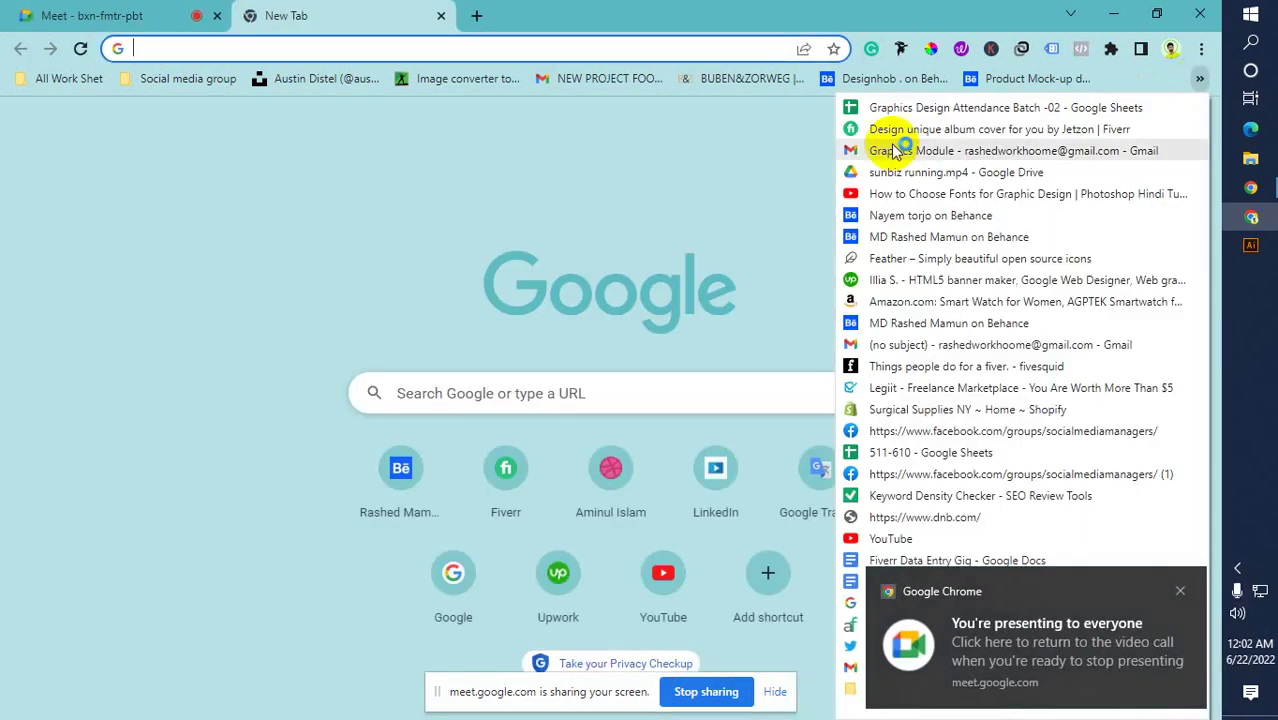
click(893, 106)
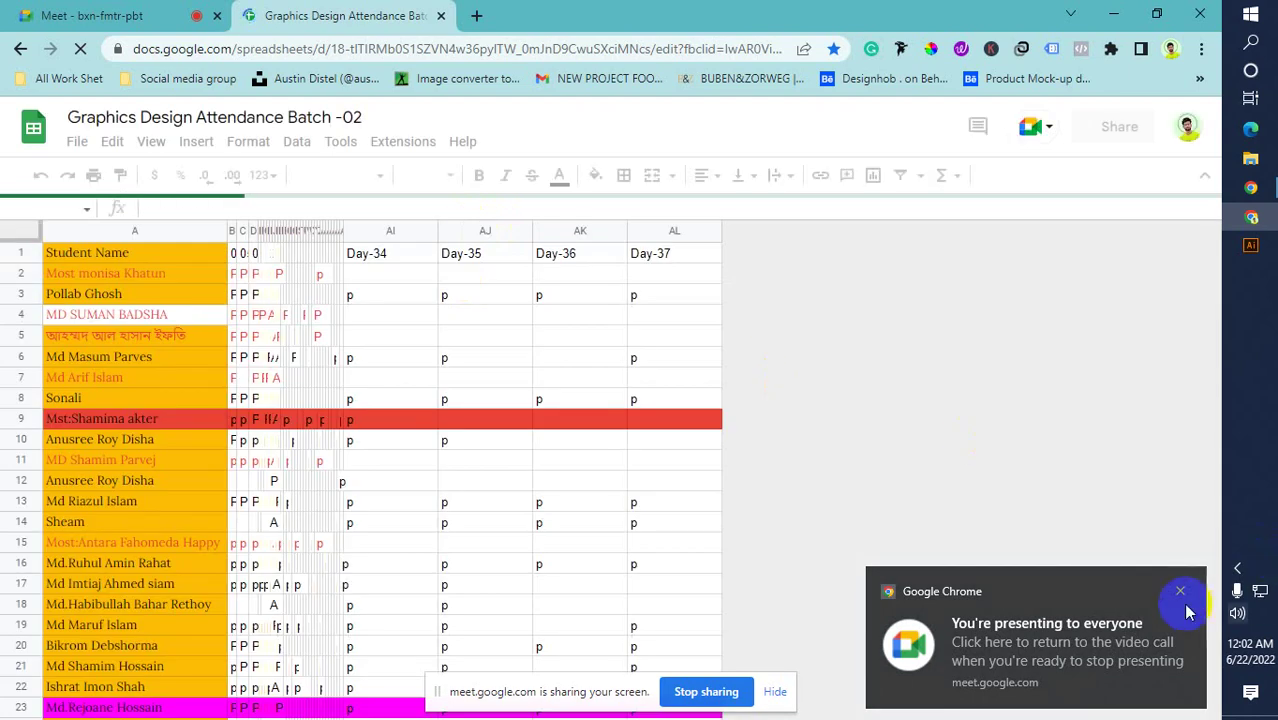
click(1181, 594)
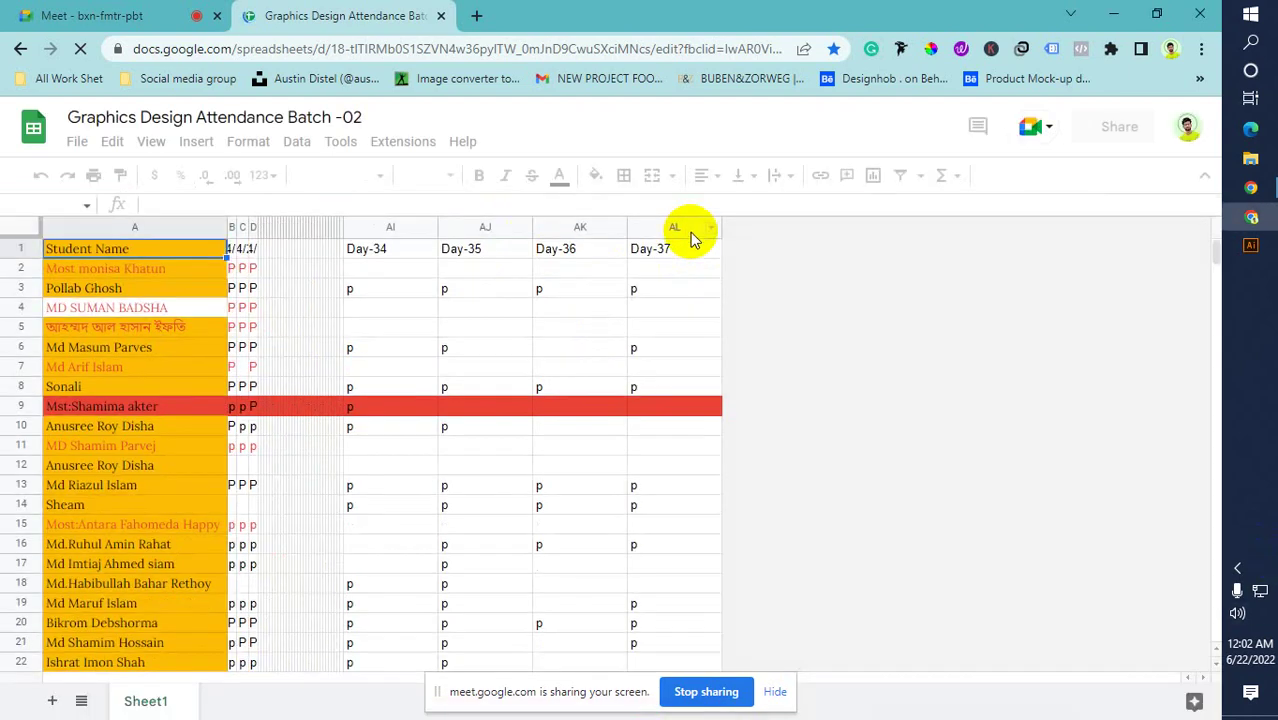
Try inserting a column before the Day-37 column, and undo the insertion
click(690, 232)
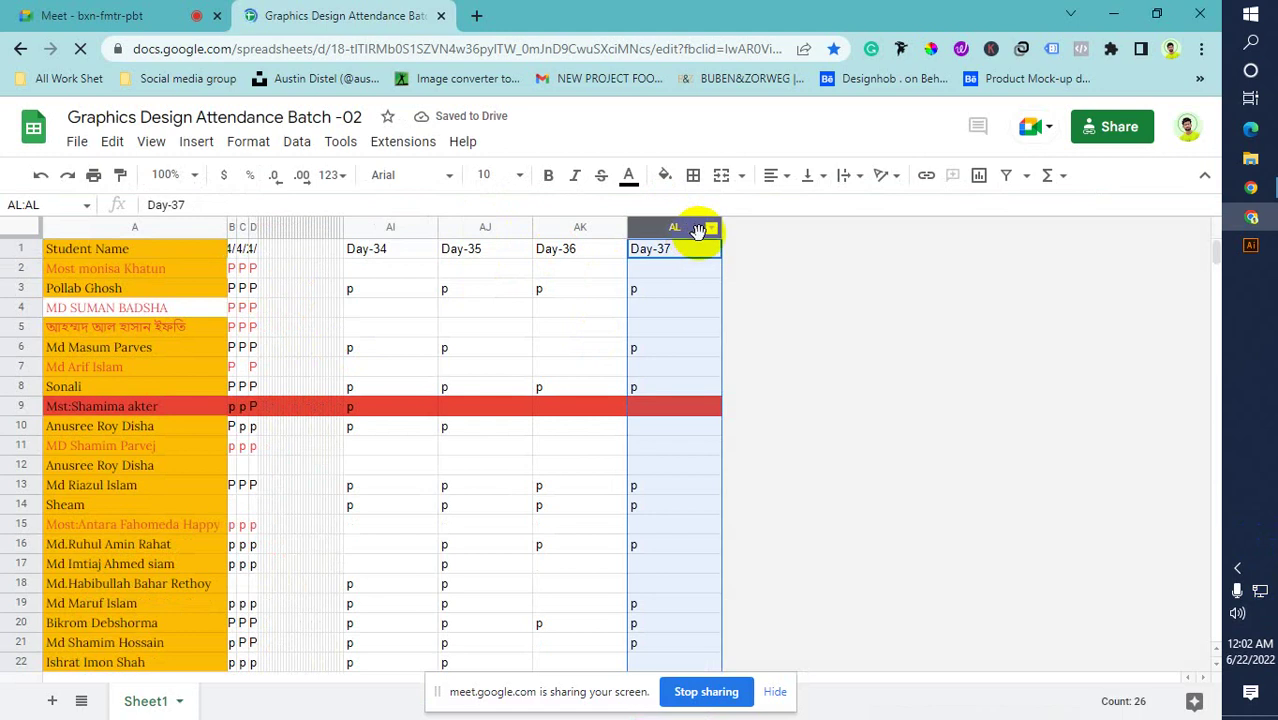
right_click(692, 230)
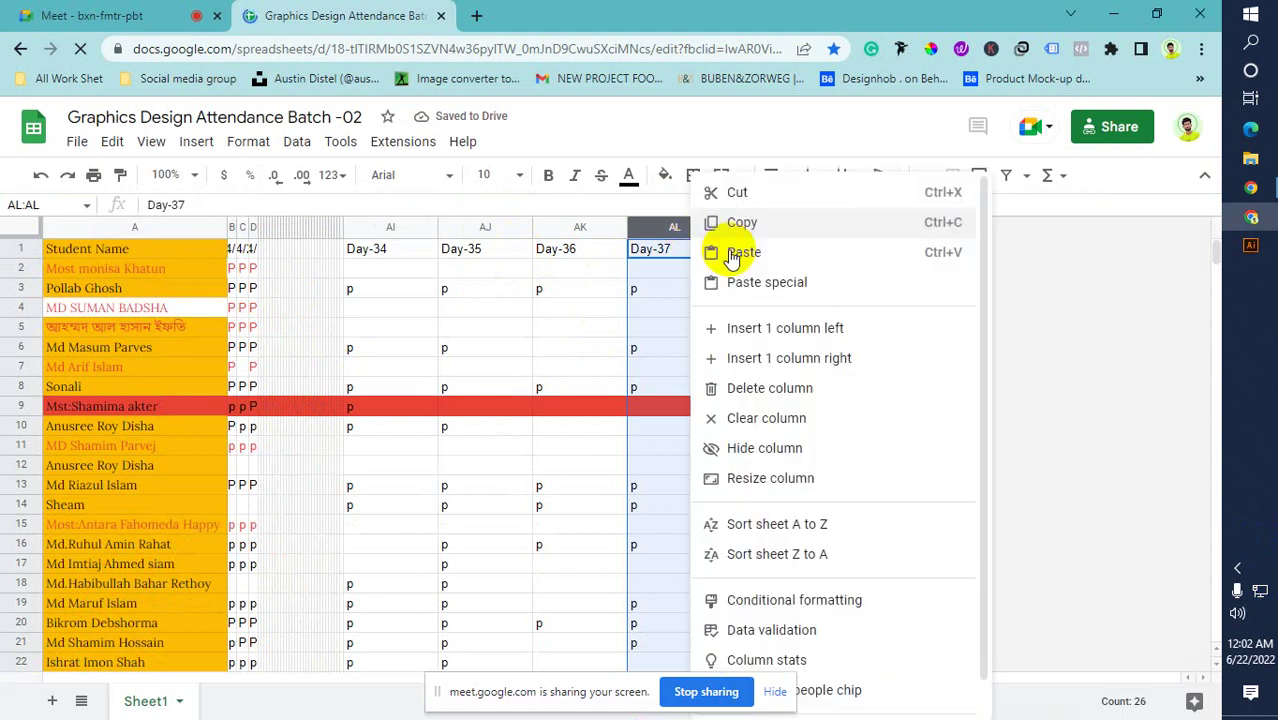
click(836, 330)
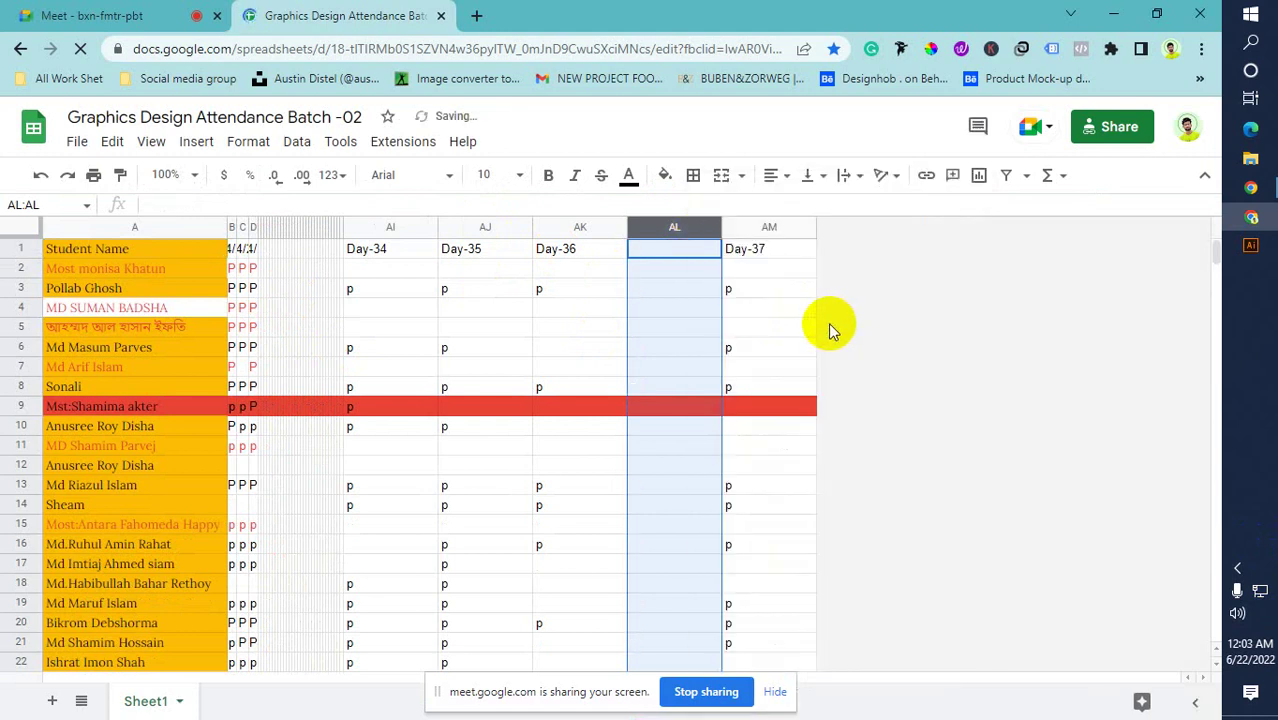
key(ctrl+z)
Insert one column to the right of the Day-37 column
right_click(703, 228)
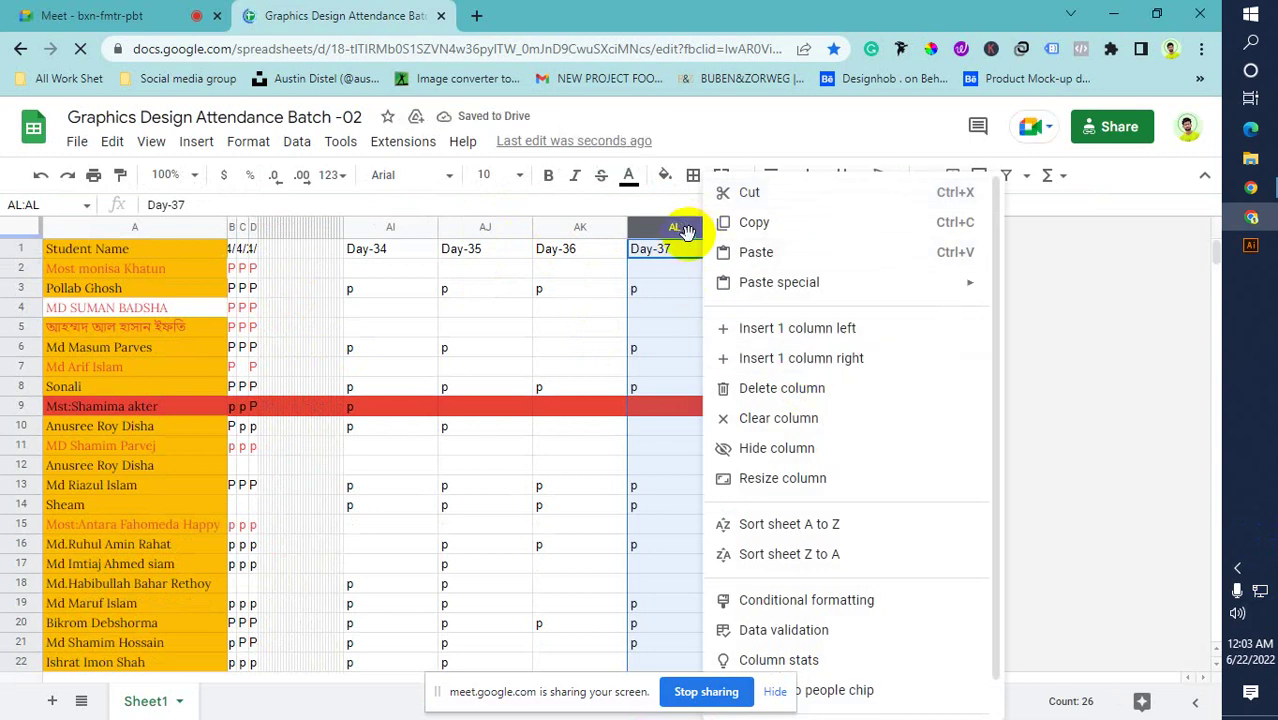
right_click(686, 228)
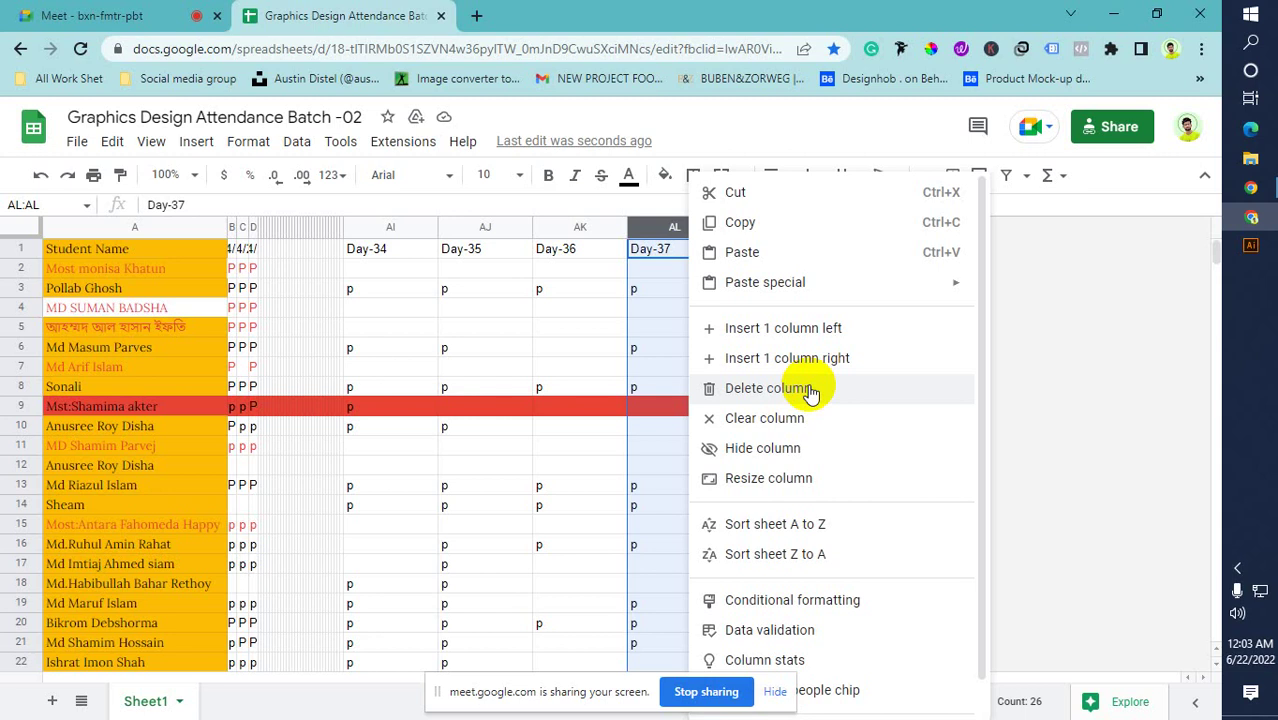
click(836, 362)
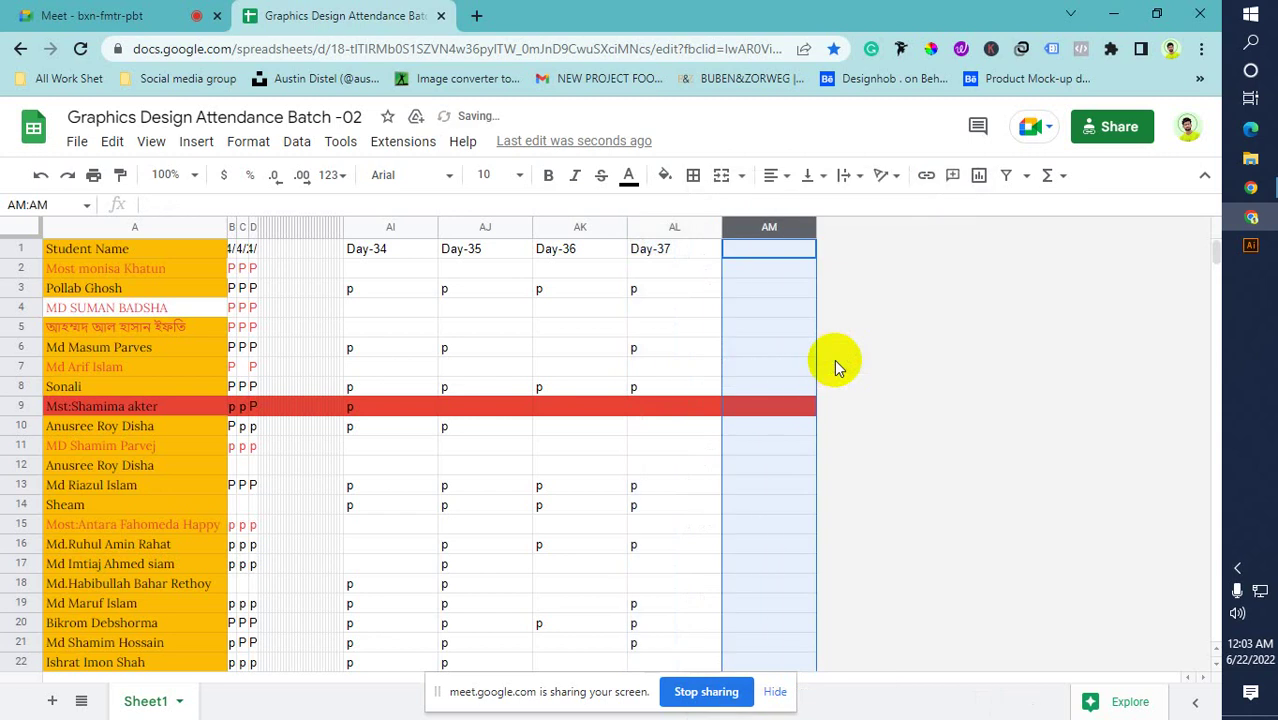
Copy the Day-37 header into cell AM1 and change it to Day-38
click(672, 259)
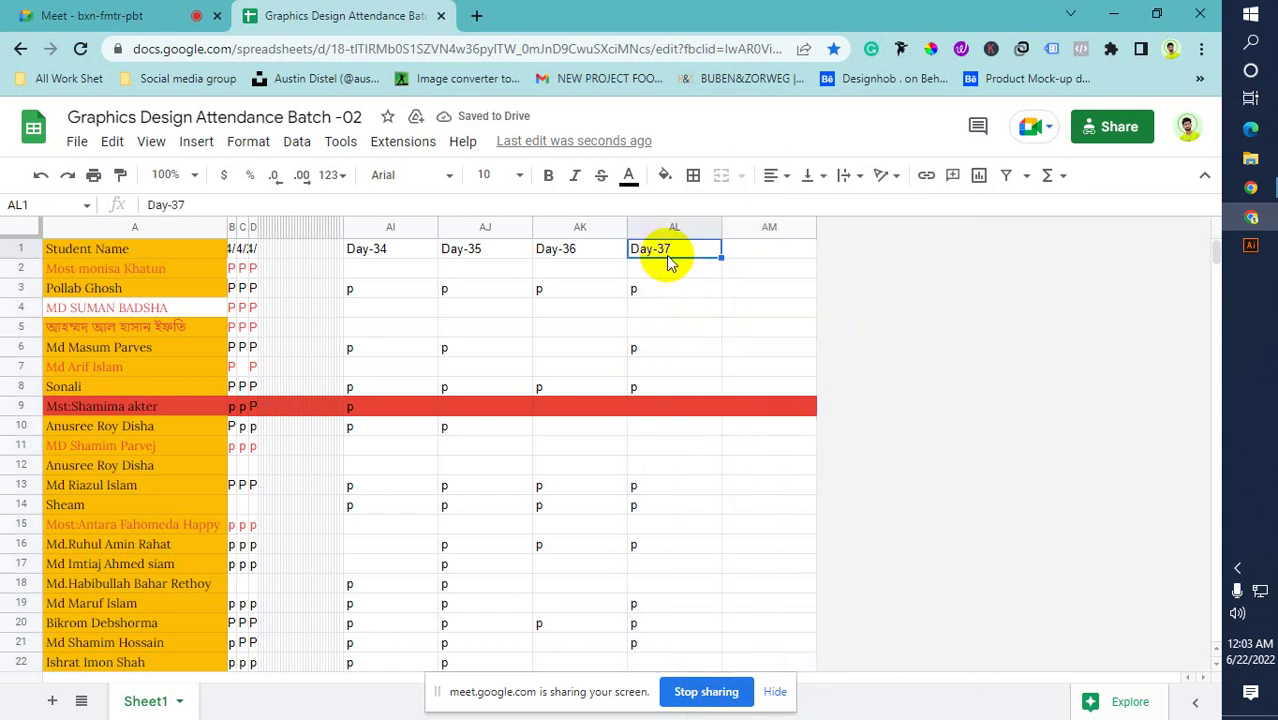
key(ctrl+c)
click(779, 251)
key(ctrl+v)
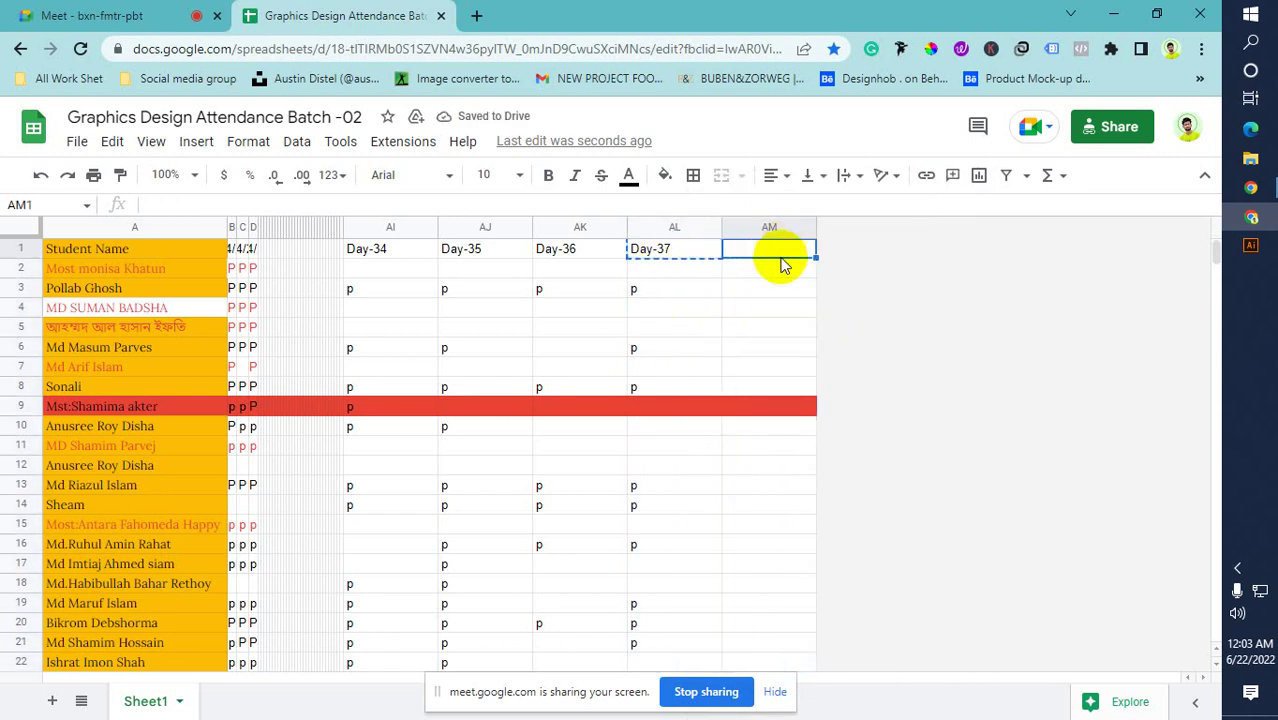
double_click(779, 250)
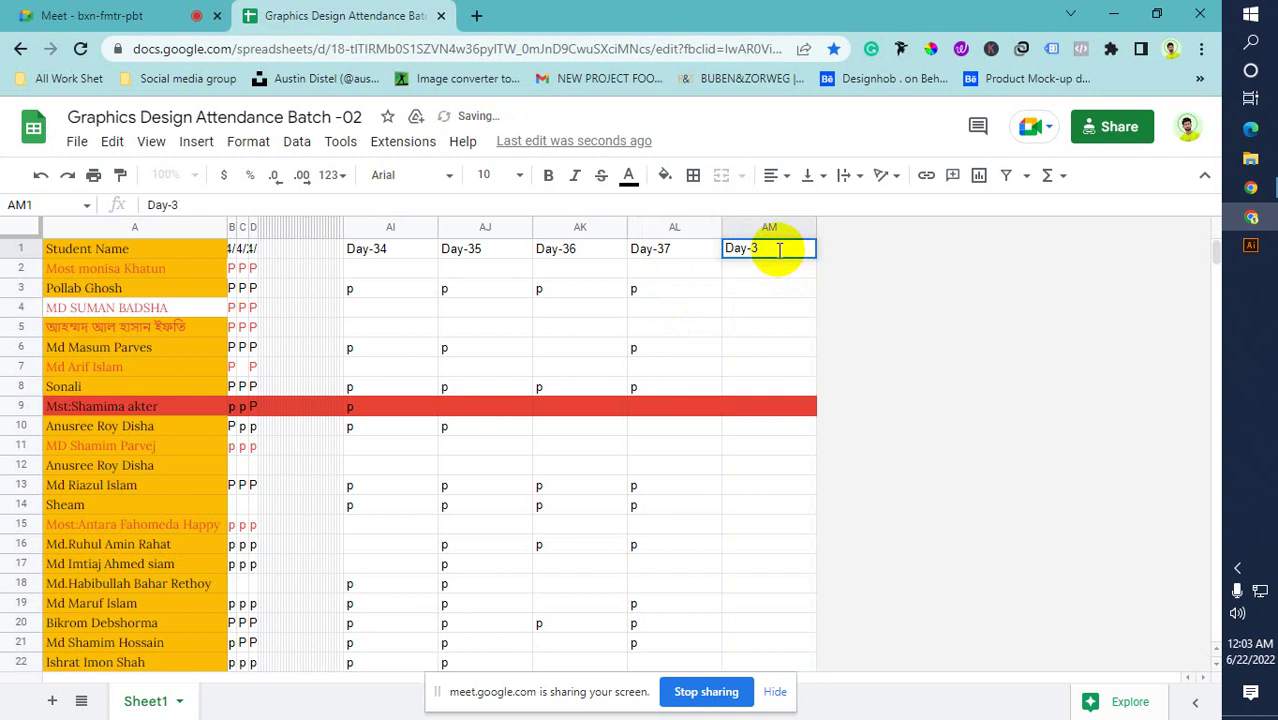
text(8)
key(Return)
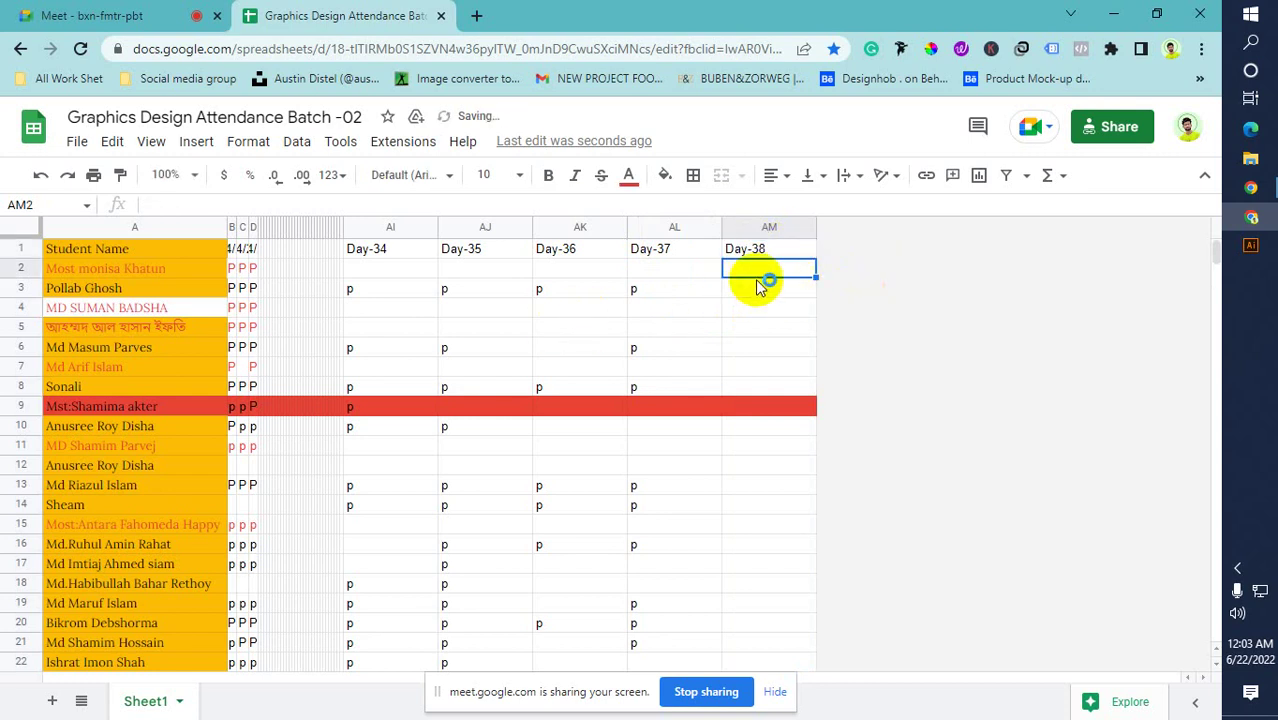
Mark the row 3 student present with p under Day-38, checking the participant list in Google Meet
click(757, 288)
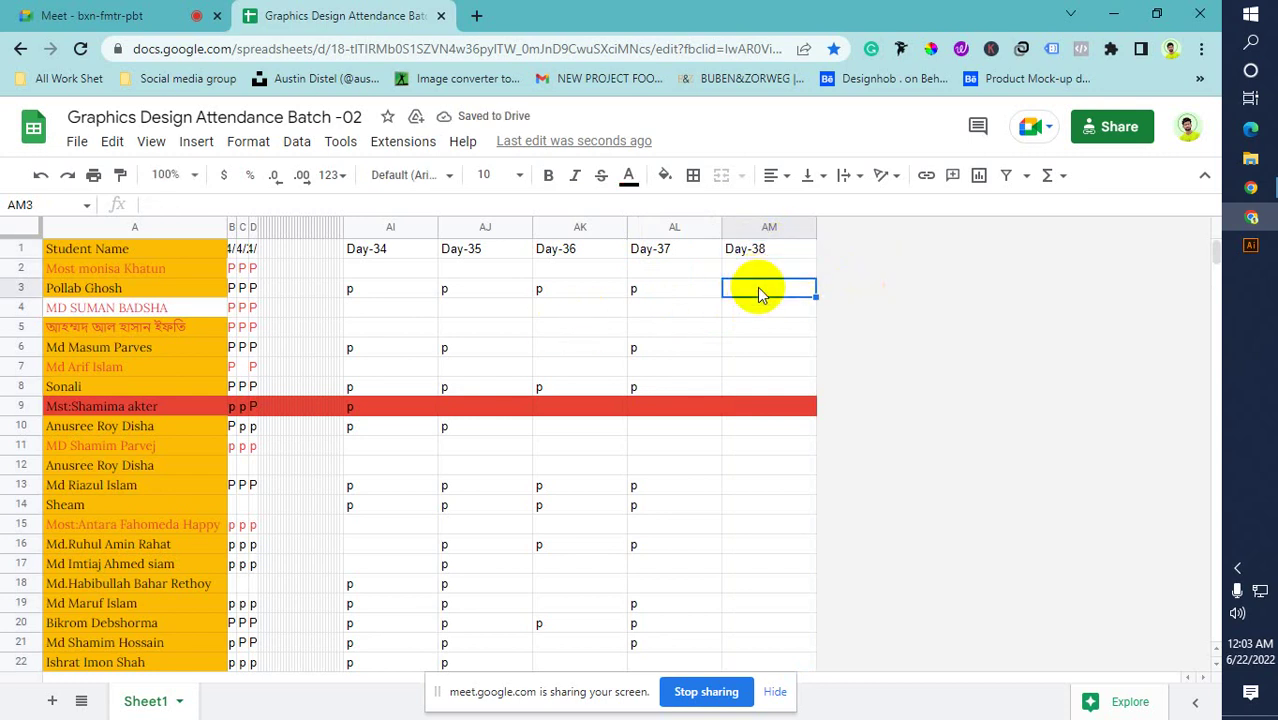
text(p)
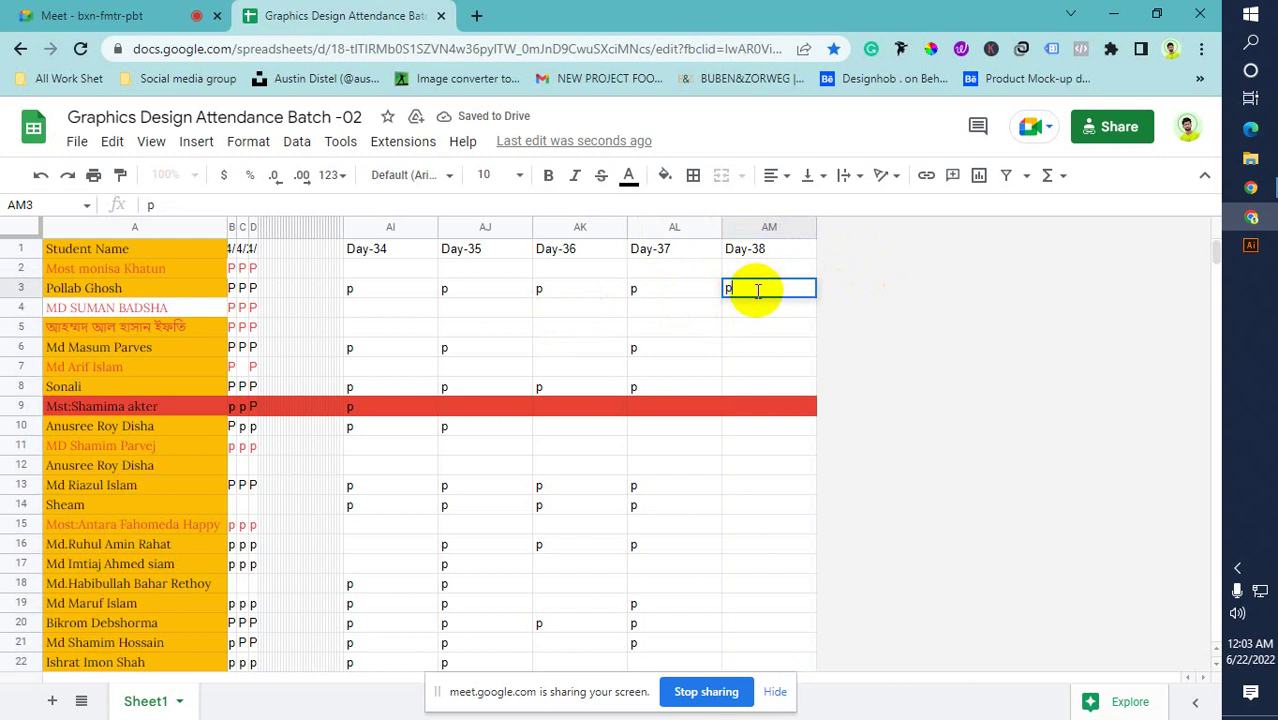
click(95, 15)
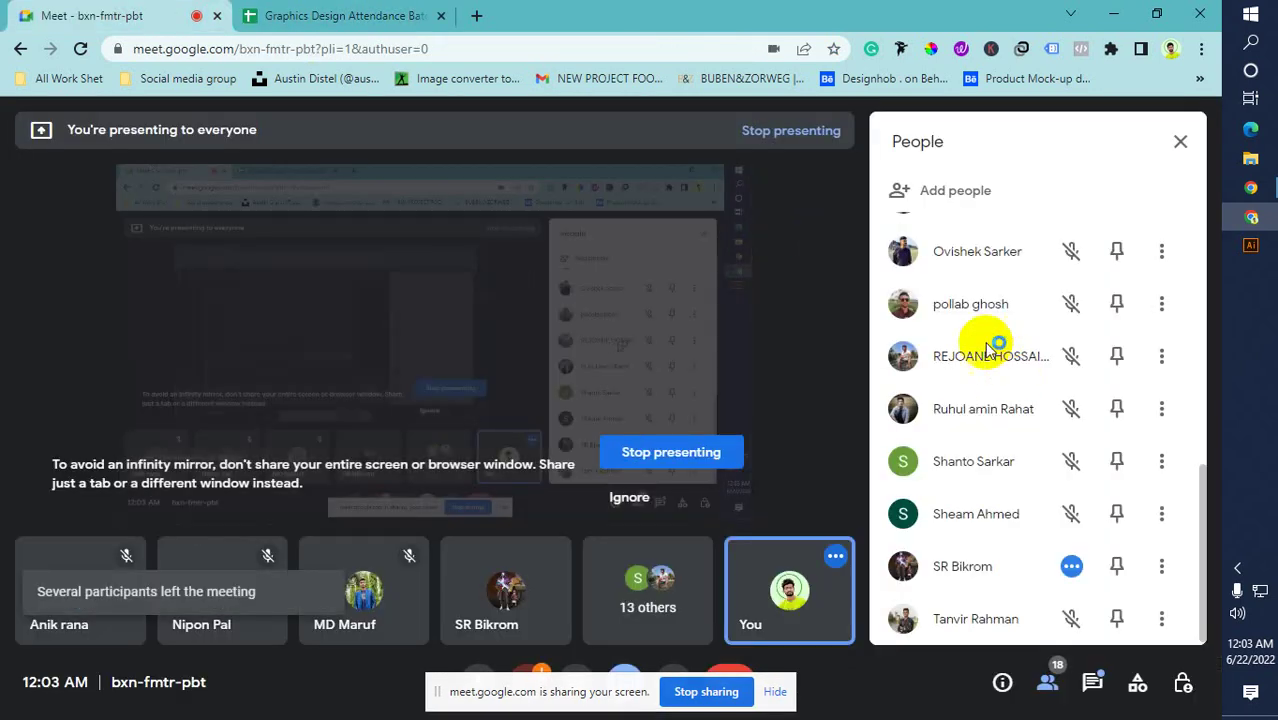
click(790, 292)
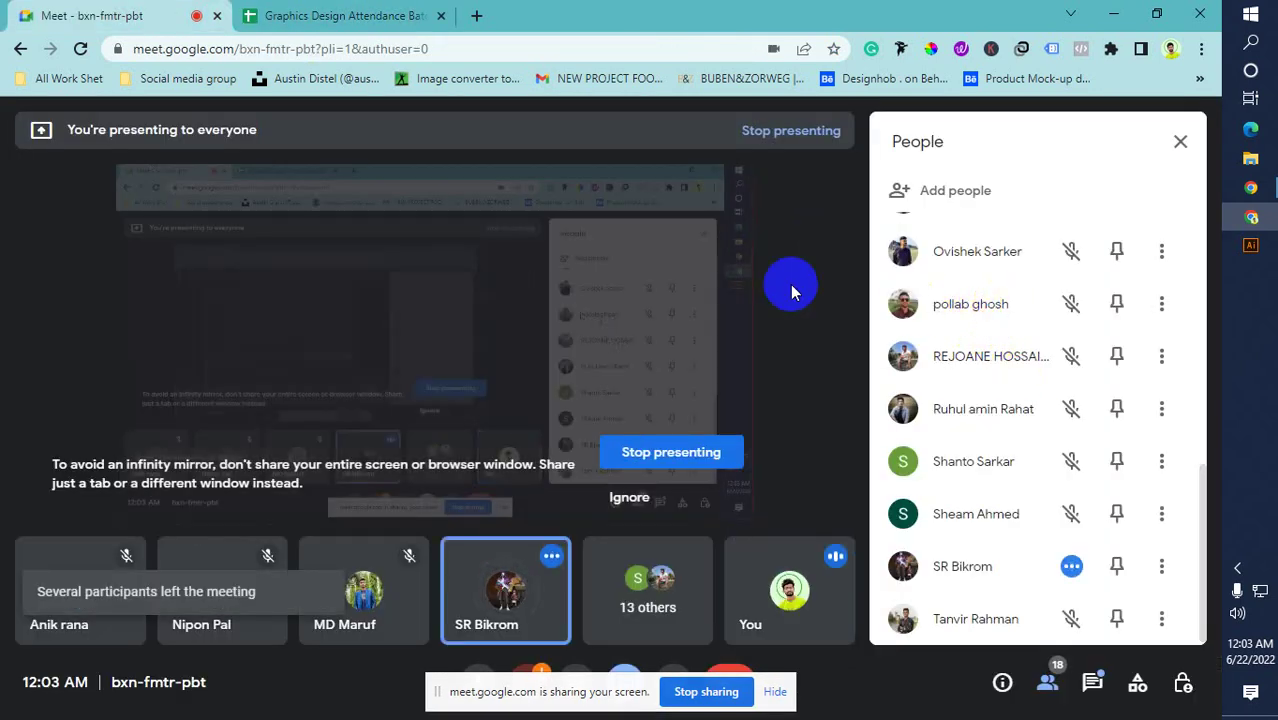
click(360, 16)
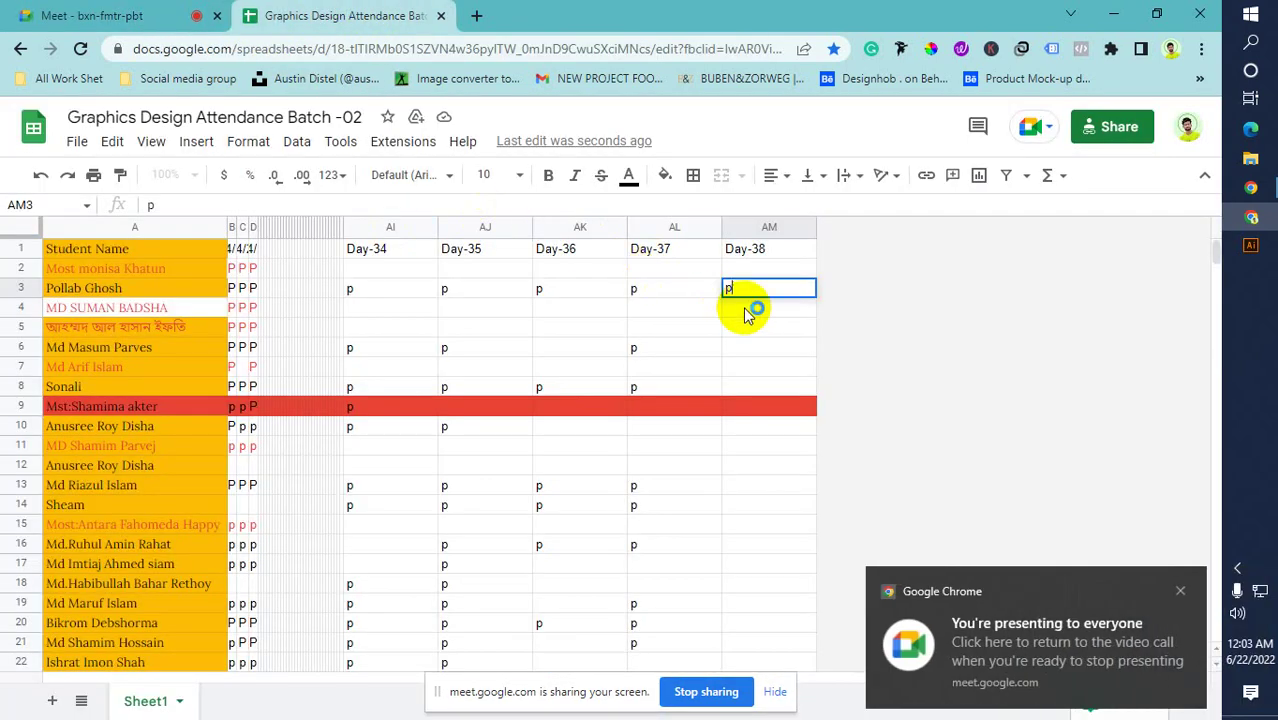
click(95, 15)
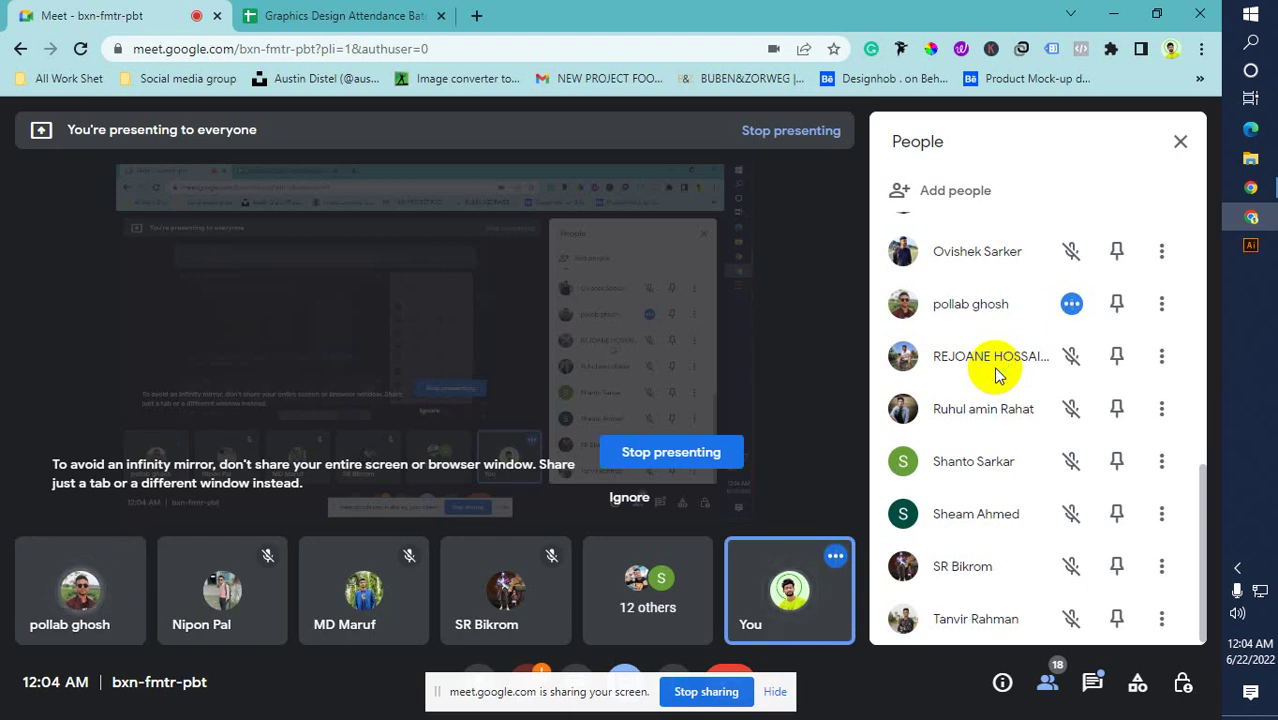
click(326, 12)
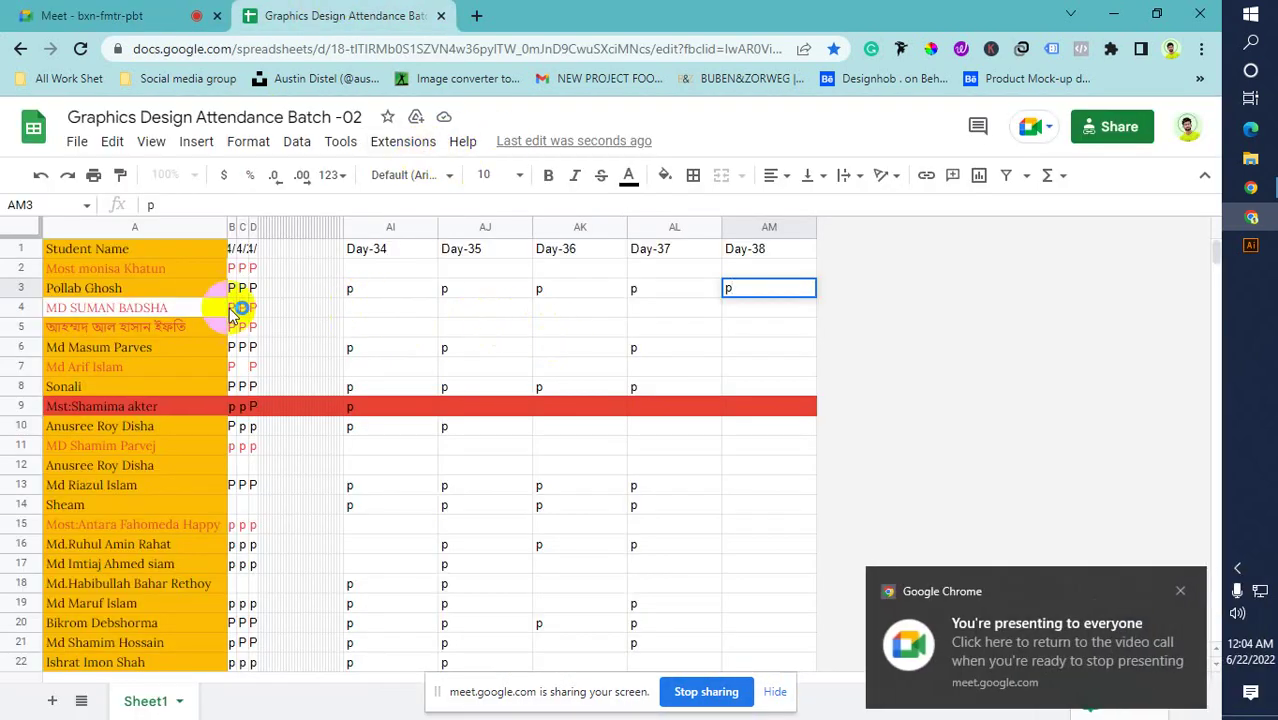
Mark the students in rows 6 and 8 present with p in the Day-38 column
click(113, 352)
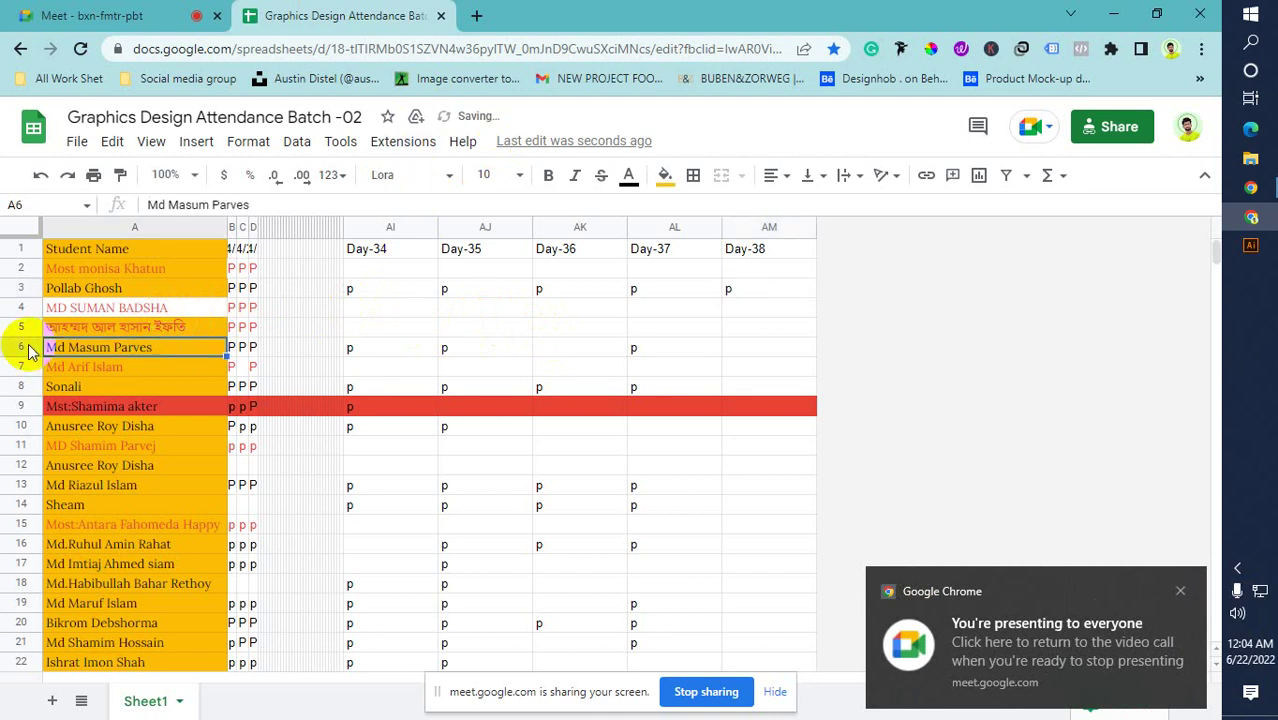
click(20, 347)
click(756, 352)
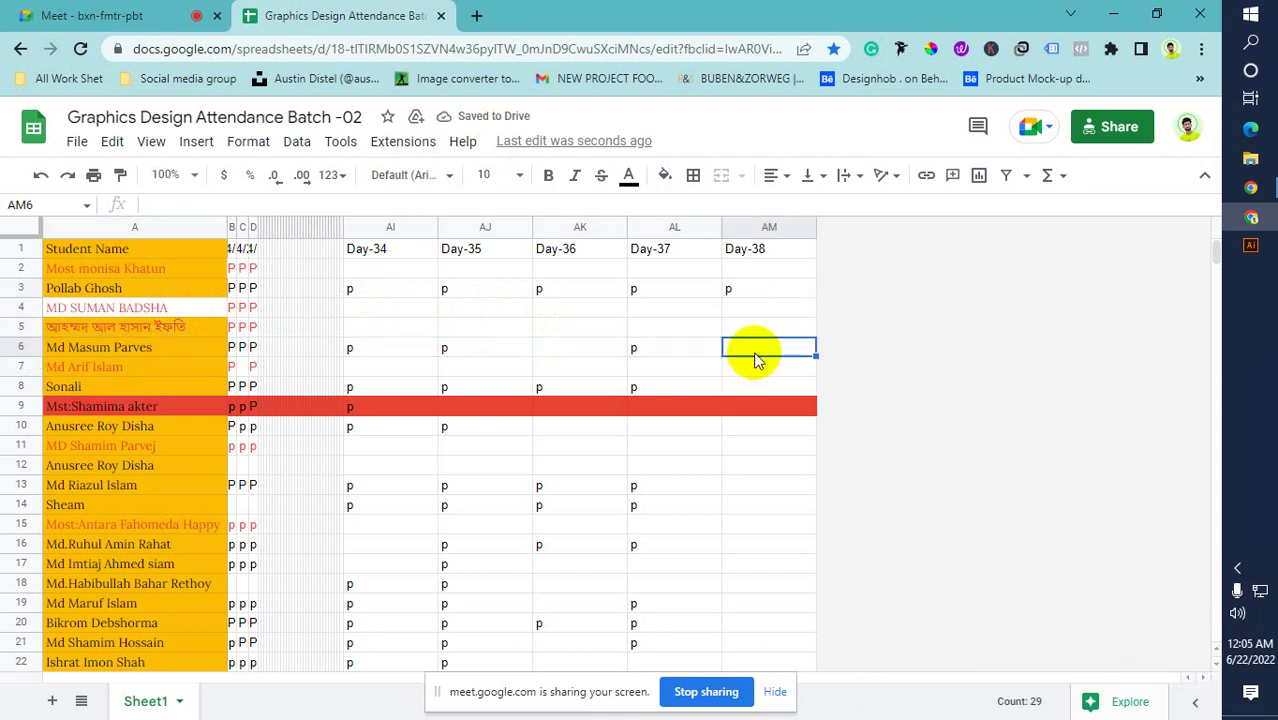
text(p)
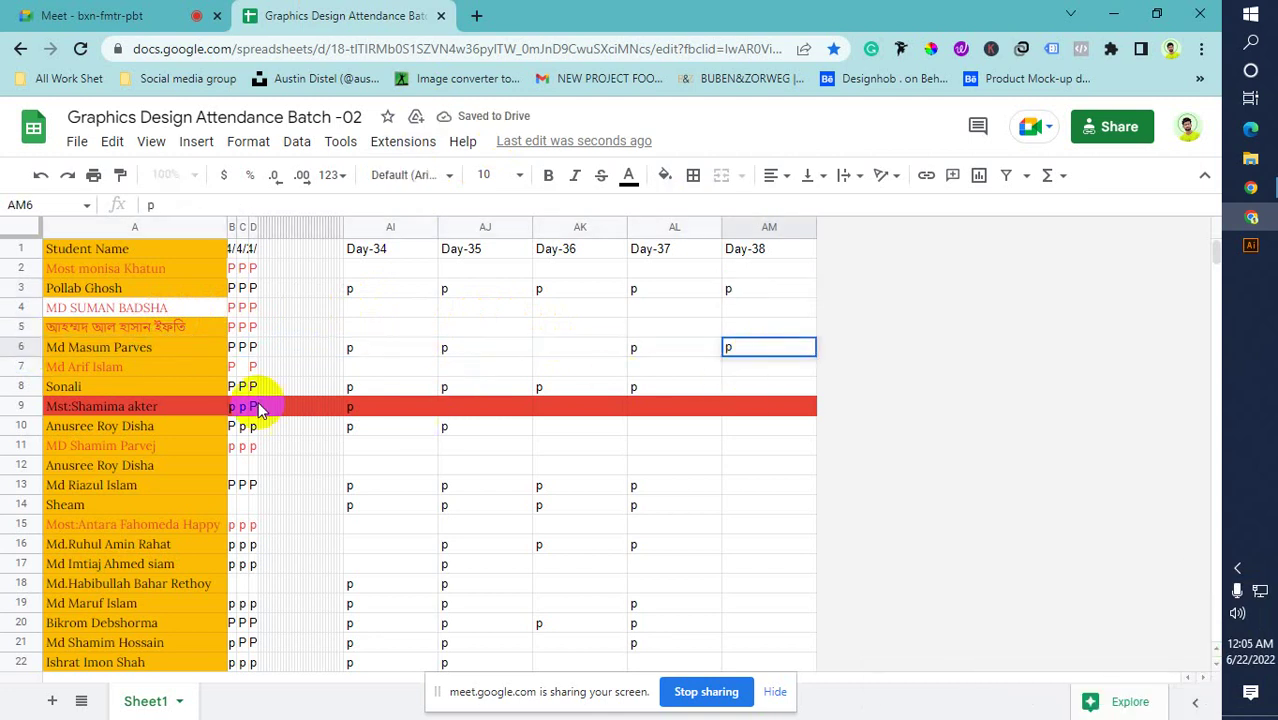
click(160, 386)
click(764, 388)
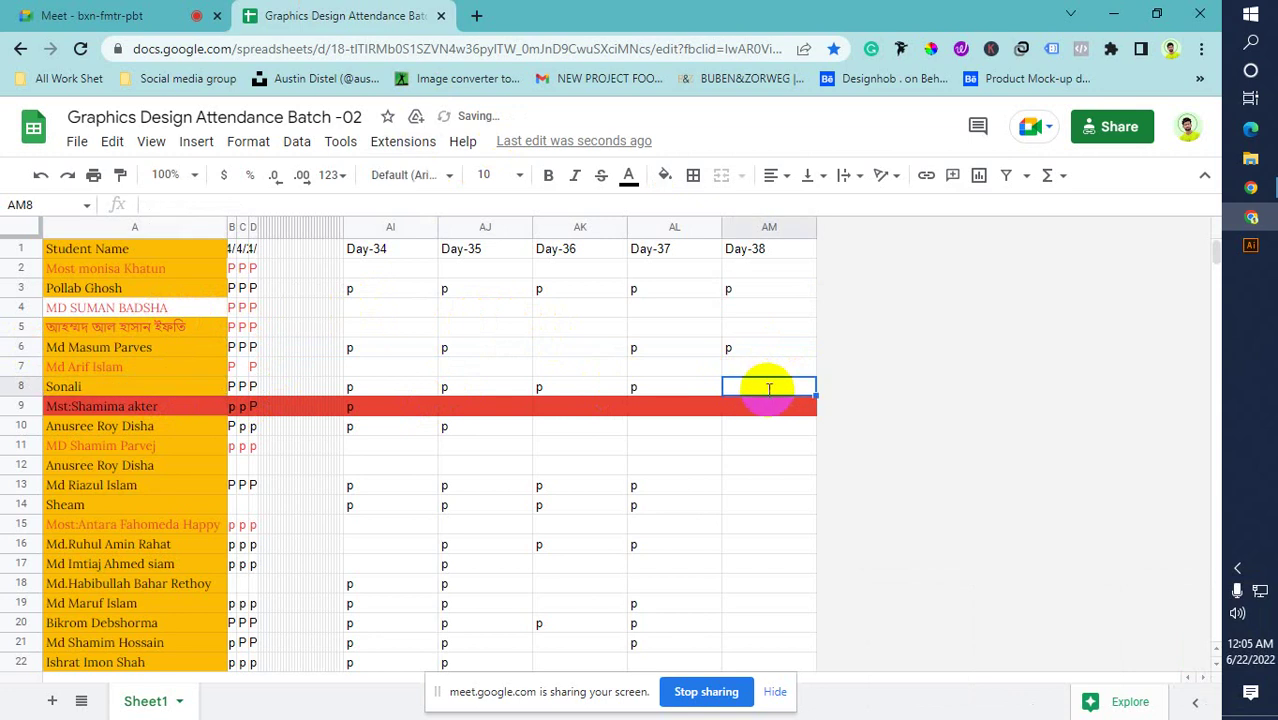
text(p)
Enter p under Day-38 for the students in rows 10 and 13, skipping row 12
click(155, 425)
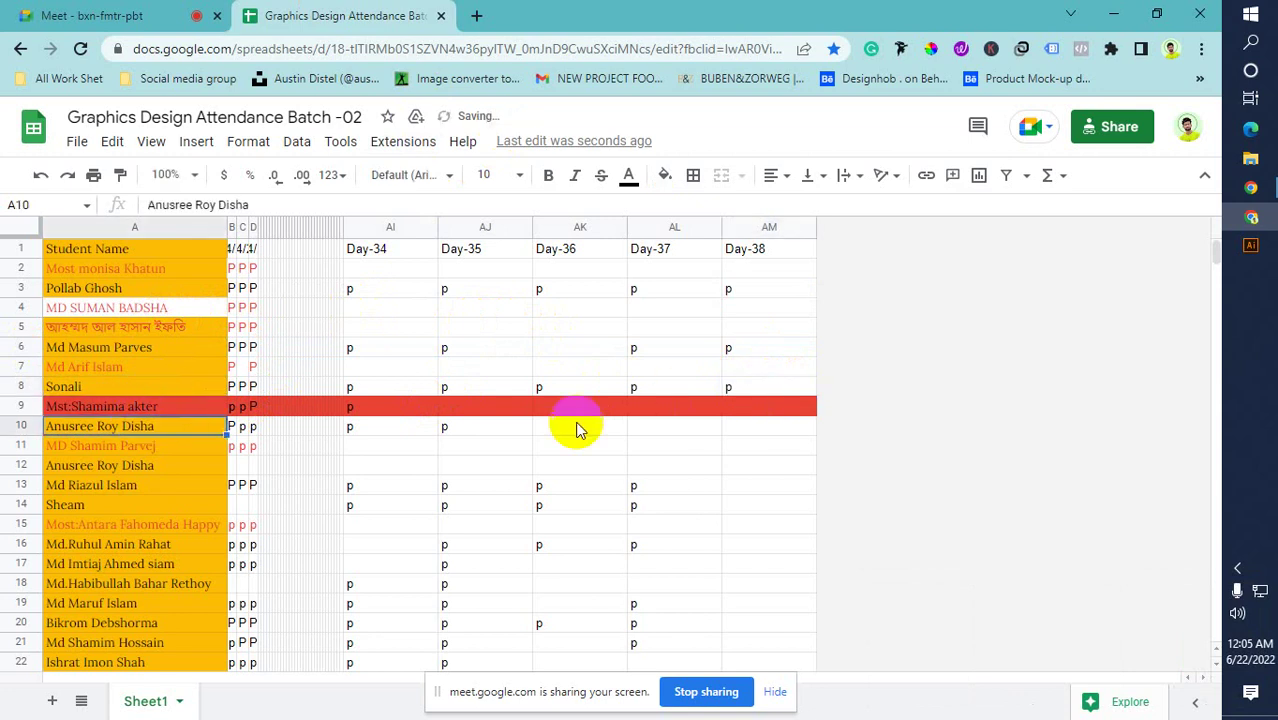
click(758, 430)
text(p)
click(157, 468)
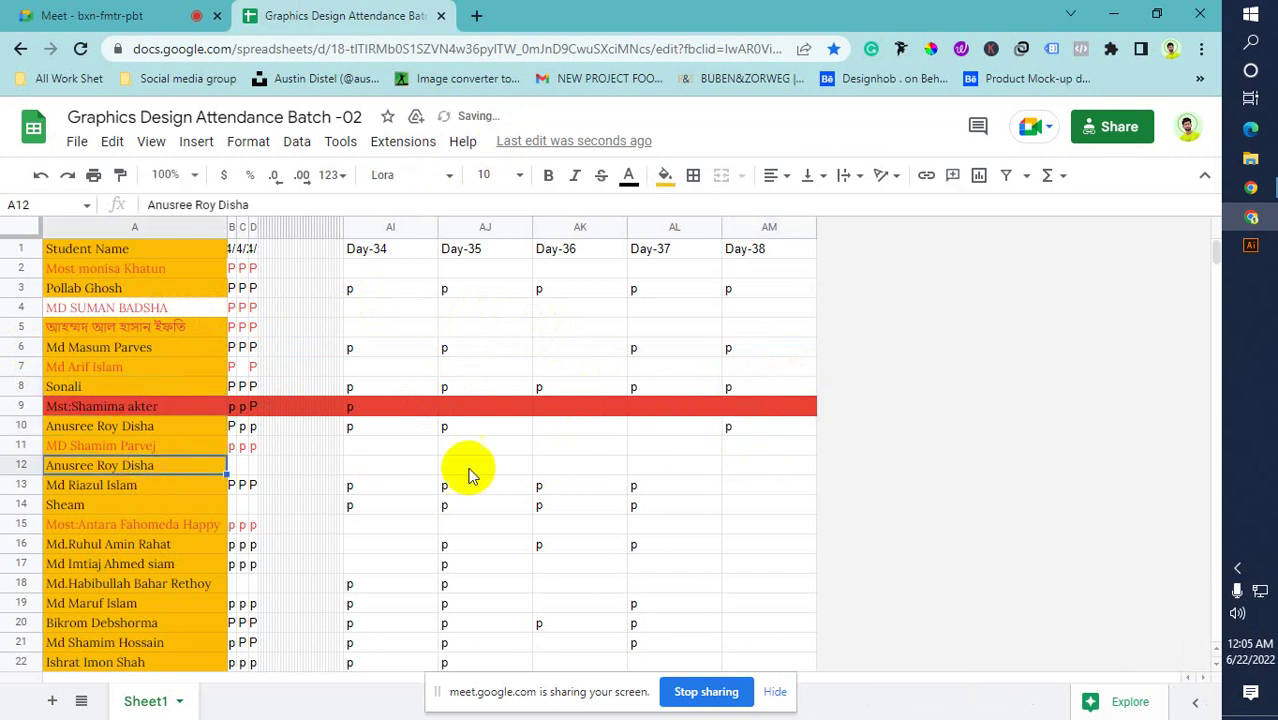
click(152, 486)
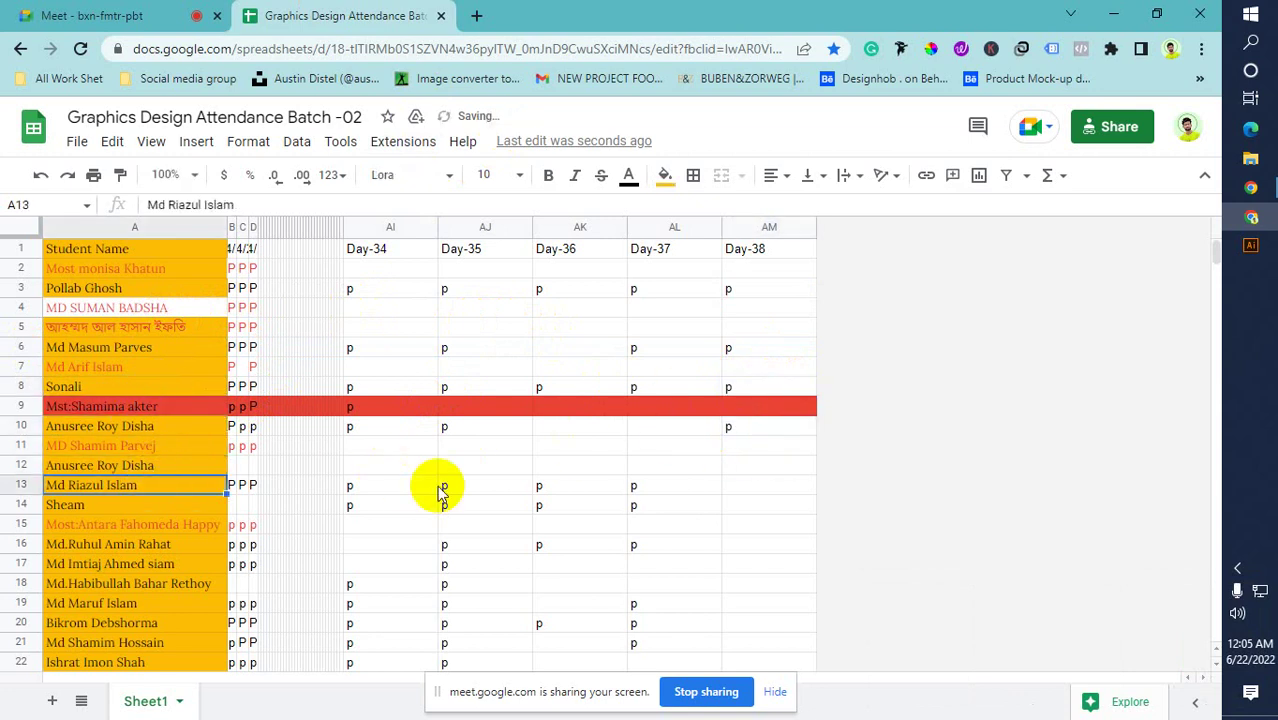
click(755, 488)
text(p)
Mark the students in rows 14 and 16 present with p under Day-38, leaving rows 15 and 17 blank
scroll(855, 470, down, 5)
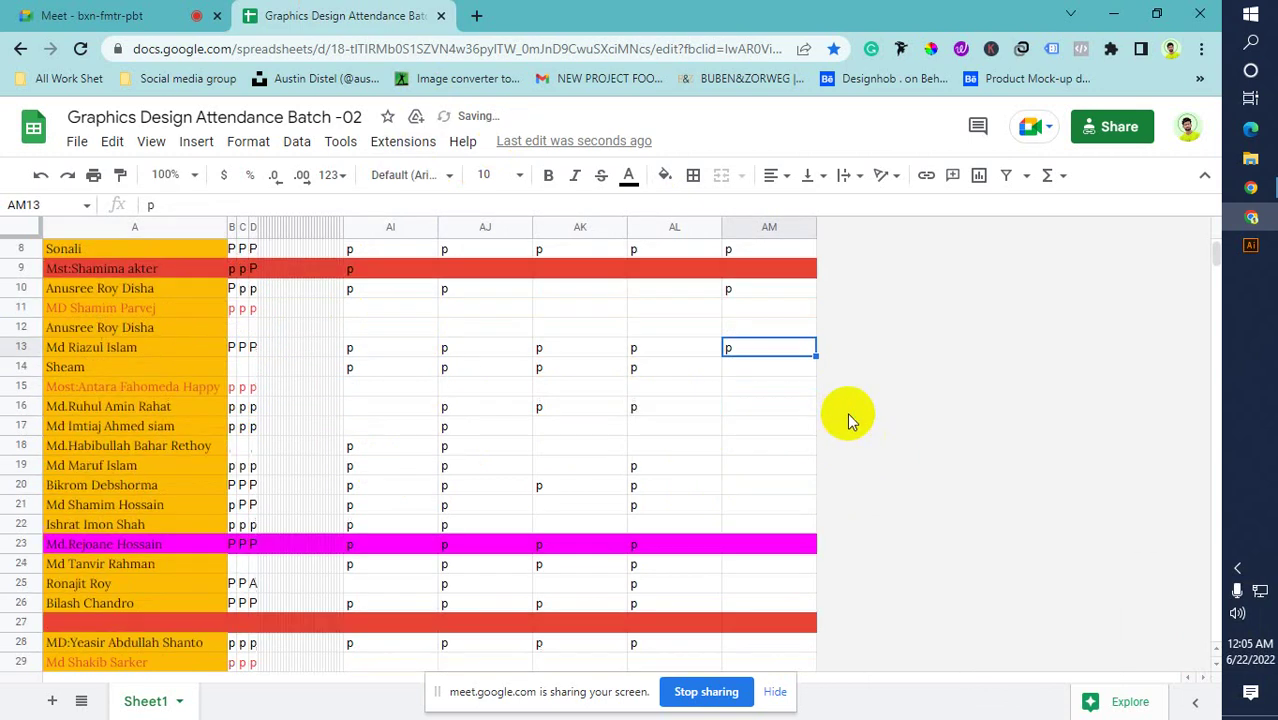
click(735, 275)
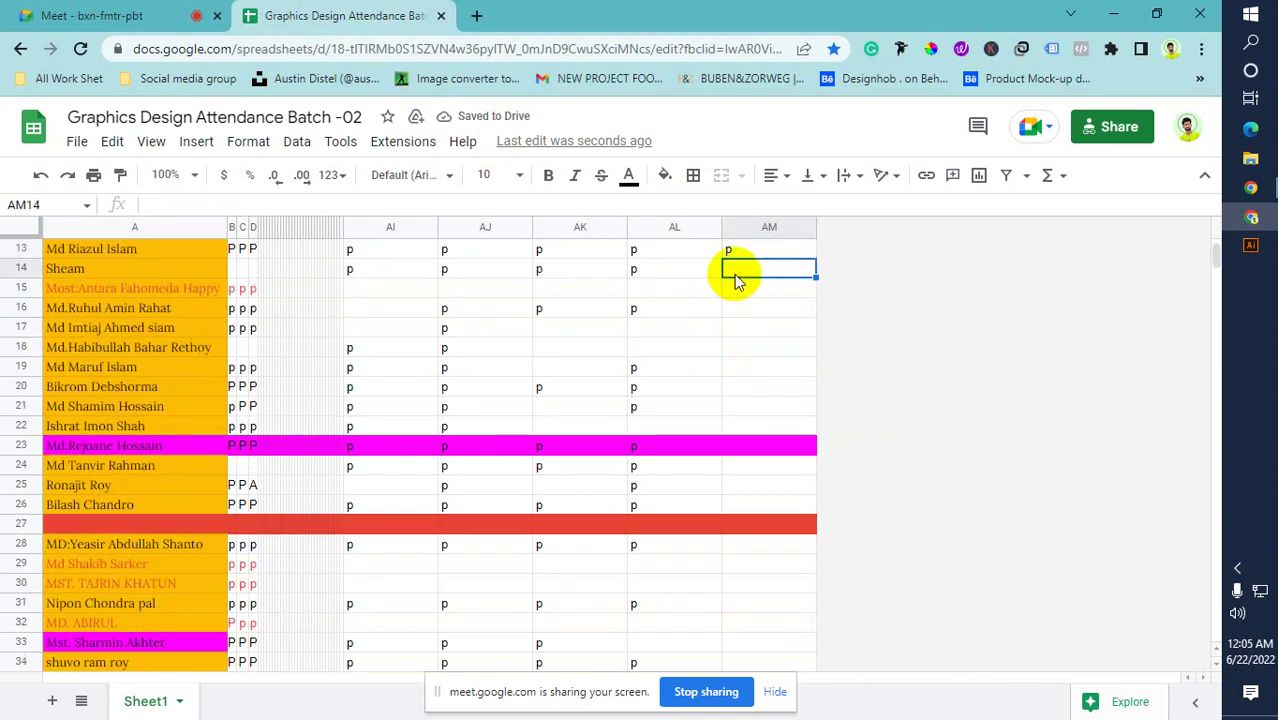
text(p)
click(744, 289)
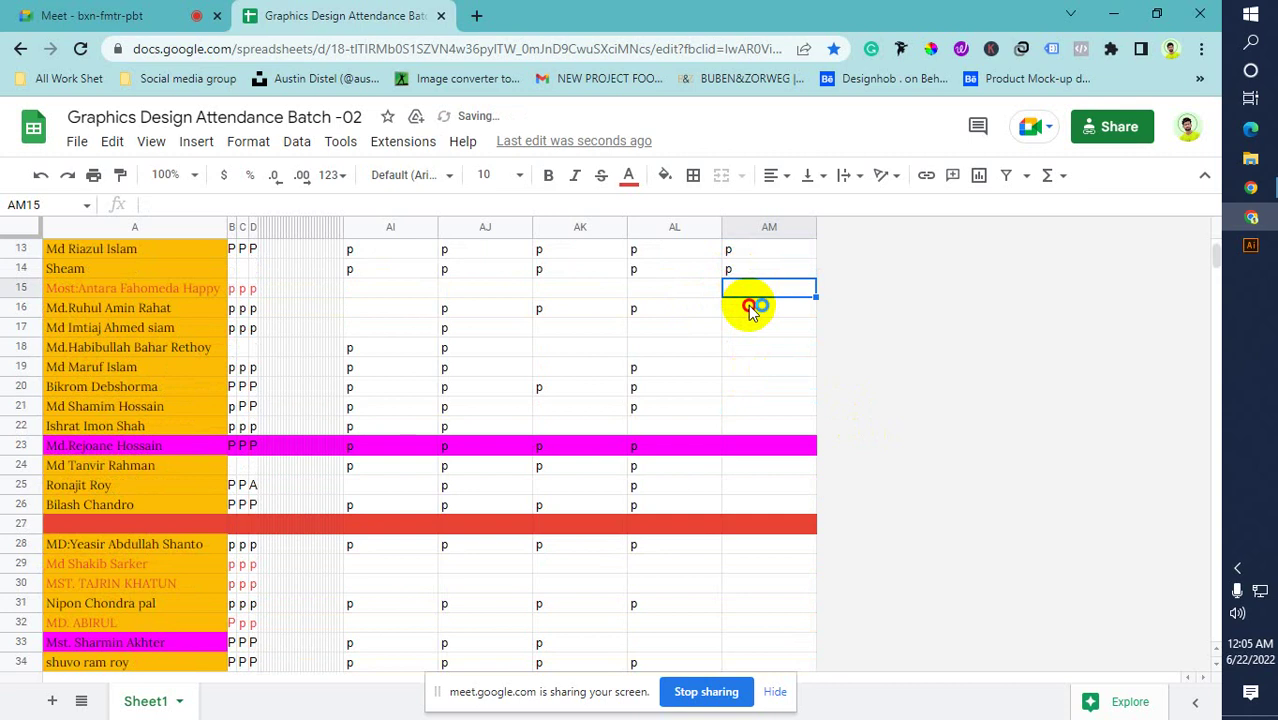
click(753, 308)
text(p)
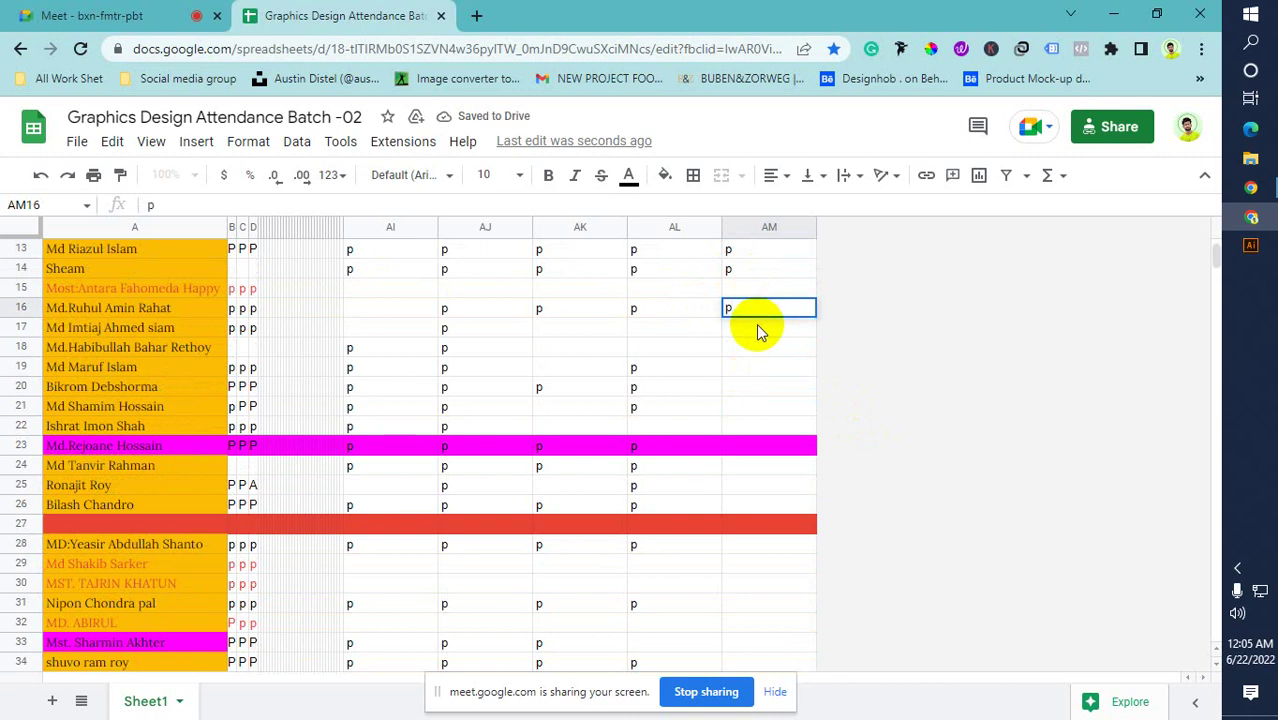
click(757, 333)
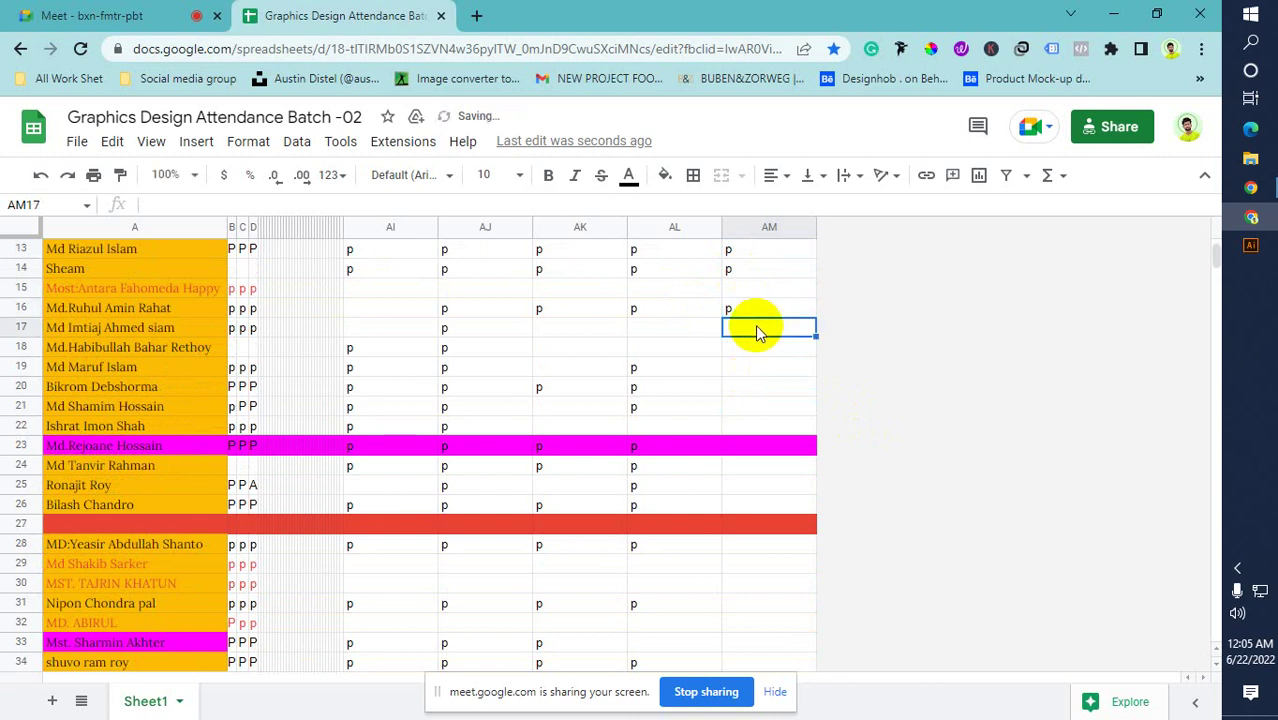
click(757, 333)
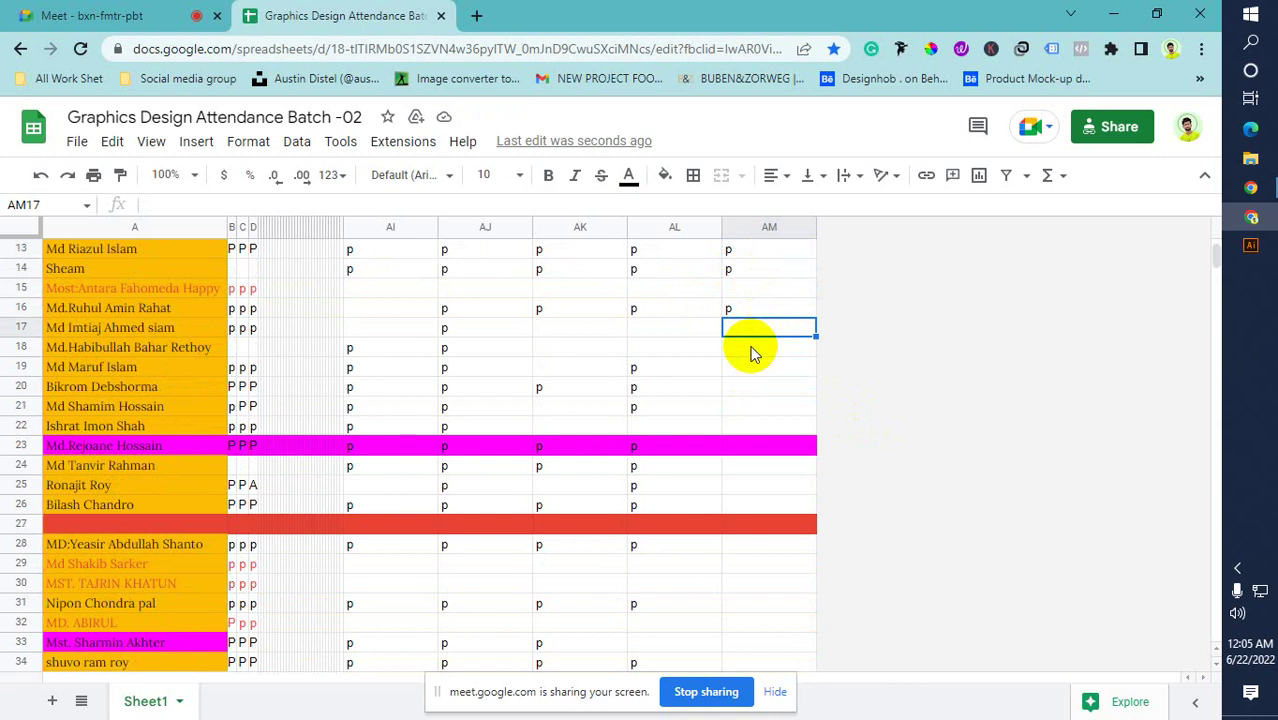
Enter p in the Day-38 column for the students in rows 18, 19, 20 and 21
click(756, 350)
text(p)
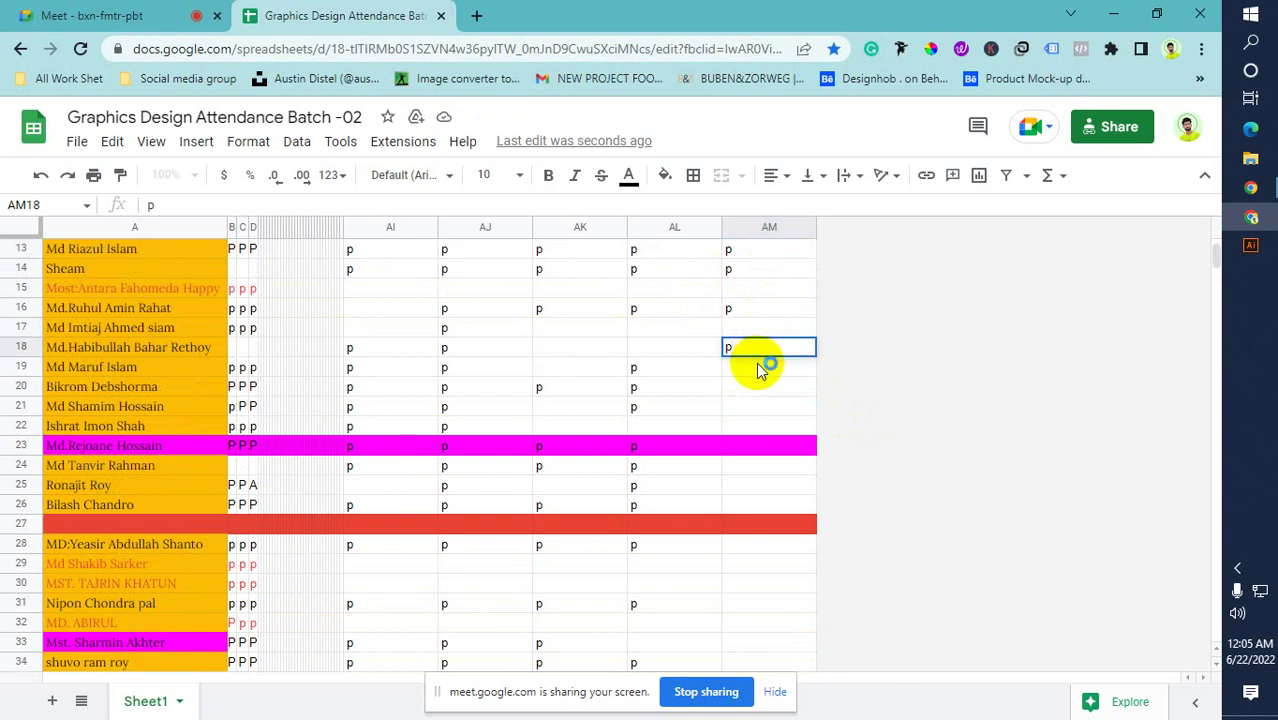
click(760, 370)
text(p)
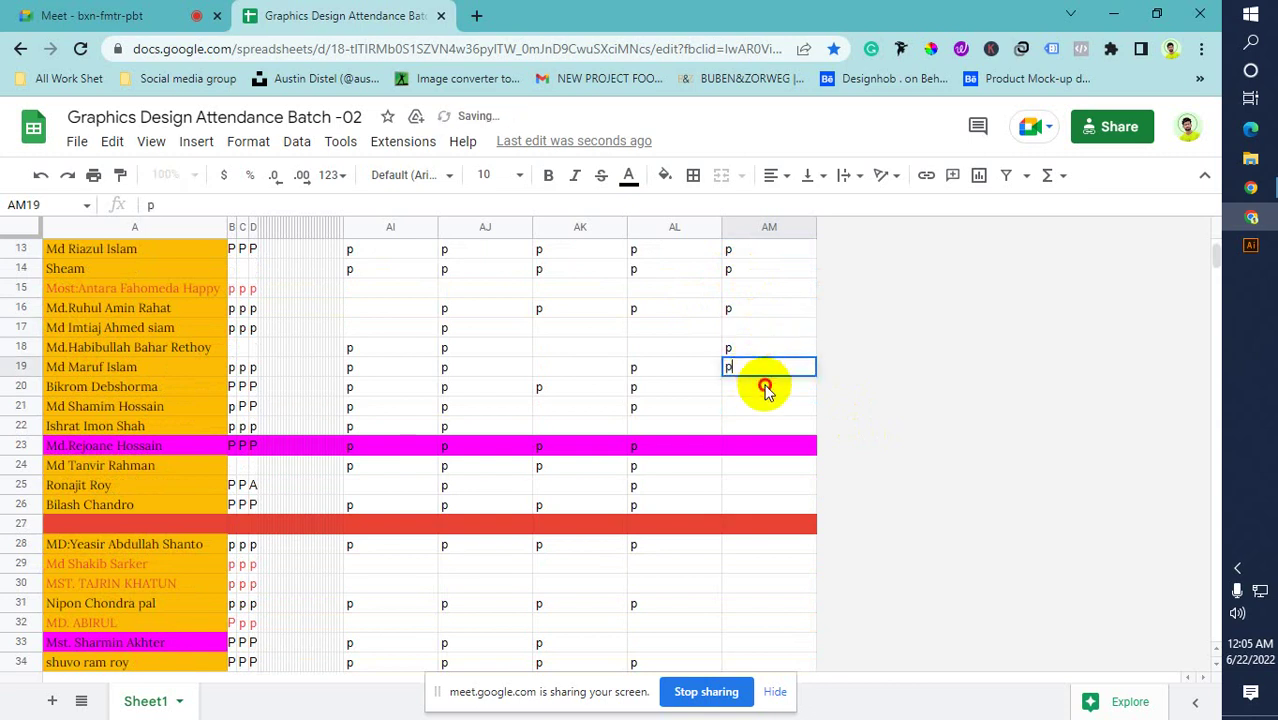
click(764, 387)
text(p)
click(763, 404)
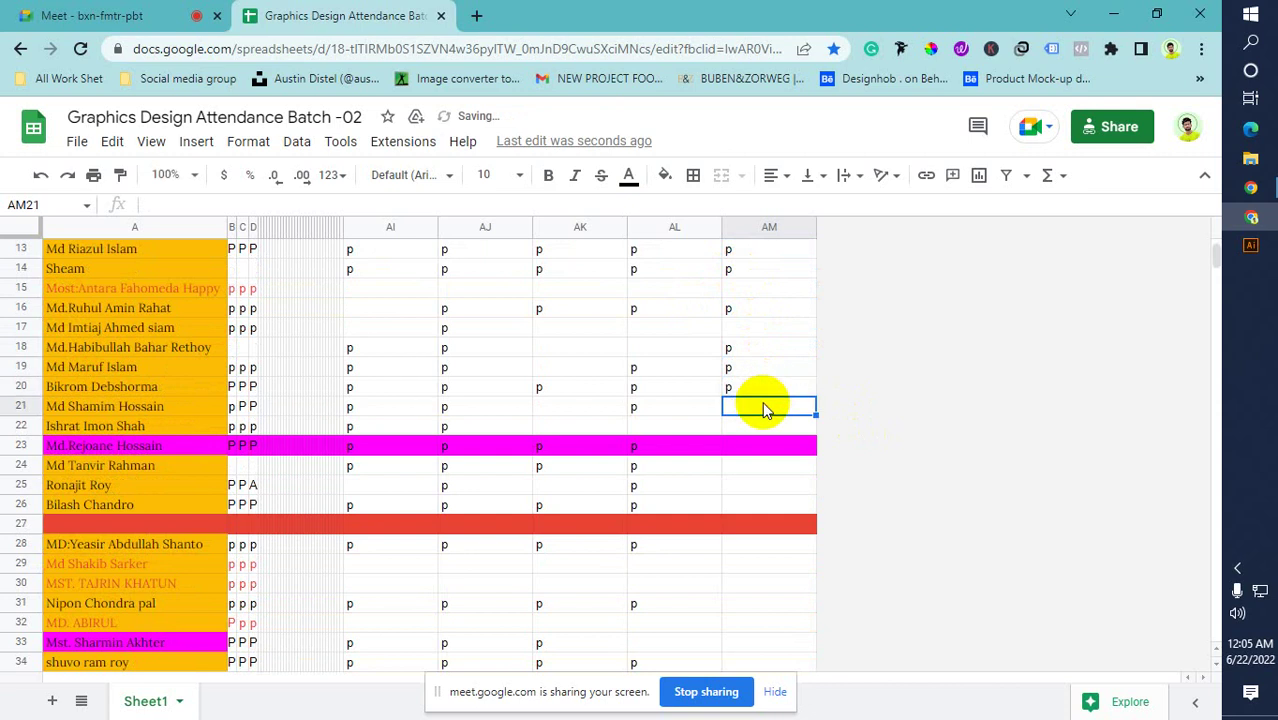
text(p)
click(755, 426)
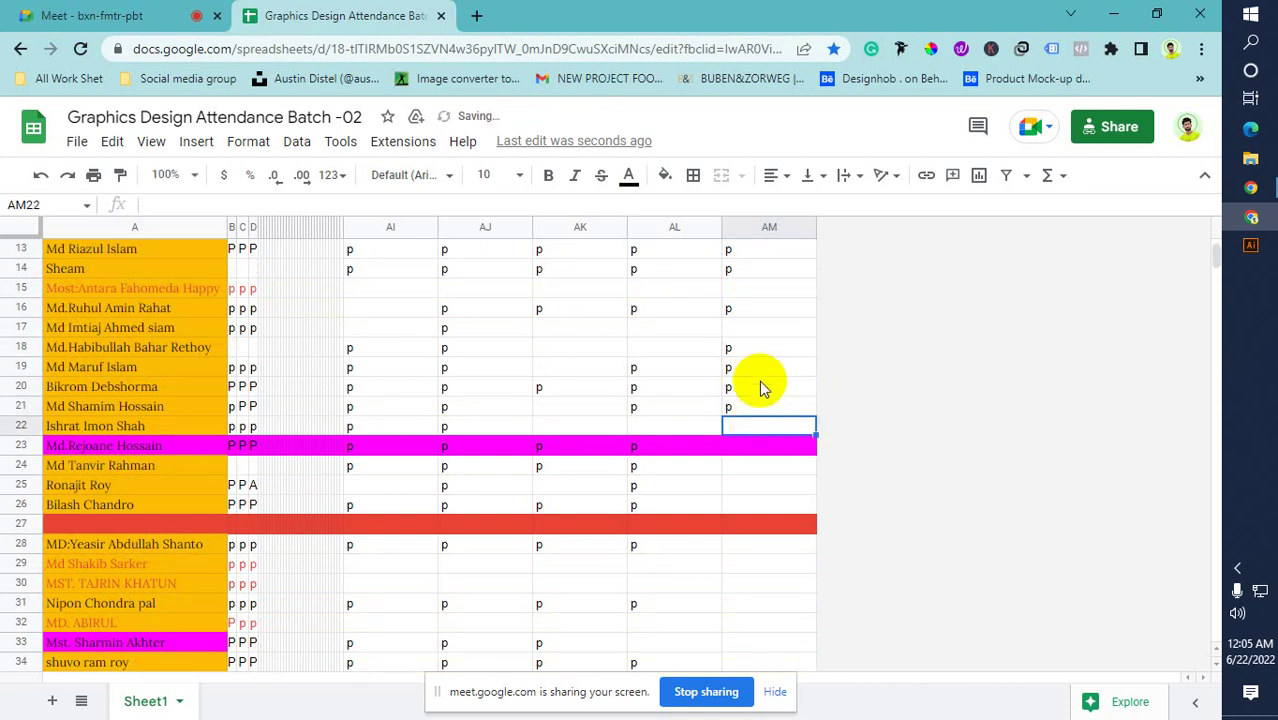
Check the participant list in Google Meet and mark rows 24, 25 and 26 present with p under Day-38
click(755, 468)
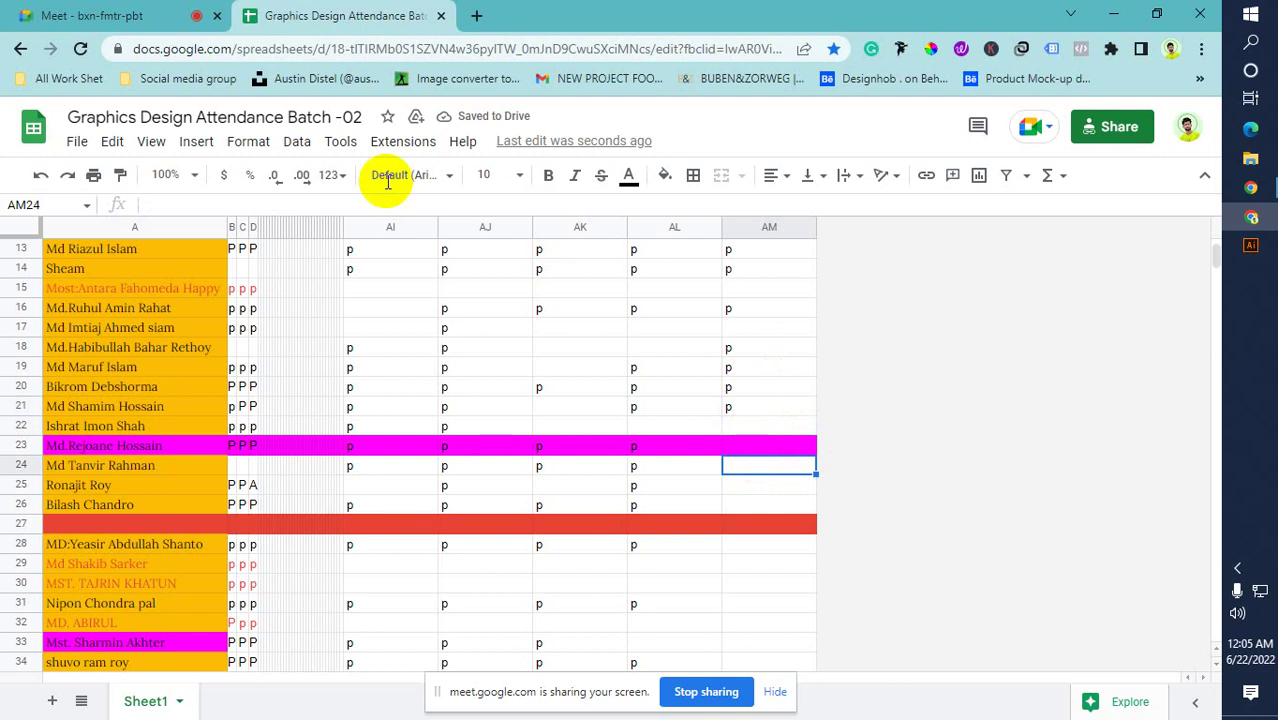
click(104, 12)
scroll(942, 328, up, 5)
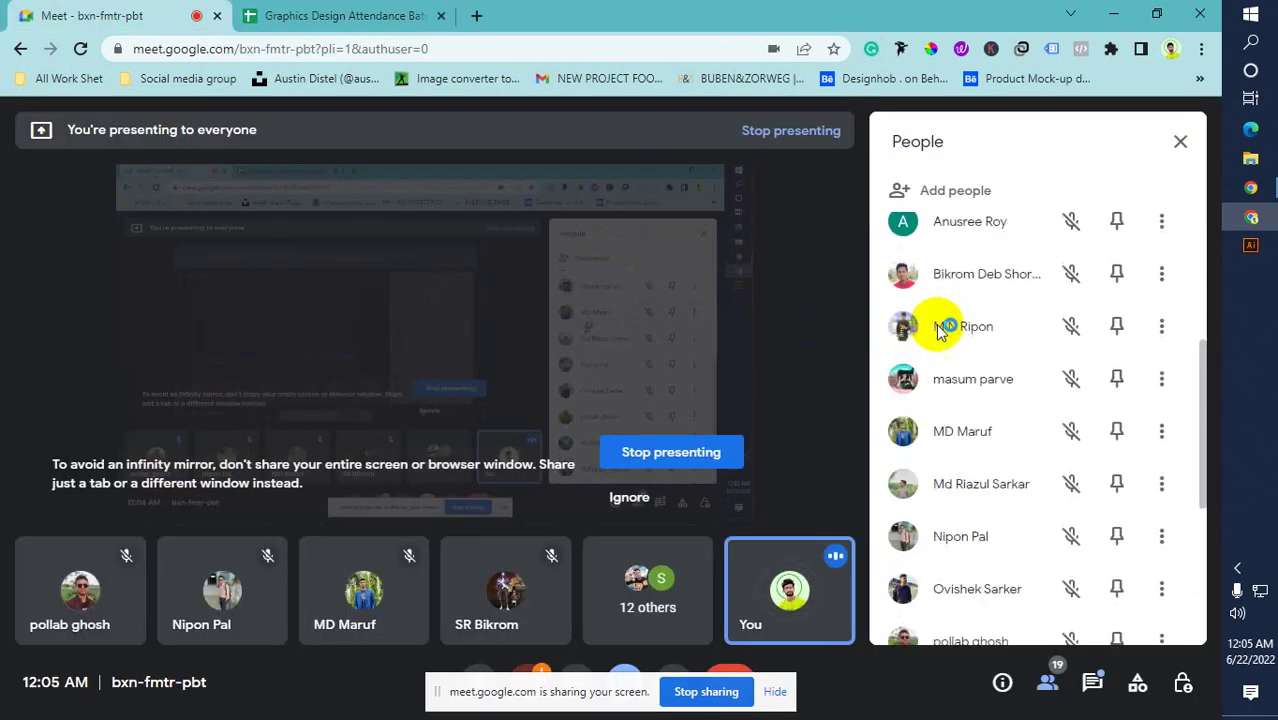
scroll(942, 328, up, 3)
scroll(942, 328, down, 6)
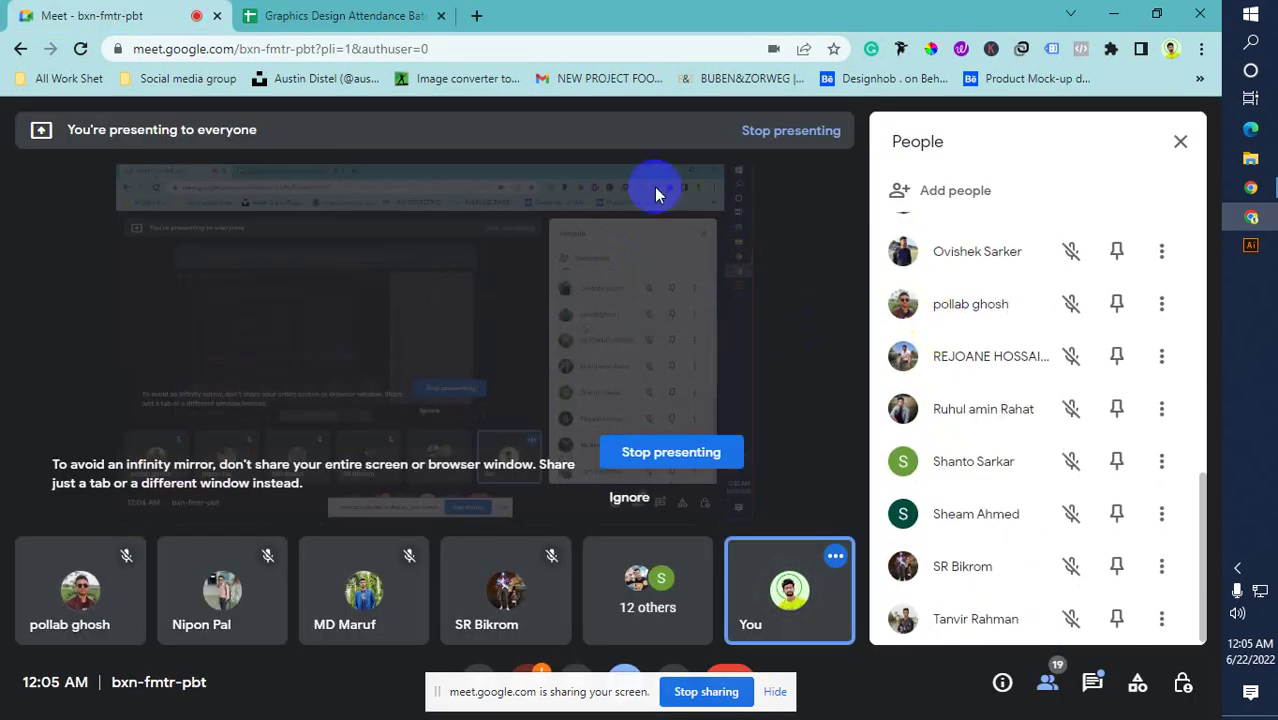
click(300, 14)
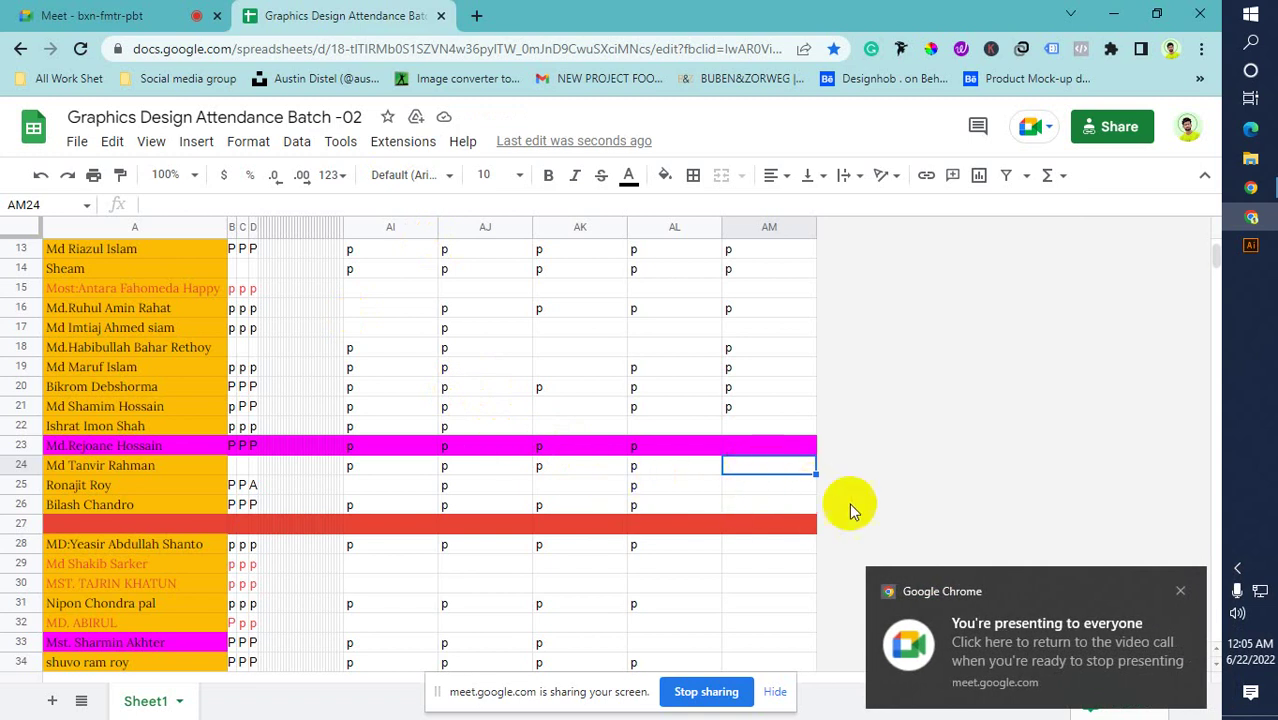
text(p)
key(Return)
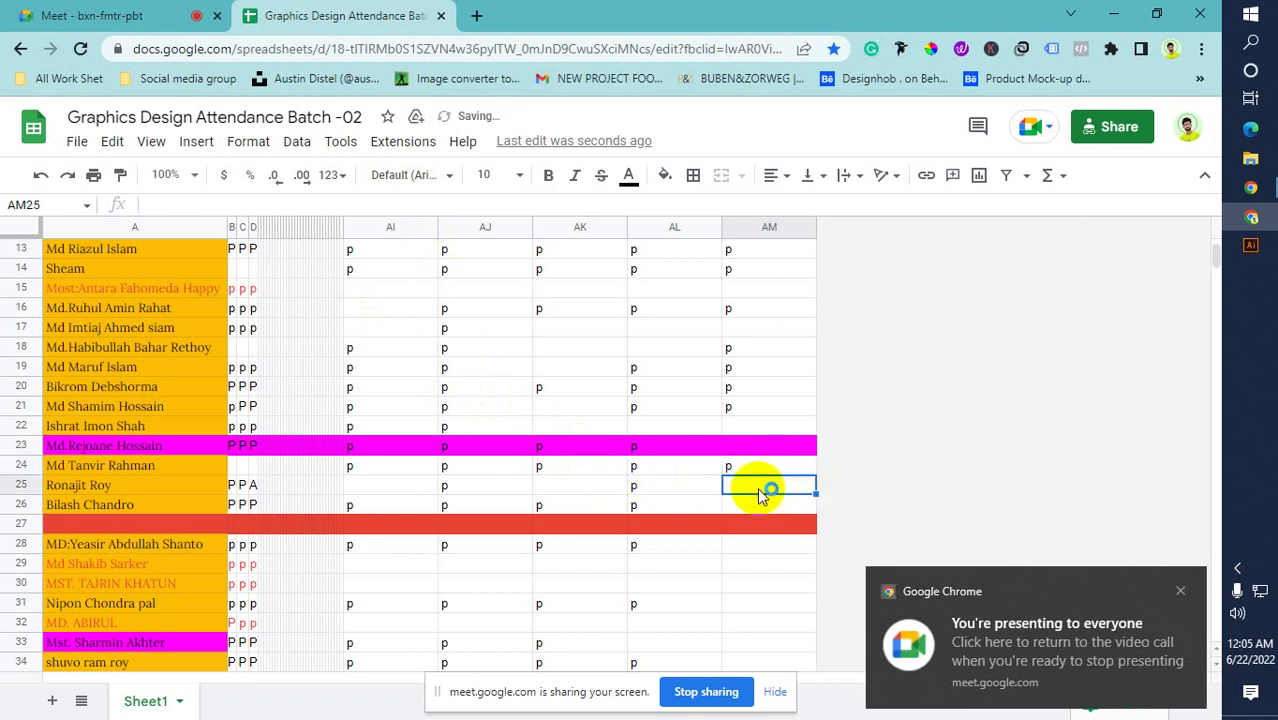
text(p)
key(Return)
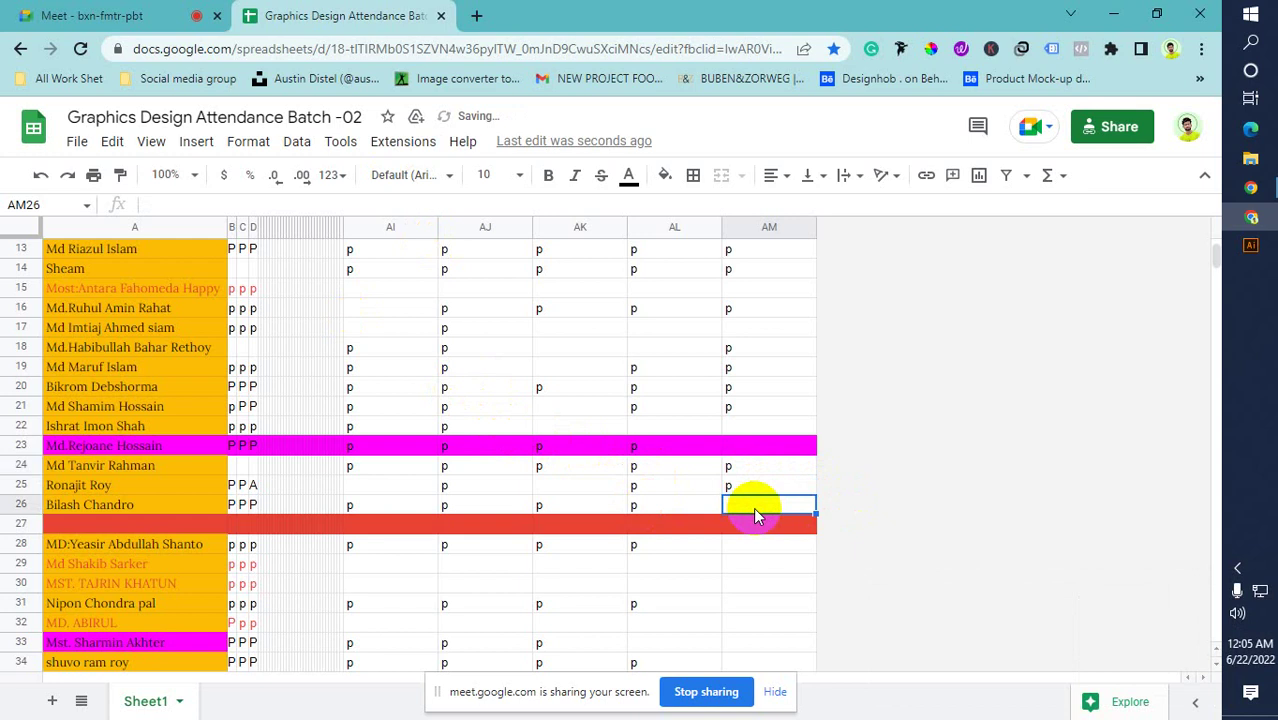
Check the Google Meet participant list for the row 28 student and enter p in that row under Day-38
click(753, 545)
scroll(792, 480, down, 2)
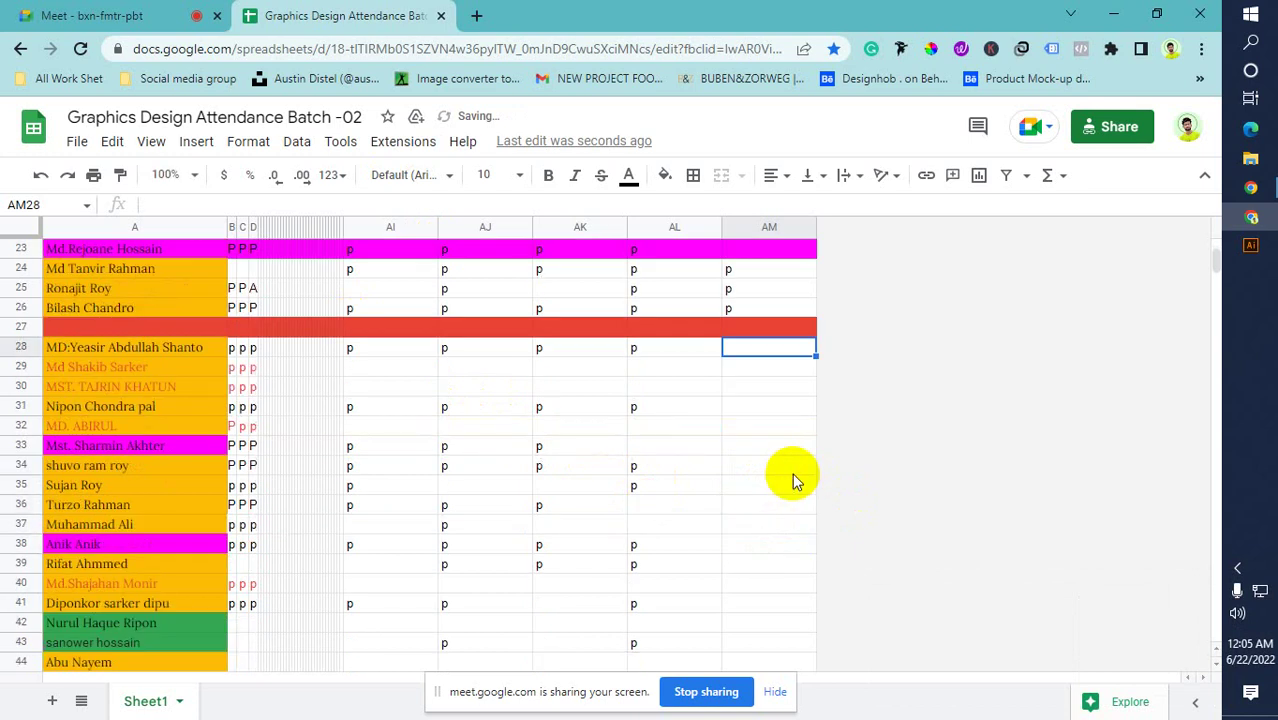
click(100, 15)
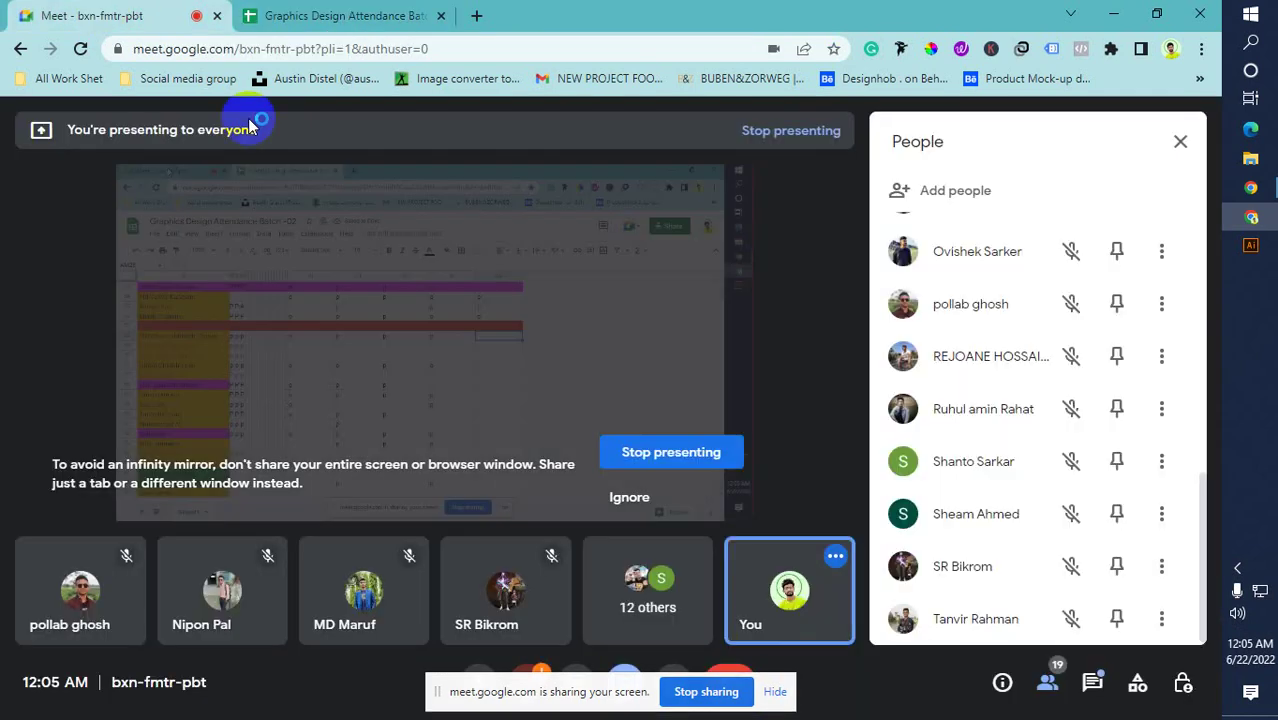
scroll(984, 392, up, 4)
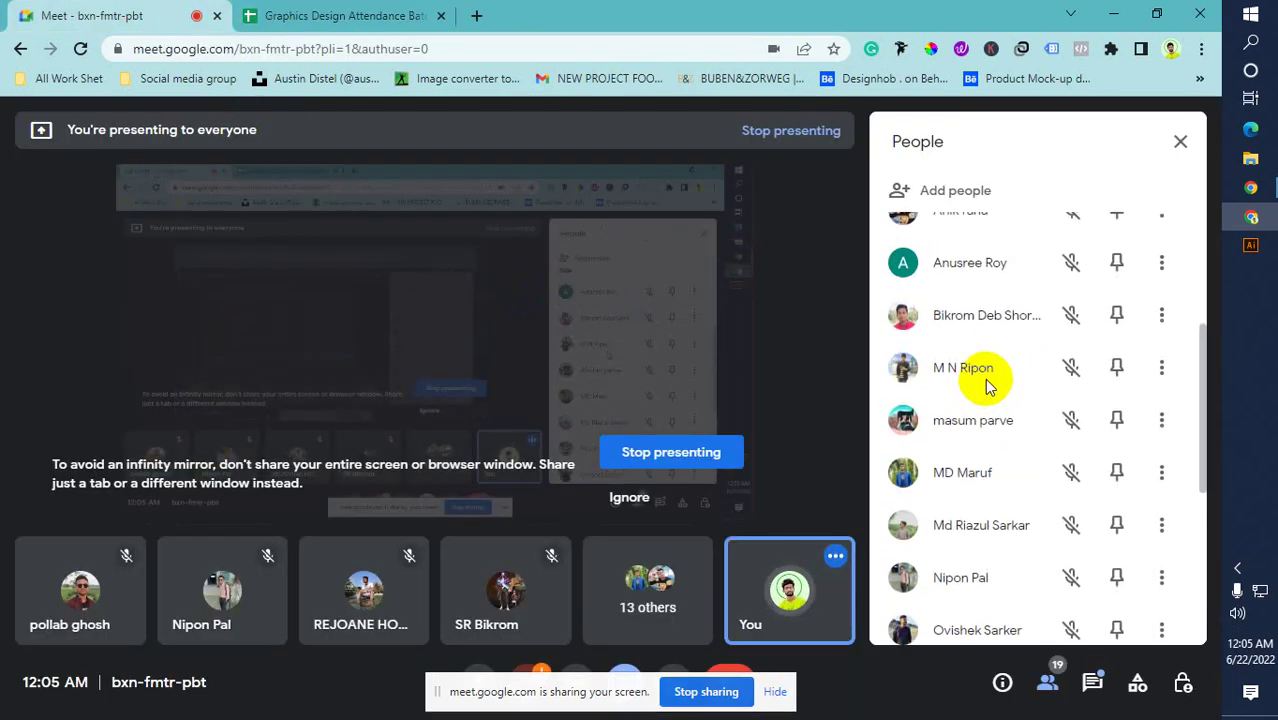
scroll(985, 385, up, 3)
scroll(985, 388, down, 4)
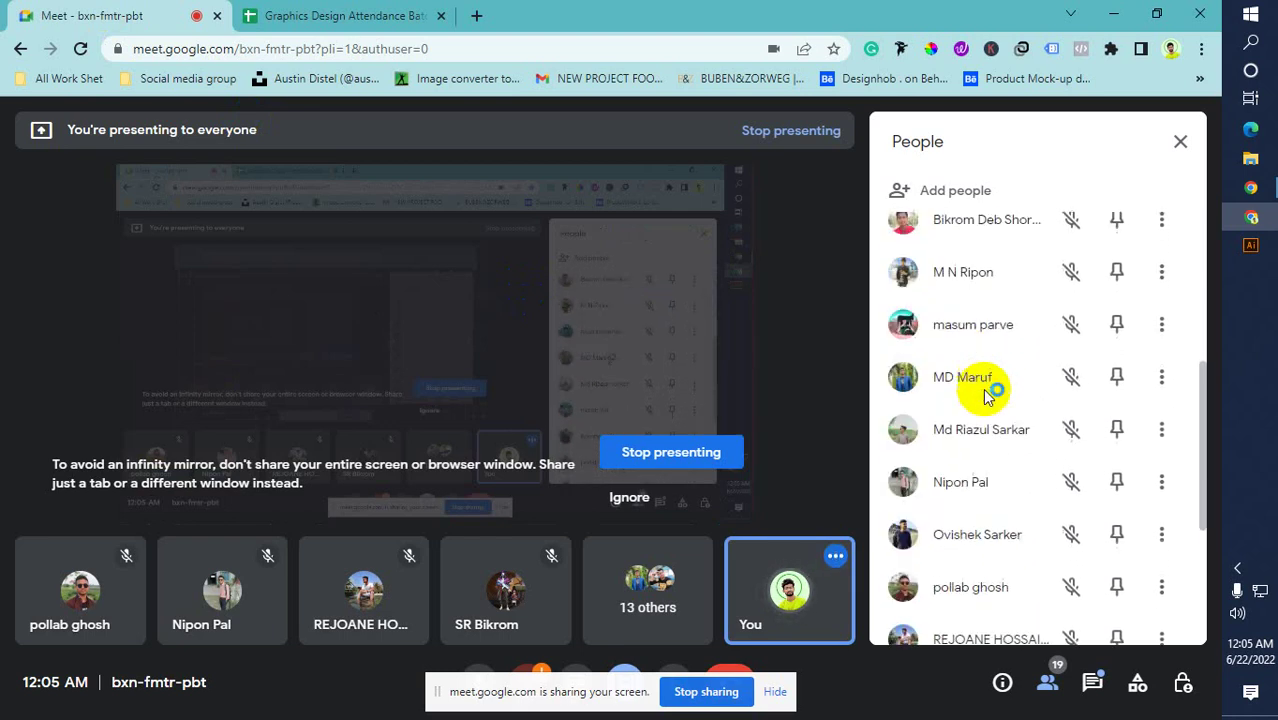
scroll(985, 393, down, 4)
scroll(980, 395, down, 2)
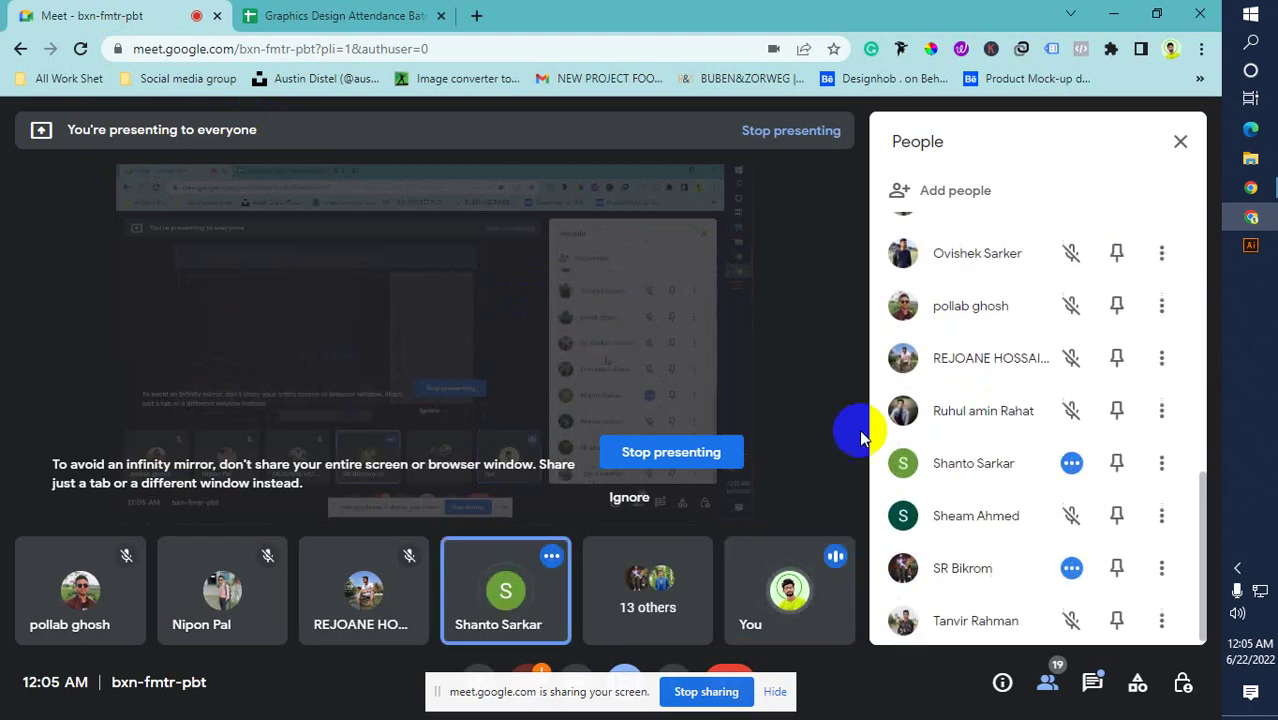
click(335, 16)
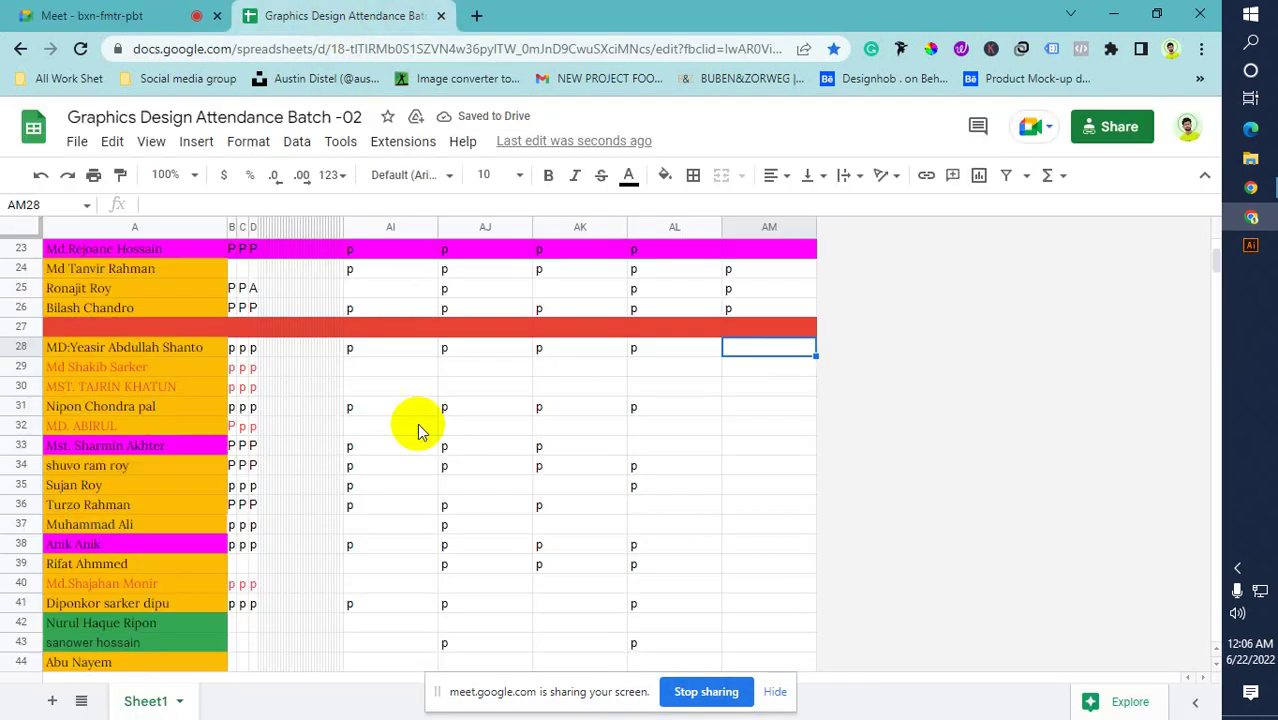
text(p)
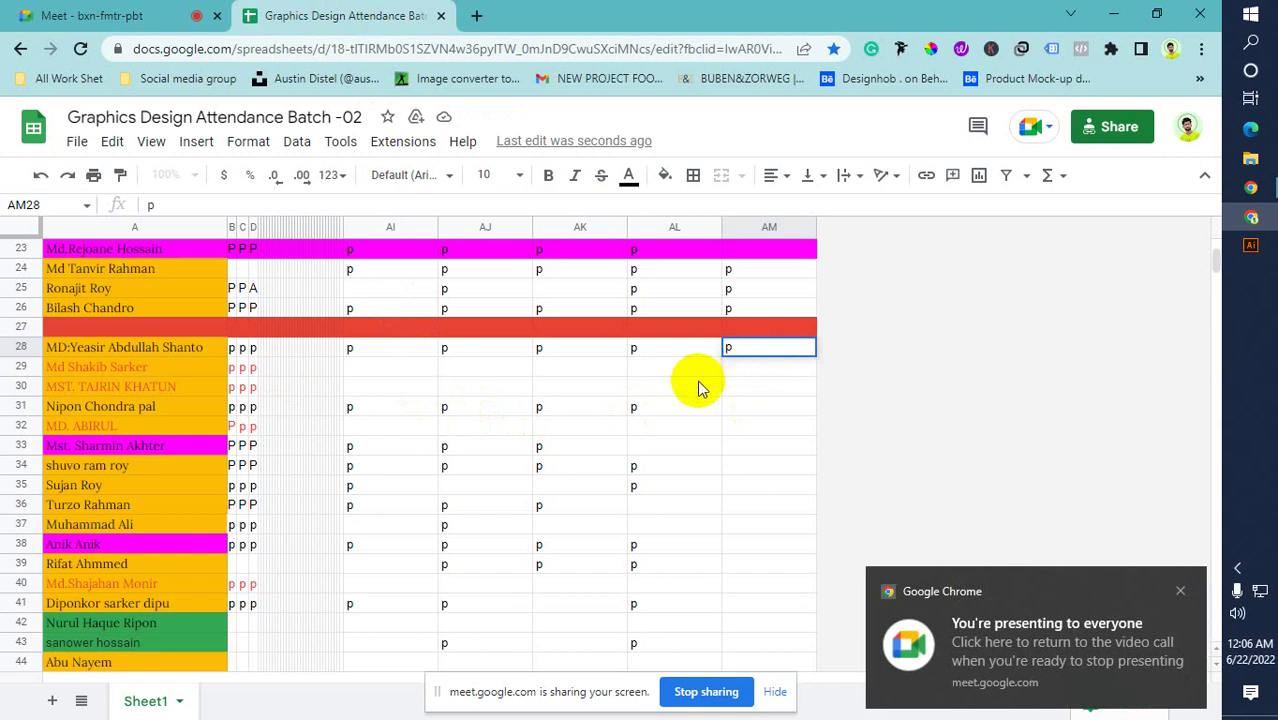
Mark the students in rows 31, 33 and 34 present with p in the Day-38 column
click(20, 406)
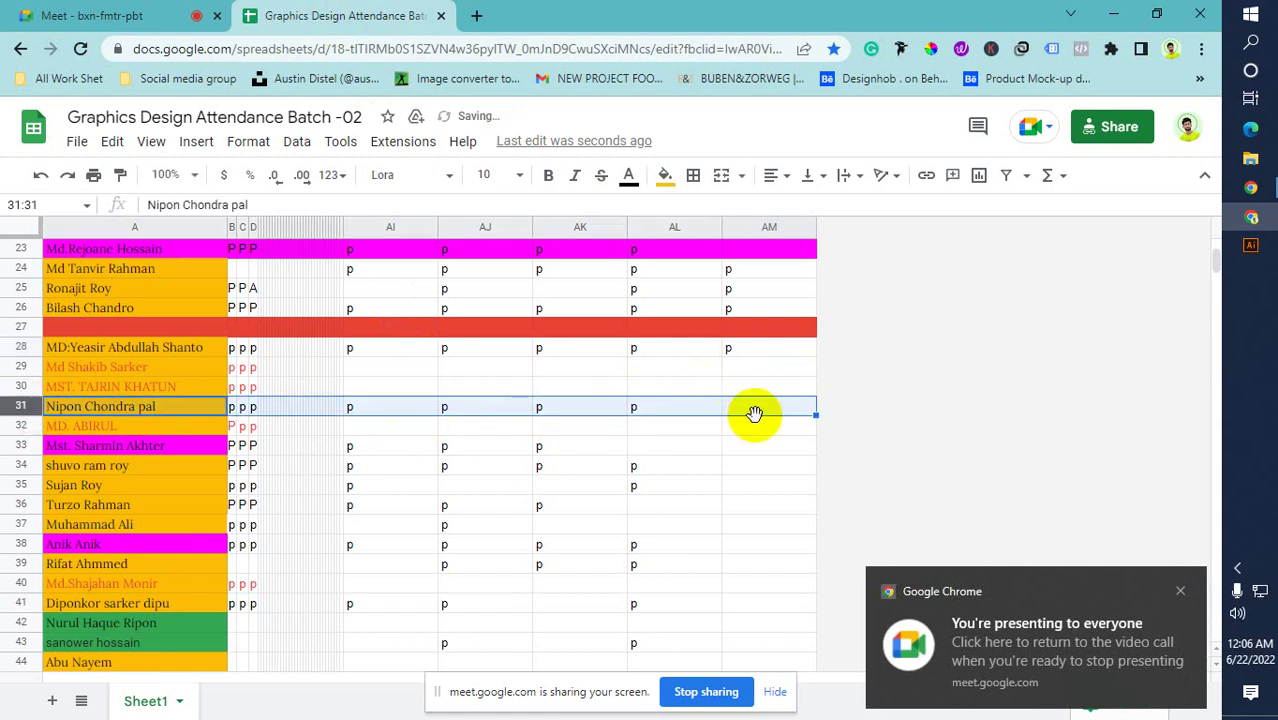
click(757, 410)
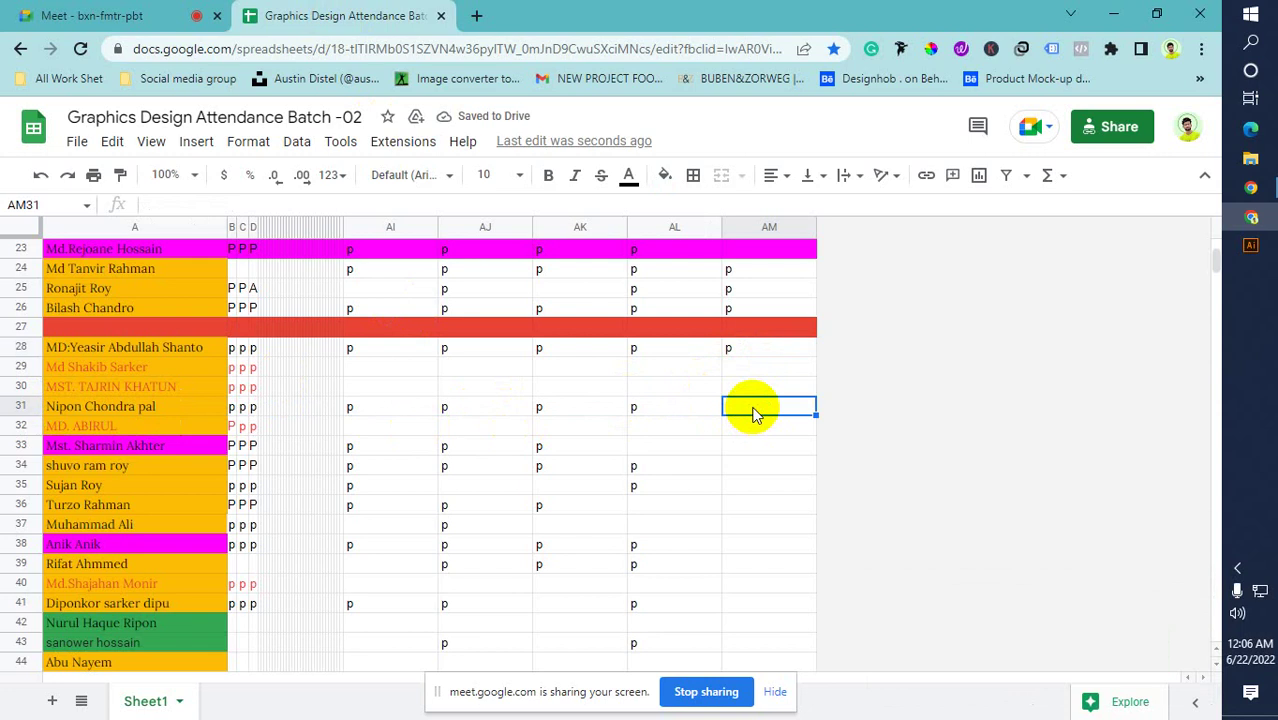
text(p)
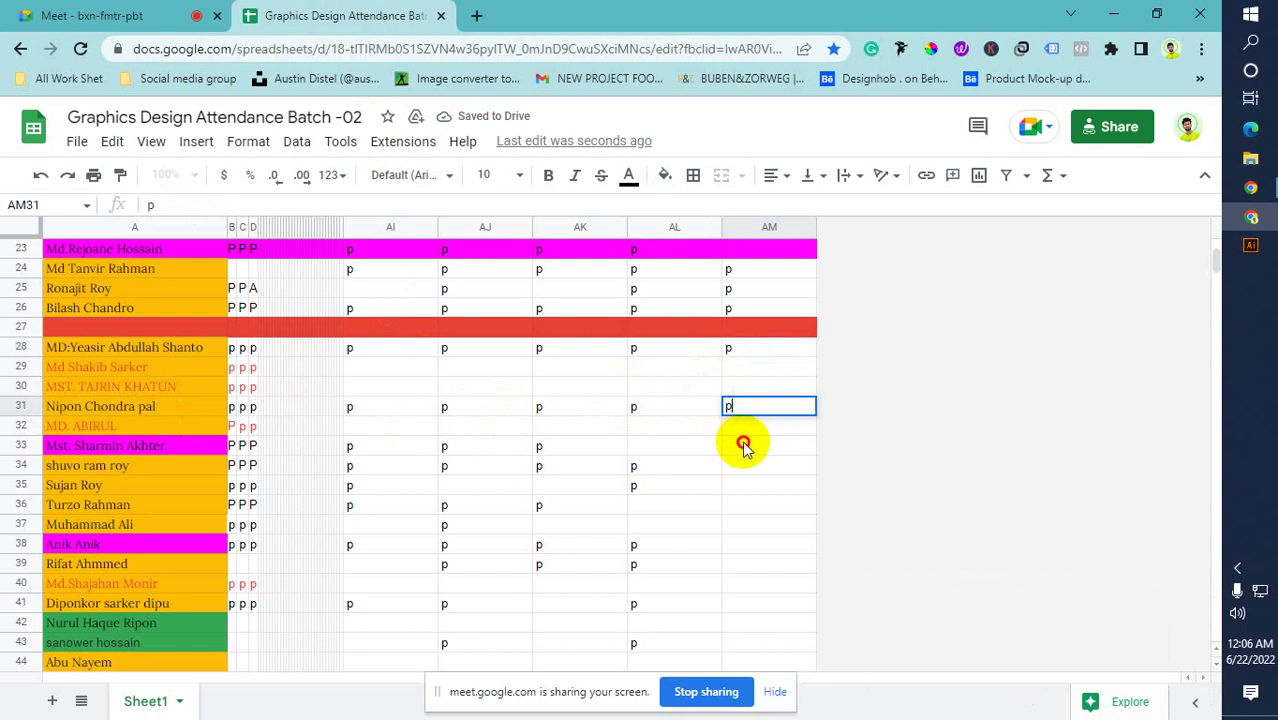
click(743, 447)
text(p)
key(Return)
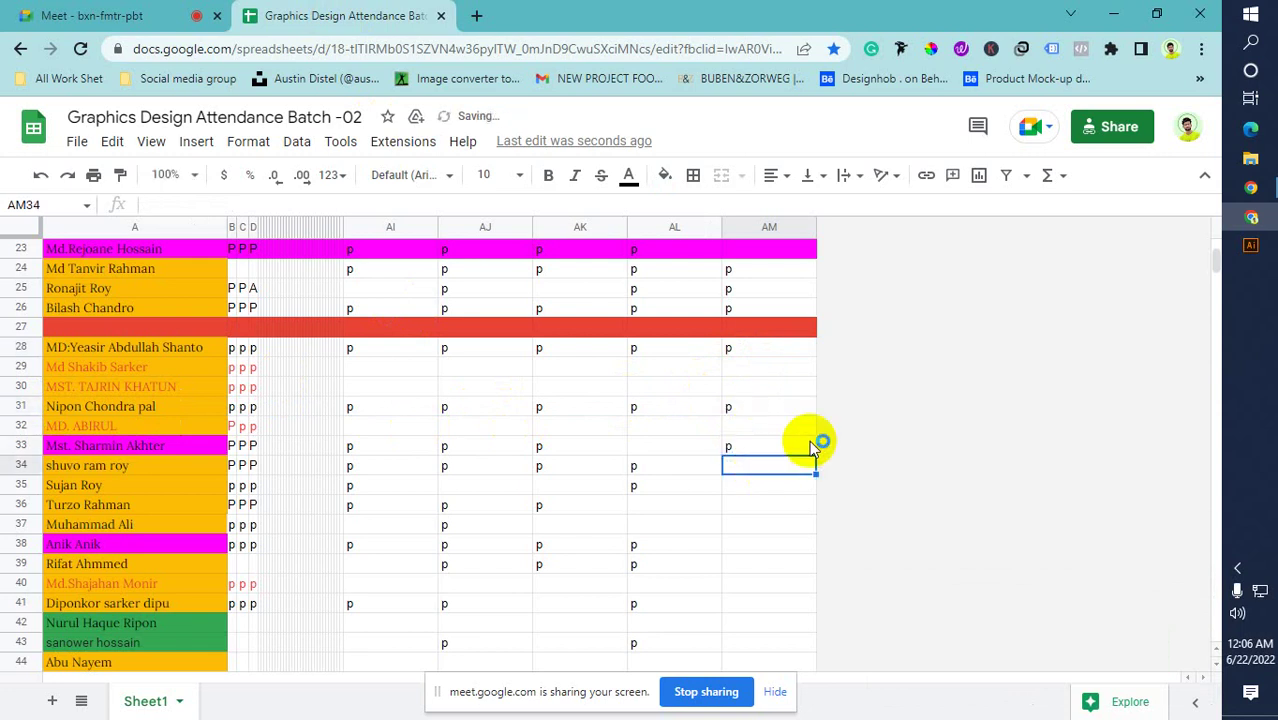
scroll(781, 447, down, 1)
text(p)
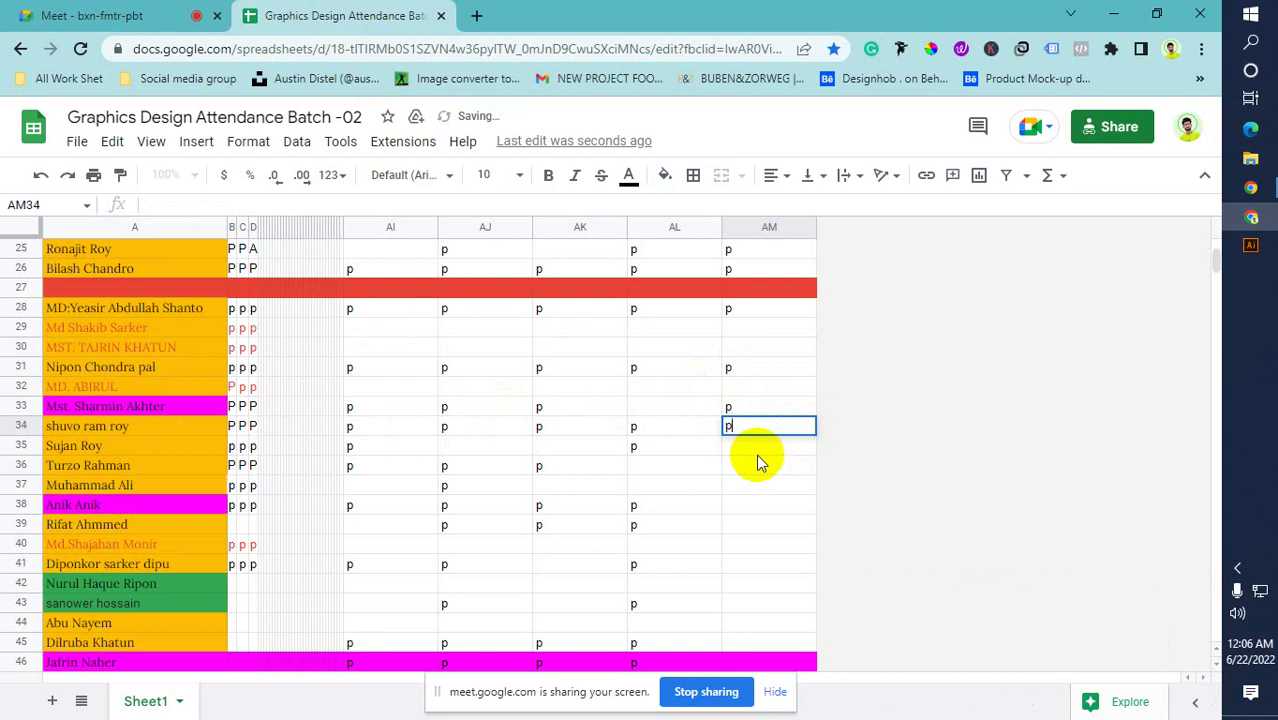
Mark the students in rows 35 and 36 present with p in the Day-38 column
key(Return)
text(p)
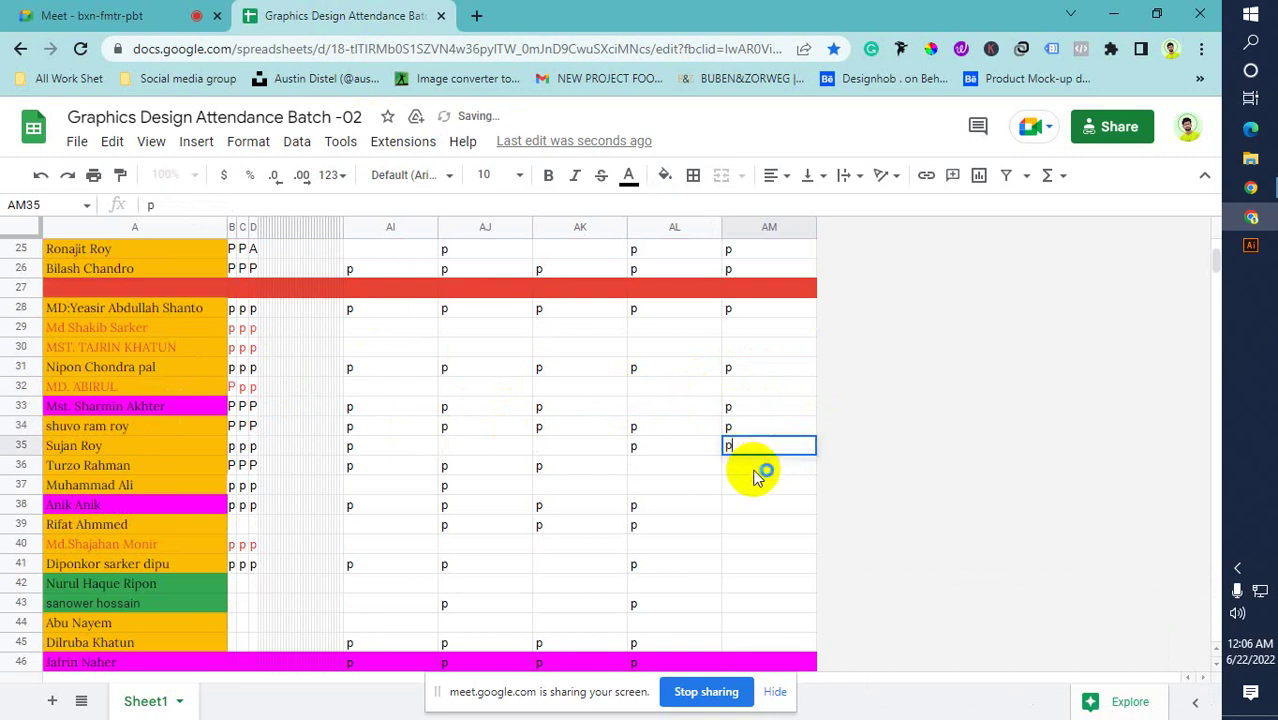
click(757, 477)
text(p)
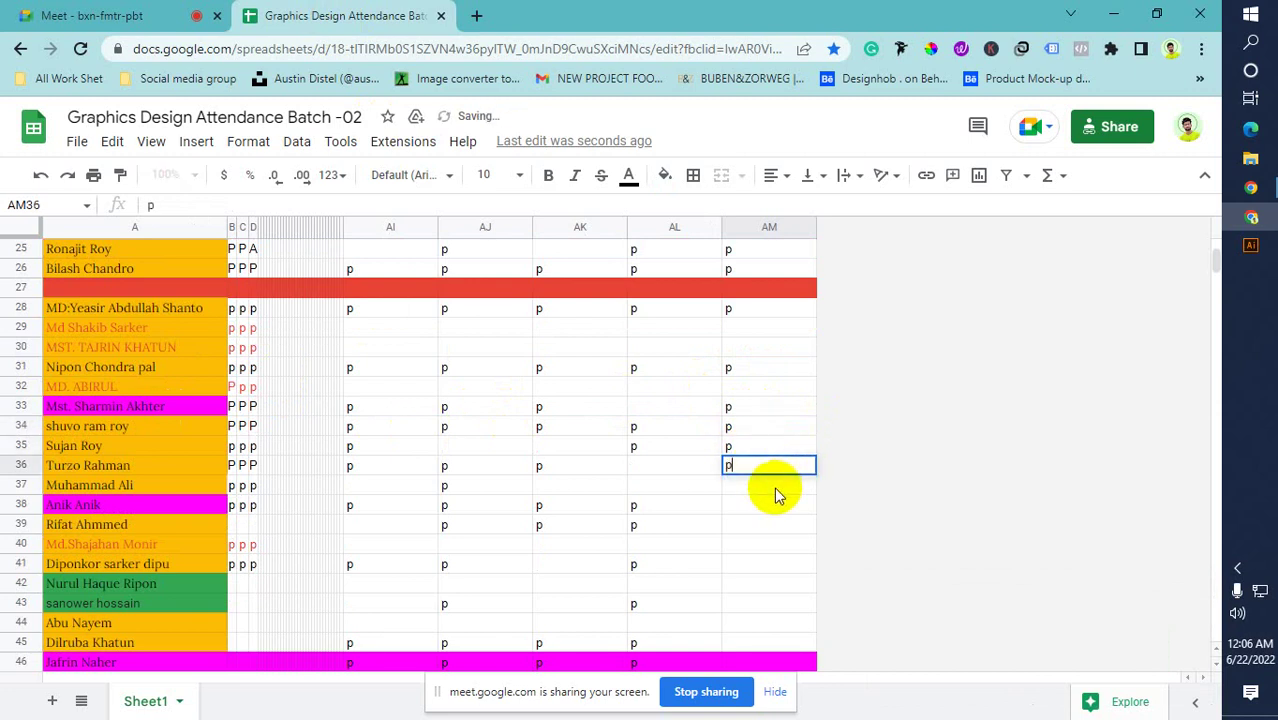
key(Return)
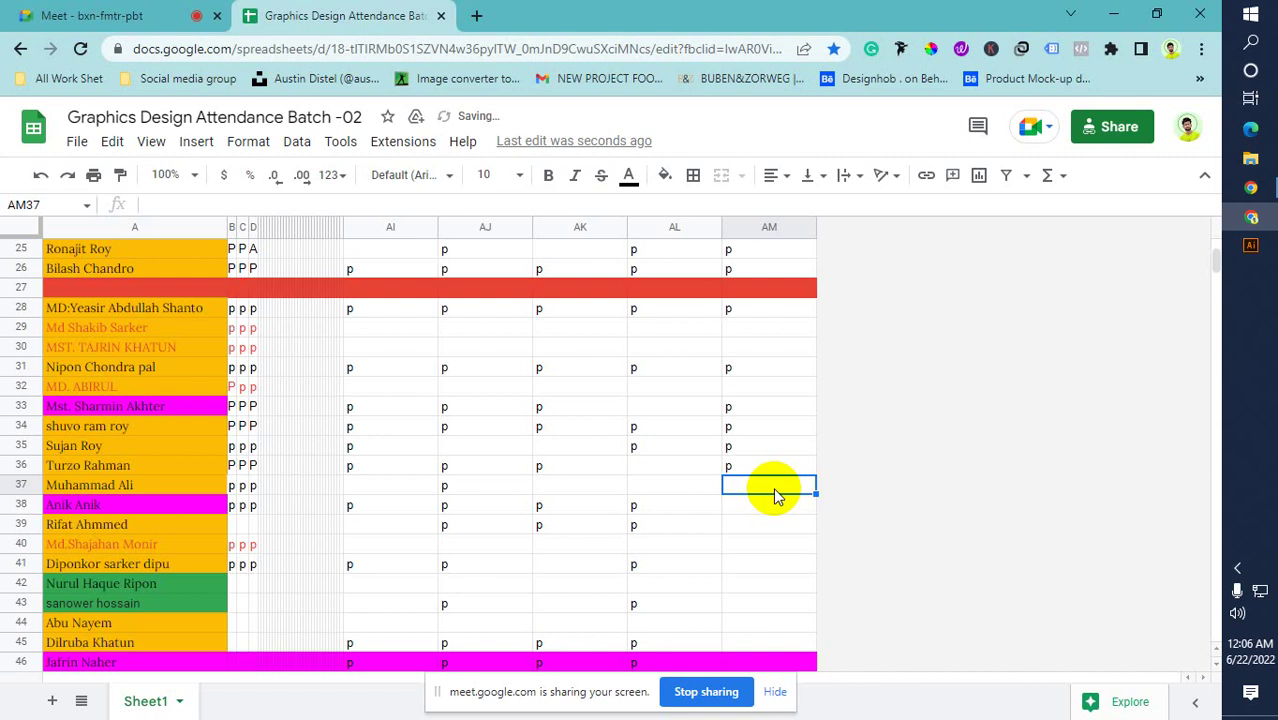
Check the row 35 student's attendance record and clear that row's Day-38 entry
click(778, 492)
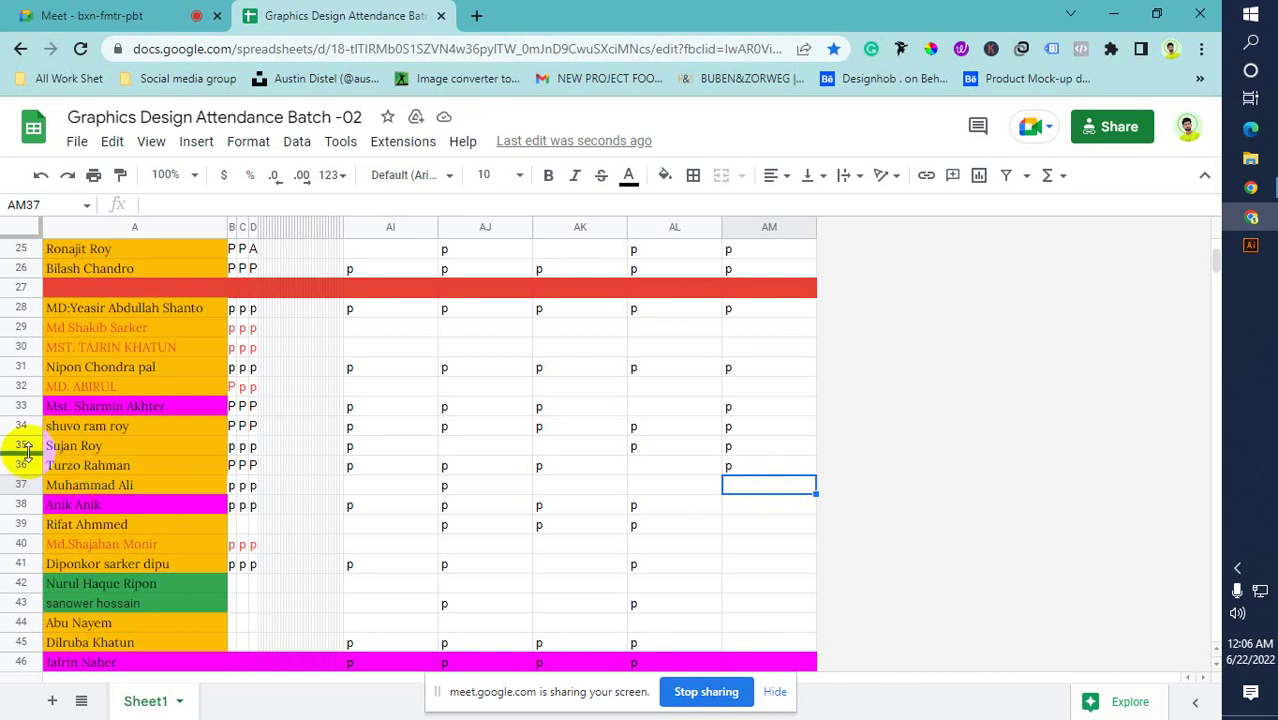
click(20, 445)
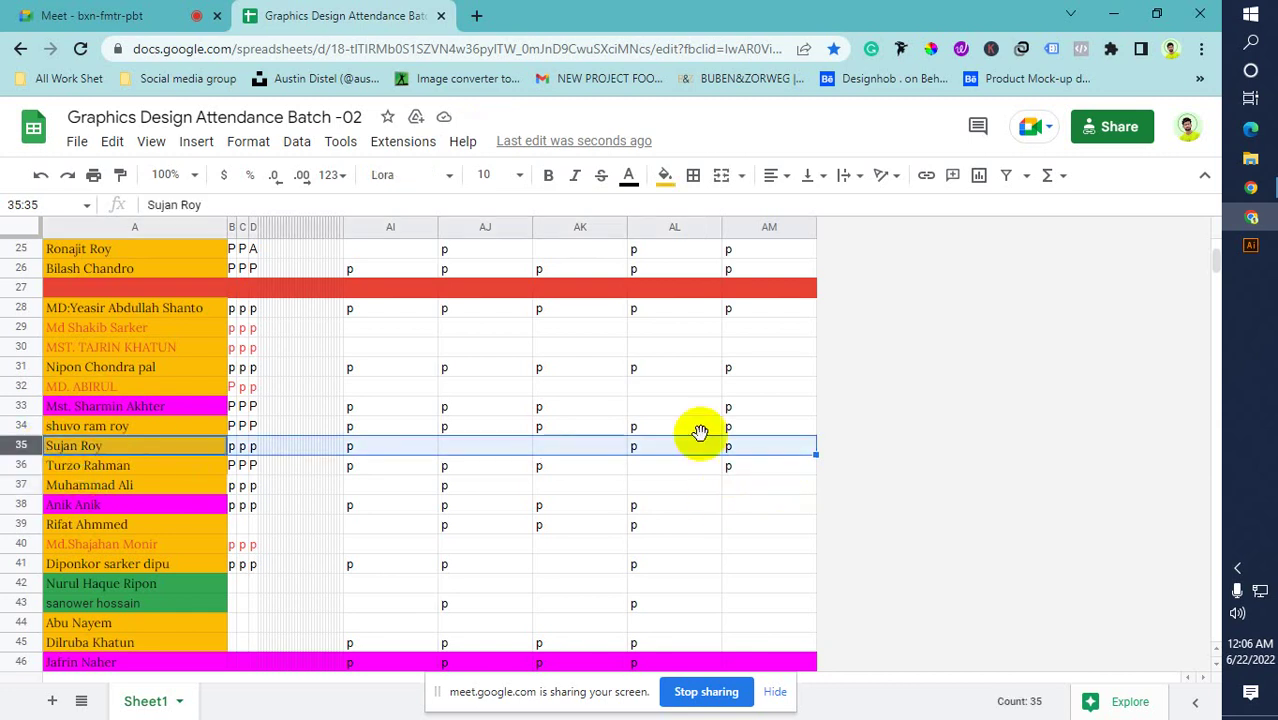
click(764, 450)
key(BackSpace)
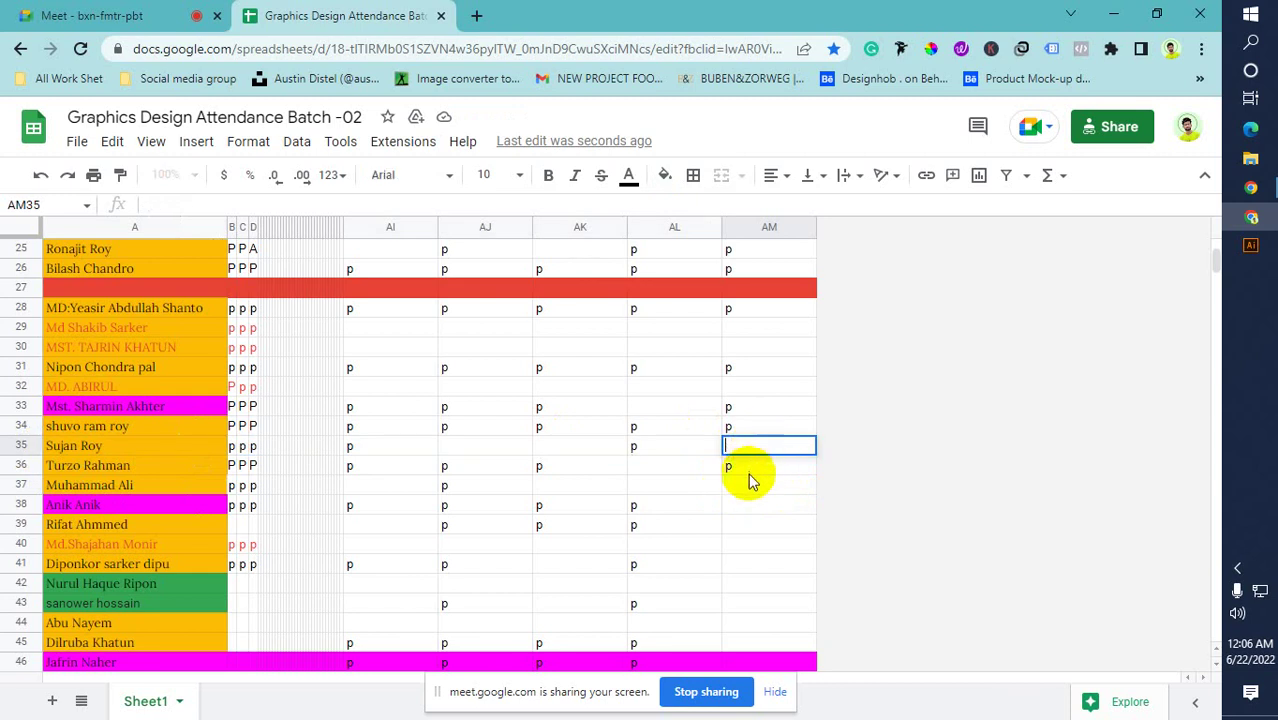
Enter p under Day-38 for the students in rows 37 and 38
click(754, 486)
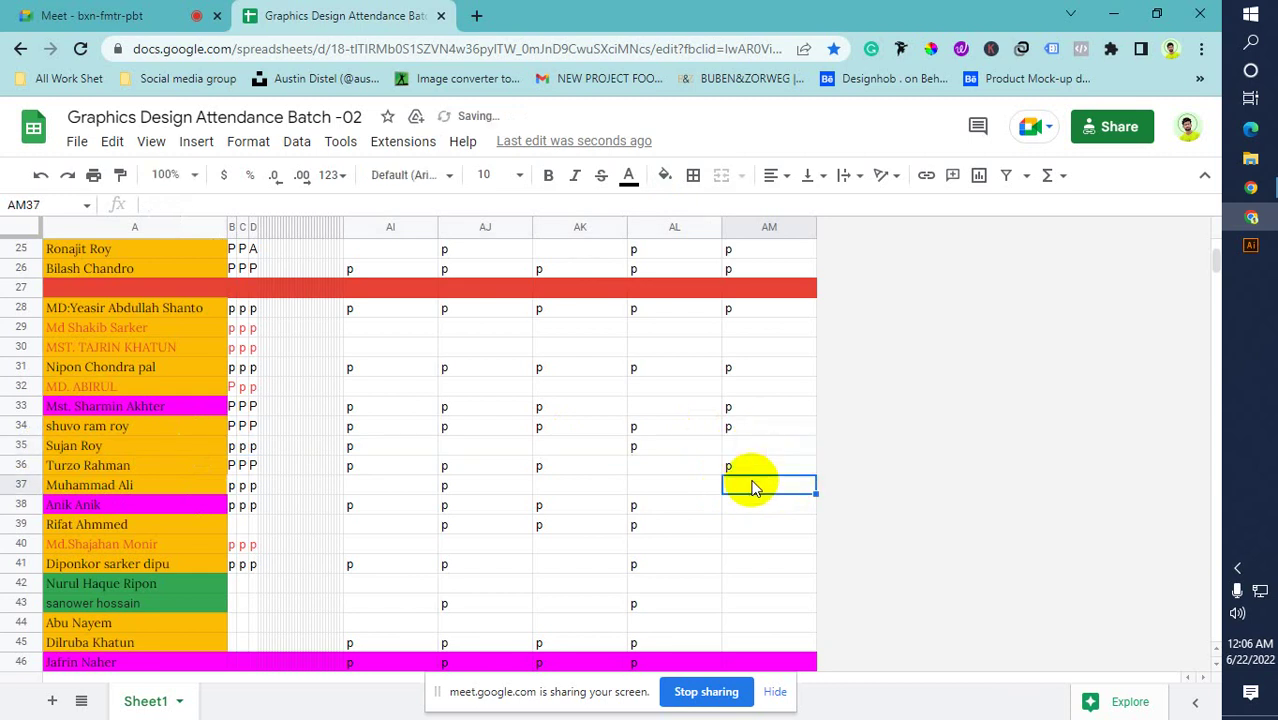
text(p)
key(Return)
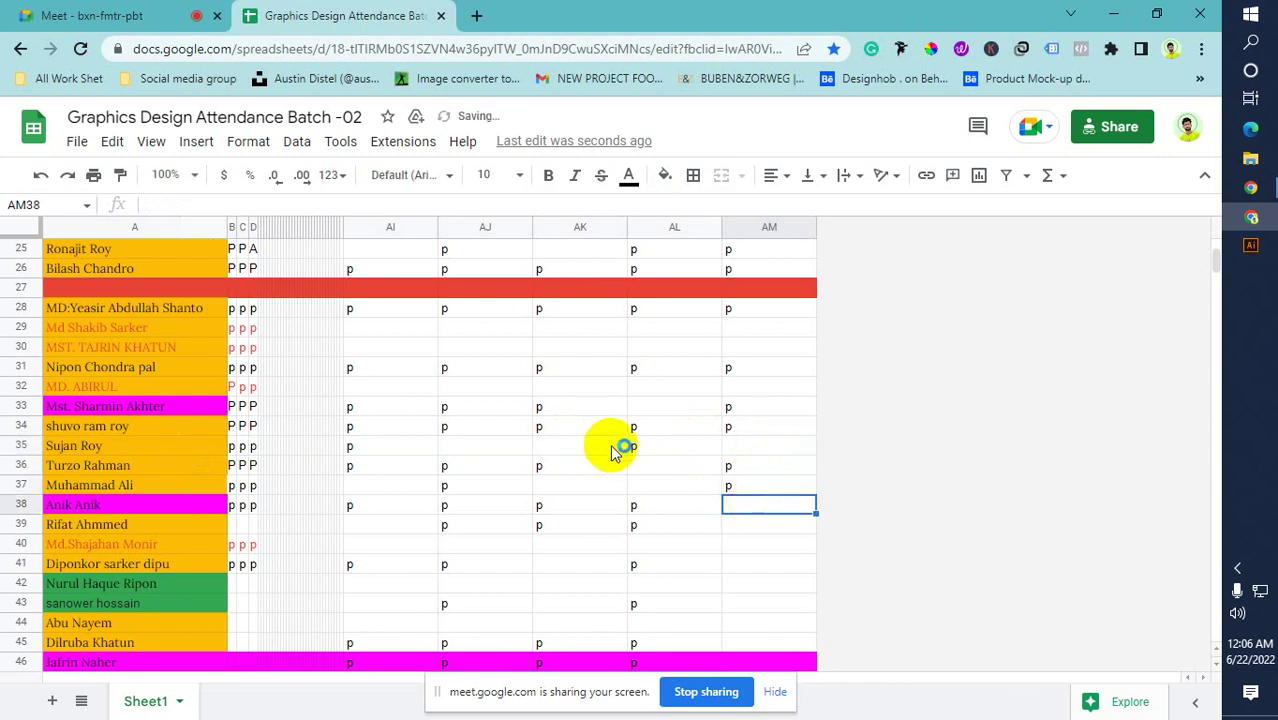
text(p)
key(Return)
scroll(672, 450, down, 3)
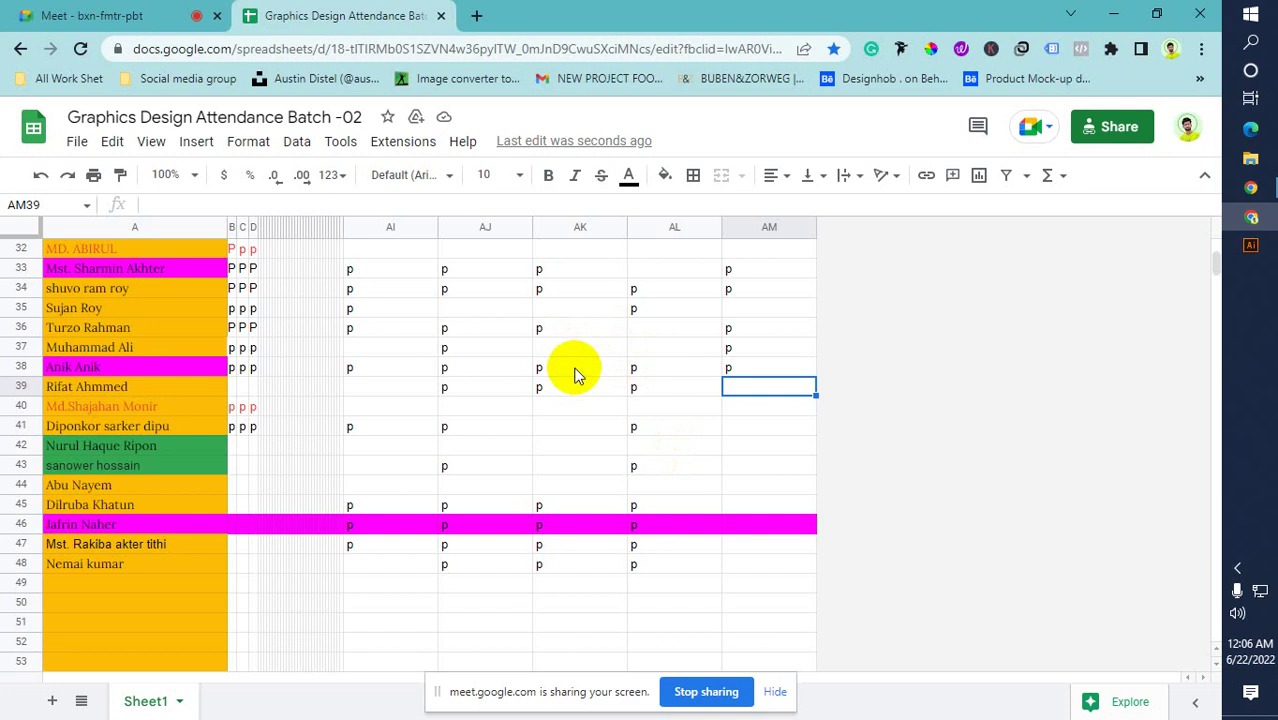
Leave the Day-38 cells in rows 39 and 40 empty and enter p for the students in rows 41 and 42
text(p)
key(BackSpace)
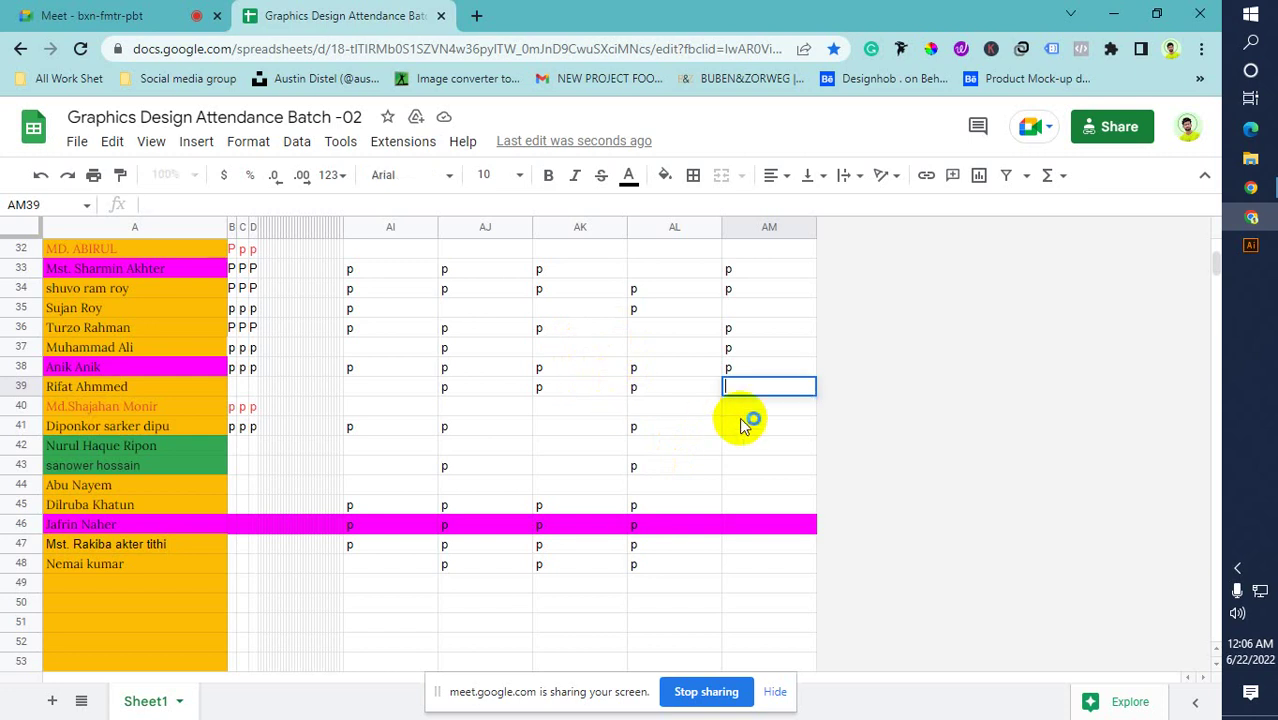
click(745, 410)
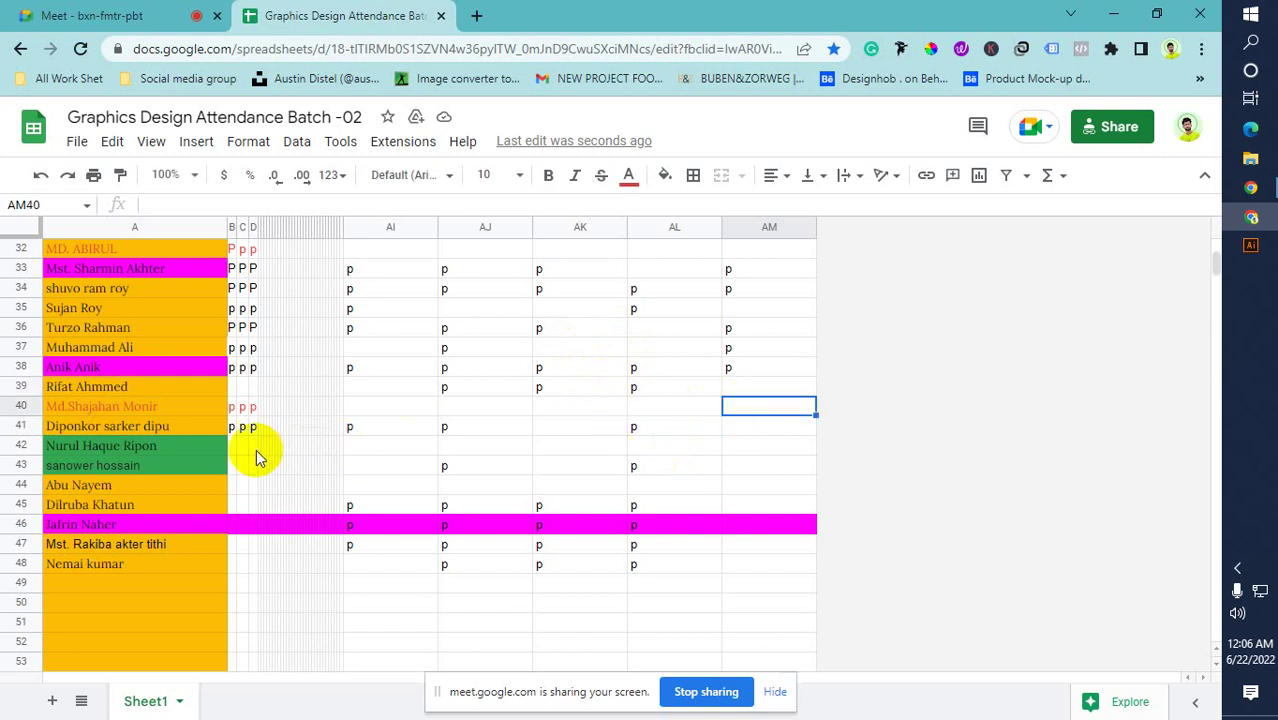
click(741, 430)
text(p)
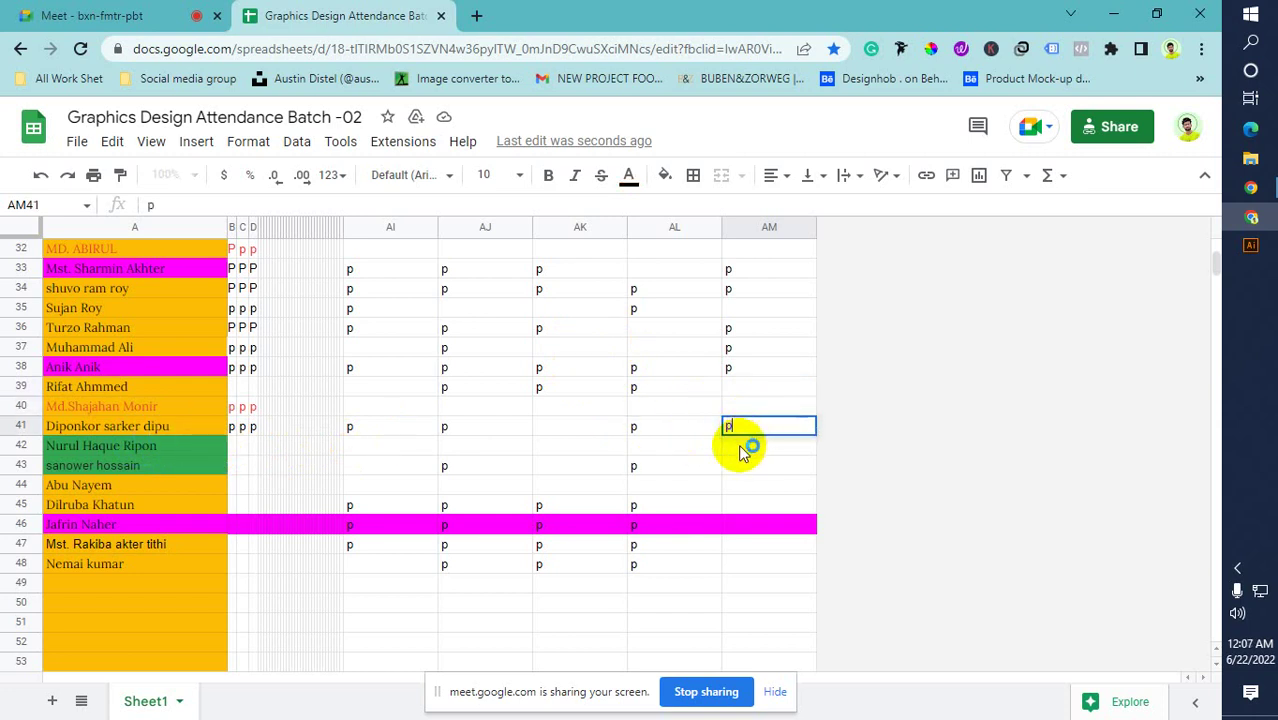
click(741, 450)
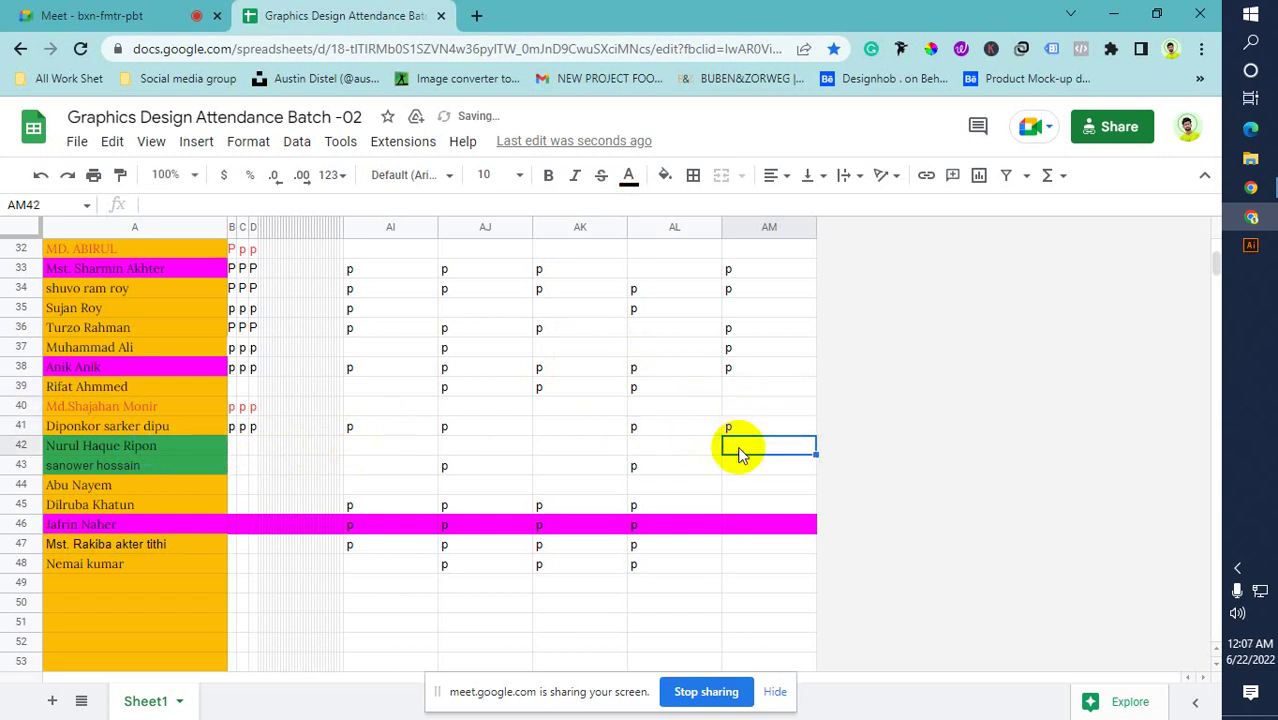
text(p)
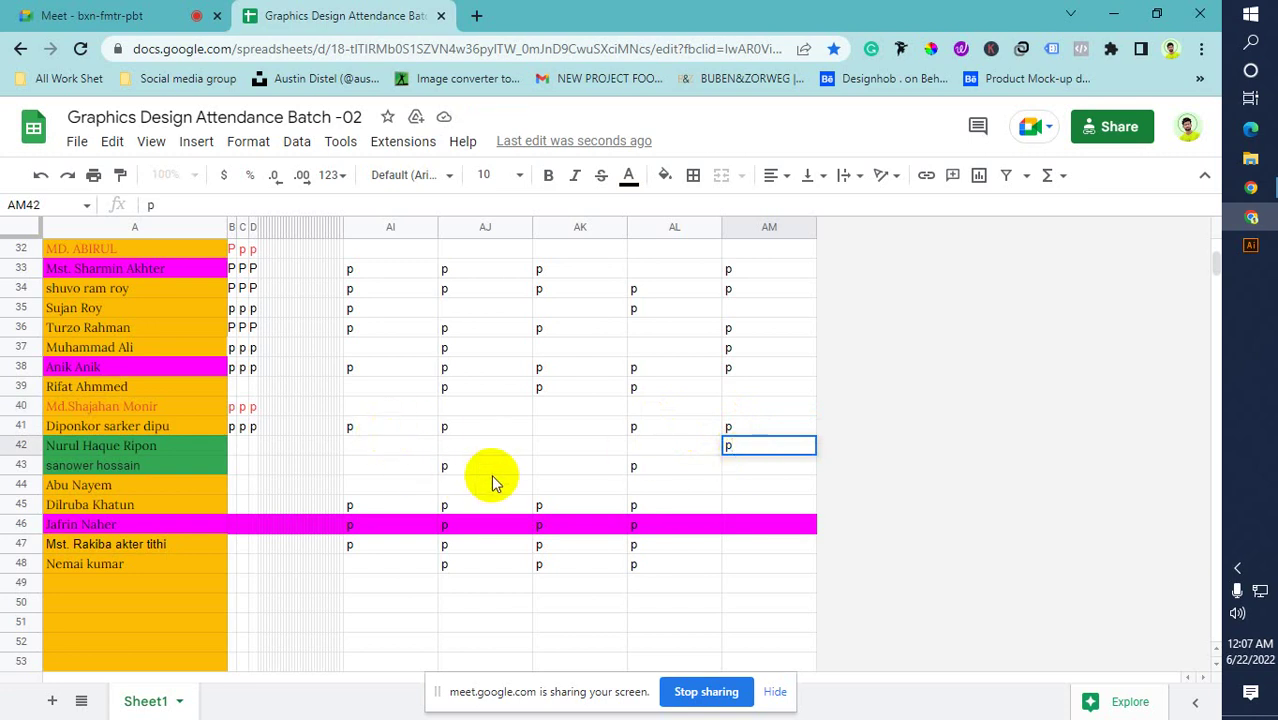
Mark the students in rows 39 and 43 present with p under Day-38
click(771, 392)
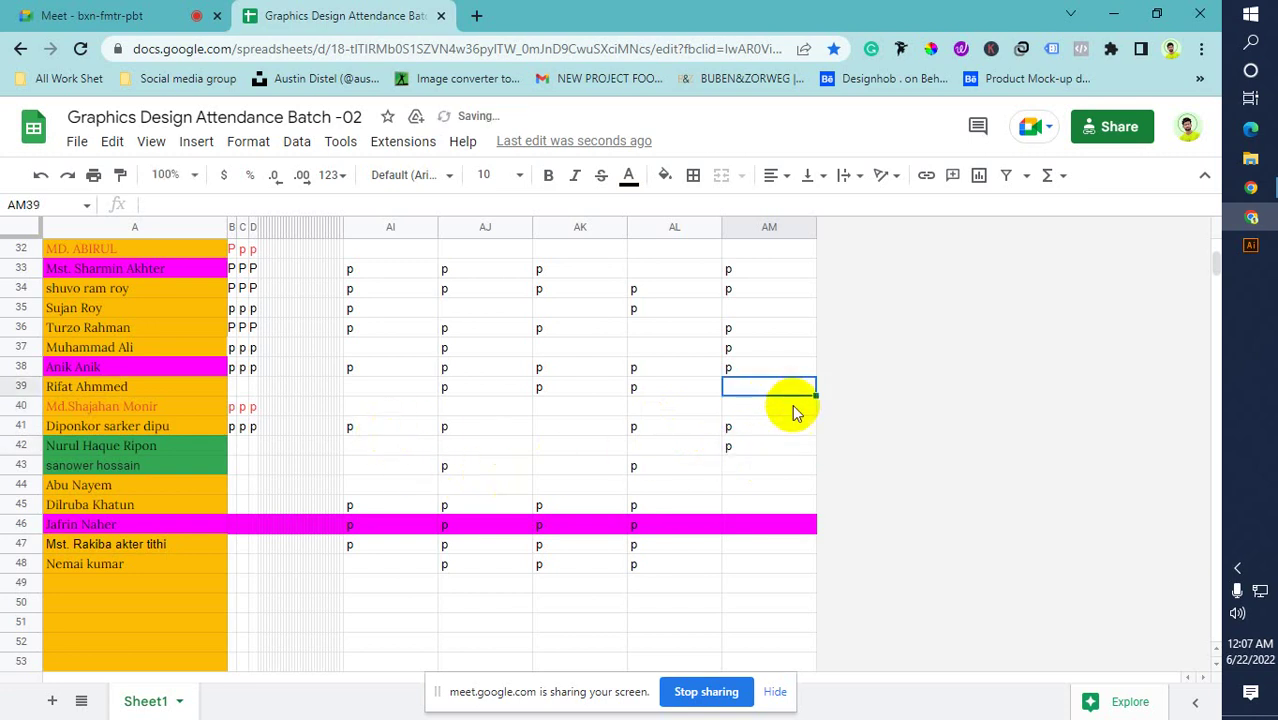
text(p)
click(749, 468)
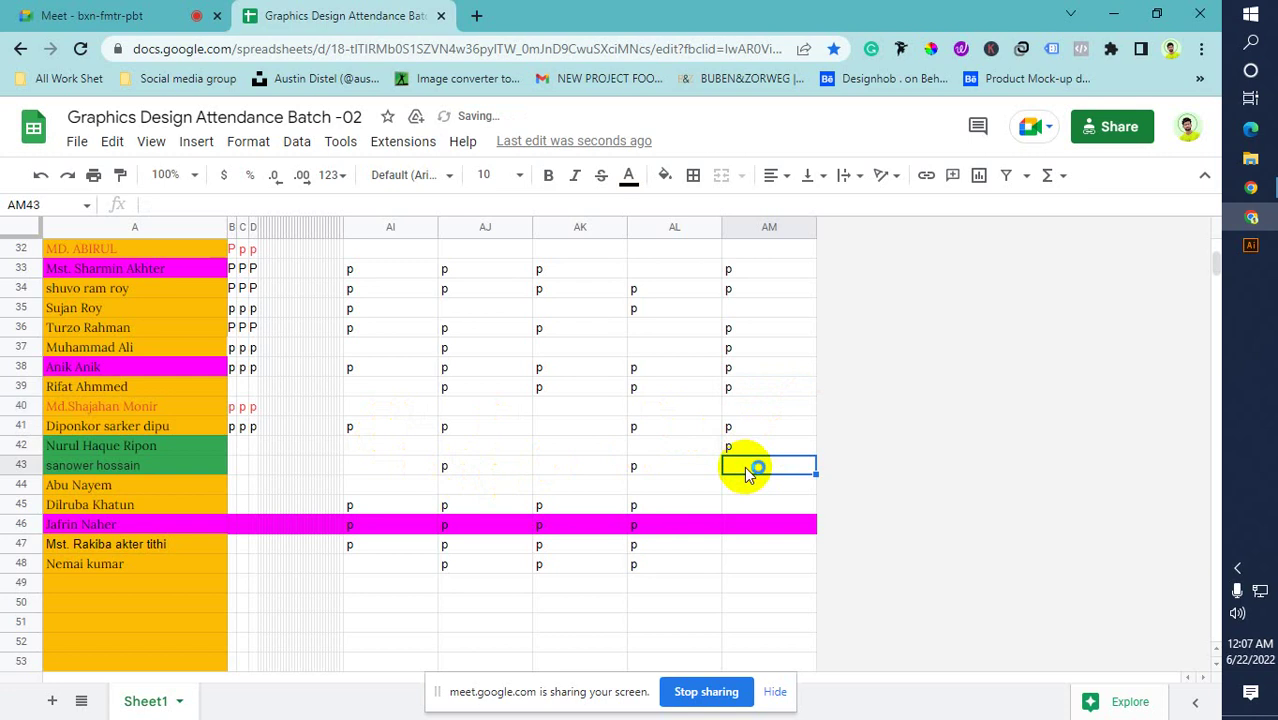
text(p)
key(Return)
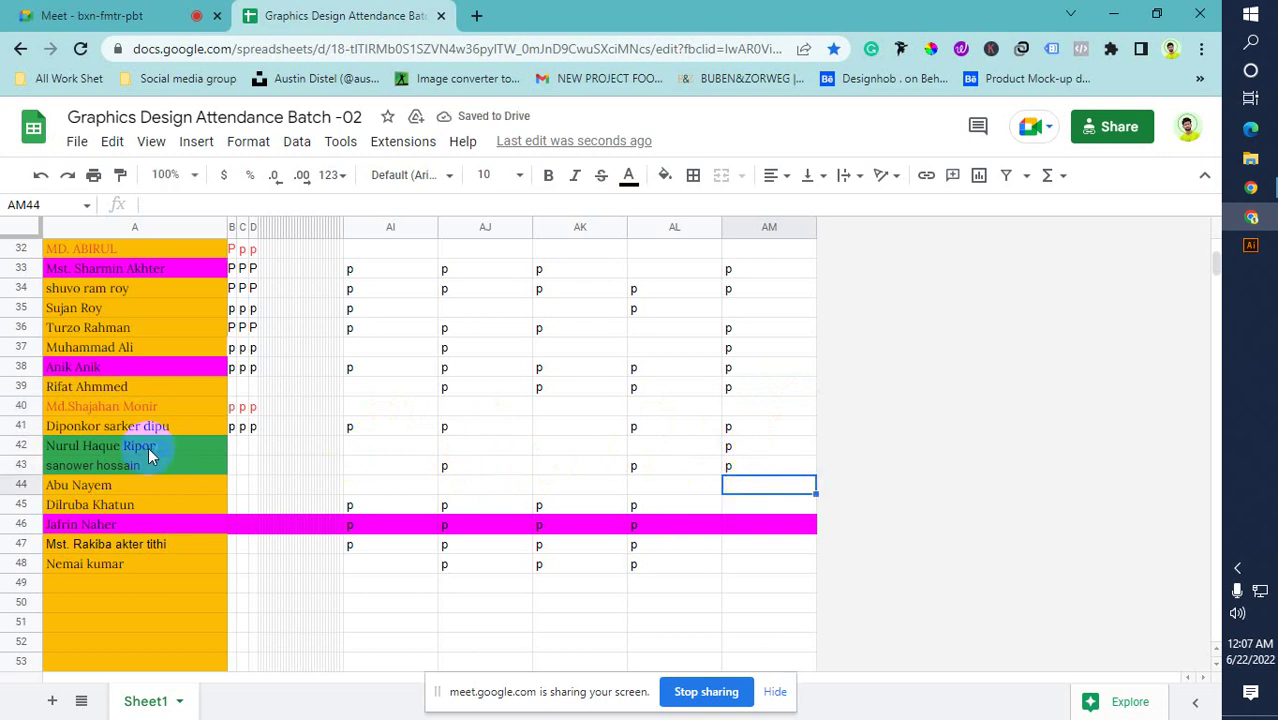
Enter p in the Day-38 column for the students in rows 45, 46, 47 and 48
click(122, 504)
click(753, 505)
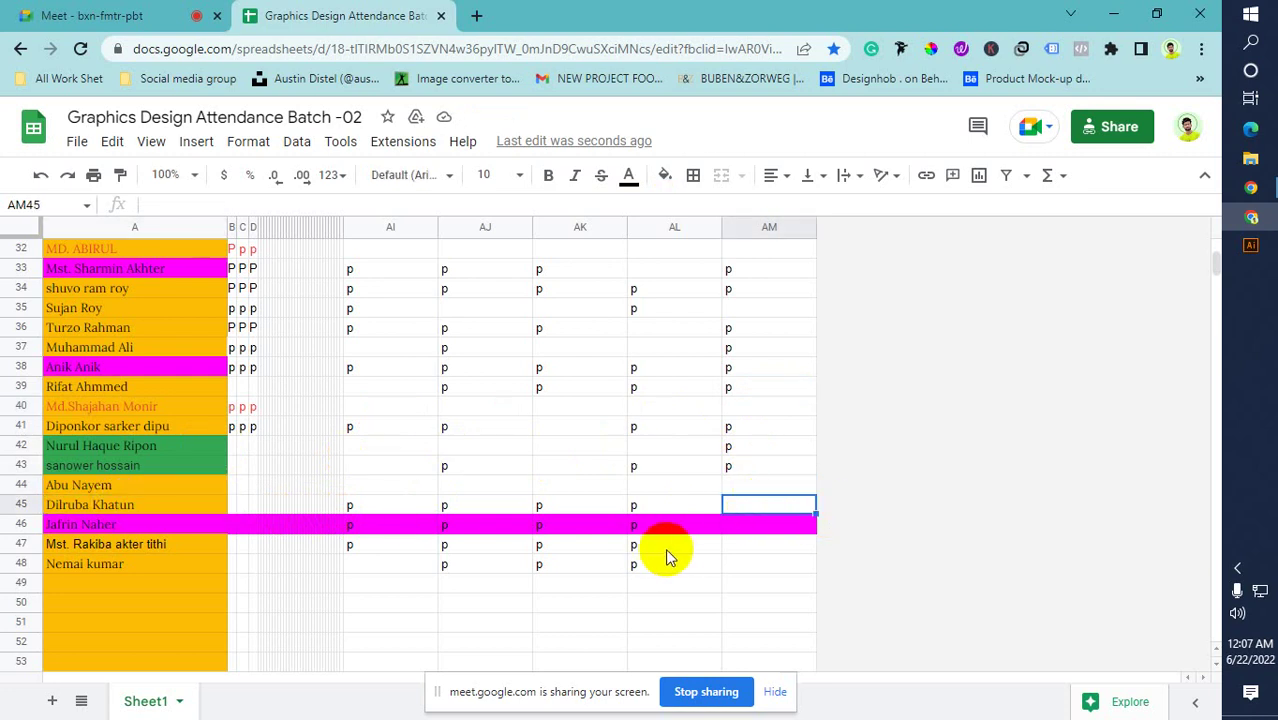
text(p)
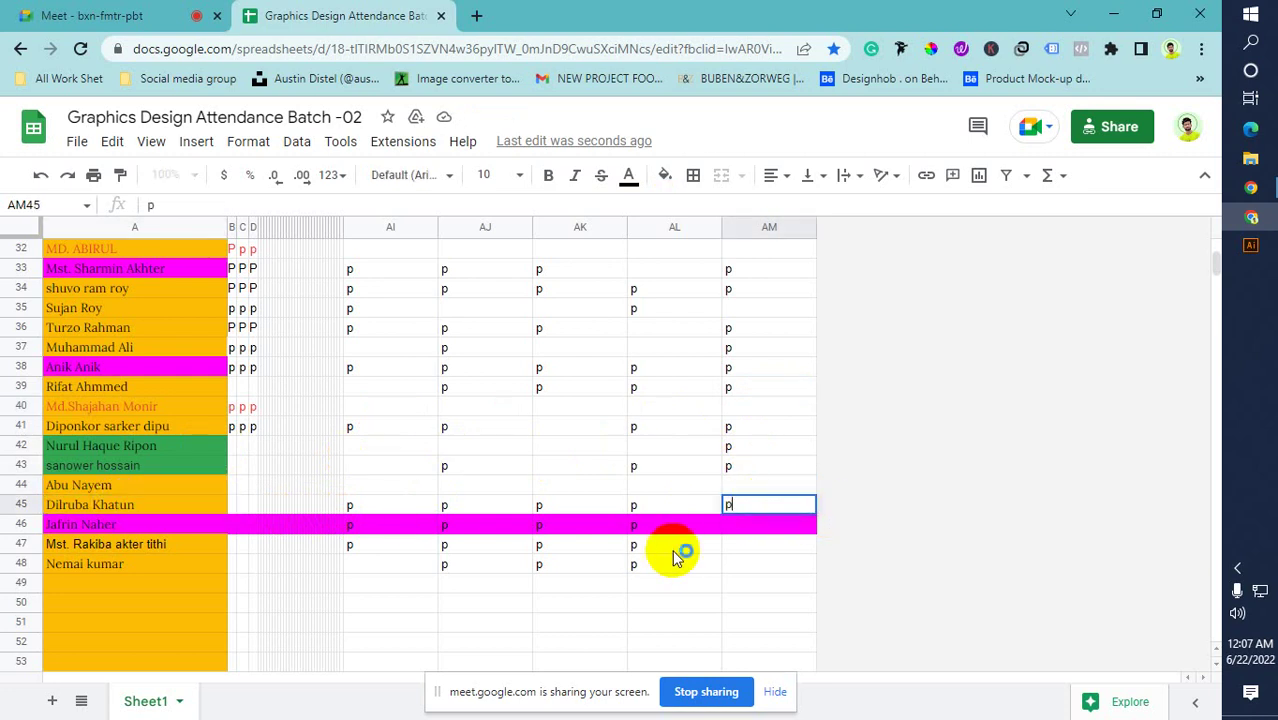
click(742, 535)
text(p)
click(743, 550)
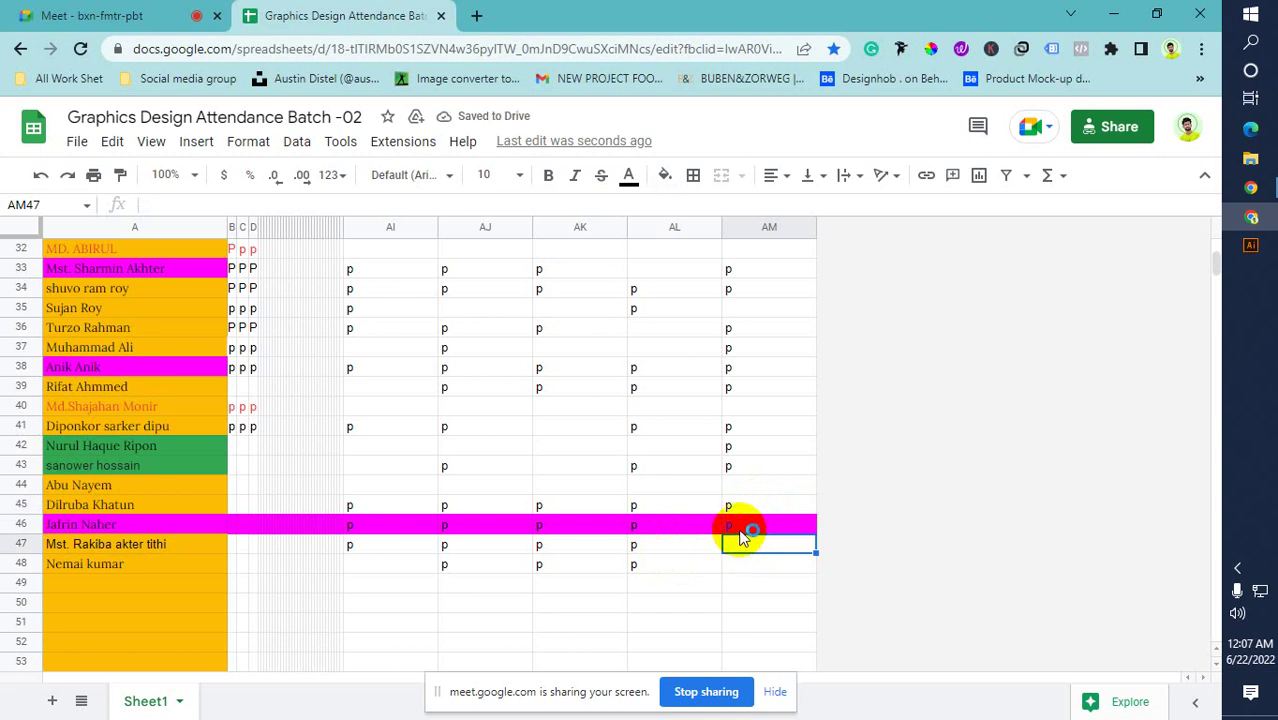
text(p)
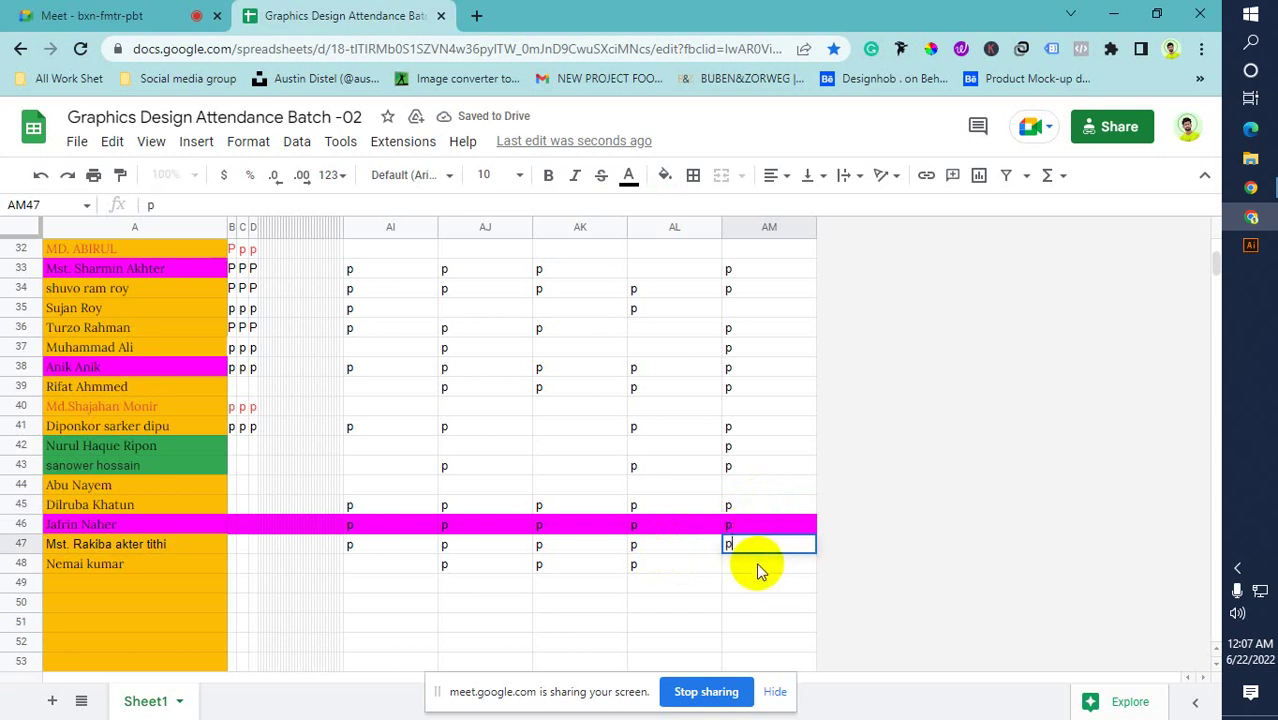
click(757, 567)
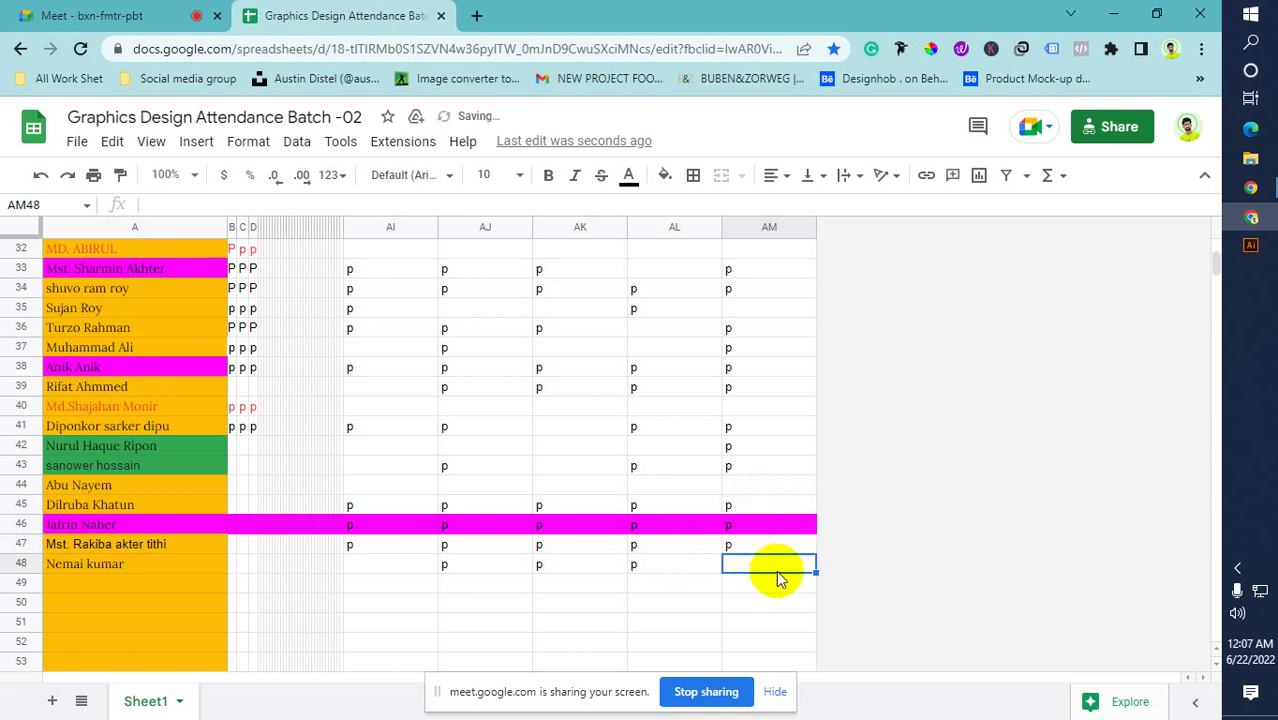
text(p)
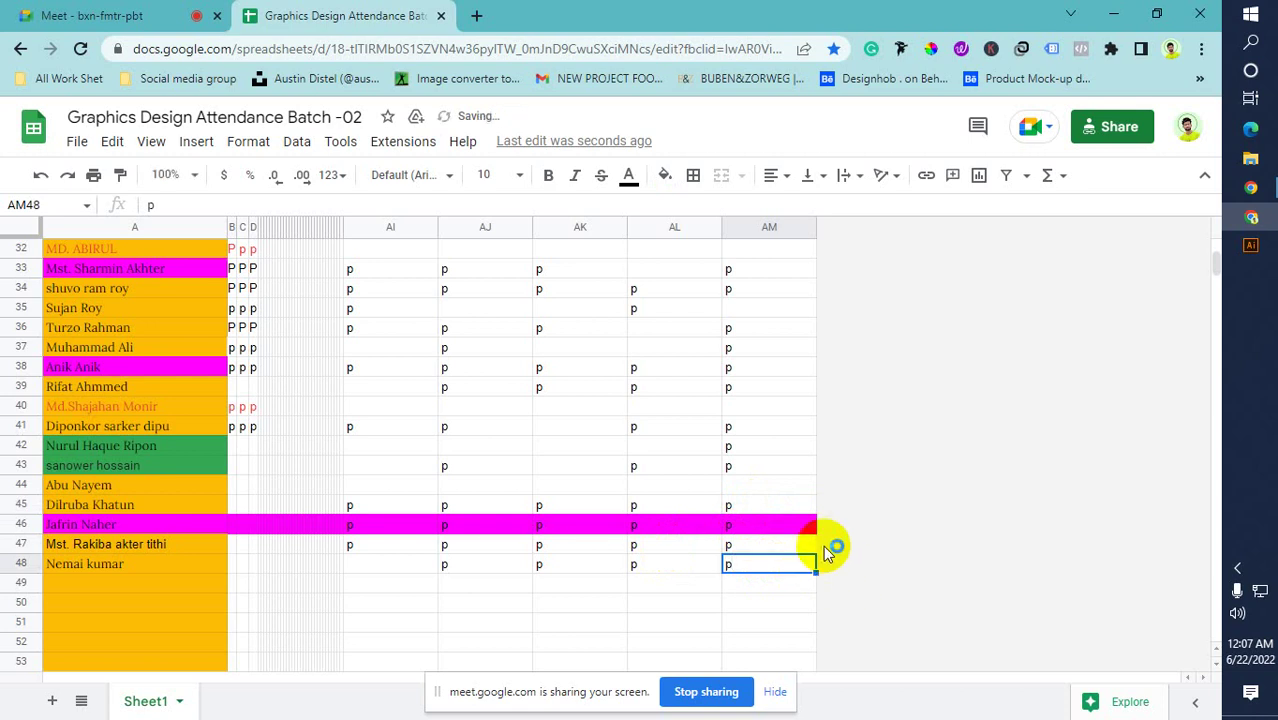
Switch back to the Google Meet call and bring up the Windows list of installed apps
scroll(823, 545, up, 5)
scroll(823, 545, up, 5)
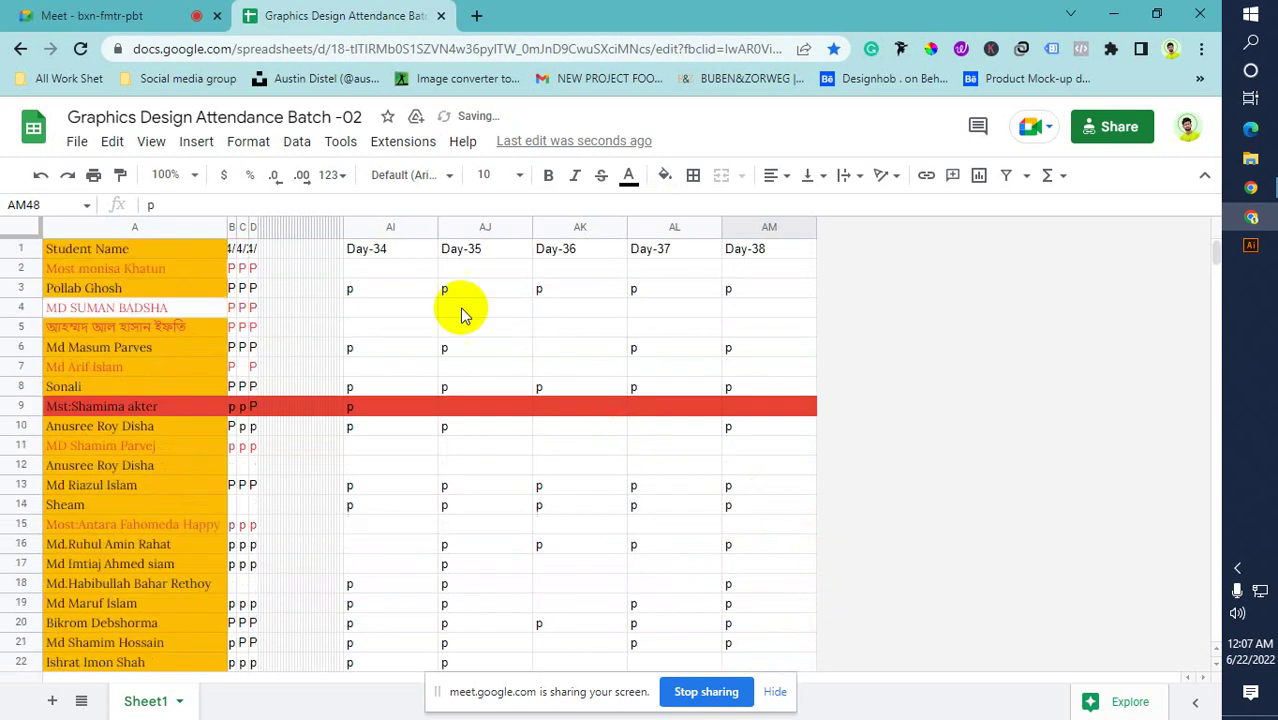
click(157, 18)
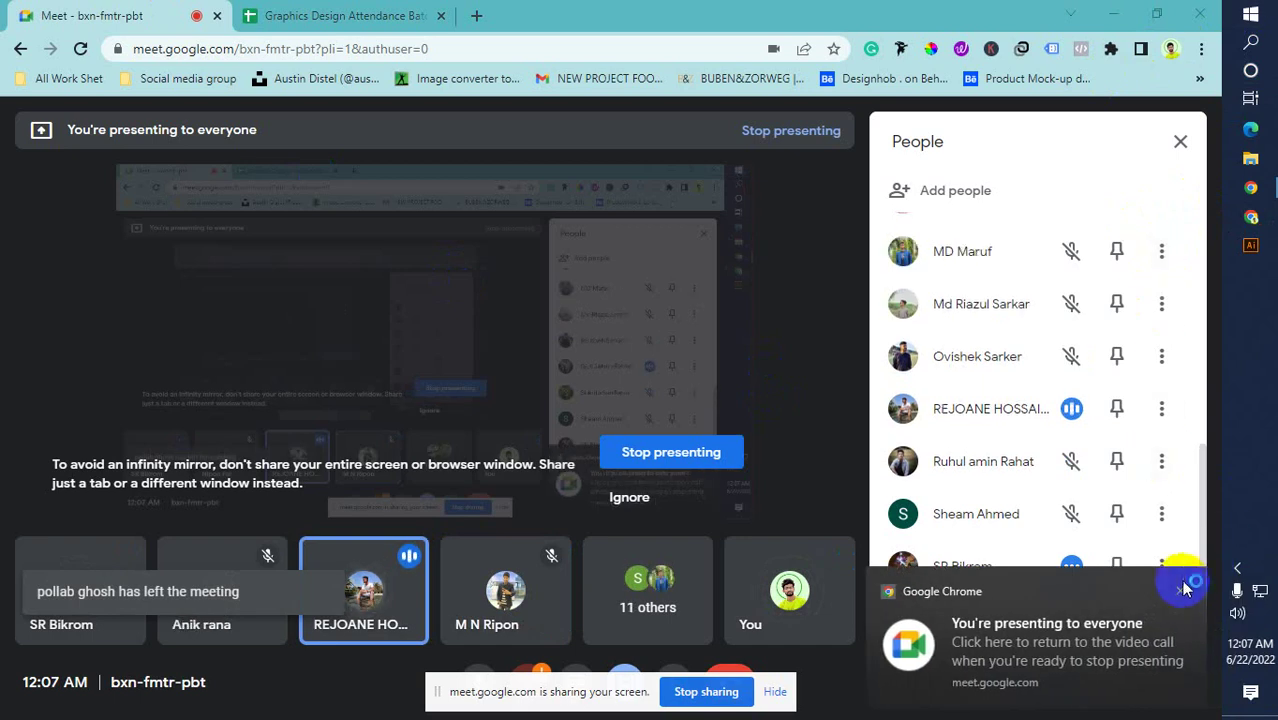
key(super)
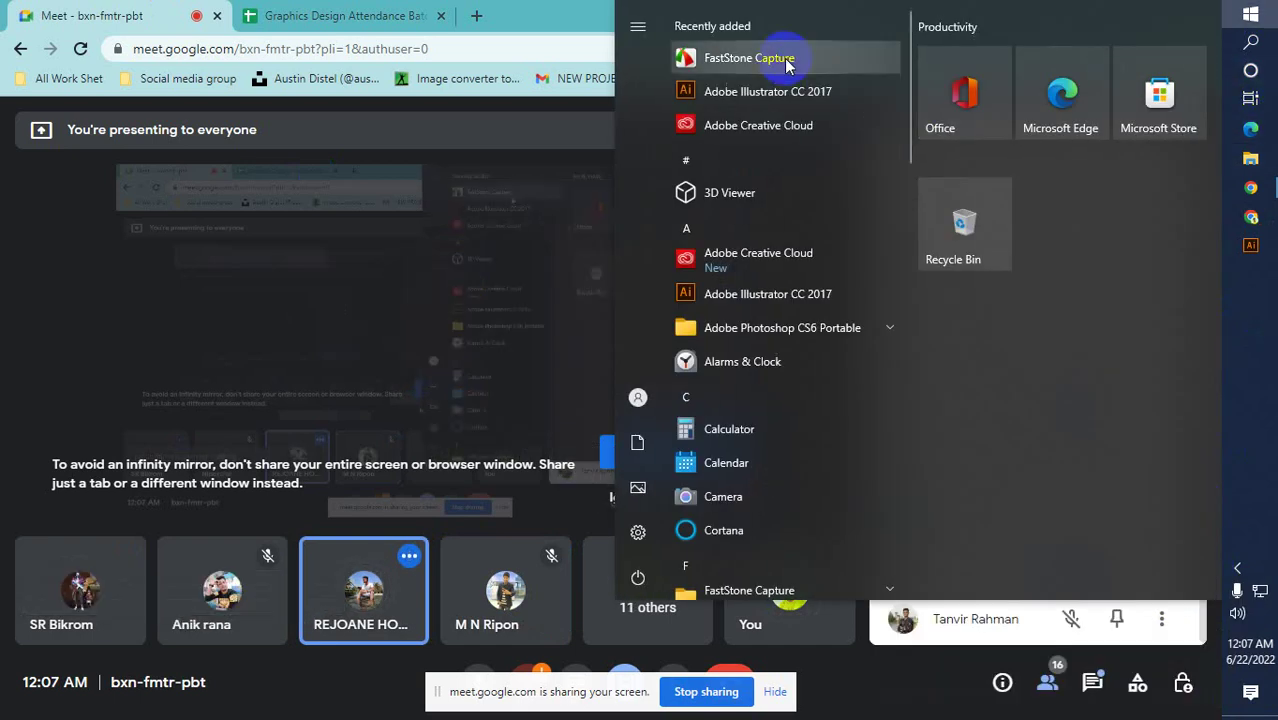